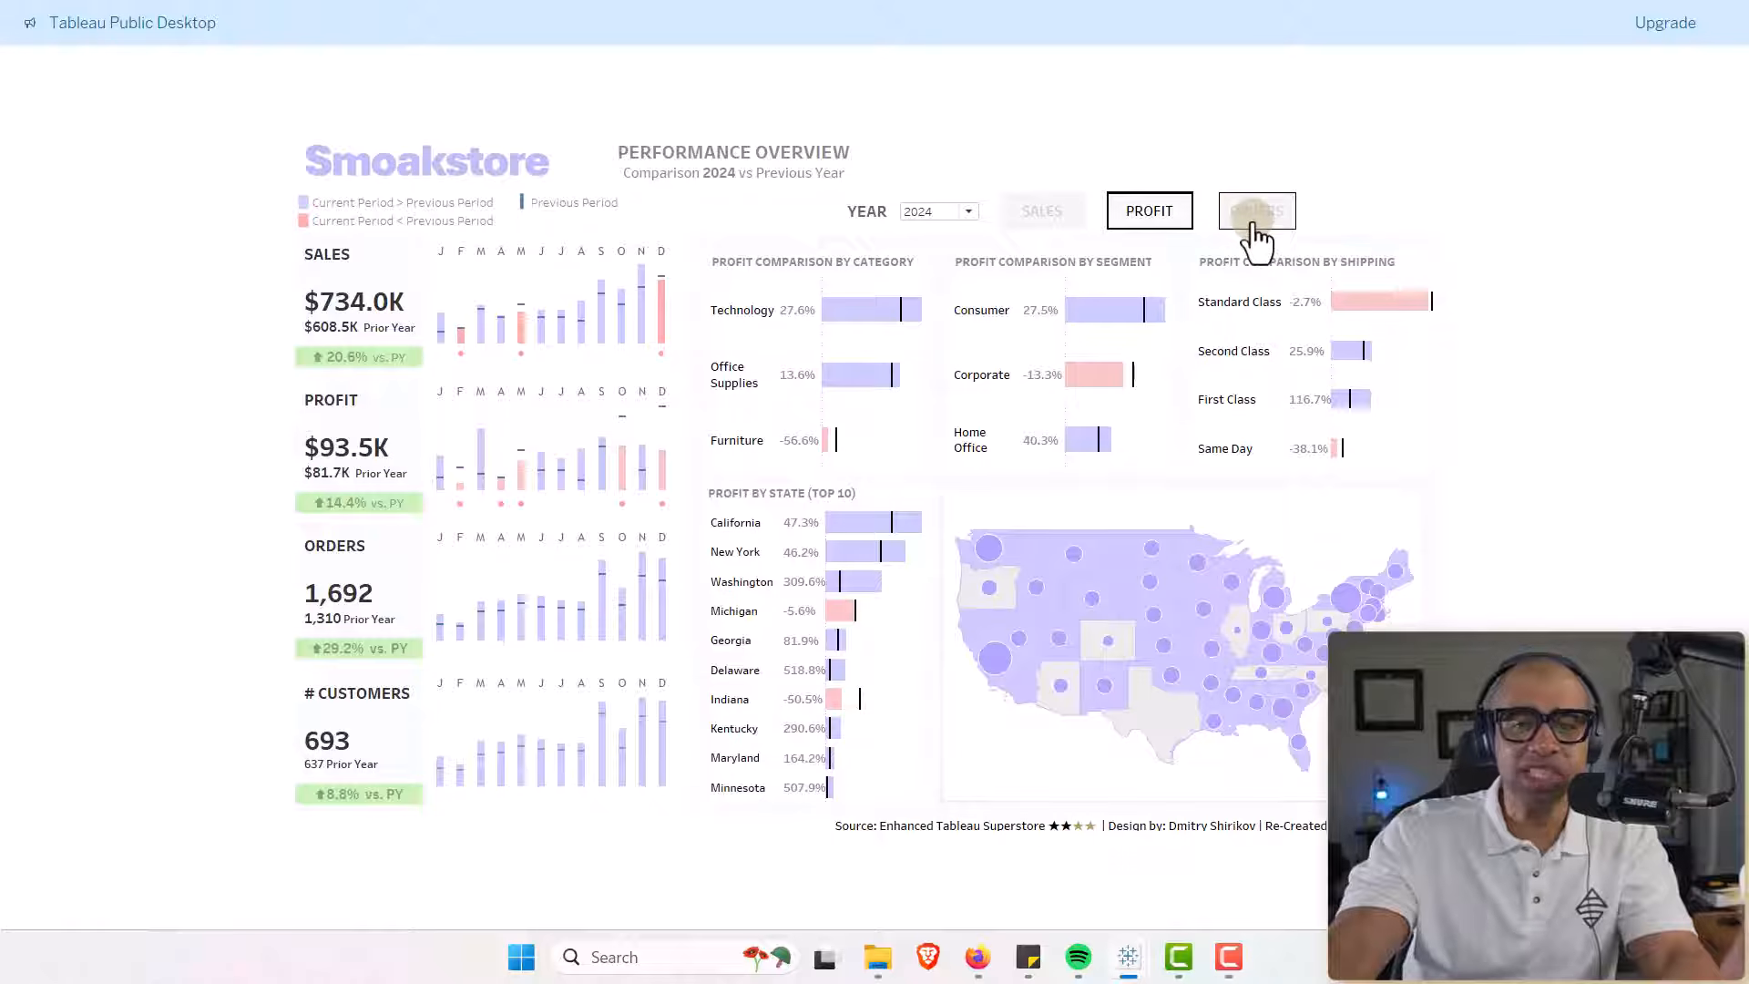
# Show the finished dashboard's Orders view and examine the two Superstore dashboards on Tableau Public that inspired it.
pyautogui.click(1253, 226)
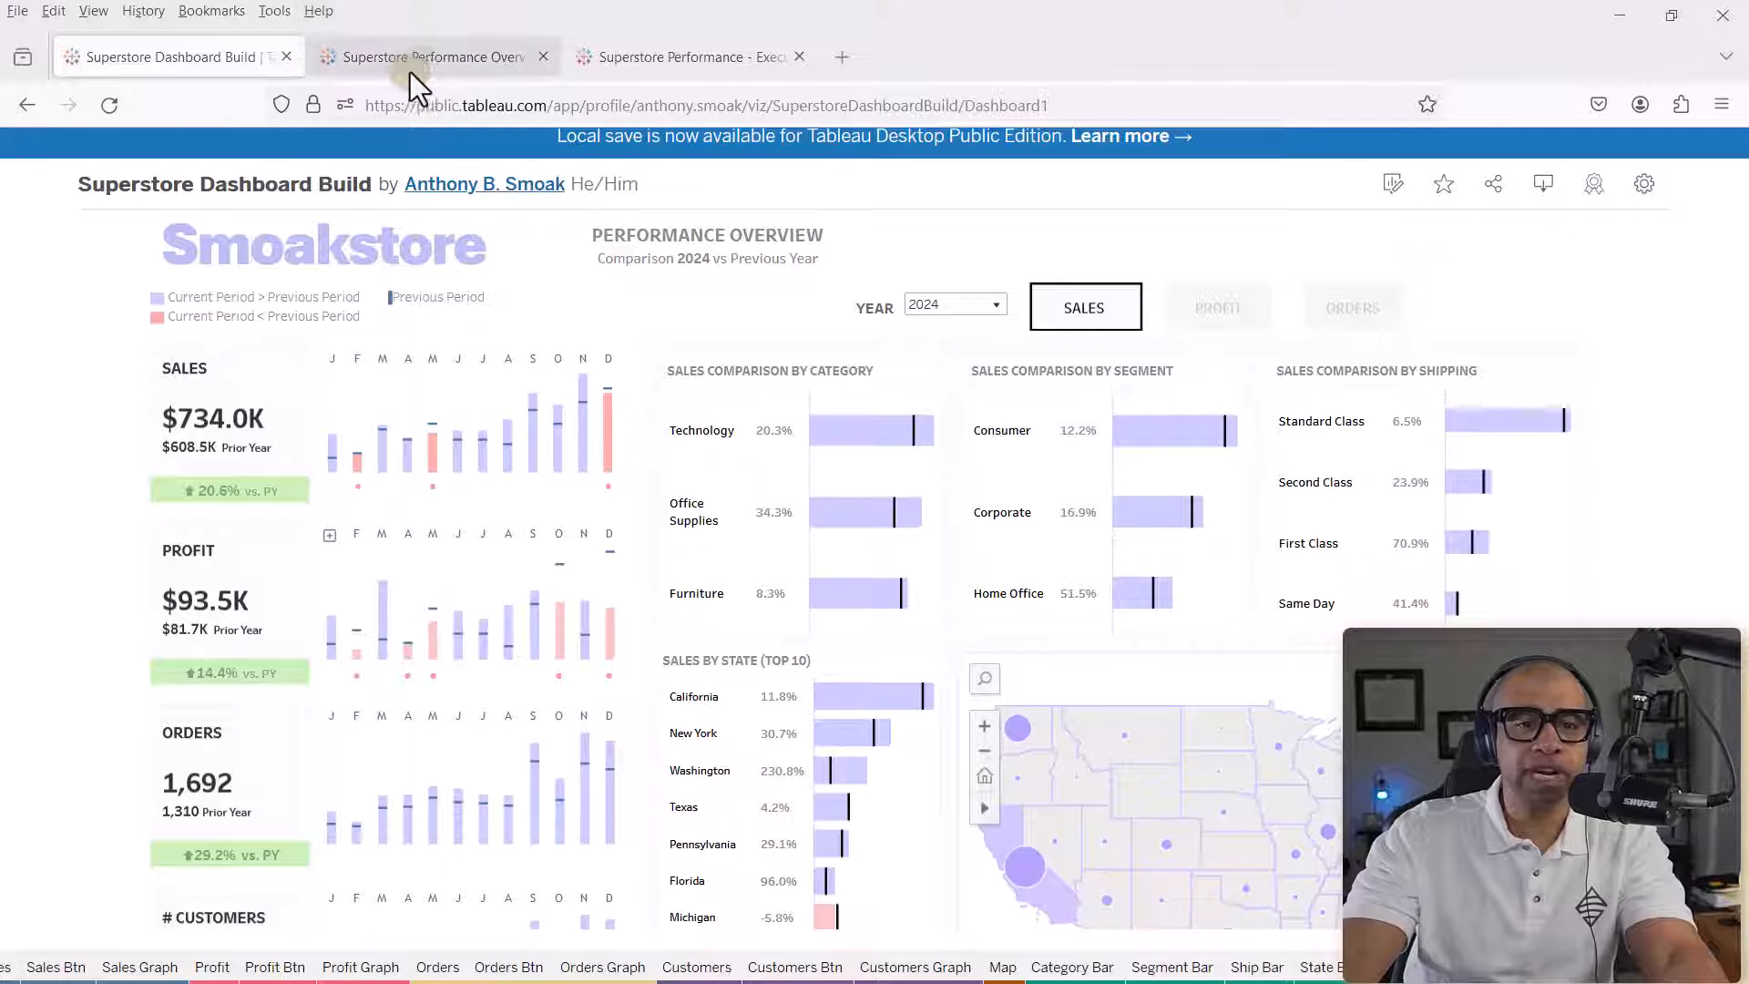
pyautogui.scroll(-3, 637, 255)
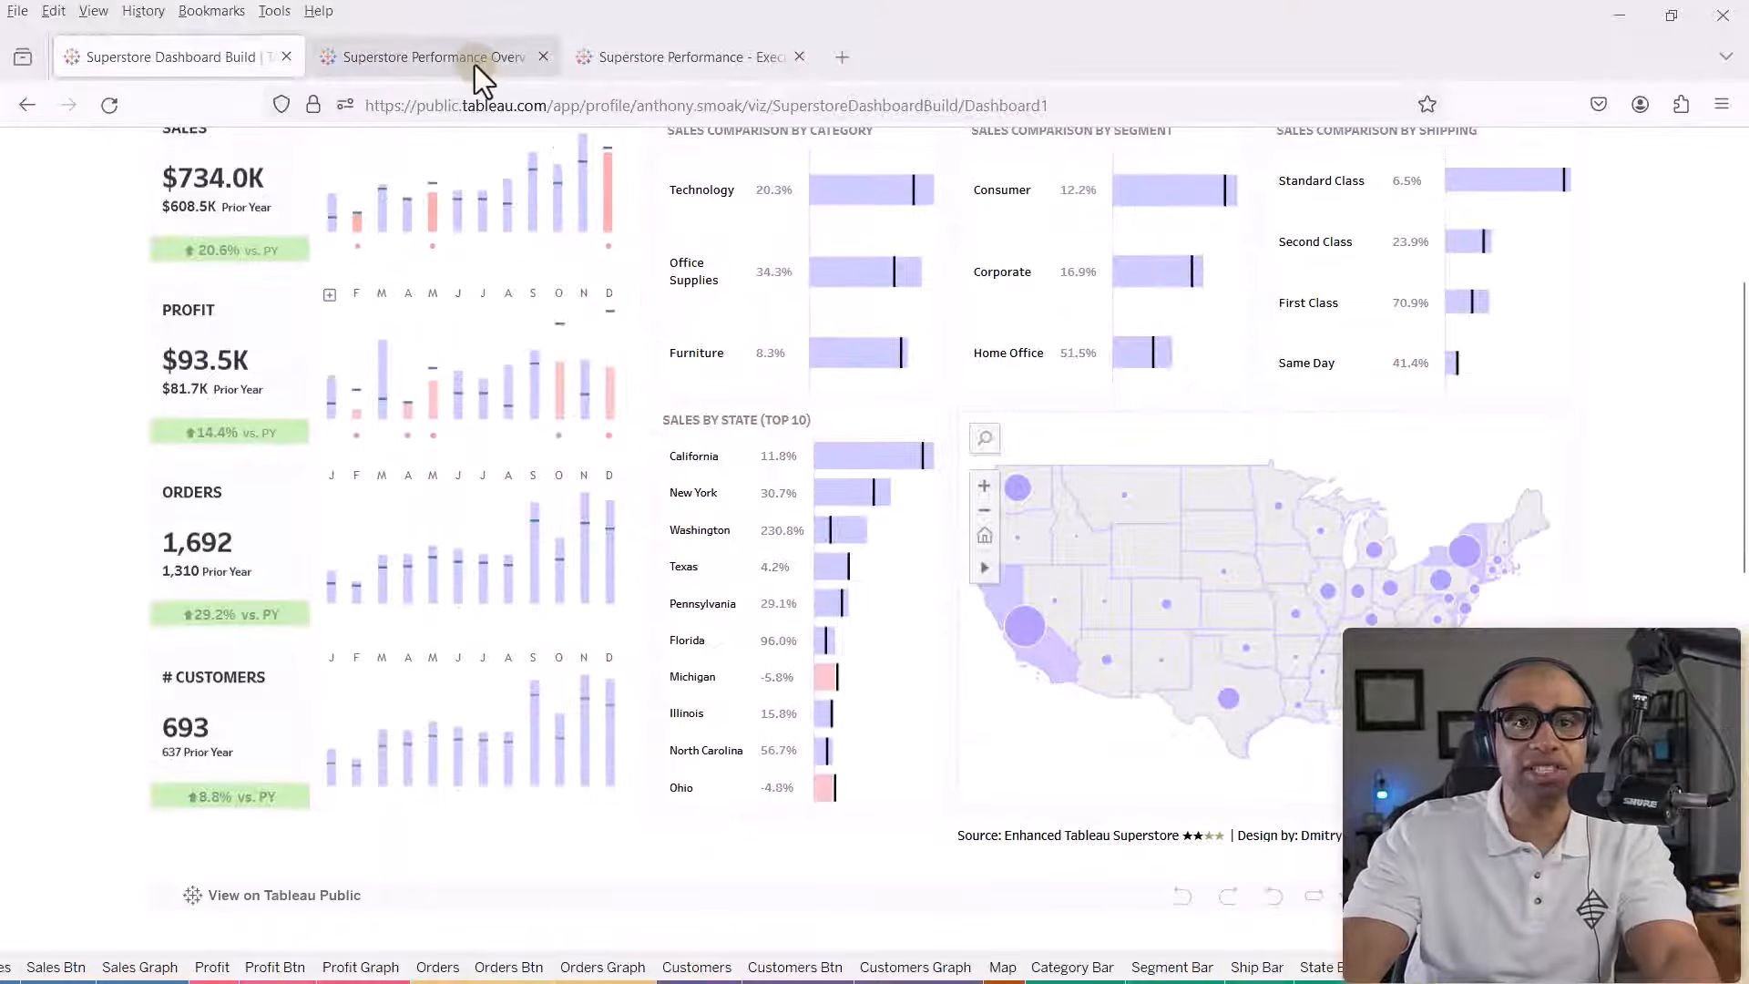
pyautogui.click(474, 60)
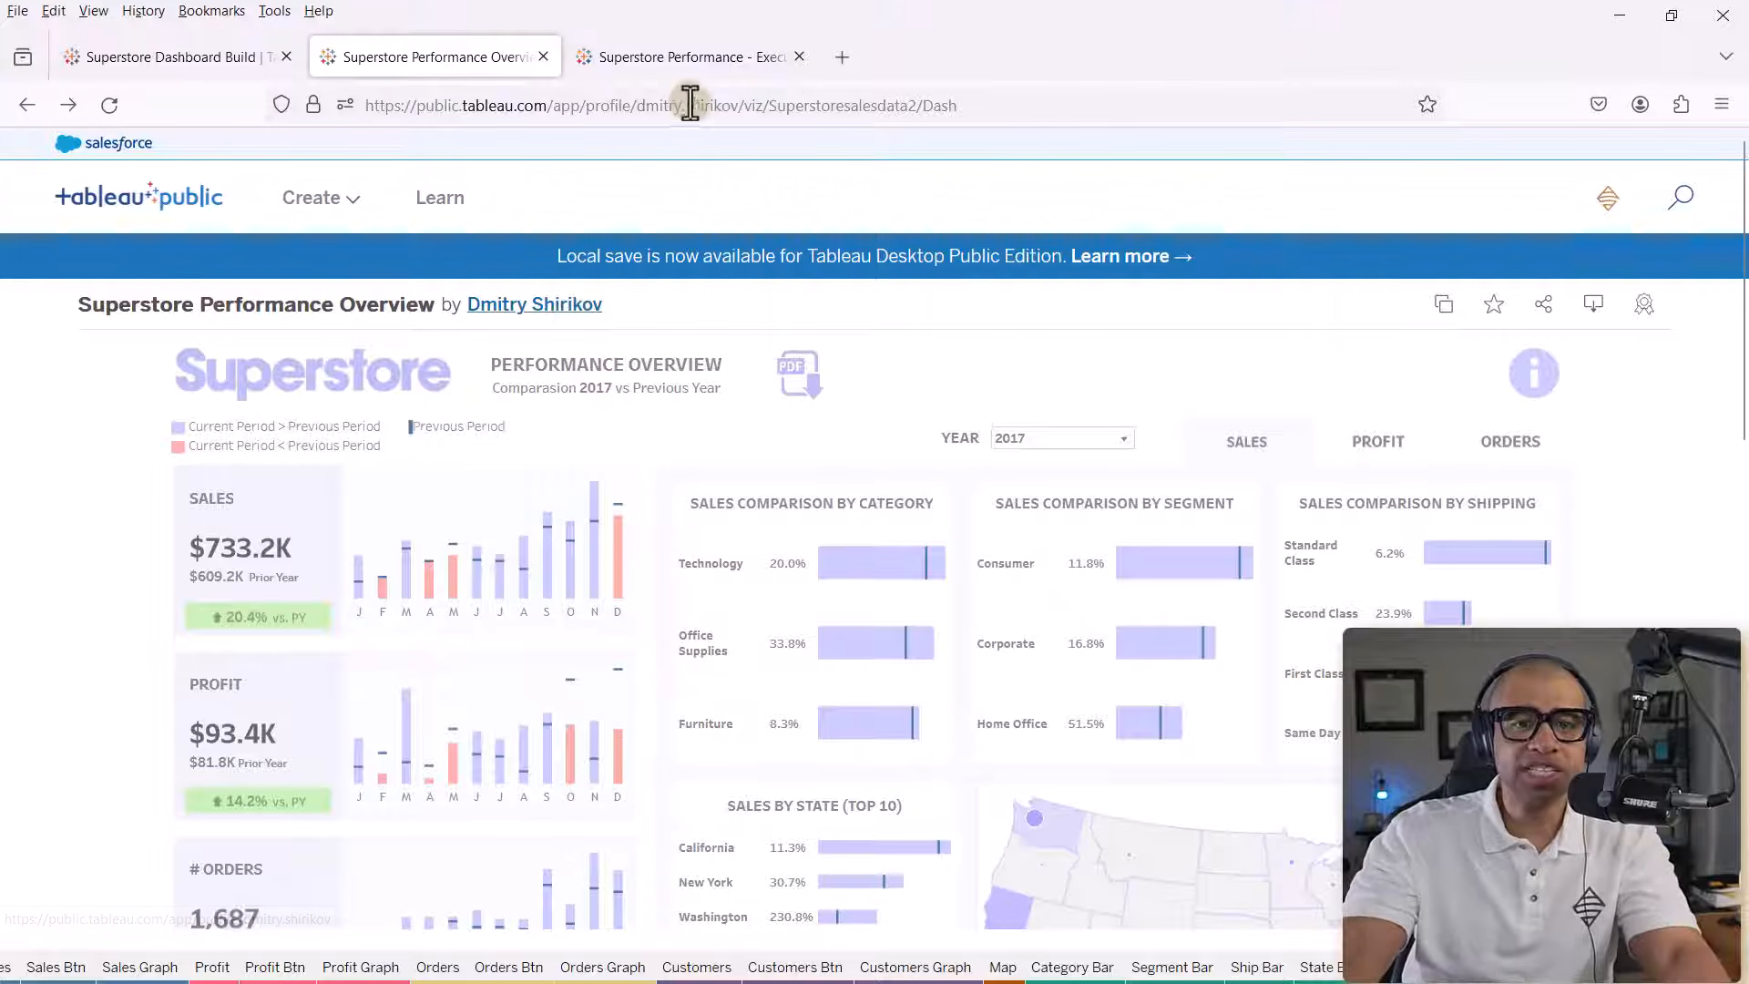
pyautogui.scroll(-10, 913, 452)
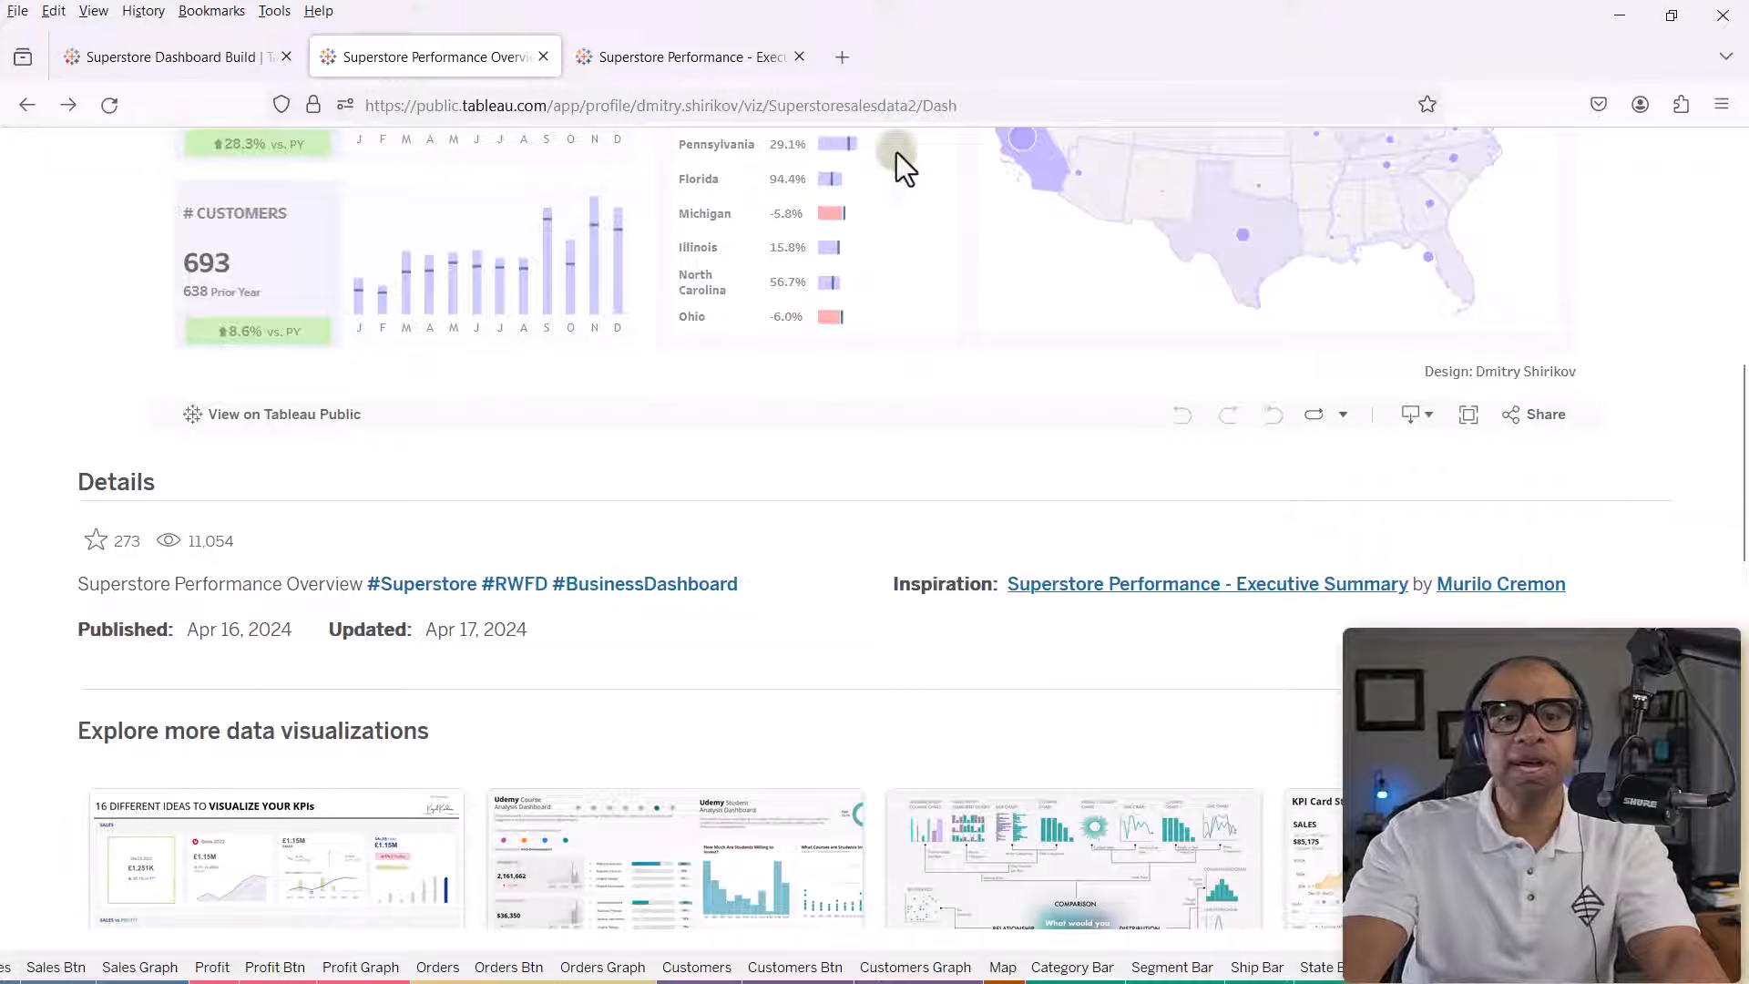
pyautogui.click(719, 59)
pyautogui.scroll(-2, 695, 435)
pyautogui.scroll(2, 683, 438)
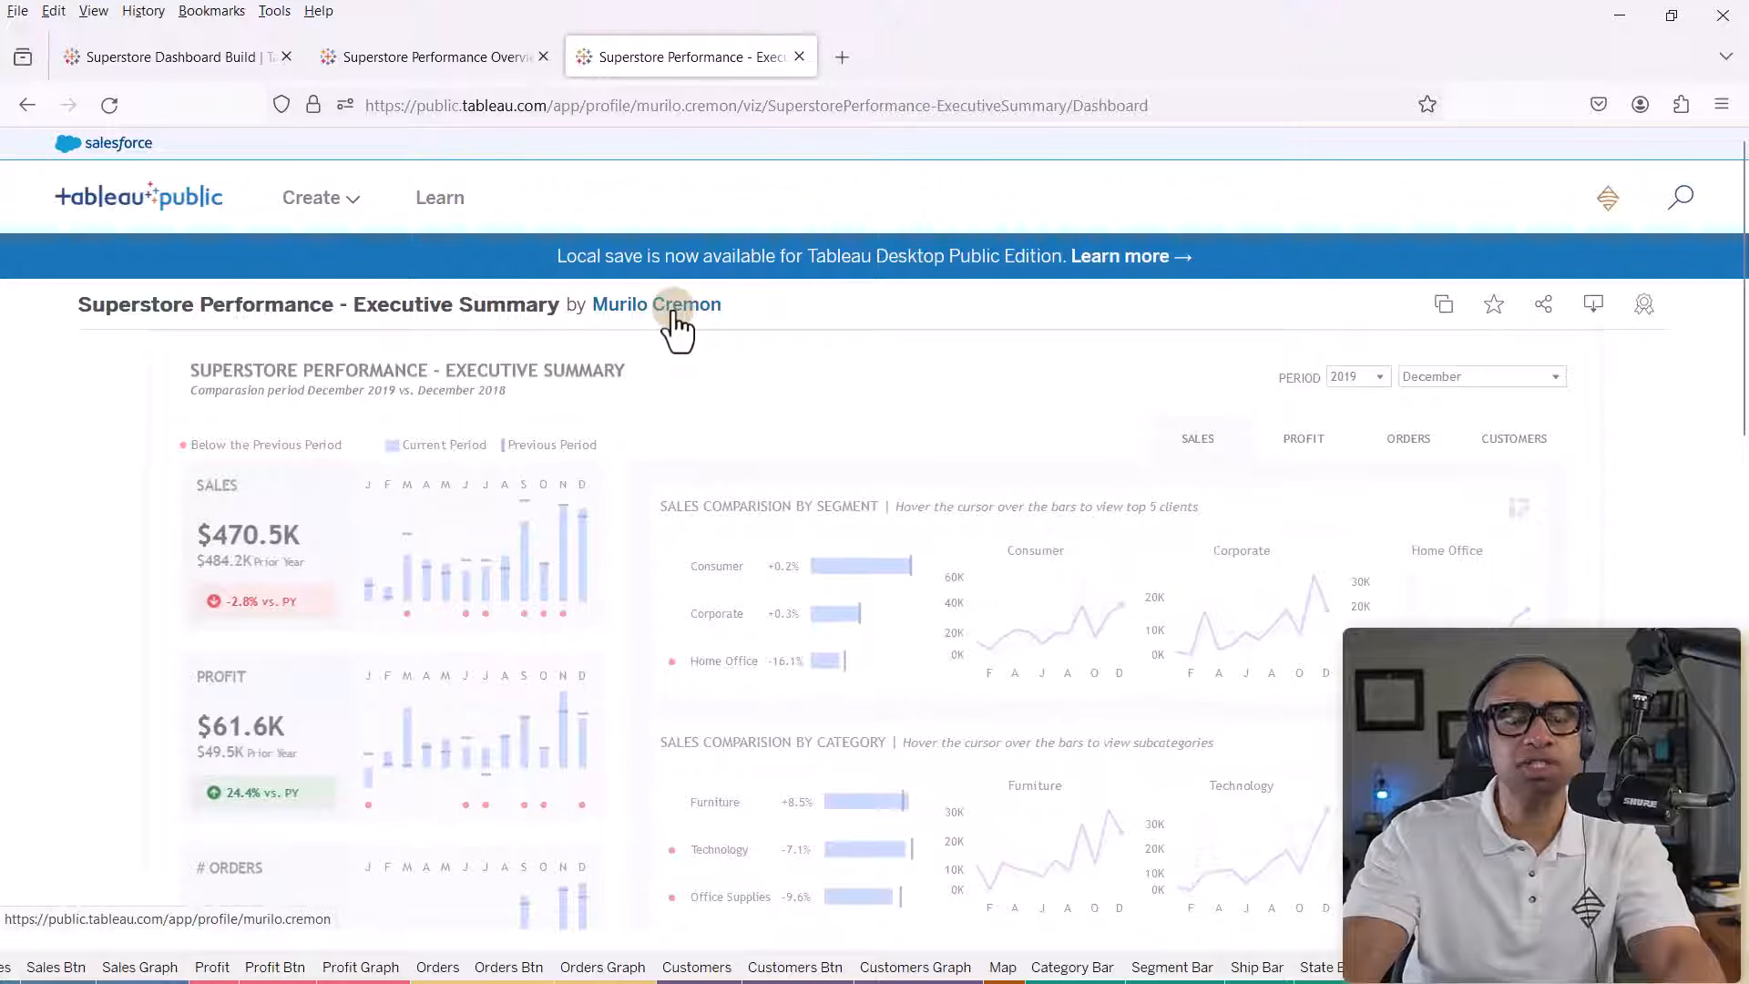
pyautogui.scroll(-3, 701, 391)
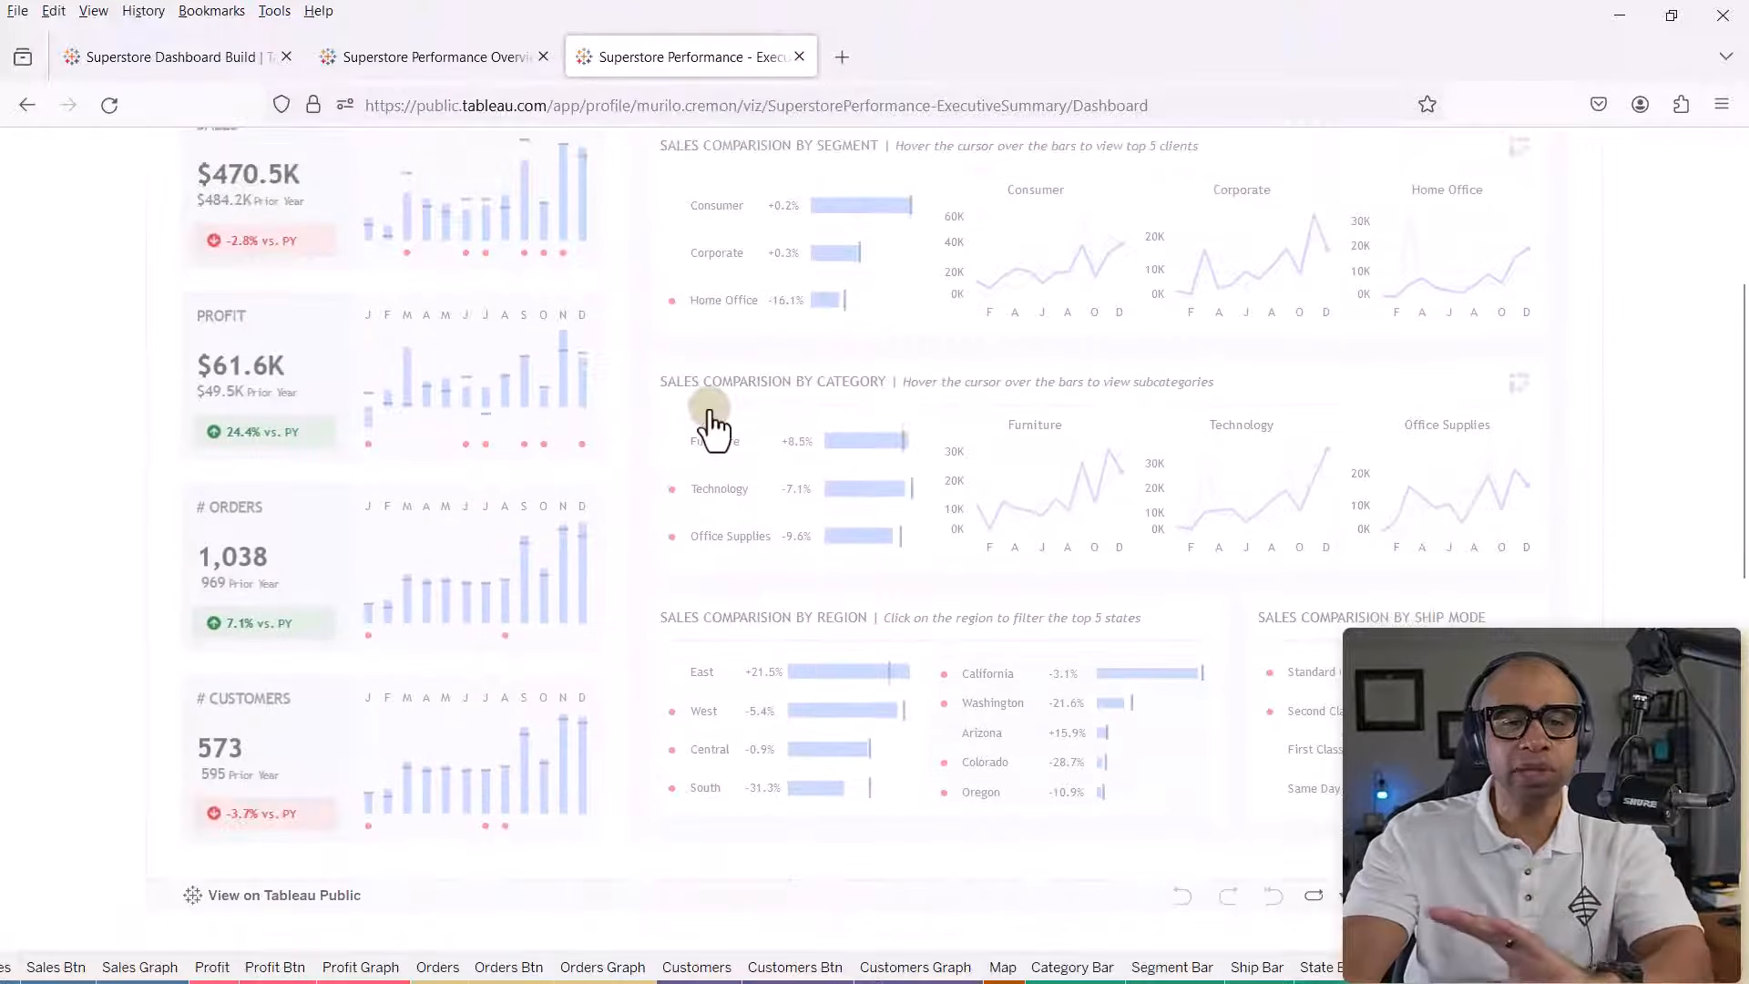
pyautogui.scroll(1, 725, 382)
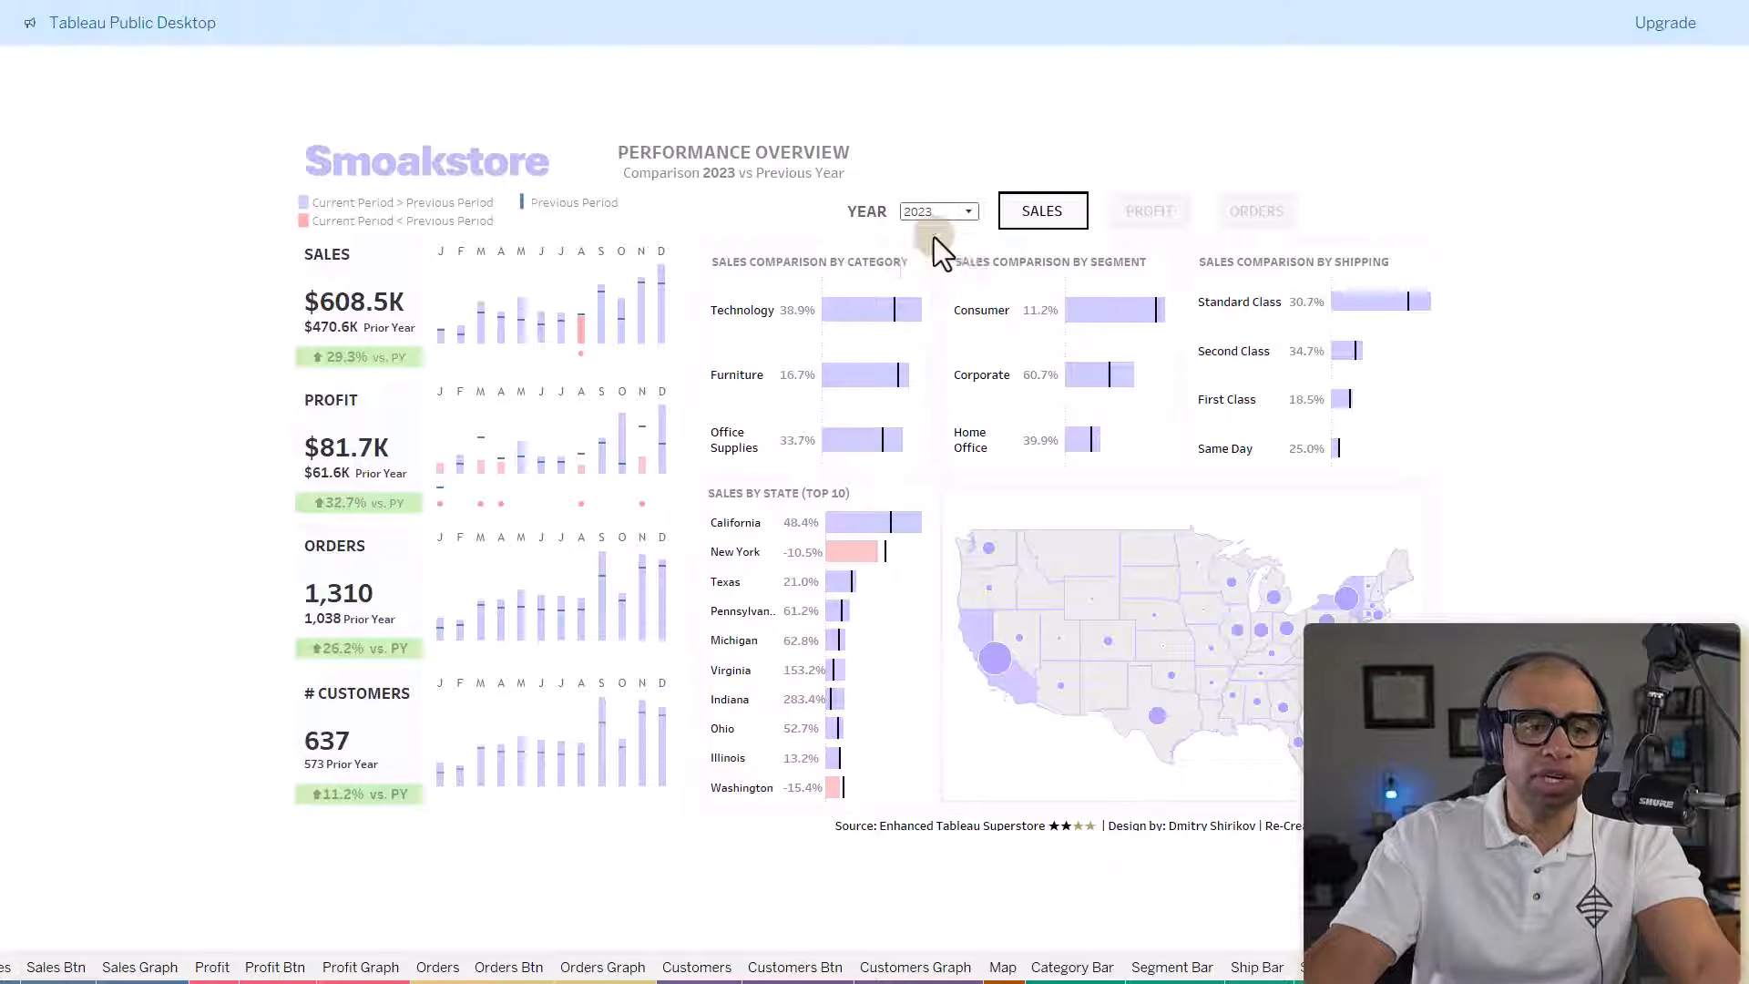
# Set the Smoakstore dashboard's year to 2022 and inspect the monthly sales bars against the previous year.
pyautogui.click(931, 207)
pyautogui.click(918, 193)
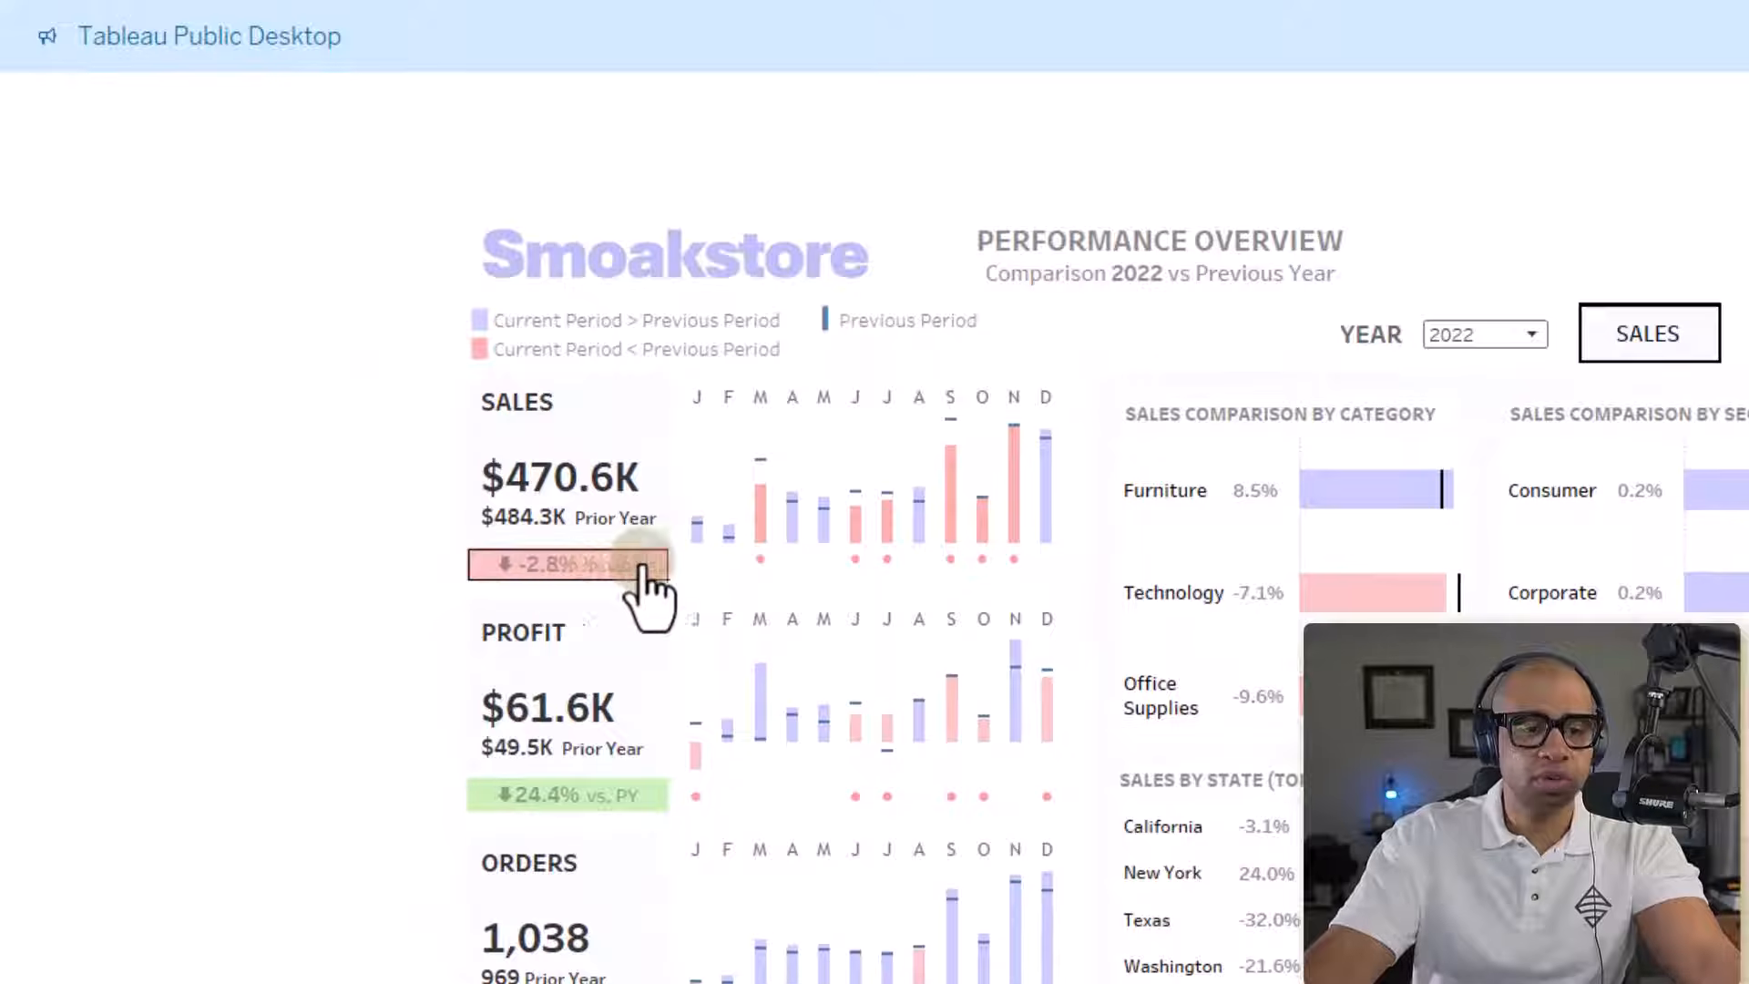
pyautogui.moveTo(728, 535)
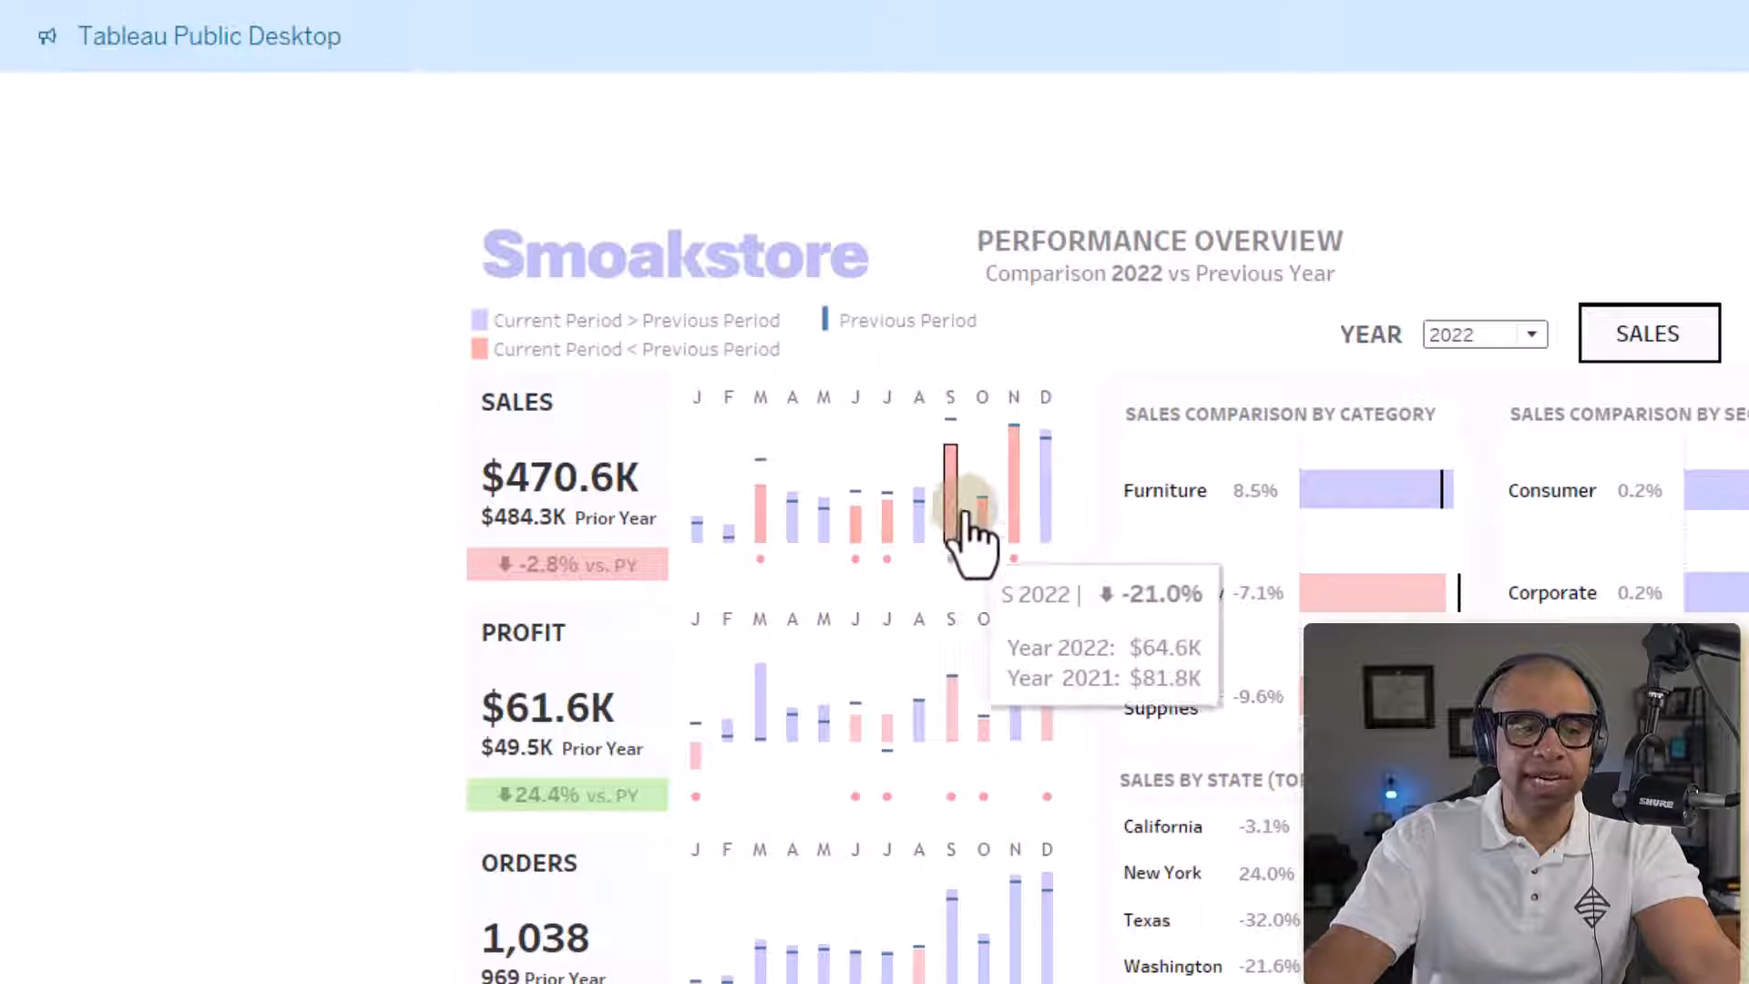
pyautogui.moveTo(947, 499)
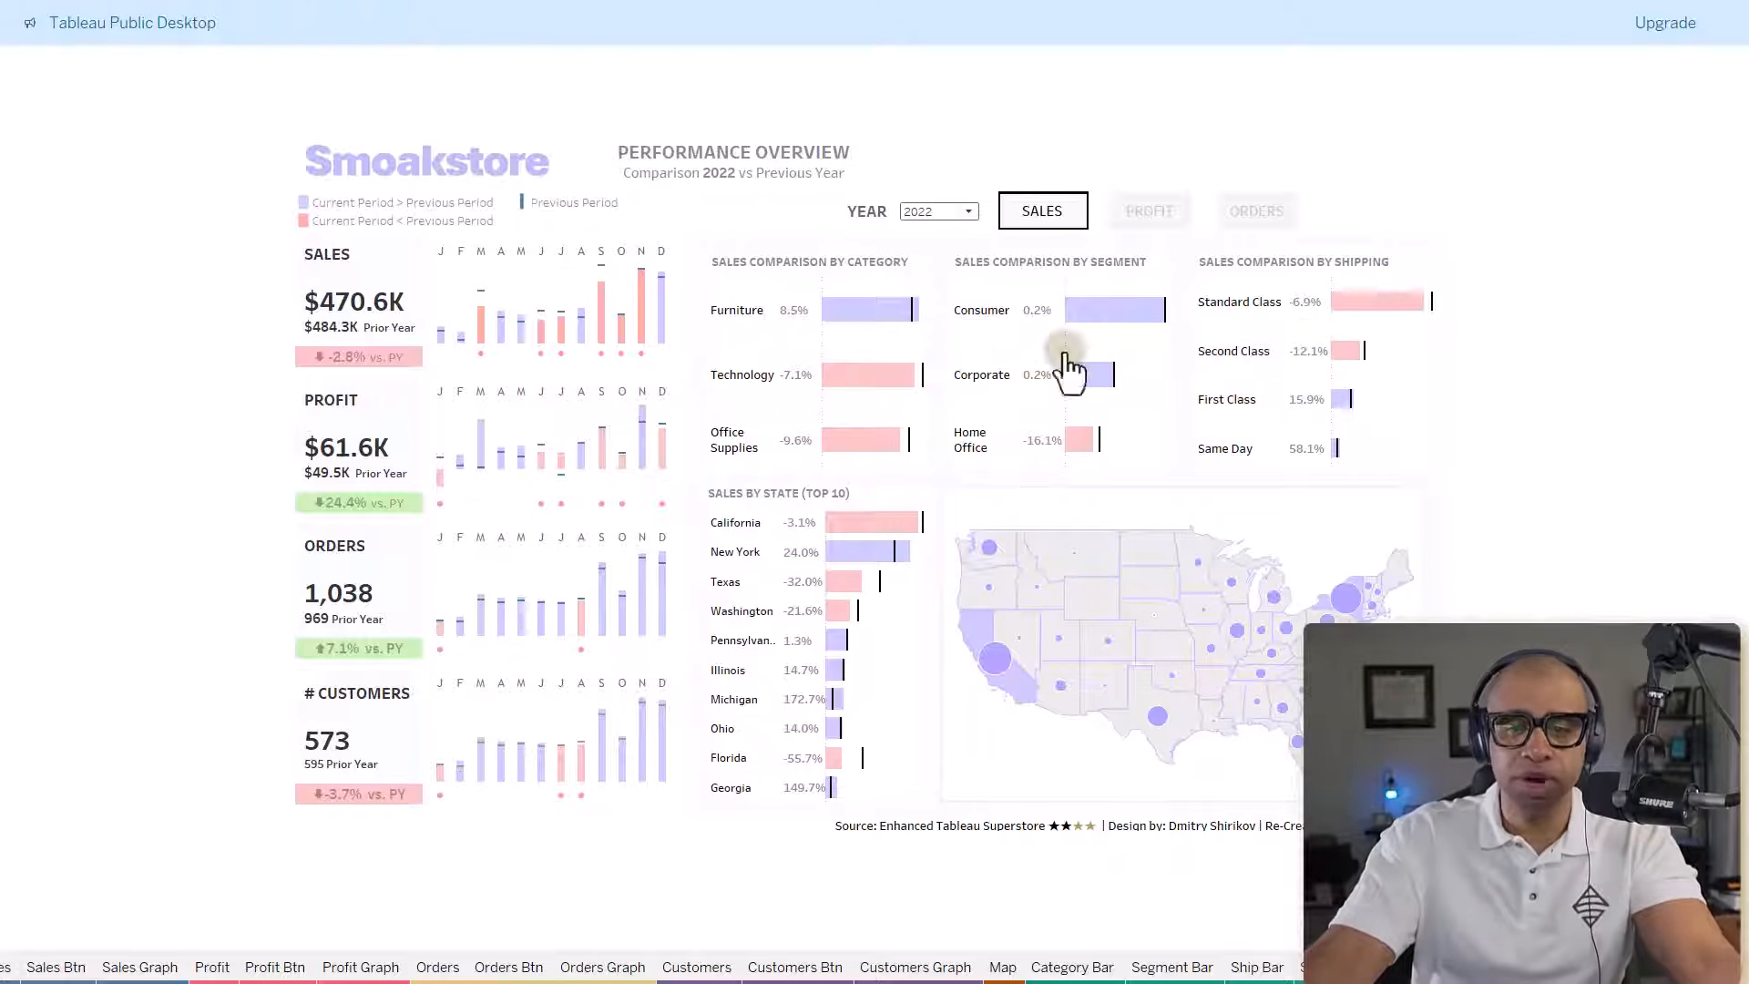
# Switch the dashboard's comparison charts and map to Profit and on to Orders.
pyautogui.click(1152, 218)
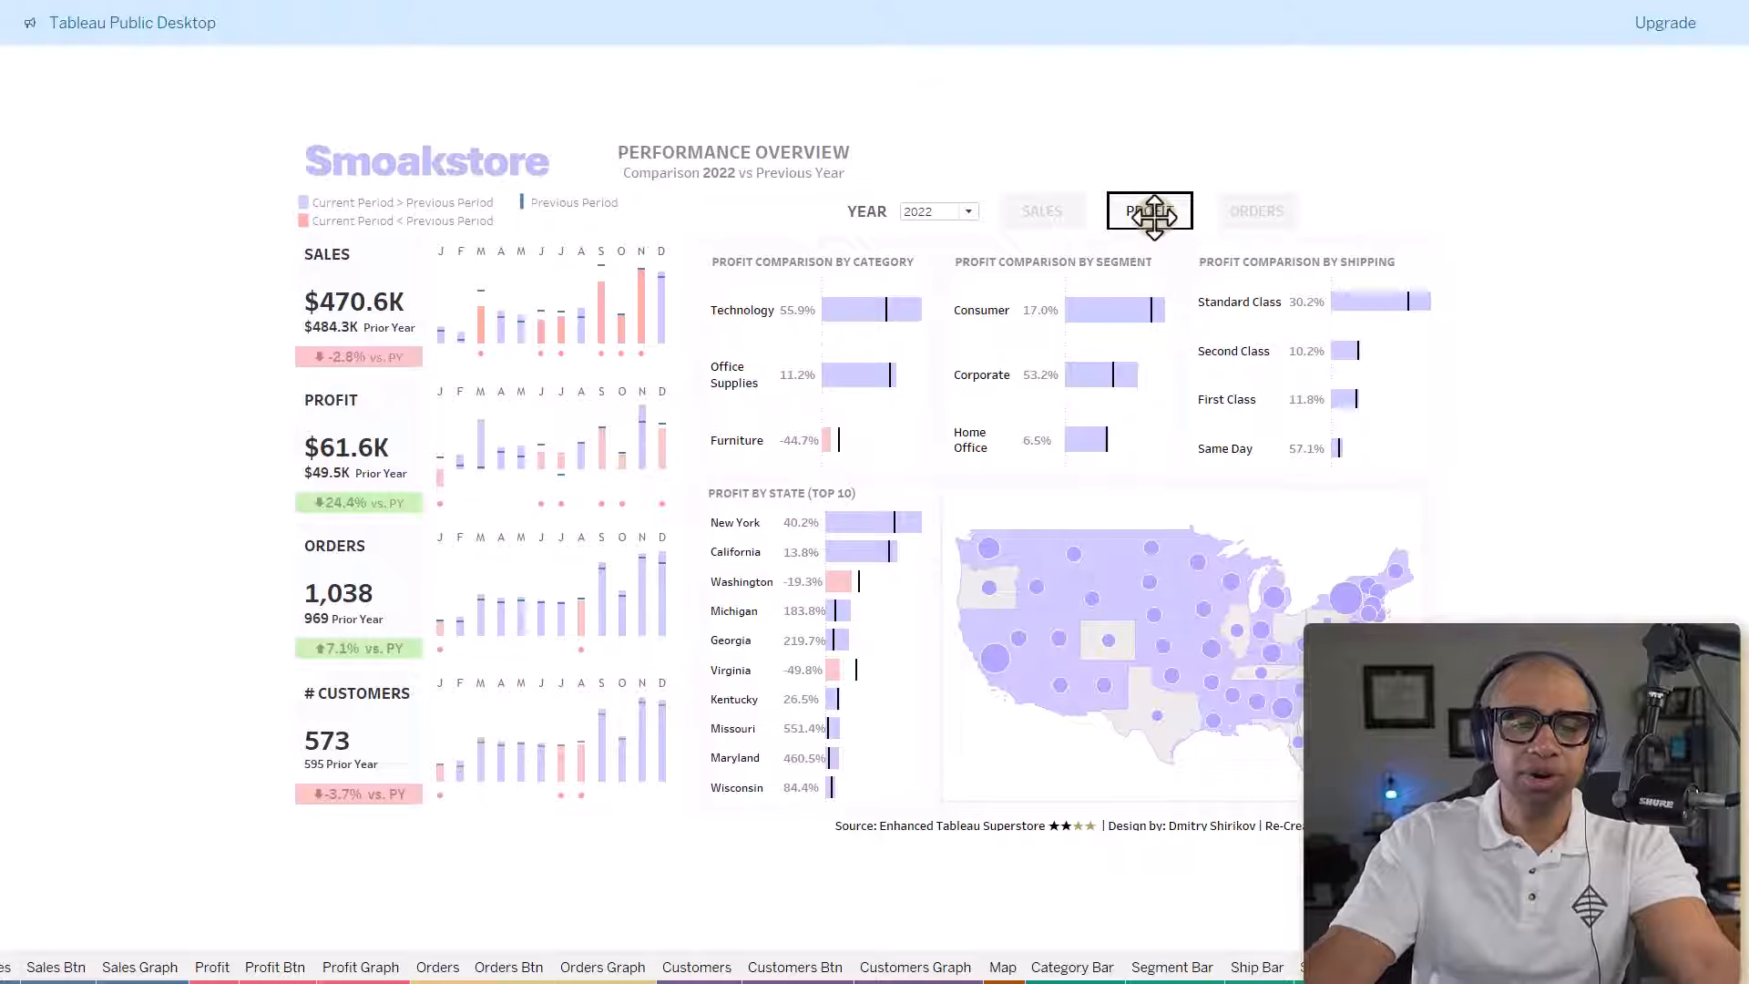
pyautogui.click(1240, 218)
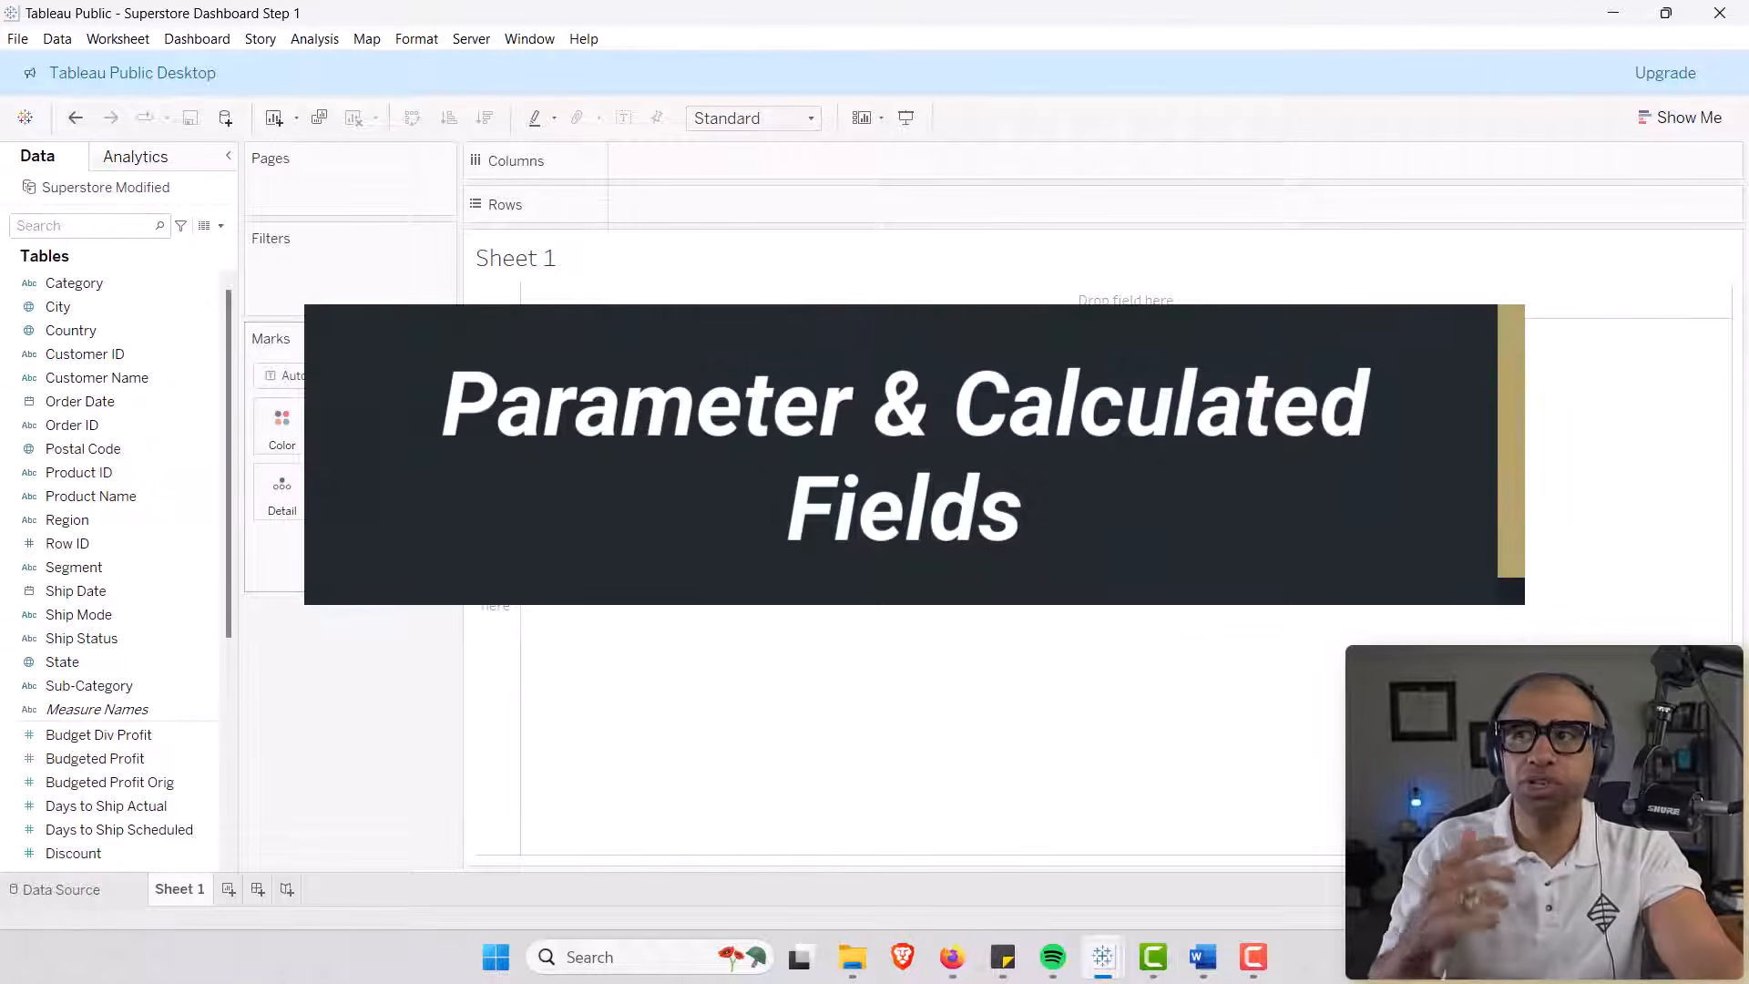
# Start a new parameter in the Superstore Dashboard Step 1 workbook and name it Year Selected.
pyautogui.click(220, 227)
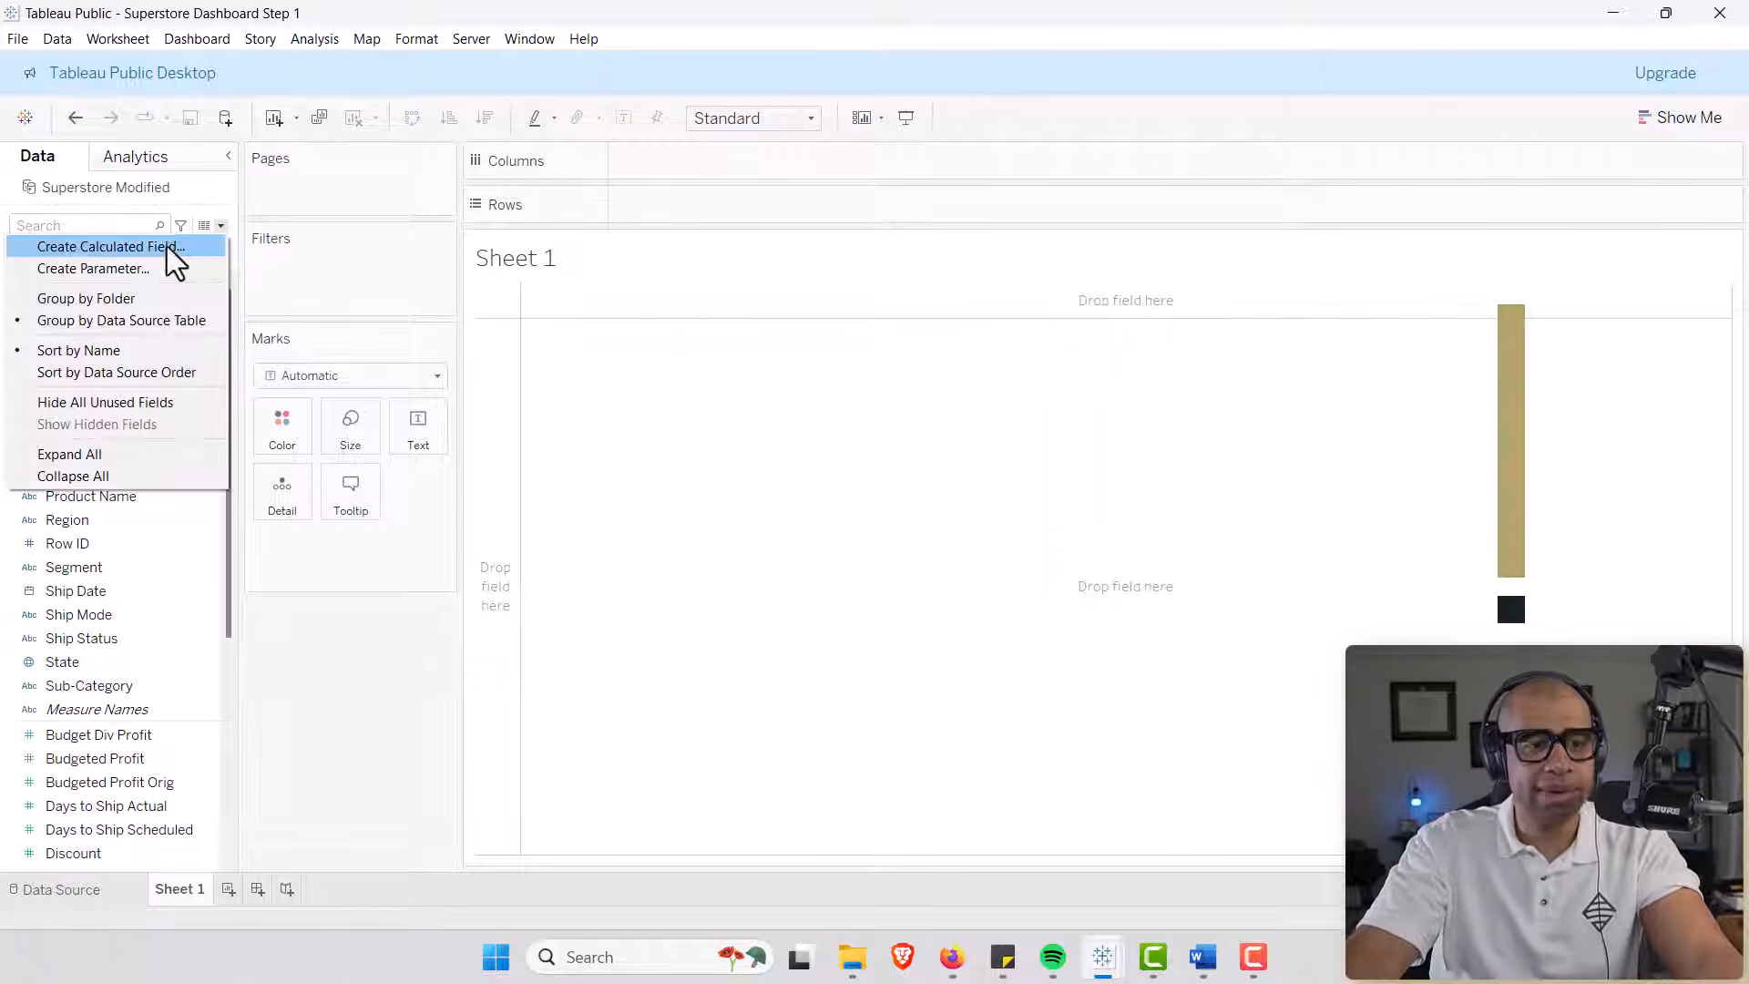
pyautogui.click(144, 266)
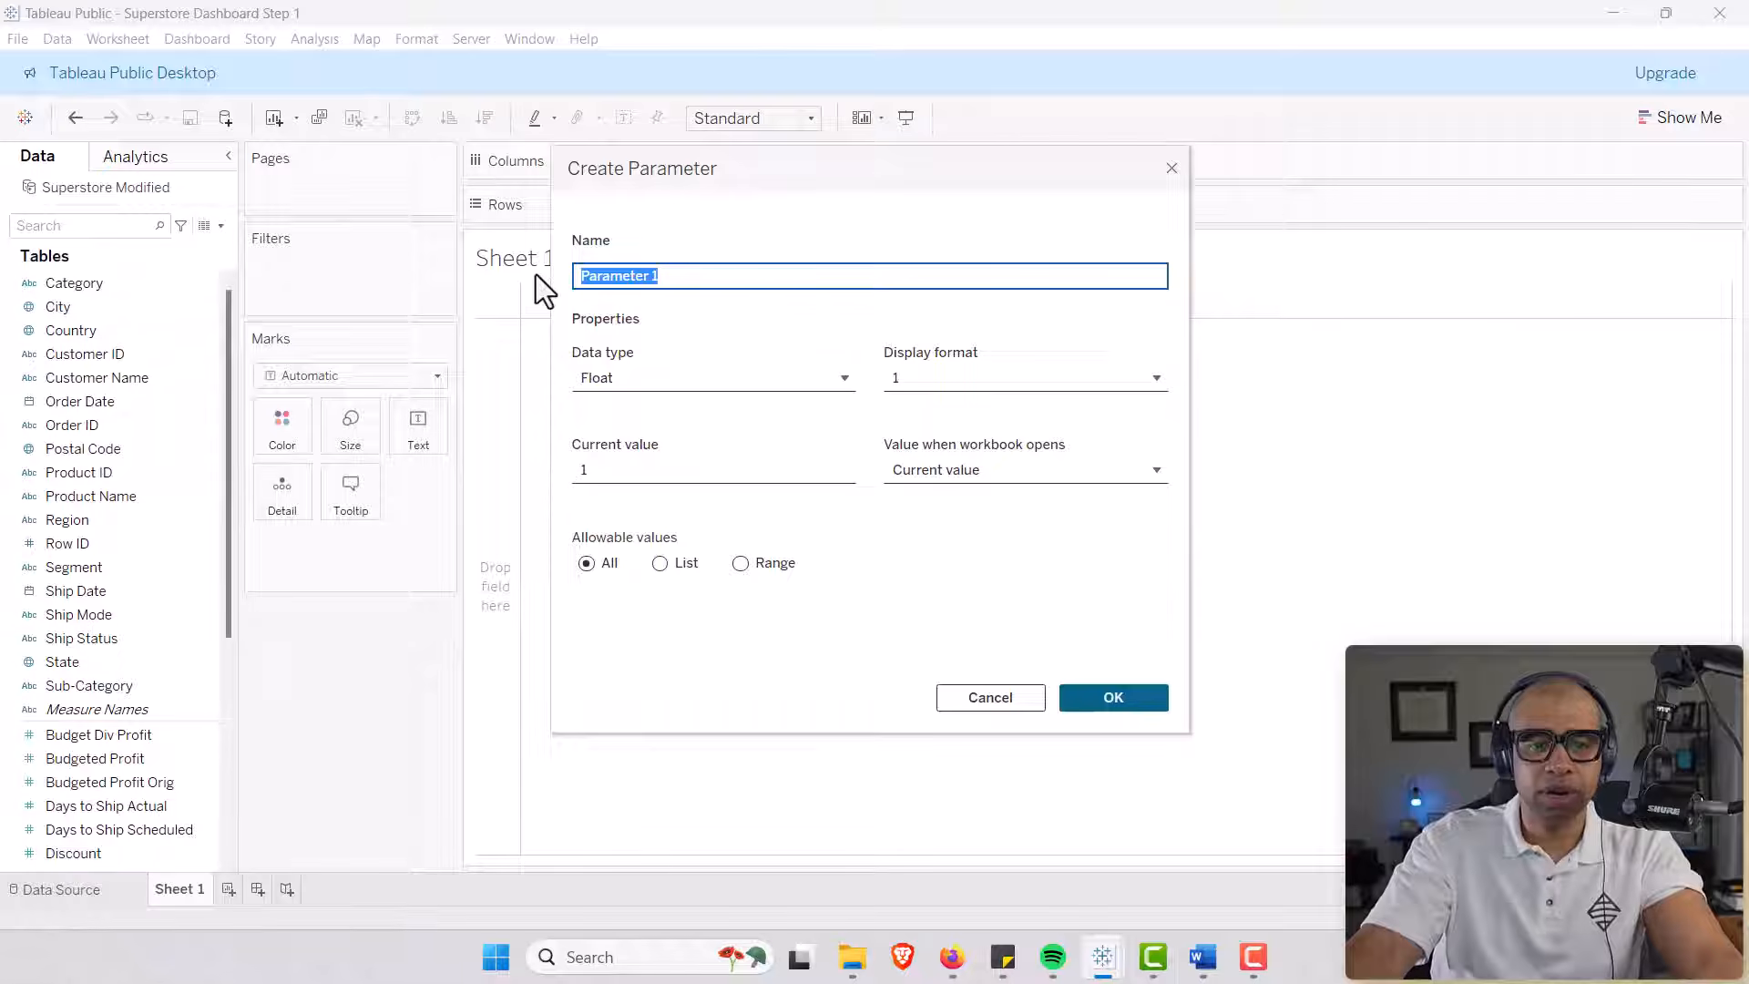
pyautogui.write('YEar')
pyautogui.press('BackSpace')
pyautogui.press('BackSpace')
pyautogui.press('BackSpace')
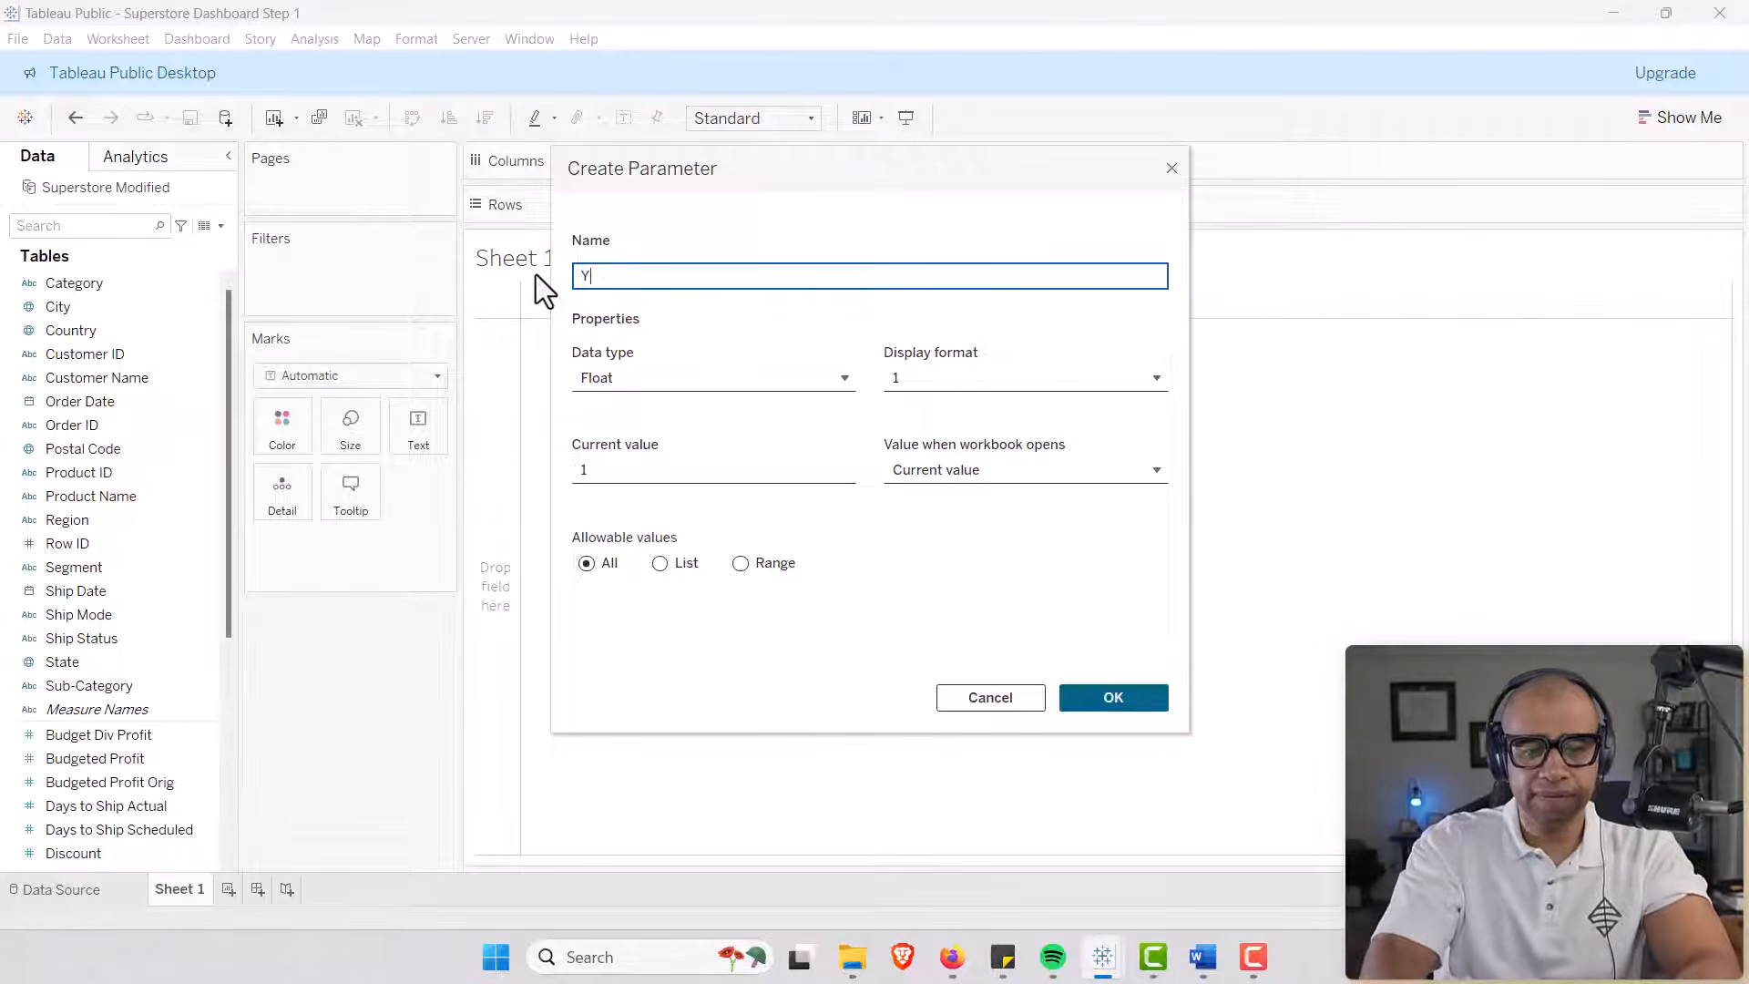
pyautogui.write('ear Select')
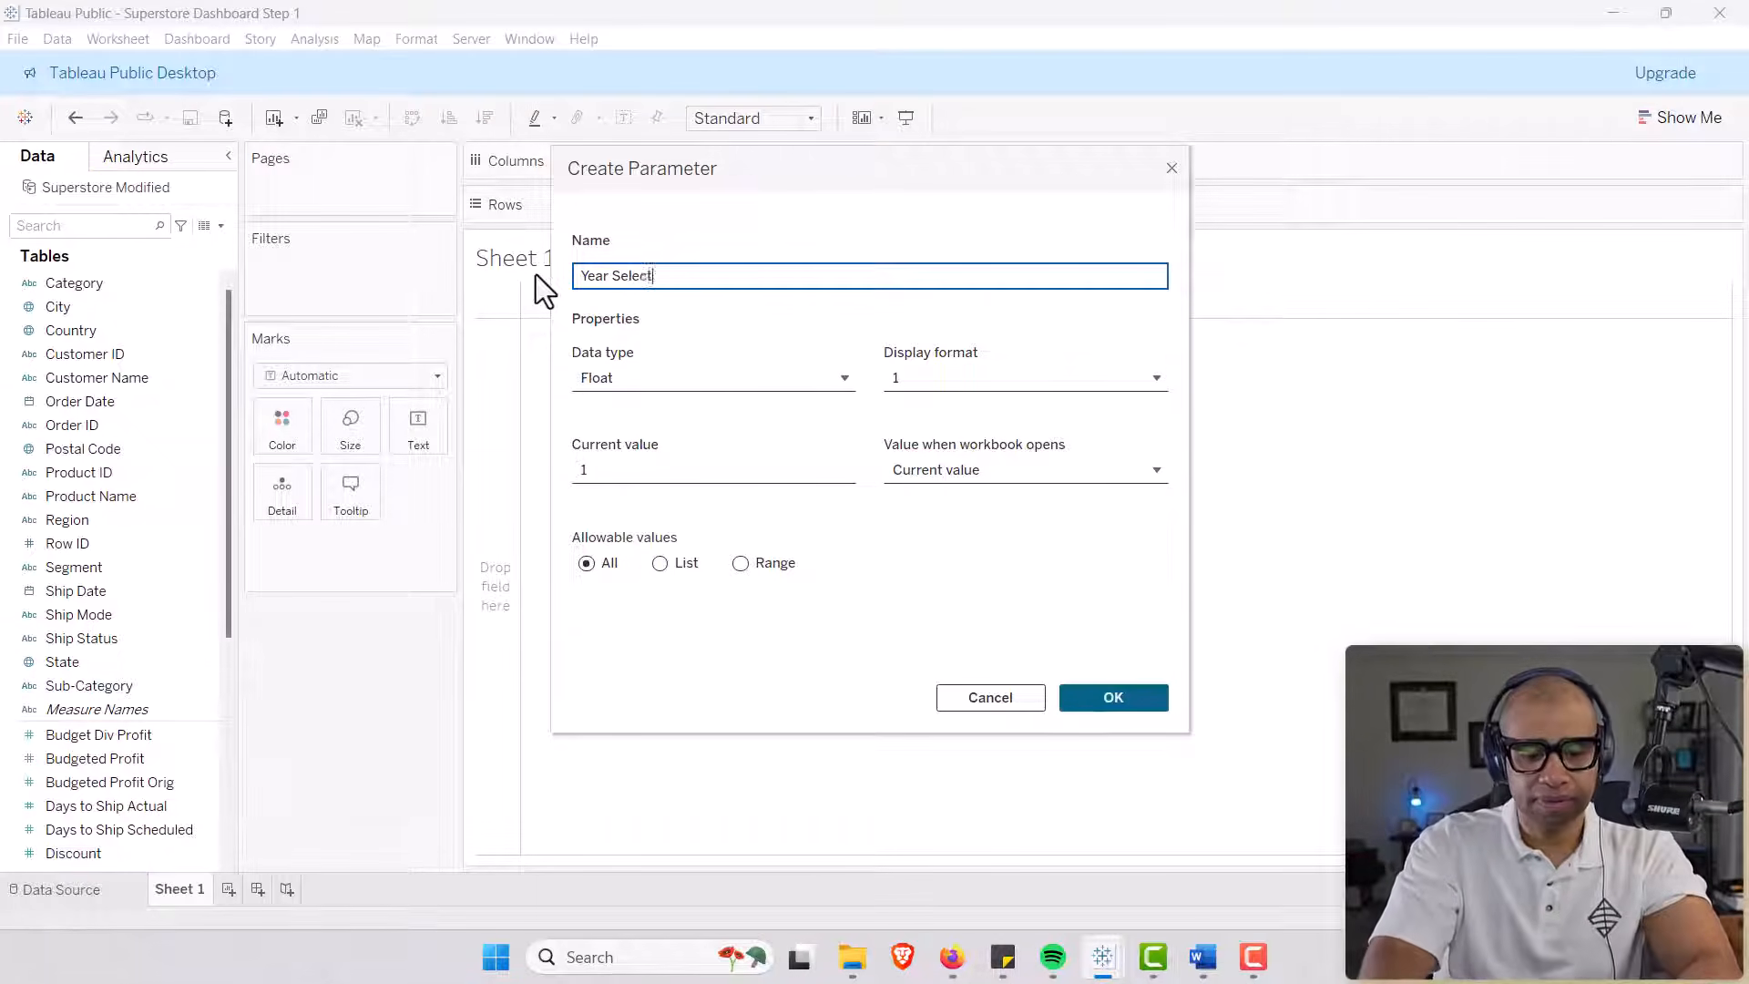
pyautogui.write('ed')
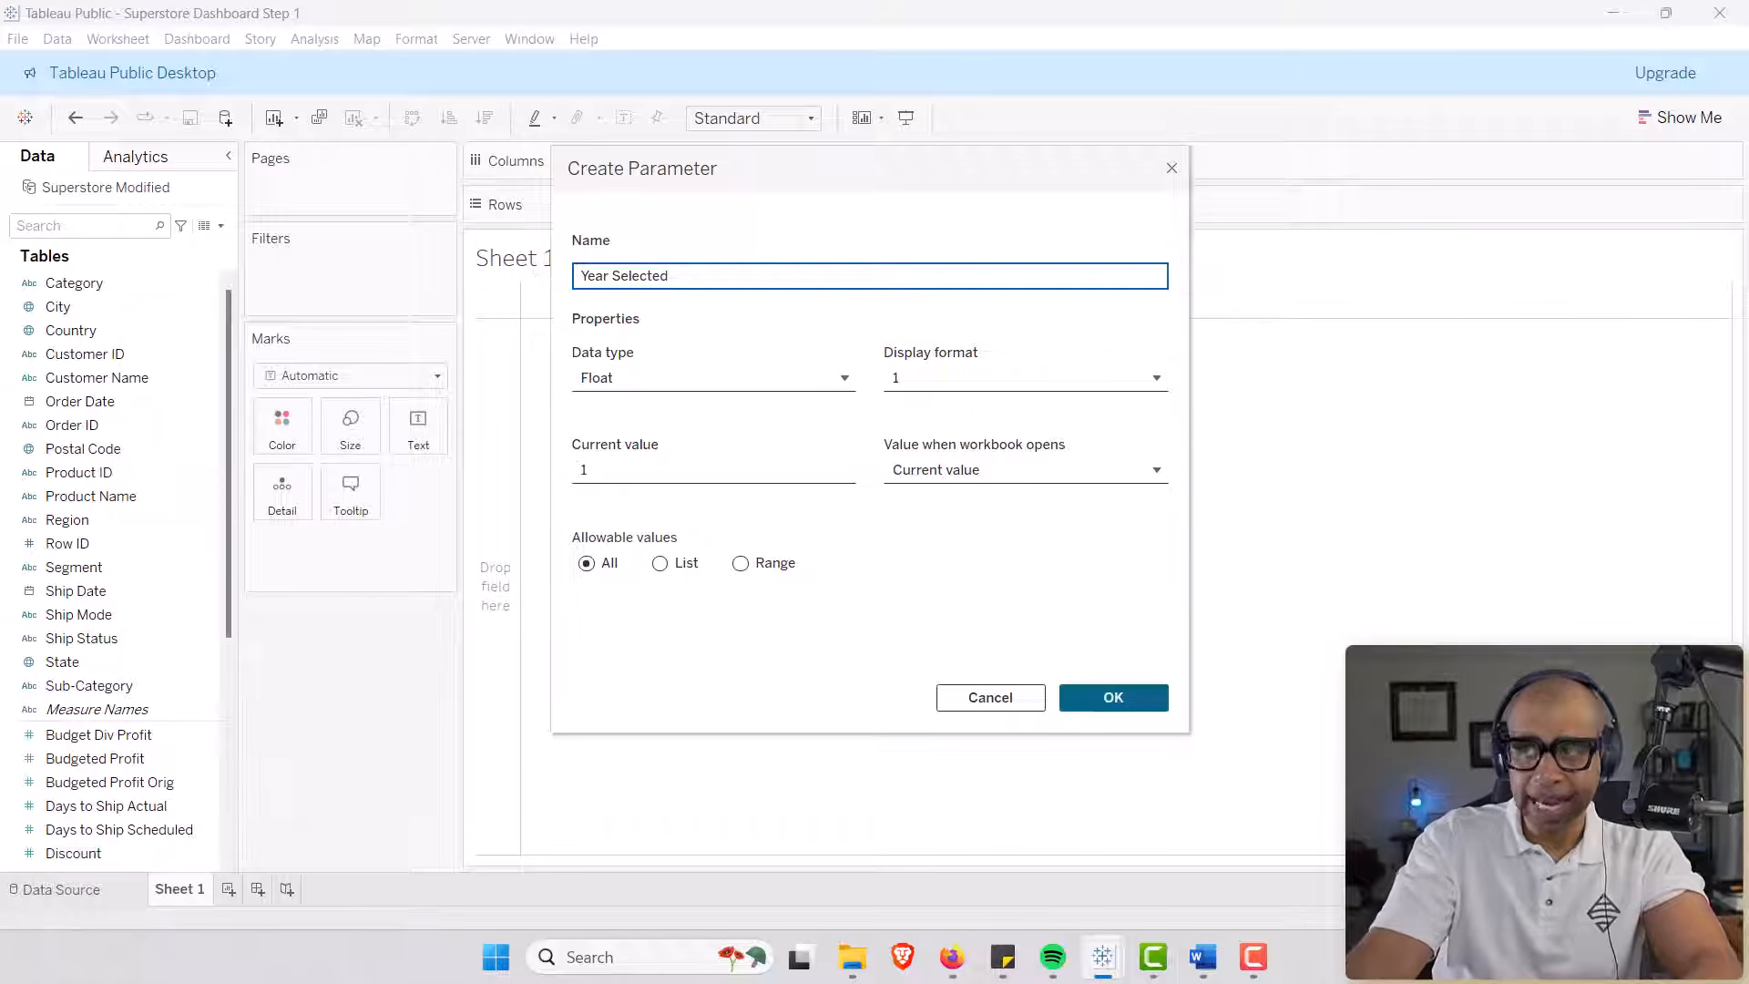
pyautogui.hotkey('alt', 'Tab')
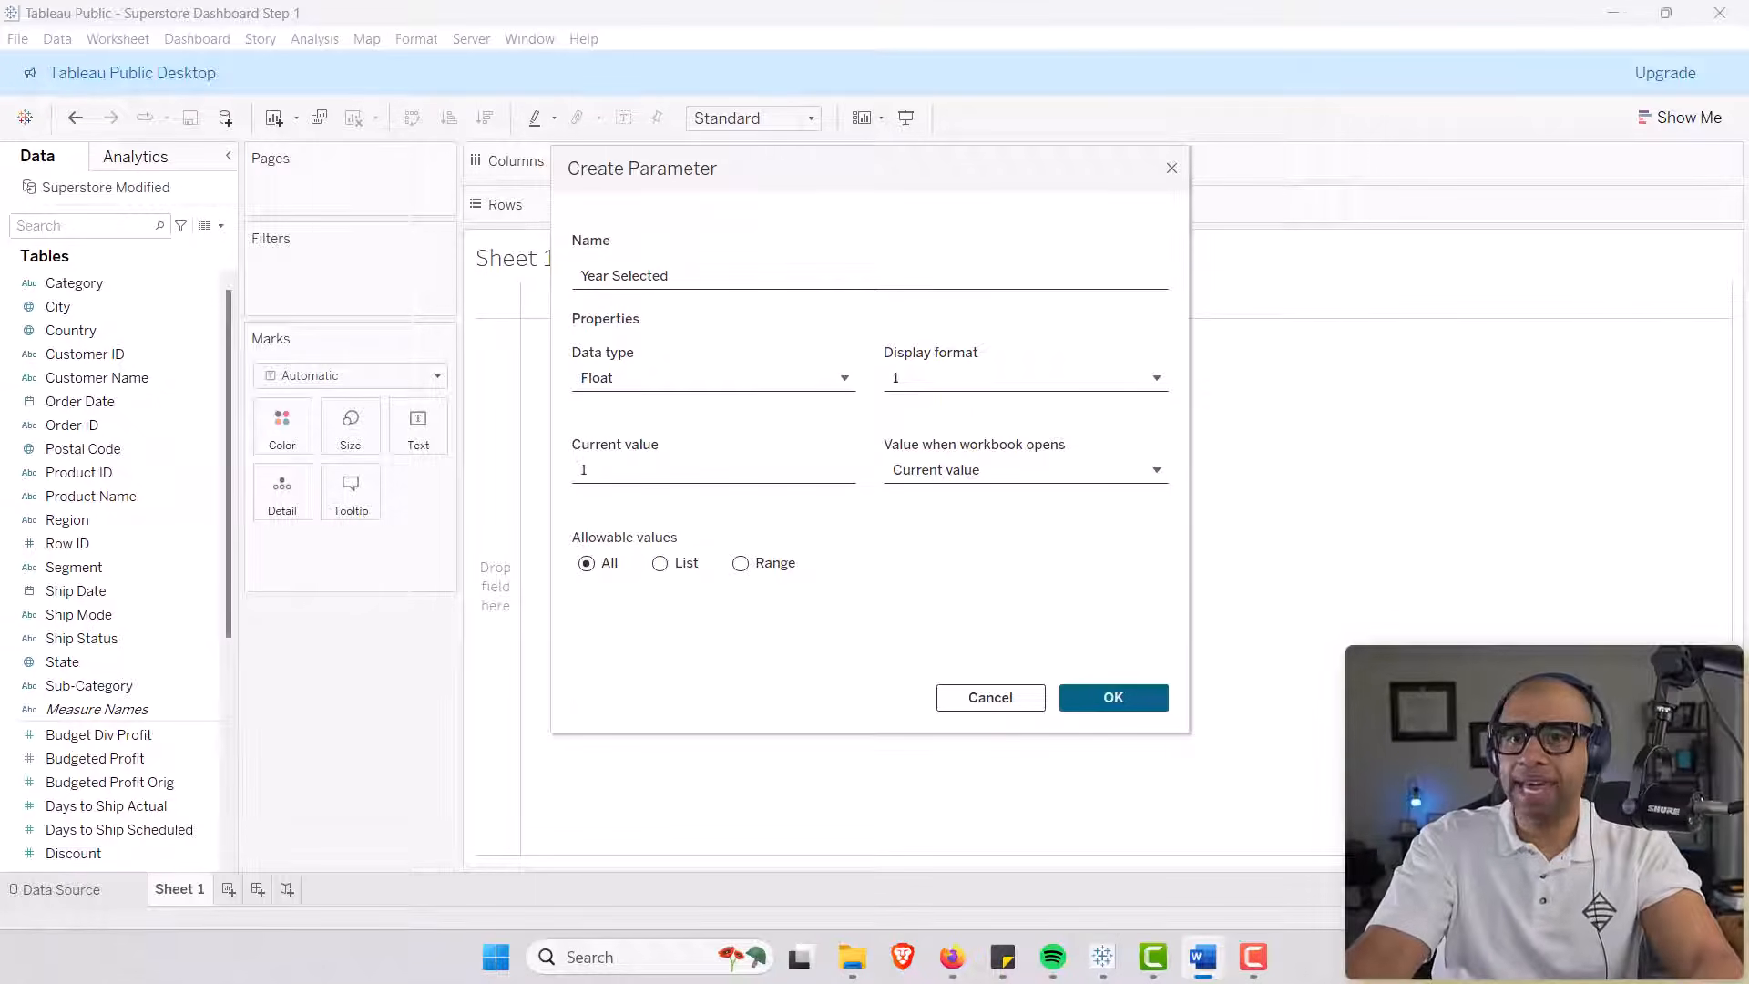
# Set the Year Selected parameter's data type to Integer and restrict its allowable values to a list.
pyautogui.click(615, 379)
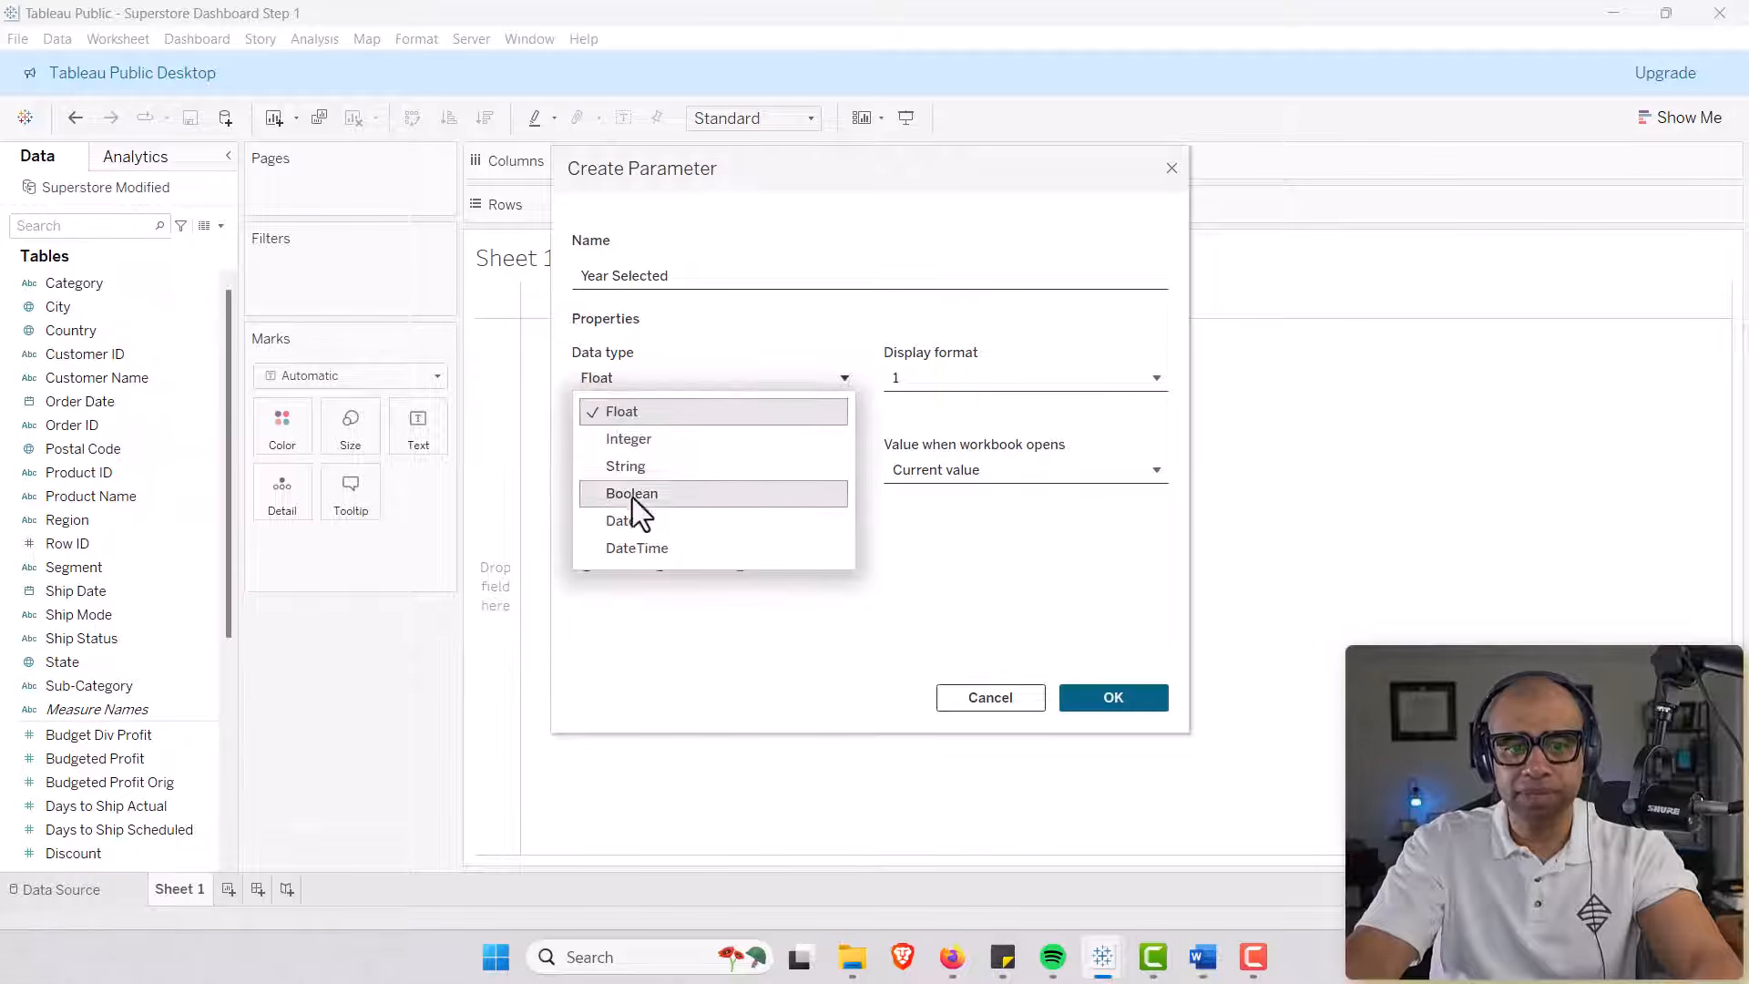
pyautogui.click(648, 442)
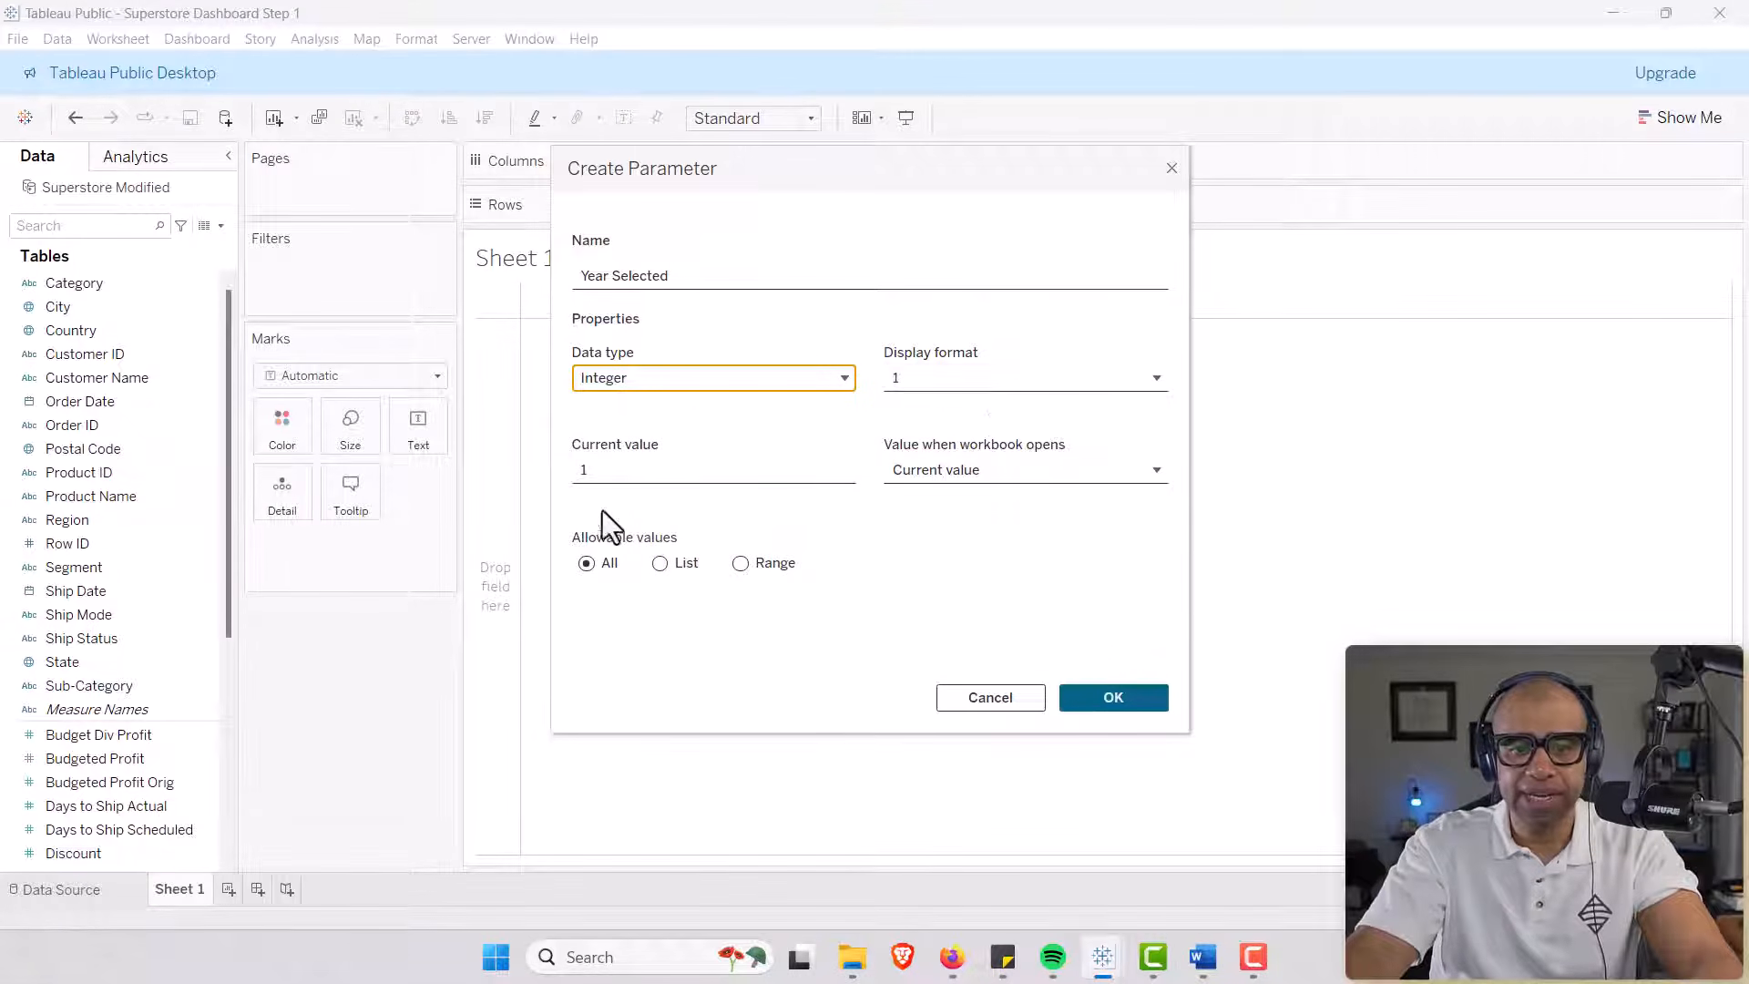
pyautogui.click(949, 472)
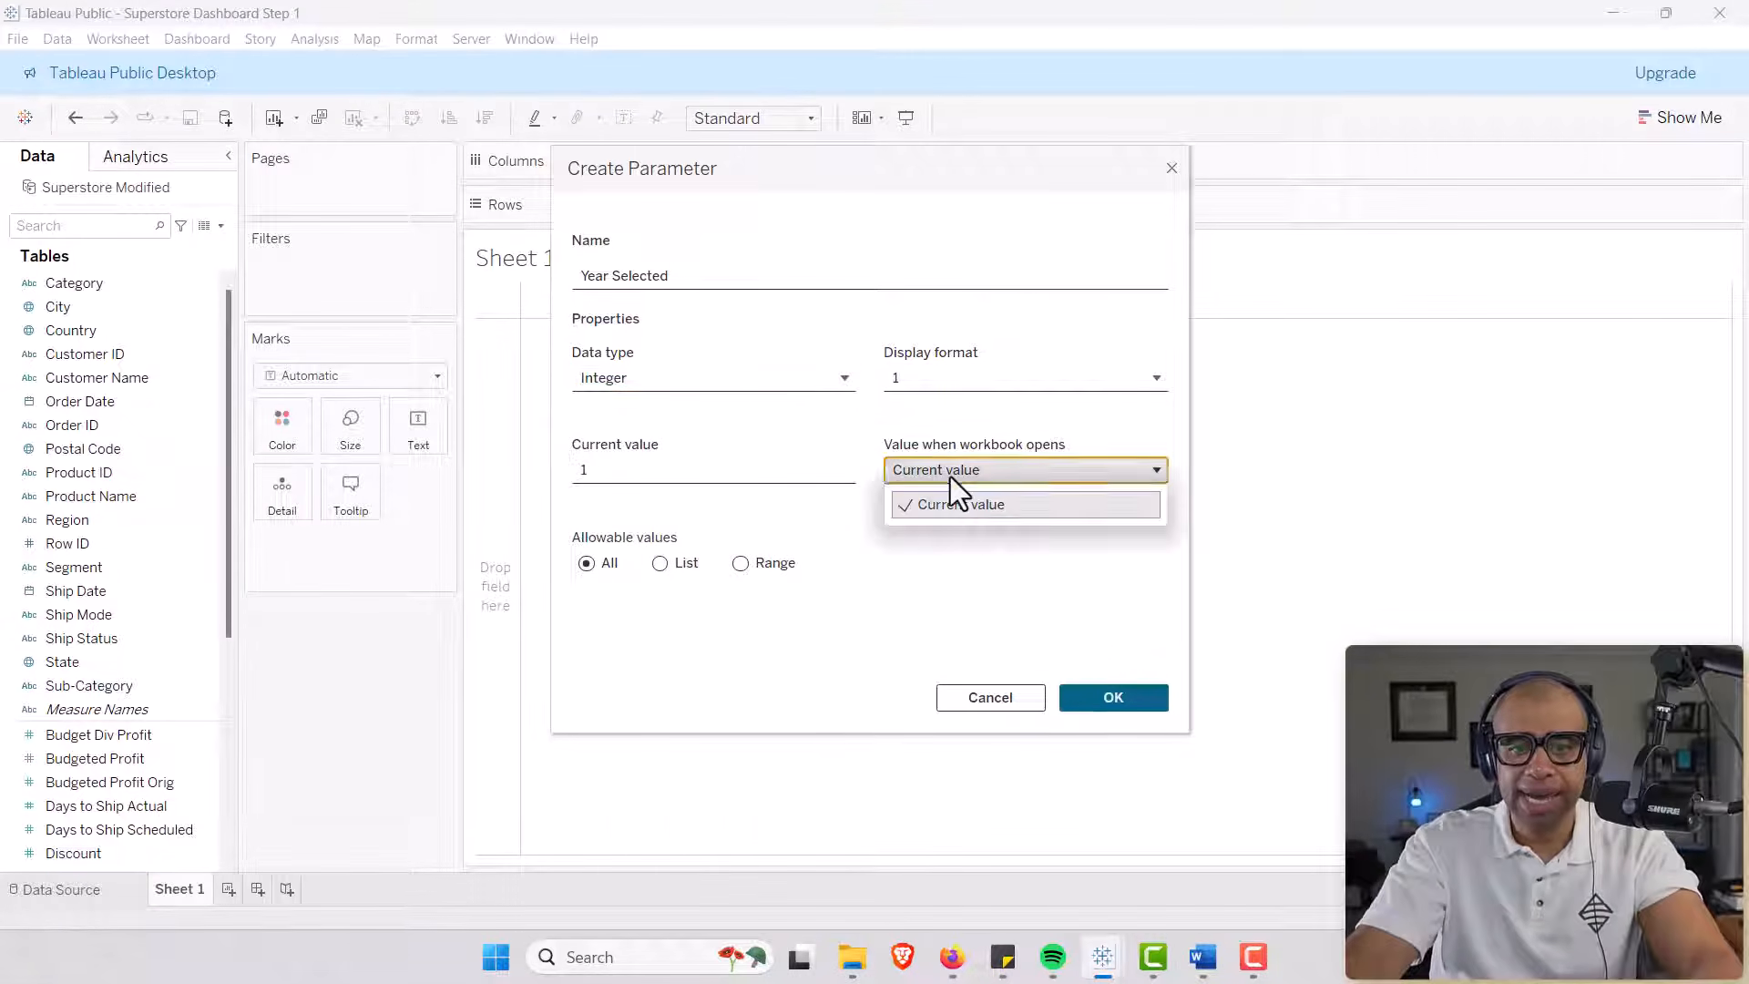
pyautogui.click(695, 472)
pyautogui.click(658, 563)
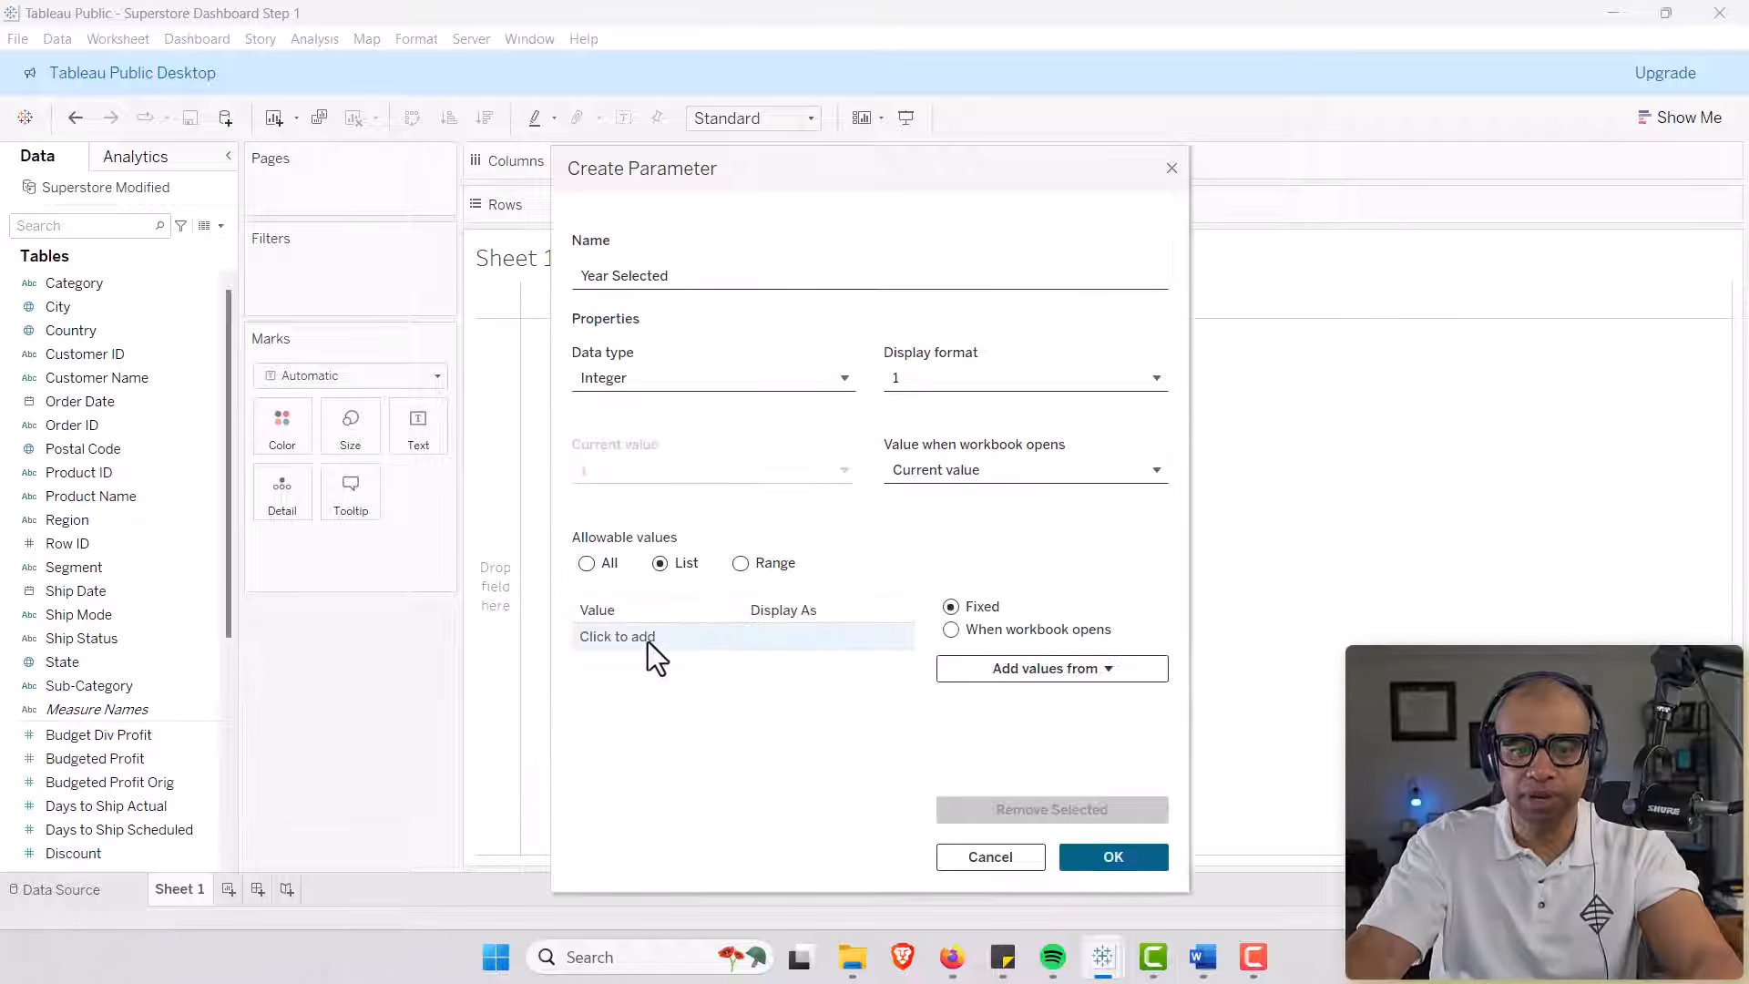
# Add 2022, 2023 and 2024 to the parameter's list of allowable values.
pyautogui.click(658, 638)
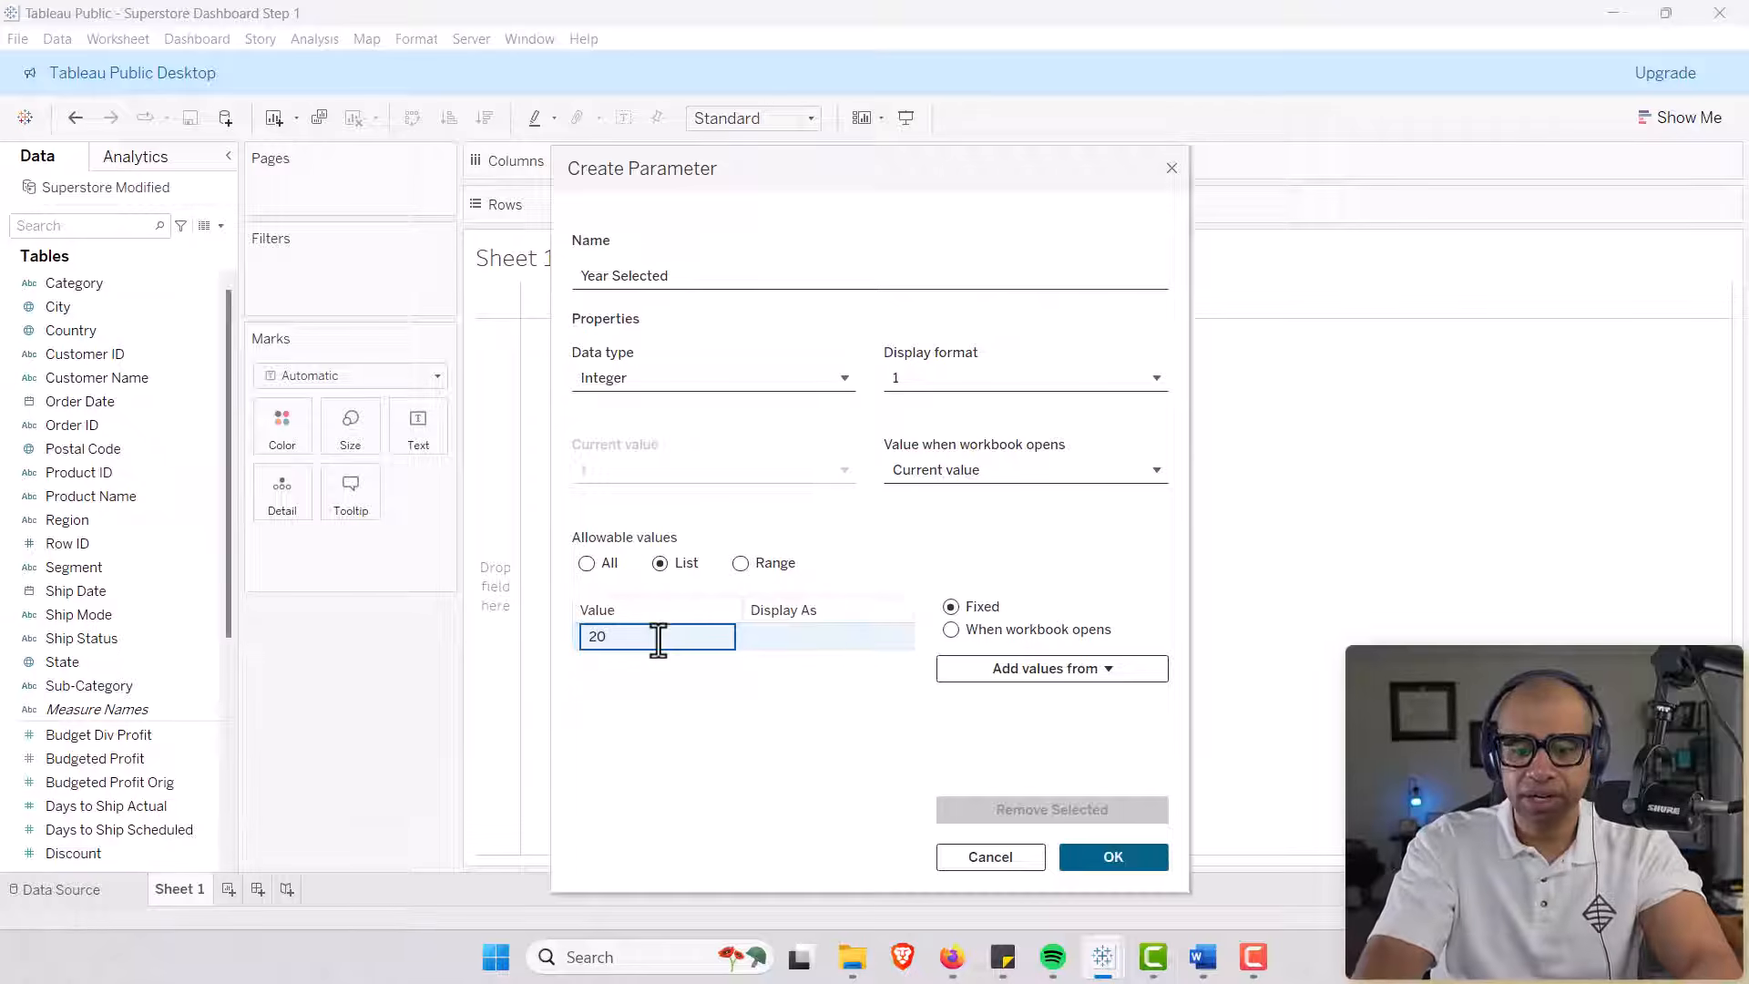
pyautogui.write('2022')
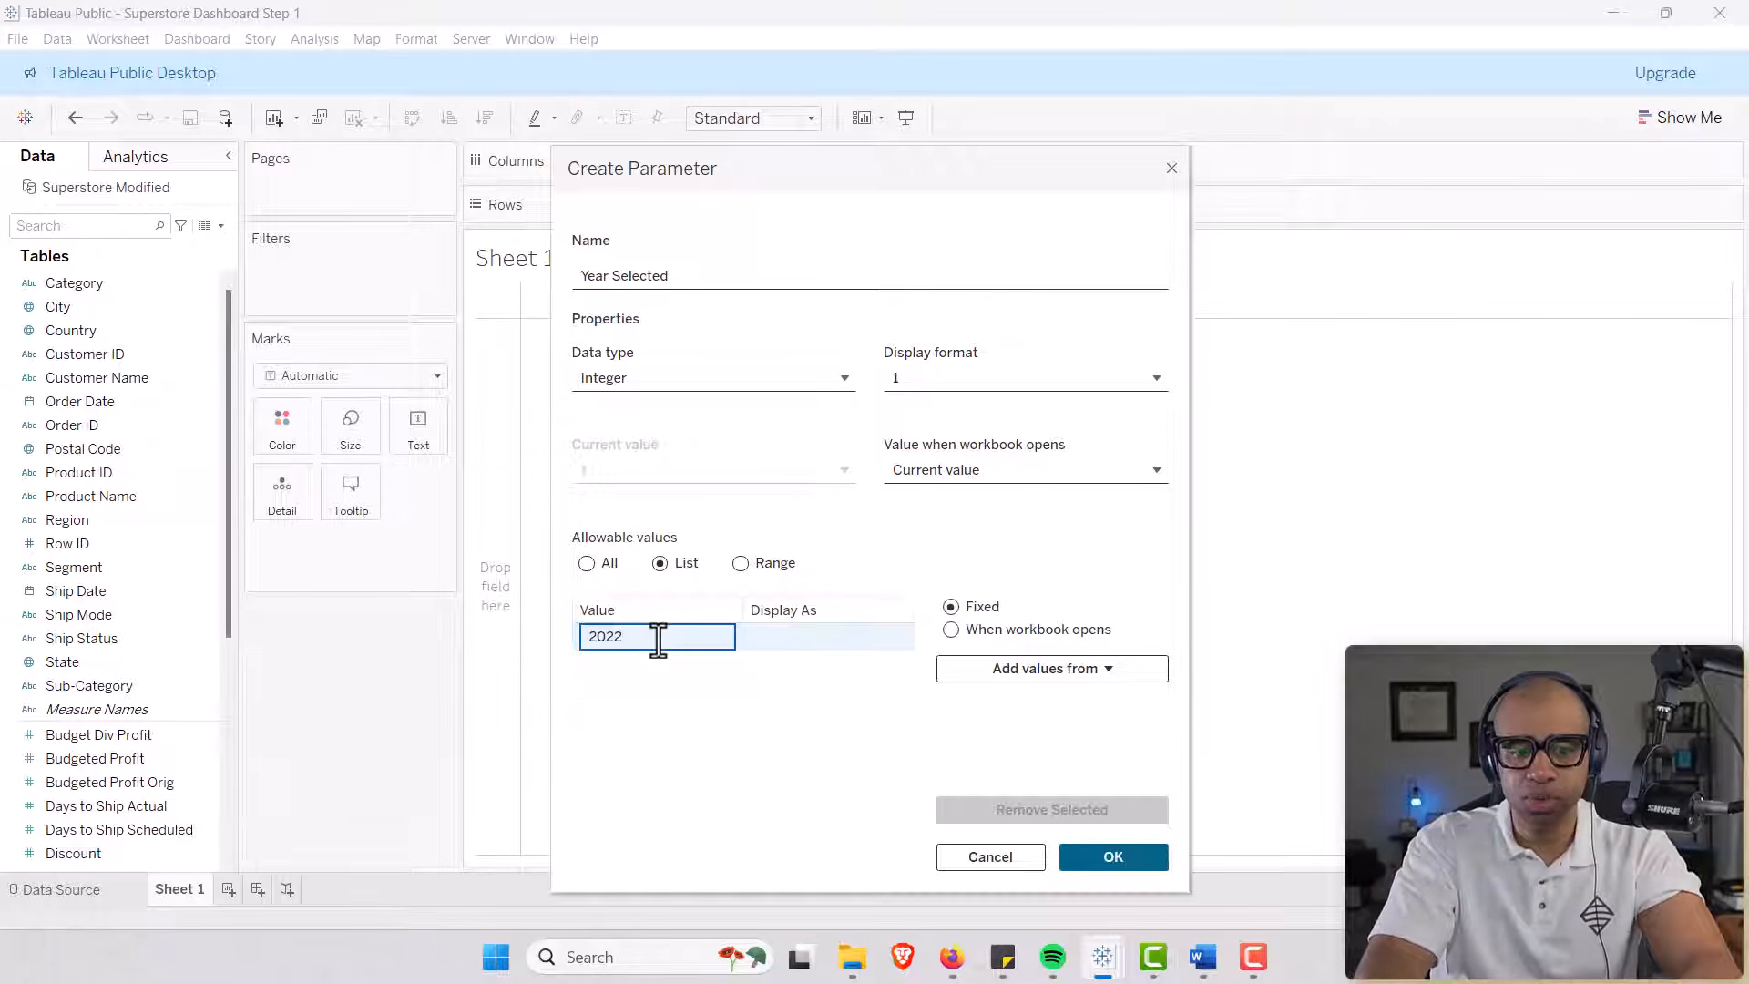
pyautogui.press('Return')
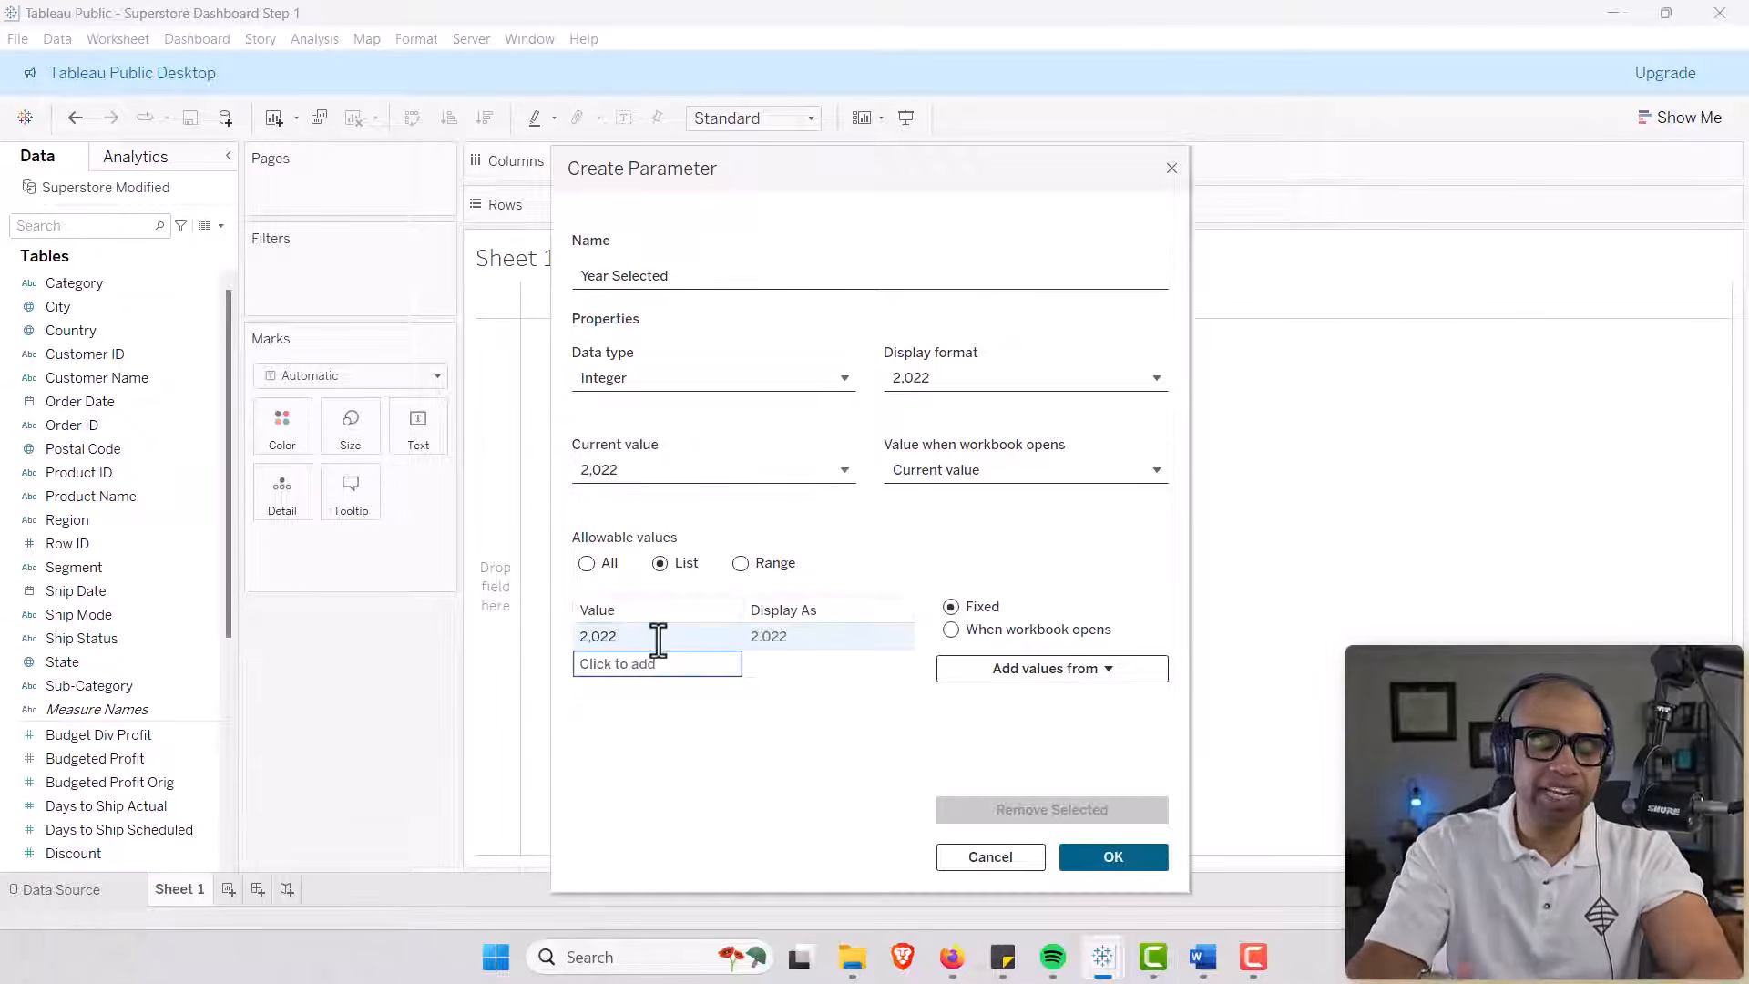
pyautogui.click(641, 664)
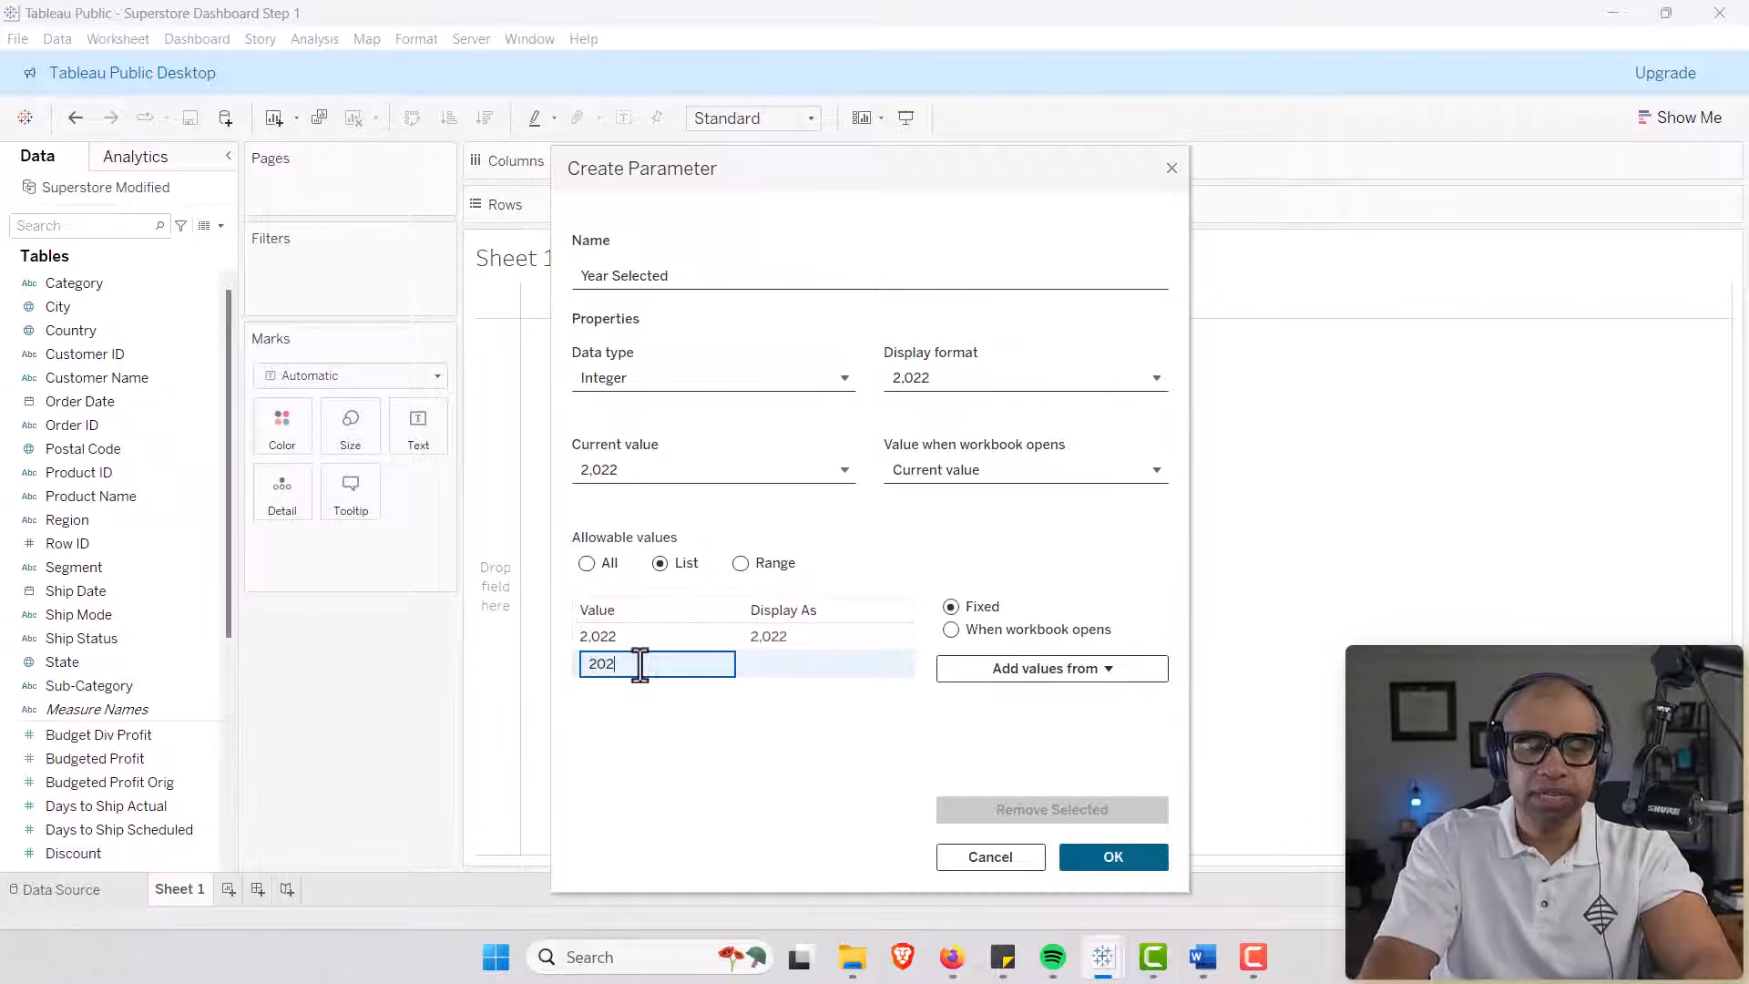
pyautogui.write('2023')
pyautogui.press('Return')
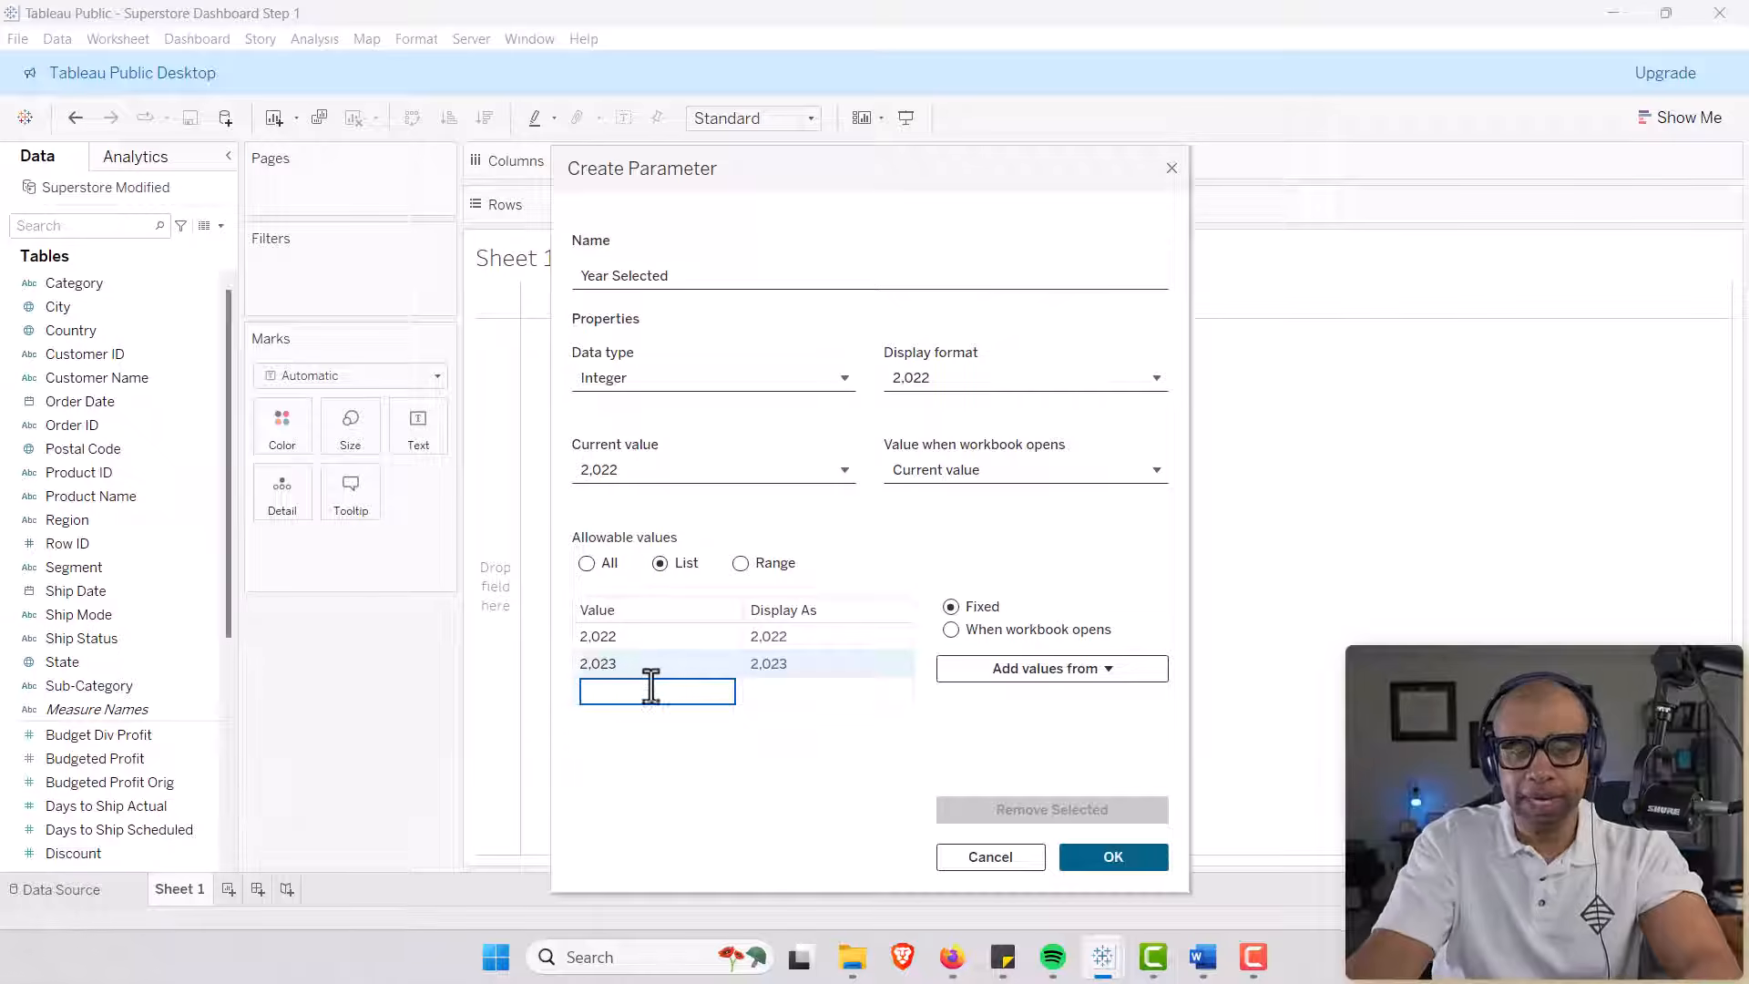
pyautogui.click(642, 691)
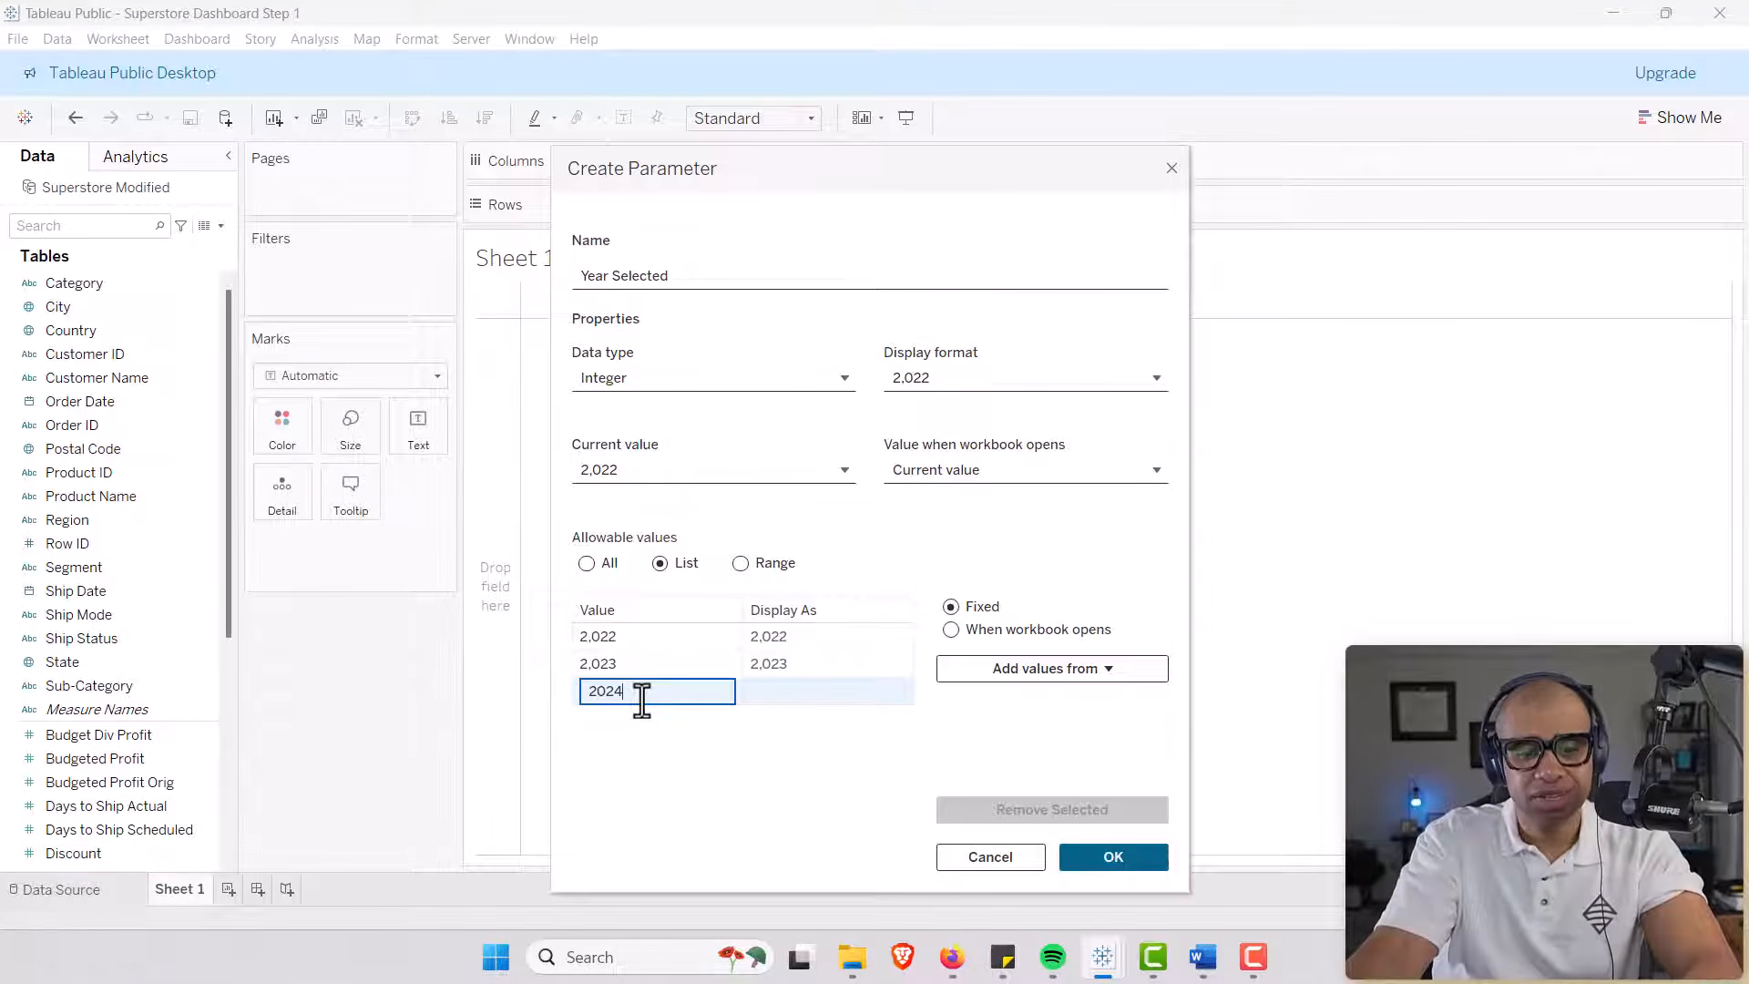
pyautogui.write('2024')
pyautogui.press('Return')
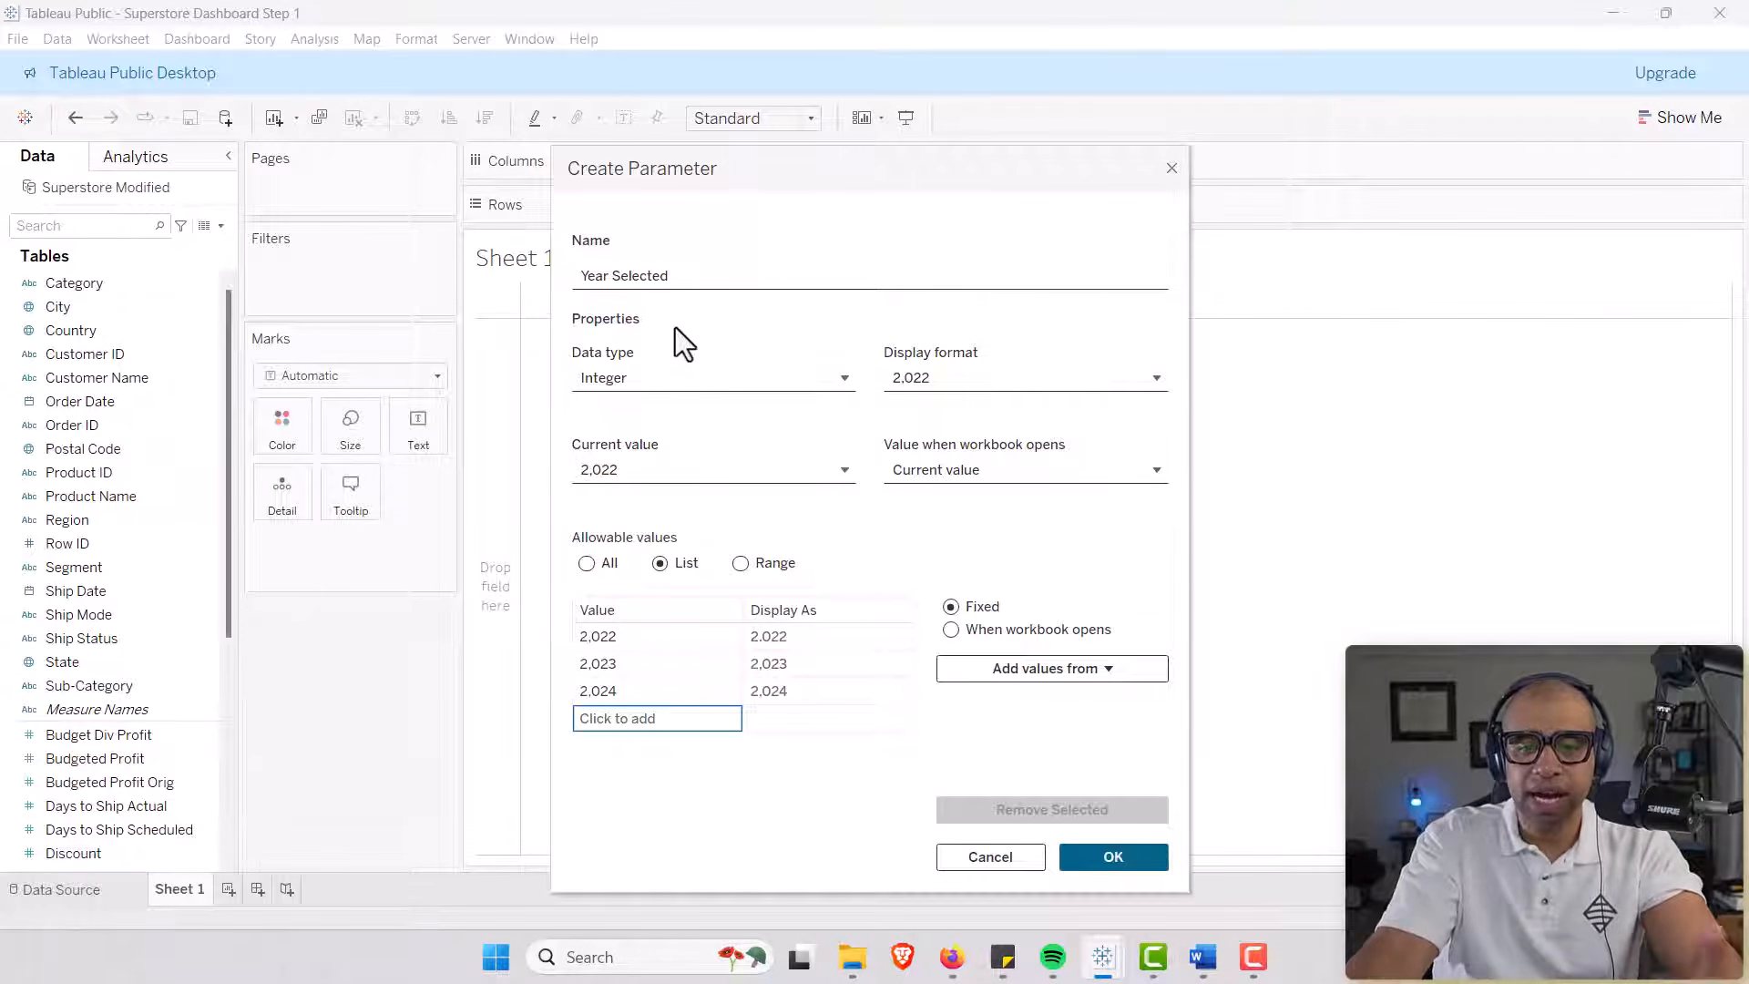
# Format the parameter's display as Number (Custom) with 0 decimal places and no thousands separators, and create the parameter.
pyautogui.click(910, 385)
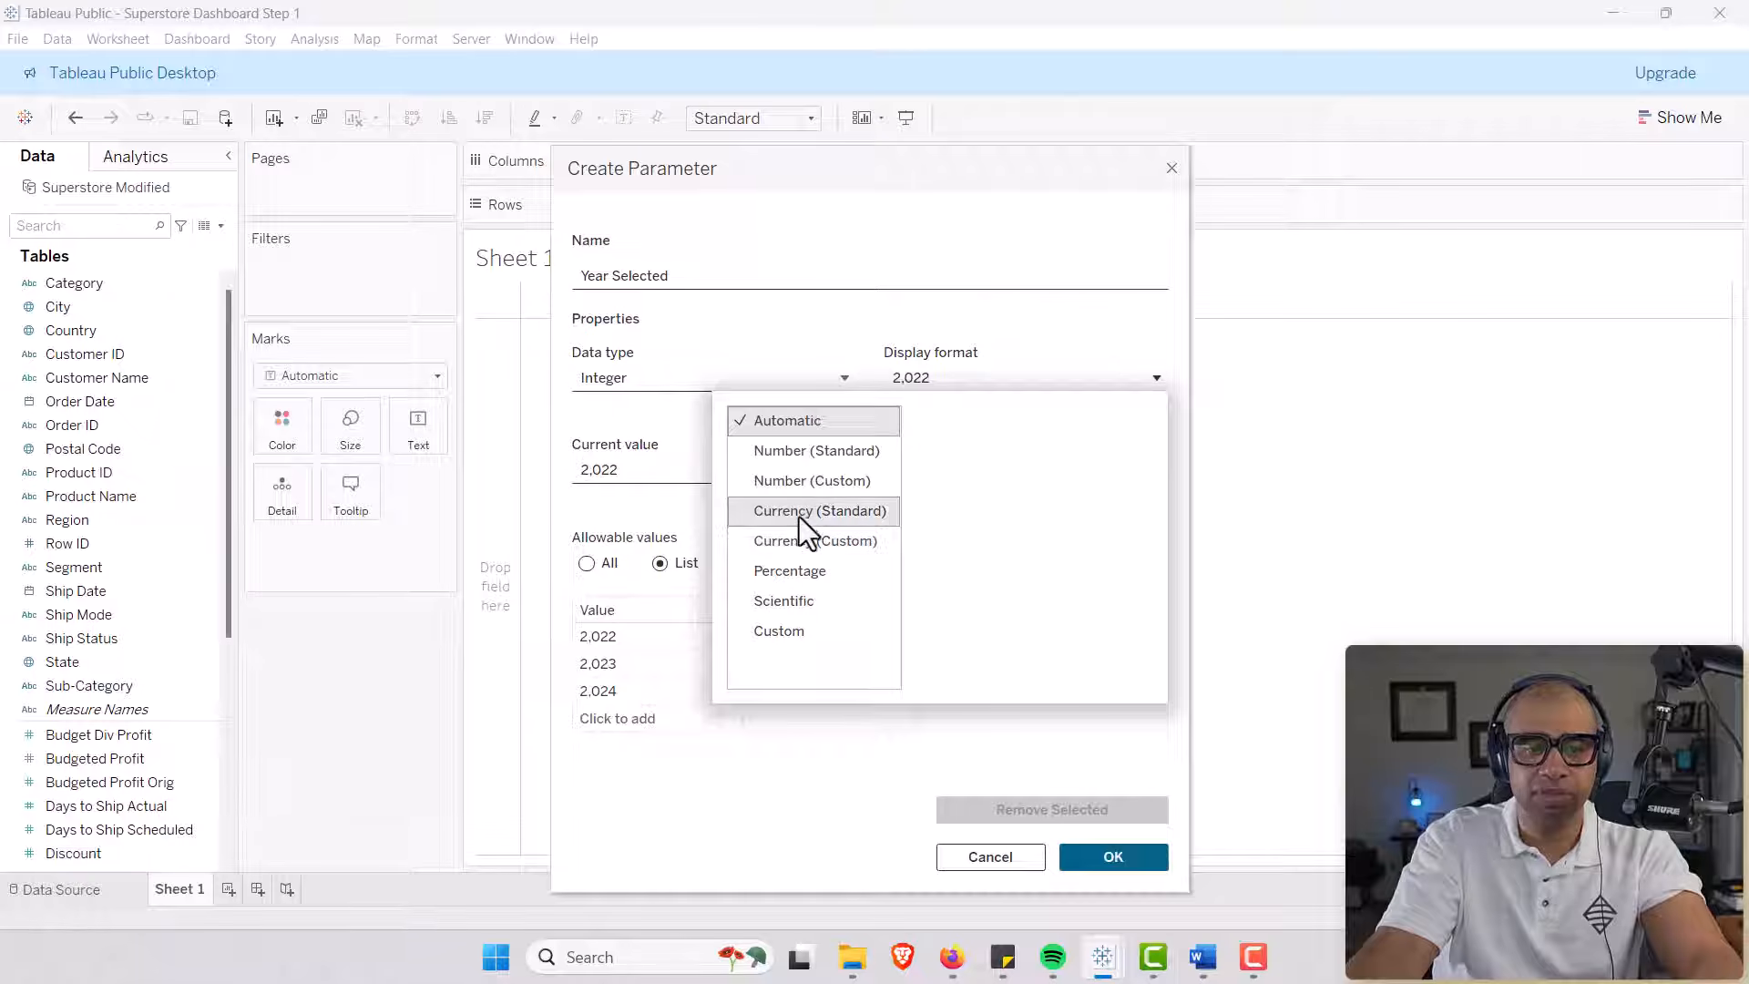
pyautogui.click(800, 483)
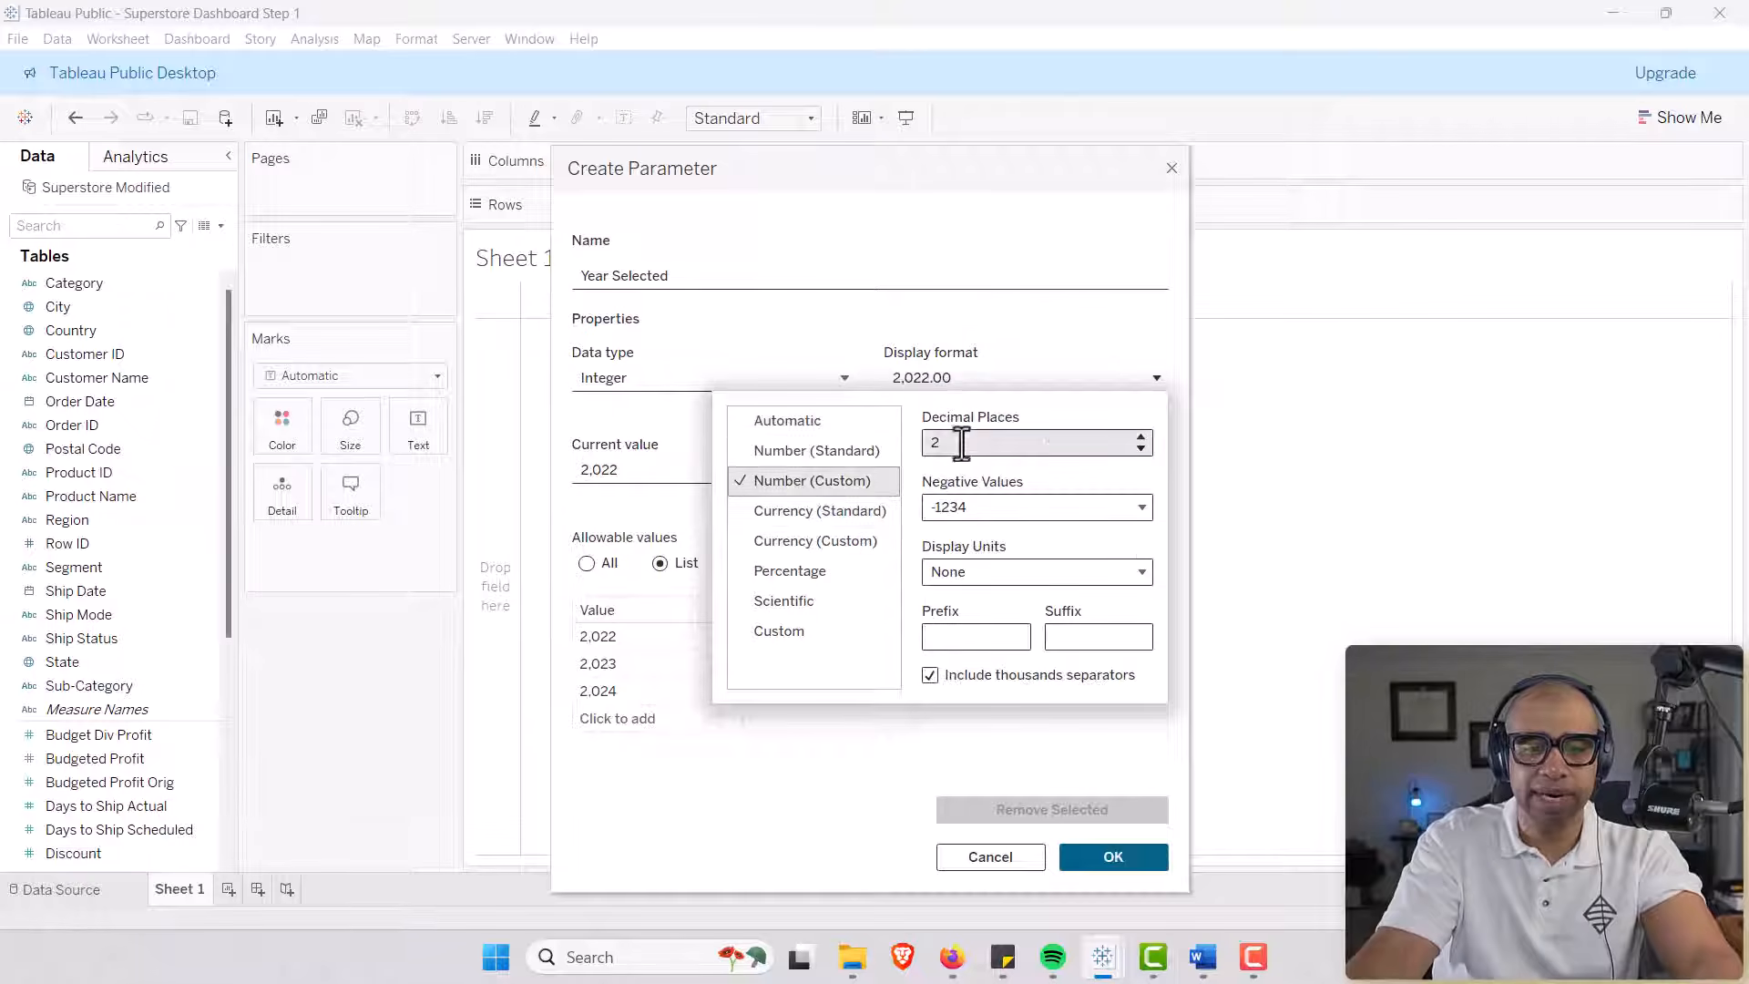
pyautogui.click(1141, 449)
pyautogui.click(1141, 449)
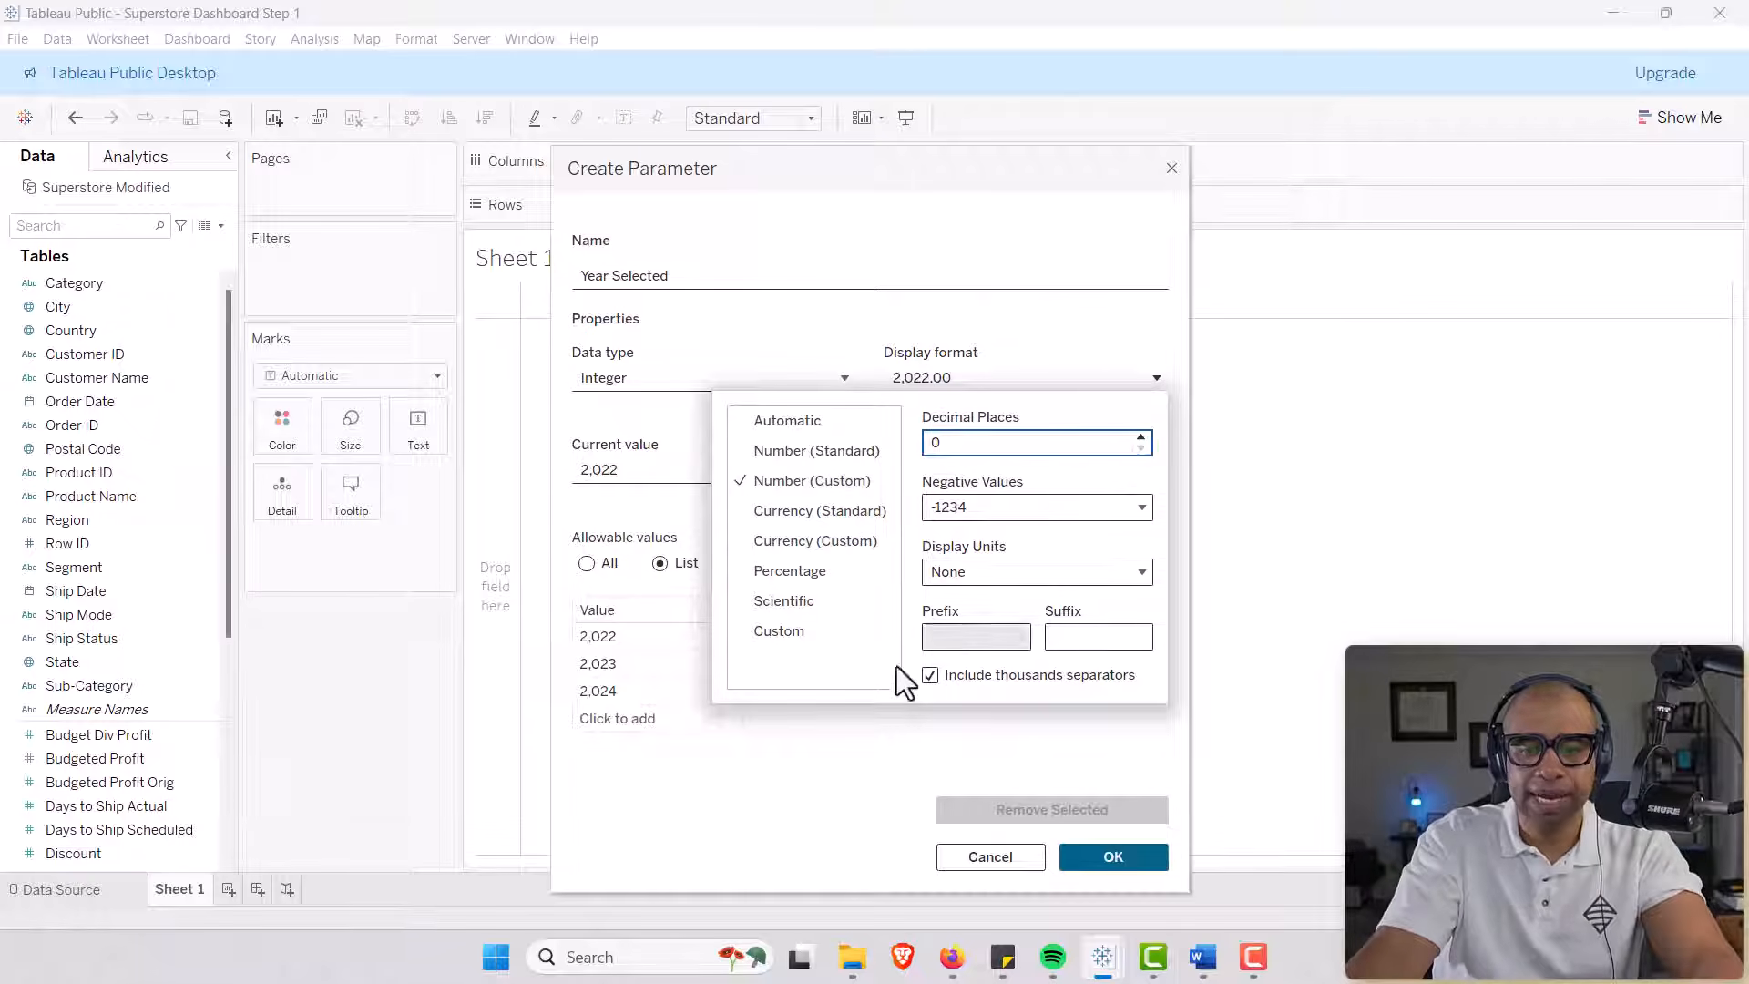
pyautogui.click(930, 675)
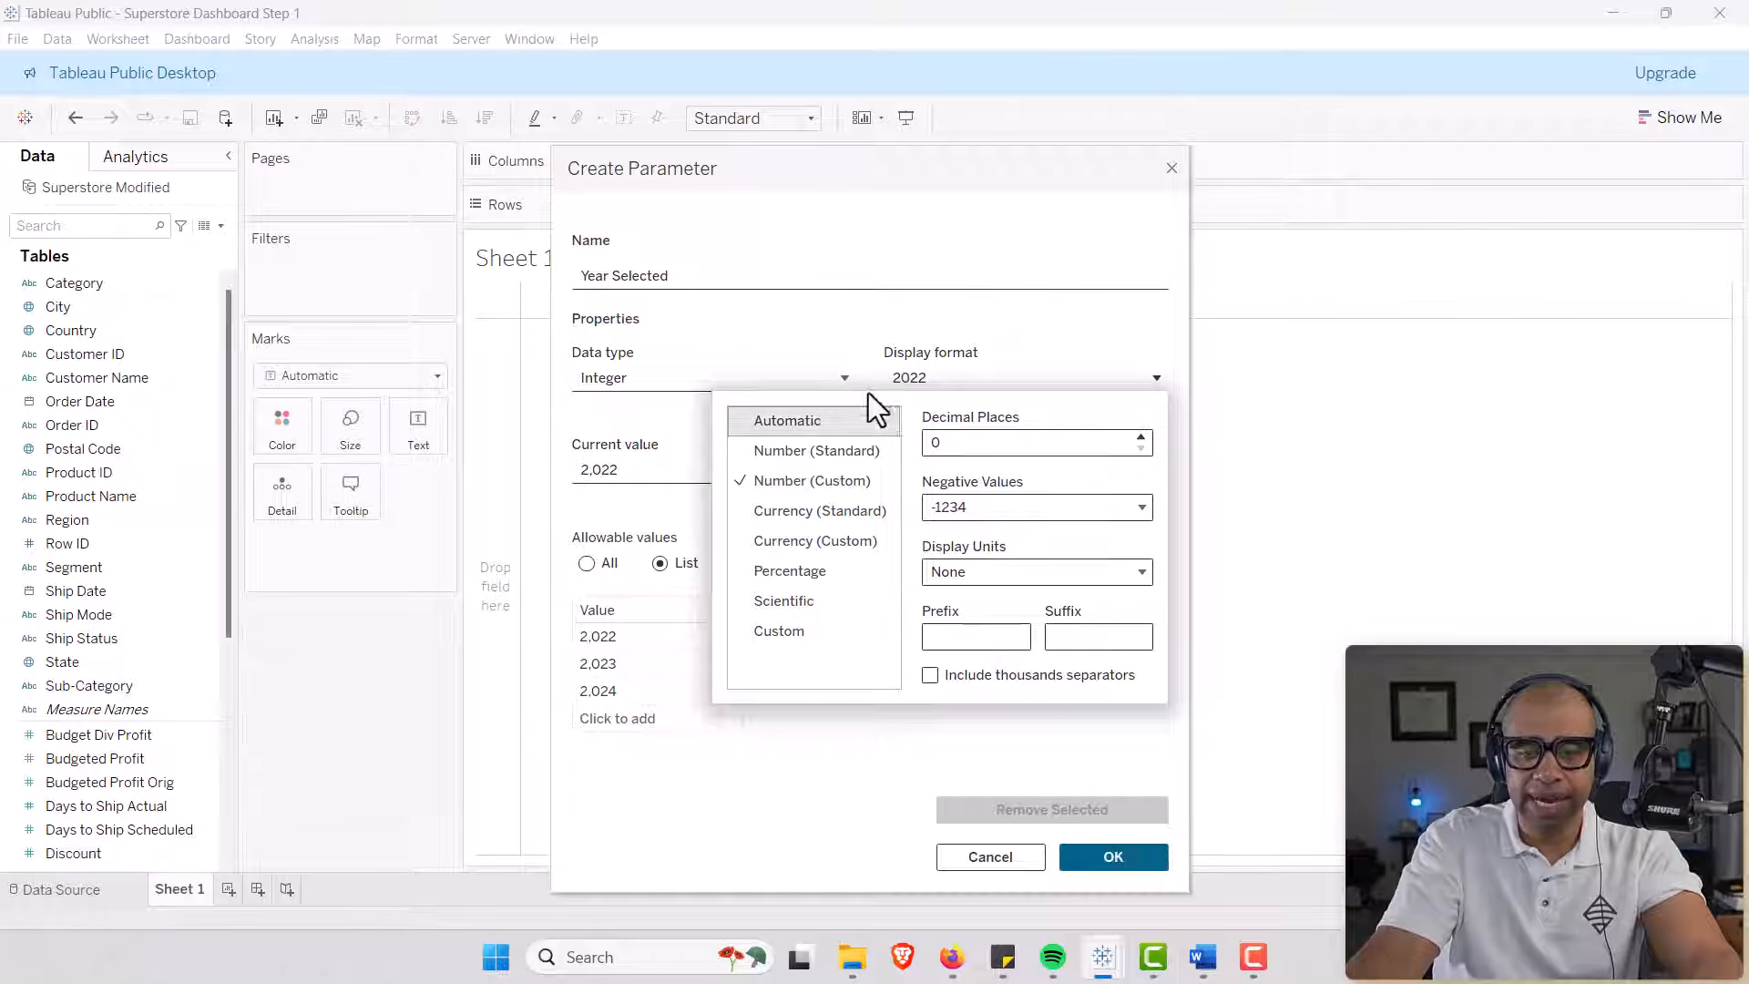
pyautogui.click(784, 797)
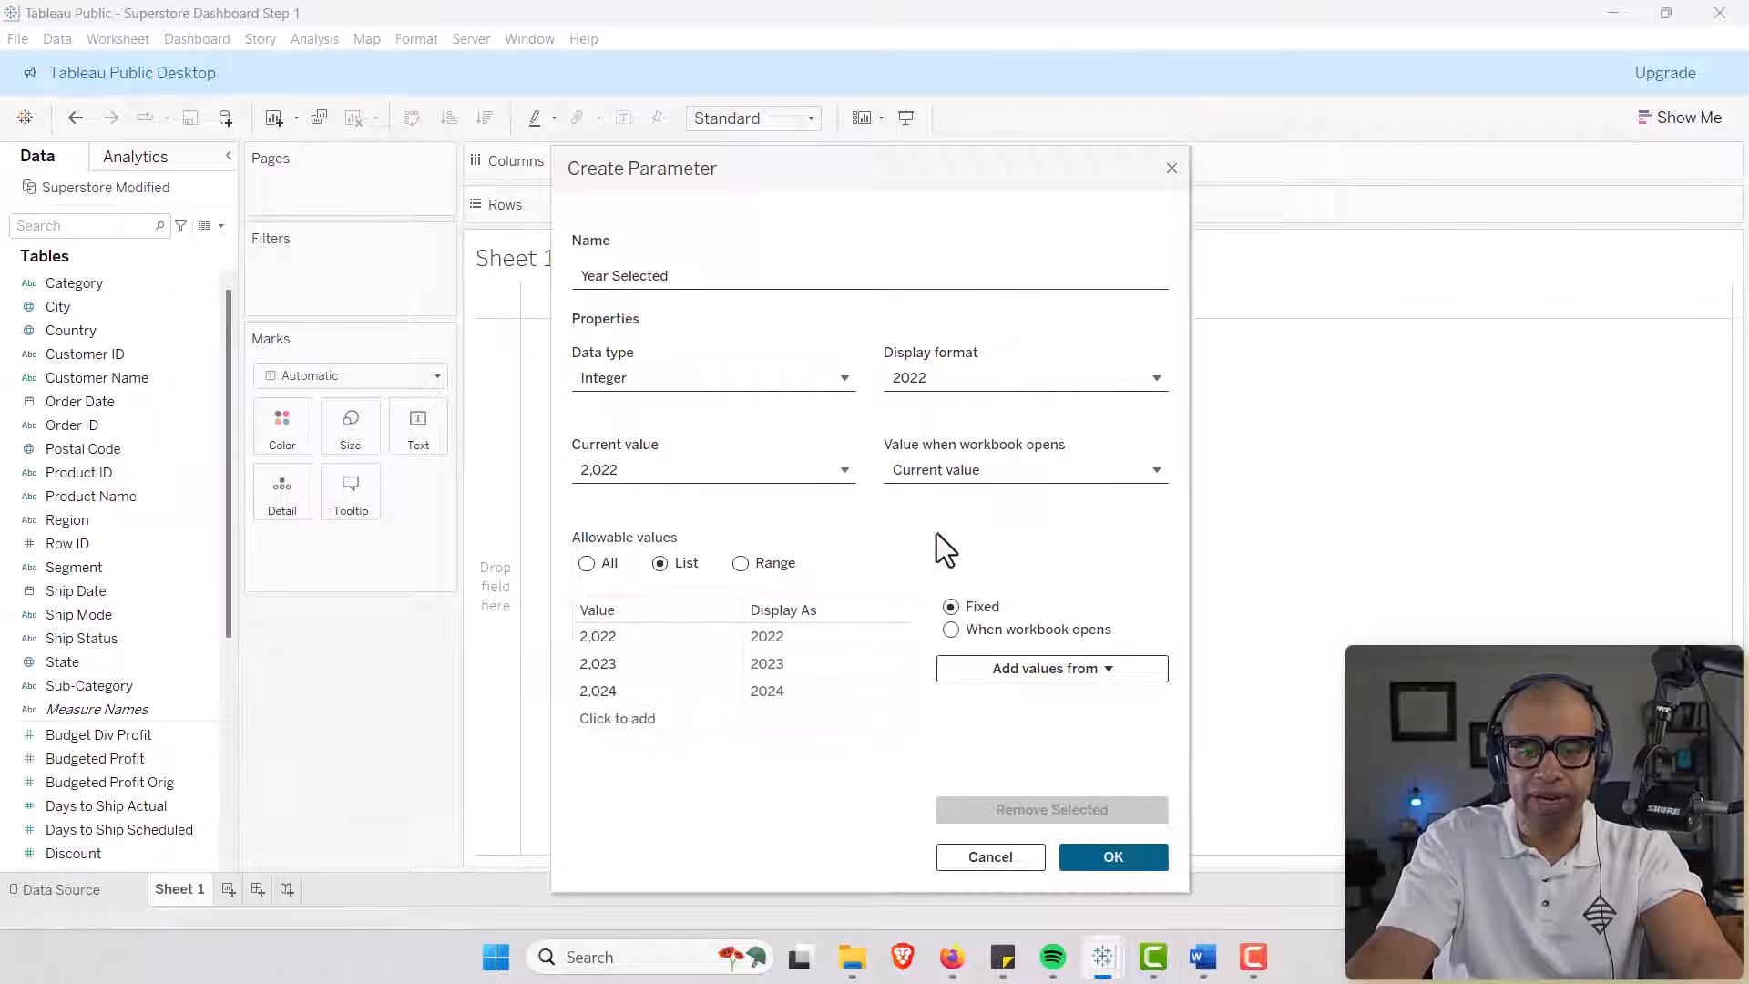
pyautogui.click(1107, 858)
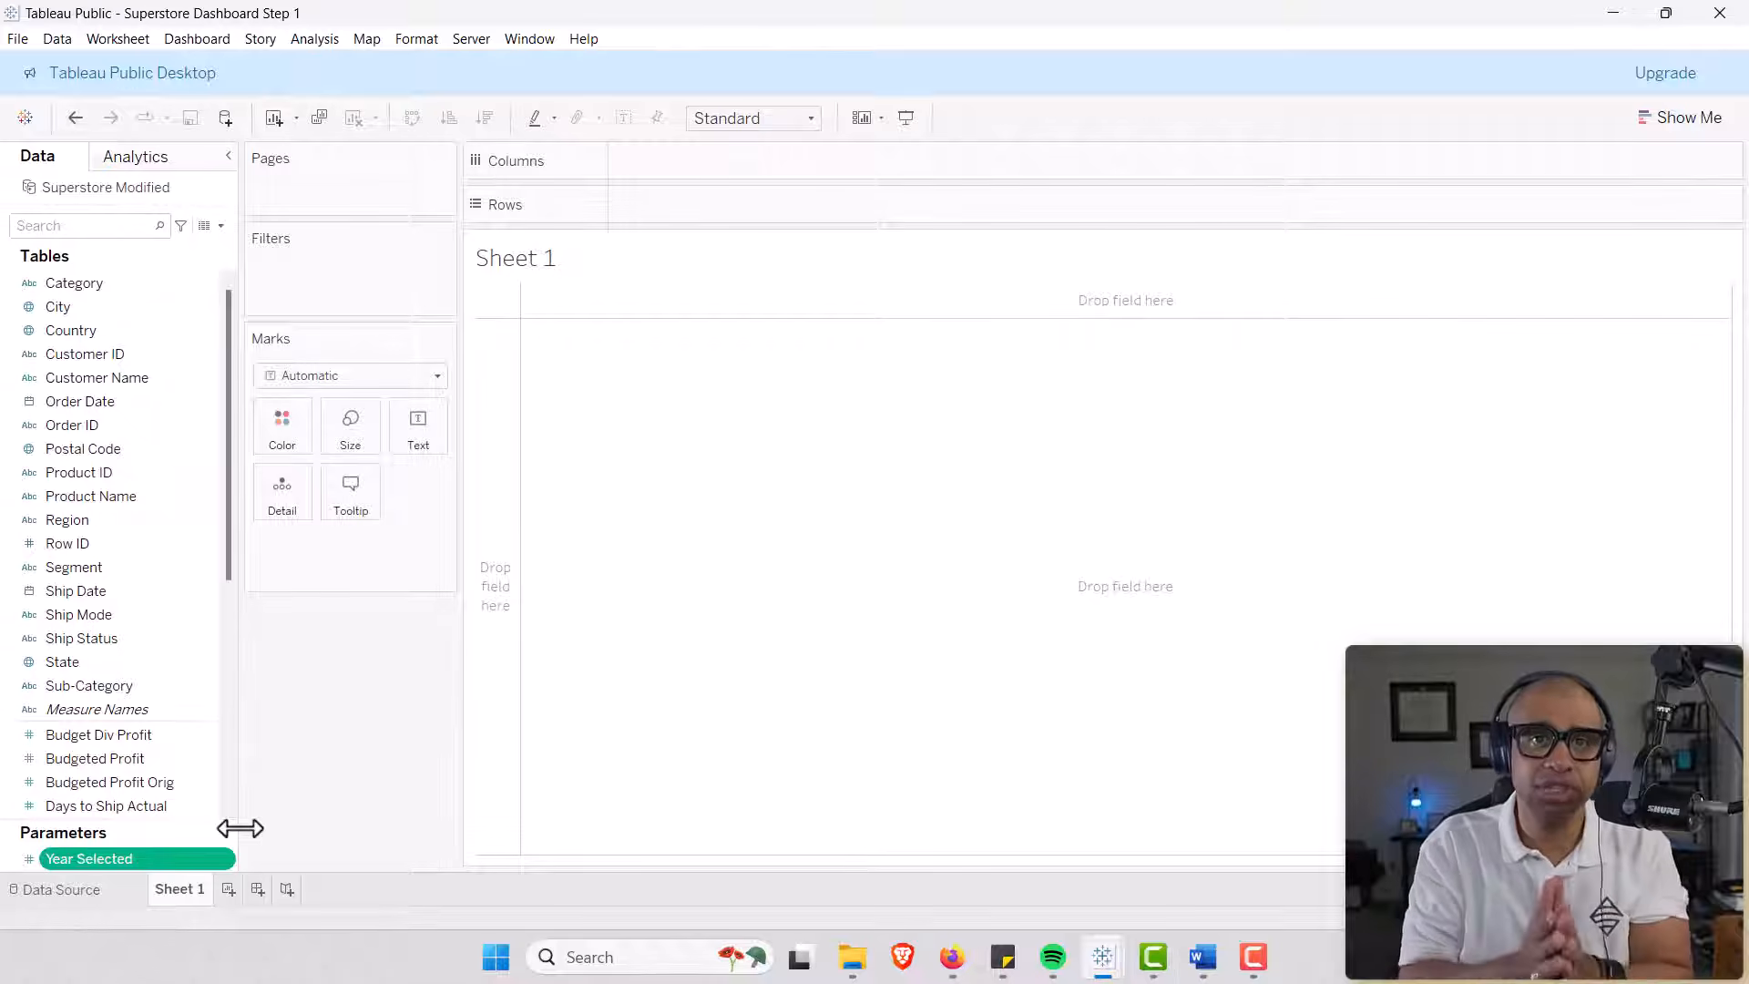
# Start a new calculated field and name it Sales Selected Year.
pyautogui.click(221, 226)
pyautogui.click(188, 248)
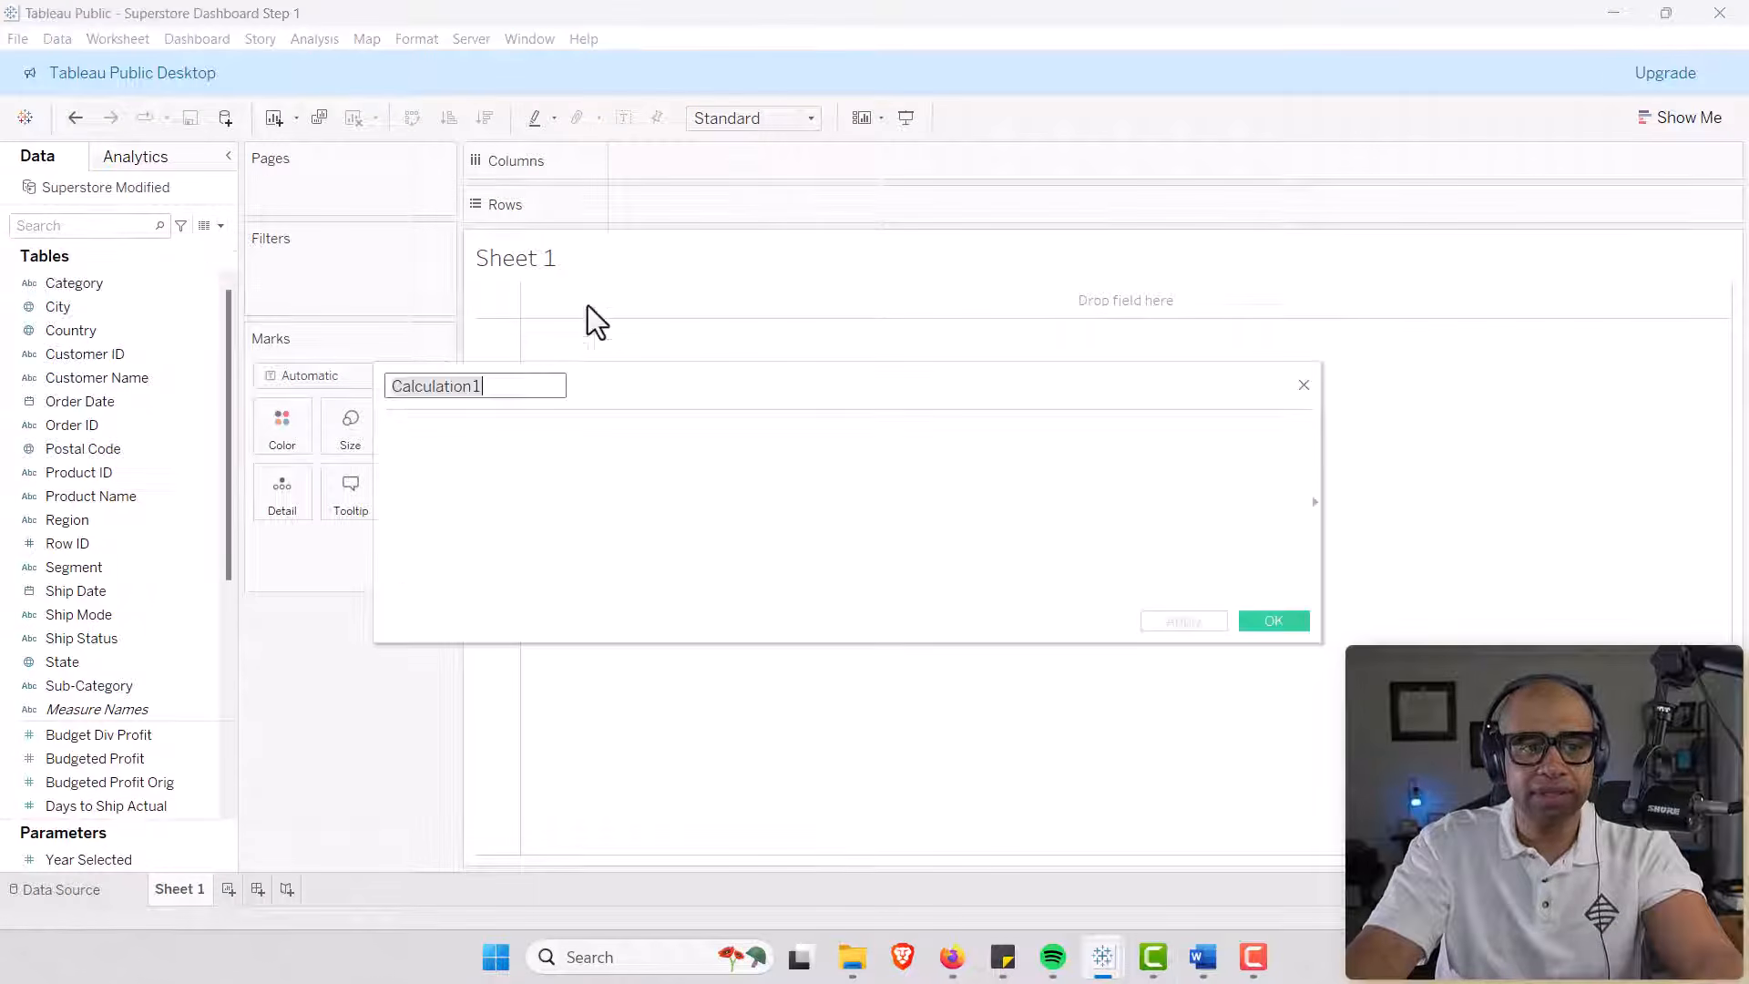
pyautogui.moveTo(726, 398); pyautogui.dragTo(970, 334)
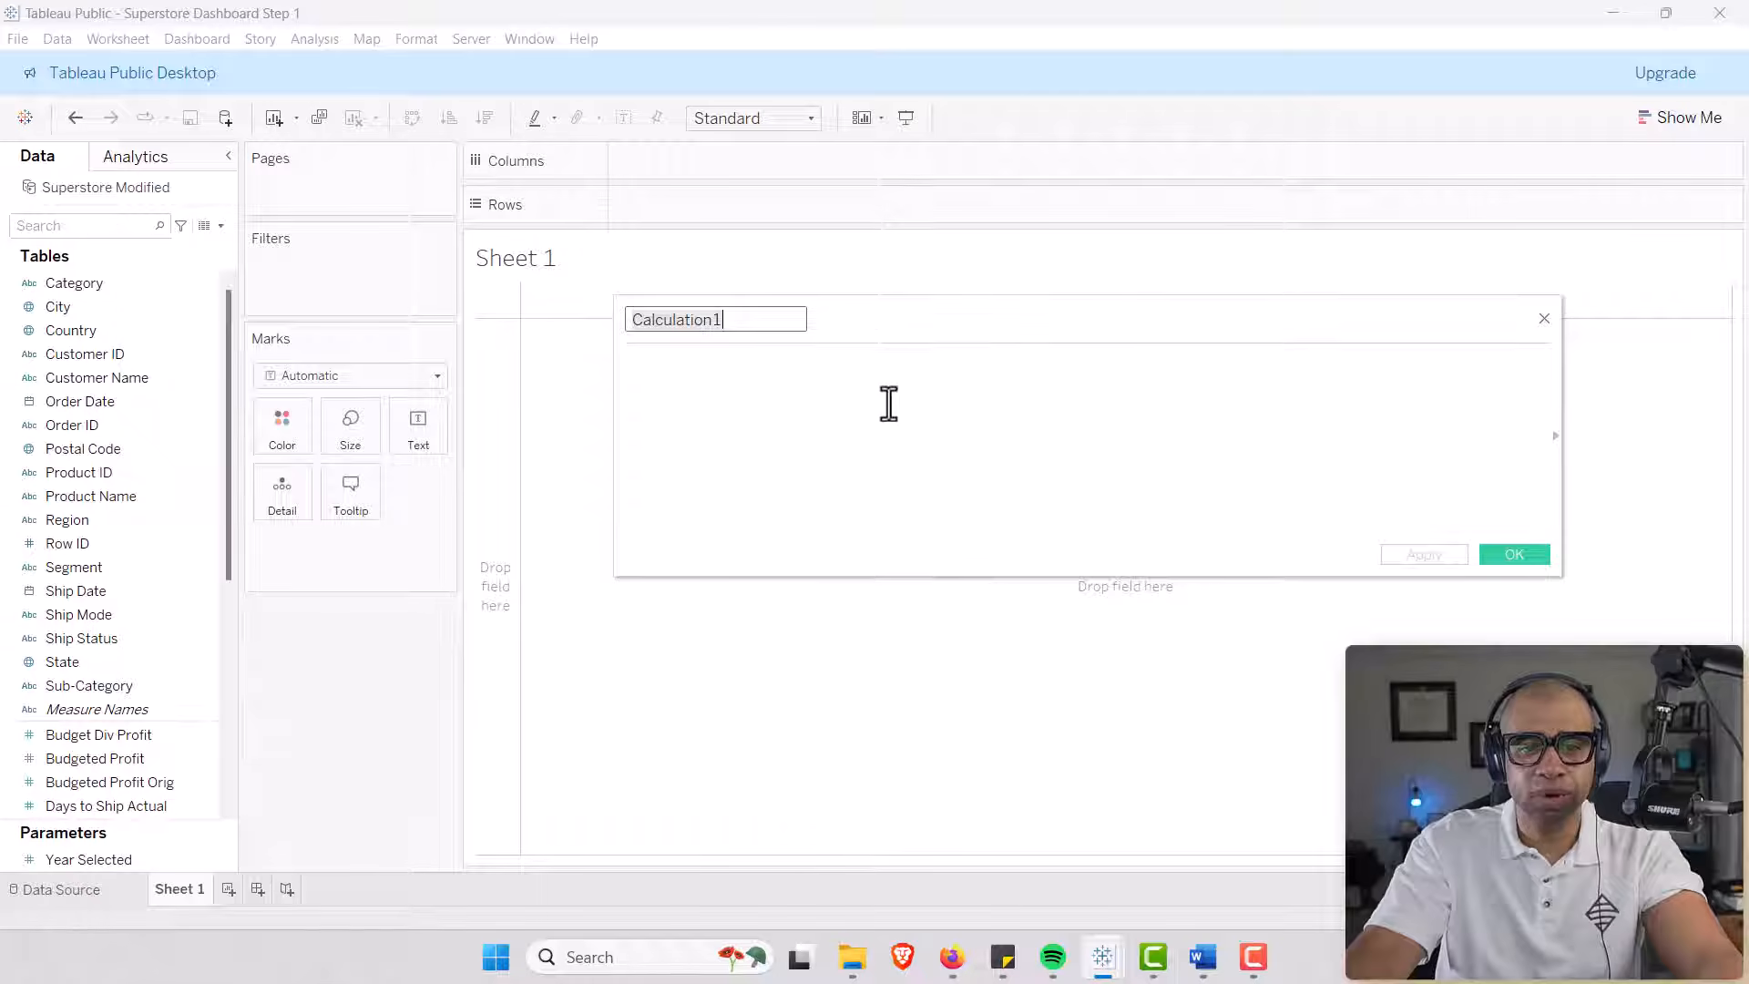
pyautogui.doubleClick(720, 319)
pyautogui.write('Sales')
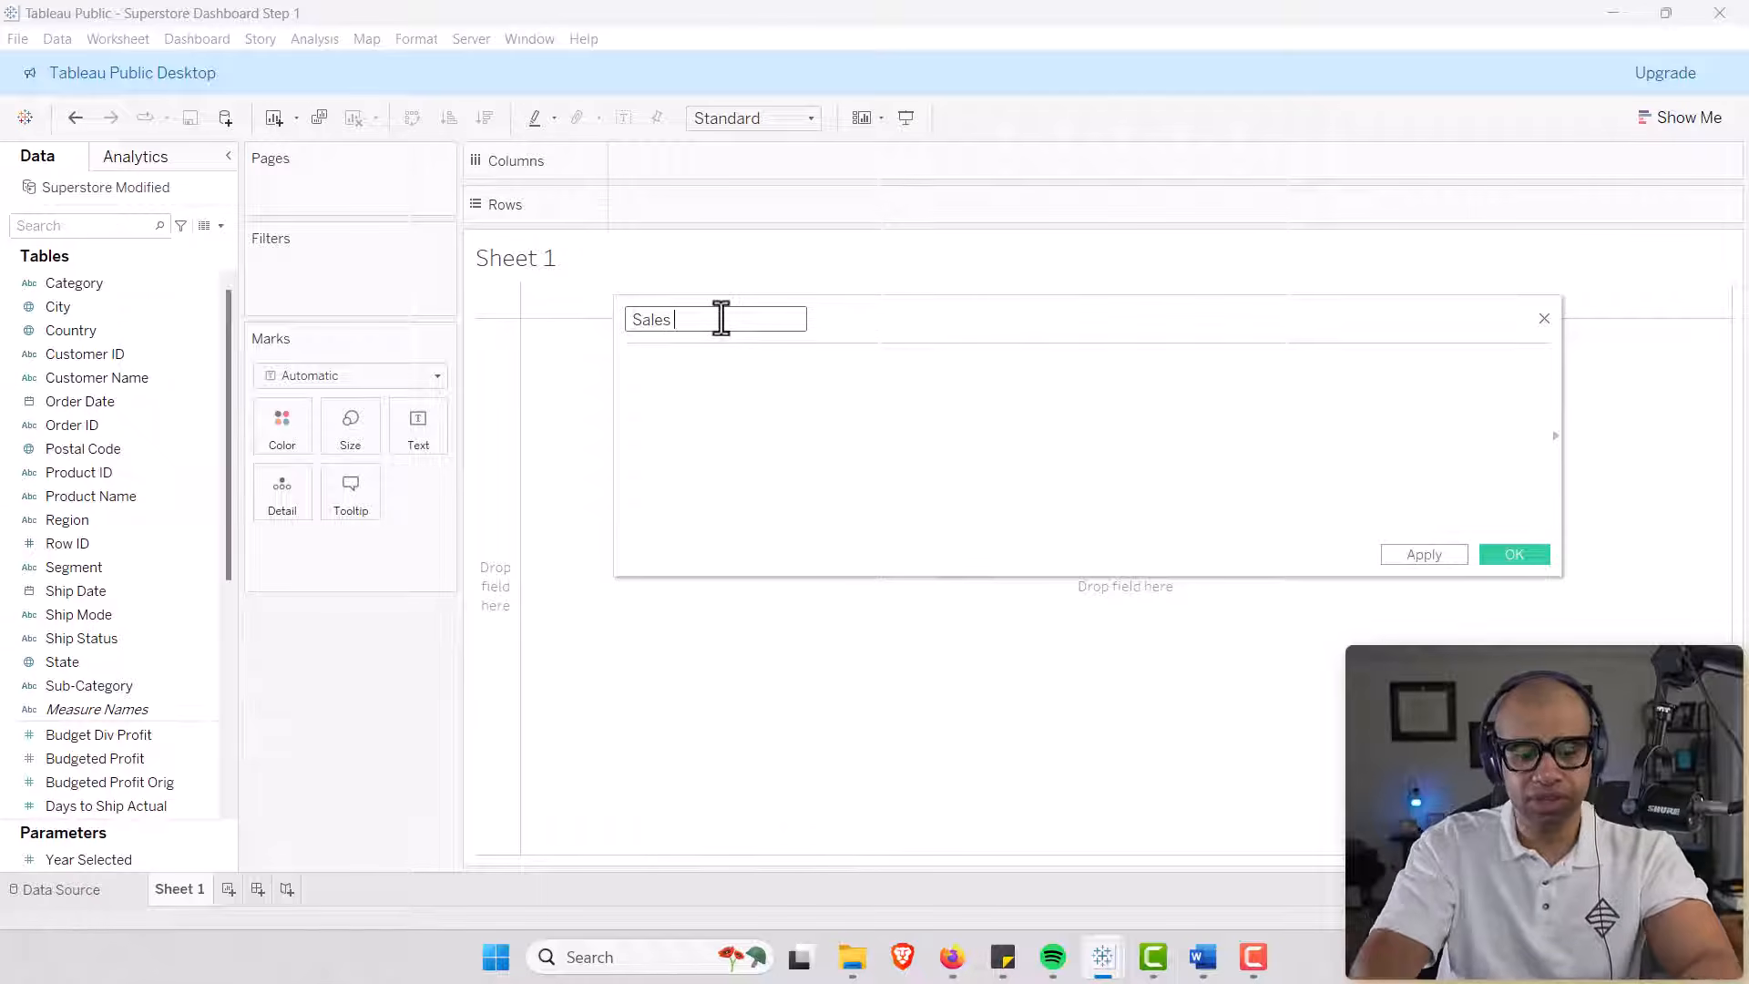
pyautogui.write(' Selected ')
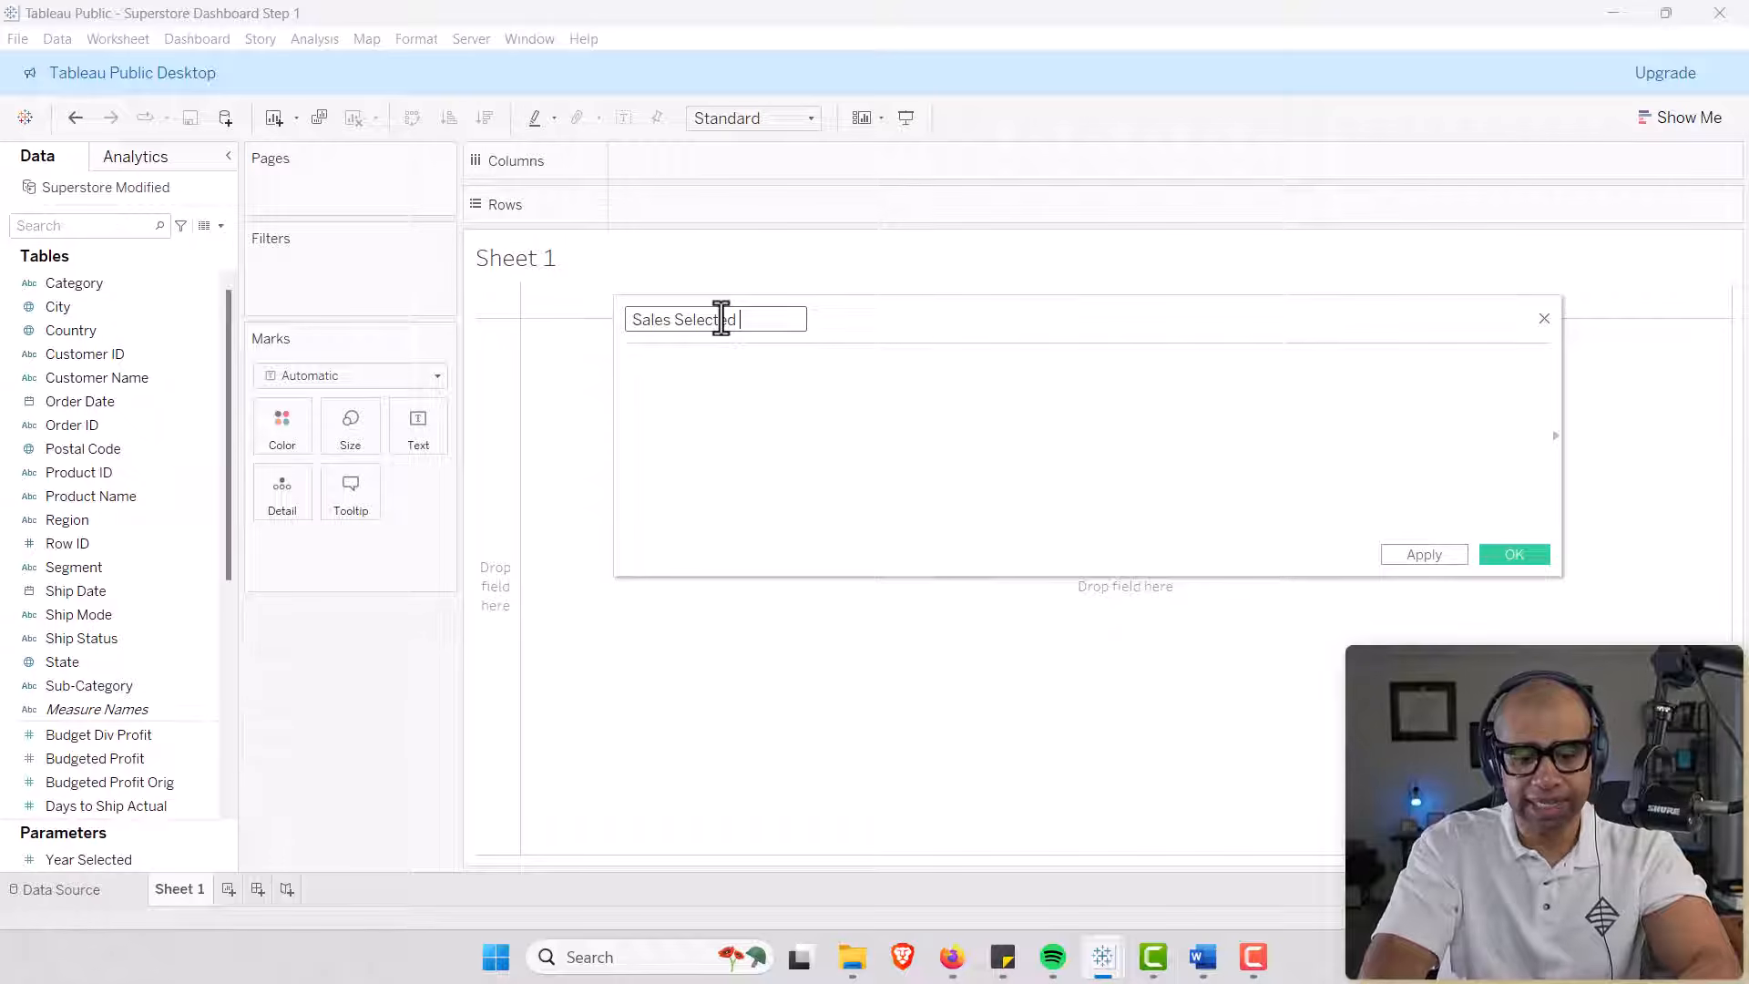
pyautogui.write('Year')
# Enter the formula If YEAR([Order Date])=[Year Selected] THEN [Sales] END for Sales Selected Year and save the field.
pyautogui.click(718, 392)
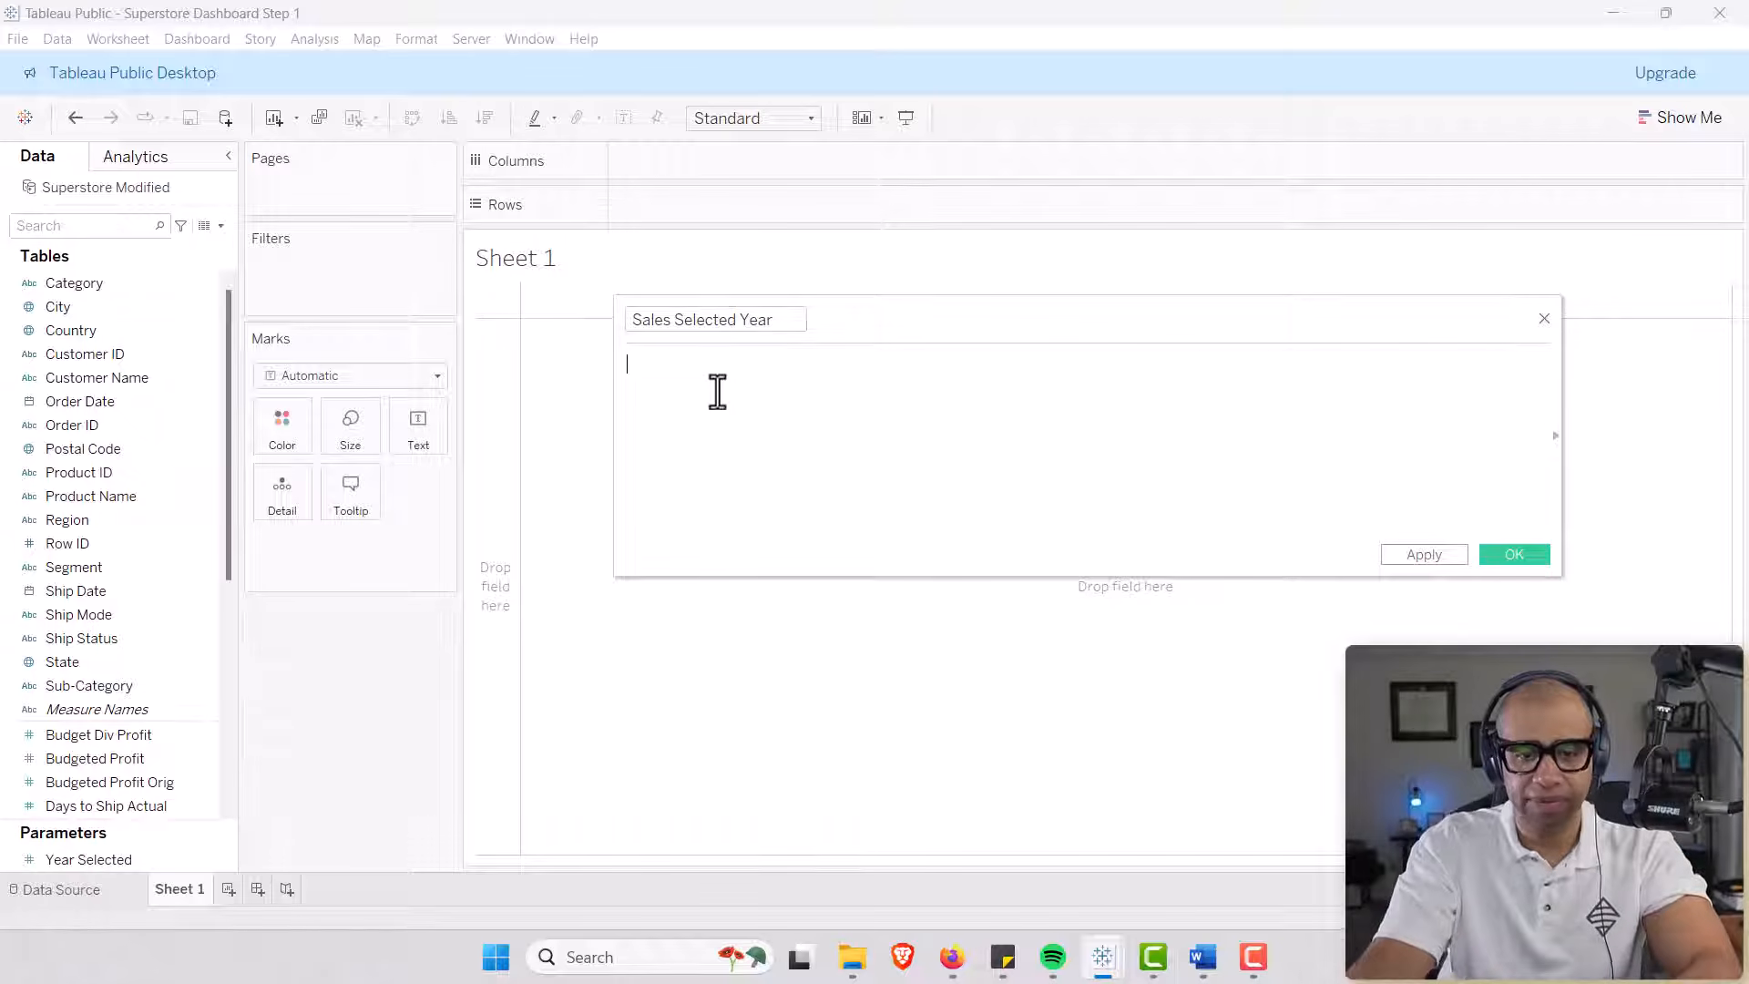
pyautogui.hotkey('alt', 'Tab')
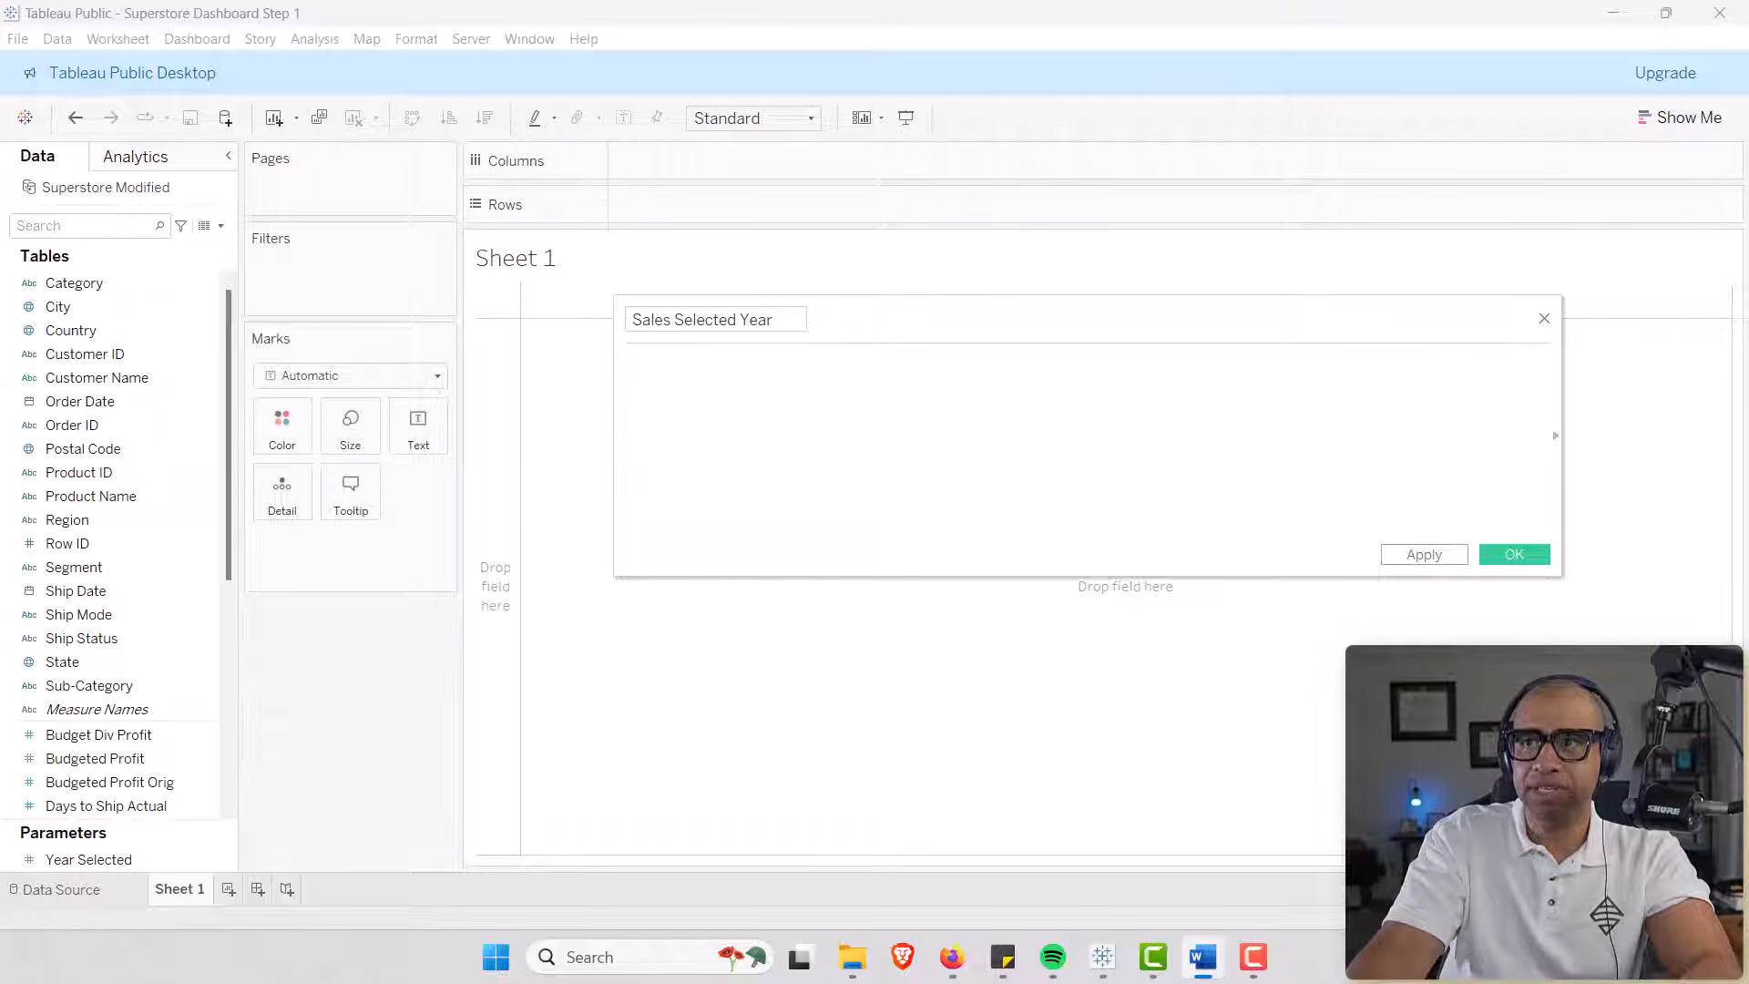
pyautogui.click(777, 402)
pyautogui.write('If YEAR([Order Date])=[Year Selected] THEN [Sales] END')
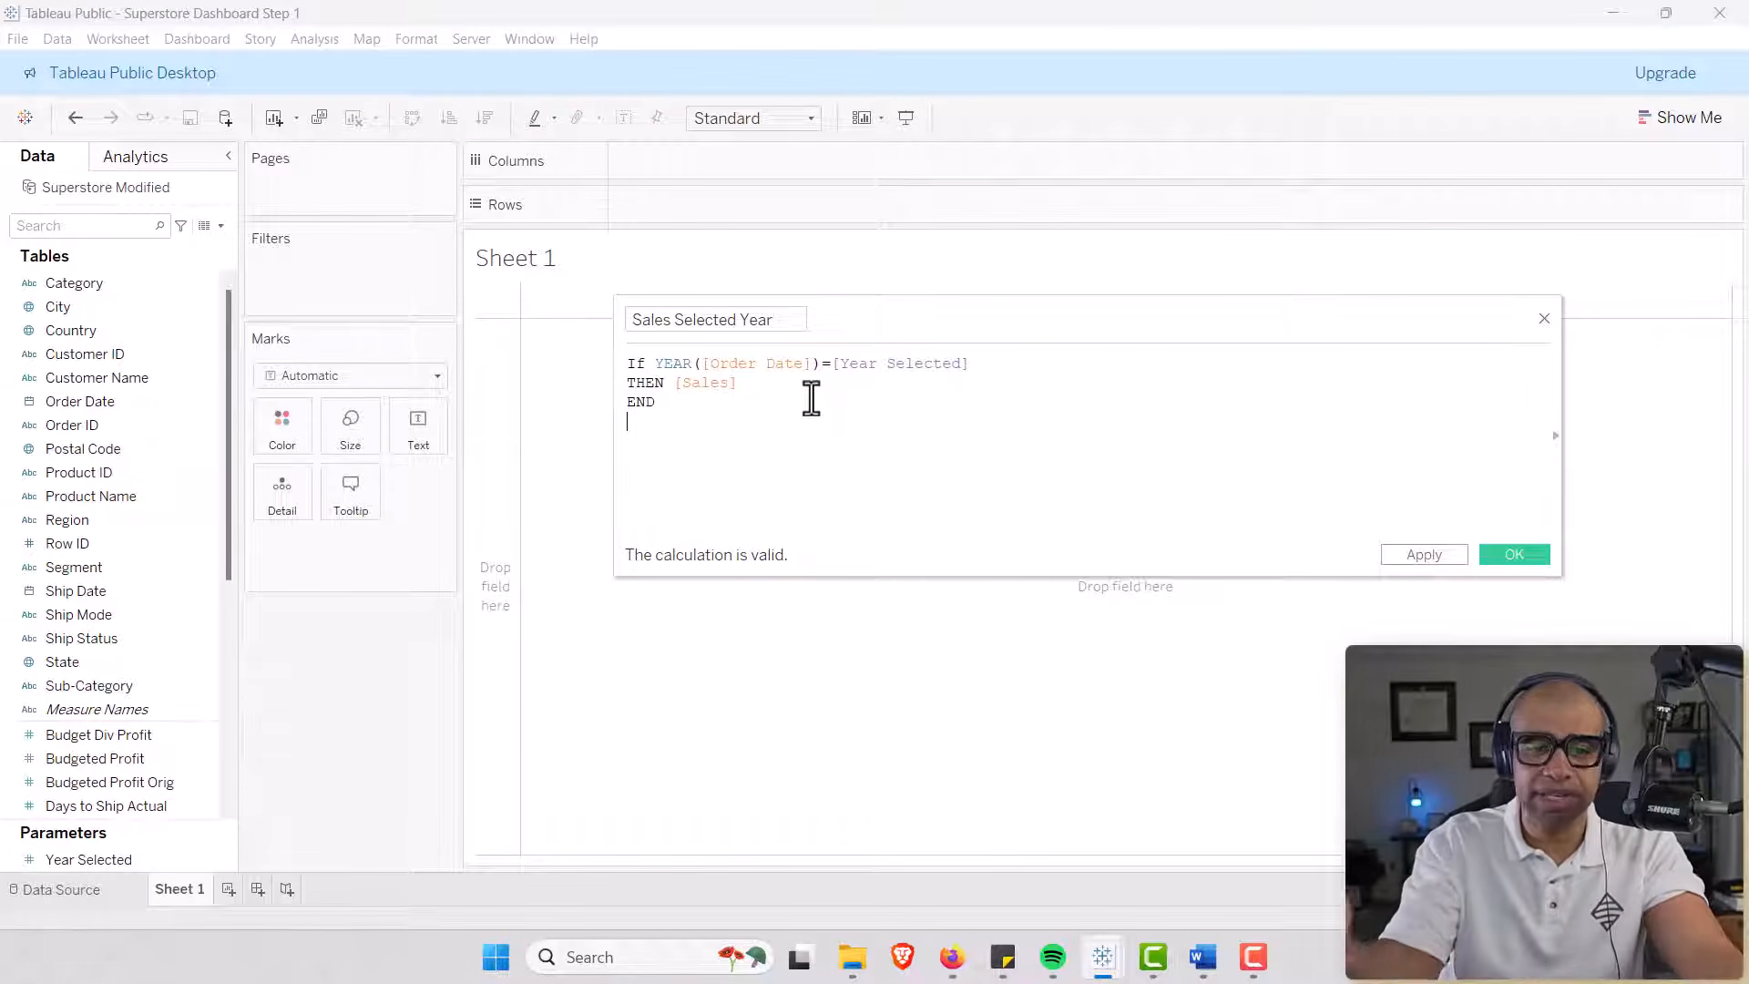
pyautogui.click(1508, 554)
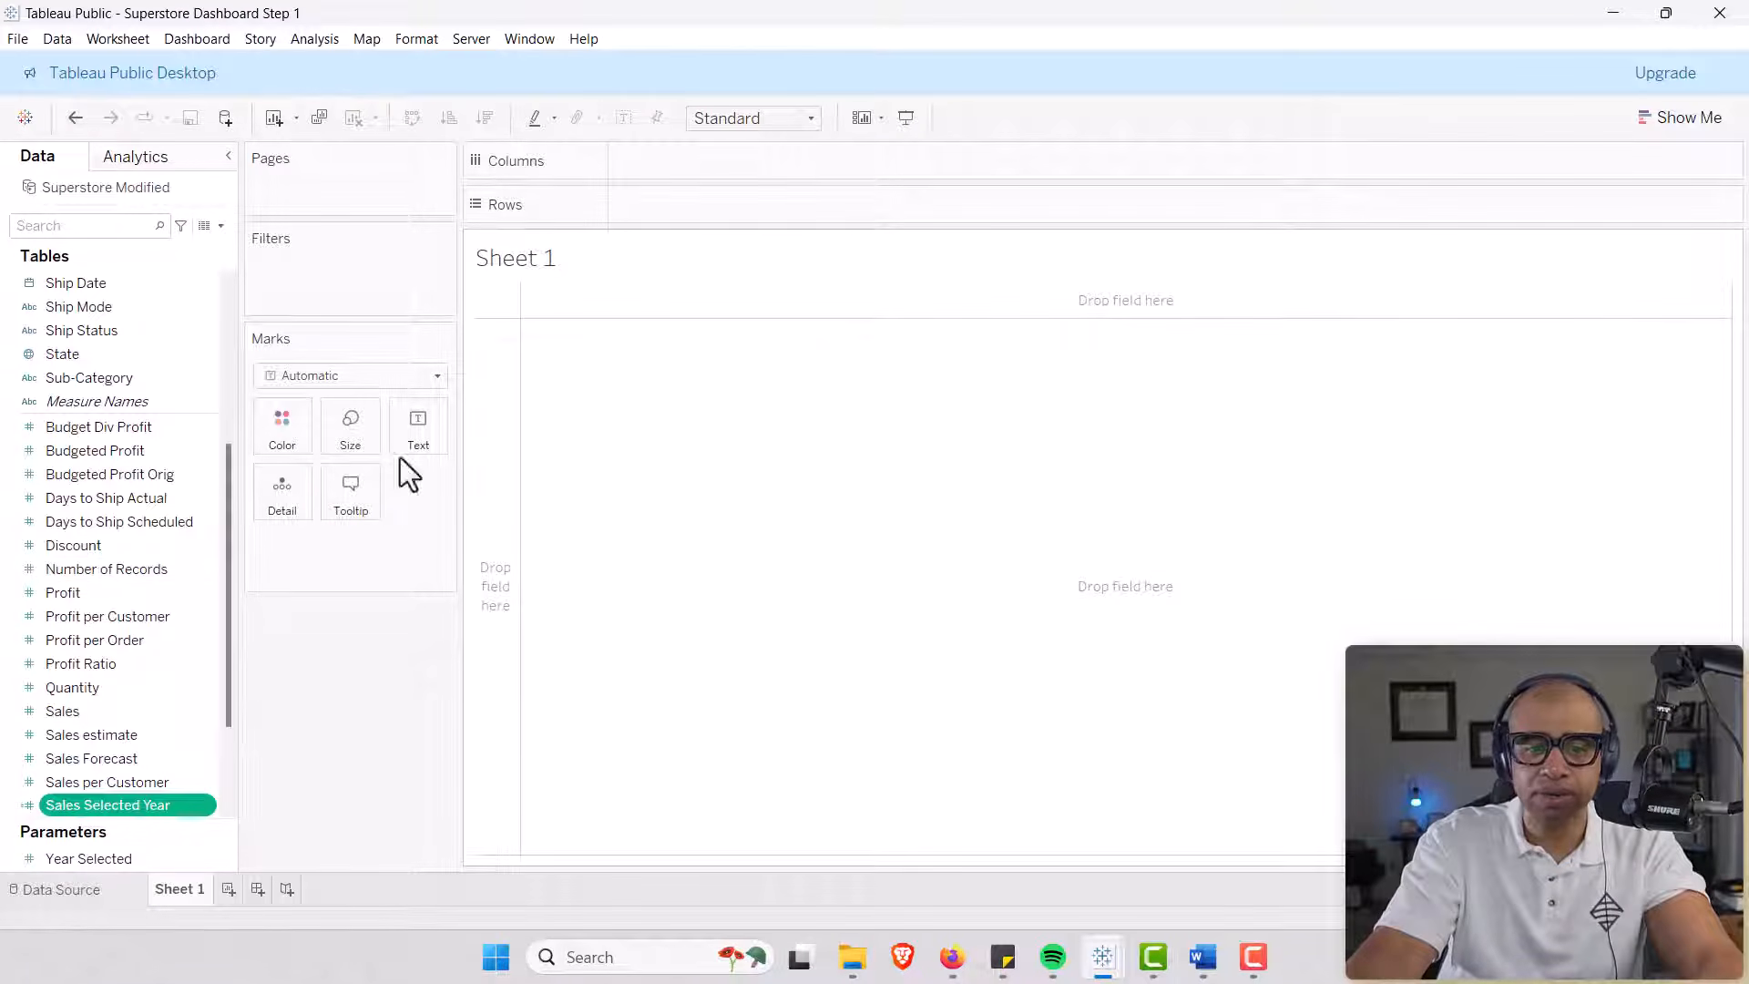
# Show the Year Selected parameter control on Sheet 1 and try it by switching to 2023 and back to 2022.
pyautogui.rightClick(108, 859)
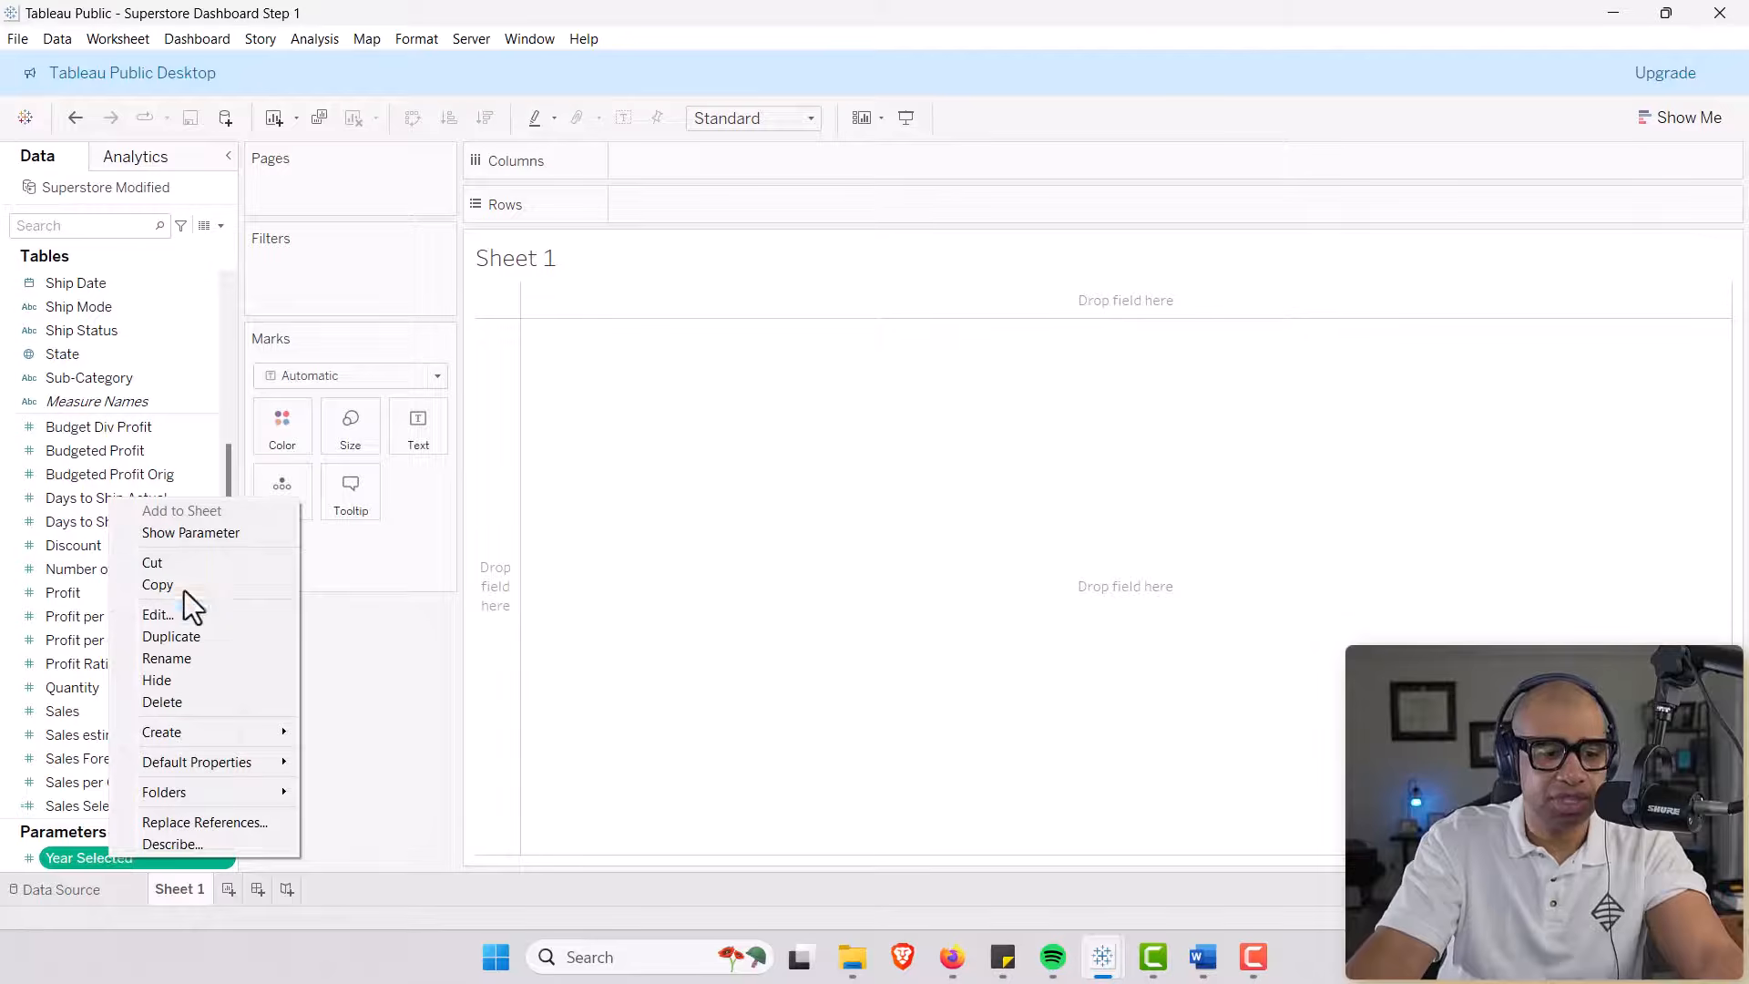
pyautogui.click(192, 533)
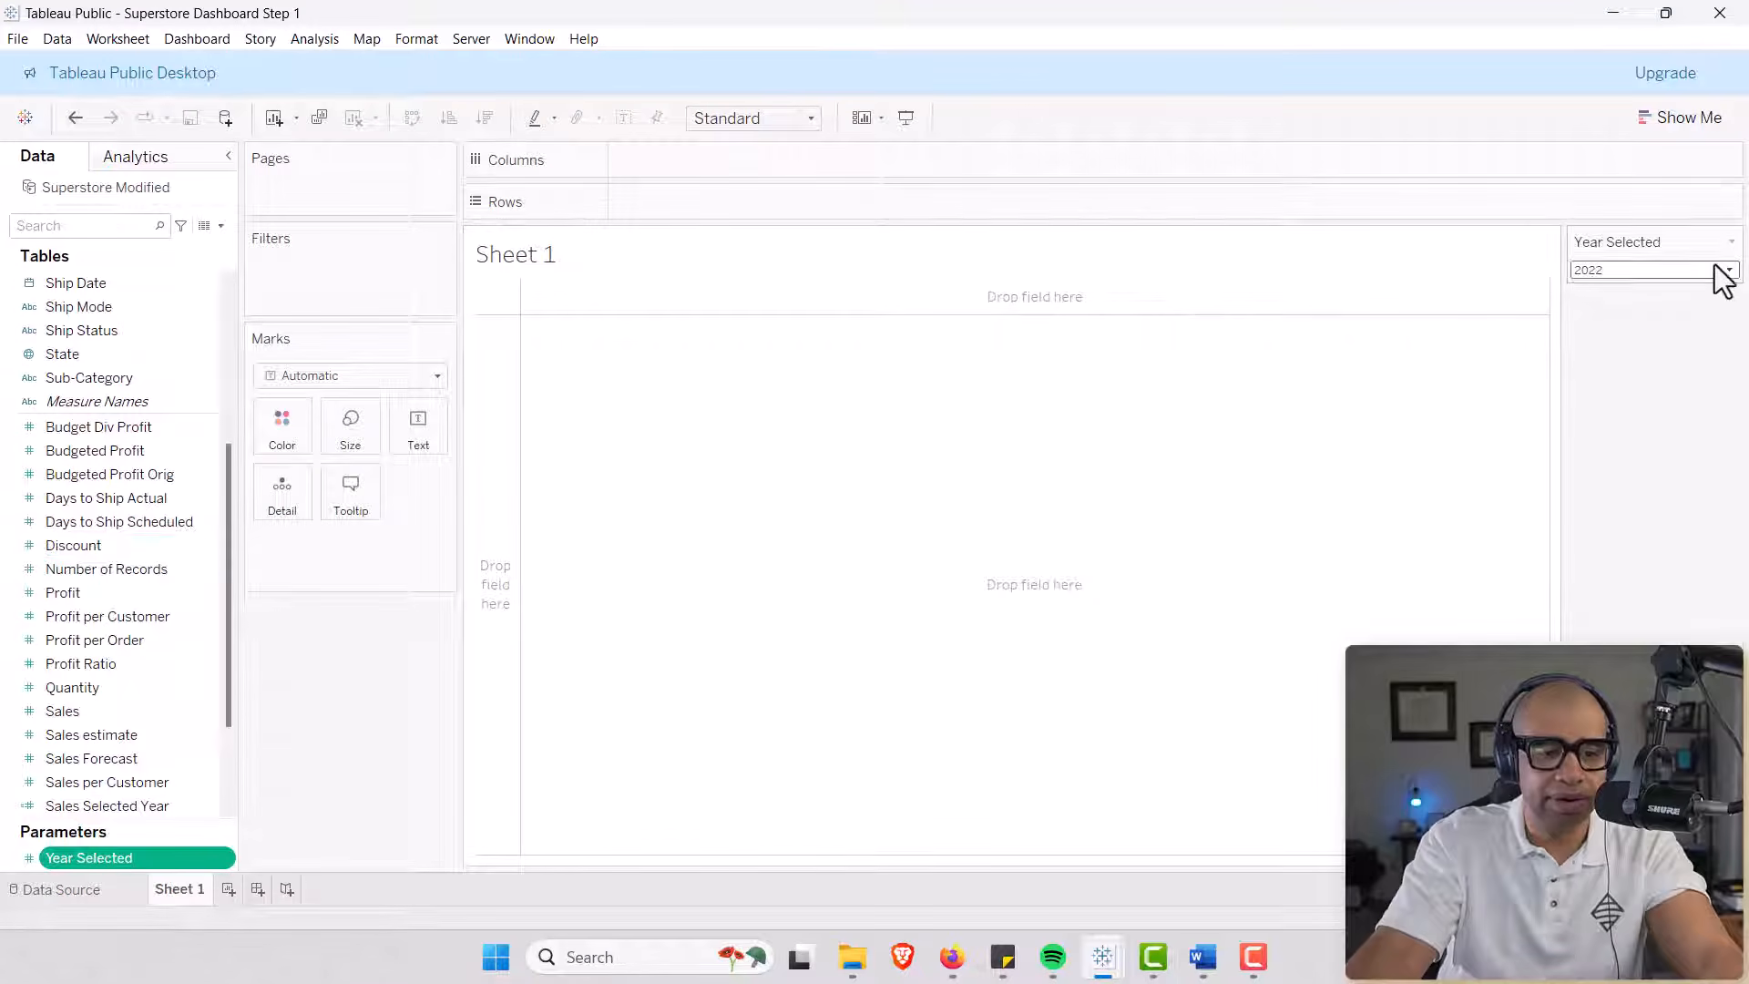
pyautogui.click(1723, 274)
pyautogui.click(1705, 308)
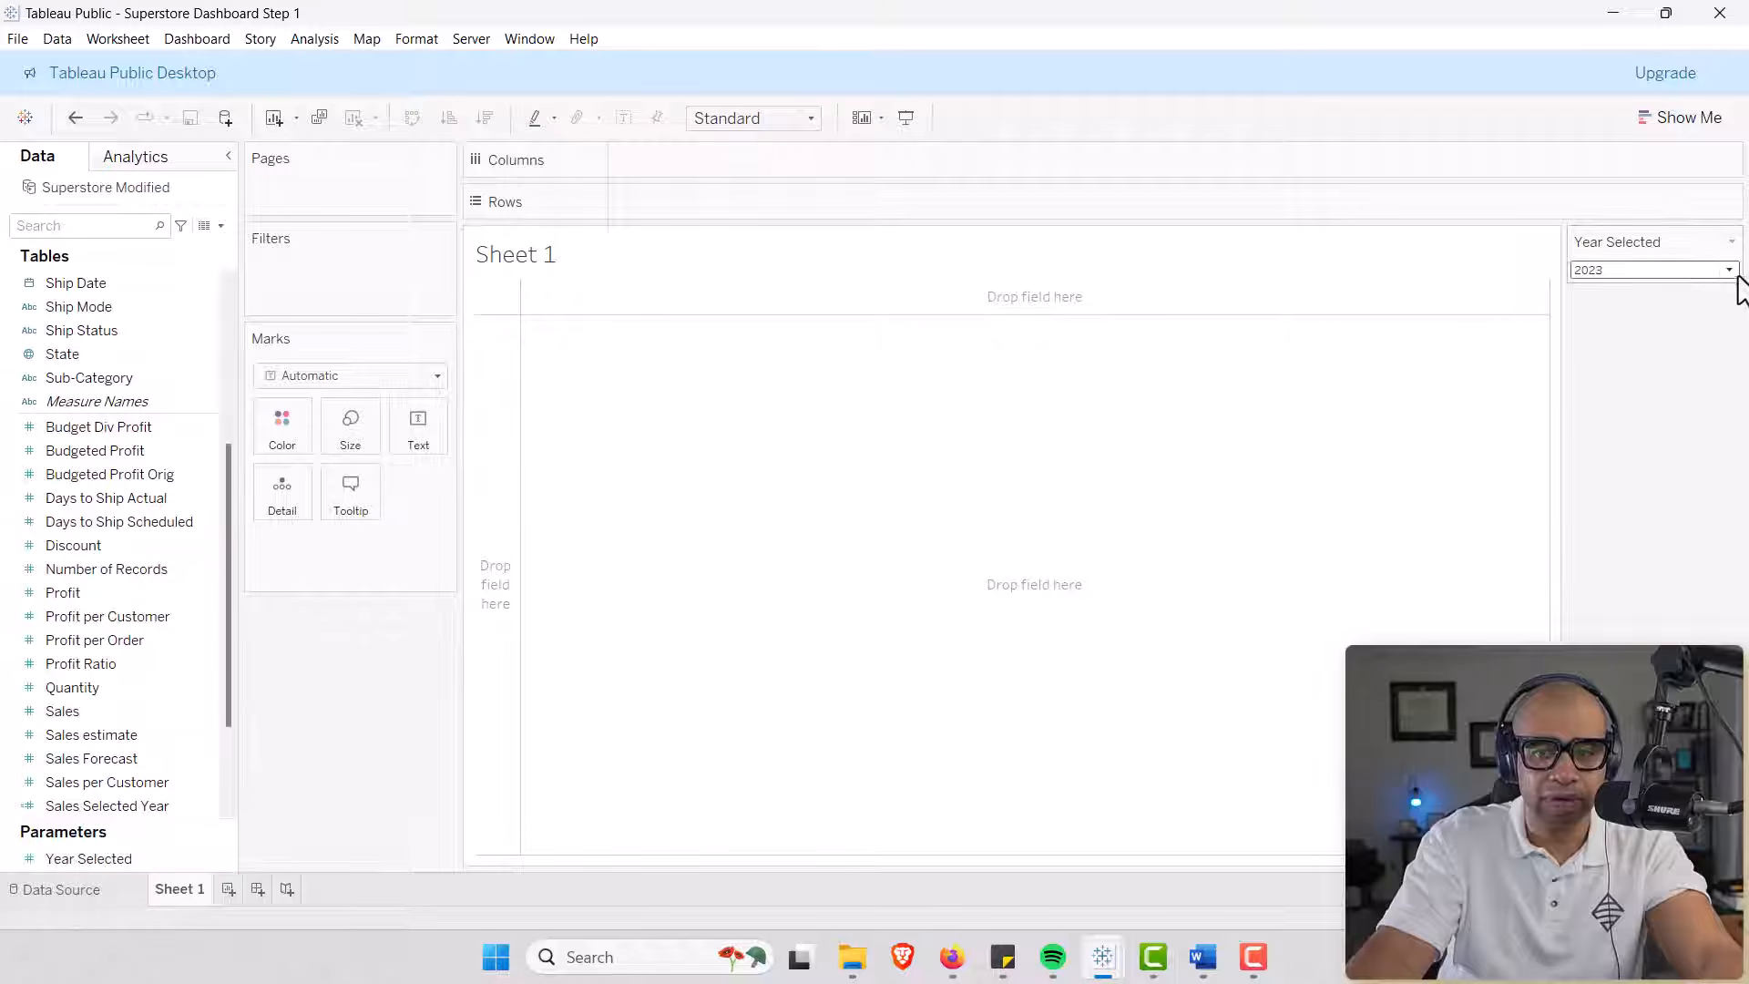
pyautogui.click(1730, 272)
pyautogui.click(1706, 304)
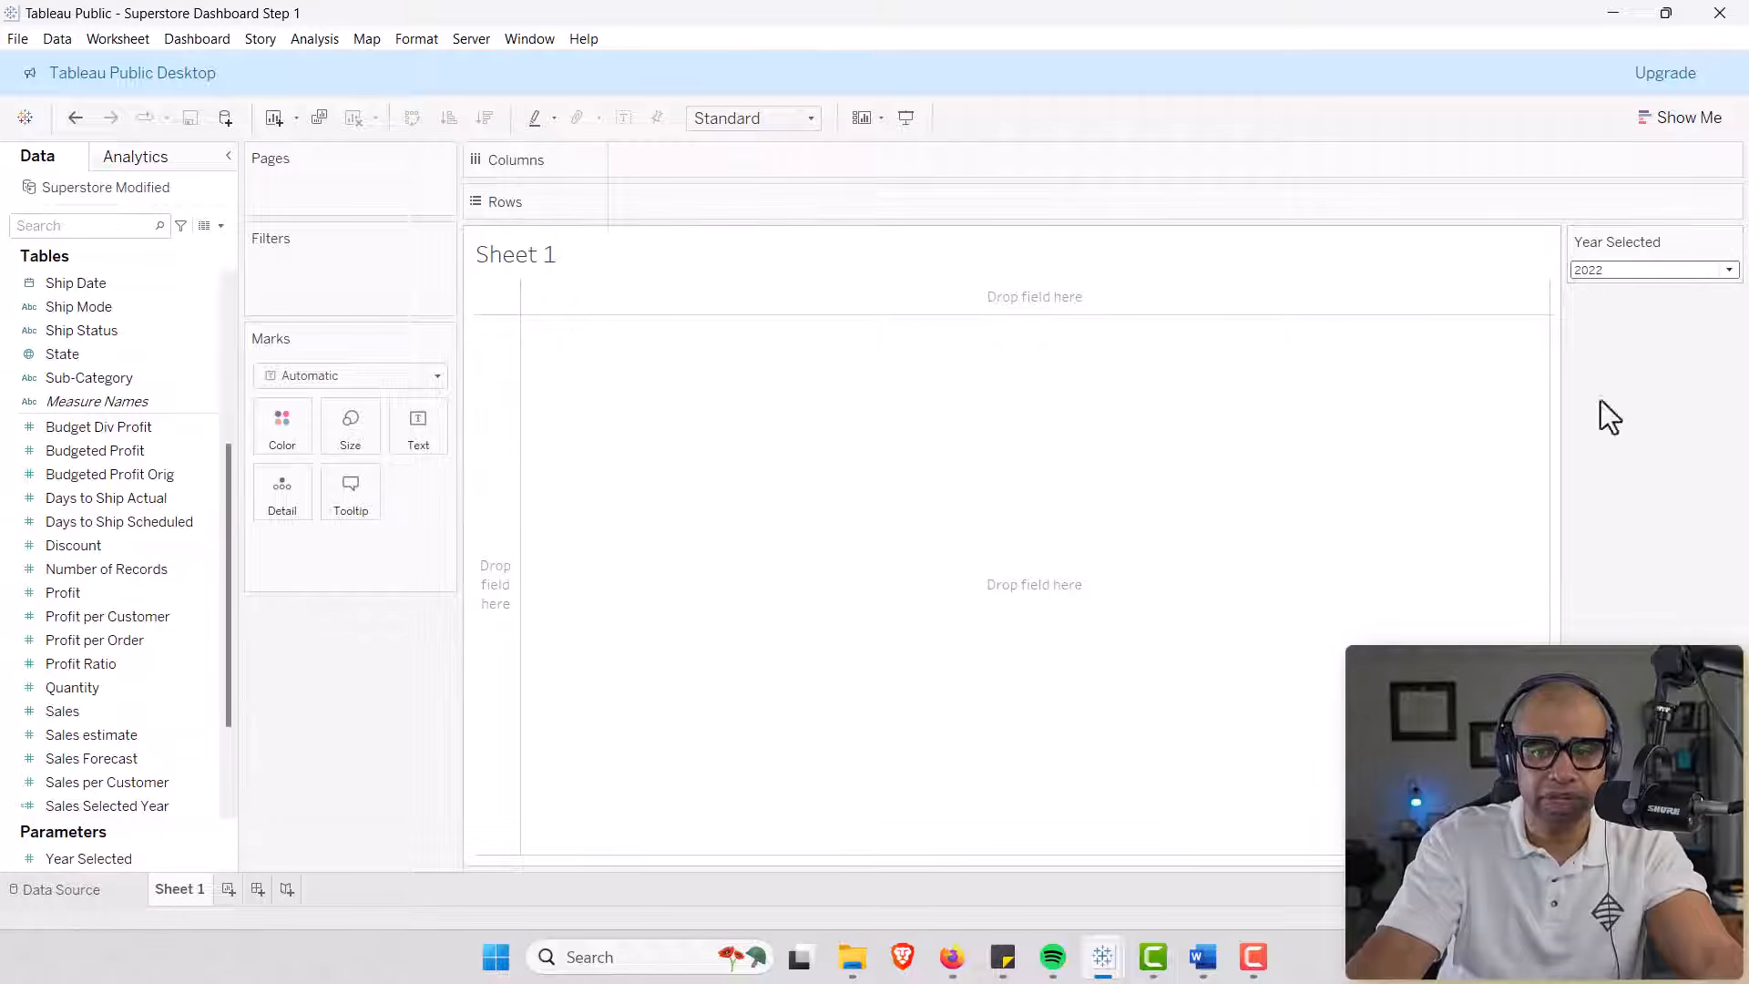
# Duplicate the Sales Selected Year calculated field.
pyautogui.hotkey('alt', 'Tab')
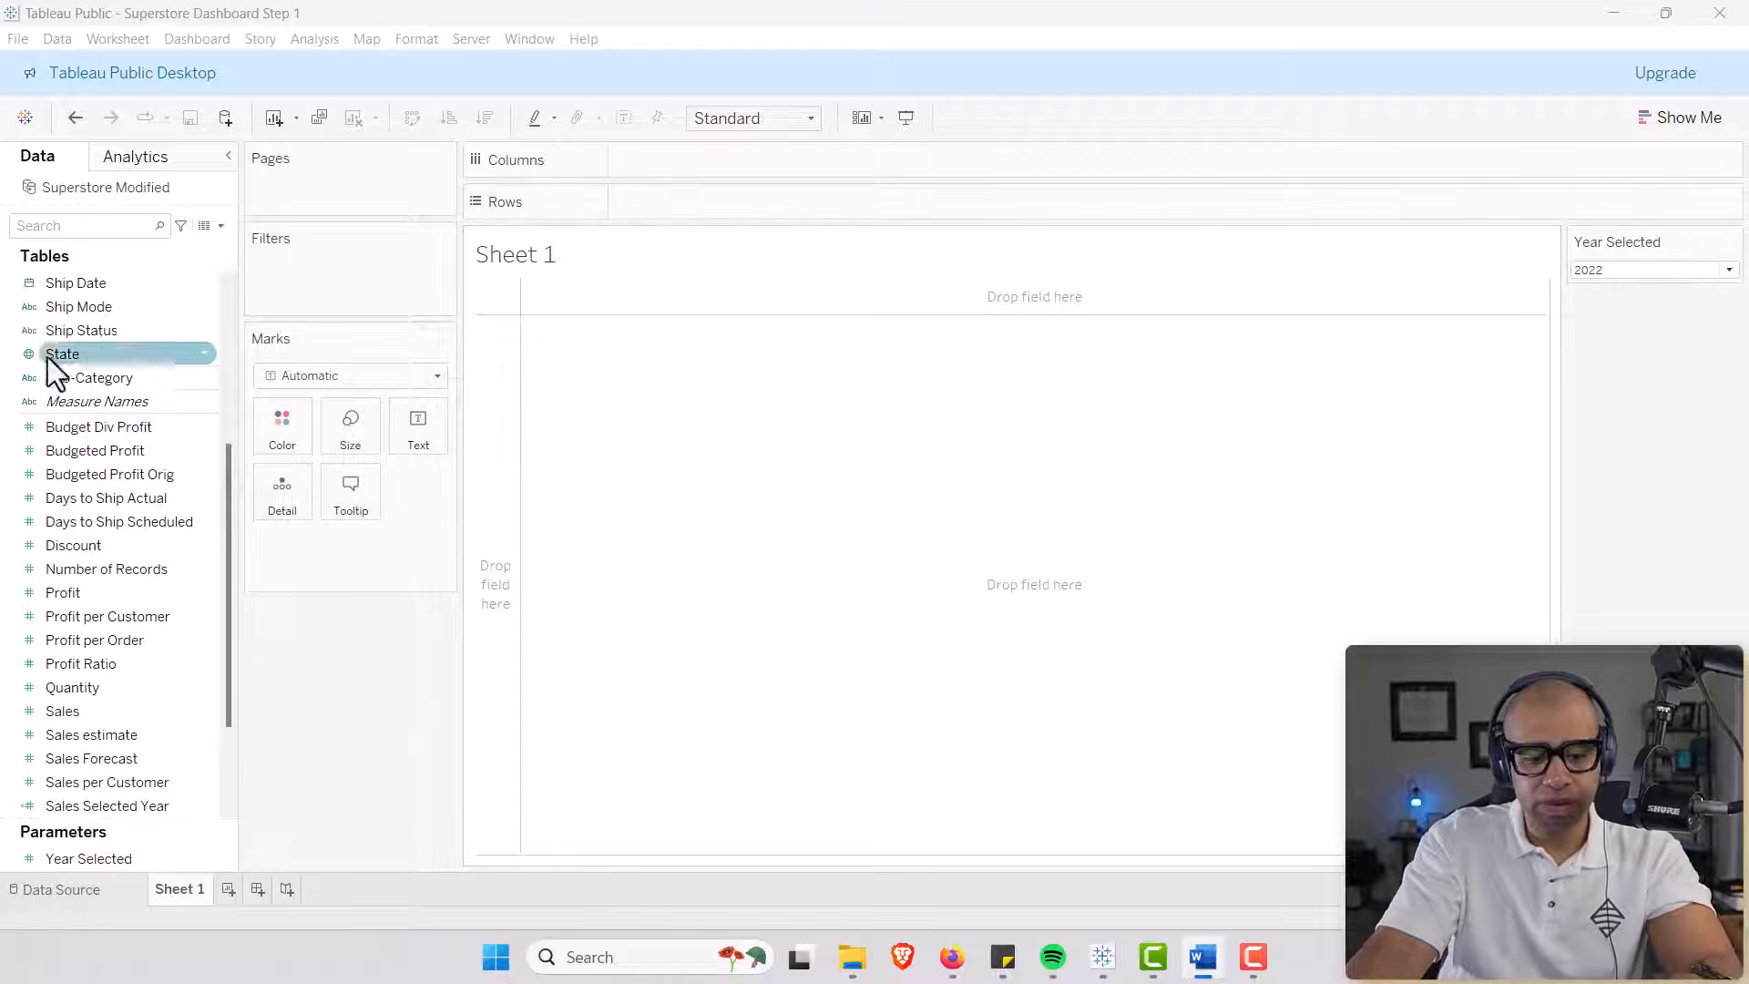
pyautogui.scroll(-2, 101, 736)
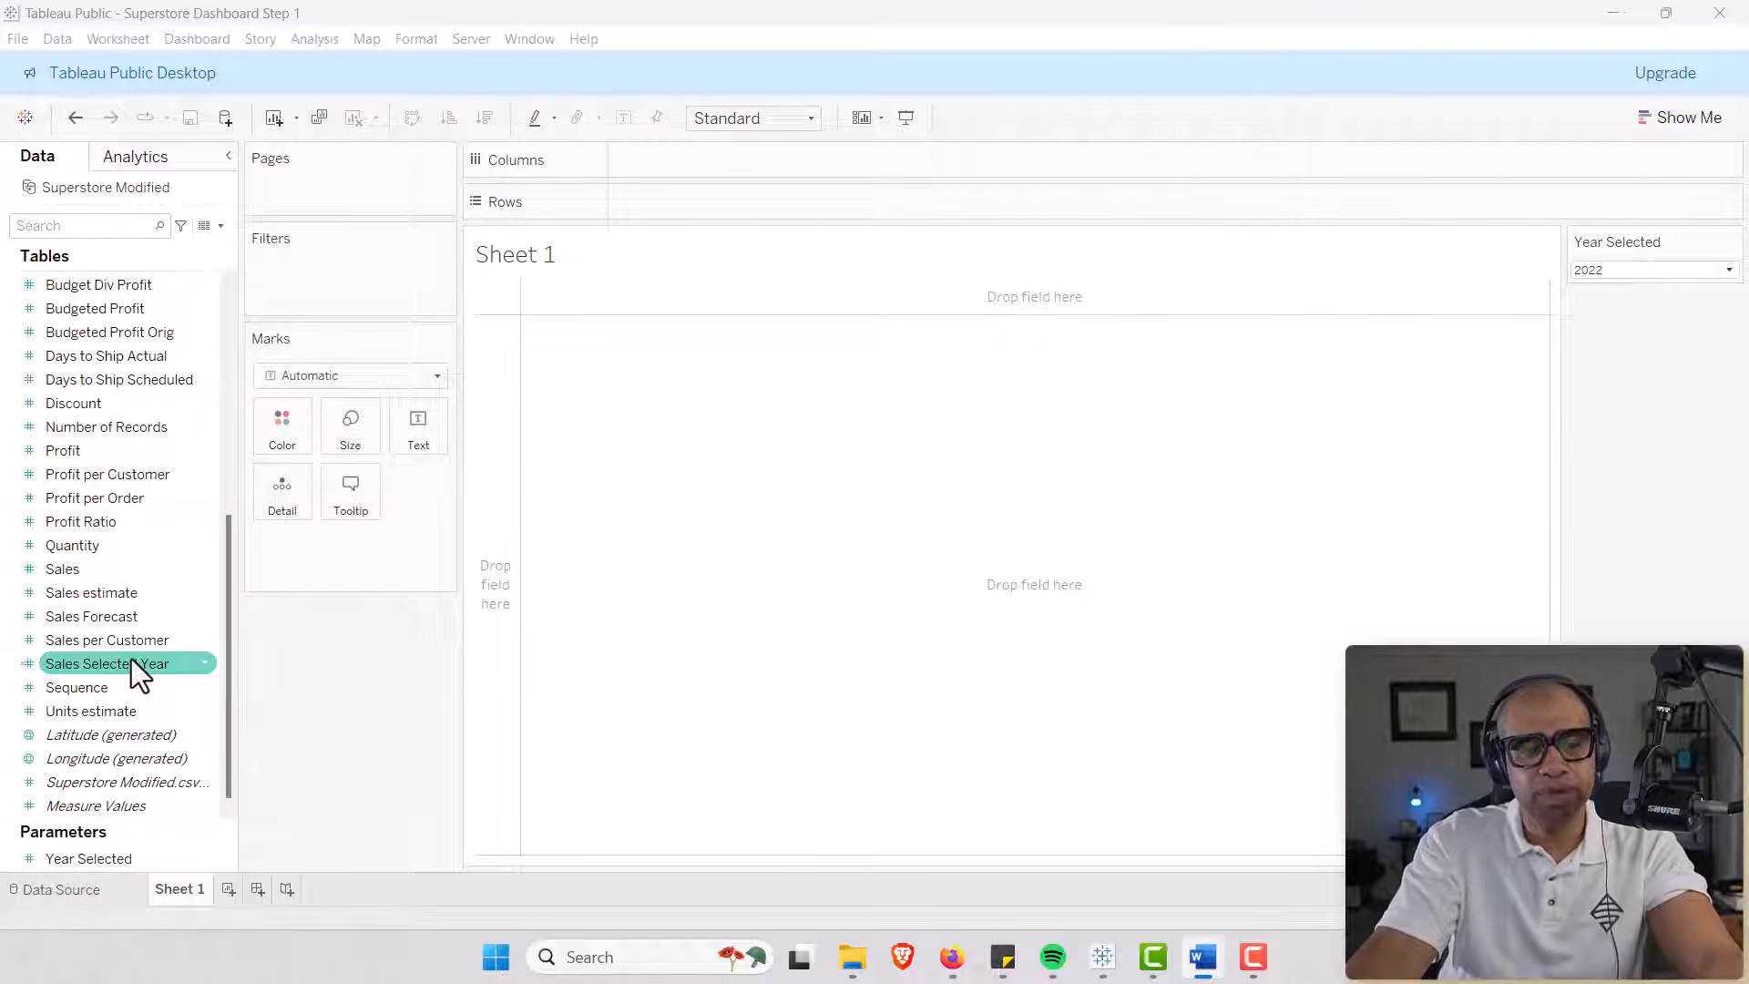
pyautogui.rightClick(180, 668)
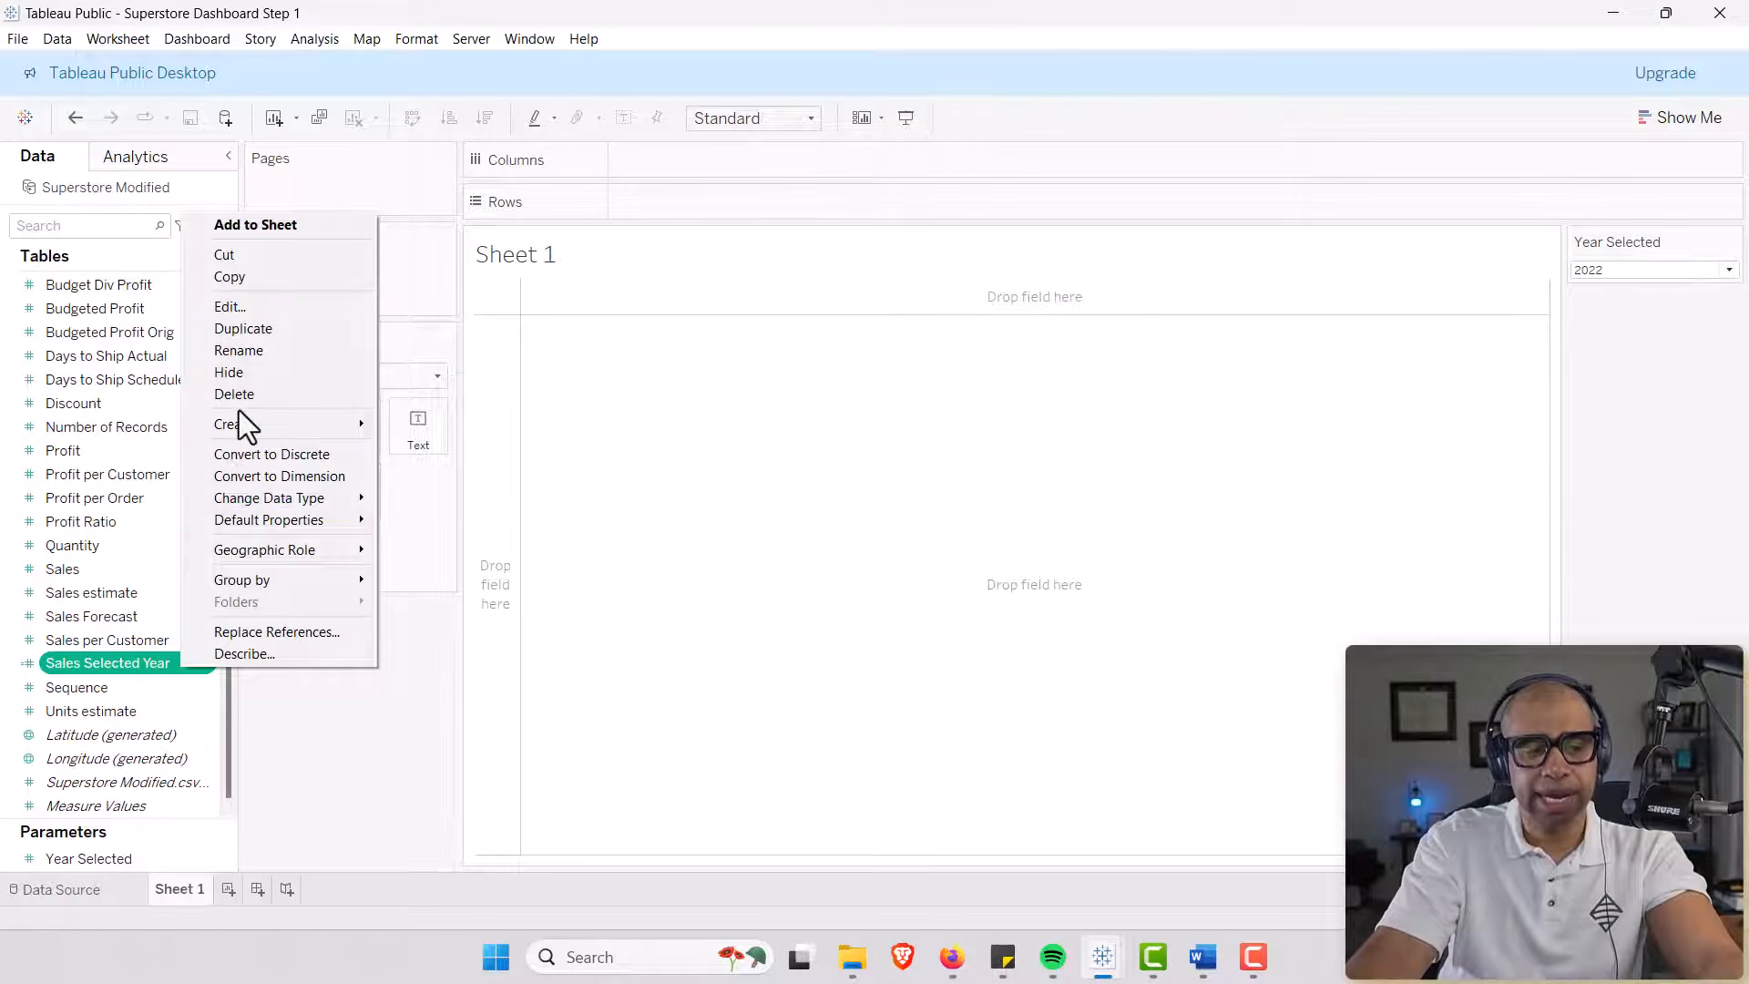
pyautogui.click(262, 335)
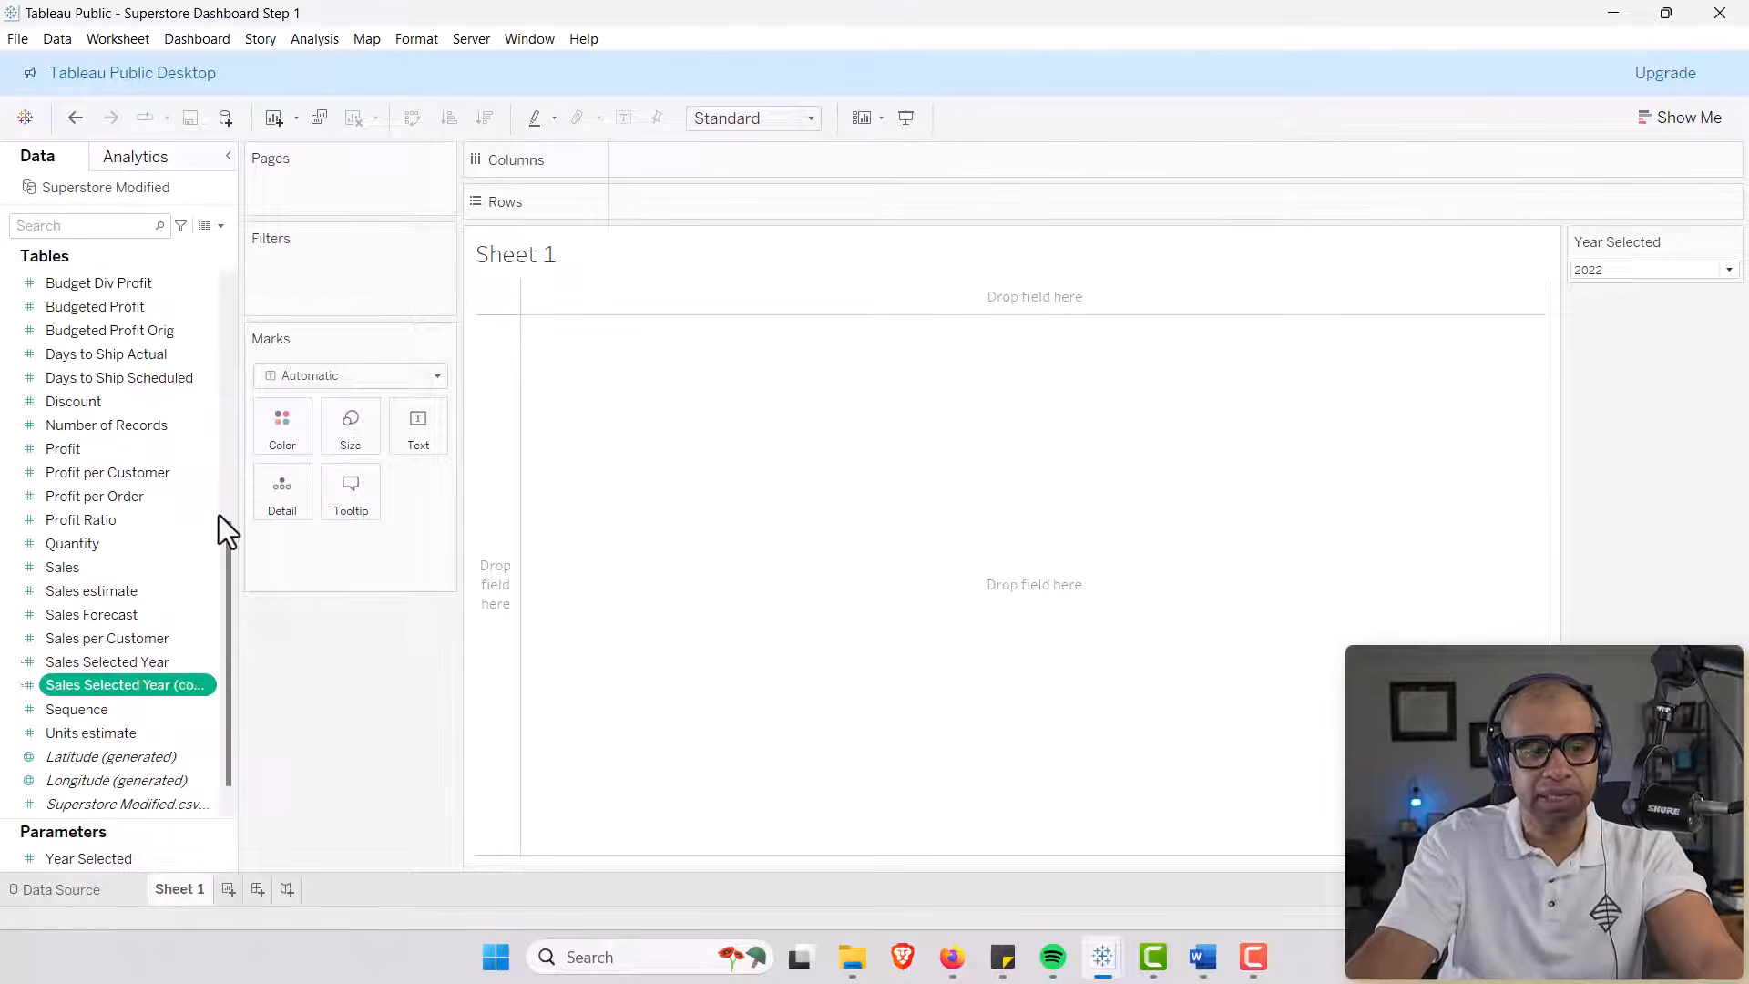
# Open the copy of Sales Selected Year for editing and rename it Sales Previous Year.
pyautogui.rightClick(149, 685)
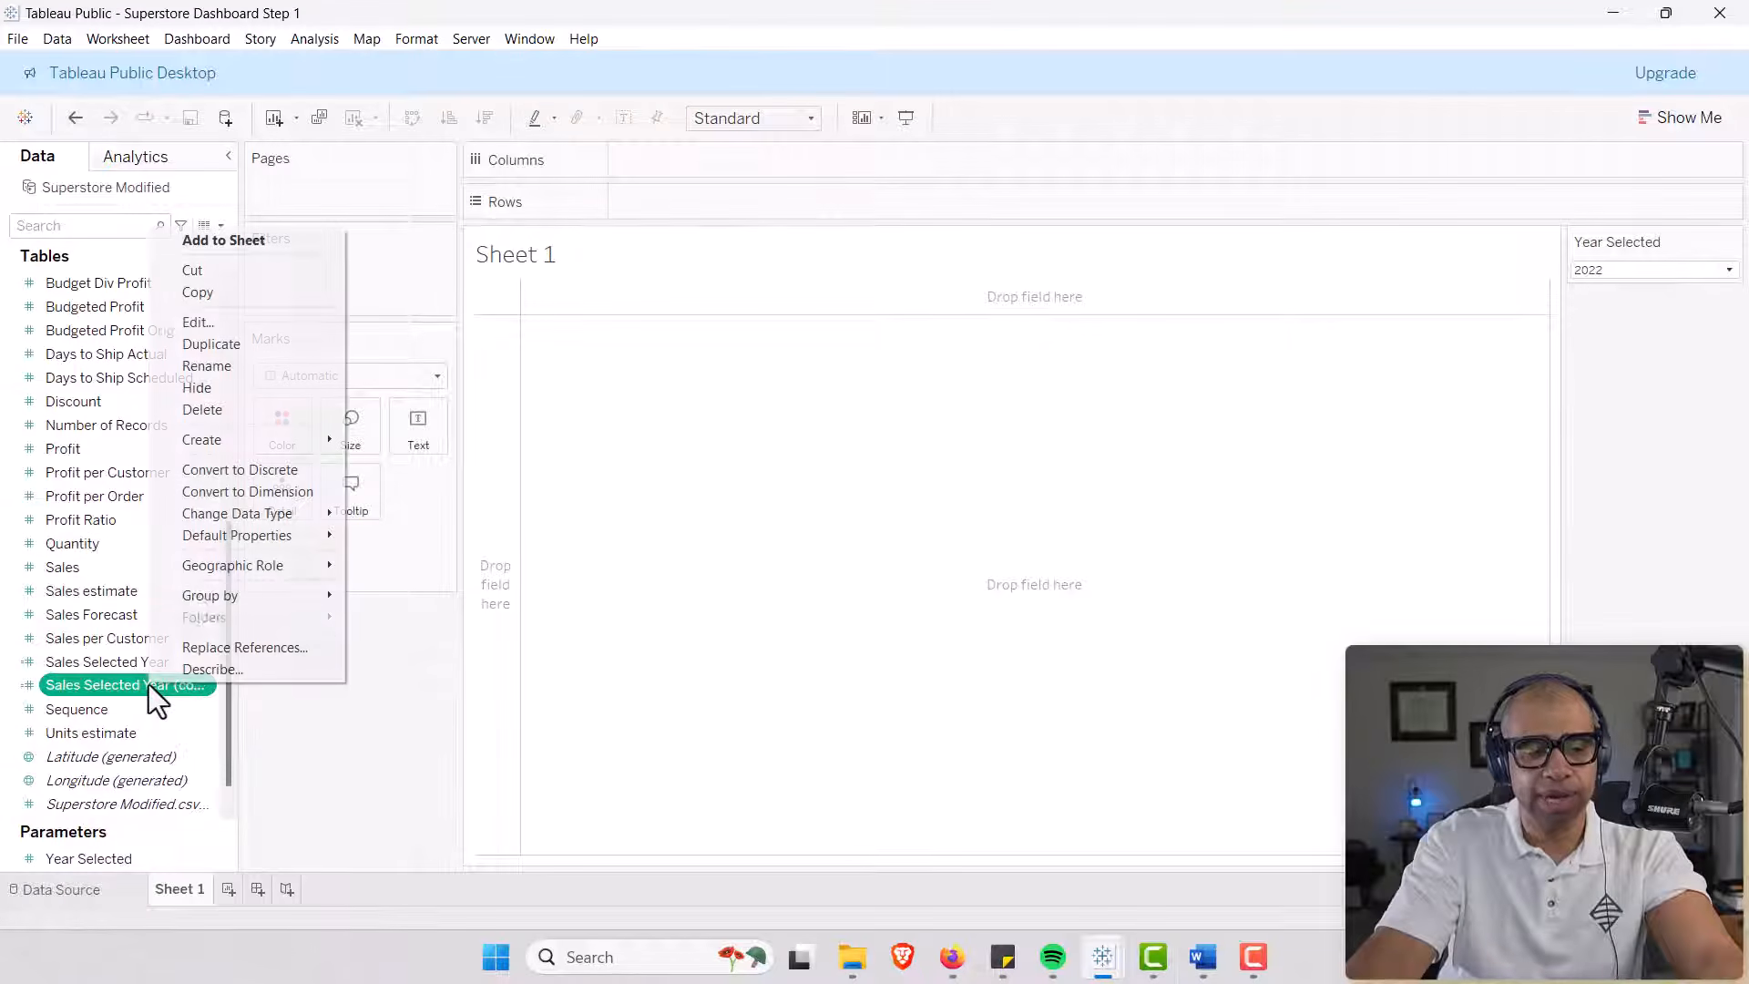
pyautogui.click(220, 323)
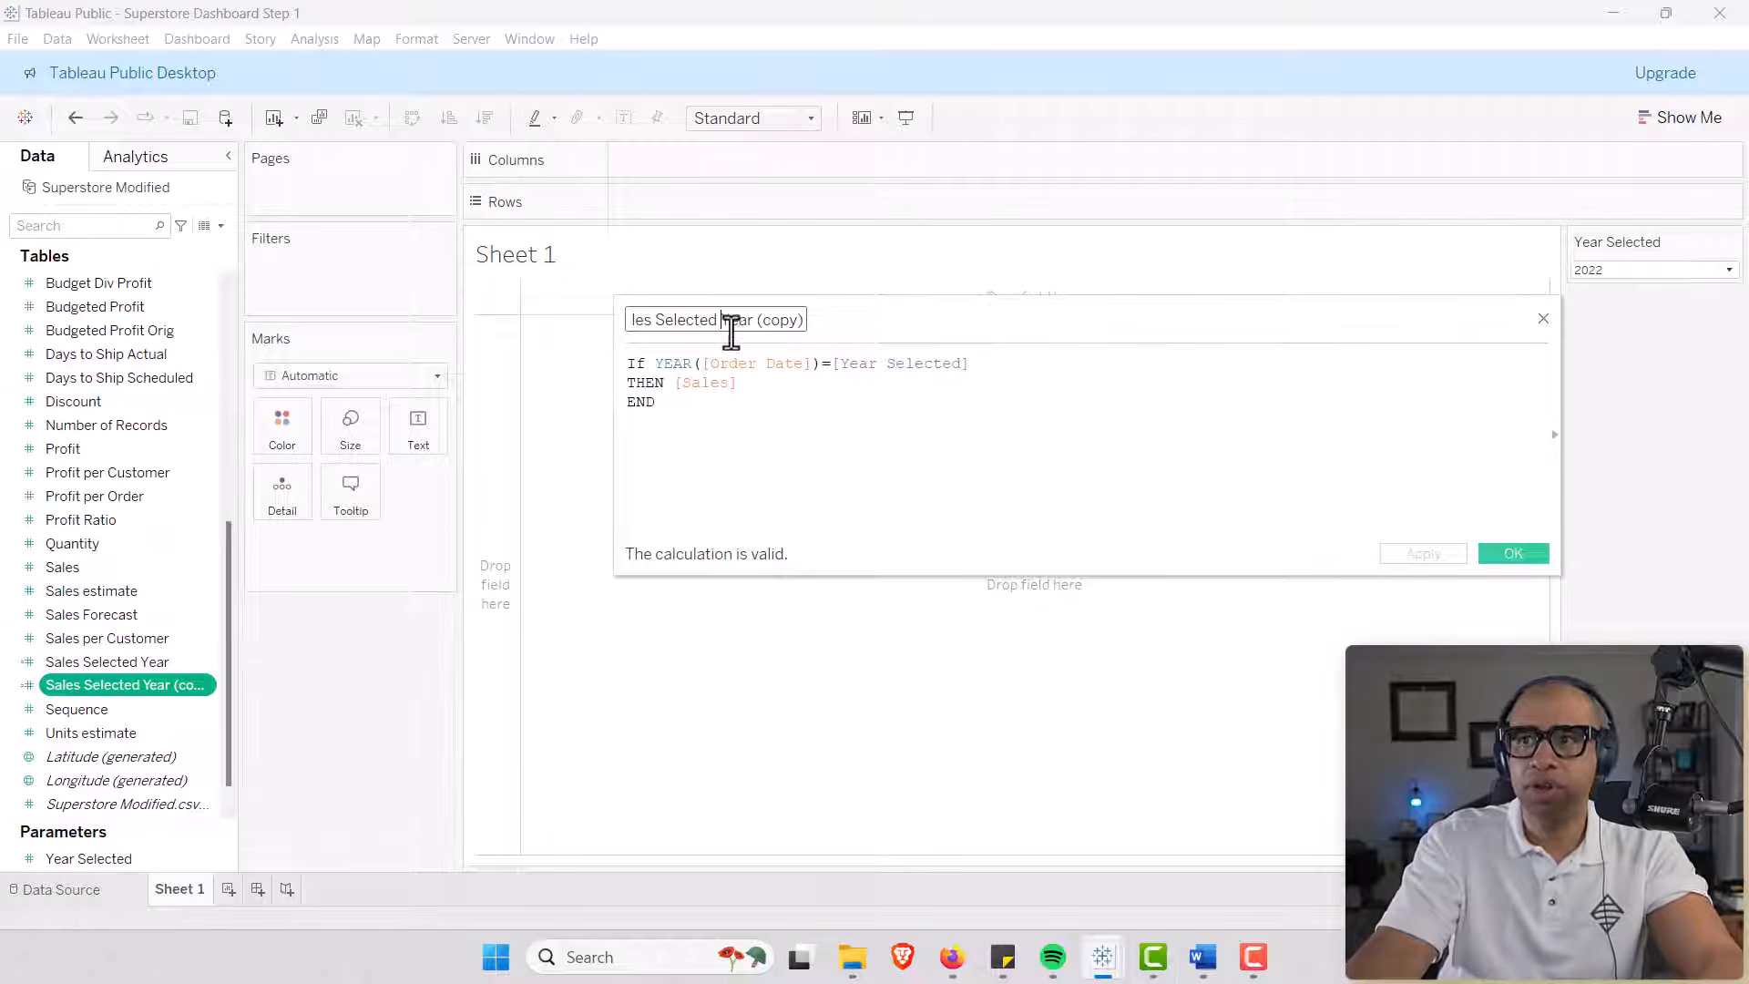
pyautogui.press('BackSpace')
pyautogui.press('BackSpace')
pyautogui.press('BackSpace')
pyautogui.press('BackSpace')
pyautogui.press('BackSpace')
pyautogui.press('BackSpace')
pyautogui.press('BackSpace')
pyautogui.press('BackSpace')
pyautogui.press('BackSpace')
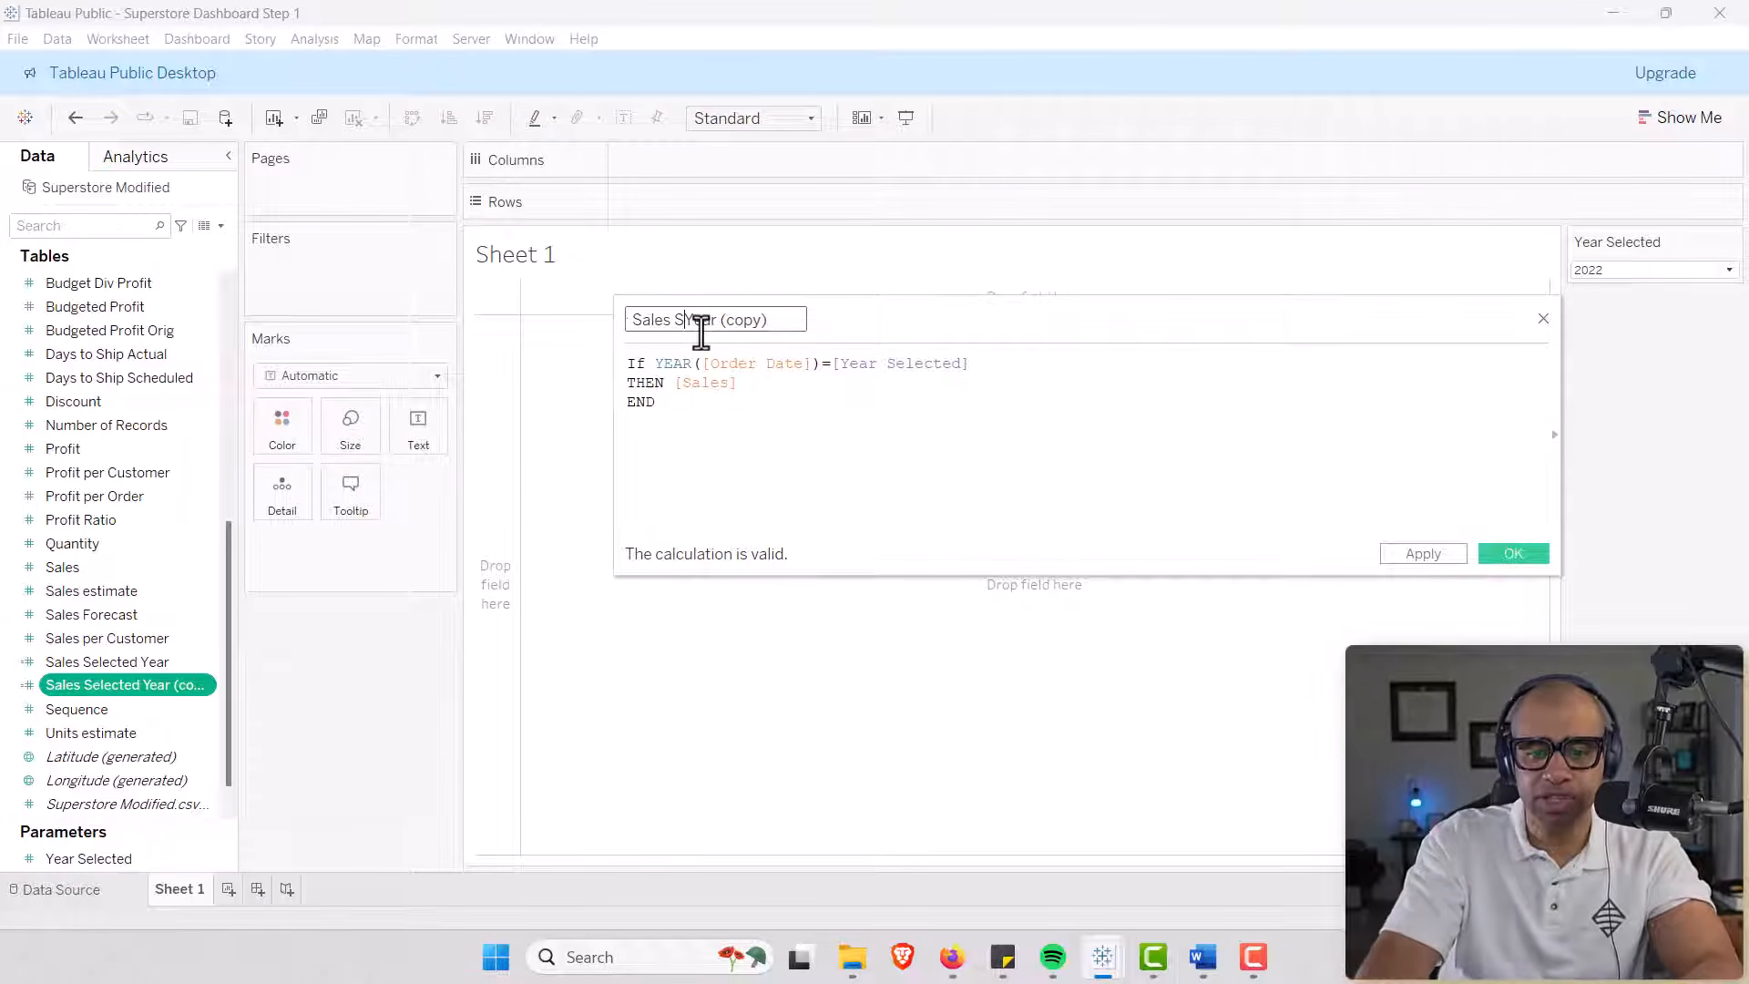
pyautogui.write('Previous')
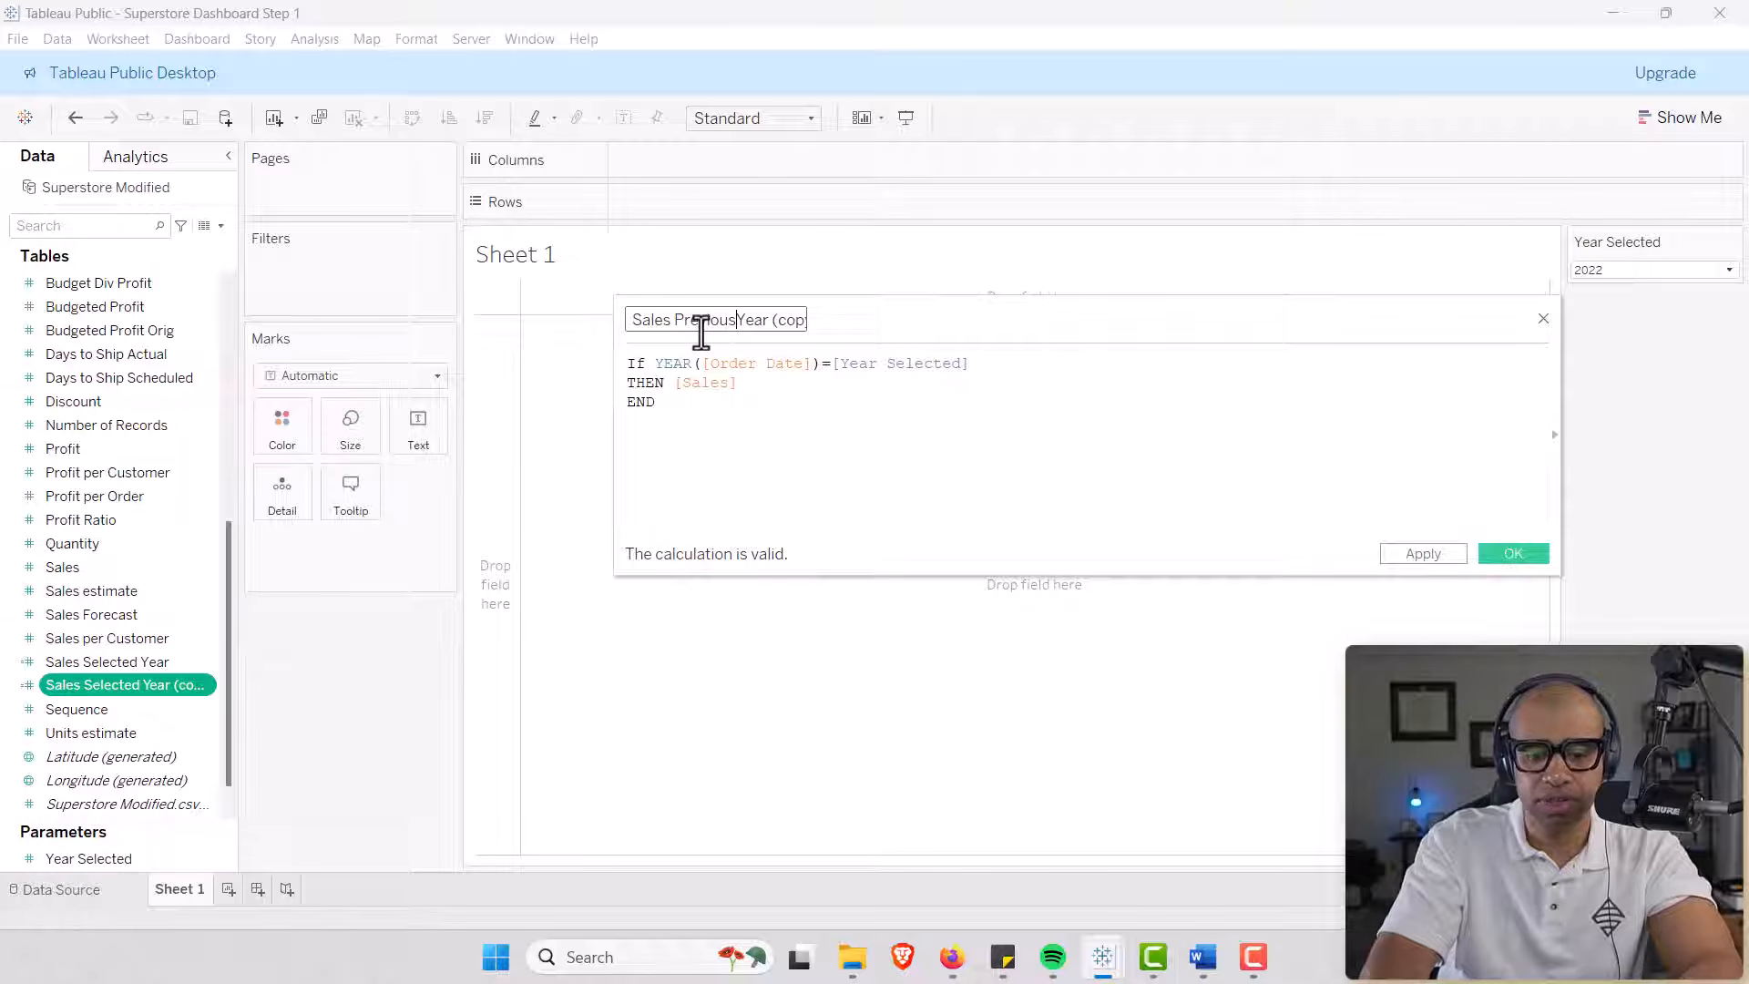
pyautogui.press('End')
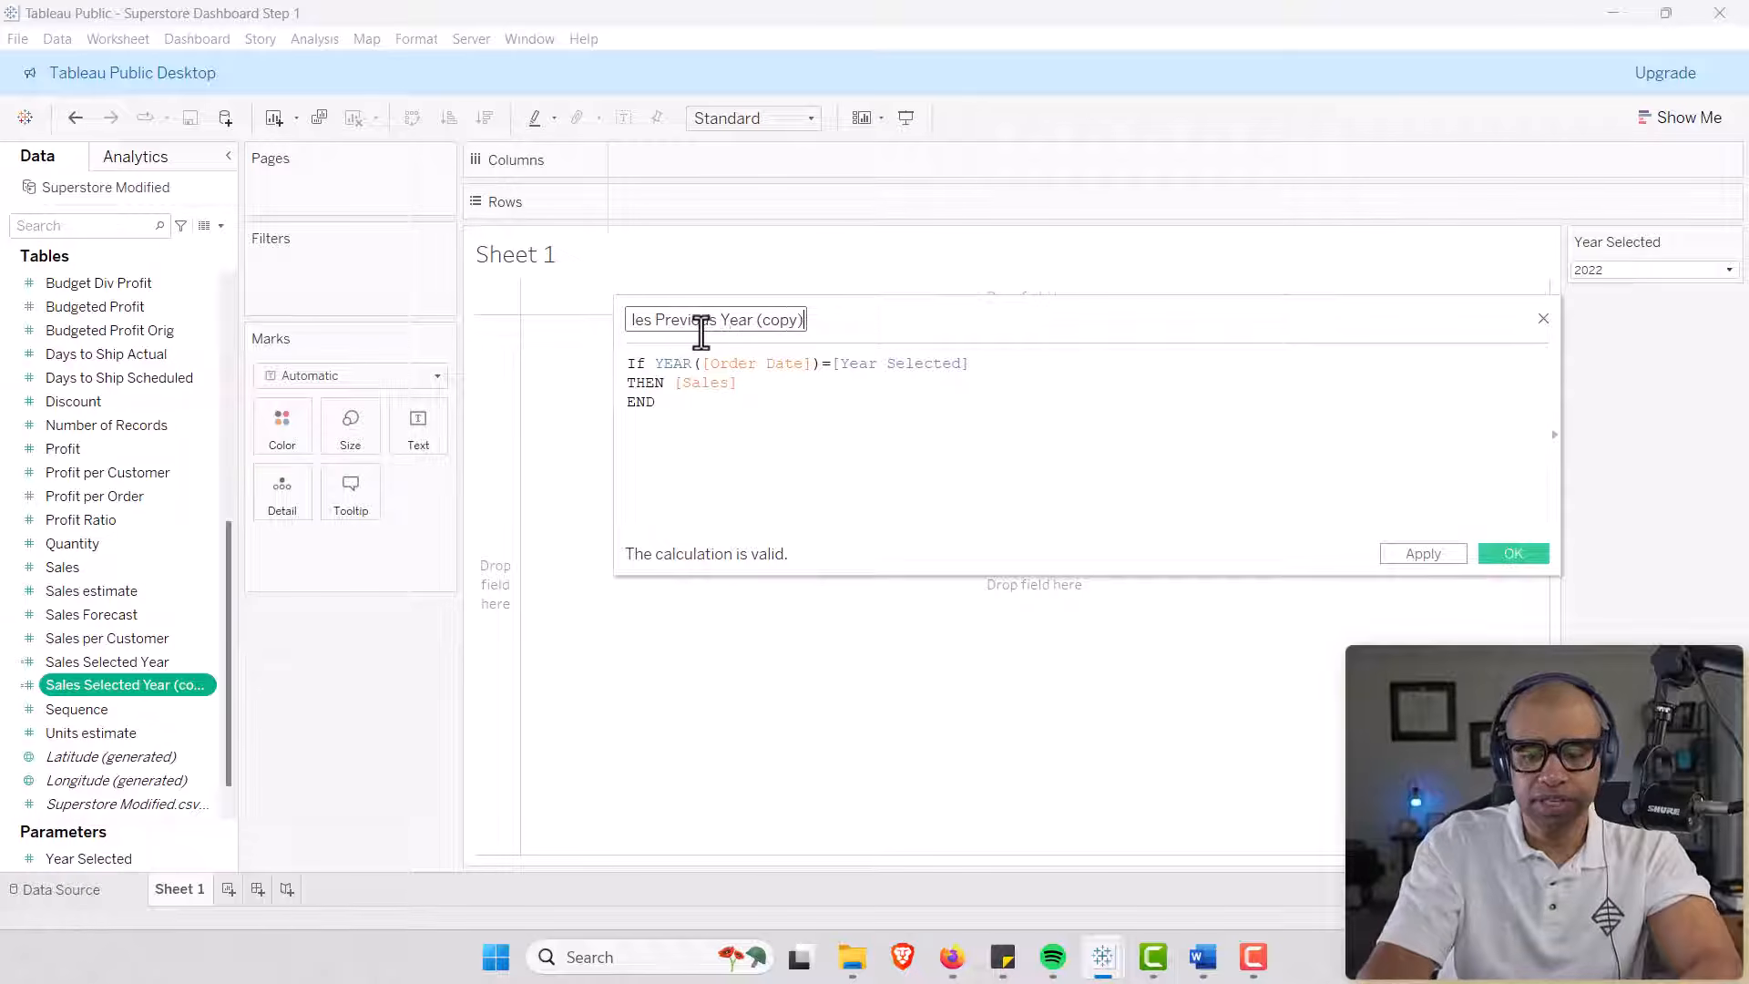
pyautogui.press('BackSpace')
pyautogui.press('BackSpace')
pyautogui.press('BackSpace')
pyautogui.press('BackSpace')
pyautogui.press('BackSpace')
pyautogui.press('BackSpace')
pyautogui.press('BackSpace')
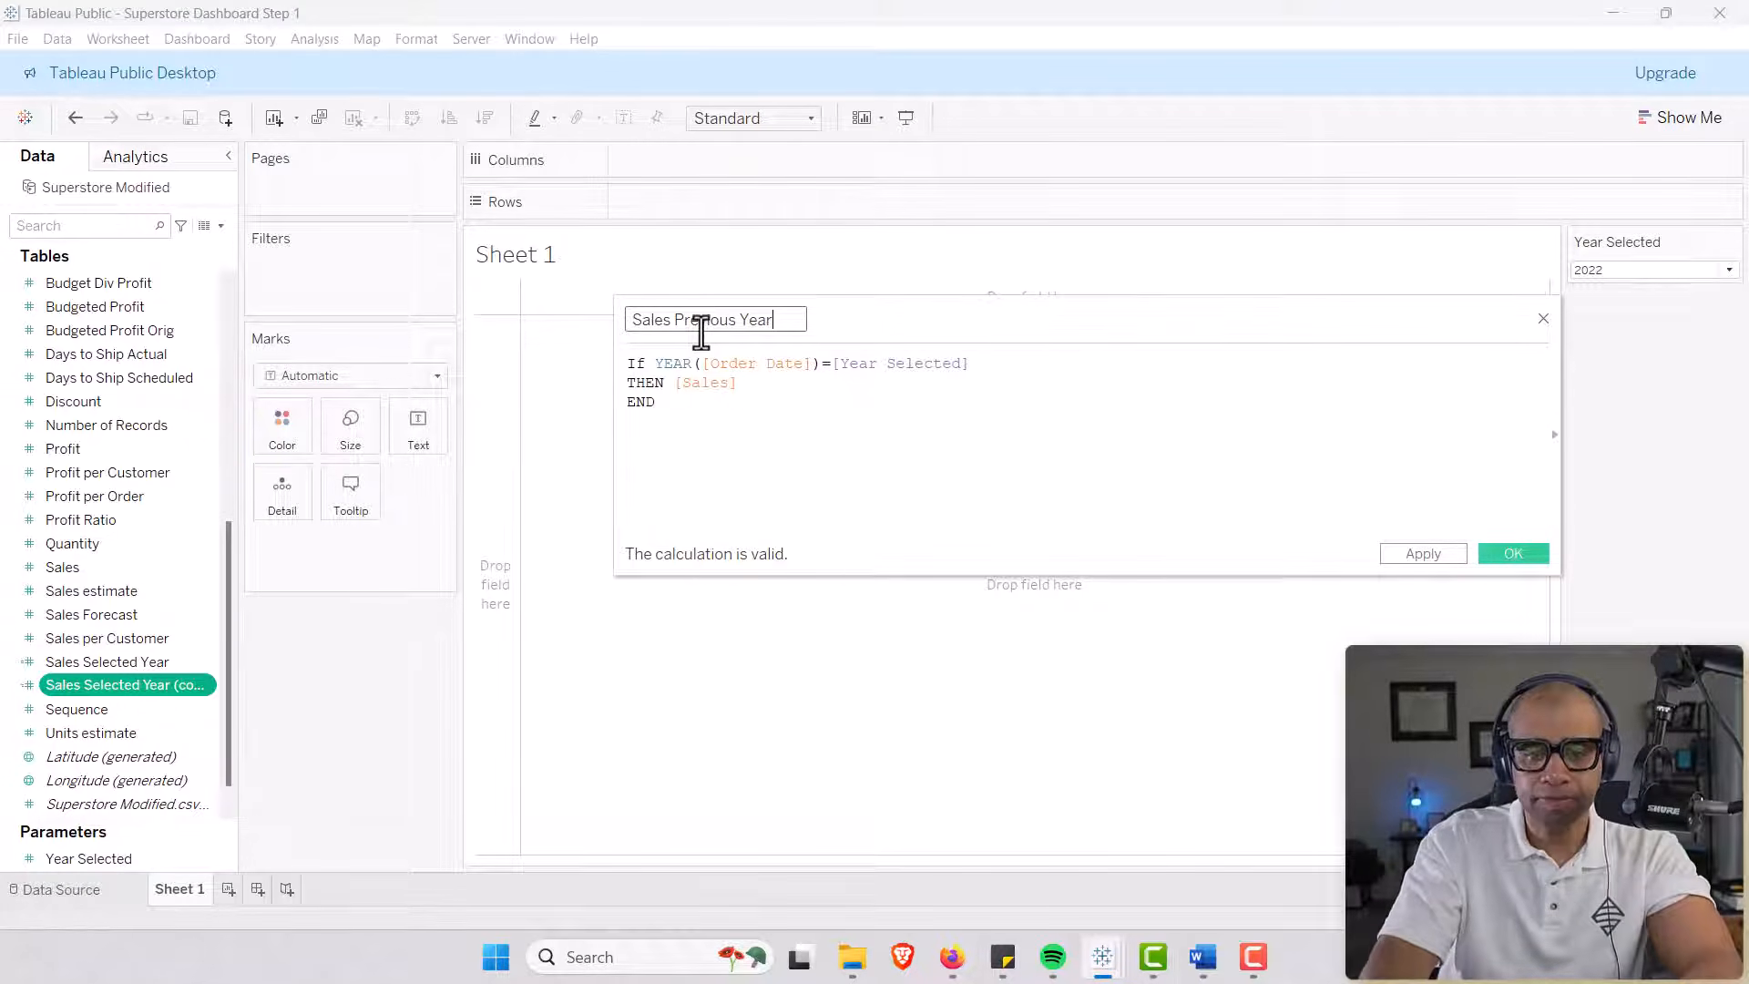
# Replace the Sales Previous Year formula with If YEAR([Order Date])=[Year Selected]-1 THEN [Sales] END and save the field.
pyautogui.moveTo(695, 418); pyautogui.dragTo(620, 362)
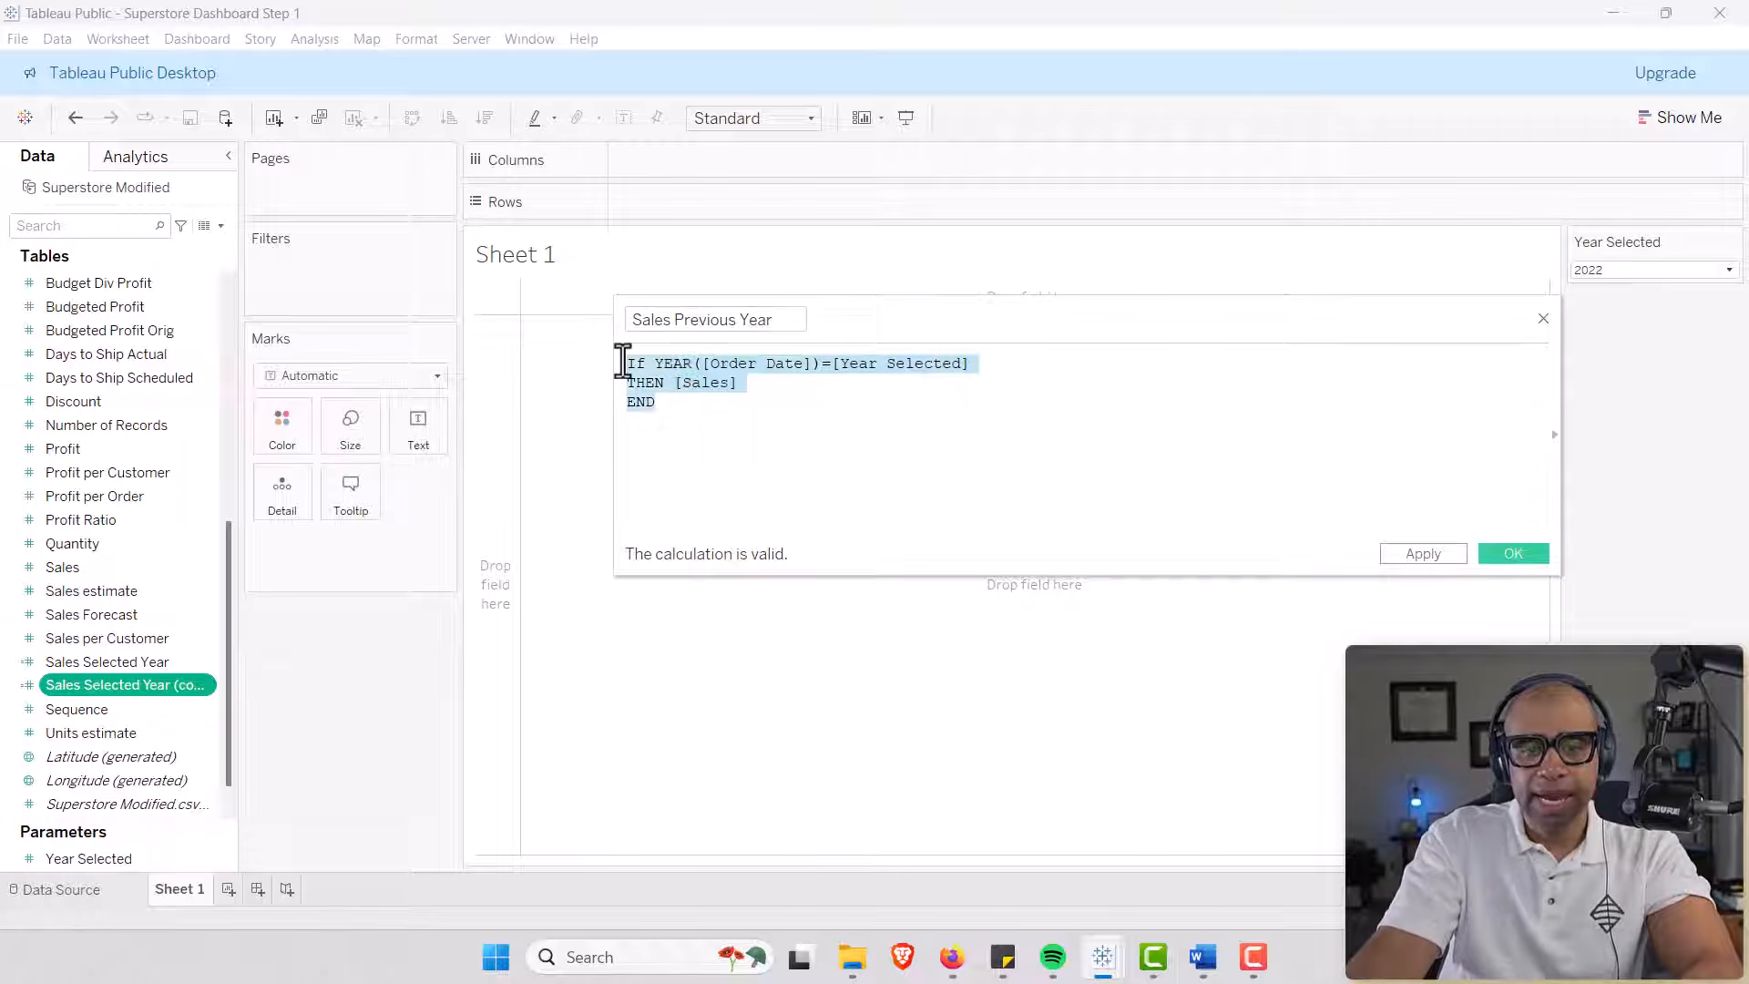
pyautogui.write('If YEAR([Order Date])=[Year Selected]-1 THEN [Sales] END')
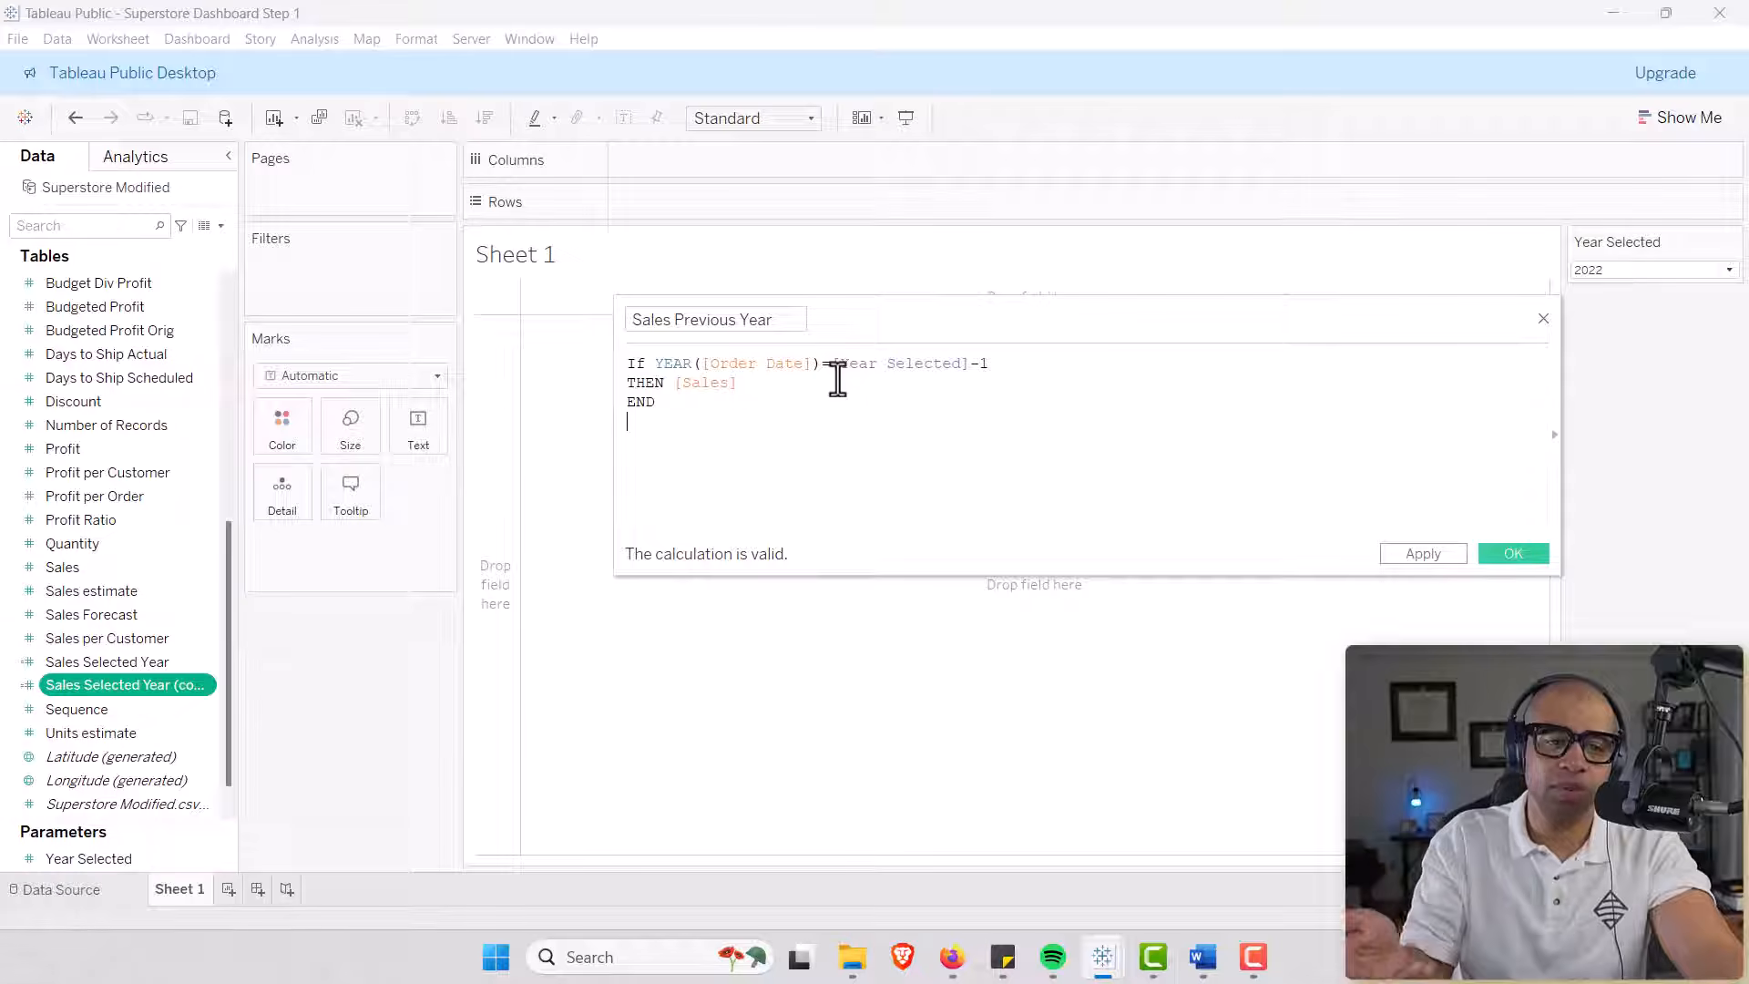
pyautogui.click(1527, 555)
pyautogui.click(118, 688)
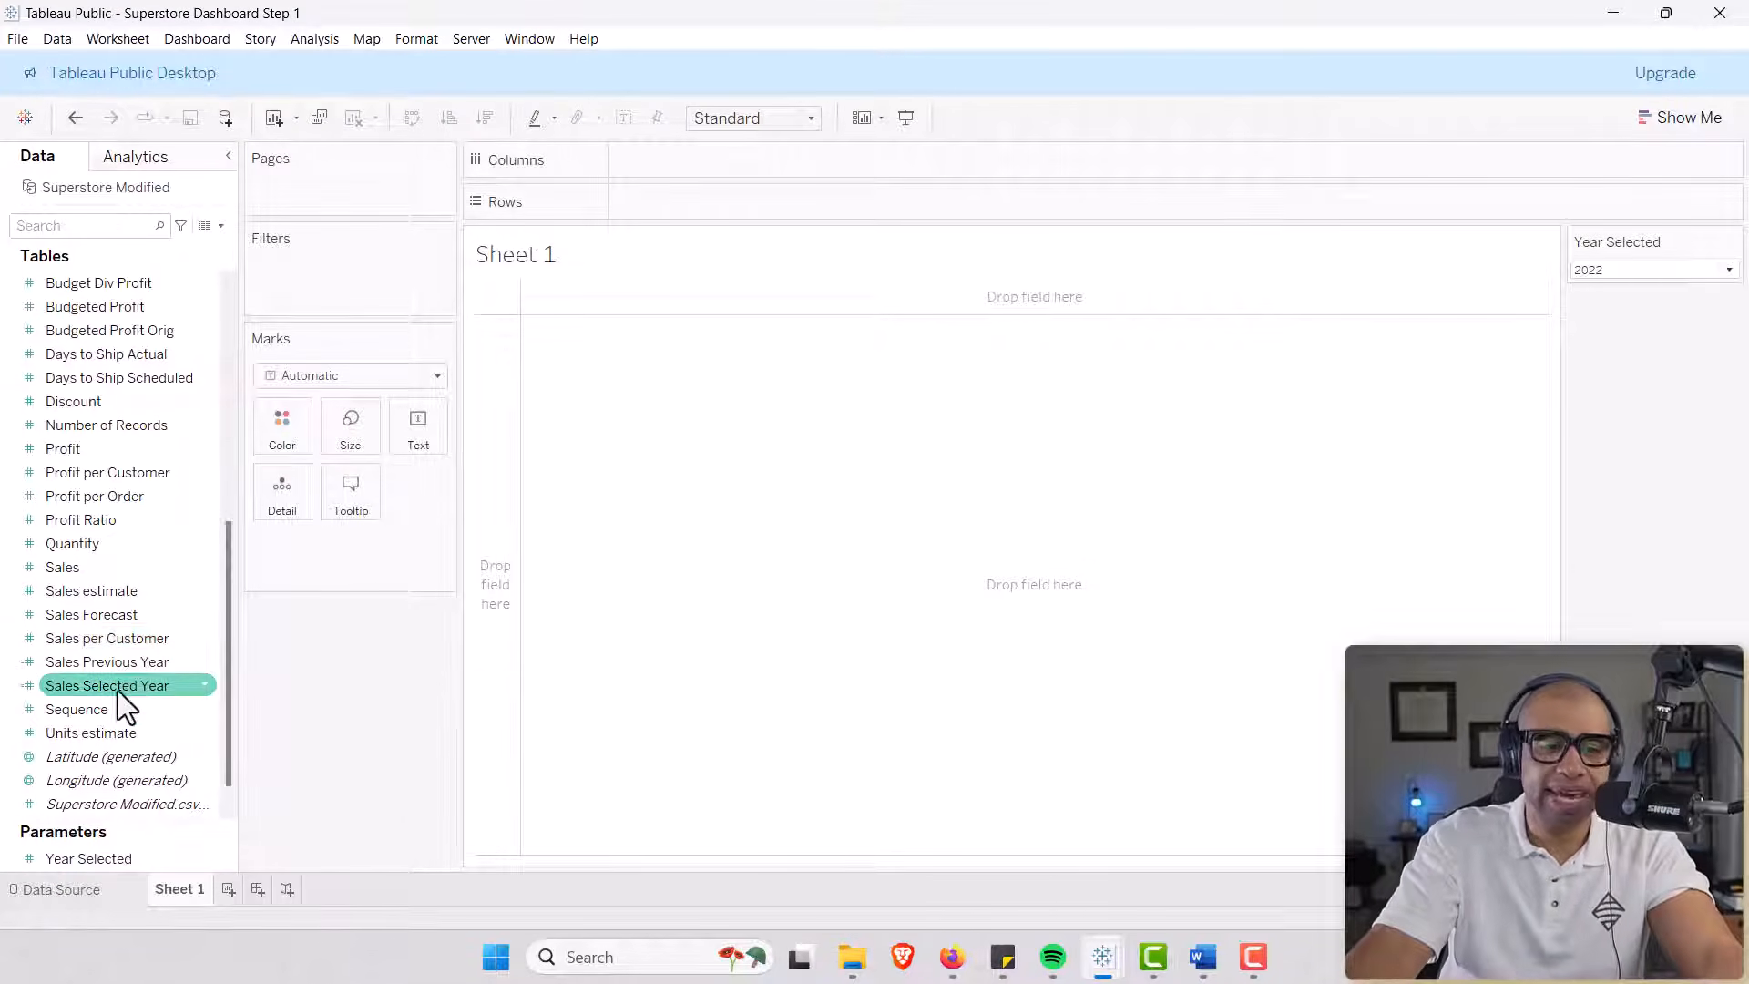
pyautogui.click(22, 665)
pyautogui.click(23, 683)
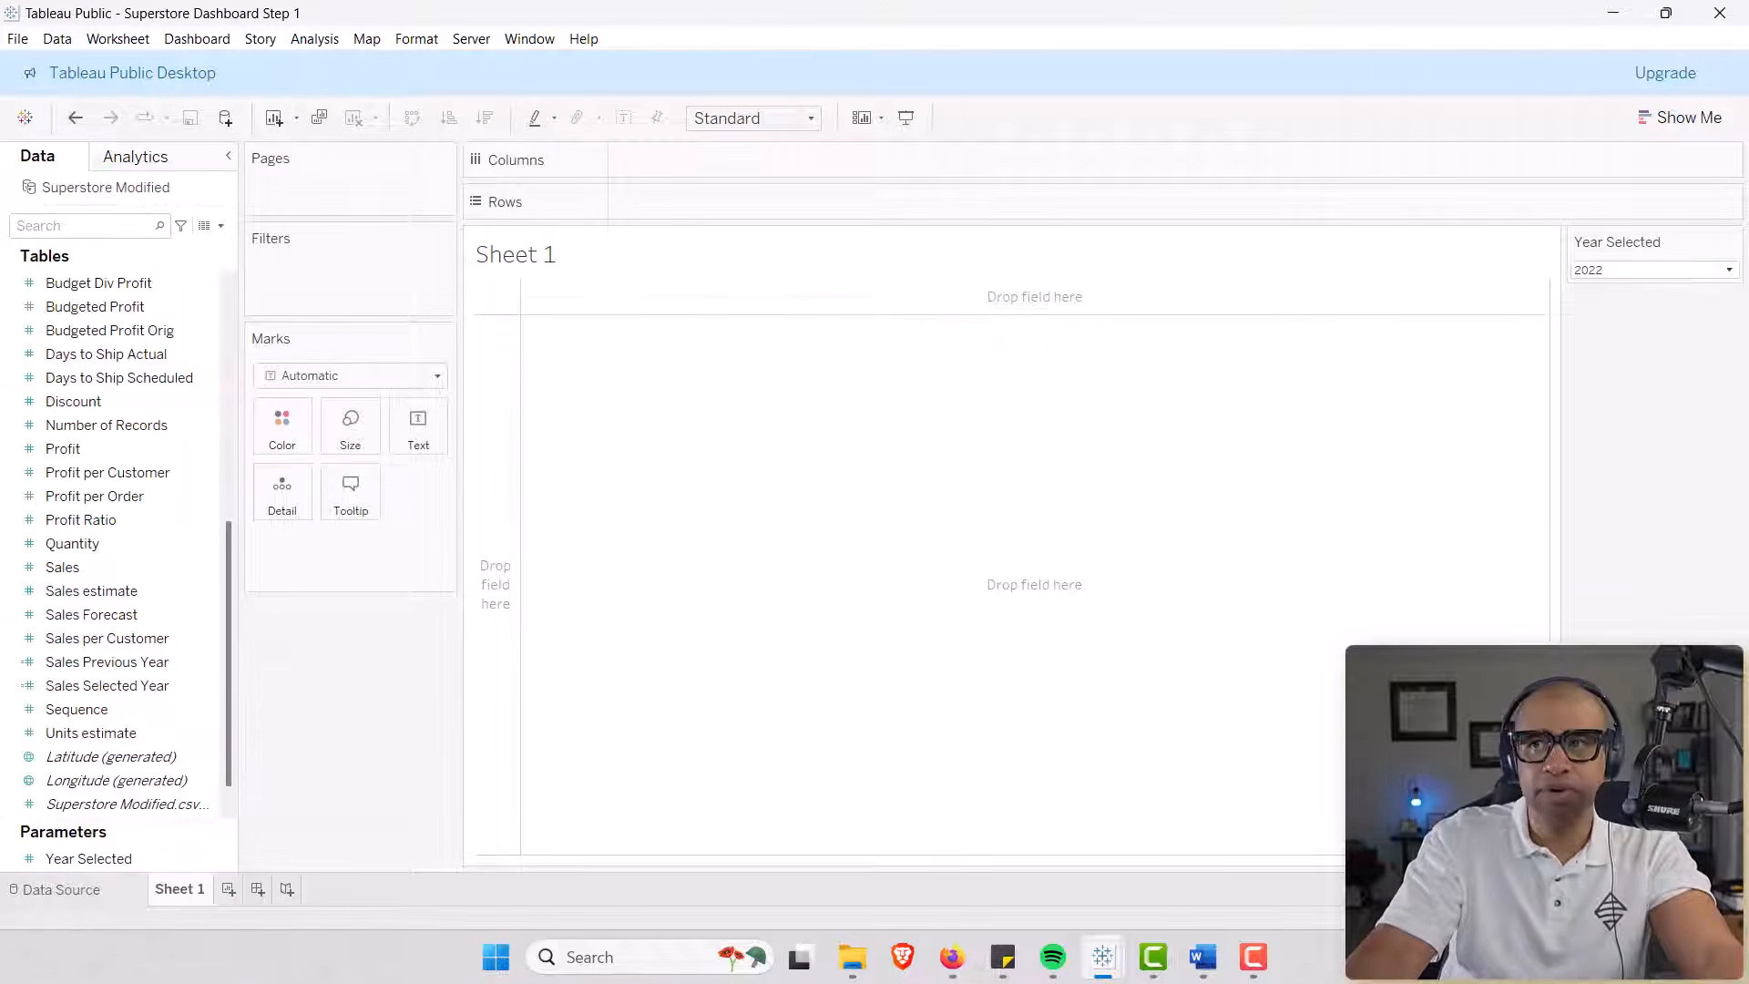
# Start another new calculated field and name it Sales Change YoY.
pyautogui.hotkey('alt', 'Tab')
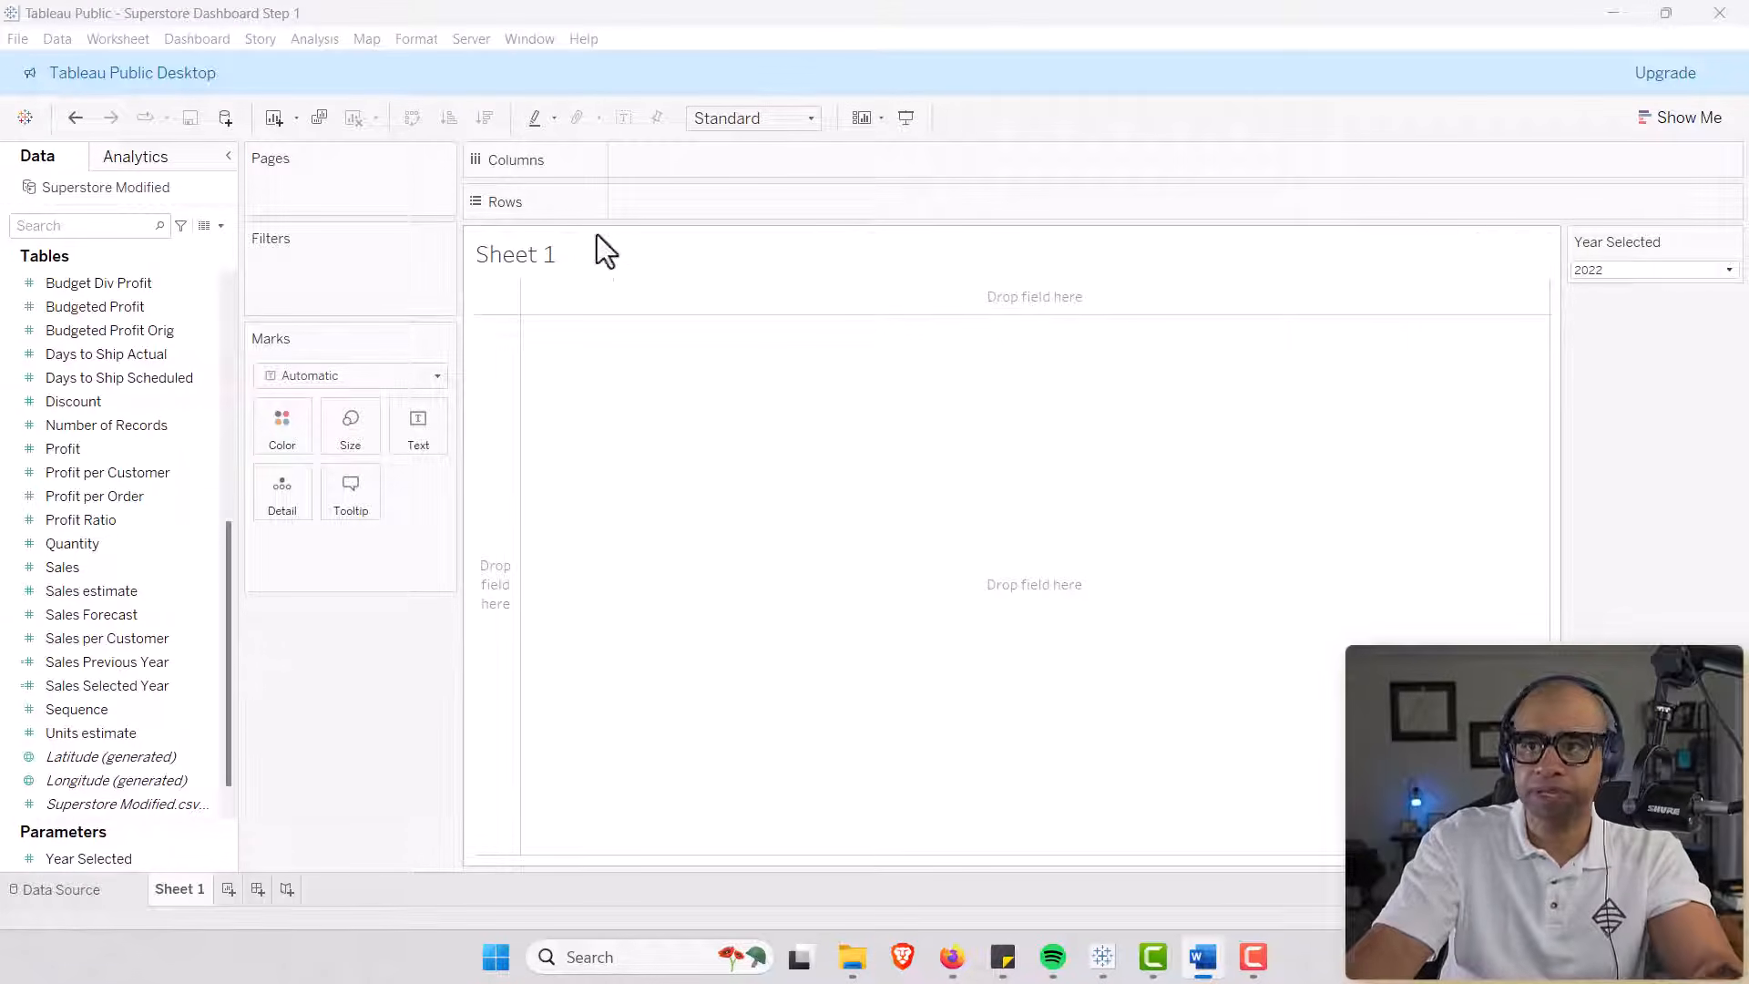
pyautogui.click(220, 225)
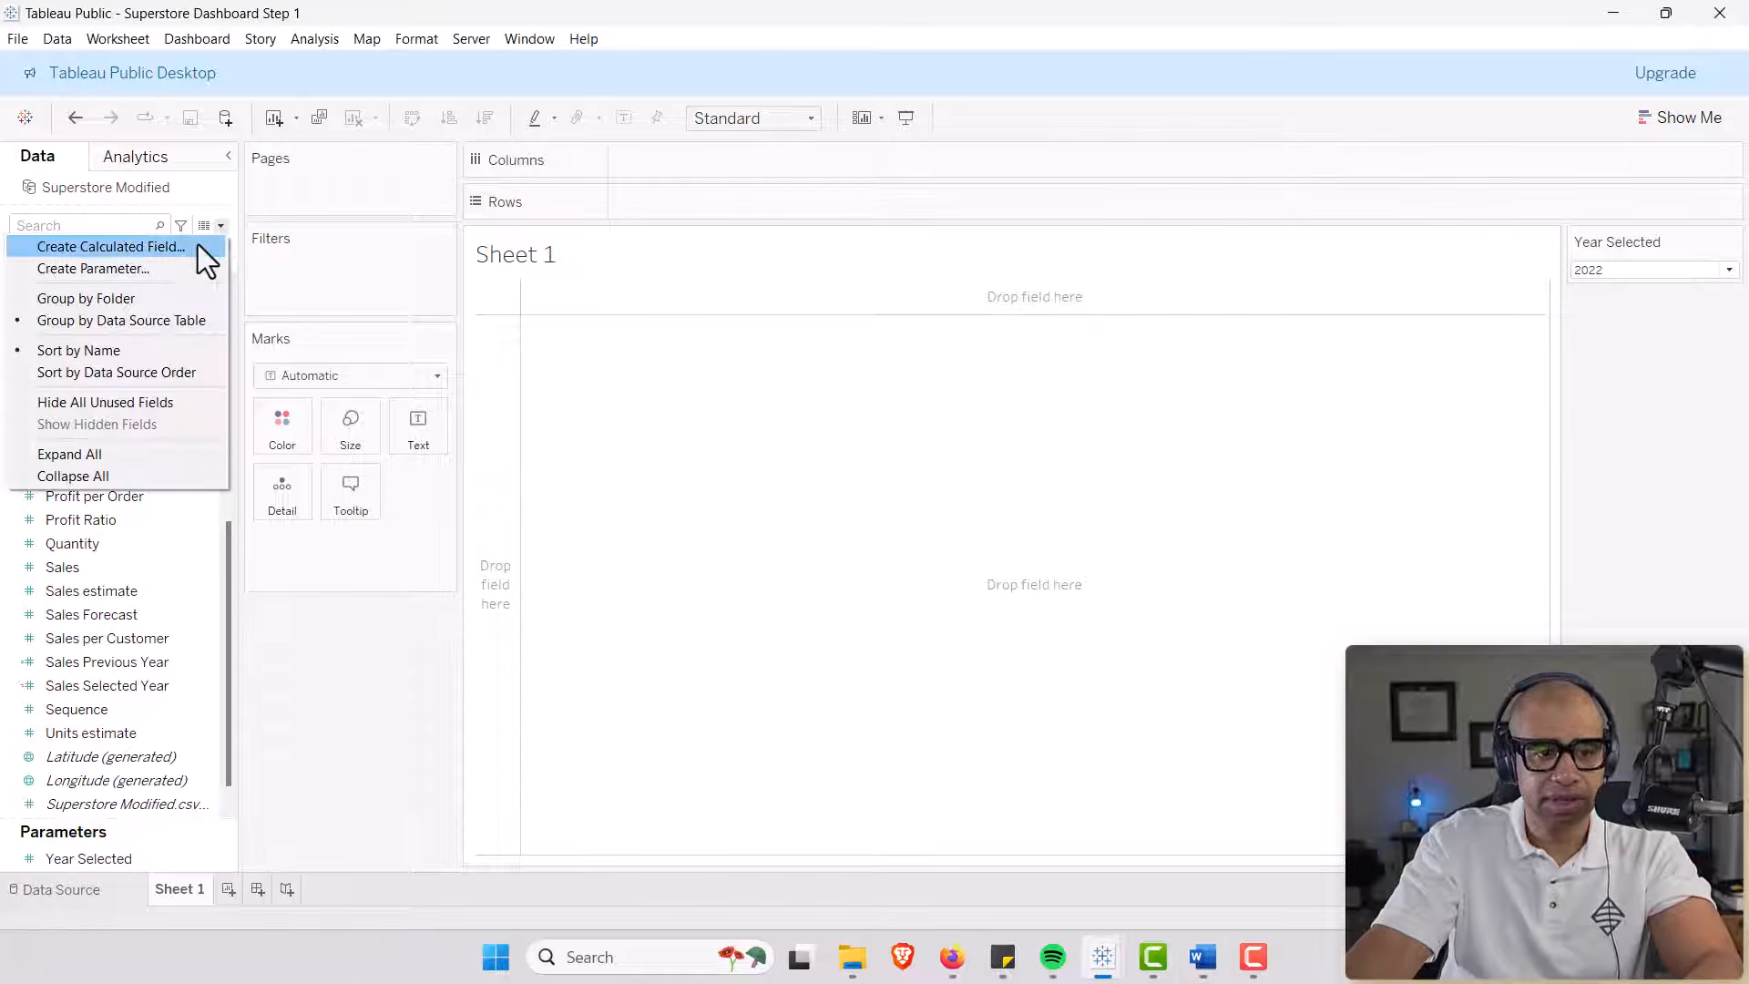
pyautogui.click(198, 246)
pyautogui.write('Sale')
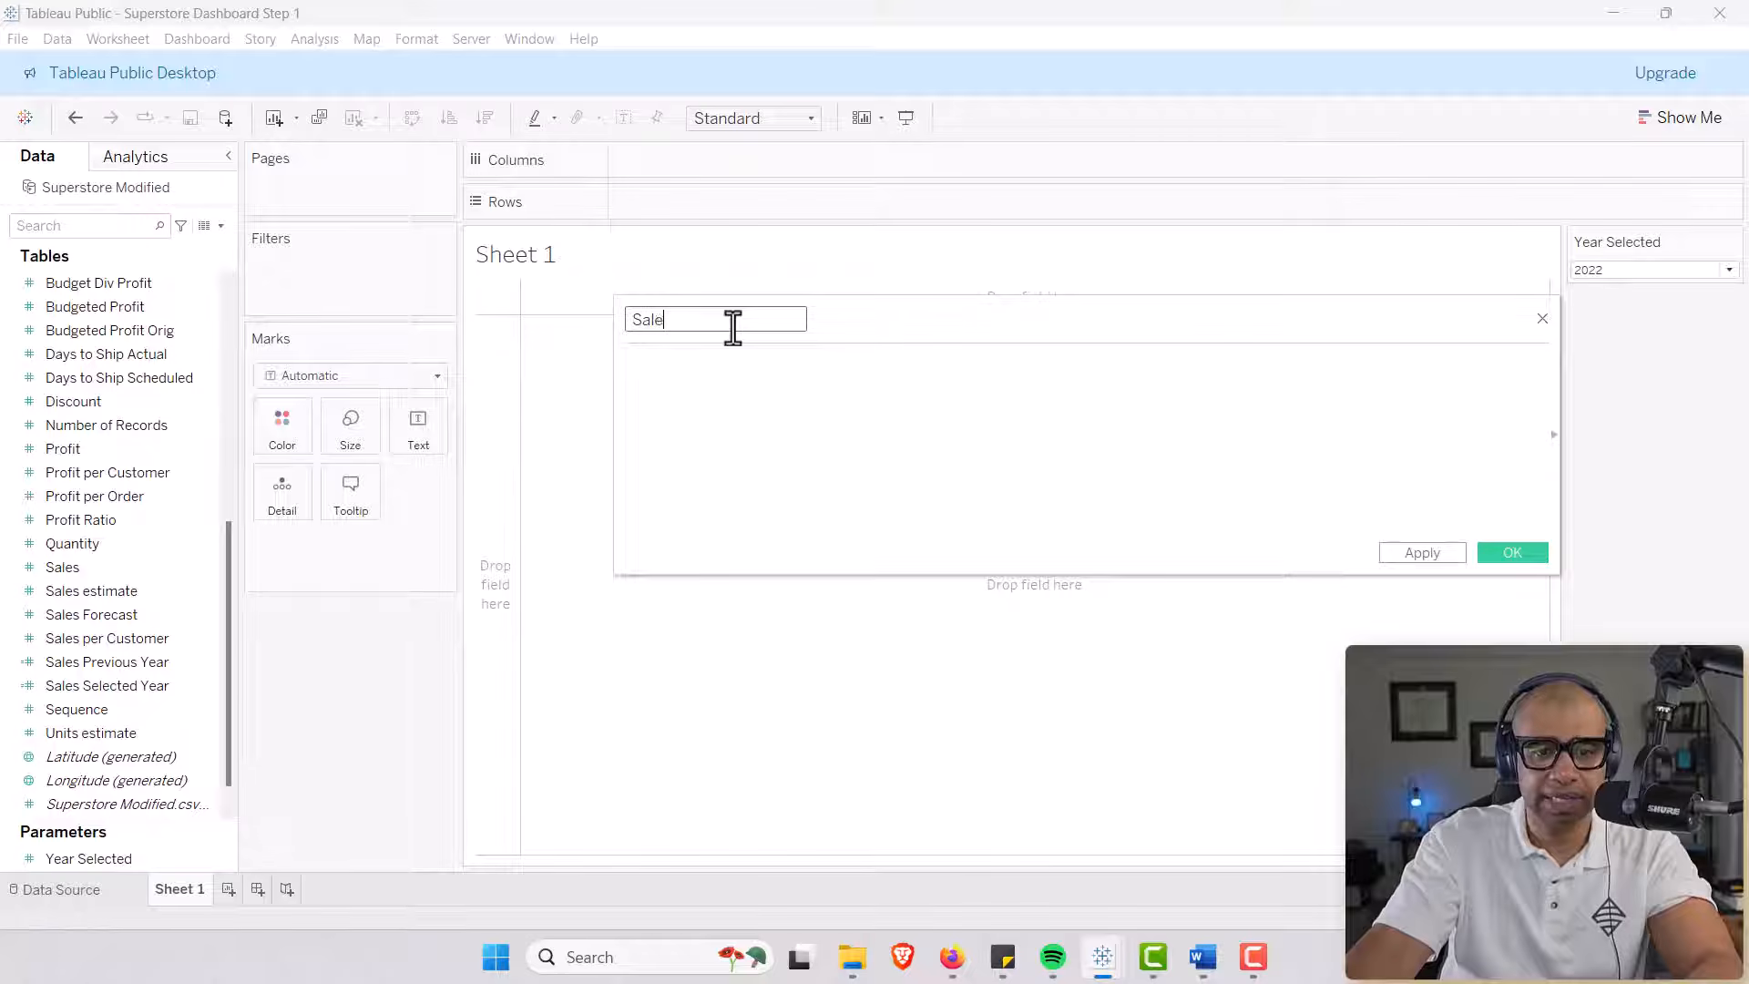
pyautogui.write('s Change')
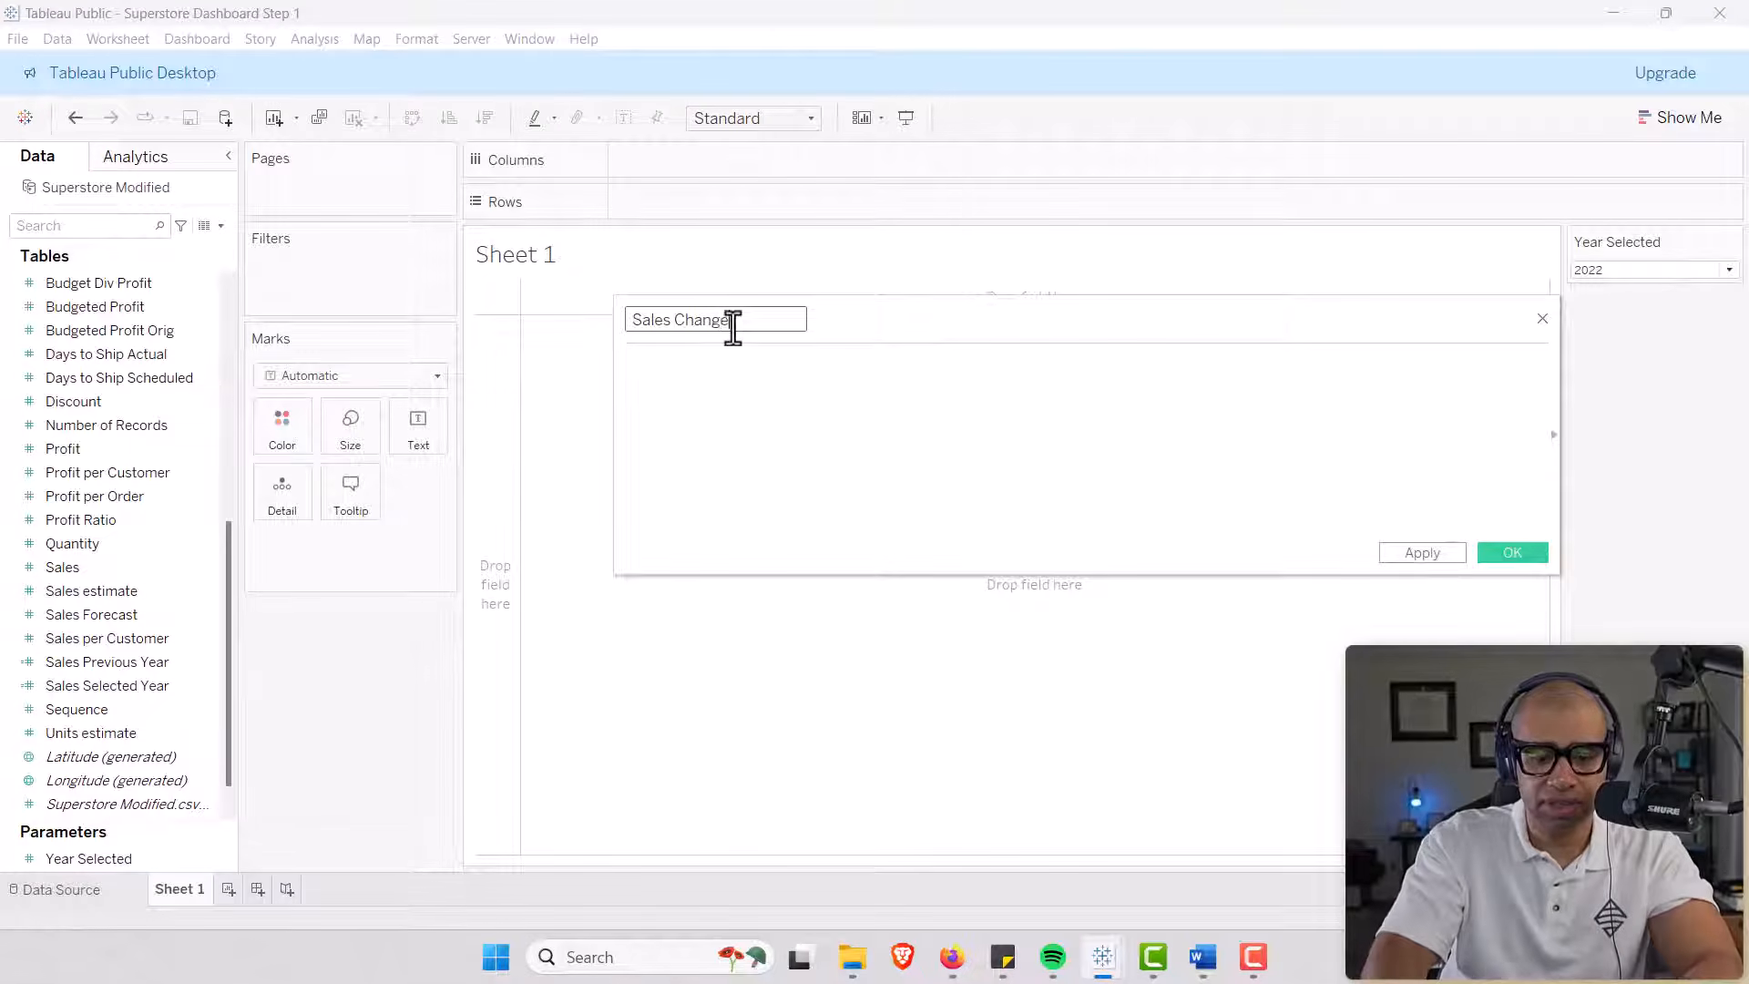
pyautogui.write(' %')
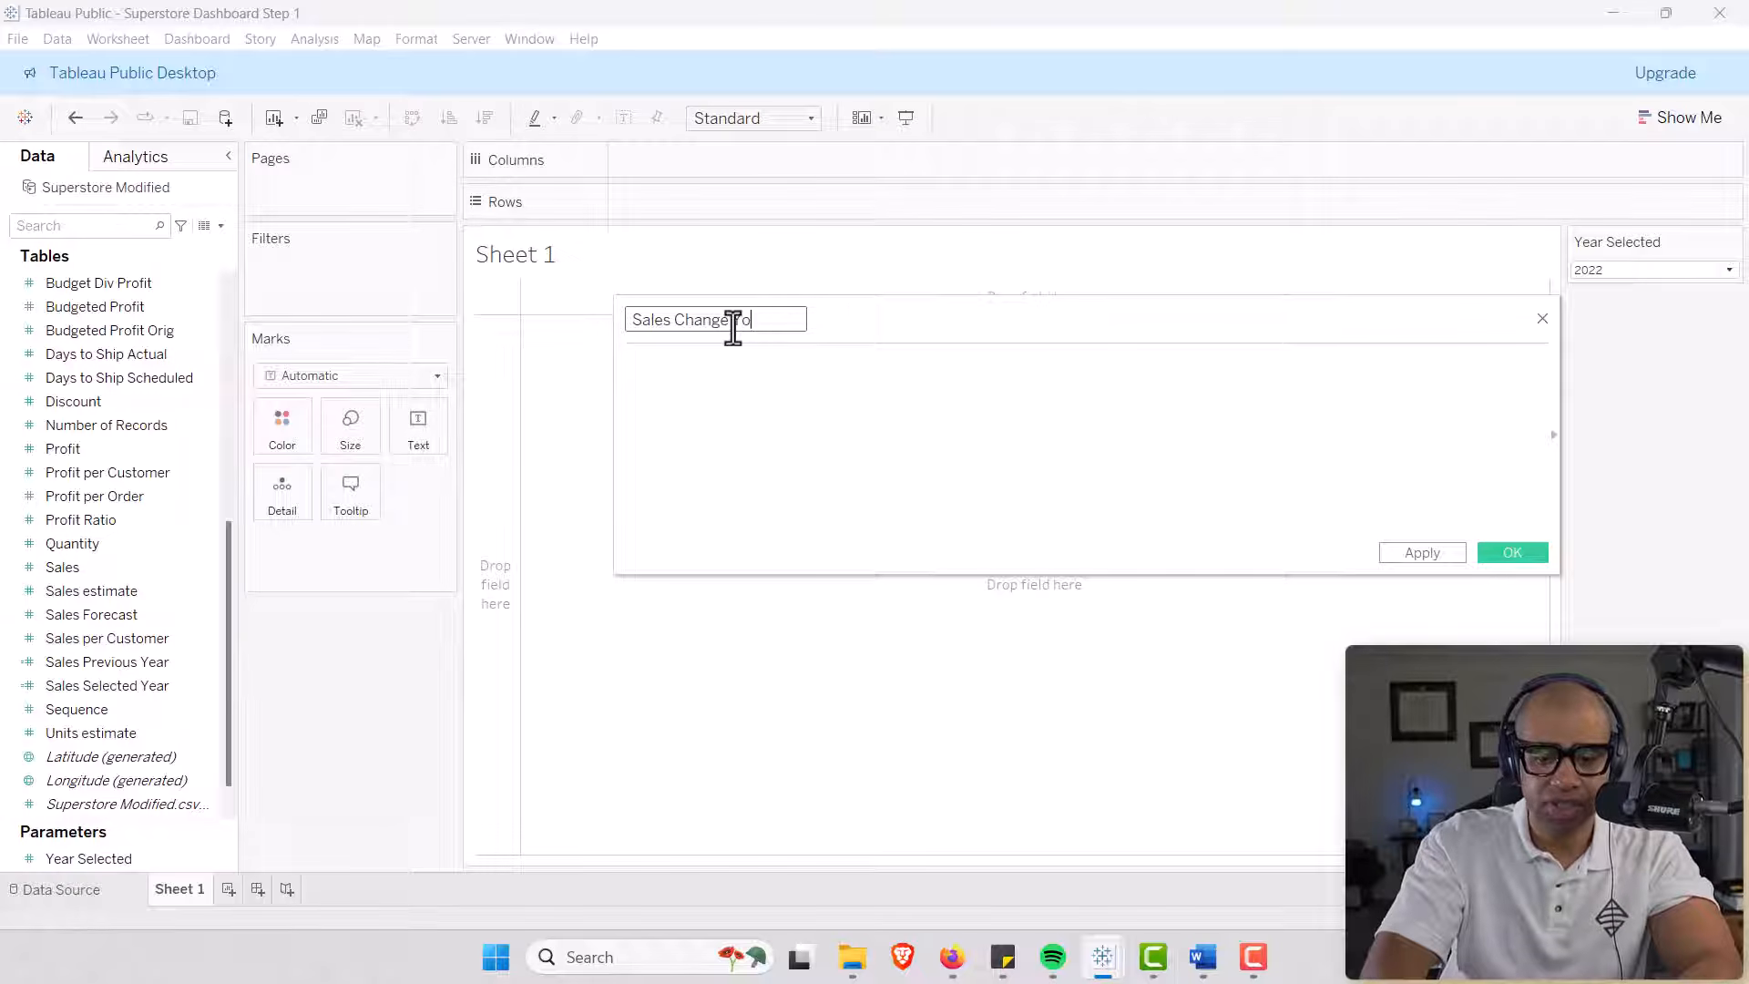
pyautogui.write('oY')
# Enter the formula (SUM([Sales Selected Year])-SUM([Sales Previous Year]))/SUM([Sales Previous Year]) for Sales Change YoY and save the field.
pyautogui.click(660, 375)
pyautogui.write('(SUM([Sales Selected Year])-SUM([Sales Previous Year]))/ SUM([Sales Previous Year])')
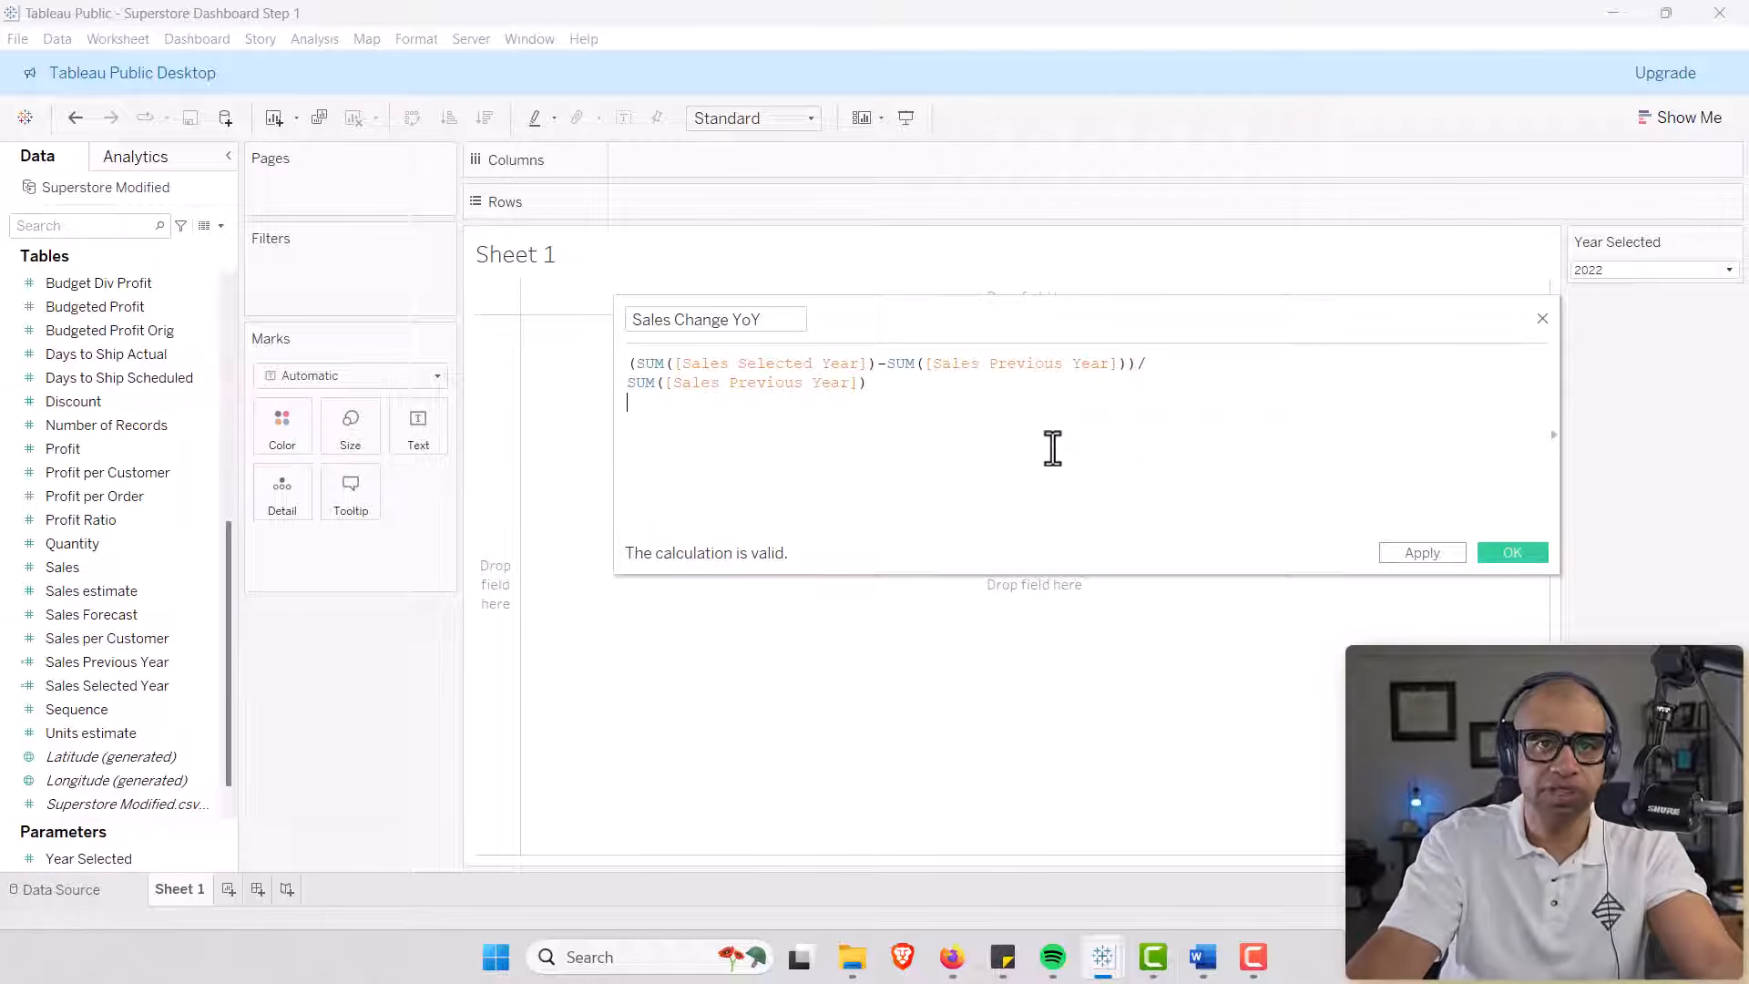
pyautogui.click(1502, 553)
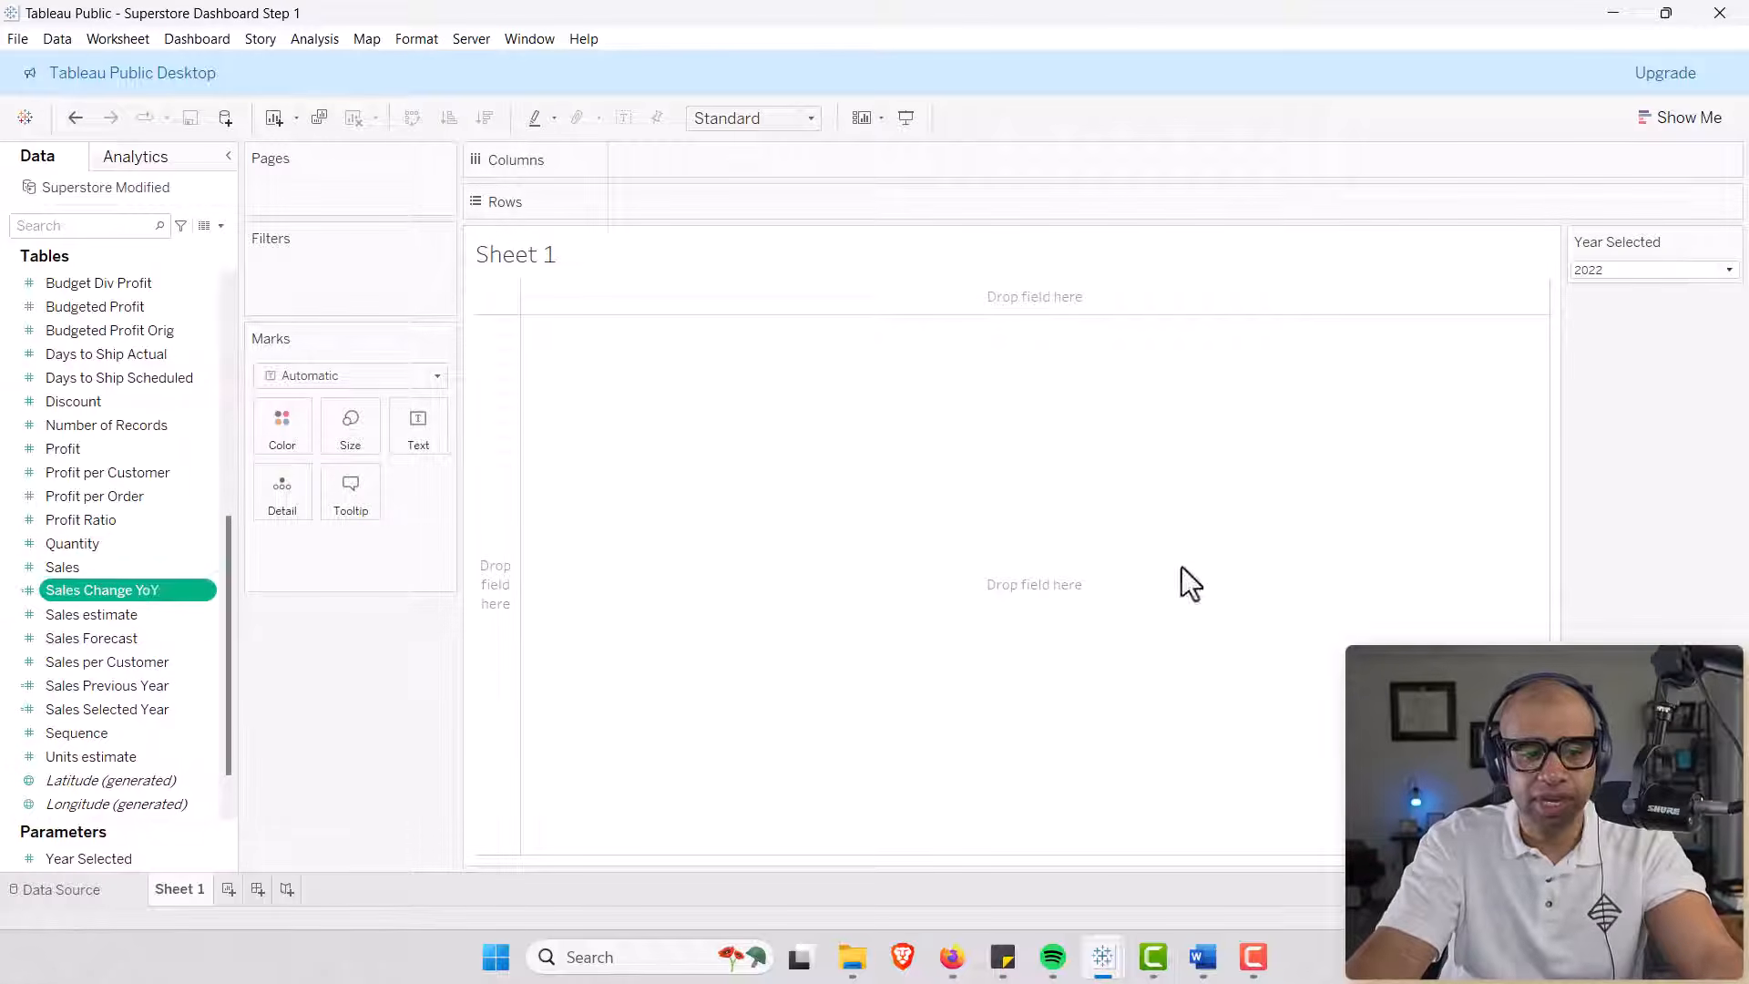
# Duplicate the Sales Change YoY calculated field and open the copy for editing.
pyautogui.click(1203, 957)
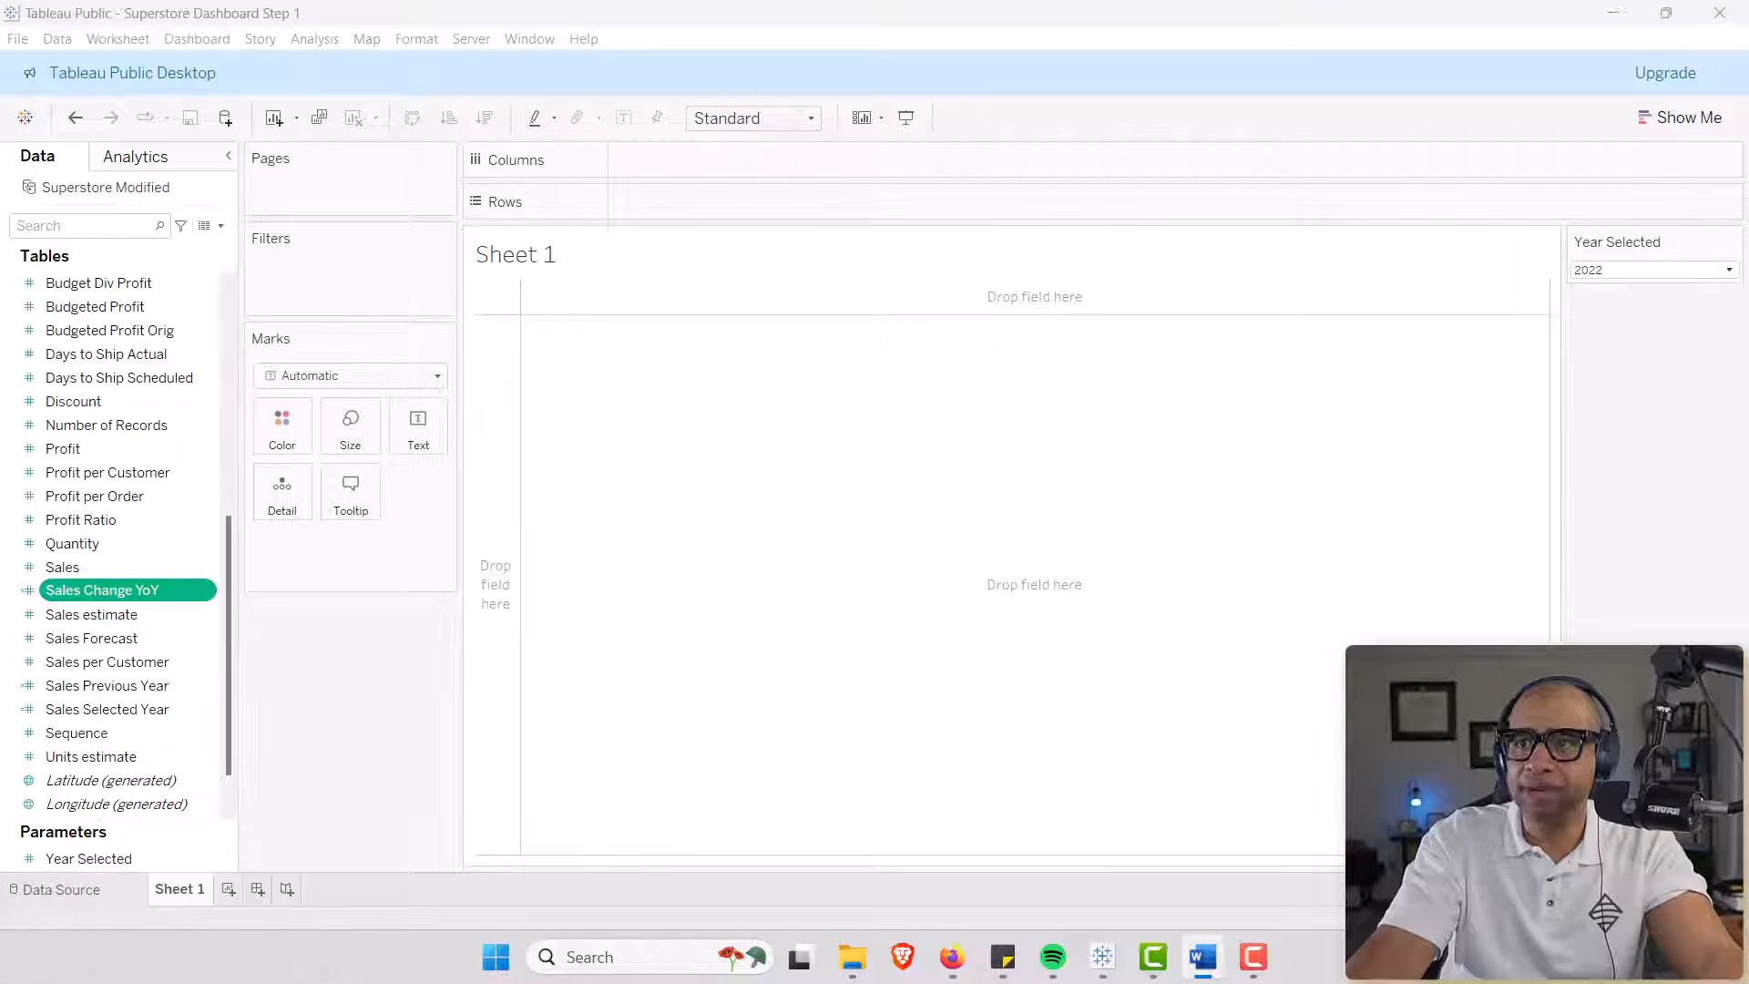
pyautogui.rightClick(107, 592)
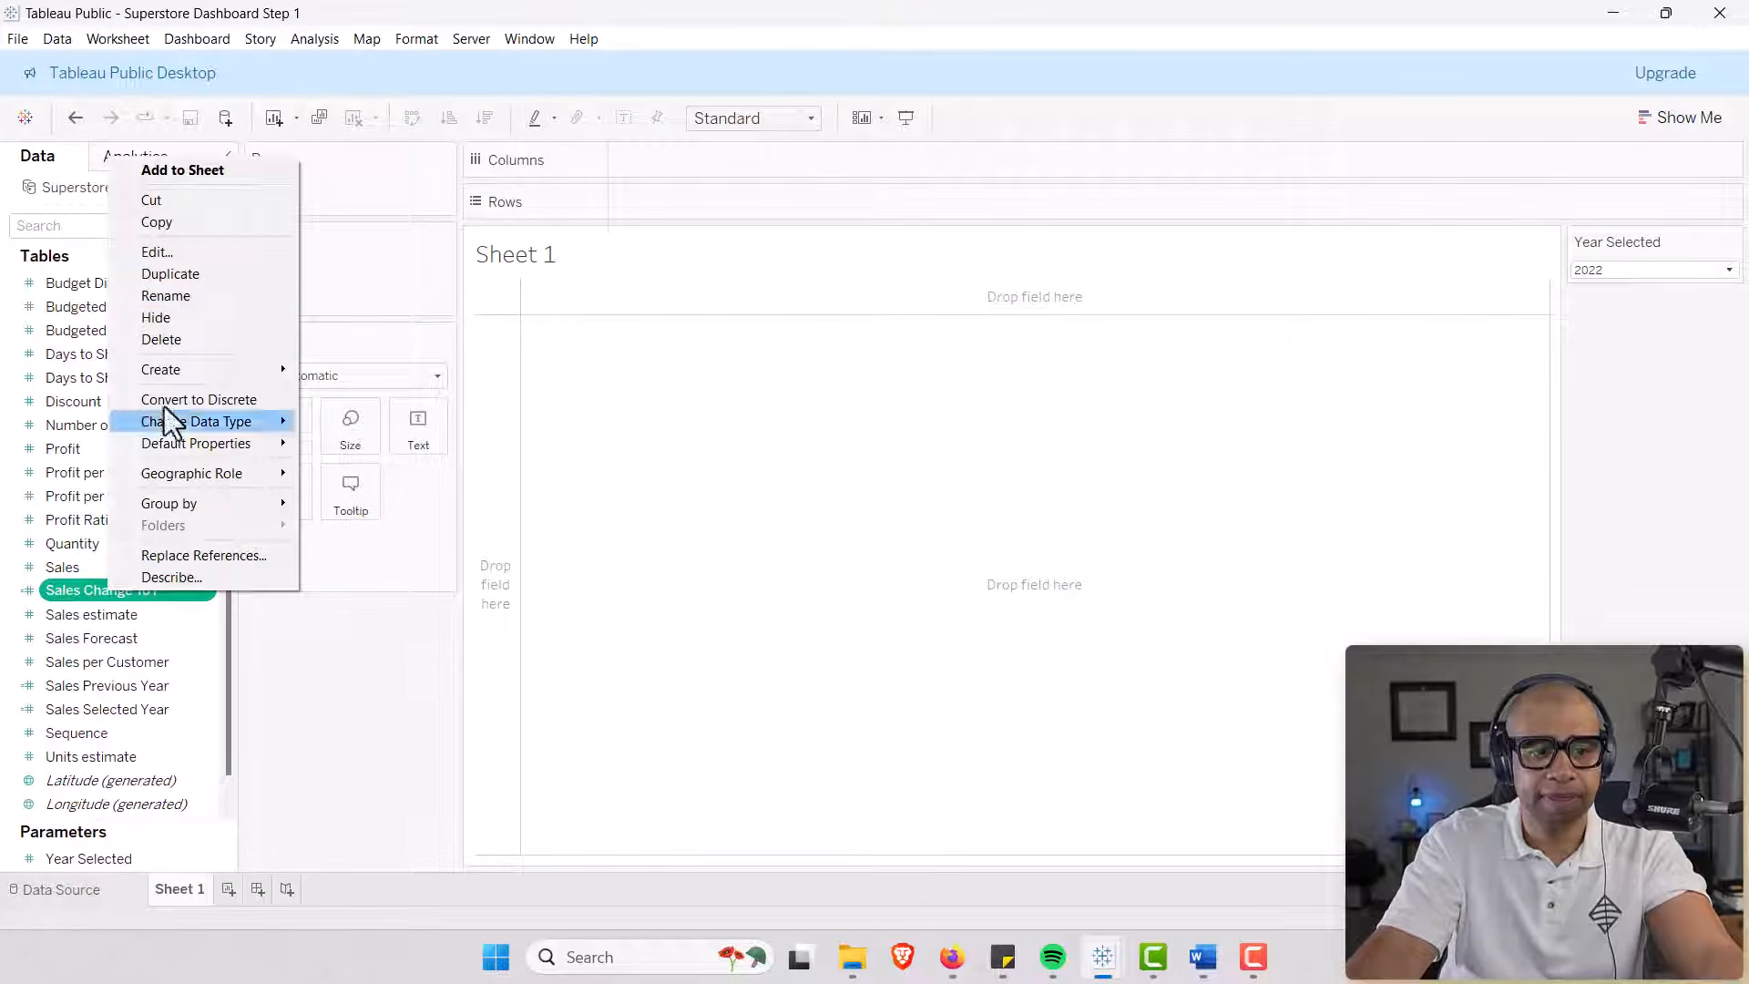
pyautogui.click(173, 271)
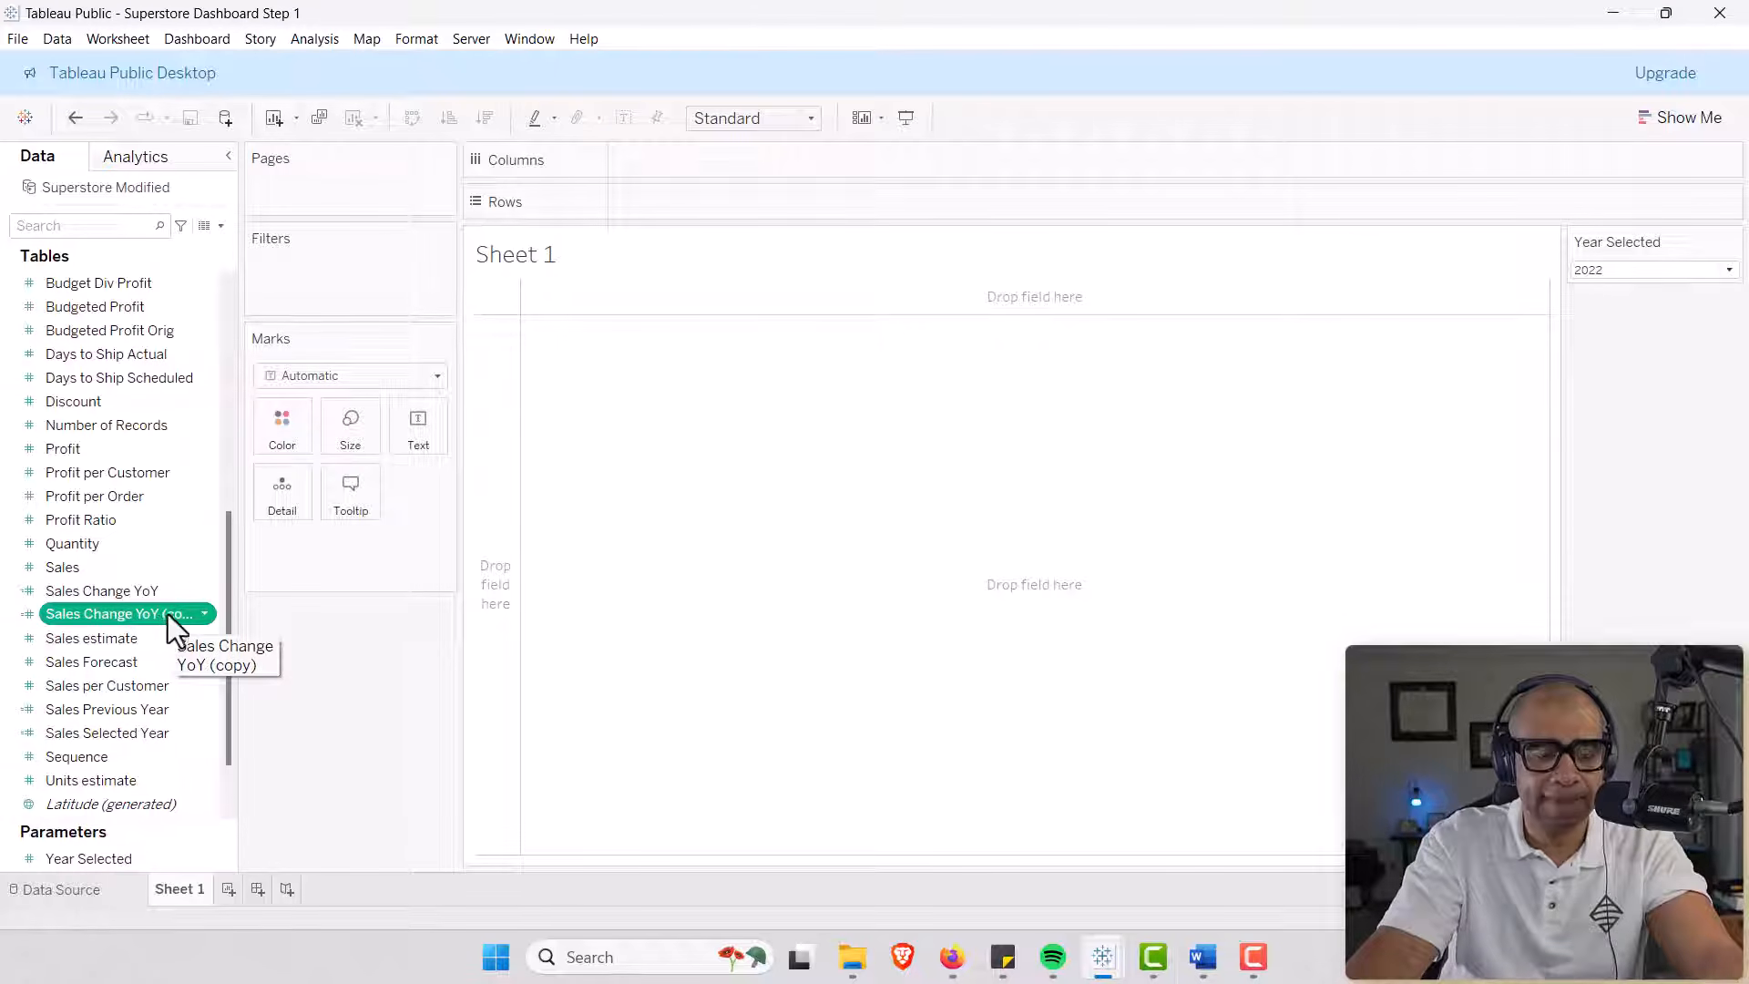
pyautogui.rightClick(200, 615)
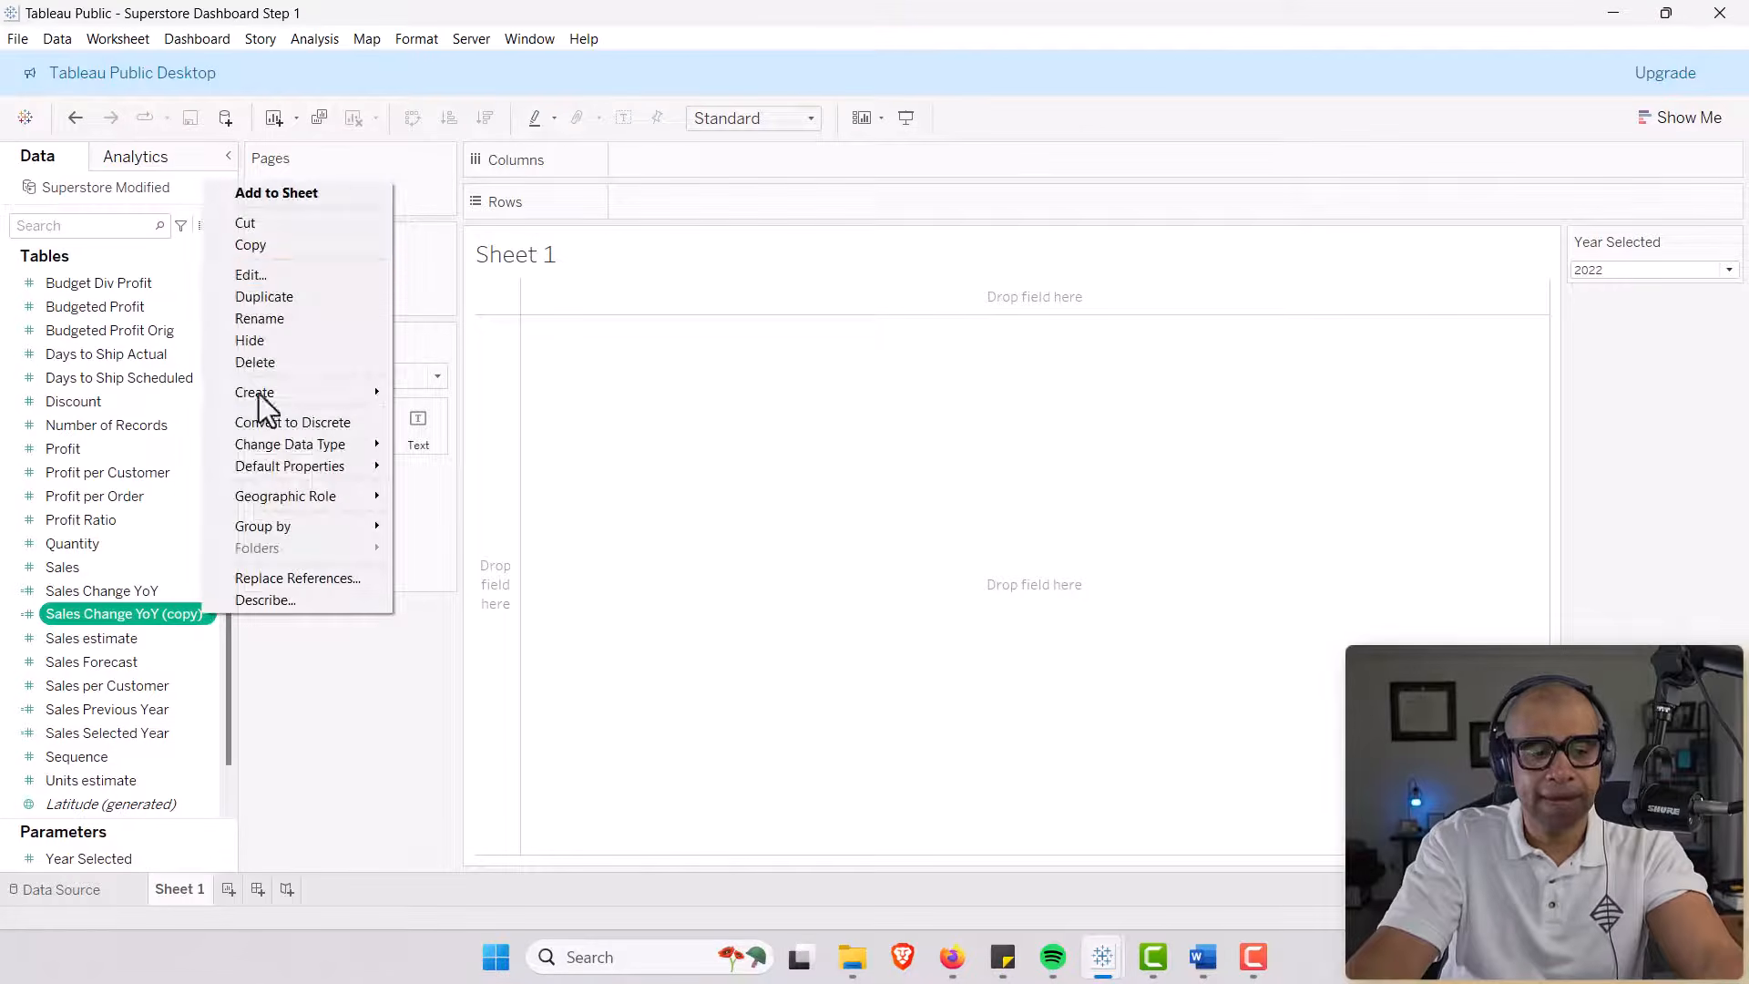
pyautogui.click(269, 279)
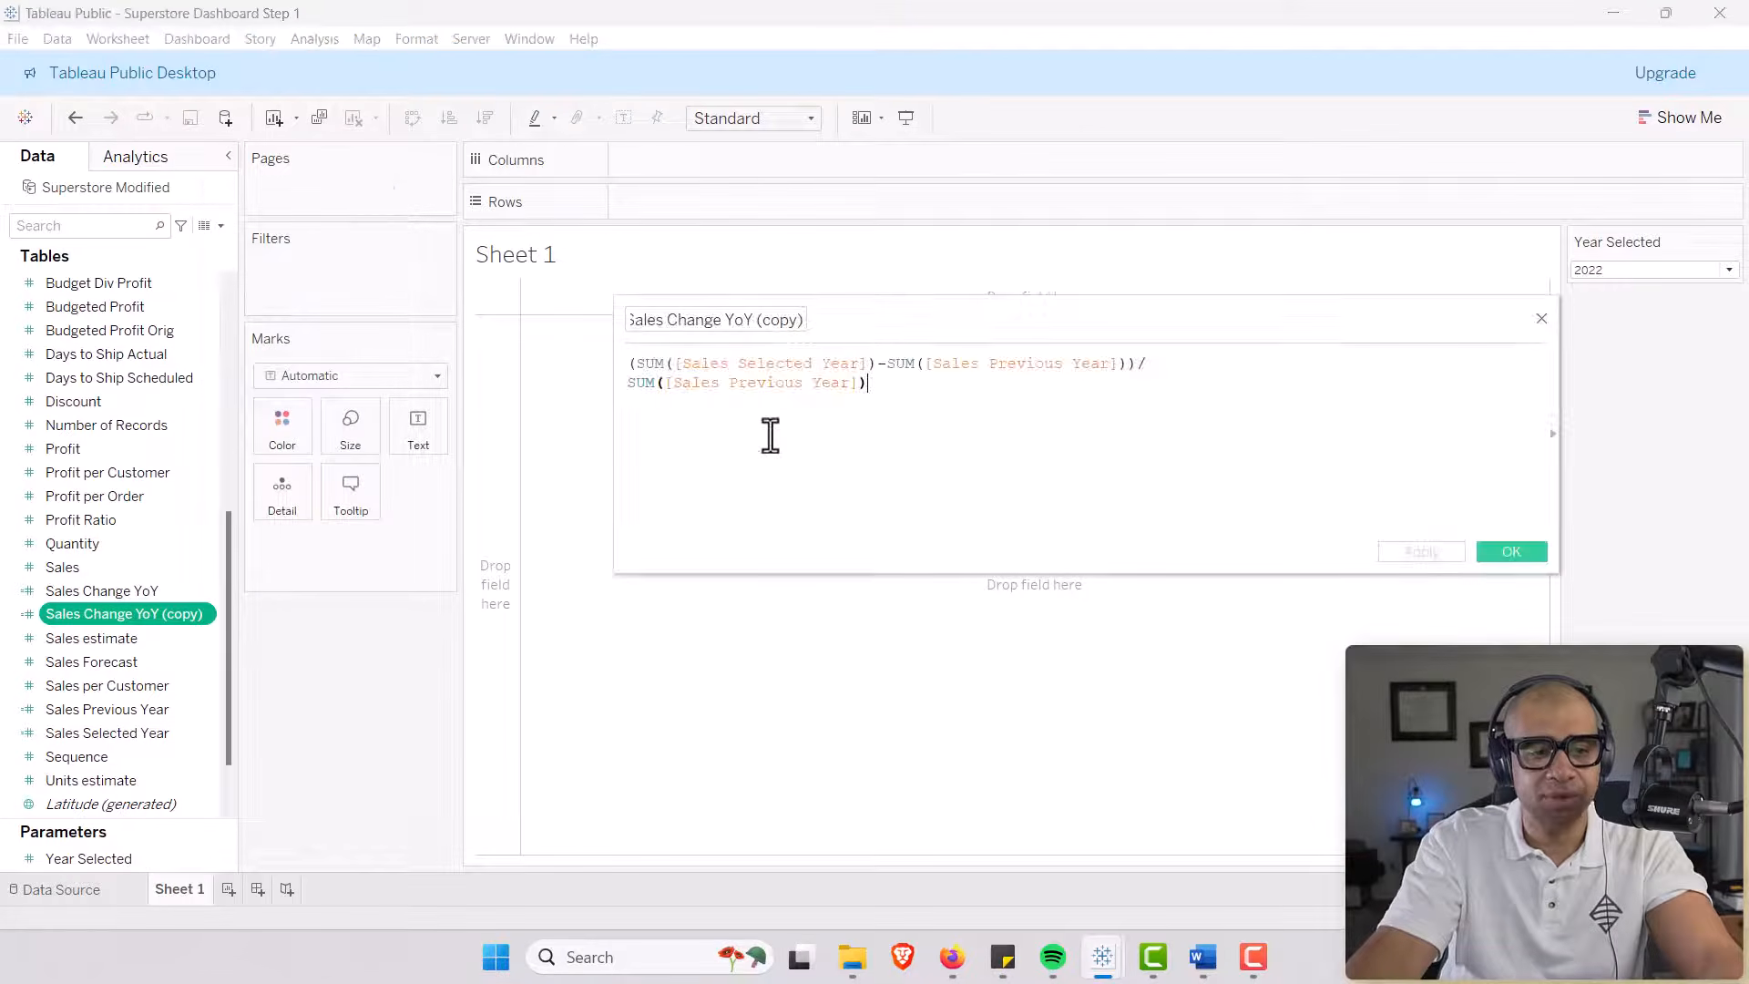
pyautogui.hotkey('alt', 'Tab')
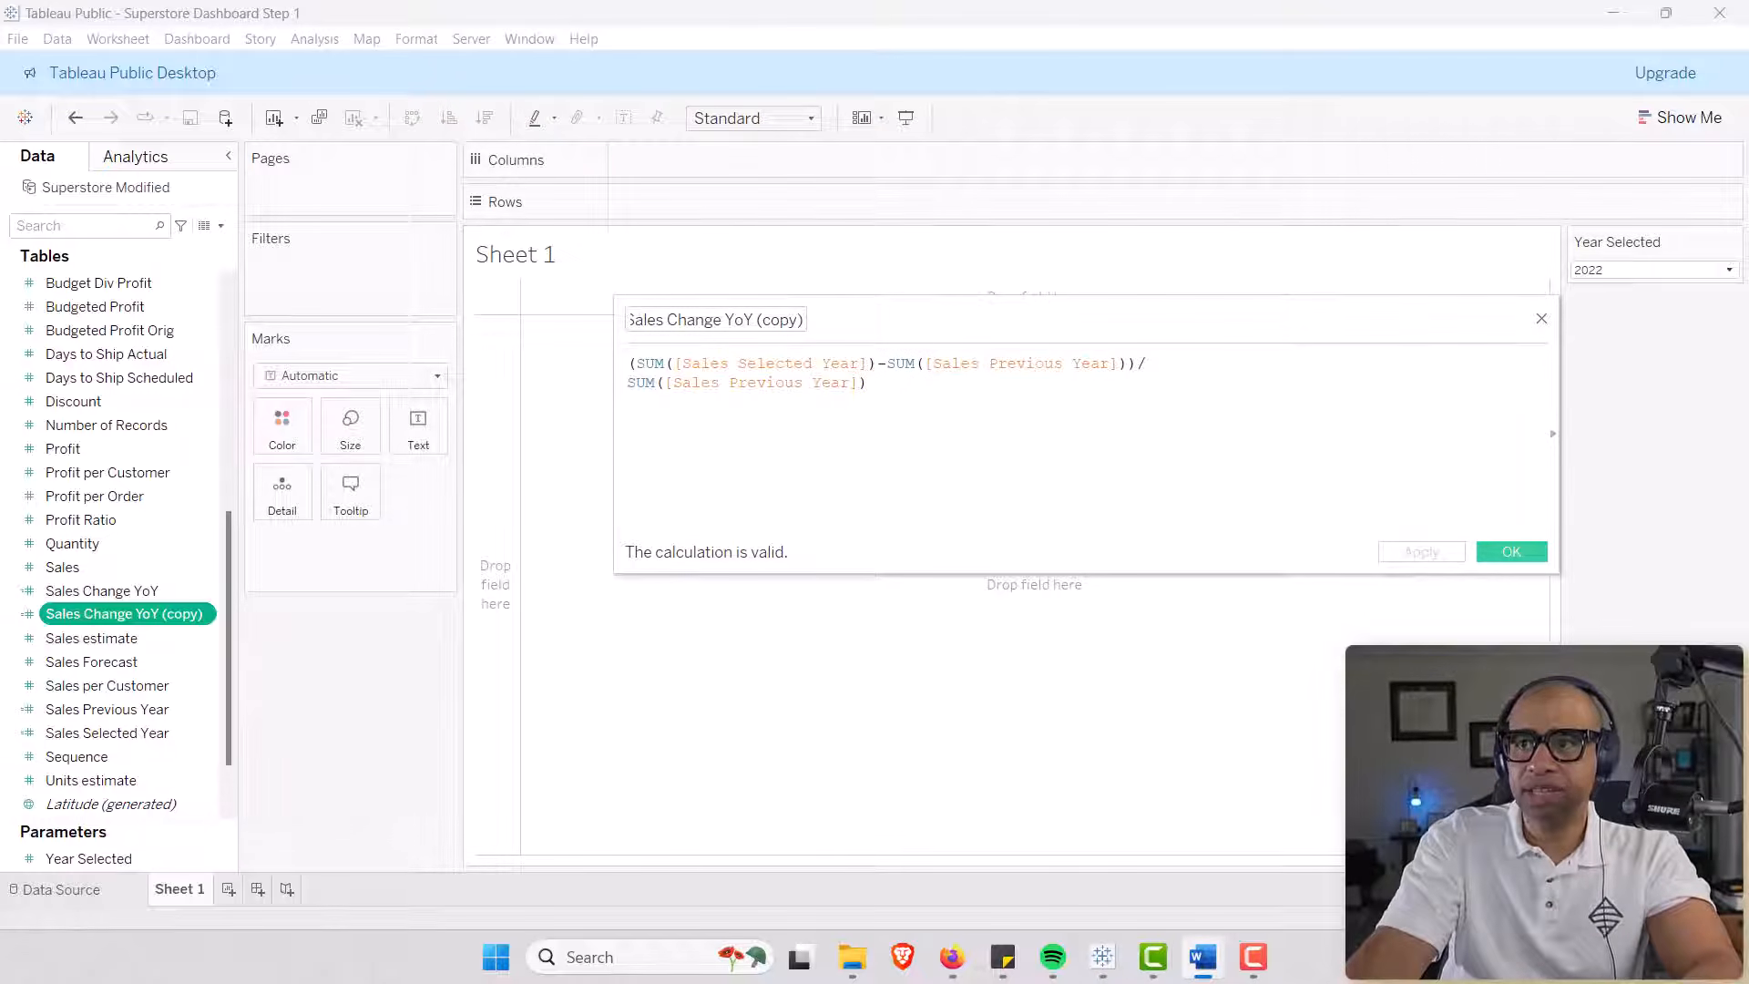
# Rename the copied calculated field as Sales Change Sign, keep its formula, and save it.
pyautogui.click(802, 319)
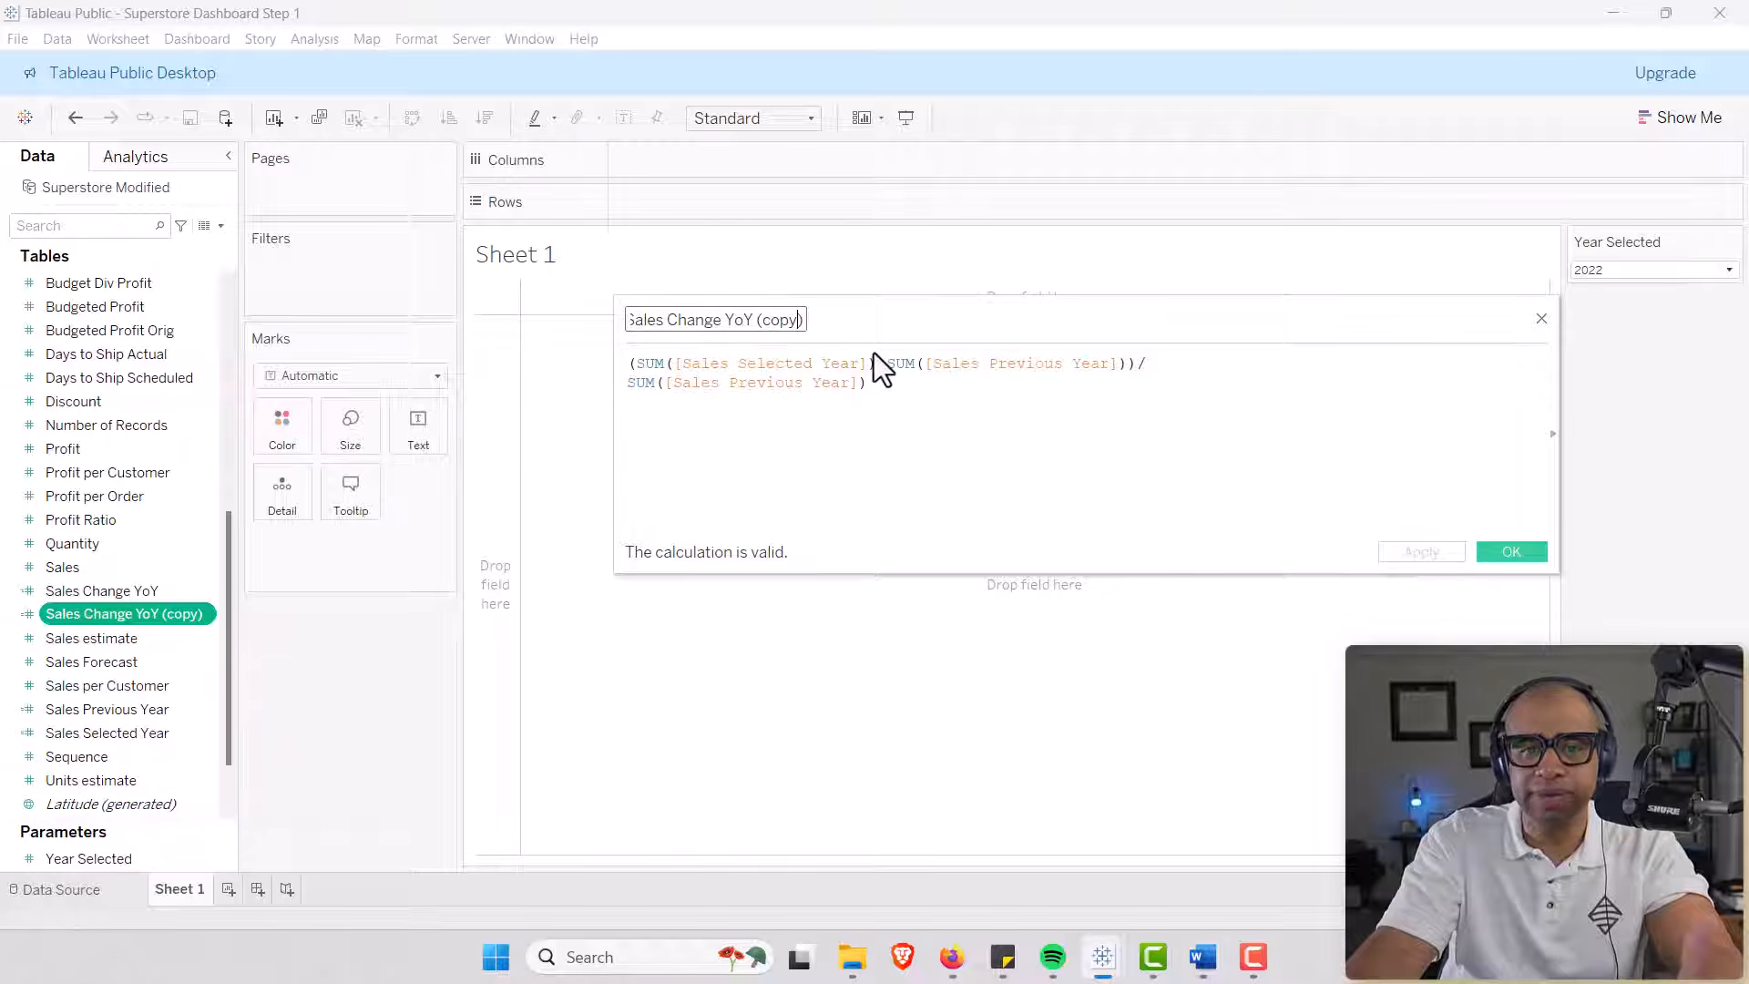
pyautogui.press('BackSpace')
pyautogui.press('BackSpace')
pyautogui.press('BackSpace')
pyautogui.press('BackSpace')
pyautogui.press('BackSpace')
pyautogui.press('BackSpace')
pyautogui.press('BackSpace')
pyautogui.press('BackSpace')
pyautogui.press('BackSpace')
pyautogui.press('BackSpace')
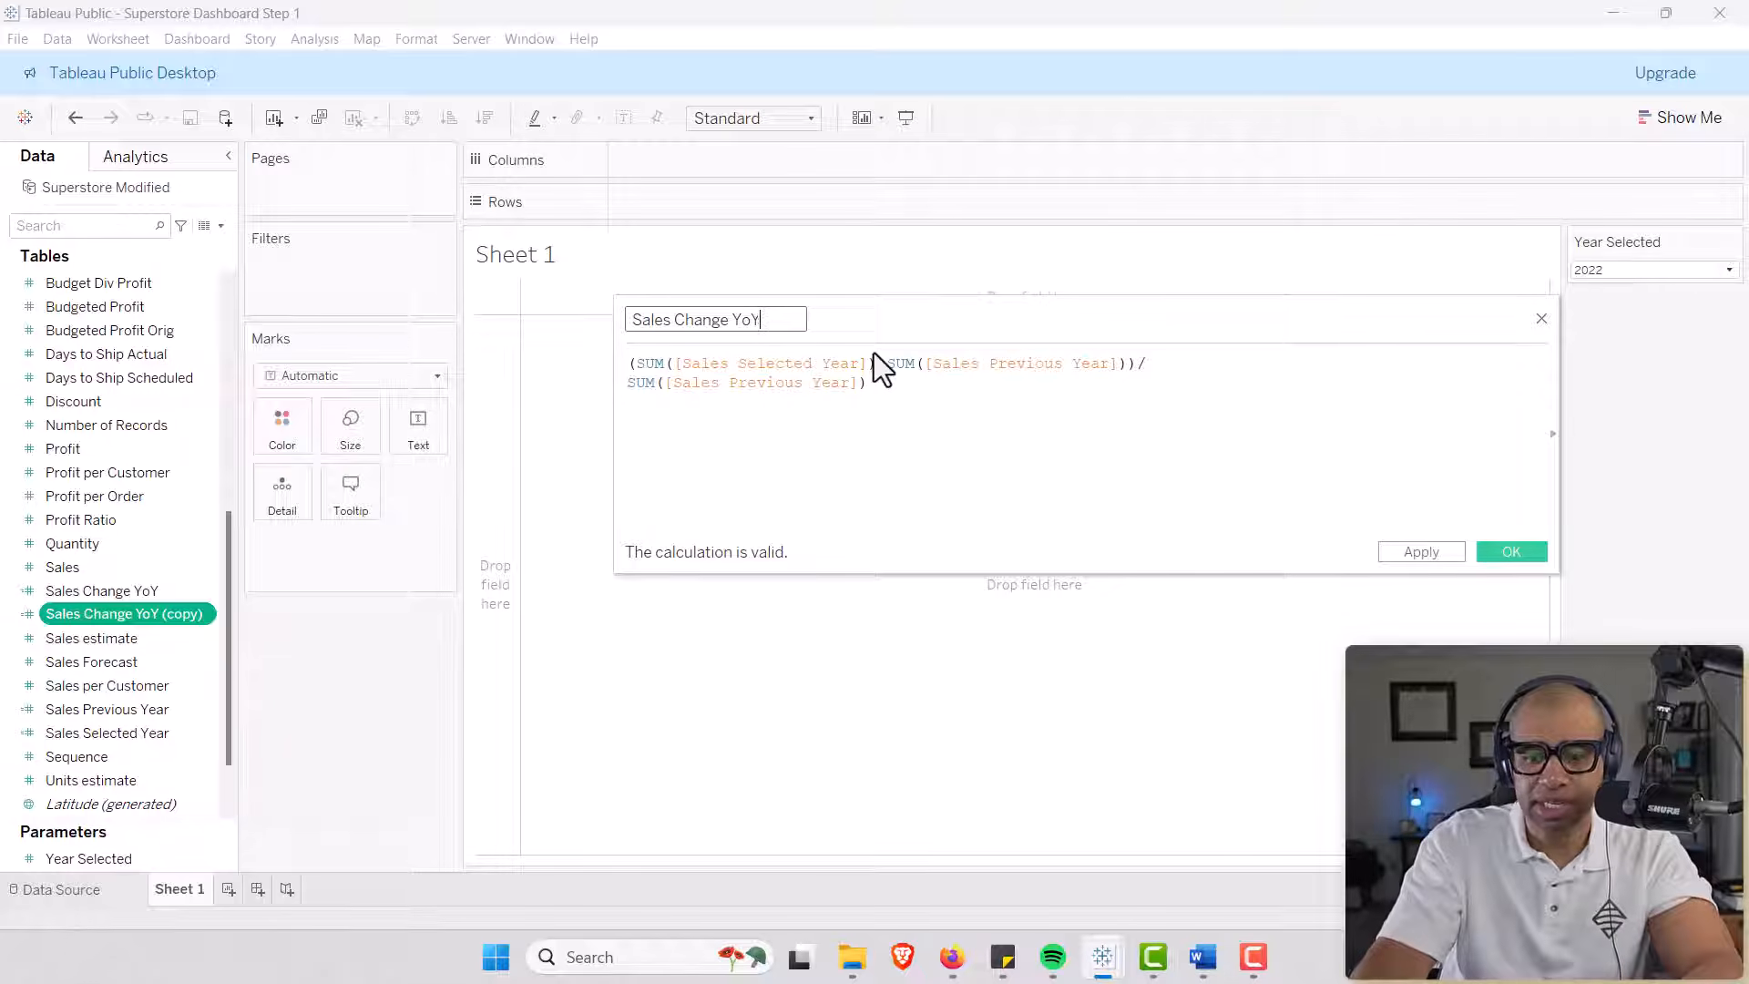
pyautogui.write('Sign')
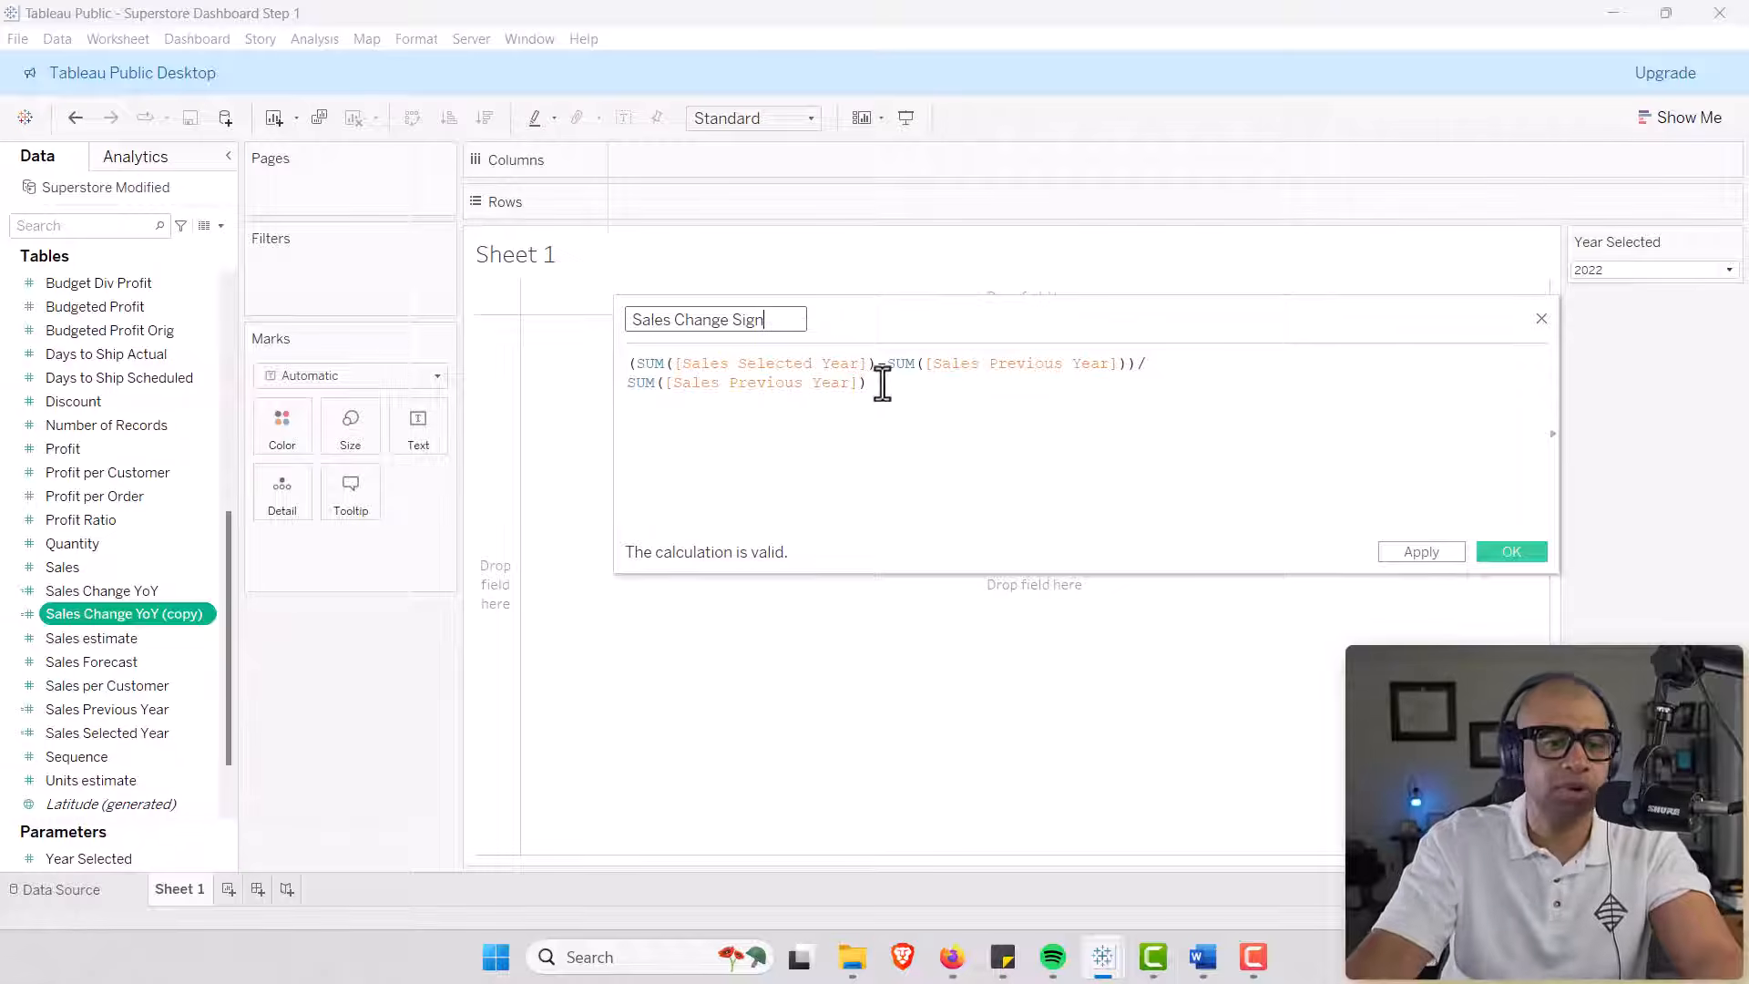
pyautogui.click(1508, 554)
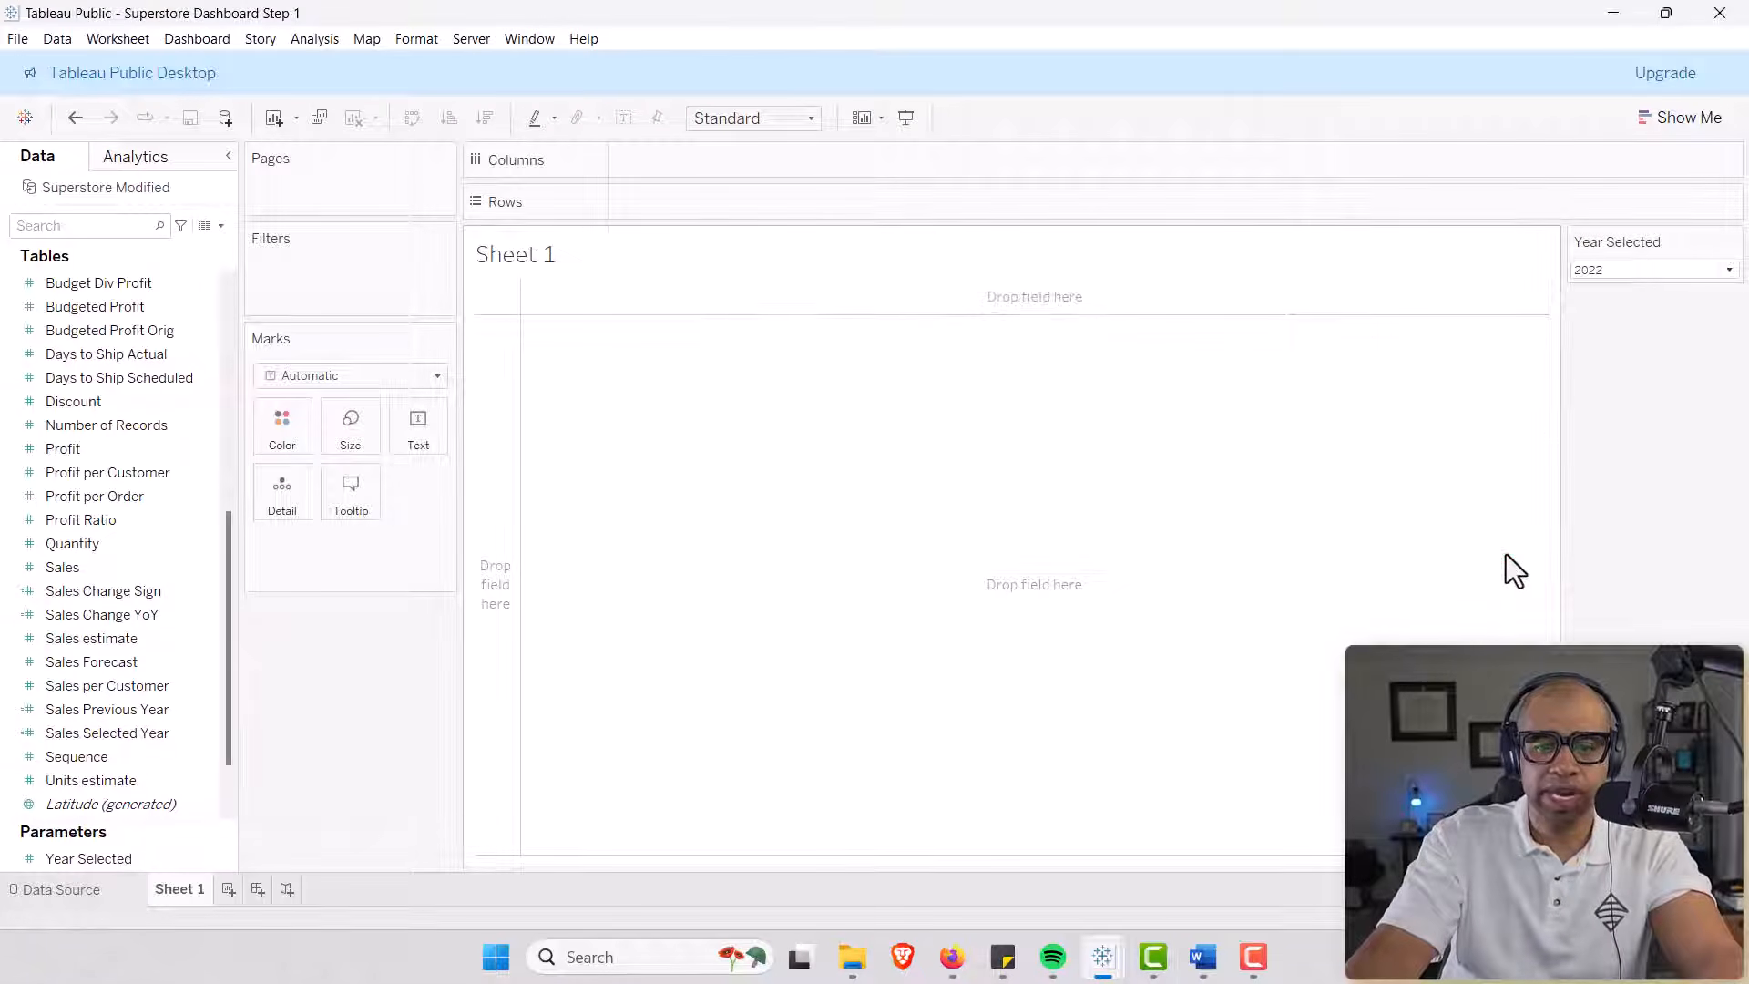
# Set the default number format of Sales Change Sign to the custom format ⬆;⬇.
pyautogui.hotkey('alt', 'Tab')
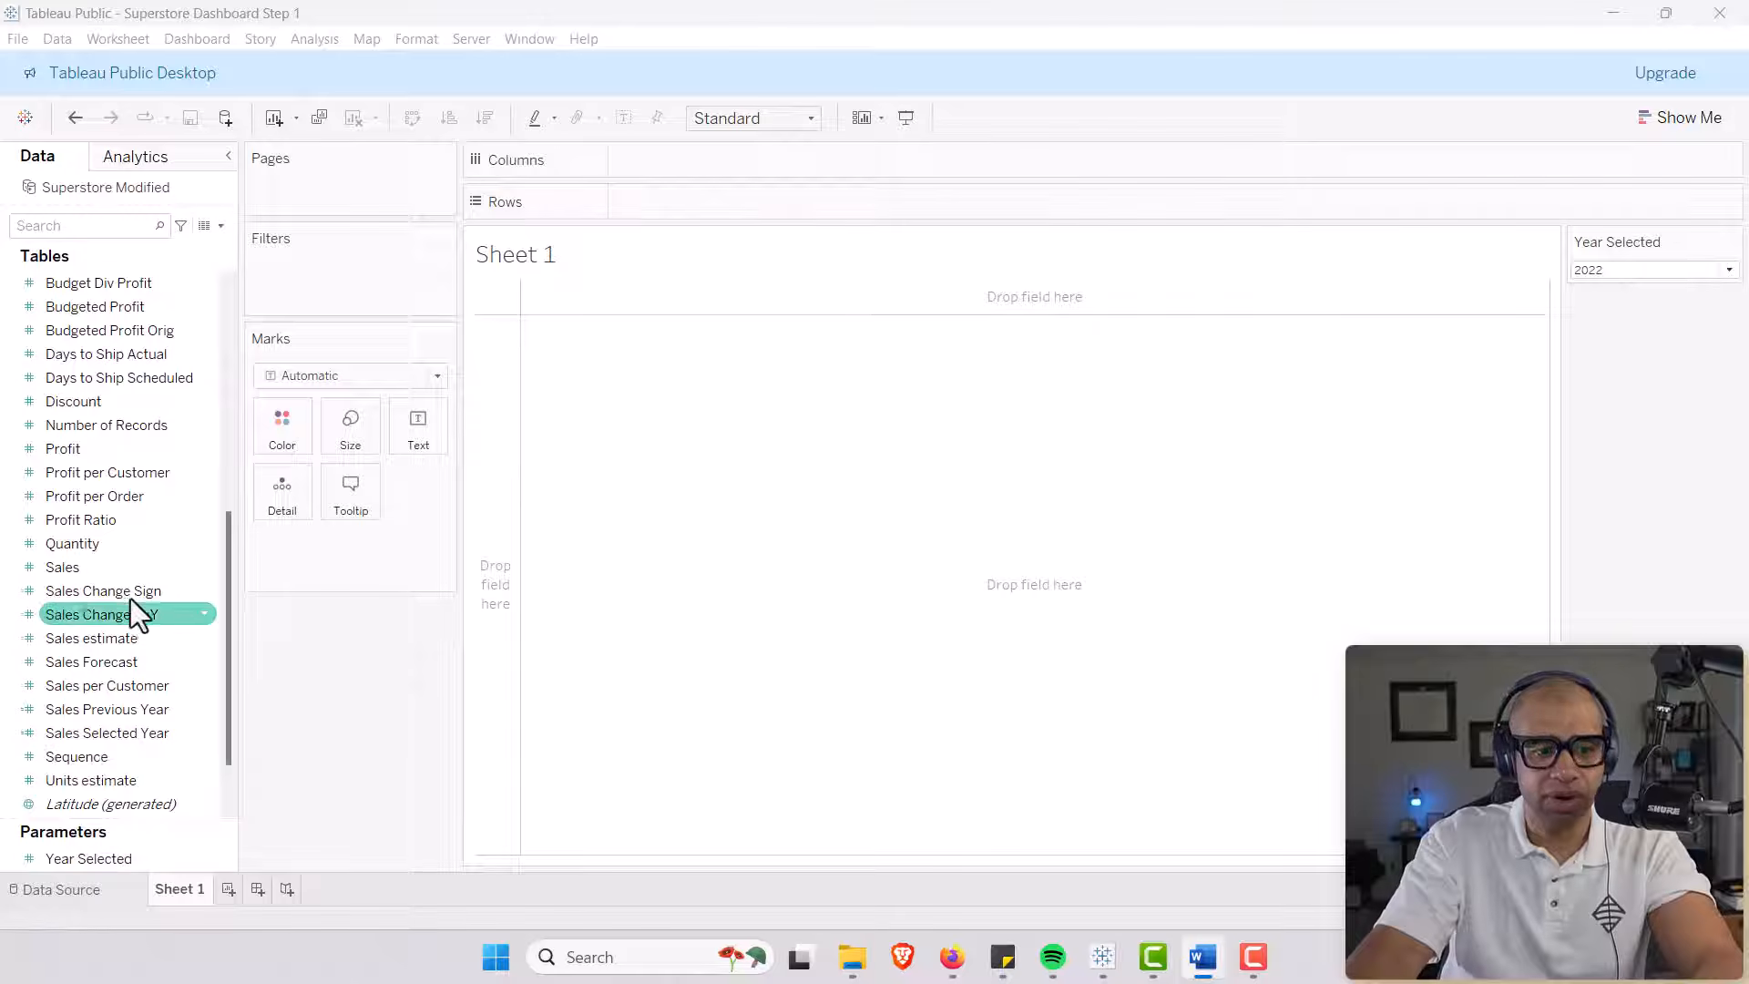
pyautogui.rightClick(204, 593)
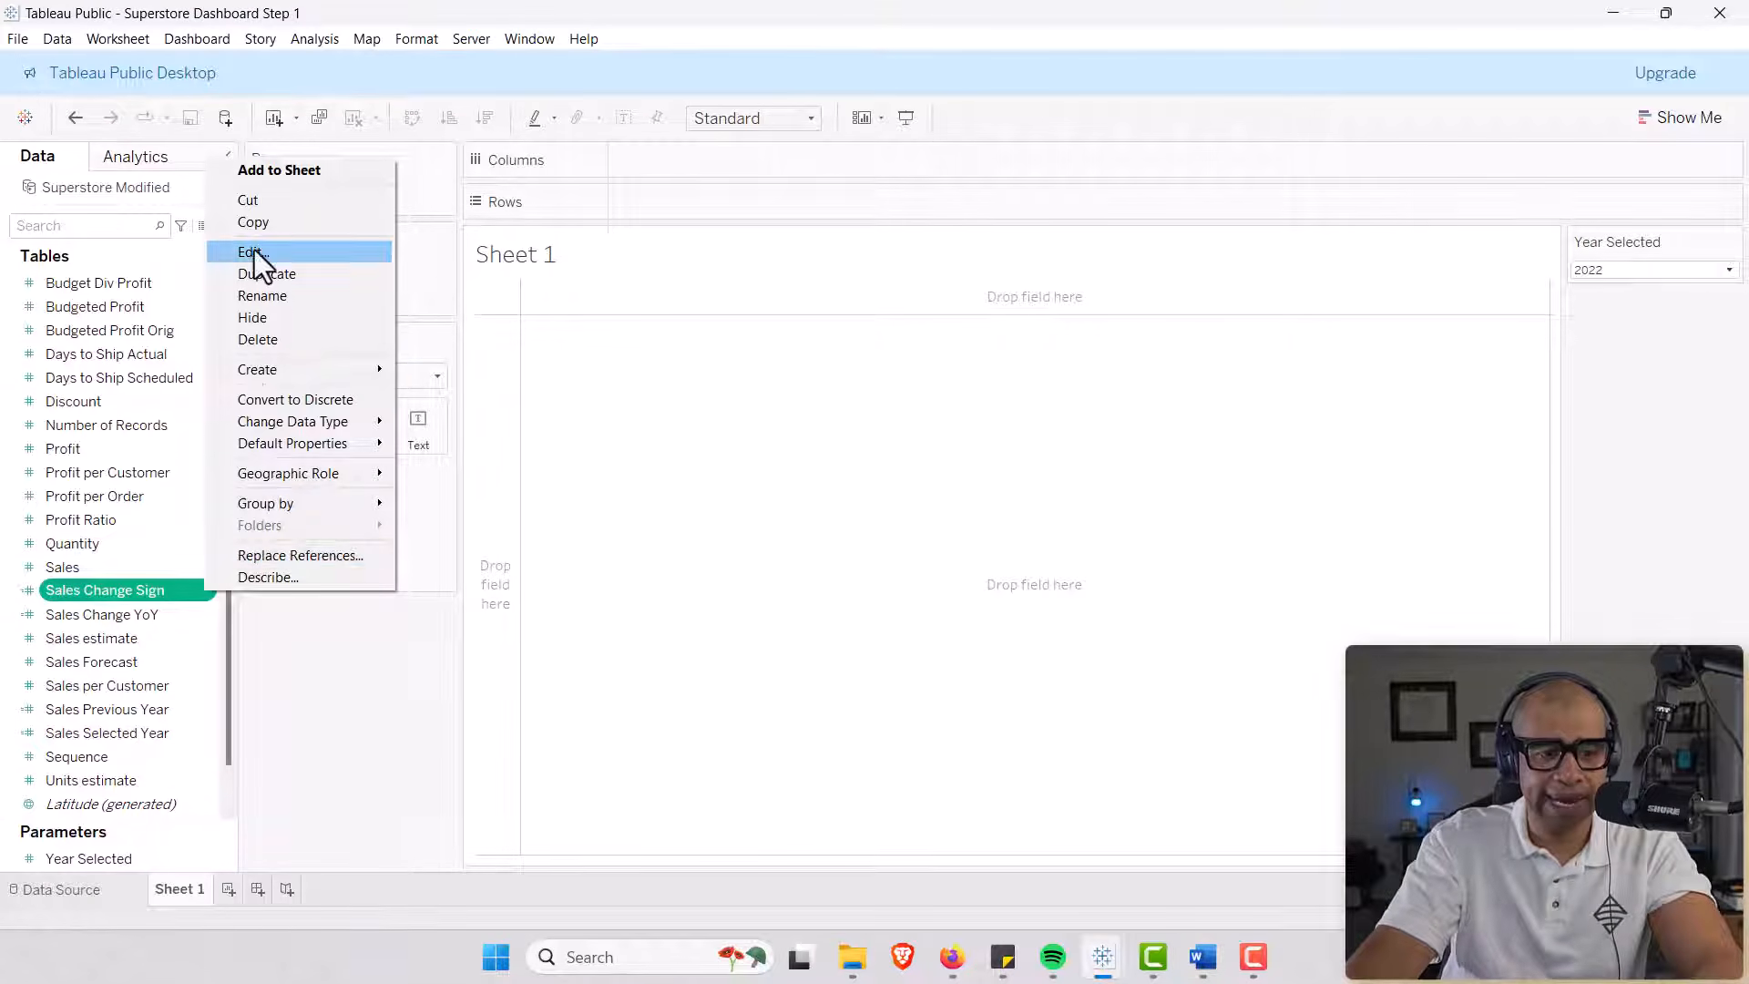
pyautogui.moveTo(321, 441)
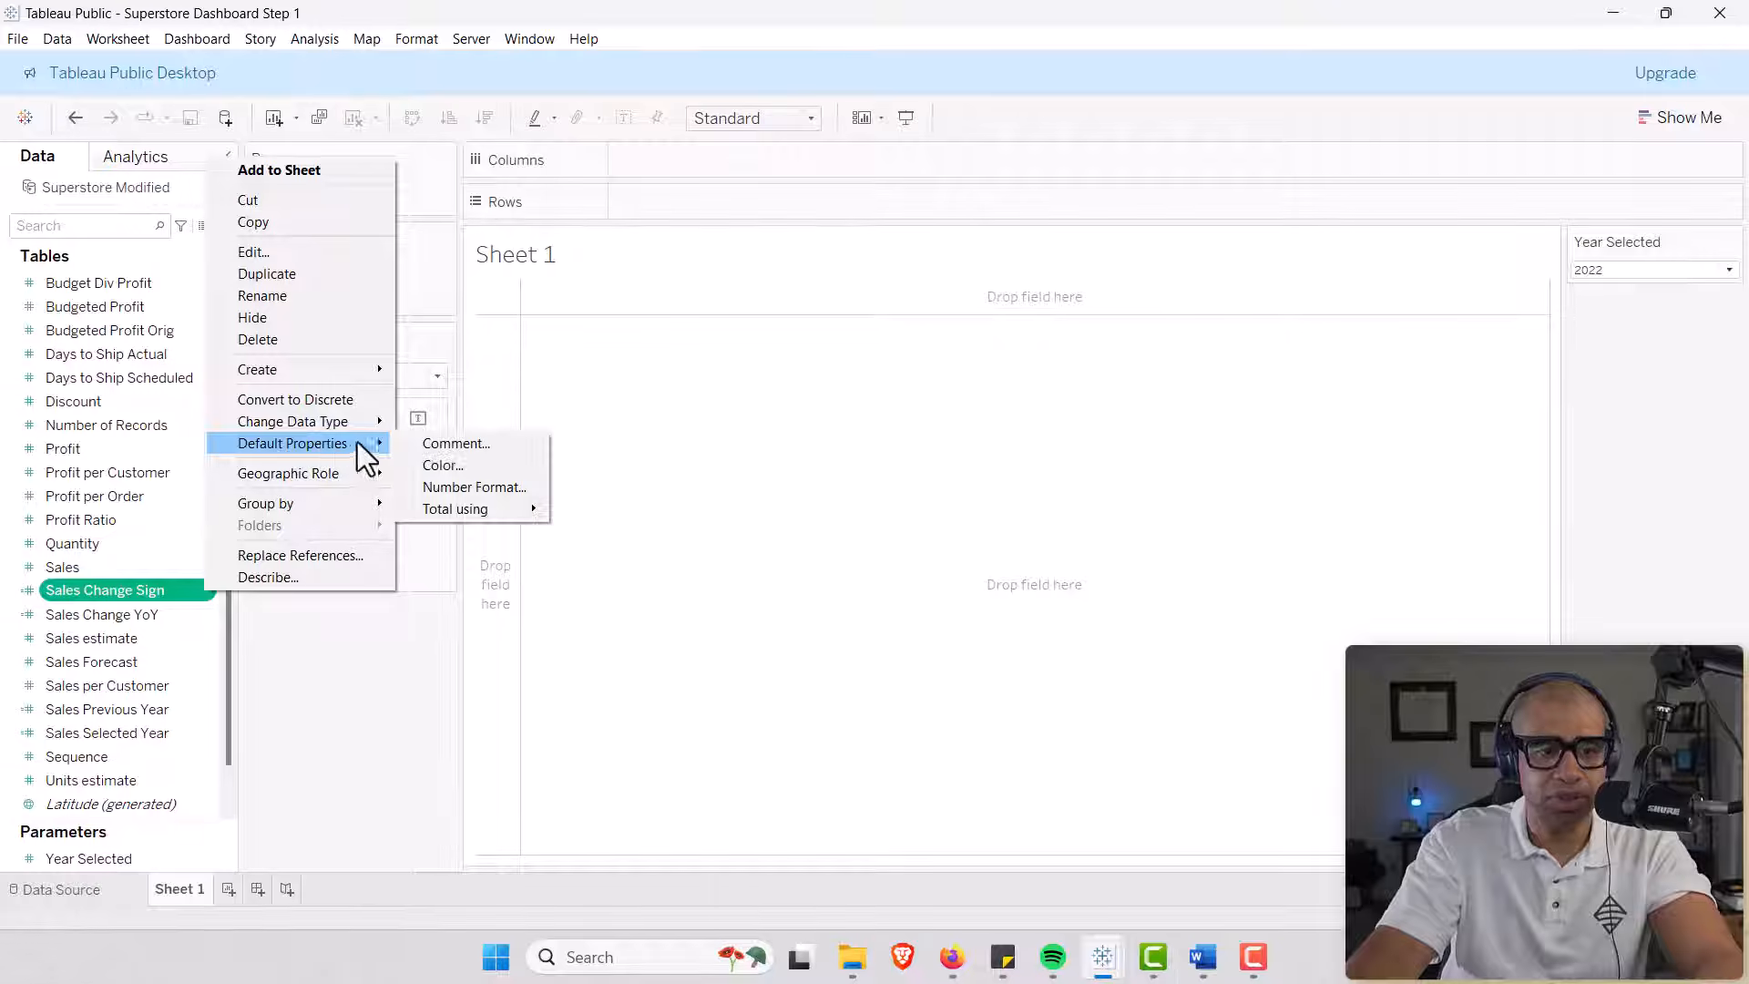
pyautogui.click(454, 482)
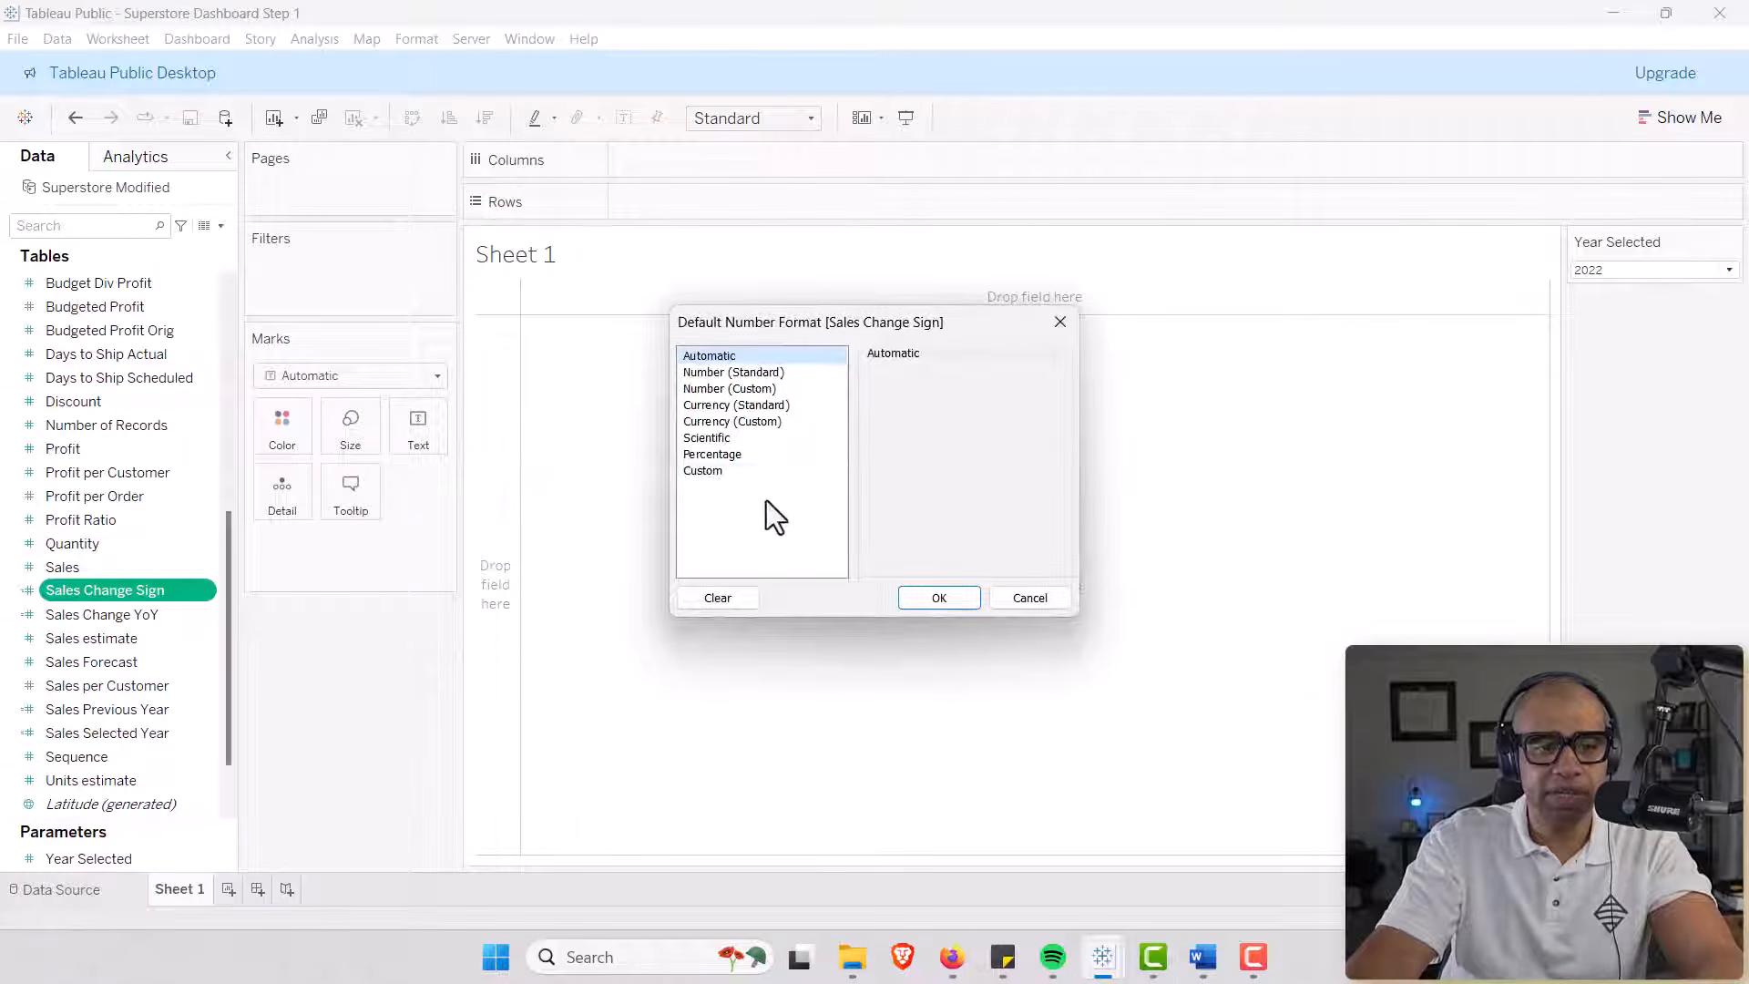
pyautogui.click(729, 471)
pyautogui.click(879, 400)
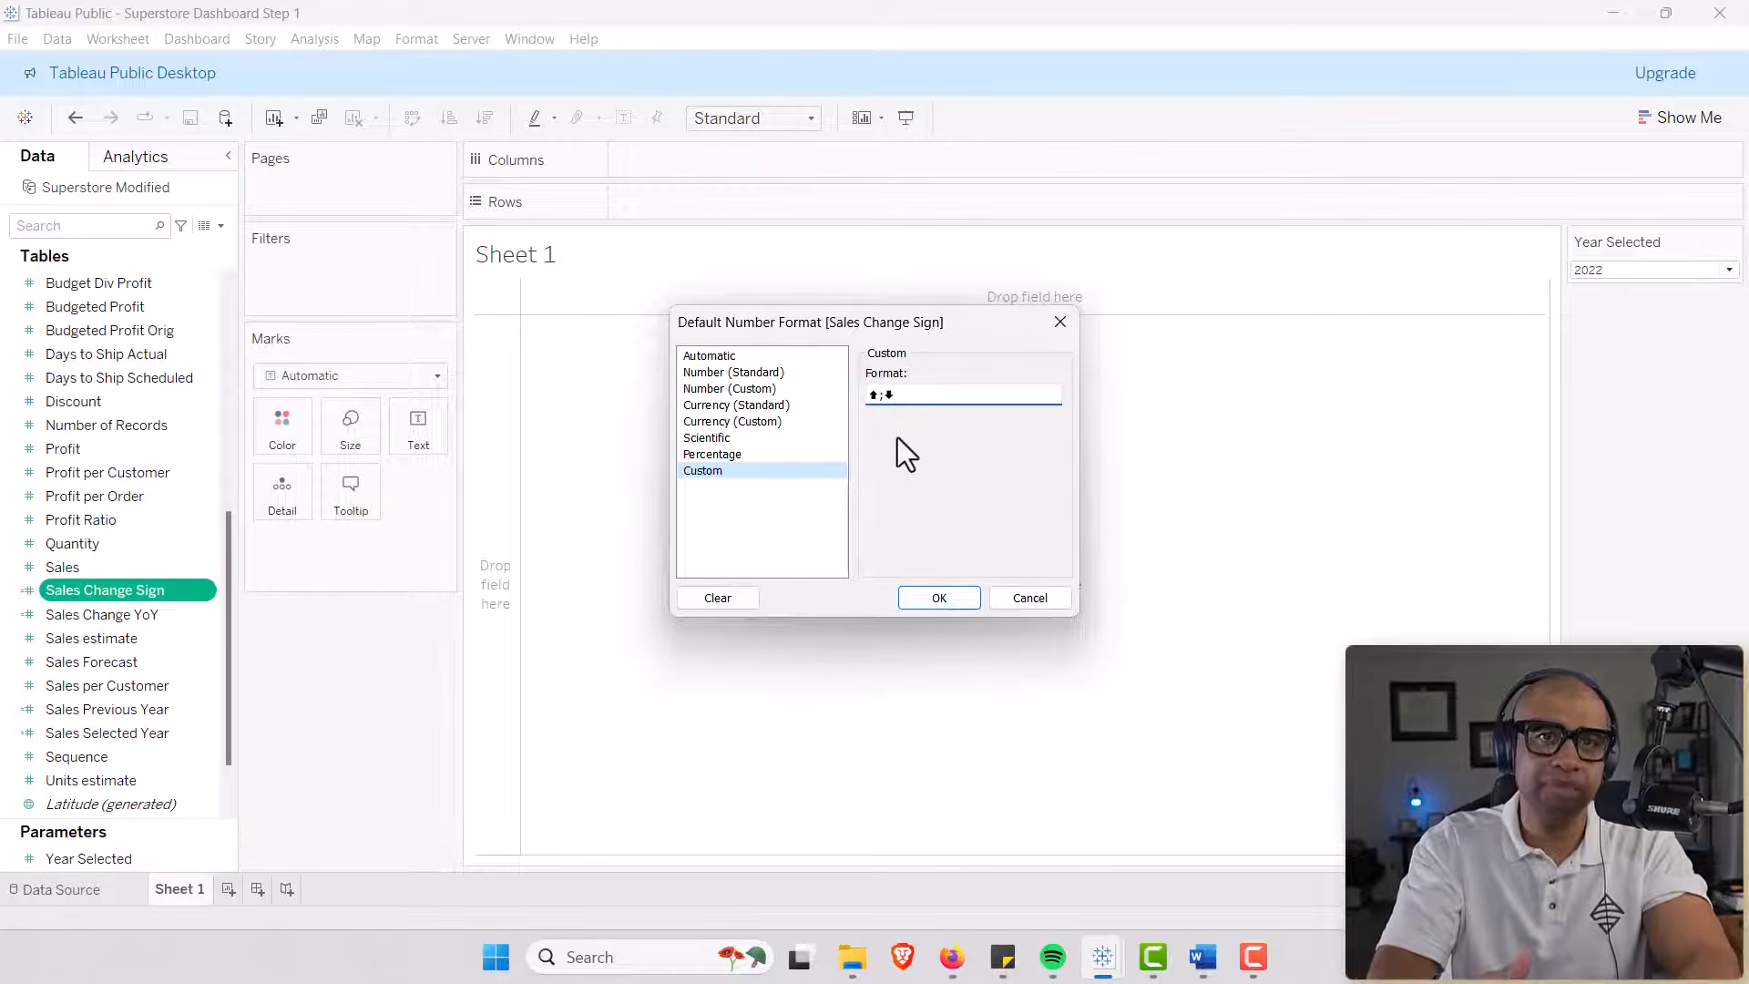
pyautogui.click(935, 601)
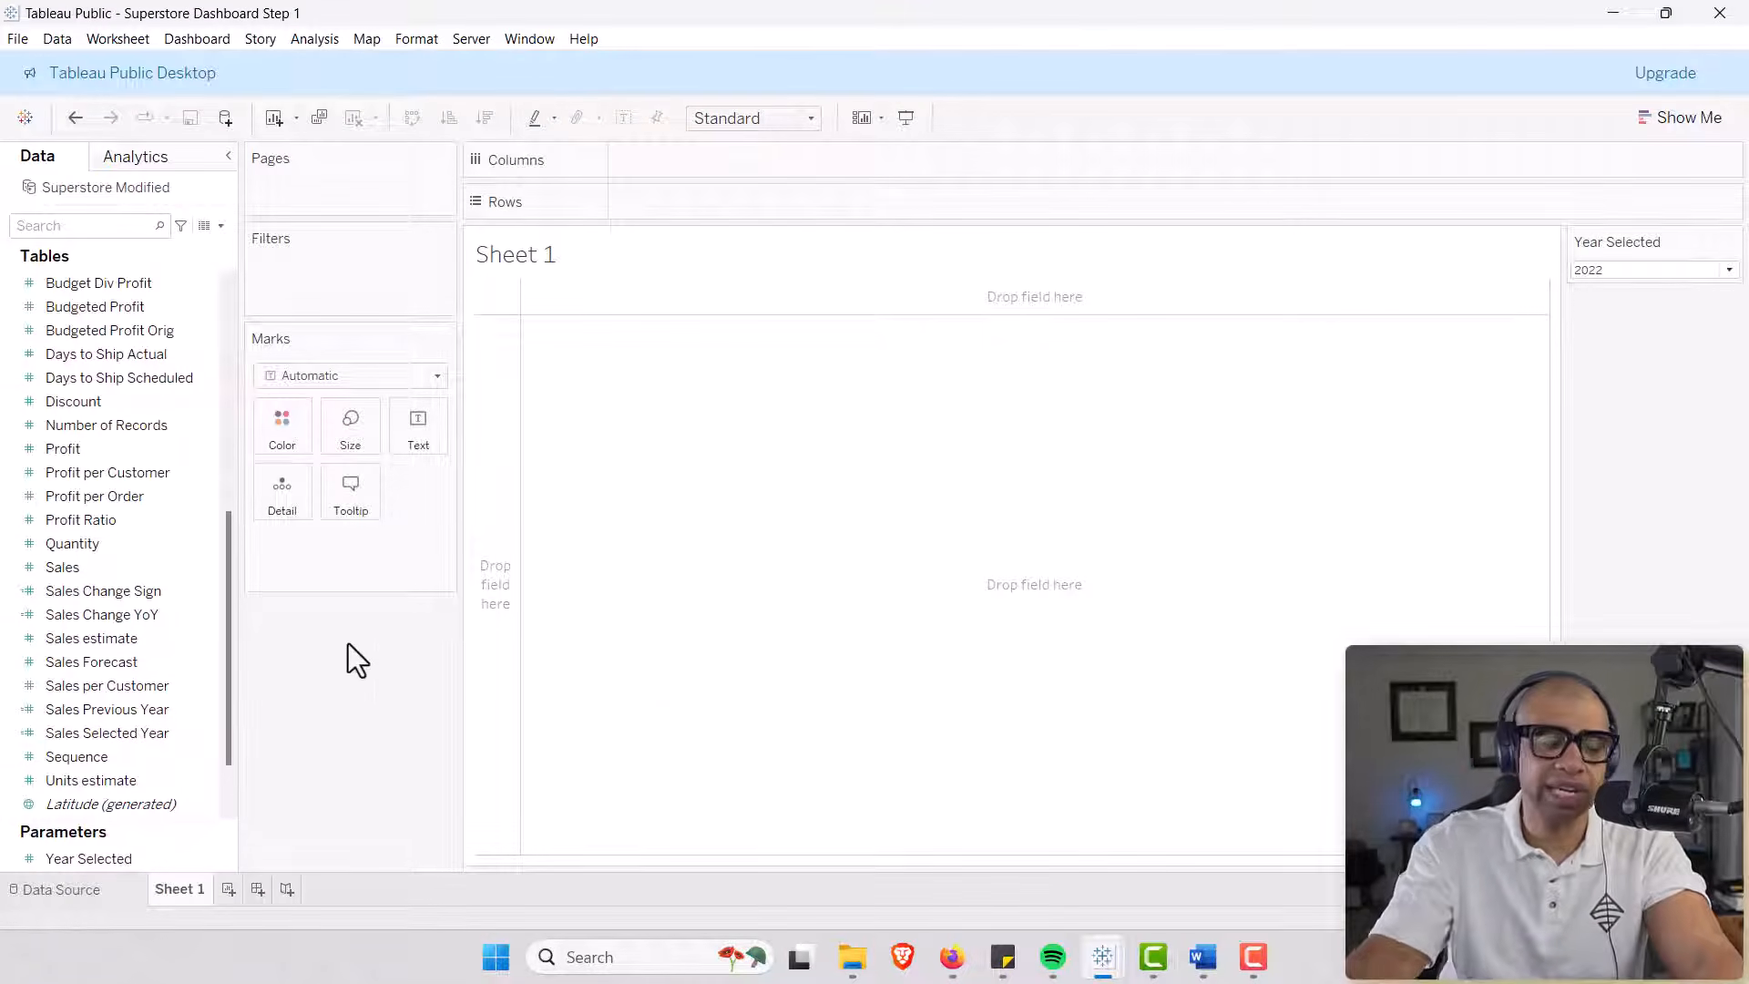
# Start a new calculated field with the formula IF [Sales Change YoY] < 0 THEN '●' ELSE '' END.
pyautogui.hotkey('alt', 'Tab')
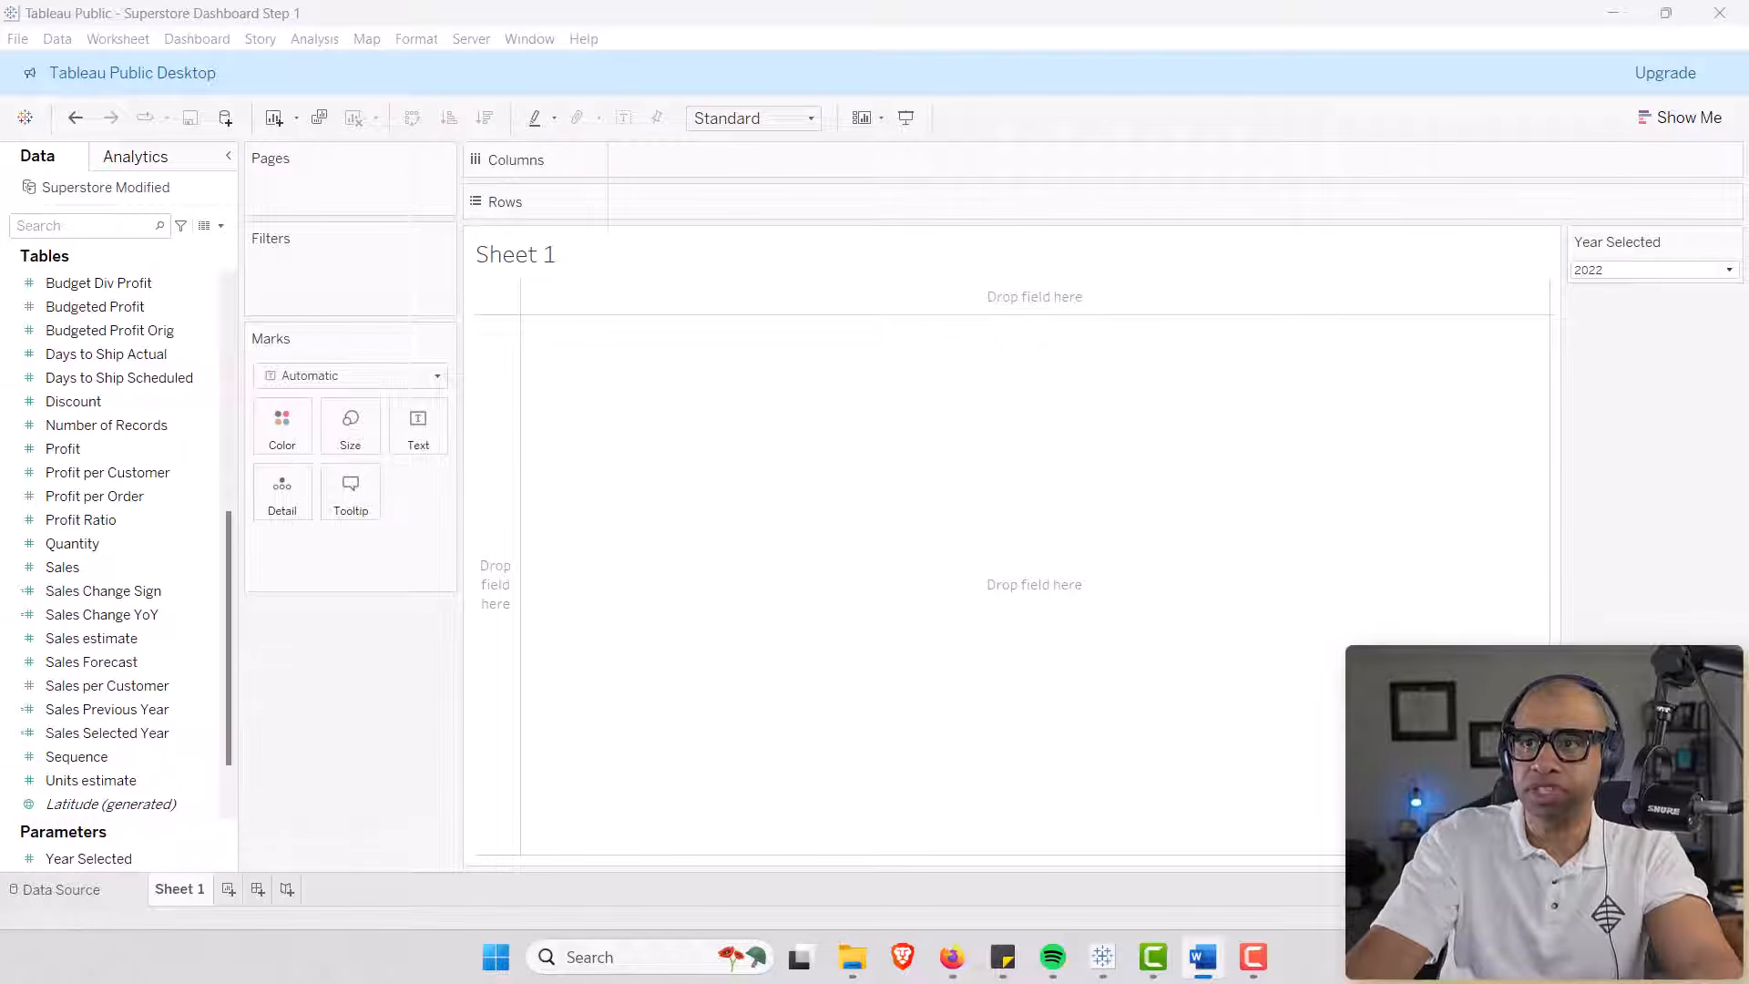
pyautogui.click(222, 226)
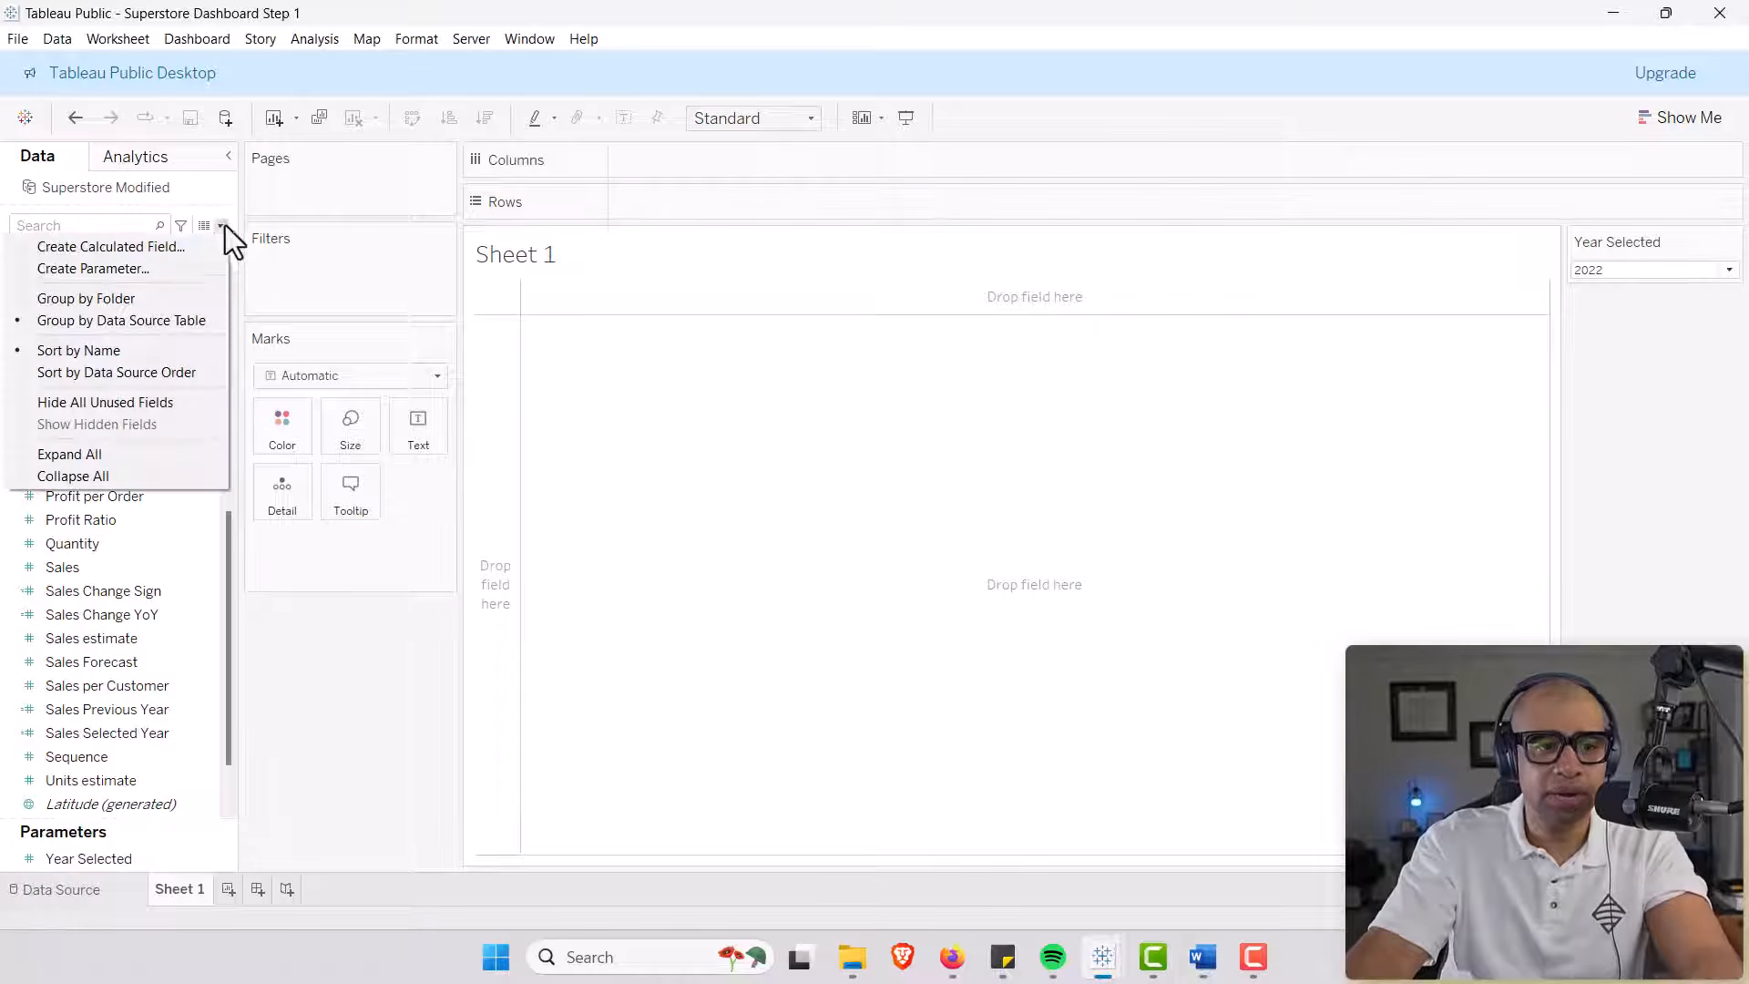
pyautogui.click(185, 244)
pyautogui.click(715, 402)
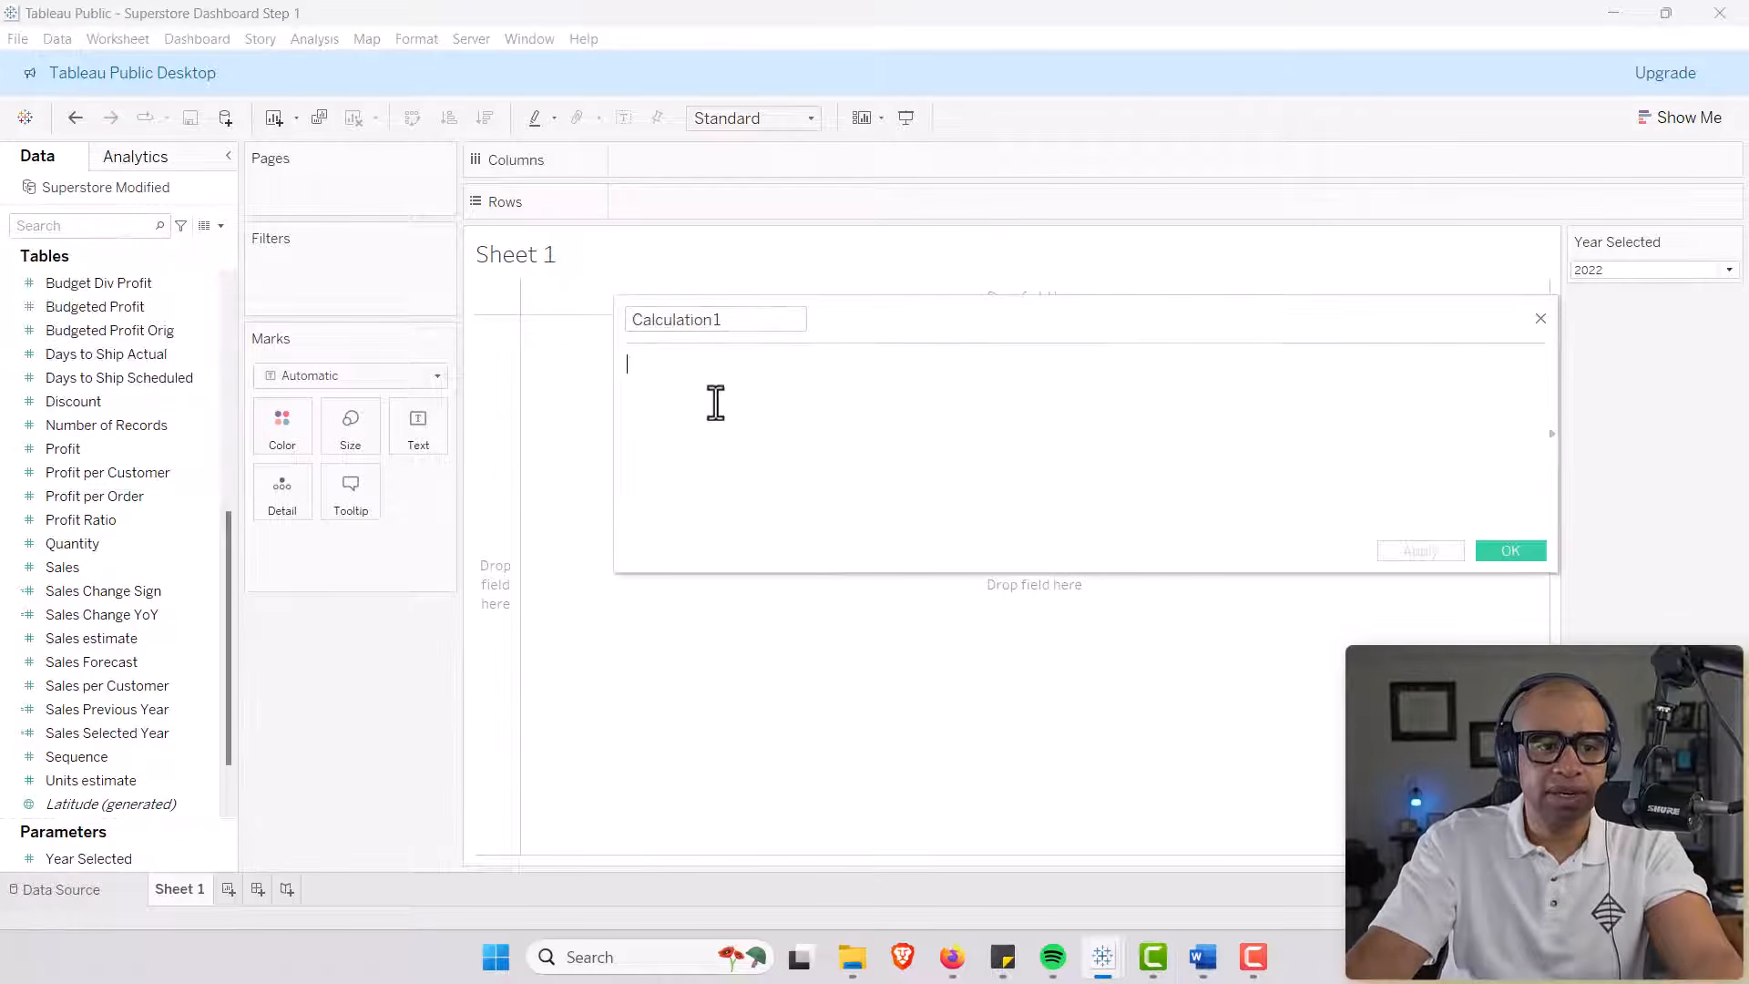
pyautogui.write("IF [Sales Change YoY] < 0 THEN '●' ELSE '' END")
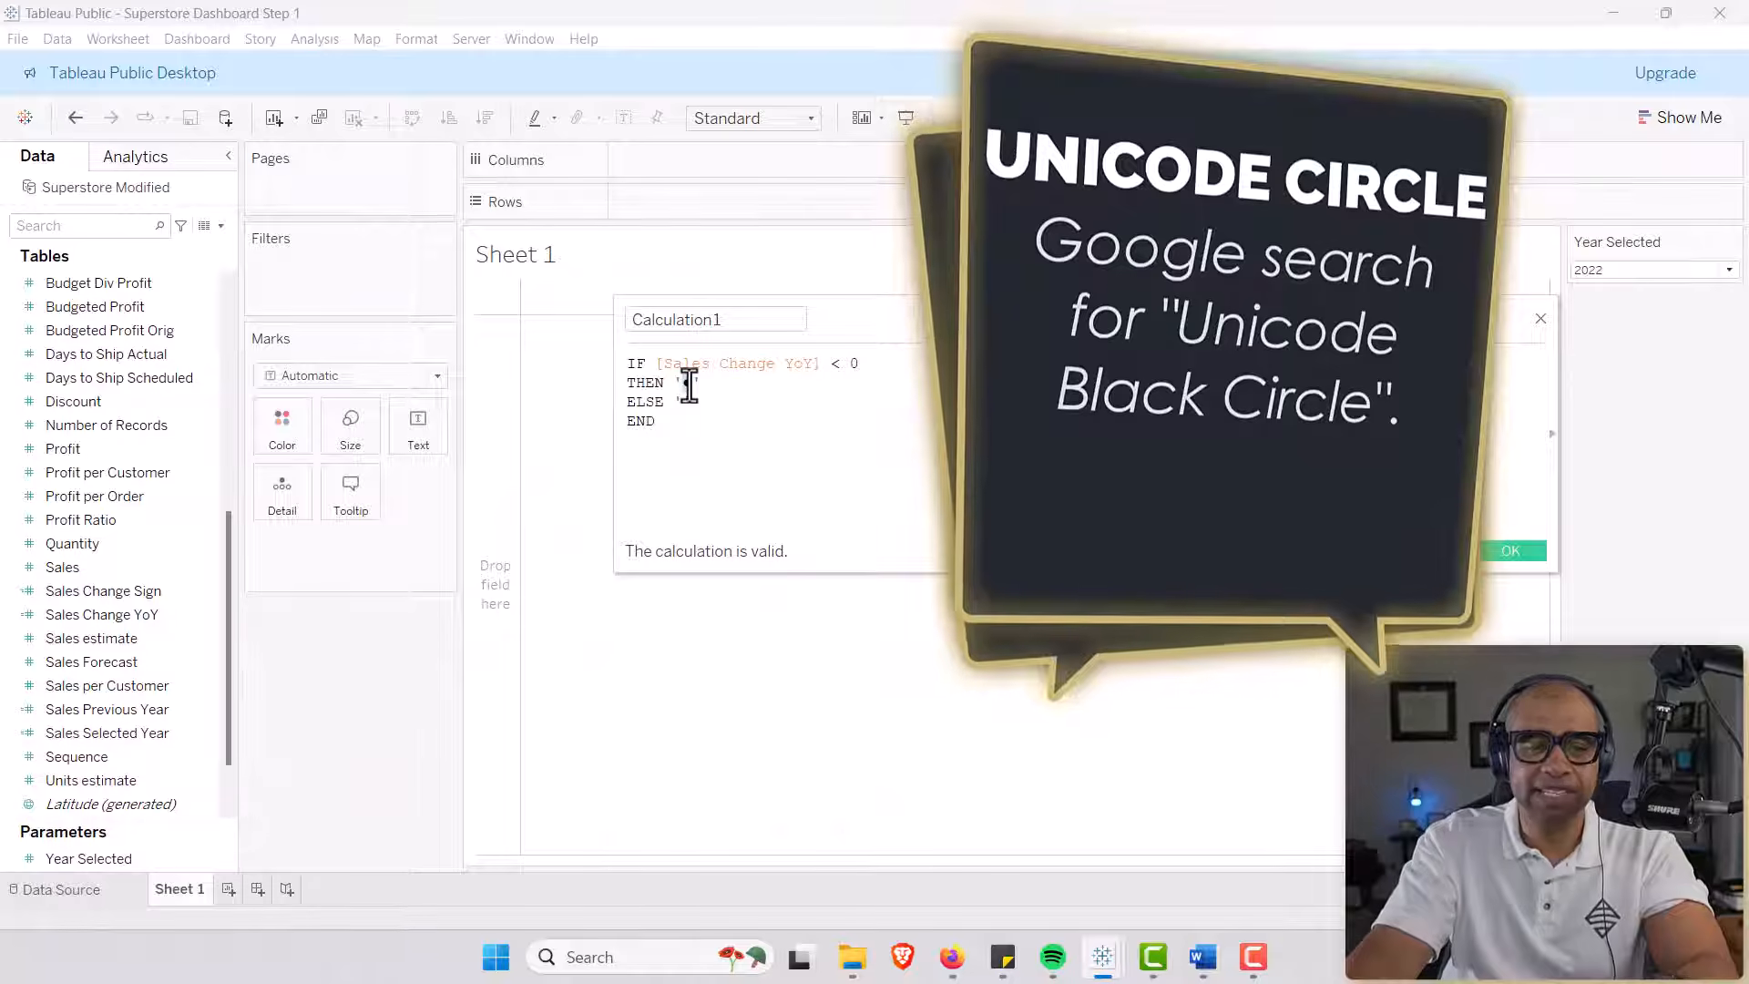
# Name the black-circle calculated field ● Sales and save it.
pyautogui.moveTo(729, 319); pyautogui.dragTo(592, 316)
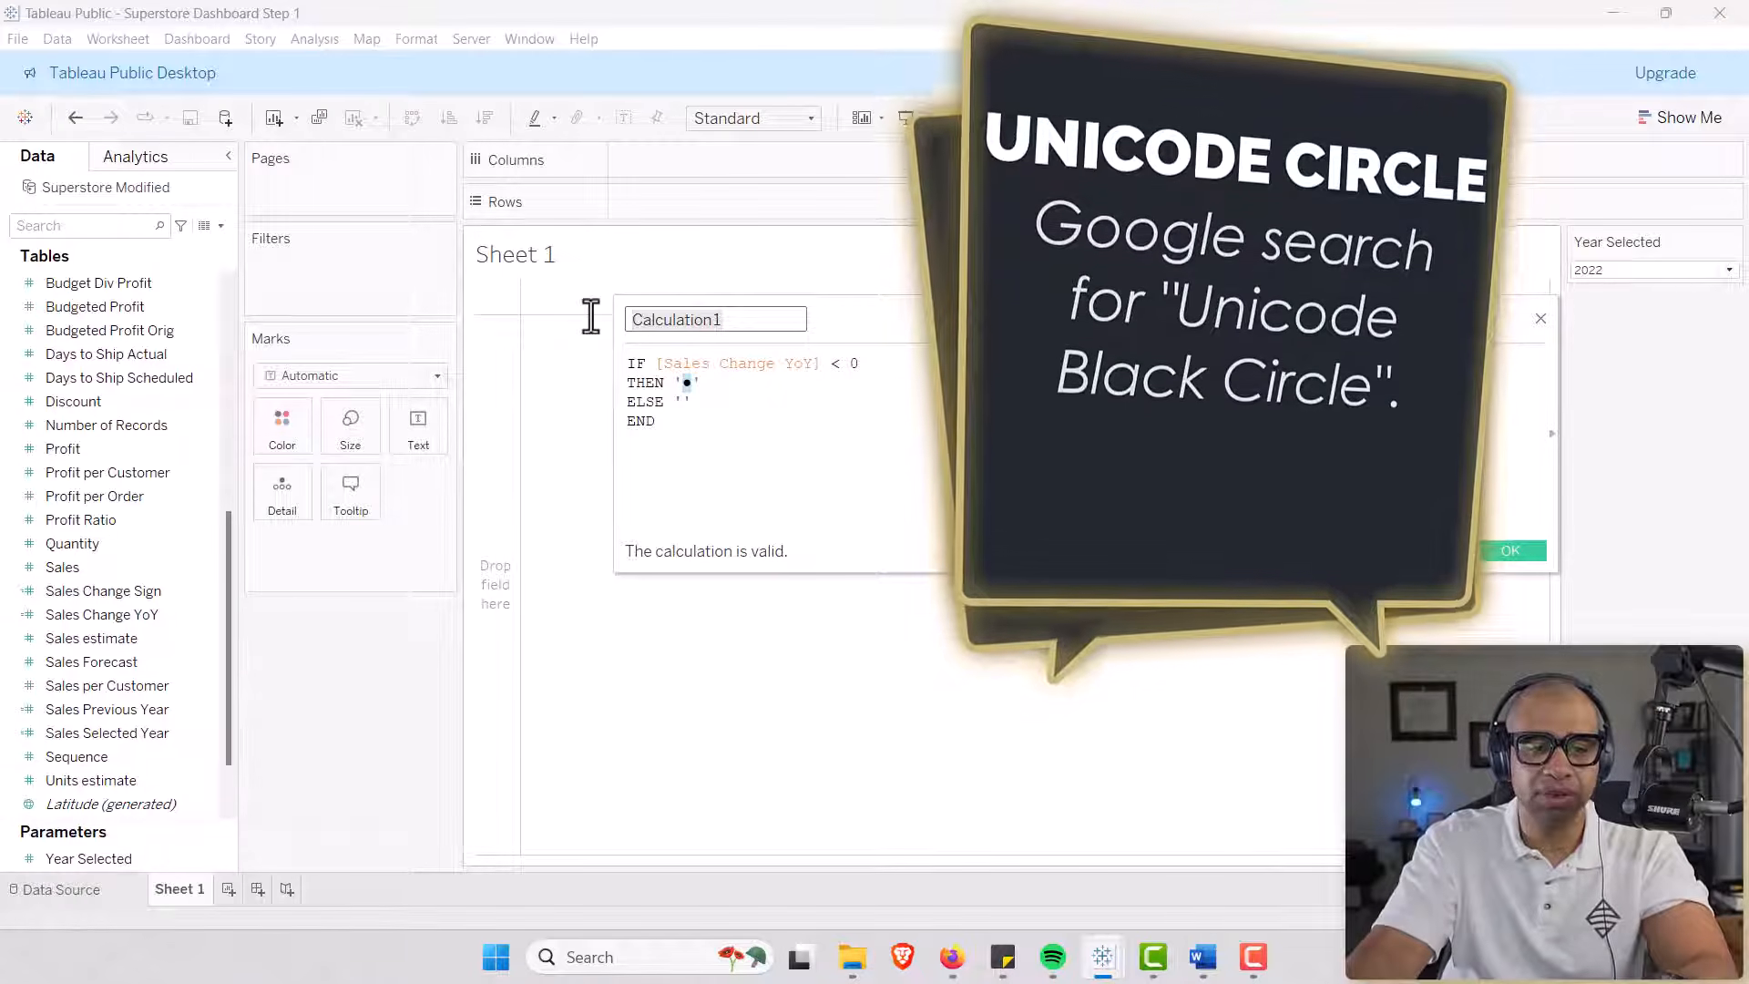
pyautogui.write('●')
pyautogui.write('Sales')
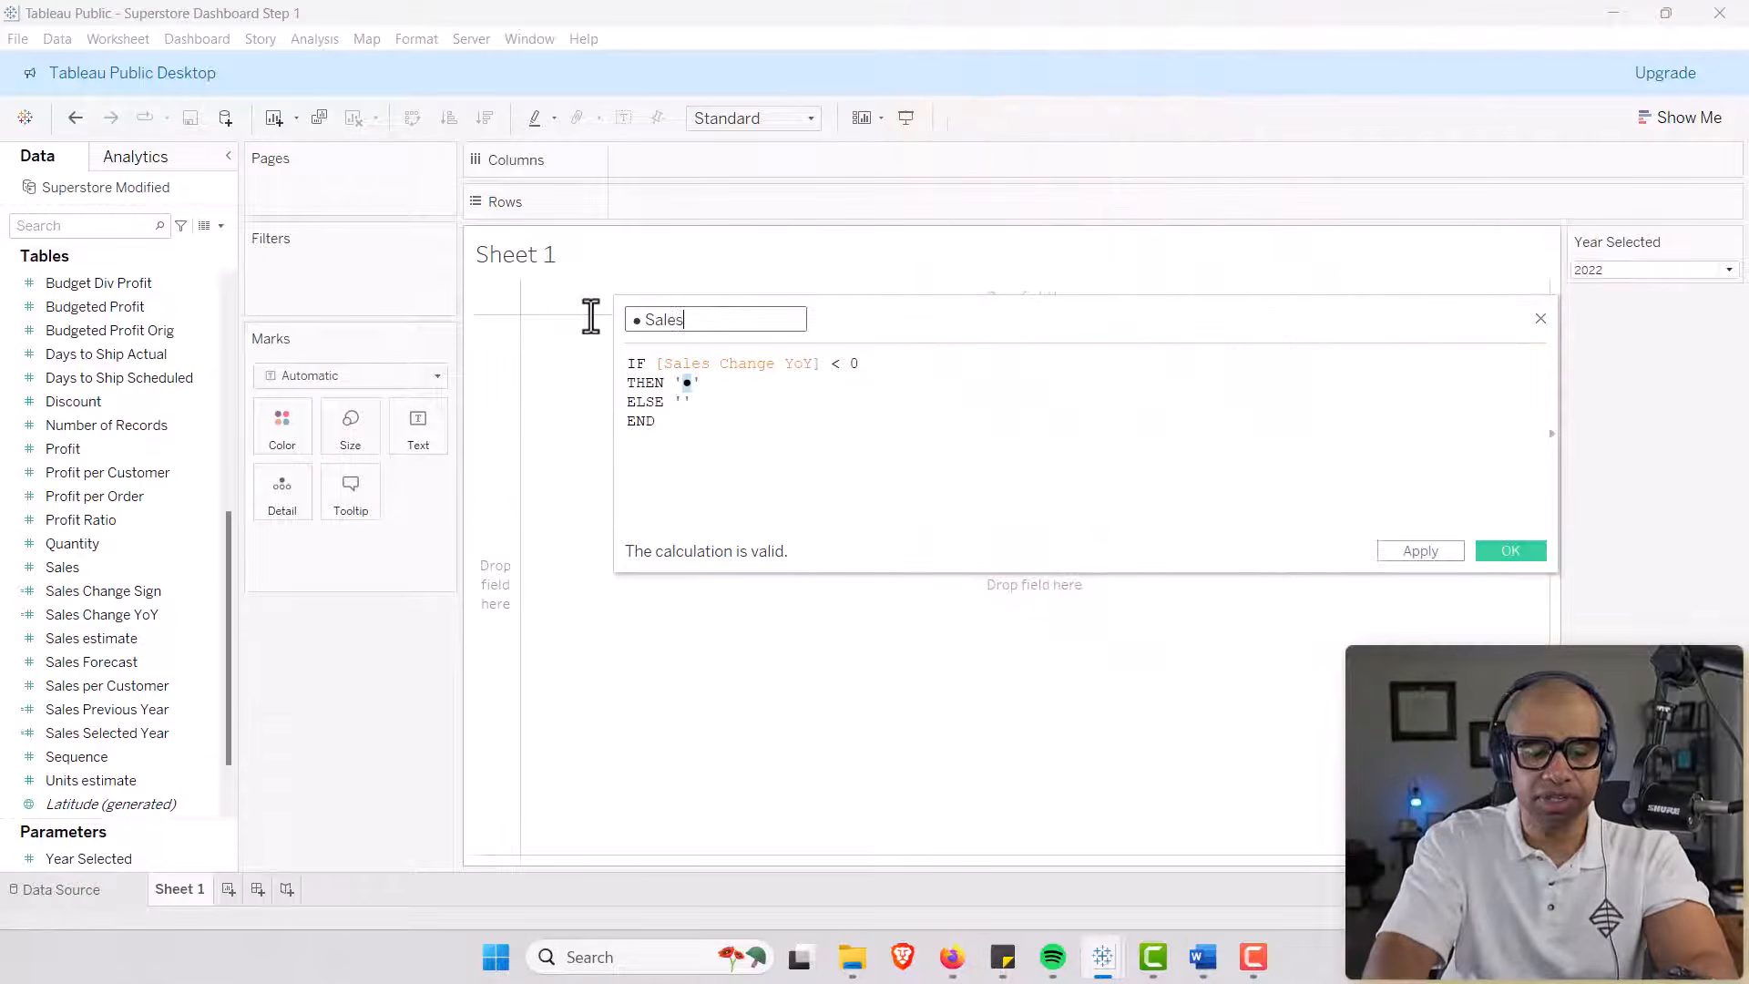
pyautogui.click(682, 428)
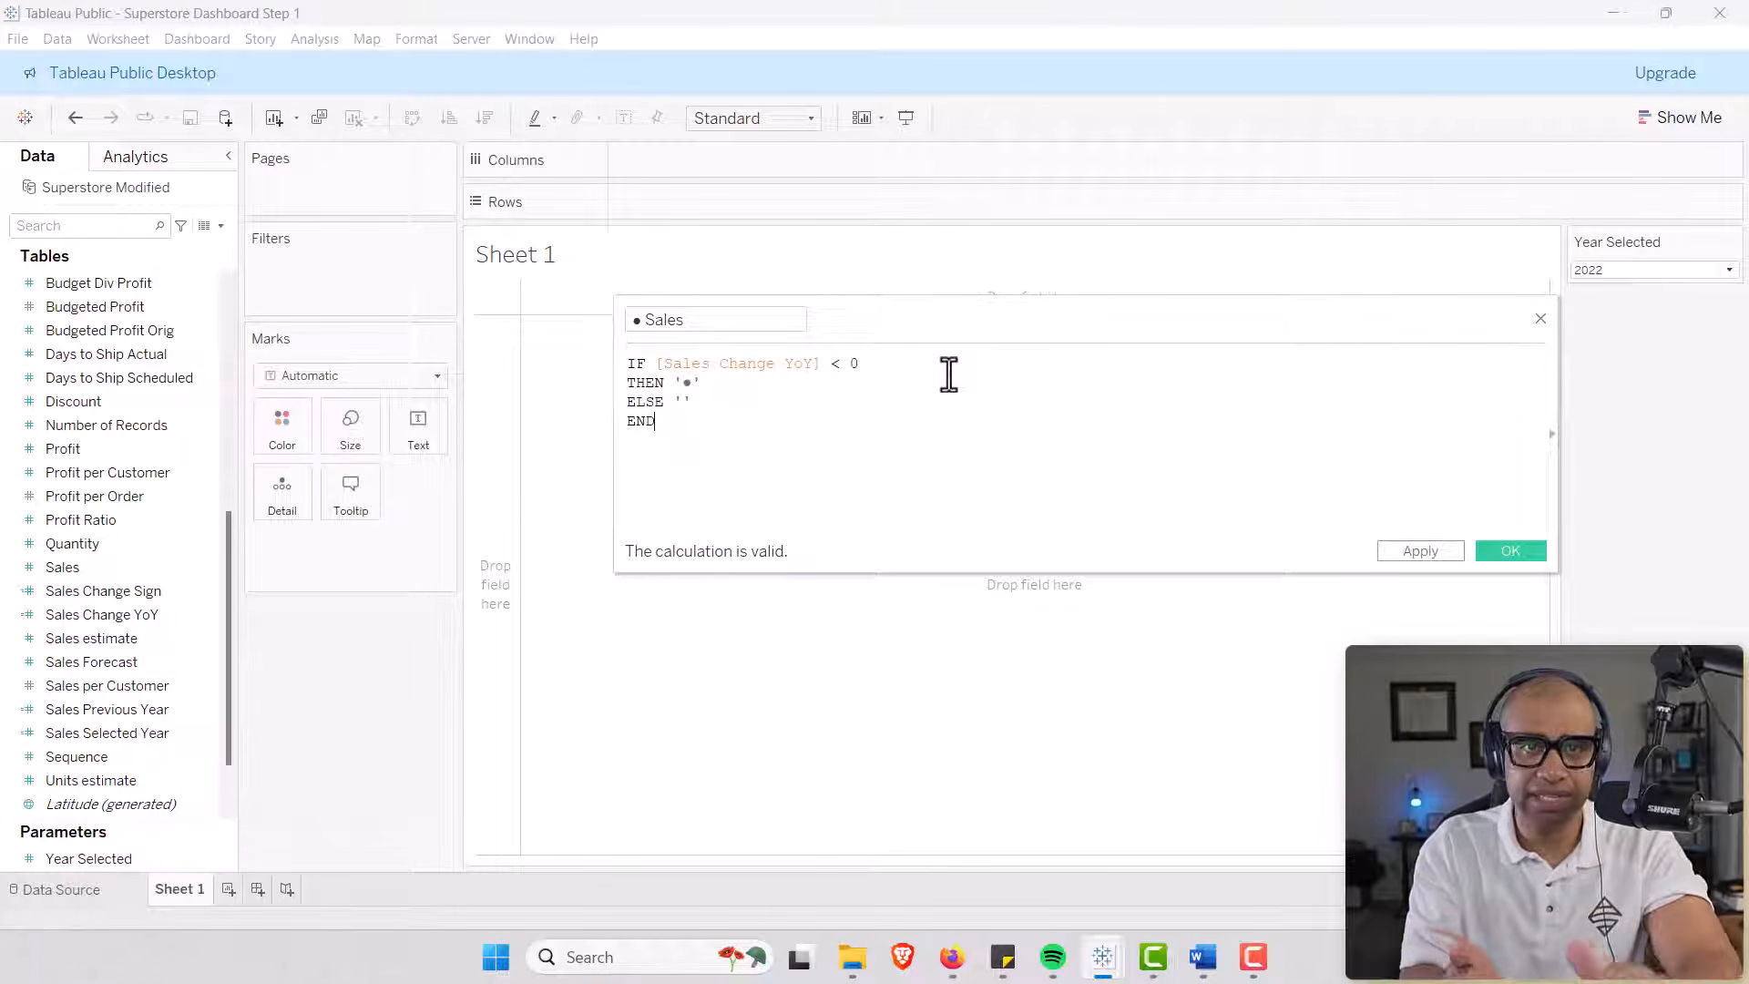
pyautogui.click(1512, 552)
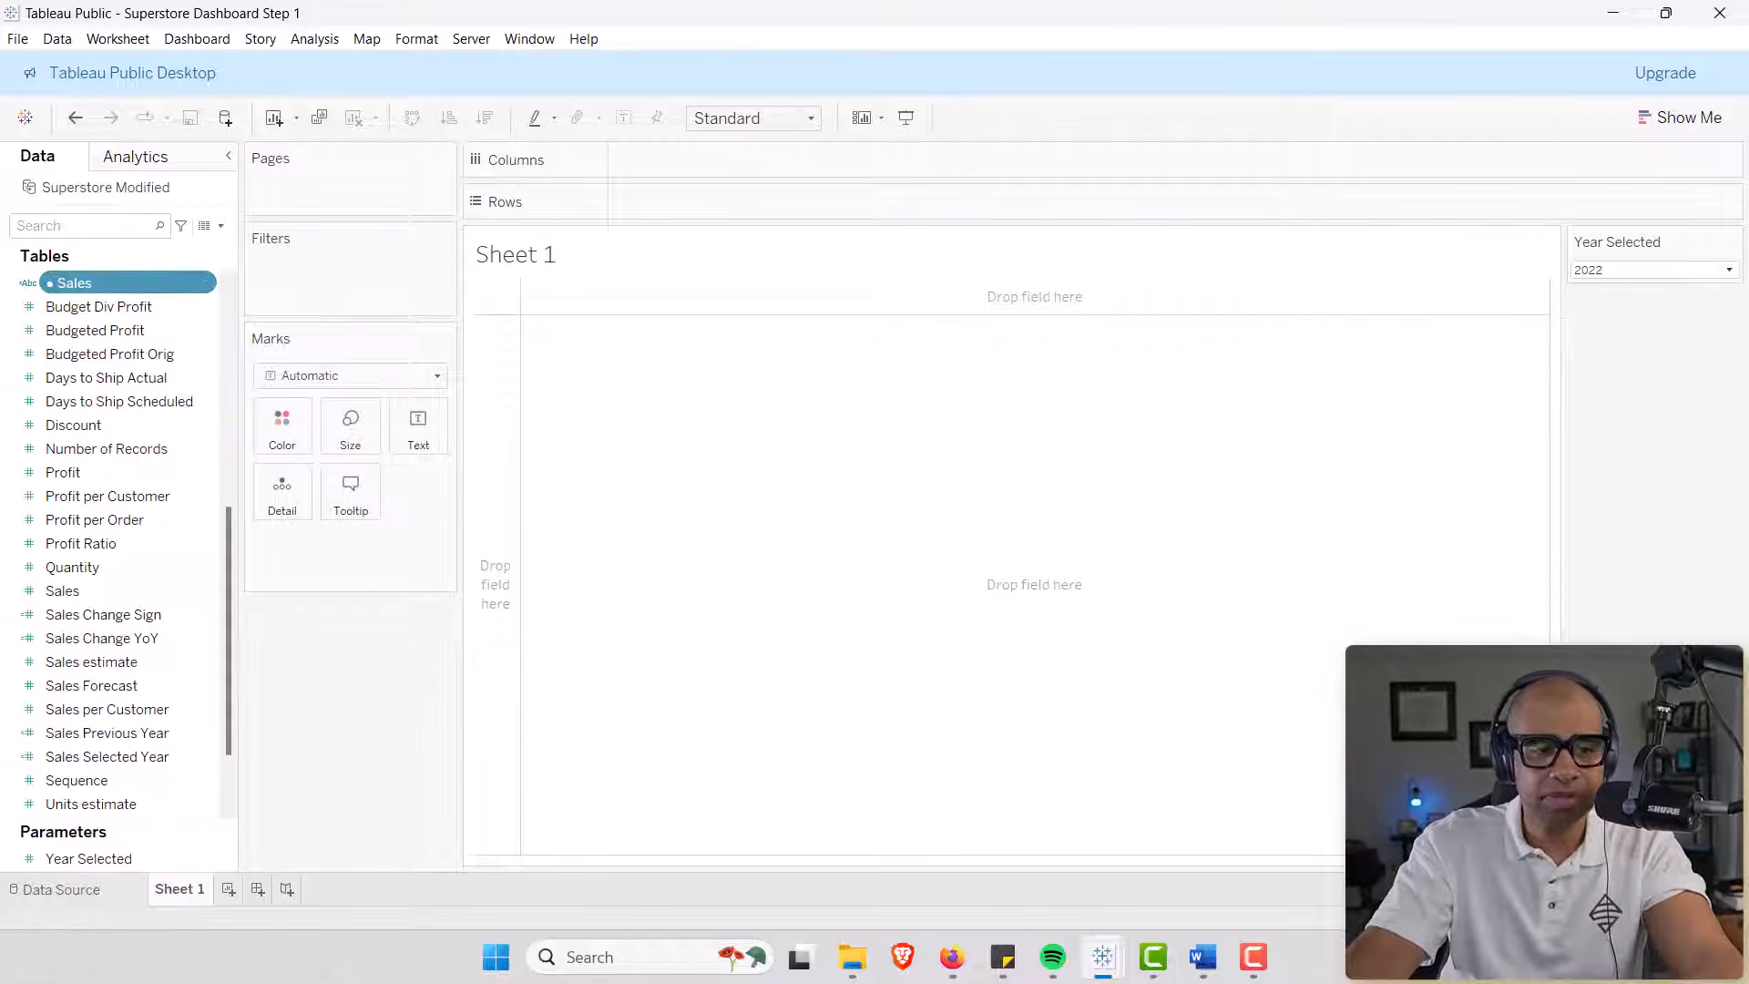
# Start another new calculated field and name it Selected Year.
pyautogui.hotkey('alt', 'Tab')
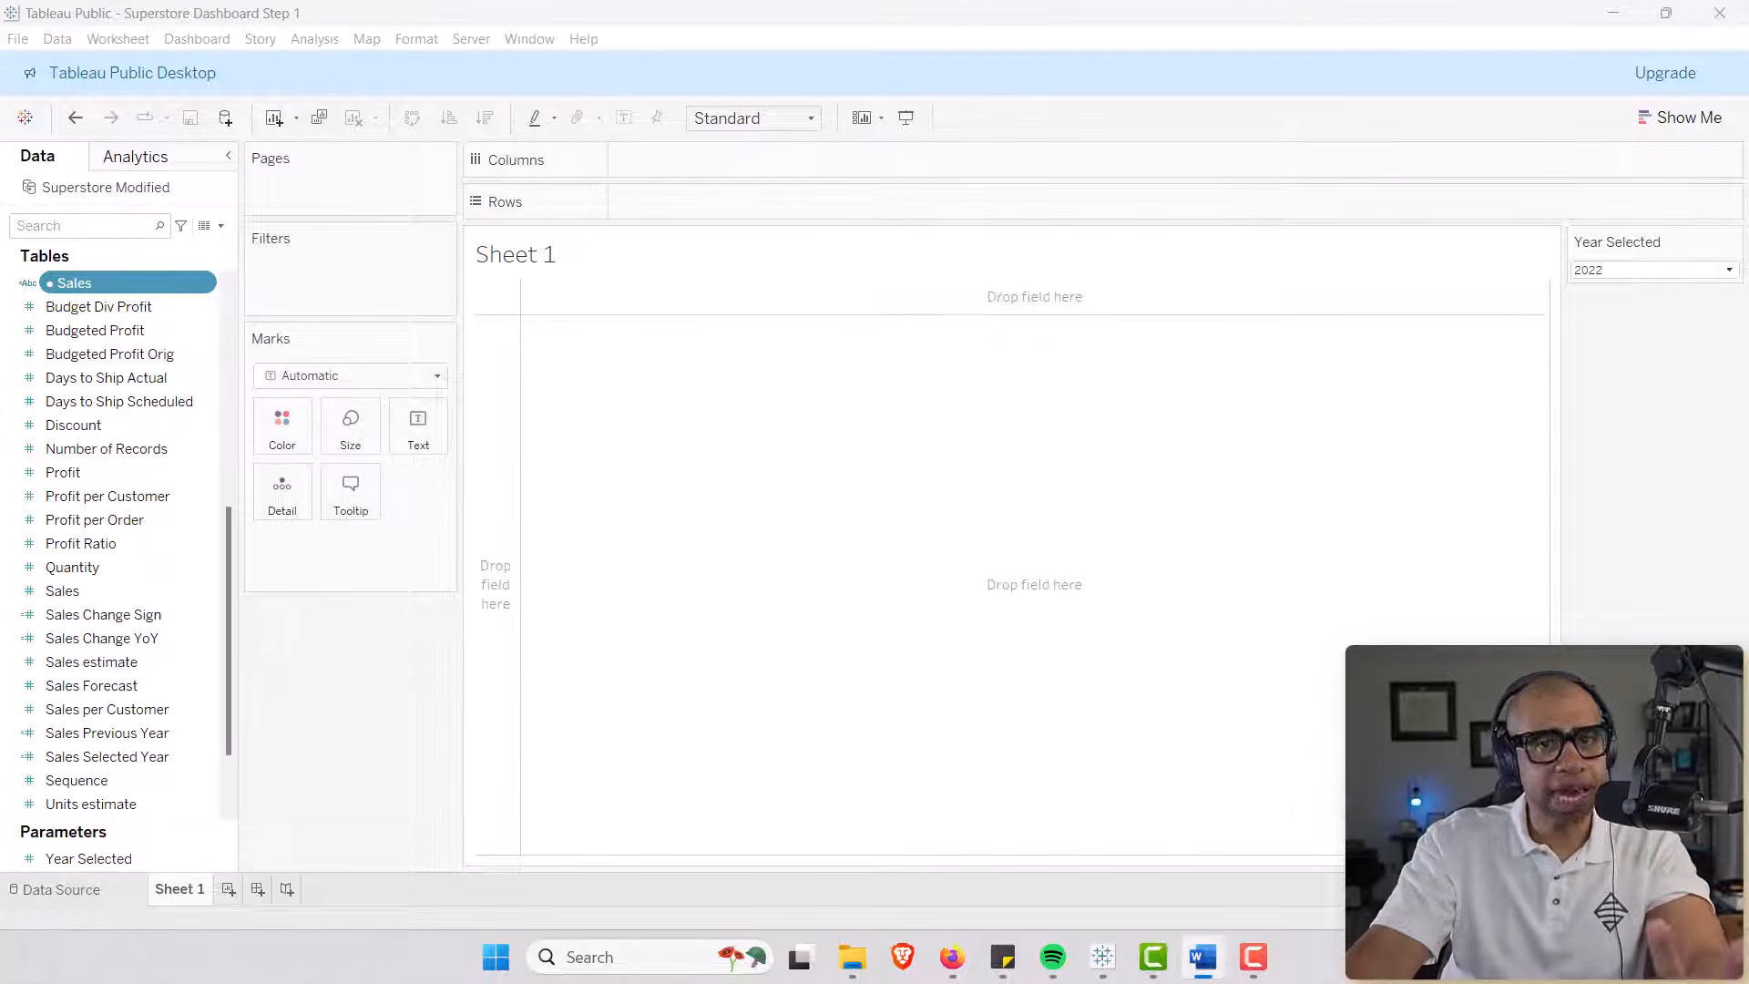
pyautogui.click(220, 226)
pyautogui.click(182, 243)
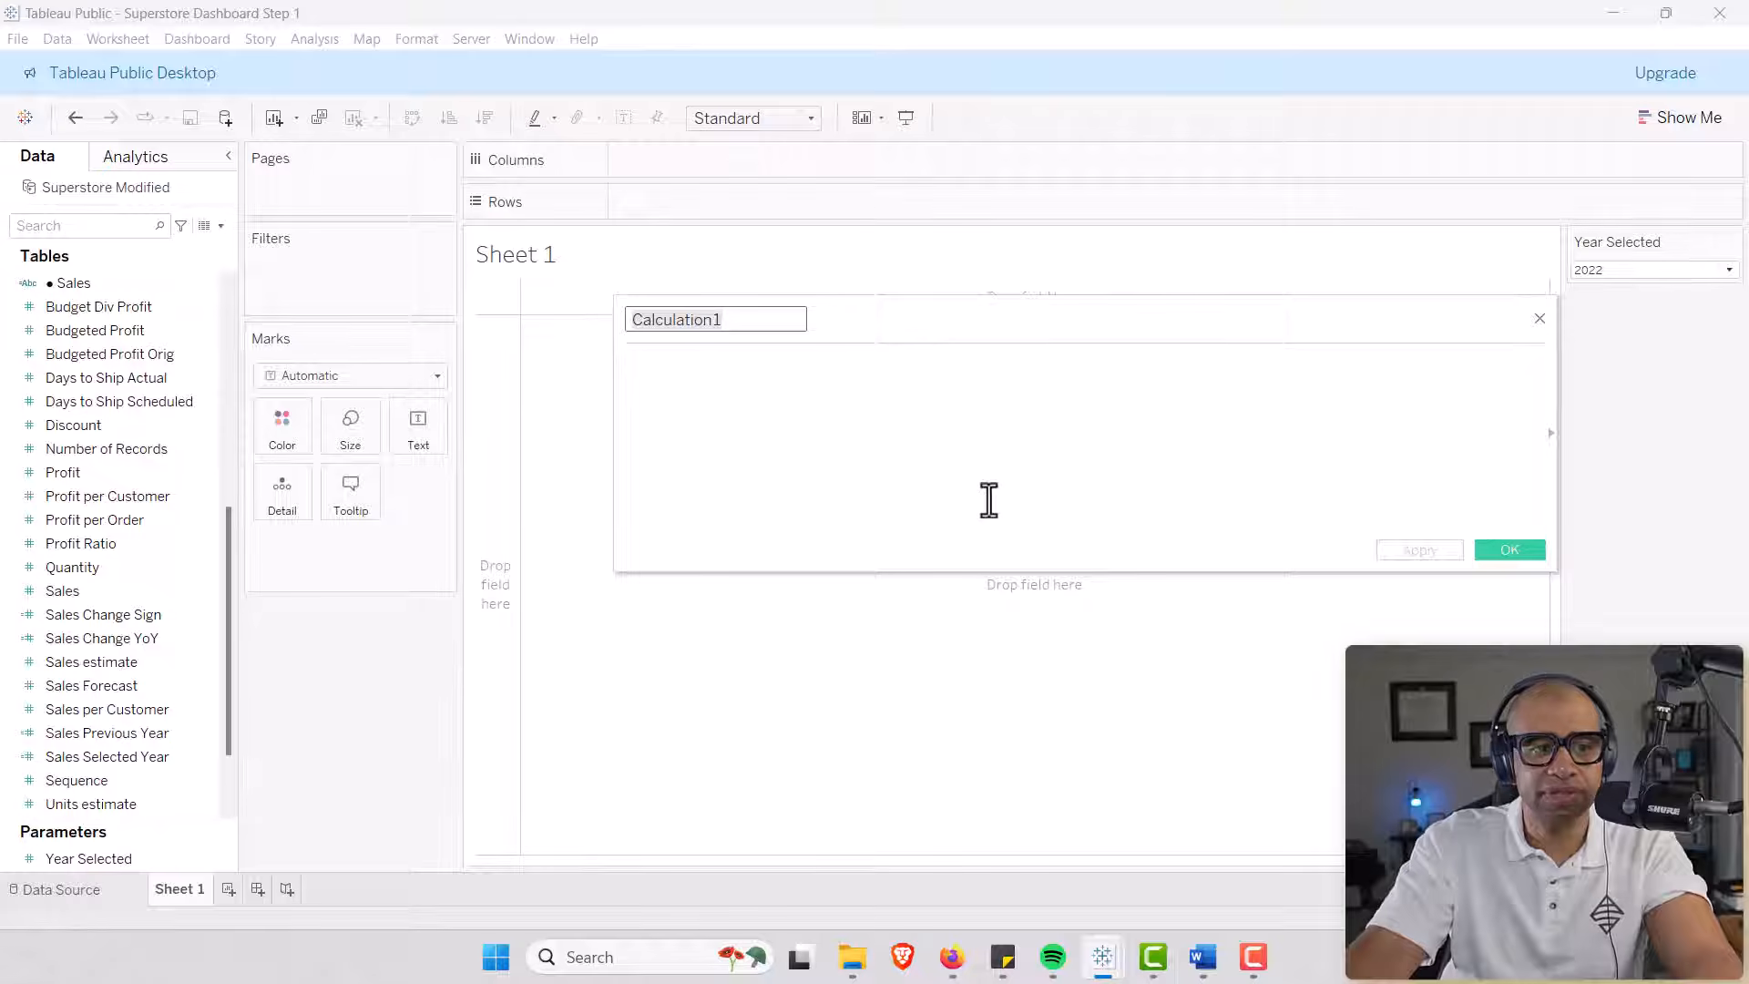
pyautogui.click(734, 318)
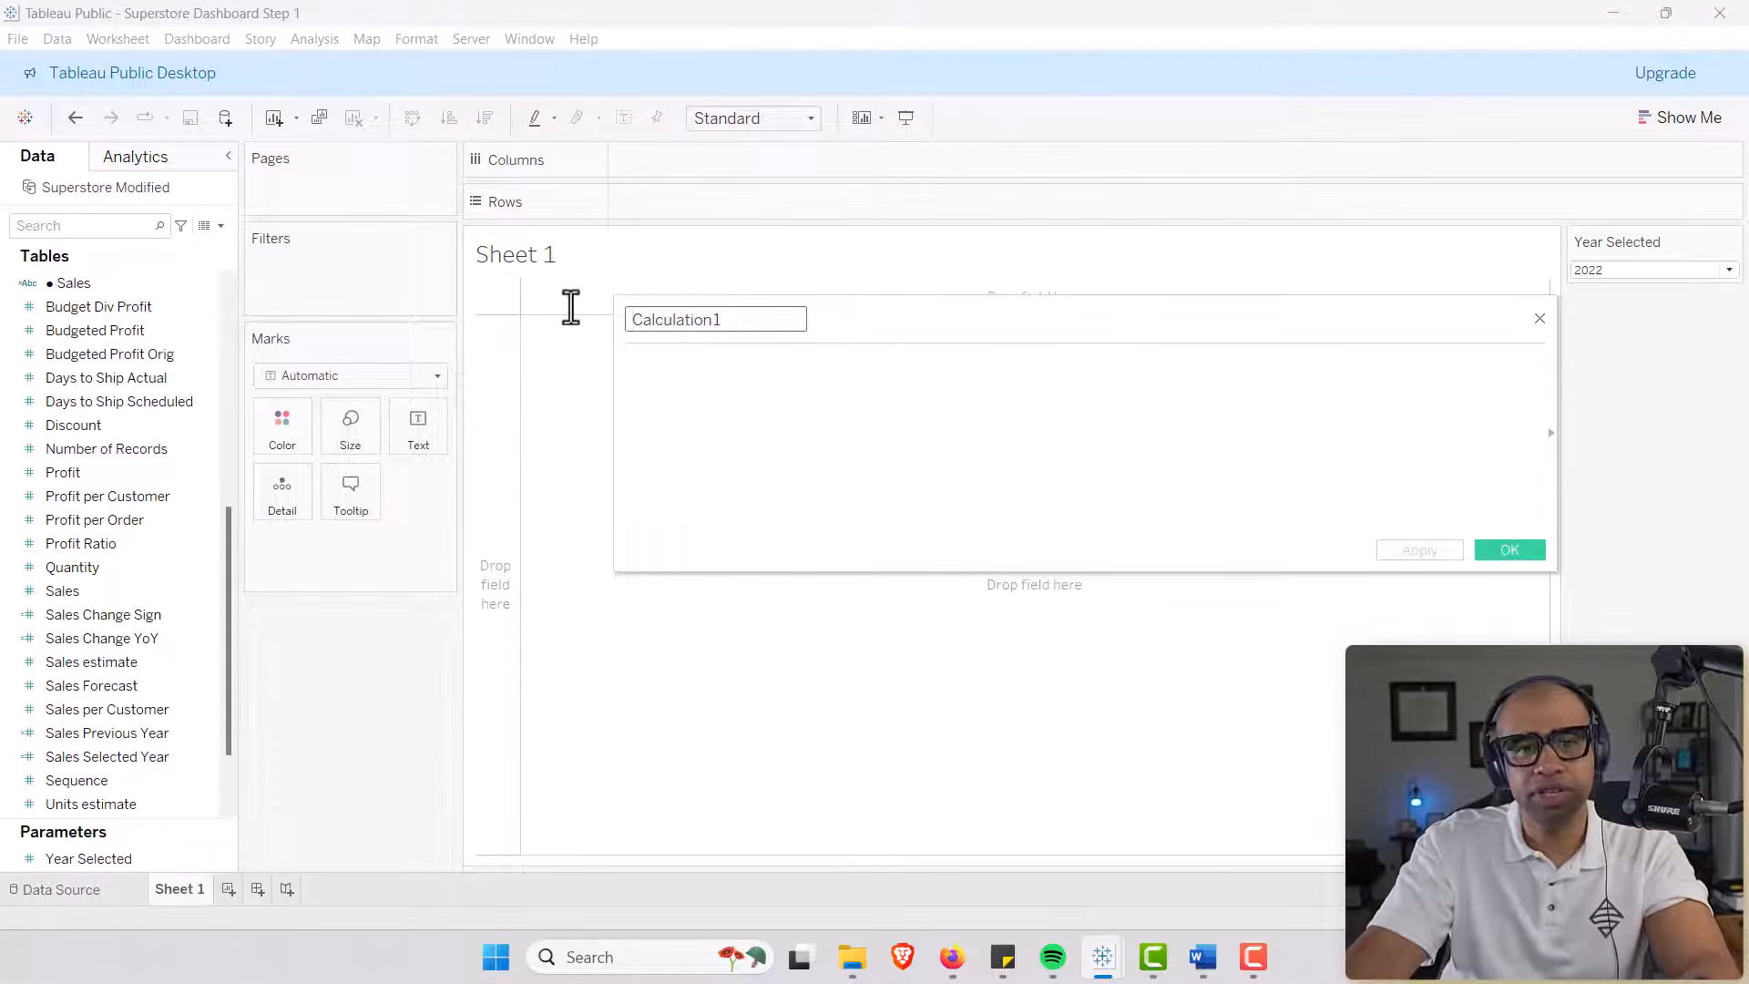
pyautogui.doubleClick(745, 317)
pyautogui.write('Selec')
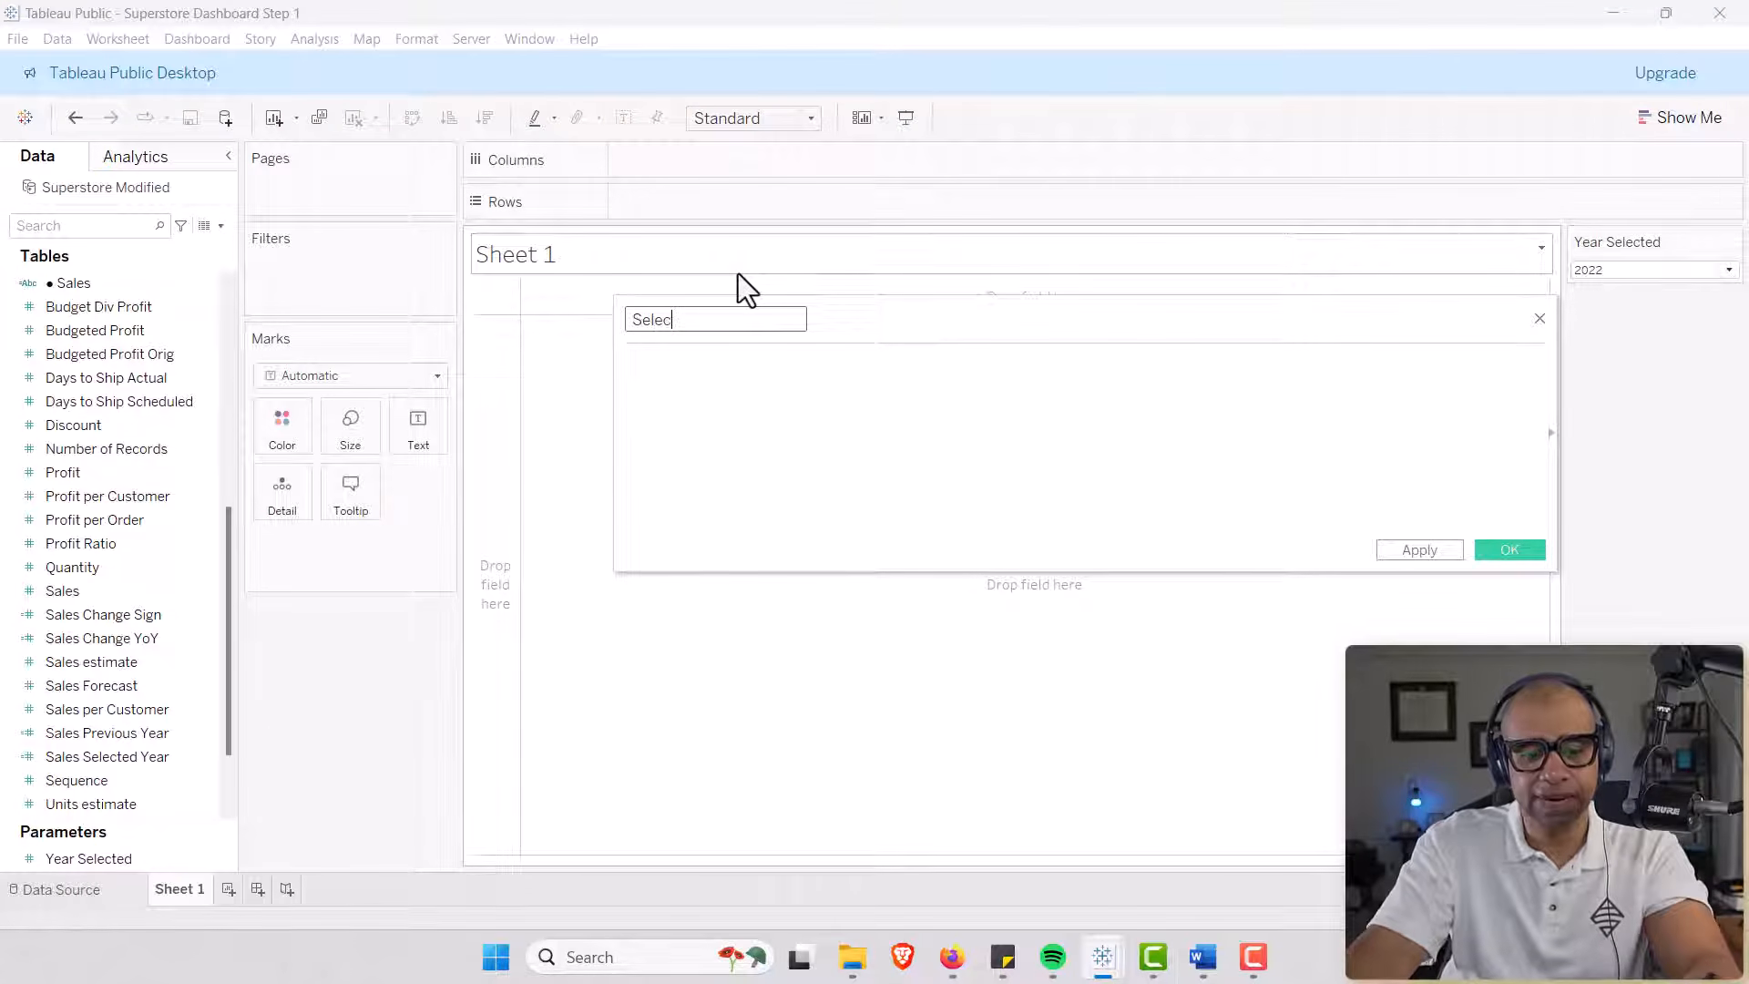
pyautogui.write('ted Year')
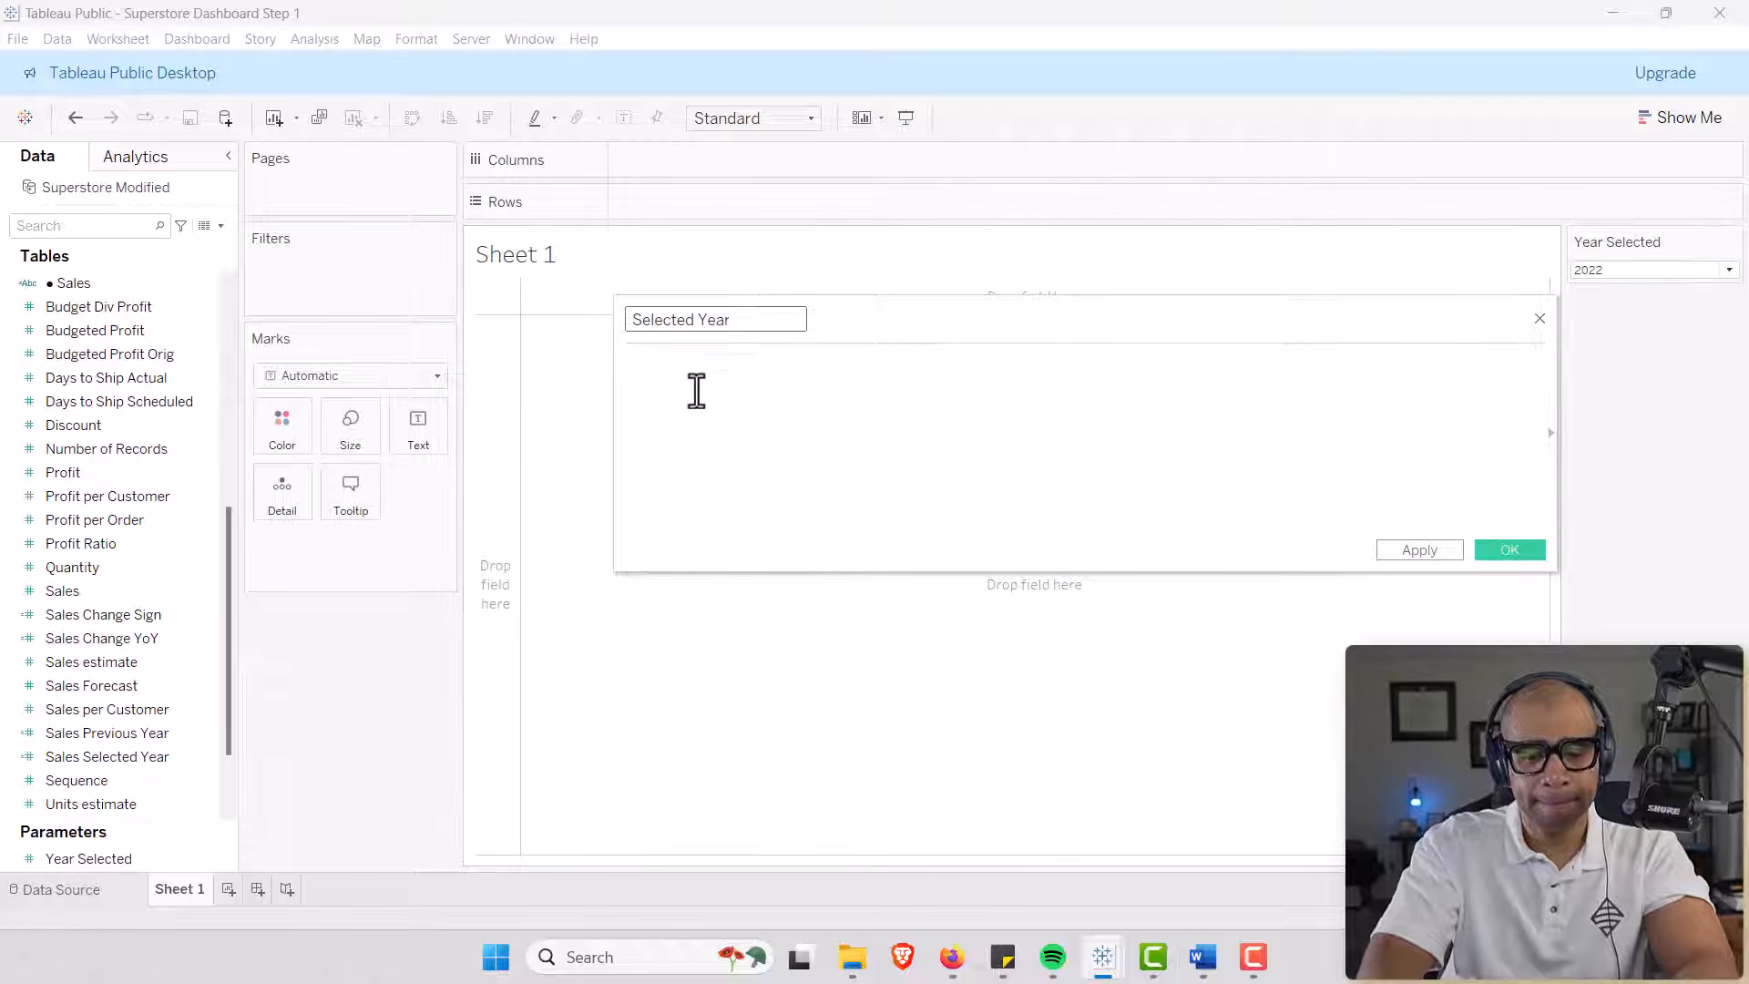
# Use the Year Selected parameter as the formula of the Selected Year field and save it.
pyautogui.click(695, 381)
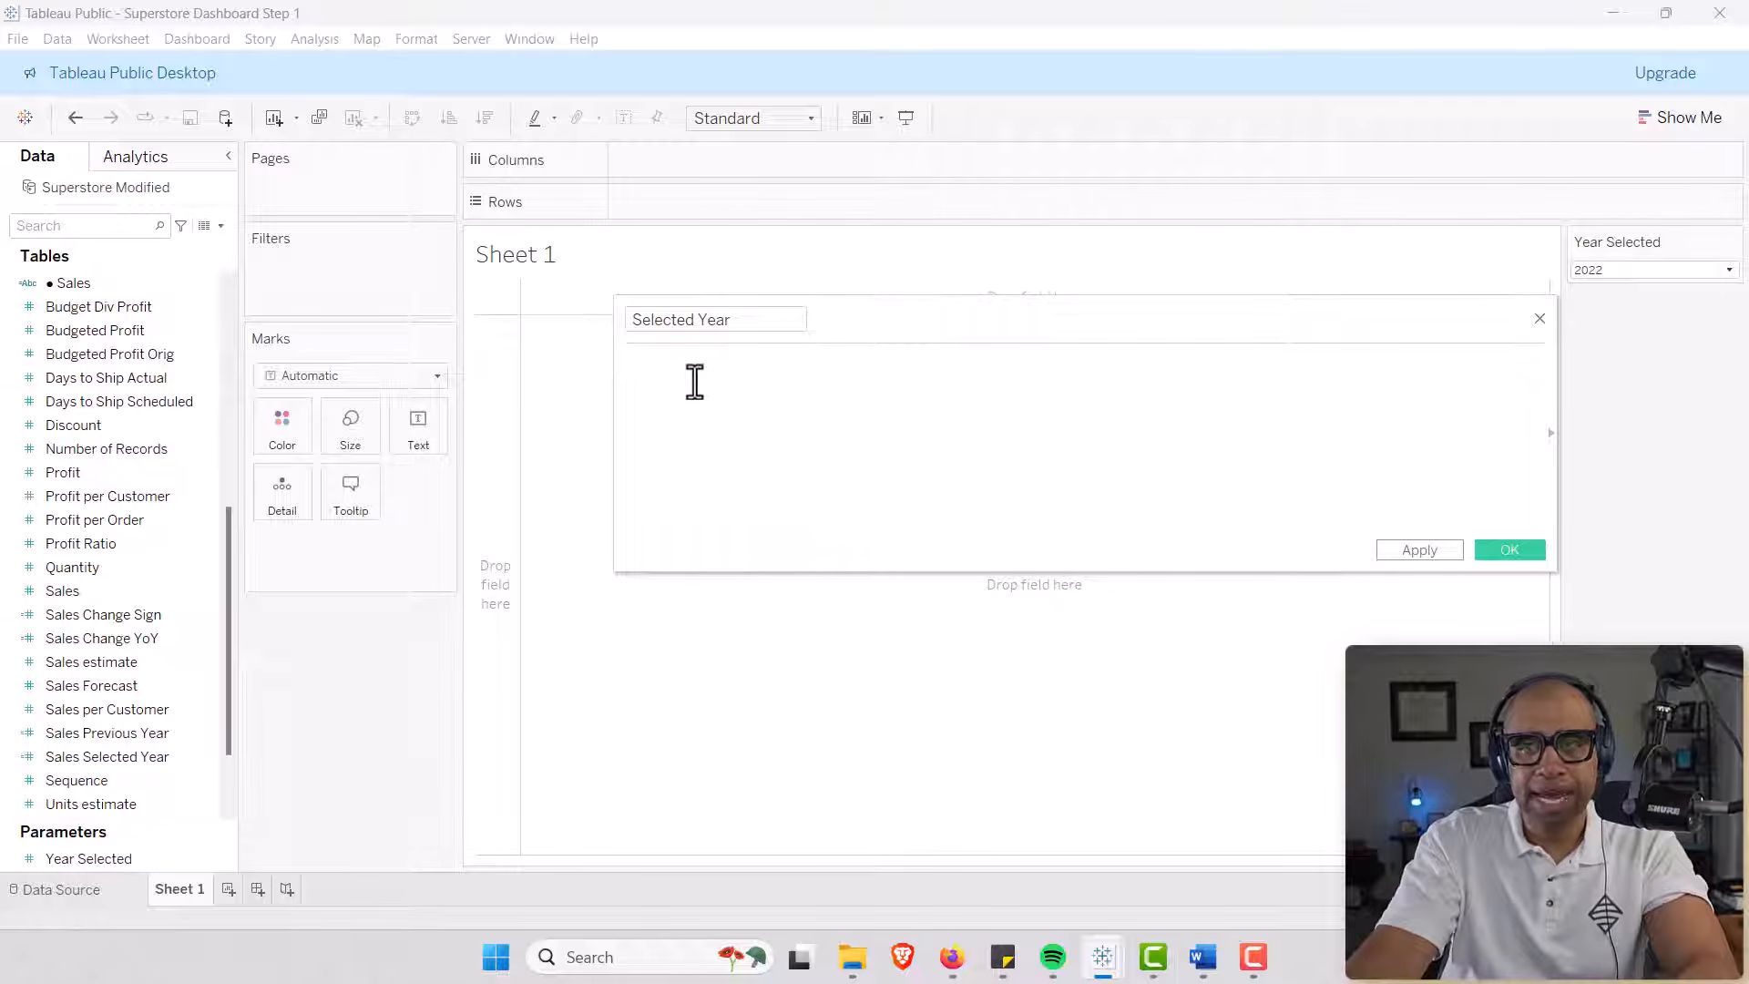
pyautogui.moveTo(88, 858); pyautogui.dragTo(760, 394)
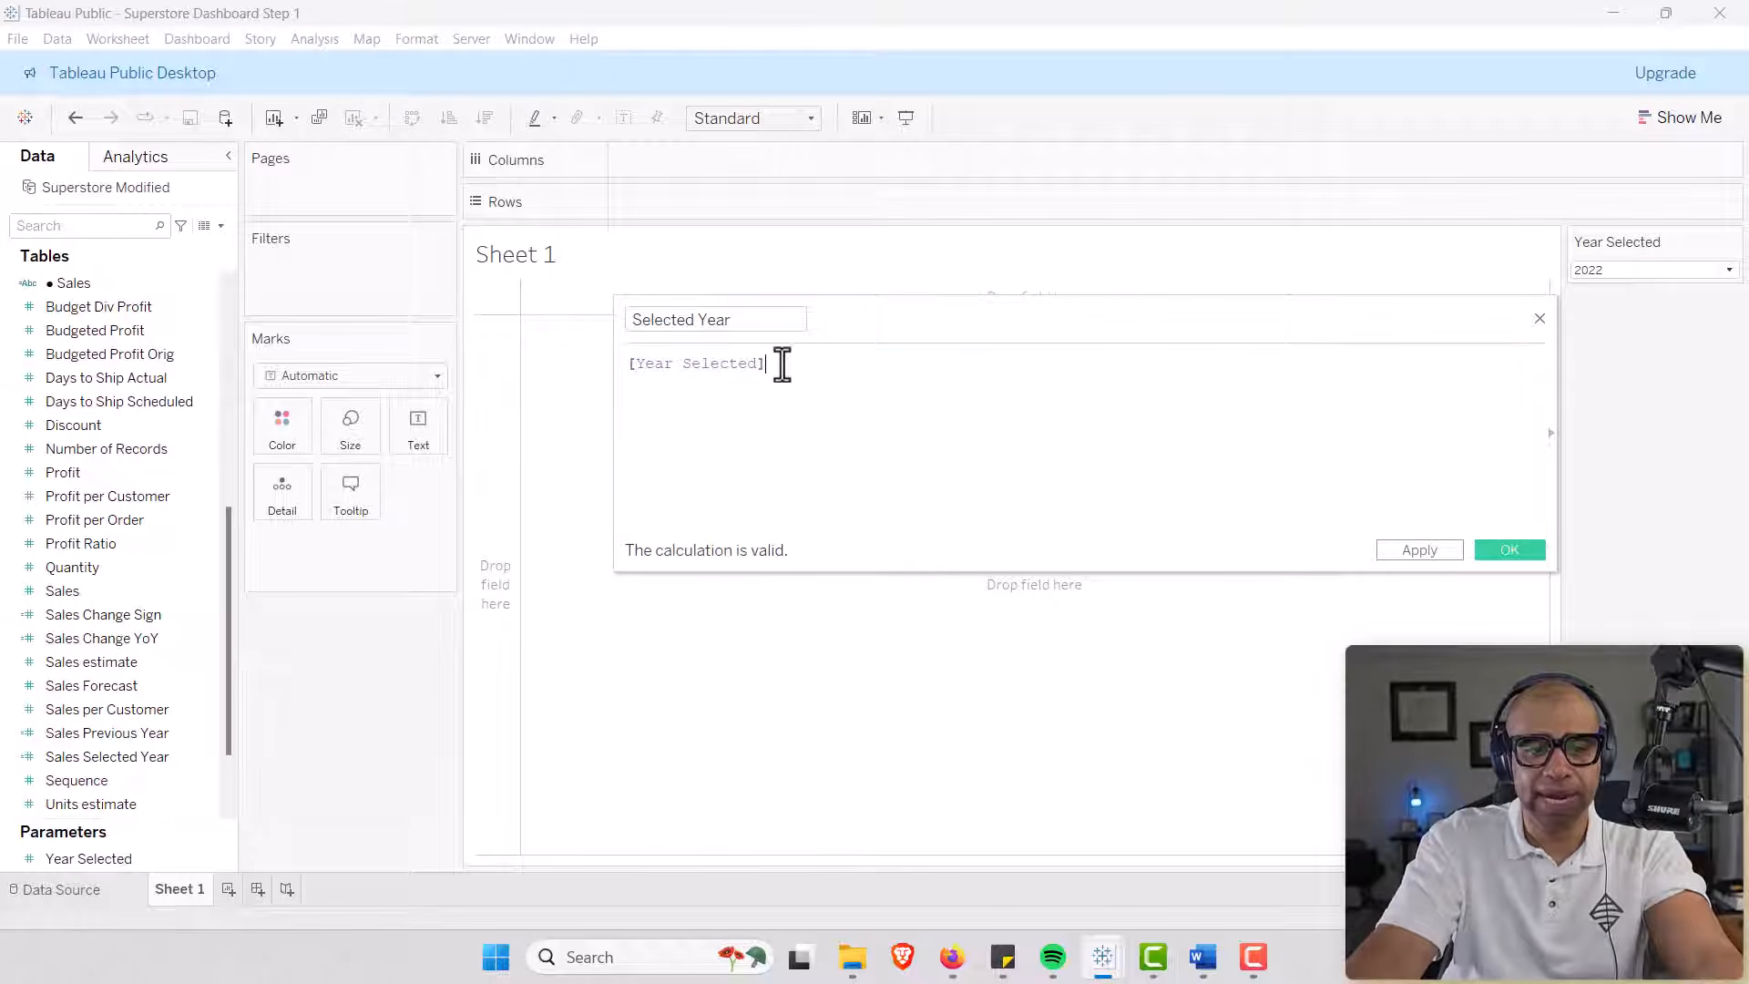
pyautogui.click(1494, 552)
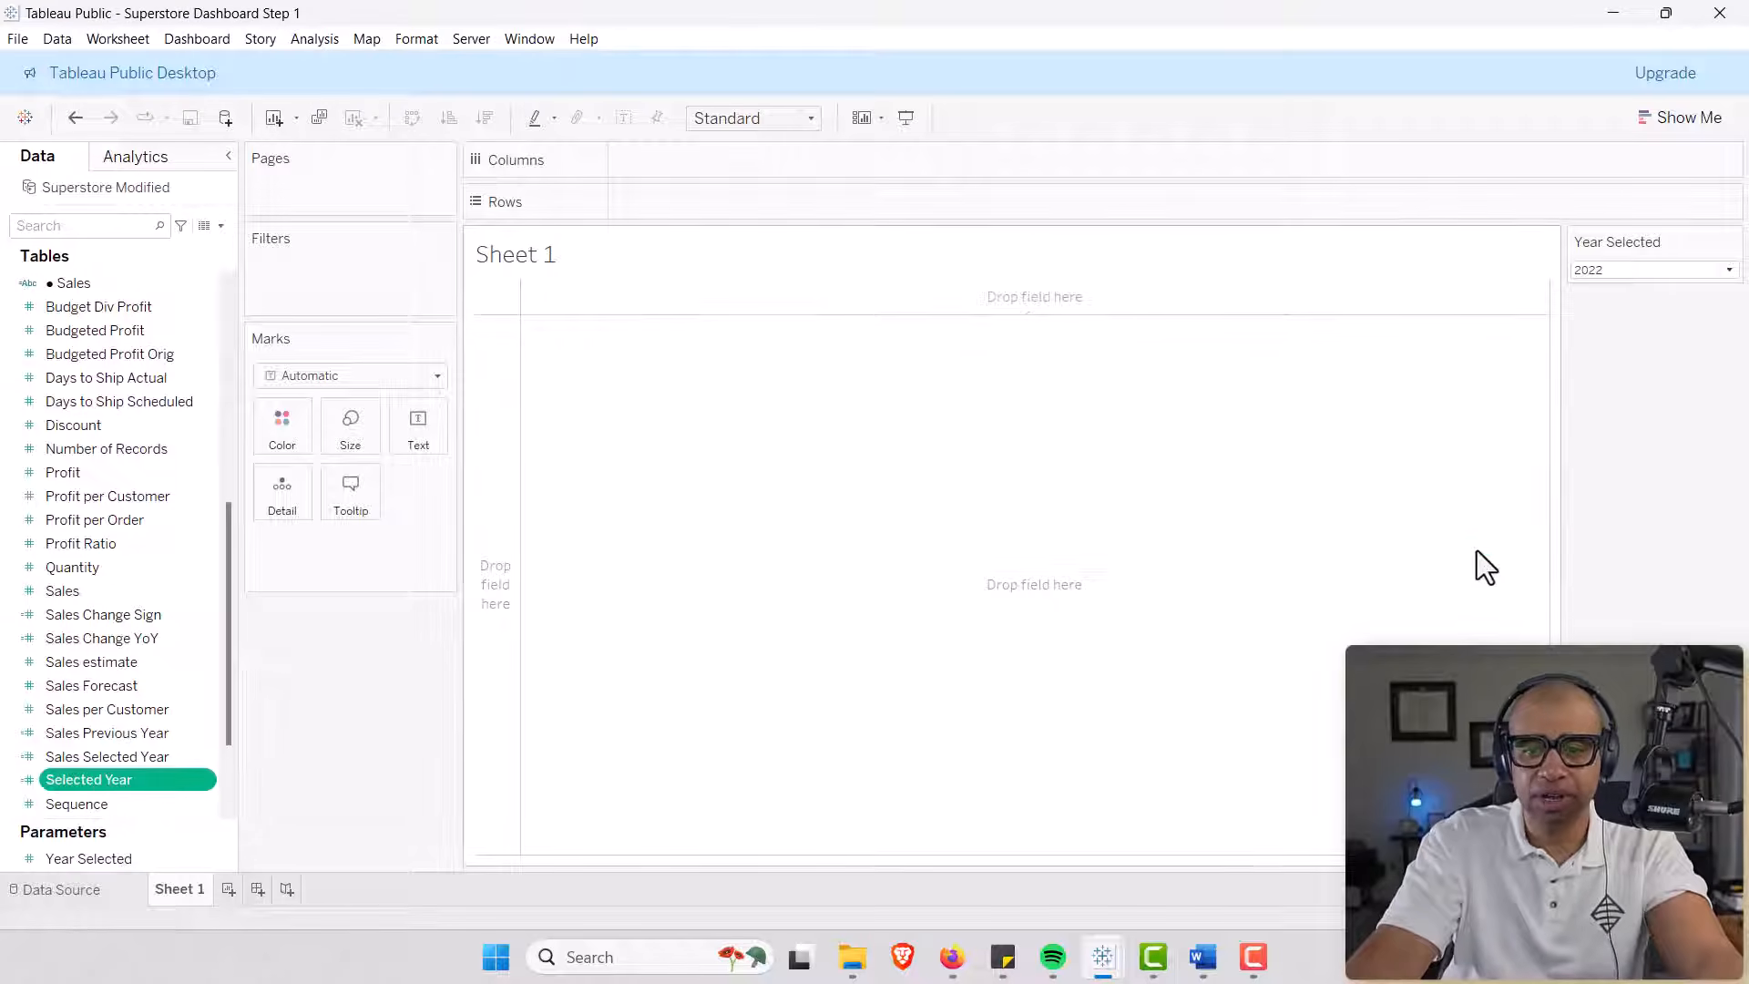
# Duplicate the Selected Year field and change the copy's formula to [Year Selected]-1.
pyautogui.rightClick(130, 780)
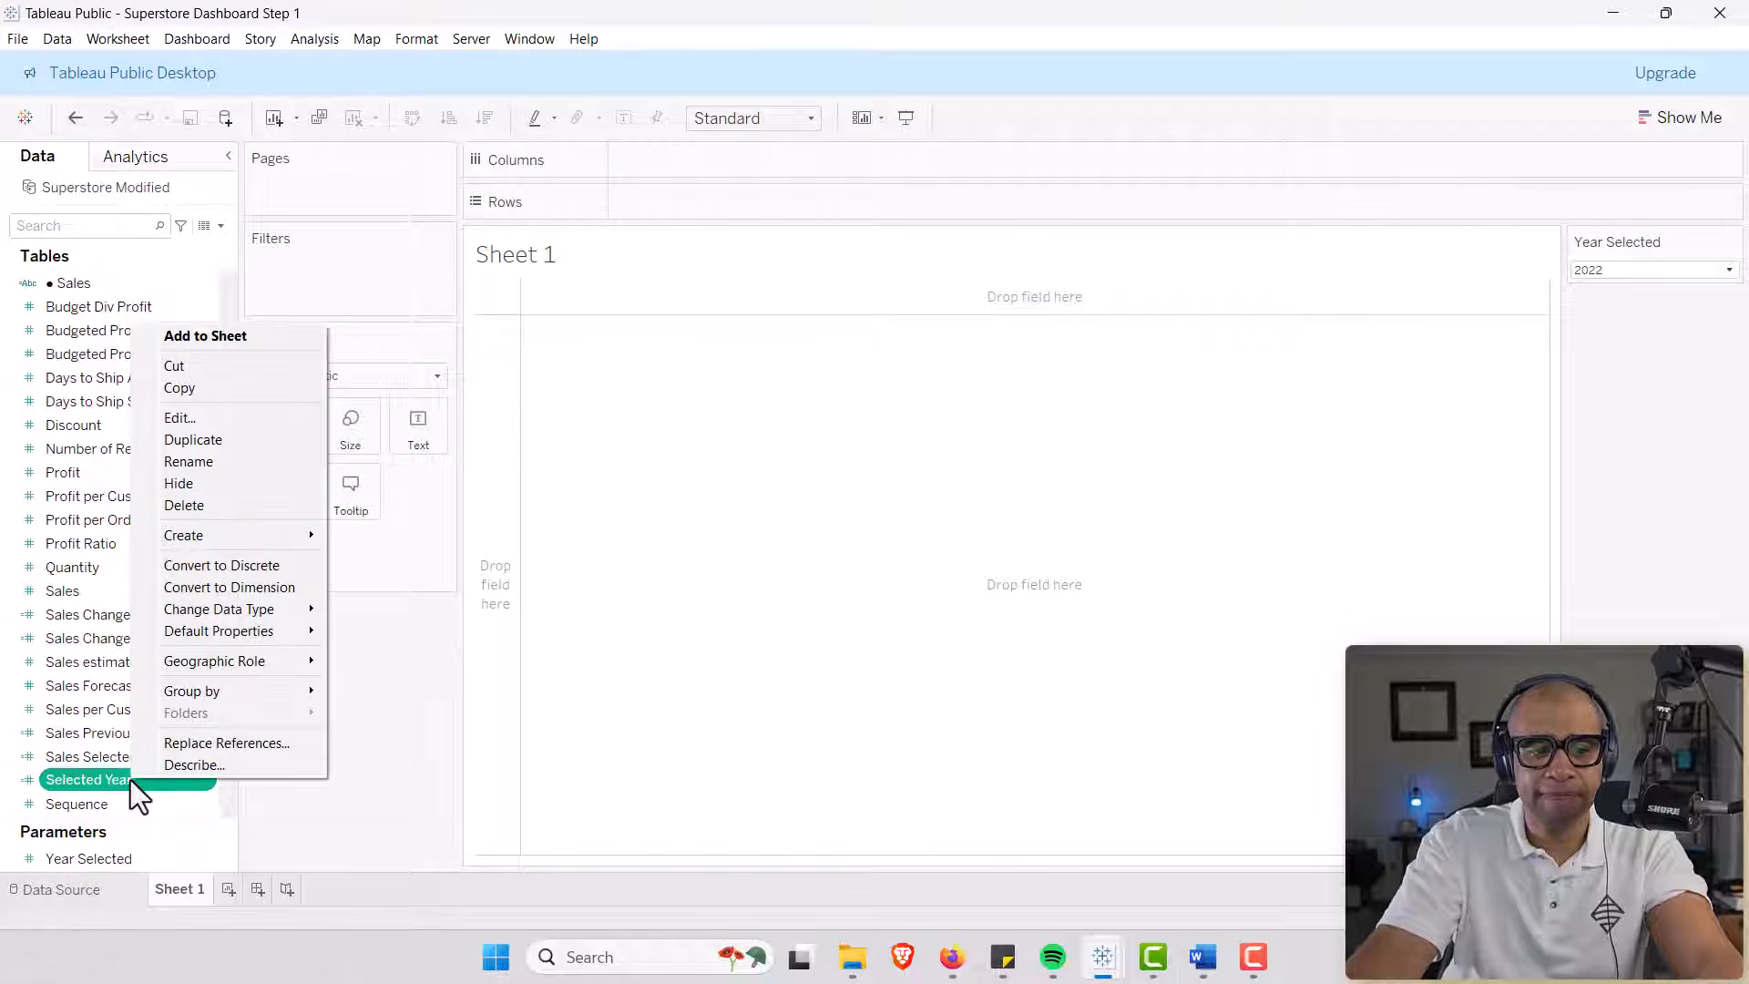
pyautogui.click(205, 448)
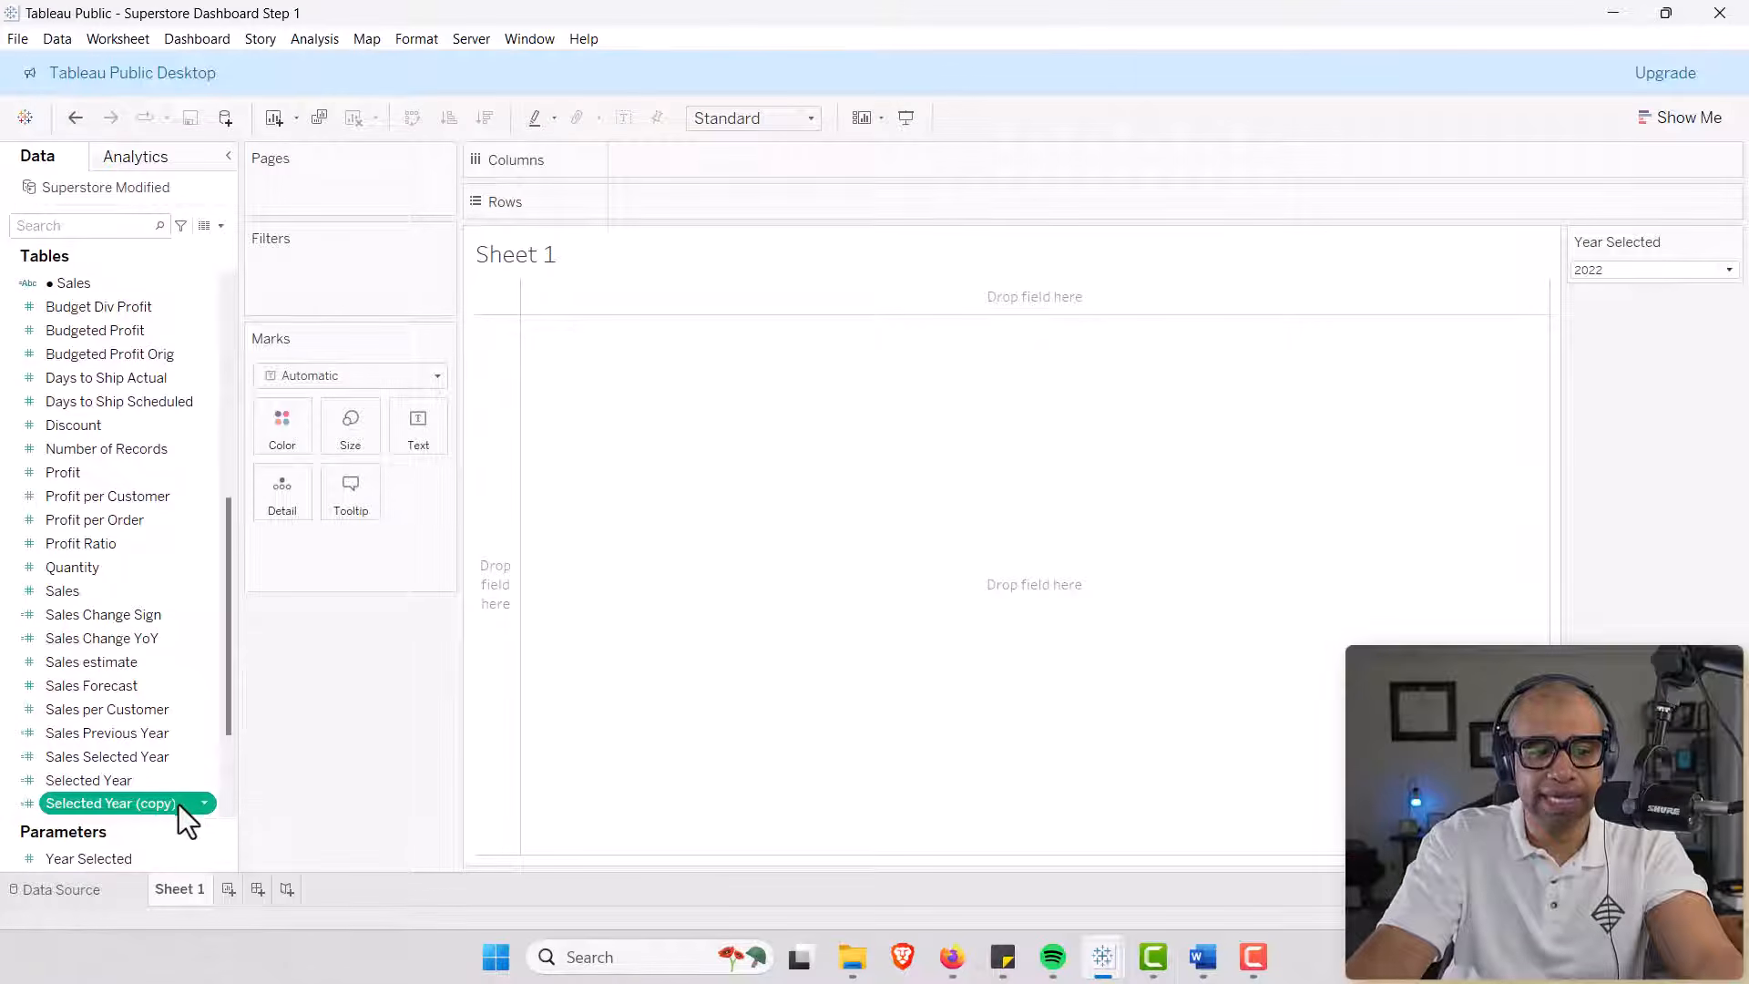
pyautogui.click(204, 806)
pyautogui.click(265, 450)
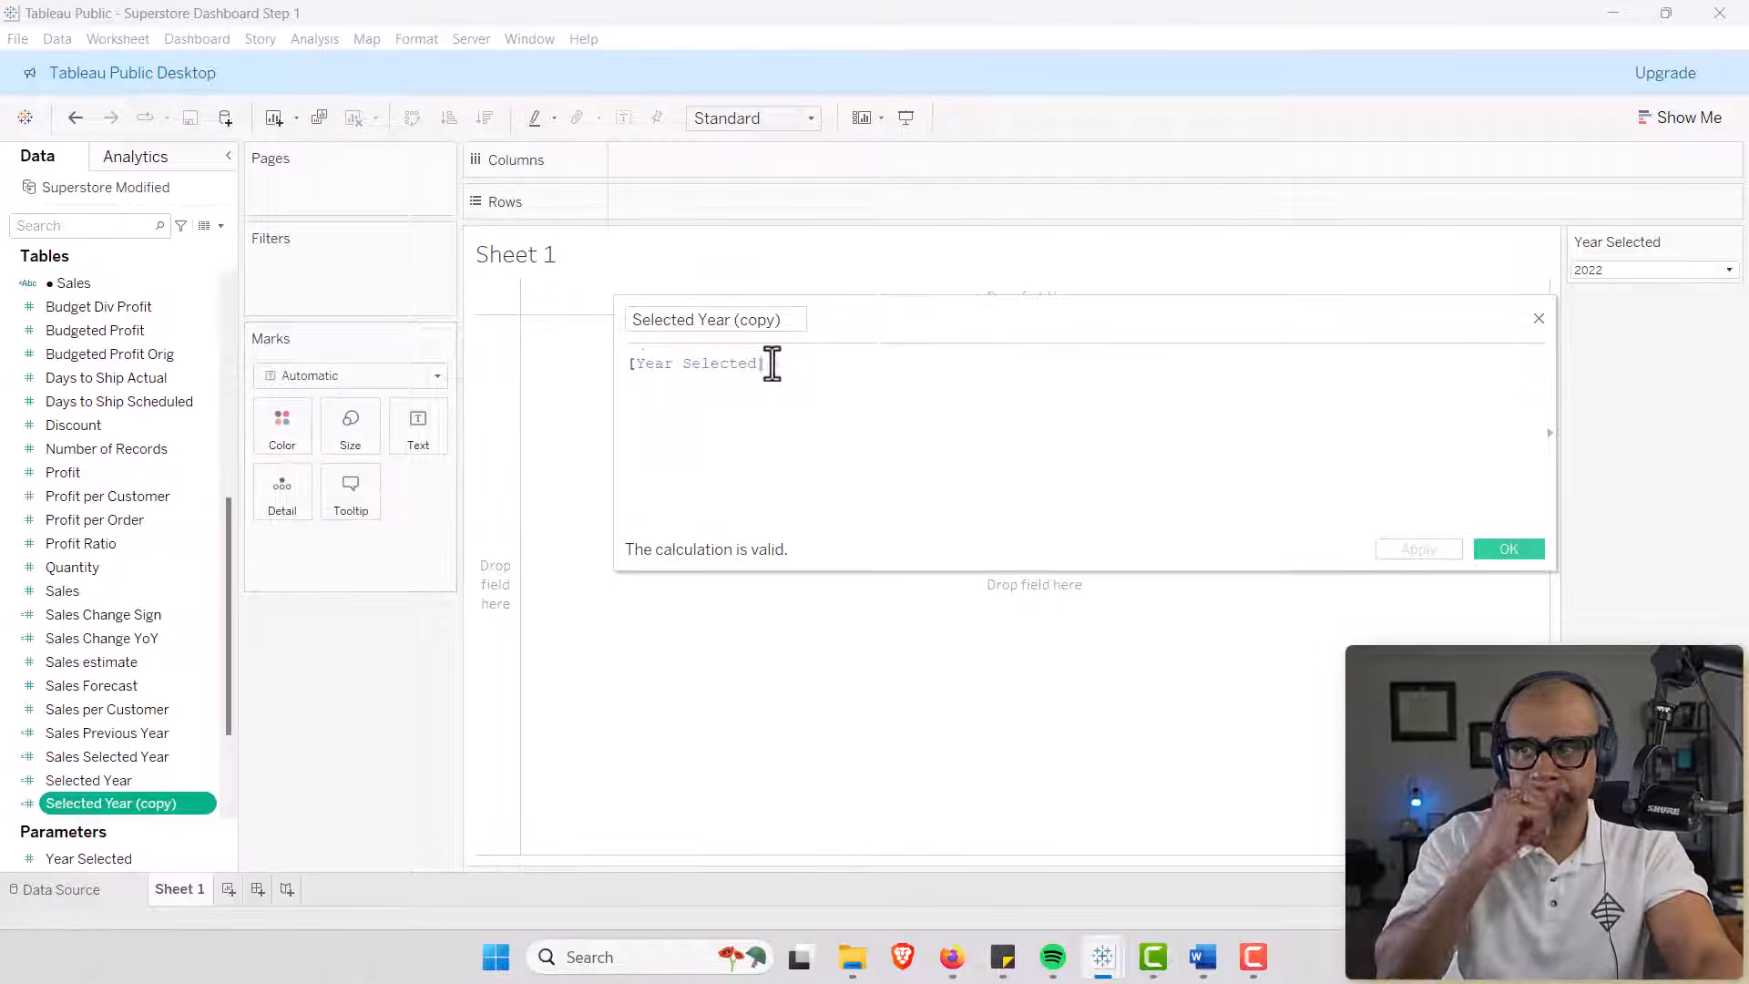
pyautogui.write('-1')
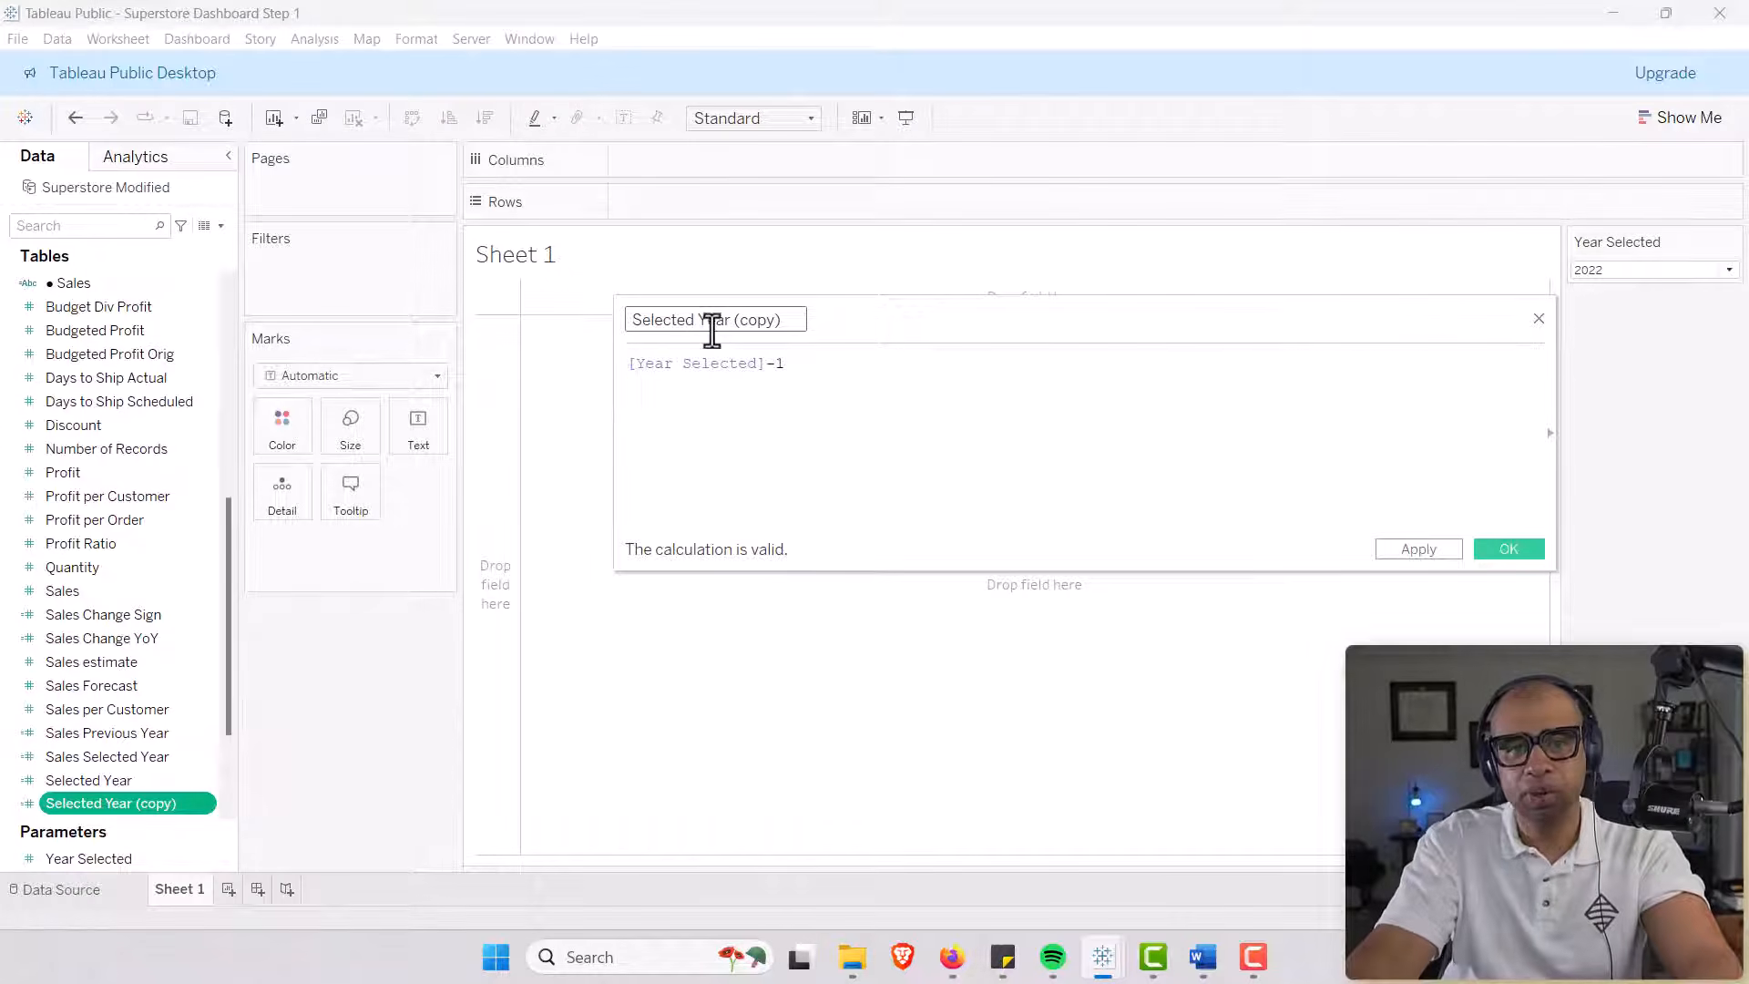
# Rename the duplicated calculated field Previous Year and save it.
pyautogui.press('BackSpace')
pyautogui.press('BackSpace')
pyautogui.press('BackSpace')
pyautogui.press('BackSpace')
pyautogui.press('BackSpace')
pyautogui.press('BackSpace')
pyautogui.press('BackSpace')
pyautogui.press('BackSpace')
pyautogui.press('BackSpace')
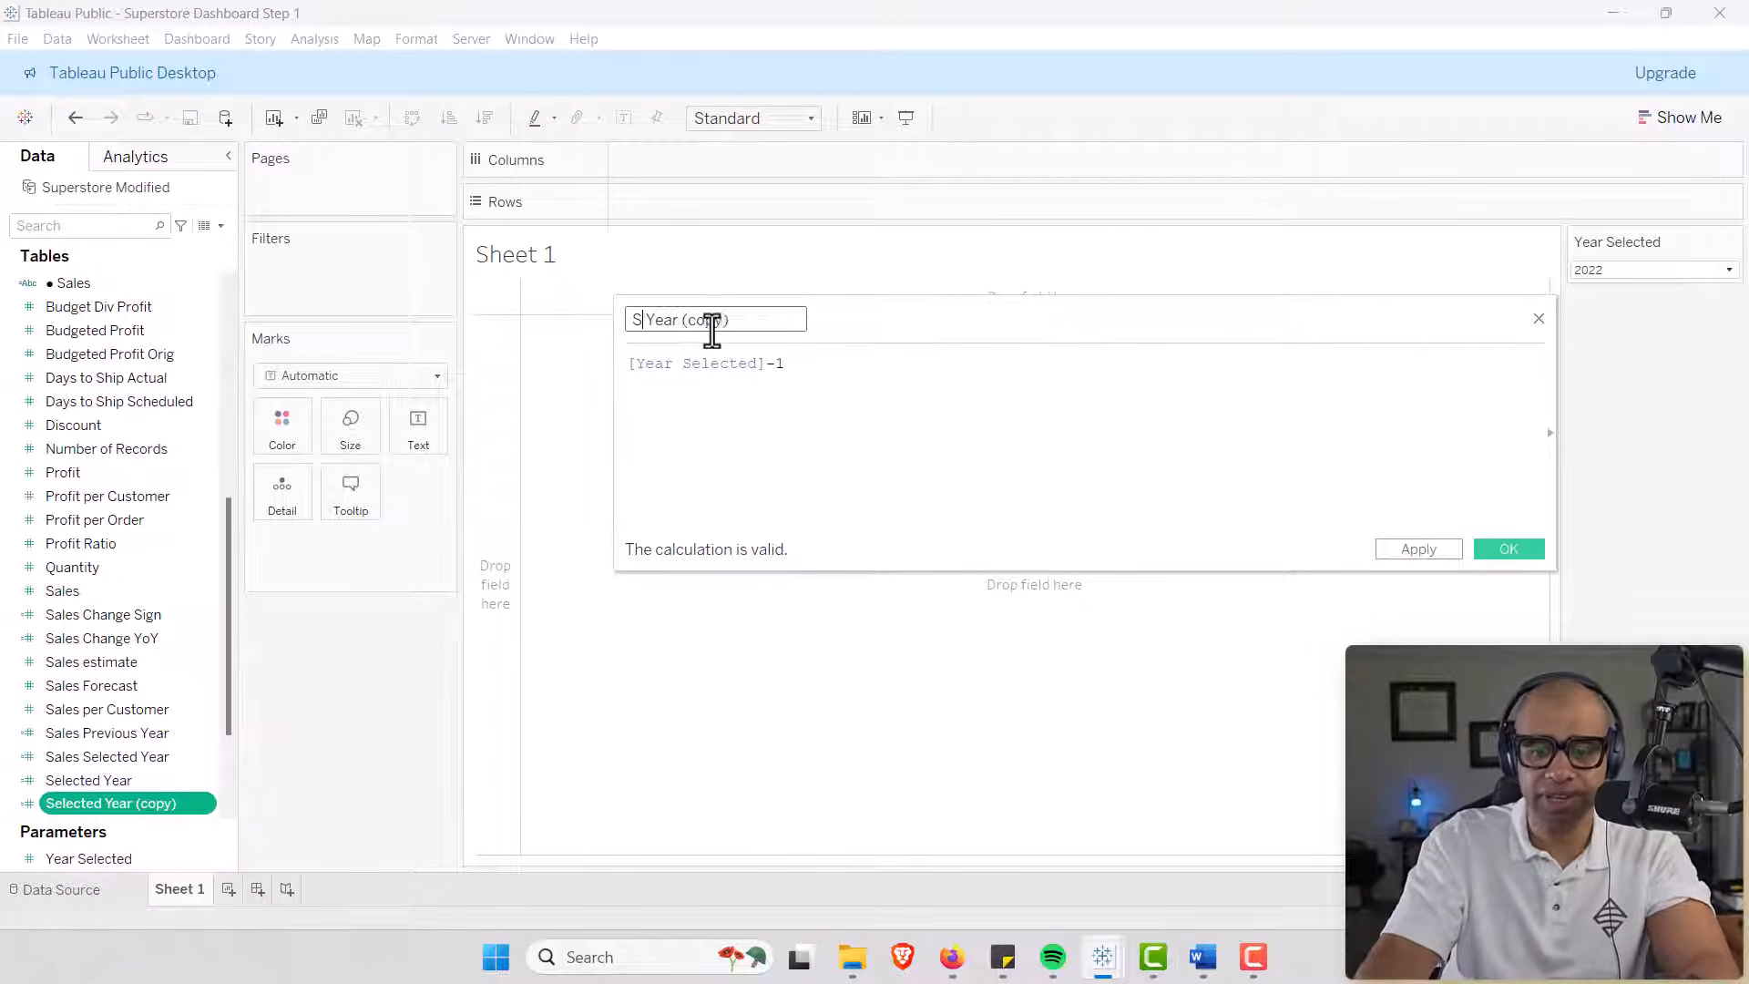
pyautogui.write('Previous')
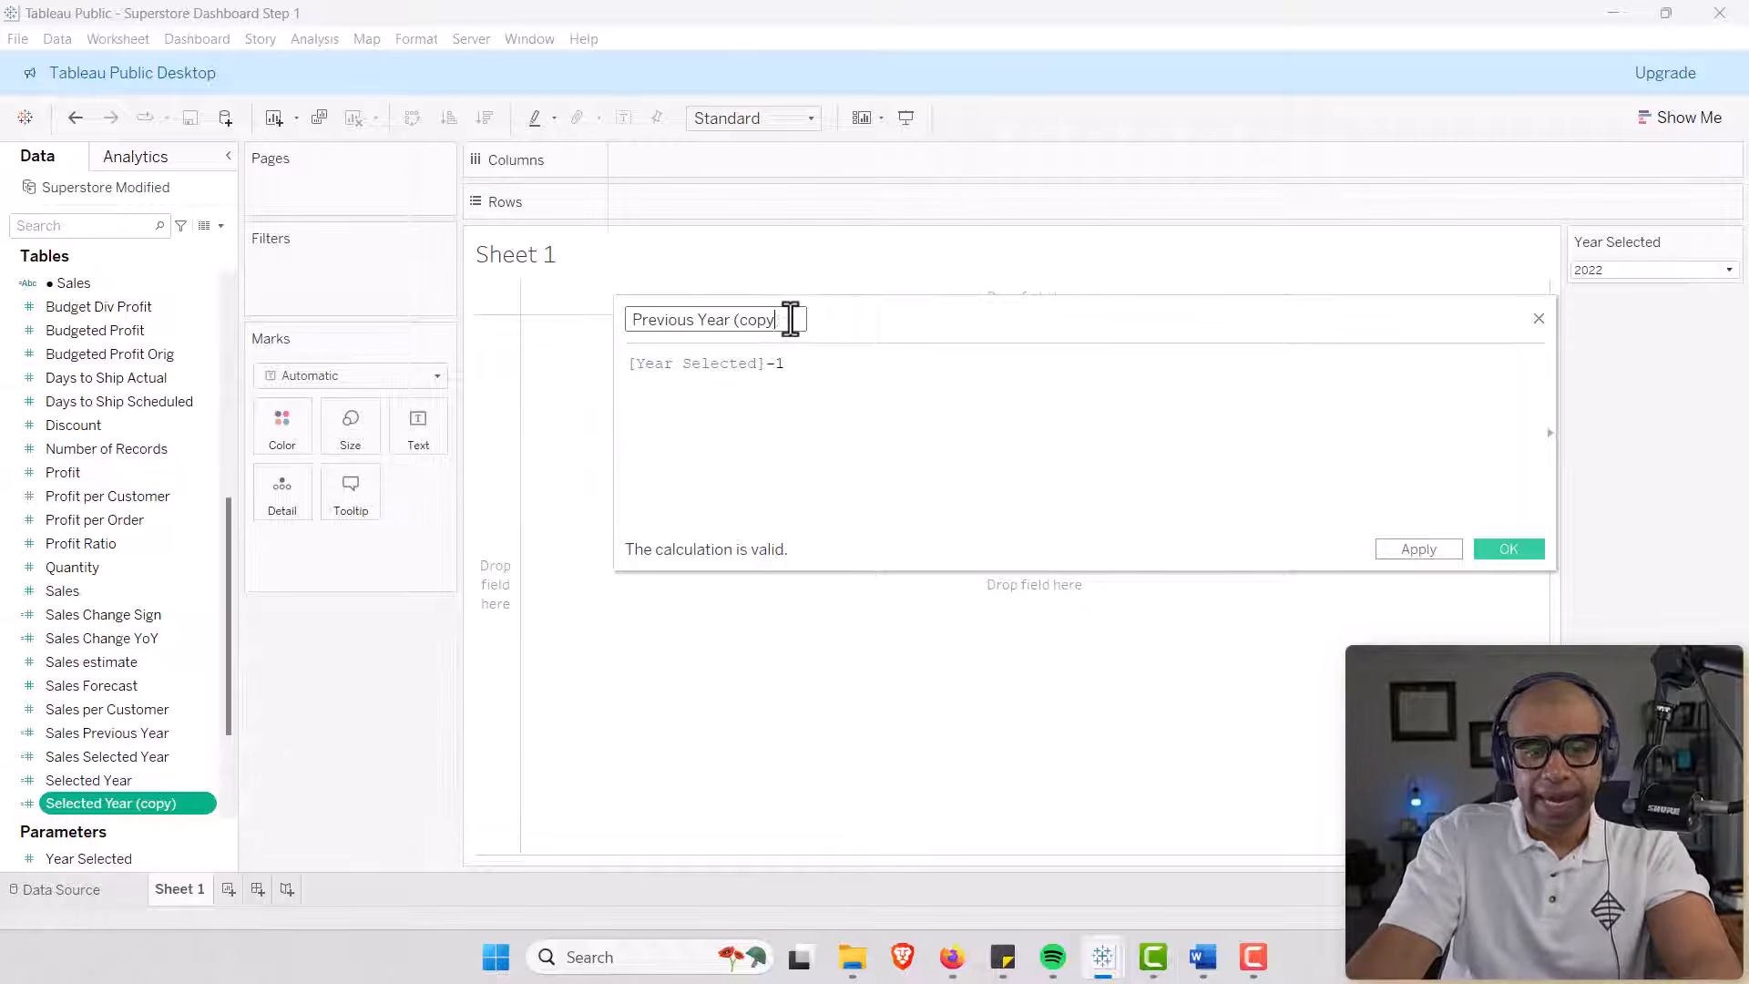
pyautogui.press('BackSpace')
pyautogui.press('BackSpace')
pyautogui.press('BackSpace')
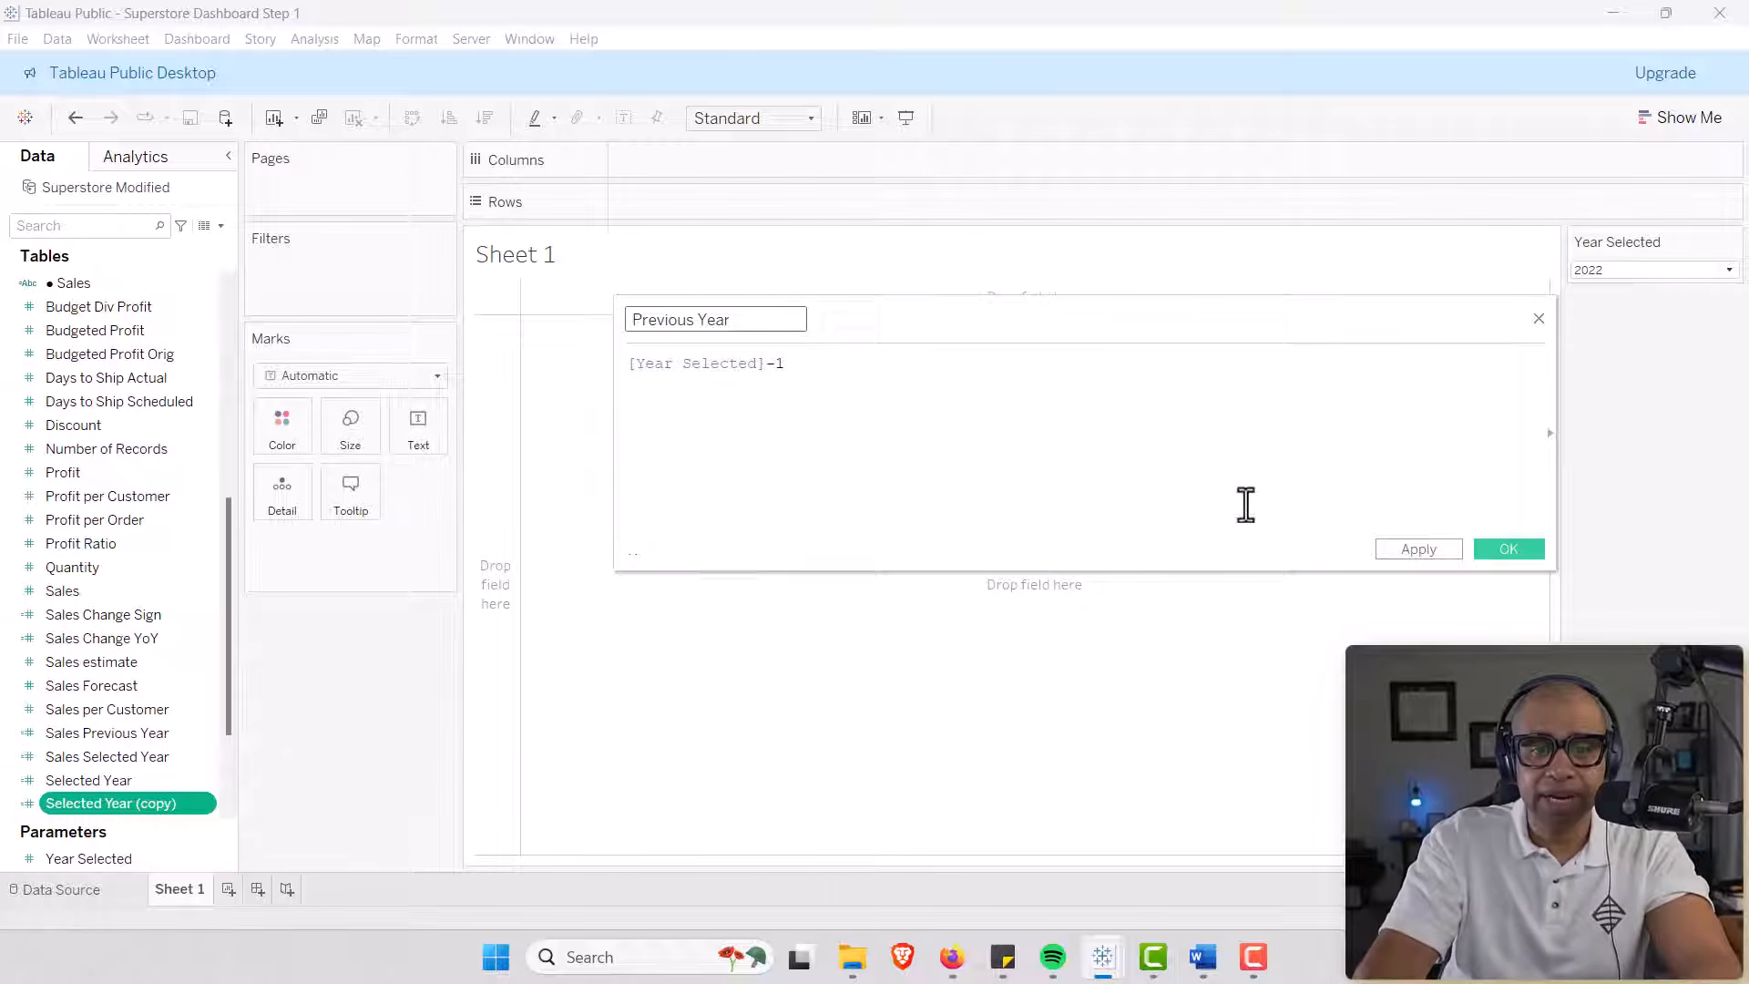
pyautogui.click(1494, 548)
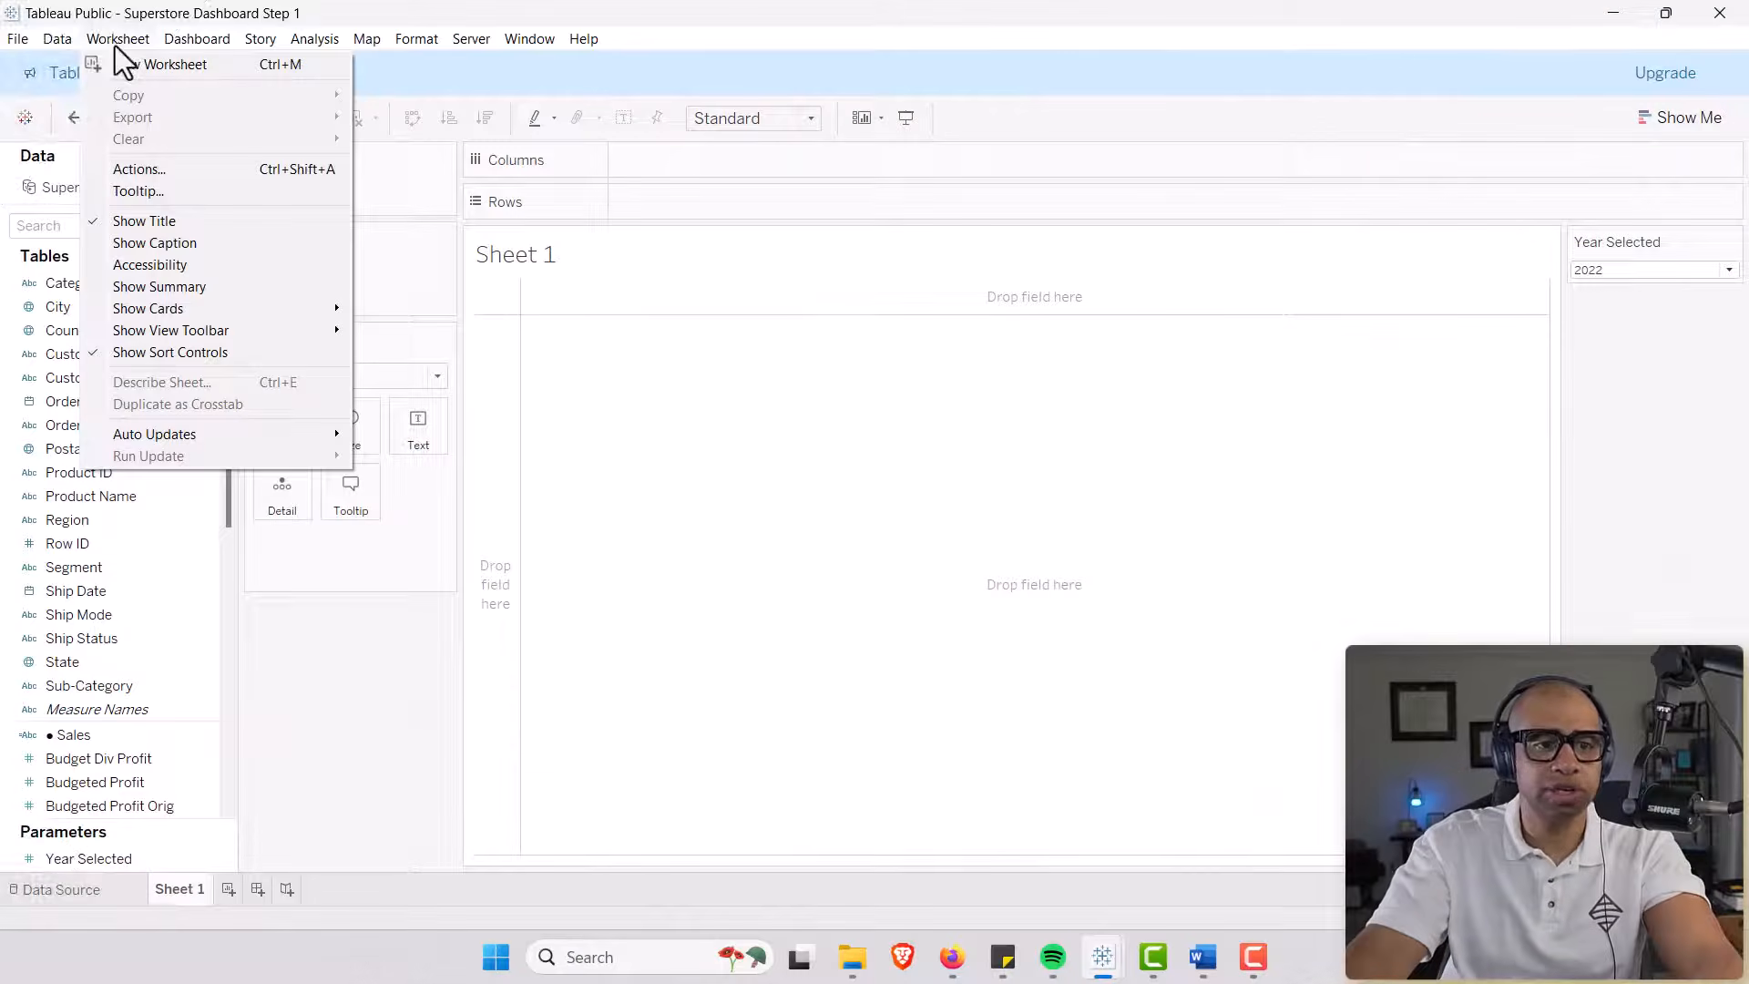
# Group the data fields by folder and create a folder named Sales containing the ● Sales field.
pyautogui.click(377, 772)
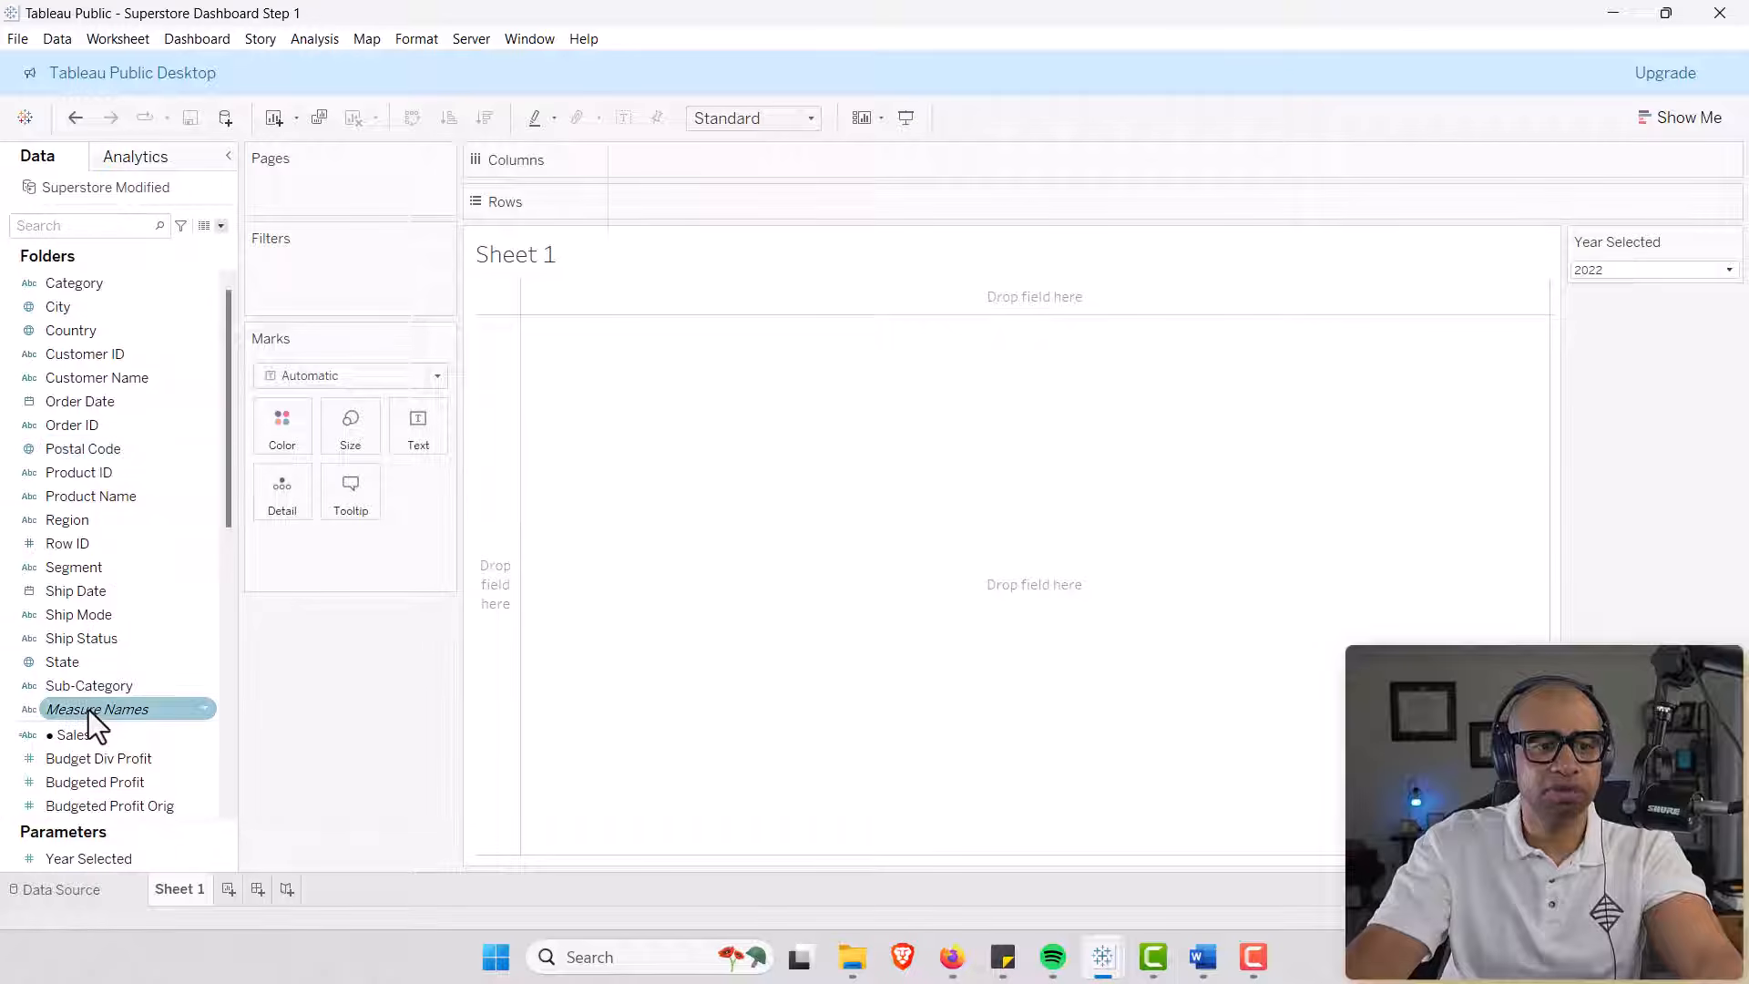
pyautogui.rightClick(202, 734)
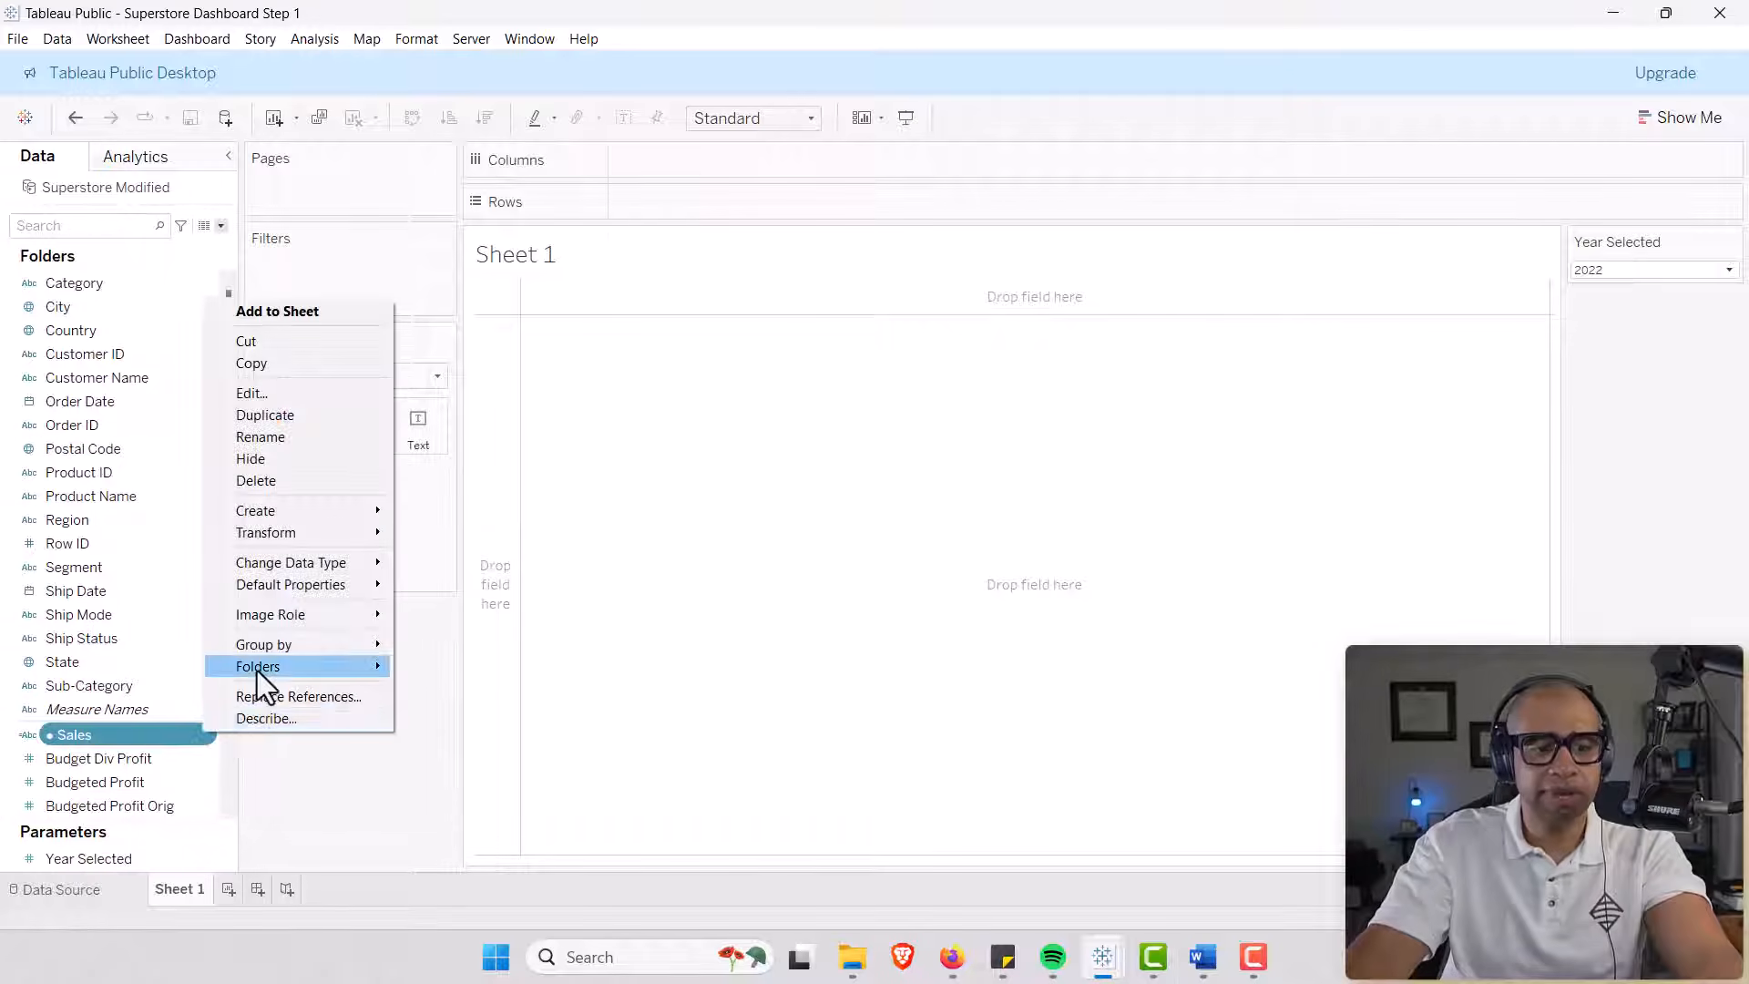
pyautogui.moveTo(257, 670)
pyautogui.click(435, 671)
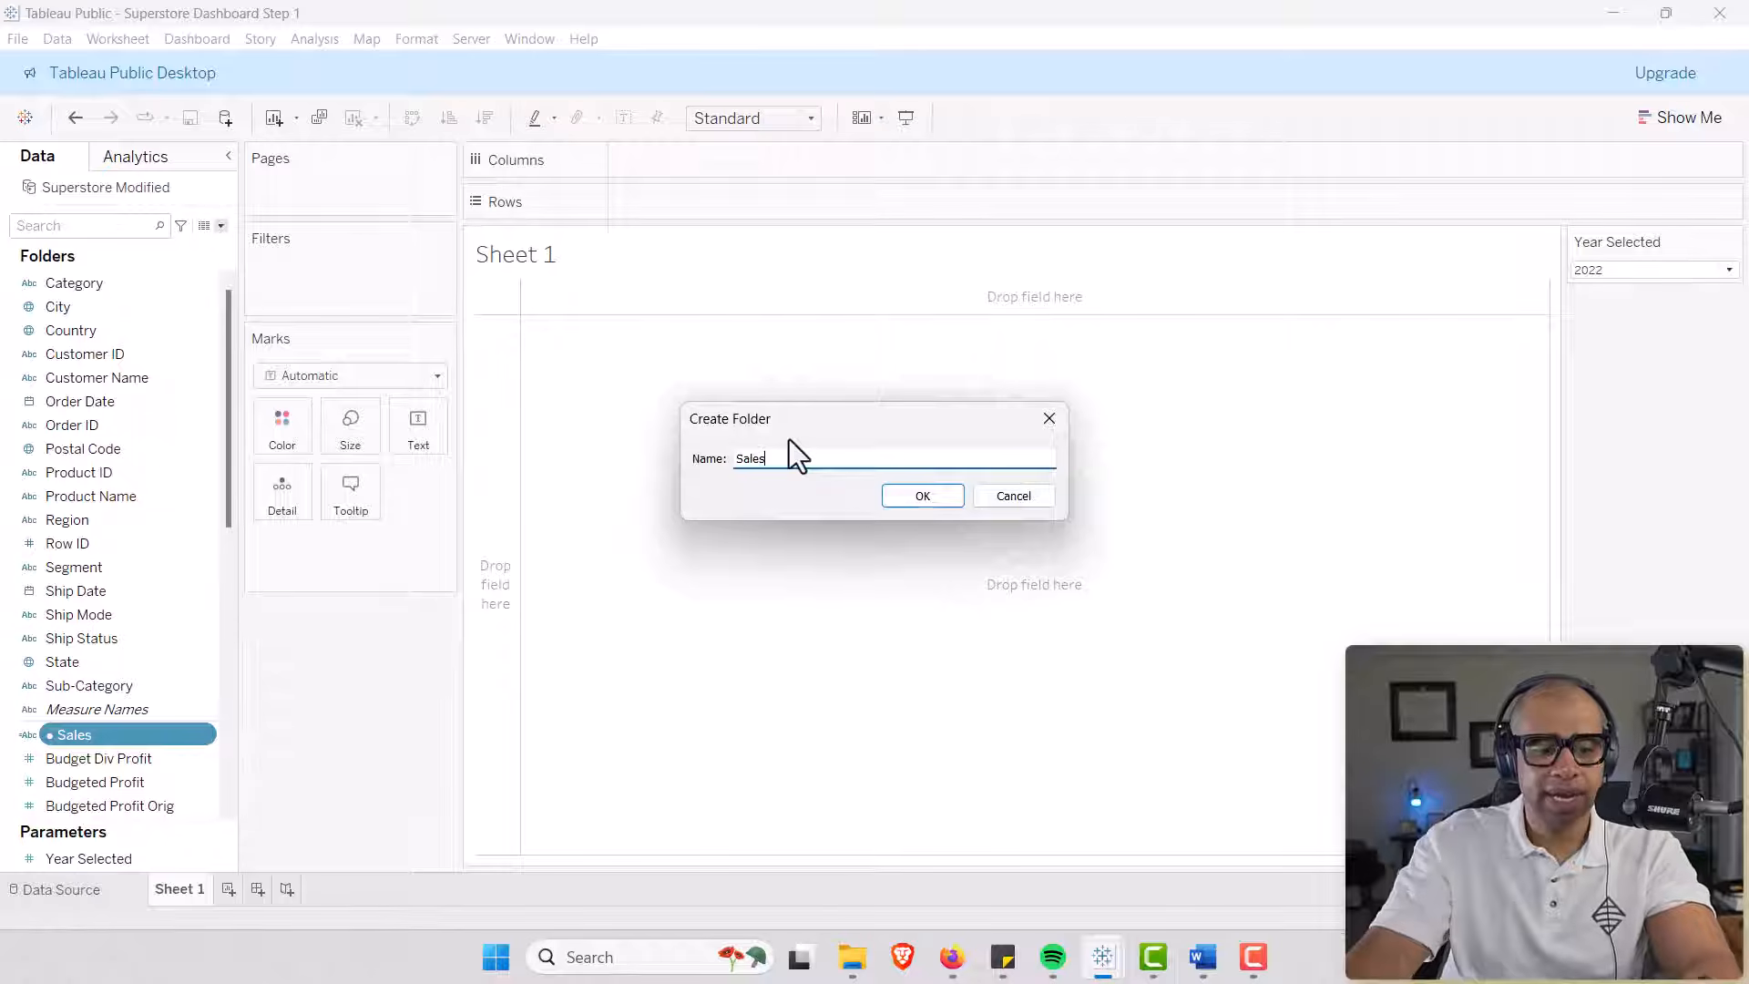
pyautogui.click(935, 499)
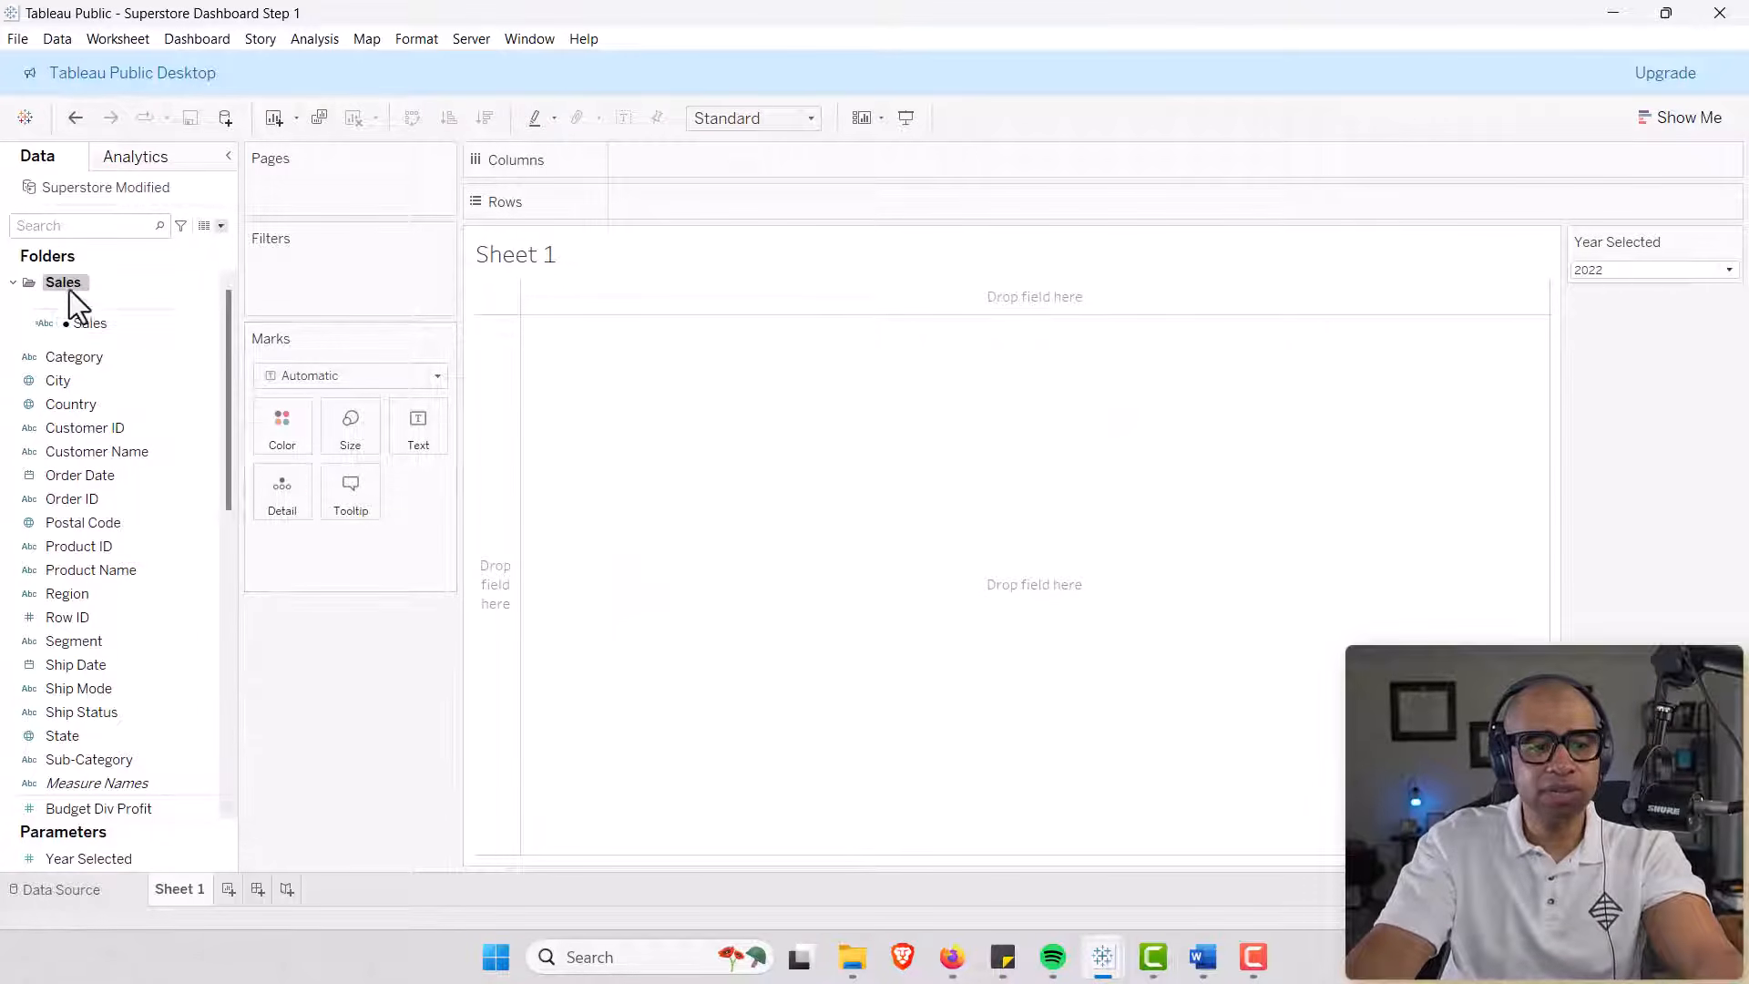
# Search the fields for Sales and add Sales Change Sign, Sales Change YoY, Sales Previous Year and Sales Selected Year to the Sales folder.
pyautogui.click(80, 227)
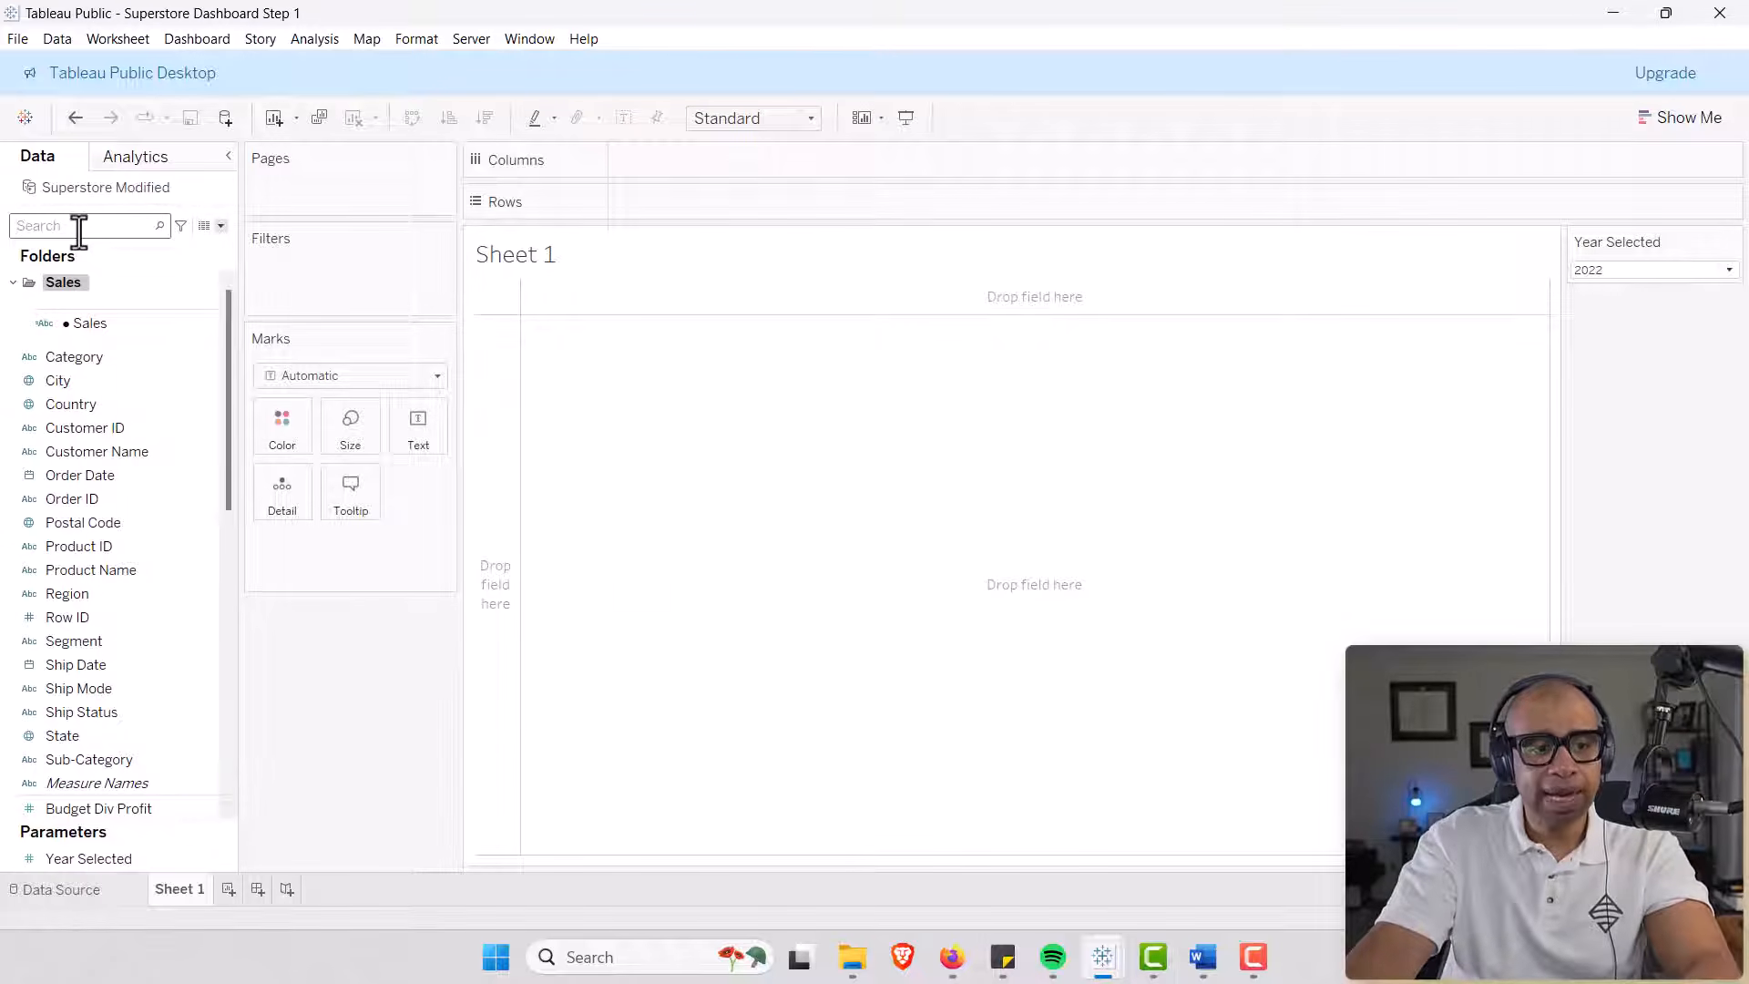
pyautogui.write('Sales')
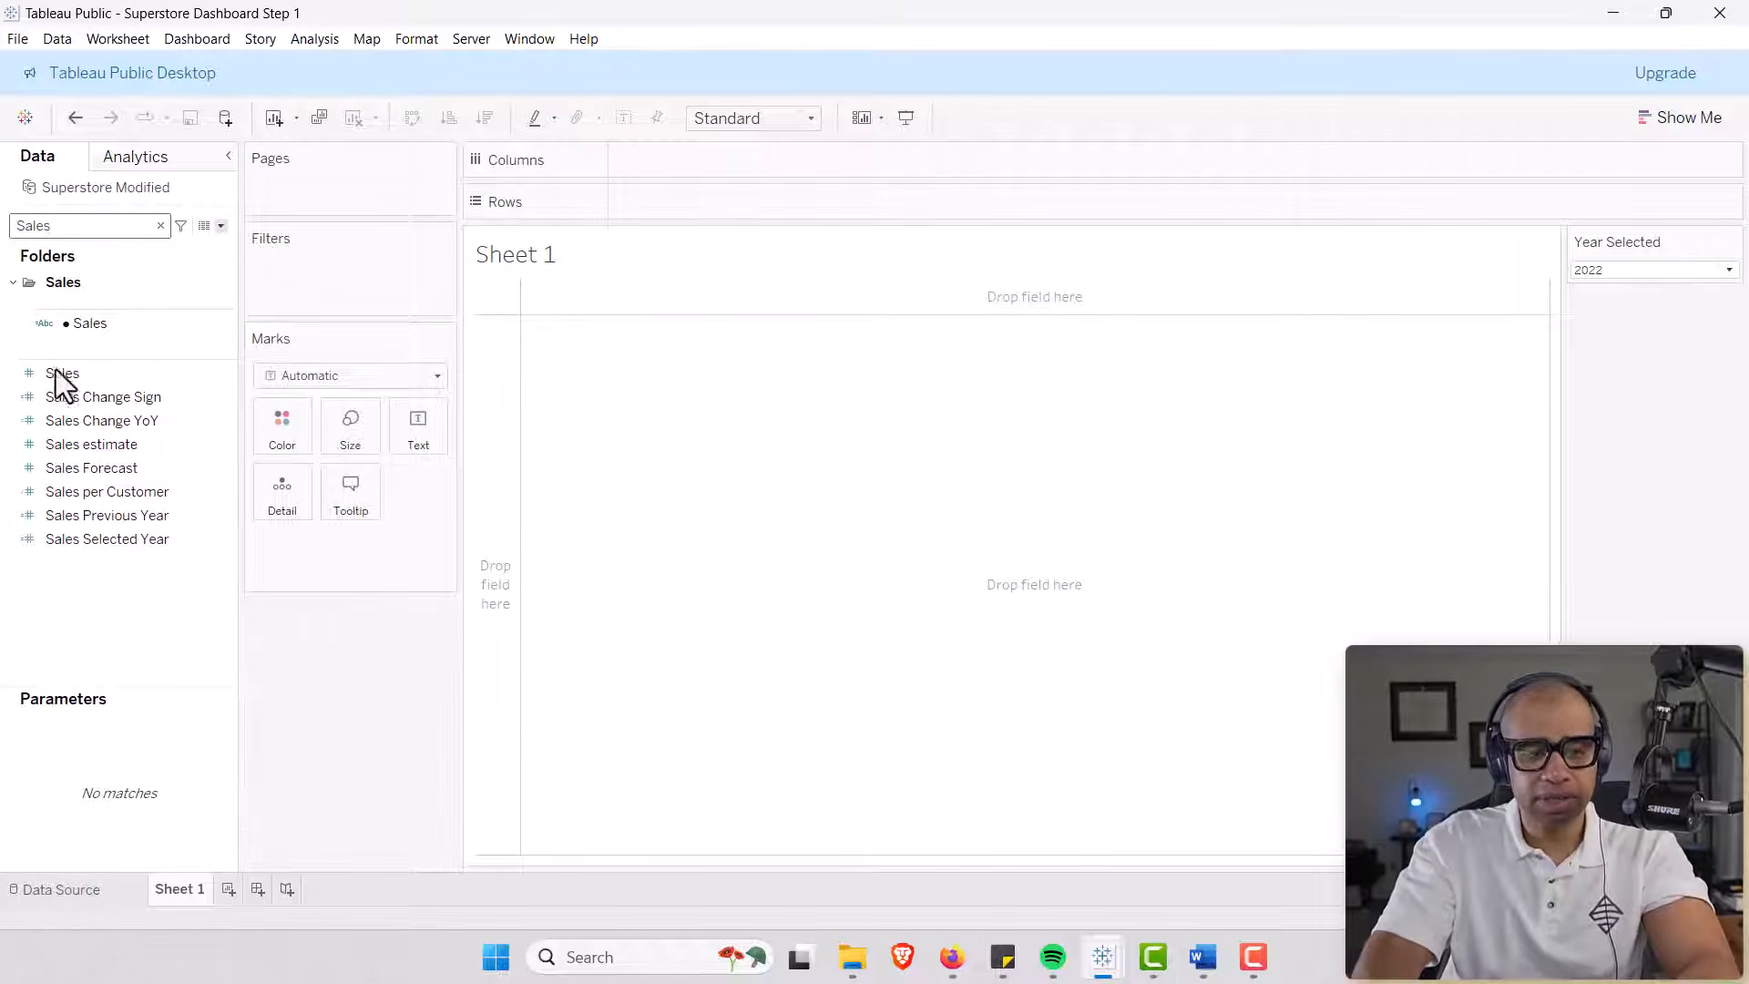
pyautogui.click(66, 374)
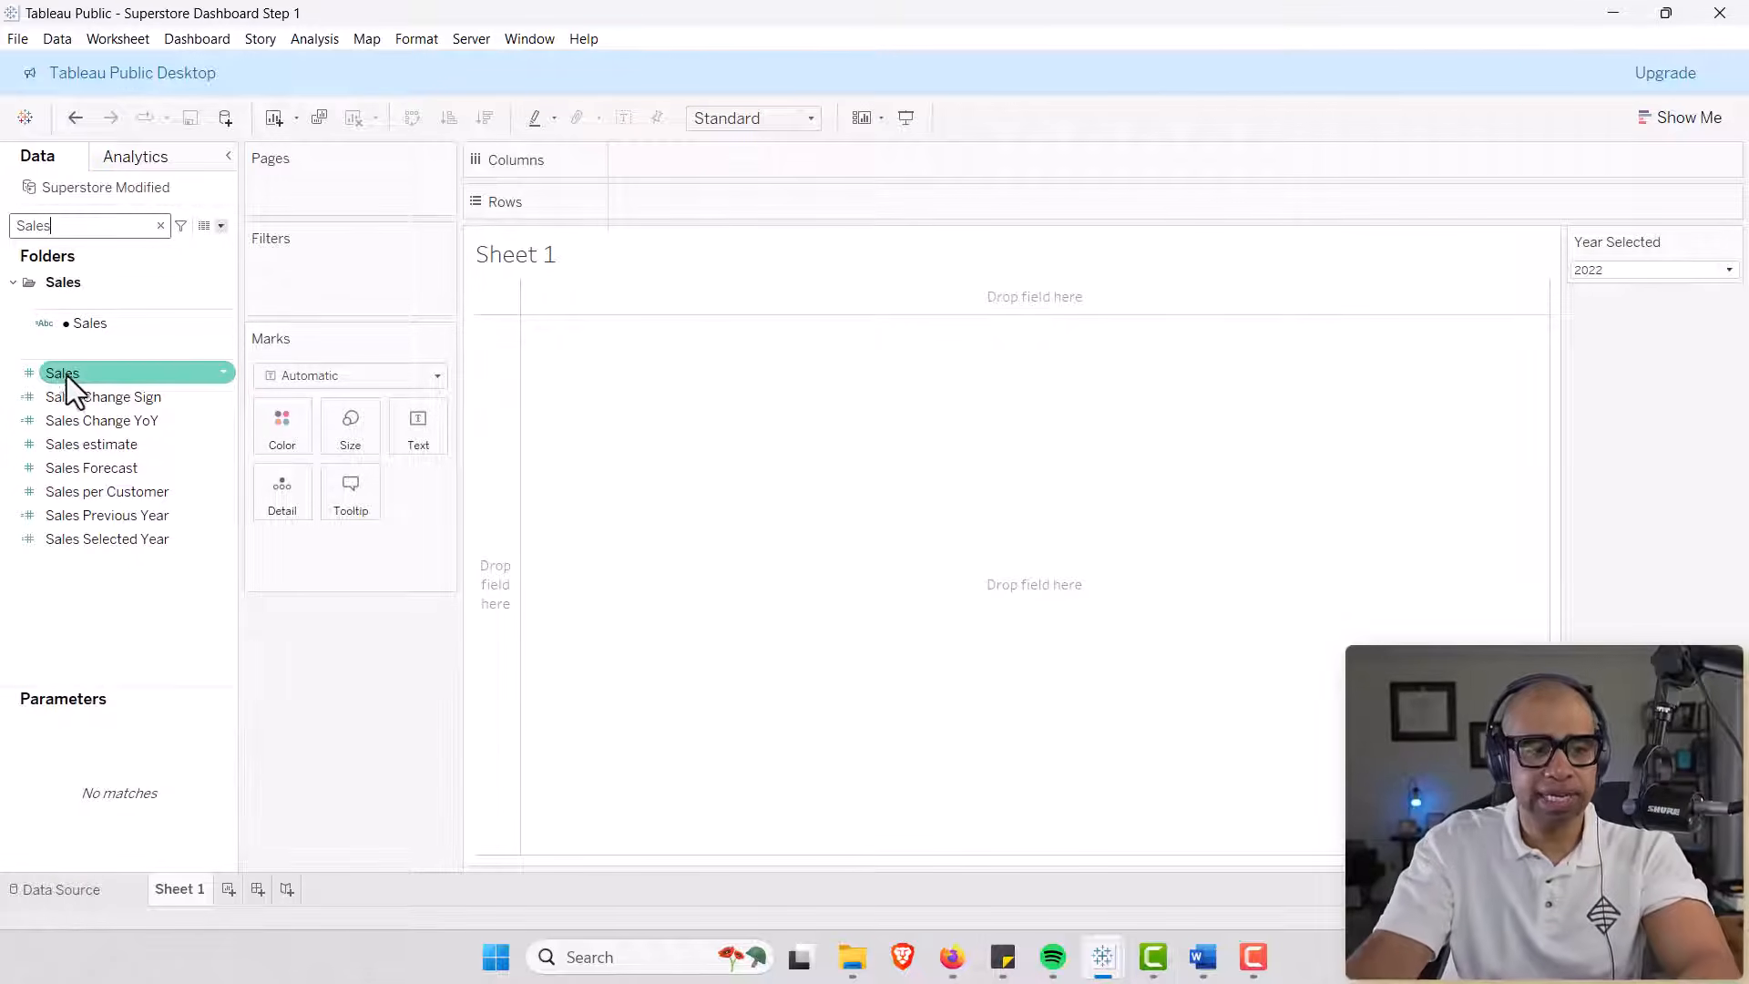
pyautogui.click(111, 397)
pyautogui.keyDown('ctrl'); pyautogui.click(129, 420); pyautogui.keyUp('ctrl')
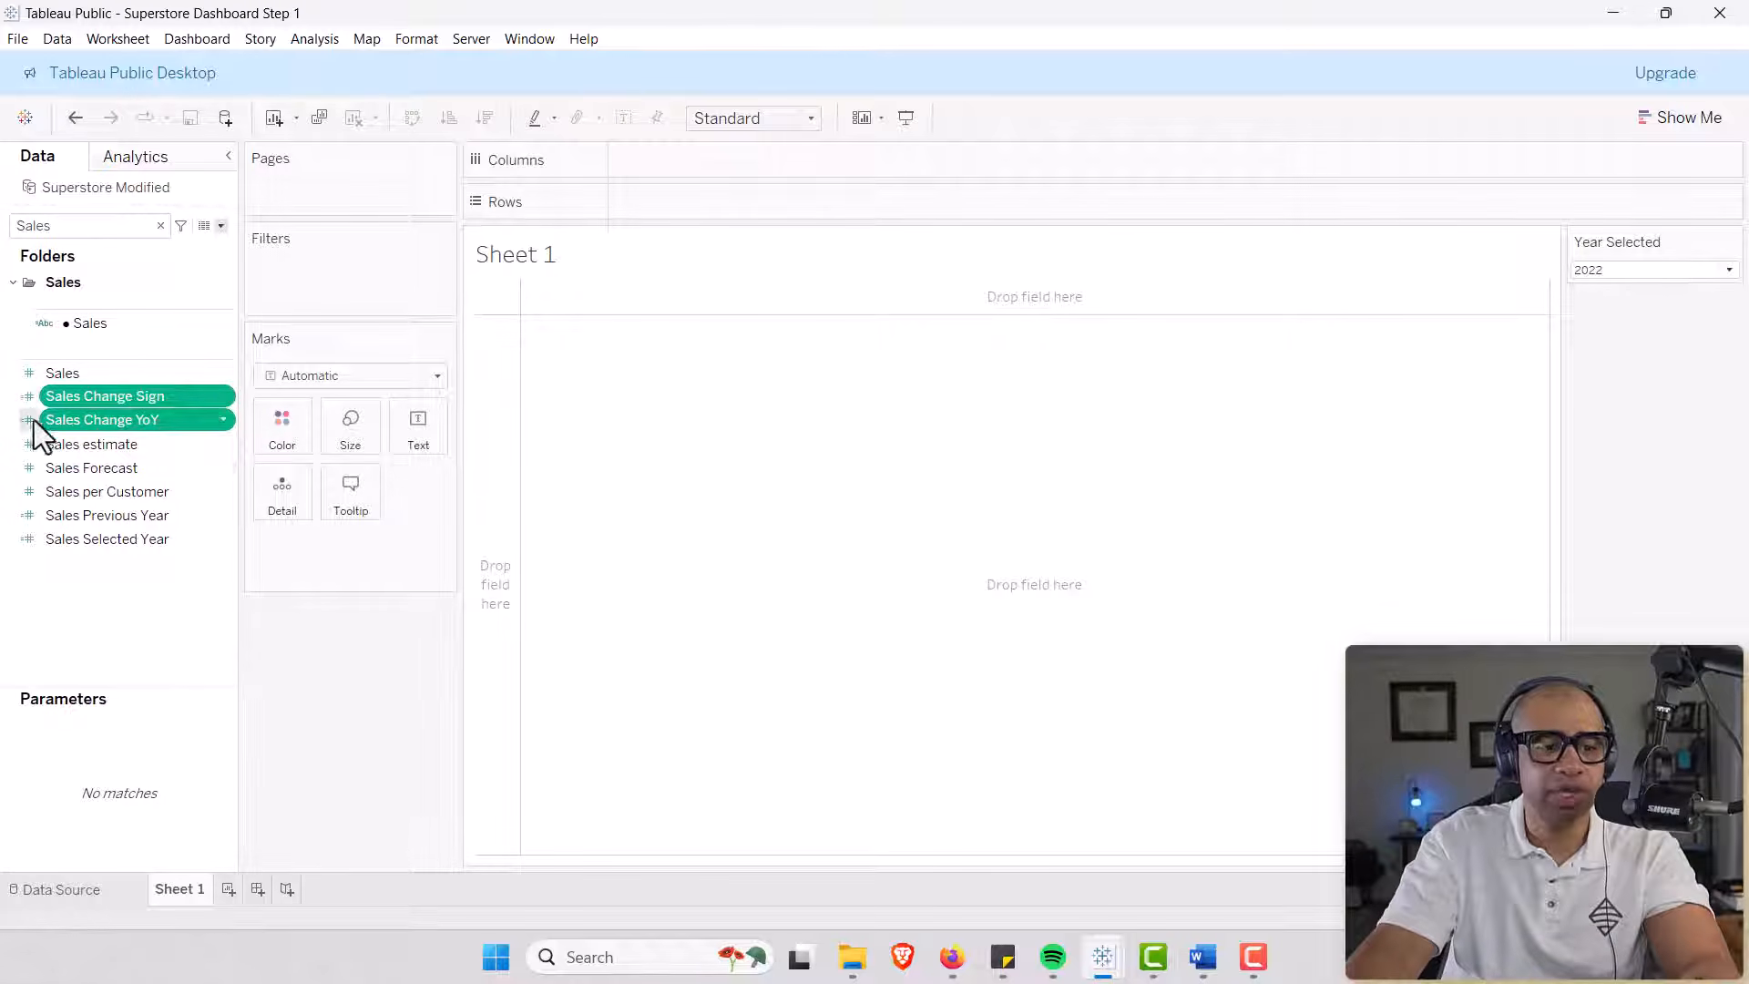
pyautogui.keyDown('ctrl'); pyautogui.click(97, 518); pyautogui.keyUp('ctrl')
pyautogui.keyDown('ctrl'); pyautogui.click(91, 538); pyautogui.keyUp('ctrl')
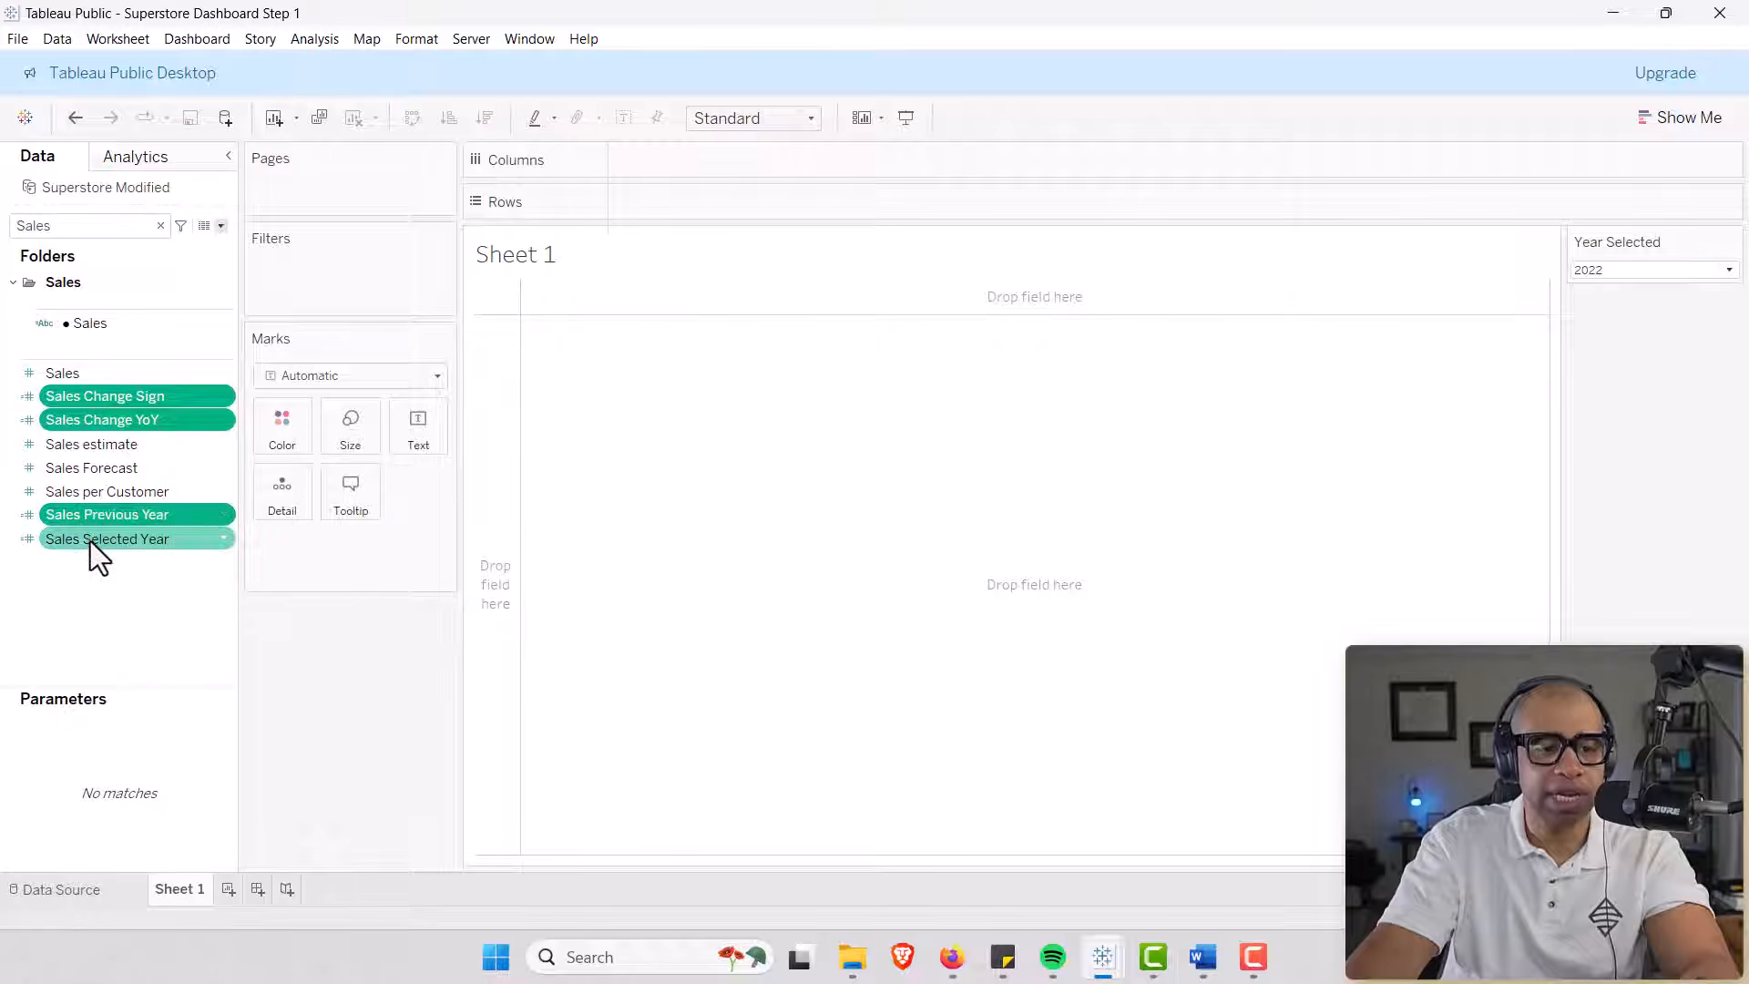
pyautogui.rightClick(226, 398)
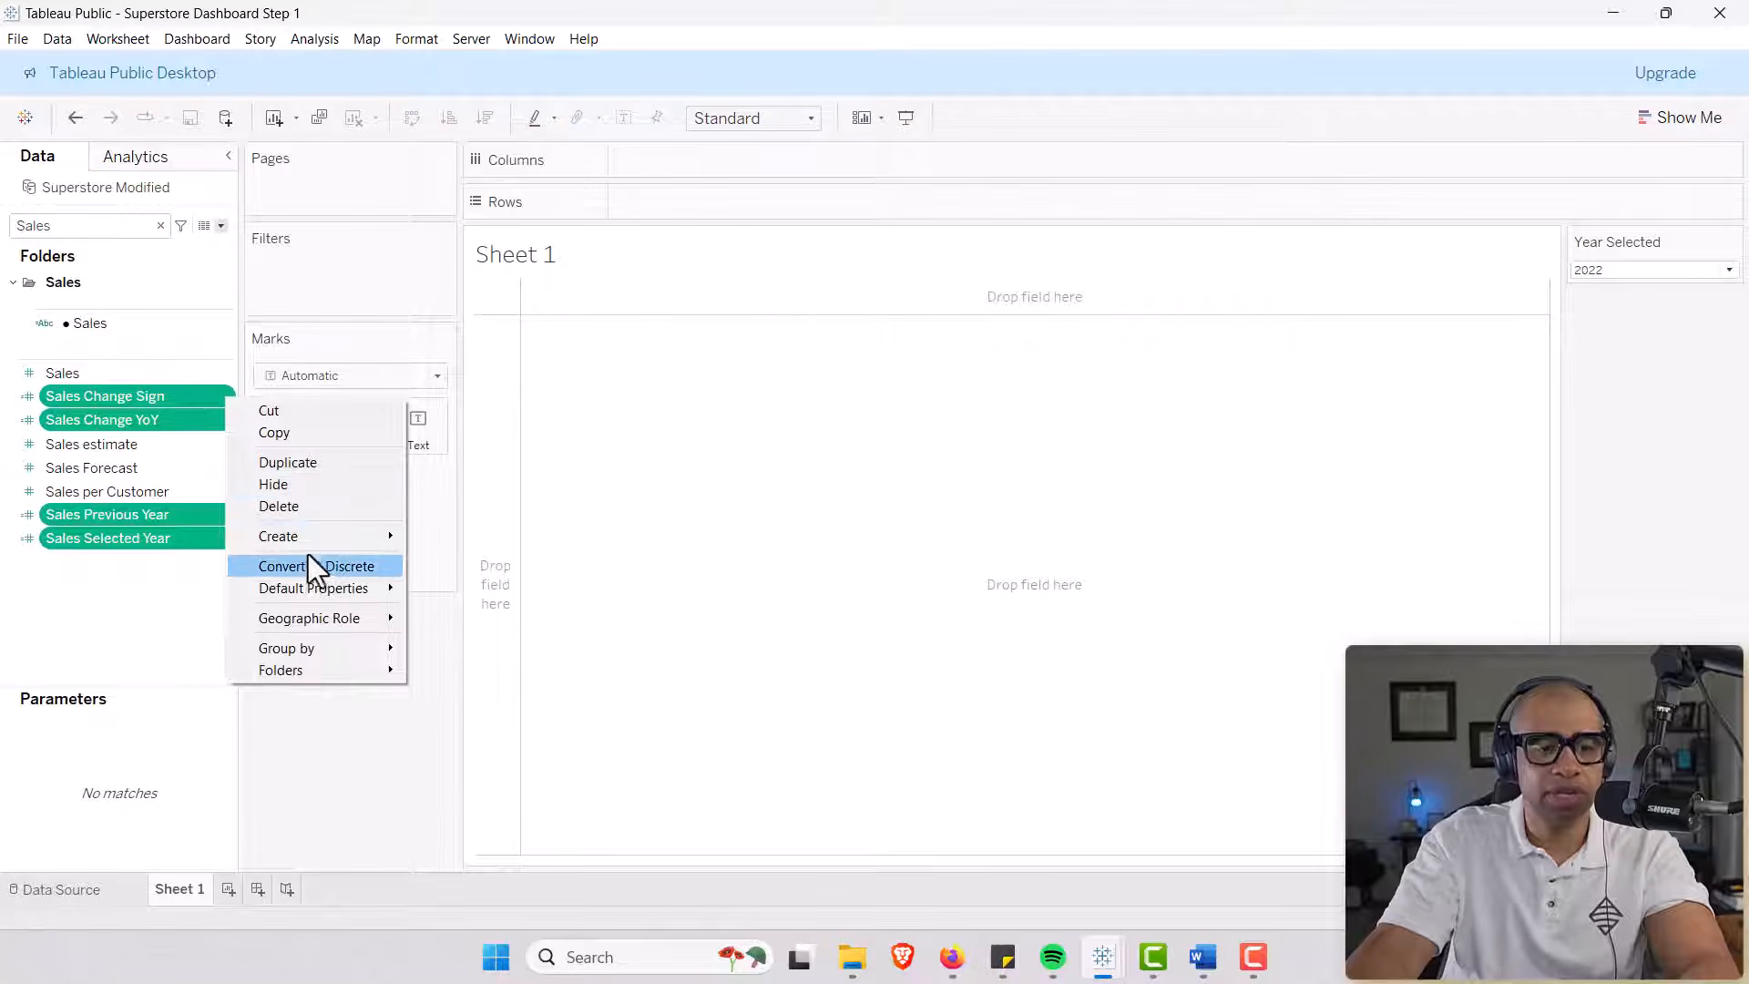
pyautogui.moveTo(310, 536)
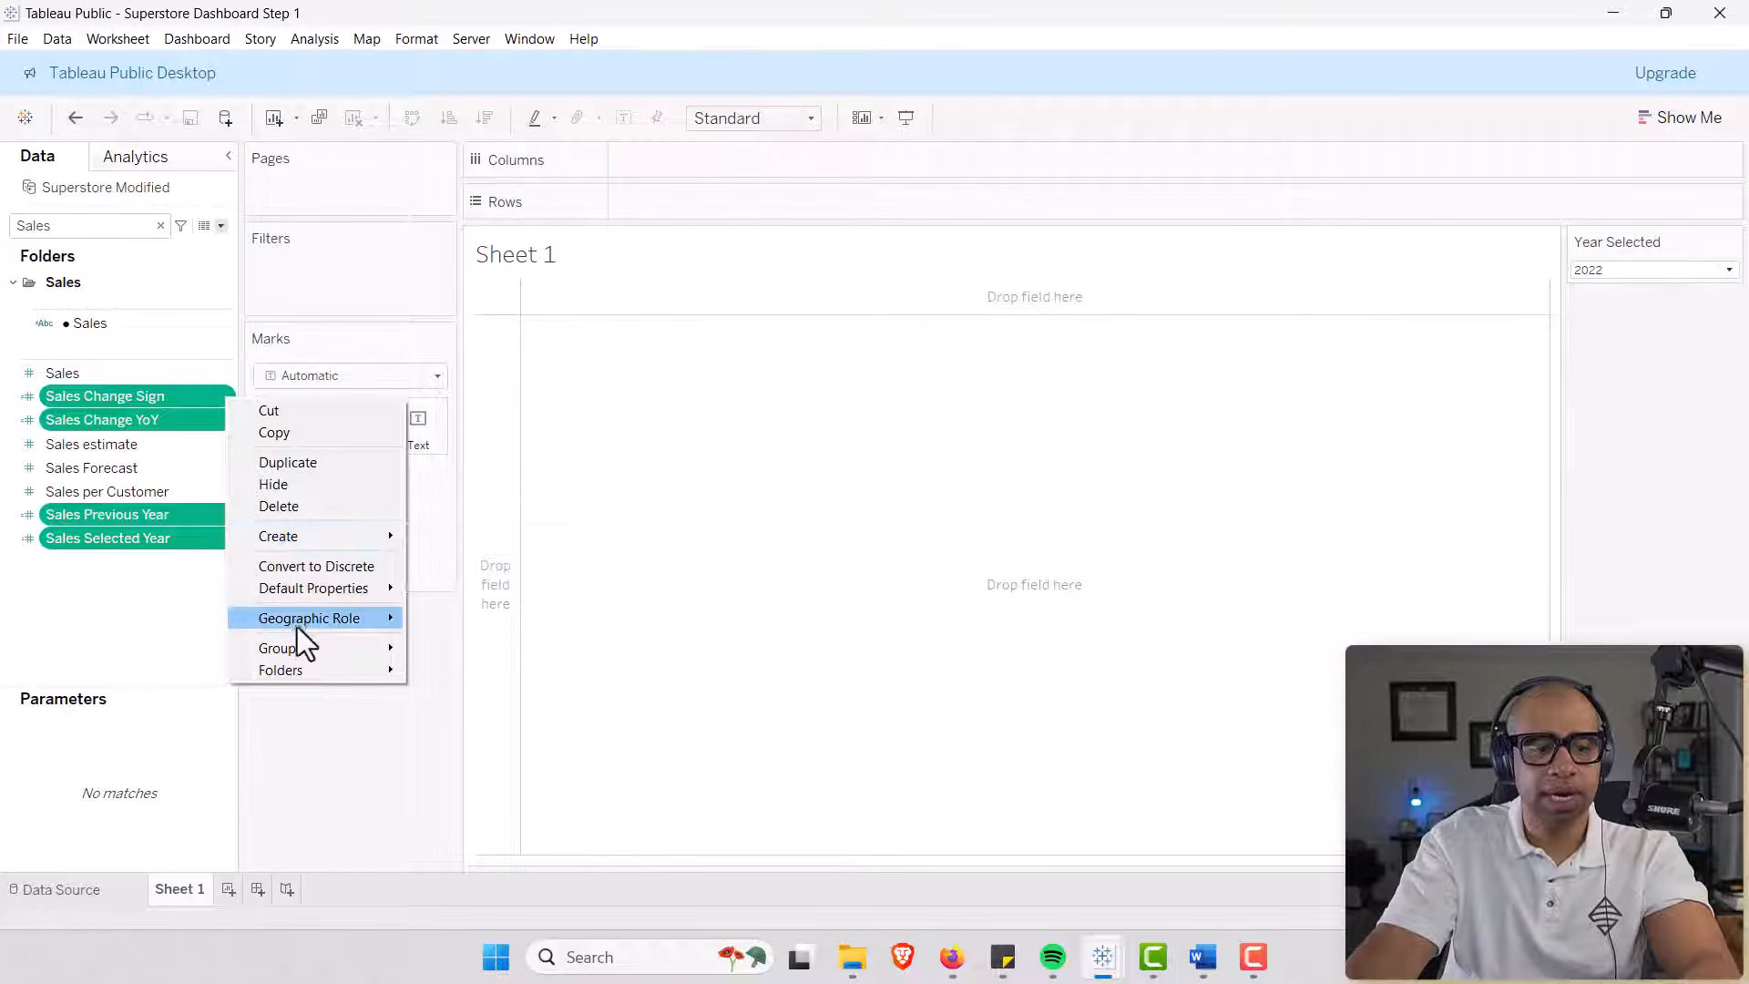
pyautogui.moveTo(304, 674)
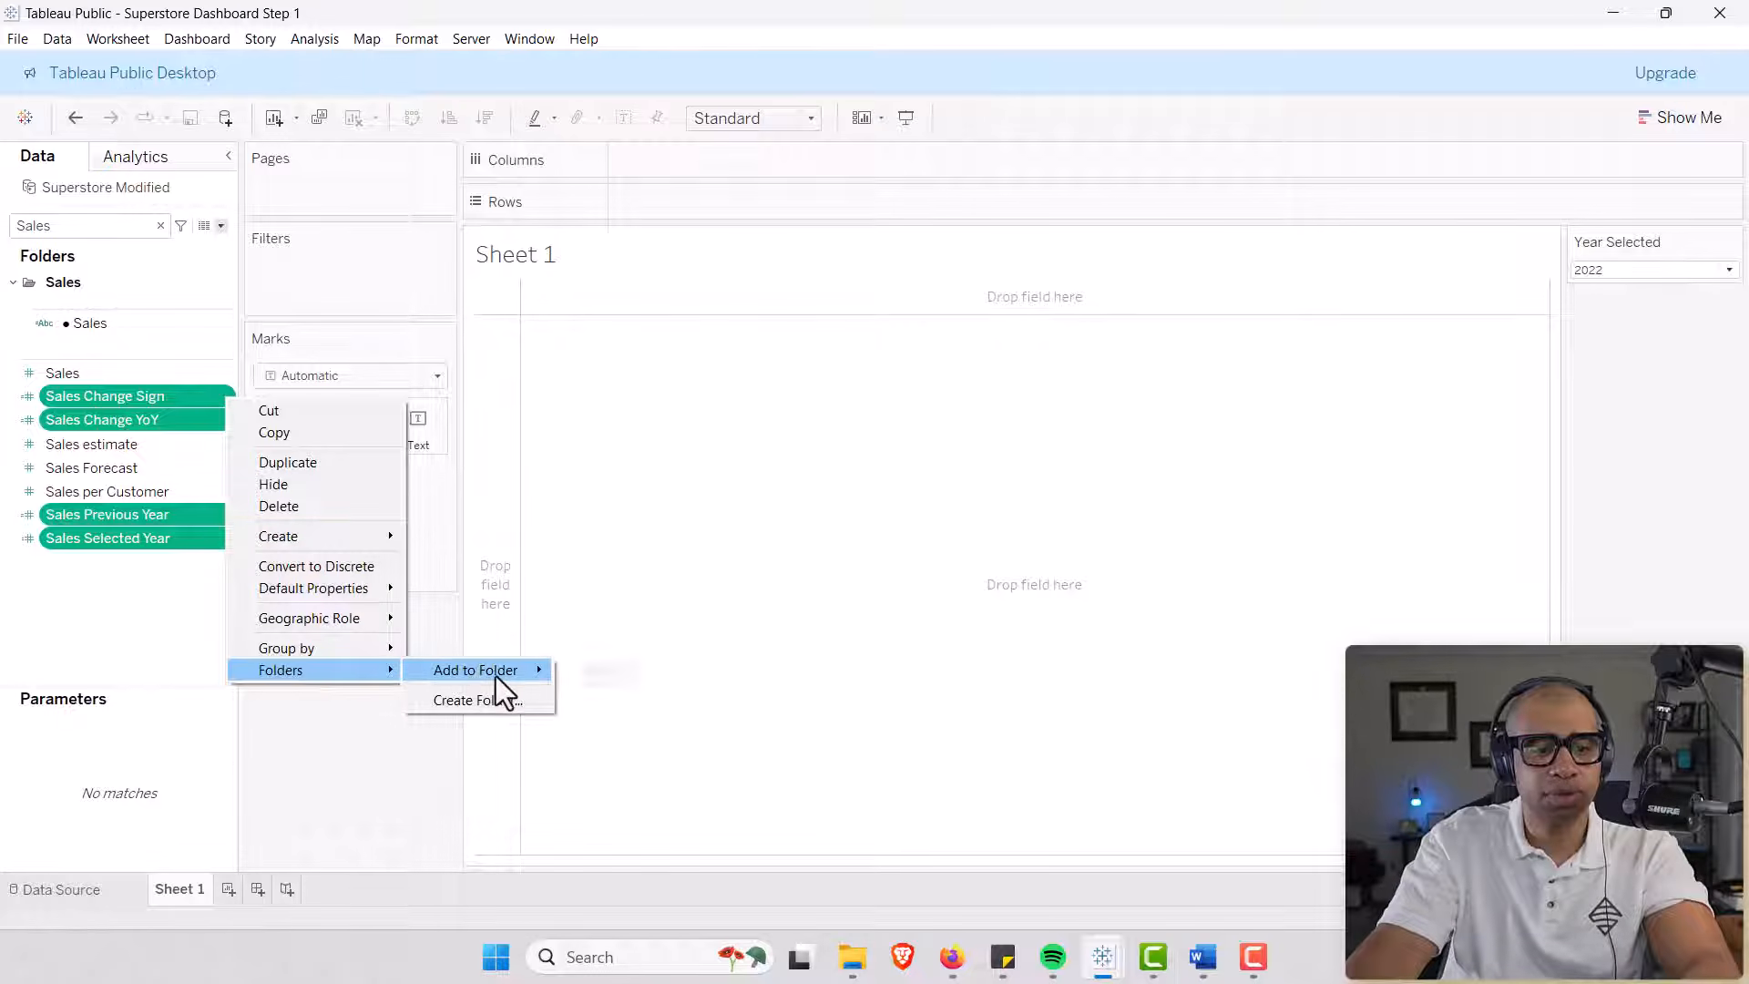
pyautogui.moveTo(492, 672)
pyautogui.click(590, 673)
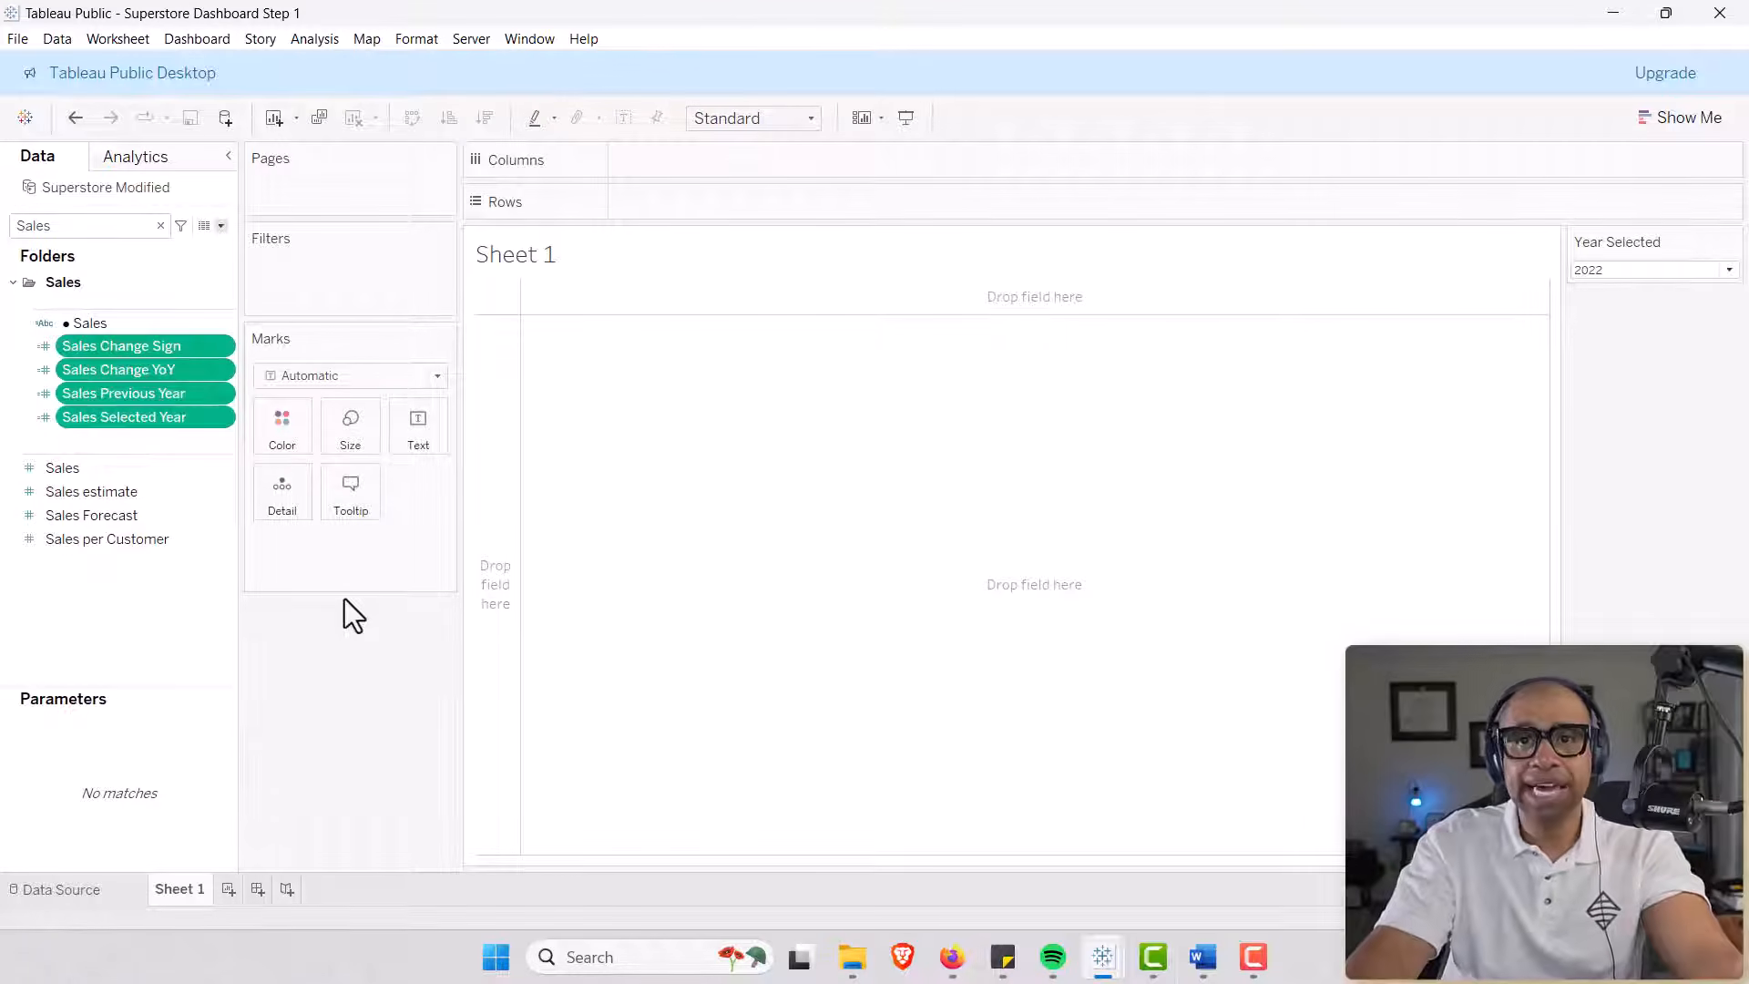
pyautogui.click(13, 282)
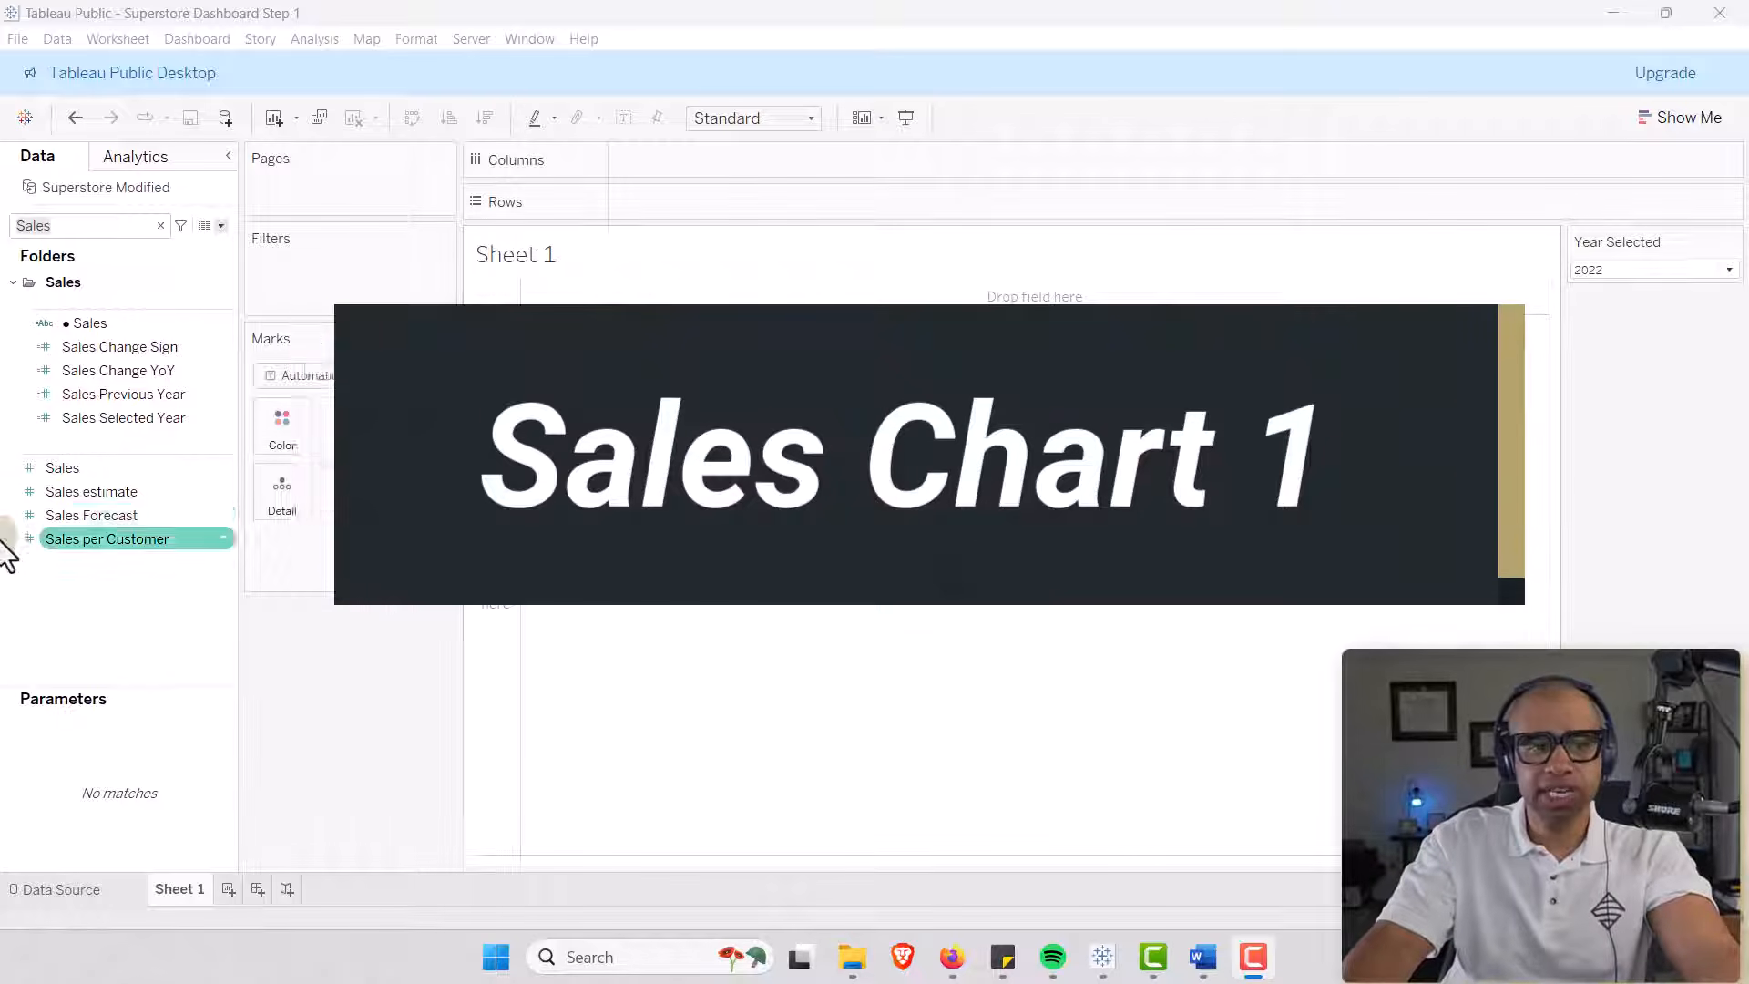
# Add Sales Selected Year and Sales Previous Year to the sheet as text marks.
pyautogui.moveTo(86, 418); pyautogui.dragTo(419, 439)
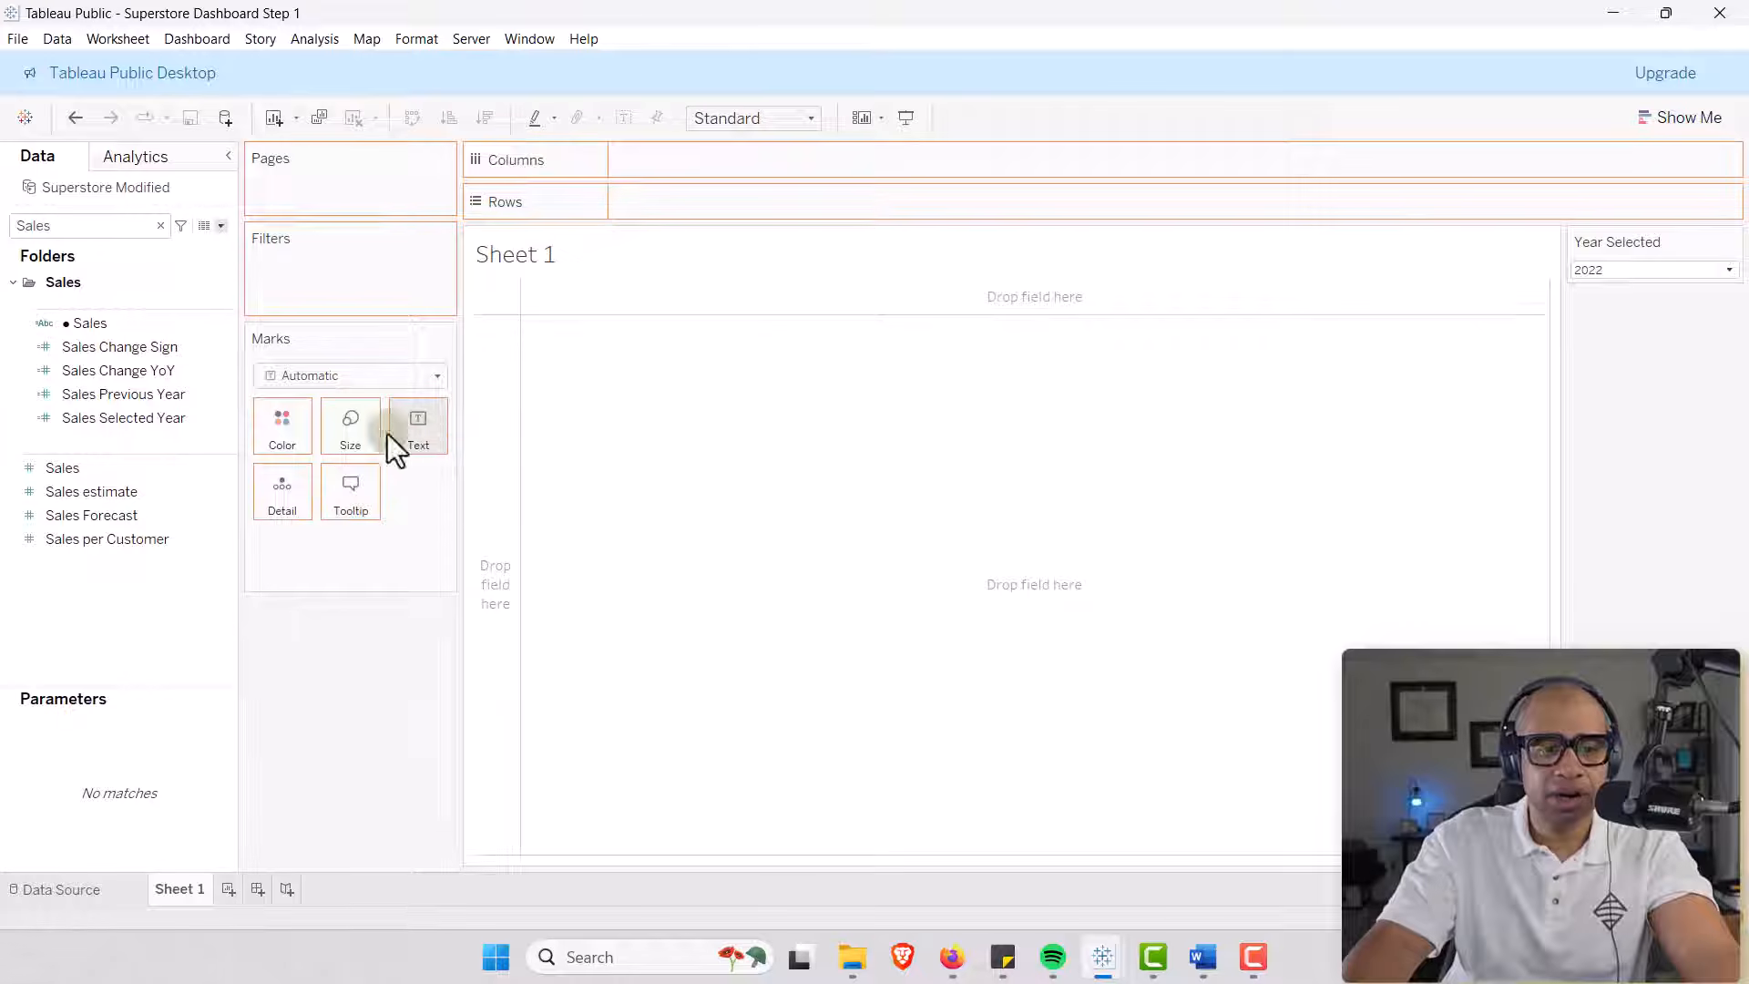
pyautogui.moveTo(126, 395); pyautogui.dragTo(419, 419)
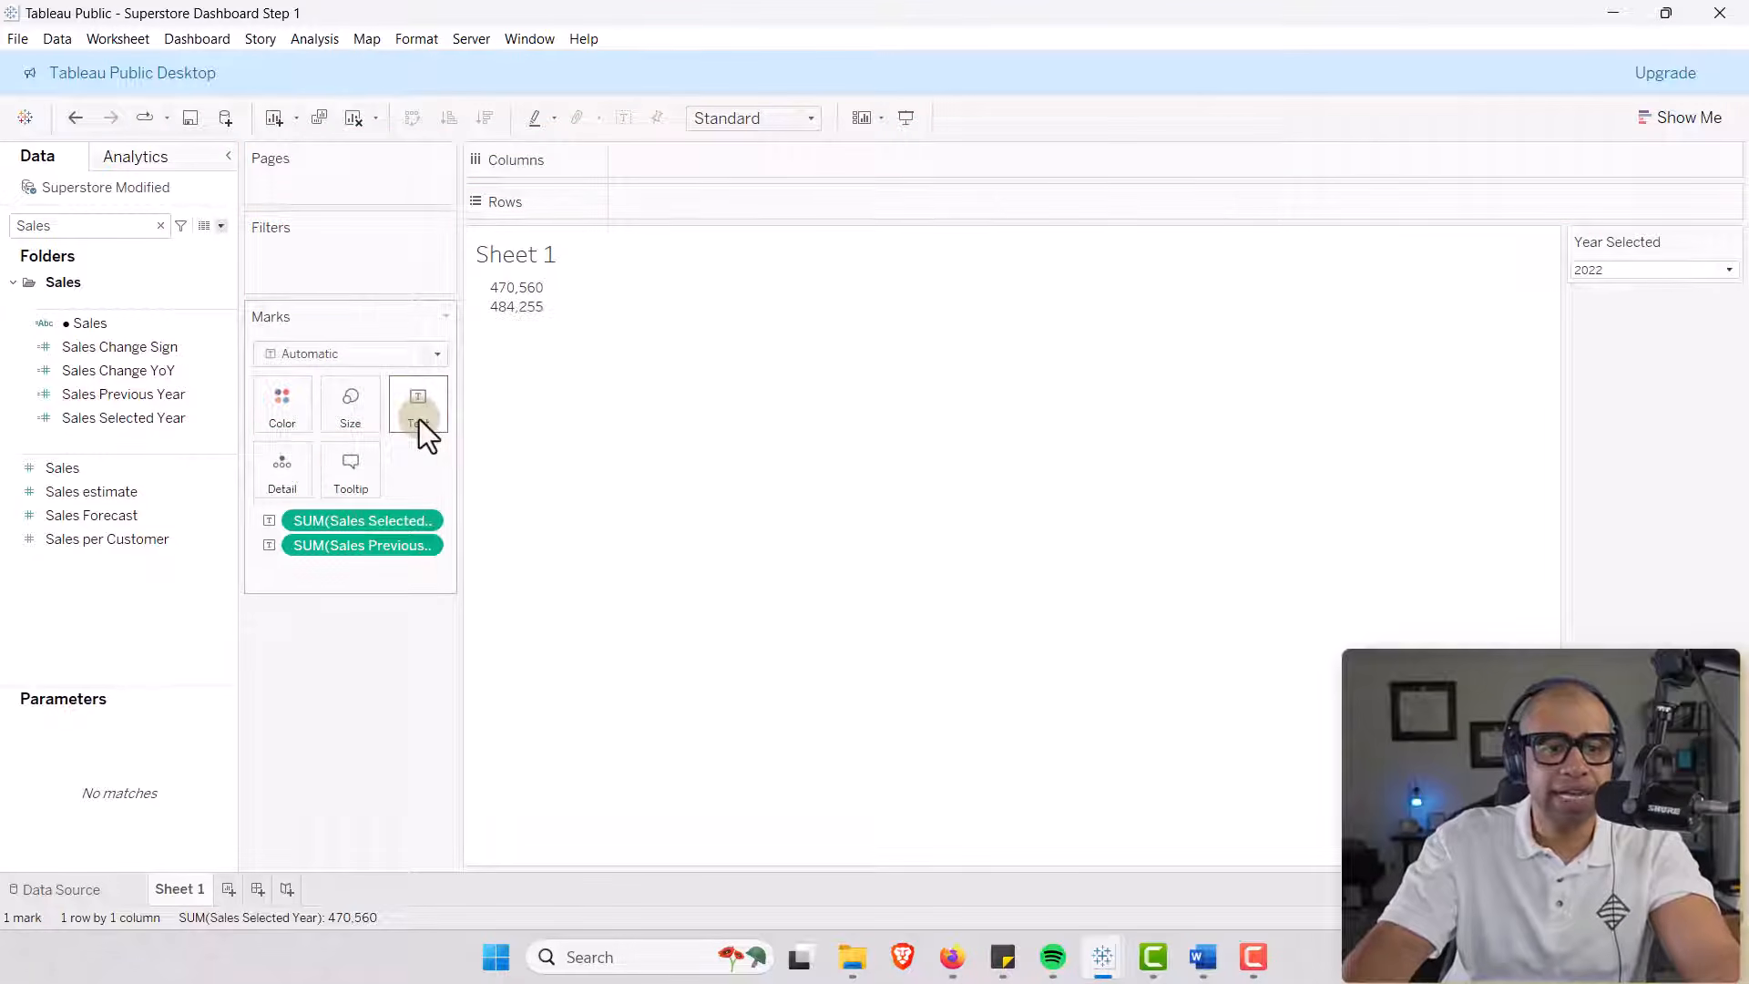
# Hide the worksheet's title and rename Sheet 1 as Sales.
pyautogui.rightClick(522, 260)
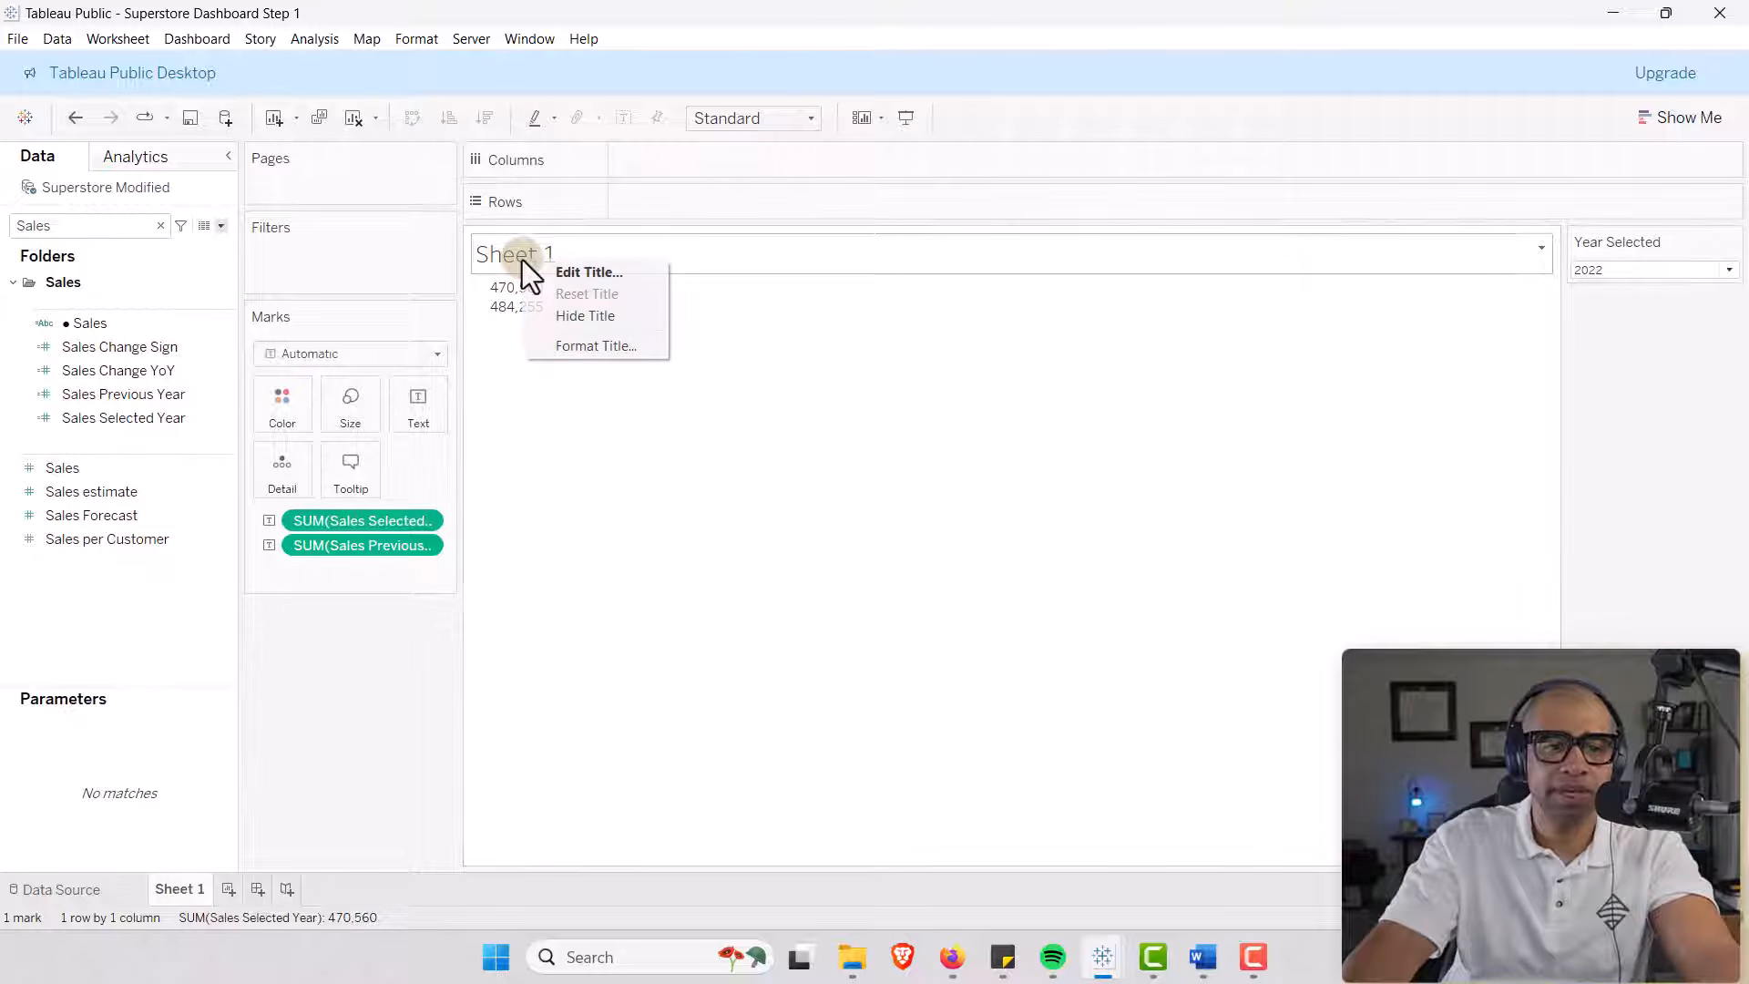
pyautogui.click(571, 315)
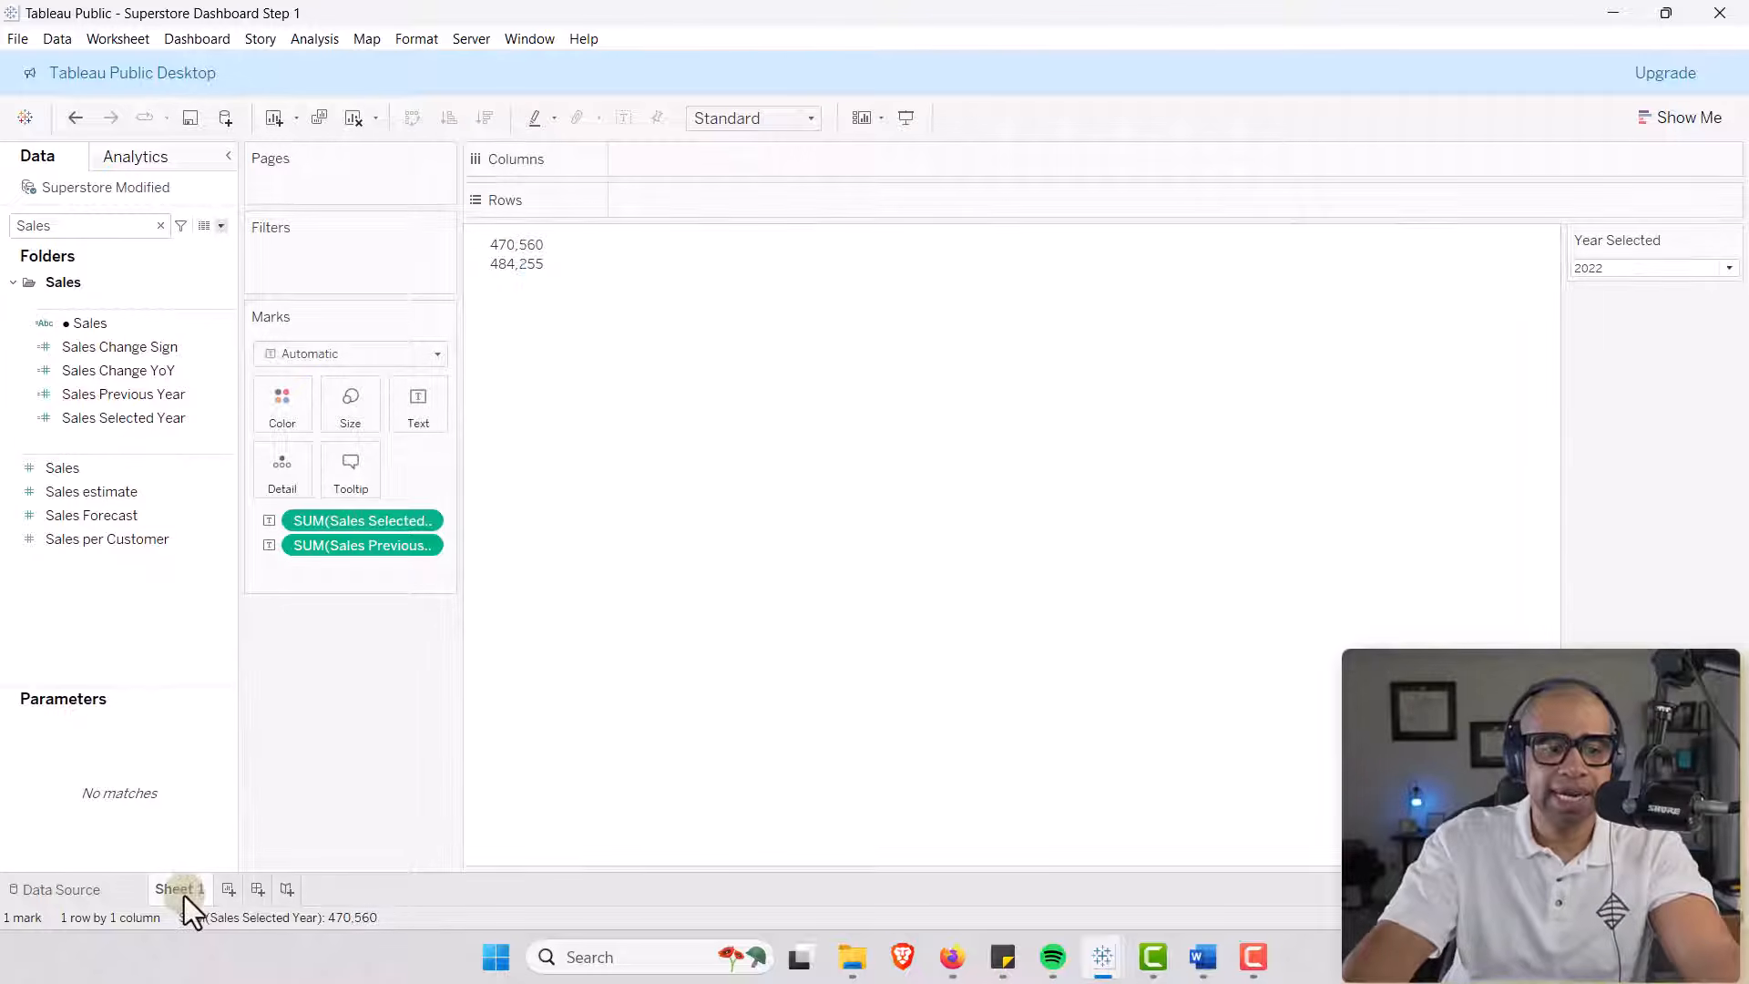
pyautogui.write('Sa')
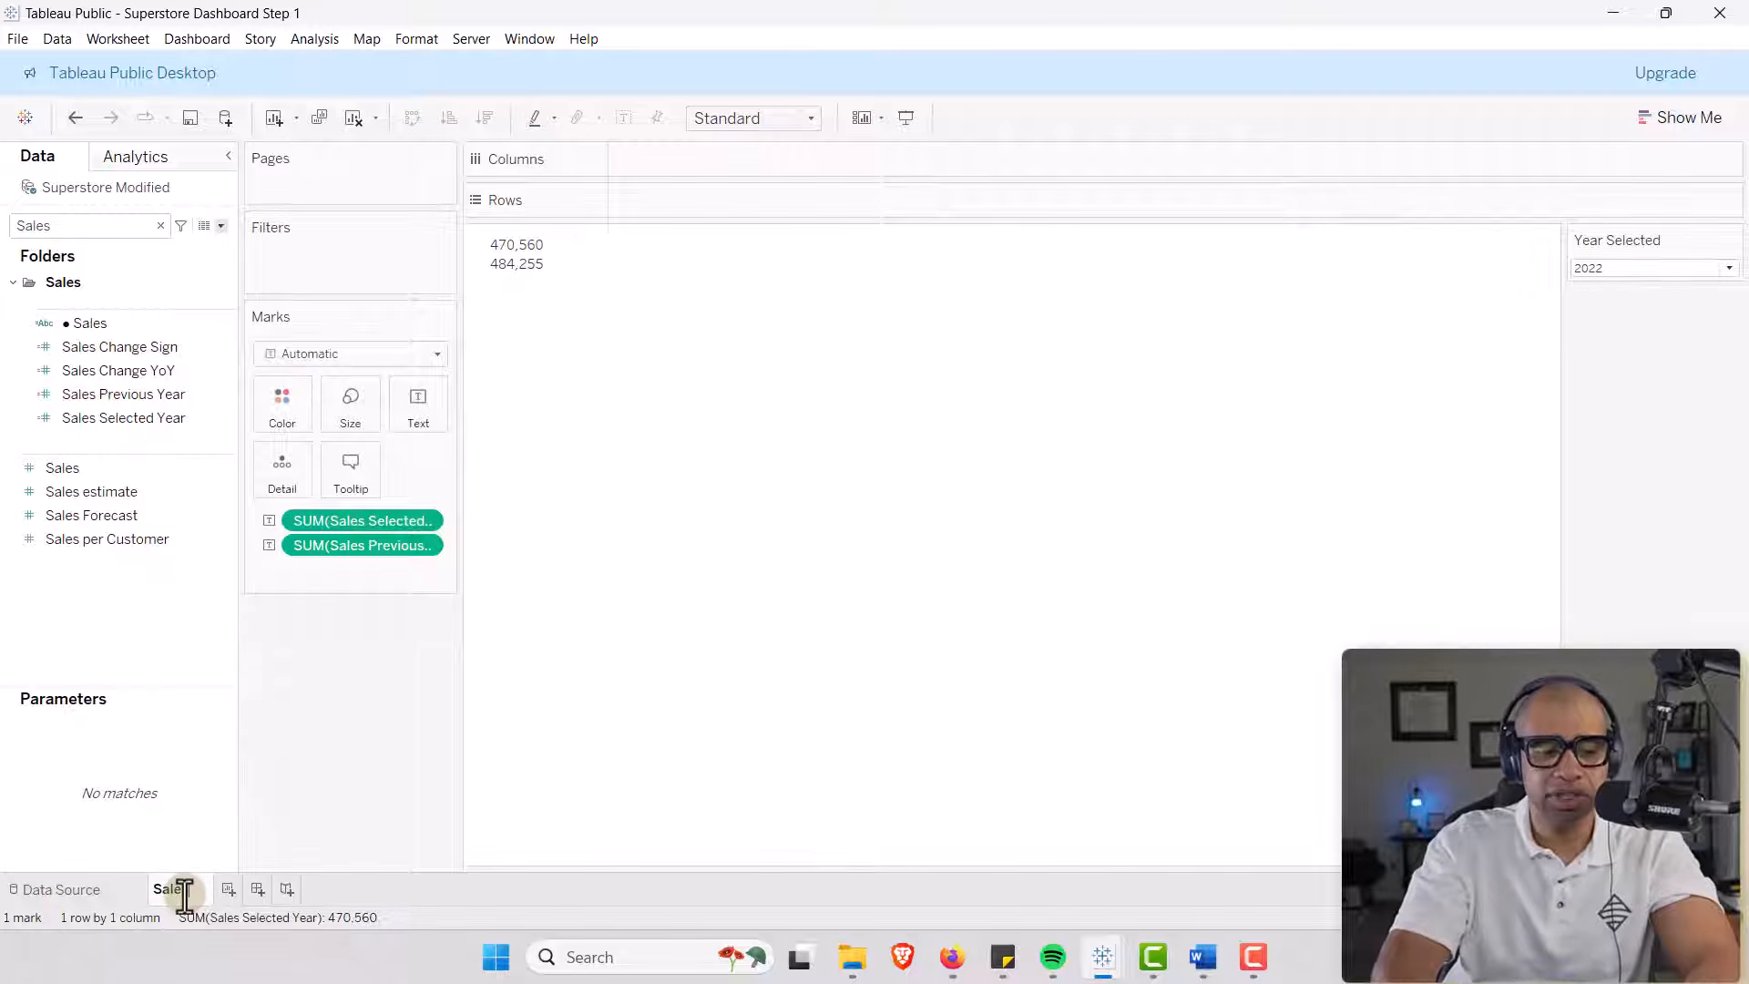
pyautogui.write('les')
pyautogui.press('Return')
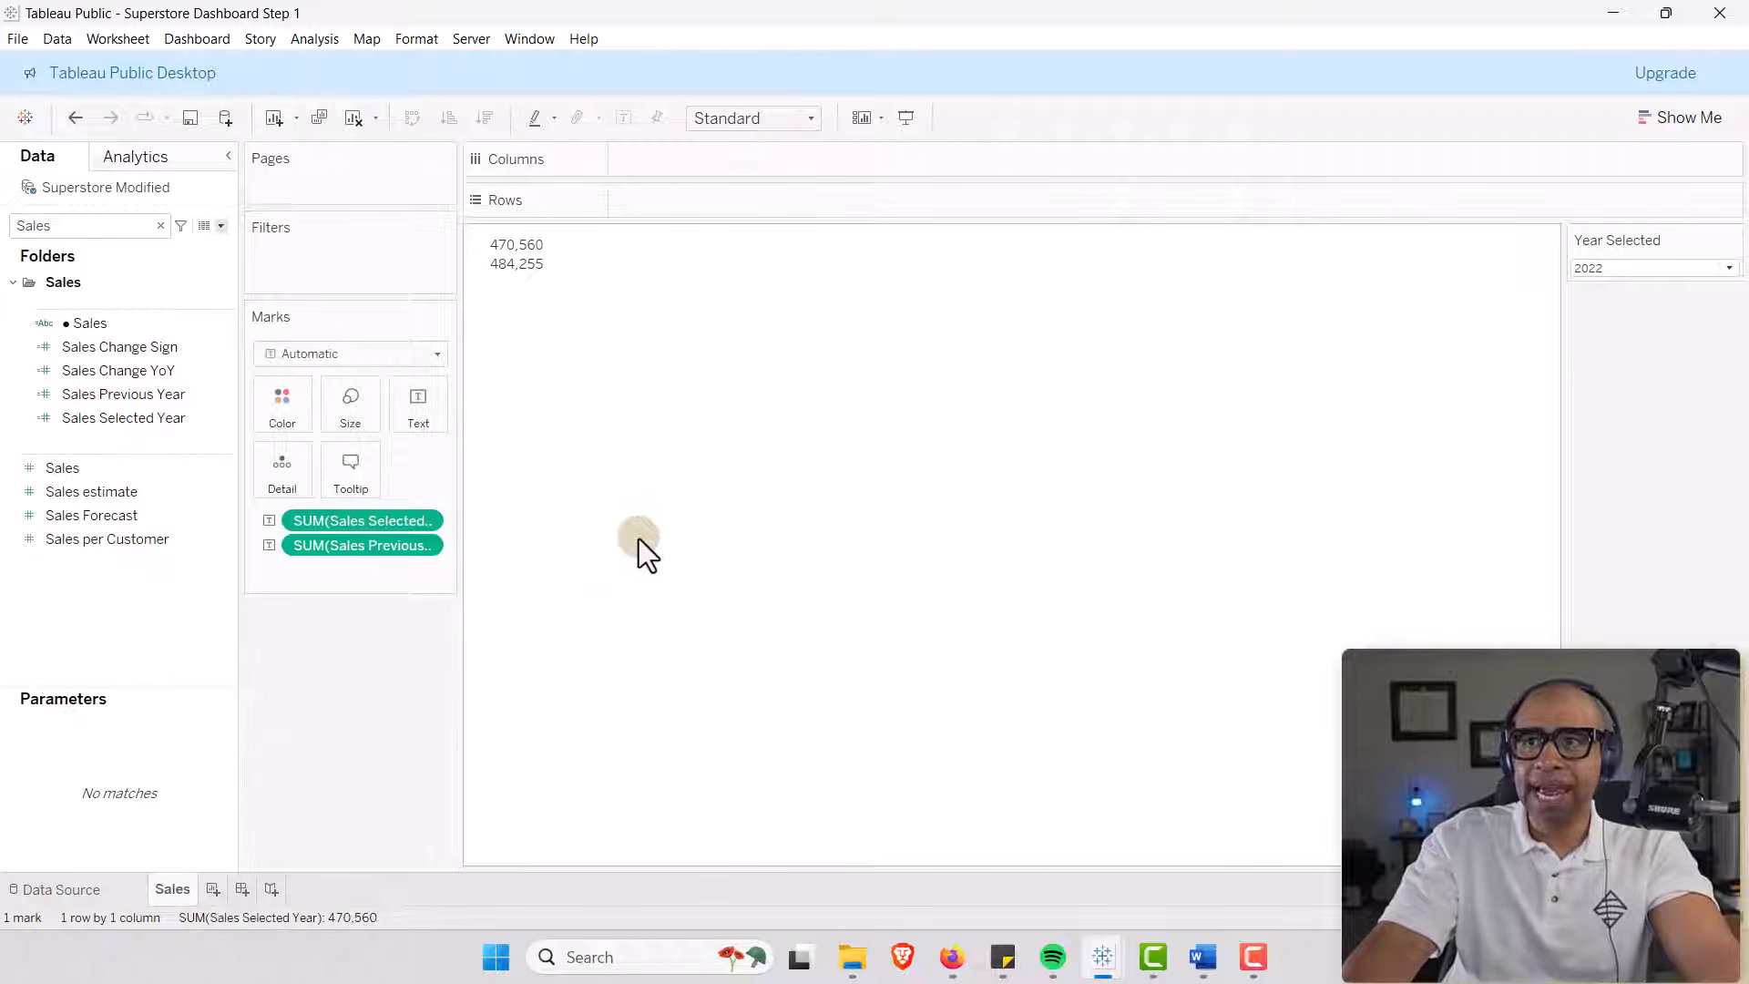
# Edit the text mark's label, replacing both default field lines with the heading SALES.
pyautogui.click(417, 419)
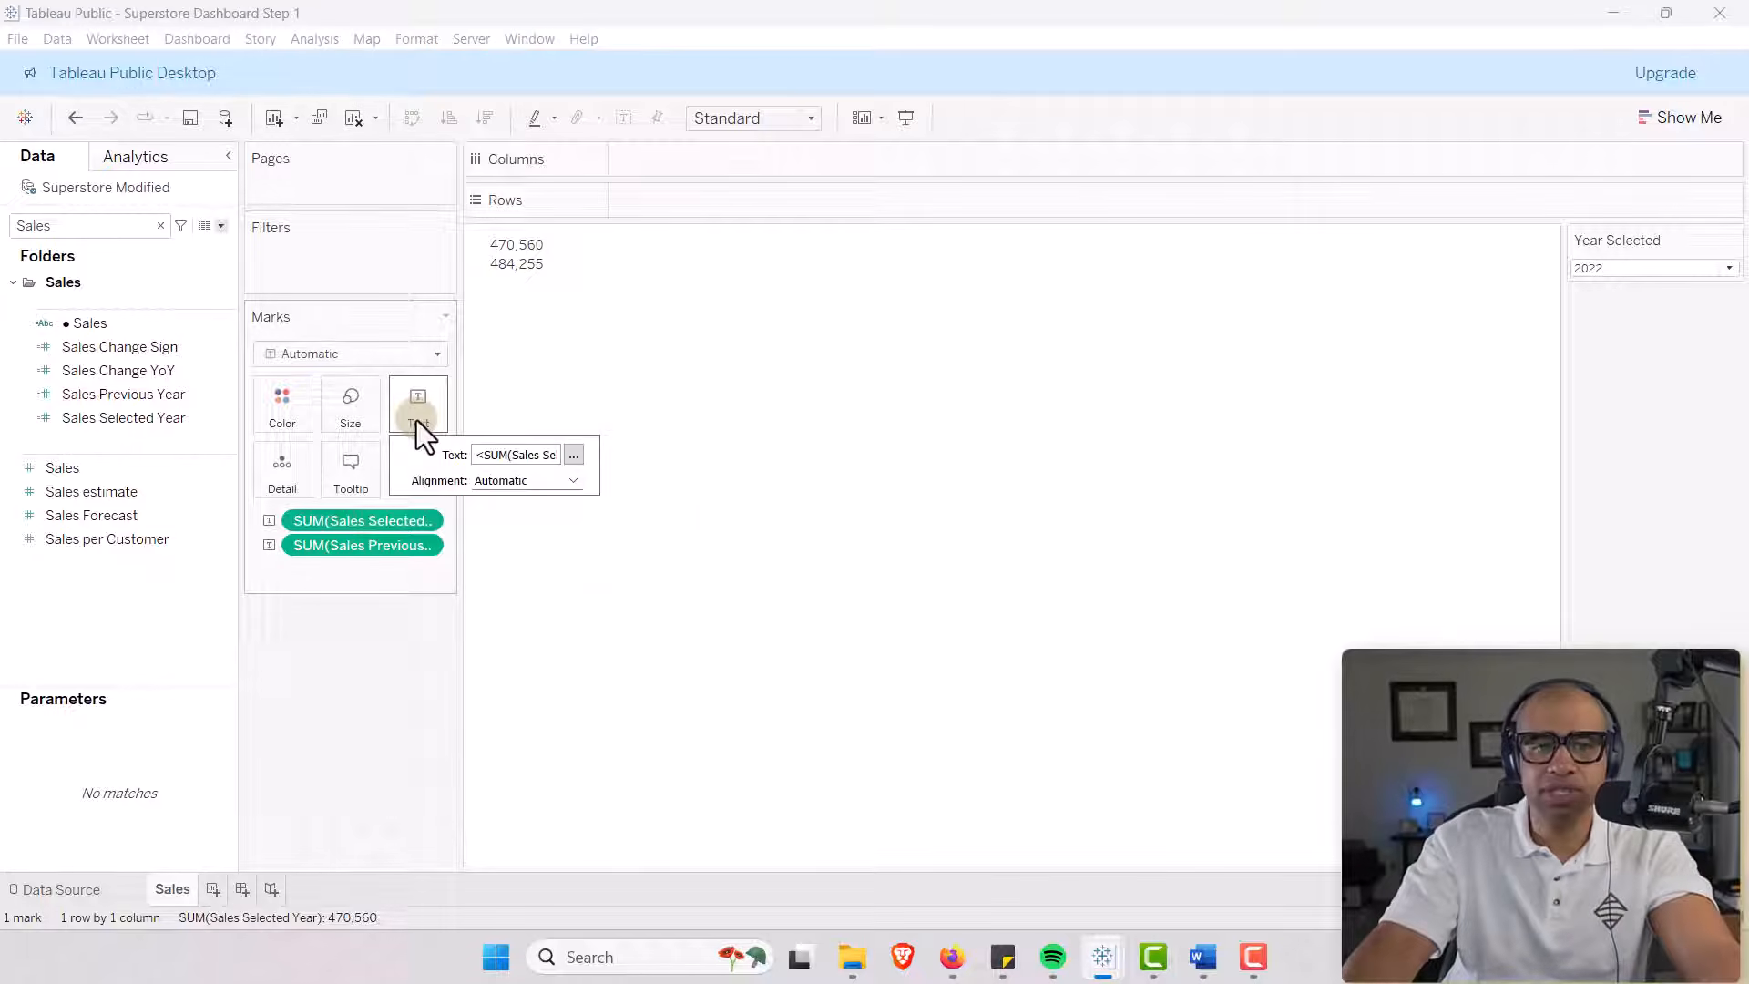
pyautogui.click(574, 456)
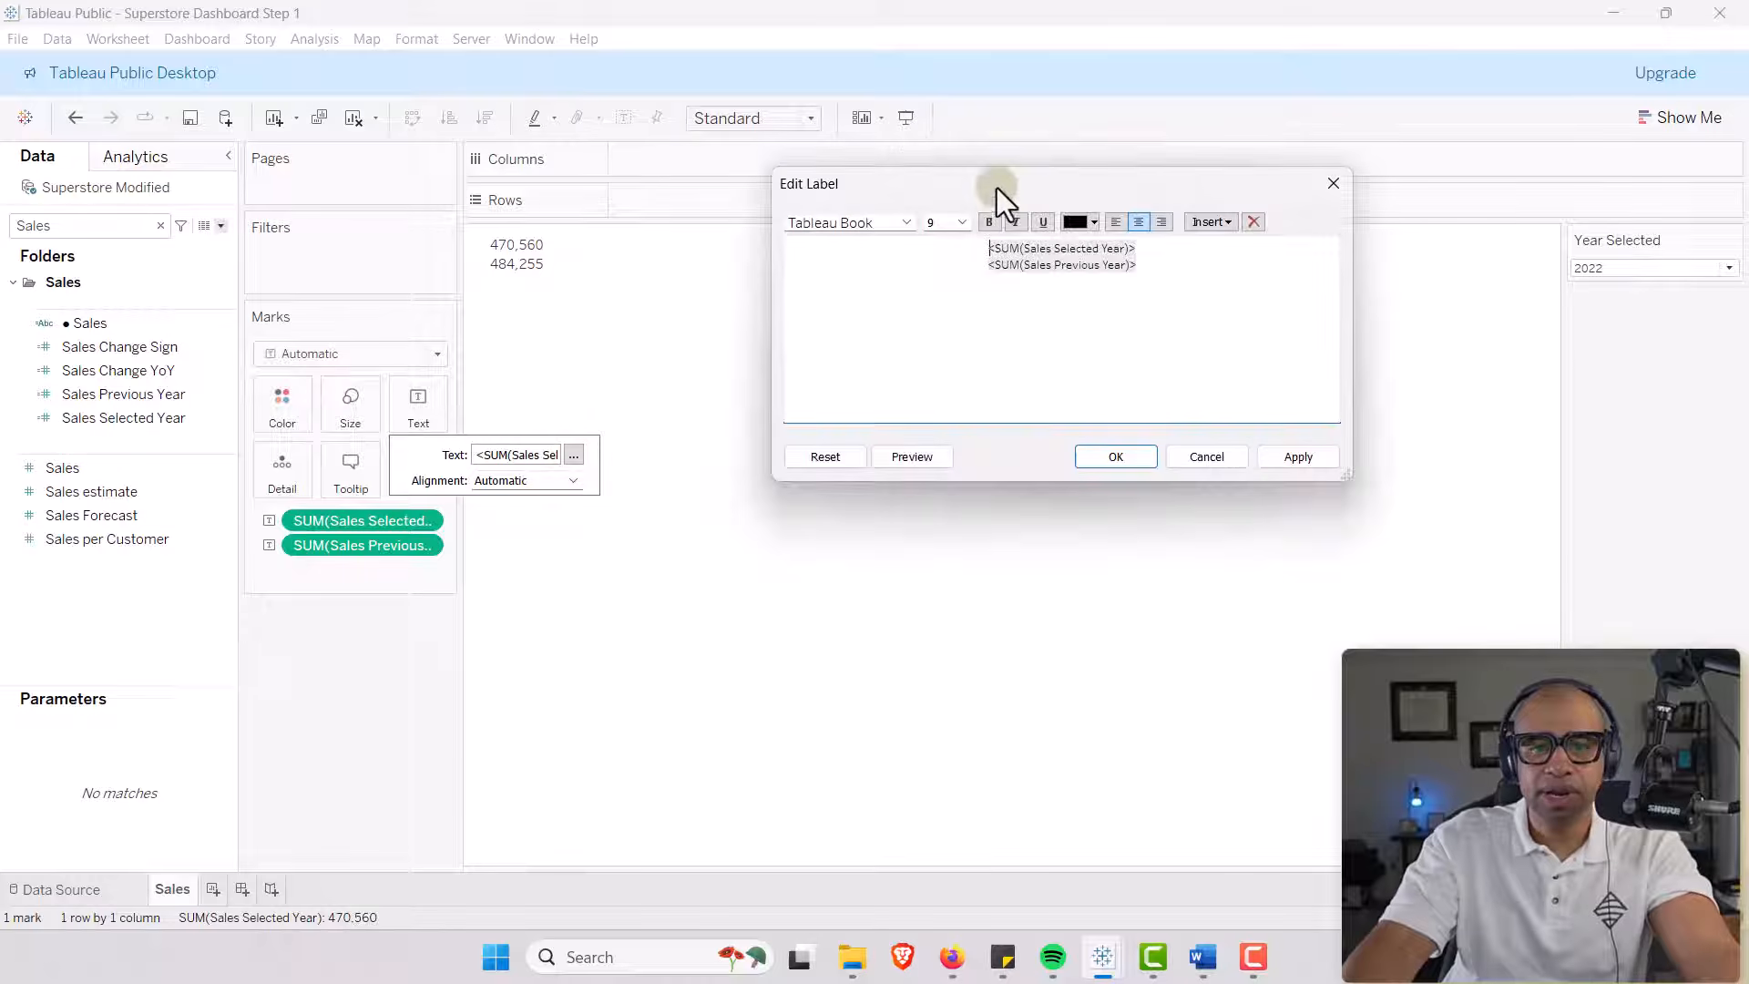
pyautogui.moveTo(996, 188); pyautogui.dragTo(847, 375)
pyautogui.moveTo(1007, 461); pyautogui.dragTo(815, 438)
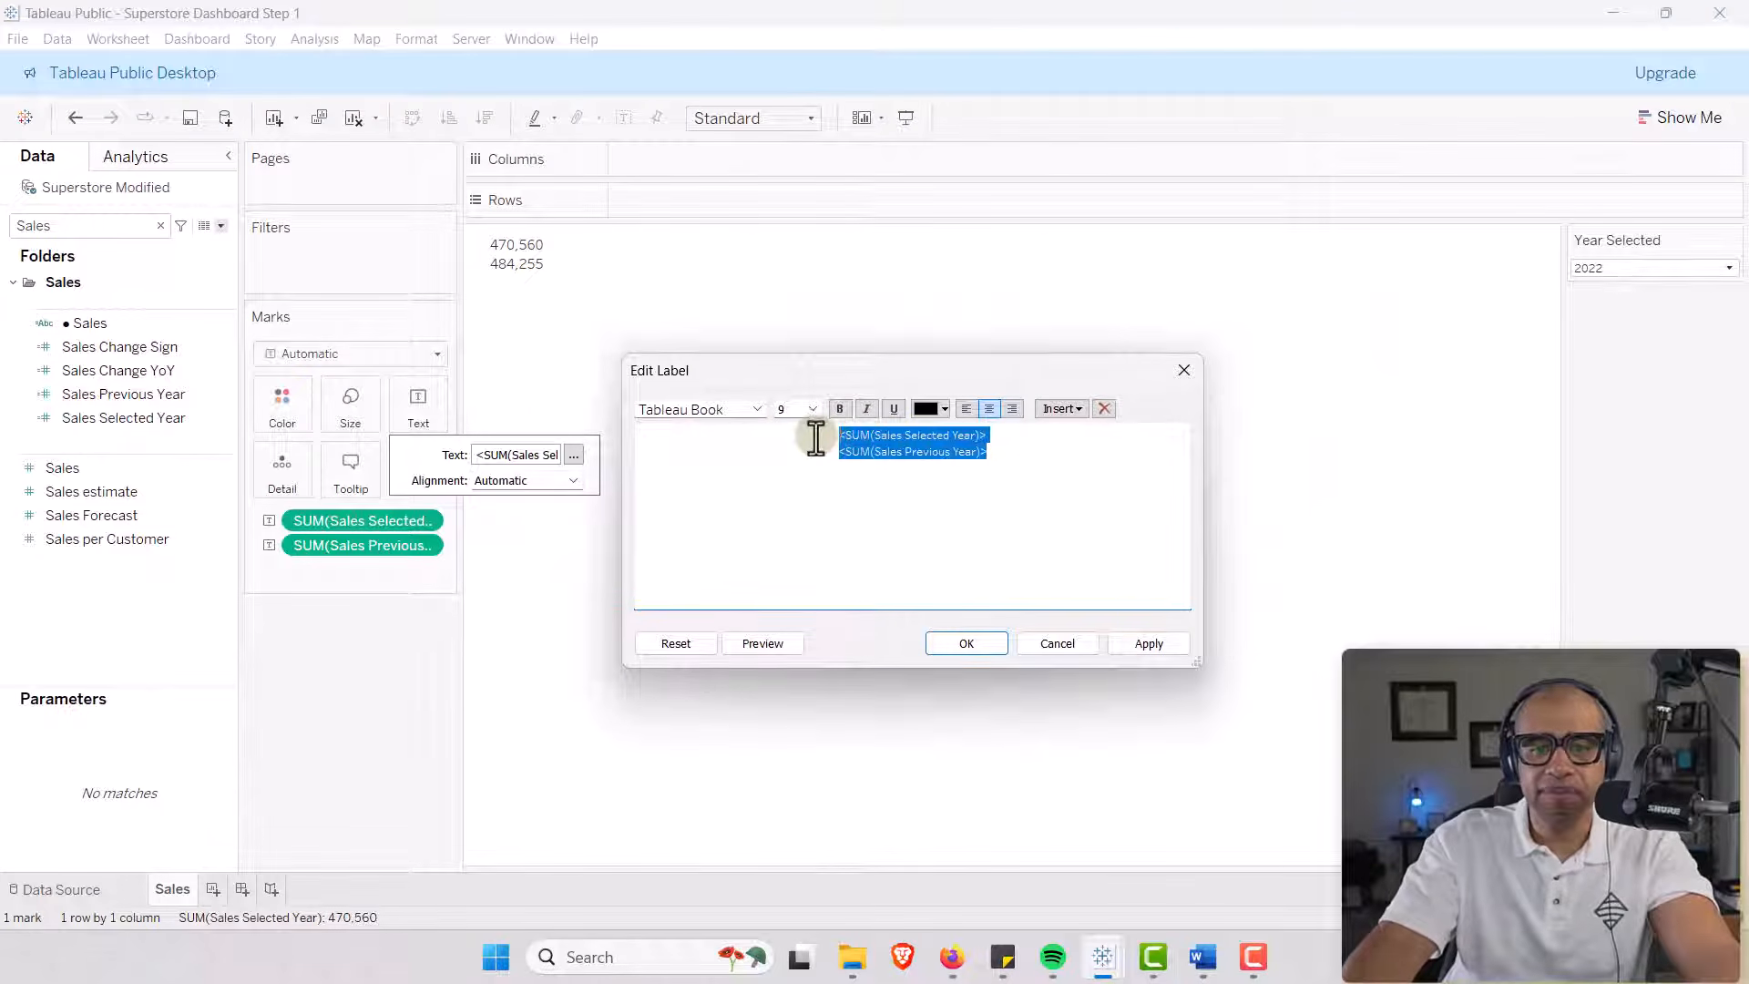
pyautogui.press('Delete')
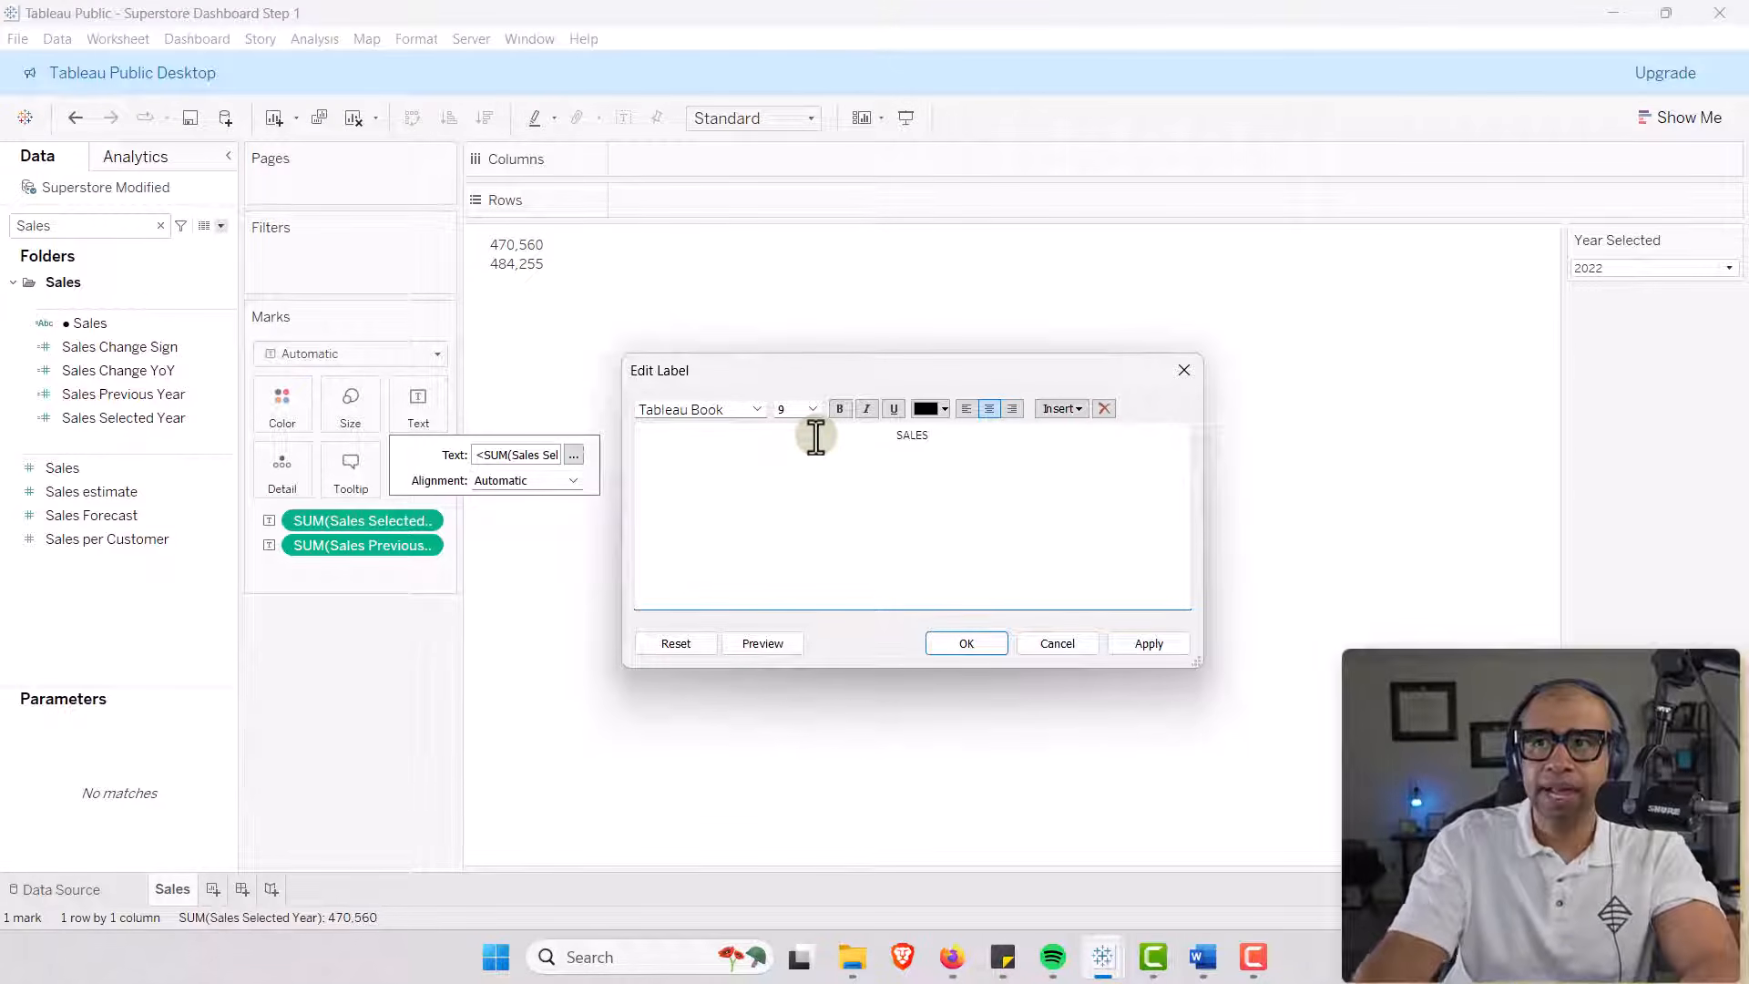
# Insert the SUM(Sales Selected Year) field below the SALES heading, with SUM(Sales Previous Year) followed by the text Prior Year on the next line.
pyautogui.click(1062, 410)
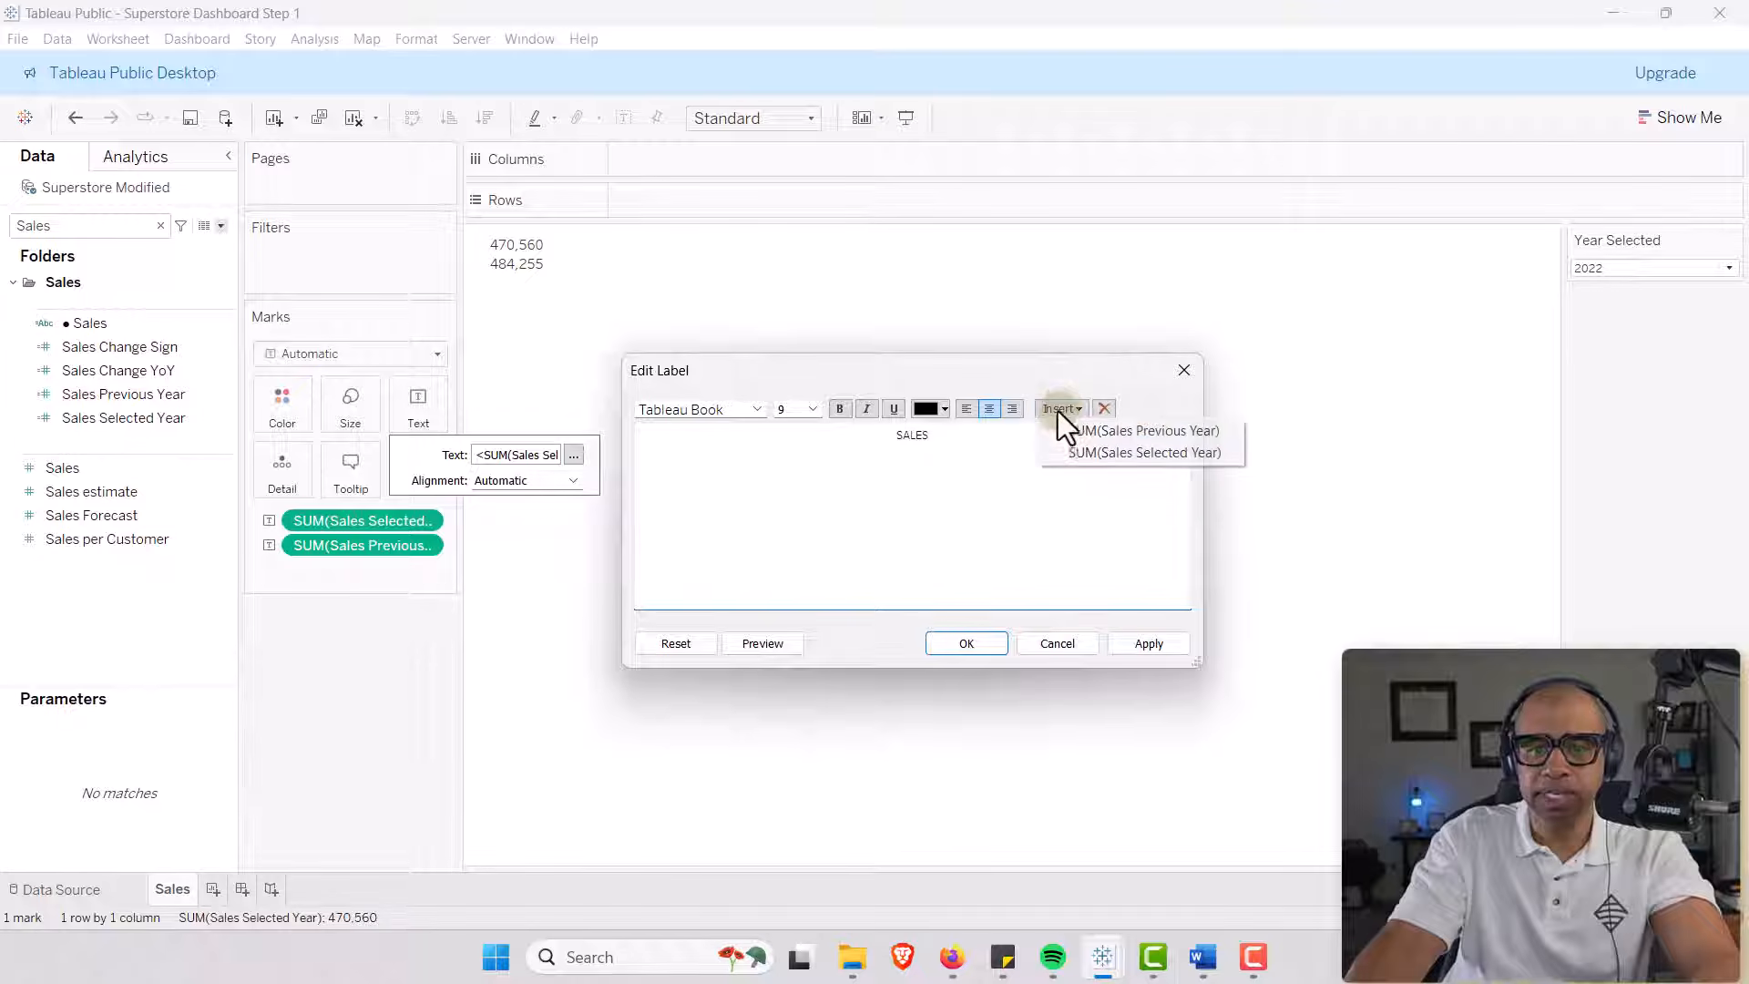
pyautogui.click(1091, 448)
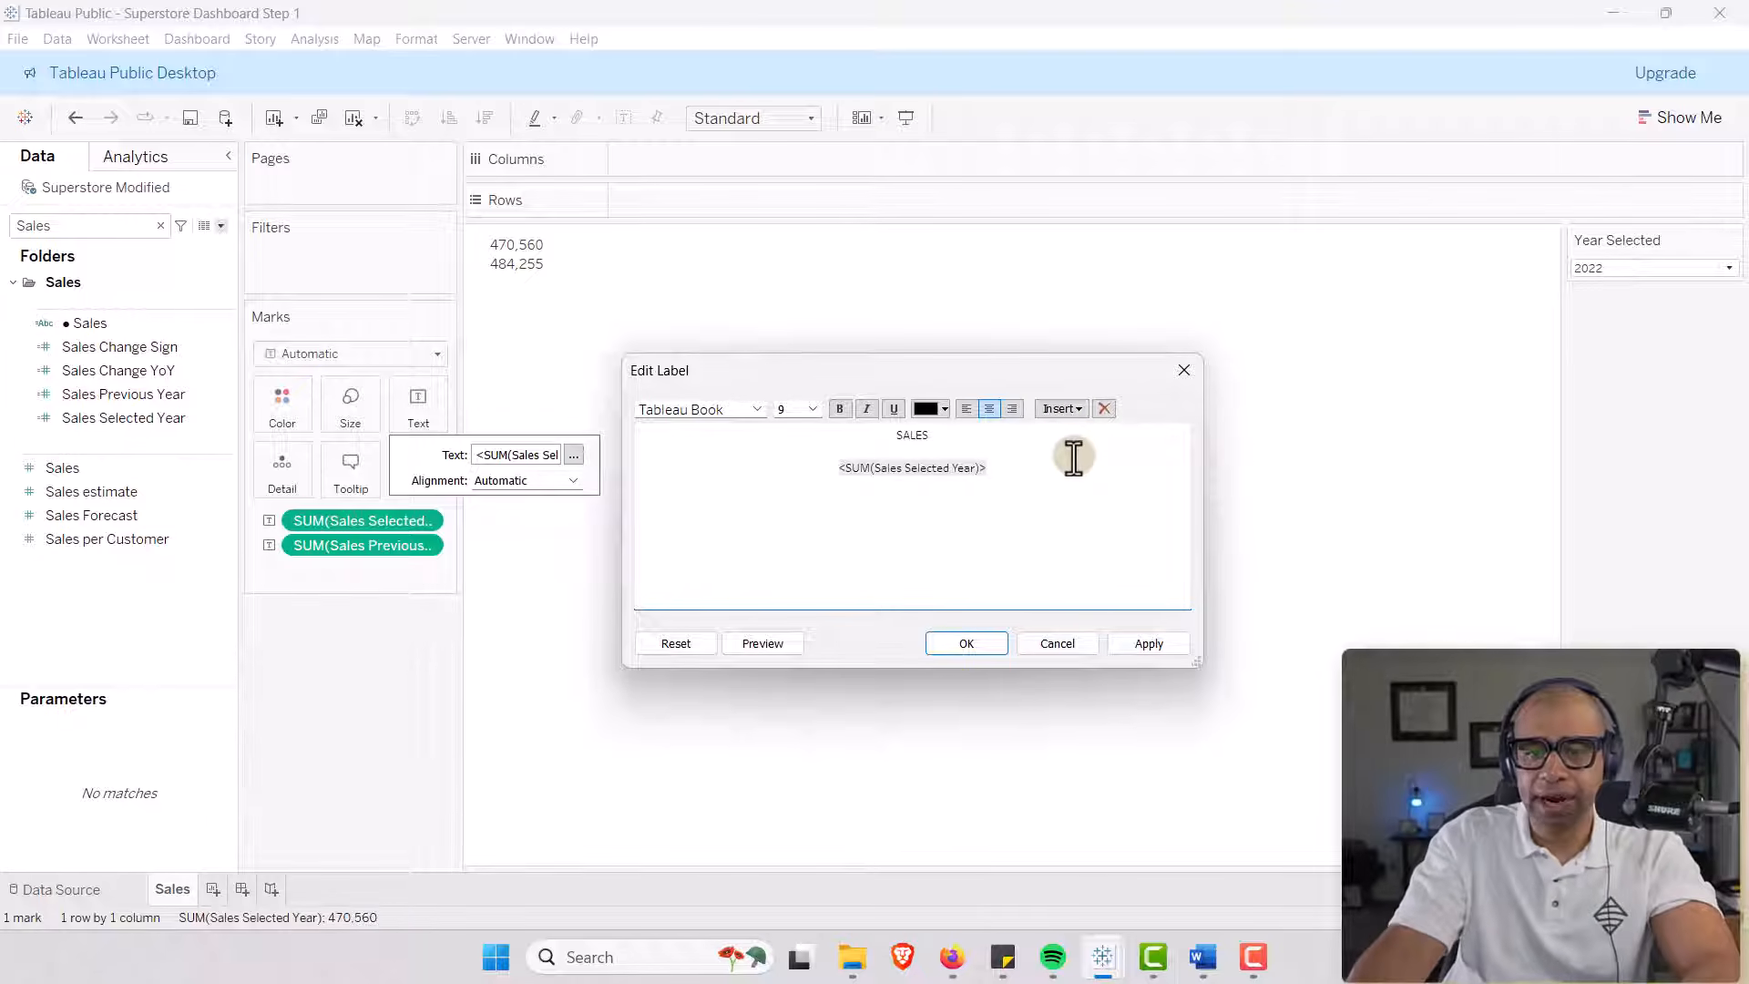
pyautogui.press('Return')
pyautogui.click(1066, 408)
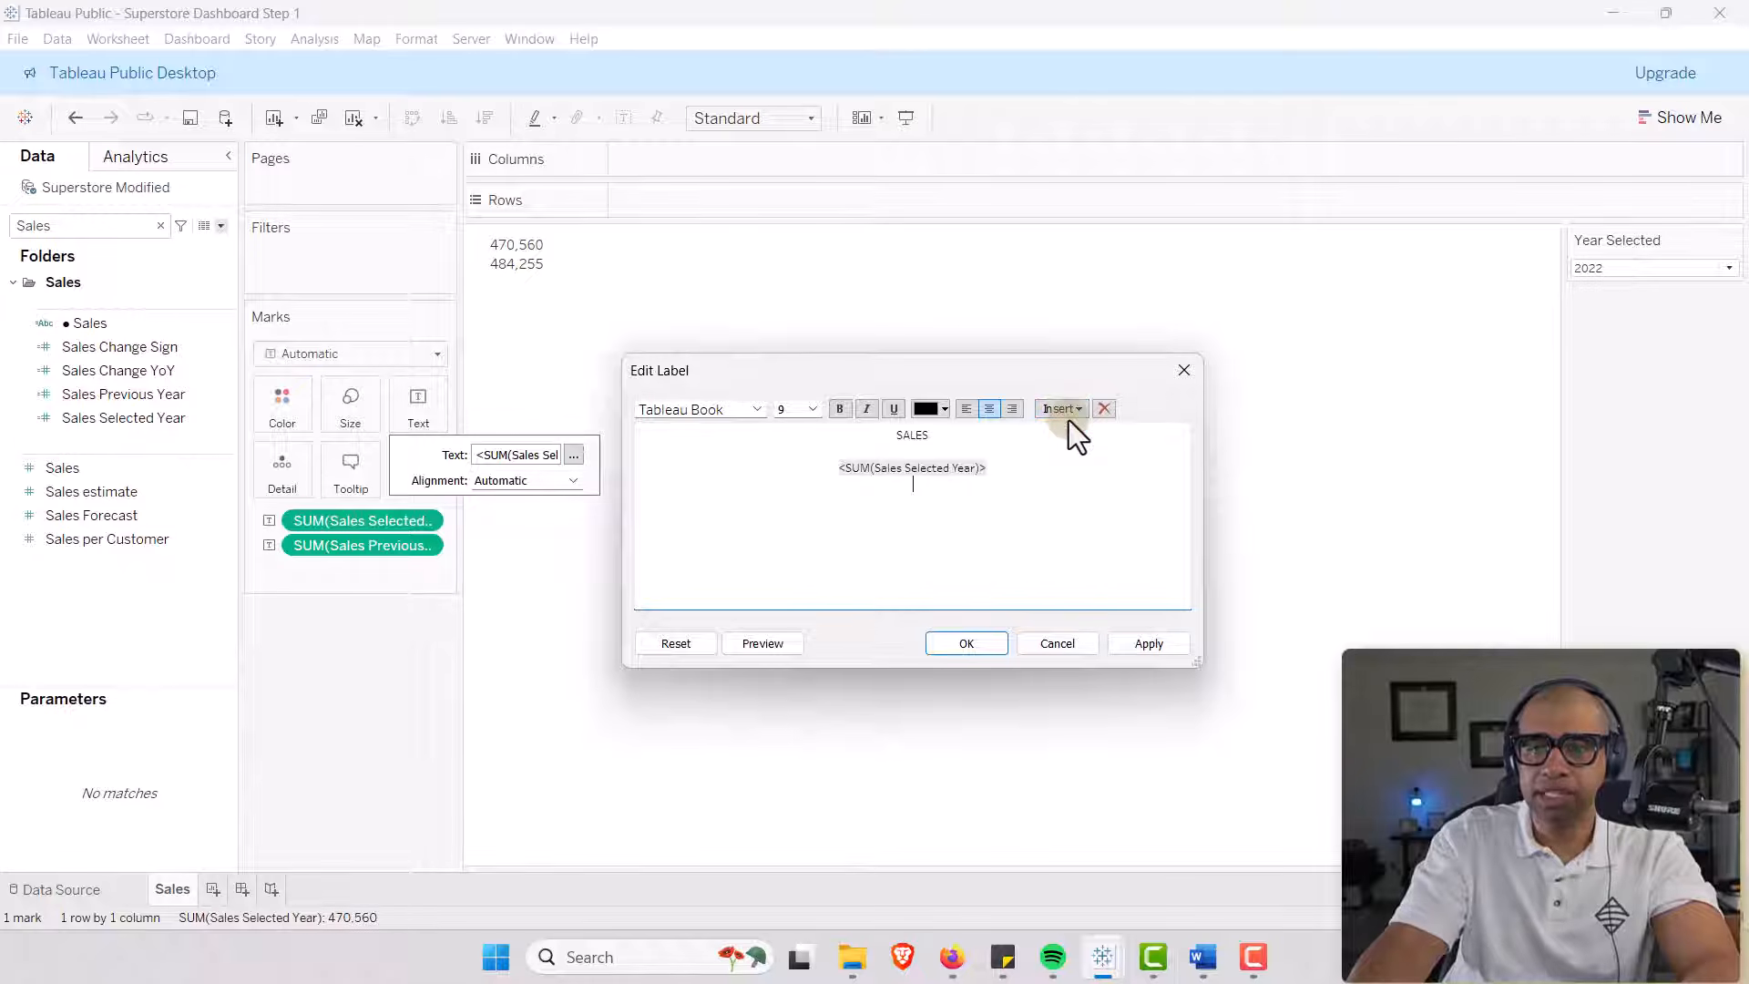
pyautogui.click(1075, 412)
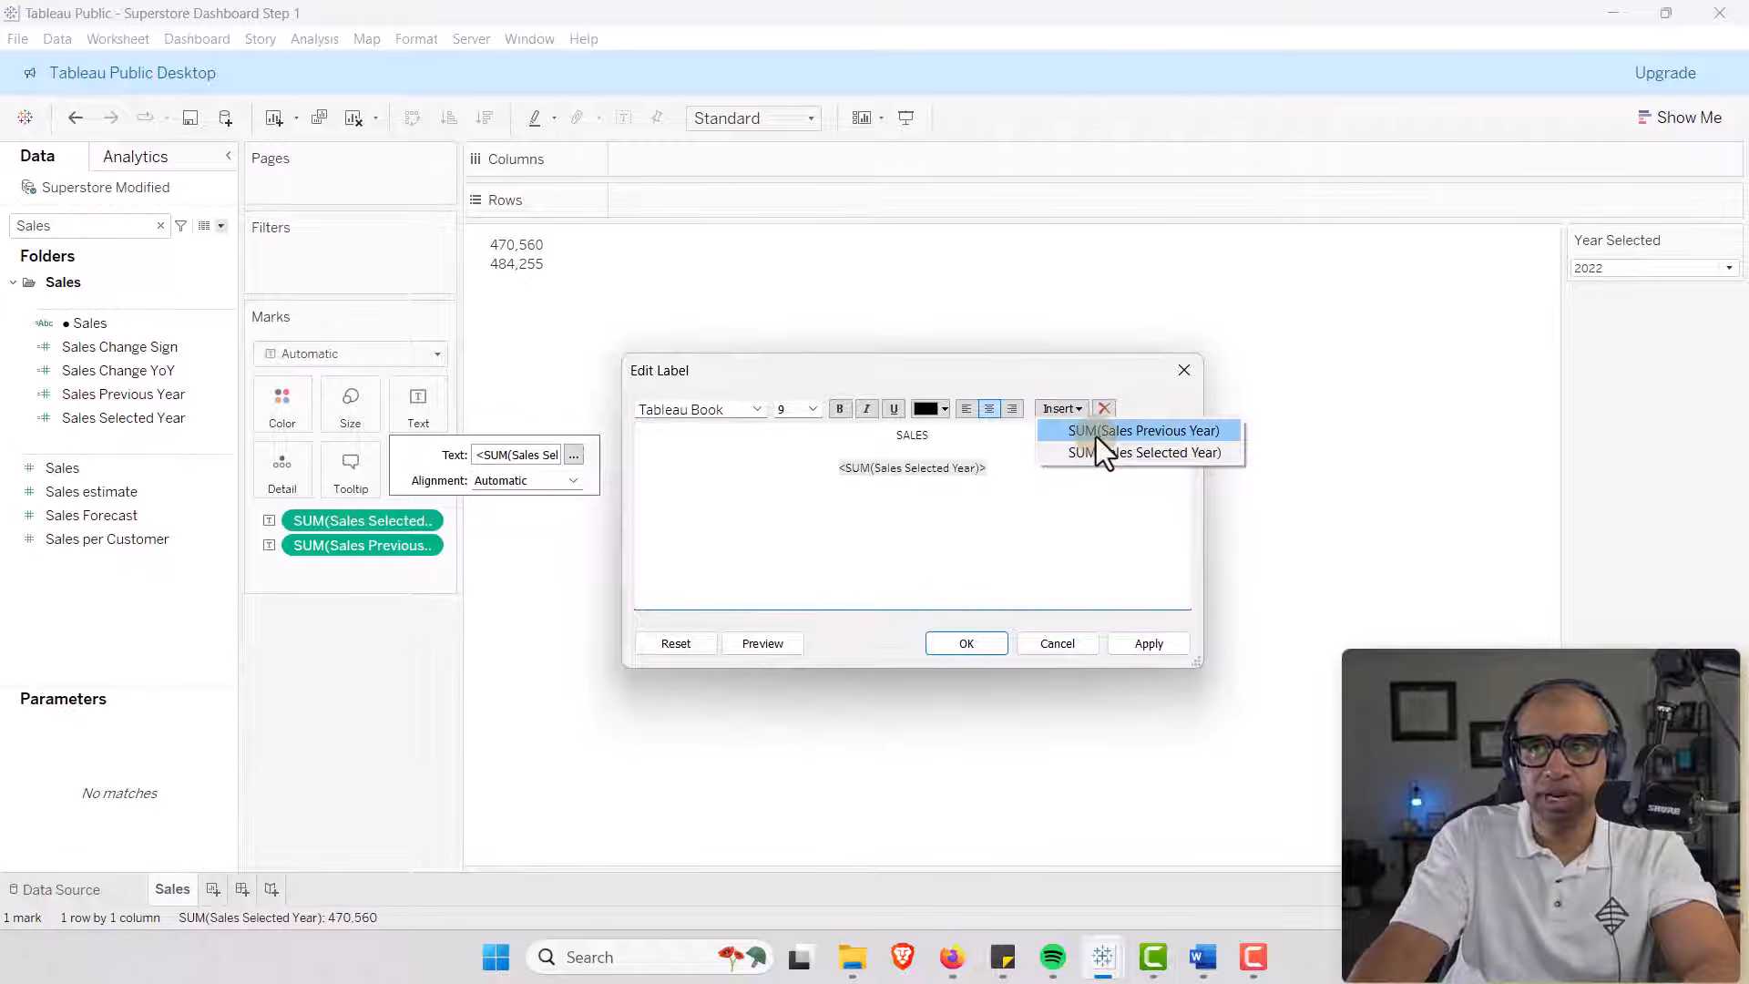
pyautogui.click(1096, 433)
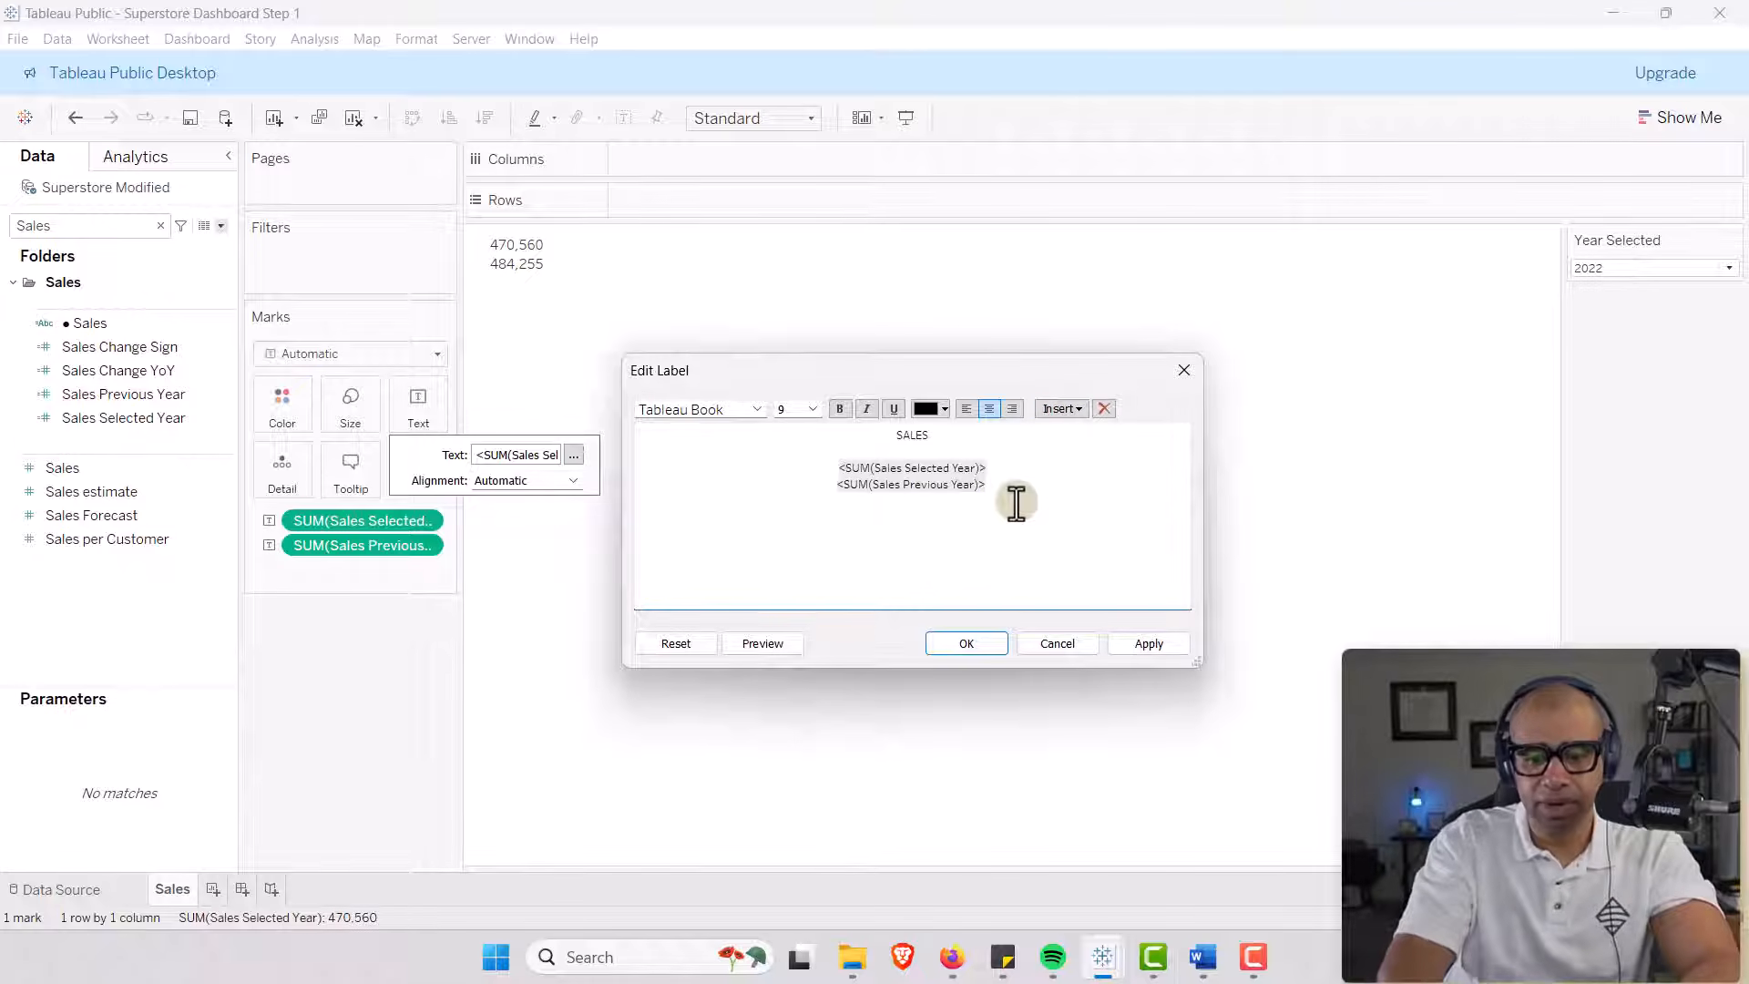
pyautogui.write('Pr')
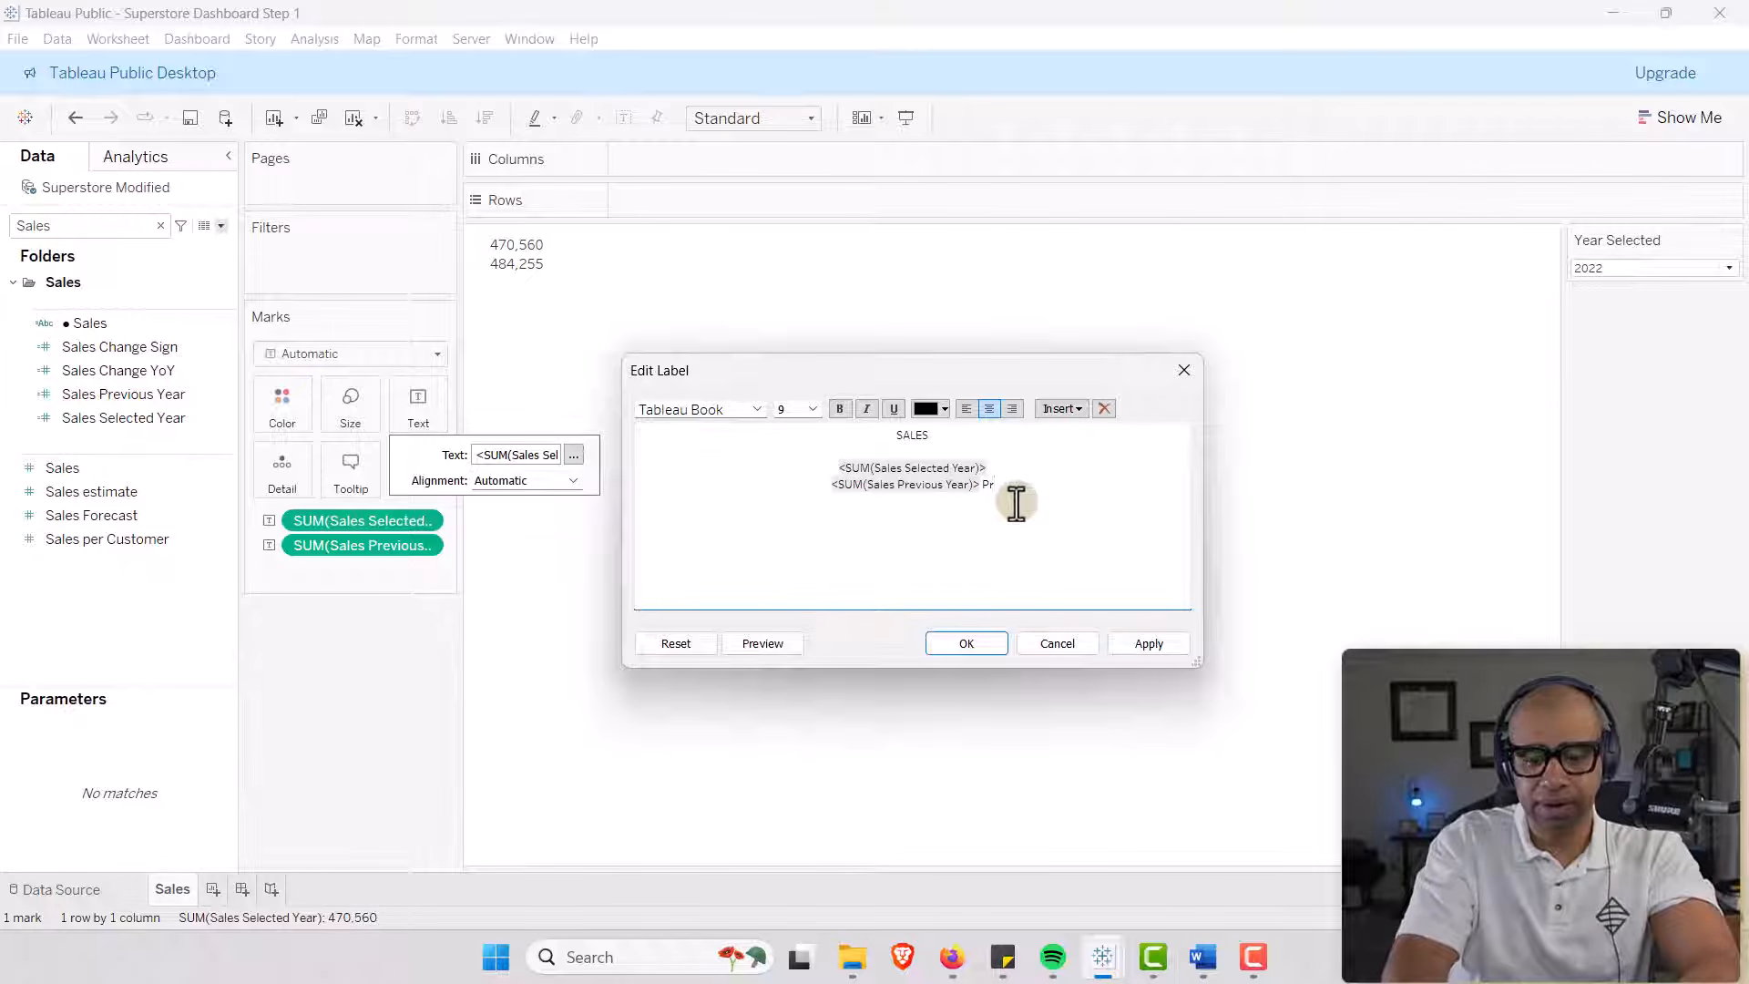
pyautogui.write('ior Year')
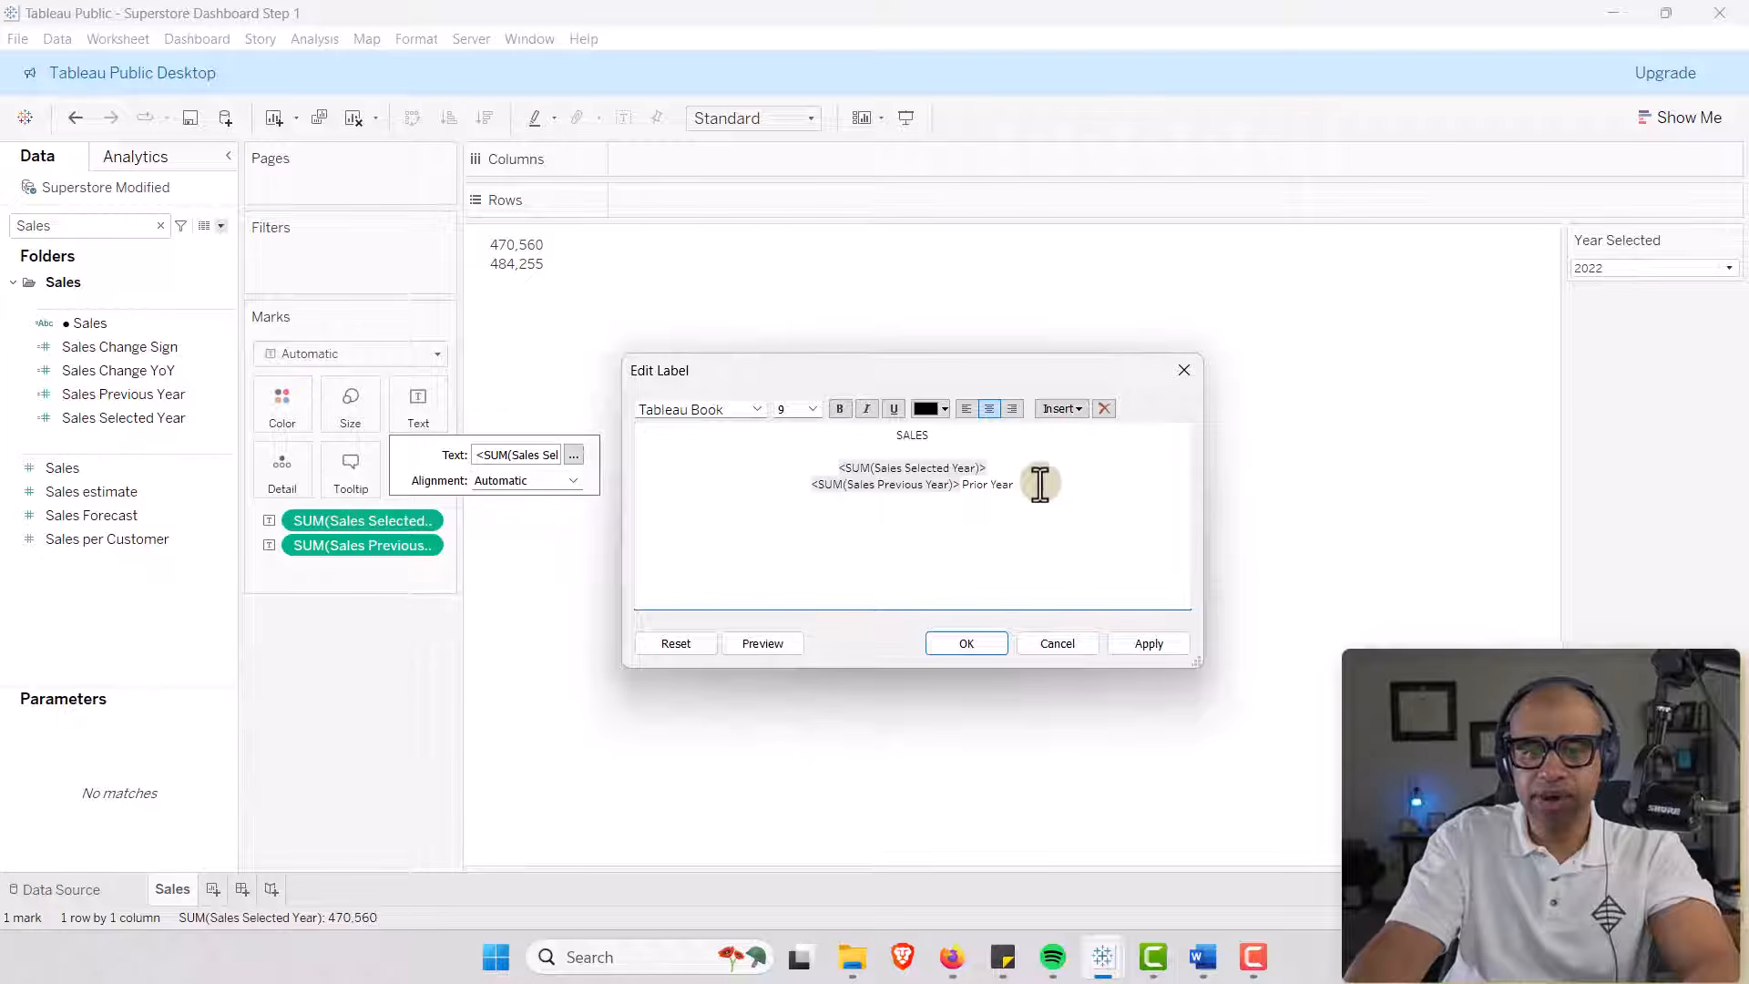
# Left-align all lines of the label text.
pyautogui.moveTo(1039, 484); pyautogui.dragTo(674, 410)
pyautogui.click(927, 404)
pyautogui.click(967, 410)
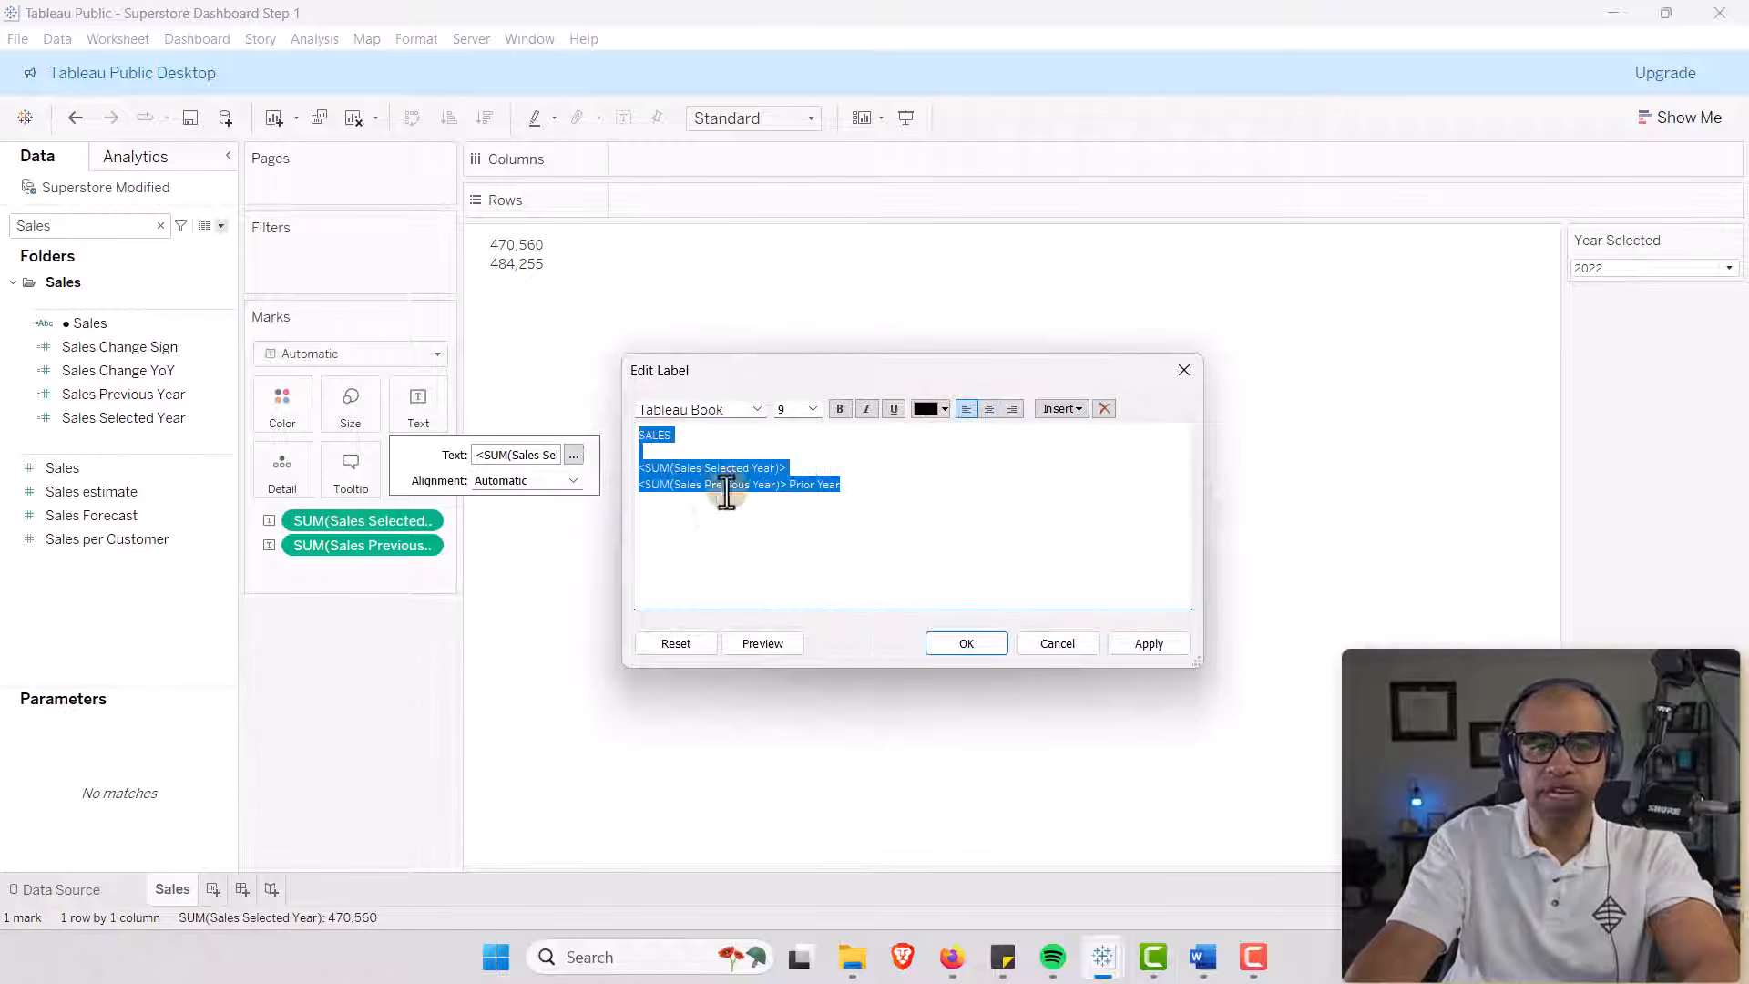
# Format the SALES heading in the label as Tableau Bold at size 10.
pyautogui.click(715, 461)
pyautogui.moveTo(671, 437); pyautogui.dragTo(598, 438)
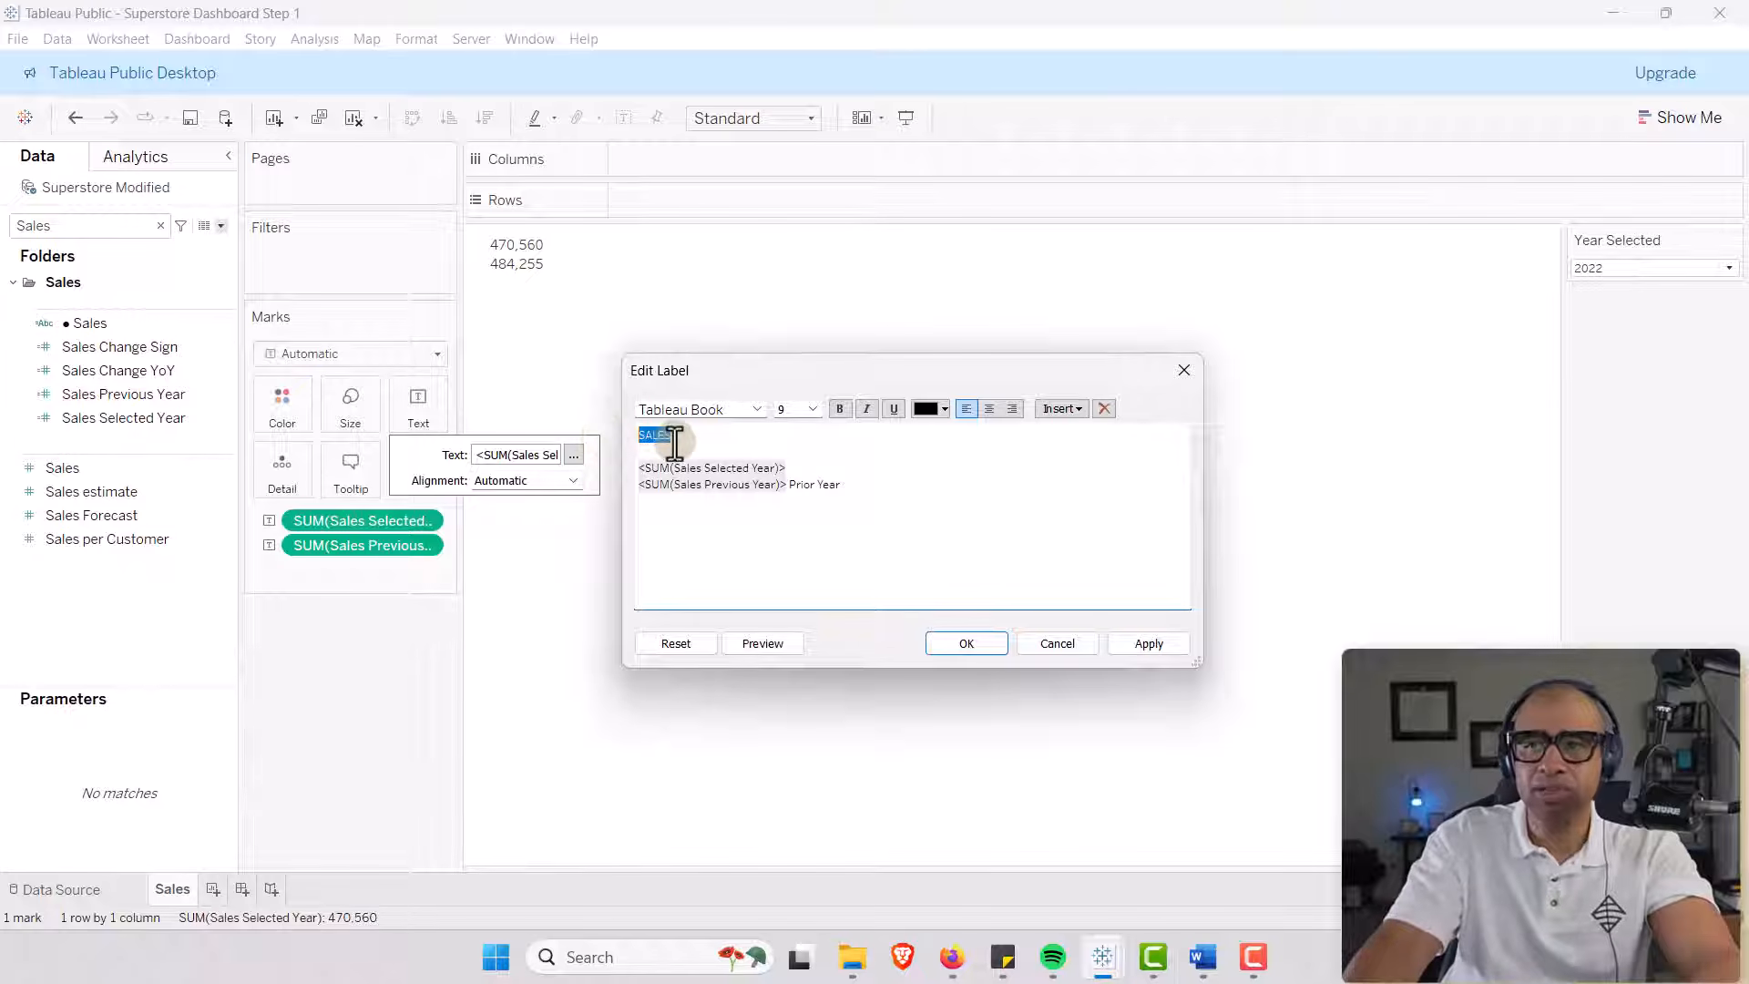
pyautogui.click(812, 409)
pyautogui.click(795, 456)
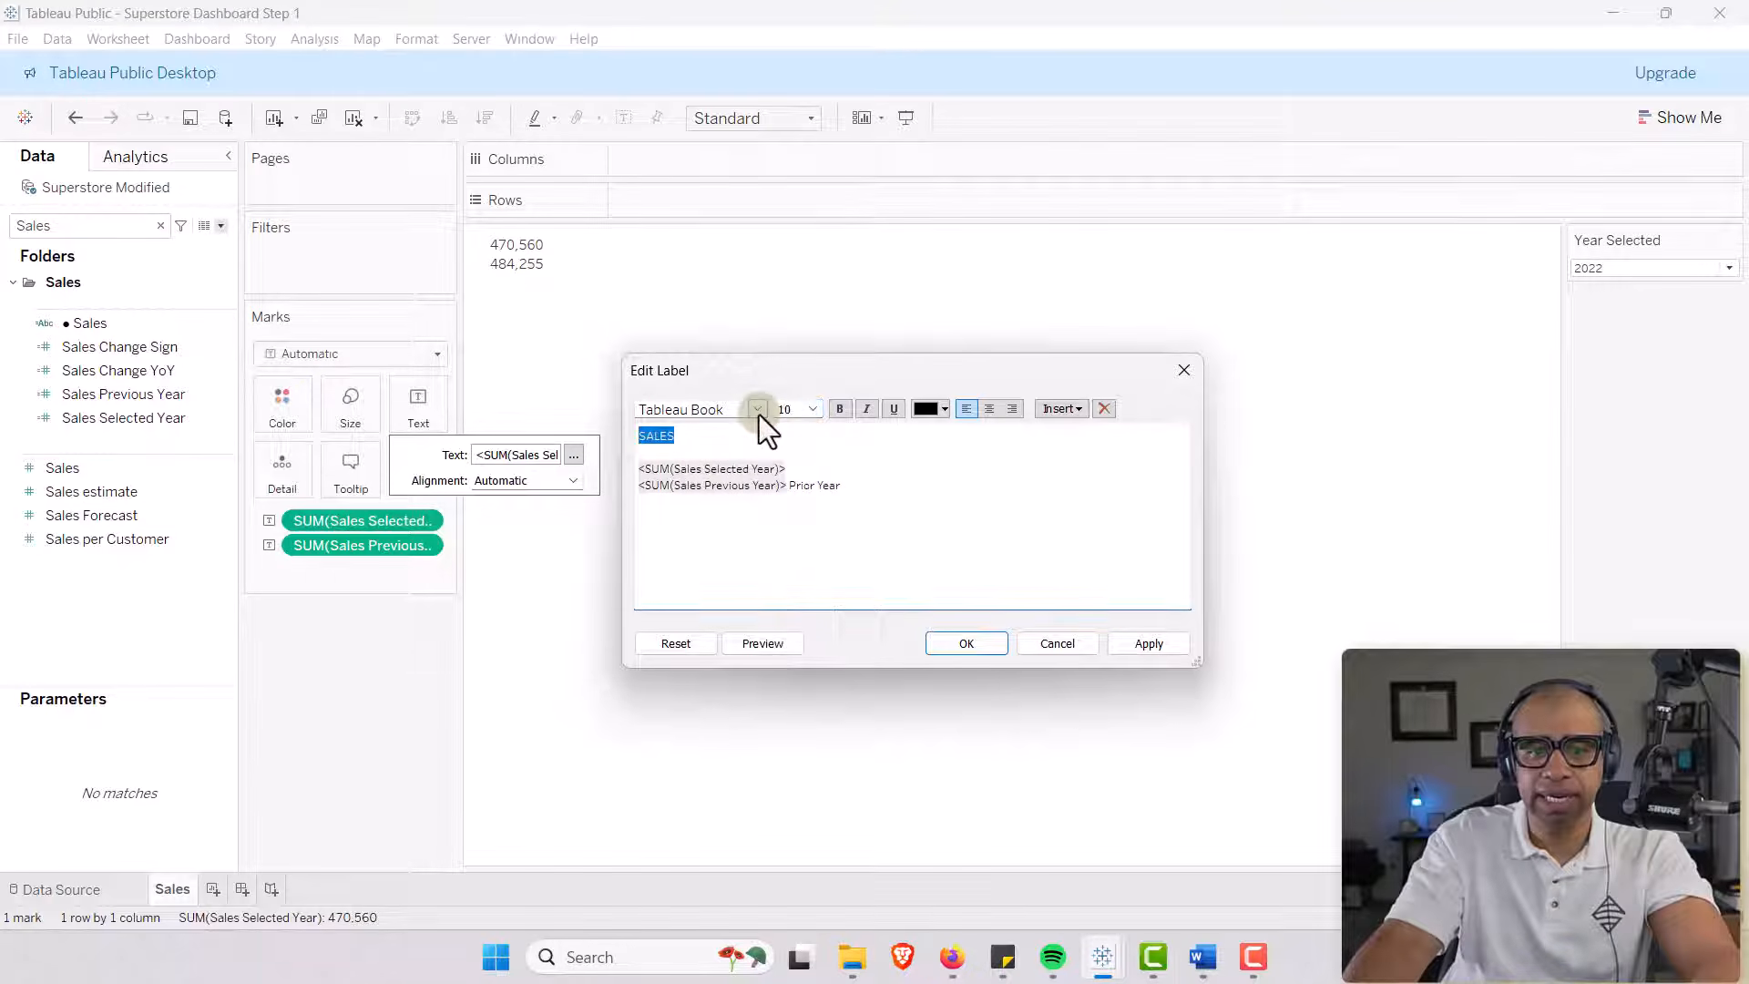
pyautogui.click(756, 409)
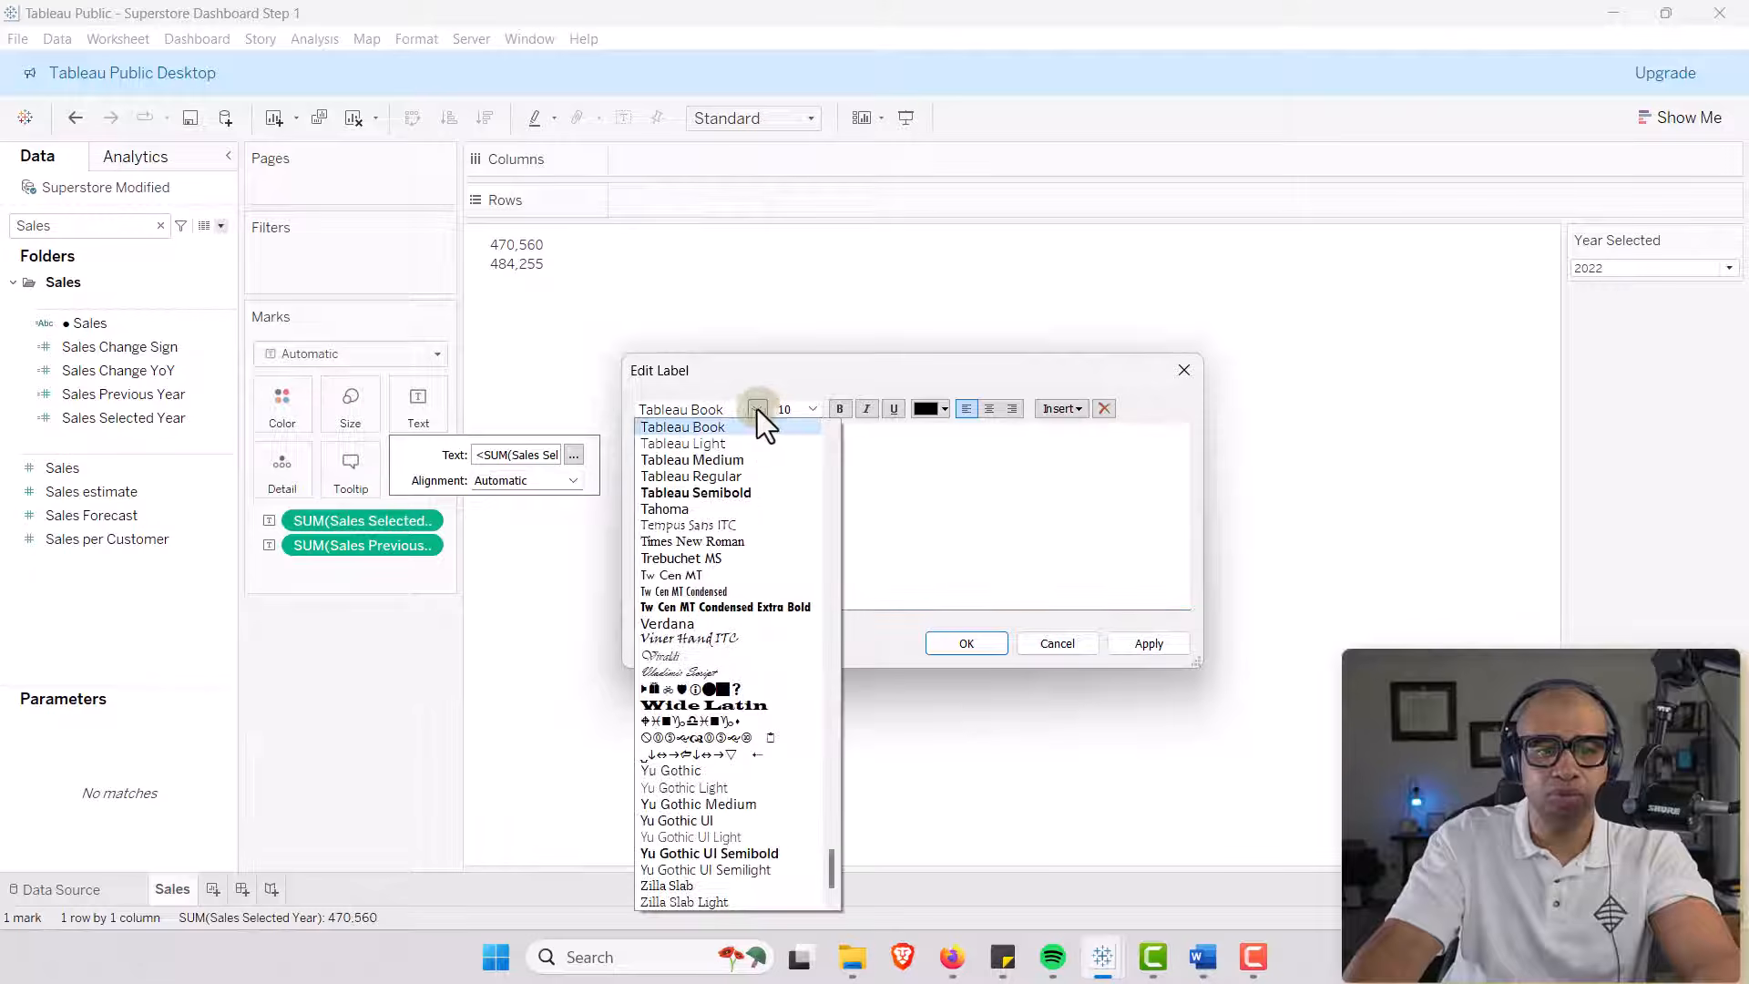
pyautogui.scroll(1, 746, 429)
pyautogui.click(725, 460)
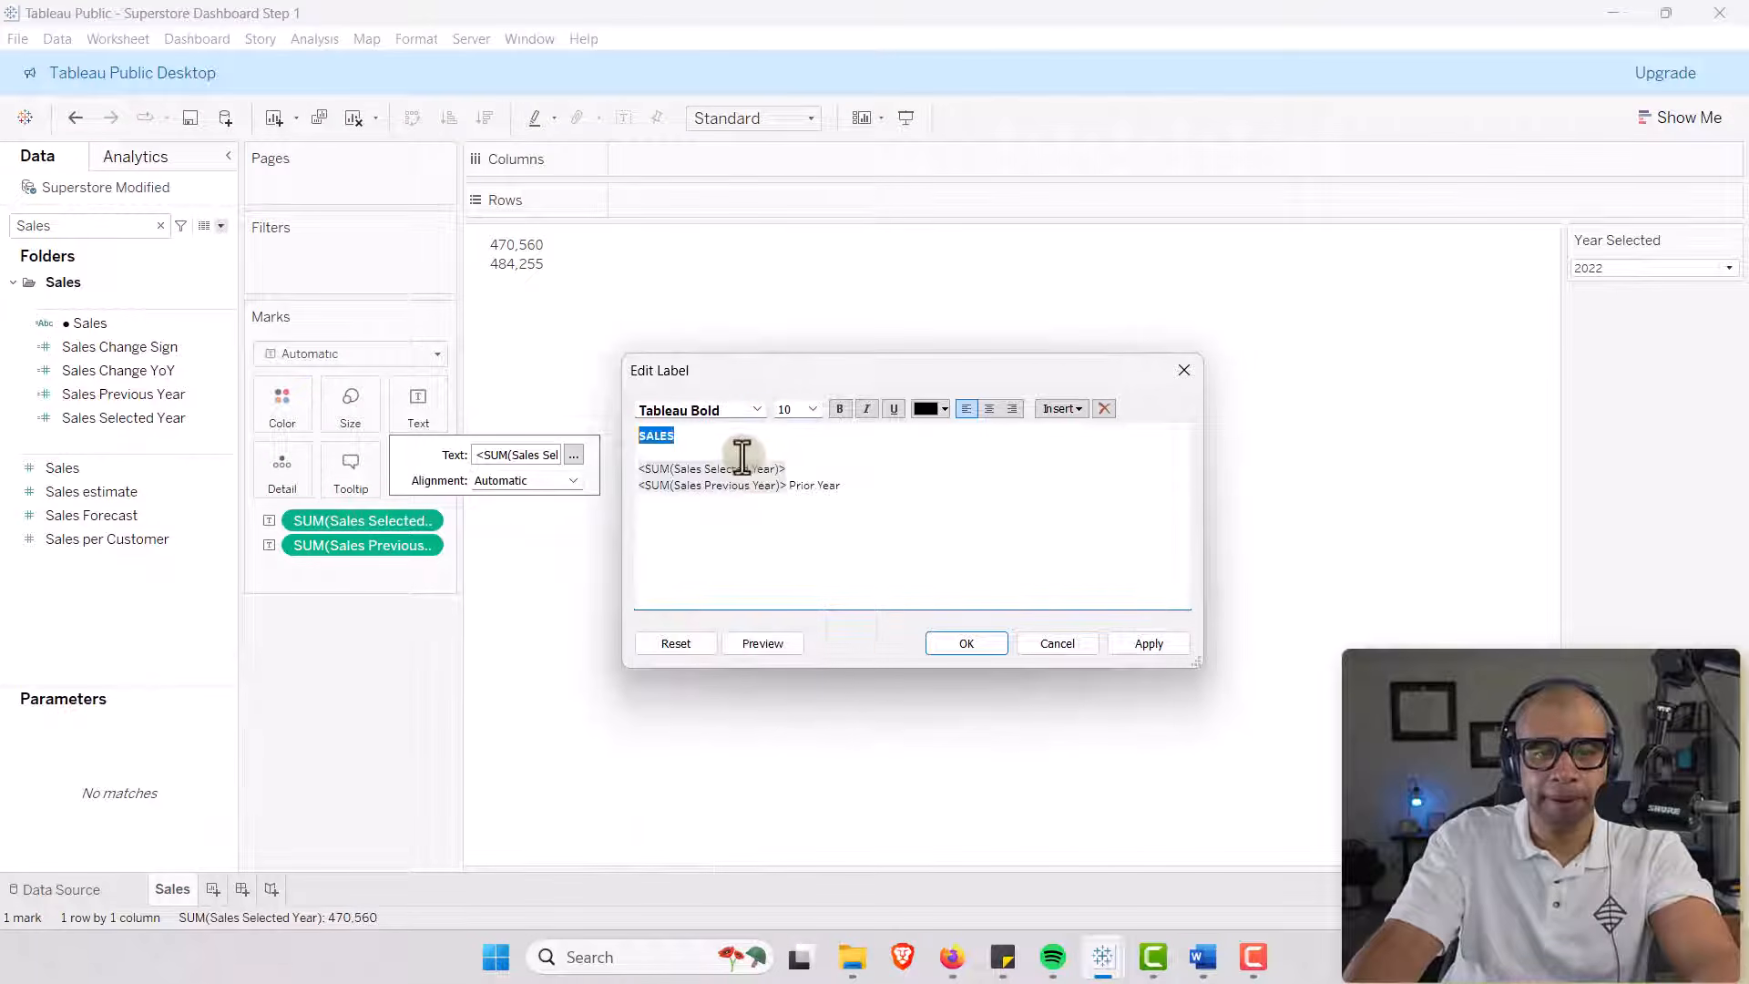
# Format the Sales Selected Year field in the label as Tableau Bold at size 17 and apply the label.
pyautogui.moveTo(789, 468); pyautogui.dragTo(628, 471)
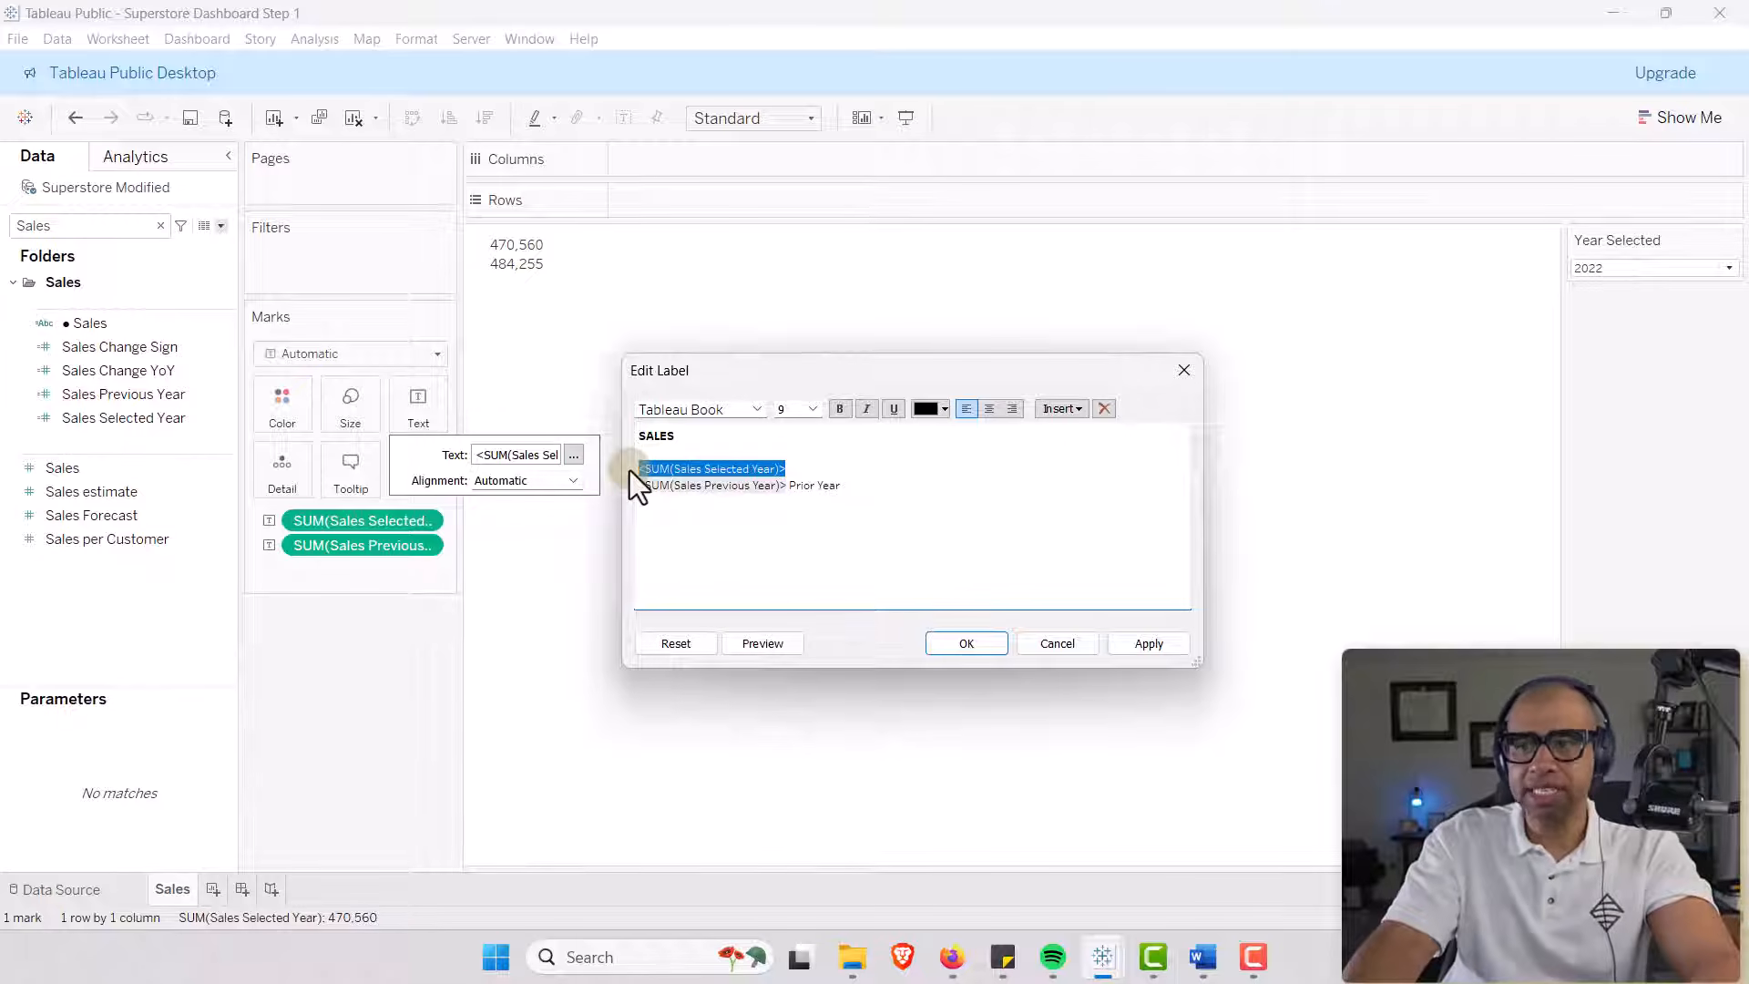
pyautogui.click(761, 408)
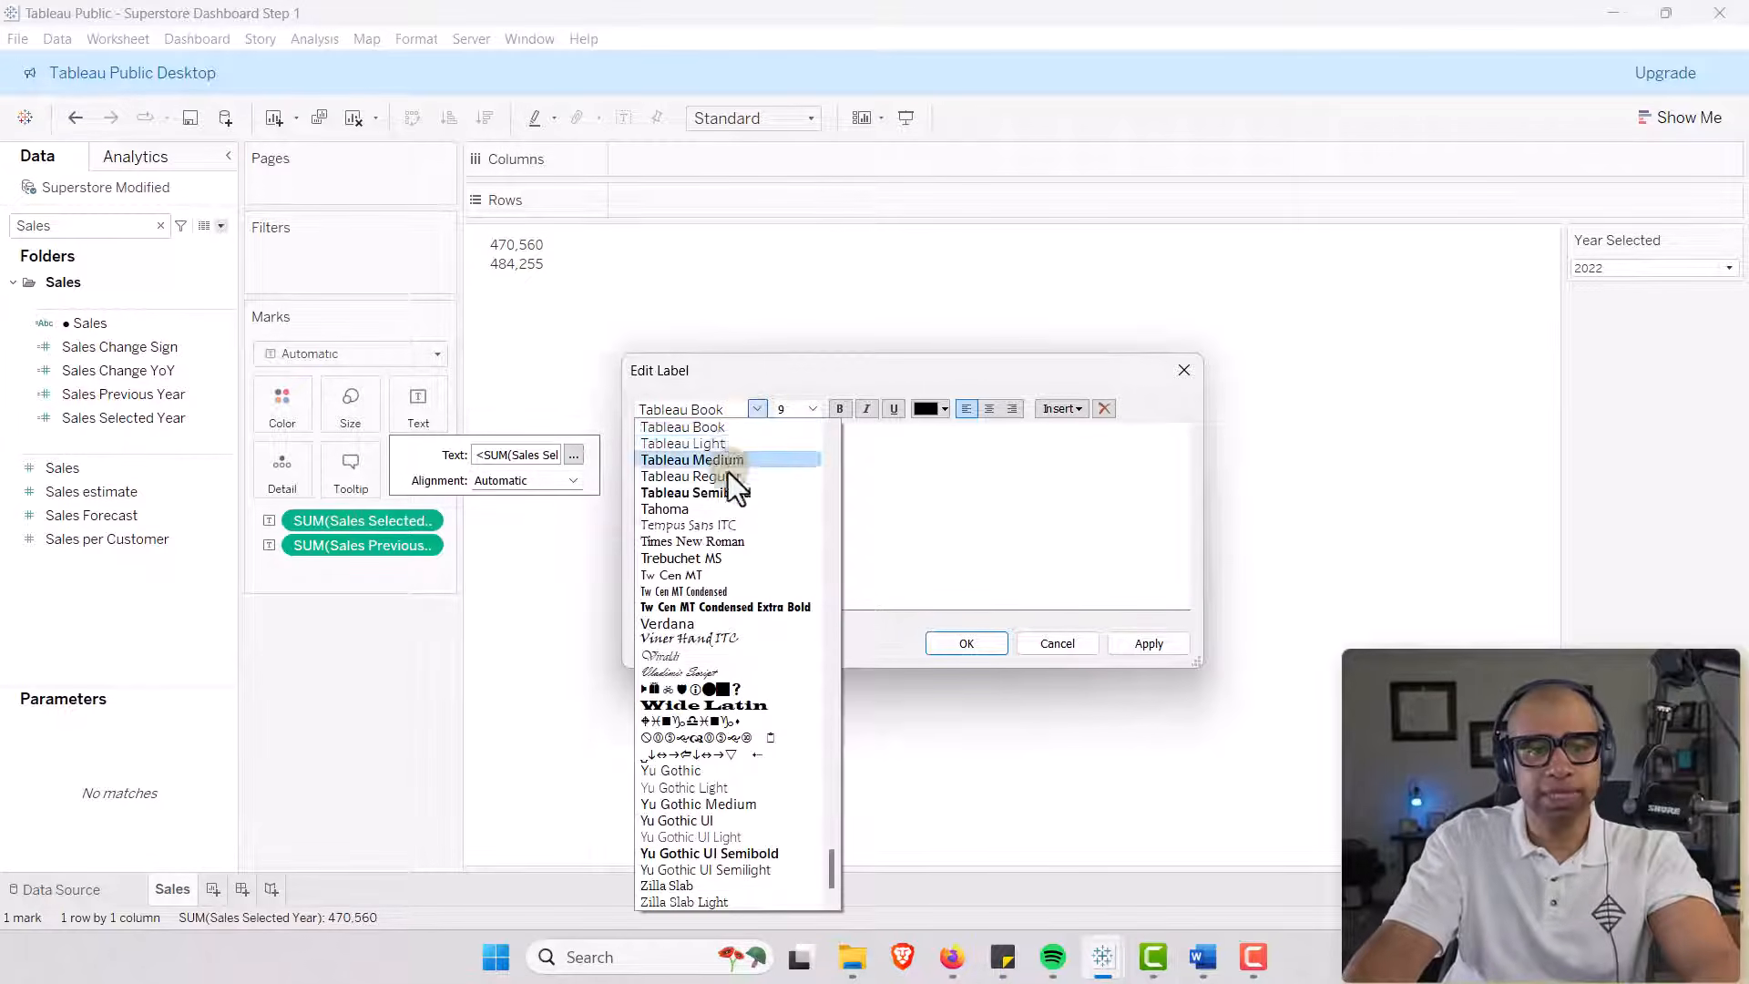
pyautogui.scroll(2, 729, 472)
pyautogui.click(715, 511)
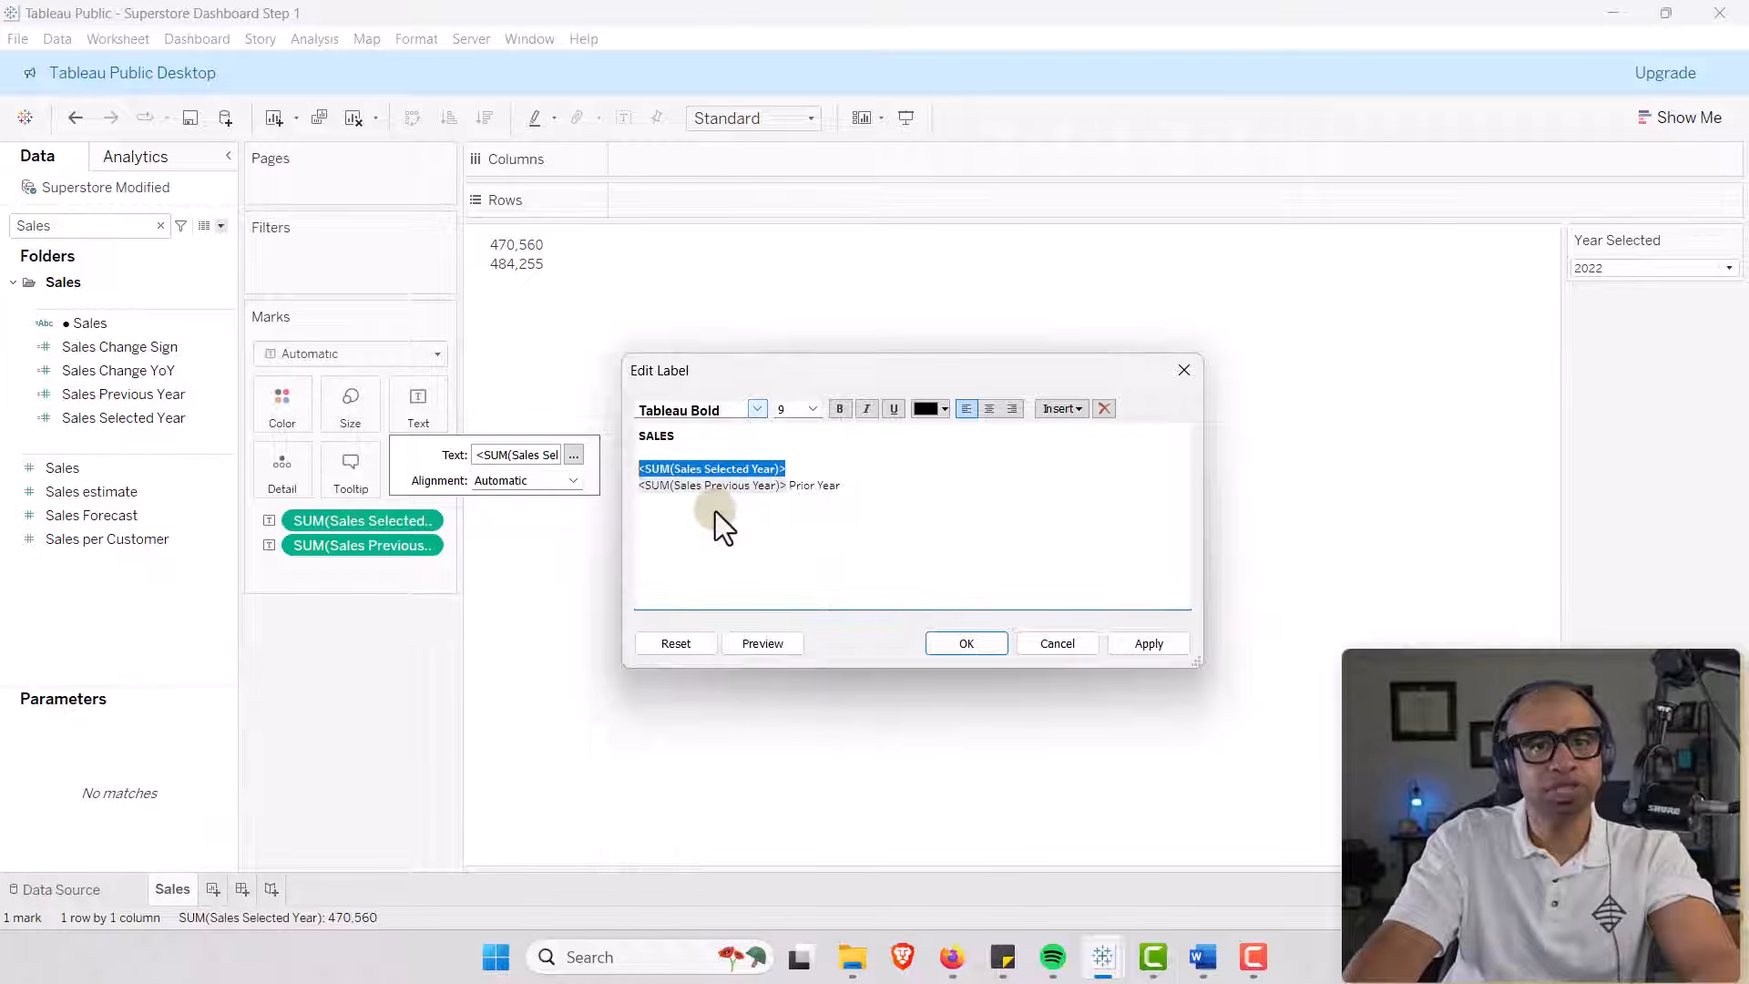
pyautogui.click(814, 410)
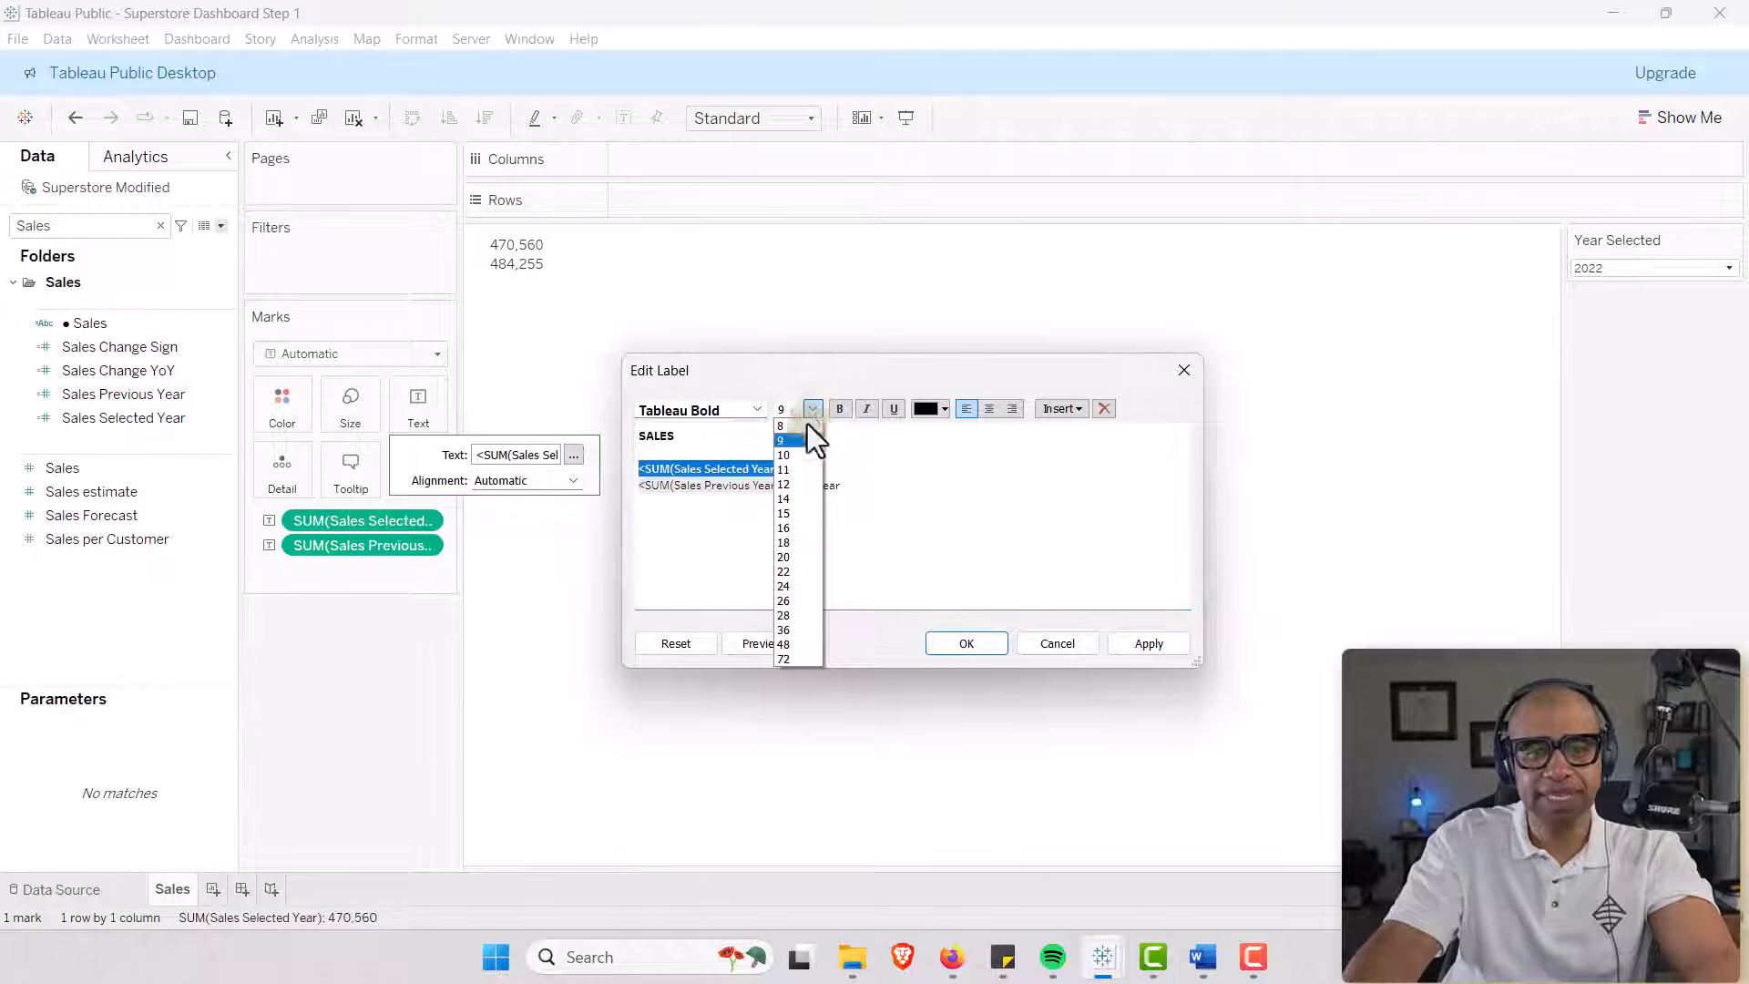
pyautogui.click(800, 528)
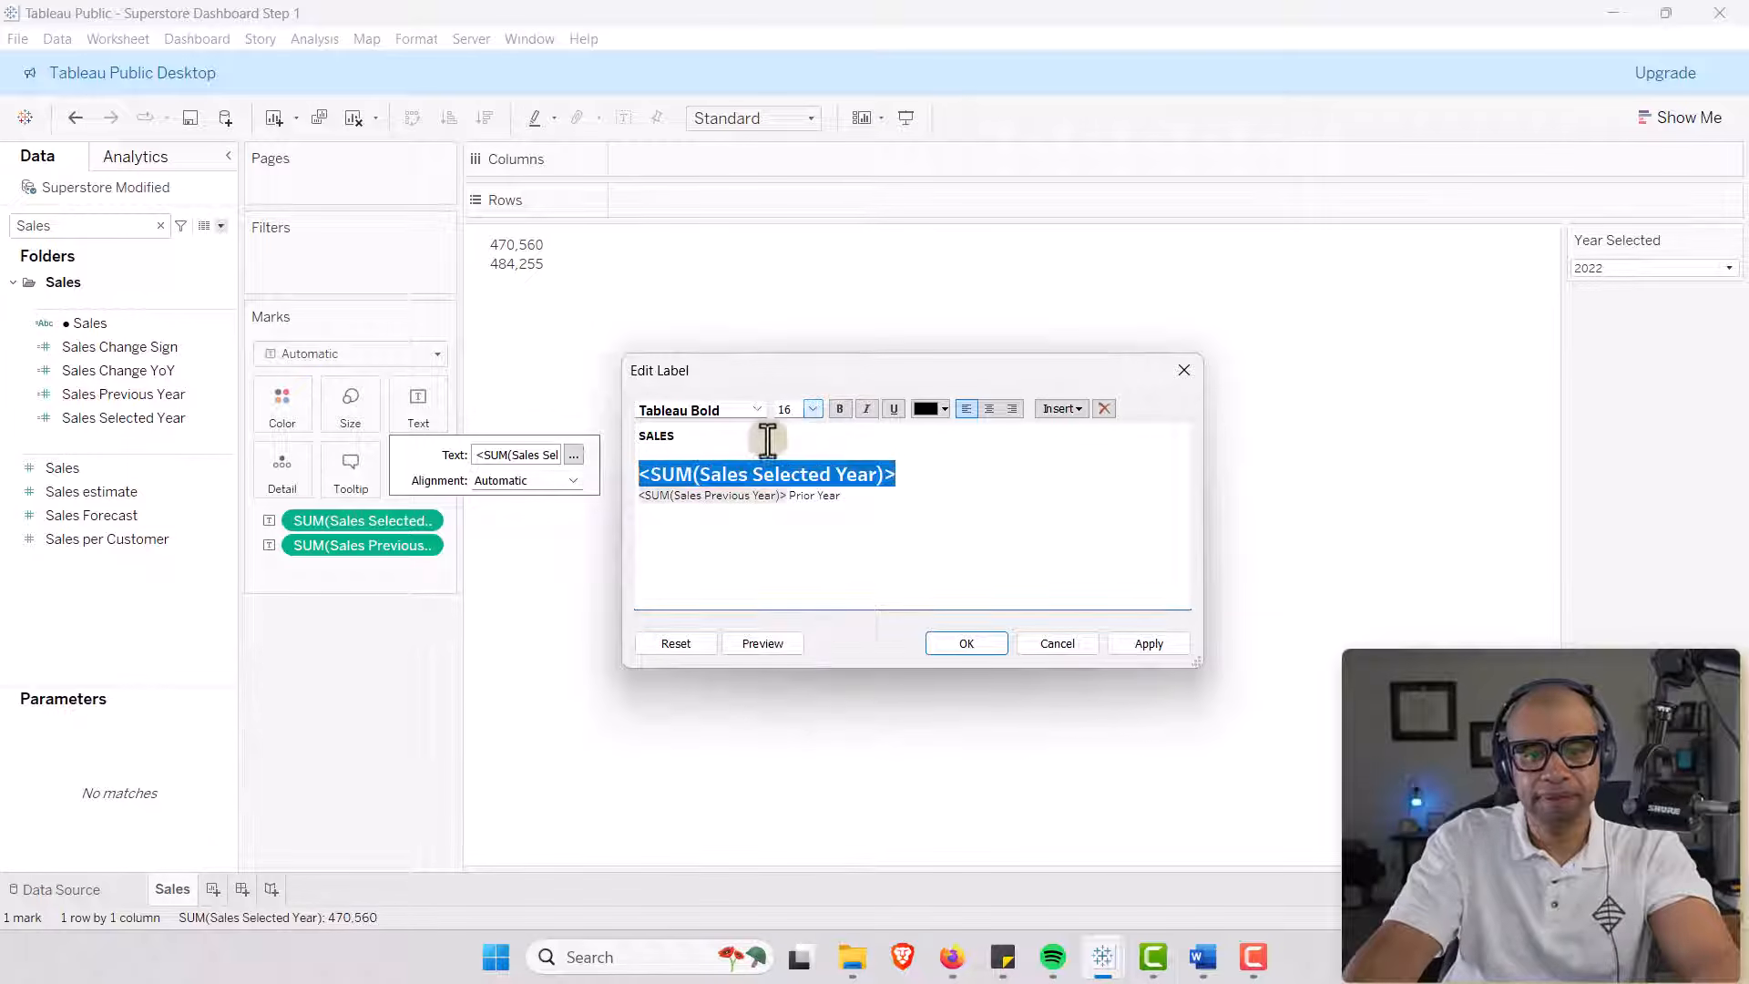
pyautogui.doubleClick(795, 410)
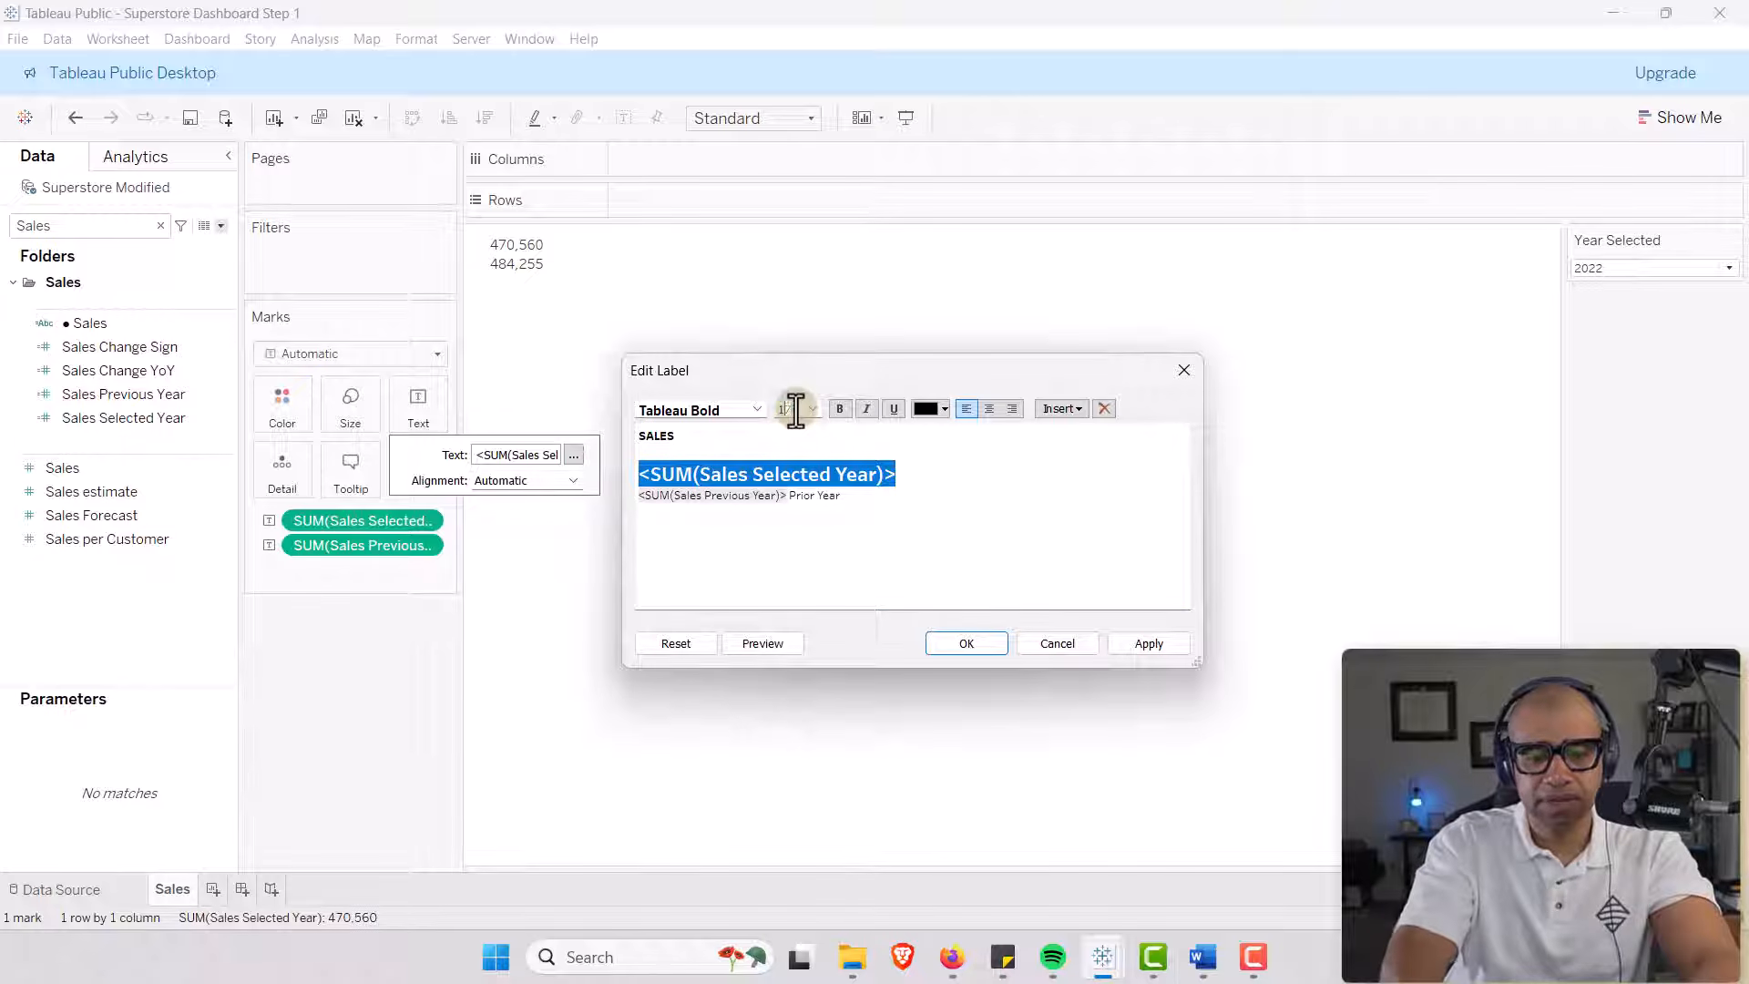
pyautogui.press('Return')
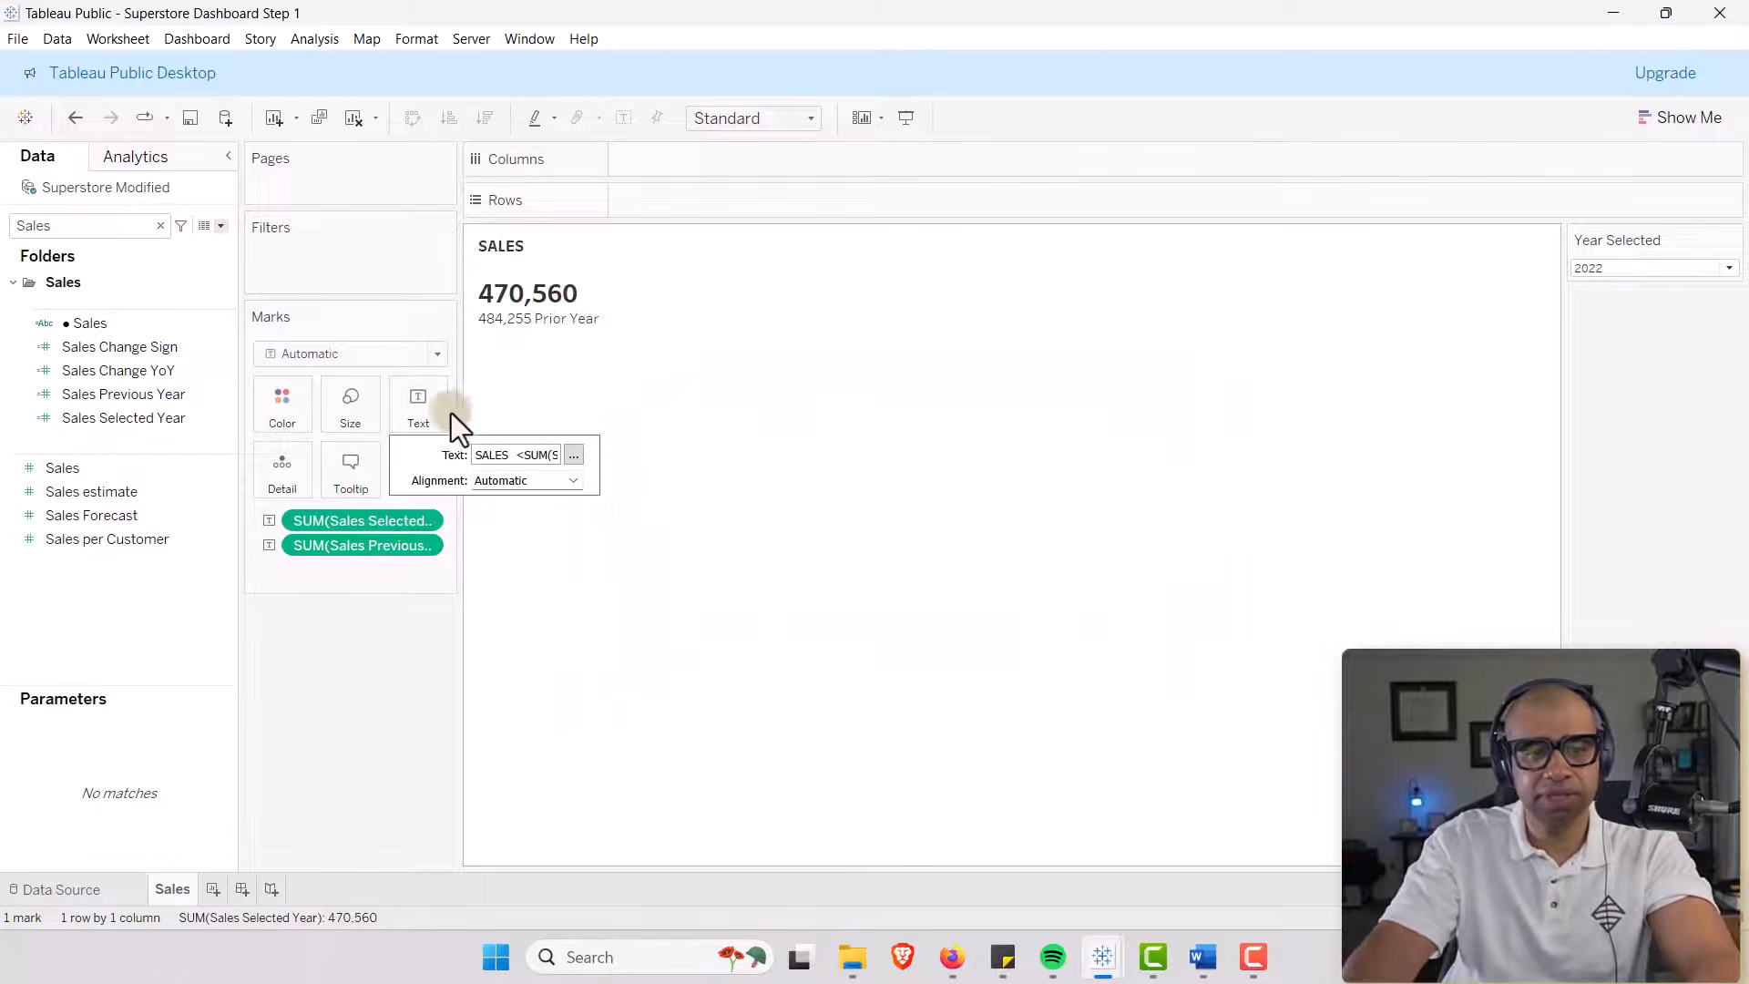
# Reopen the text mark's label and set the Sales Previous Year field's font to Tableau Semibold.
pyautogui.click(573, 454)
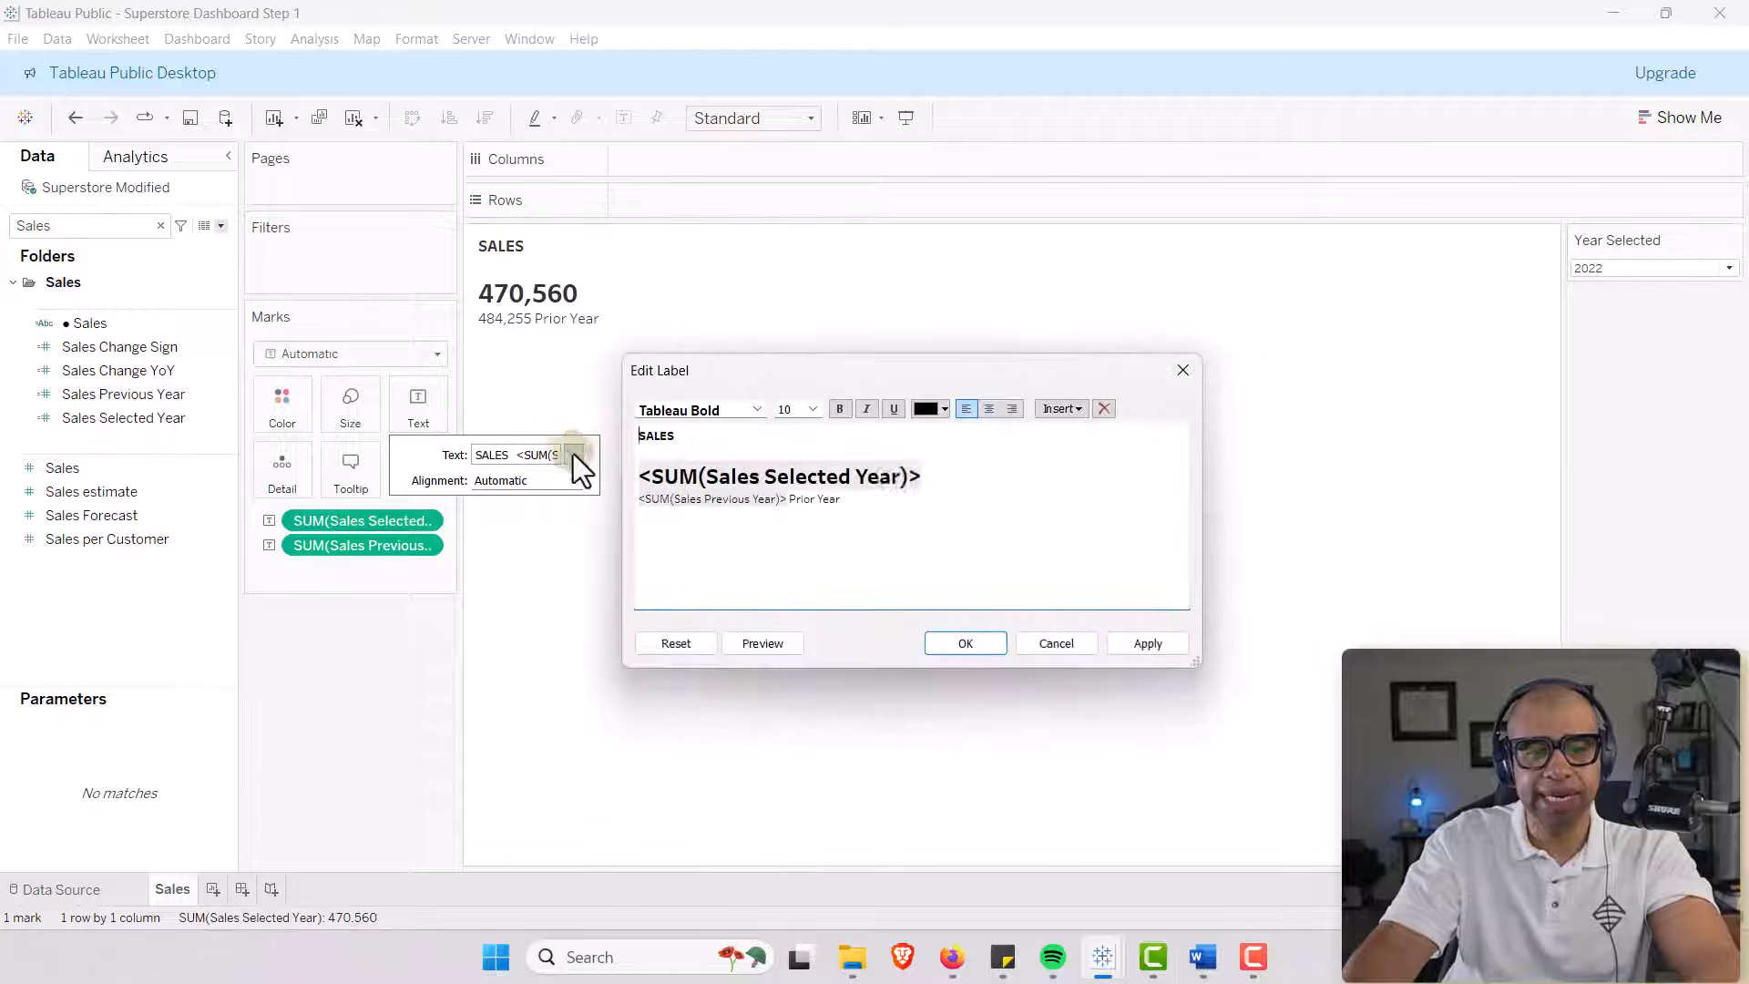
pyautogui.click(924, 475)
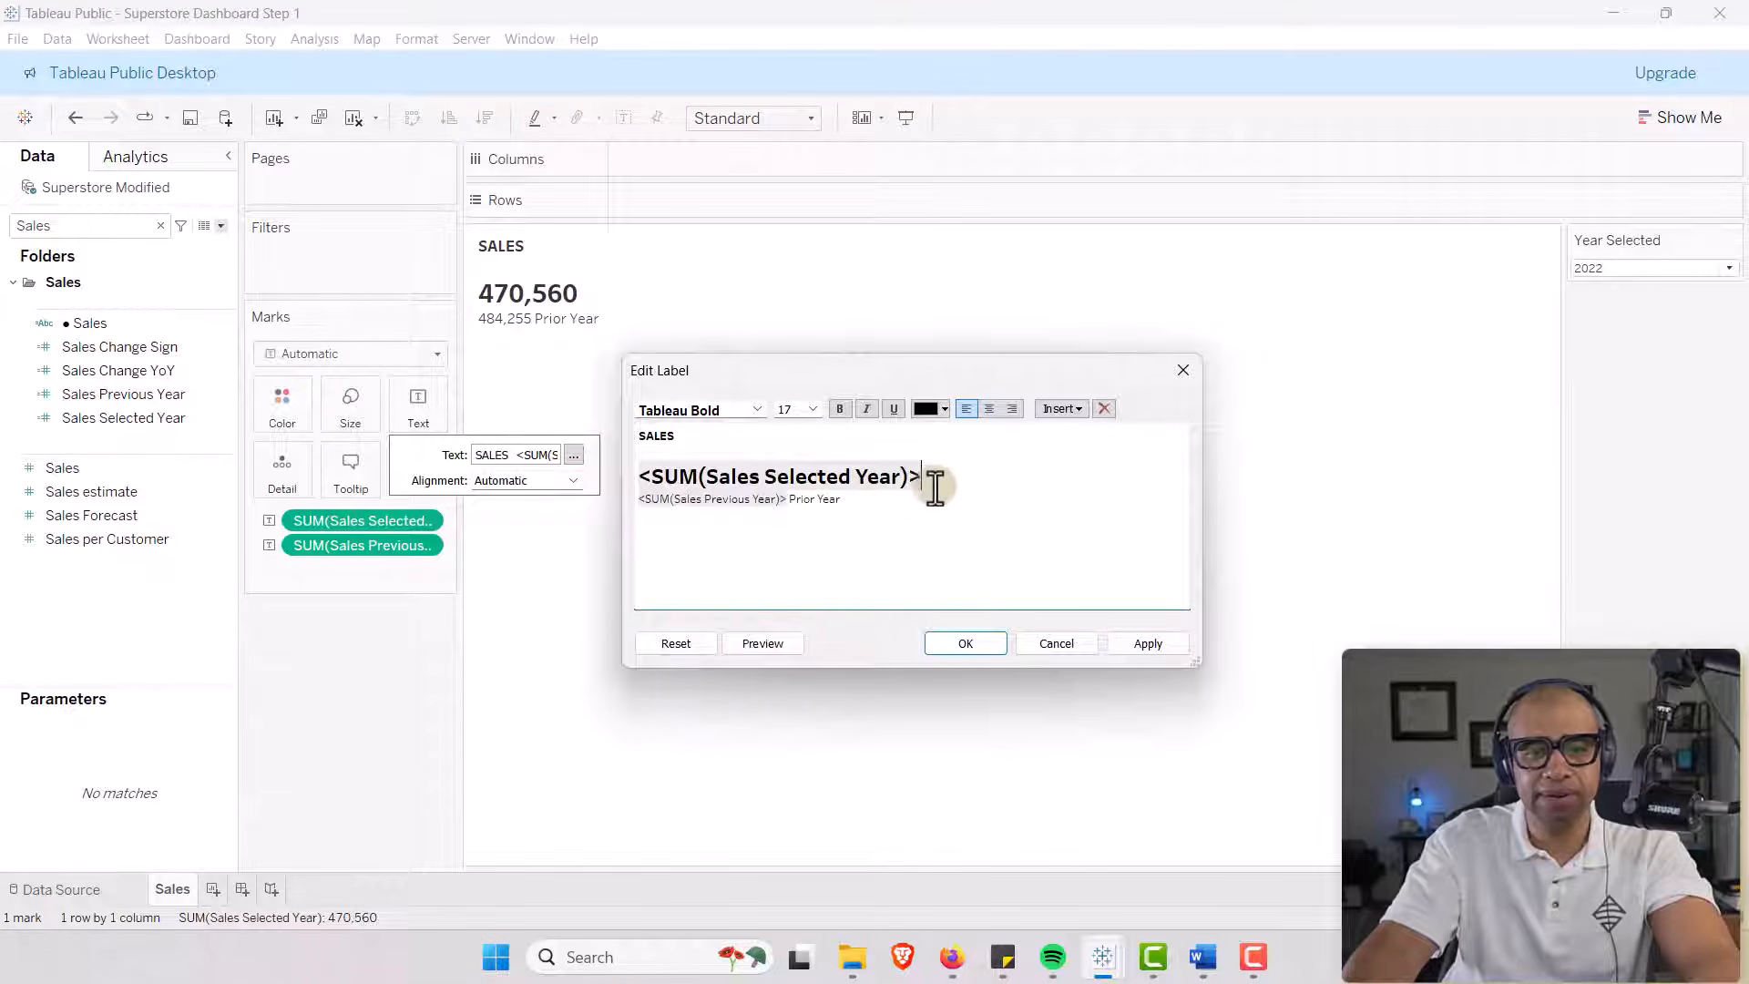
pyautogui.doubleClick(749, 501)
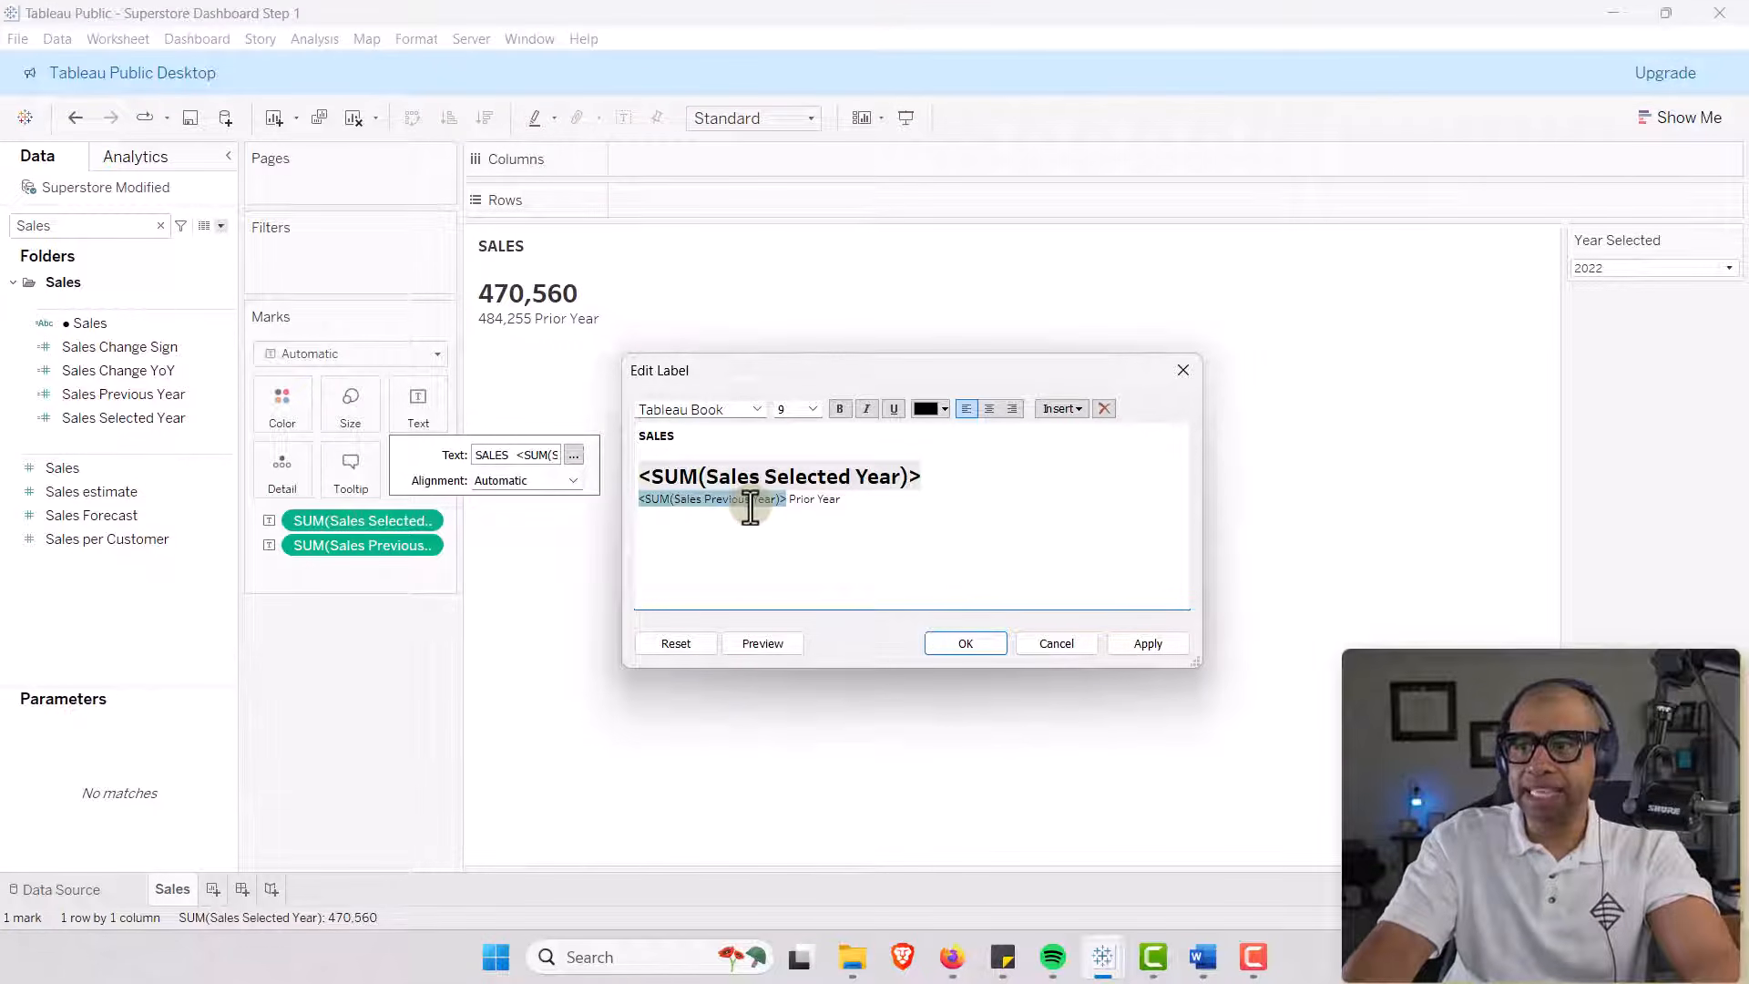
pyautogui.click(756, 410)
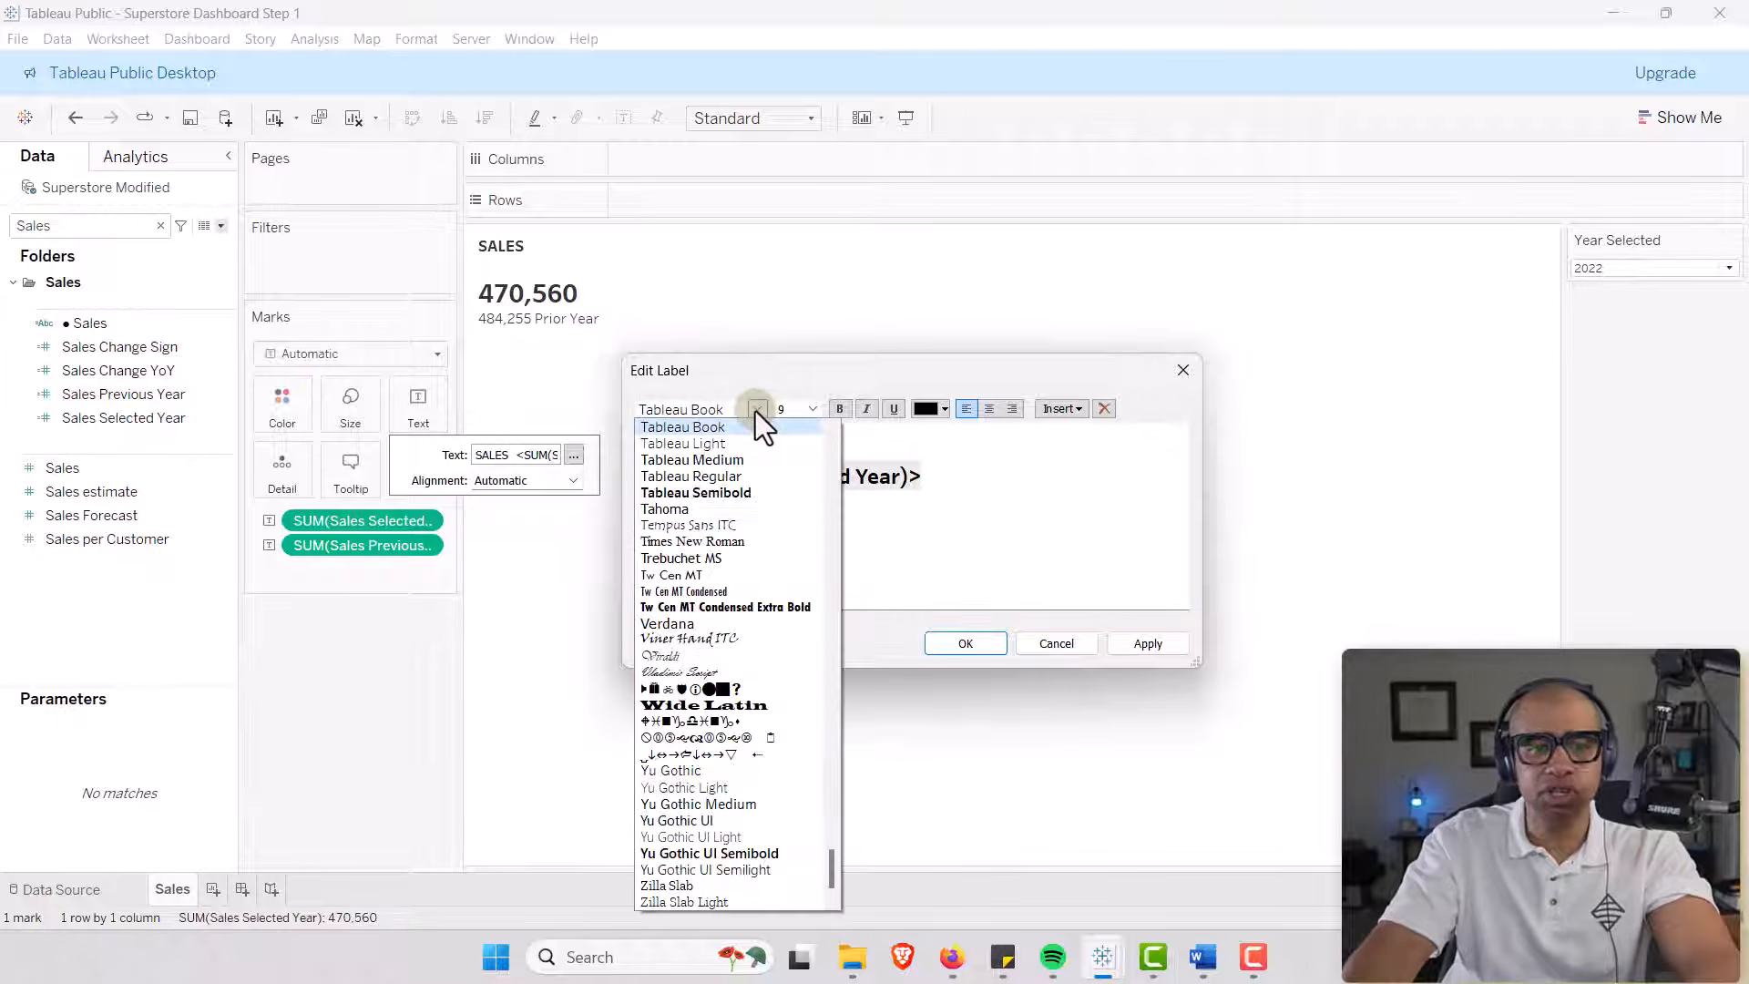
pyautogui.click(738, 492)
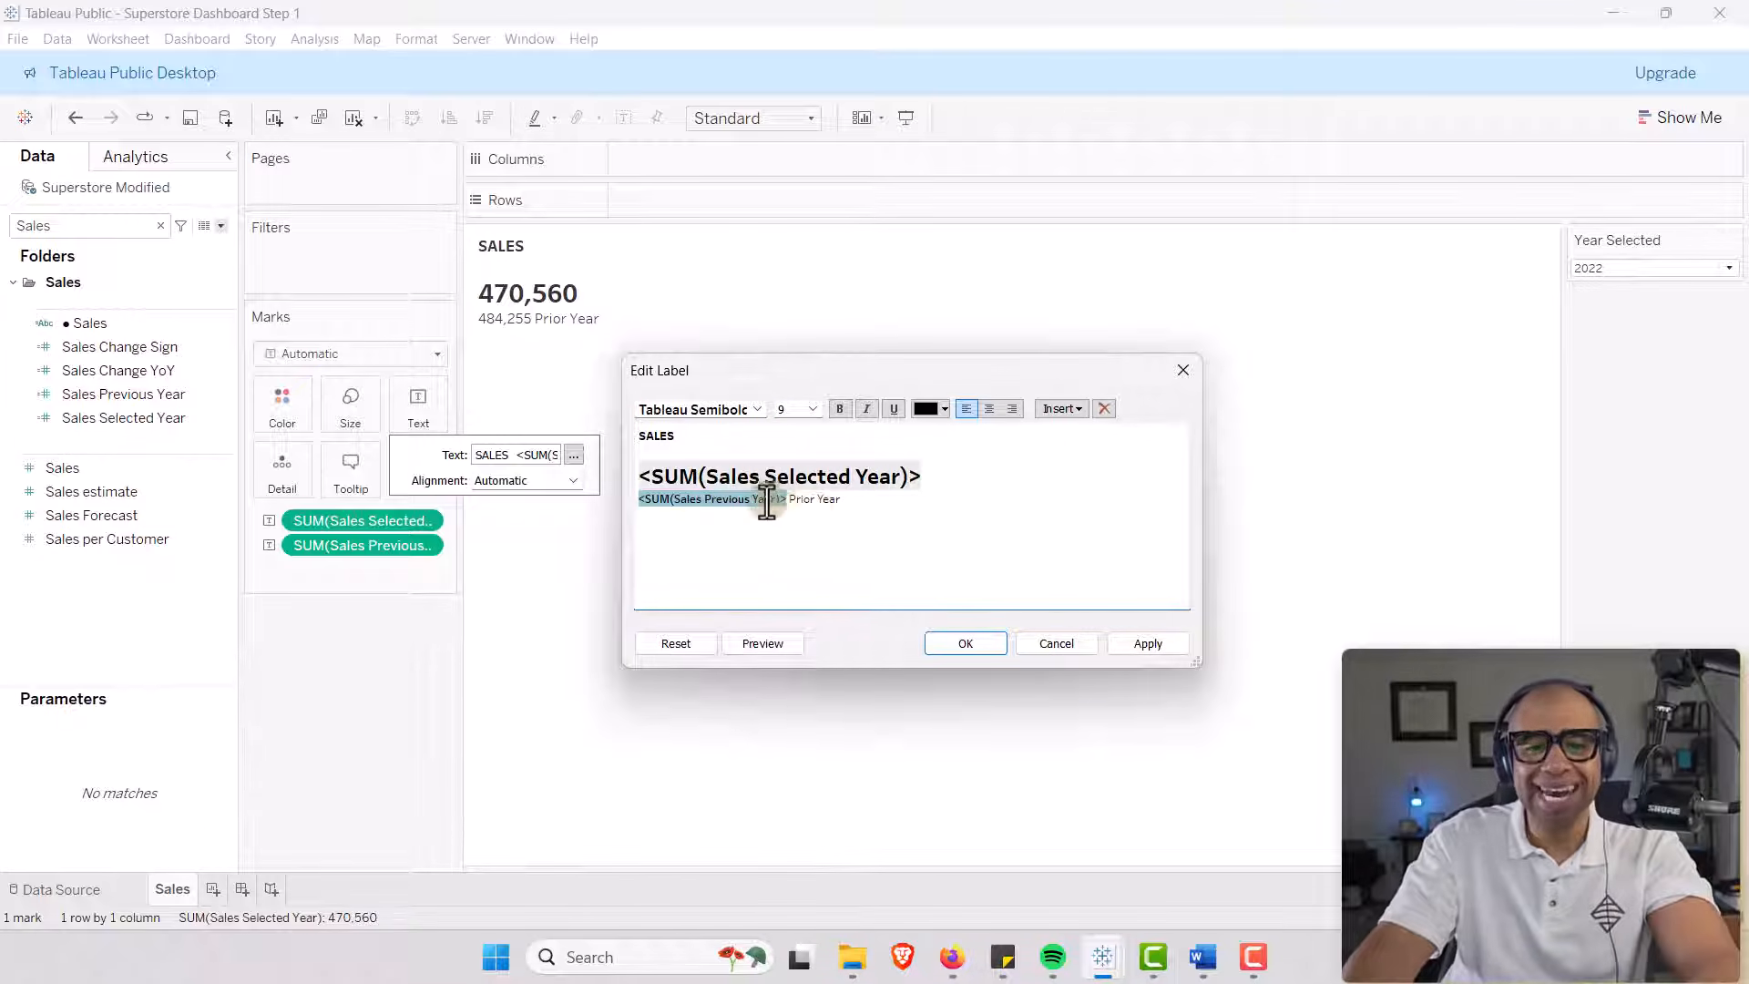
# Set the Prior Year text to Tableau Semibold with a smaller font size than the field beside it, and apply the label.
pyautogui.click(837, 506)
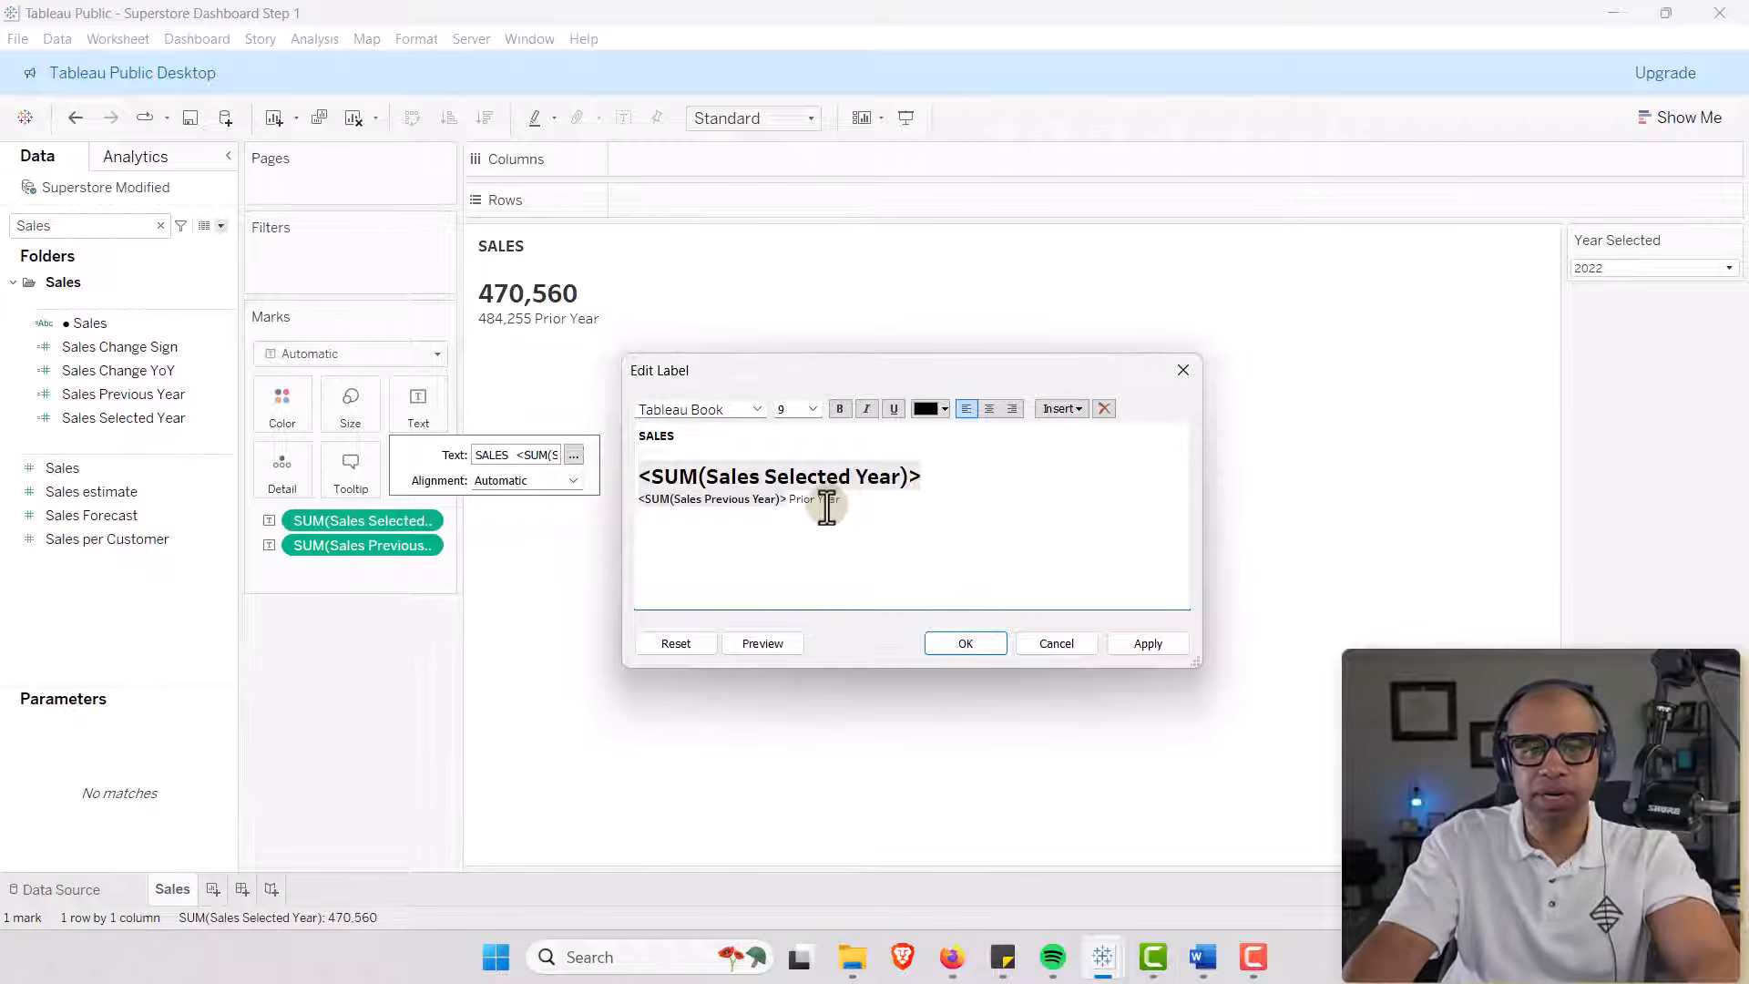
pyautogui.moveTo(839, 504); pyautogui.dragTo(793, 508)
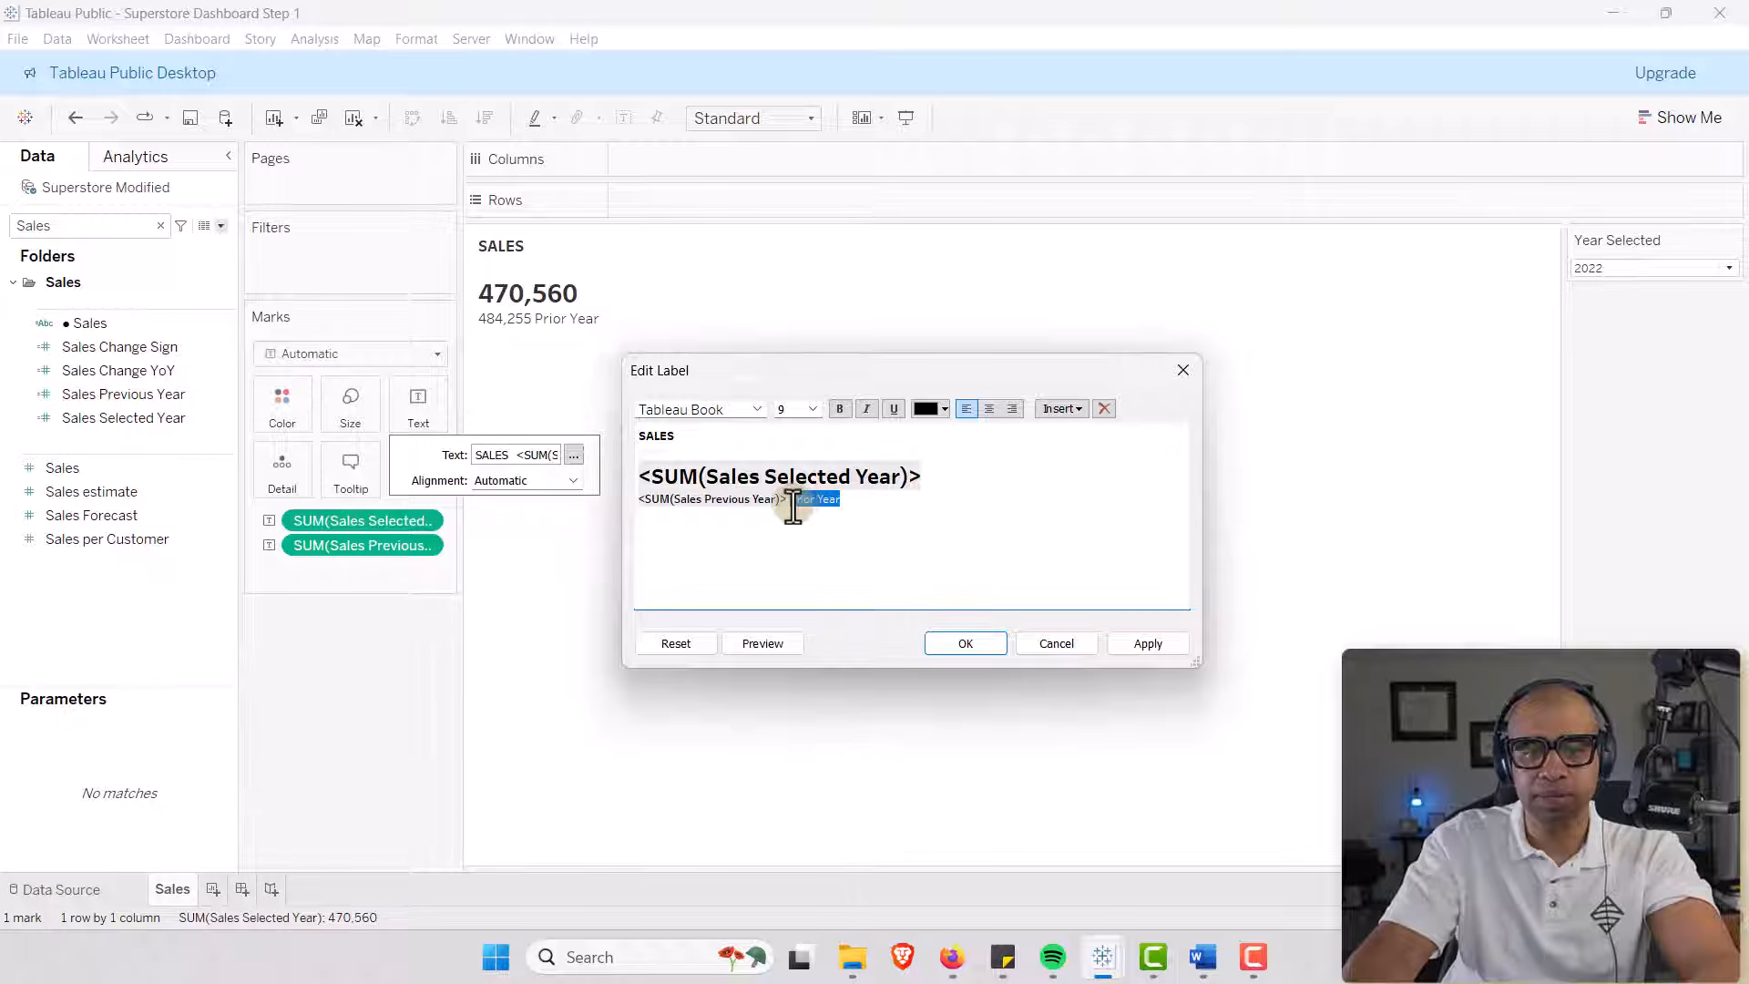
pyautogui.click(757, 410)
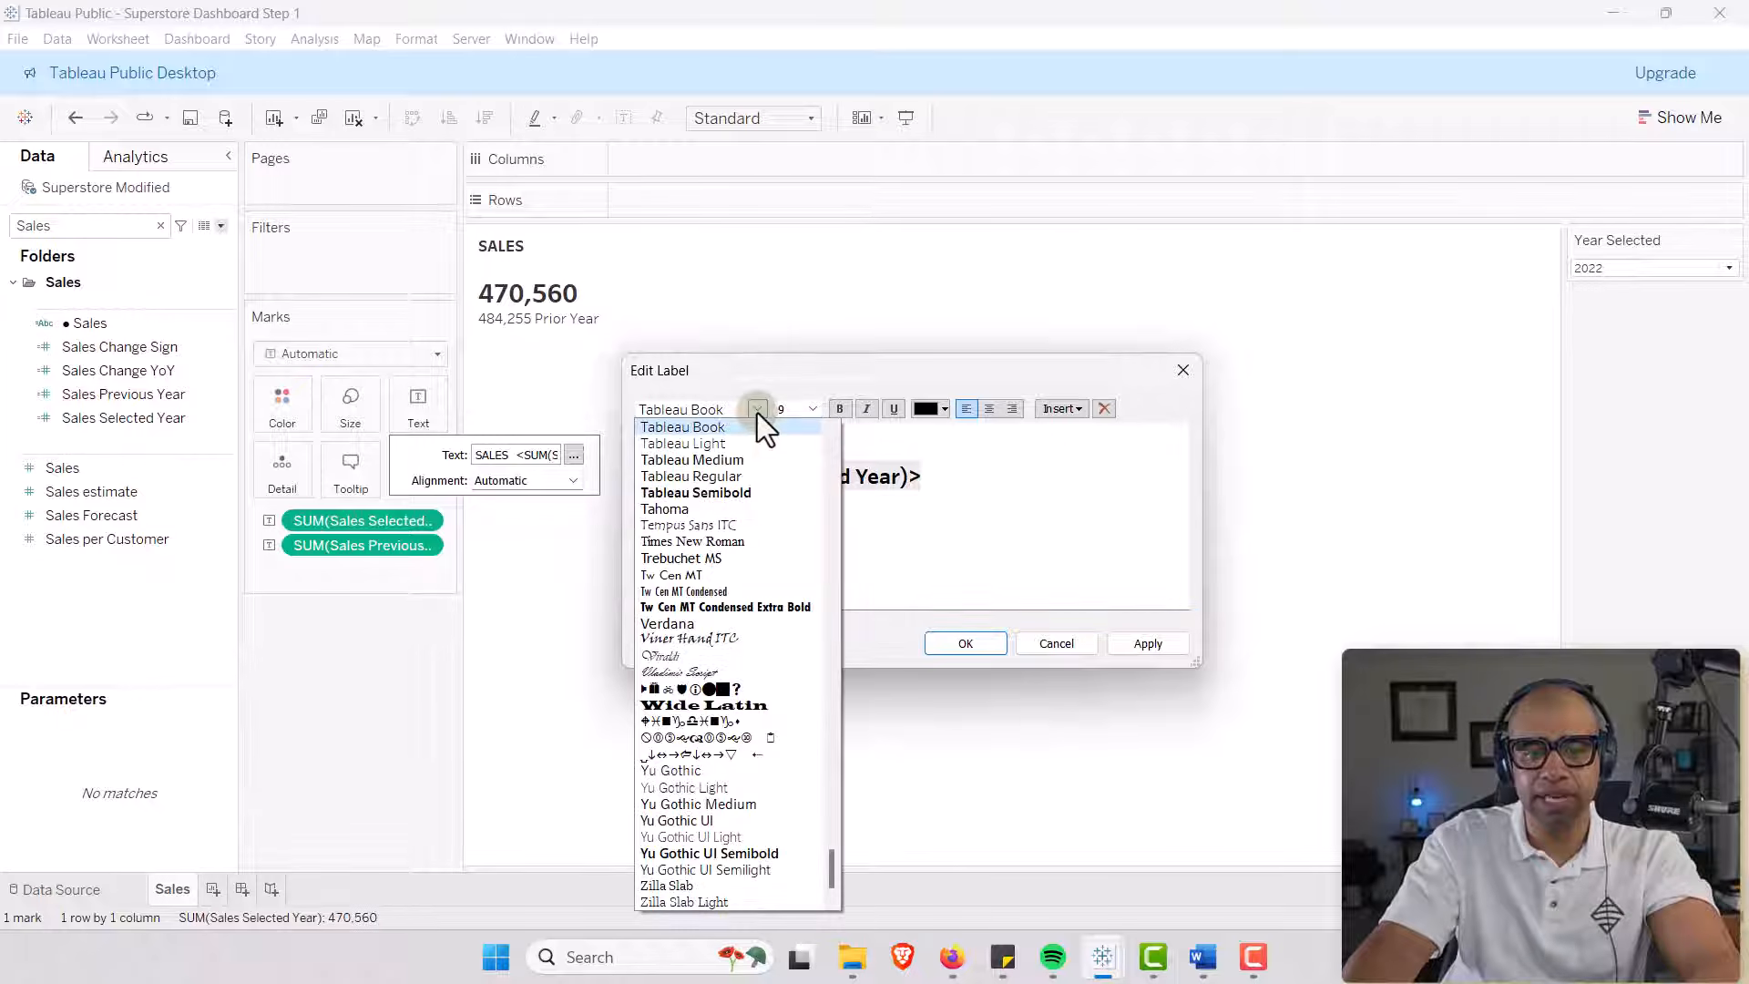
pyautogui.click(740, 493)
pyautogui.click(812, 410)
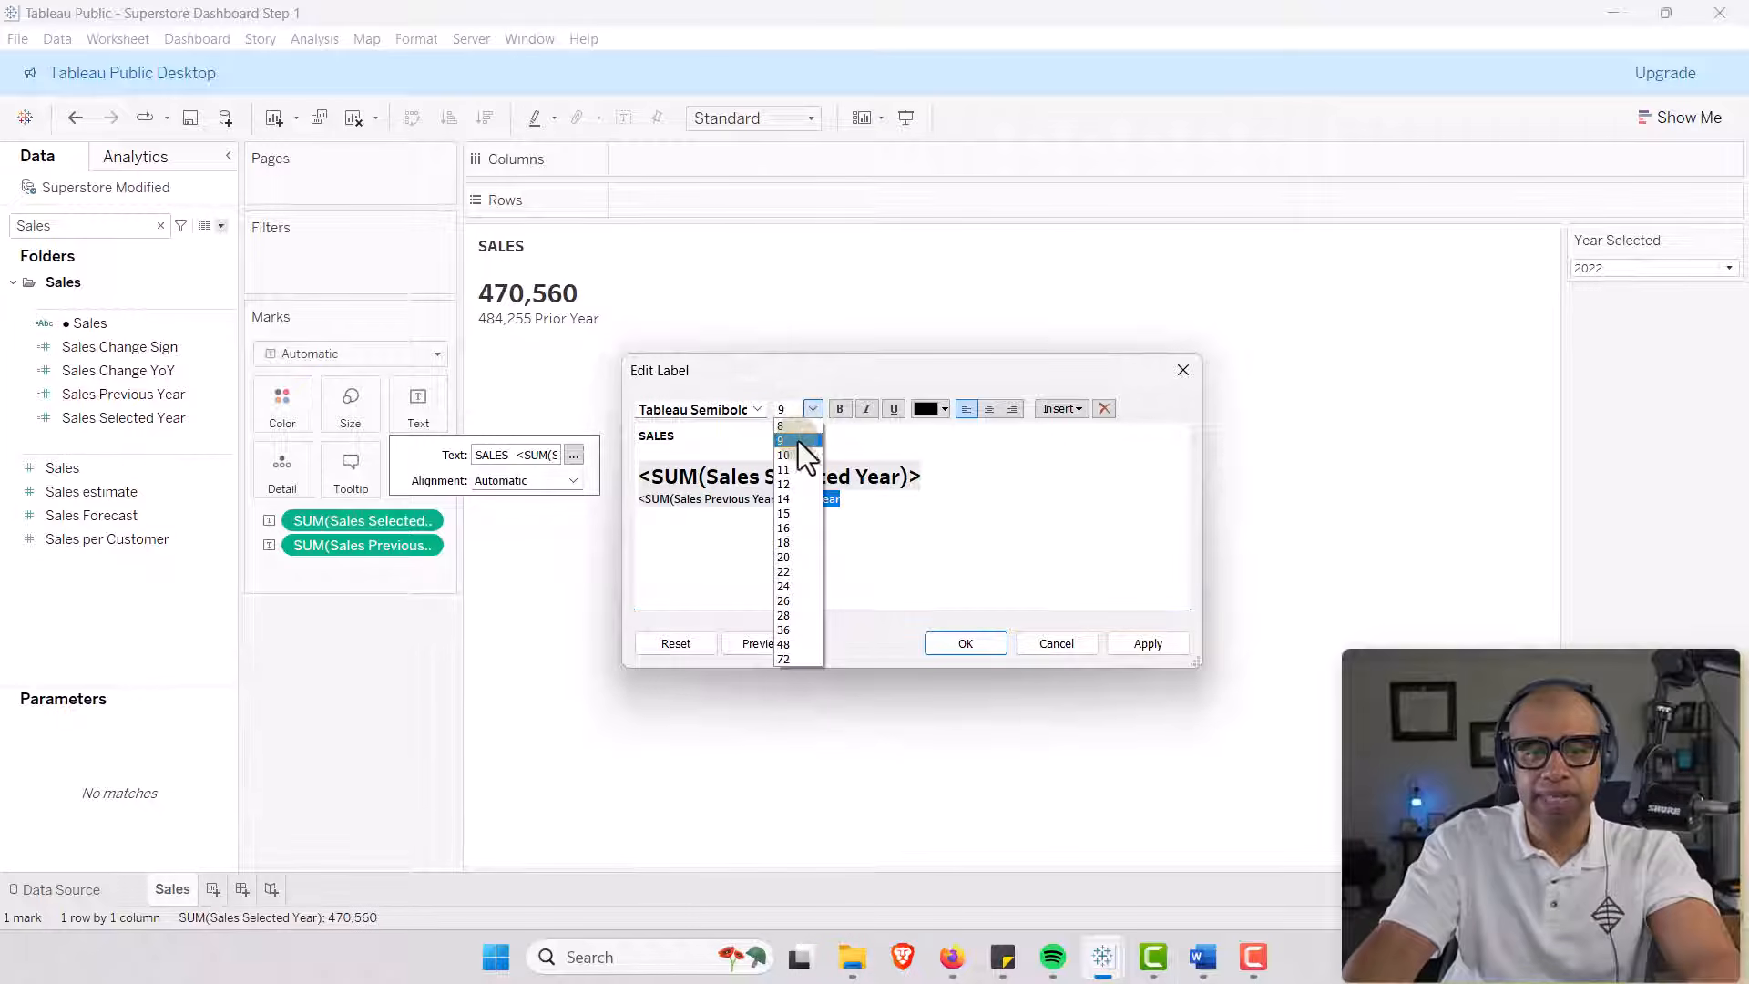
pyautogui.click(790, 435)
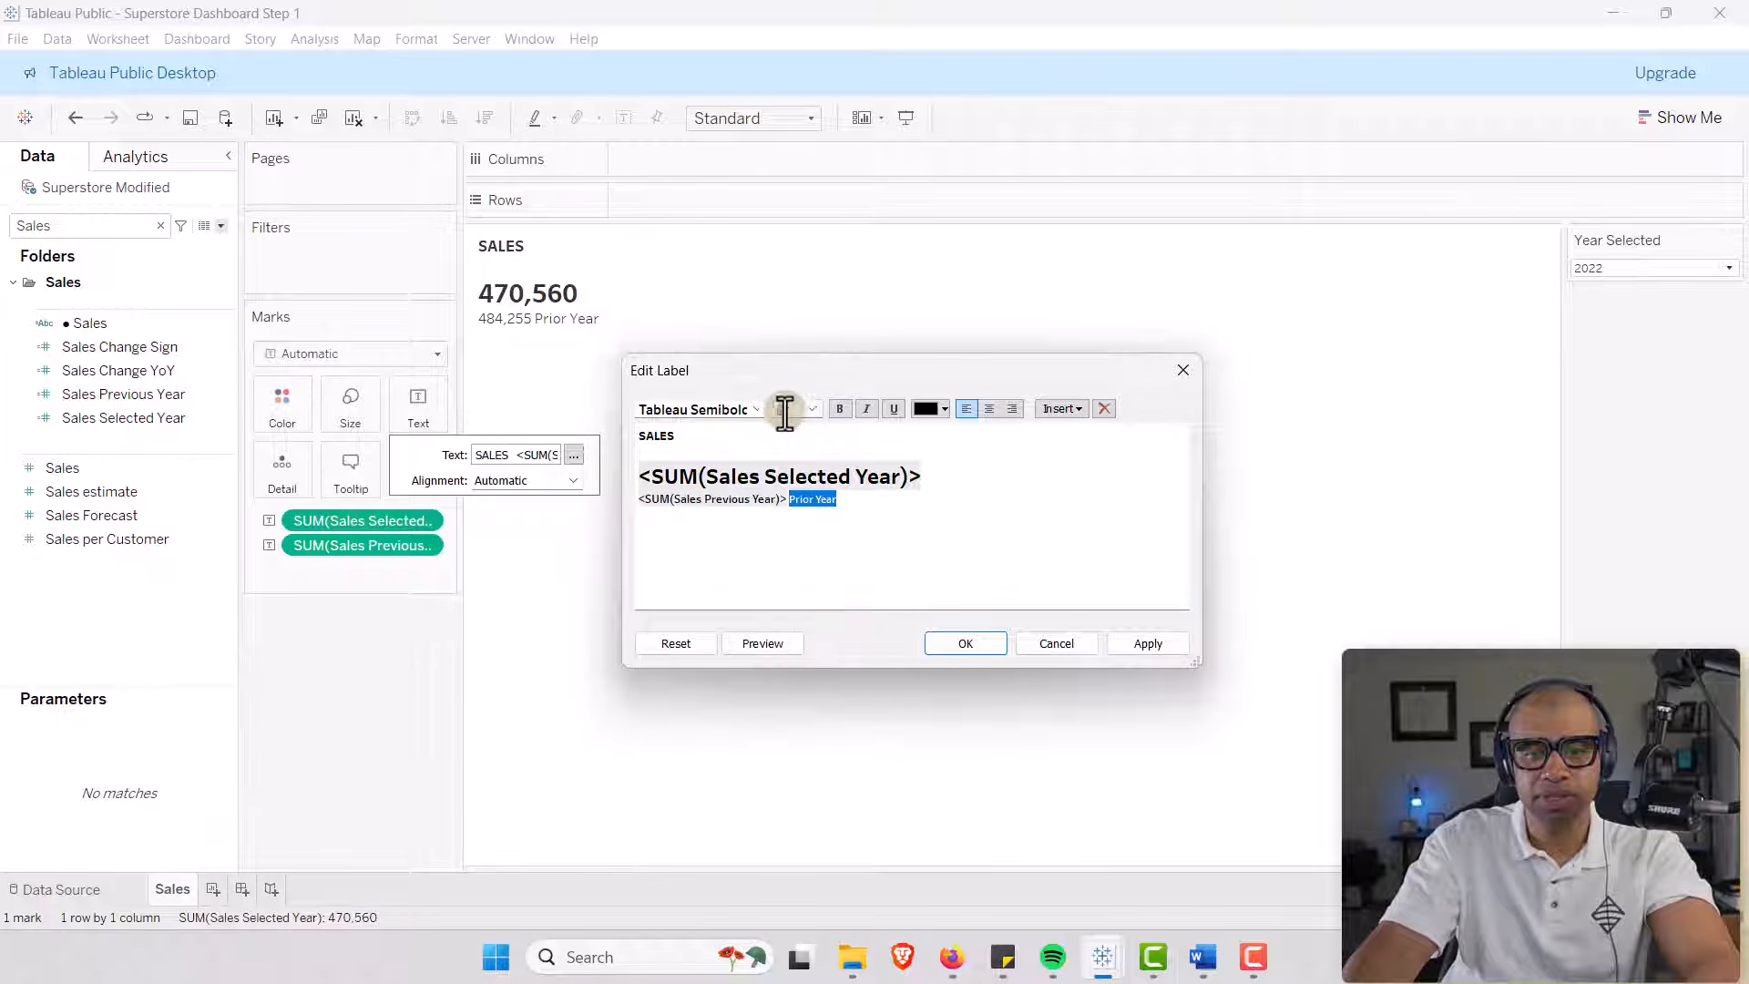
pyautogui.click(966, 476)
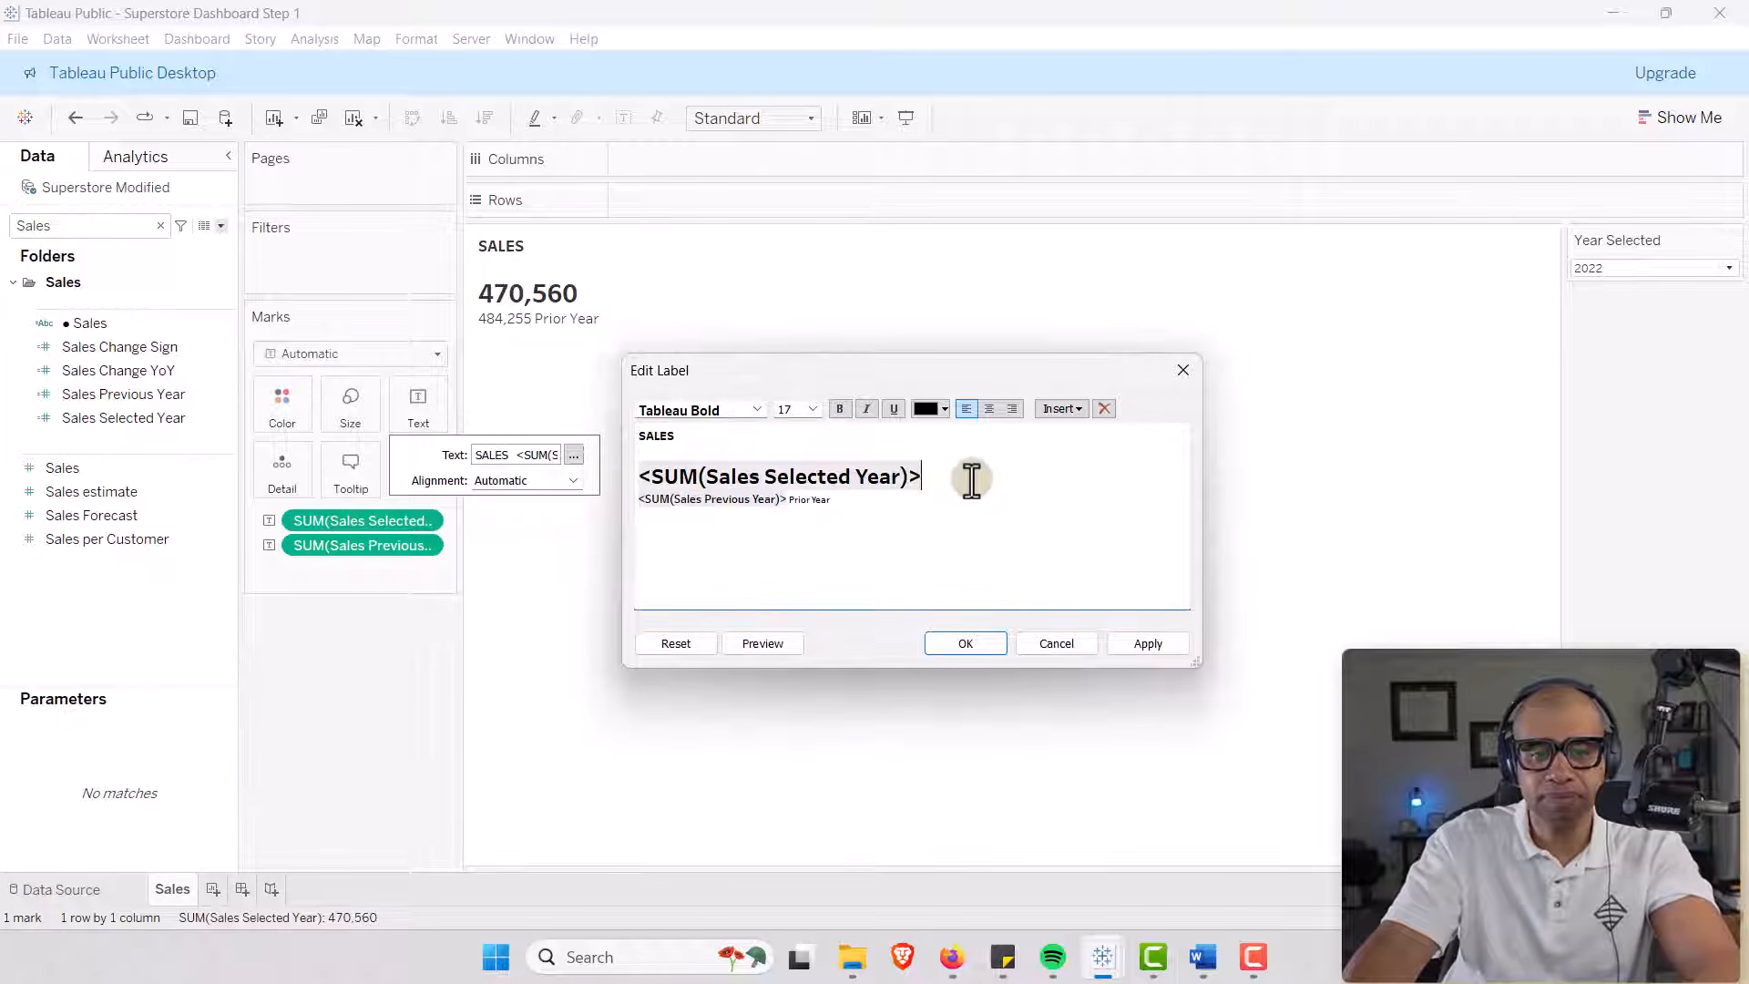
pyautogui.click(966, 643)
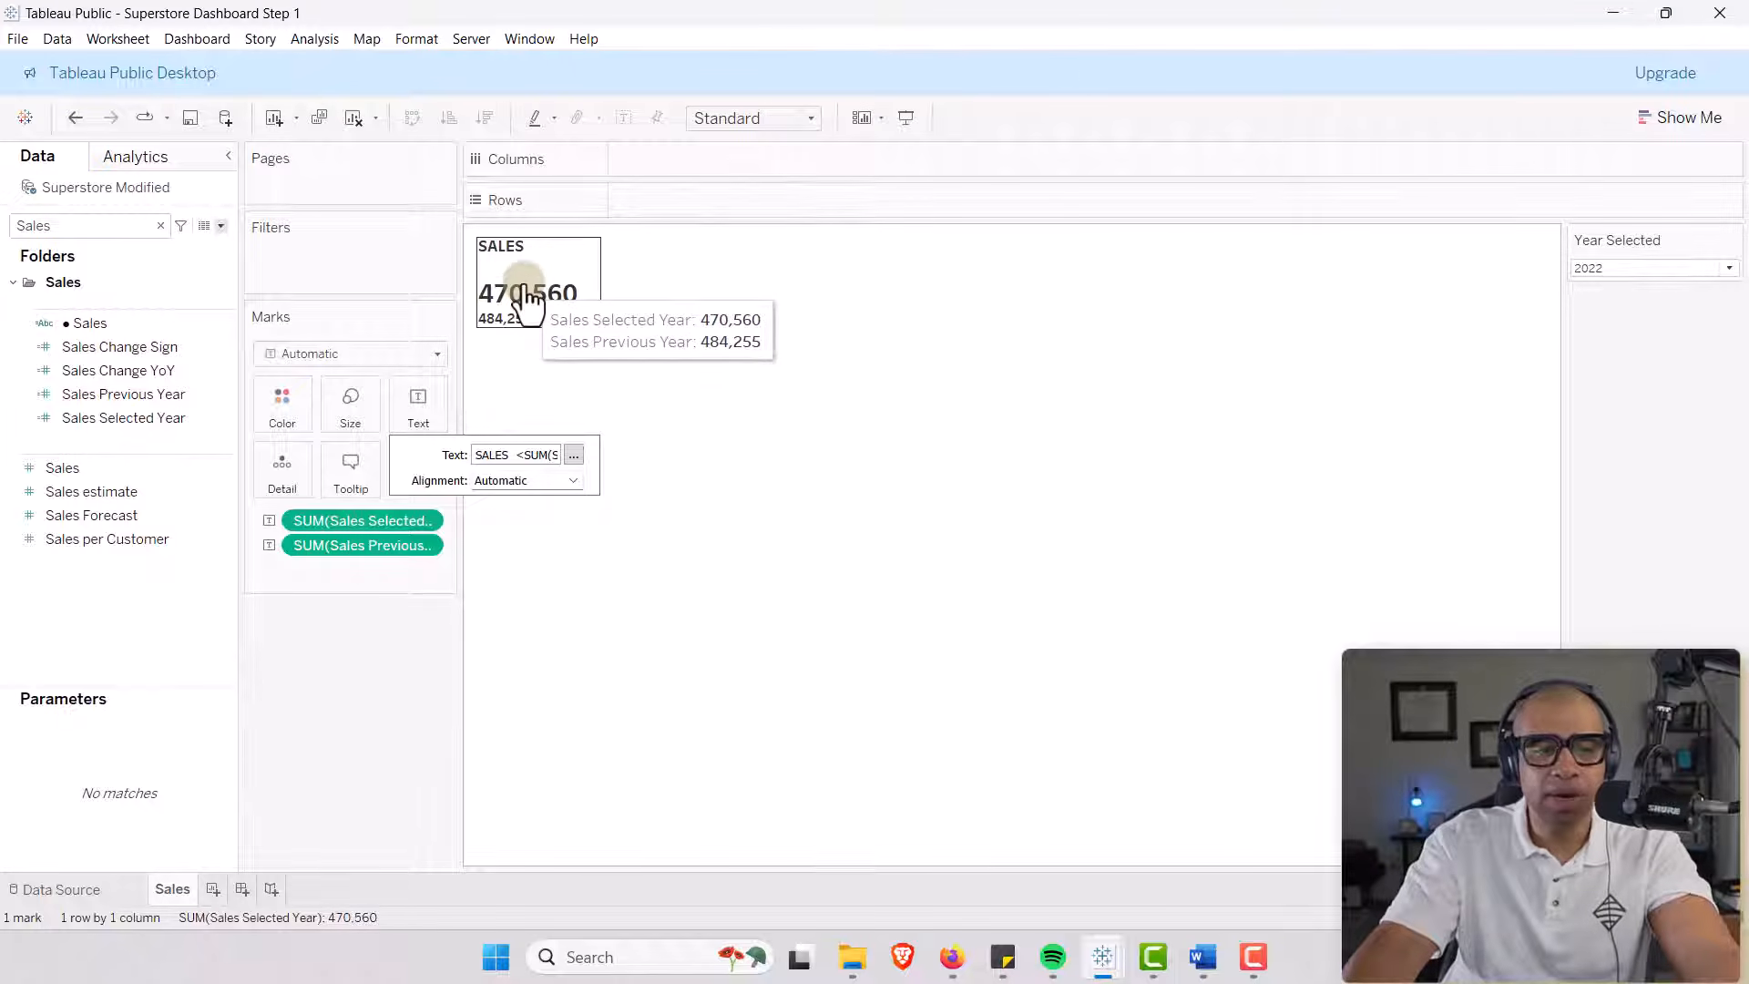
# Test the Sales KPI by switching the Year Selected parameter to 2023 and to 2024.
pyautogui.click(1728, 268)
pyautogui.click(1674, 304)
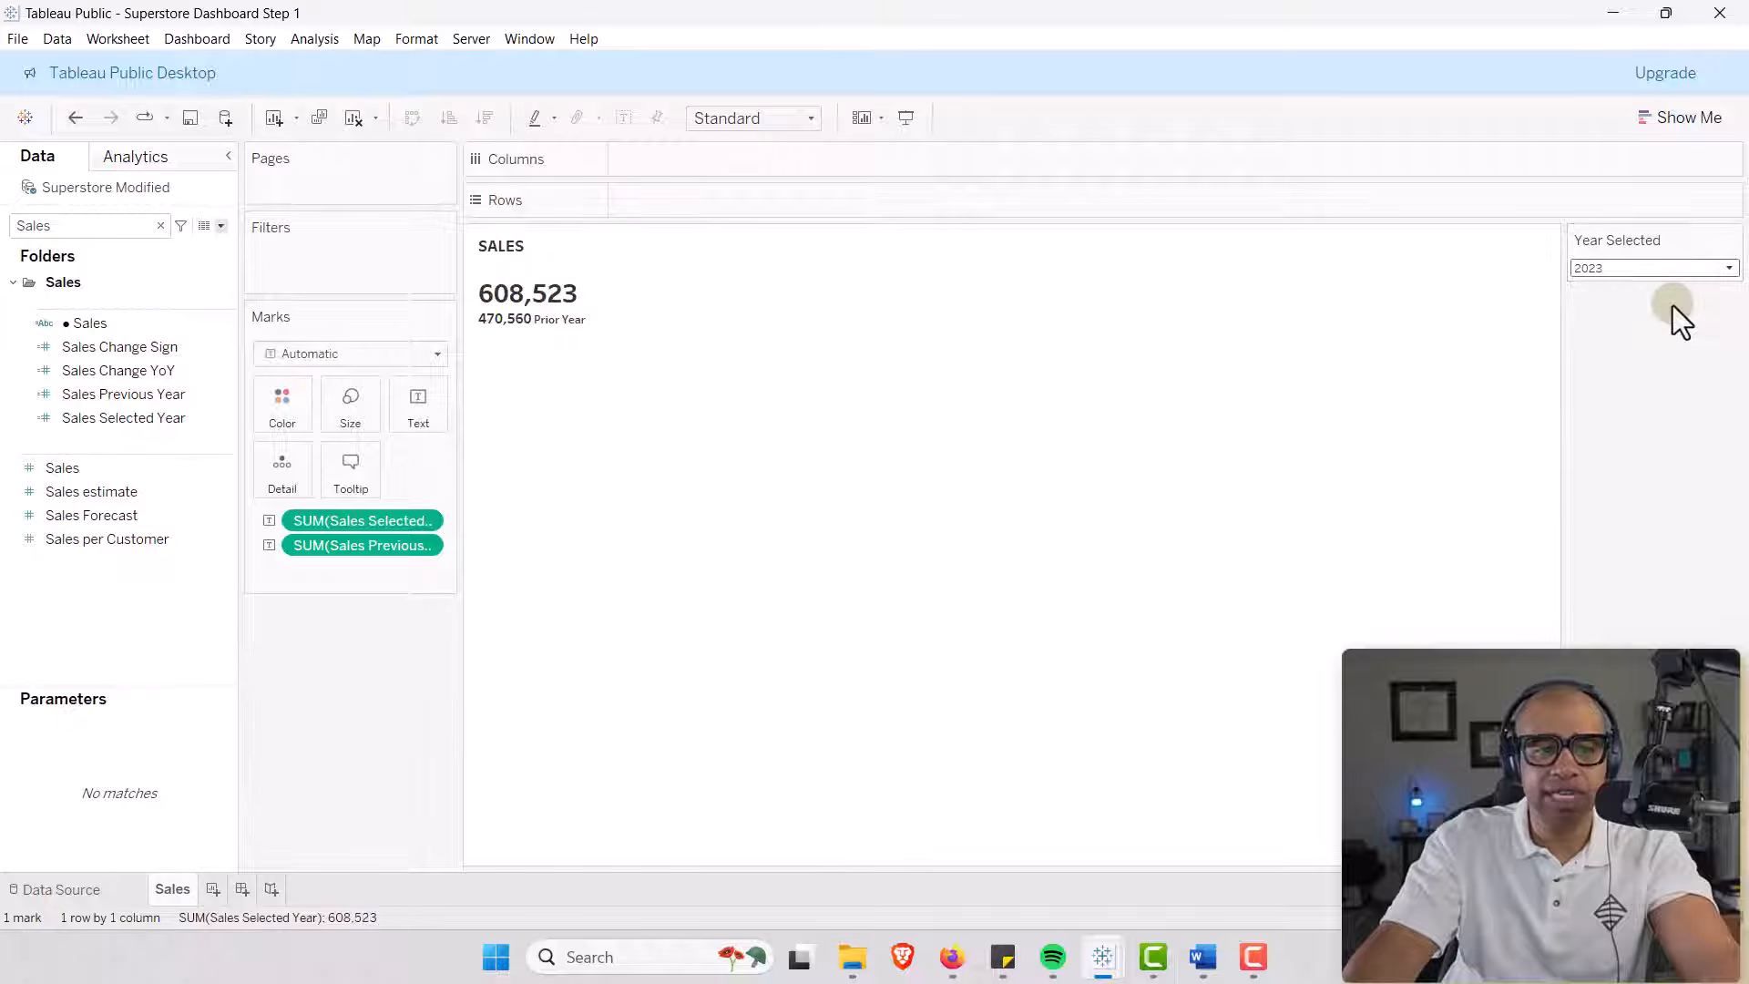
pyautogui.click(1728, 267)
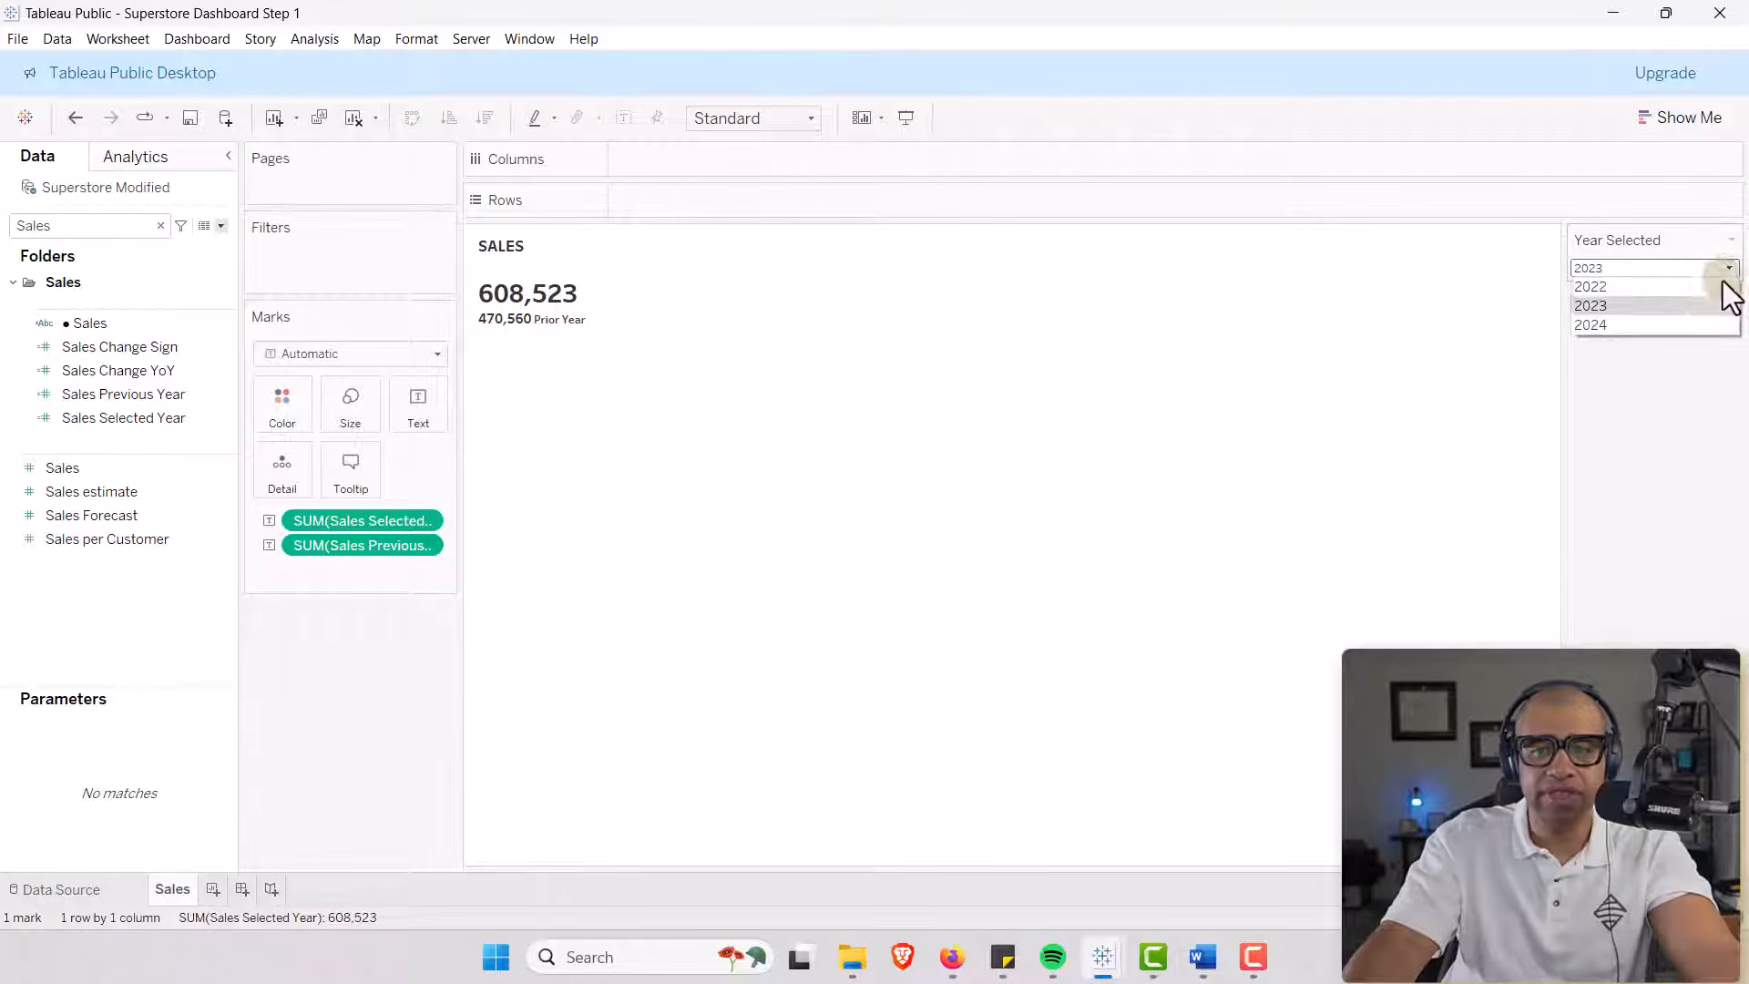
pyautogui.click(1687, 325)
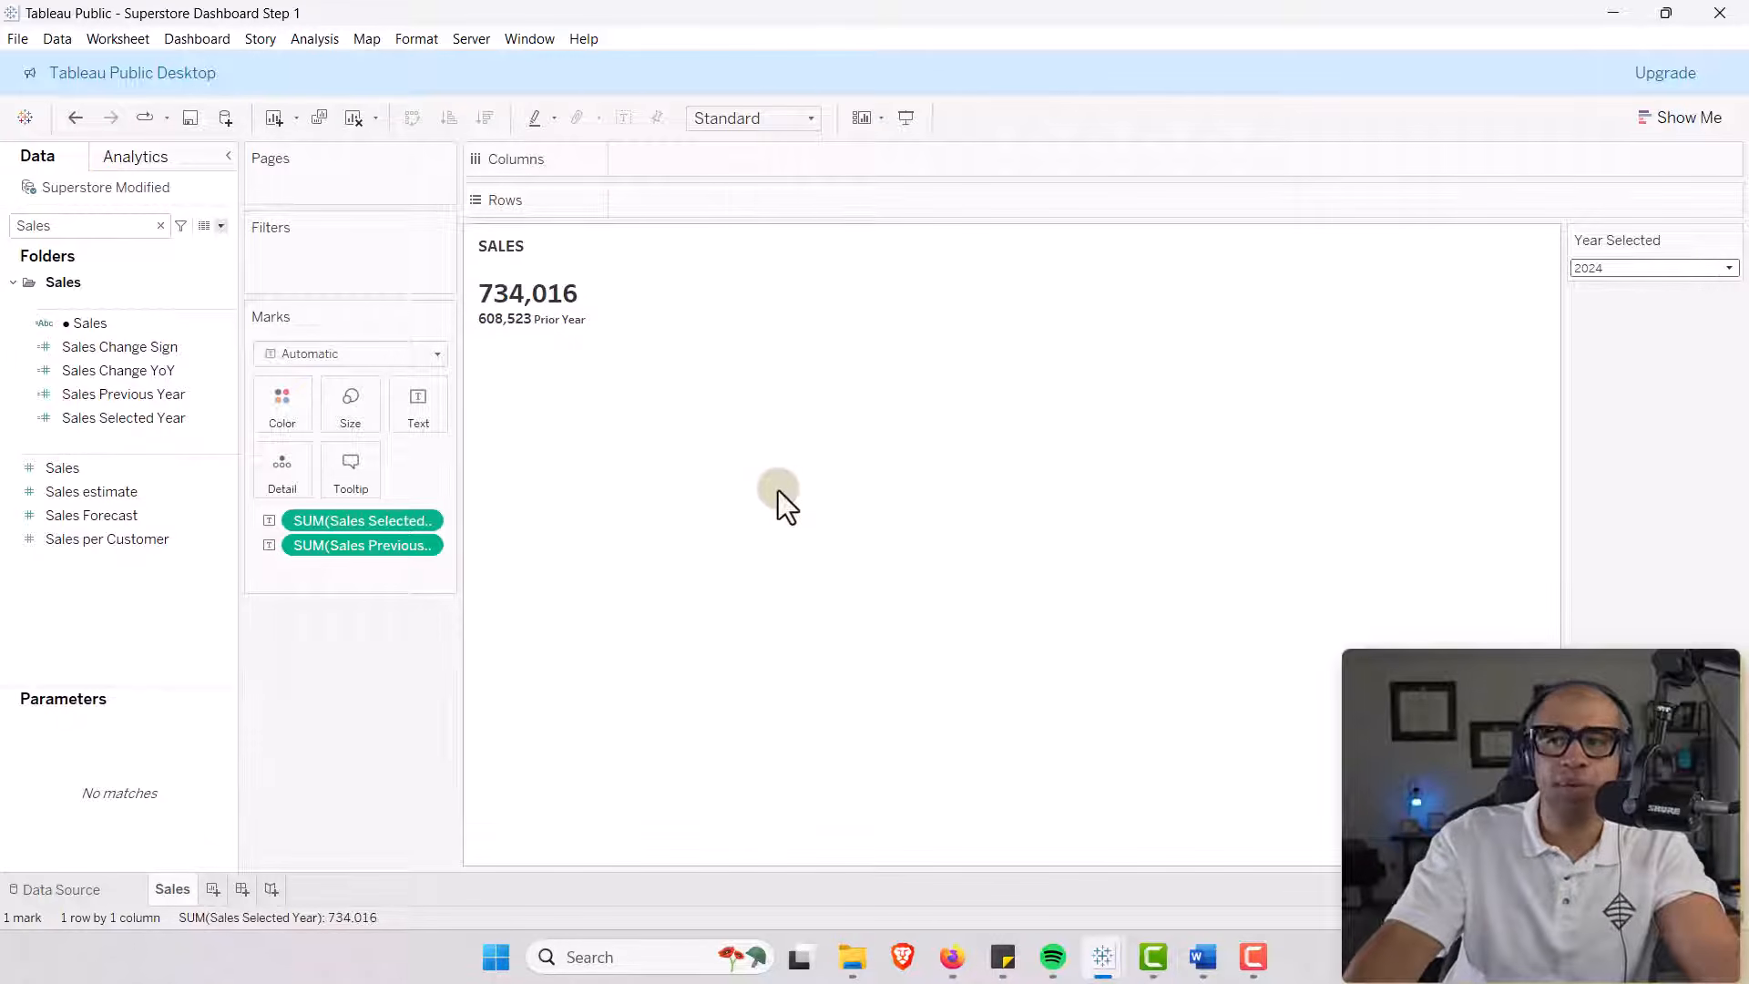
# Turn off tooltips for the Sales KPI mark.
pyautogui.click(373, 481)
pyautogui.click(215, 685)
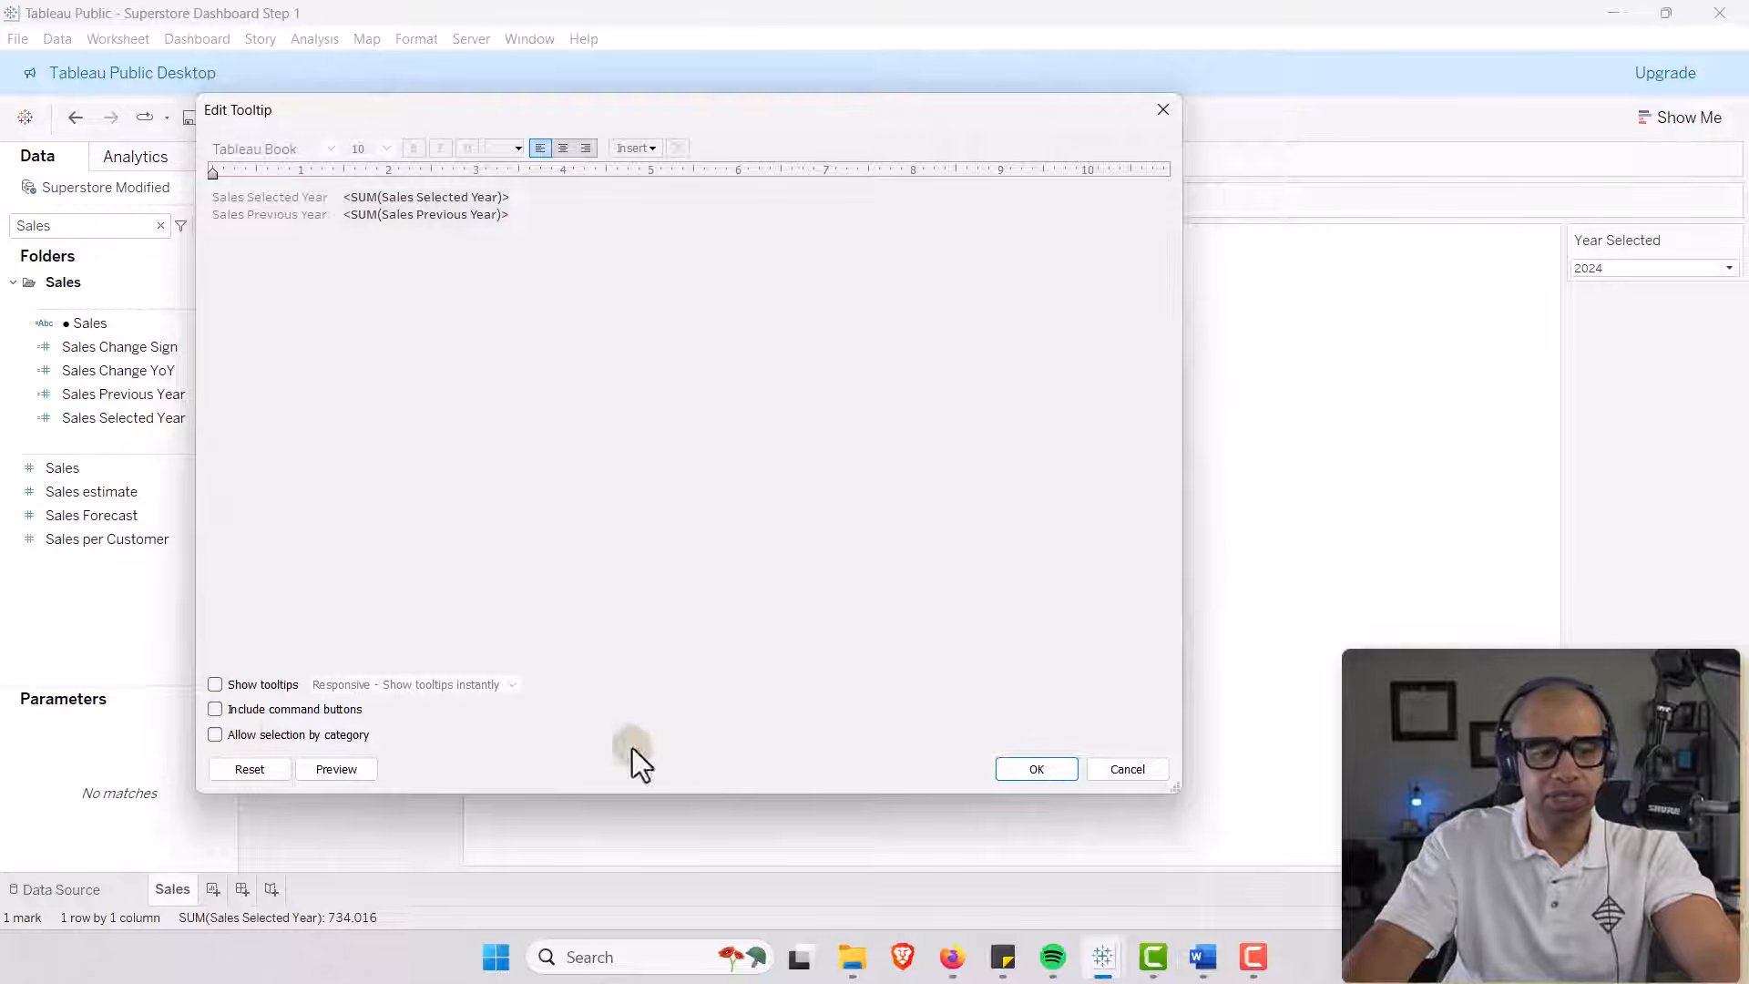
pyautogui.click(1035, 768)
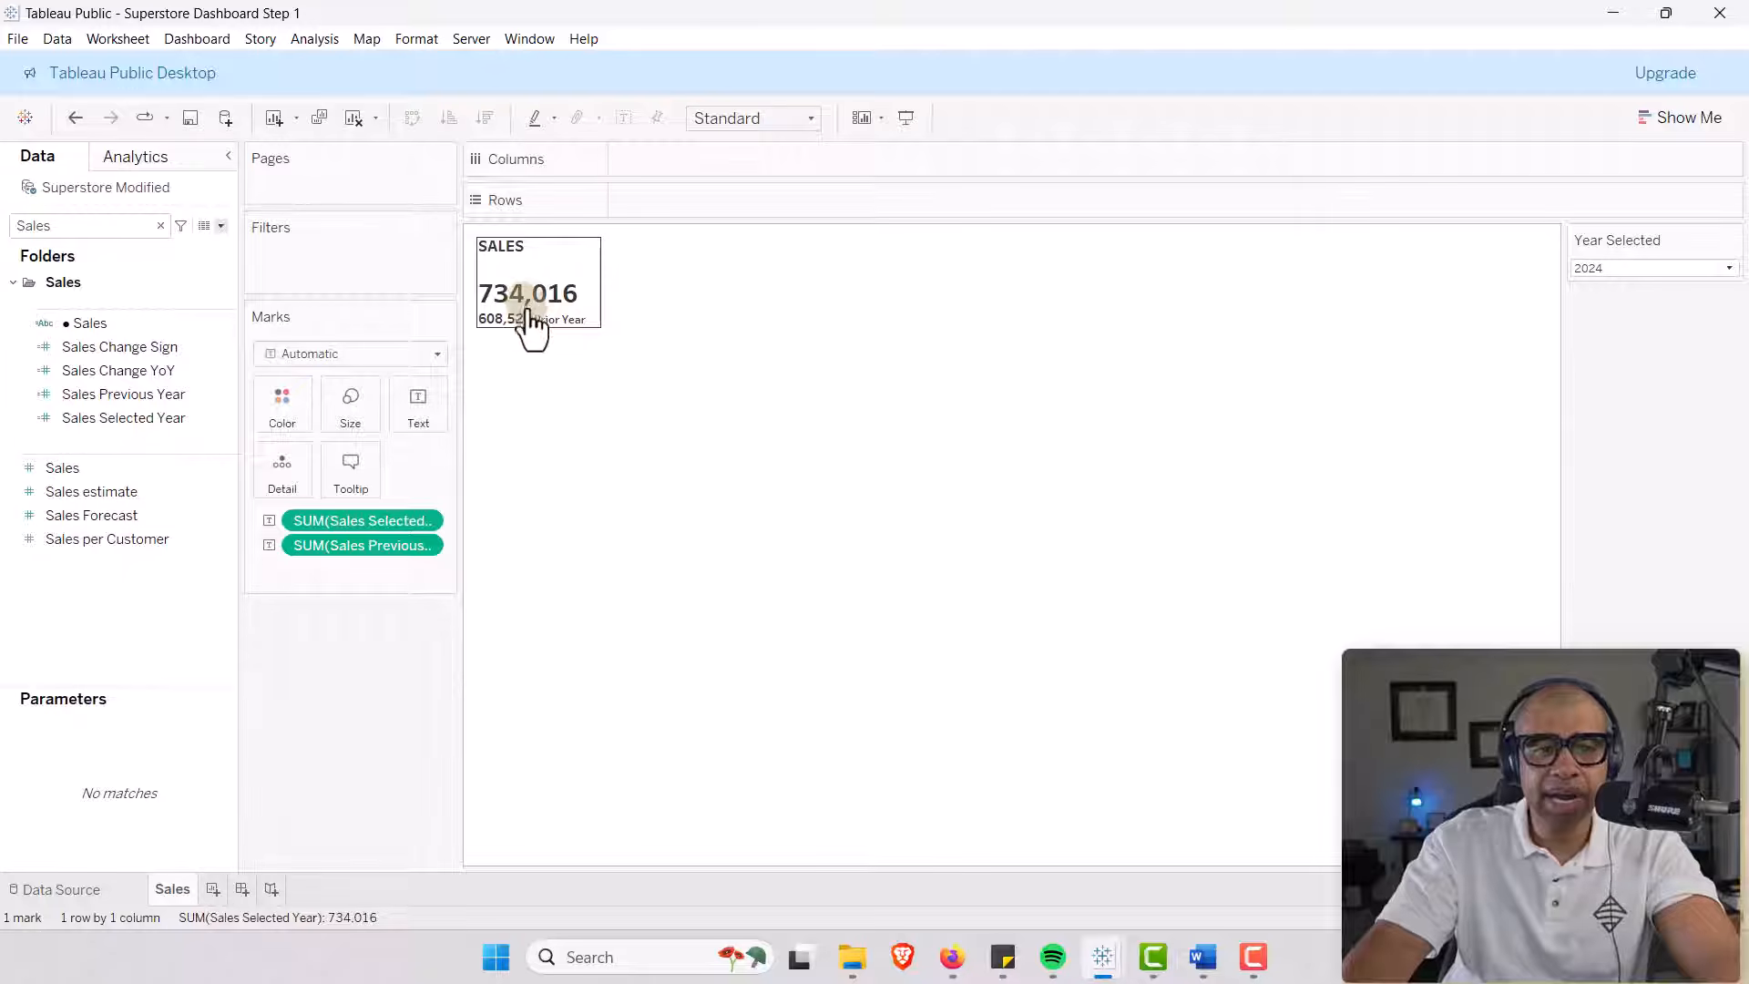
# Format the Sales Selected Year numbers in the pane as custom currency with zero decimal places.
pyautogui.rightClick(384, 526)
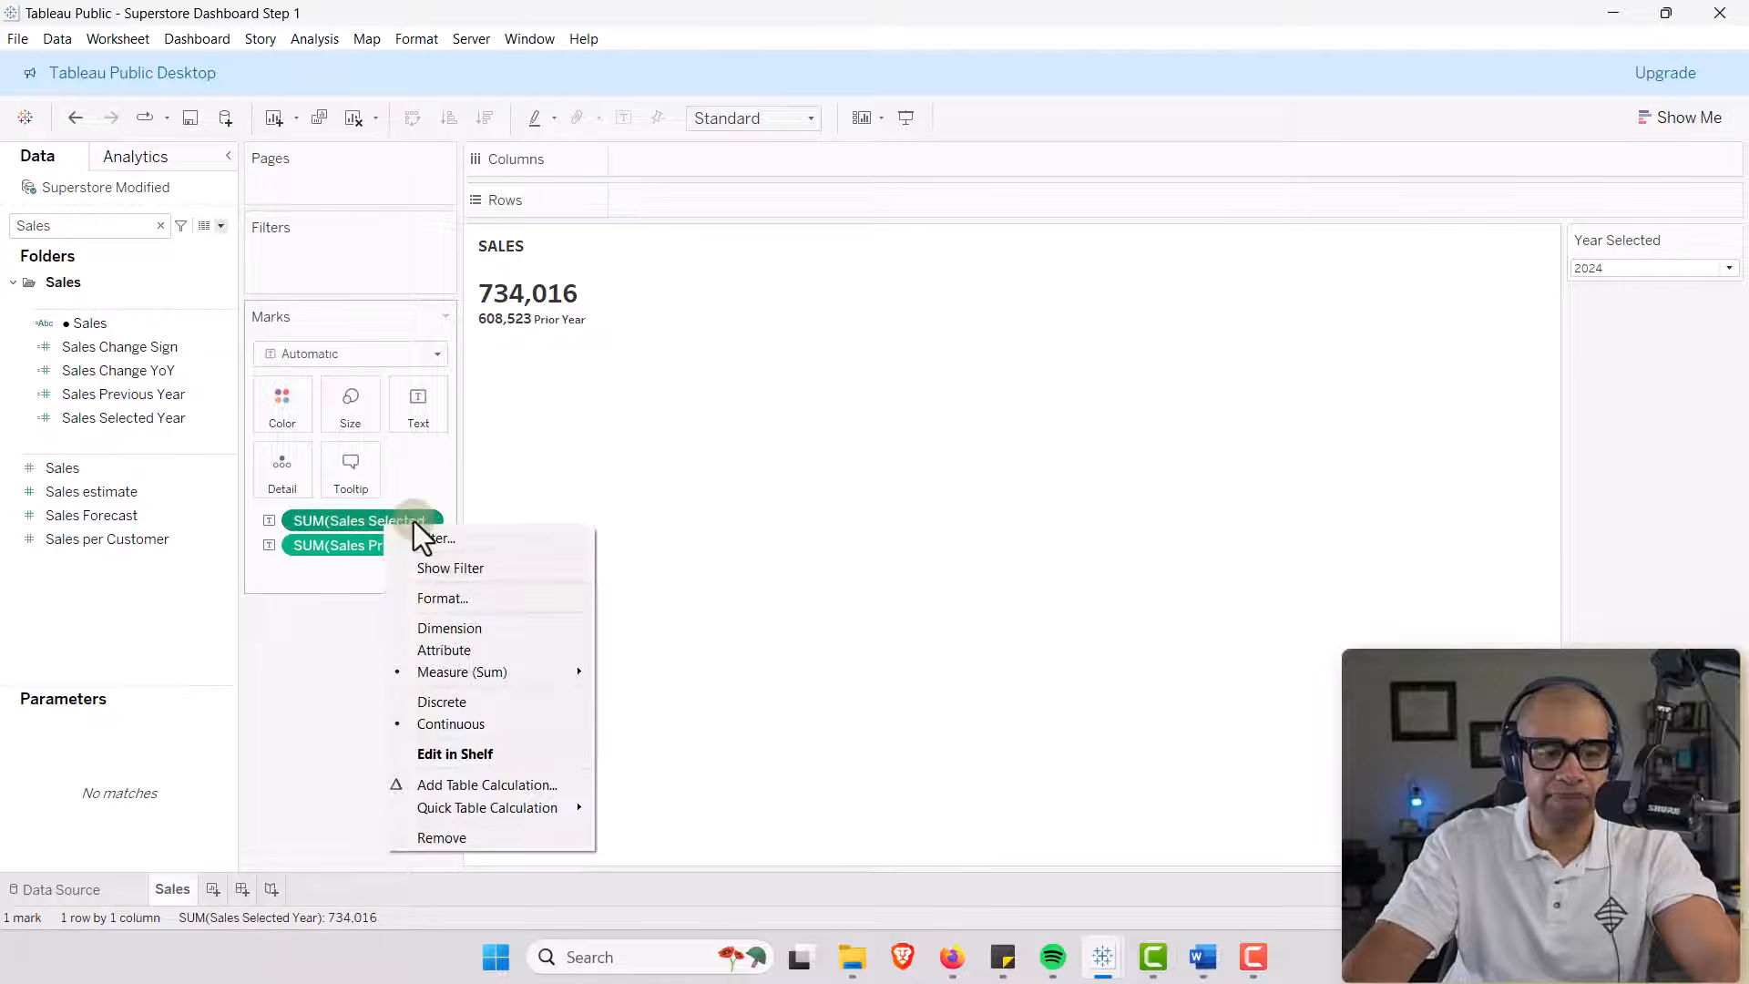
pyautogui.click(450, 598)
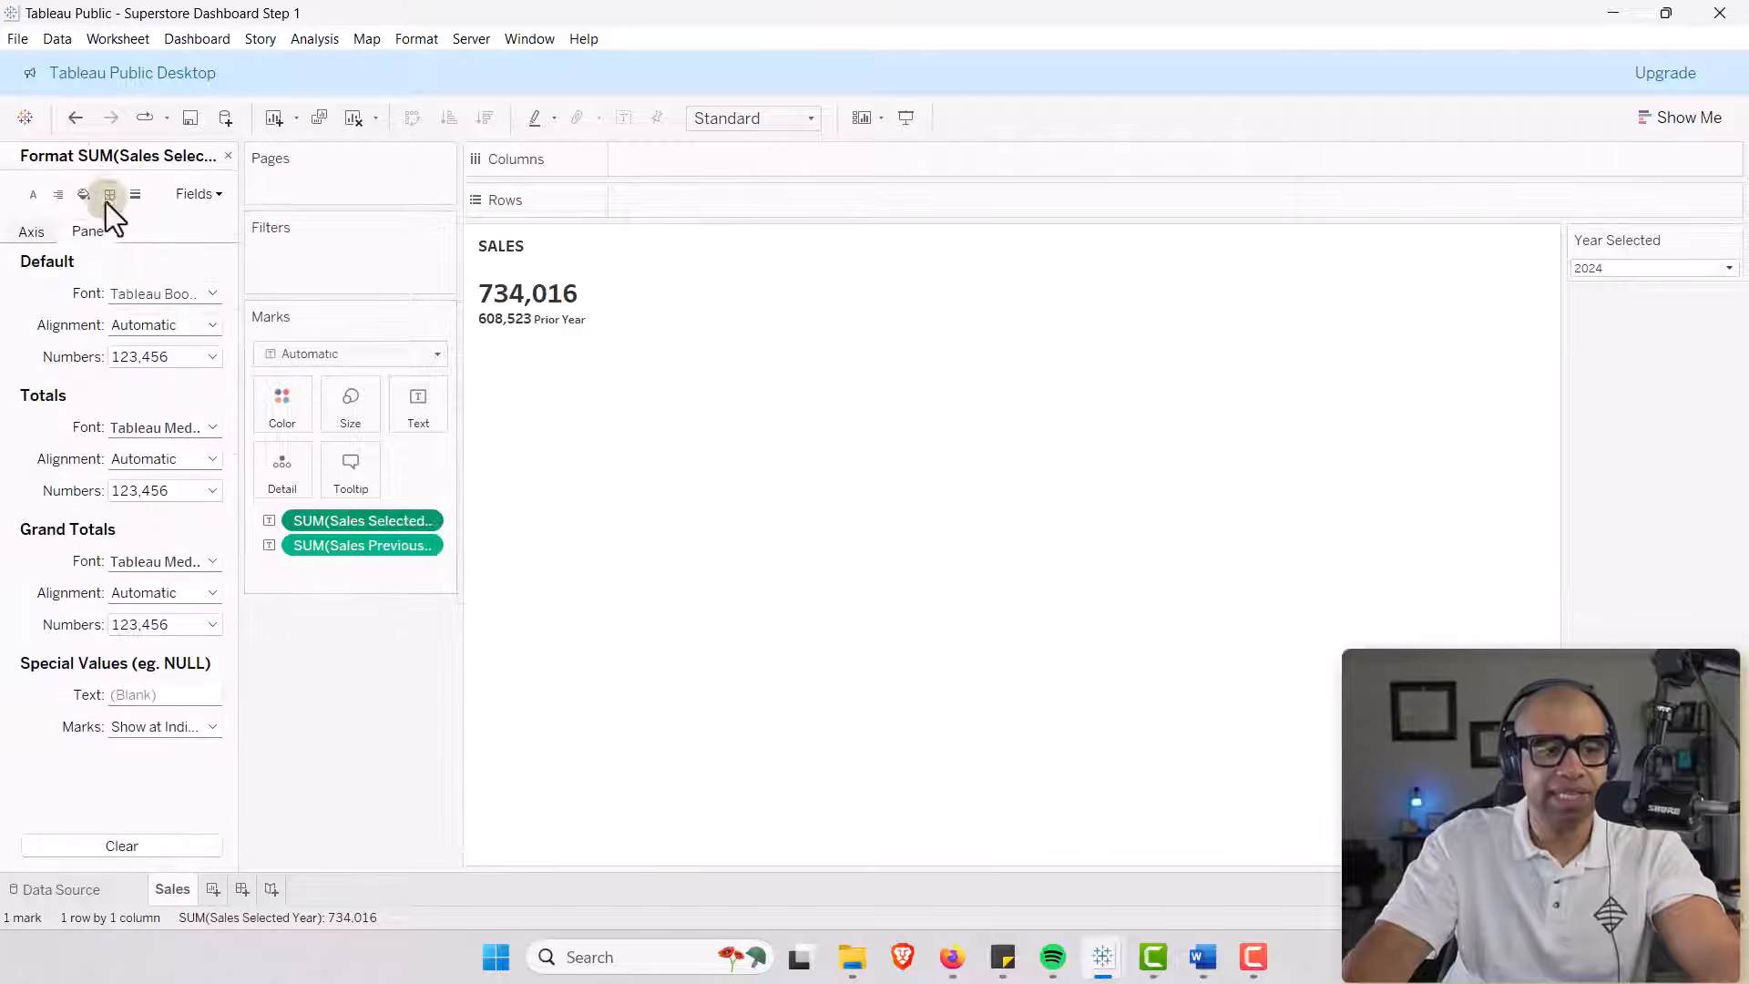
pyautogui.click(212, 360)
pyautogui.click(166, 450)
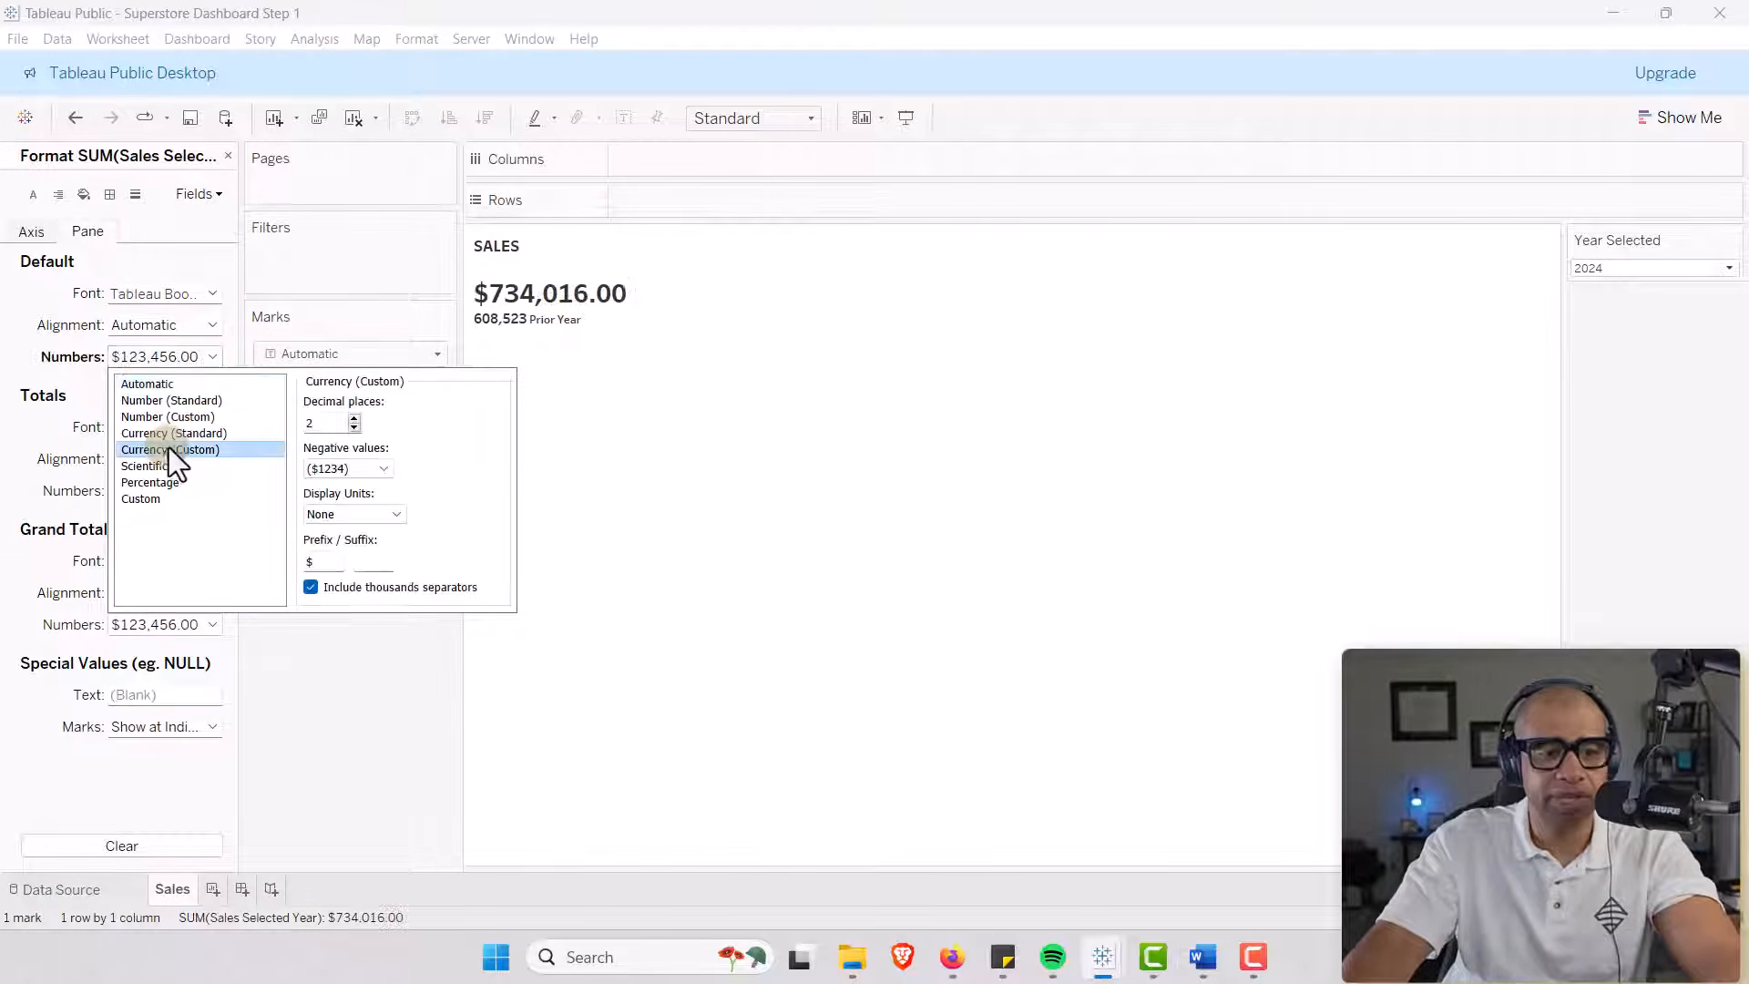
pyautogui.click(354, 427)
pyautogui.click(354, 427)
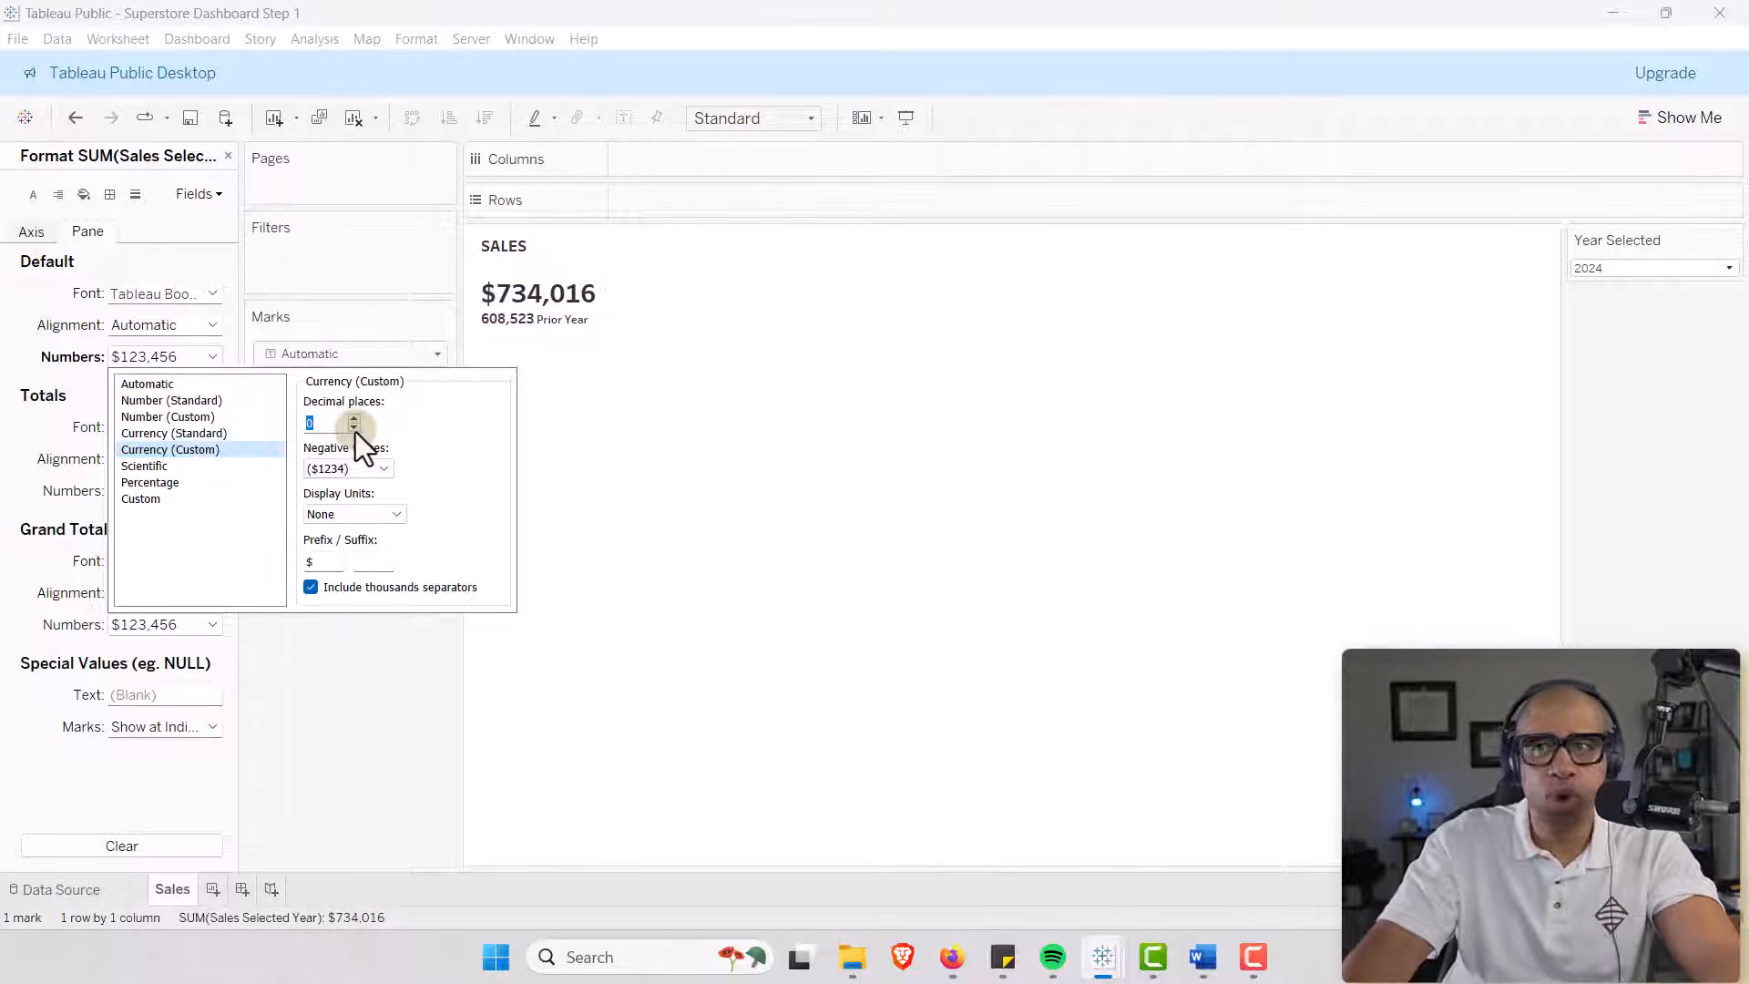
pyautogui.hotkey('alt', 'Tab')
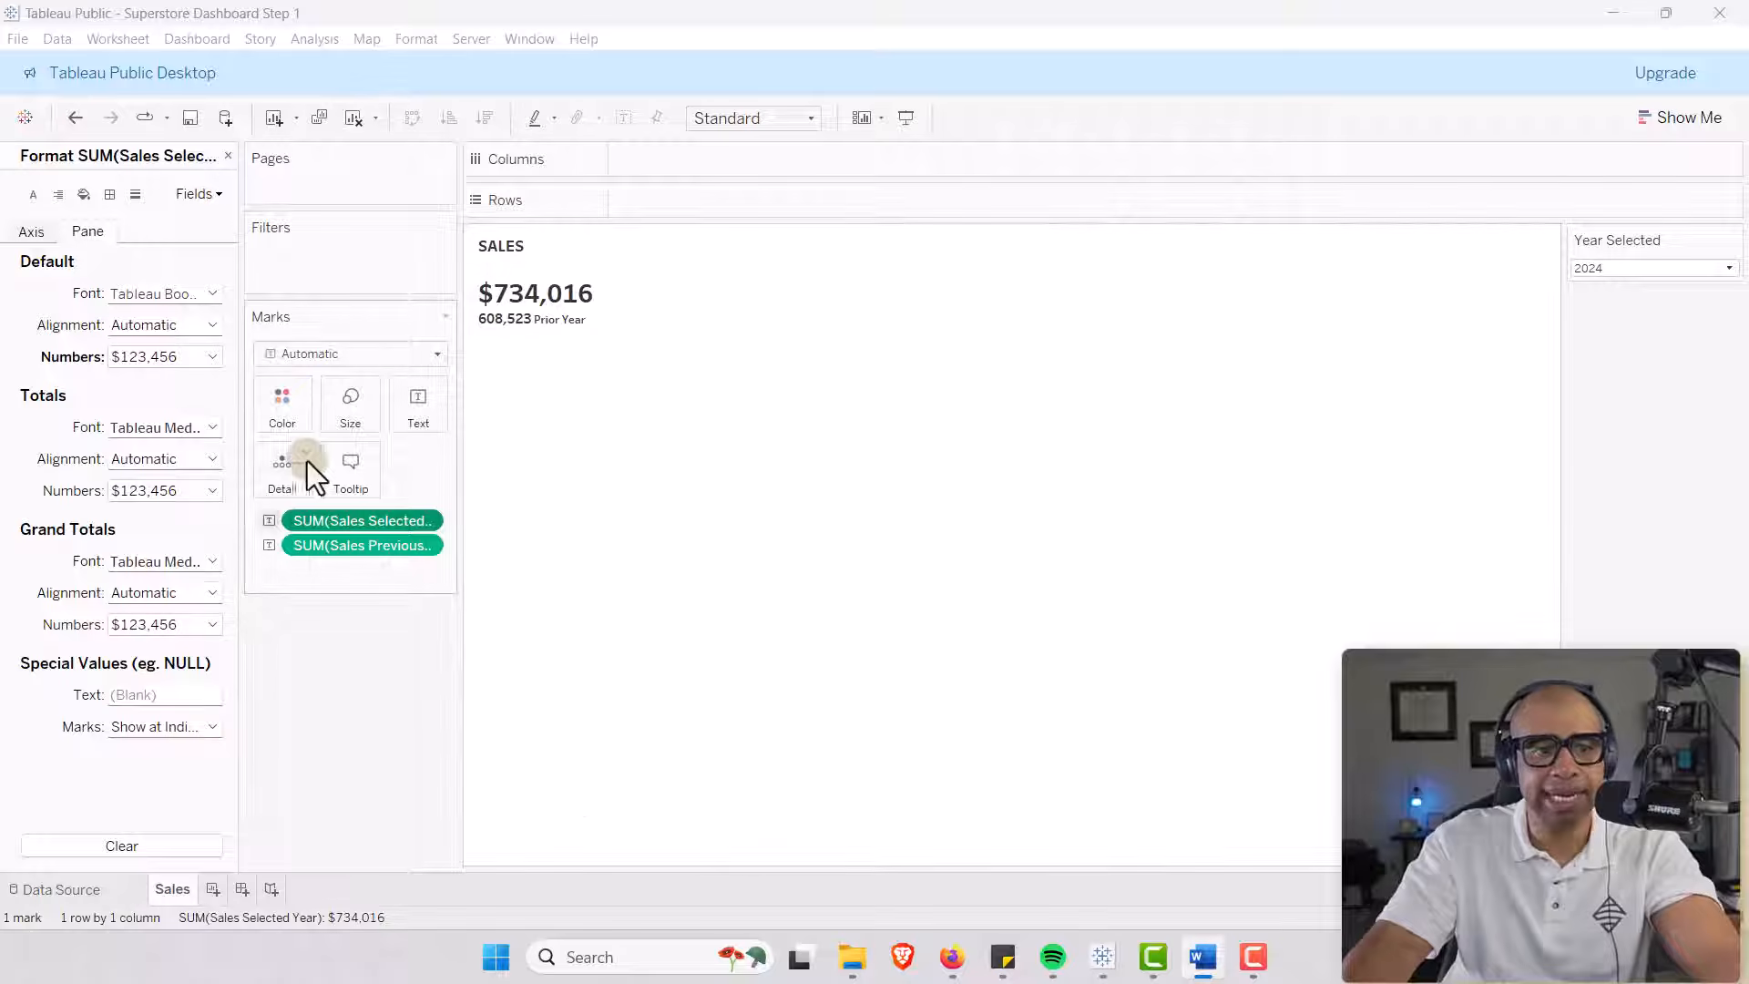
# Set the Sales Selected Year currency format to one decimal place with Thousands (K) display units.
pyautogui.click(211, 357)
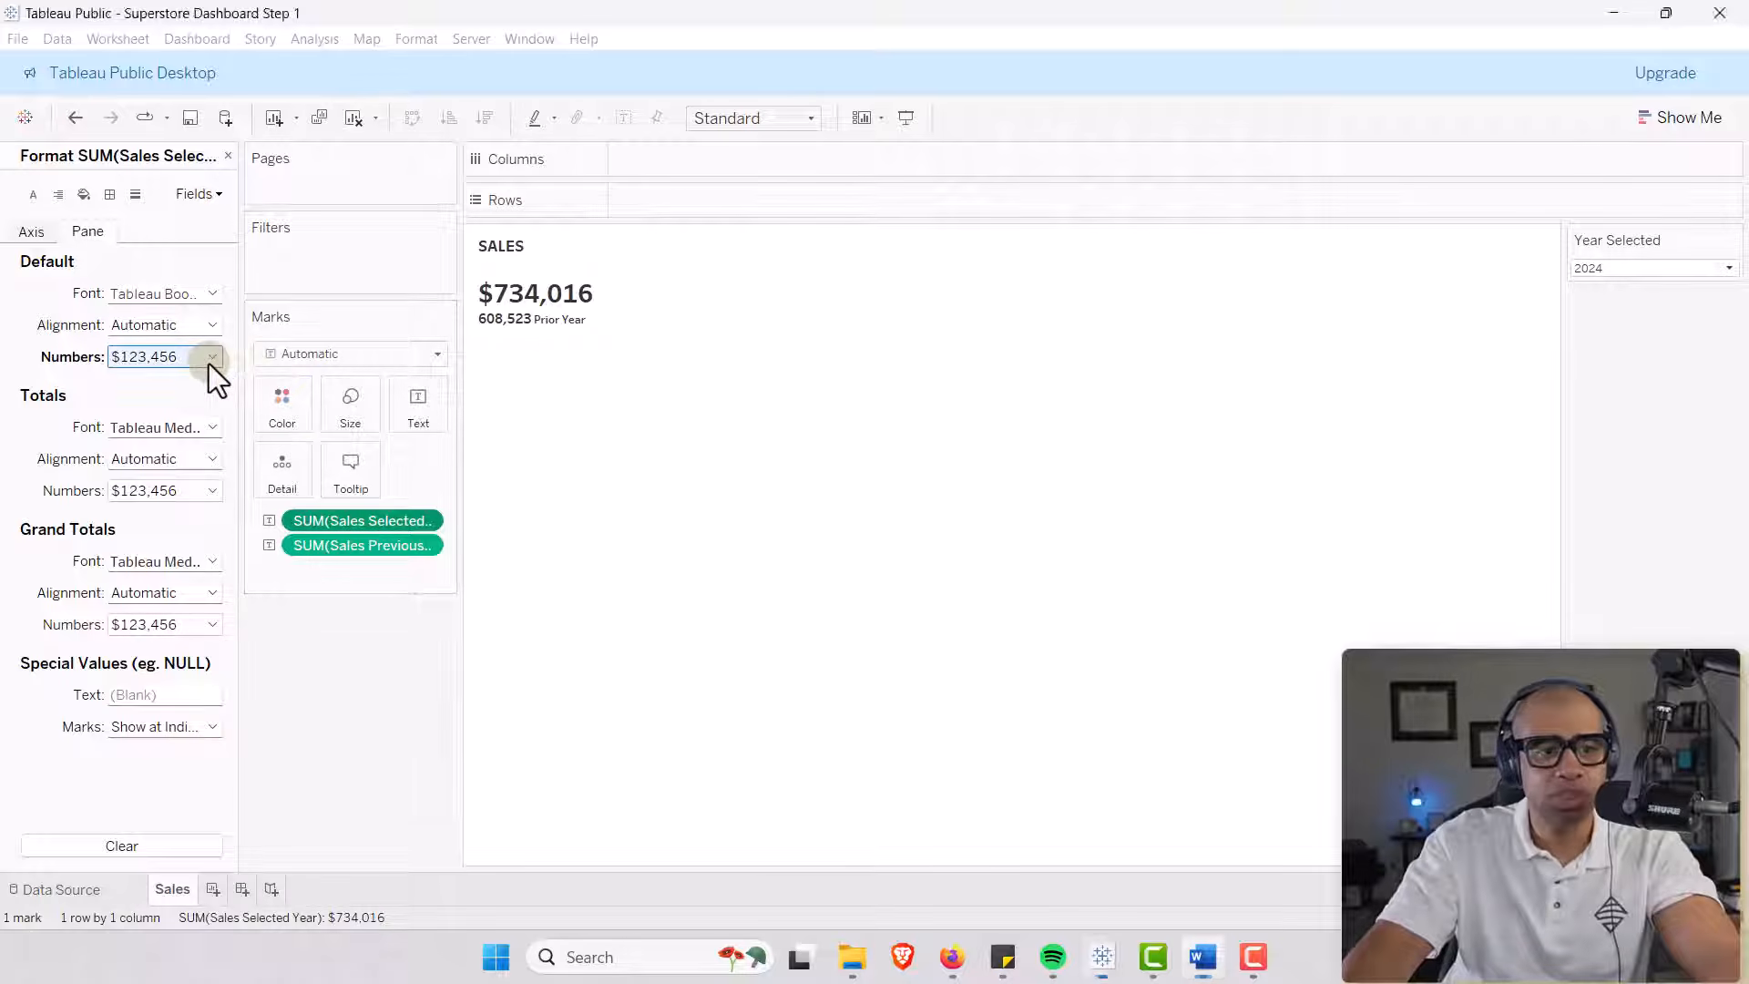
pyautogui.click(353, 418)
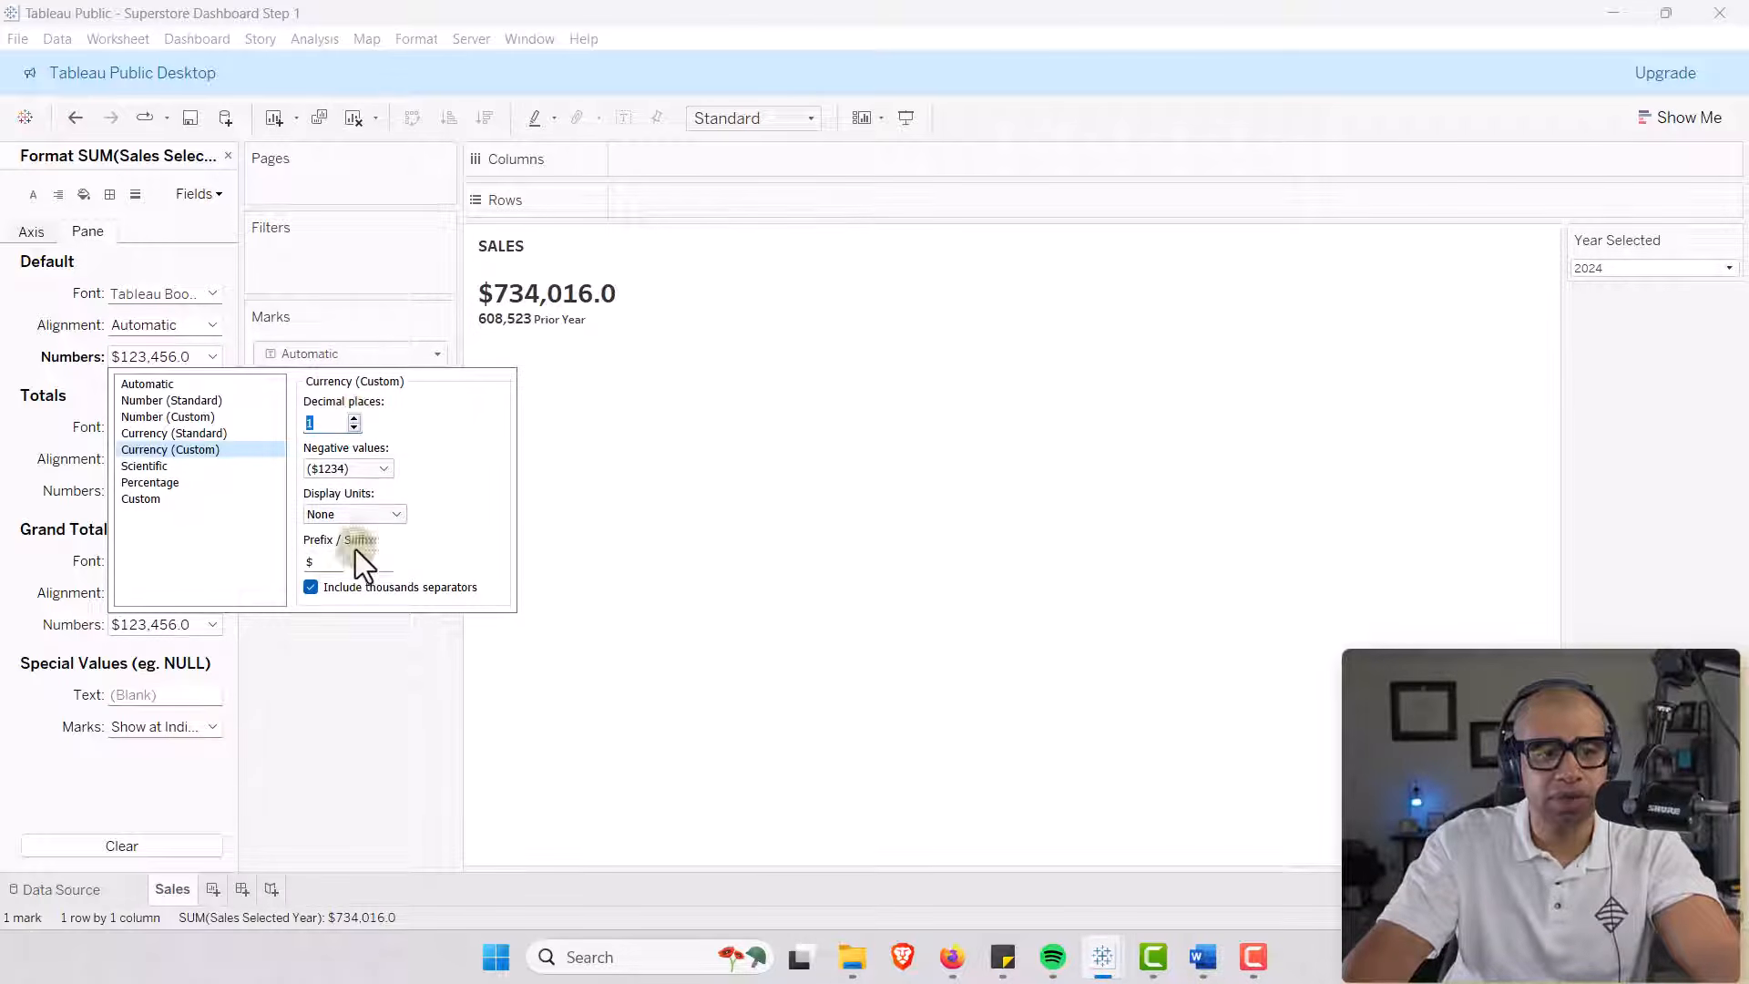
pyautogui.click(379, 516)
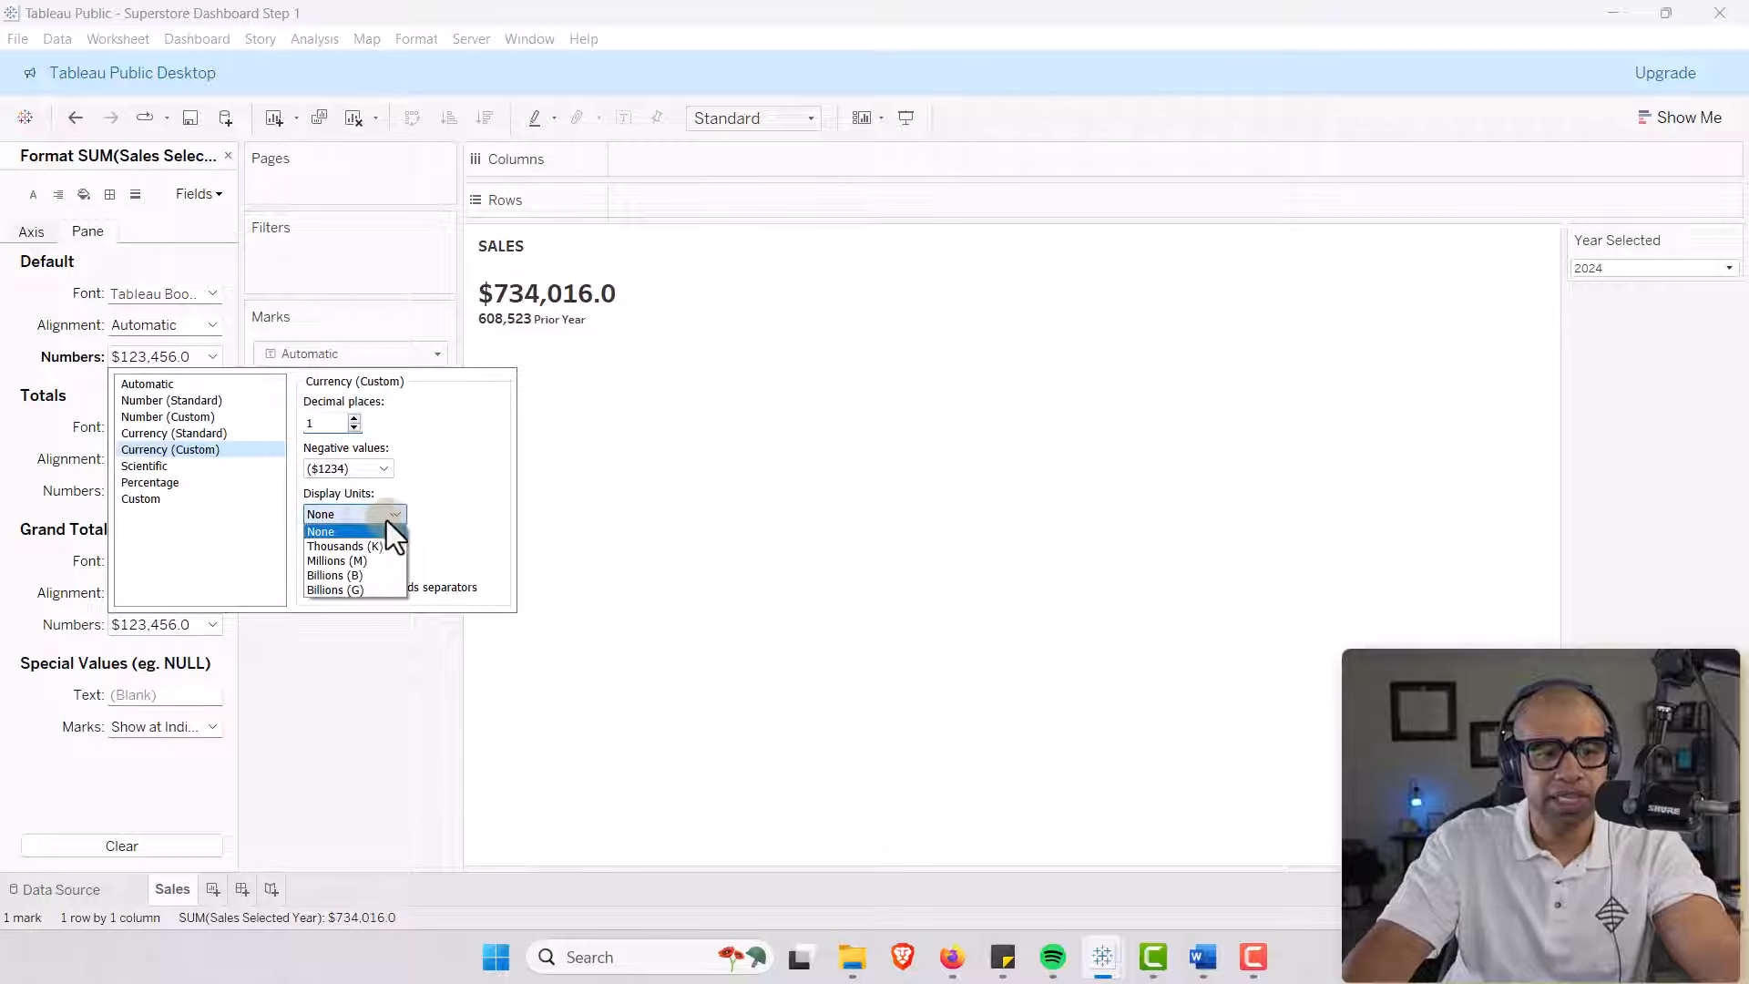
pyautogui.click(361, 539)
pyautogui.click(356, 571)
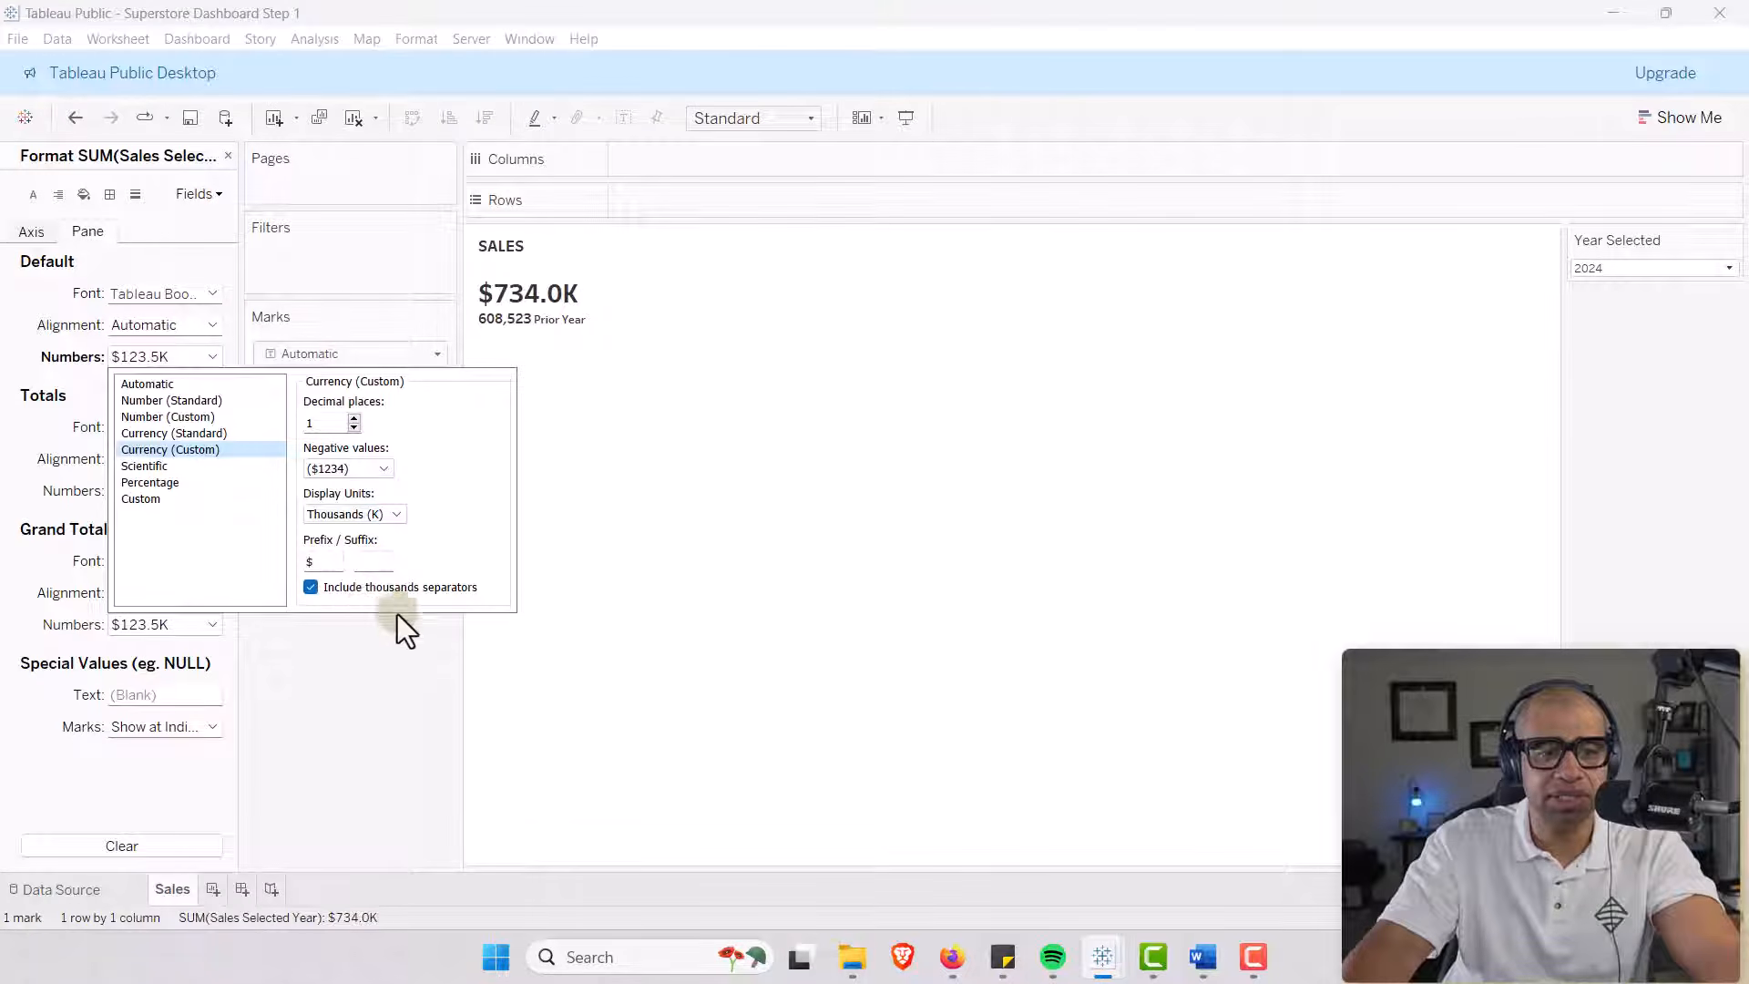
pyautogui.click(399, 684)
pyautogui.click(536, 326)
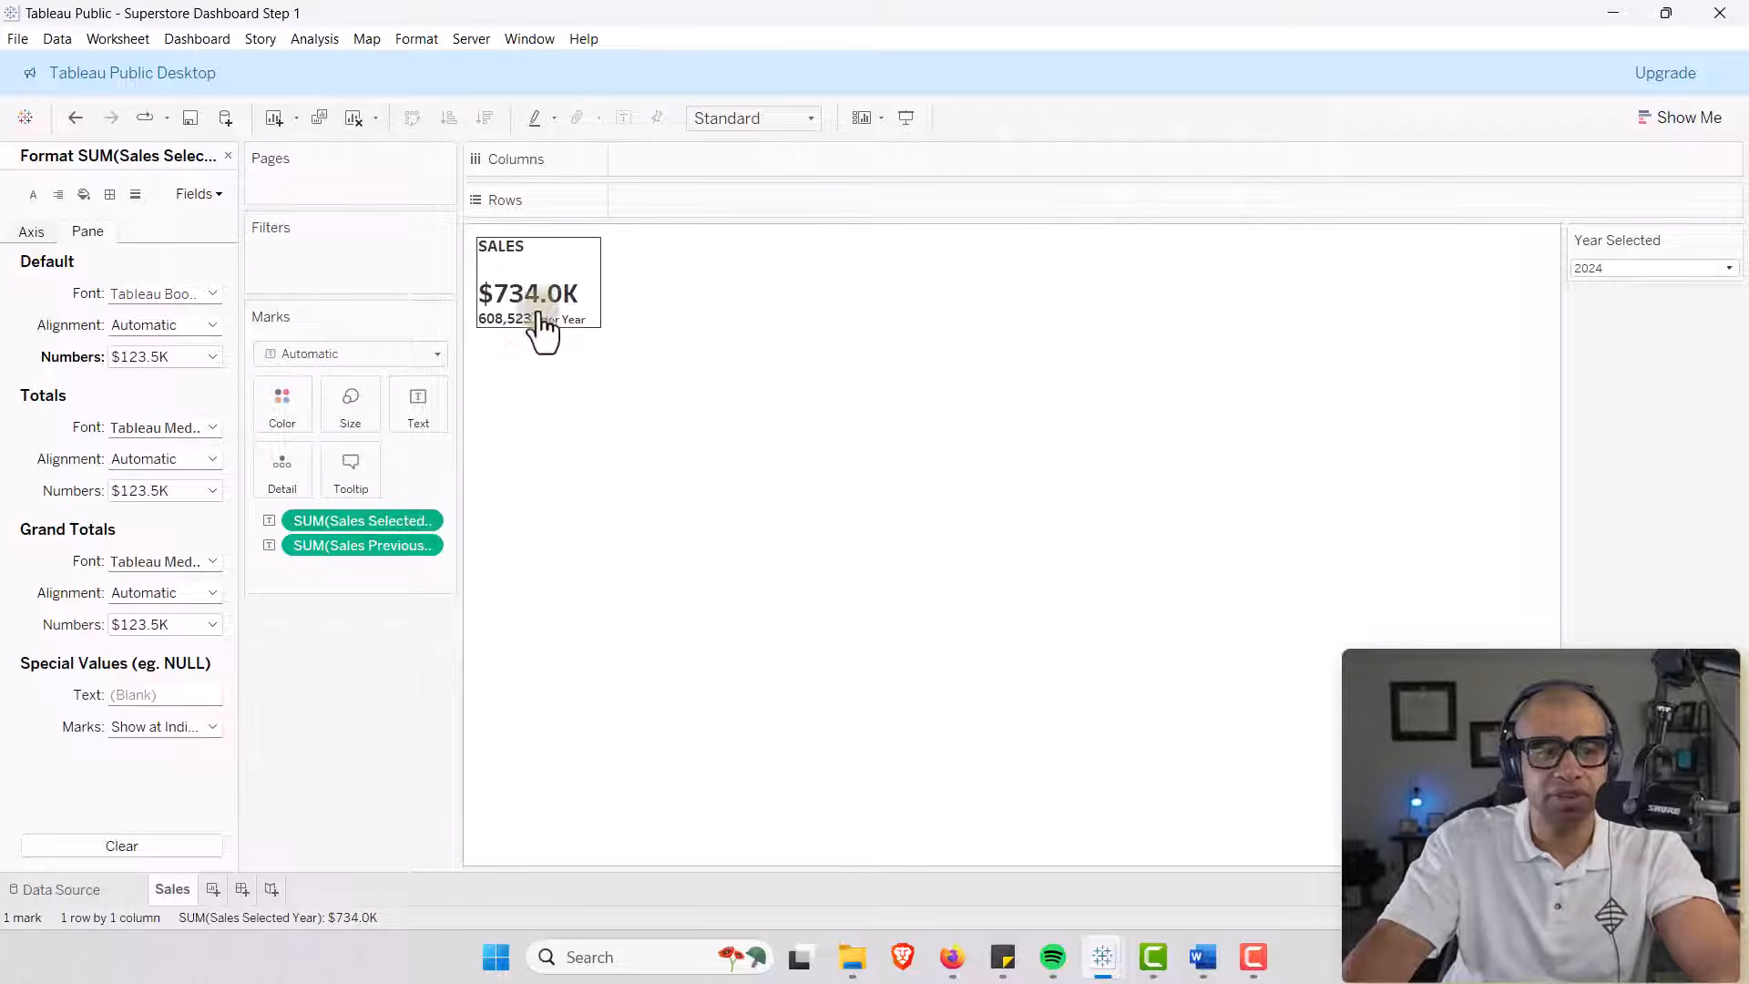
pyautogui.click(465, 277)
# Format the Sales Previous Year numbers as custom currency with one decimal place and Thousands (K) display units.
pyautogui.click(348, 546)
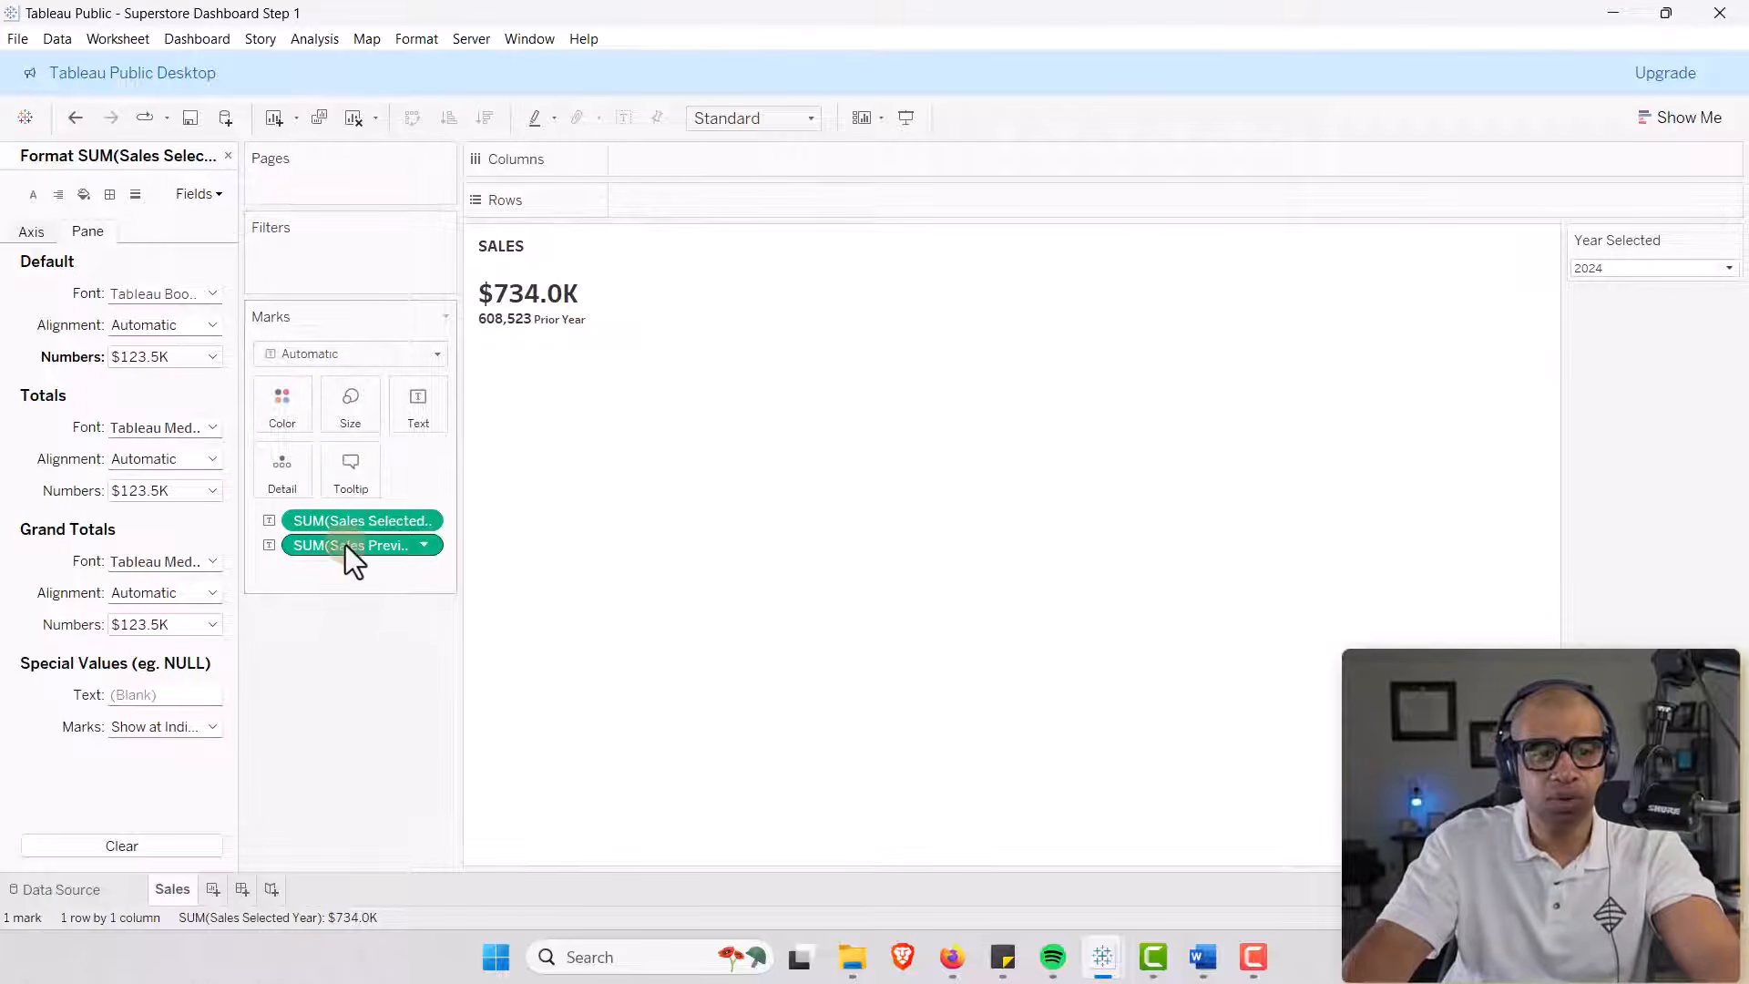
pyautogui.click(424, 544)
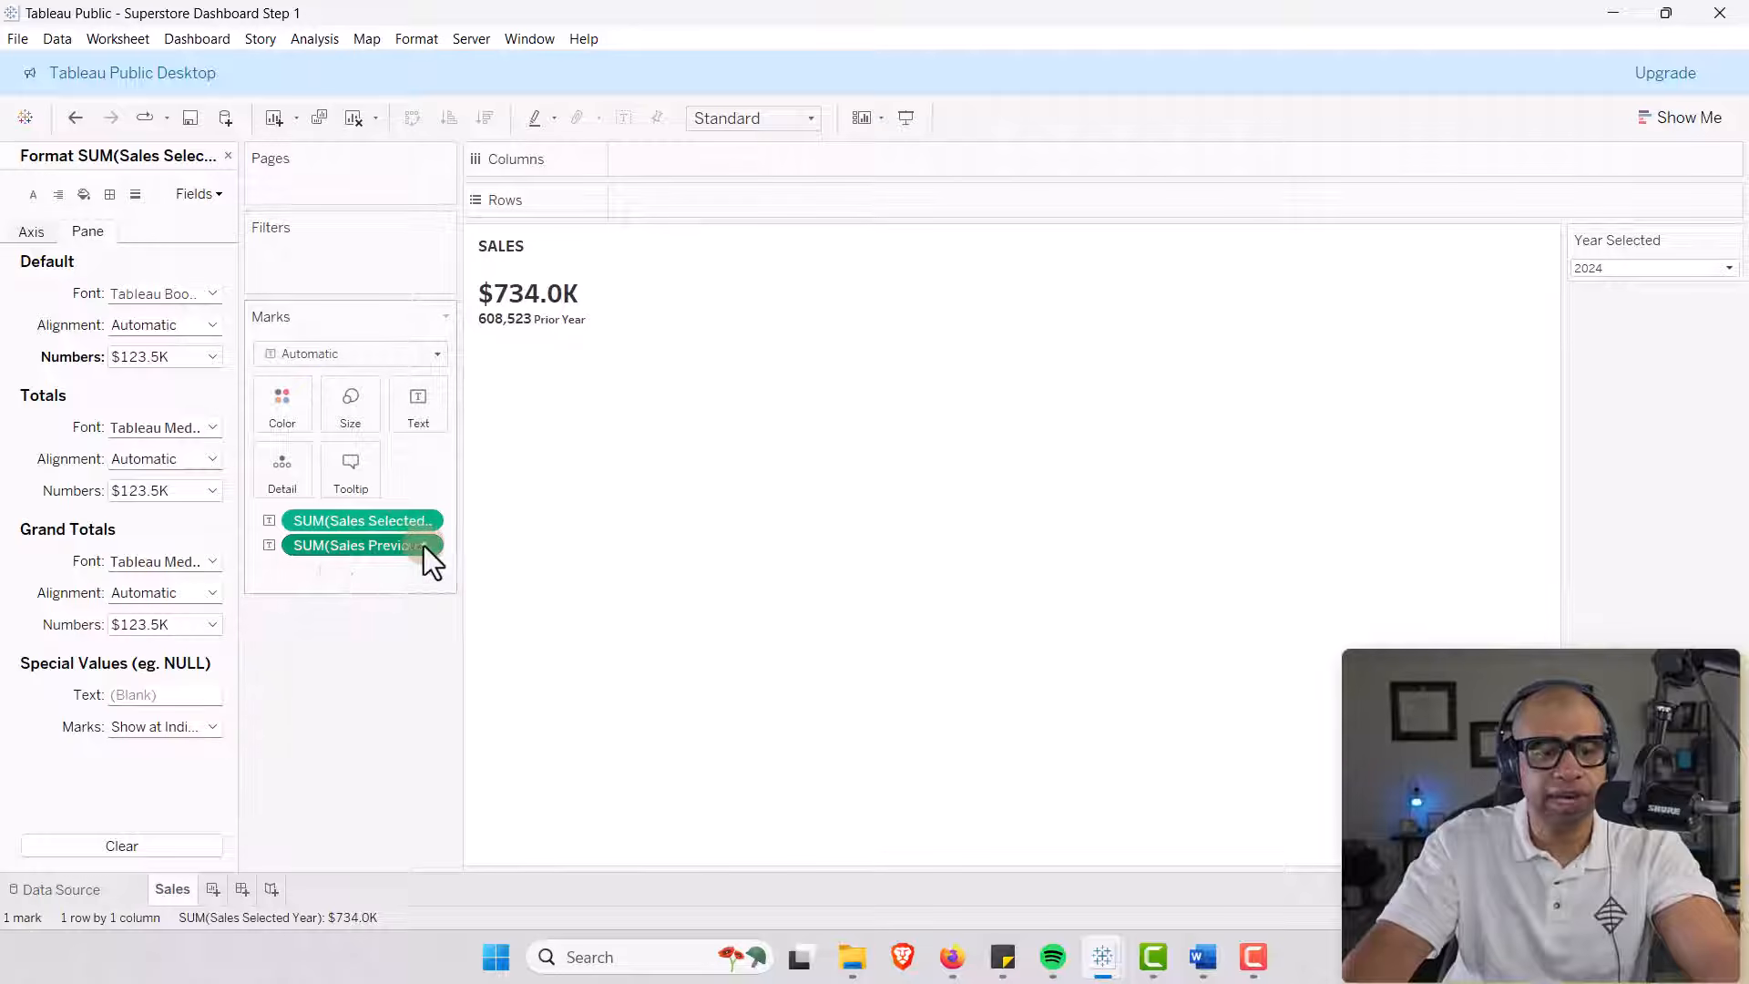
pyautogui.click(368, 630)
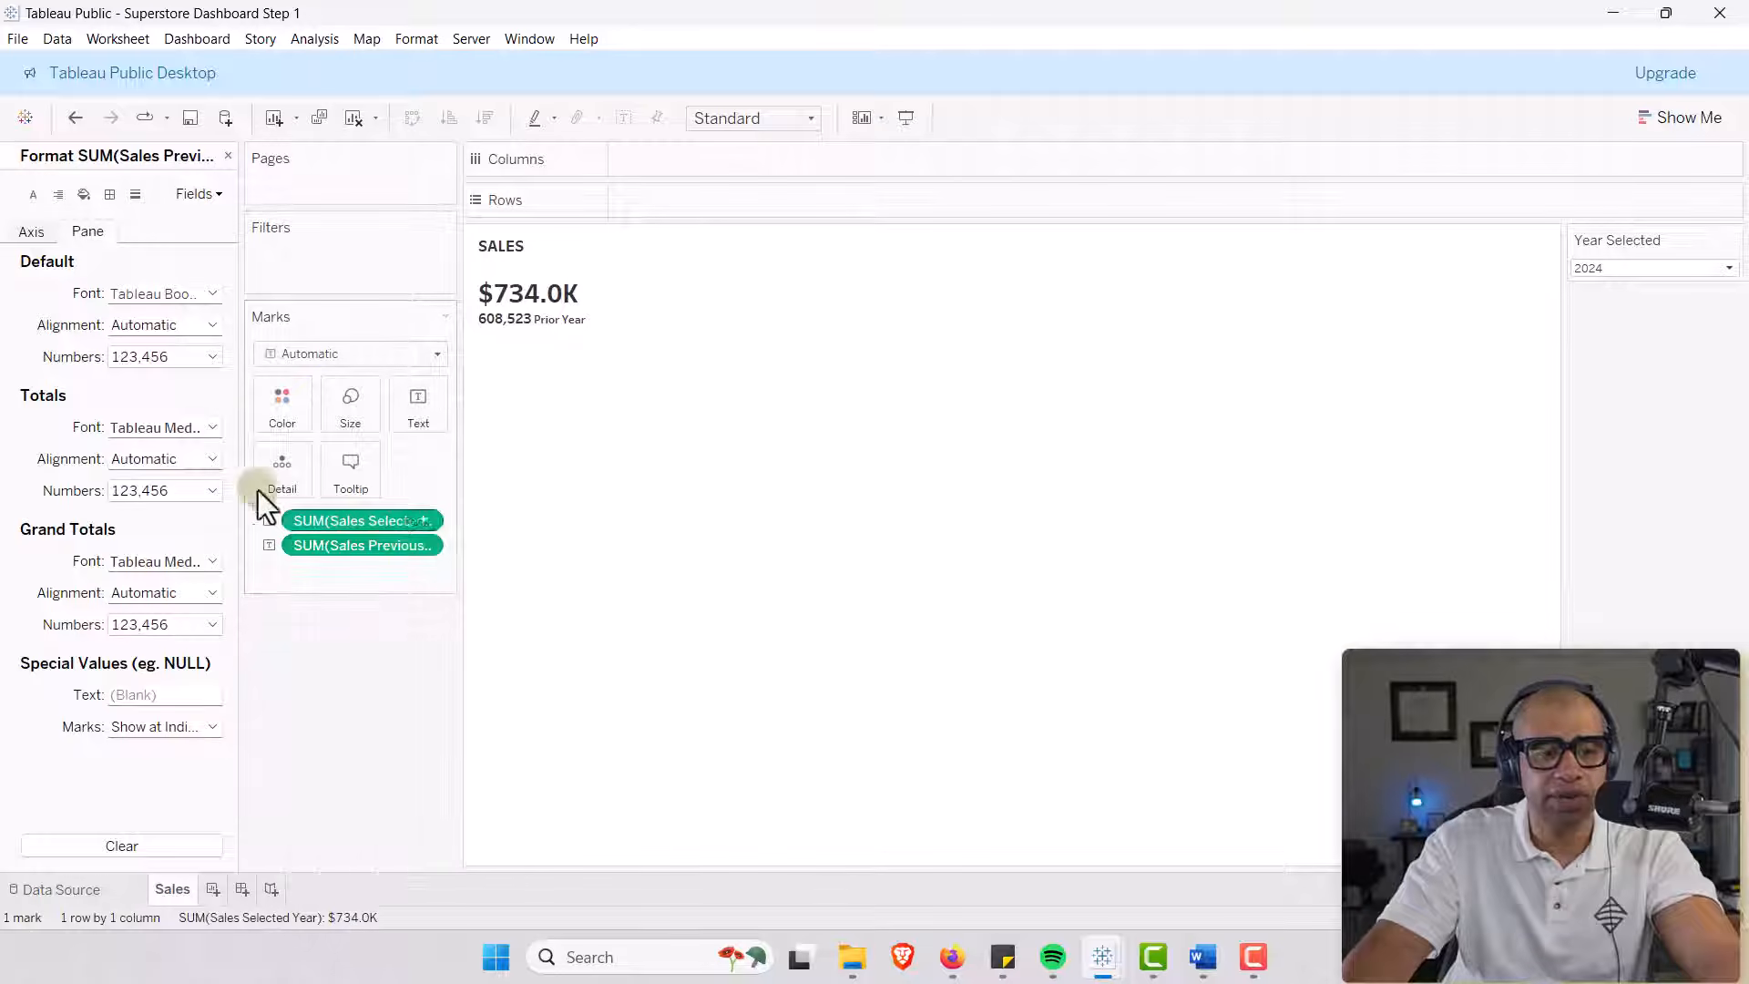
pyautogui.click(210, 360)
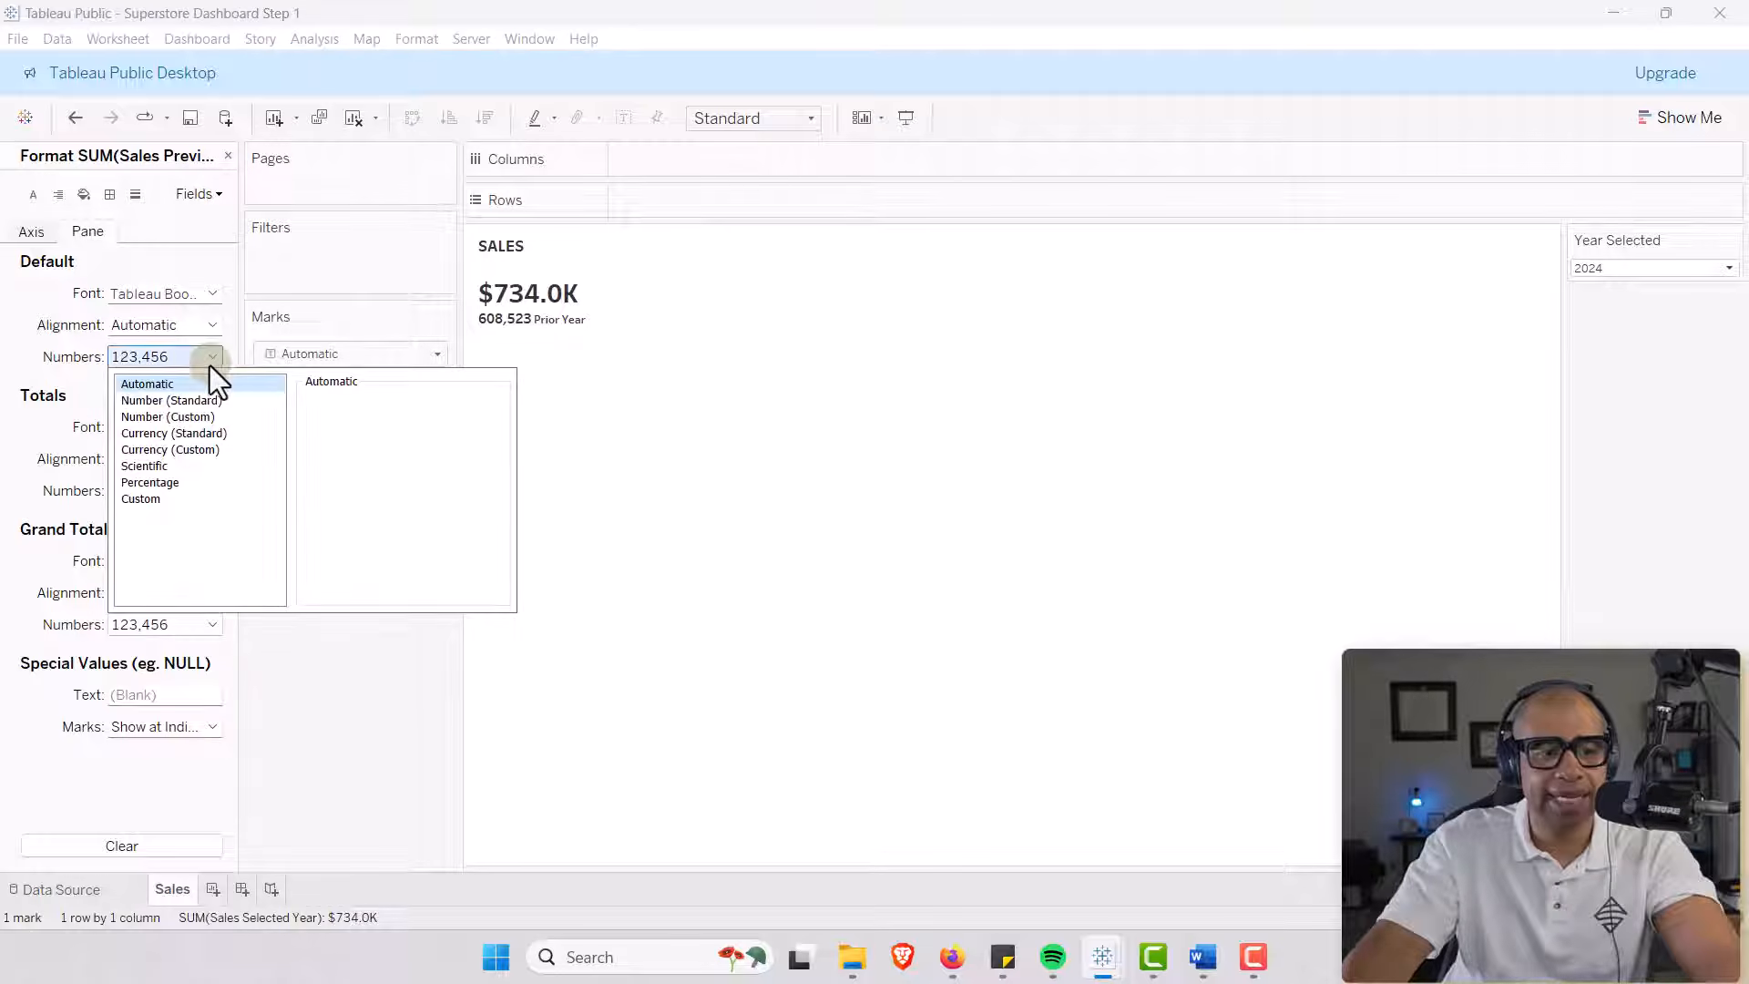
pyautogui.click(172, 450)
pyautogui.click(353, 427)
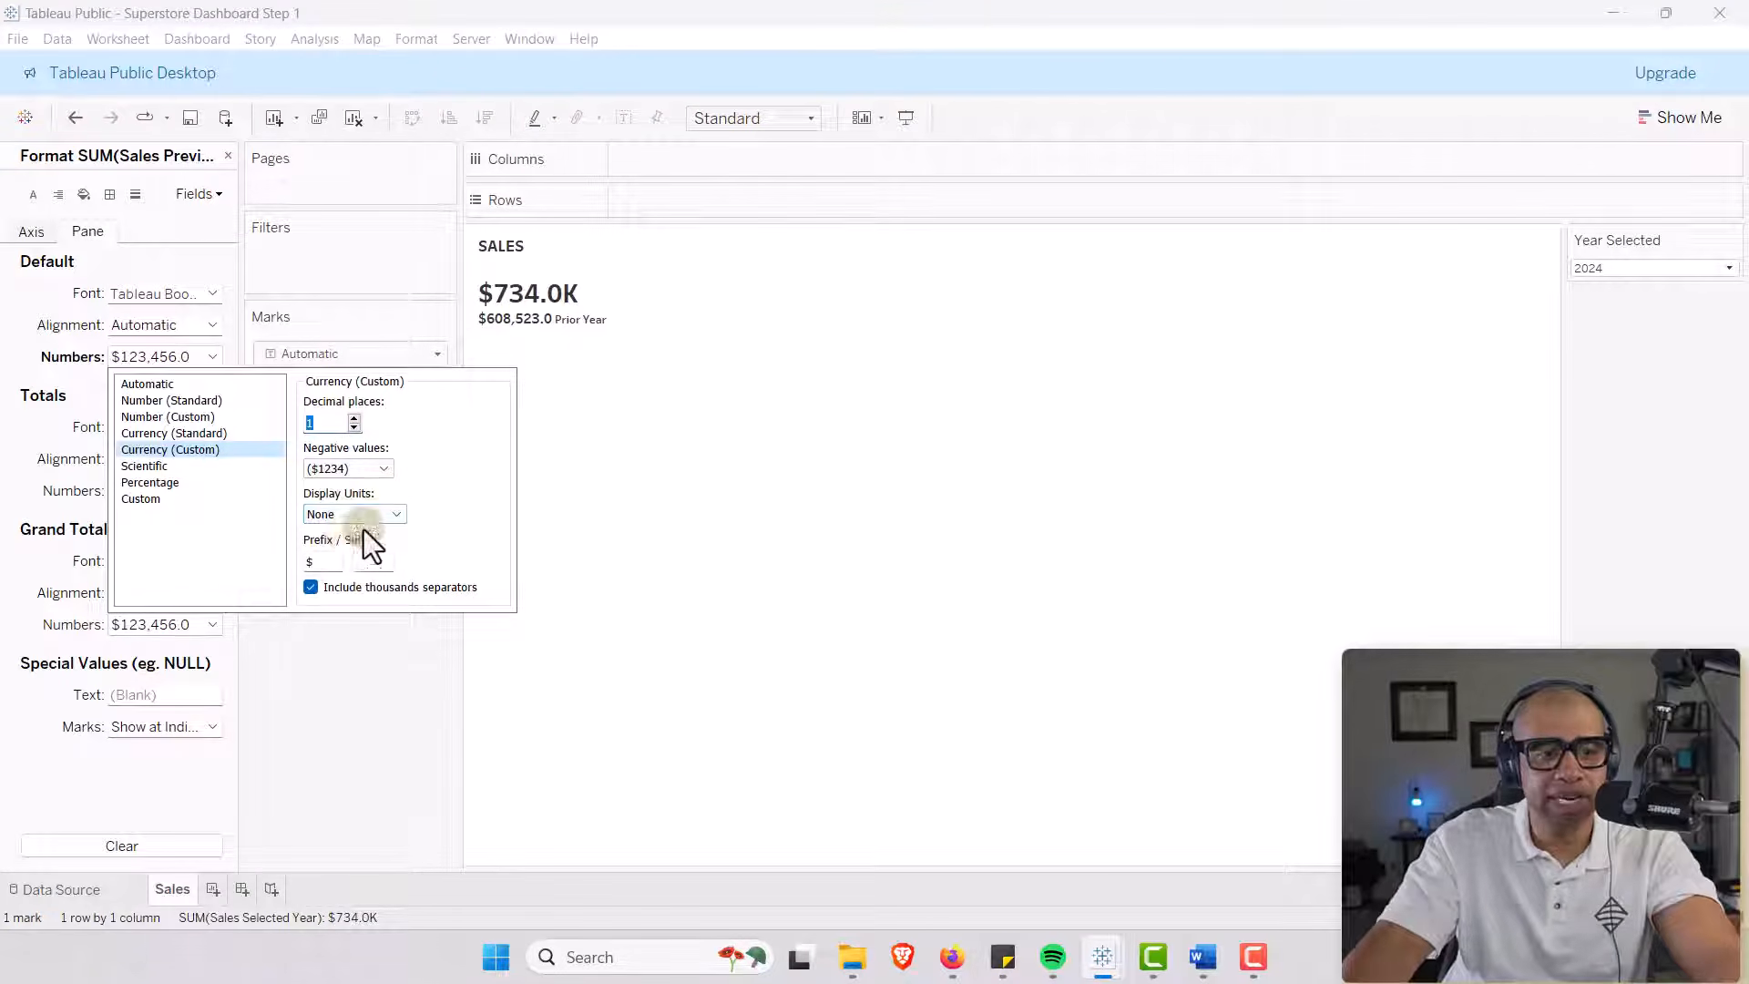
pyautogui.click(397, 519)
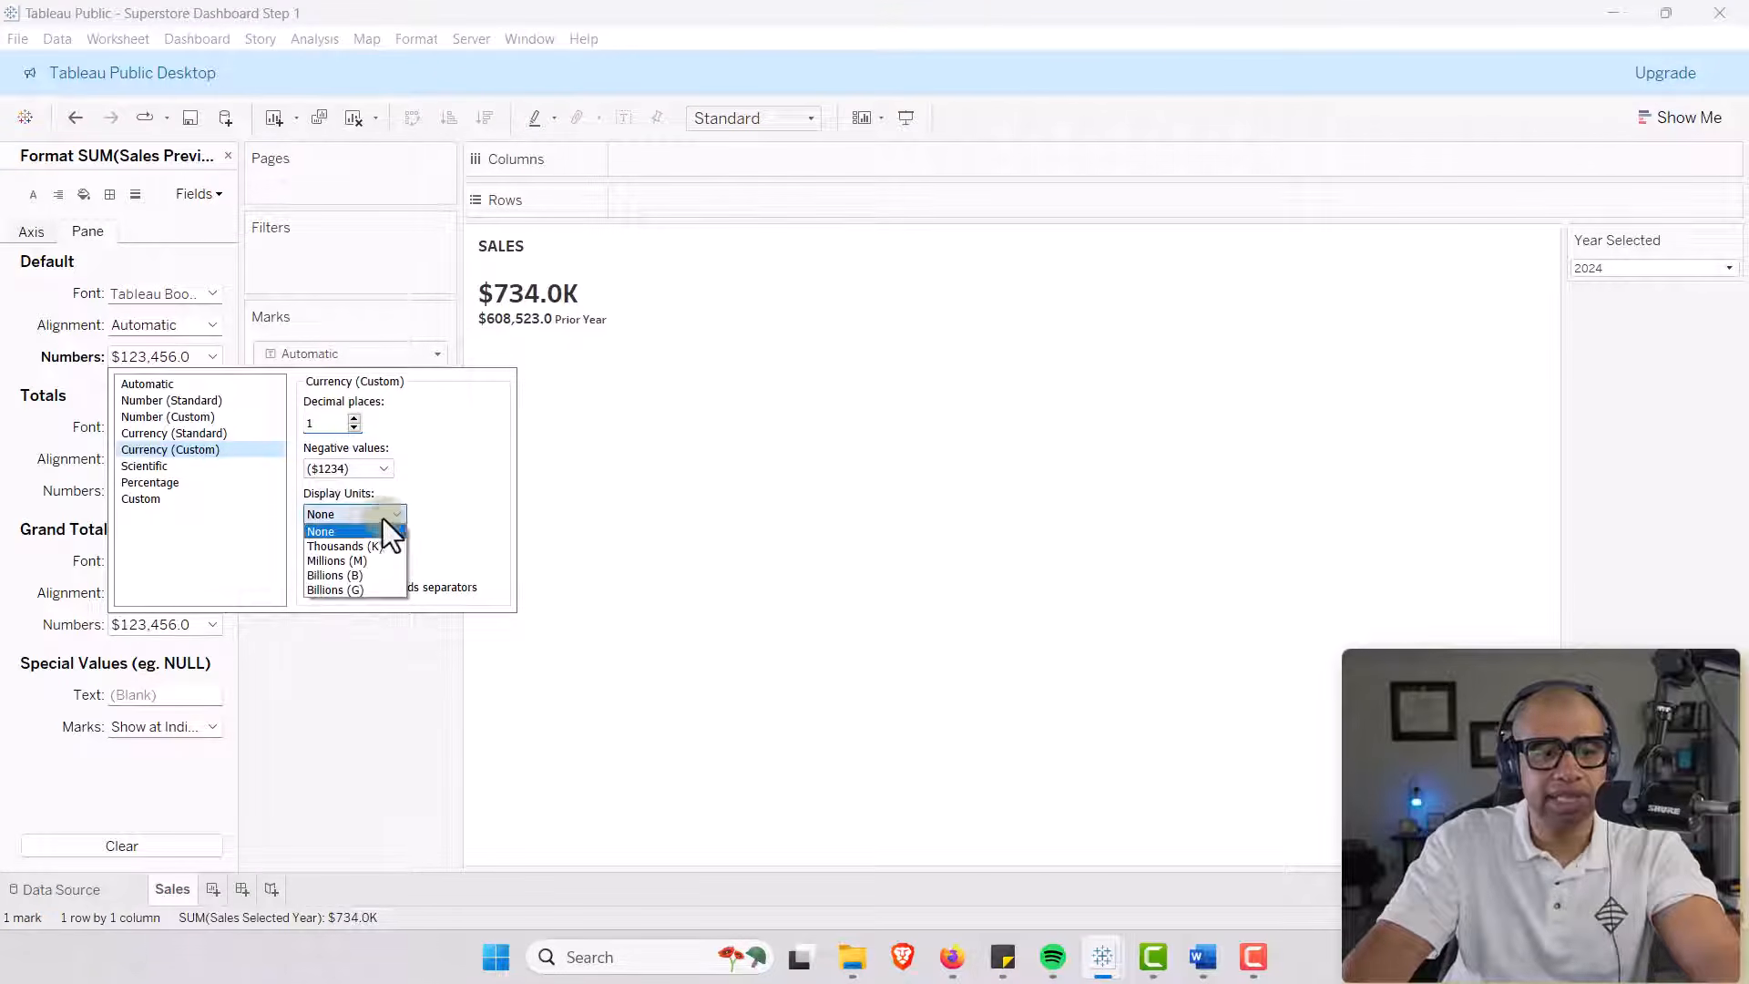
pyautogui.click(348, 549)
pyautogui.click(379, 681)
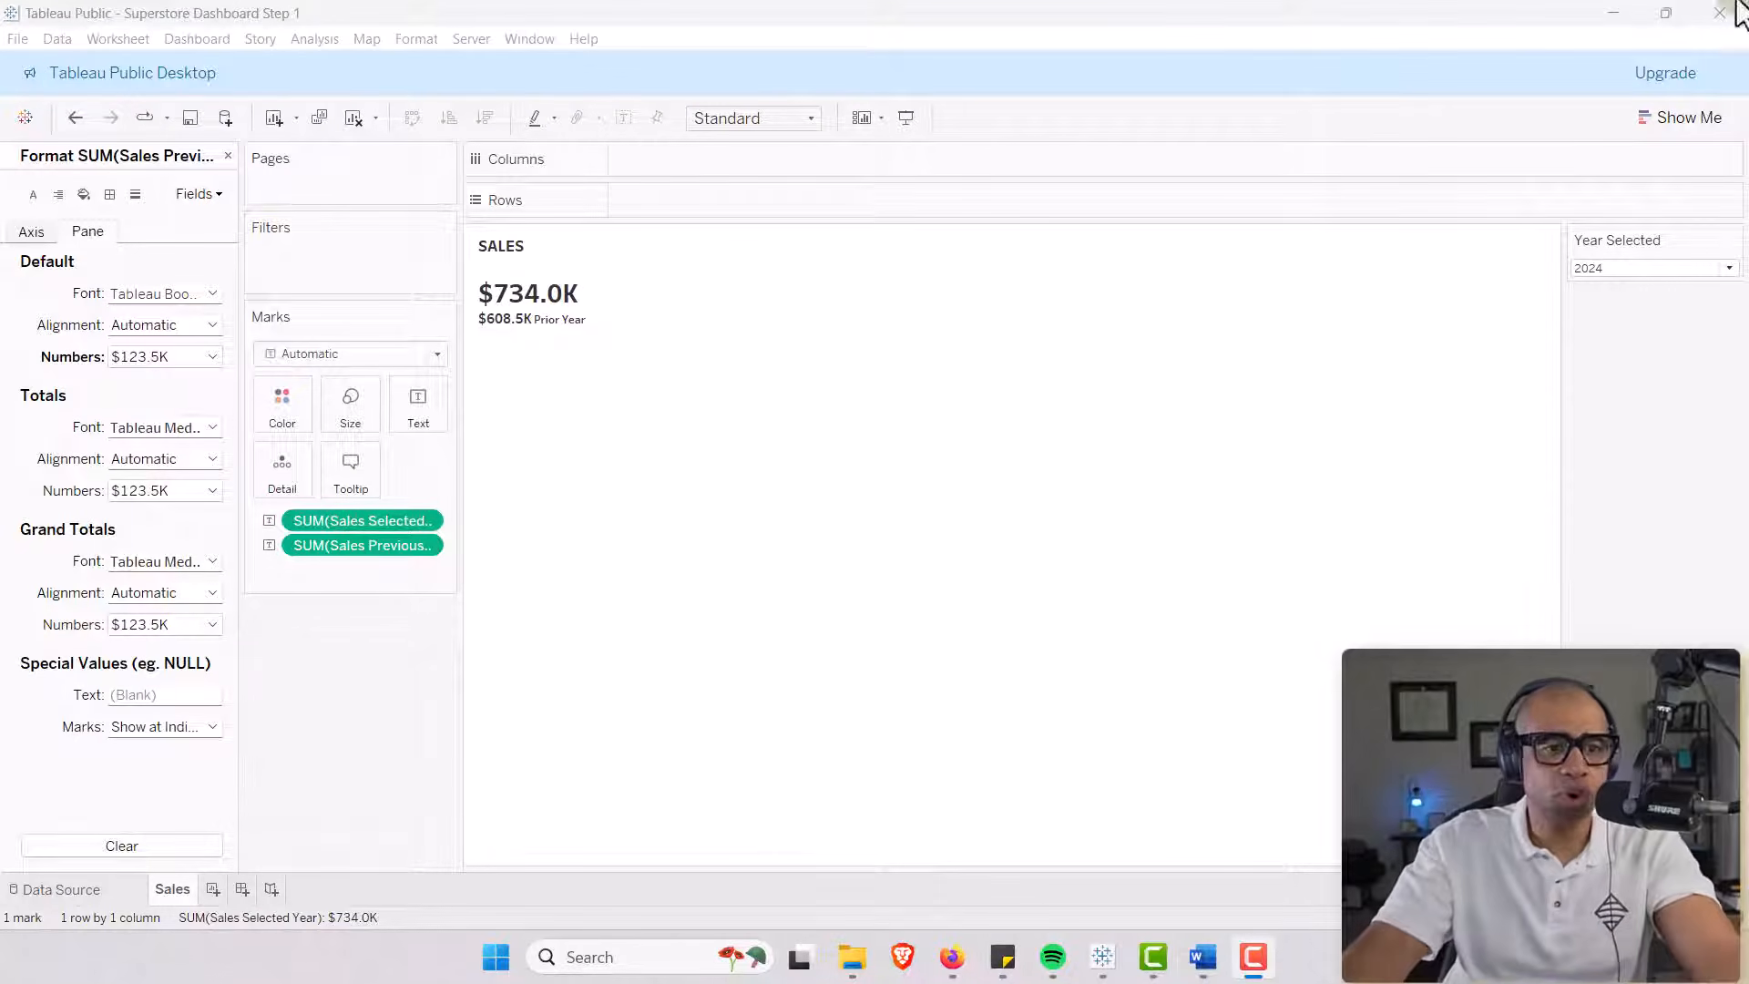
# Shade the Sales worksheet background with the custom color #fafbfe.
pyautogui.click(85, 193)
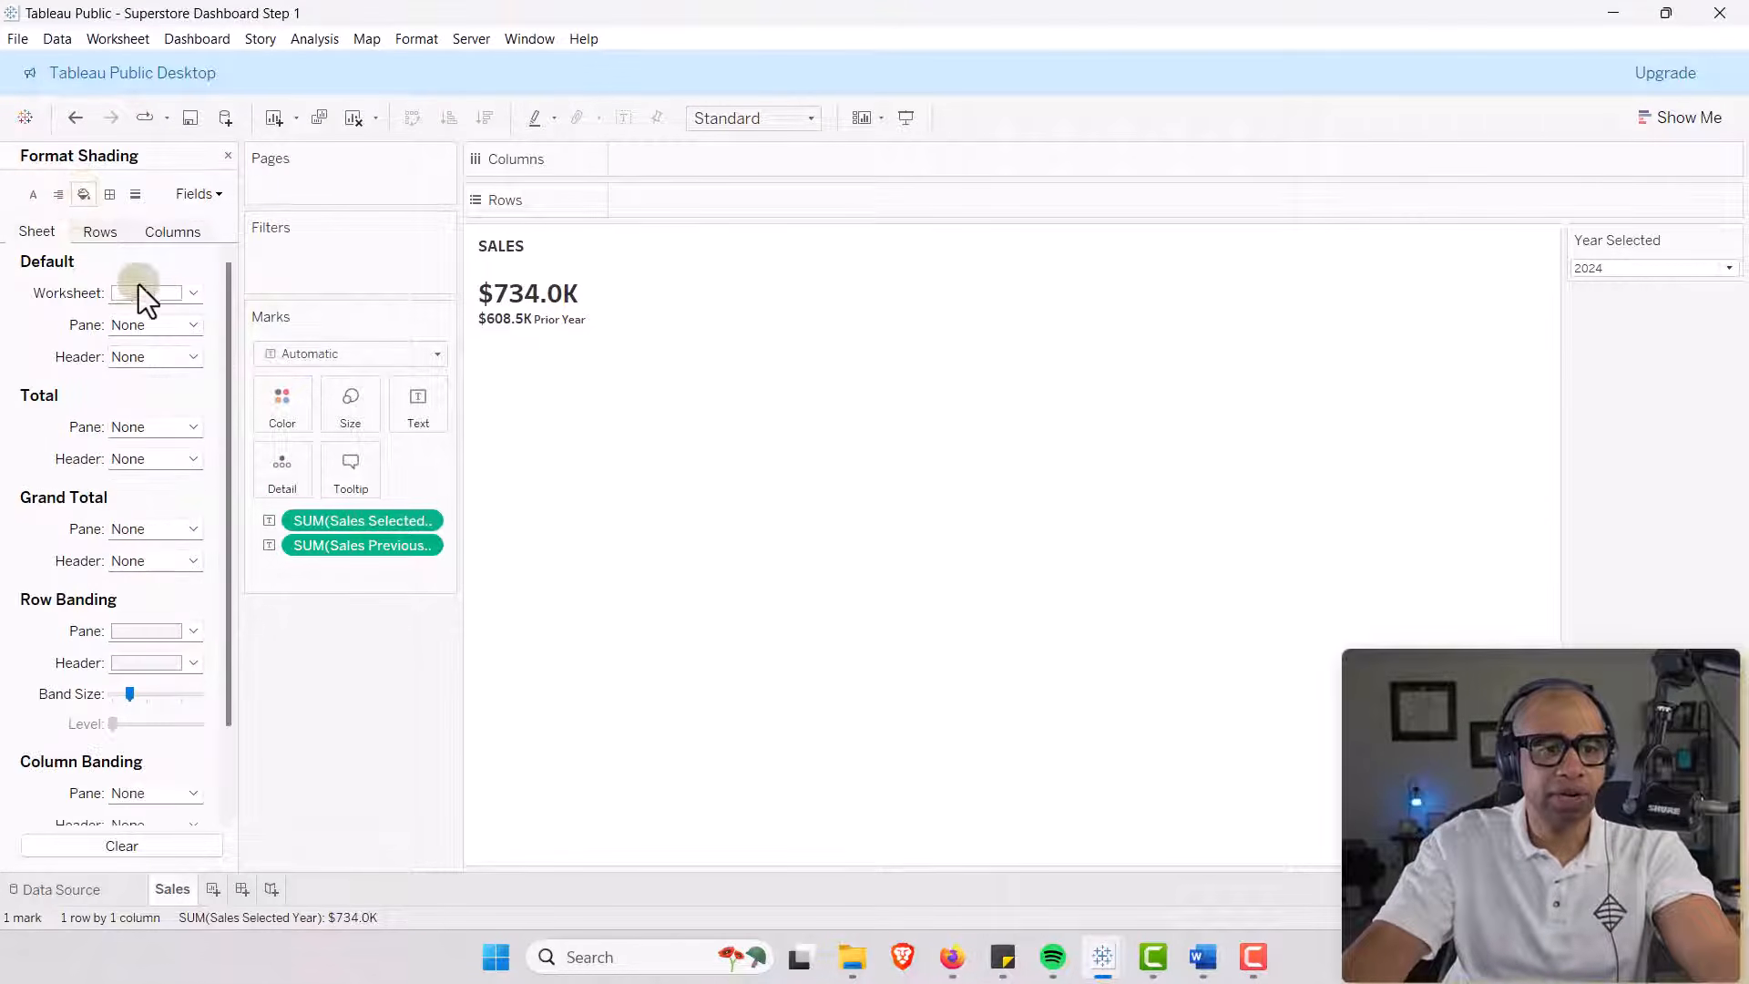
pyautogui.click(192, 293)
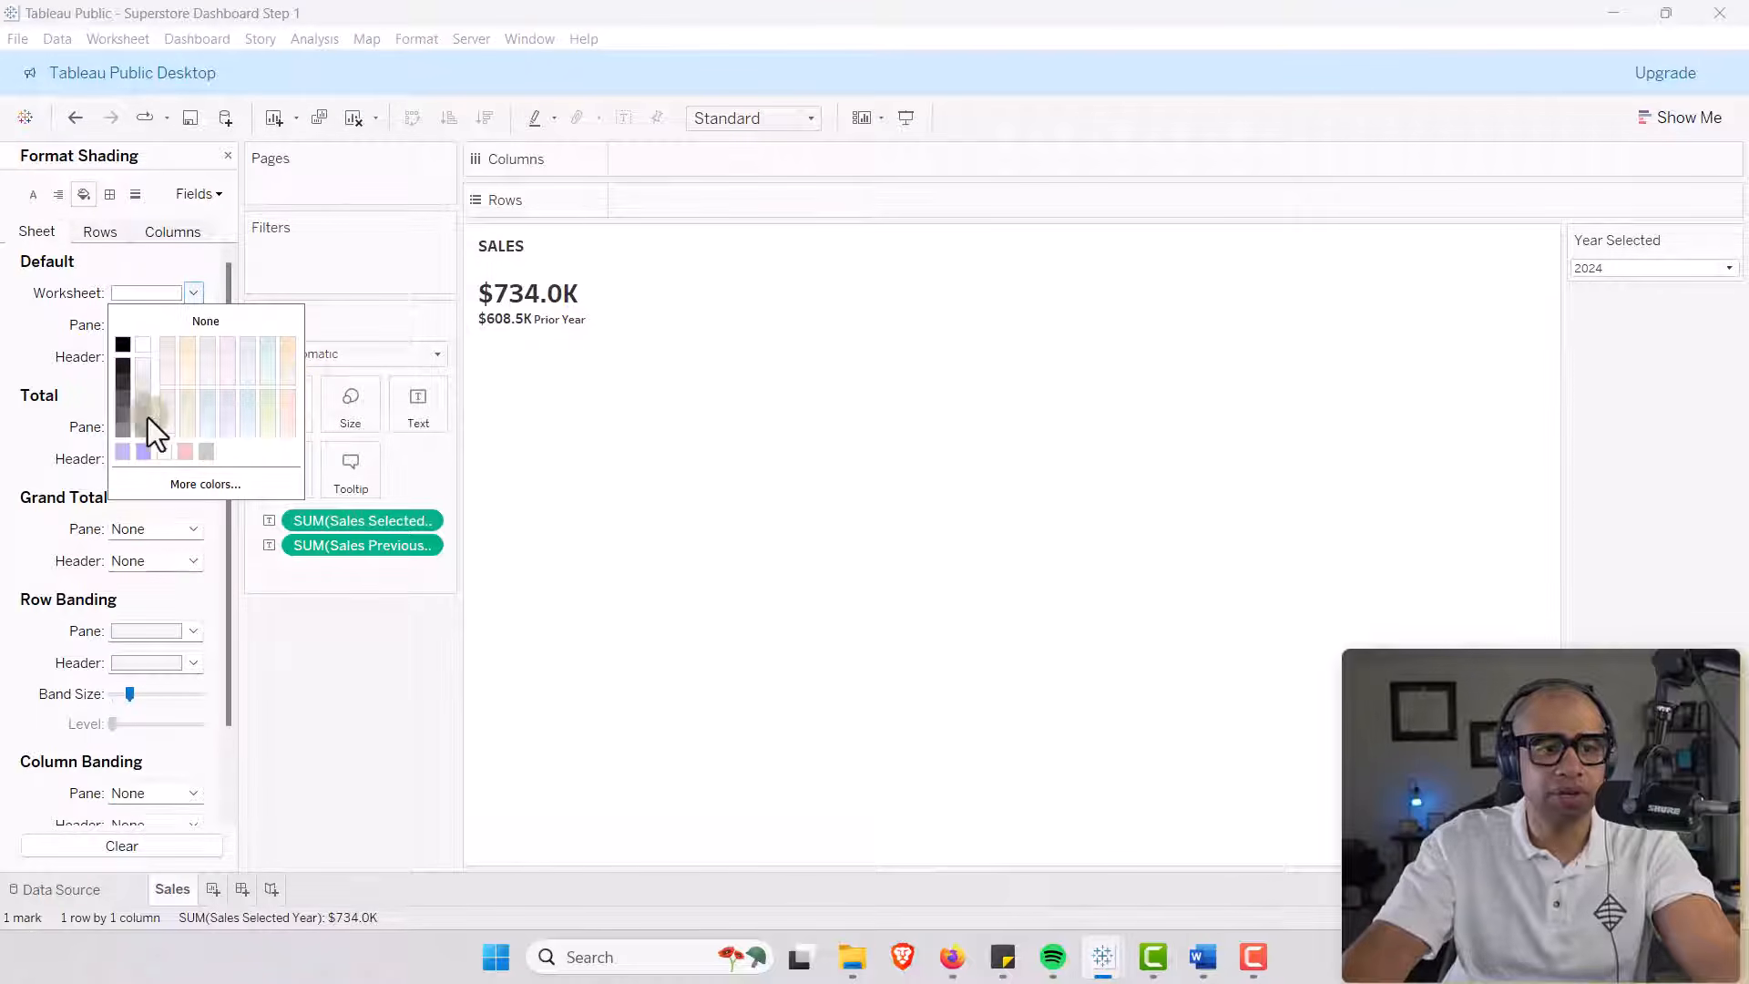
pyautogui.click(190, 484)
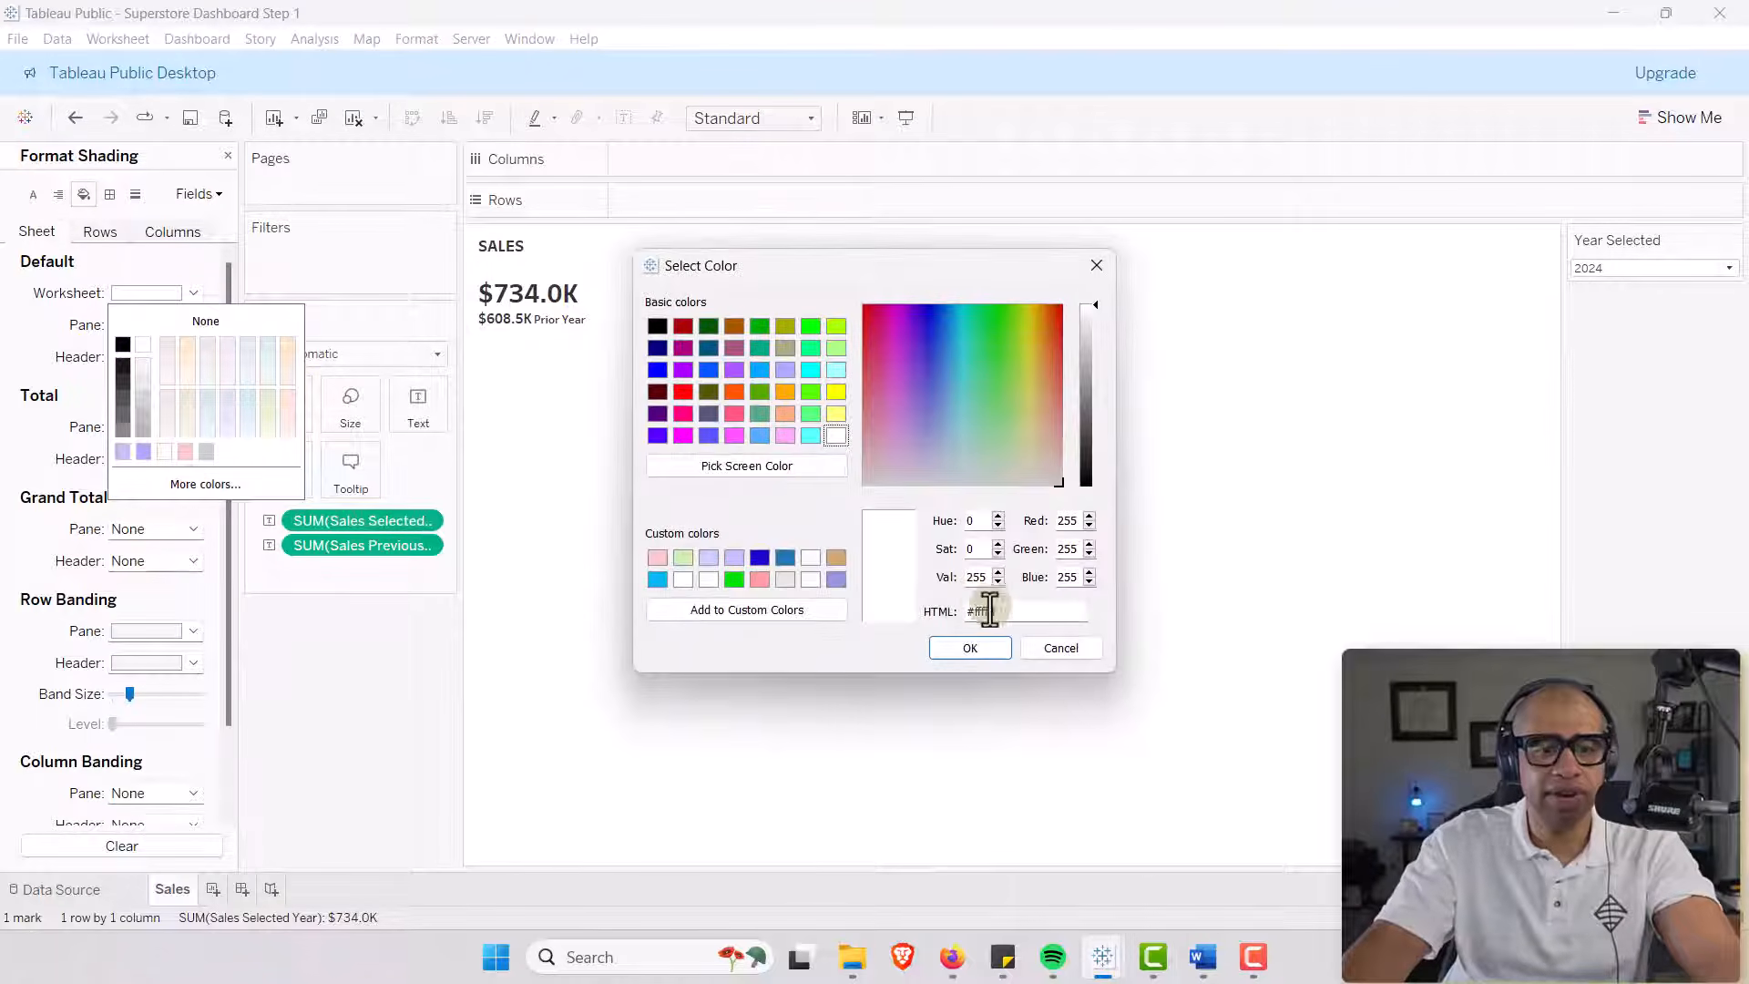
pyautogui.moveTo(1012, 614); pyautogui.dragTo(954, 620)
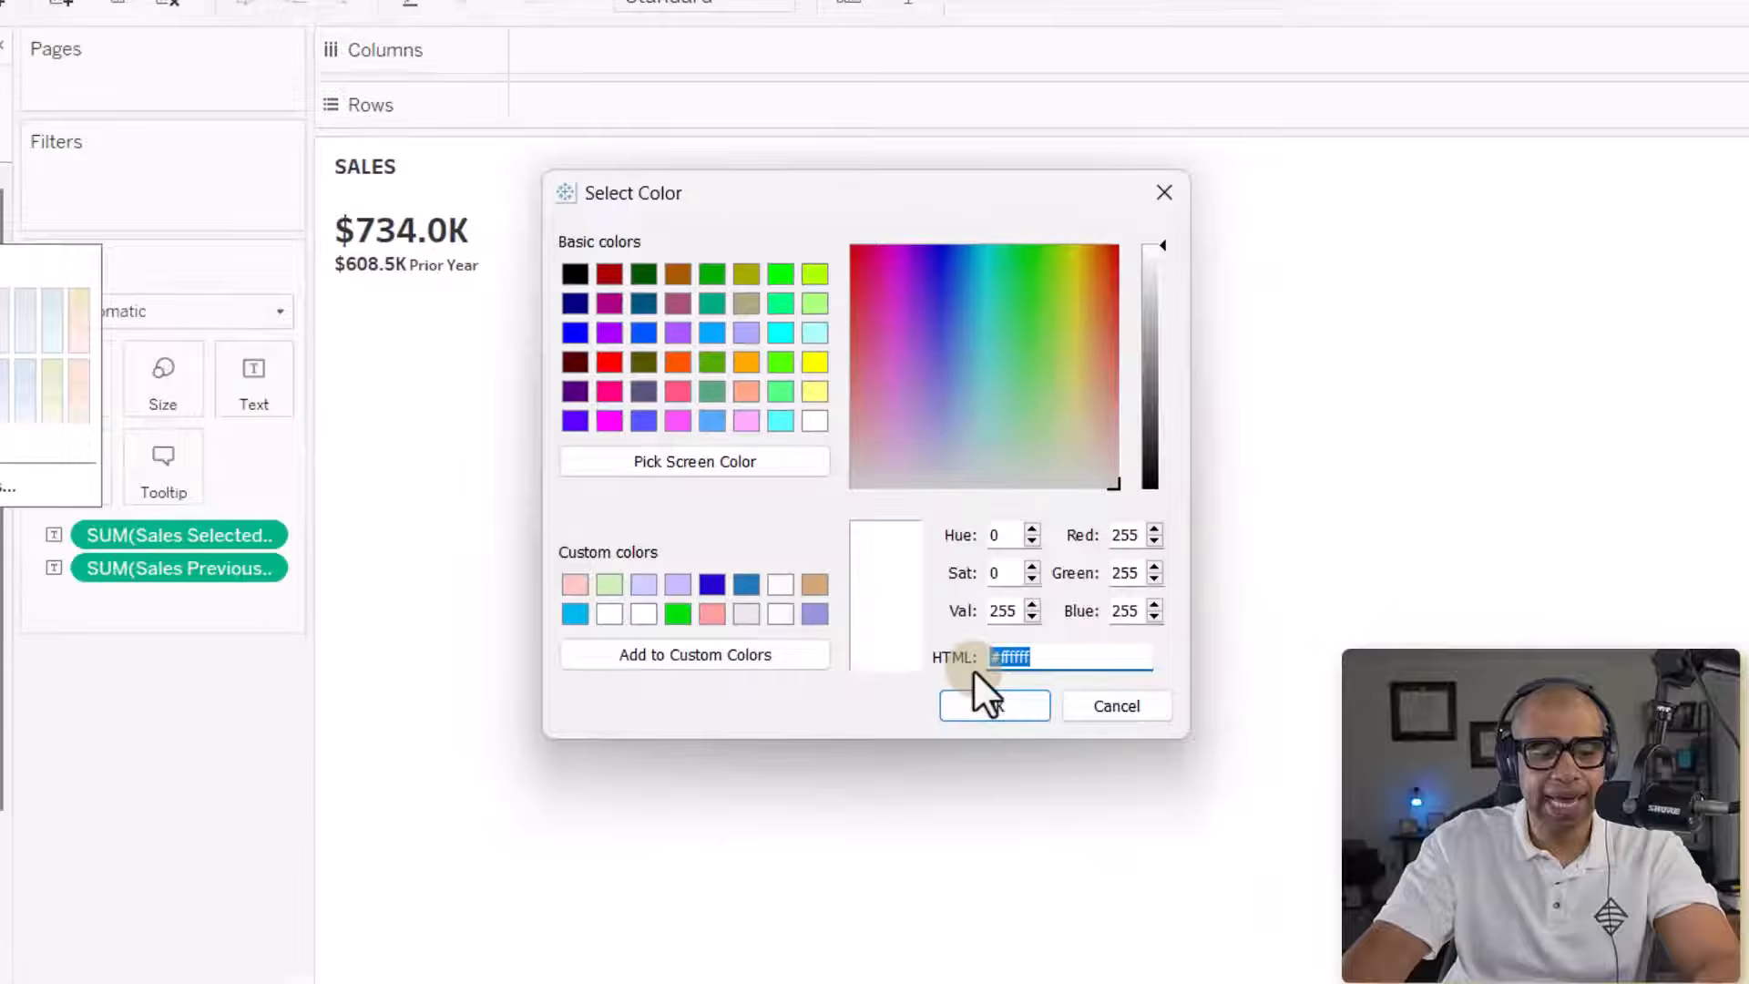
pyautogui.write('#fafbfe')
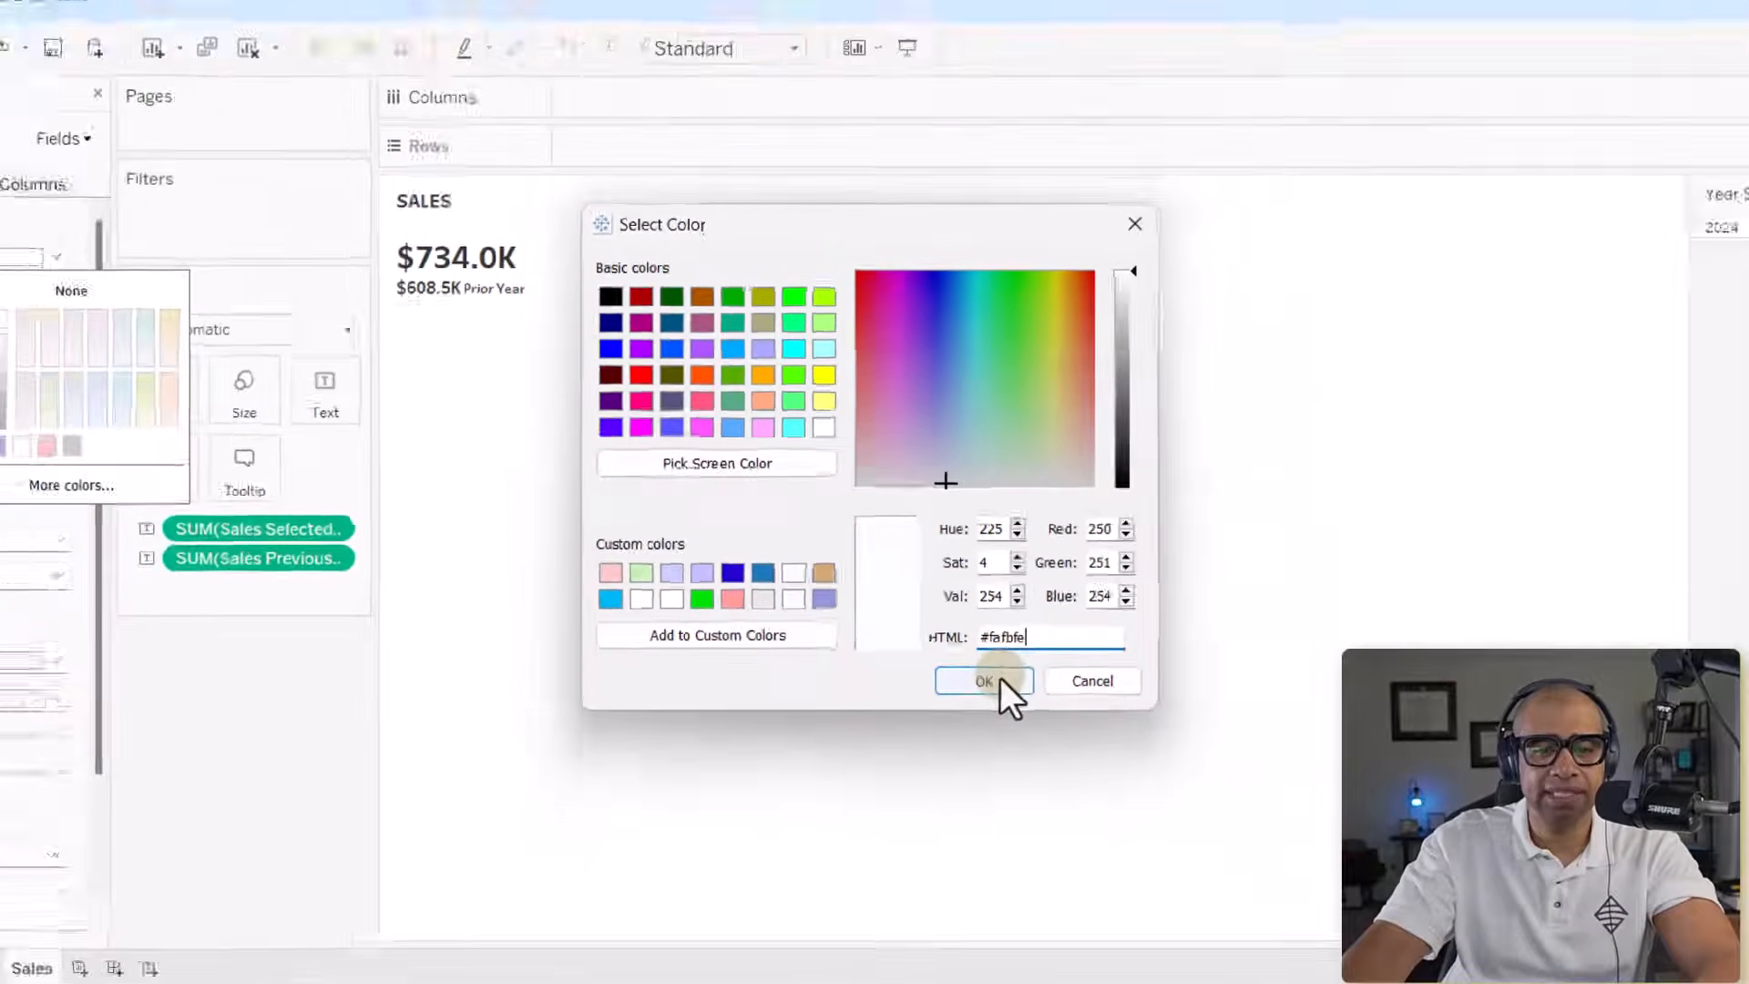
pyautogui.click(1025, 746)
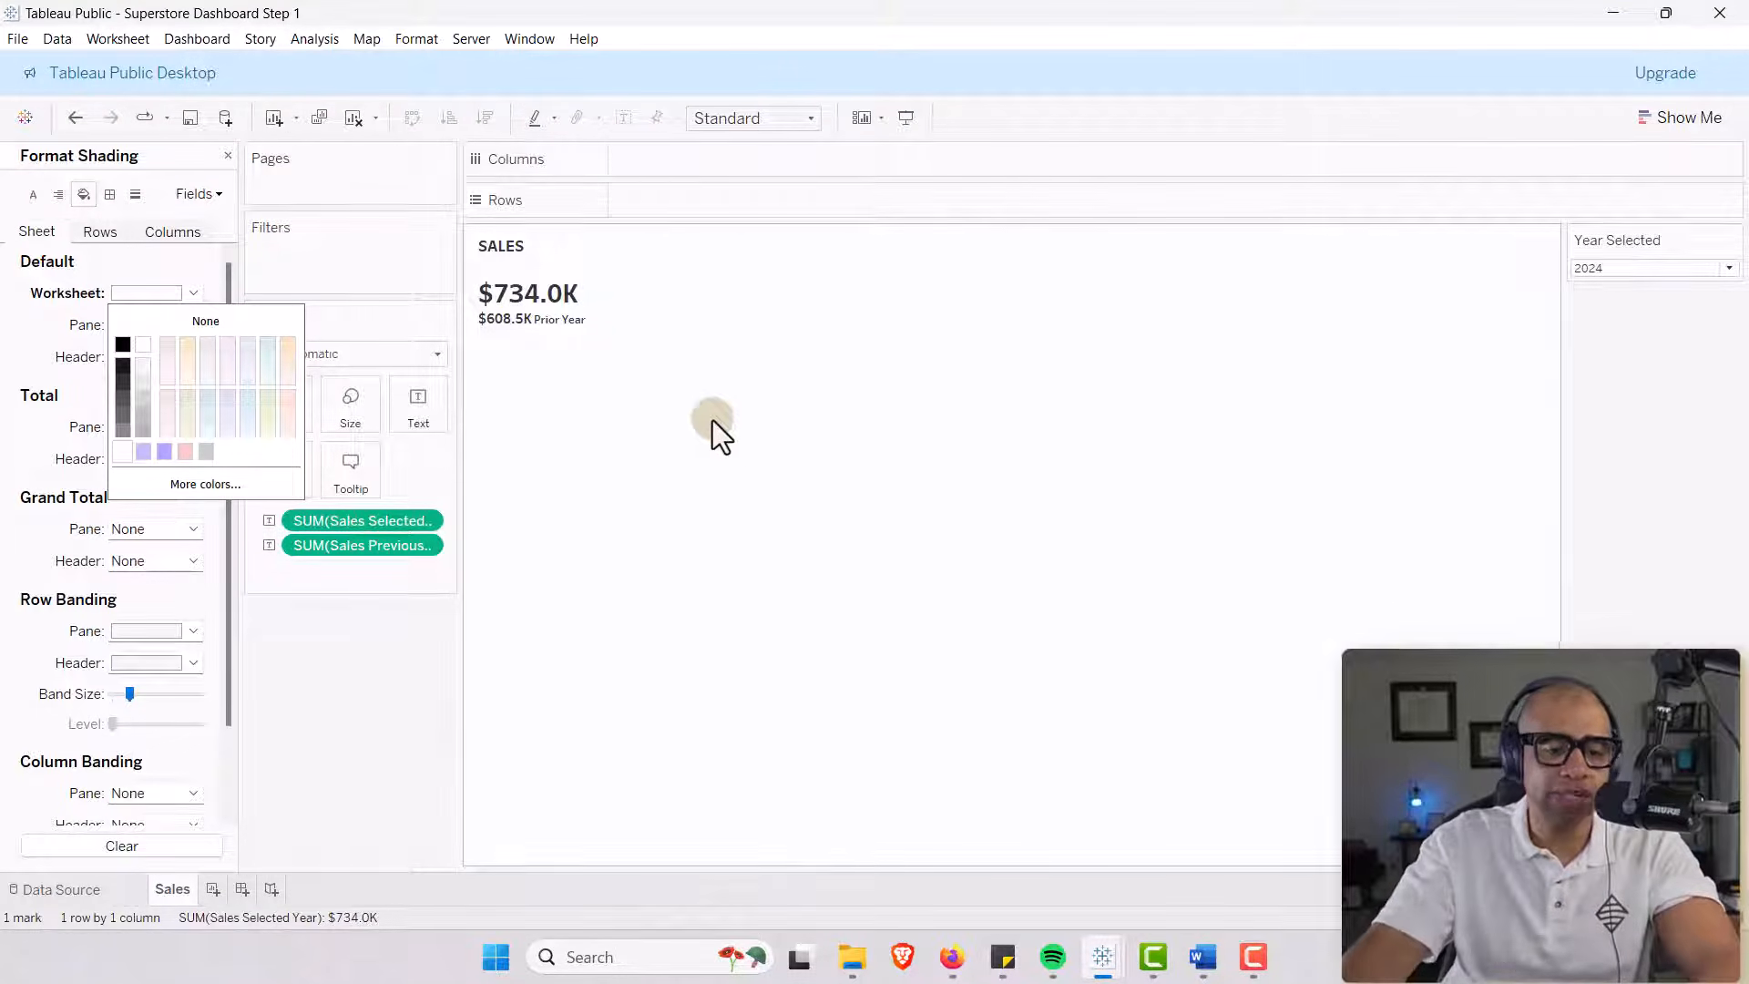
pyautogui.click(319, 695)
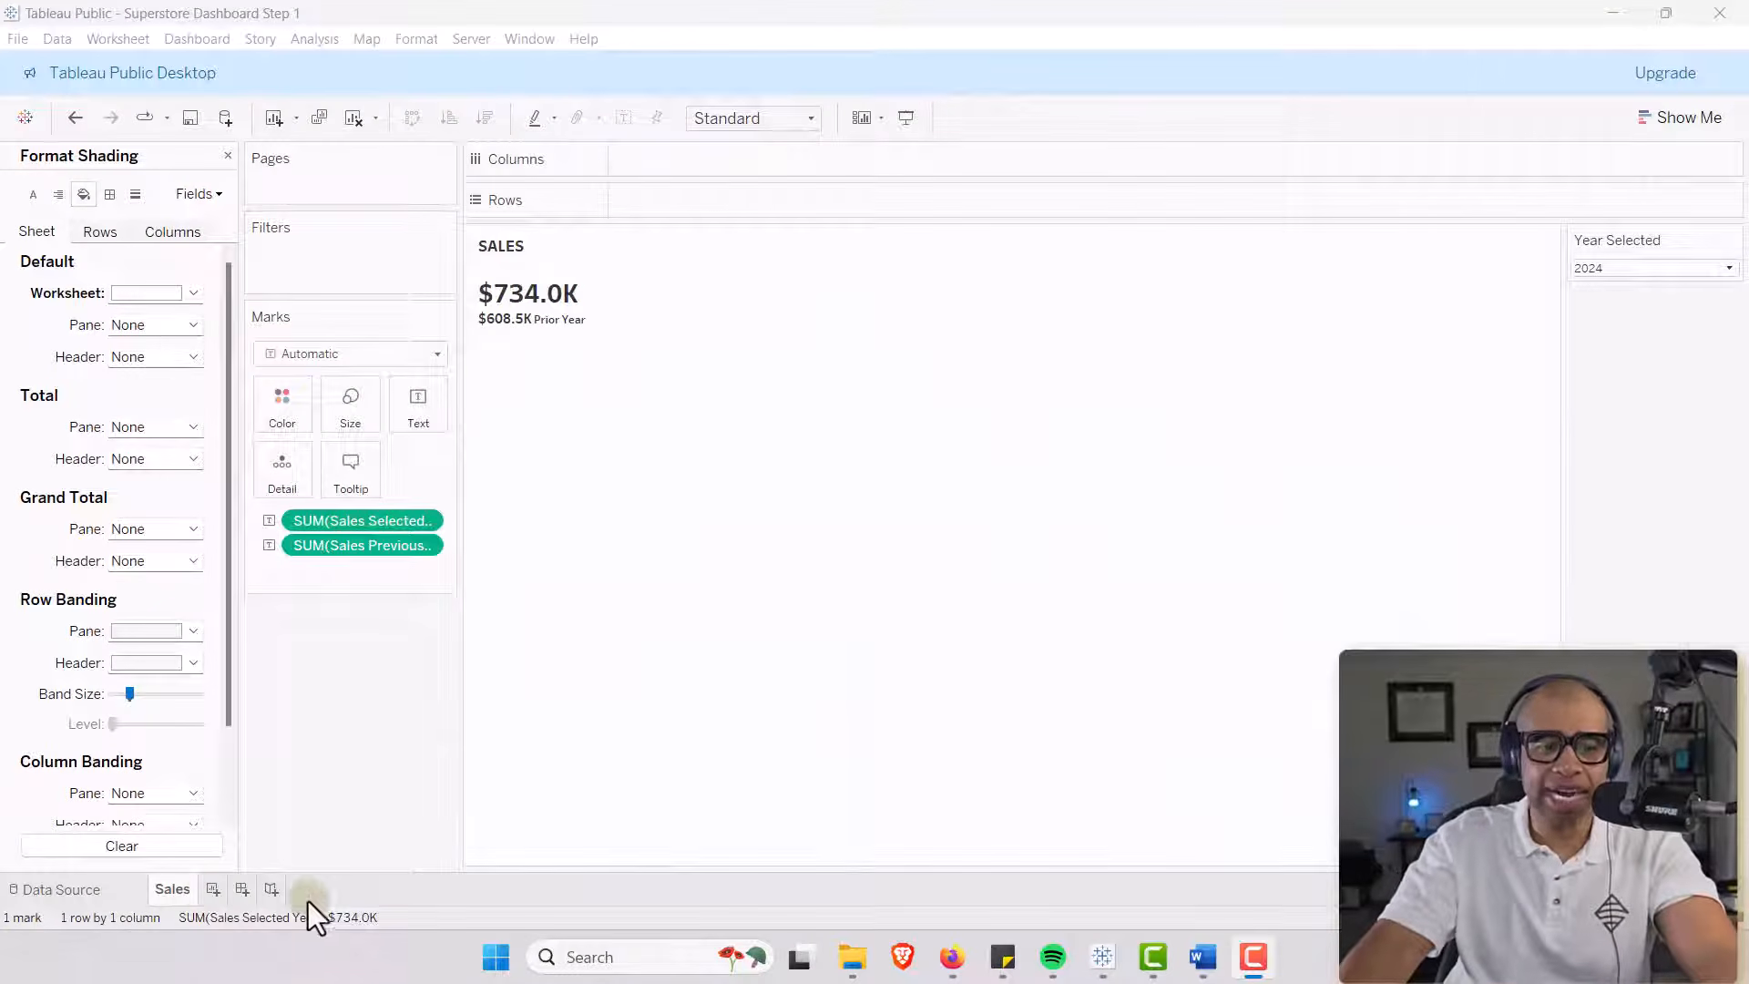
# Add a new worksheet and name it Sales Btn.
pyautogui.click(215, 895)
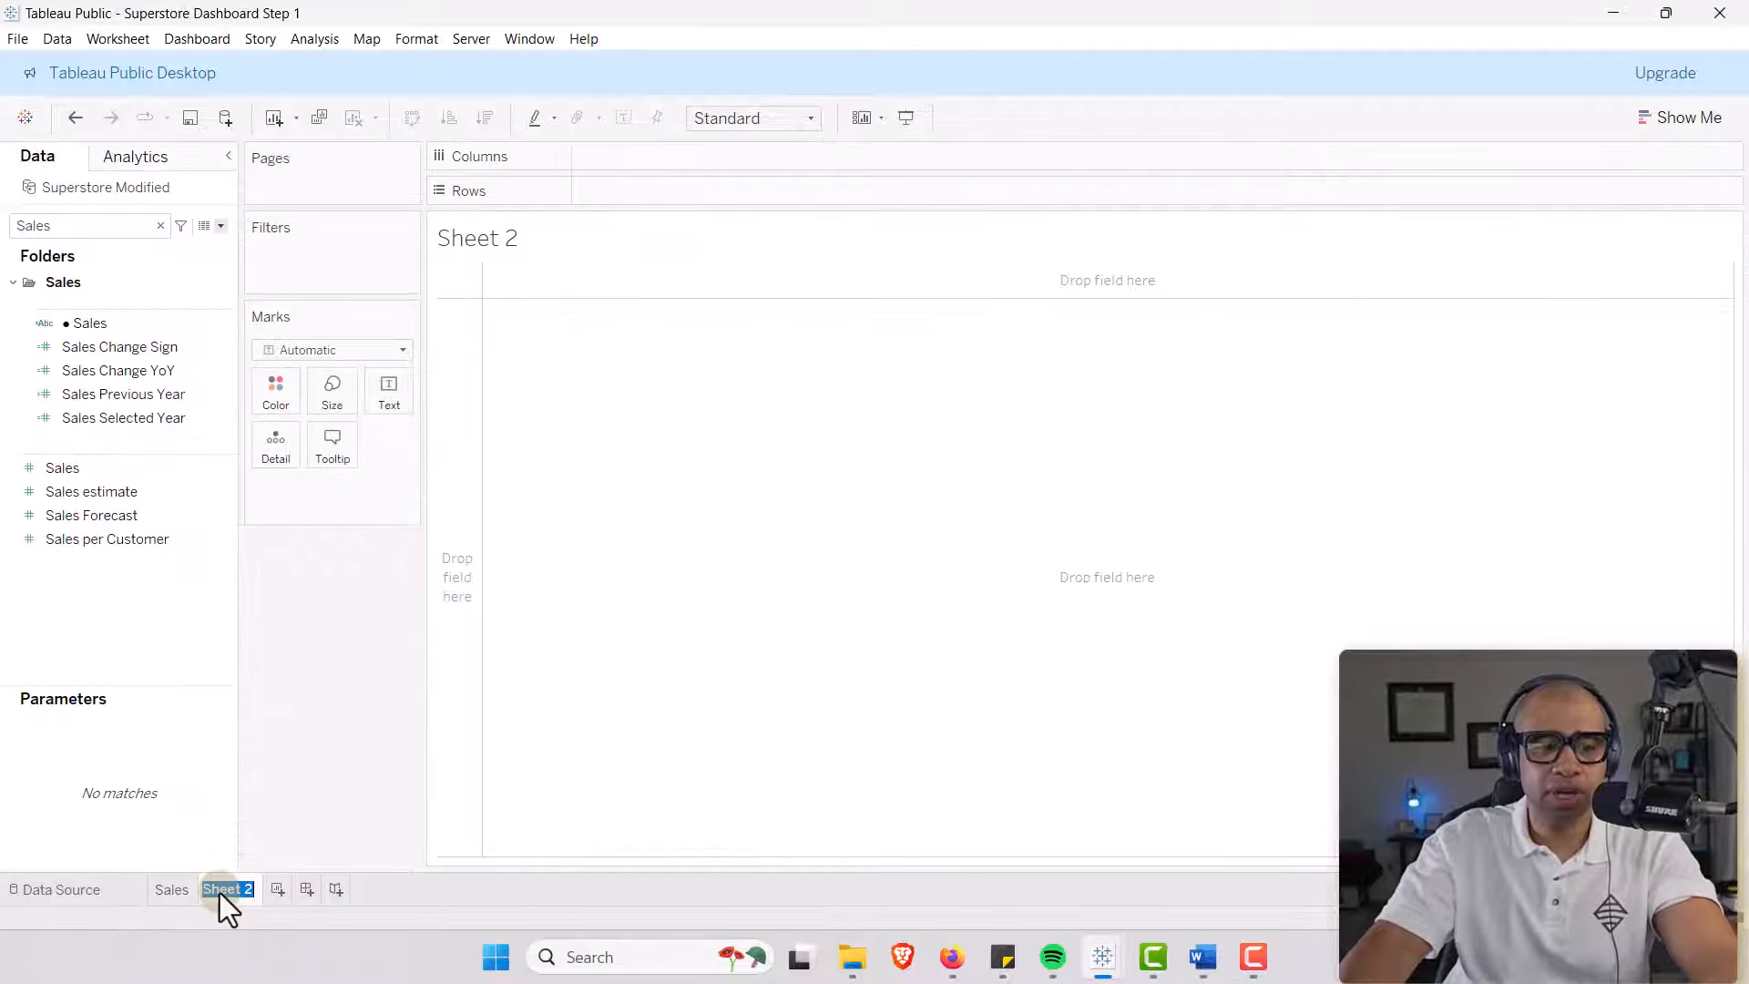
pyautogui.write('Sales')
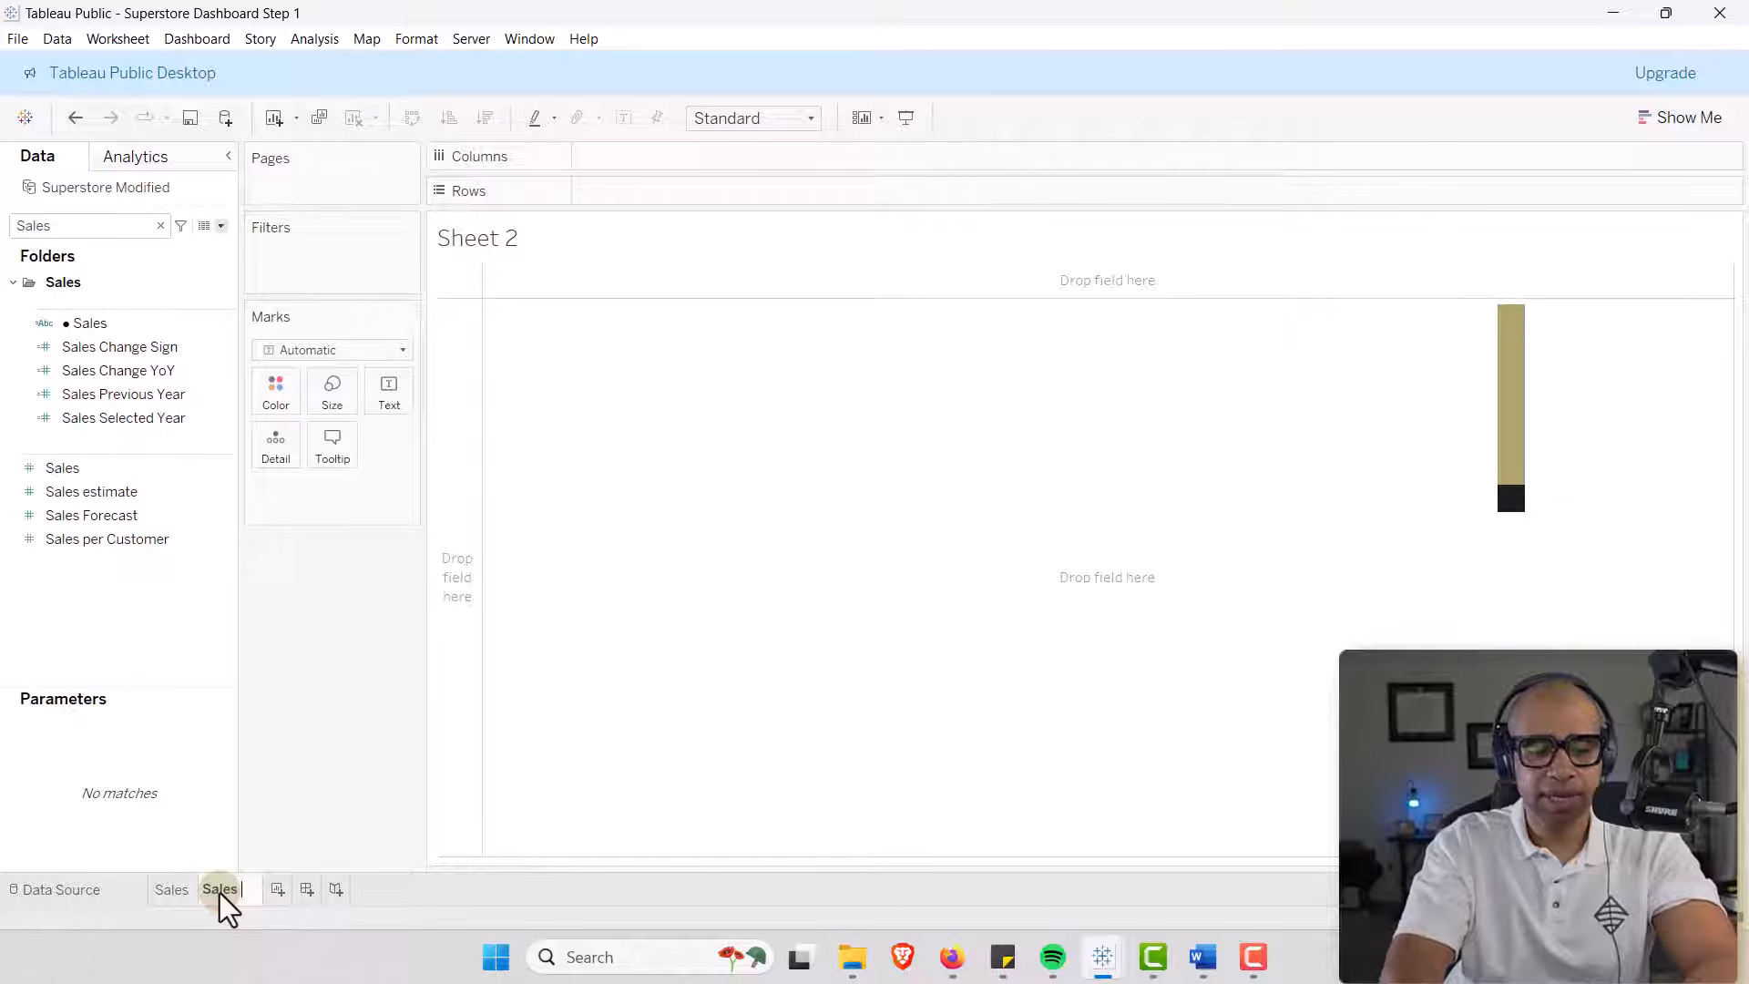
pyautogui.write(' Btn')
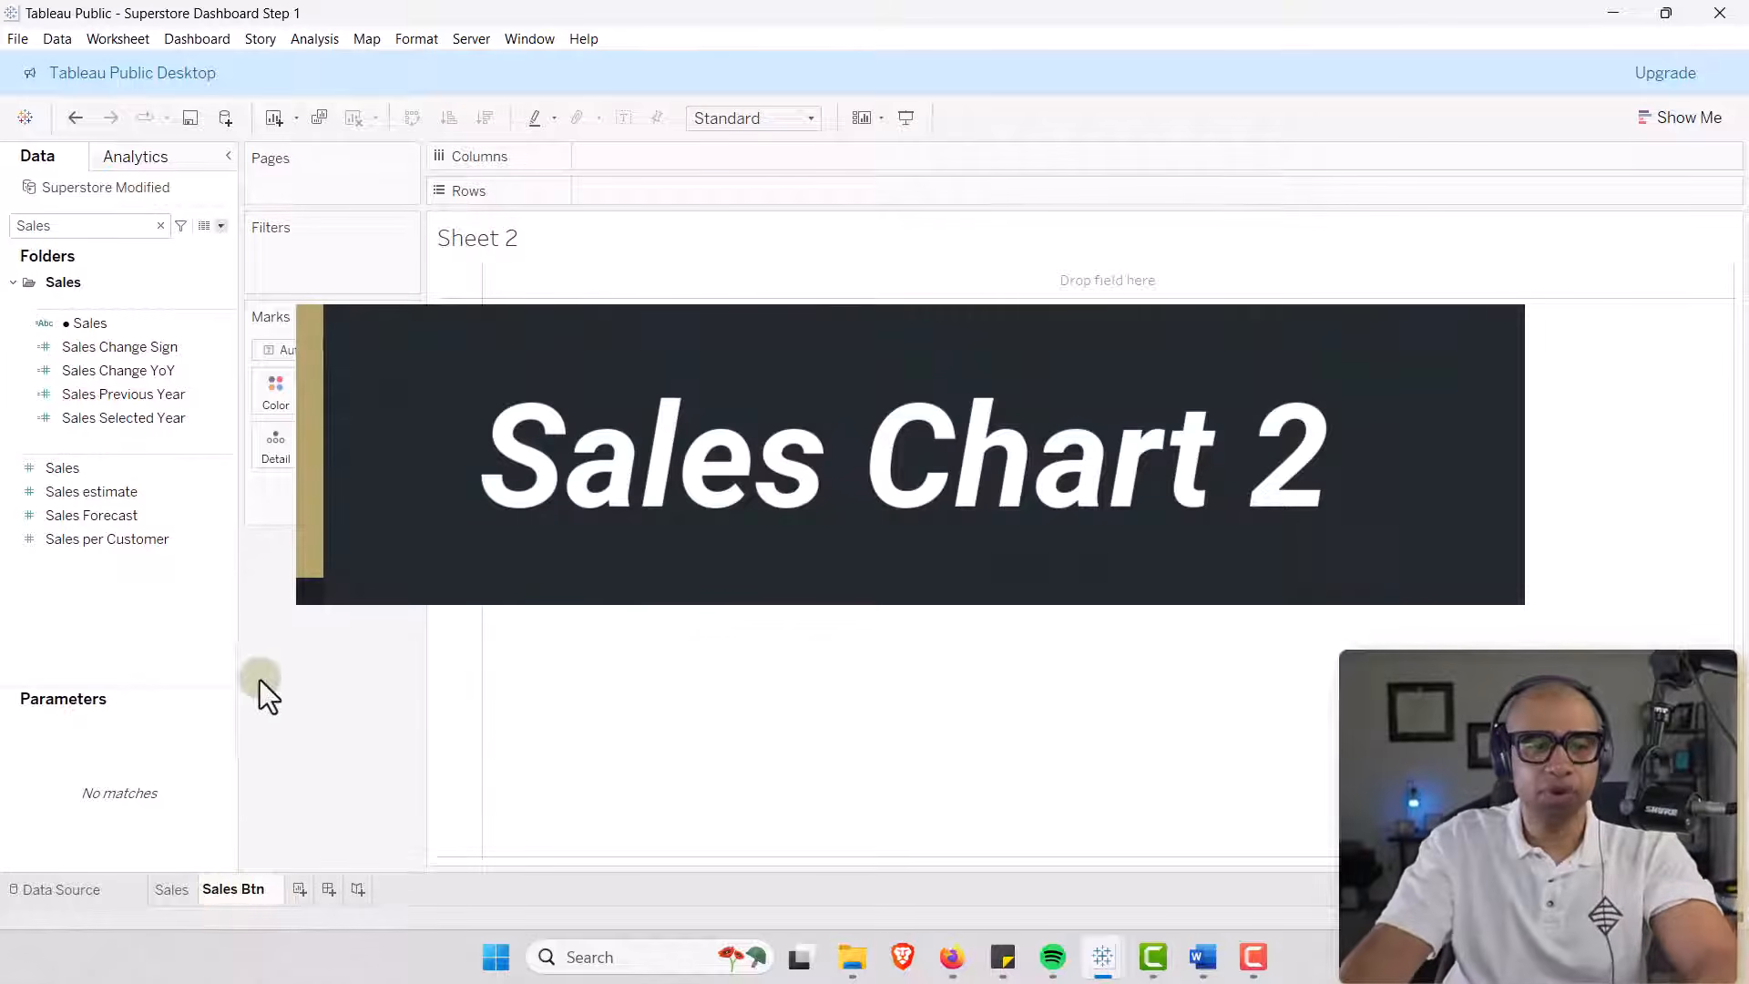
pyautogui.press('Return')
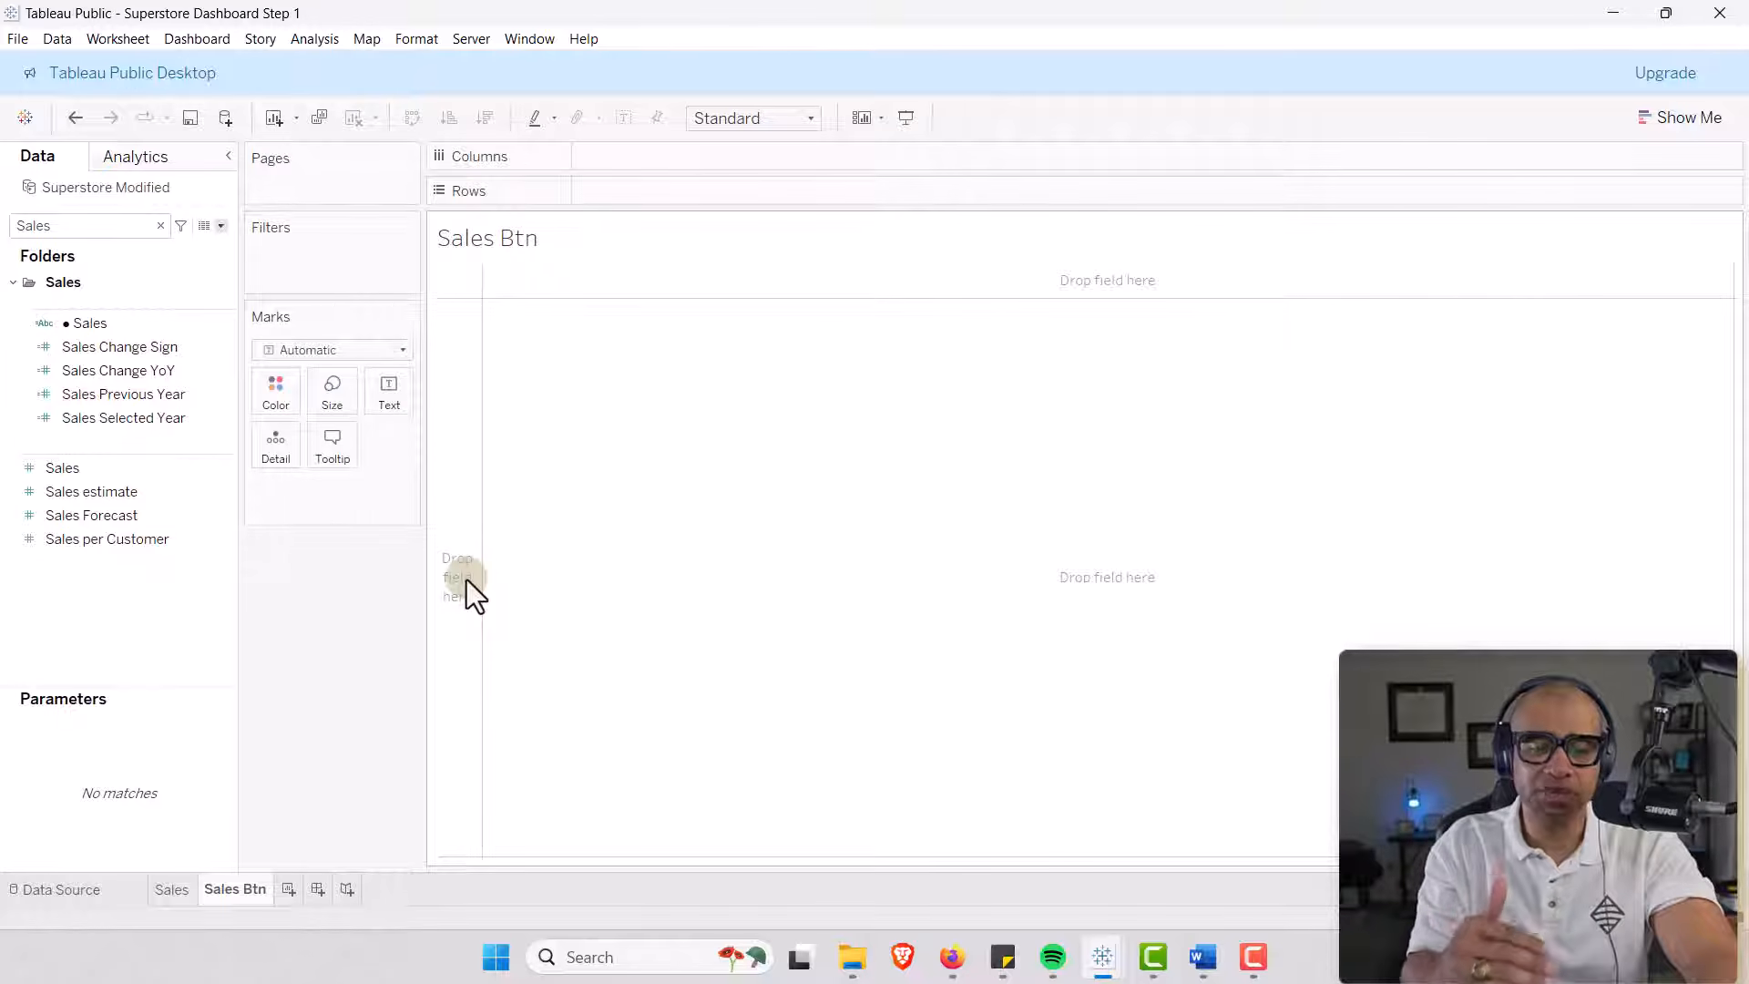
# Switch to the finished Superstore Dashboard (Final) workbook to examine its KPI change indicators, and return to the Step 1 workbook.
pyautogui.moveTo(1102, 958)
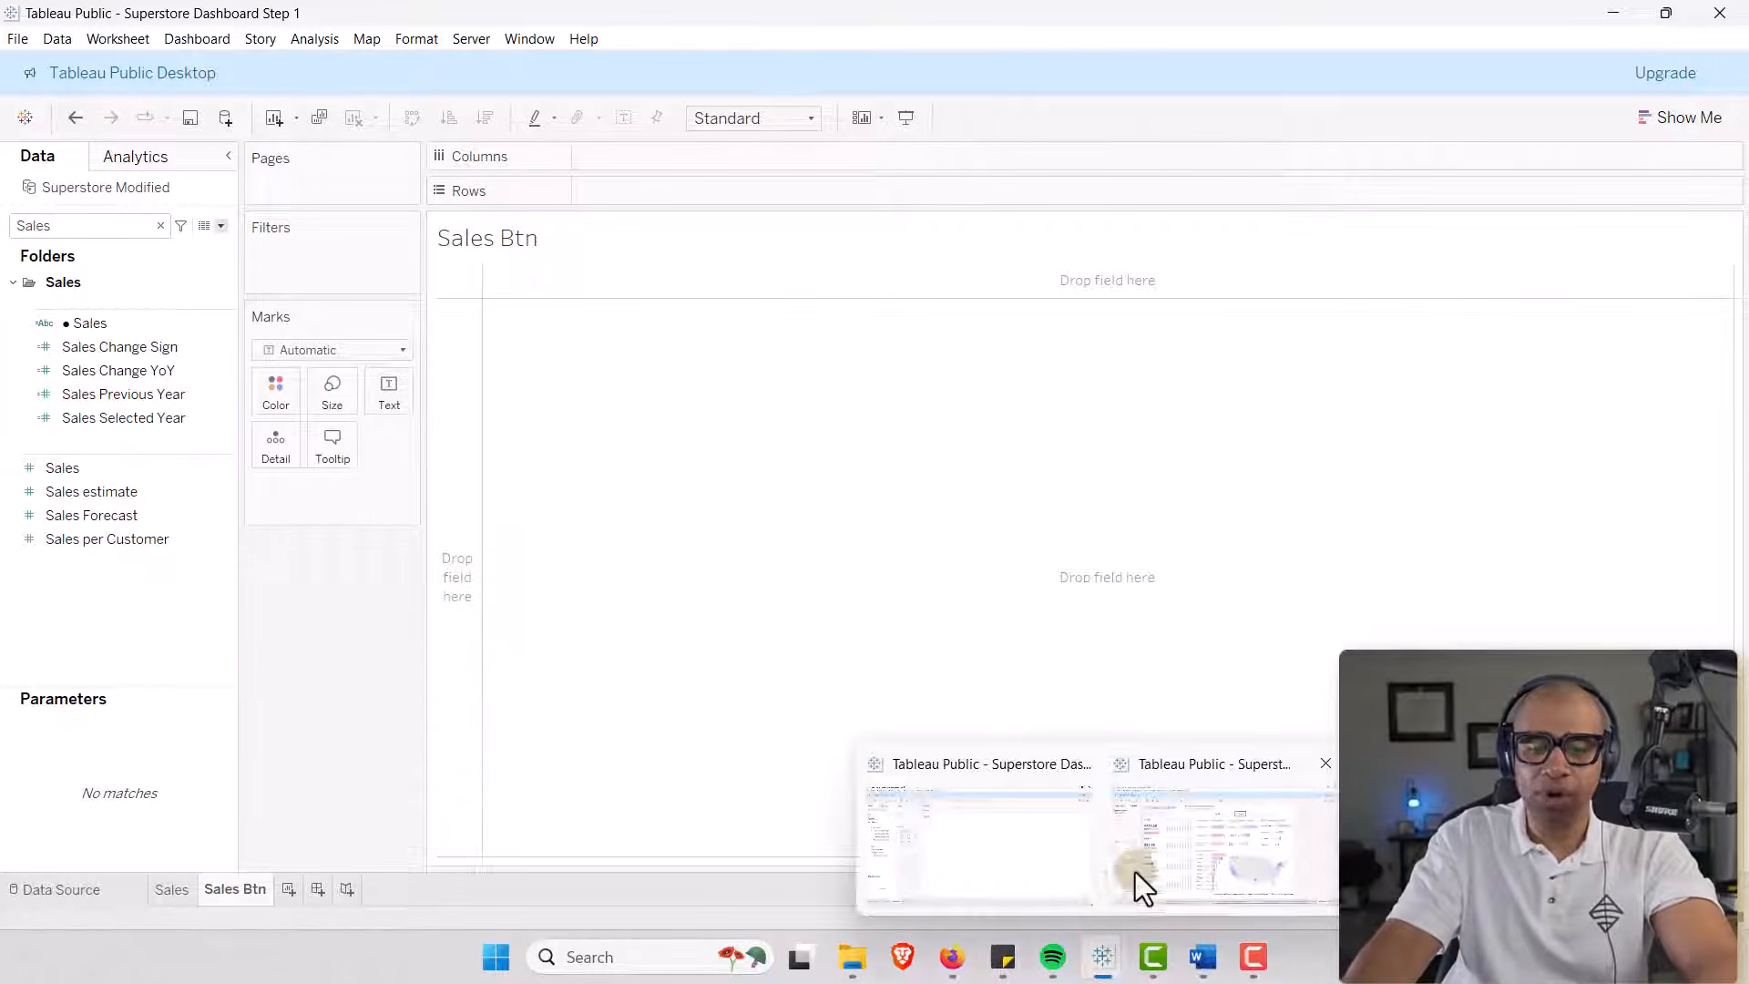
pyautogui.click(1159, 854)
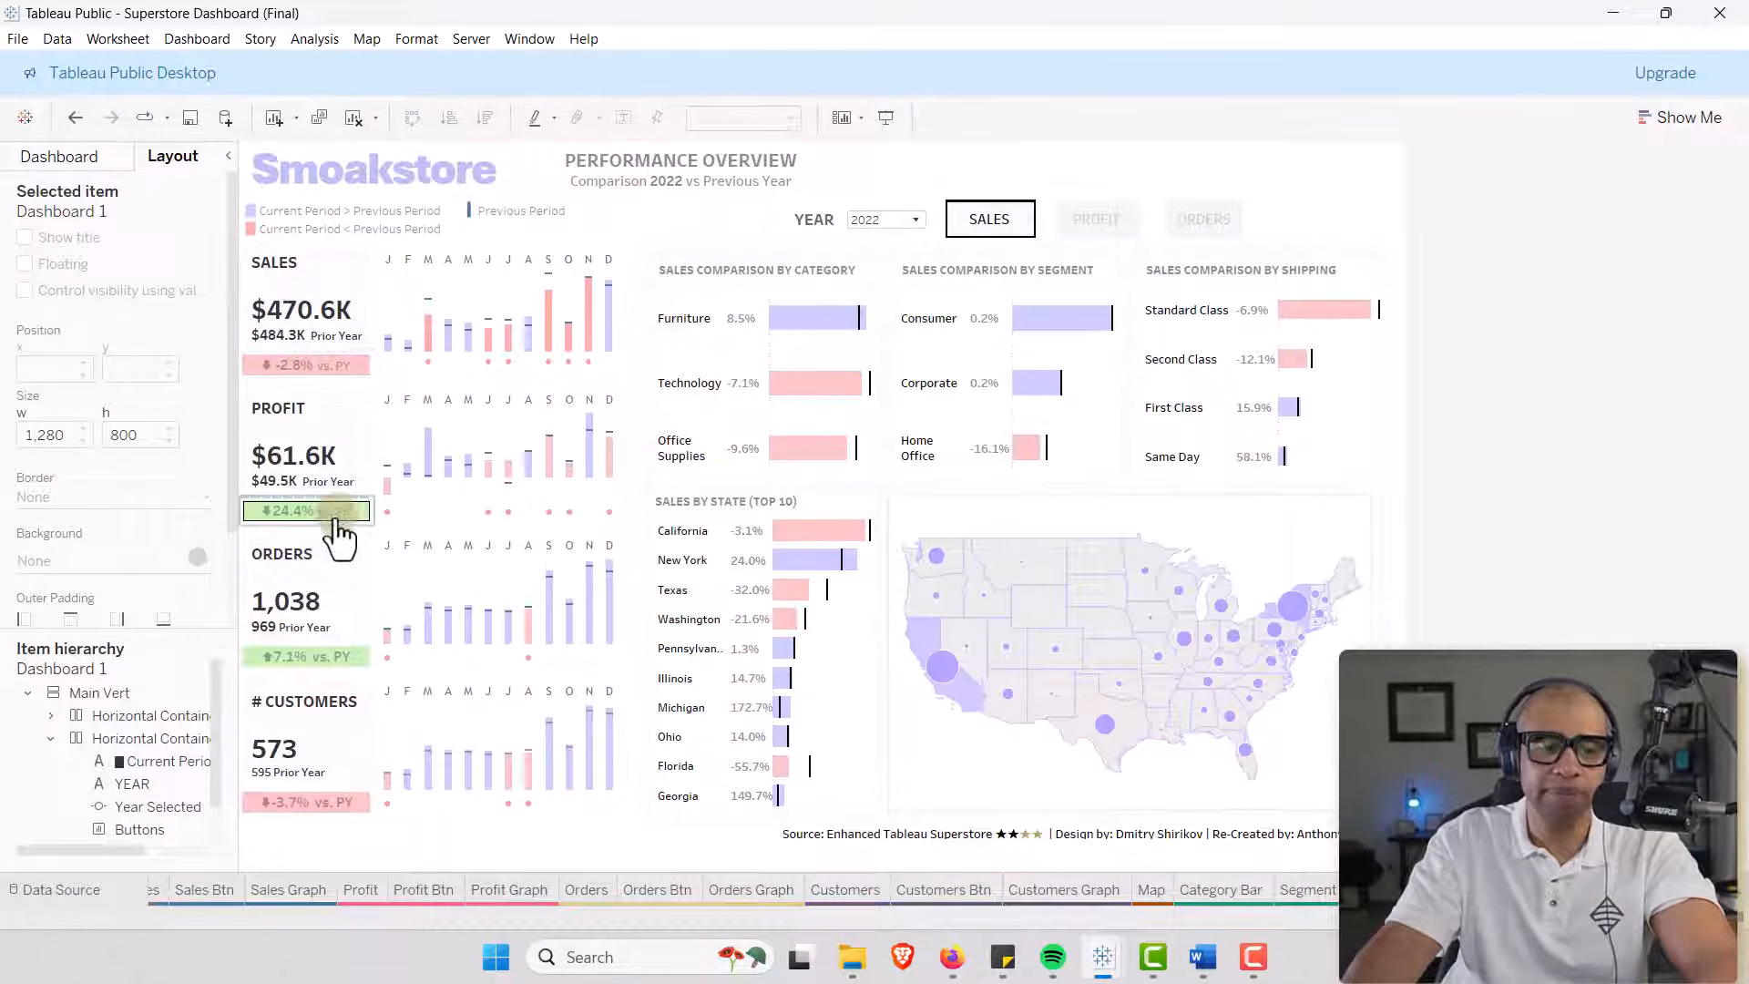
pyautogui.click(1615, 14)
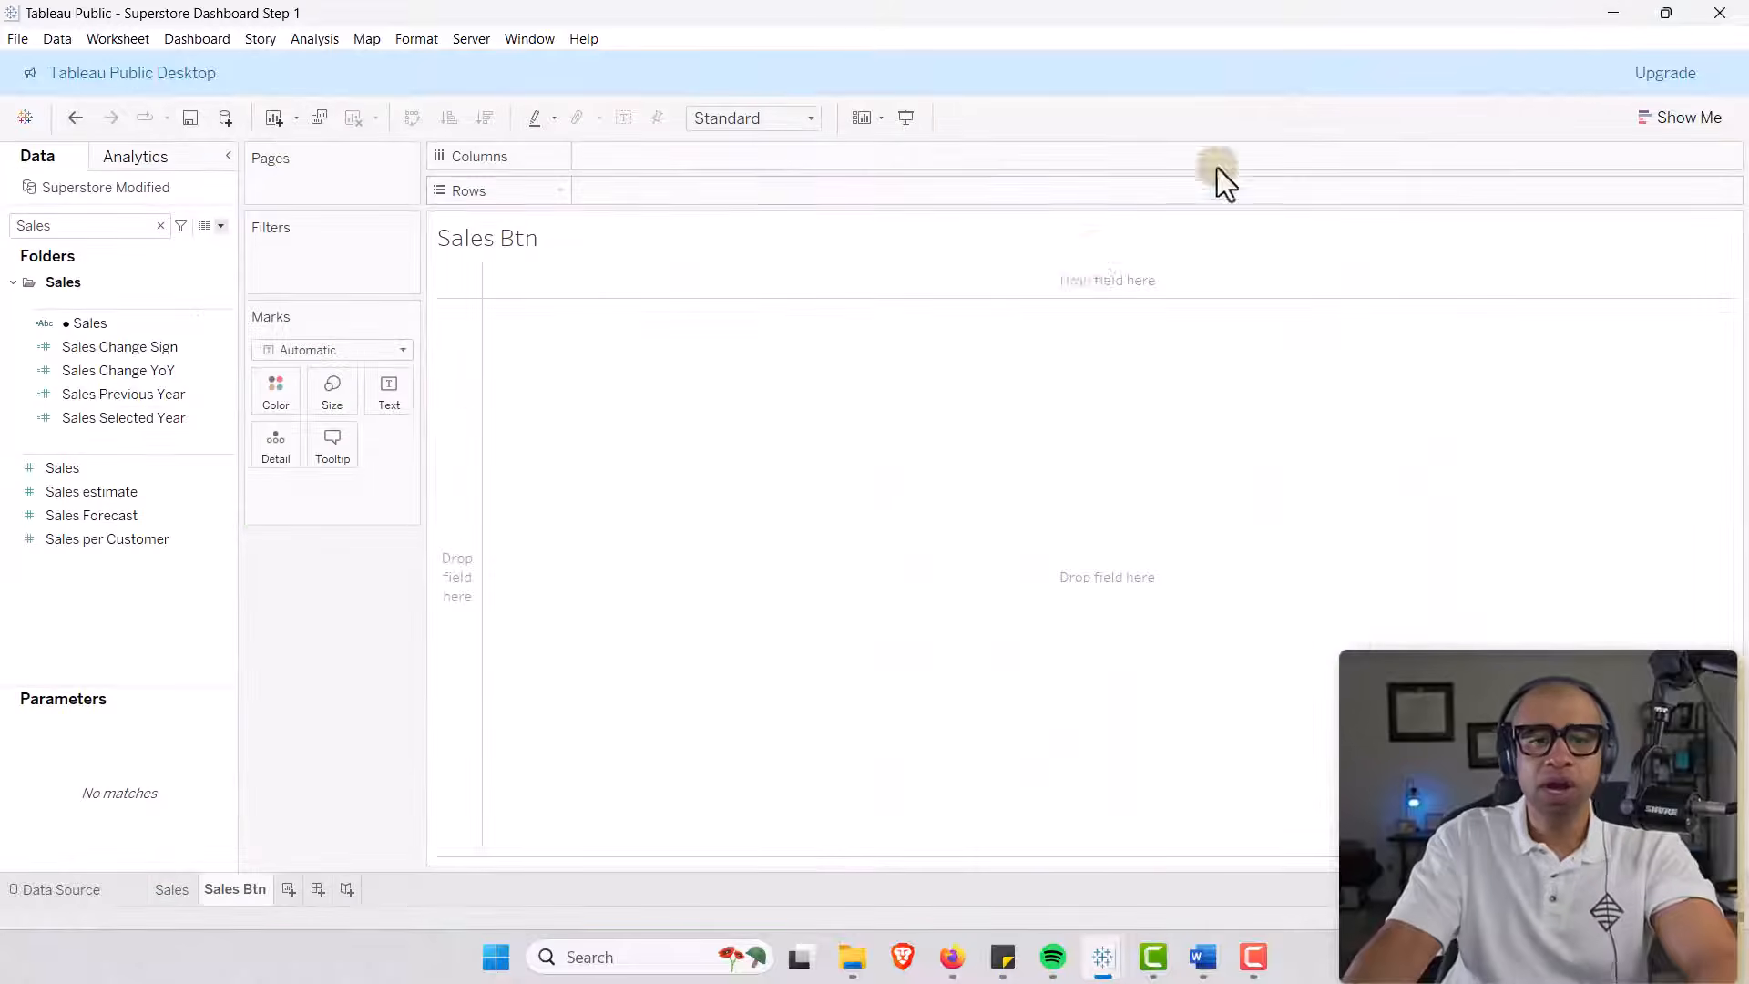
# Hide the title of the Sales Btn sheet and clear the Sales search from the field list.
pyautogui.rightClick(516, 233)
pyautogui.click(587, 284)
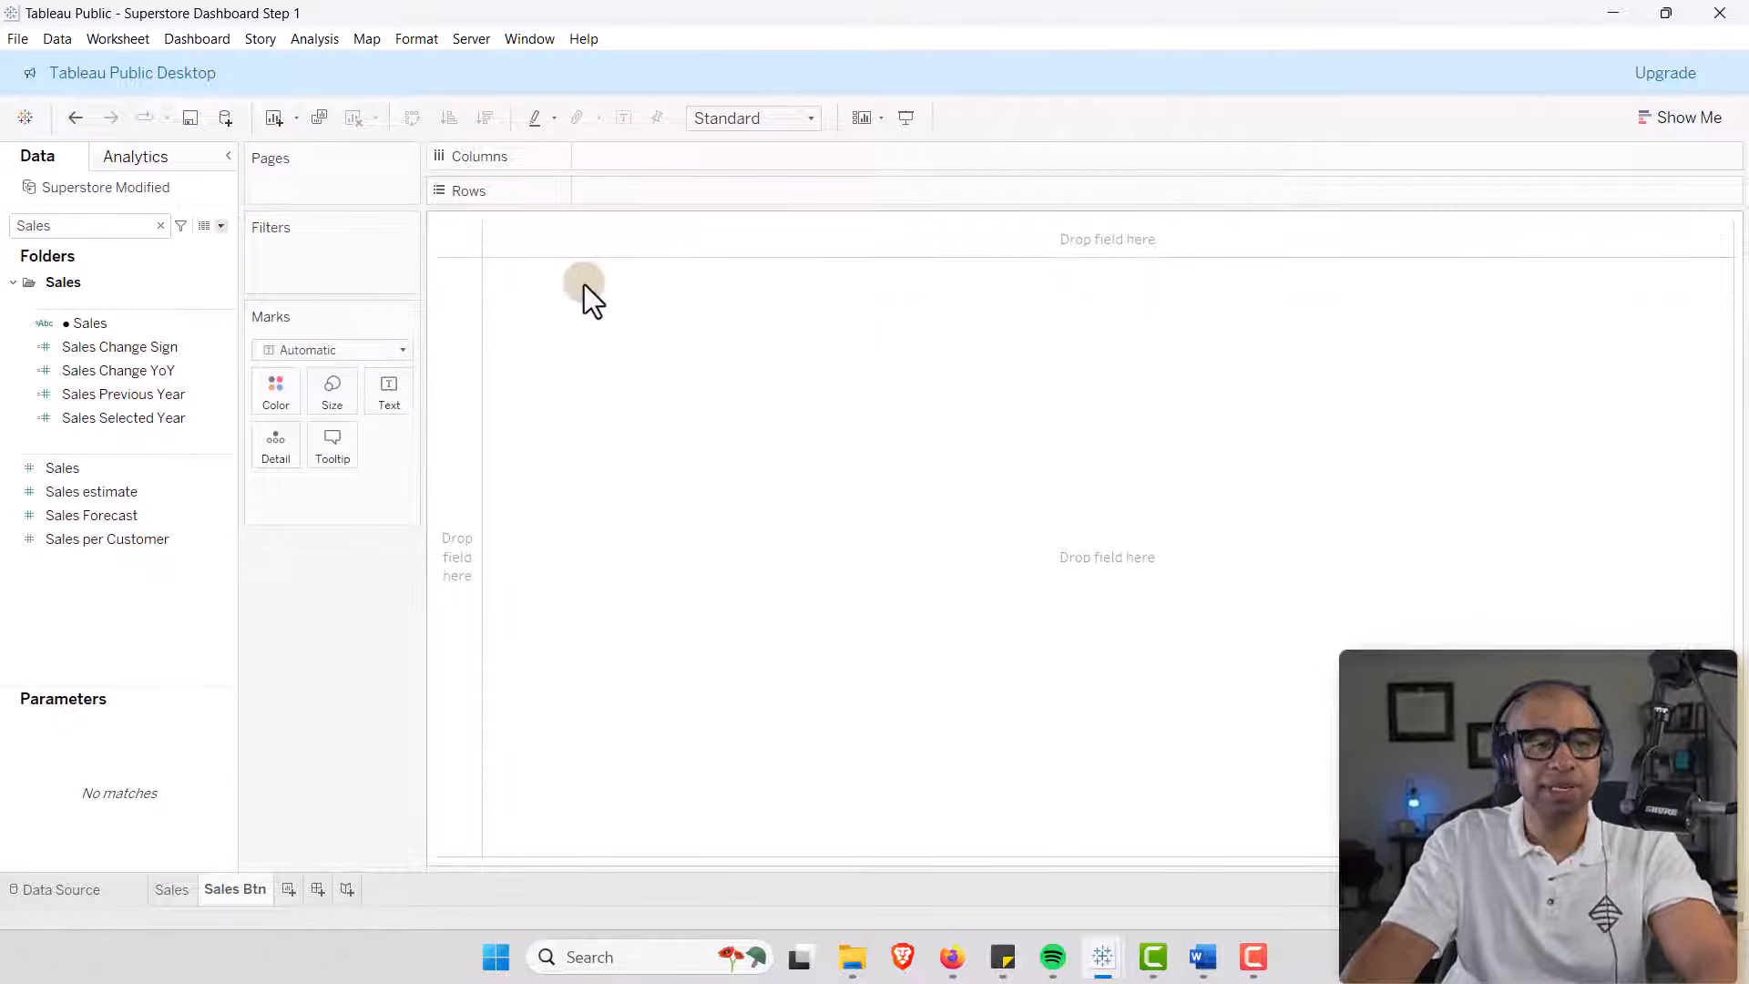
pyautogui.click(159, 226)
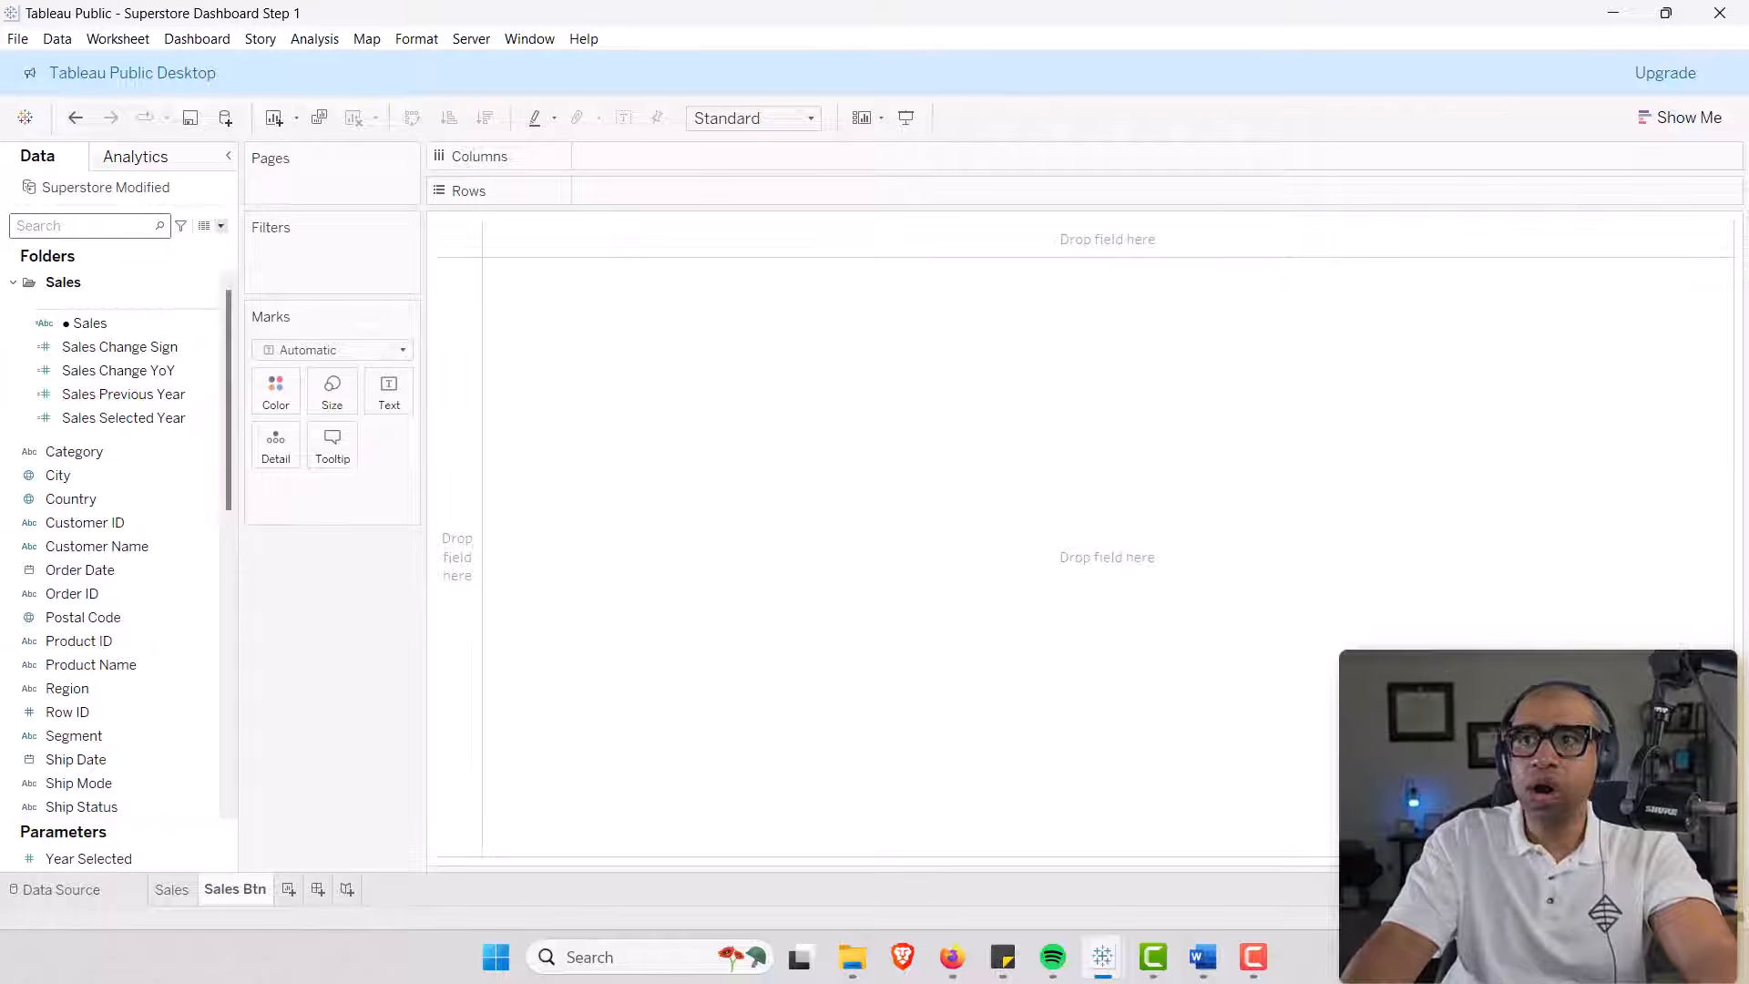
# Put Sales Change YoY on both the color and the text of the marks, and add Sales Change Sign to the text.
pyautogui.moveTo(85, 368); pyautogui.dragTo(266, 391)
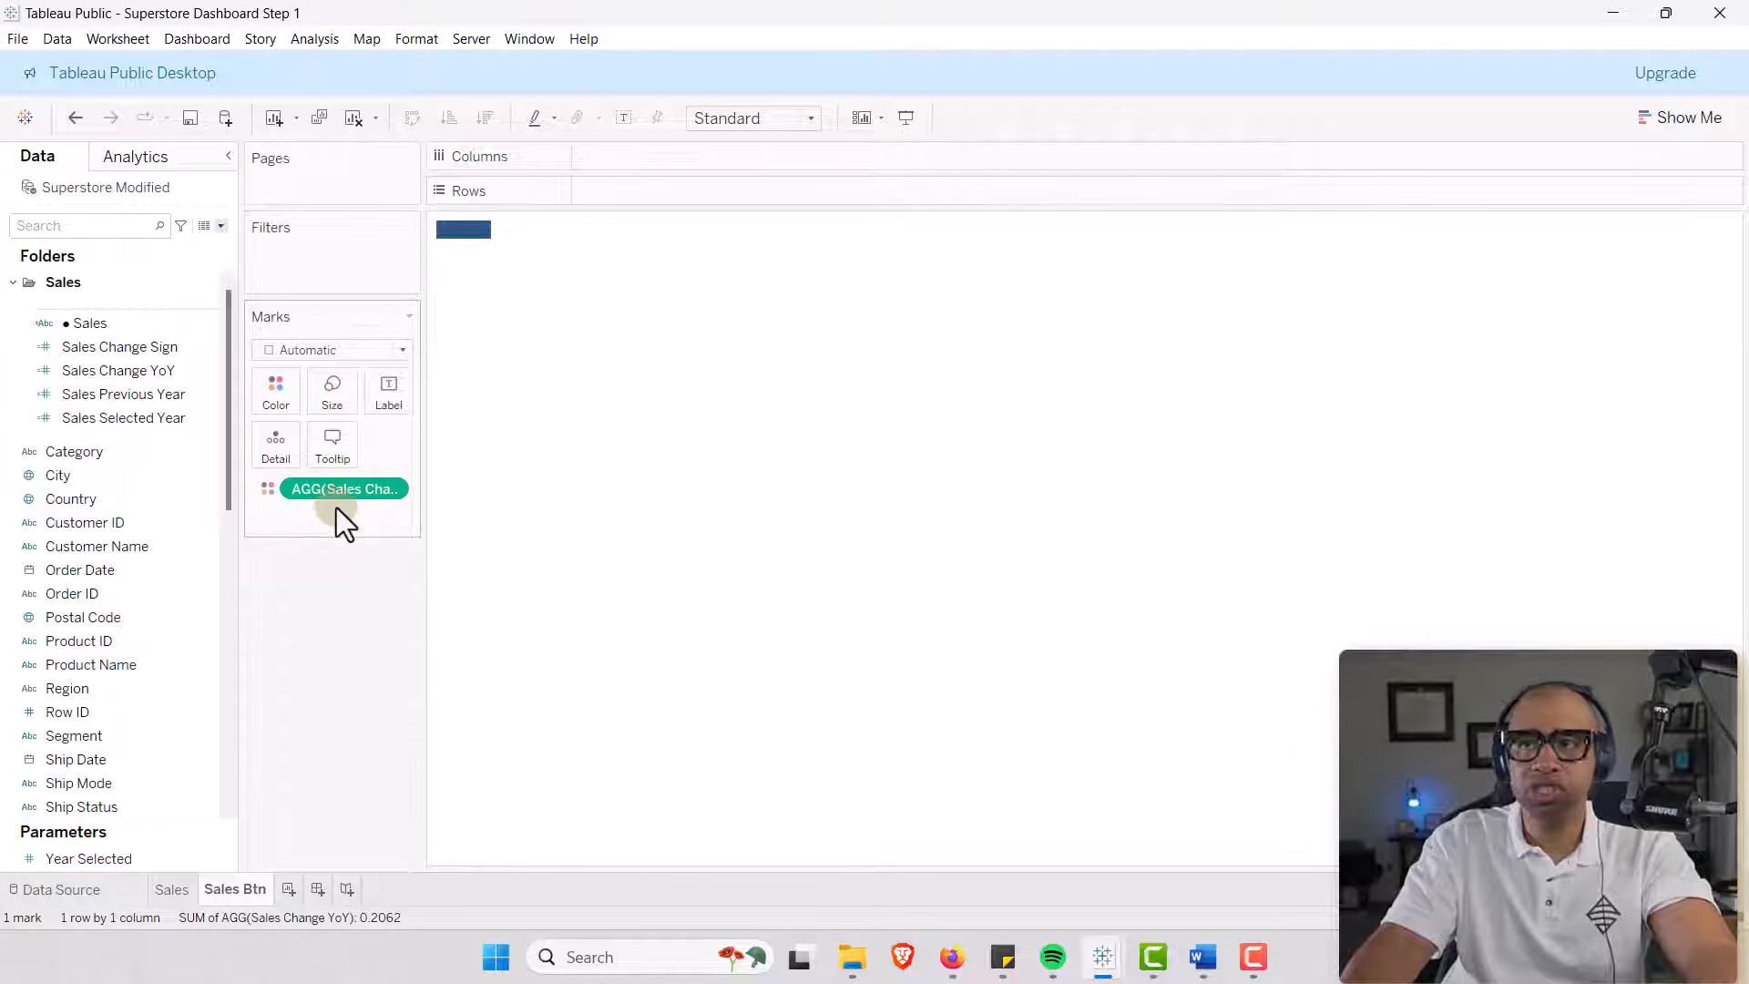
pyautogui.click(116, 373)
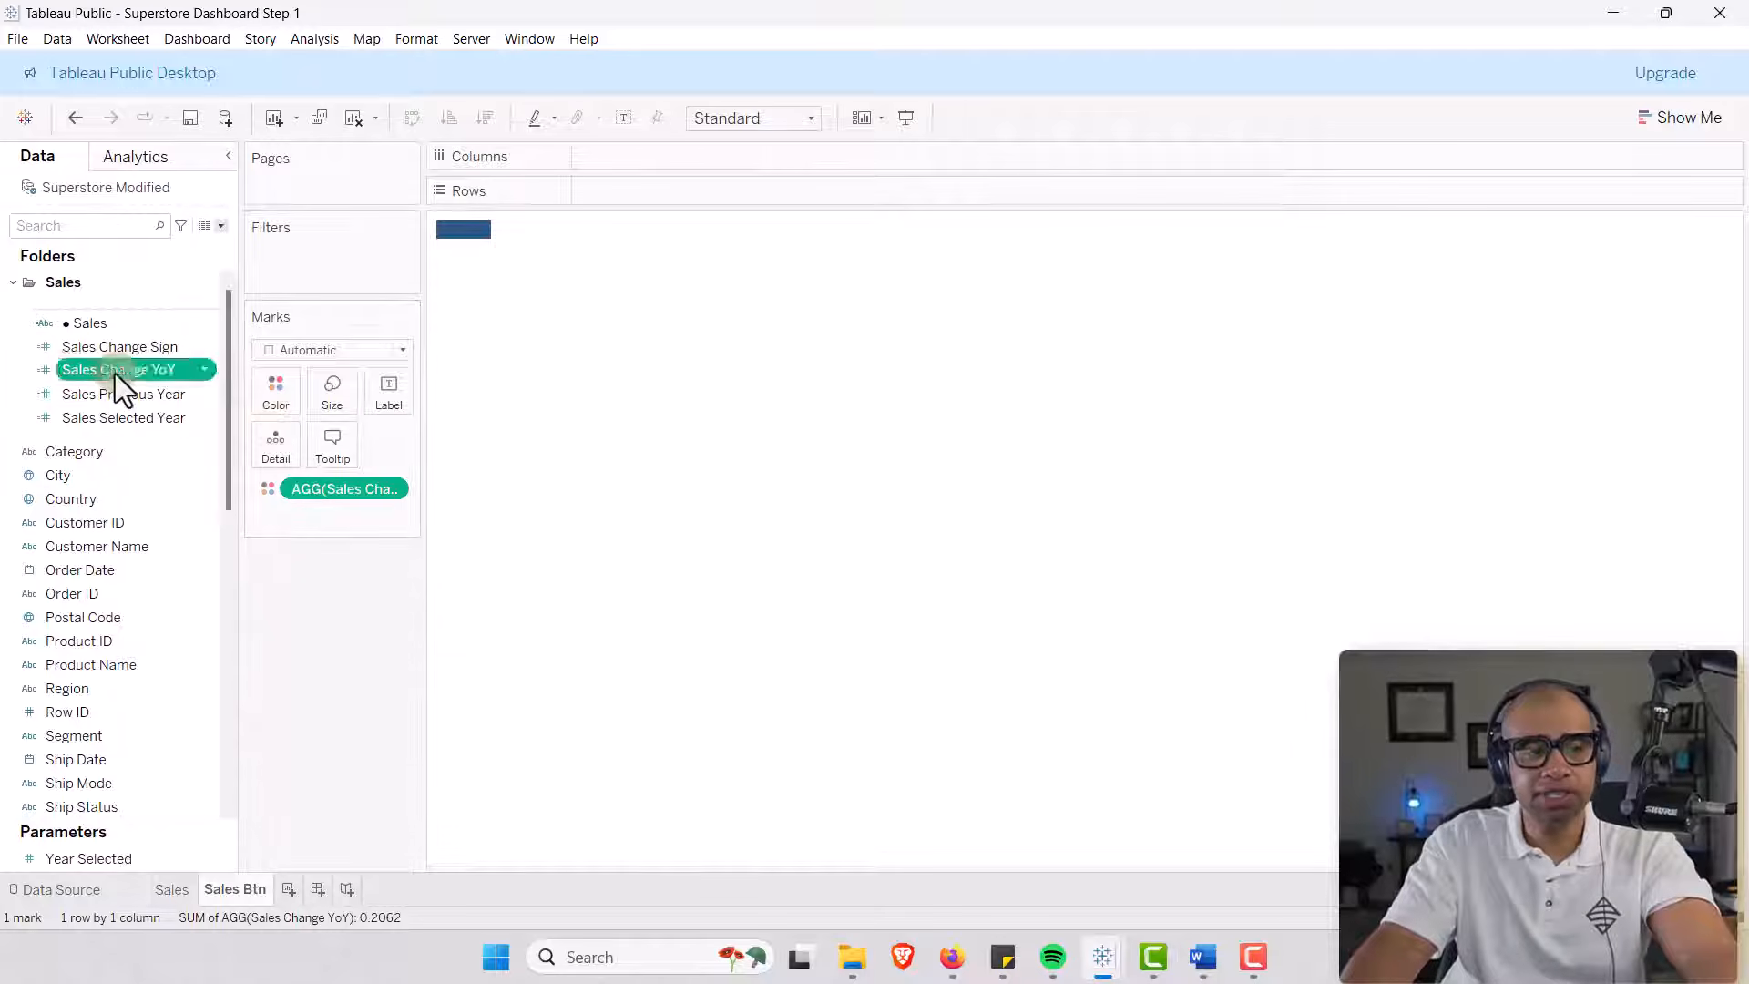
pyautogui.moveTo(115, 374); pyautogui.dragTo(386, 394)
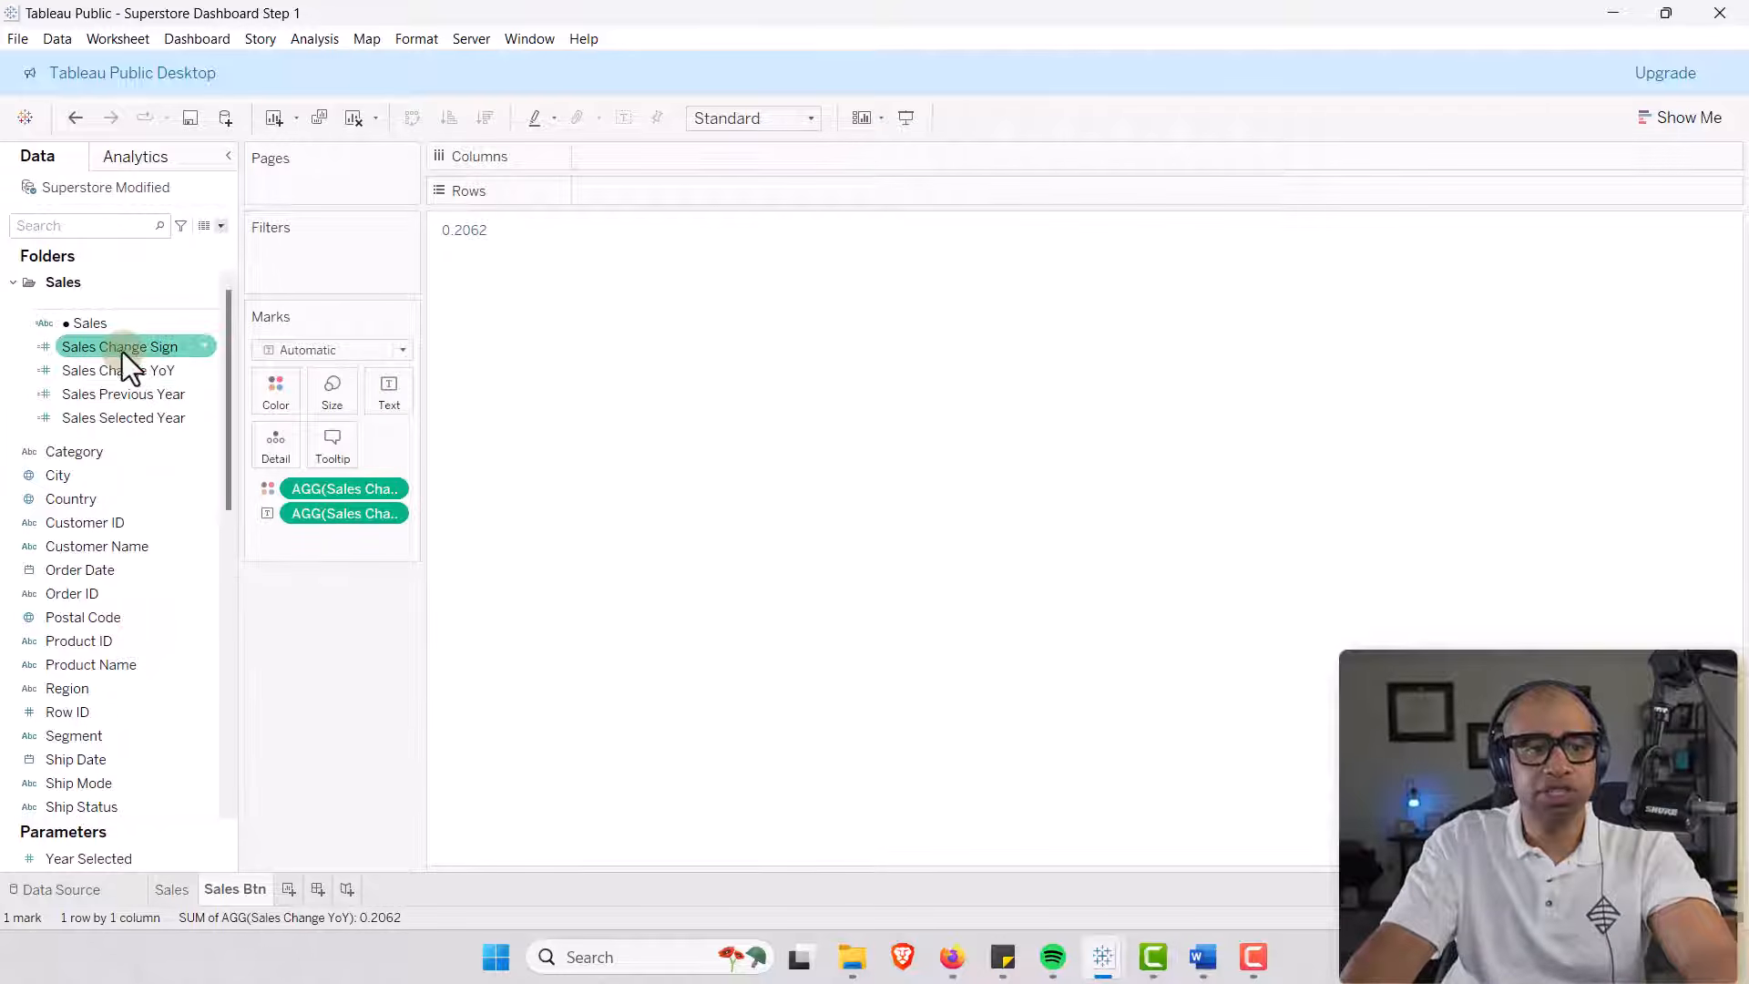
pyautogui.moveTo(122, 352); pyautogui.dragTo(393, 396)
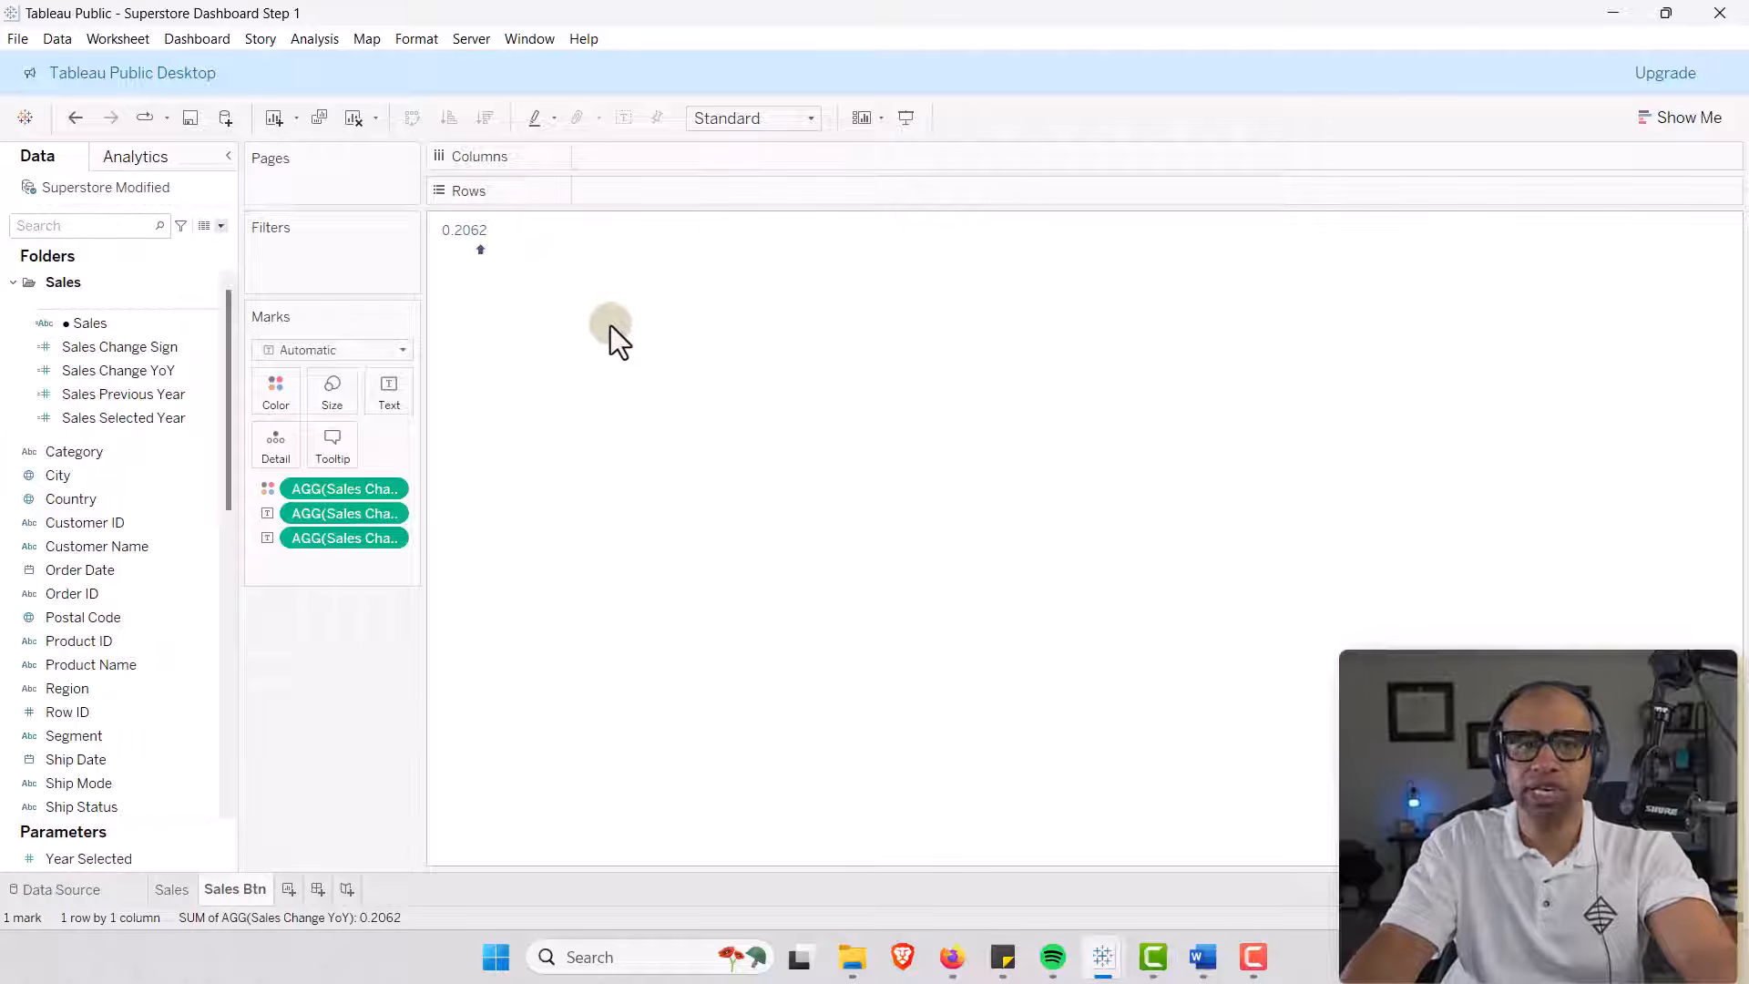
# Open the color settings for Sales Change YoY and choose the Custom Diverging palette.
pyautogui.click(288, 390)
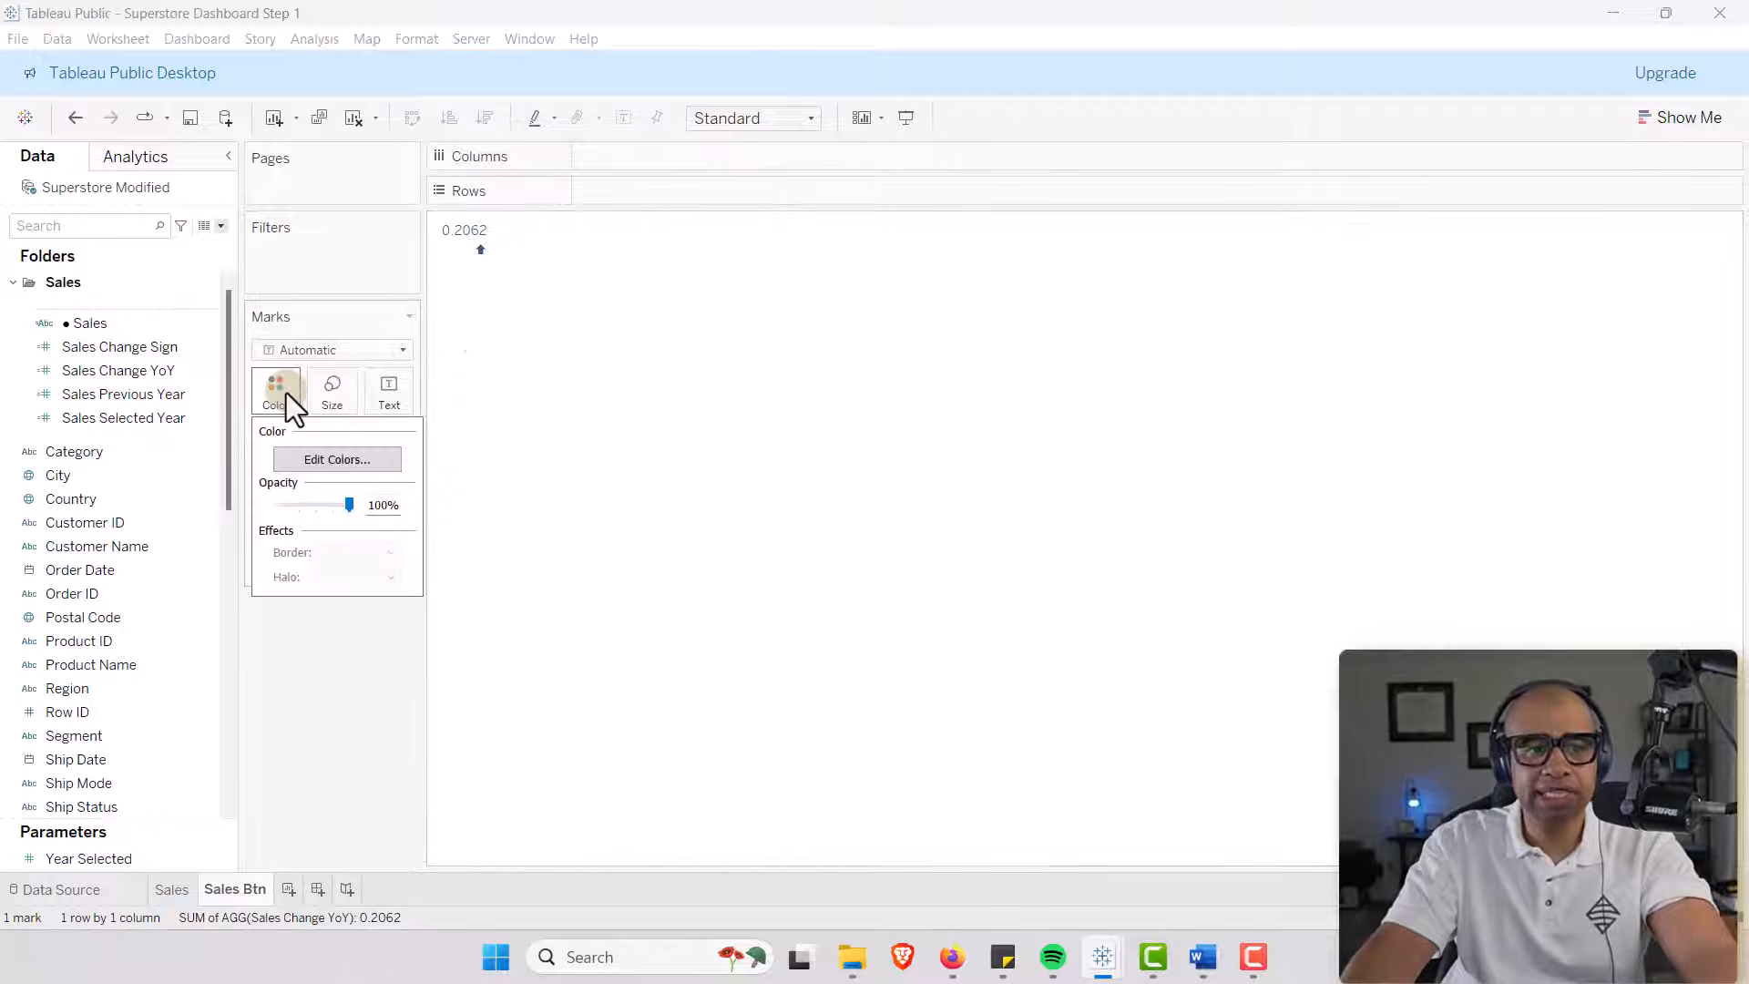
pyautogui.click(333, 461)
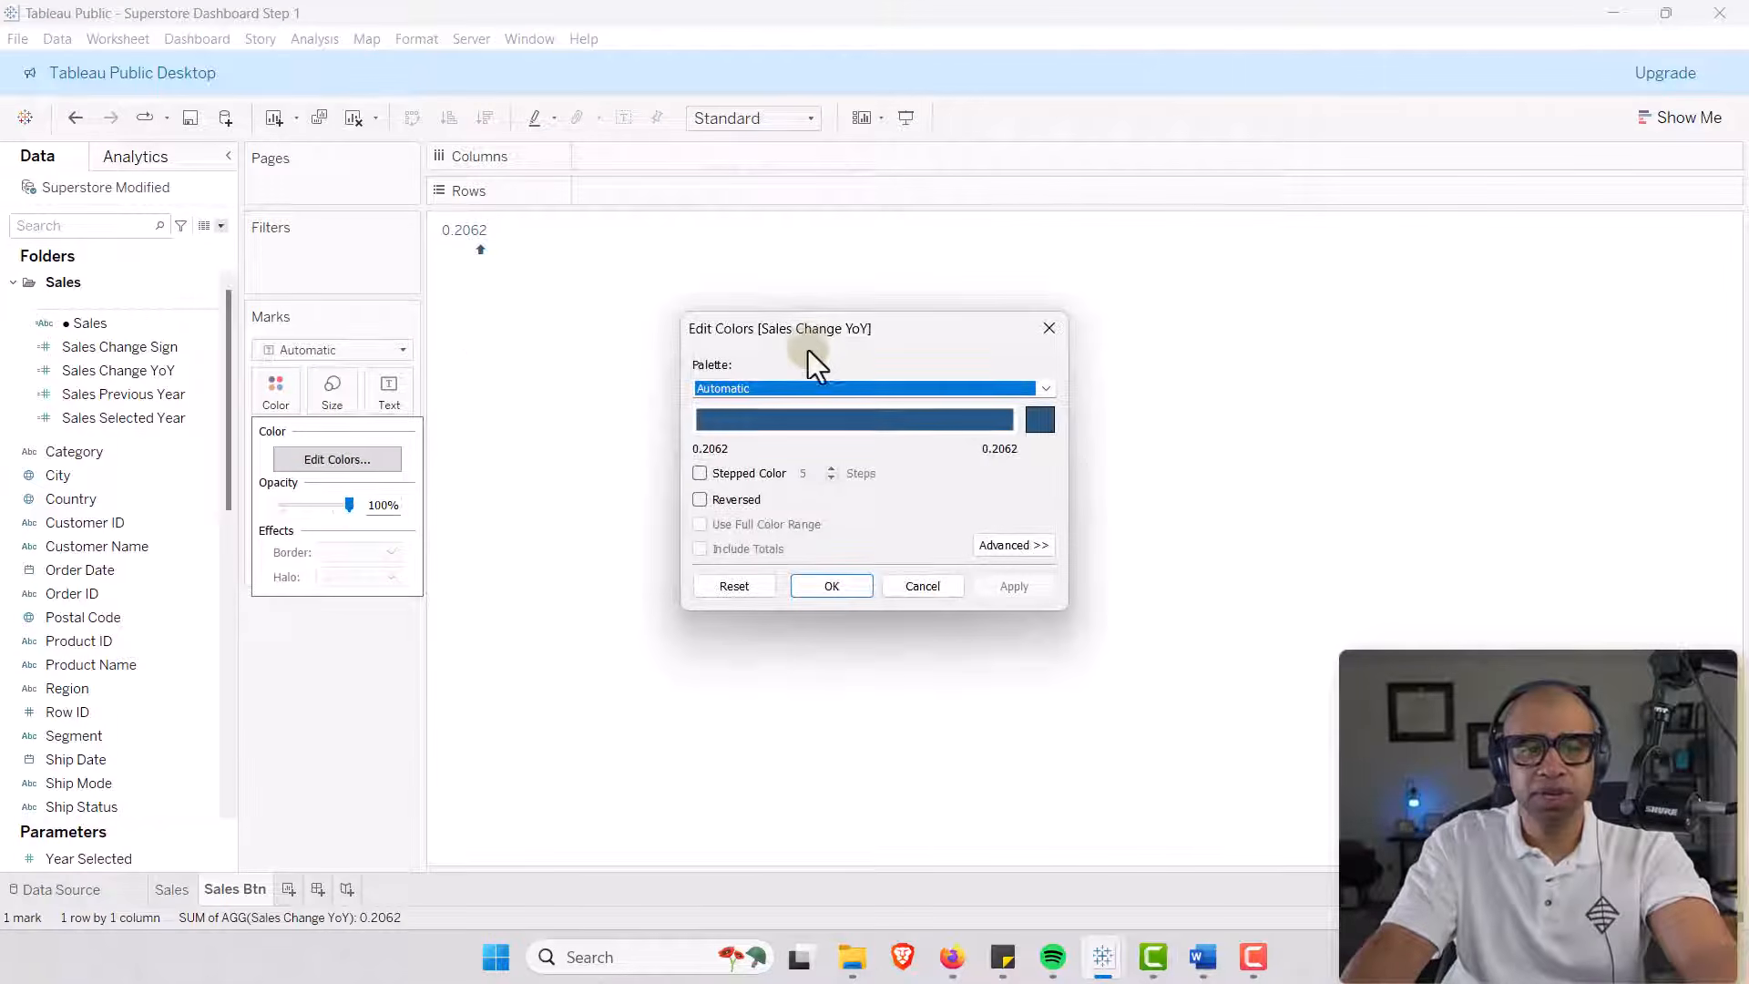
pyautogui.moveTo(833, 332); pyautogui.dragTo(675, 255)
pyautogui.click(887, 314)
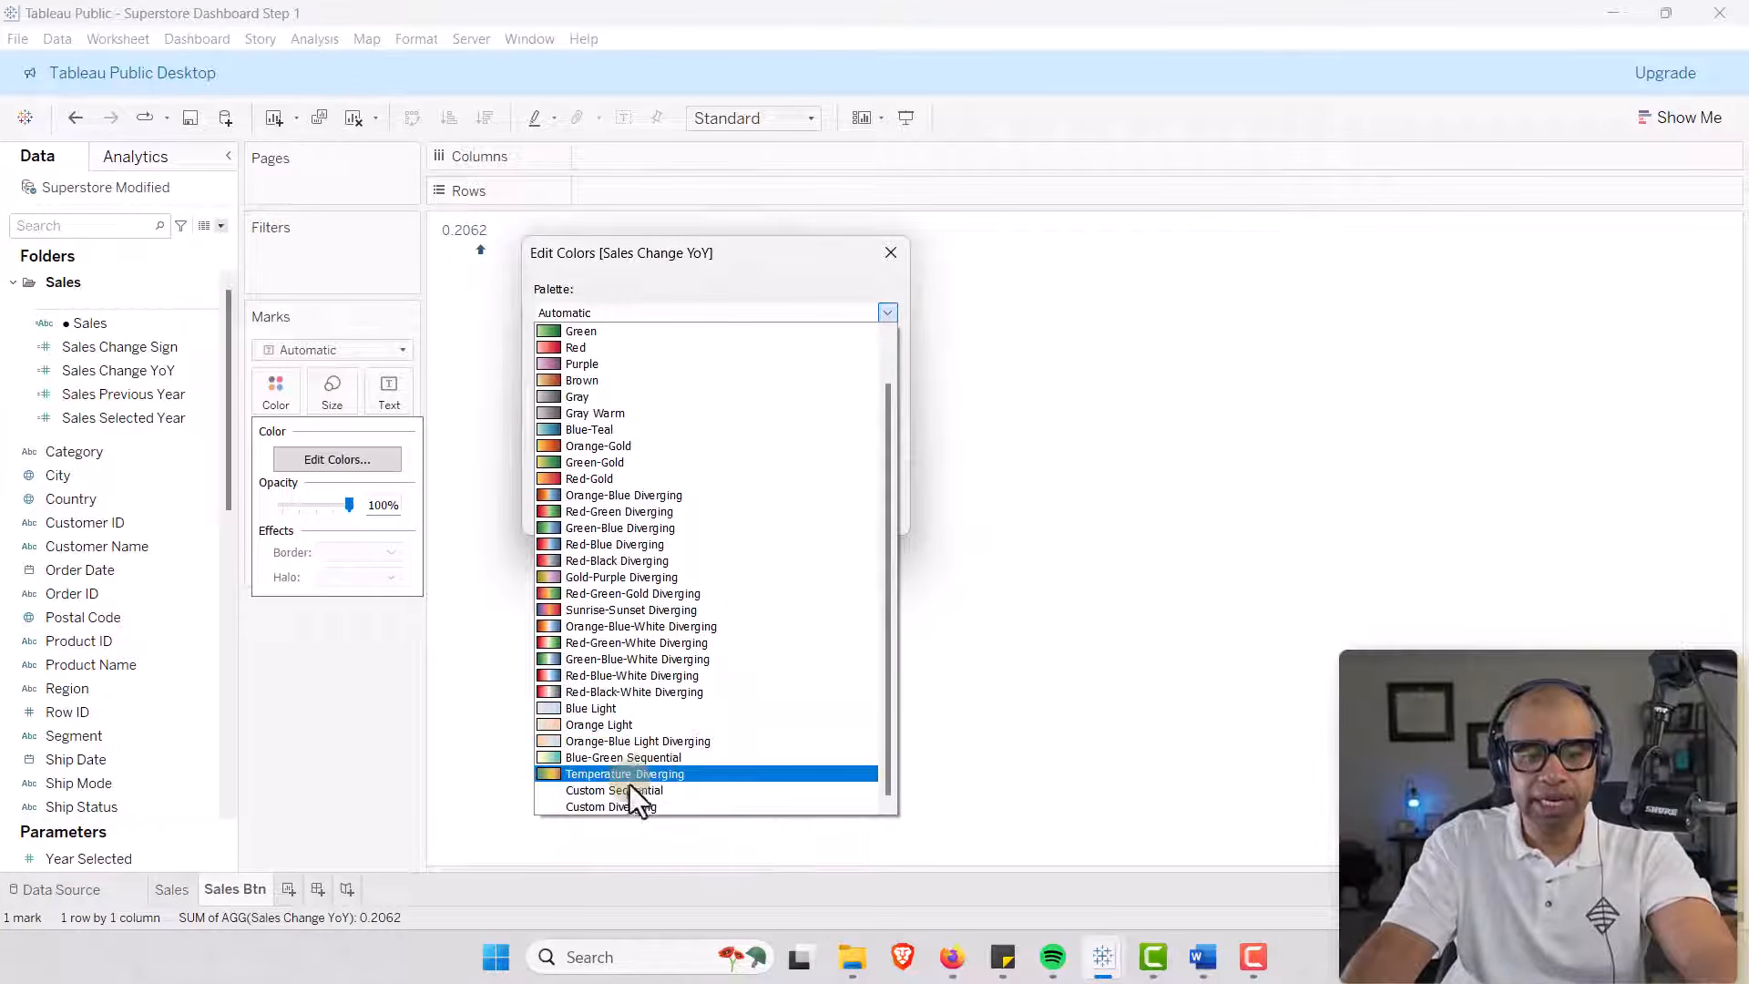
pyautogui.click(630, 807)
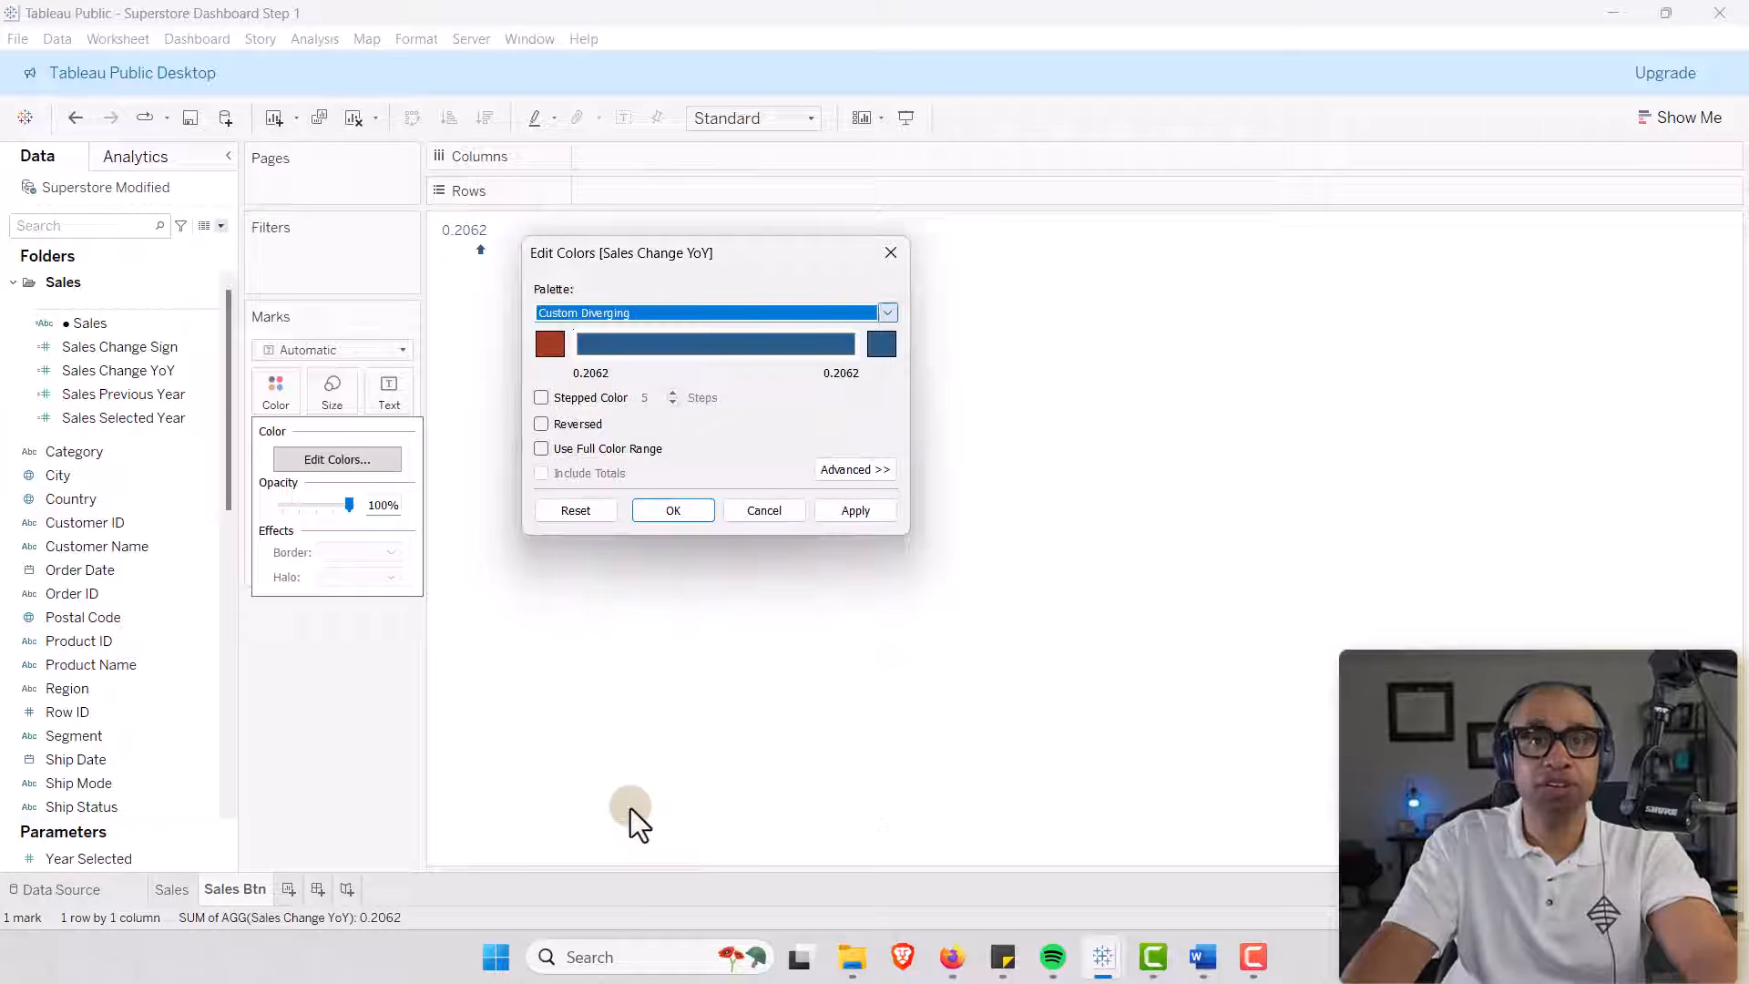
# Set the diverging palette's low-end color to the custom pink #fcc7c5 and its high-end color to the custom green #ccefb9.
pyautogui.click(561, 353)
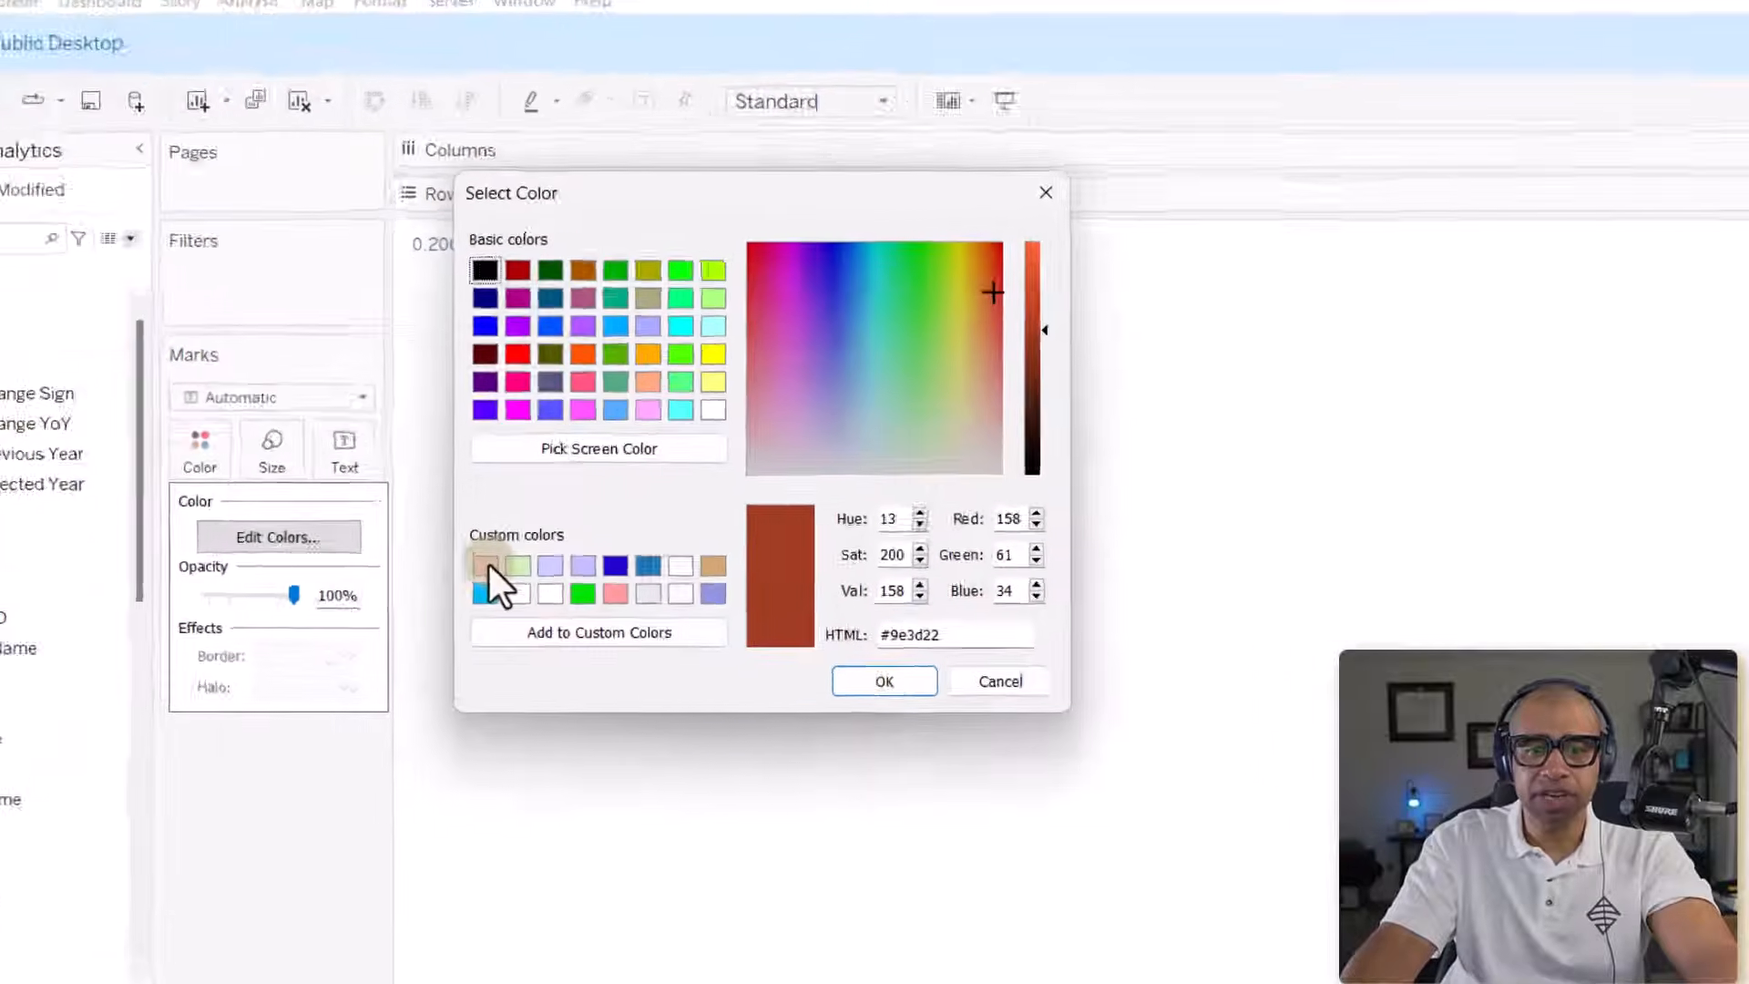
pyautogui.click(499, 481)
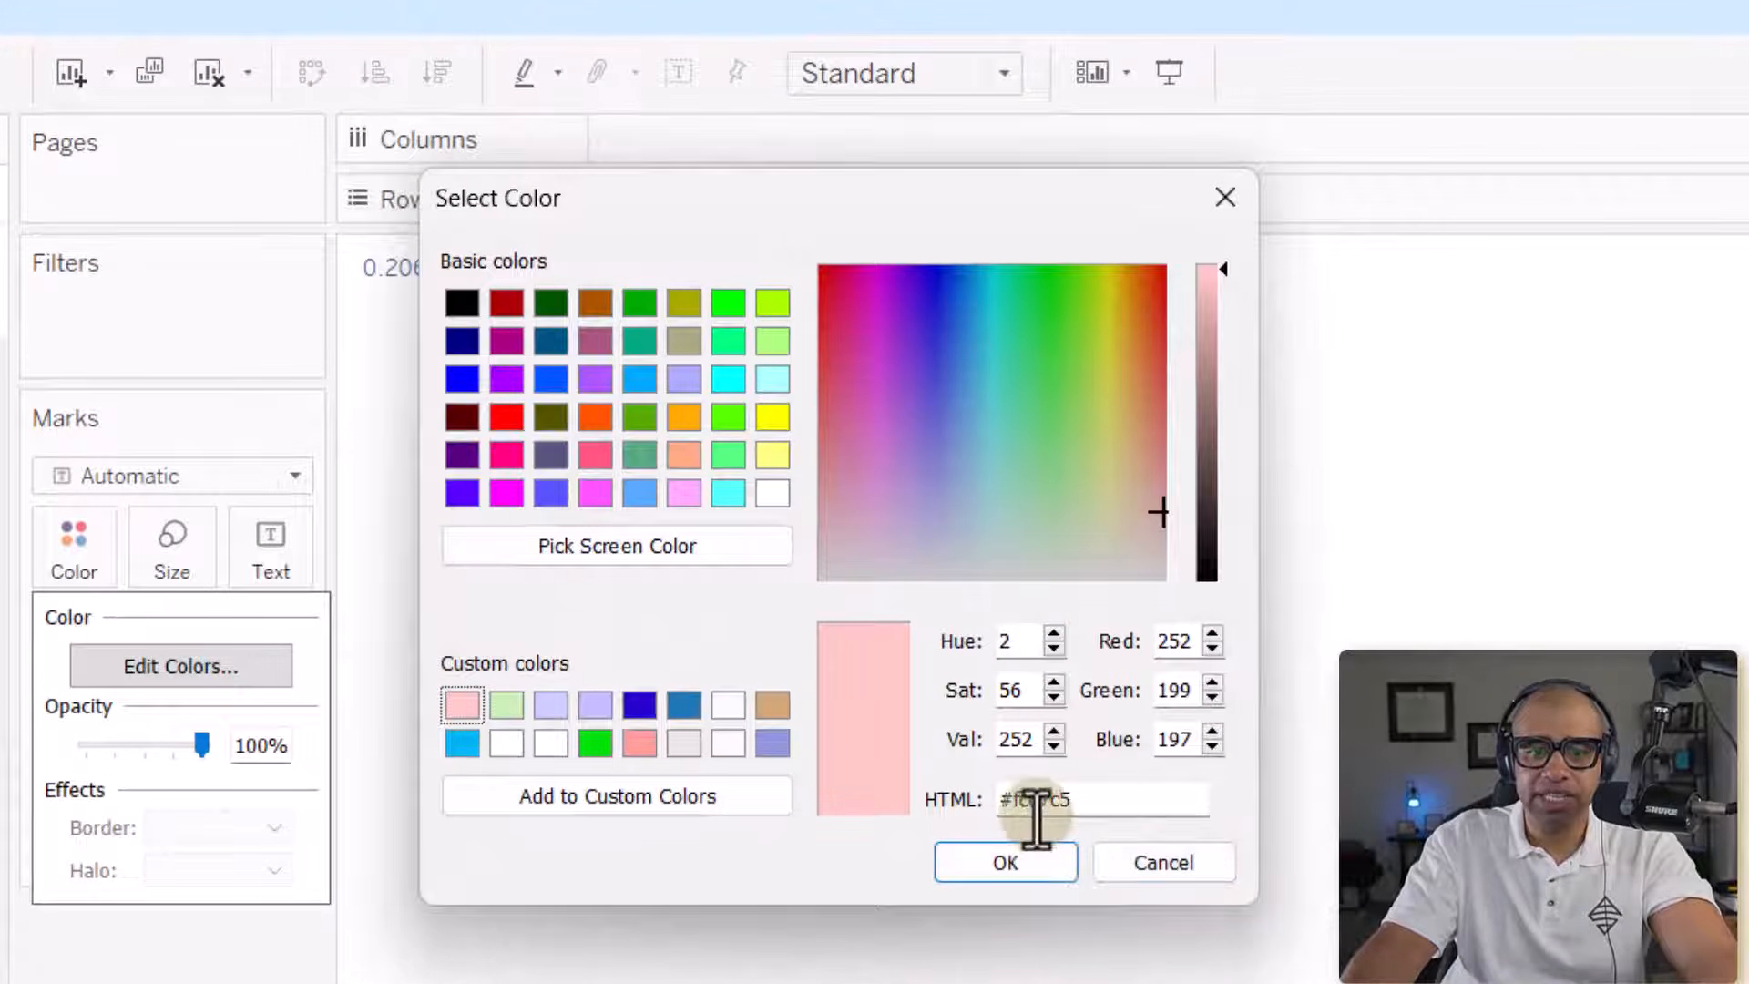
pyautogui.click(1016, 866)
pyautogui.click(1129, 469)
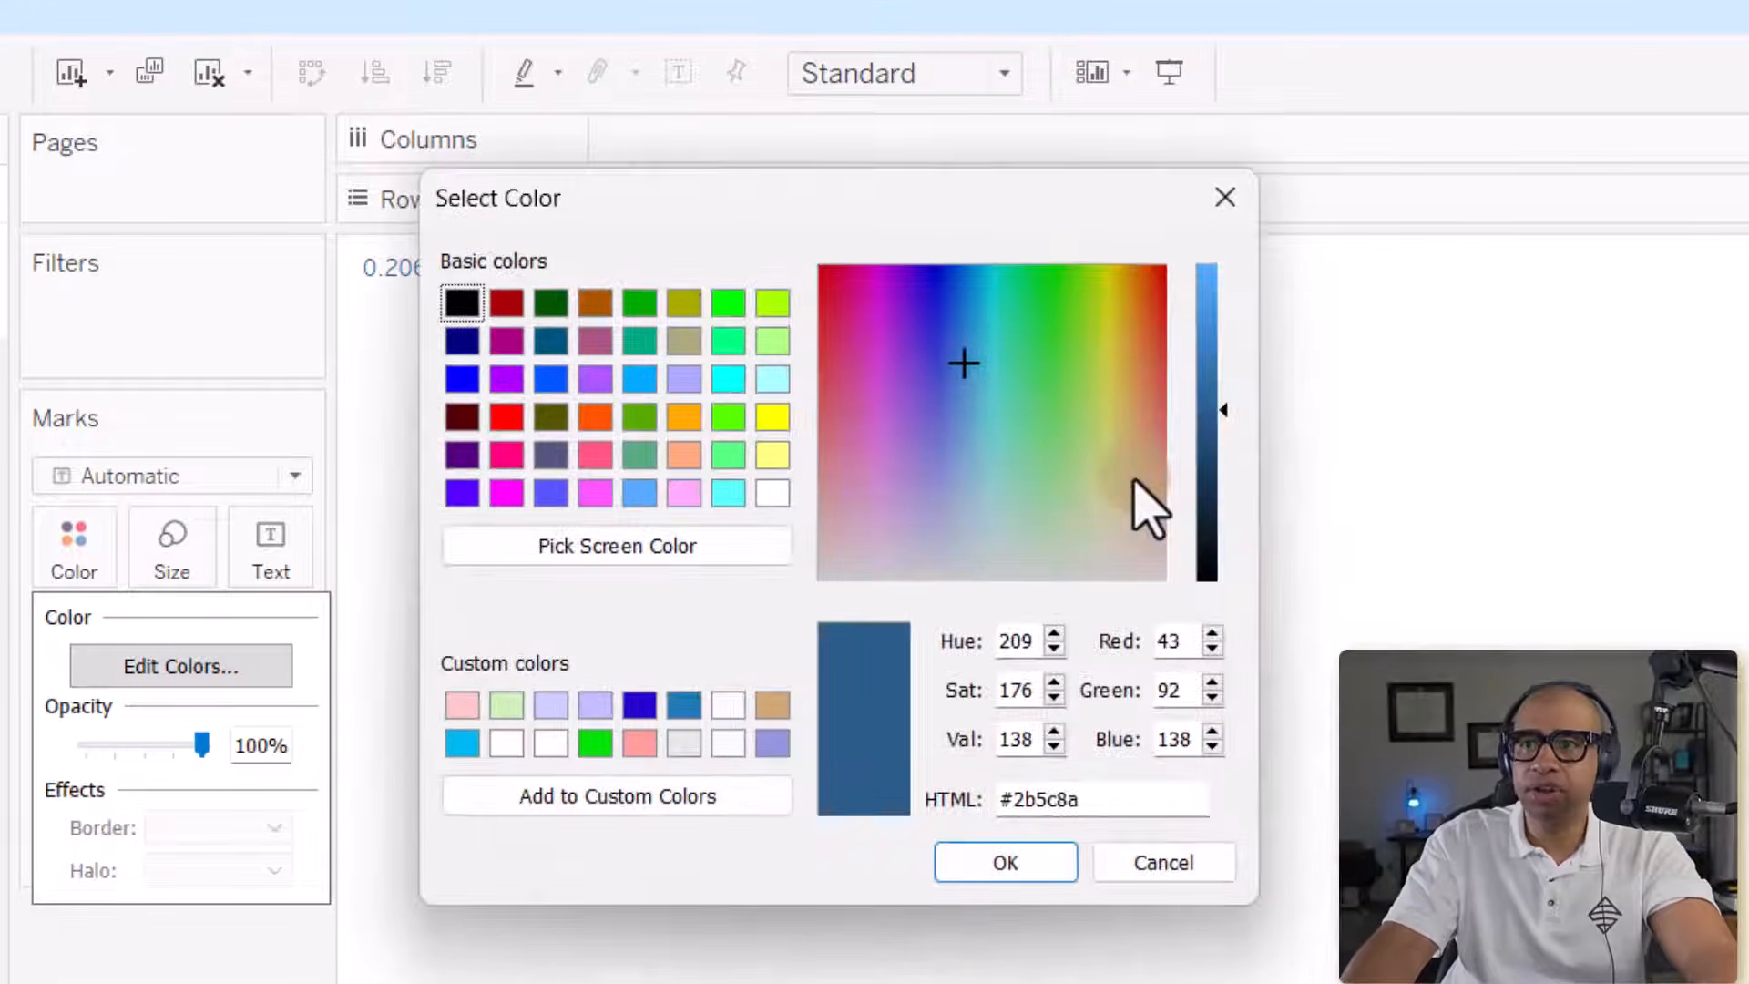
pyautogui.click(506, 704)
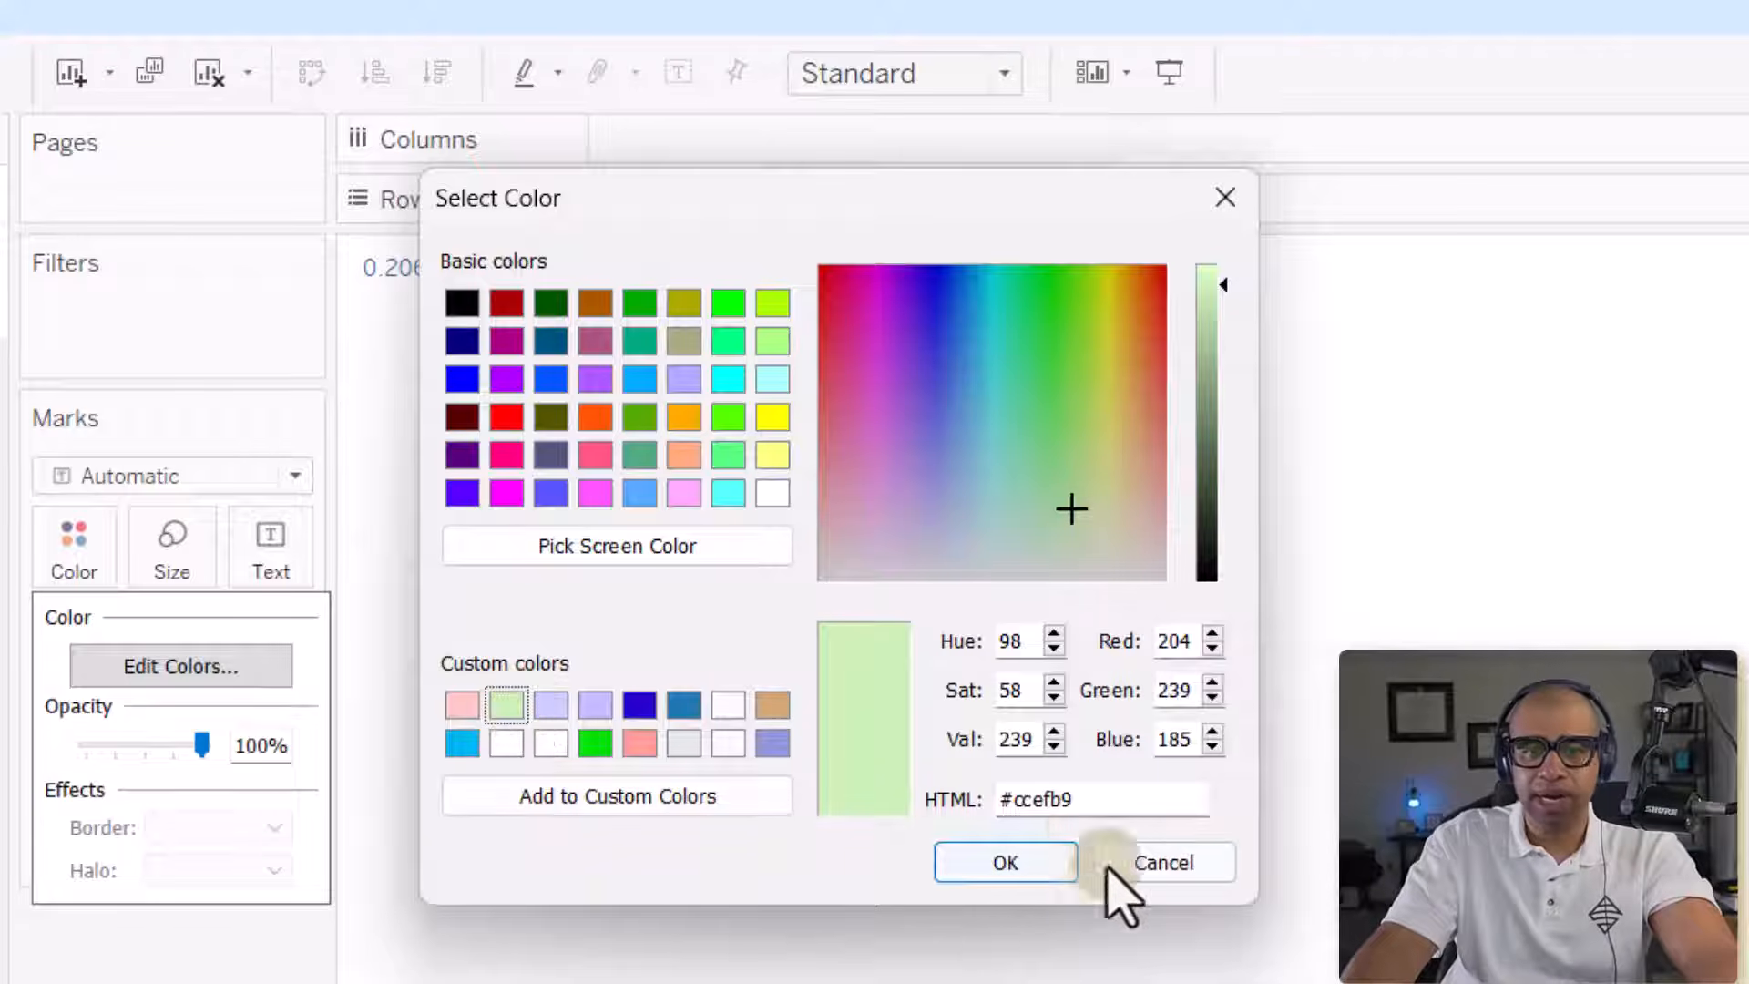
pyautogui.click(1036, 865)
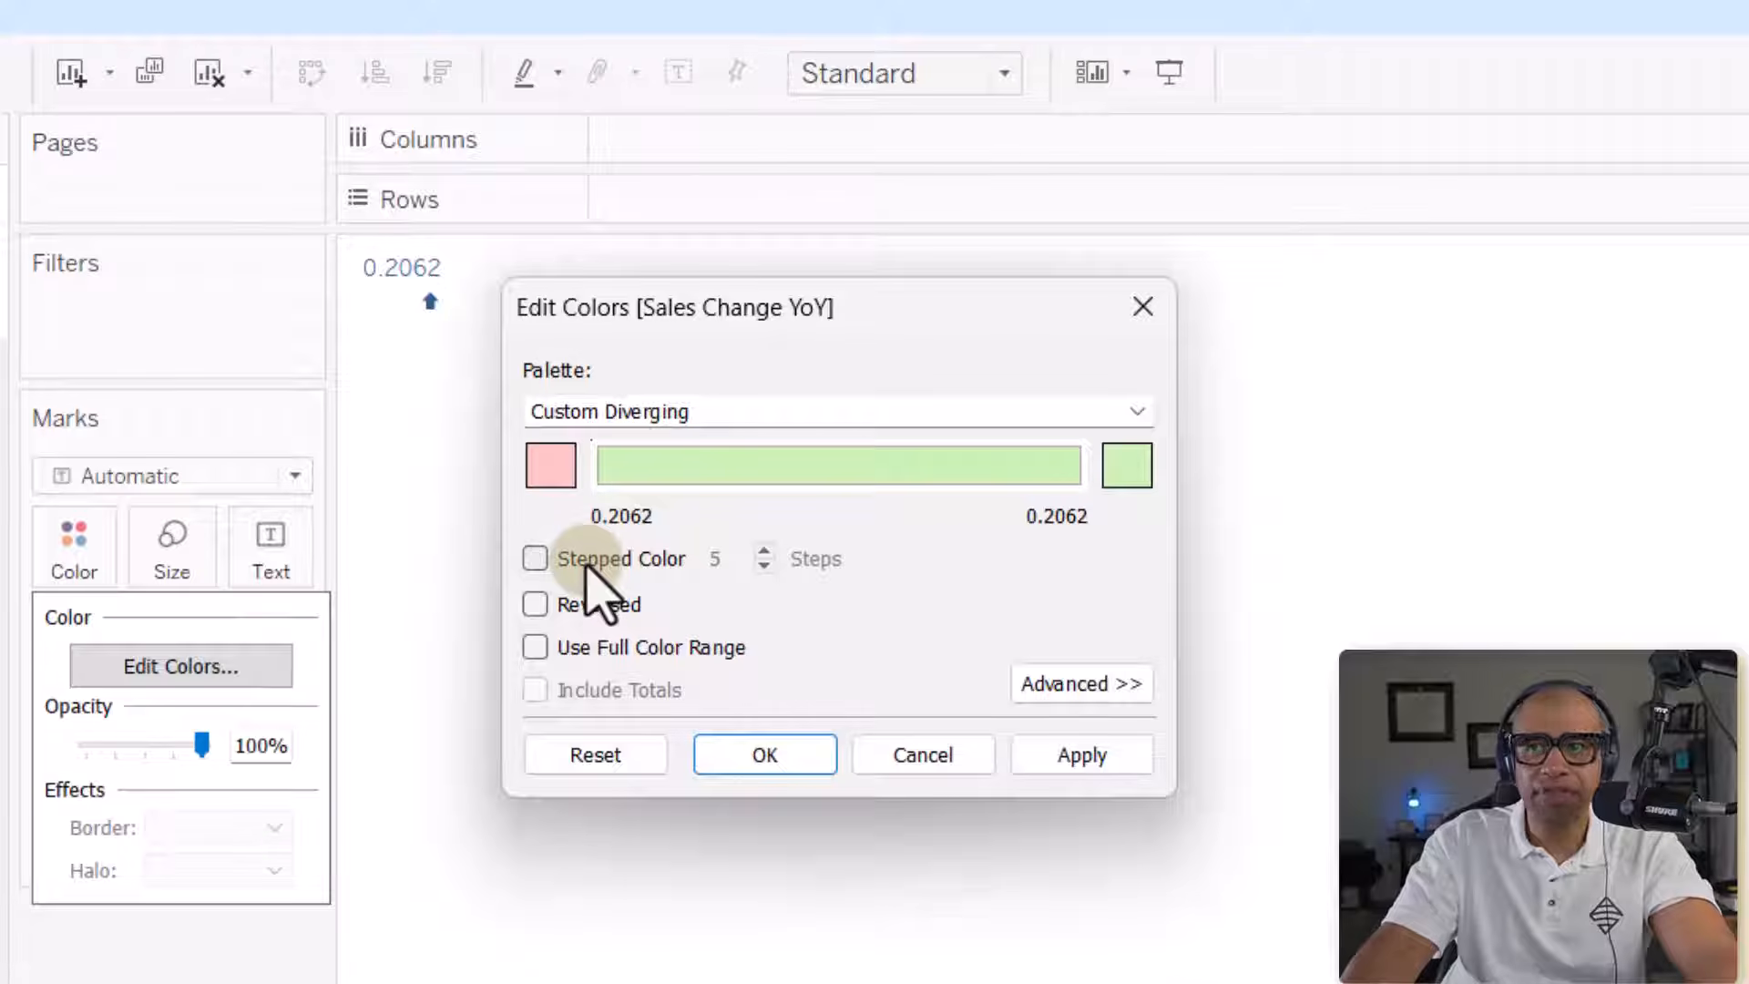
# Make the palette stepped with 2 steps, reverse it, center it at 0, and apply the colors.
pyautogui.click(534, 558)
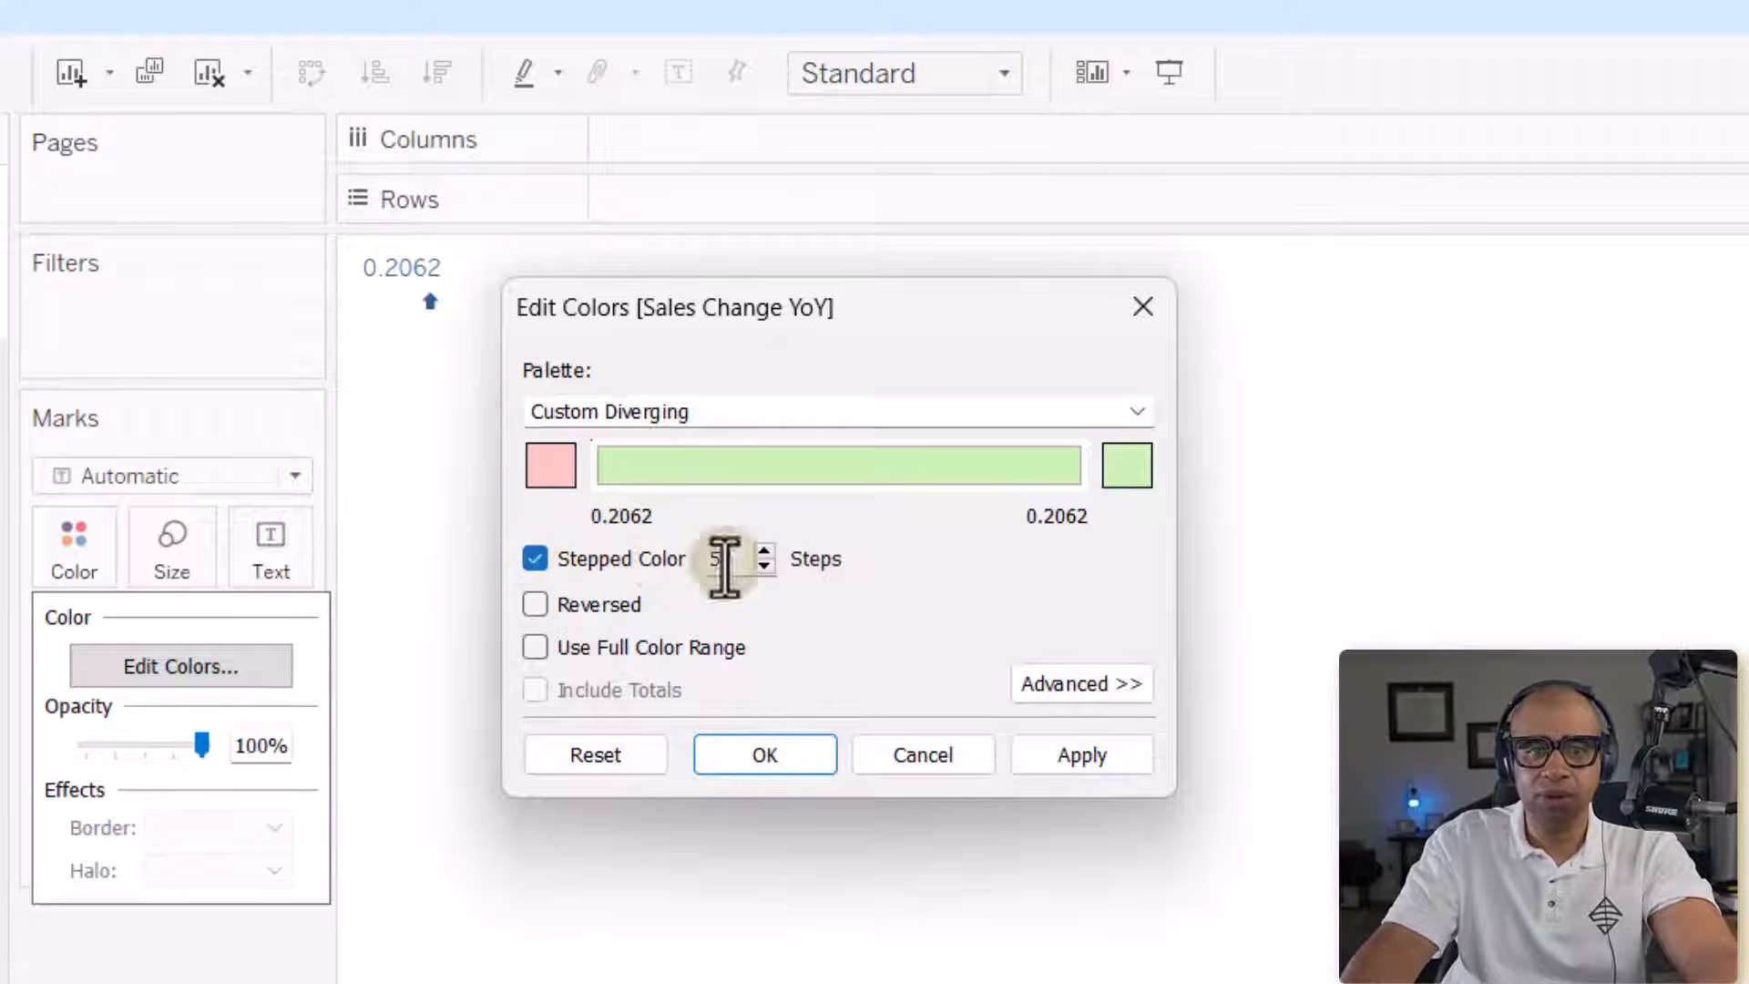
pyautogui.doubleClick(764, 566)
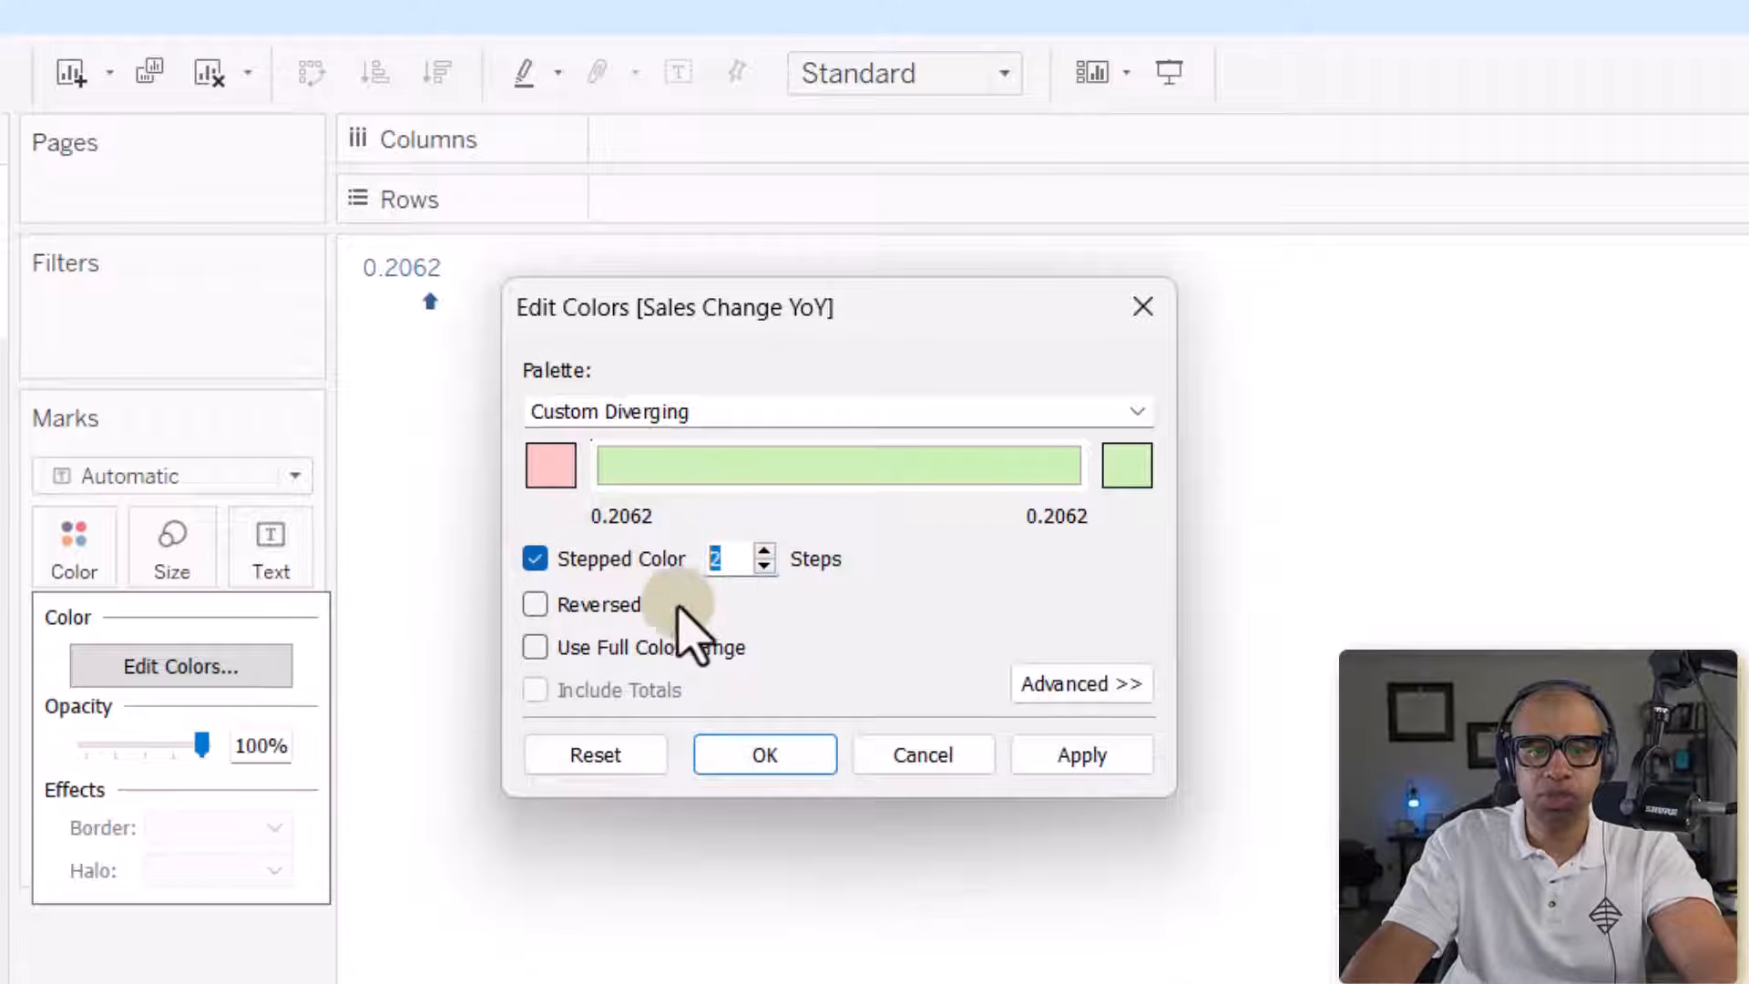
pyautogui.click(535, 605)
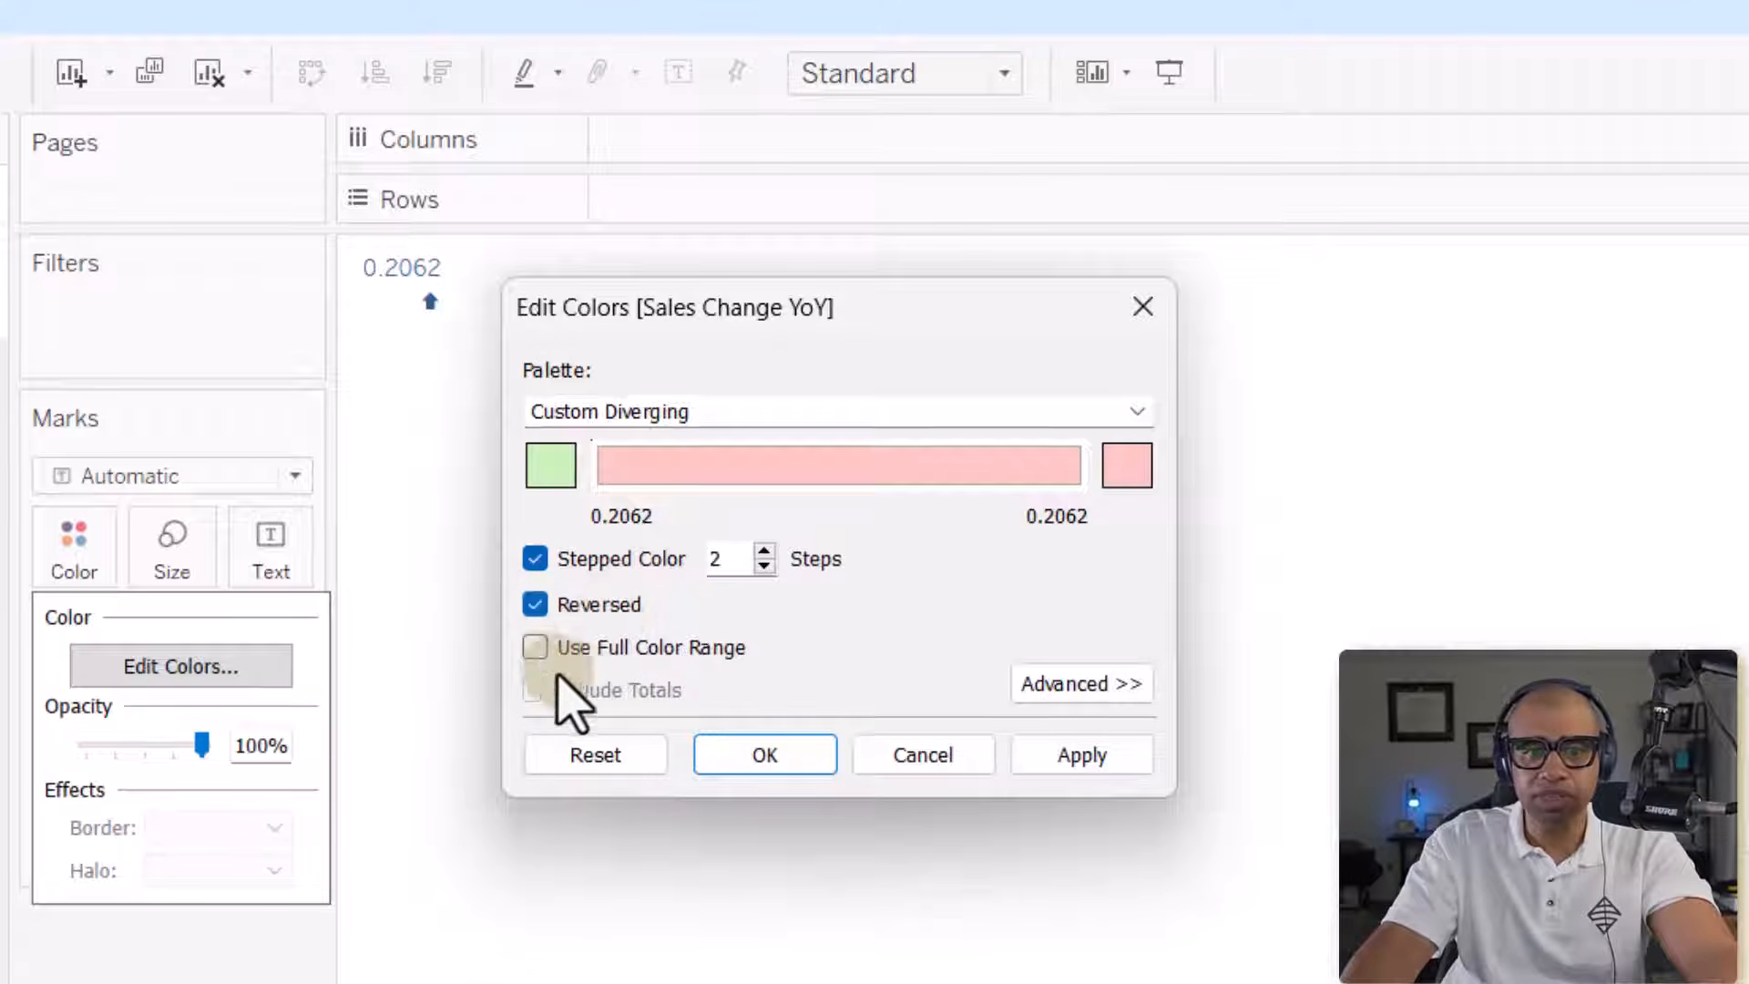
pyautogui.click(1113, 697)
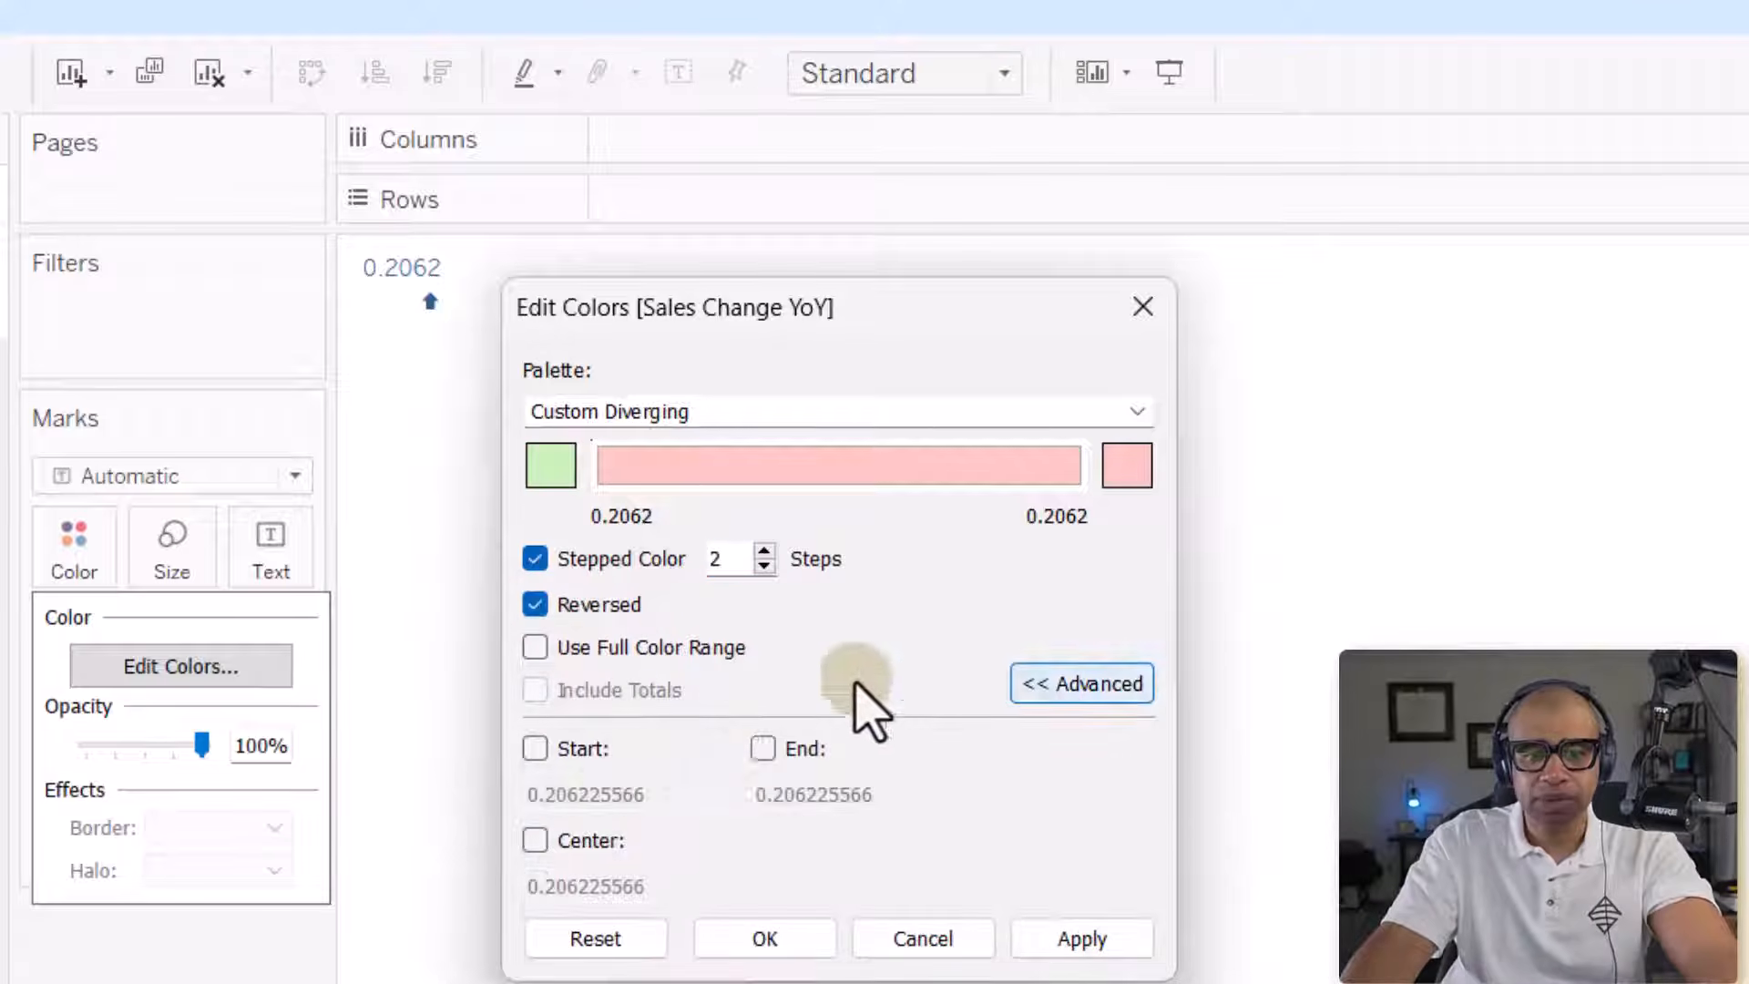
pyautogui.click(537, 841)
pyautogui.moveTo(654, 889); pyautogui.dragTo(530, 880)
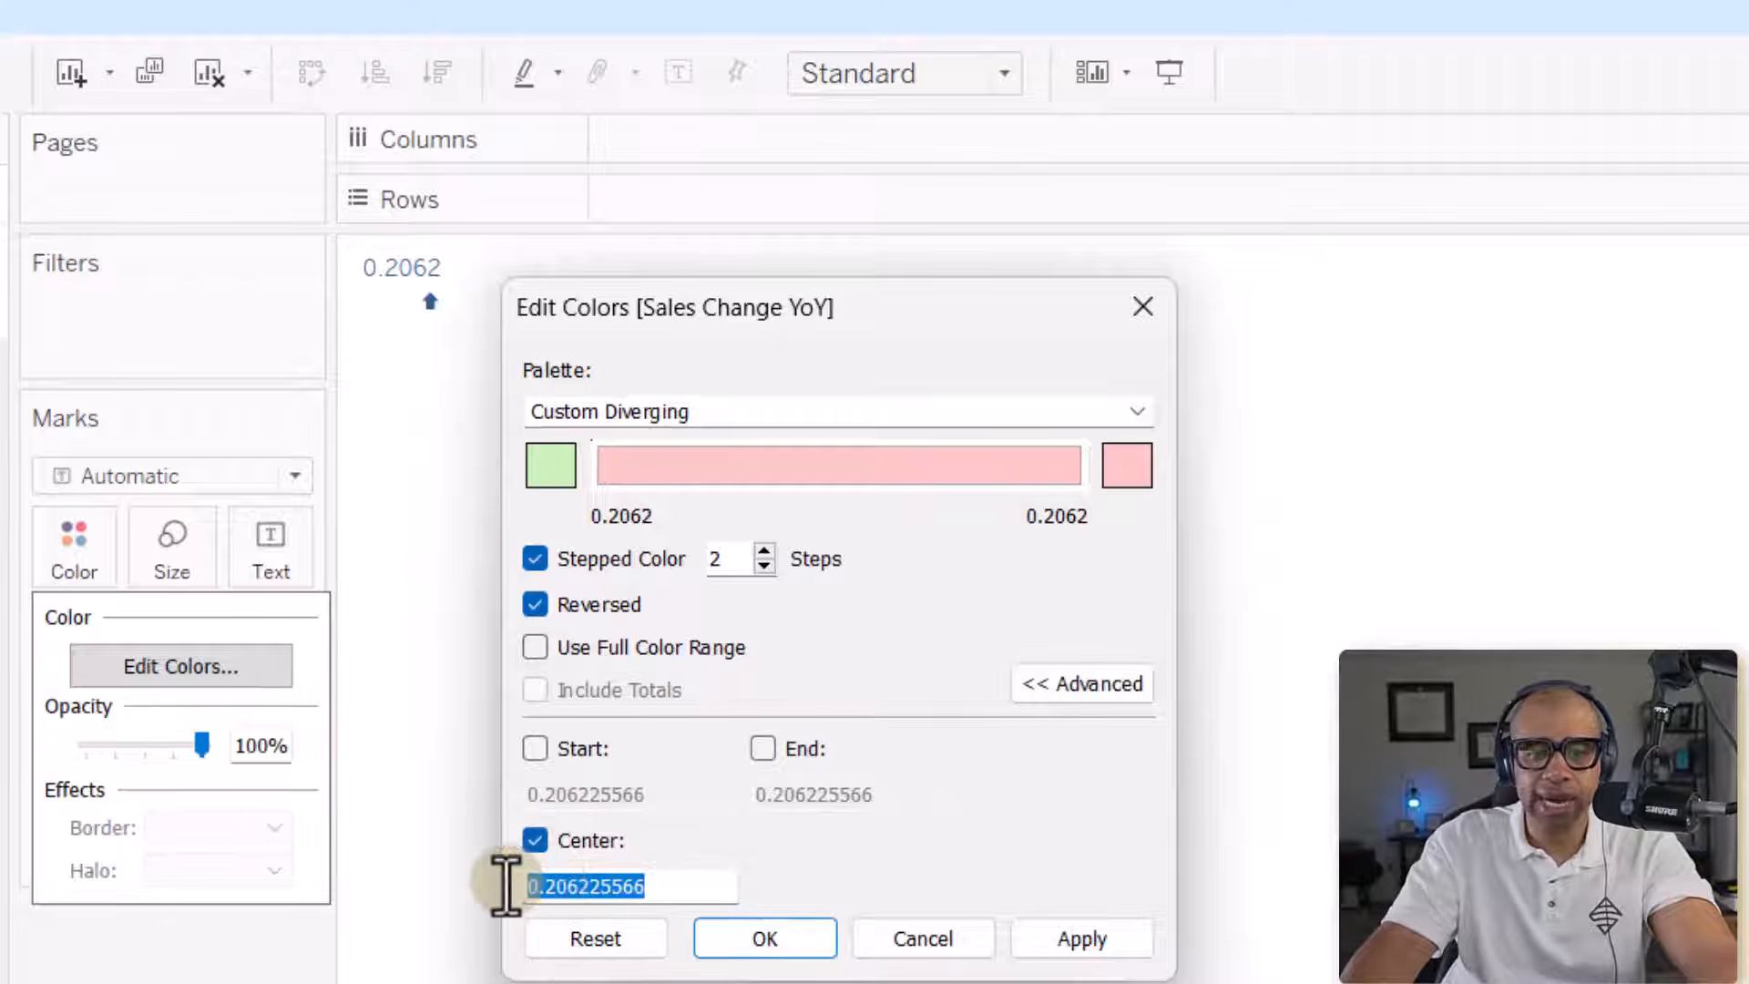
pyautogui.write('0')
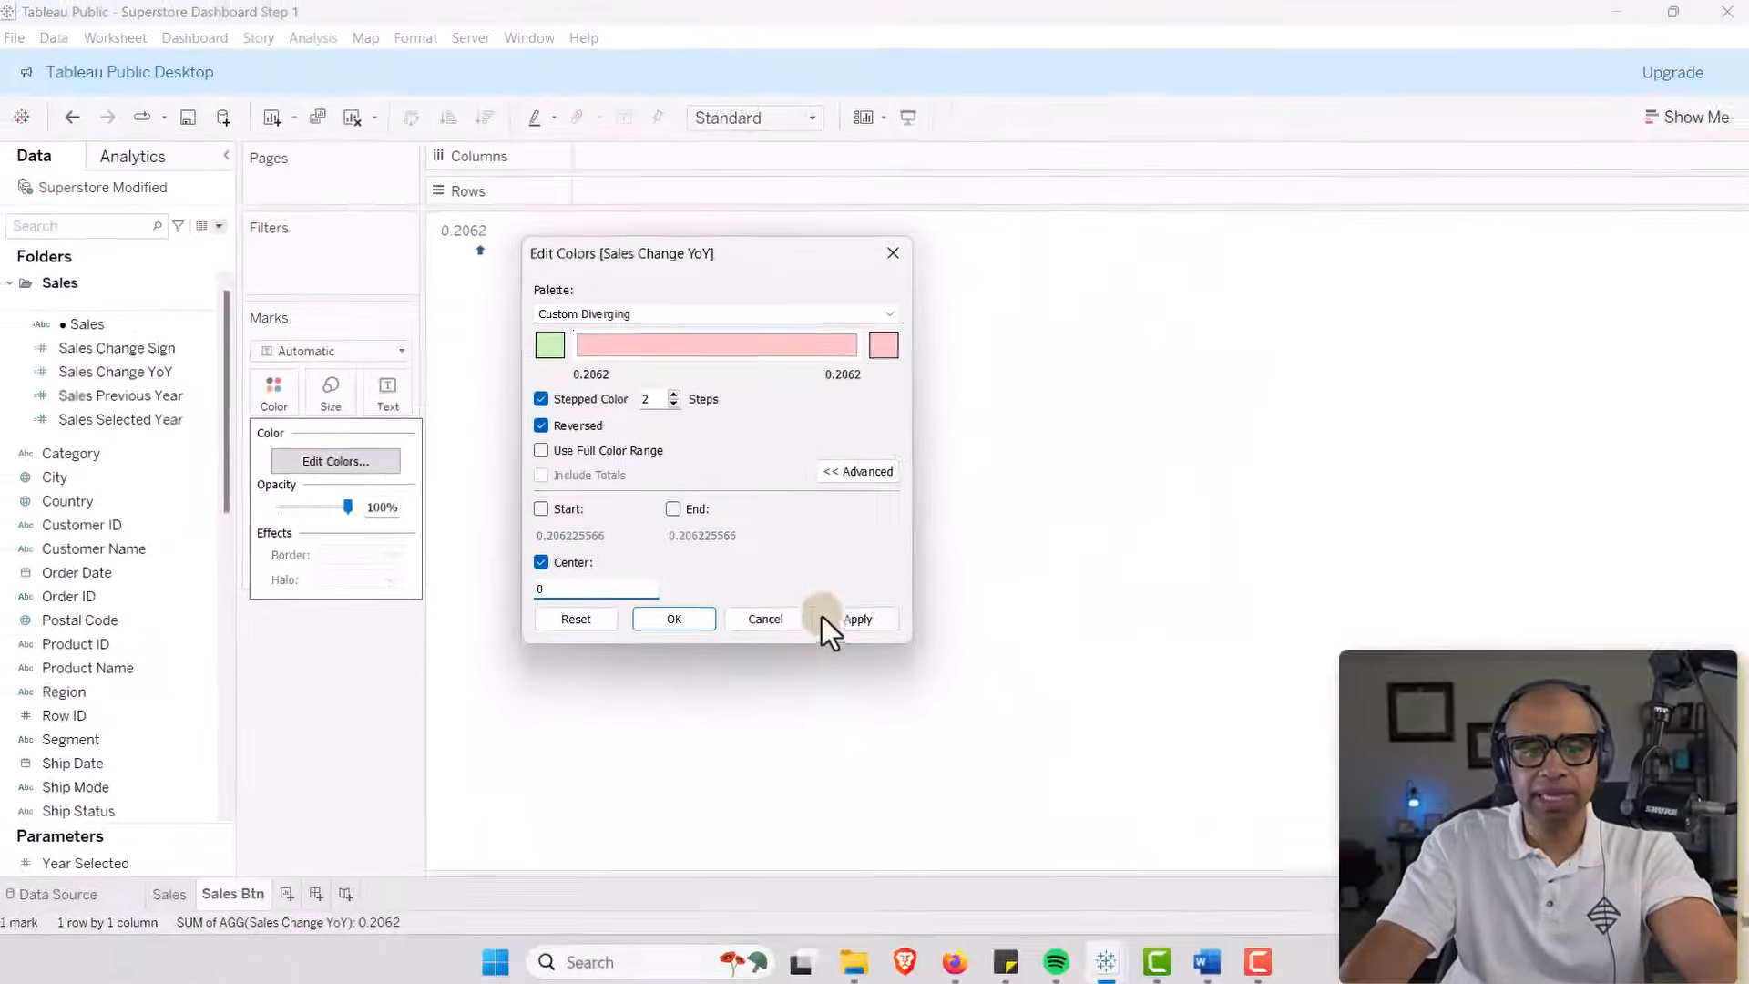
pyautogui.click(786, 938)
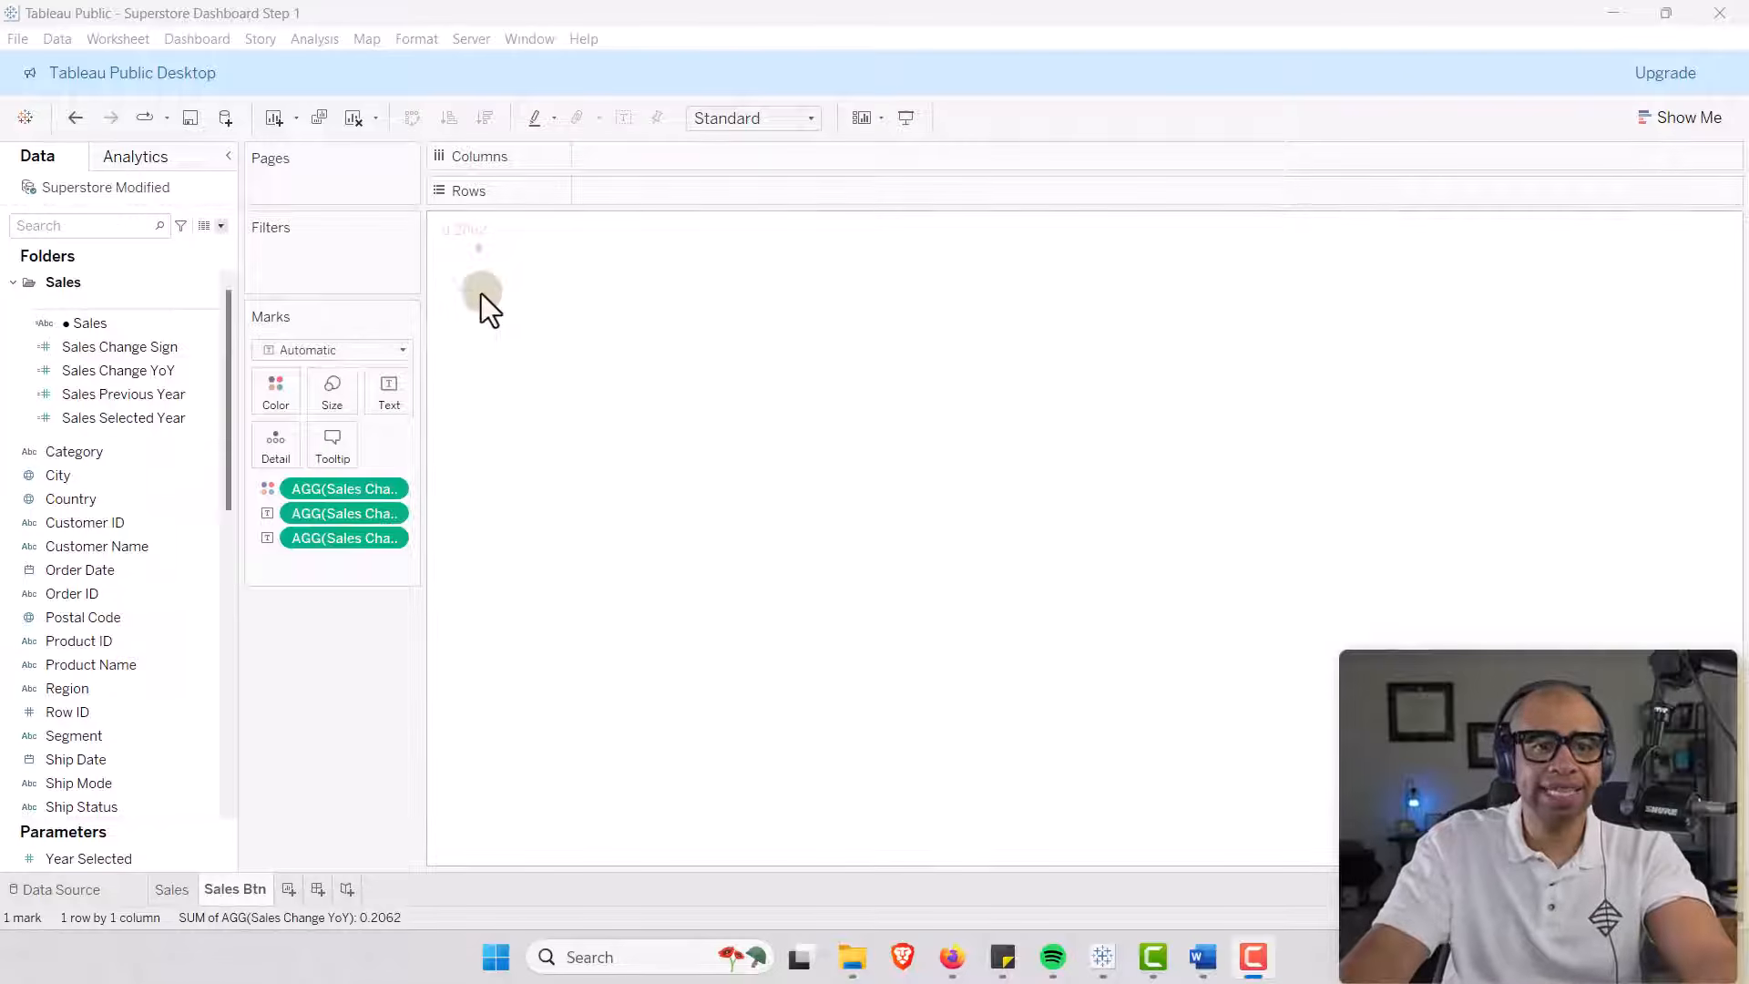
# Edit the text label to place the two sales change fields on one line and align them left.
pyautogui.click(397, 392)
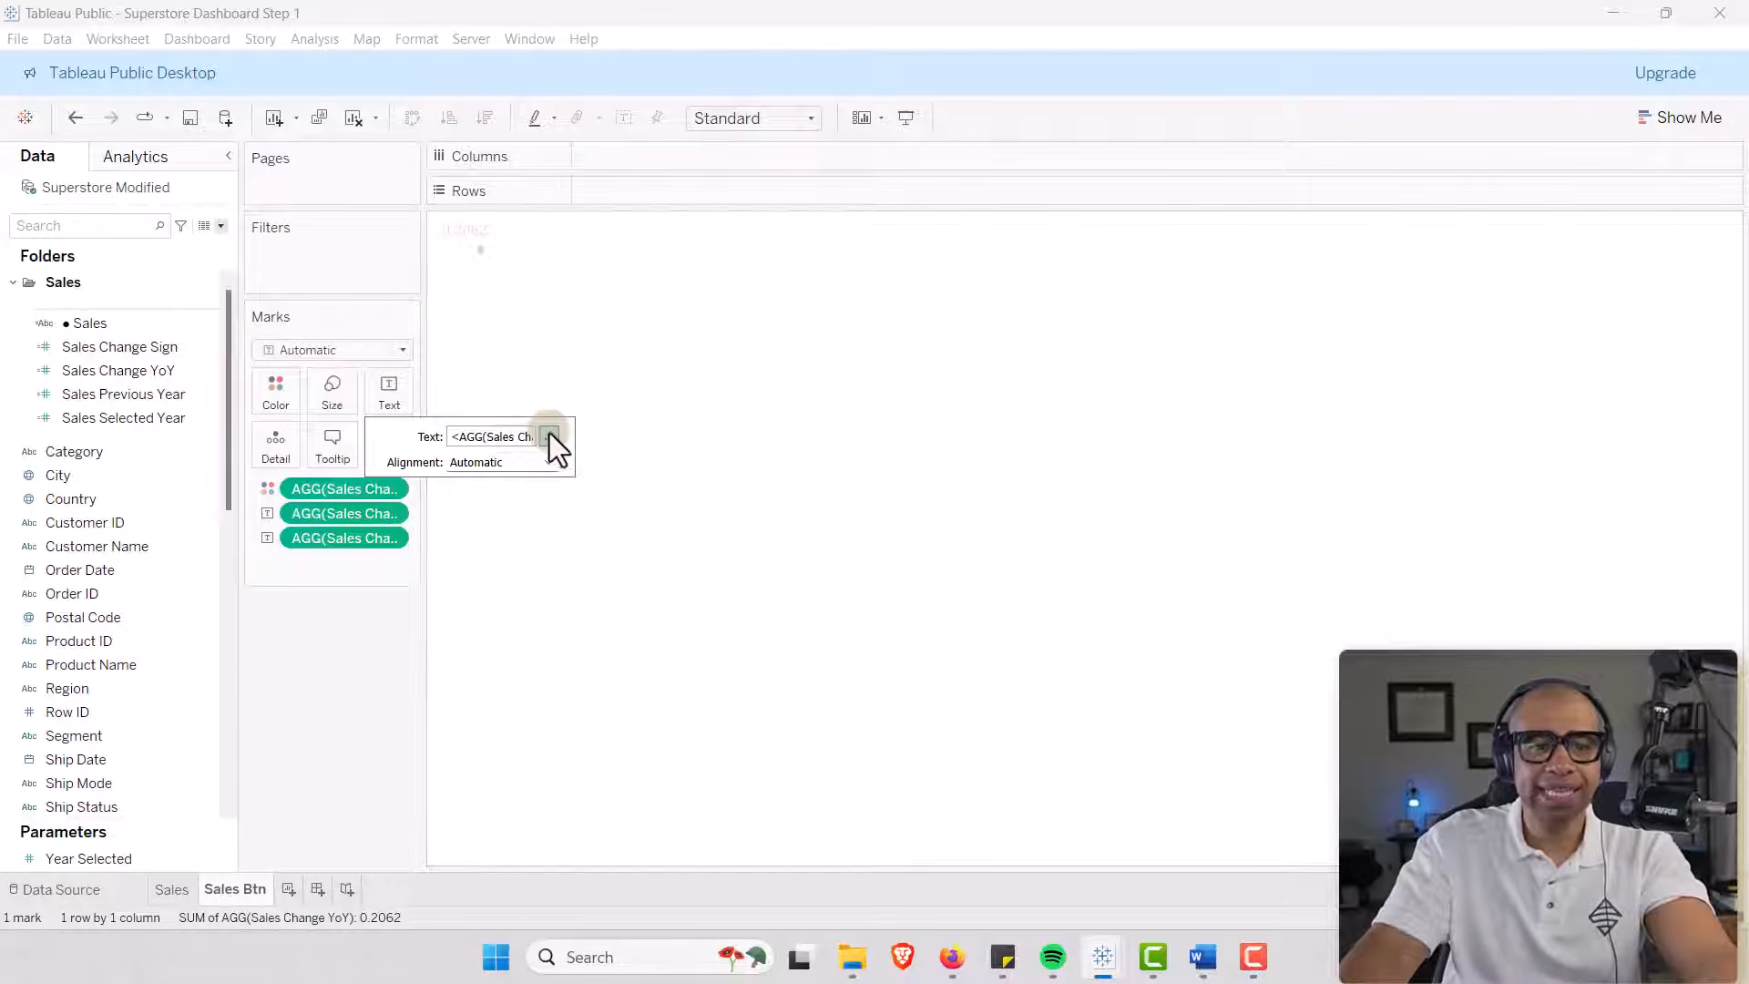
pyautogui.click(549, 437)
pyautogui.moveTo(765, 341); pyautogui.dragTo(741, 272)
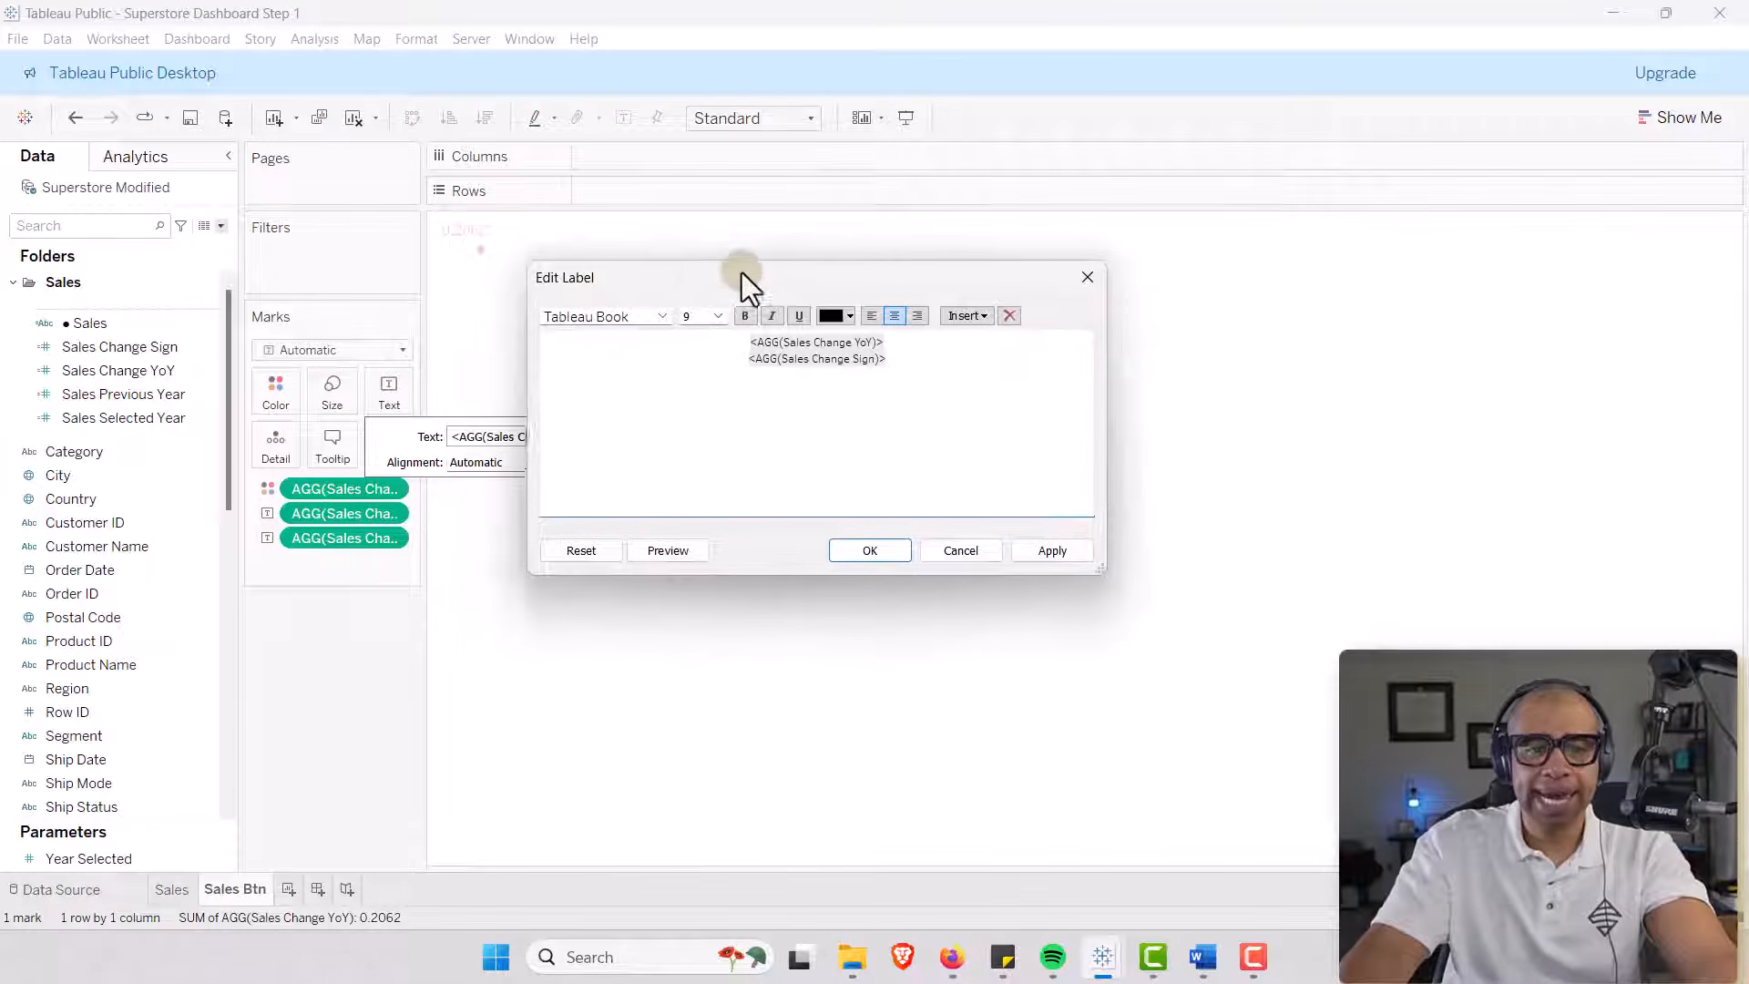
pyautogui.click(759, 349)
pyautogui.press('BackSpace')
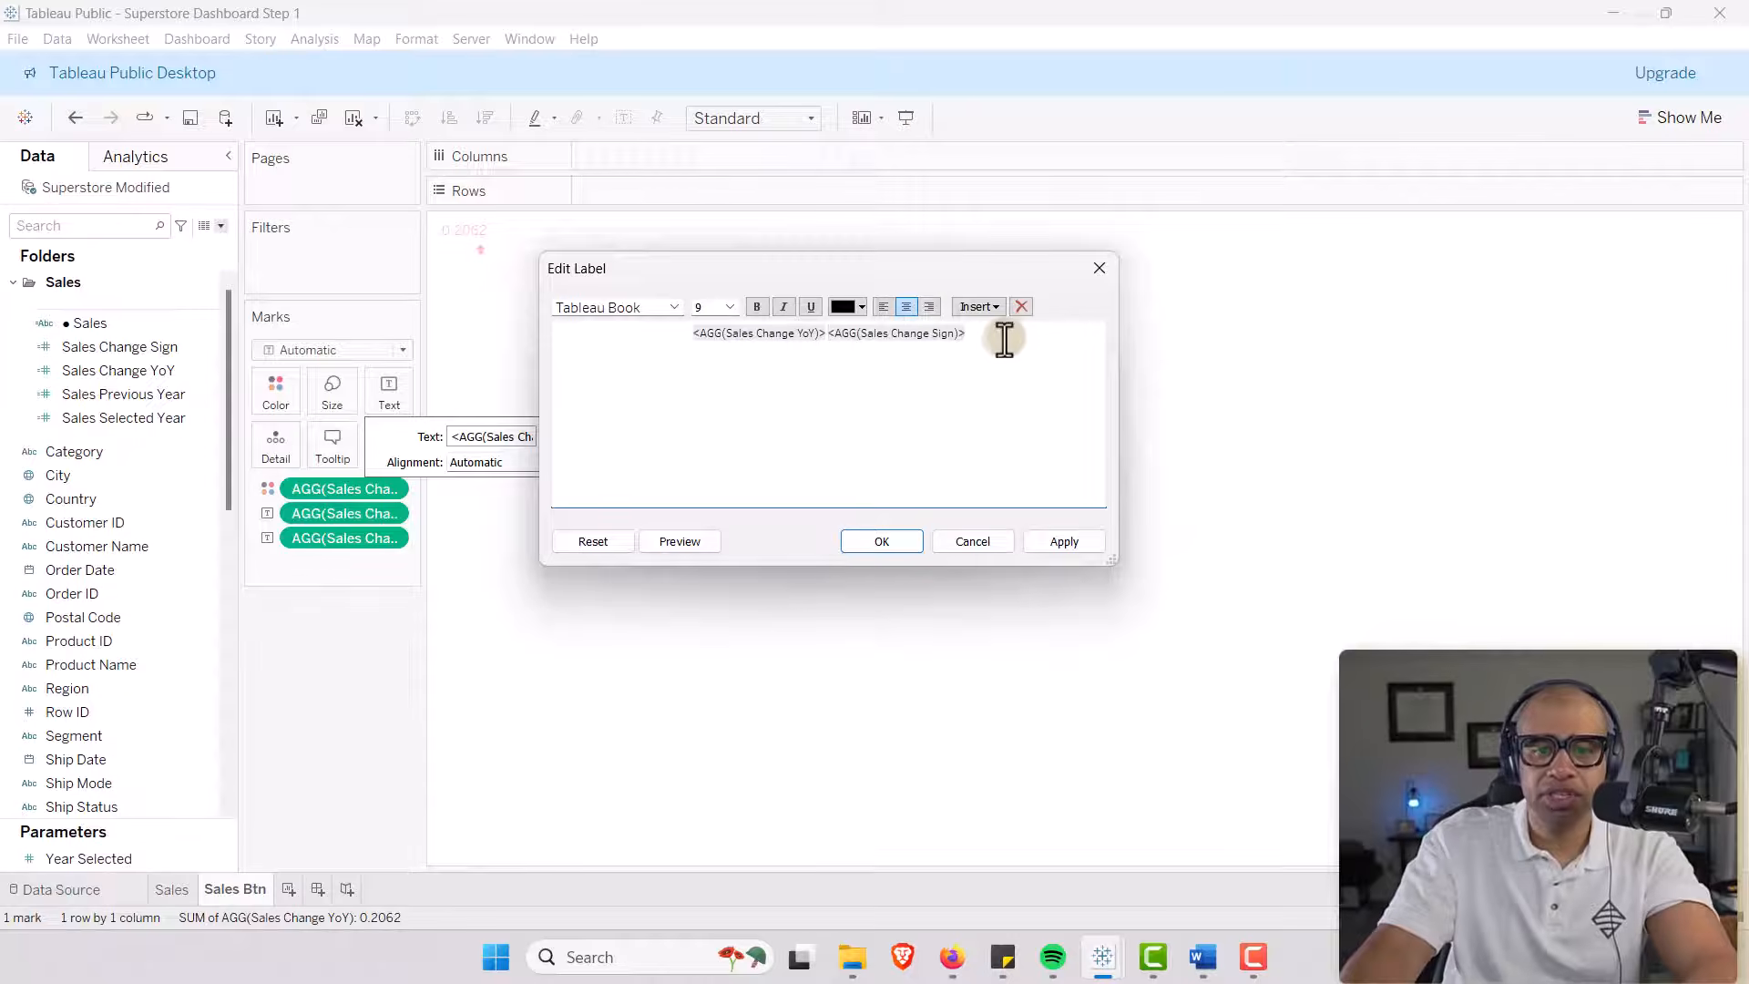
pyautogui.moveTo(1000, 336); pyautogui.dragTo(596, 331)
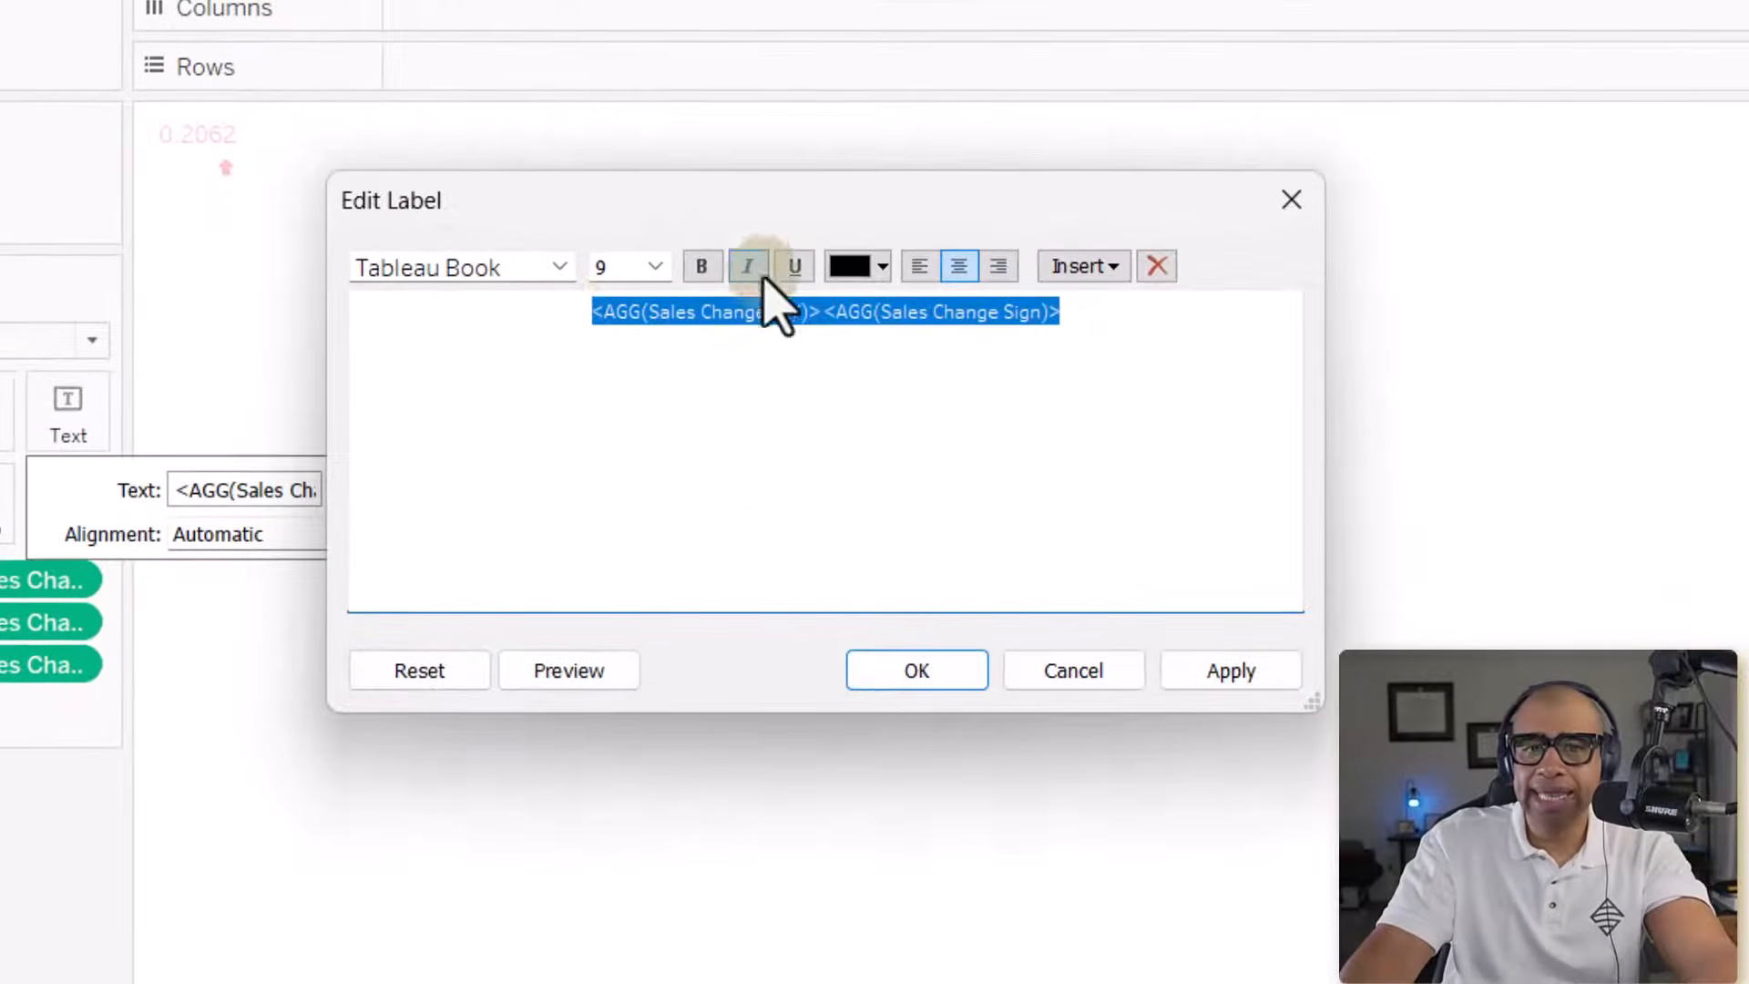
pyautogui.click(920, 266)
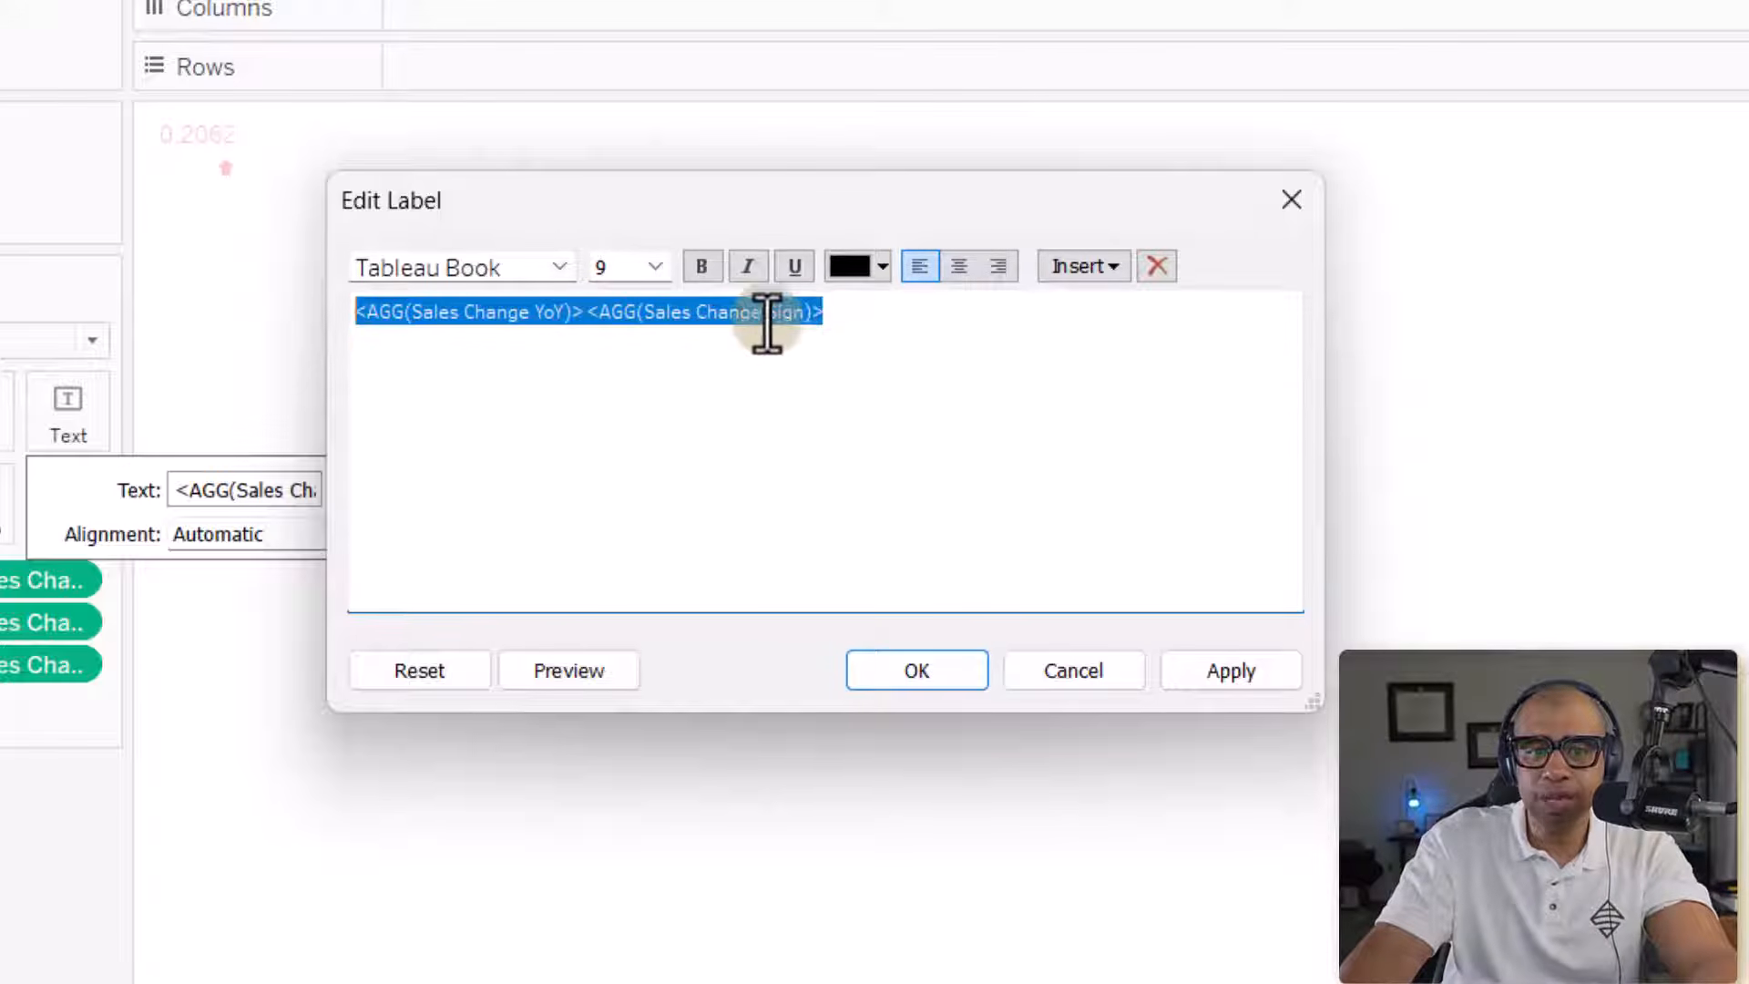
# Move Sales Change YoY after Sales Change Sign in the label and append "vs. PY" at the end of the line.
pyautogui.click(849, 316)
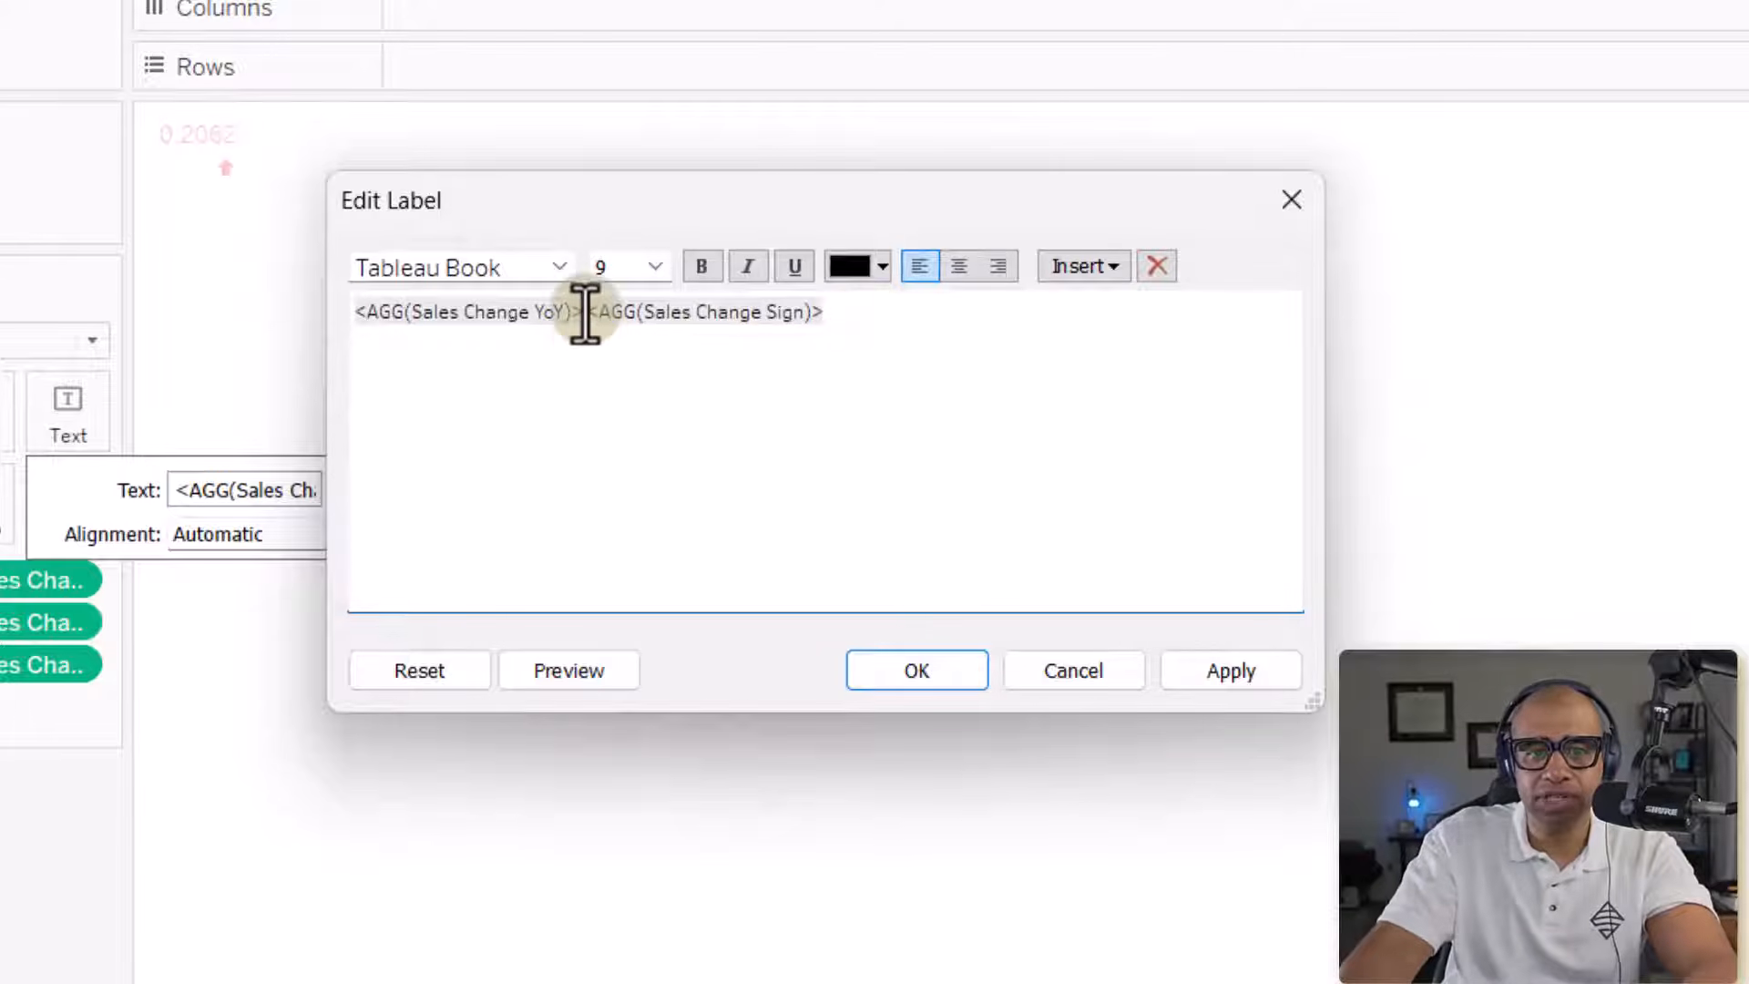
pyautogui.moveTo(586, 312); pyautogui.dragTo(354, 320)
pyautogui.hotkey('ctrl', 'c')
pyautogui.press('BackSpace')
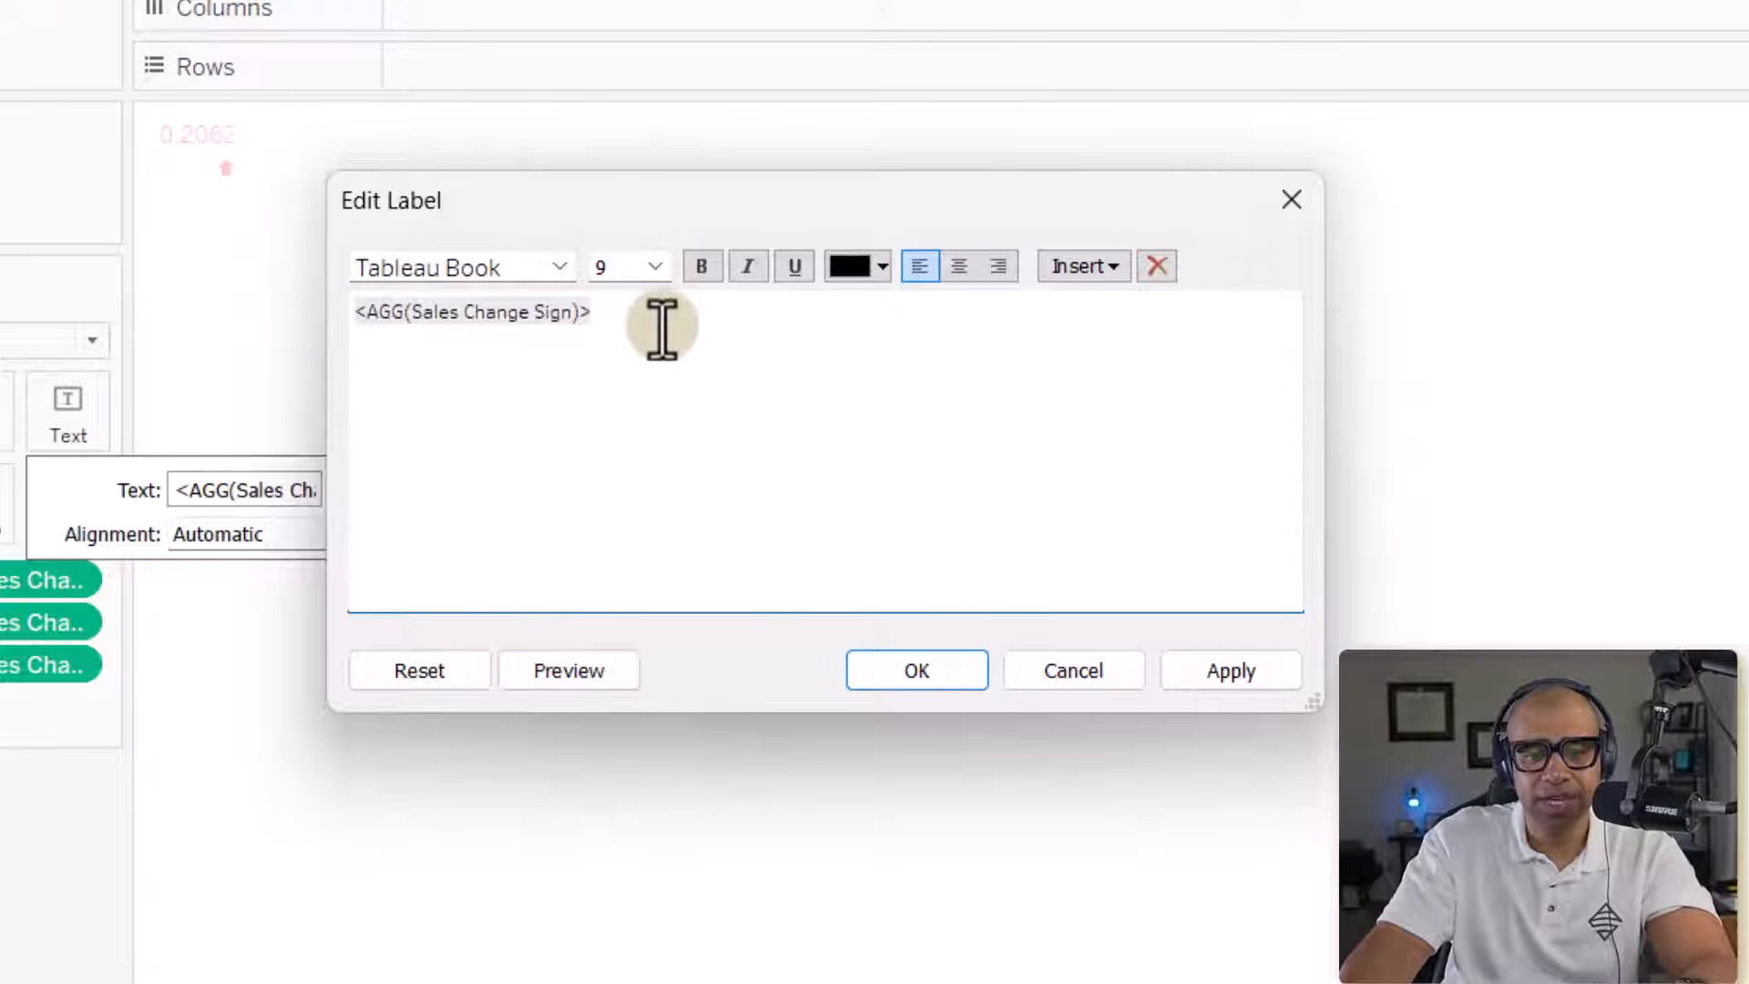
pyautogui.hotkey('ctrl', 'v')
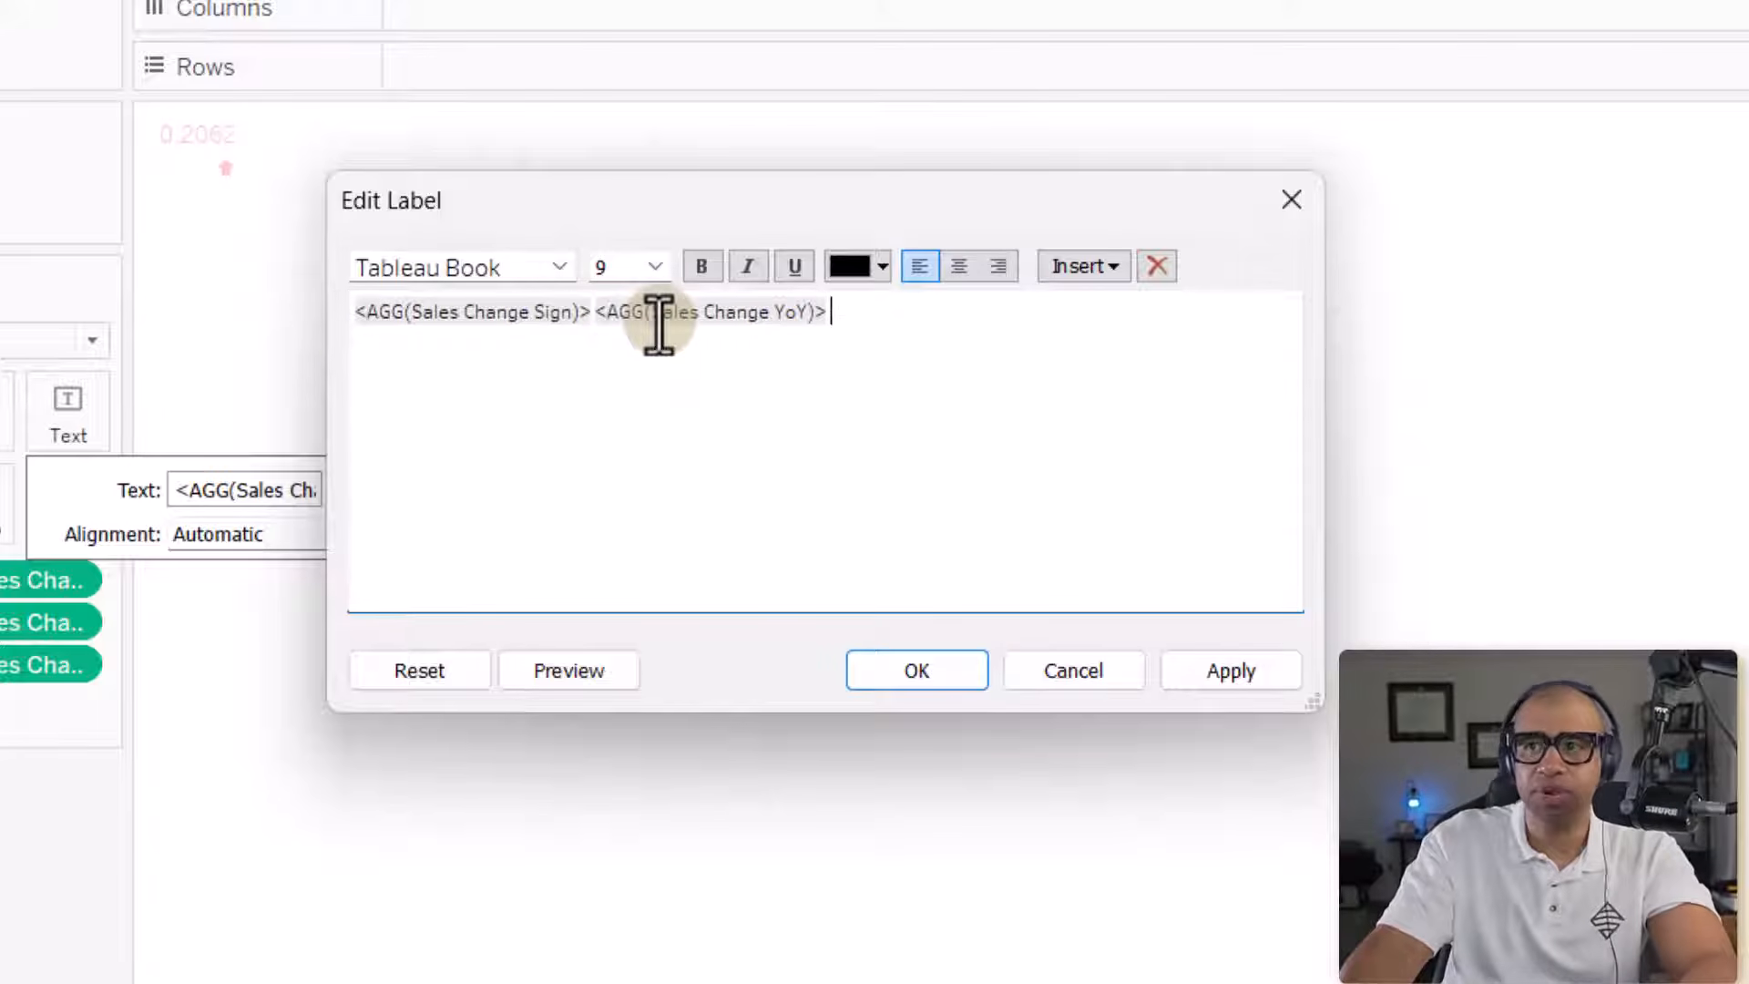
pyautogui.write('vs. PY')
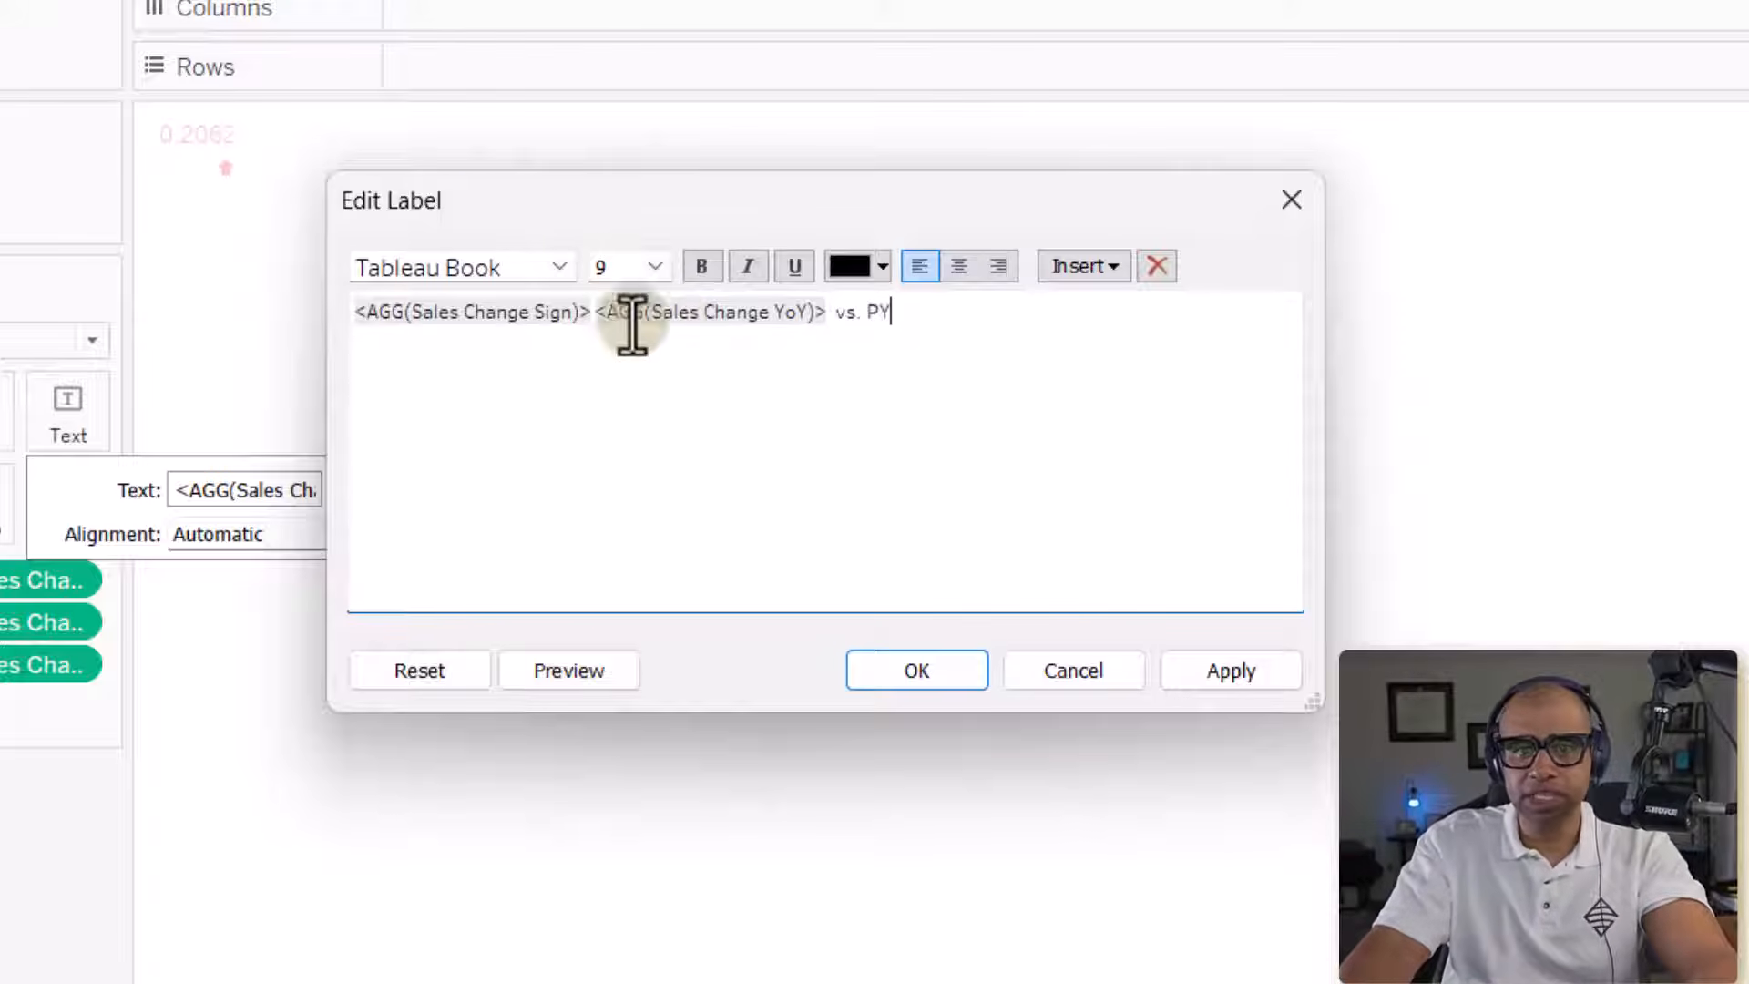
# Apply the Tableau Semibold font to the Sales Change Sign and Sales Change YoY fields in the label.
pyautogui.moveTo(823, 314); pyautogui.dragTo(324, 305)
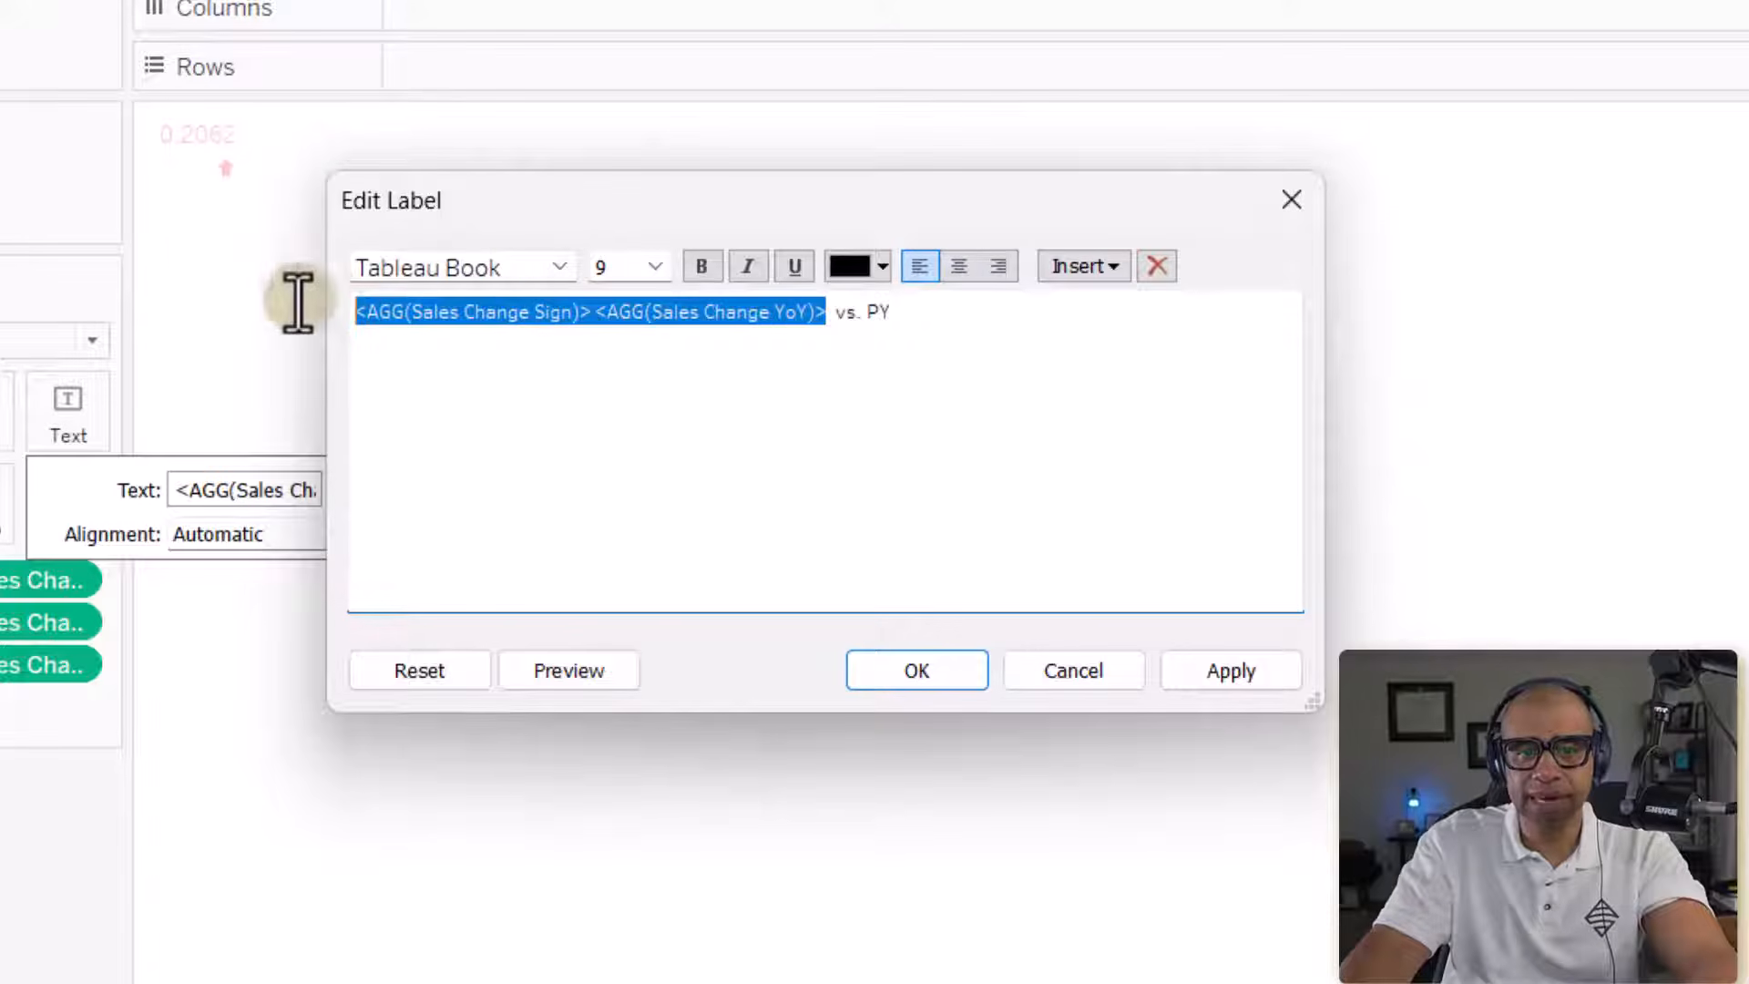
pyautogui.click(561, 267)
pyautogui.click(547, 299)
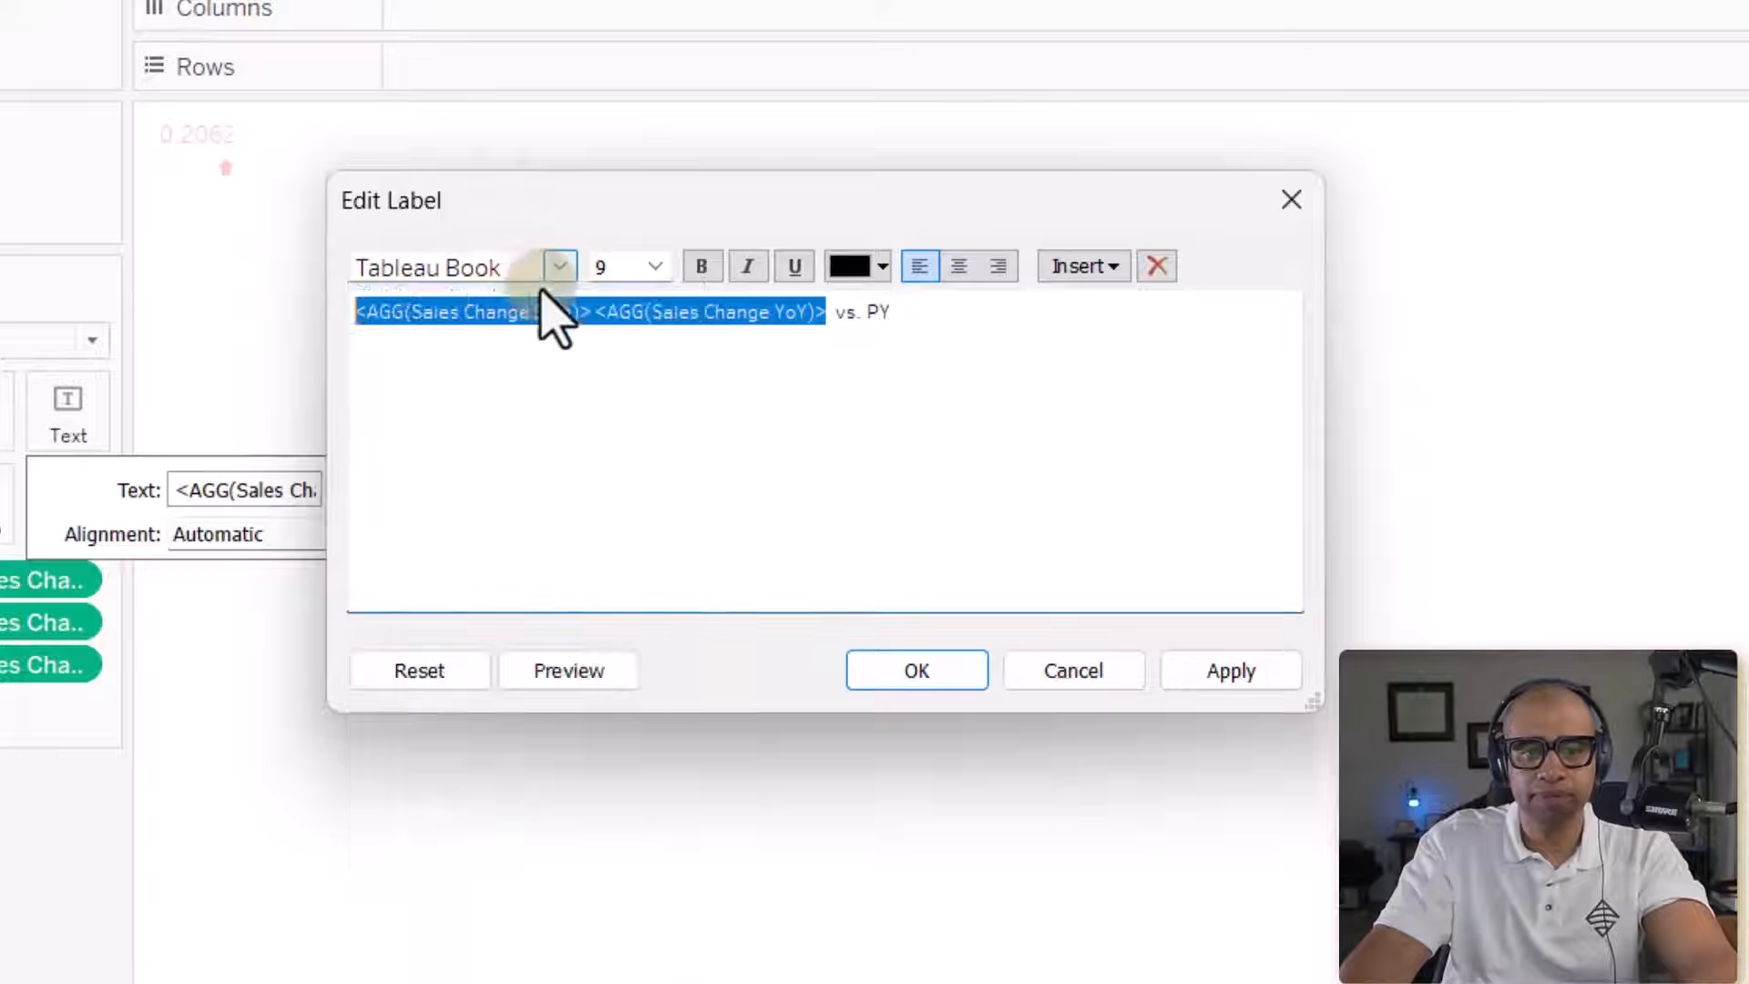
pyautogui.click(561, 267)
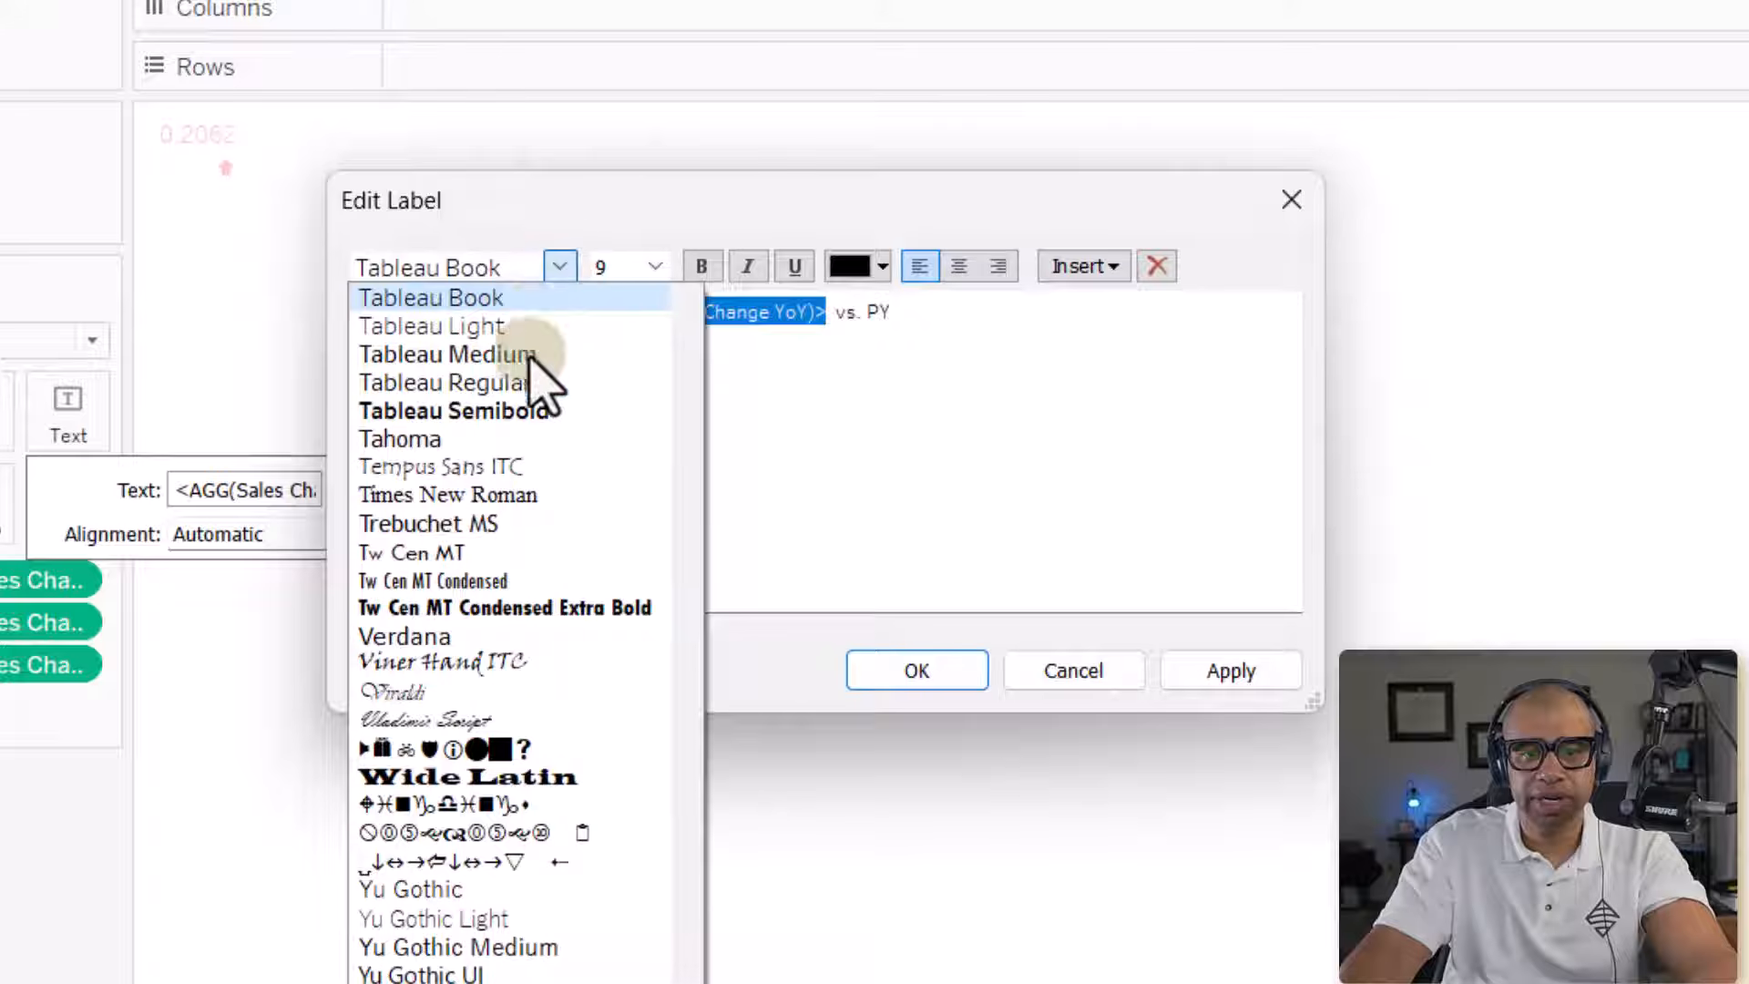
pyautogui.click(527, 411)
pyautogui.click(714, 406)
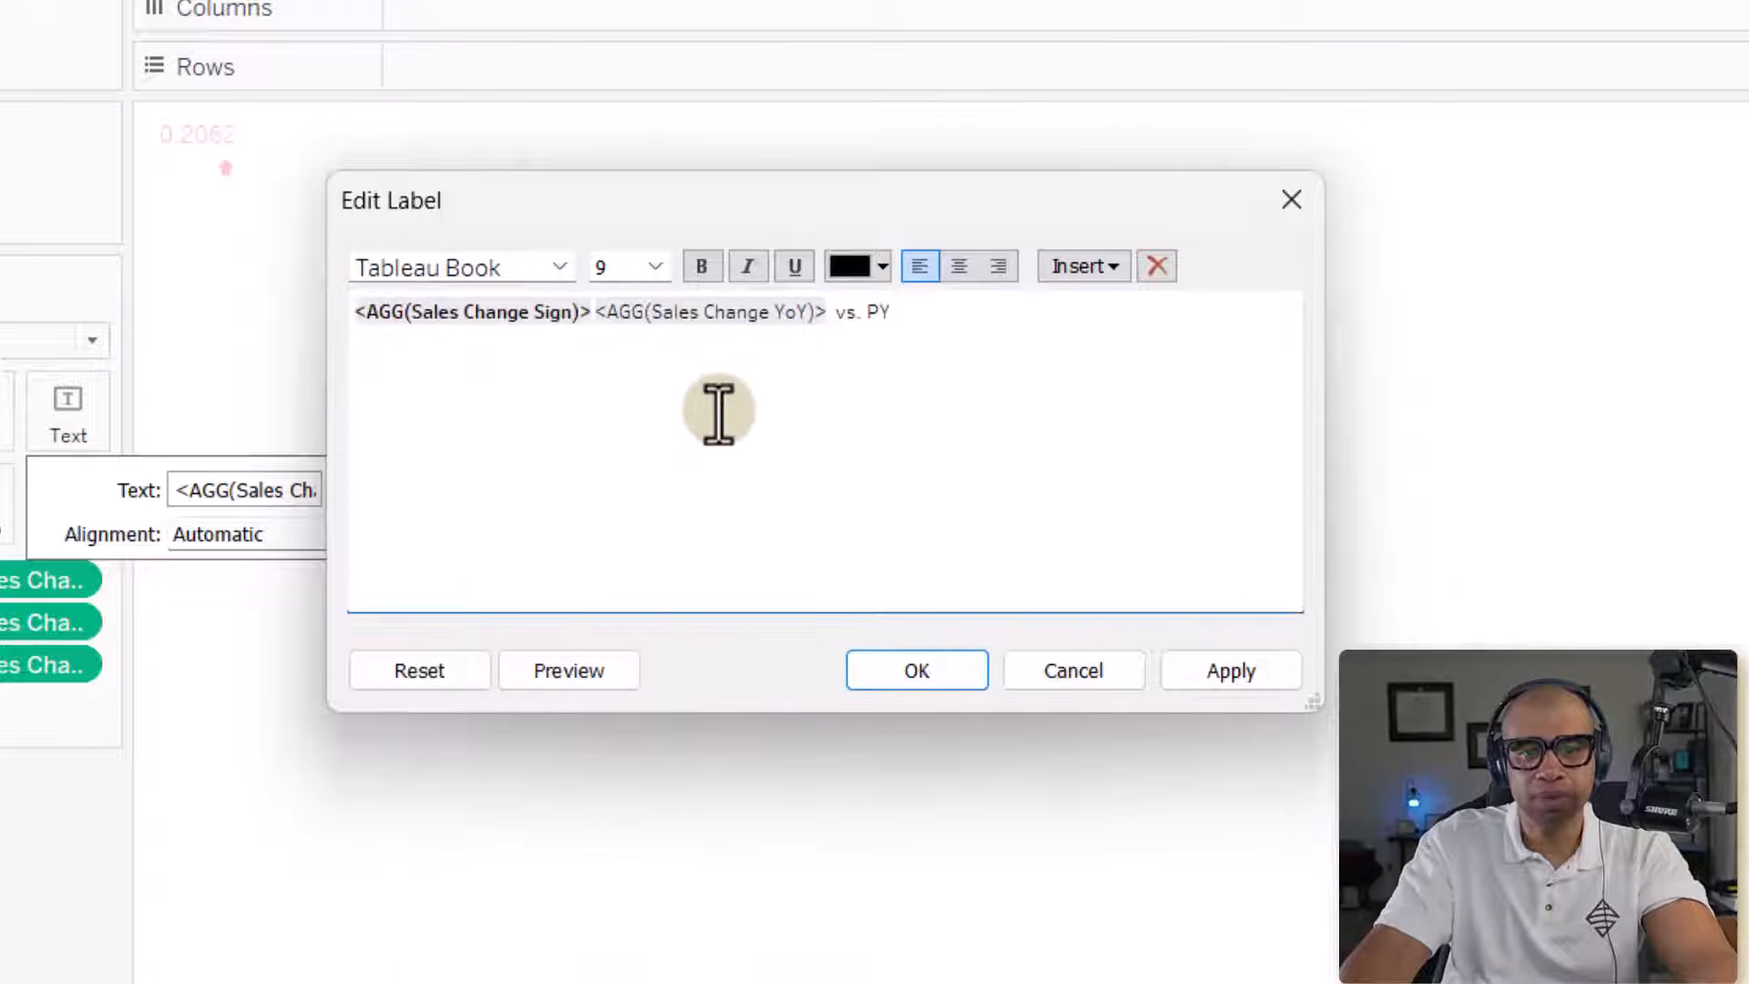
pyautogui.doubleClick(707, 312)
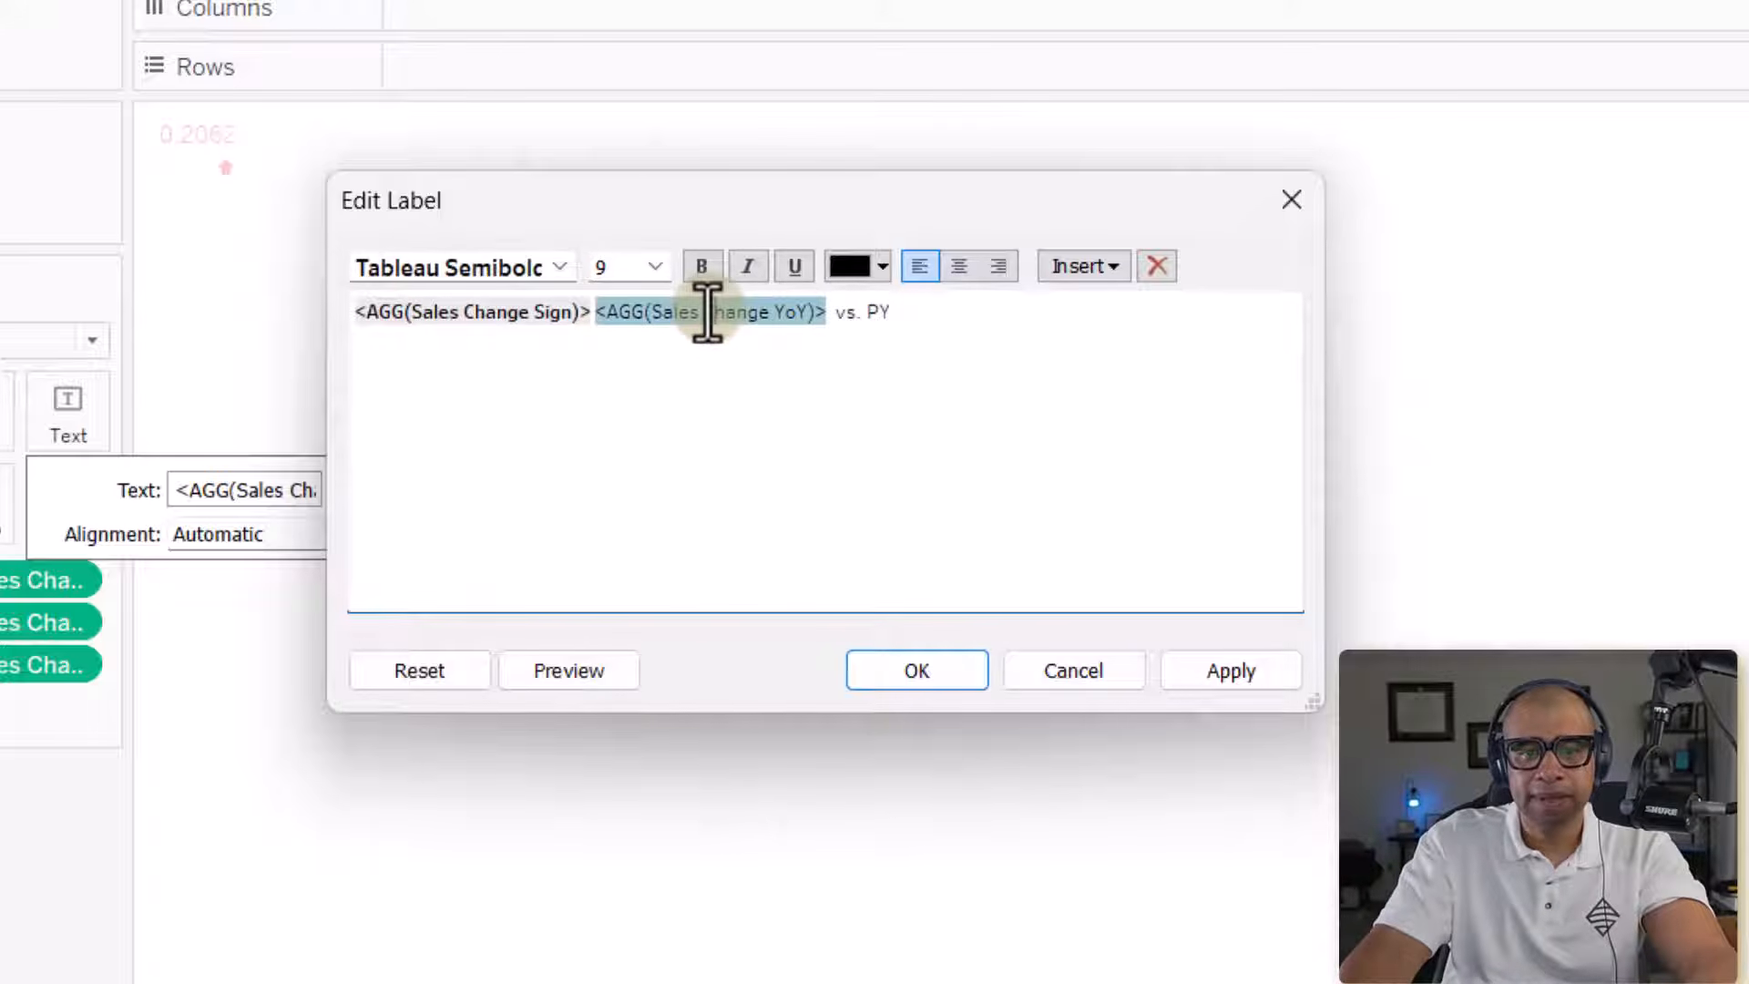
pyautogui.doubleClick(478, 314)
# Format the "vs. PY" text in the label as Tableau Medium, size 8, and apply the label.
pyautogui.click(890, 312)
pyautogui.moveTo(890, 312); pyautogui.dragTo(832, 328)
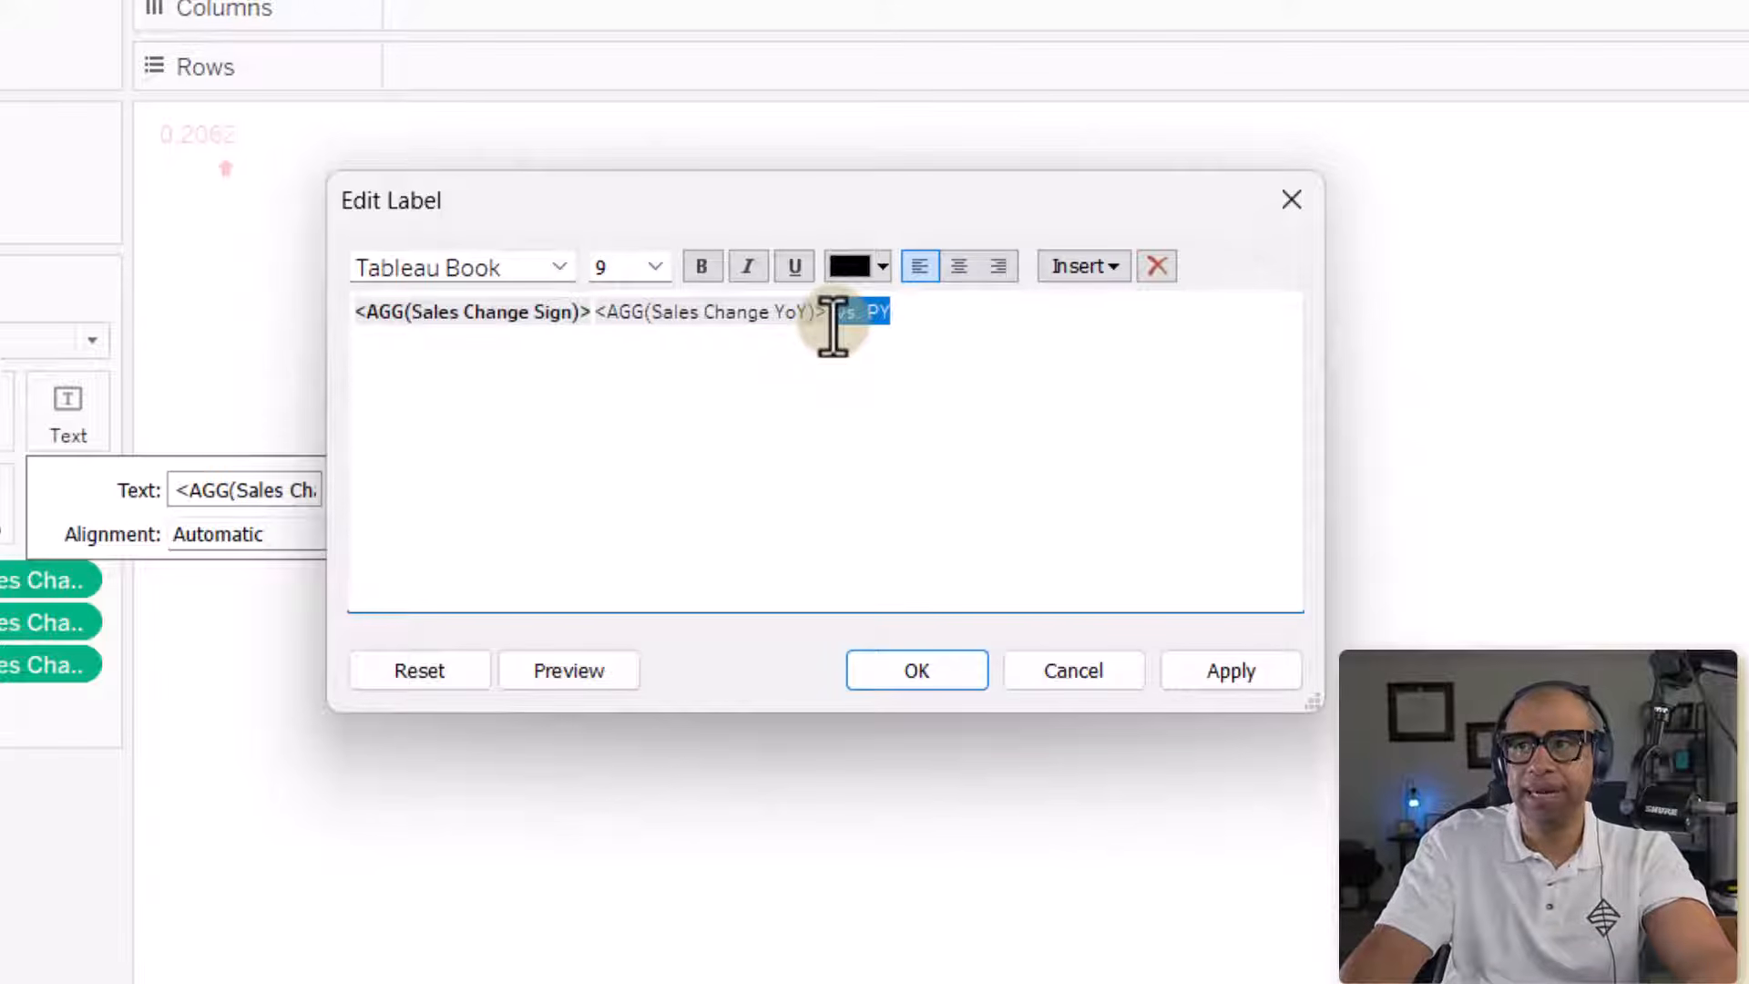
pyautogui.click(559, 267)
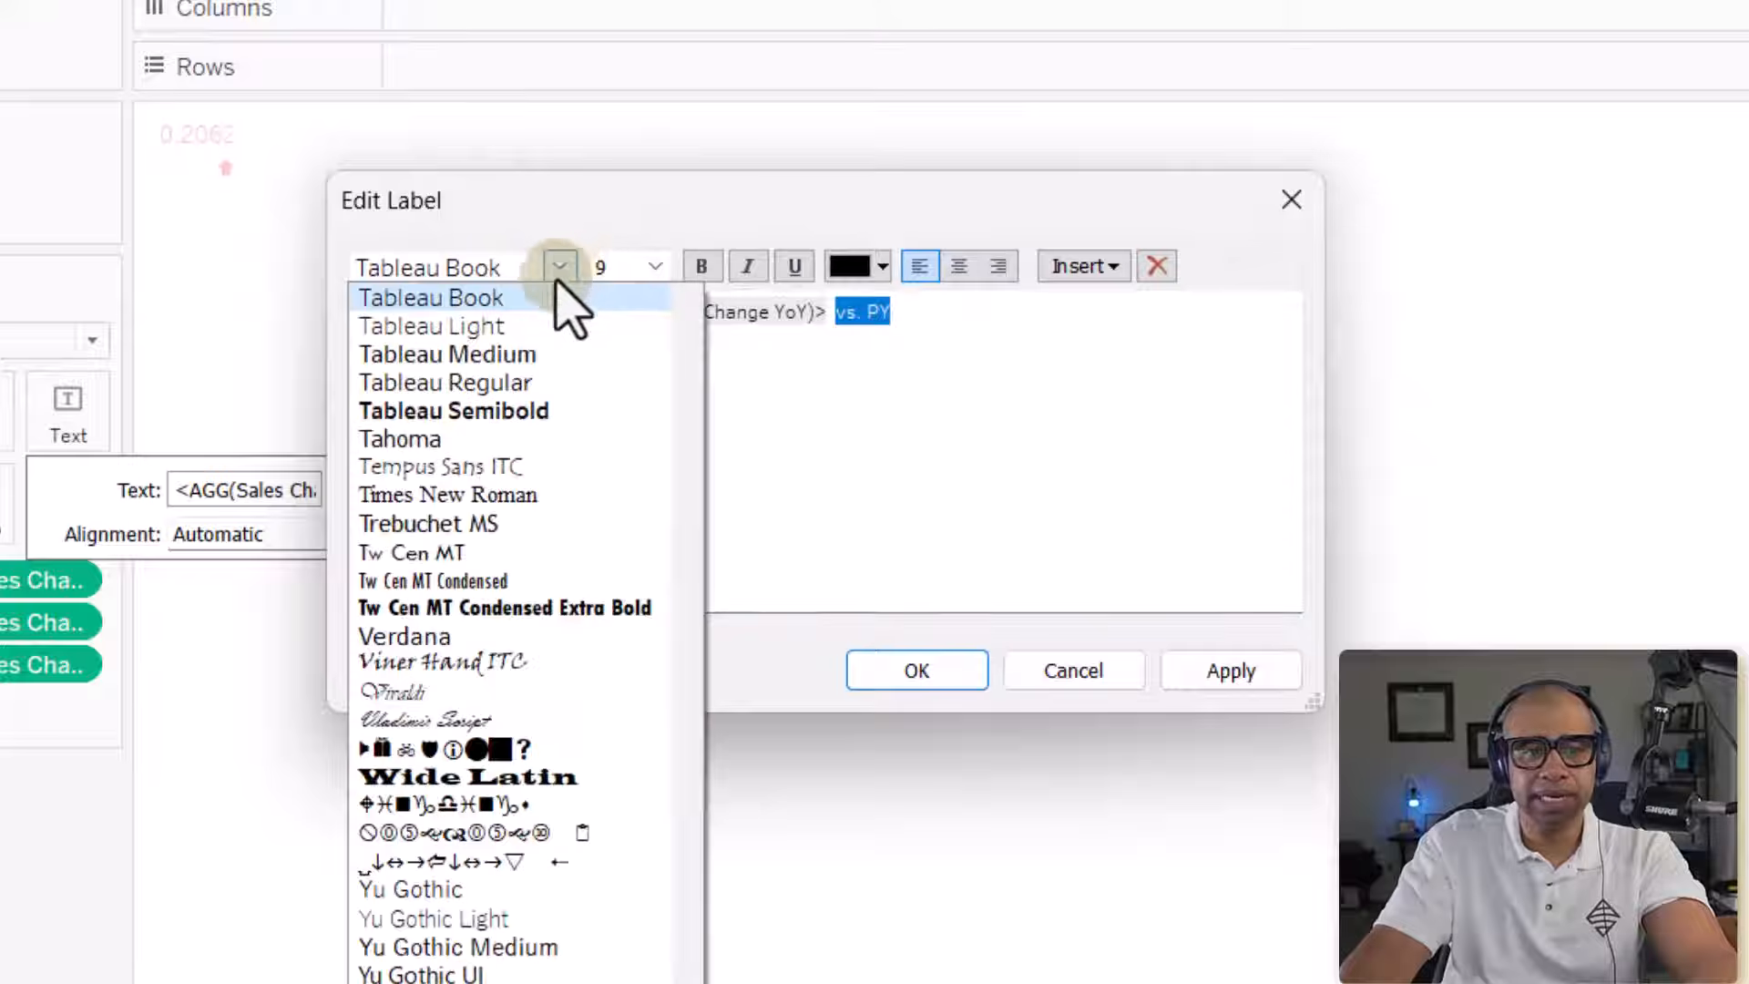
pyautogui.click(538, 354)
pyautogui.click(655, 266)
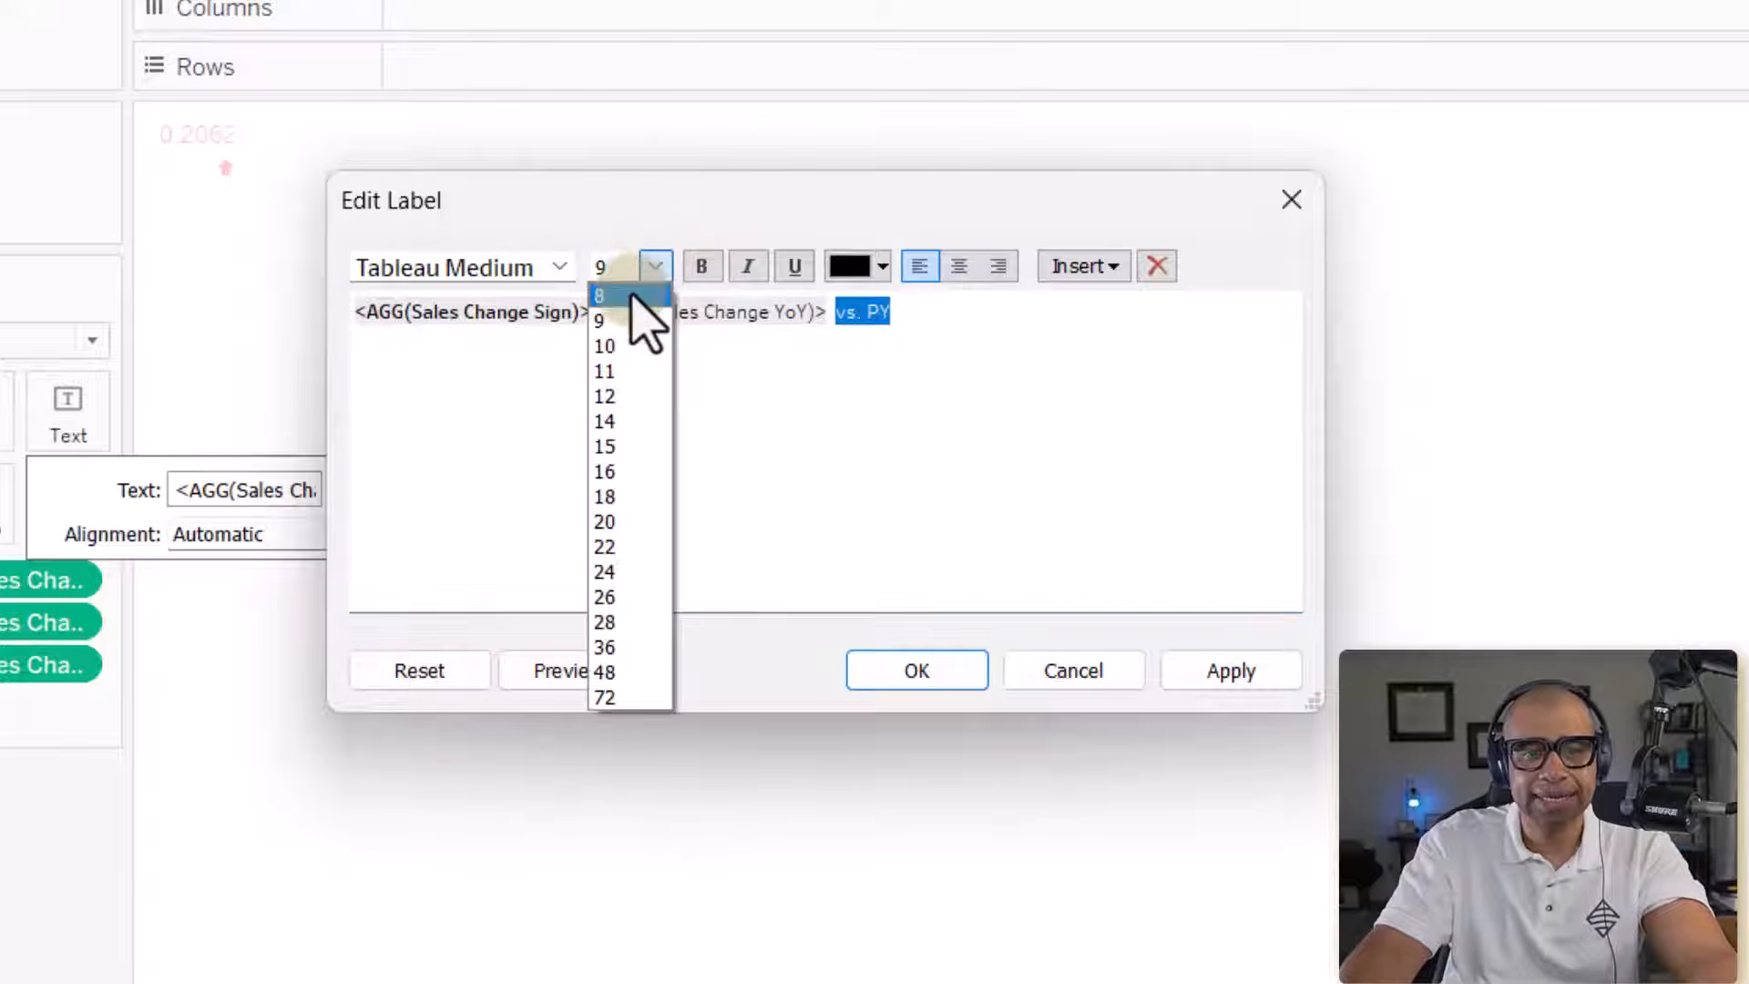
pyautogui.click(631, 296)
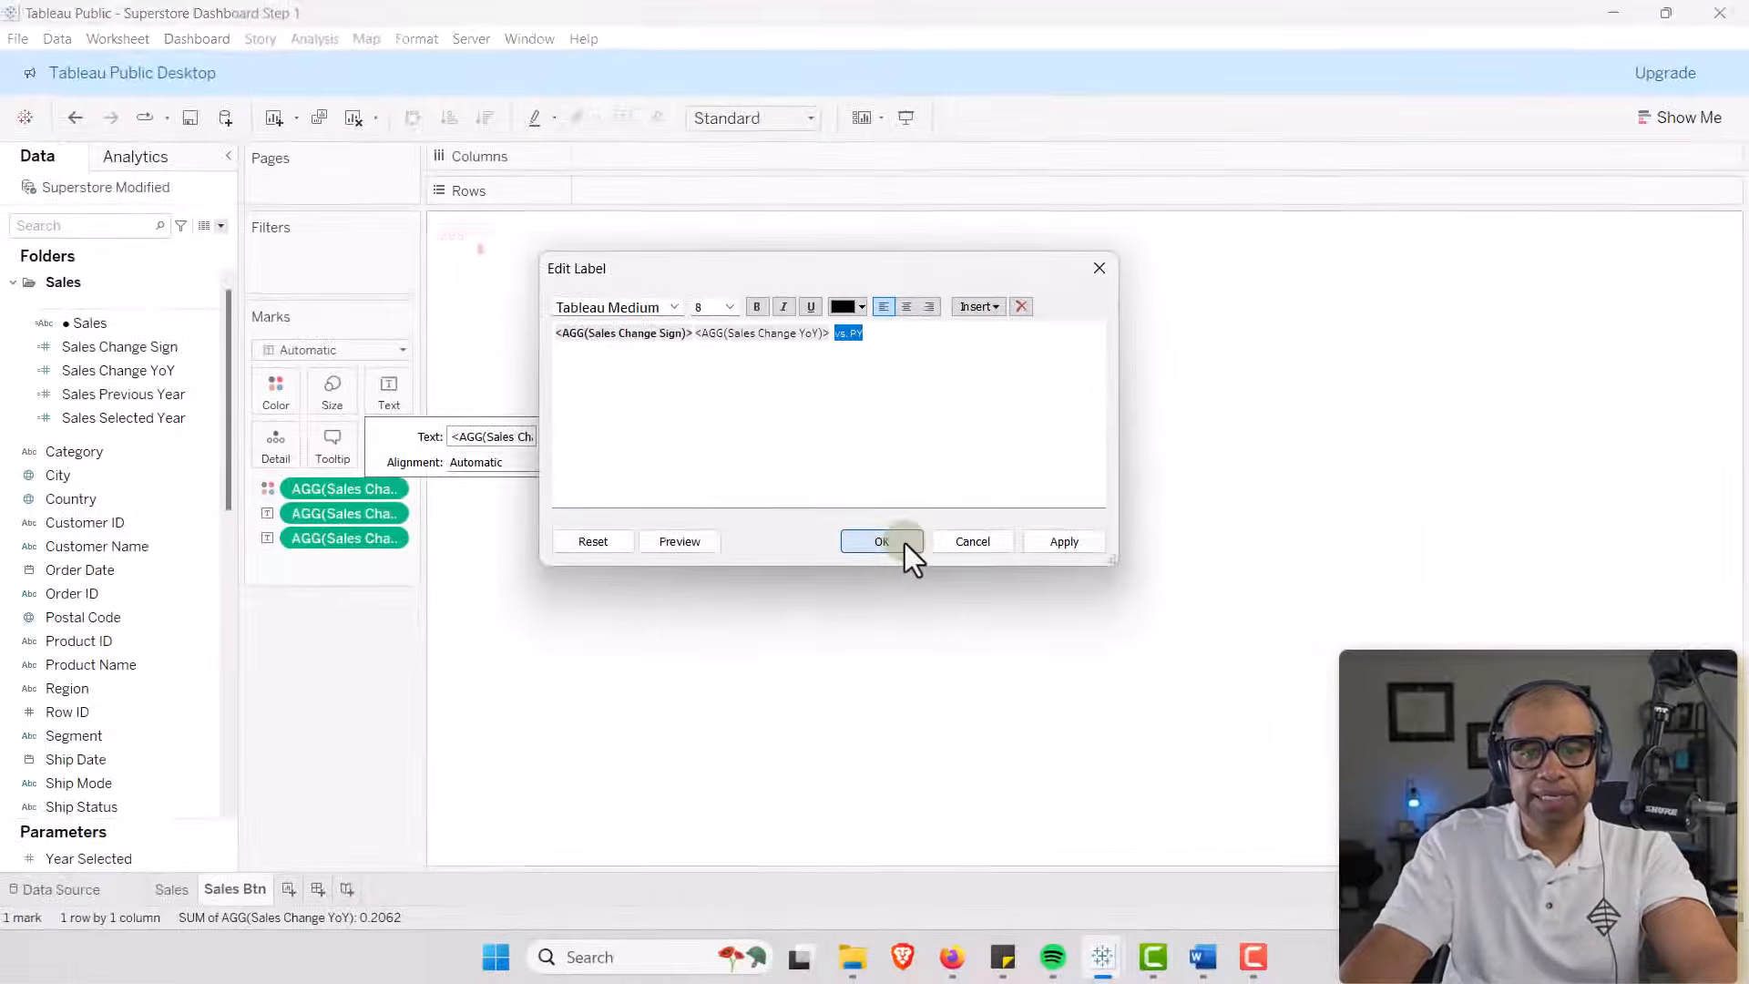
pyautogui.click(904, 543)
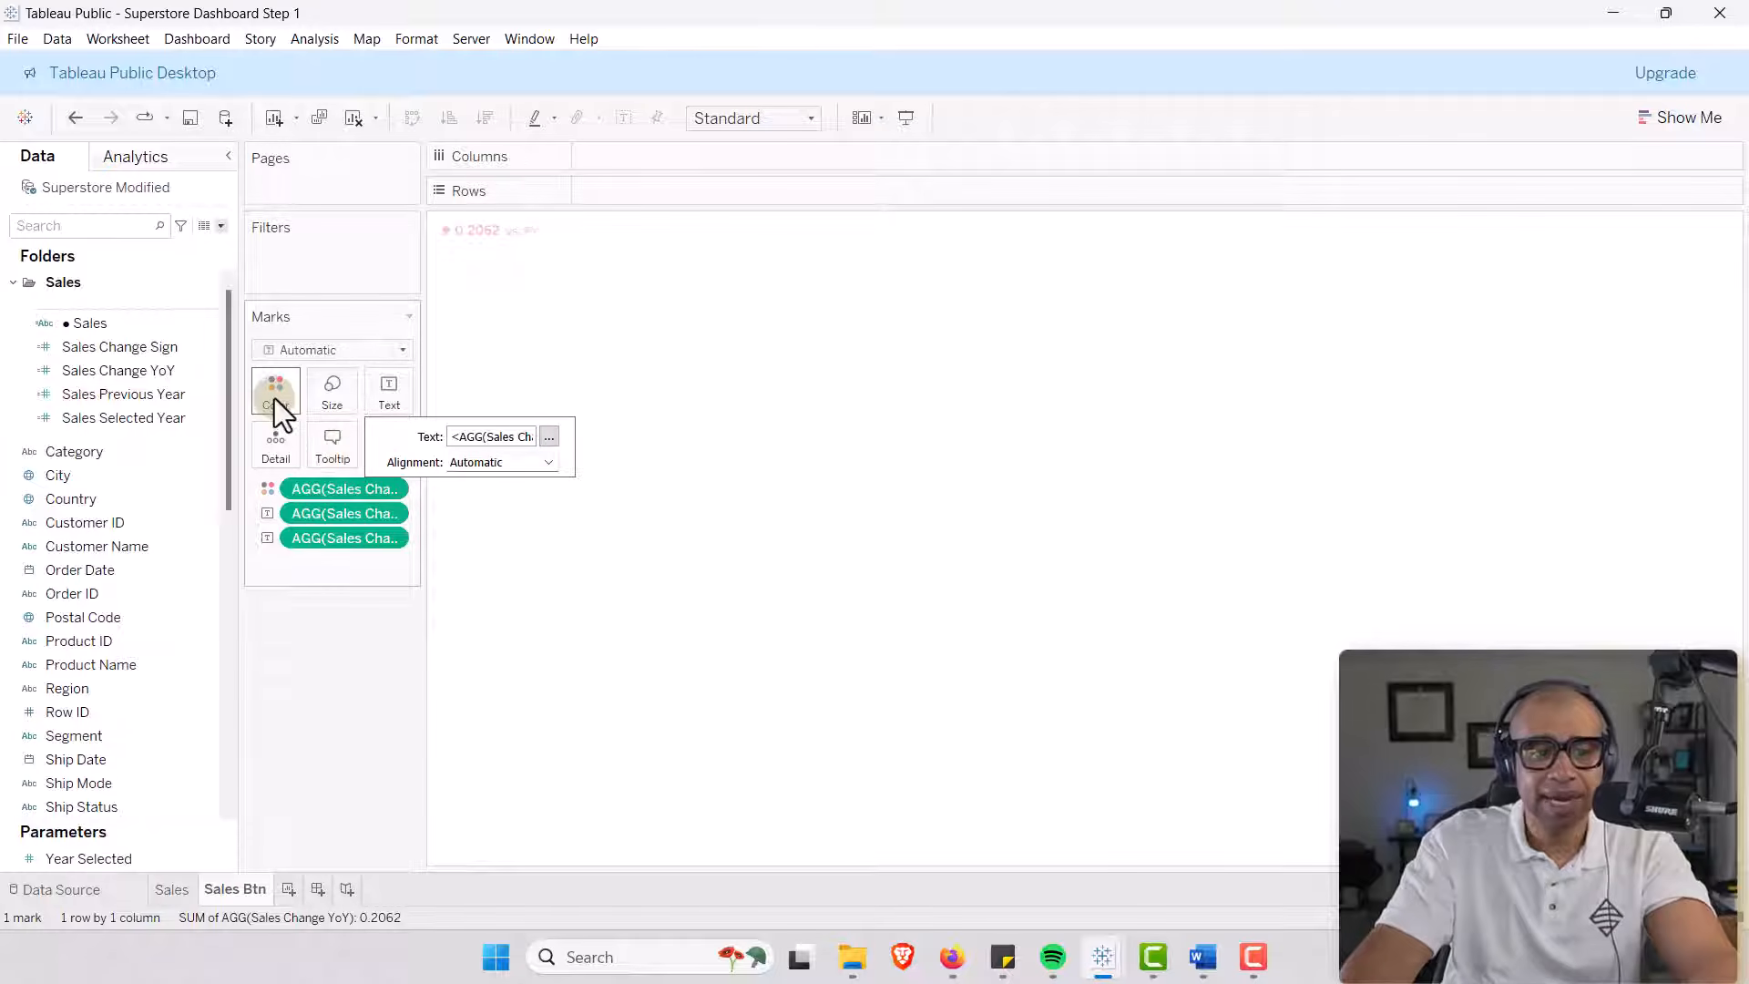
# Turn off tooltips, command buttons and selection by category in the sheet's tooltip settings.
pyautogui.moveTo(499, 244)
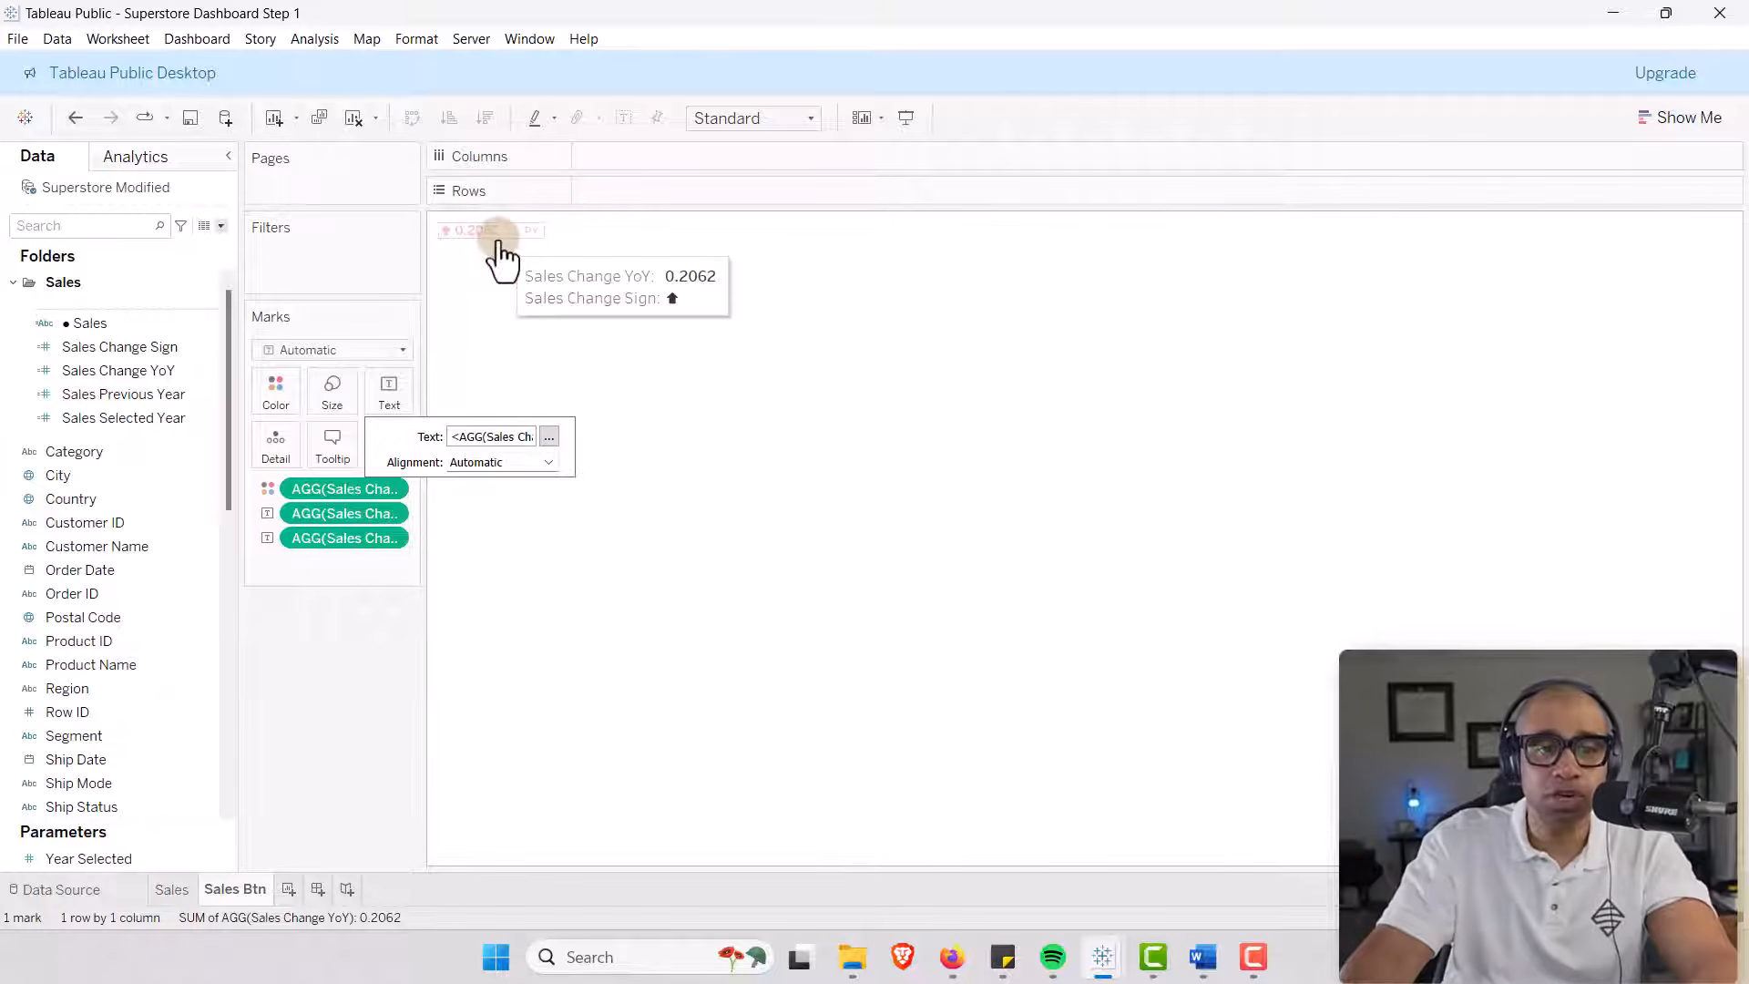
pyautogui.click(333, 444)
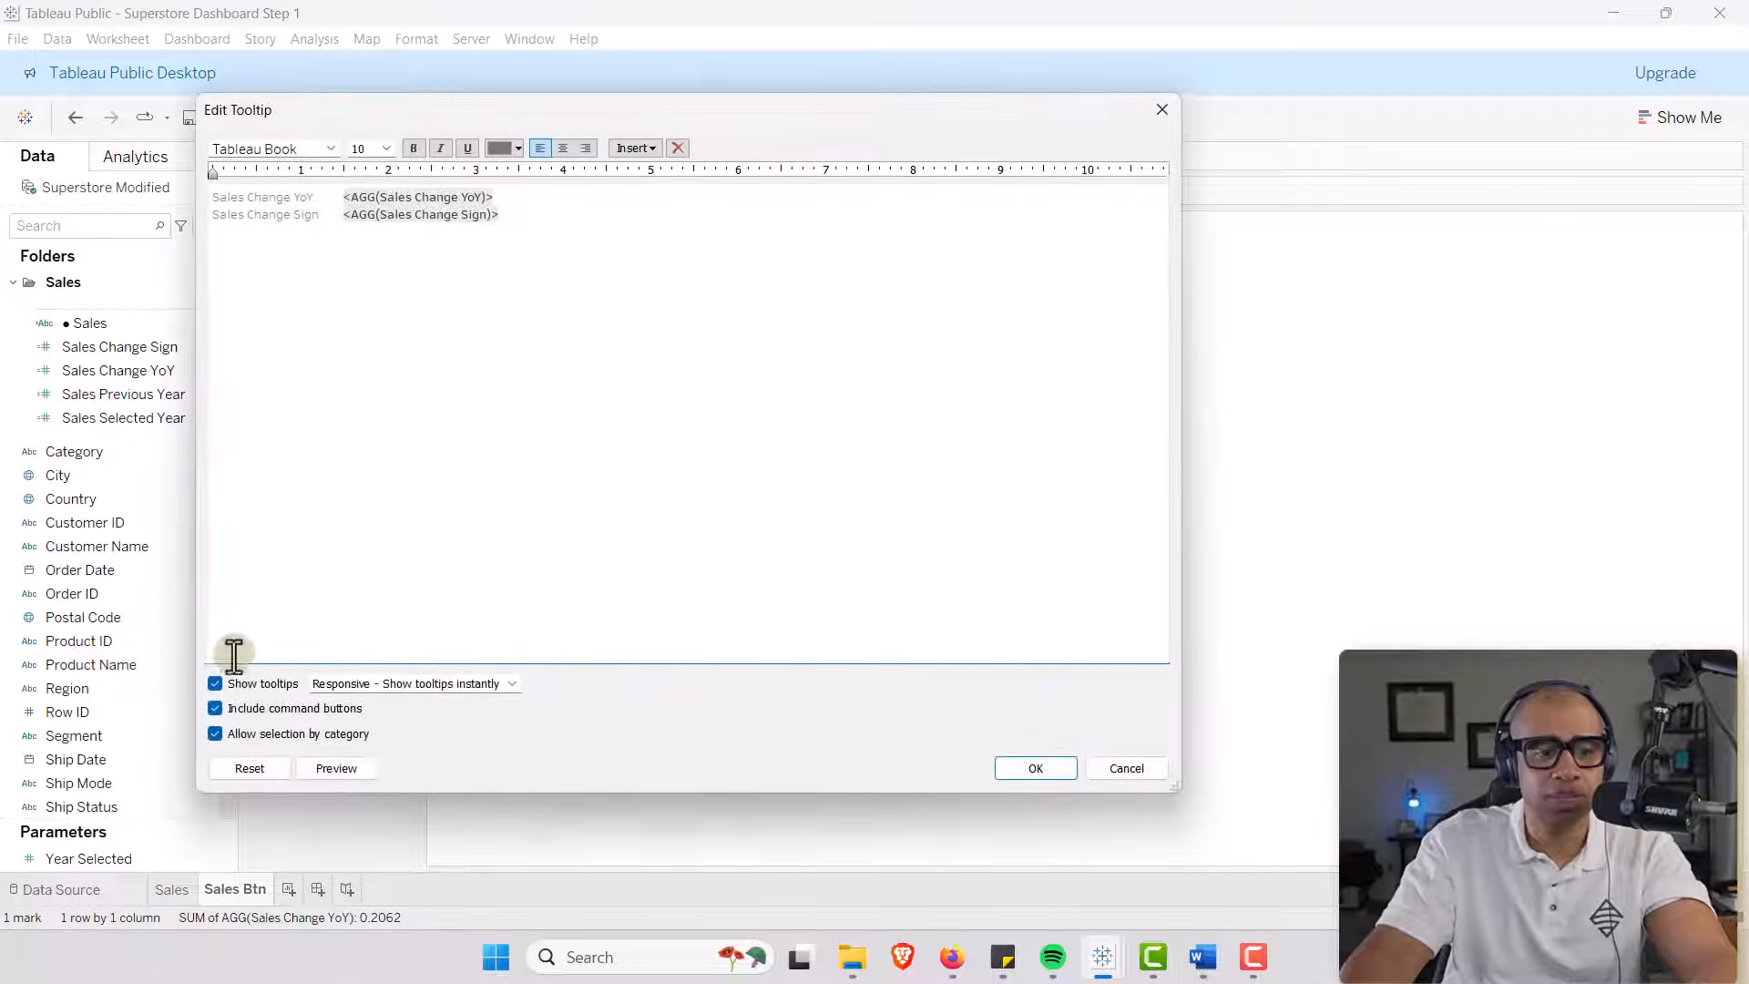
pyautogui.click(216, 684)
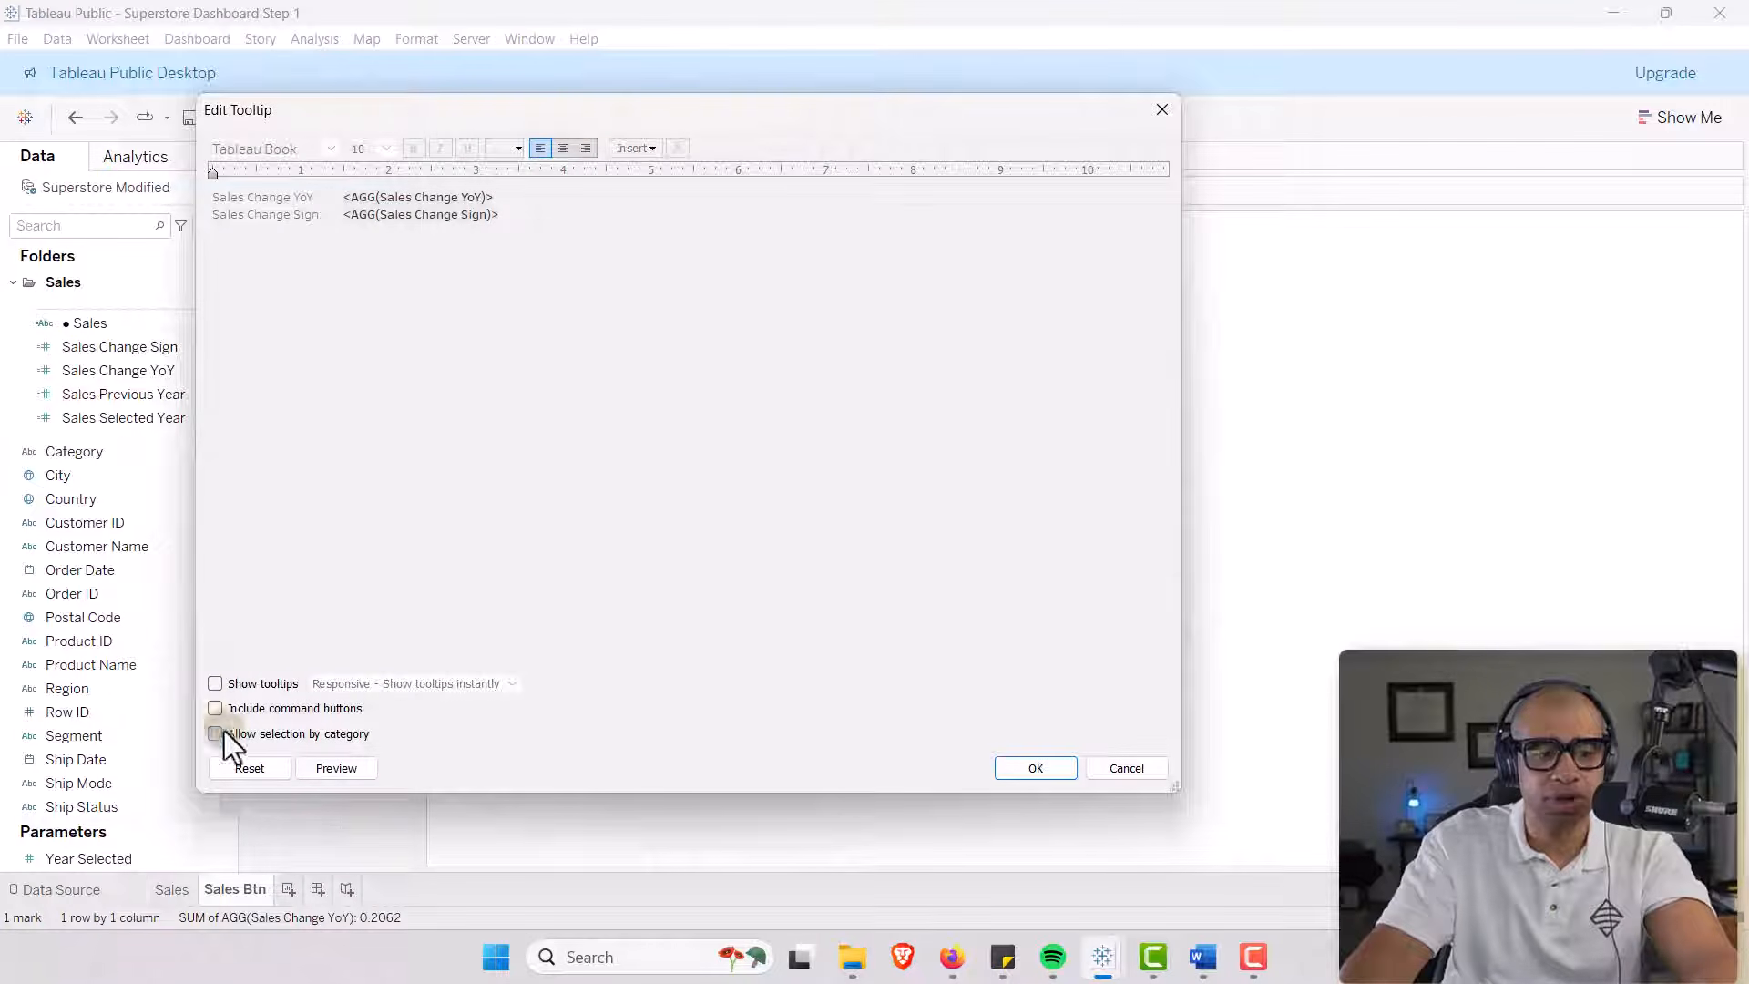
pyautogui.click(1032, 766)
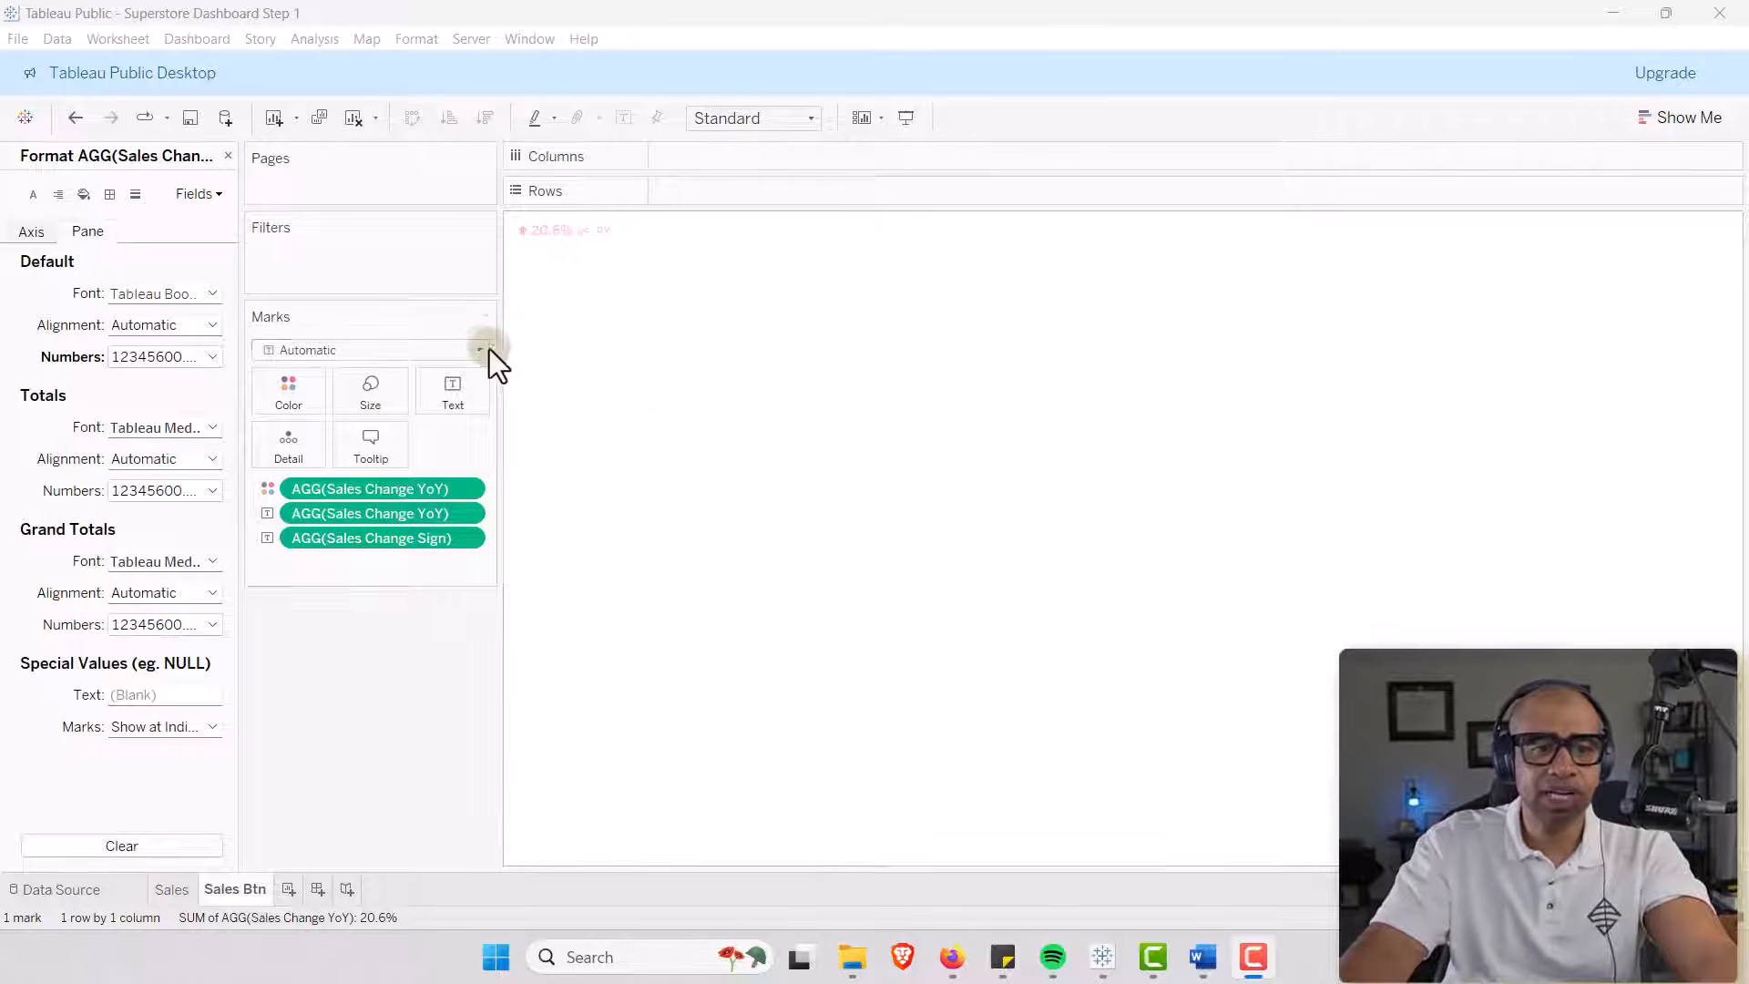
# Change the mark type to Square and set the sheet to fit the Entire View.
pyautogui.click(483, 349)
pyautogui.click(325, 467)
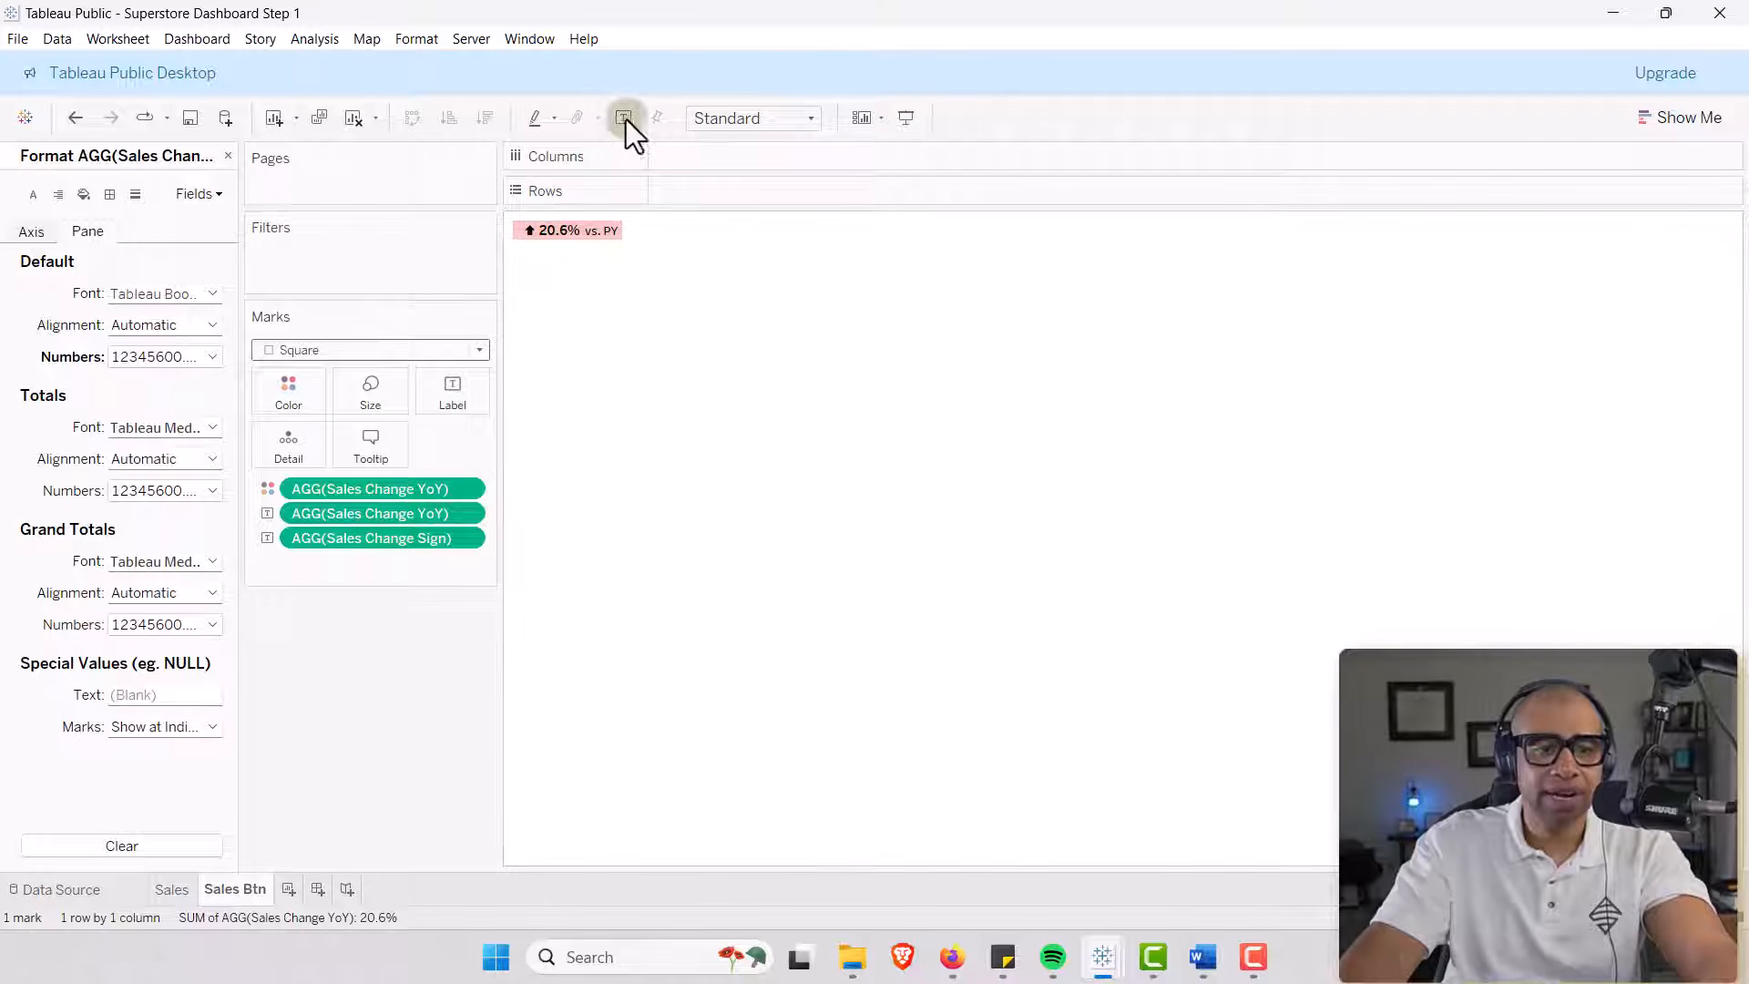
pyautogui.click(809, 120)
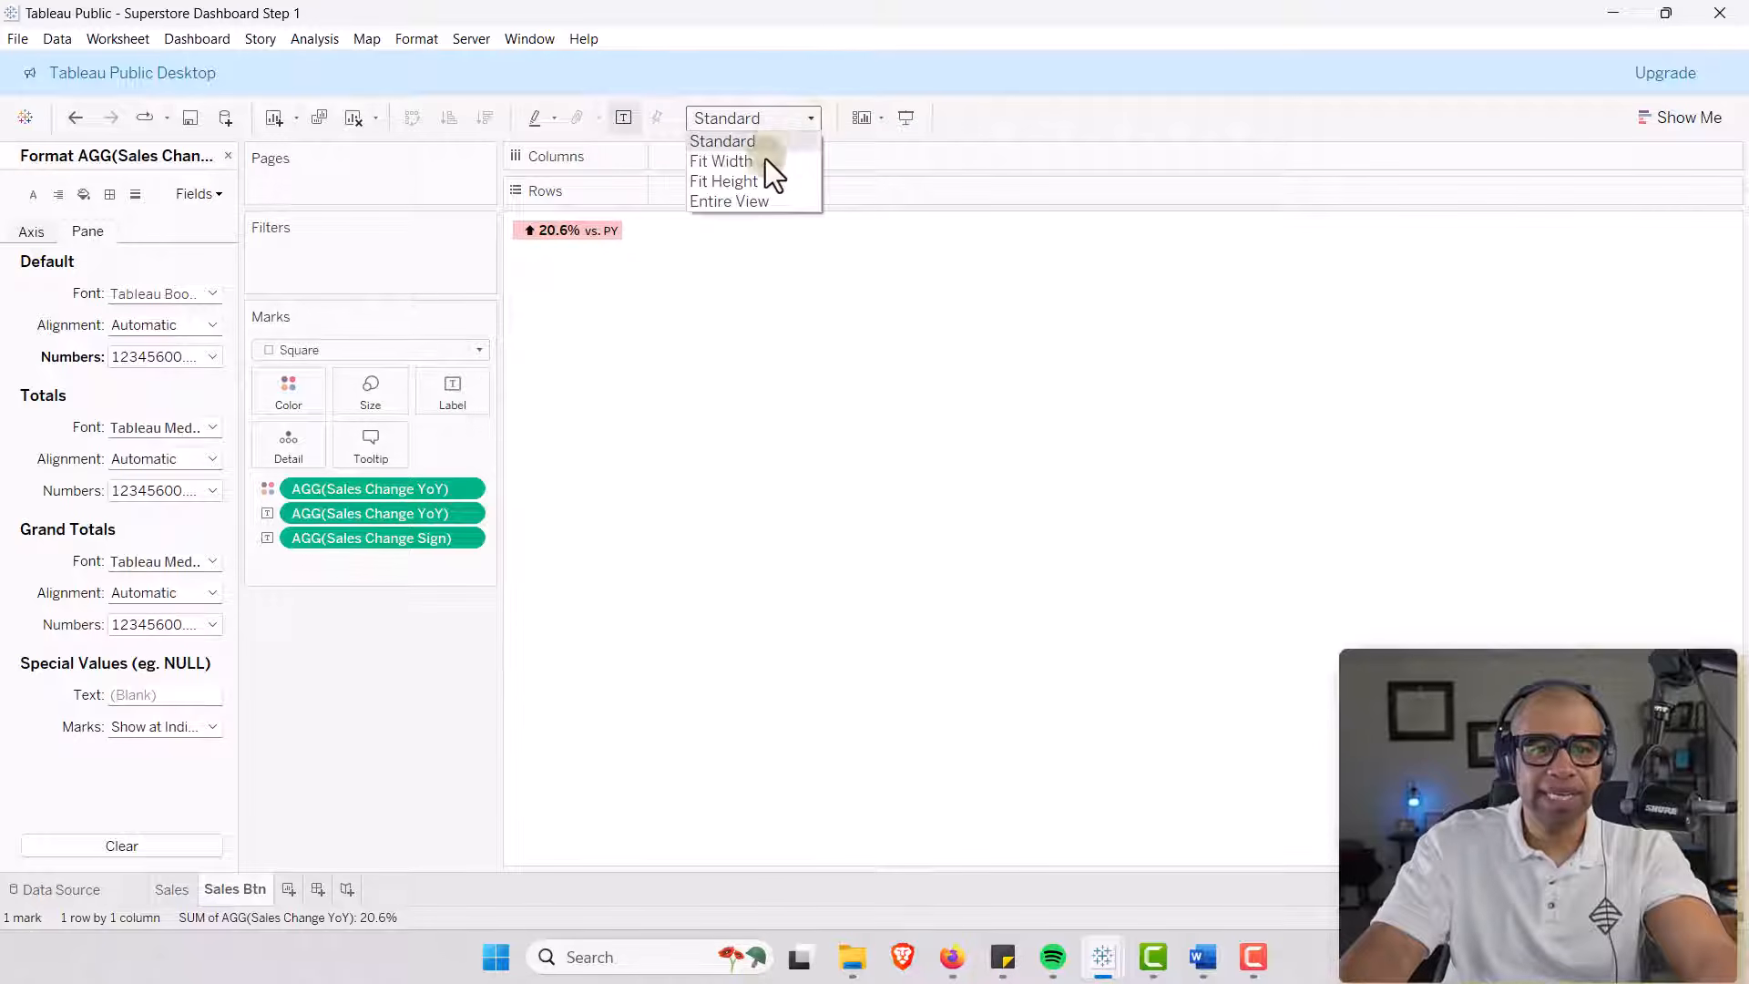
pyautogui.click(753, 200)
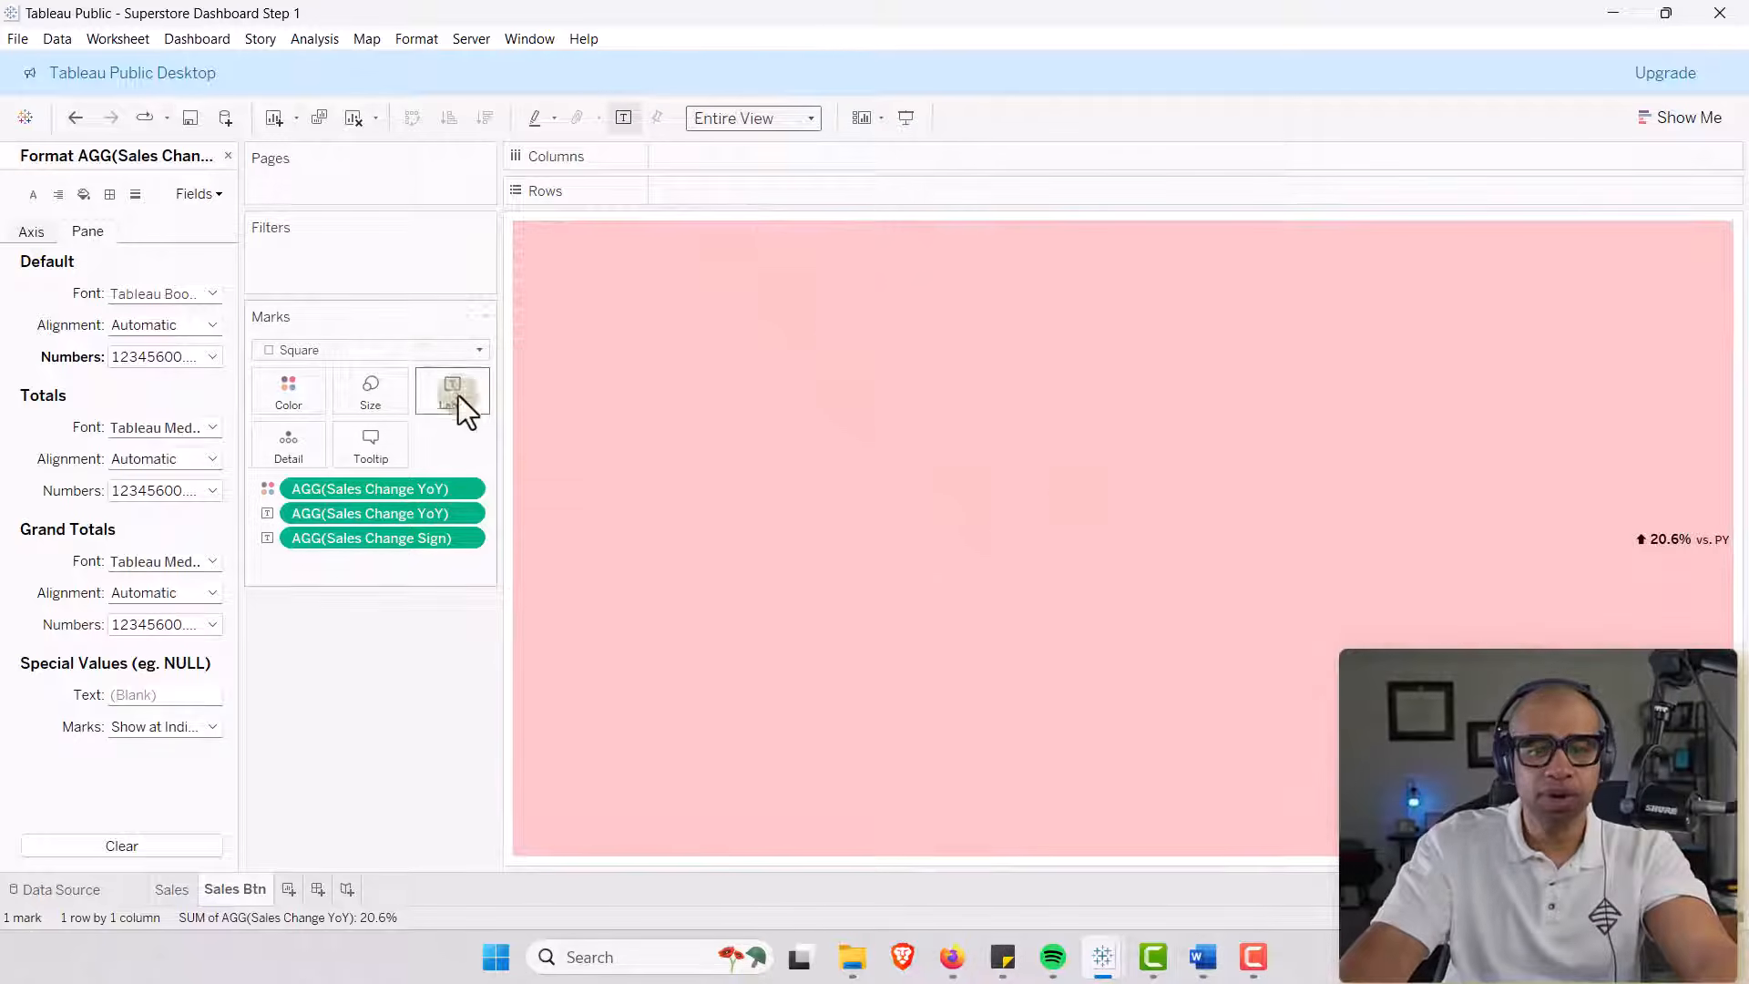
# Set the horizontal alignment of the mark label to center.
pyautogui.click(467, 396)
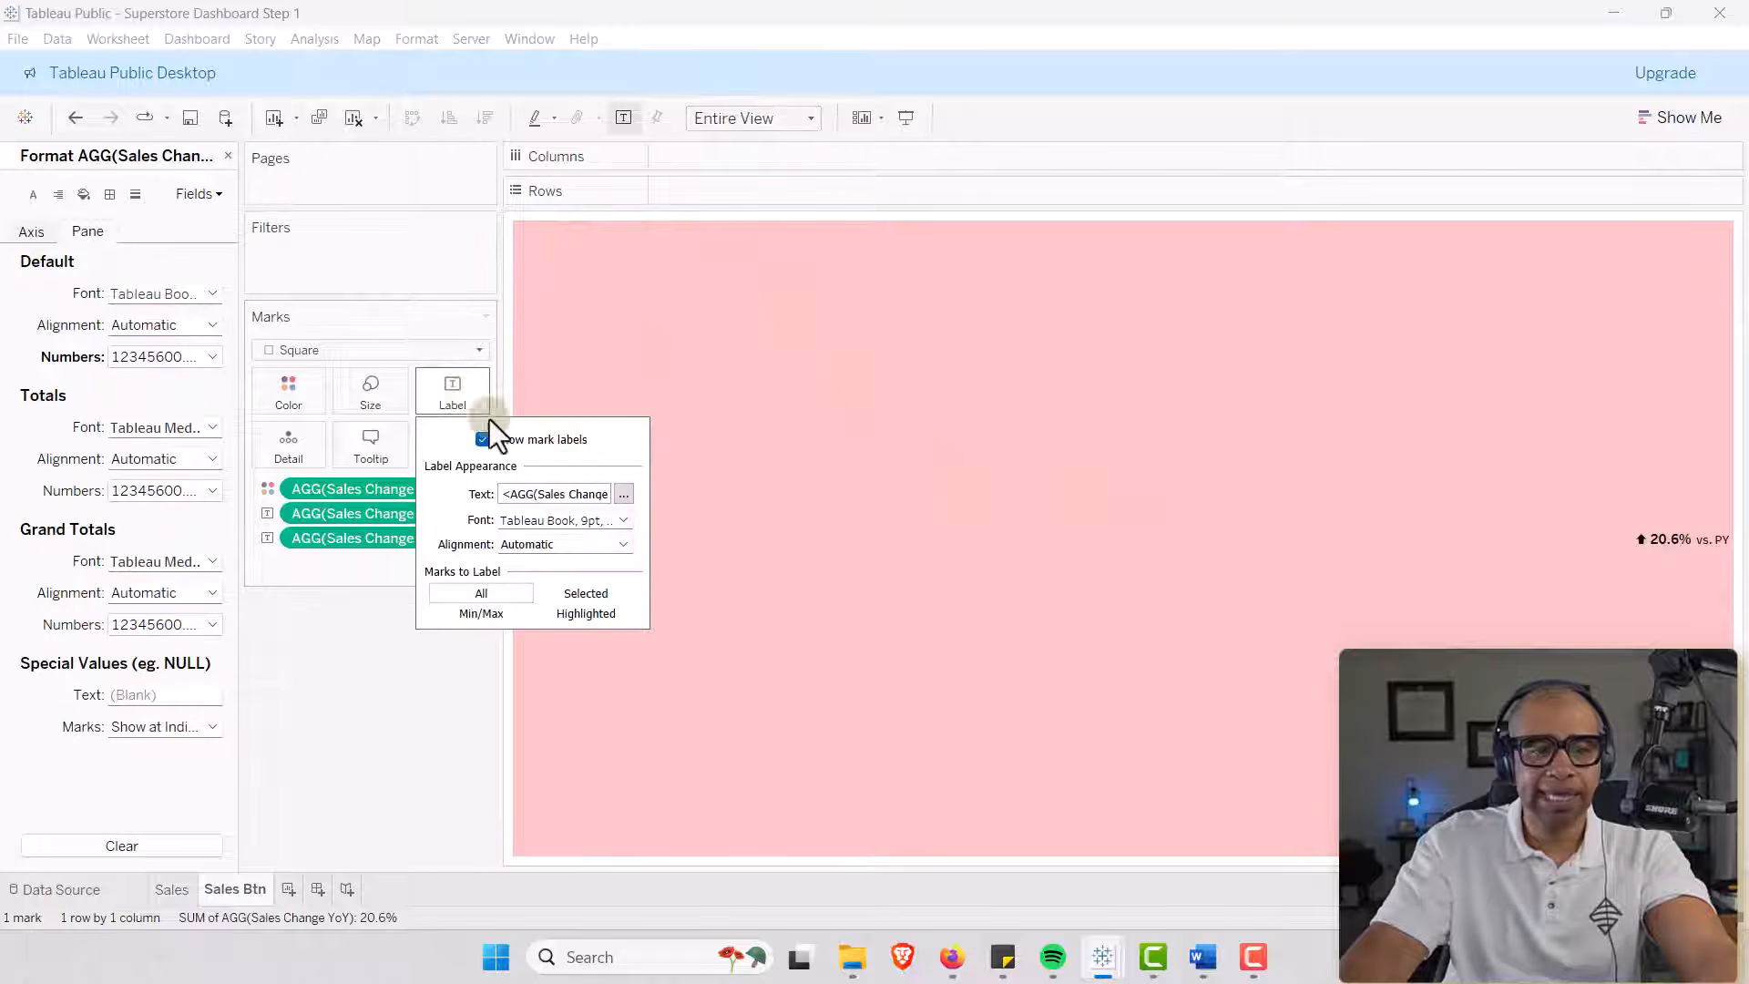
pyautogui.click(622, 544)
pyautogui.click(553, 623)
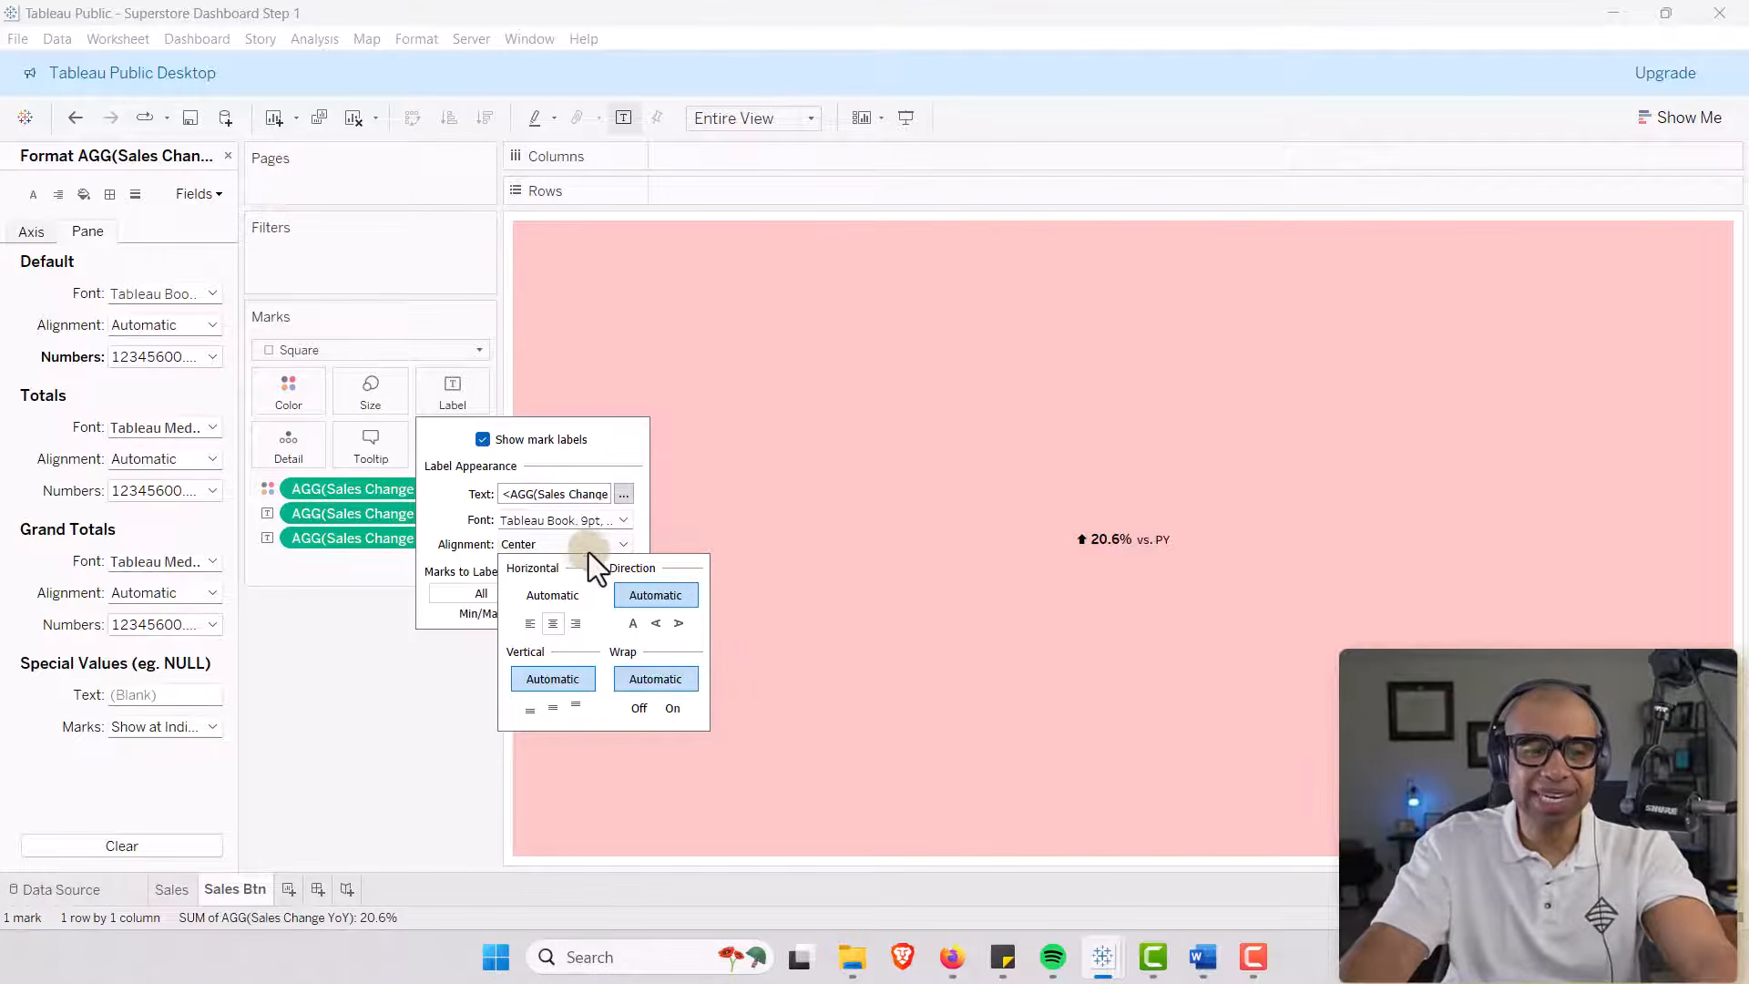
# Set the label's font color to Match Mark Color.
pyautogui.click(603, 519)
pyautogui.click(623, 519)
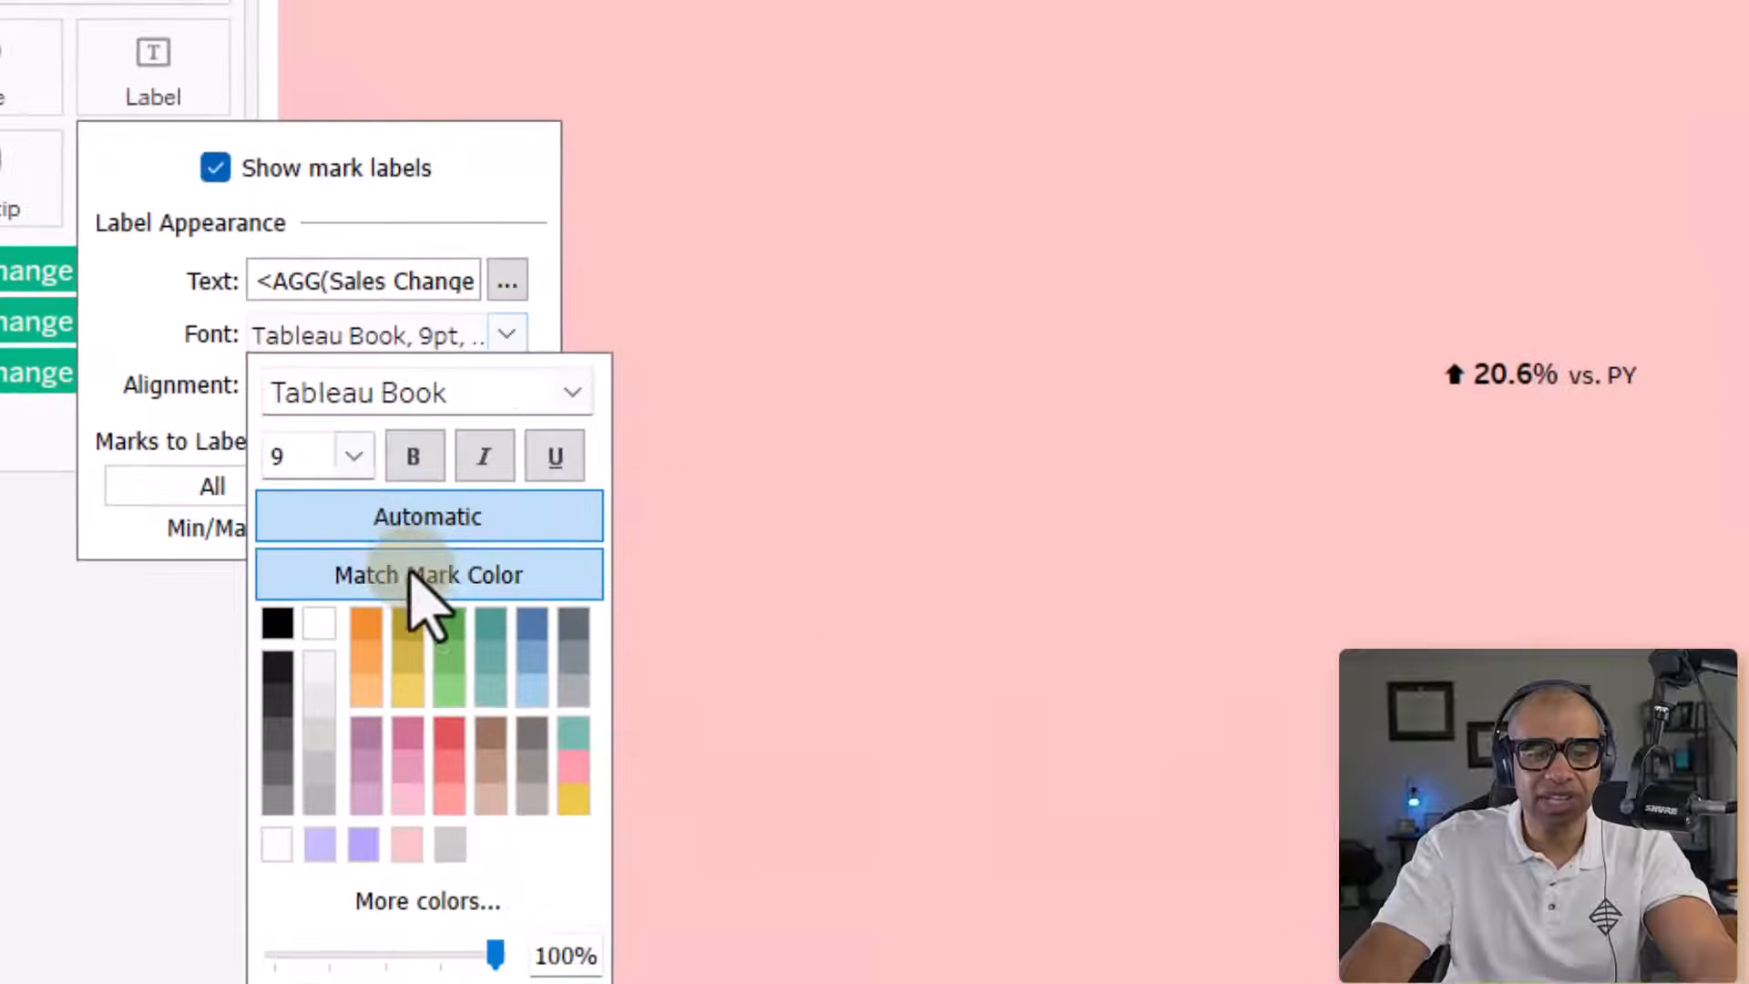
pyautogui.click(176, 390)
pyautogui.click(507, 334)
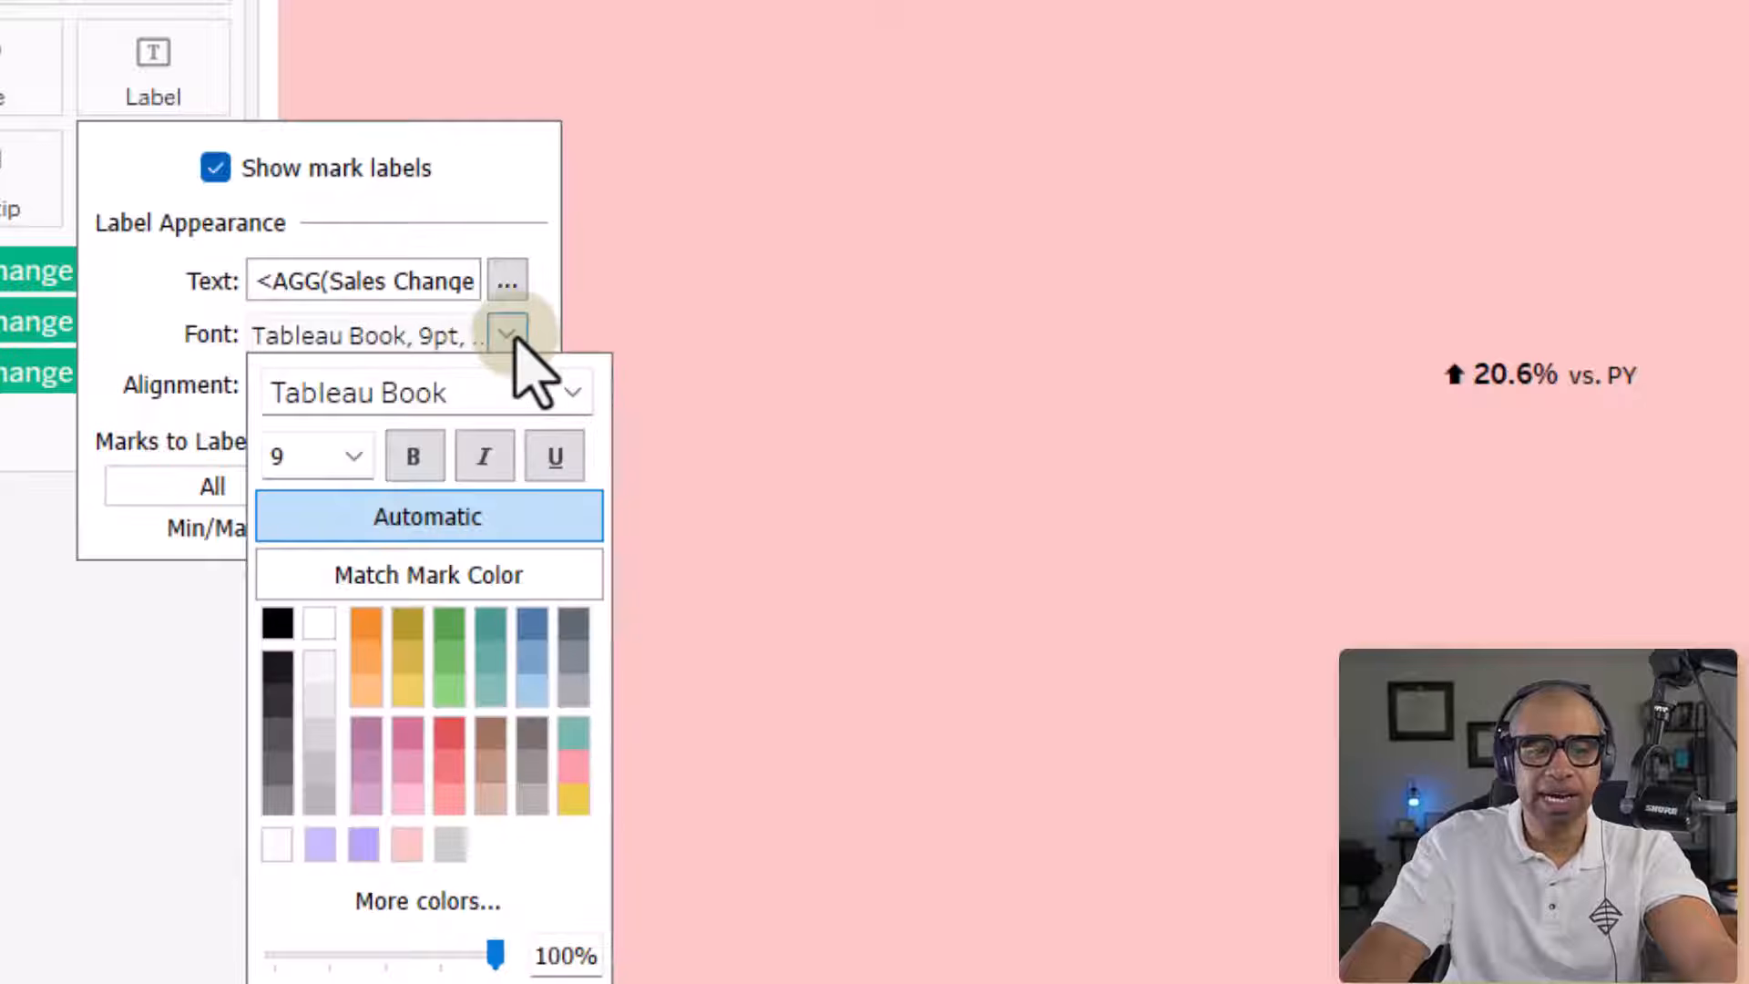
pyautogui.click(455, 578)
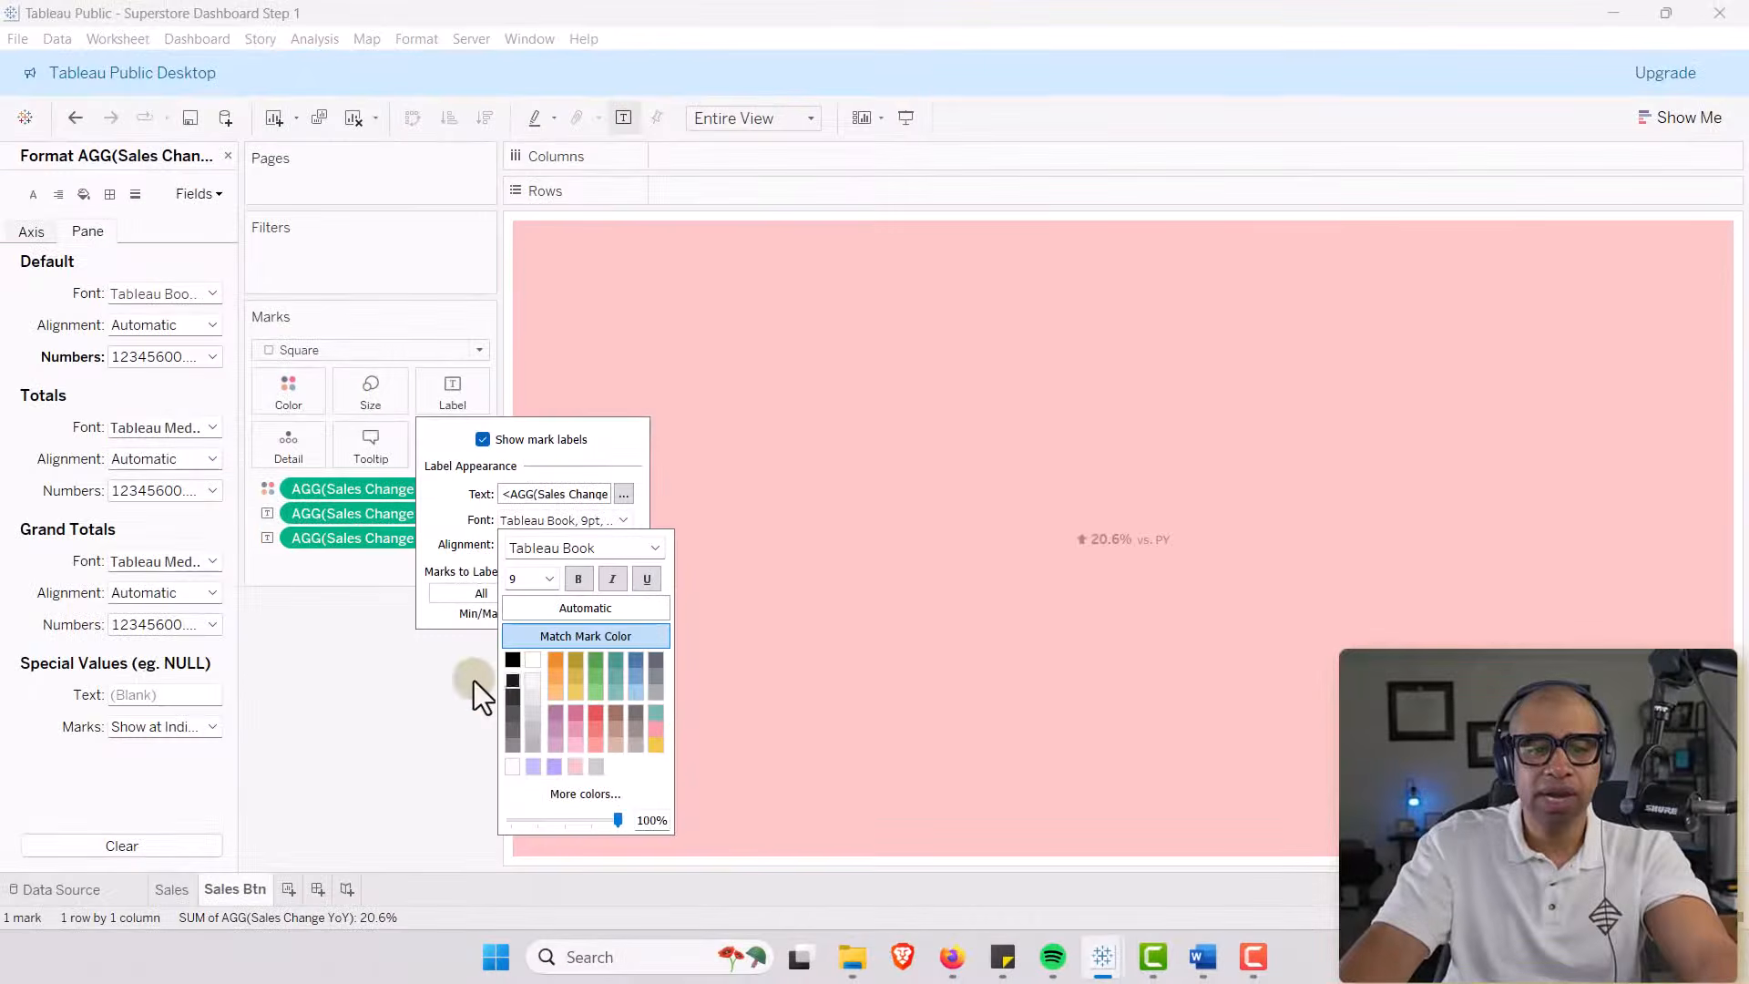
pyautogui.click(260, 697)
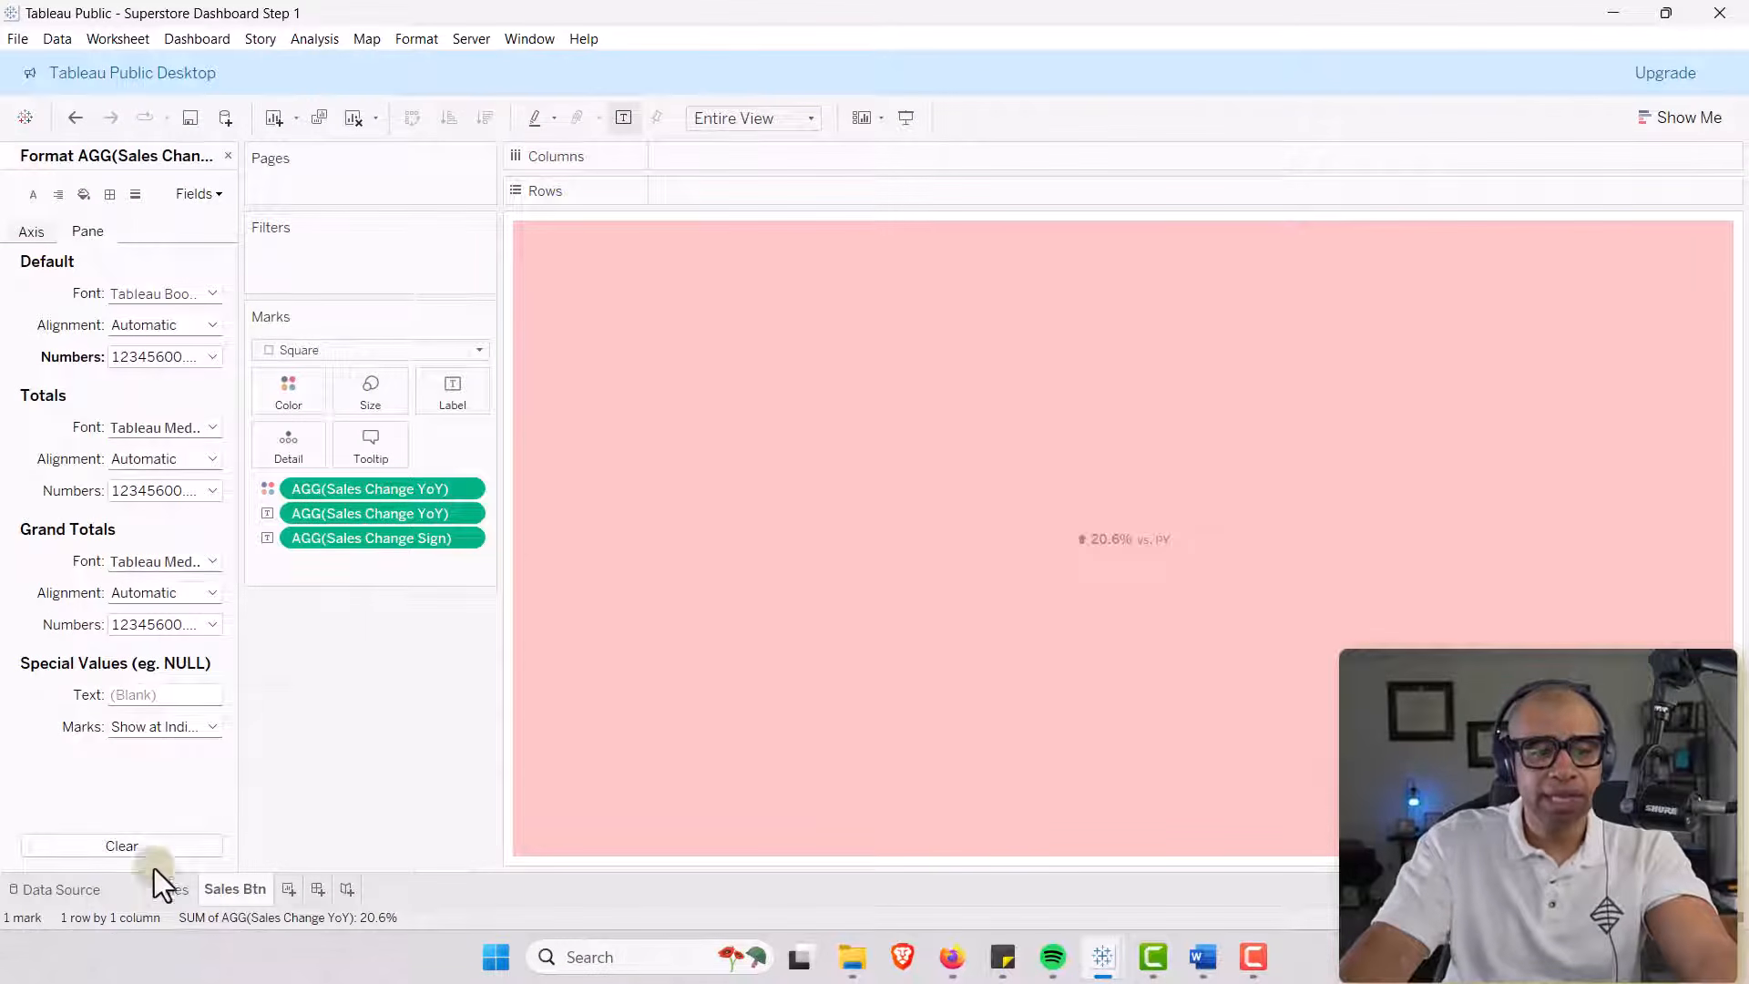
# Show the Year Selected parameter control and check the indicator for 2022 and 2023, returning the year to 2024.
pyautogui.click(228, 156)
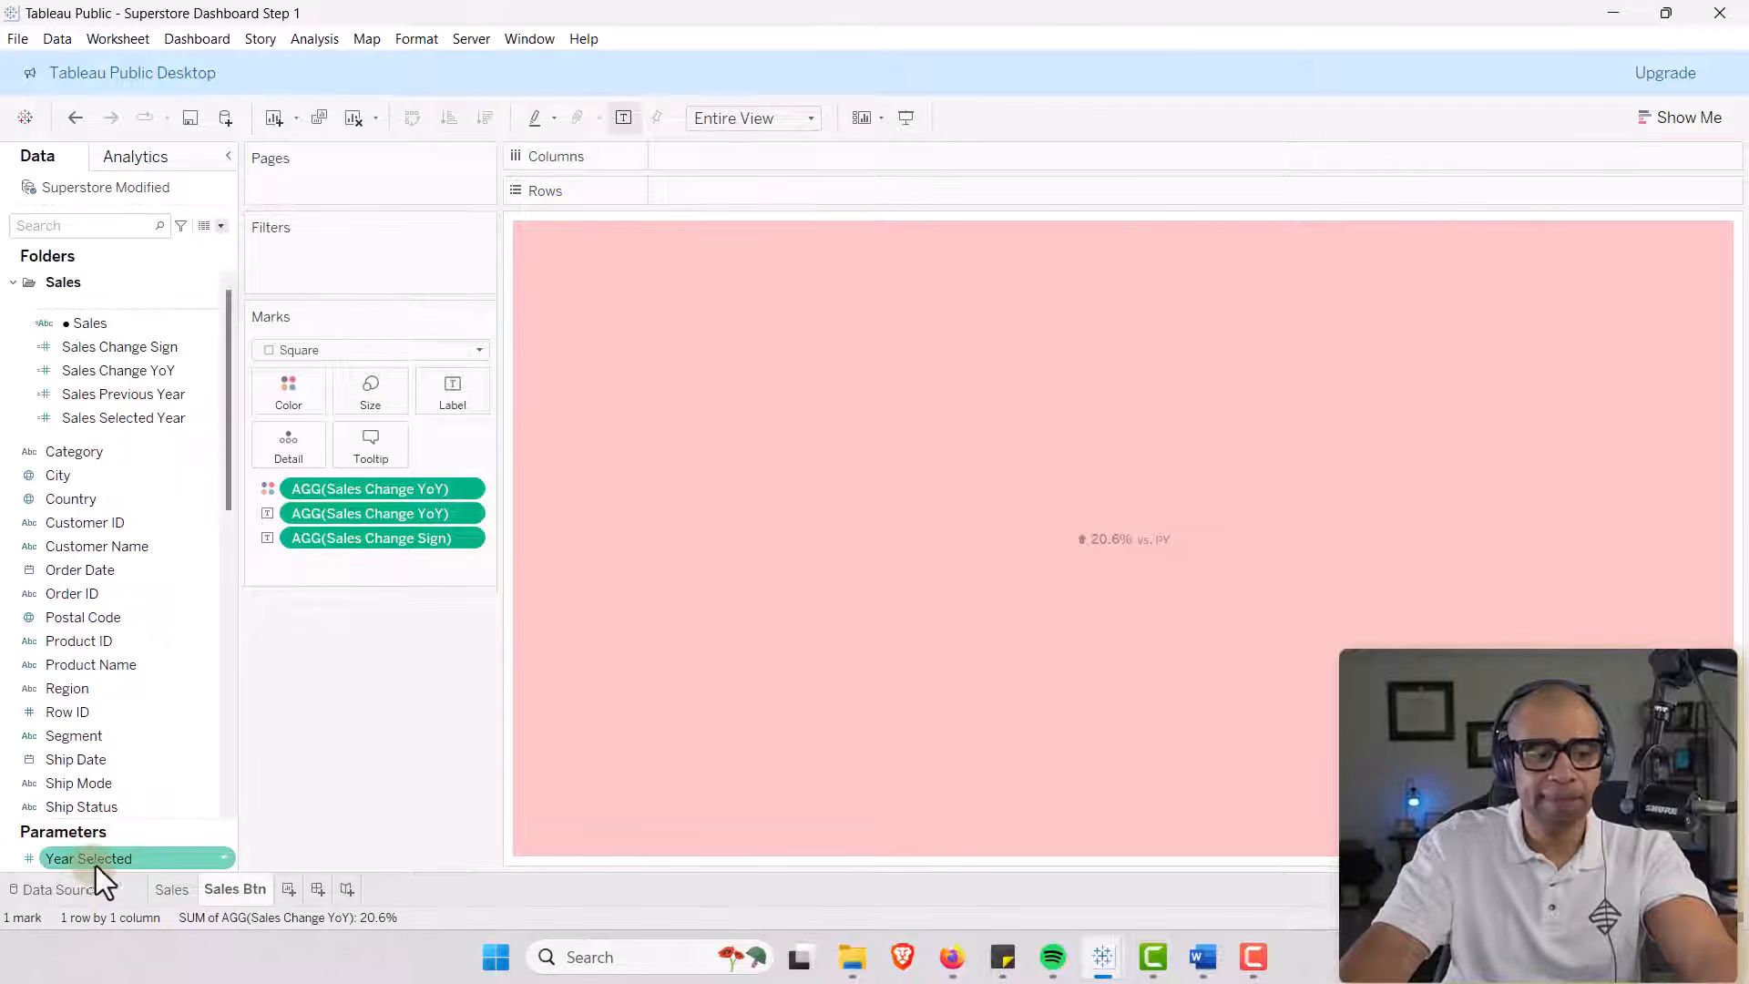
pyautogui.click(223, 858)
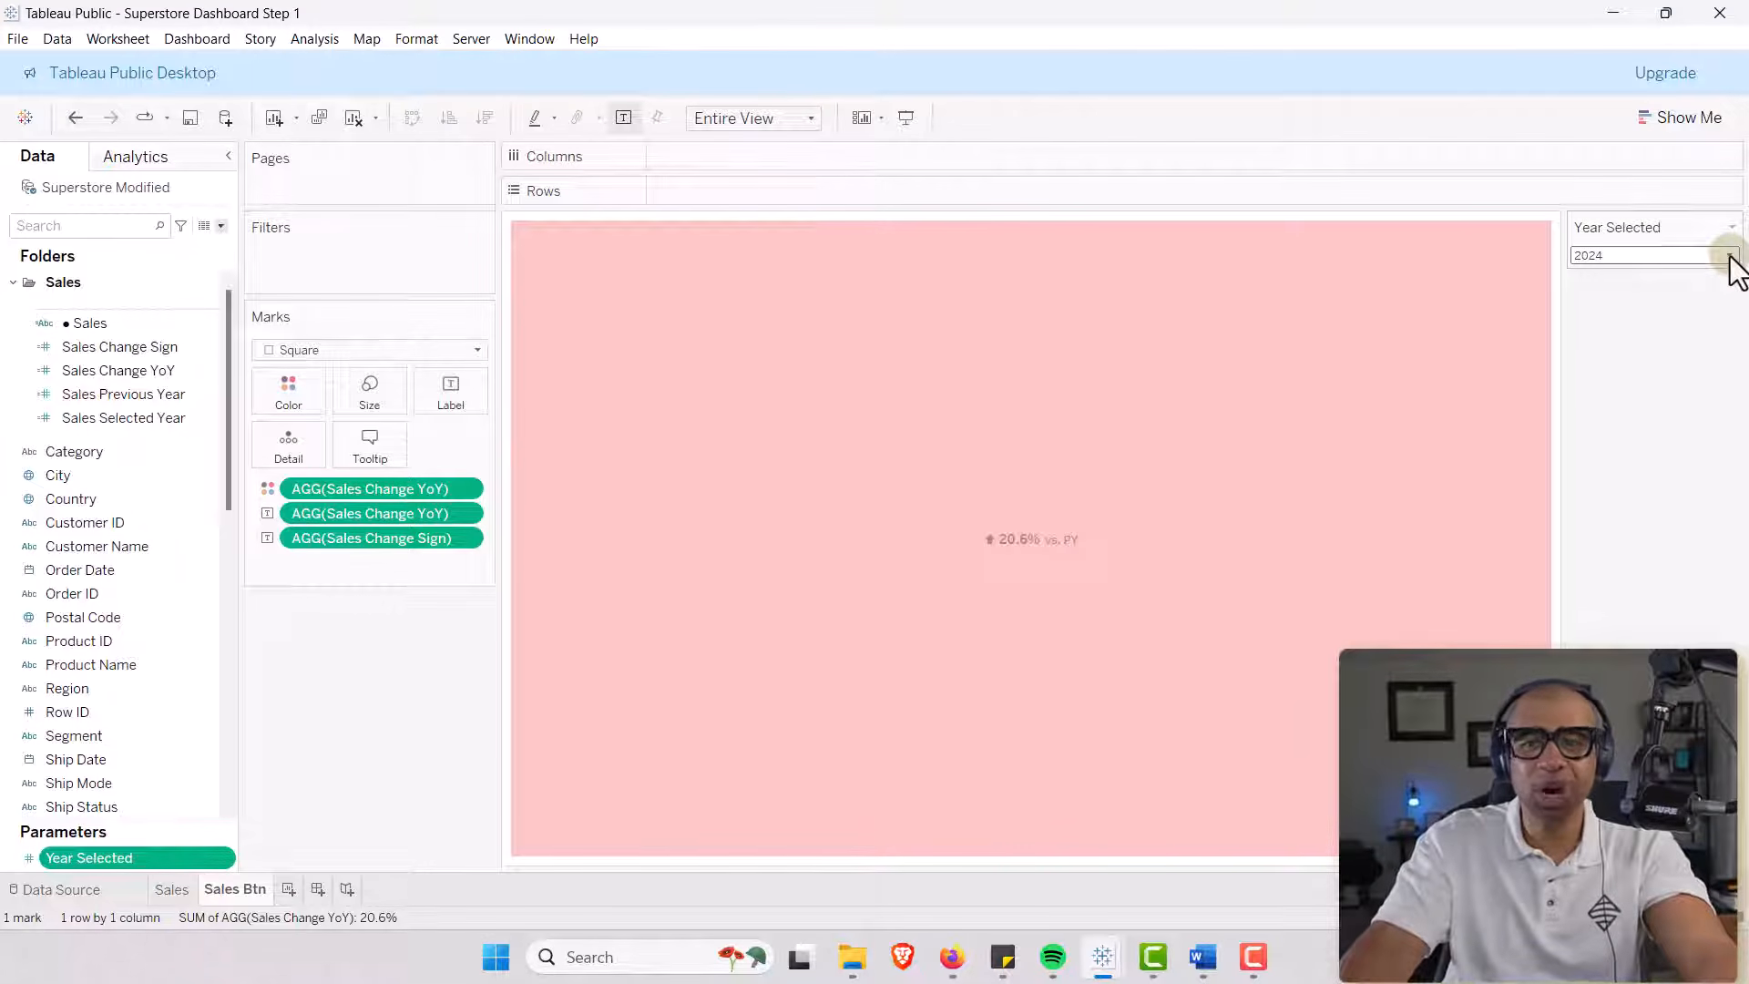
pyautogui.click(1730, 257)
pyautogui.click(1650, 277)
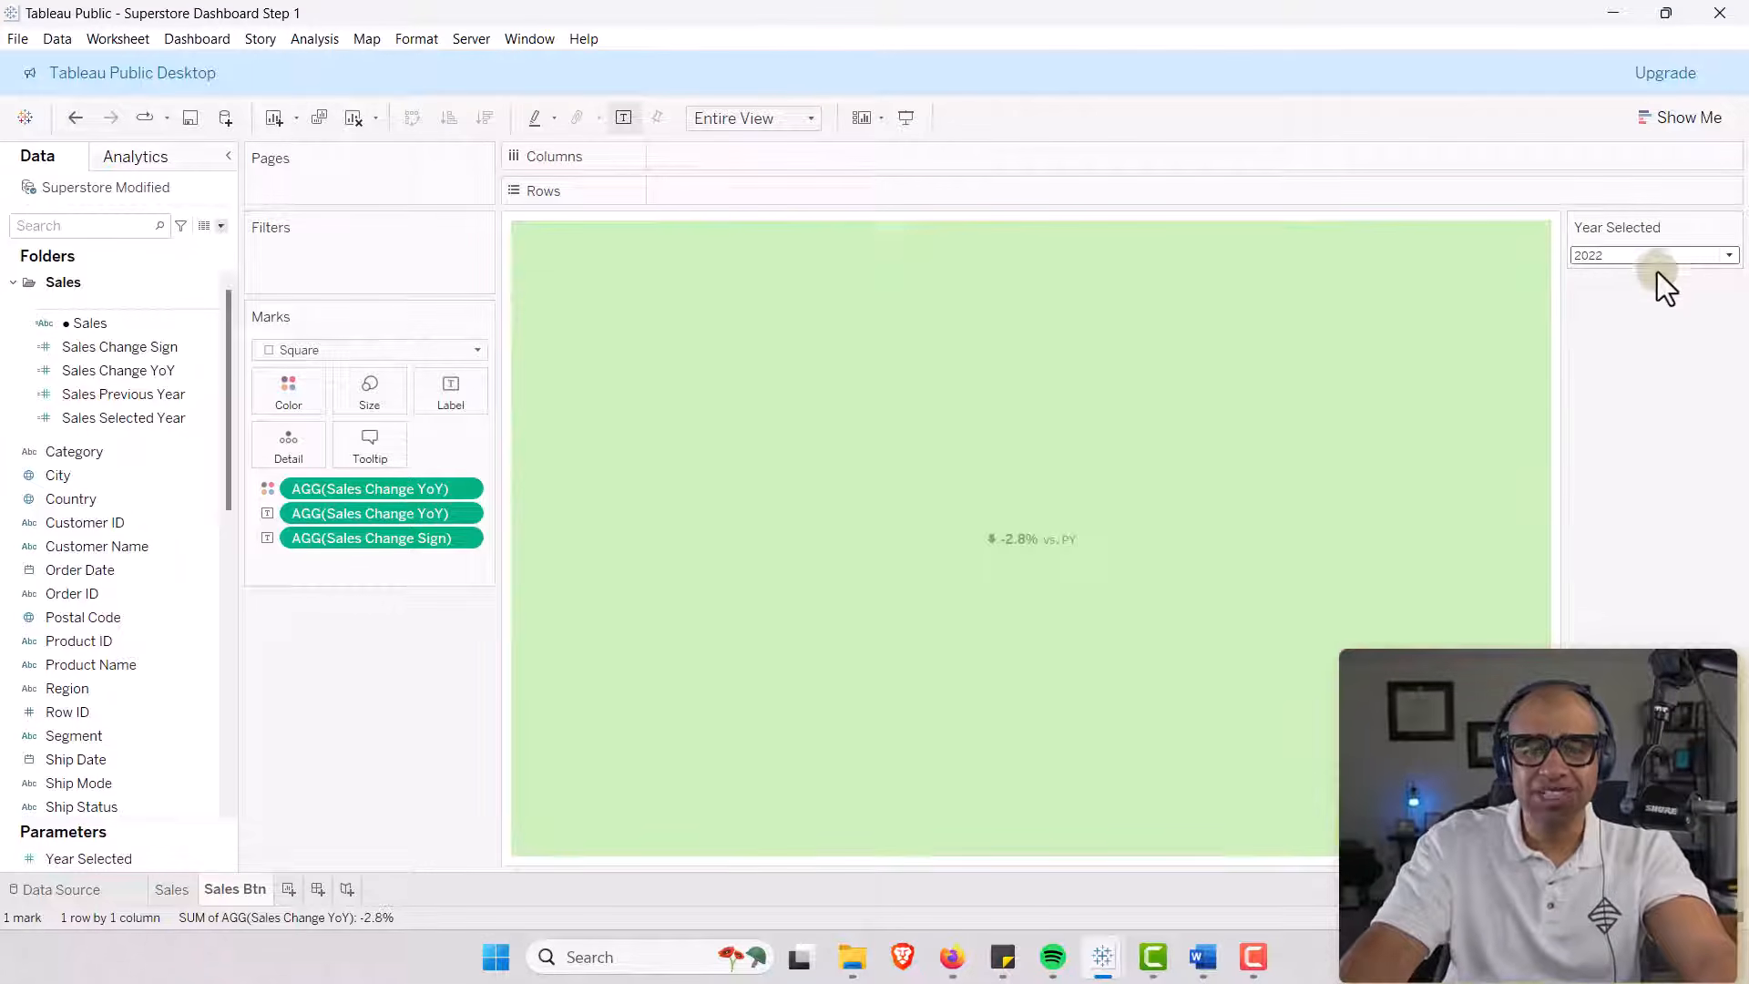
pyautogui.click(1728, 257)
pyautogui.click(1667, 291)
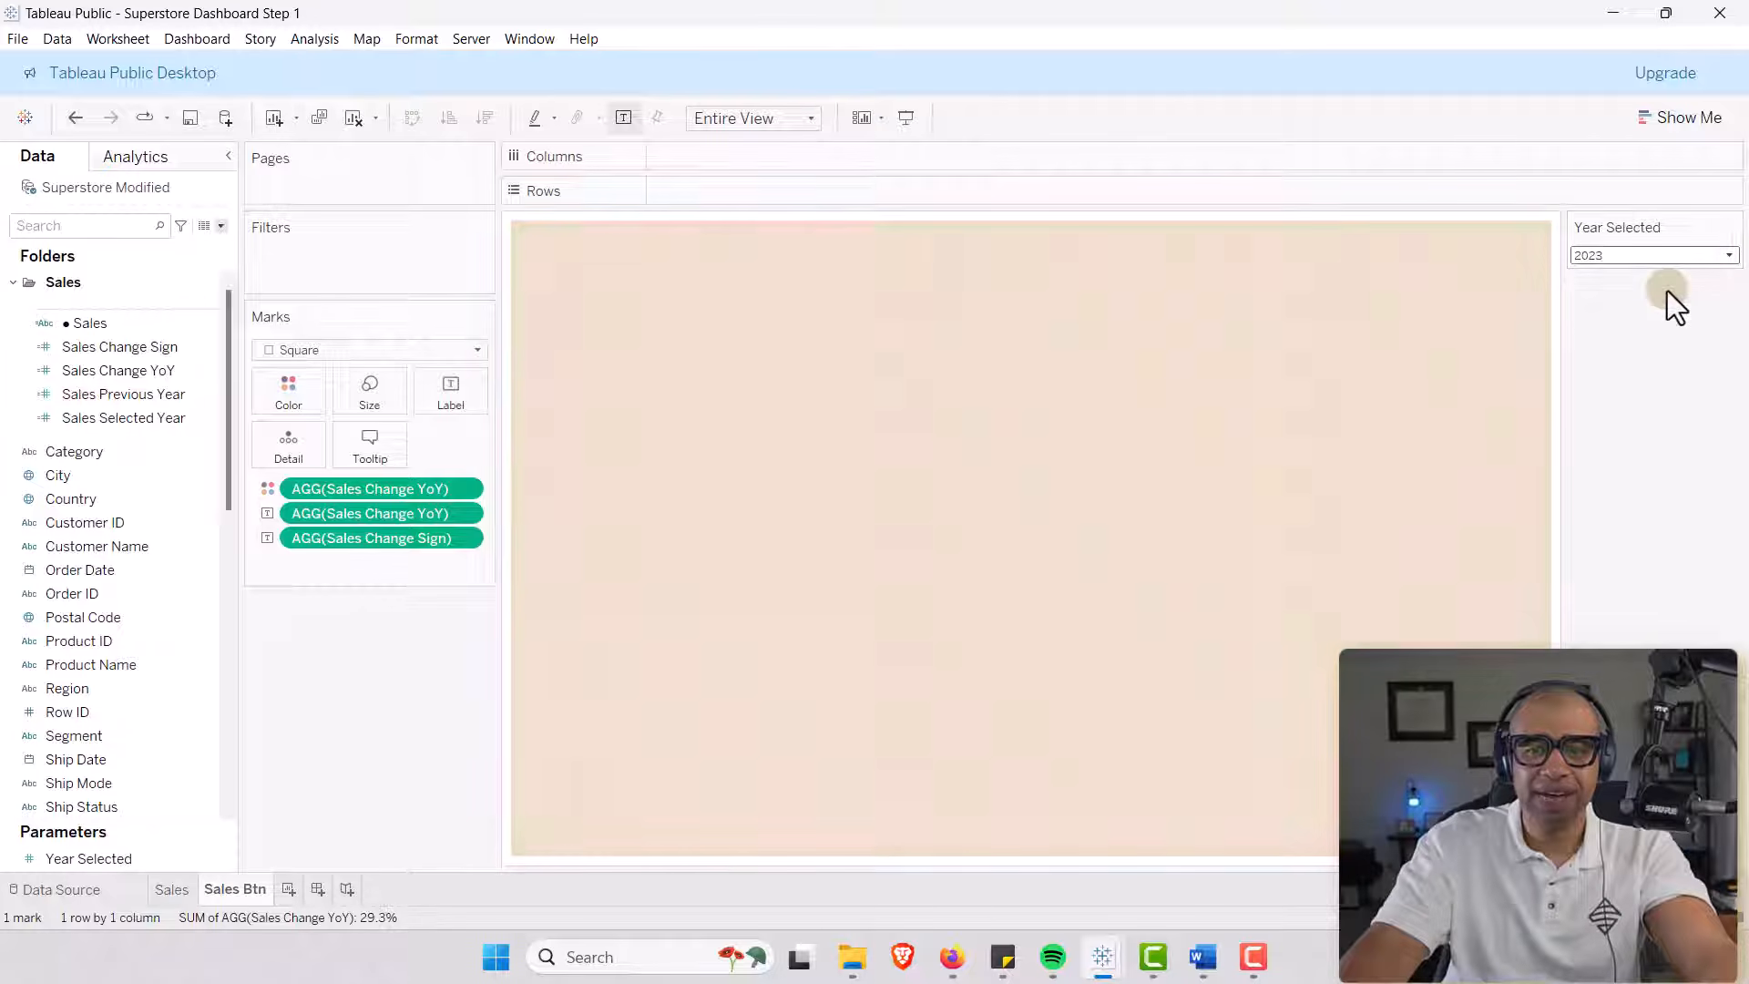
pyautogui.click(1729, 258)
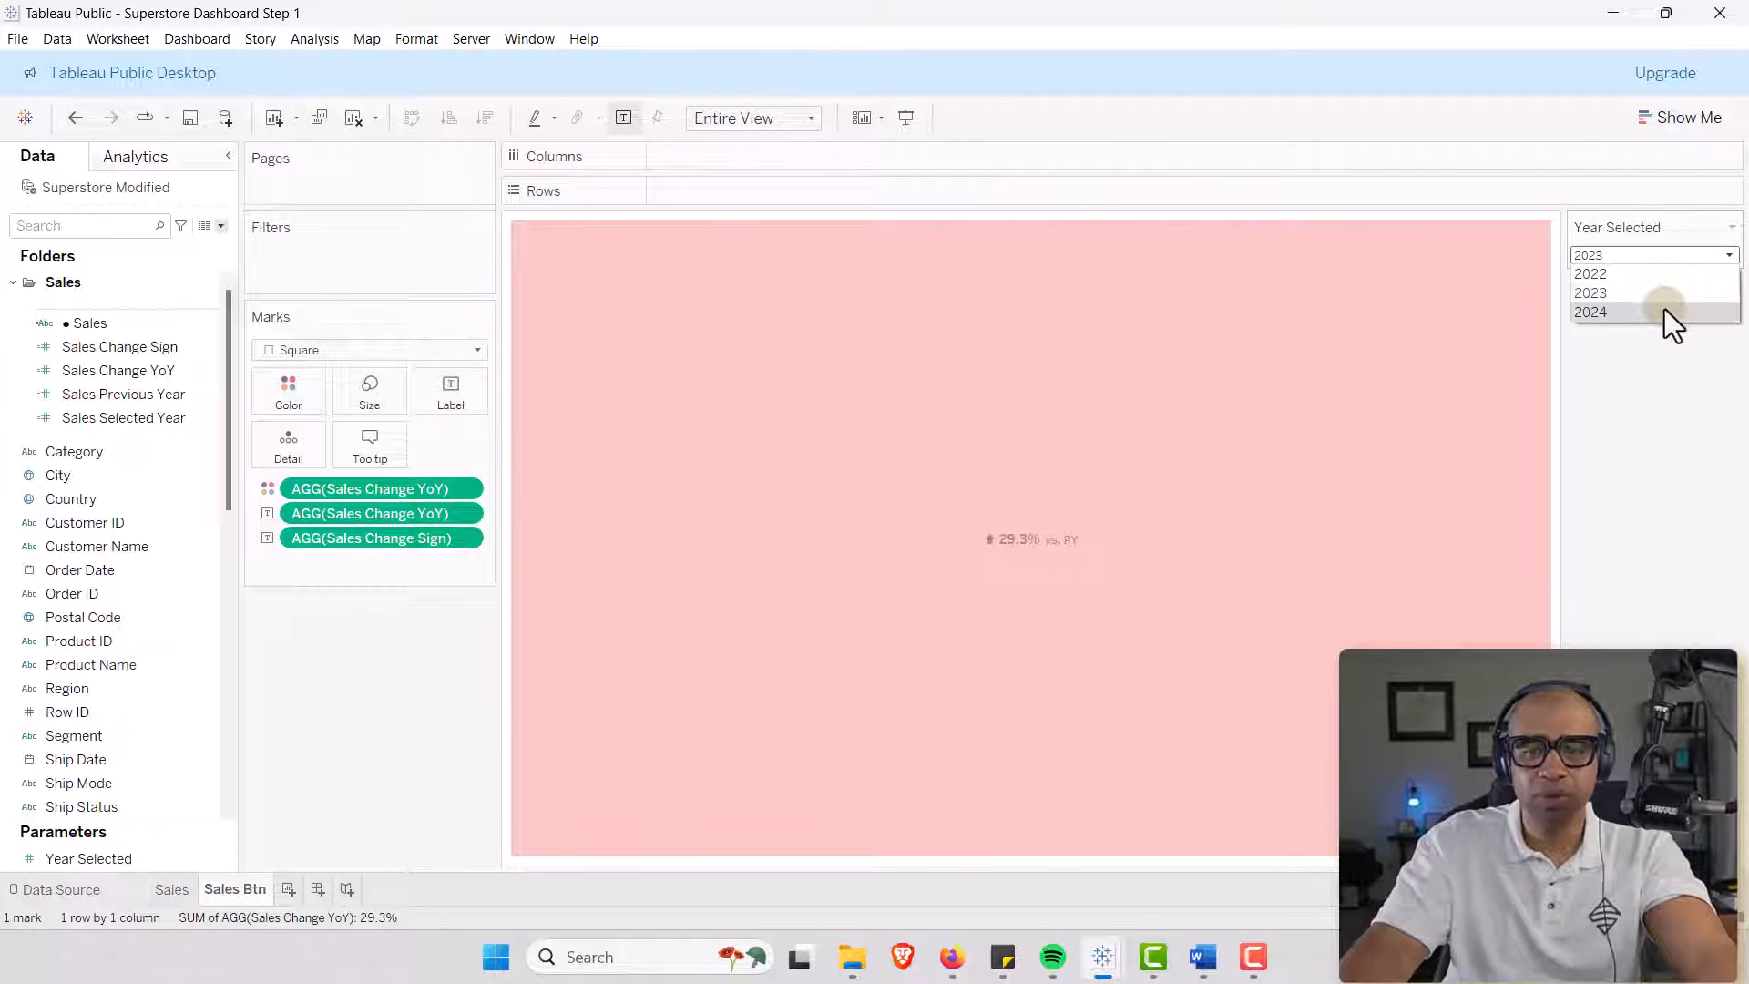
pyautogui.click(1664, 309)
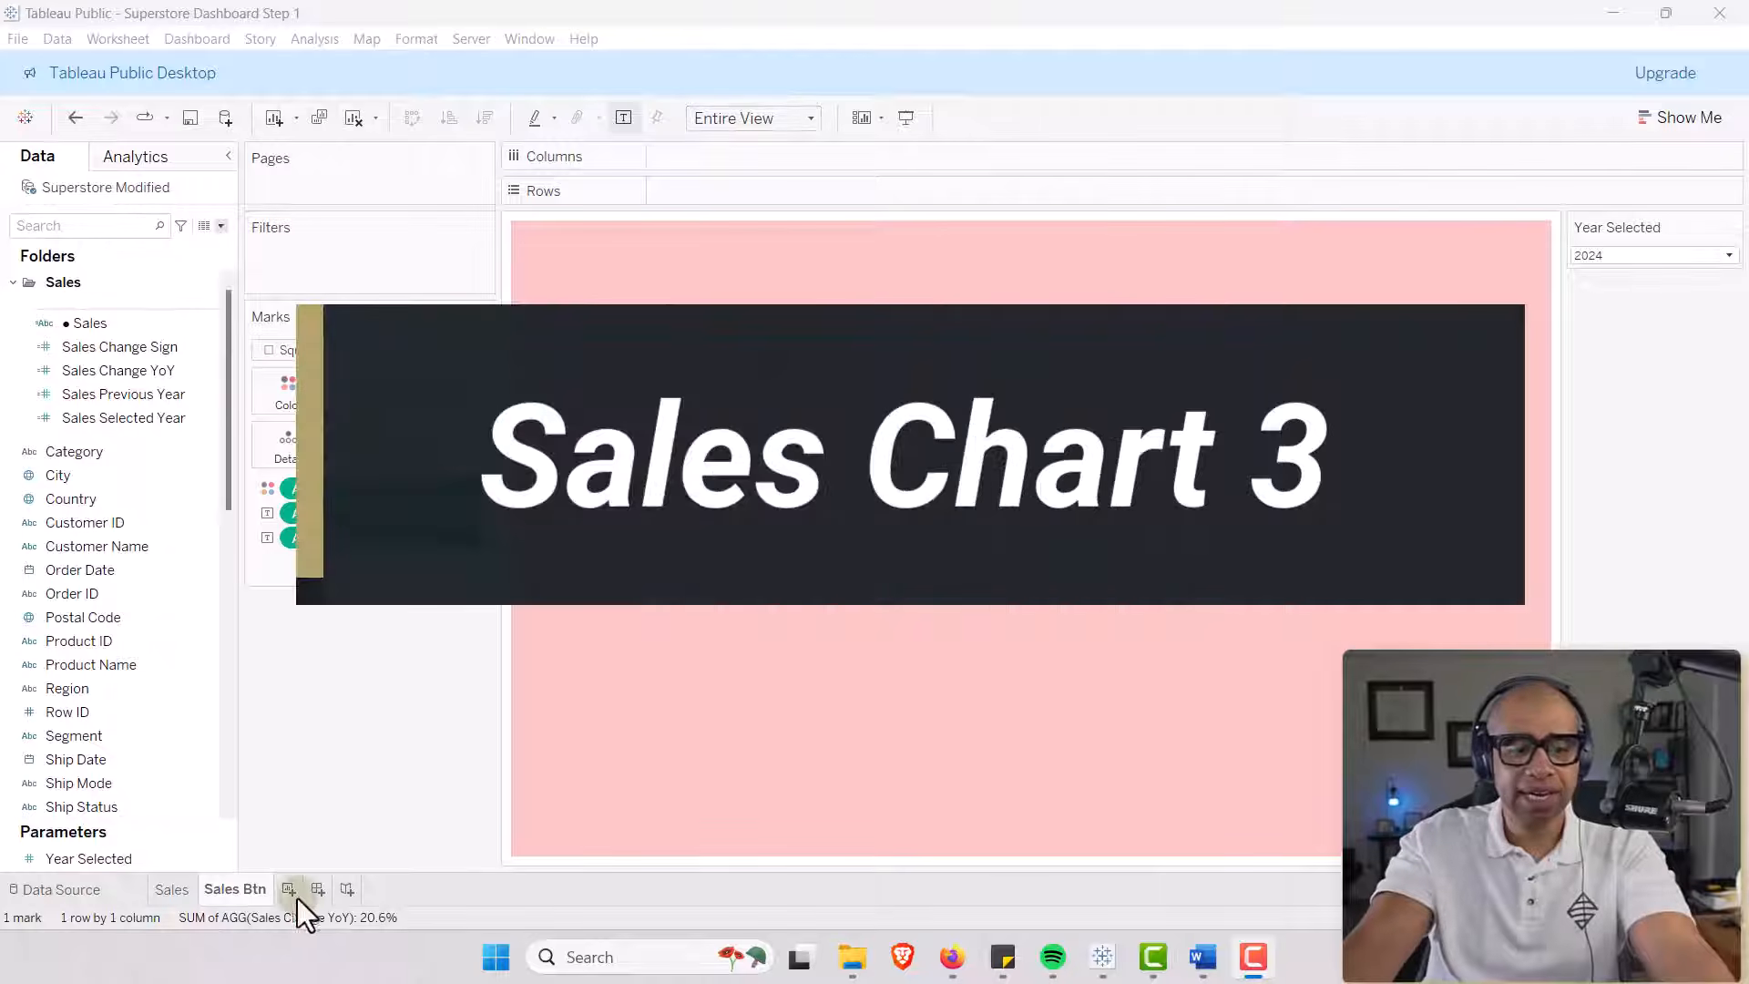
# Add a new worksheet and name it Sales Graph.
pyautogui.click(291, 896)
pyautogui.doubleClick(292, 897)
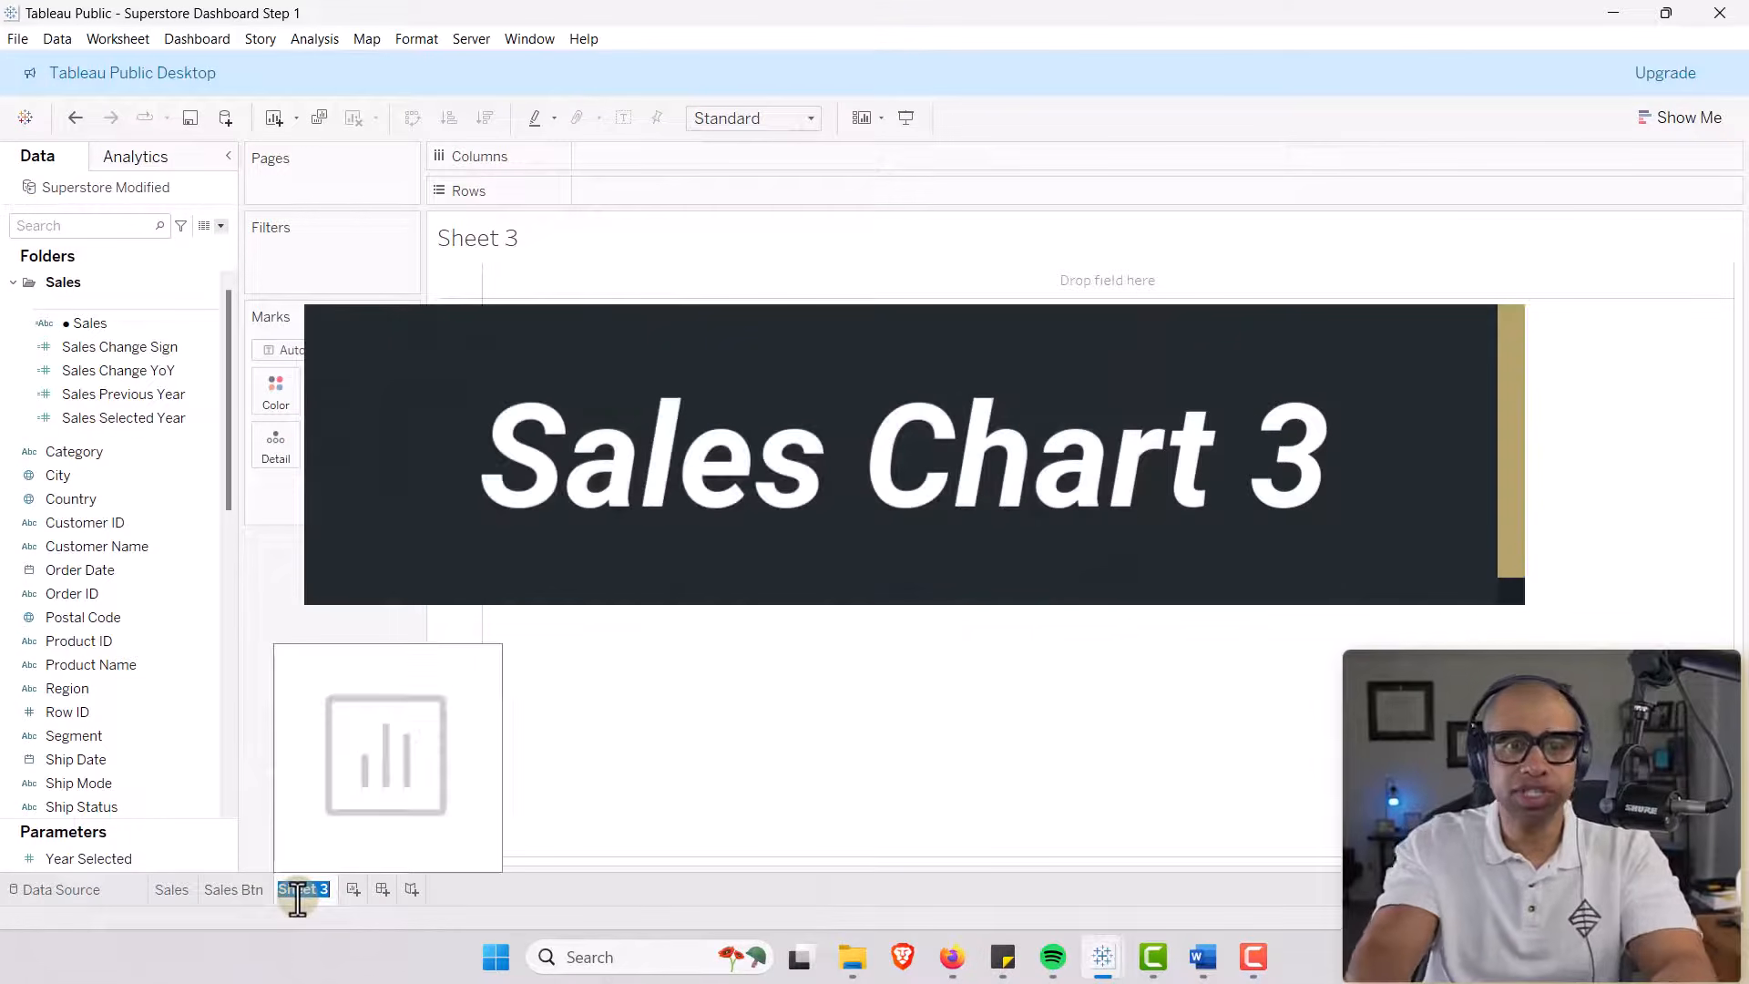
pyautogui.write('Sales')
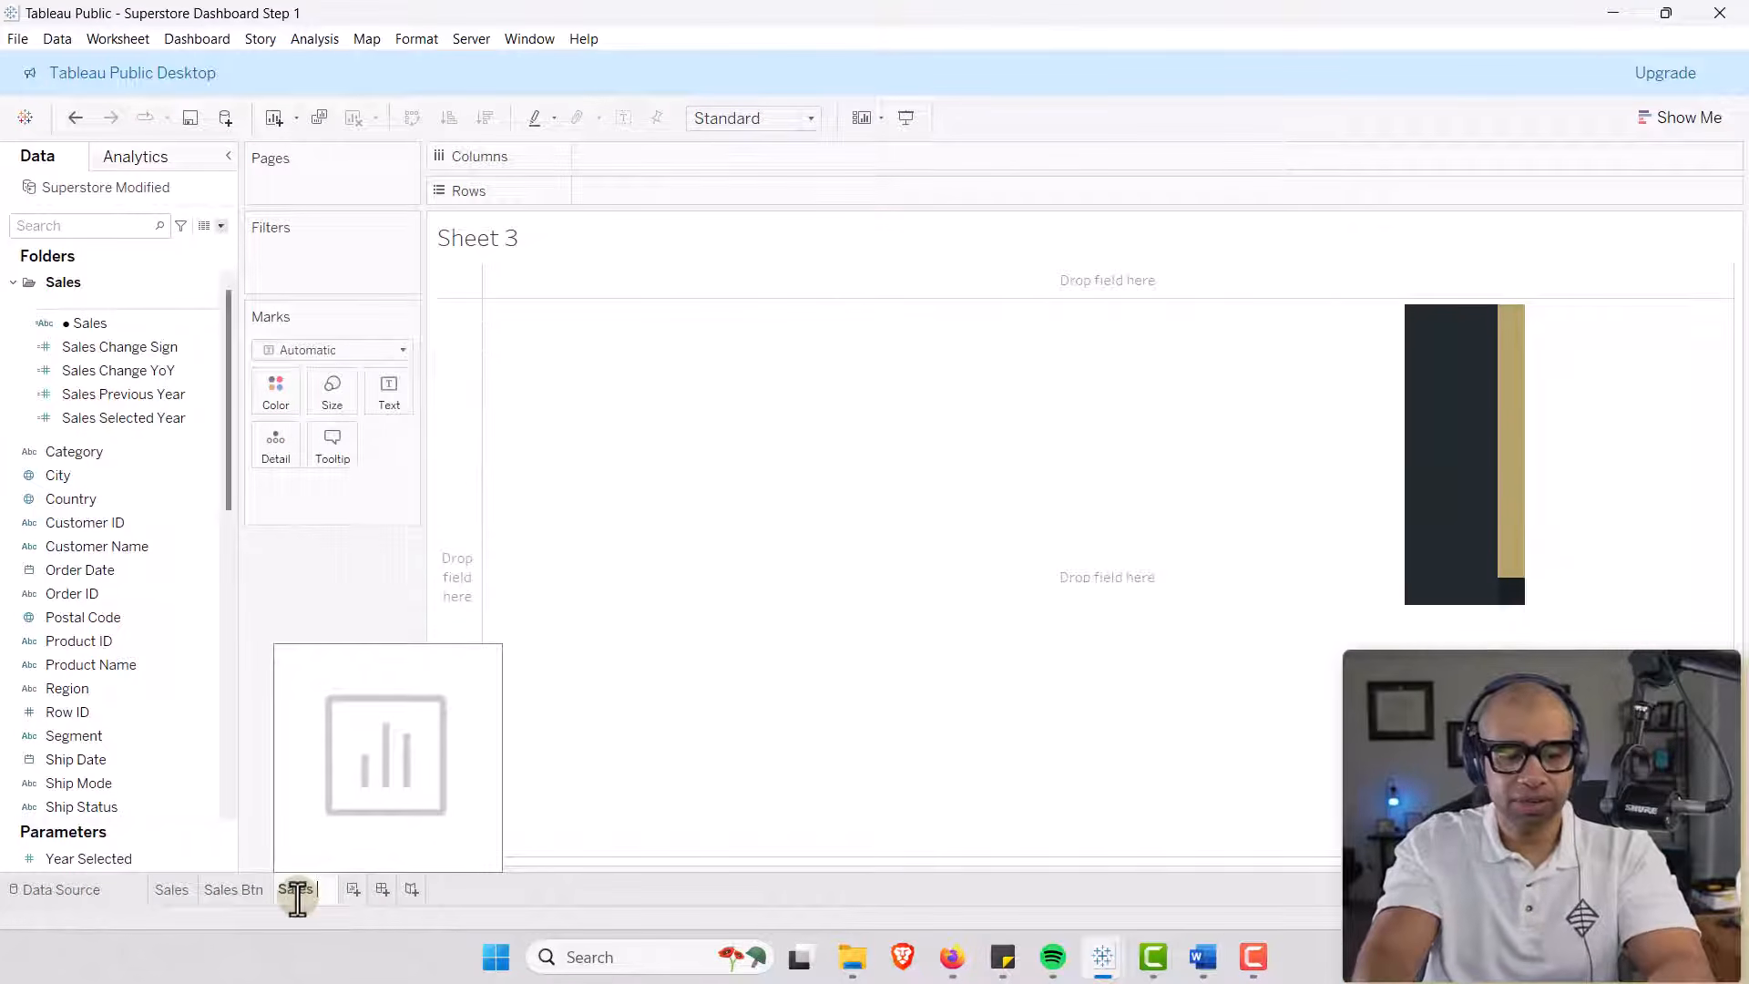
pyautogui.write(' Graph')
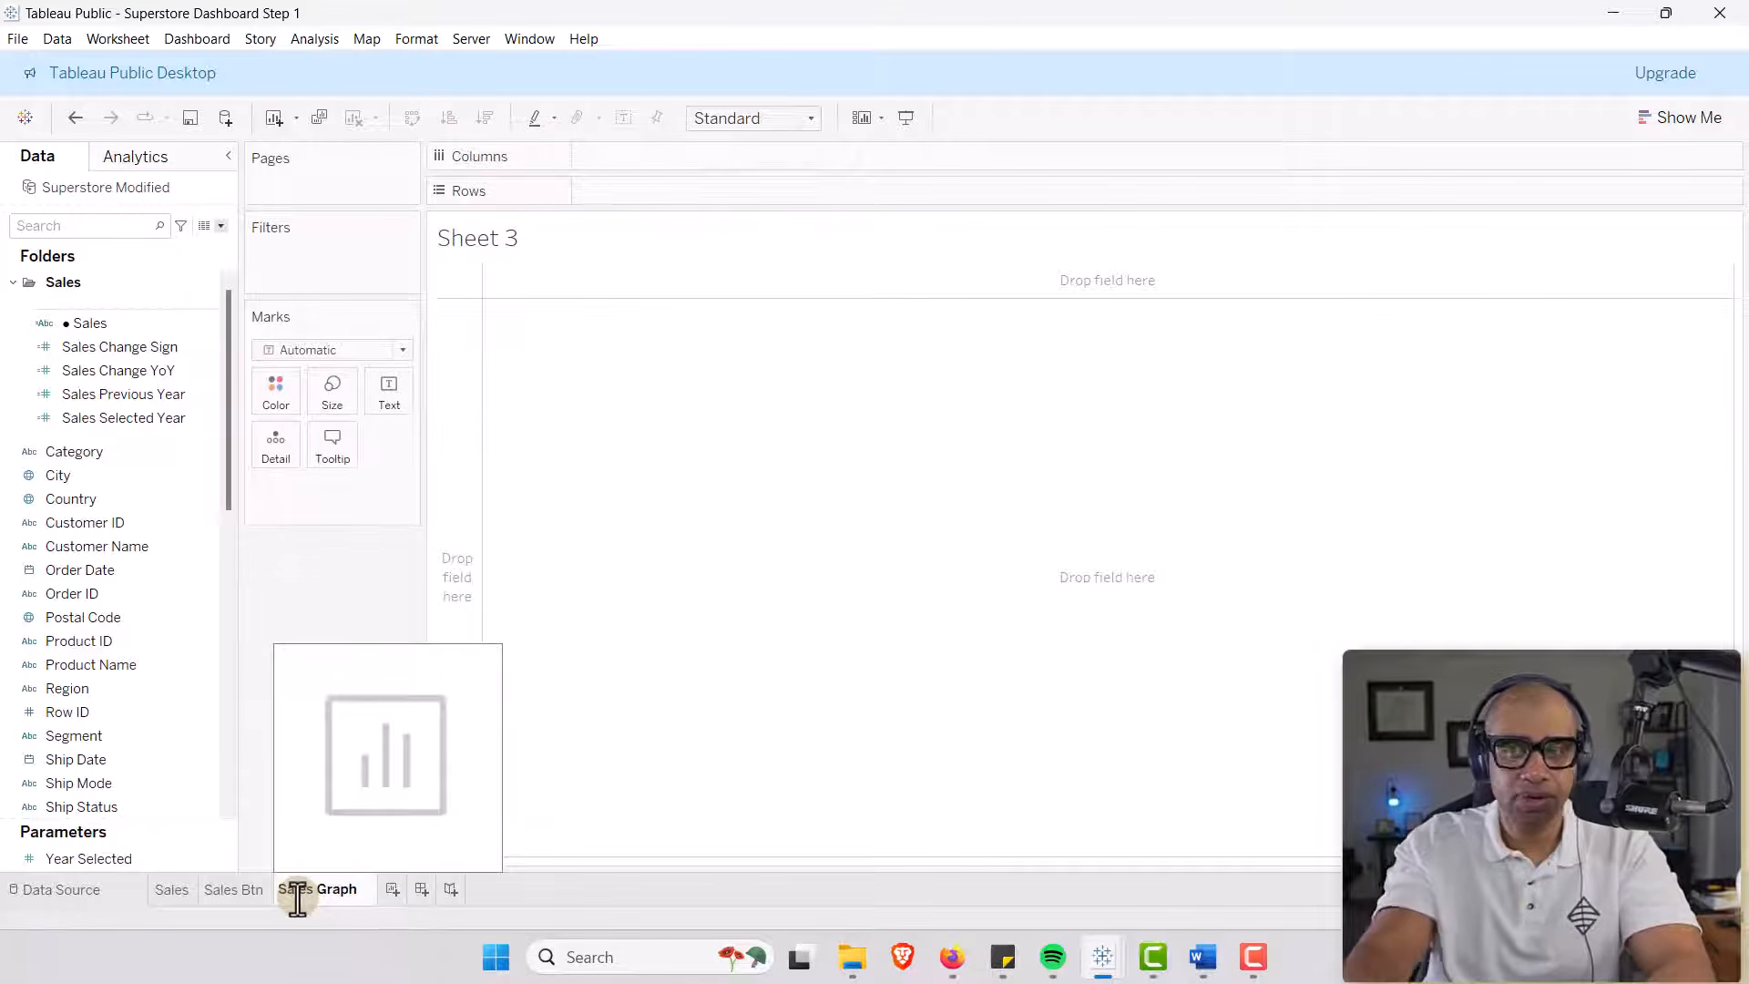
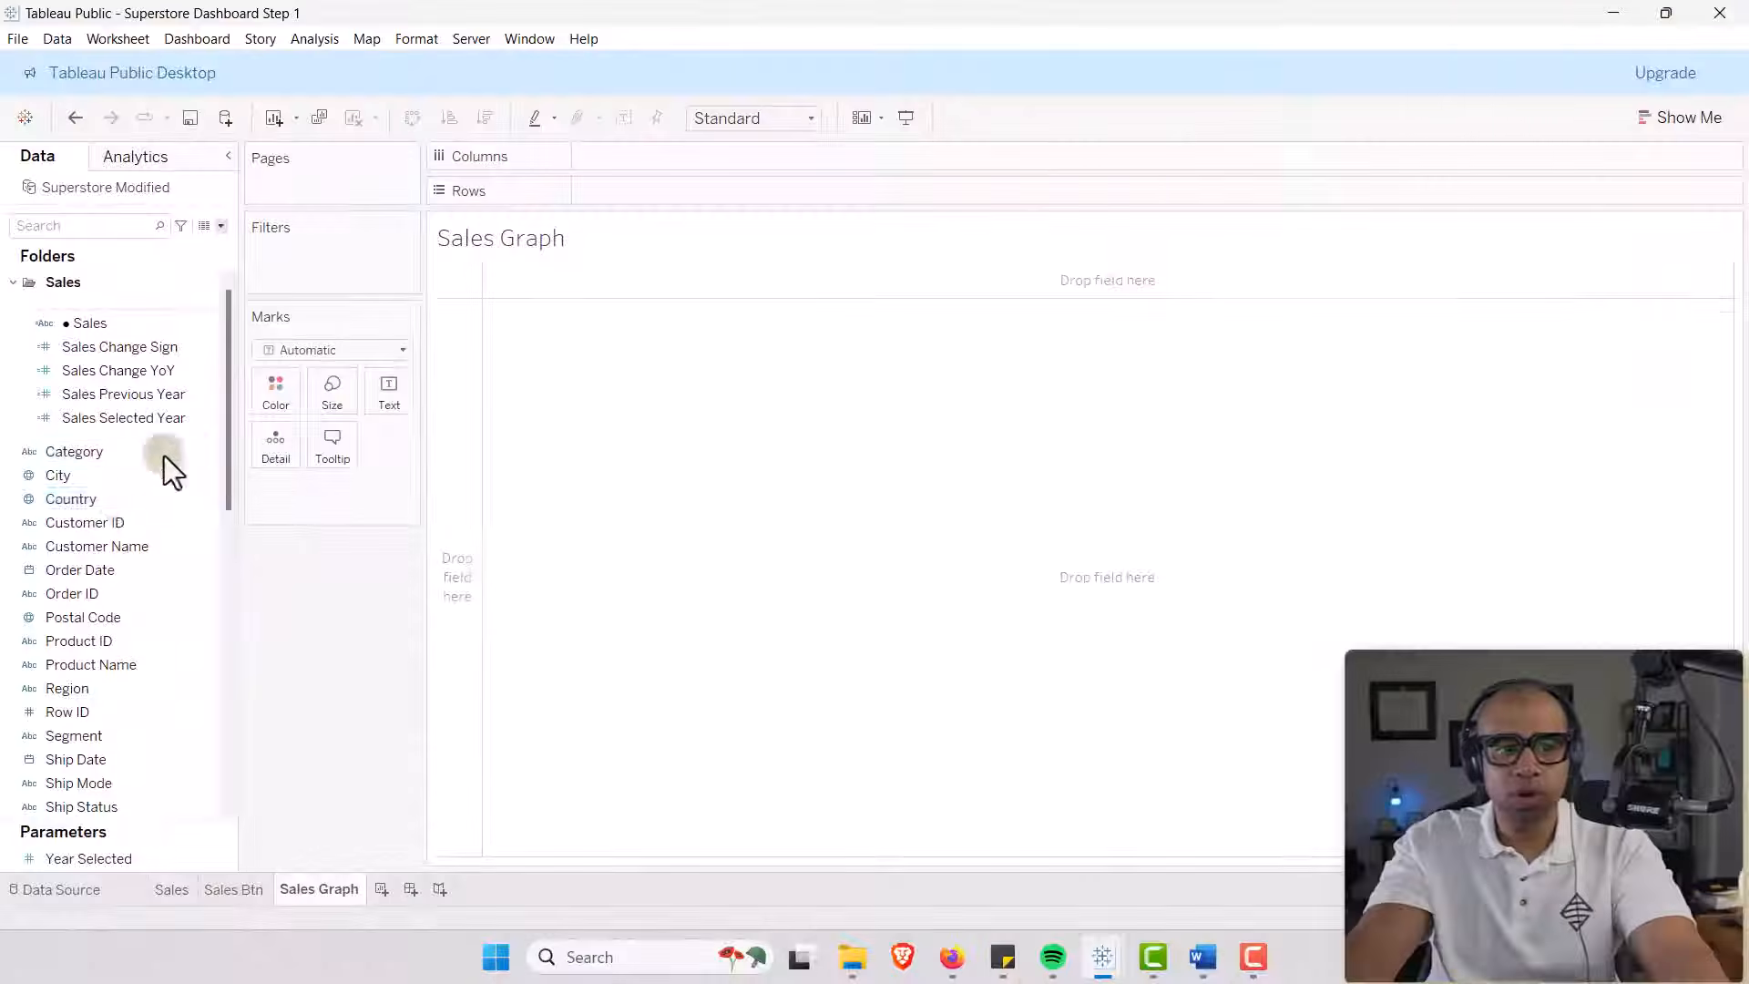
# Put Order Date on Columns as discrete months without the year.
pyautogui.moveTo(93, 566); pyautogui.dragTo(682, 155)
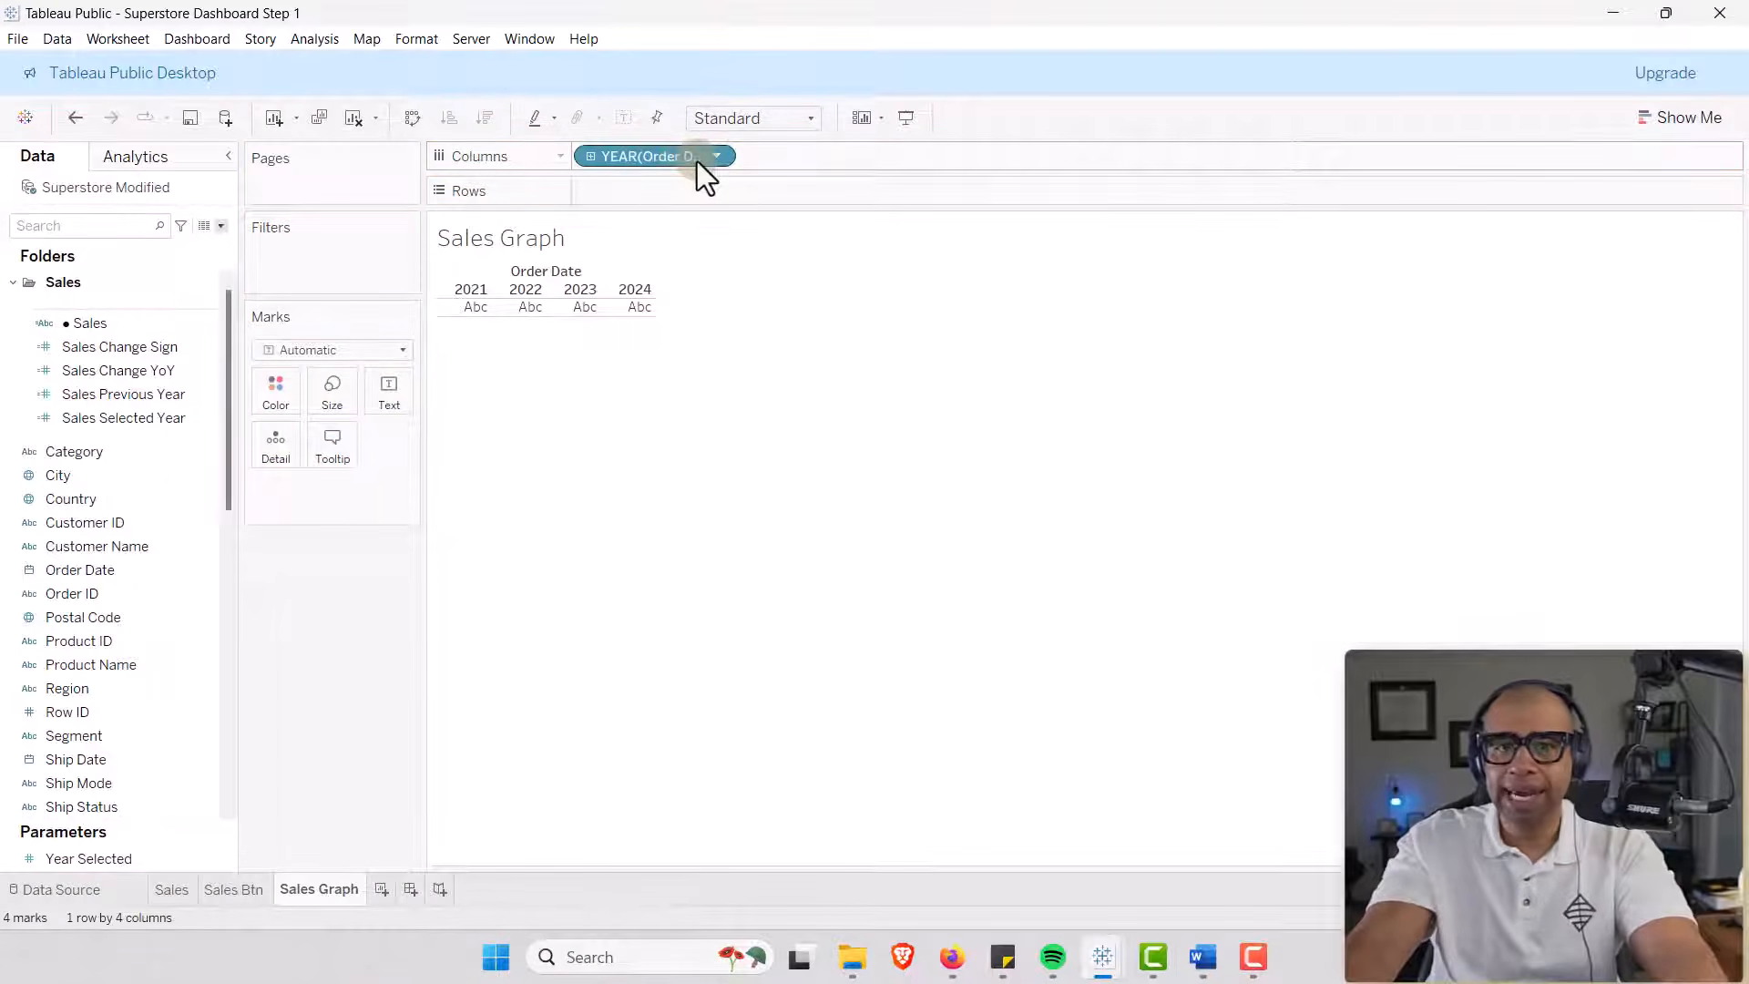
pyautogui.click(718, 156)
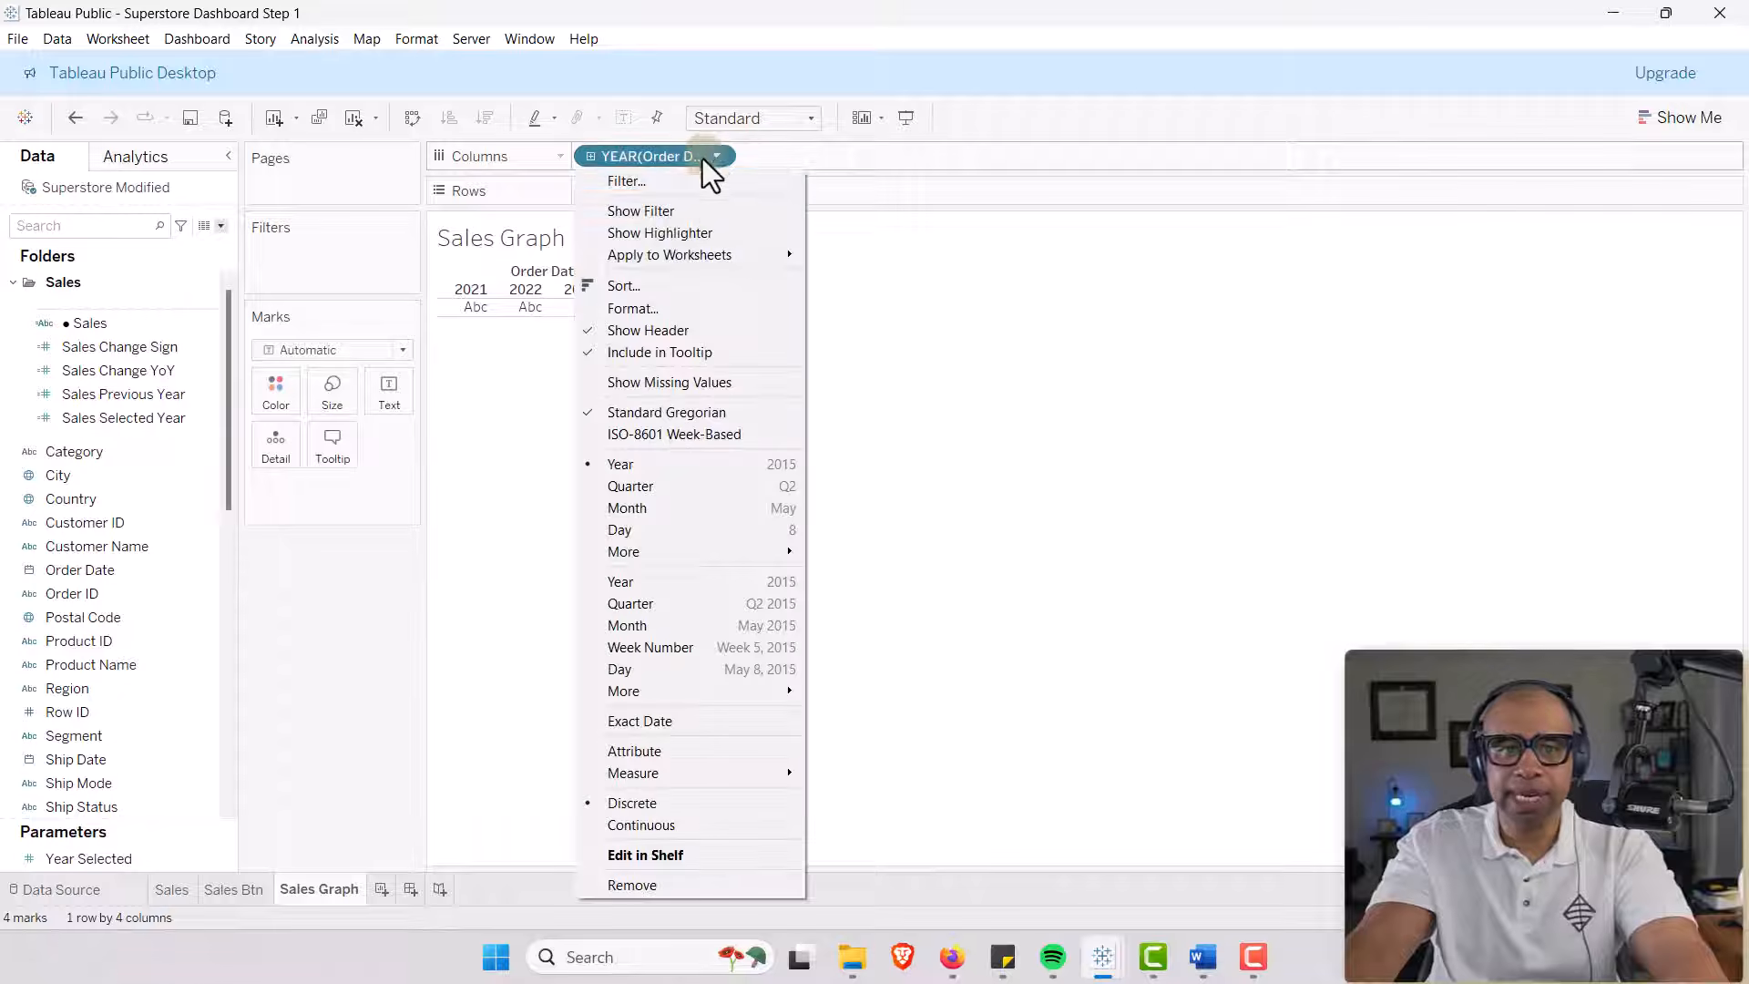
pyautogui.click(644, 511)
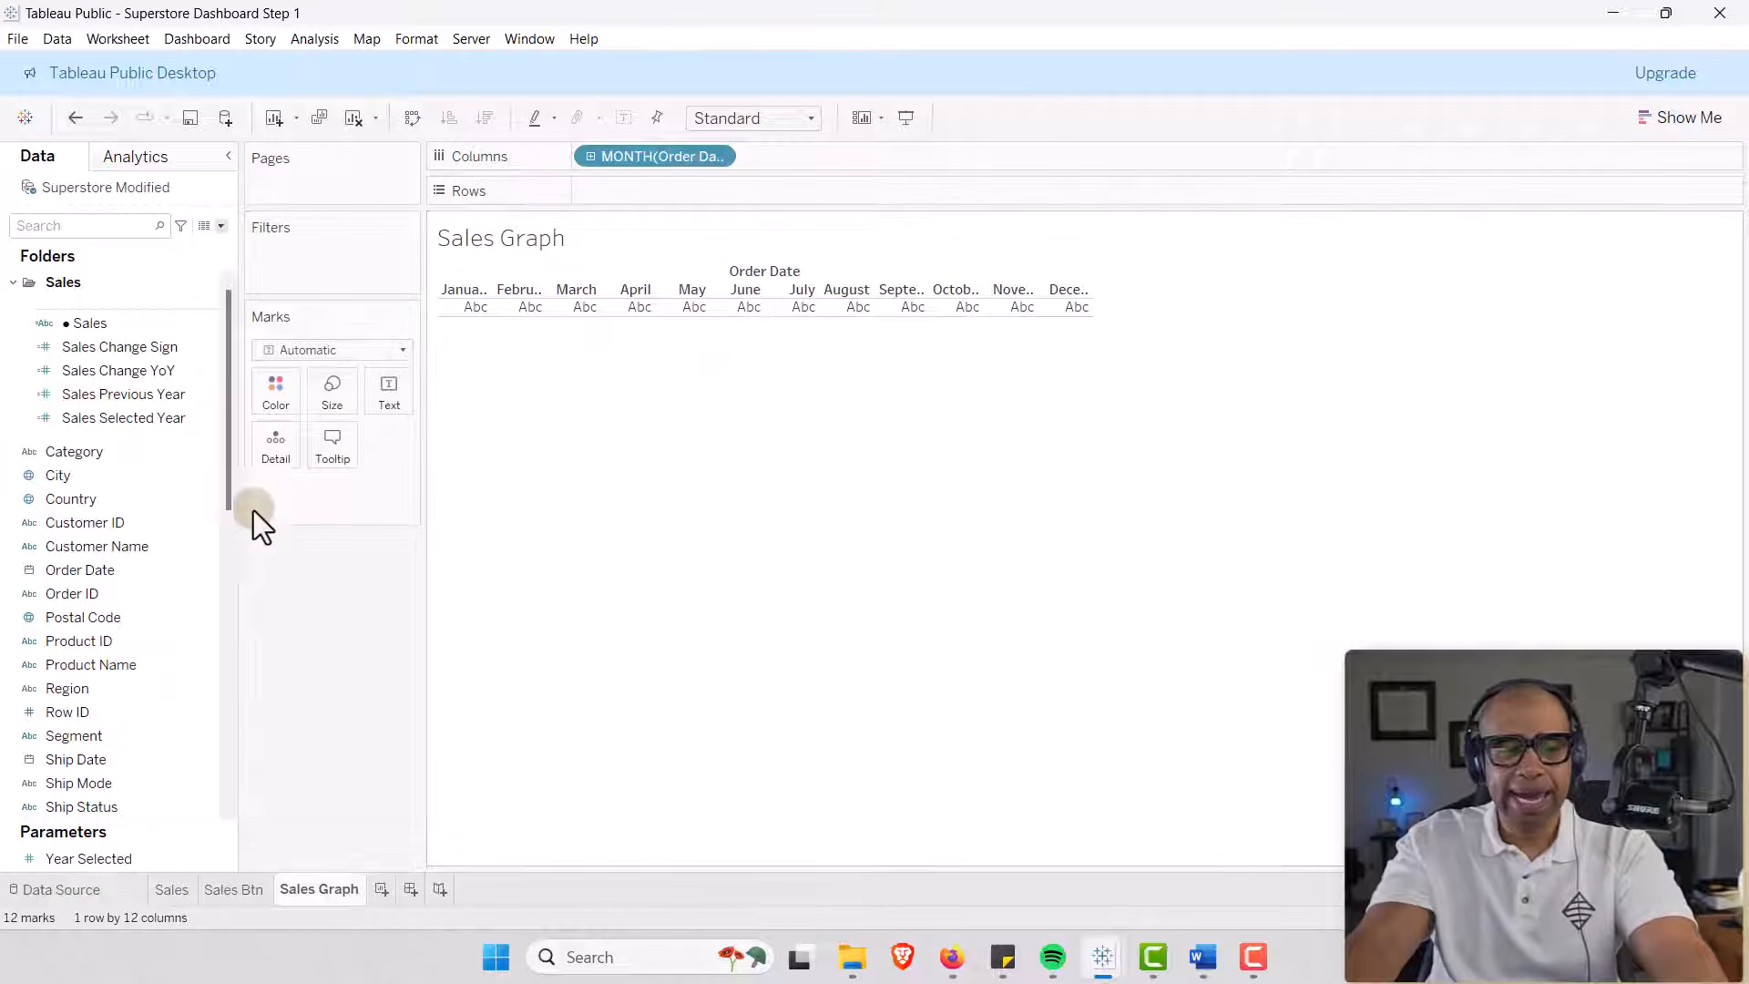
# Add the • Sales field after the month on Columns, and Sales Selected Year and Sales Previous Year on Rows.
pyautogui.moveTo(79, 325); pyautogui.dragTo(784, 164)
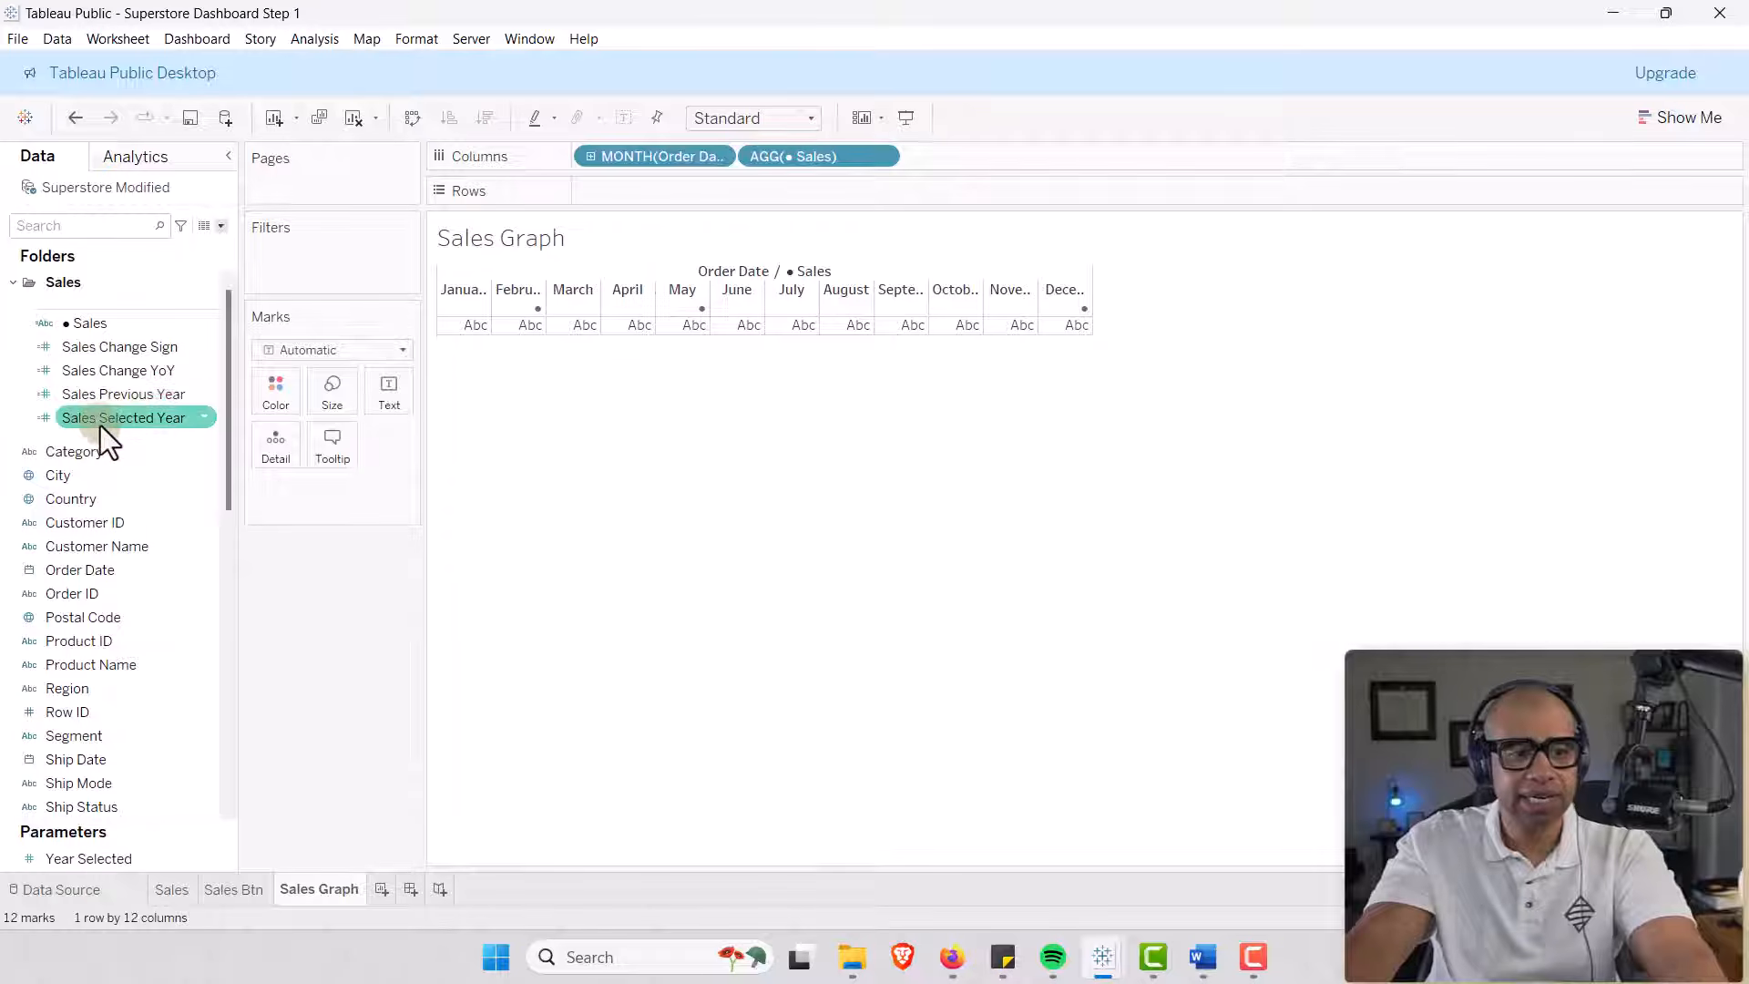
pyautogui.moveTo(94, 419); pyautogui.dragTo(664, 197)
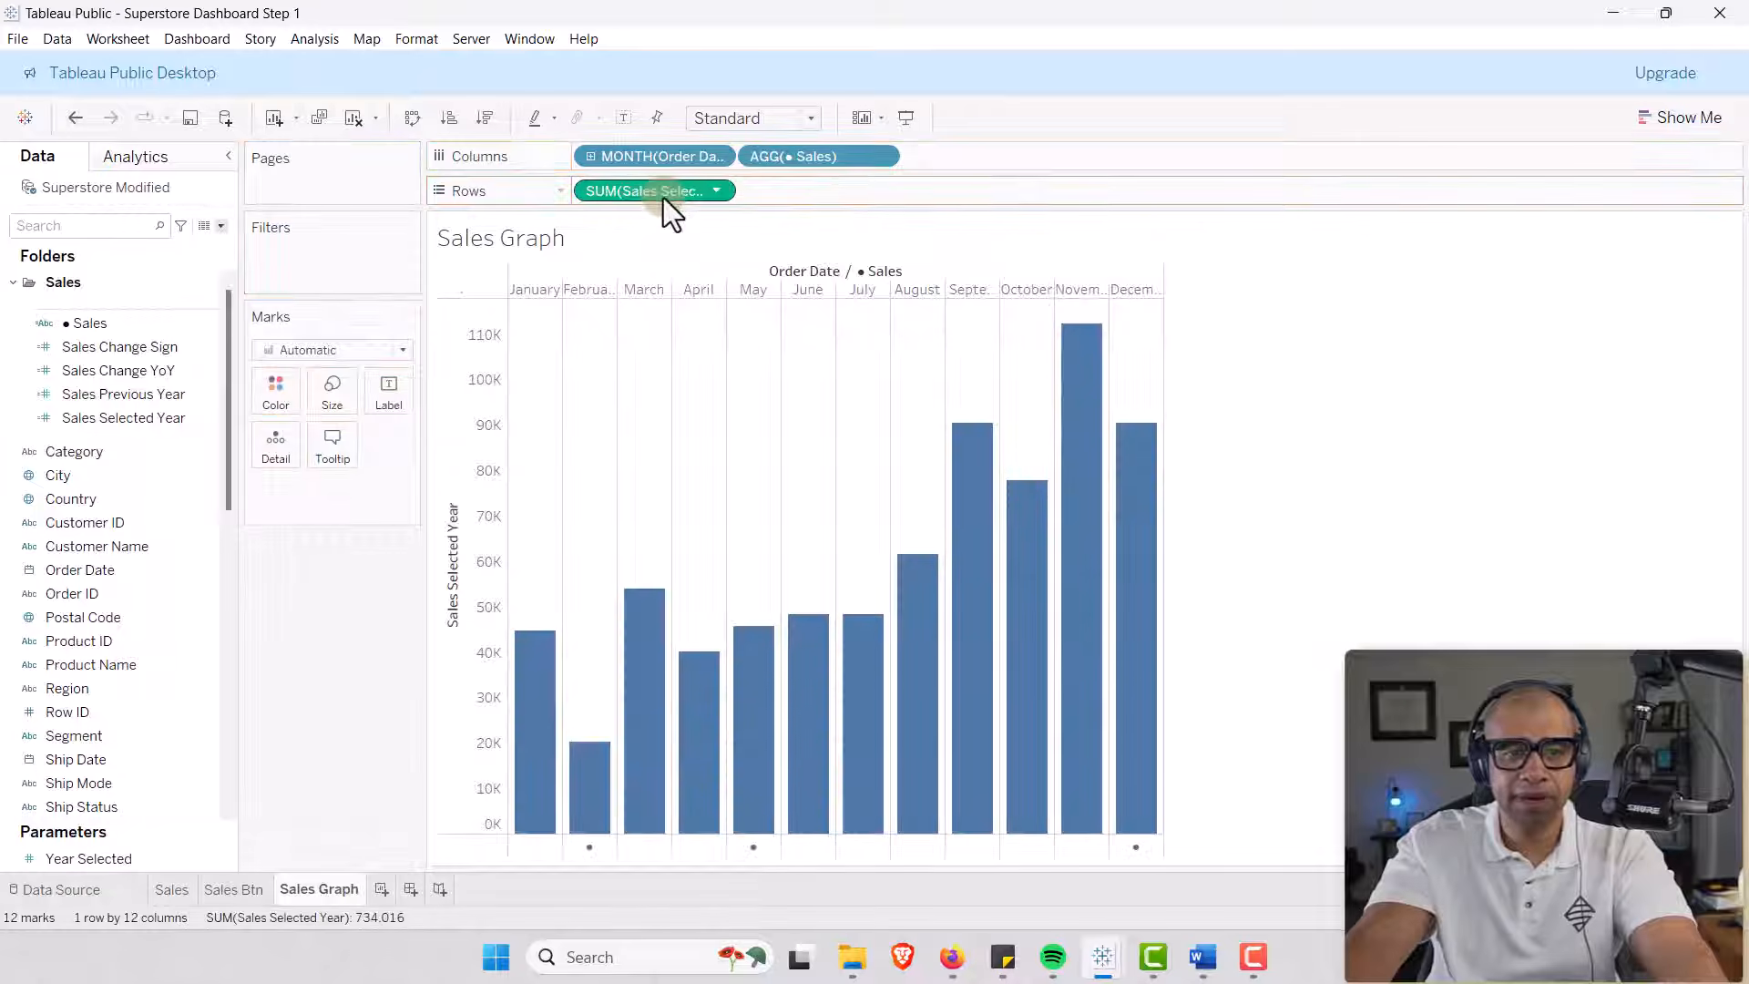
pyautogui.moveTo(108, 396); pyautogui.dragTo(798, 184)
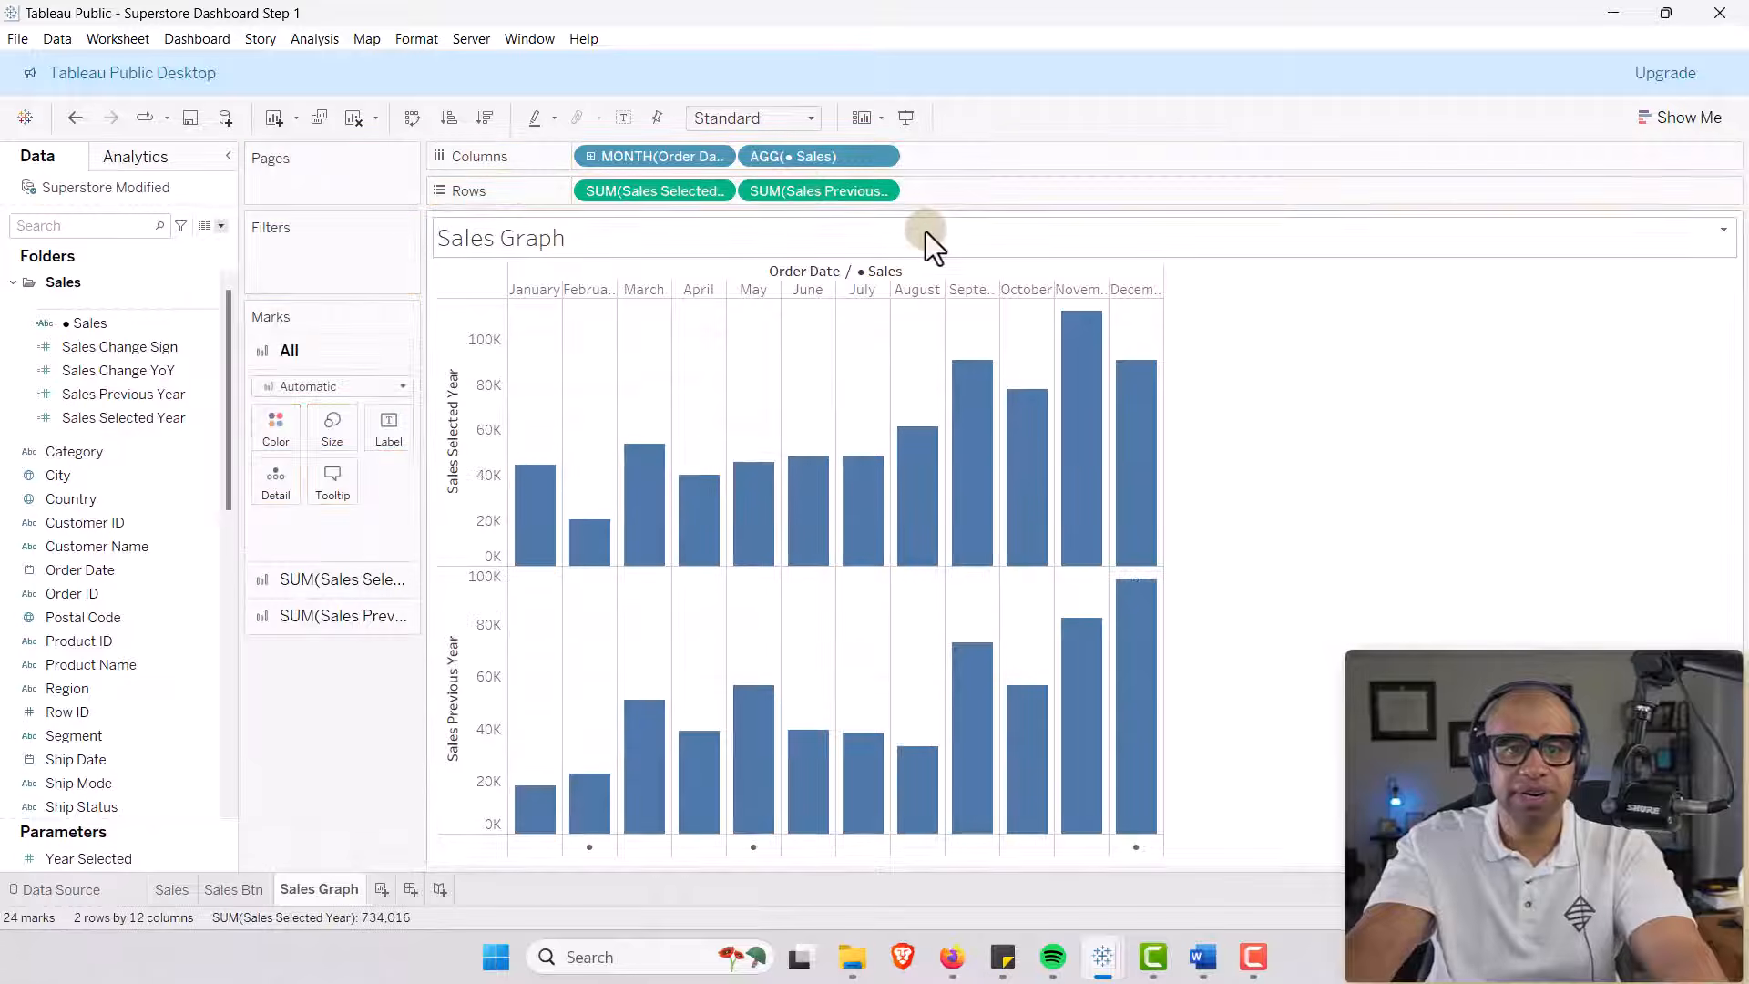
# Set the mark type of all measures to Bar.
pyautogui.click(403, 387)
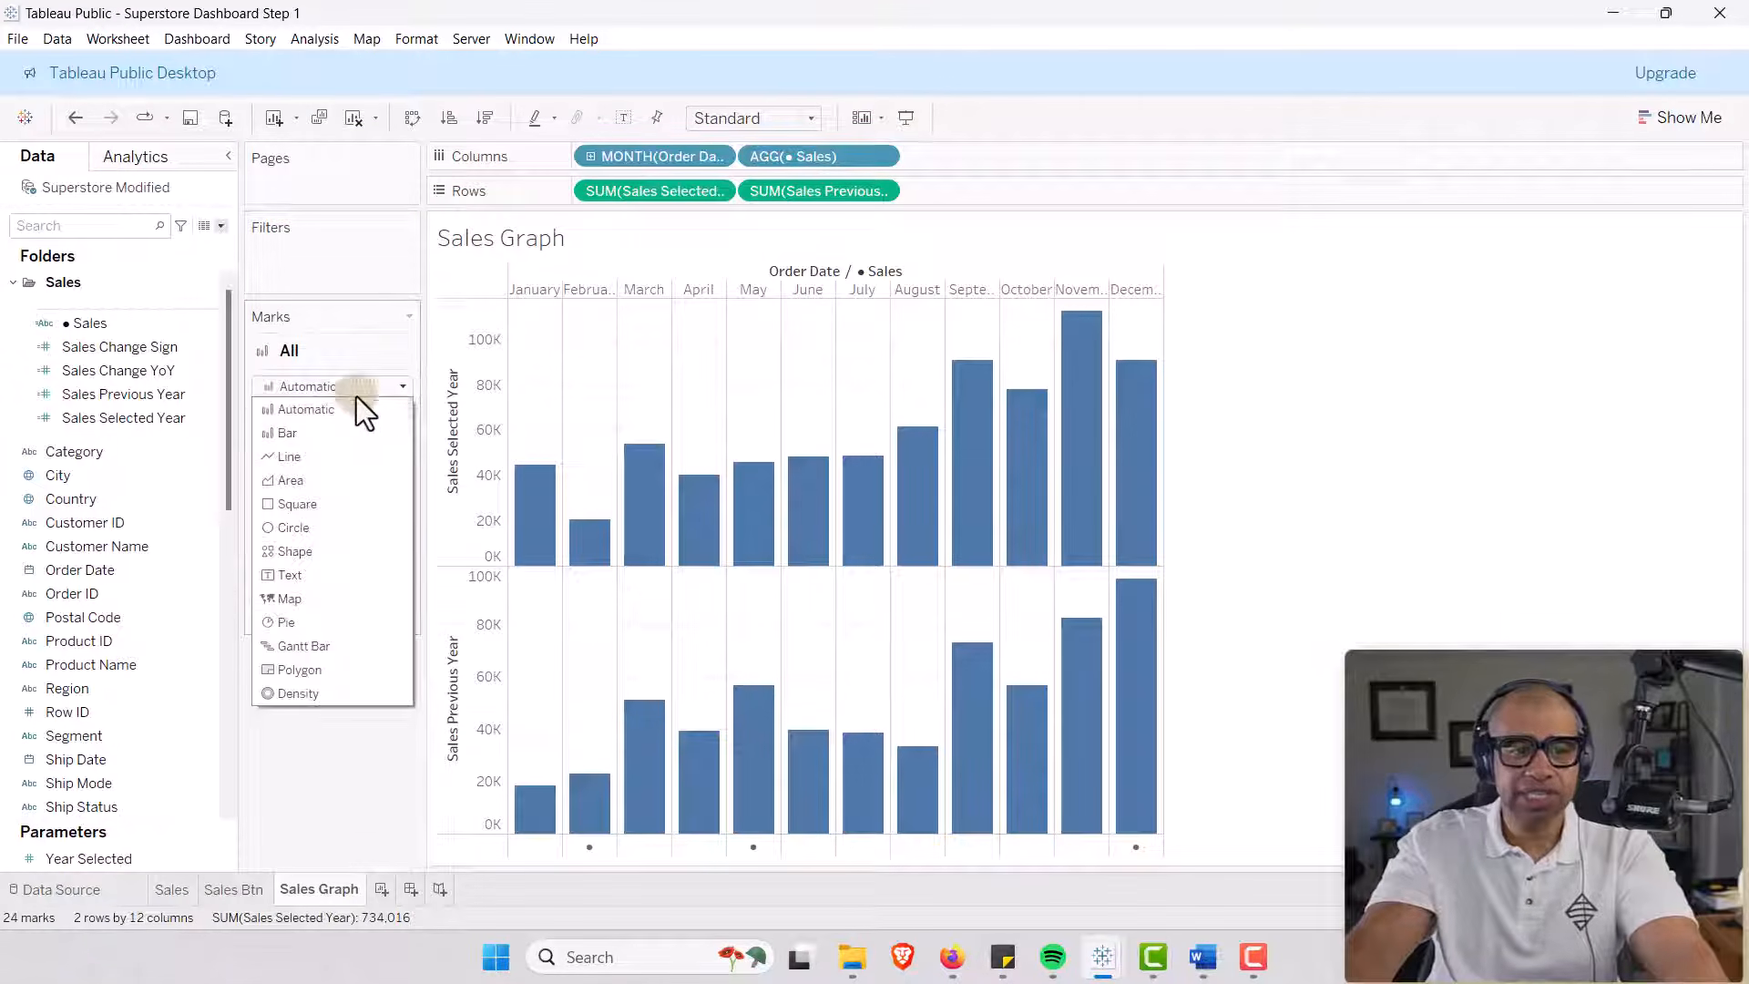
pyautogui.click(304, 430)
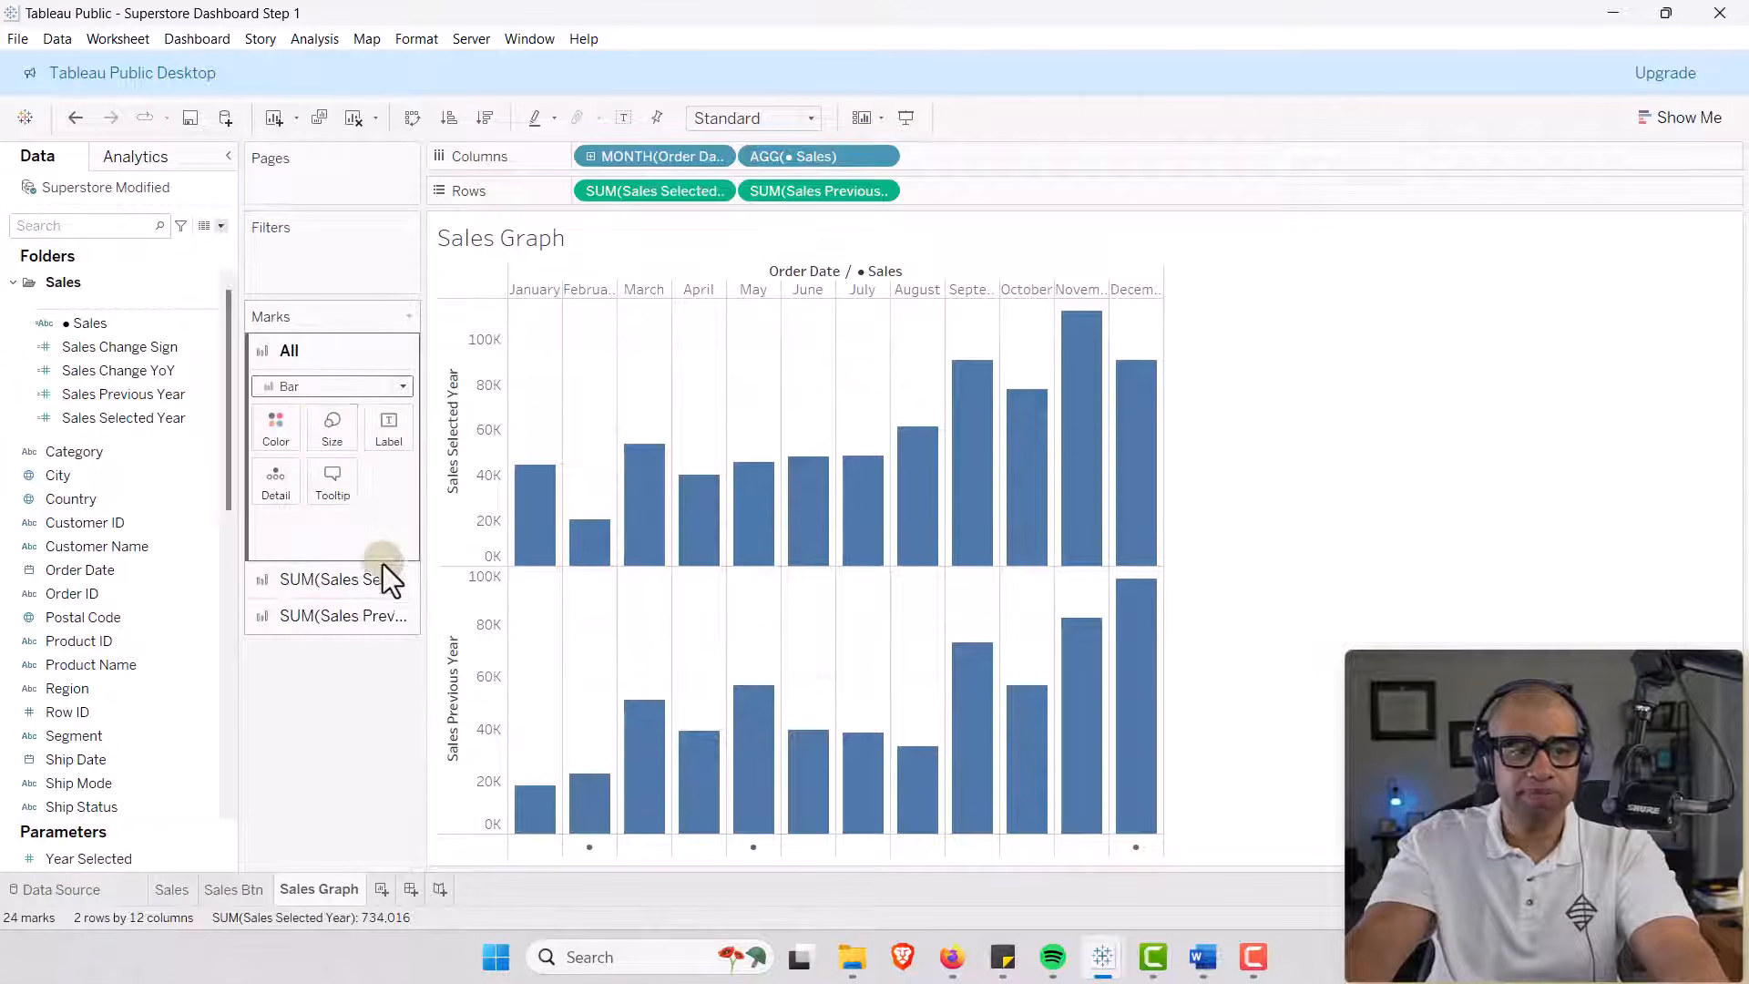
pyautogui.click(368, 616)
pyautogui.click(304, 388)
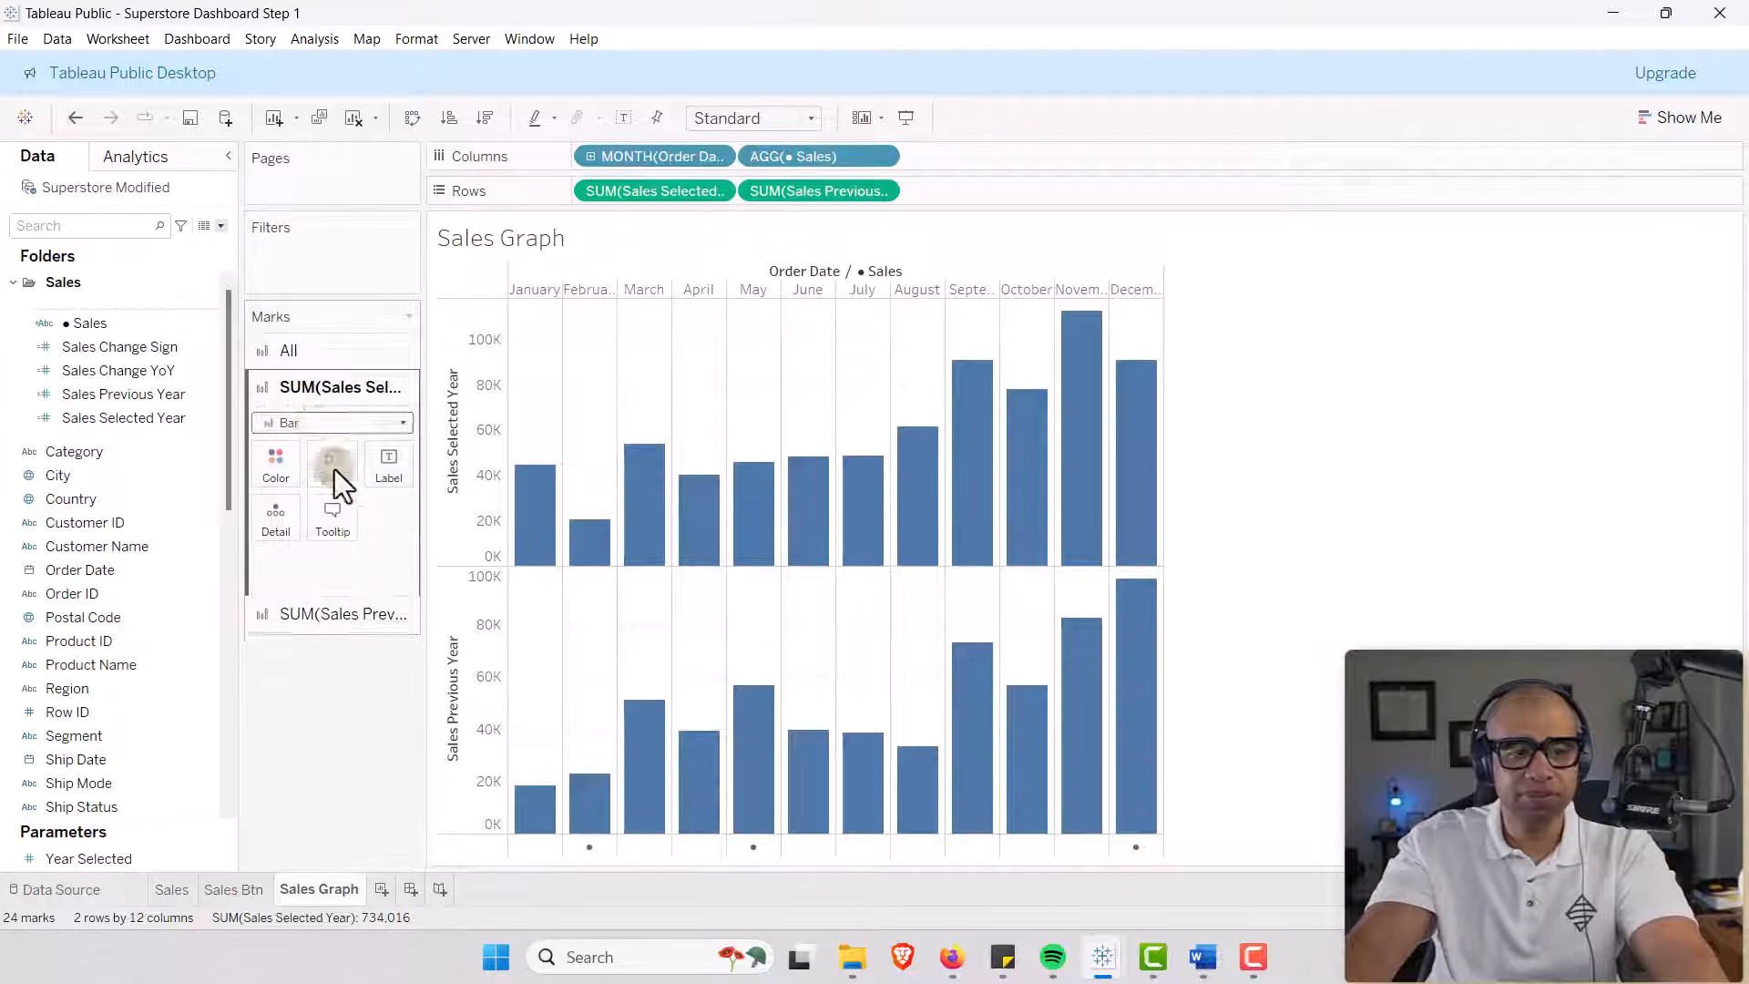
# Change the Sales Previous Year marks to Gantt Bar and combine them with Sales Selected Year on a dual axis.
pyautogui.click(310, 615)
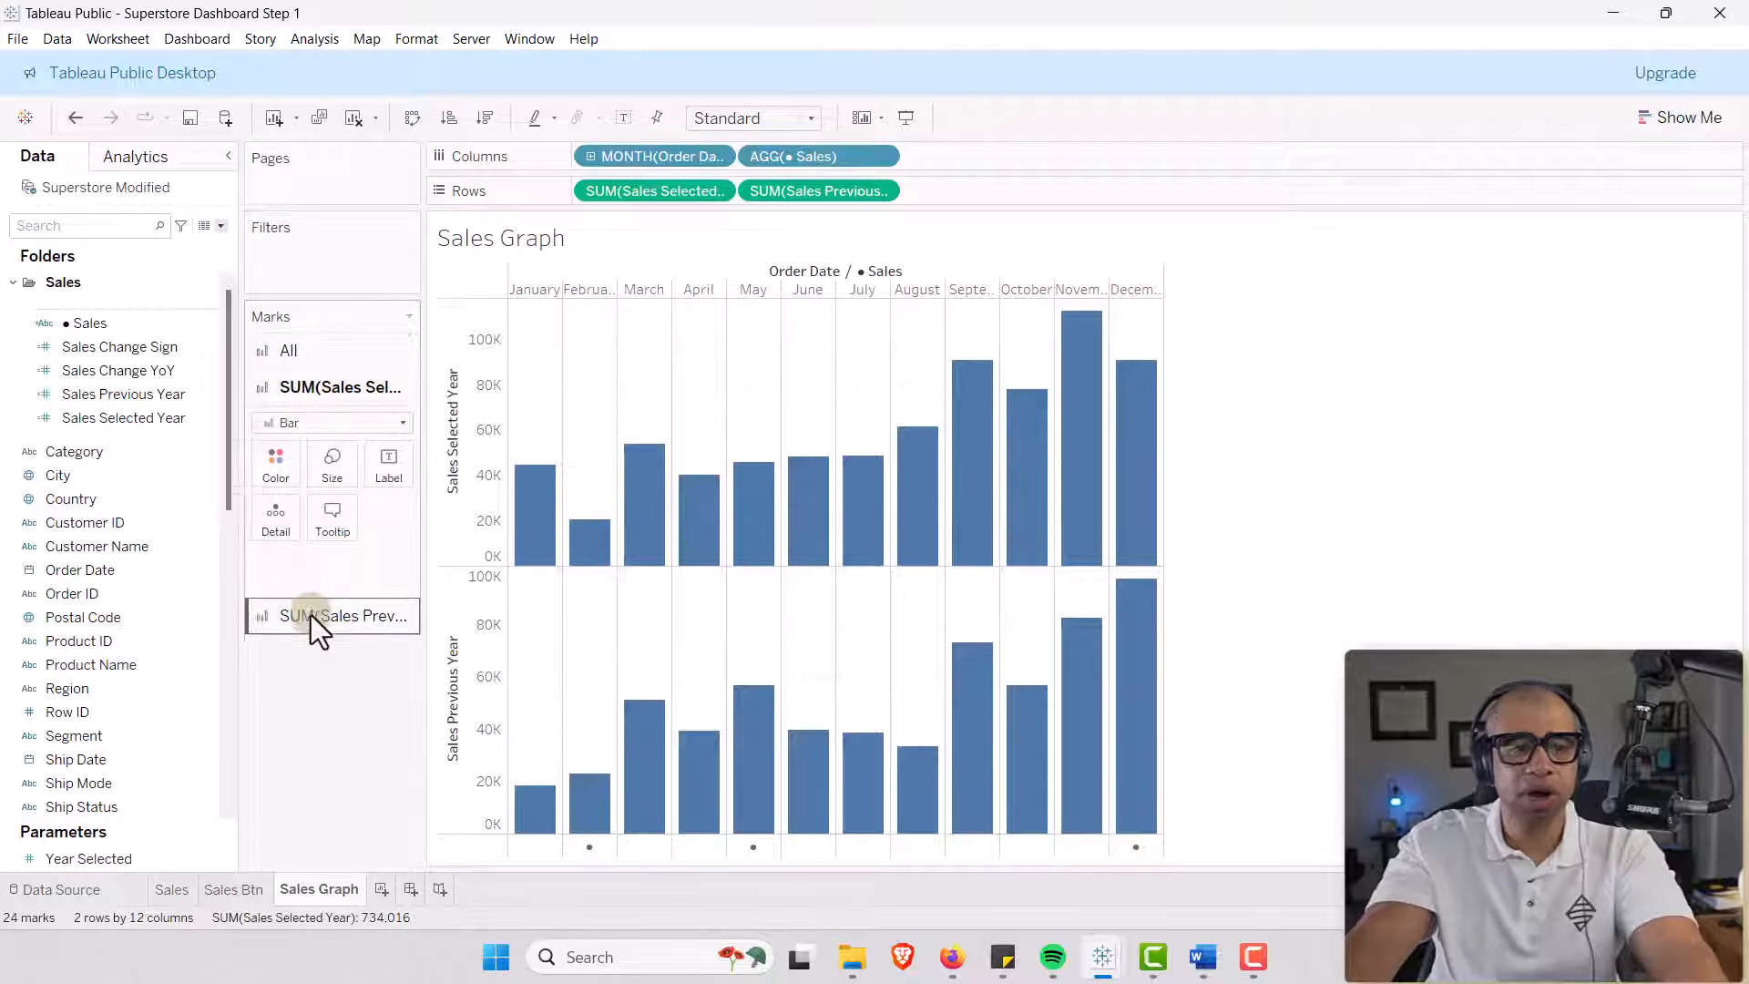
pyautogui.click(405, 460)
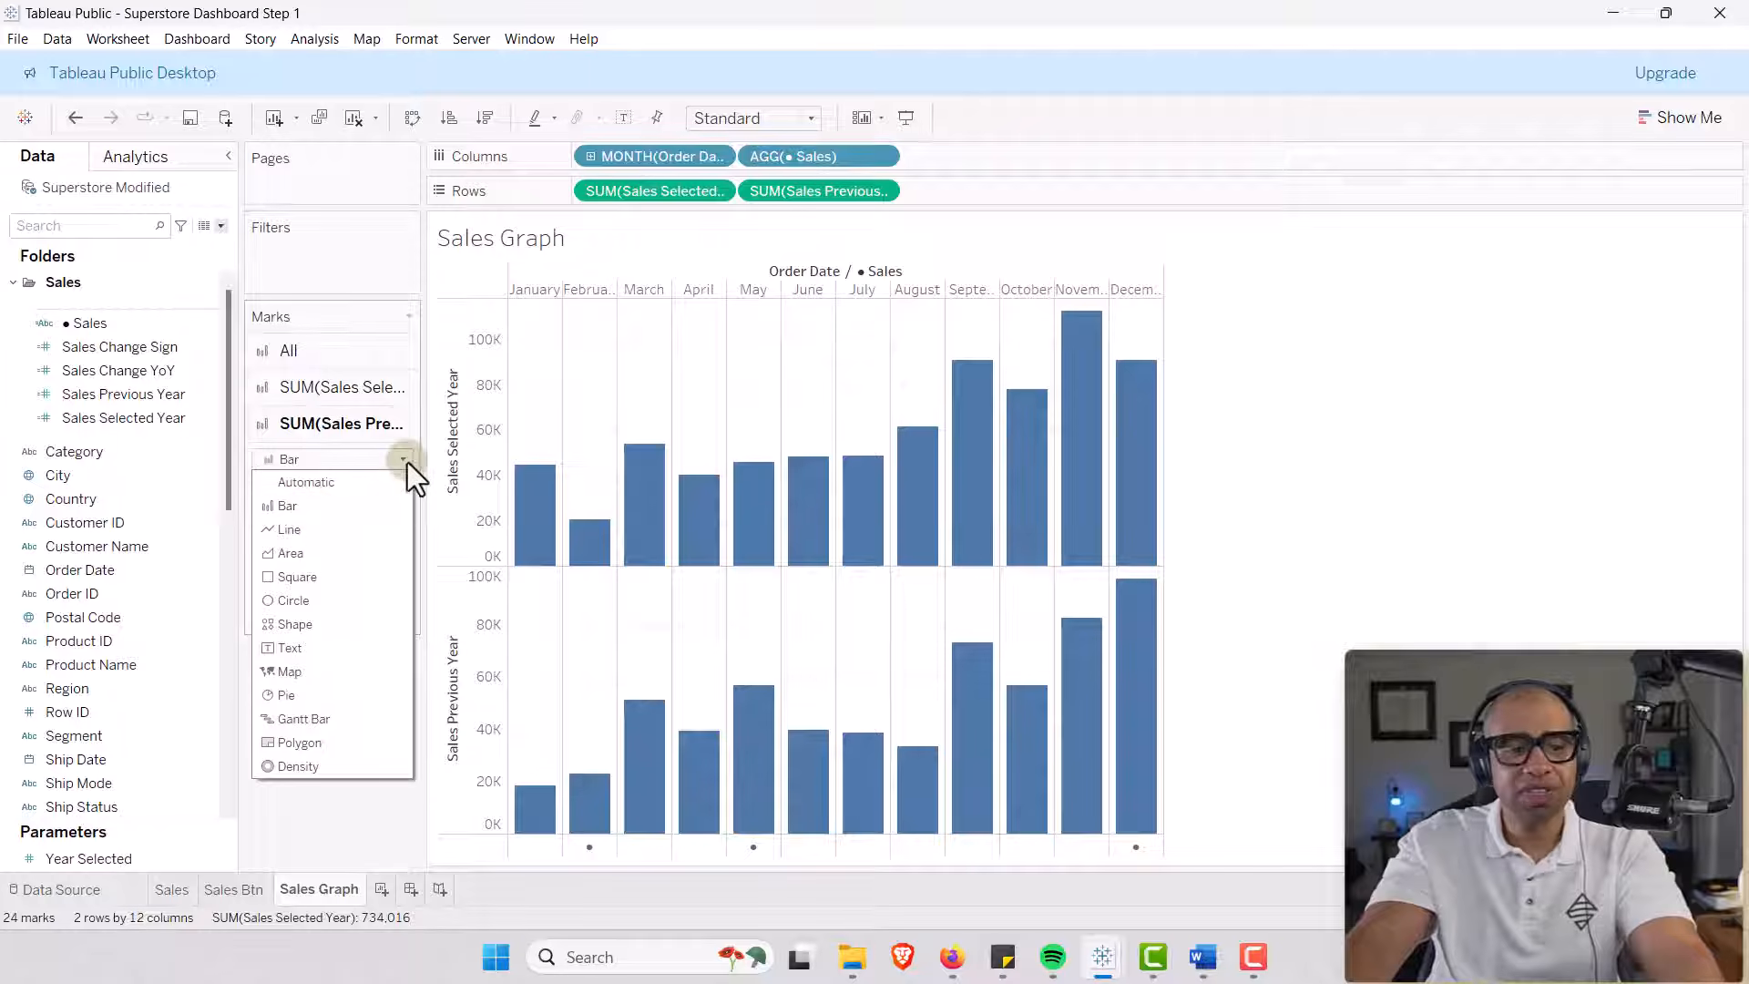
pyautogui.click(306, 719)
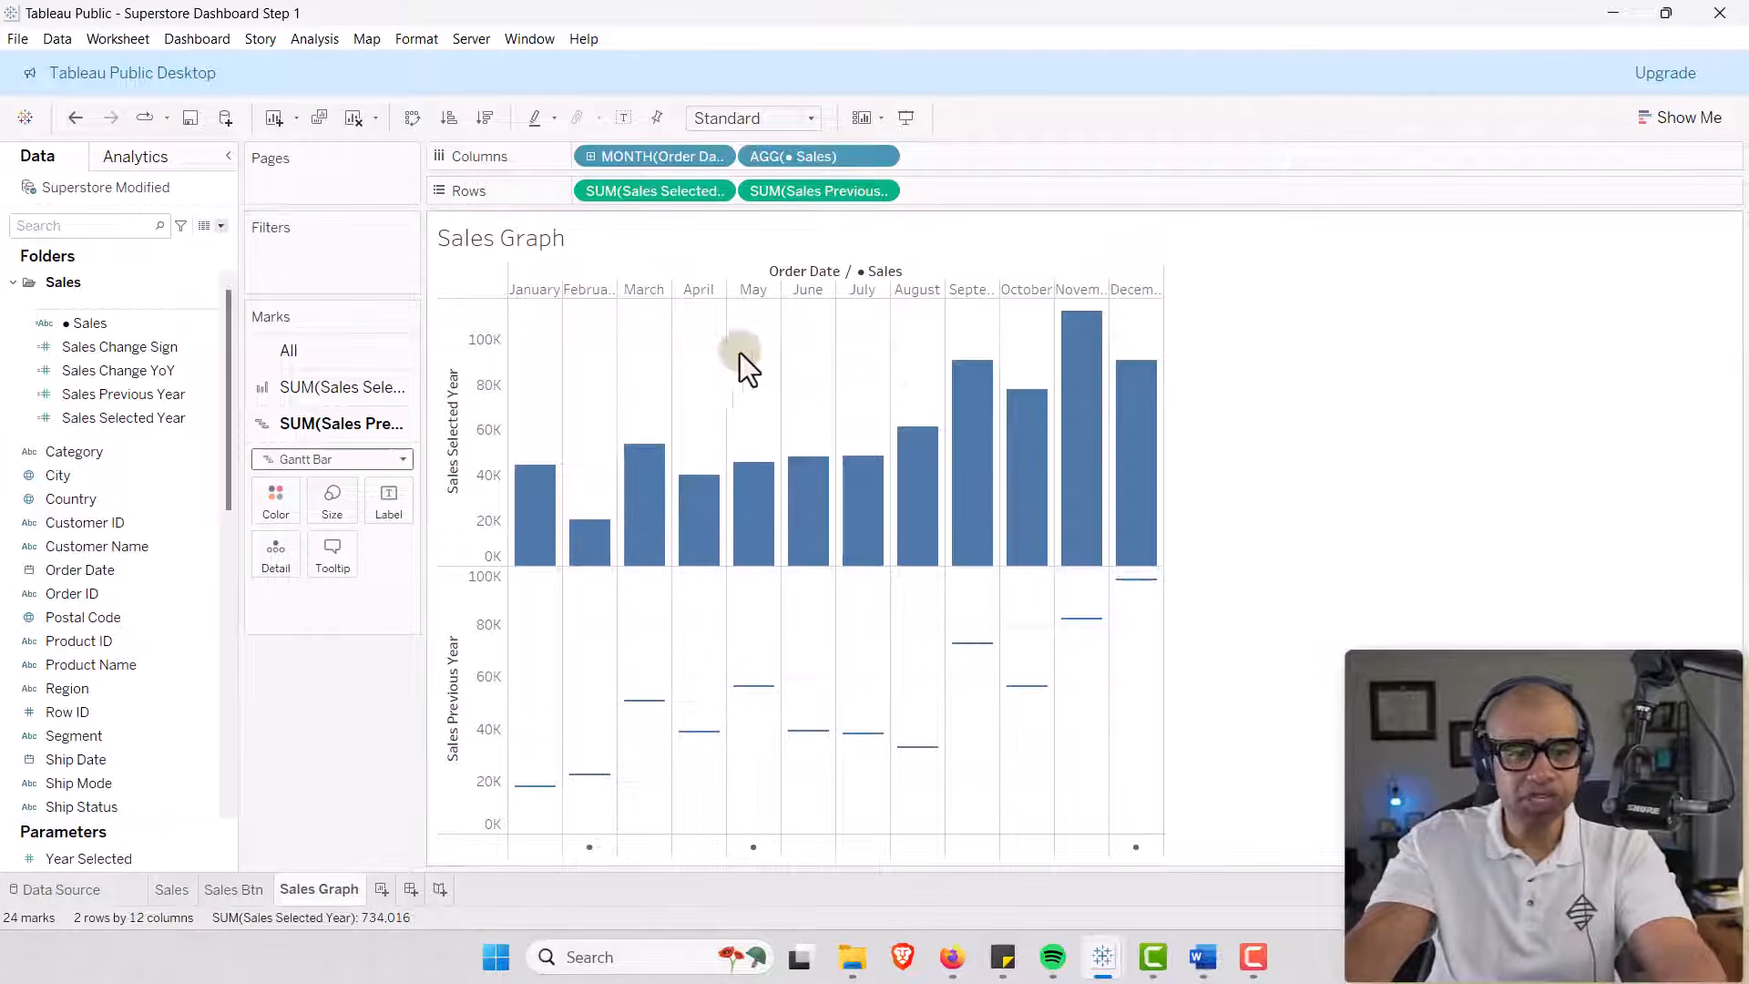
pyautogui.rightClick(790, 200)
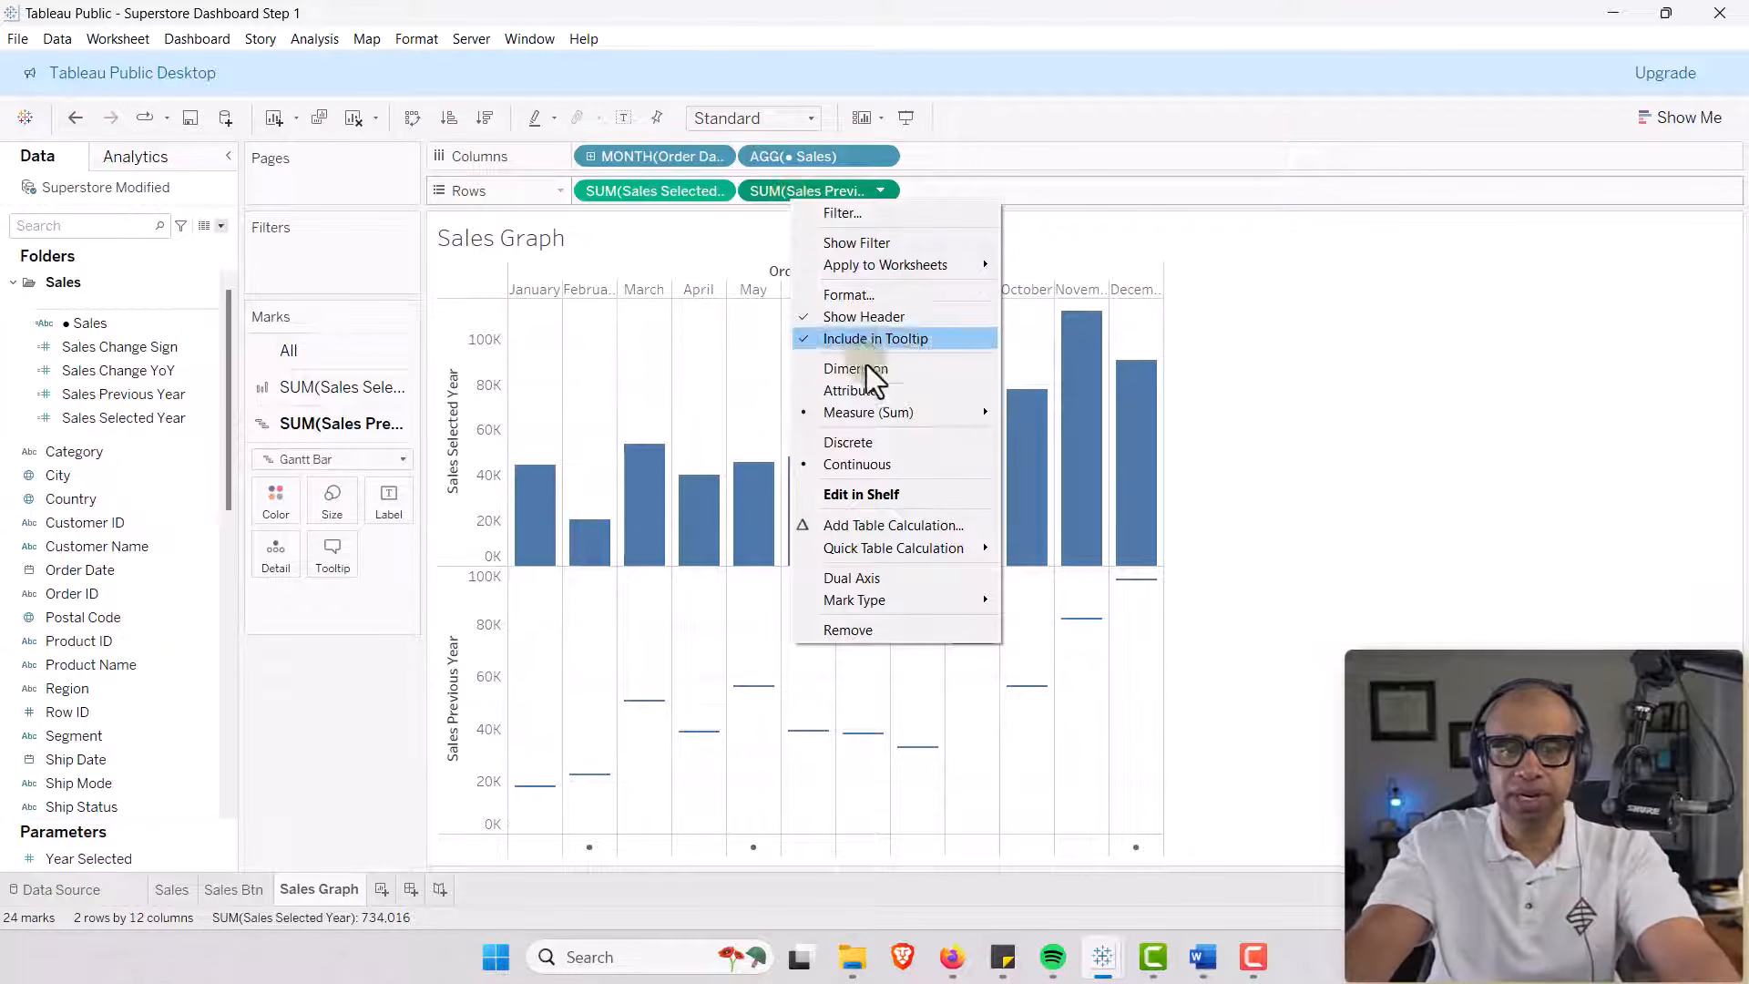
pyautogui.click(847, 577)
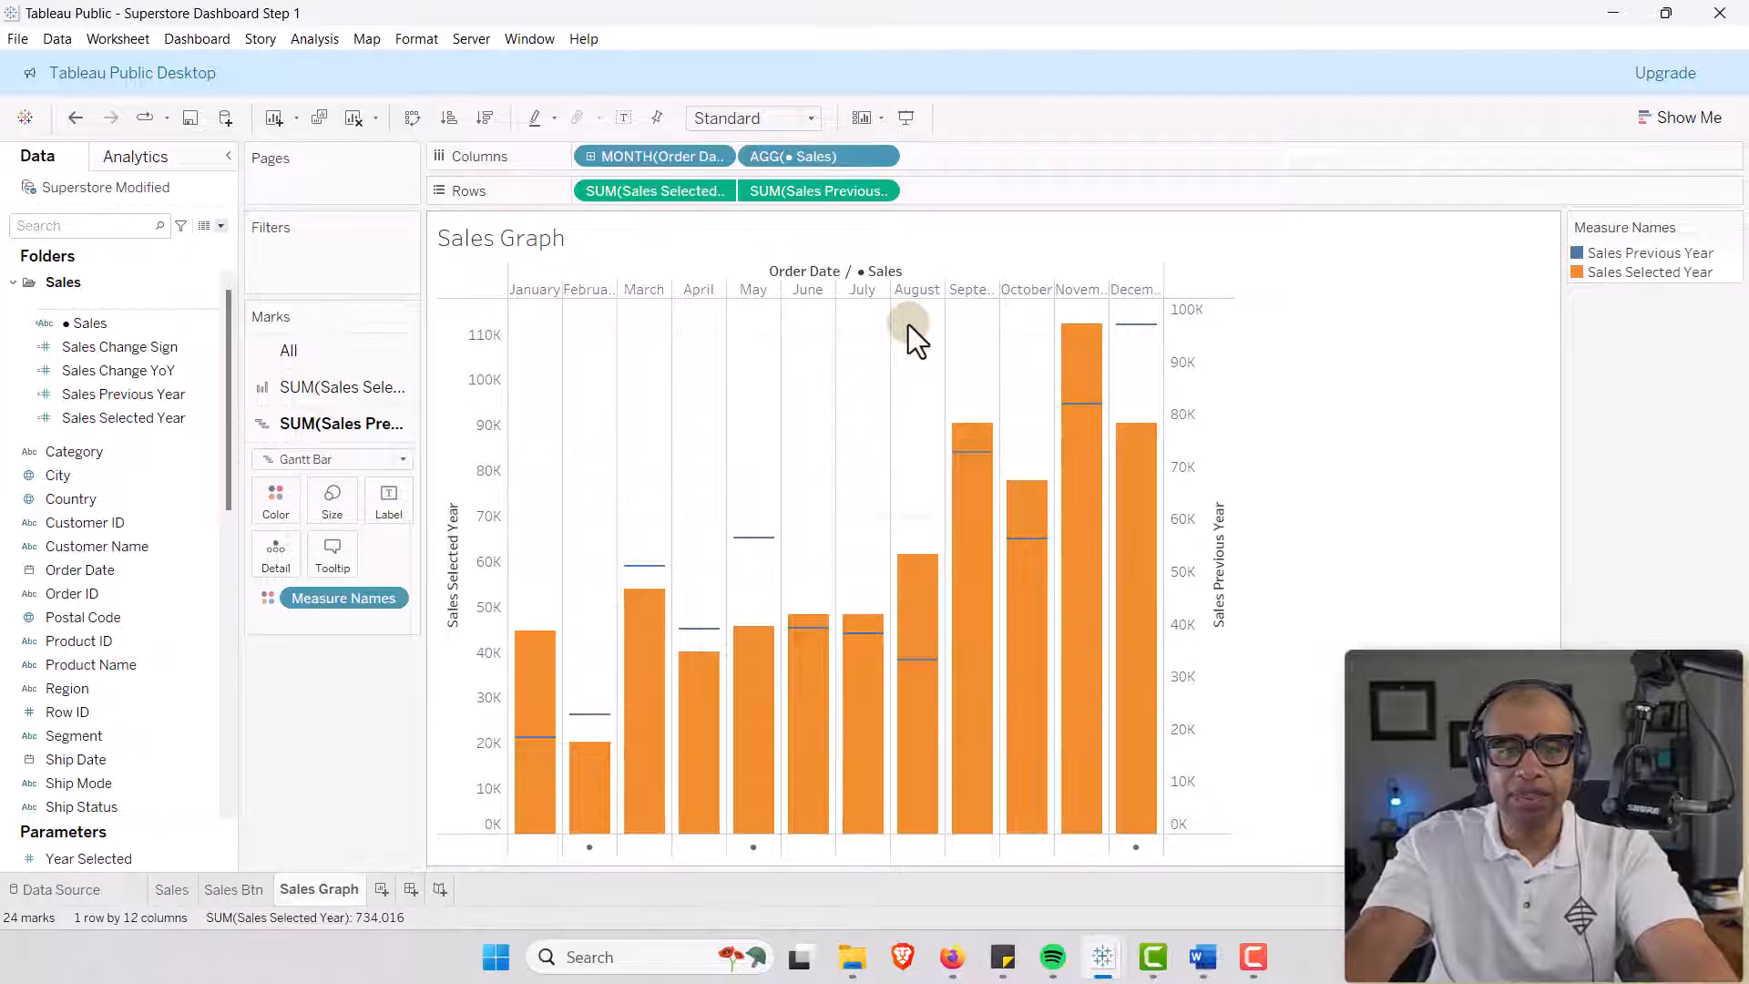
# Hide the sheet title and the field labels for columns.
pyautogui.rightClick(483, 233)
pyautogui.click(530, 290)
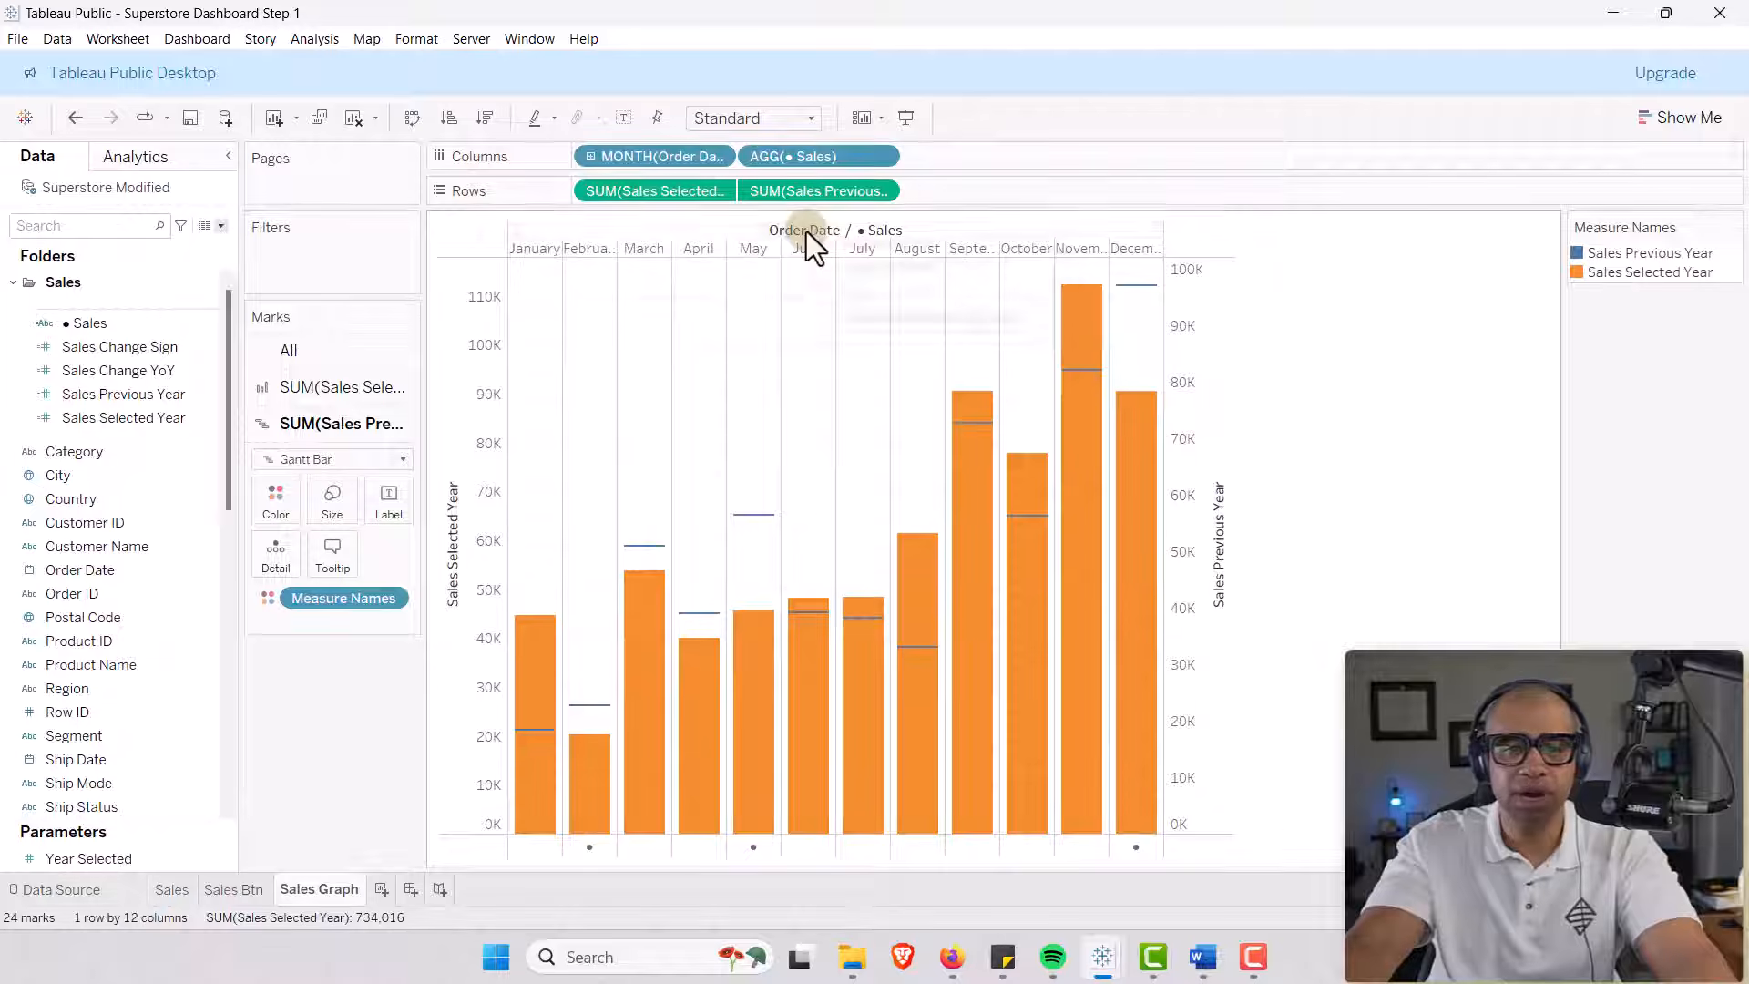
pyautogui.rightClick(806, 231)
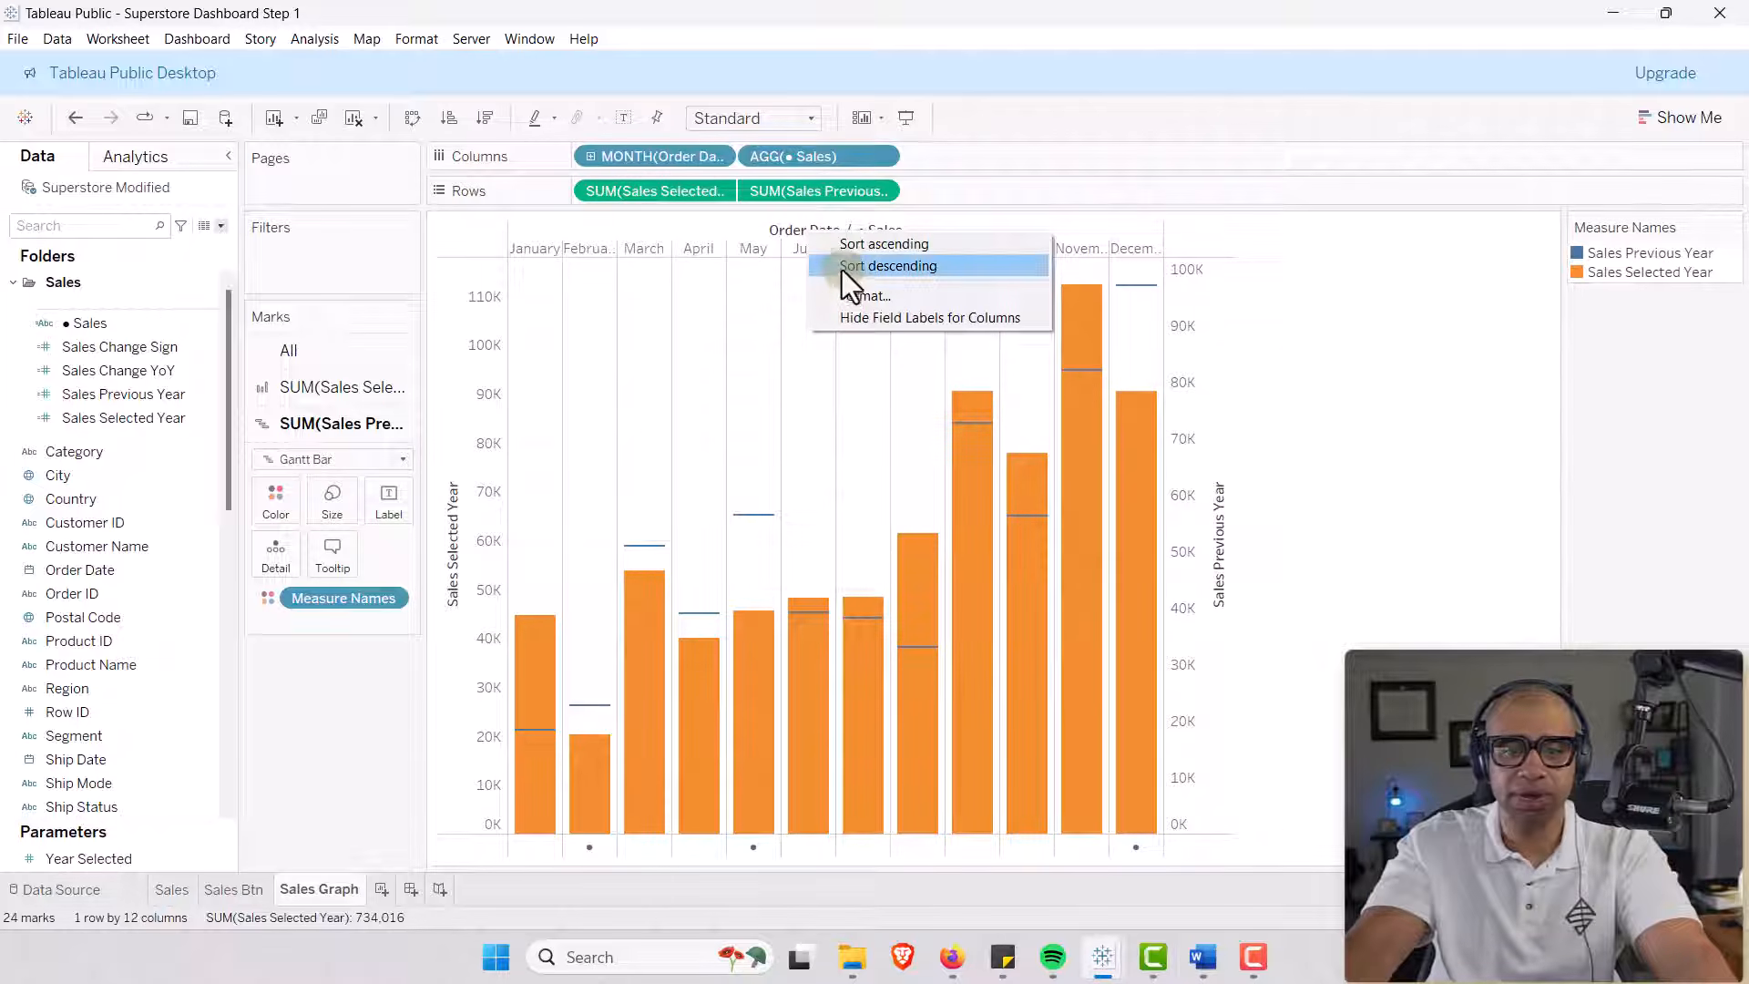
pyautogui.click(845, 317)
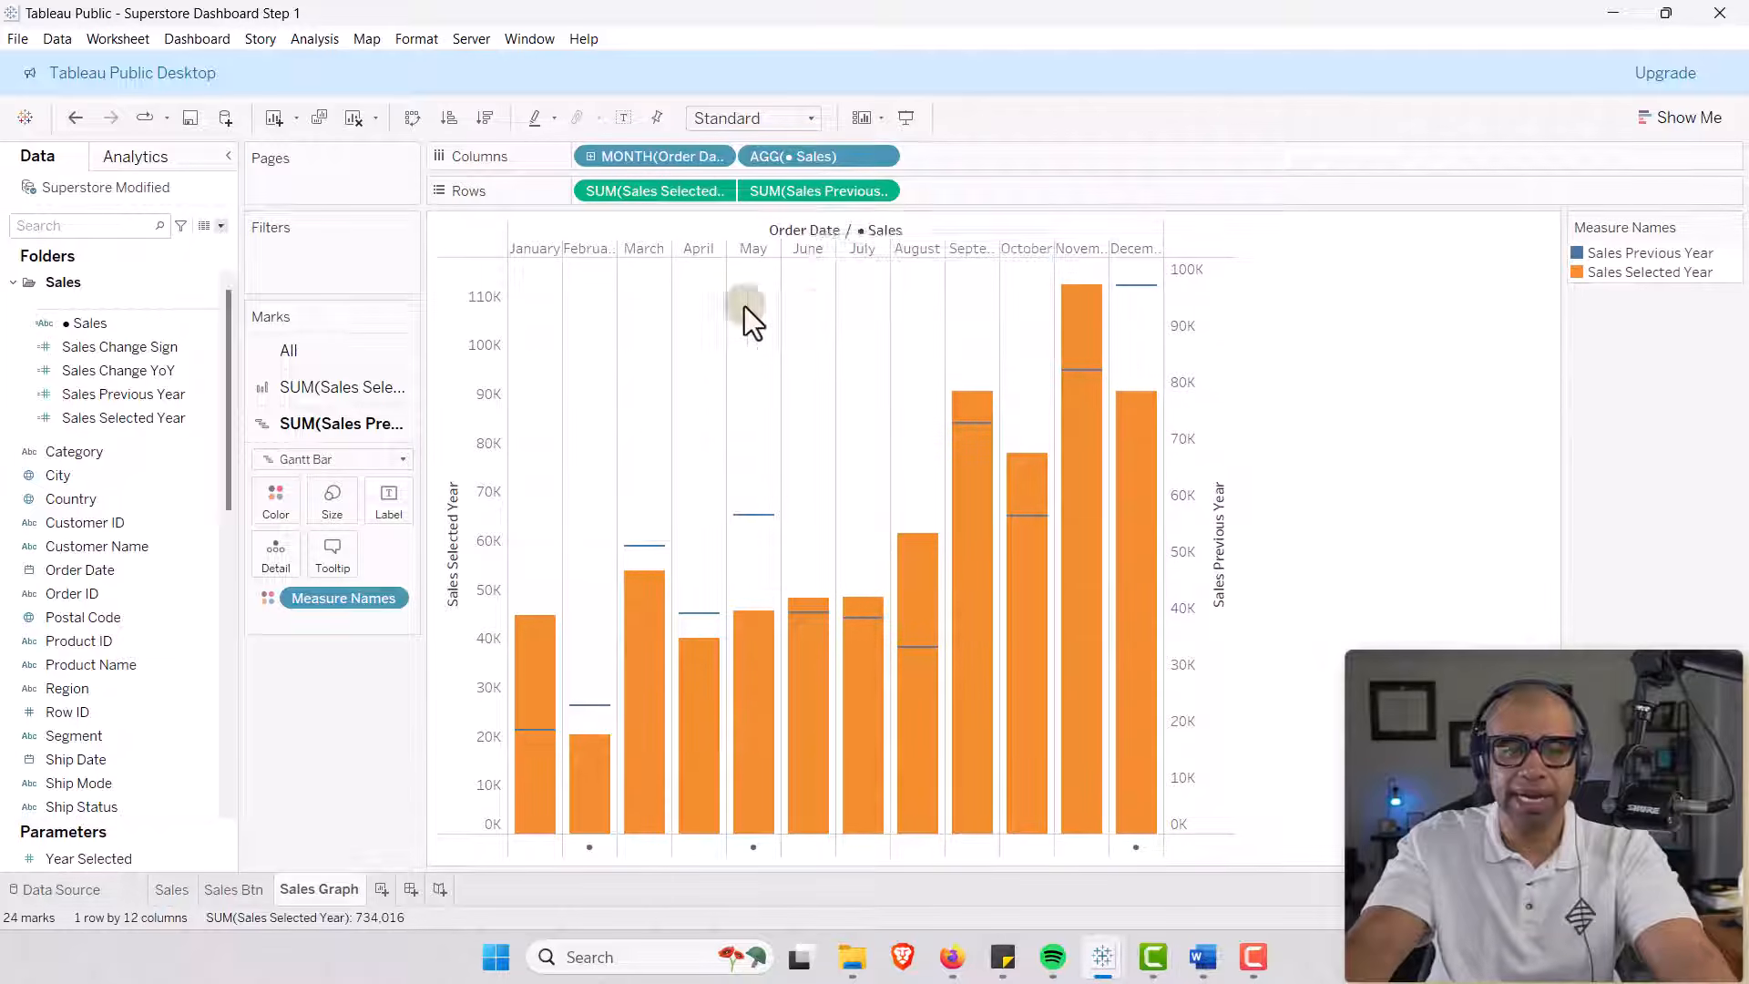
# Synchronize the Sales Previous Year axis with the Sales Selected Year axis and hide the axis headers.
pyautogui.rightClick(849, 197)
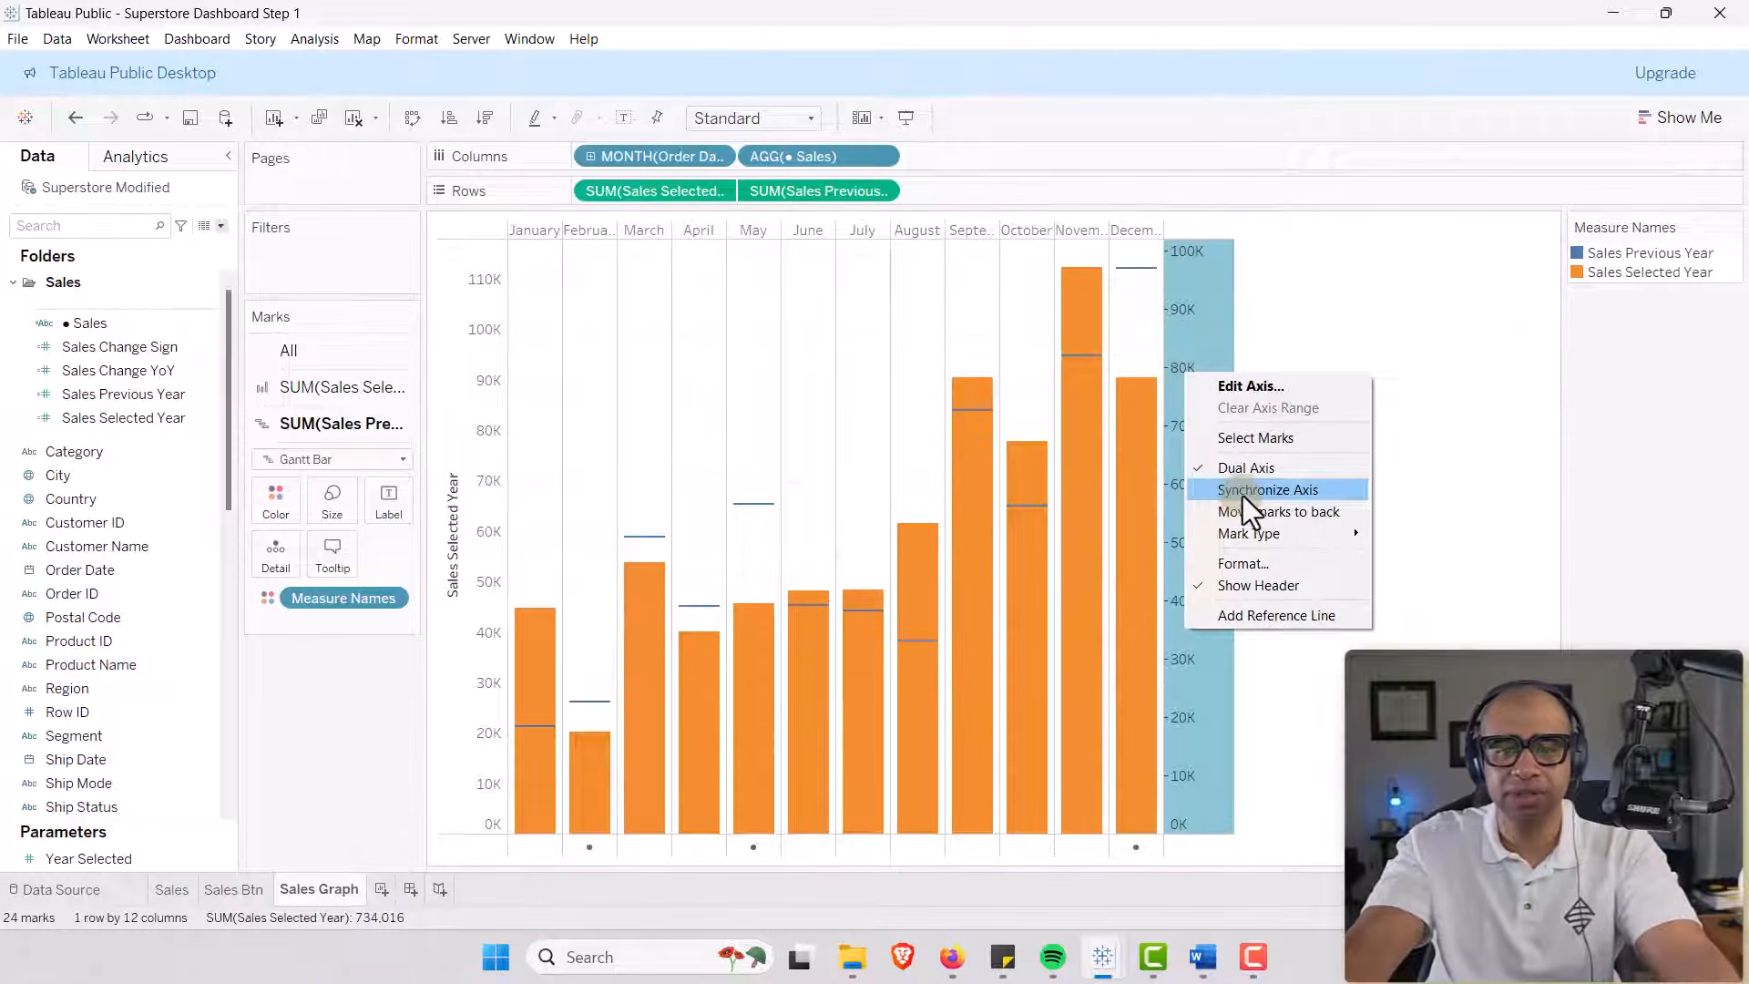
pyautogui.click(1242, 496)
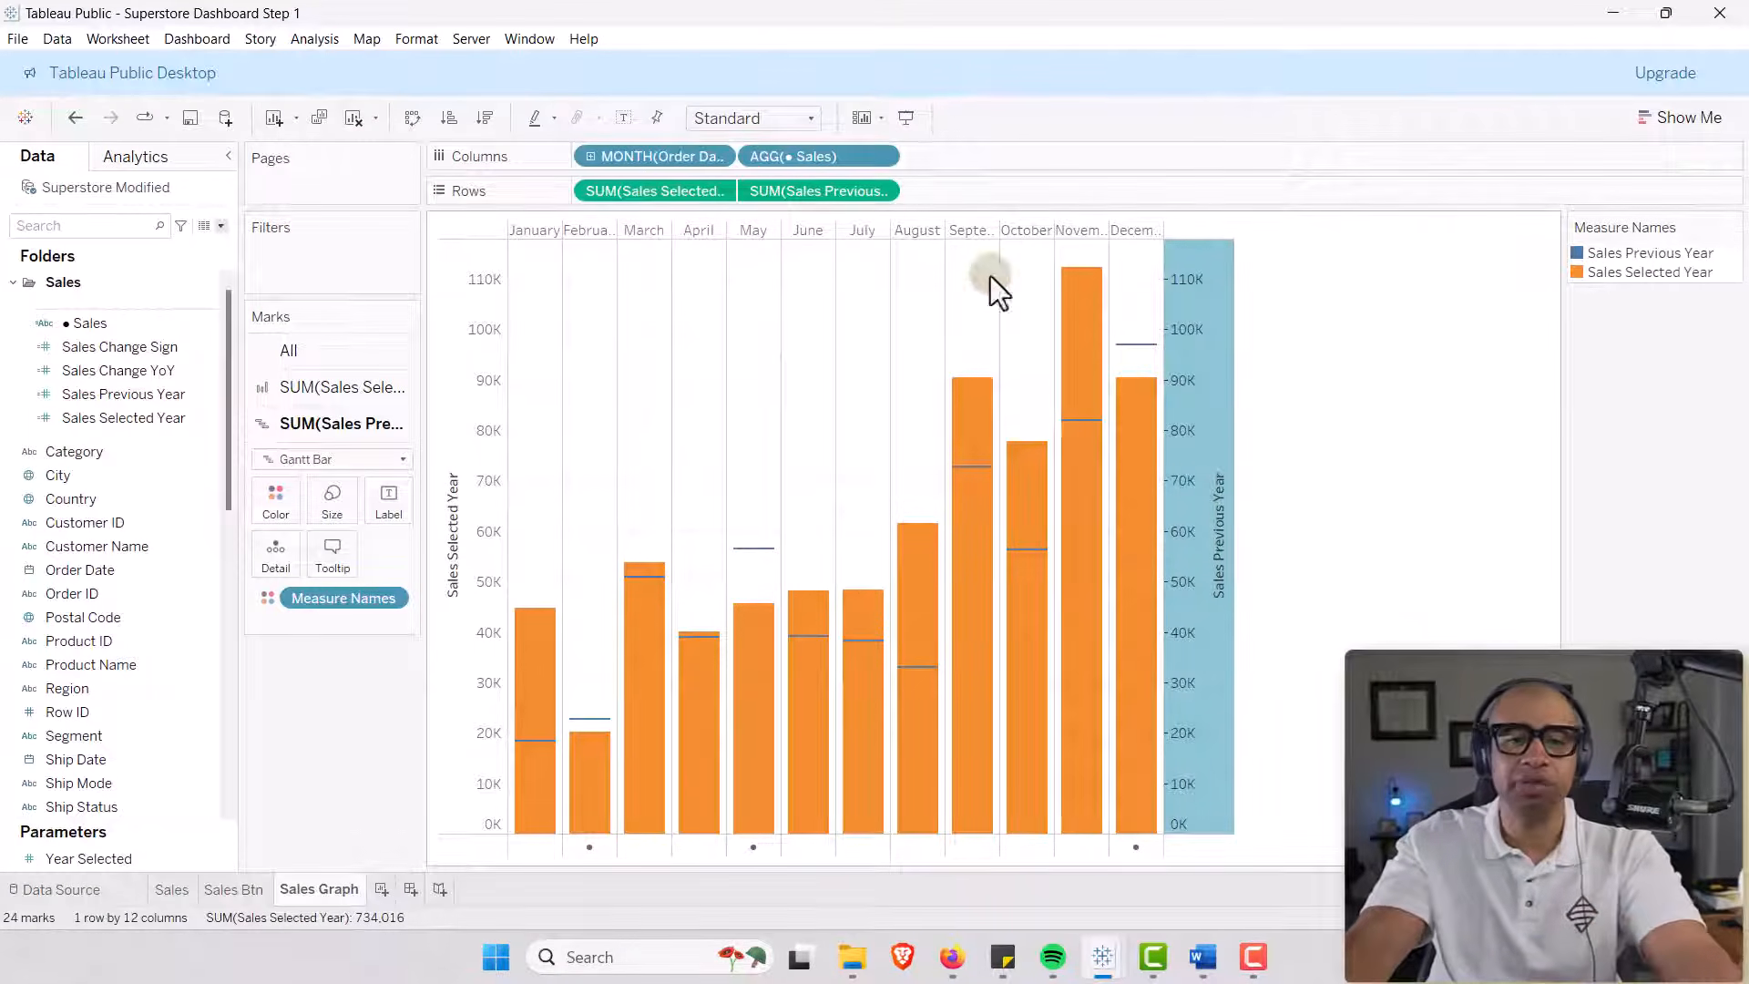
pyautogui.rightClick(466, 321)
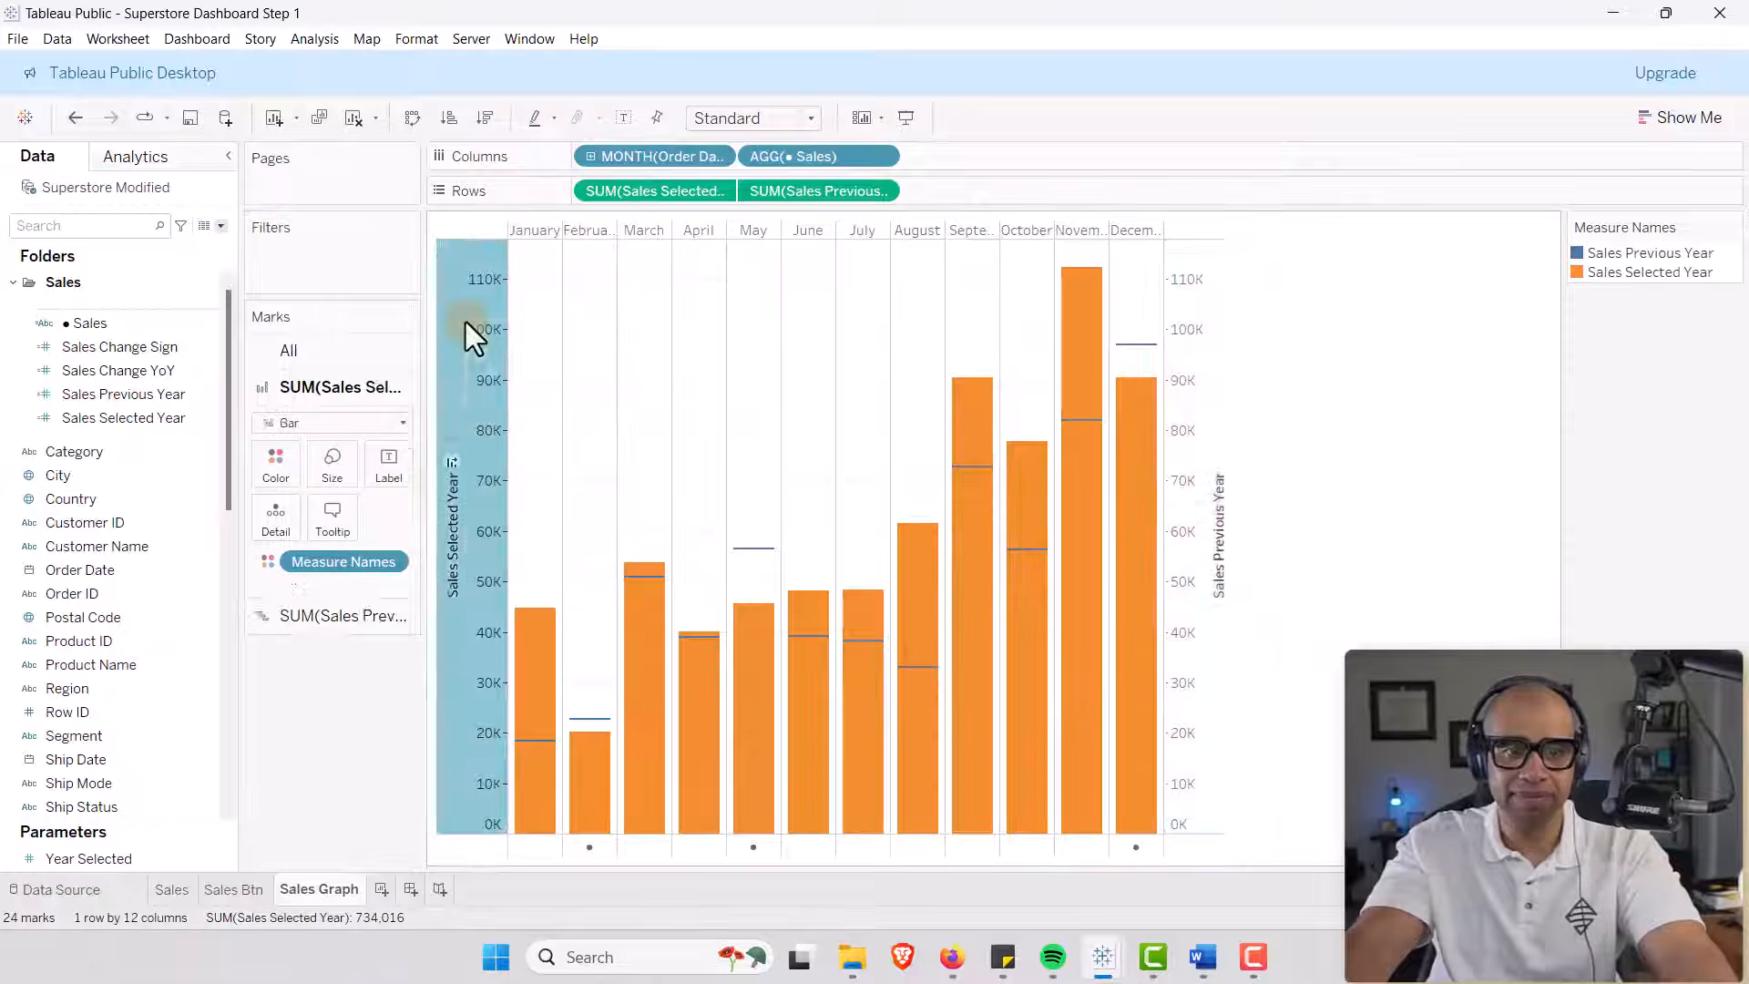
pyautogui.click(539, 511)
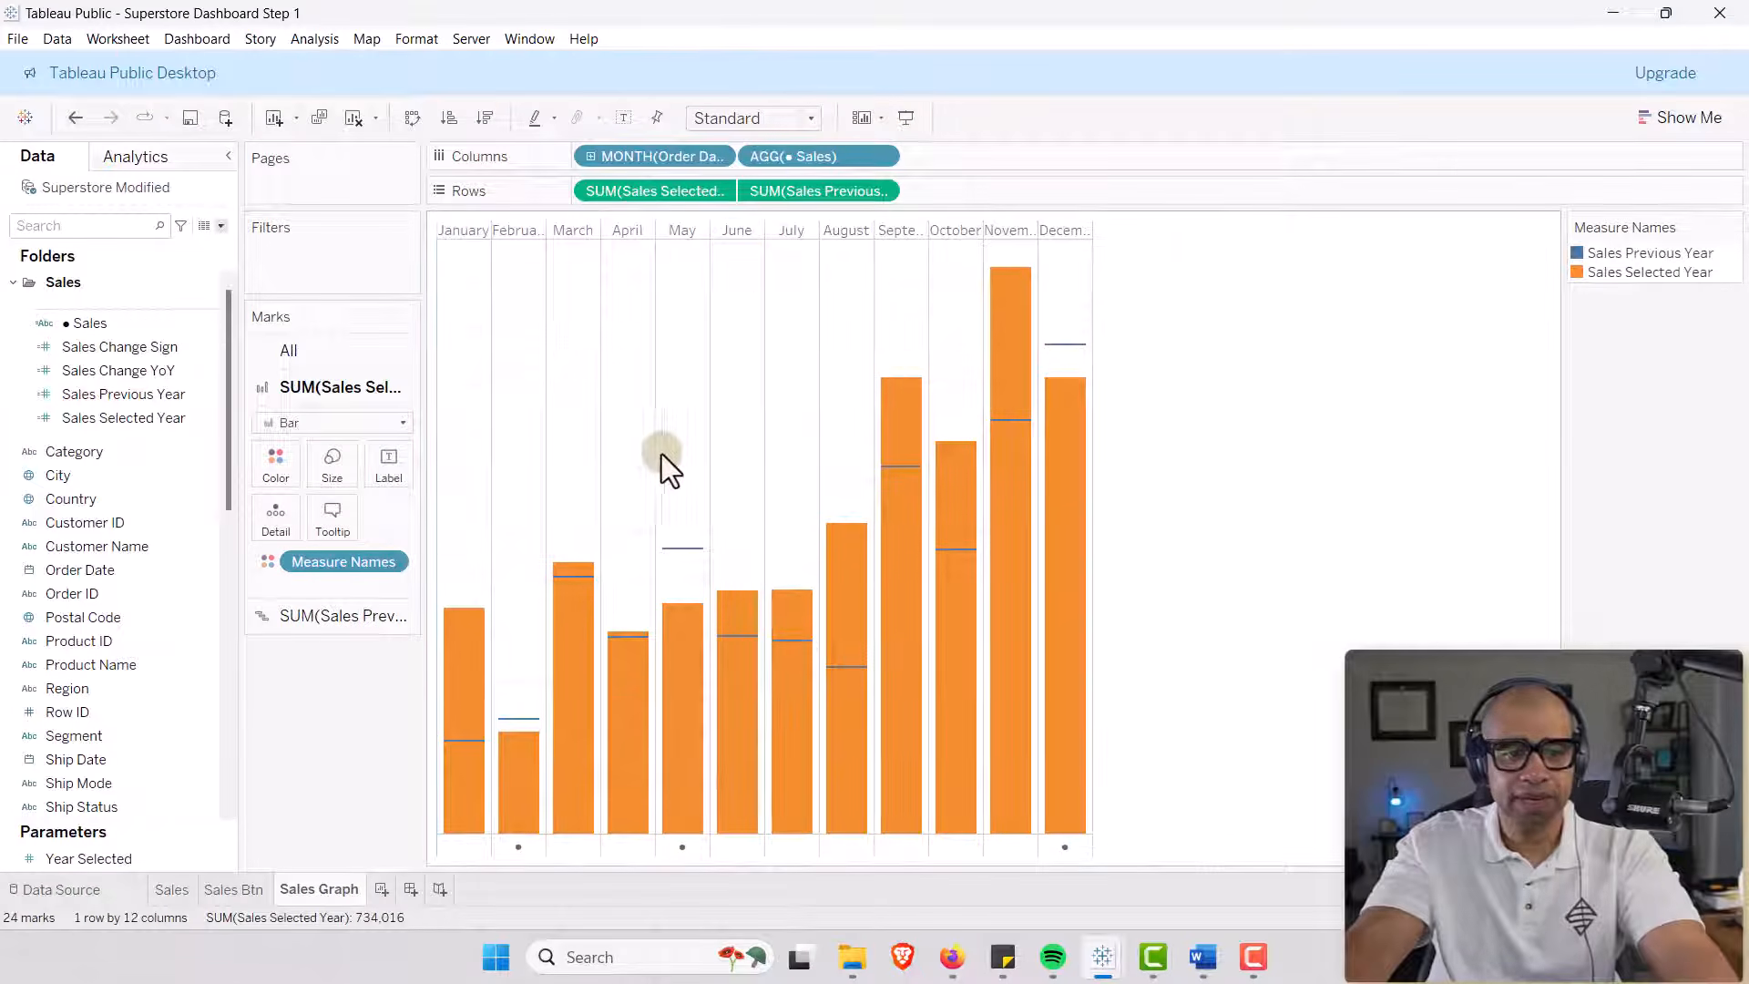
# Remove the chart's borders by setting the row divider and column divider pane lines to None.
pyautogui.rightClick(745, 305)
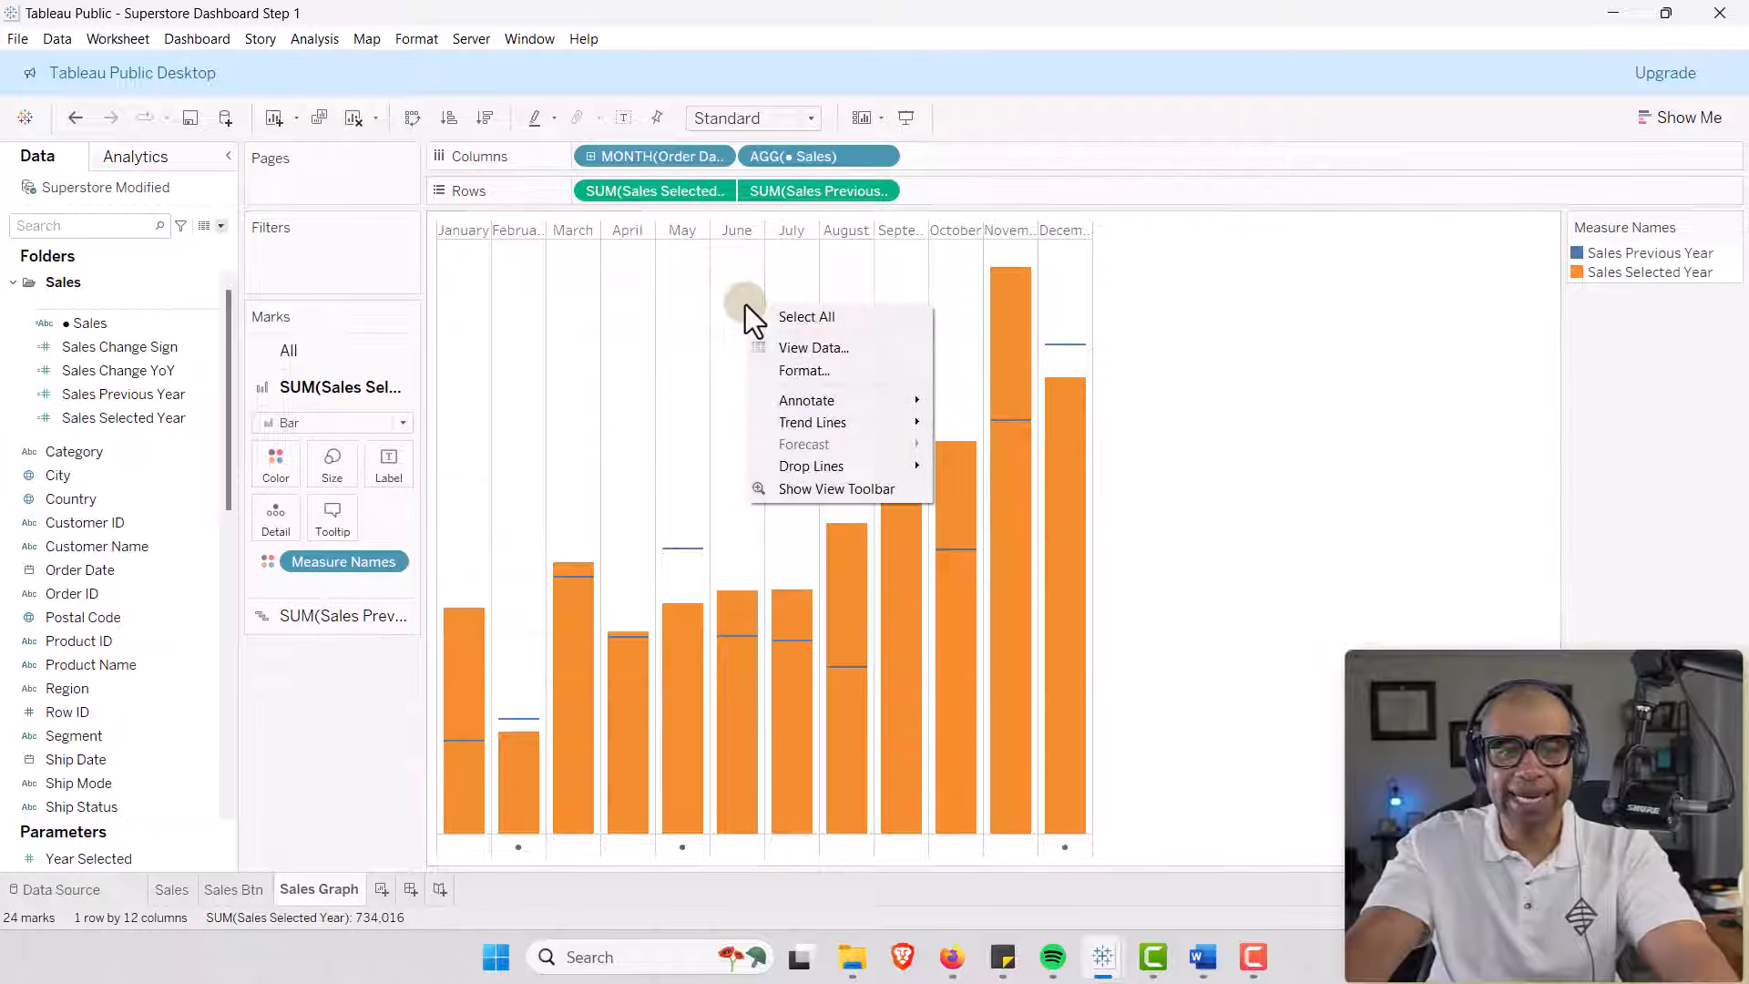
pyautogui.click(806, 370)
pyautogui.click(109, 194)
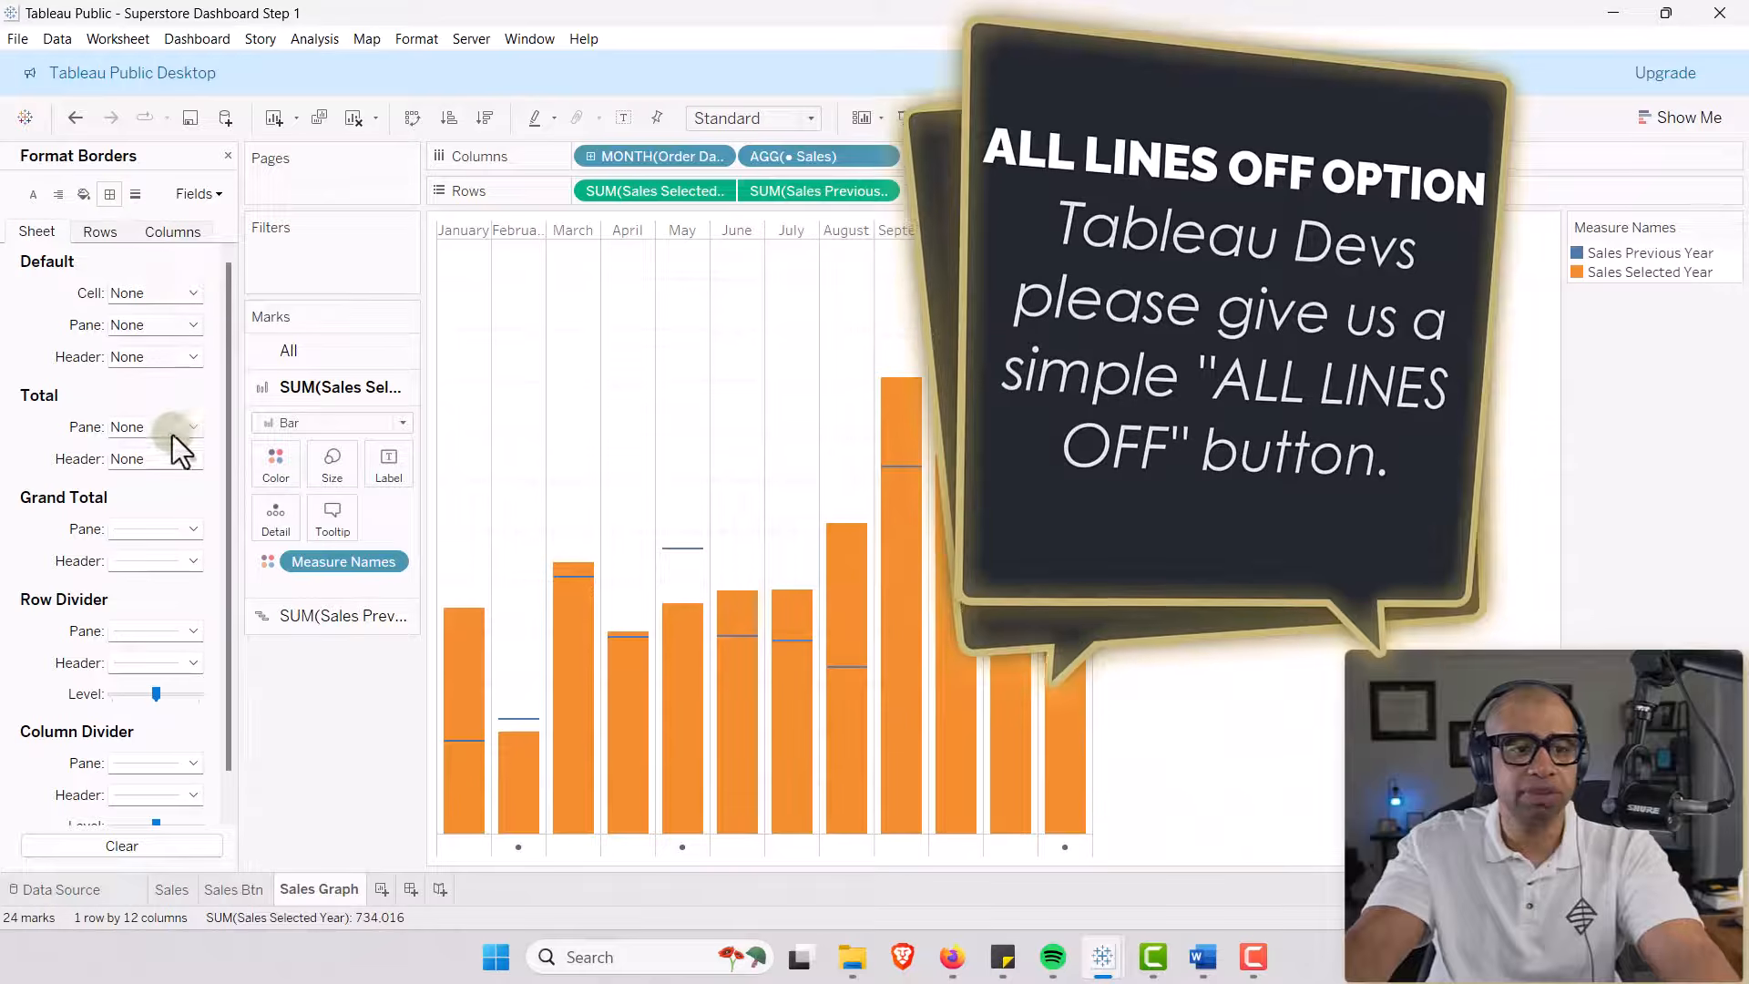
pyautogui.click(194, 629)
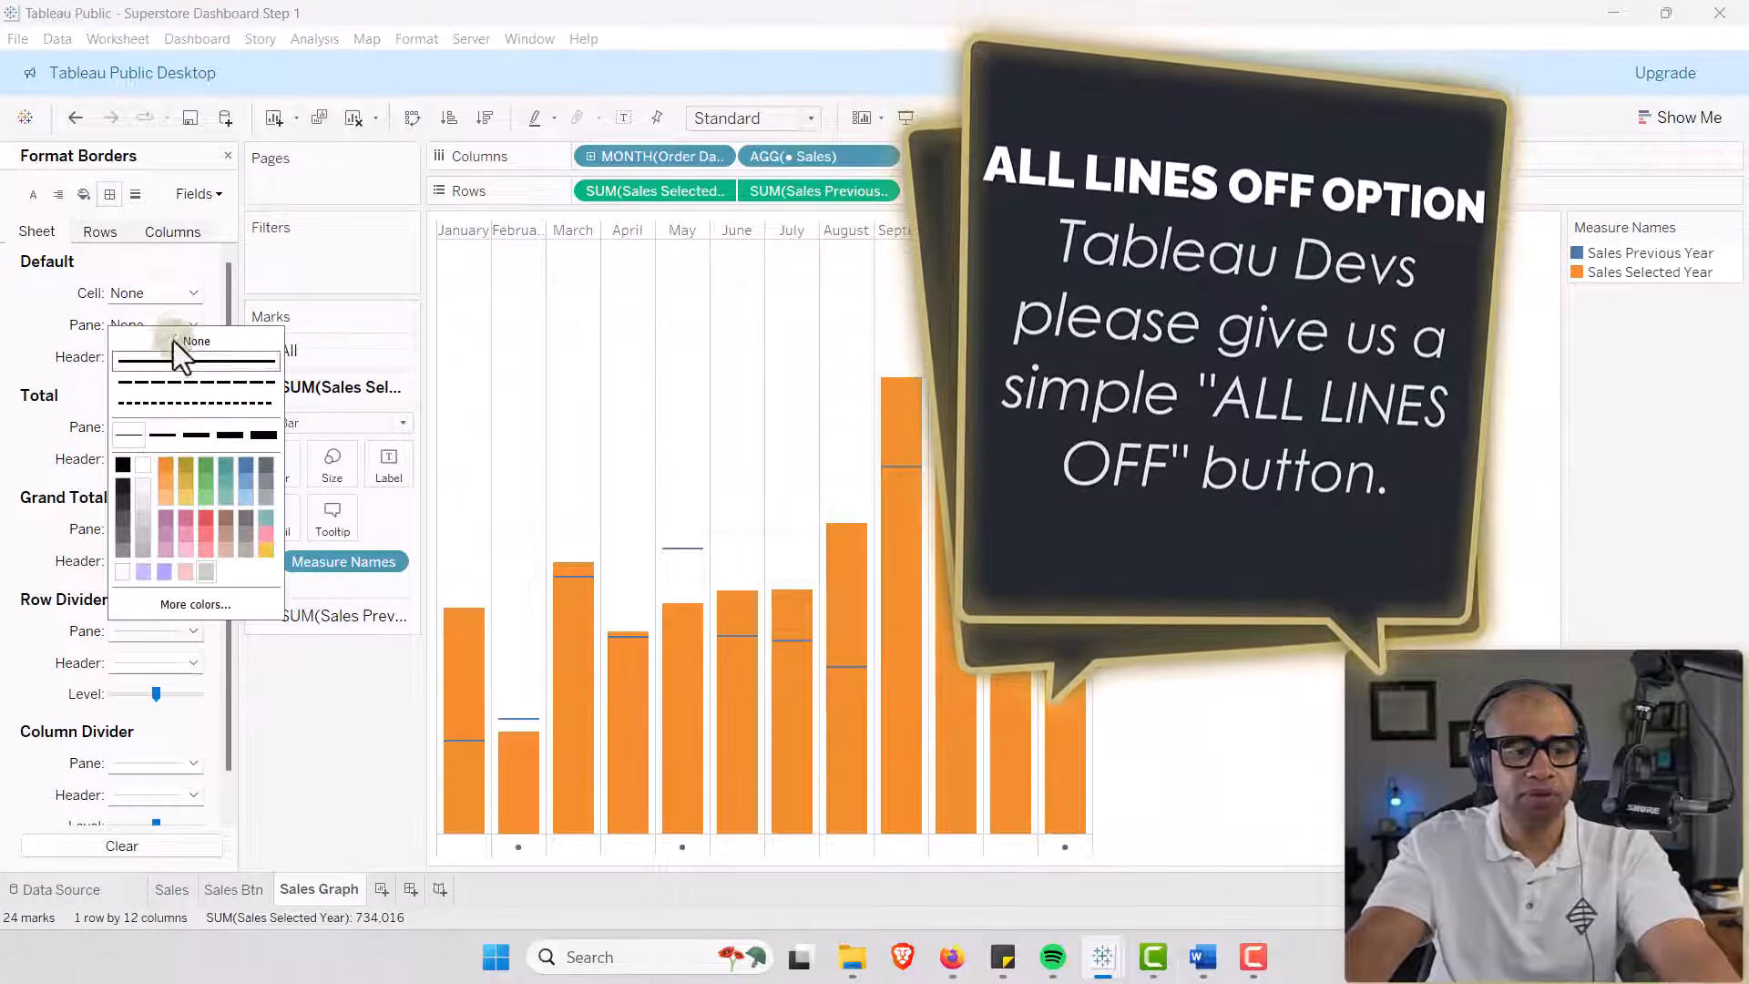
pyautogui.click(200, 763)
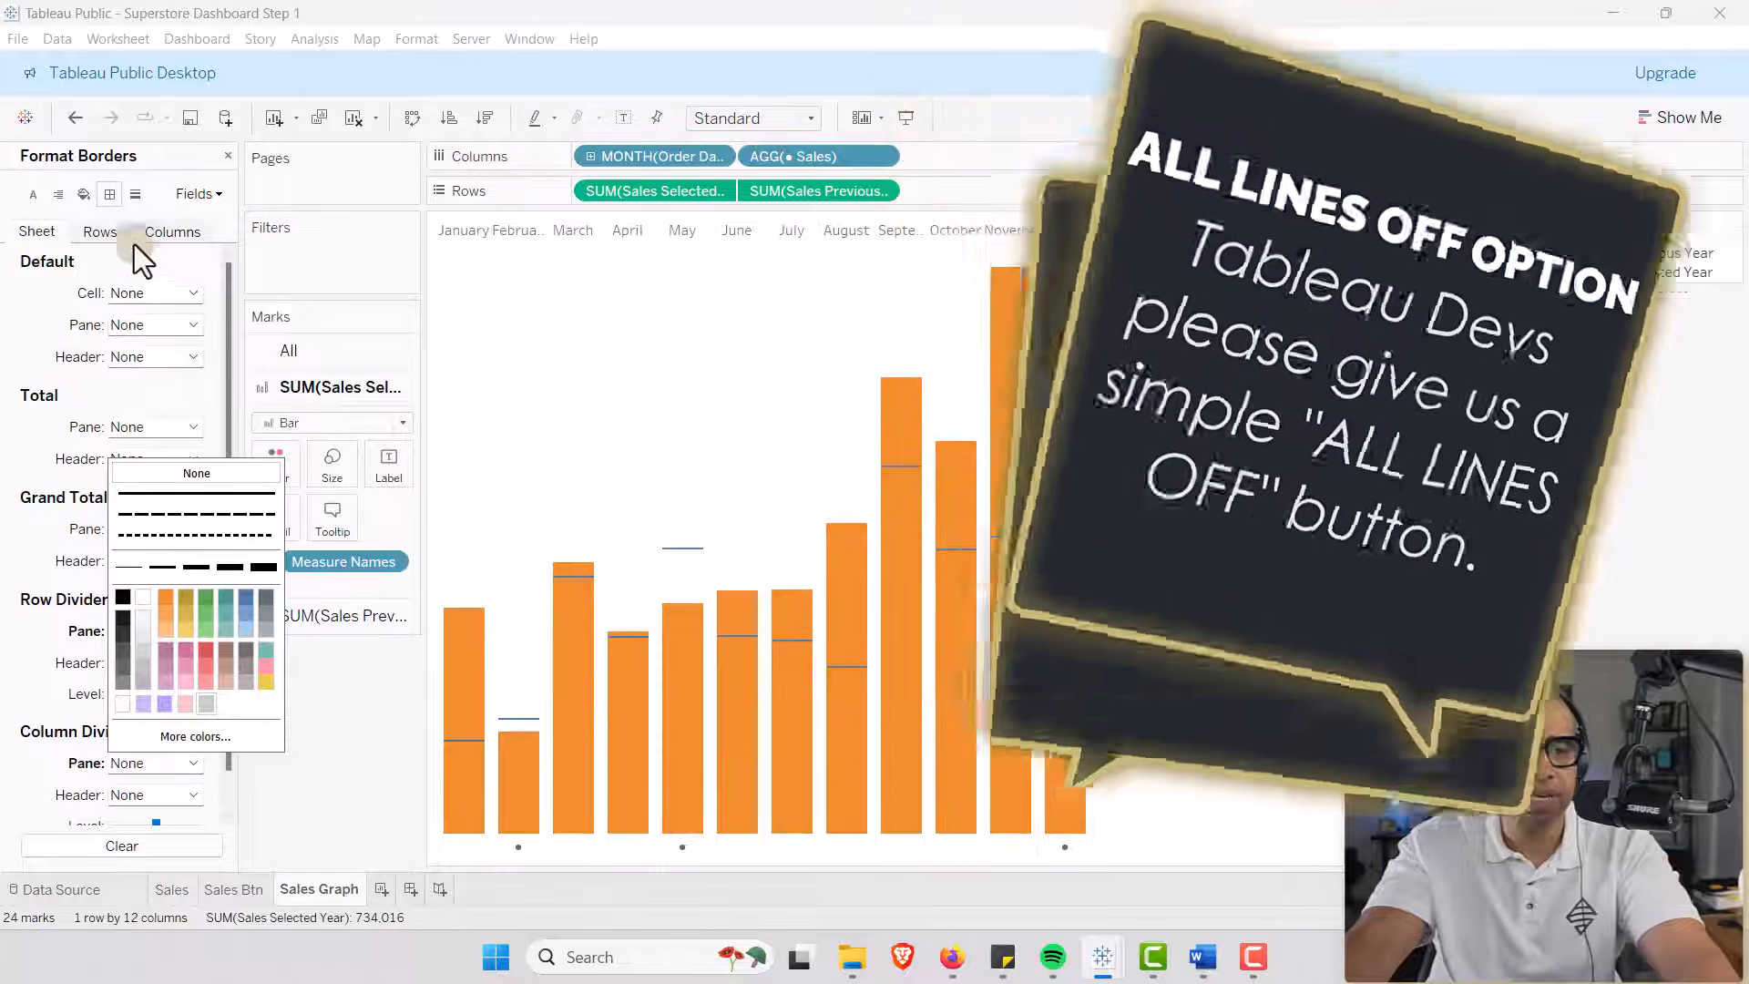
pyautogui.click(101, 231)
pyautogui.click(198, 565)
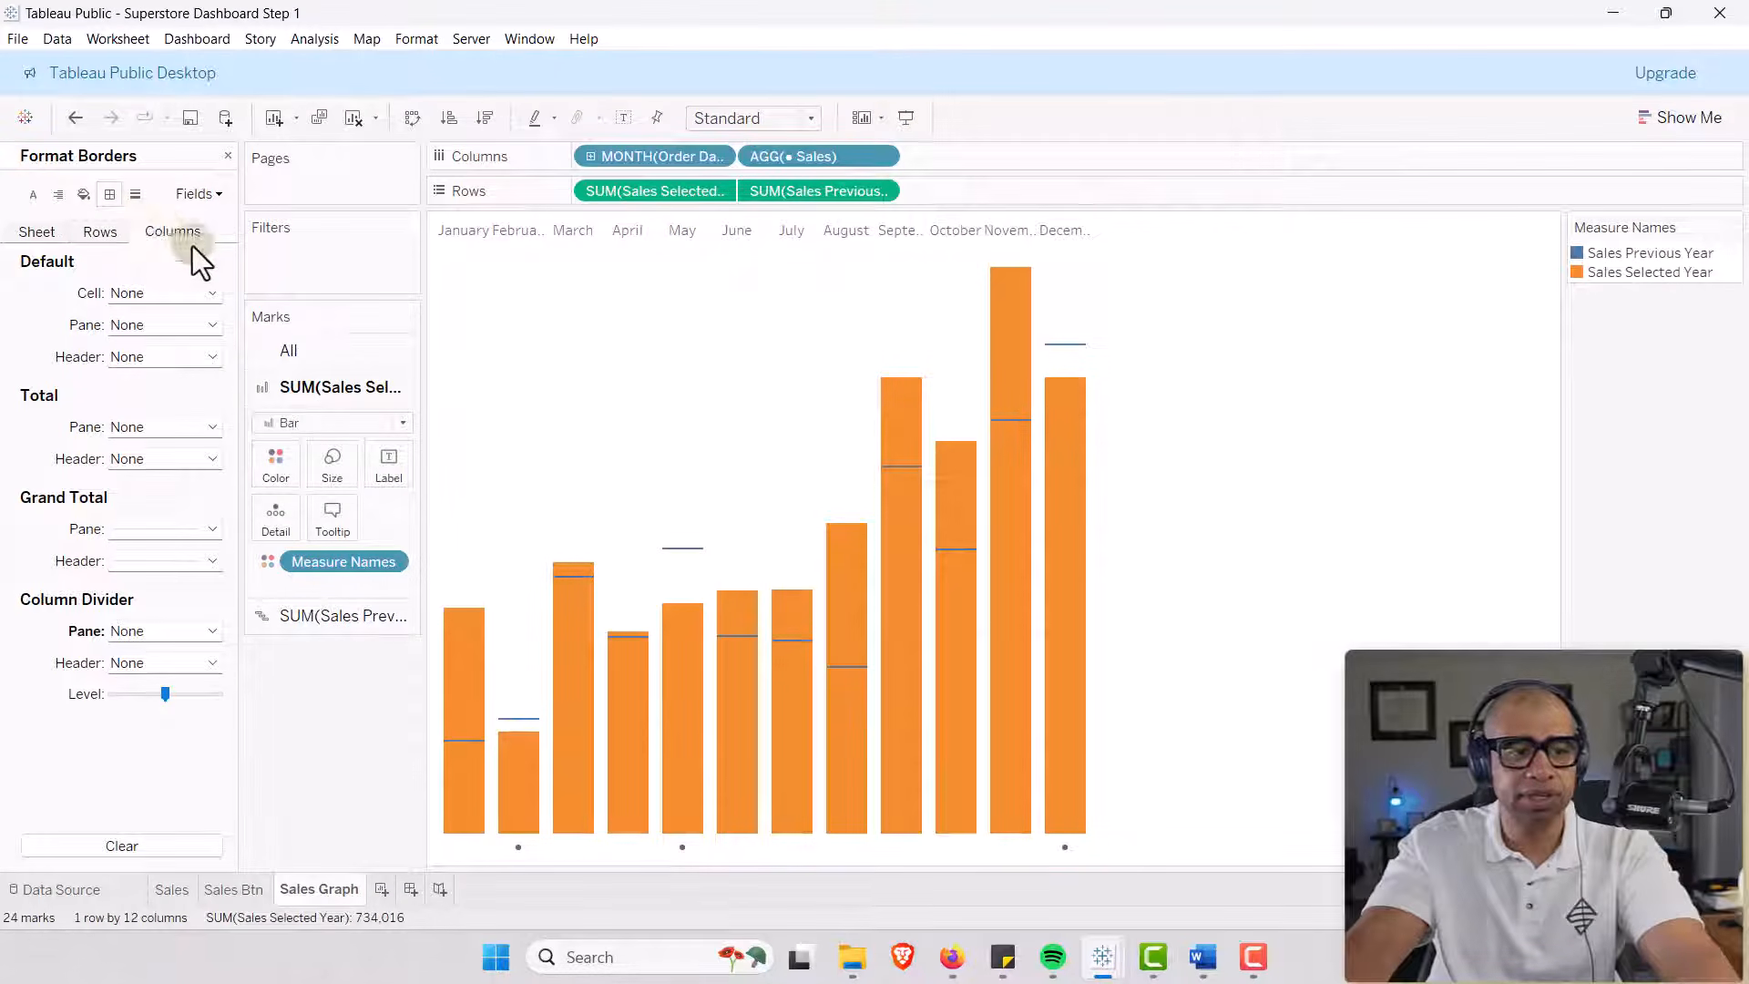
# Set the sheet's zero lines and the row grid lines to None, closing the formatting options when done.
pyautogui.click(134, 195)
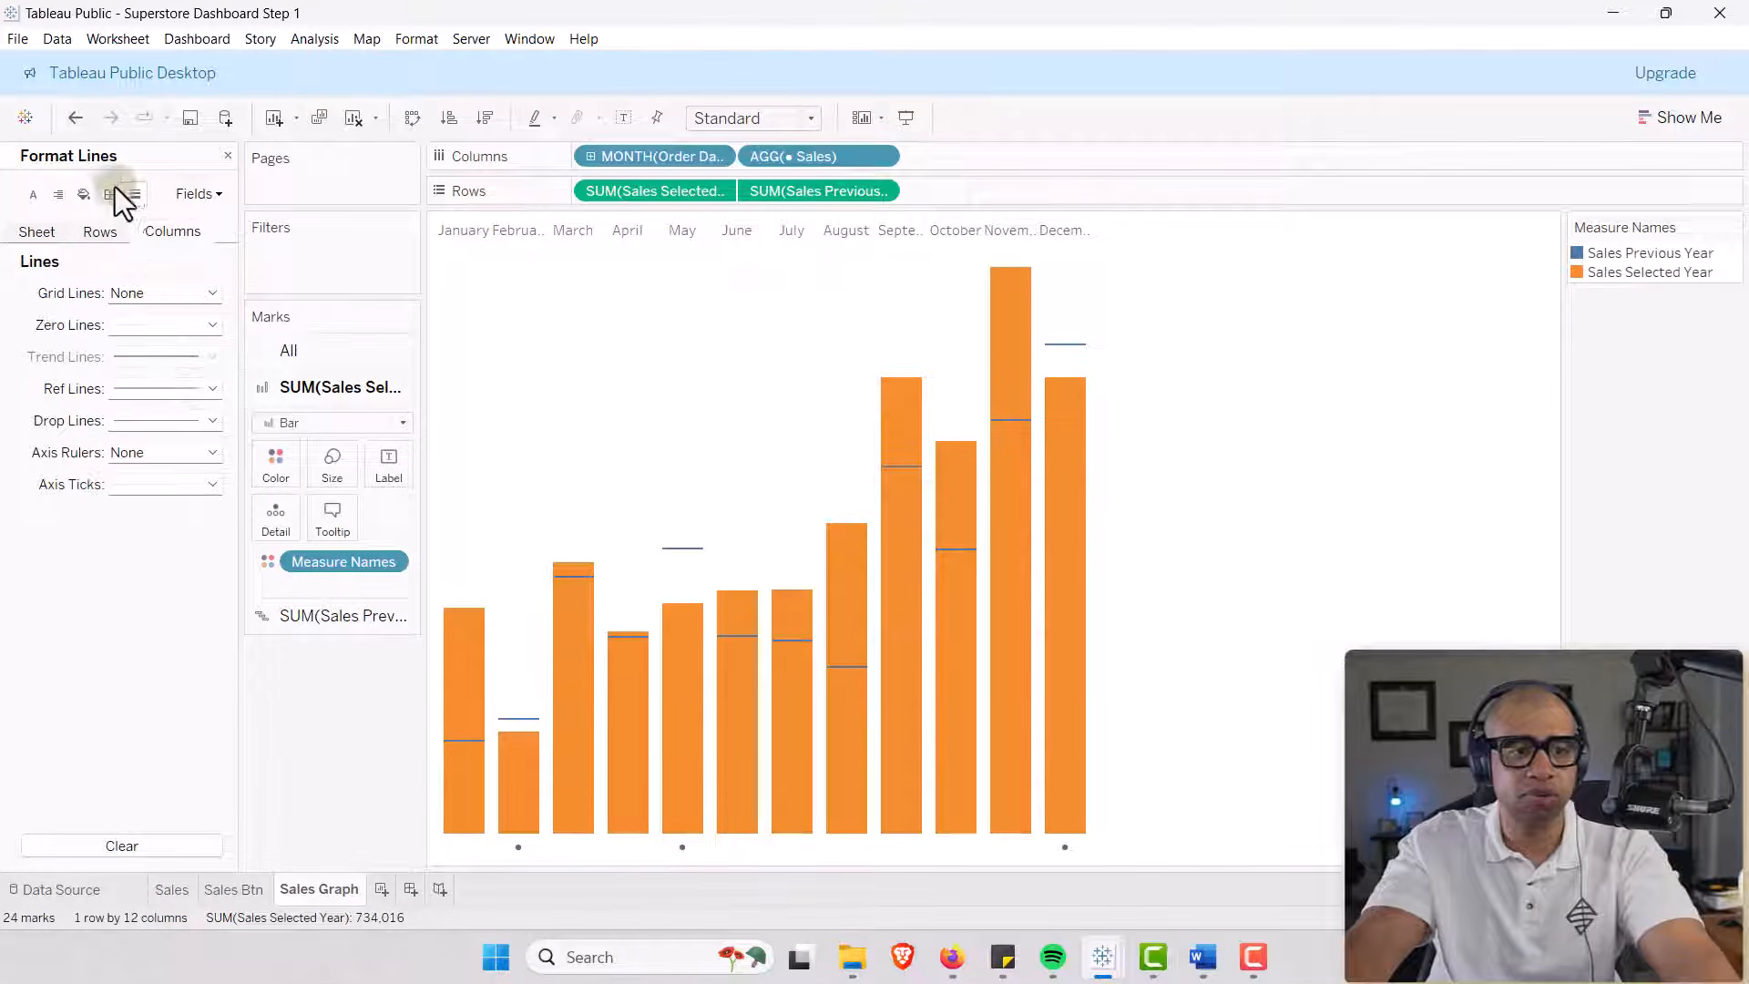
pyautogui.click(213, 326)
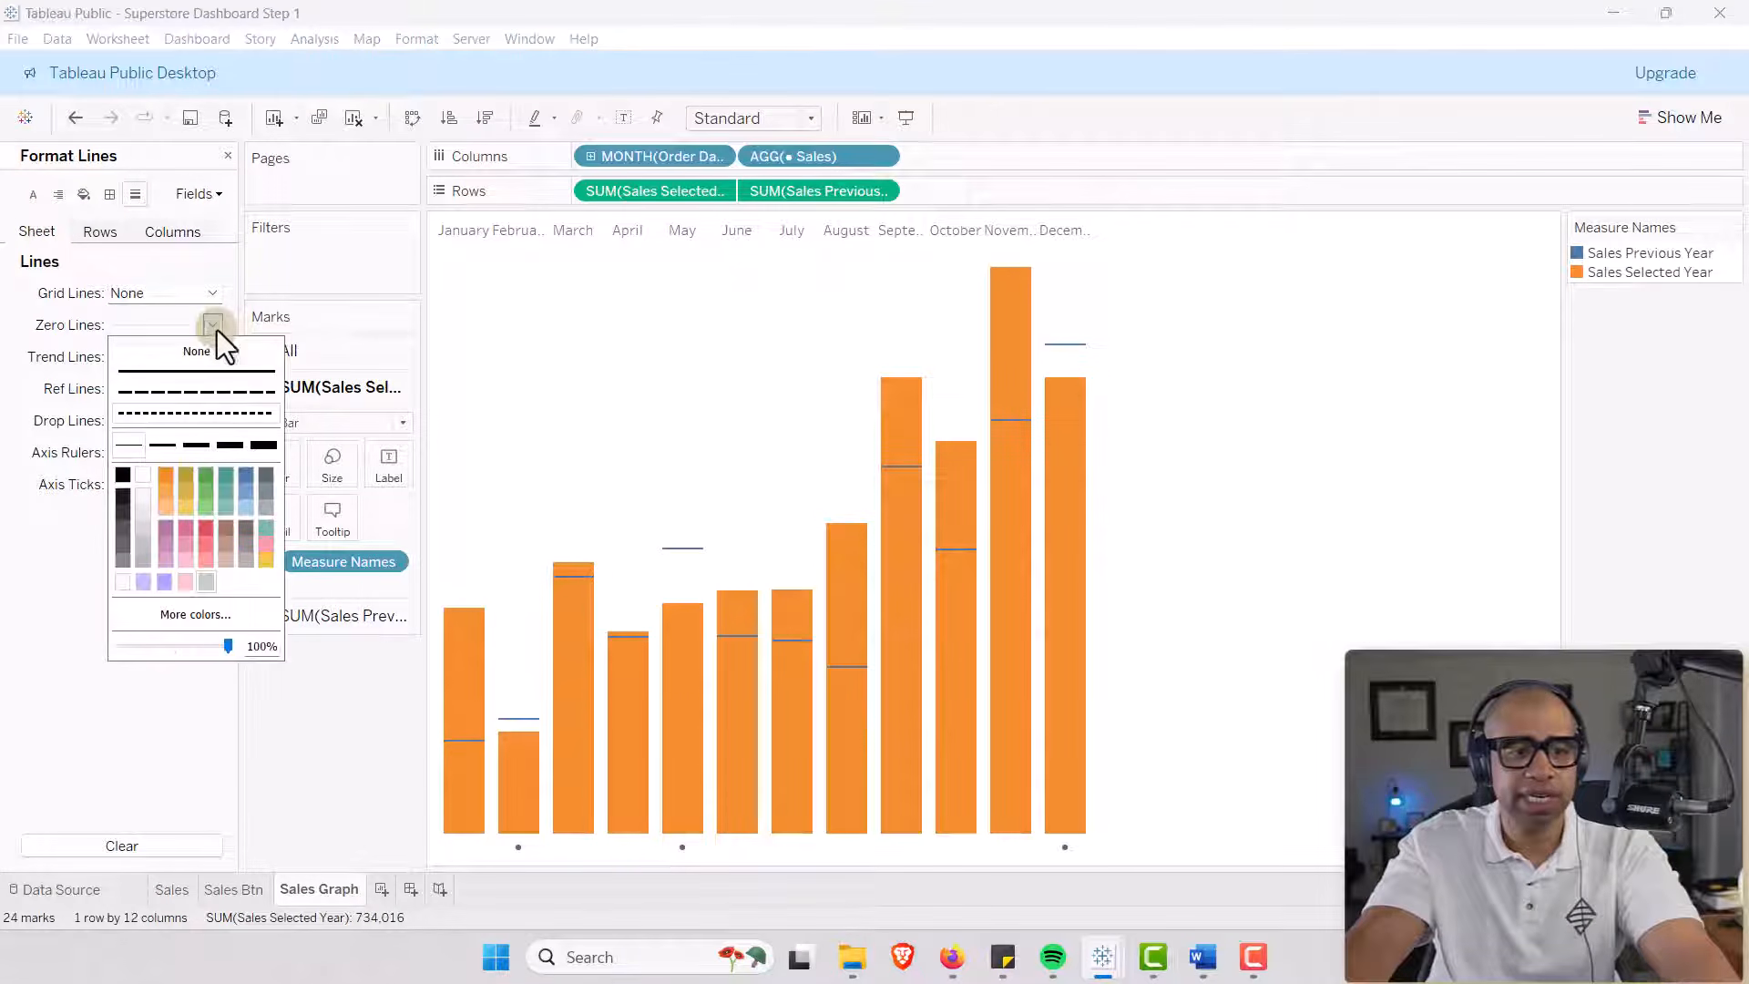
pyautogui.click(308, 727)
pyautogui.click(107, 236)
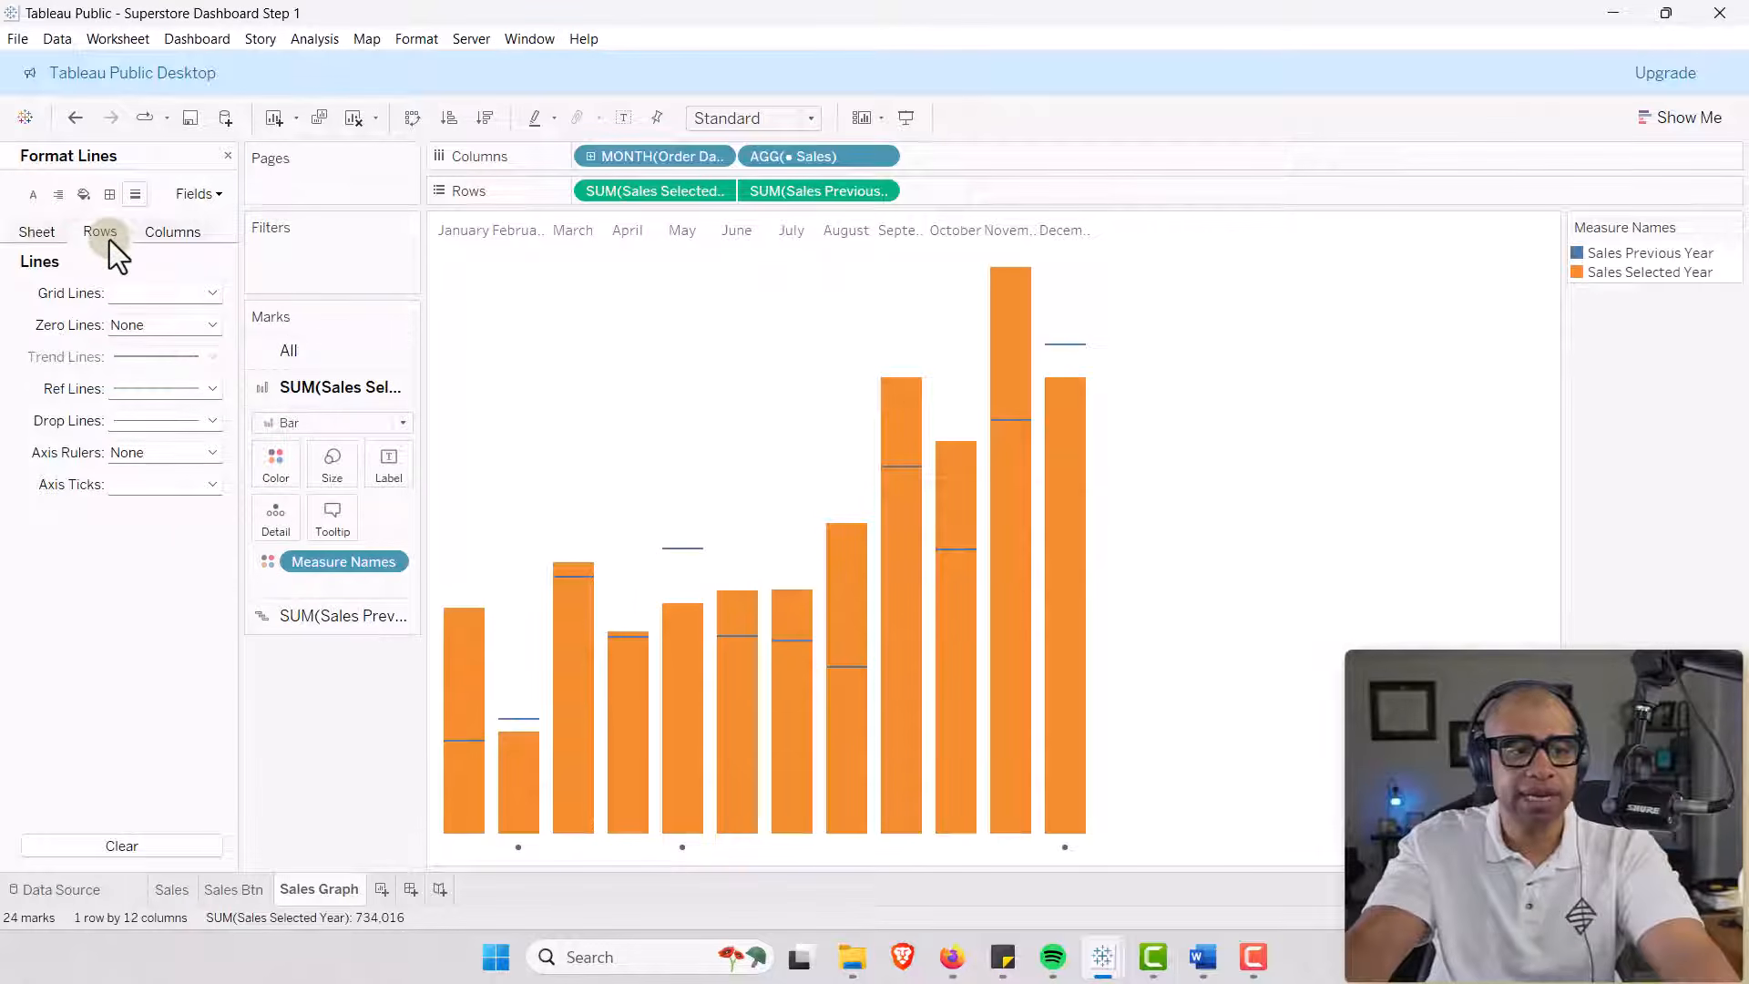
pyautogui.click(206, 291)
pyautogui.click(180, 315)
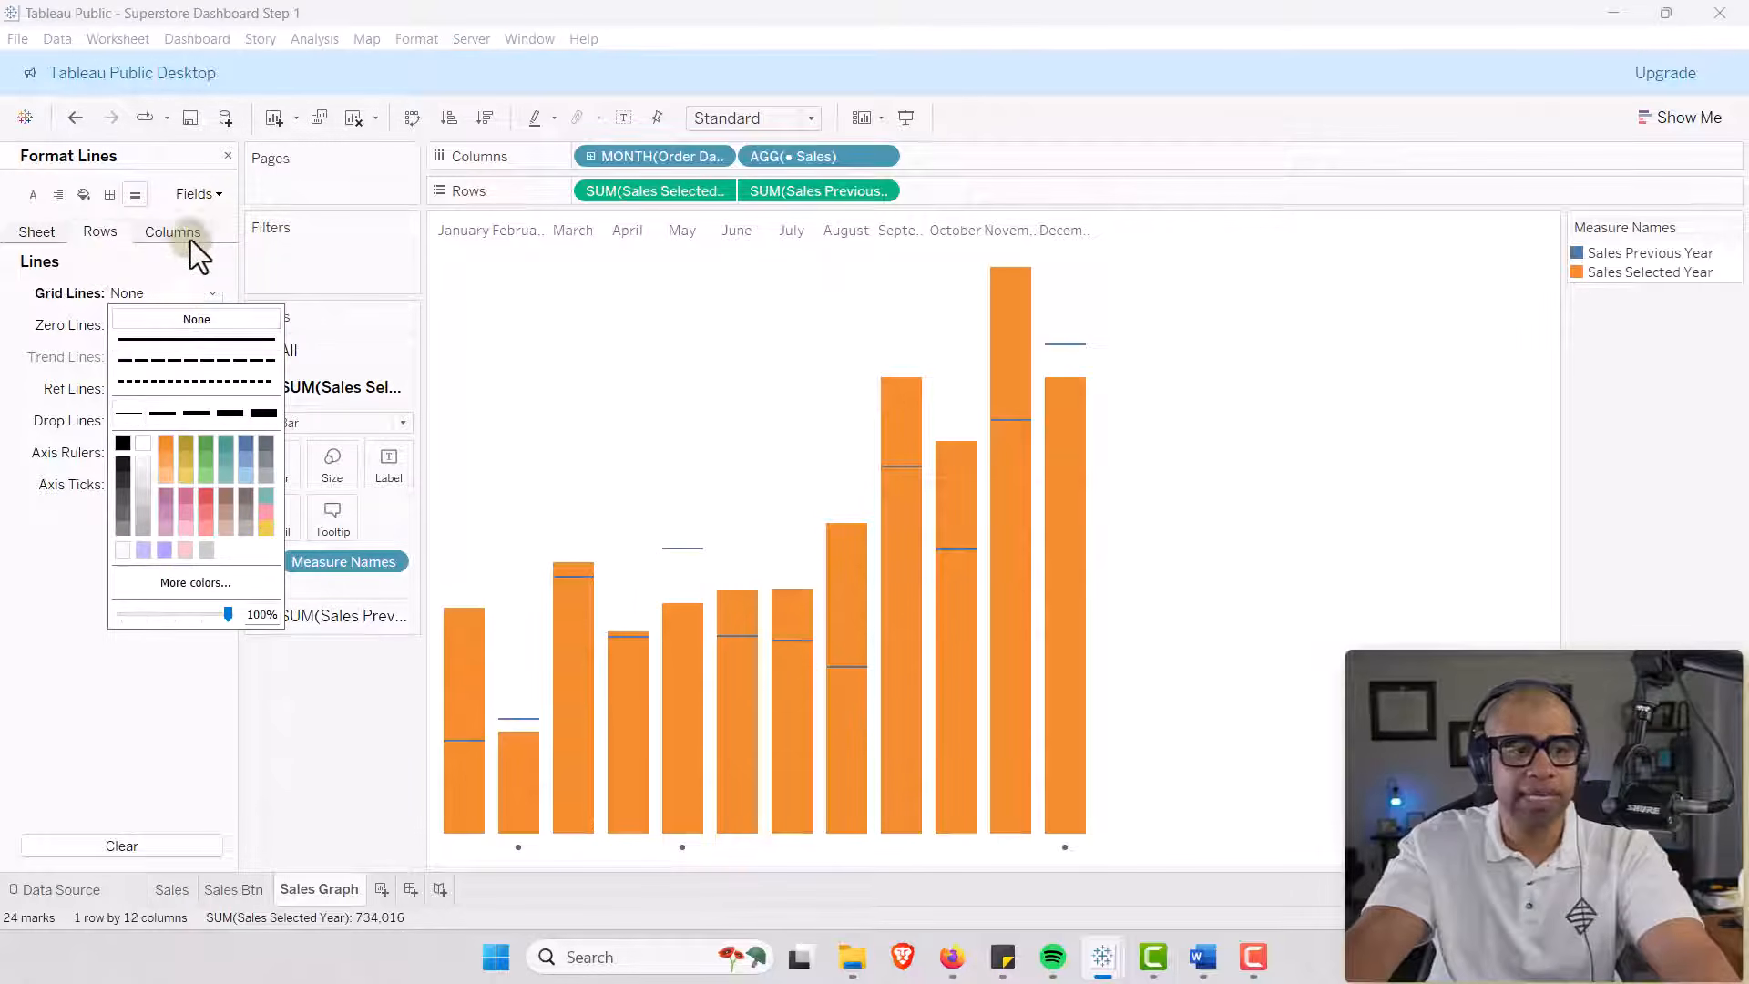
pyautogui.click(188, 235)
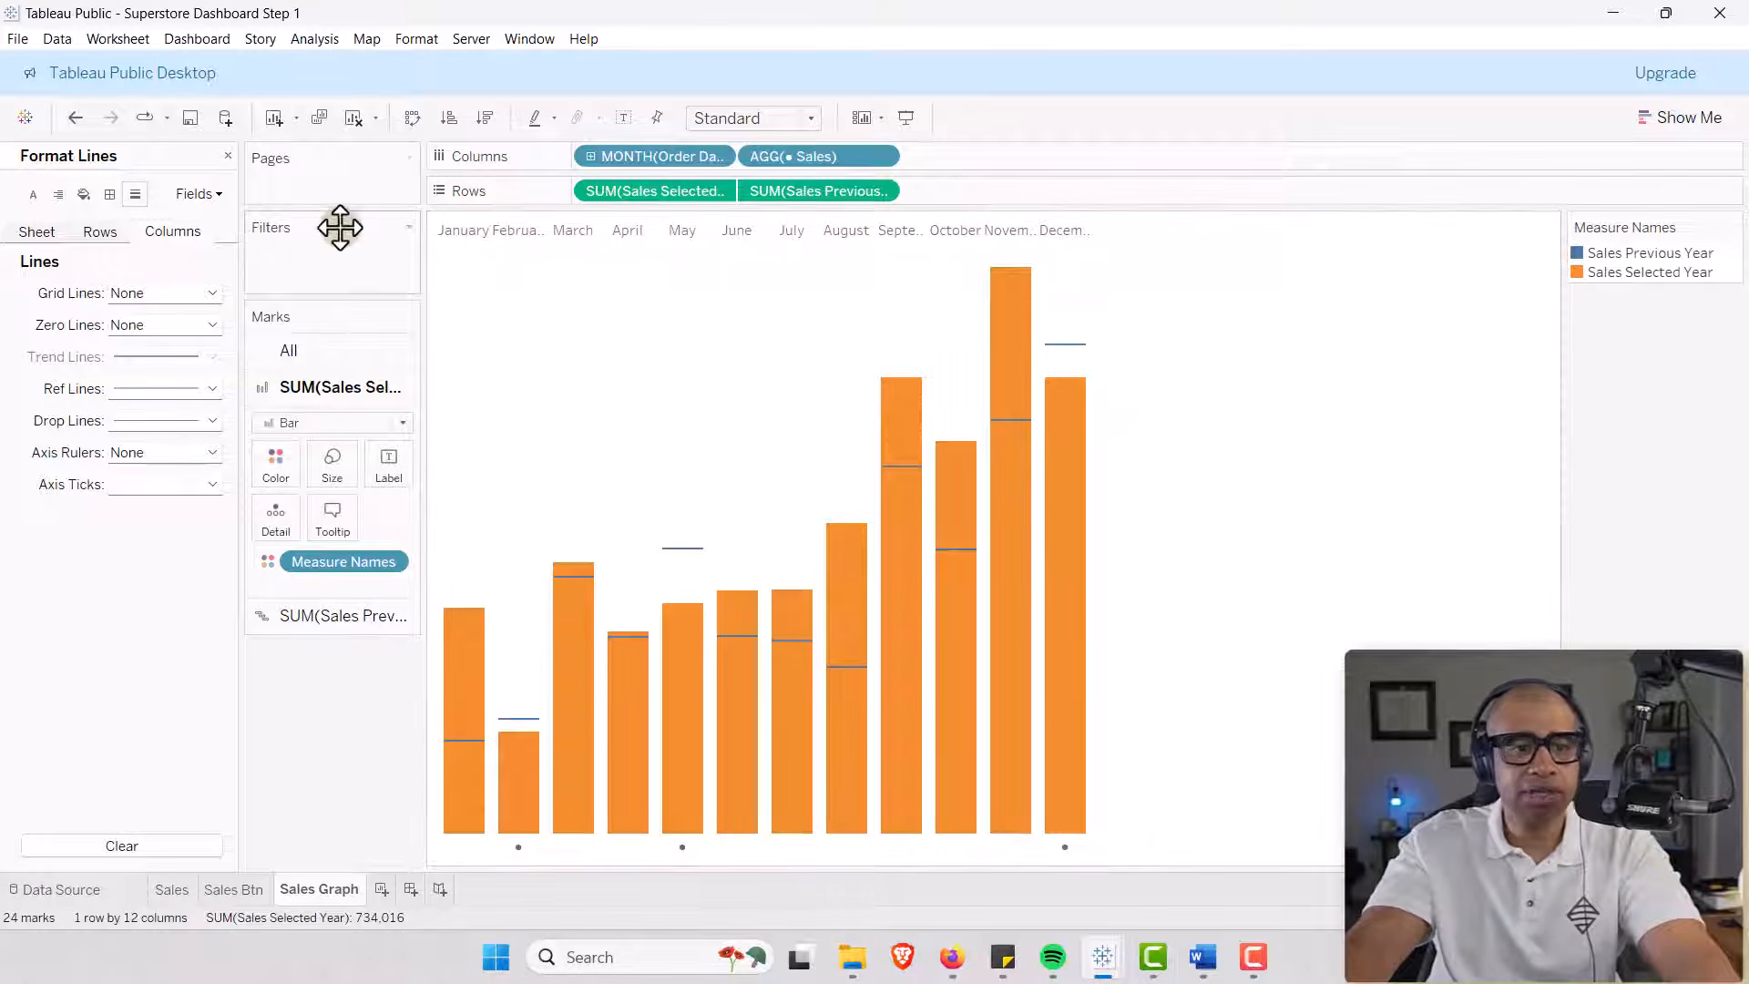
pyautogui.click(224, 157)
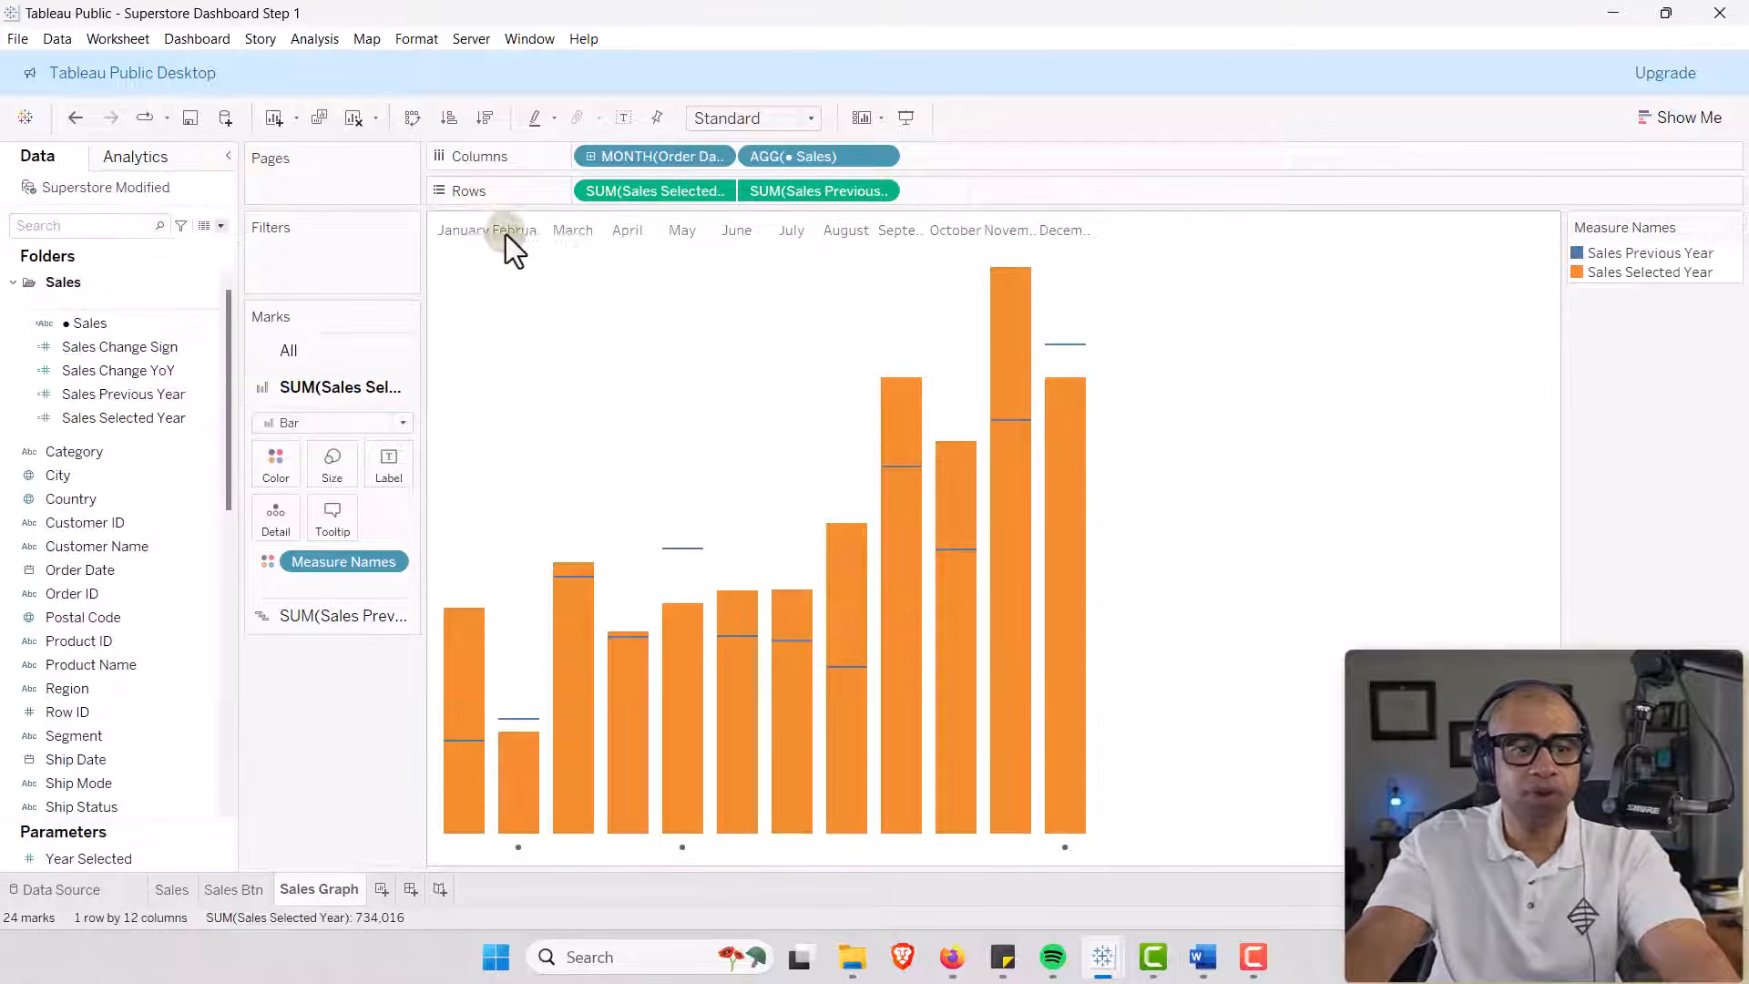
# Format the month headers in Trebuchet MS size 8 and show the dates as First Letter.
pyautogui.rightClick(453, 235)
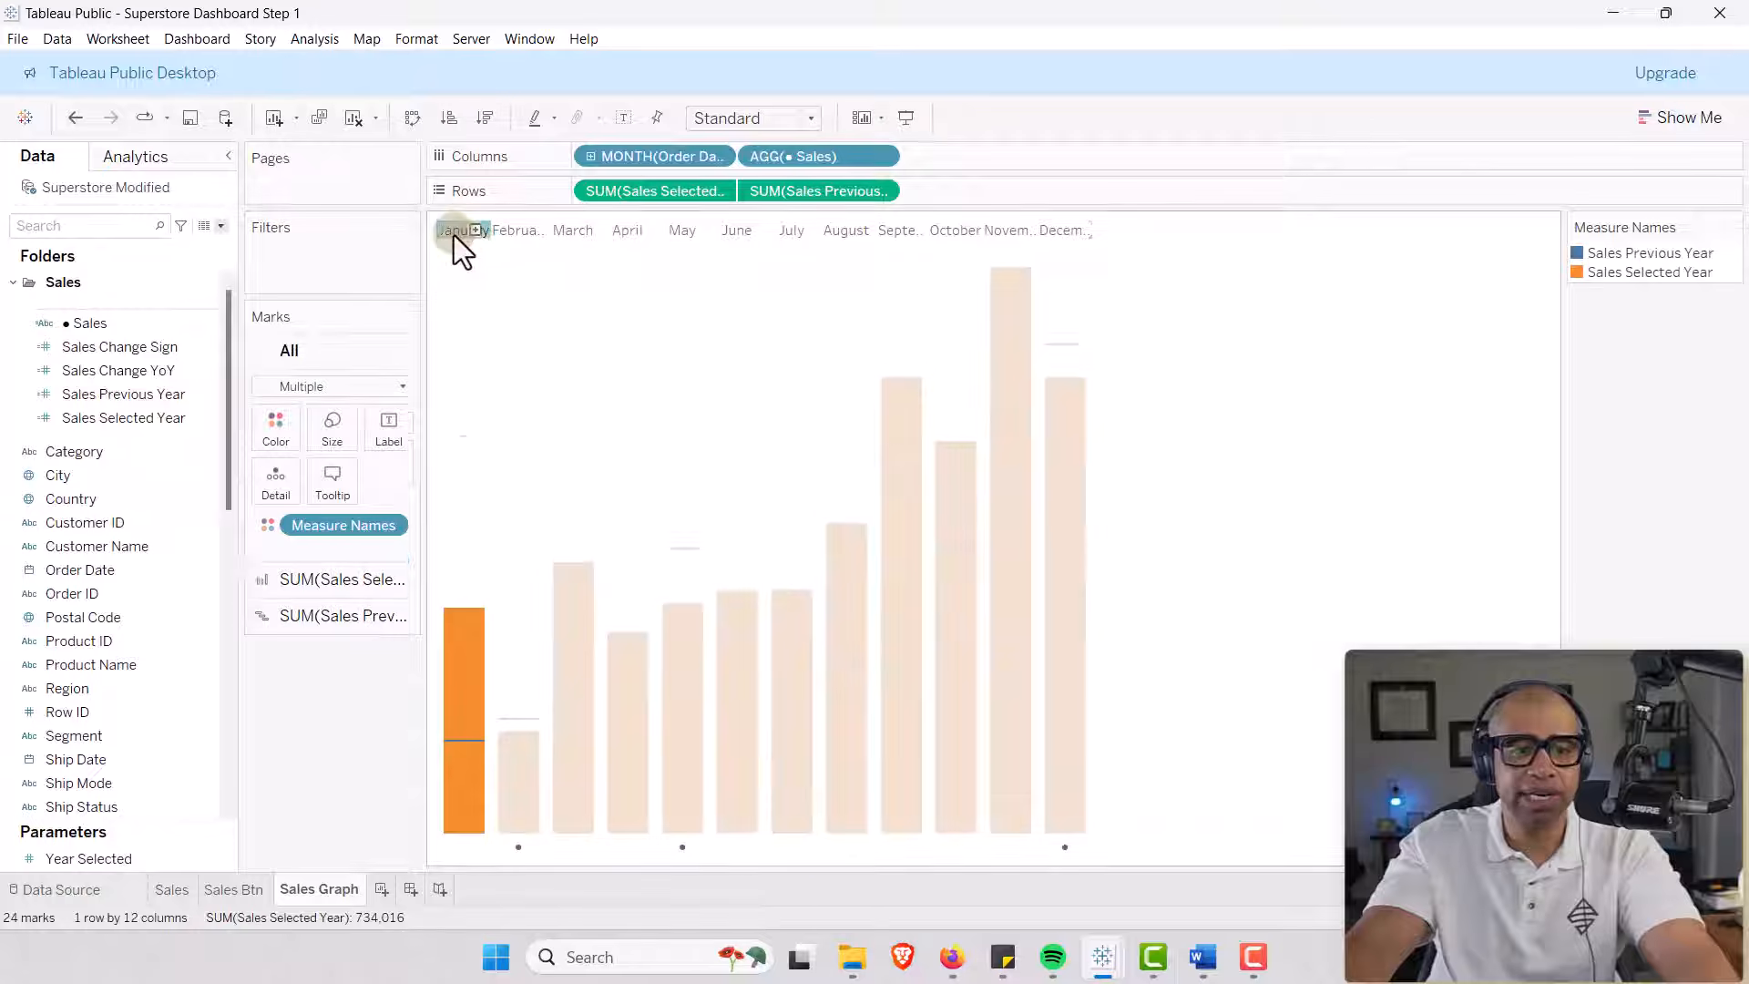
pyautogui.click(527, 355)
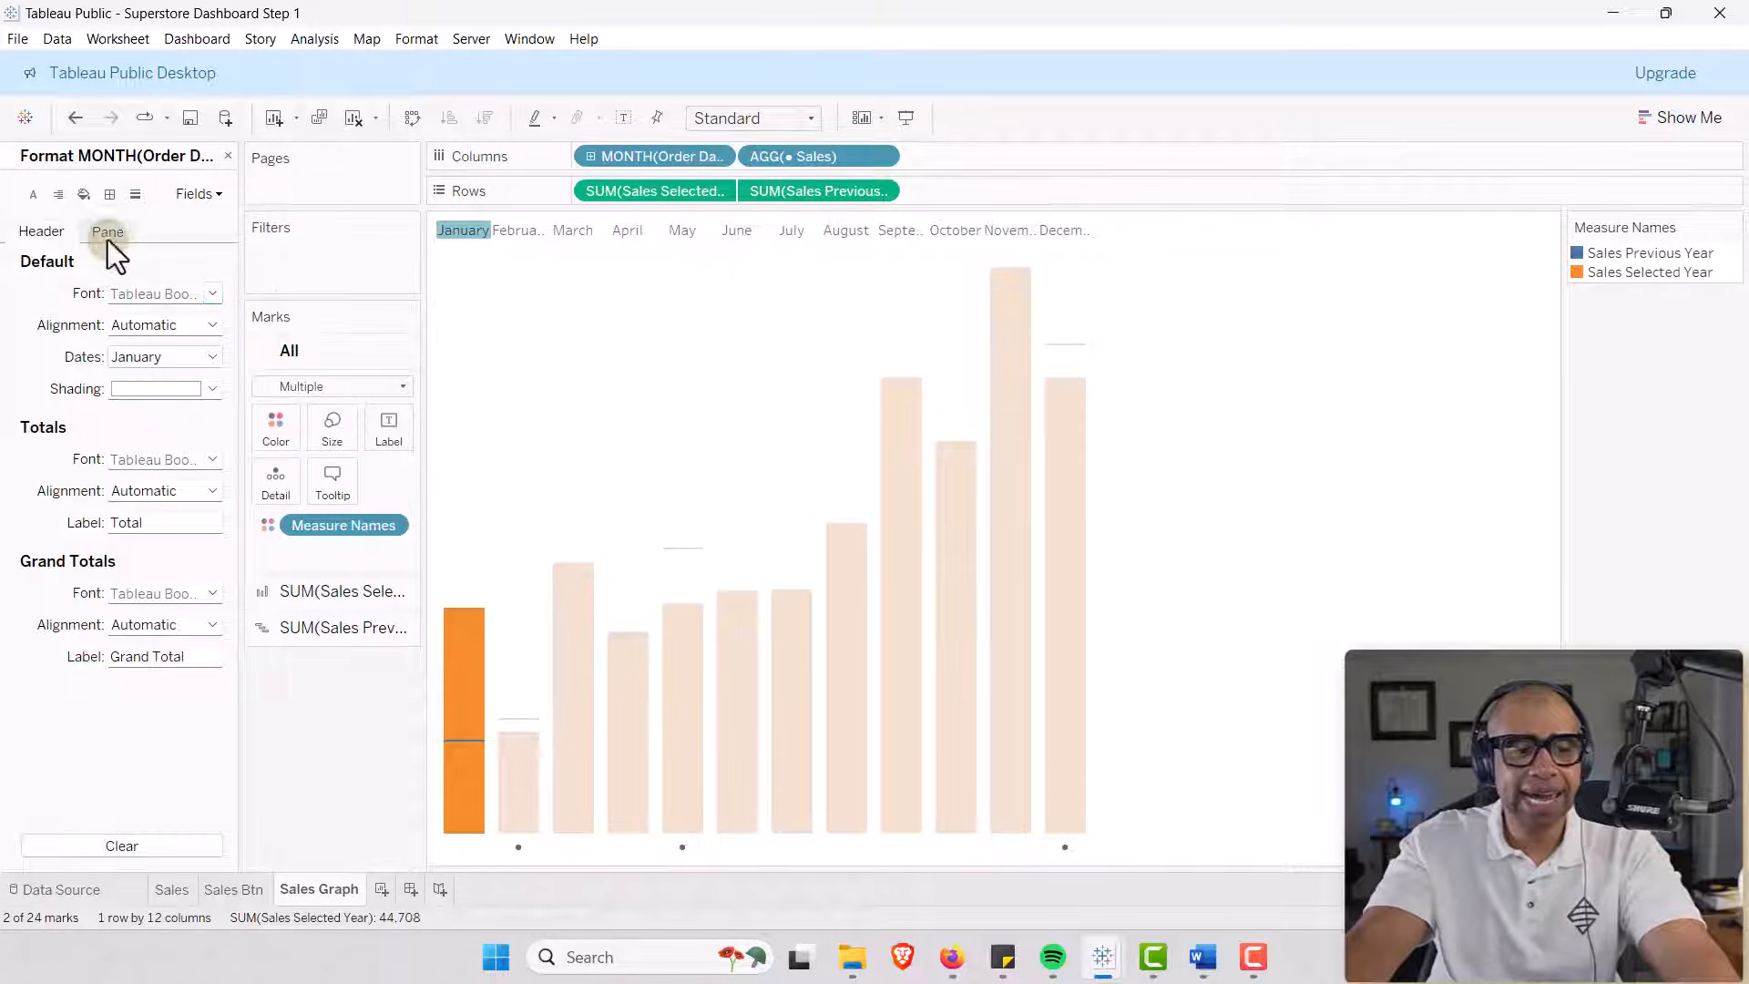
pyautogui.hotkey('alt', 'Tab')
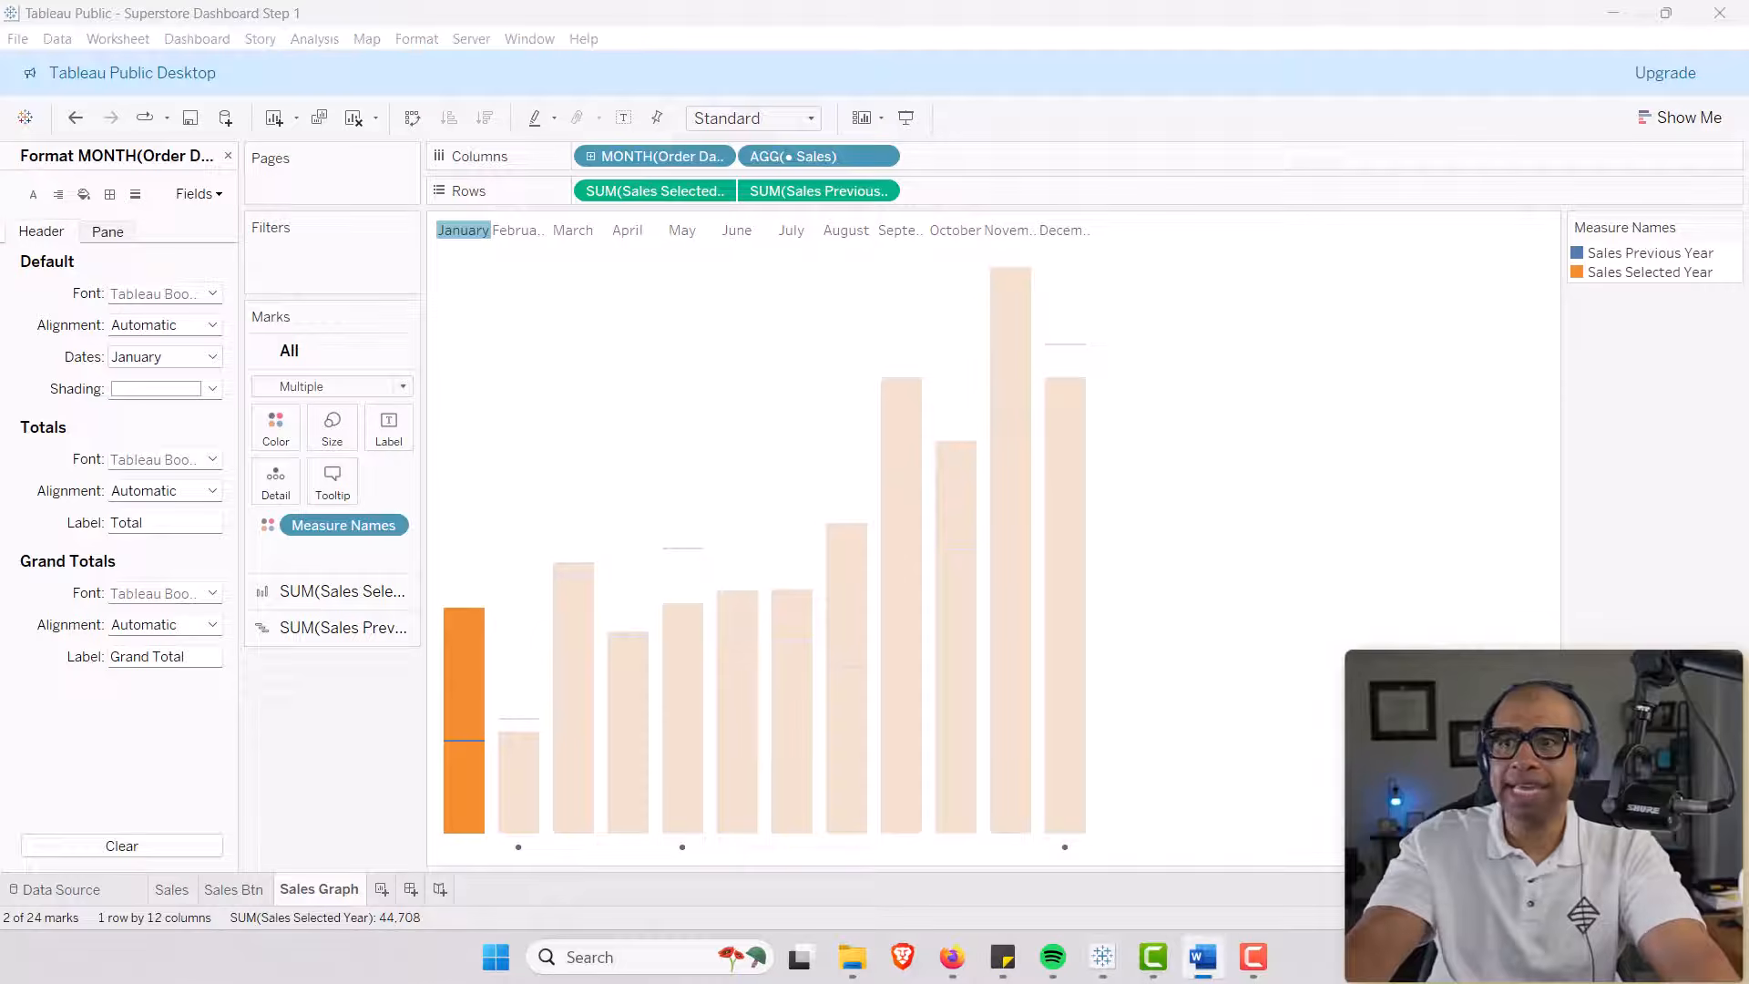
pyautogui.click(217, 302)
pyautogui.click(269, 324)
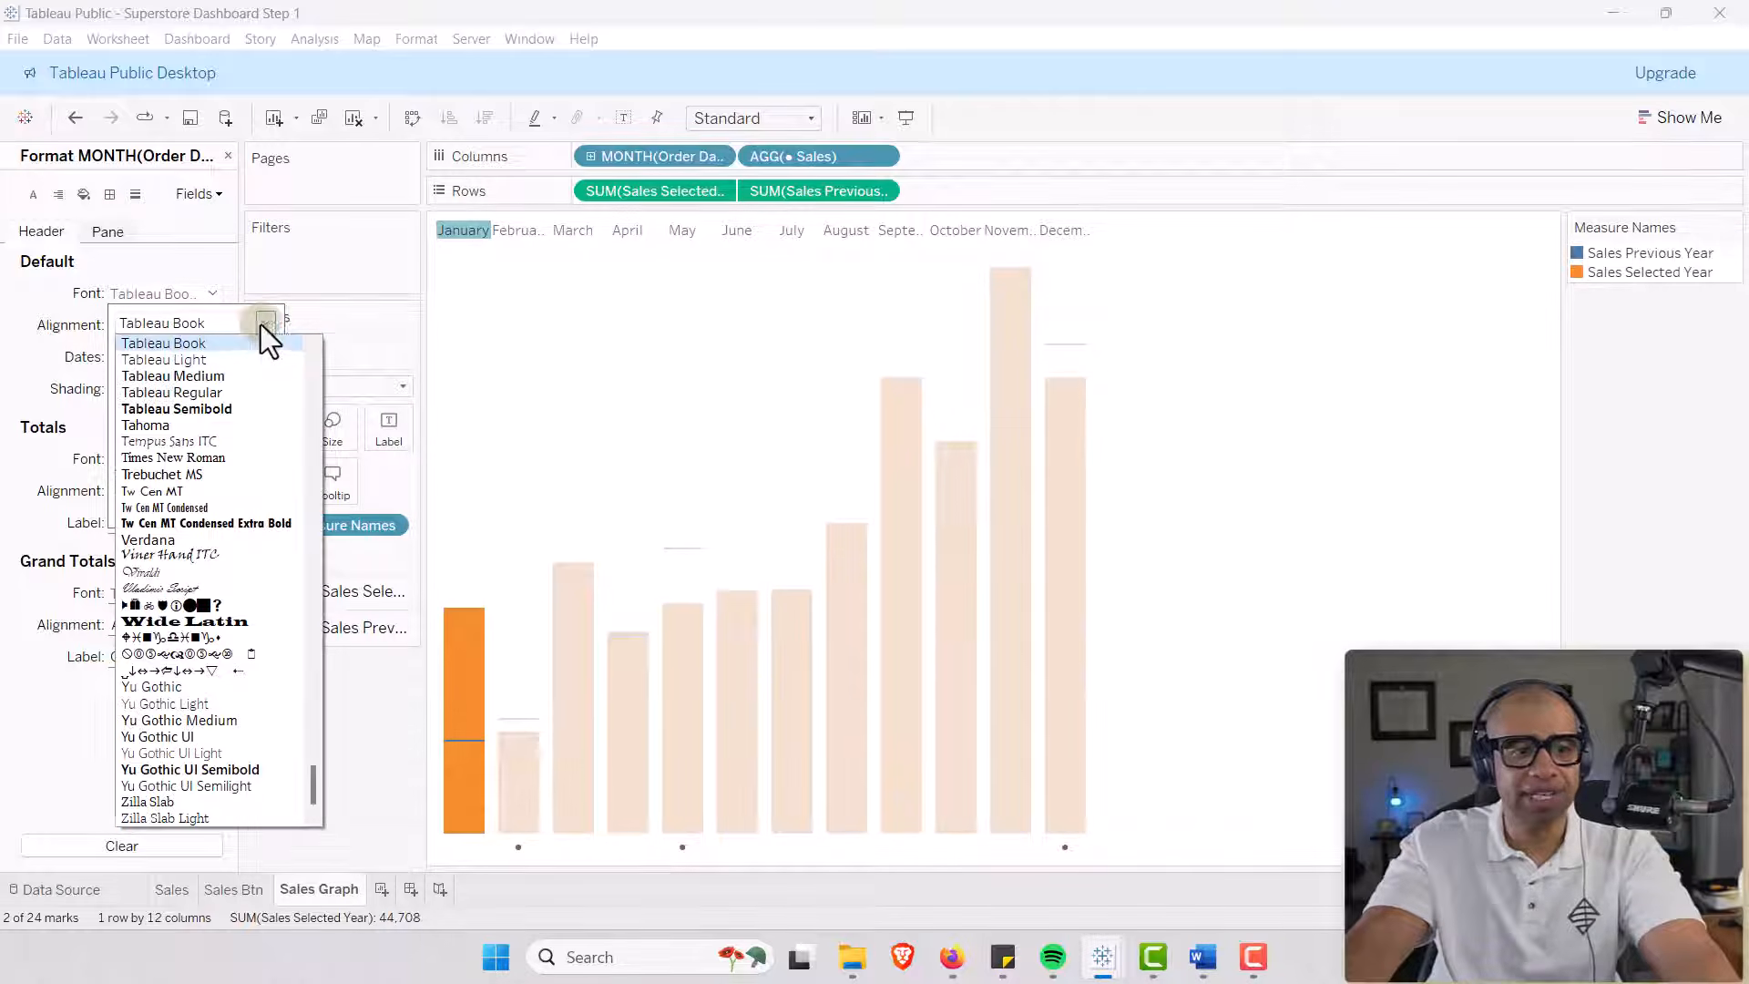
pyautogui.click(195, 474)
pyautogui.click(161, 355)
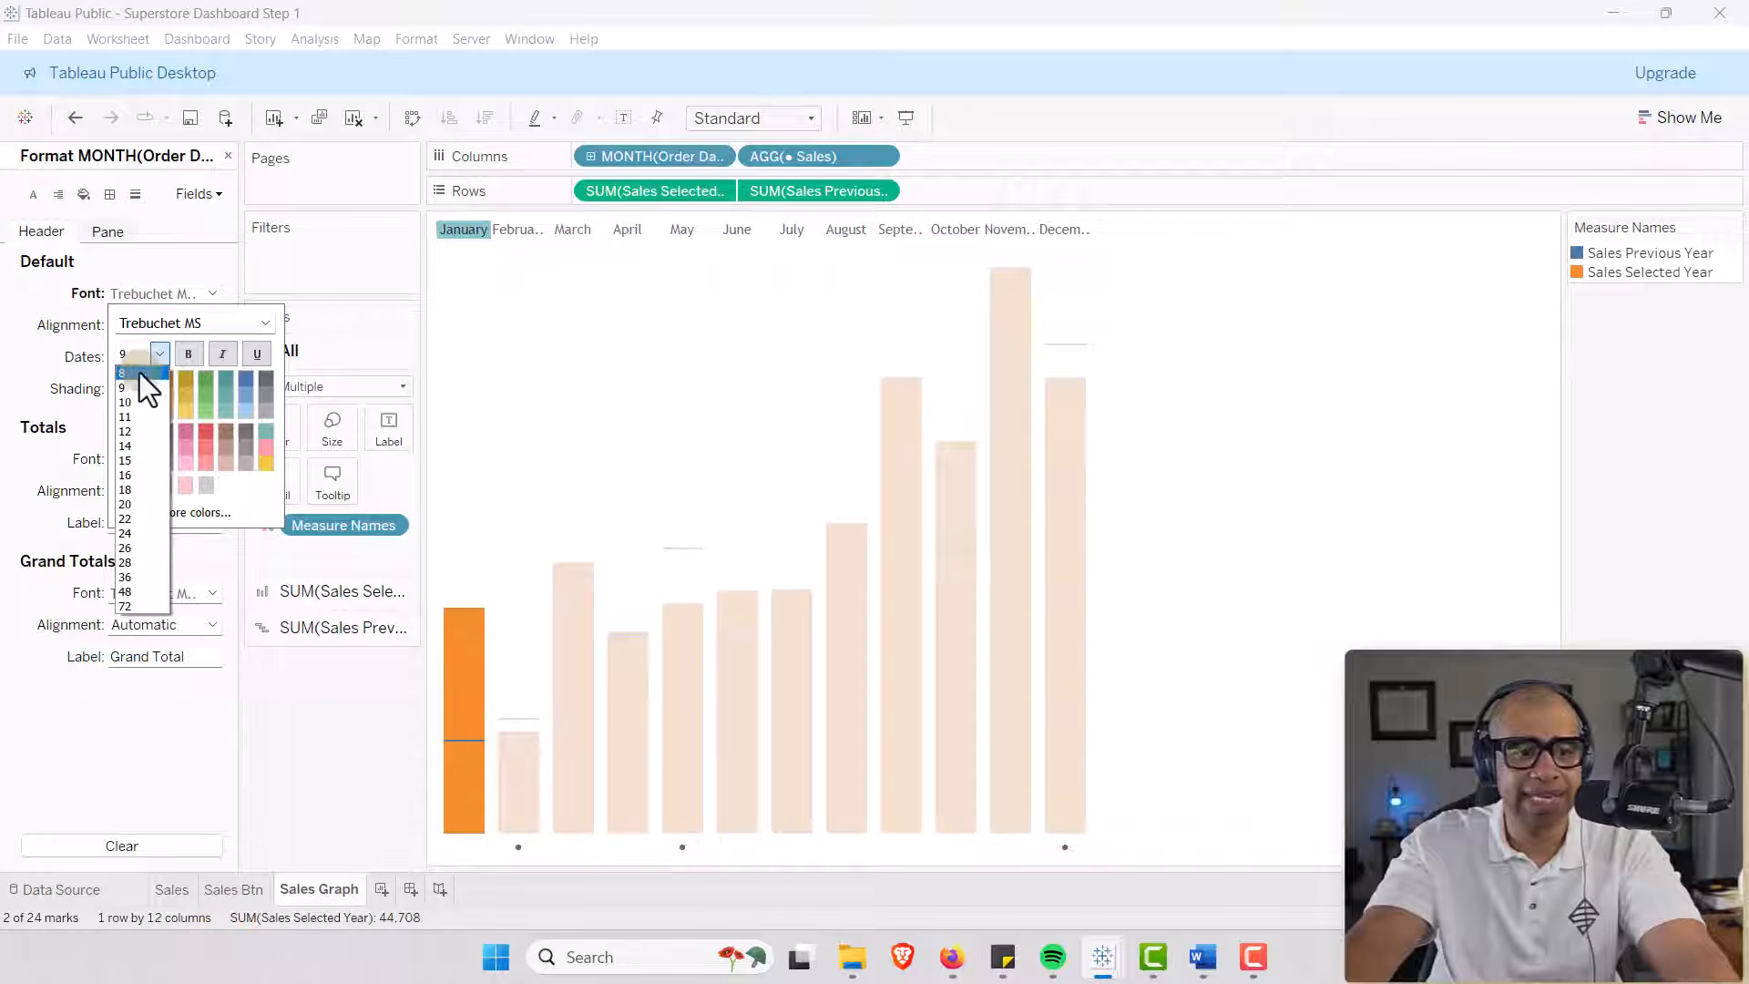
pyautogui.click(139, 374)
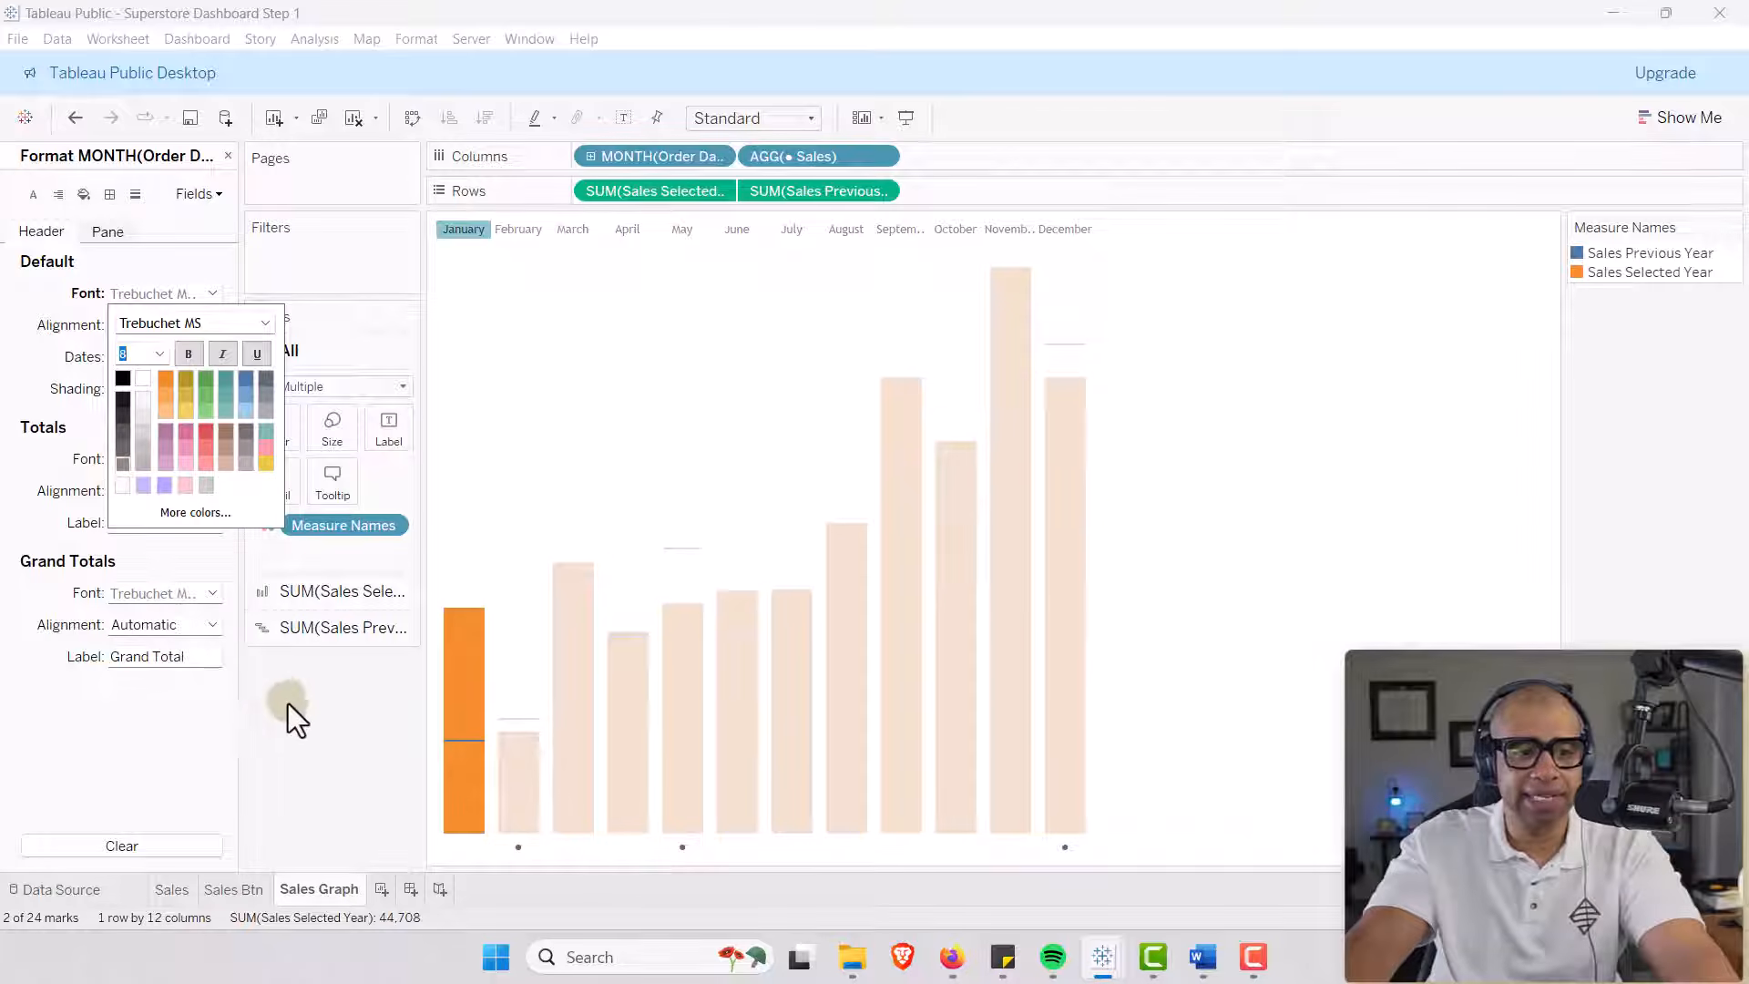
pyautogui.click(305, 723)
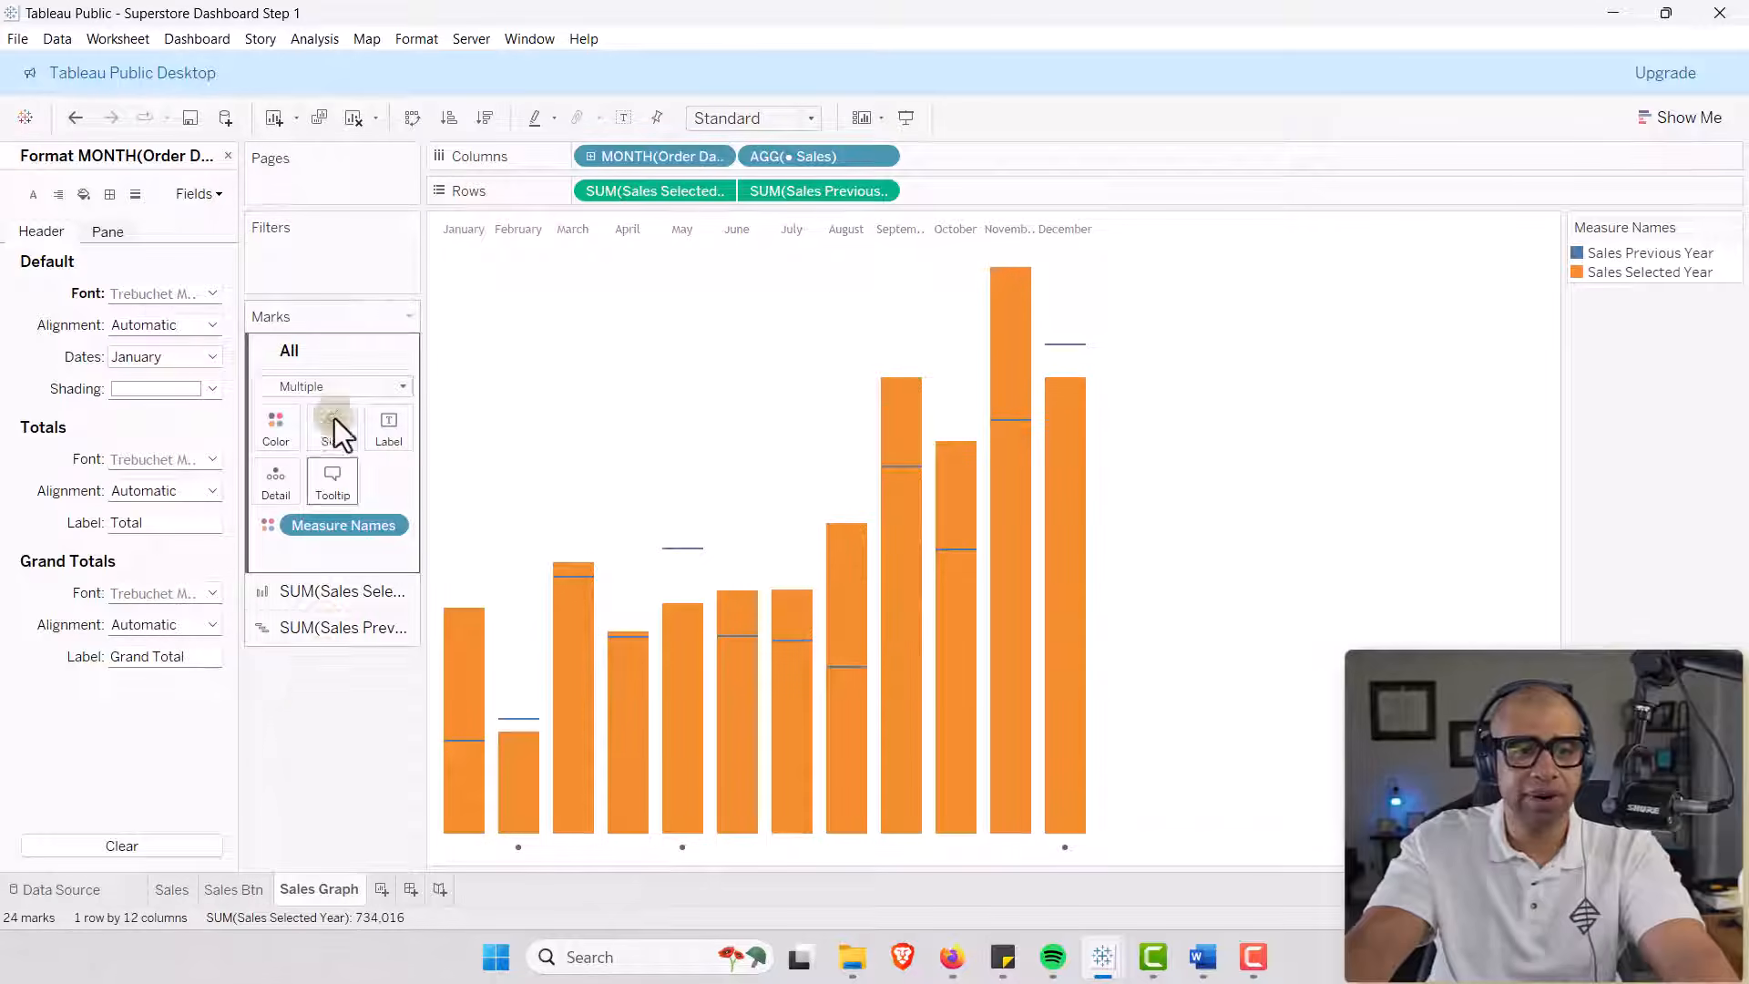
pyautogui.click(209, 359)
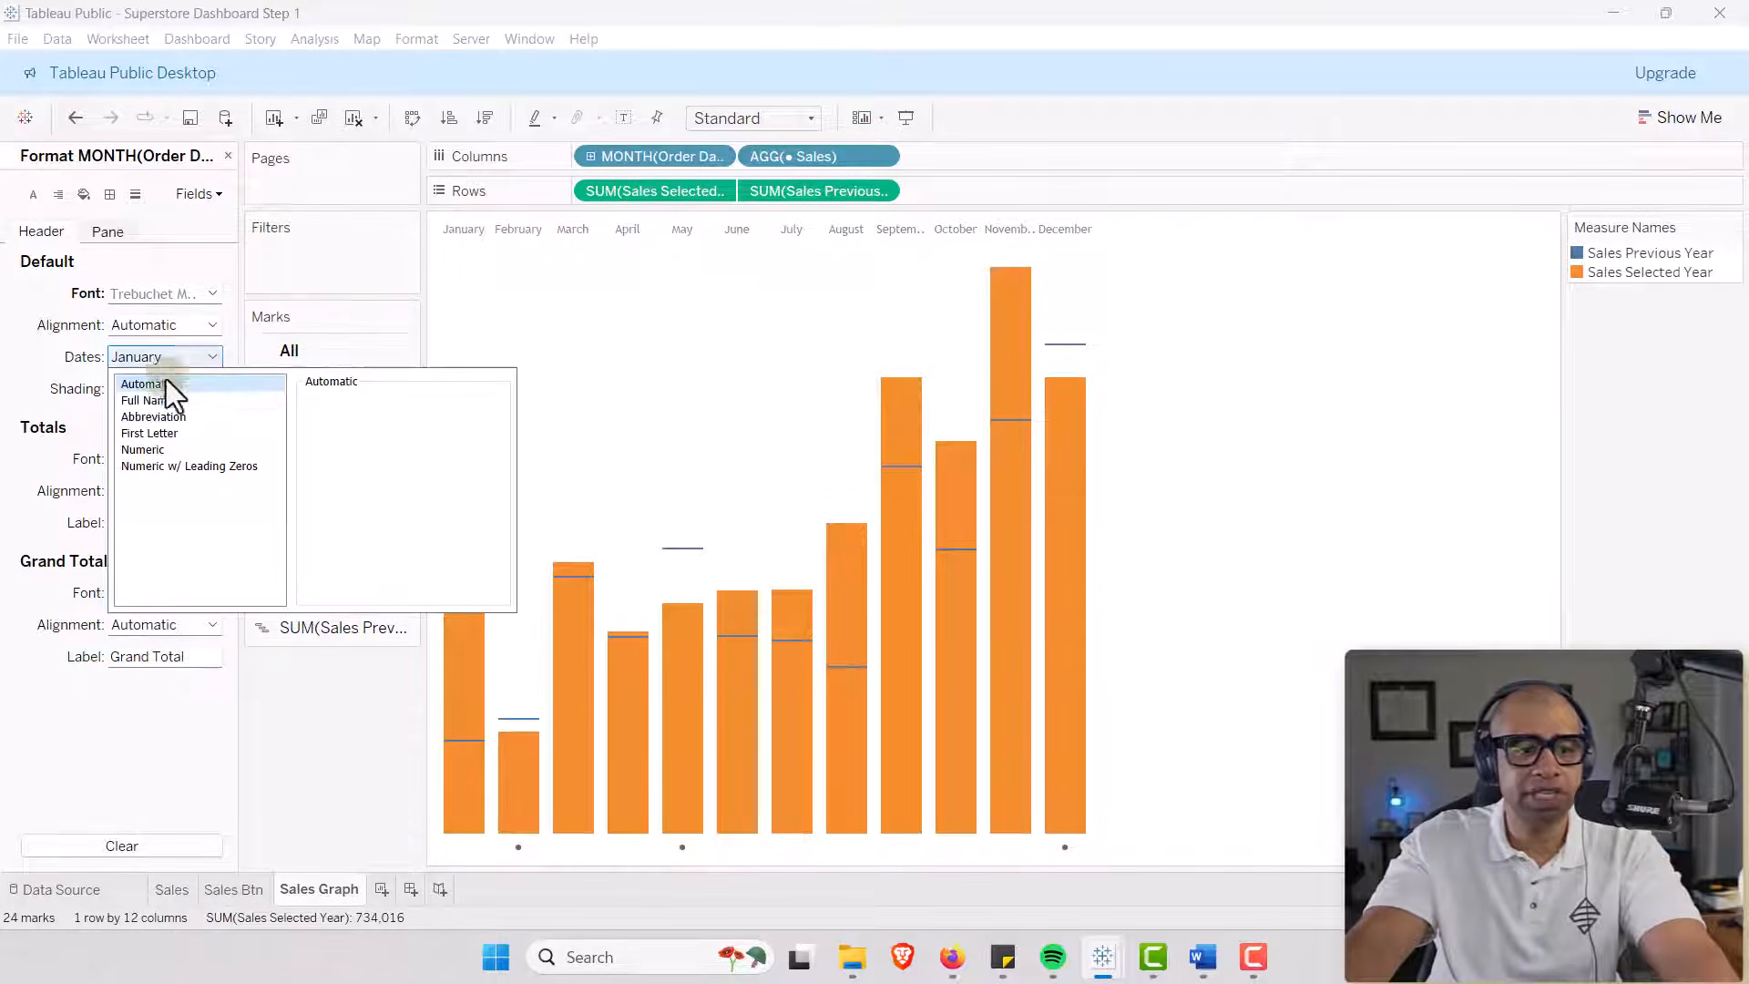
pyautogui.click(156, 431)
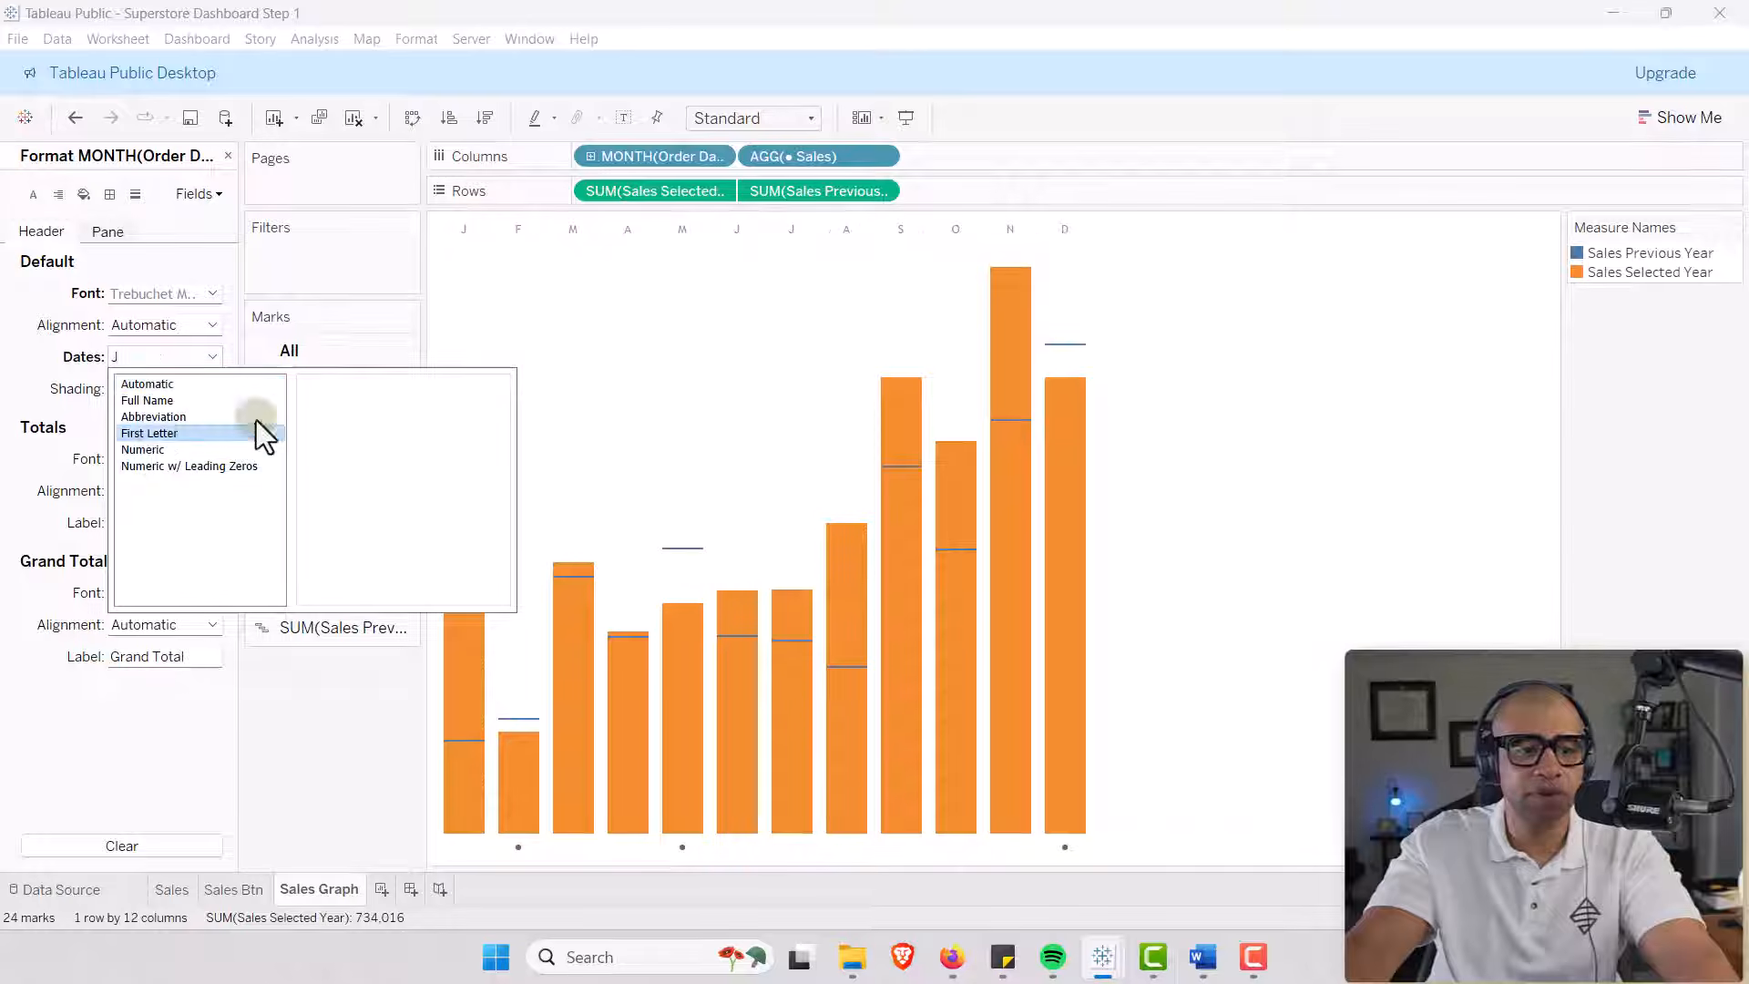
# Narrow the Sales Selected Year bars to less than the width of the previous-year markers.
pyautogui.click(328, 814)
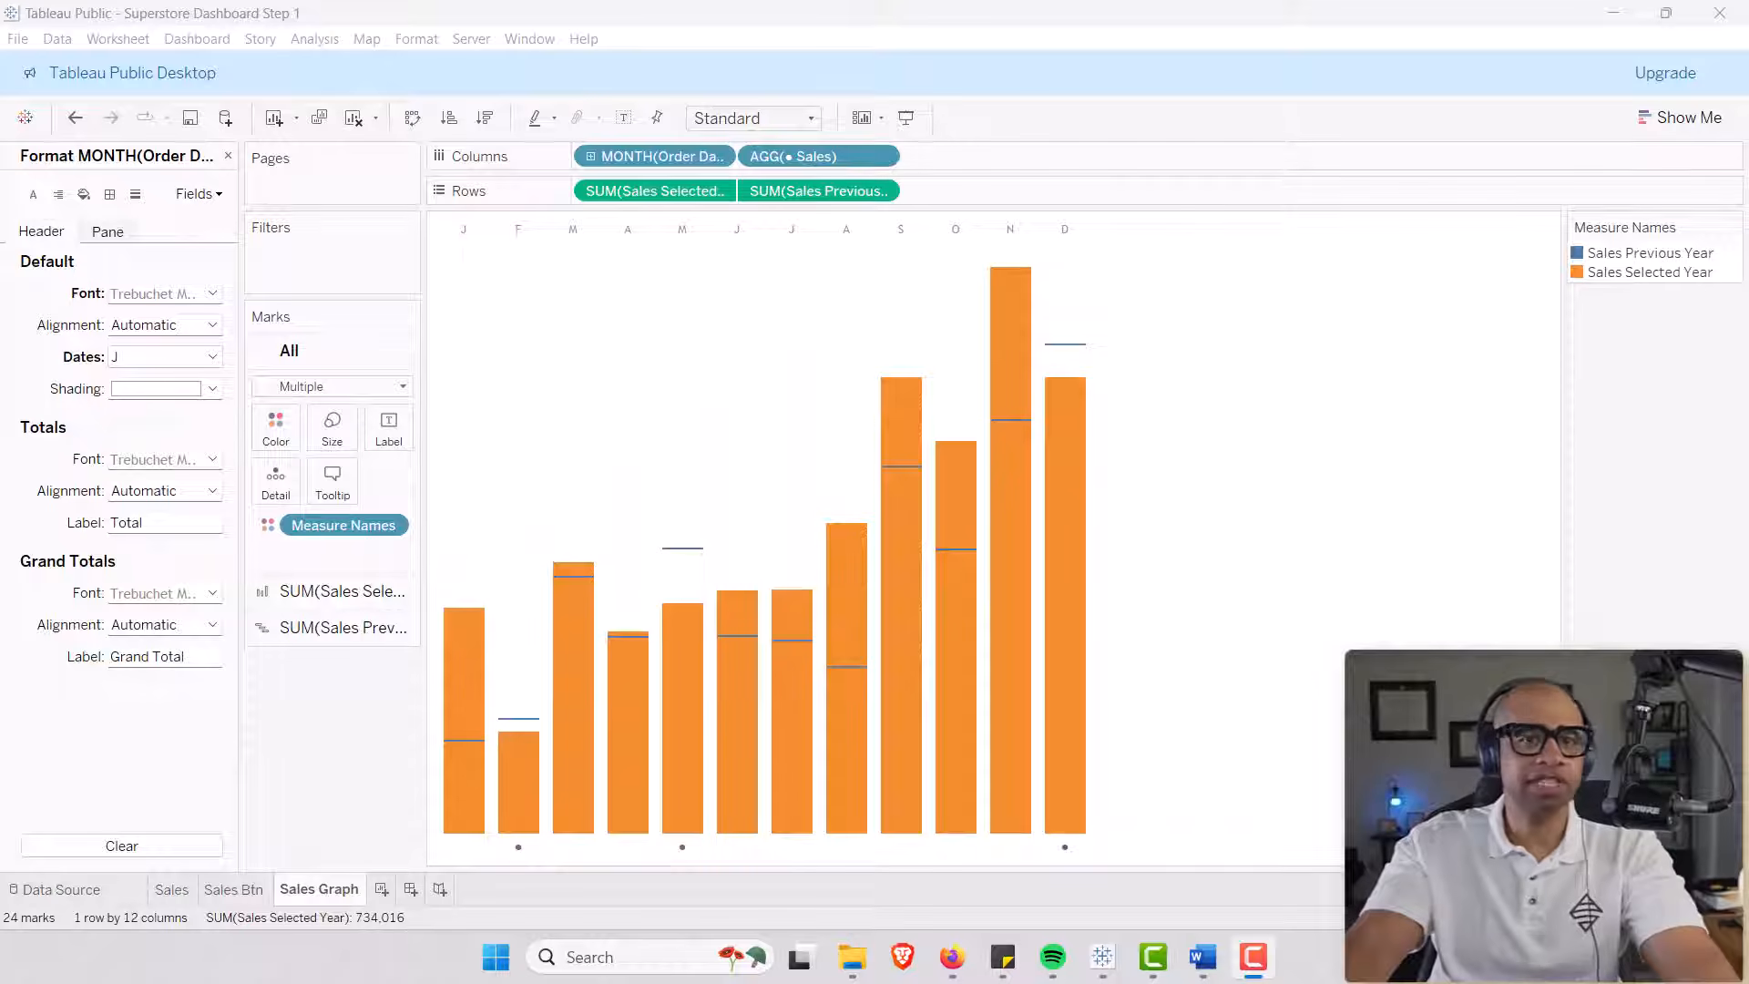
pyautogui.click(325, 419)
pyautogui.click(320, 588)
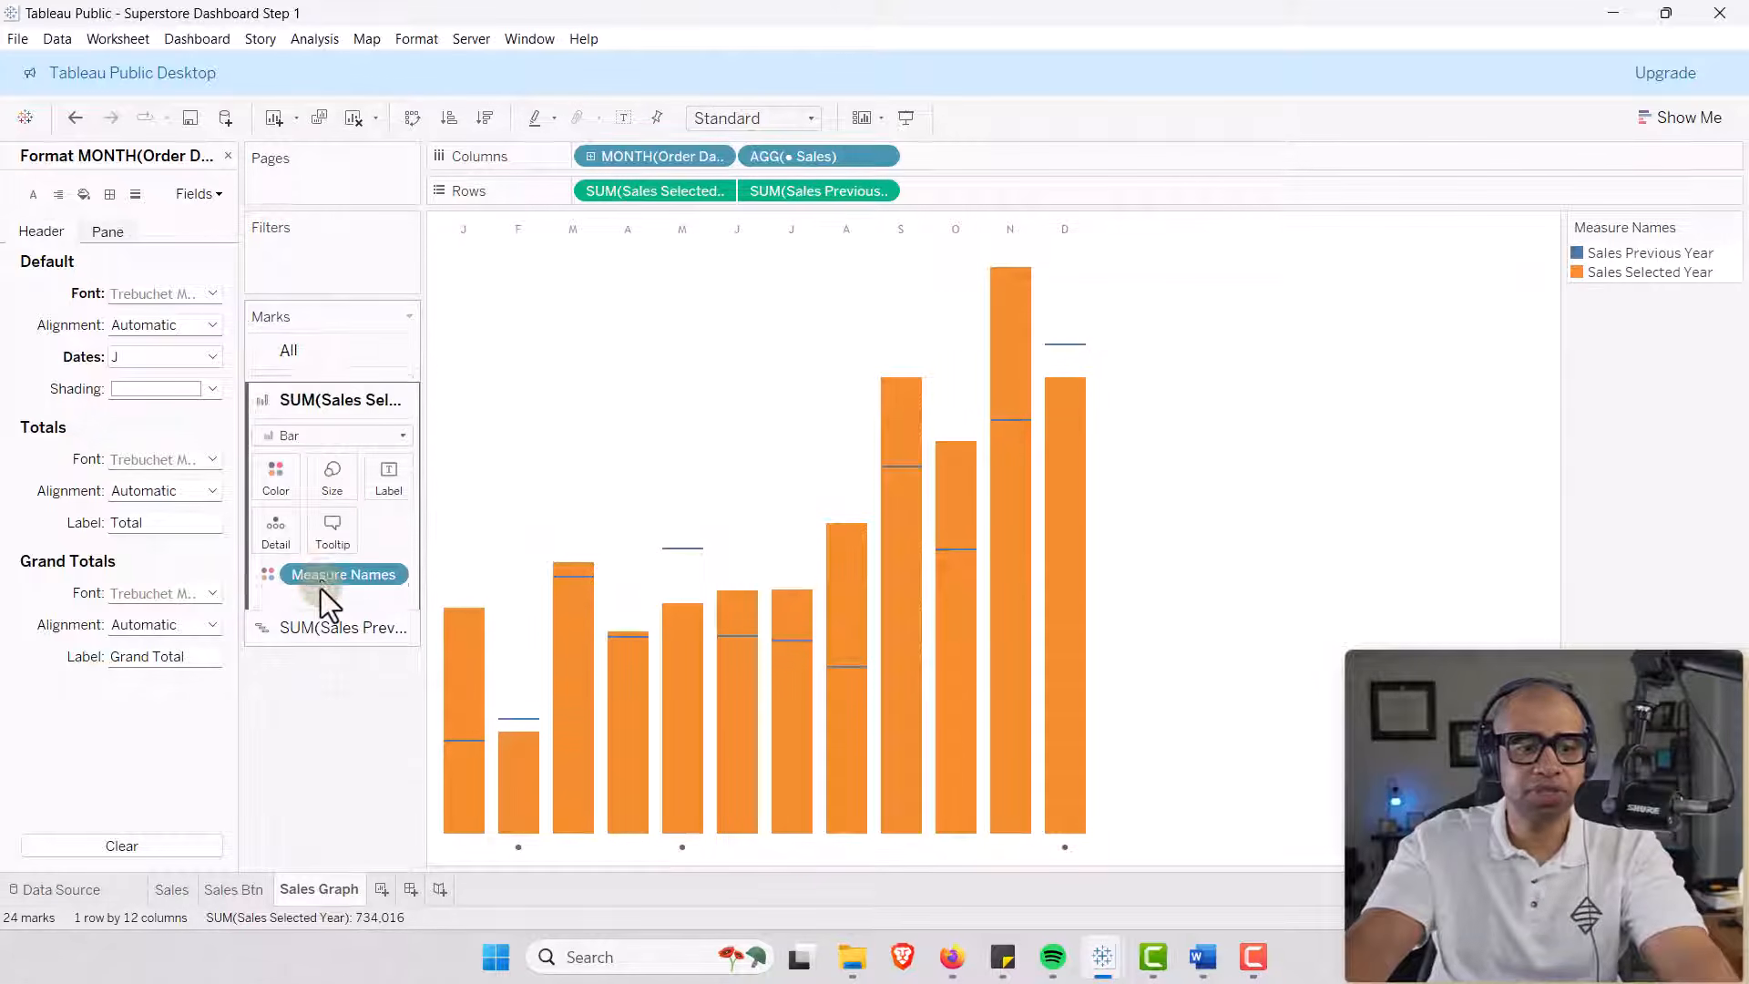
pyautogui.click(330, 464)
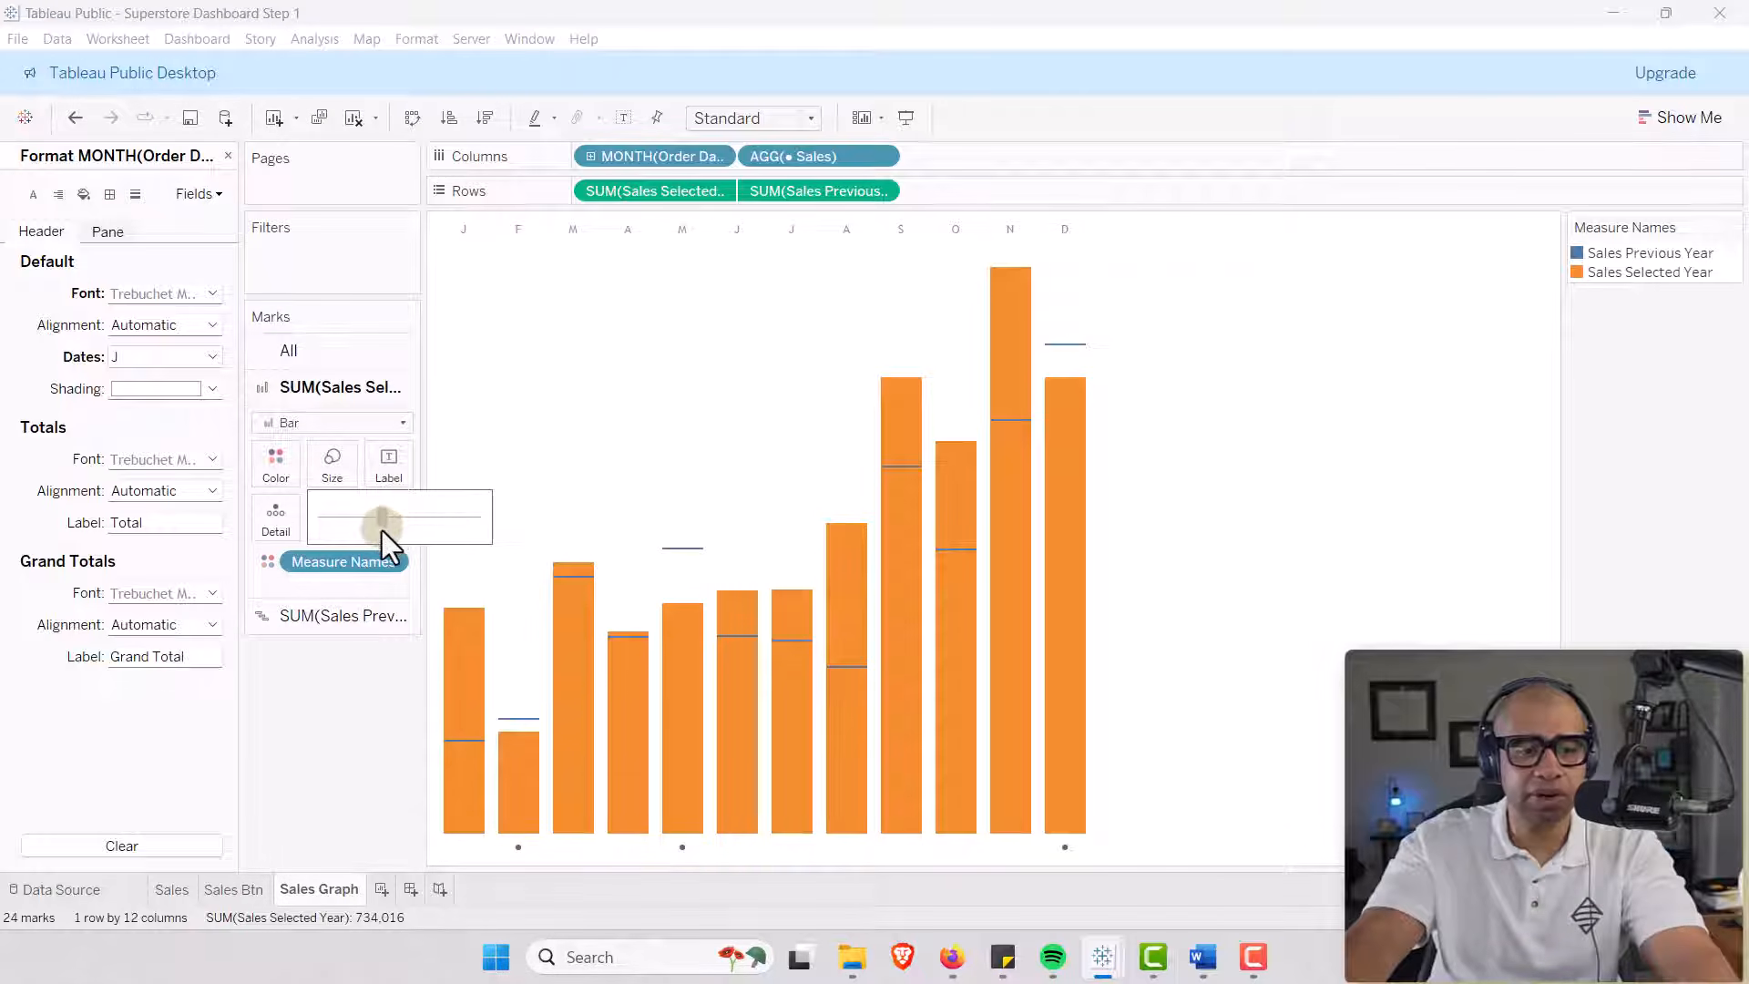
pyautogui.moveTo(381, 531); pyautogui.dragTo(380, 530)
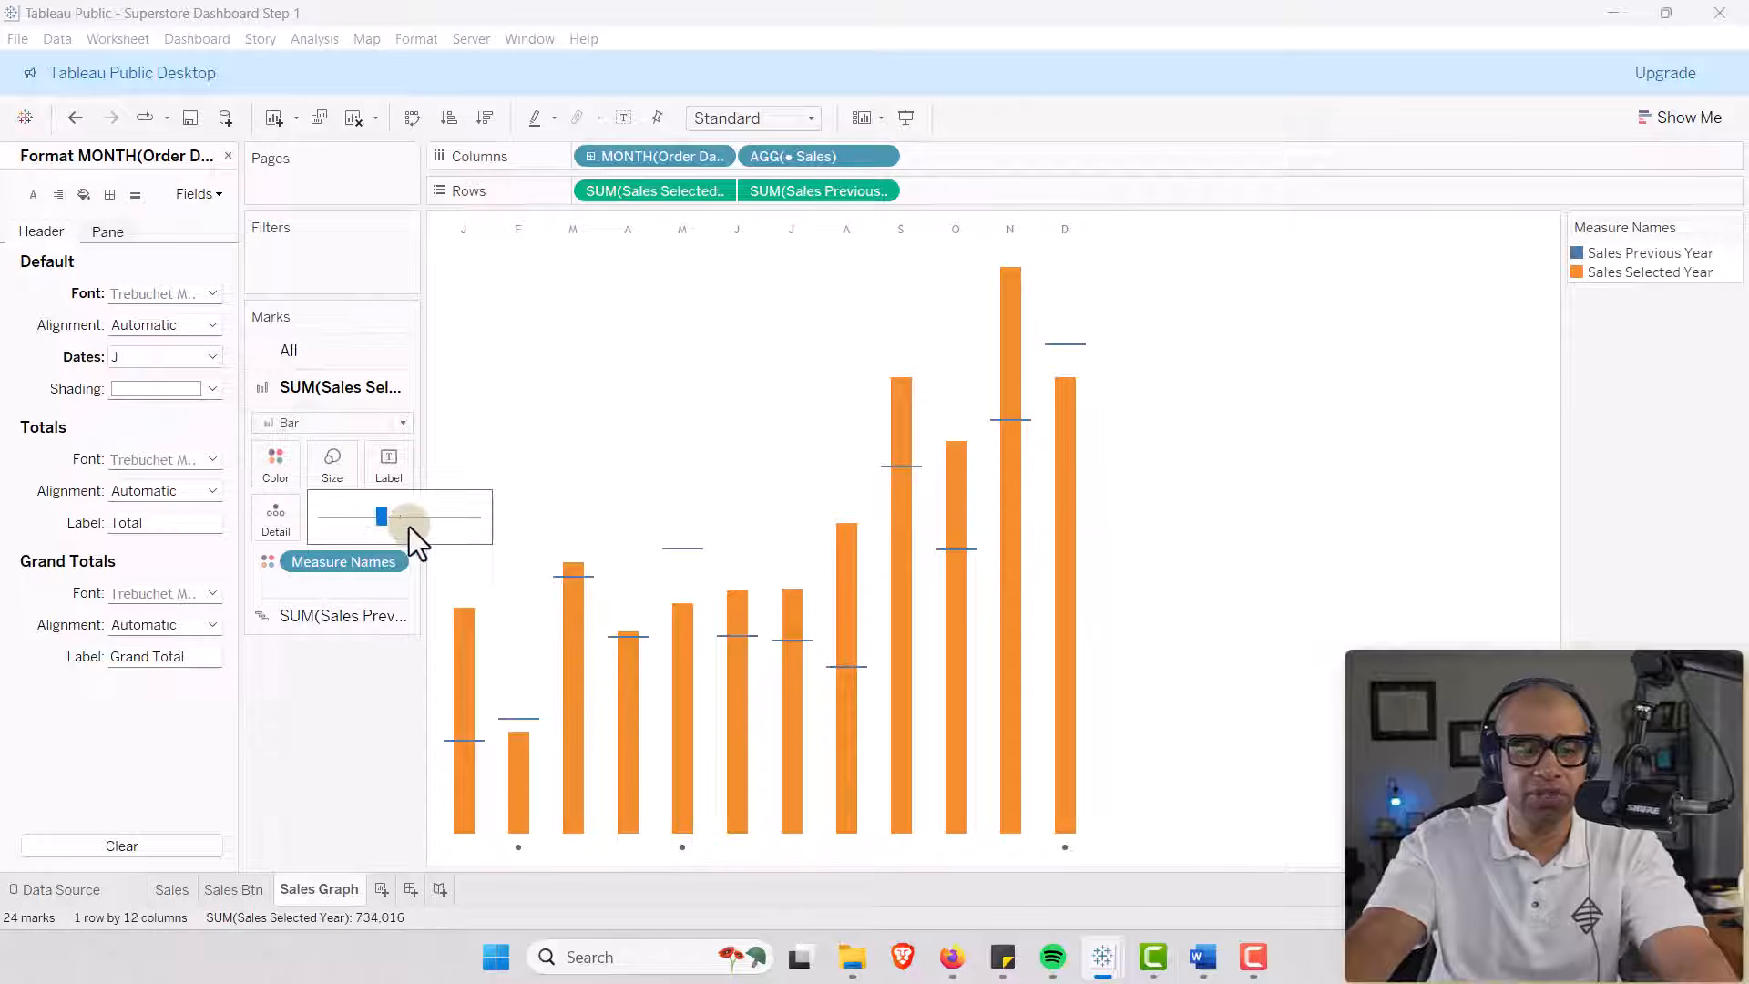
# Shorten the Sales Previous Year Gantt markers to about the width of the Sales Selected Year bars.
pyautogui.click(341, 613)
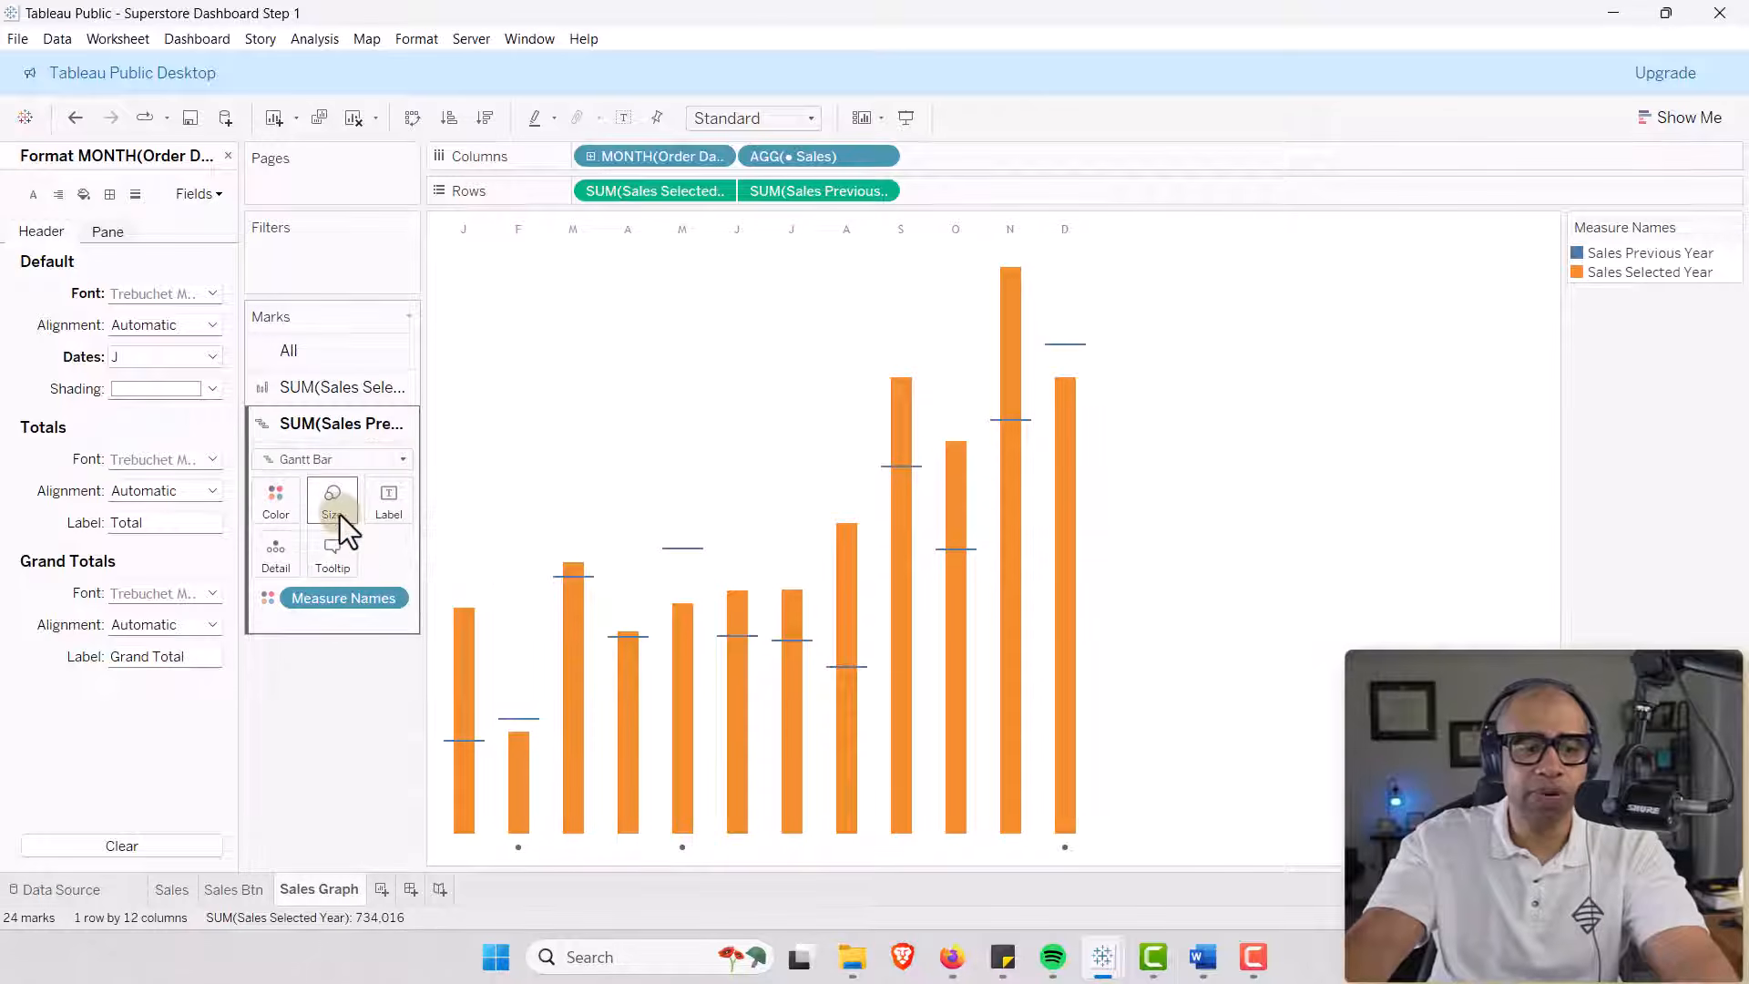
pyautogui.click(341, 515)
pyautogui.moveTo(434, 555); pyautogui.dragTo(428, 555)
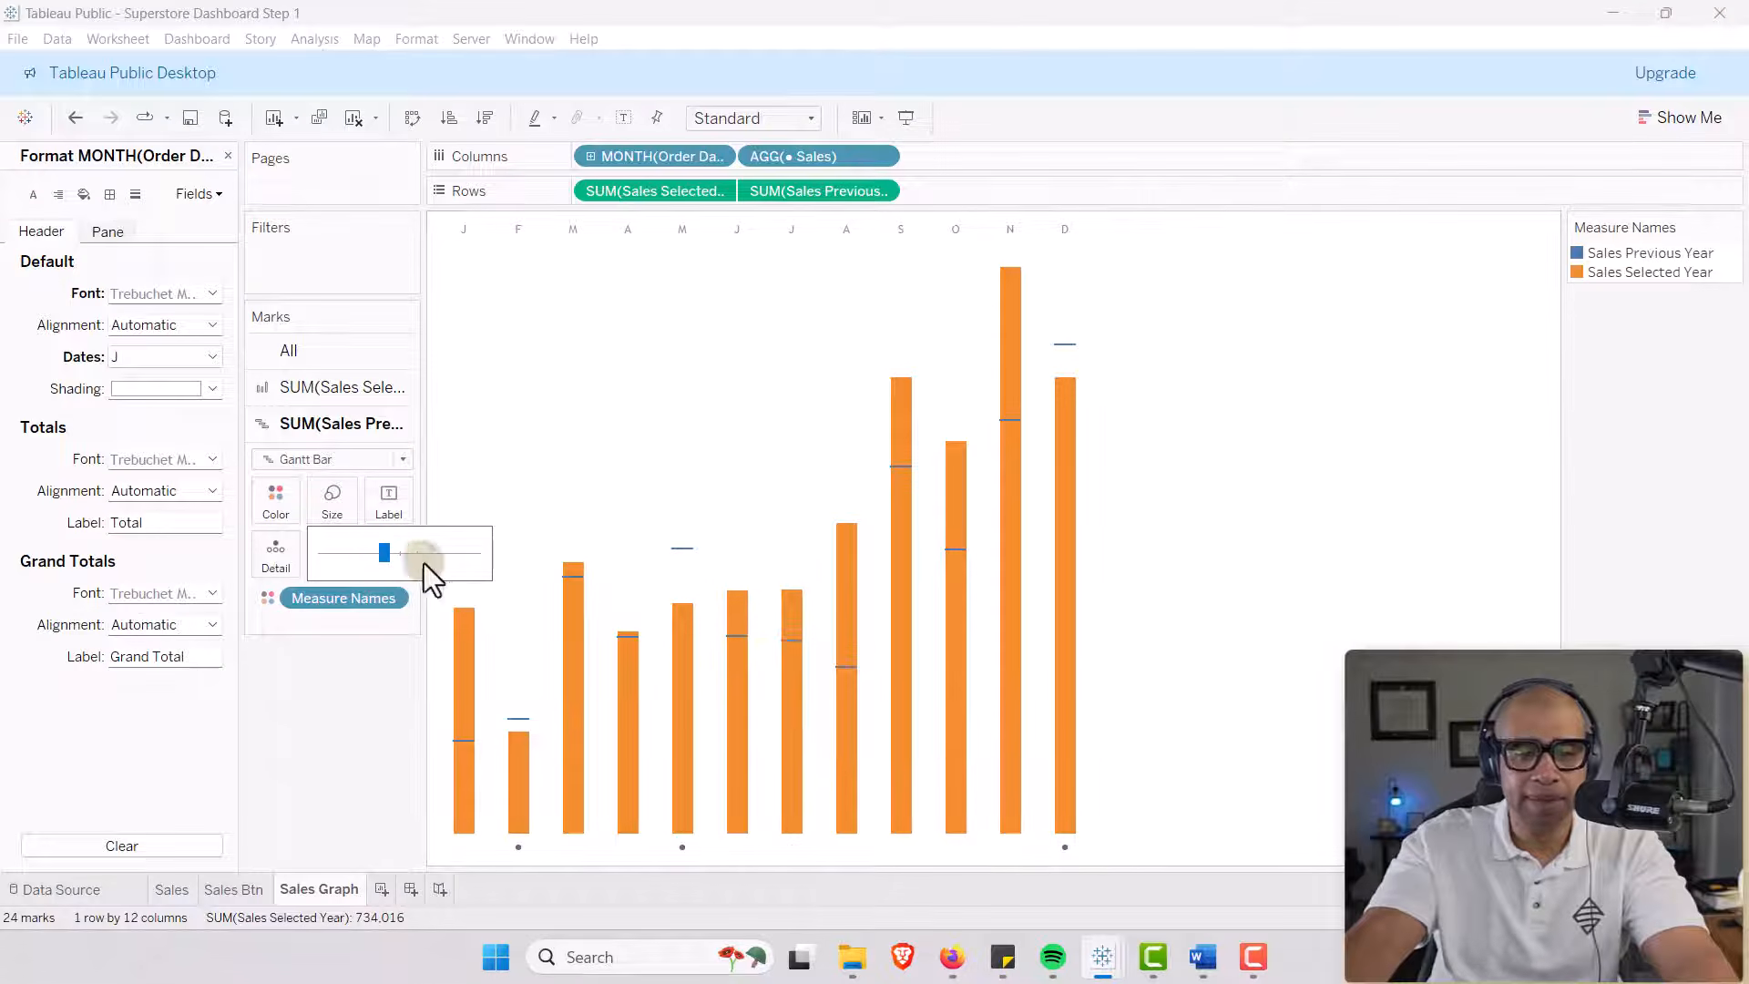
pyautogui.moveTo(386, 556); pyautogui.dragTo(385, 555)
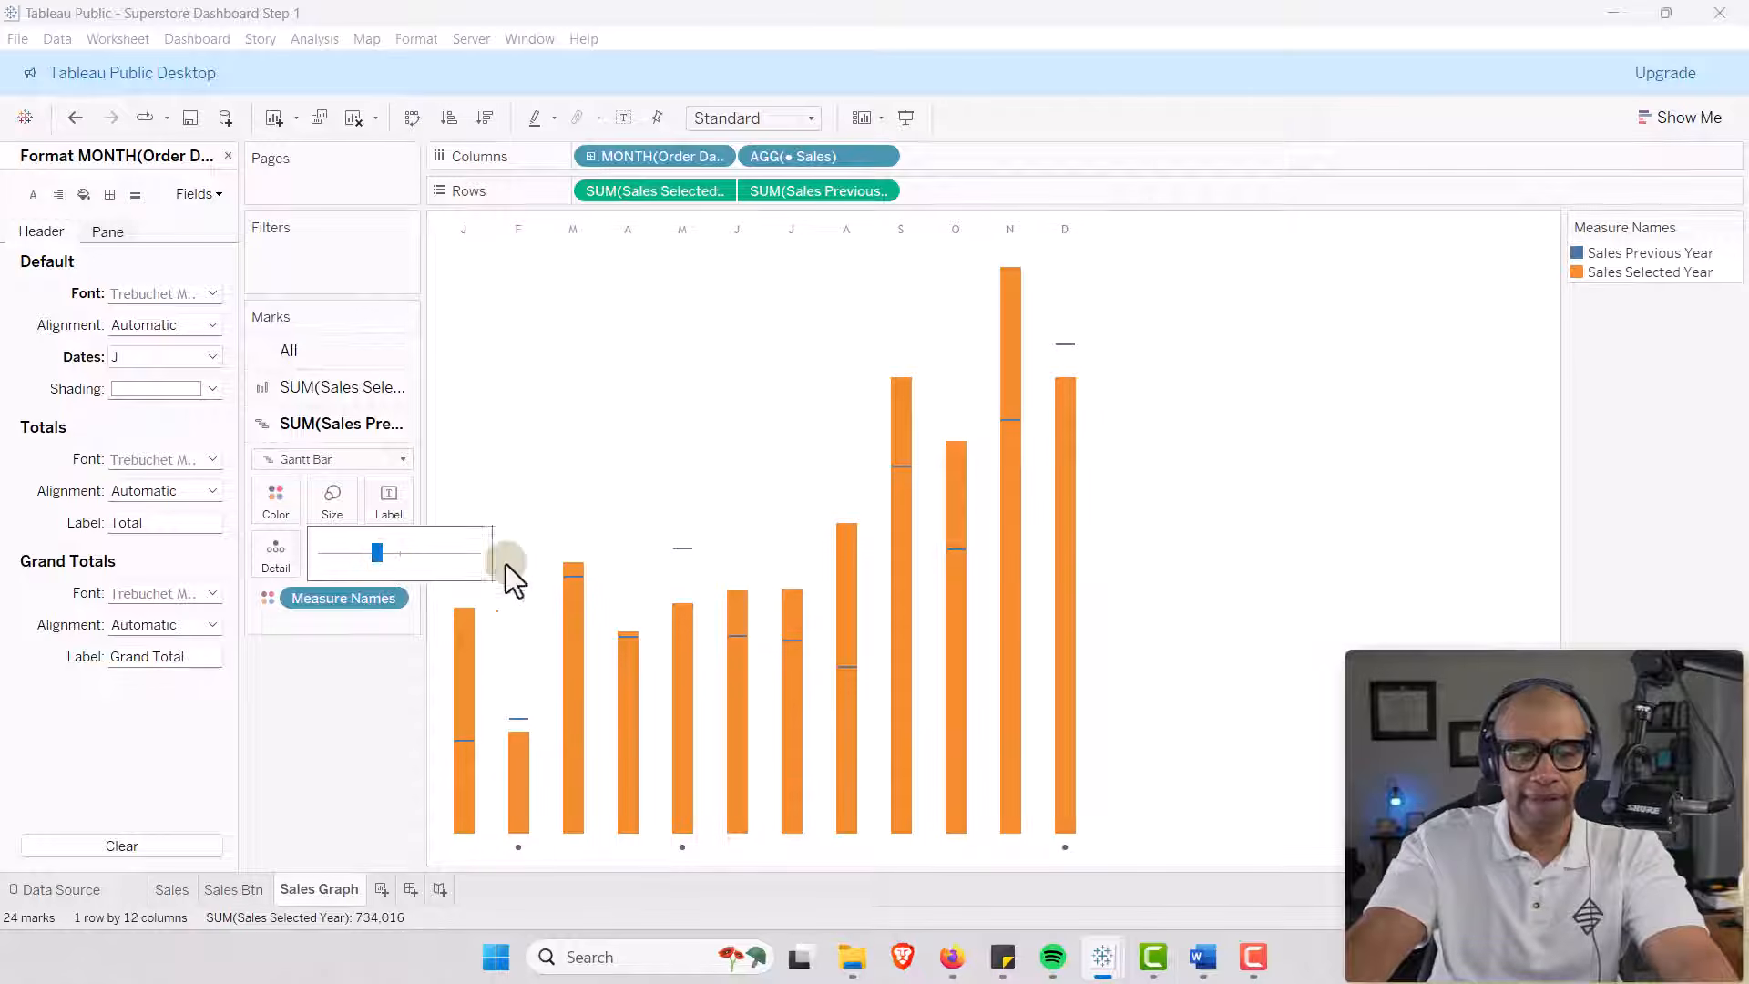
pyautogui.click(341, 706)
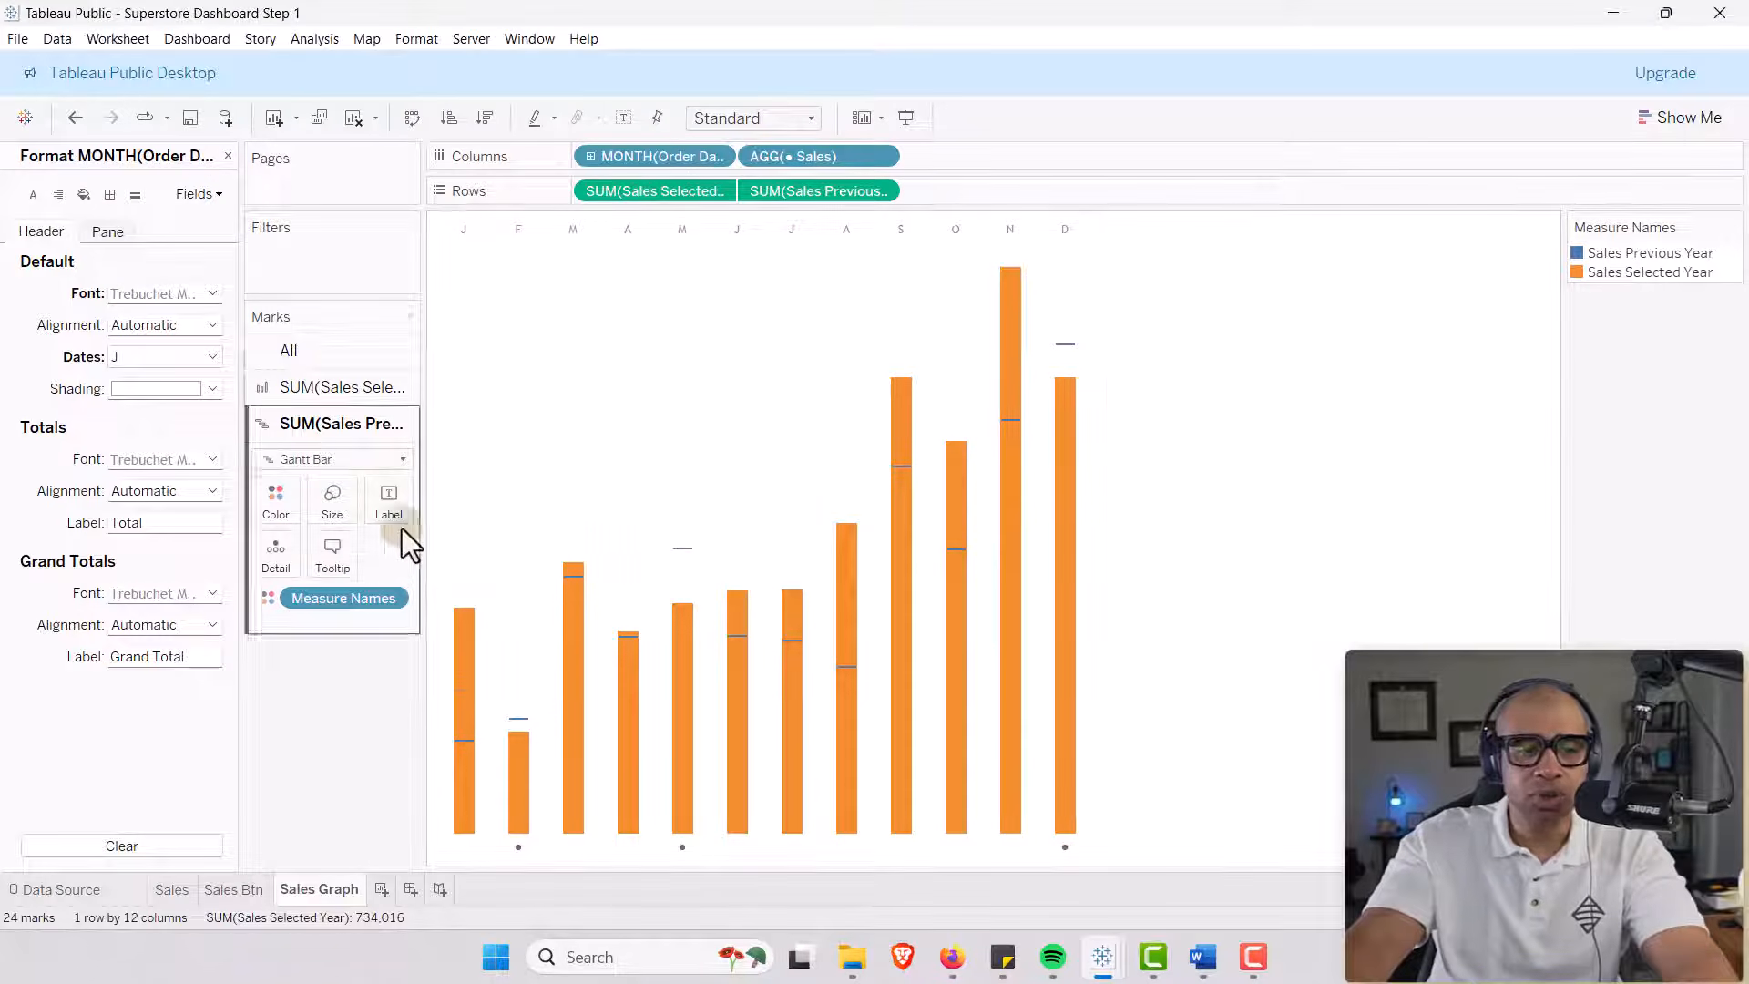
# Replace Measure Names with Sales Change YoY as the color field on the Sales Selected Year marks.
pyautogui.click(273, 392)
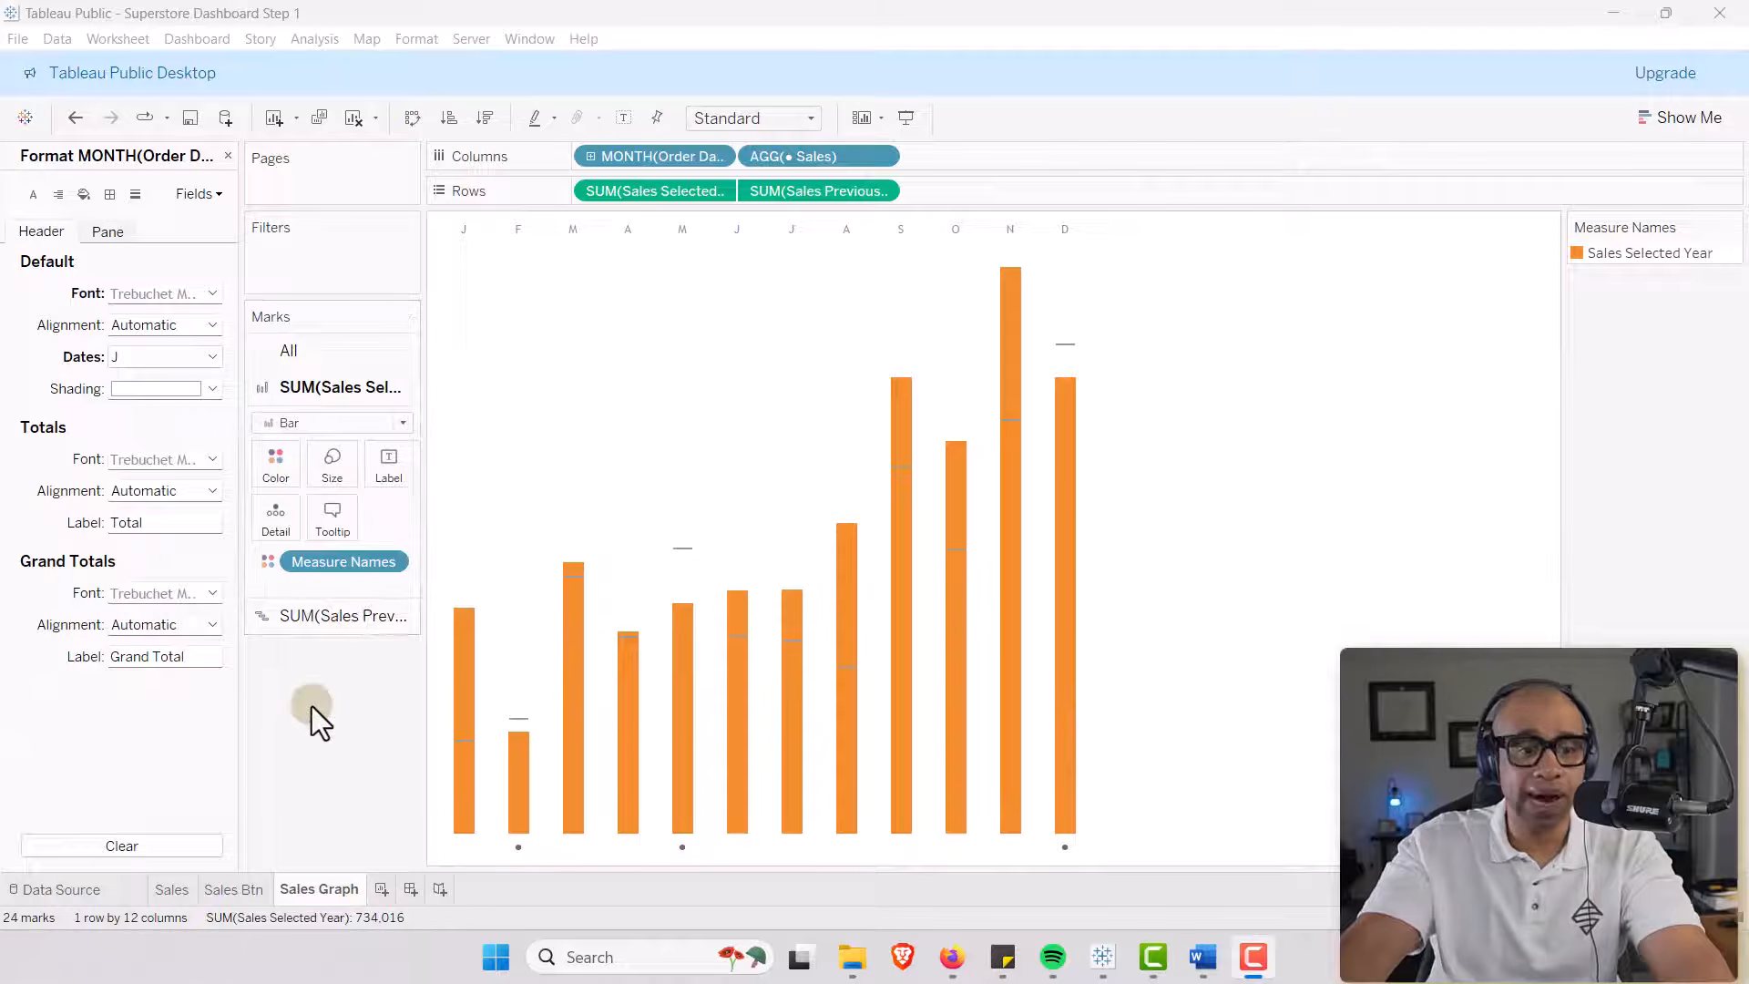
pyautogui.moveTo(331, 563); pyautogui.dragTo(335, 741)
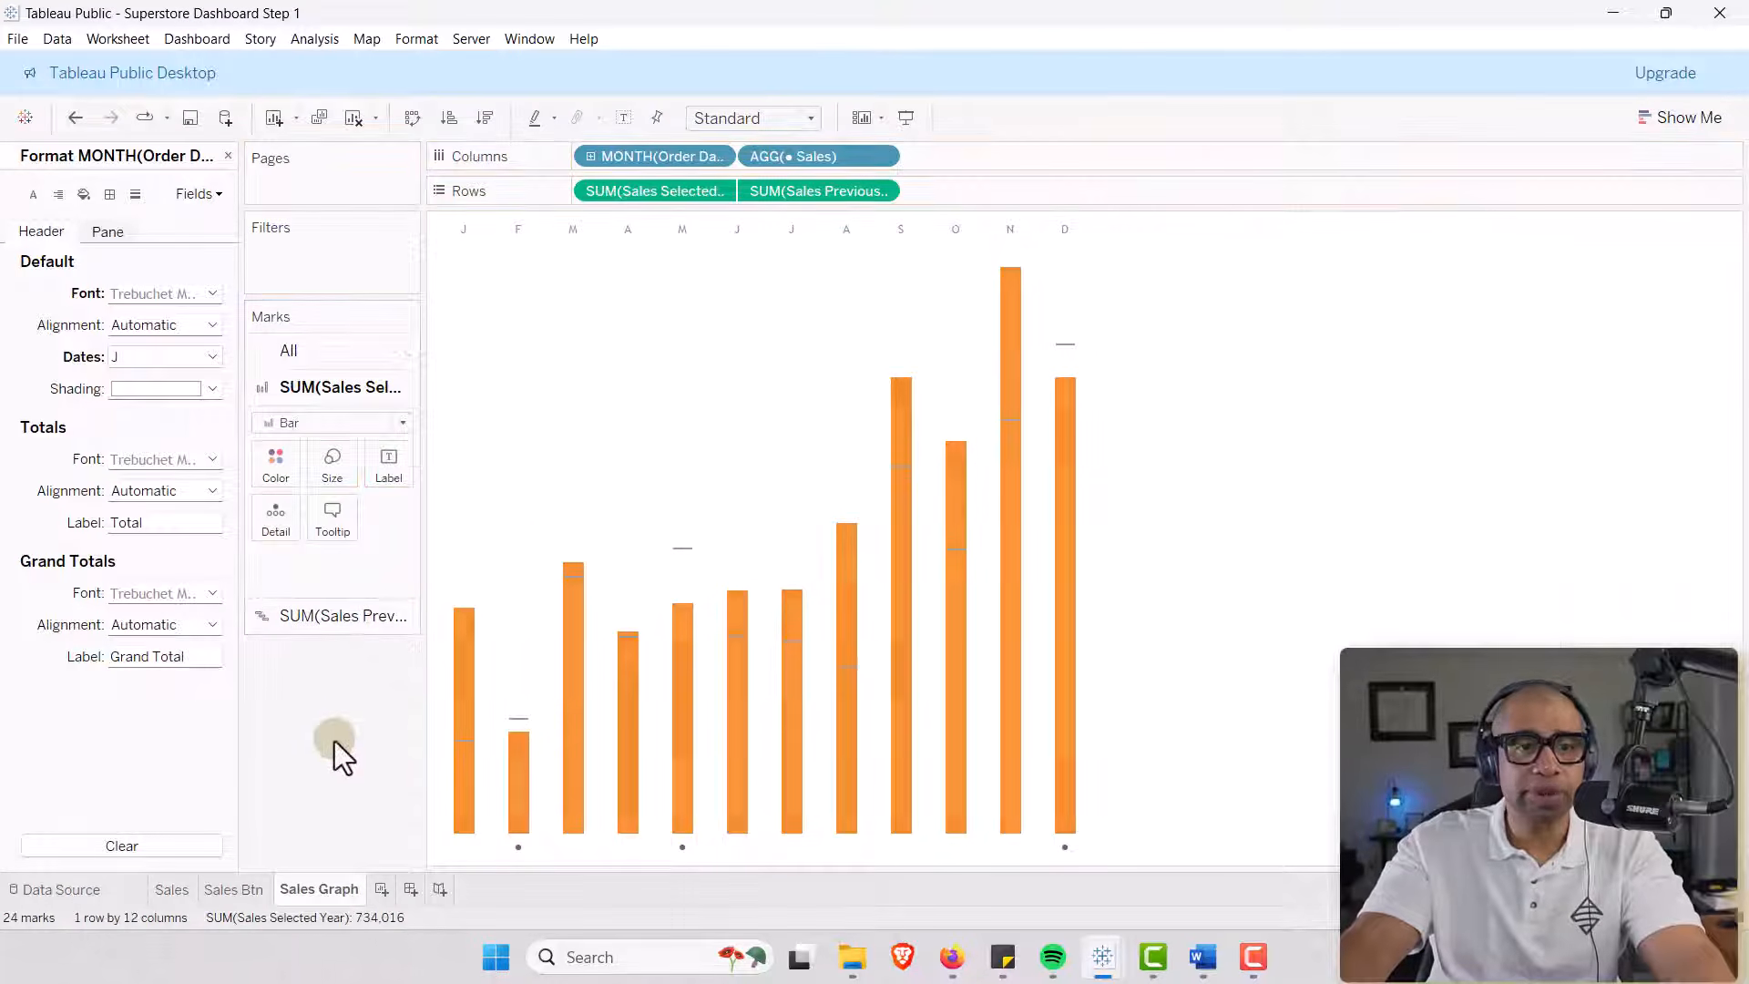
pyautogui.click(230, 156)
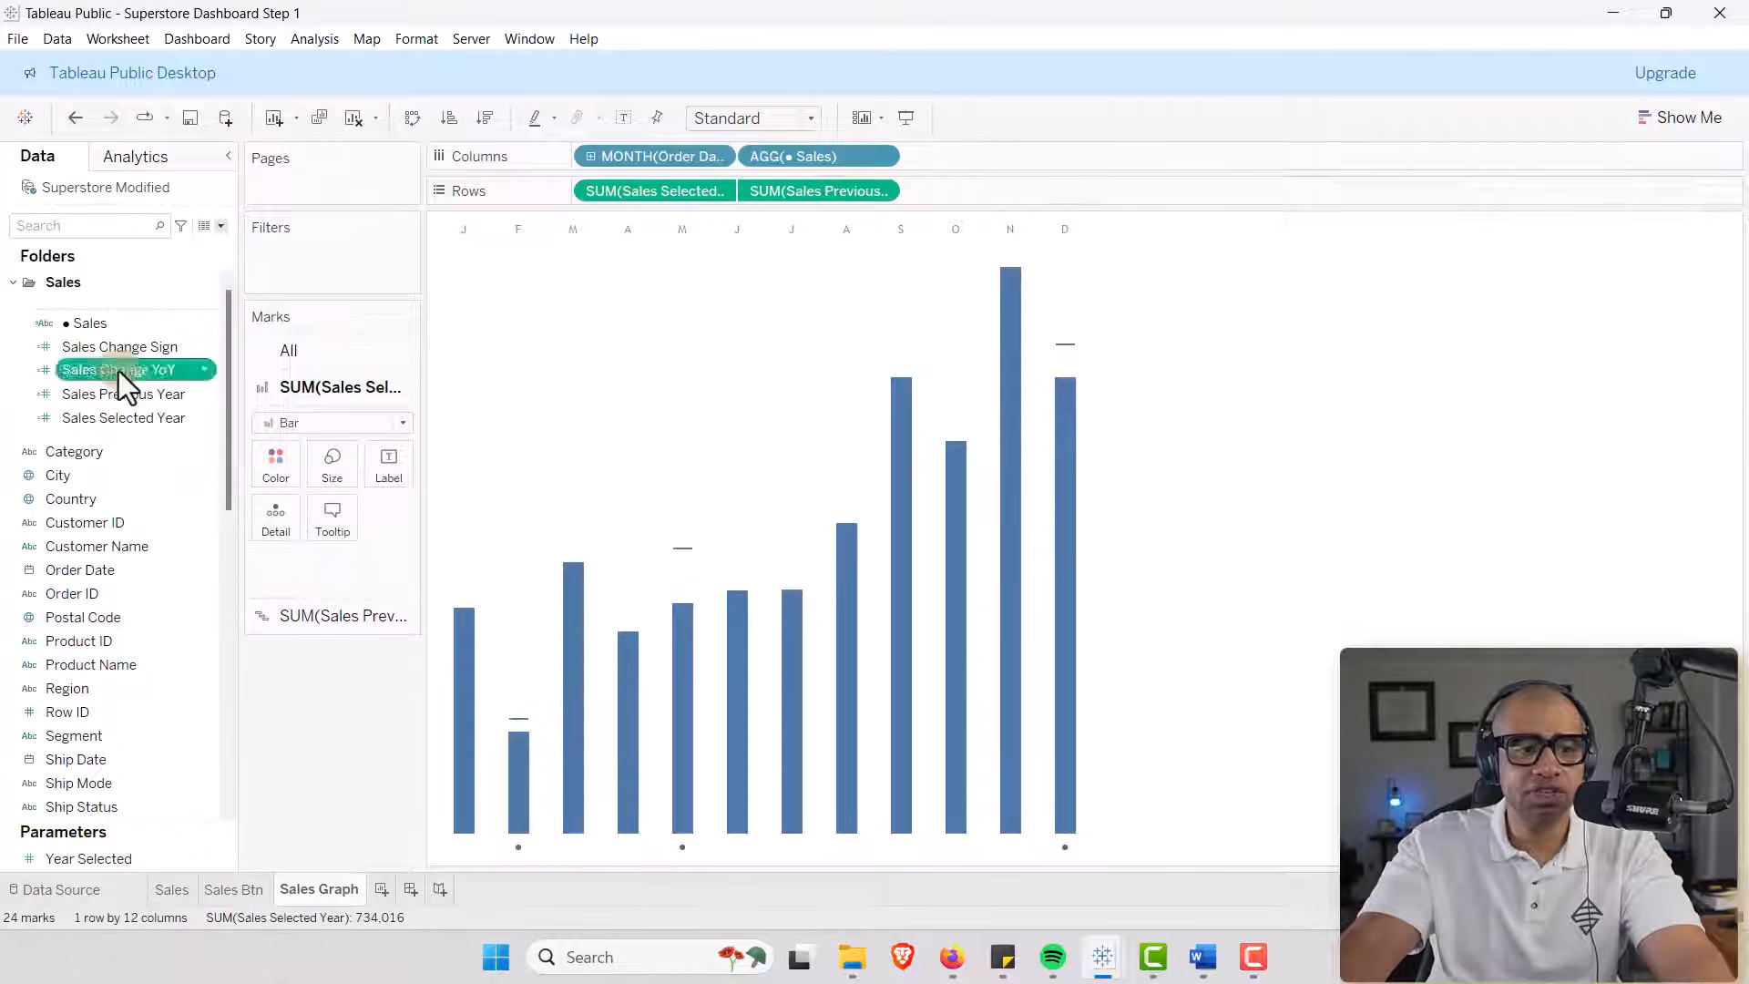
pyautogui.moveTo(118, 370); pyautogui.dragTo(292, 468)
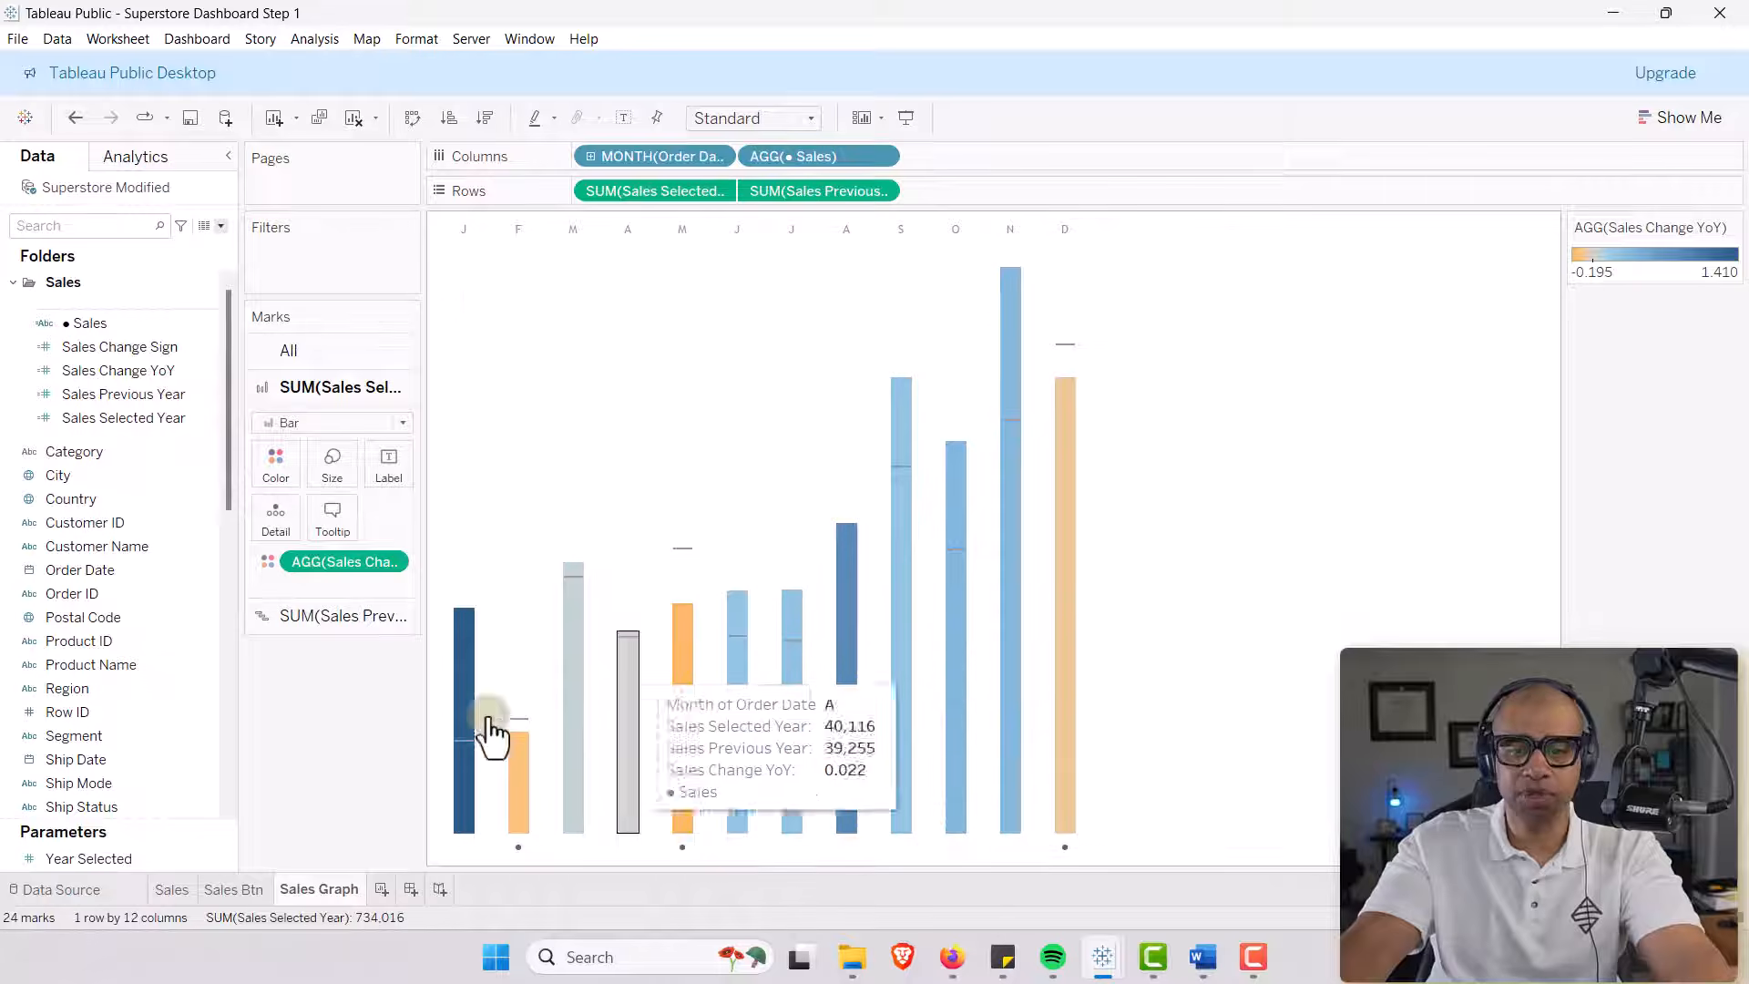
# Edit the Sales Change YoY colors and choose the Custom Diverging palette.
pyautogui.click(276, 474)
pyautogui.click(329, 533)
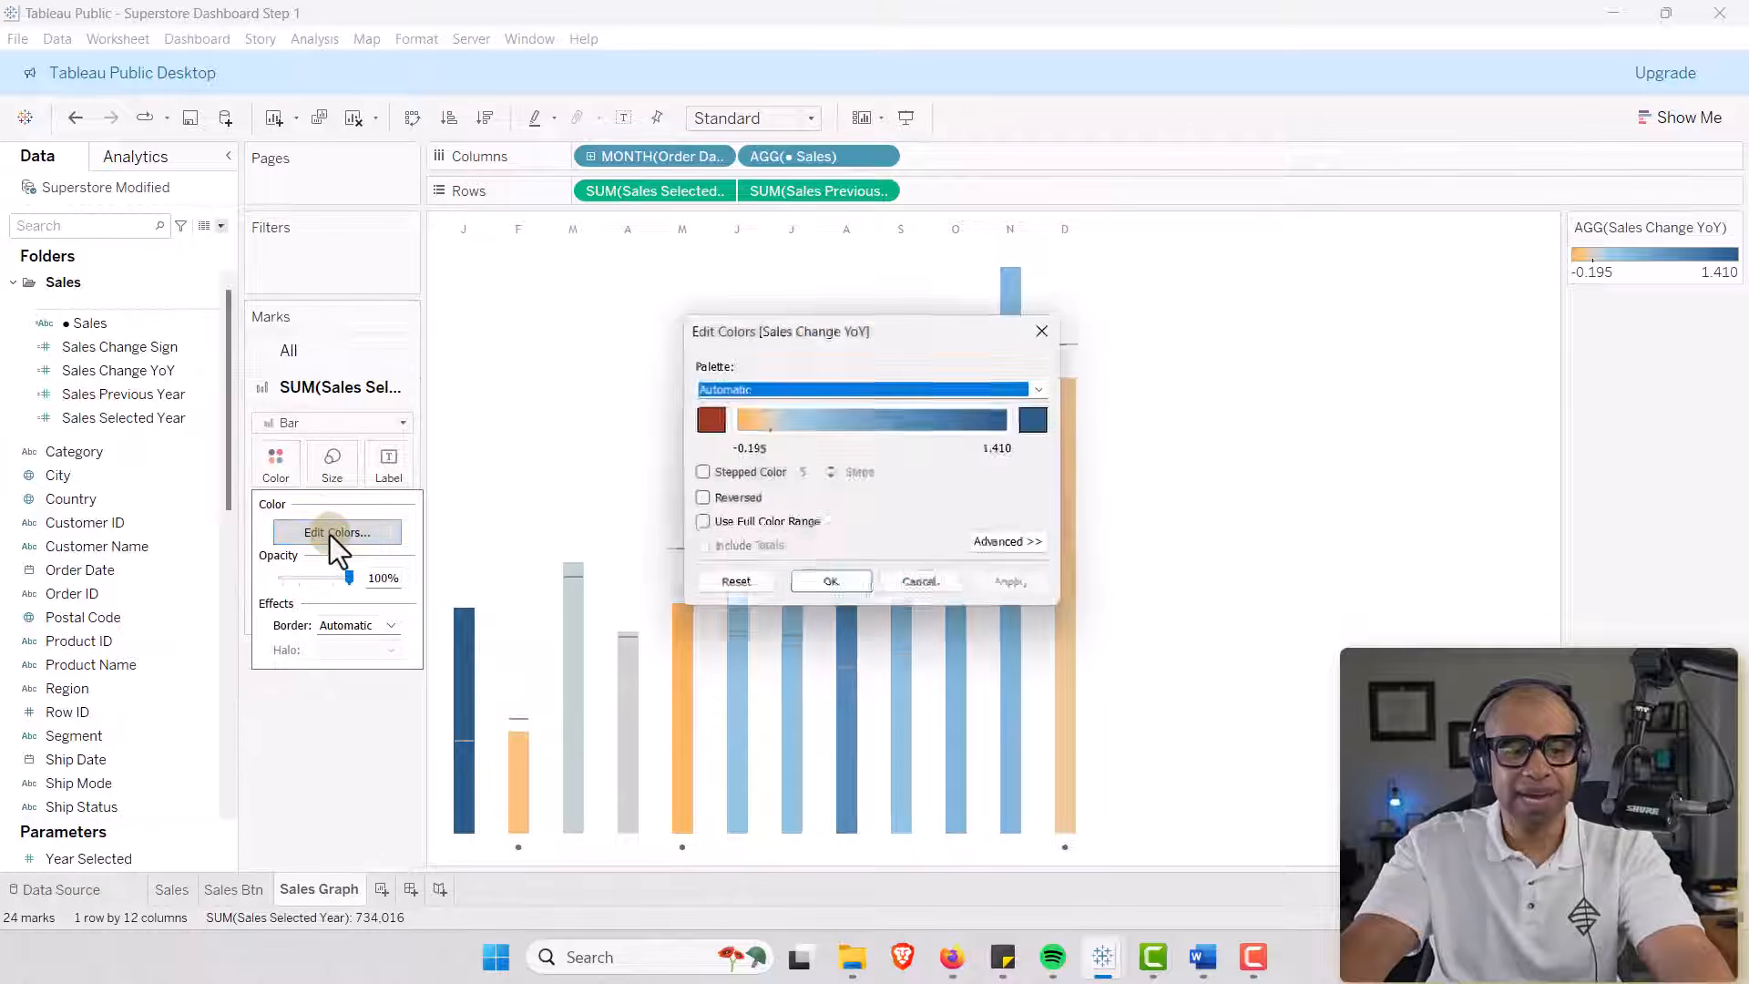
pyautogui.moveTo(843, 341); pyautogui.dragTo(626, 288)
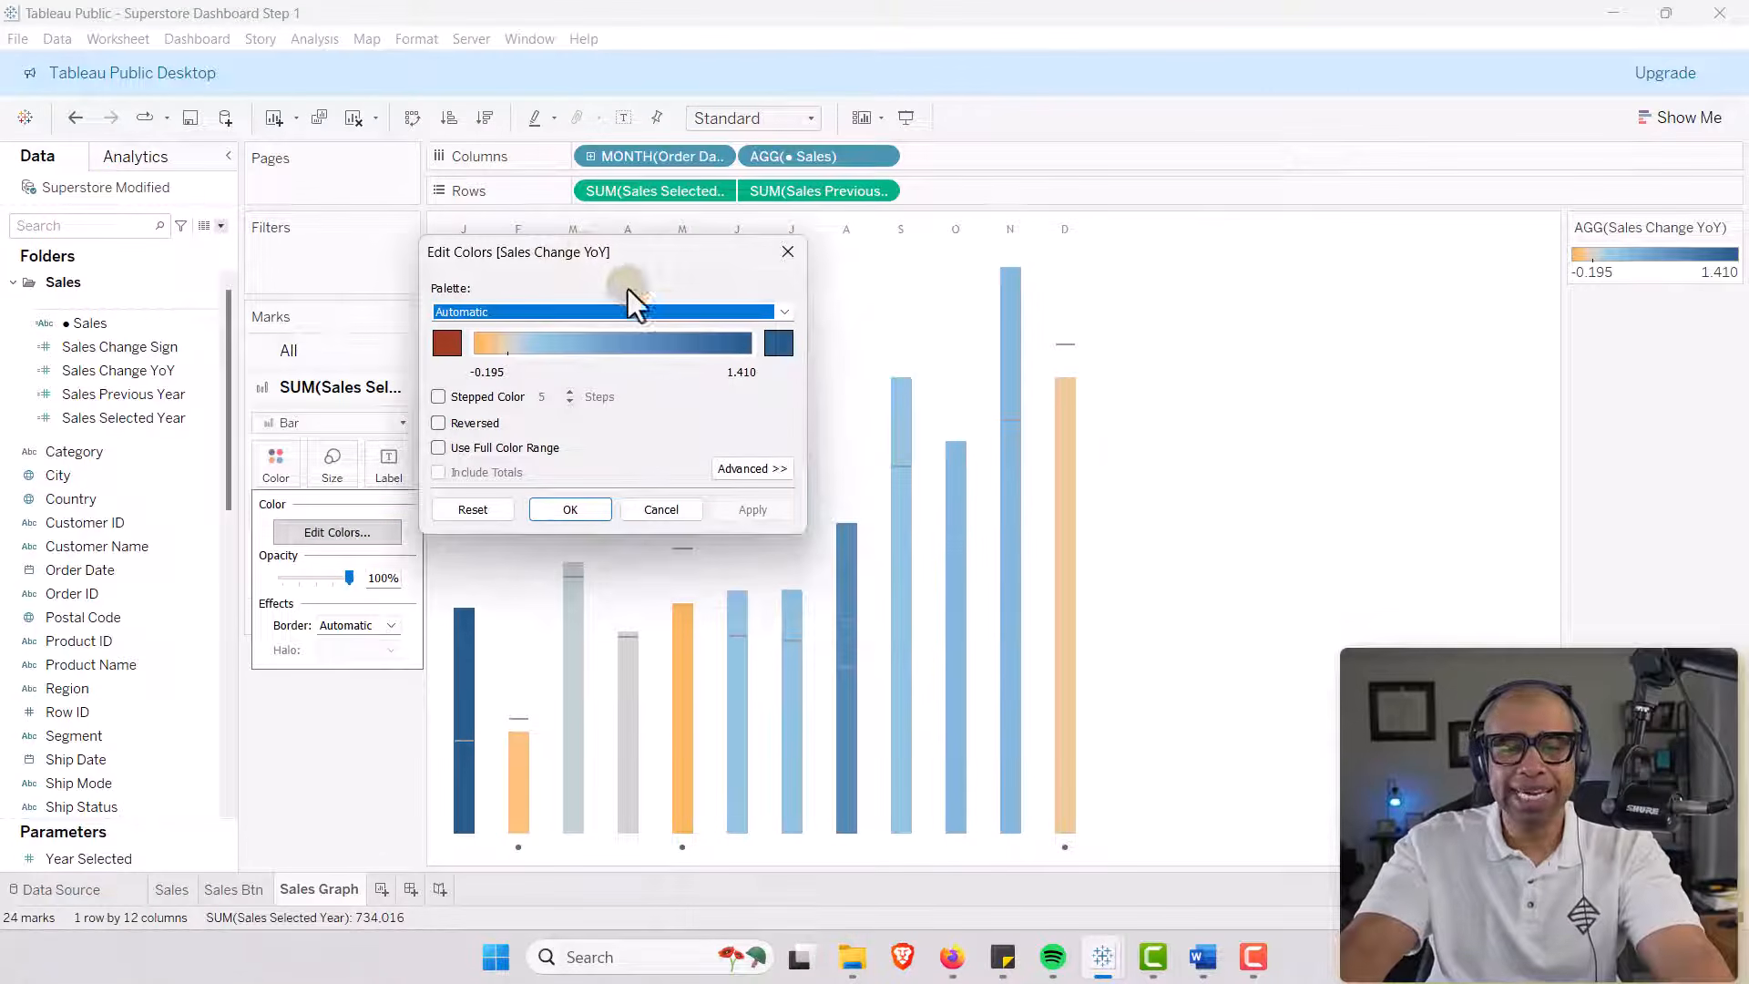
pyautogui.click(664, 315)
pyautogui.moveTo(785, 398); pyautogui.dragTo(782, 484)
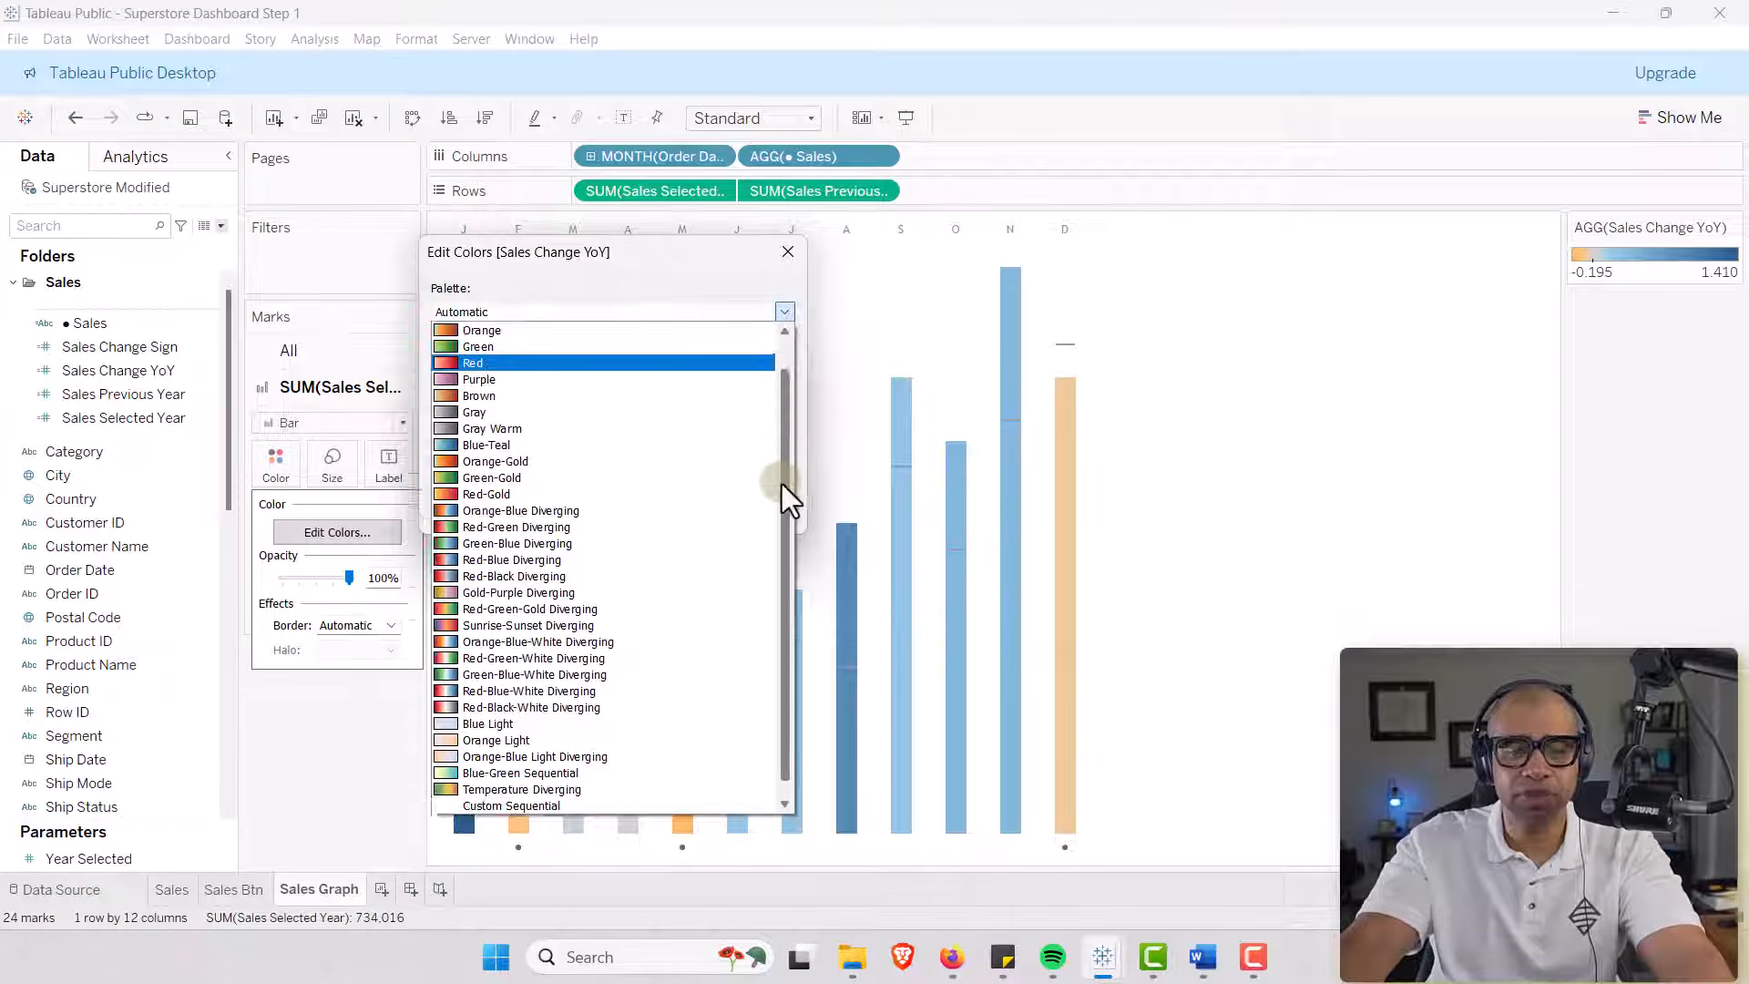
pyautogui.click(510, 807)
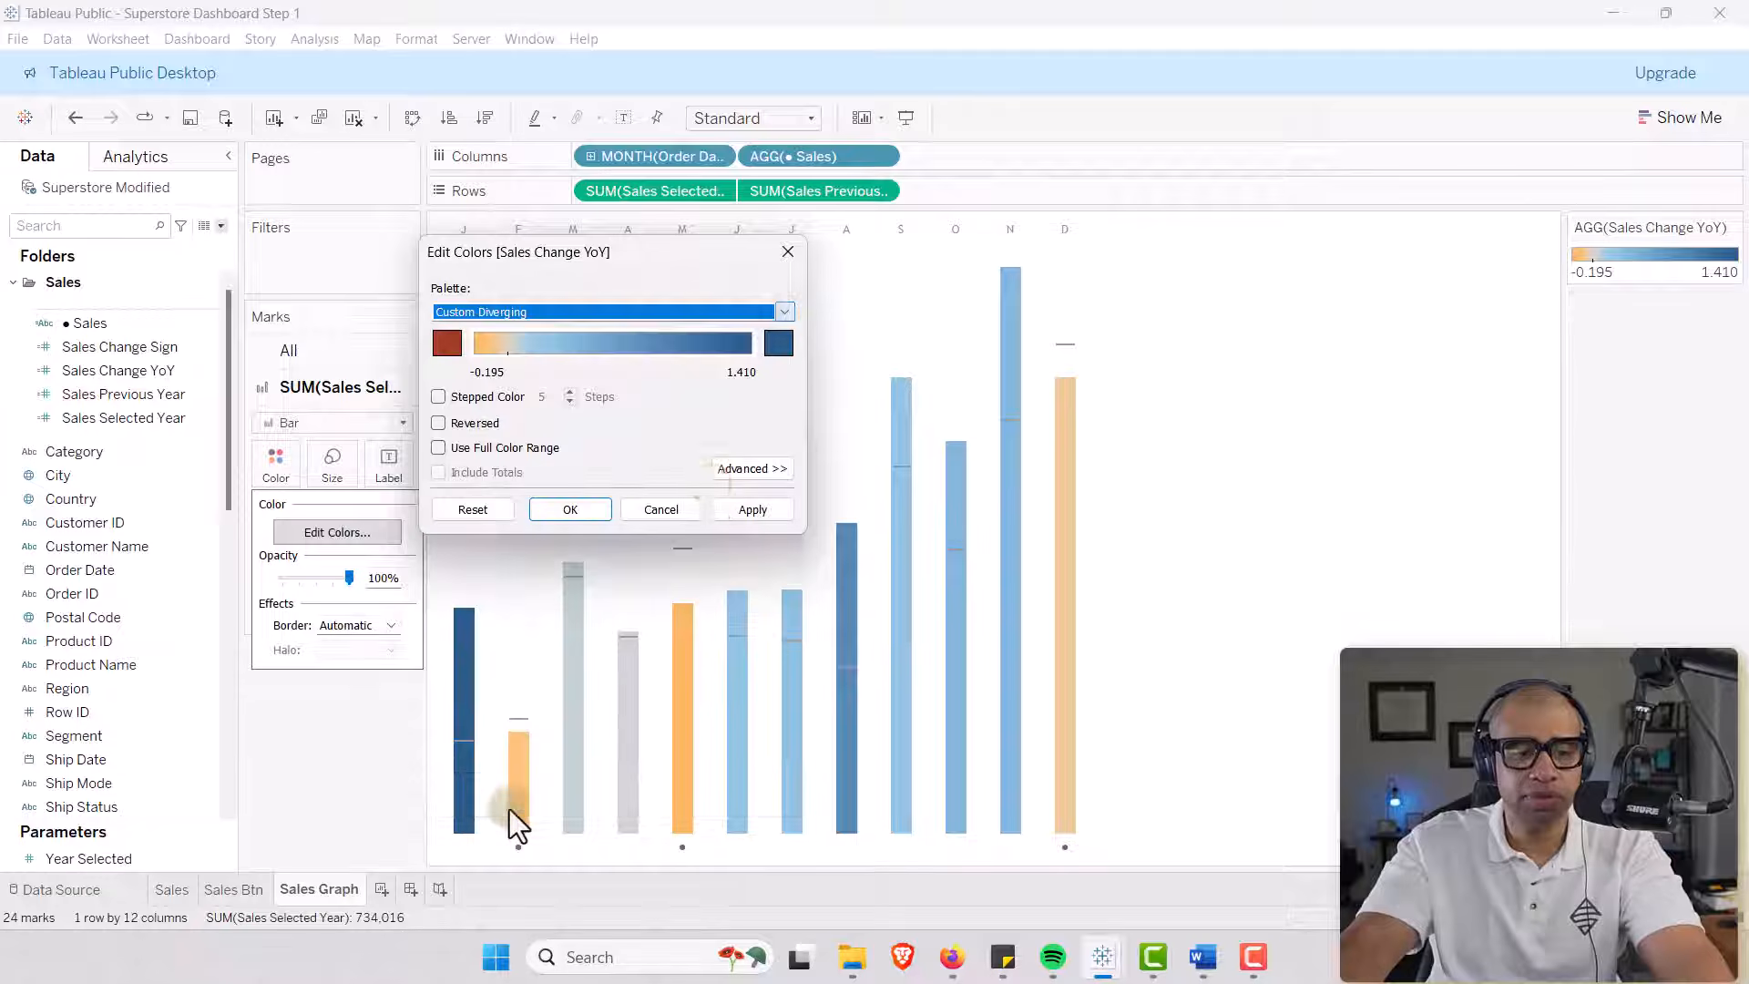
# Set the palette to stepped color with 2 steps and center it at 0.
pyautogui.click(439, 394)
pyautogui.click(571, 401)
pyautogui.click(570, 401)
pyautogui.click(571, 402)
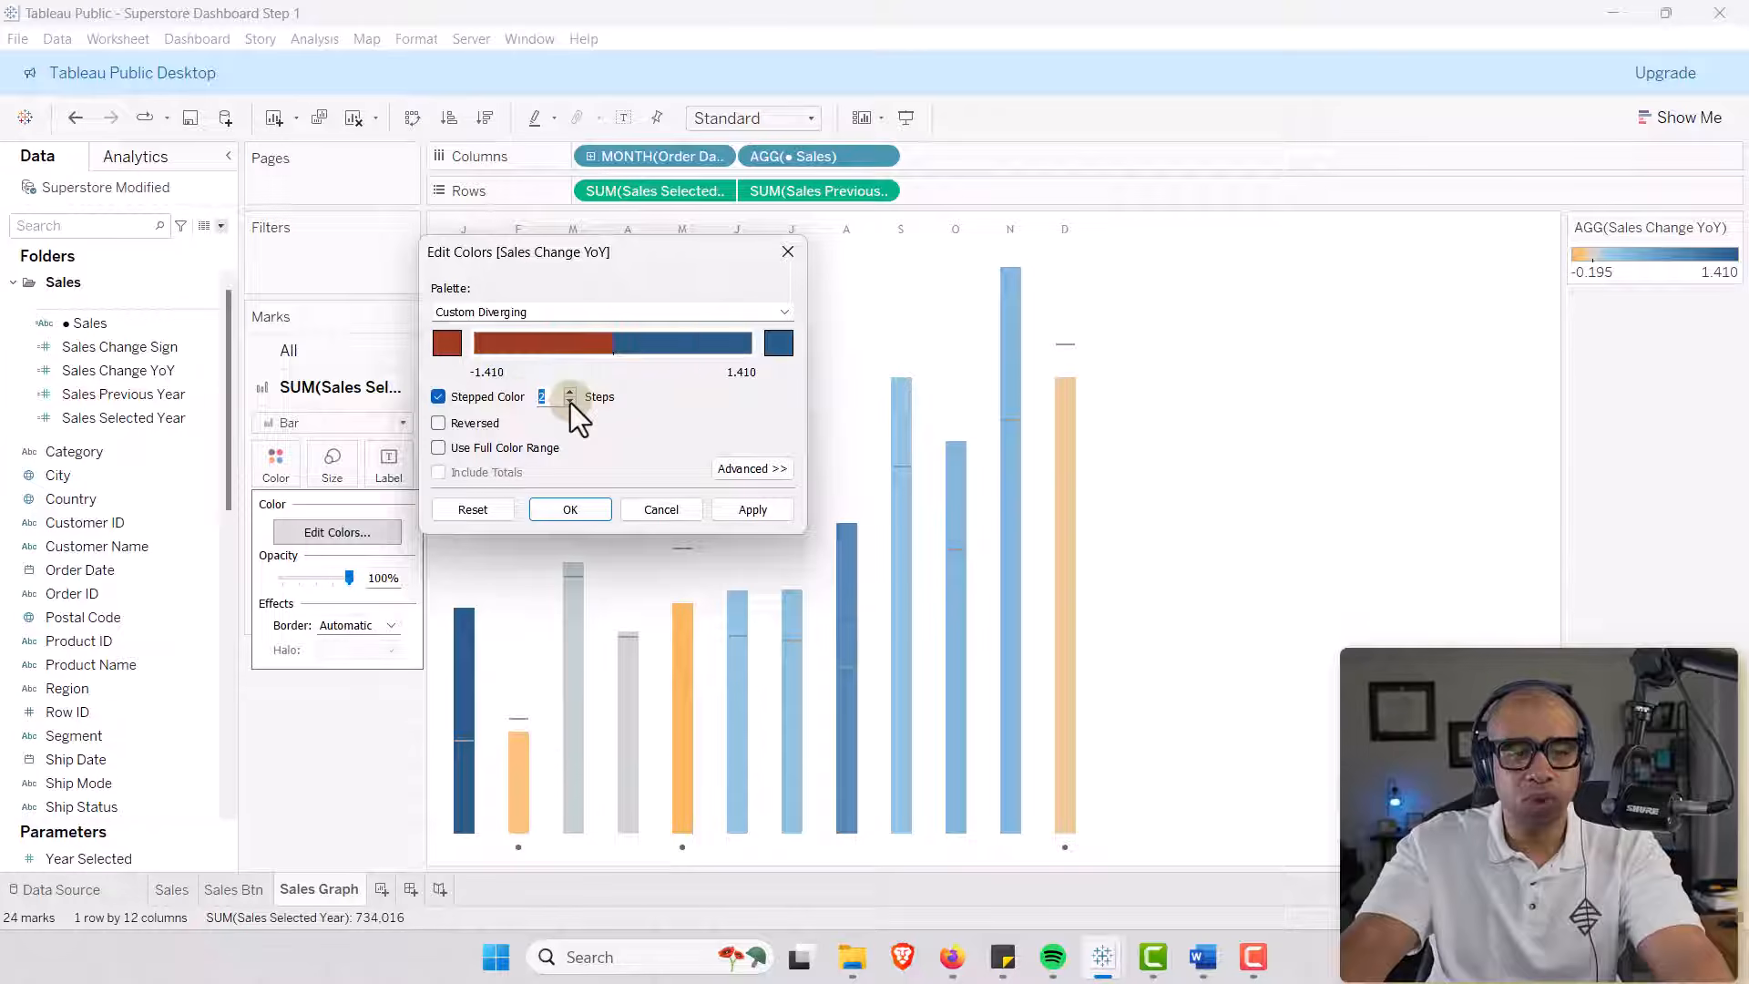
pyautogui.click(751, 469)
pyautogui.click(438, 559)
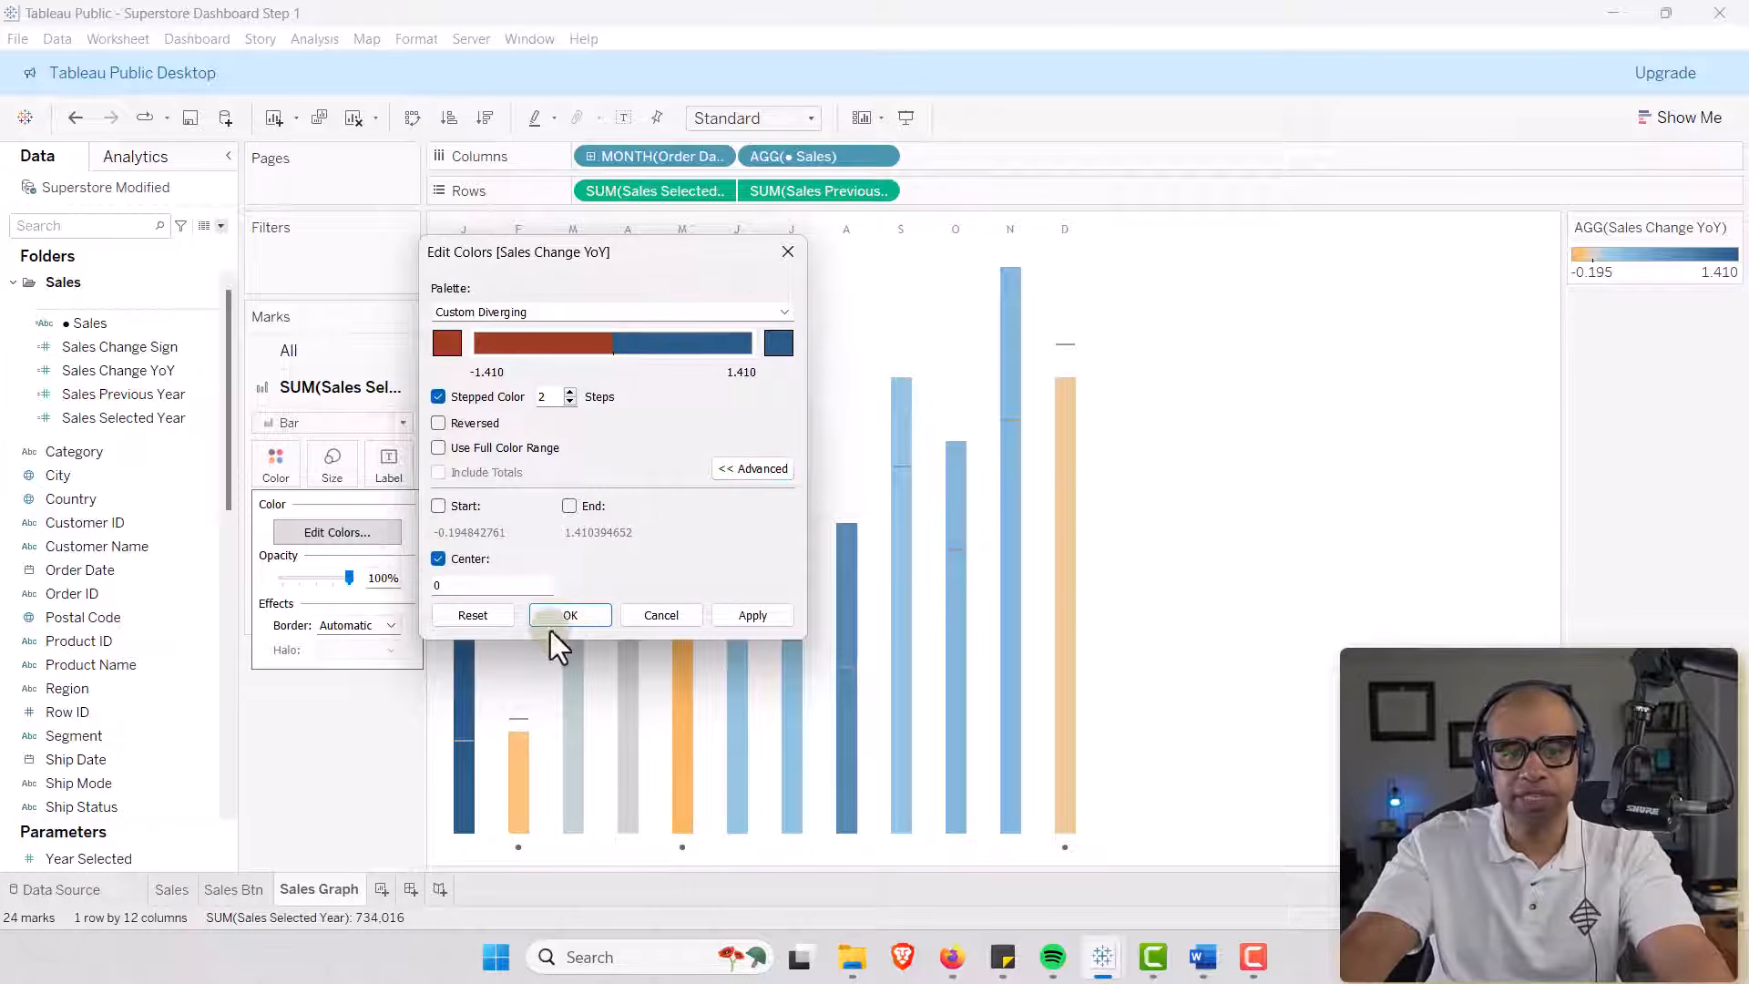
# Change the palette's negative-end color to the HTML value #fcb2a8.
pyautogui.click(446, 344)
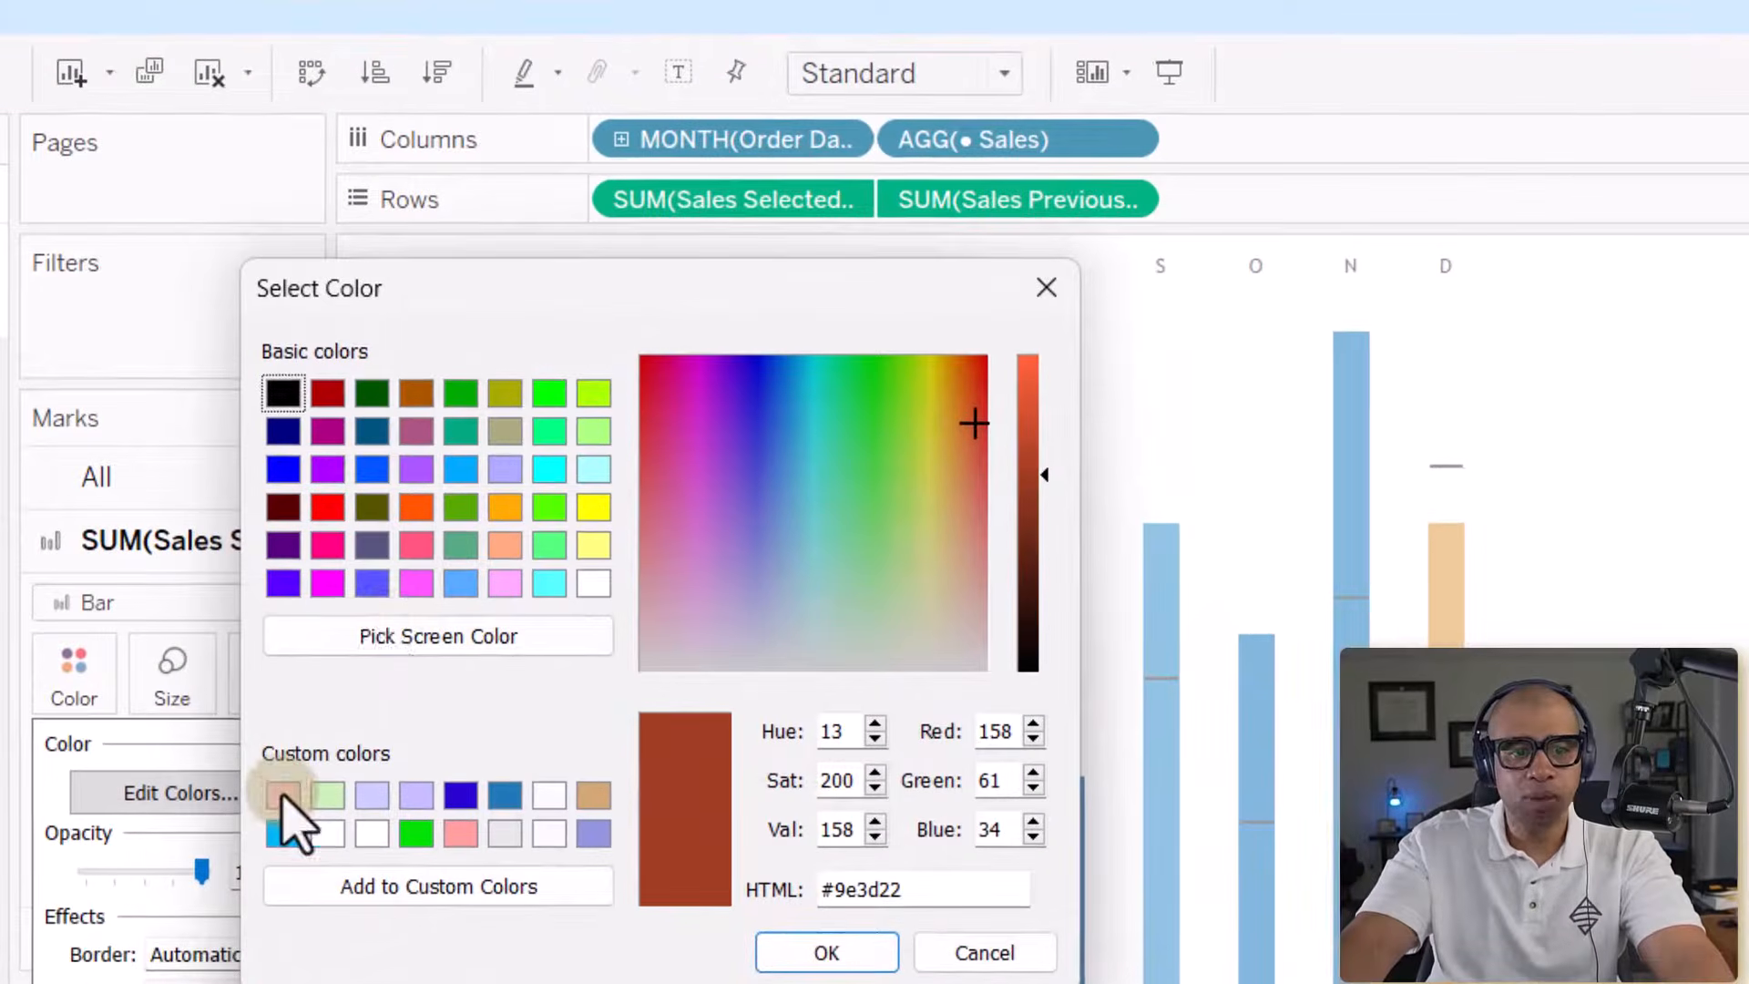
pyautogui.click(392, 538)
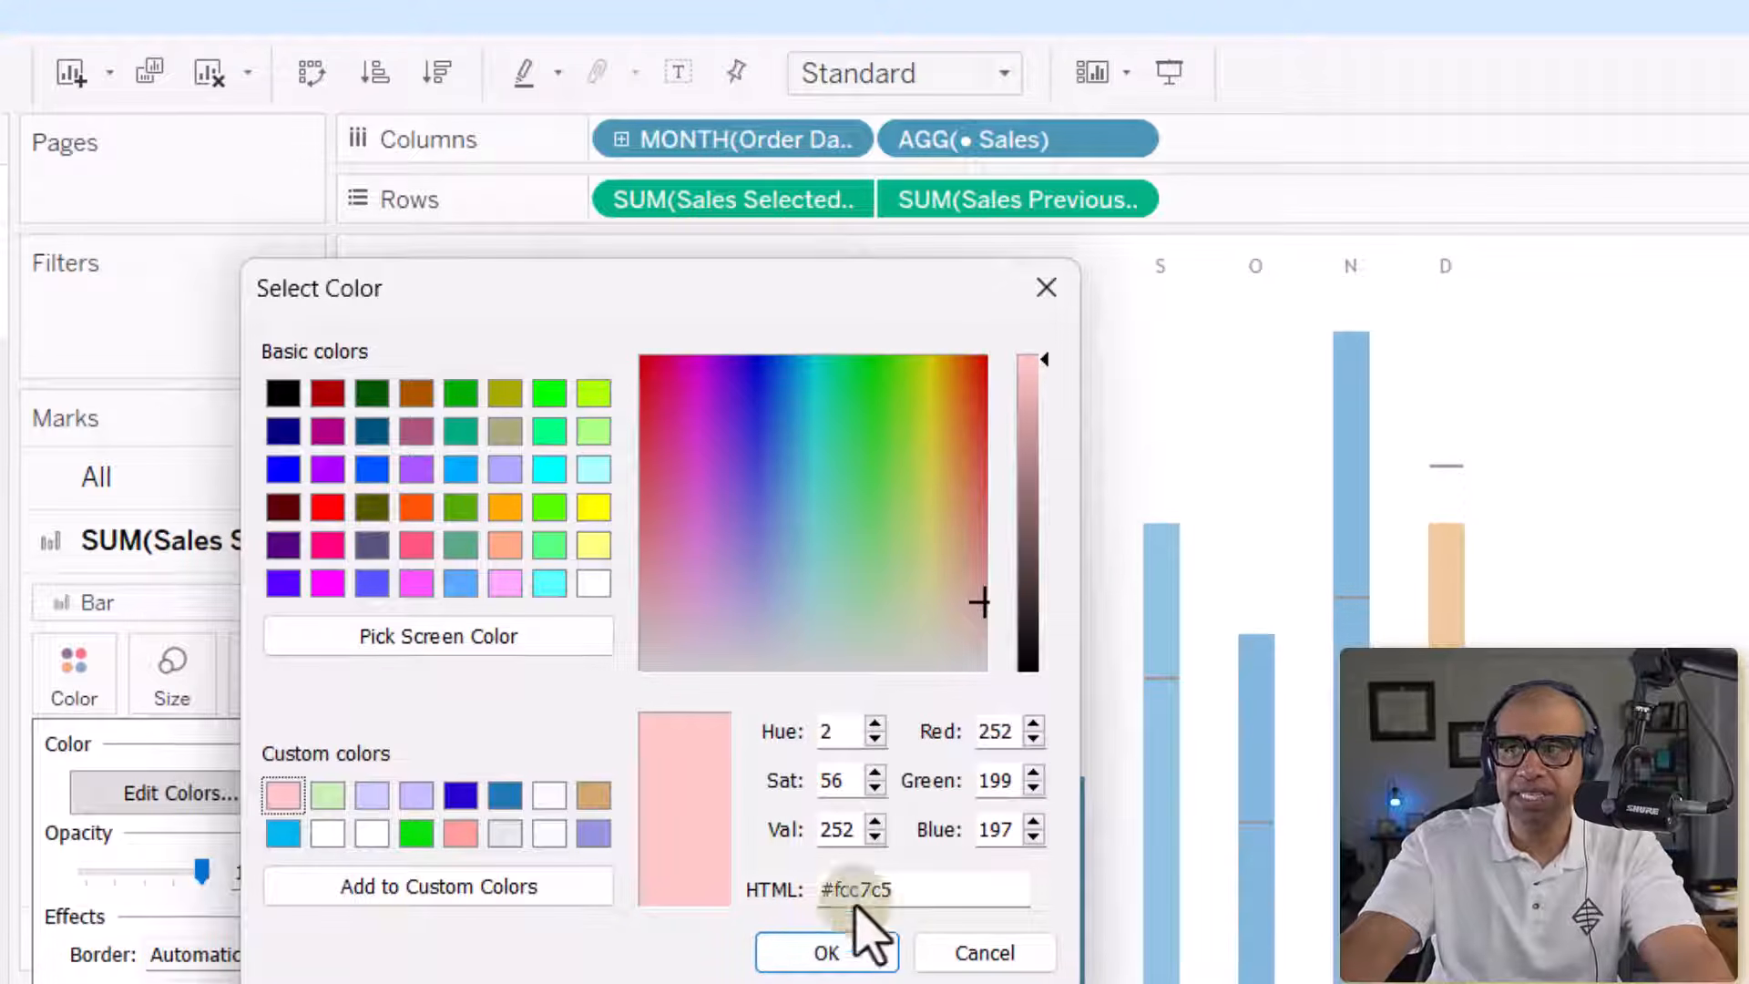
pyautogui.click(460, 832)
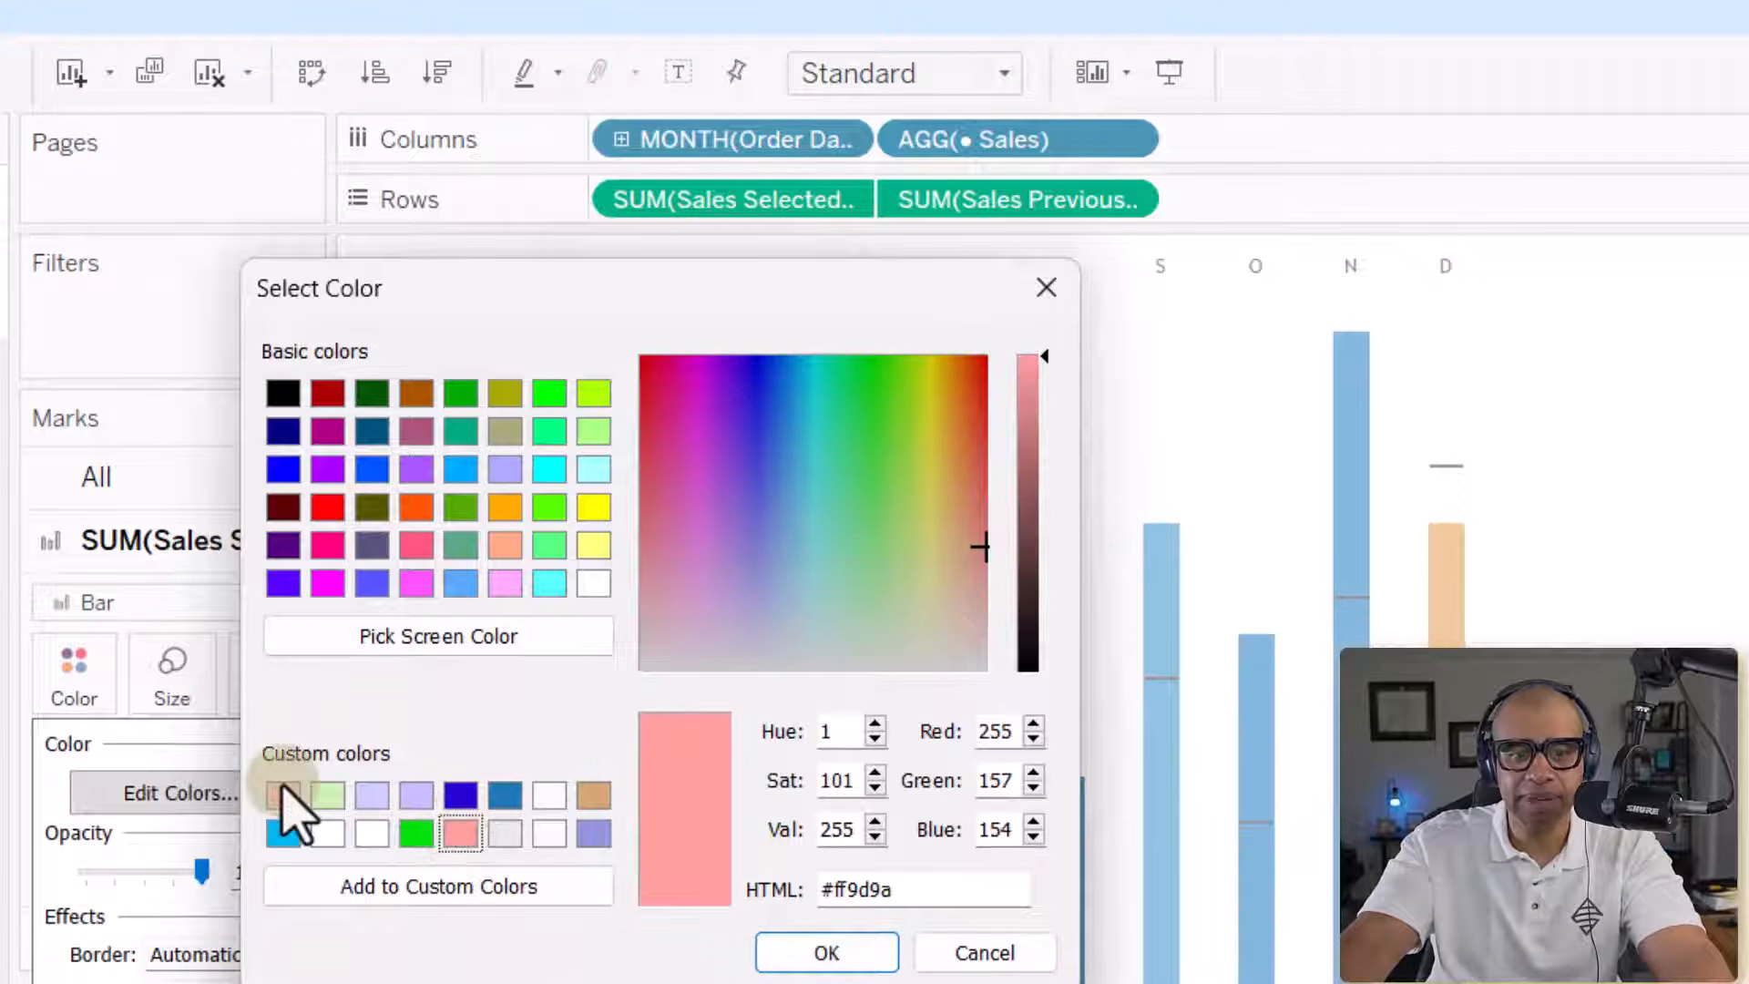
pyautogui.click(283, 795)
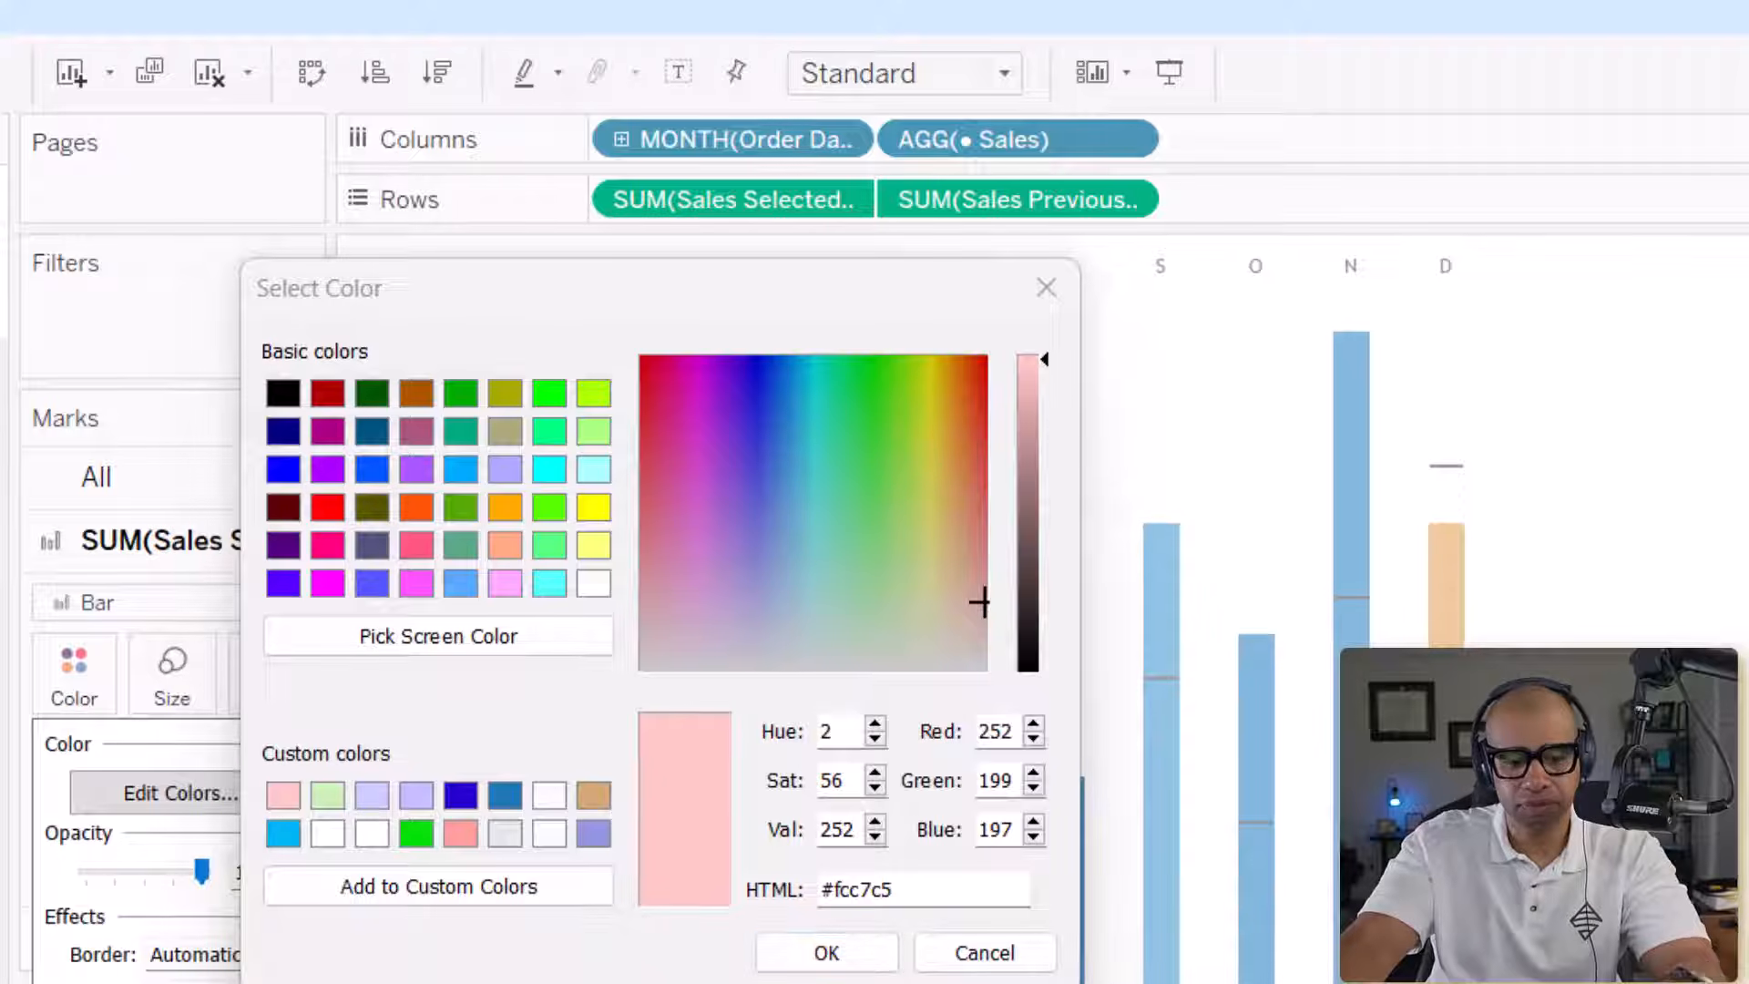
pyautogui.moveTo(890, 898); pyautogui.dragTo(831, 902)
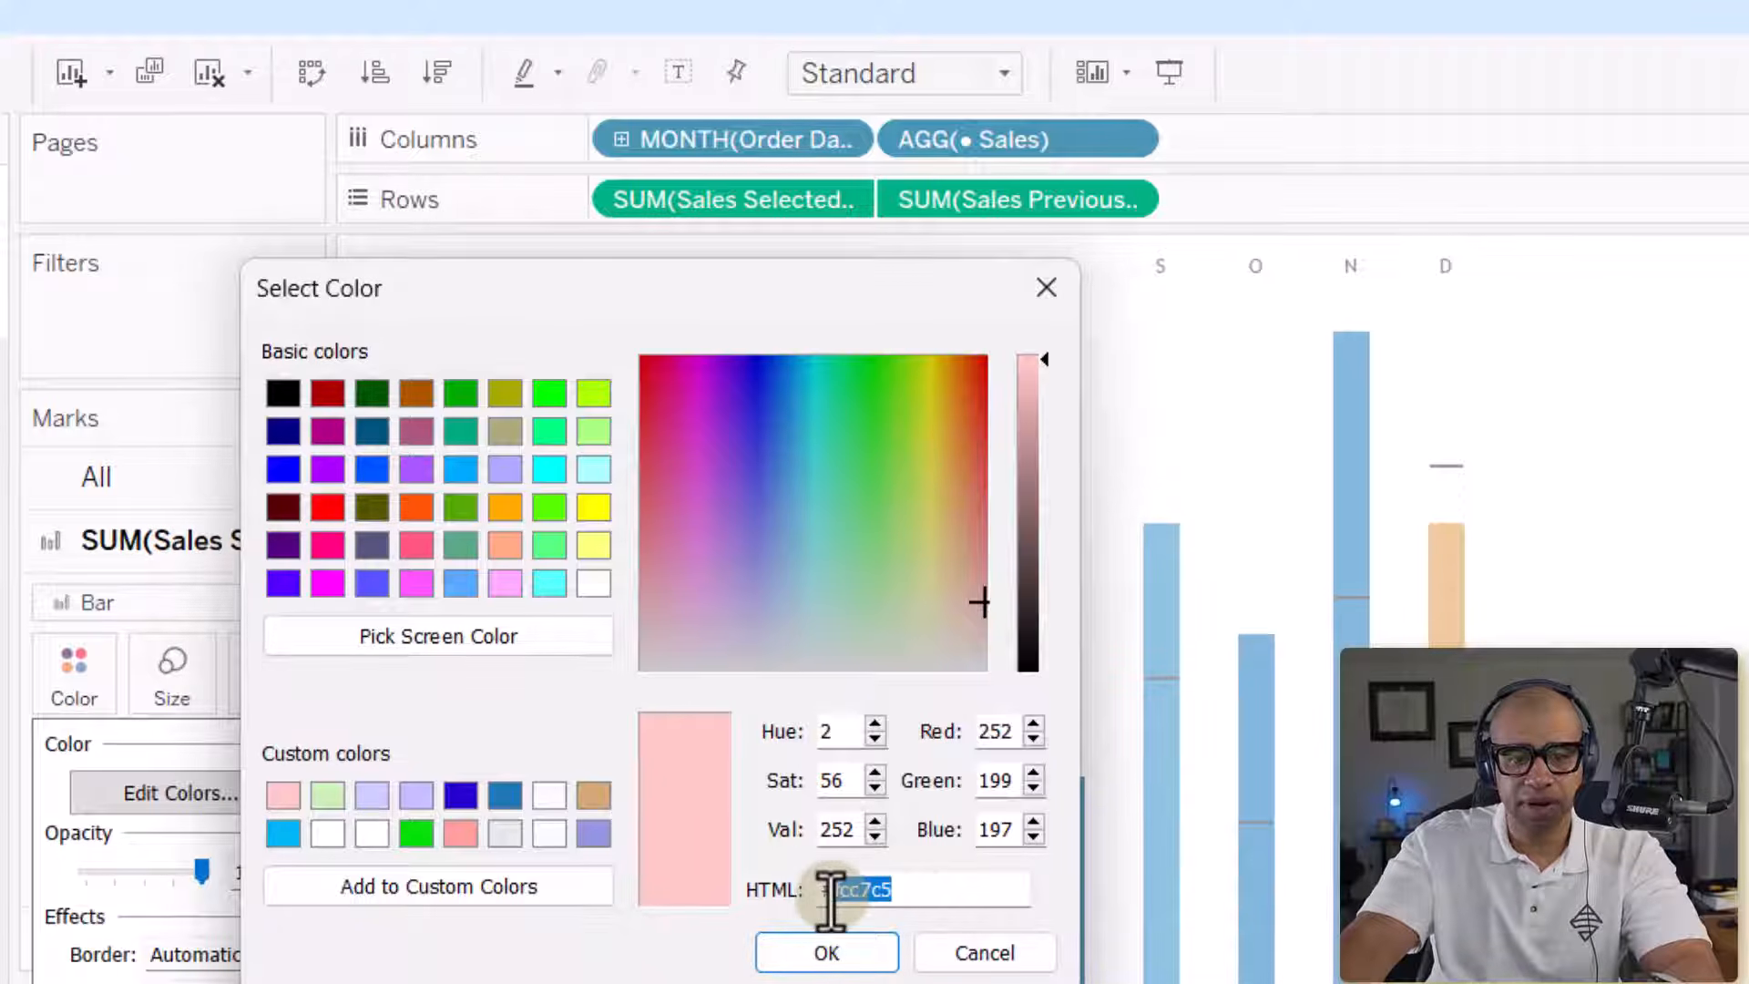
pyautogui.click(930, 895)
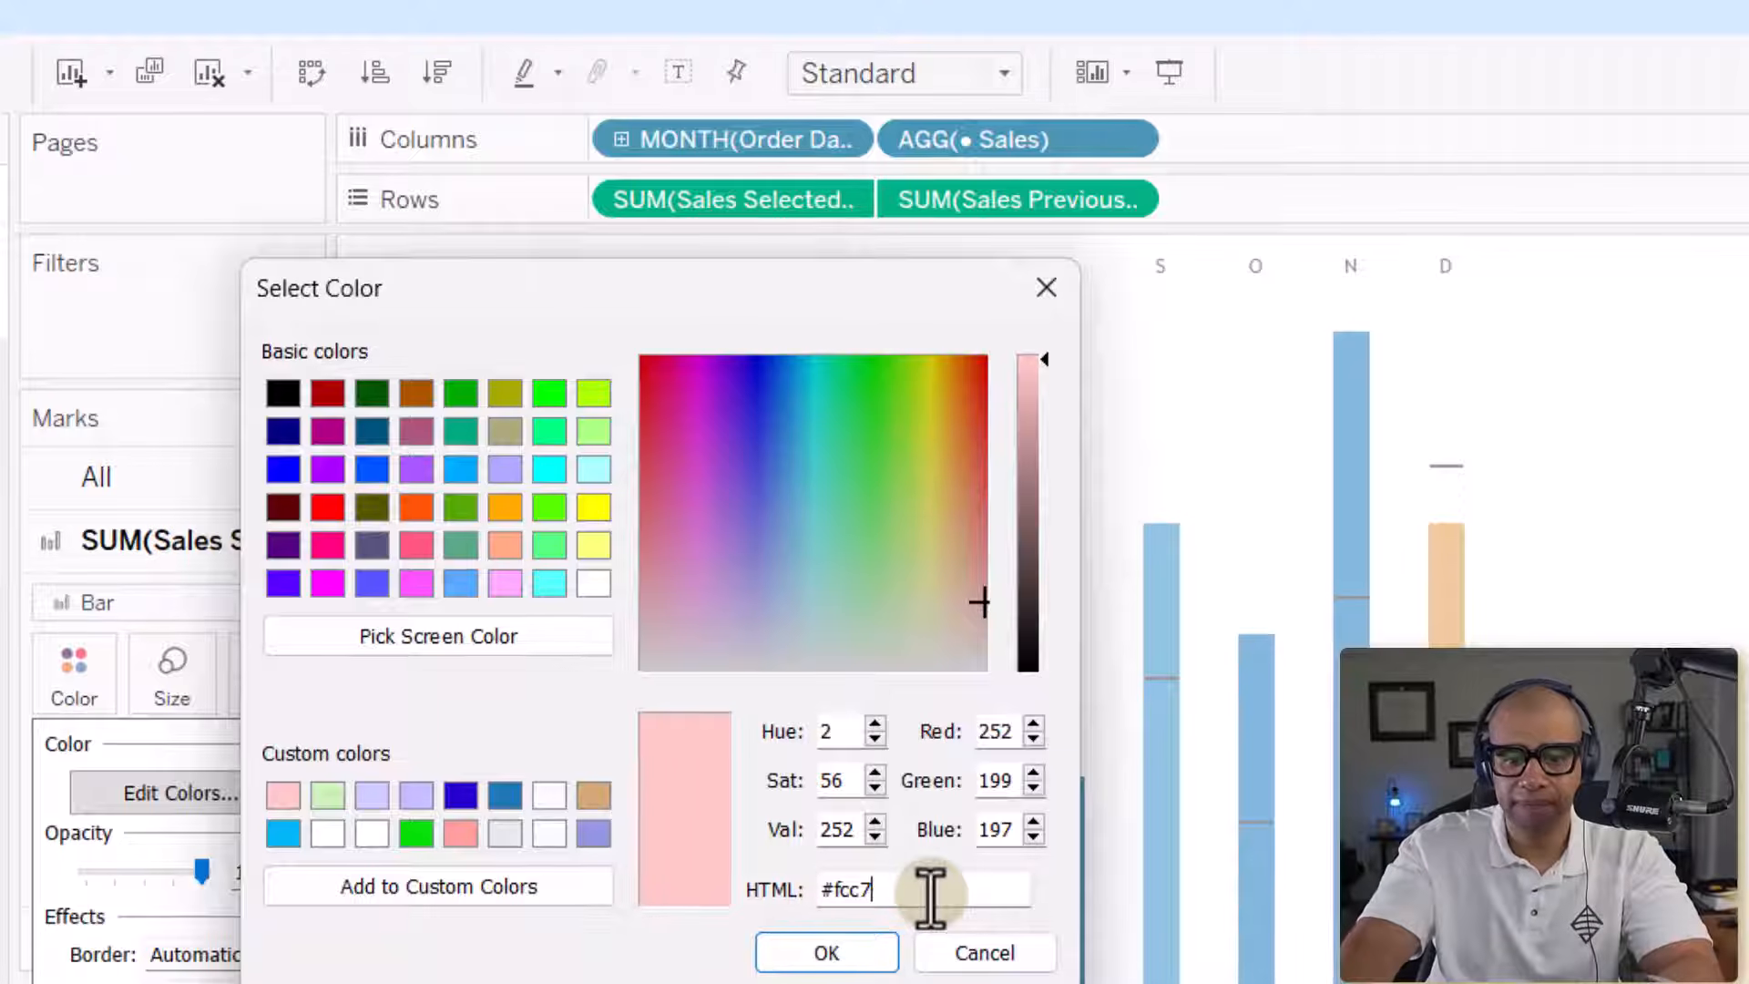
pyautogui.press('BackSpace')
pyautogui.press('BackSpace')
pyautogui.press('BackSpace')
pyautogui.press('BackSpace')
pyautogui.write('fc')
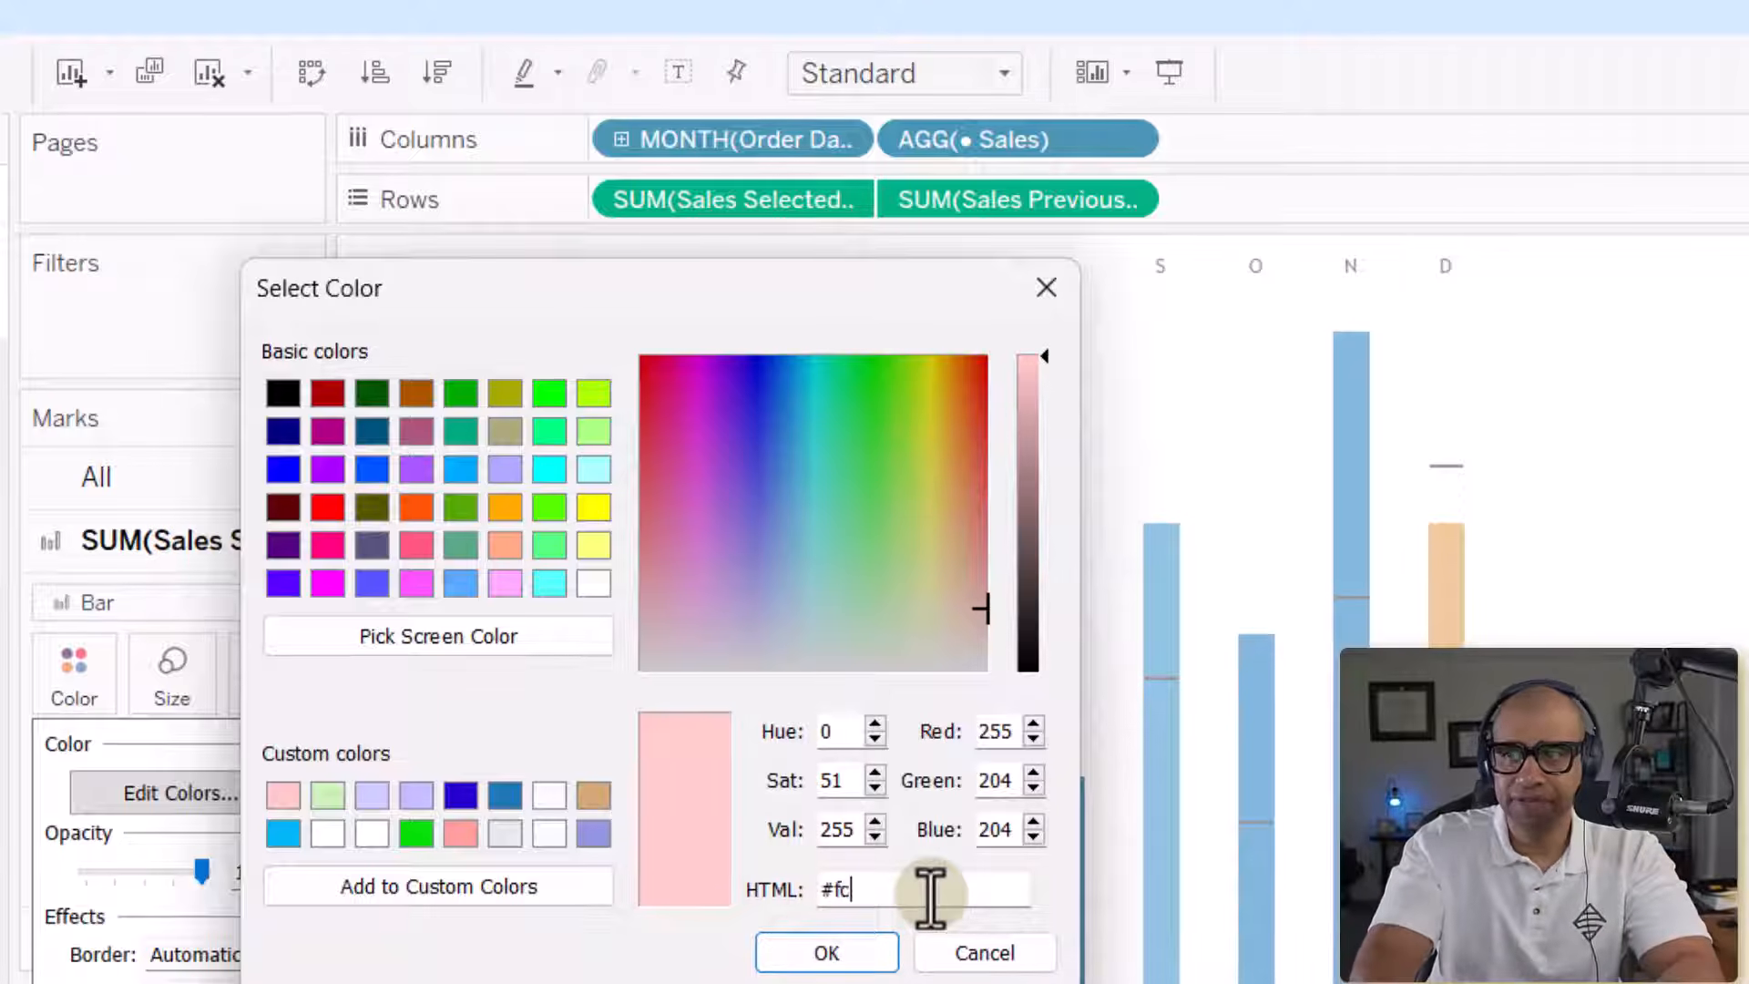
pyautogui.write('b2a')
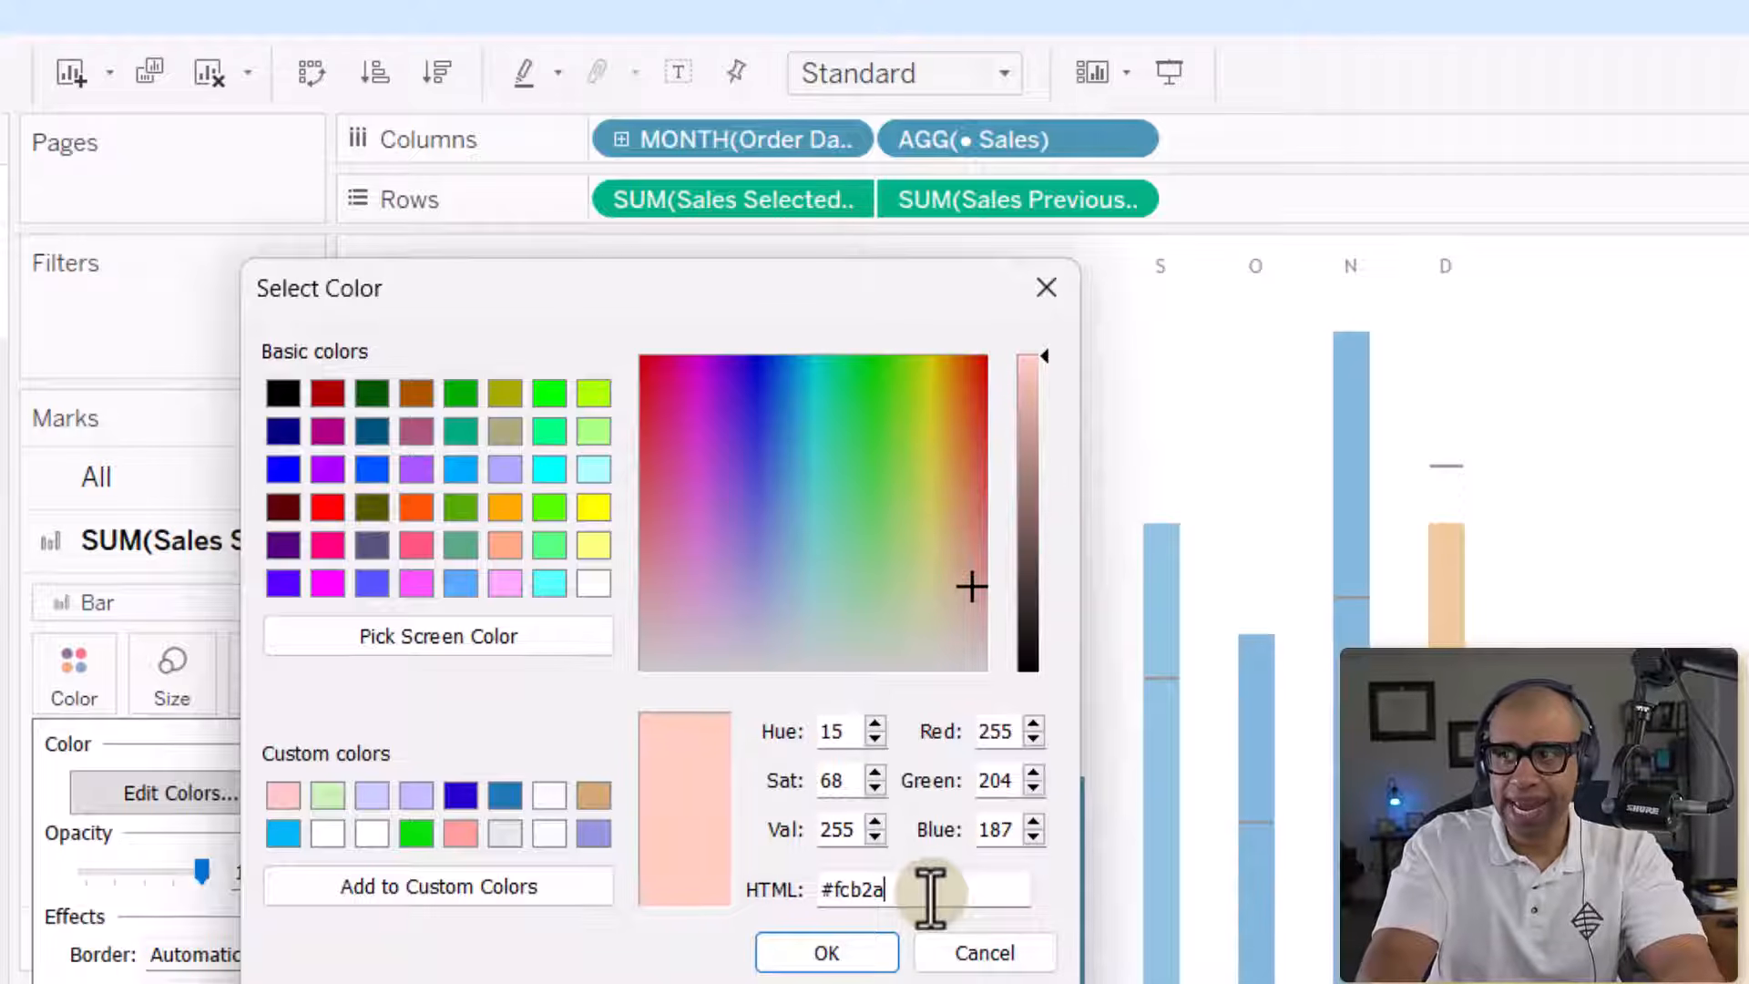
pyautogui.write('8')
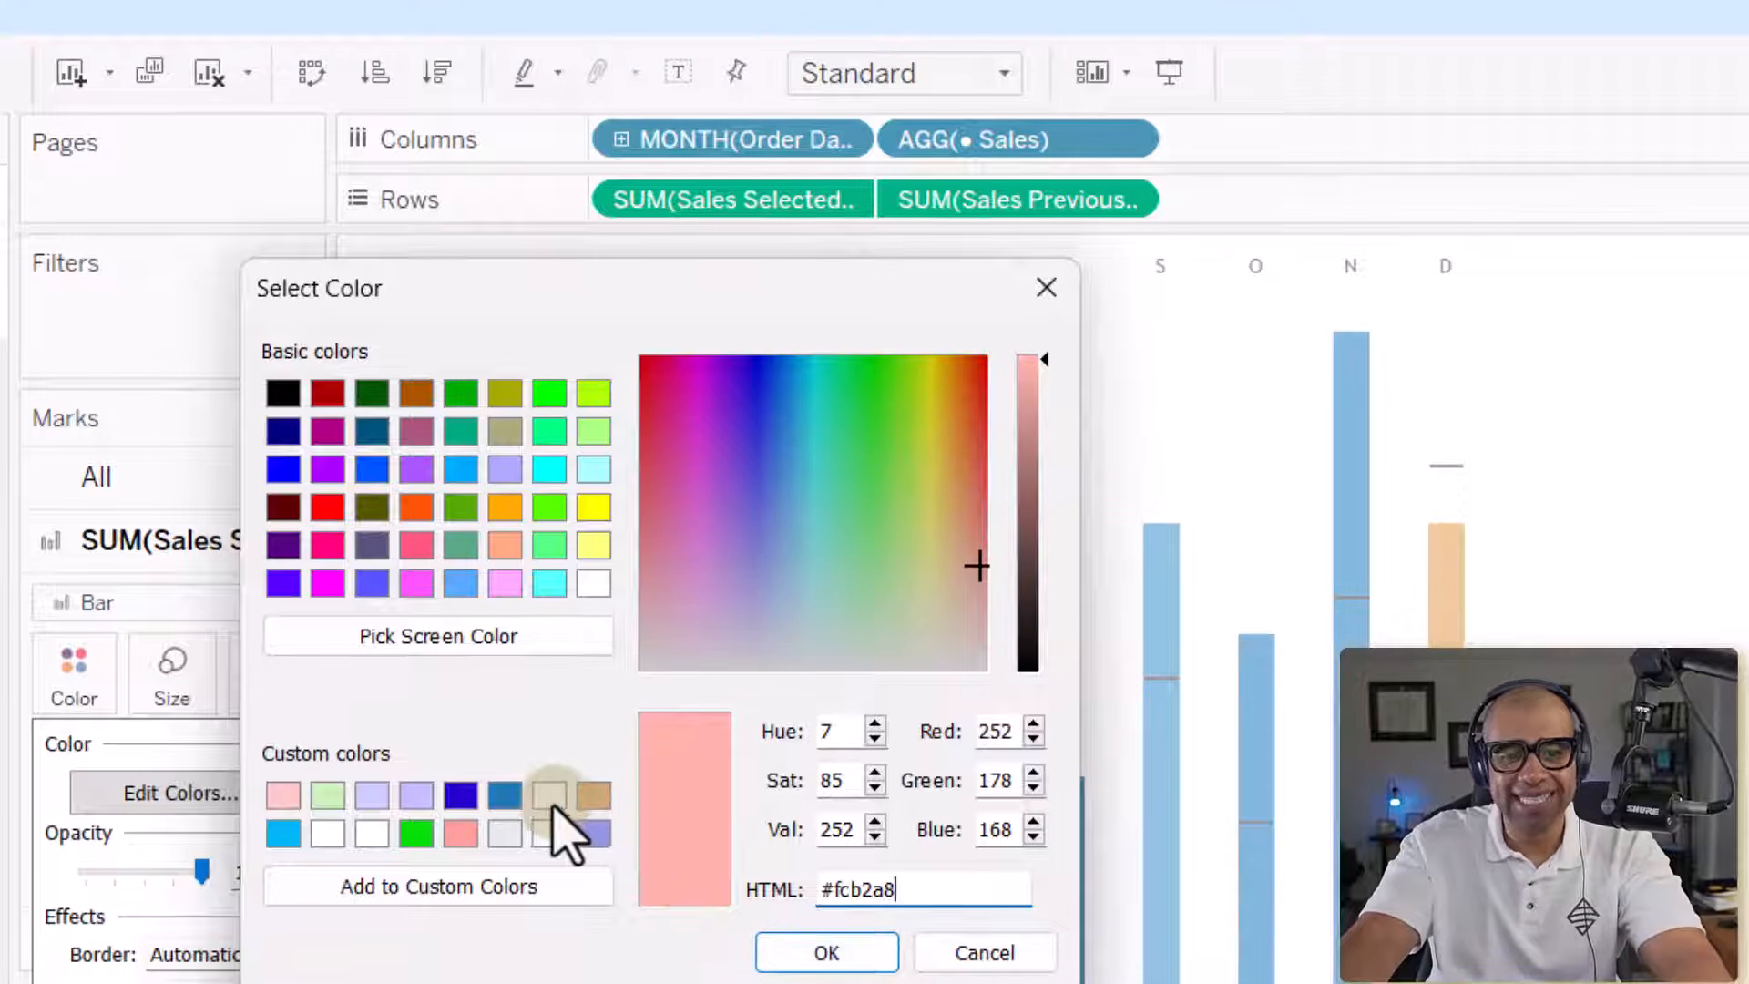
# Store #fcb2a8 in the custom color swatch that holds #f8faff and accept it as the negative-end color.
pyautogui.moveTo(900, 890); pyautogui.dragTo(801, 893)
pyautogui.hotkey('ctrl', 'c')
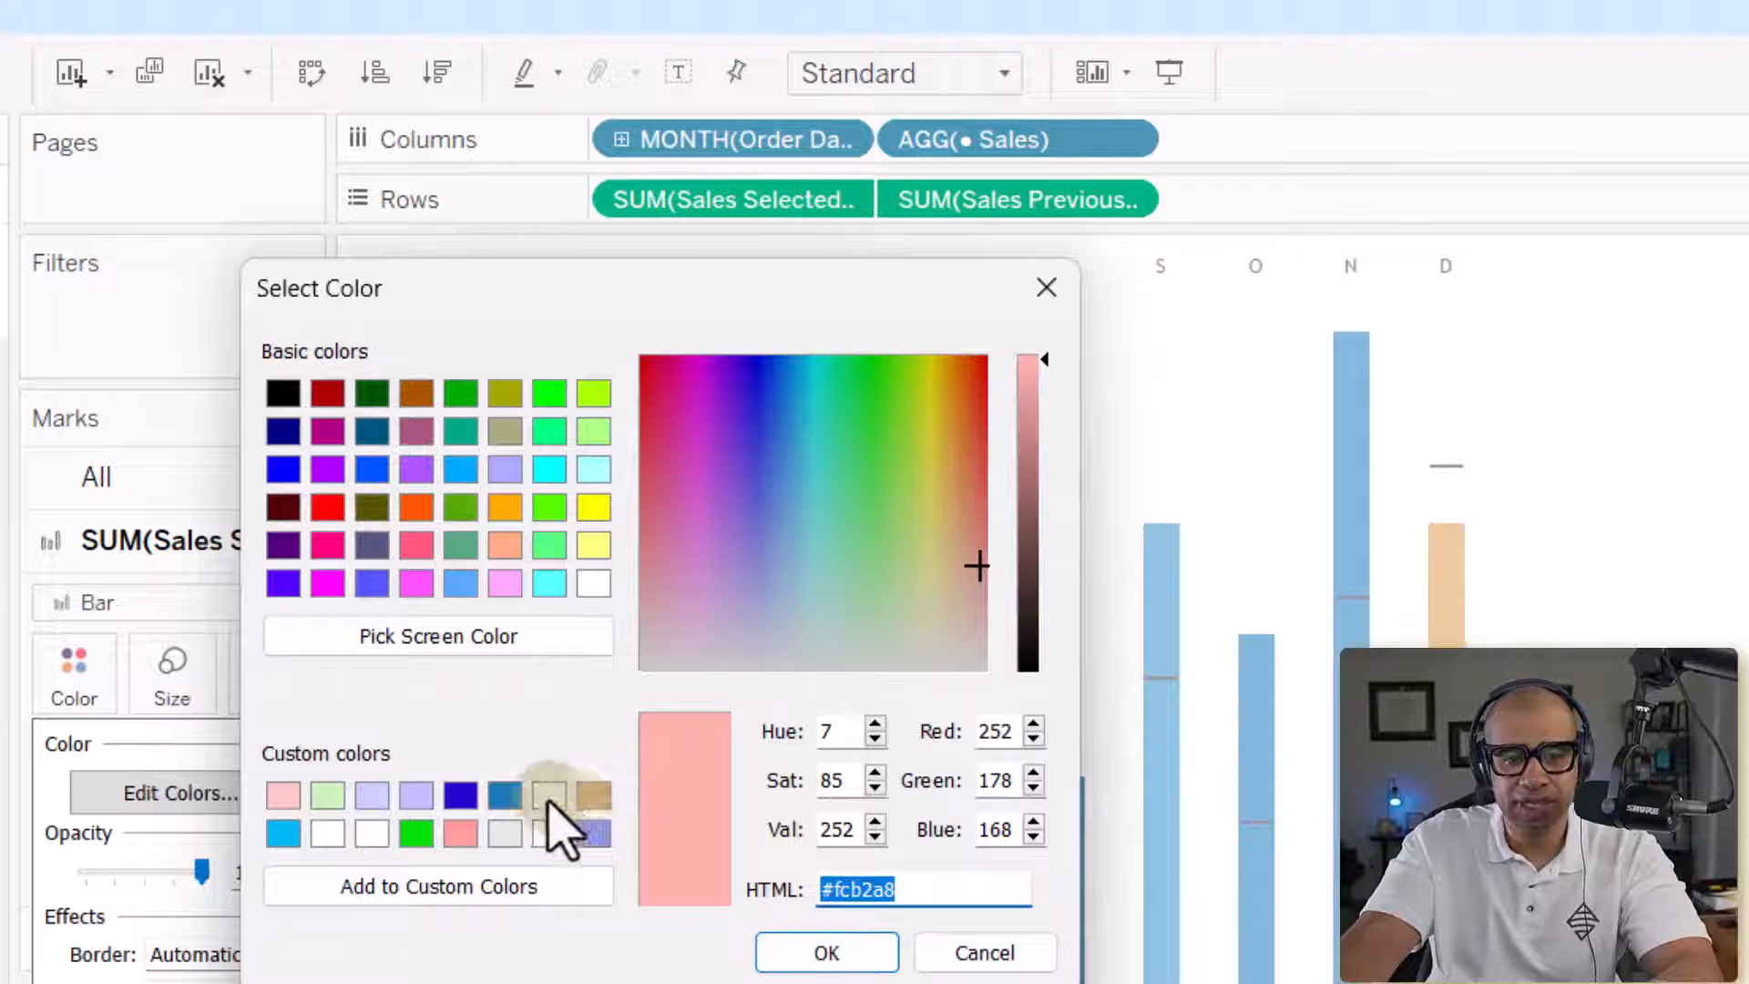
pyautogui.click(528, 889)
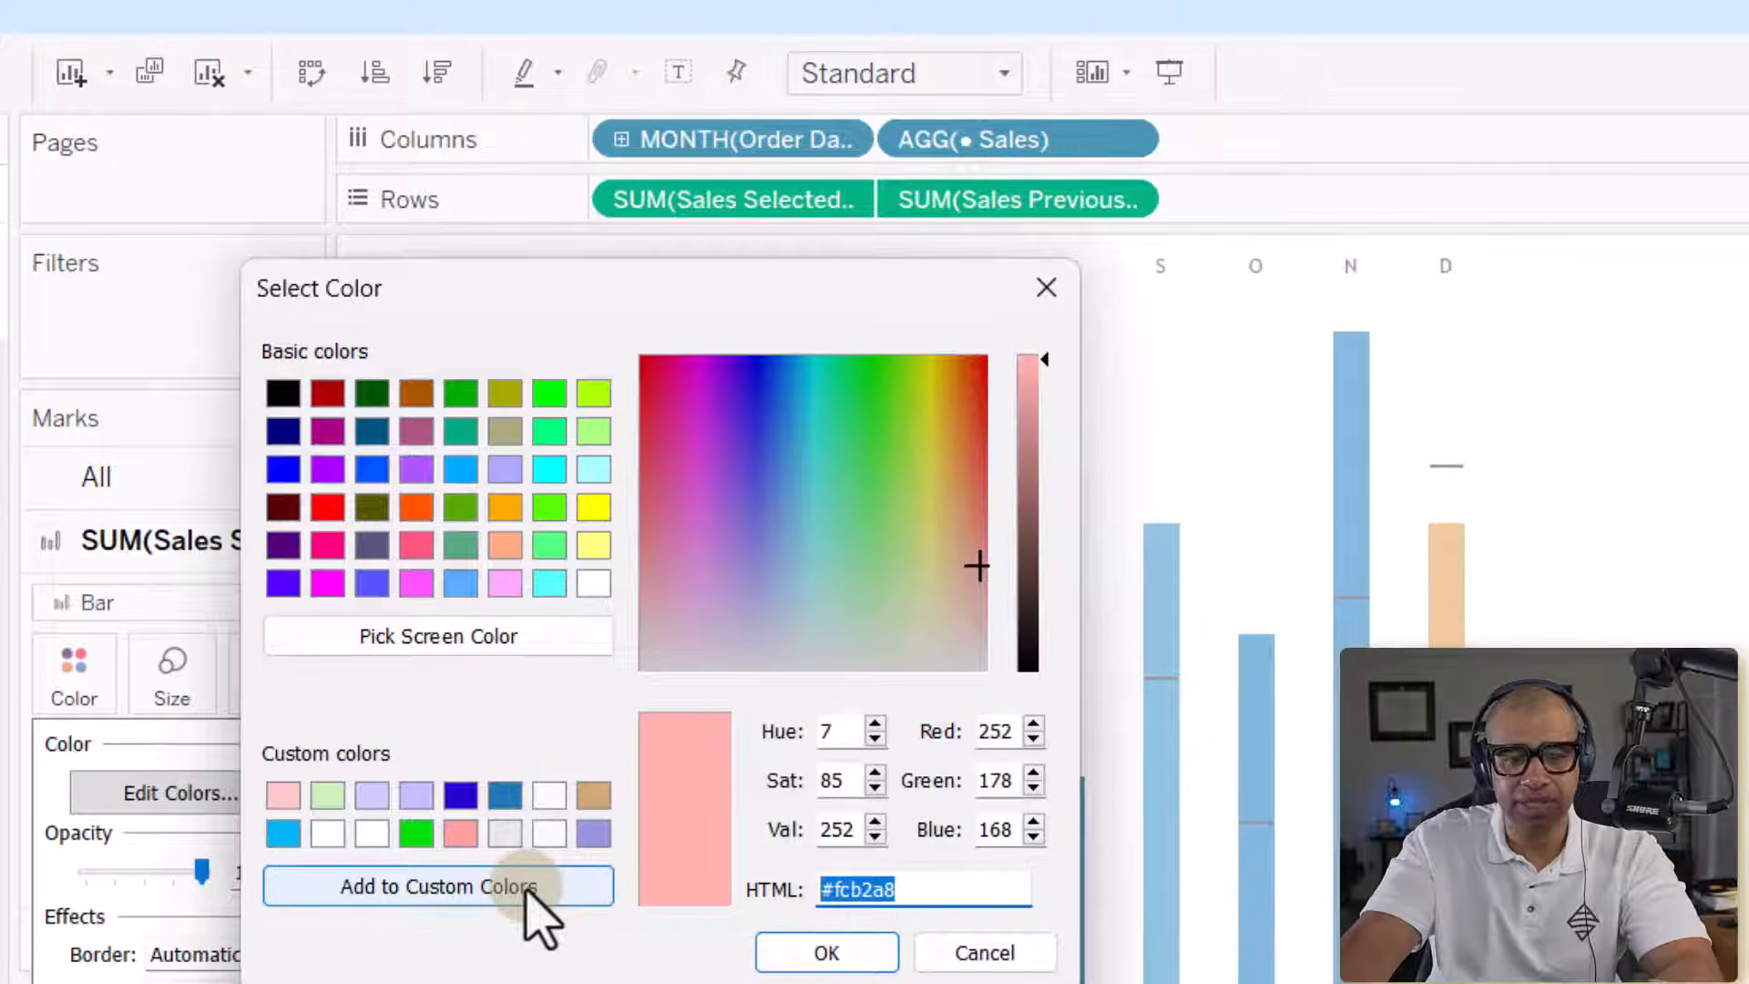
pyautogui.click(549, 794)
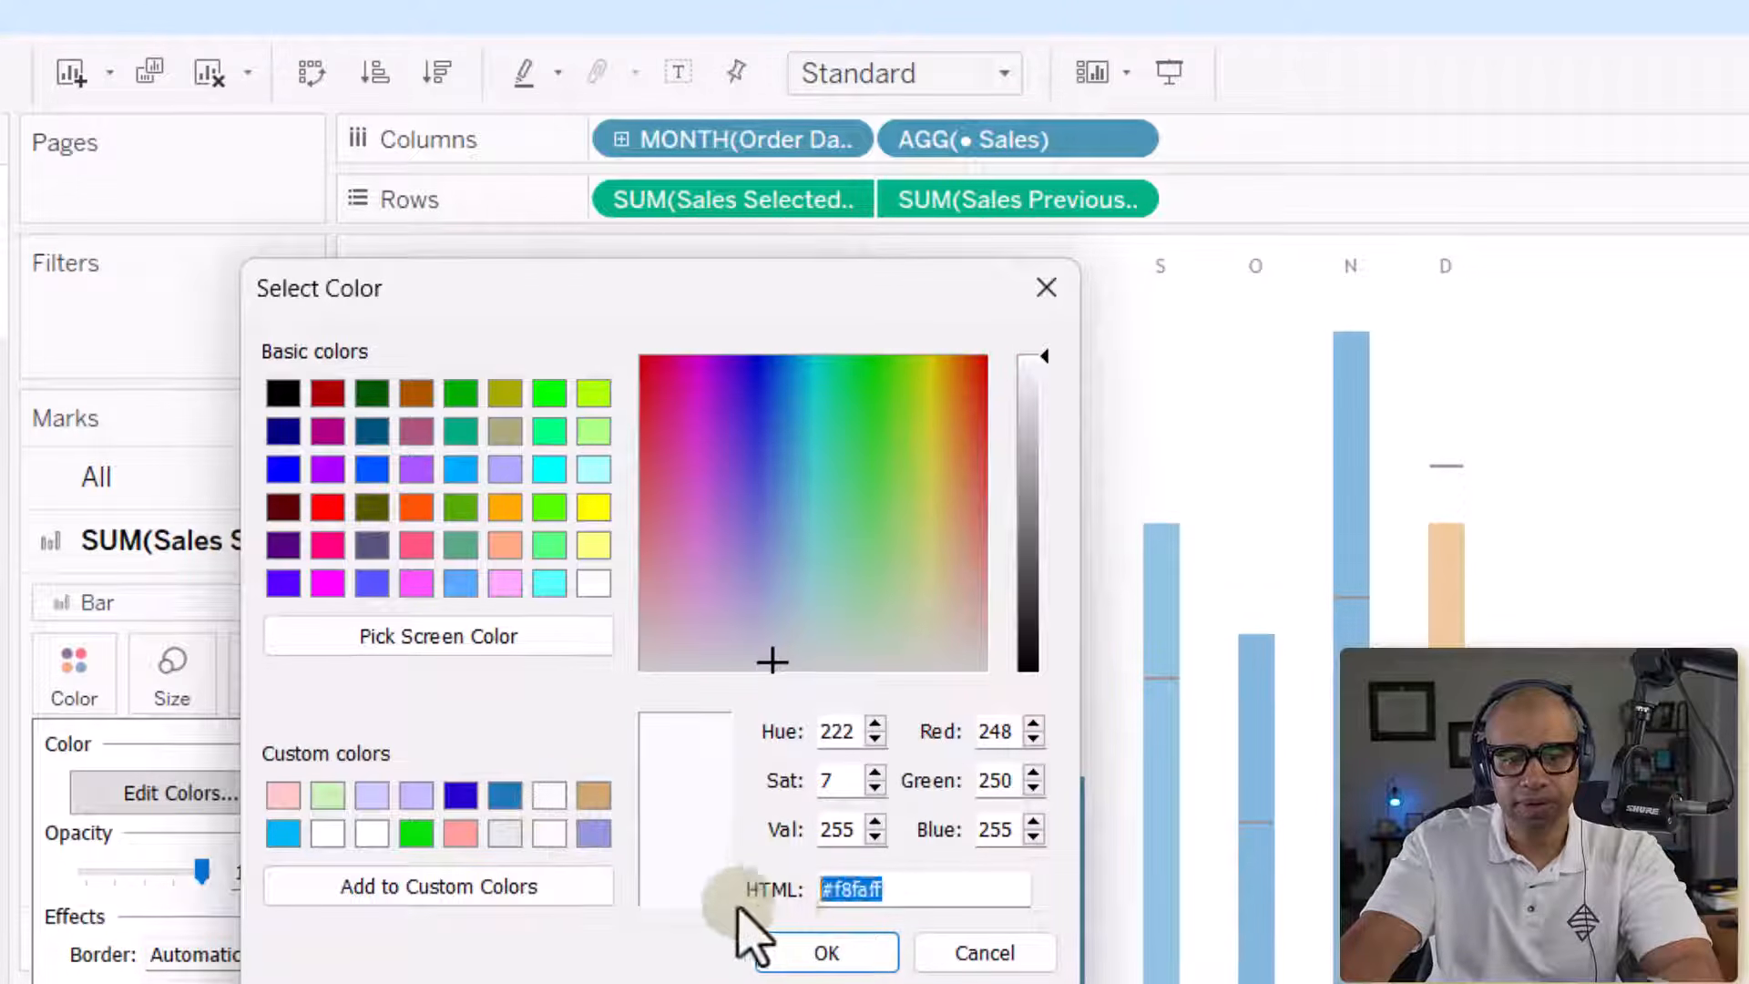
pyautogui.hotkey('ctrl', 'v')
pyautogui.click(540, 889)
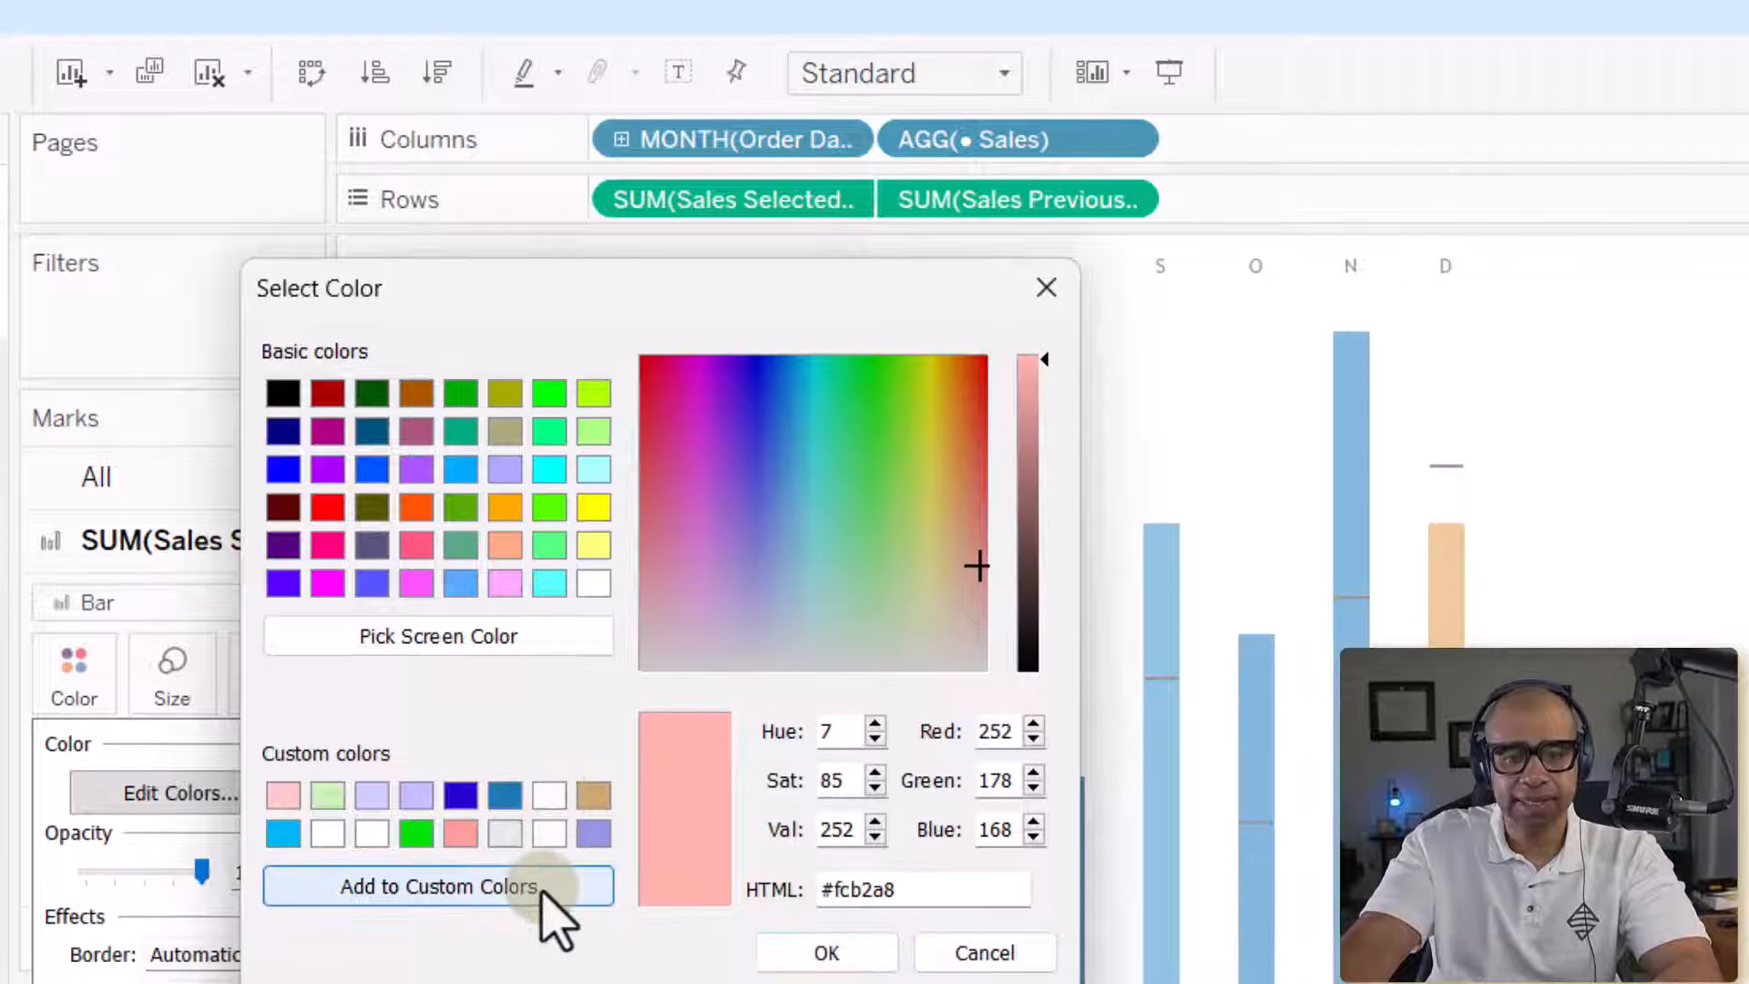
pyautogui.click(860, 957)
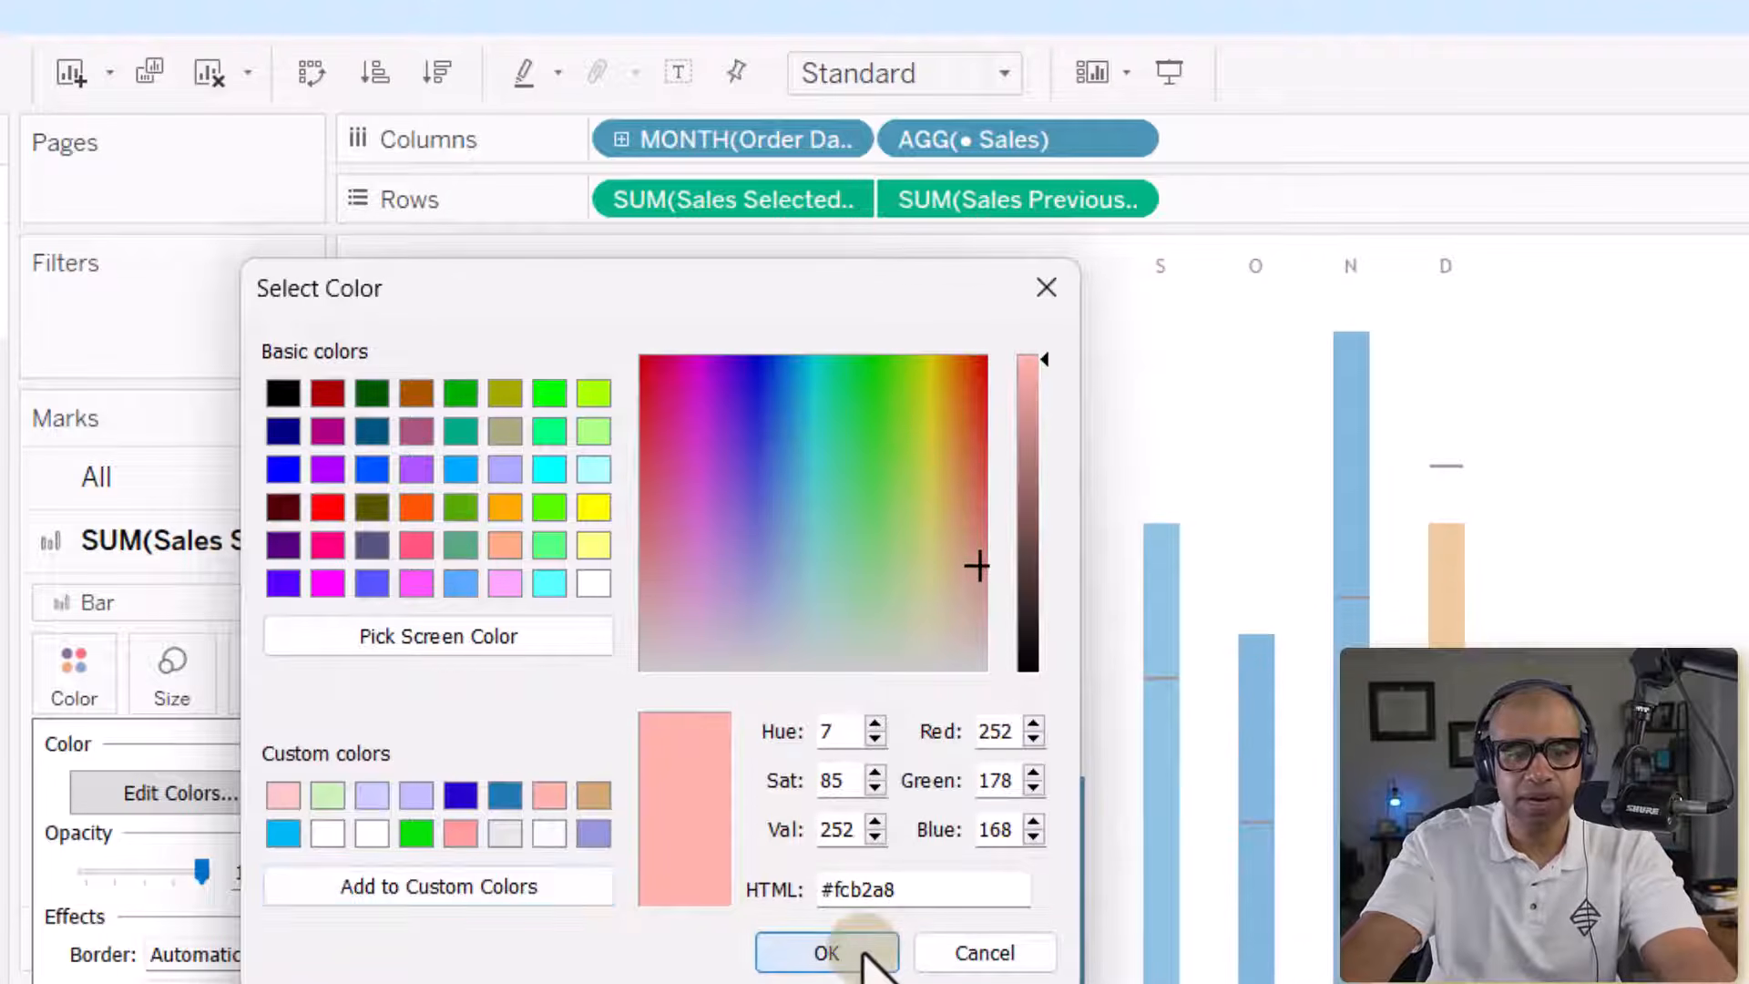
# Set the palette's positive-end color to the light lavender custom color #c9cdfd.
pyautogui.click(948, 469)
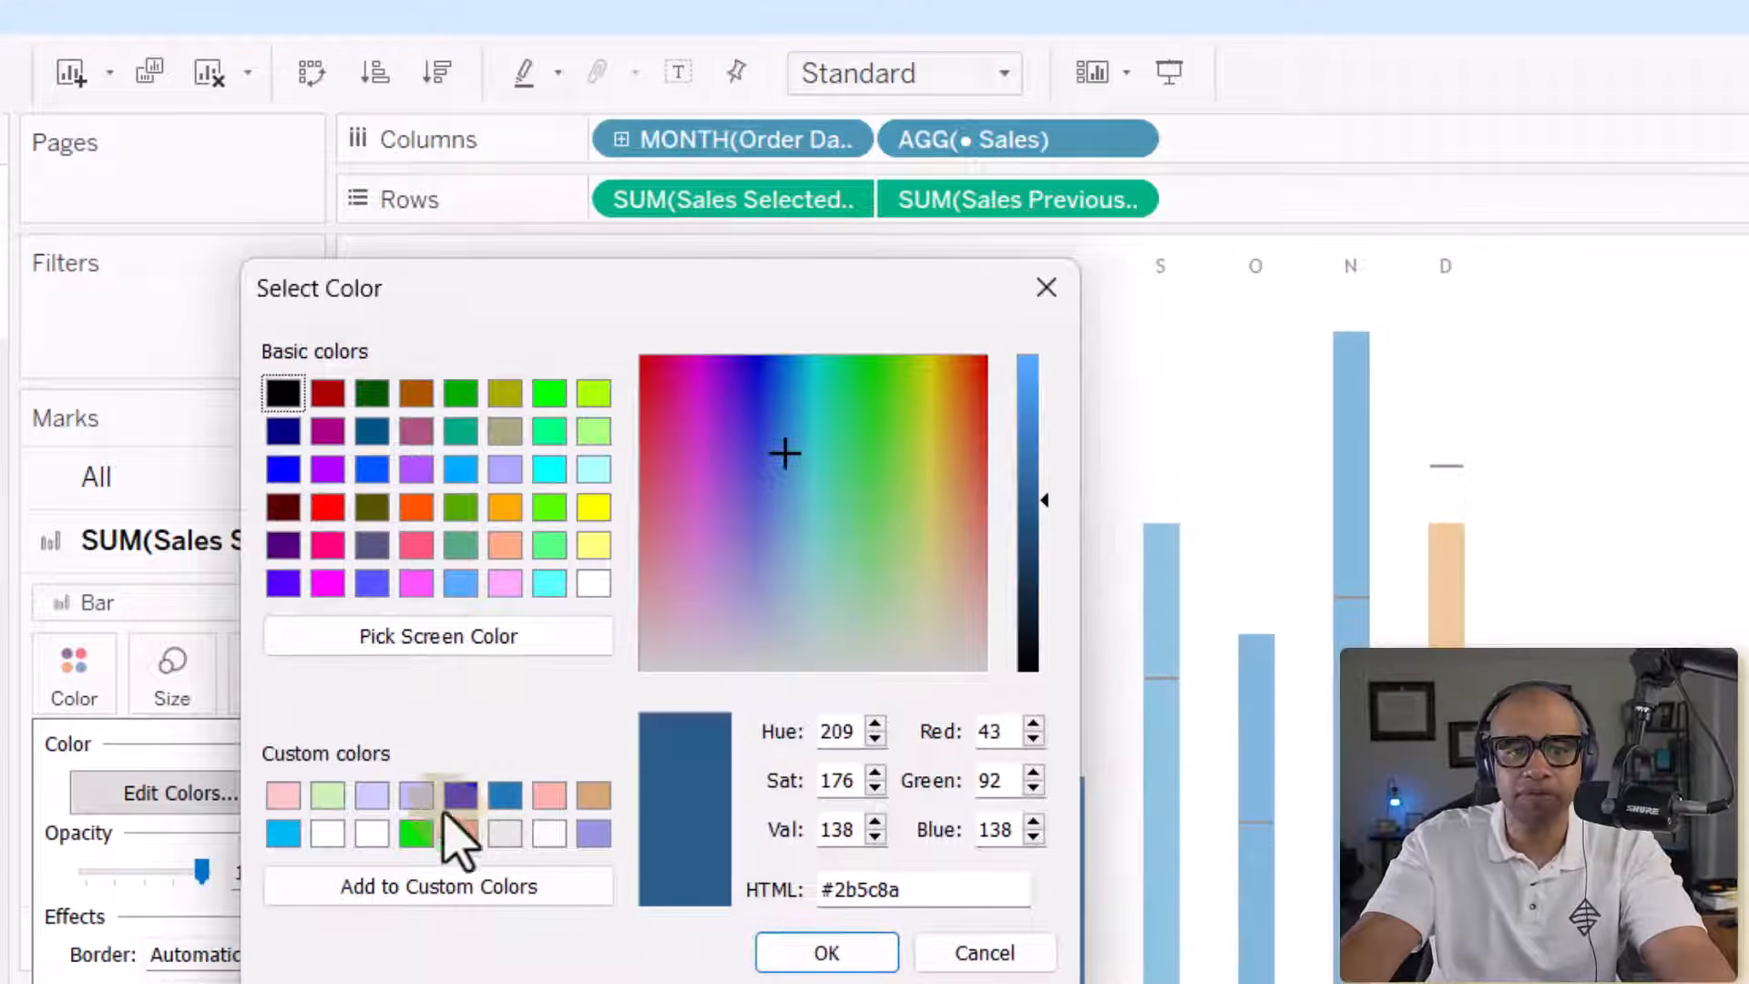
pyautogui.click(371, 795)
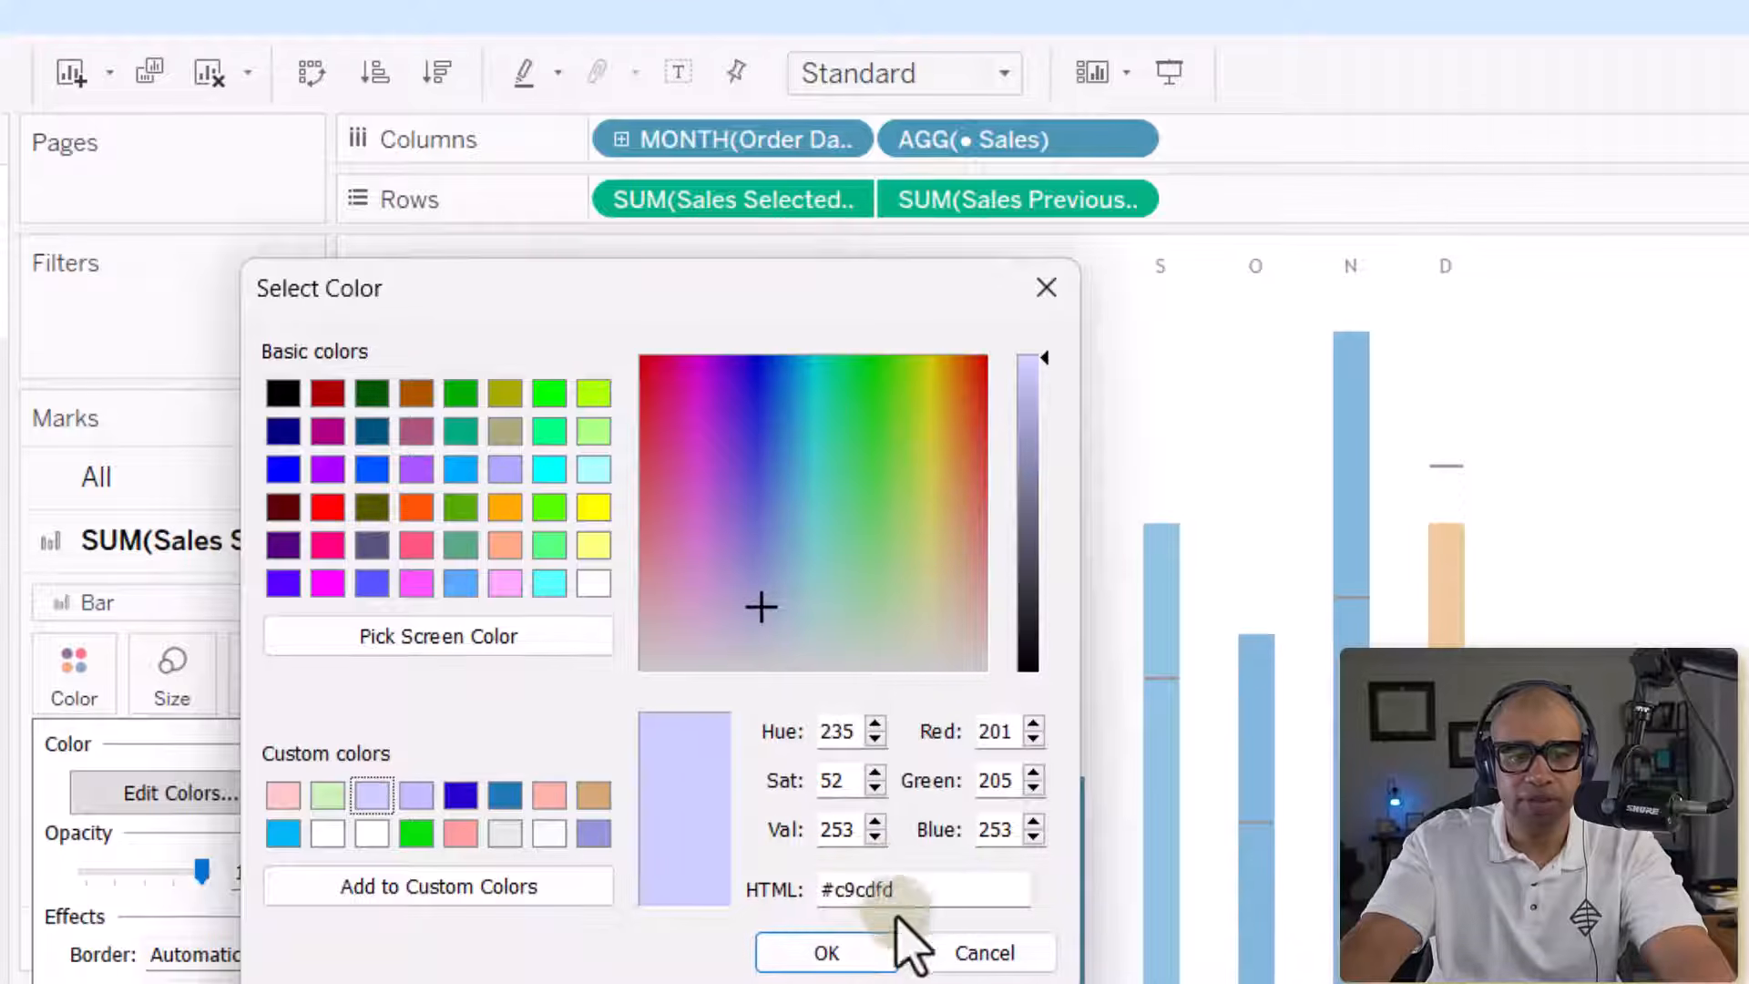
pyautogui.click(865, 949)
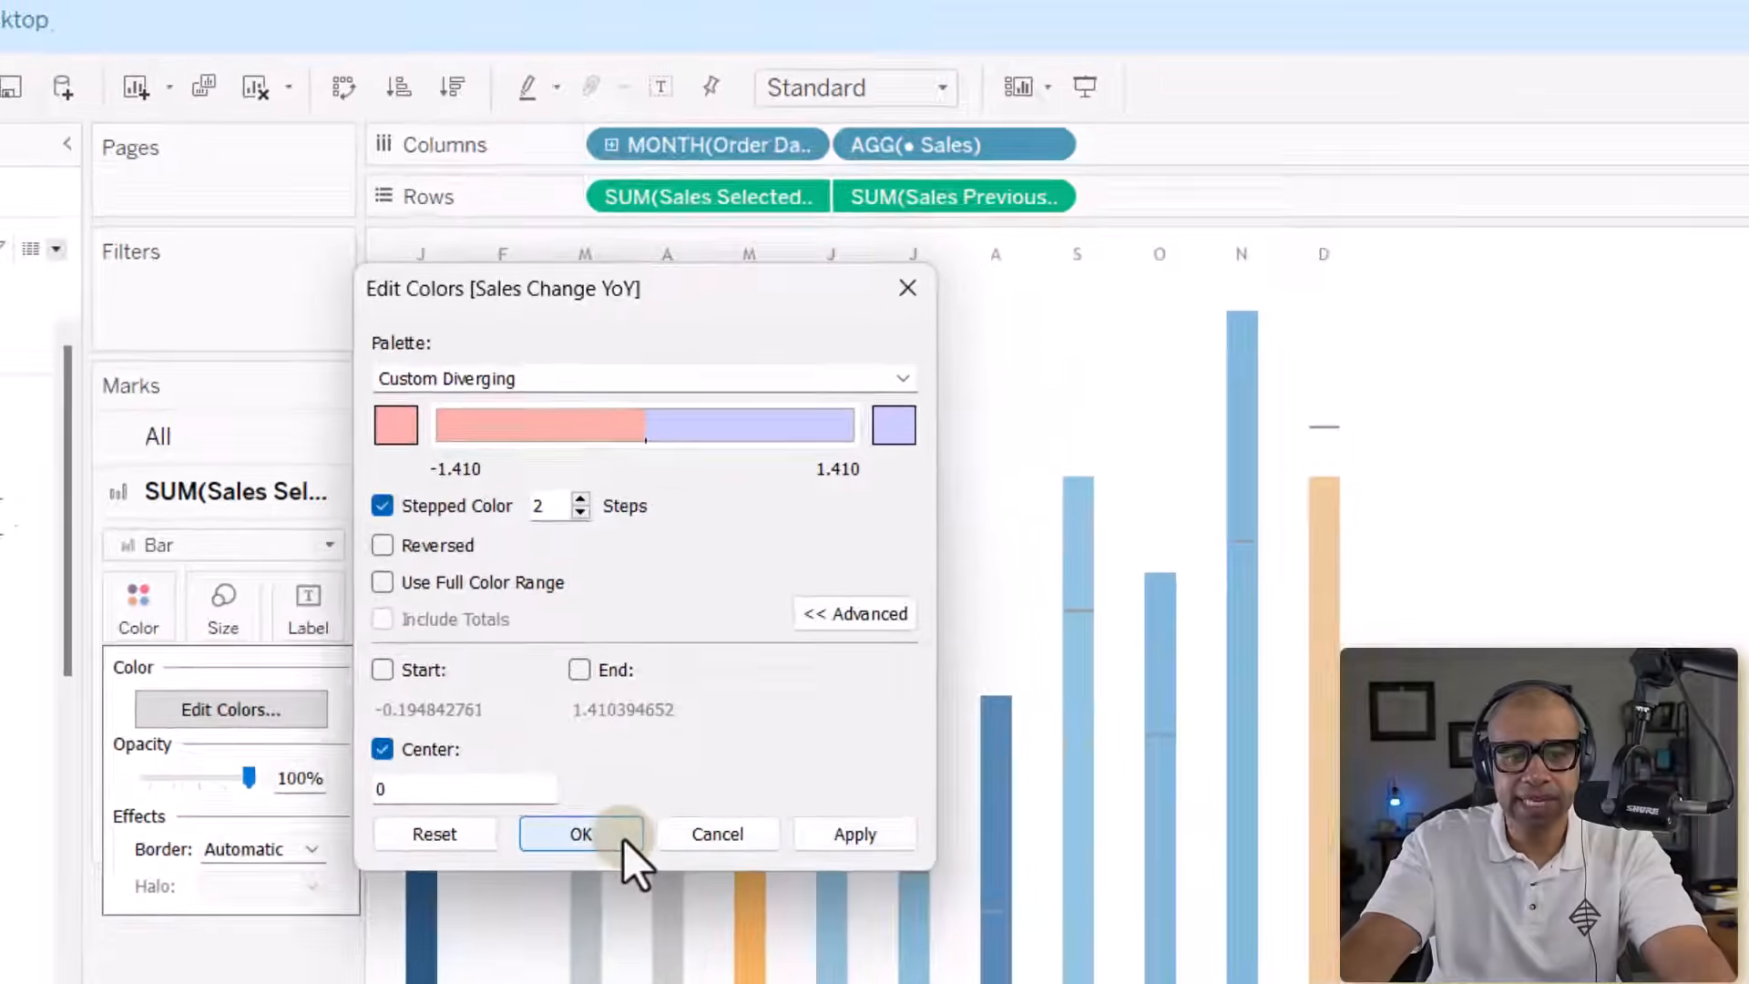
# Apply the two-step diverging palette centered at 0 to the Sales Selected Year bars.
pyautogui.click(586, 937)
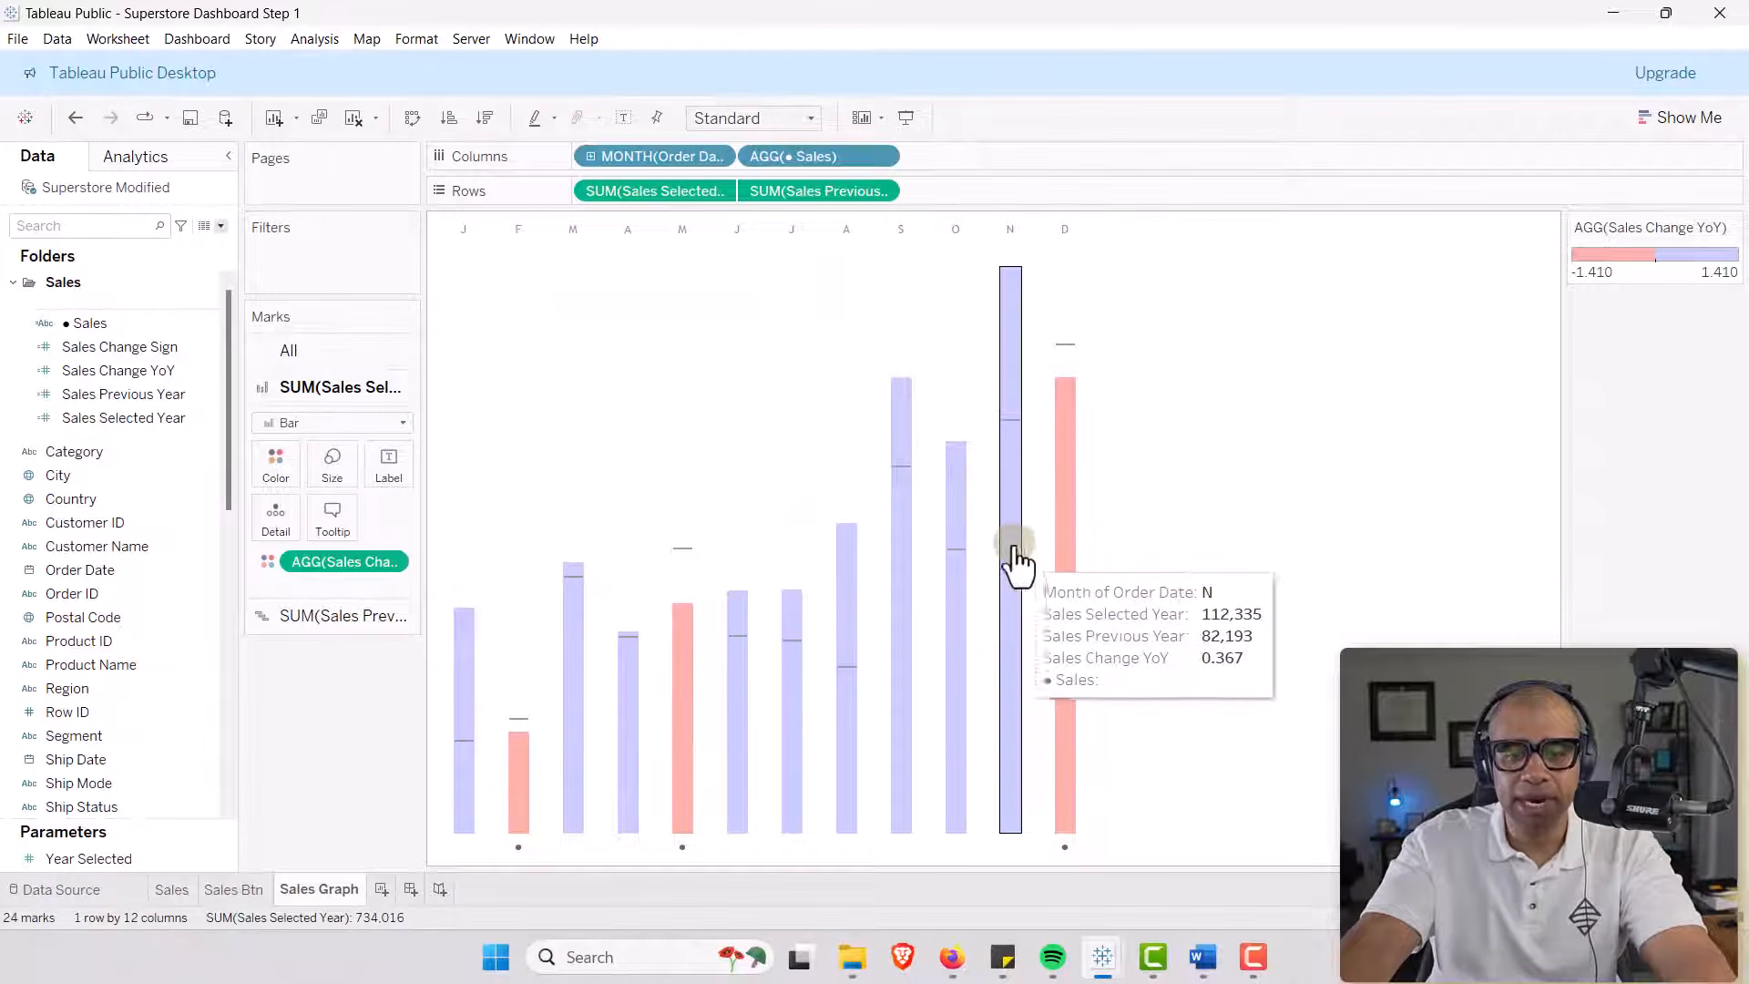
# Set the header font color of the ● Sales dots beneath the bars to #ff9d9a and close the formatting options.
pyautogui.hotkey('alt', 'Tab')
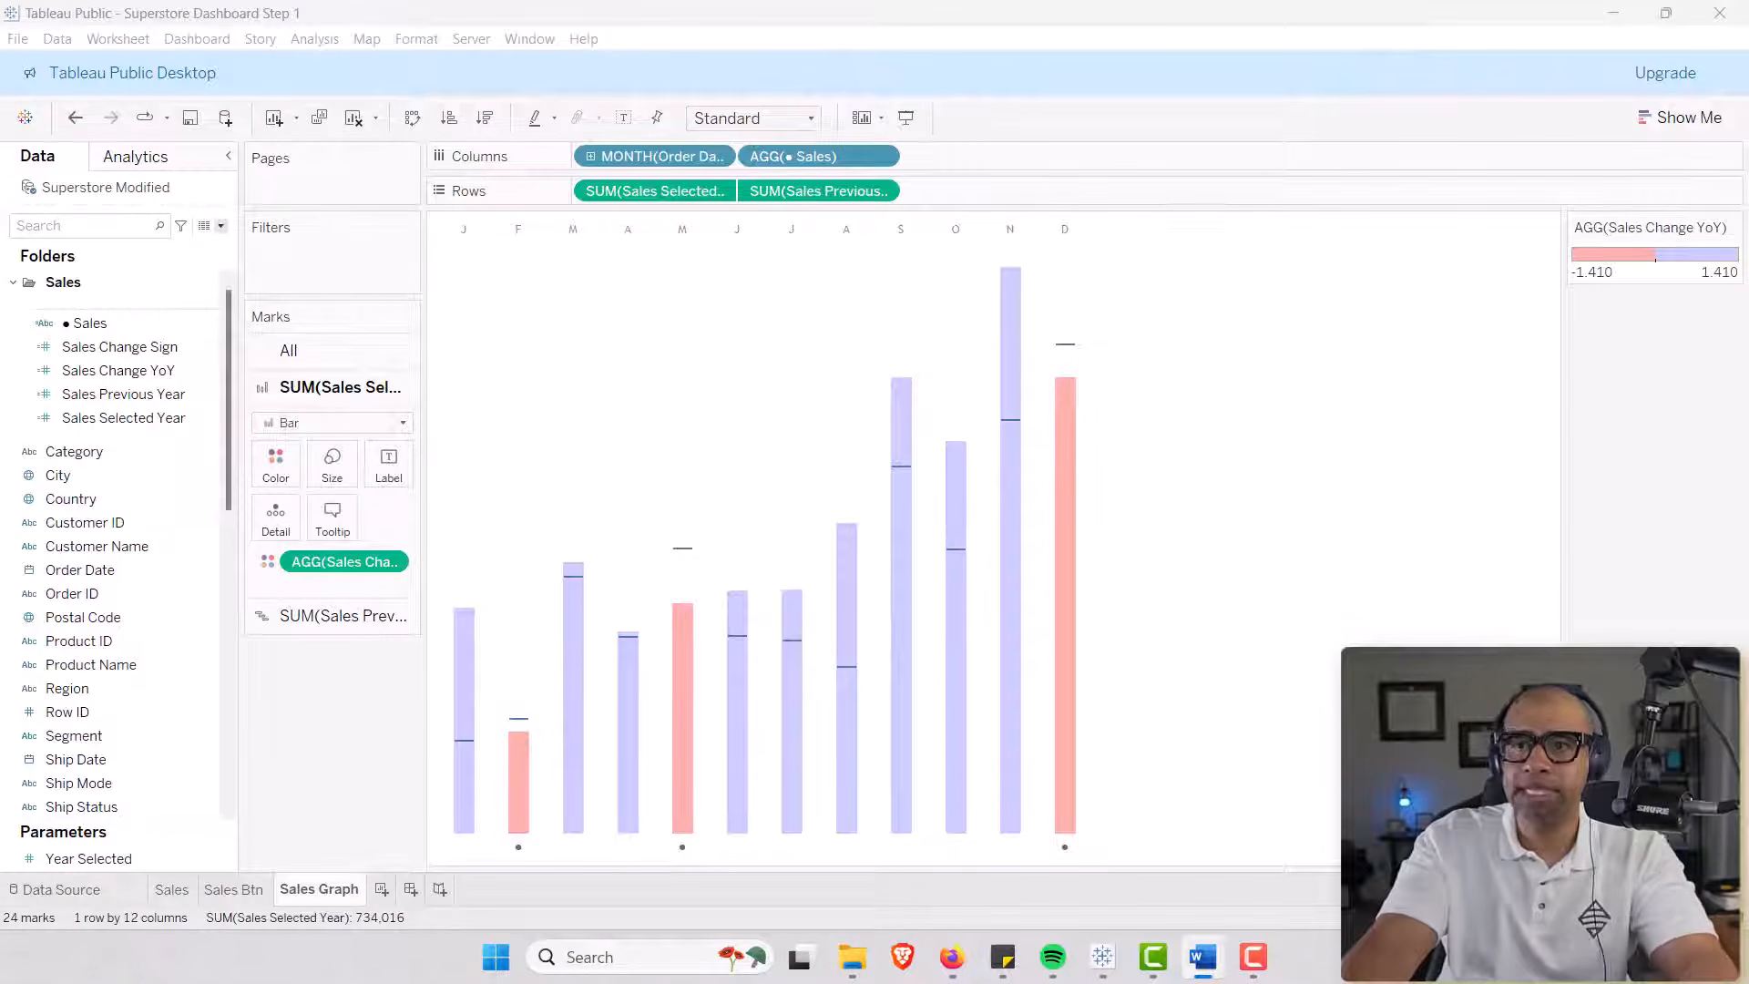
pyautogui.rightClick(685, 852)
pyautogui.click(735, 764)
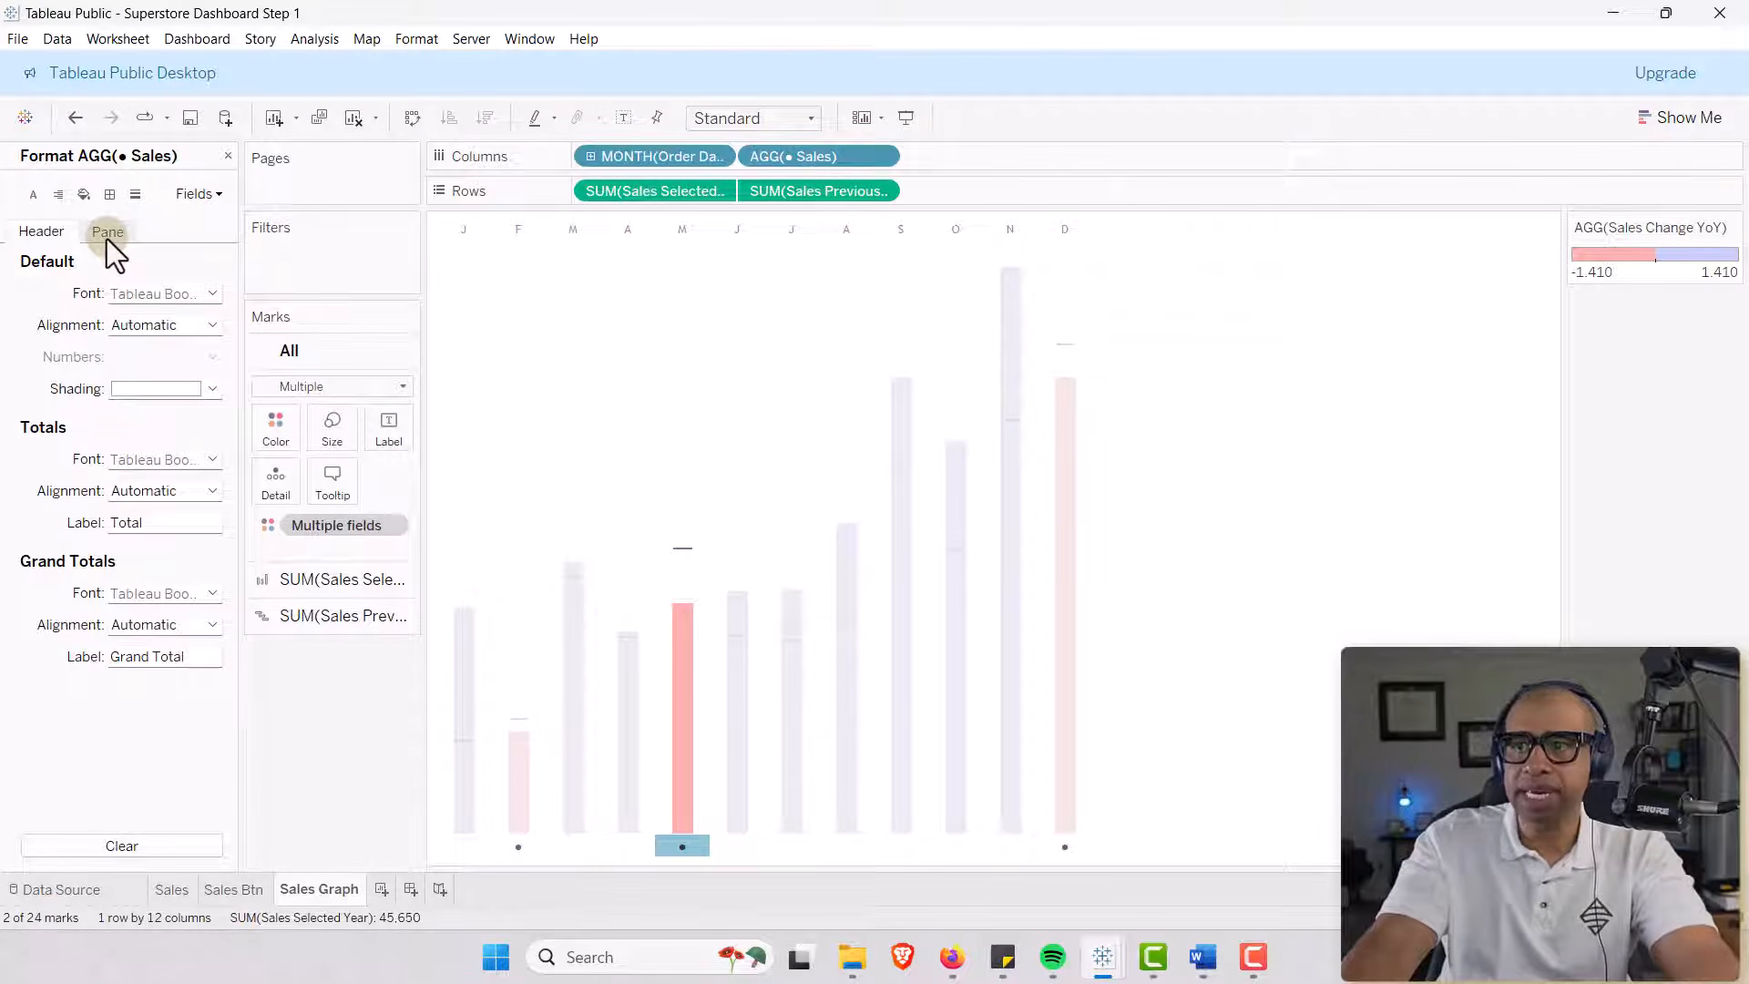
pyautogui.click(212, 293)
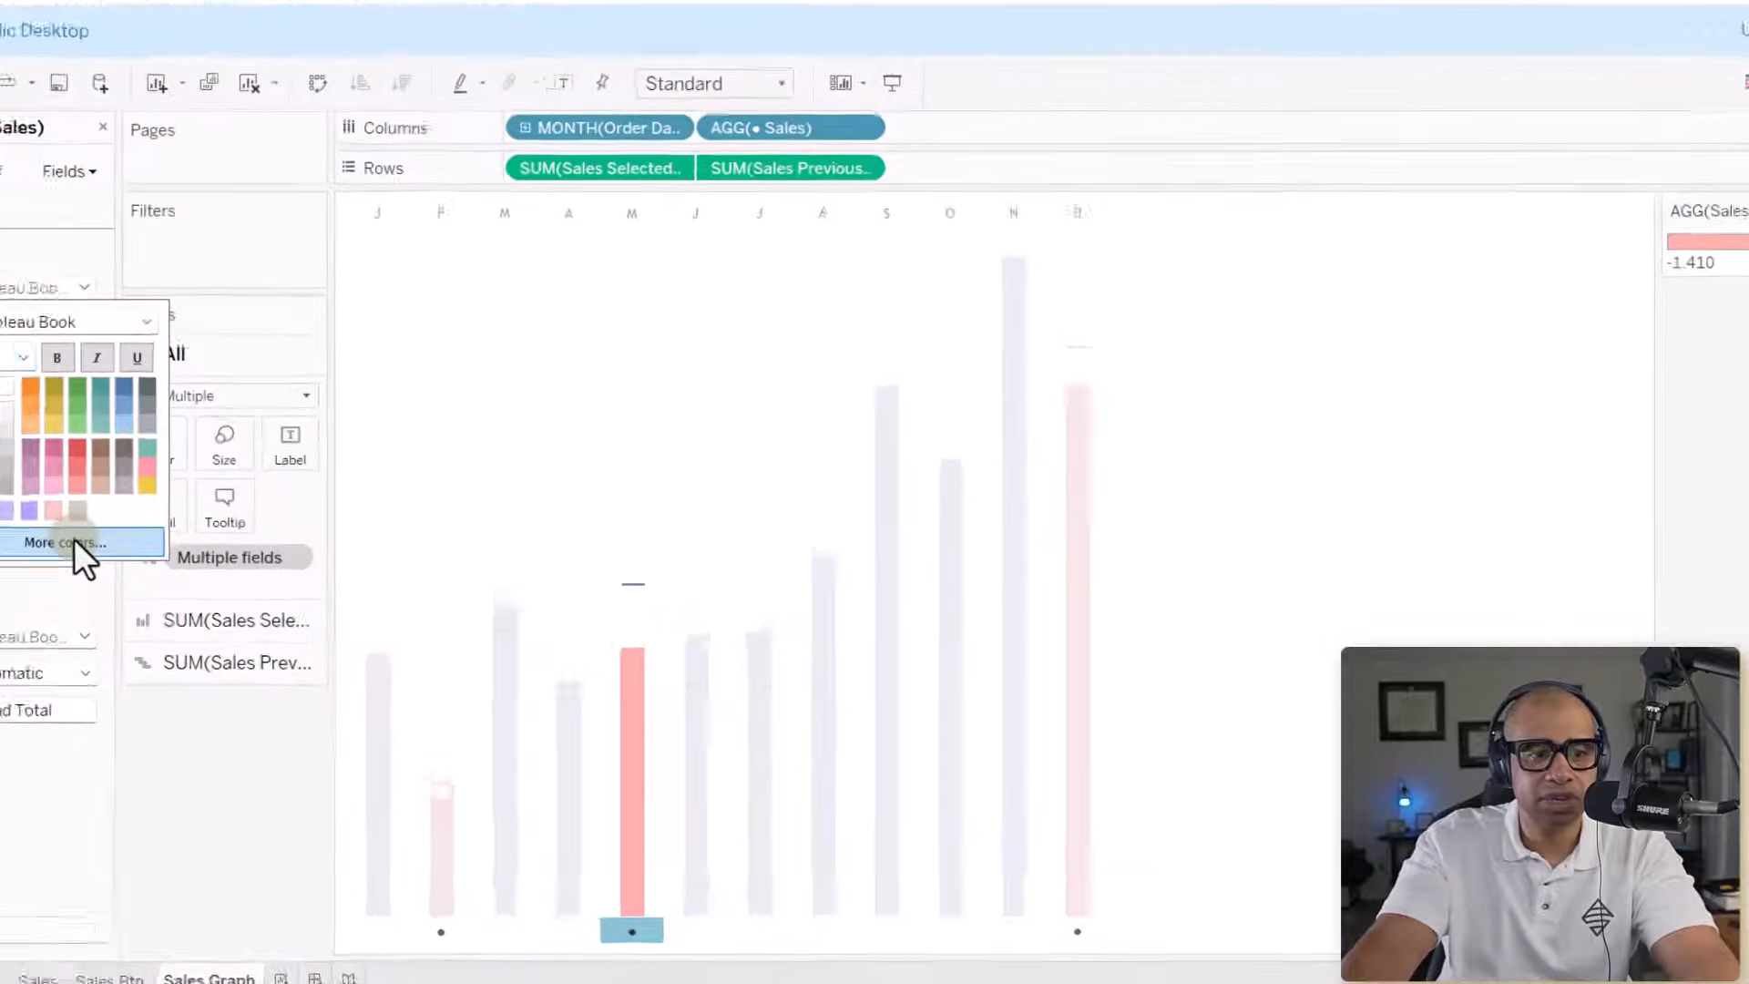
pyautogui.click(195, 512)
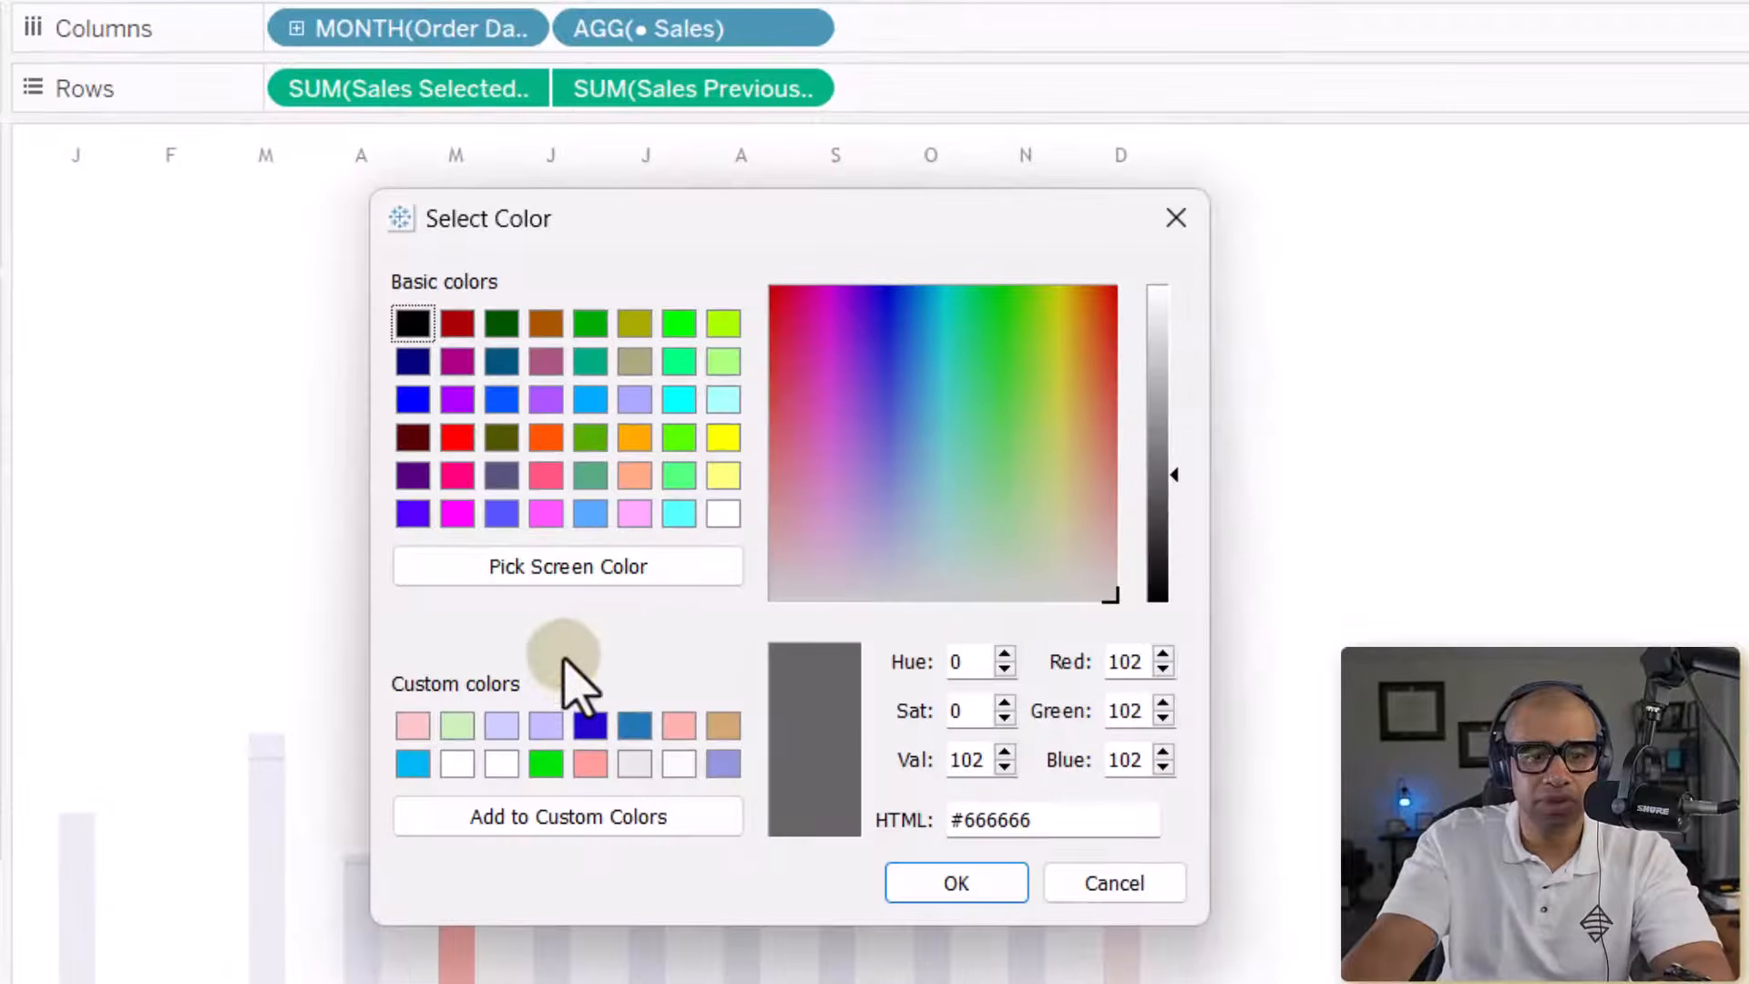
pyautogui.moveTo(1093, 820); pyautogui.dragTo(820, 802)
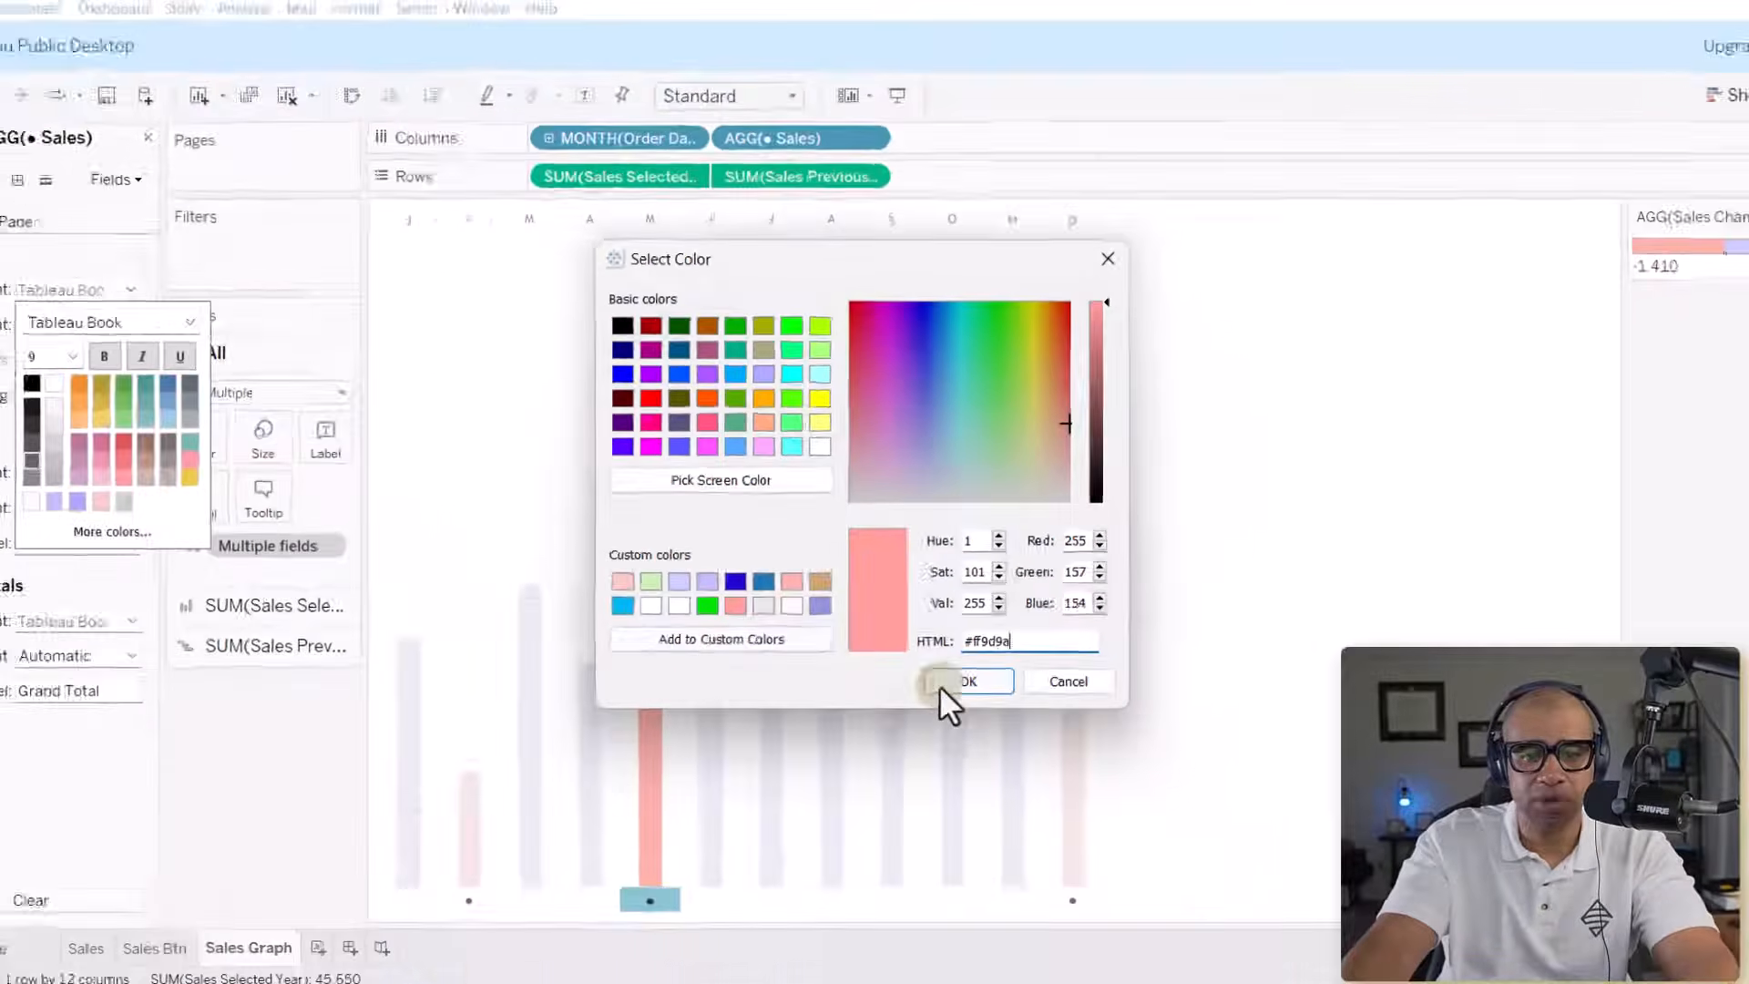
pyautogui.click(948, 881)
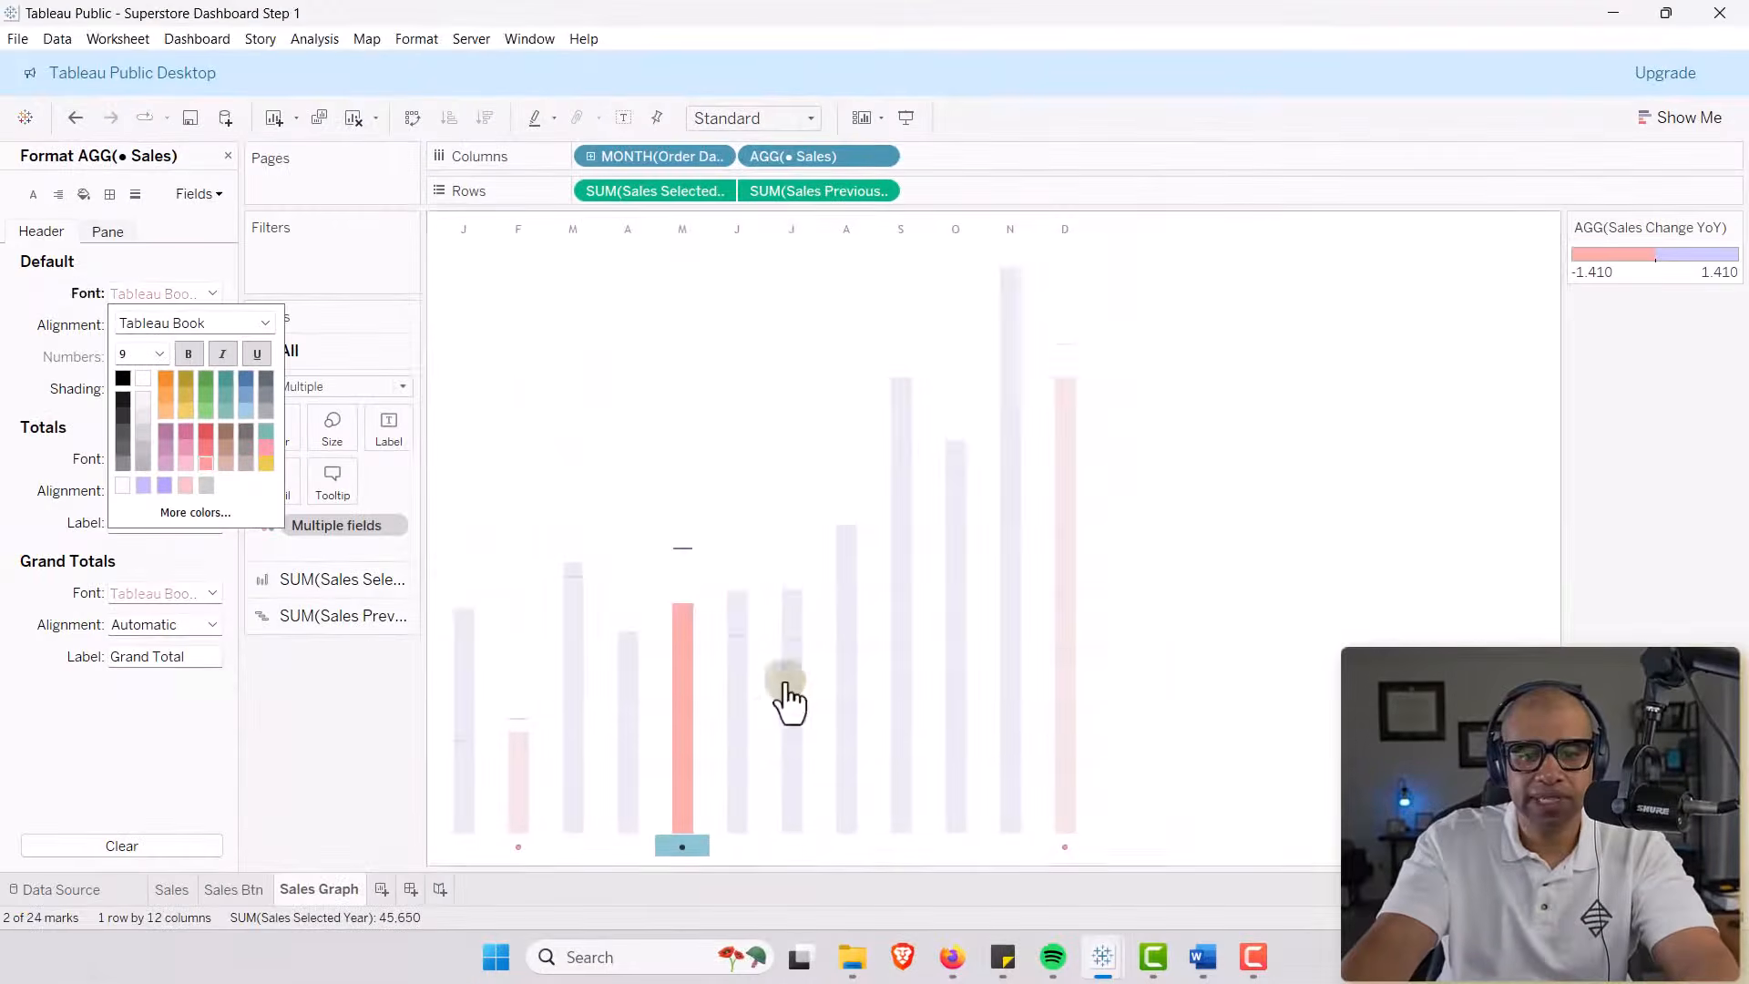
pyautogui.click(1130, 824)
pyautogui.click(714, 865)
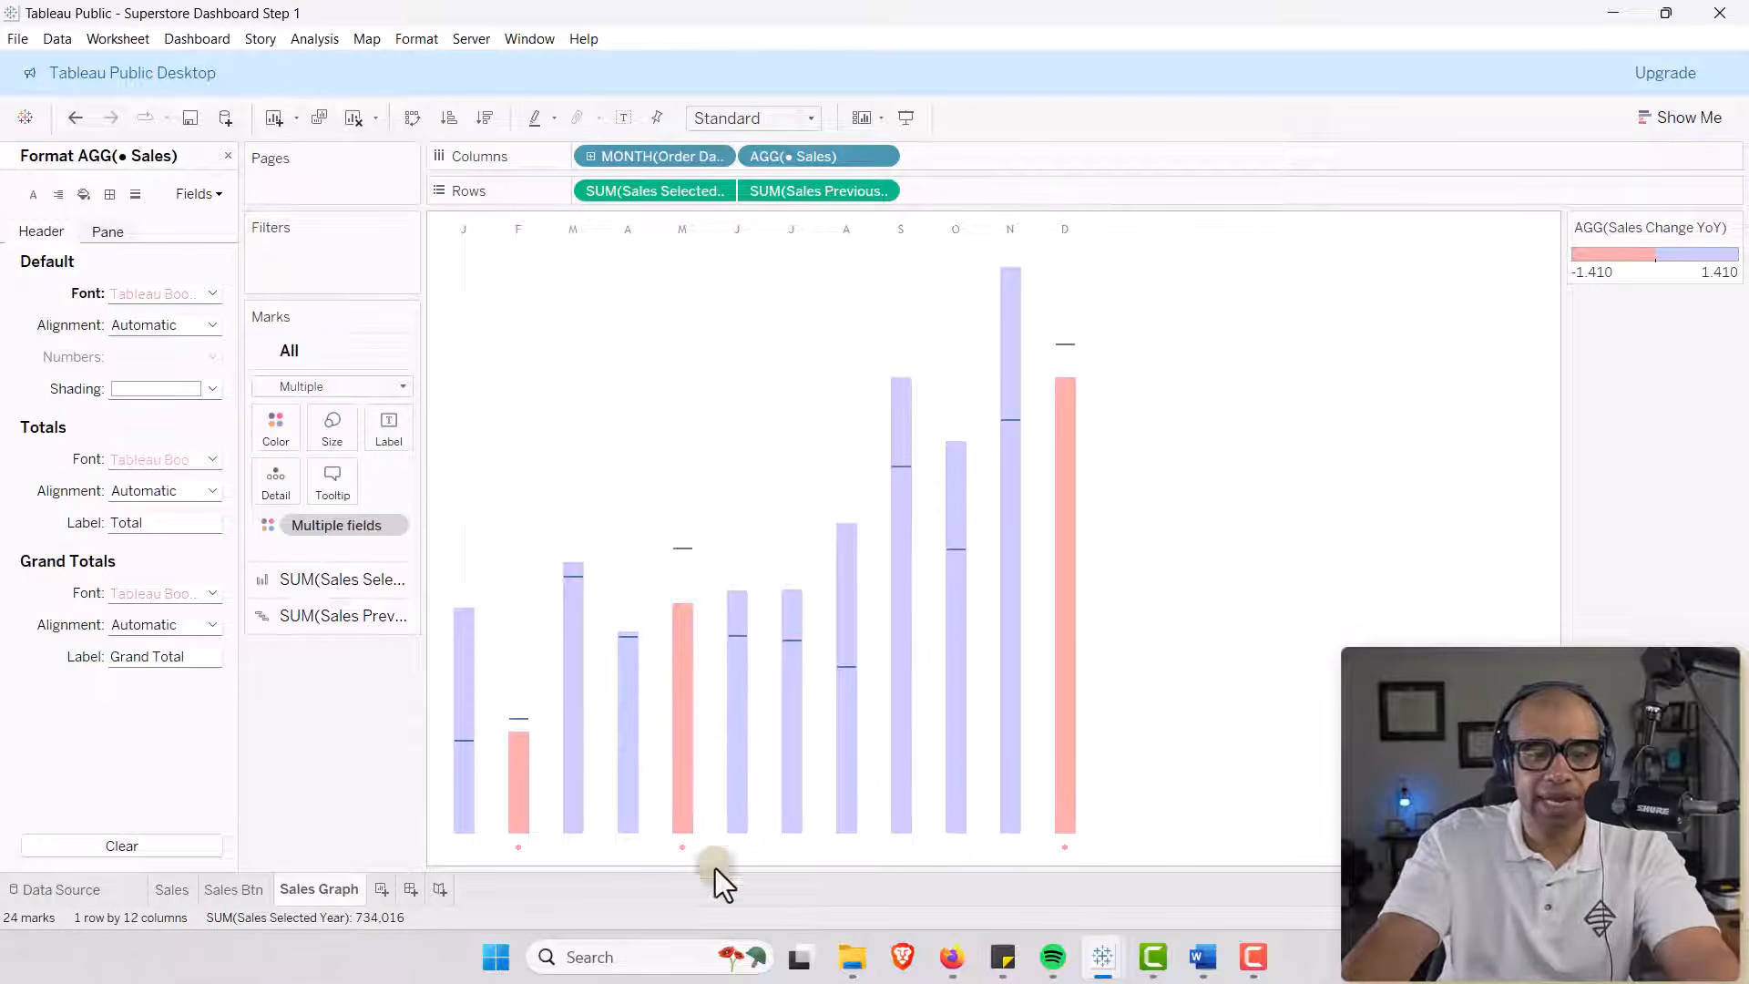
pyautogui.click(527, 849)
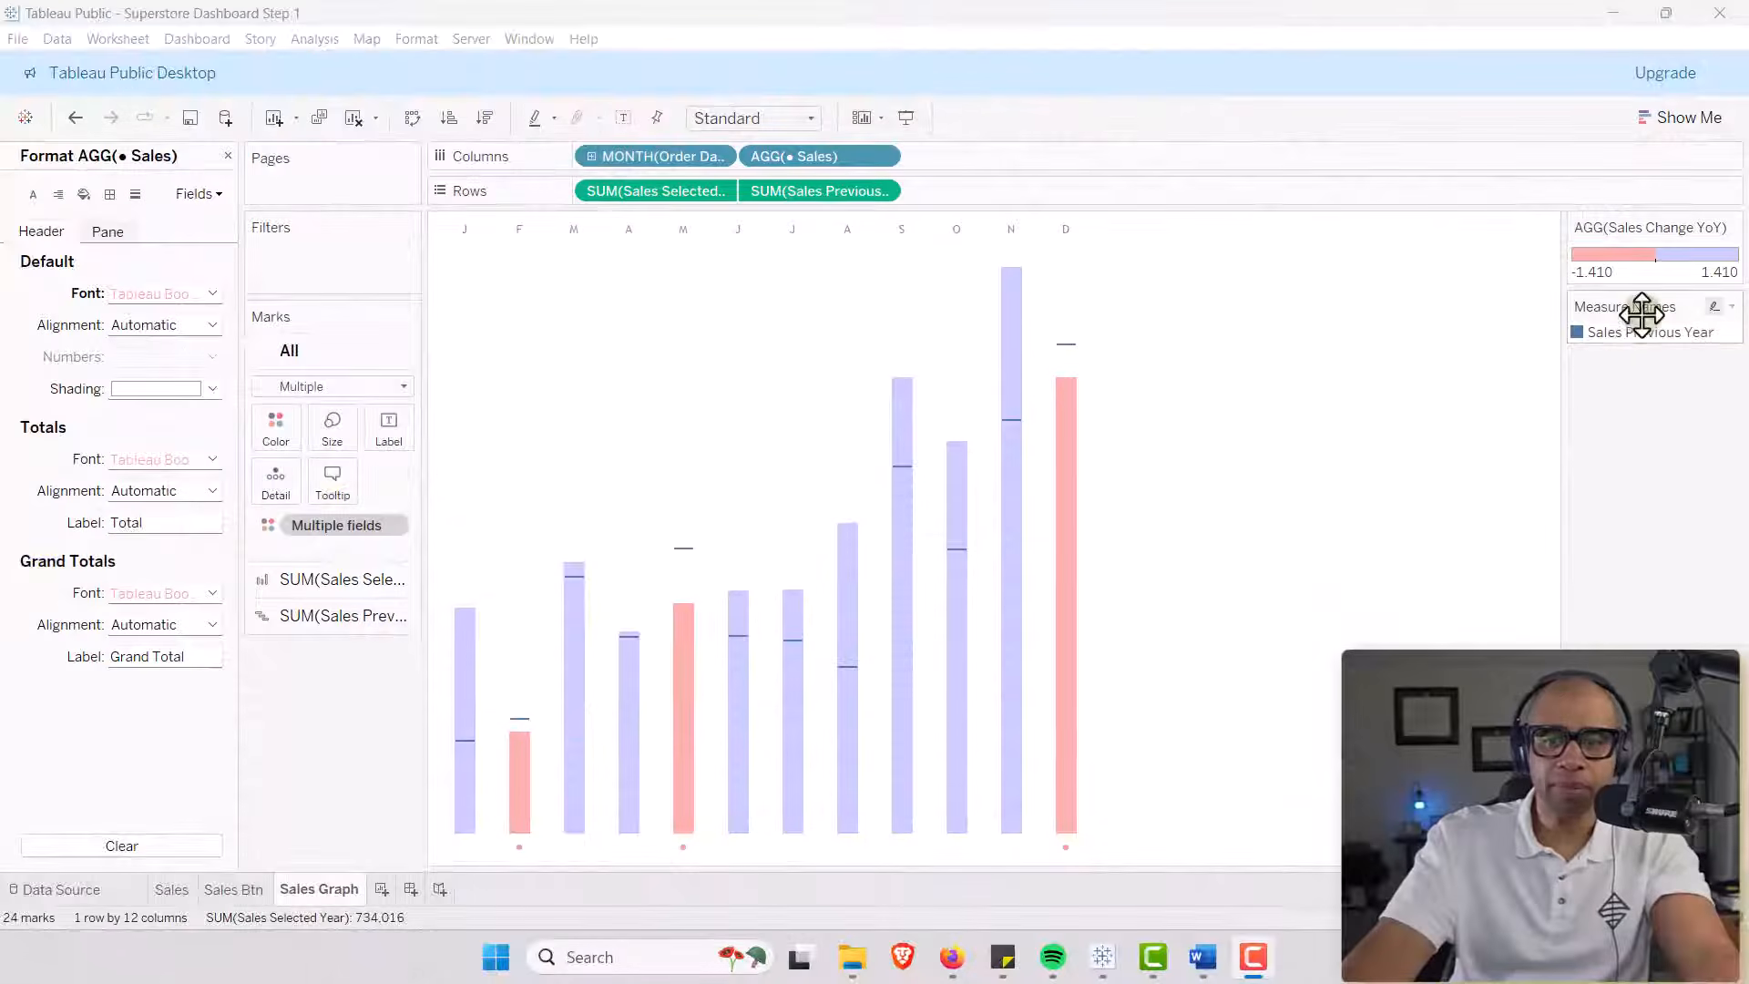
pyautogui.click(227, 155)
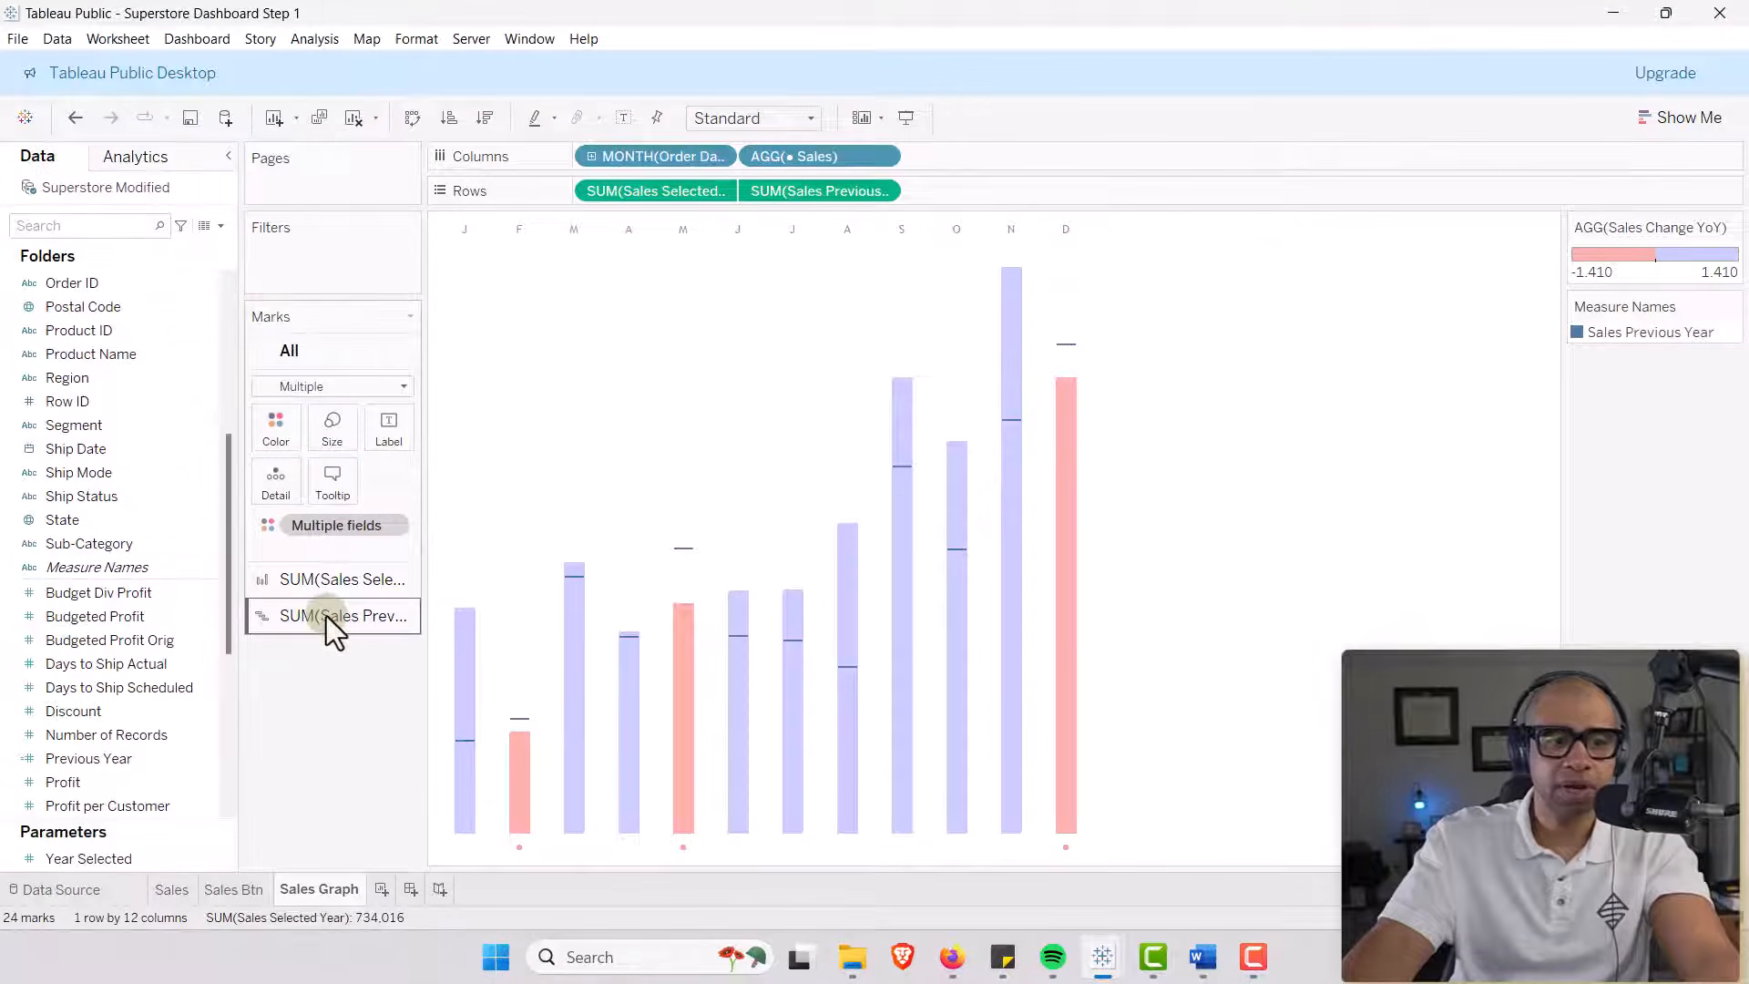
# Review the color assigned to Sales Previous Year on its Gantt bar marks.
pyautogui.click(326, 616)
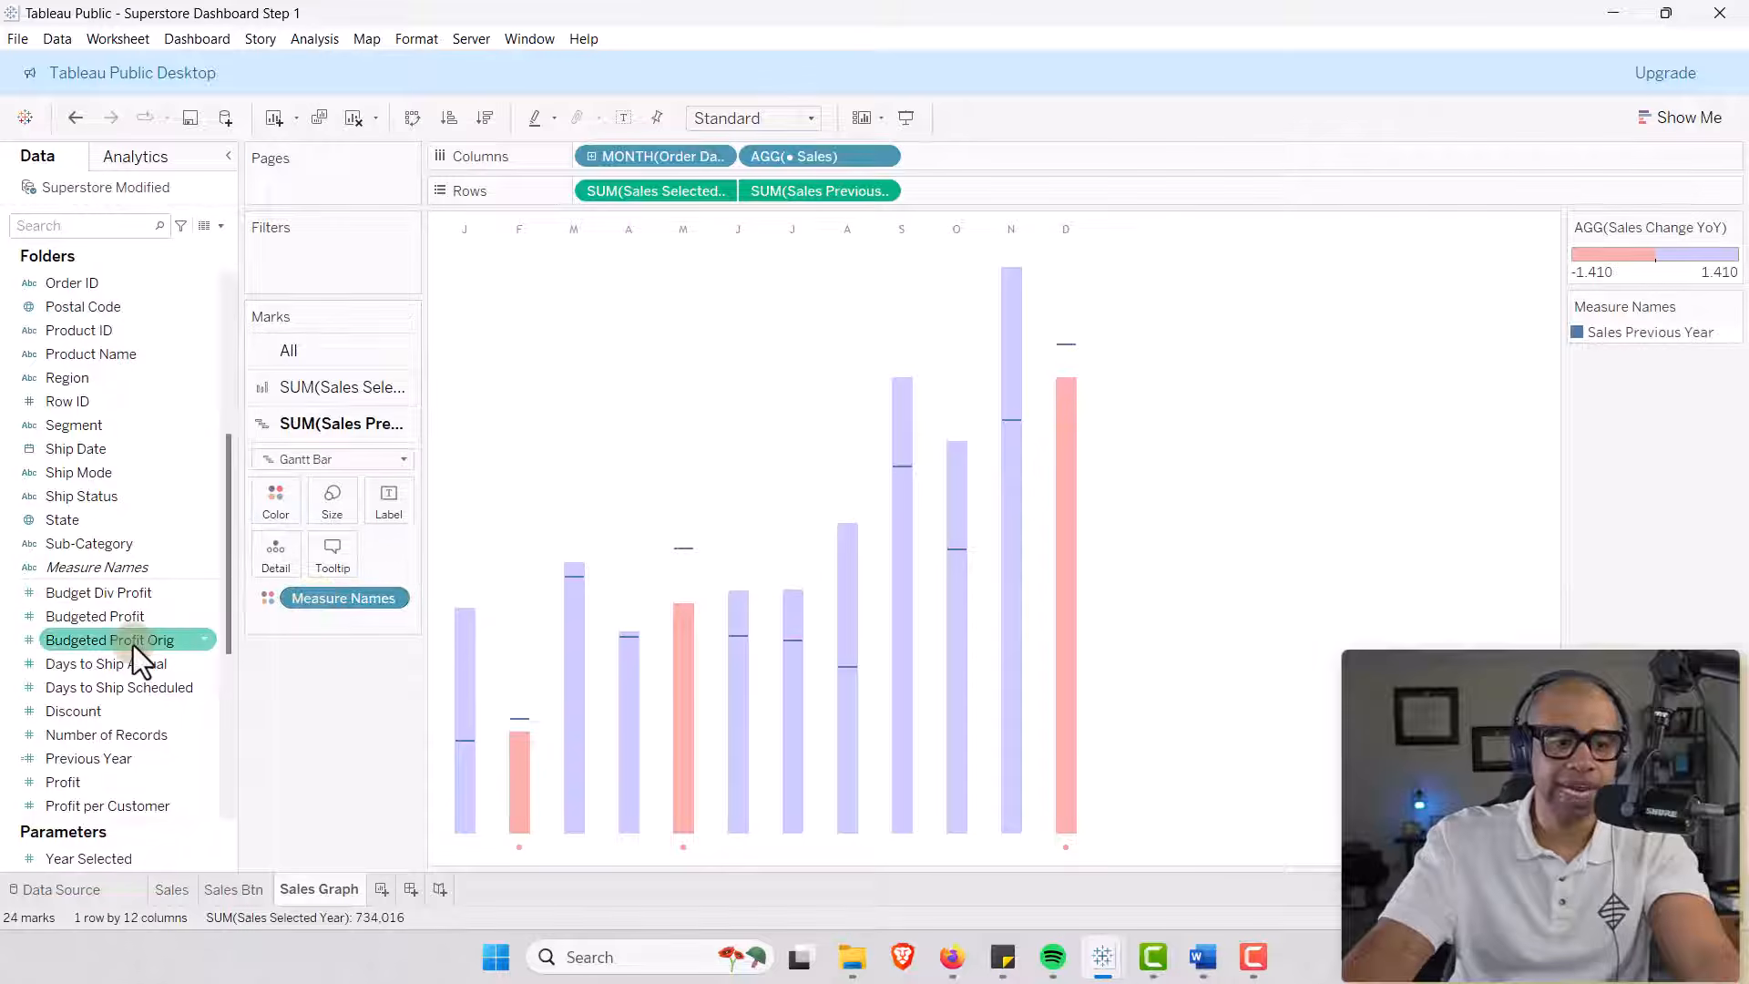
pyautogui.scroll(-4, 133, 646)
pyautogui.scroll(3, 118, 638)
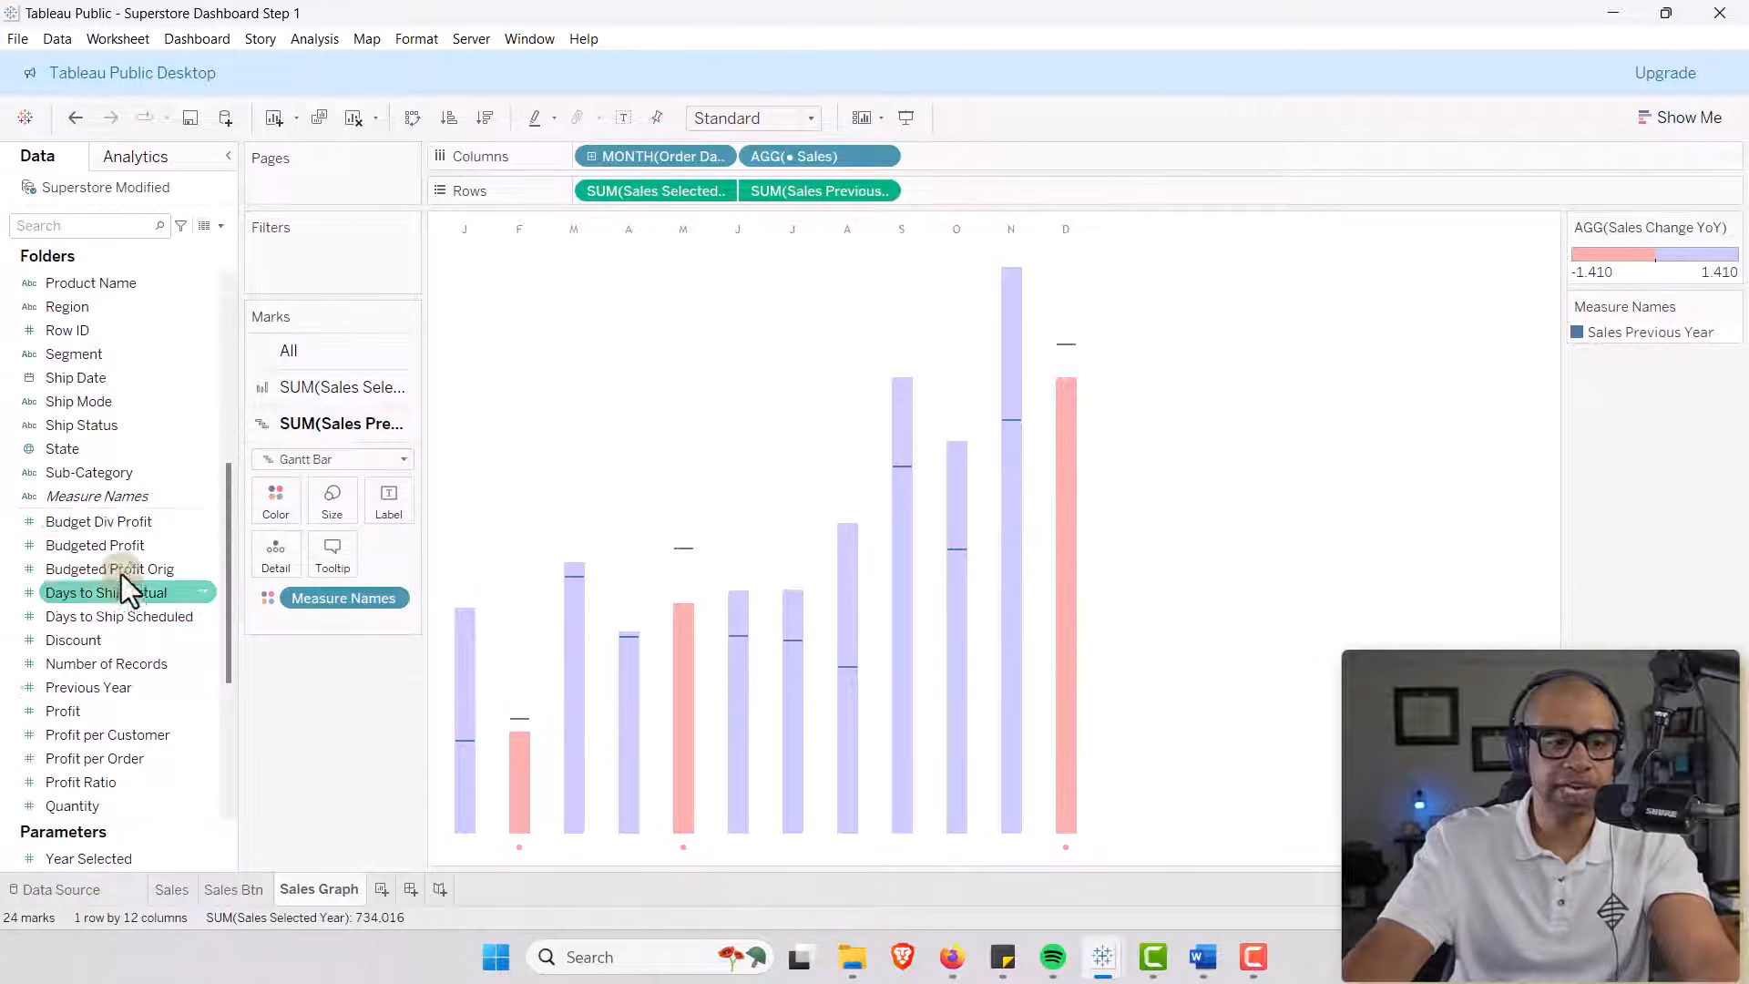
pyautogui.moveTo(96, 496)
pyautogui.mouseDown()
pyautogui.moveTo(275, 499)
pyautogui.moveTo(118, 512)
pyautogui.mouseUp()
pyautogui.click(277, 489)
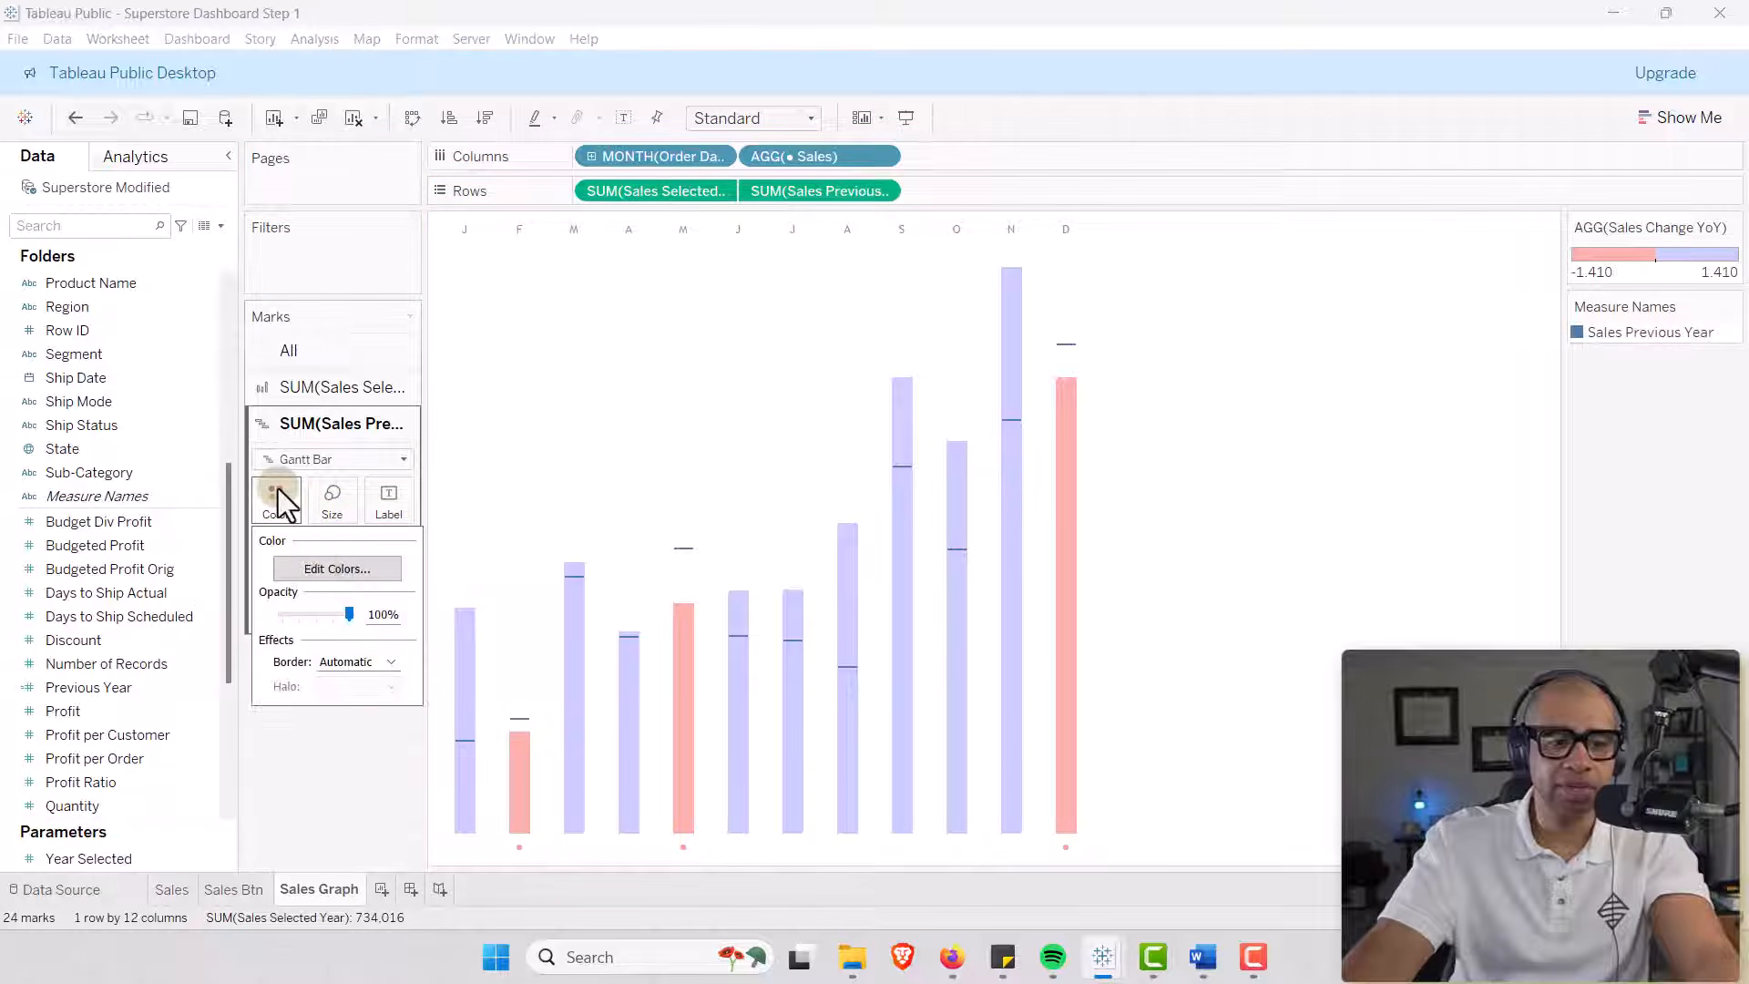
pyautogui.click(378, 568)
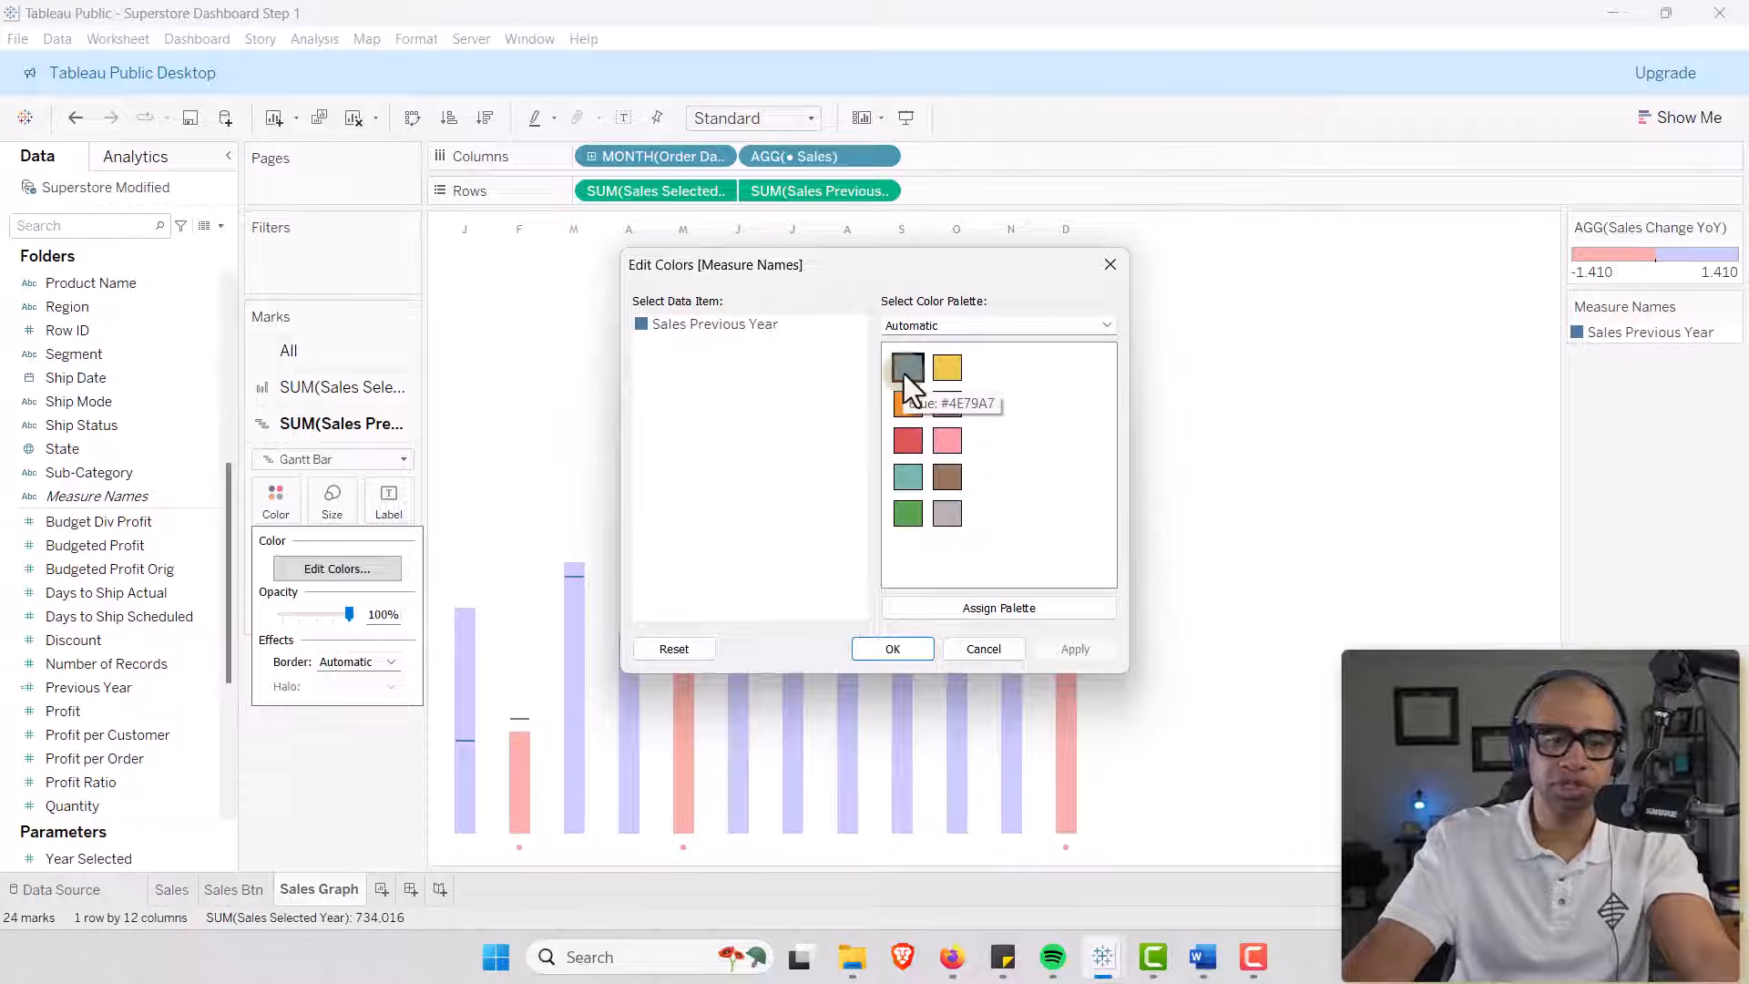
pyautogui.click(880, 652)
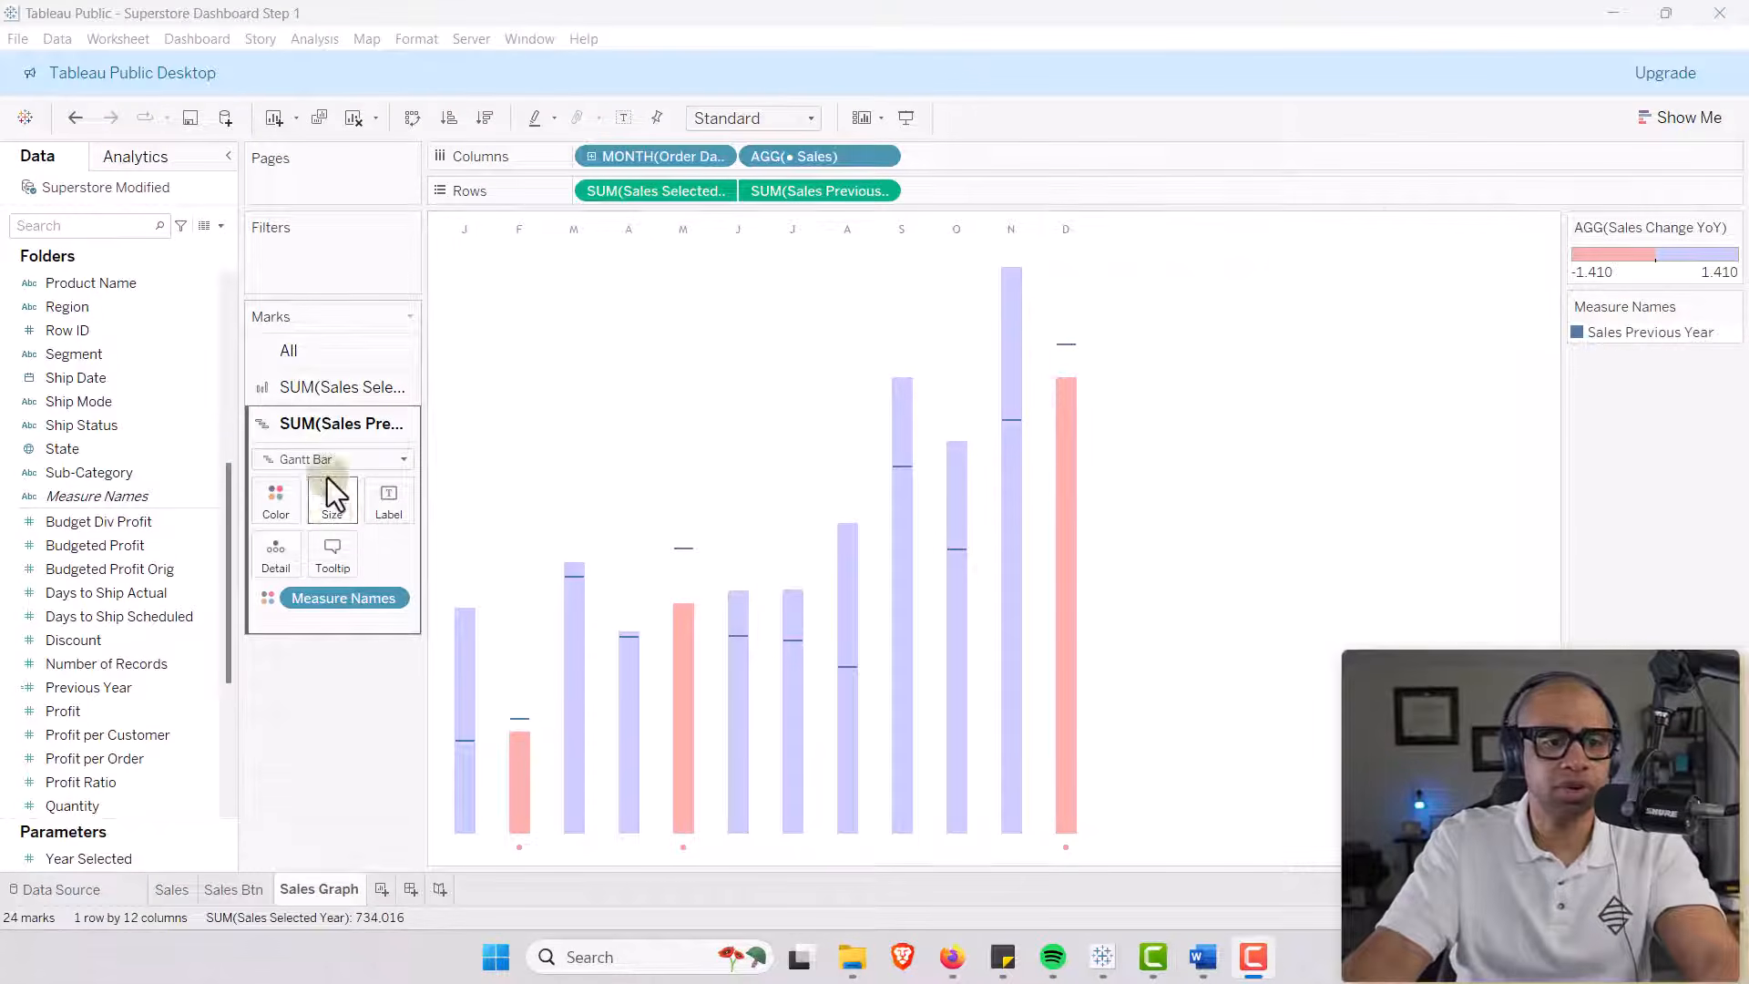
# Widen the marks card and add Sales Previous Year as detail and Sales Change Sign as tooltip to the Sales Selected Year bars.
pyautogui.click(332, 392)
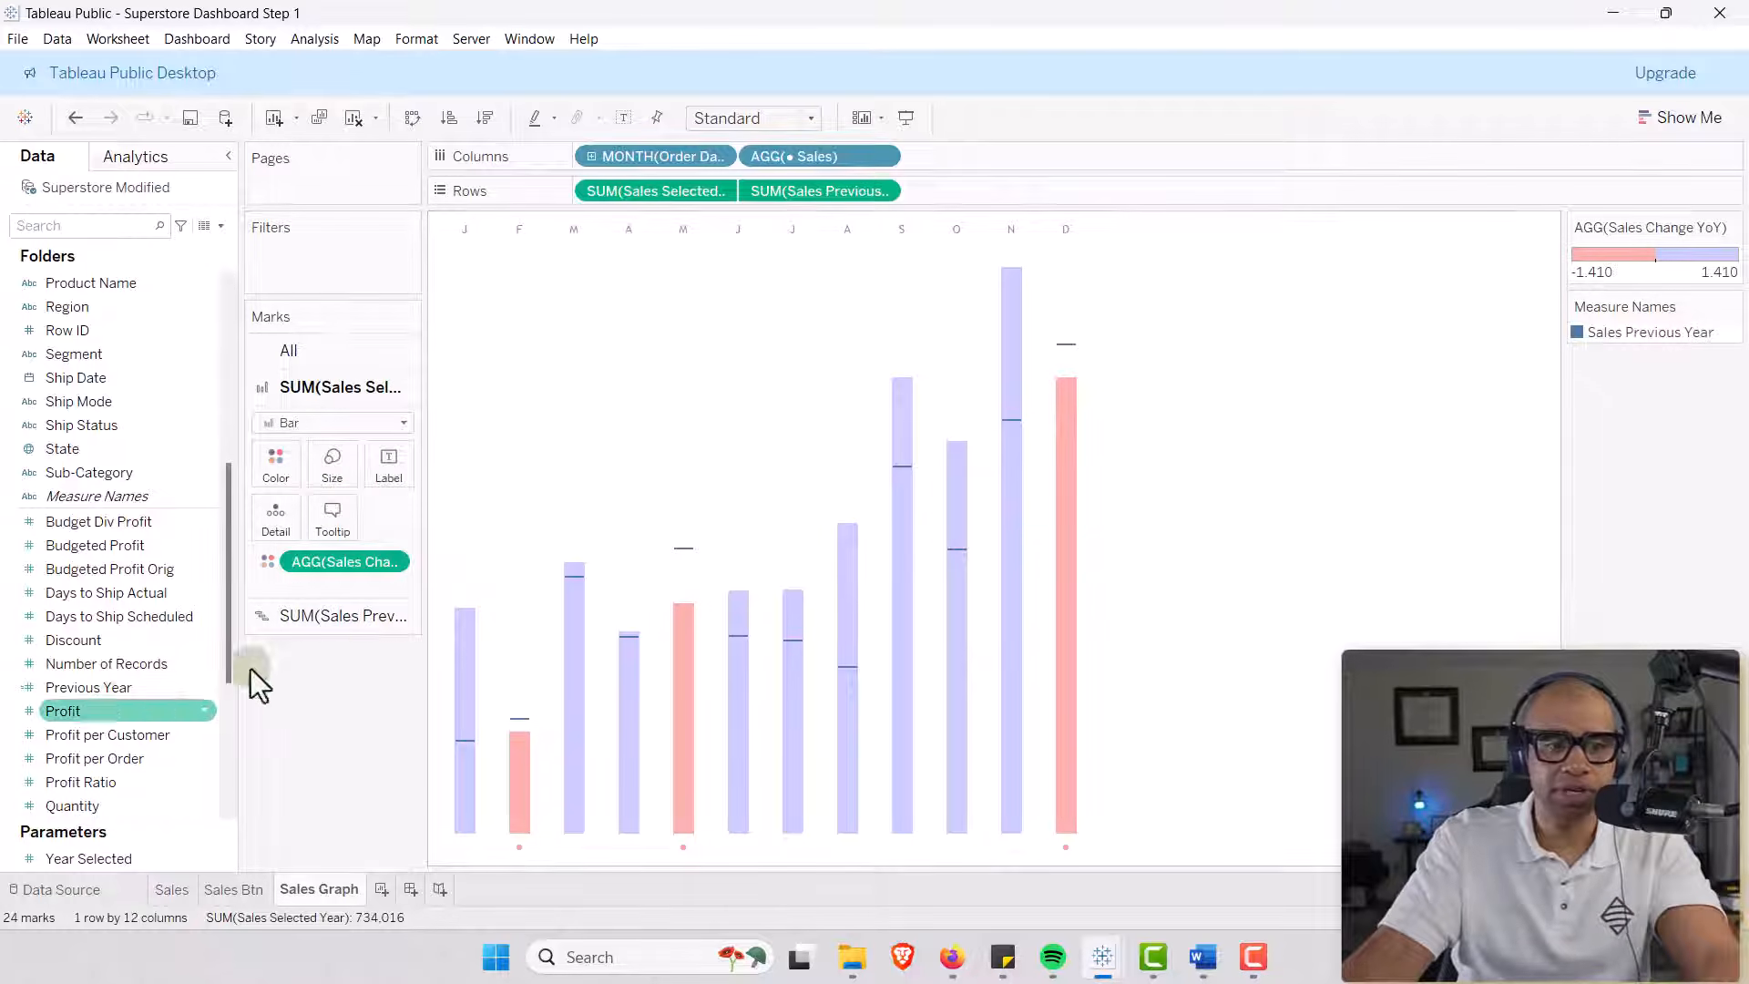
pyautogui.moveTo(422, 511); pyautogui.dragTo(488, 519)
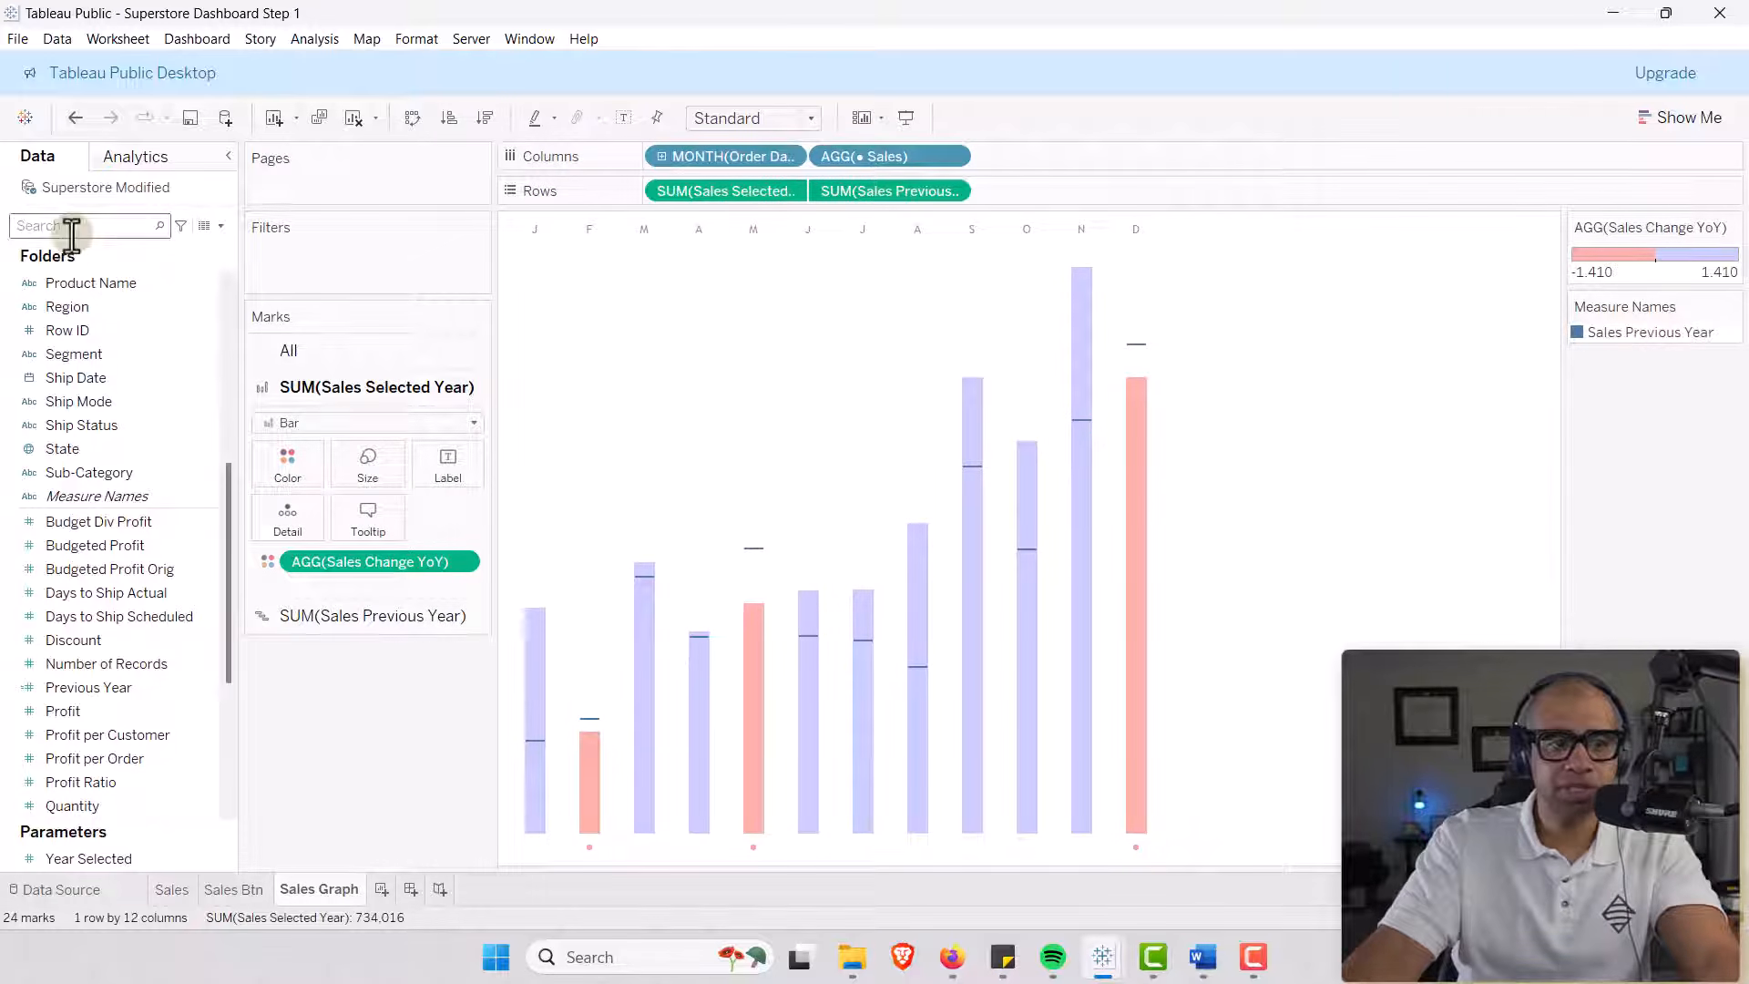
pyautogui.moveTo(229, 496); pyautogui.dragTo(239, 314)
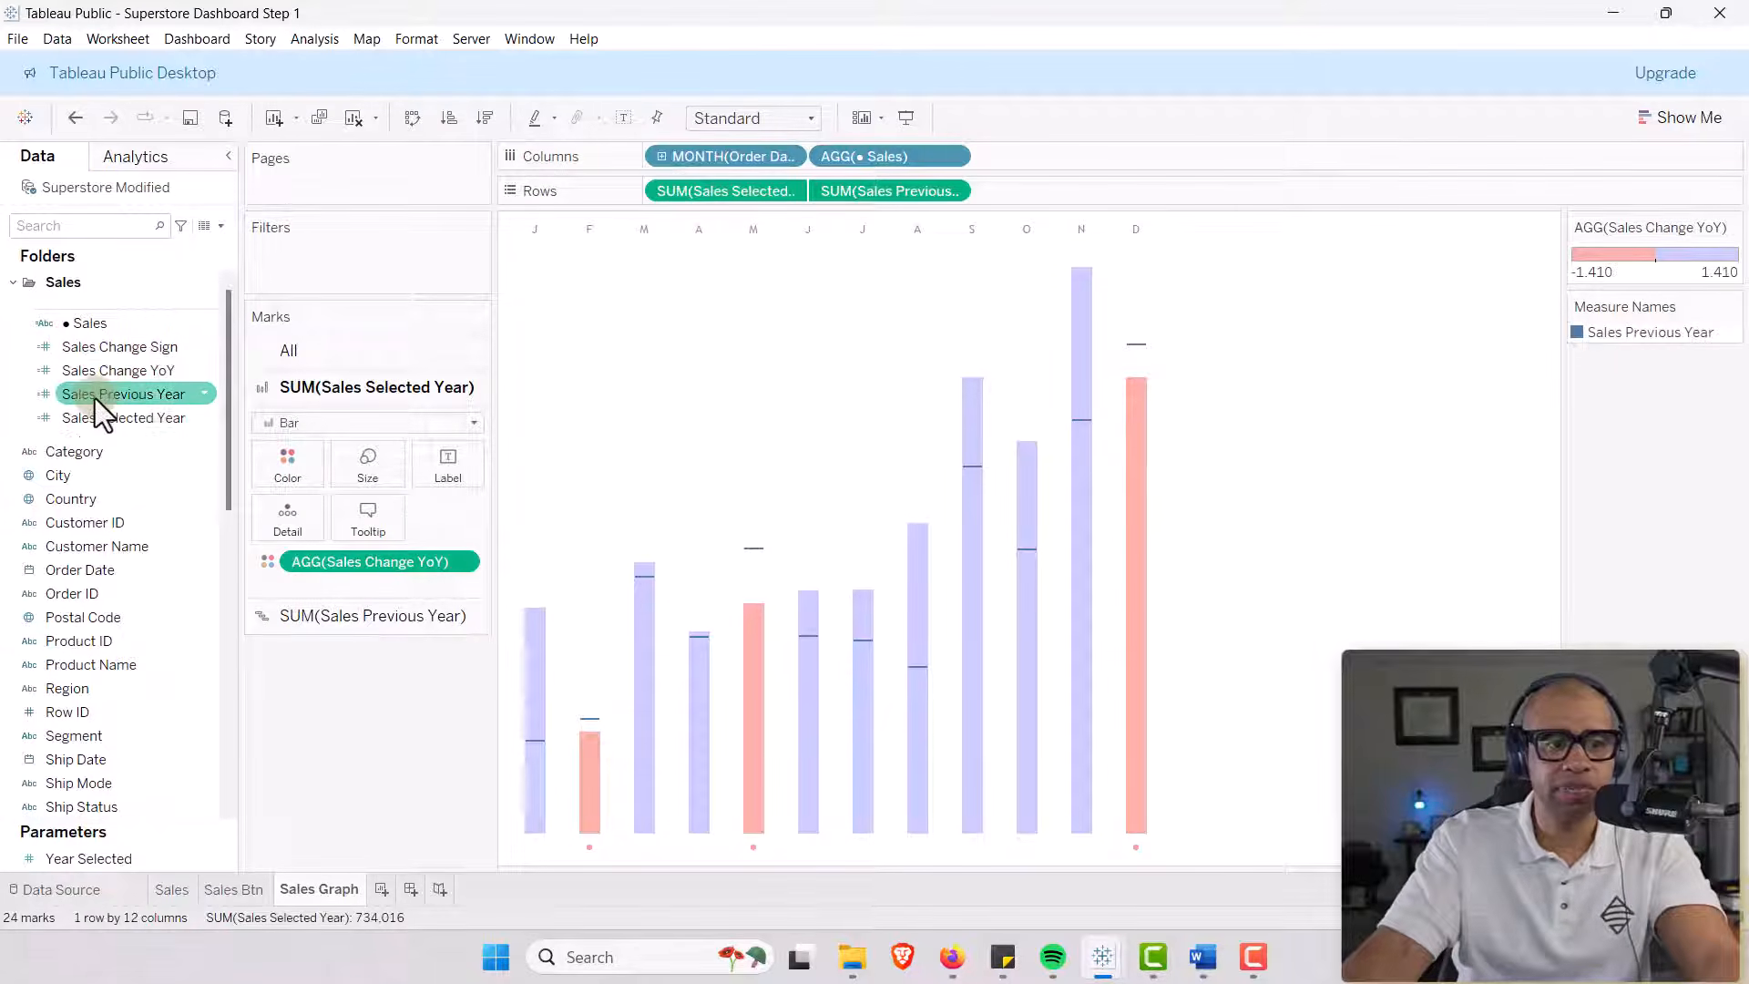
pyautogui.moveTo(95, 397); pyautogui.dragTo(323, 525)
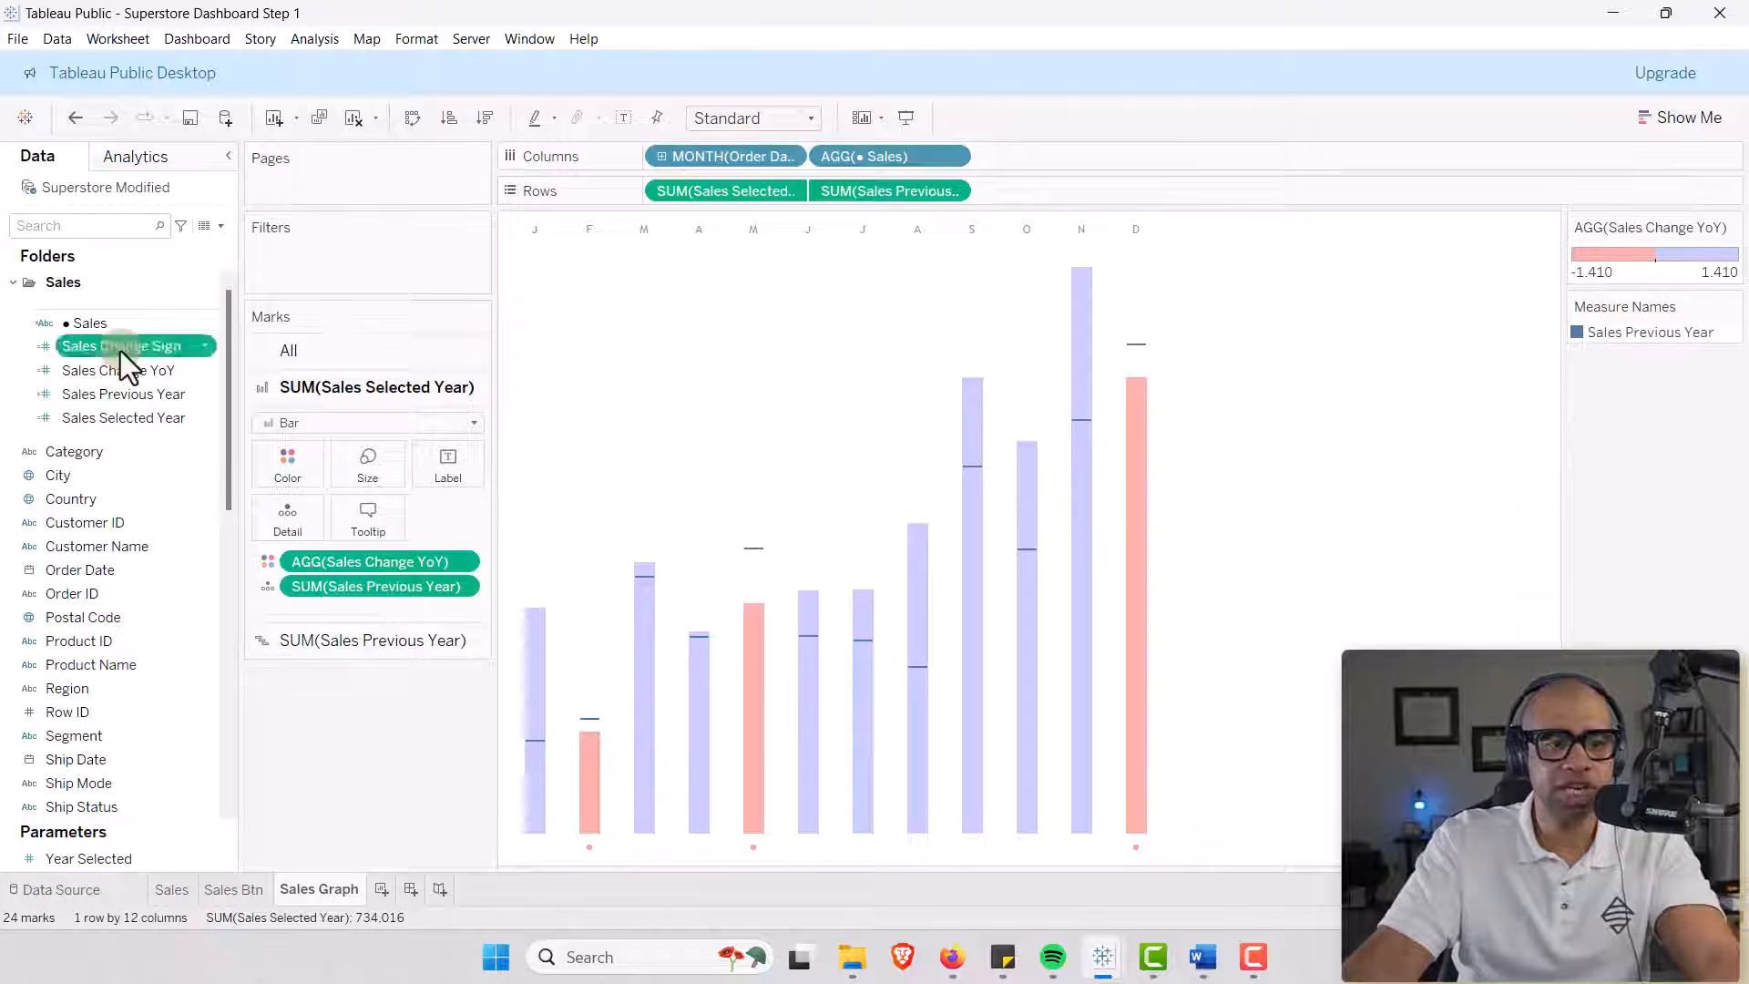
pyautogui.moveTo(120, 352); pyautogui.dragTo(363, 533)
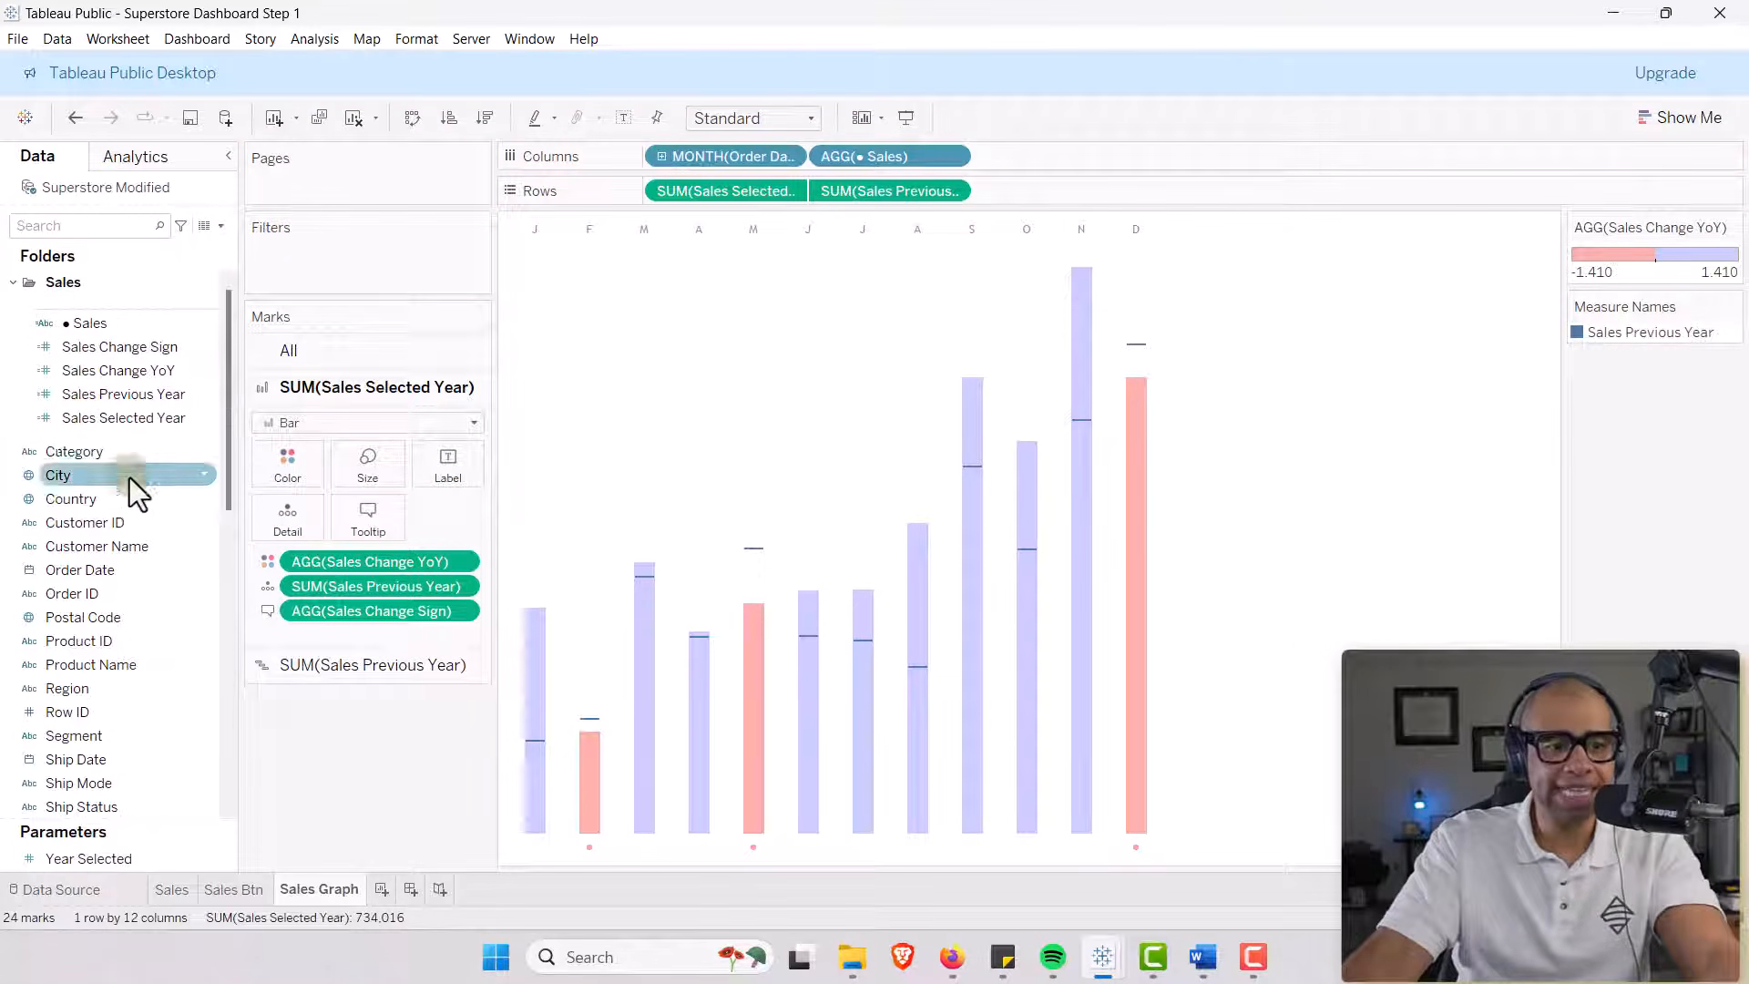
# Add Selected Year to the tooltip of the Sales Selected Year bars and change its aggregation to ATTR.
pyautogui.scroll(-10, 130, 492)
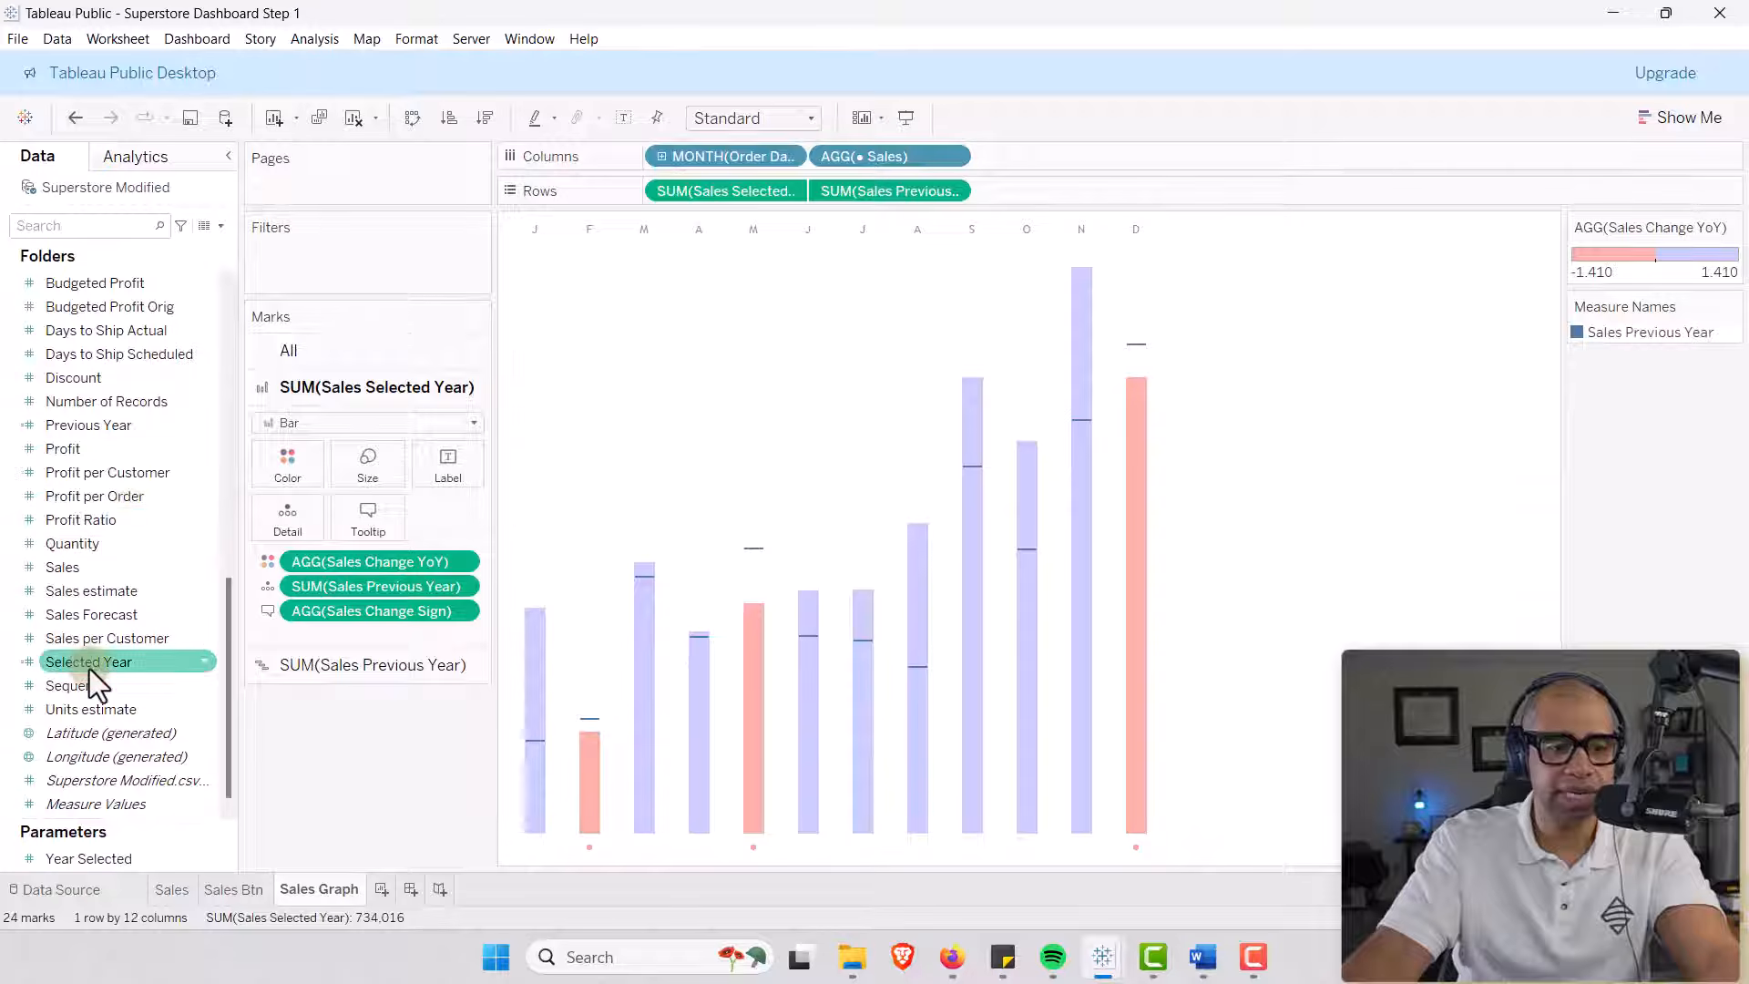
pyautogui.moveTo(73, 663); pyautogui.dragTo(357, 523)
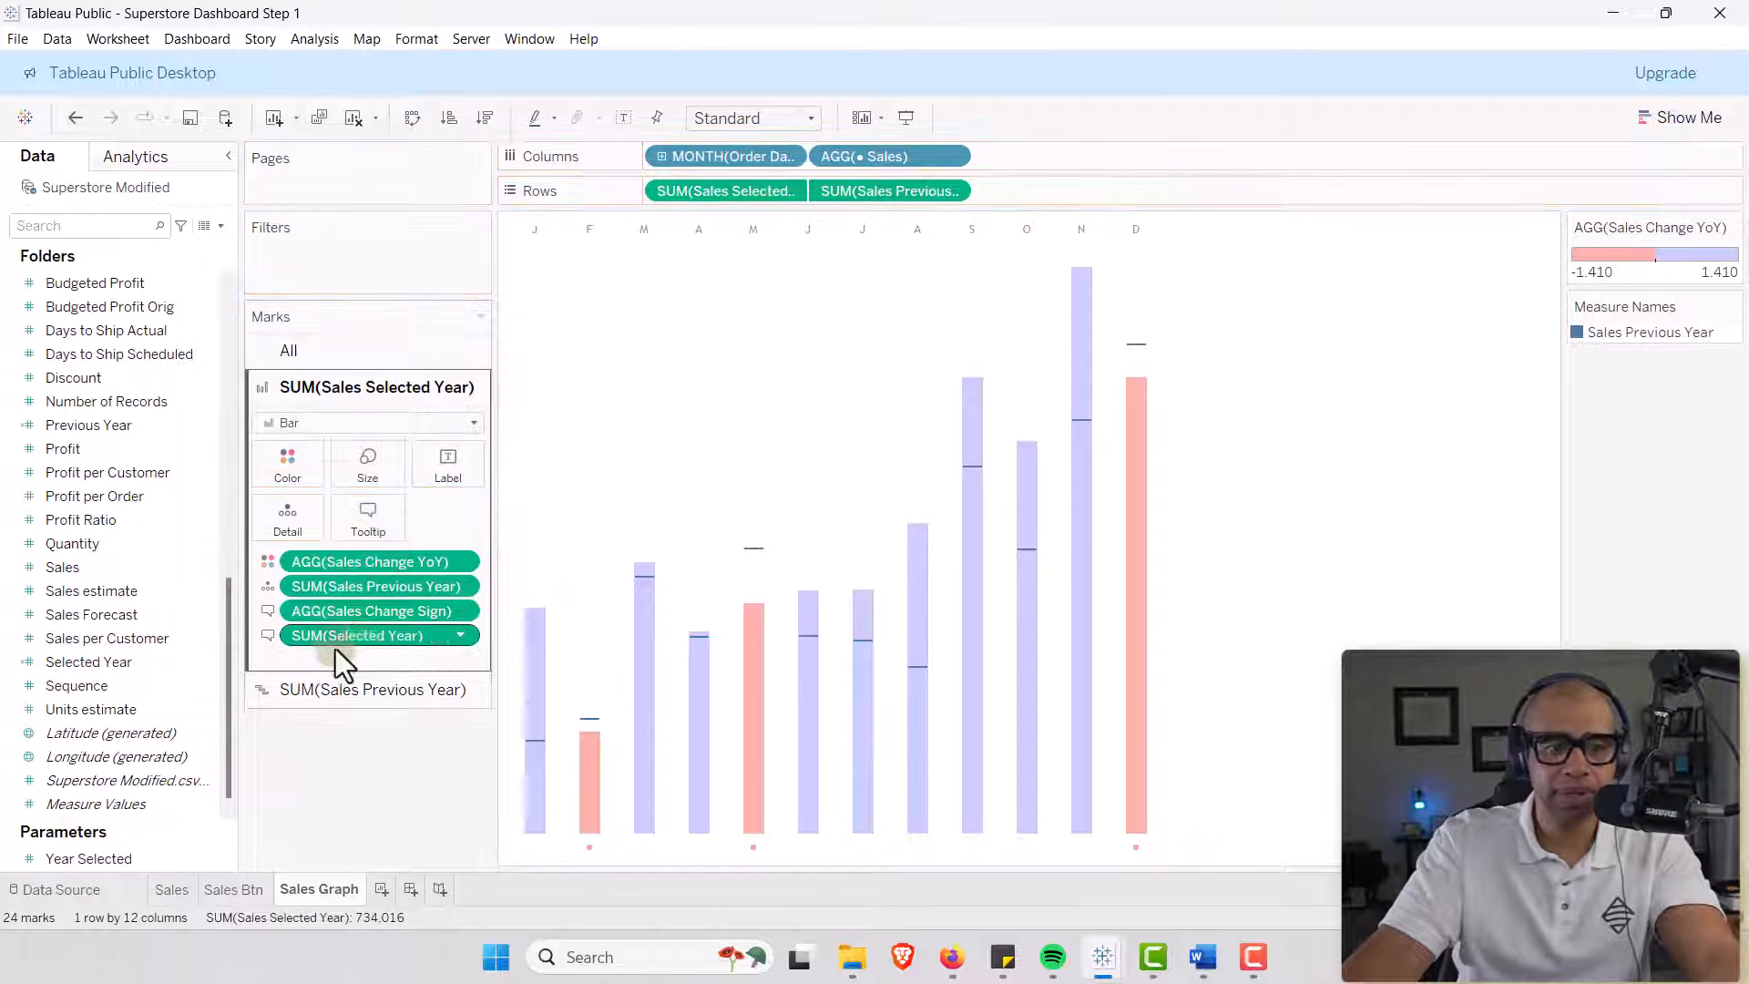
pyautogui.doubleClick(319, 636)
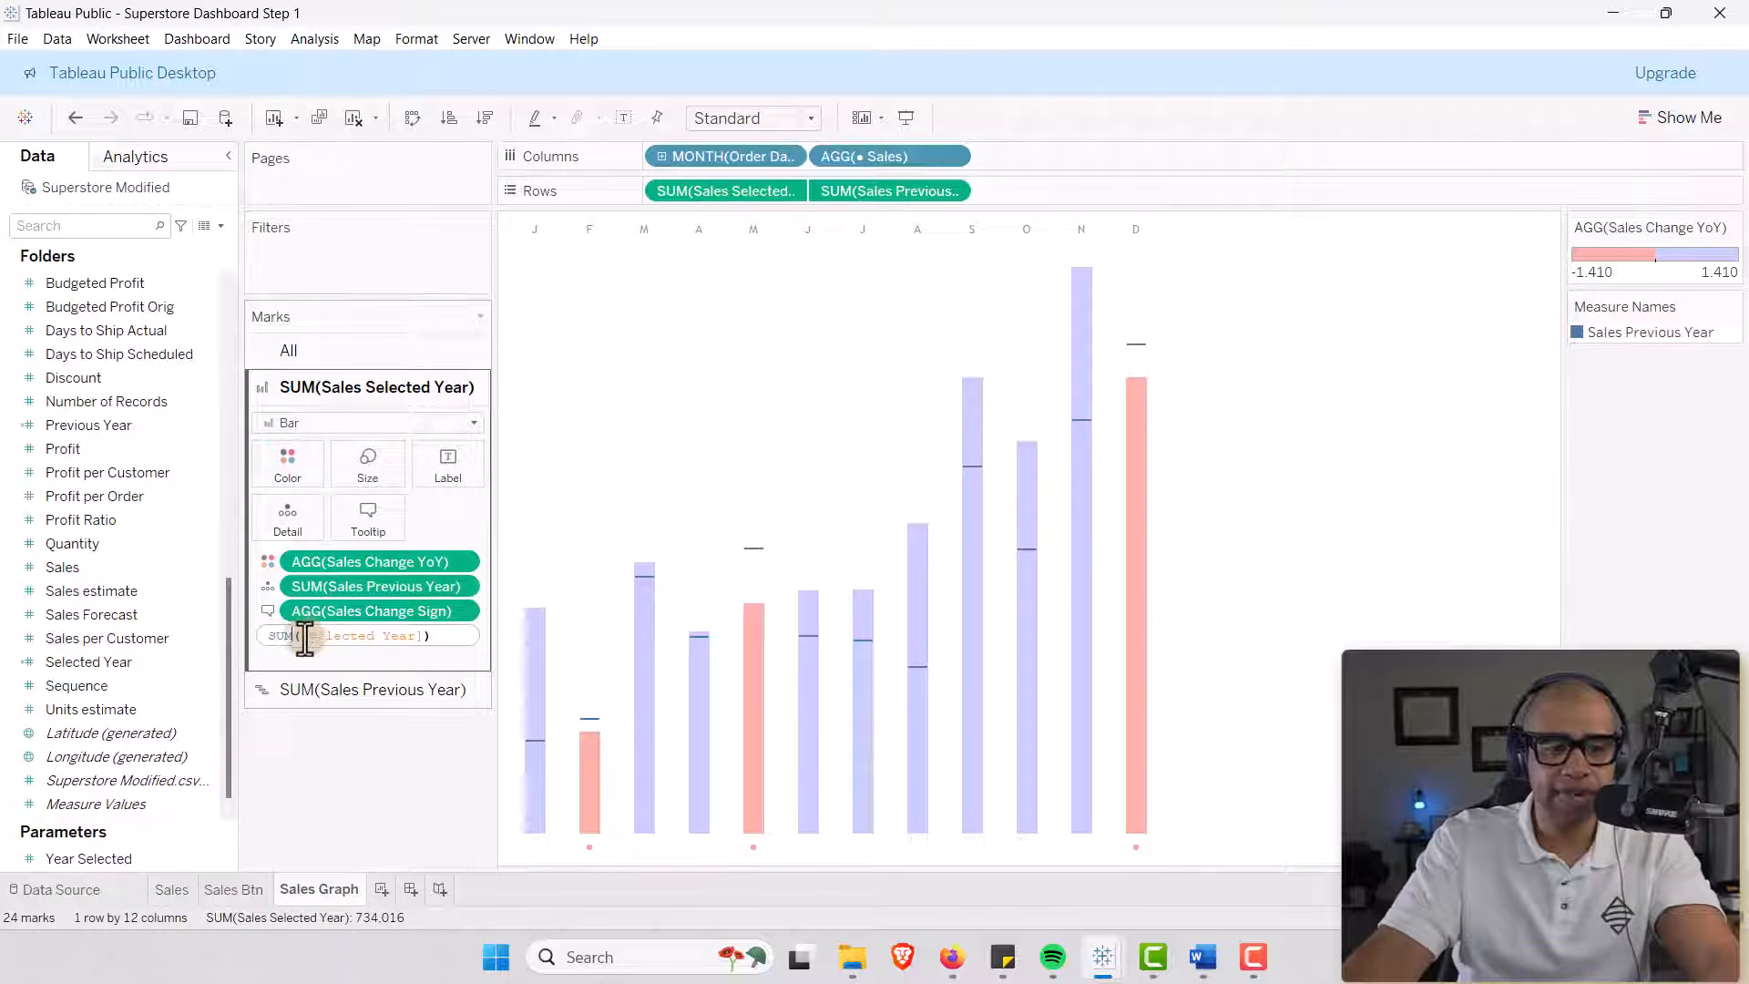
pyautogui.press('BackSpace')
pyautogui.press('BackSpace')
pyautogui.press('BackSpace')
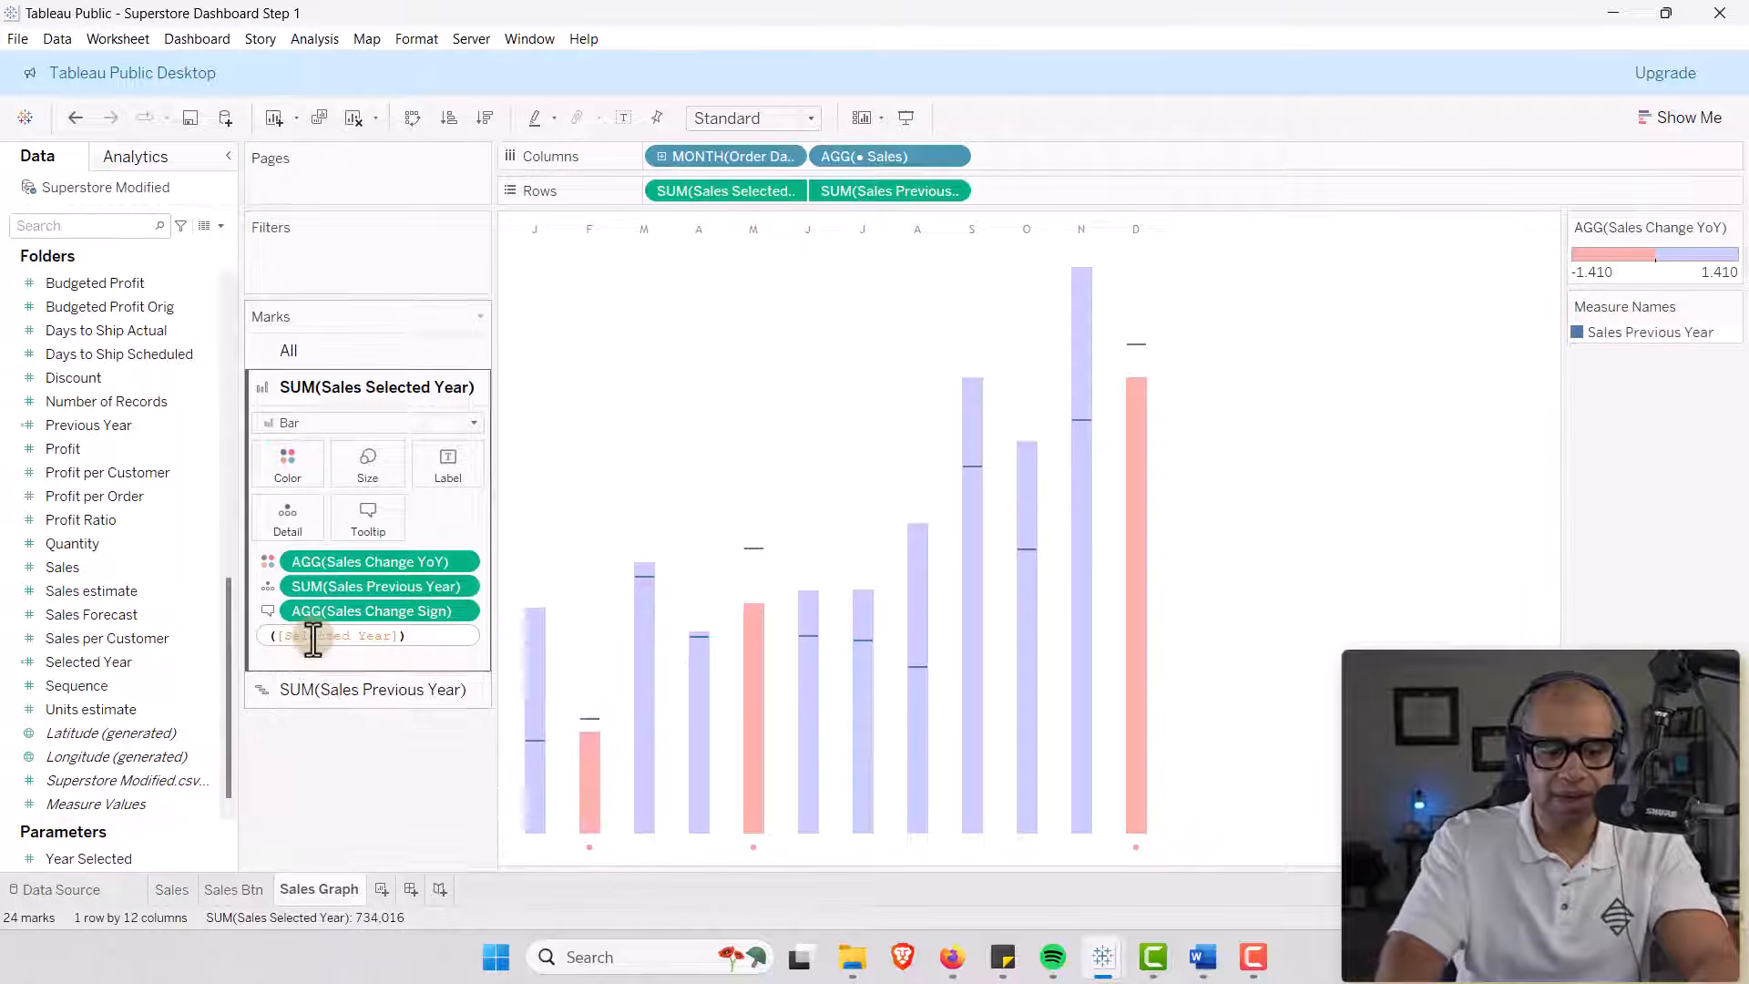
pyautogui.write('ATTR')
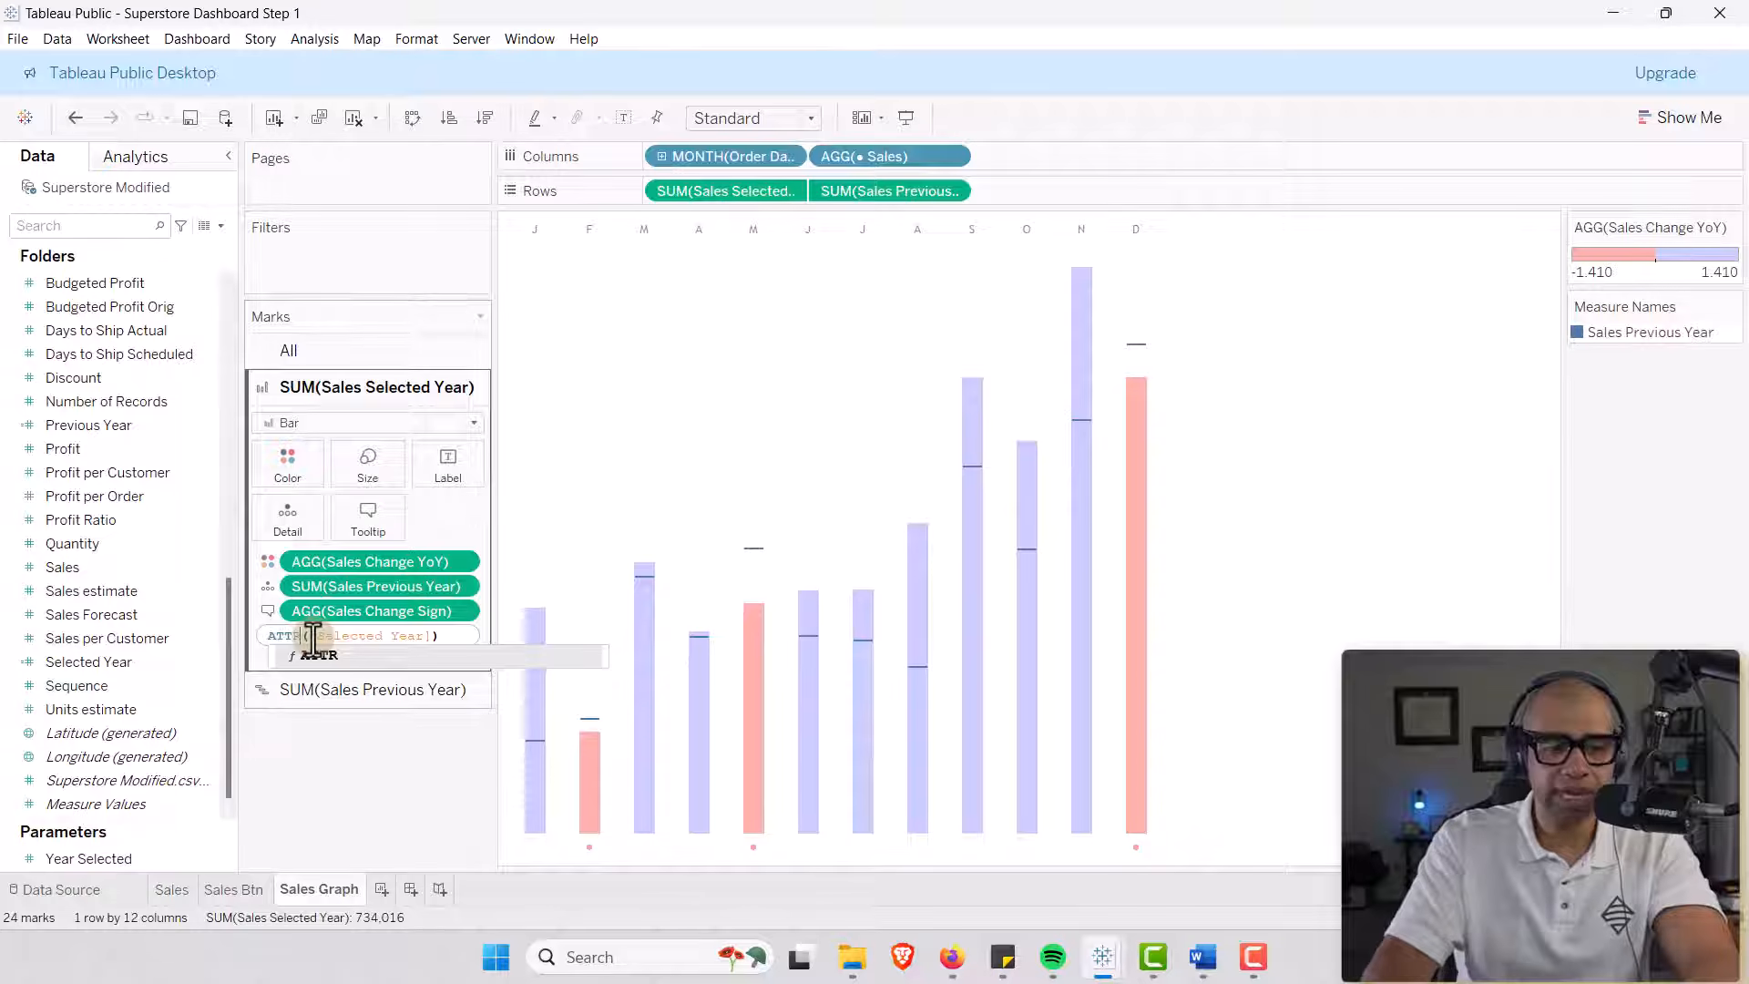
pyautogui.press('Return')
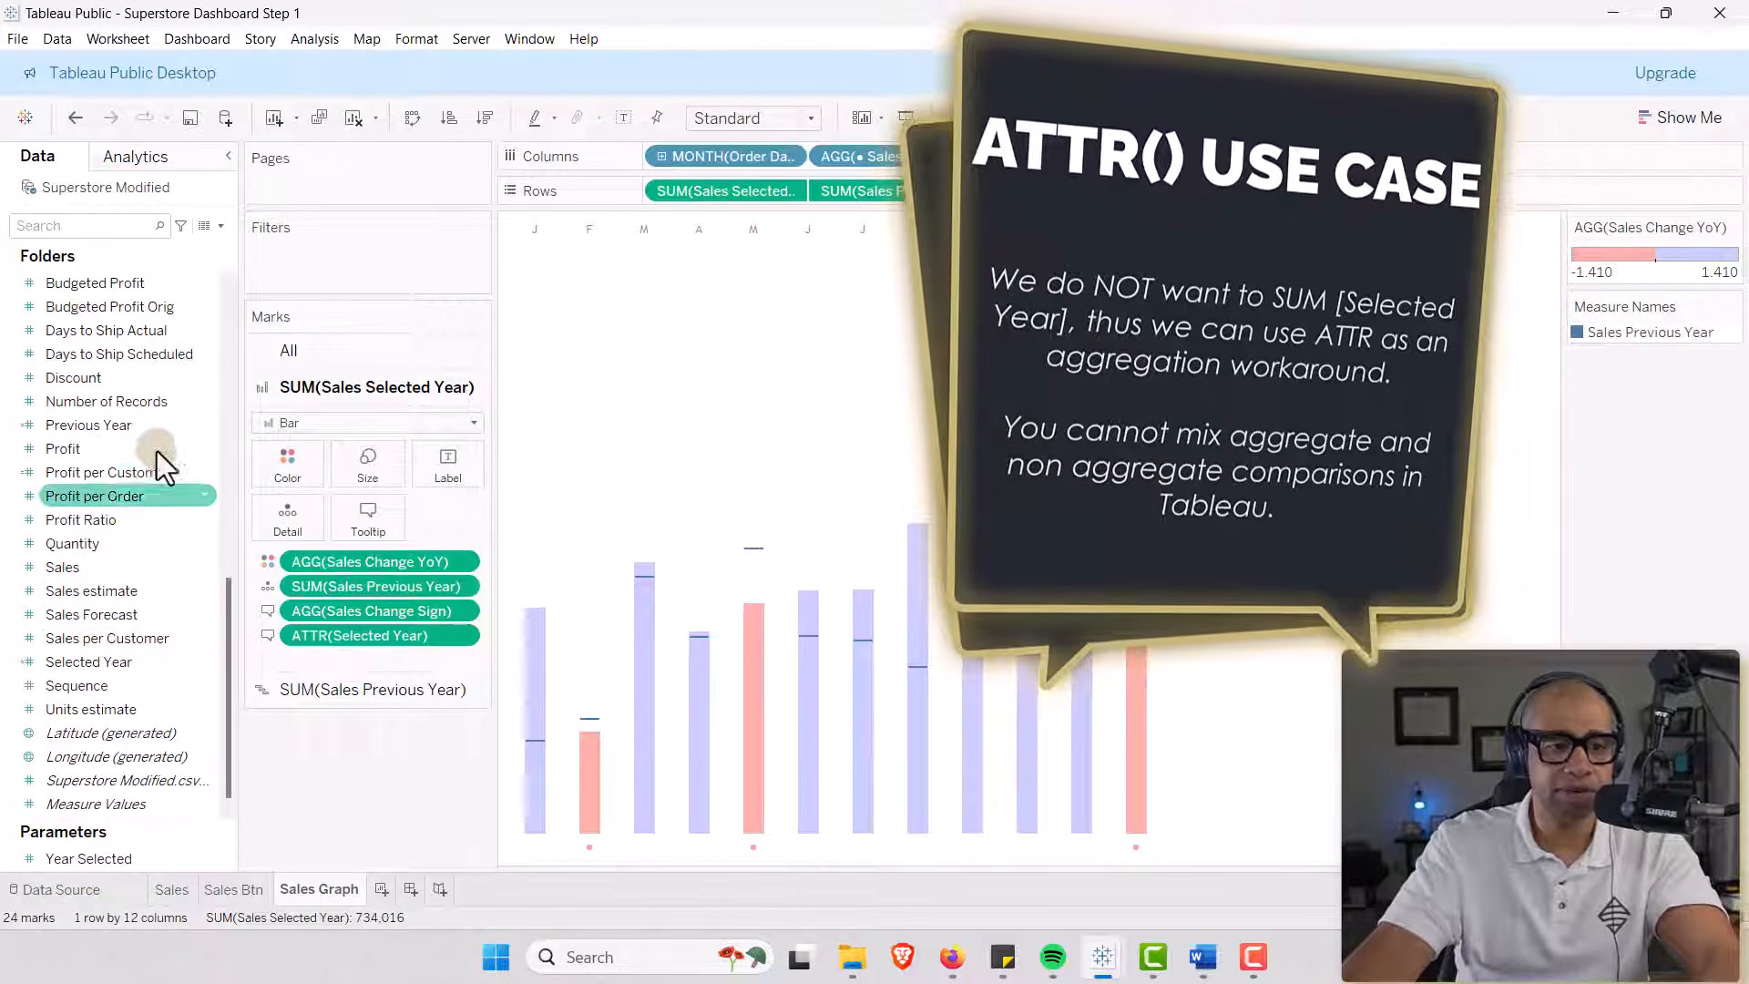
# Add Previous Year to the tooltip of the Sales Selected Year bars with ATTR as its aggregation.
pyautogui.moveTo(94, 430); pyautogui.dragTo(364, 522)
pyautogui.doubleClick(317, 659)
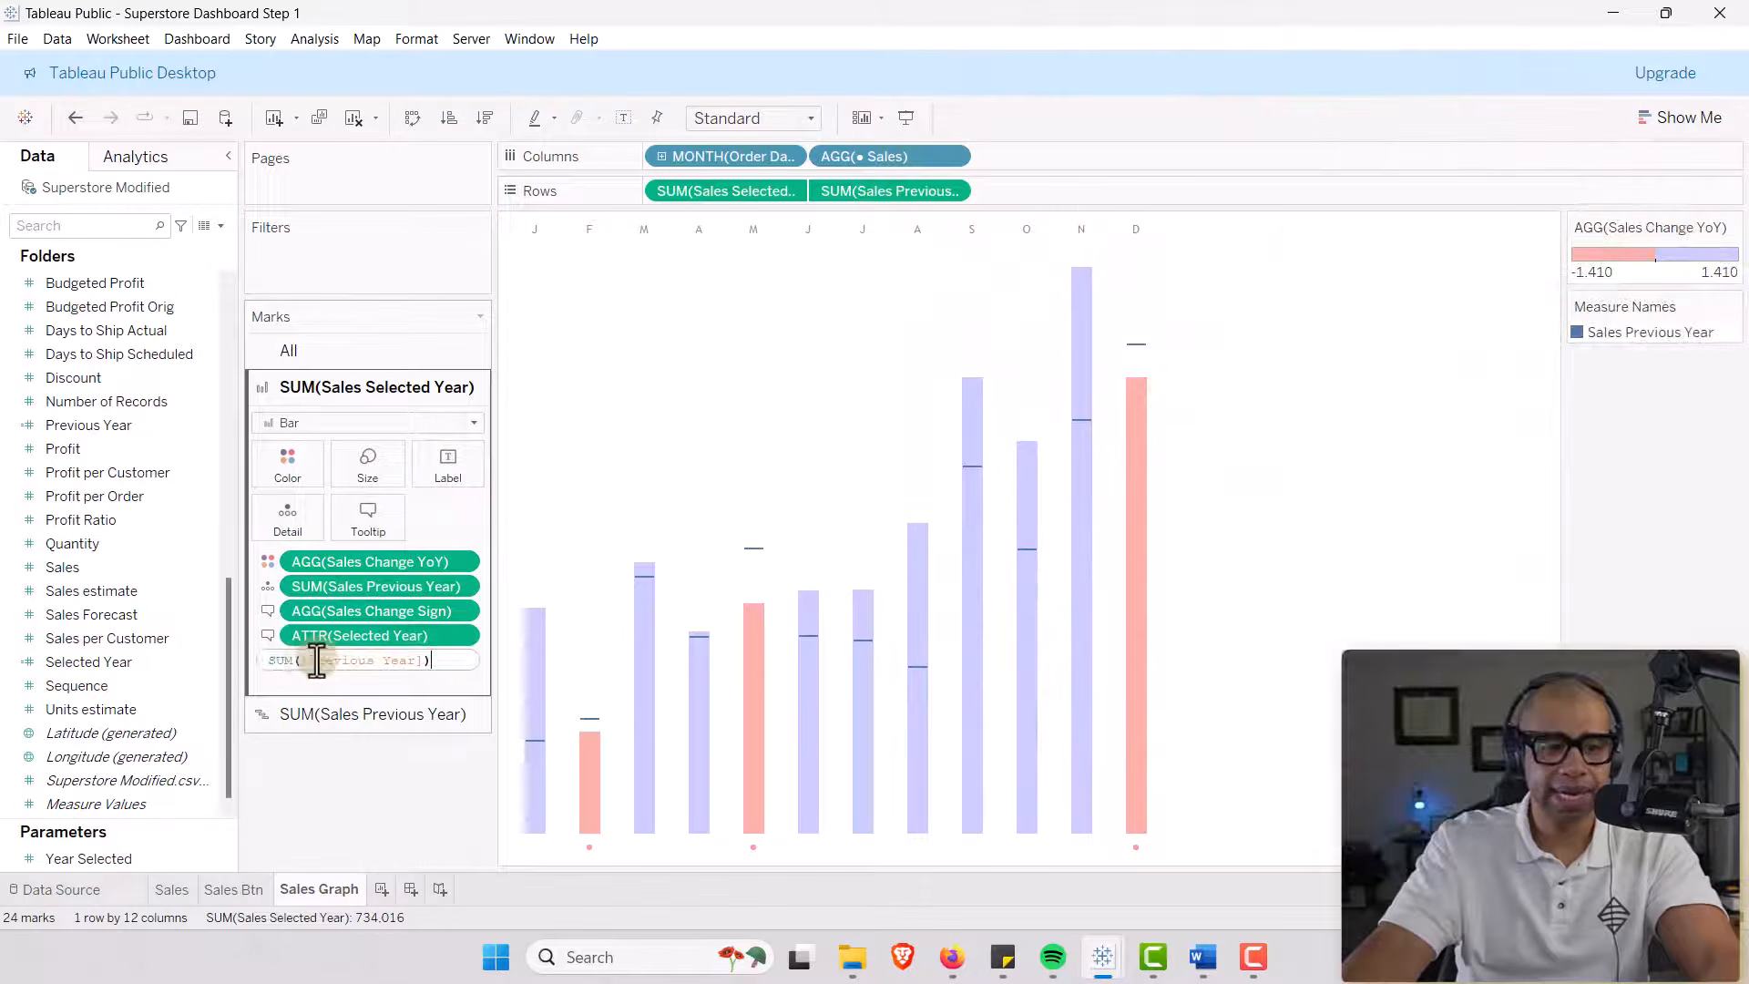
pyautogui.press('BackSpace')
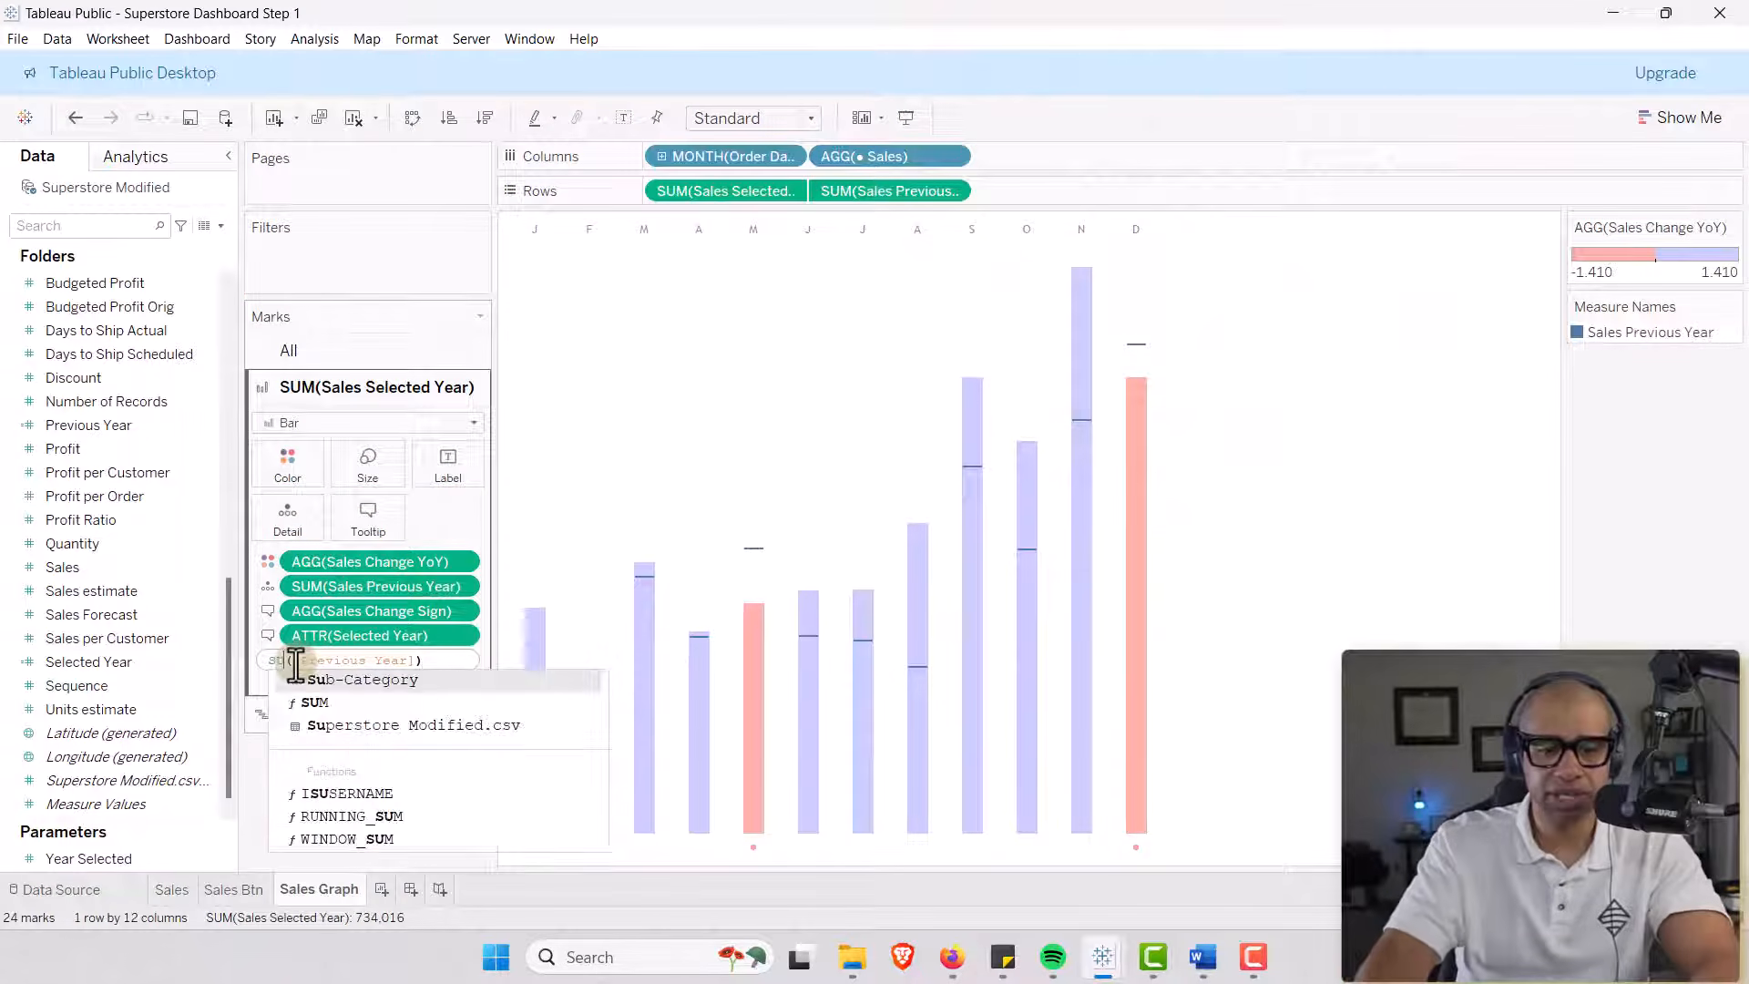
pyautogui.write('ATTR')
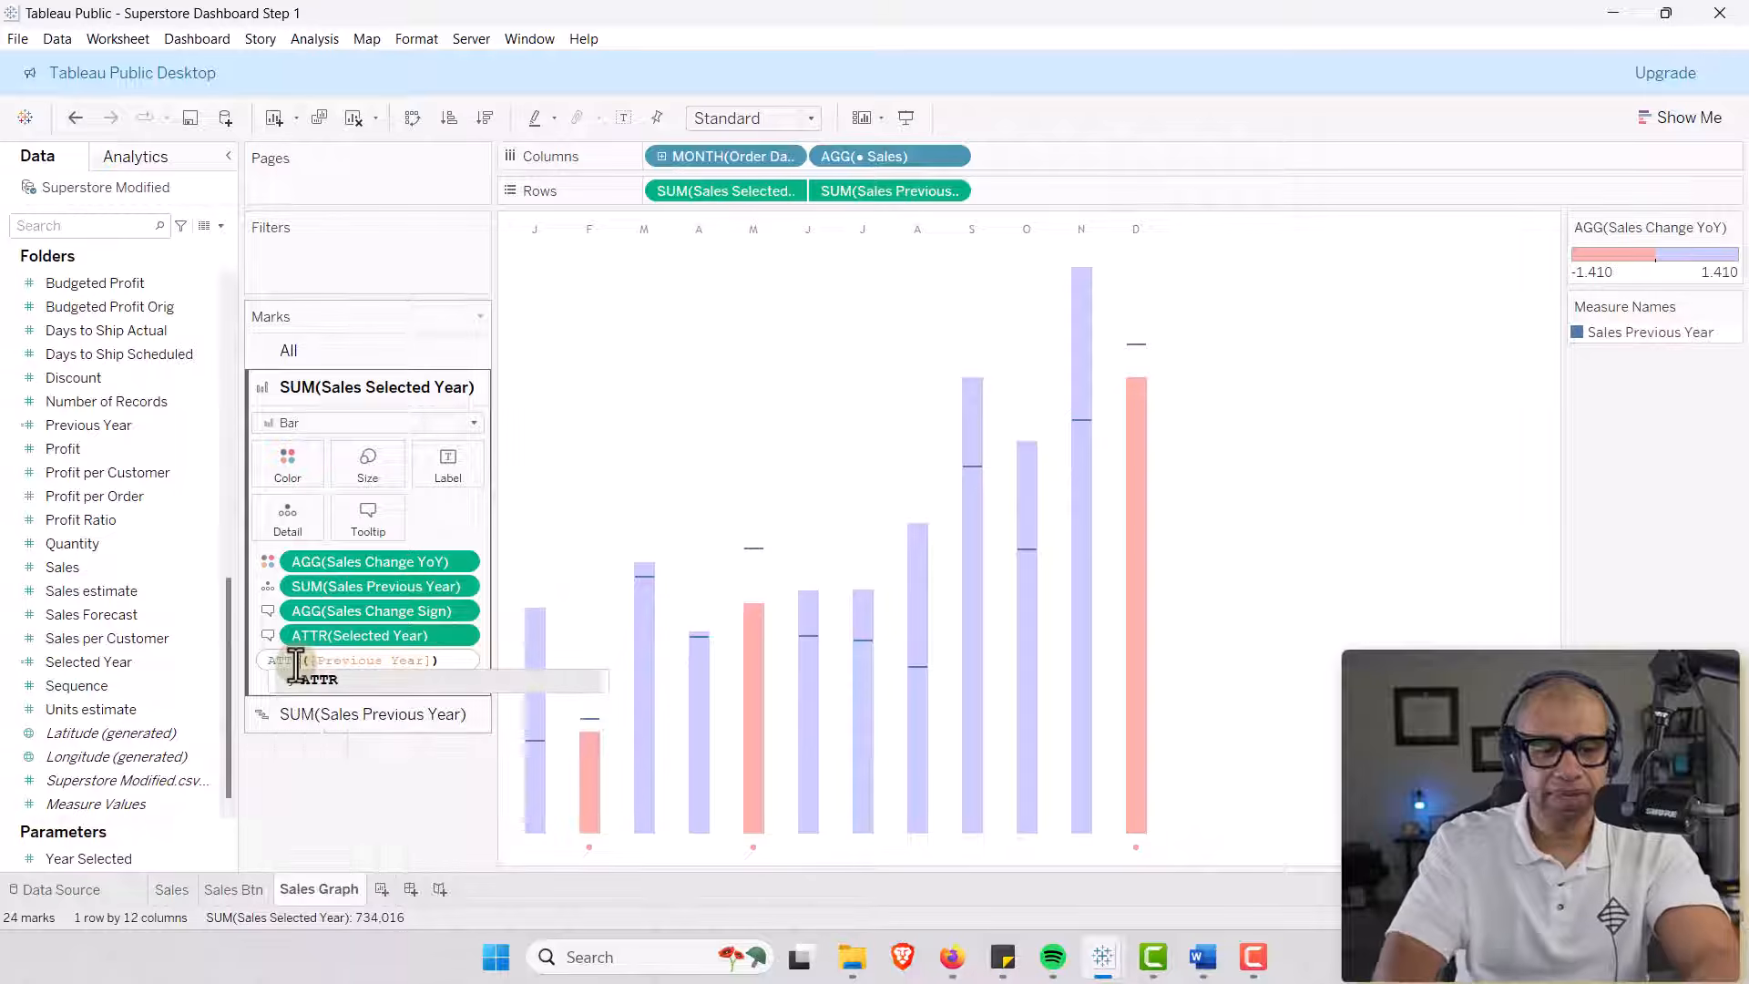
pyautogui.press('Return')
pyautogui.press('Return')
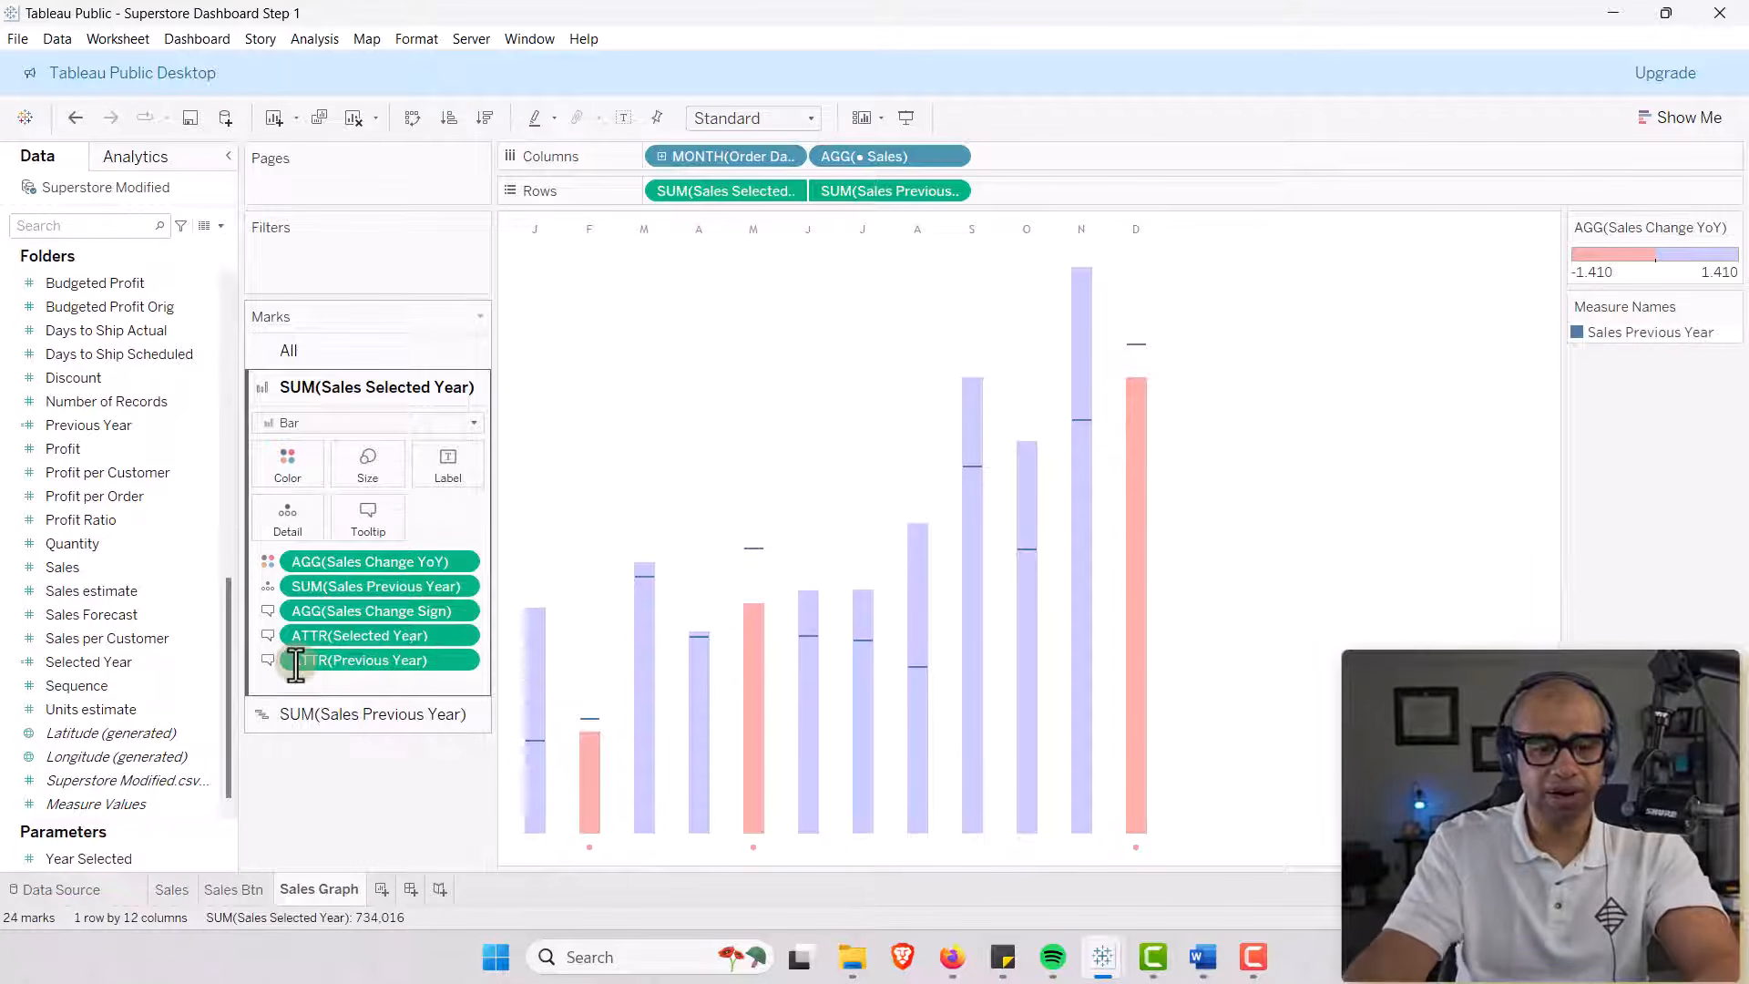
# Open the Sales Selected Year bars' tooltip for editing and clear its default text.
pyautogui.click(365, 511)
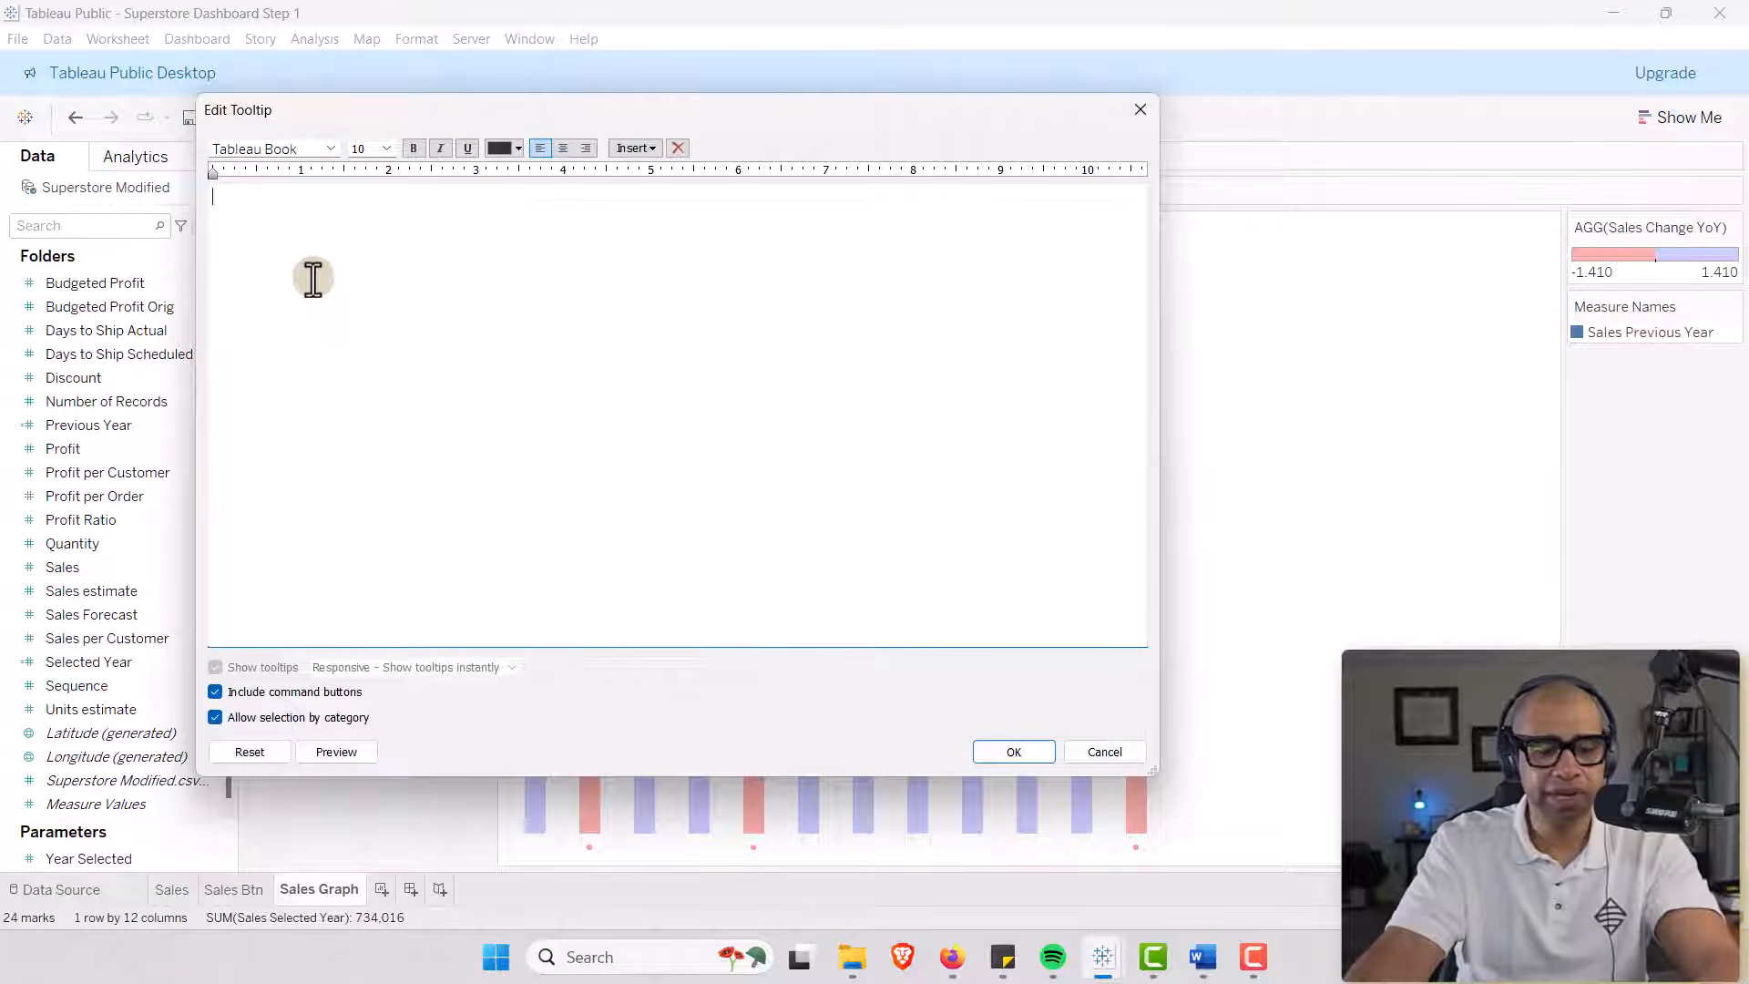
# Fill the tooltip with order month, Selected Year, Sales Change Sign and Sales Change YoY, plus Year lines for selected and previous sales, and preview it.
pyautogui.write('<MONTH(Order Date)> <ATTR(Selected Year)> | <AGG(Sales Change Sign)> <AGG(Sales Change YoY)>  Year <ATTR(Selected Year)>: <SUM(Sales Selected Year)> Year <ATTR(Previous Year)>: <SUM(Sales Previous Year)>')
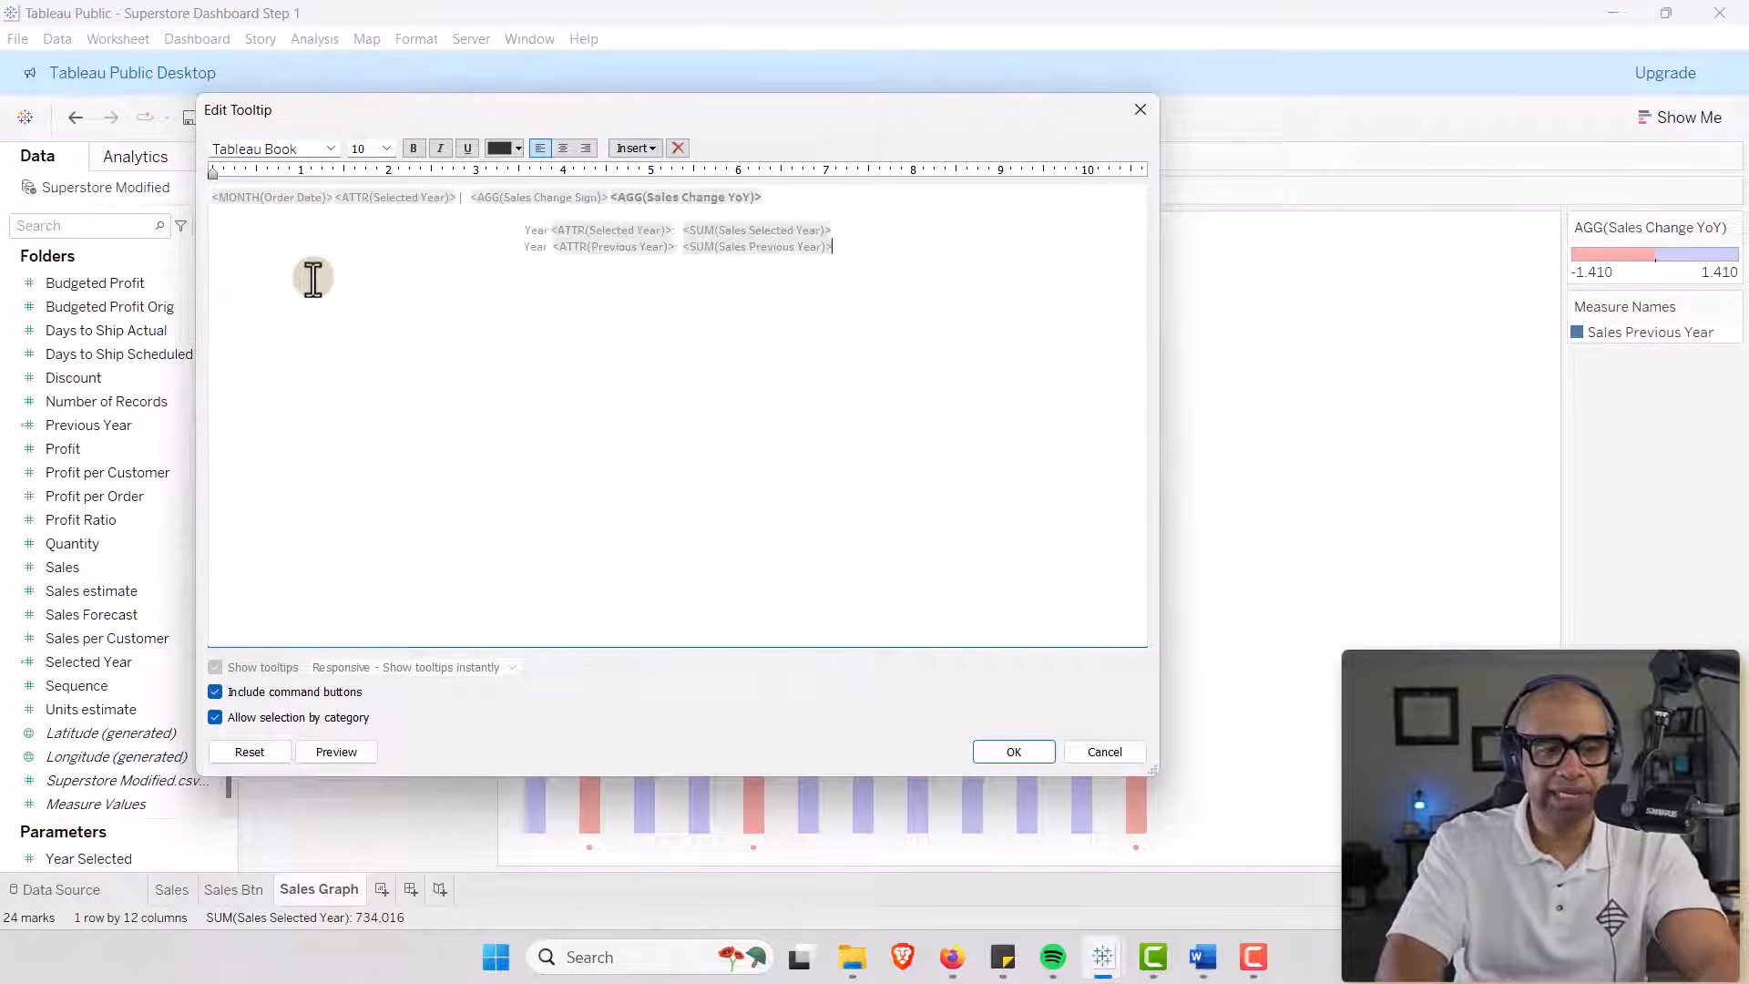
pyautogui.click(341, 751)
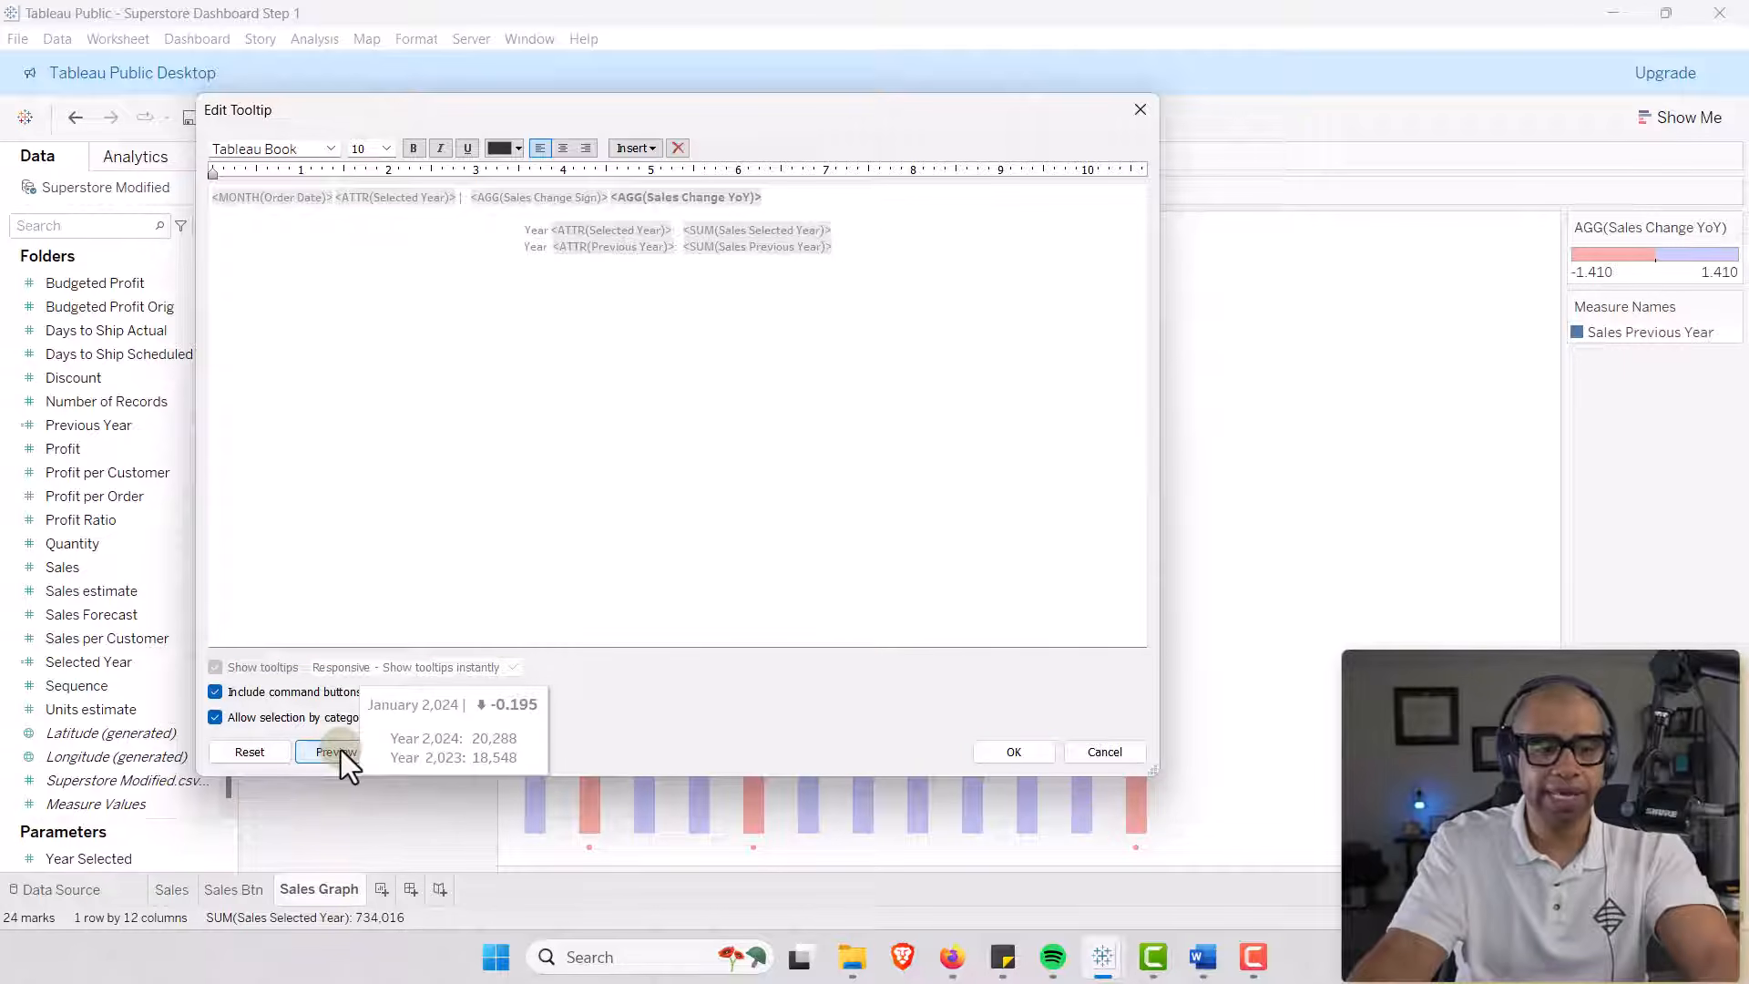
pyautogui.click(378, 357)
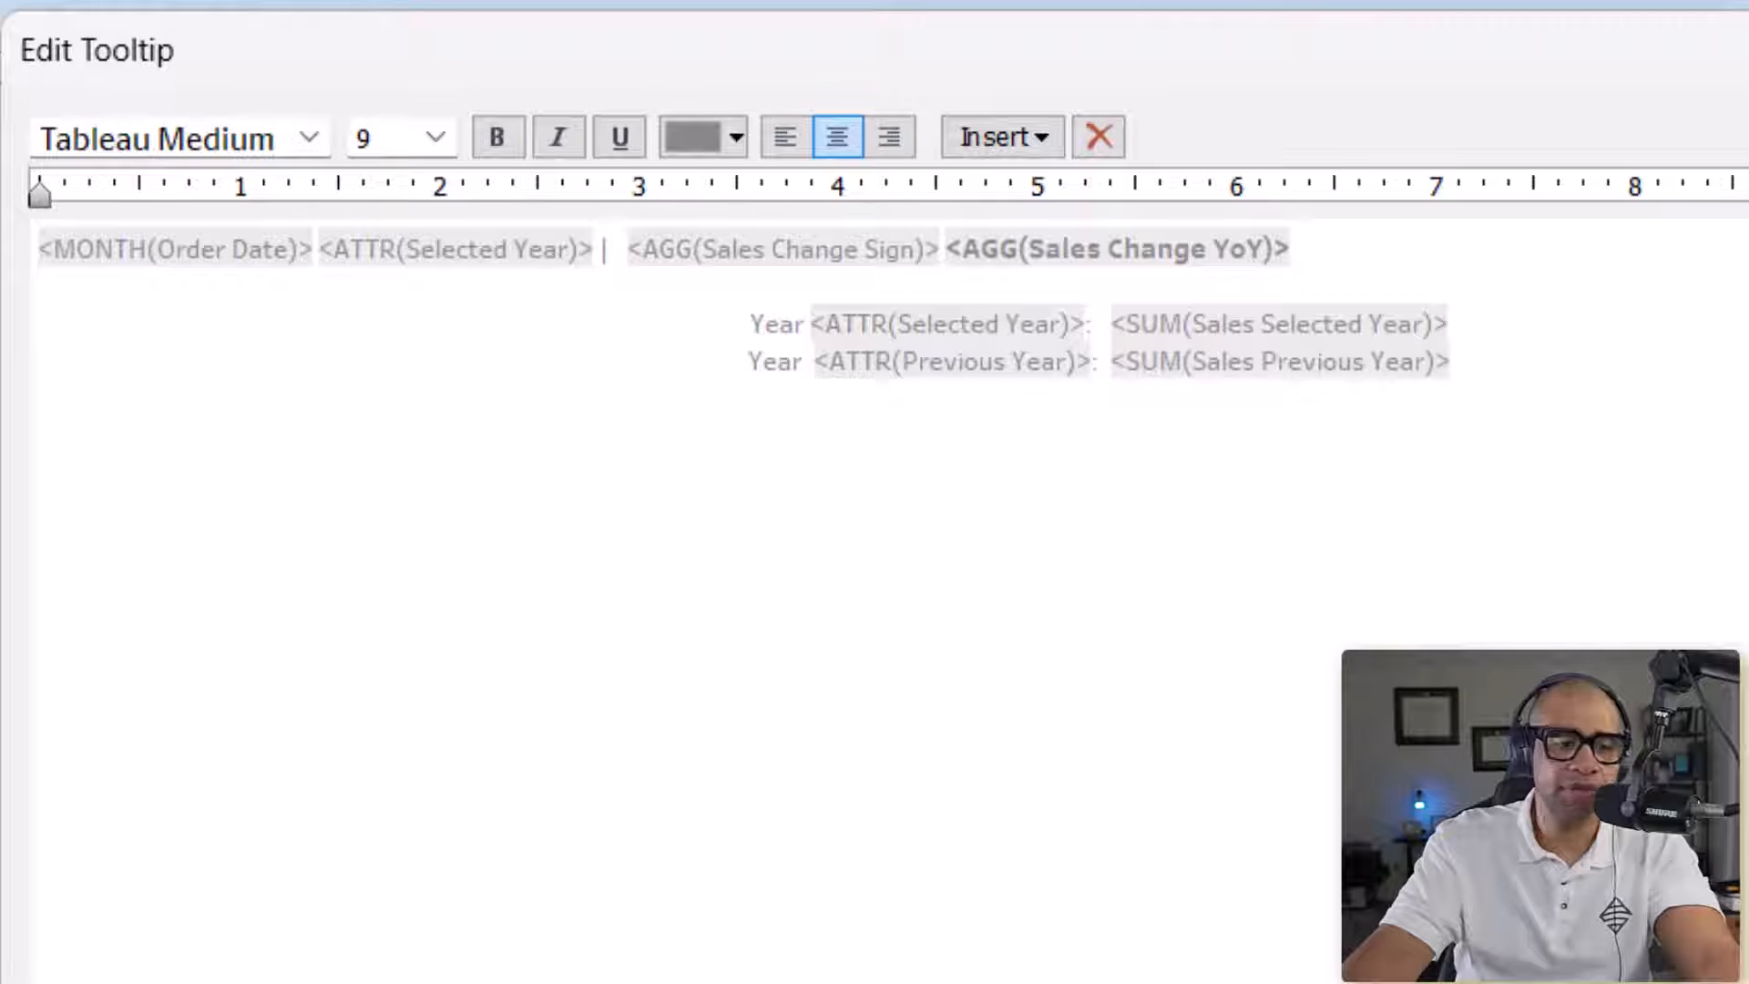
pyautogui.click(336, 751)
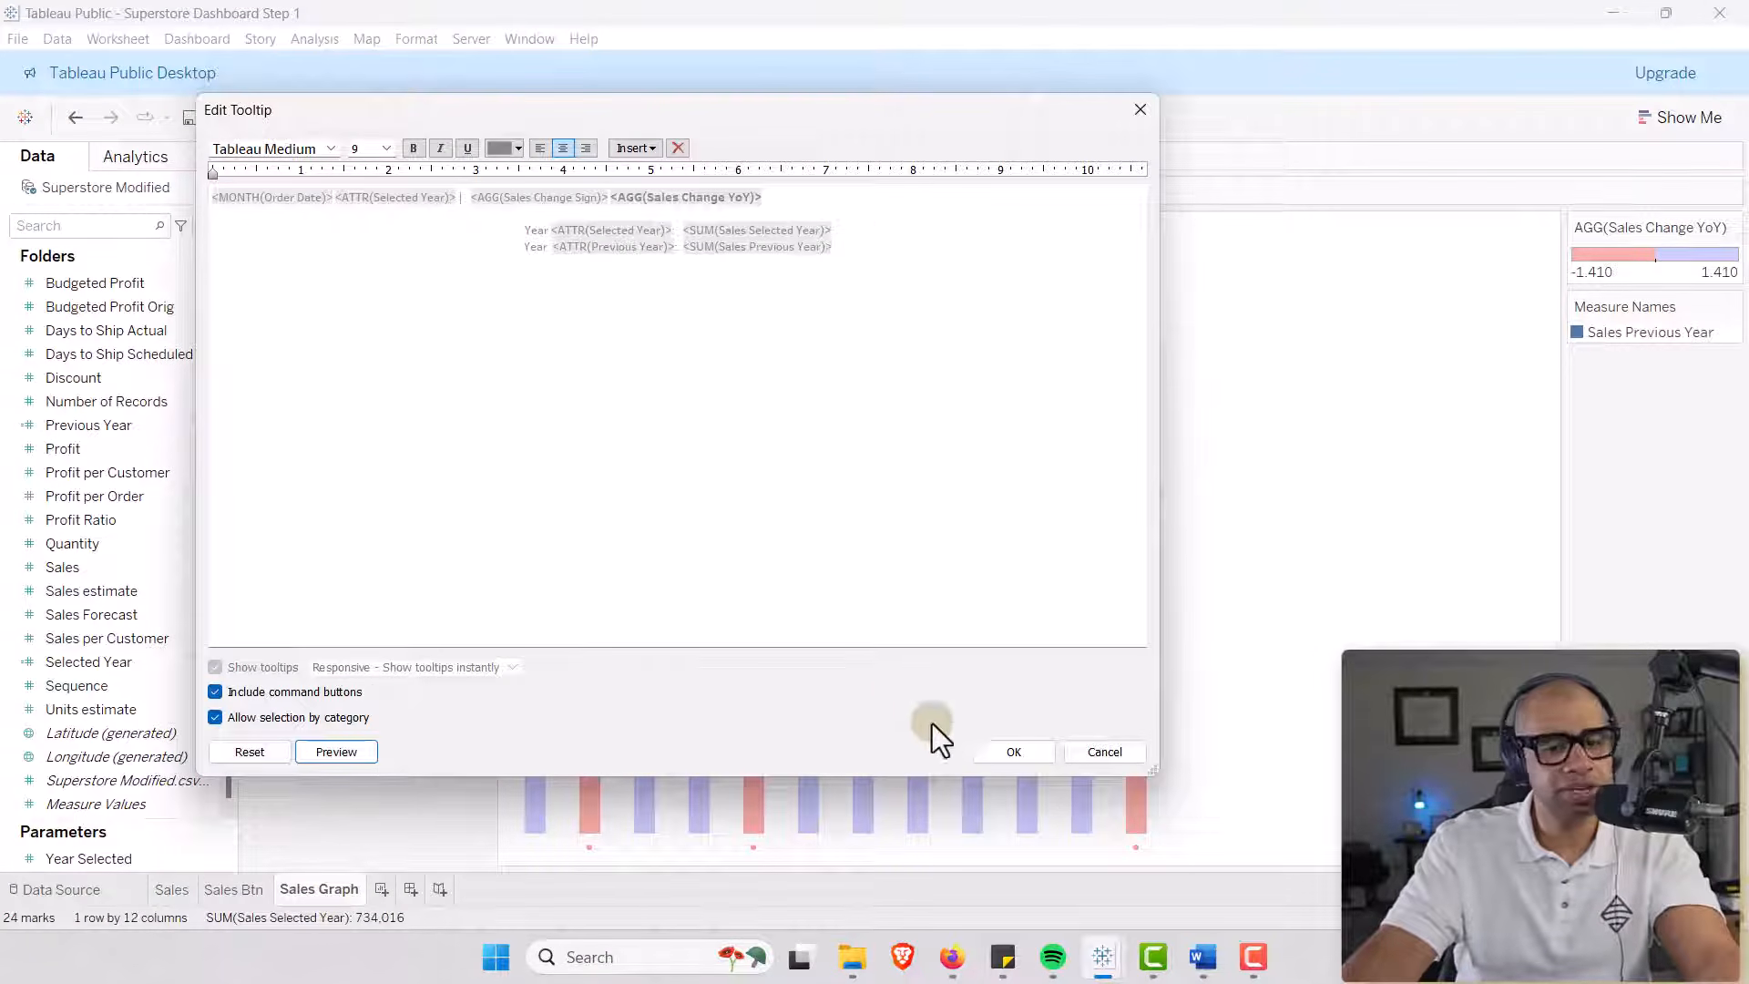
pyautogui.click(1009, 750)
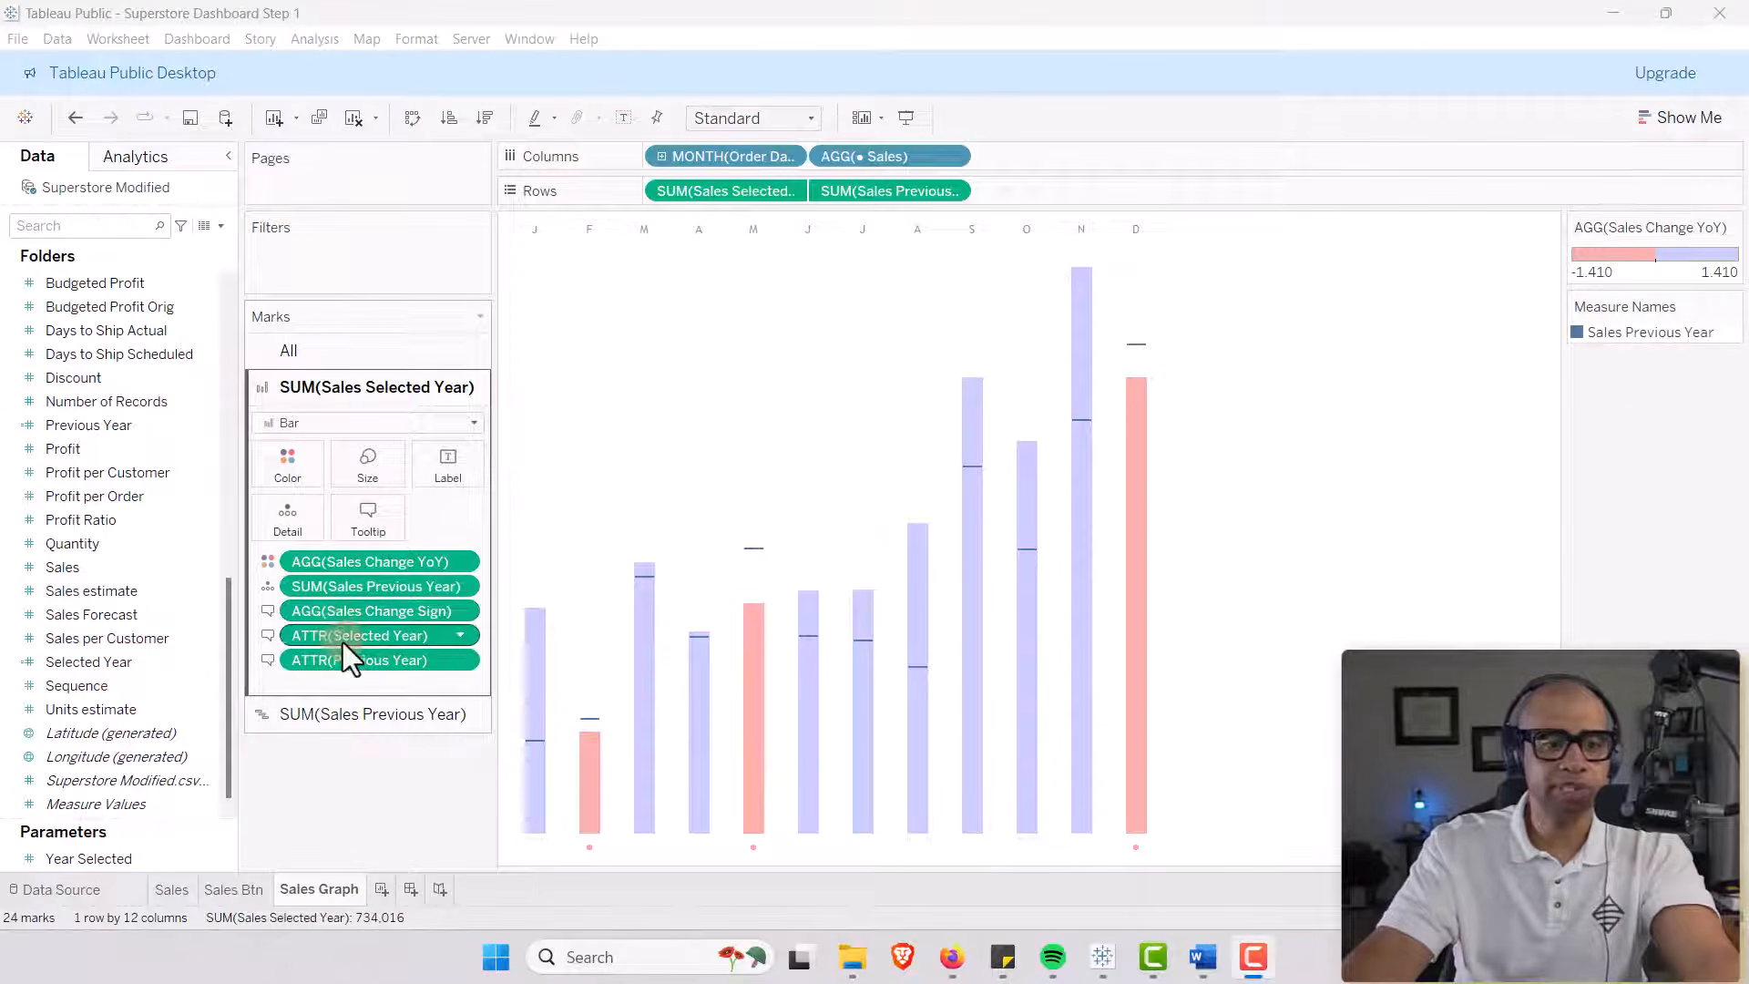
# Format the pane numbers of ATTR(Selected Year) as Number (Custom) with 0 decimal places and no thousands separators.
pyautogui.rightClick(343, 642)
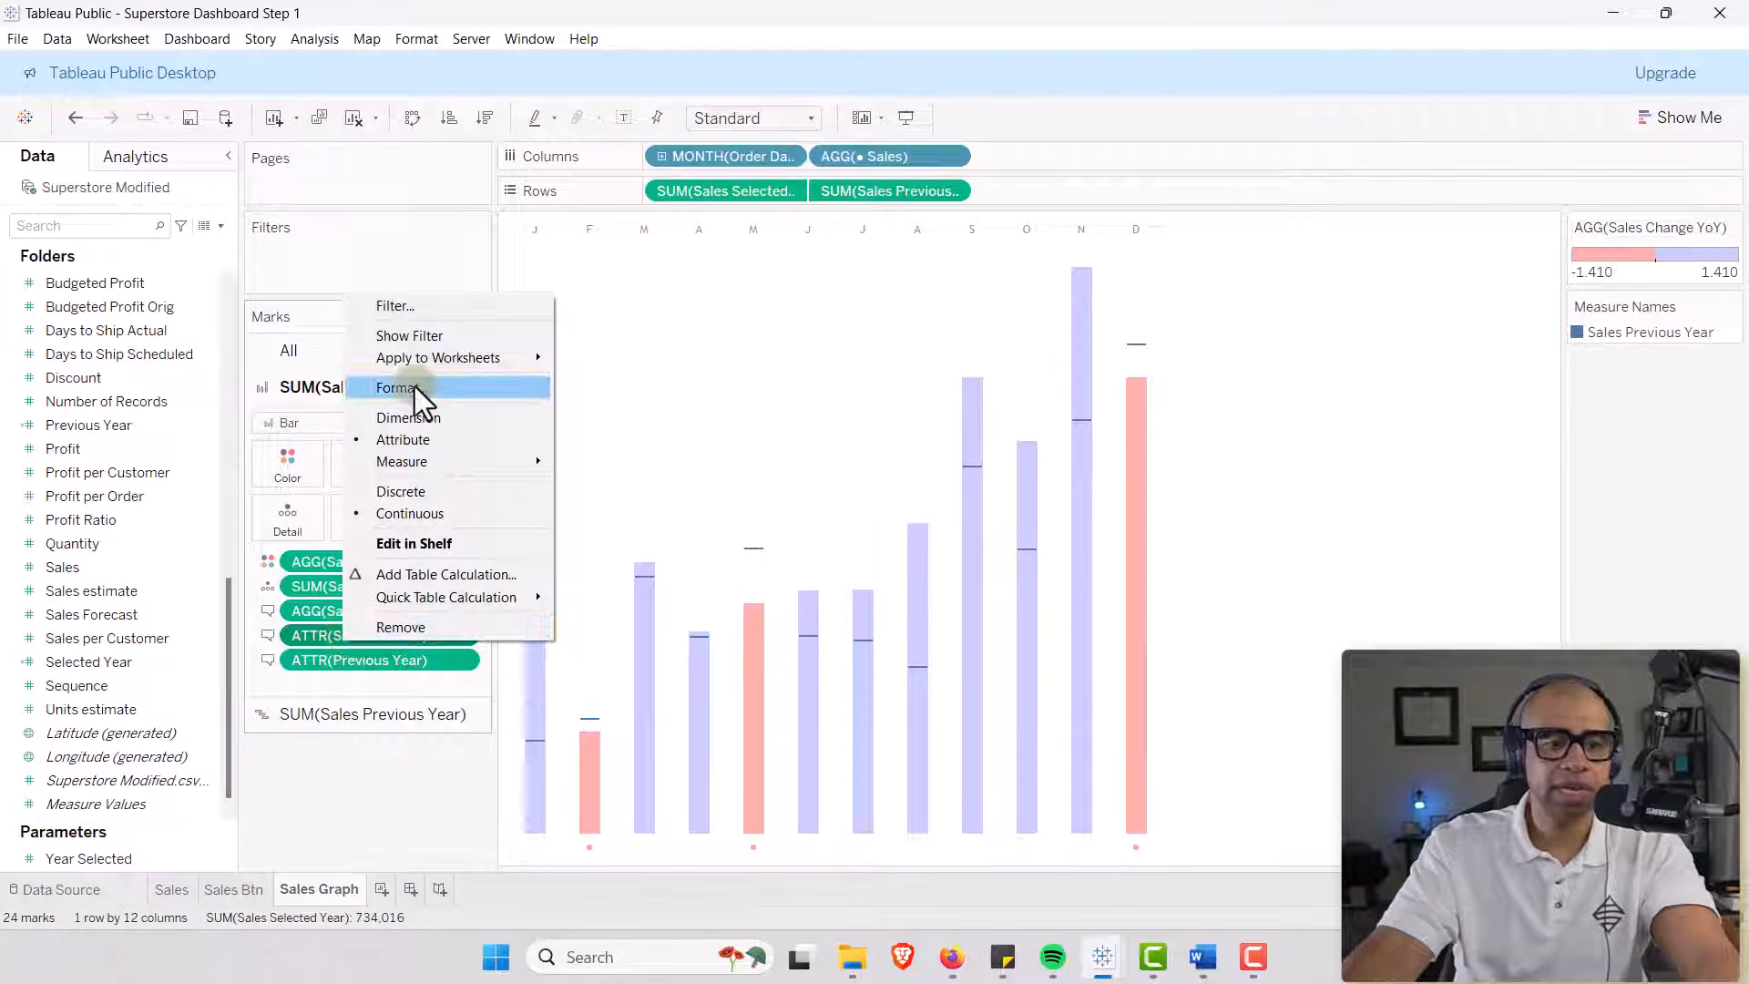
pyautogui.click(389, 378)
pyautogui.click(88, 232)
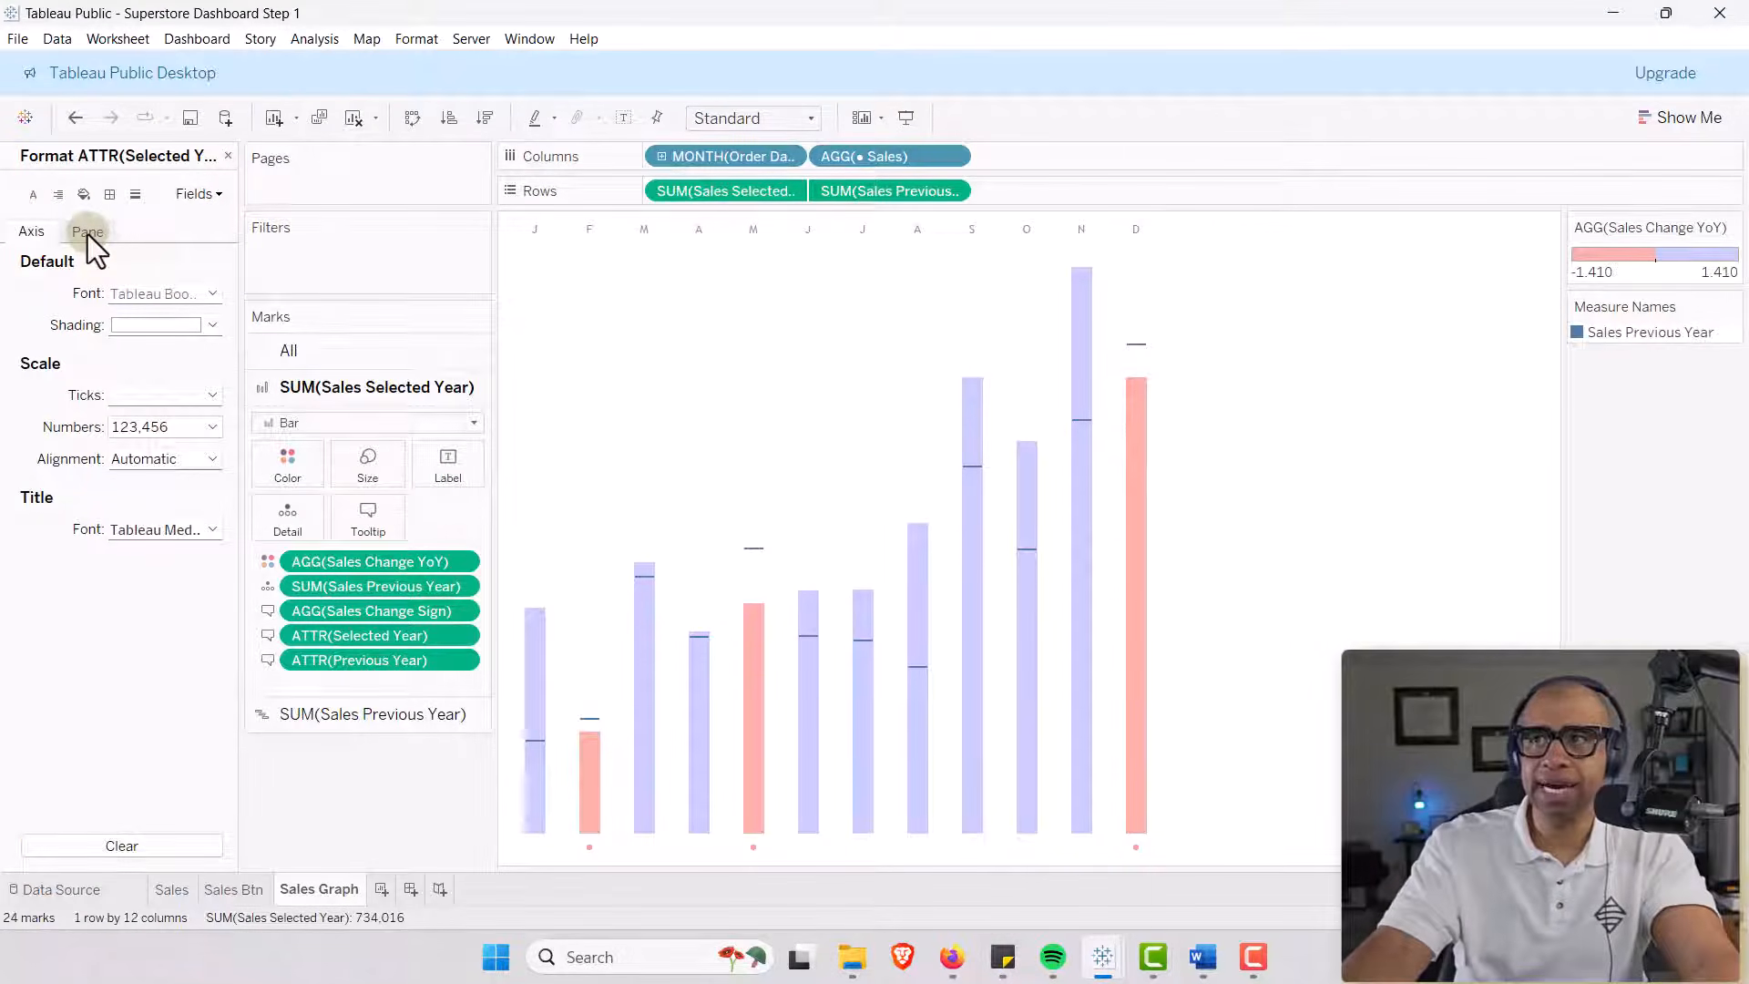
pyautogui.click(89, 233)
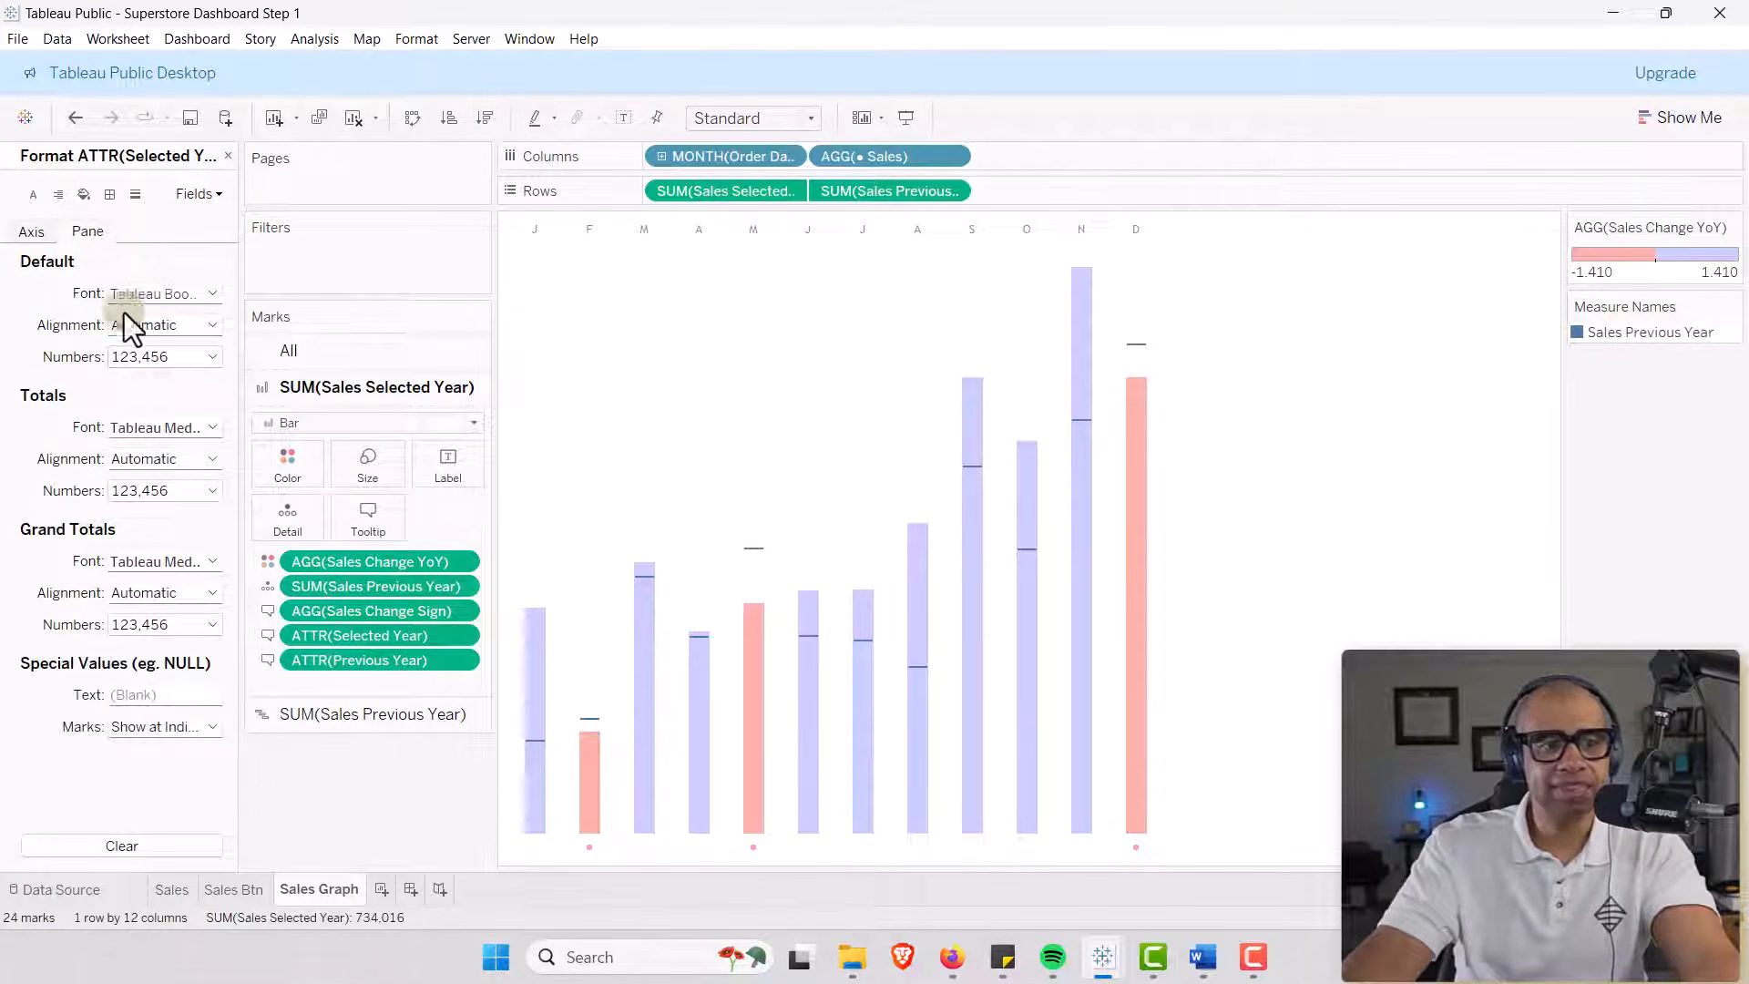
pyautogui.click(210, 358)
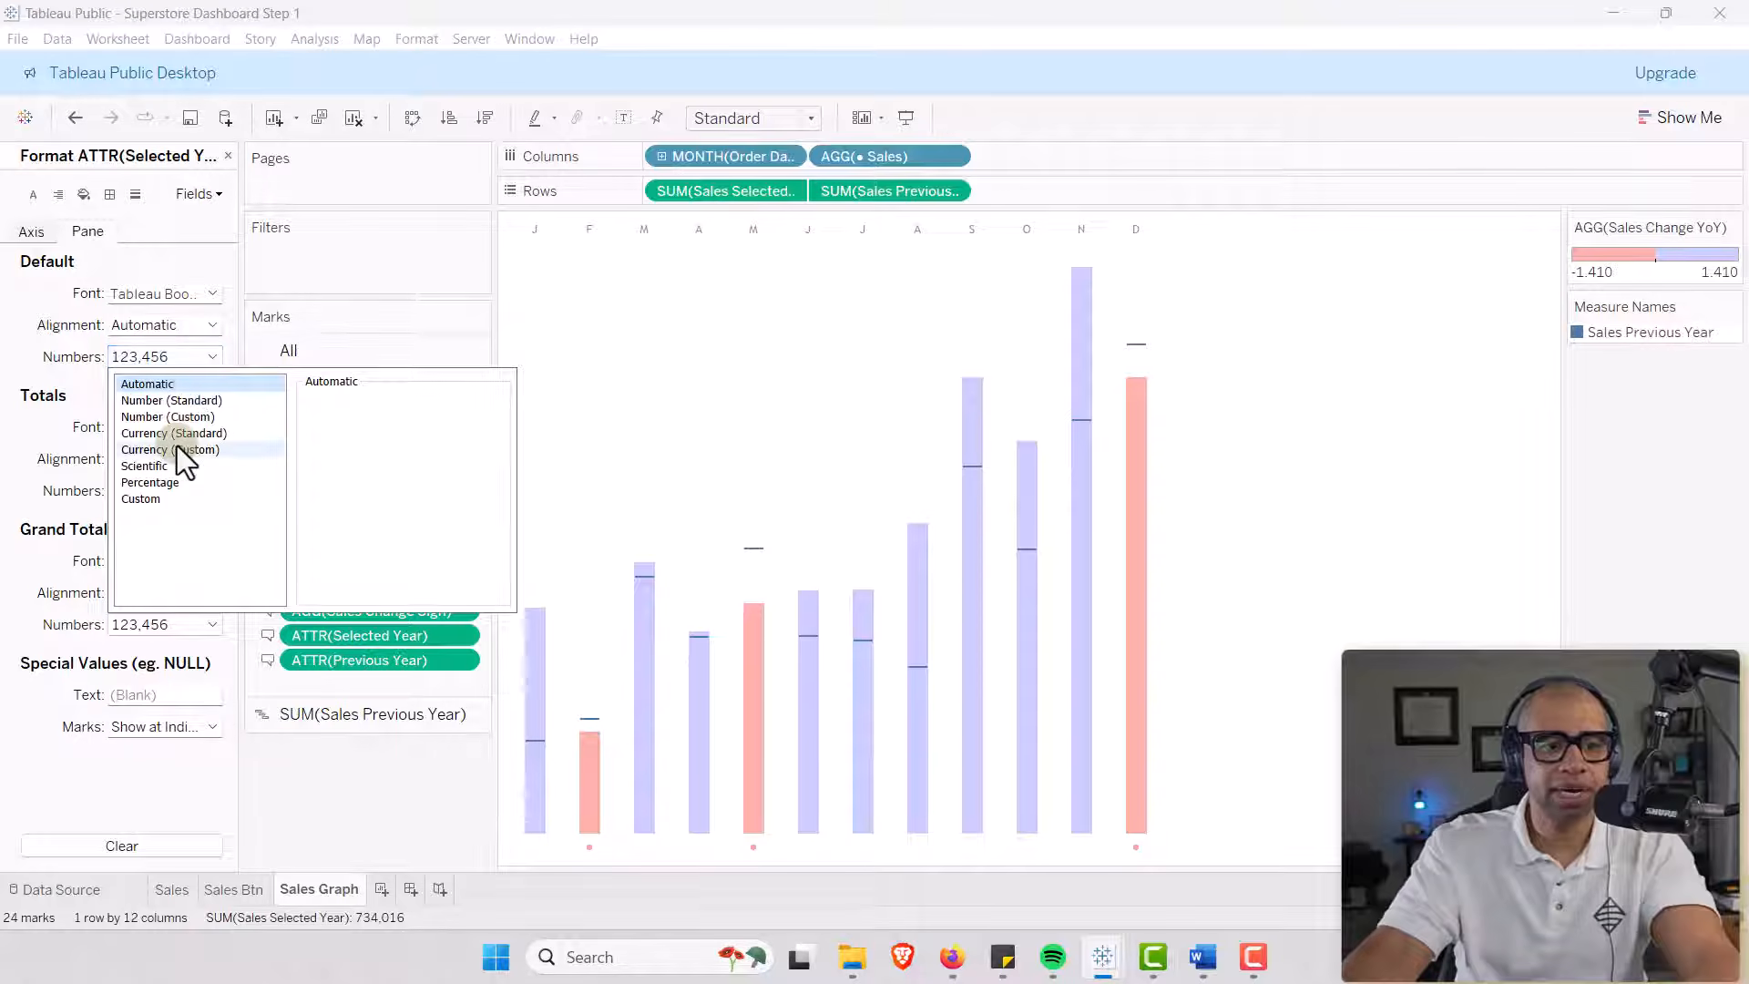
pyautogui.click(171, 417)
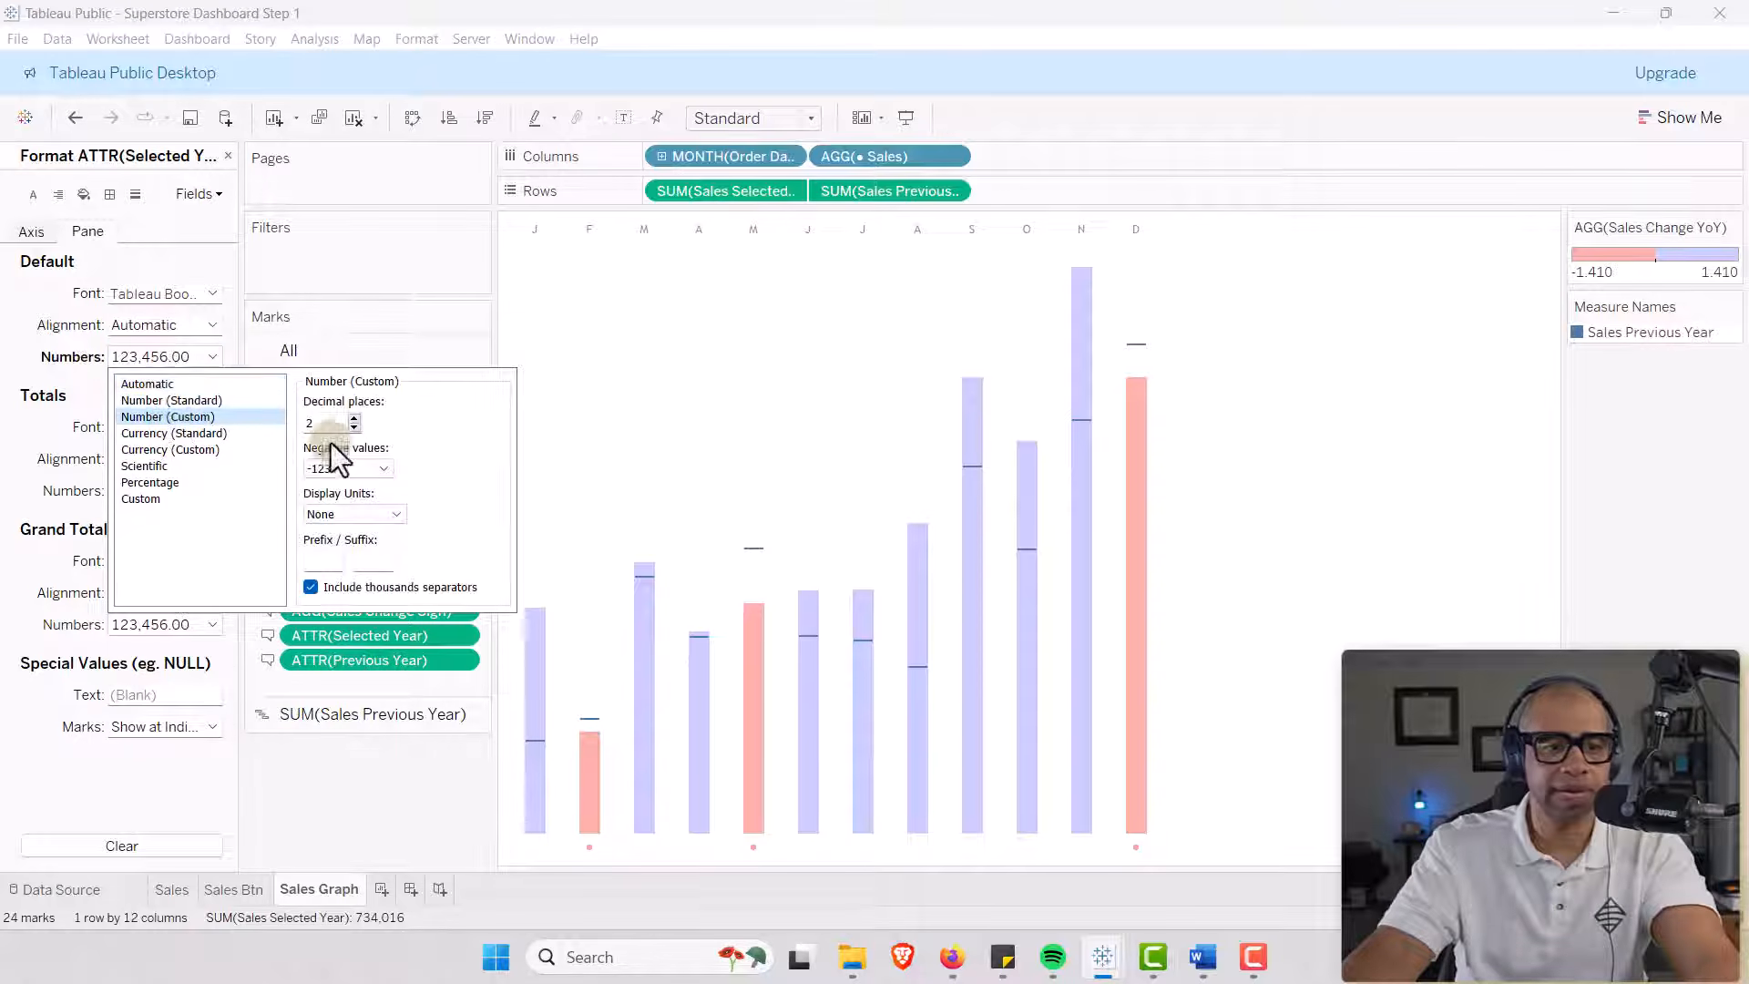
pyautogui.click(353, 428)
pyautogui.click(353, 428)
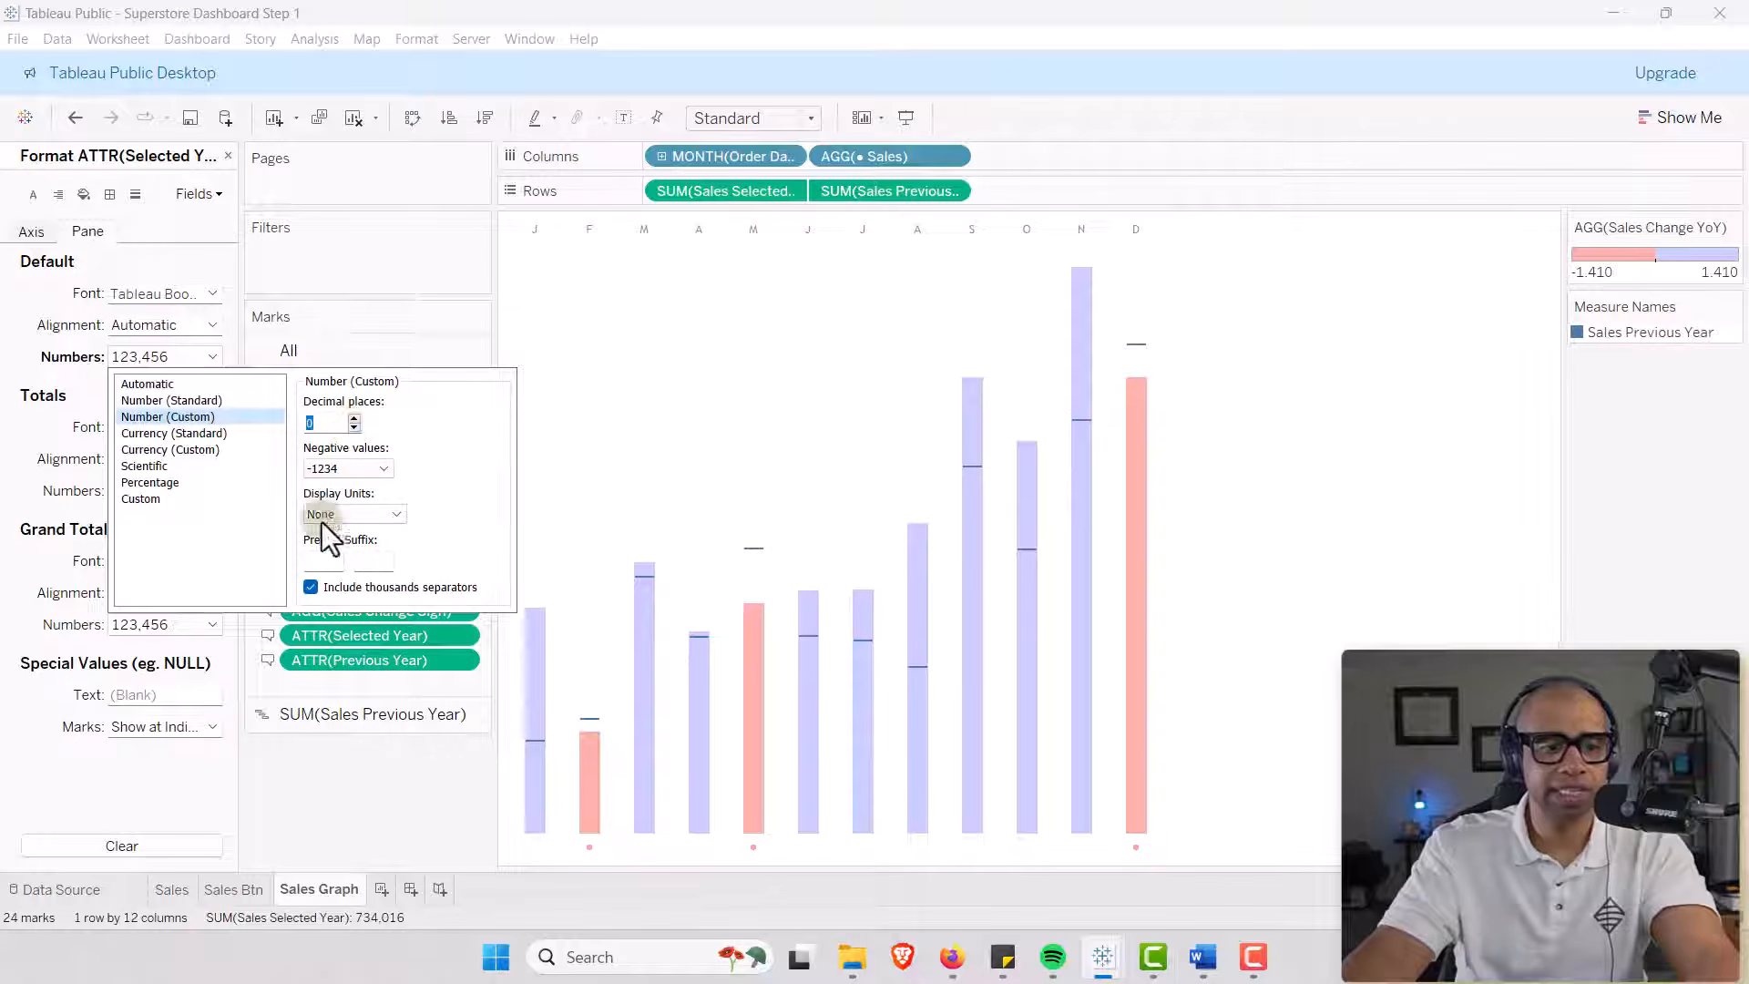
pyautogui.click(311, 587)
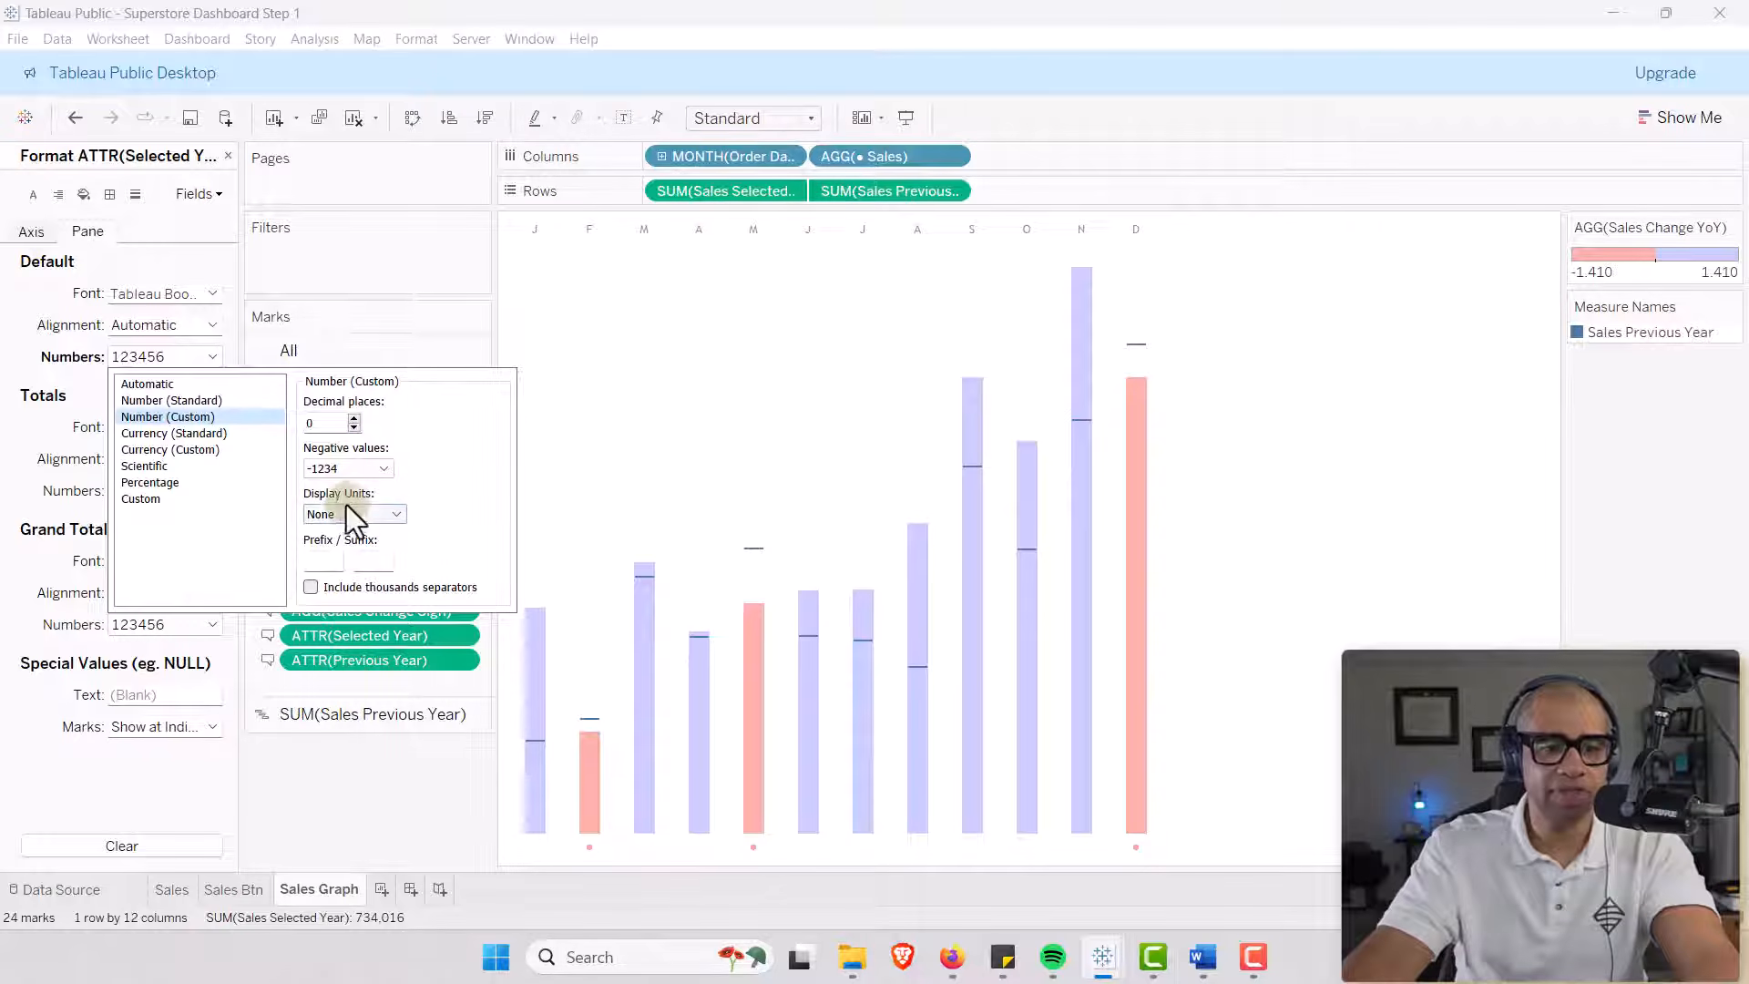
pyautogui.click(385, 777)
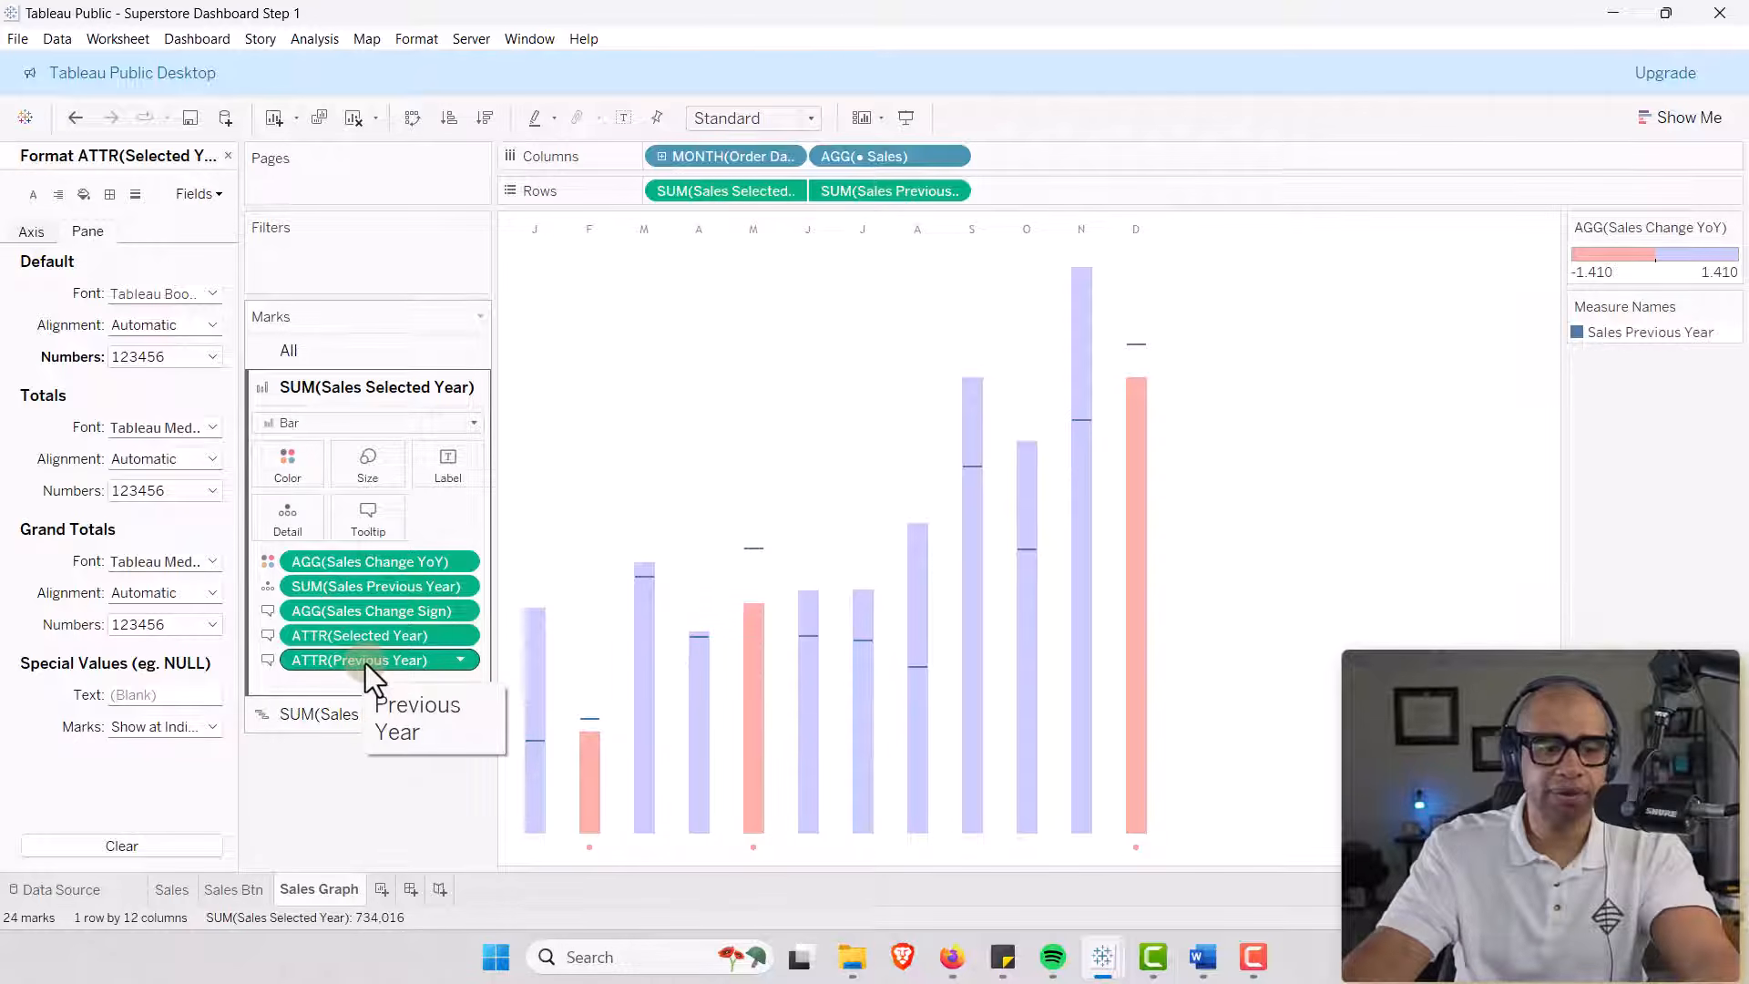
# Format the pane numbers of ATTR(Previous Year) as Number (Custom) with 0 decimal places and no thousands separators.
pyautogui.click(216, 196)
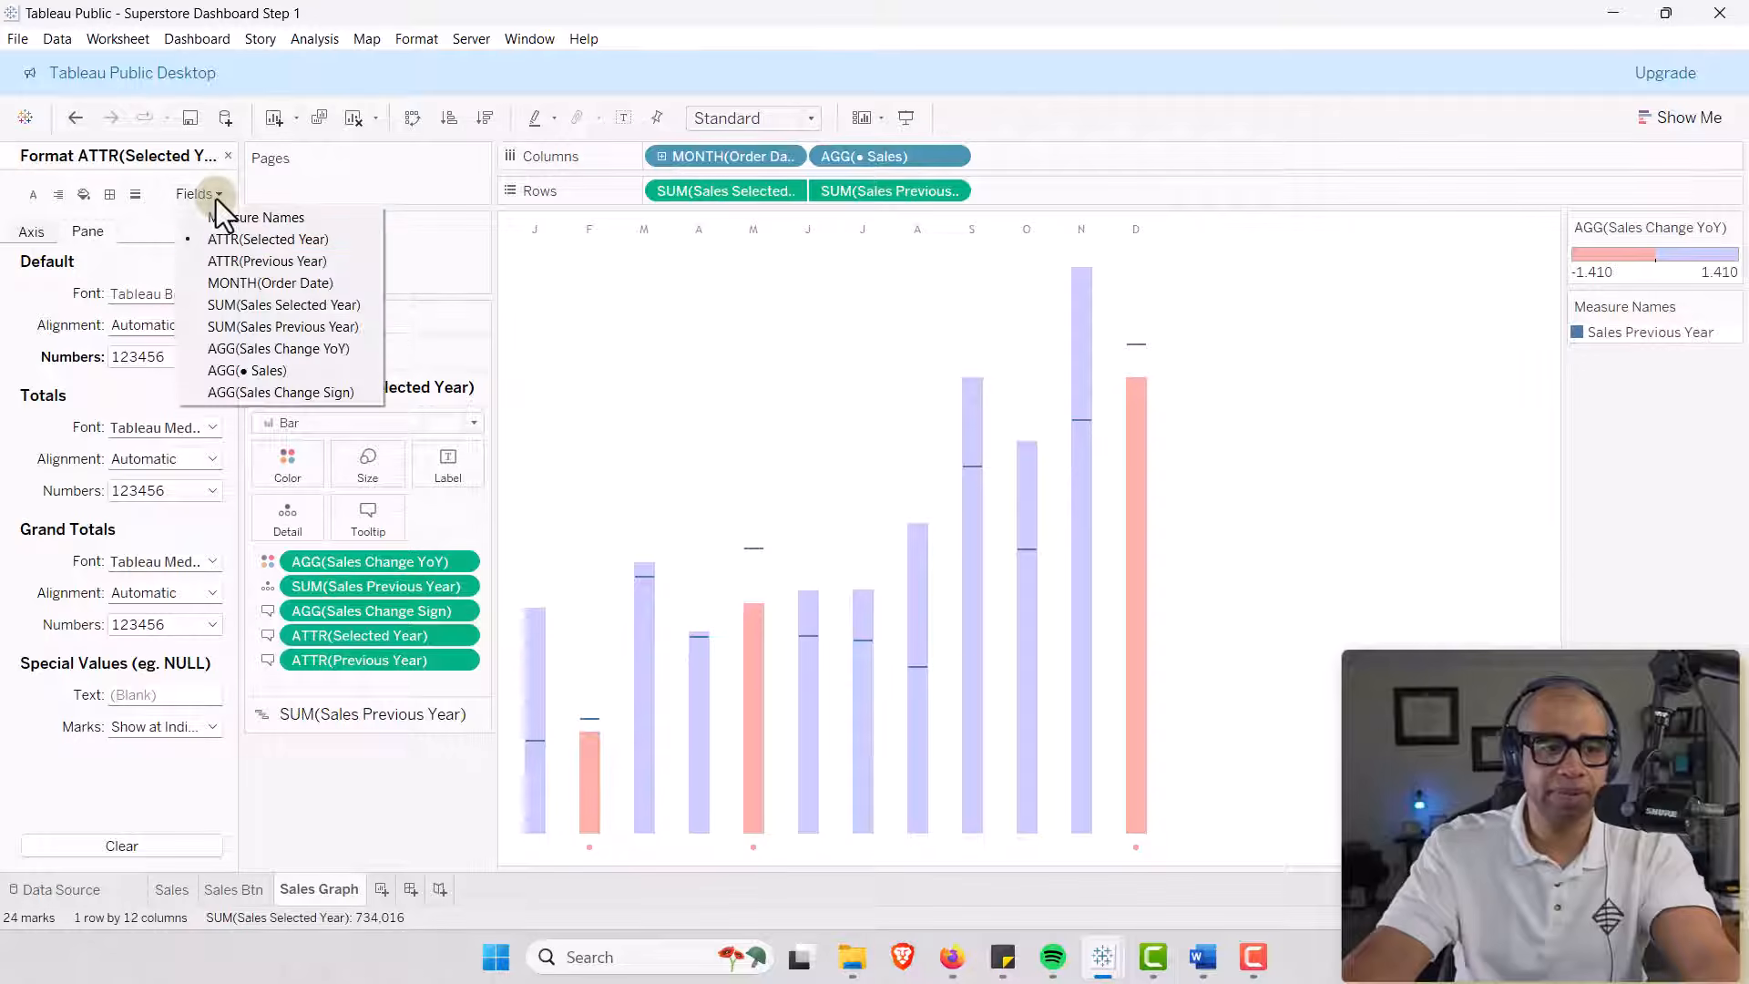
pyautogui.click(244, 260)
pyautogui.click(210, 356)
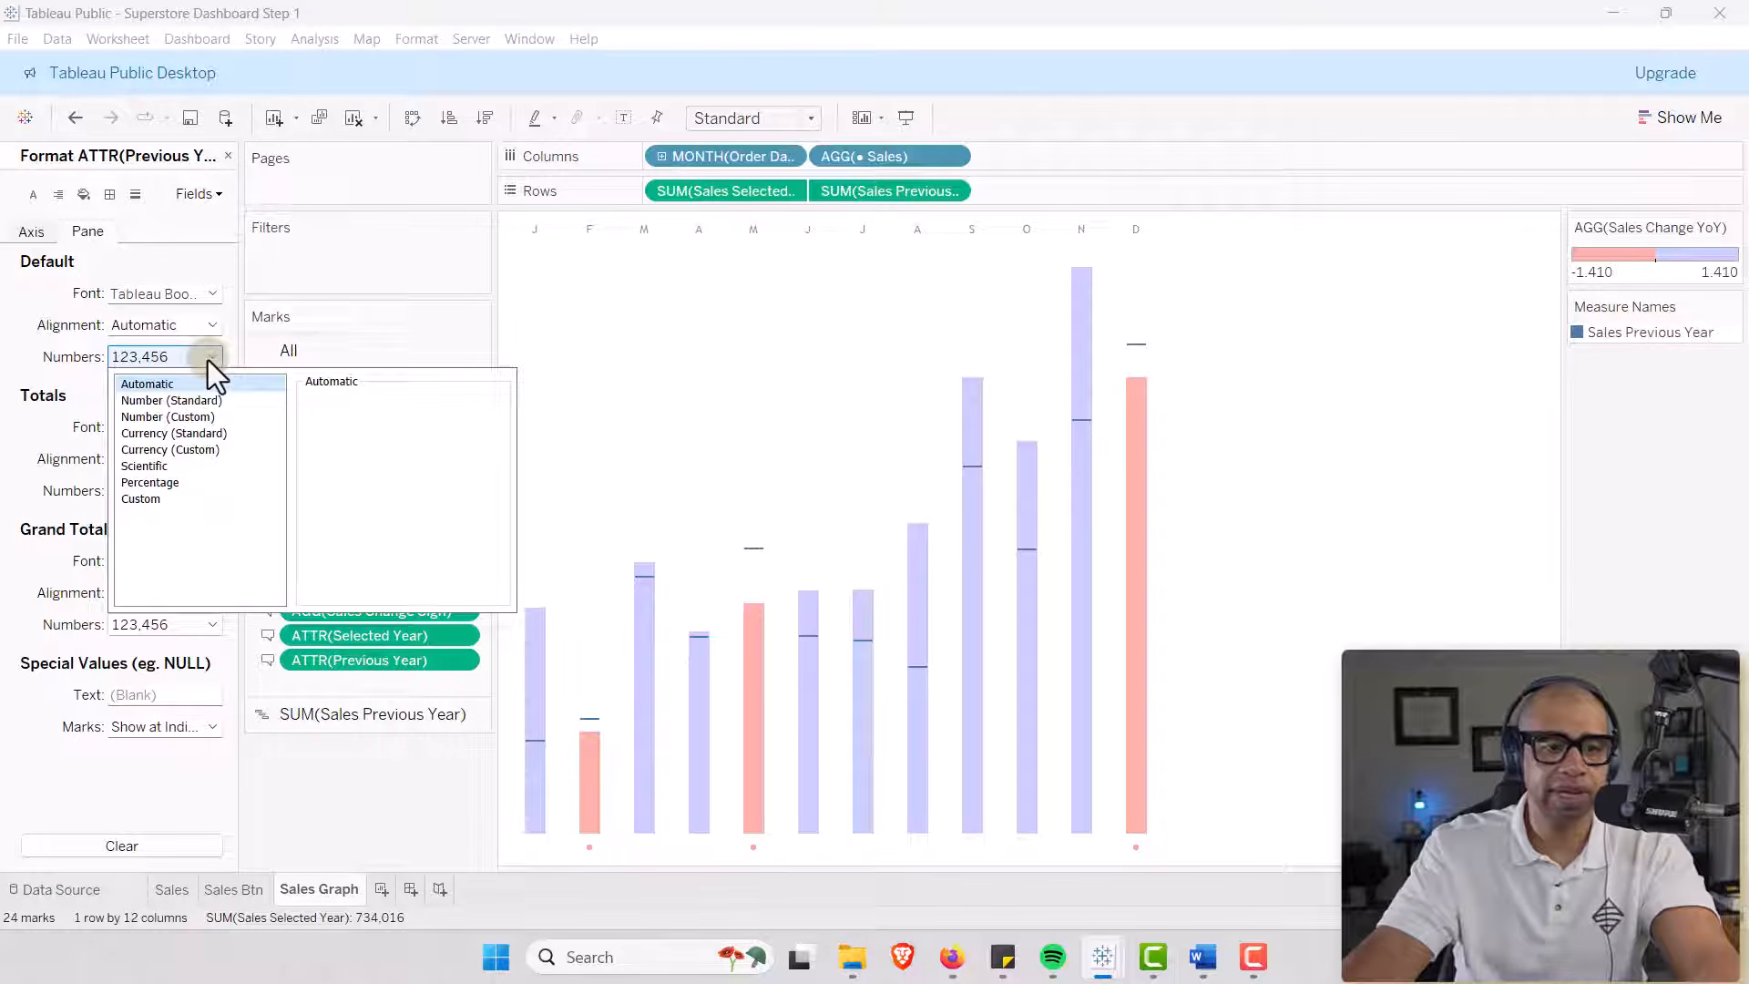
pyautogui.click(185, 420)
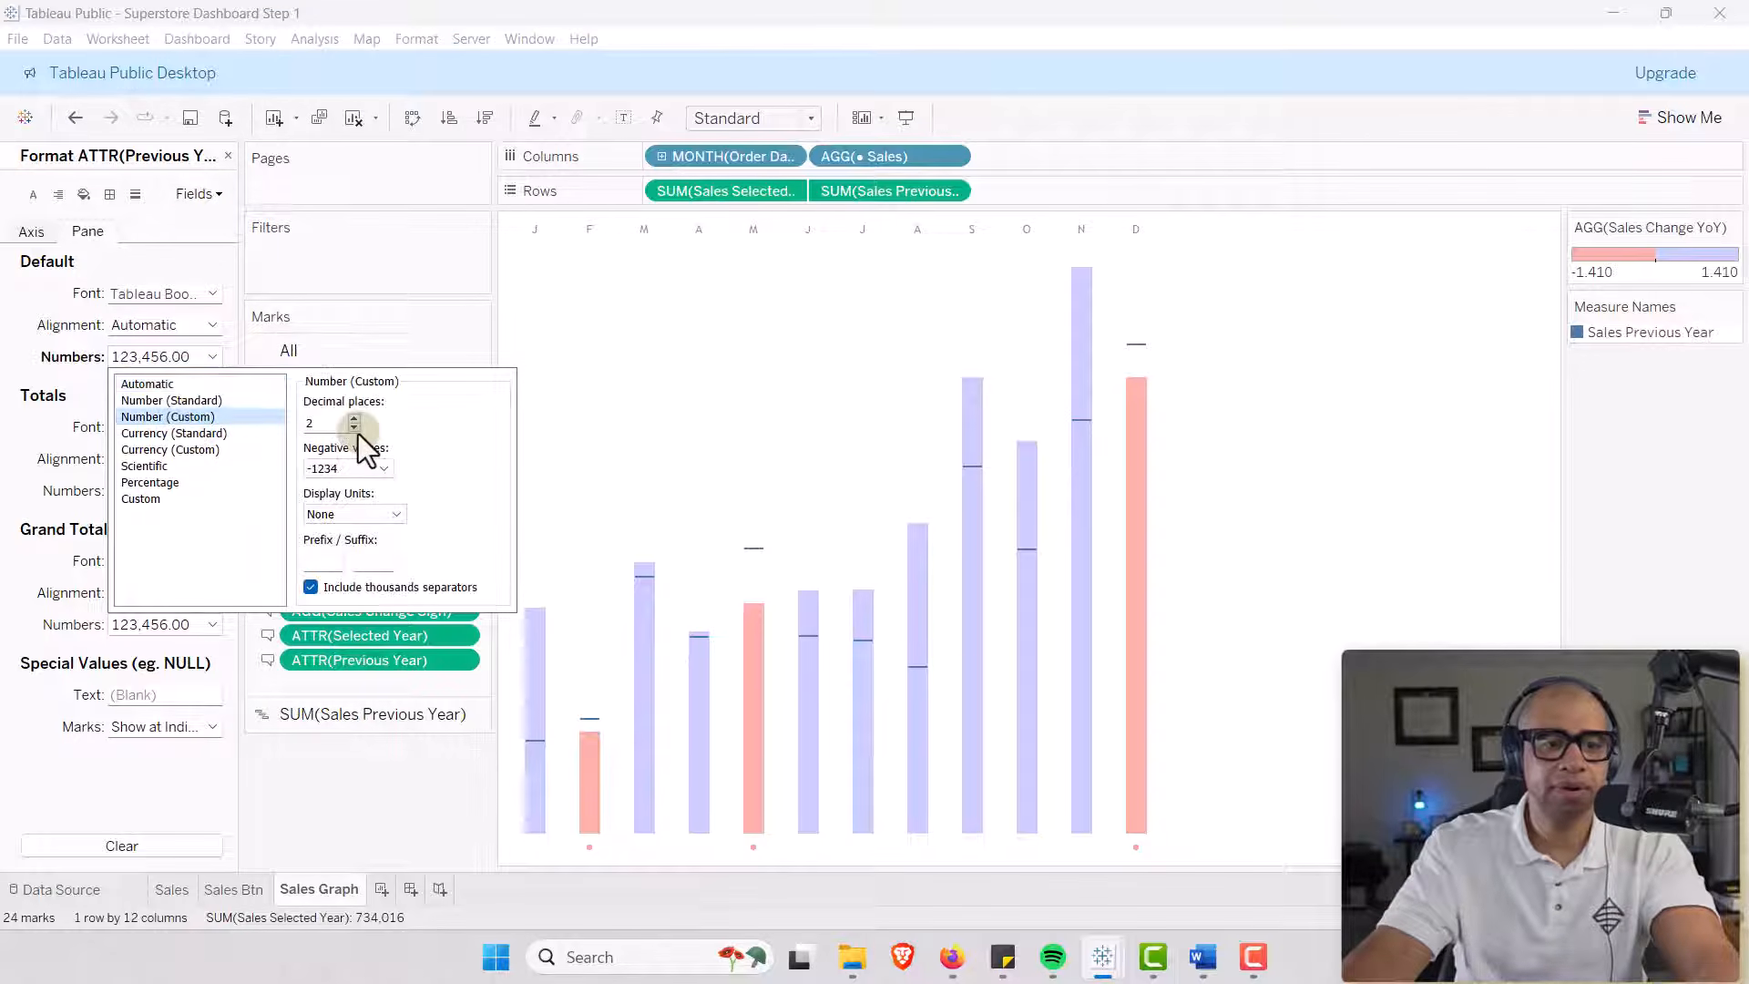
pyautogui.click(354, 427)
pyautogui.click(354, 427)
pyautogui.click(311, 588)
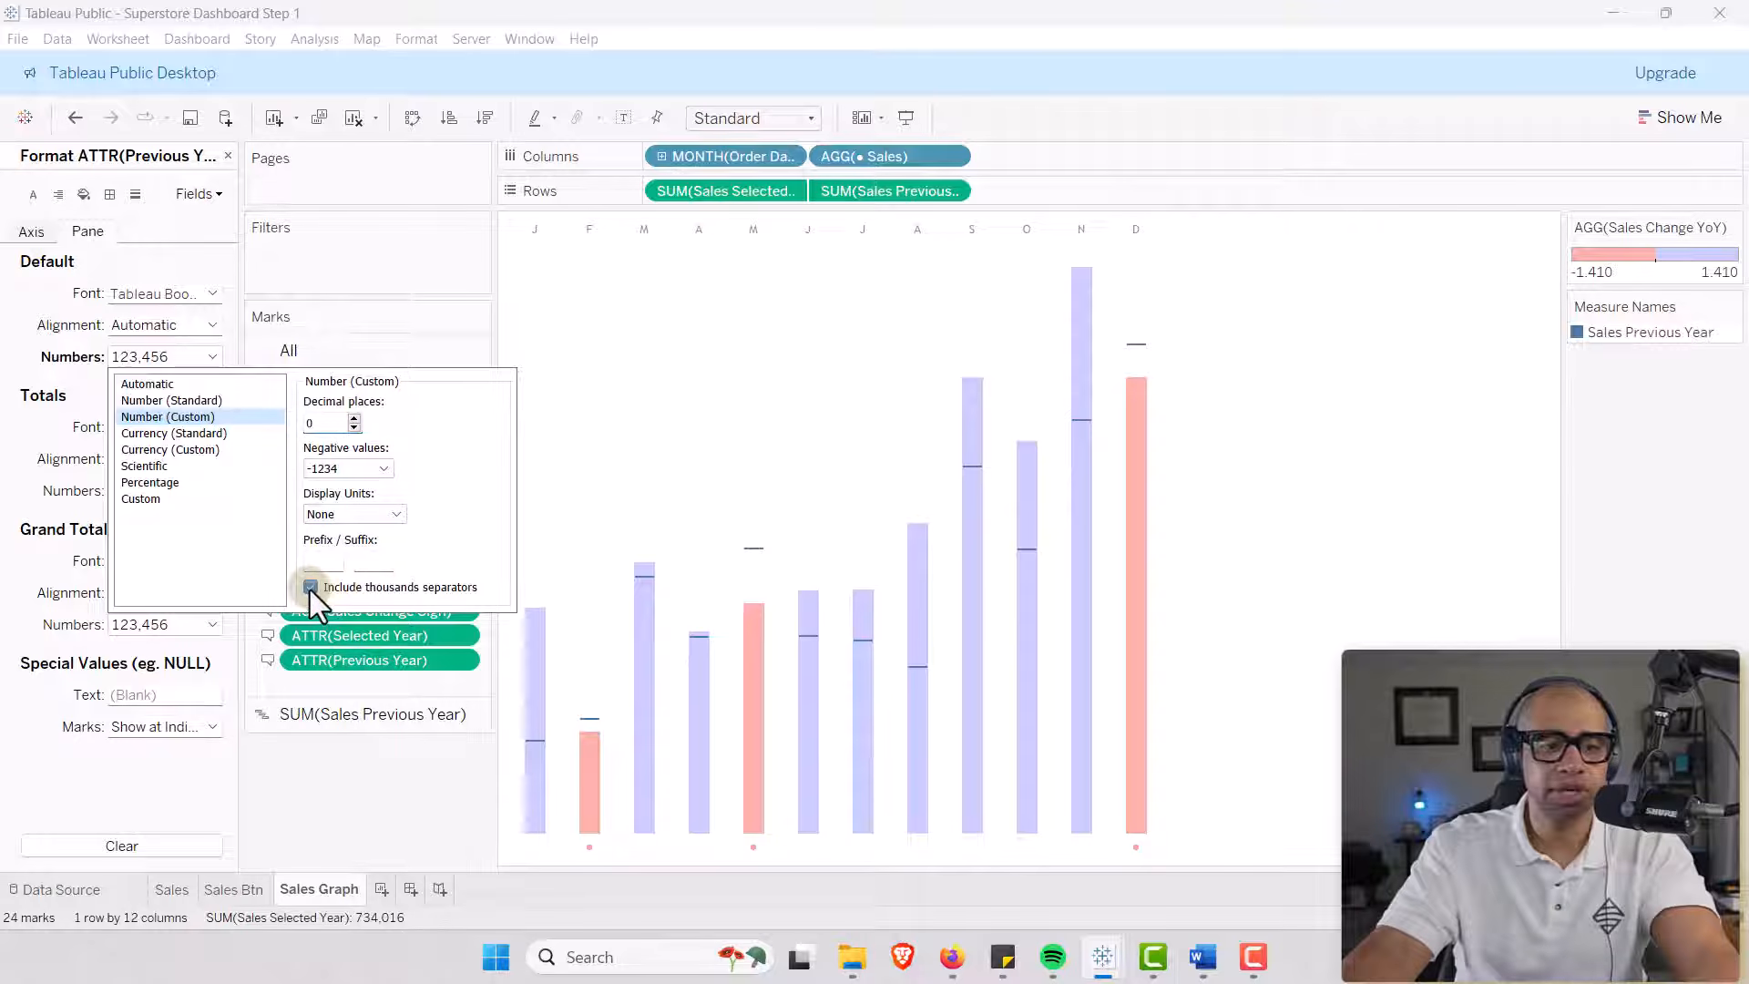
pyautogui.click(386, 805)
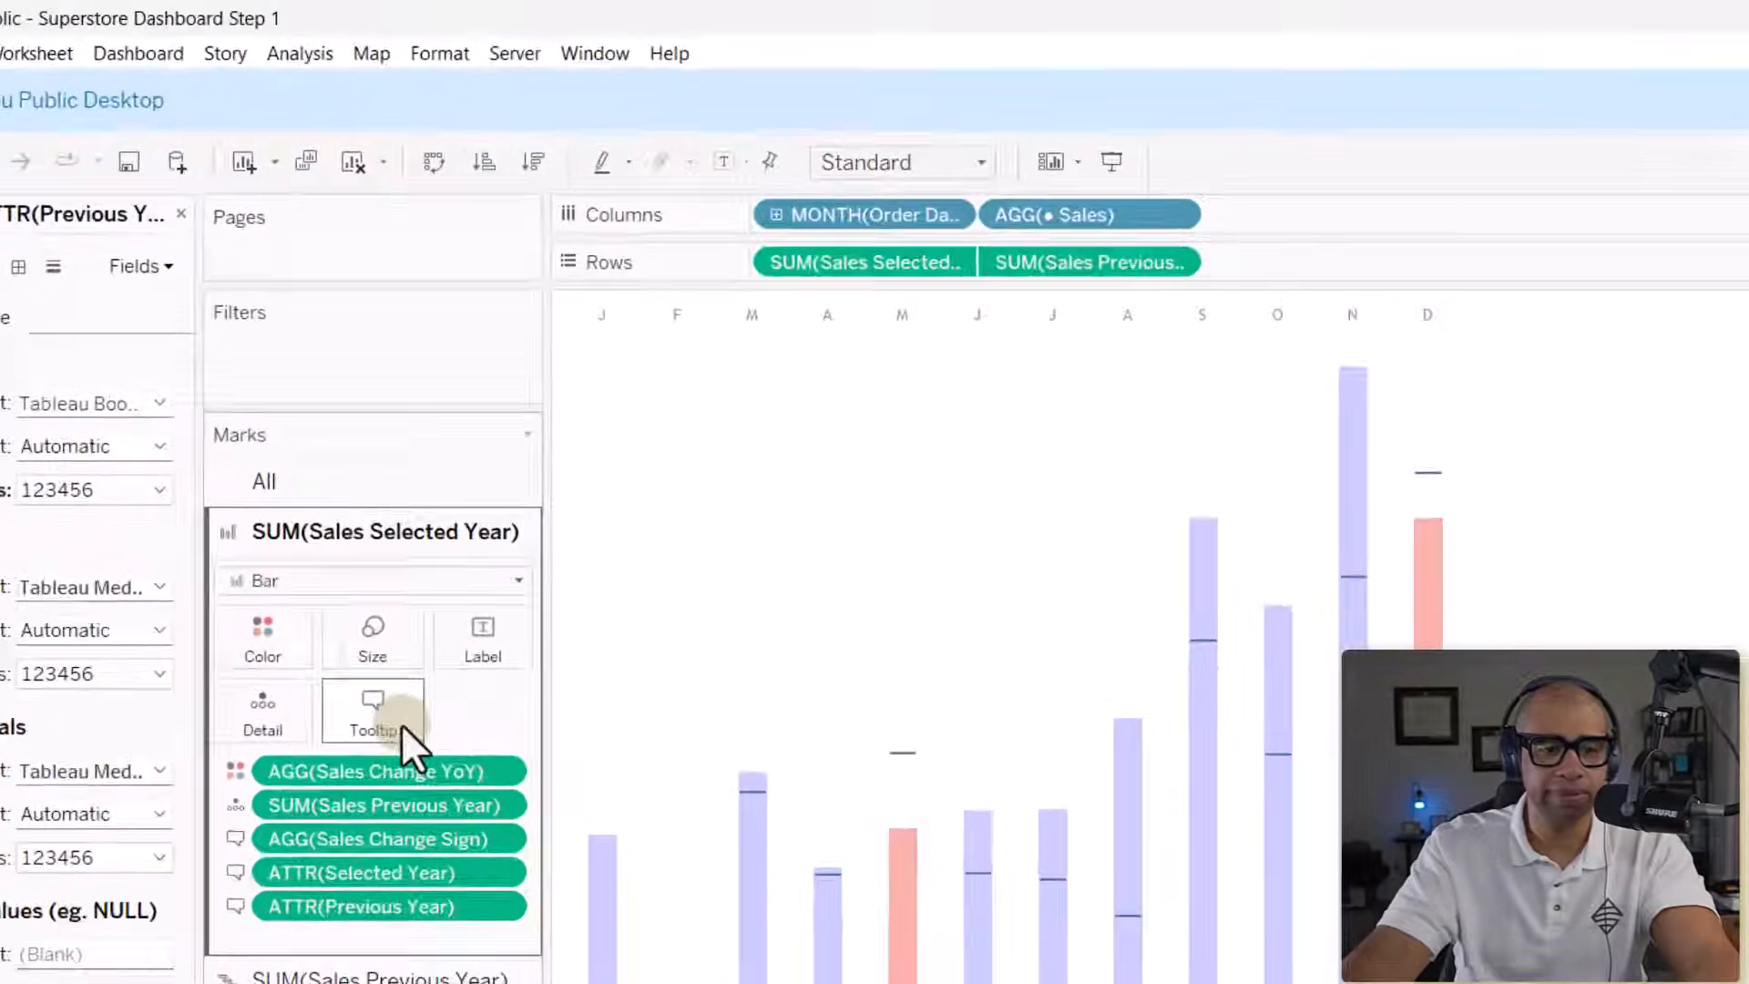
# Remove the extra space before the Previous Year field in the SUM(Sales Selected Year) tooltip and apply the edit.
pyautogui.click(383, 527)
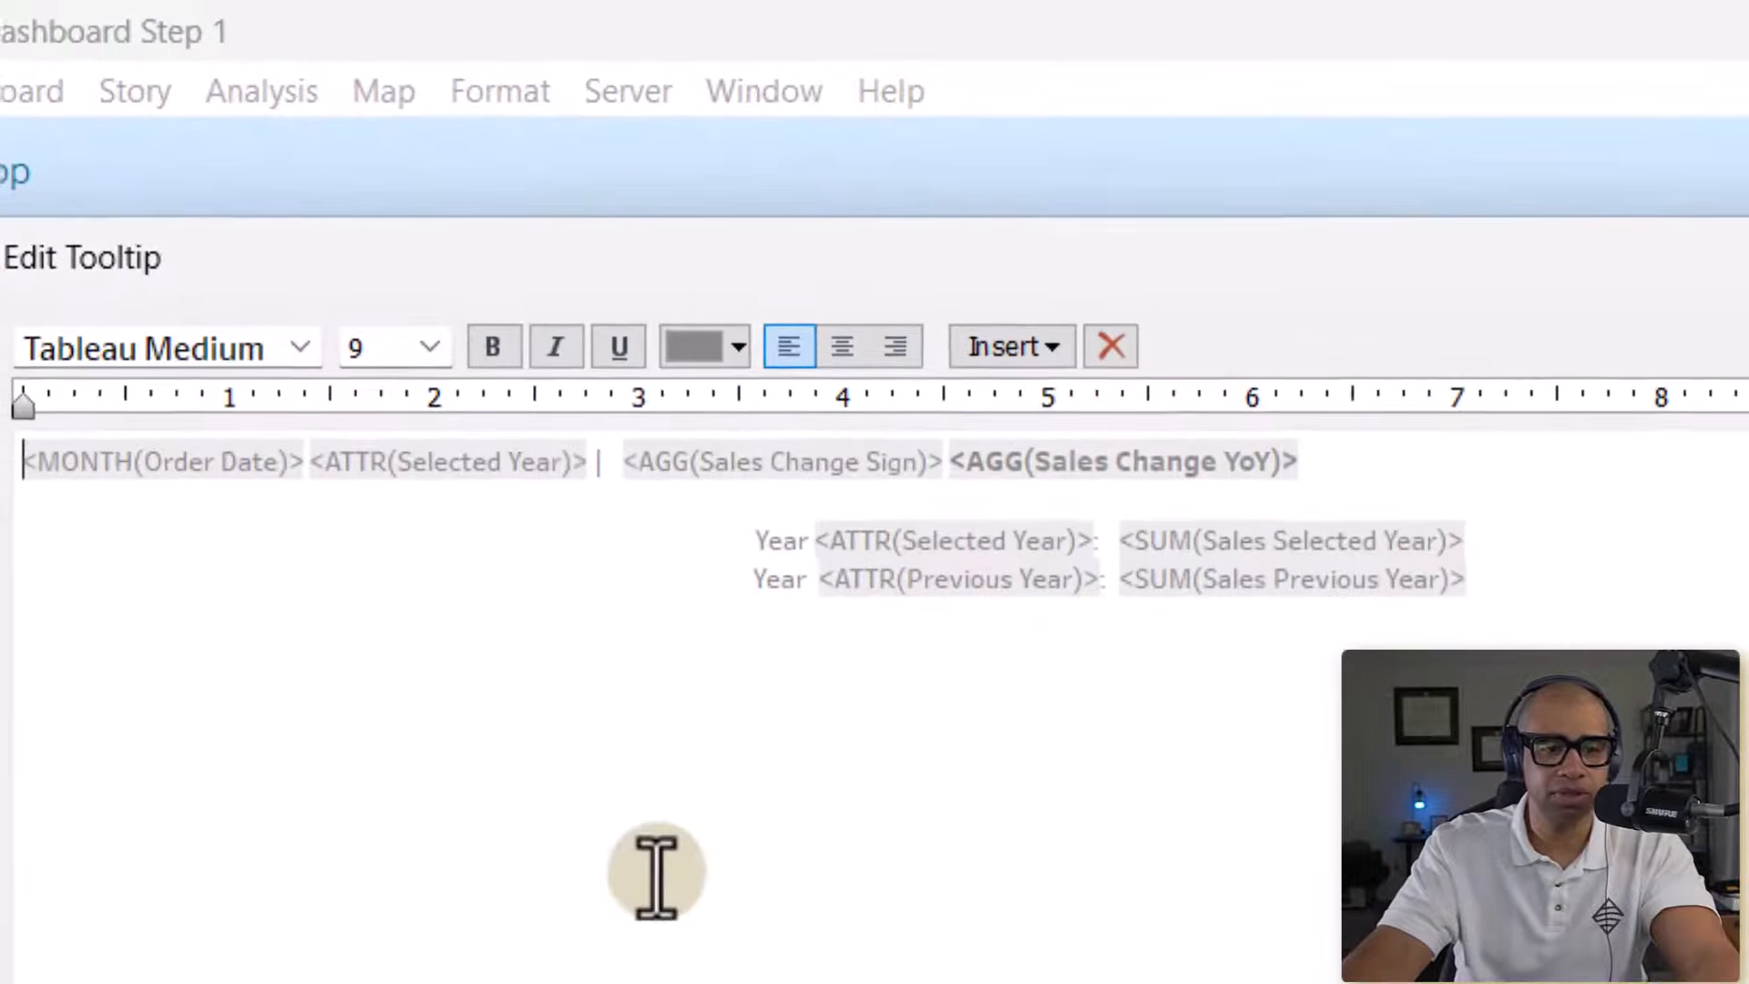
pyautogui.click(823, 597)
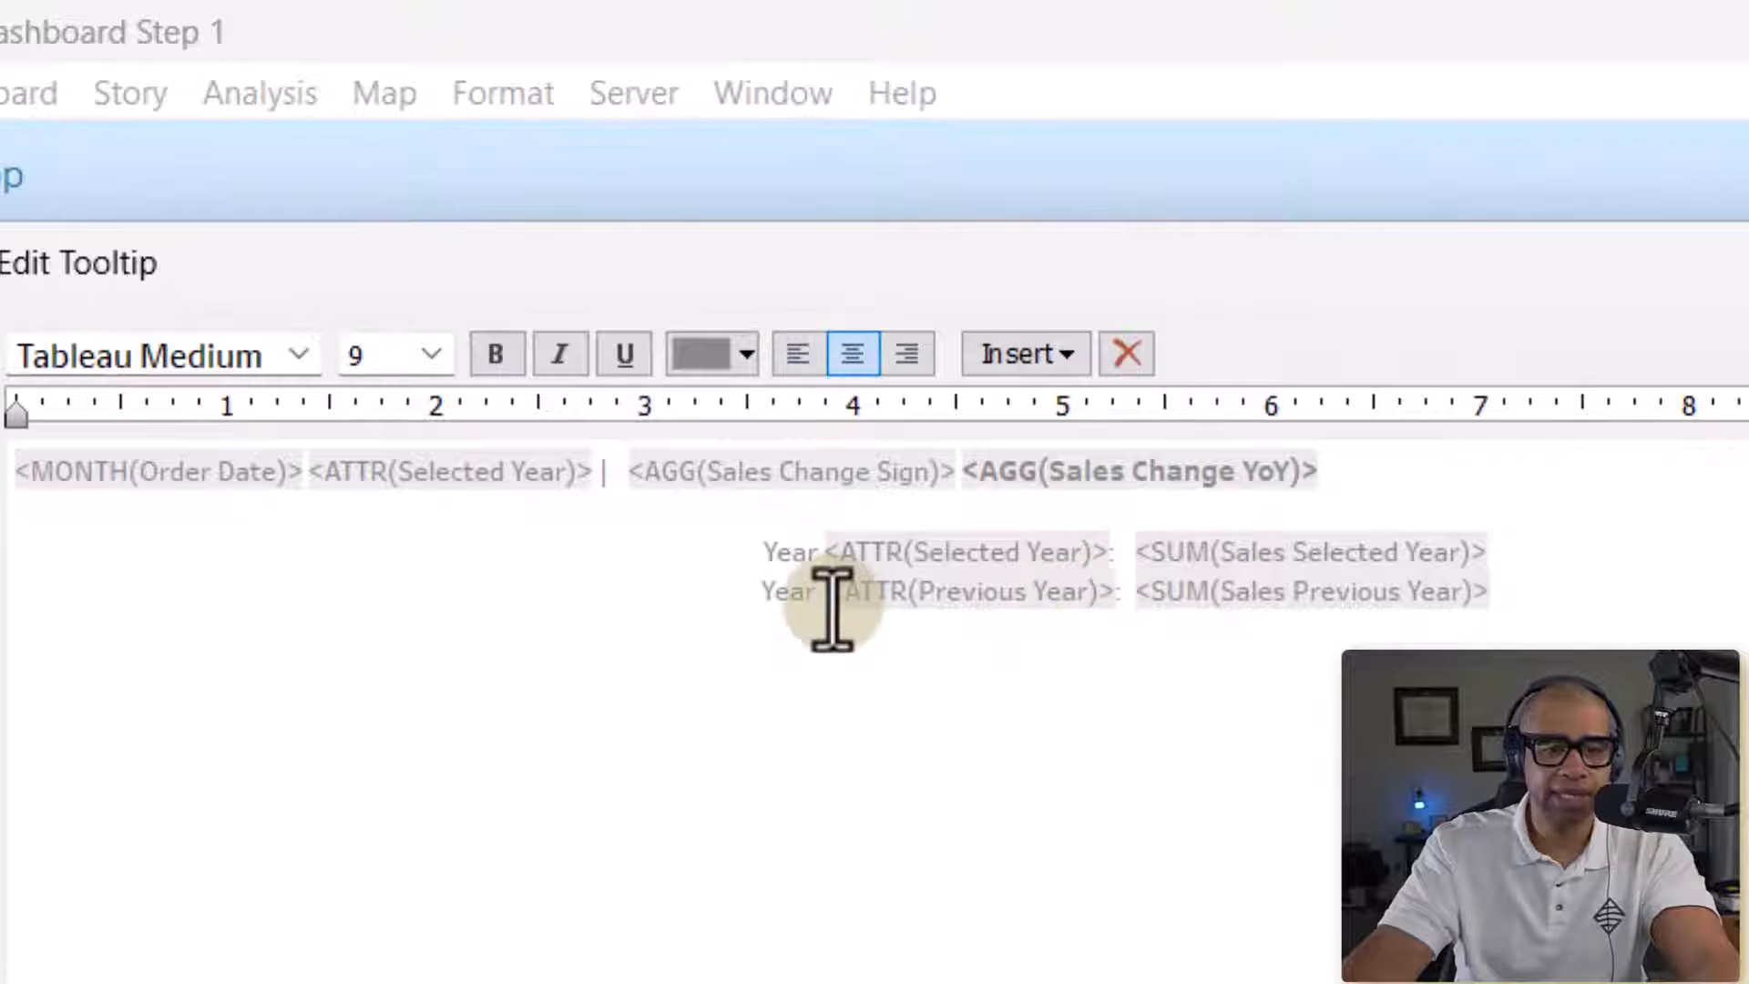
pyautogui.press('BackSpace')
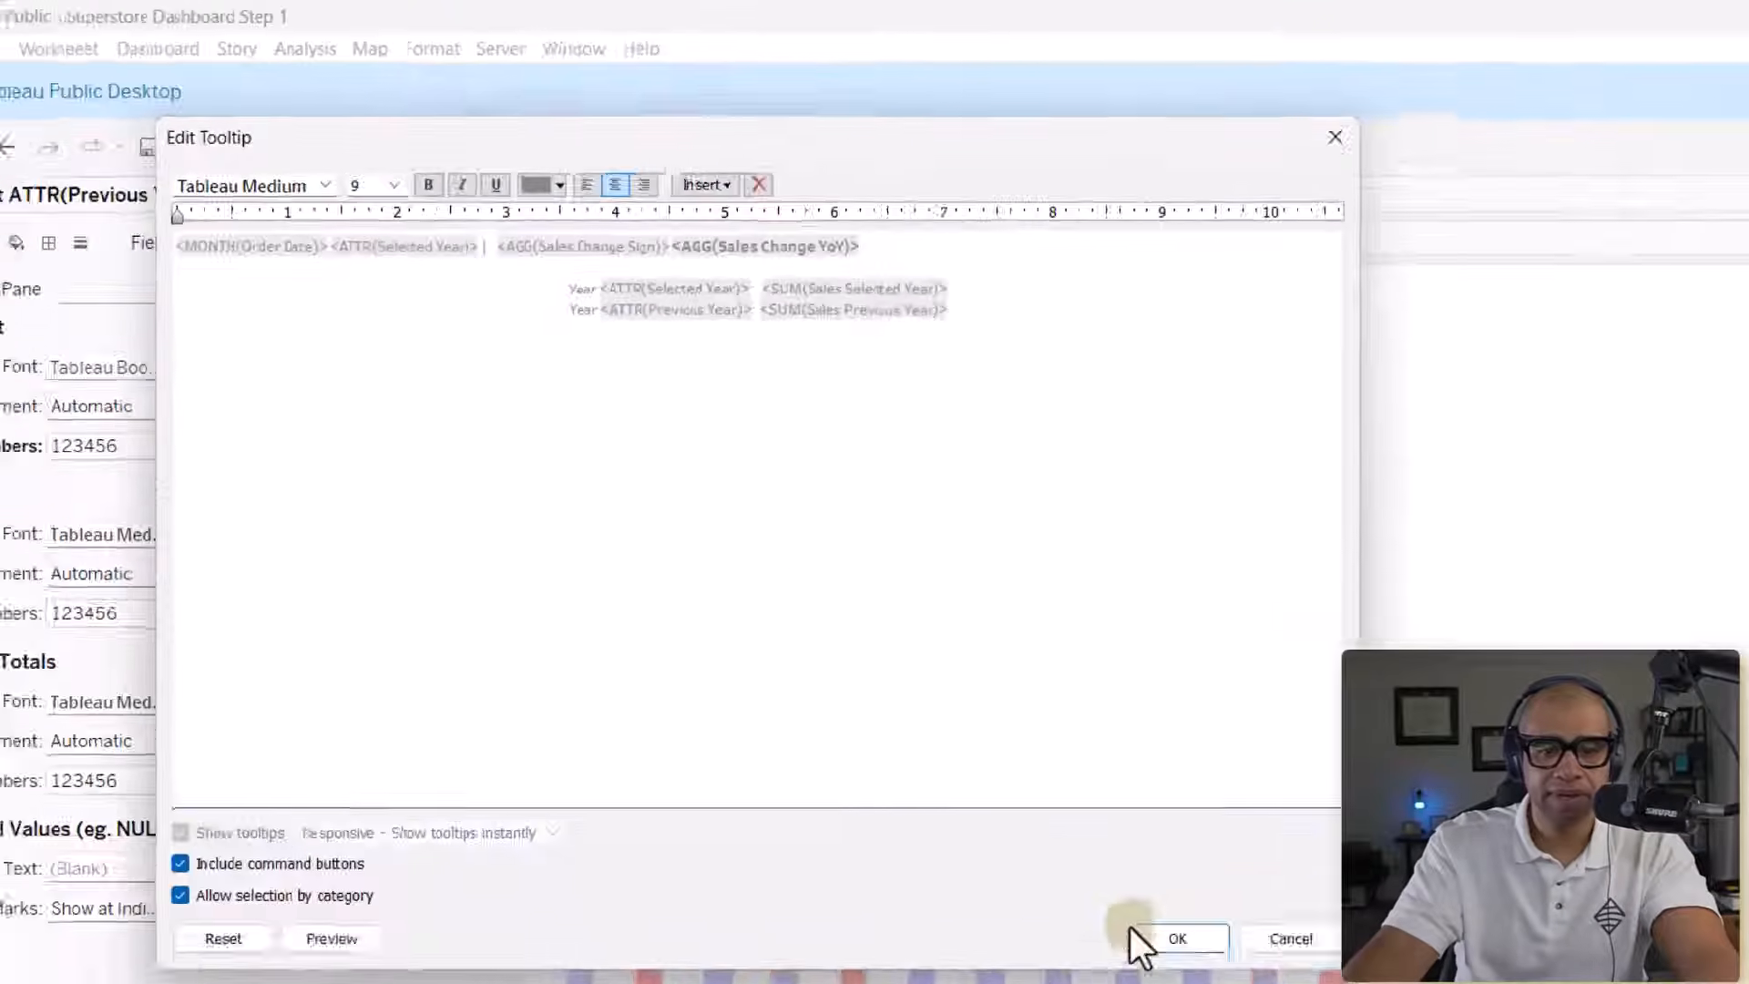
pyautogui.click(1155, 934)
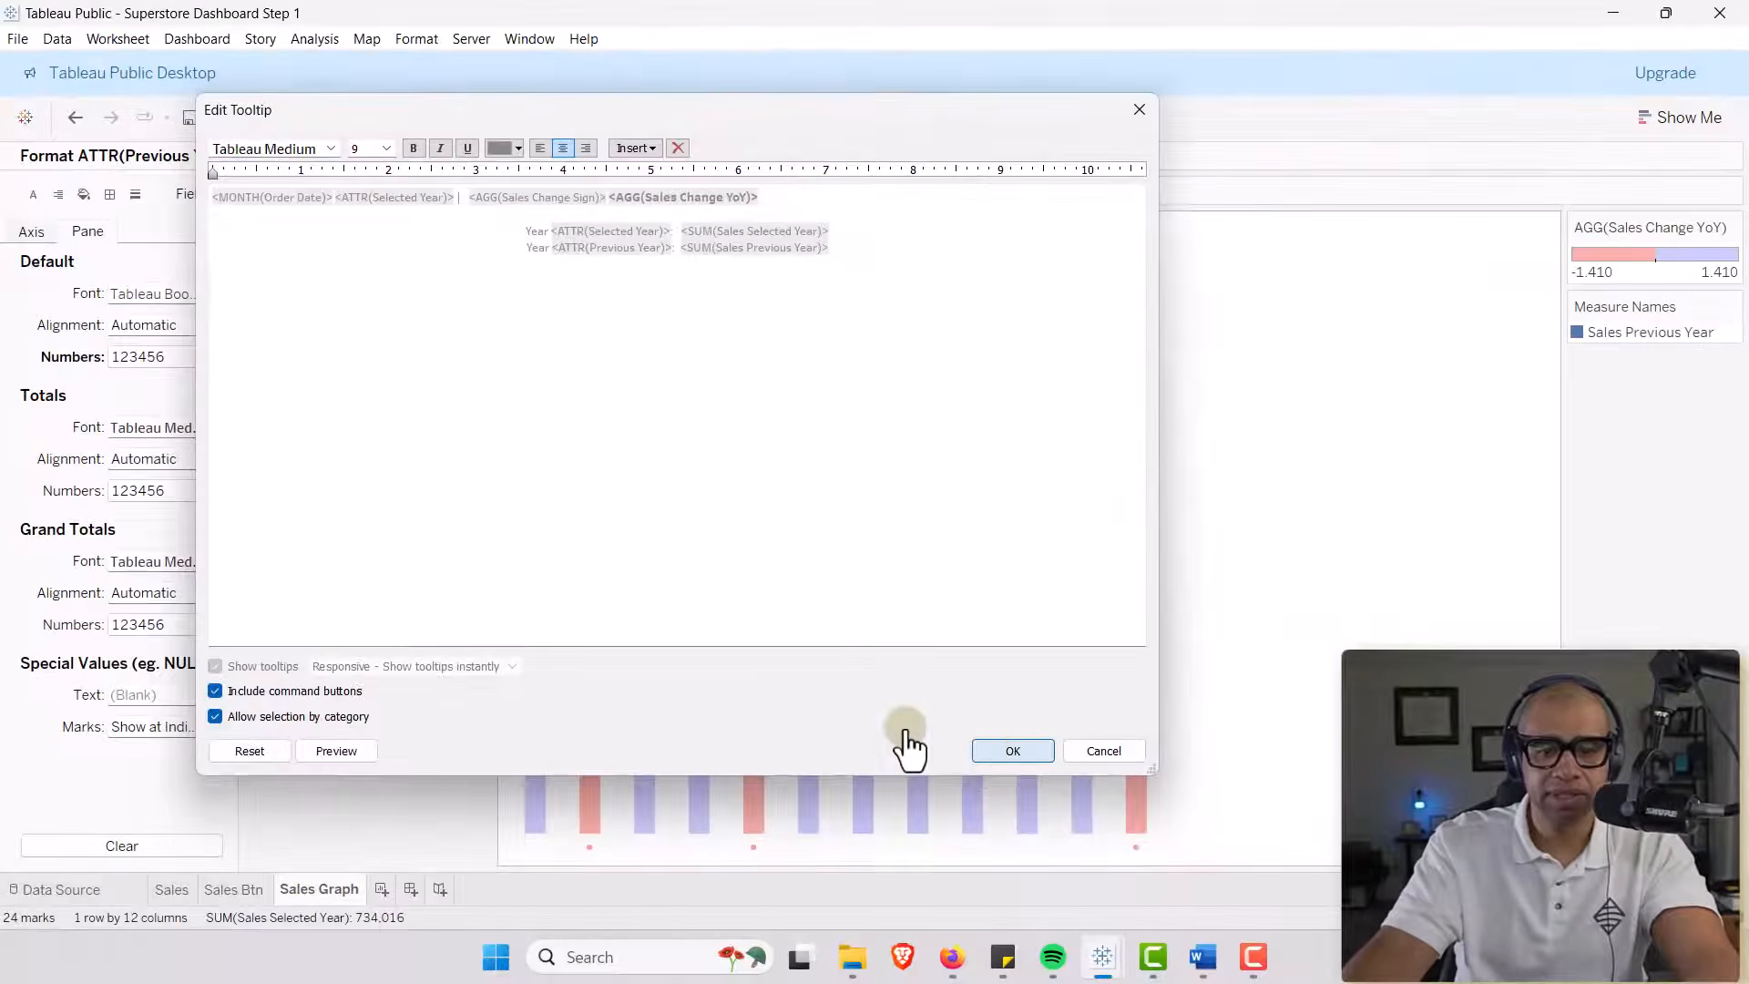
pyautogui.moveTo(645, 676)
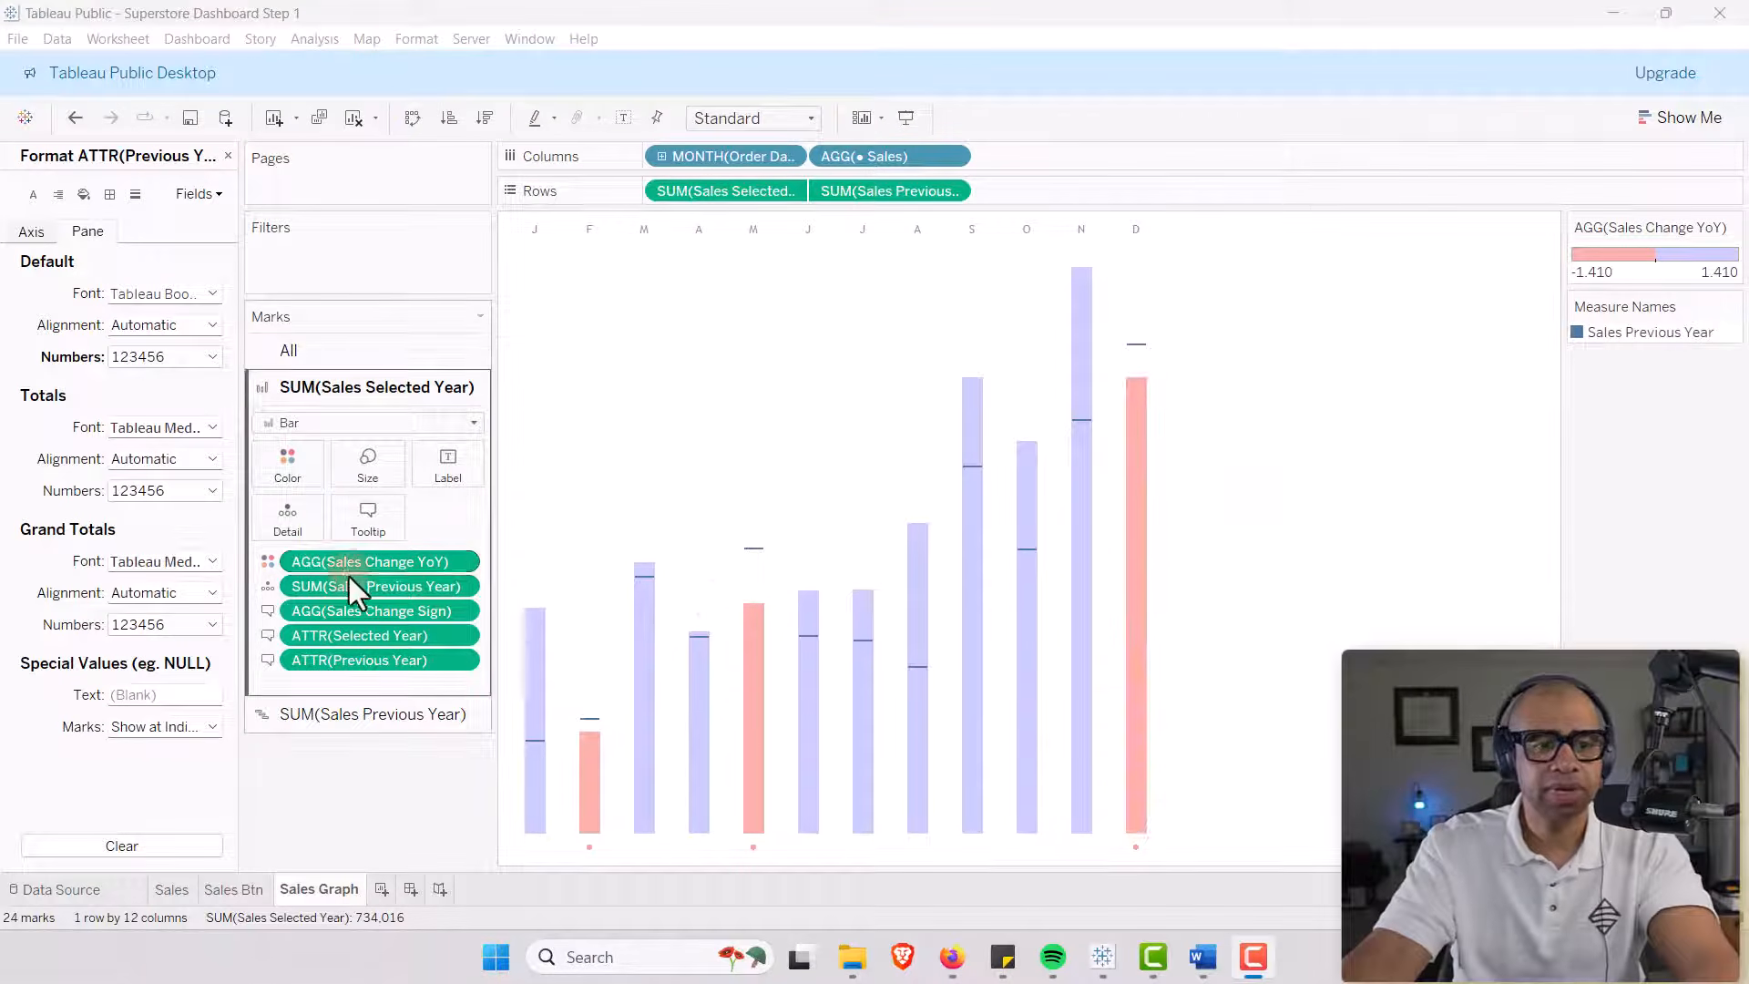
# Format the pane numbers of AGG(Sales Change YoY) as Percentage with 1 decimal place and check the tooltips on the bars.
pyautogui.rightClick(342, 566)
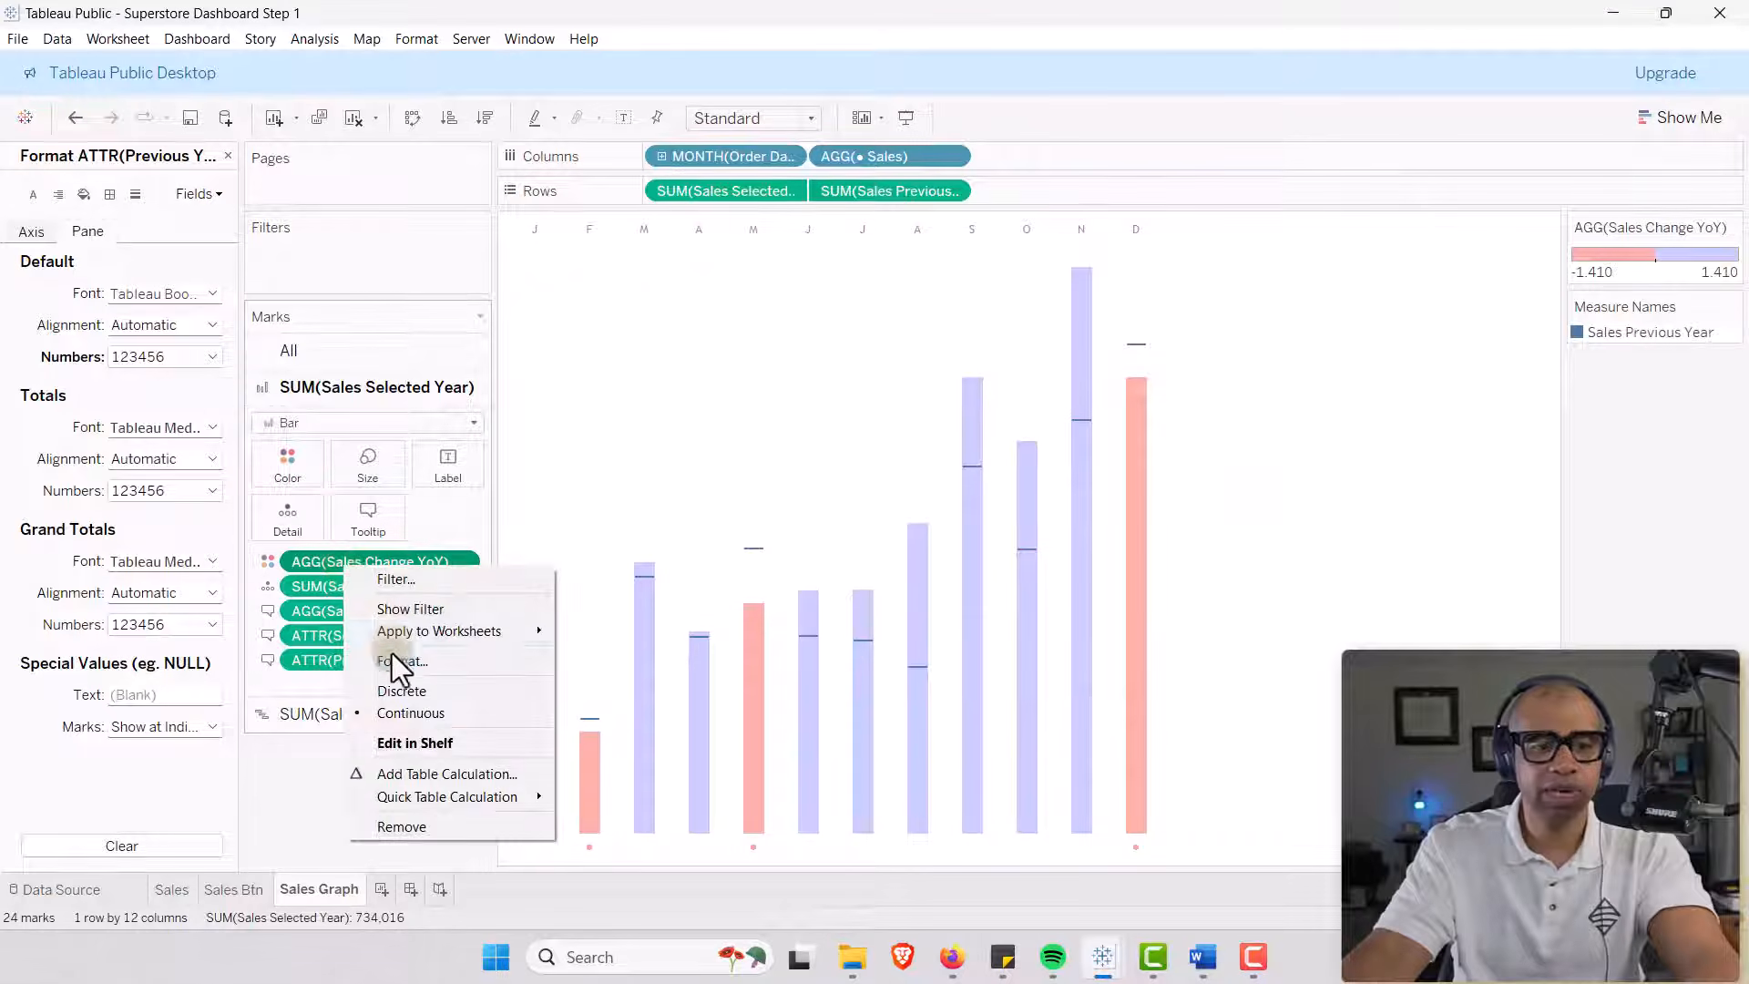
pyautogui.click(390, 658)
pyautogui.click(213, 357)
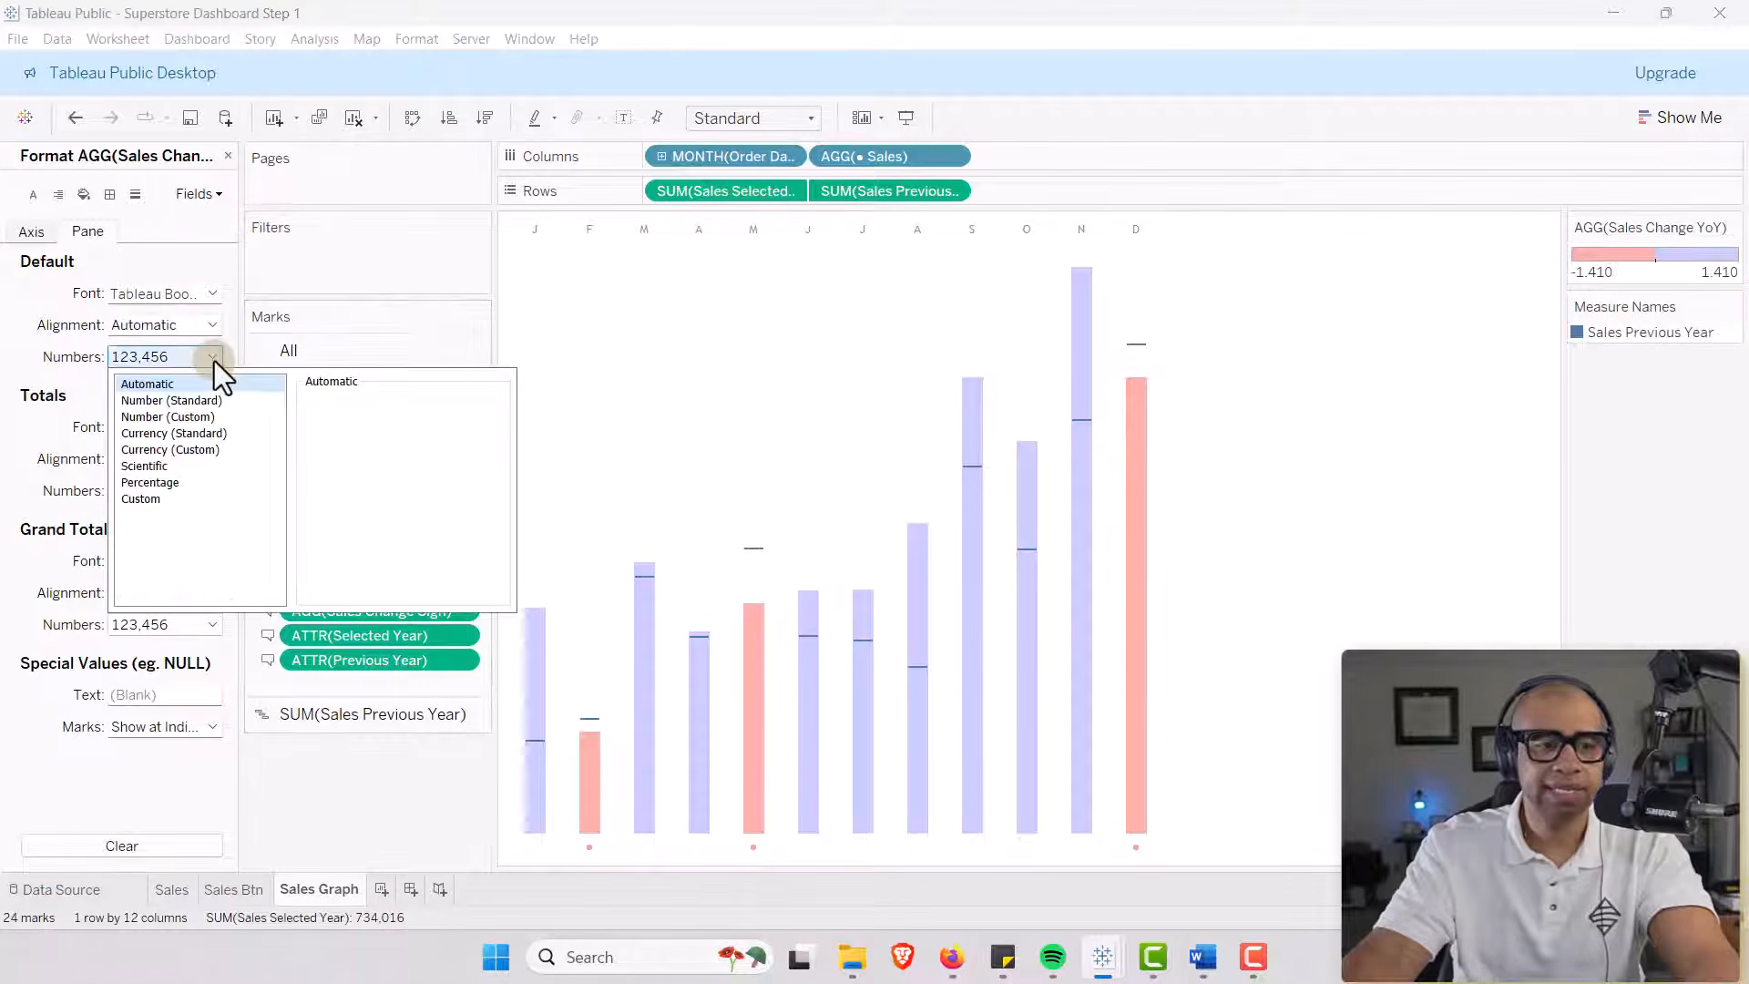
pyautogui.click(162, 483)
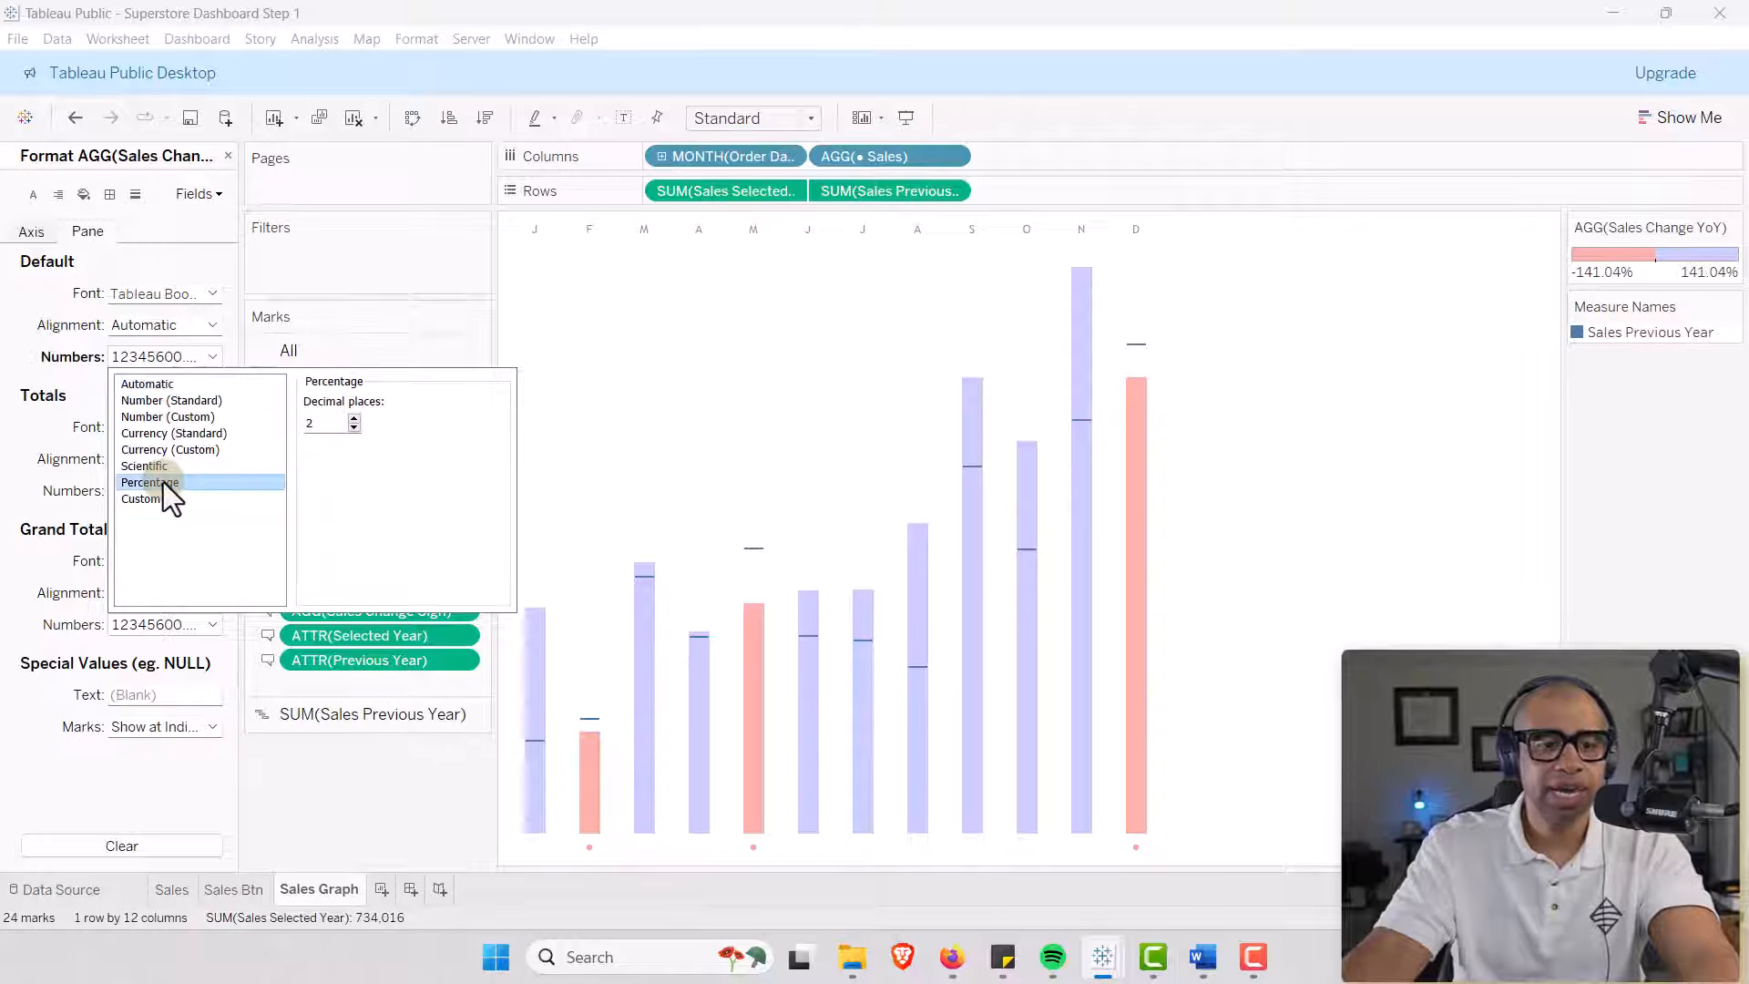
pyautogui.click(352, 427)
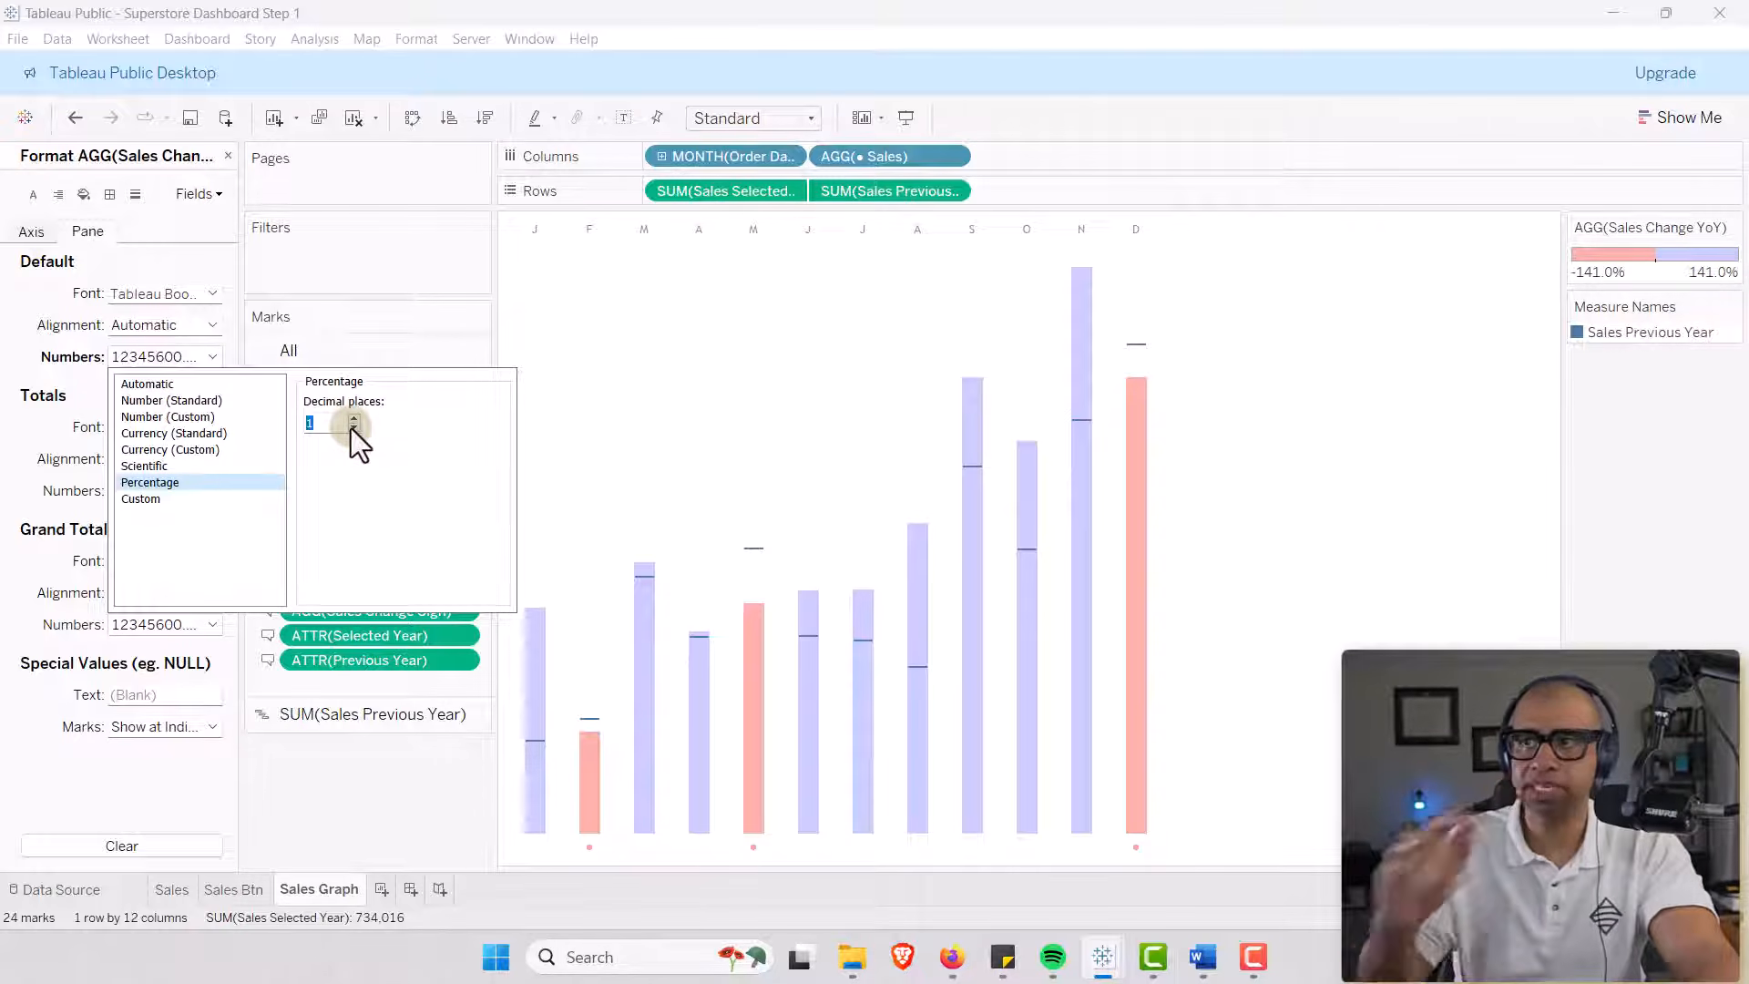
pyautogui.click(630, 461)
pyautogui.moveTo(642, 606)
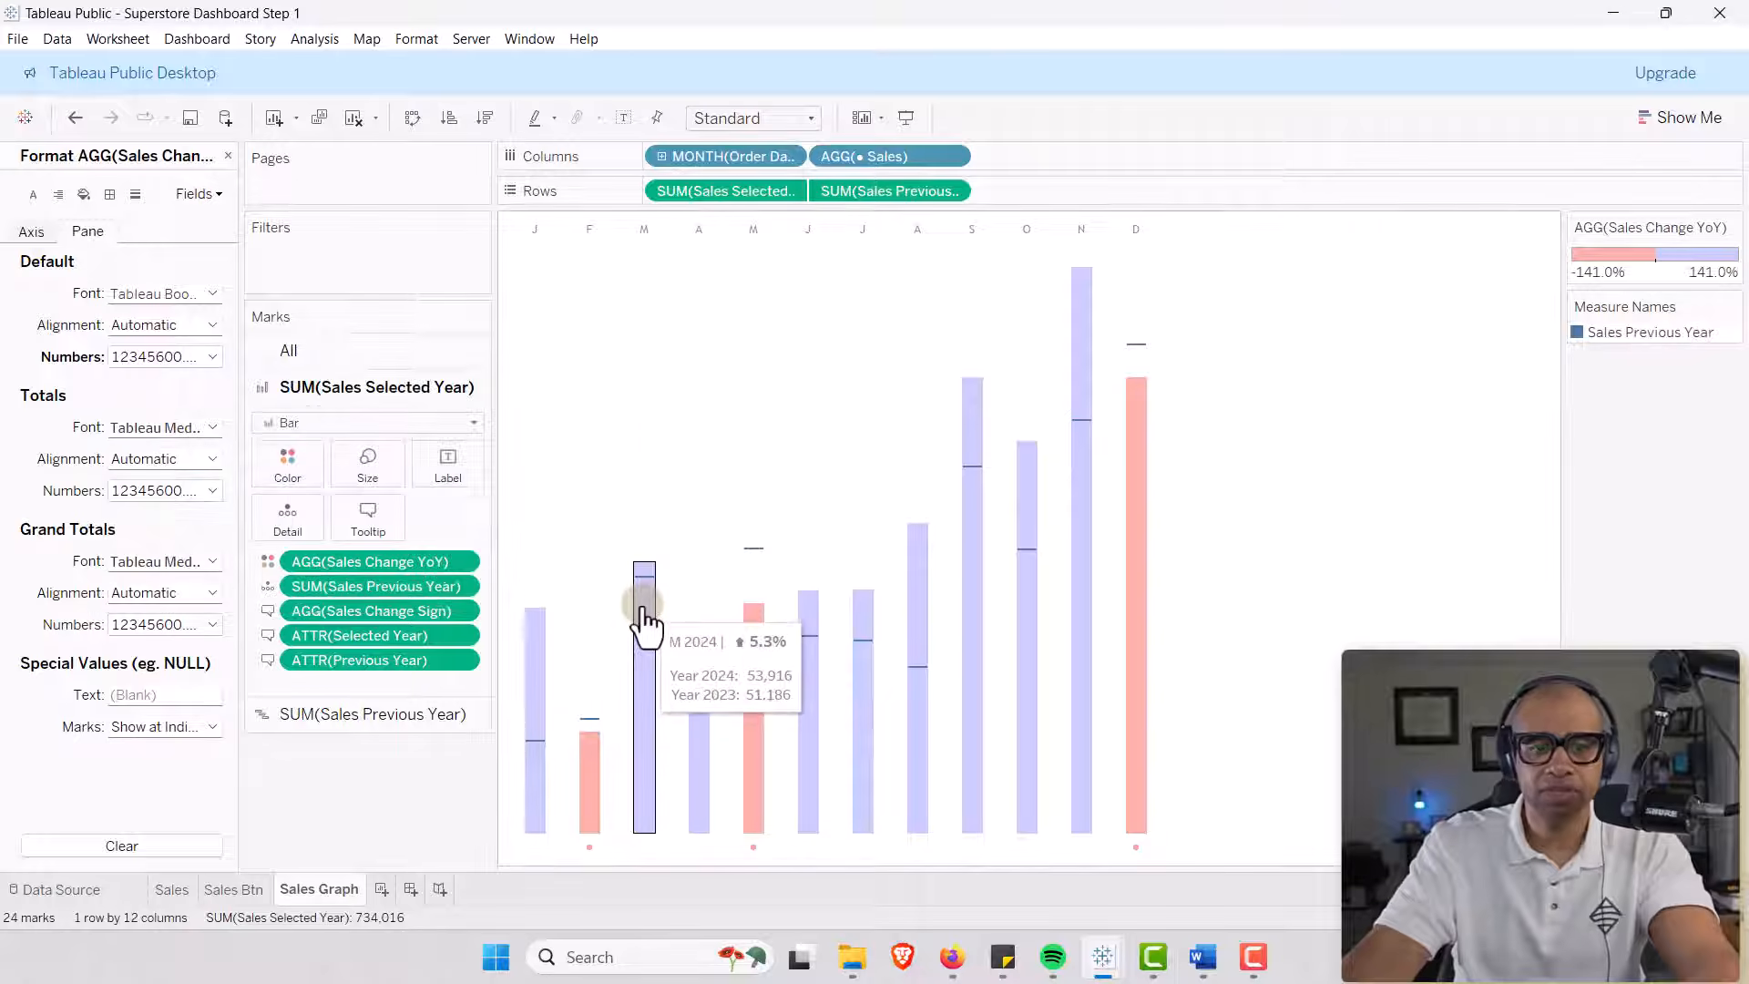
pyautogui.moveTo(742, 706)
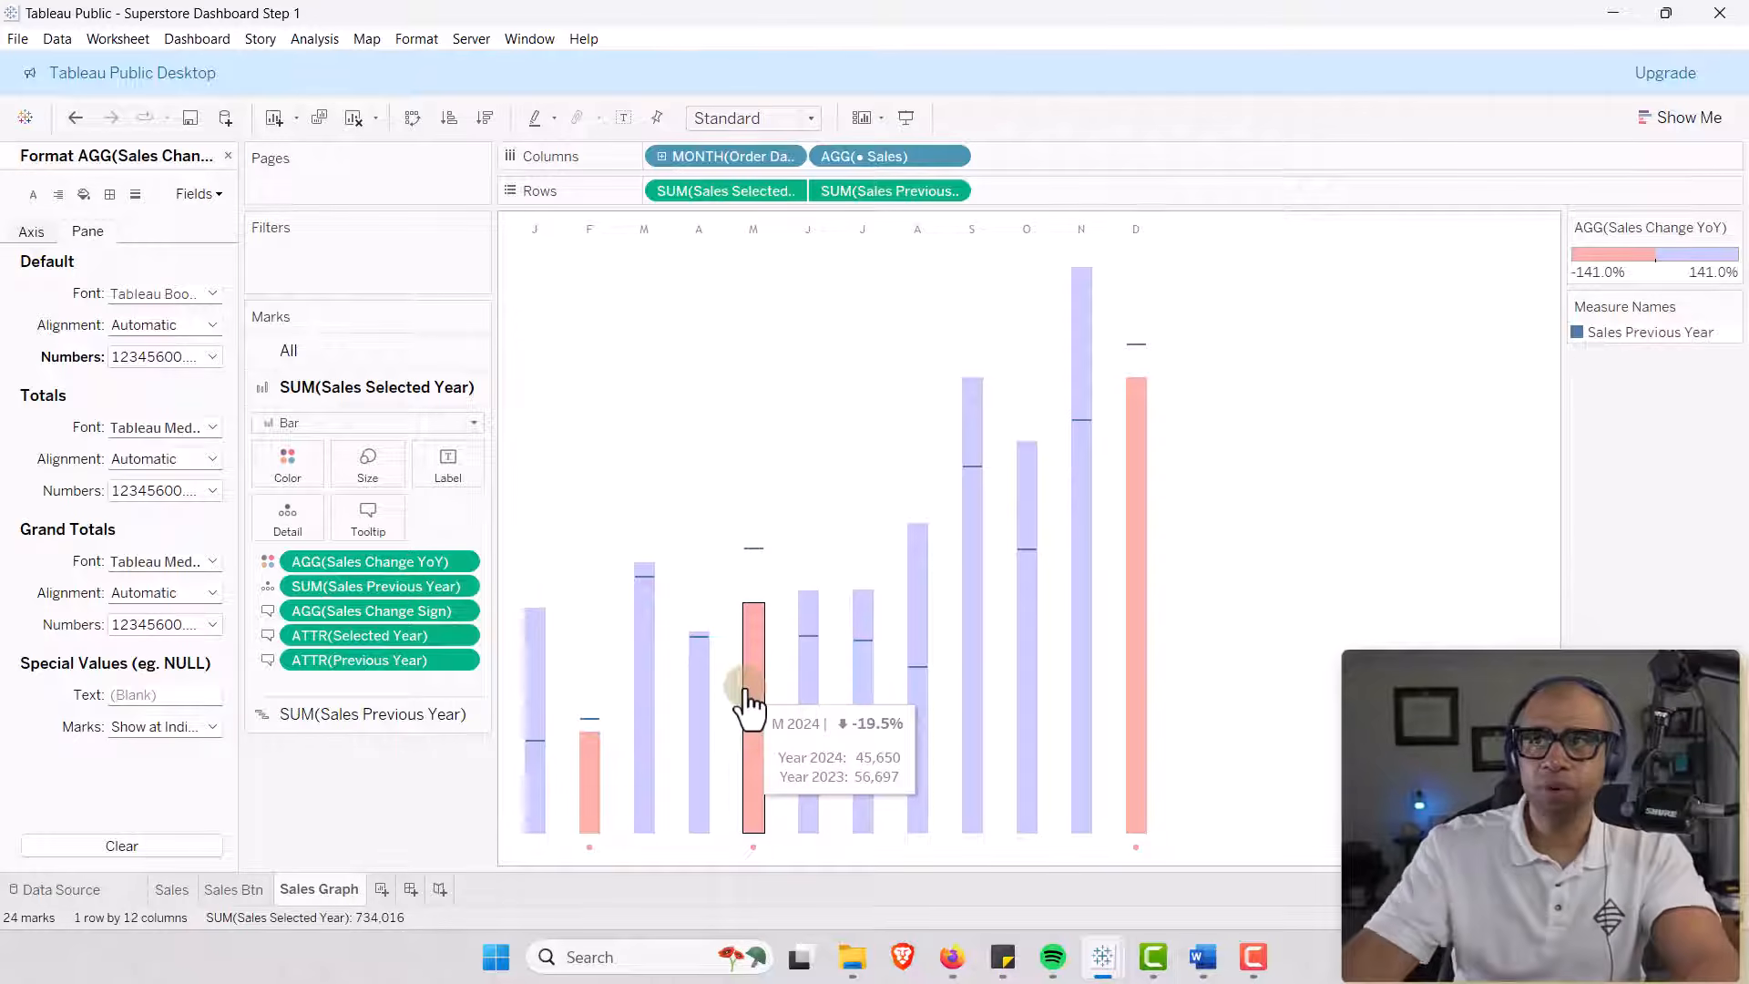
# Format the pane numbers of SUM(Sales Selected Year) as Currency (Custom) with 1 decimal place and display units of Thousands (K).
pyautogui.rightClick(720, 190)
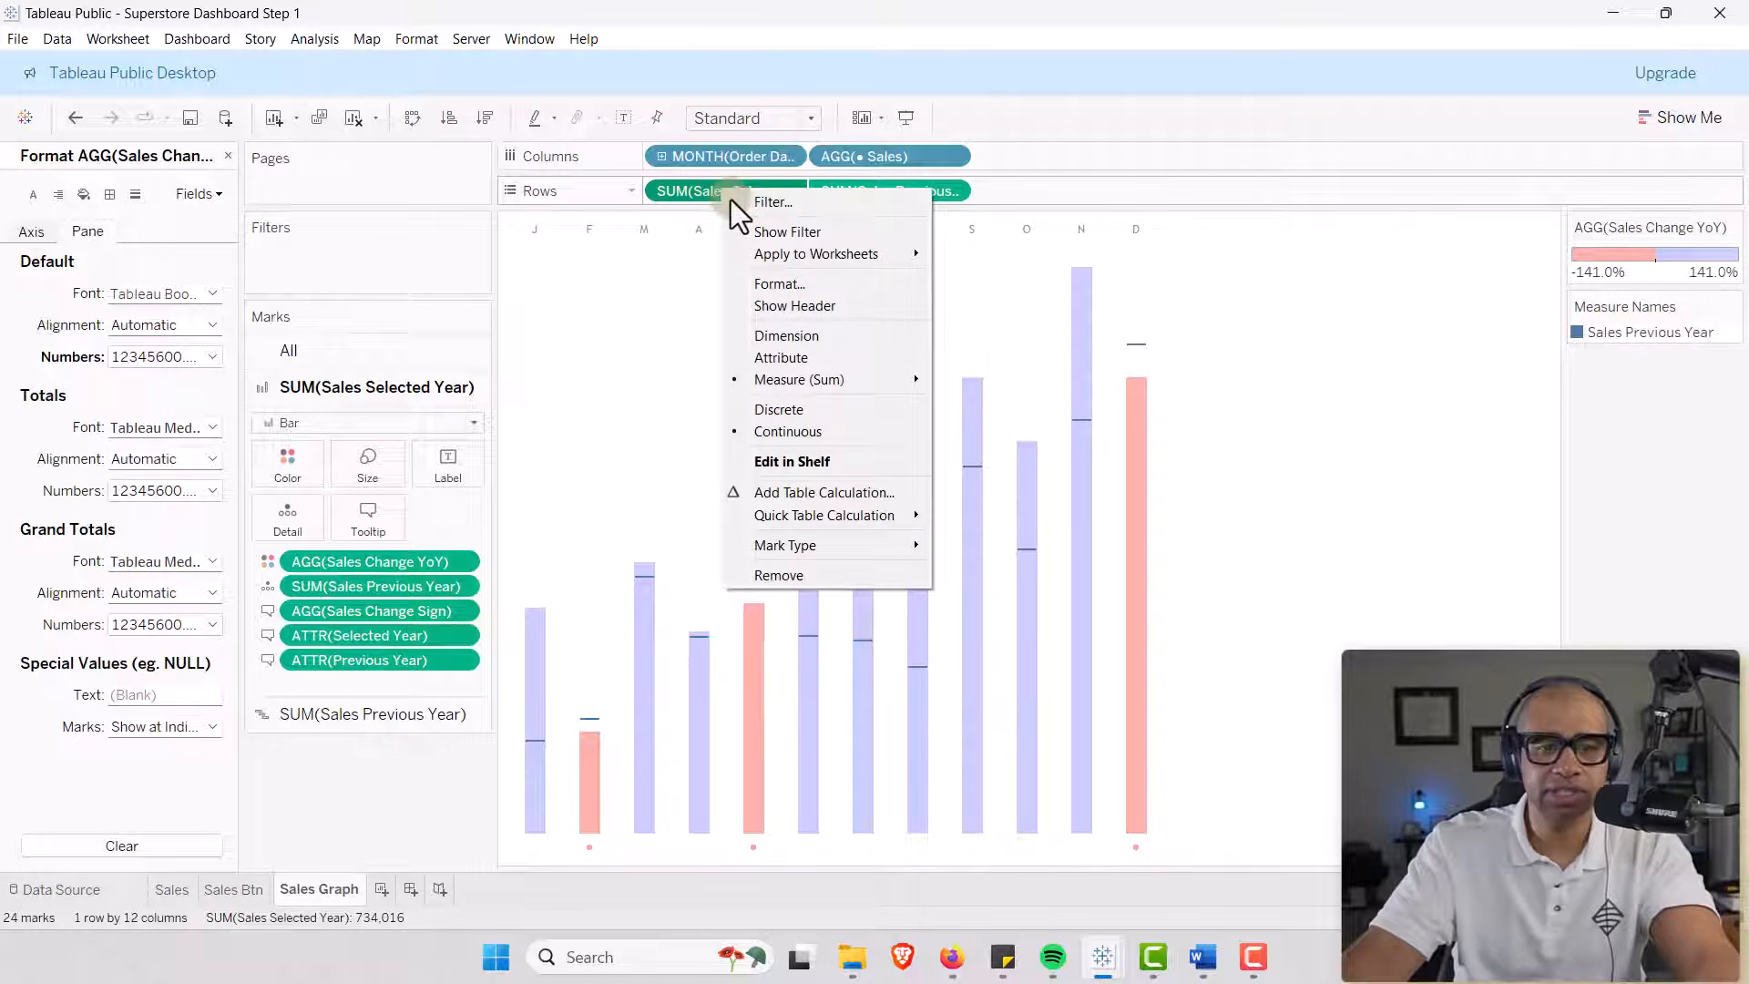
pyautogui.click(772, 283)
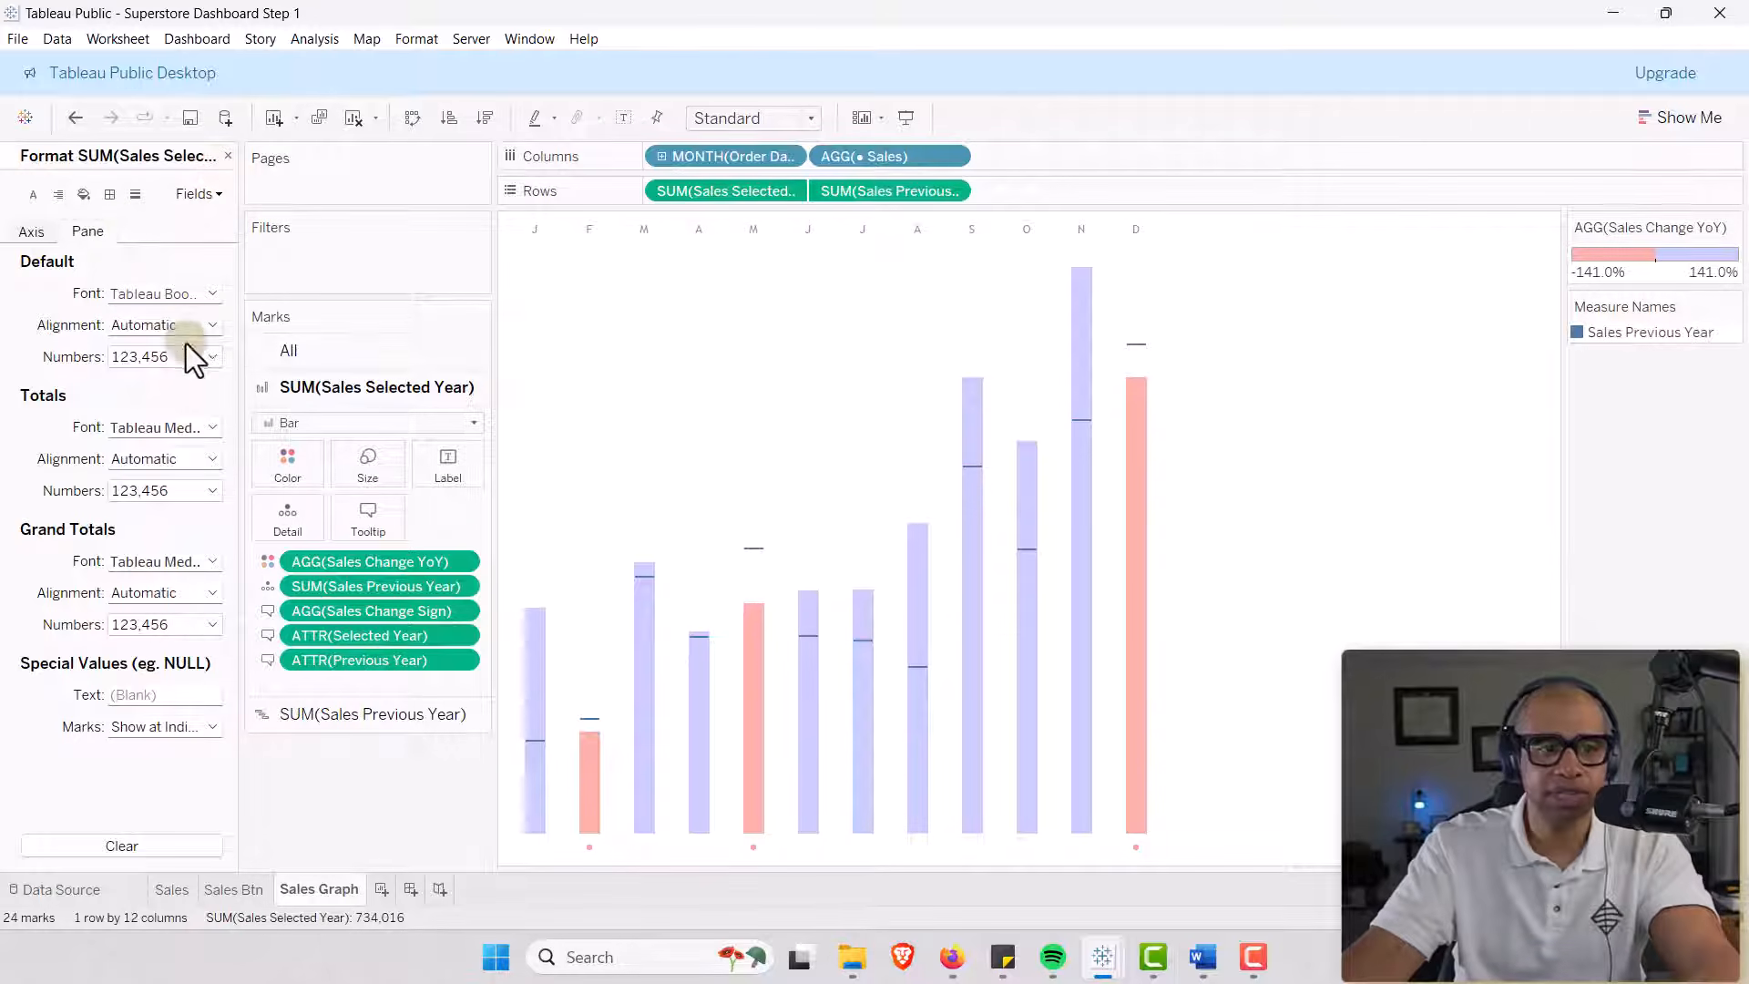
pyautogui.click(212, 358)
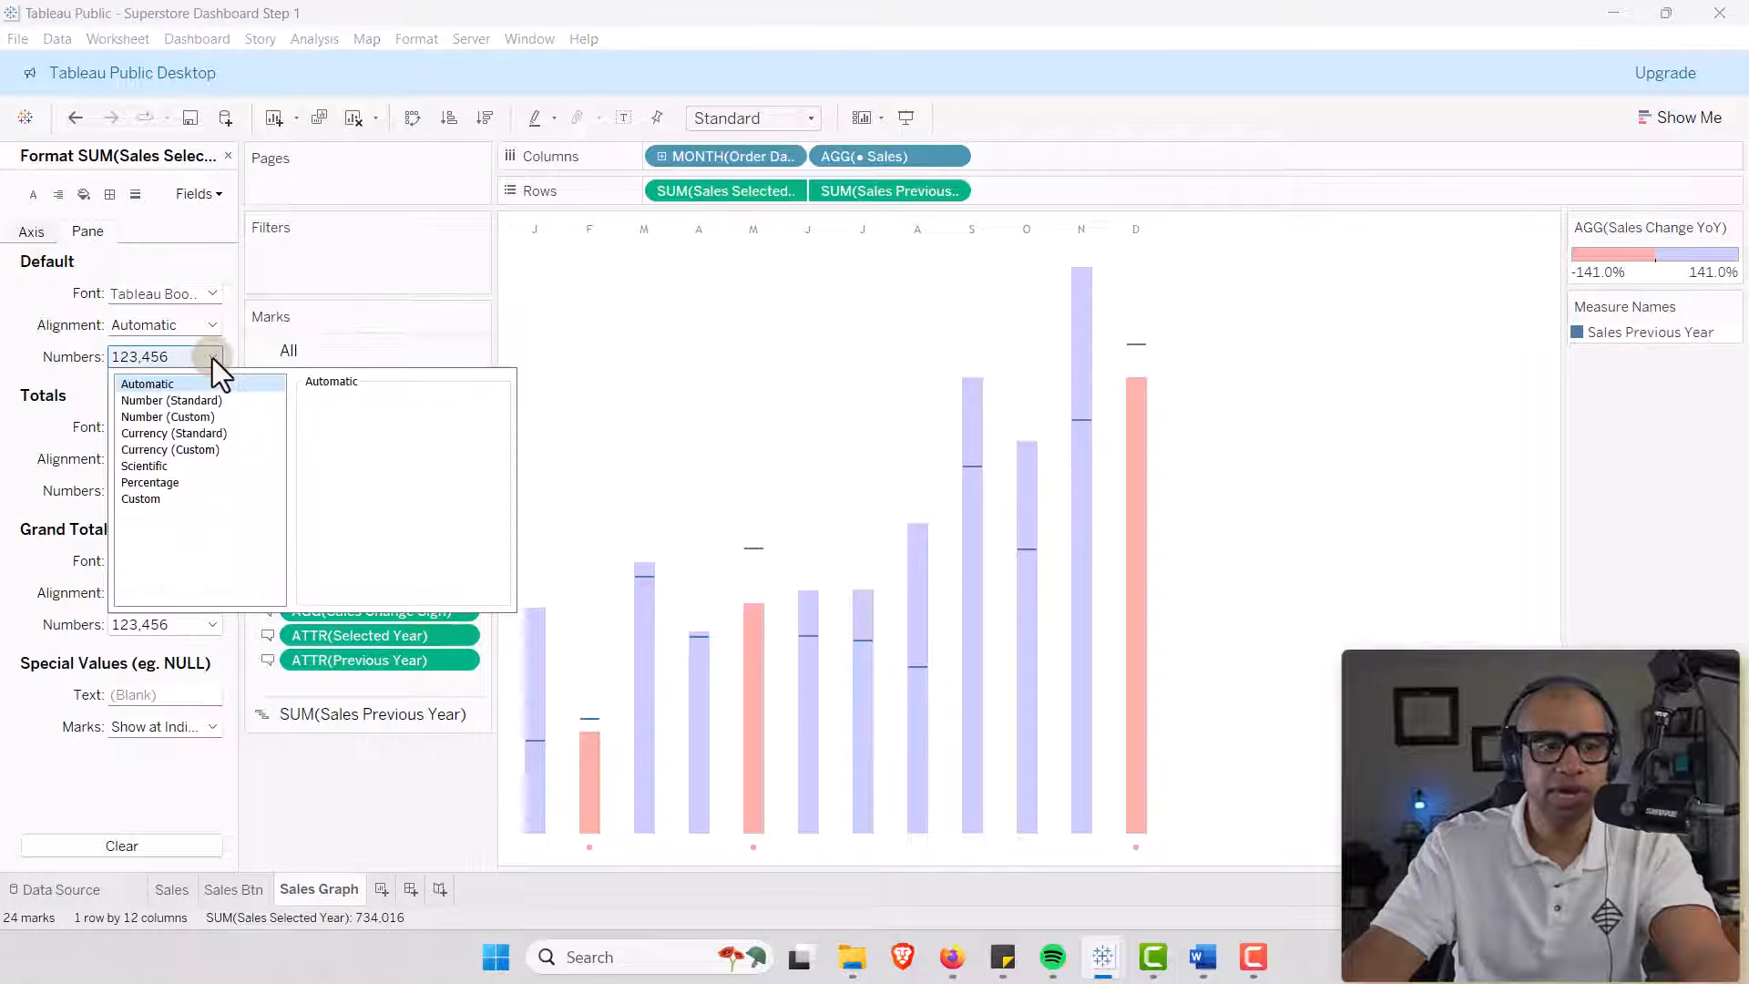
pyautogui.click(180, 450)
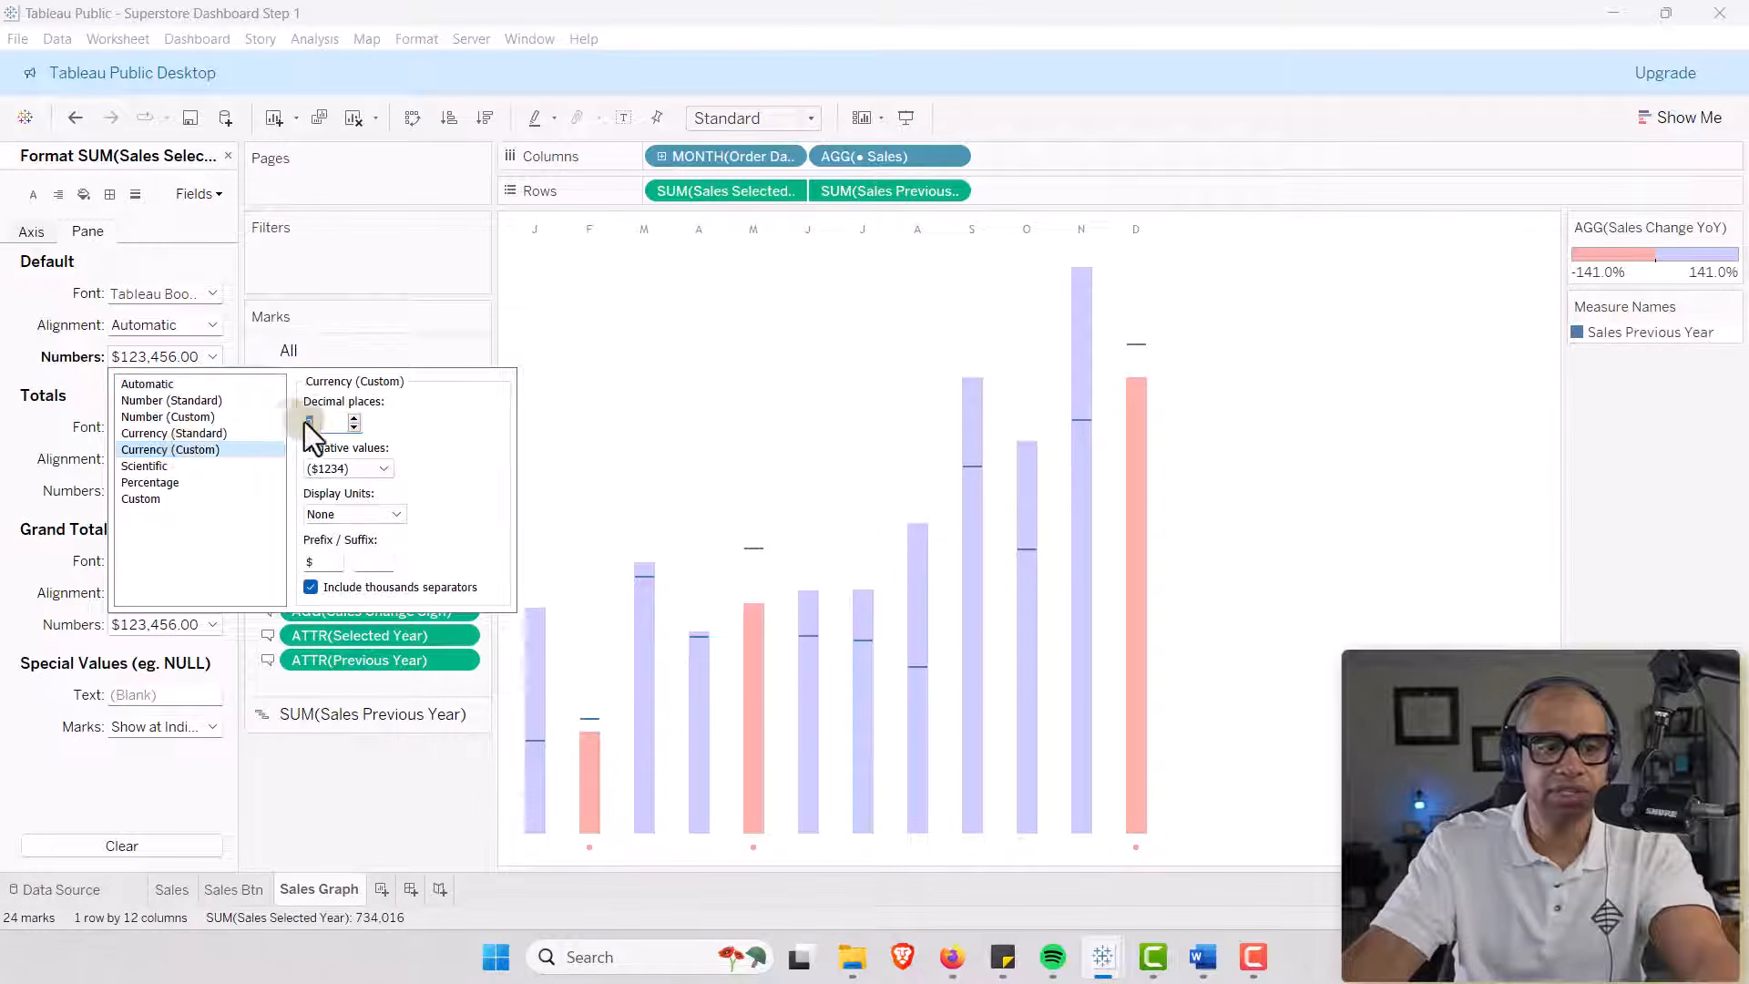
pyautogui.click(354, 427)
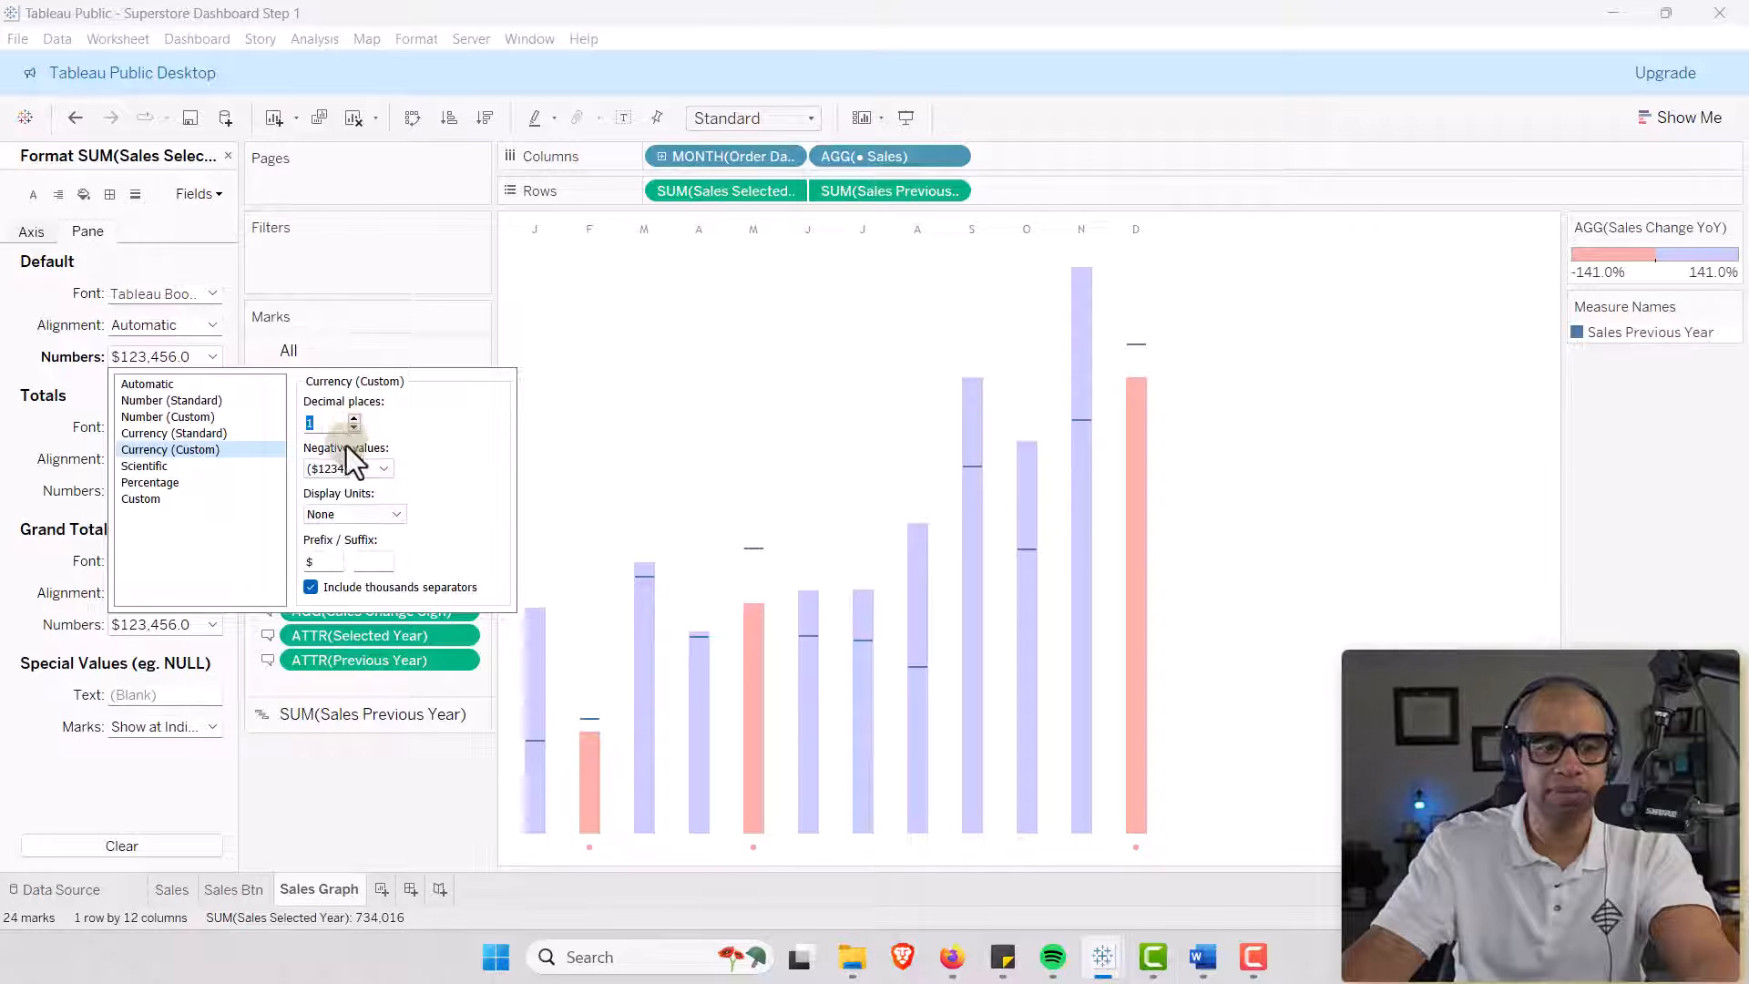
pyautogui.click(386, 516)
pyautogui.click(349, 547)
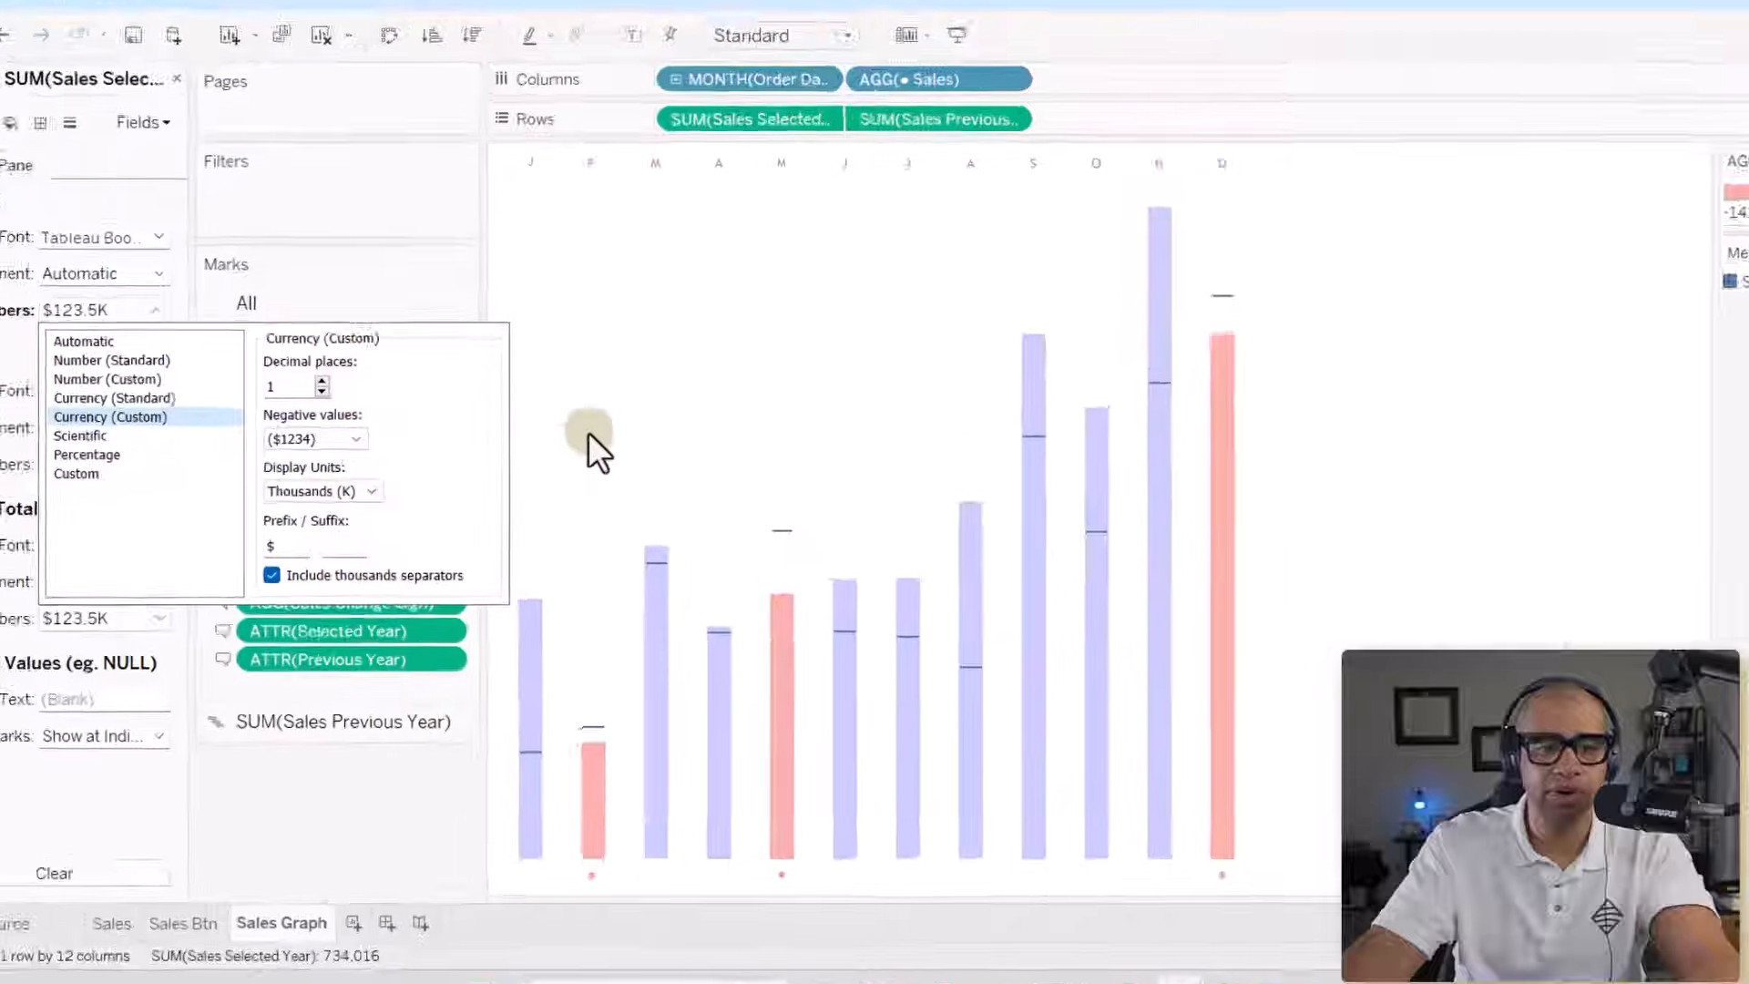
# Format the pane numbers of SUM(Sales Previous Year) as Currency (Custom) with 1 decimal place and display units of Thousands (K).
pyautogui.click(588, 430)
pyautogui.moveTo(646, 619)
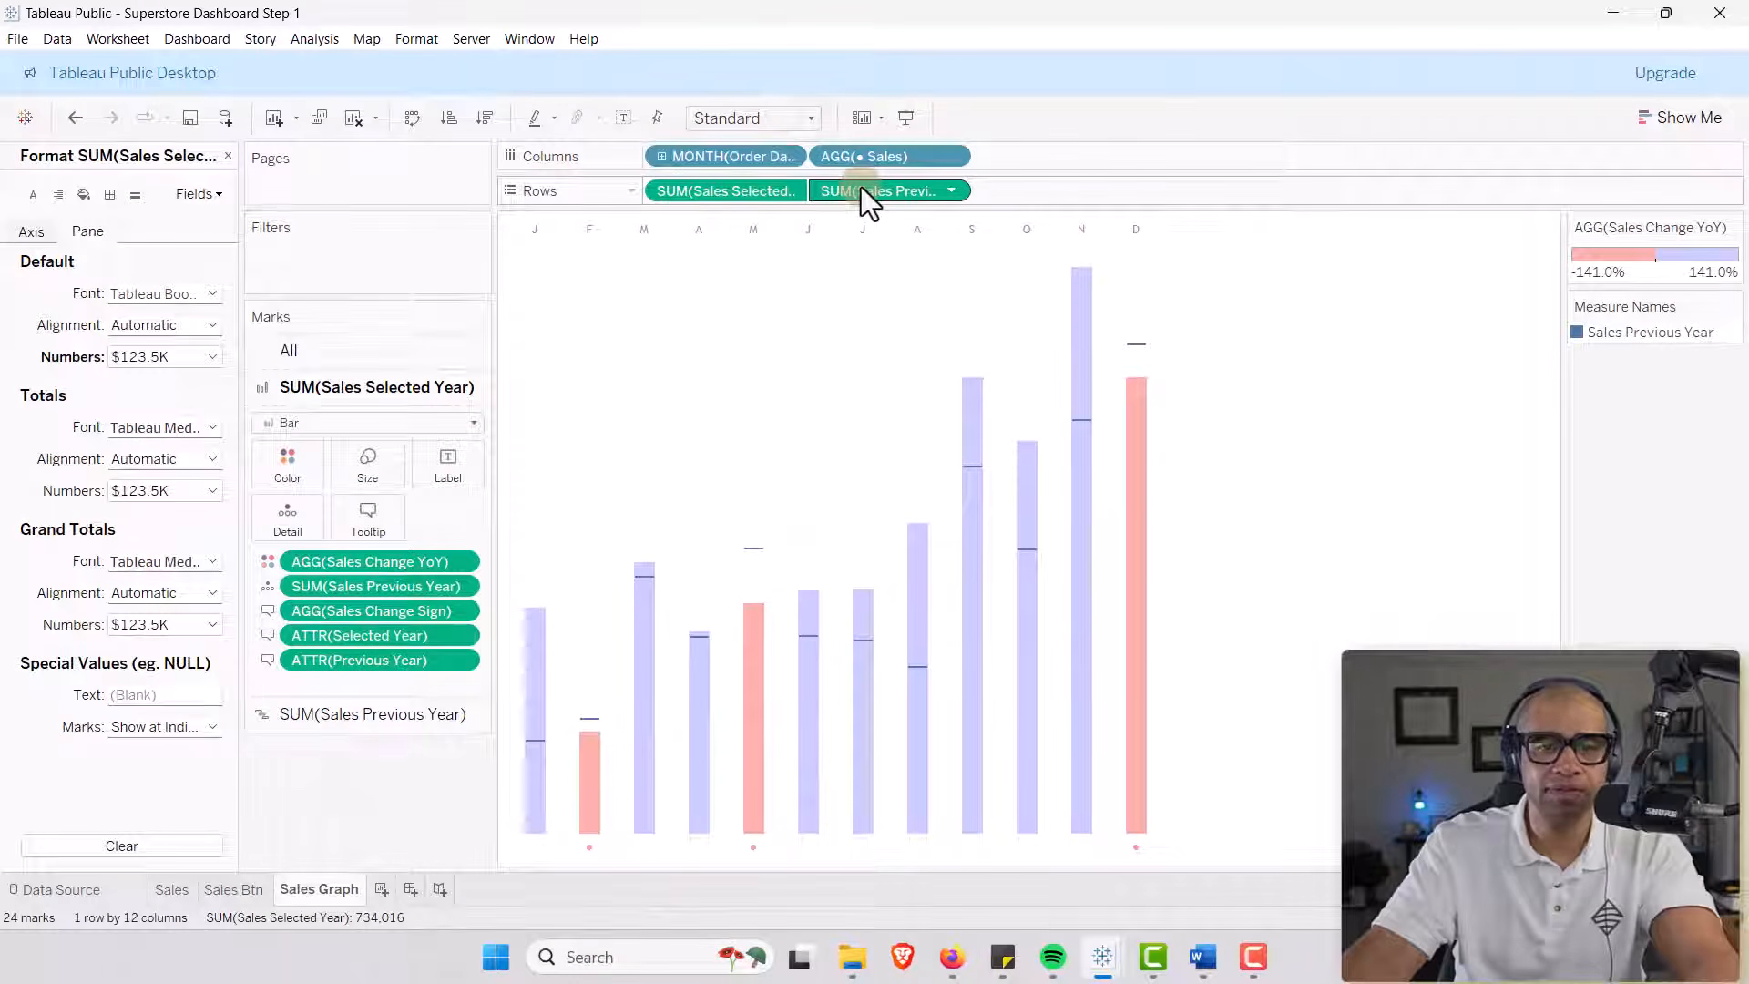
pyautogui.rightClick(855, 195)
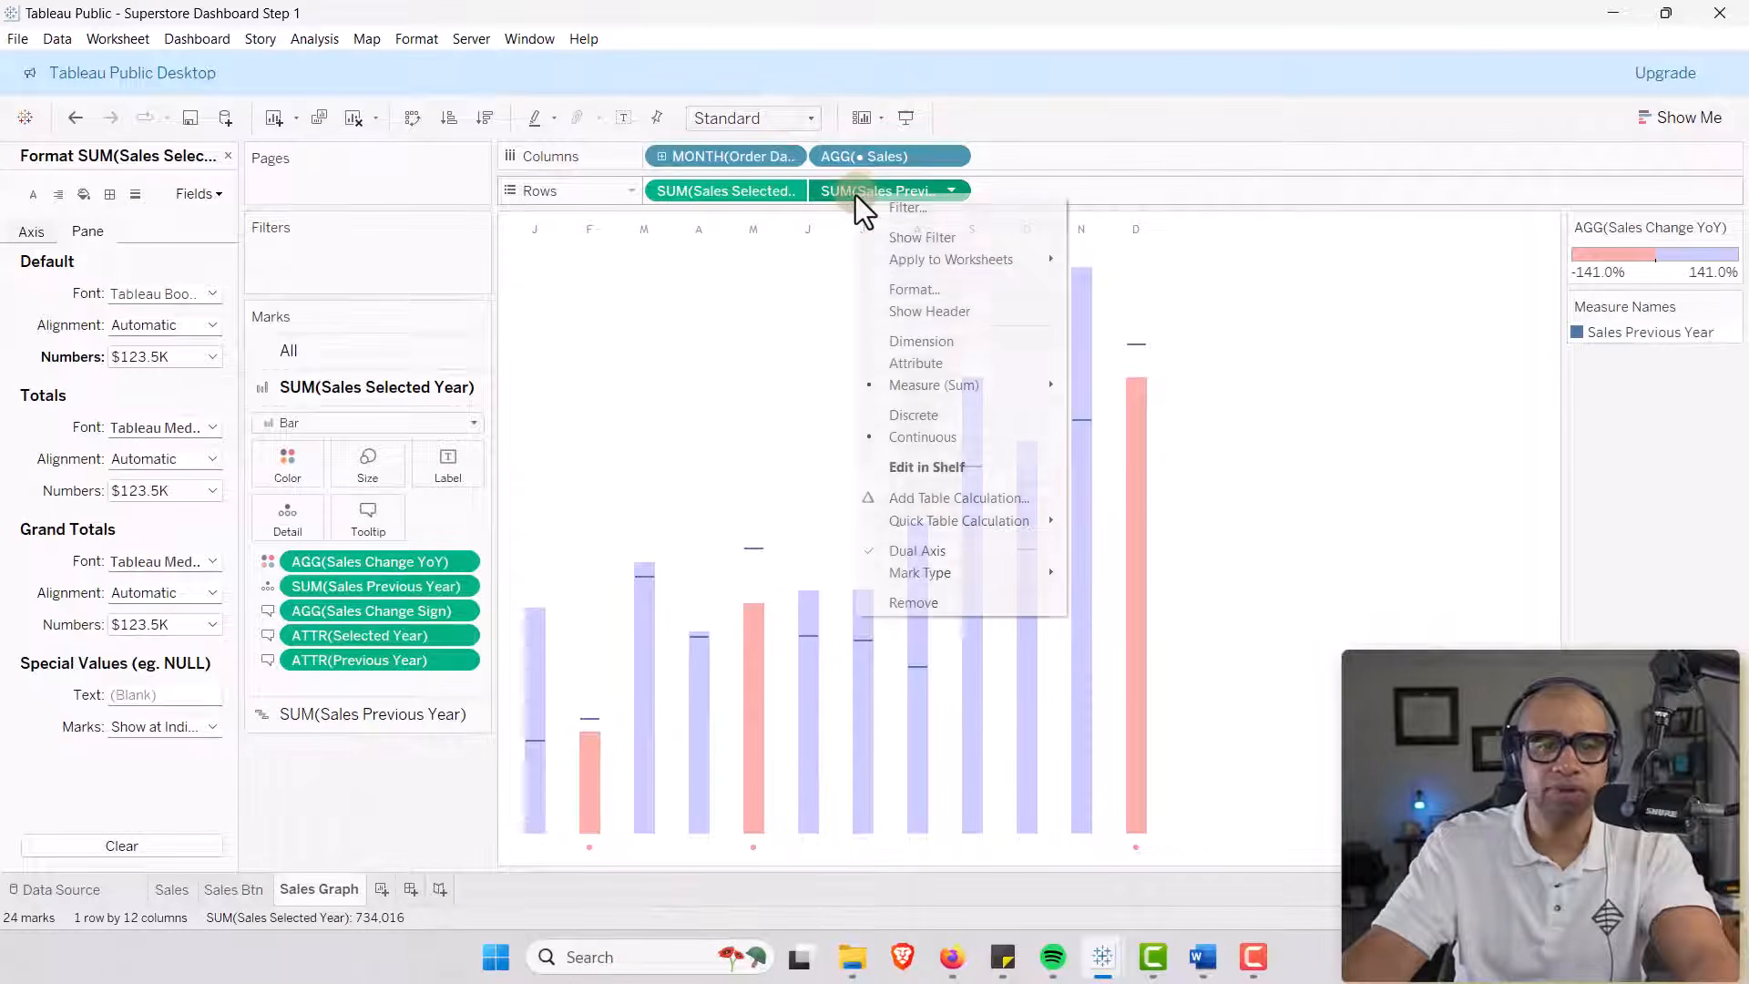
pyautogui.click(891, 292)
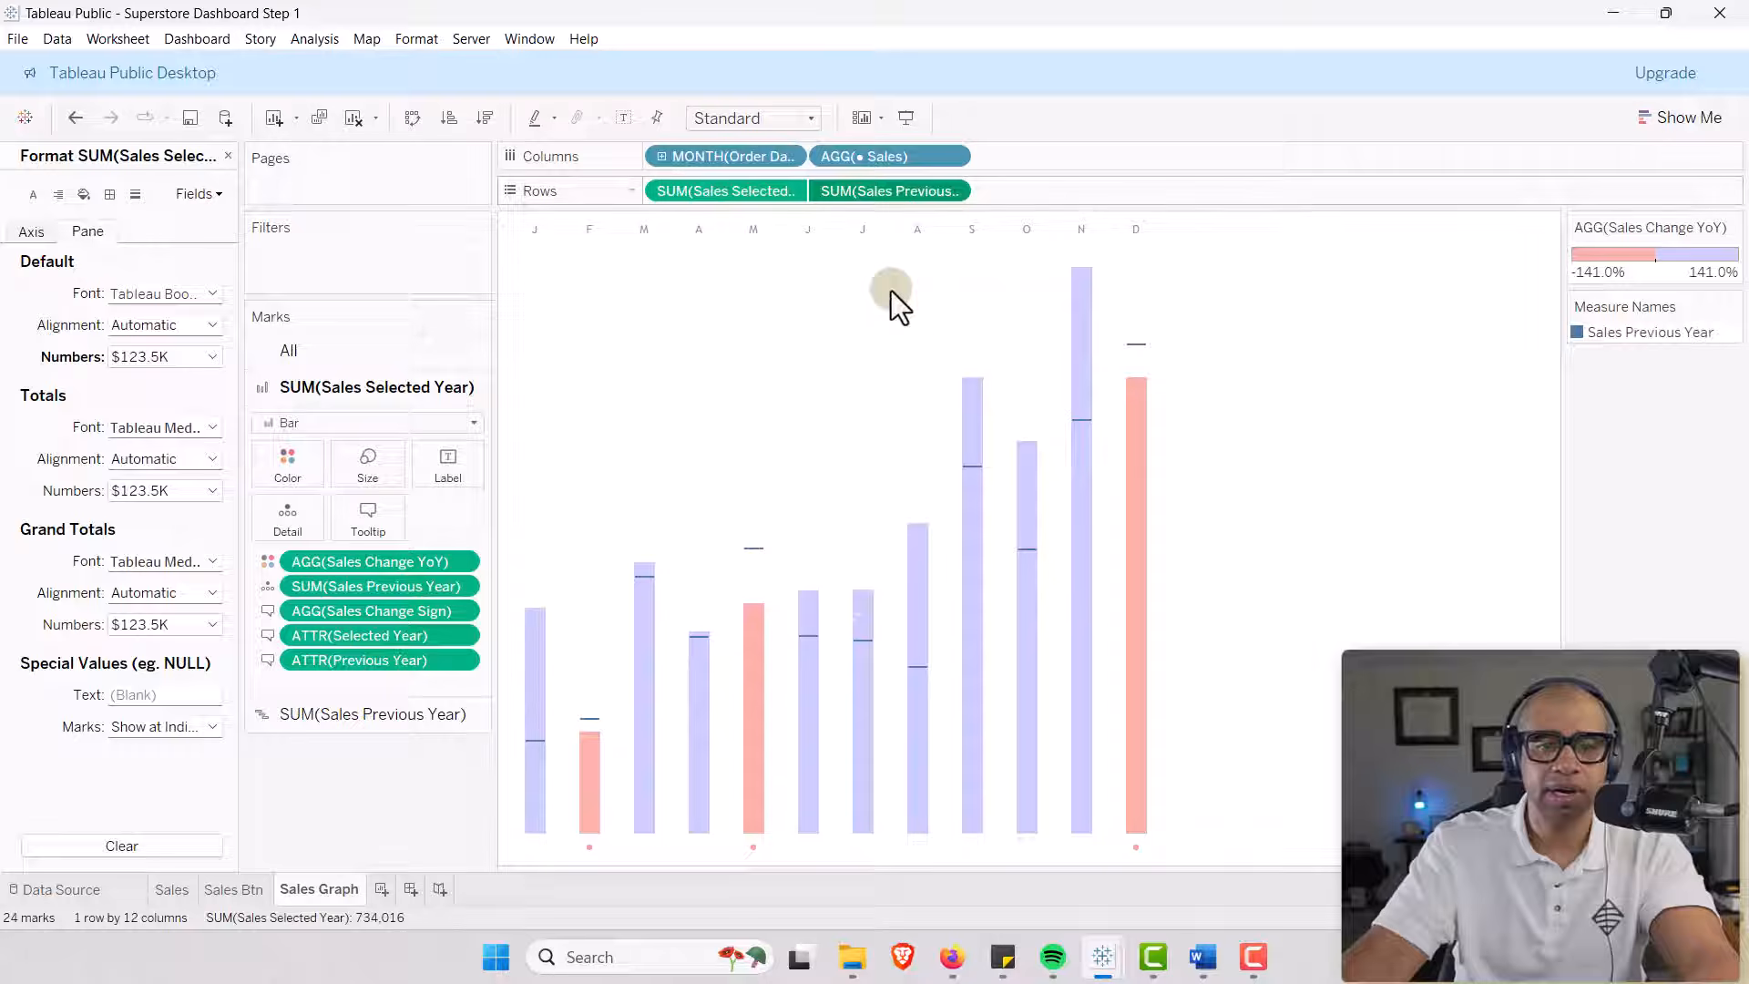
pyautogui.click(213, 354)
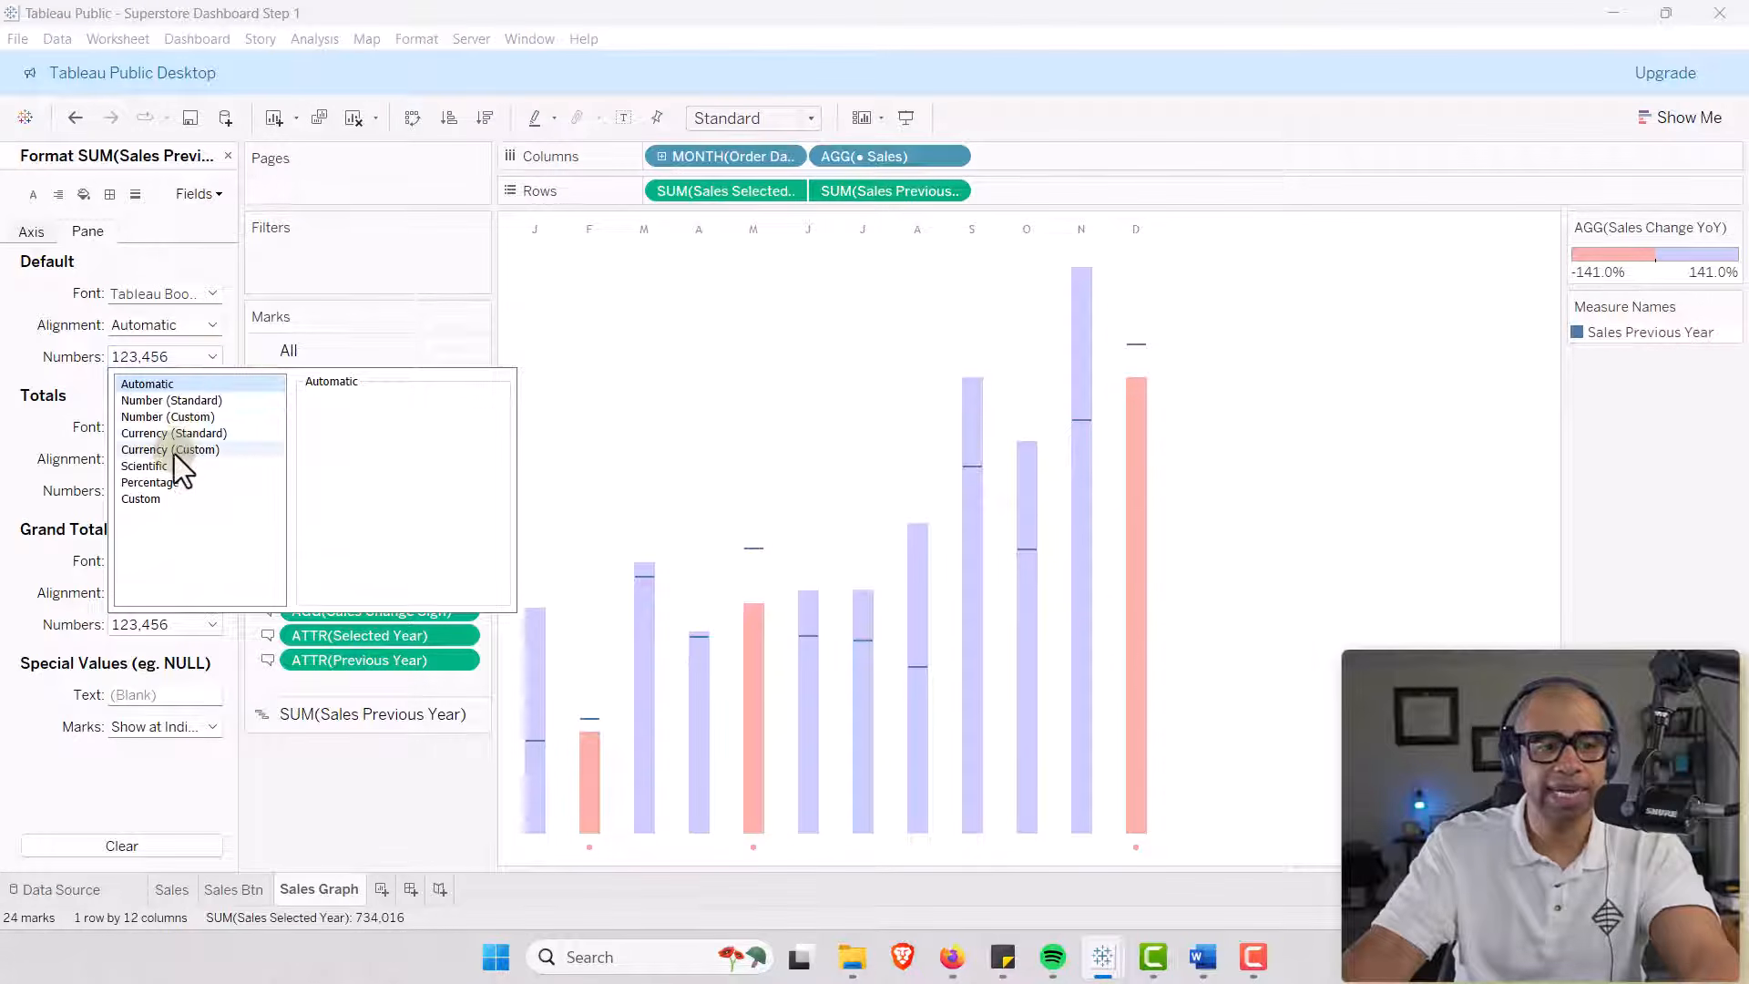
pyautogui.click(170, 451)
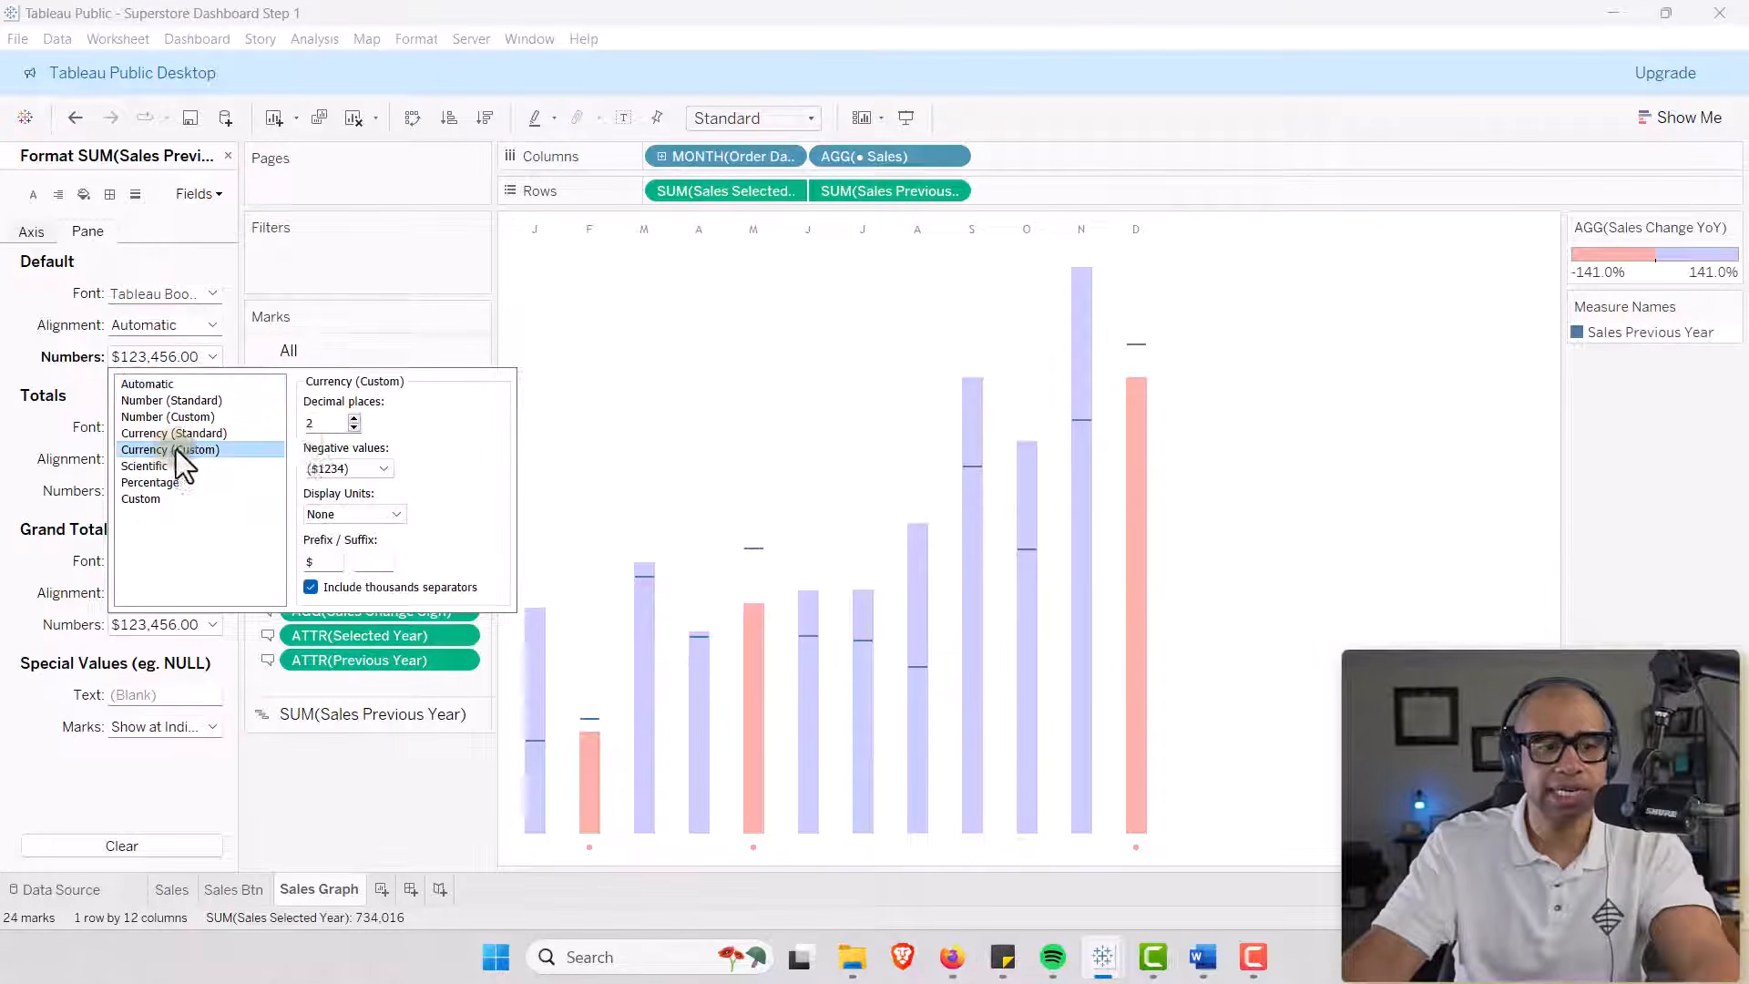
pyautogui.click(353, 427)
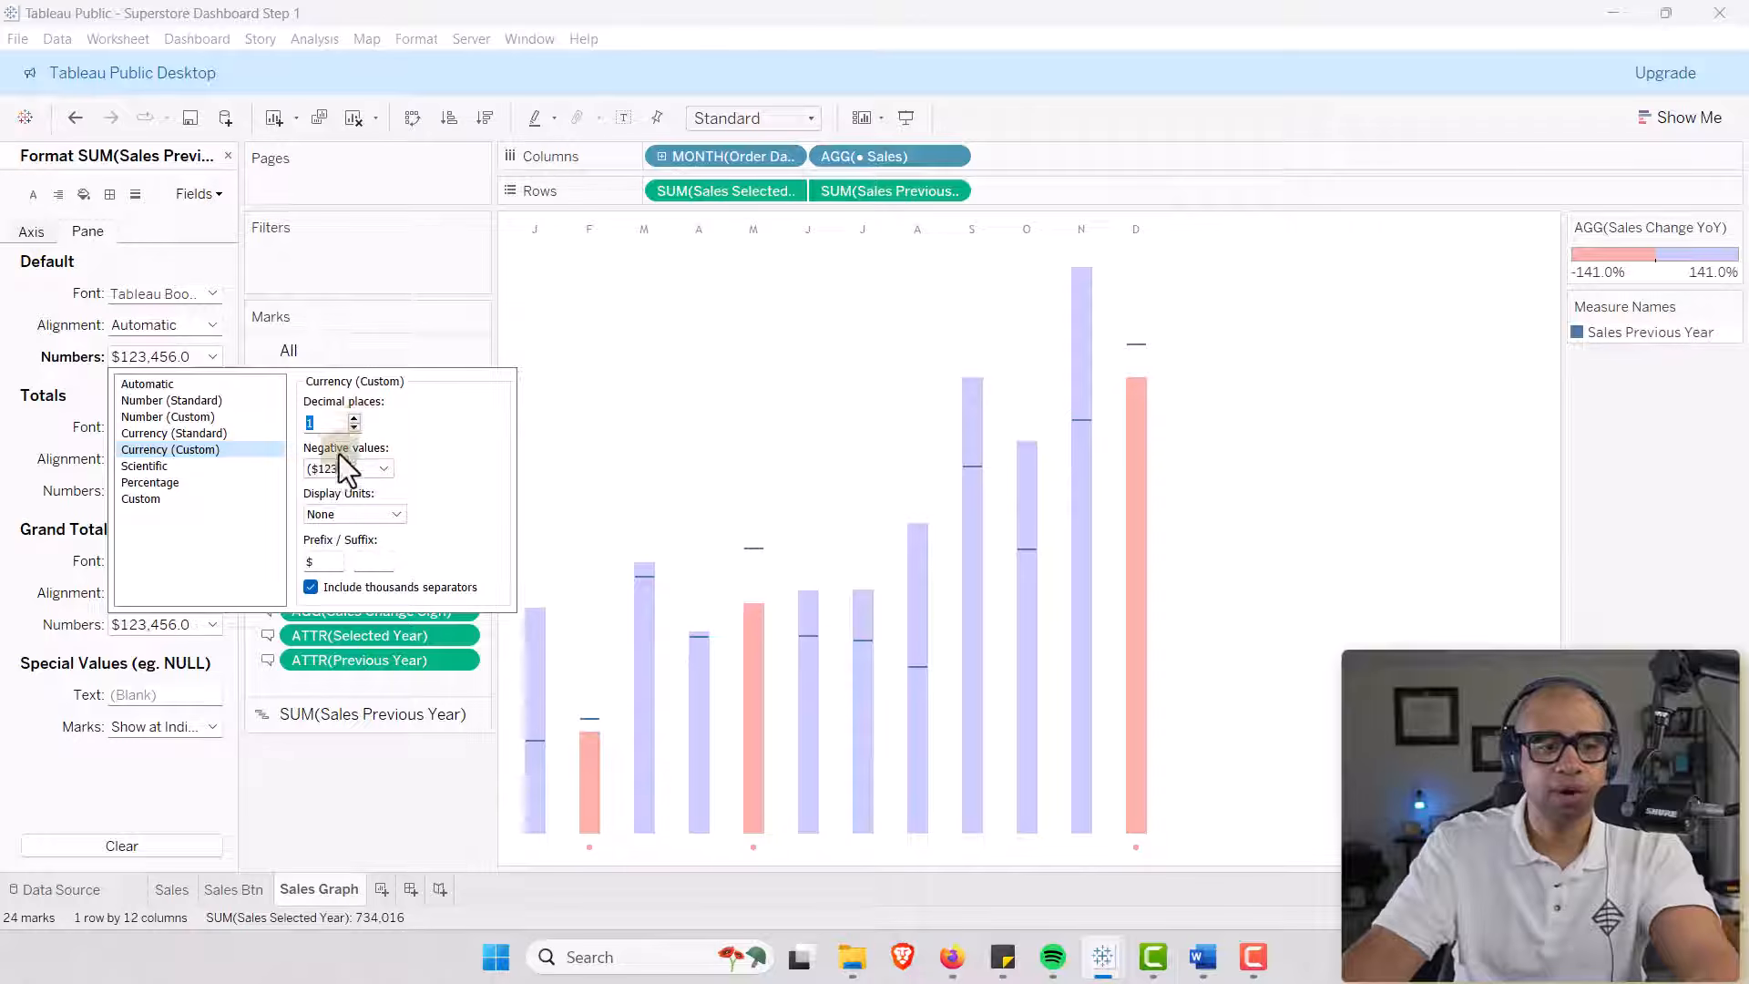
pyautogui.click(311, 588)
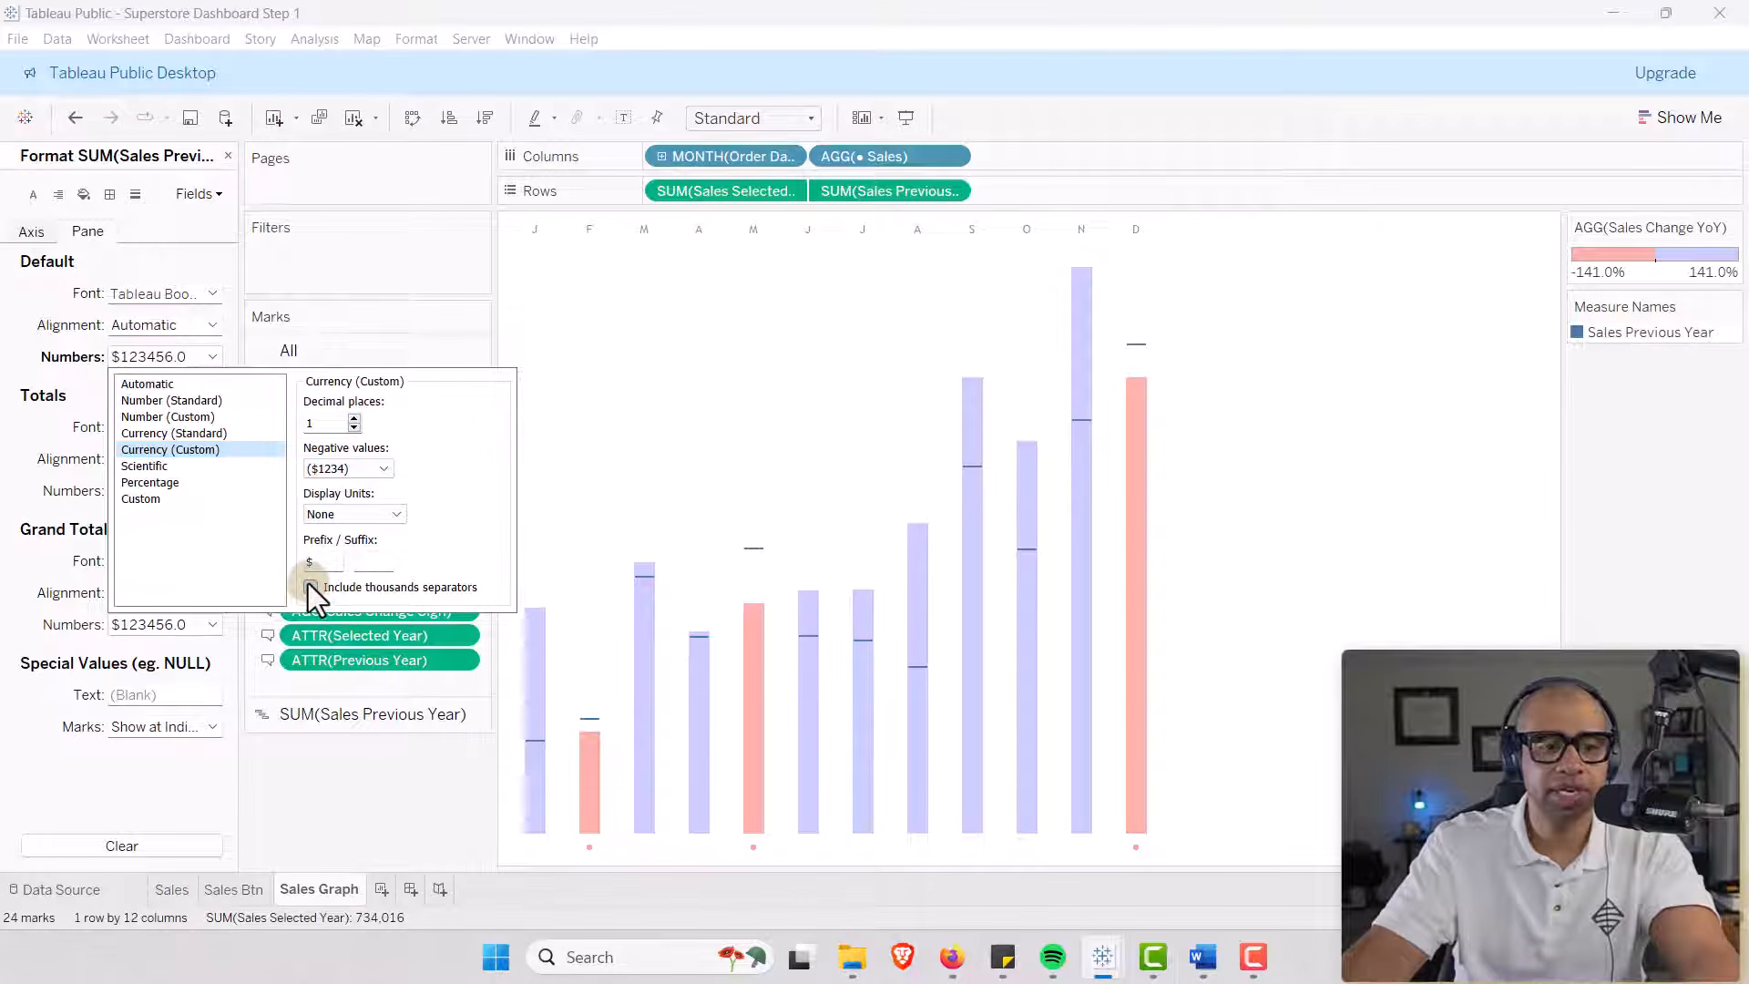
pyautogui.click(311, 588)
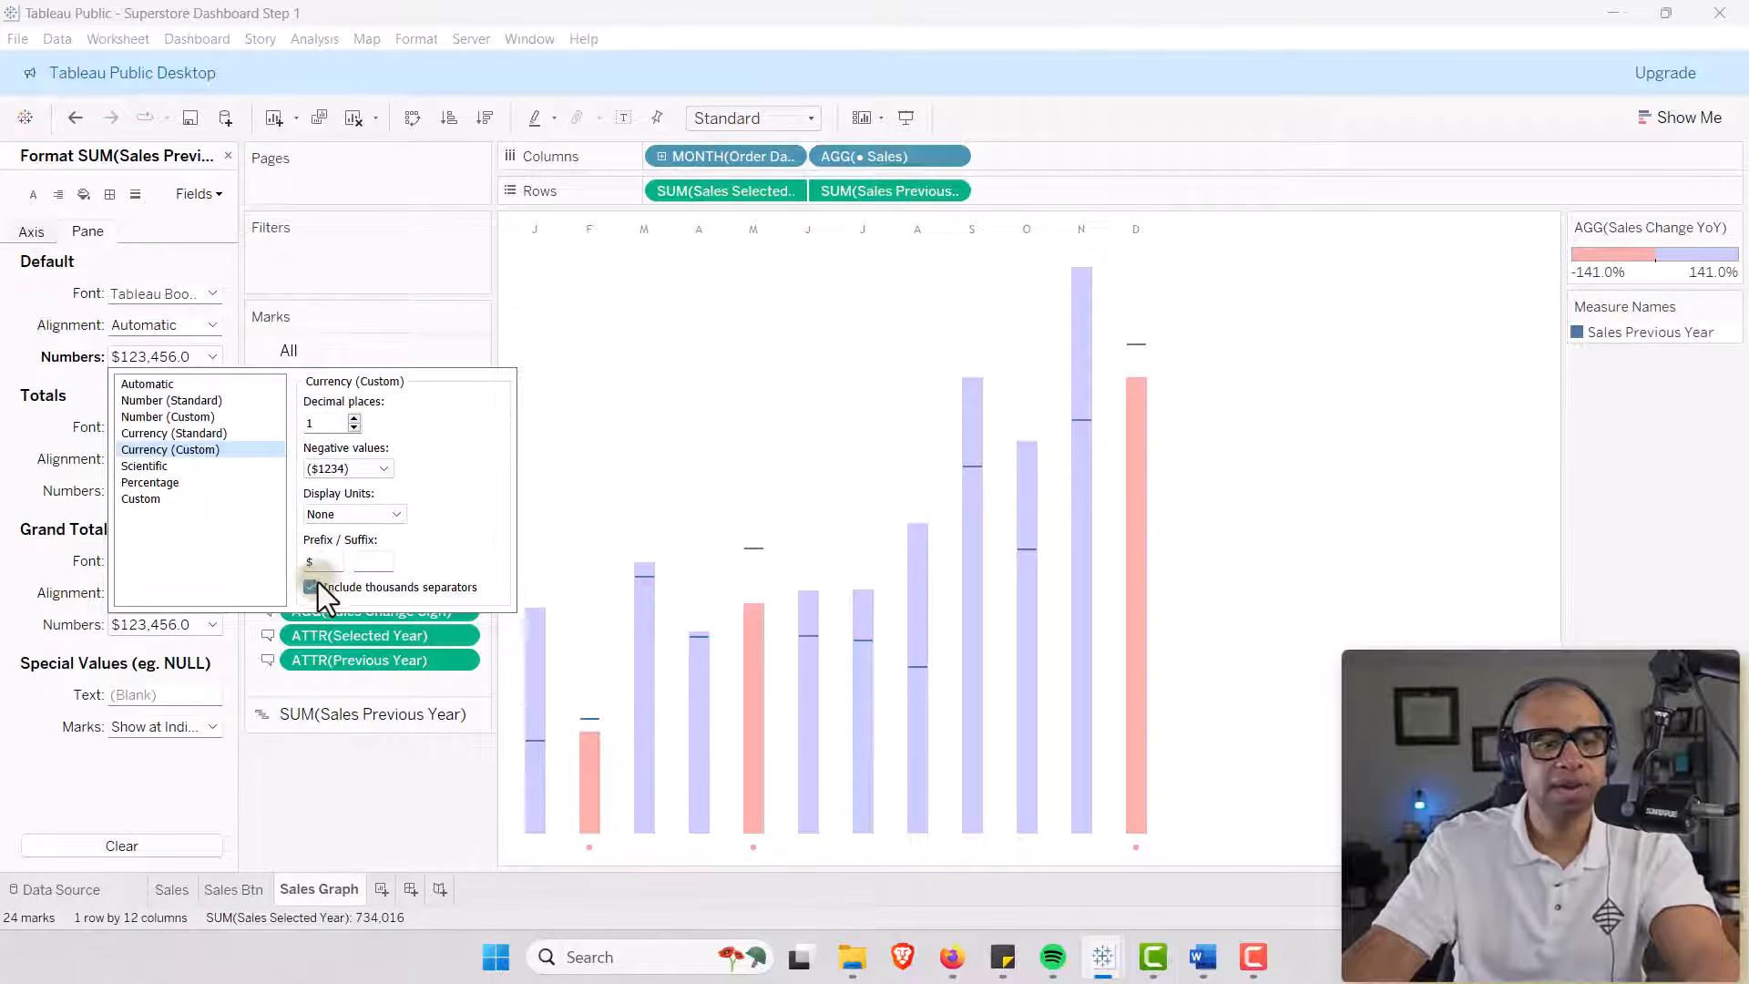
pyautogui.click(382, 515)
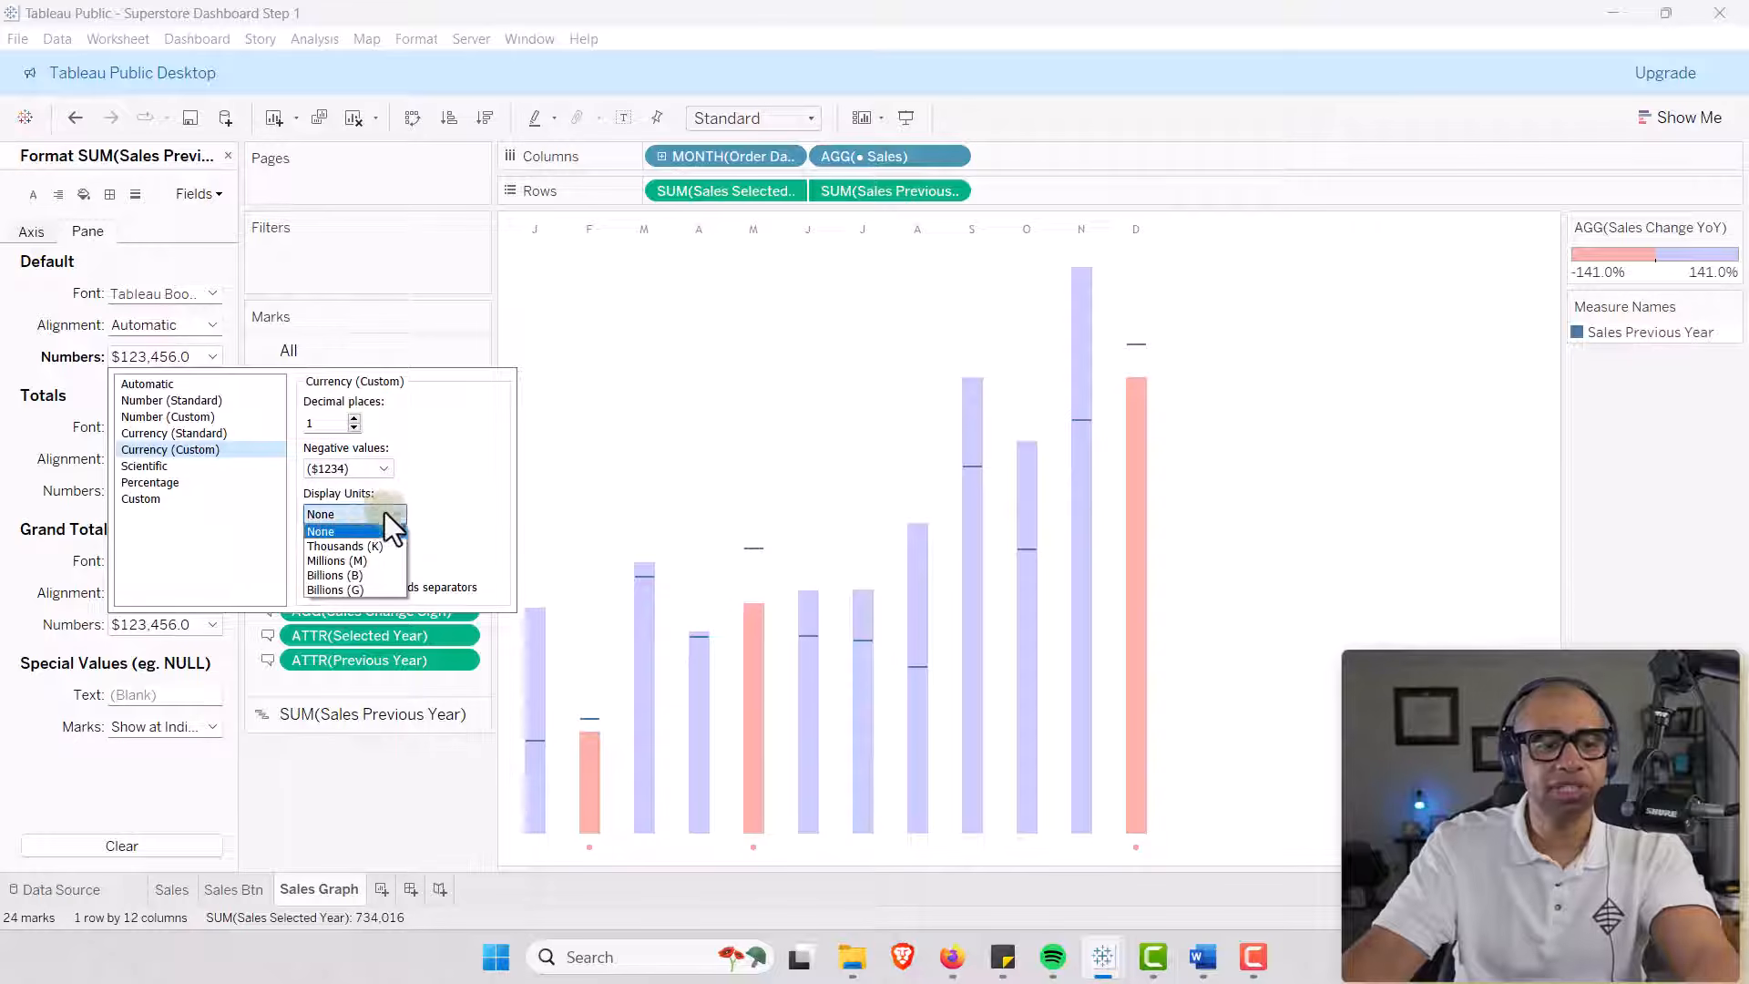
pyautogui.click(341, 544)
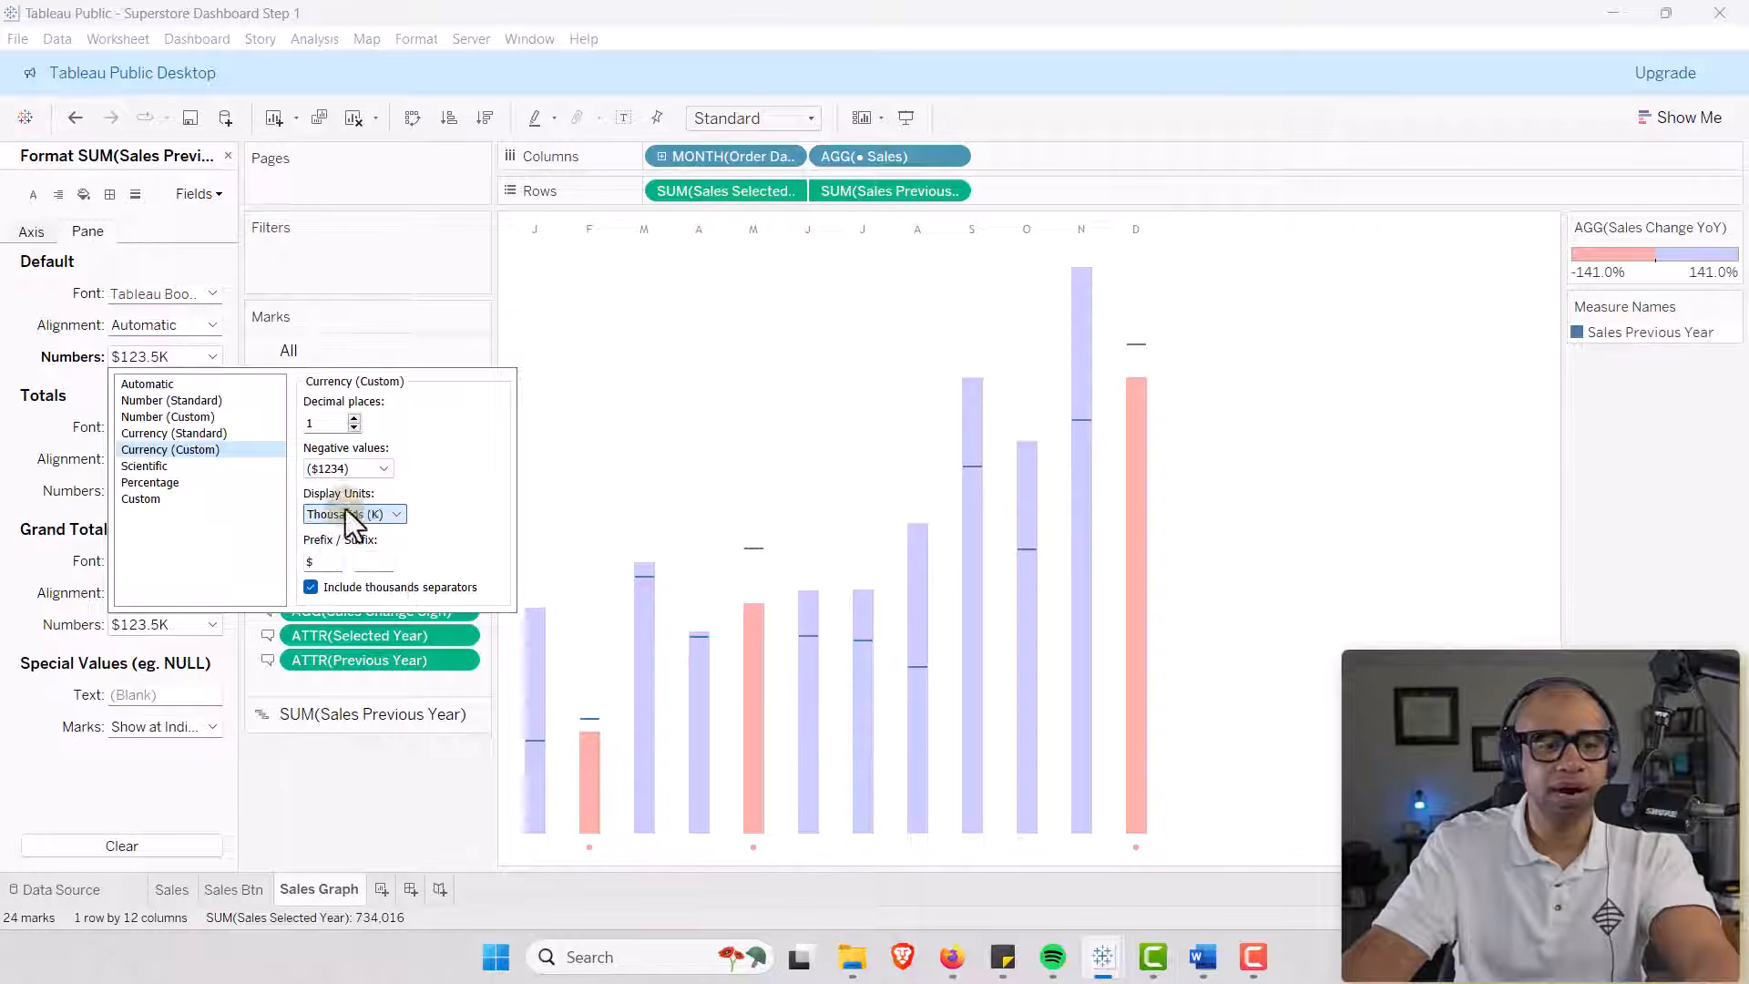
pyautogui.click(569, 459)
pyautogui.moveTo(644, 713)
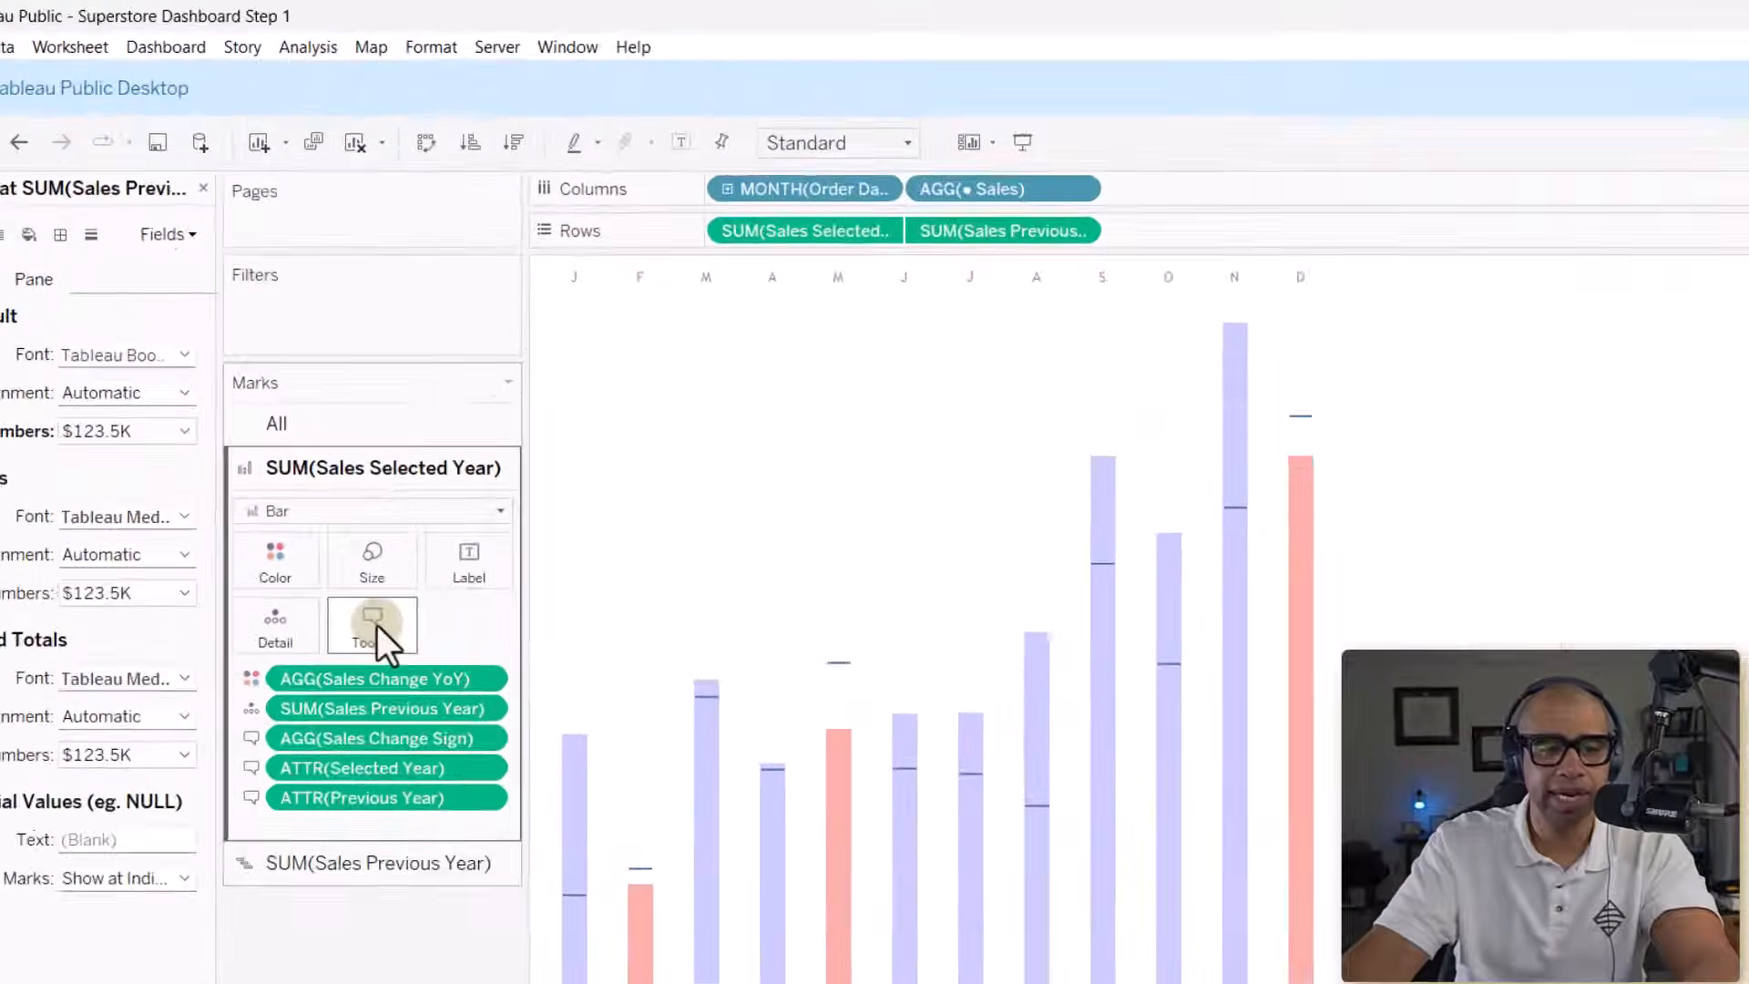
# Remove the extra space before the Sales Selected Year field in the SUM(Sales Selected Year) tooltip, apply the edit and check the bars.
pyautogui.click(375, 625)
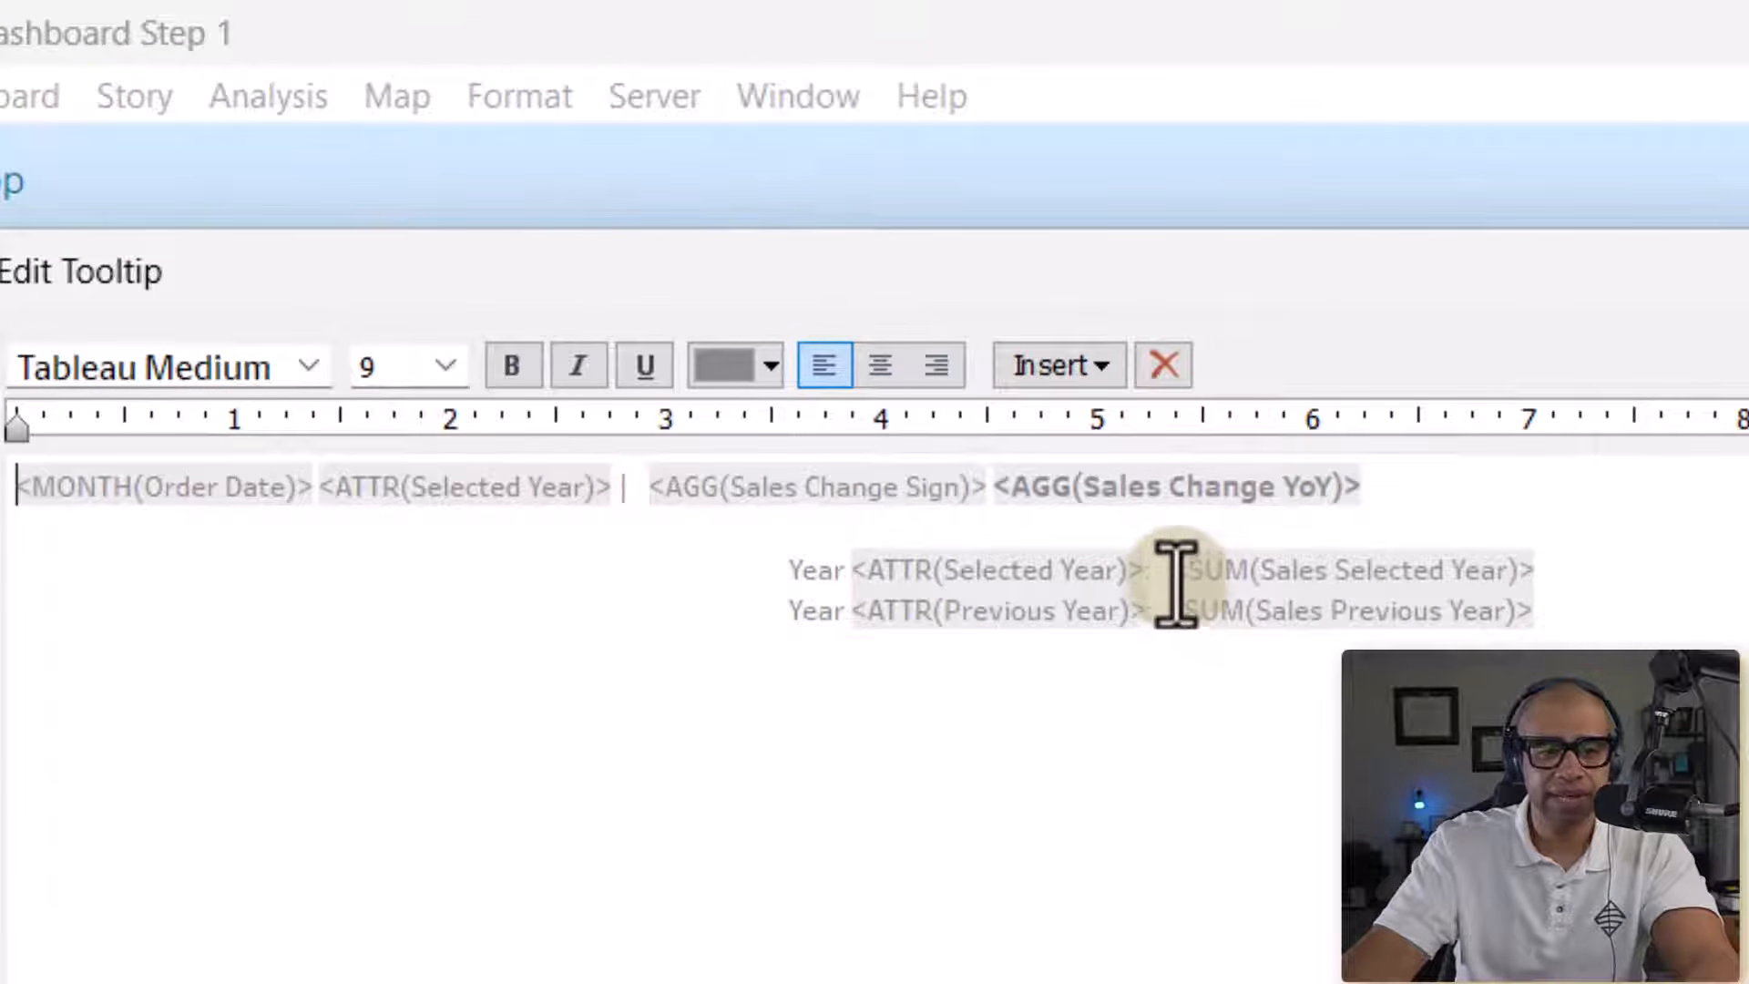
pyautogui.click(1196, 581)
pyautogui.press('BackSpace')
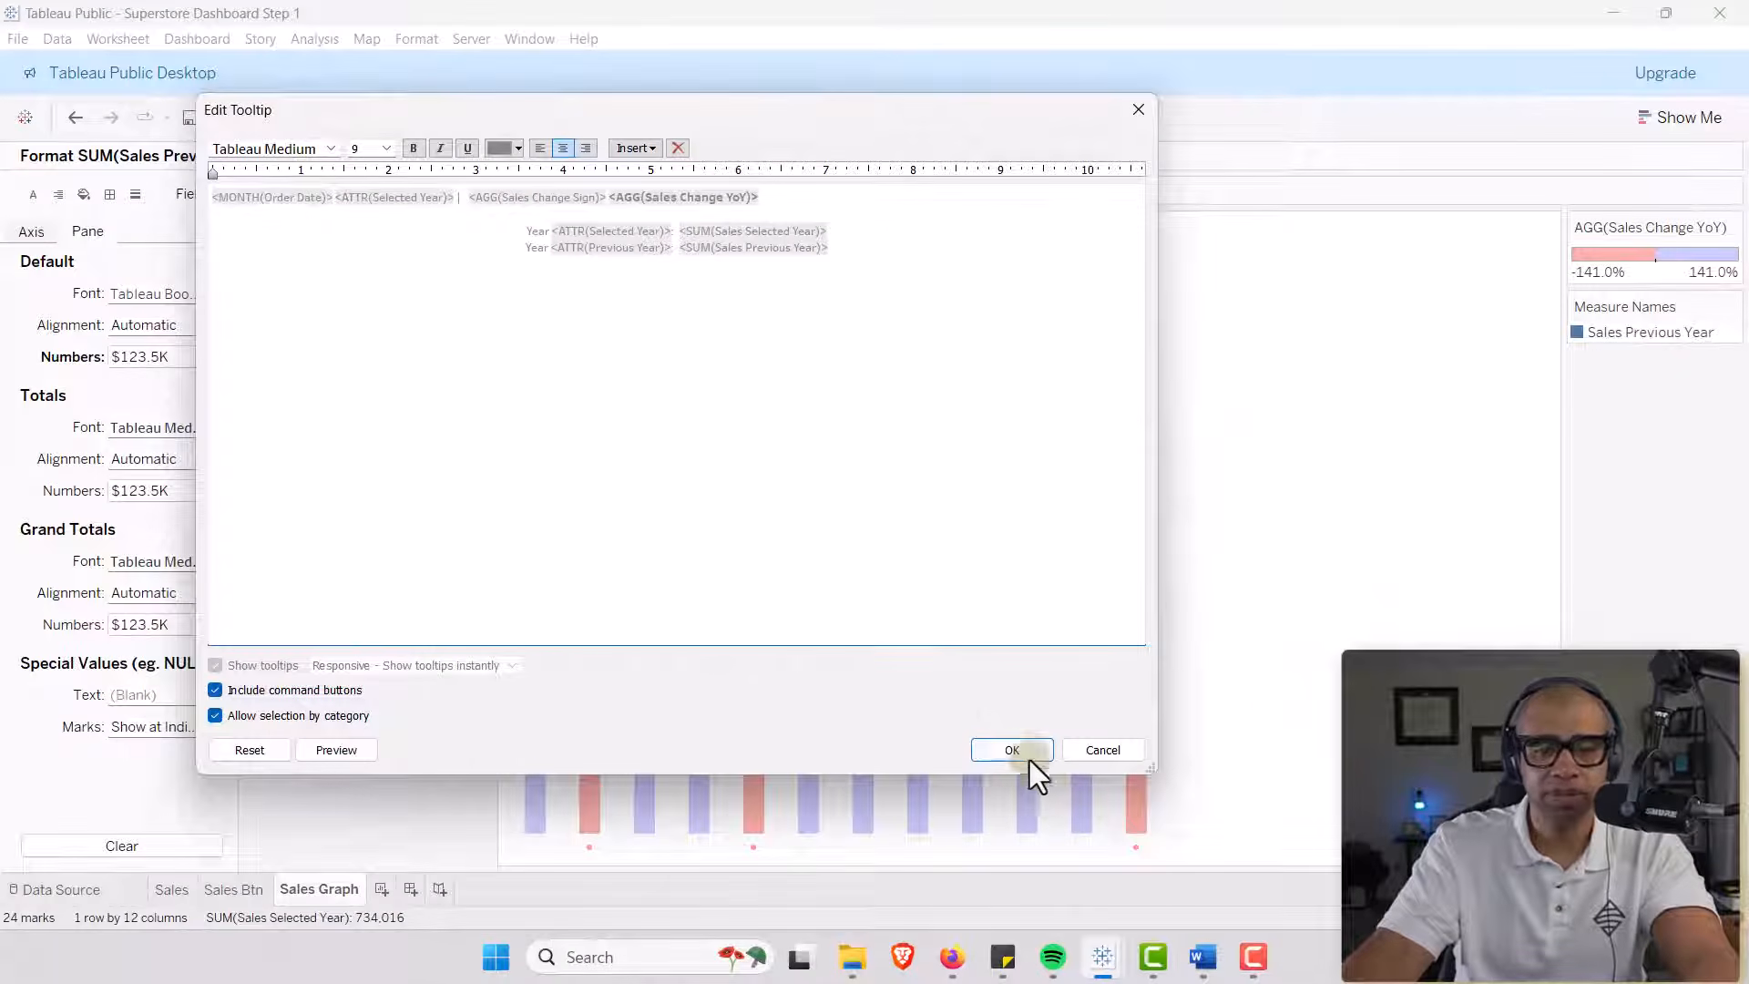
pyautogui.click(1012, 750)
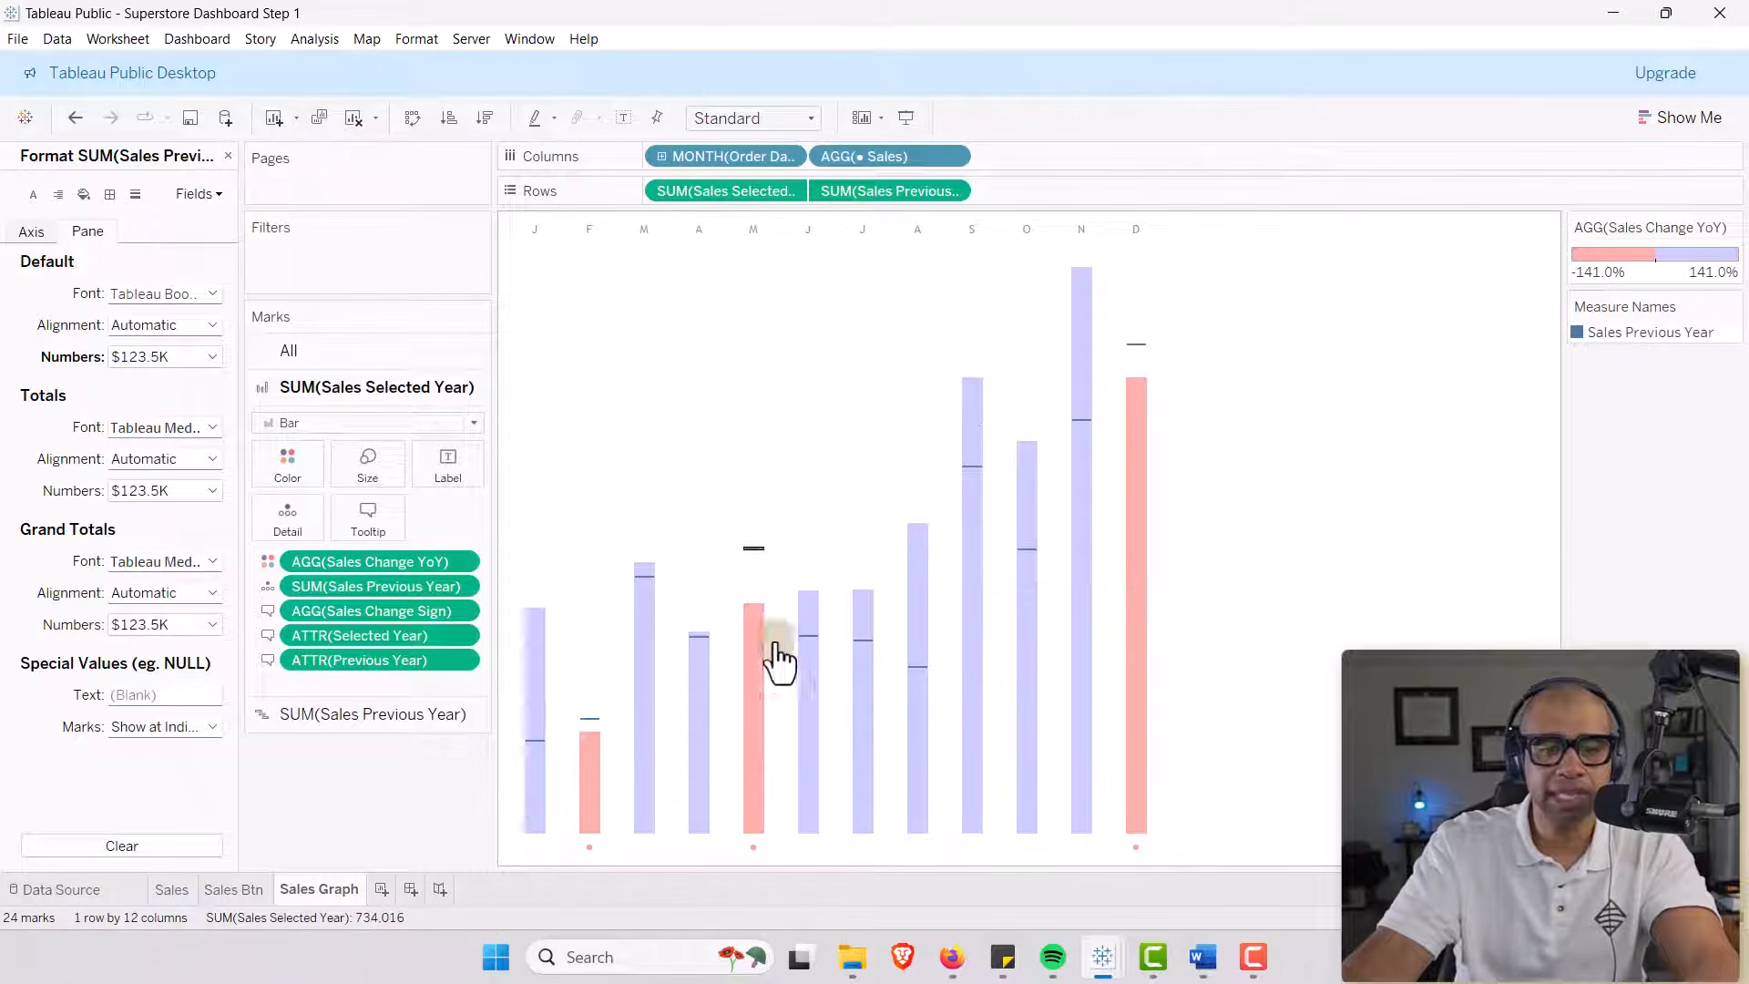
pyautogui.moveTo(1126, 745)
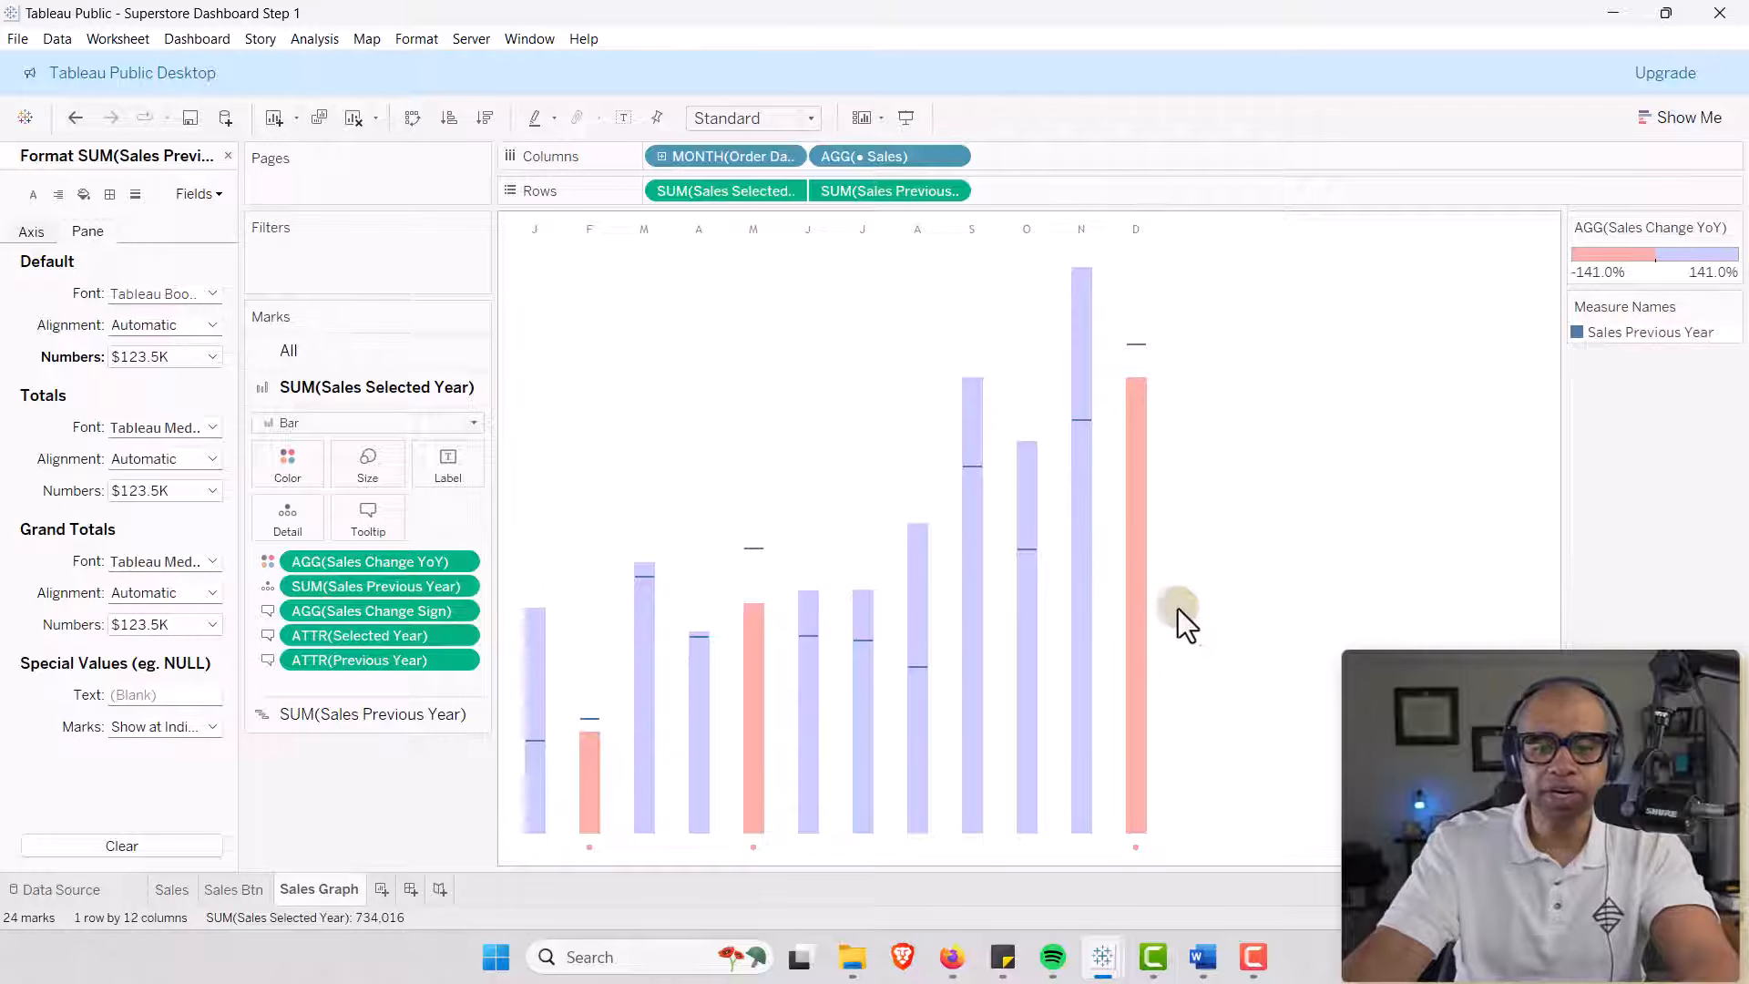
# Shrink the Sales Graph chart in width and height to a compact size with narrow month columns.
pyautogui.moveTo(1160, 625)
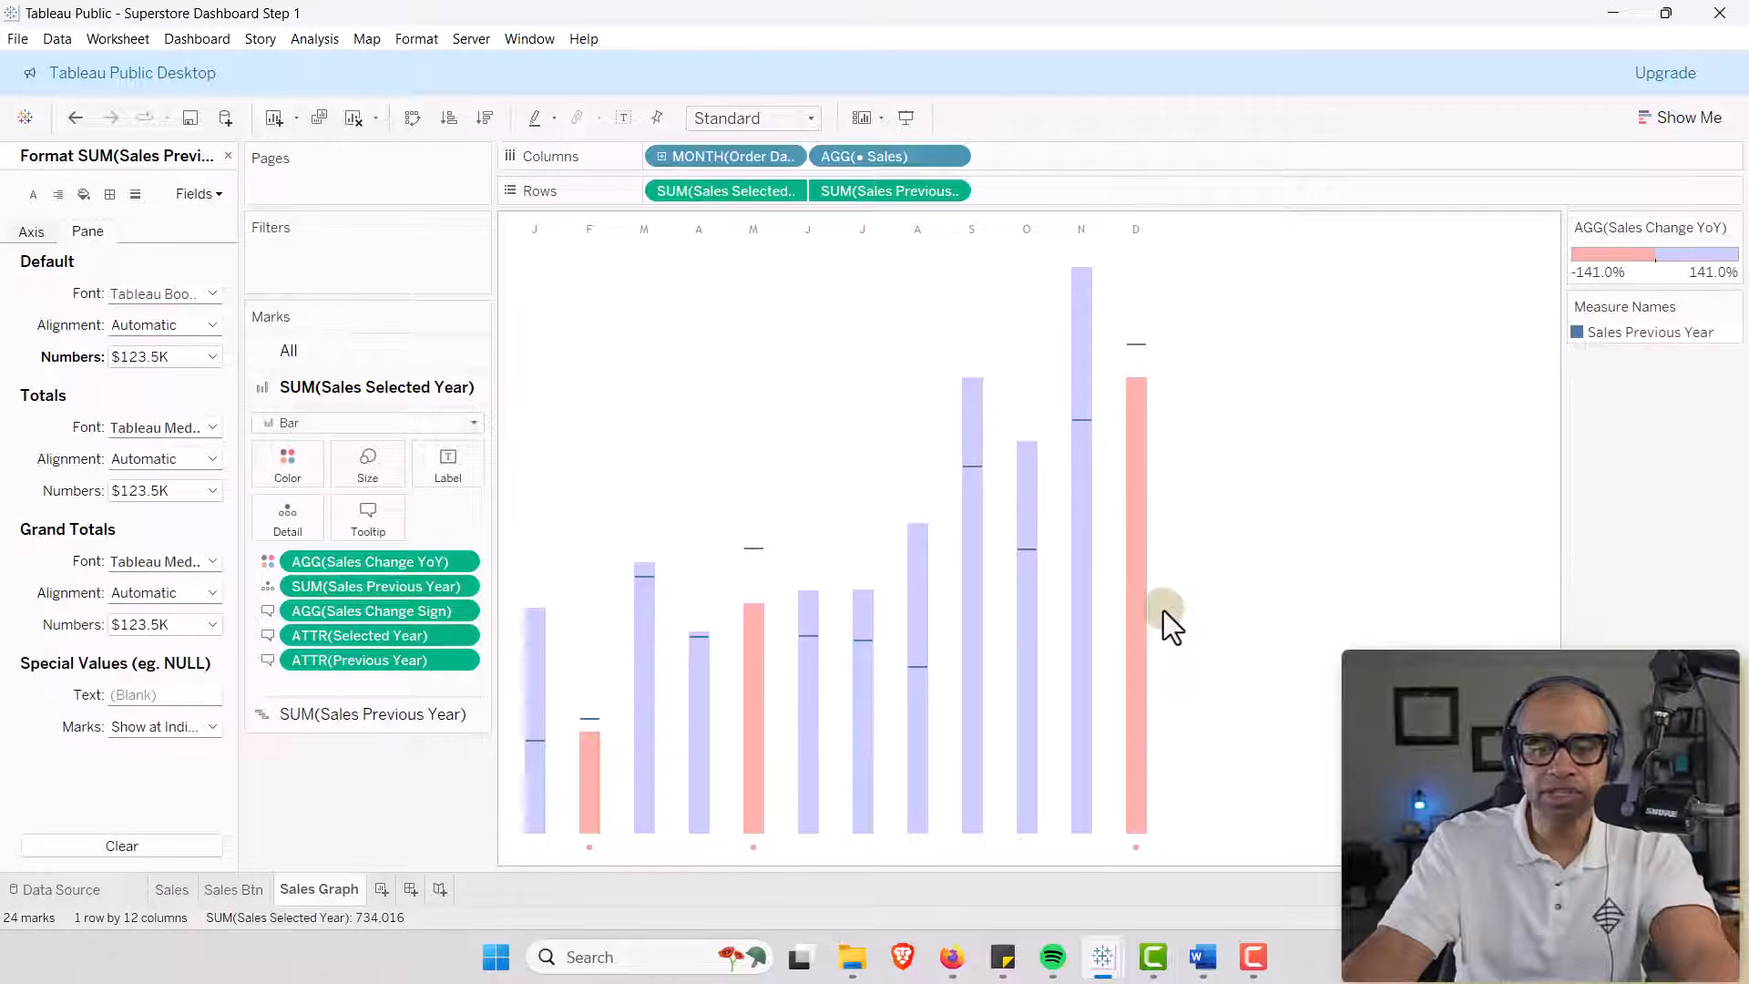
pyautogui.moveTo(1162, 611); pyautogui.dragTo(687, 613)
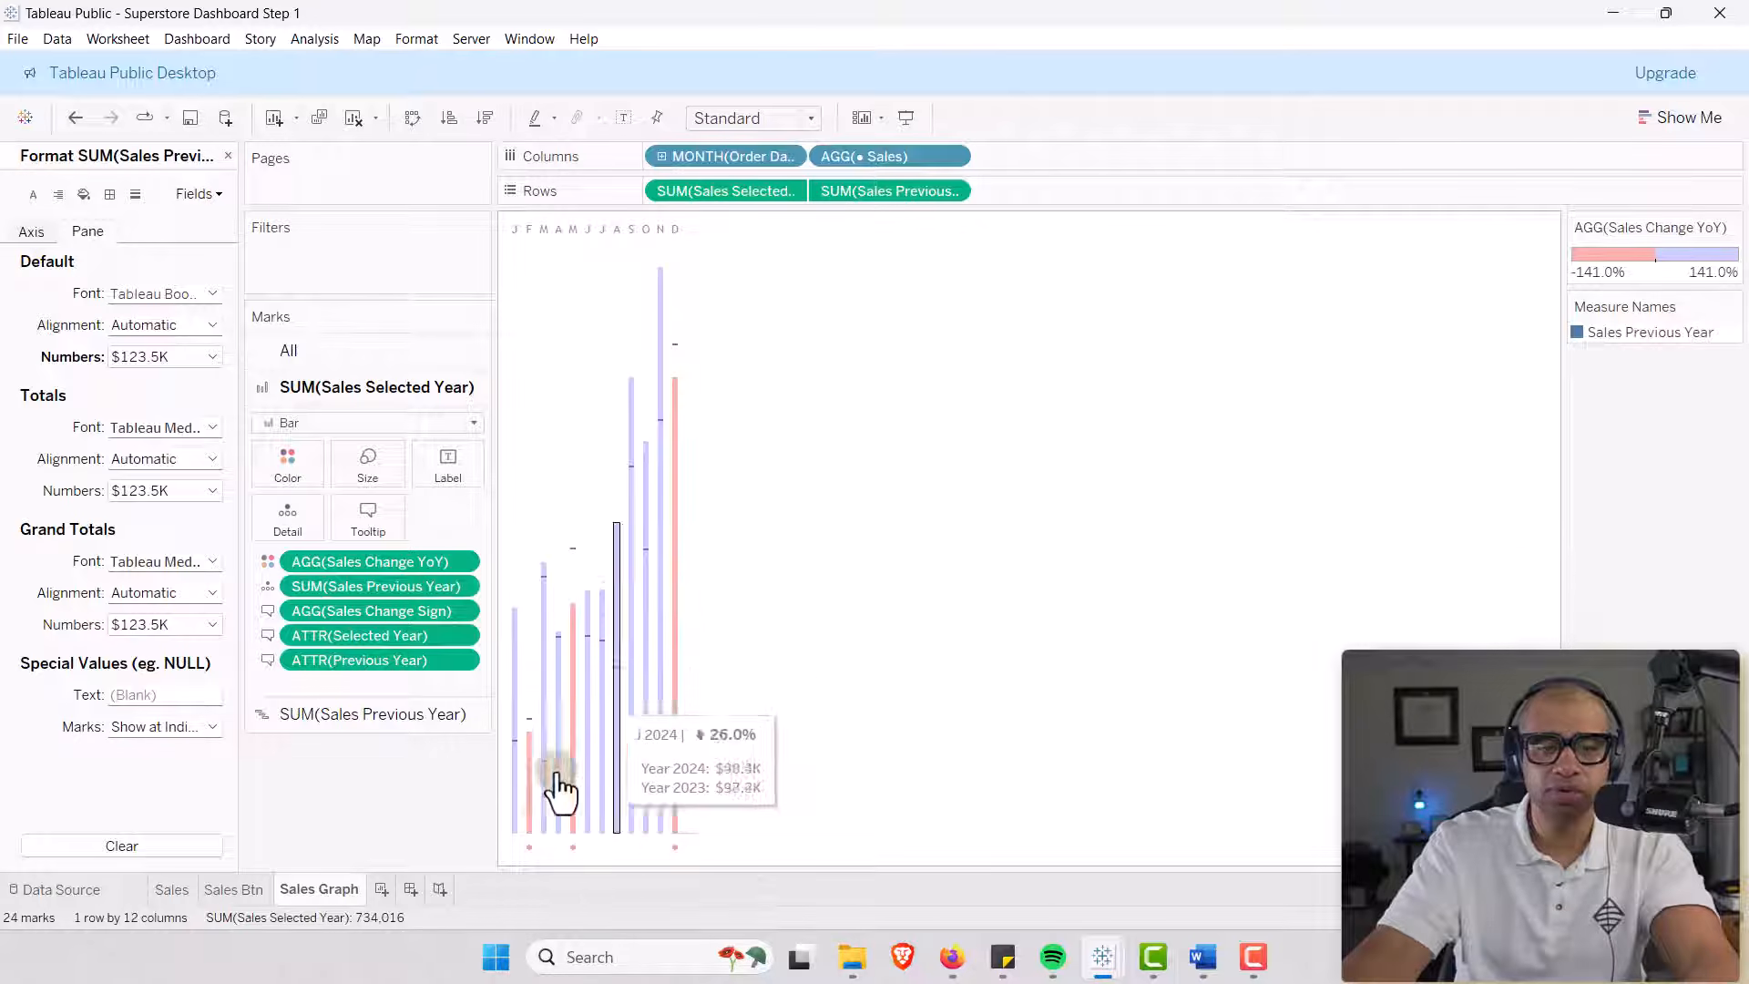
pyautogui.moveTo(546, 847); pyautogui.dragTo(576, 340)
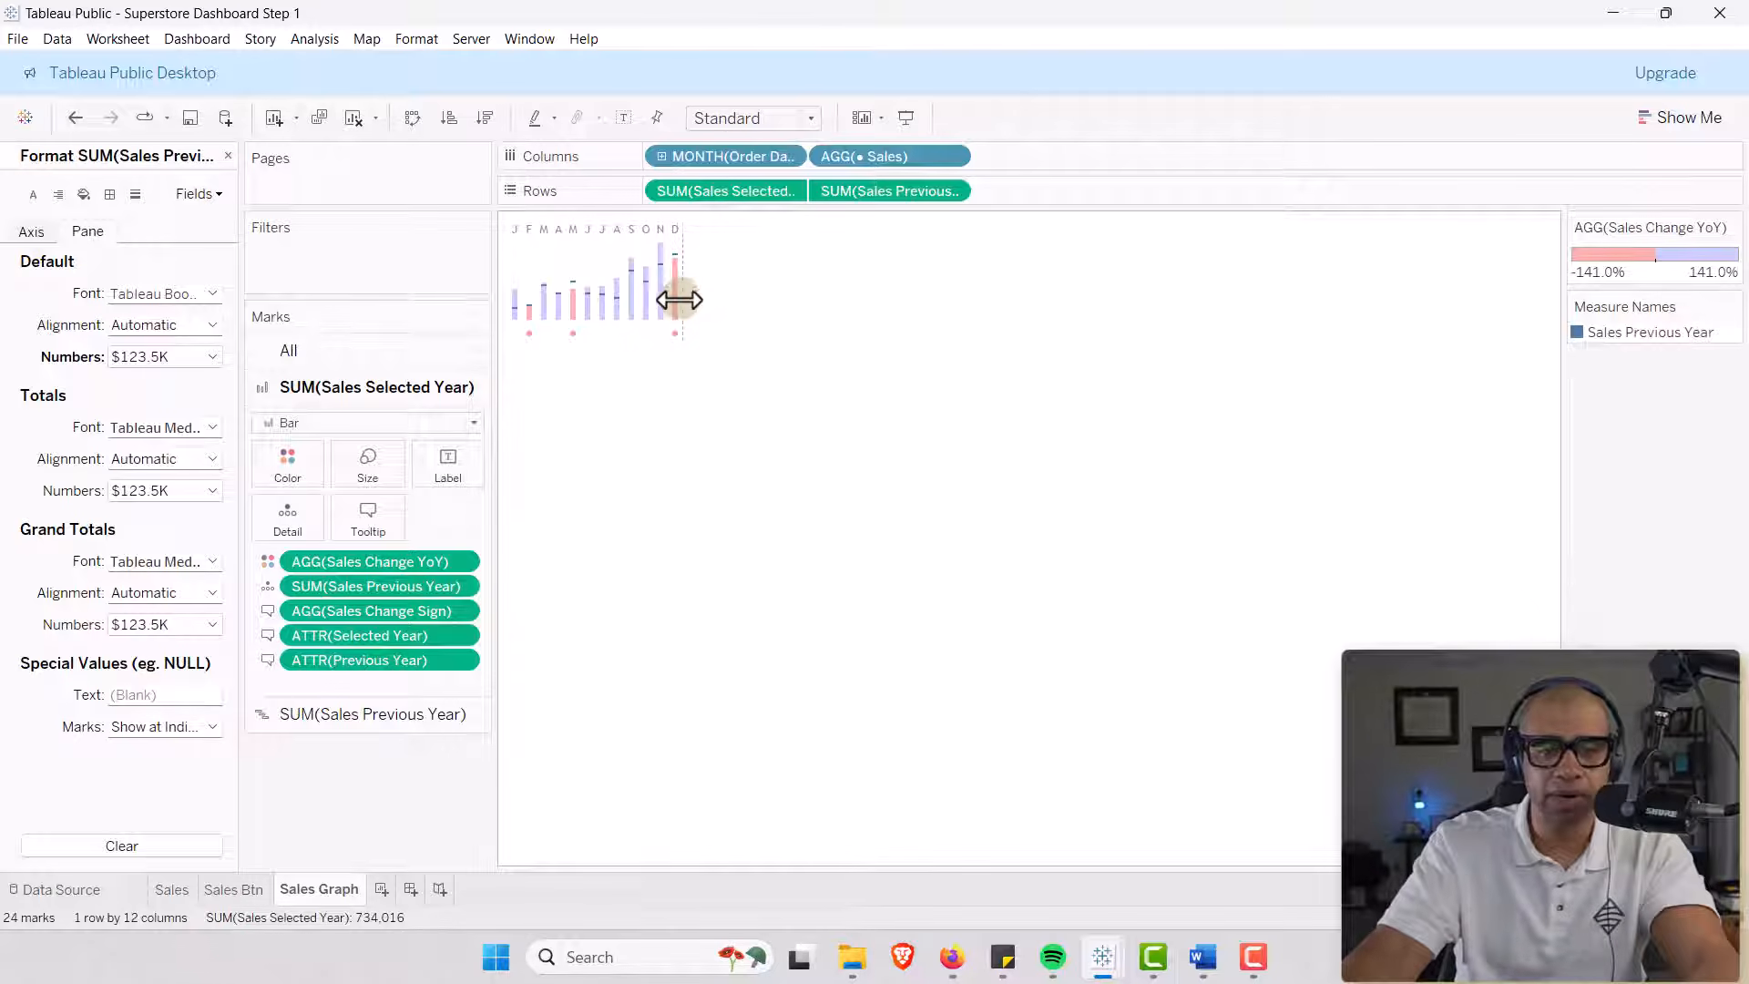
pyautogui.moveTo(680, 300); pyautogui.dragTo(670, 302)
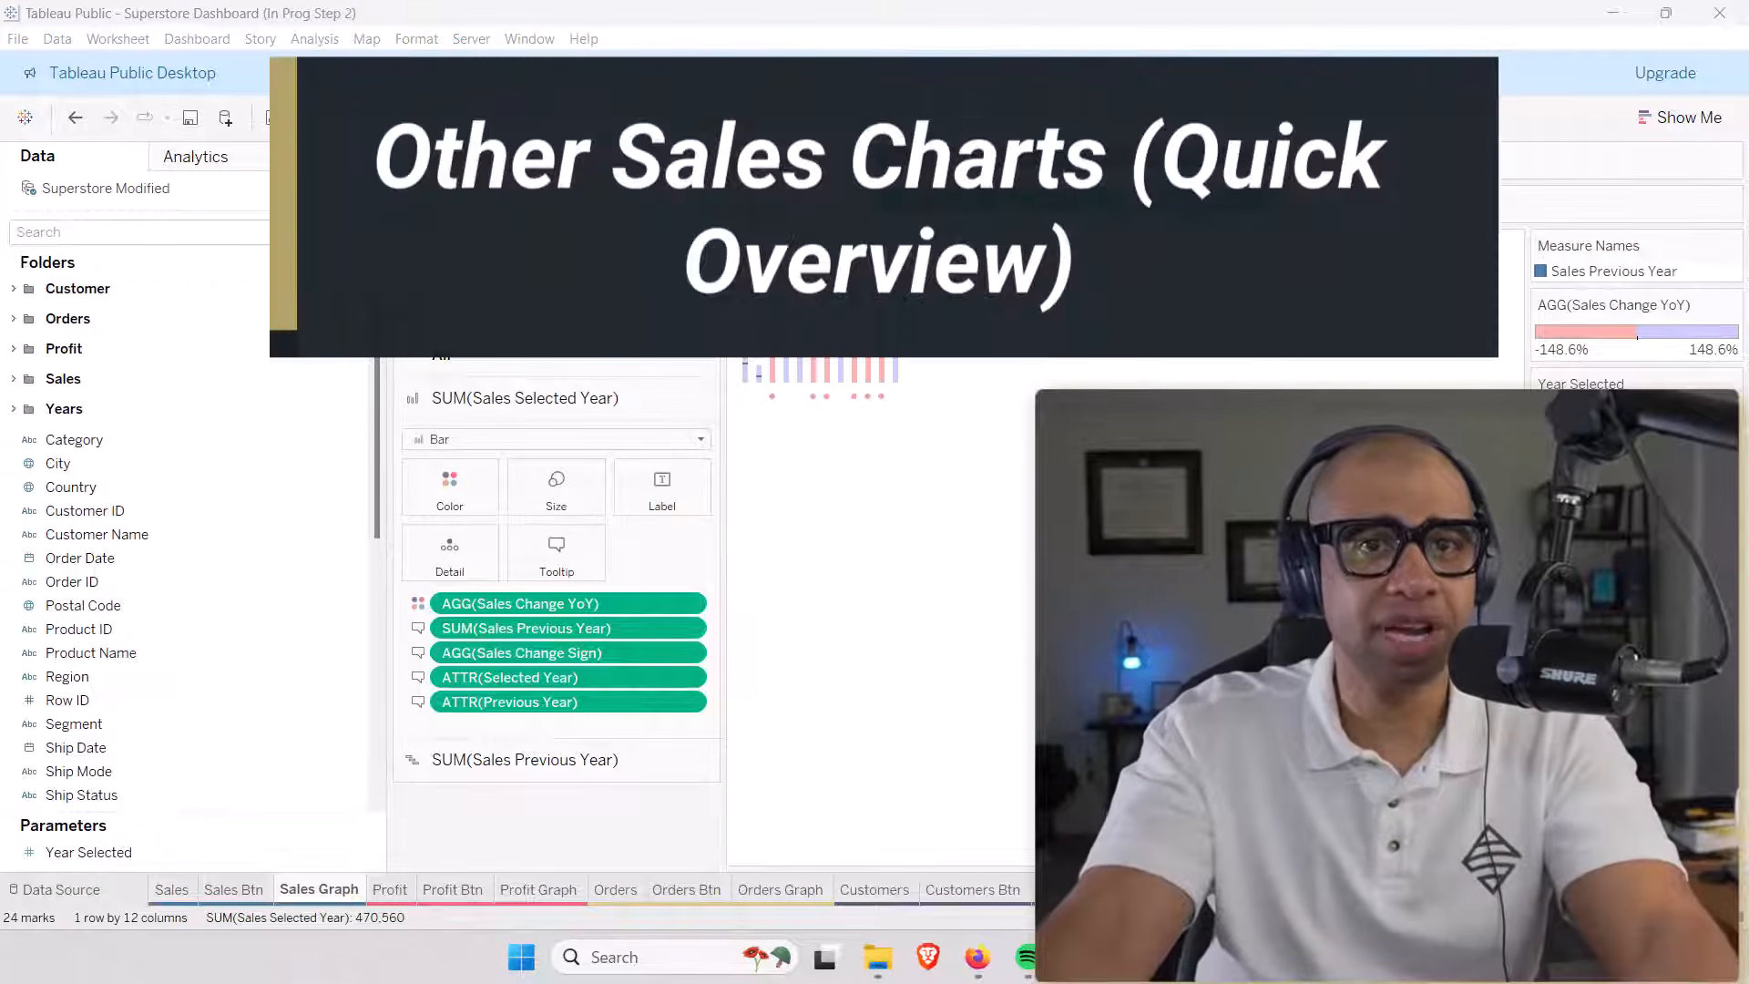
# View the Sales Btn and Sales Graph sheets and open the Profit Previous Year calculation from the Profit folder to examine its formula.
pyautogui.click(211, 893)
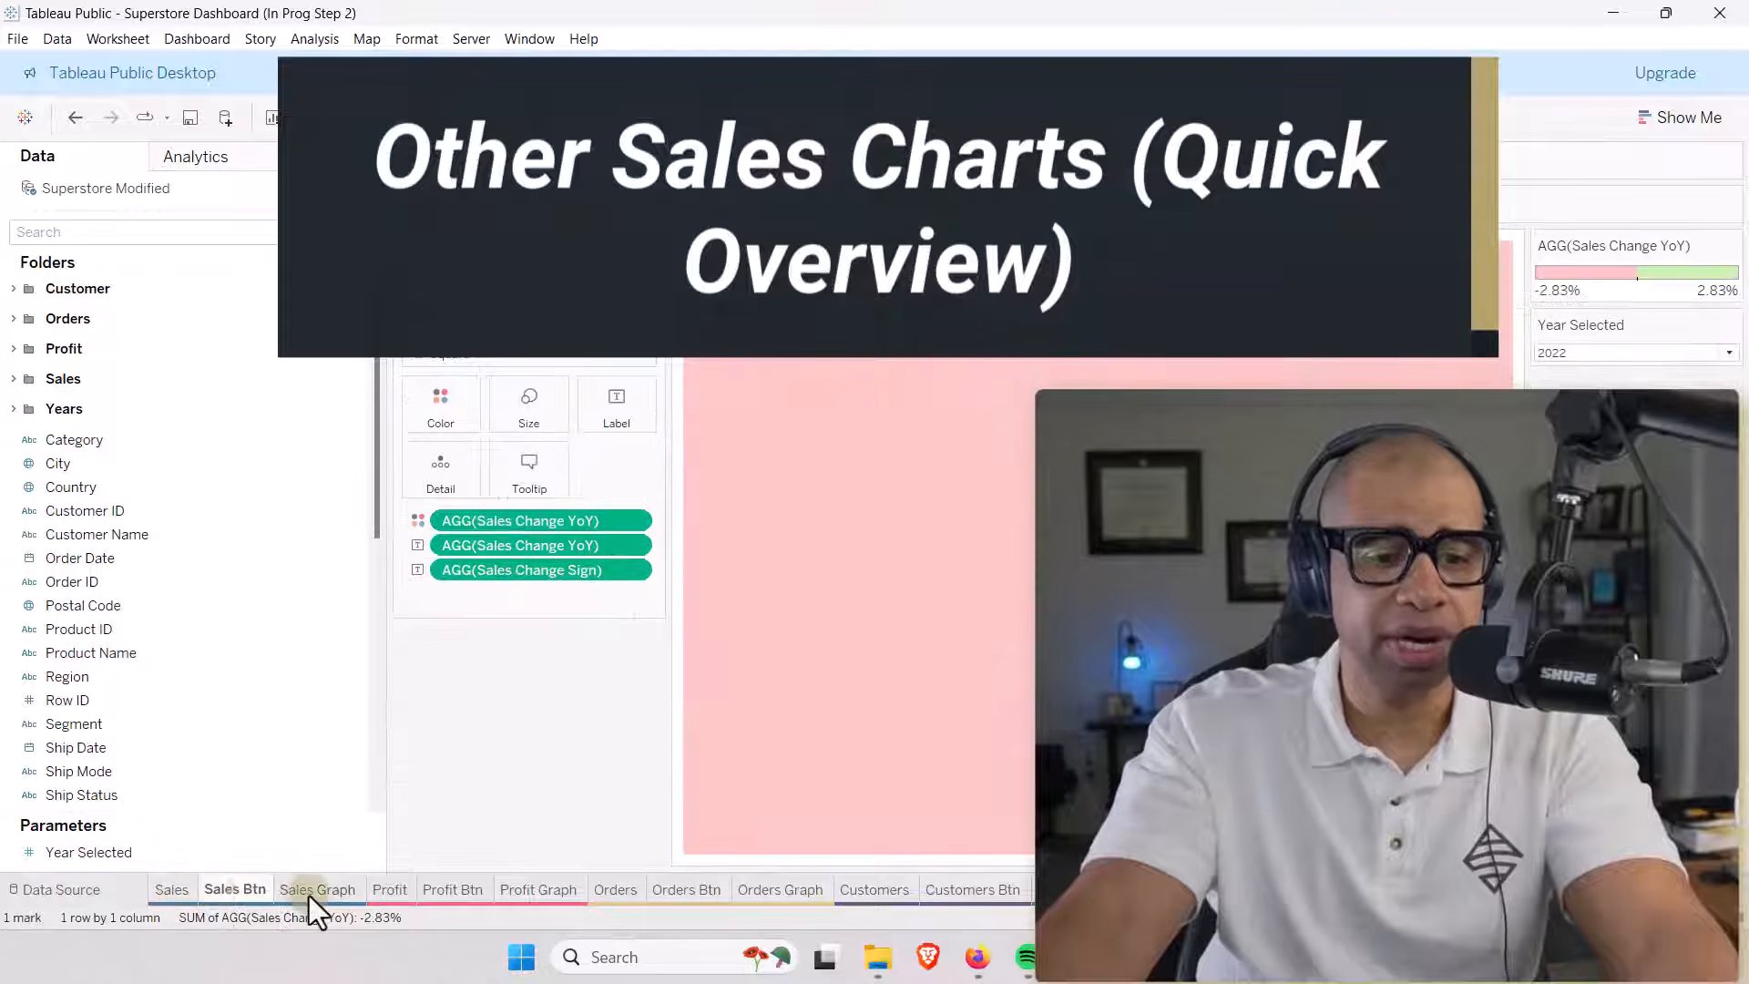
pyautogui.click(309, 894)
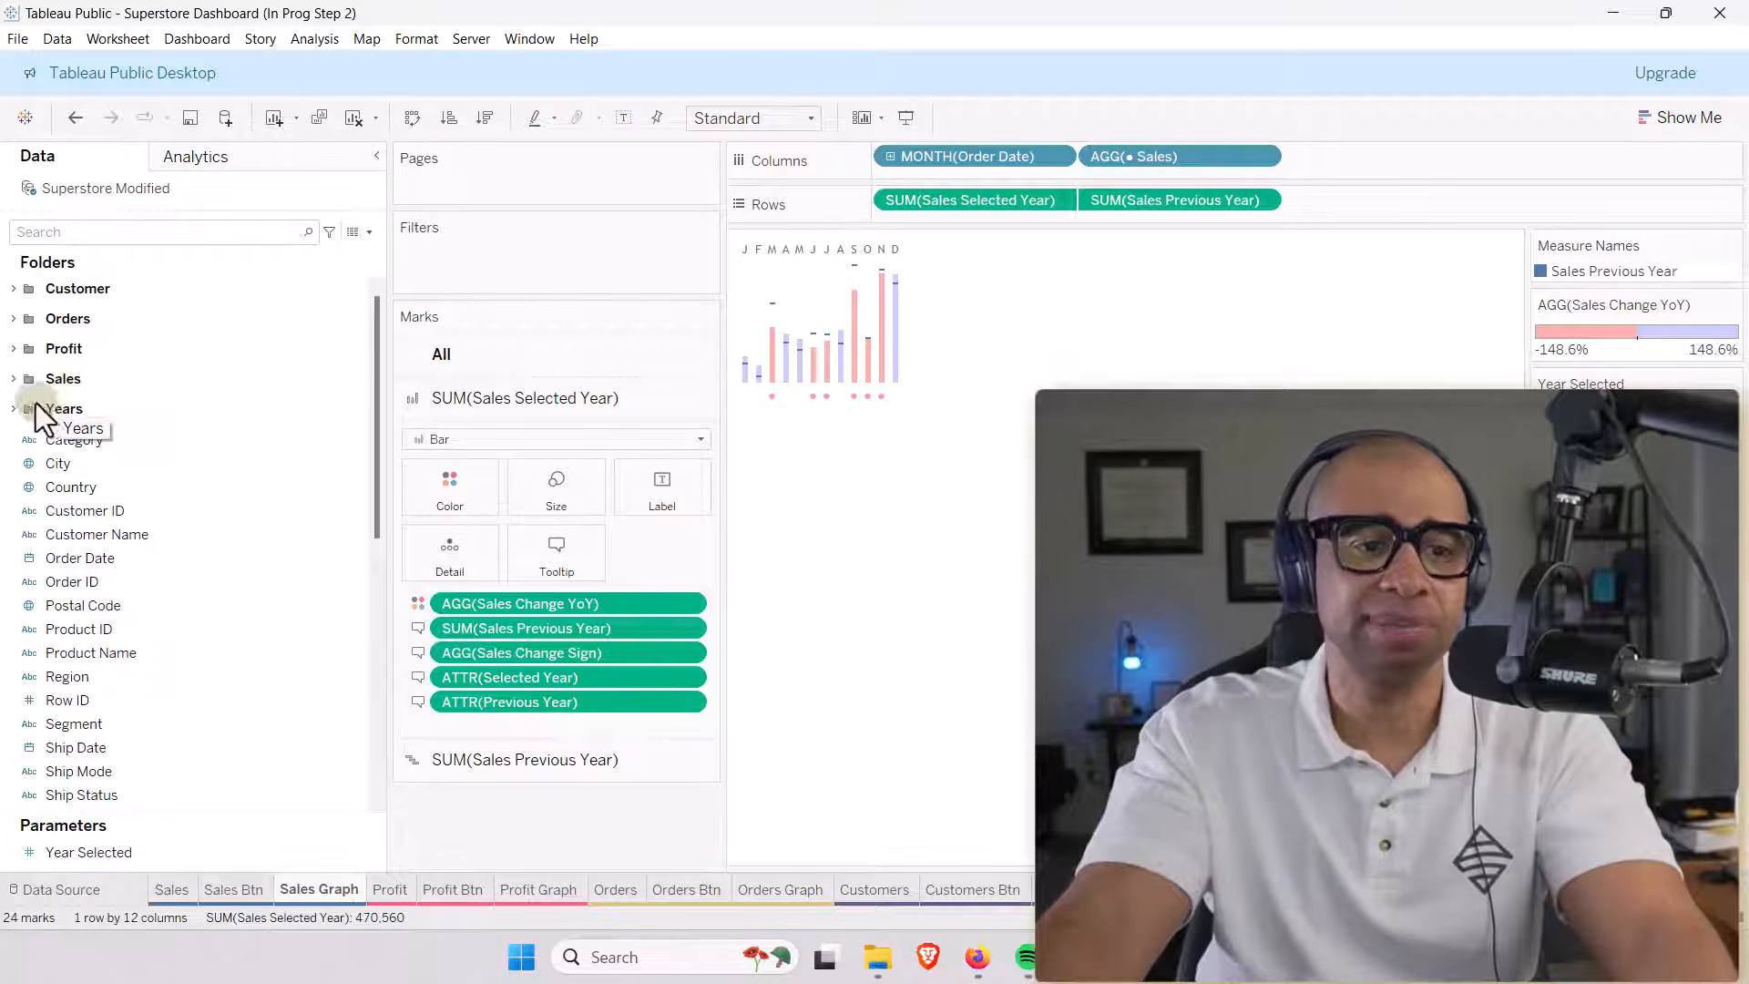
pyautogui.click(13, 349)
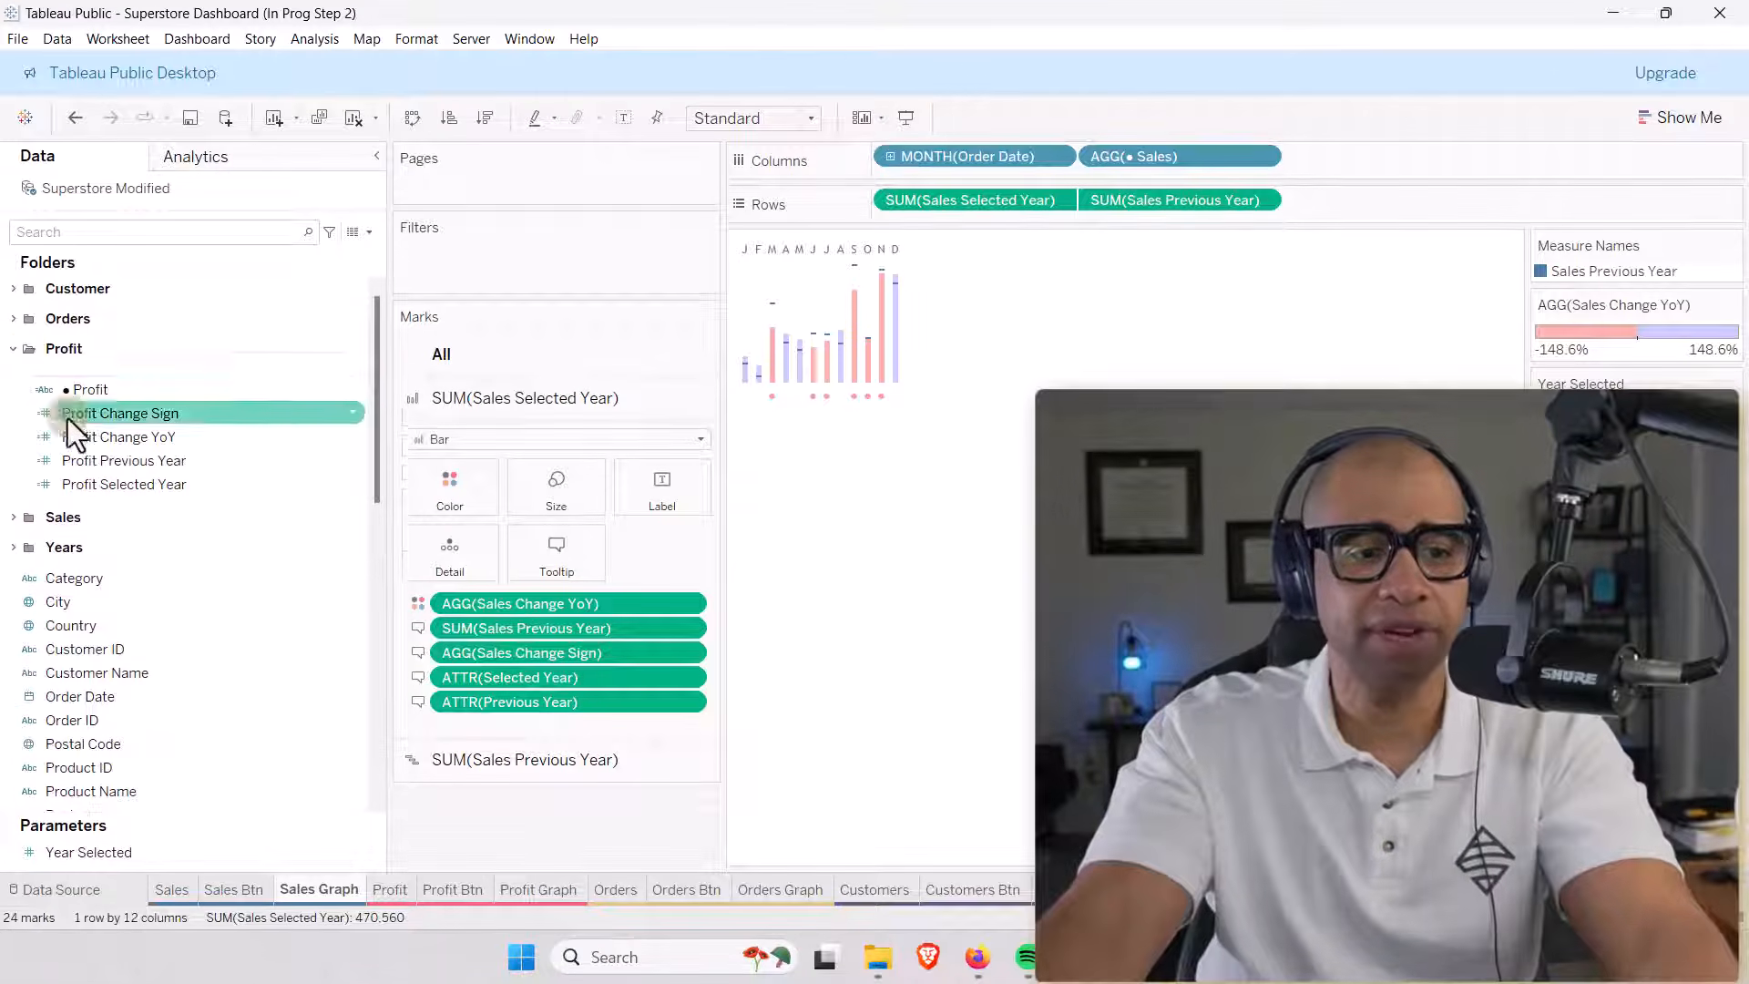
pyautogui.click(97, 466)
pyautogui.rightClick(97, 467)
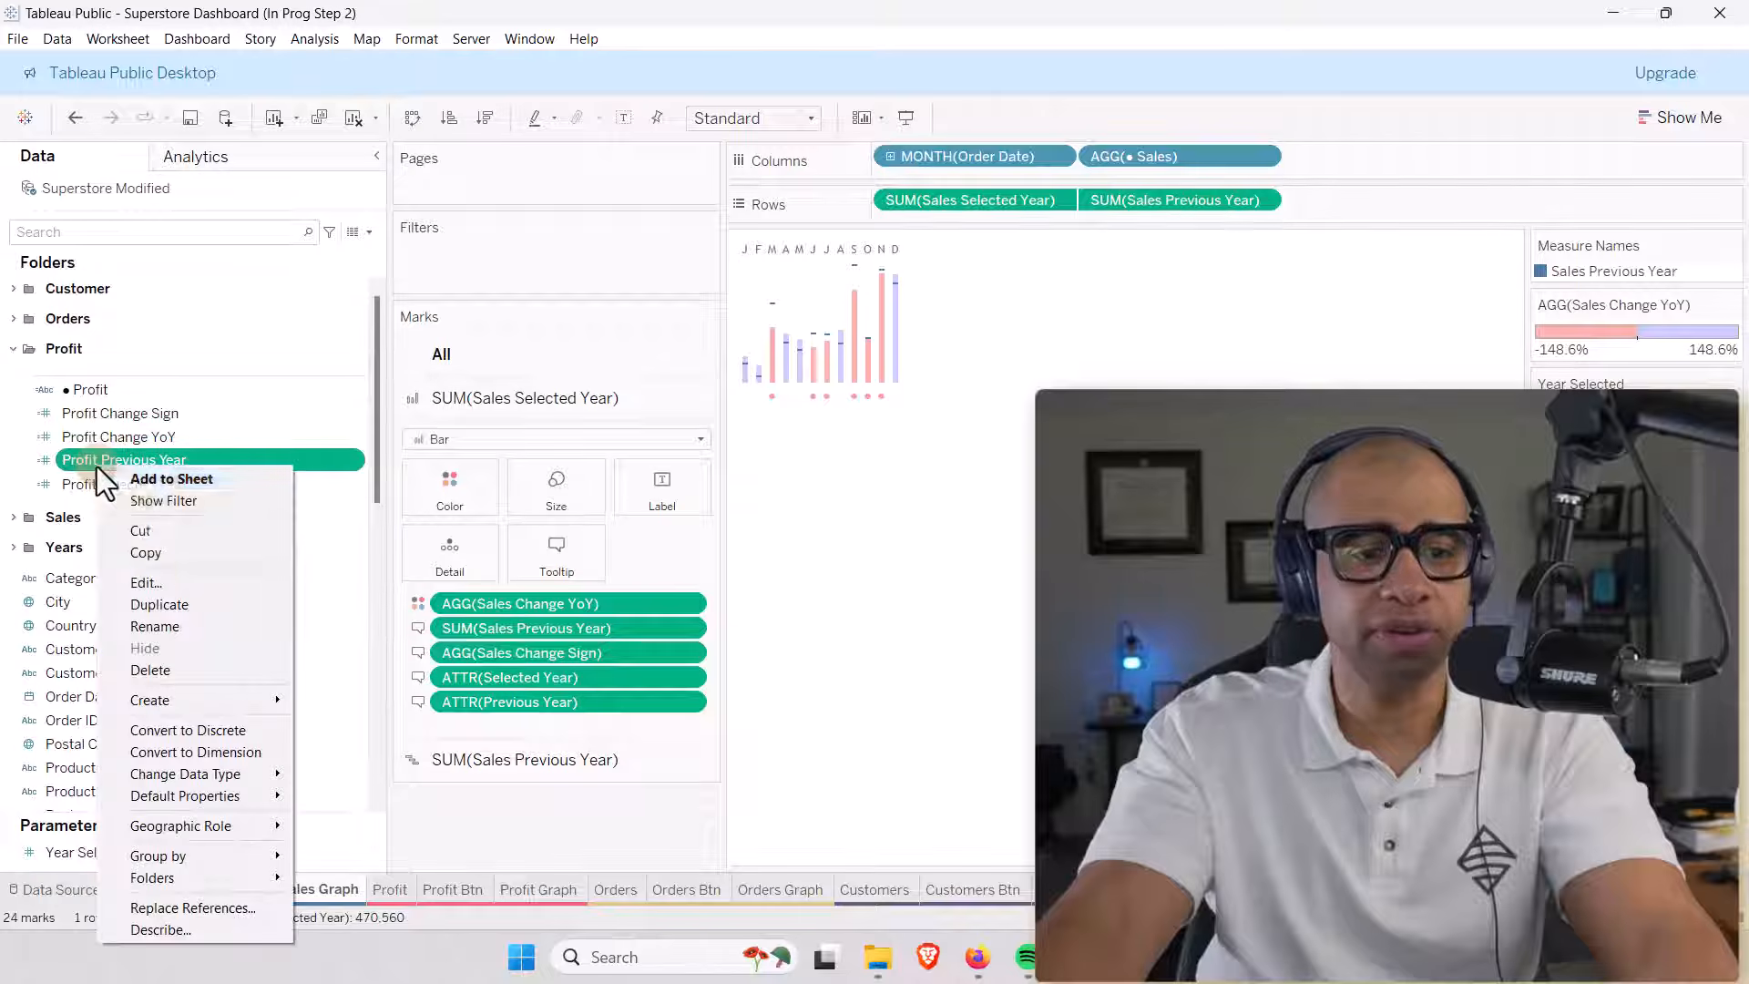
pyautogui.click(151, 581)
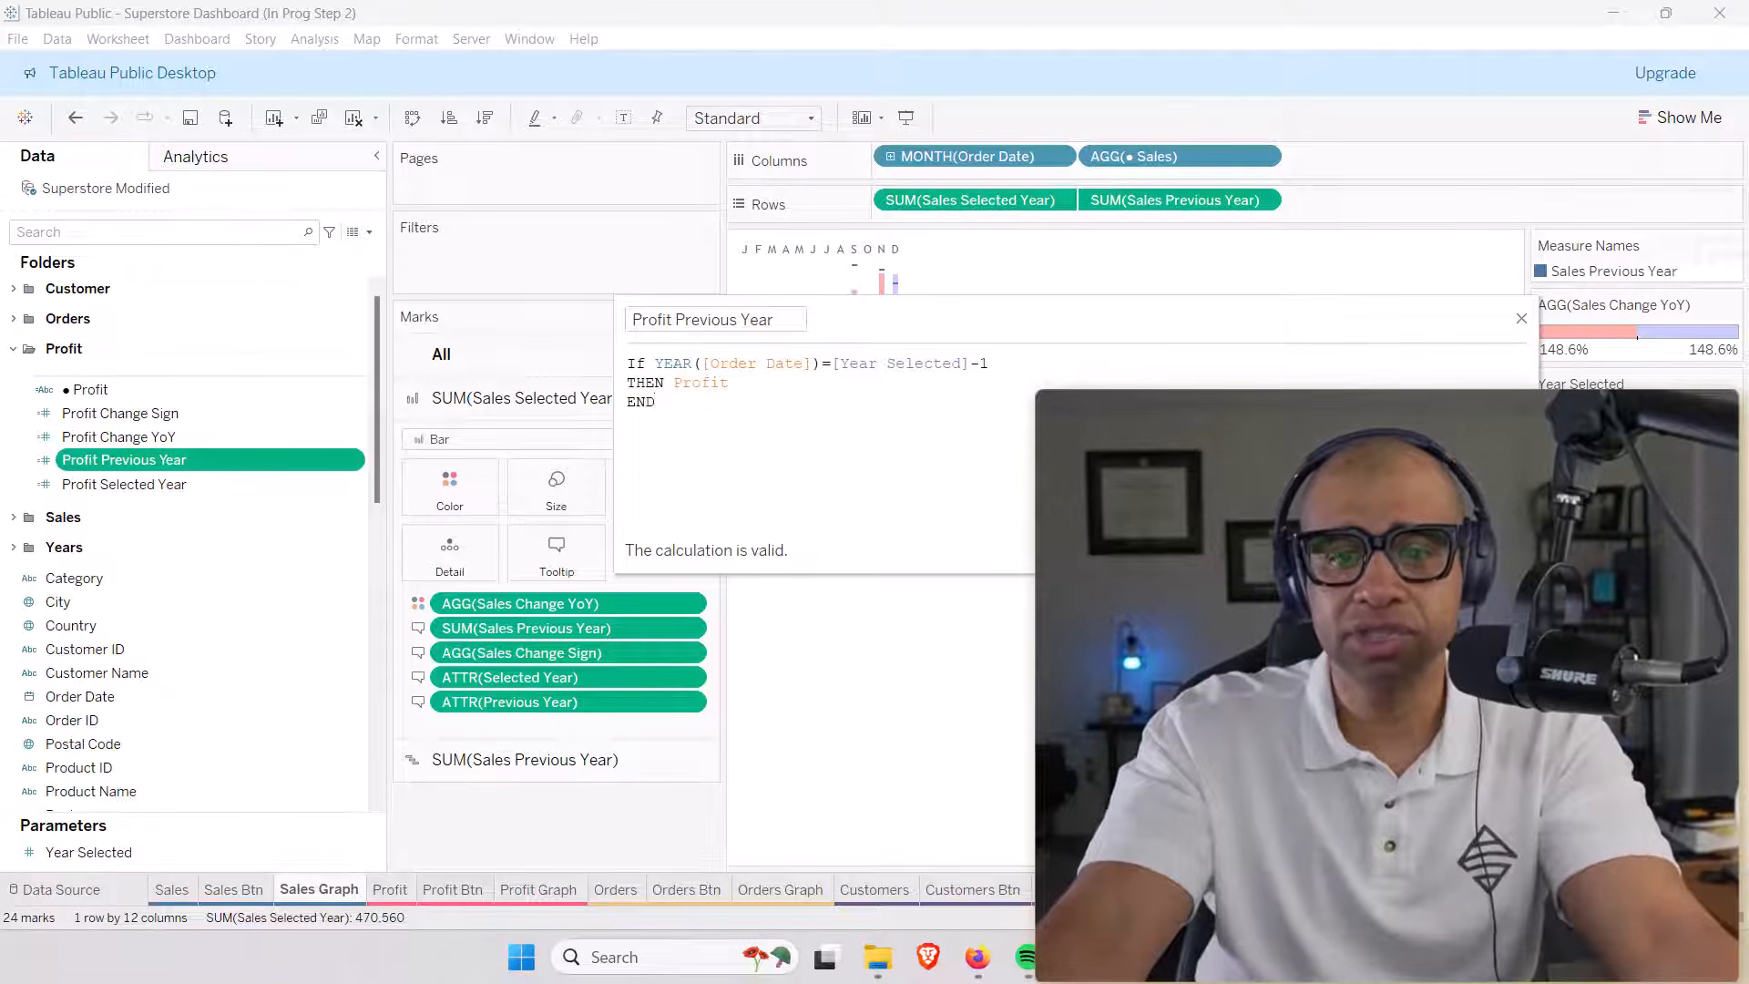
# Examine the formulas of the Profit Selected Year and Profit Change YoY calculated fields, closing each without changes.
pyautogui.click(137, 485)
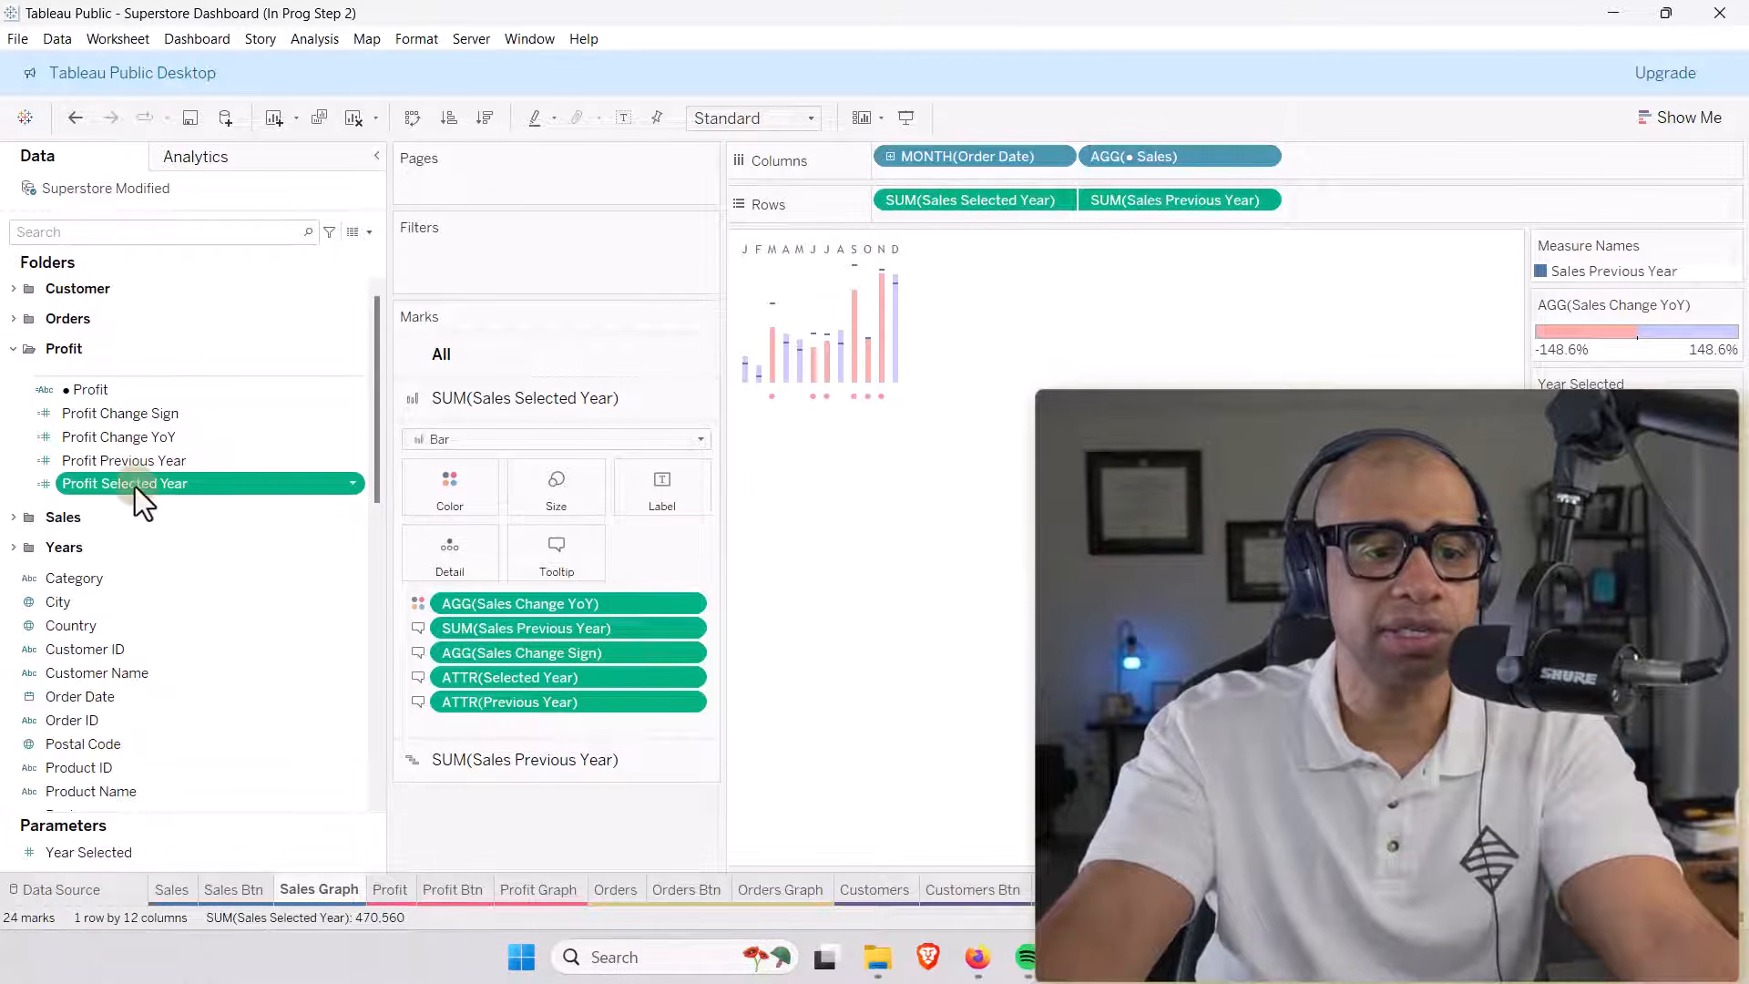
pyautogui.rightClick(135, 486)
pyautogui.click(175, 597)
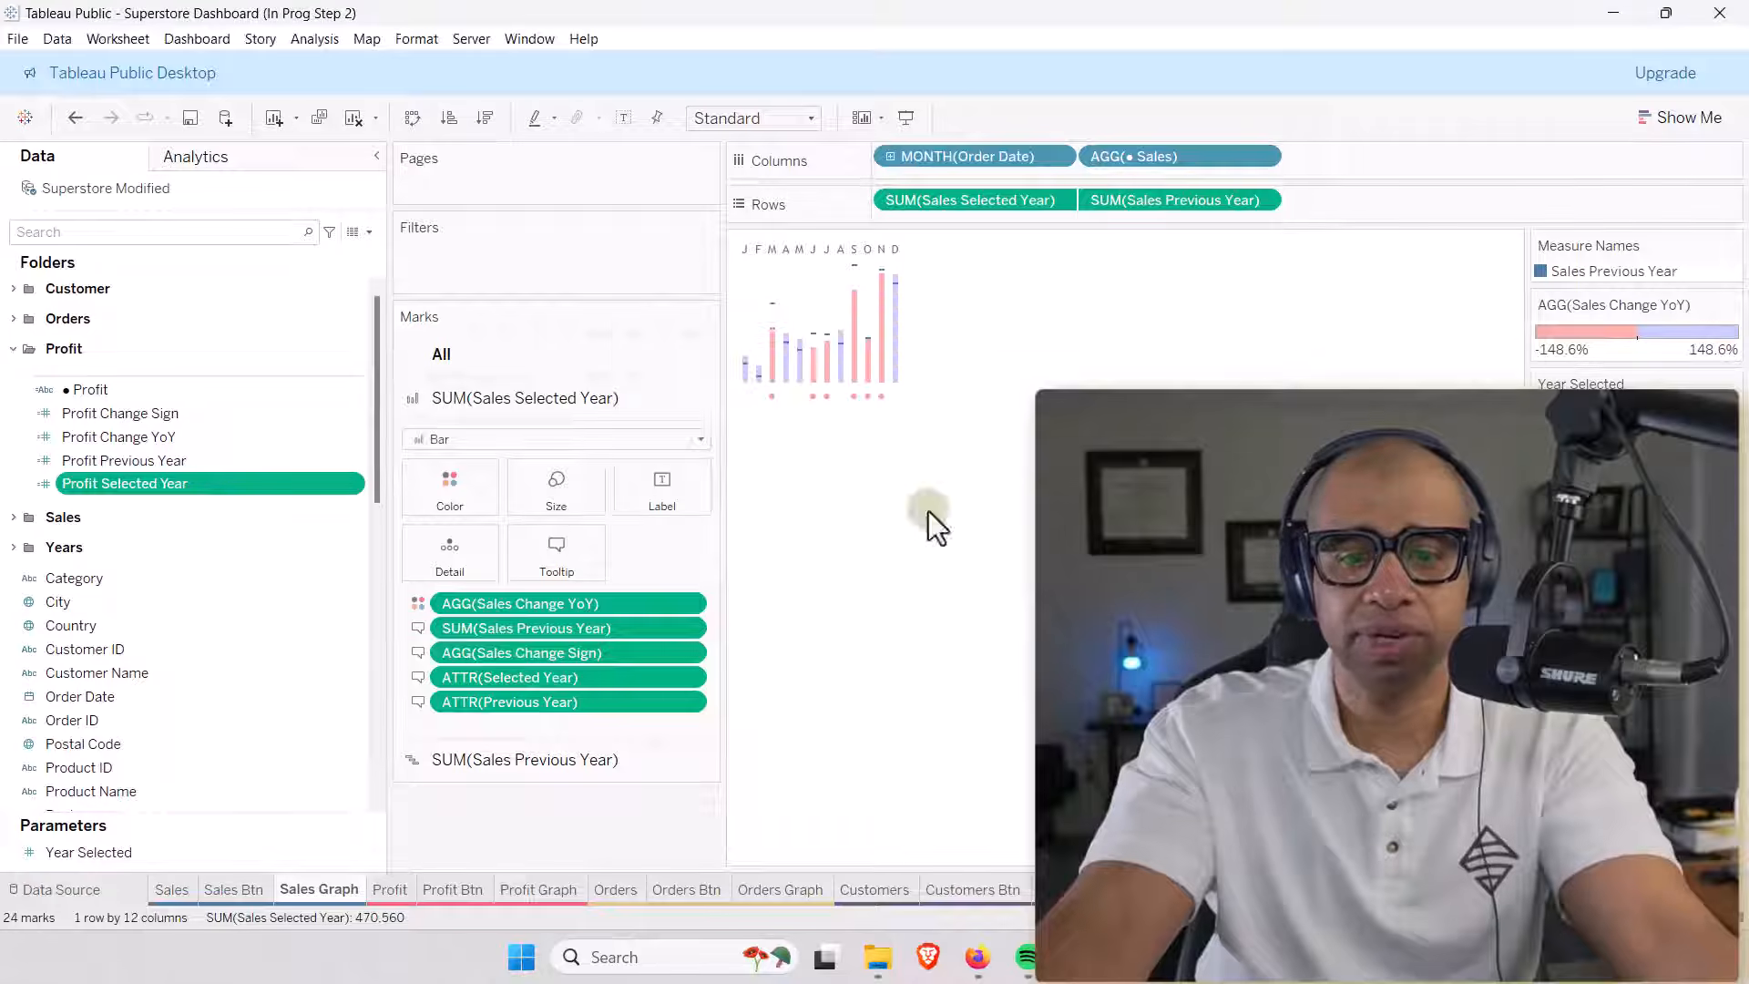
pyautogui.click(95, 419)
pyautogui.rightClick(91, 433)
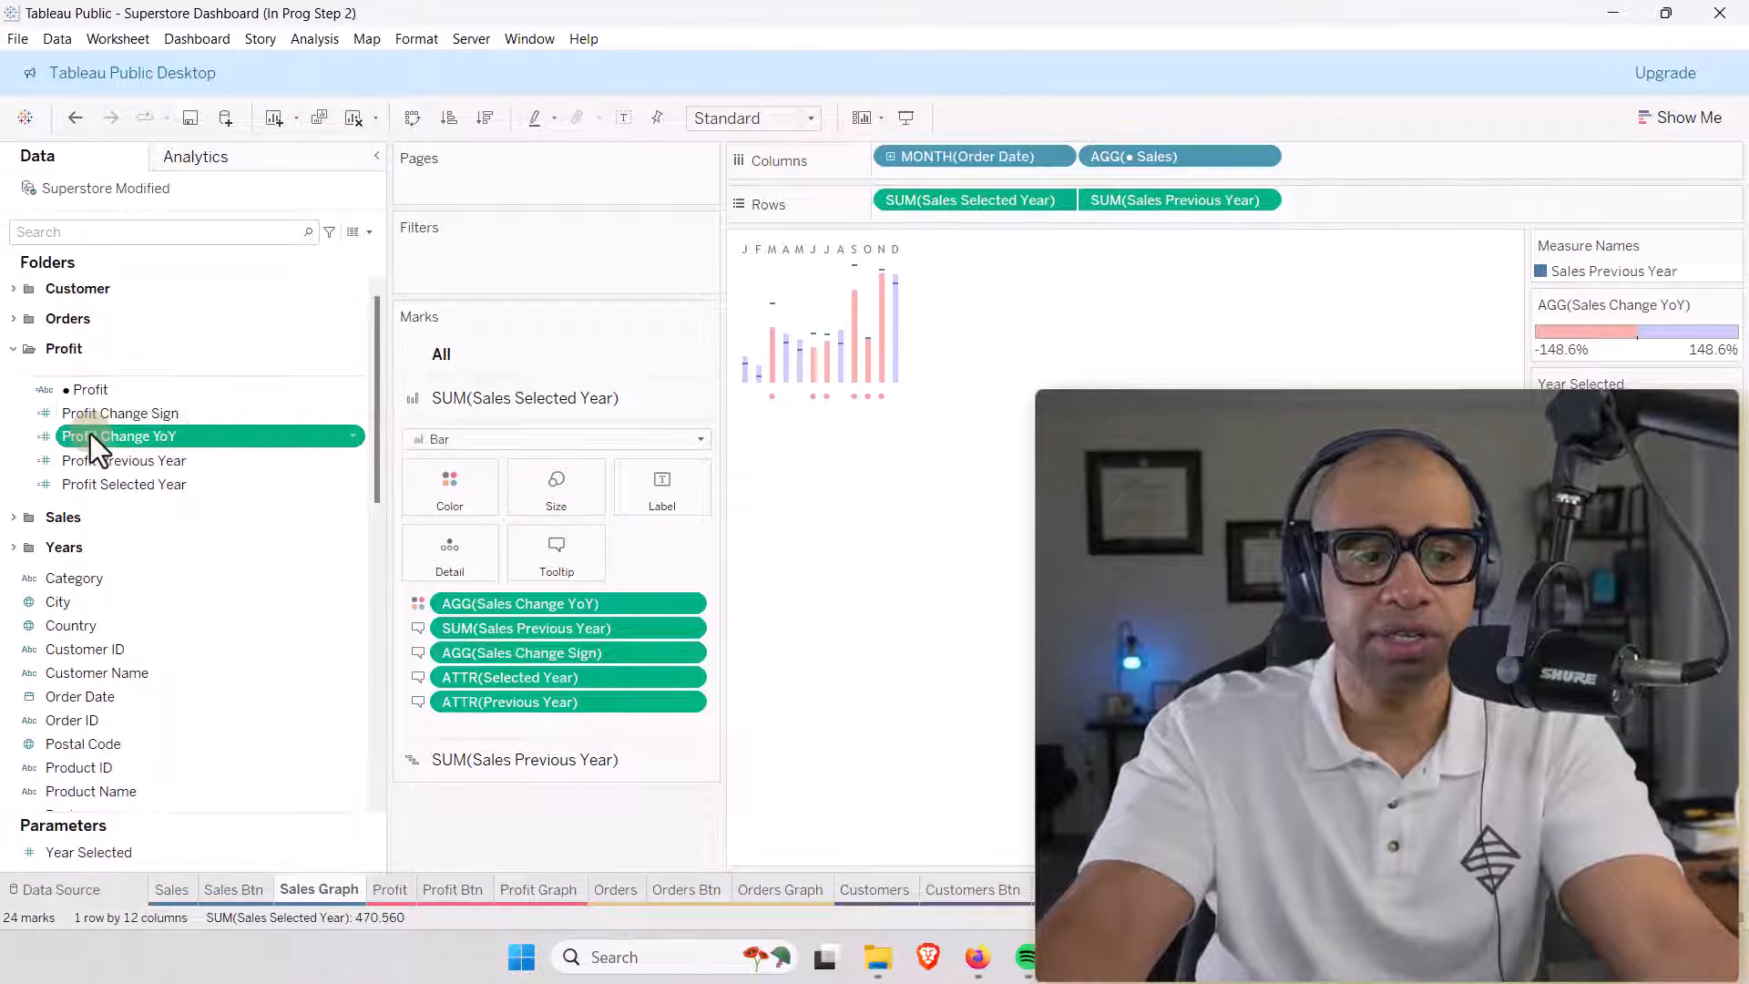
pyautogui.click(140, 550)
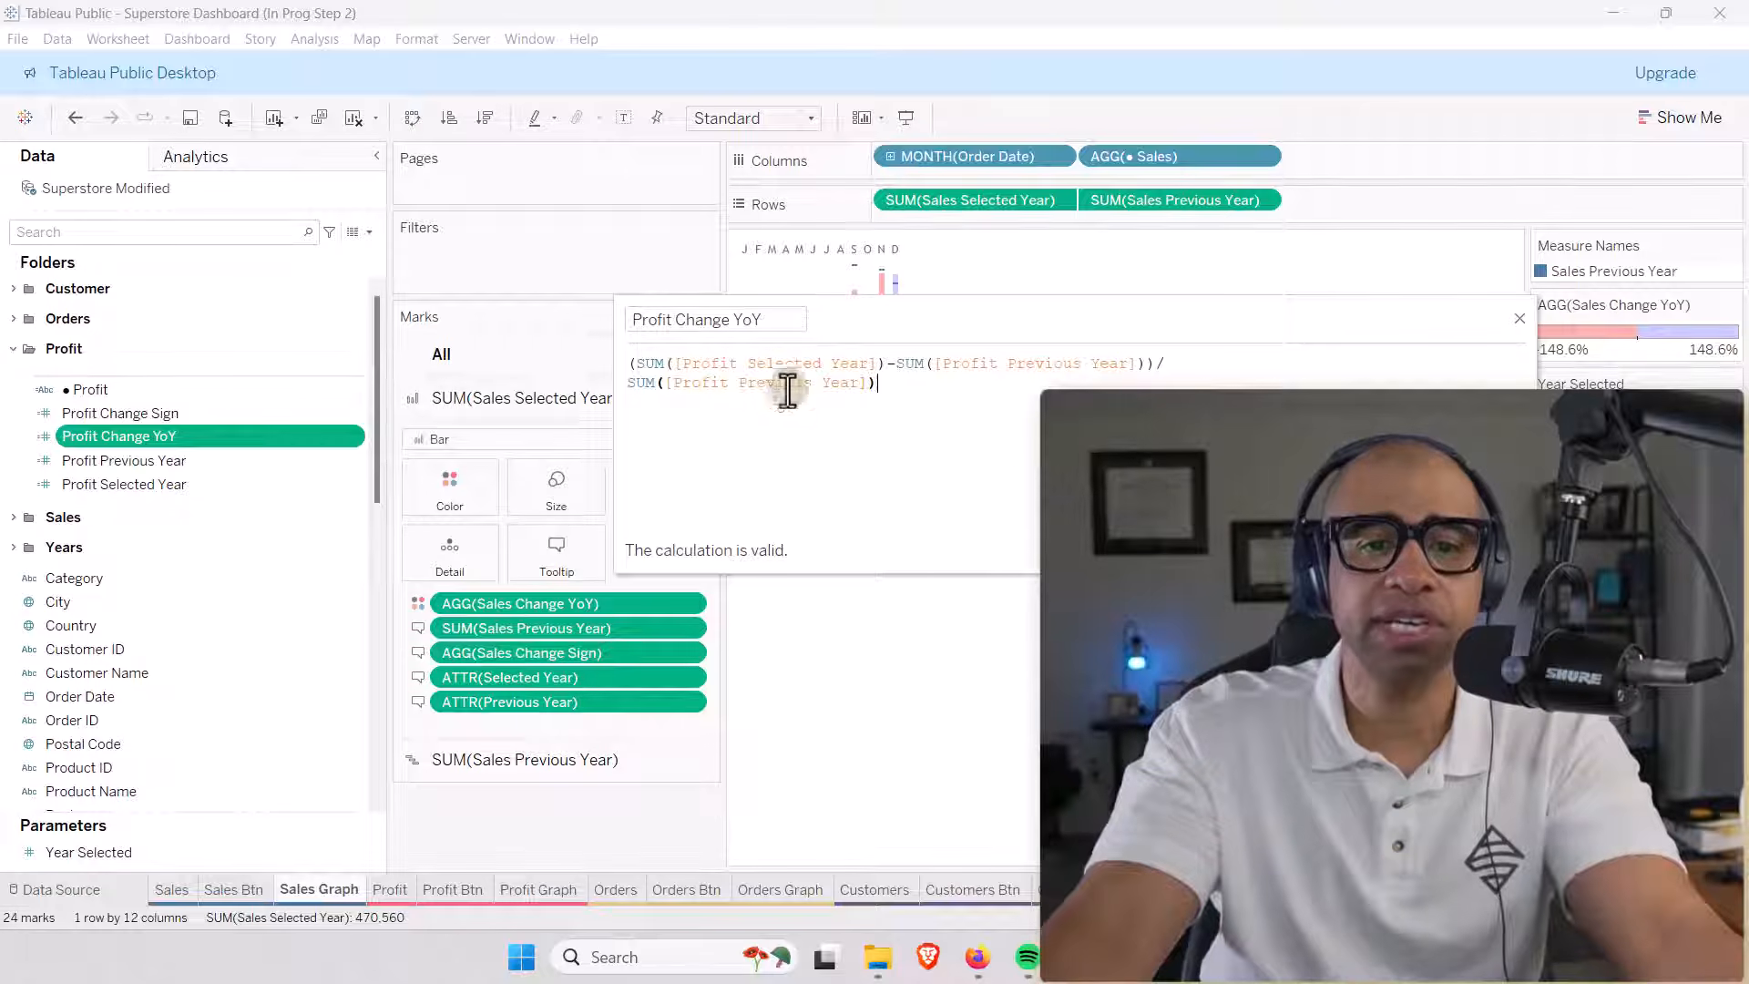
pyautogui.click(1492, 550)
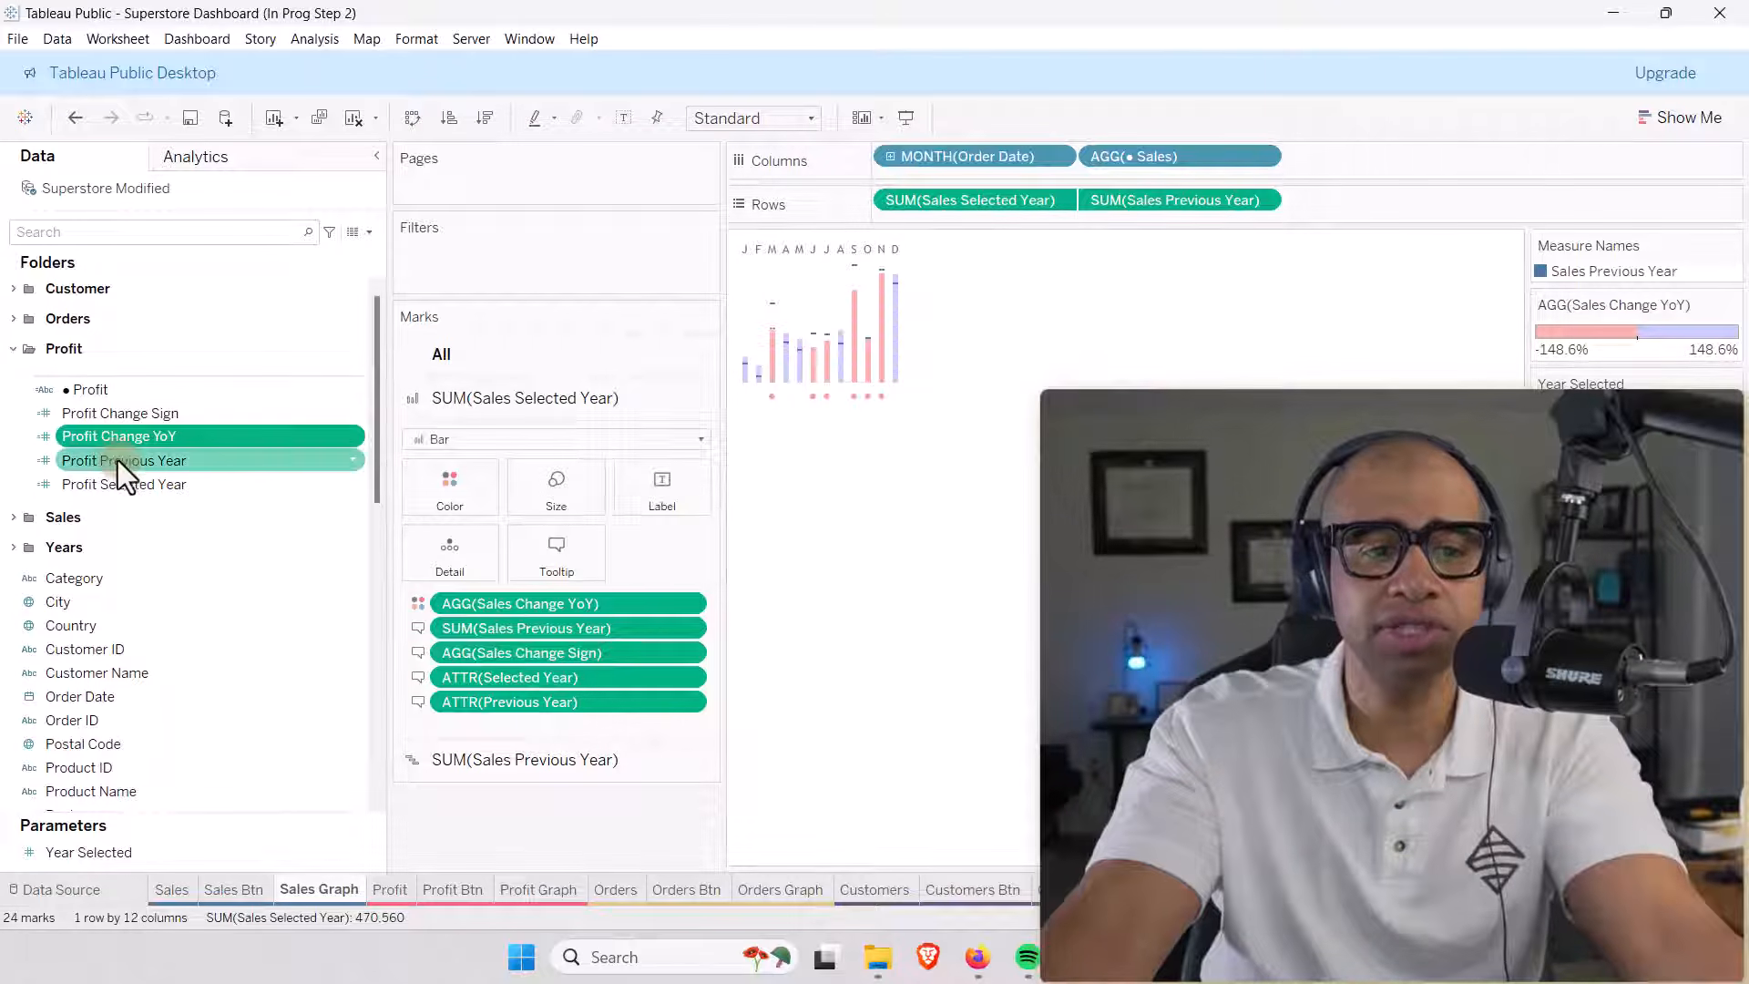
# Examine the formulas of the Profit Change Sign and ● Profit calculated fields, closing each without changes.
pyautogui.click(139, 417)
pyautogui.rightClick(139, 419)
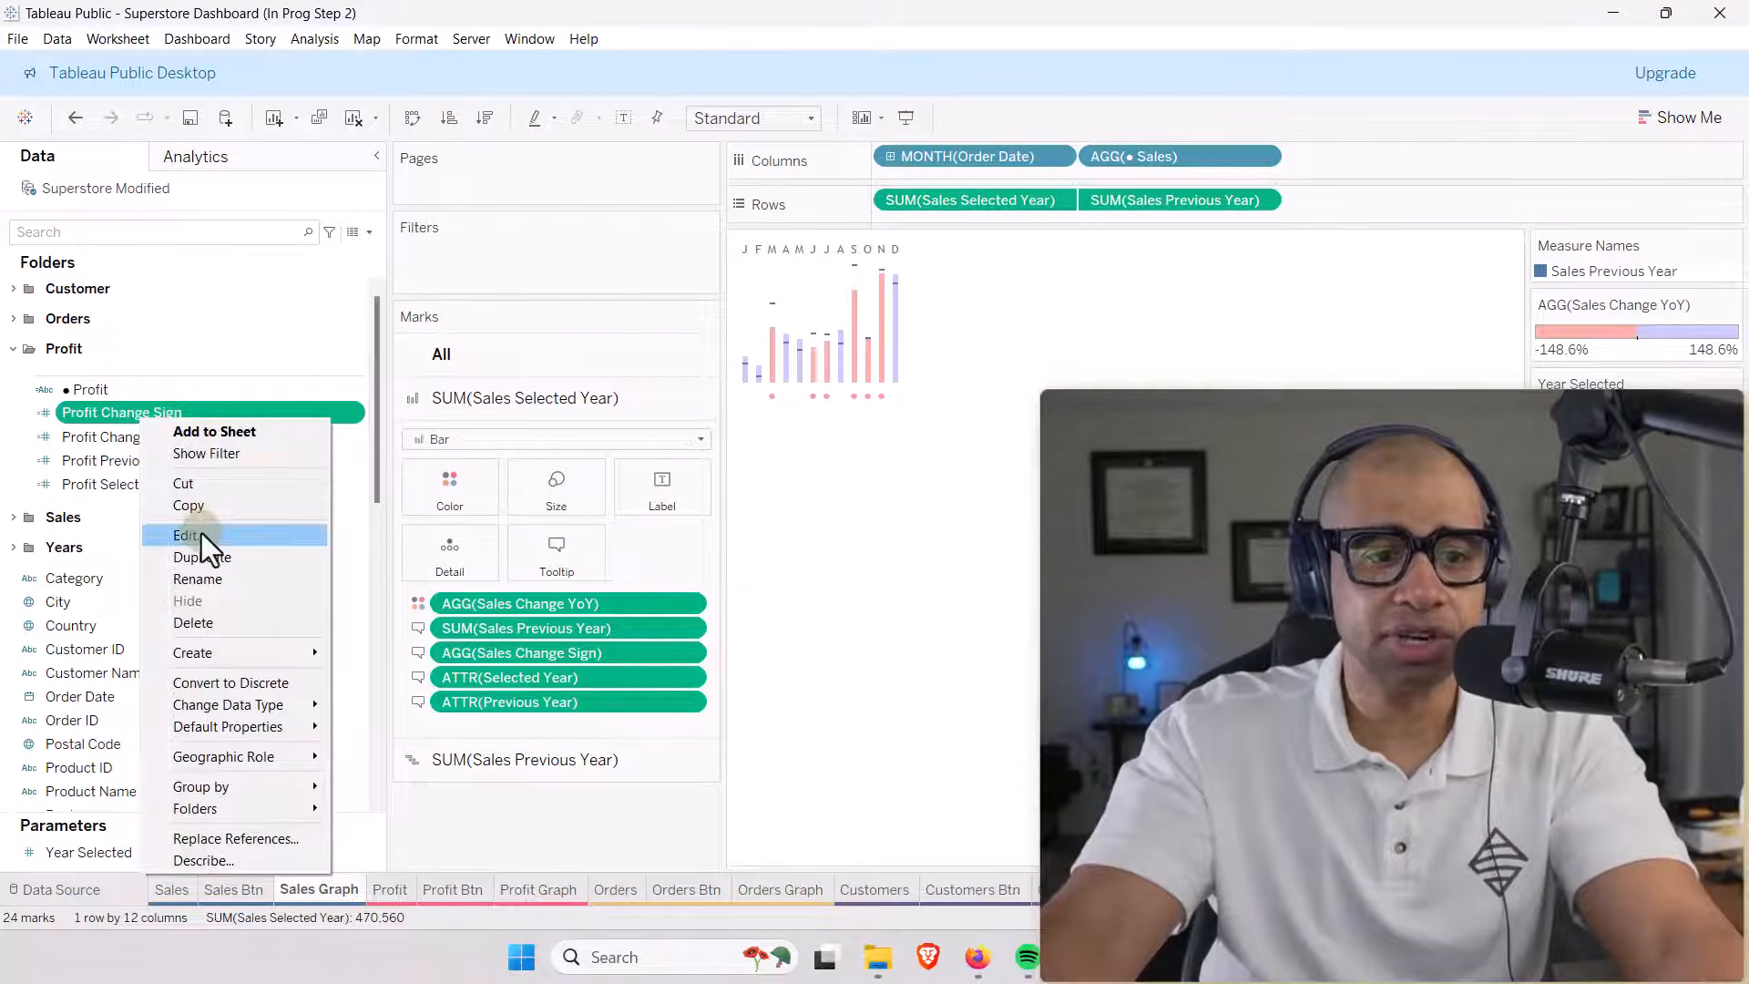
pyautogui.click(200, 532)
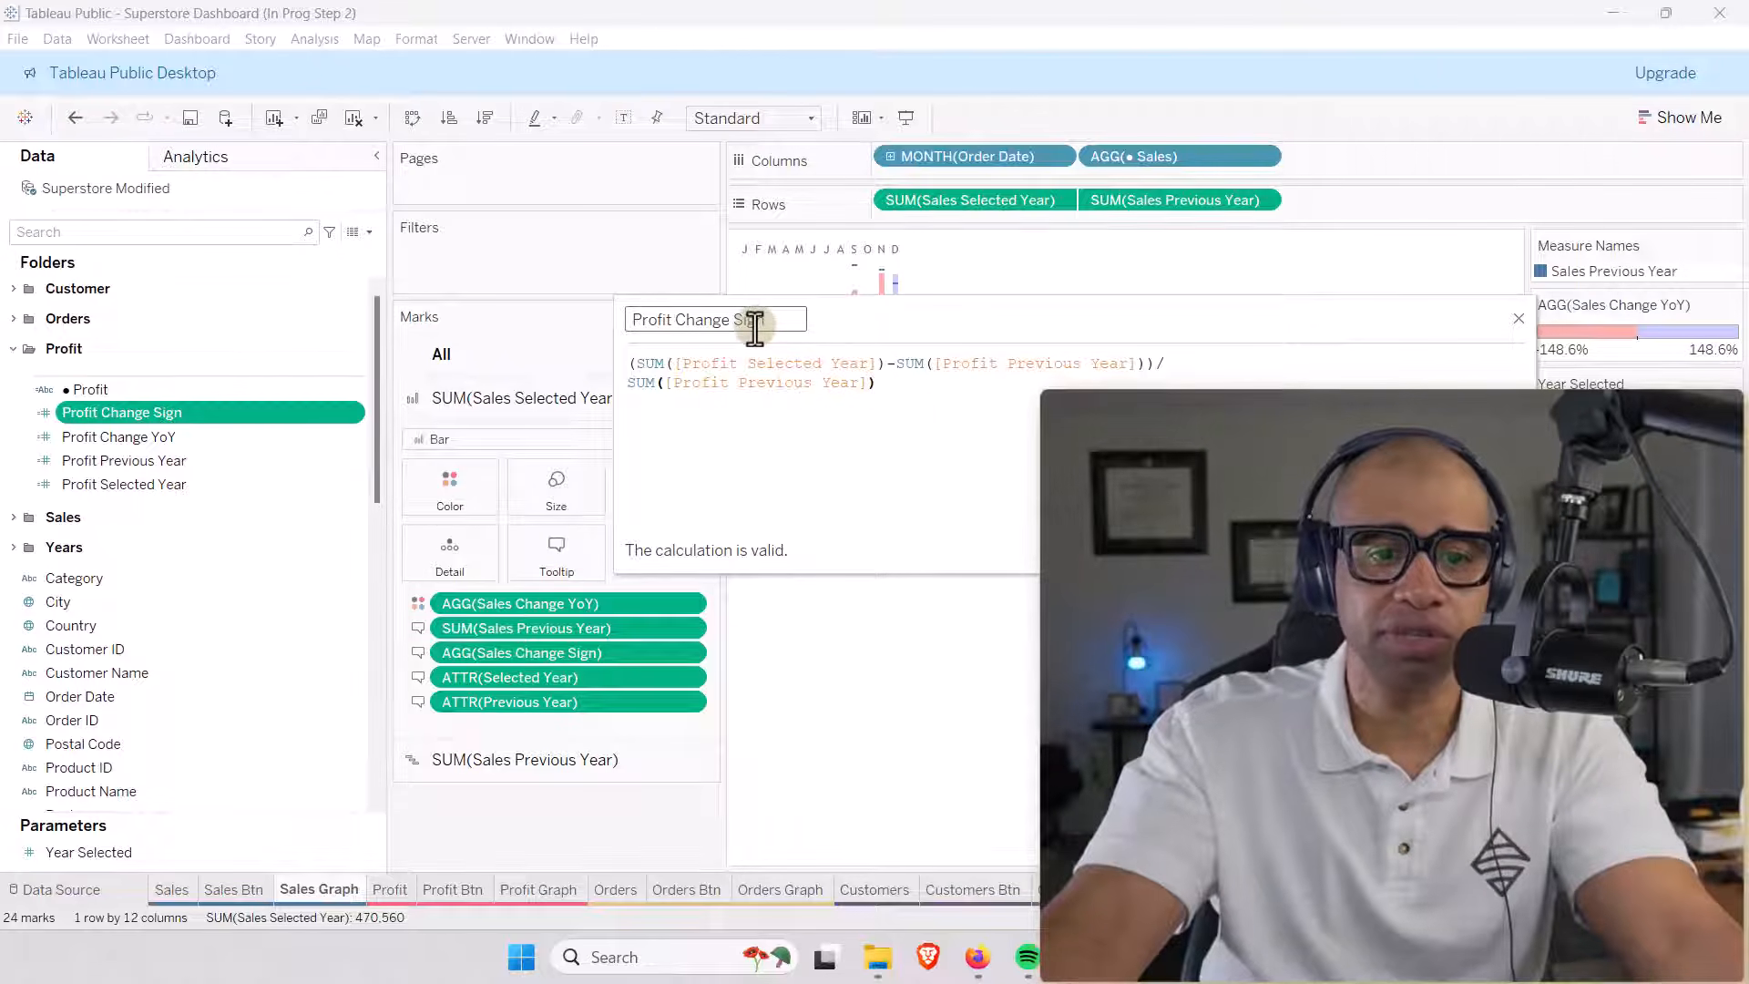
pyautogui.click(1488, 550)
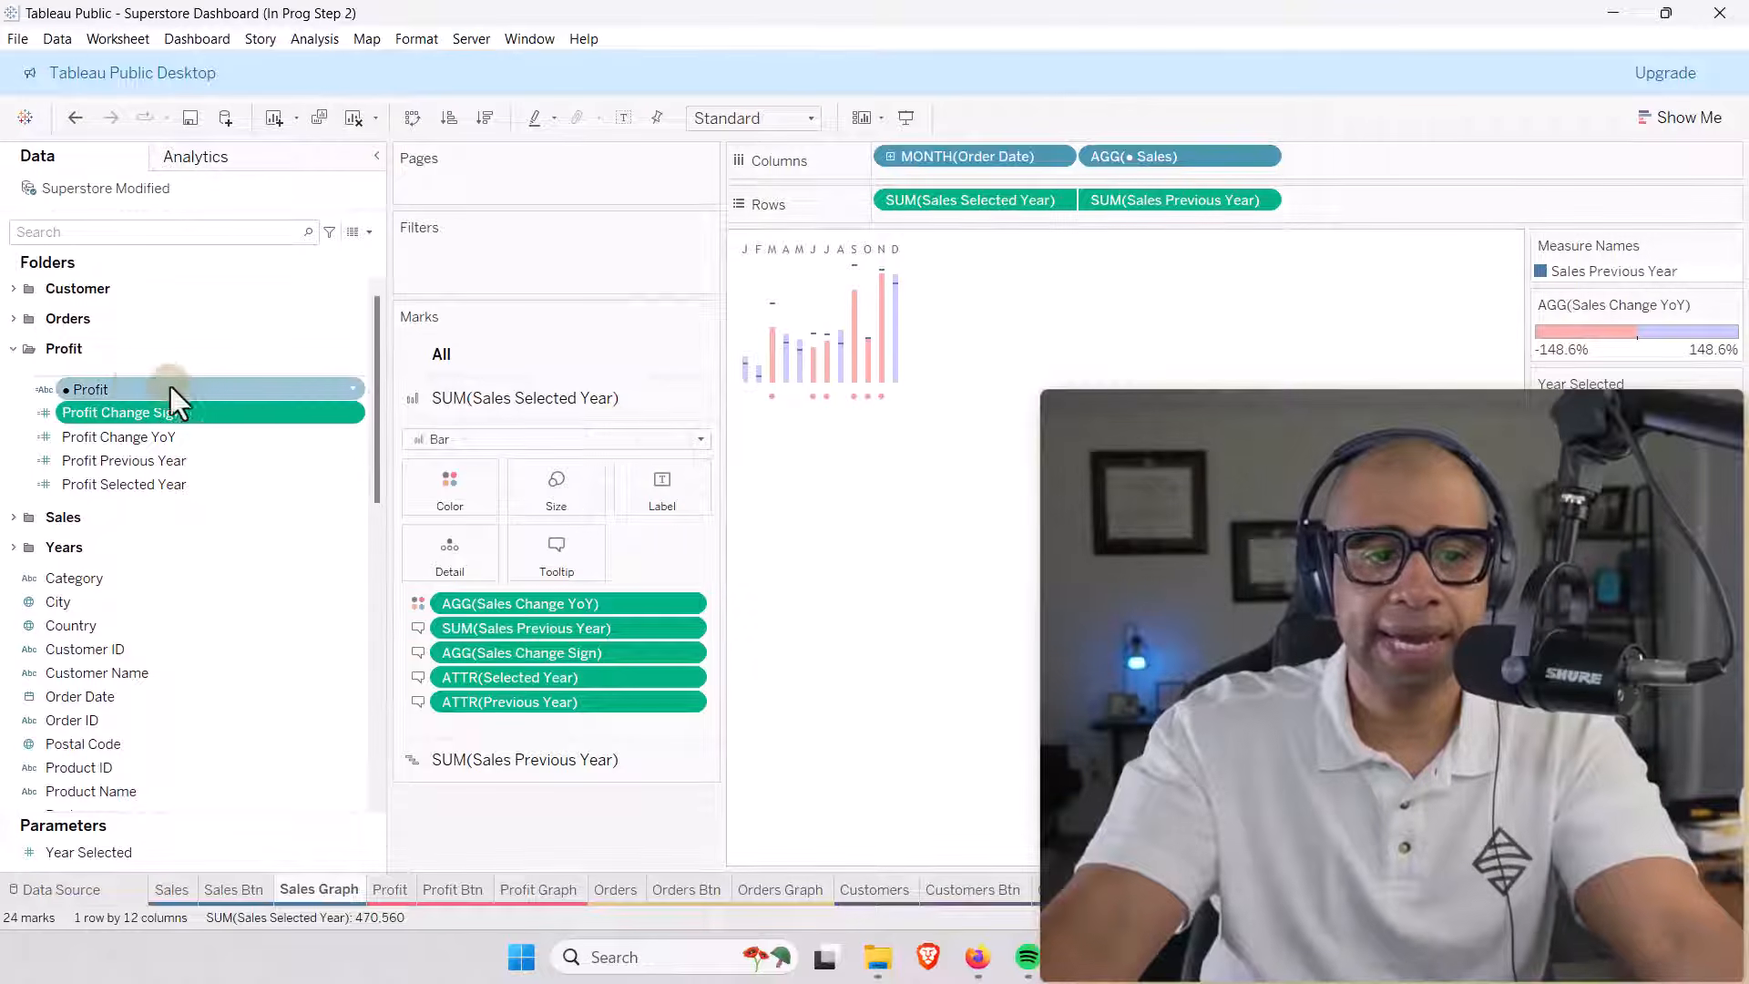
pyautogui.rightClick(133, 386)
pyautogui.click(210, 499)
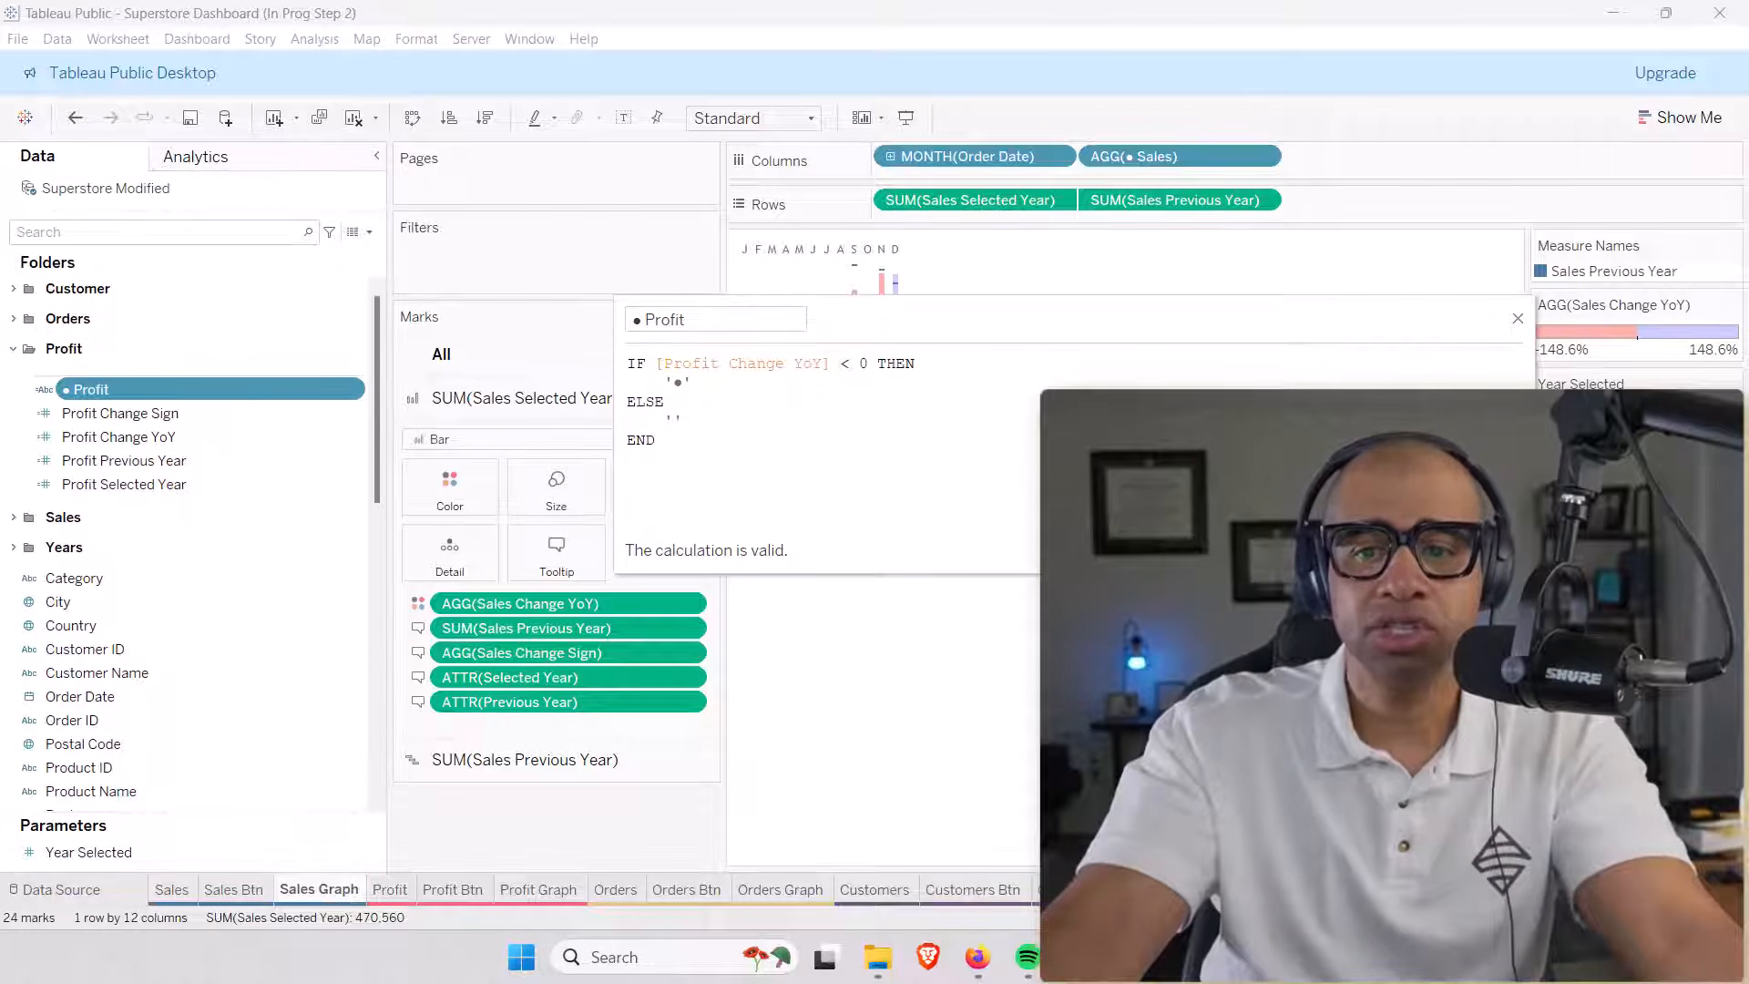
pyautogui.click(1489, 550)
# Examine the formulas of the Orders Previous Year and Orders Selected Year calculated fields in the Orders folder, closing each without changes.
pyautogui.click(14, 349)
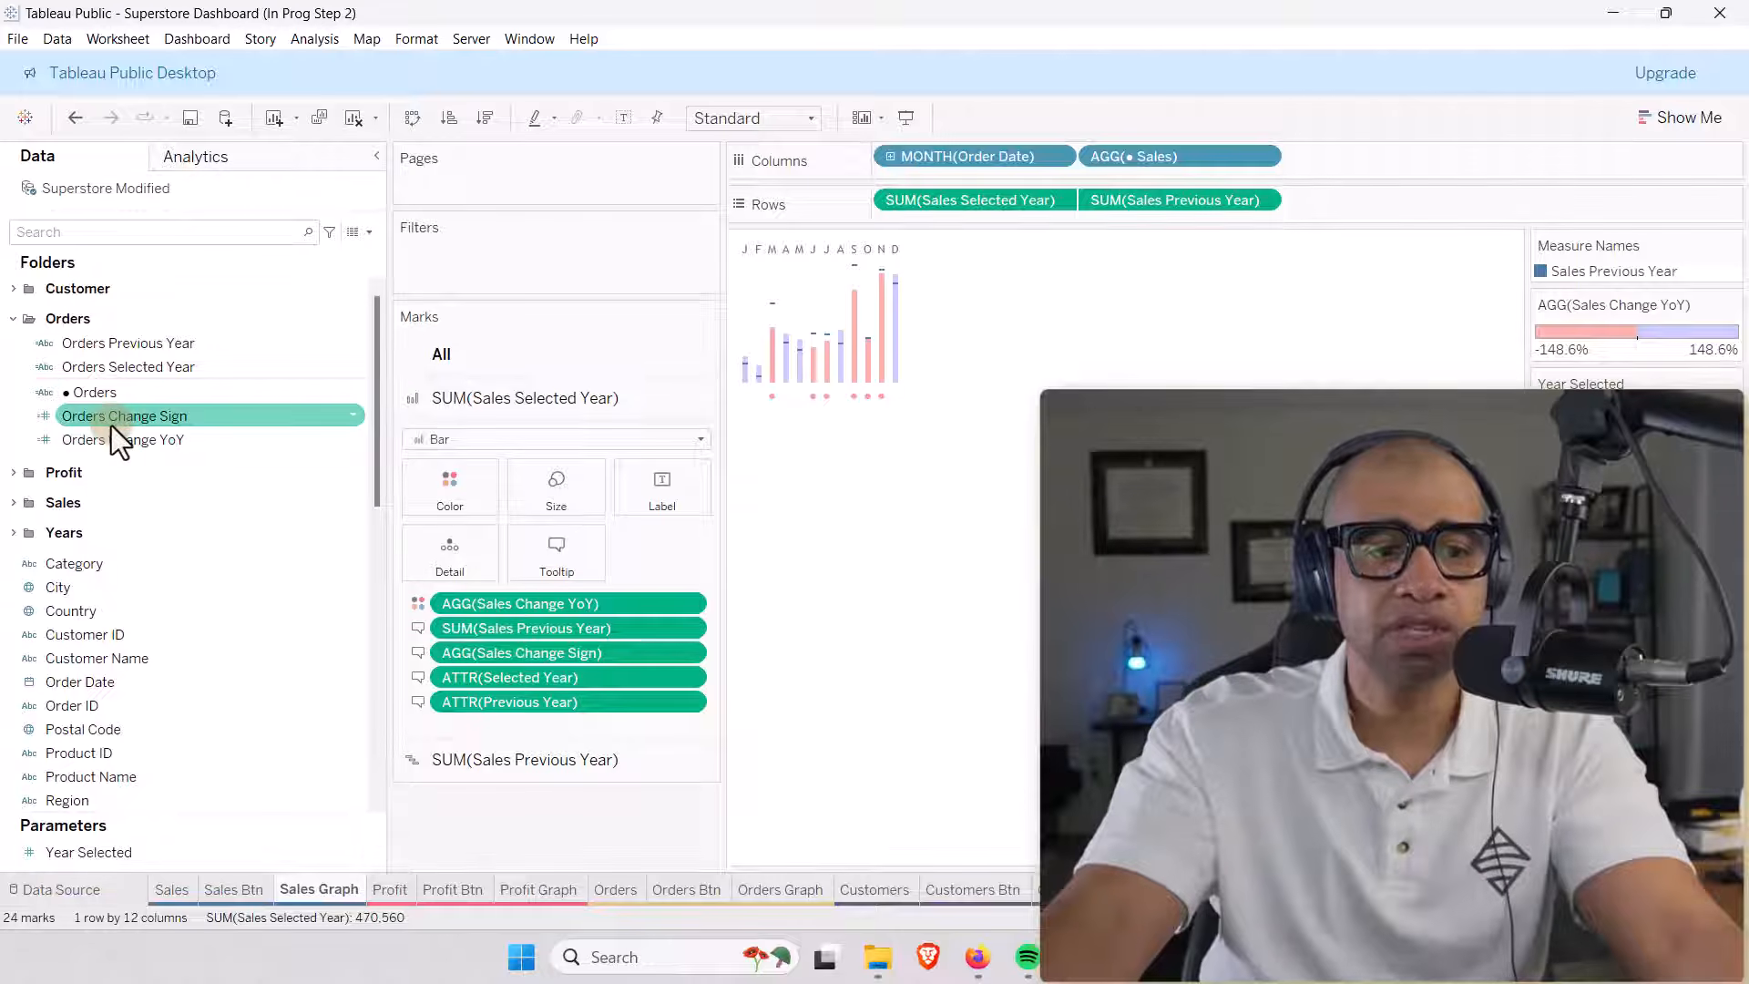
pyautogui.rightClick(114, 344)
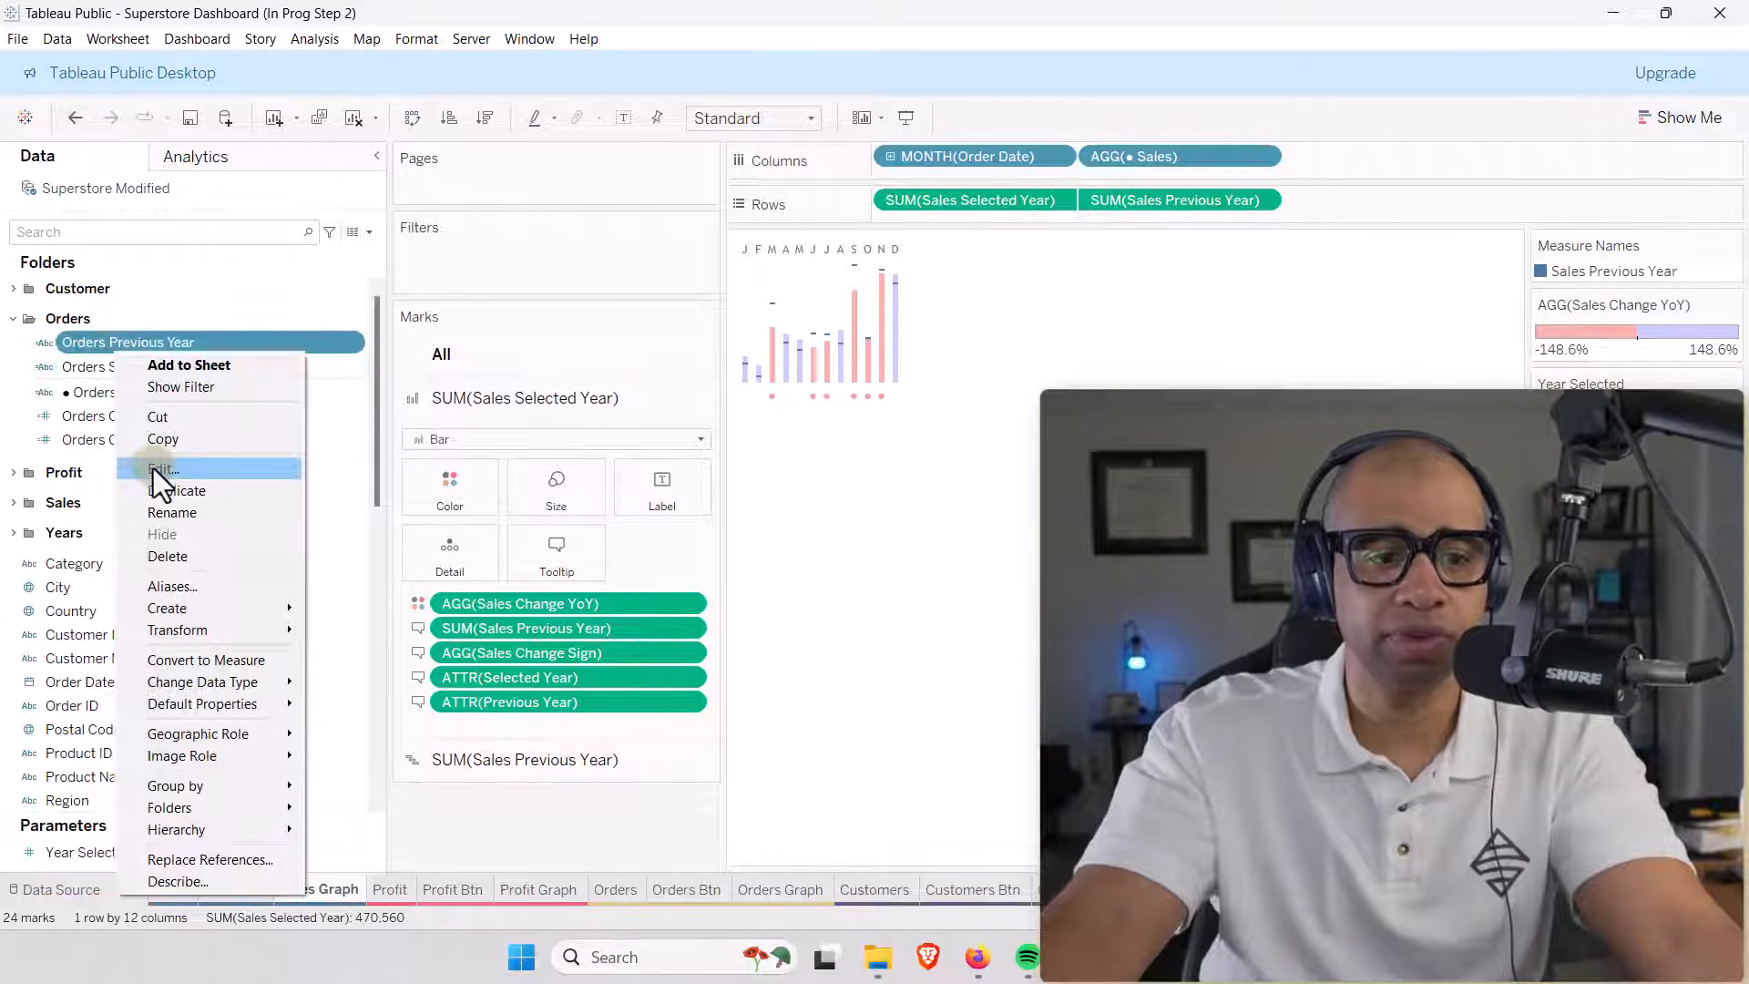
pyautogui.click(153, 468)
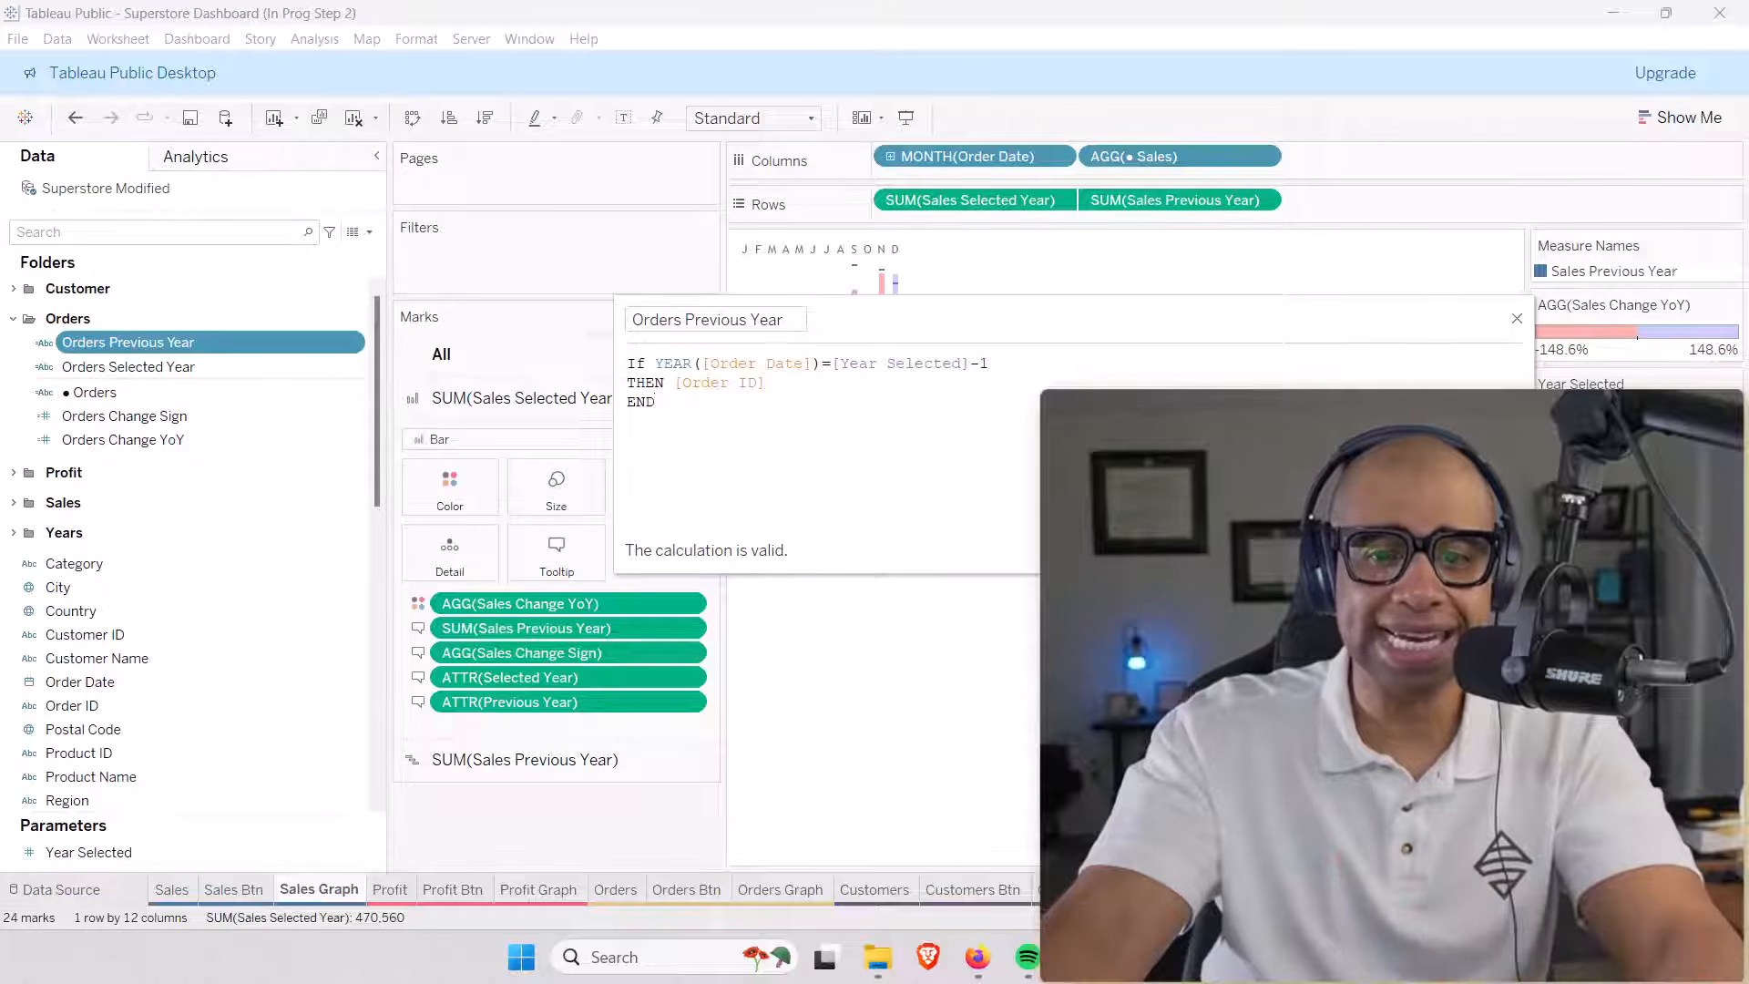
pyautogui.click(1492, 550)
pyautogui.rightClick(139, 368)
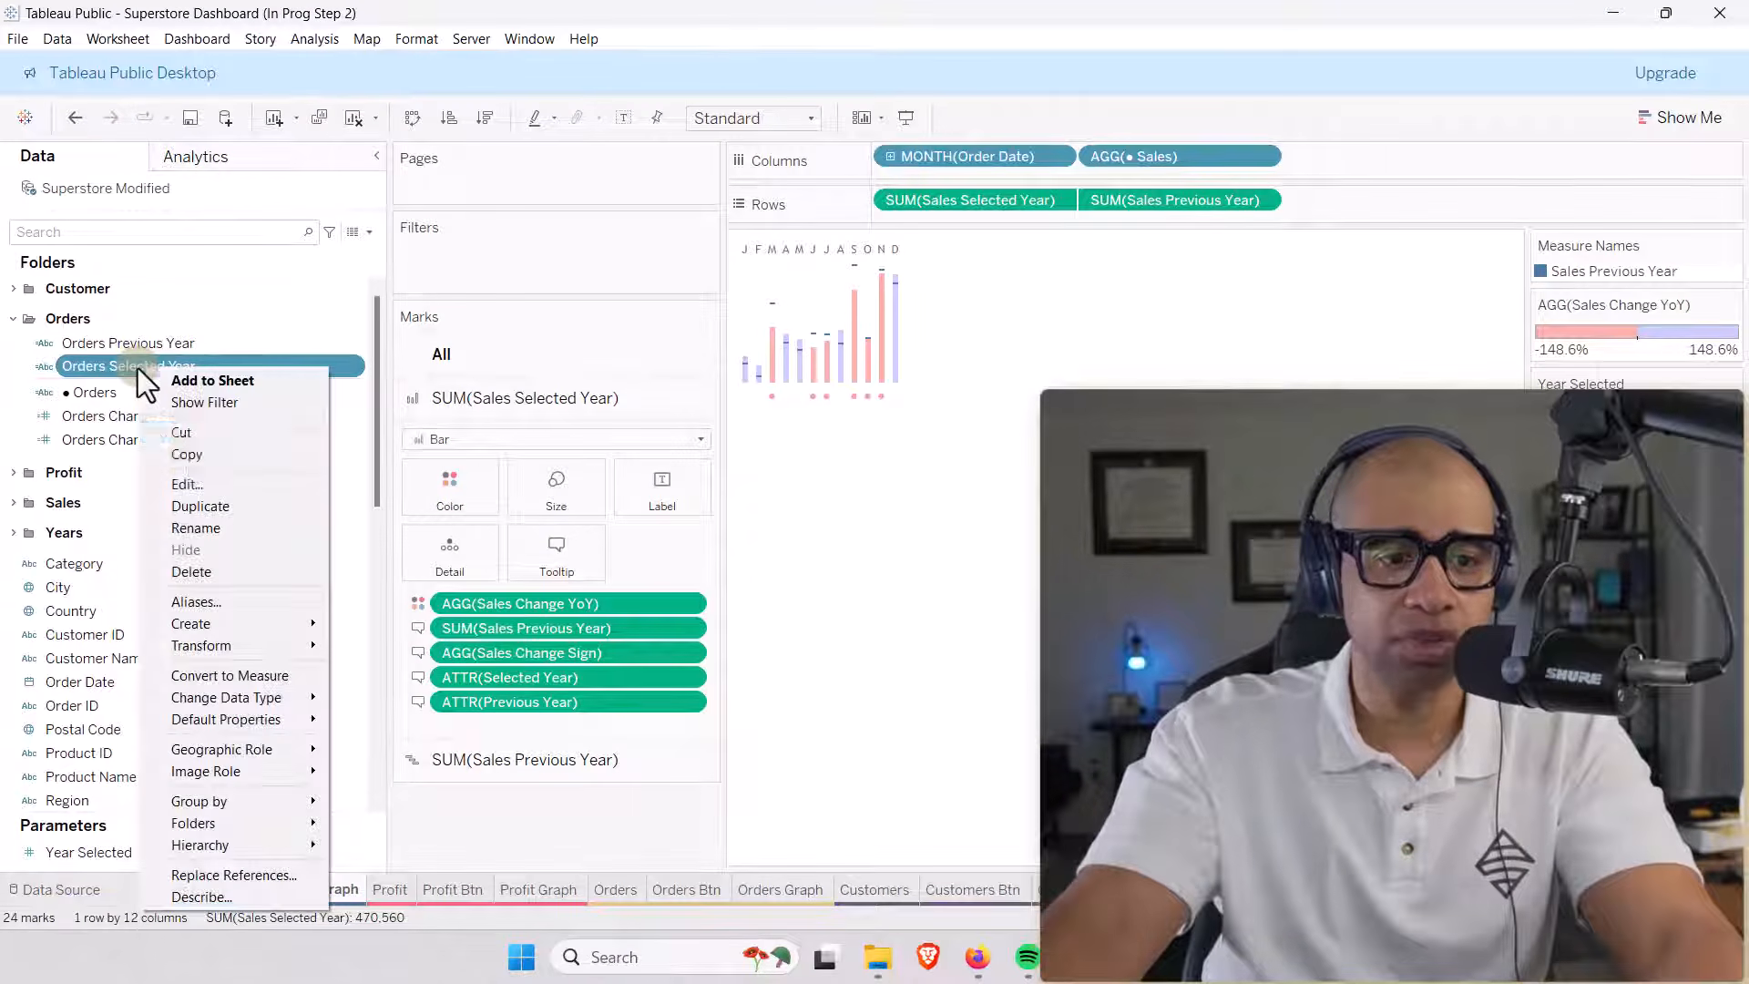
pyautogui.click(189, 478)
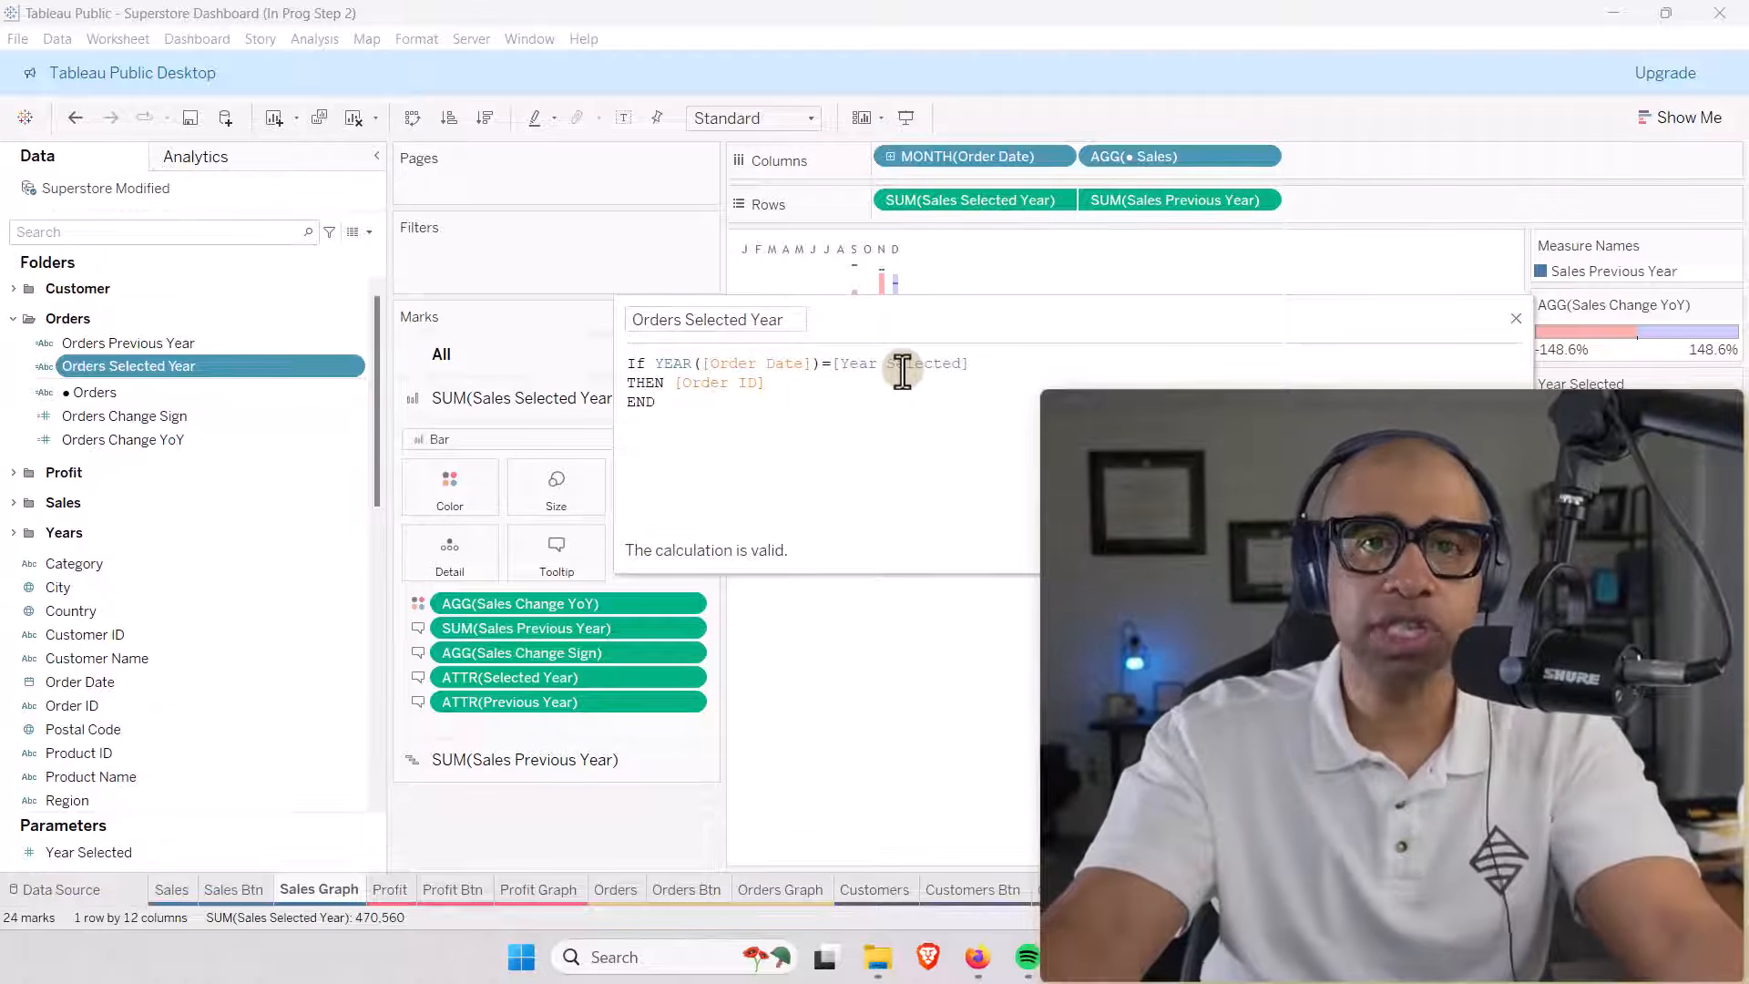
pyautogui.click(1516, 318)
# Examine the formulas of the ● Orders and Orders Change YoY calculated fields, closing each without changes.
pyautogui.click(253, 392)
pyautogui.rightClick(113, 394)
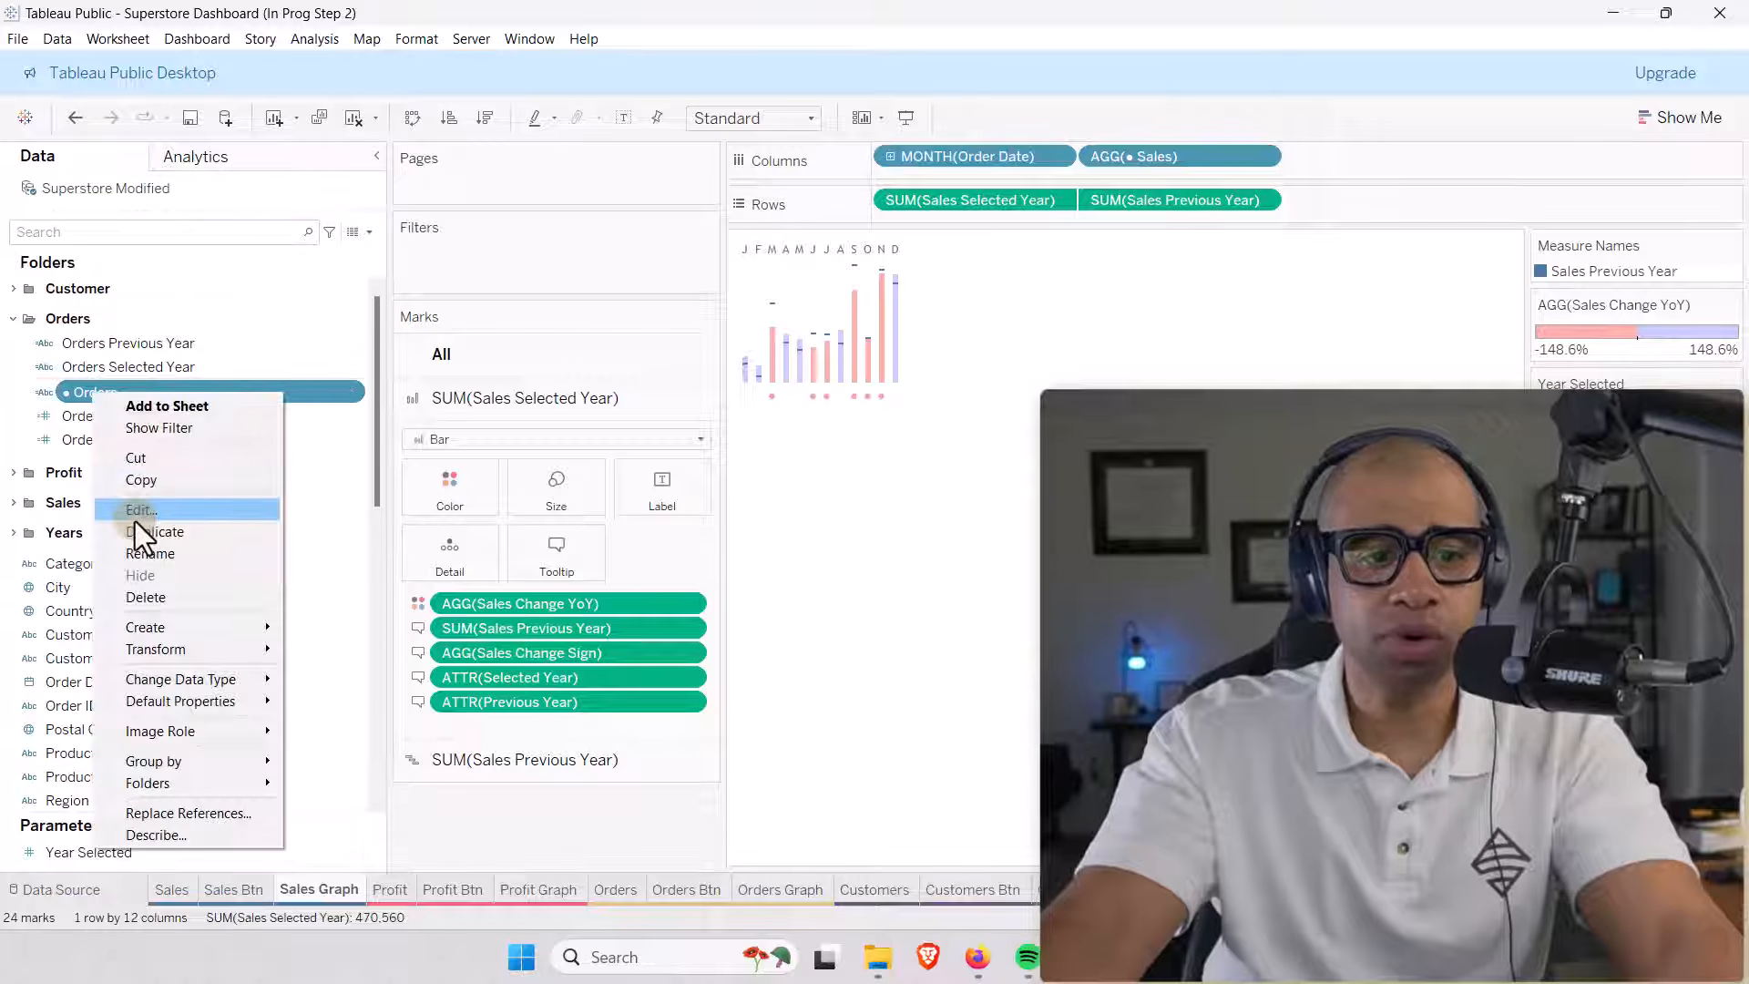
pyautogui.click(135, 515)
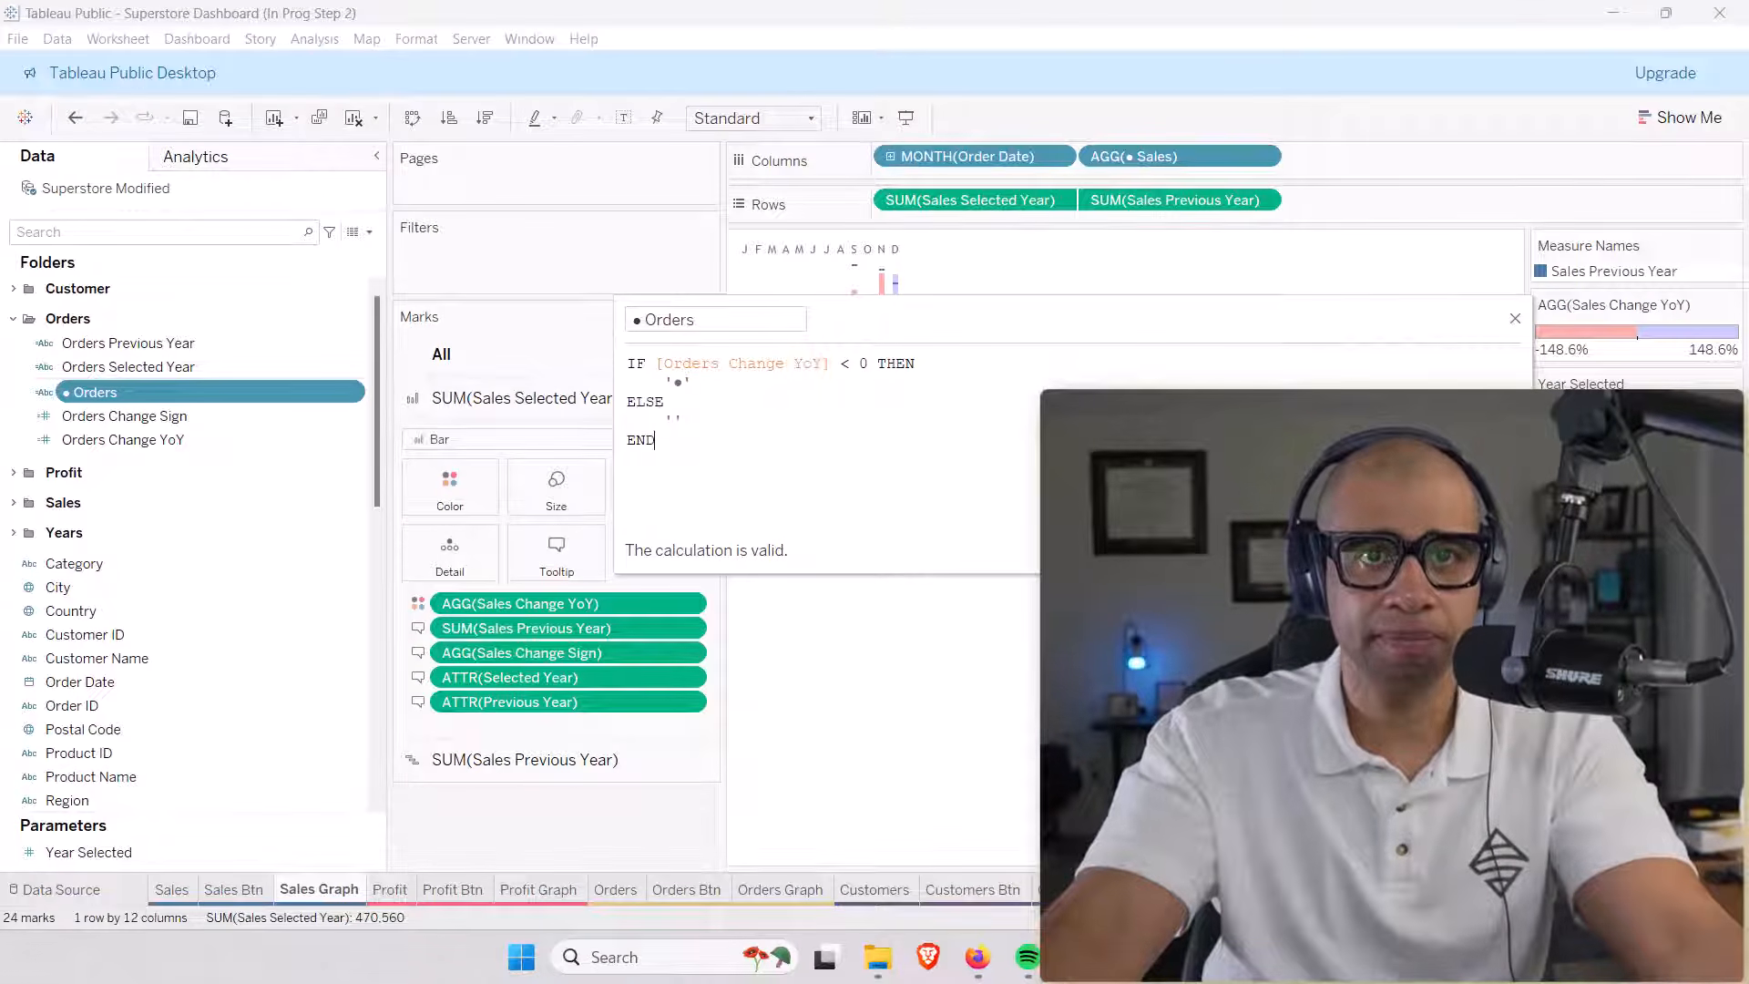
pyautogui.click(1487, 551)
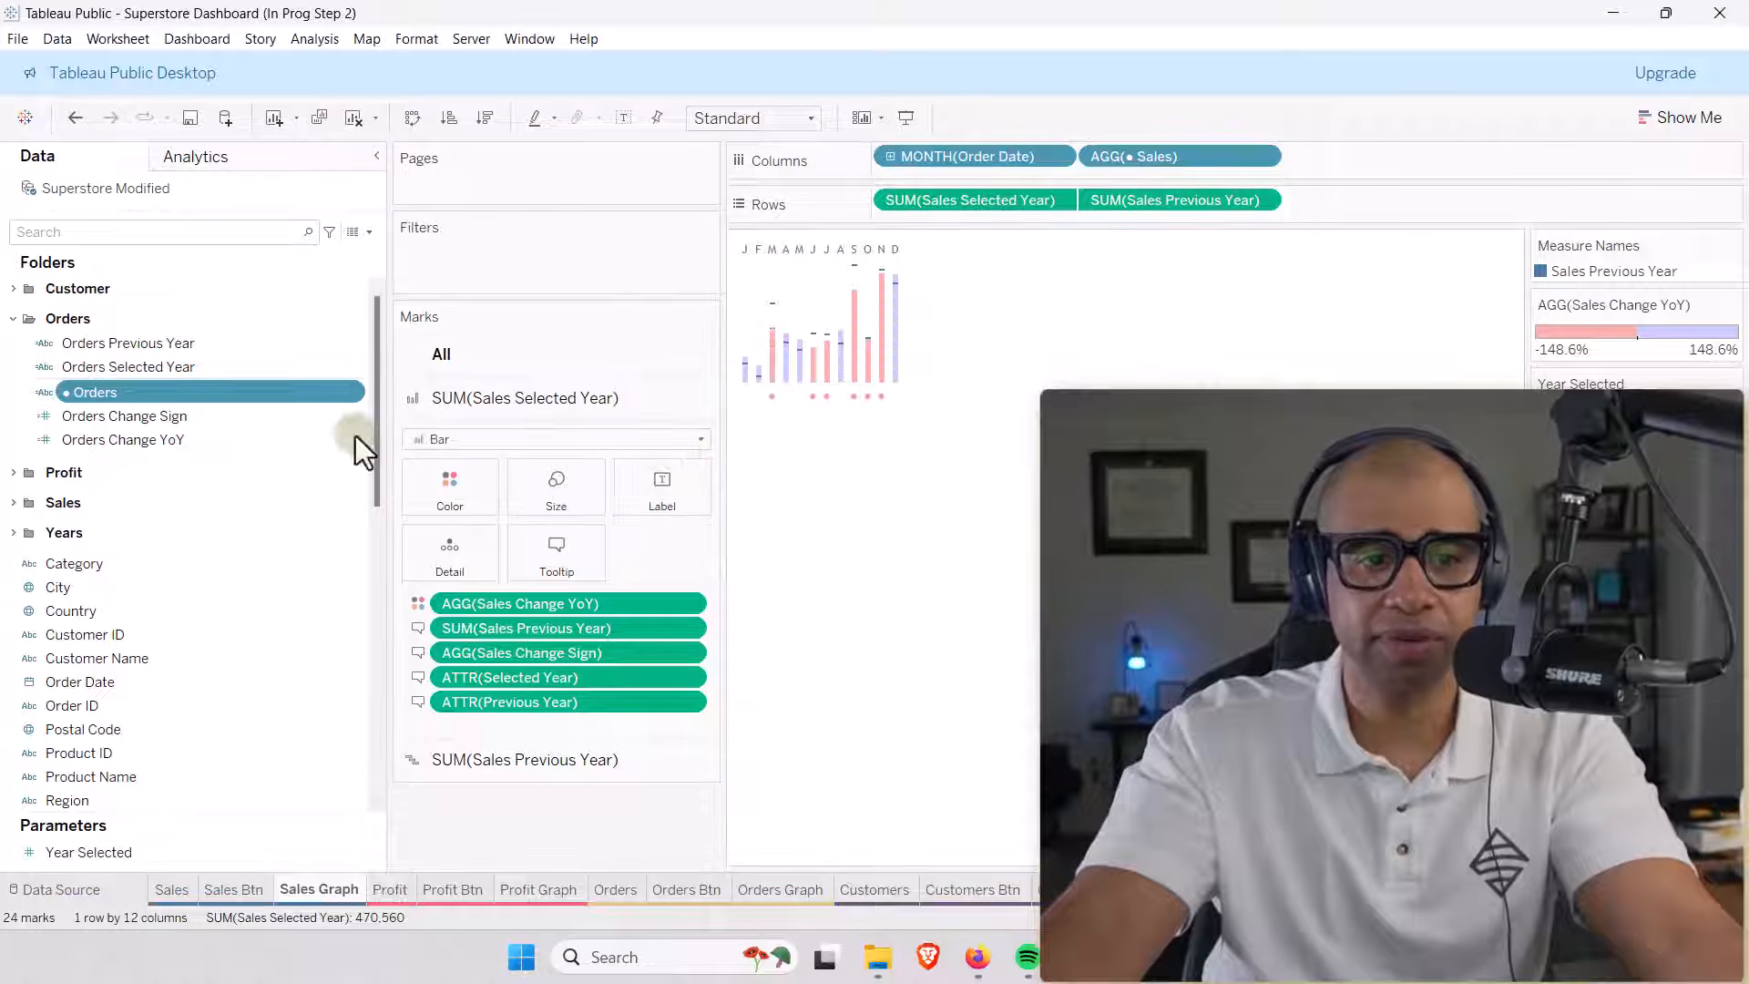
pyautogui.rightClick(153, 441)
pyautogui.click(202, 555)
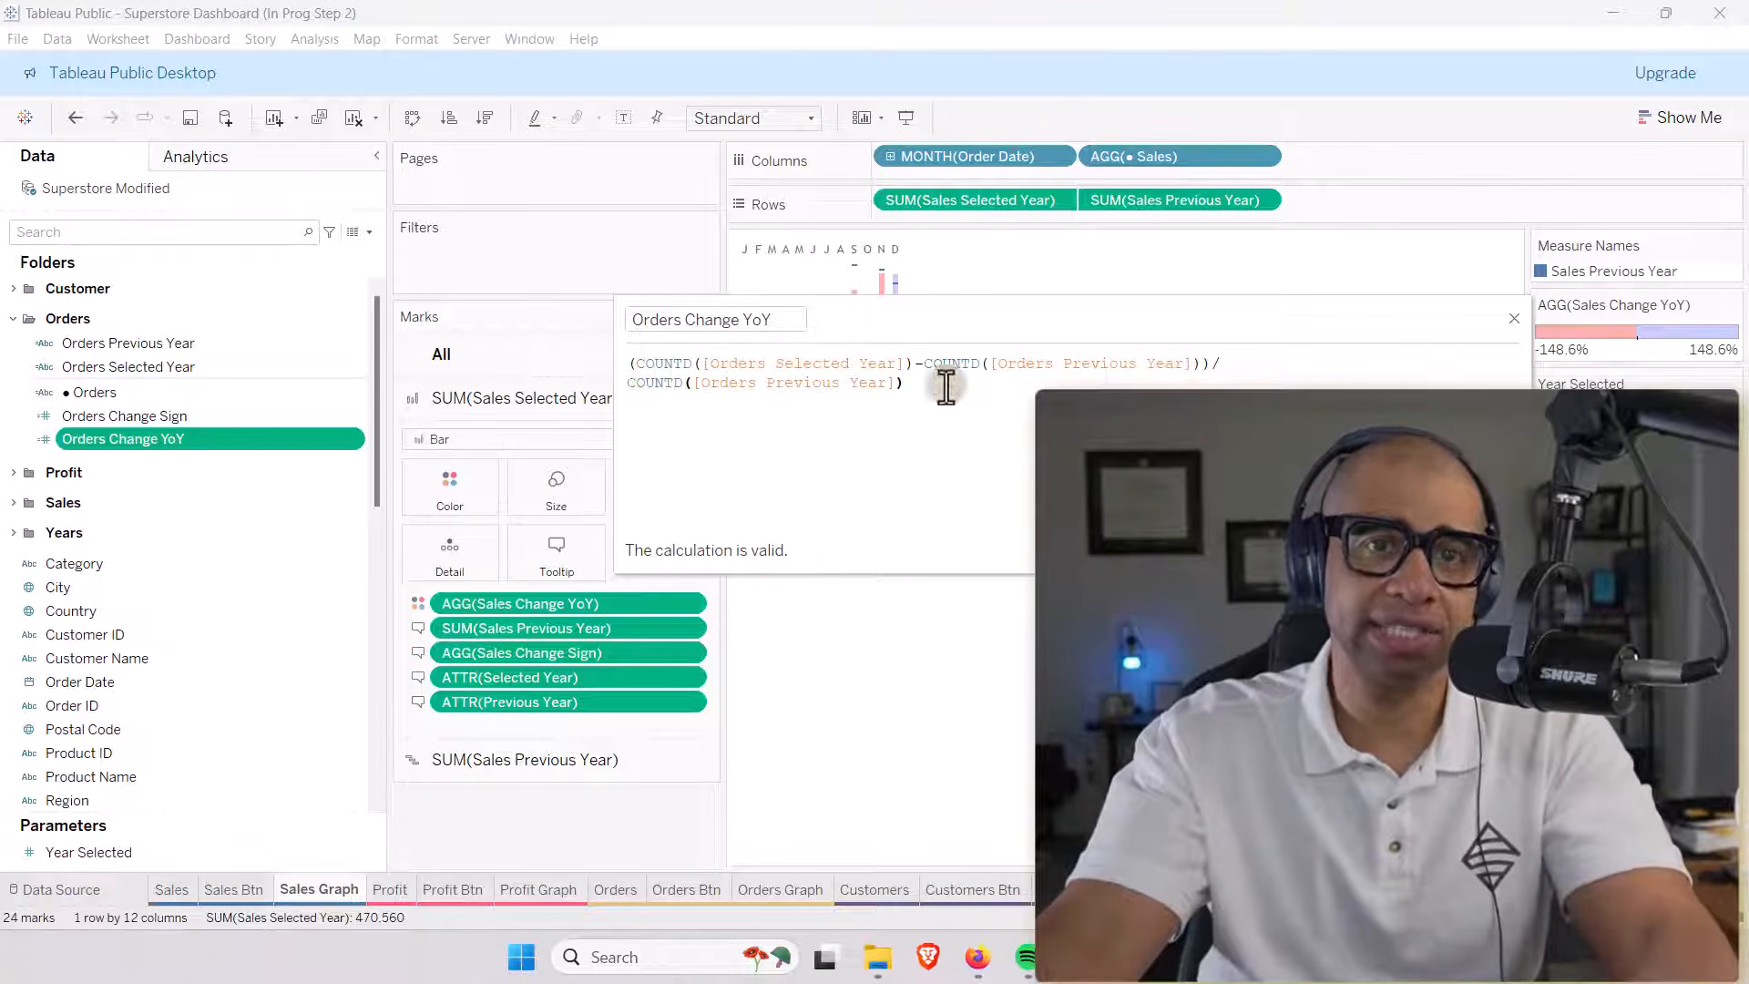
pyautogui.click(1512, 320)
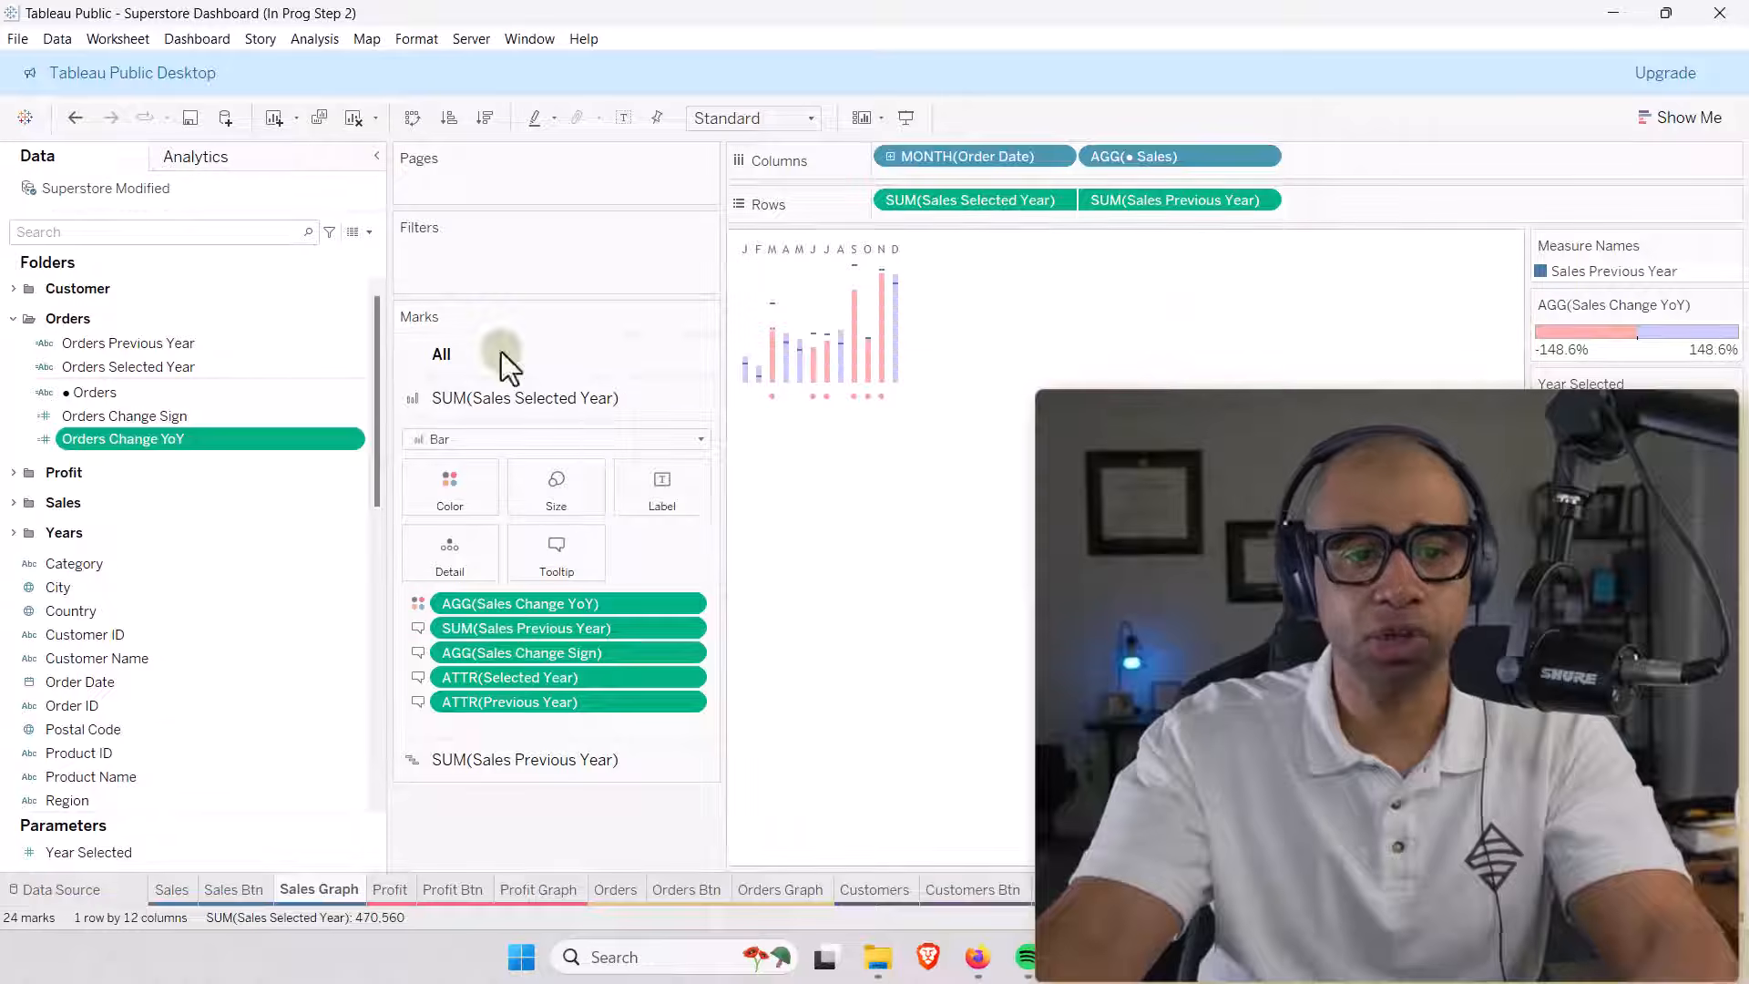
# Examine the formula of the Orders Change Sign calculated field and close it without changes.
pyautogui.click(116, 419)
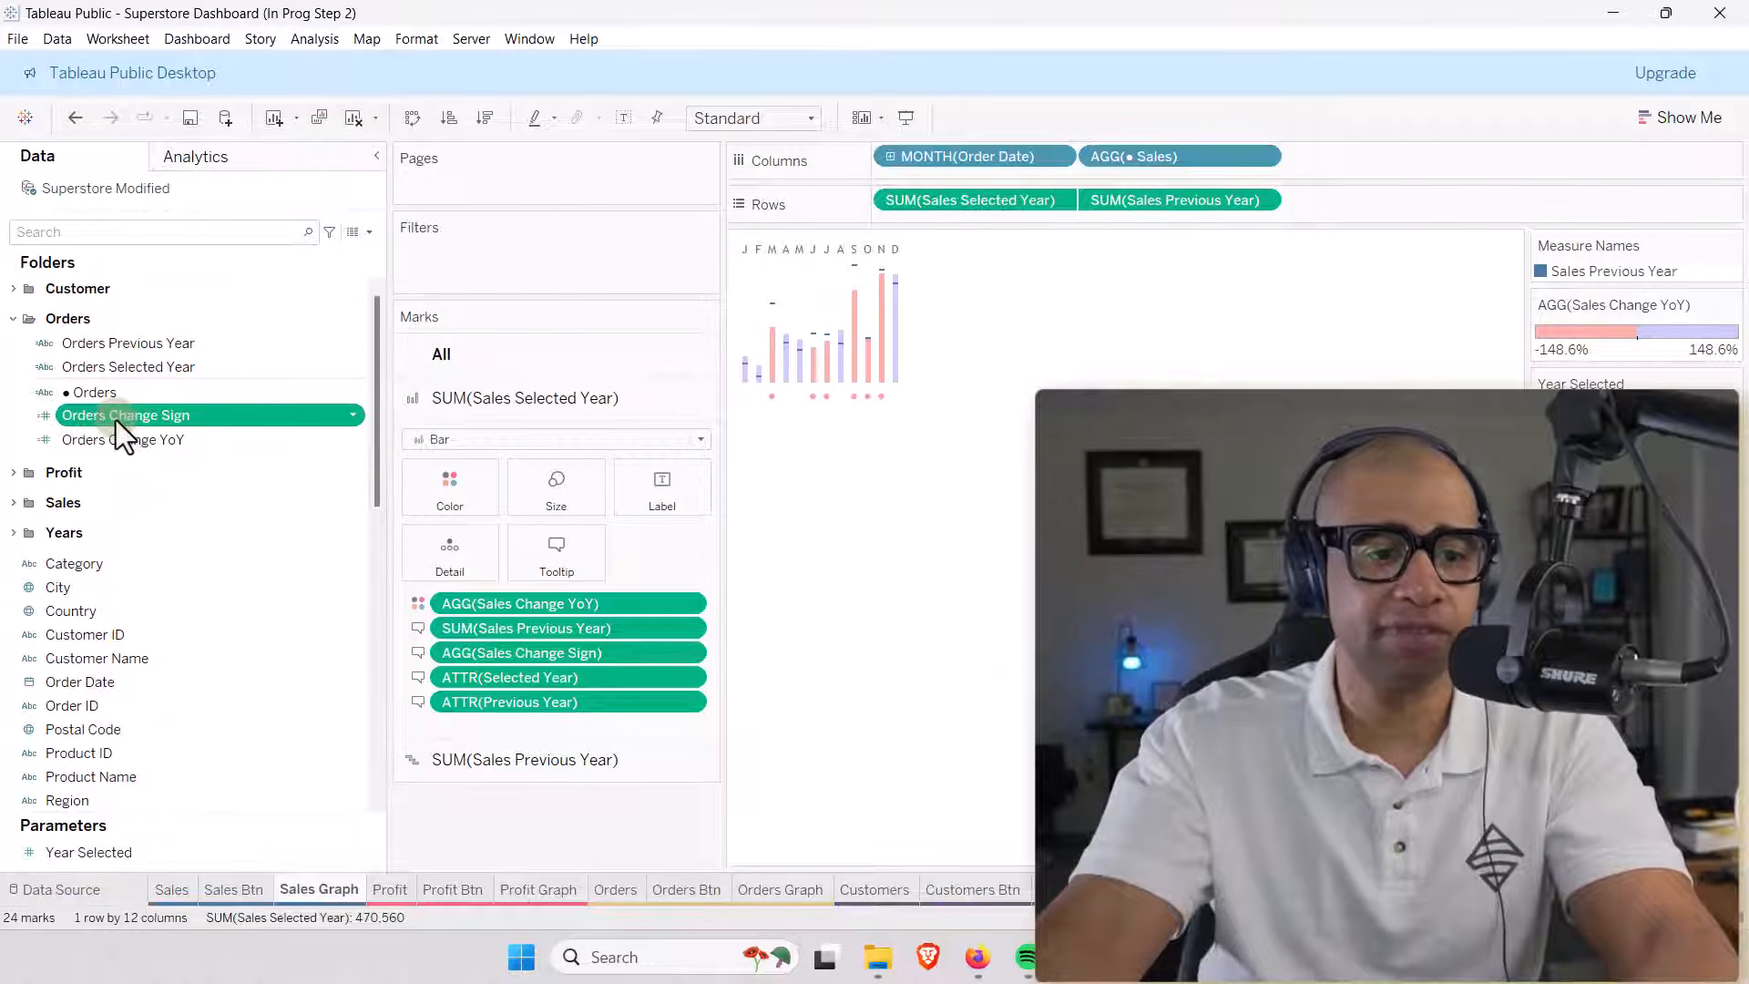
pyautogui.rightClick(117, 419)
pyautogui.click(162, 536)
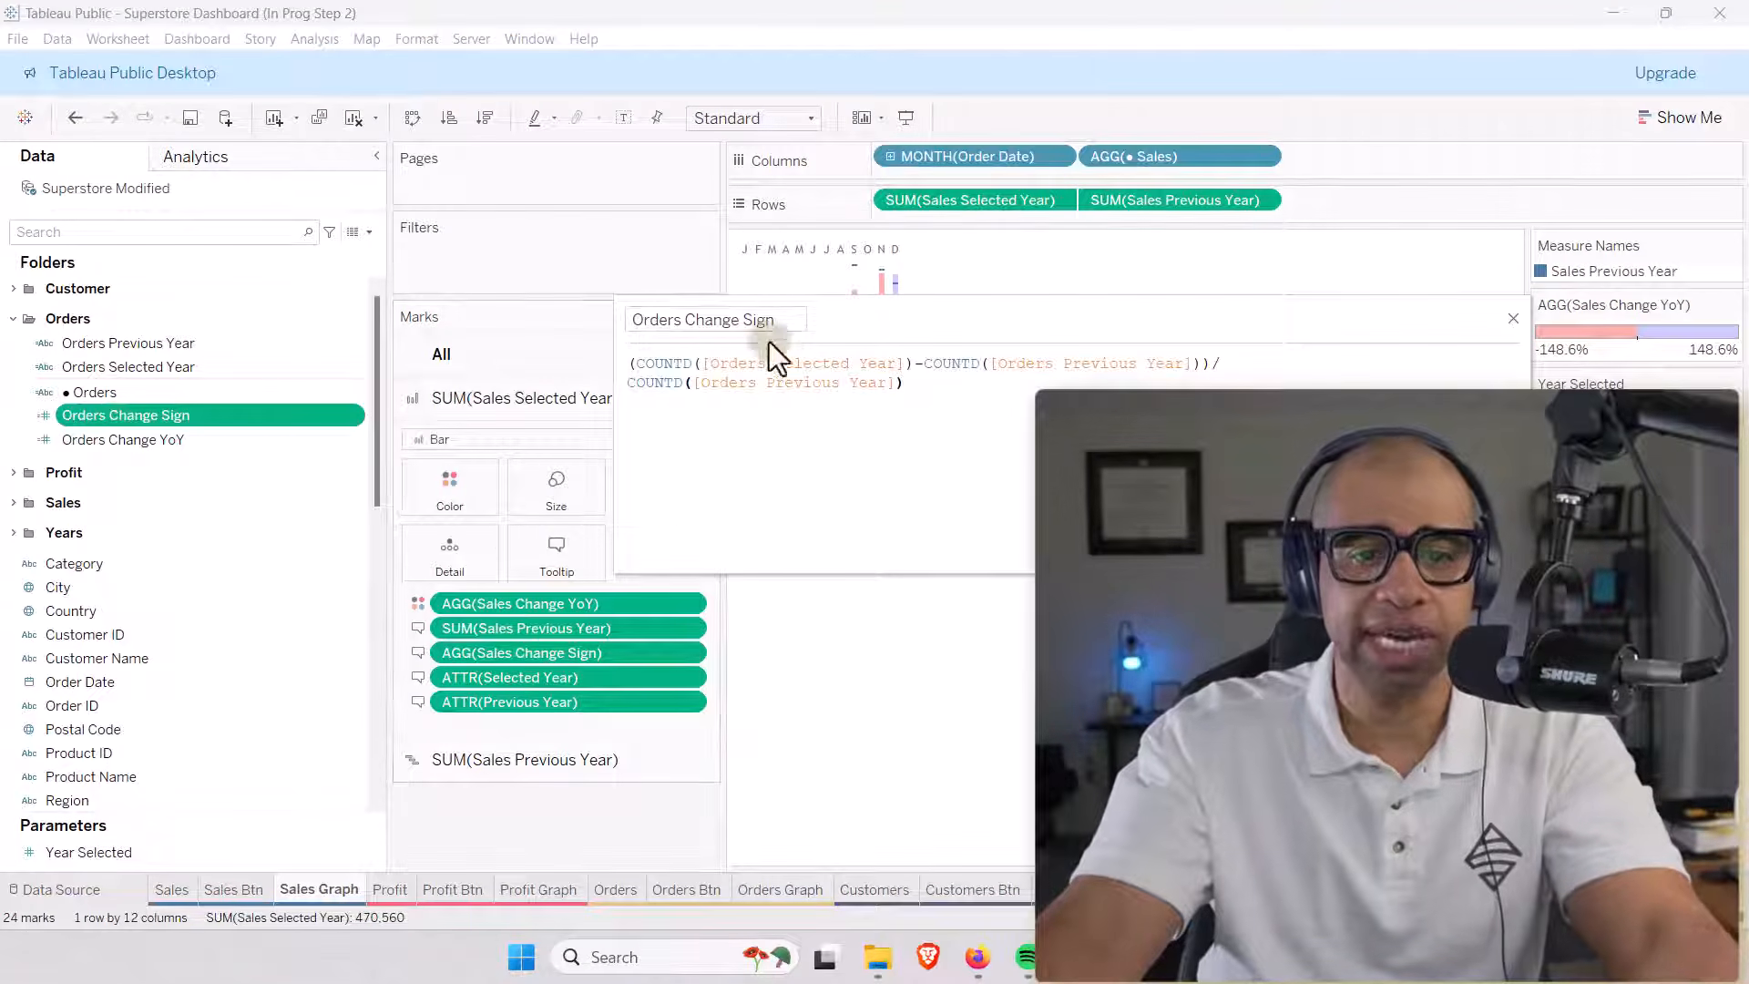
pyautogui.click(1514, 315)
# Collapse the Orders folder and examine the Customer Previous Year and Customer Selected Year formulas in the Customer folder, closing each without changes.
pyautogui.click(14, 319)
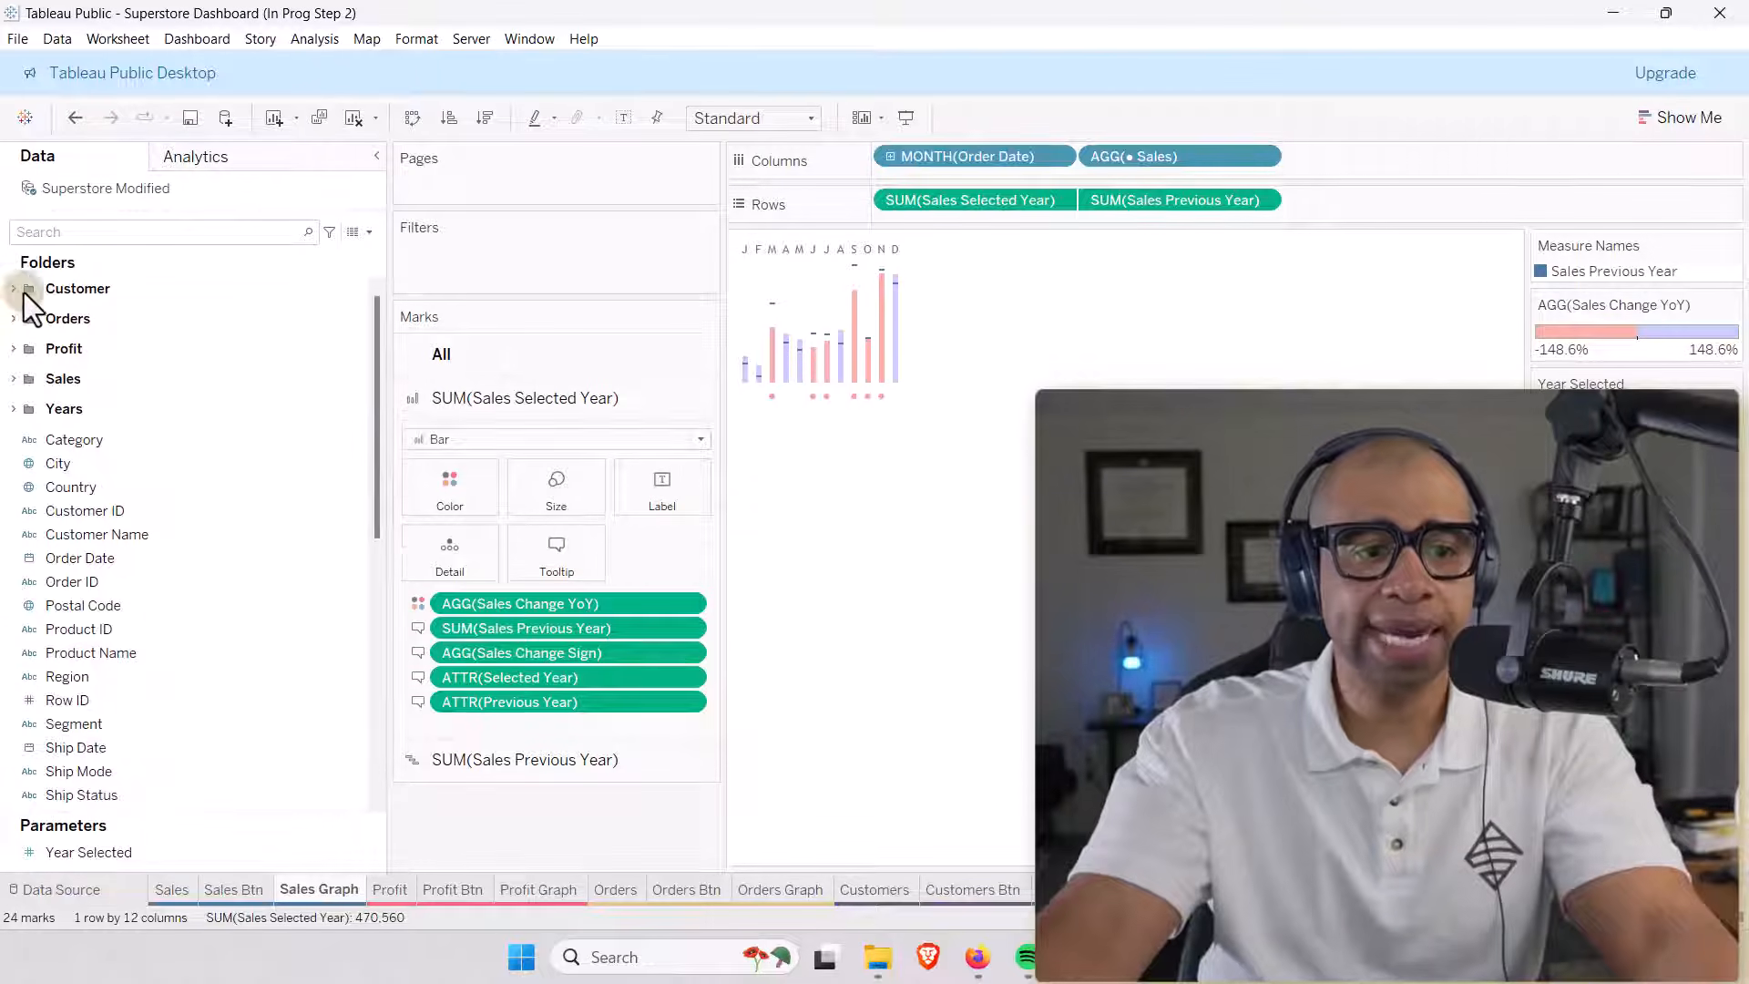
pyautogui.click(13, 289)
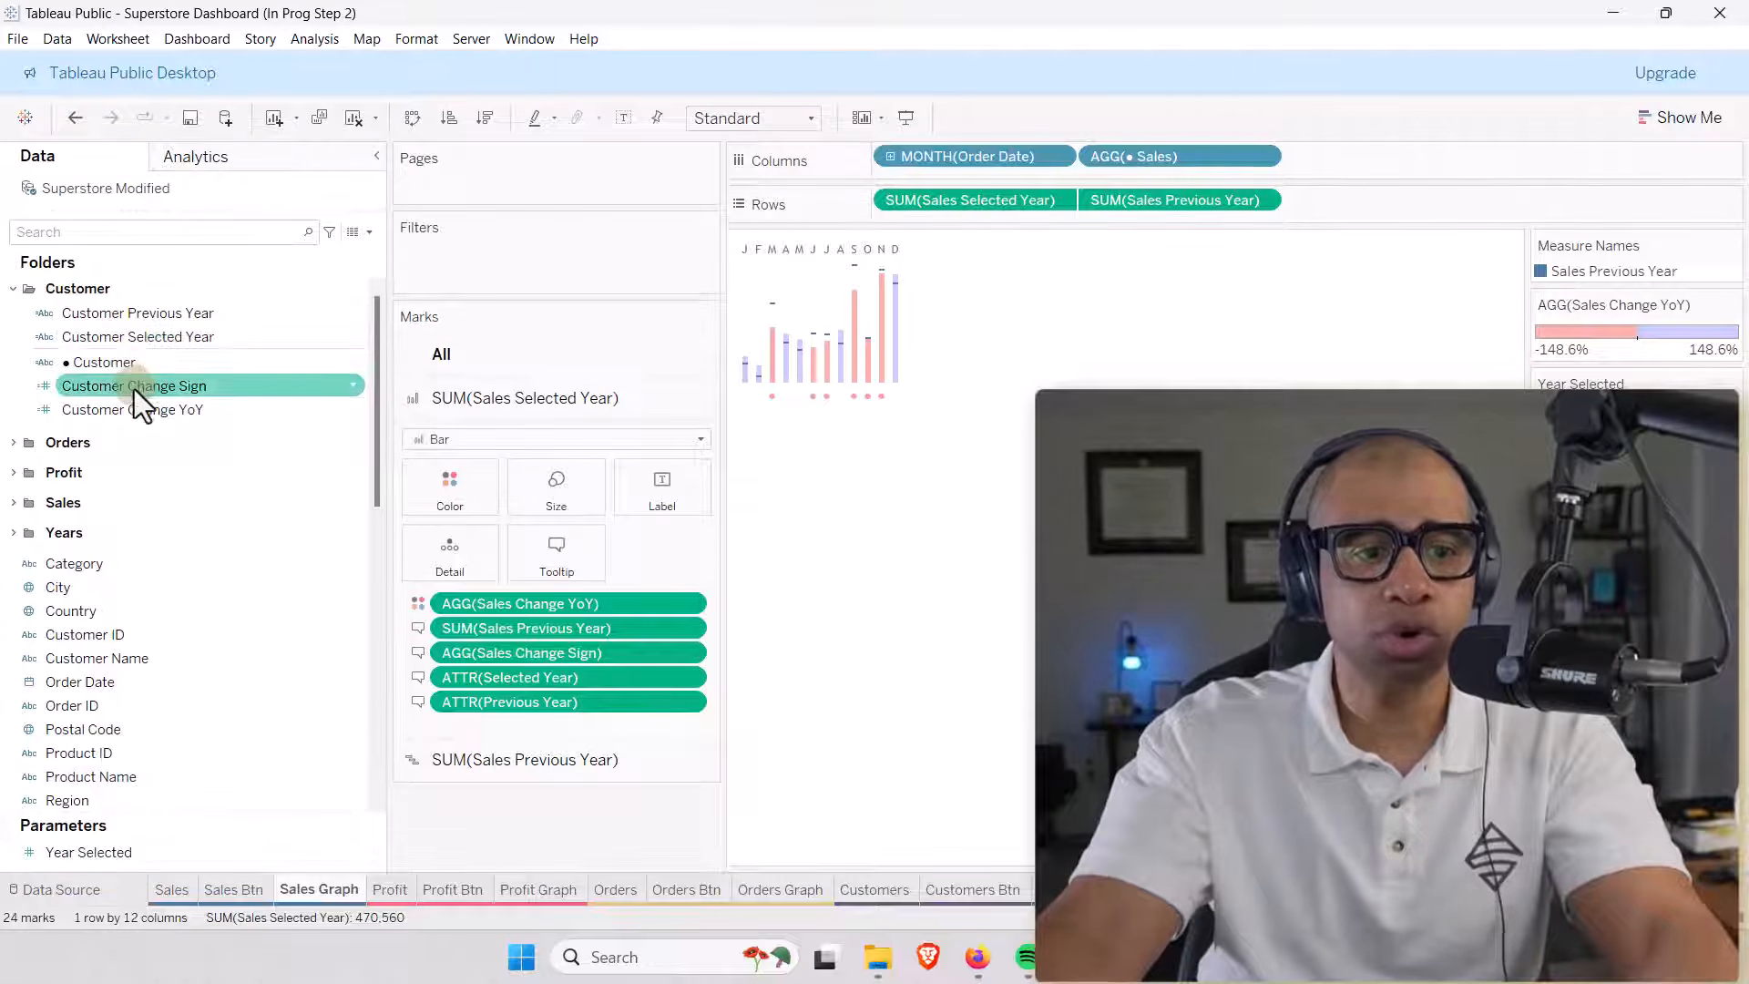
pyautogui.rightClick(112, 317)
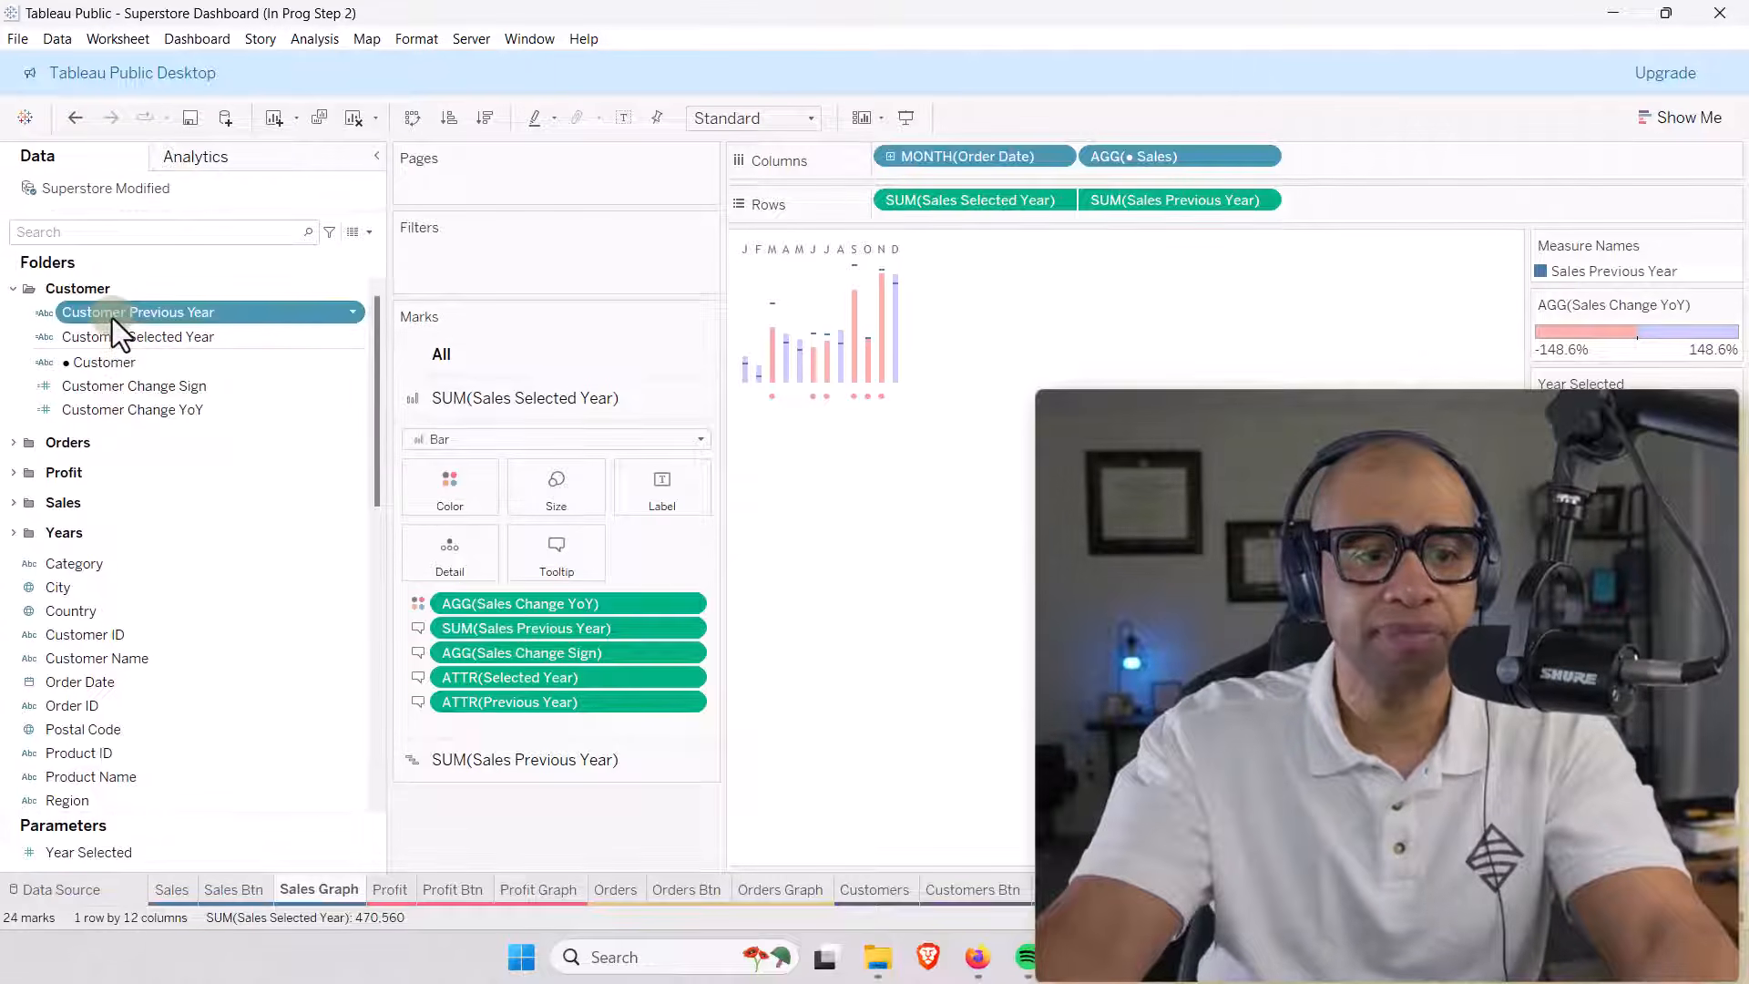
pyautogui.click(151, 437)
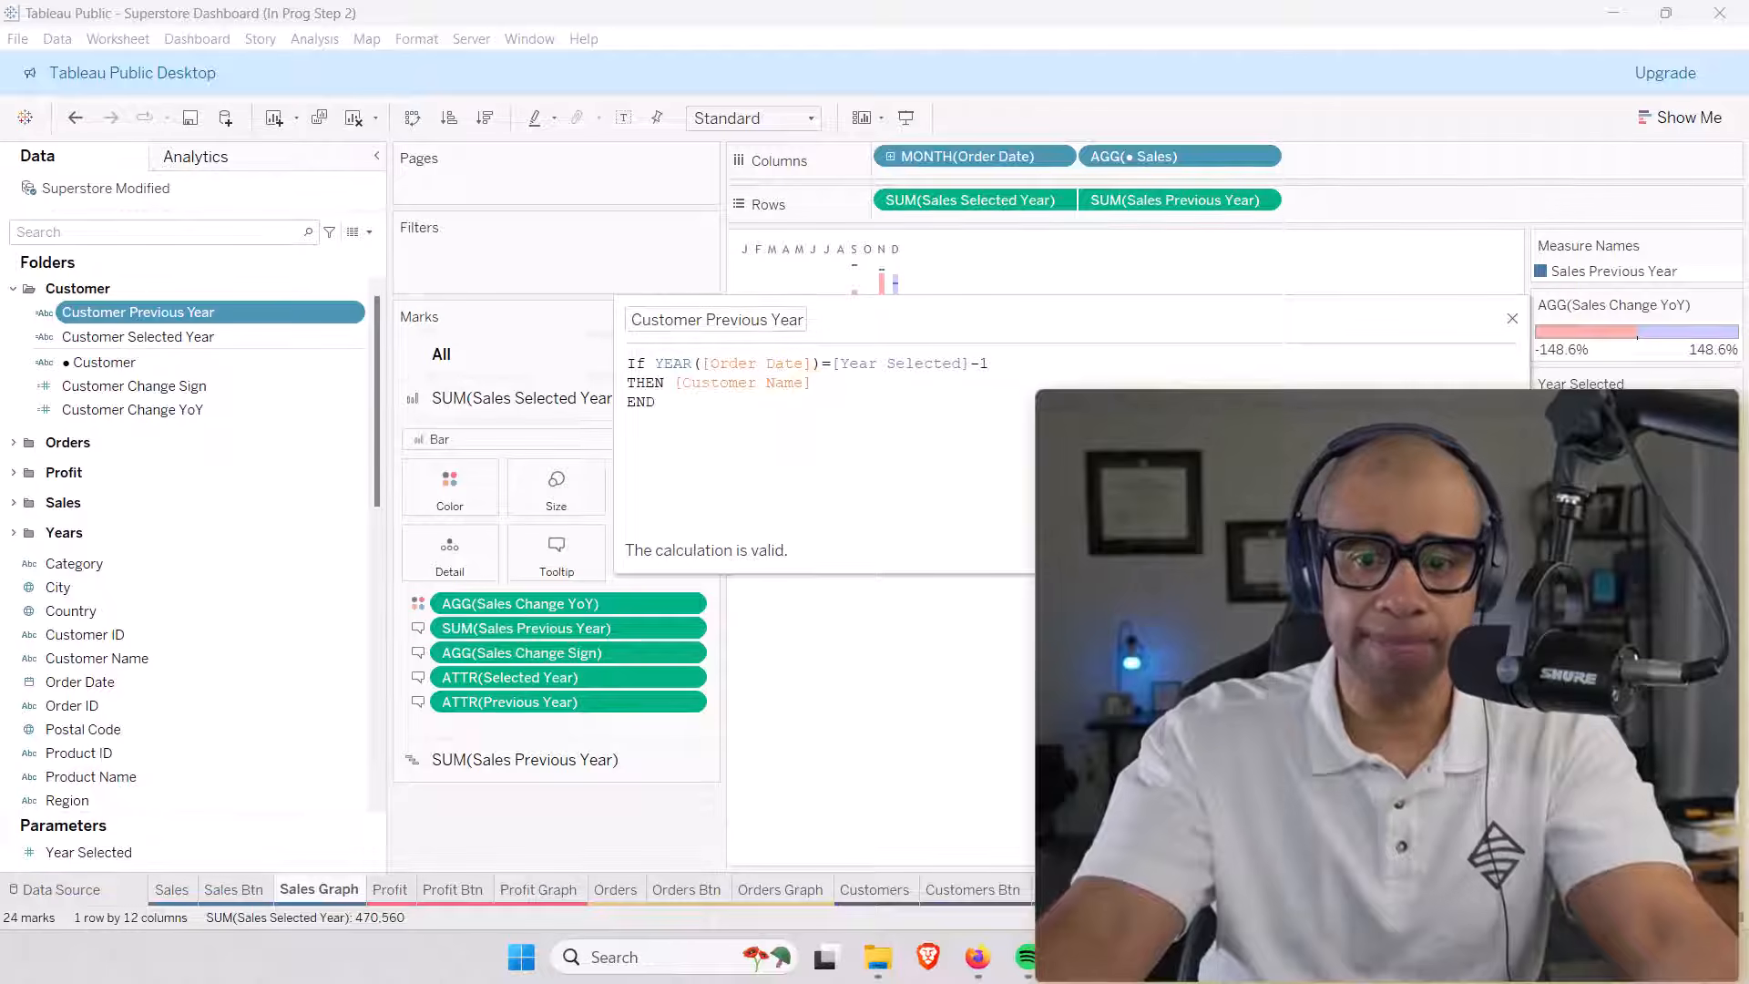
pyautogui.click(1472, 550)
pyautogui.click(235, 335)
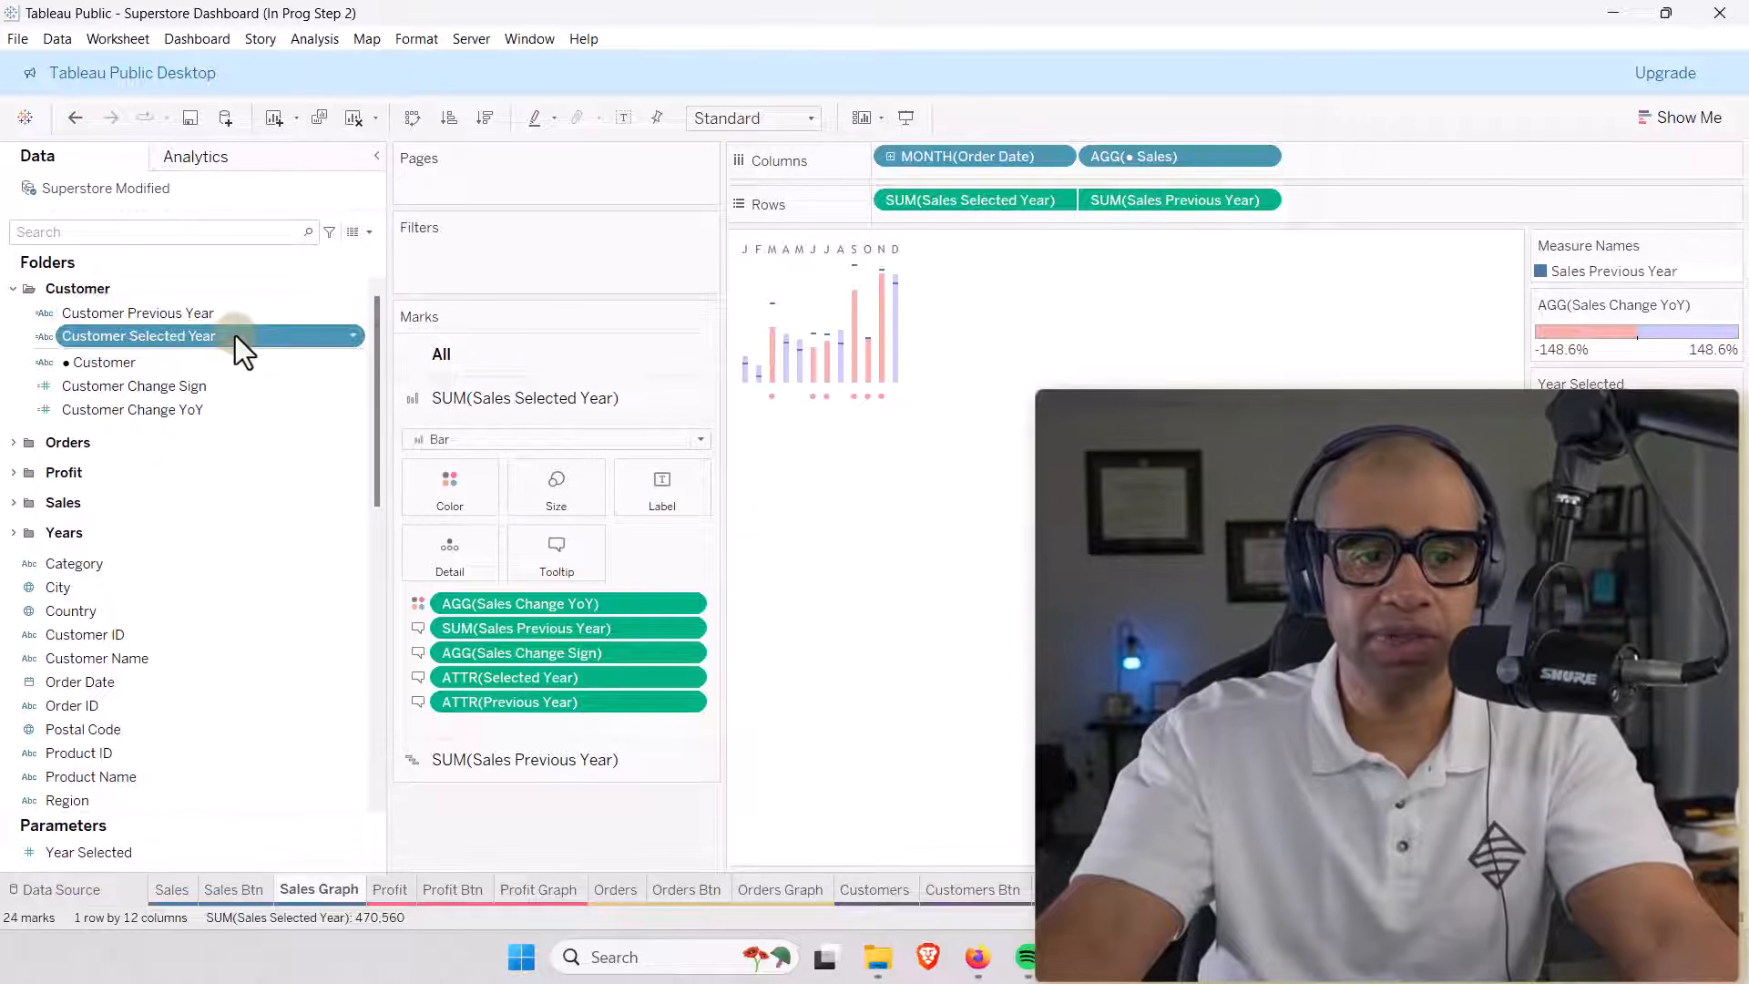
pyautogui.rightClick(235, 335)
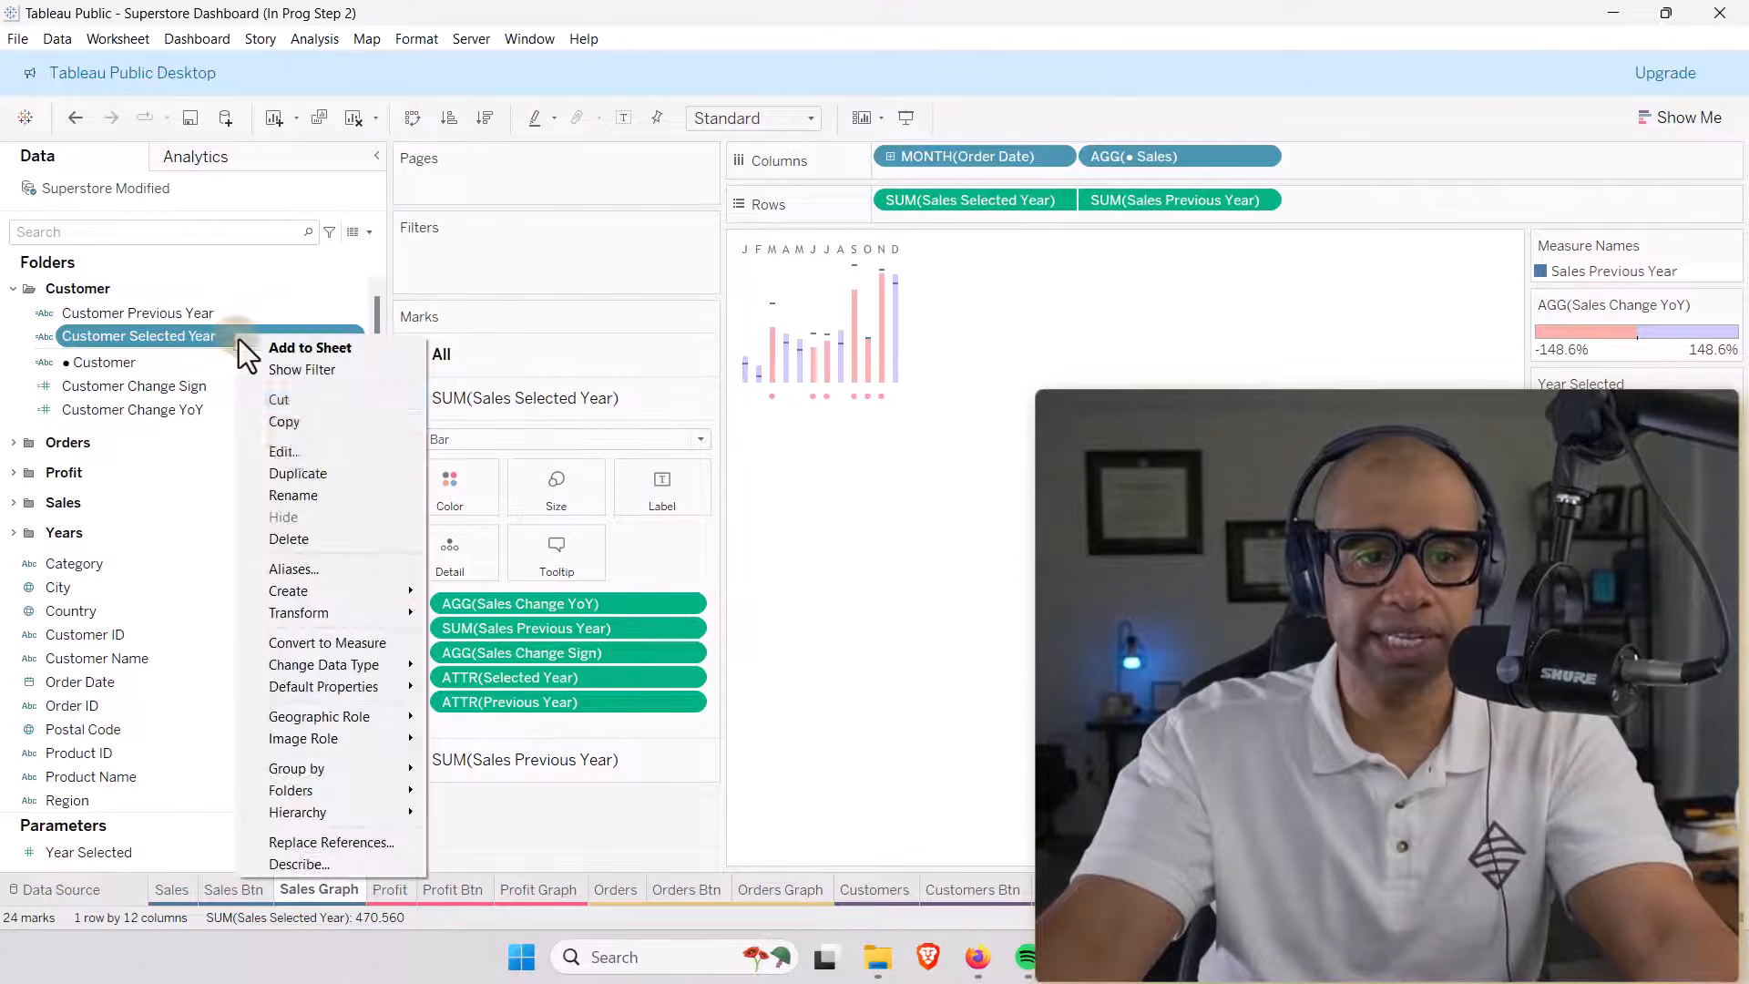
pyautogui.click(301, 451)
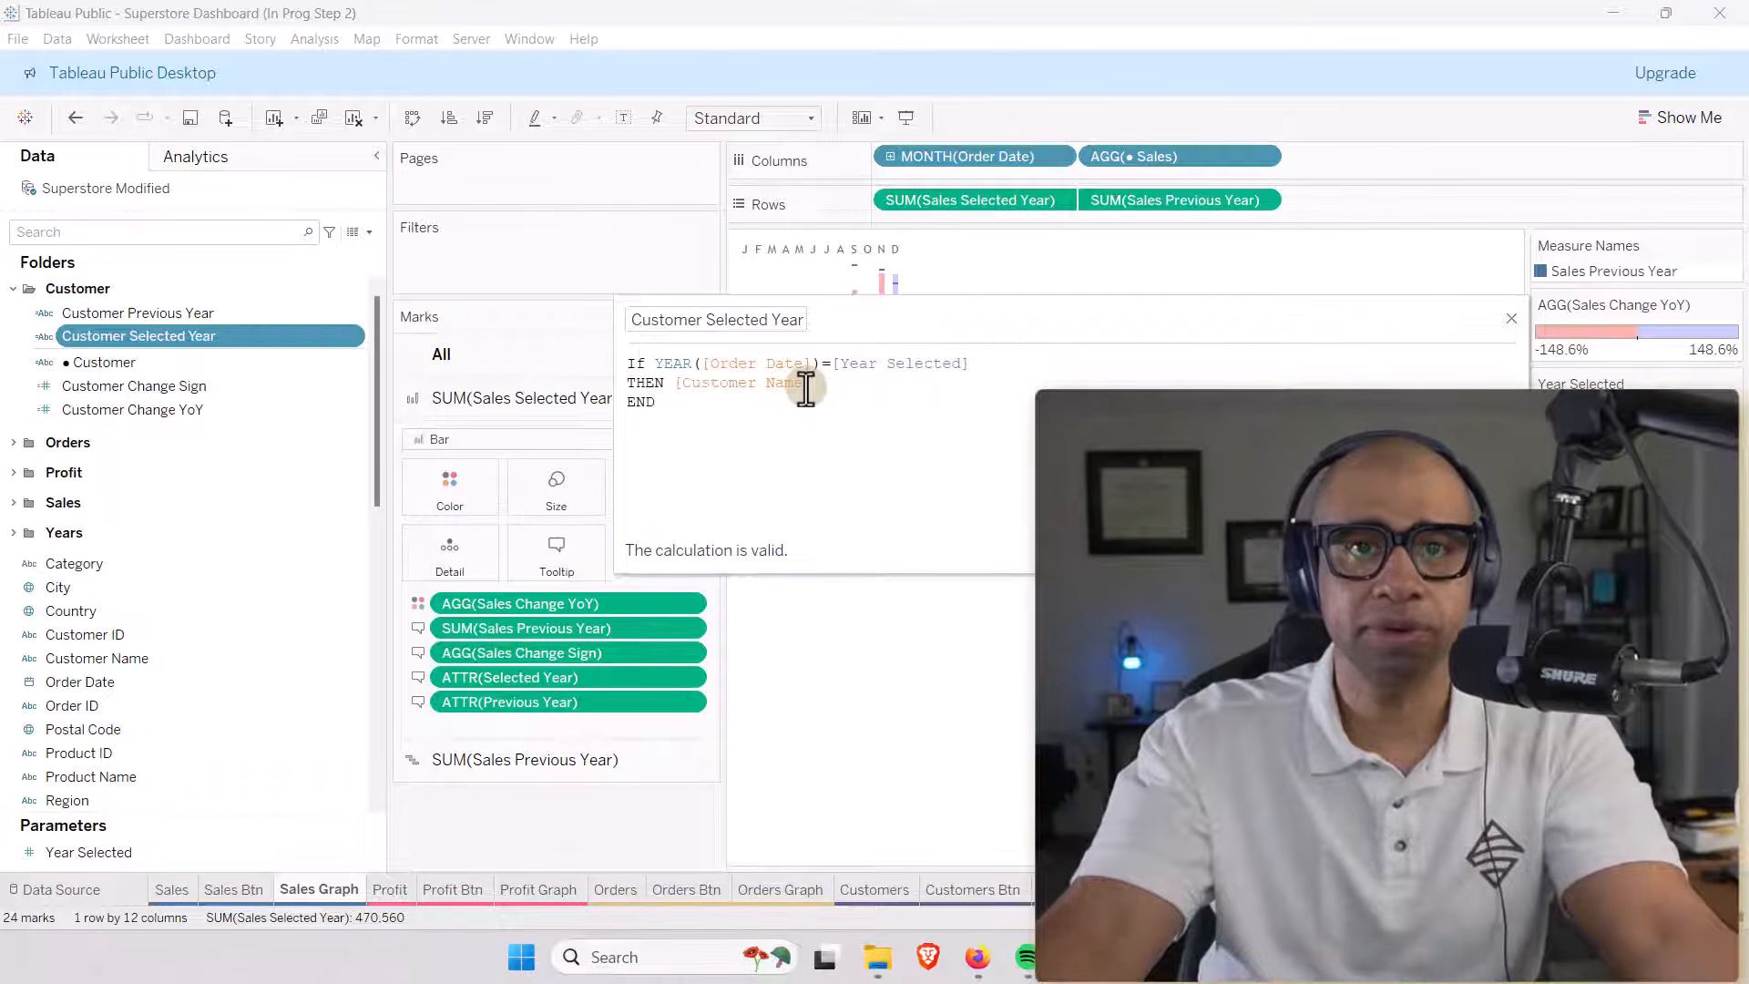
pyautogui.click(1472, 550)
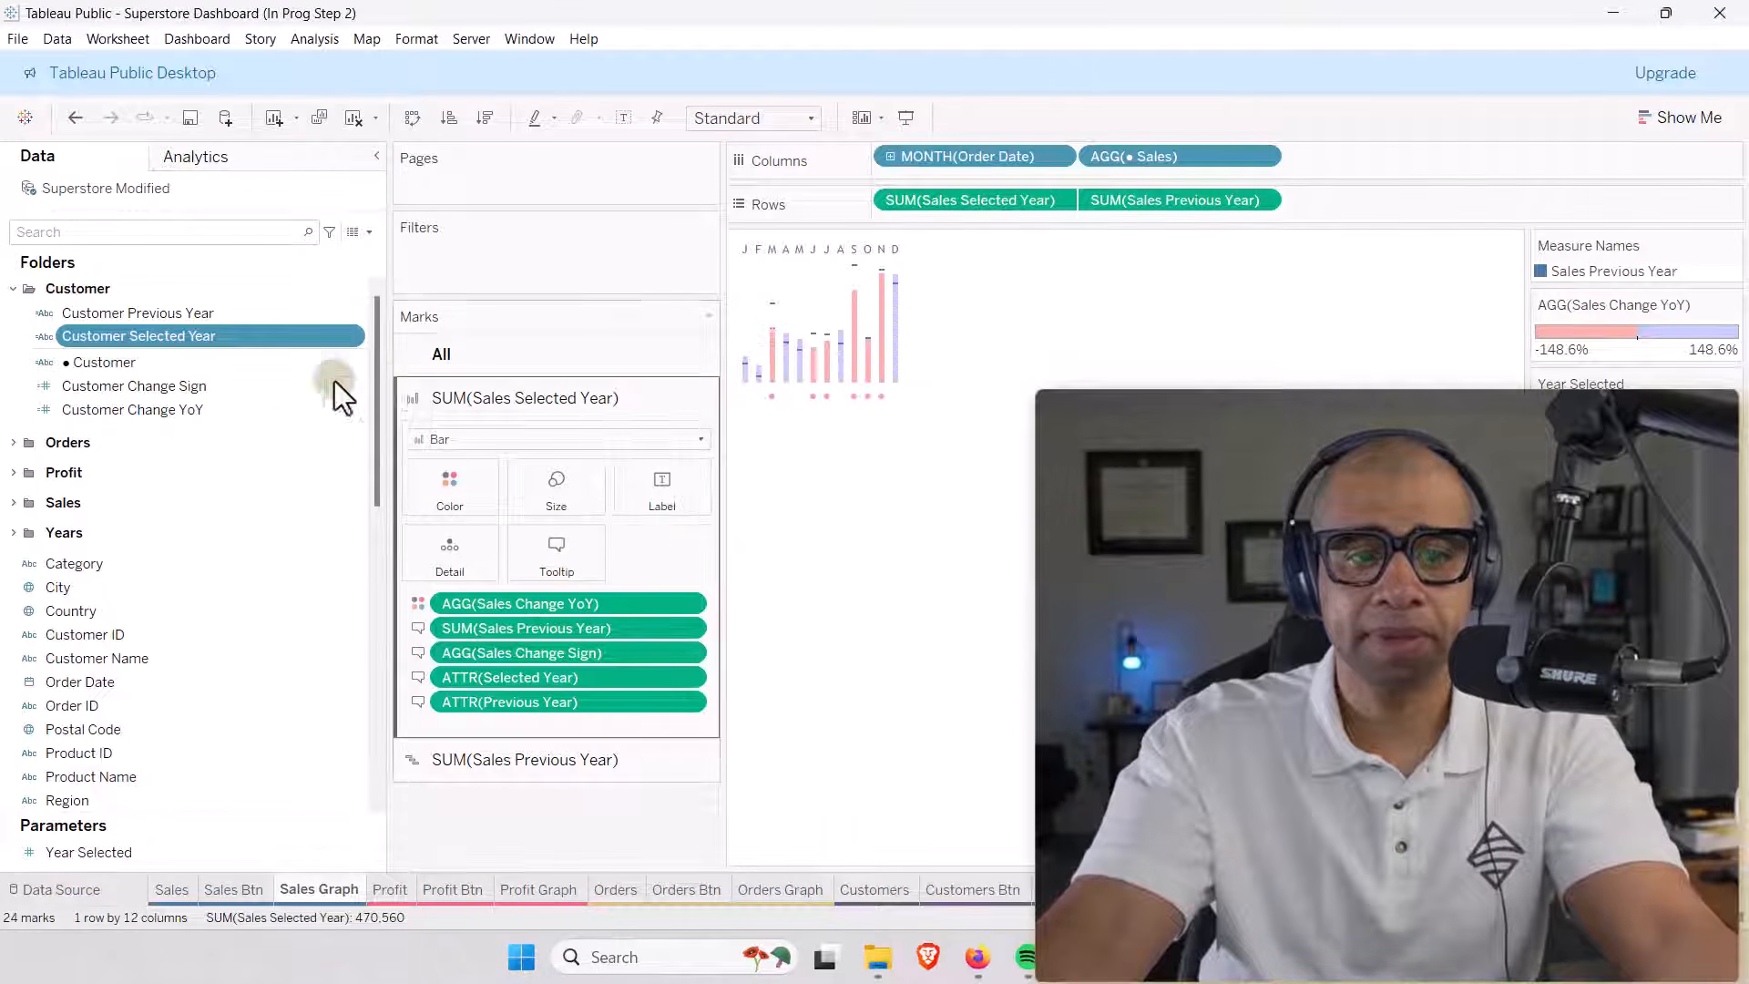
# Examine the formulas of the ● Customer and Customer Change YoY calculated fields, closing each without changes.
pyautogui.rightClick(195, 364)
pyautogui.click(238, 481)
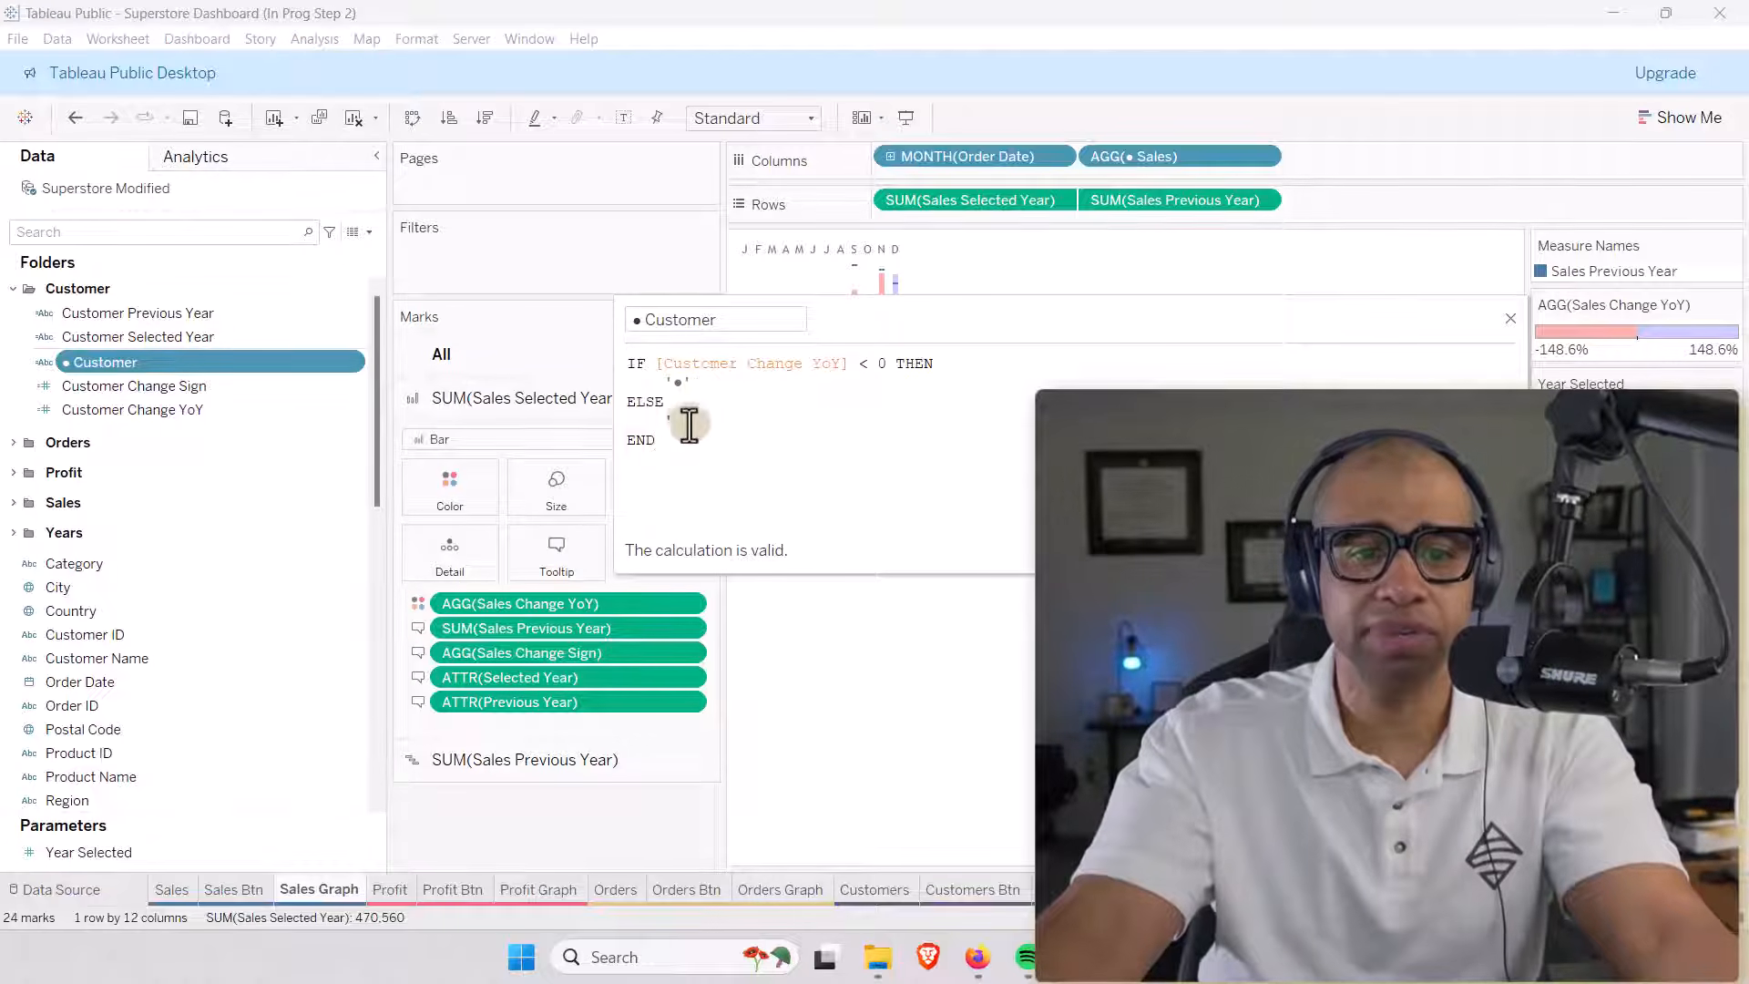
pyautogui.press('Escape')
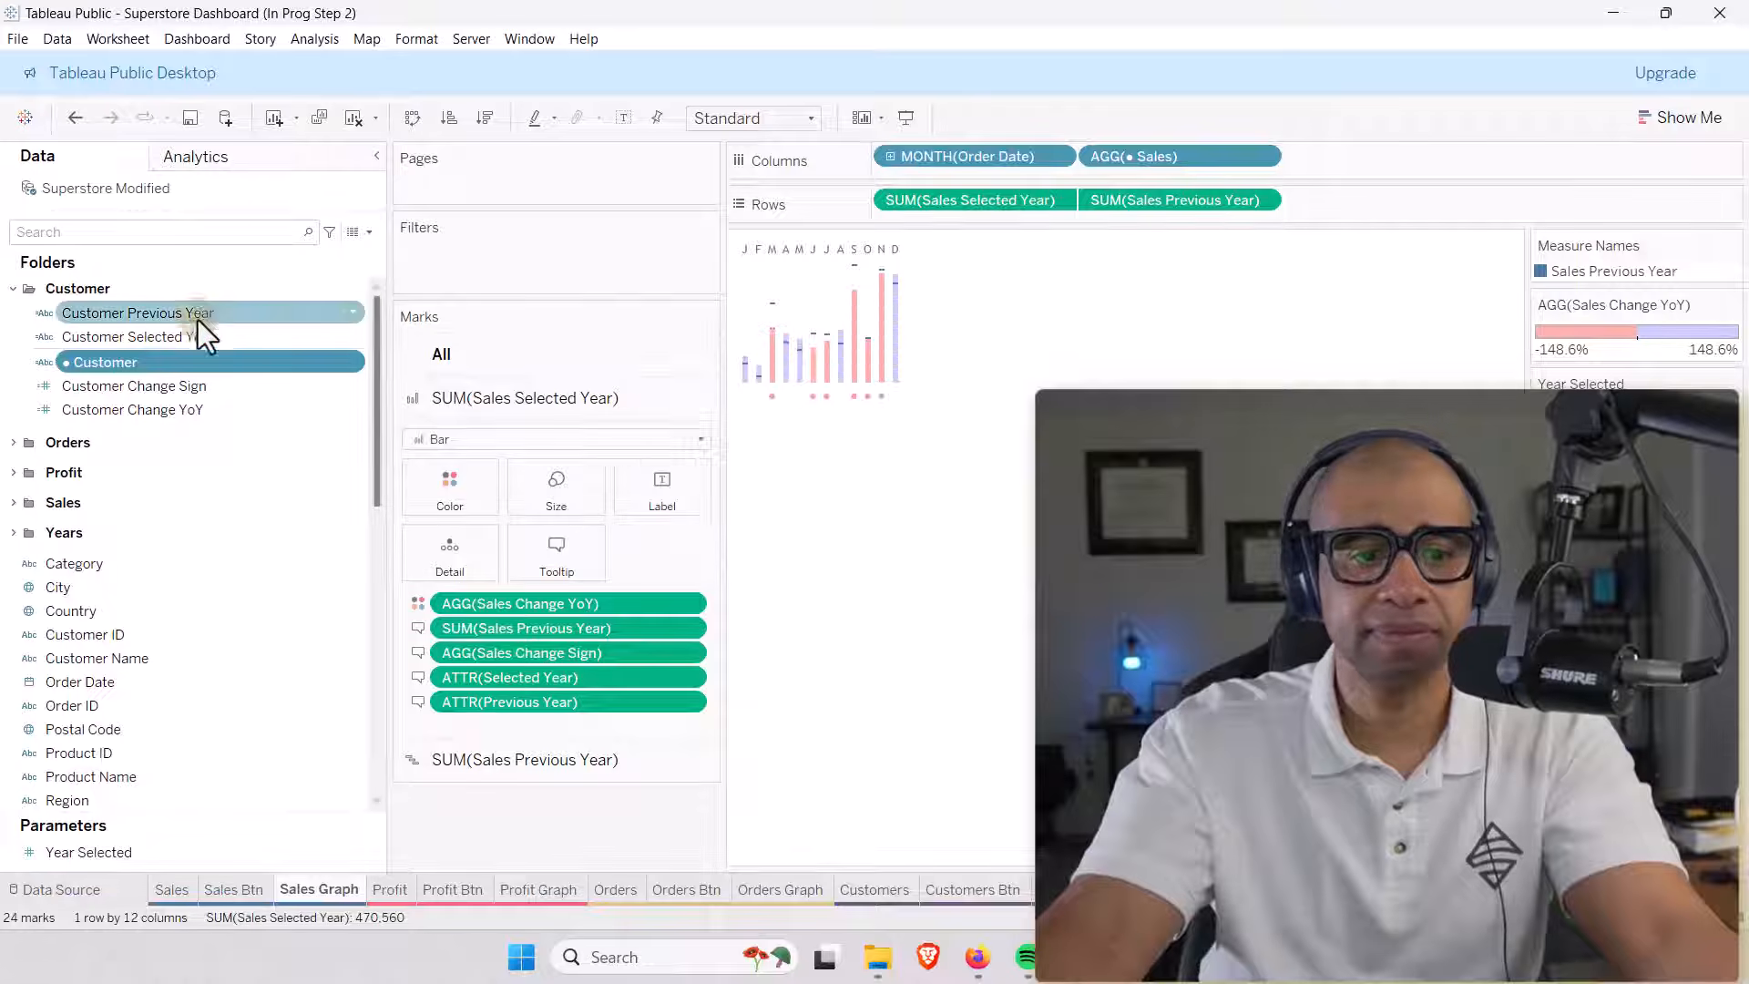
pyautogui.click(162, 388)
pyautogui.click(161, 410)
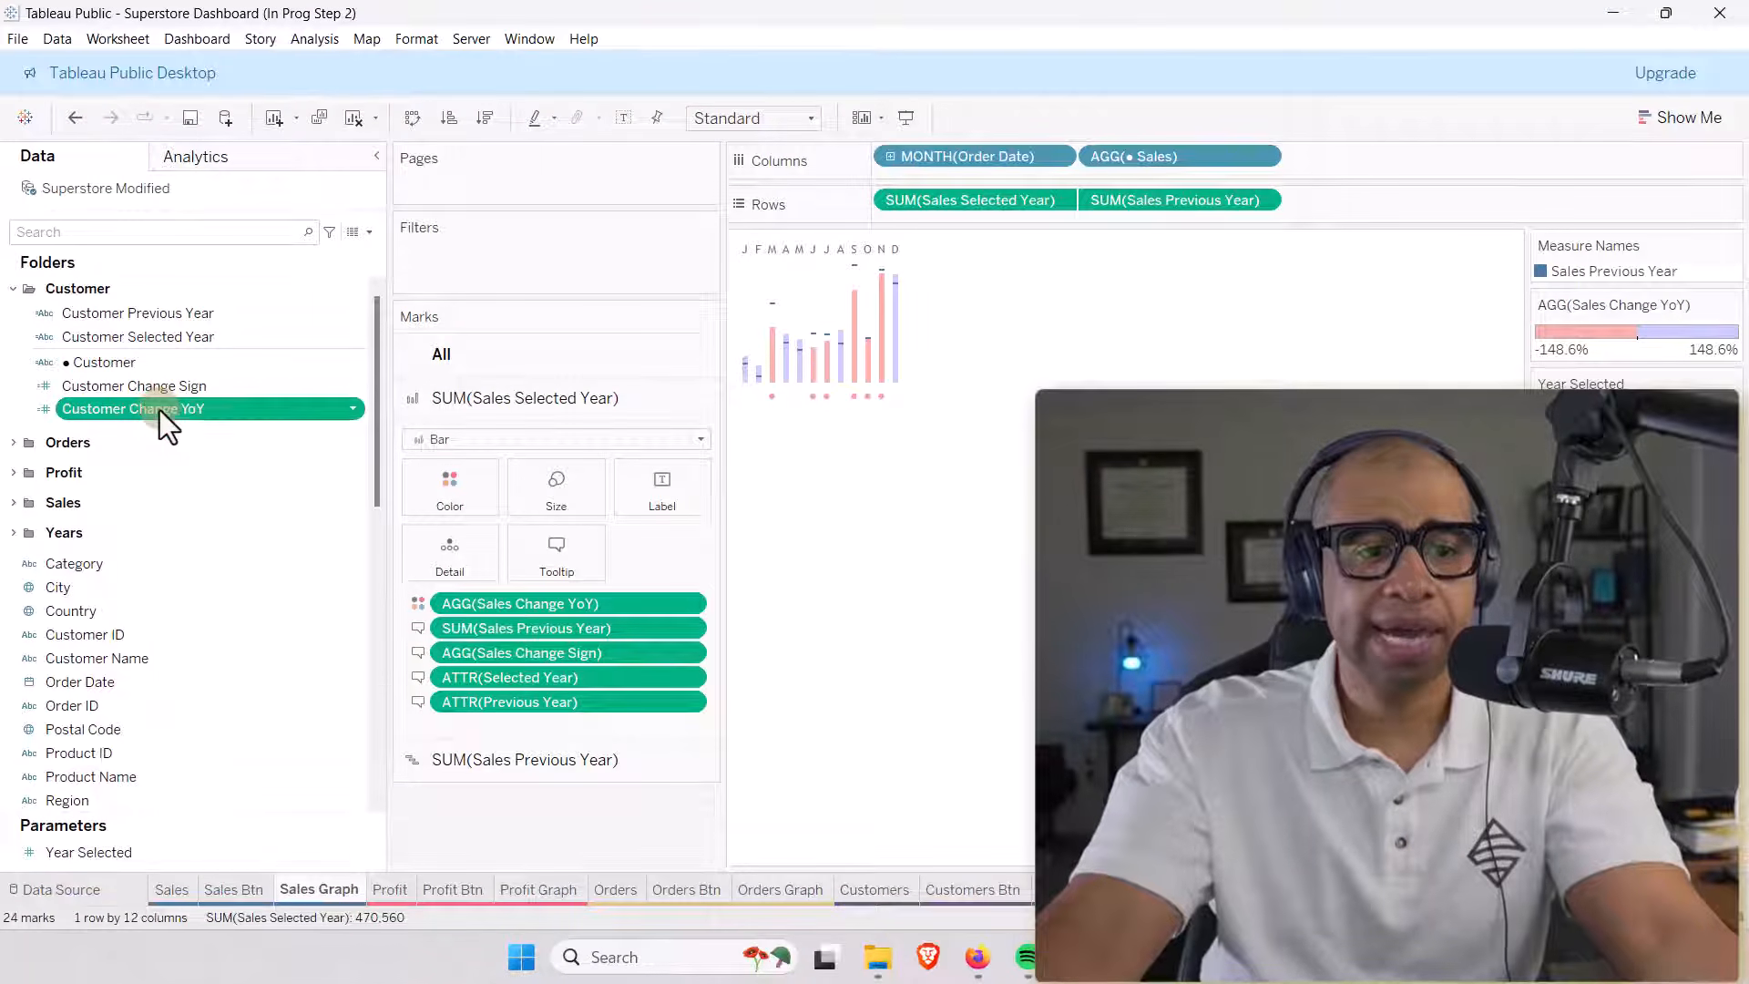
pyautogui.rightClick(160, 410)
pyautogui.click(215, 529)
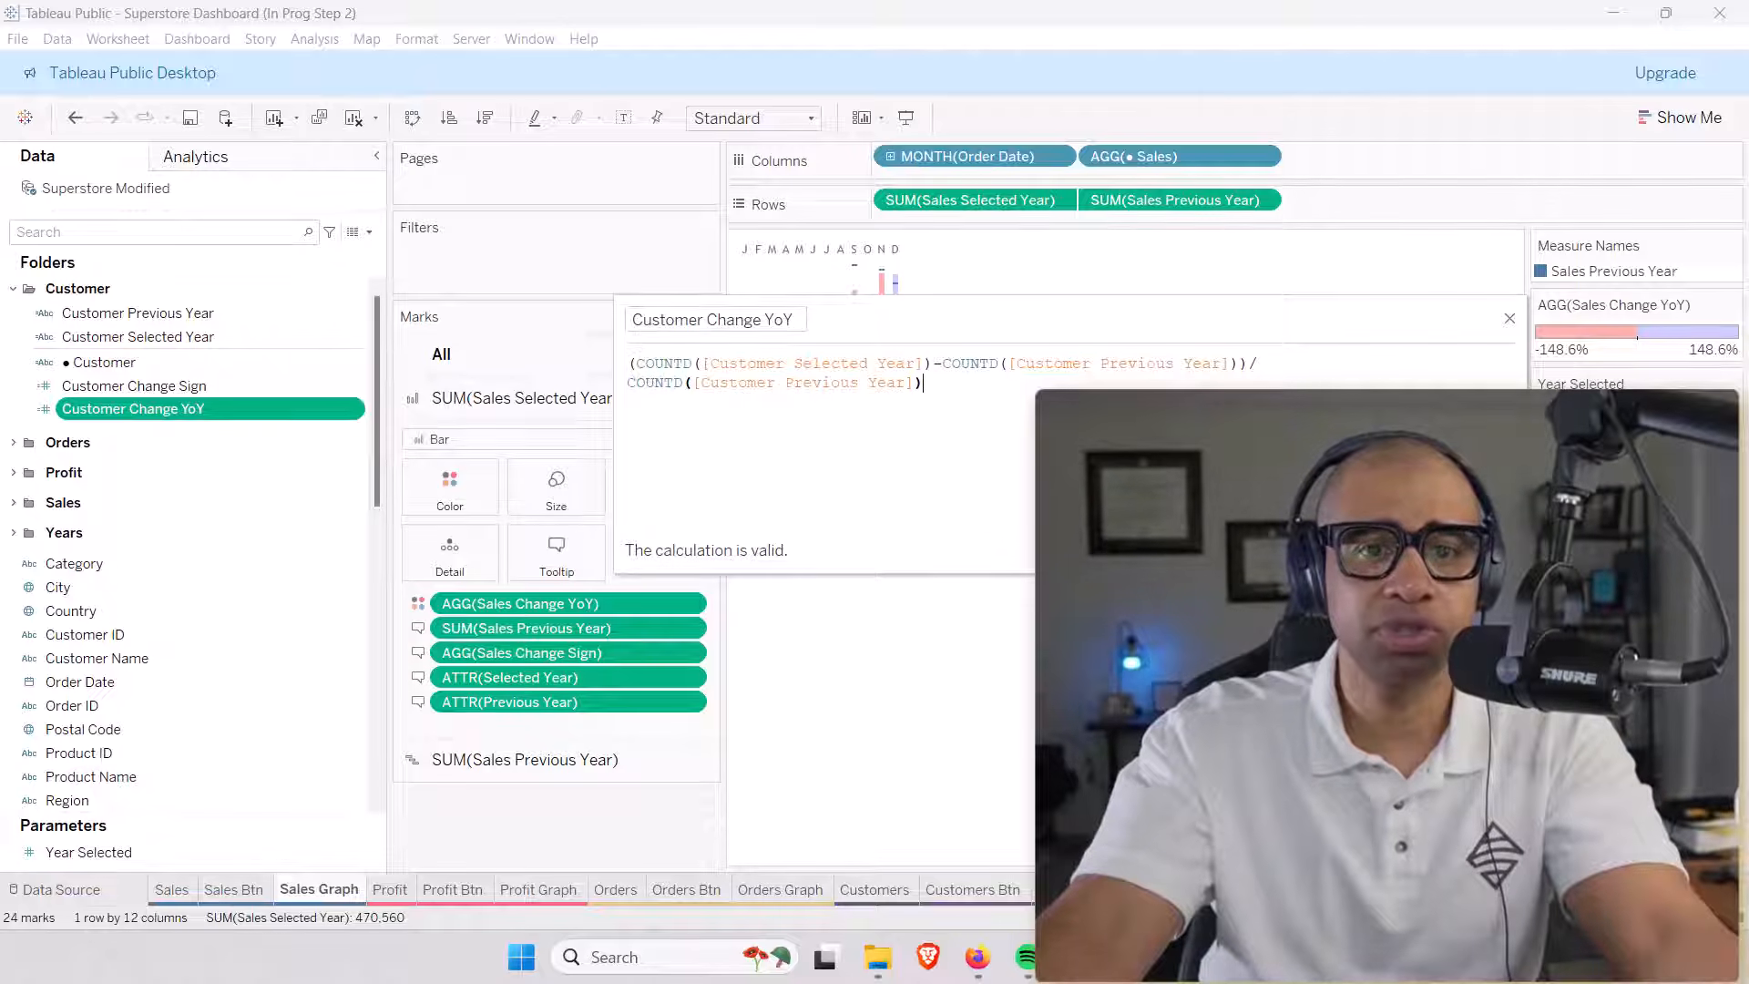
pyautogui.press('Escape')
# Examine the formula of the Customer Change Sign calculated field and close it without changes.
pyautogui.click(194, 382)
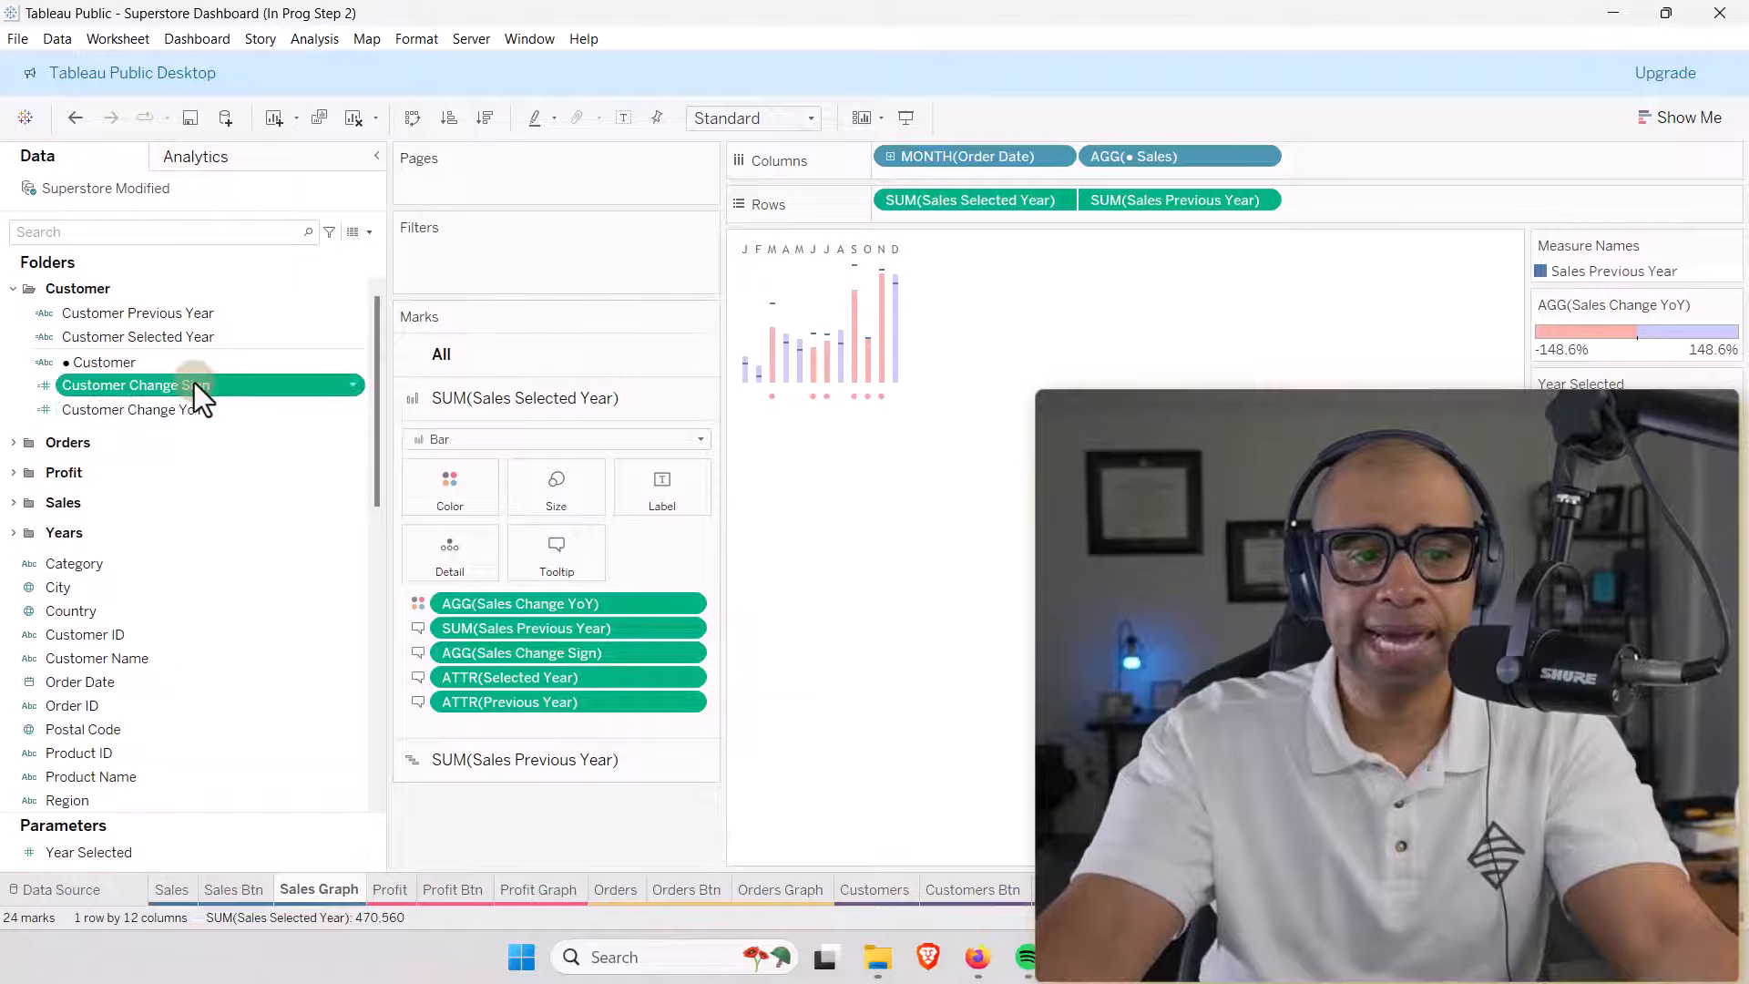
pyautogui.rightClick(194, 383)
pyautogui.click(253, 498)
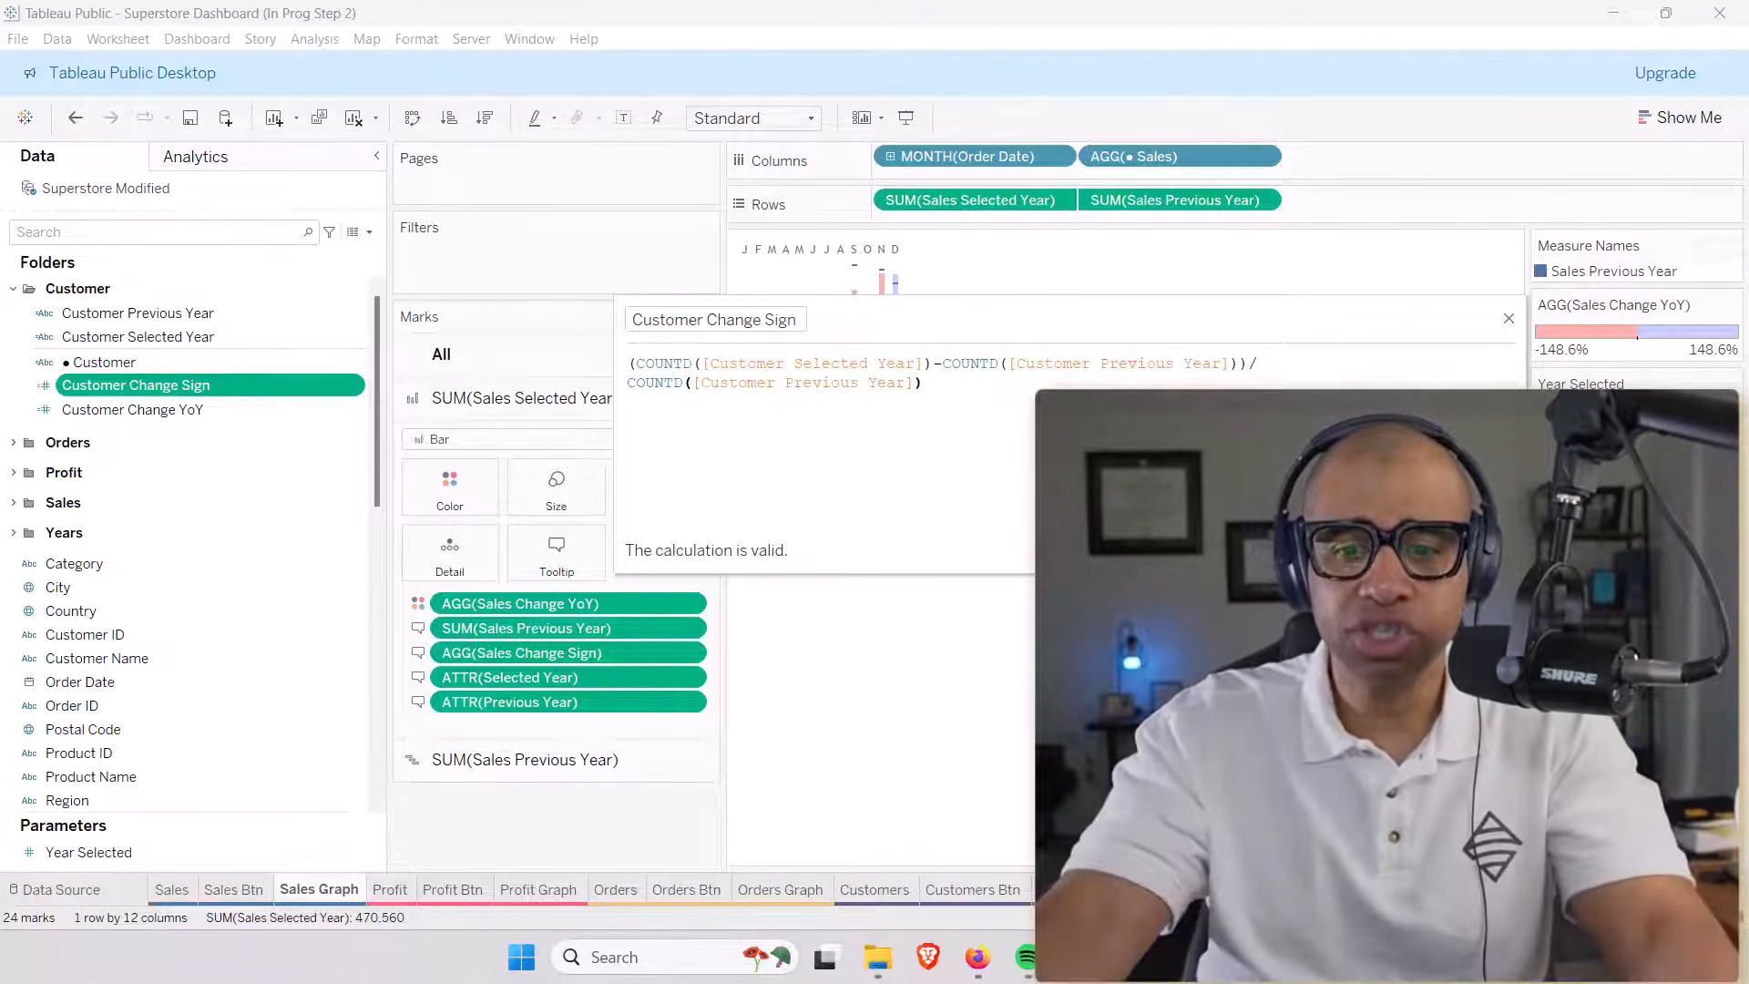
pyautogui.click(1472, 550)
# View the Profit and Orders sheets and inspect the Orders Previous Year field's expression and measure aggregation options on the Orders sheet without changing them.
pyautogui.click(391, 891)
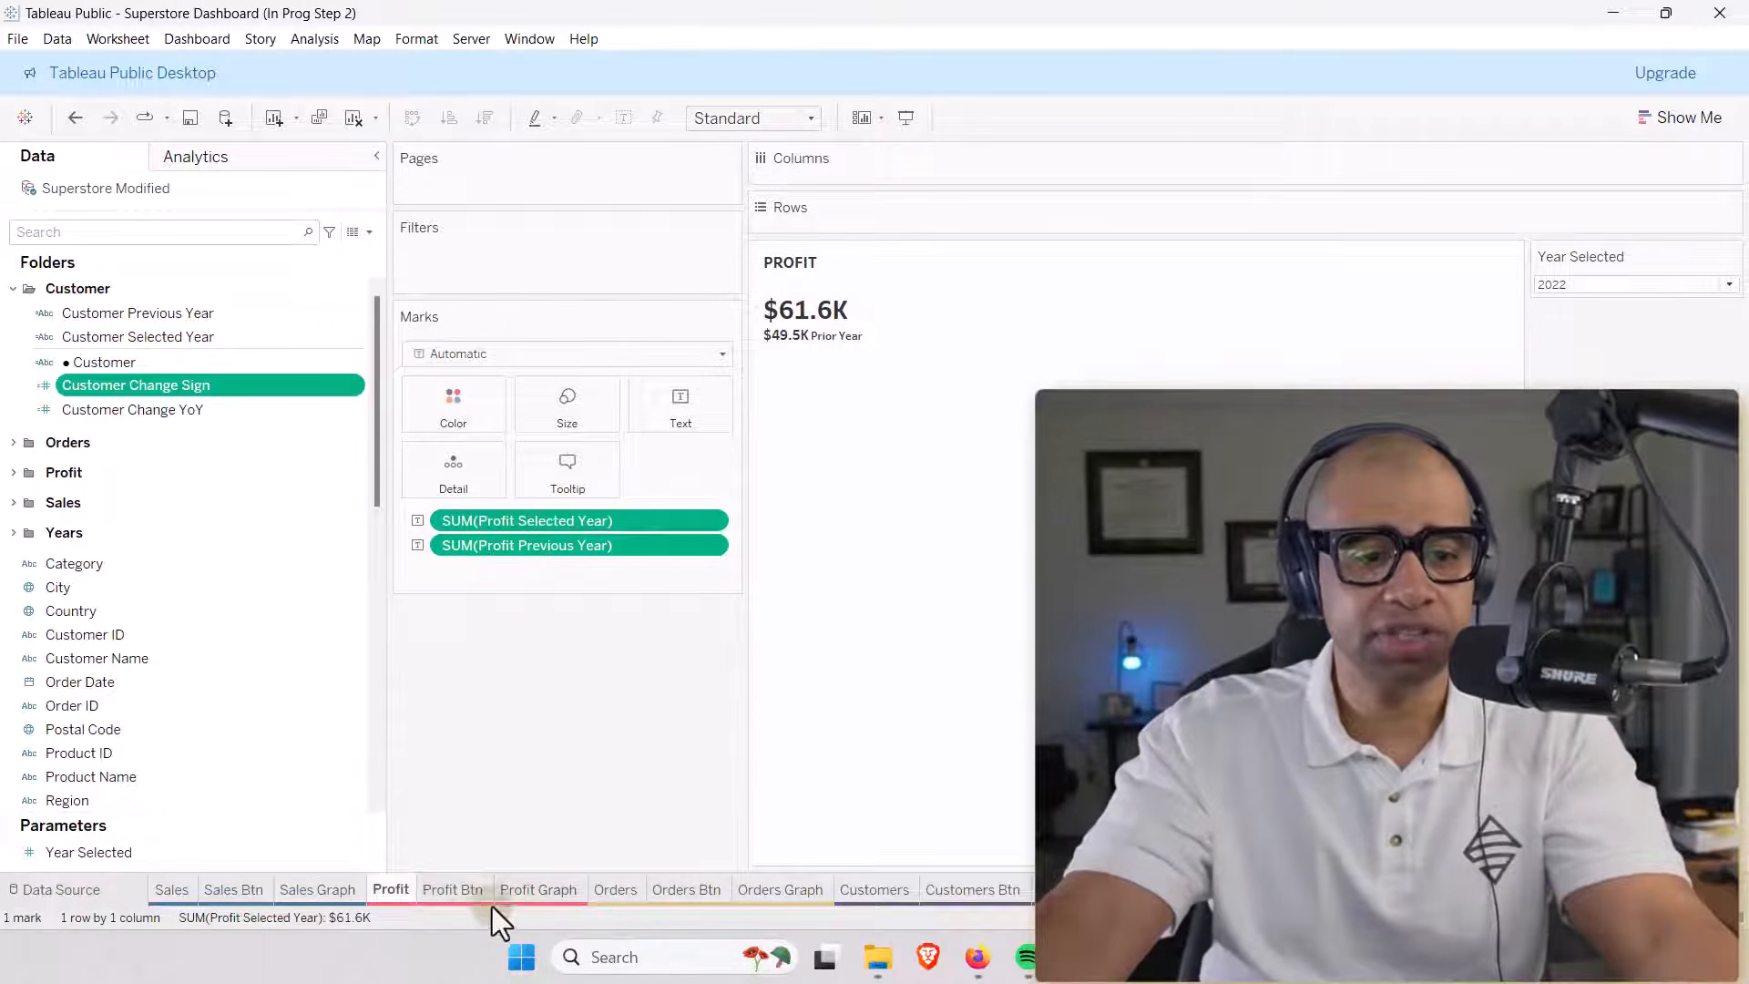
pyautogui.click(616, 889)
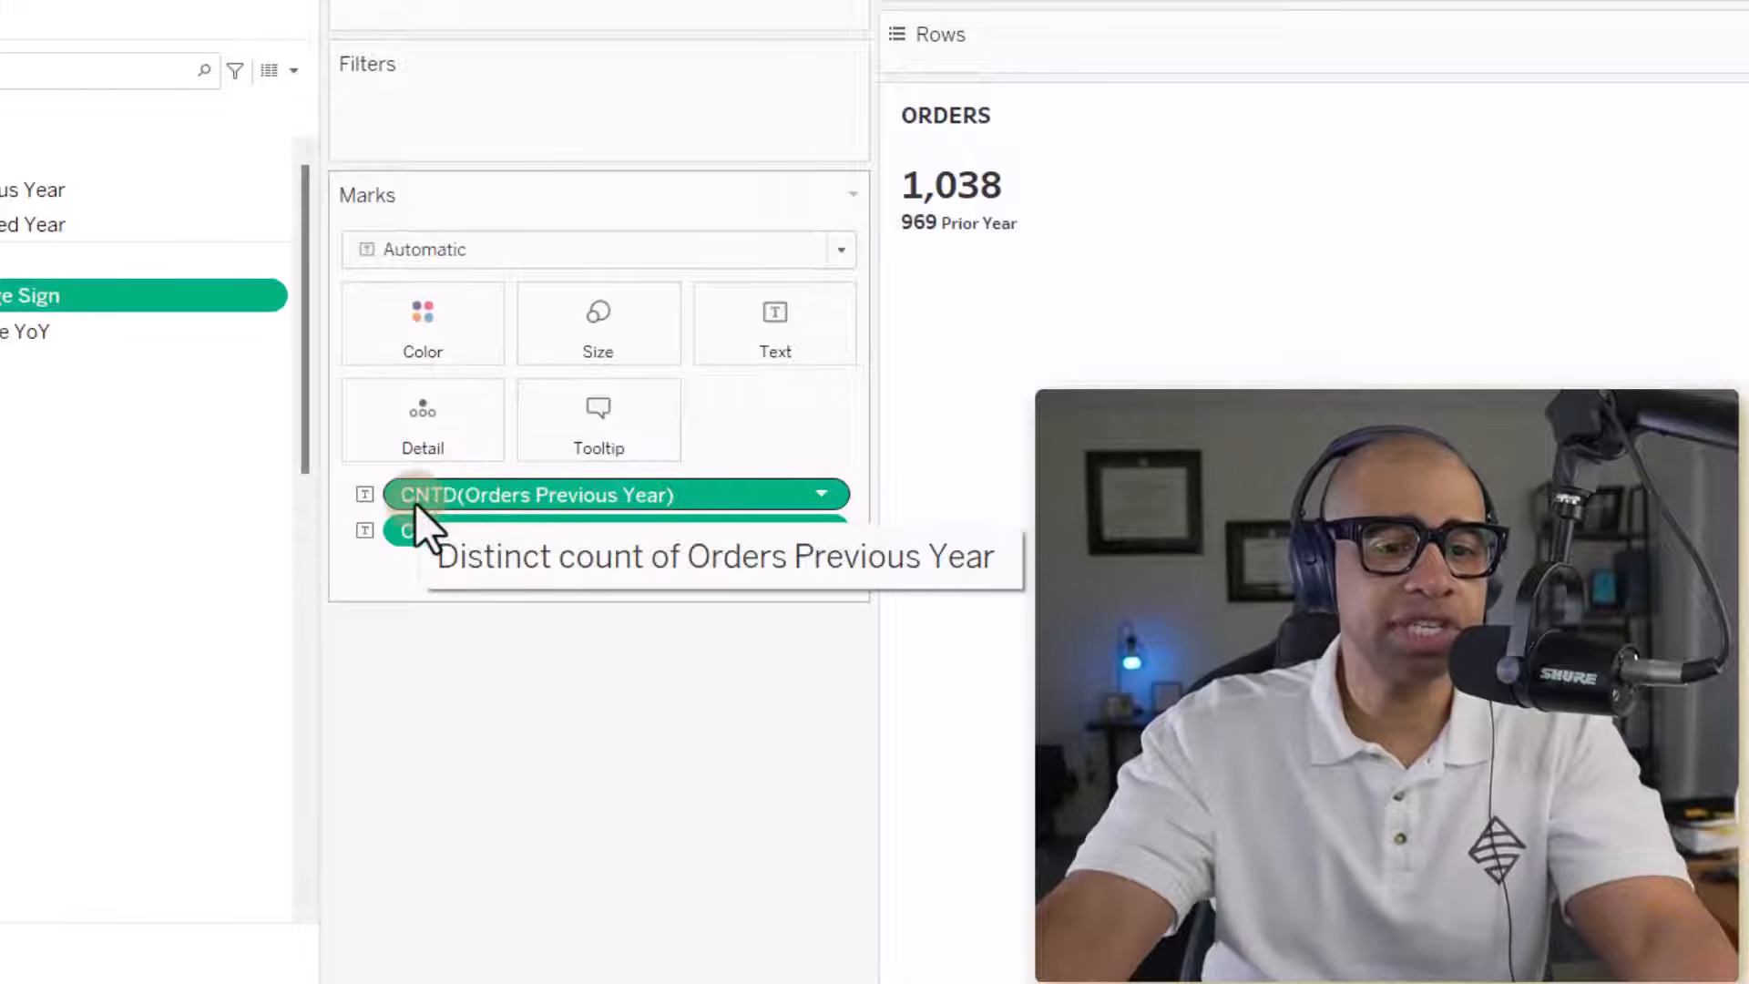
pyautogui.doubleClick(443, 499)
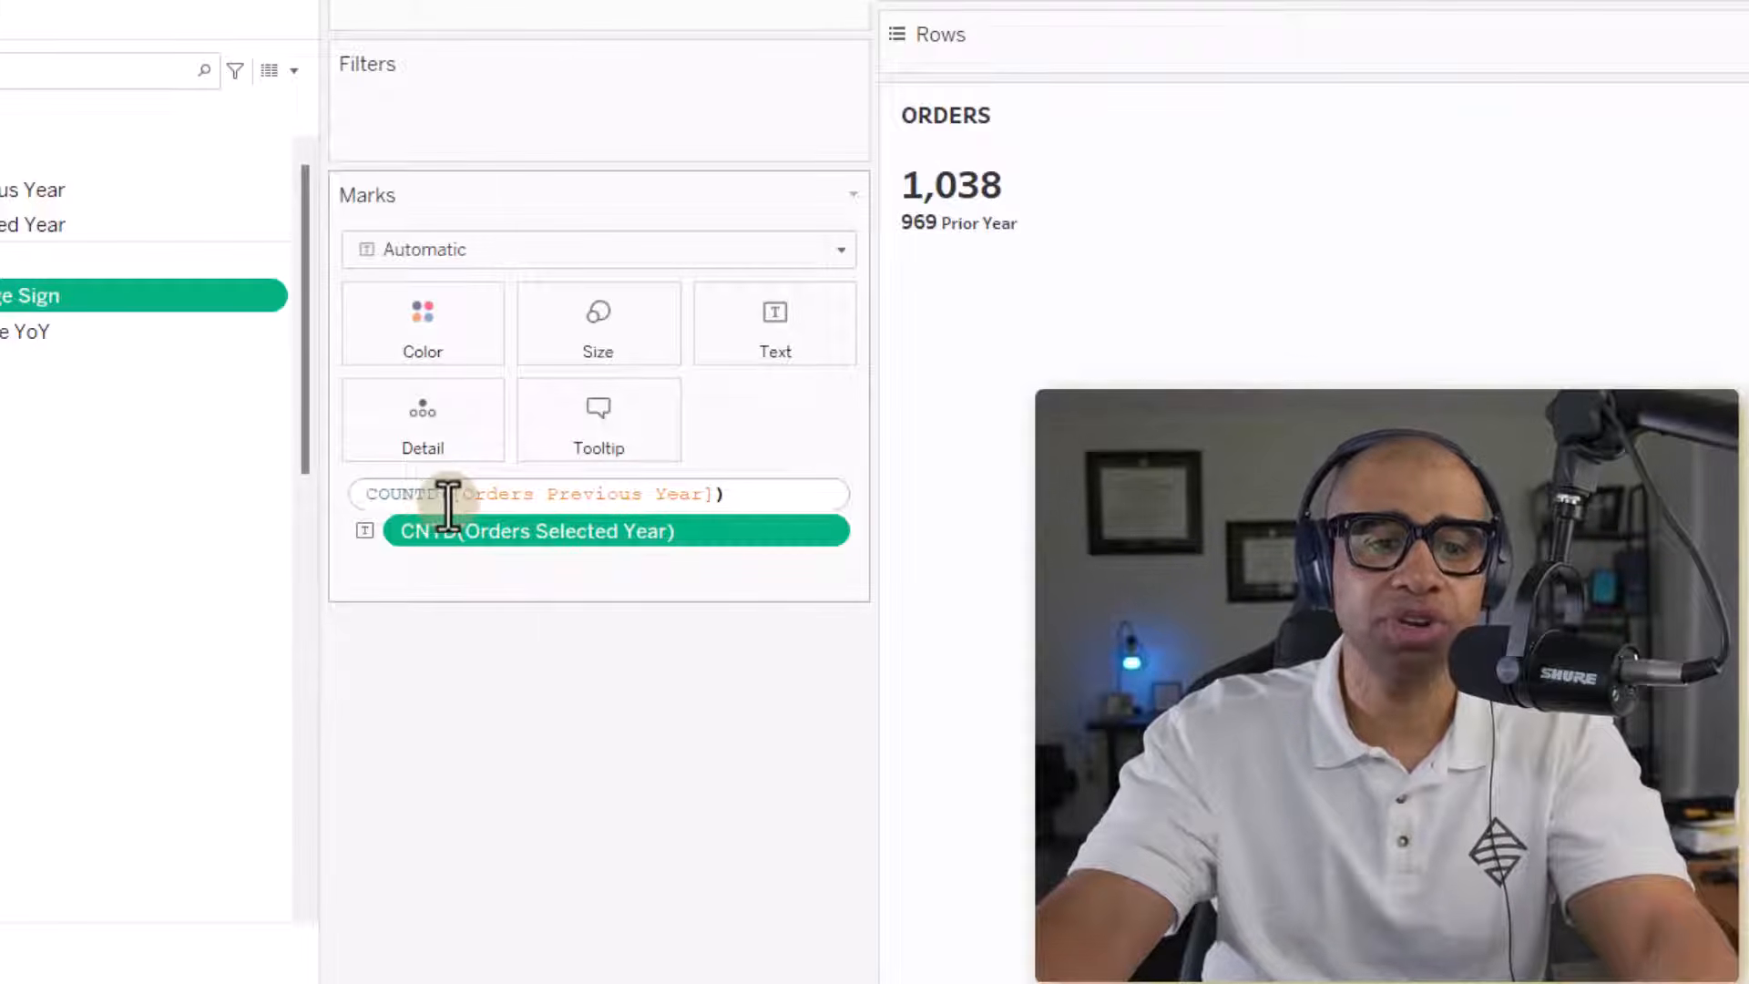
pyautogui.press('Return')
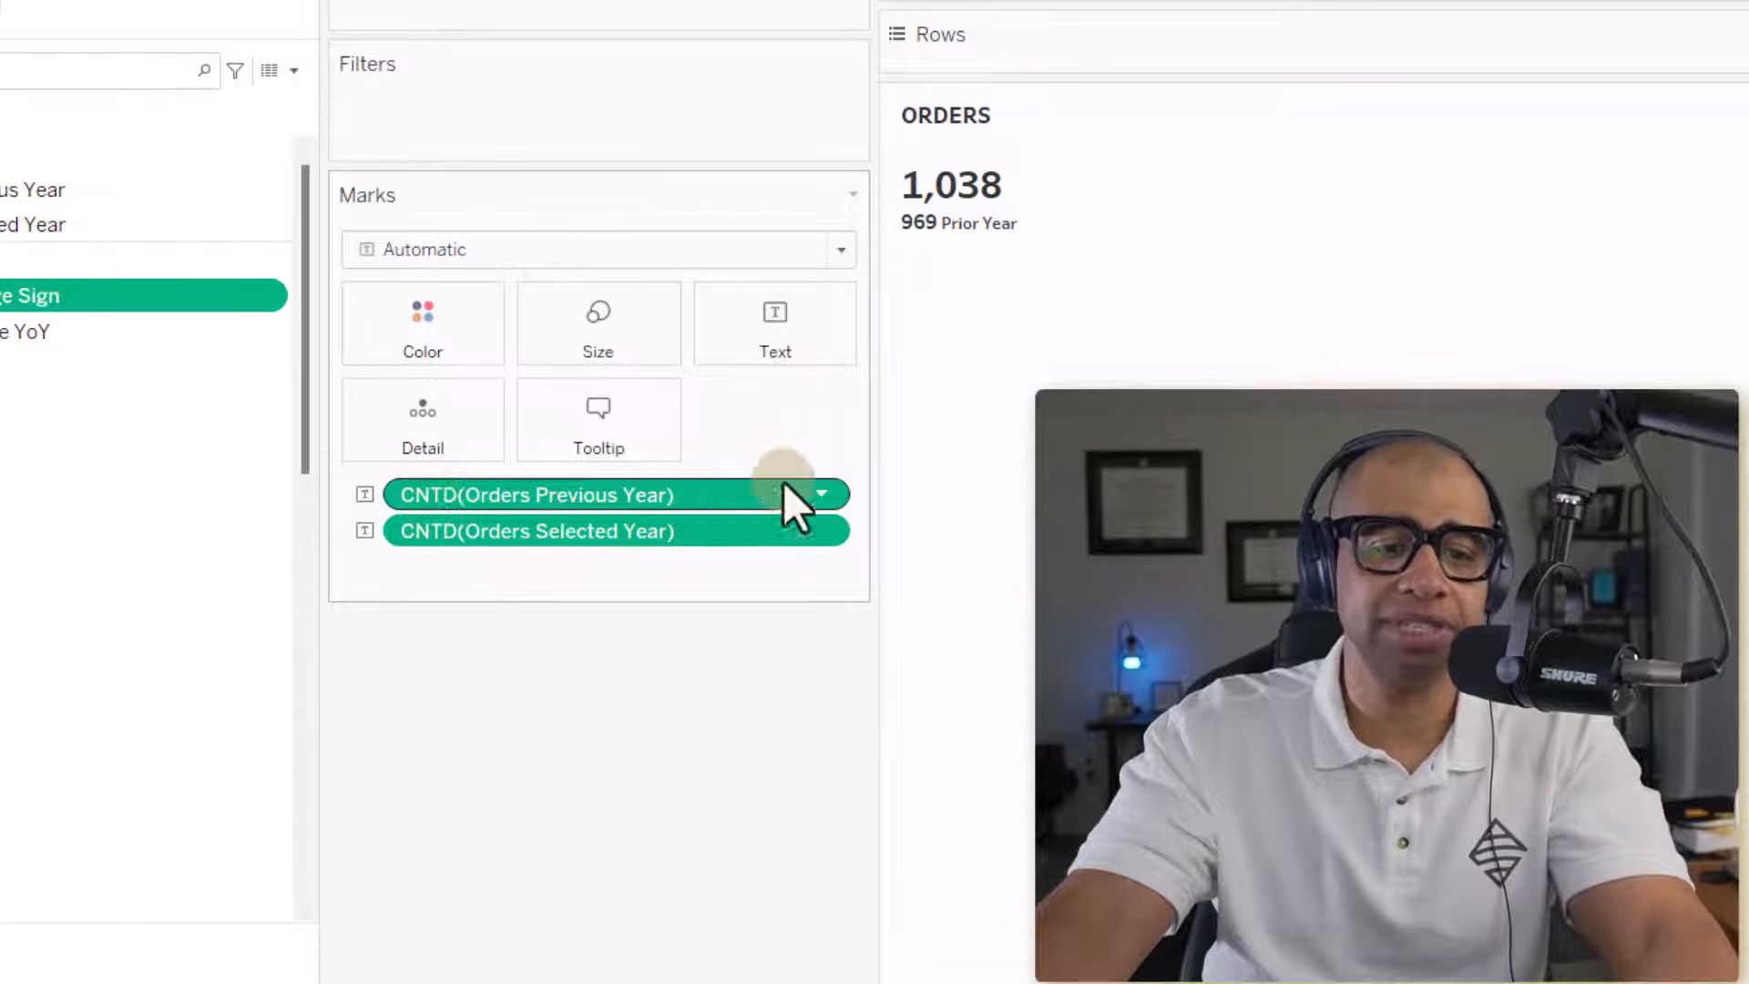
pyautogui.click(823, 494)
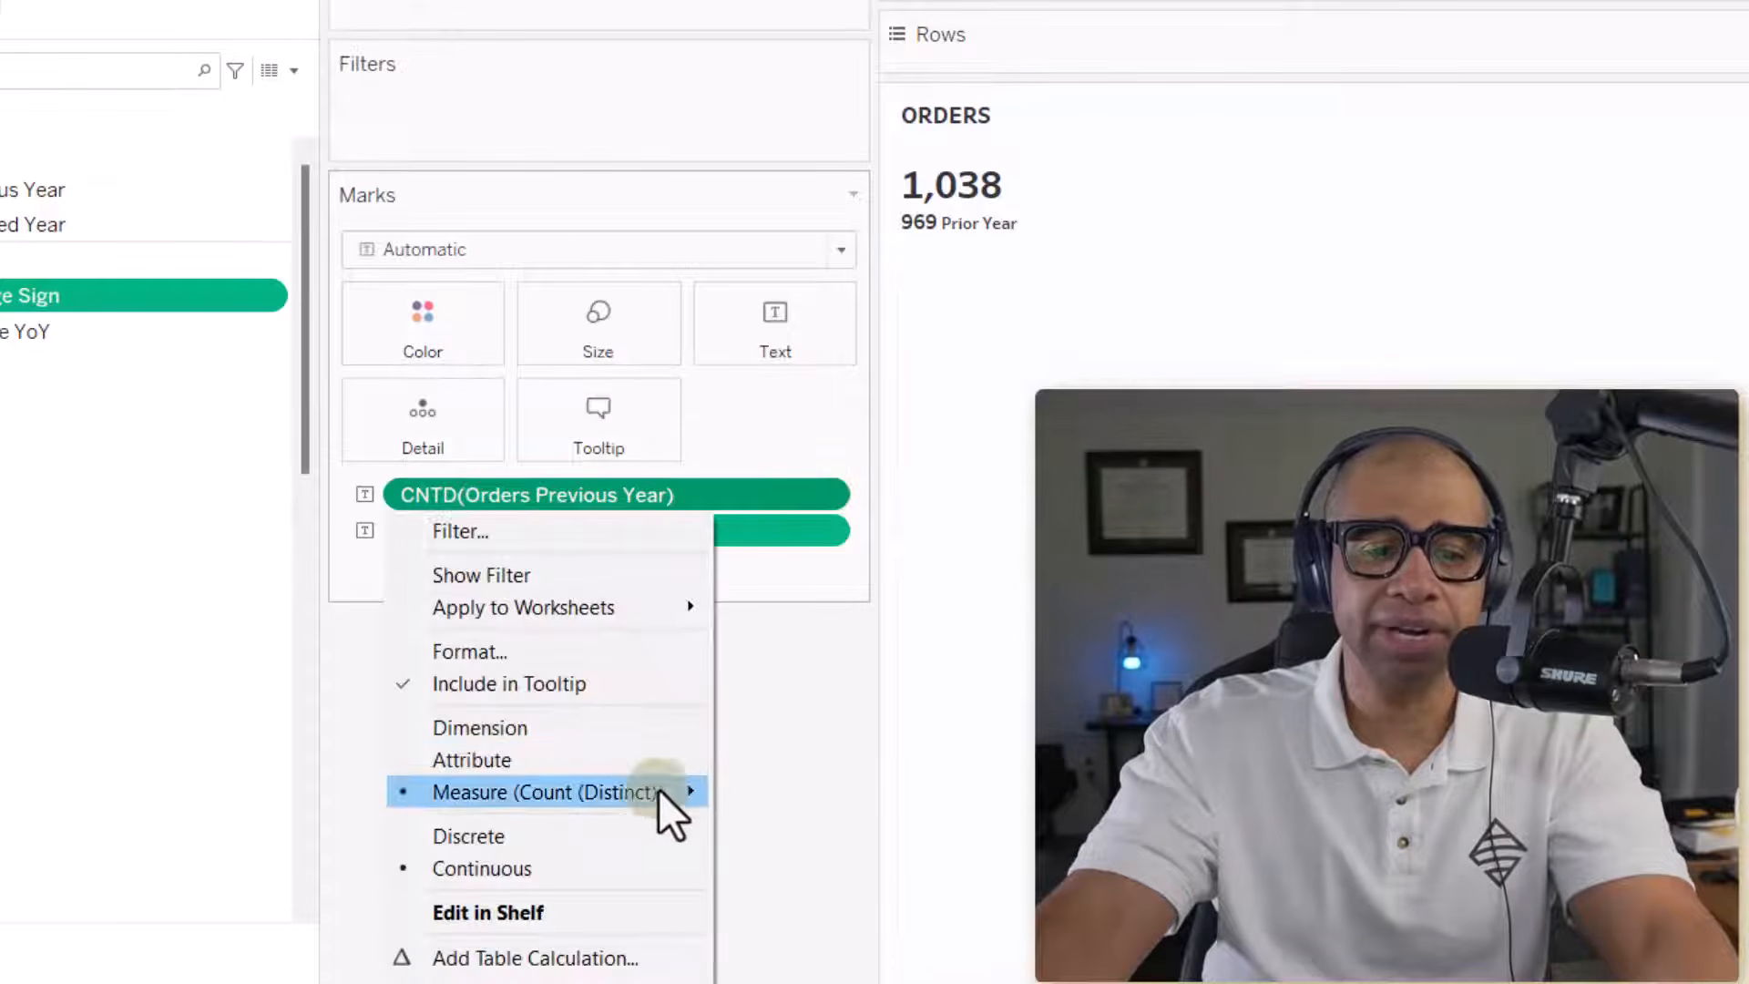
pyautogui.moveTo(657, 797)
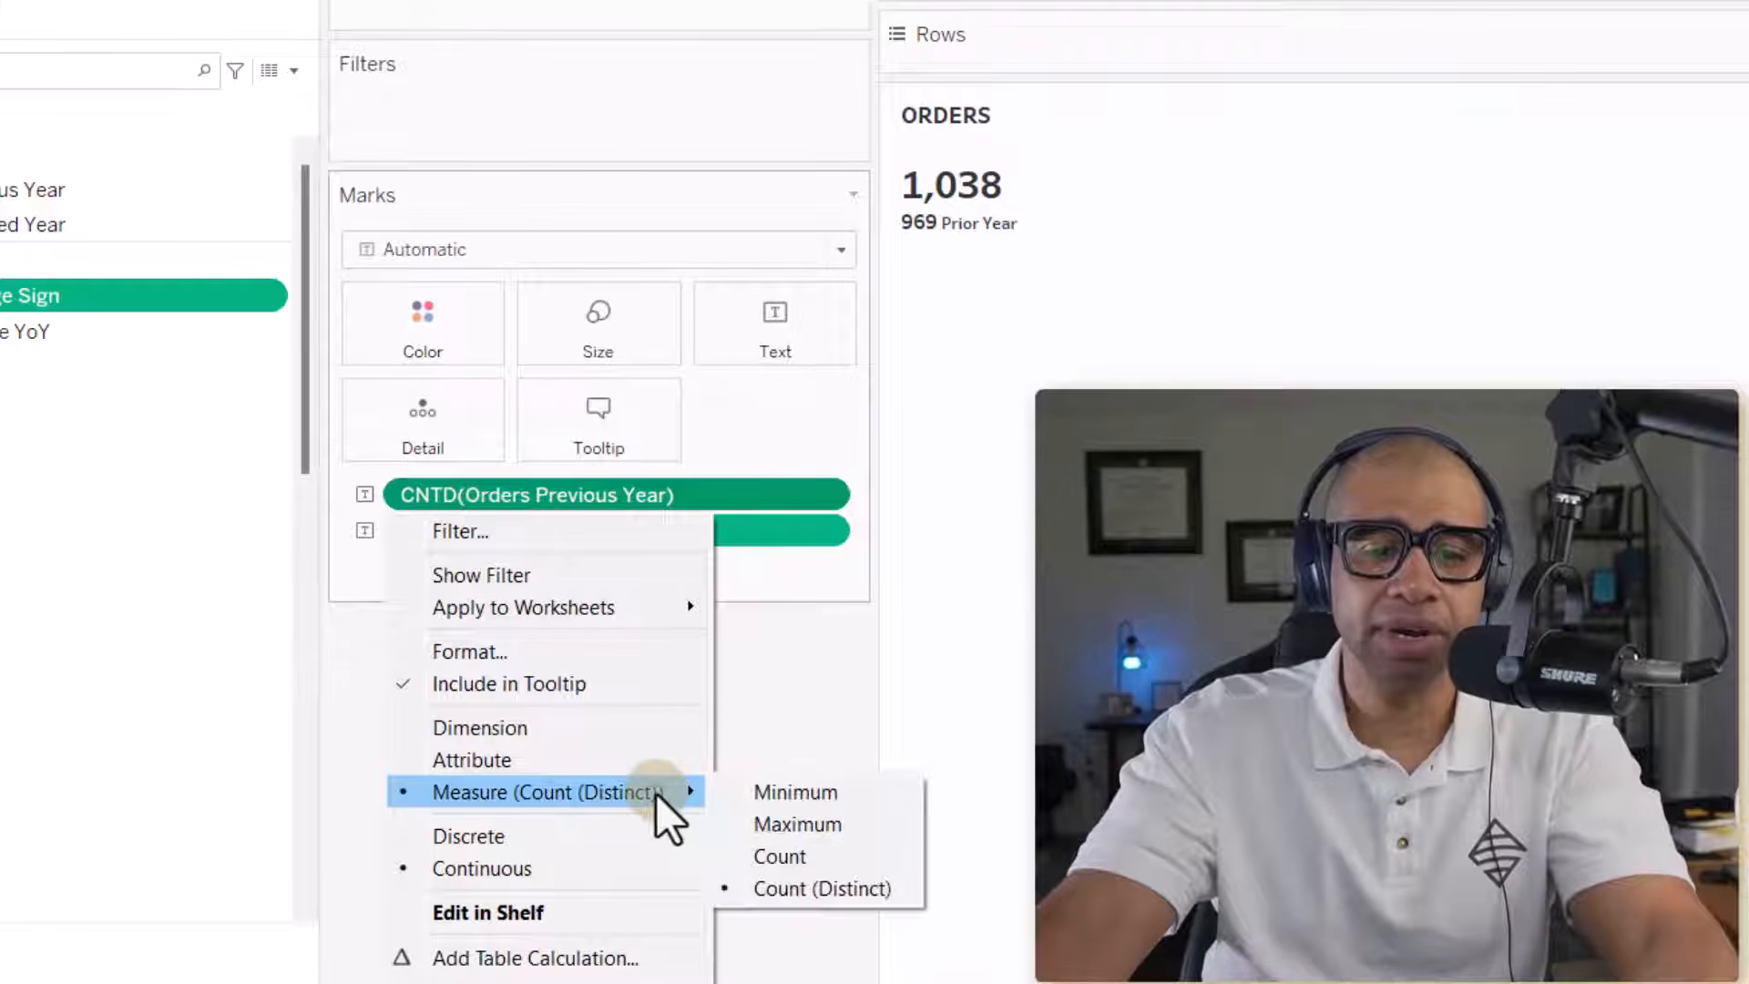
pyautogui.click(796, 694)
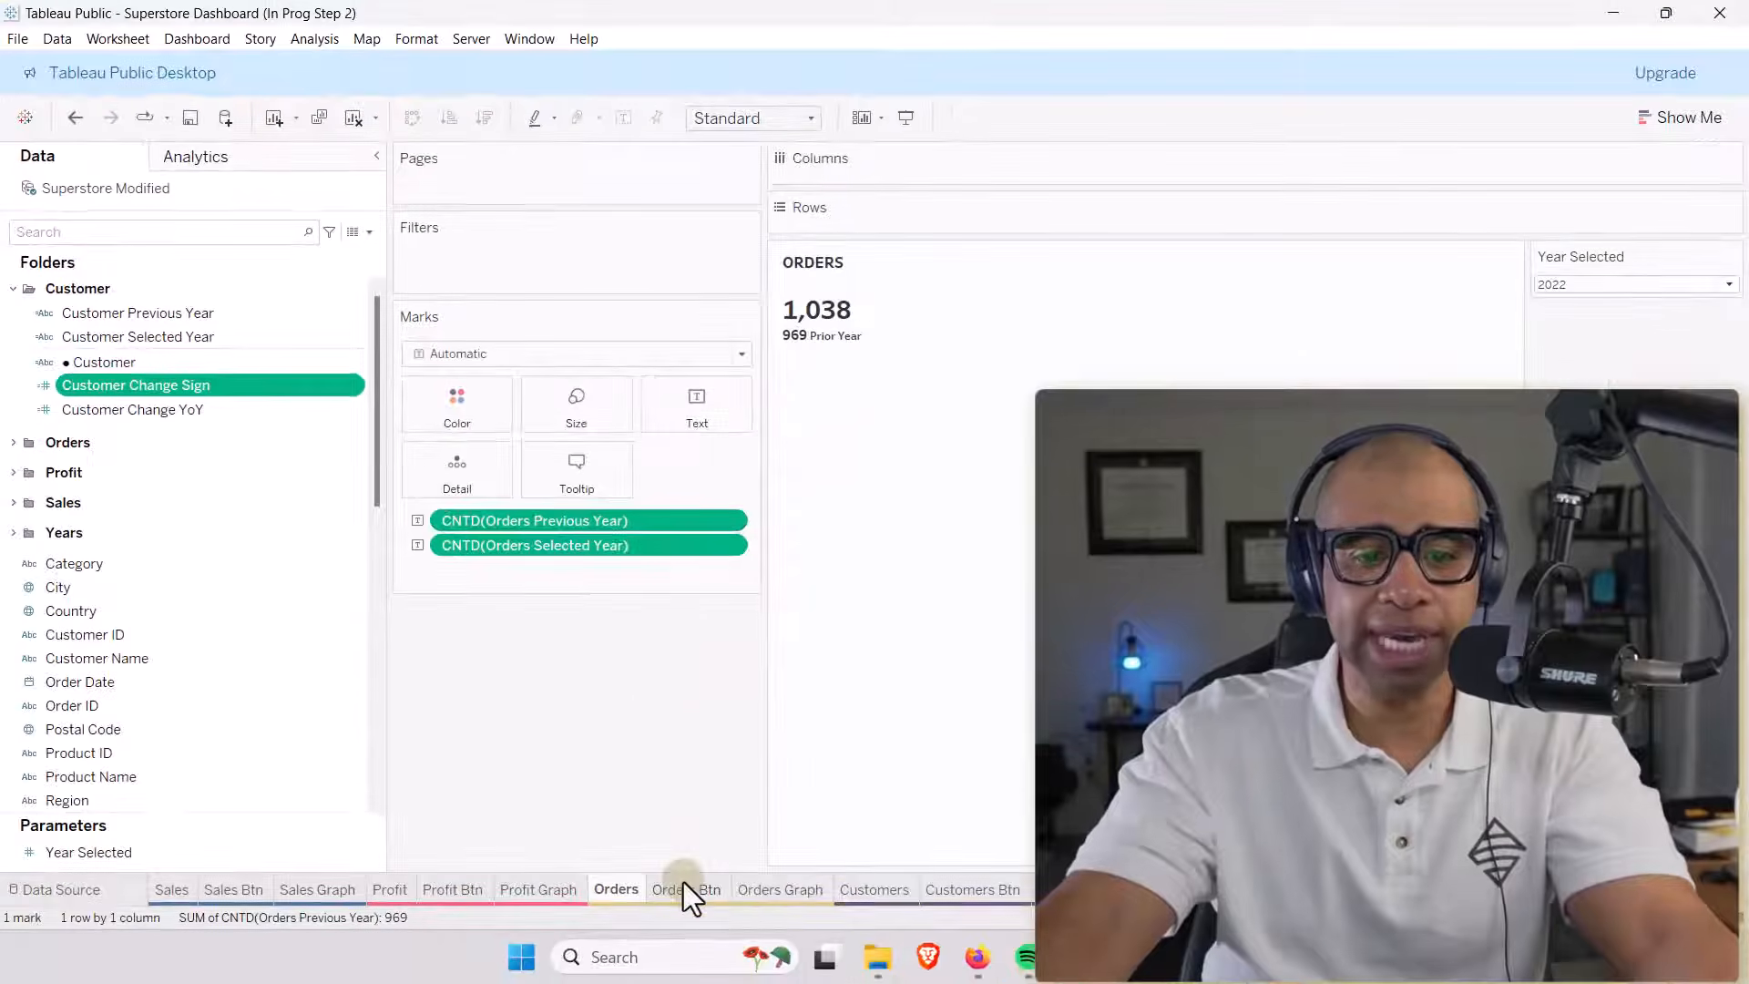
# View the Orders Btn sheet and widen its Marks card enough to read the full field names.
pyautogui.click(684, 886)
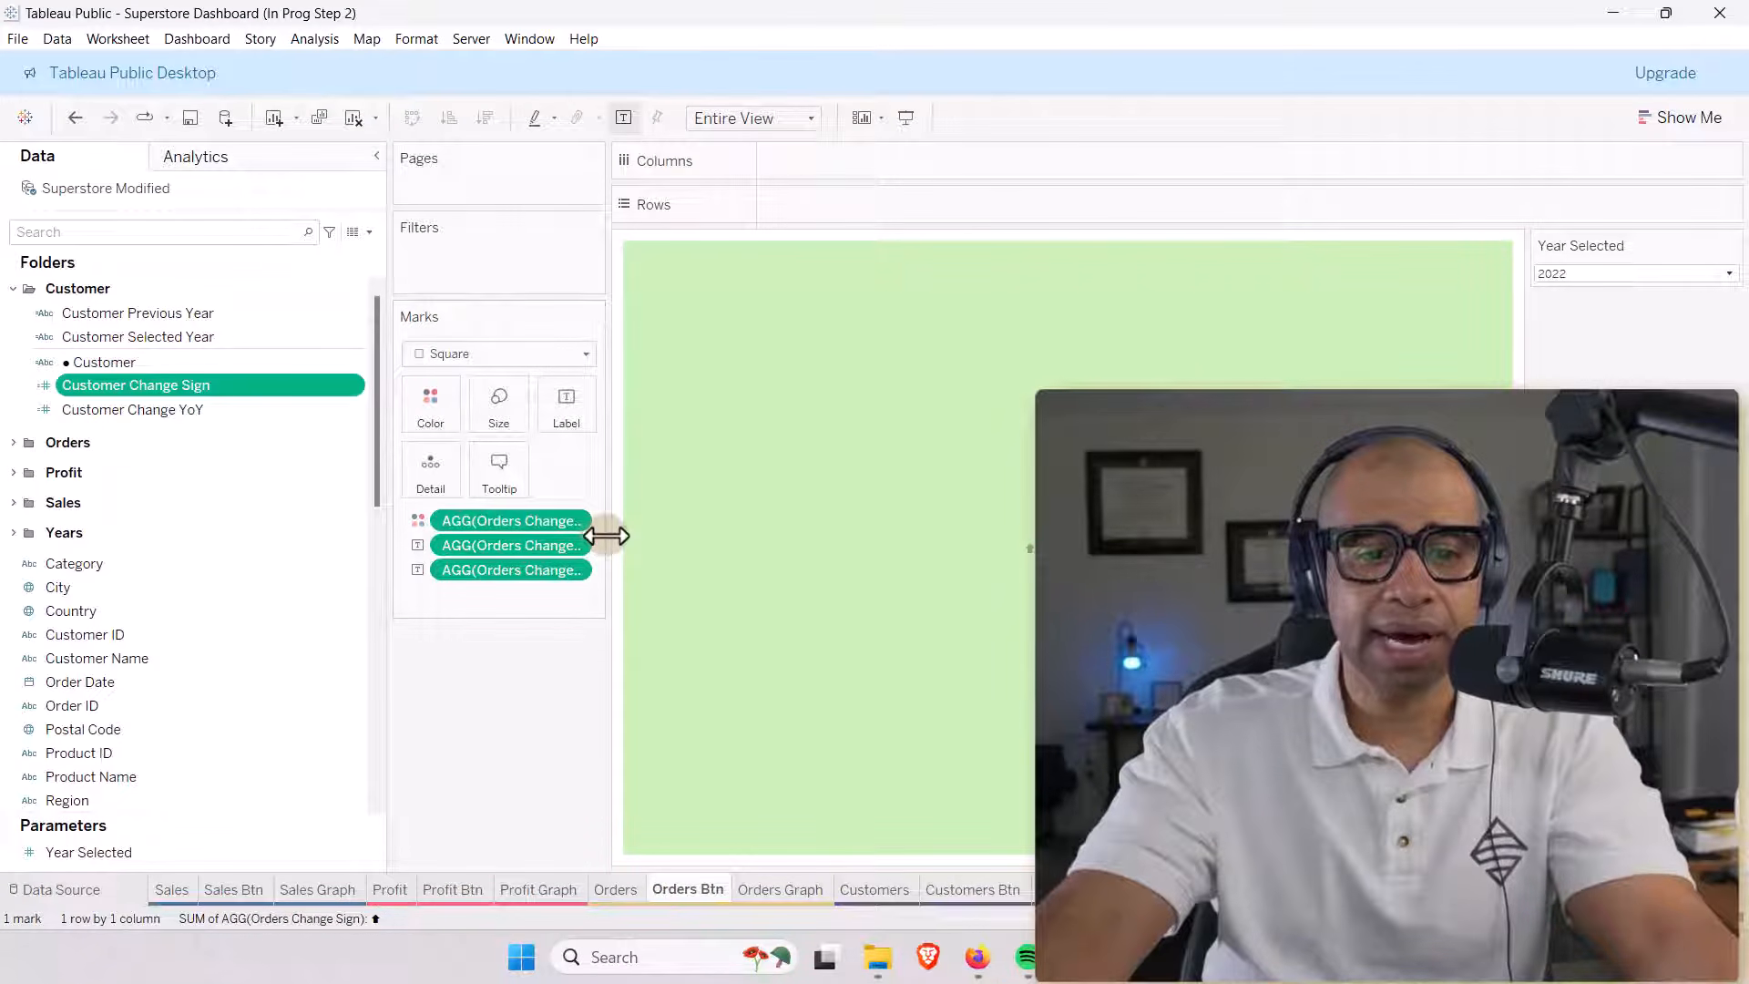
pyautogui.moveTo(605, 535); pyautogui.dragTo(675, 533)
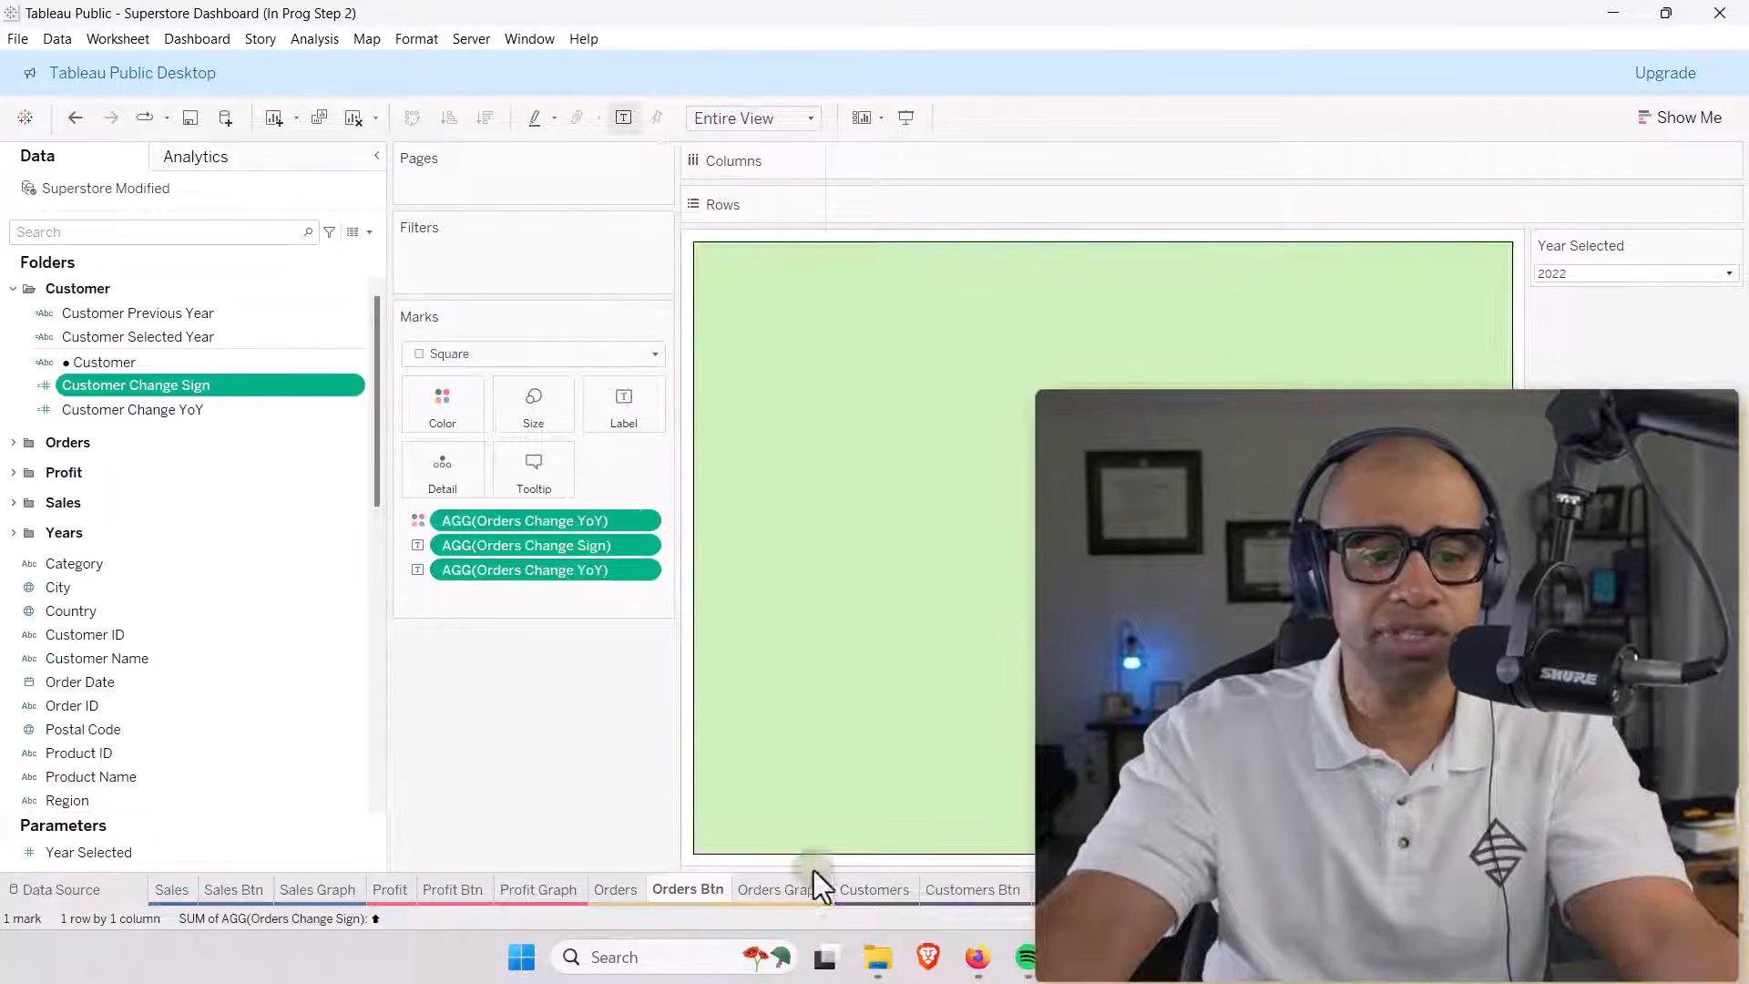
# View the Orders Graph sheet and examine the marks of its Orders Previous Year bar and Orders Selected Year Gantt bar.
pyautogui.click(778, 888)
pyautogui.click(659, 626)
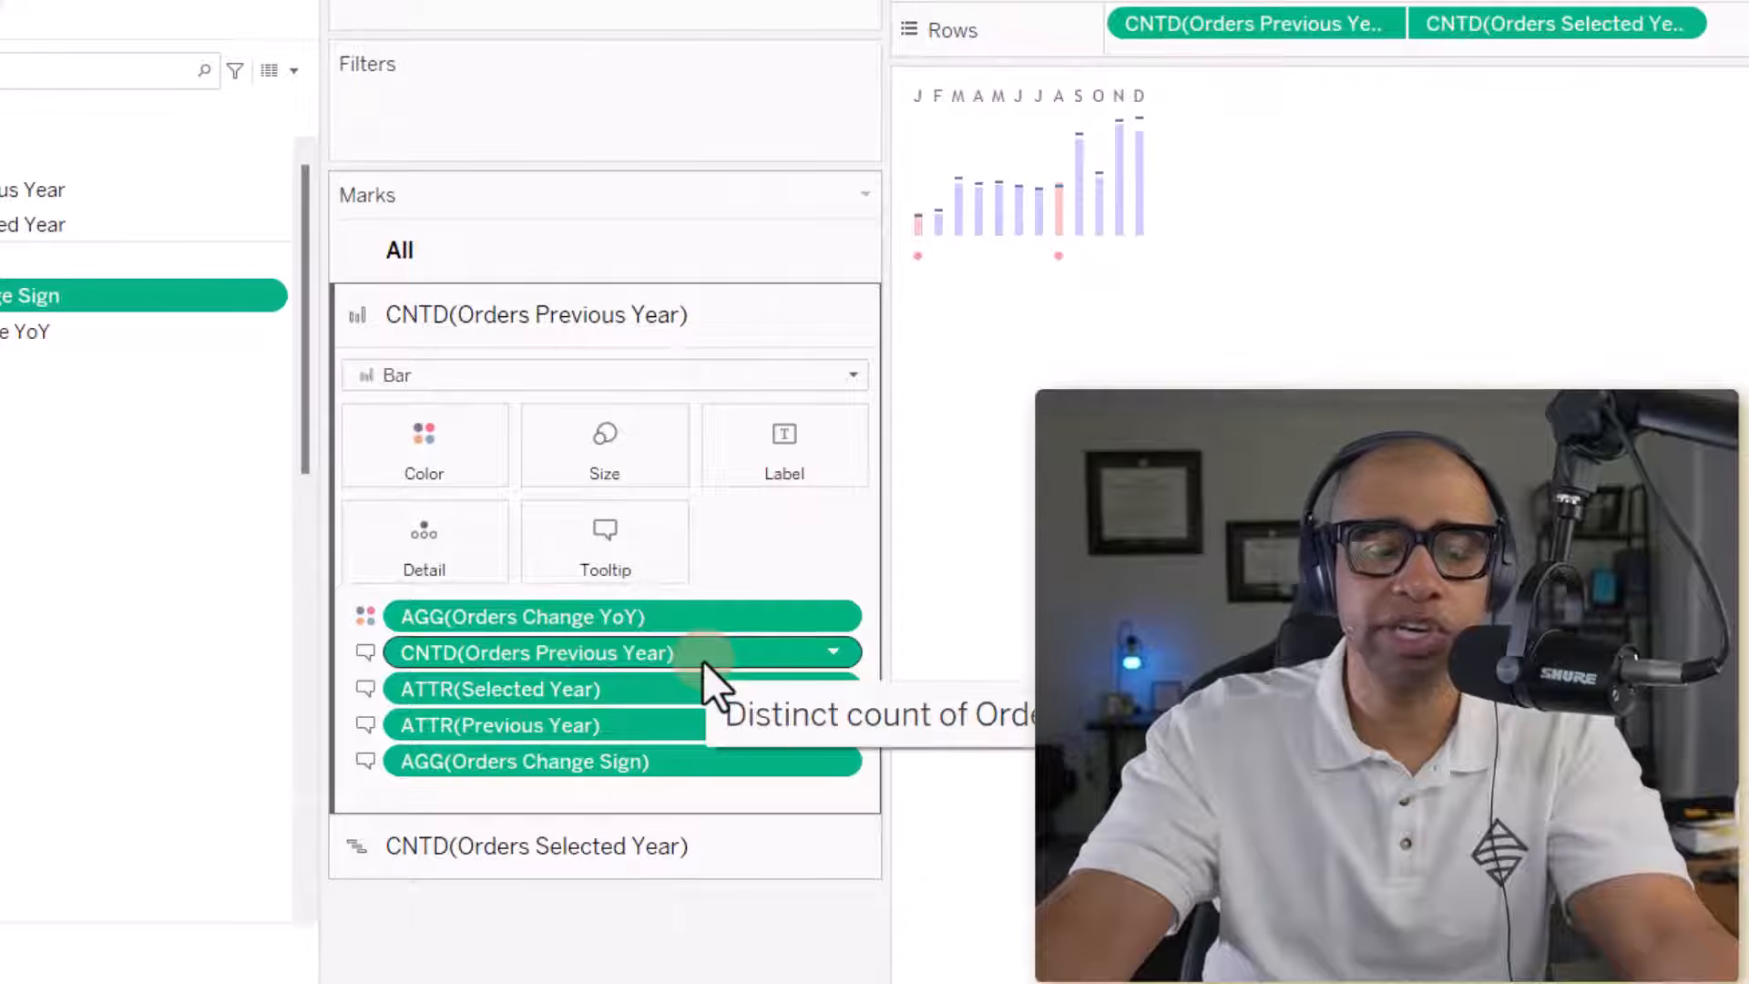
pyautogui.click(660, 844)
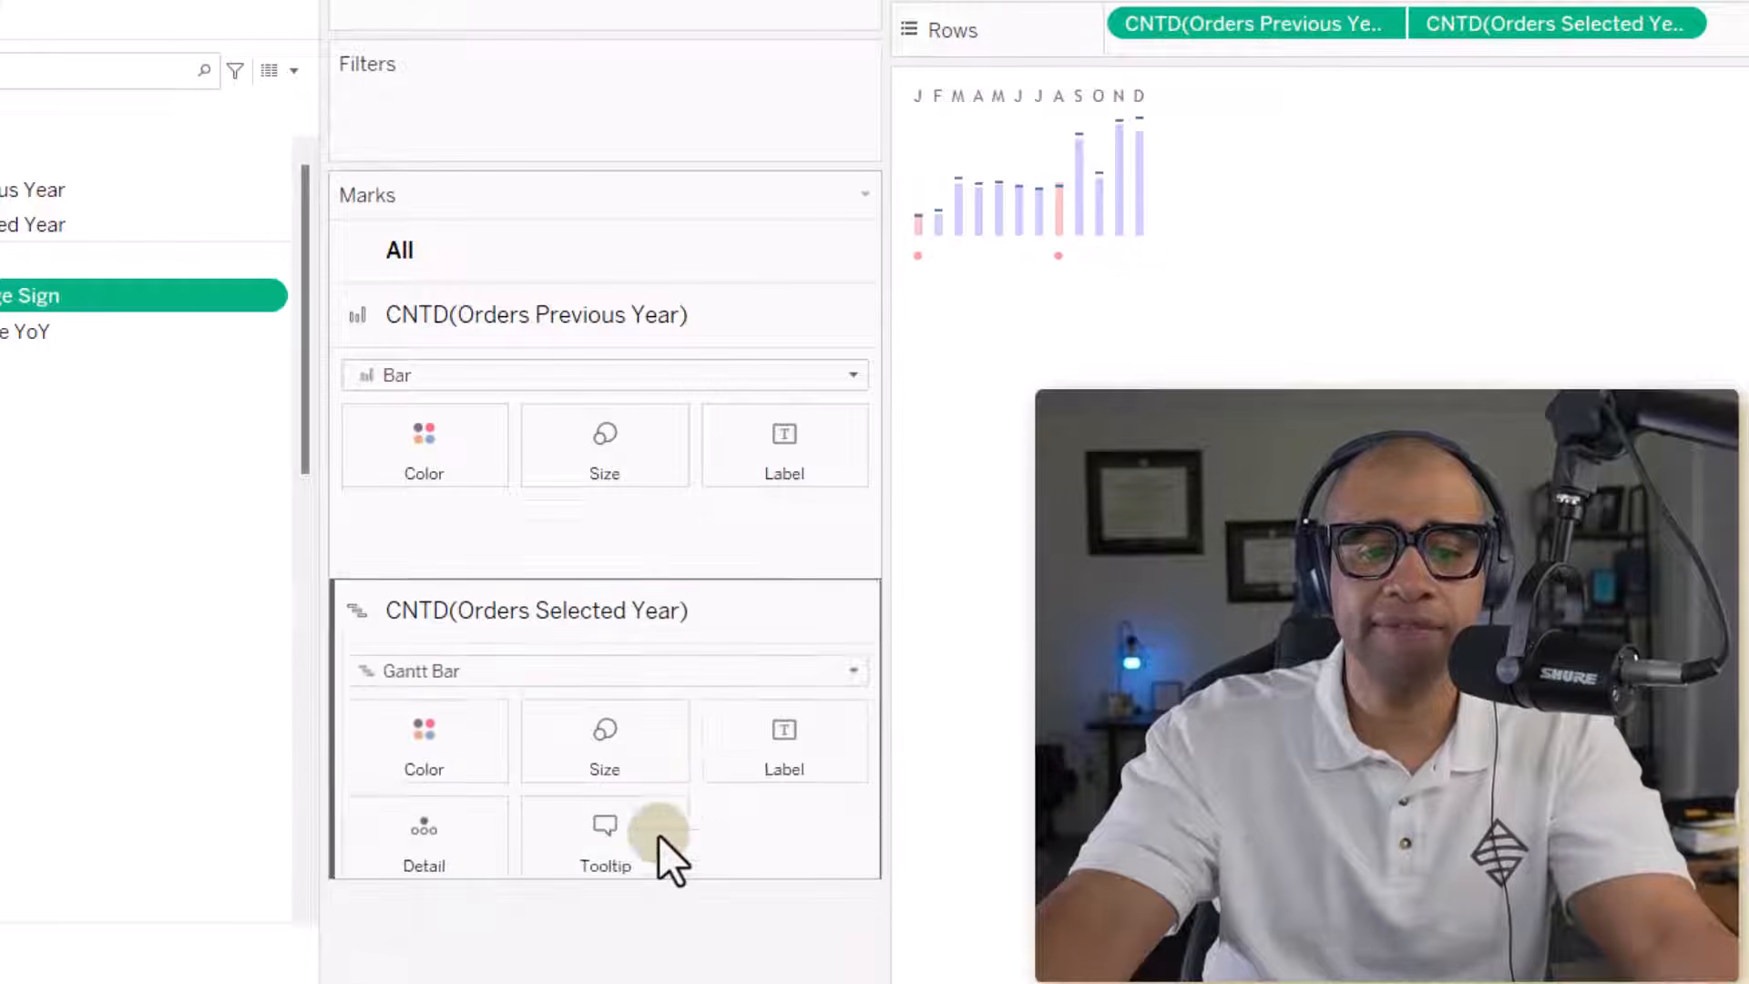
# View the Customers, Customers Btn and Customer Graph sheets, examining the marks of the graph's Customer Selected Year bar and Customer Previous Year Gantt bar.
pyautogui.click(873, 889)
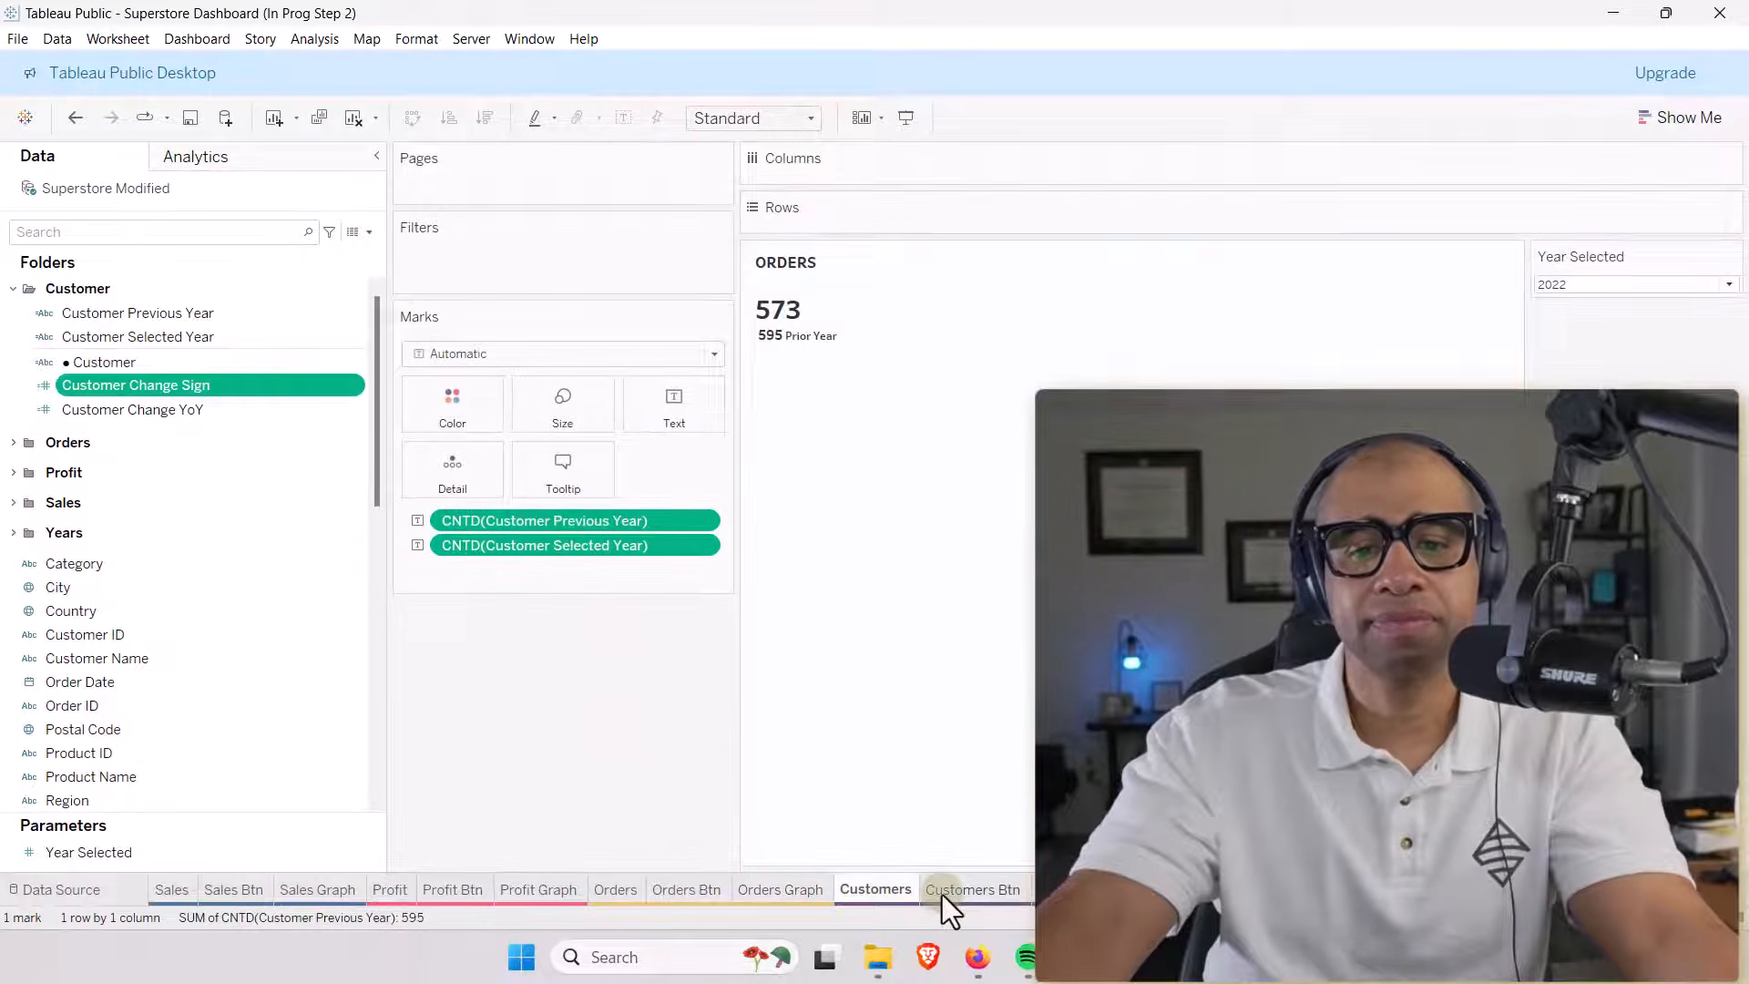
pyautogui.click(942, 892)
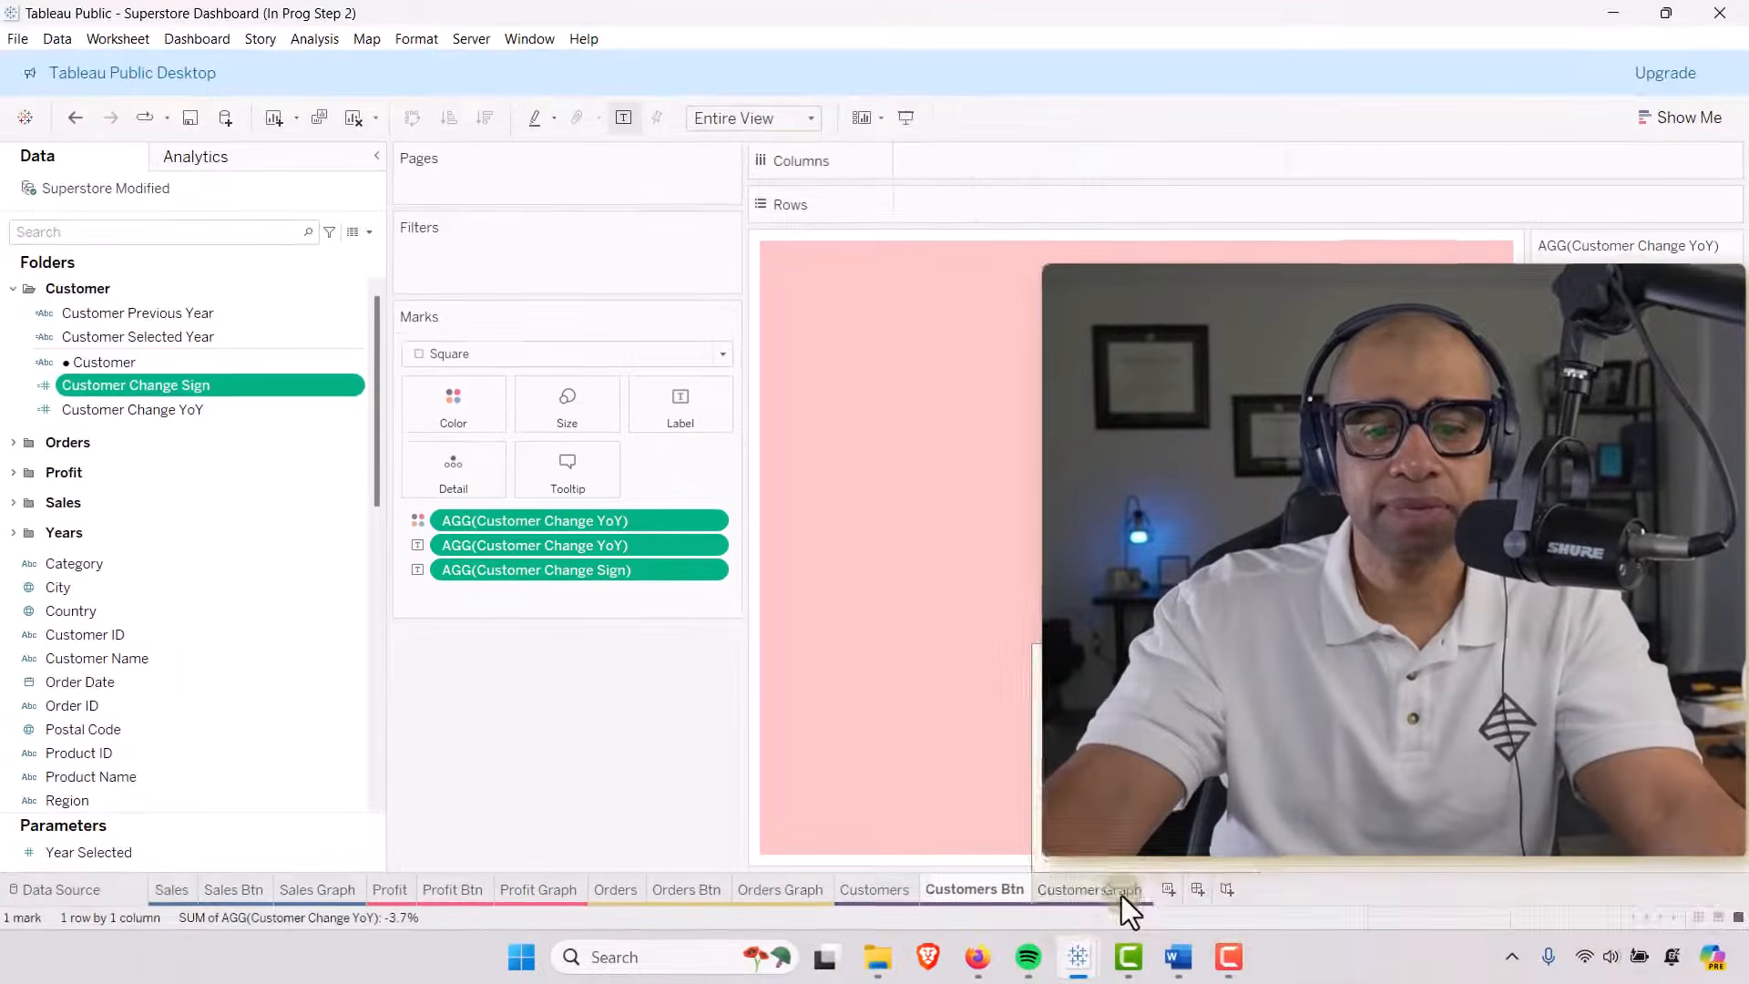
pyautogui.click(1123, 895)
pyautogui.click(552, 643)
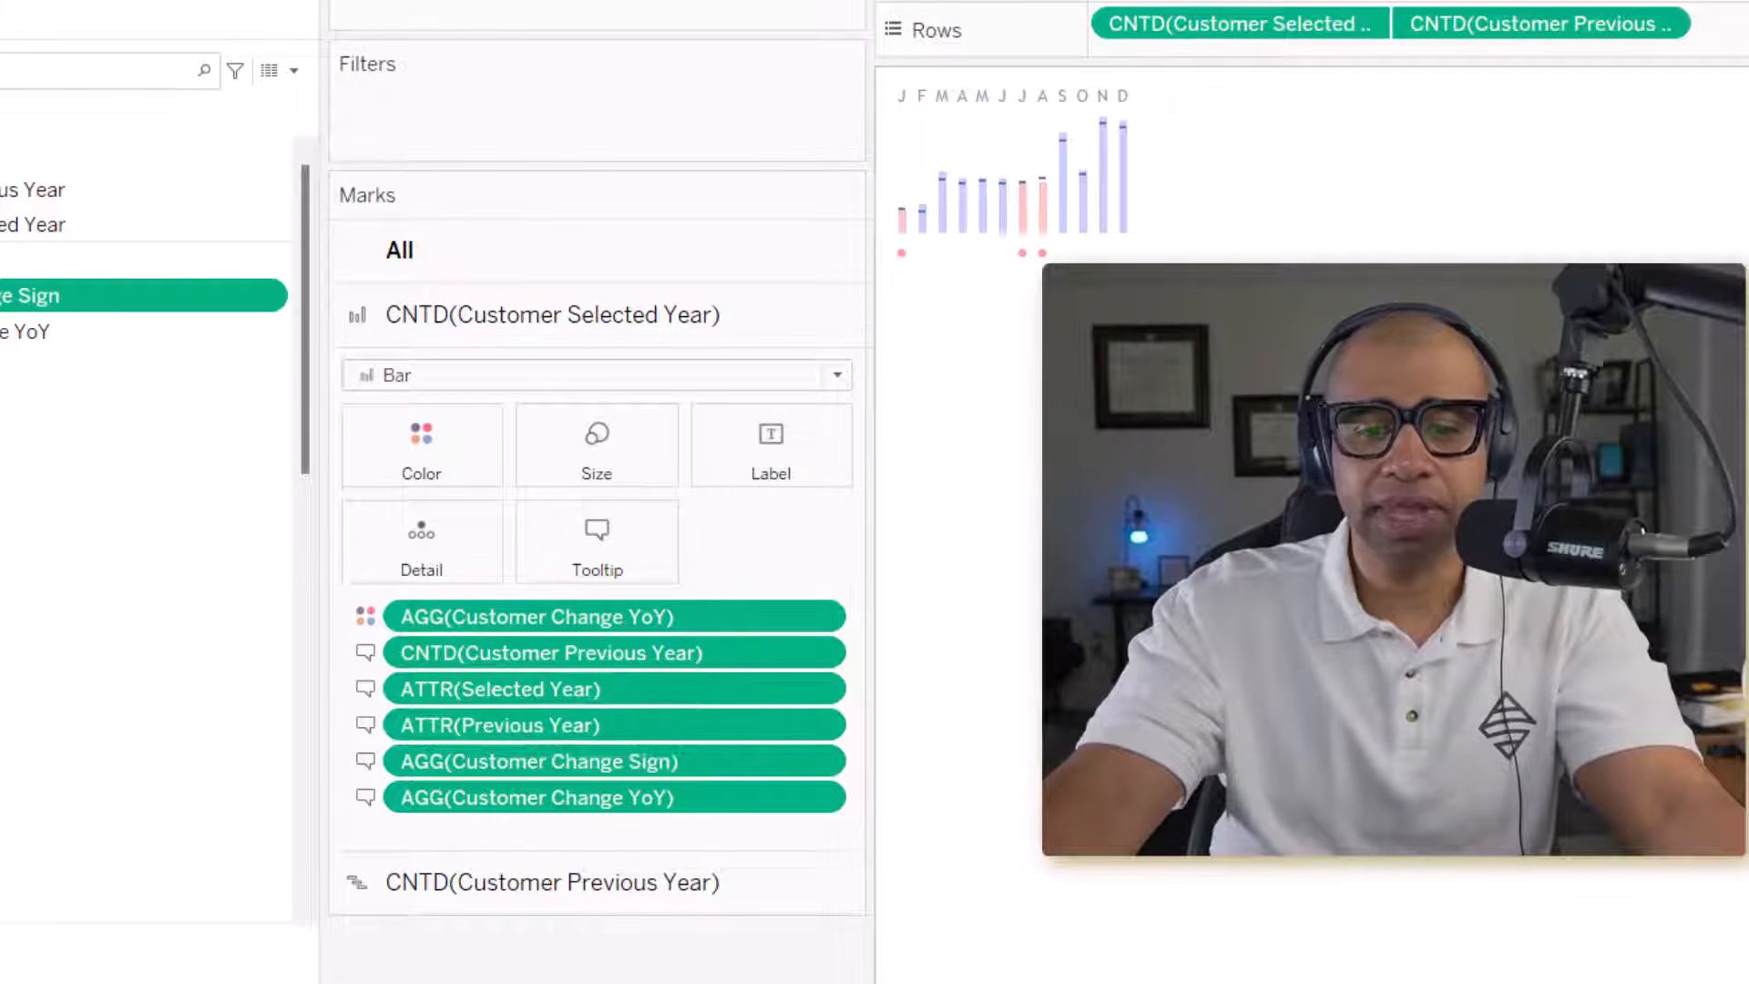
pyautogui.click(562, 883)
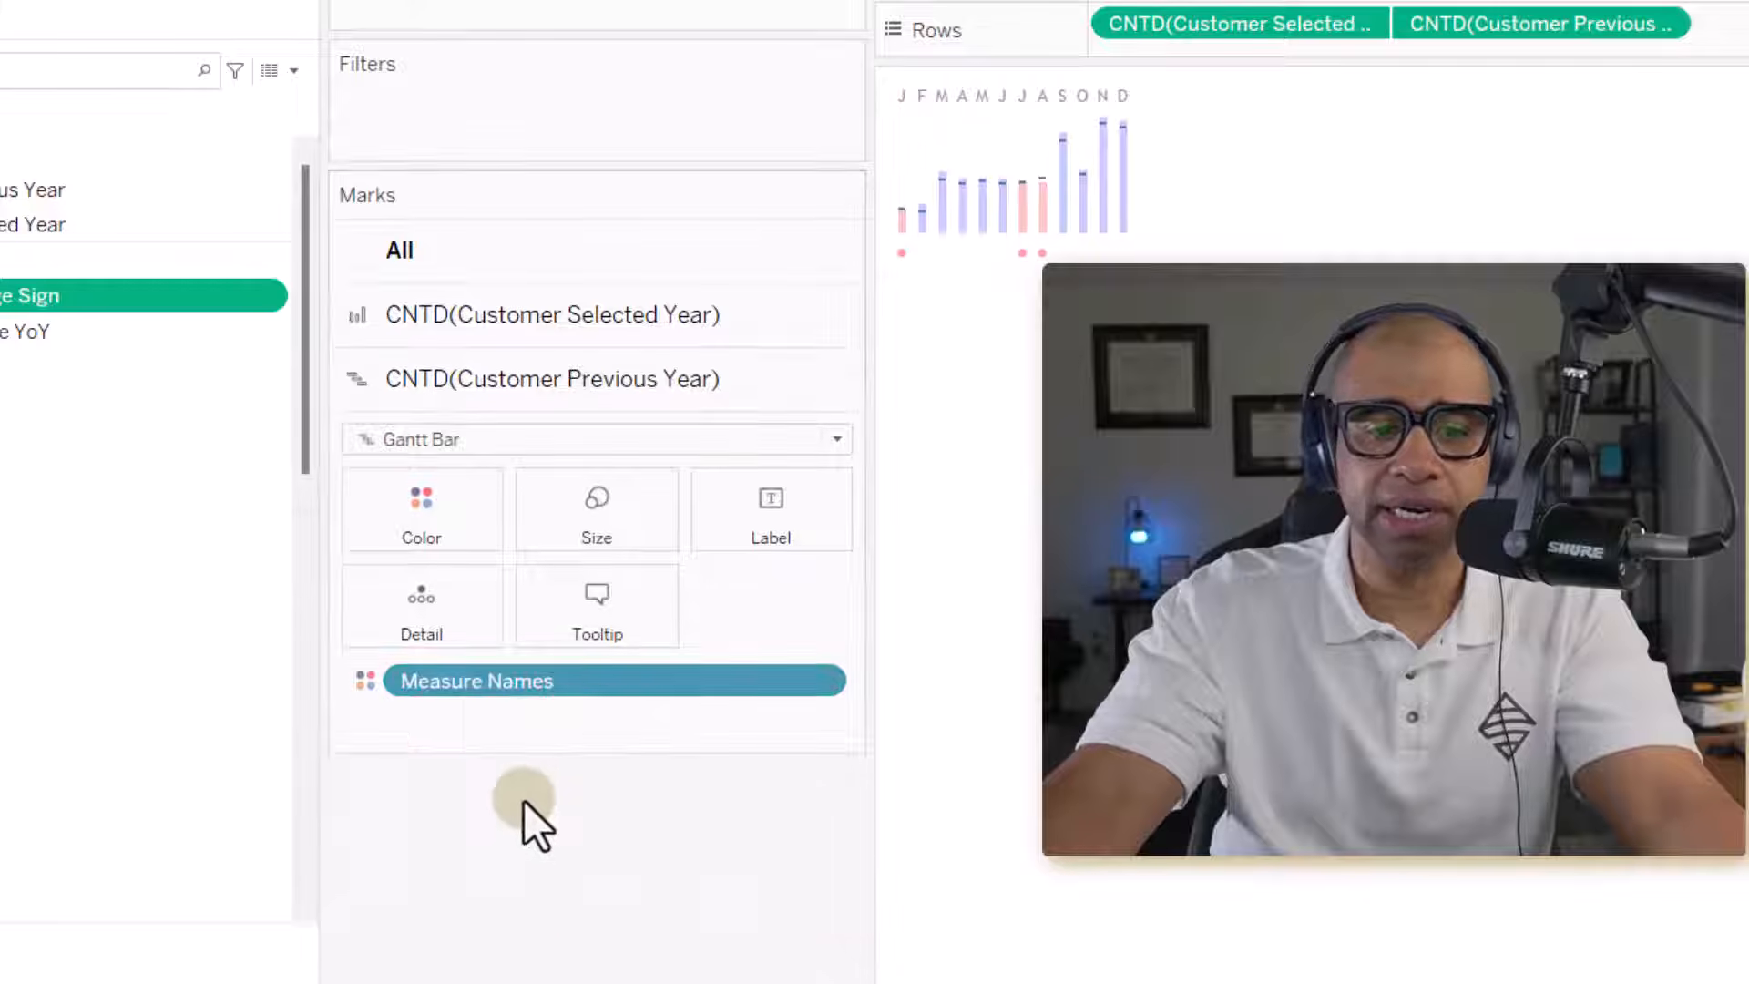
pyautogui.click(470, 321)
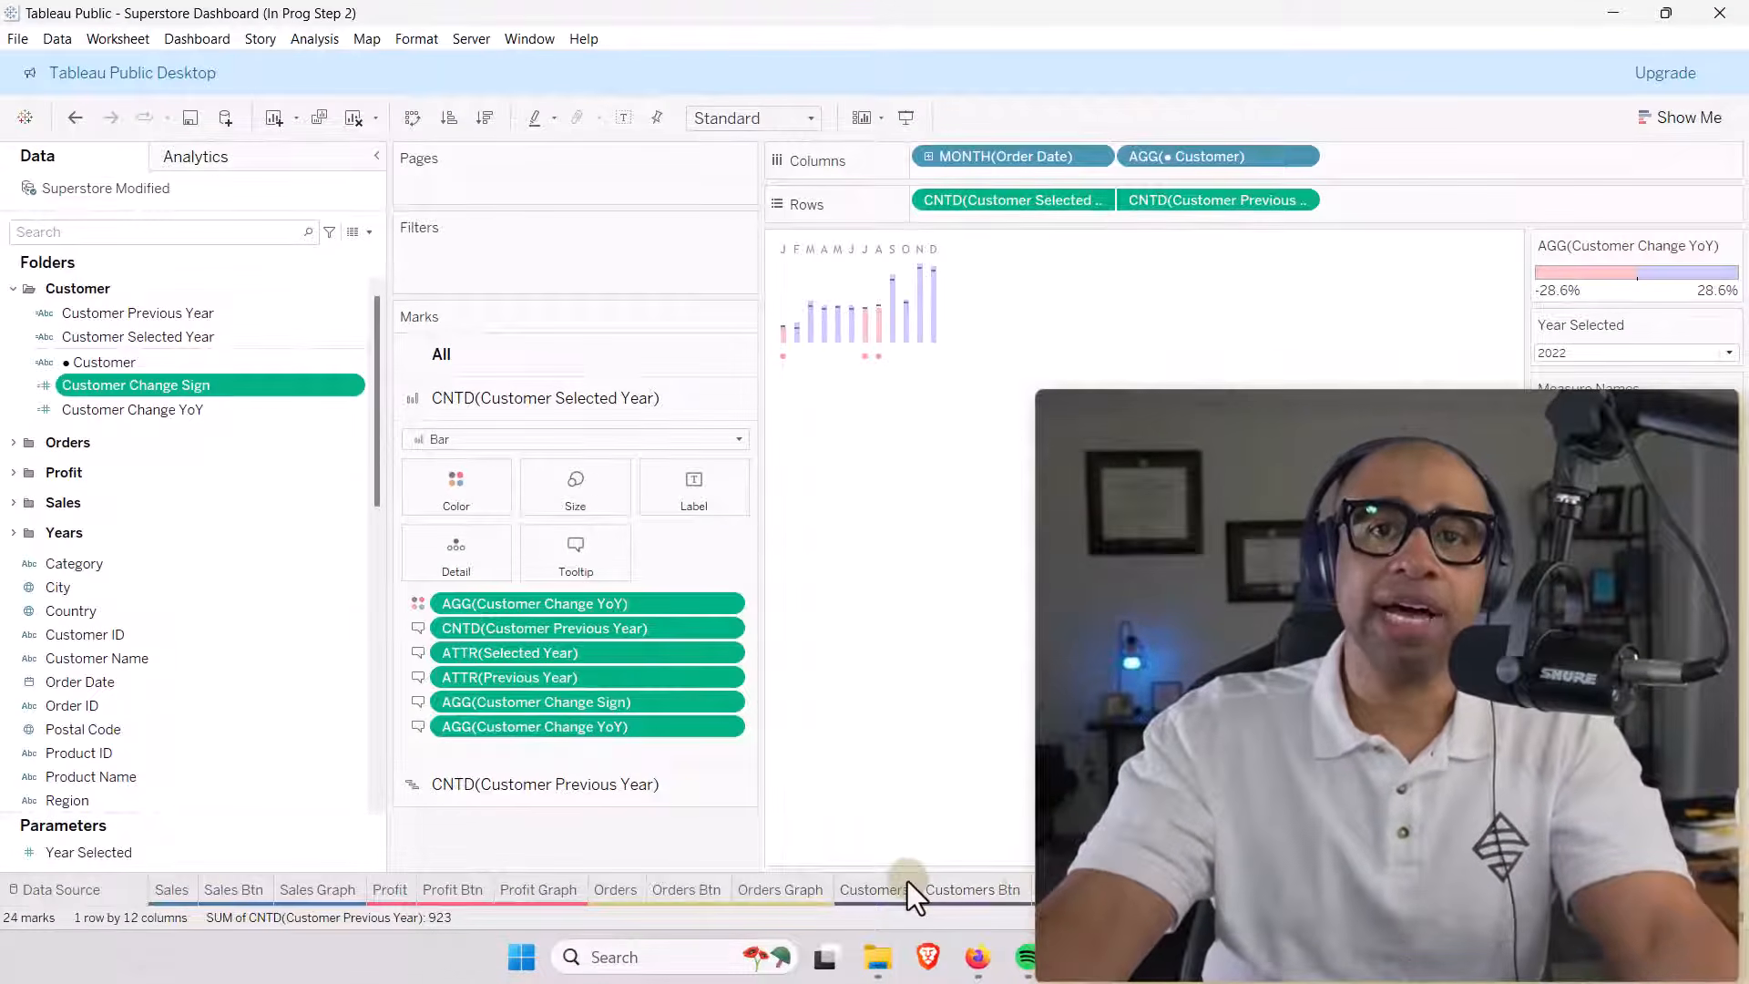
pyautogui.moveTo(977, 884)
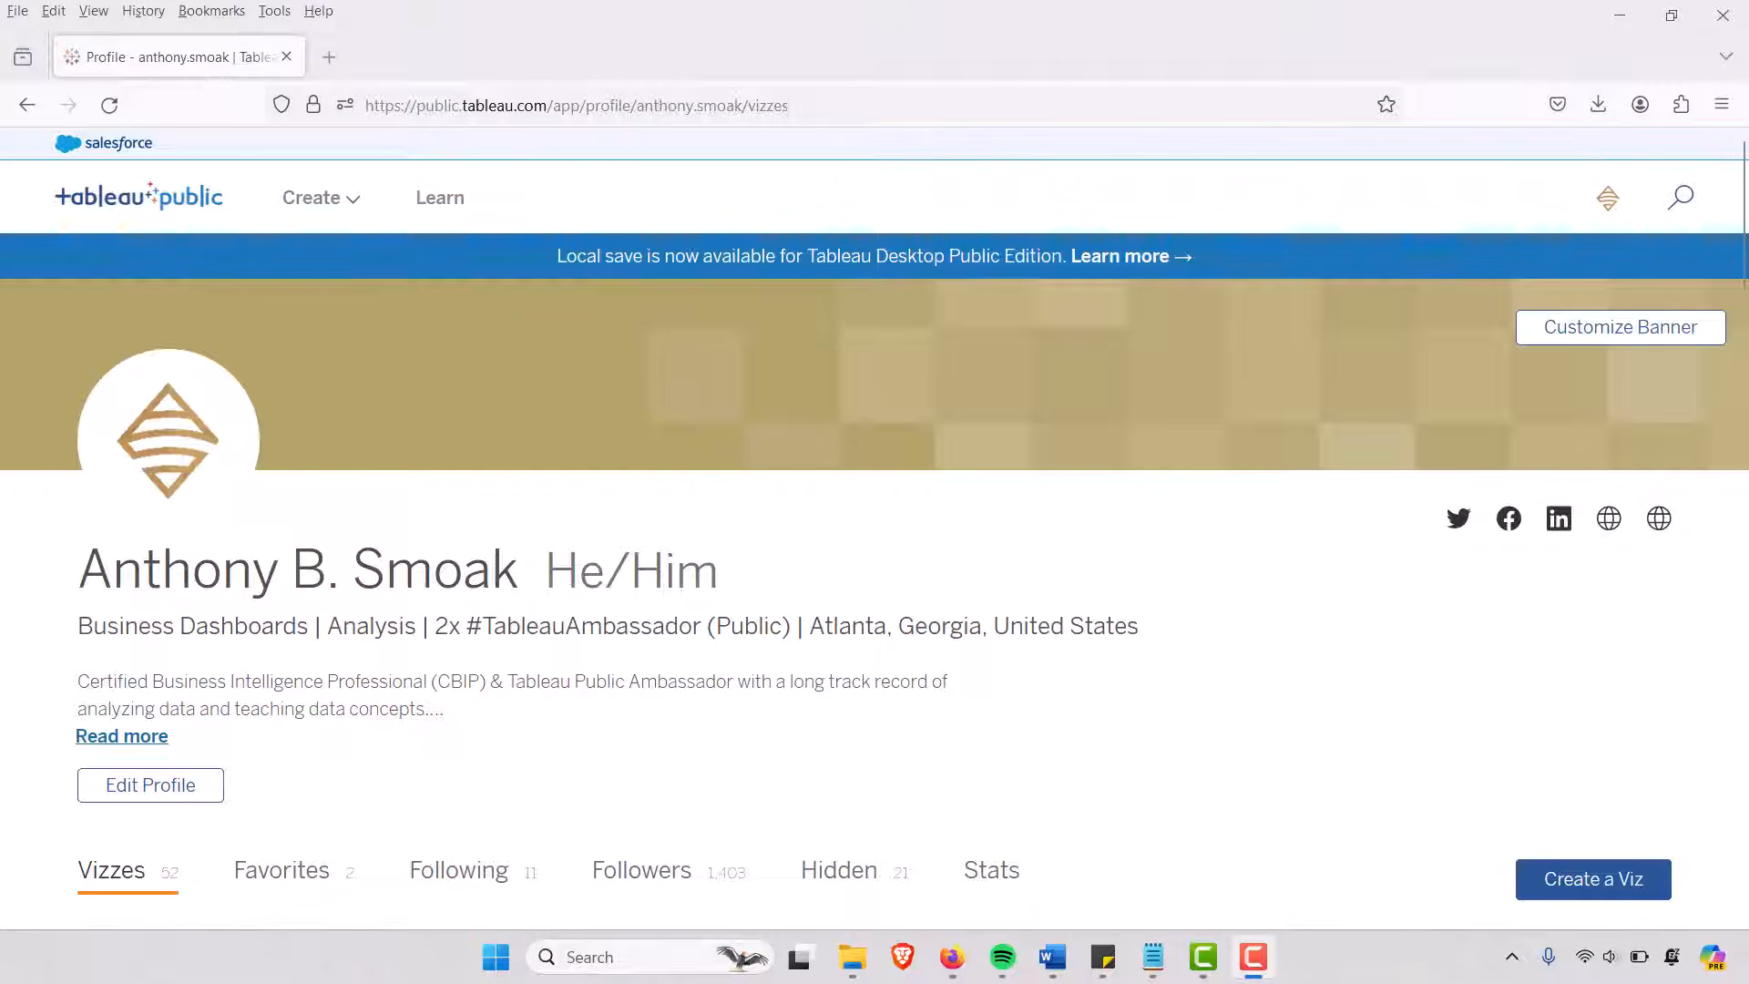
# Switch to the web browser and look through the published vizzes on the Tableau Public profile page.
pyautogui.scroll(-3, 1477, 533)
pyautogui.scroll(-4, 874, 529)
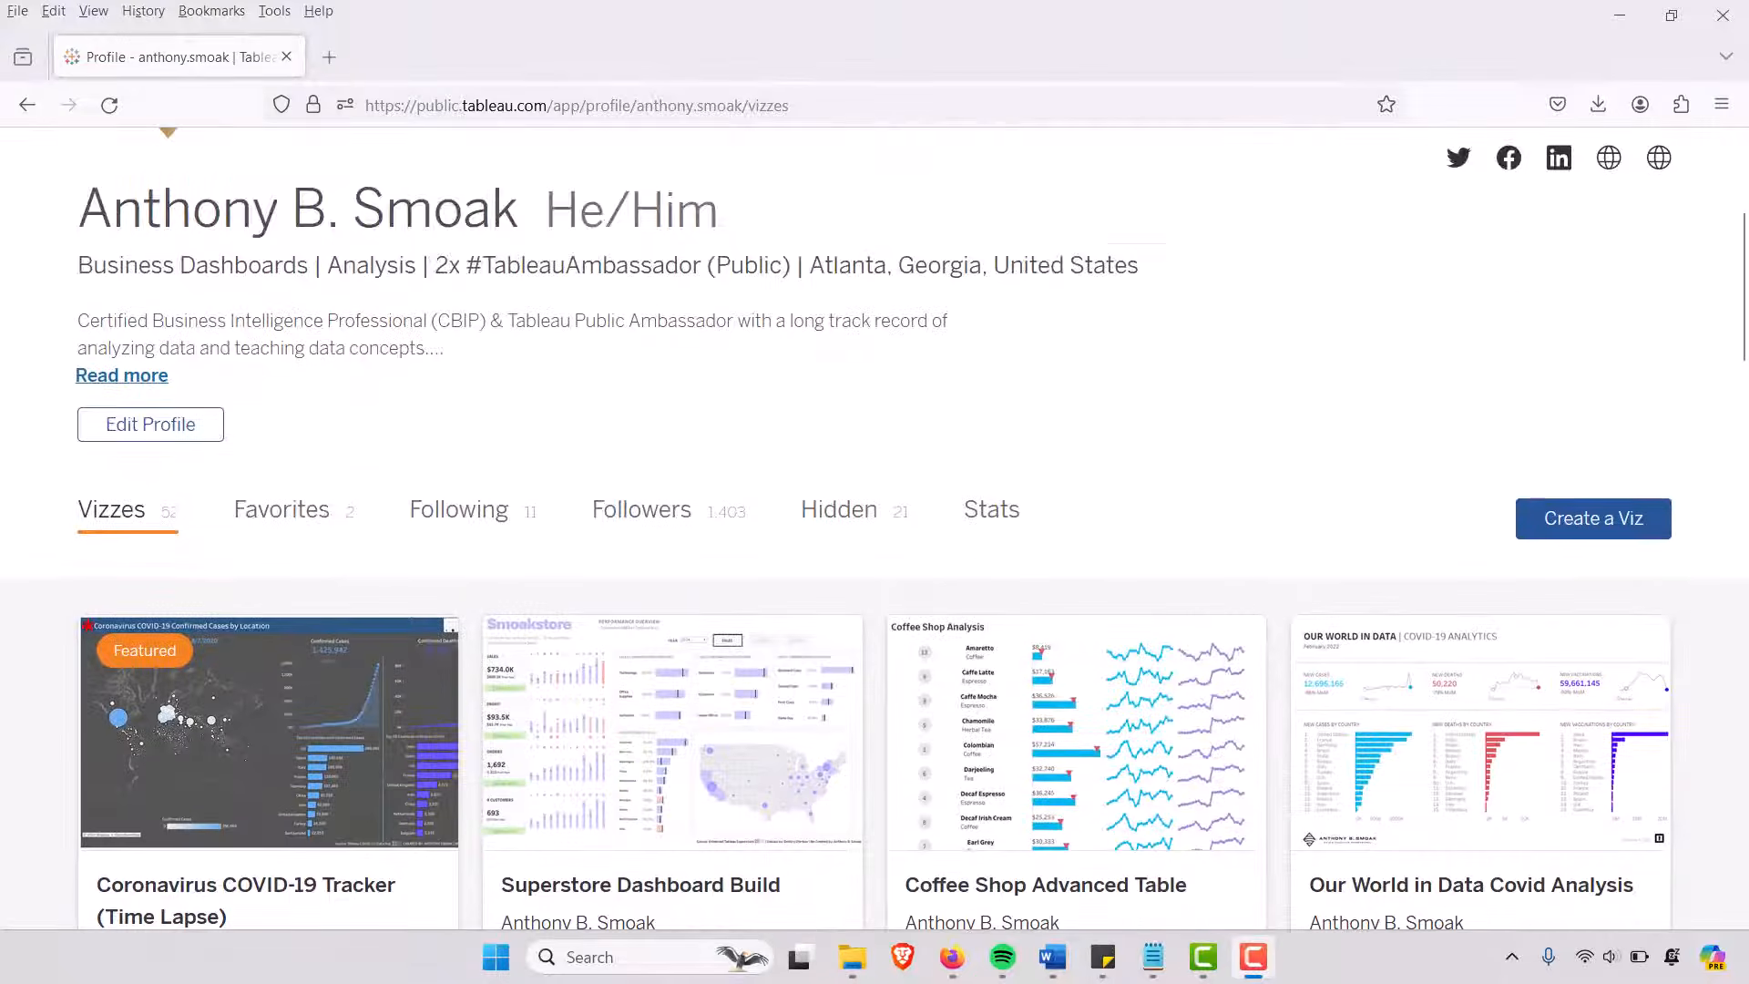
pyautogui.scroll(-4, 1325, 360)
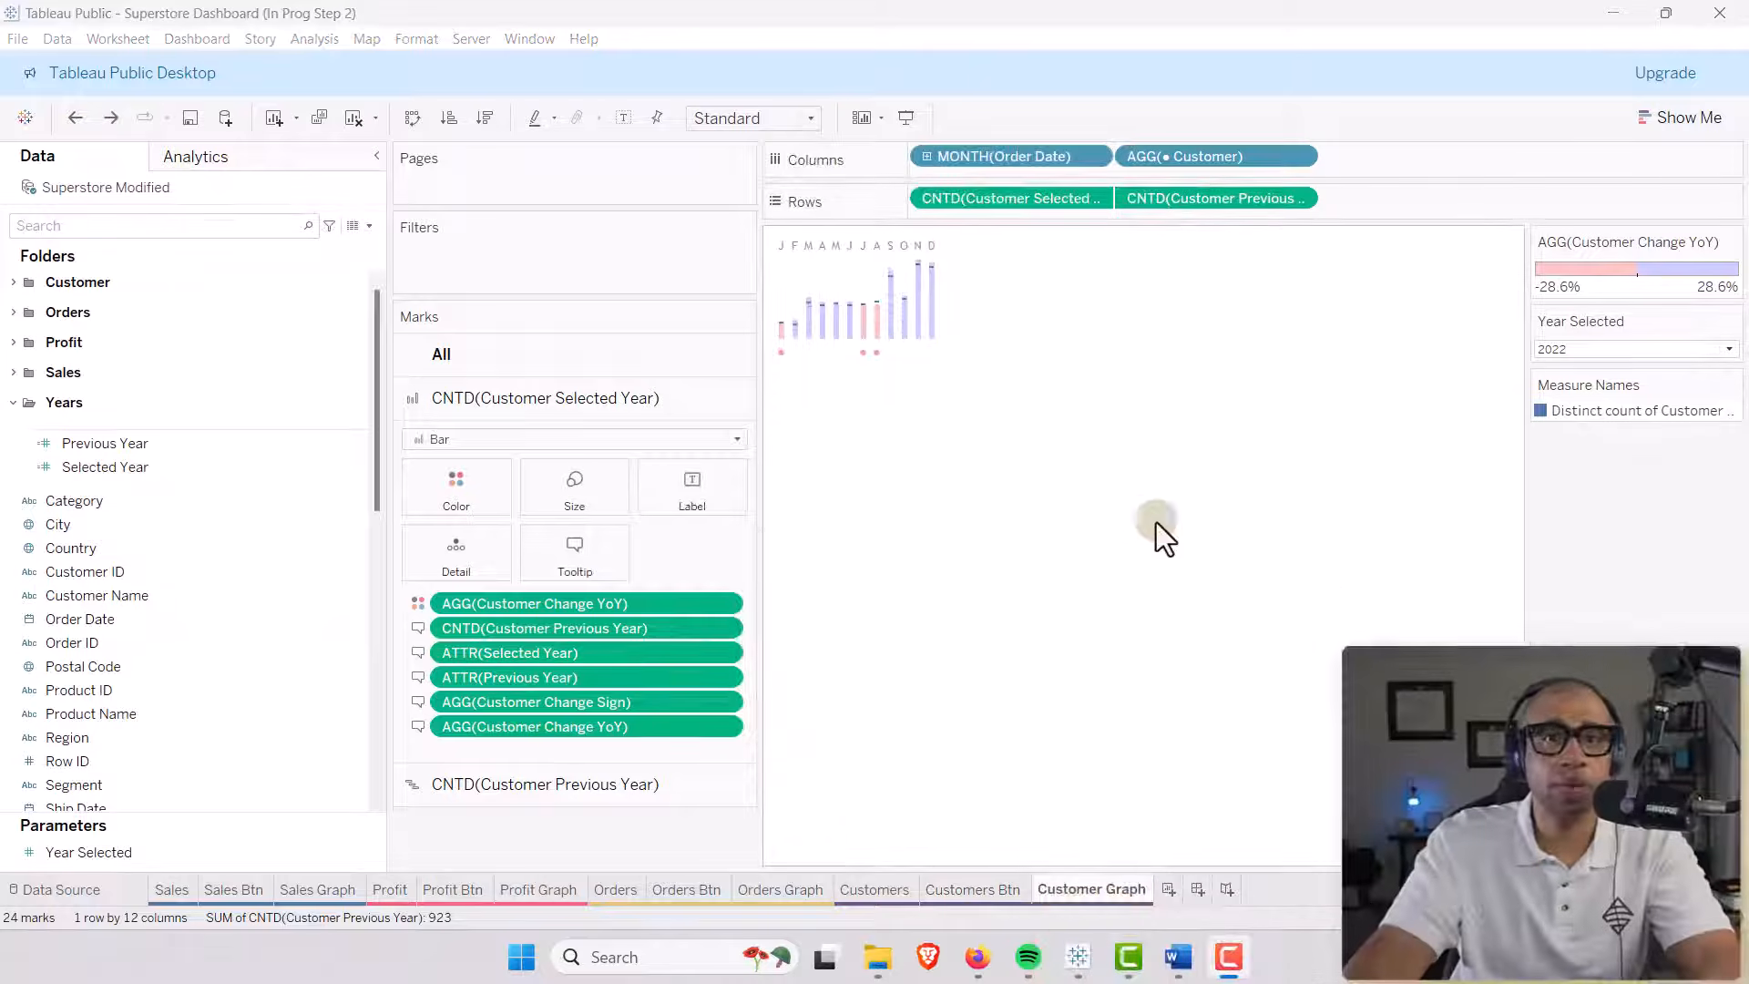
pyautogui.click(91, 444)
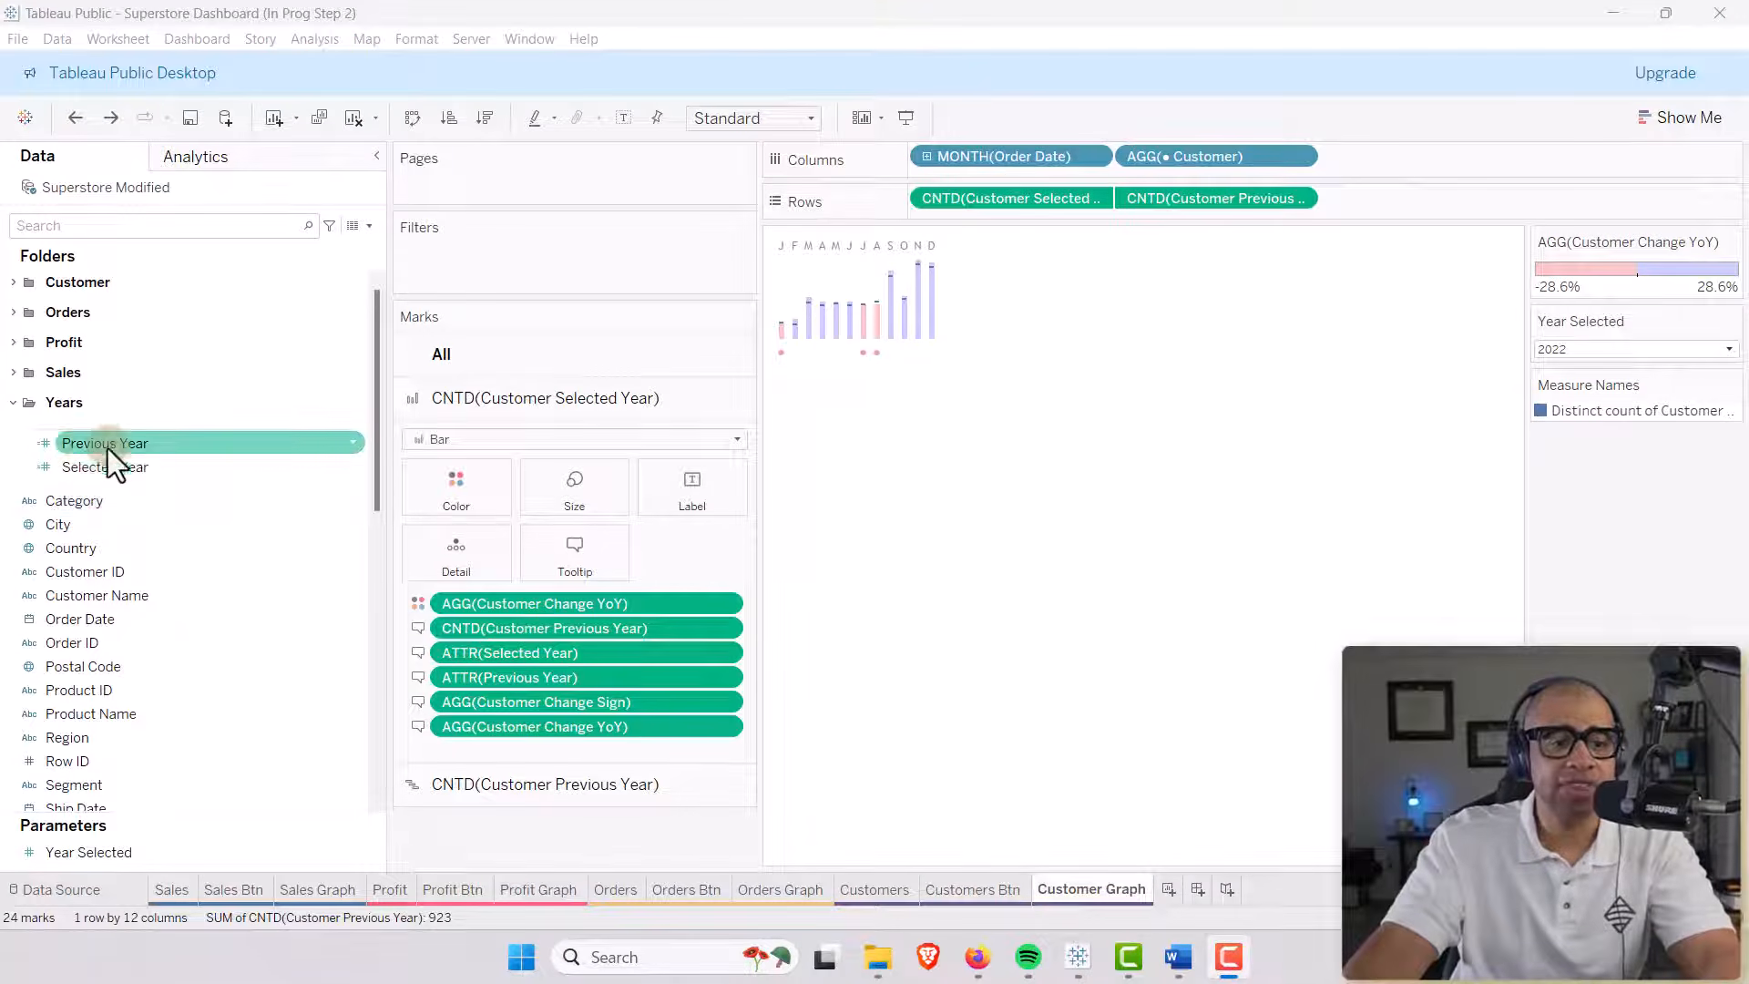
pyautogui.click(109, 463)
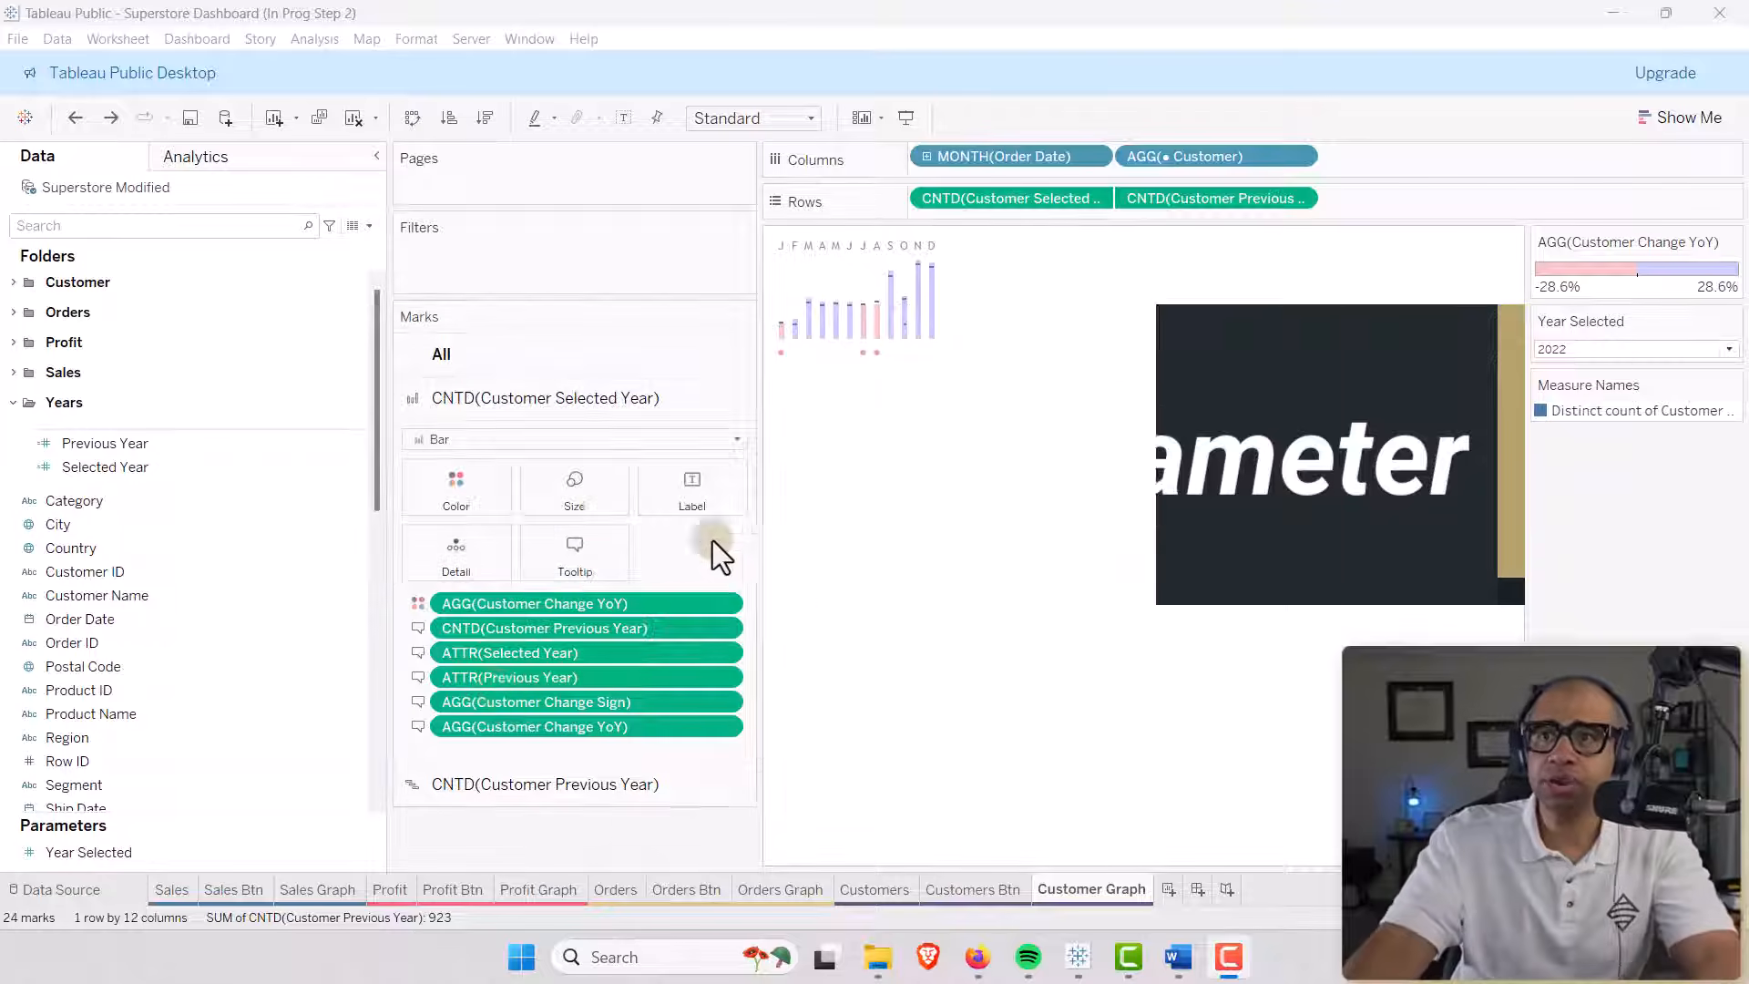
# Create a parameter named Metric Swap Param with data type String and allowable values restricted to a list.
pyautogui.click(371, 228)
pyautogui.click(268, 268)
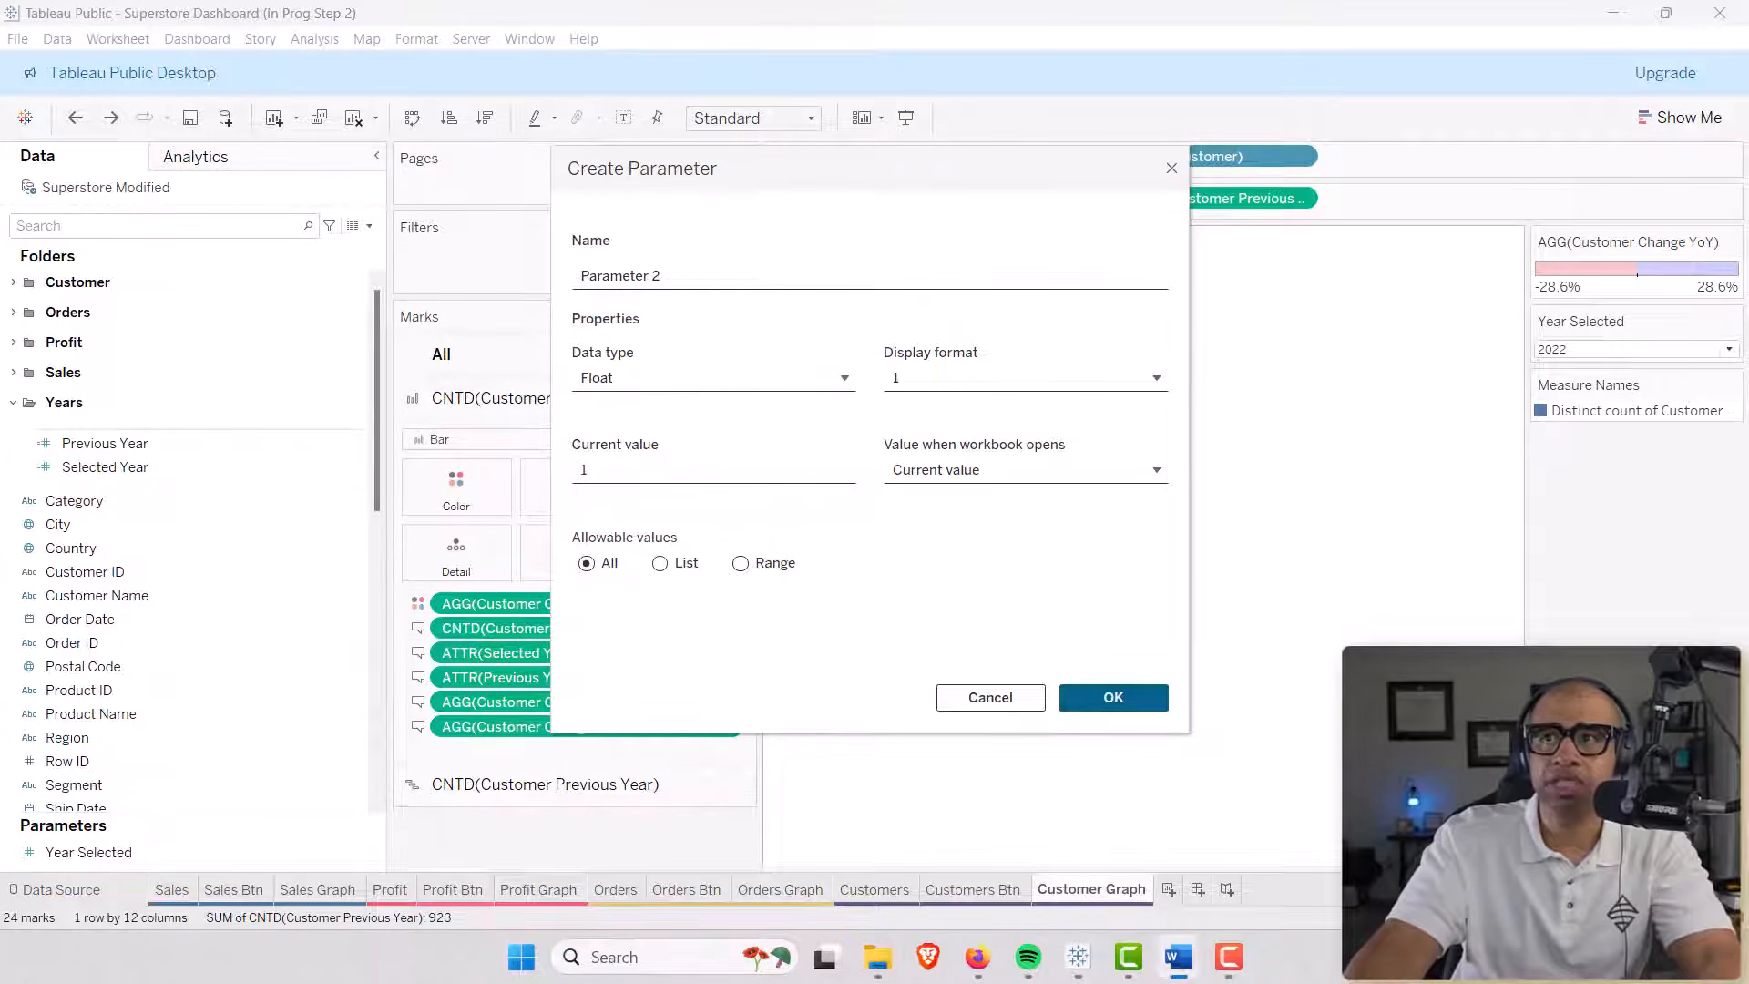
pyautogui.moveTo(720, 276); pyautogui.dragTo(532, 268)
pyautogui.write('Me')
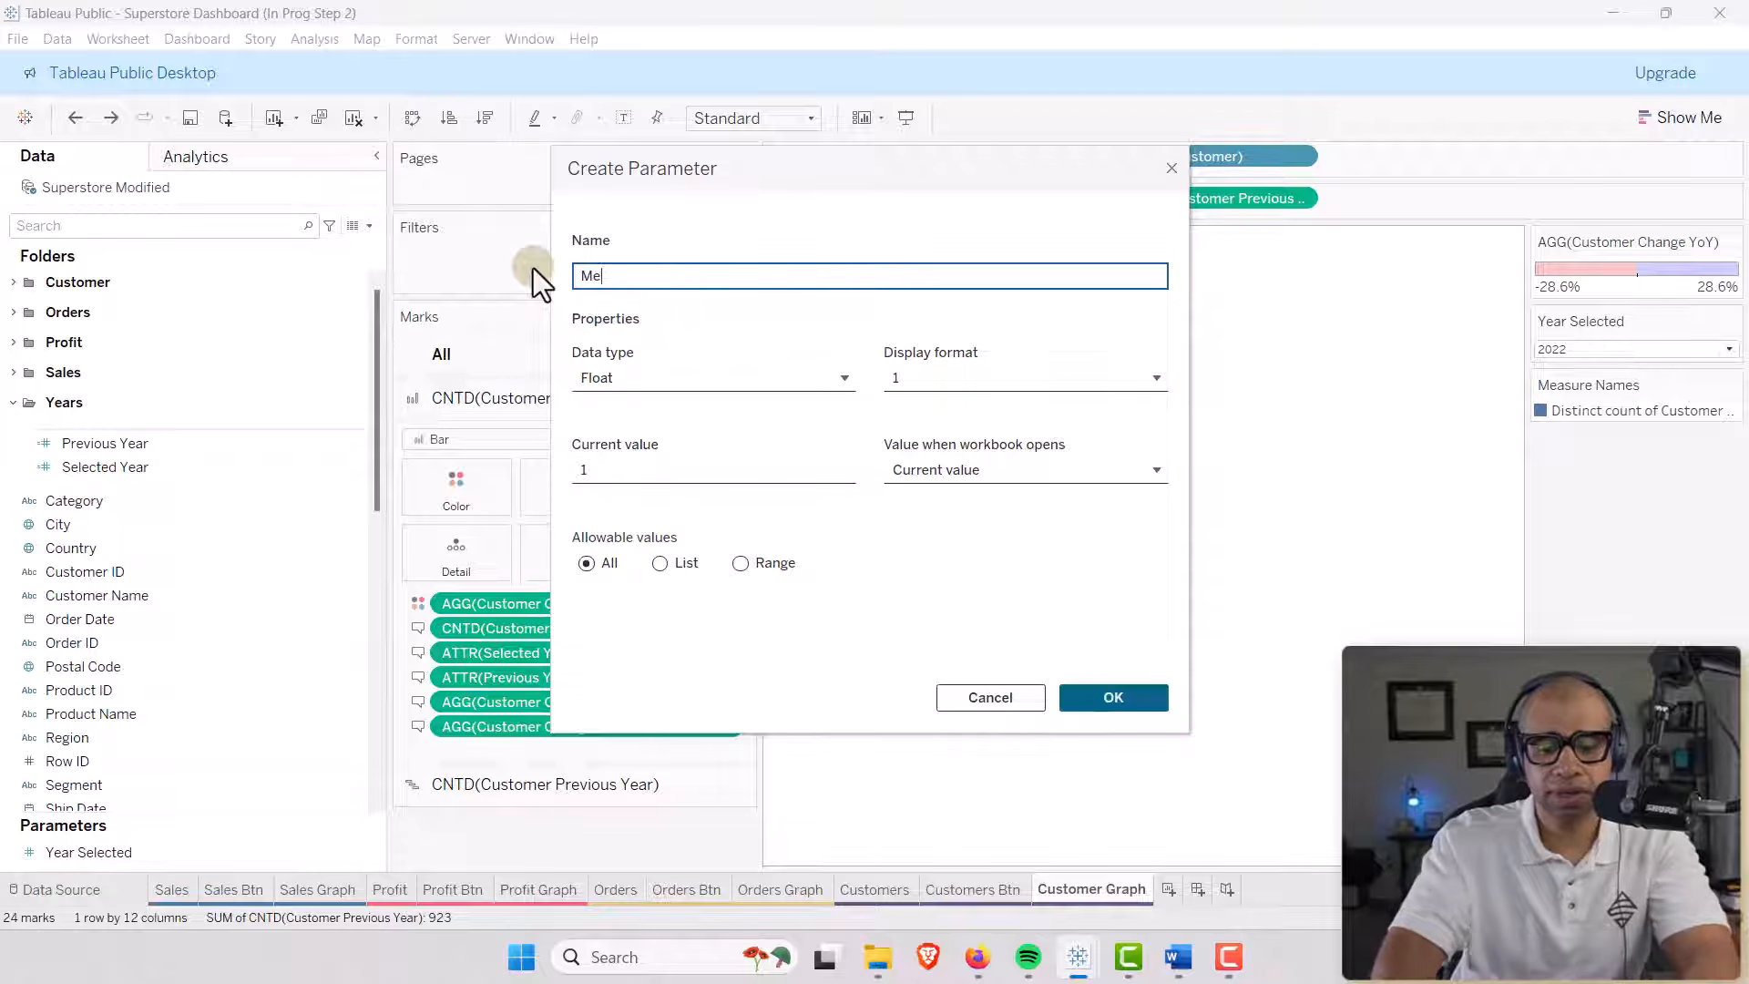
pyautogui.write('tric Swap Param')
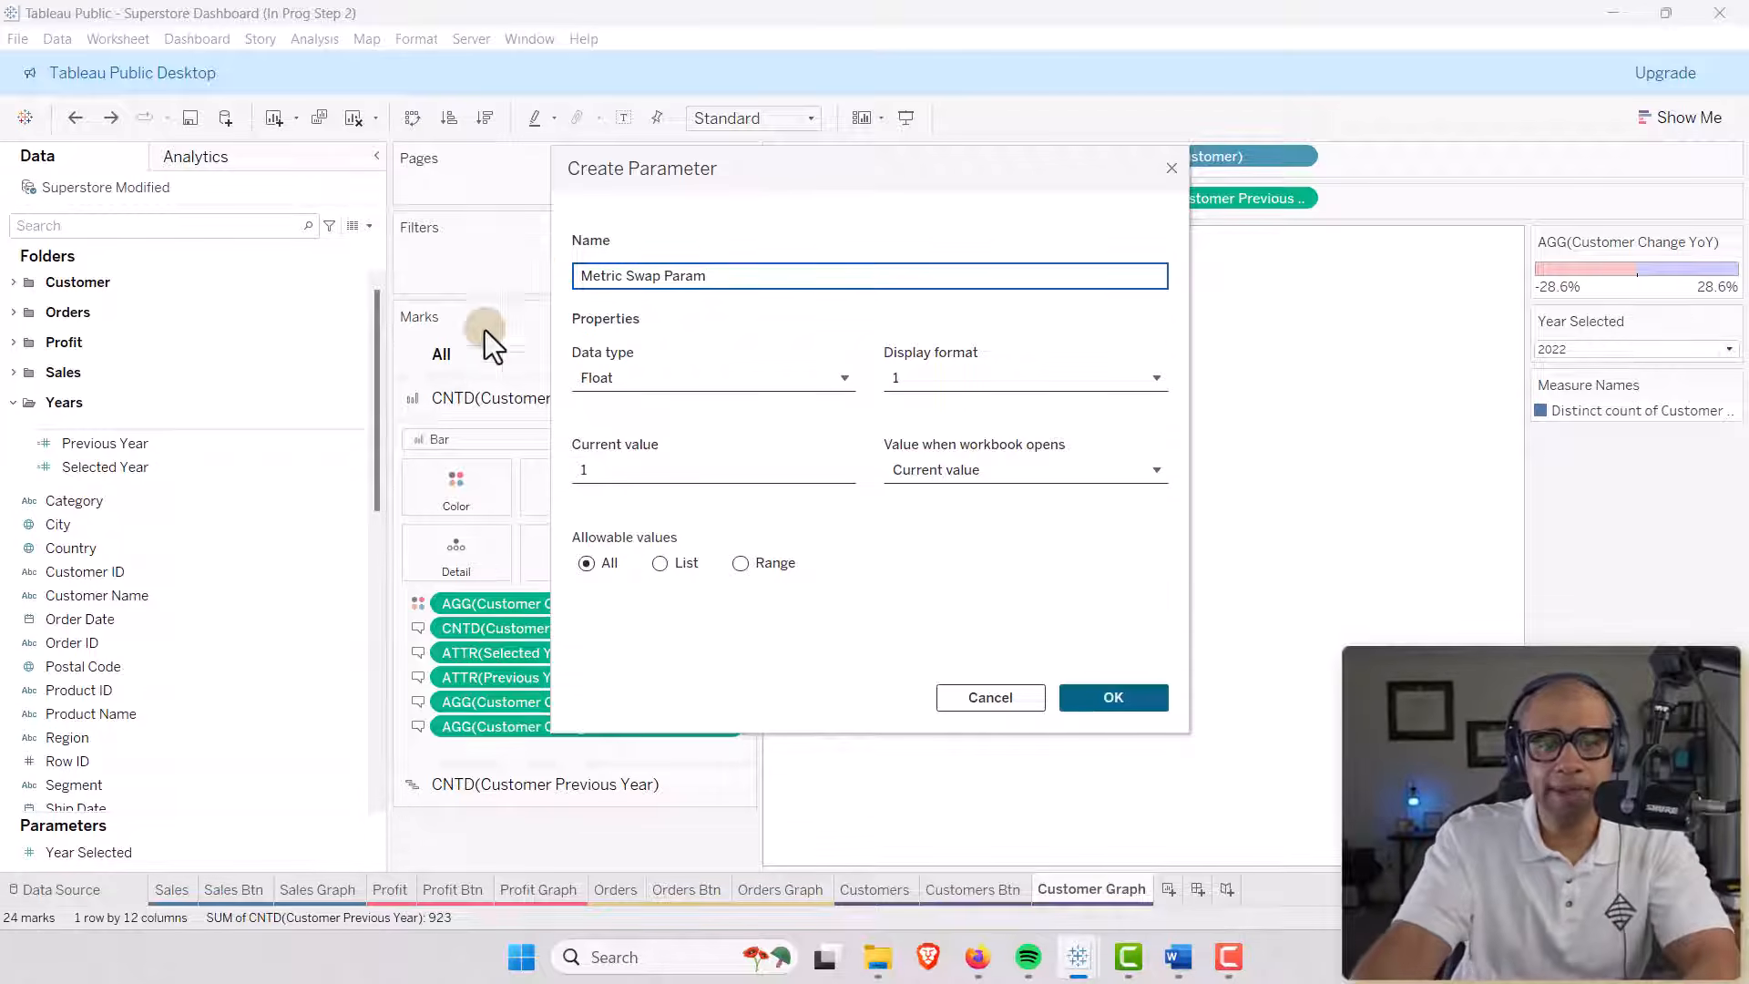
pyautogui.click(594, 379)
pyautogui.click(612, 467)
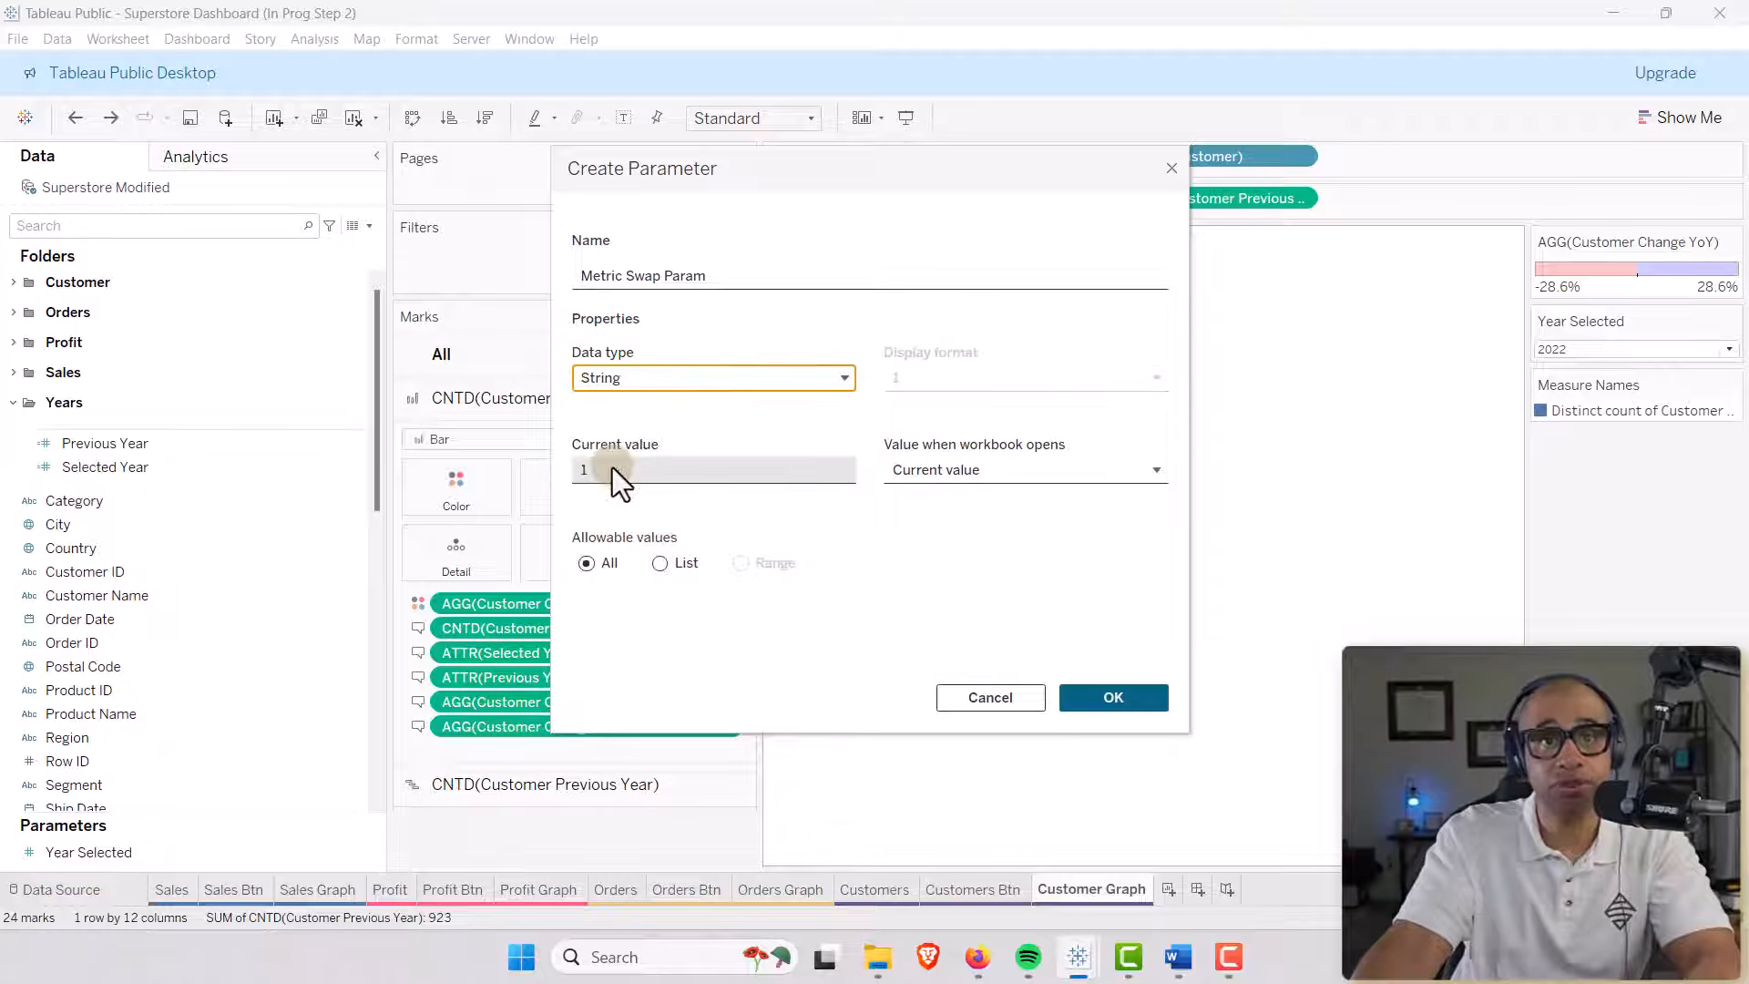
pyautogui.click(660, 564)
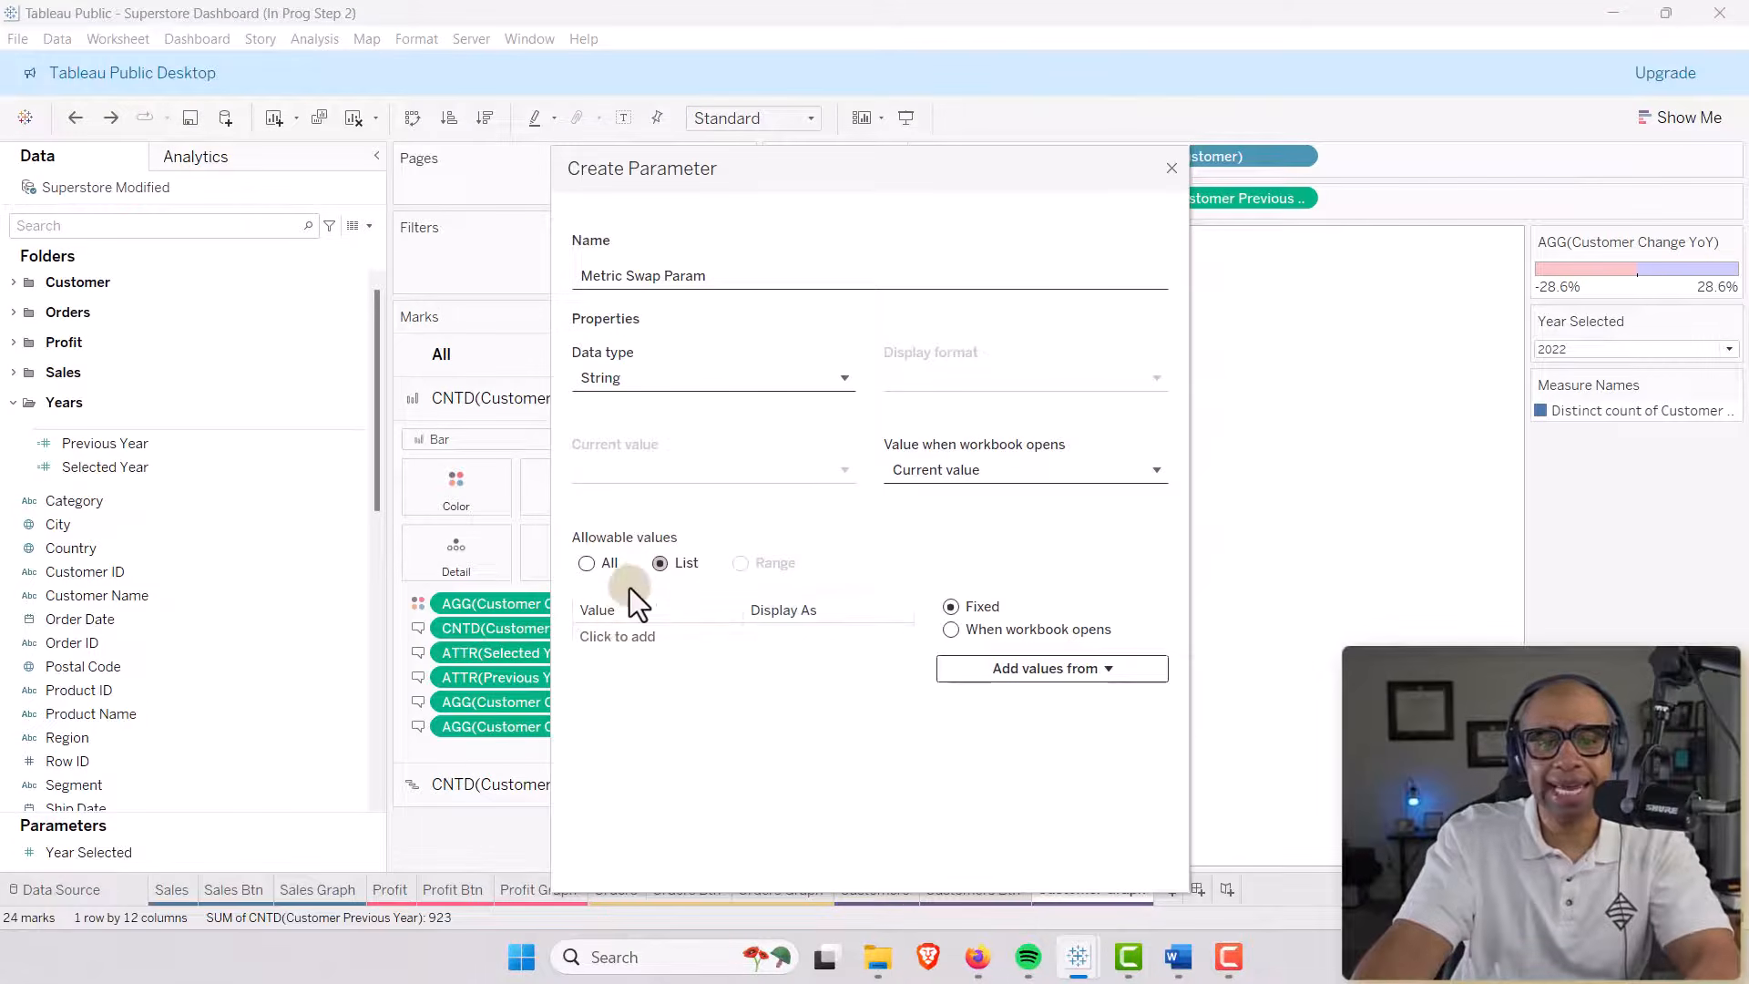
# Add Sales, Profit and Orders as the values in the parameter's list.
pyautogui.click(607, 638)
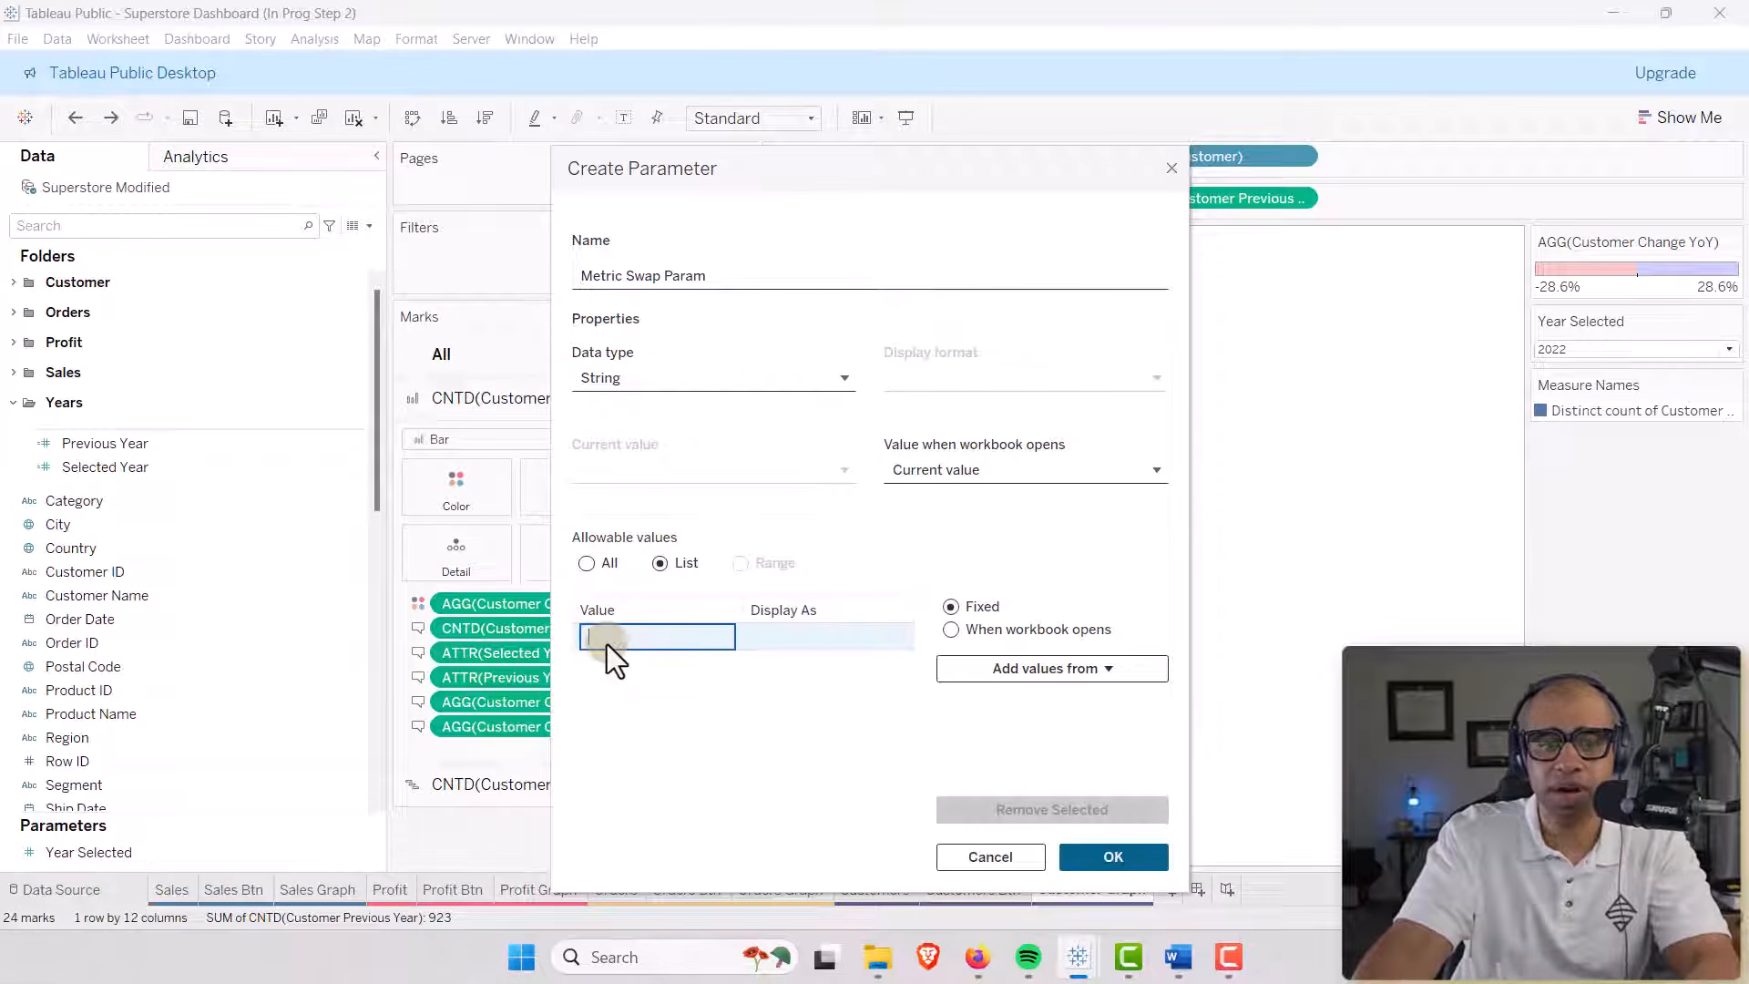
pyautogui.write('Sa')
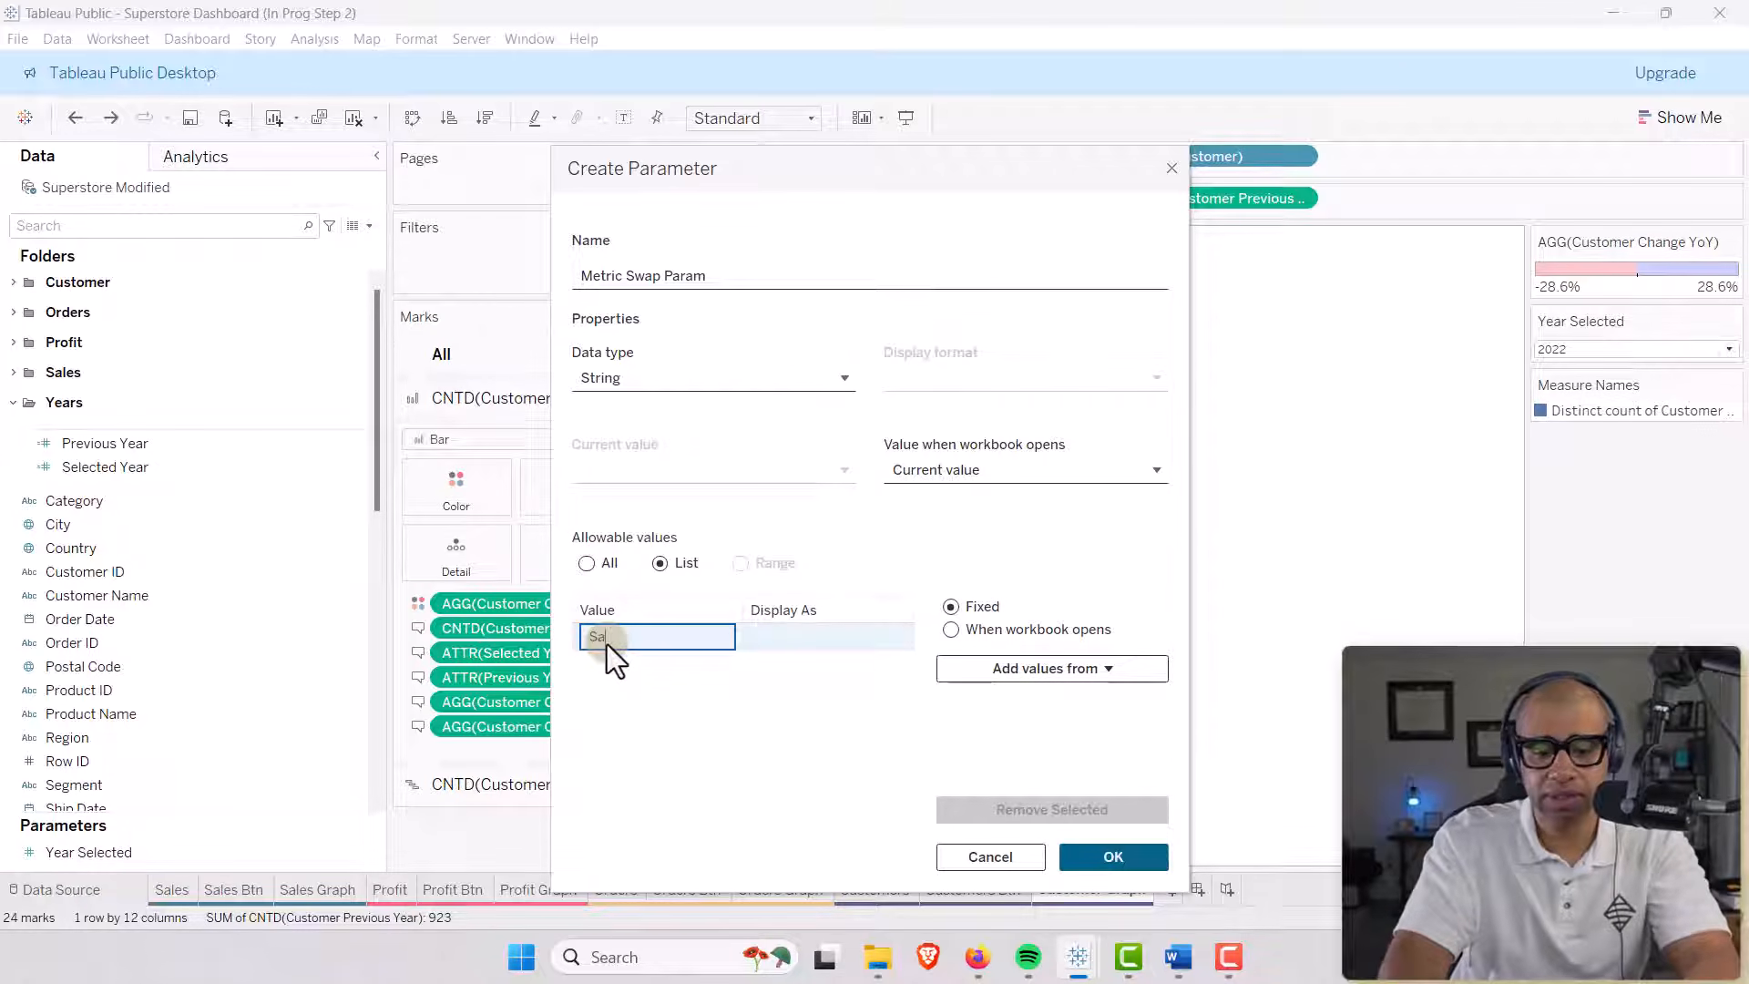
pyautogui.write('les')
pyautogui.press('Return')
pyautogui.click(612, 664)
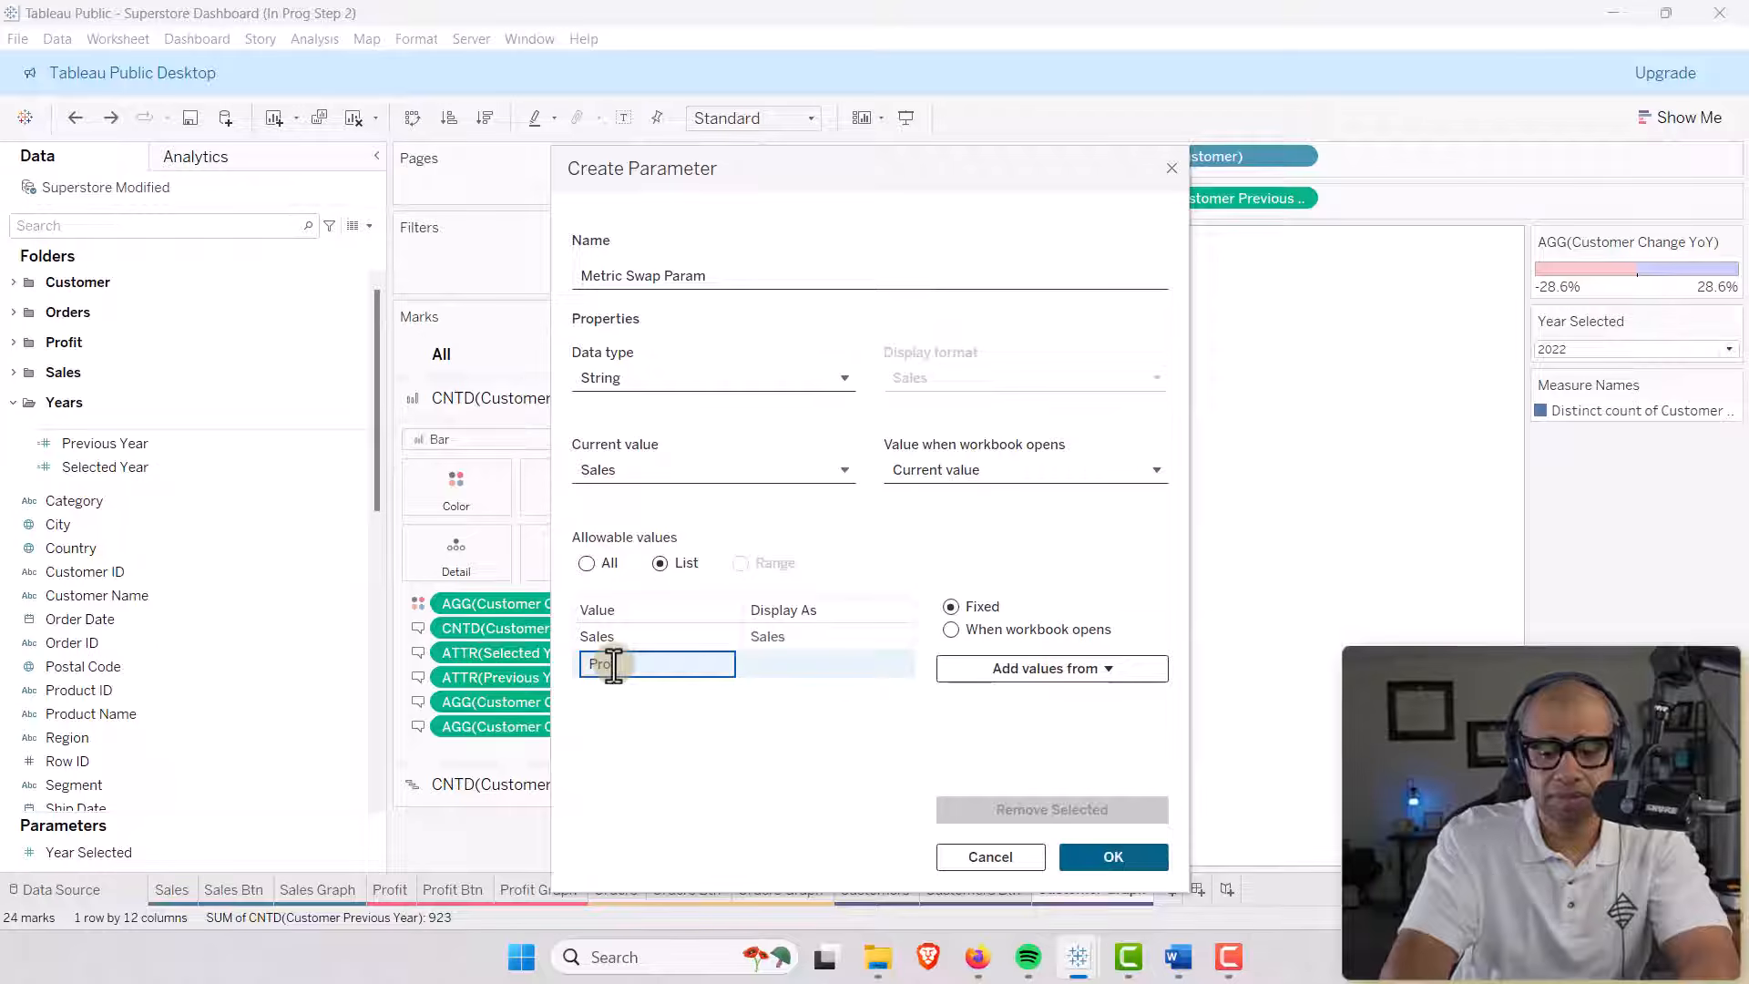
pyautogui.write('Profit')
pyautogui.press('Return')
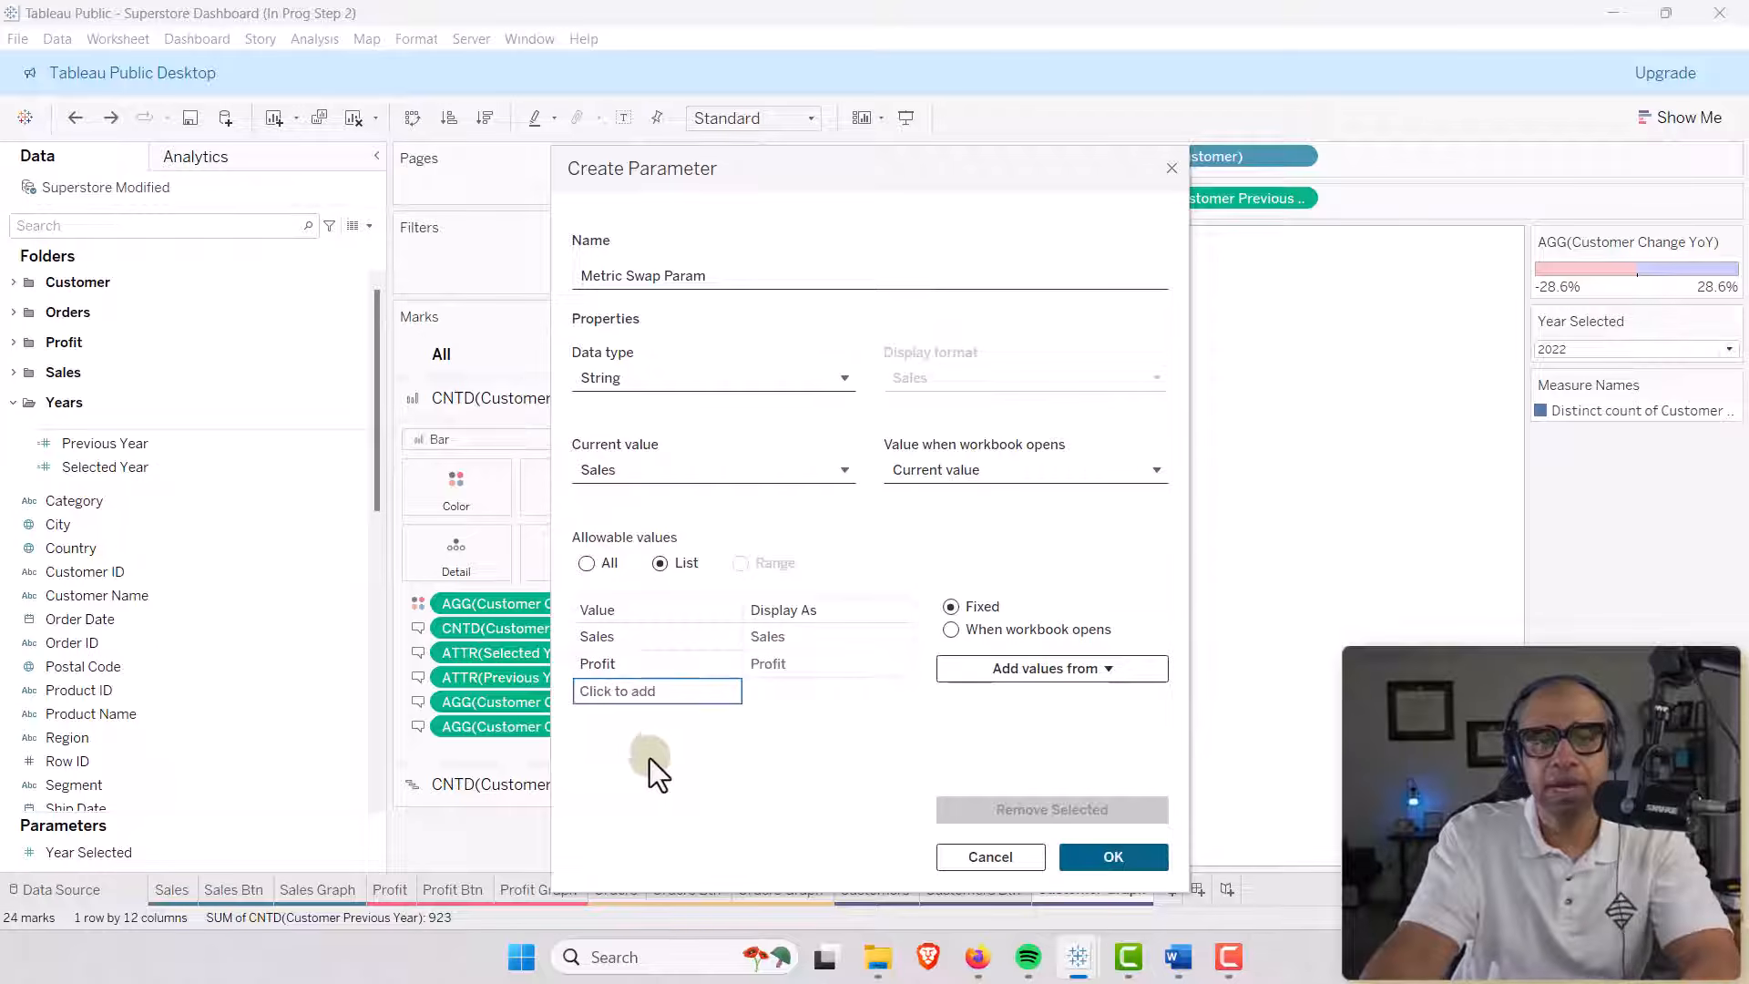
pyautogui.click(629, 692)
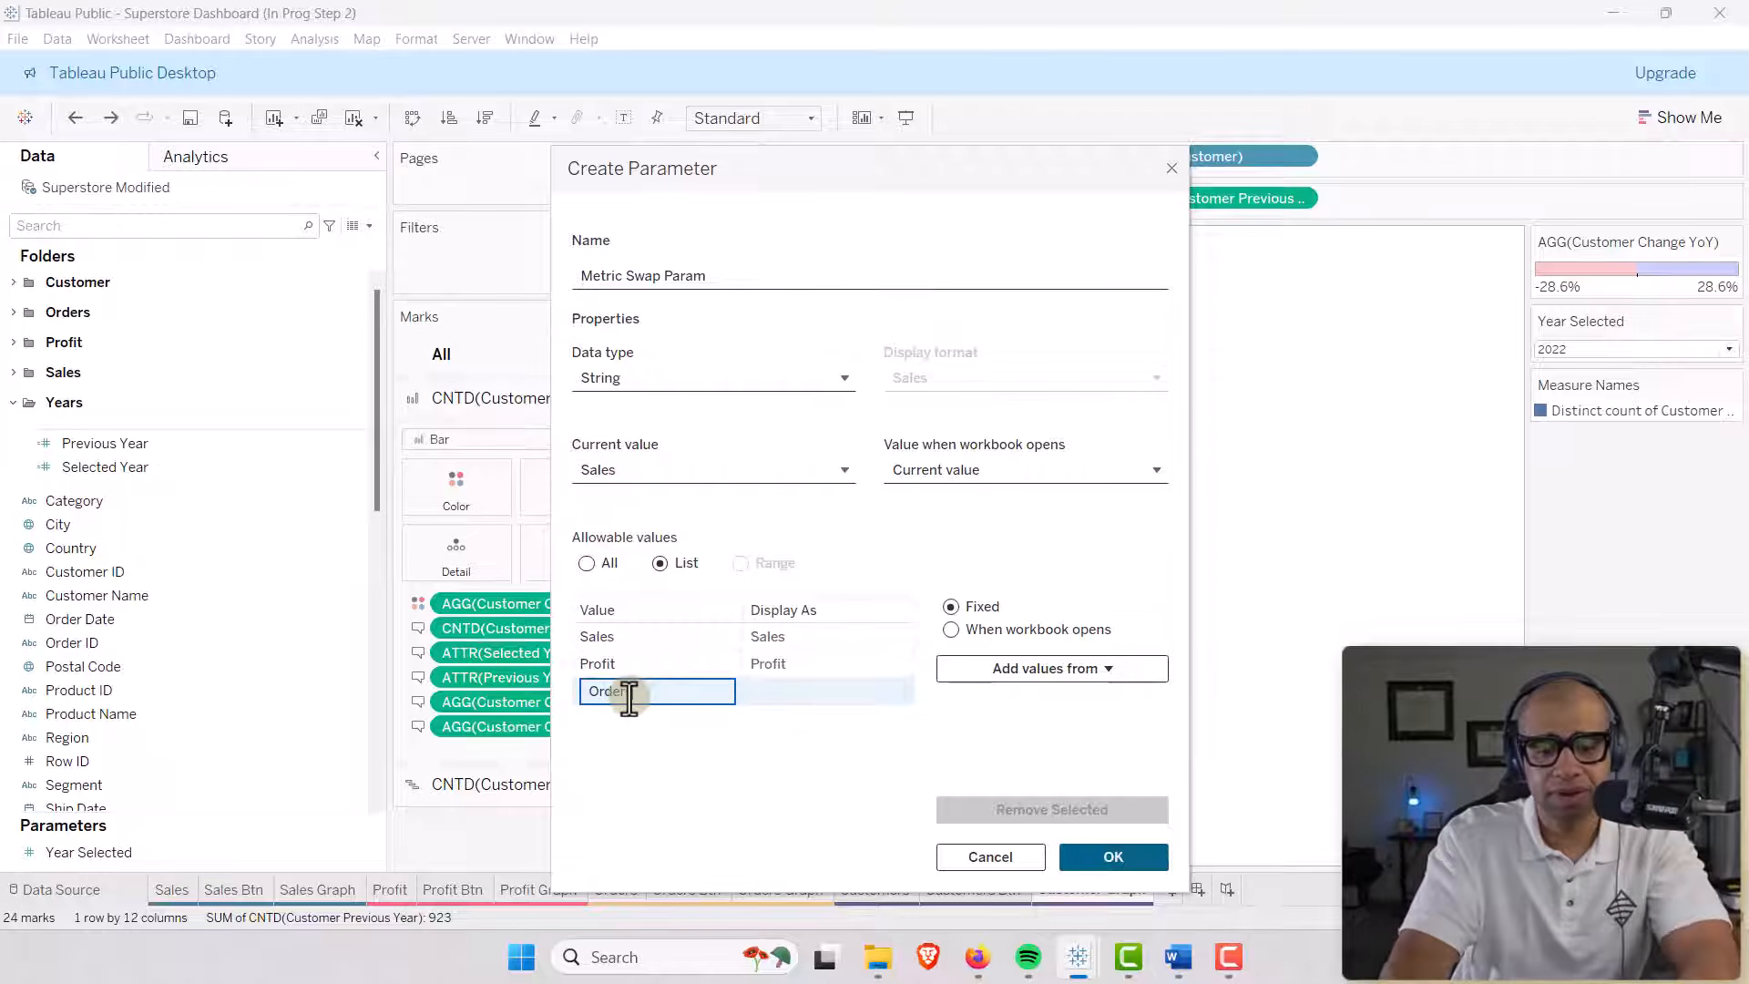
pyautogui.write('Orders')
# Set the display names of the three list values to SALES, PROFIT and ORDERS in capitals and save the parameter.
pyautogui.click(795, 641)
pyautogui.click(790, 641)
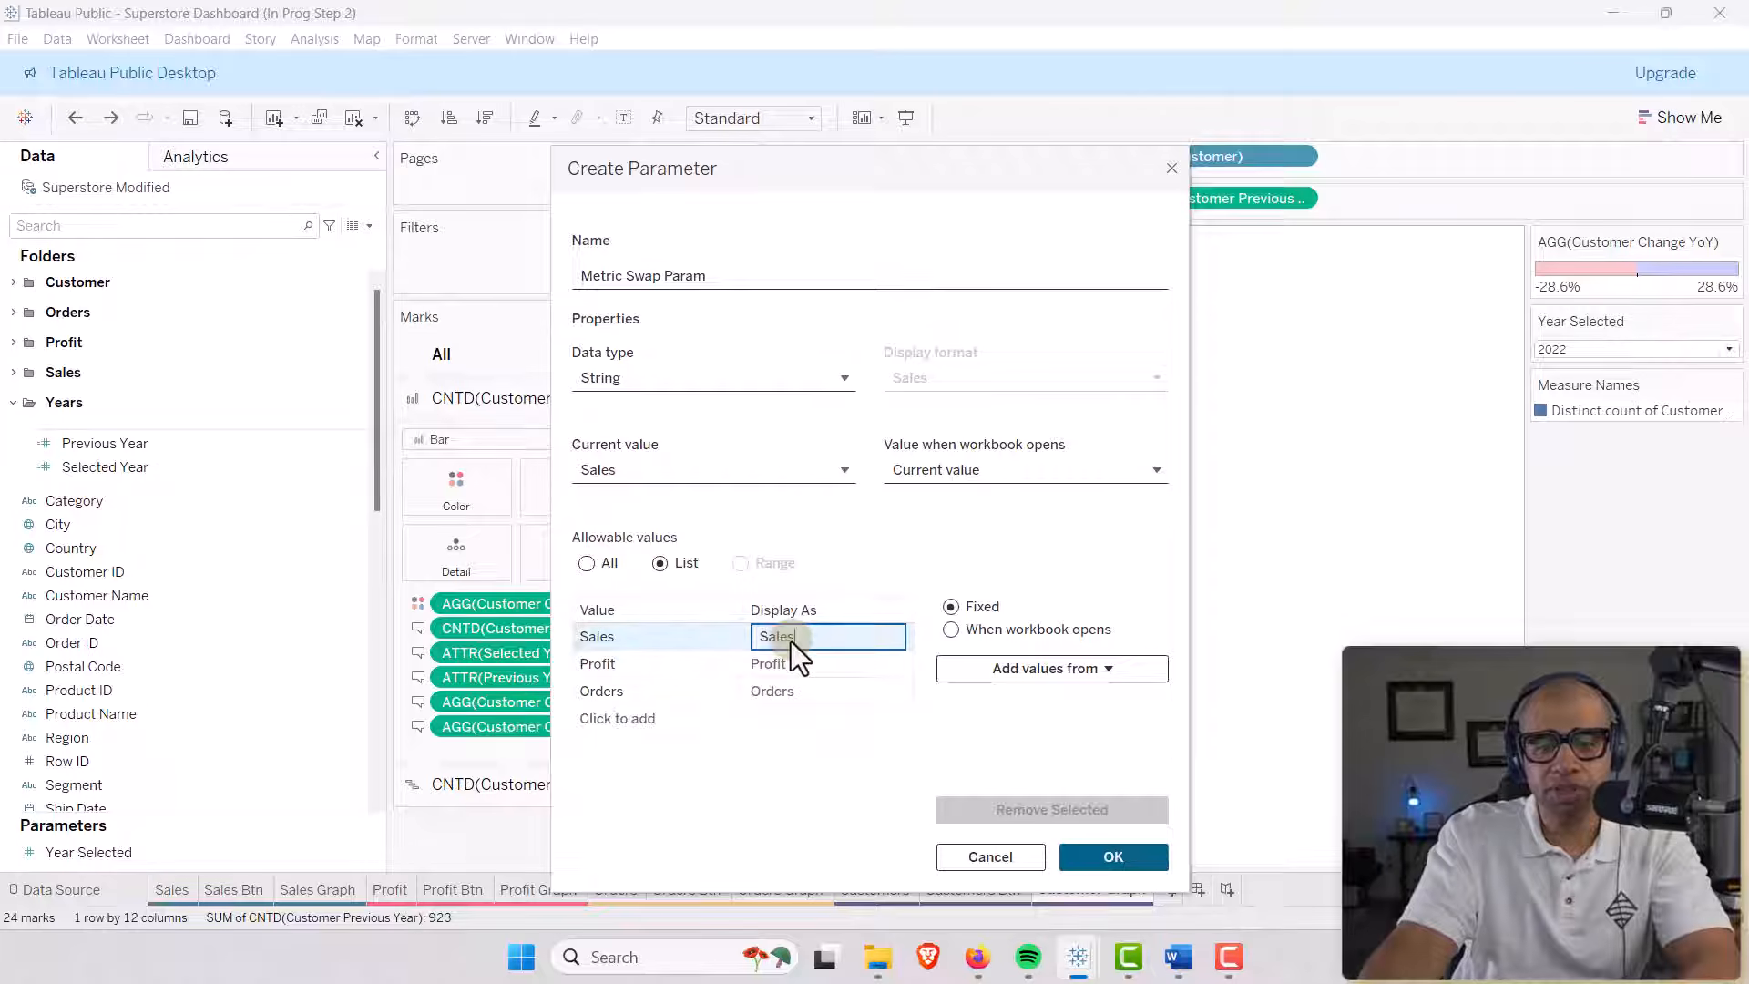
pyautogui.write('SALES')
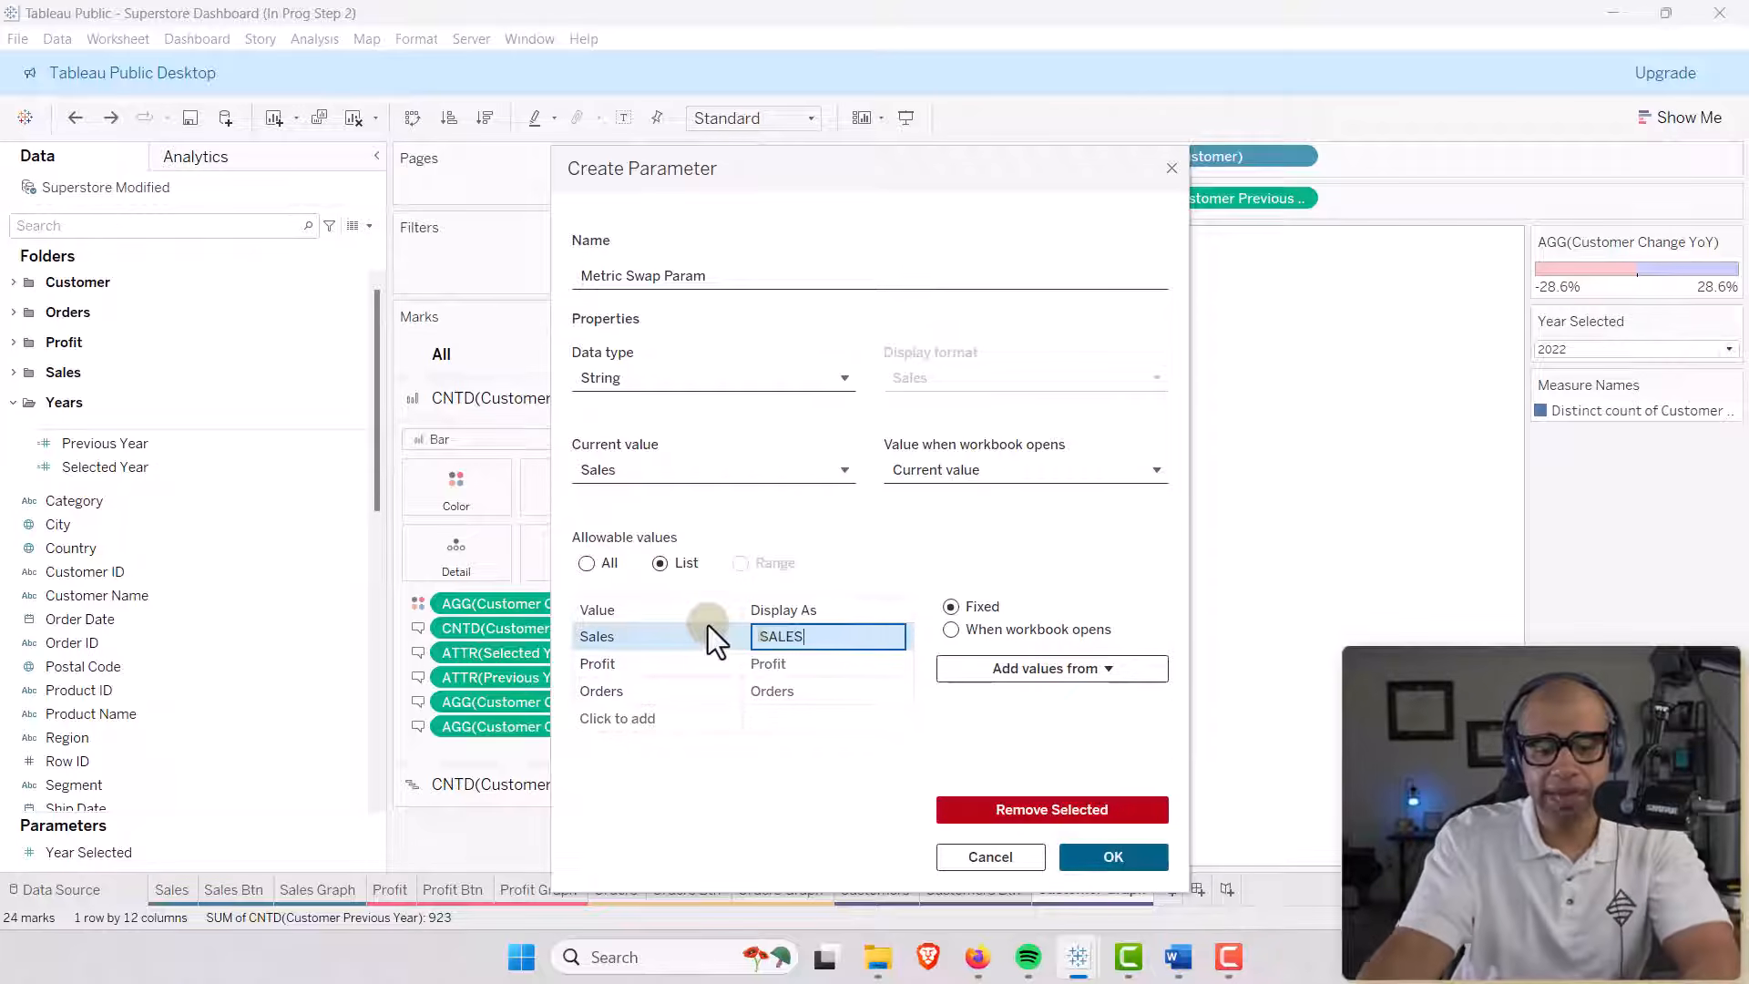
pyautogui.doubleClick(767, 669)
pyautogui.write('PR')
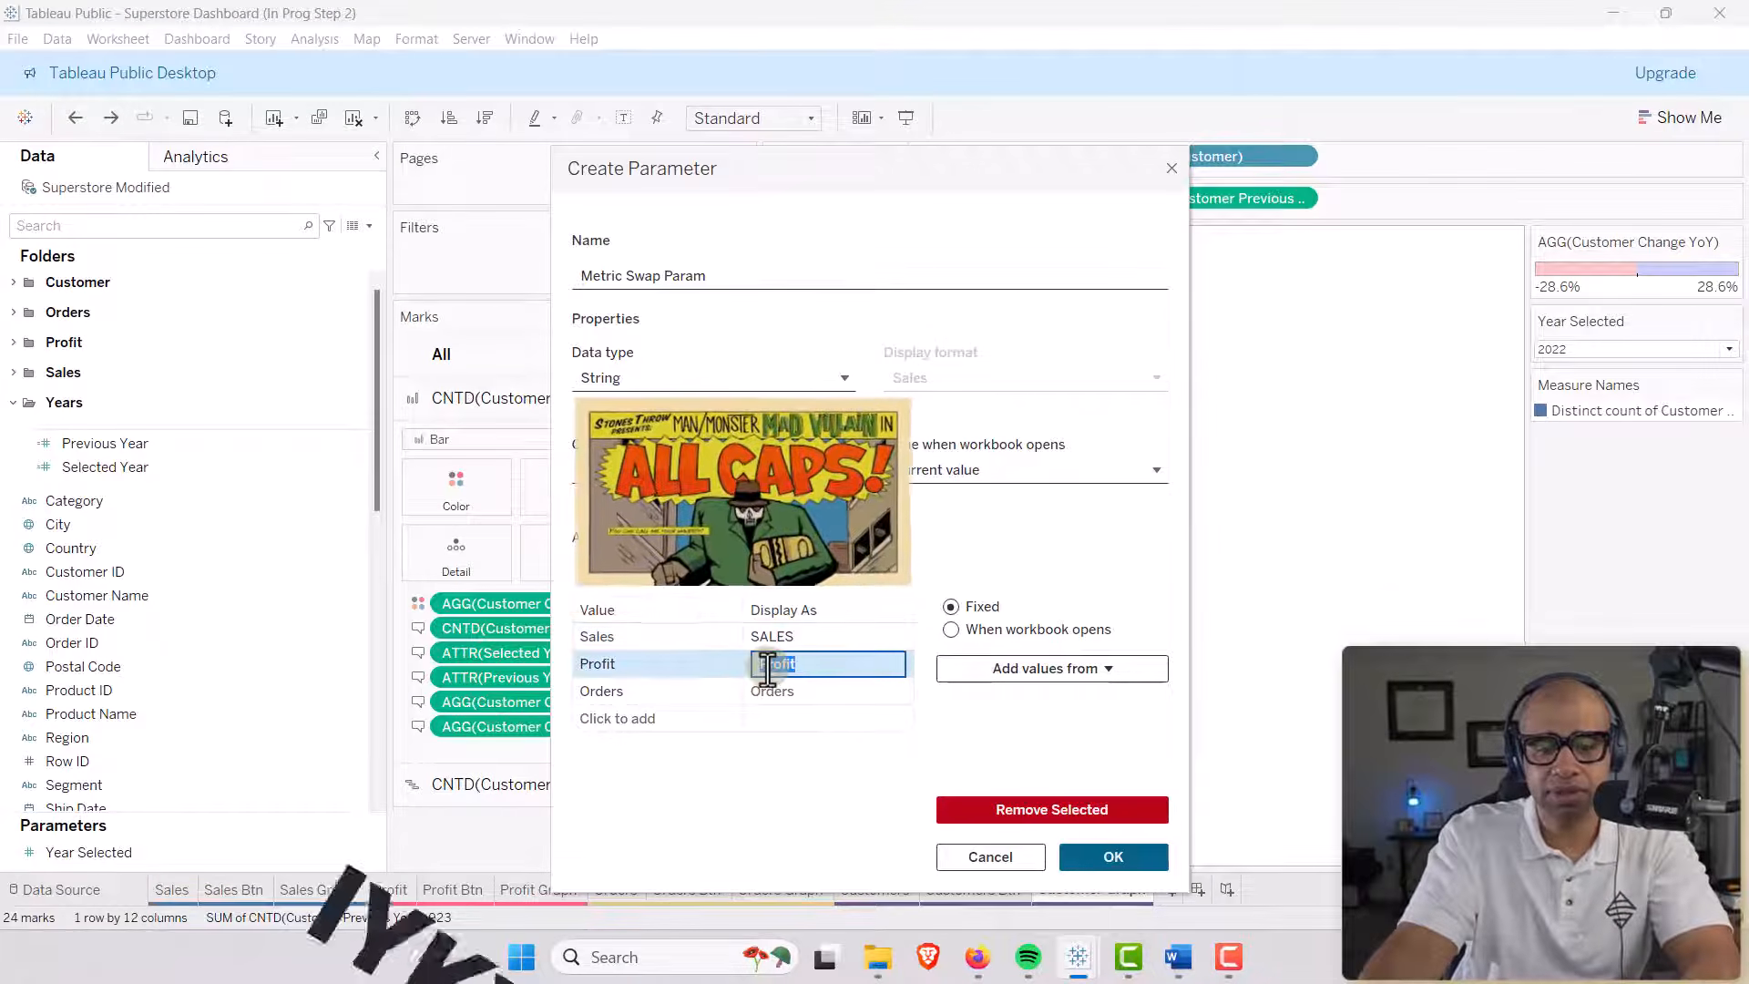
pyautogui.write('OF')
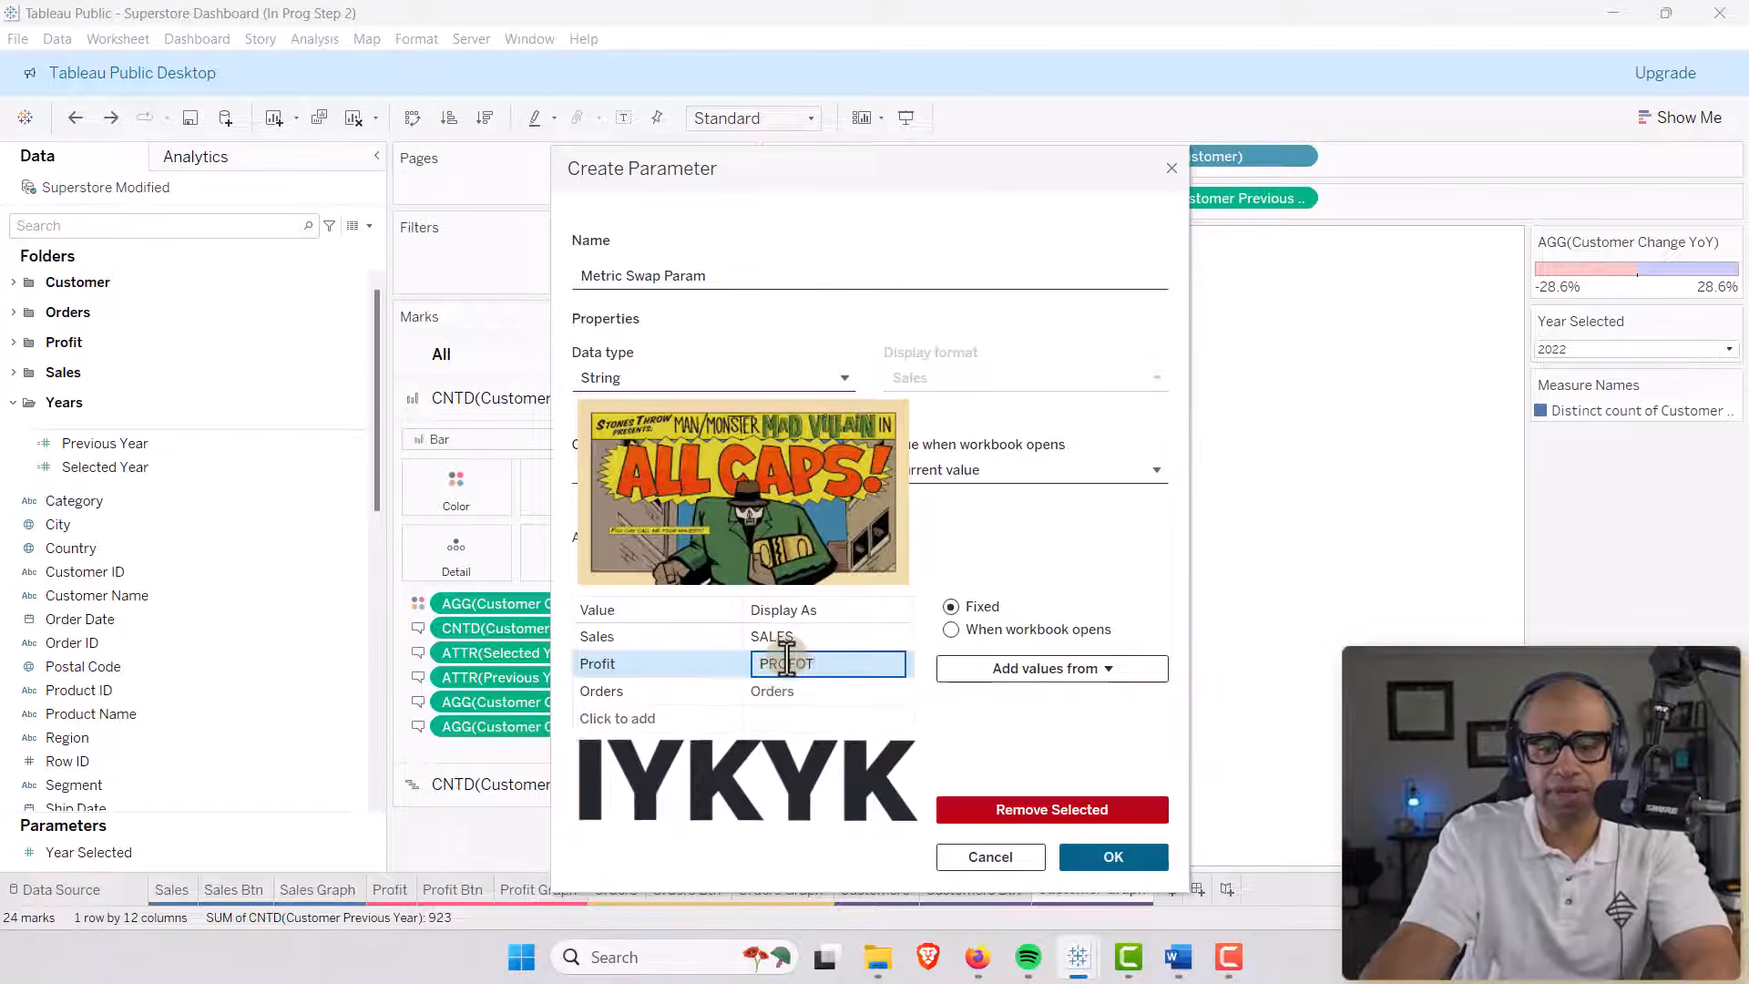
pyautogui.write('IT')
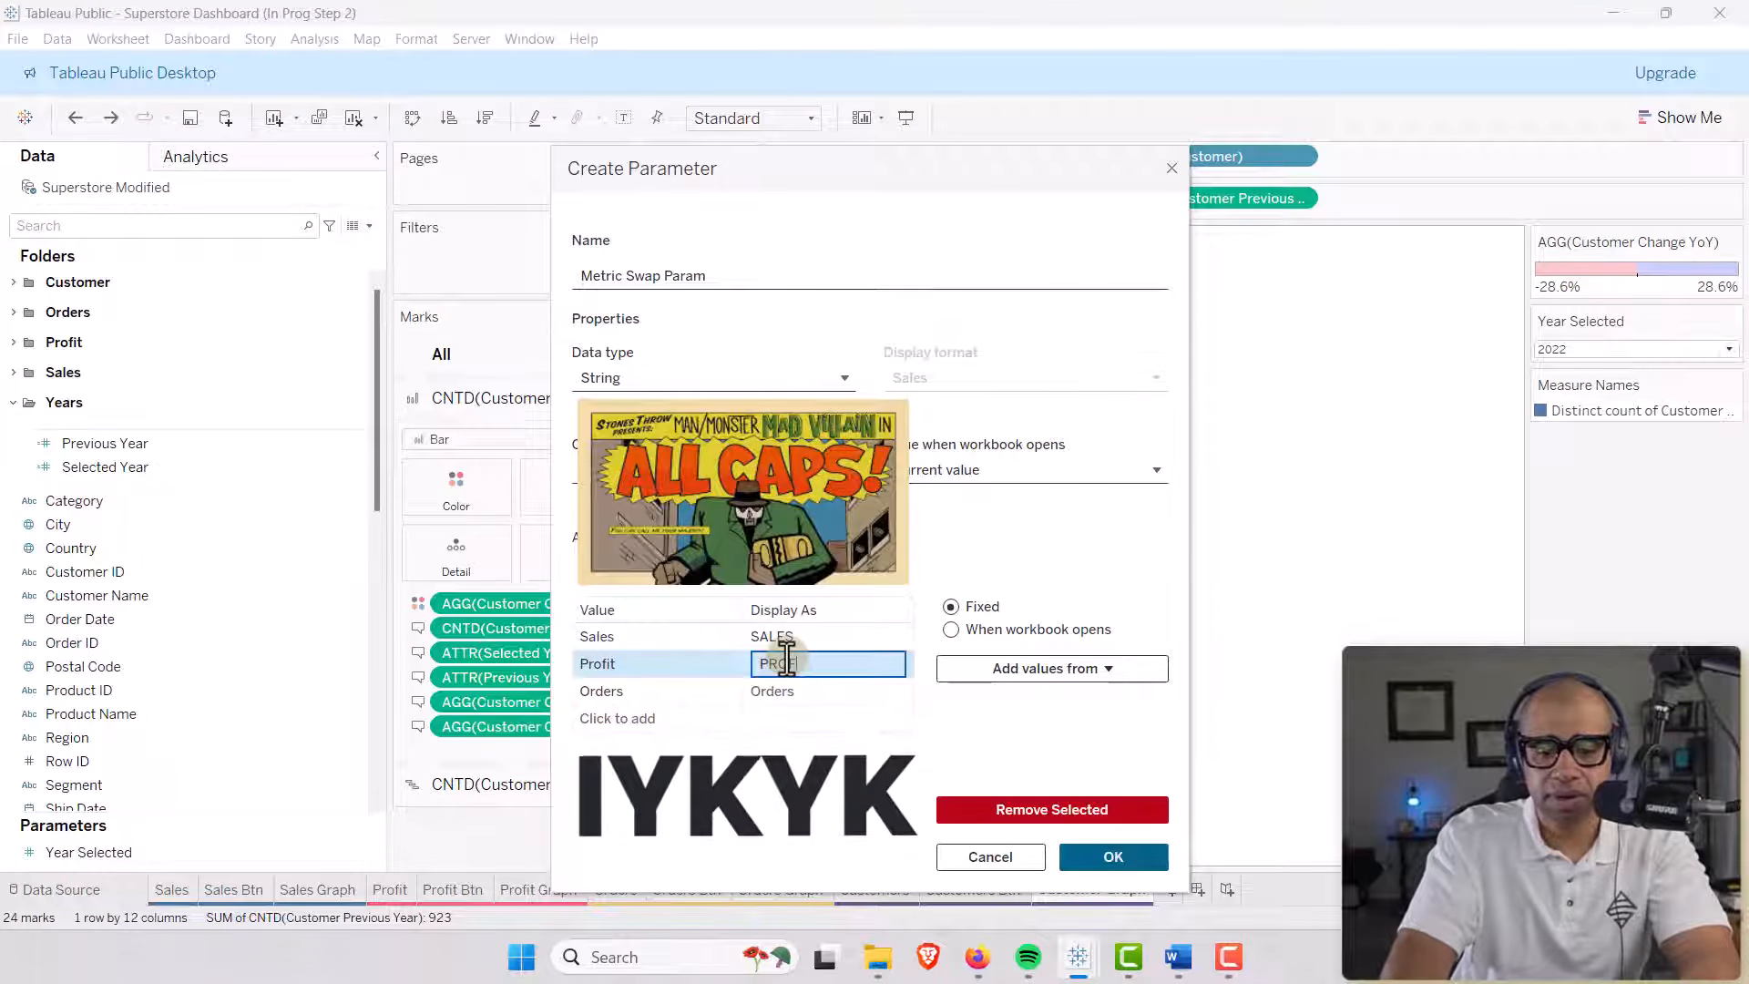
pyautogui.doubleClick(796, 692)
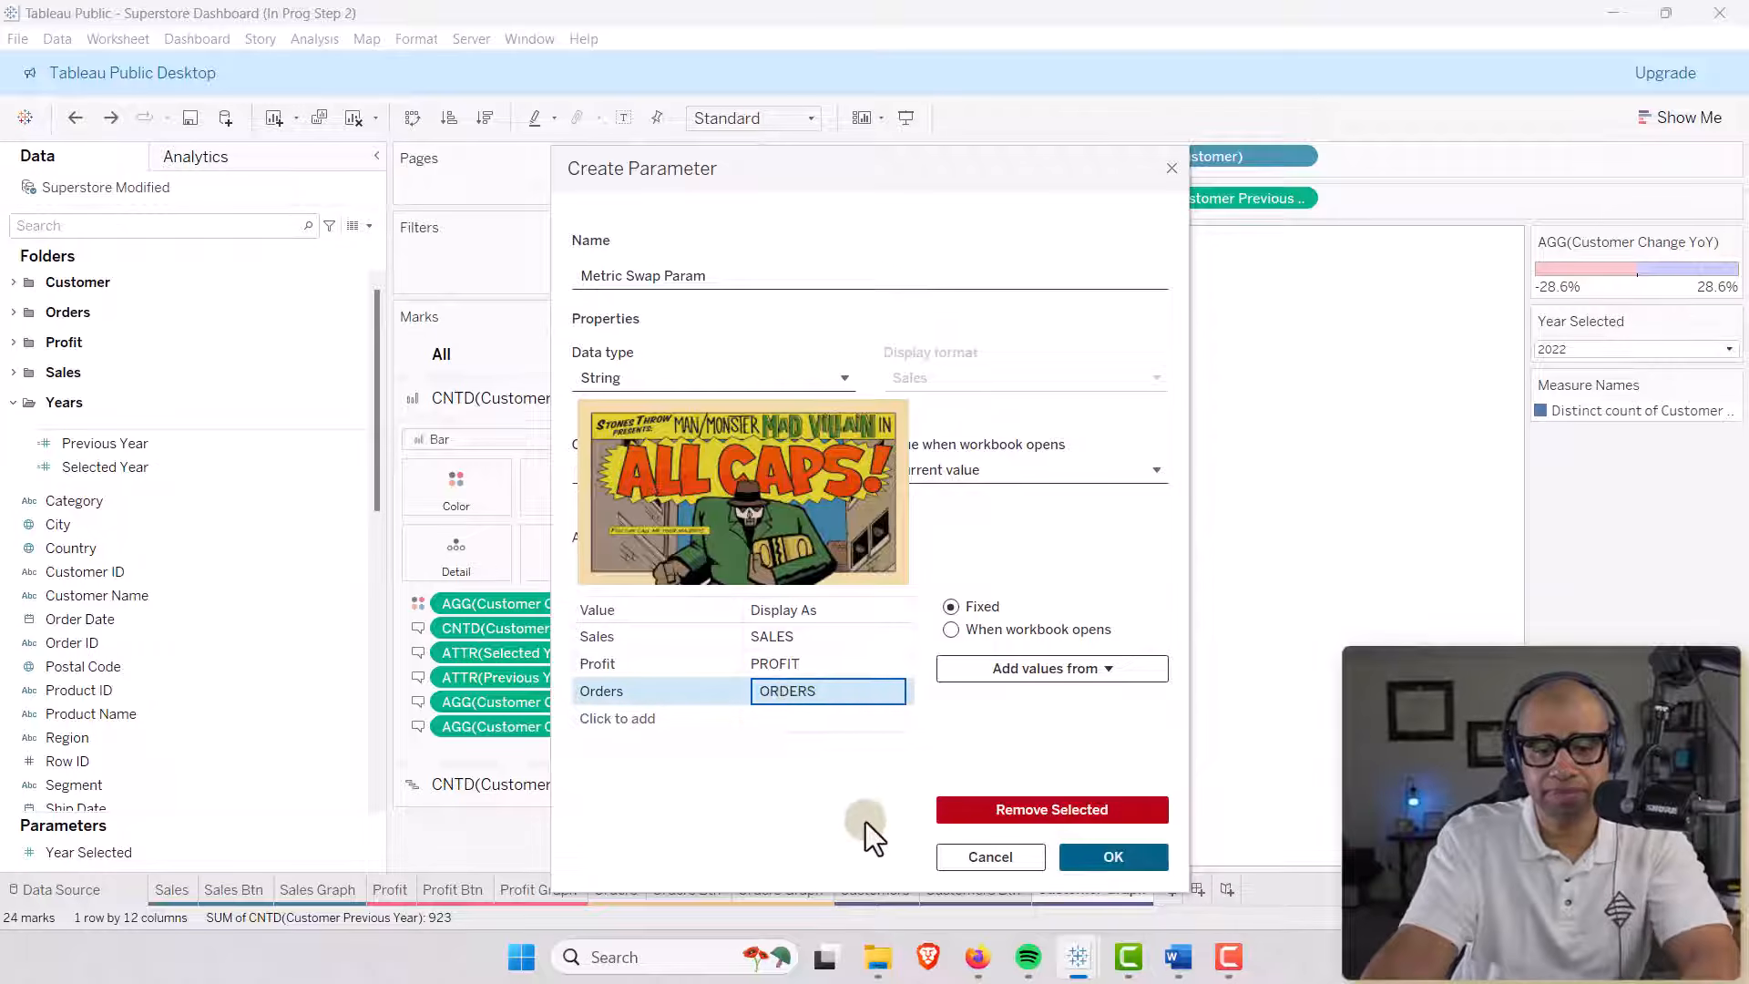
pyautogui.click(756, 787)
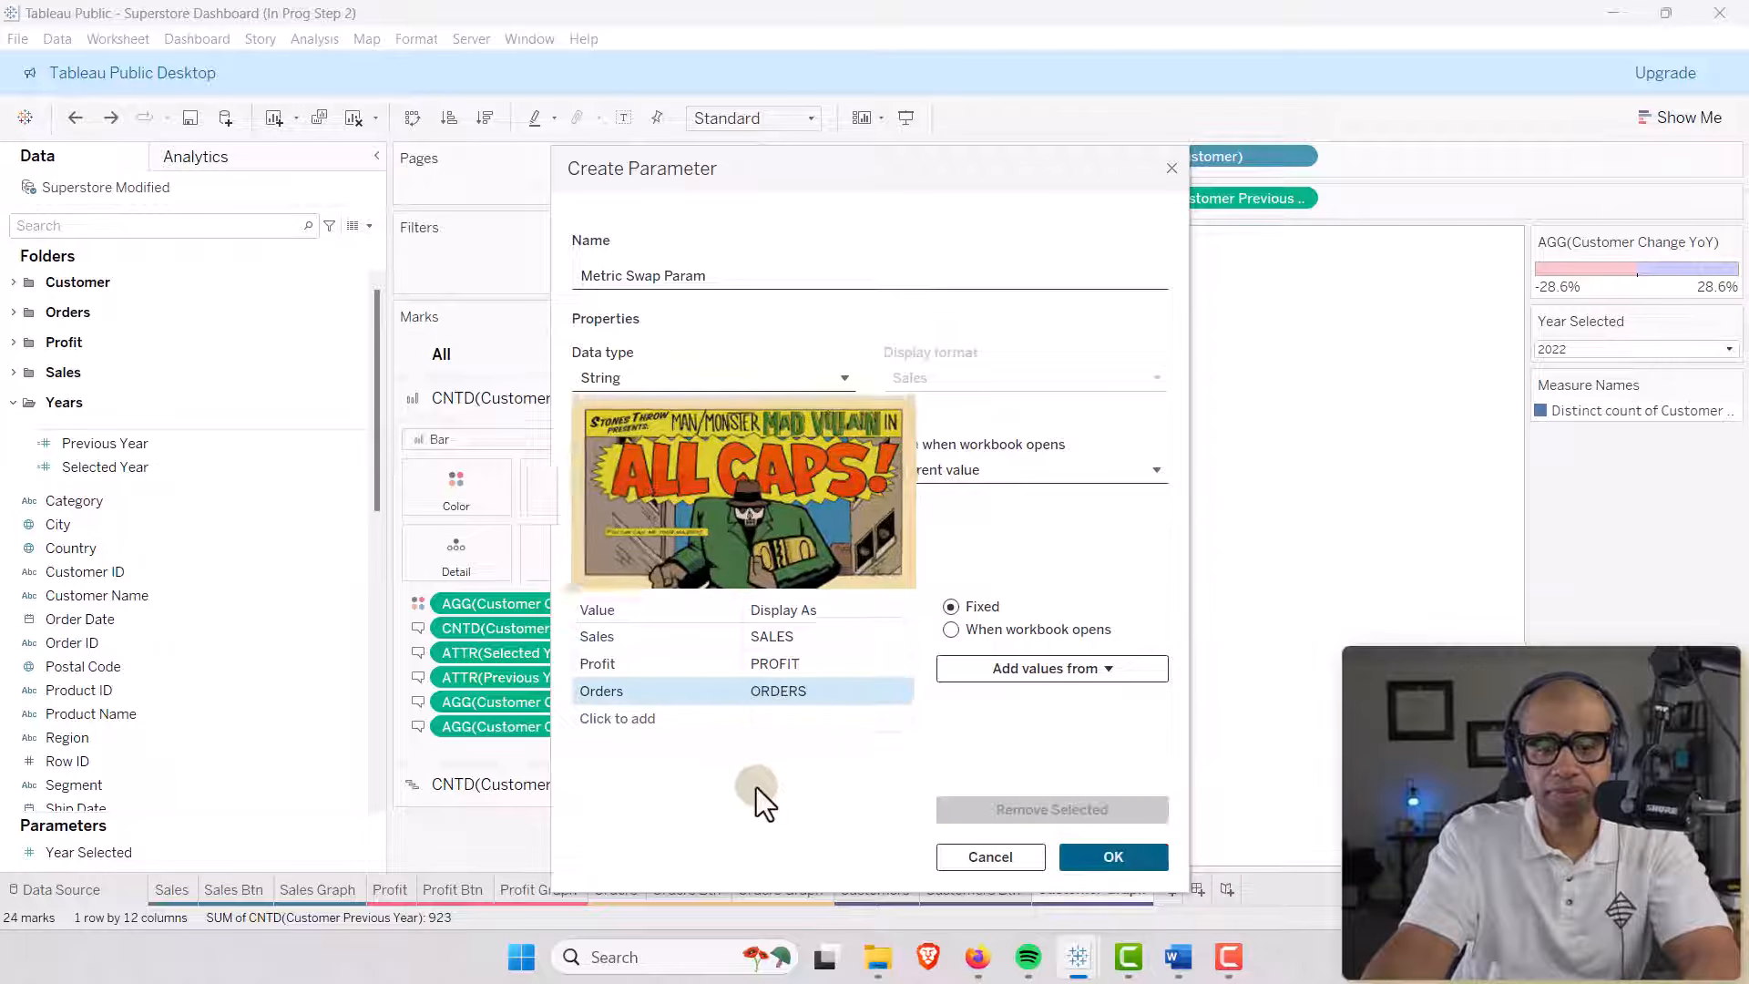
pyautogui.click(1125, 858)
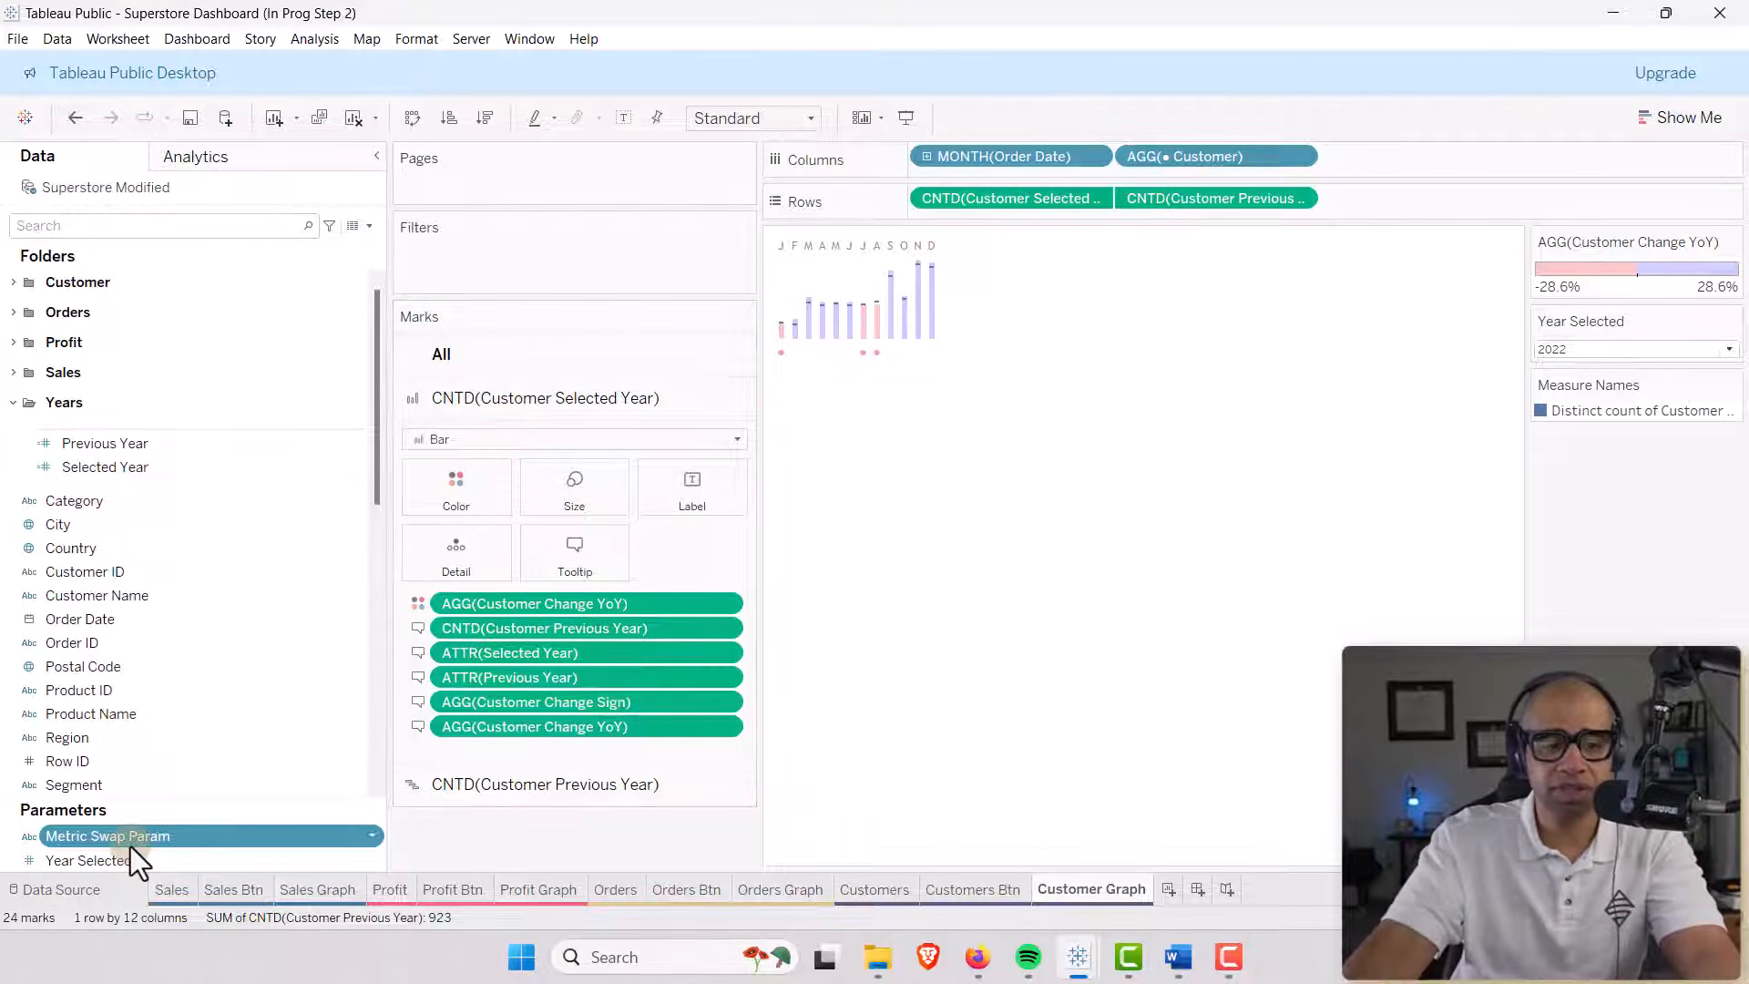
# Show the Metric Swap Param control on the Customer Graph sheet and try its PROFIT option before setting it to ORDERS.
pyautogui.rightClick(177, 835)
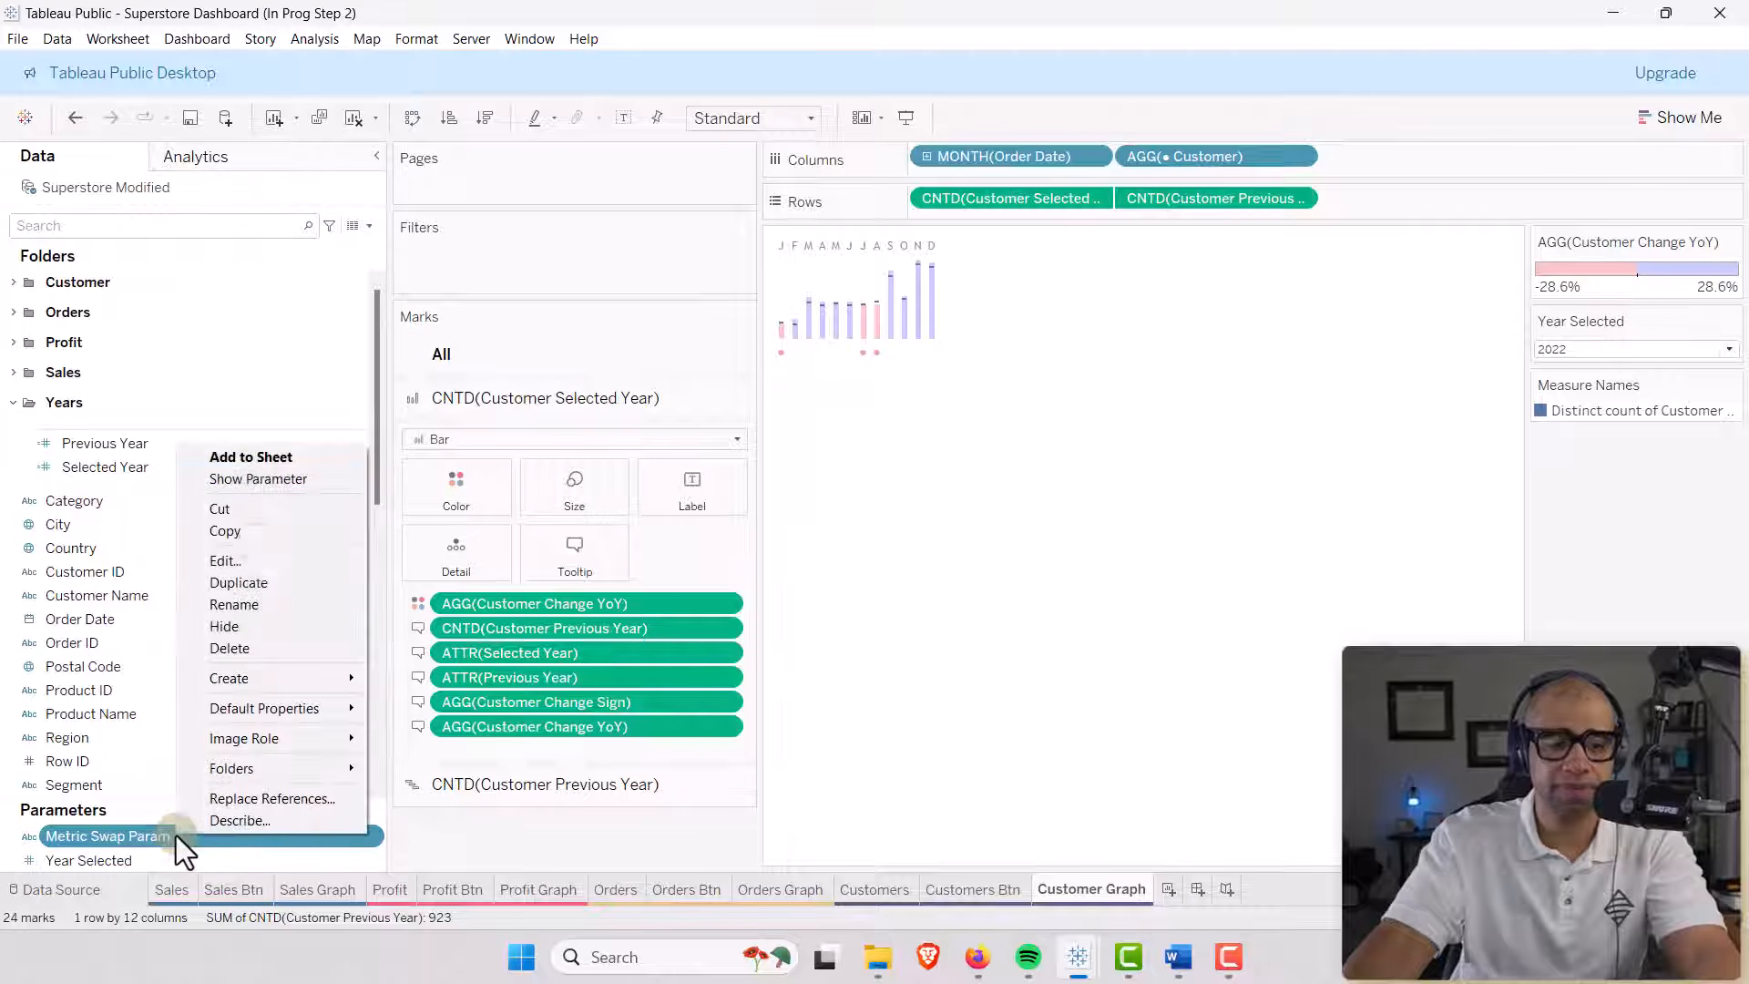
pyautogui.click(255, 481)
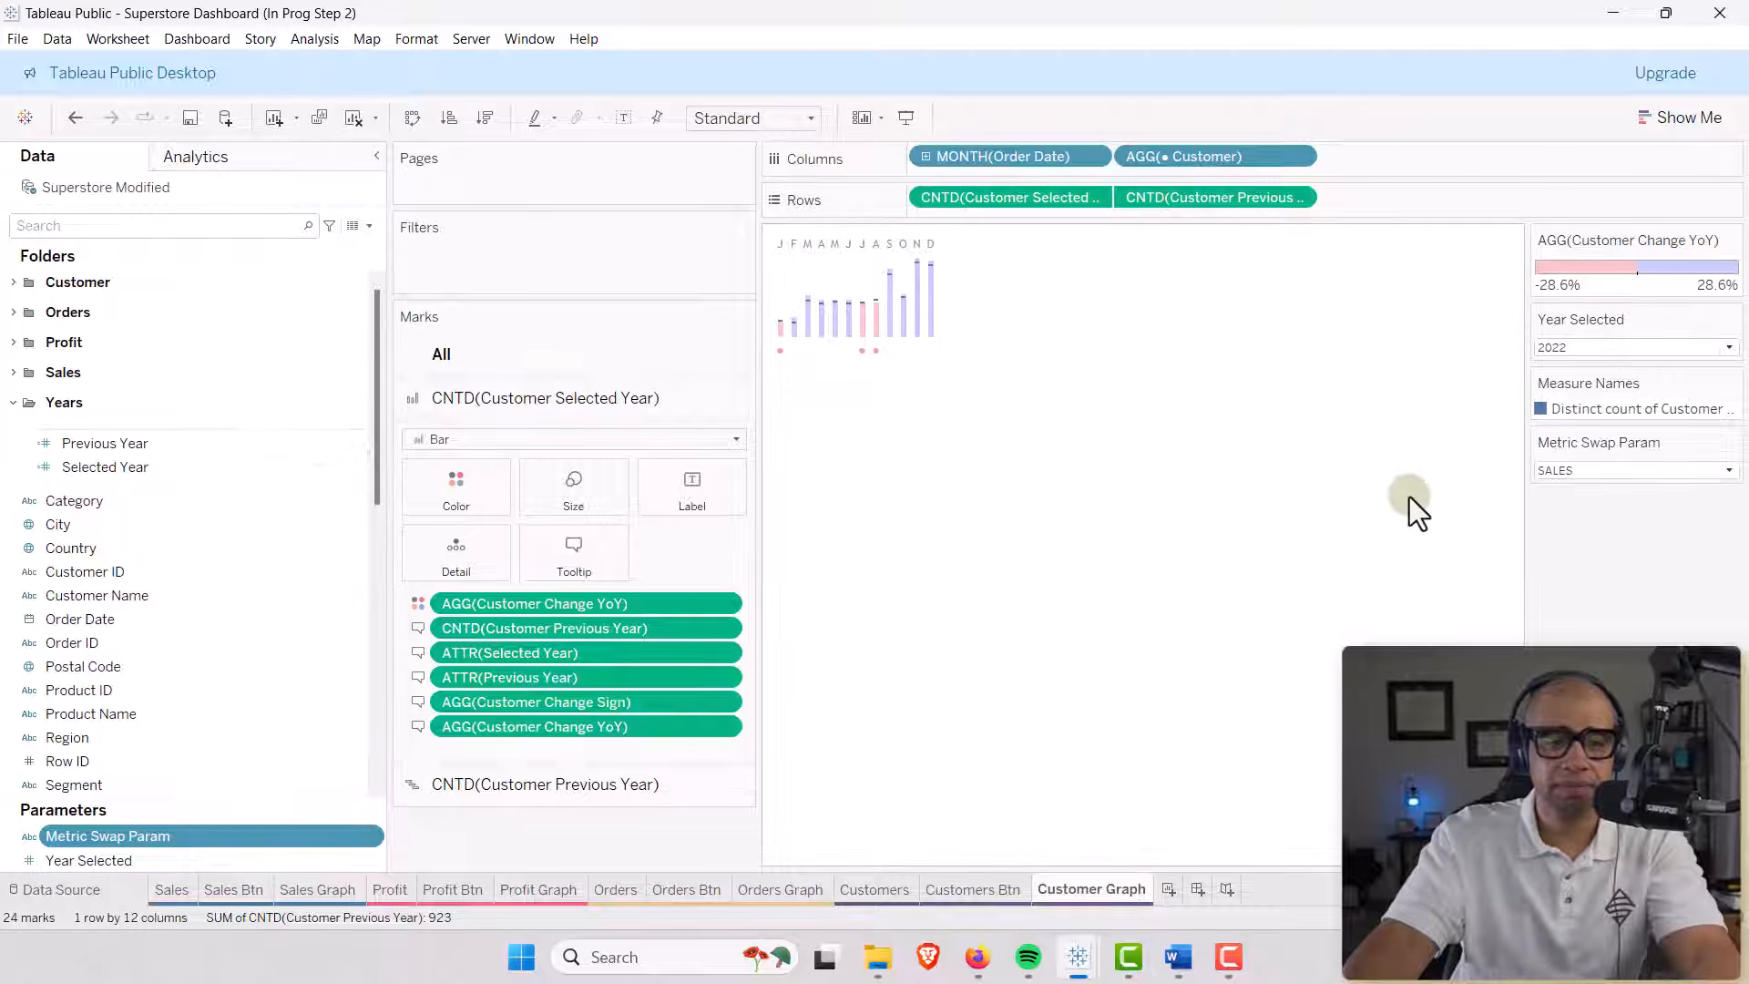
pyautogui.click(1729, 470)
pyautogui.click(1687, 512)
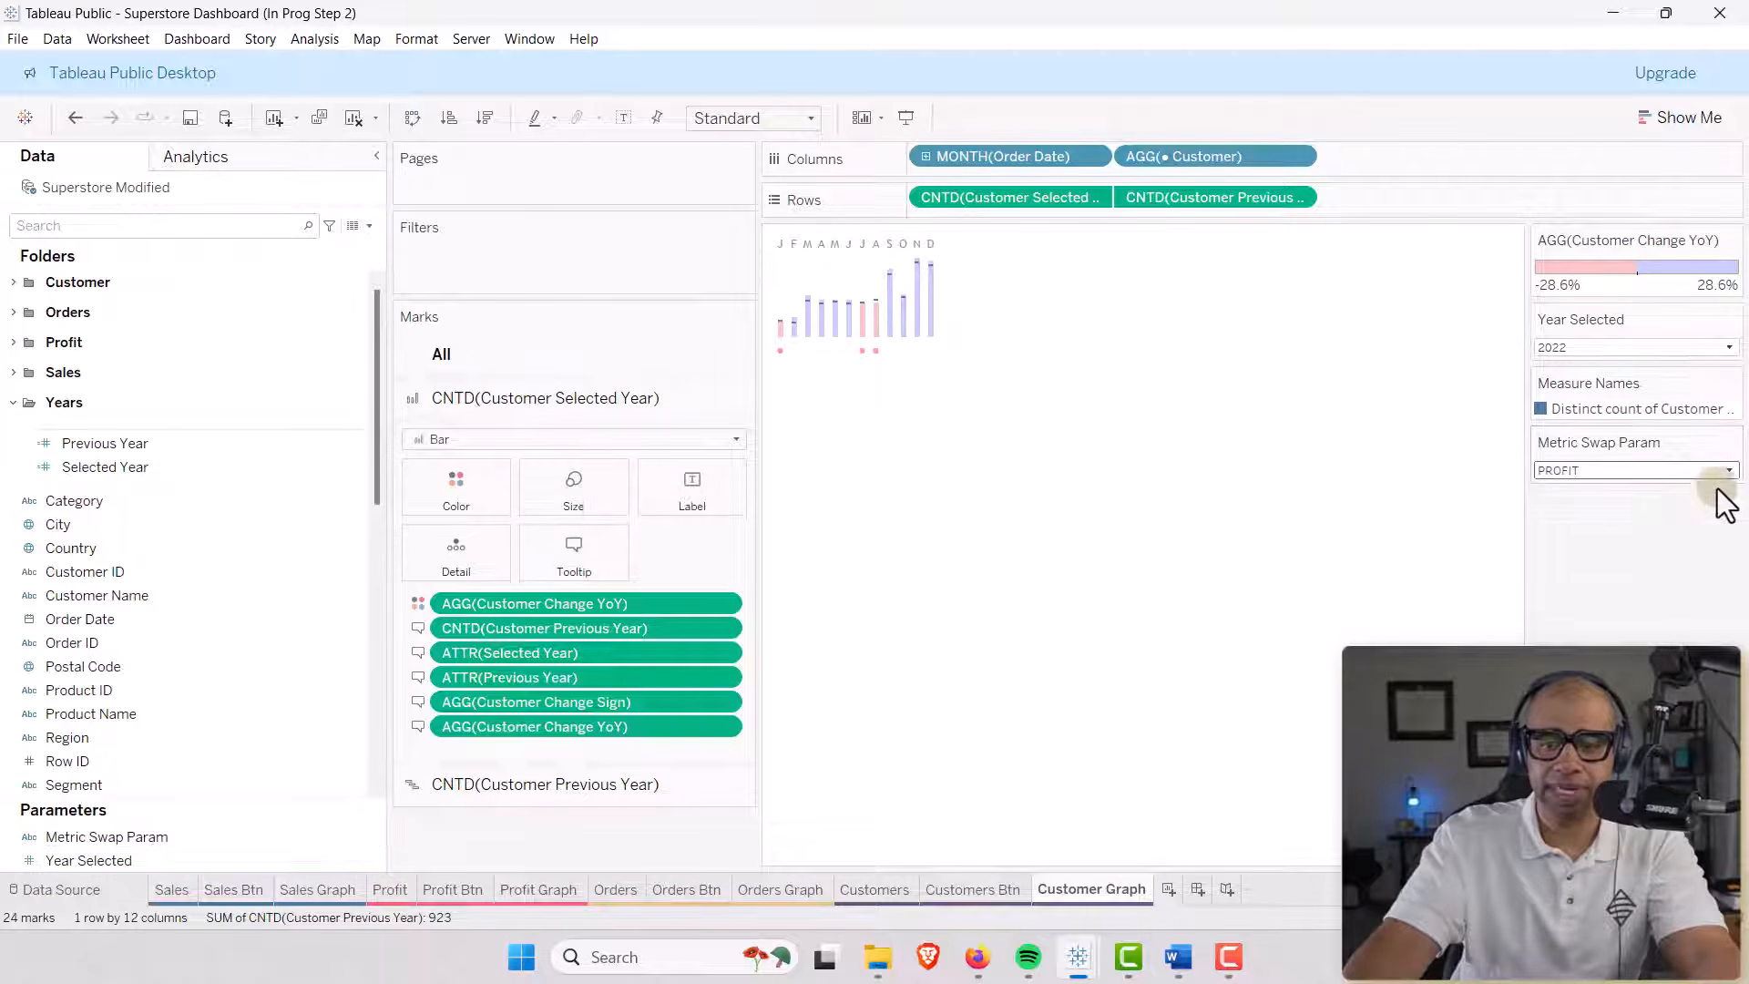
pyautogui.click(1728, 470)
pyautogui.click(1679, 530)
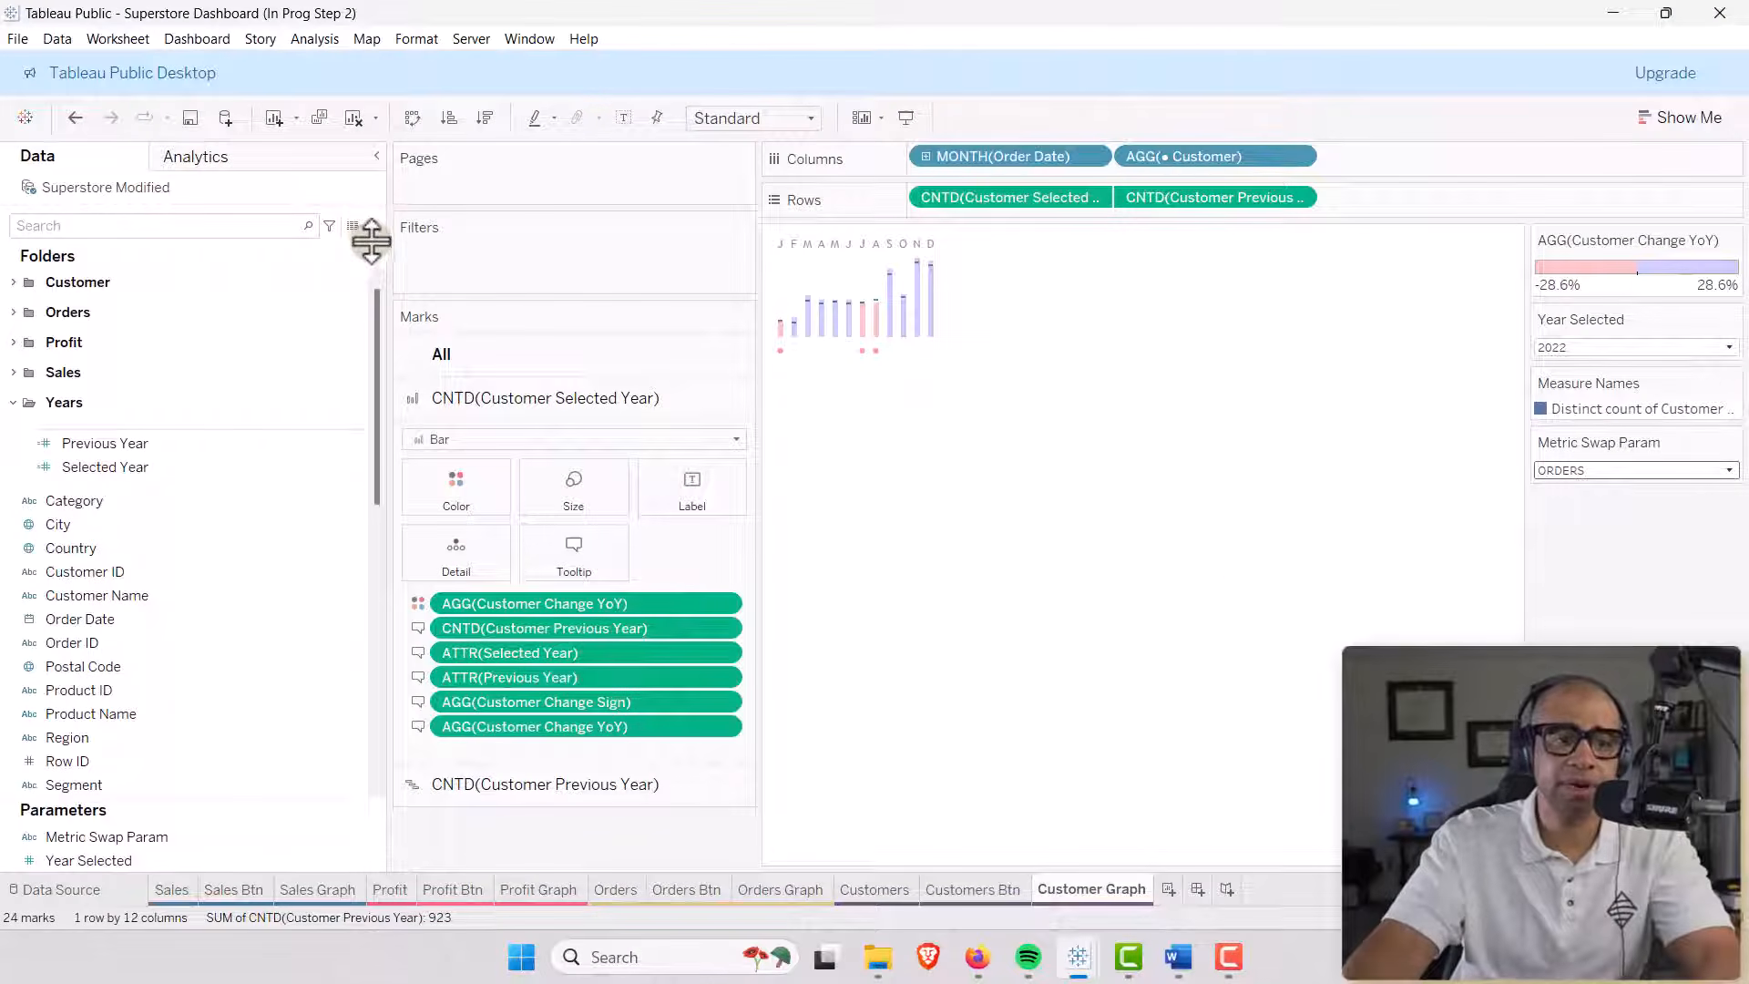
# Start a new calculated field in the Superstore Modified data source and name it Metric Swap Calc.
pyautogui.click(370, 228)
pyautogui.click(341, 244)
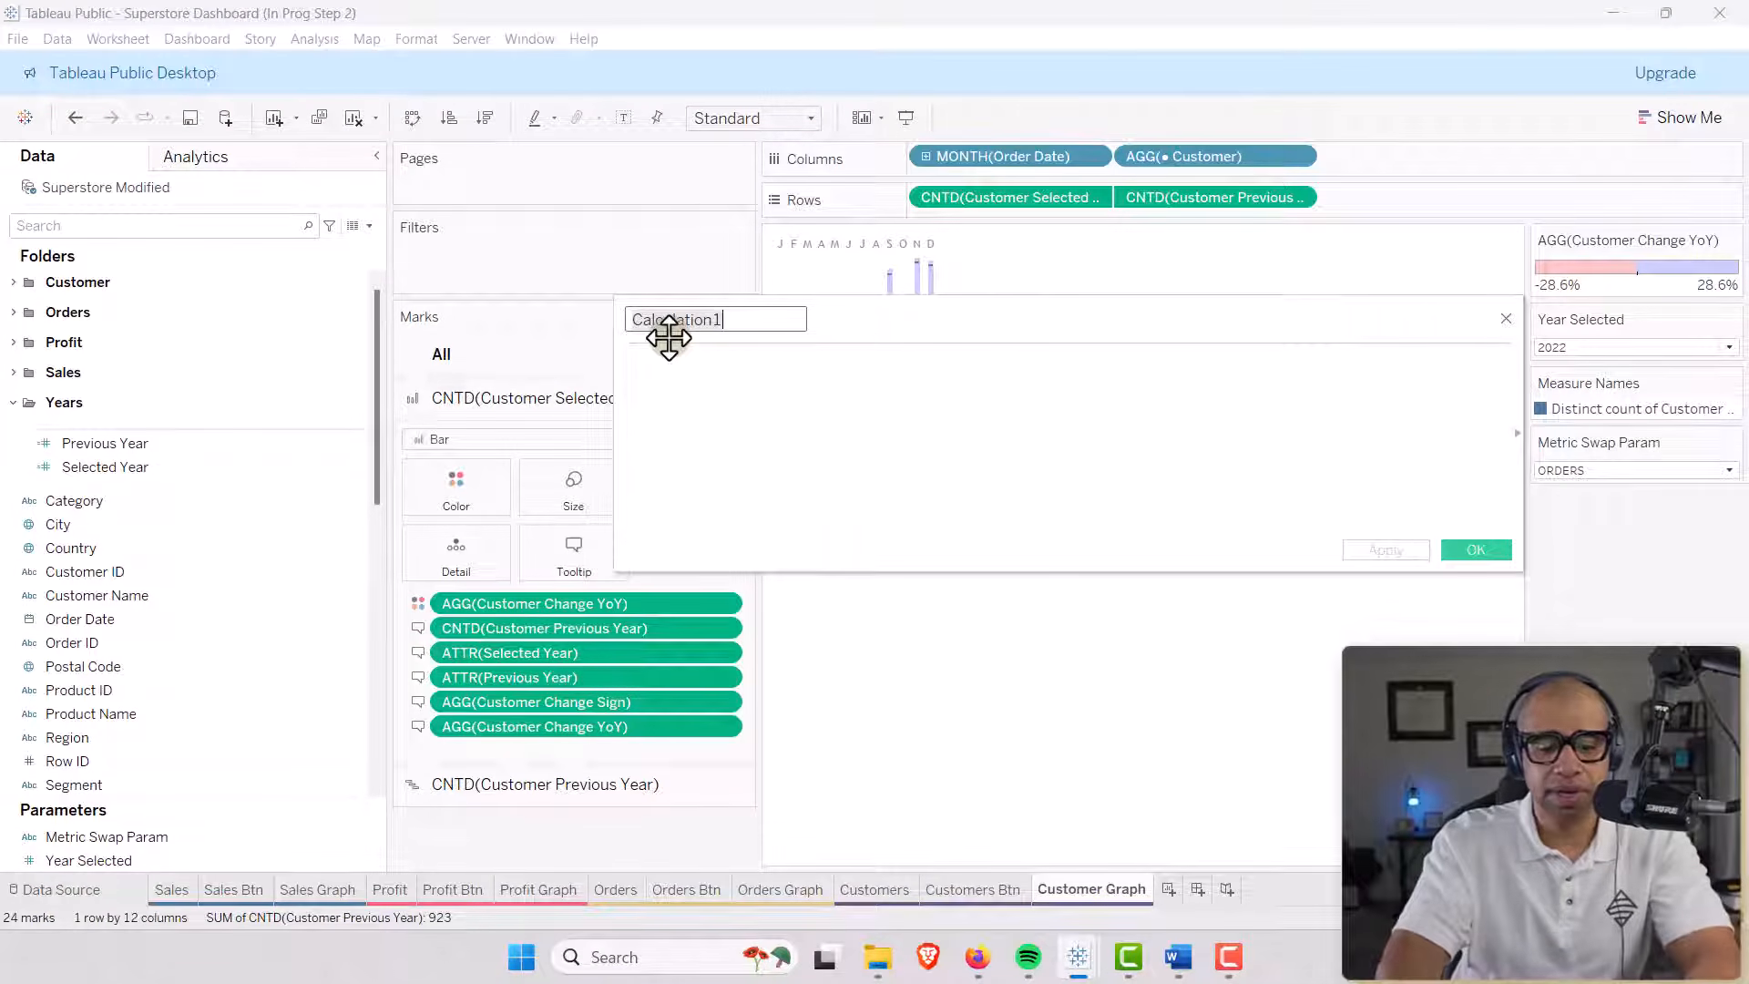
pyautogui.write('Metric Swa')
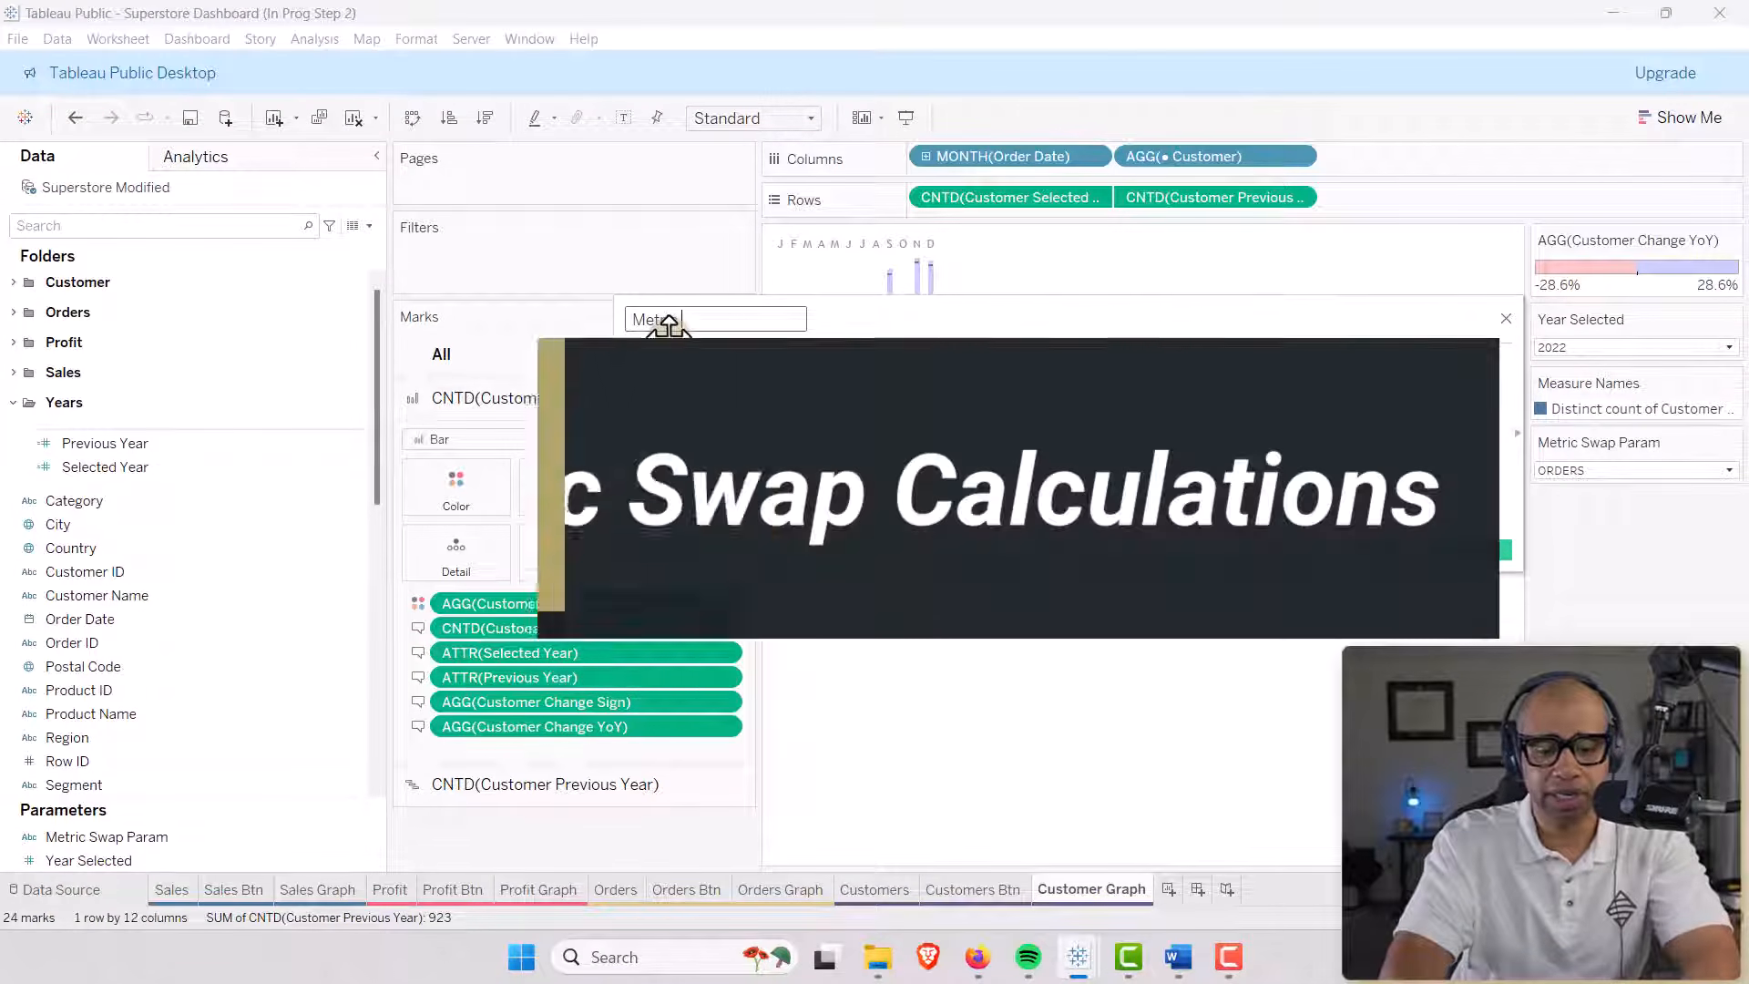
pyautogui.write('p Cal')
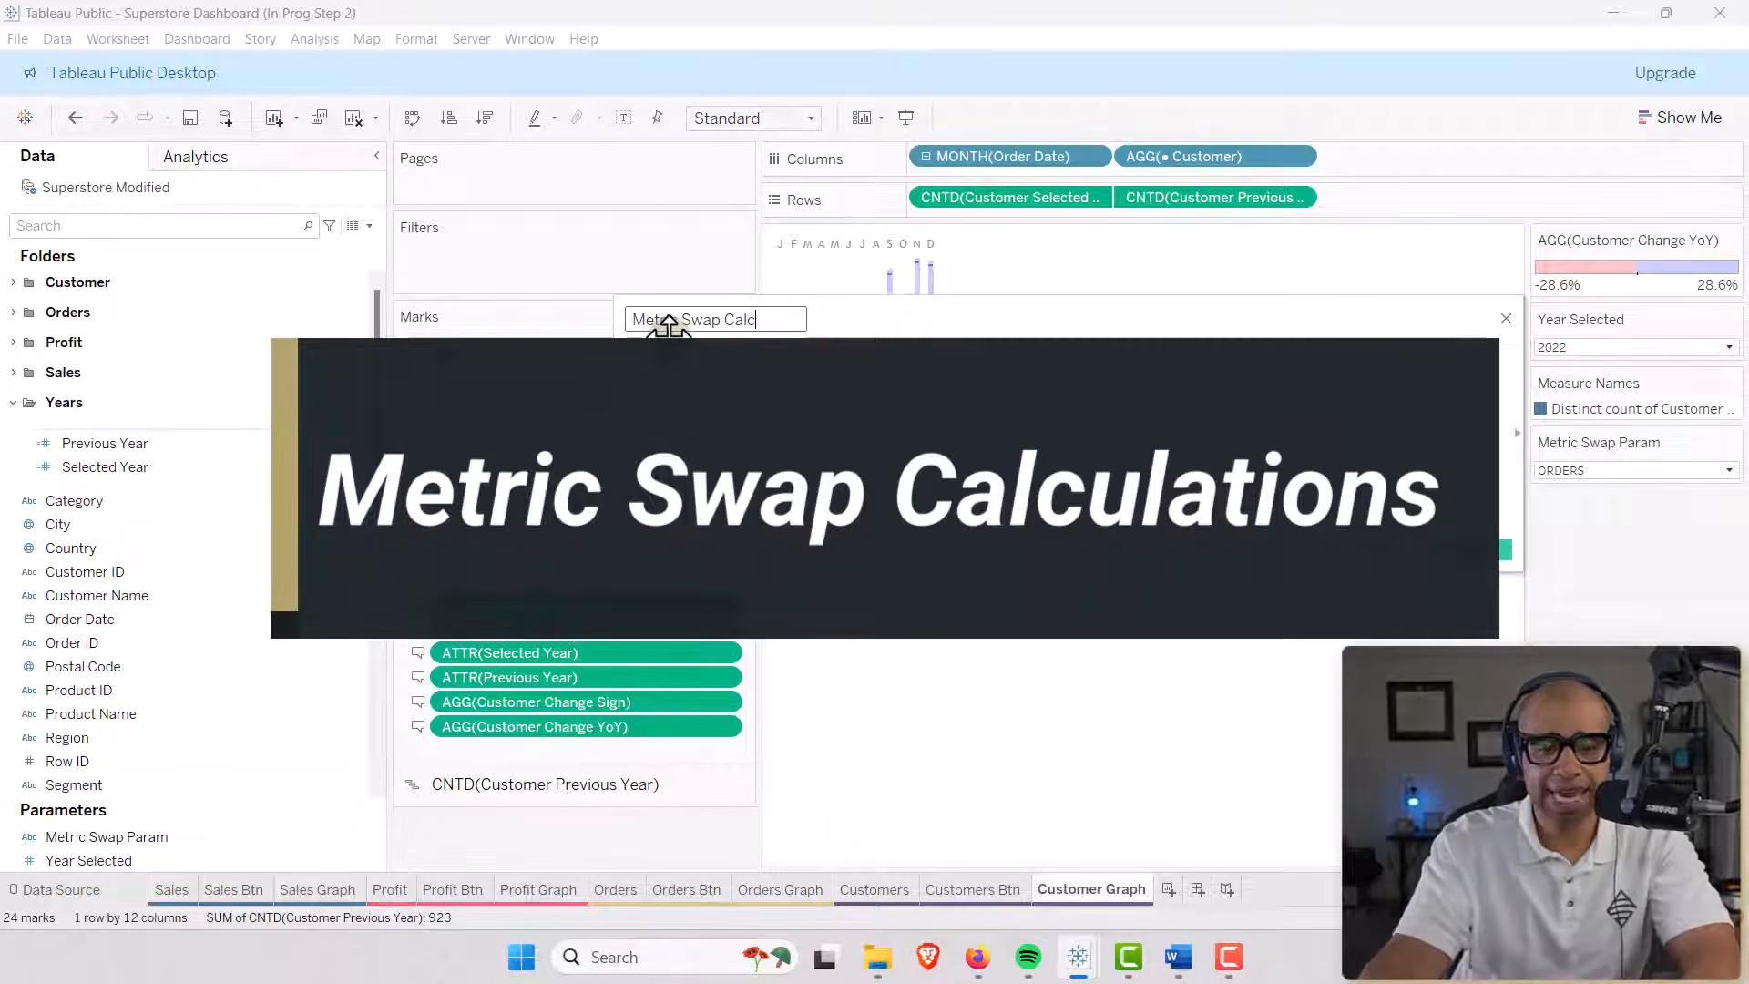
pyautogui.write('c')
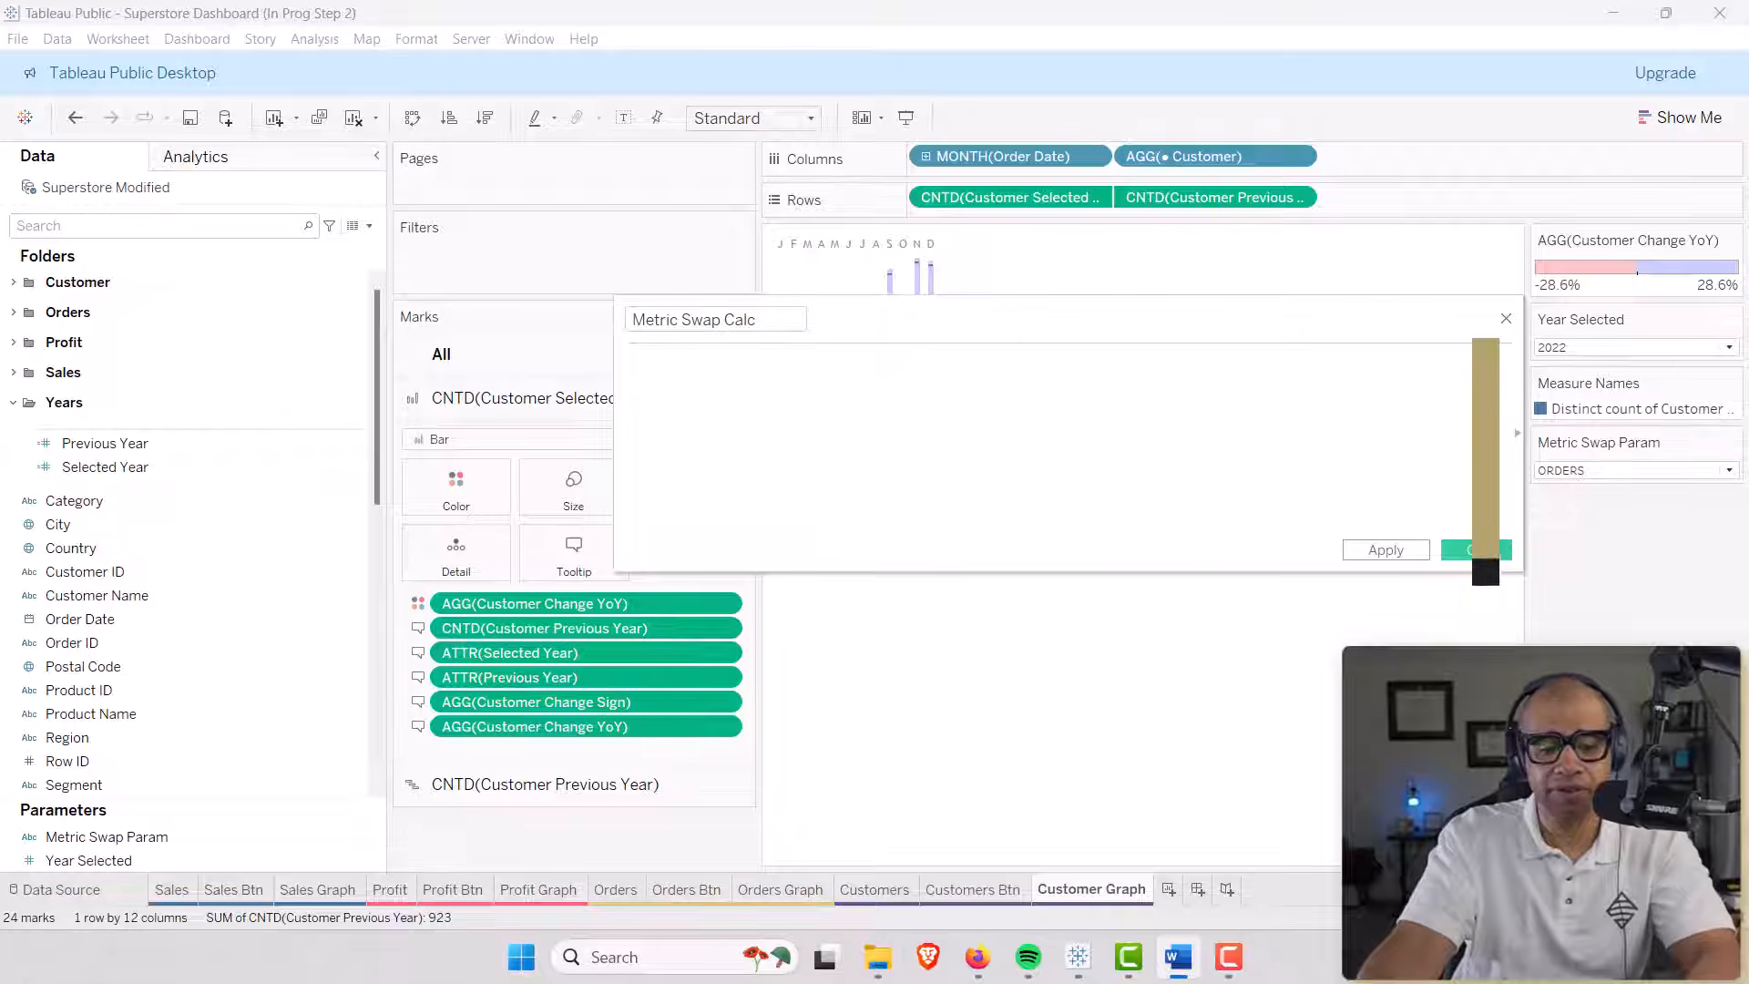
# Enter a CASE formula on Metric Swap Param returning ZN(SUM) of Sales or Profit Selected Year, or ZN(COUNT) of Orders Selected Year, and save it.
pyautogui.click(640, 384)
pyautogui.write('CASE [Metric Swap Param] WHEN "Sales" THEN ZN(SUM([Sales Selected Year])) WHEN "Profit" THEN ZN(SUM([Profit Selected Year])) WHEN "Orders" THEN ZN(COUNT([Orders Selected Year])) END')
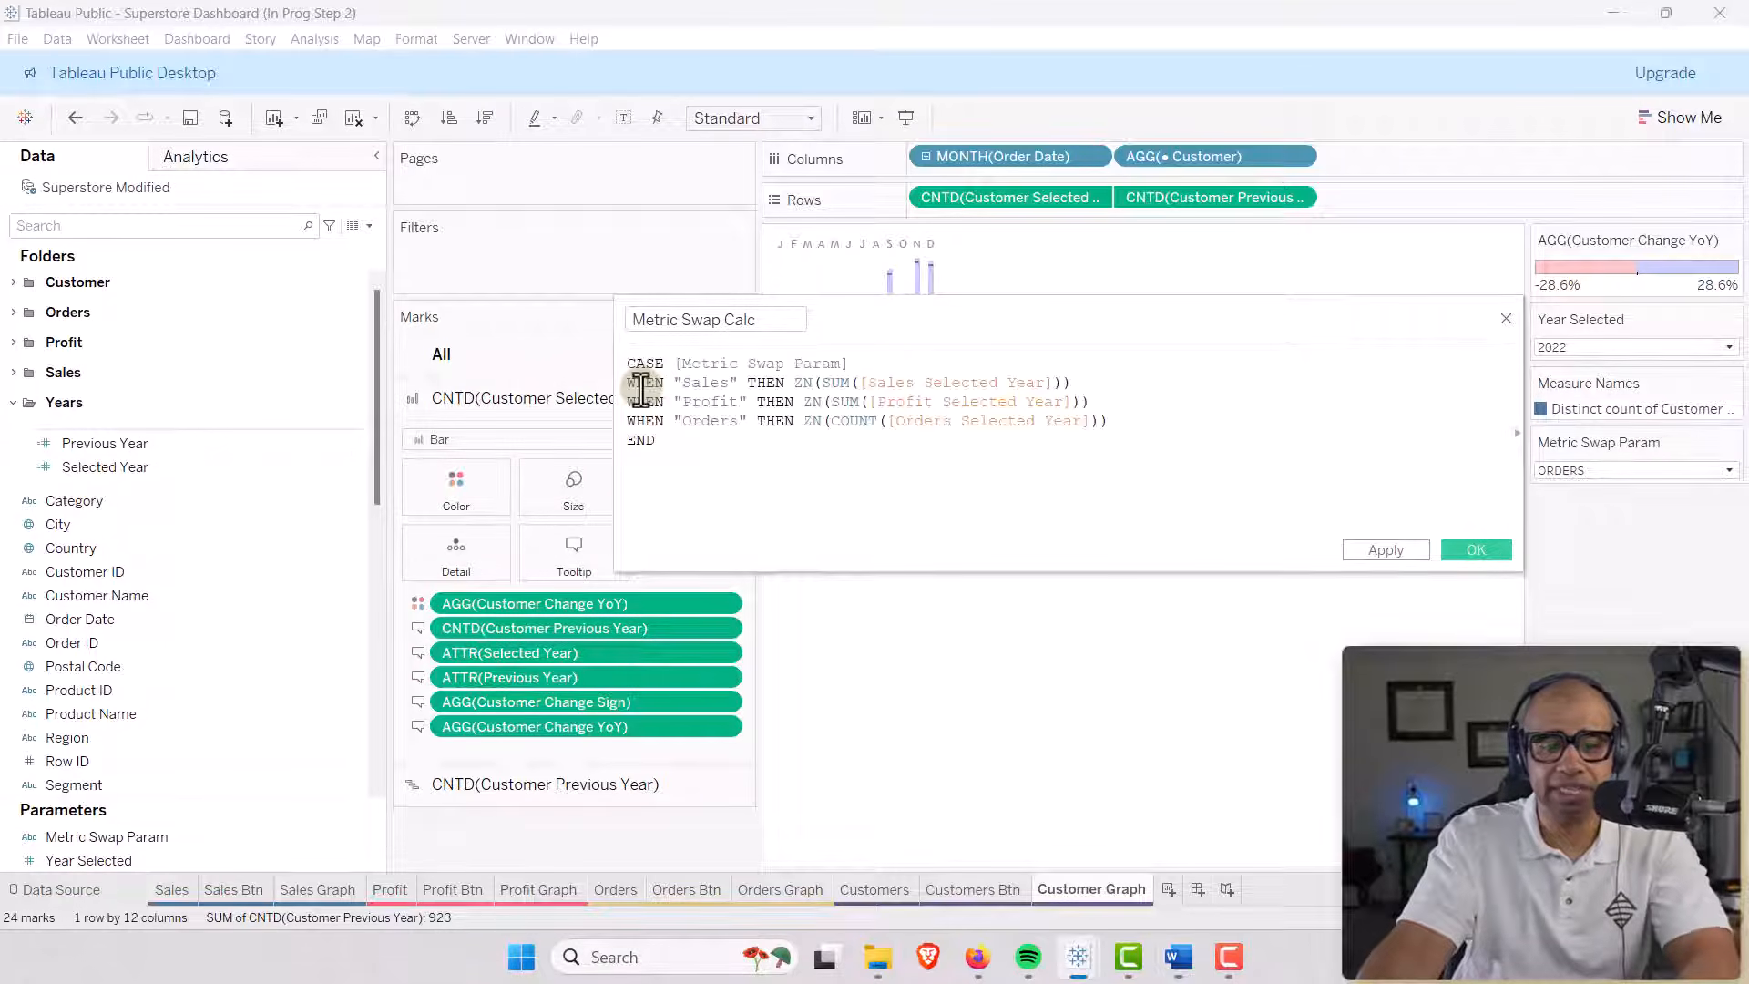
pyautogui.click(877, 382)
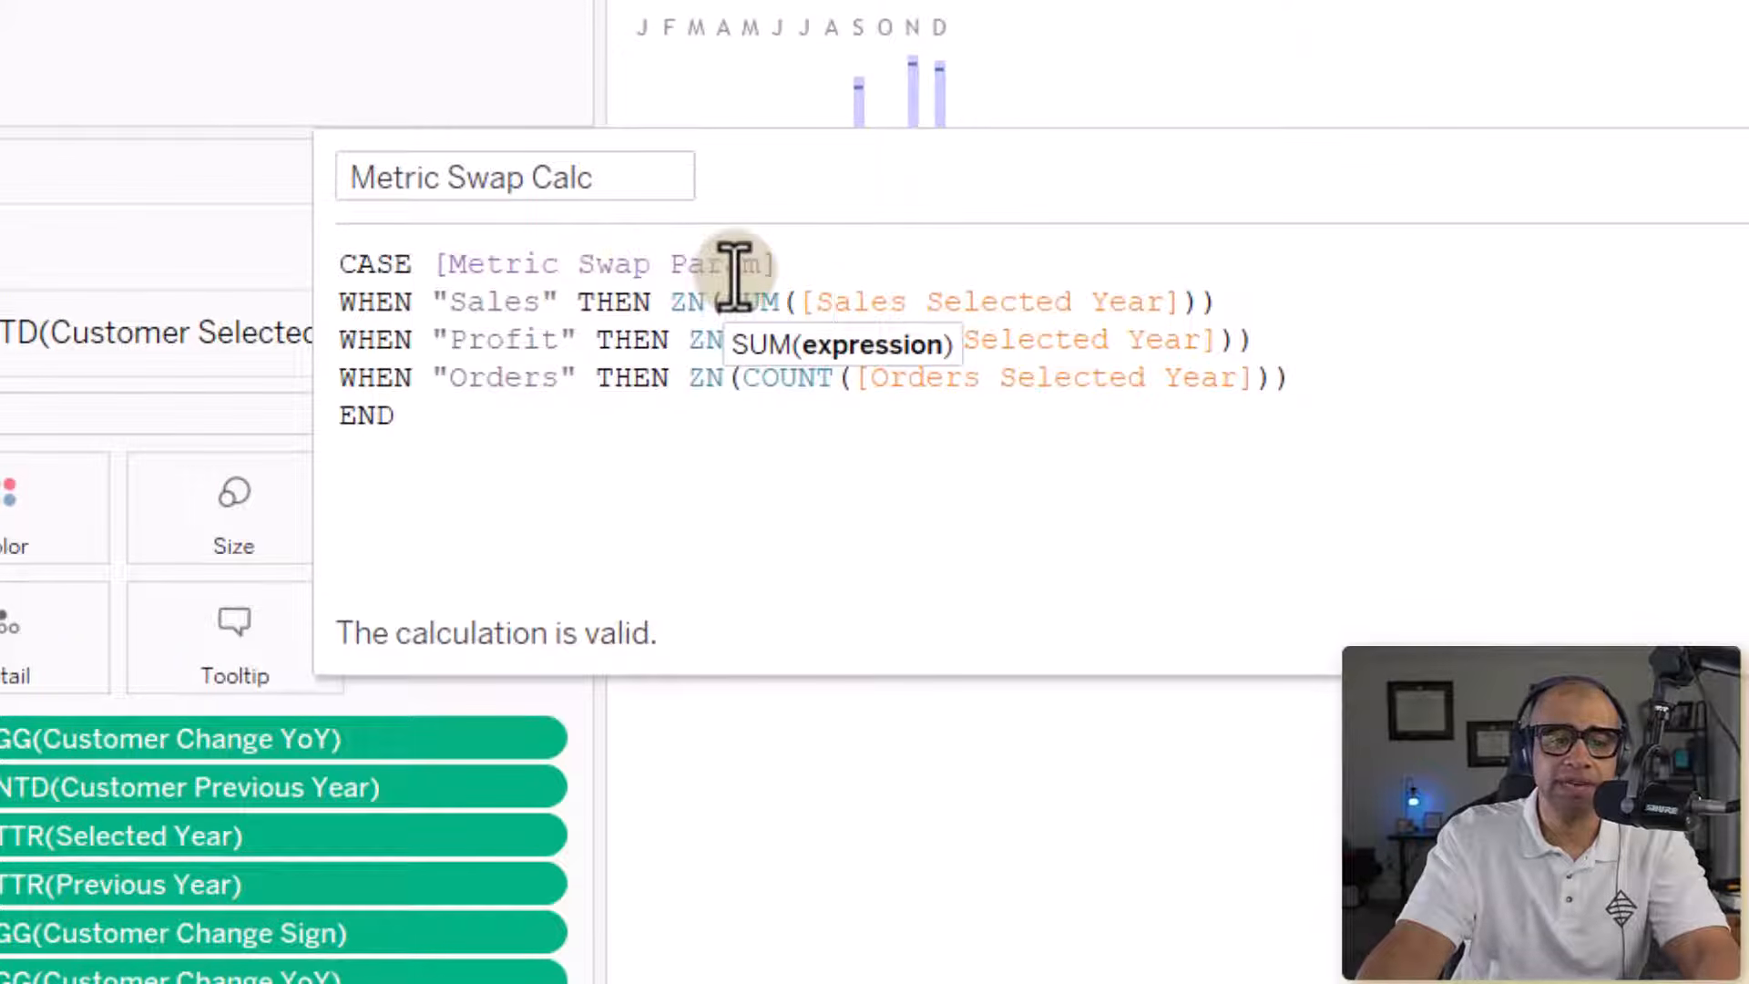
pyautogui.click(996, 267)
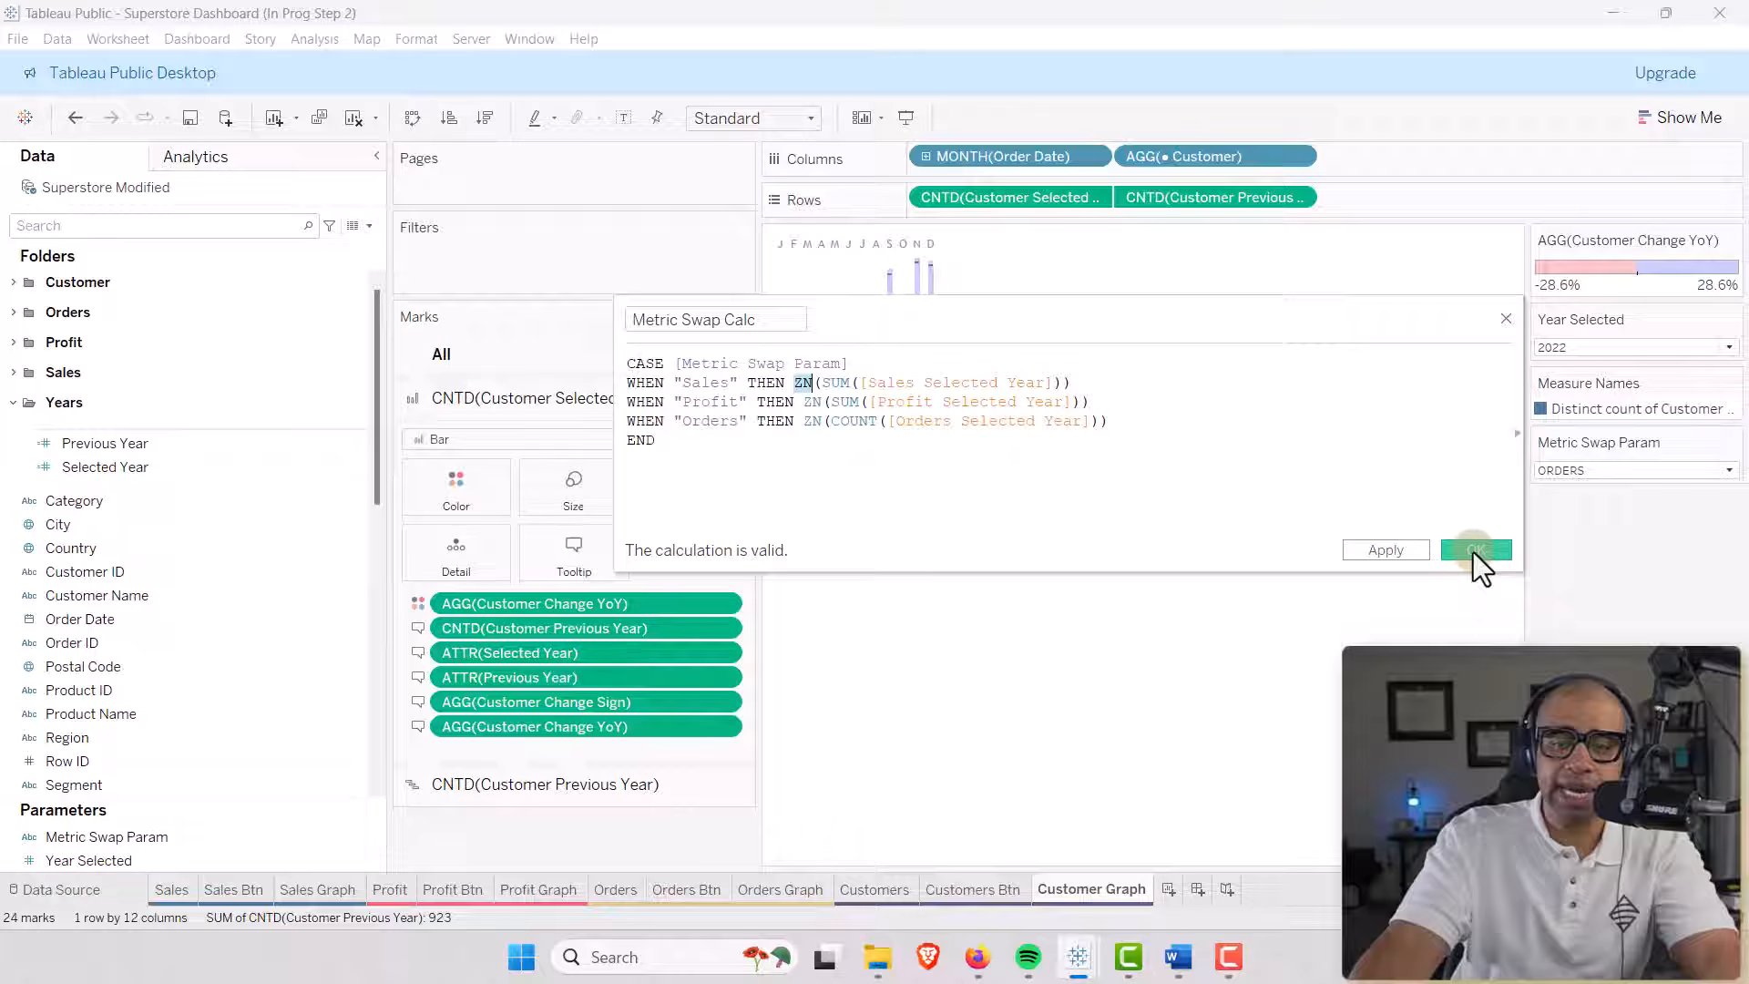
pyautogui.click(1472, 551)
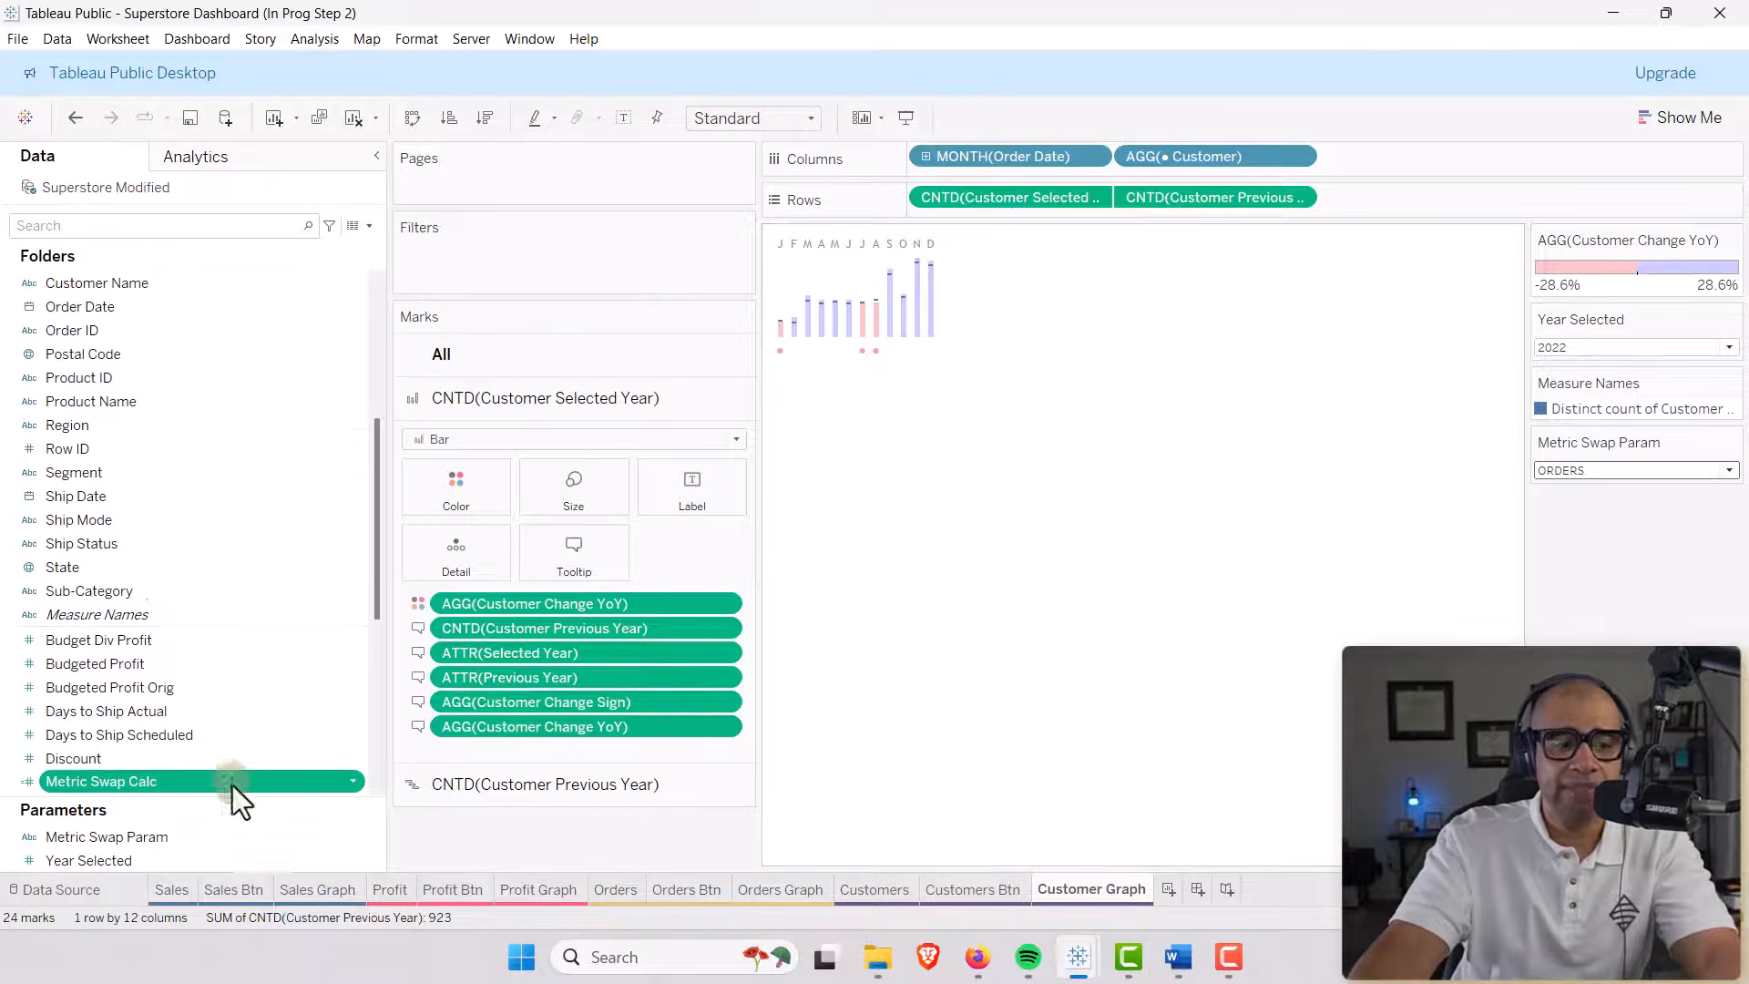
# Put the Metric Swap Calc field into a new folder named Metrics Swap Calcs.
pyautogui.rightClick(351, 782)
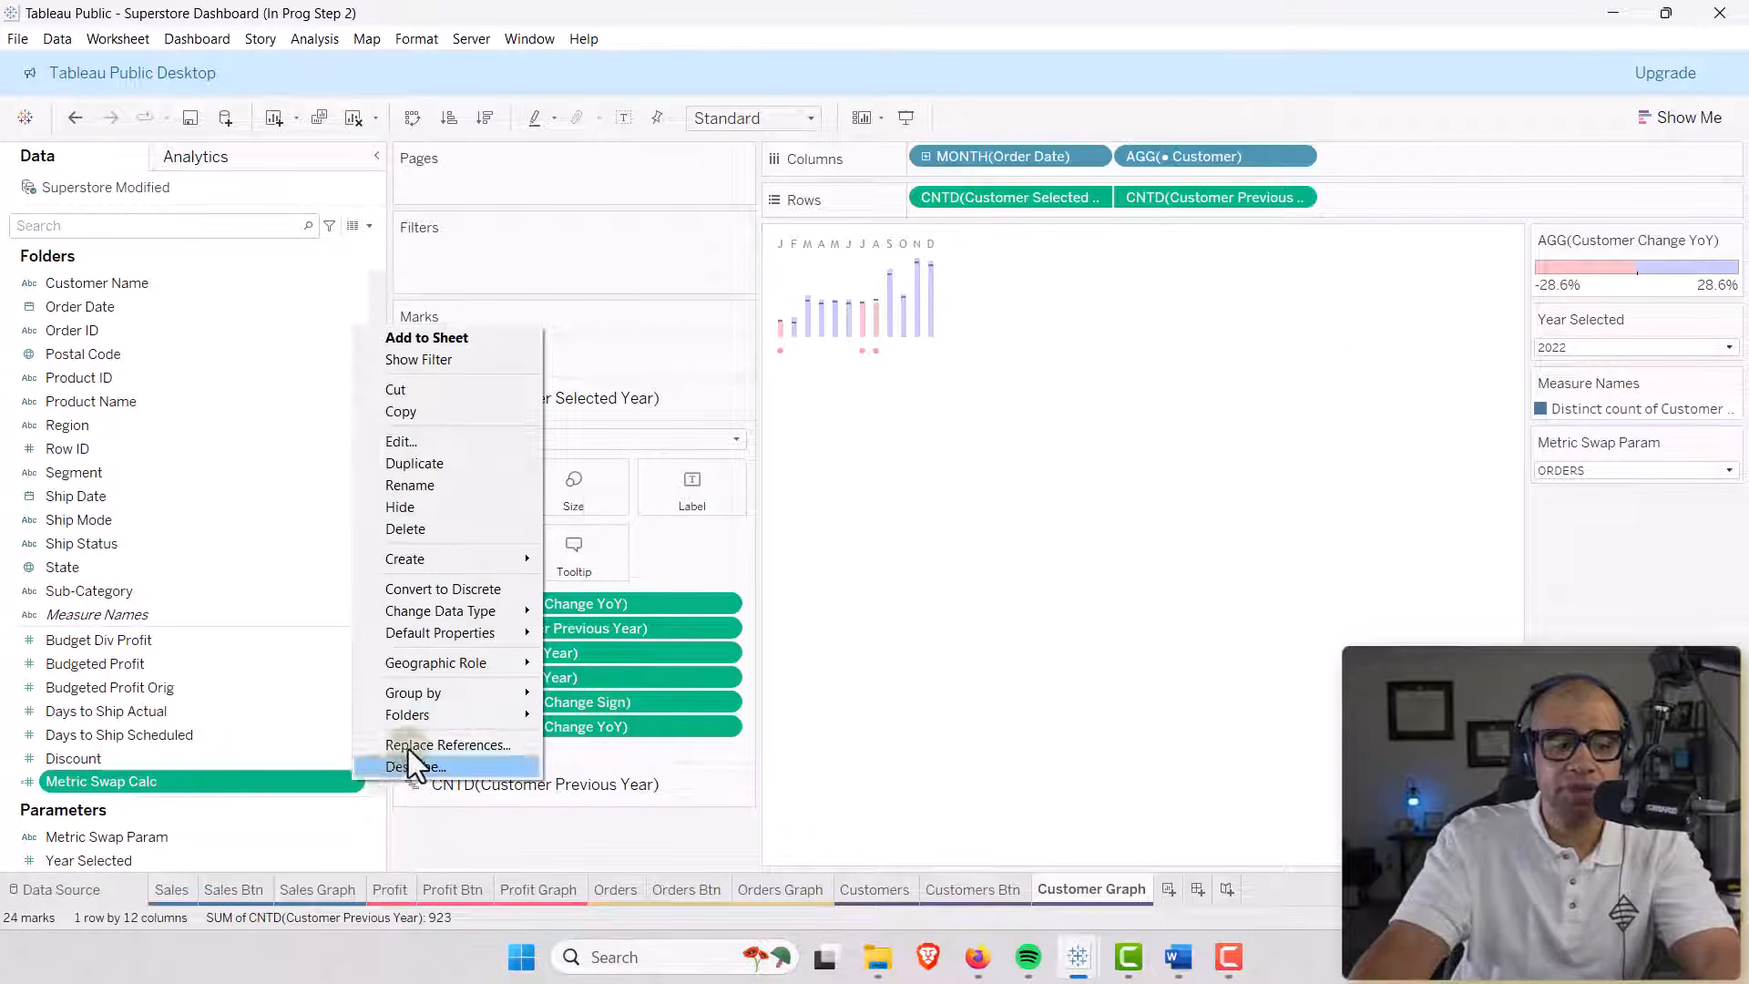
pyautogui.moveTo(421, 714)
pyautogui.click(583, 741)
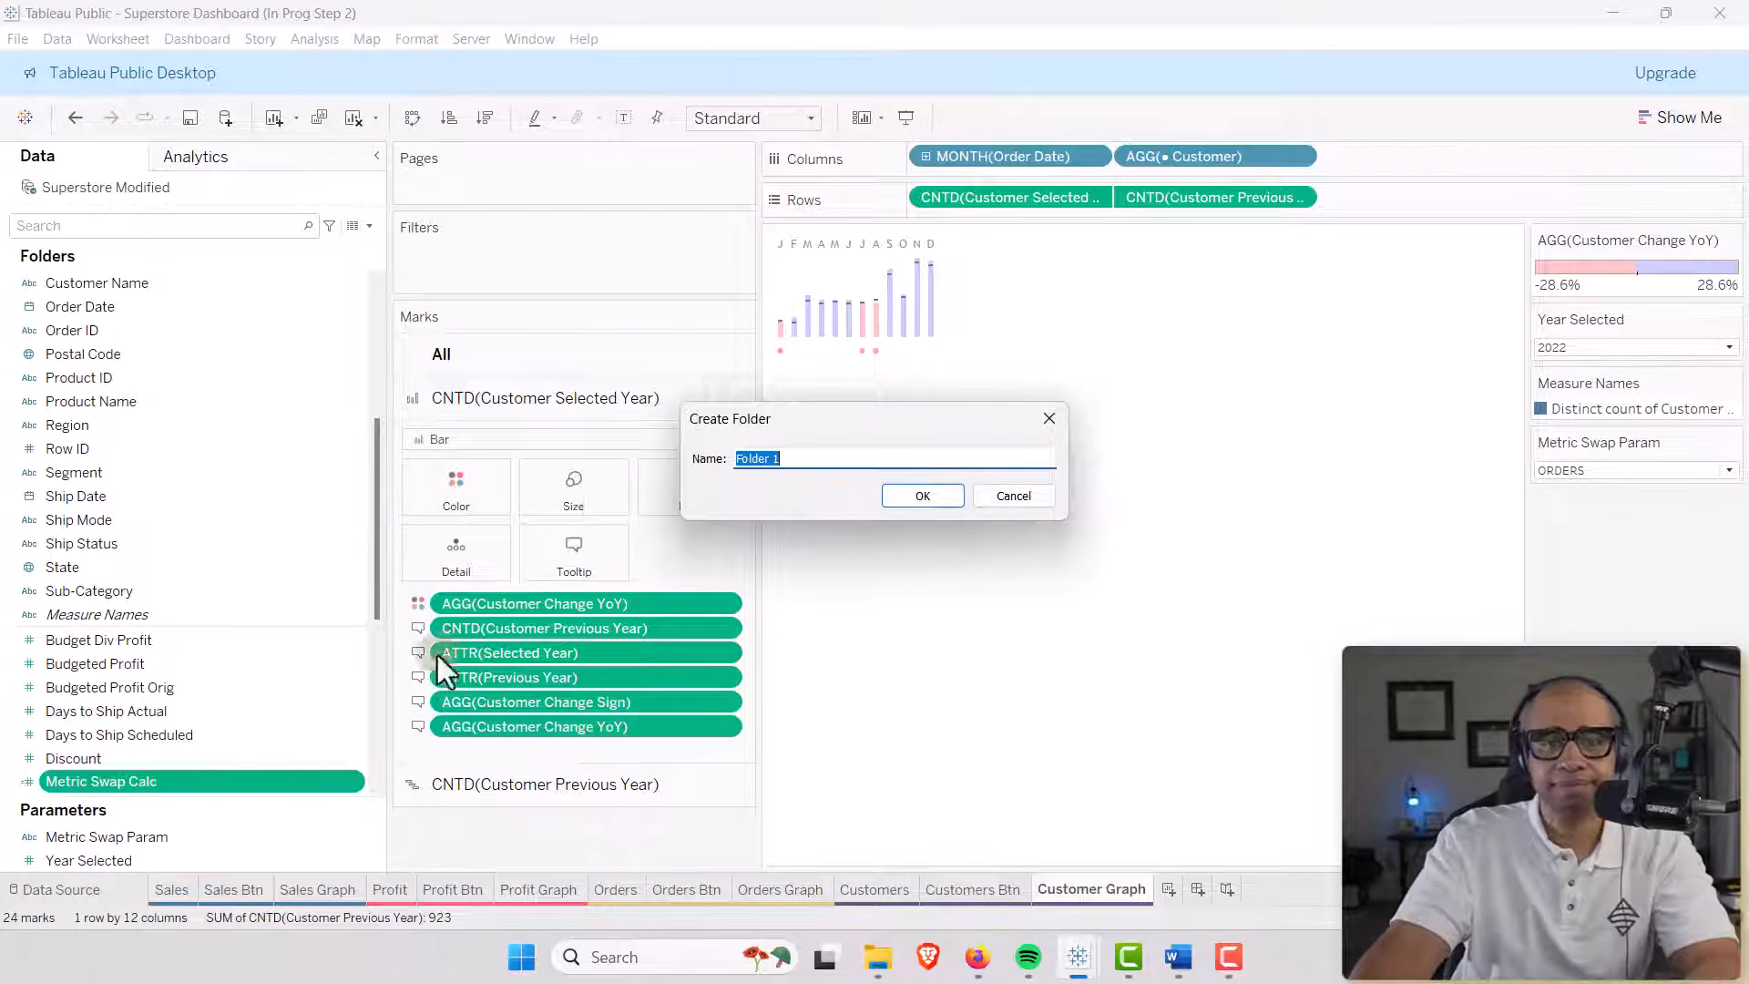
pyautogui.write('Metri')
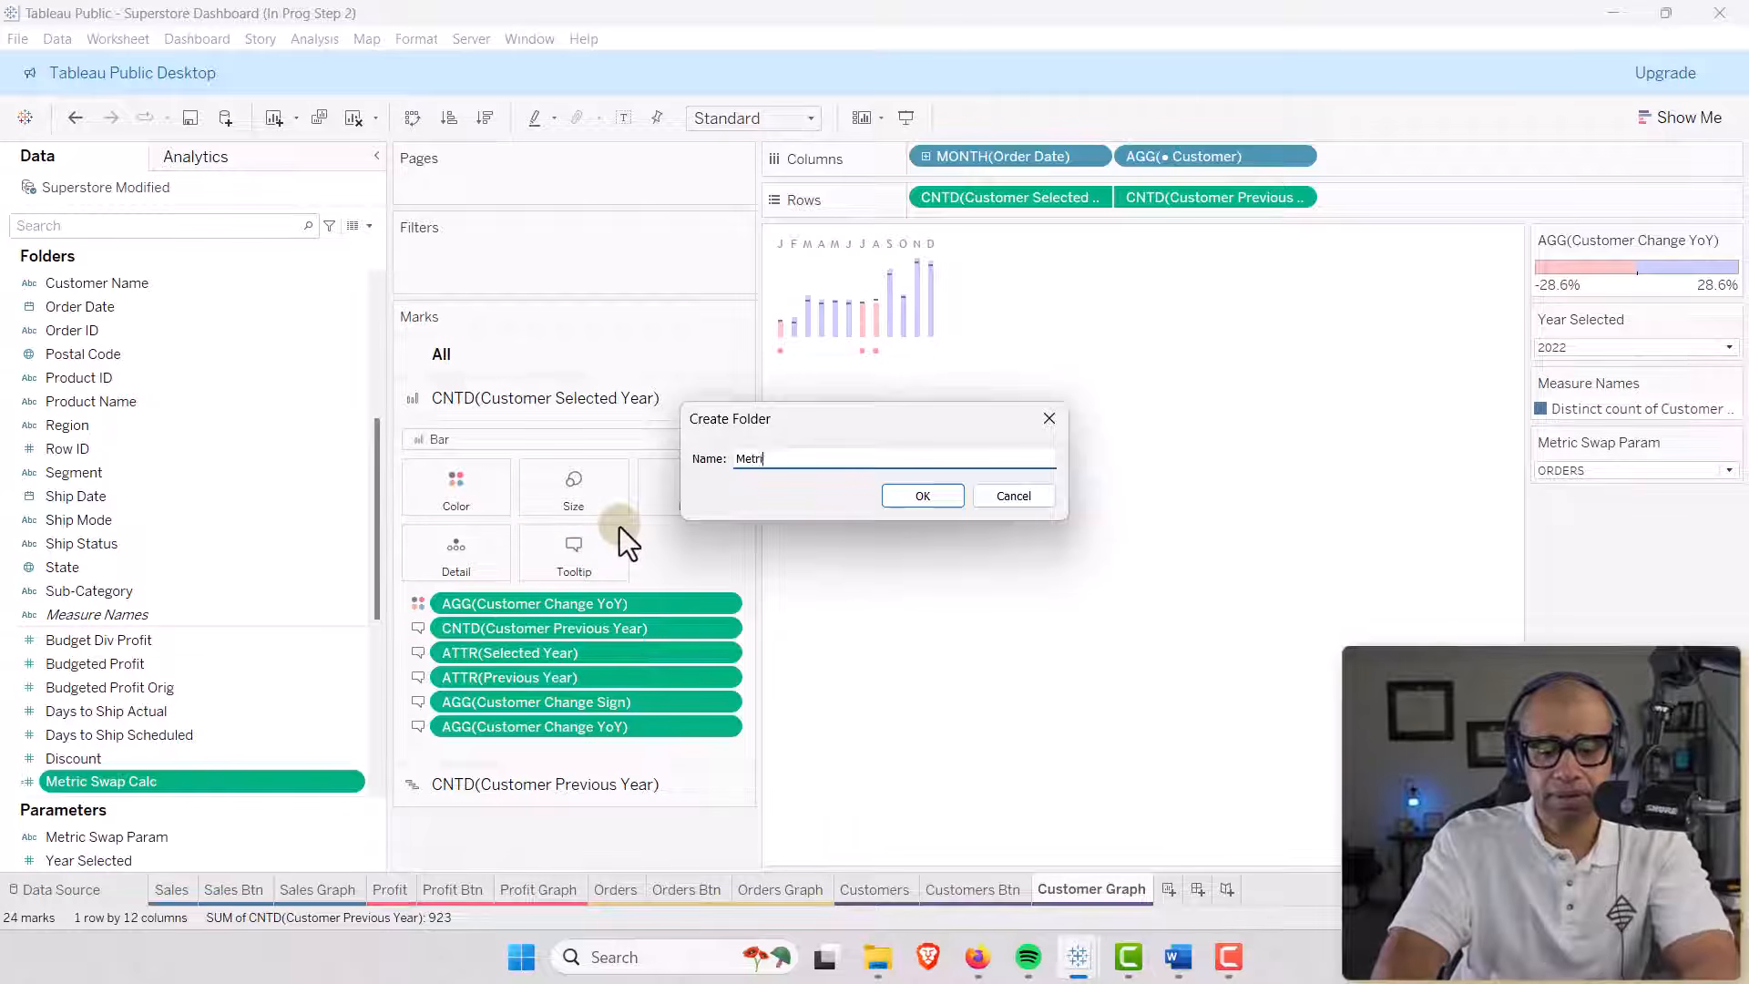
pyautogui.write('cs Swap ')
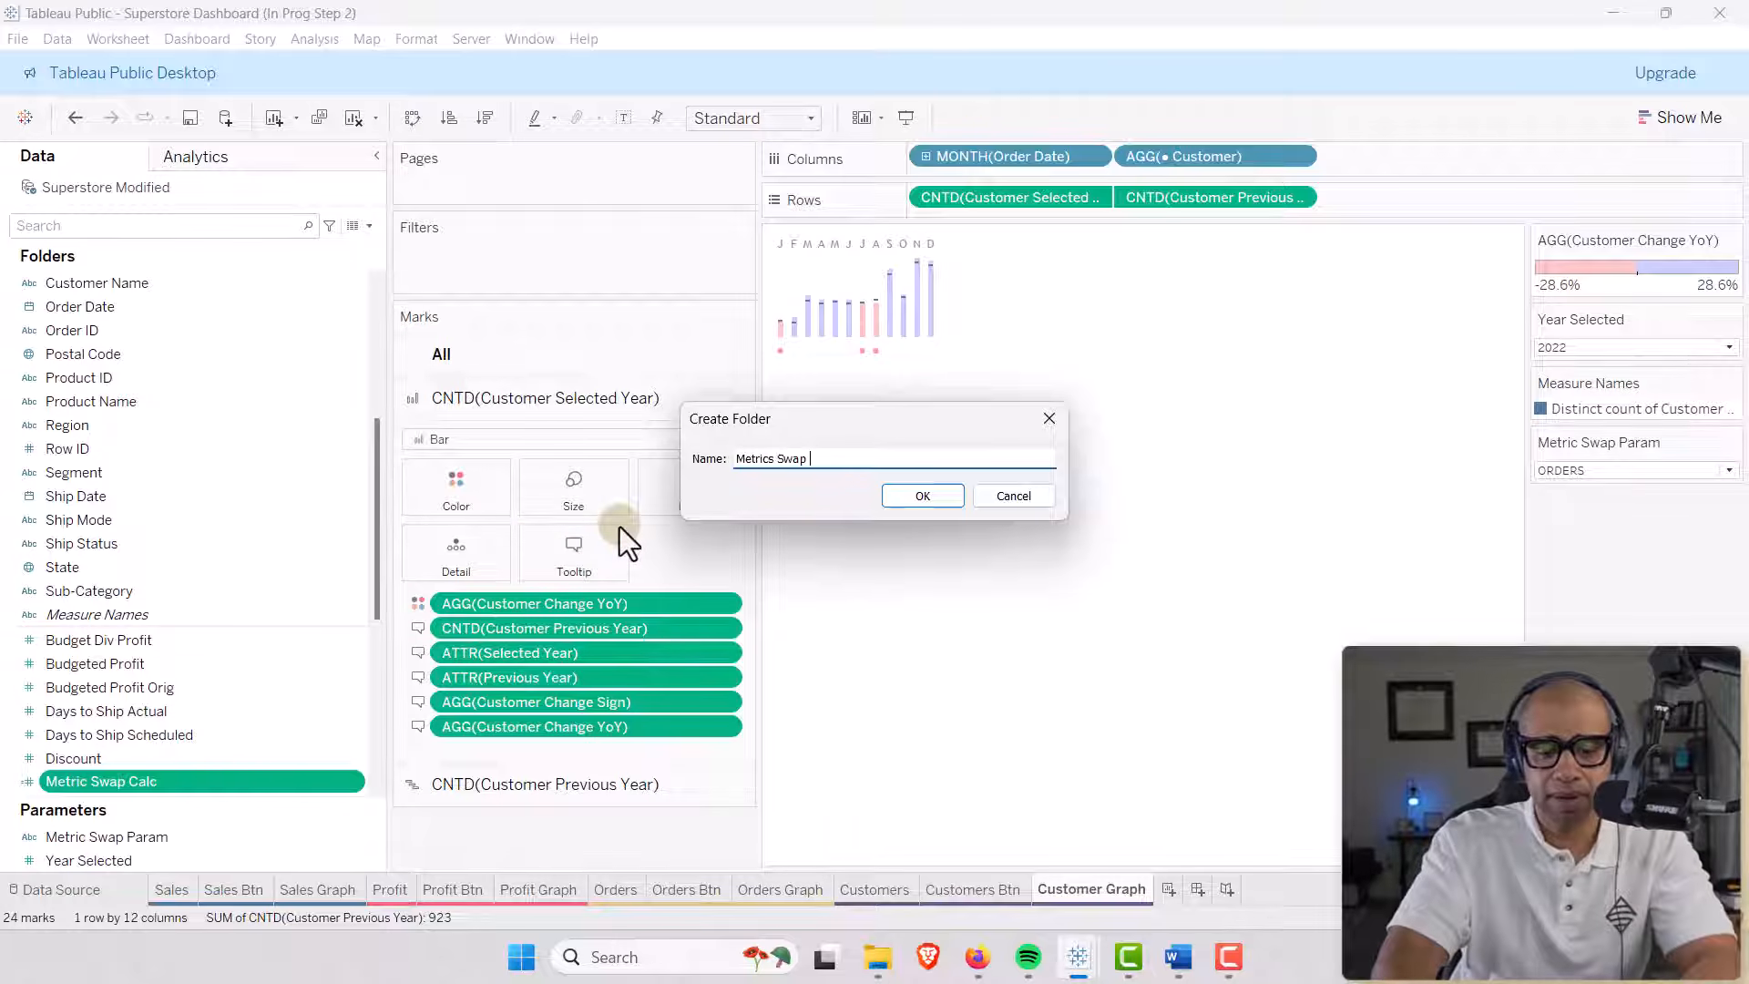
pyautogui.write('Calcs')
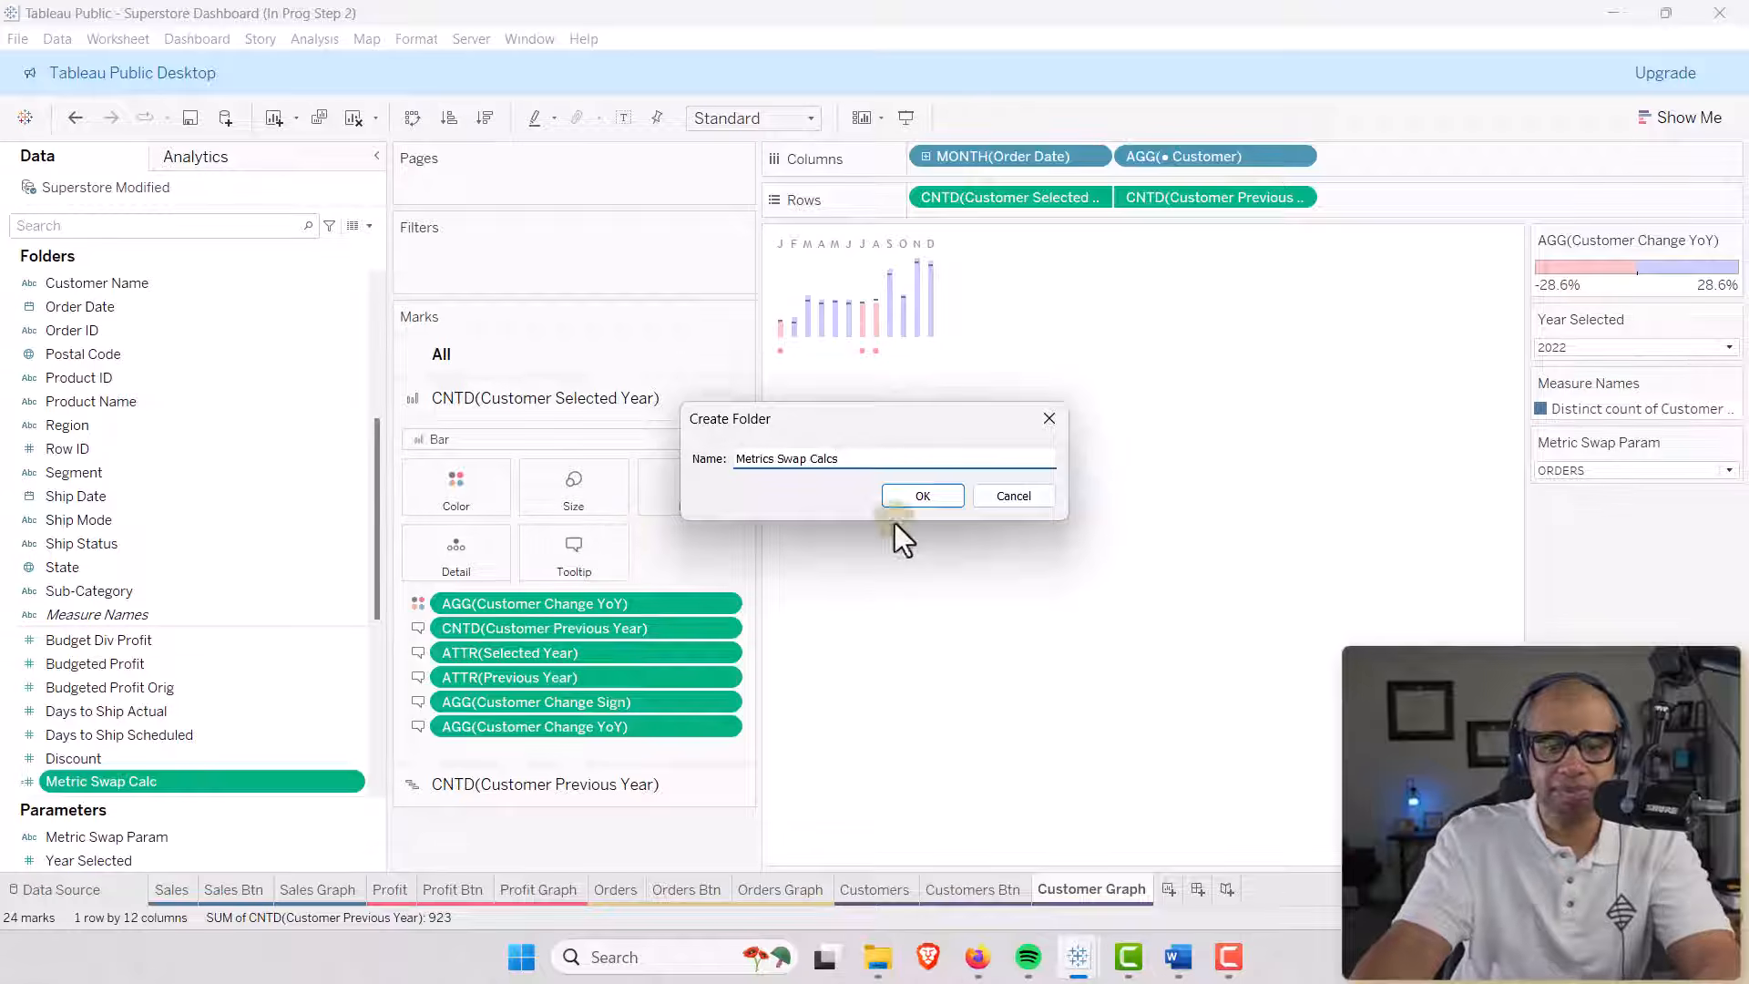
pyautogui.click(949, 495)
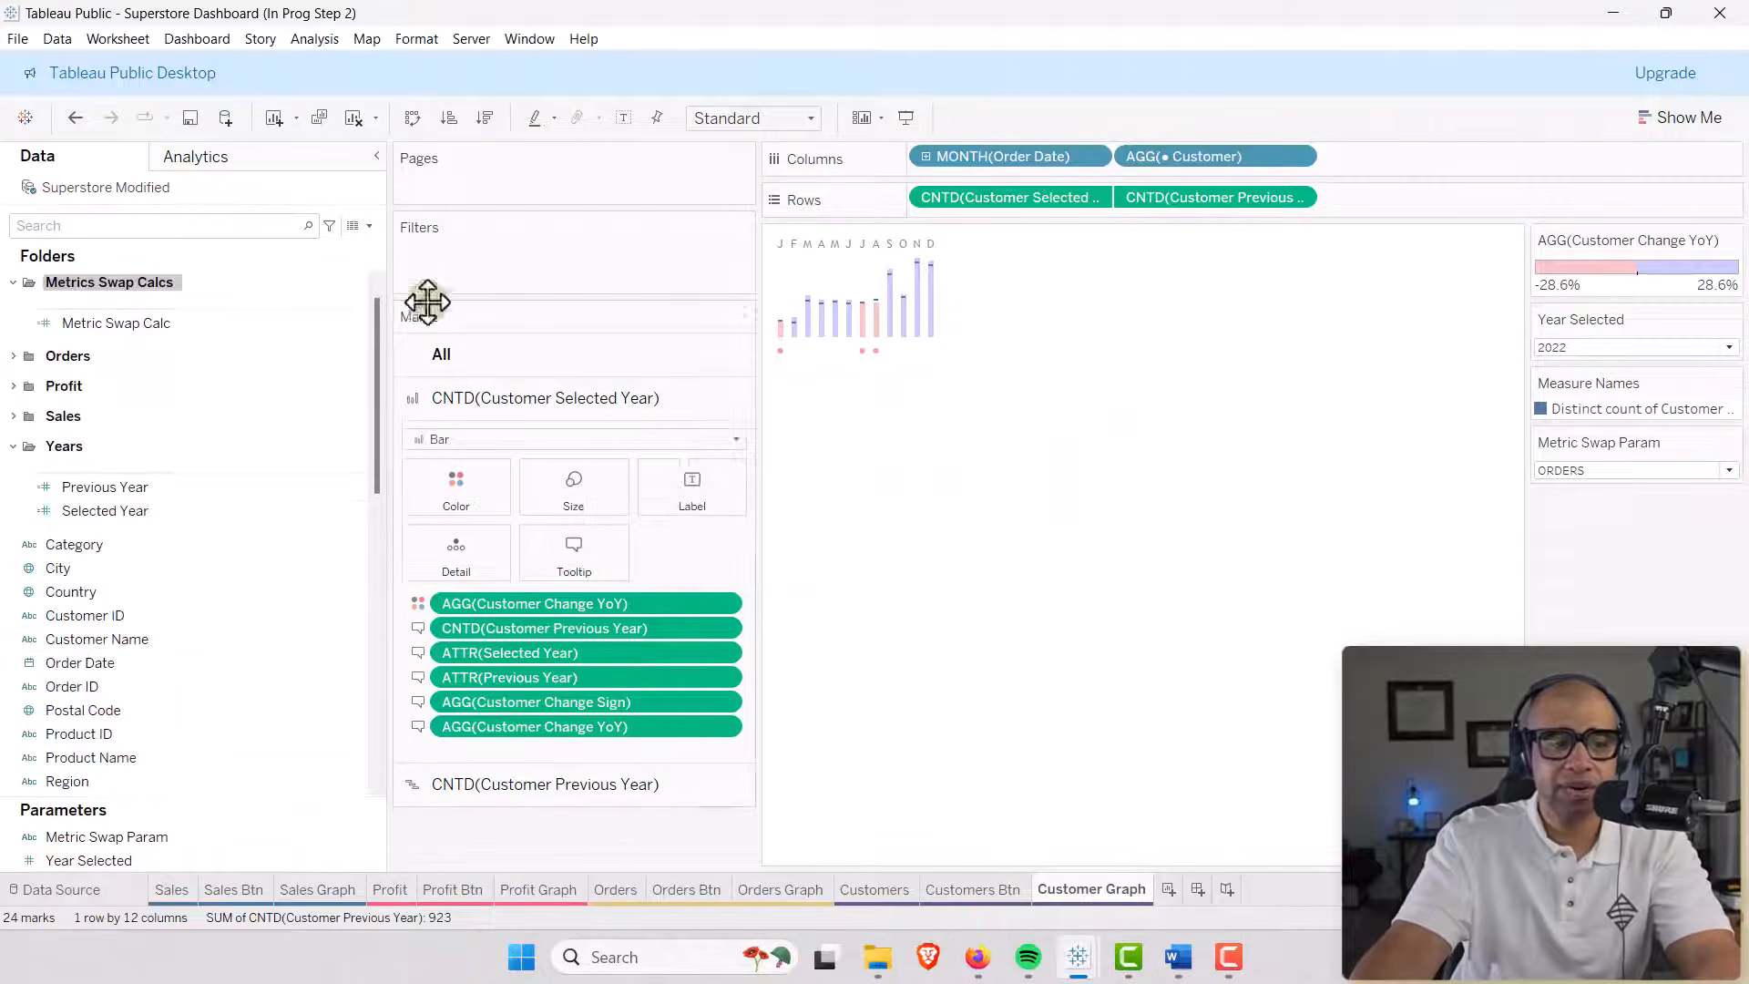
pyautogui.click(13, 282)
pyautogui.click(12, 283)
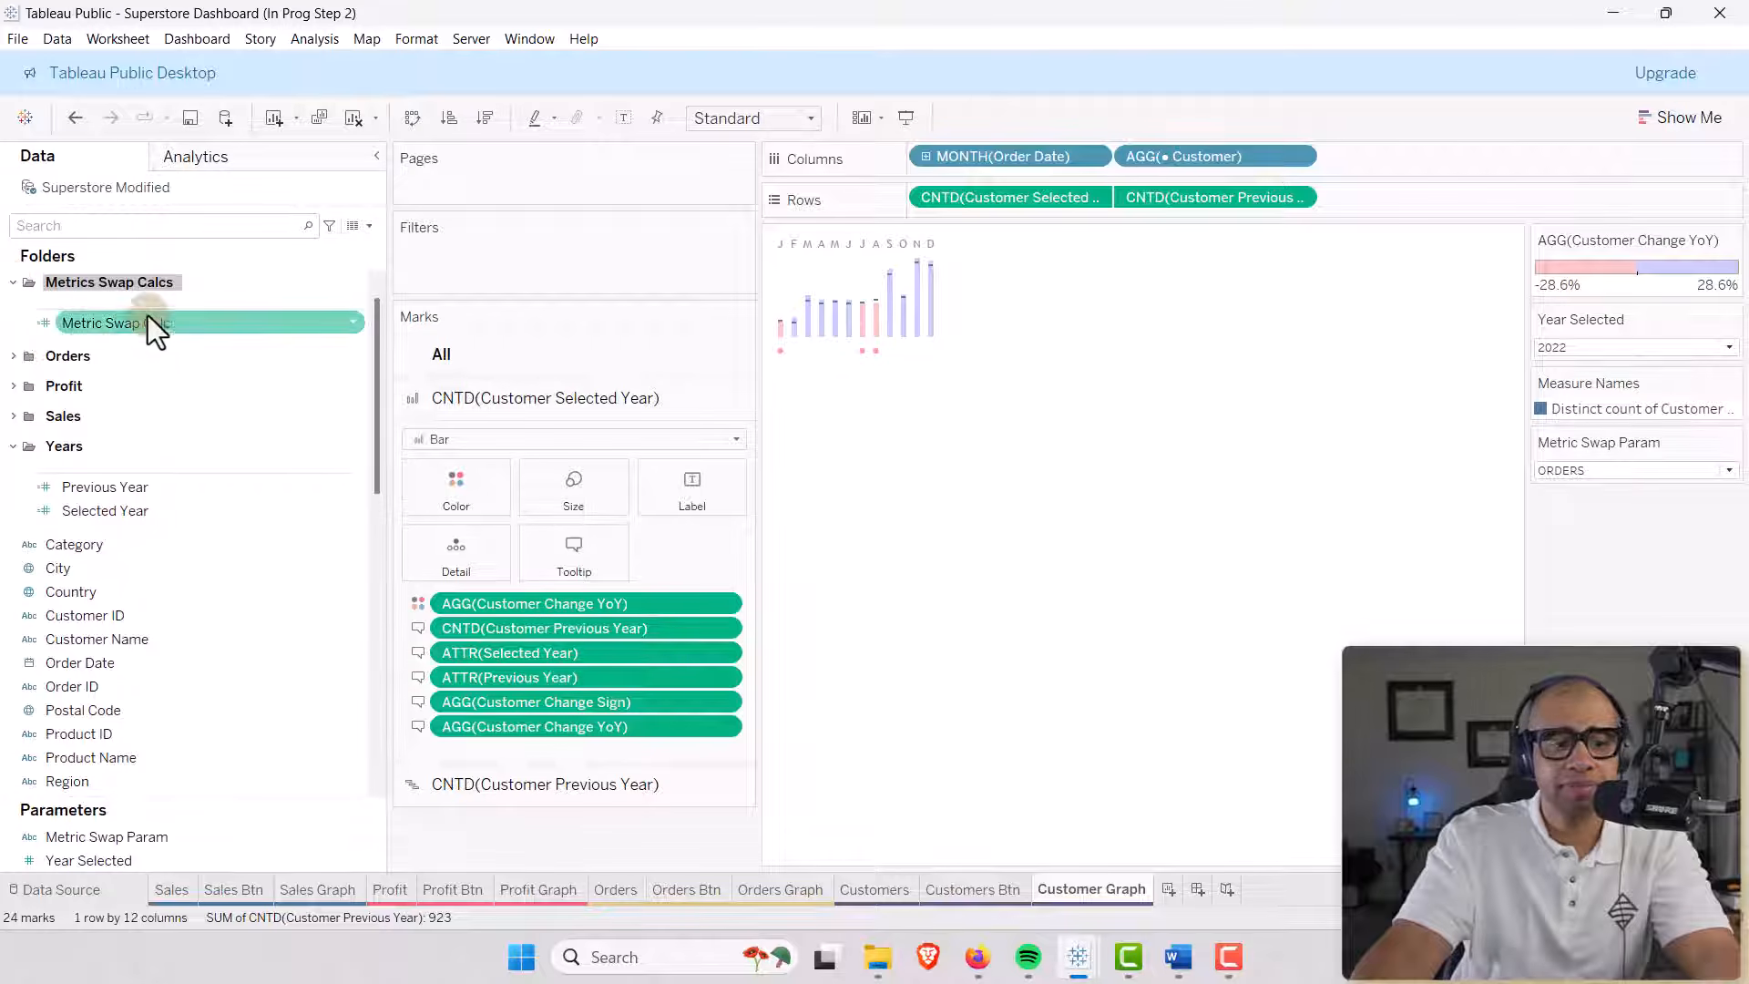
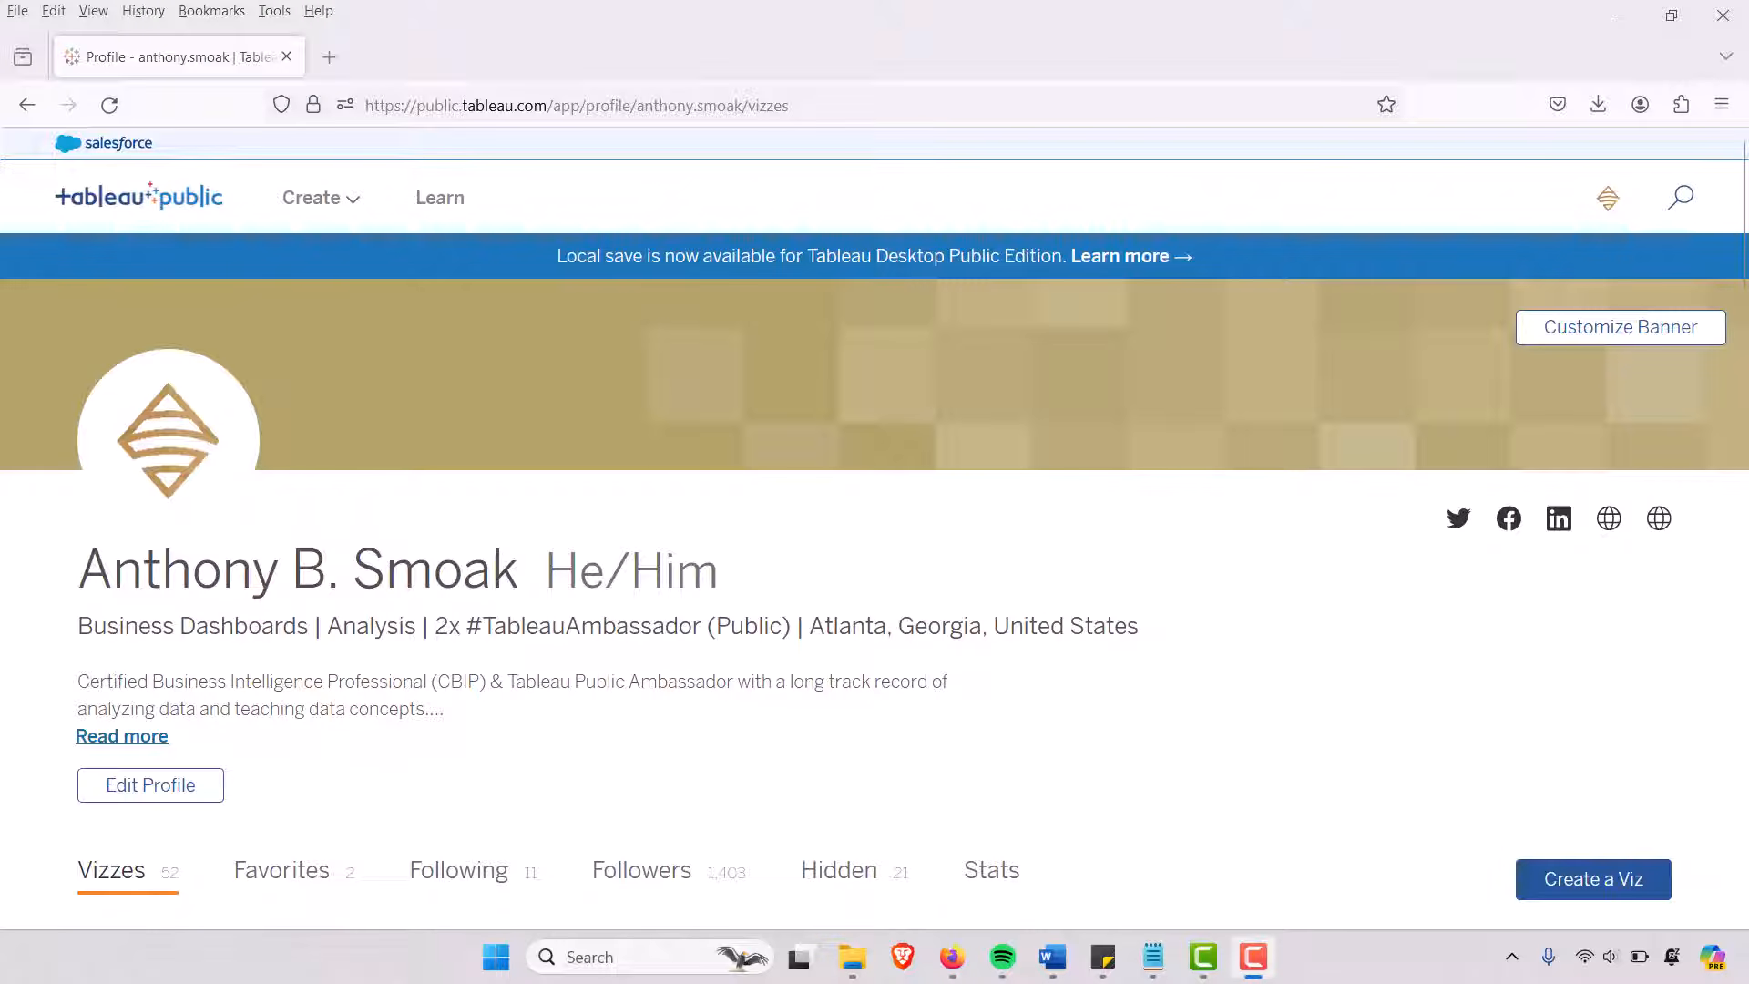
# Browse the published vizzes on the author's Tableau Public profile page in the browser.
pyautogui.scroll(-4, 874, 528)
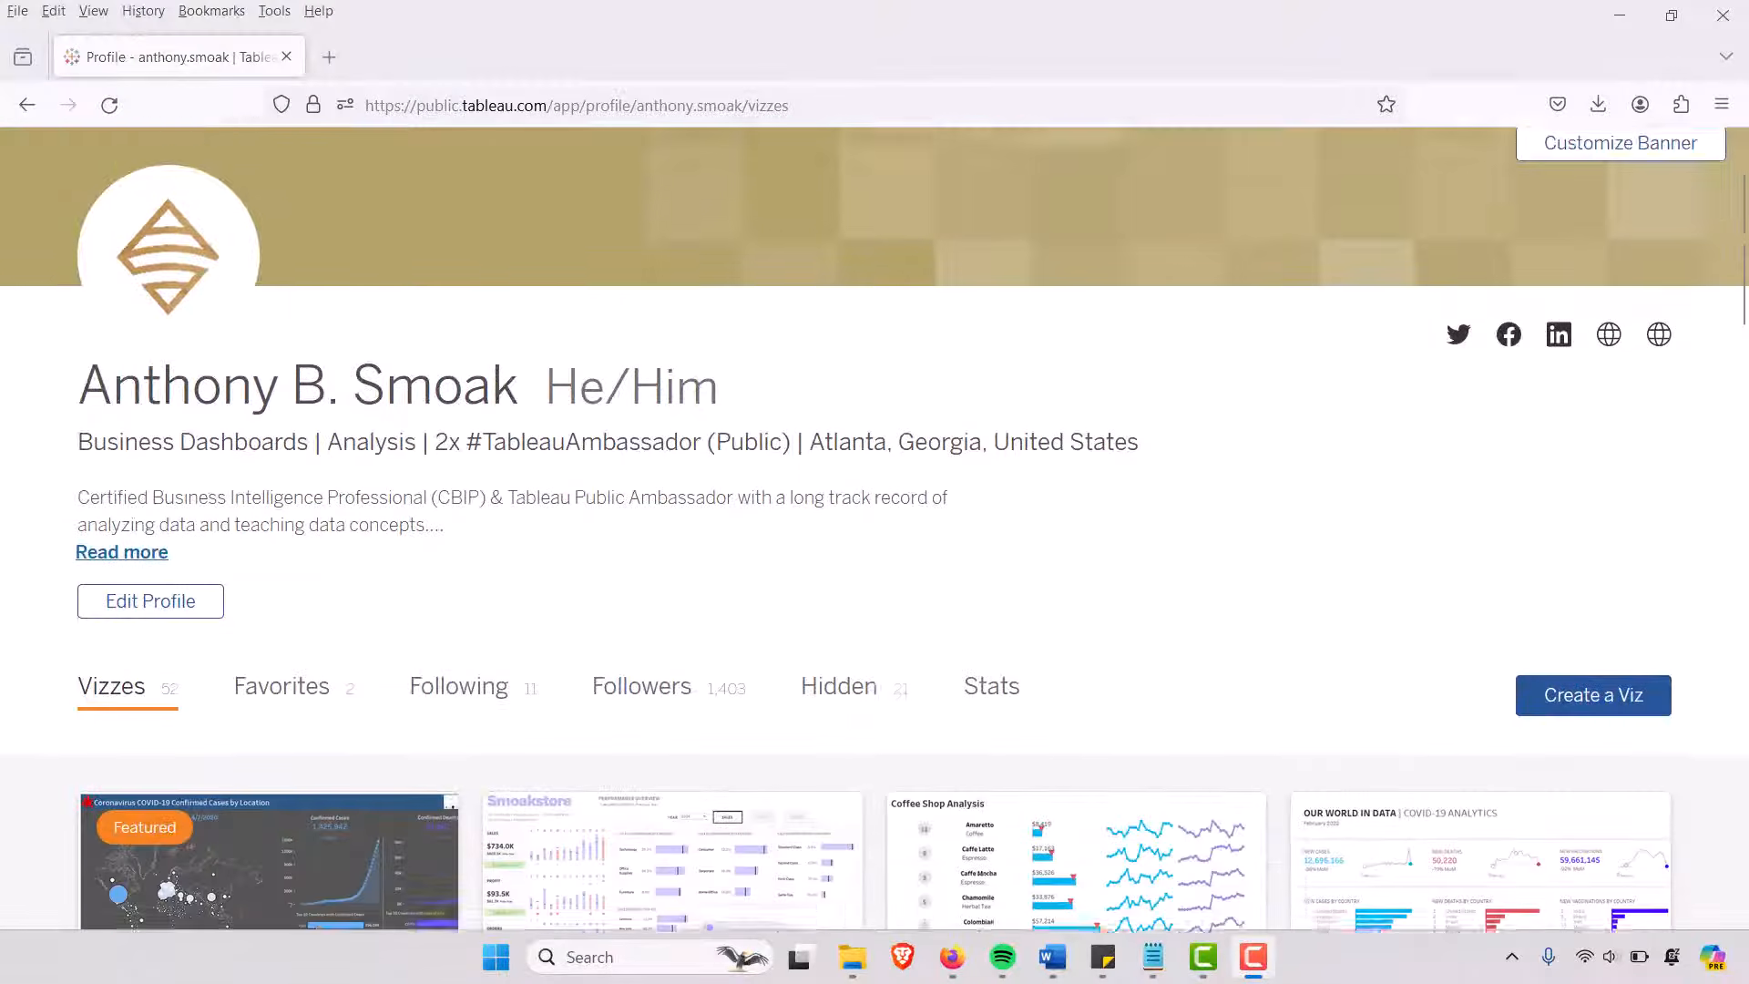
pyautogui.scroll(-4, 1363, 364)
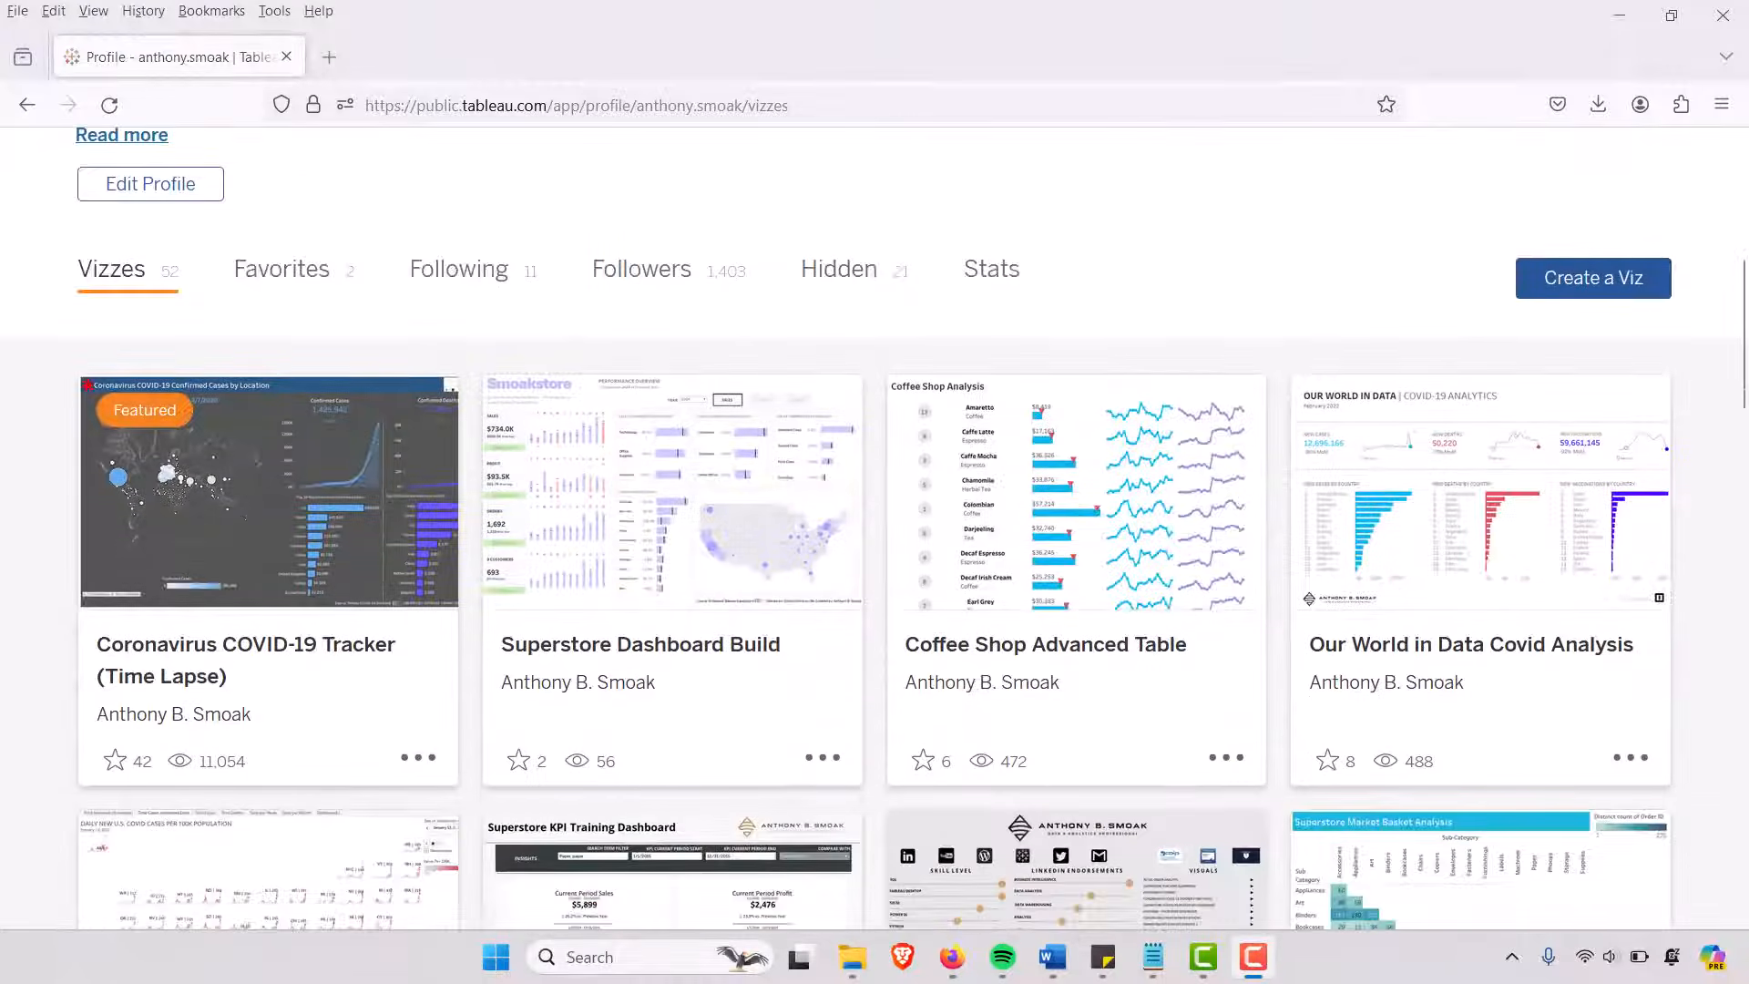
pyautogui.scroll(-2, 1364, 365)
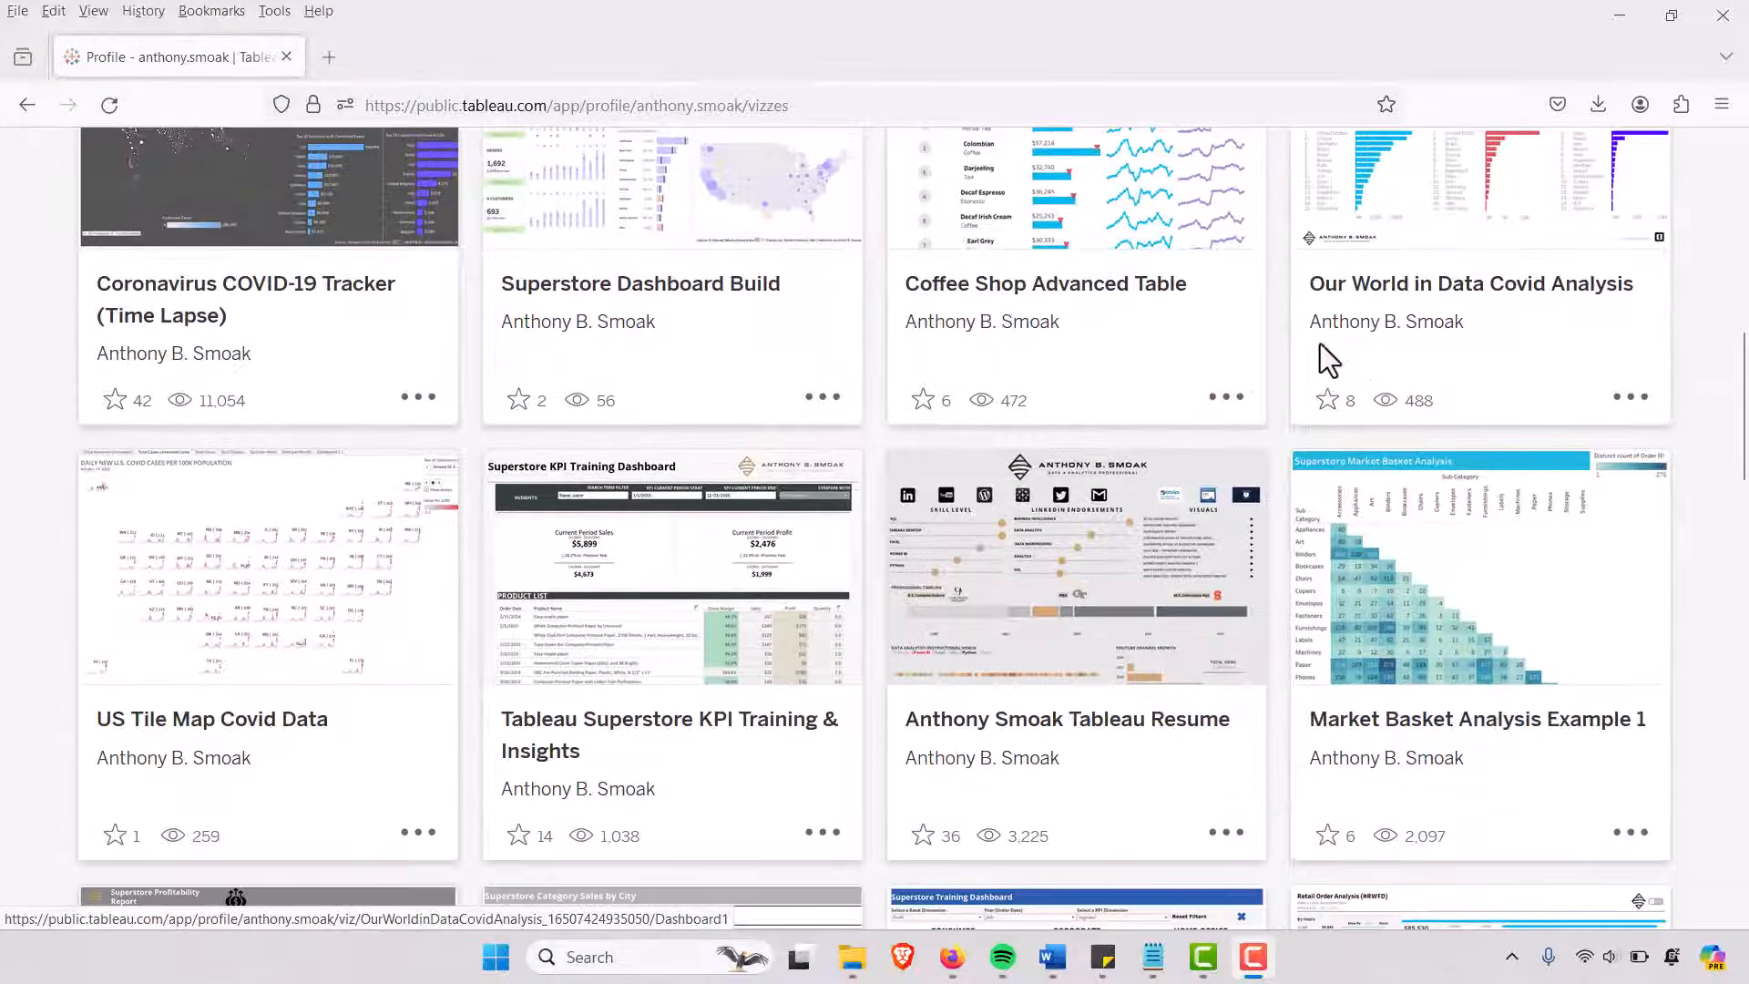
pyautogui.scroll(1, 1327, 359)
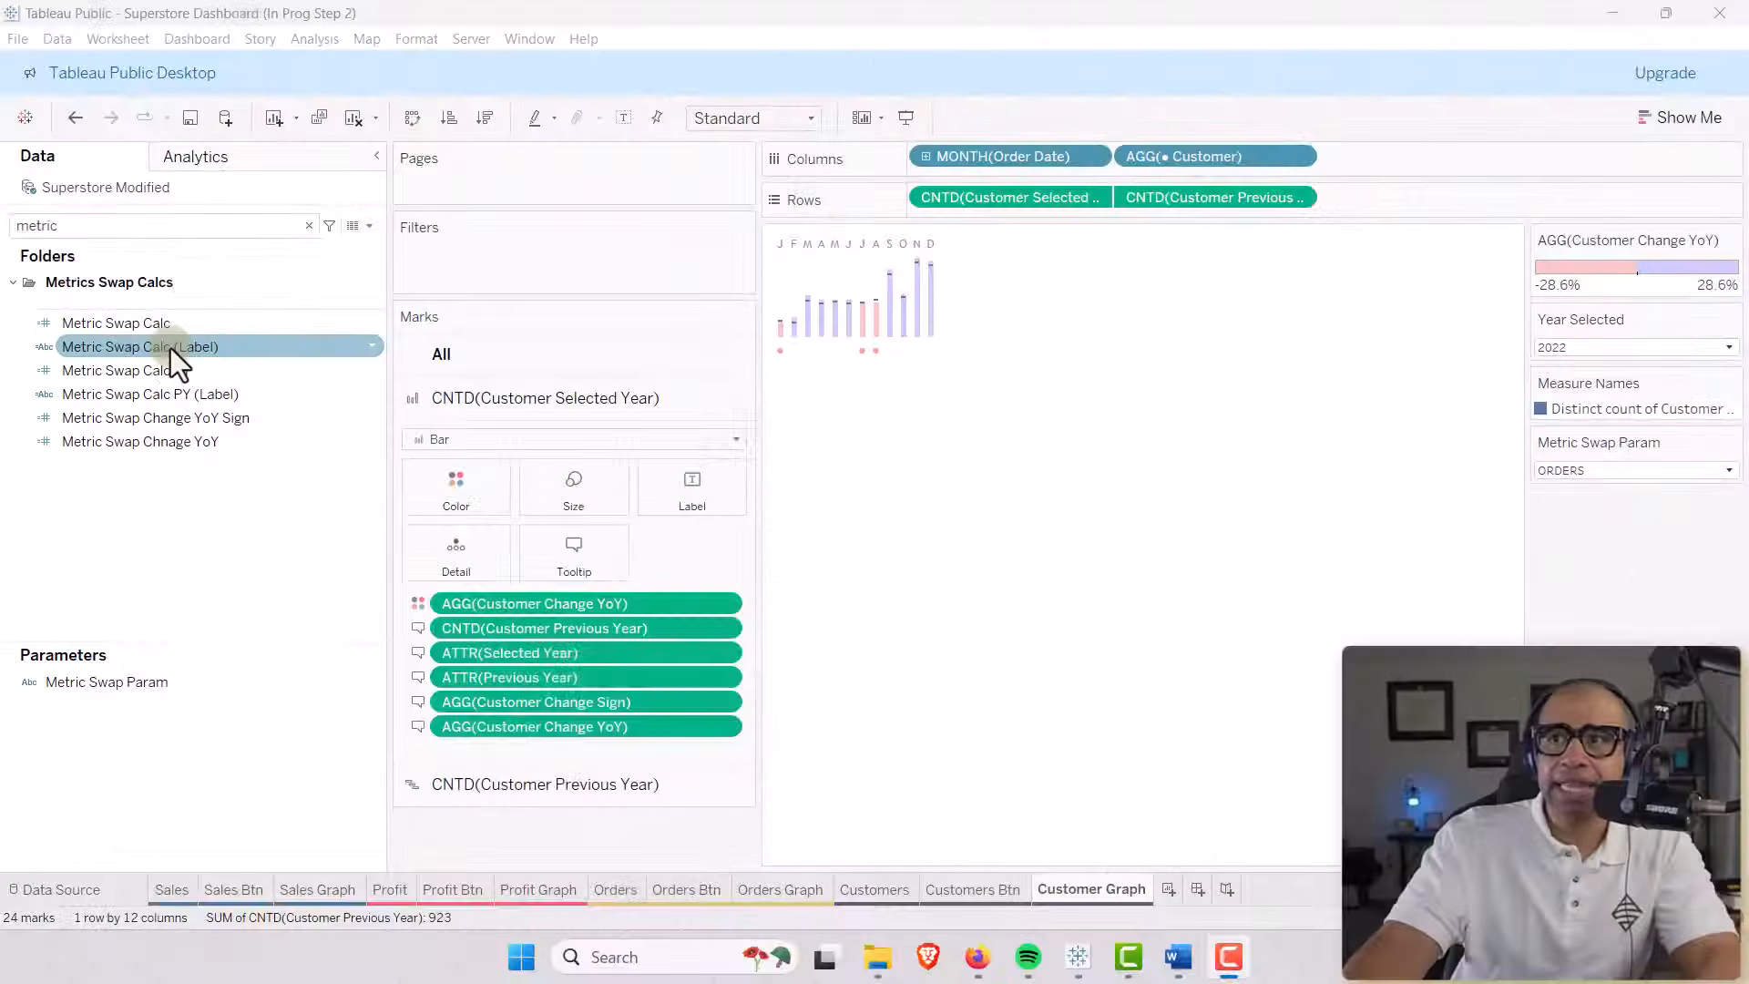
# Review the CASE formula of the Metric Swap Calc PY field in the calculation editor and close it.
pyautogui.click(155, 376)
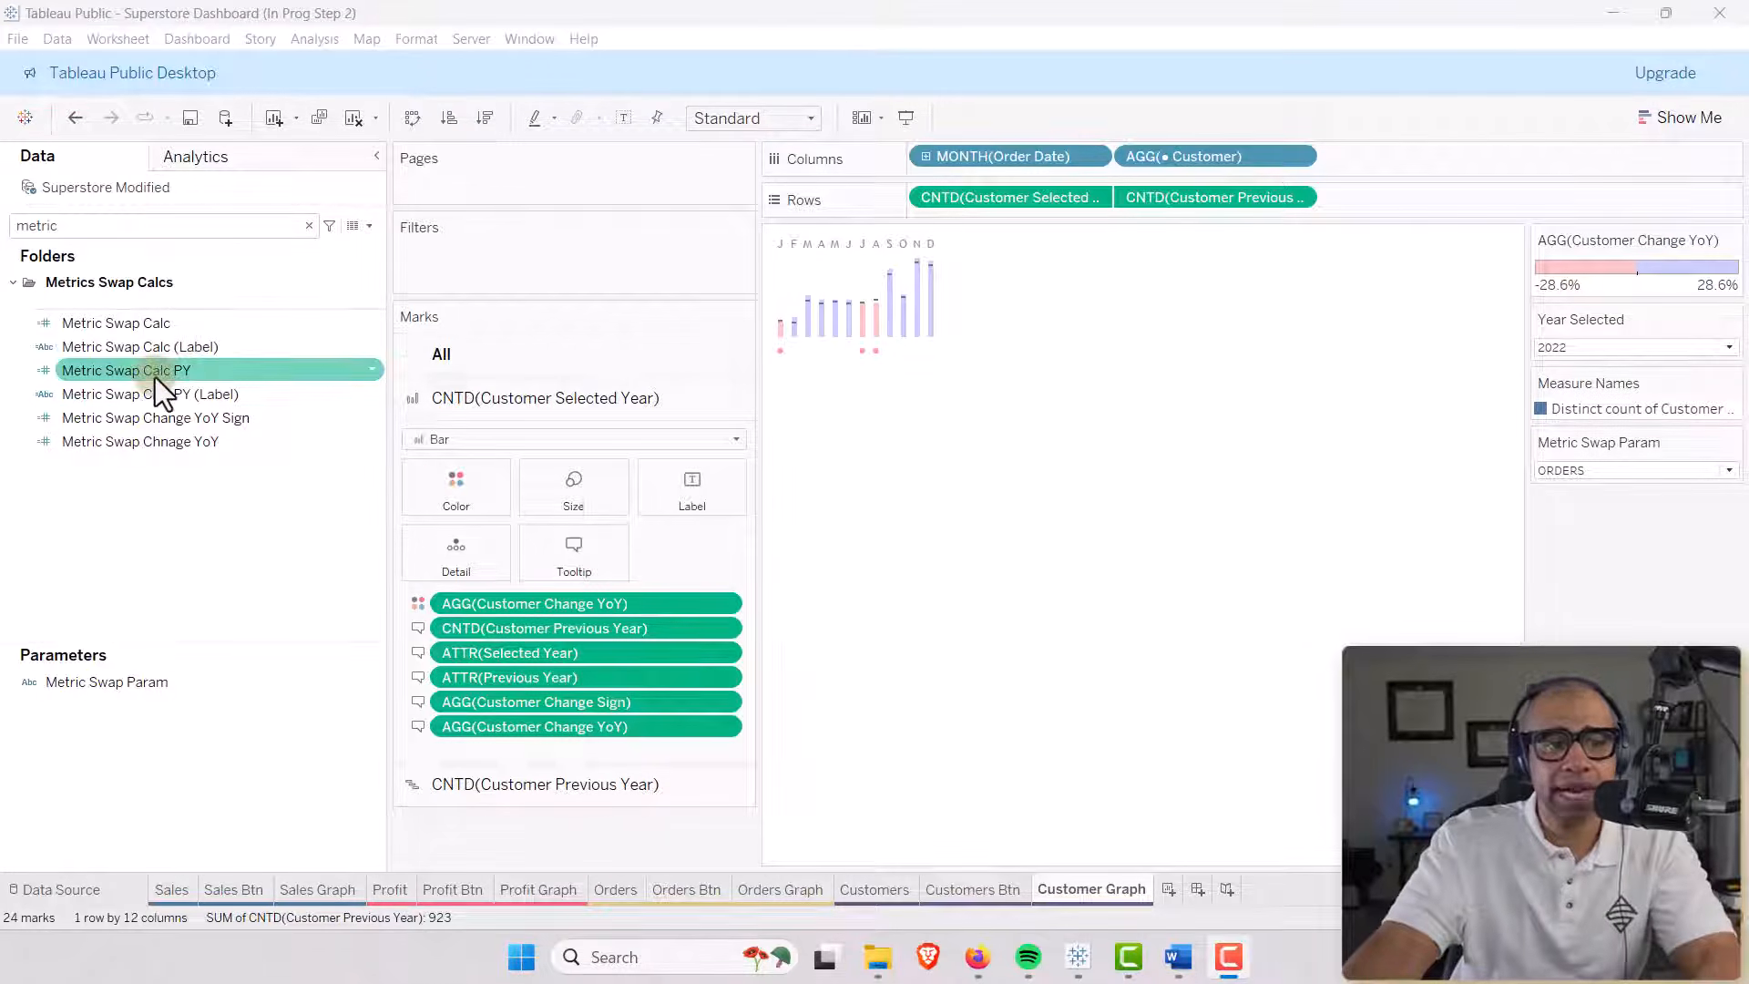
pyautogui.rightClick(155, 377)
pyautogui.click(226, 497)
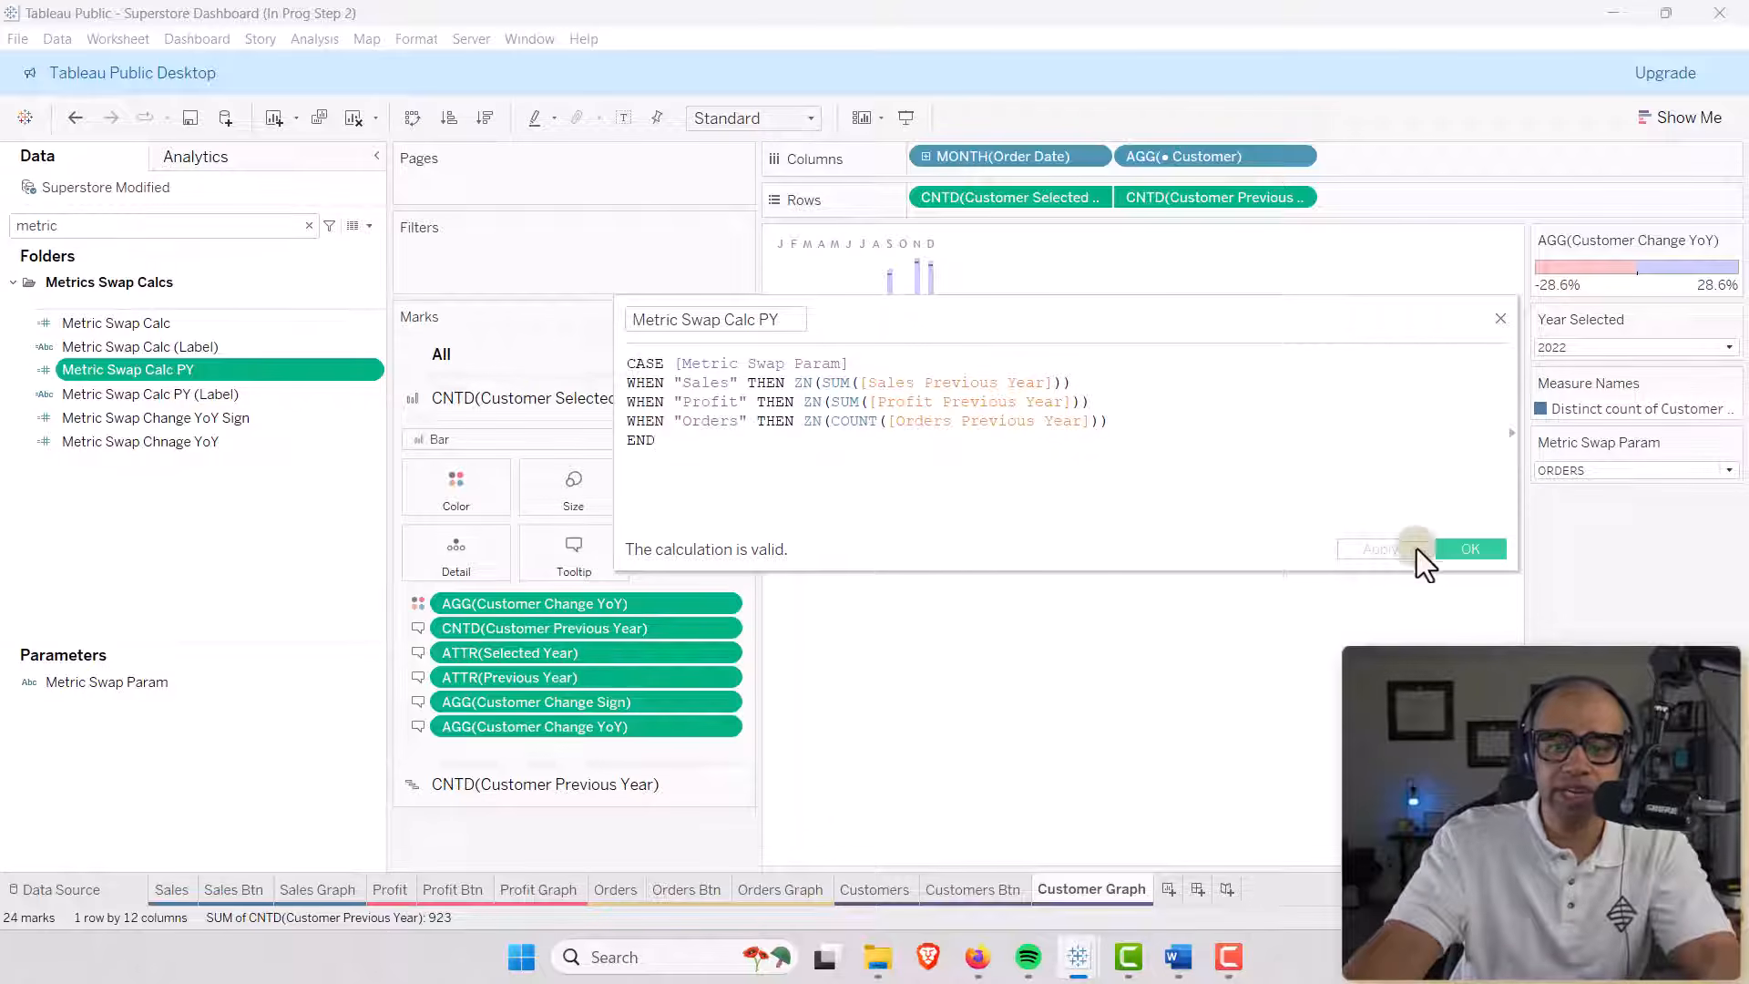
pyautogui.click(1476, 549)
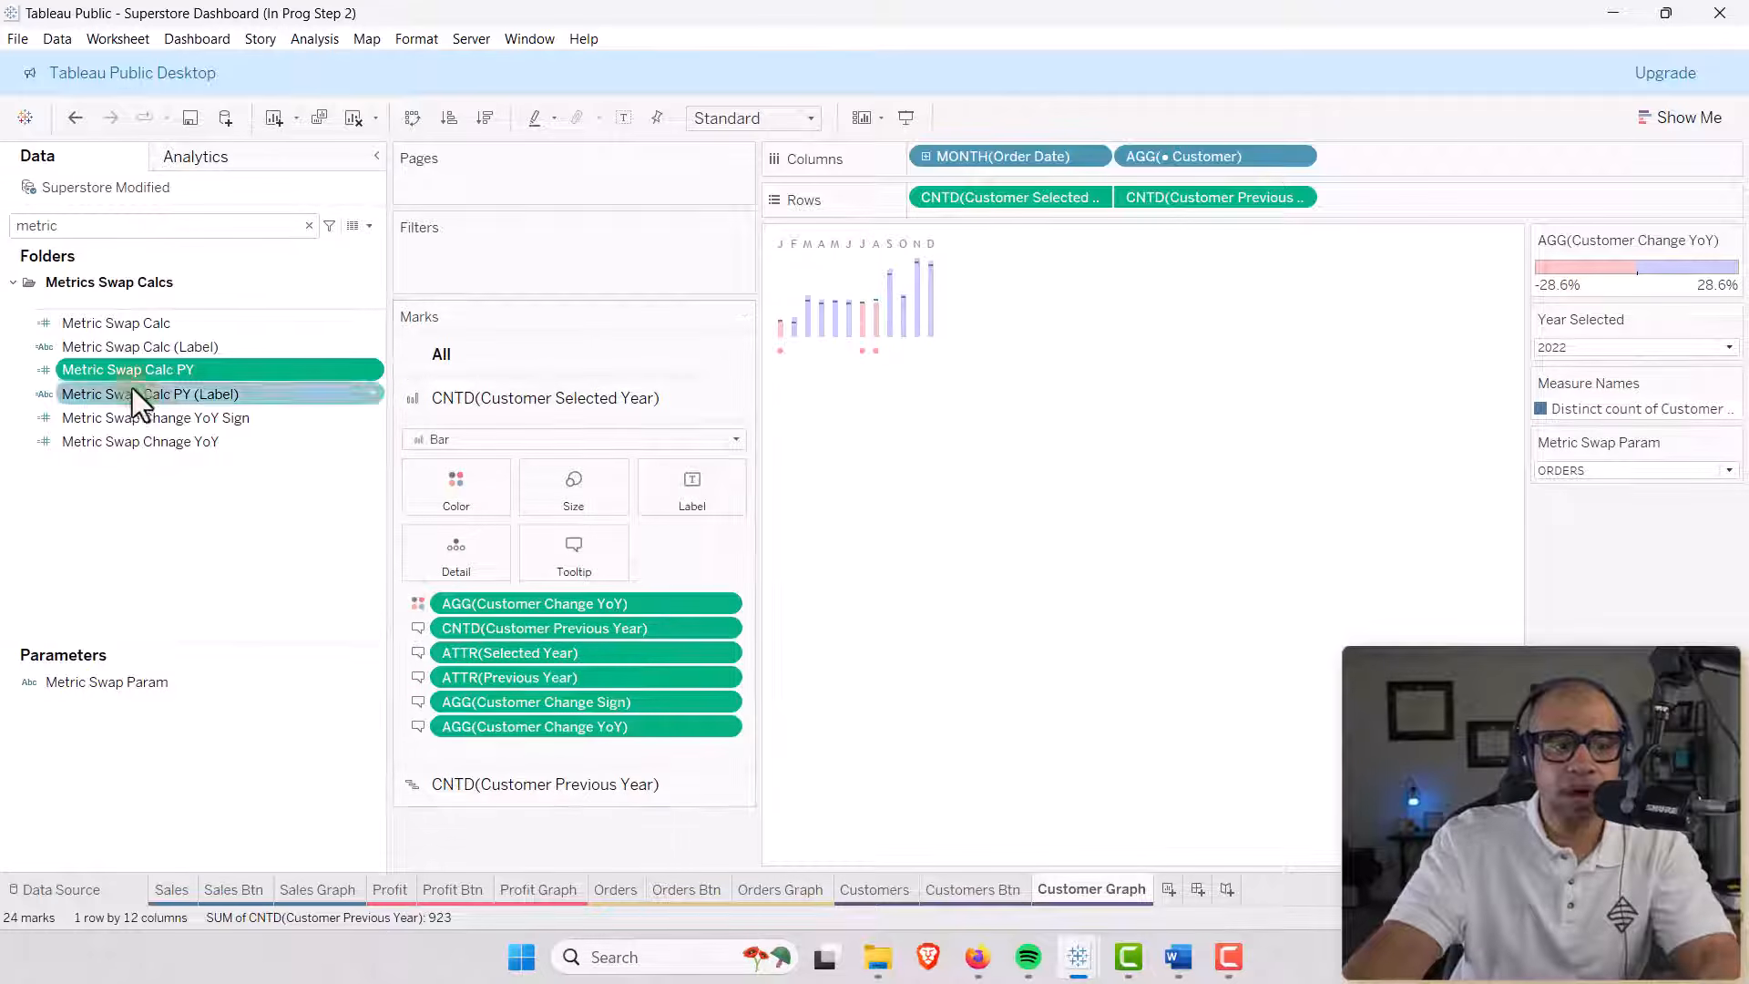
# Examine how the Metric Swap Calc (Label) formula formats Sales, Profit and Orders as text, and close it.
pyautogui.click(130, 348)
pyautogui.rightClick(129, 351)
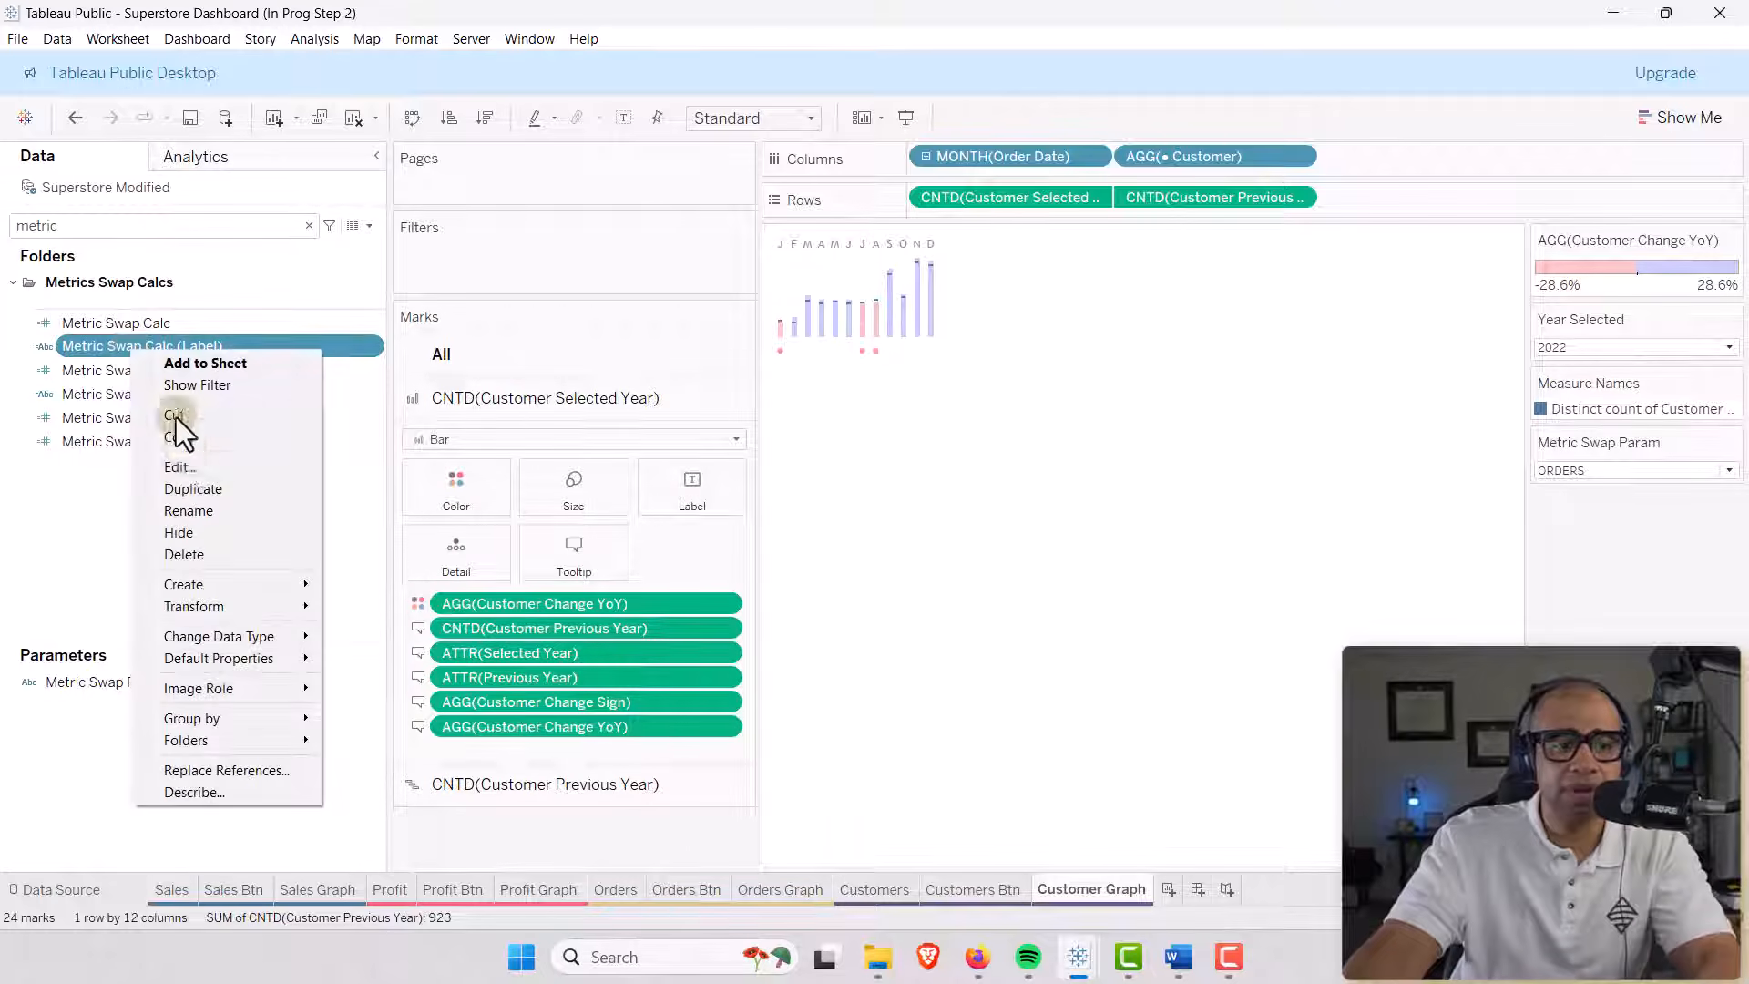
pyautogui.click(183, 470)
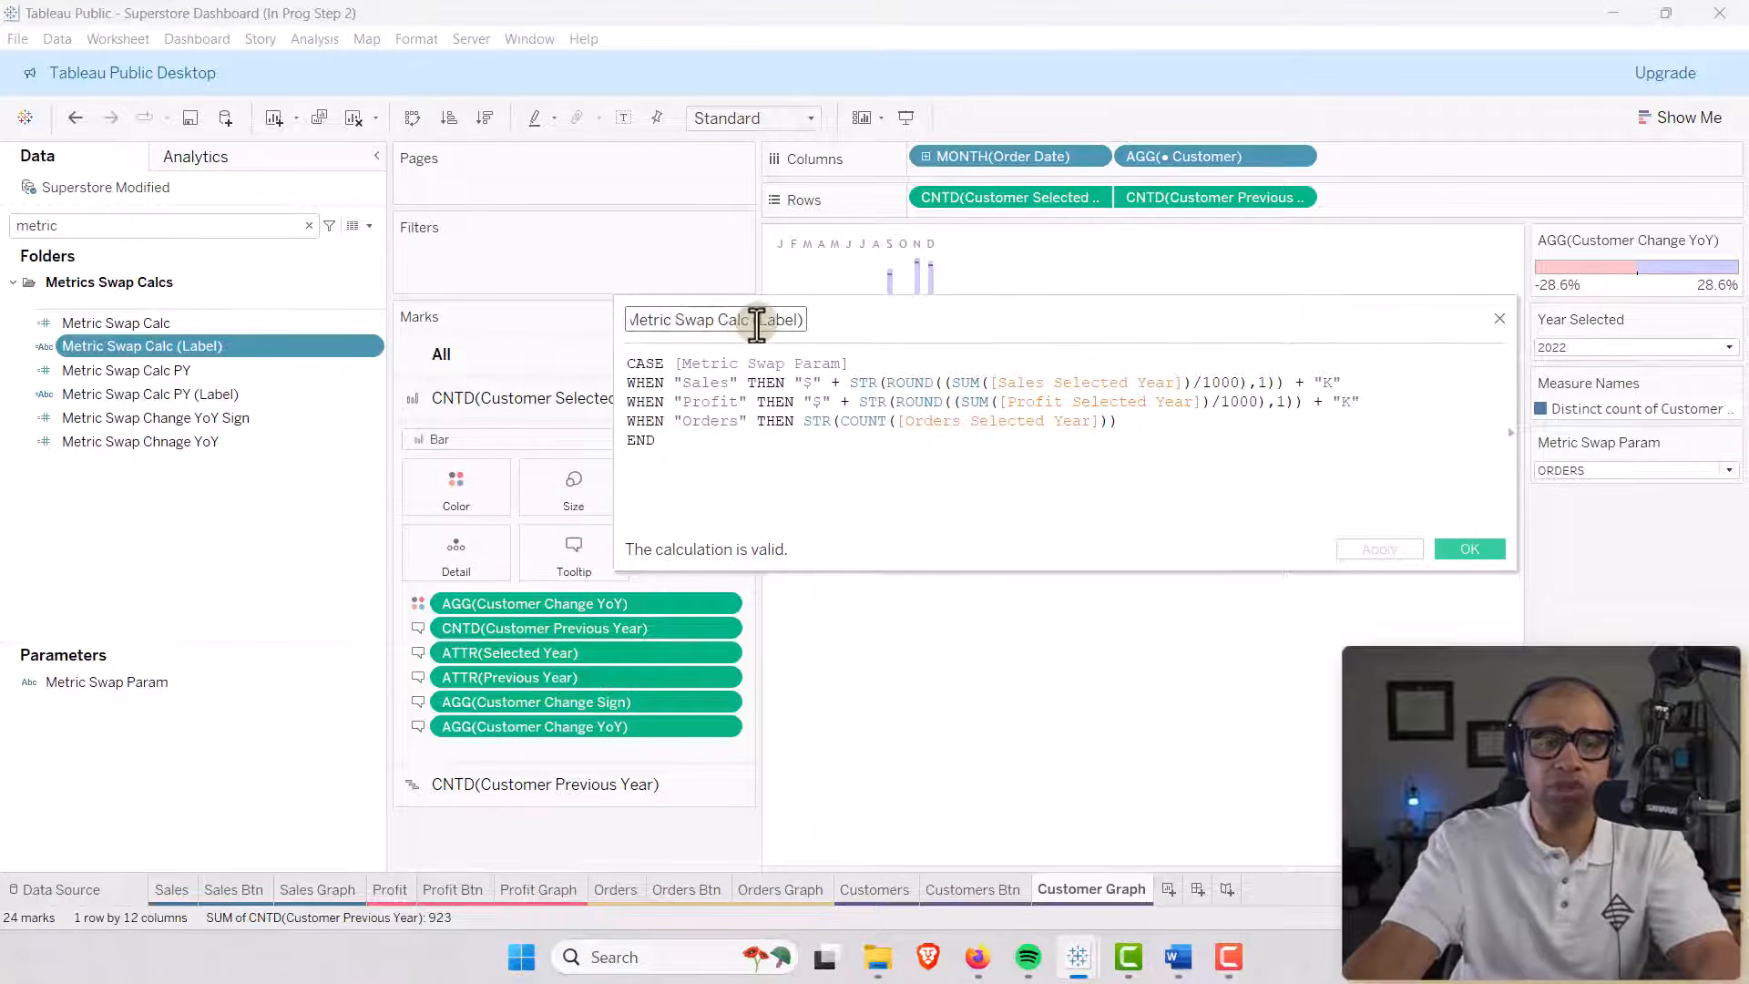
pyautogui.click(1478, 552)
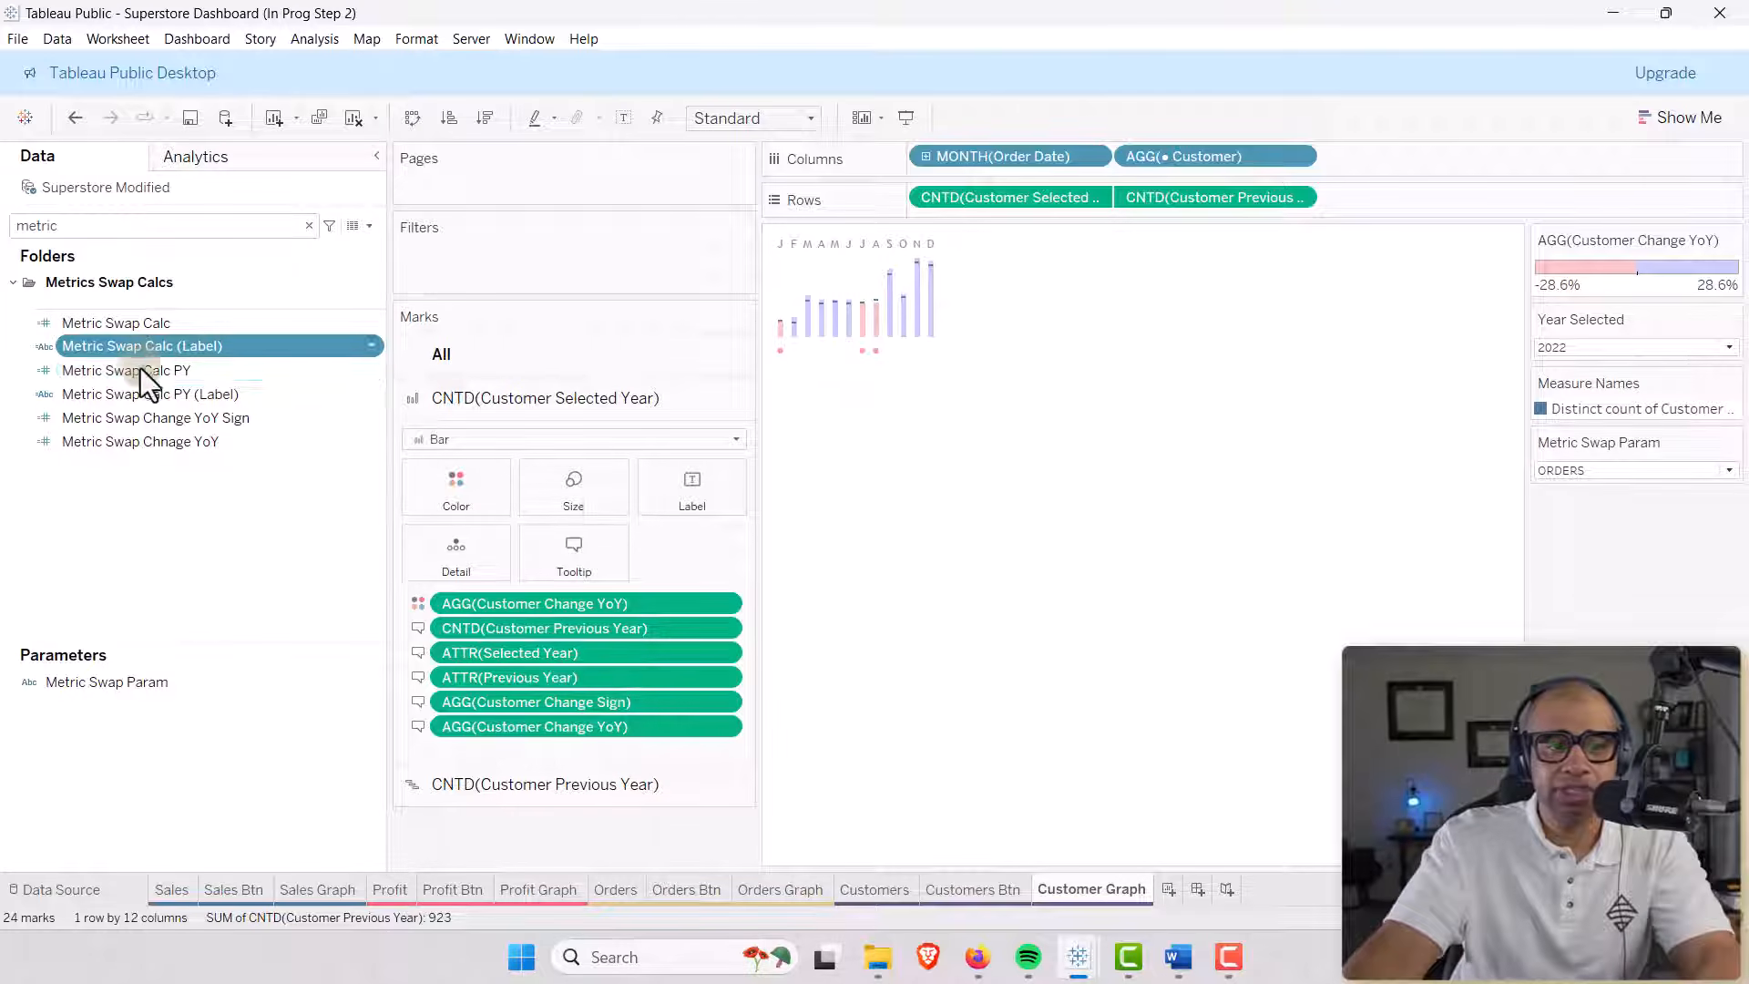
# Examine the name and the previous-year label formula of Metric Swap Calc PY (Label), and close it.
pyautogui.click(142, 392)
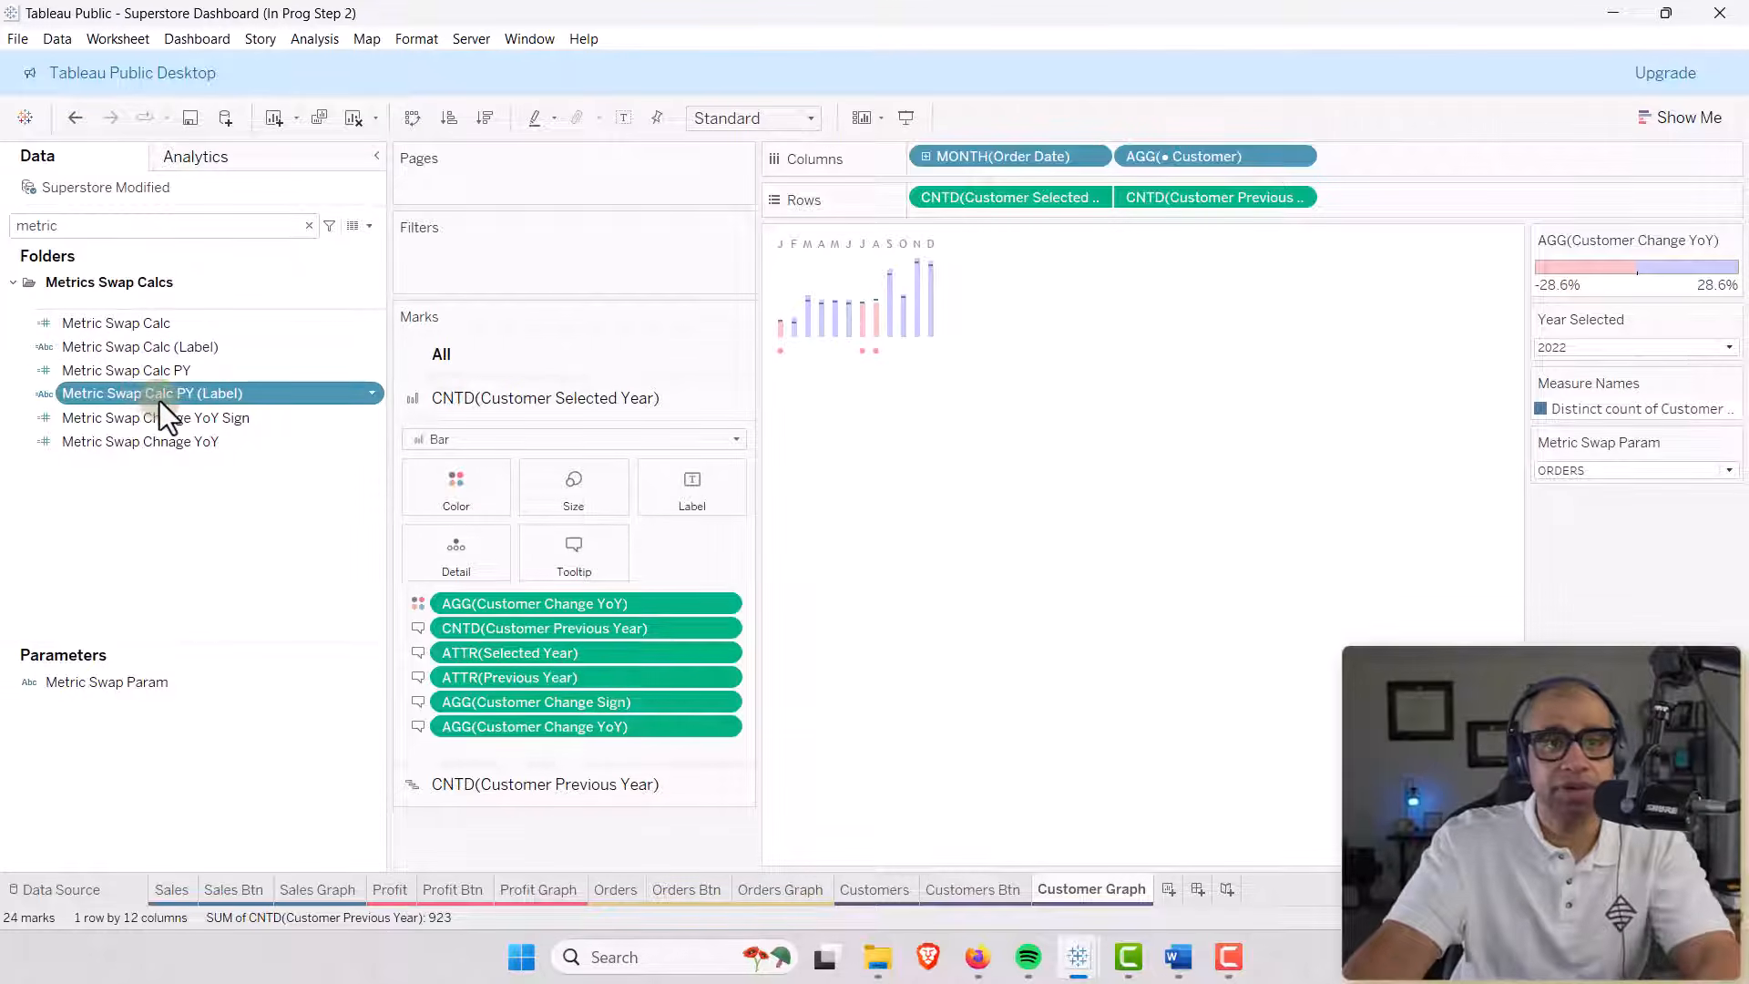
pyautogui.rightClick(140, 399)
pyautogui.click(195, 508)
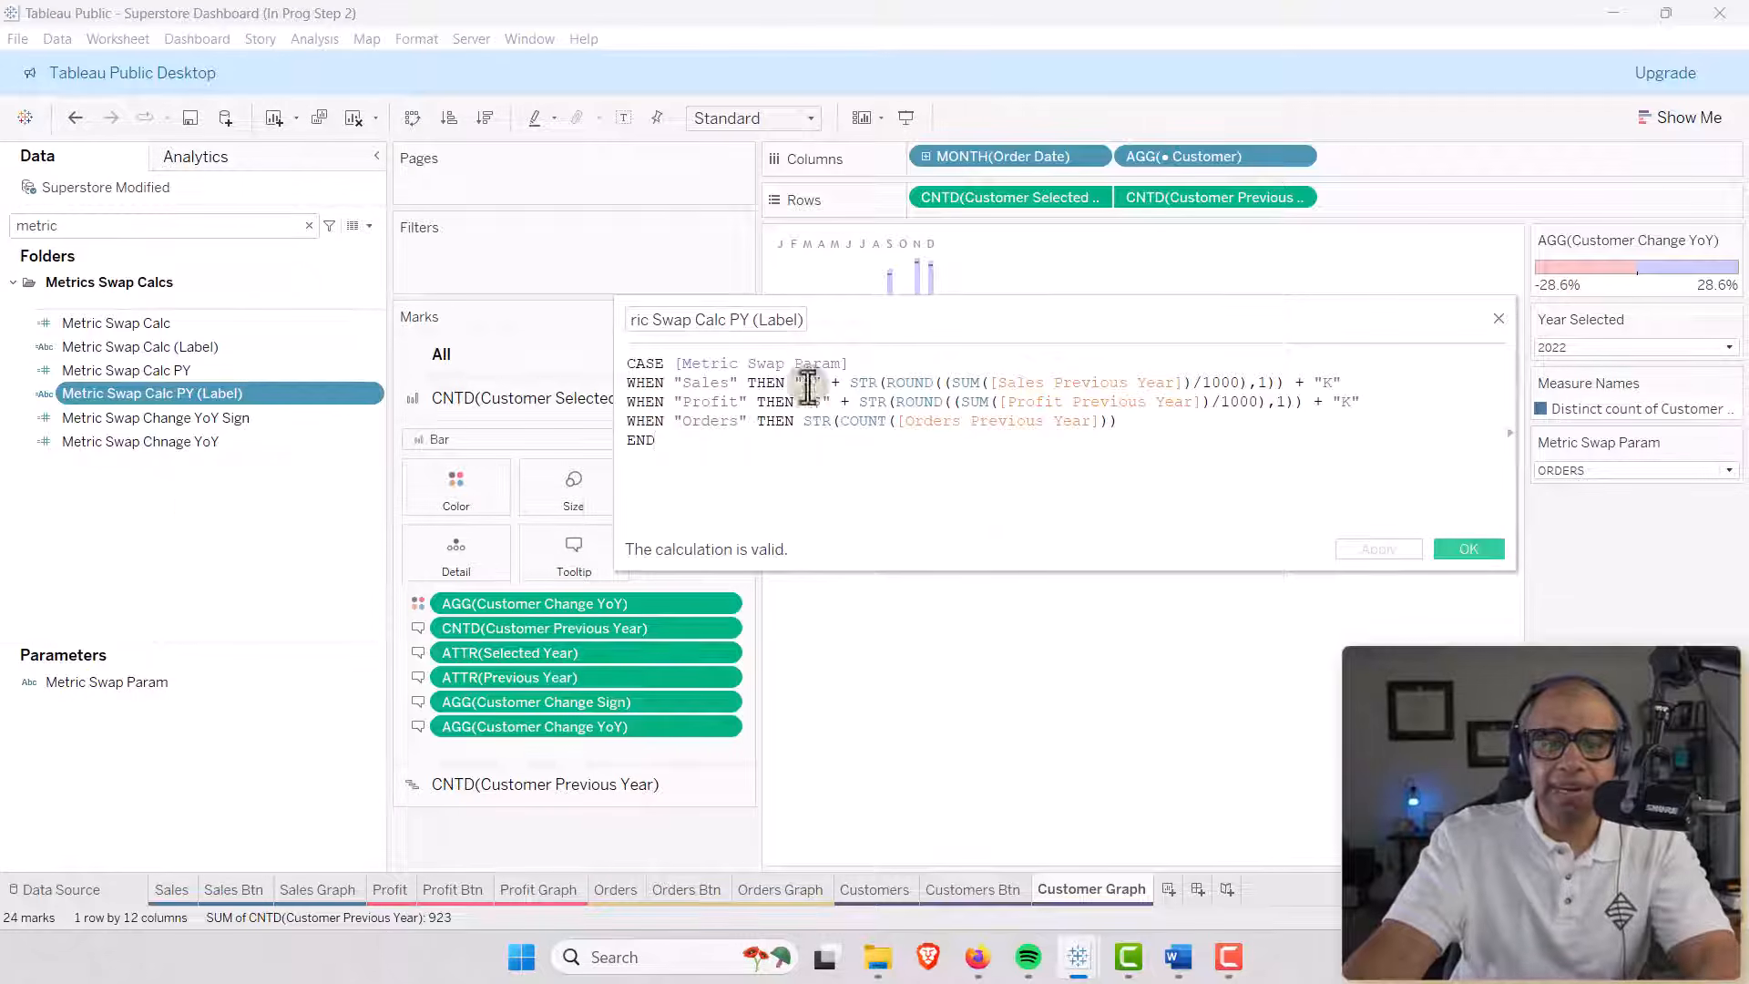
pyautogui.click(706, 319)
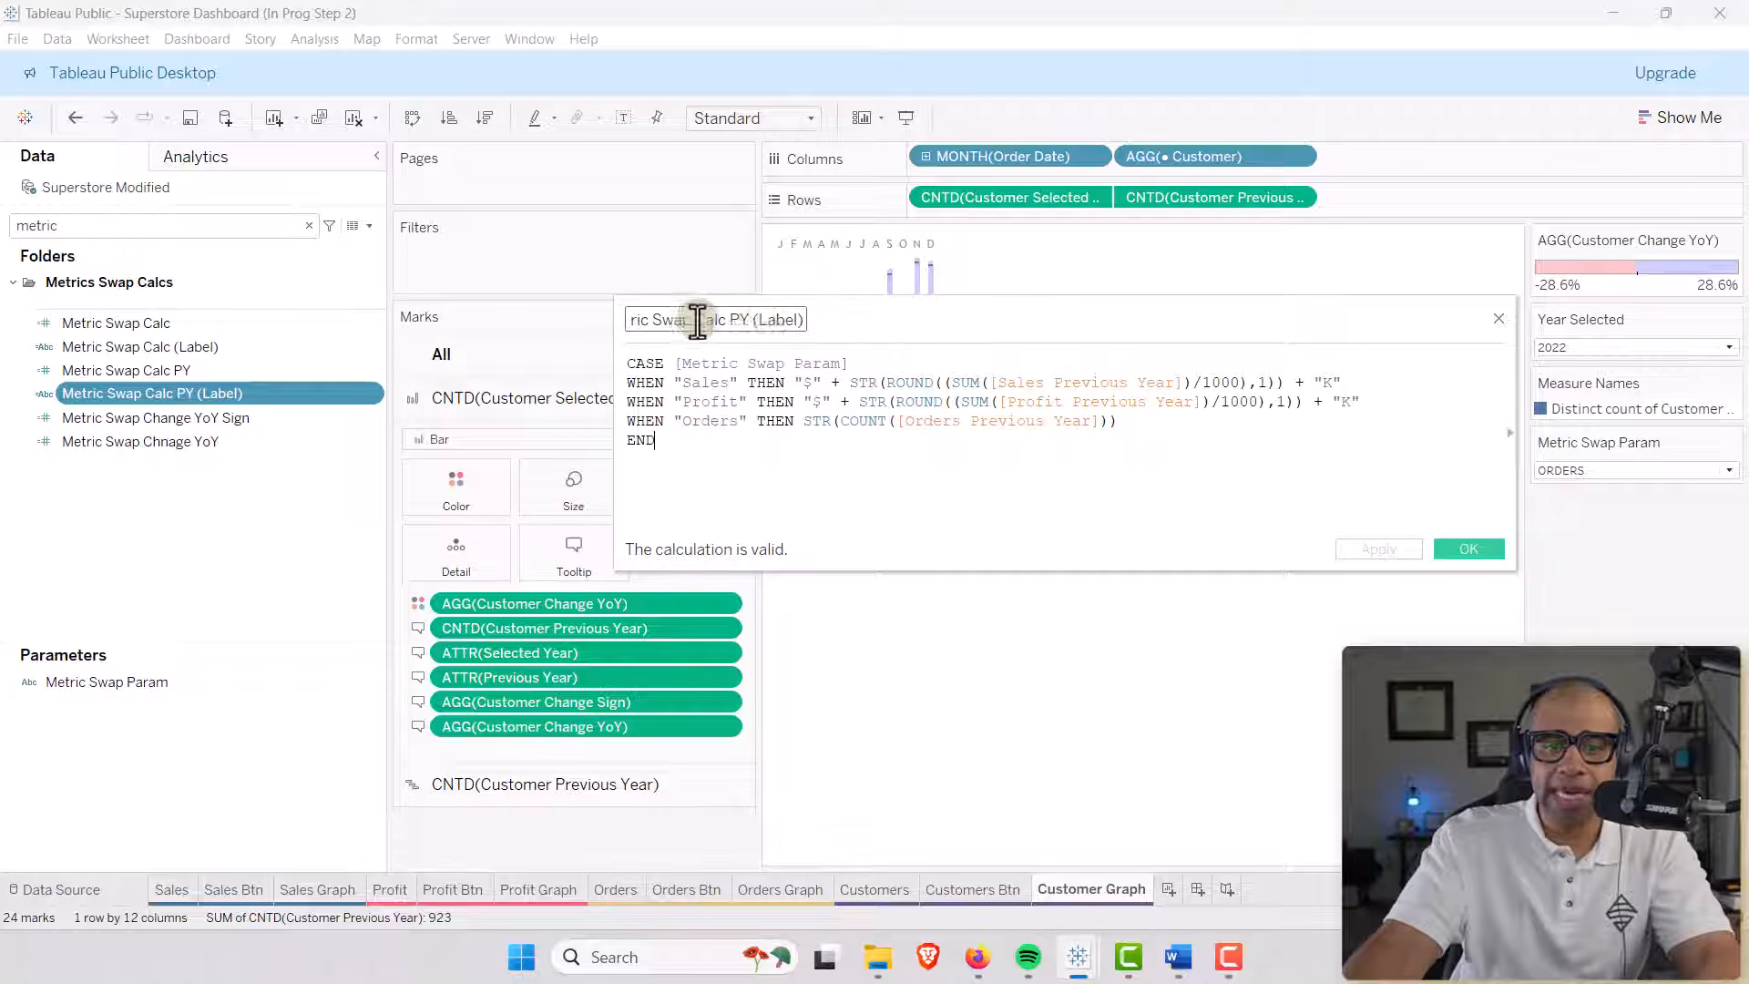
pyautogui.click(1115, 439)
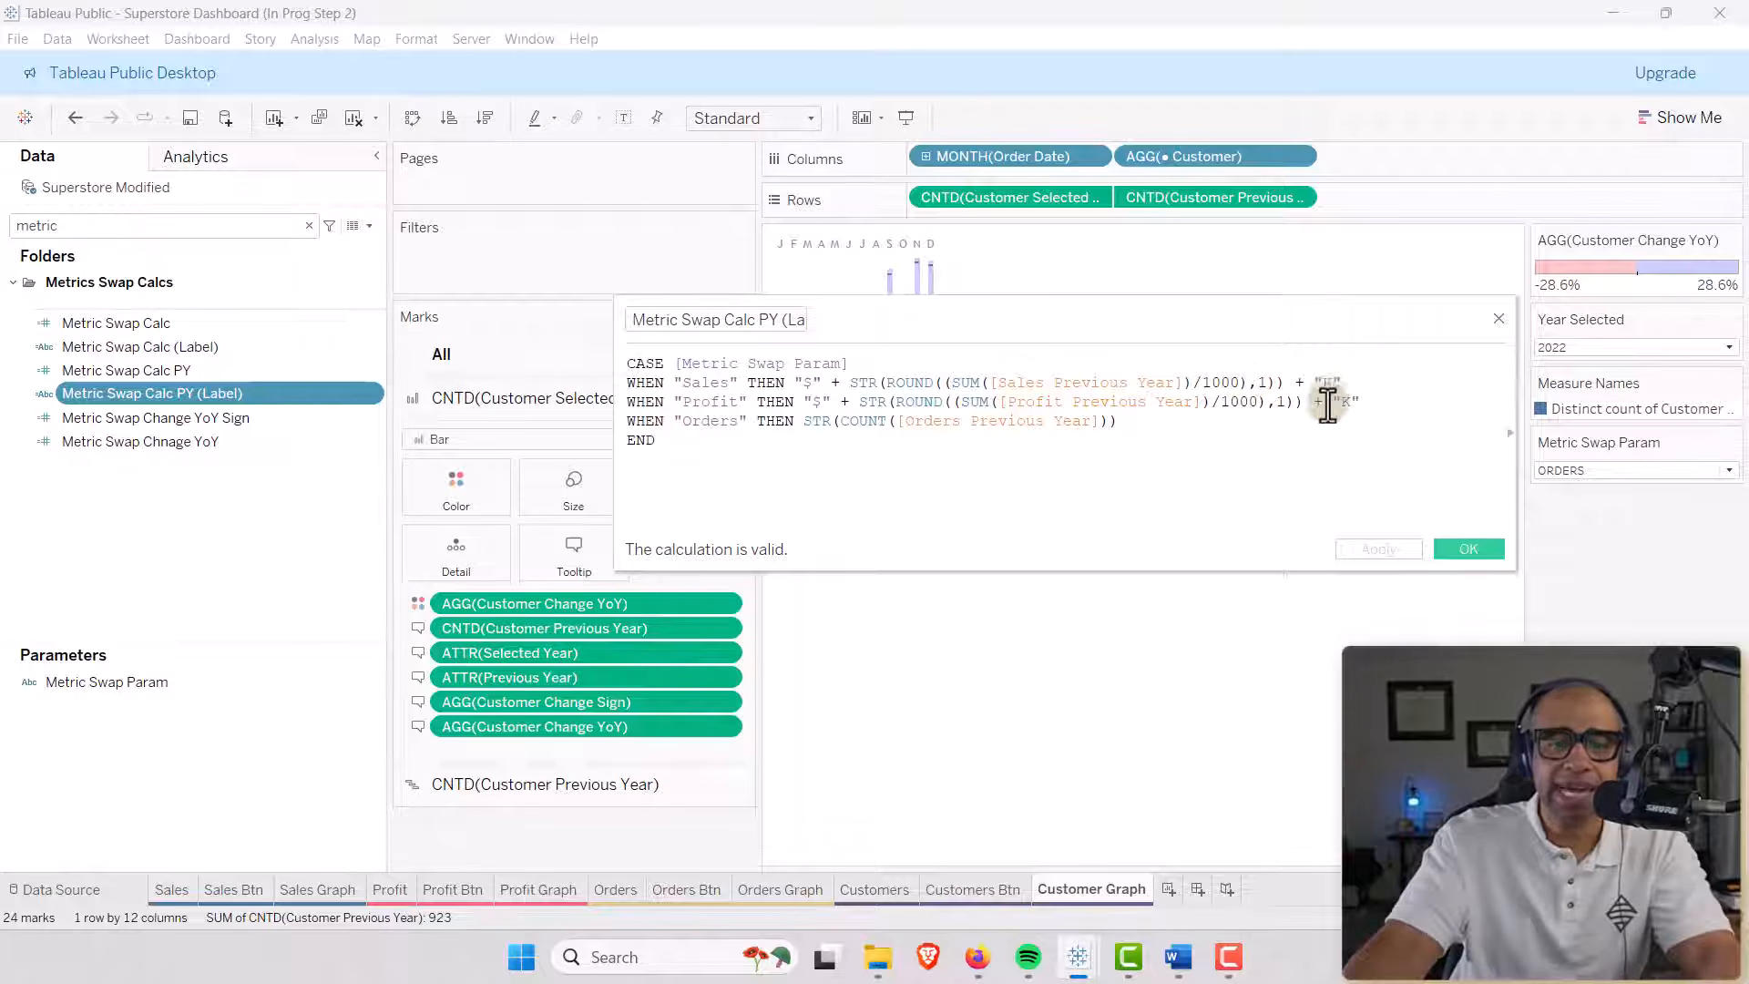
pyautogui.click(1469, 549)
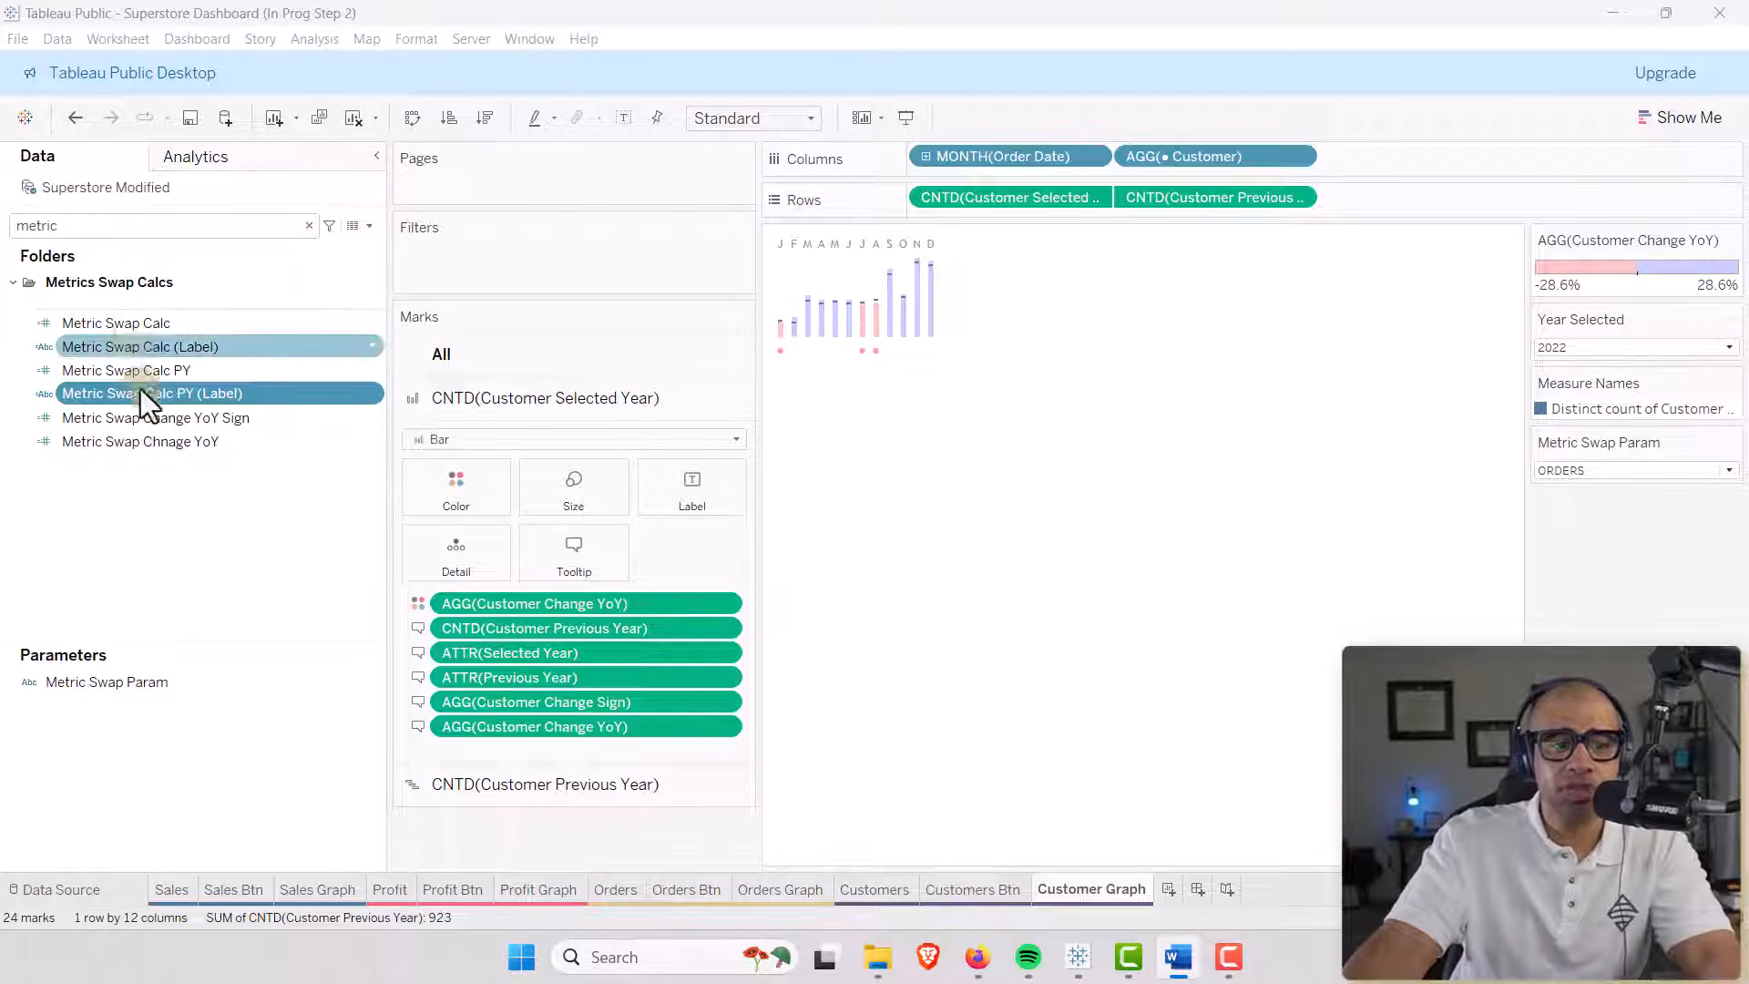
# Correct the misspelled name of the year-over-year metric swap field to "Metric Swap Change YoY" in its calculation editor.
pyautogui.click(137, 447)
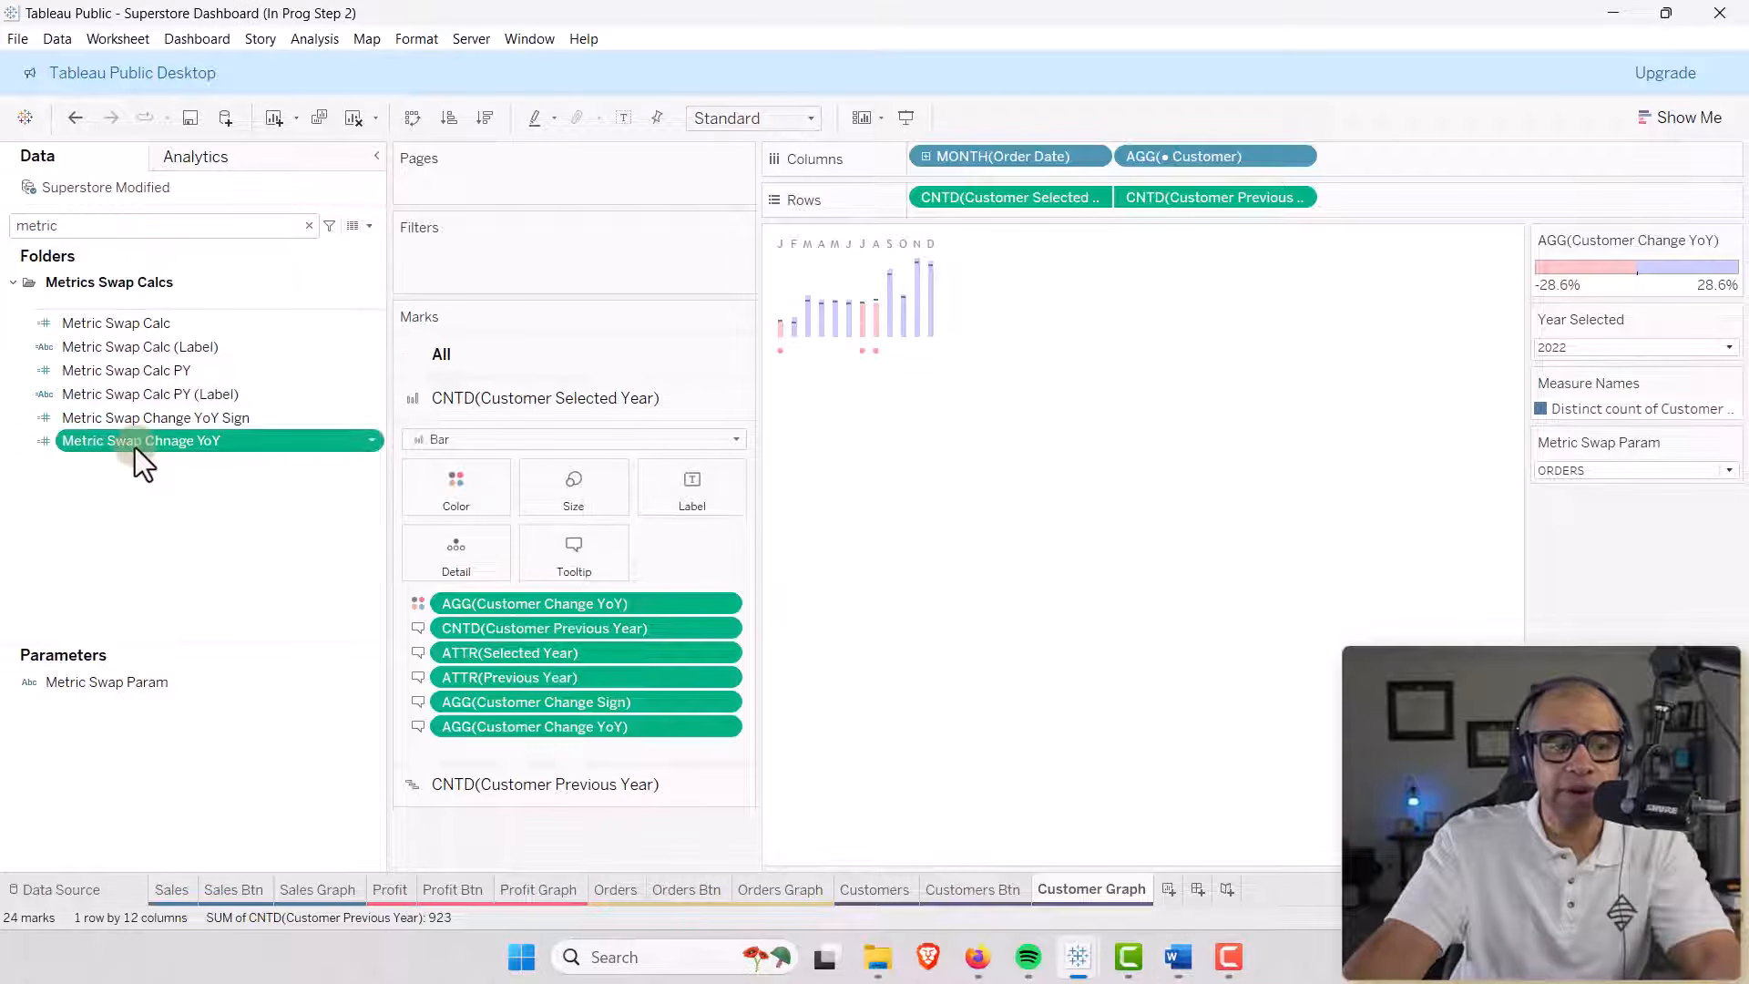
pyautogui.rightClick(133, 442)
pyautogui.click(181, 558)
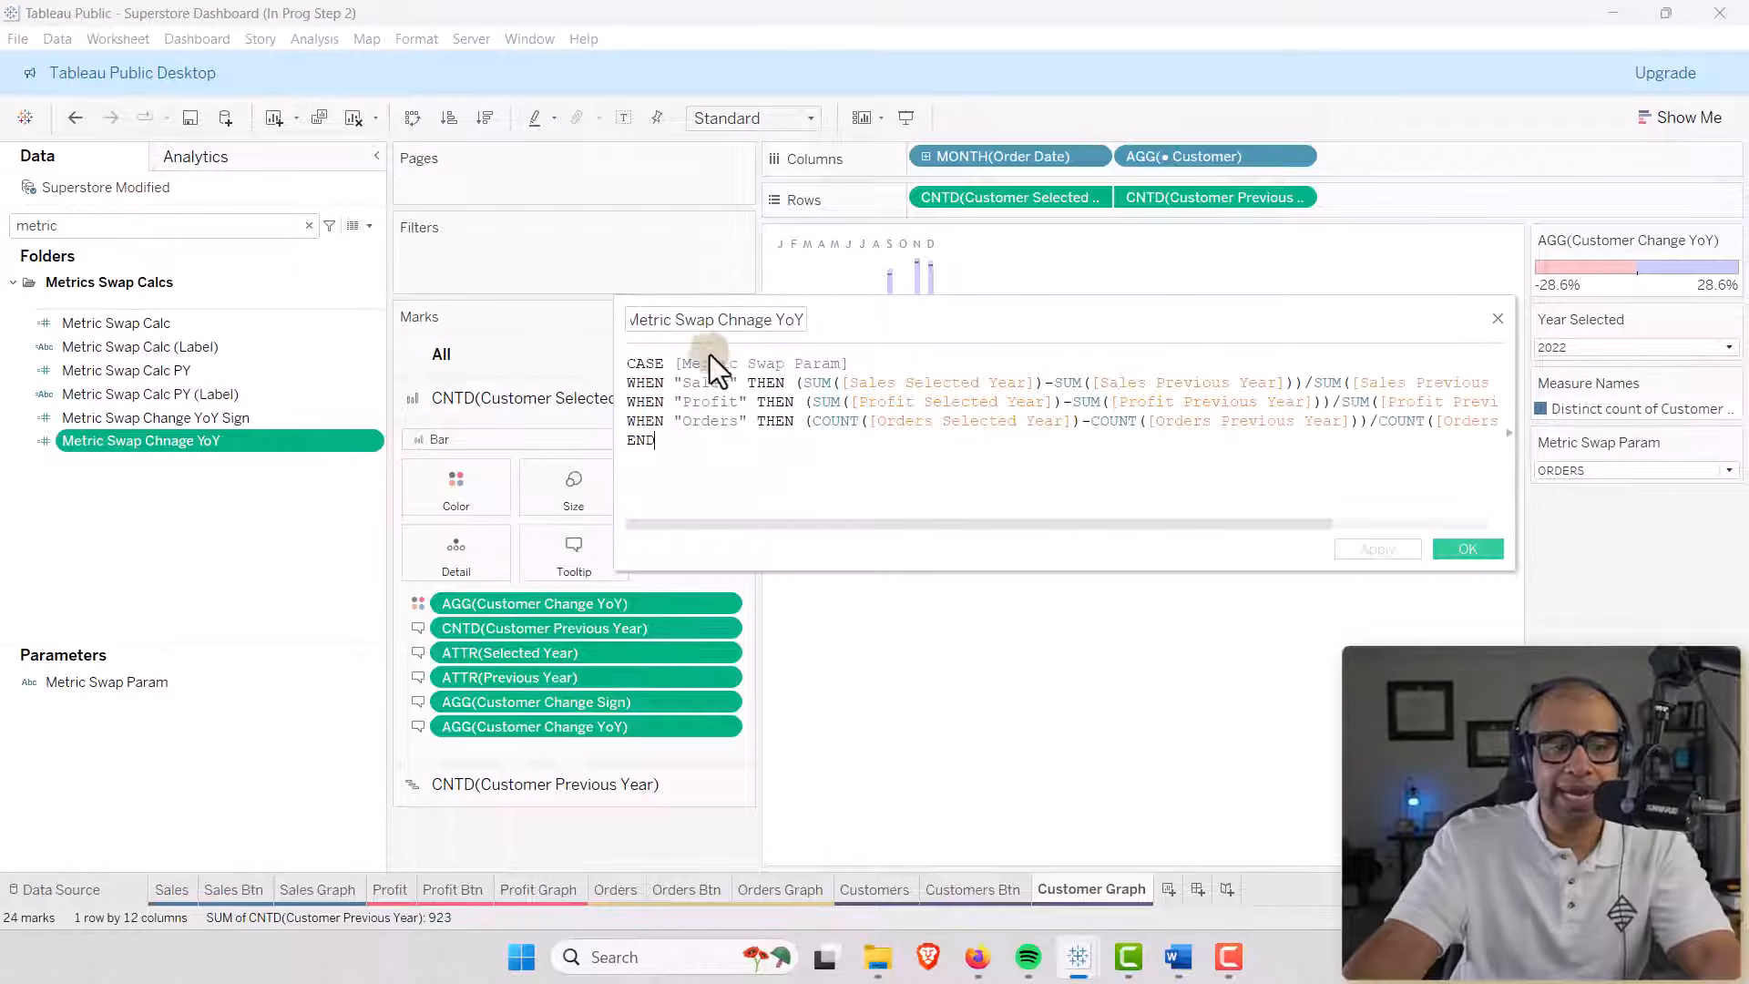
pyautogui.click(751, 326)
pyautogui.press('BackSpace')
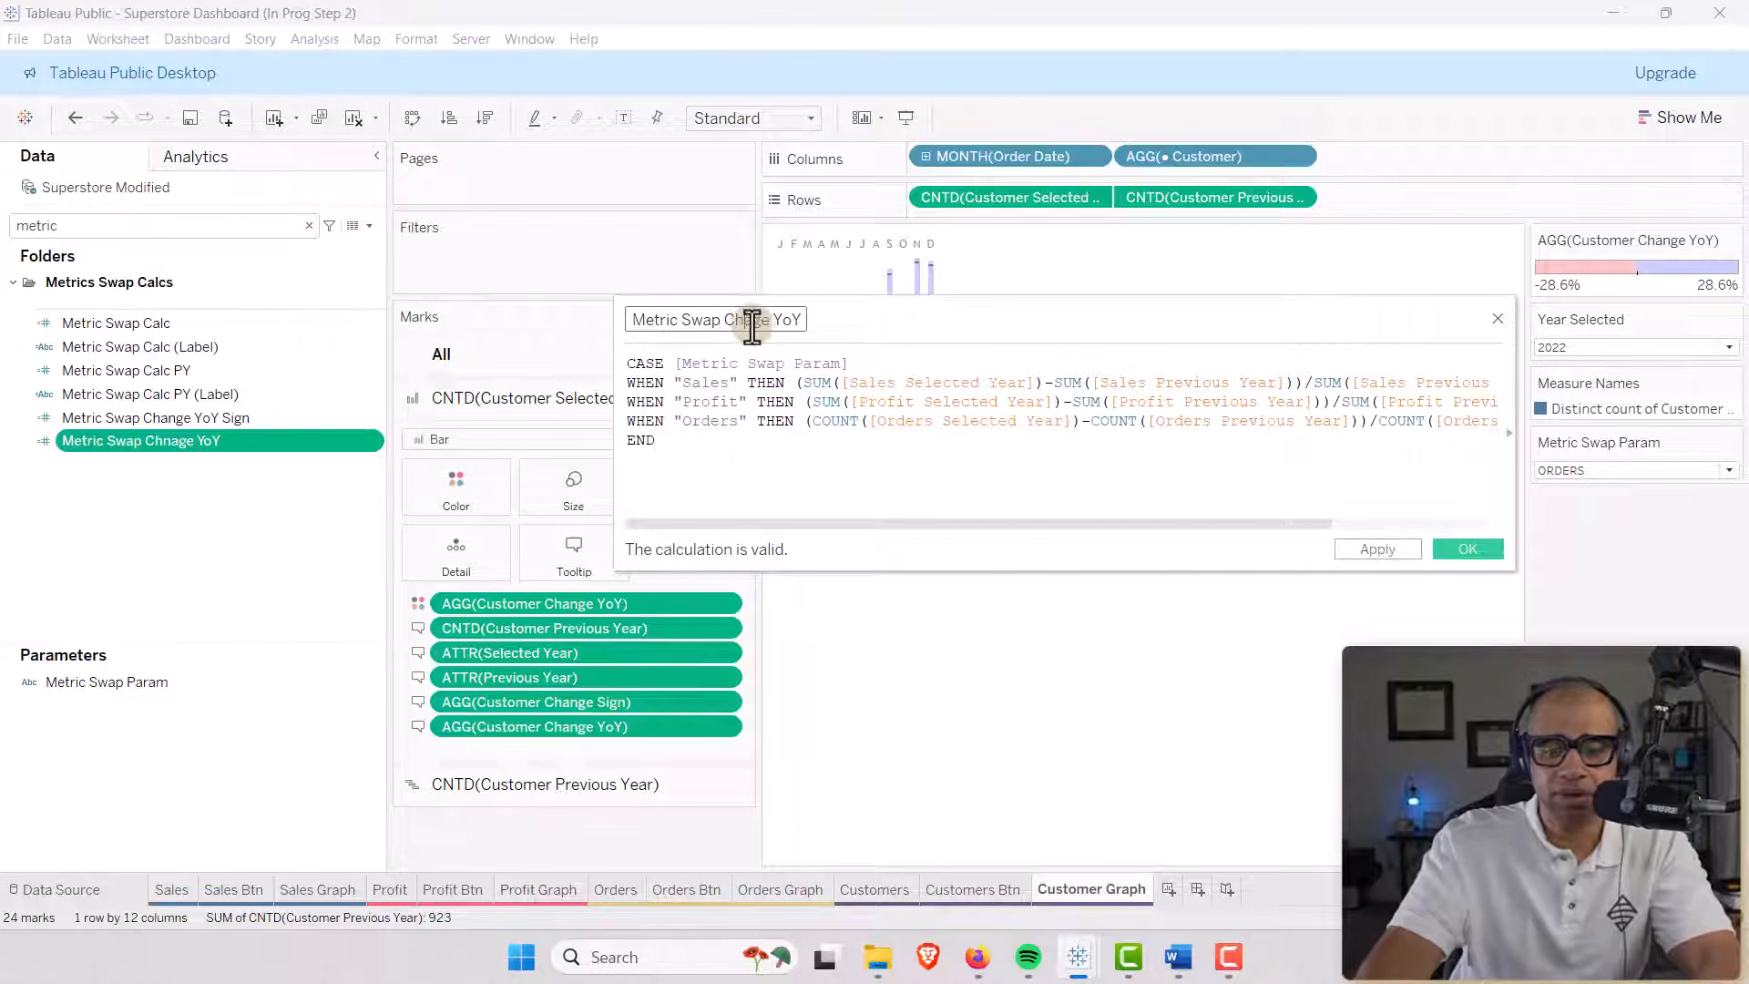
pyautogui.write('n')
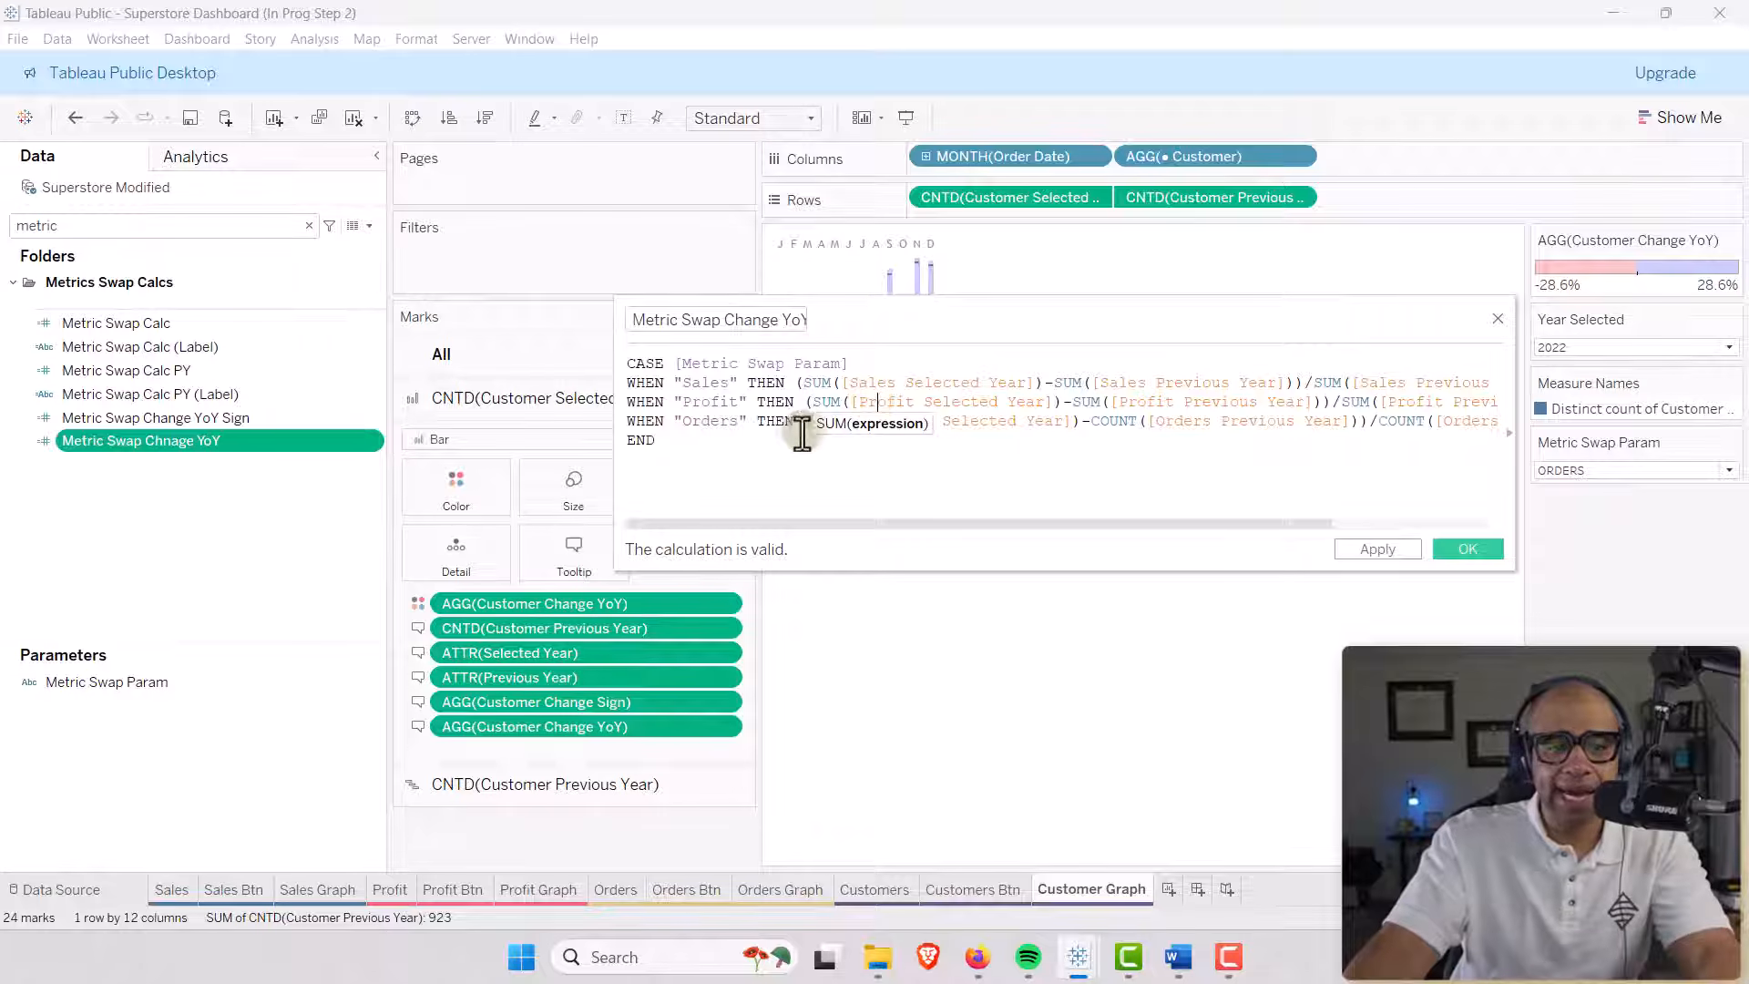
# Enlarge the calculation editor to read the full Sales, Profit and Orders year-over-year formulas, and save the renamed field.
pyautogui.click(878, 481)
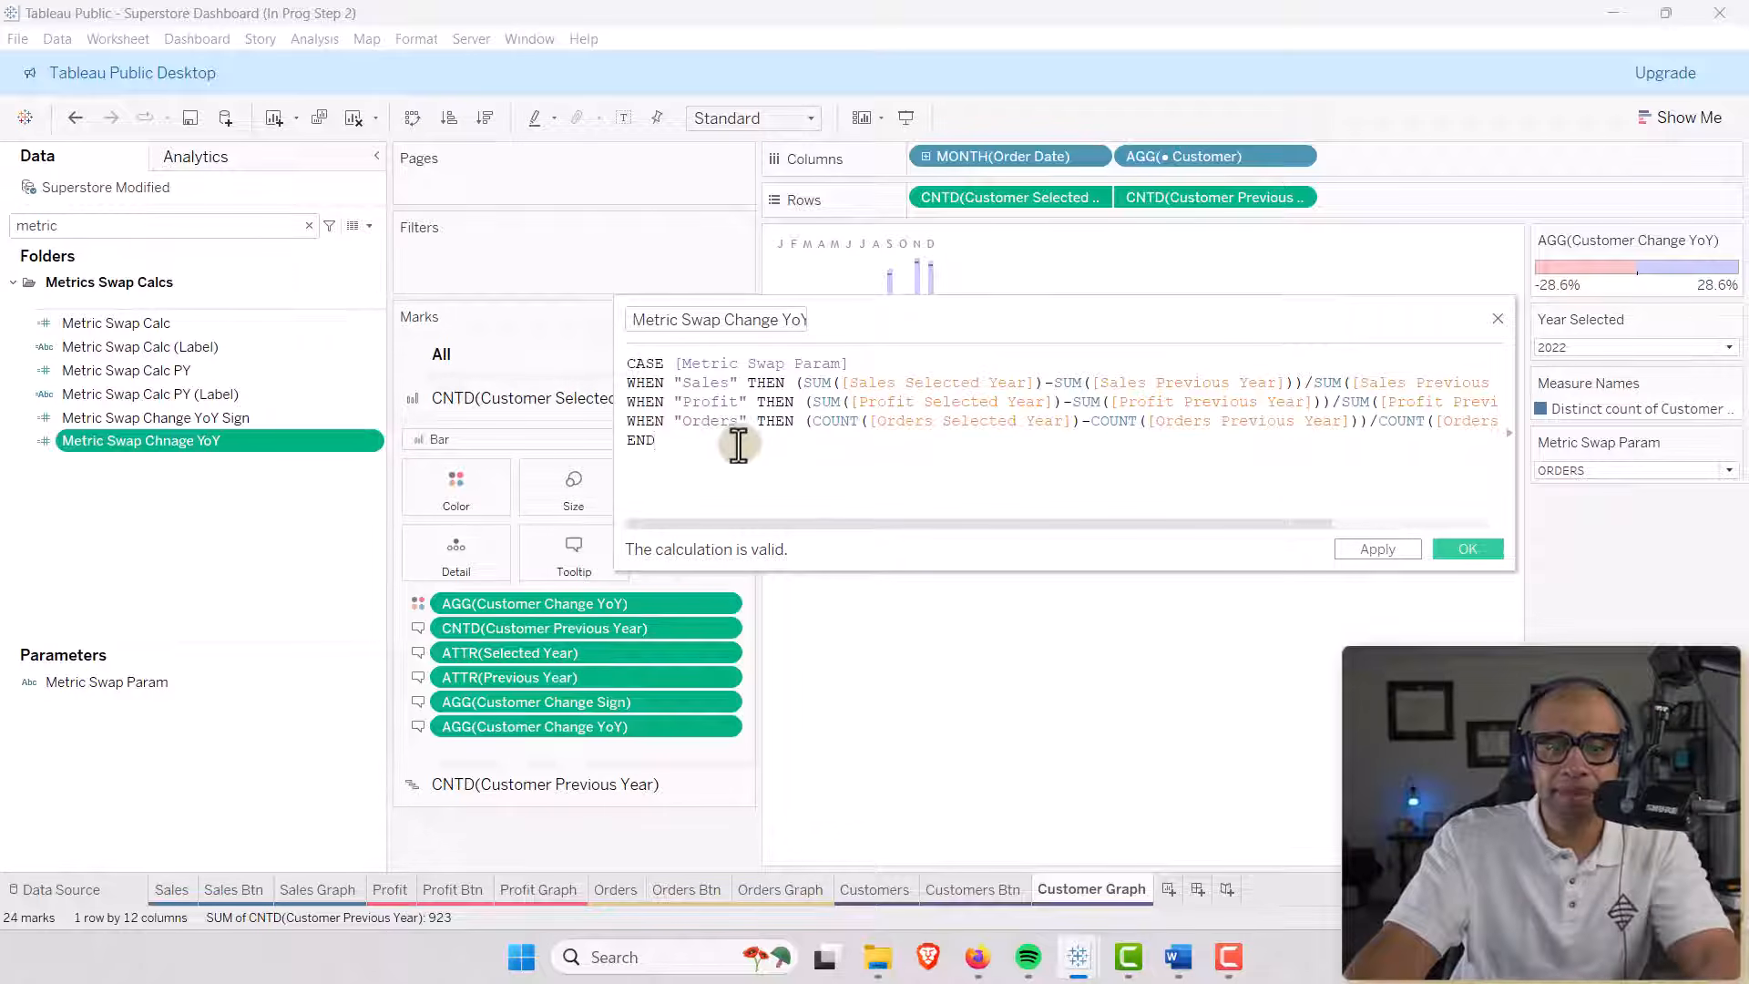
pyautogui.moveTo(1222, 308); pyautogui.dragTo(843, 296)
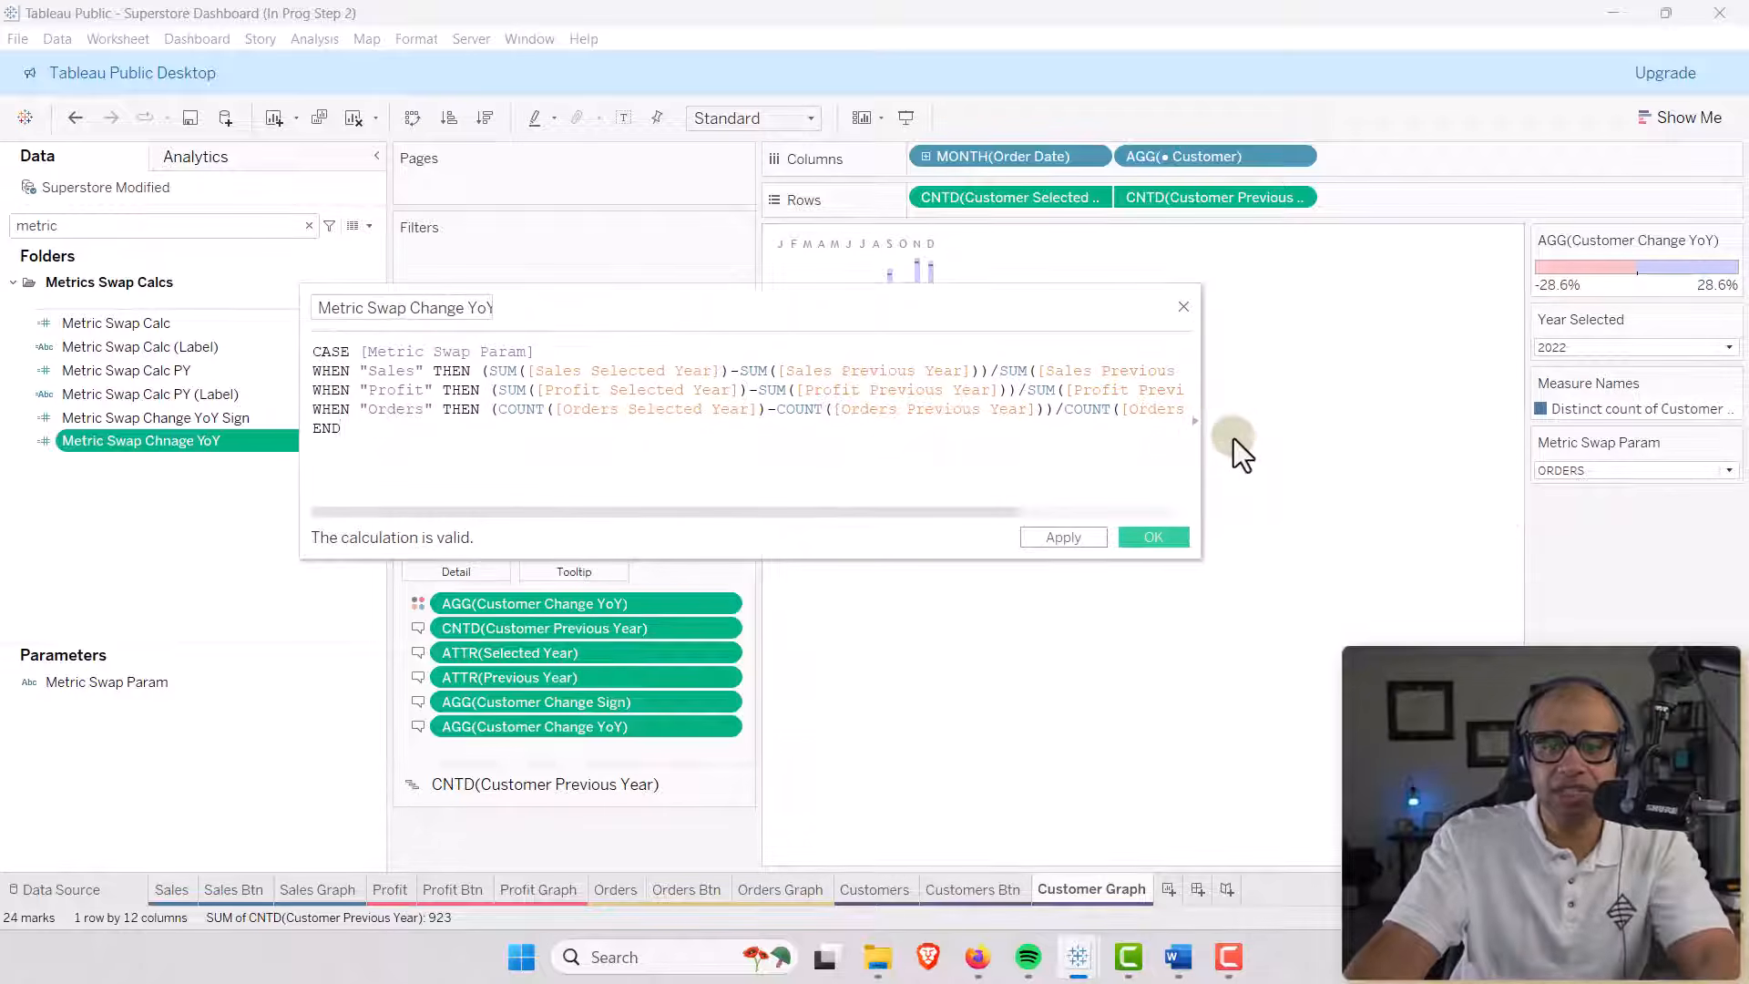
pyautogui.moveTo(1065, 413); pyautogui.dragTo(1213, 423)
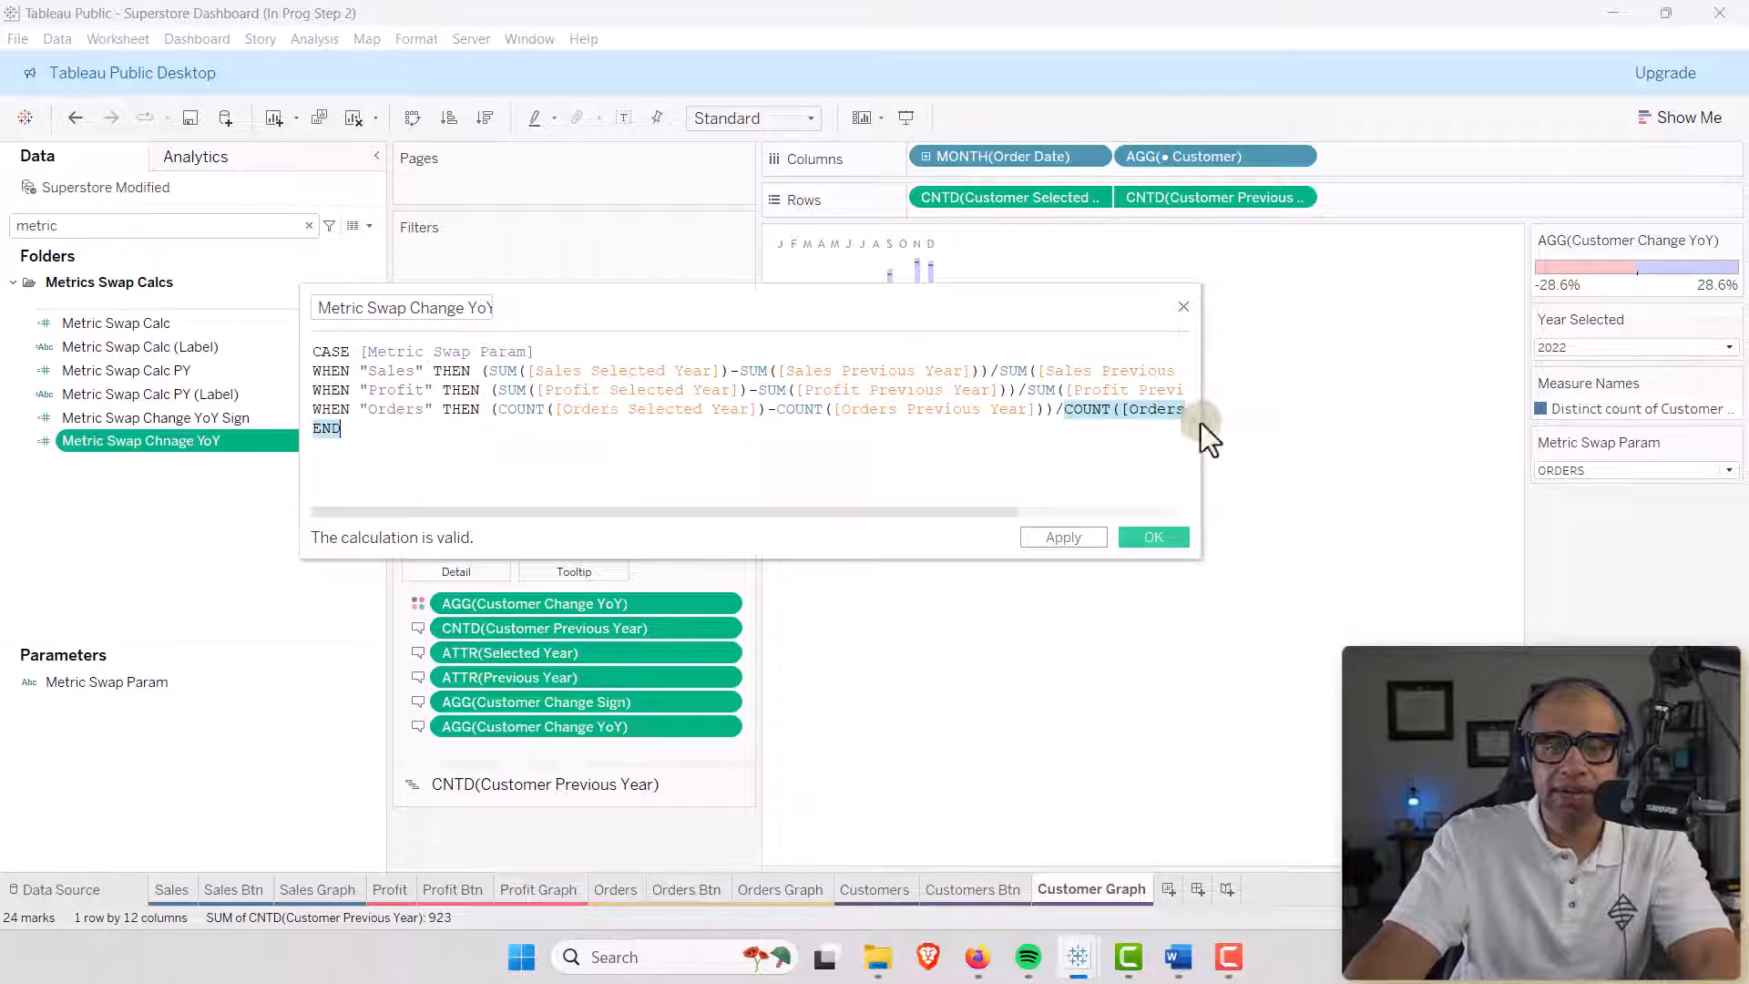
pyautogui.click(633, 423)
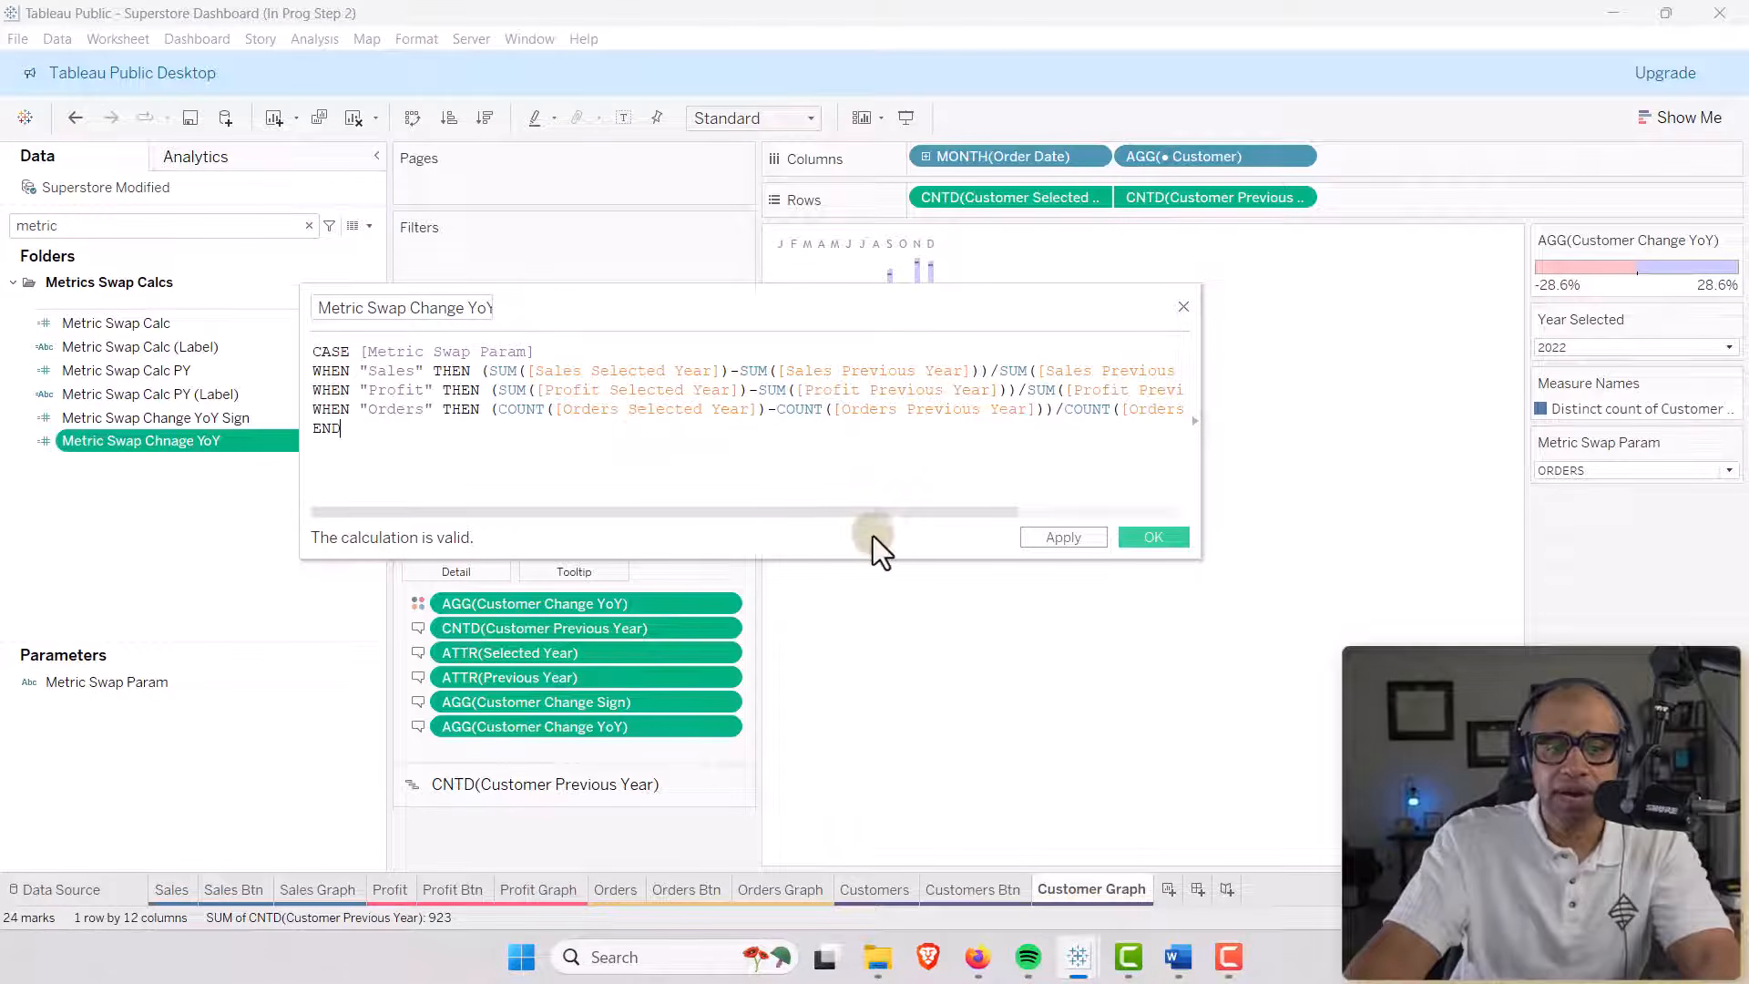
pyautogui.moveTo(877, 512); pyautogui.dragTo(1401, 576)
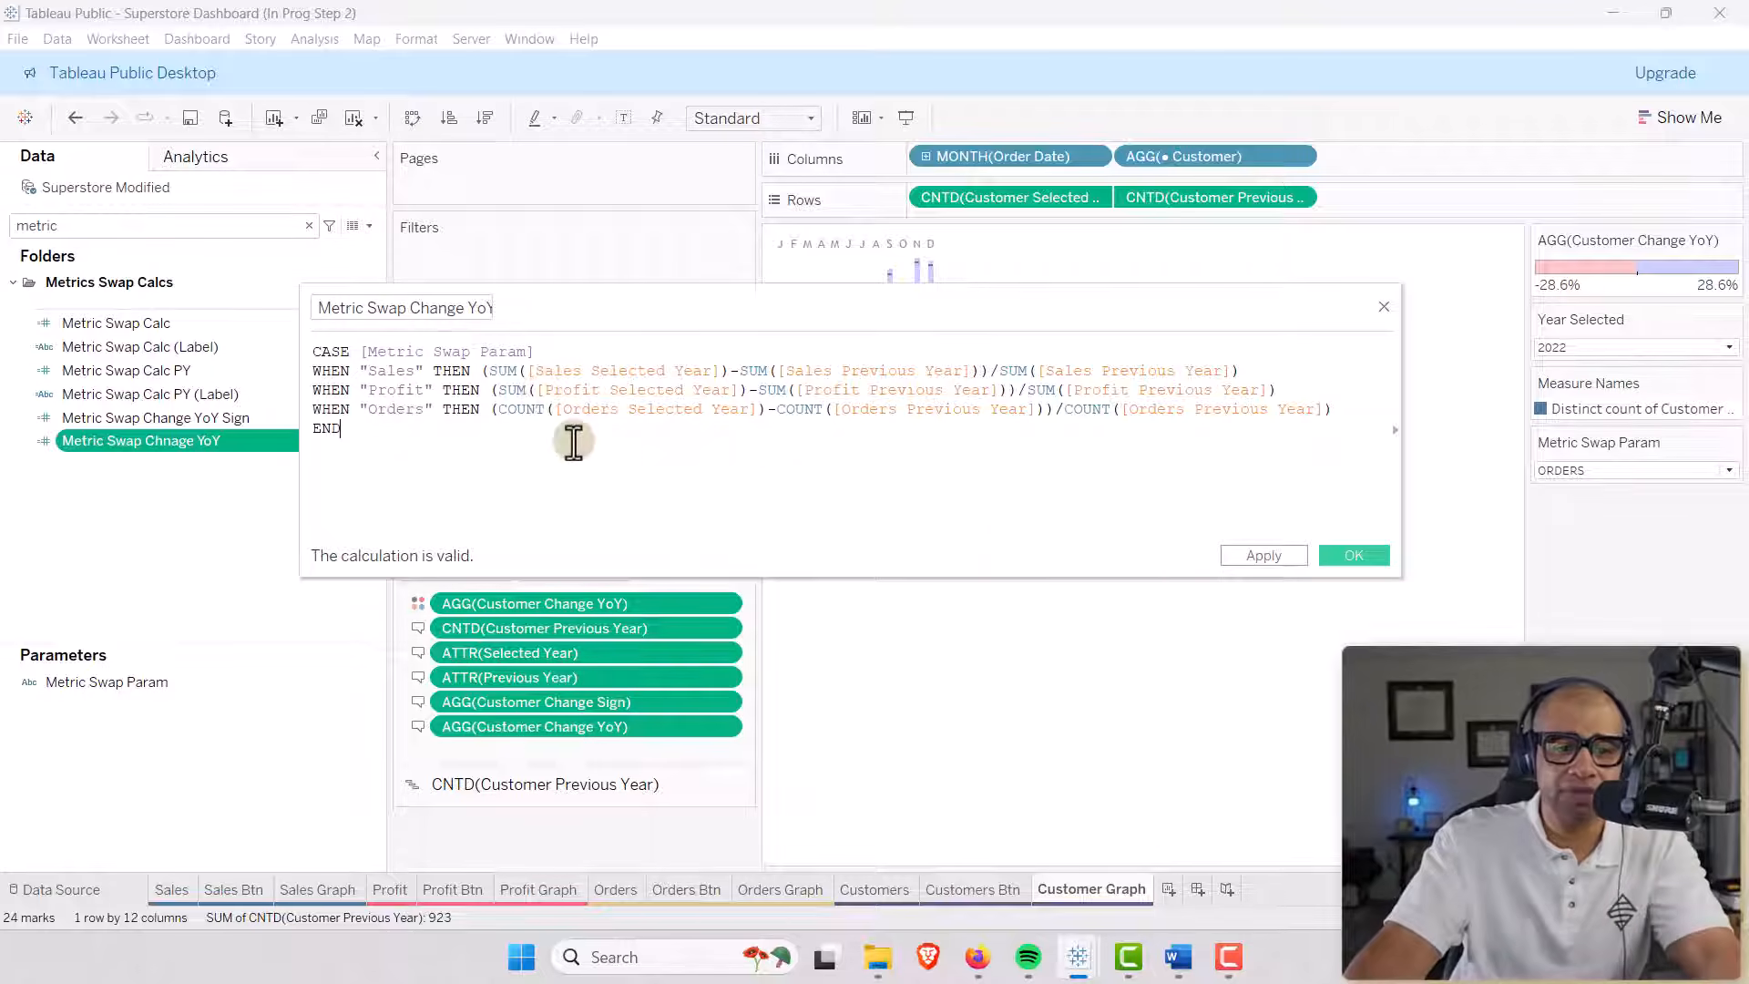
pyautogui.click(1354, 555)
# Examine the name and CASE formula of the Metric Swap Change YoY Sign field, and close it.
pyautogui.click(206, 444)
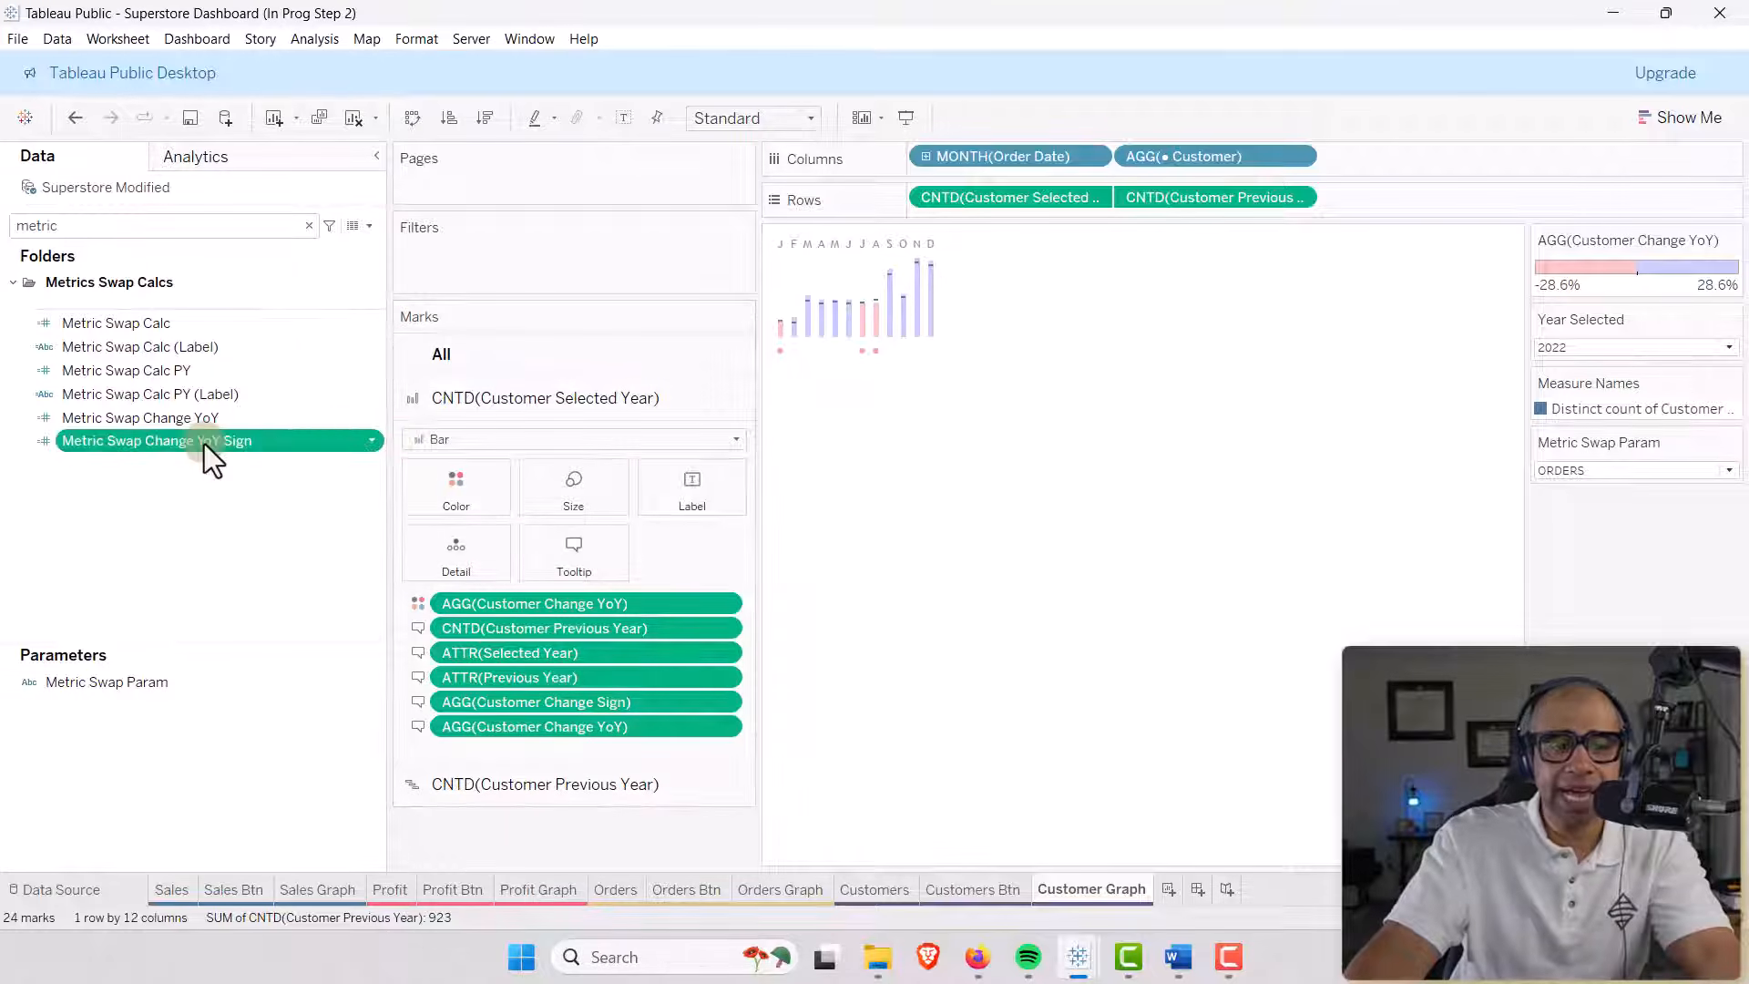
pyautogui.rightClick(204, 444)
pyautogui.click(265, 557)
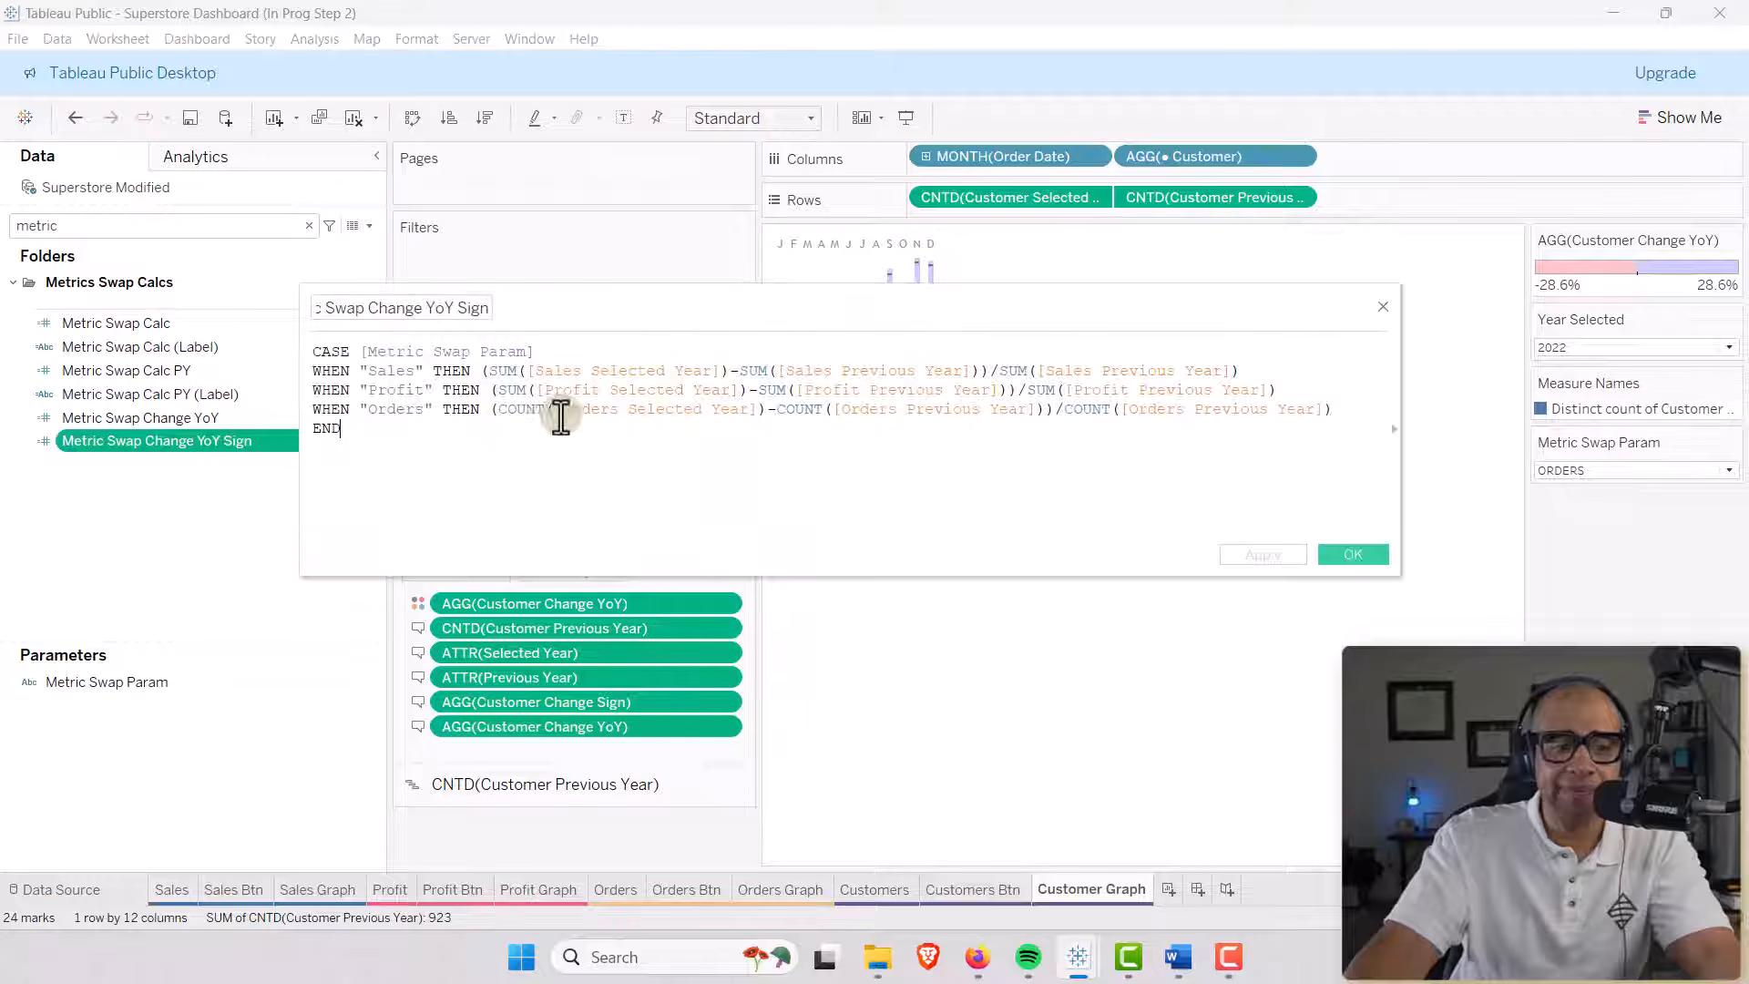
pyautogui.moveTo(432, 312); pyautogui.dragTo(519, 306)
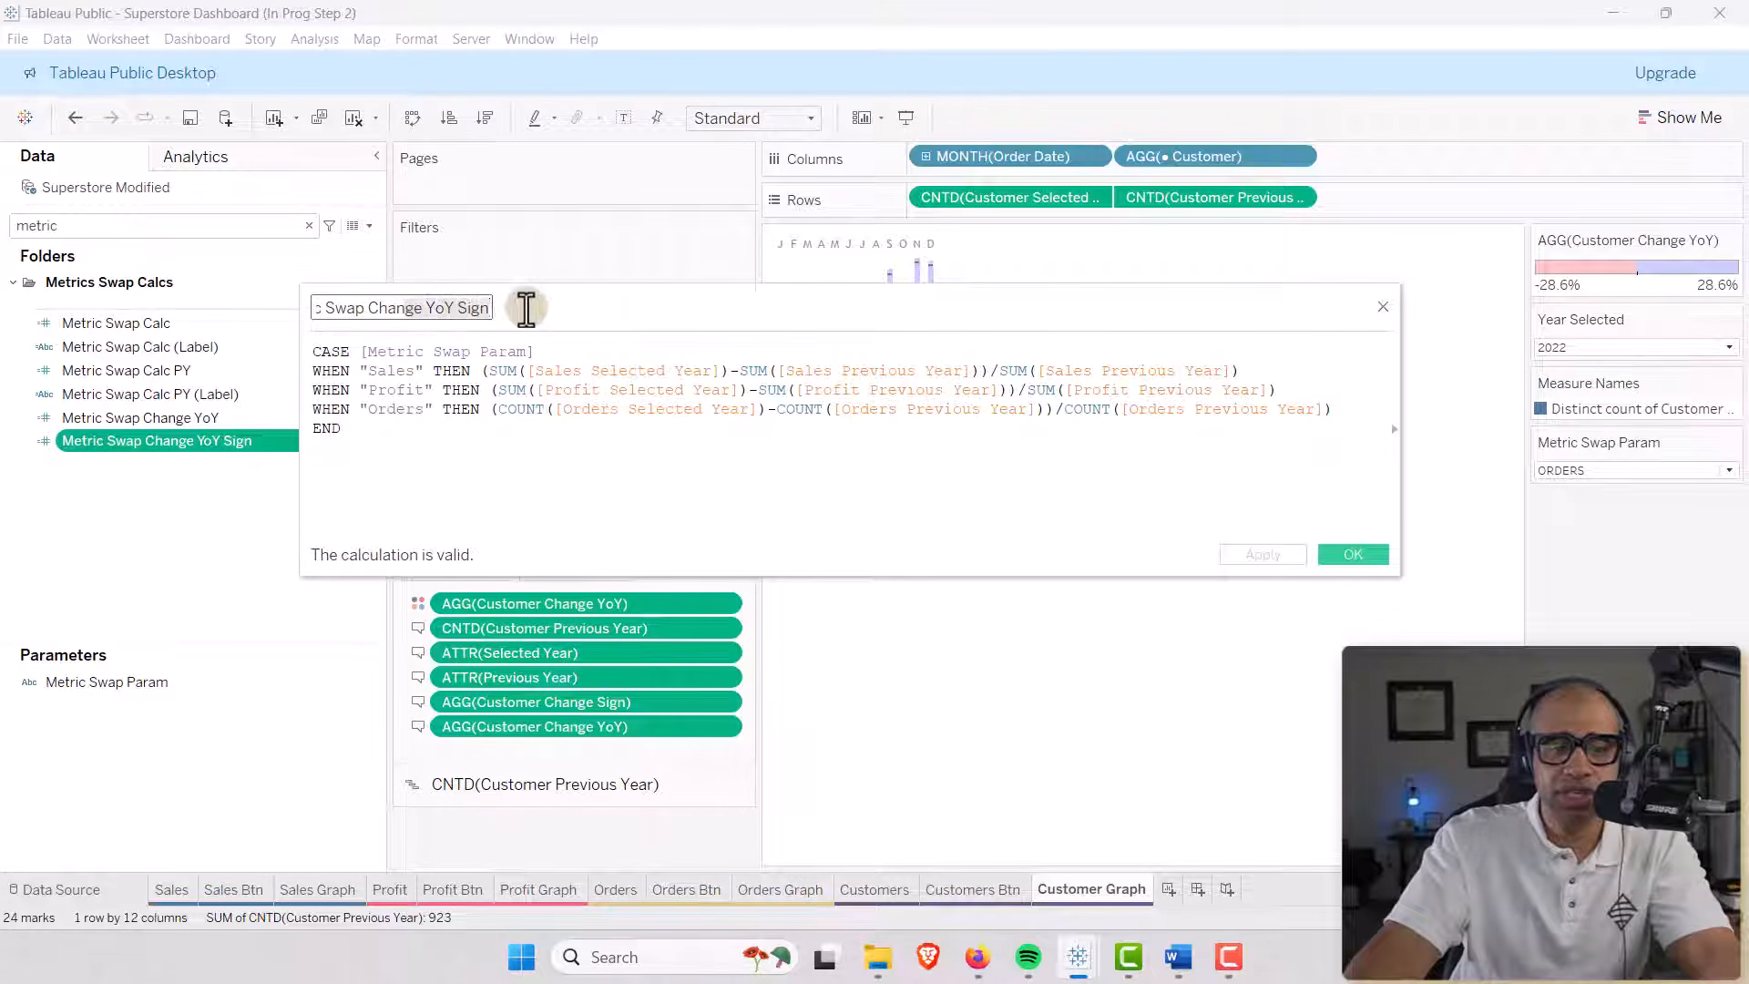
pyautogui.click(572, 487)
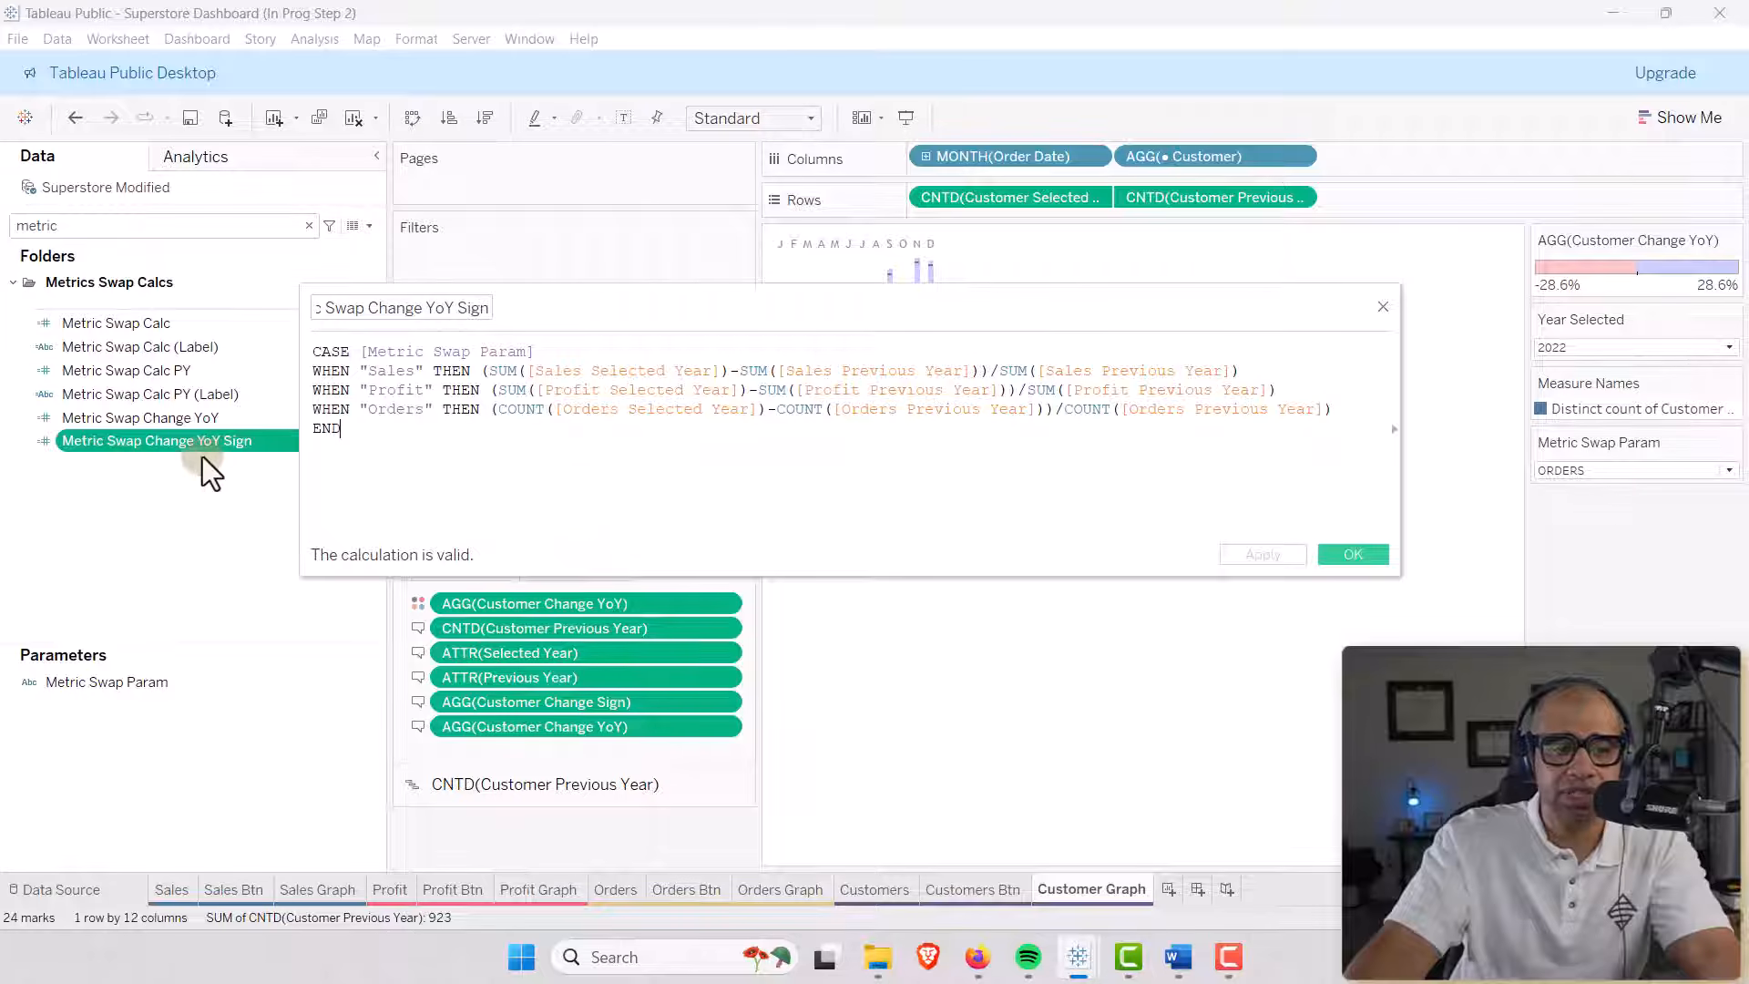
pyautogui.click(1332, 556)
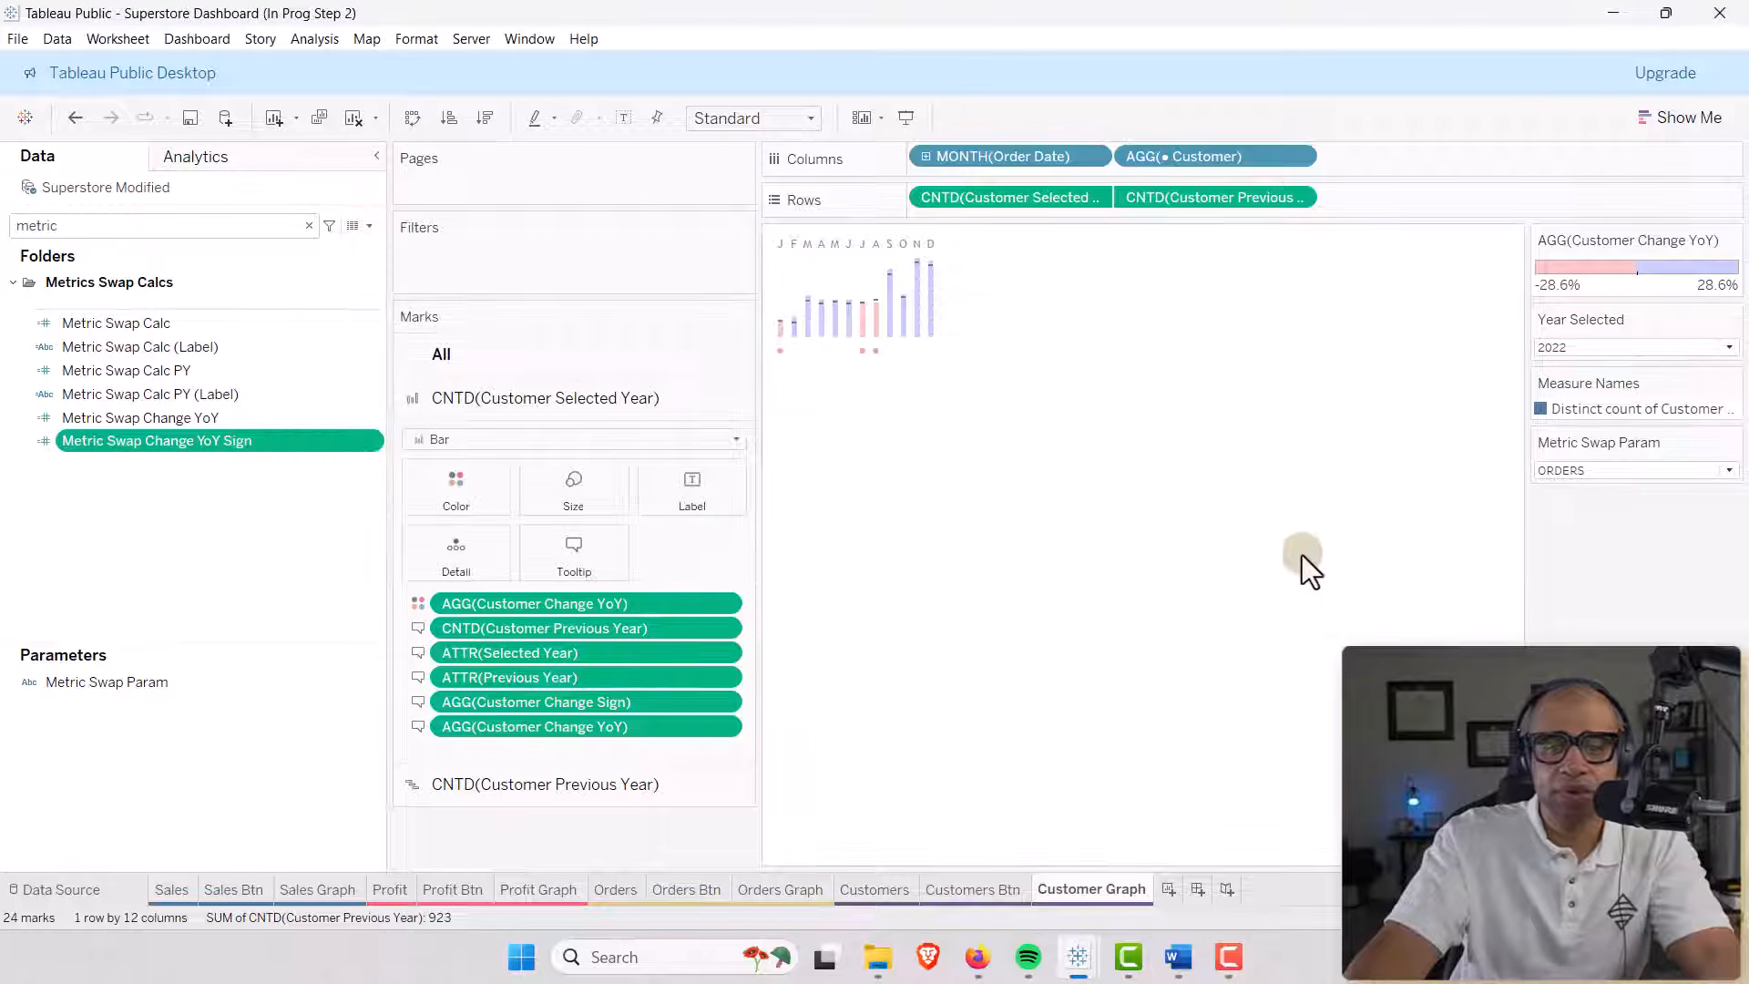
# Set the default number format of Metric Swap Change YoY Sign to the custom format "⬆;⬇".
pyautogui.click(372, 441)
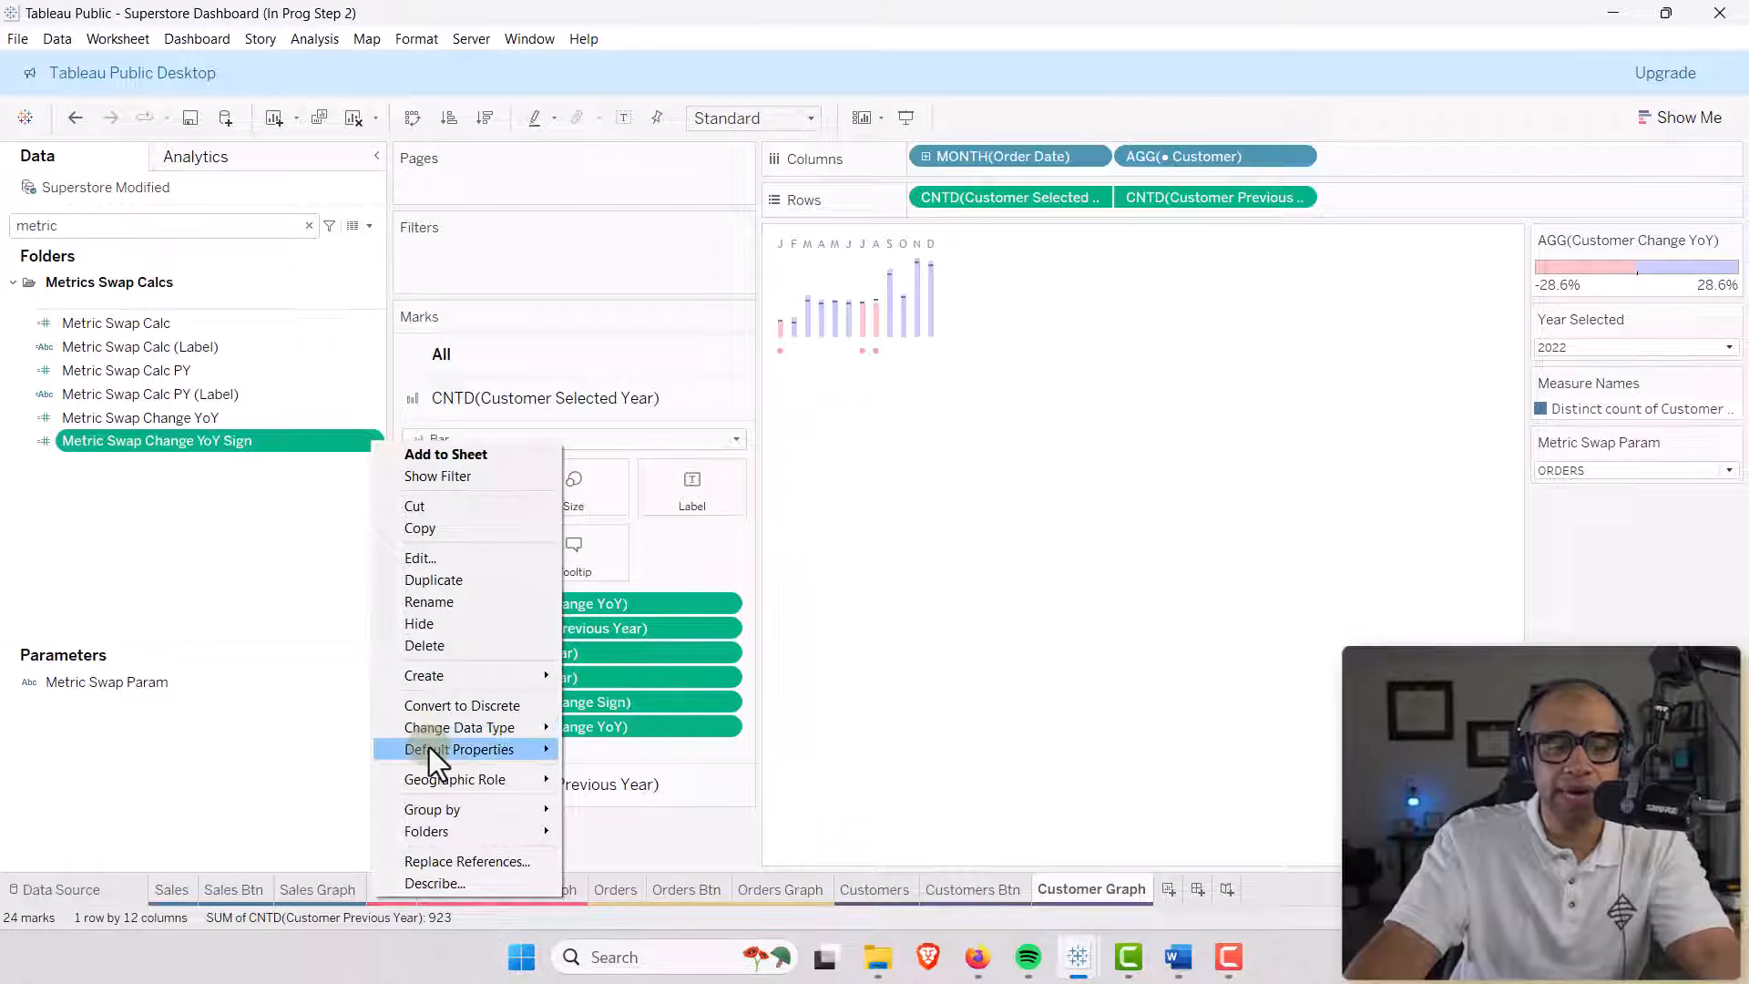
pyautogui.moveTo(442, 747)
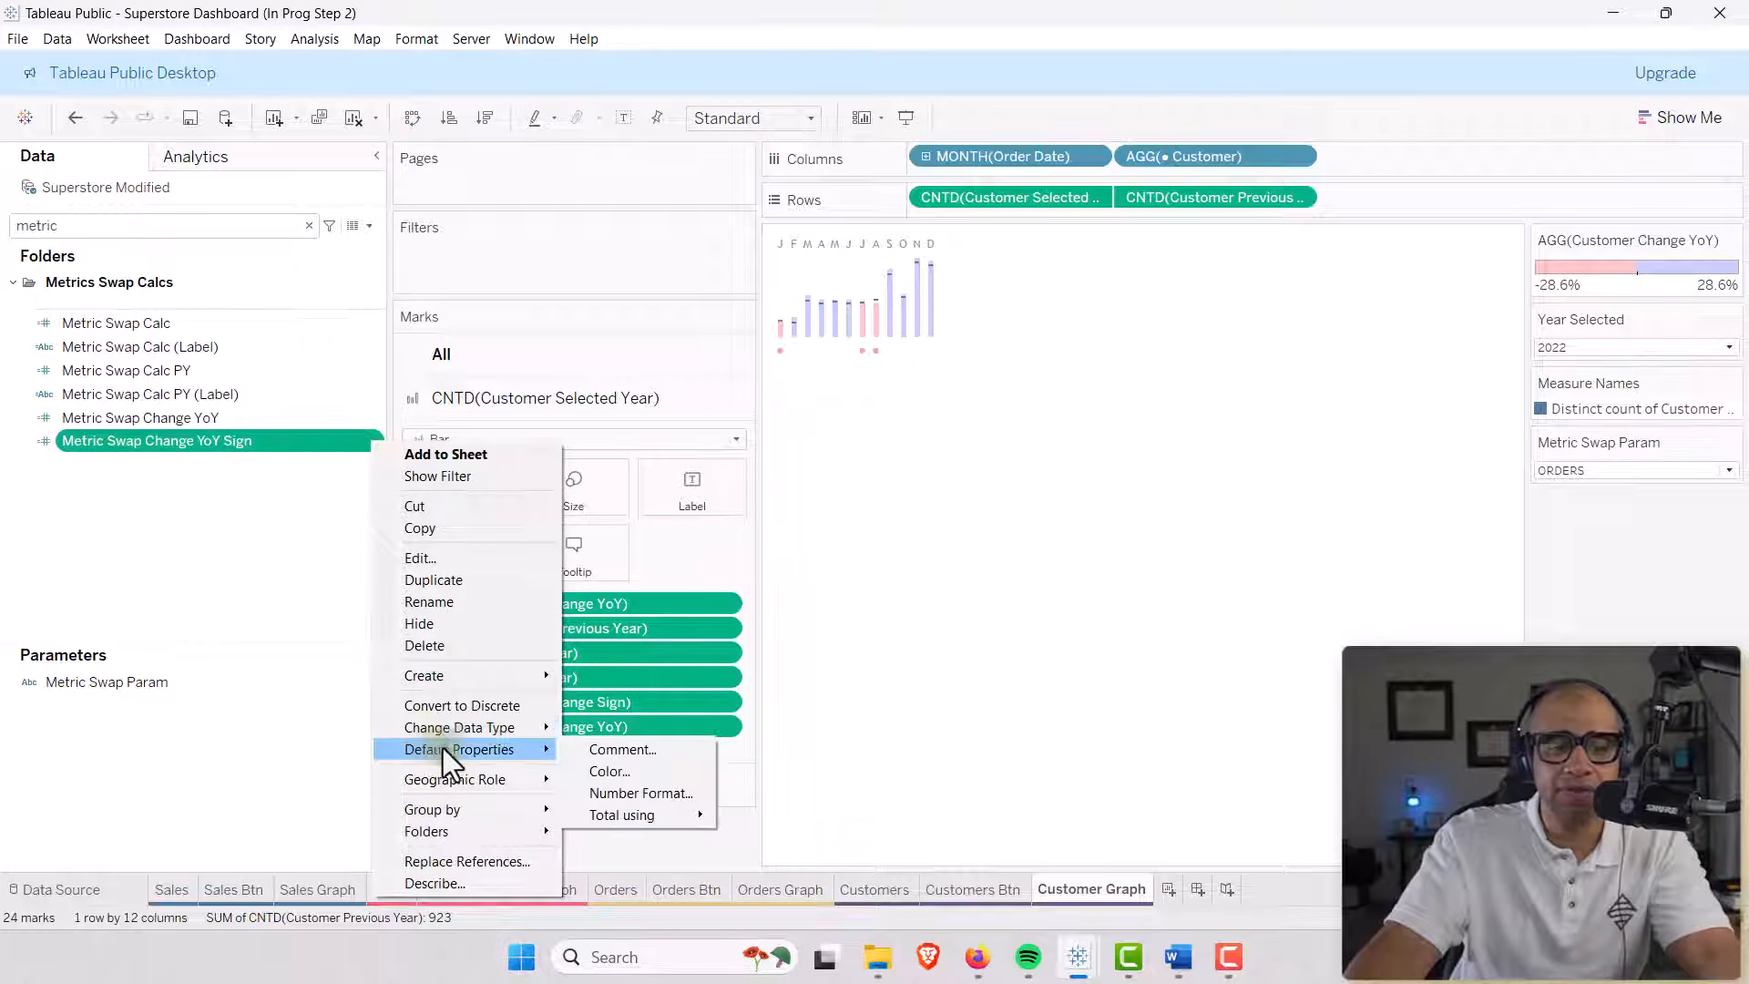
pyautogui.click(630, 793)
pyautogui.click(705, 472)
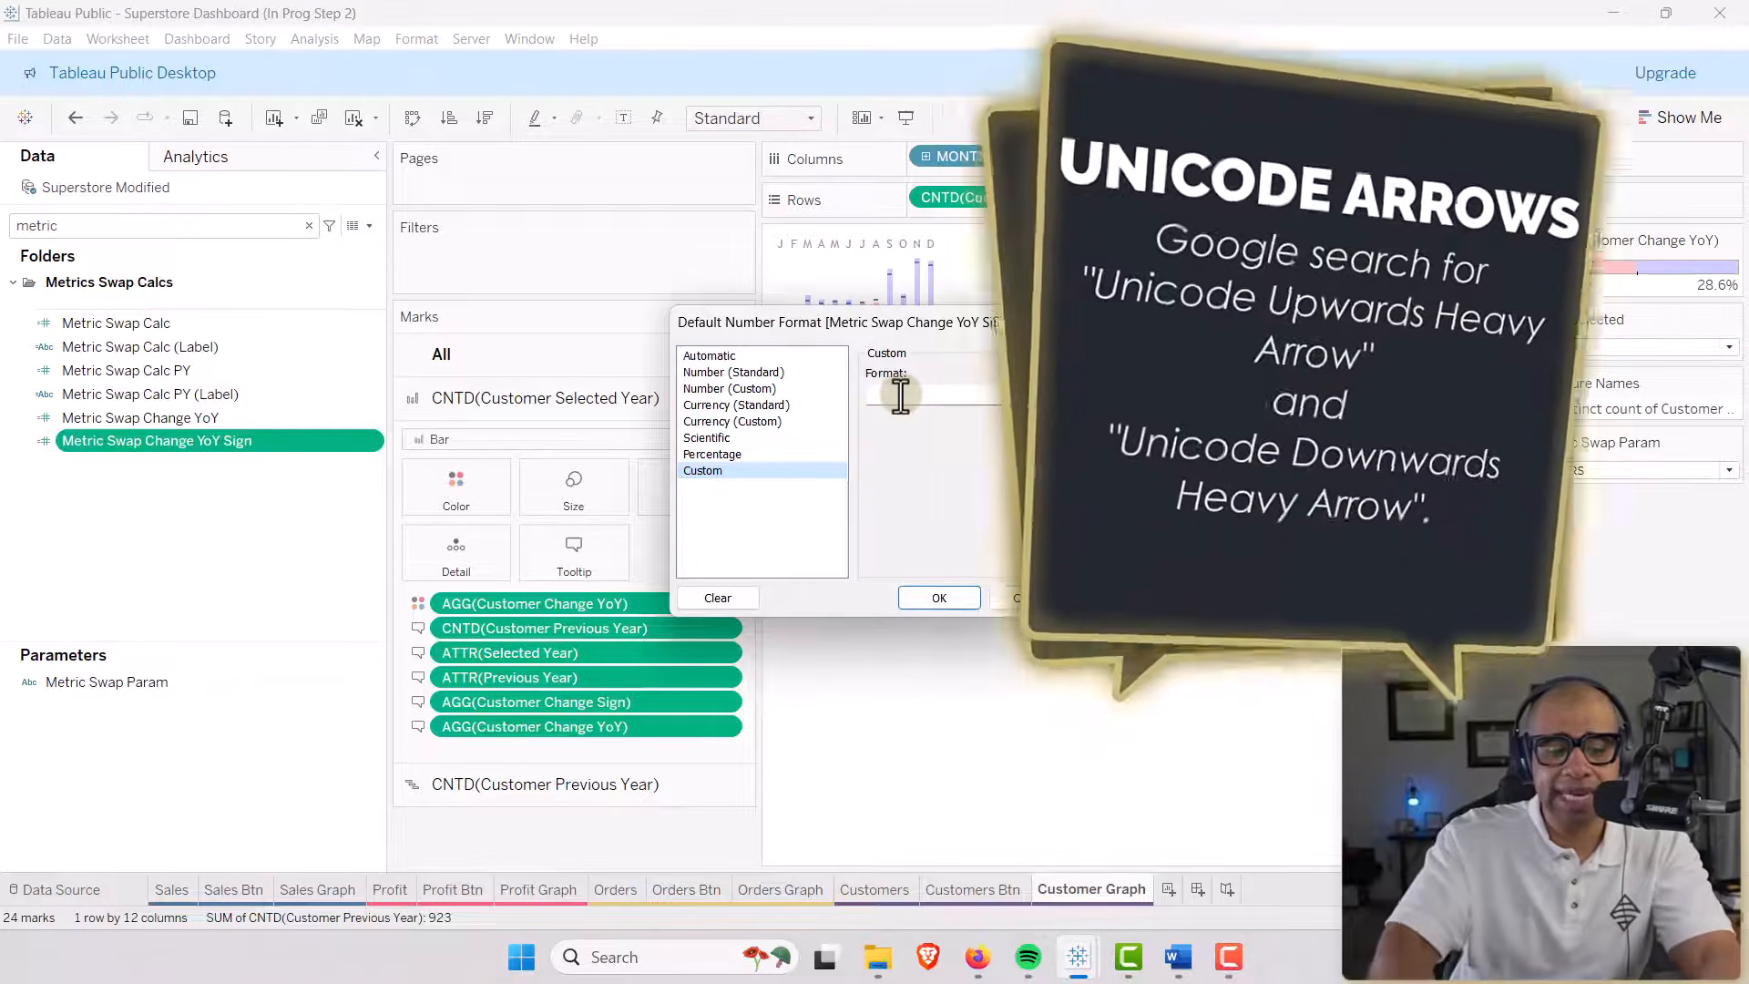
pyautogui.write('⬆;⬇')
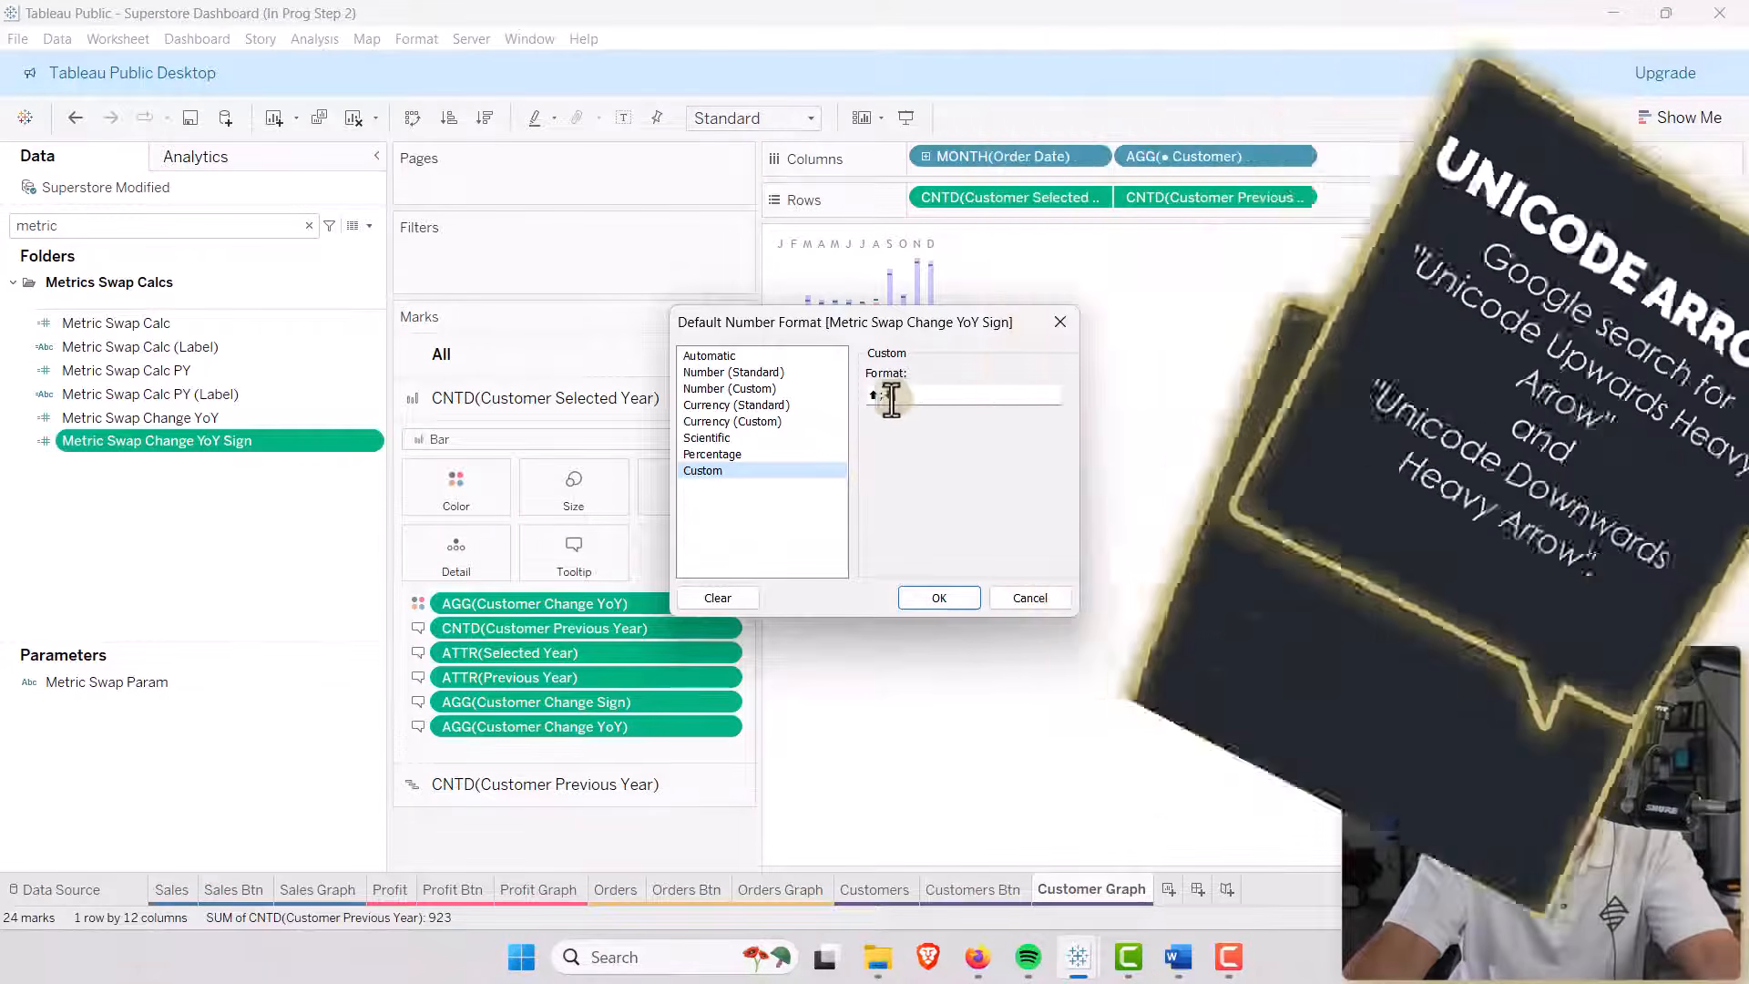
pyautogui.click(947, 601)
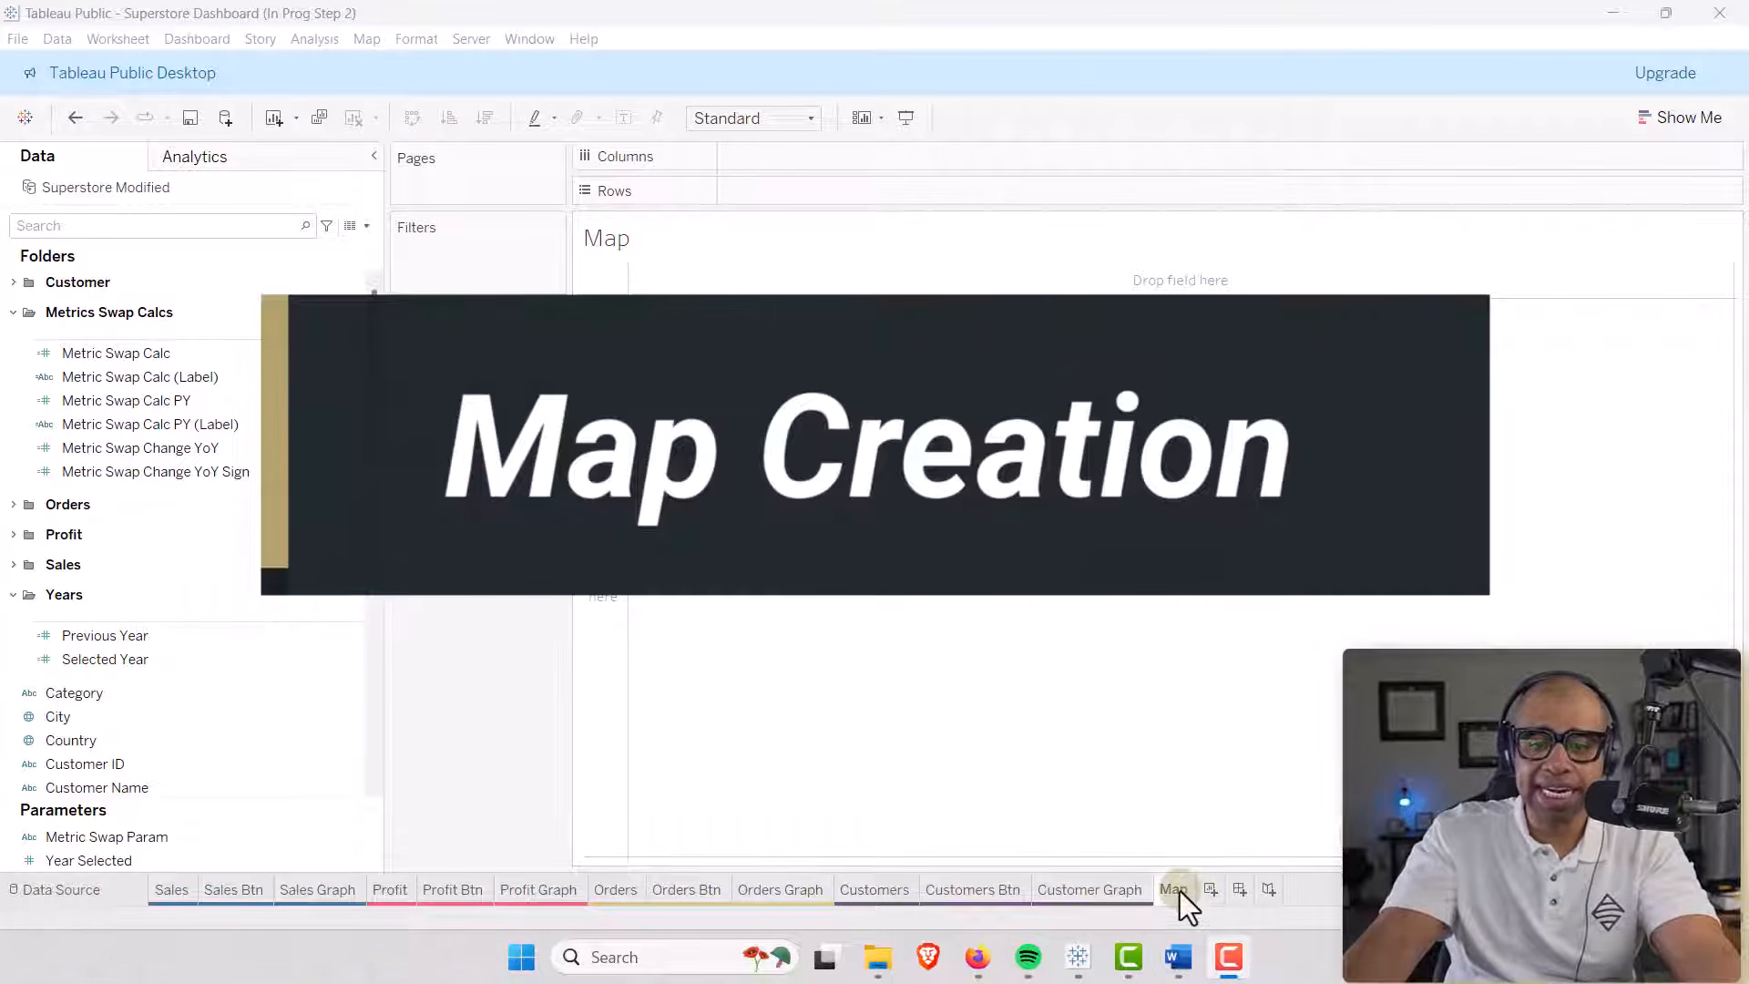
# Plot the states on the Map sheet by adding the State field to the marks as Detail.
pyautogui.scroll(-10, 146, 438)
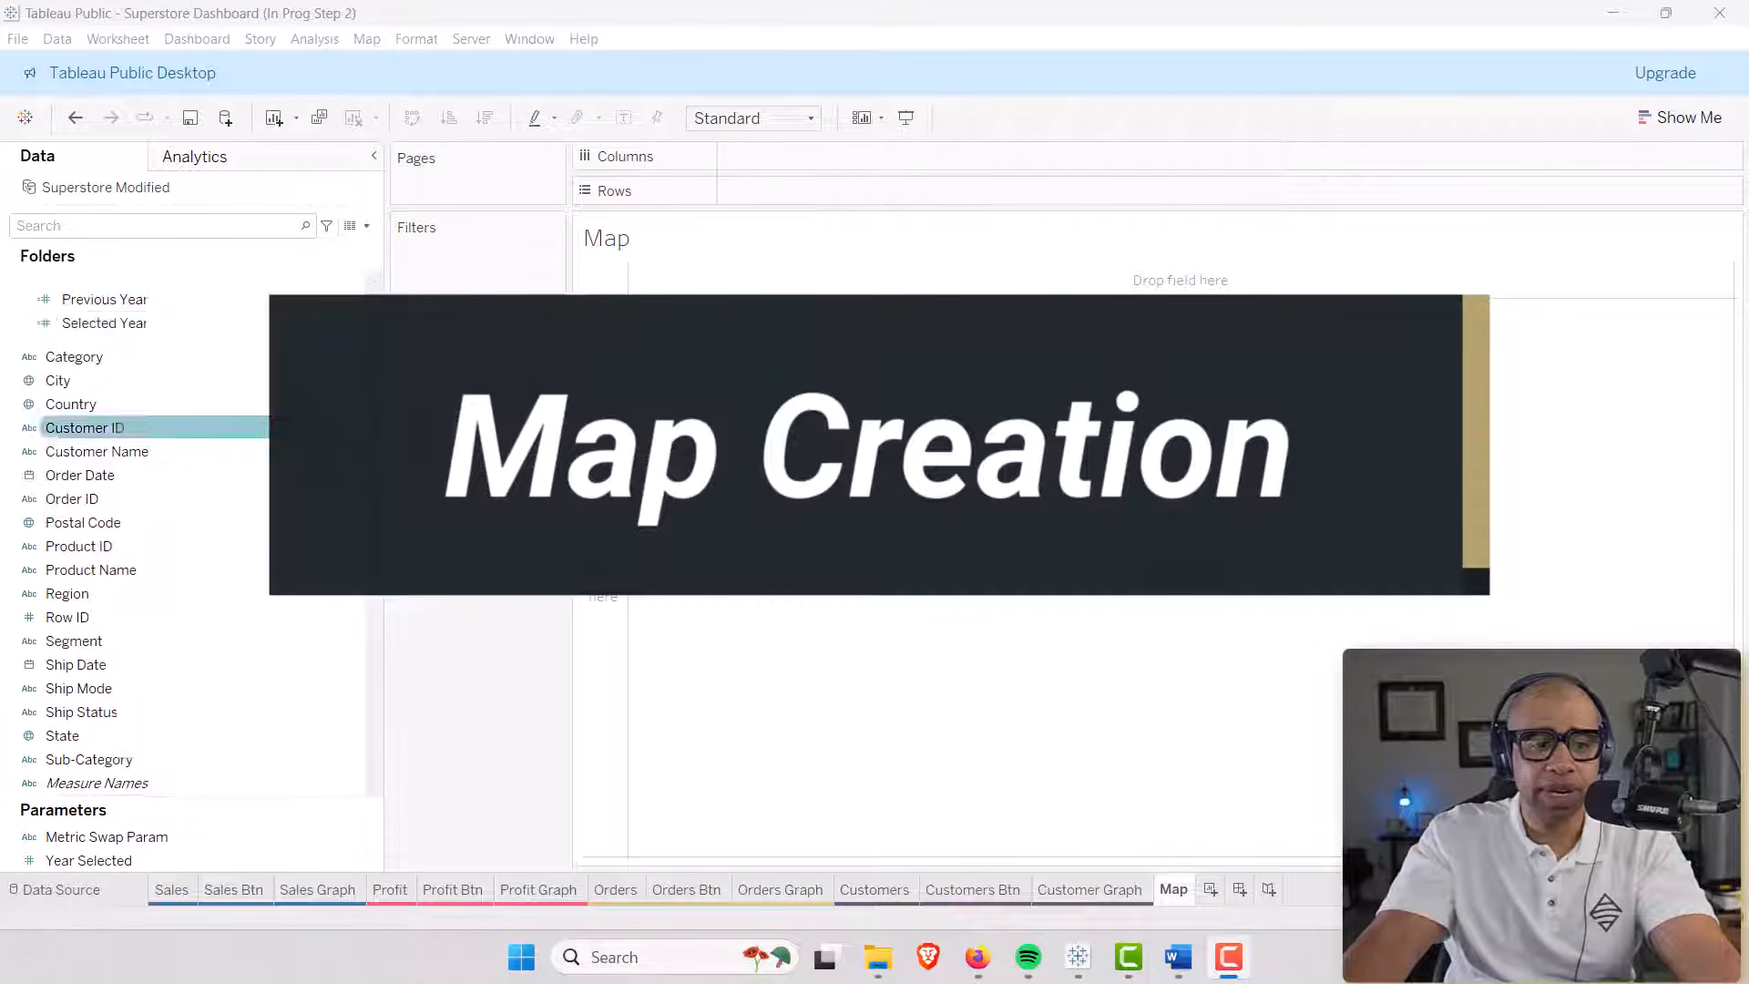
pyautogui.click(57, 495)
pyautogui.moveTo(57, 492); pyautogui.dragTo(419, 452)
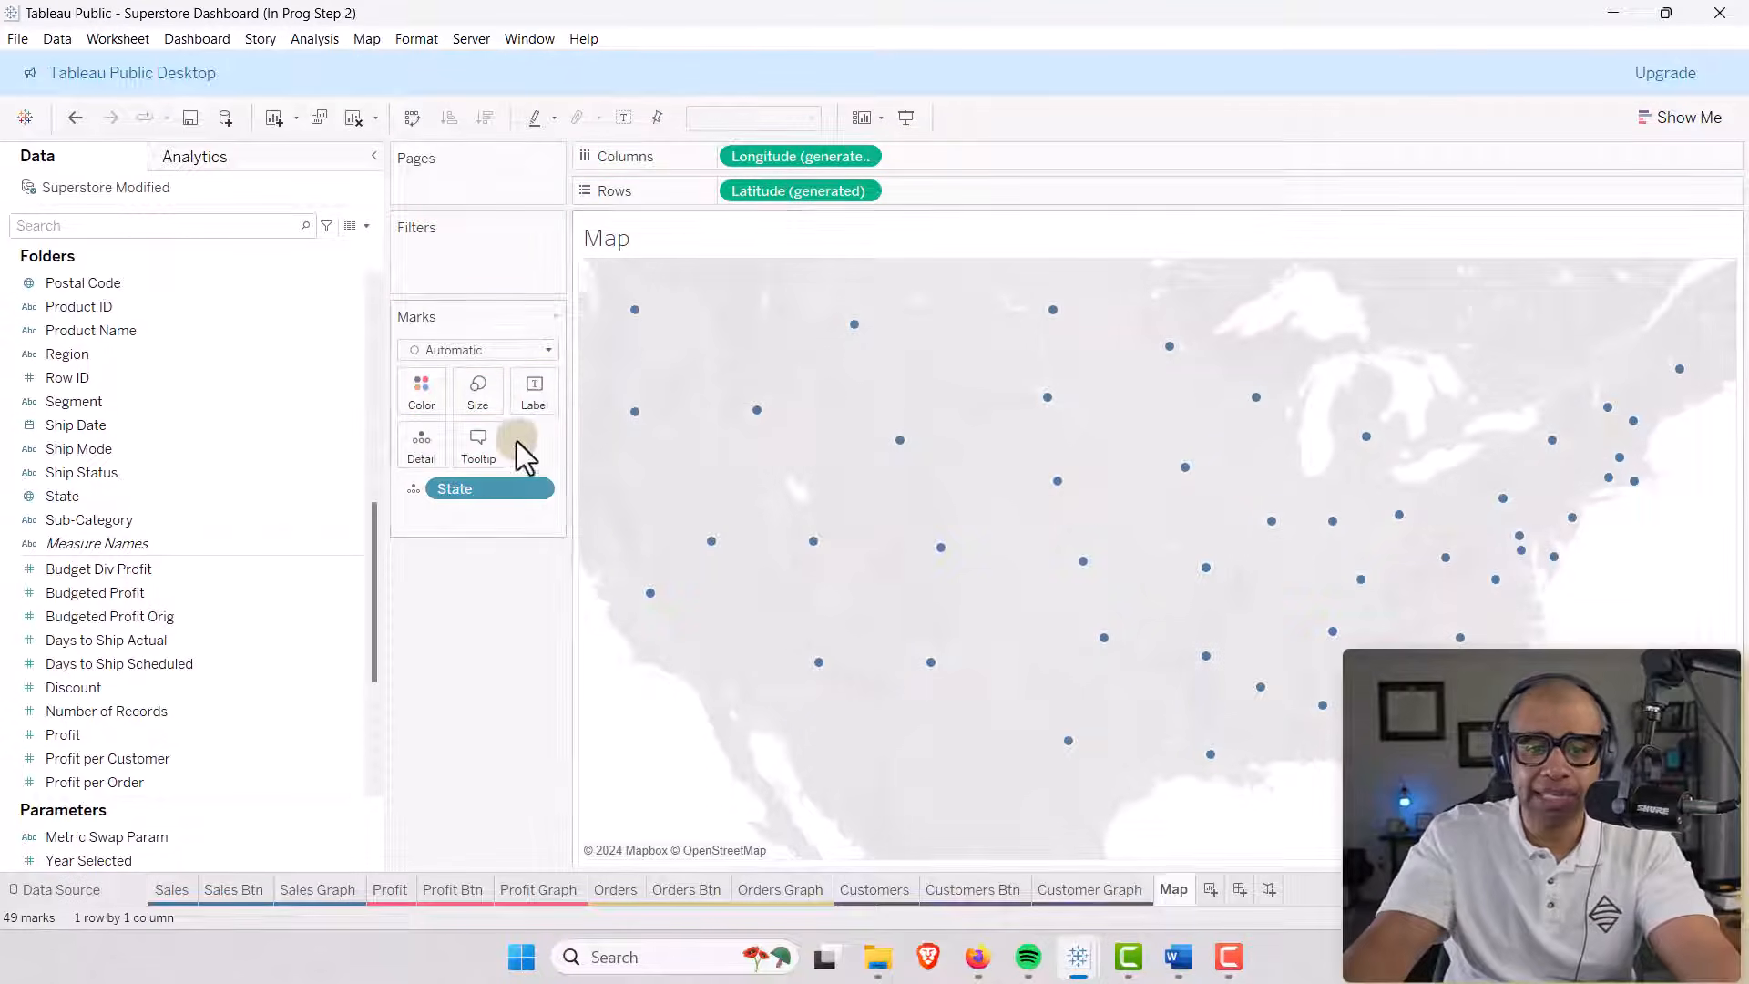
pyautogui.scroll(-3, 801, 437)
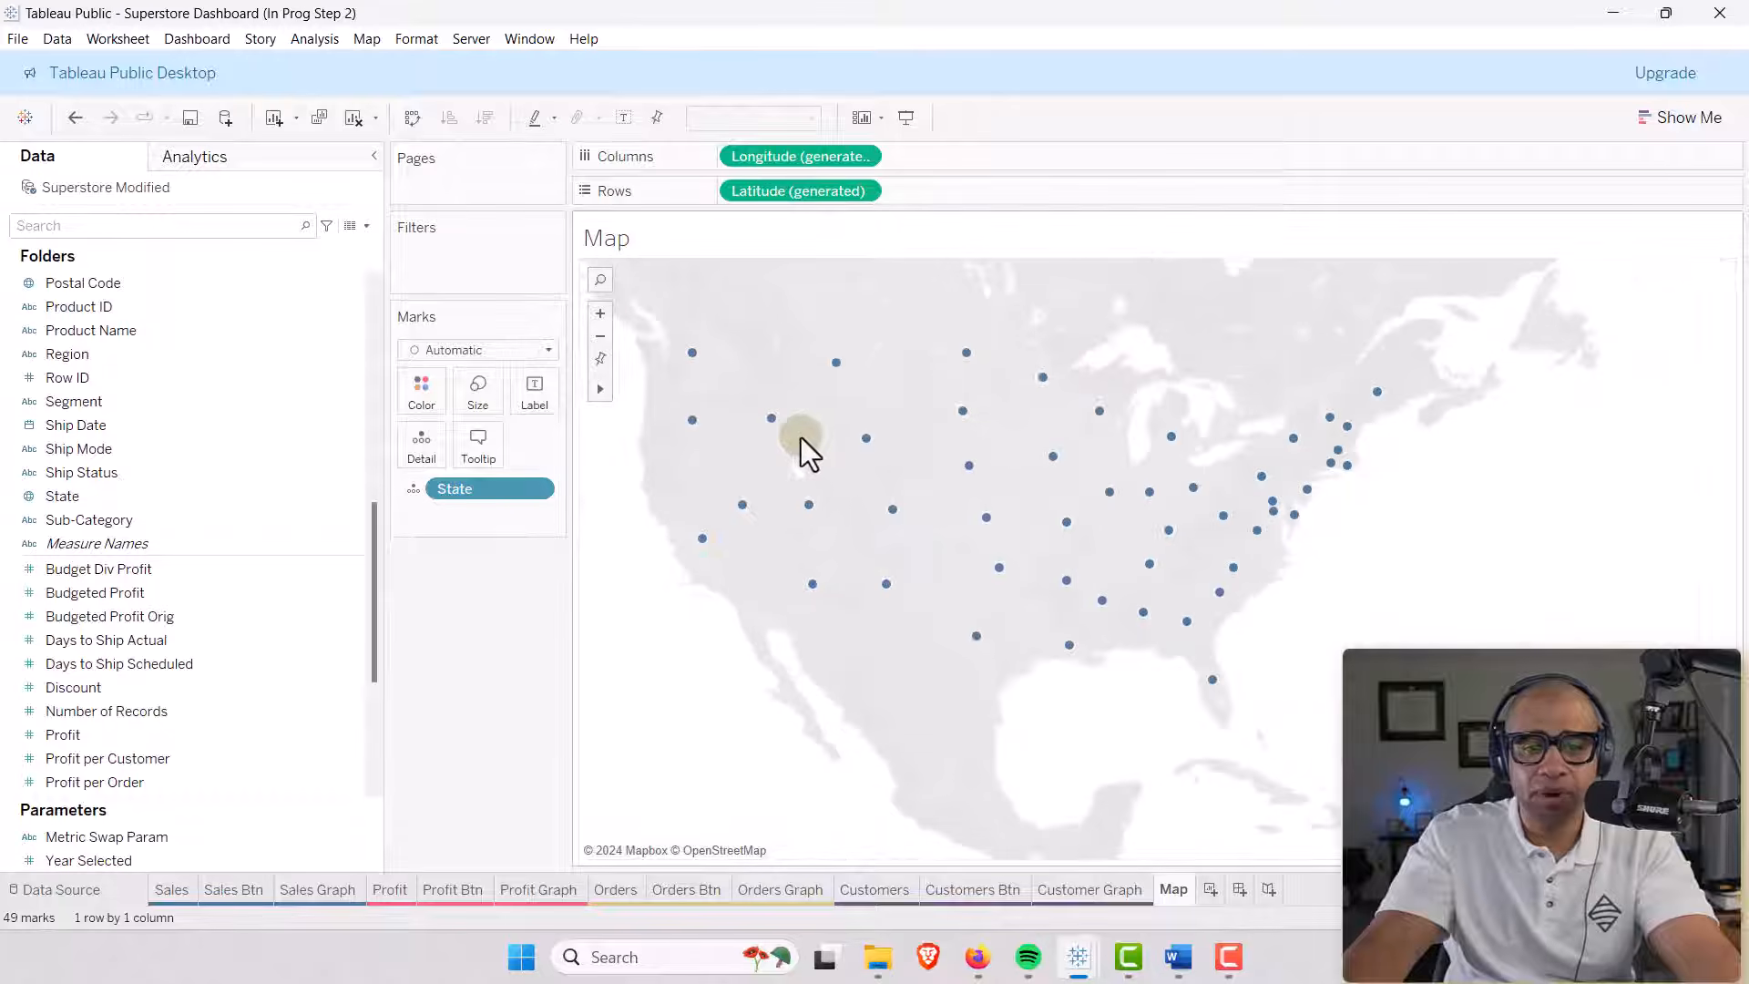
pyautogui.moveTo(809, 404); pyautogui.dragTo(830, 436)
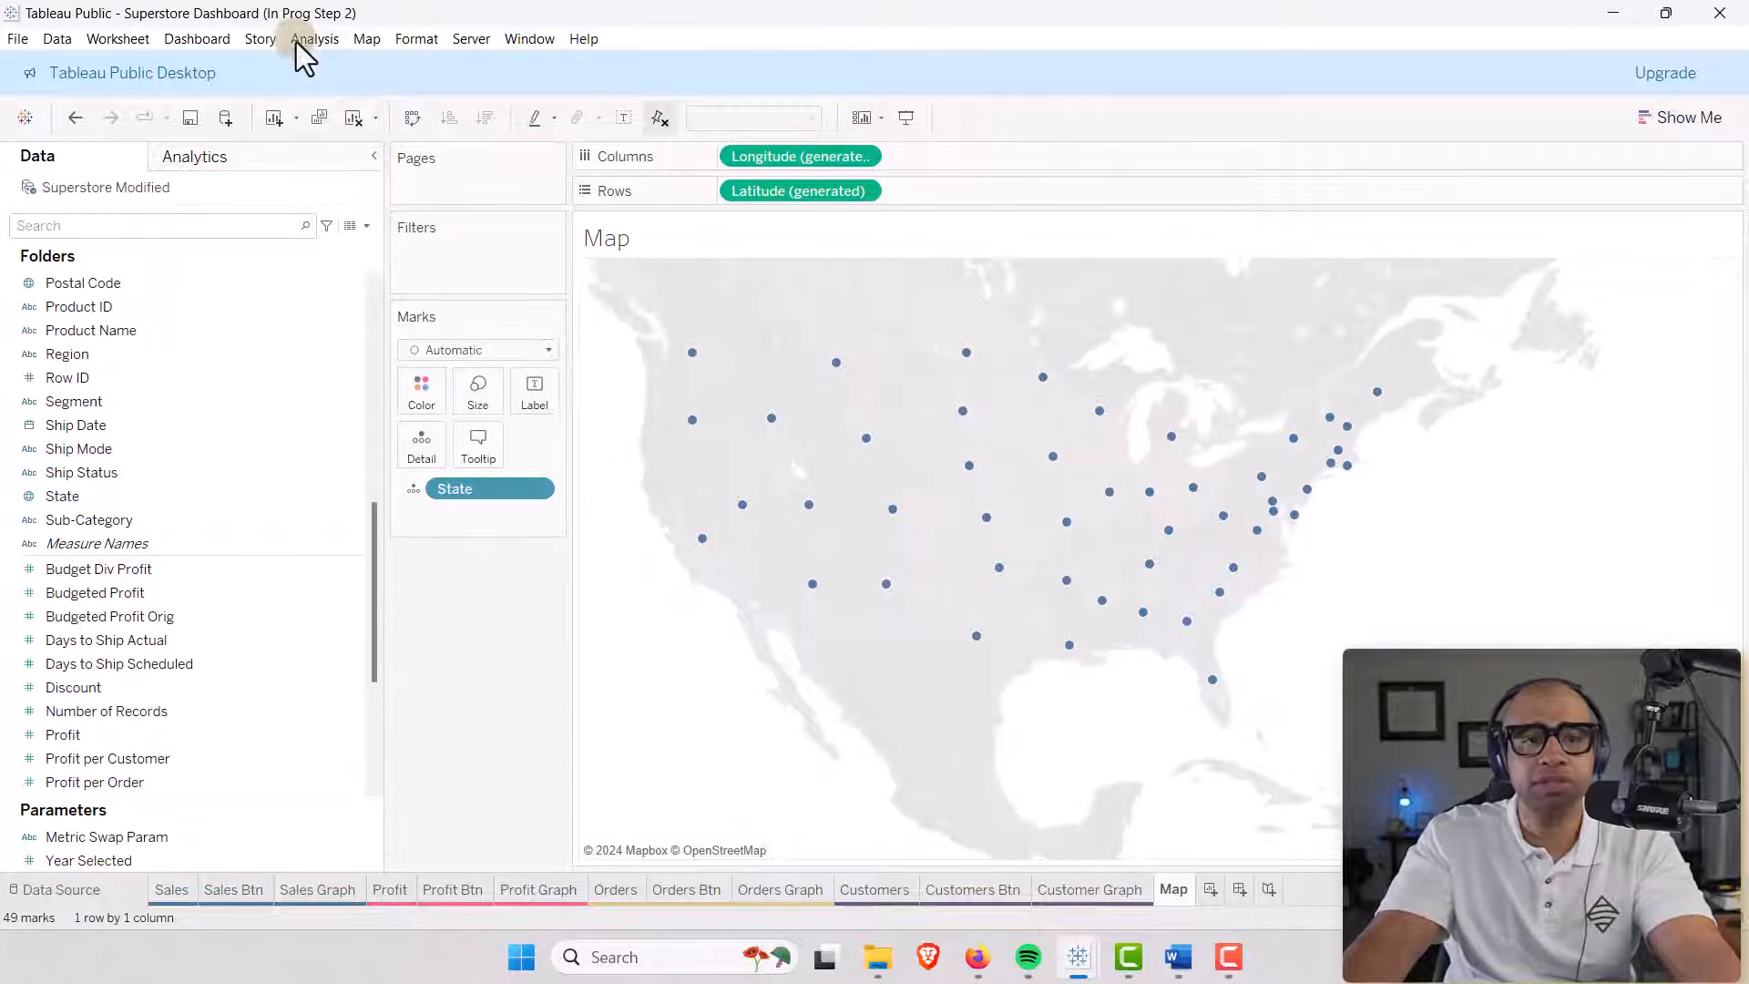
# Turn off the Base and Land Cover background layers of the map.
pyautogui.click(364, 40)
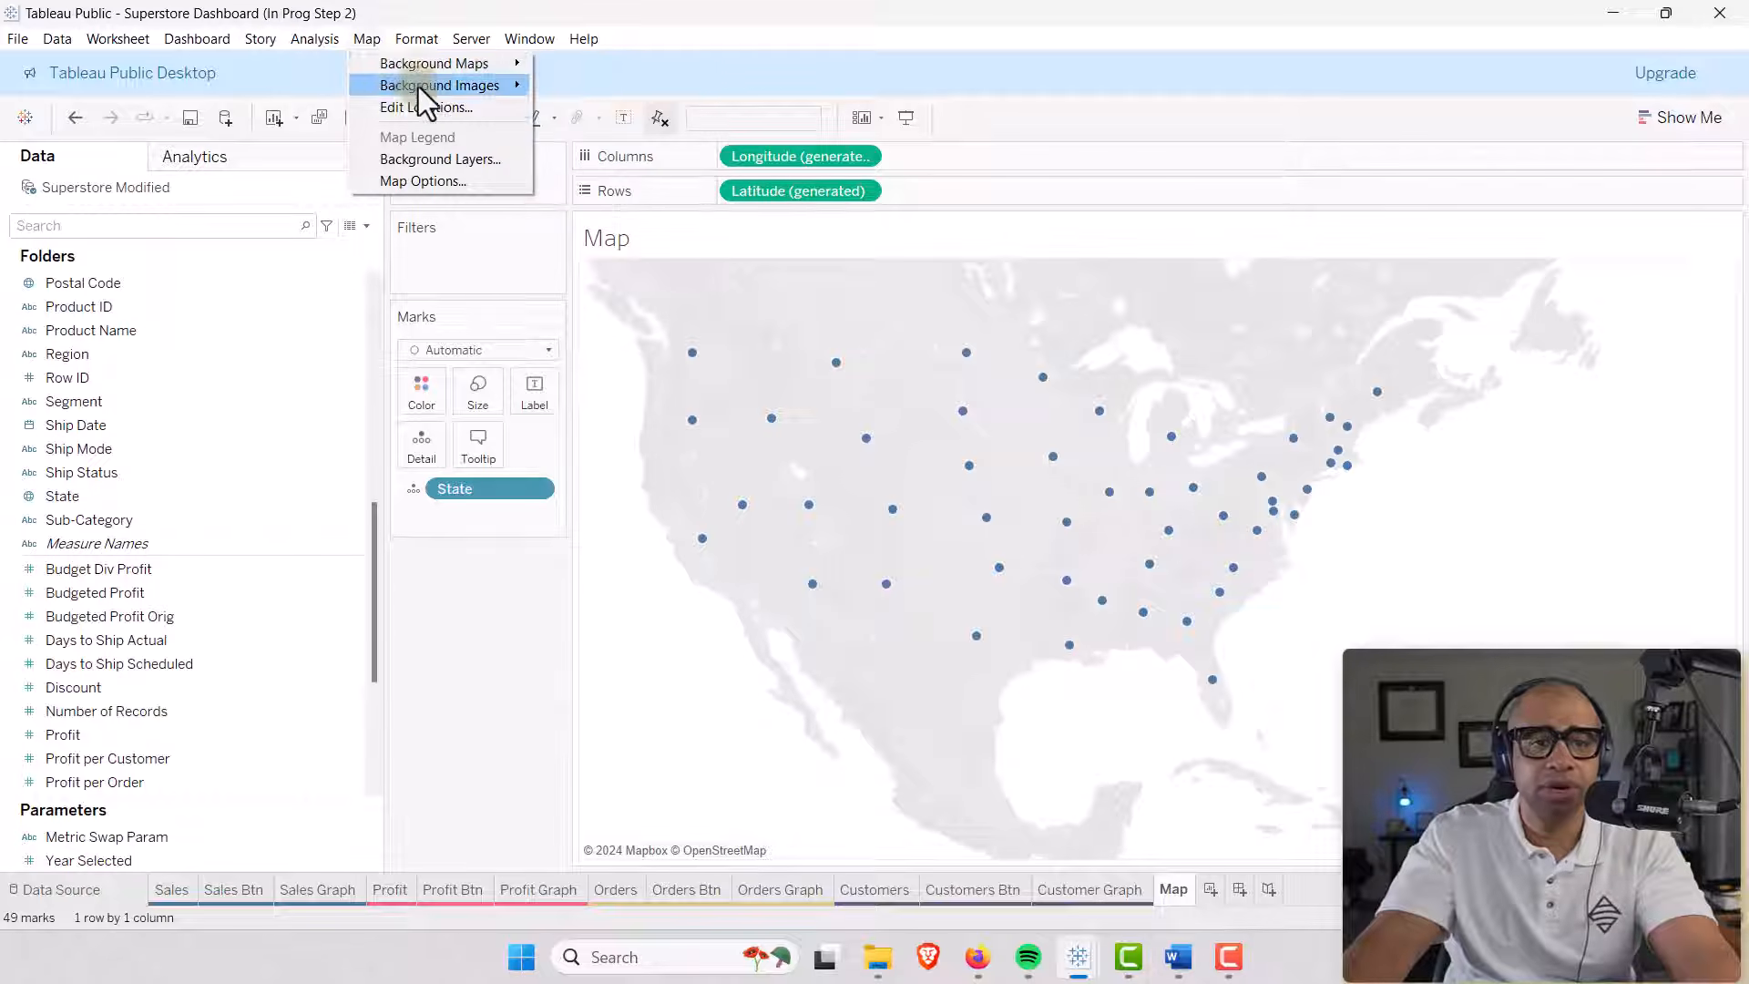
pyautogui.click(430, 181)
pyautogui.click(364, 40)
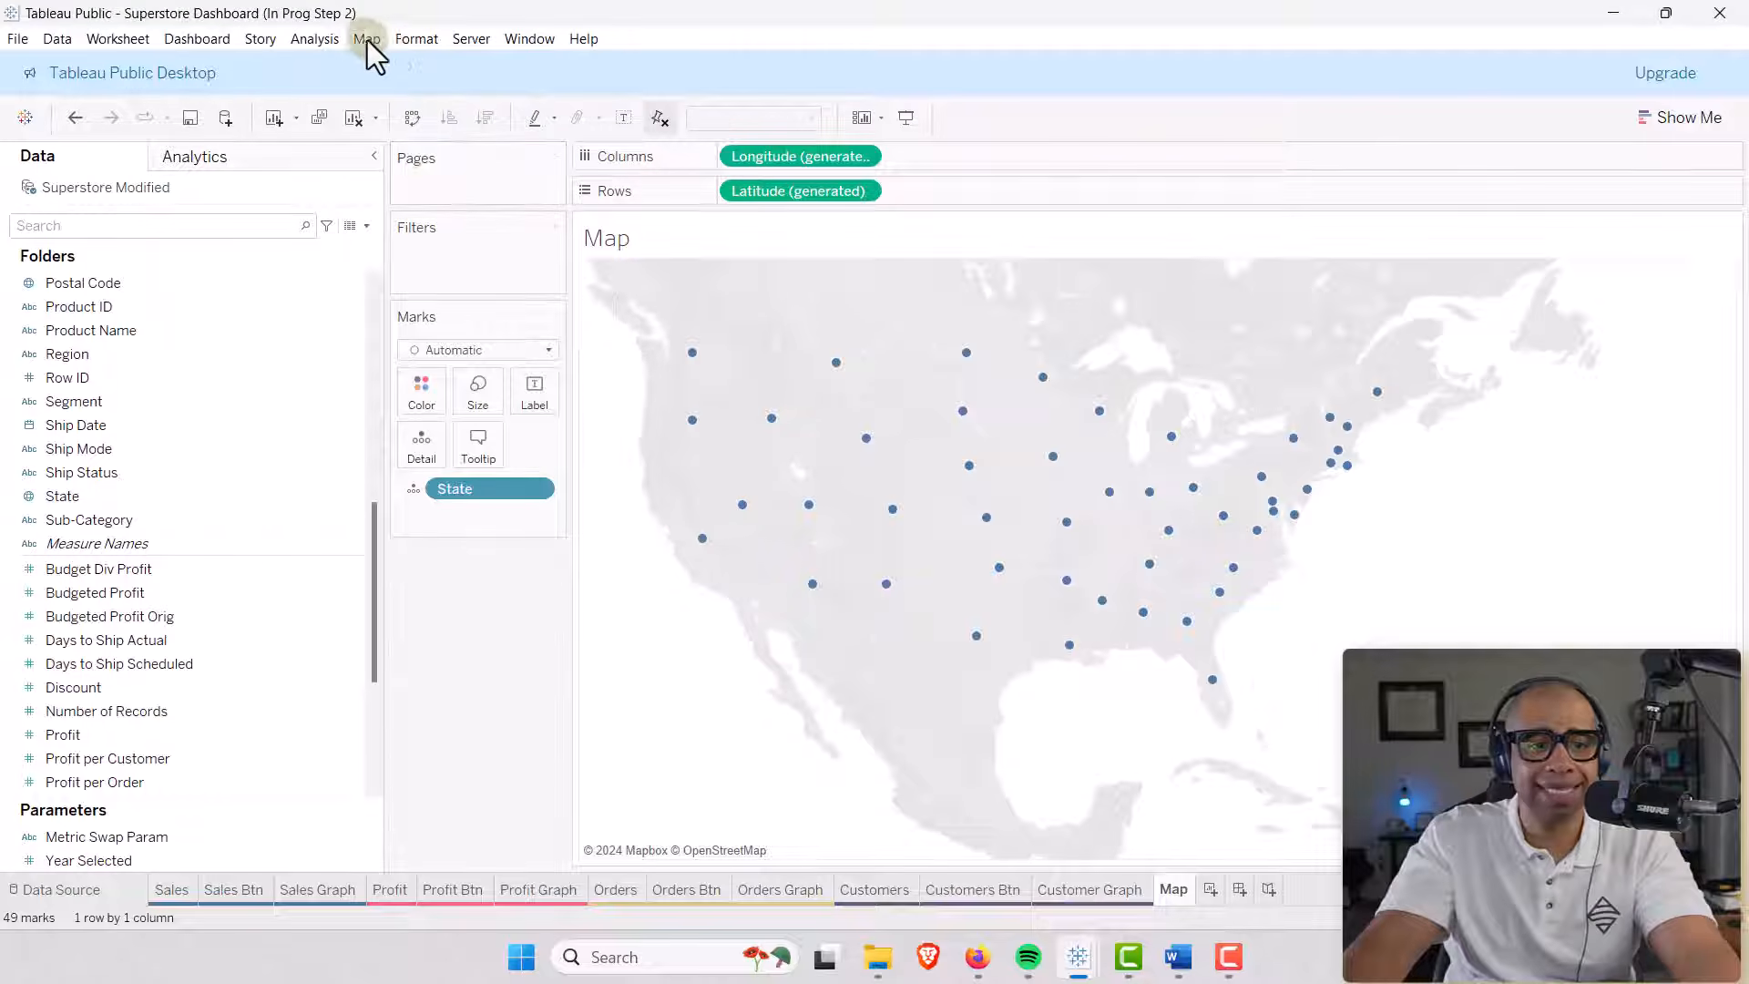
pyautogui.click(364, 40)
pyautogui.click(430, 151)
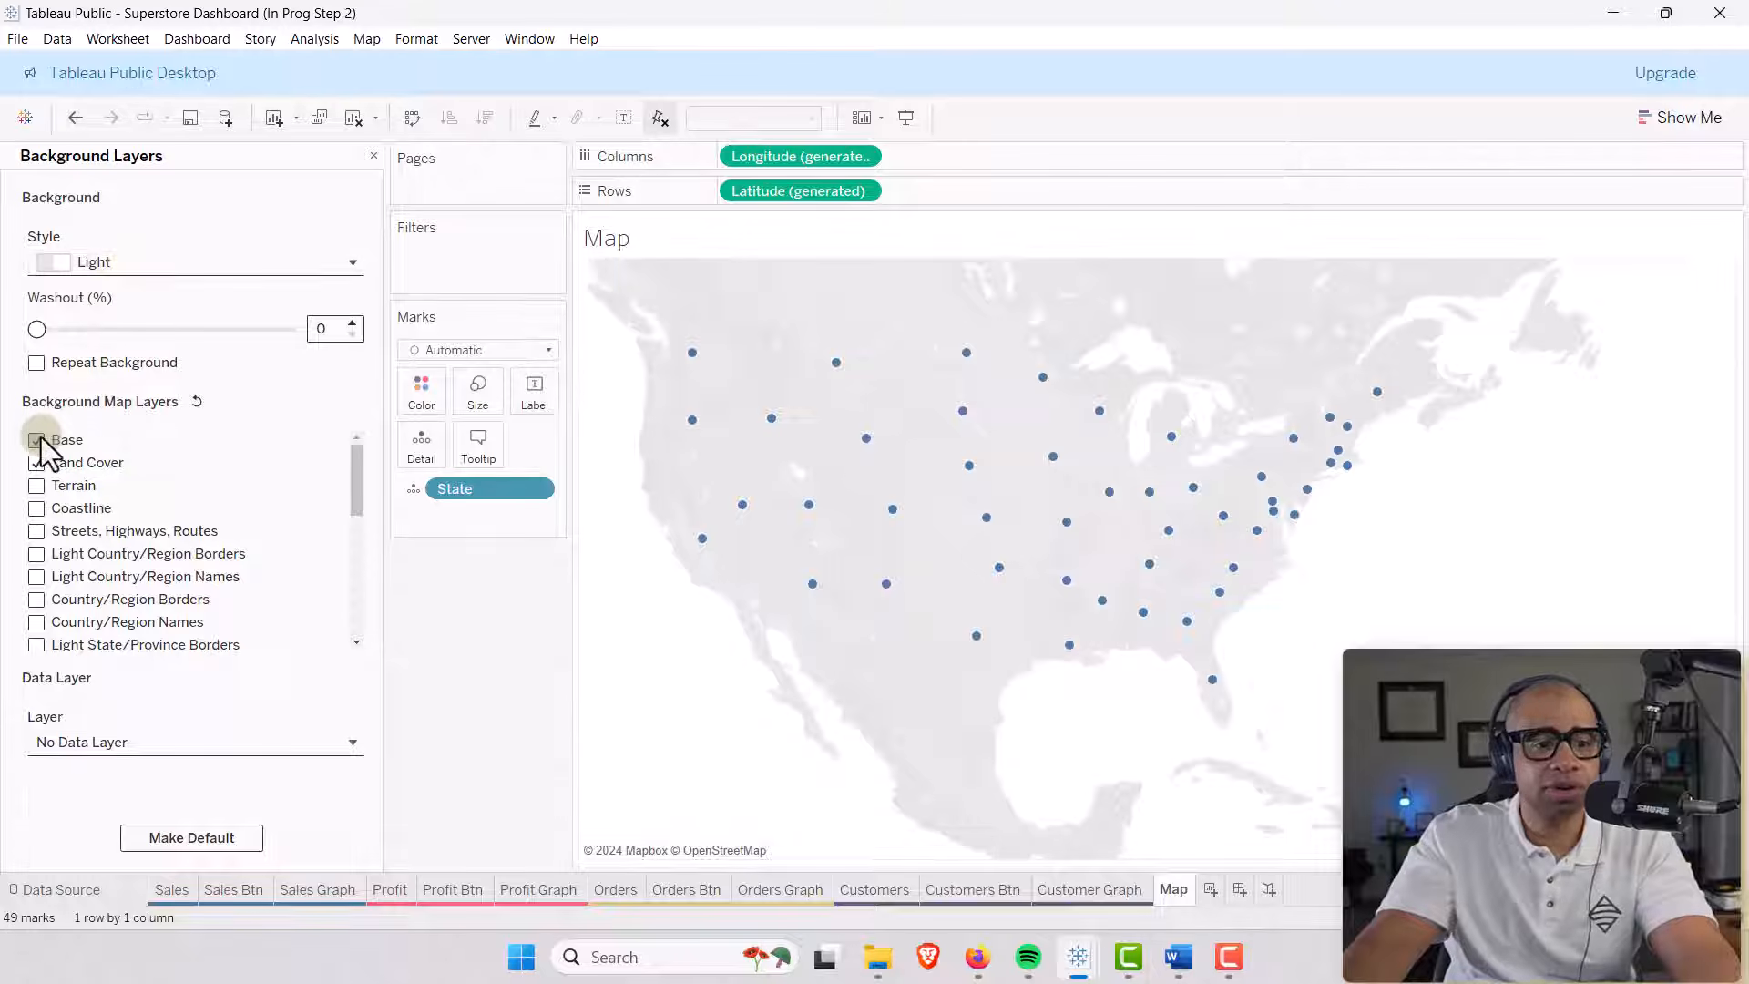
pyautogui.click(37, 439)
pyautogui.click(37, 460)
pyautogui.click(37, 462)
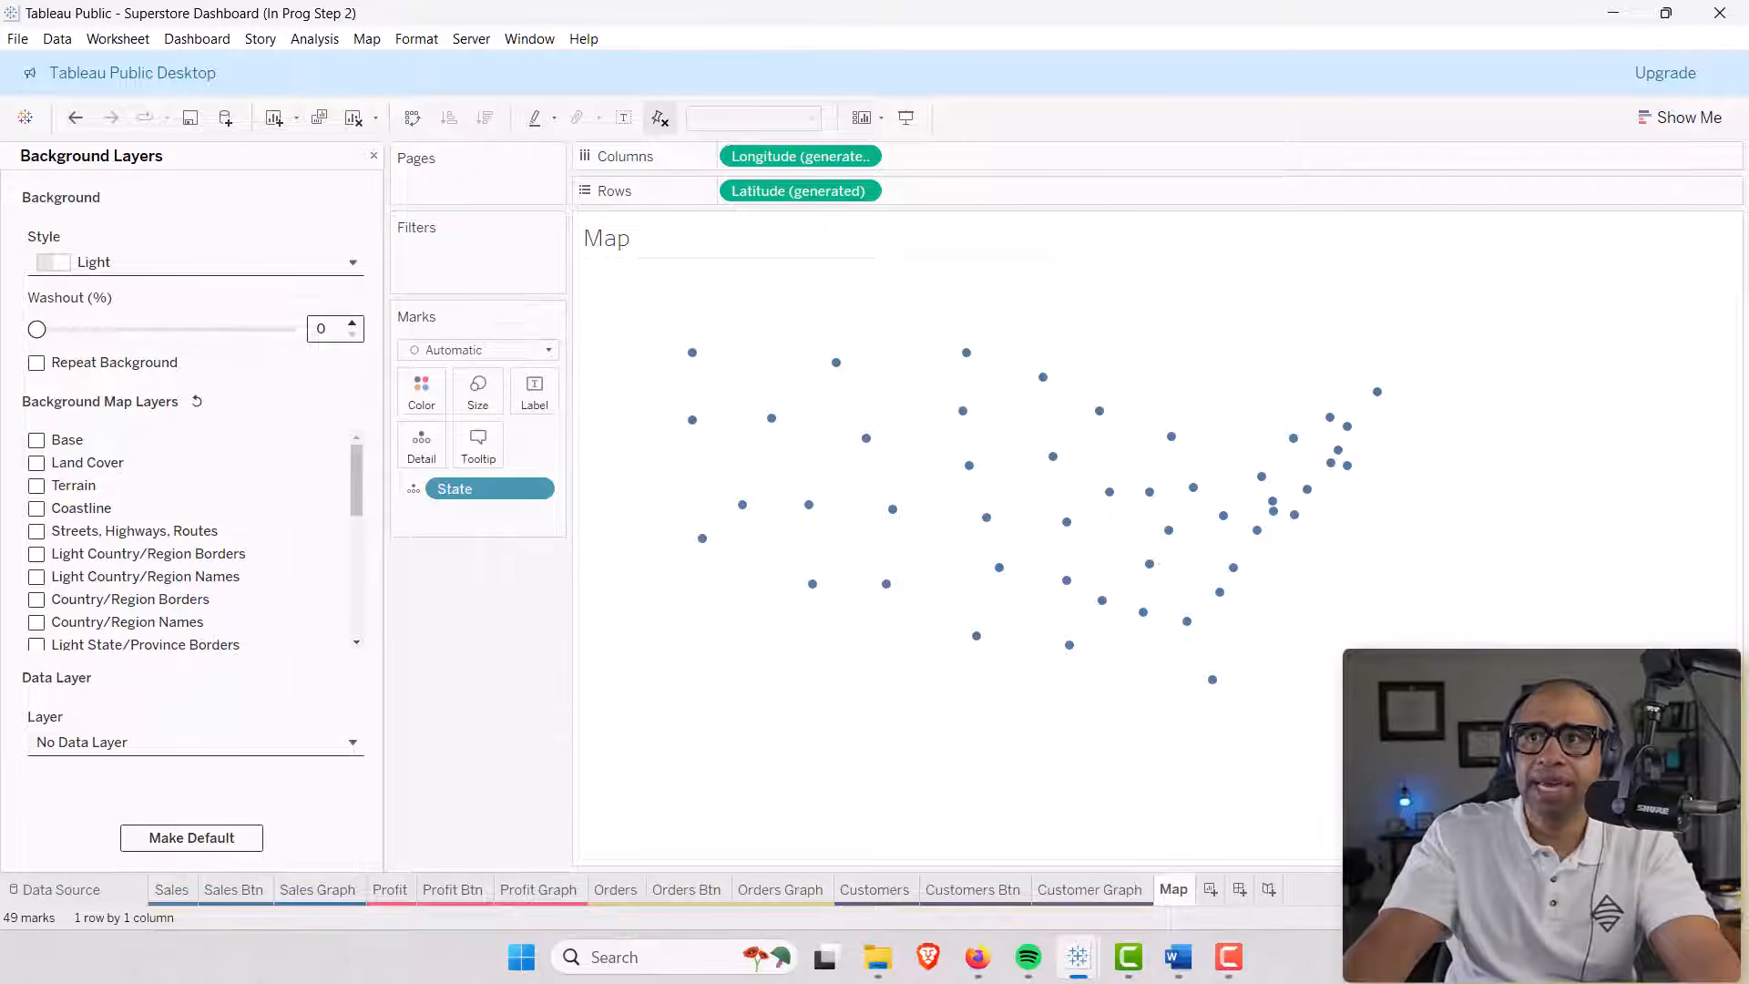
# Change the mark type to Map so the states are filled shapes, and hide the sheet title.
pyautogui.click(548, 351)
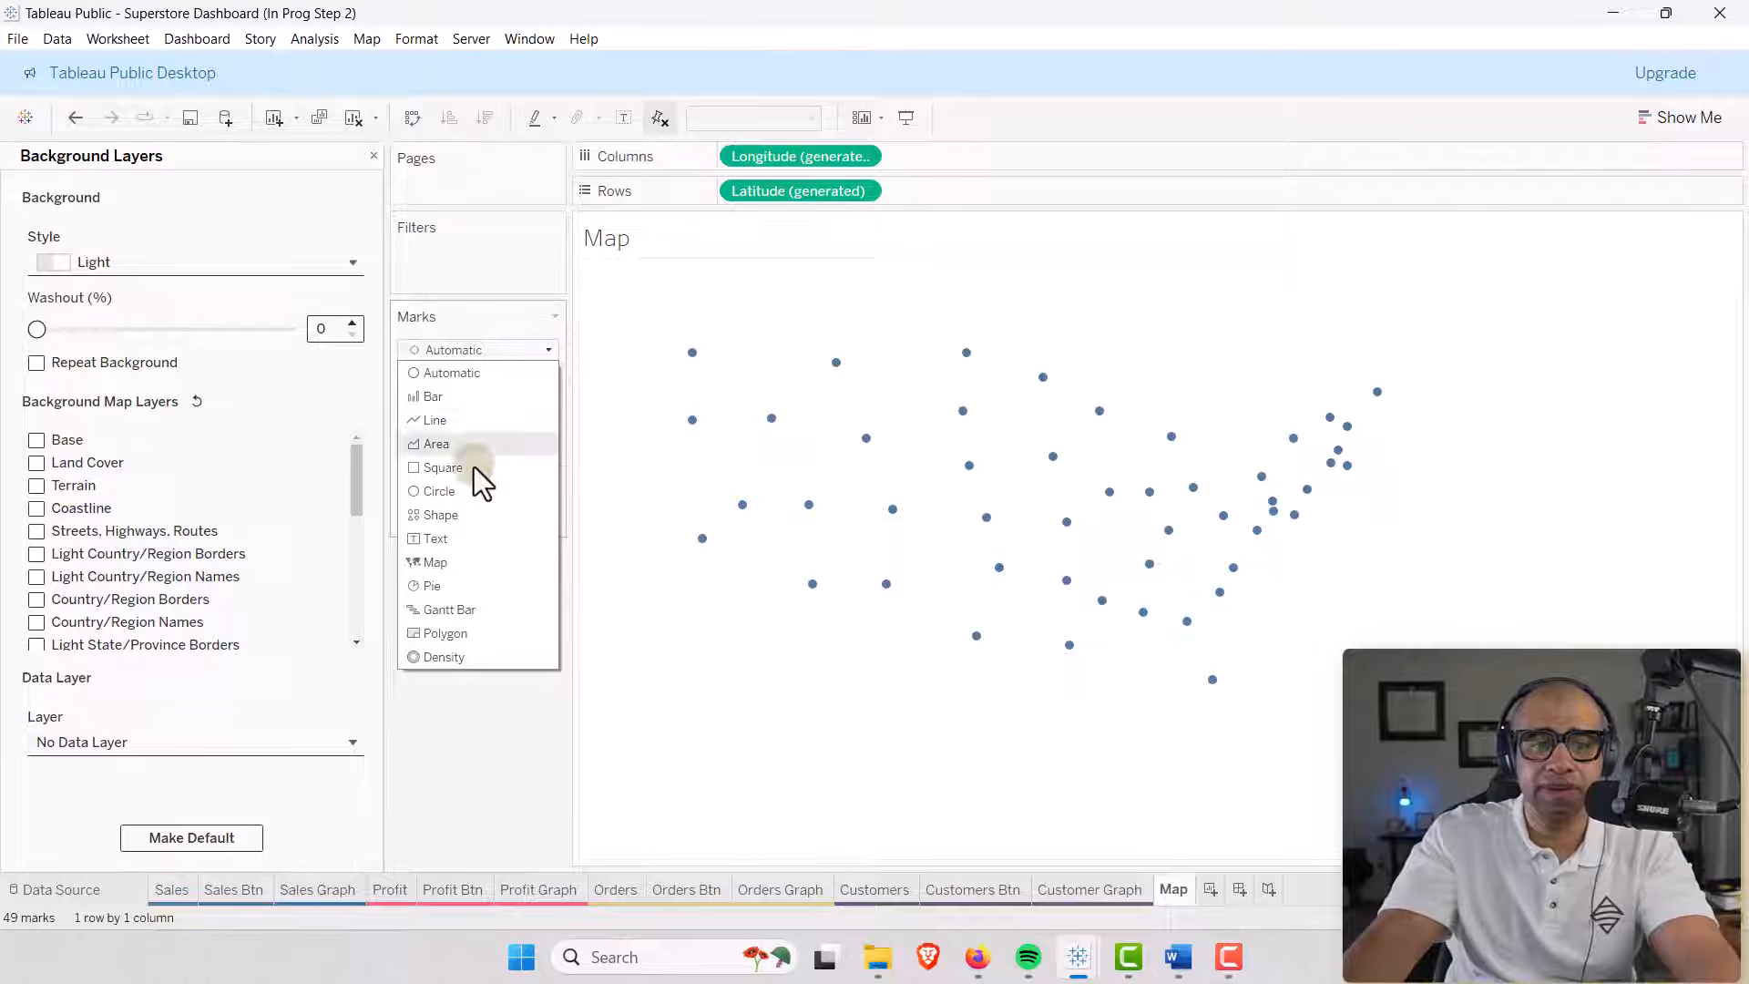
pyautogui.click(437, 563)
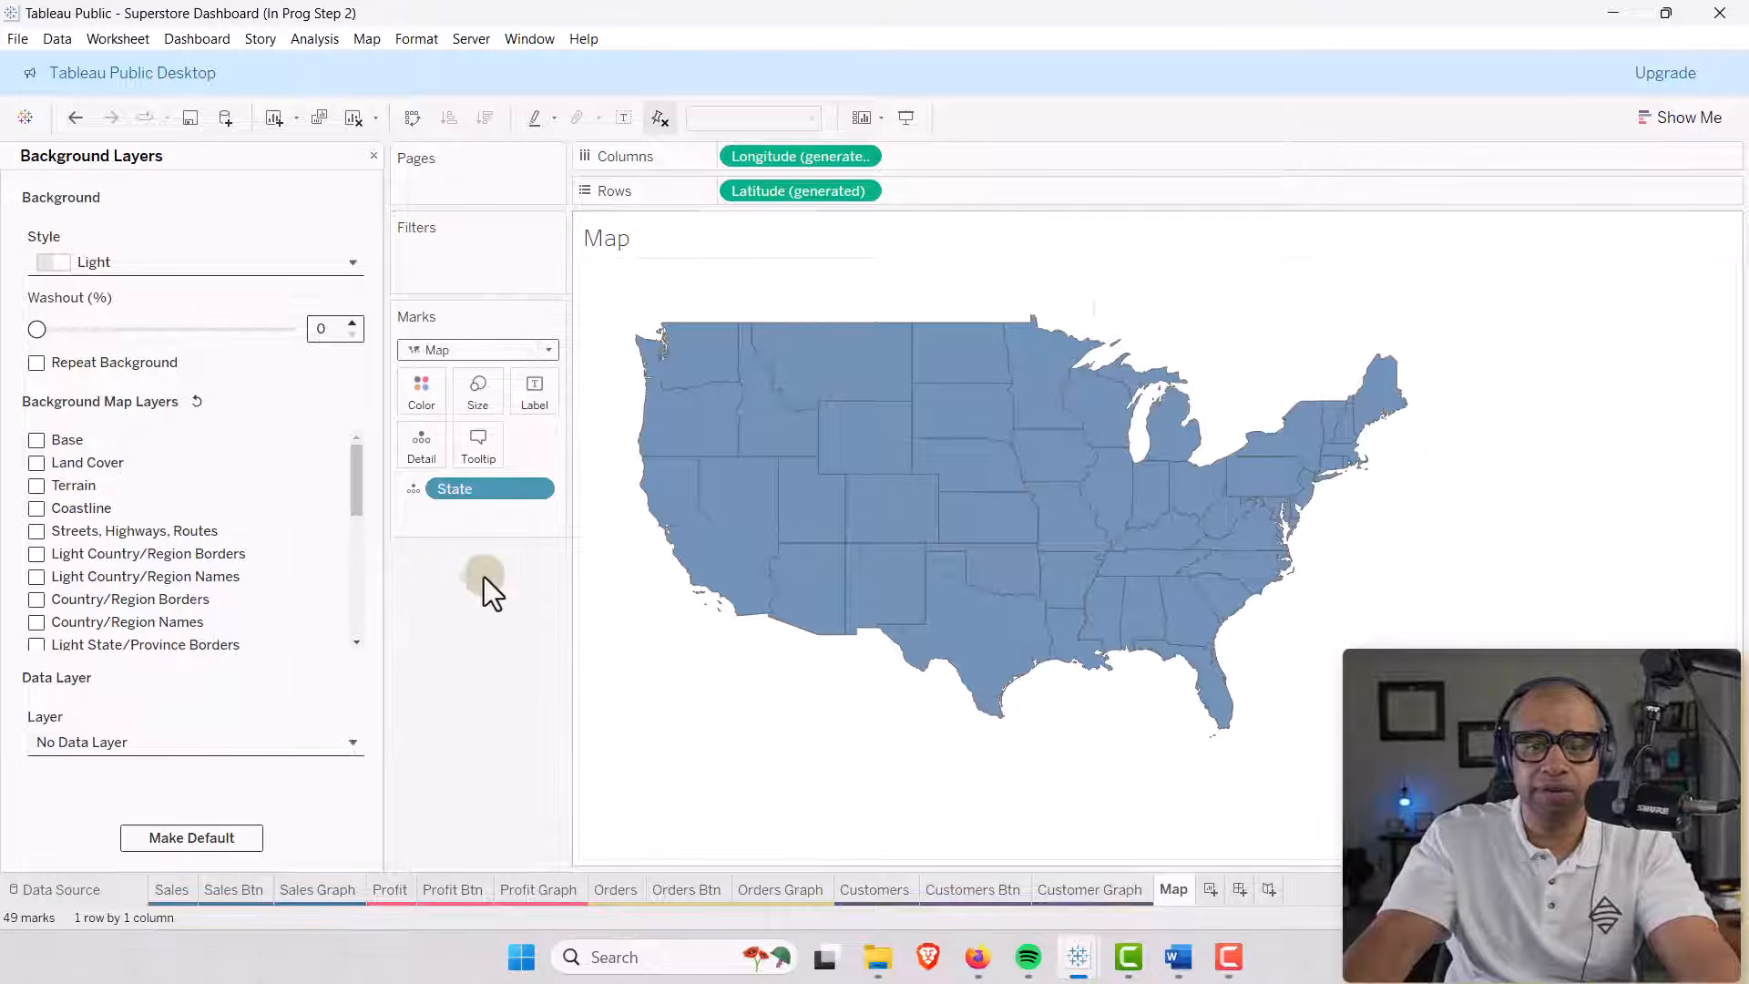
pyautogui.click(372, 155)
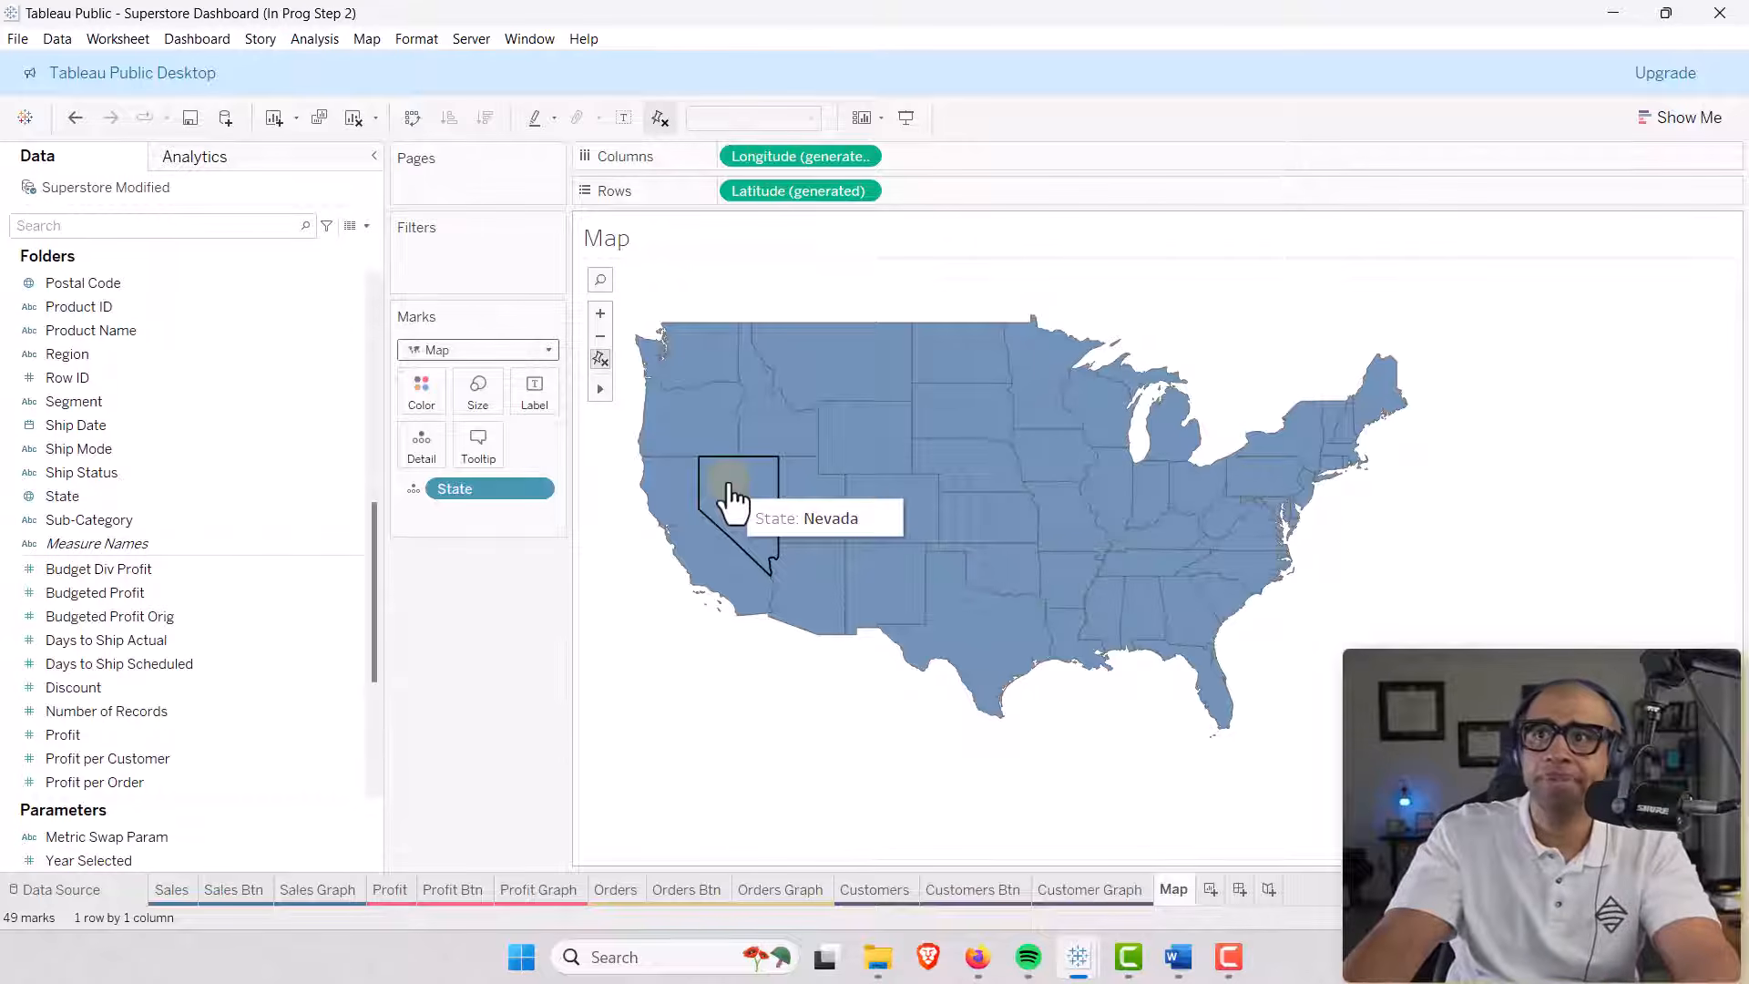
pyautogui.rightClick(683, 230)
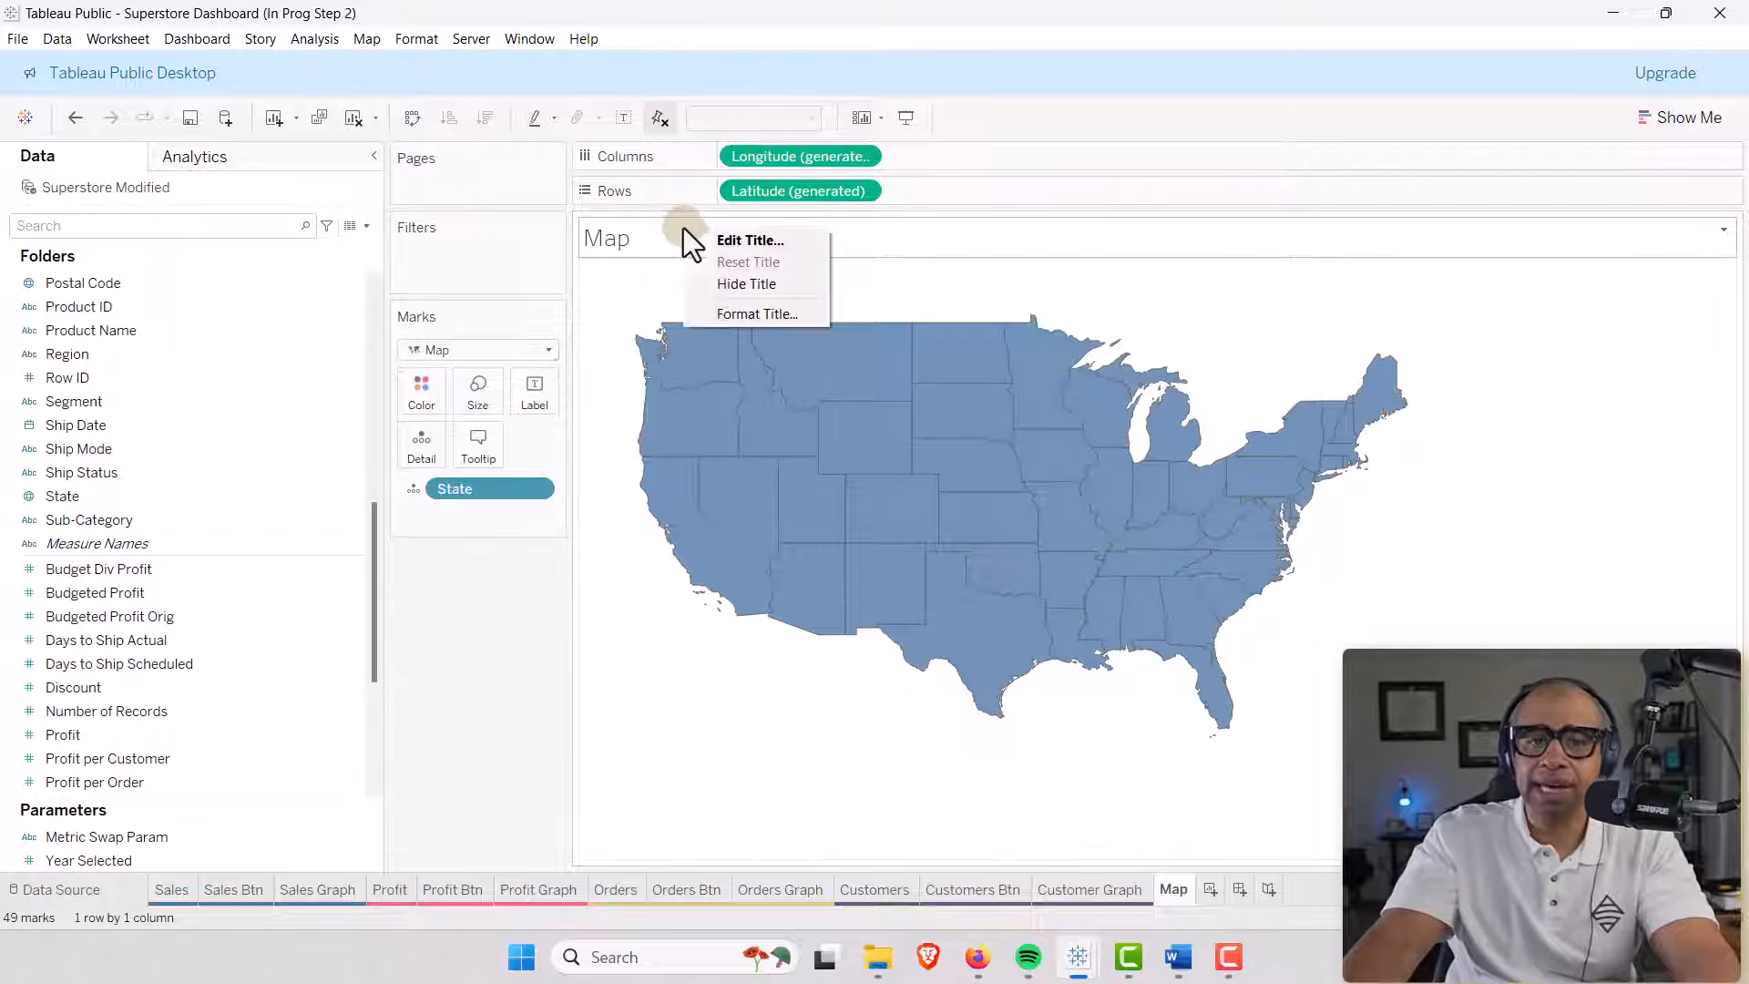
pyautogui.click(702, 284)
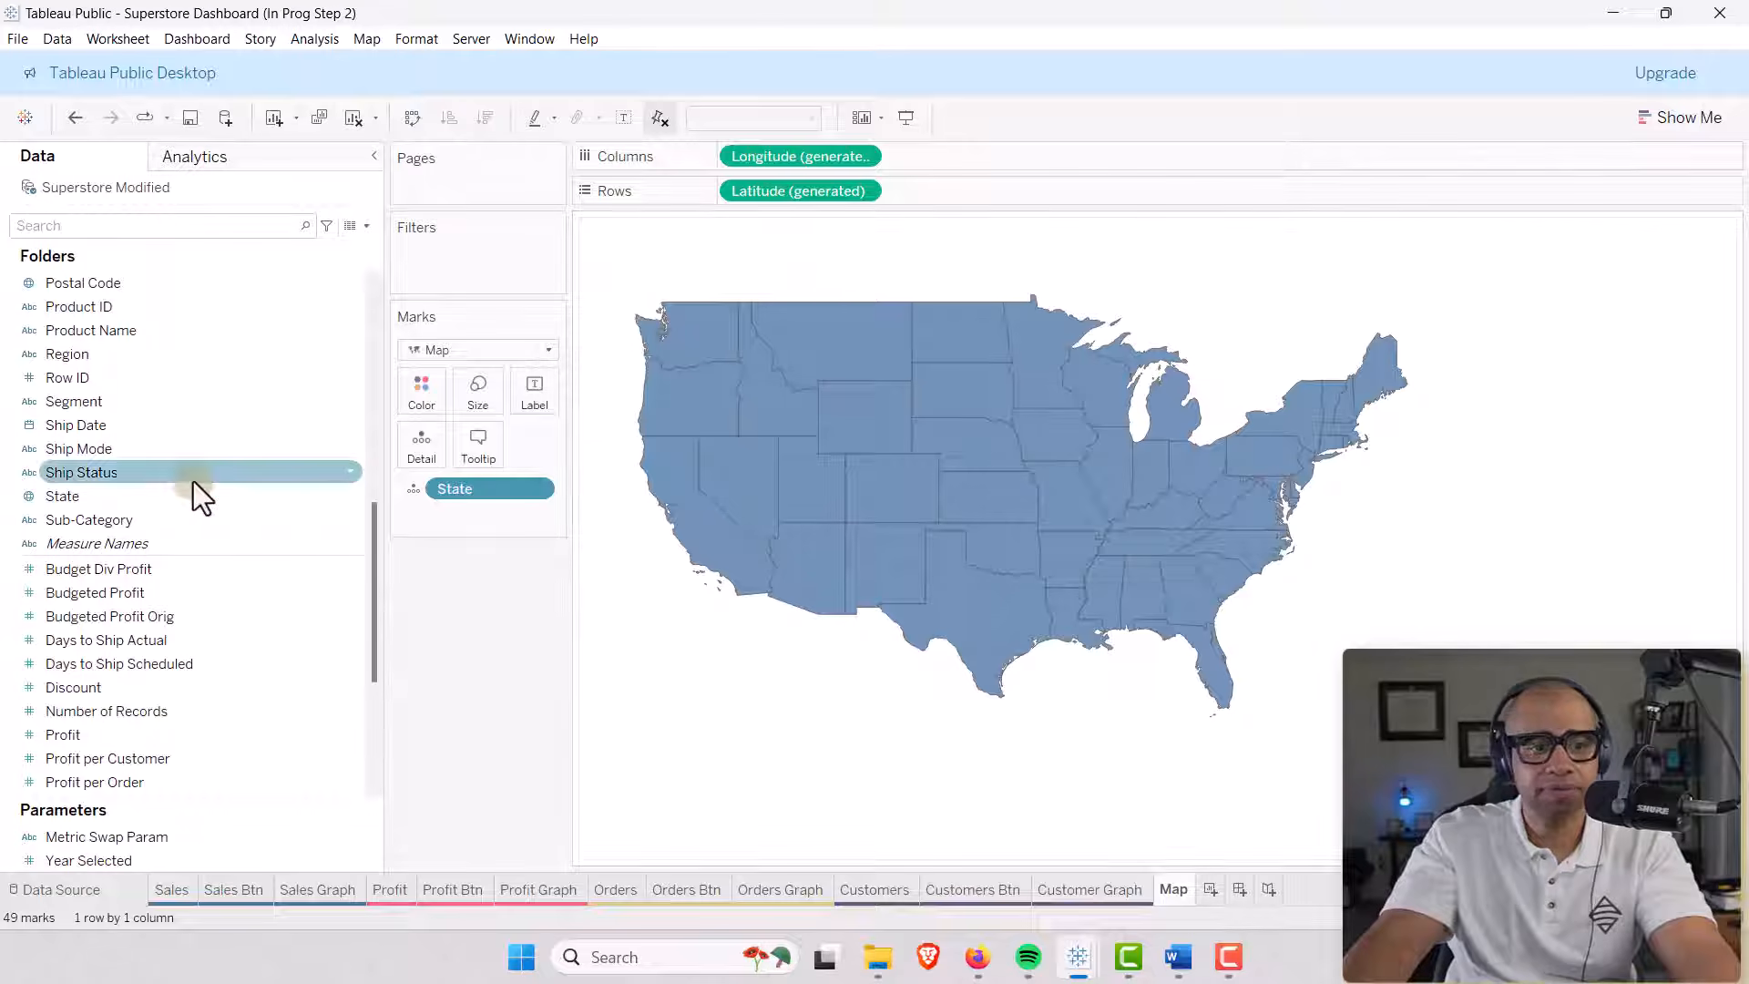
# Color the states by the Metric Swap Calc field.
pyautogui.scroll(-3, 194, 495)
pyautogui.scroll(6, 194, 495)
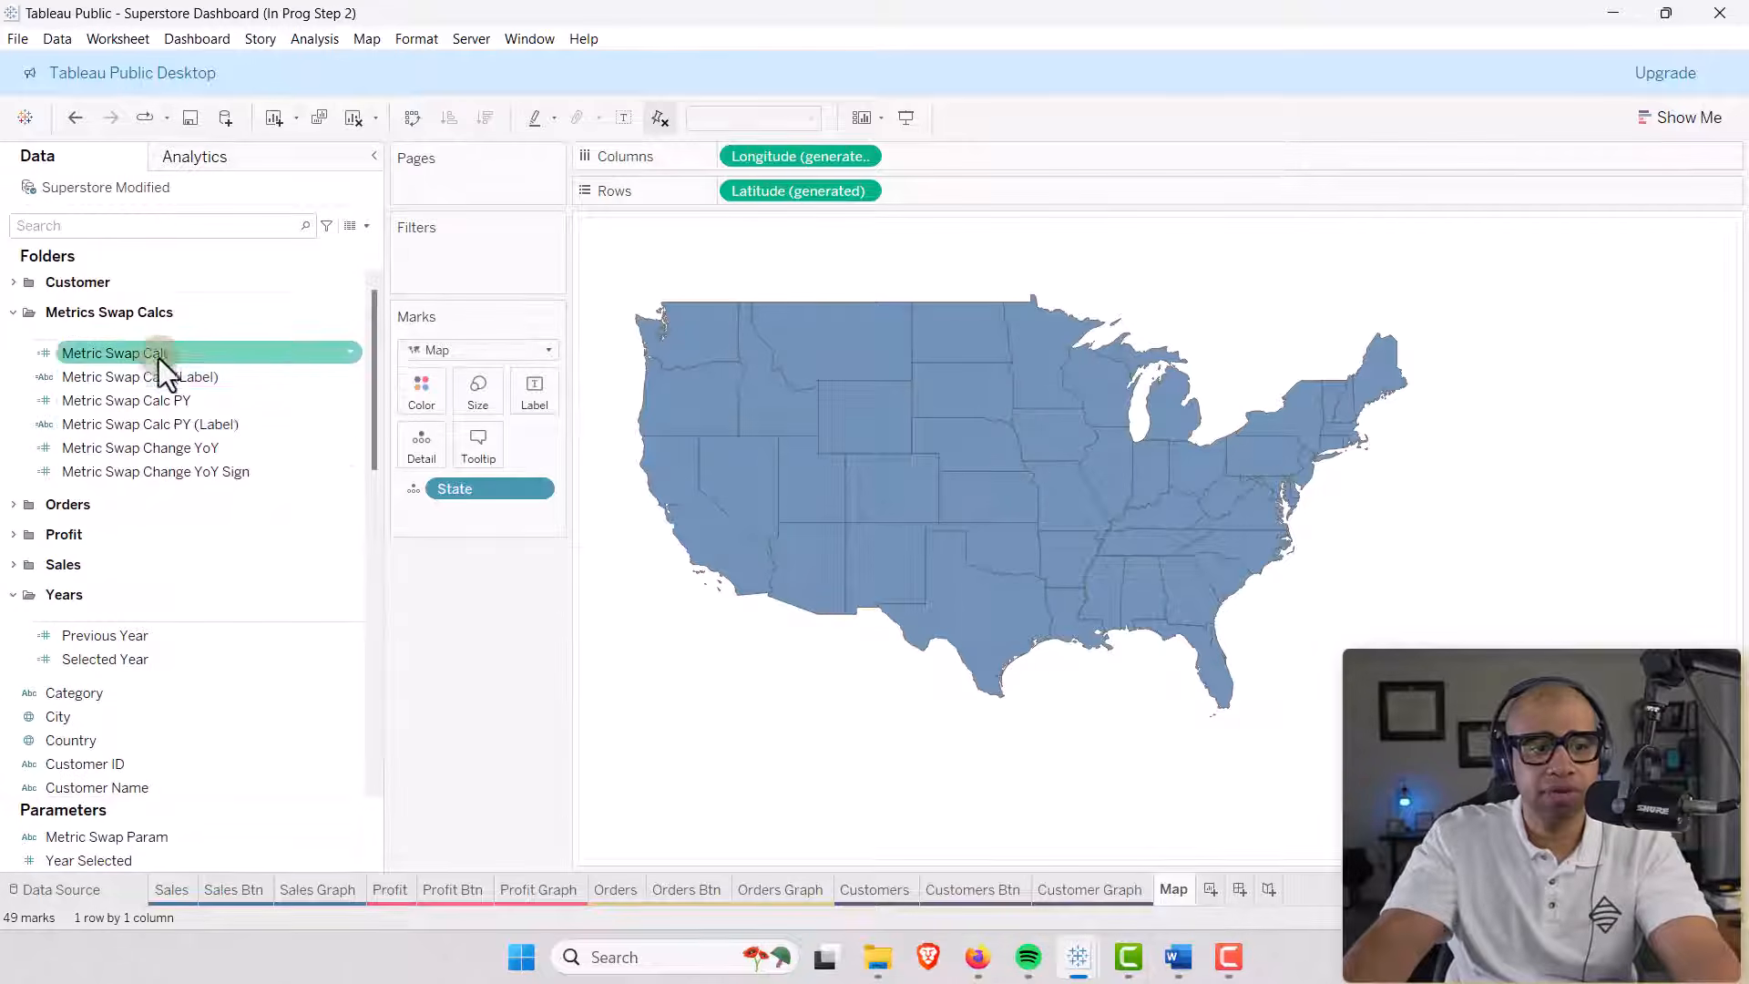
pyautogui.moveTo(104, 355); pyautogui.dragTo(412, 390)
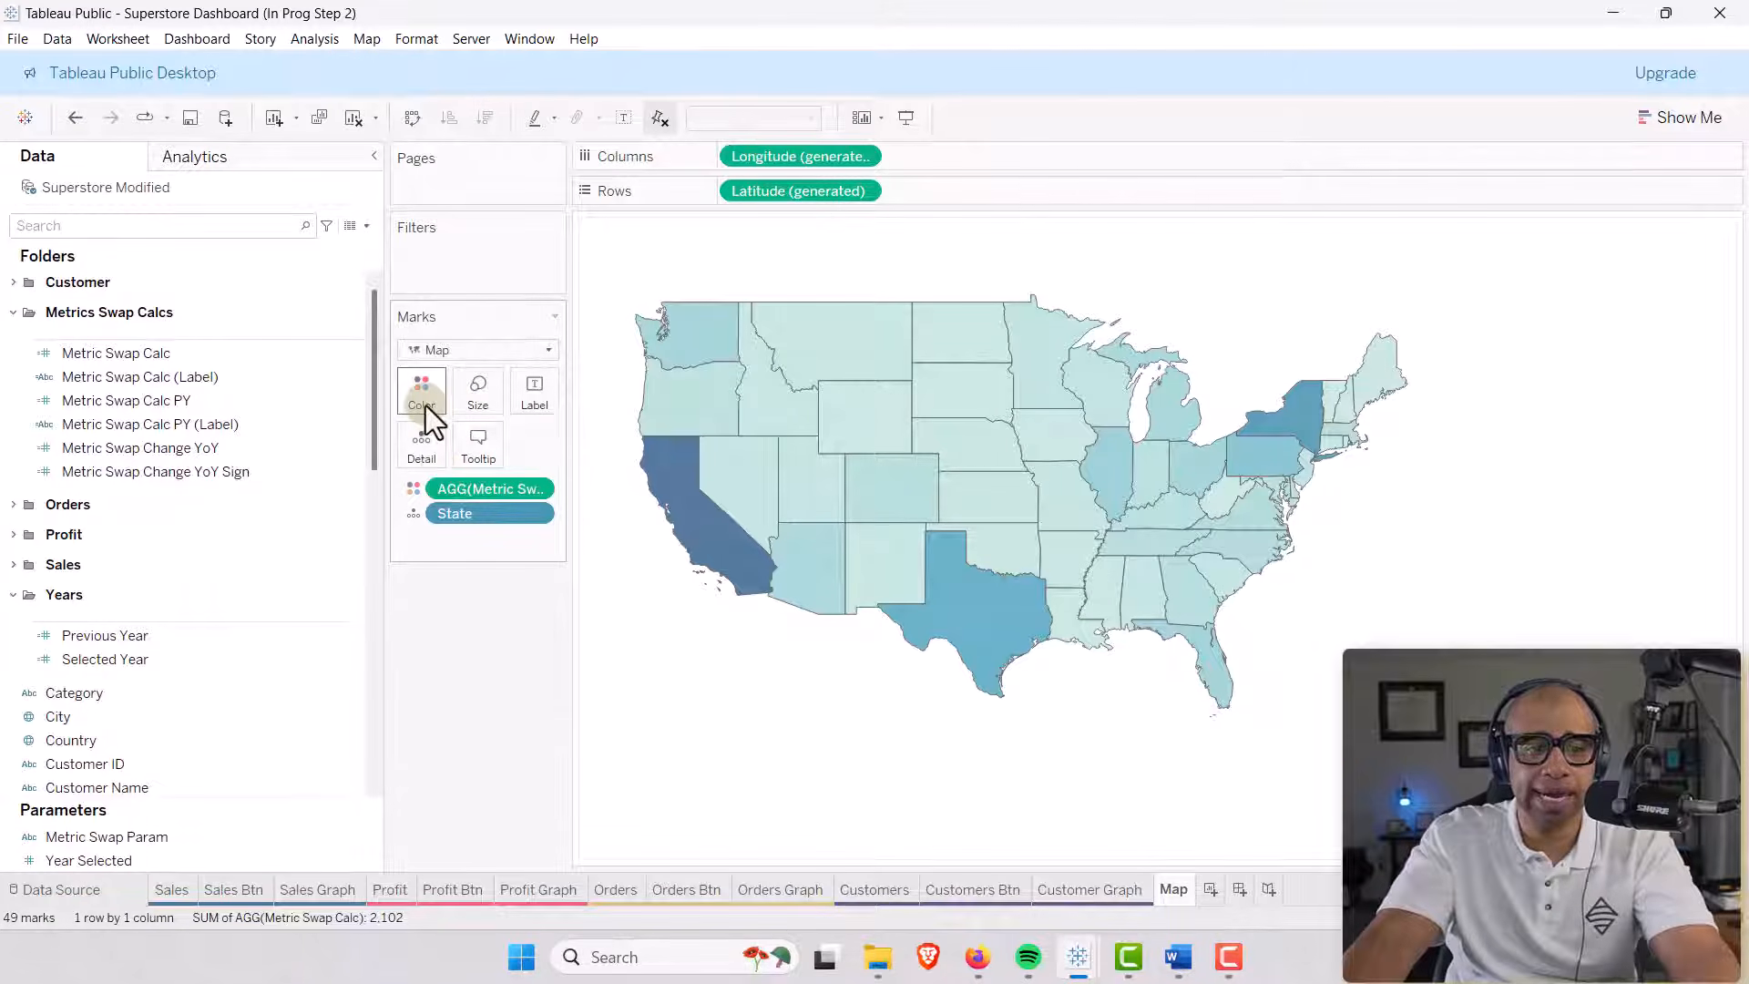
# Set the Metric Swap Calc colors to a Custom Diverging palette with 2 color steps.
pyautogui.click(423, 392)
pyautogui.click(483, 460)
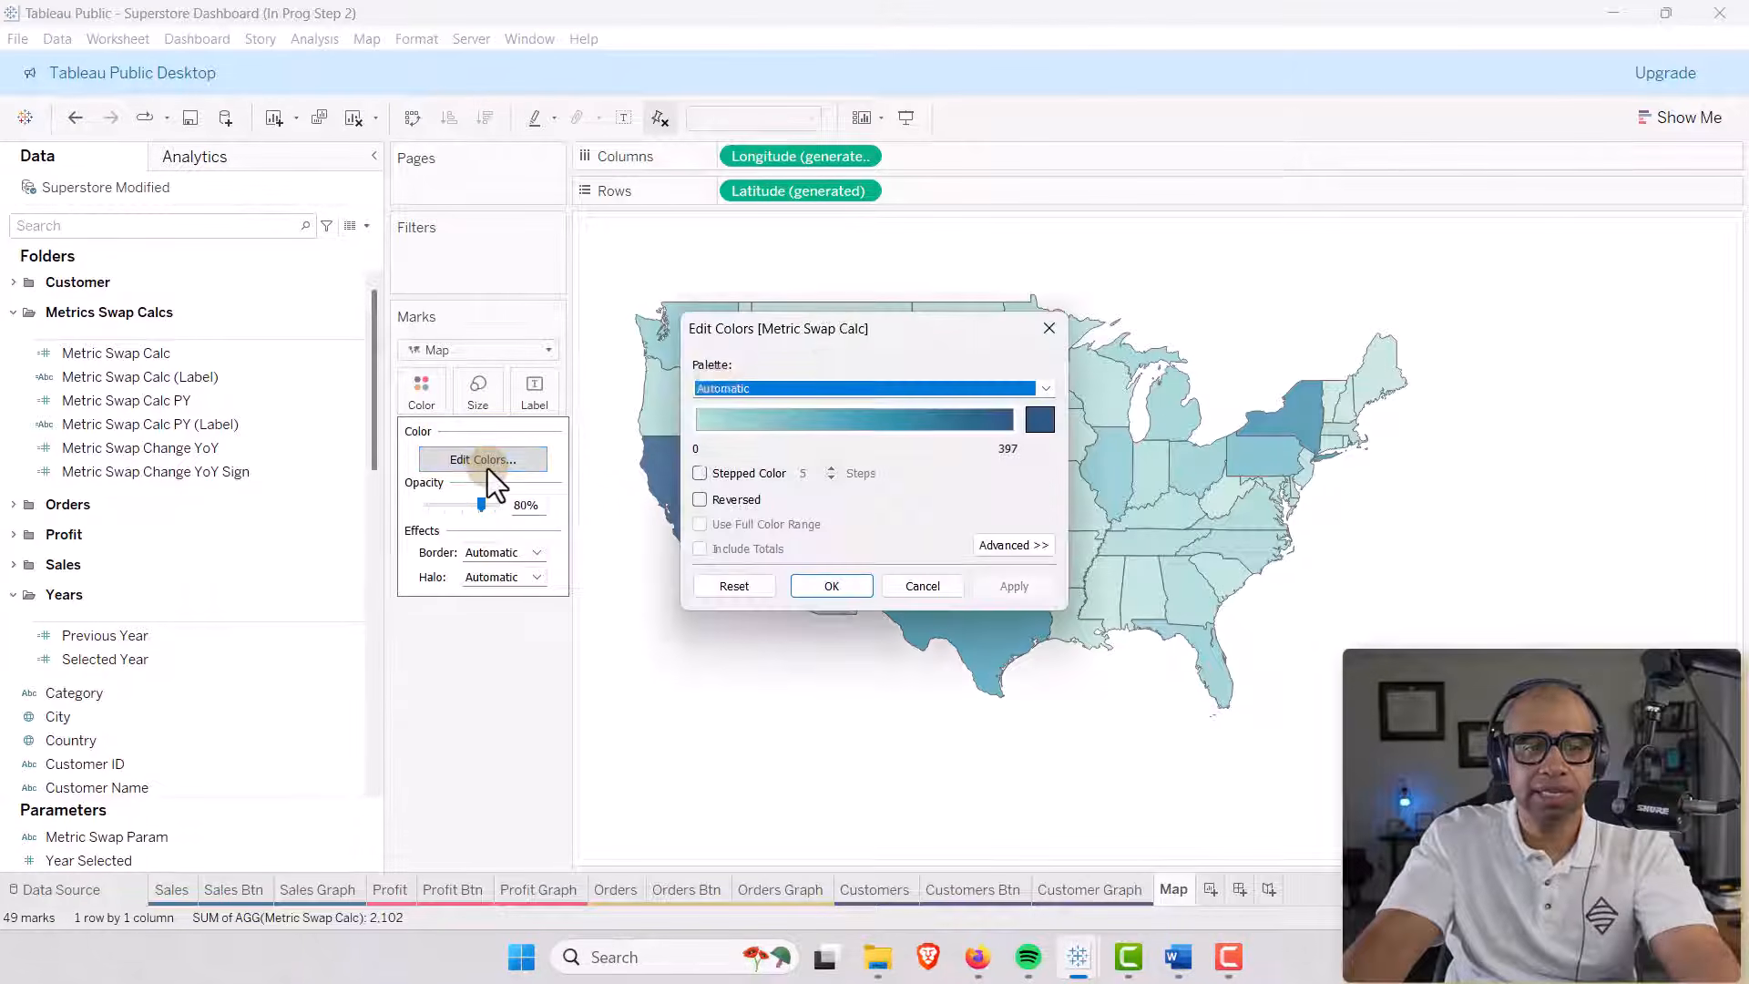
pyautogui.moveTo(817, 337); pyautogui.dragTo(348, 188)
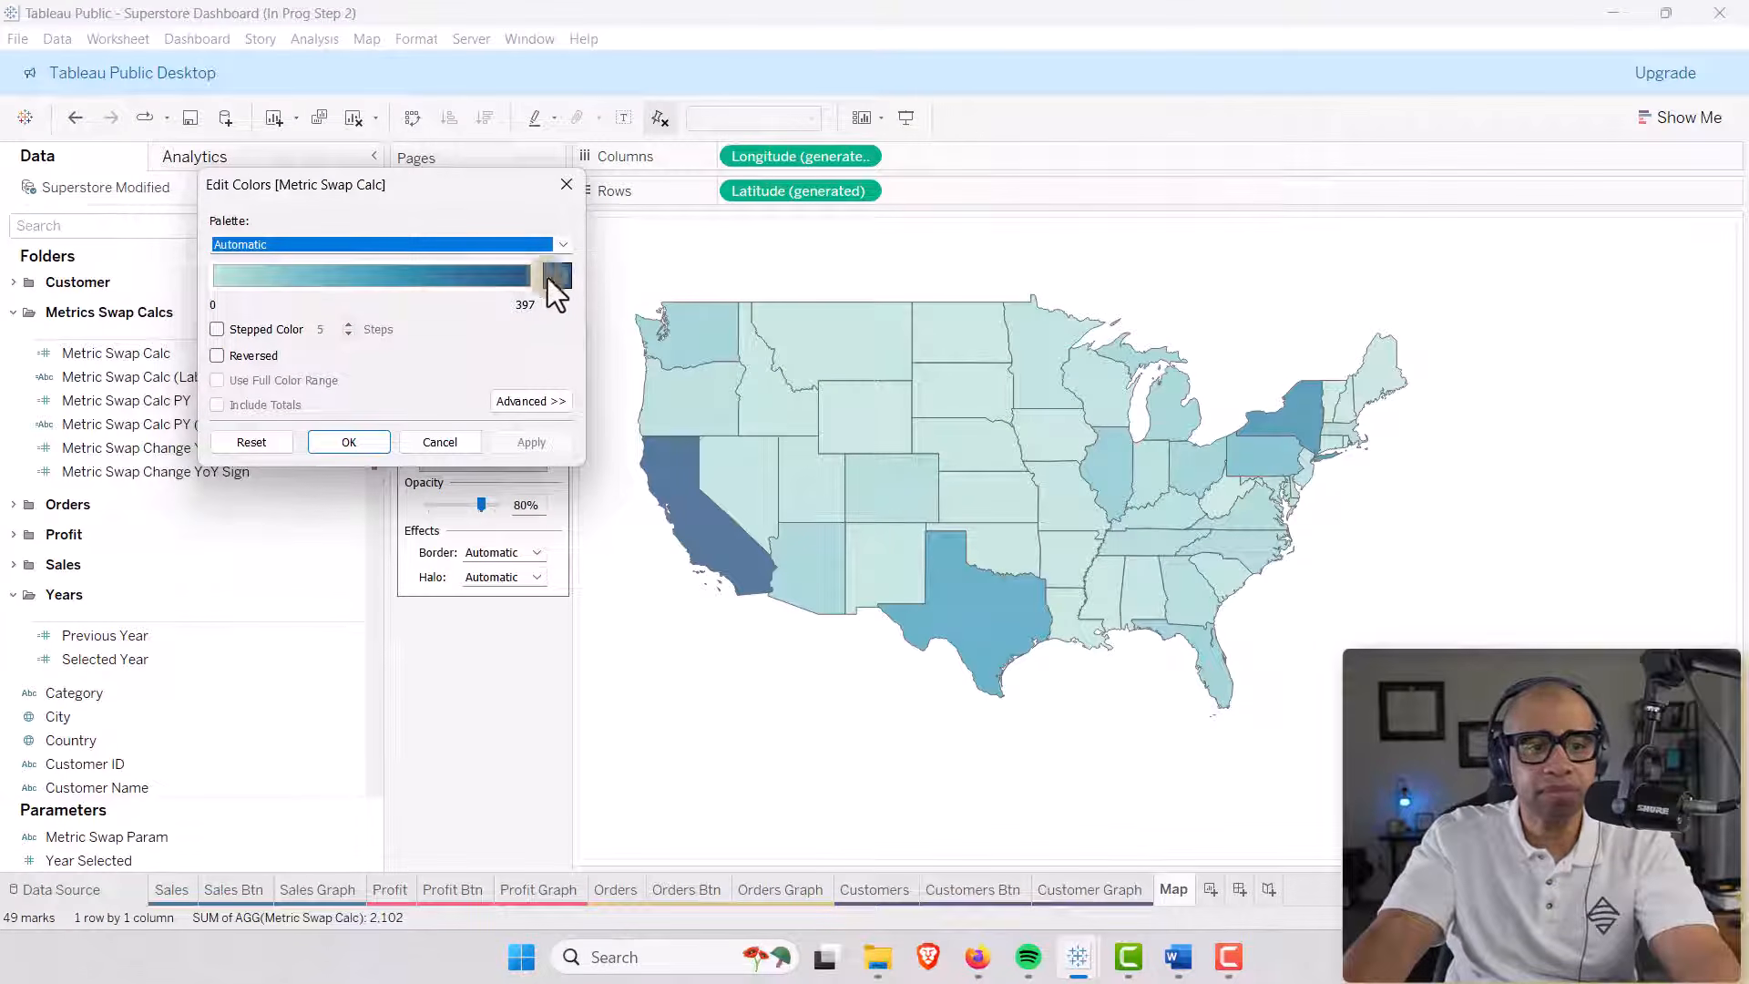
pyautogui.click(563, 248)
pyautogui.scroll(-1, 418, 379)
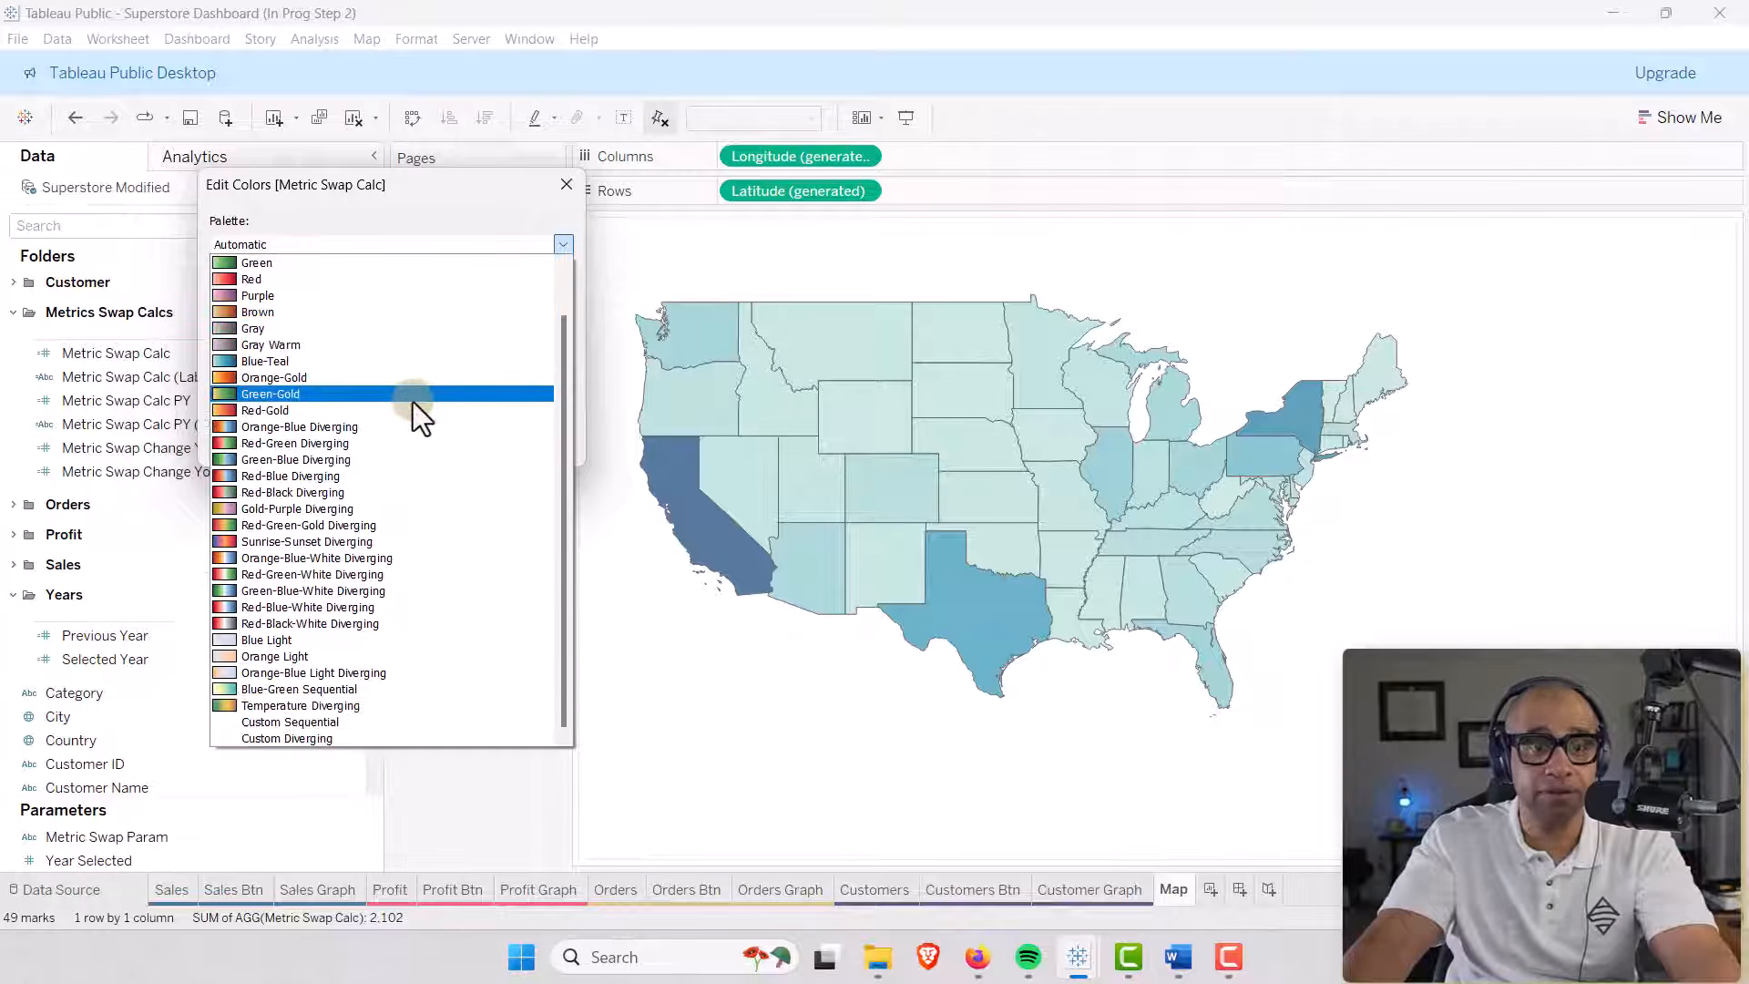
pyautogui.click(352, 737)
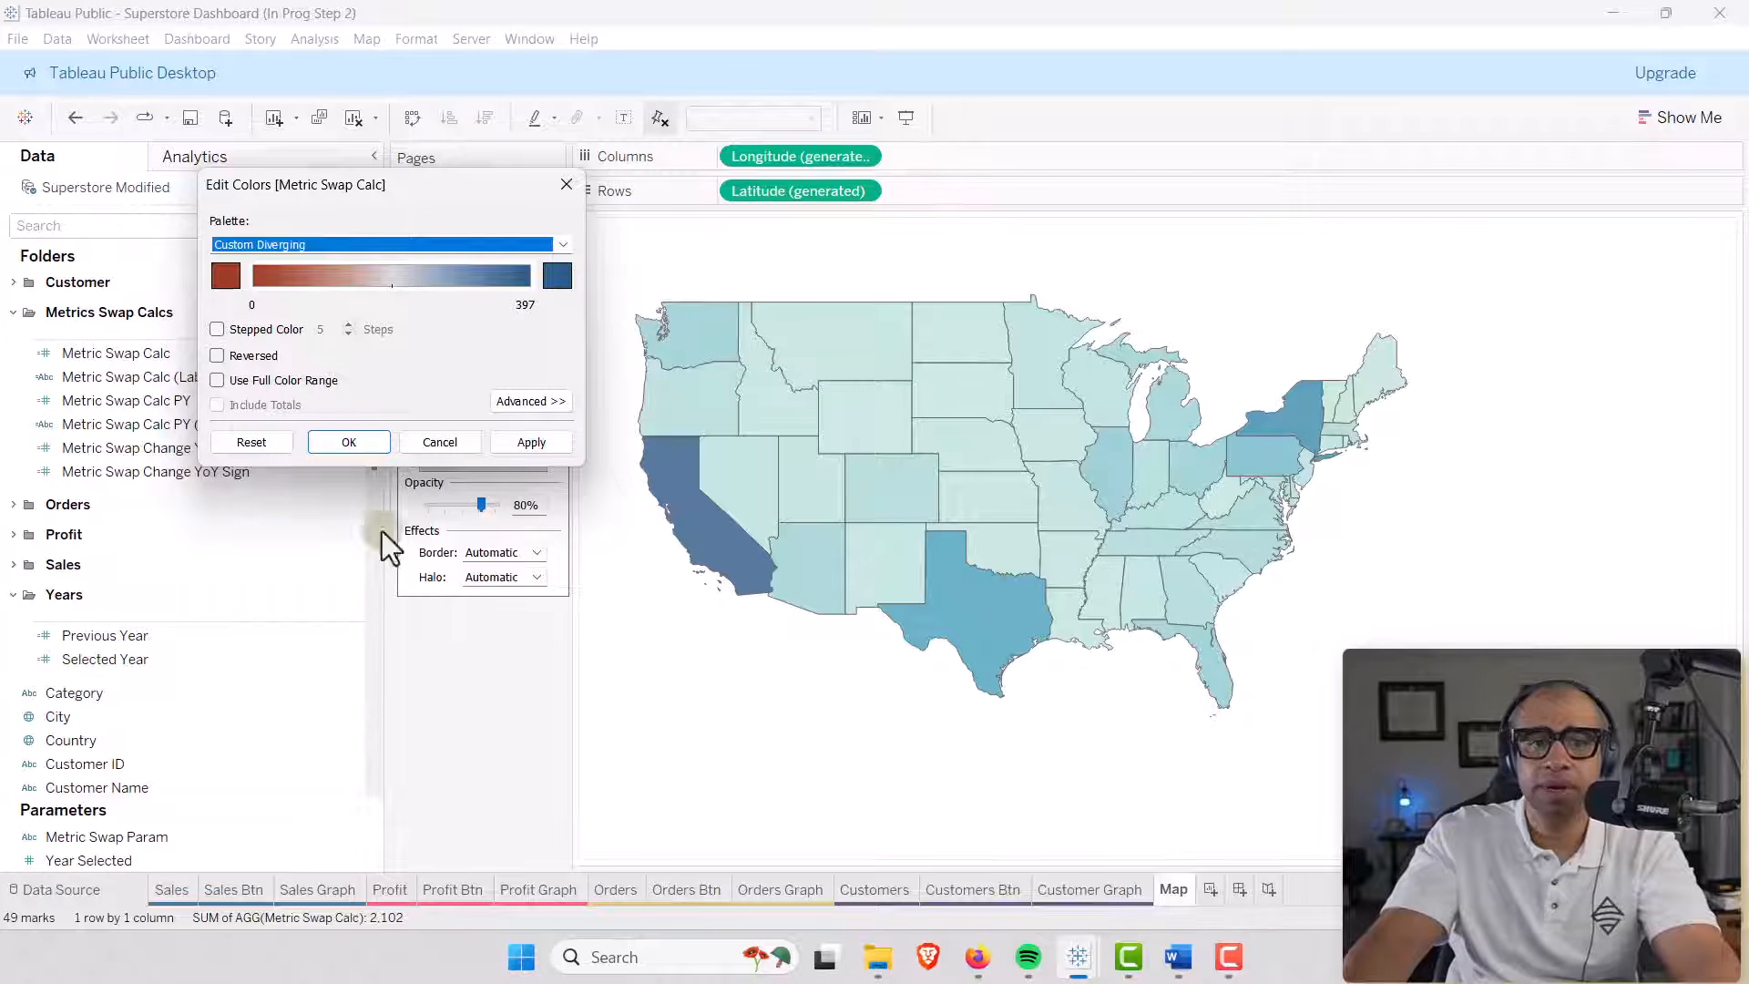
pyautogui.click(216, 329)
pyautogui.click(348, 335)
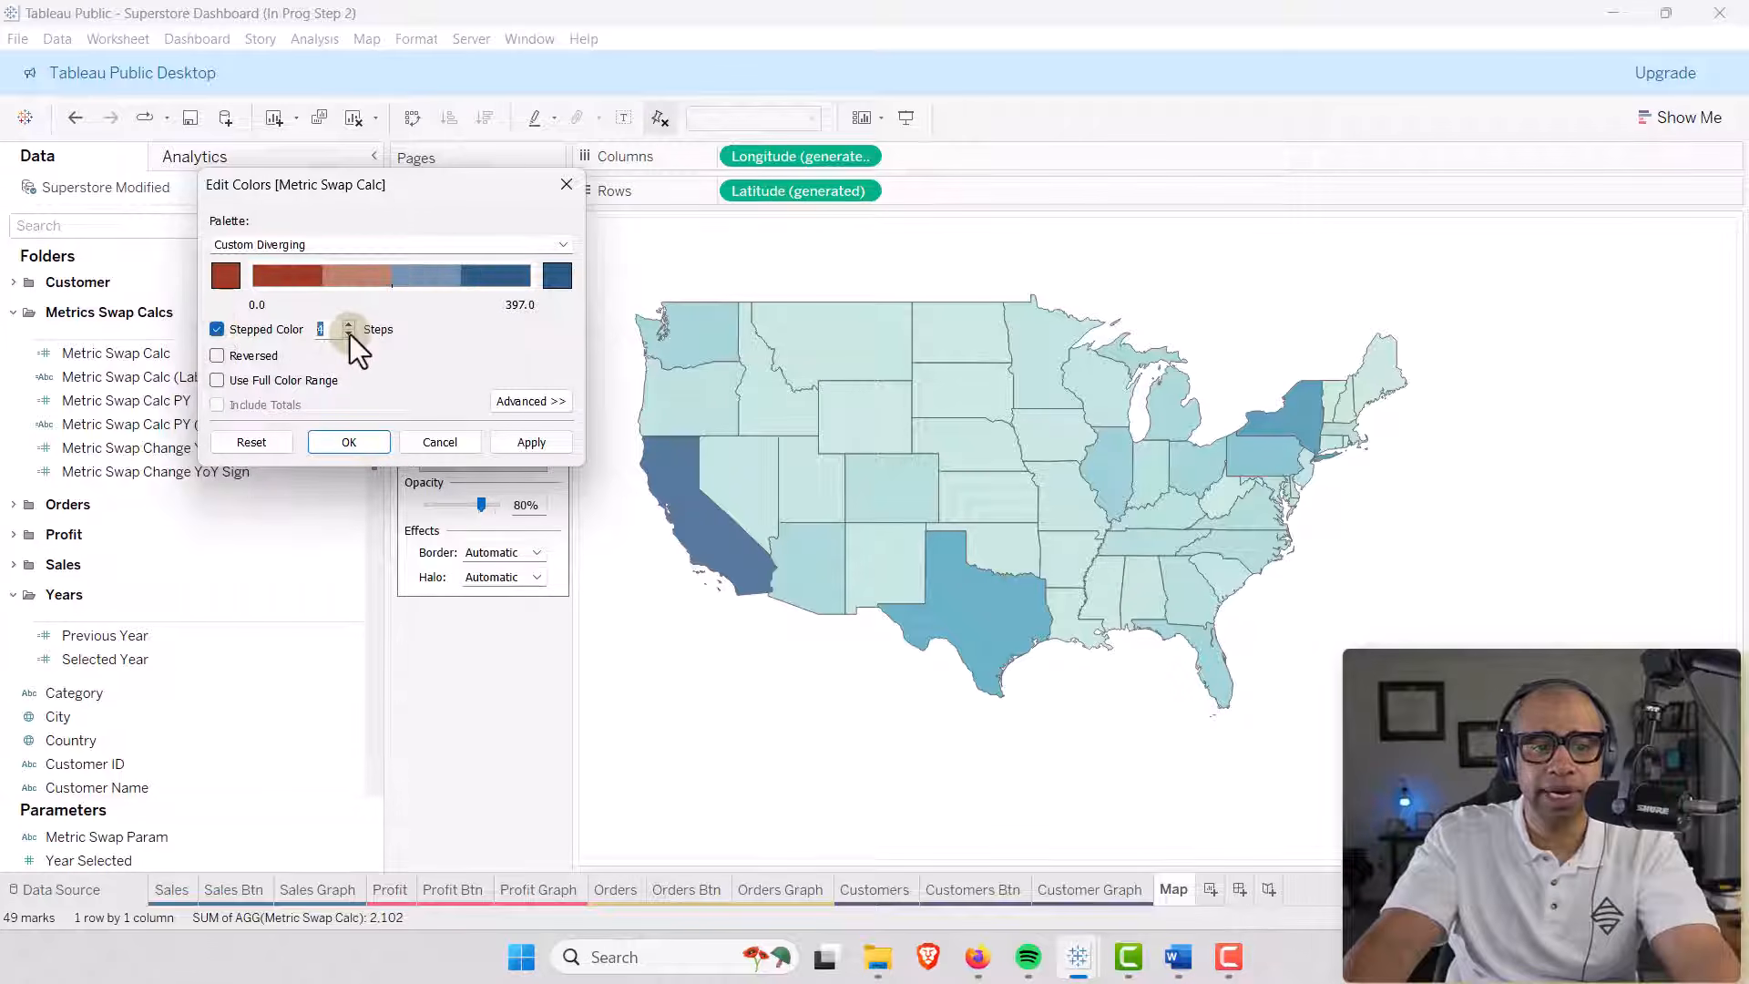
pyautogui.doubleClick(349, 334)
# Set the low-end color of the diverging palette to light gray #e6e6e6.
pyautogui.hotkey('alt', 'Tab')
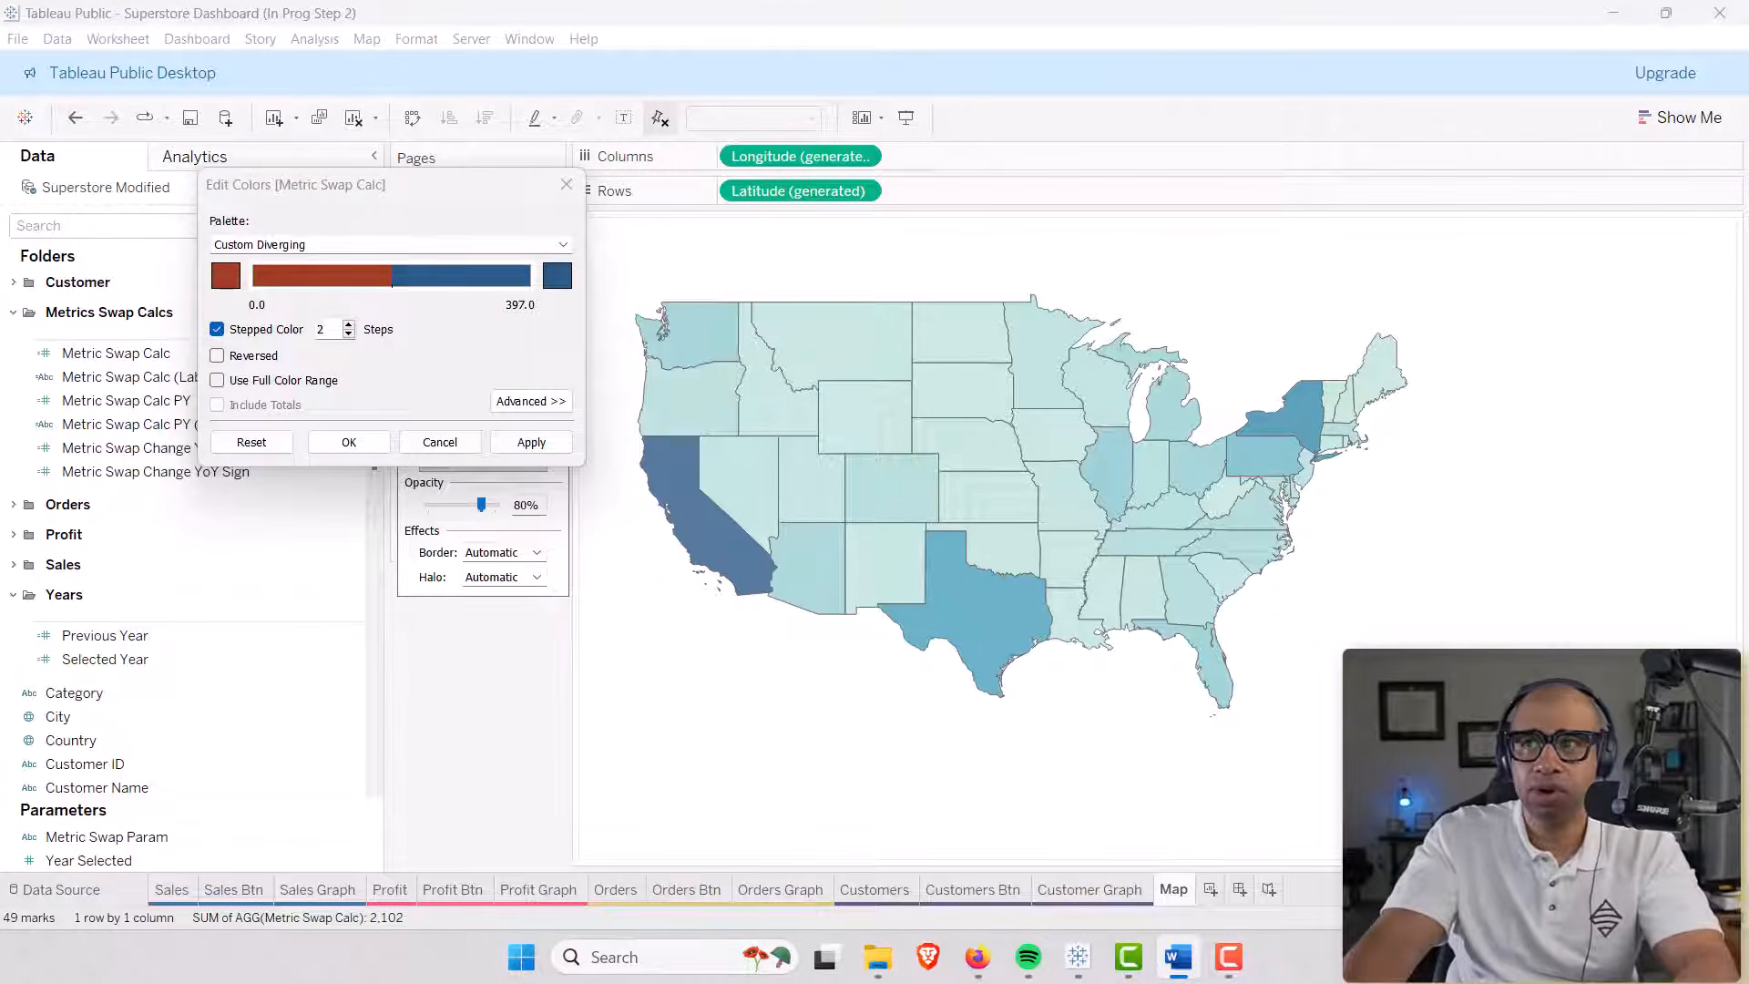
pyautogui.click(230, 278)
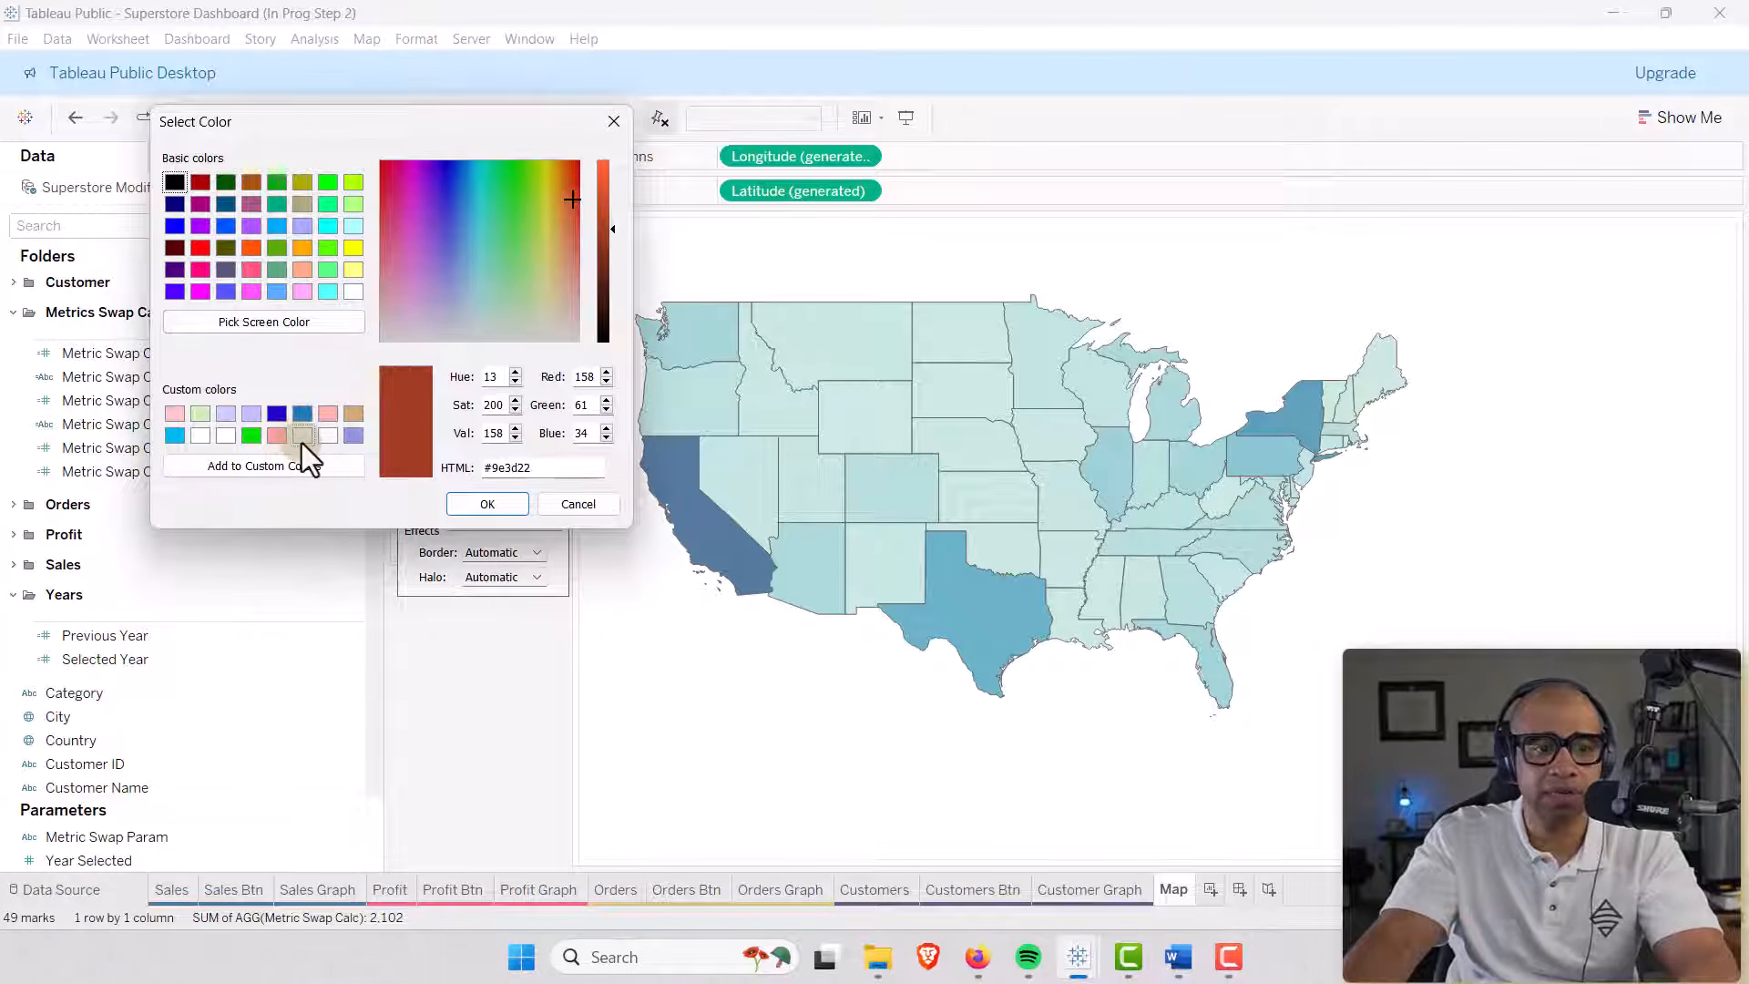
pyautogui.click(302, 437)
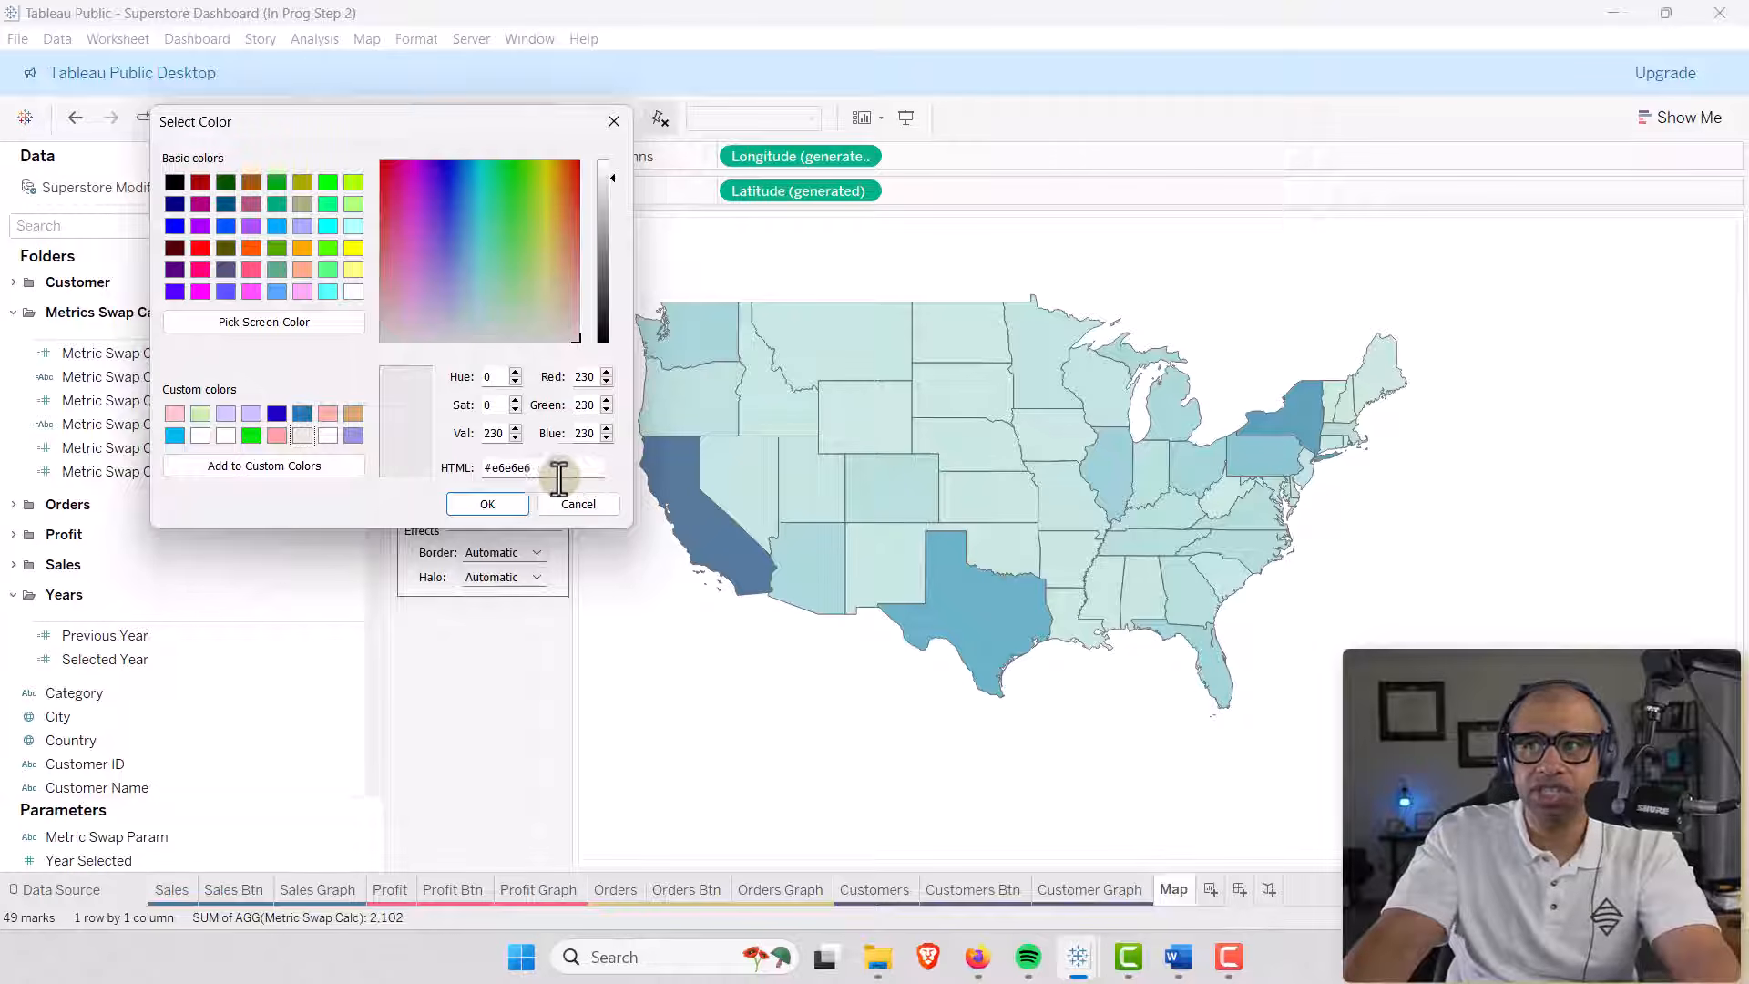
pyautogui.click(485, 506)
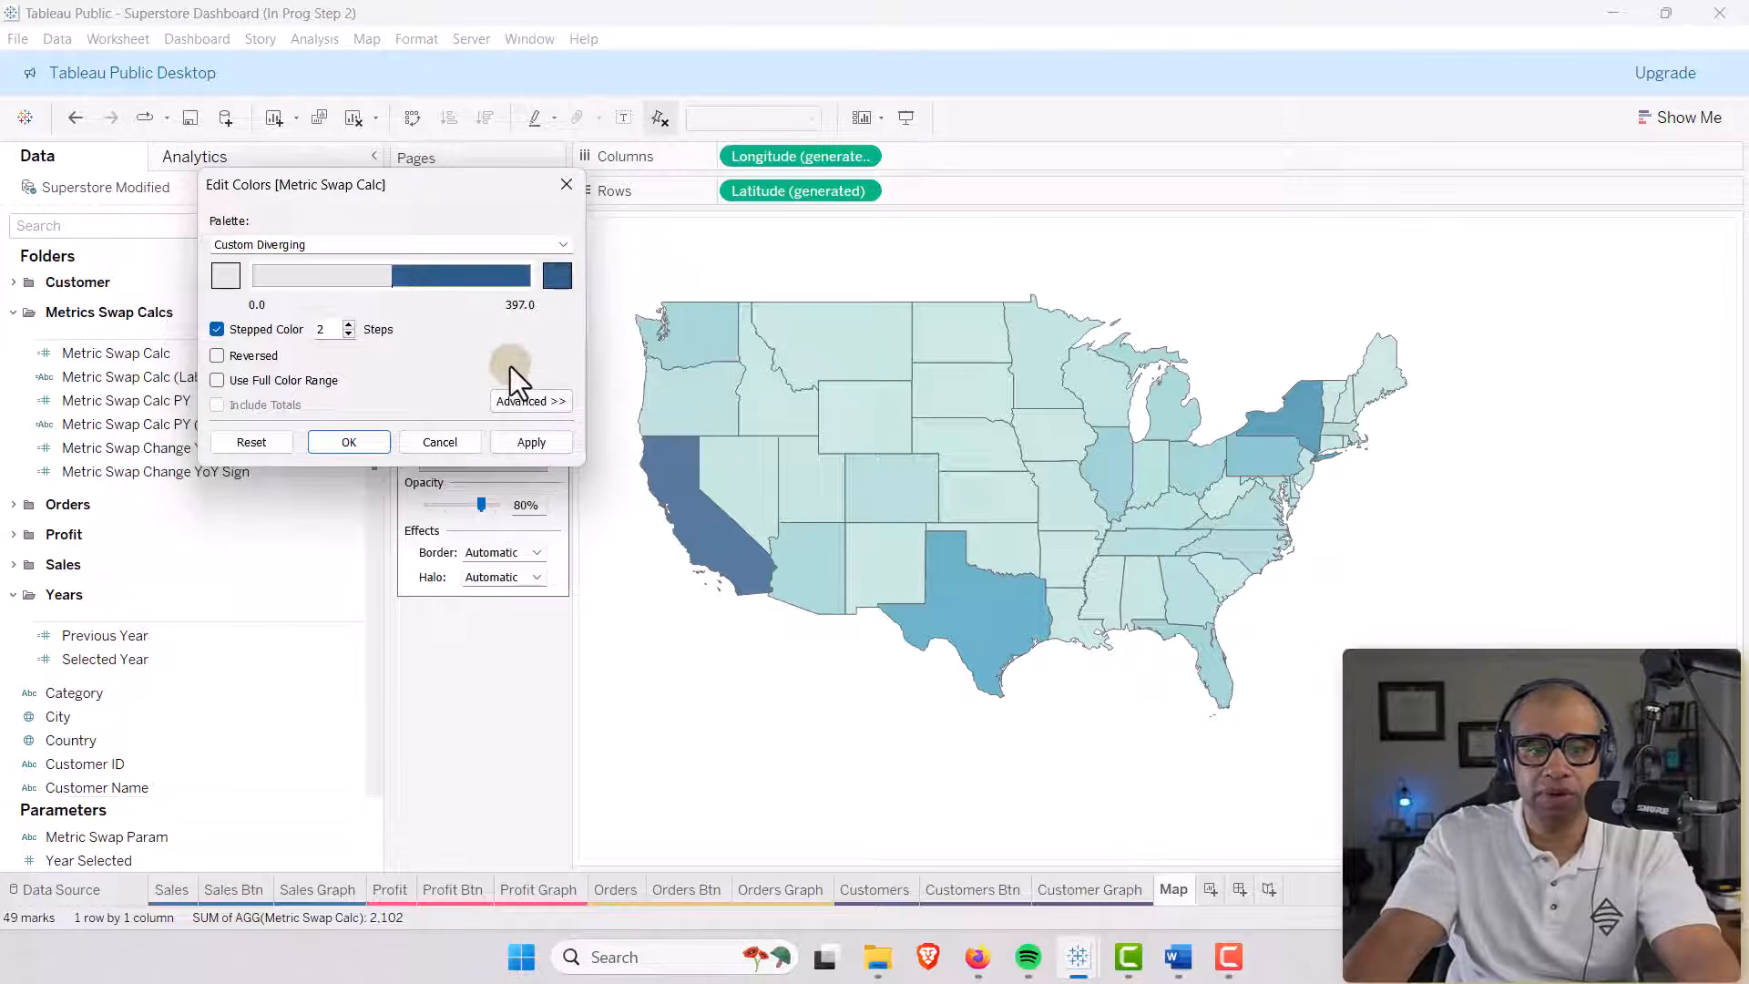
# Set the palette's high-end color to light purple #c5bdff and apply the color changes to the map.
pyautogui.click(556, 276)
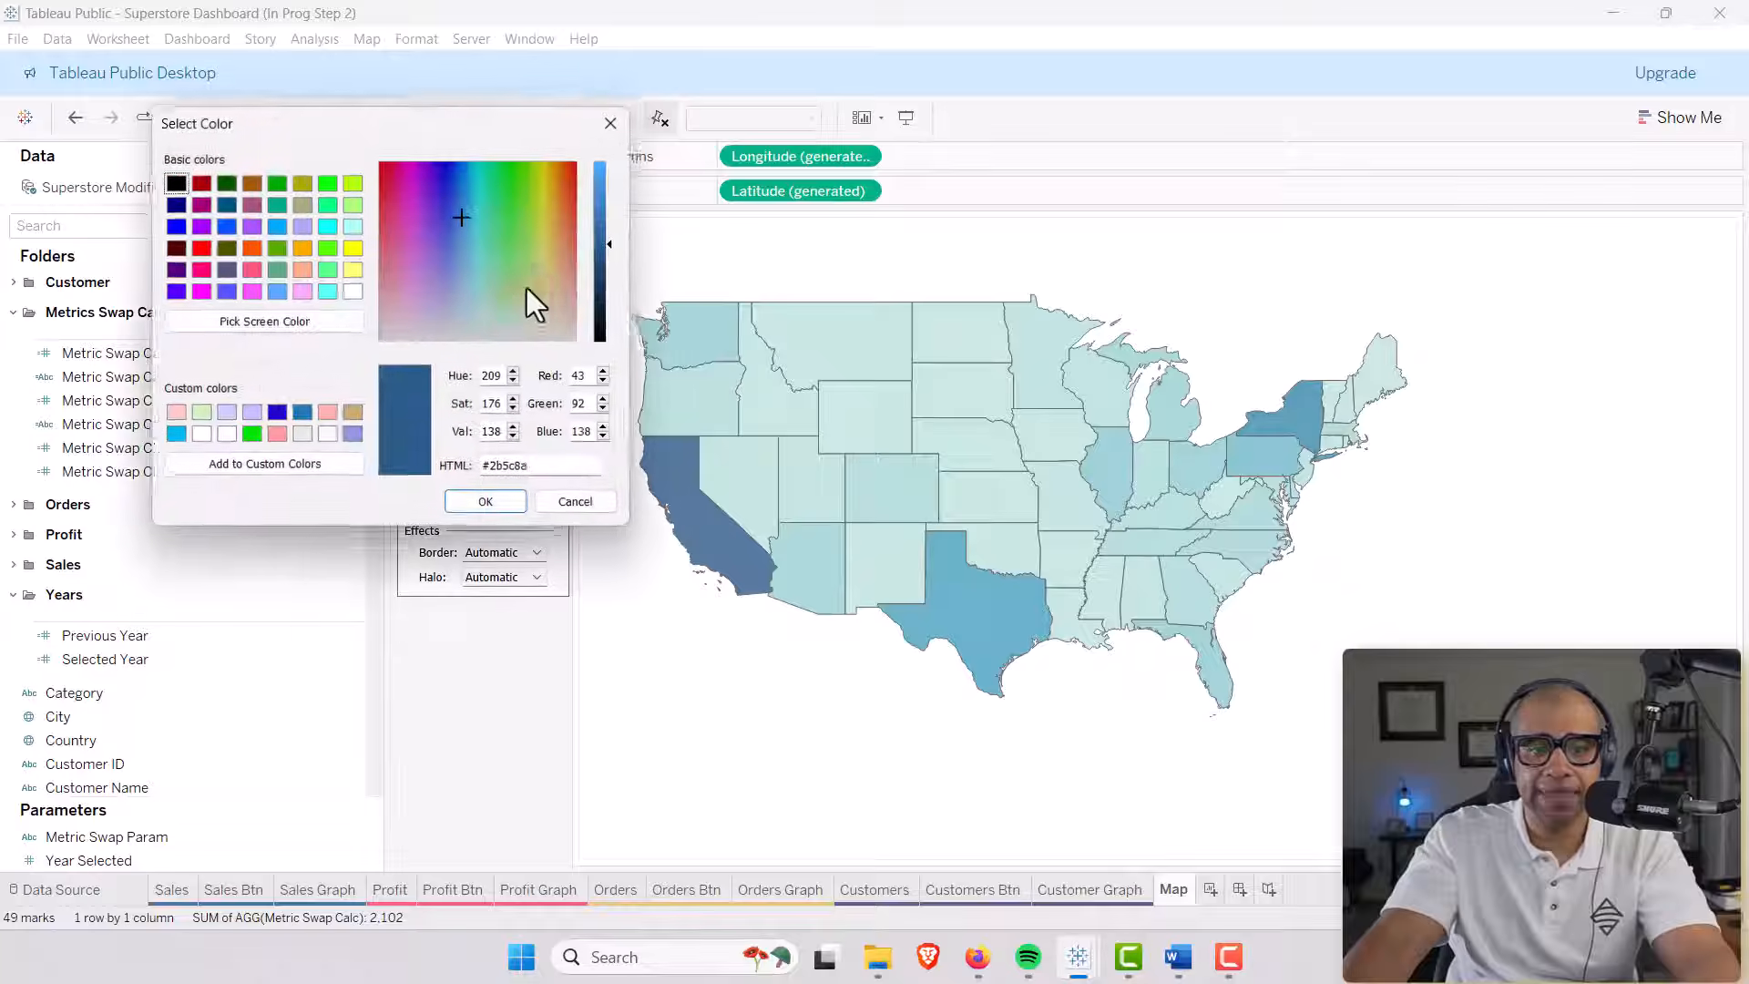
pyautogui.click(227, 412)
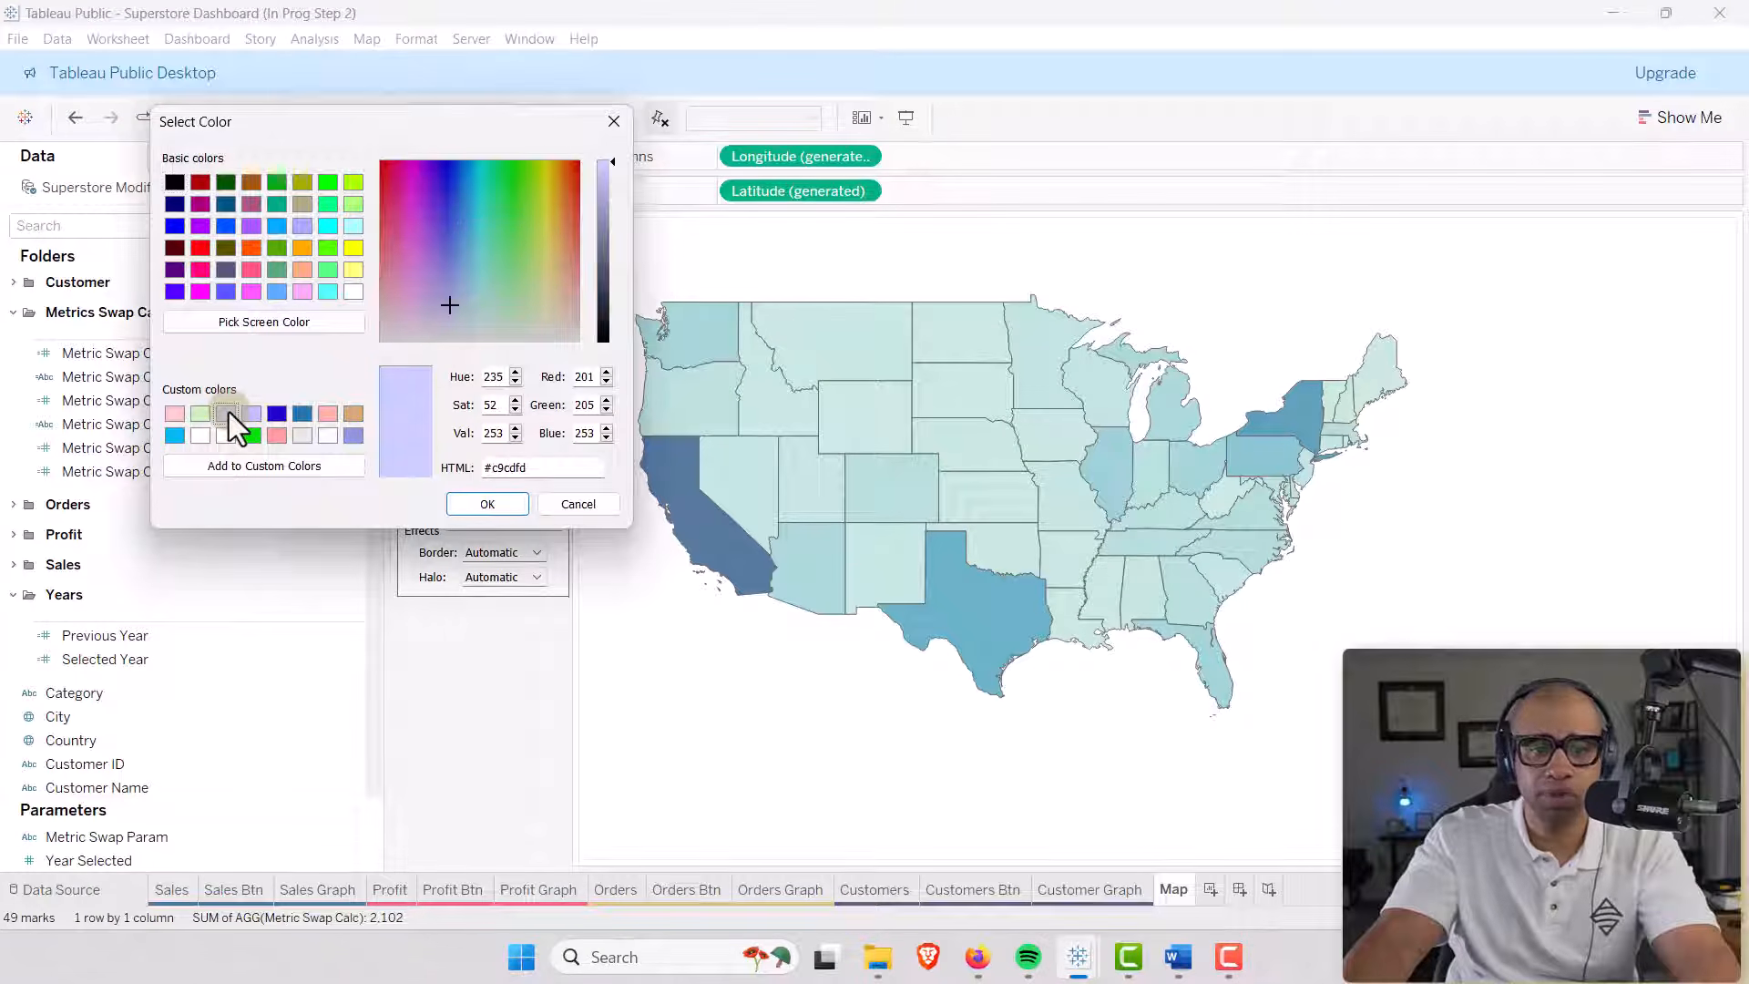
pyautogui.click(251, 414)
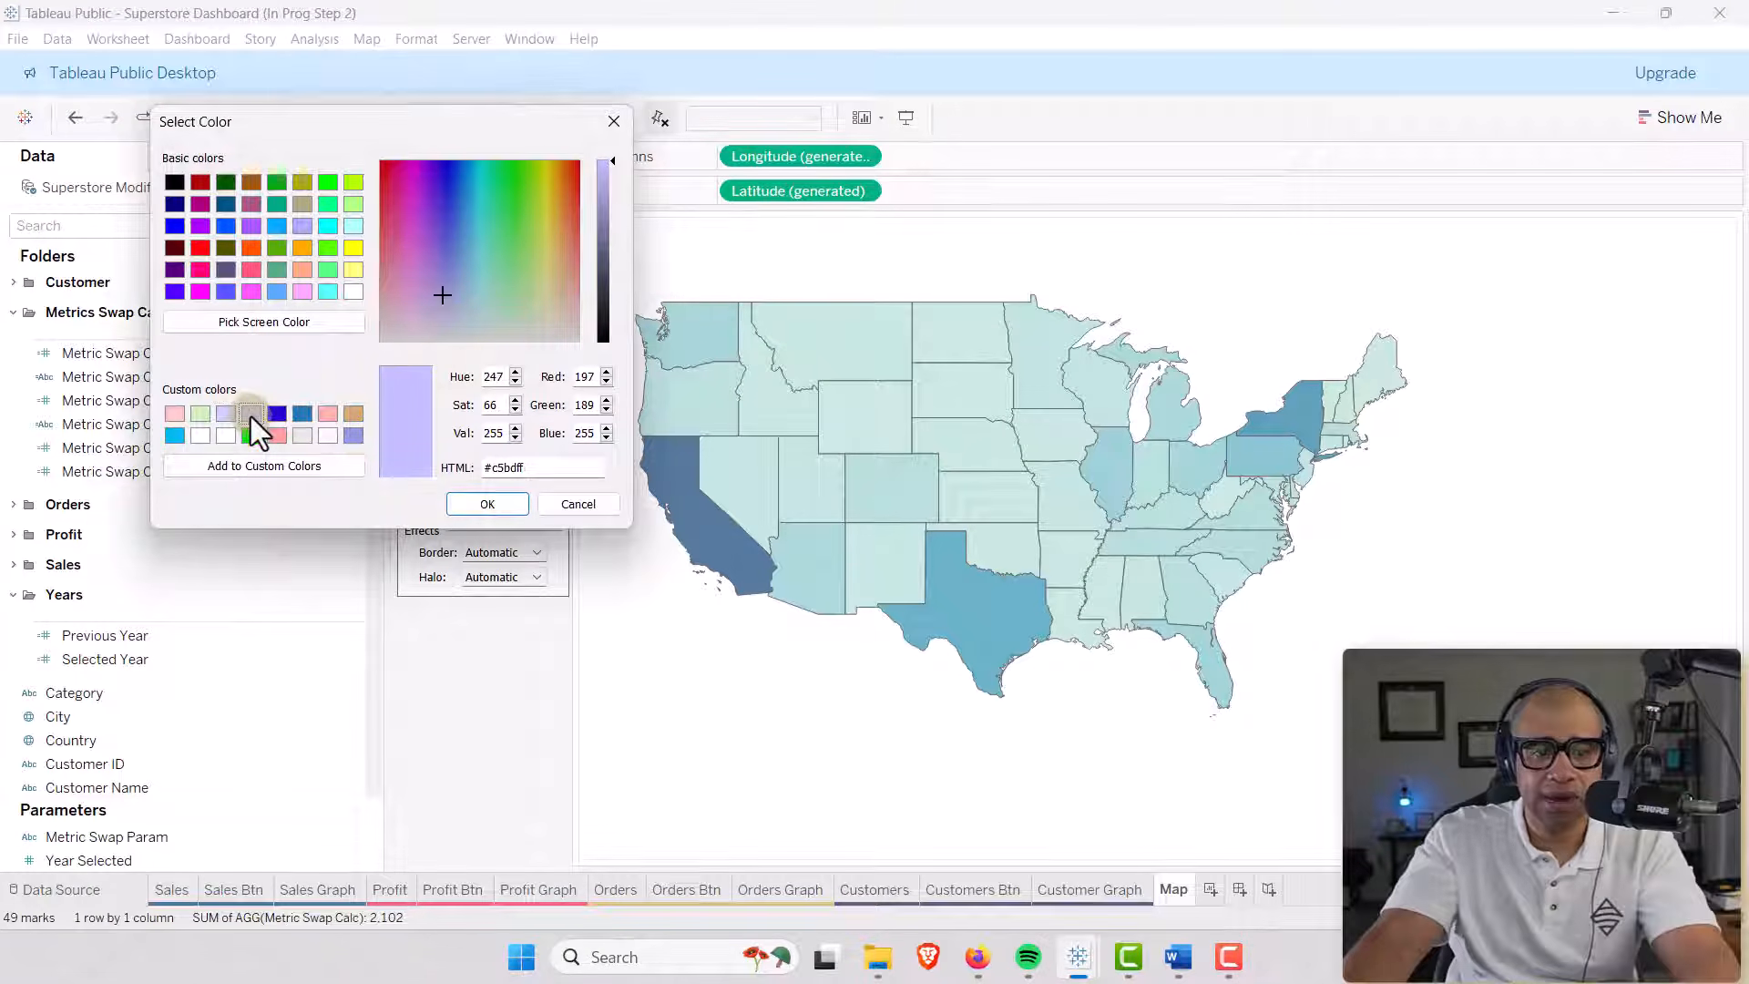
pyautogui.click(492, 506)
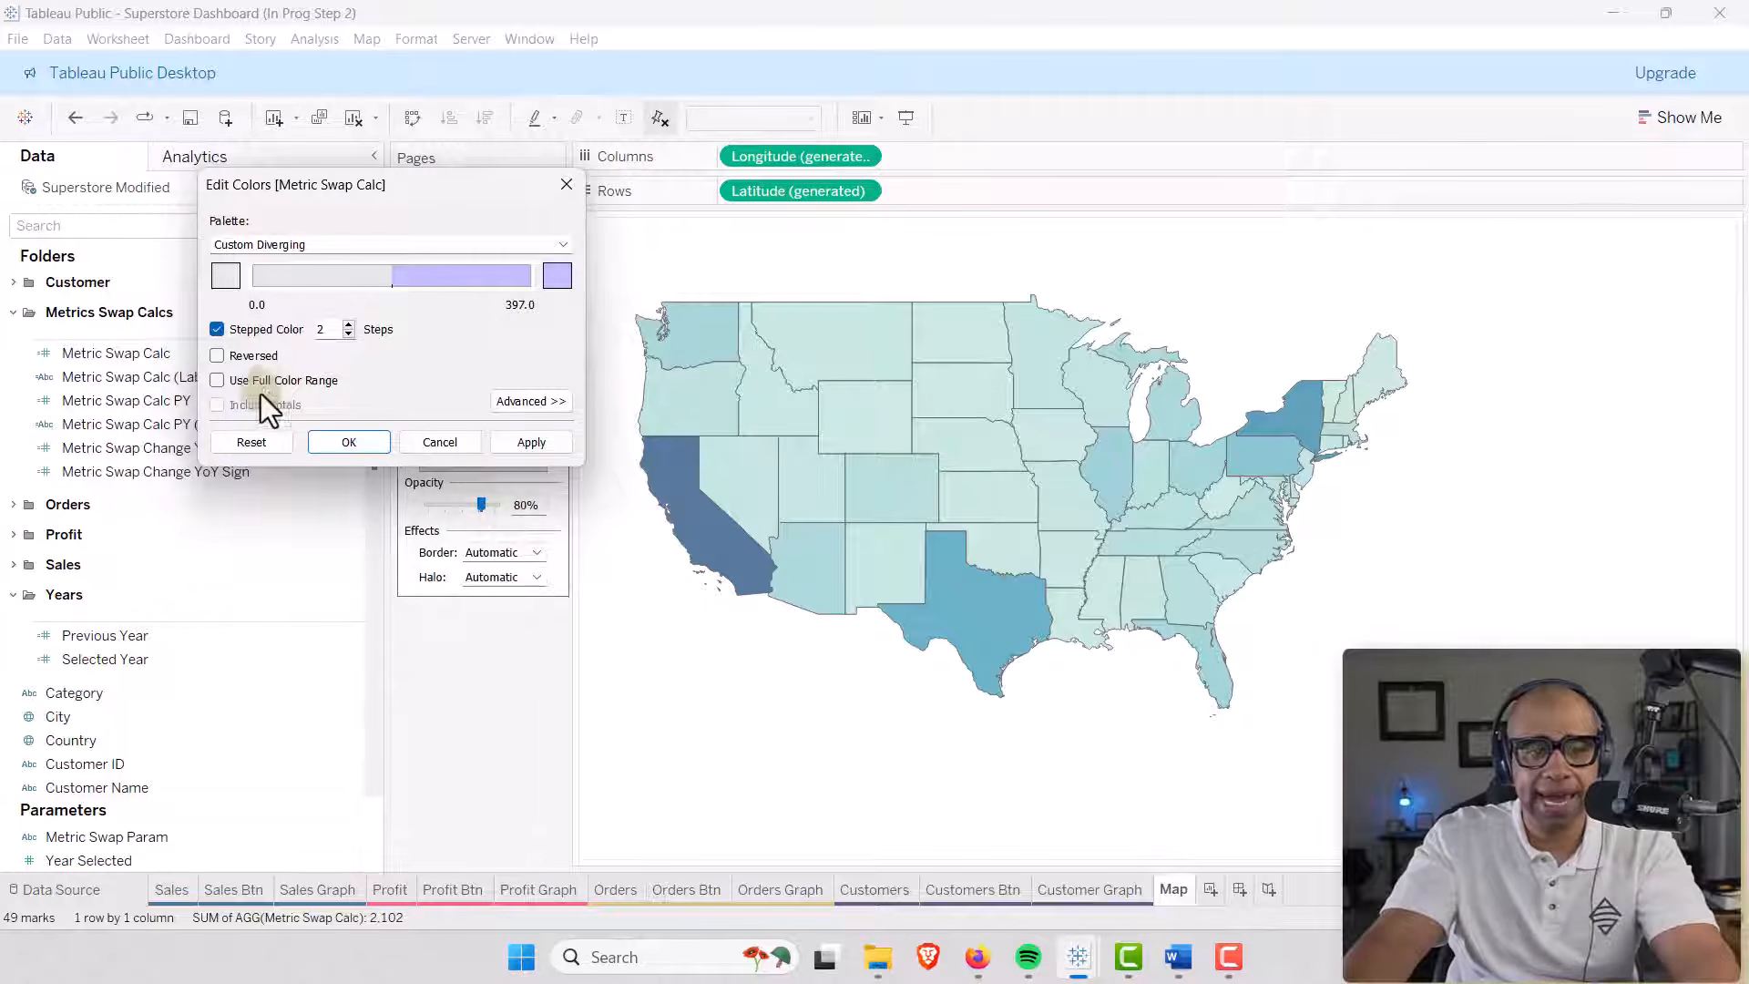
pyautogui.click(528, 401)
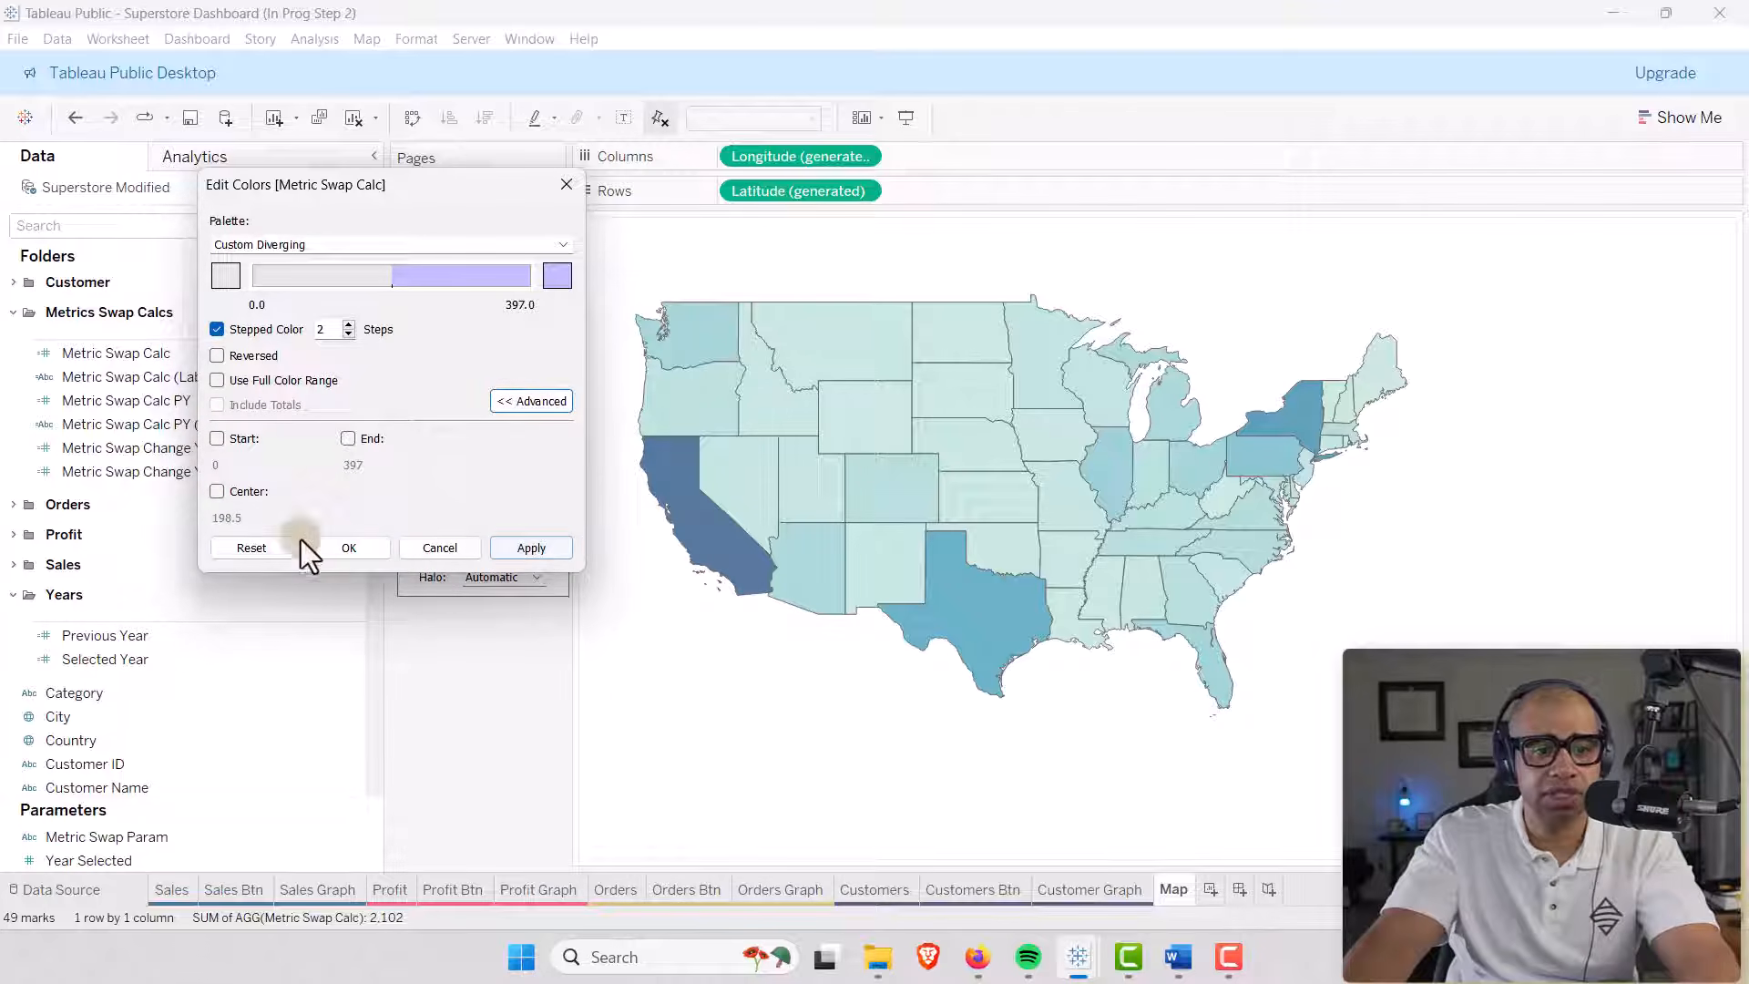
pyautogui.click(341, 547)
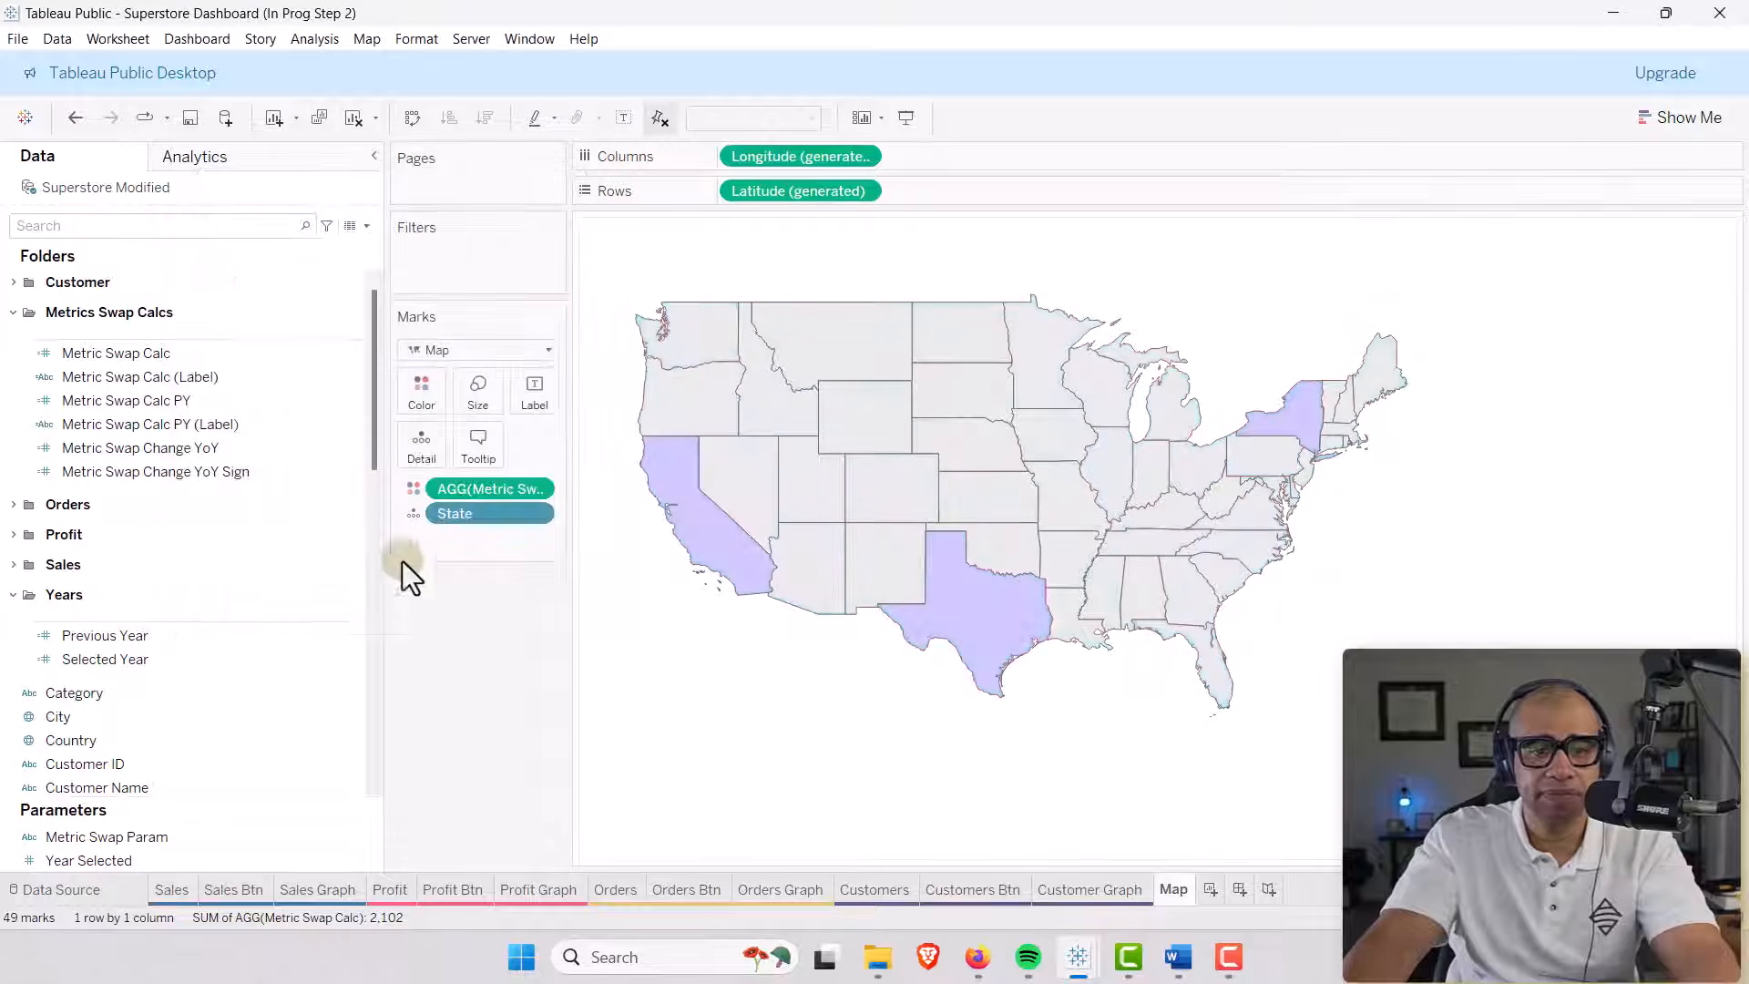
# Show the parameter controls for Metric Swap Param and Year Selected on the Map sheet.
pyautogui.click(92, 840)
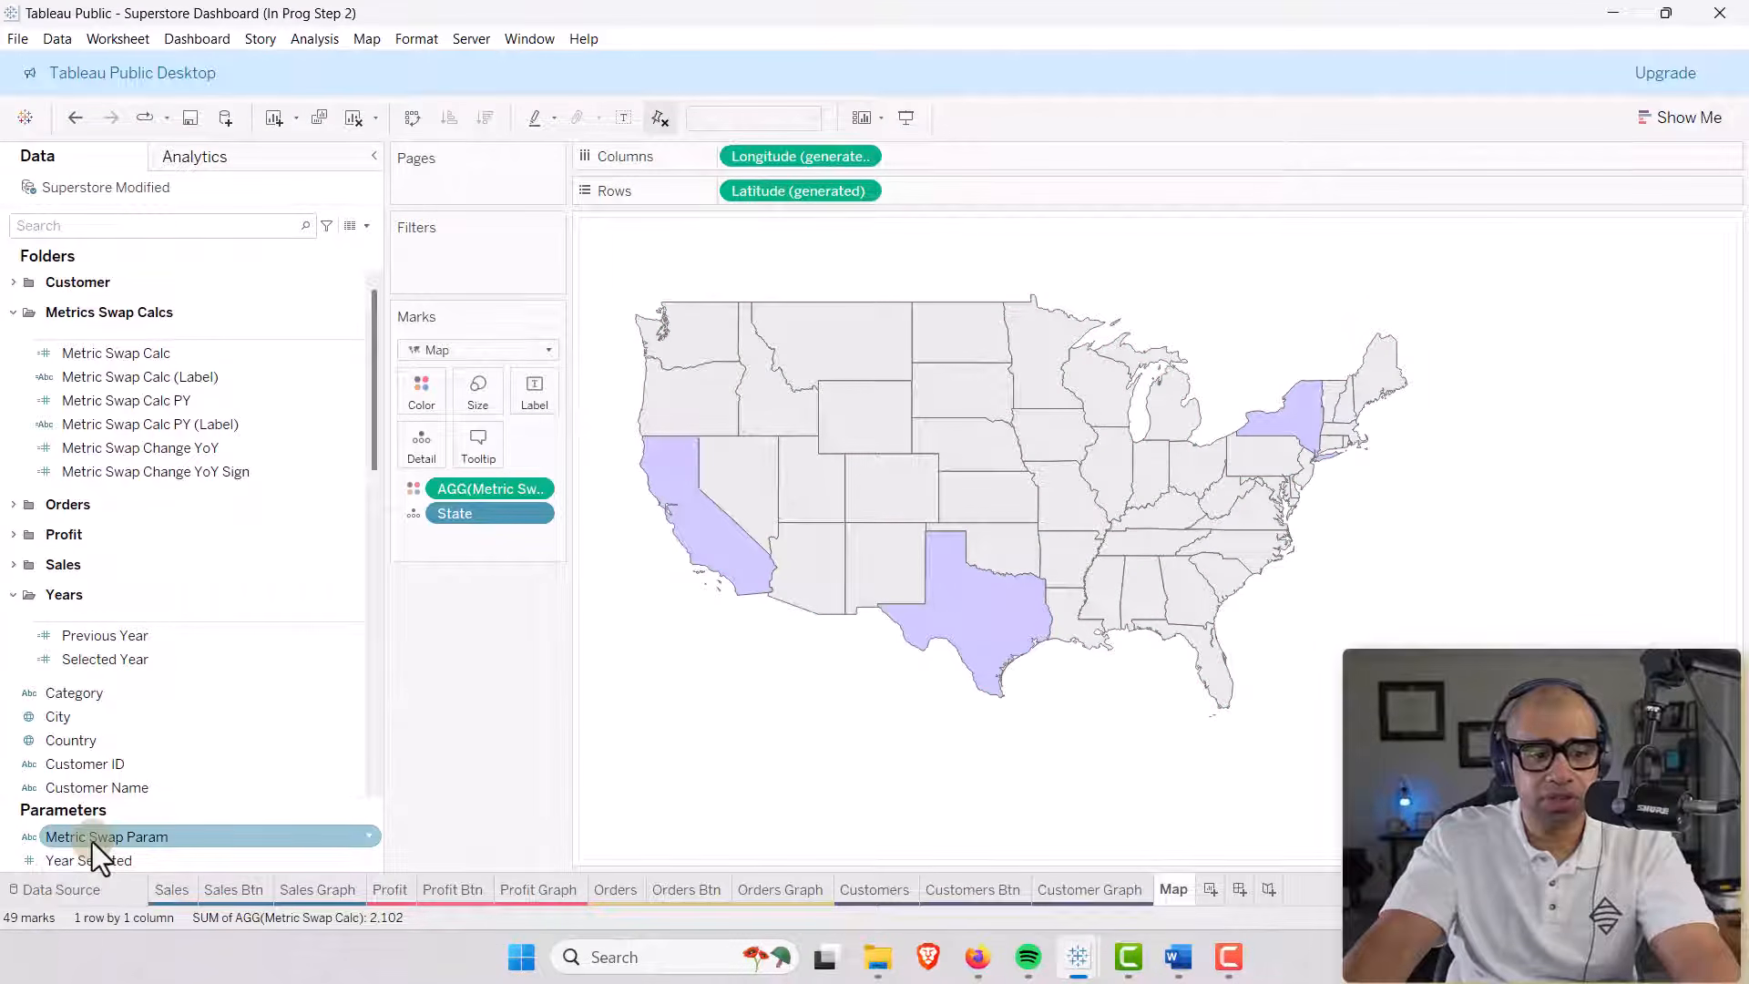
pyautogui.rightClick(213, 838)
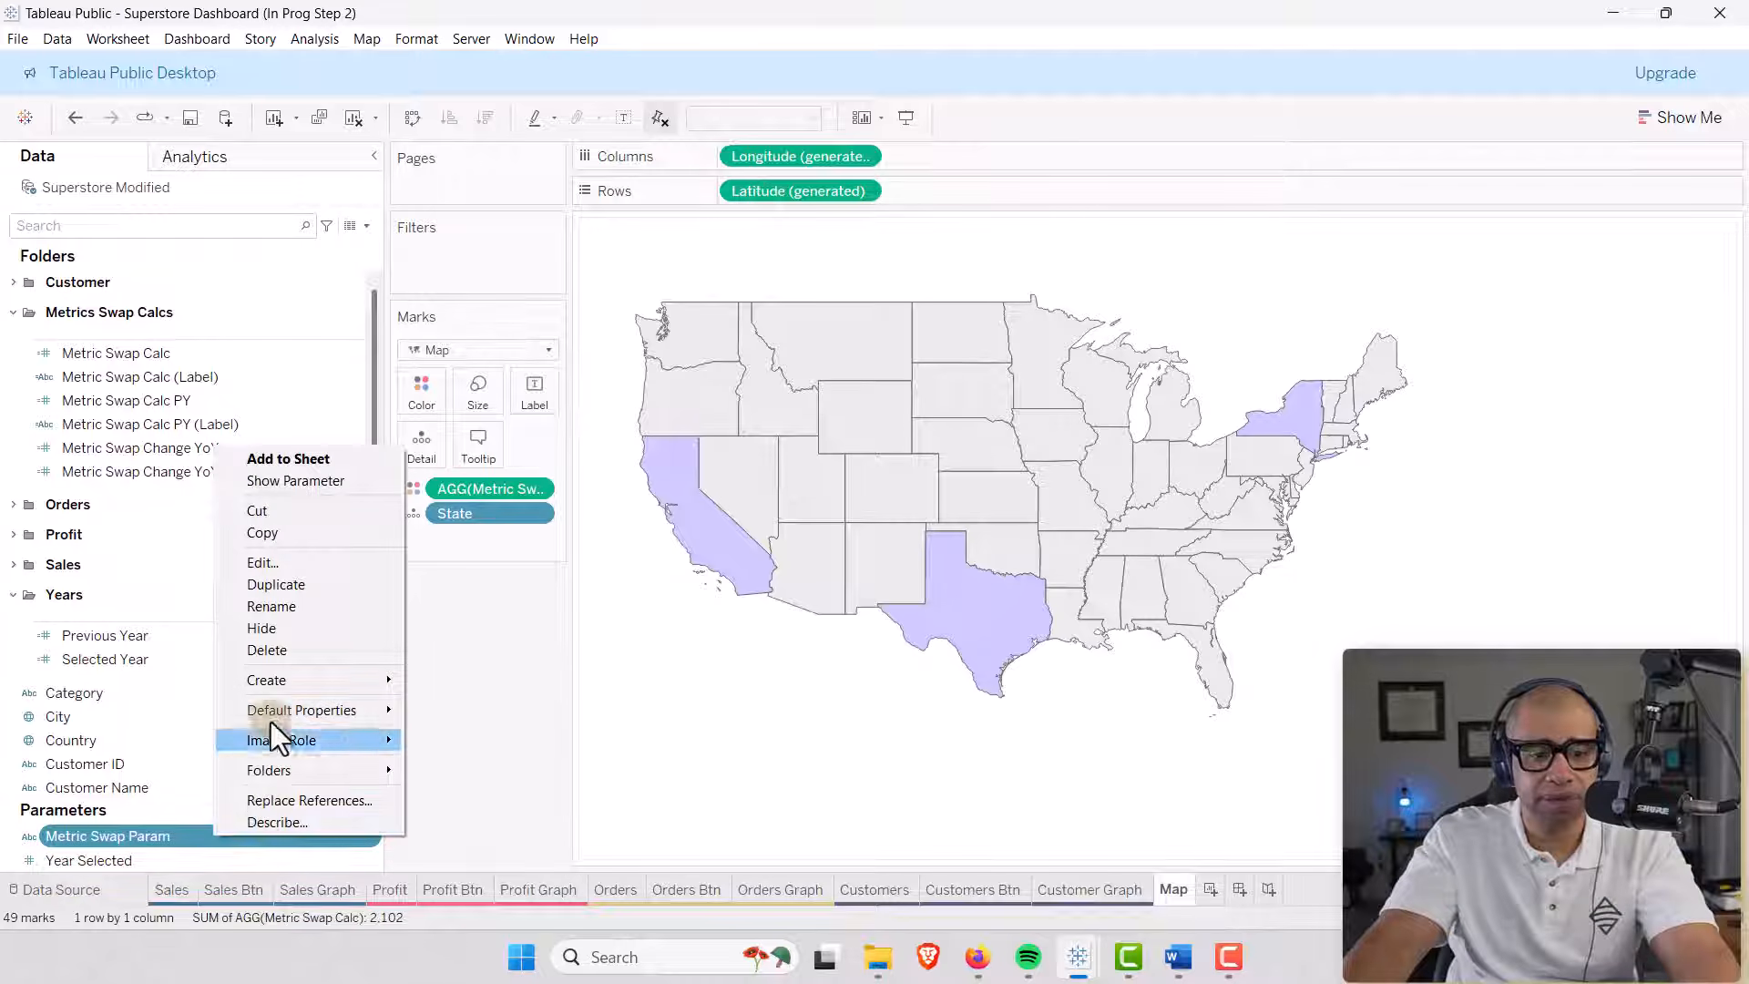
pyautogui.click(295, 480)
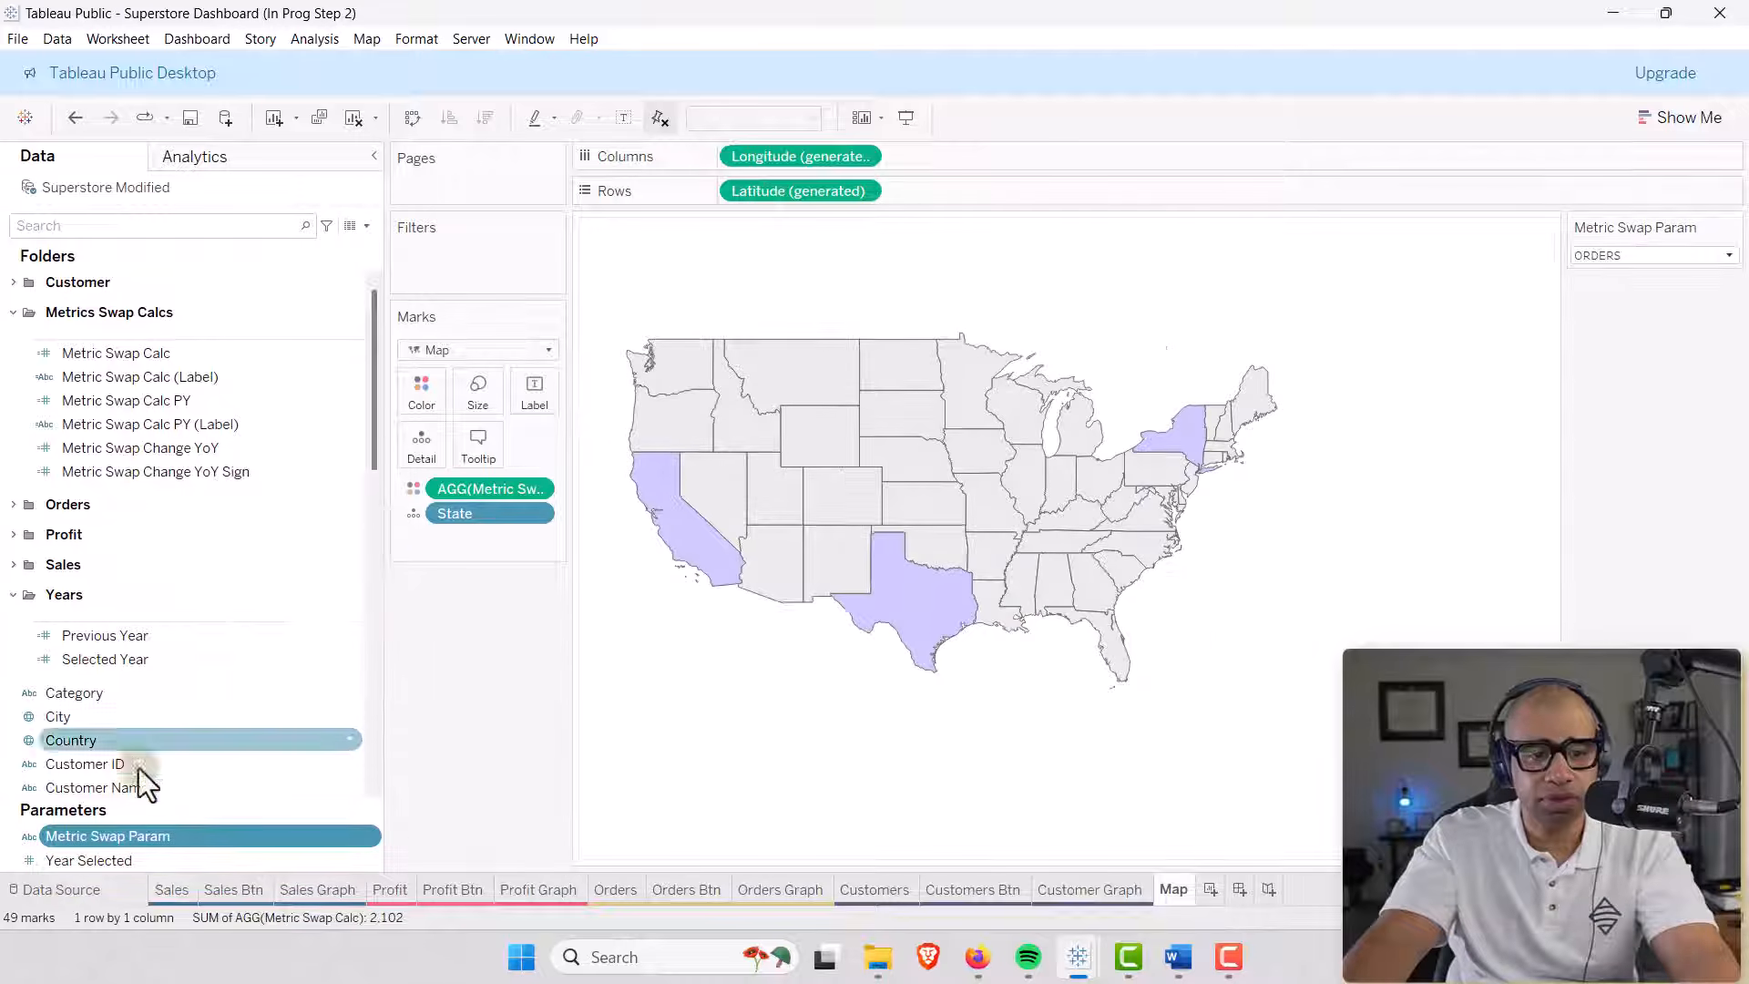
pyautogui.rightClick(112, 861)
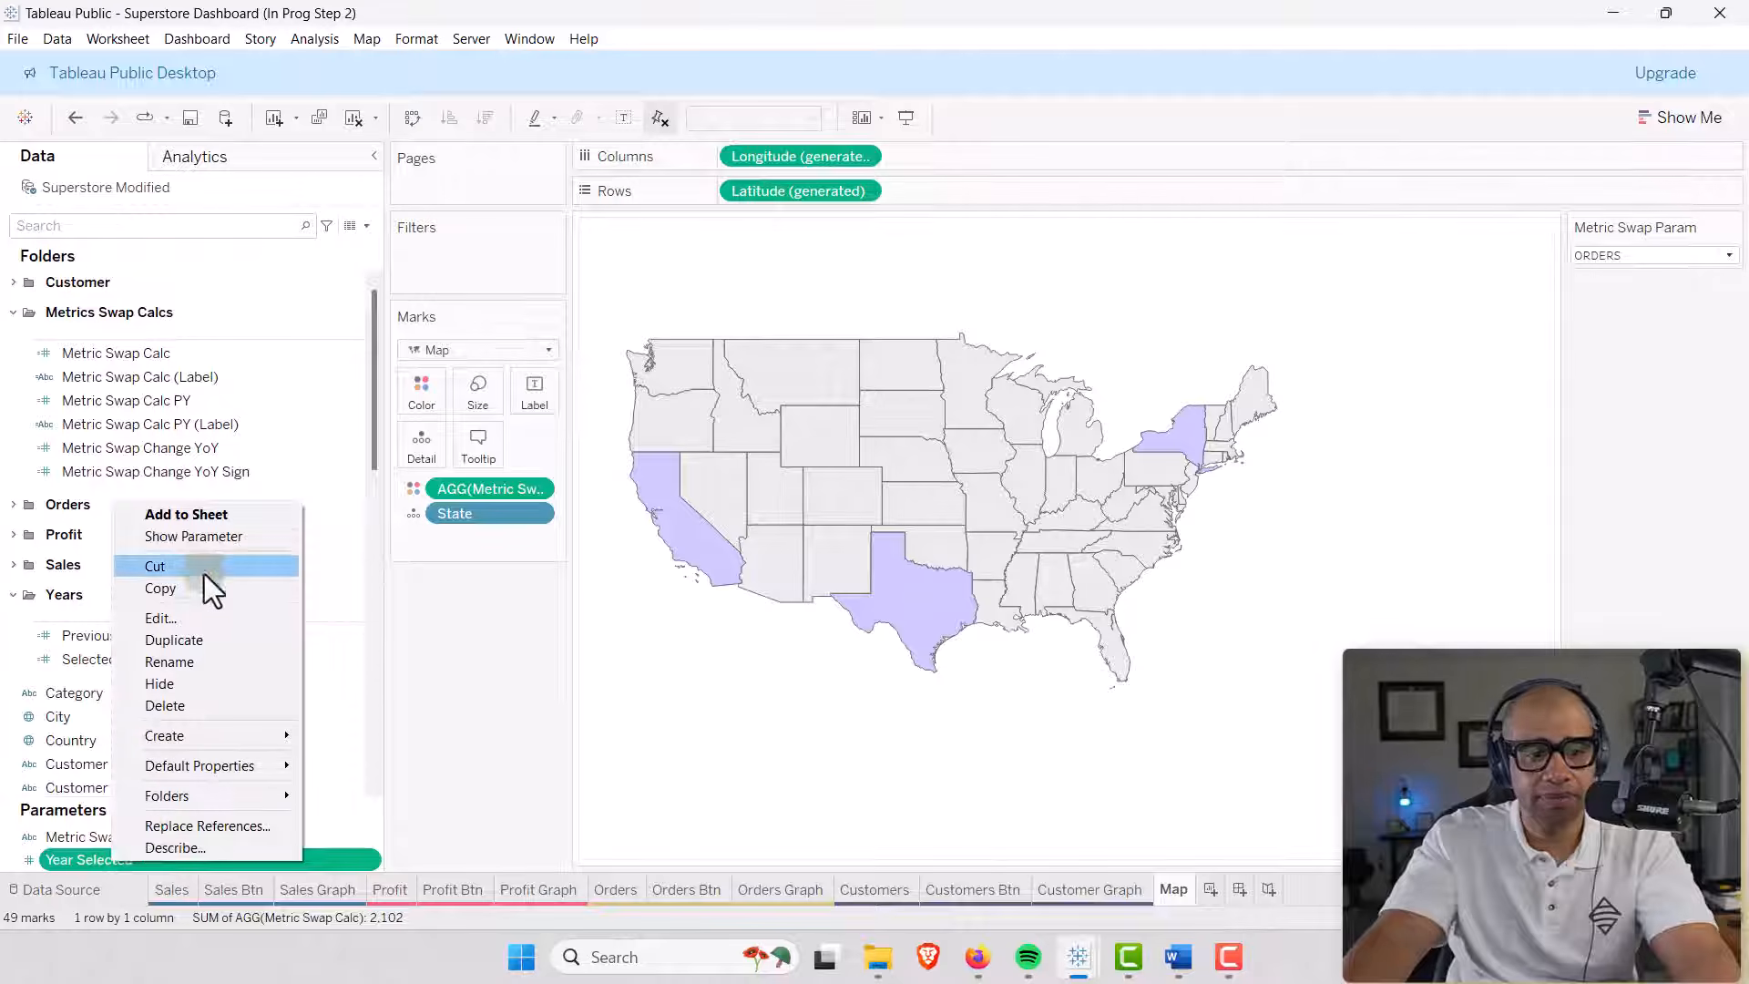
pyautogui.click(202, 543)
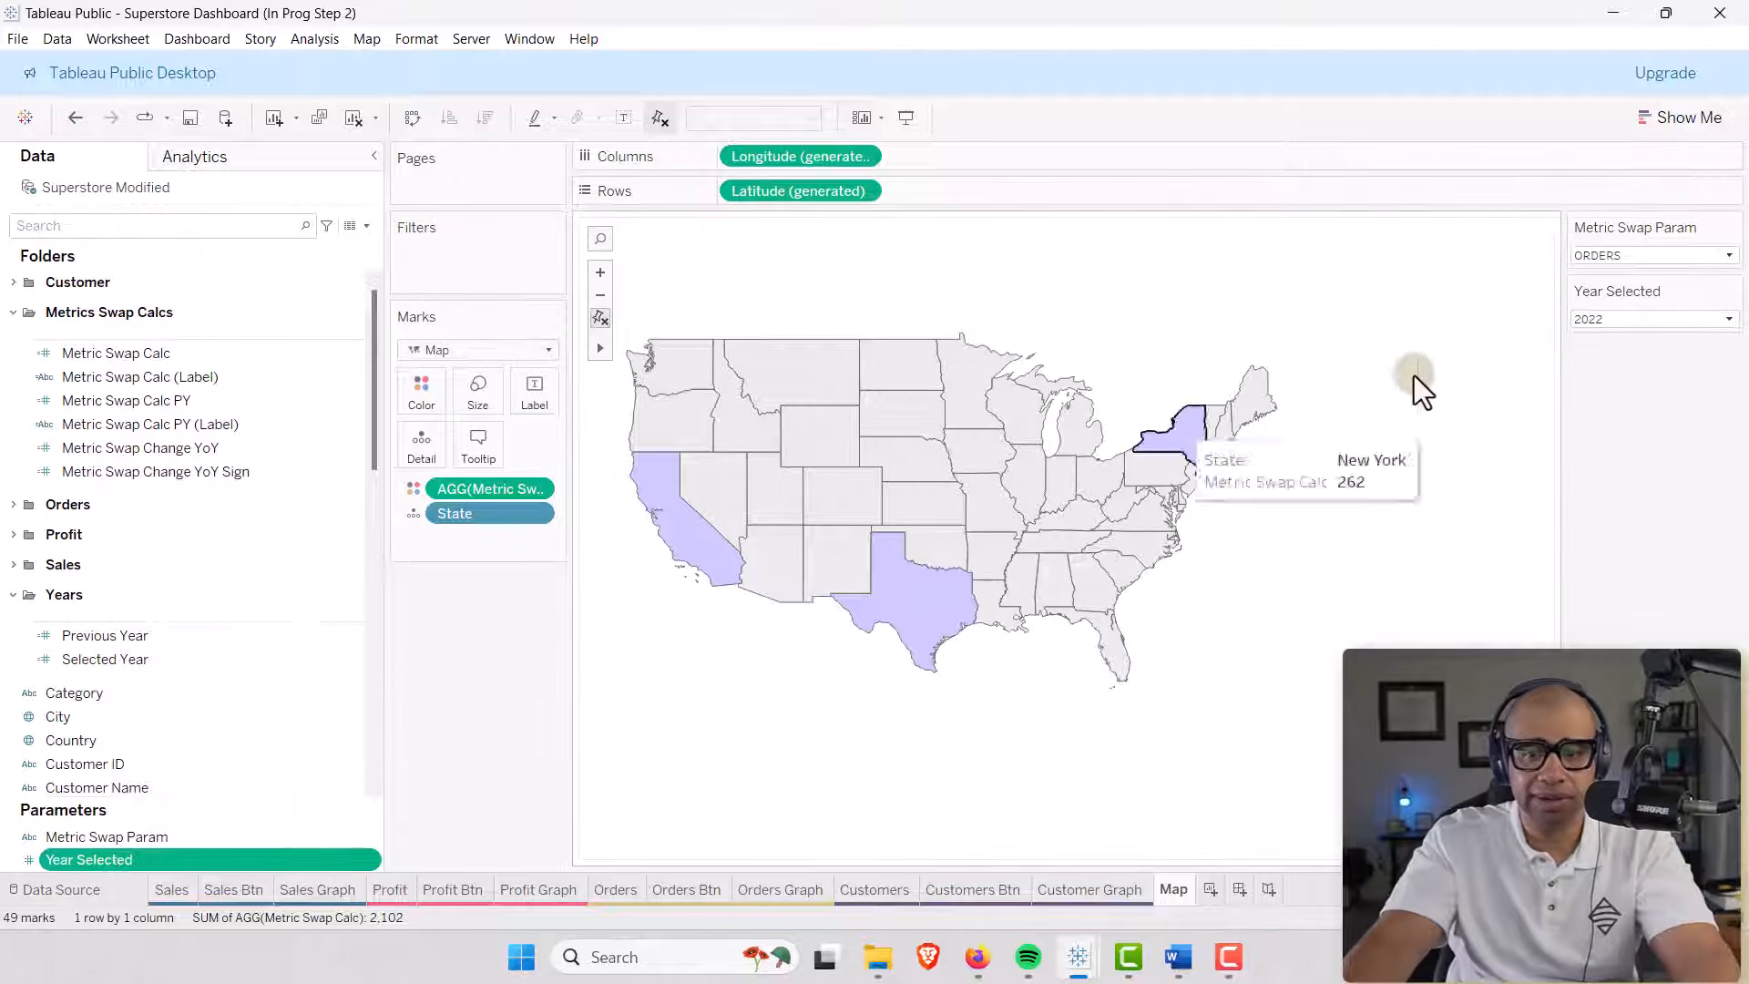
# Test the map coloring by switching Metric Swap Param to SALES and to PROFIT.
pyautogui.click(1727, 258)
pyautogui.click(1659, 279)
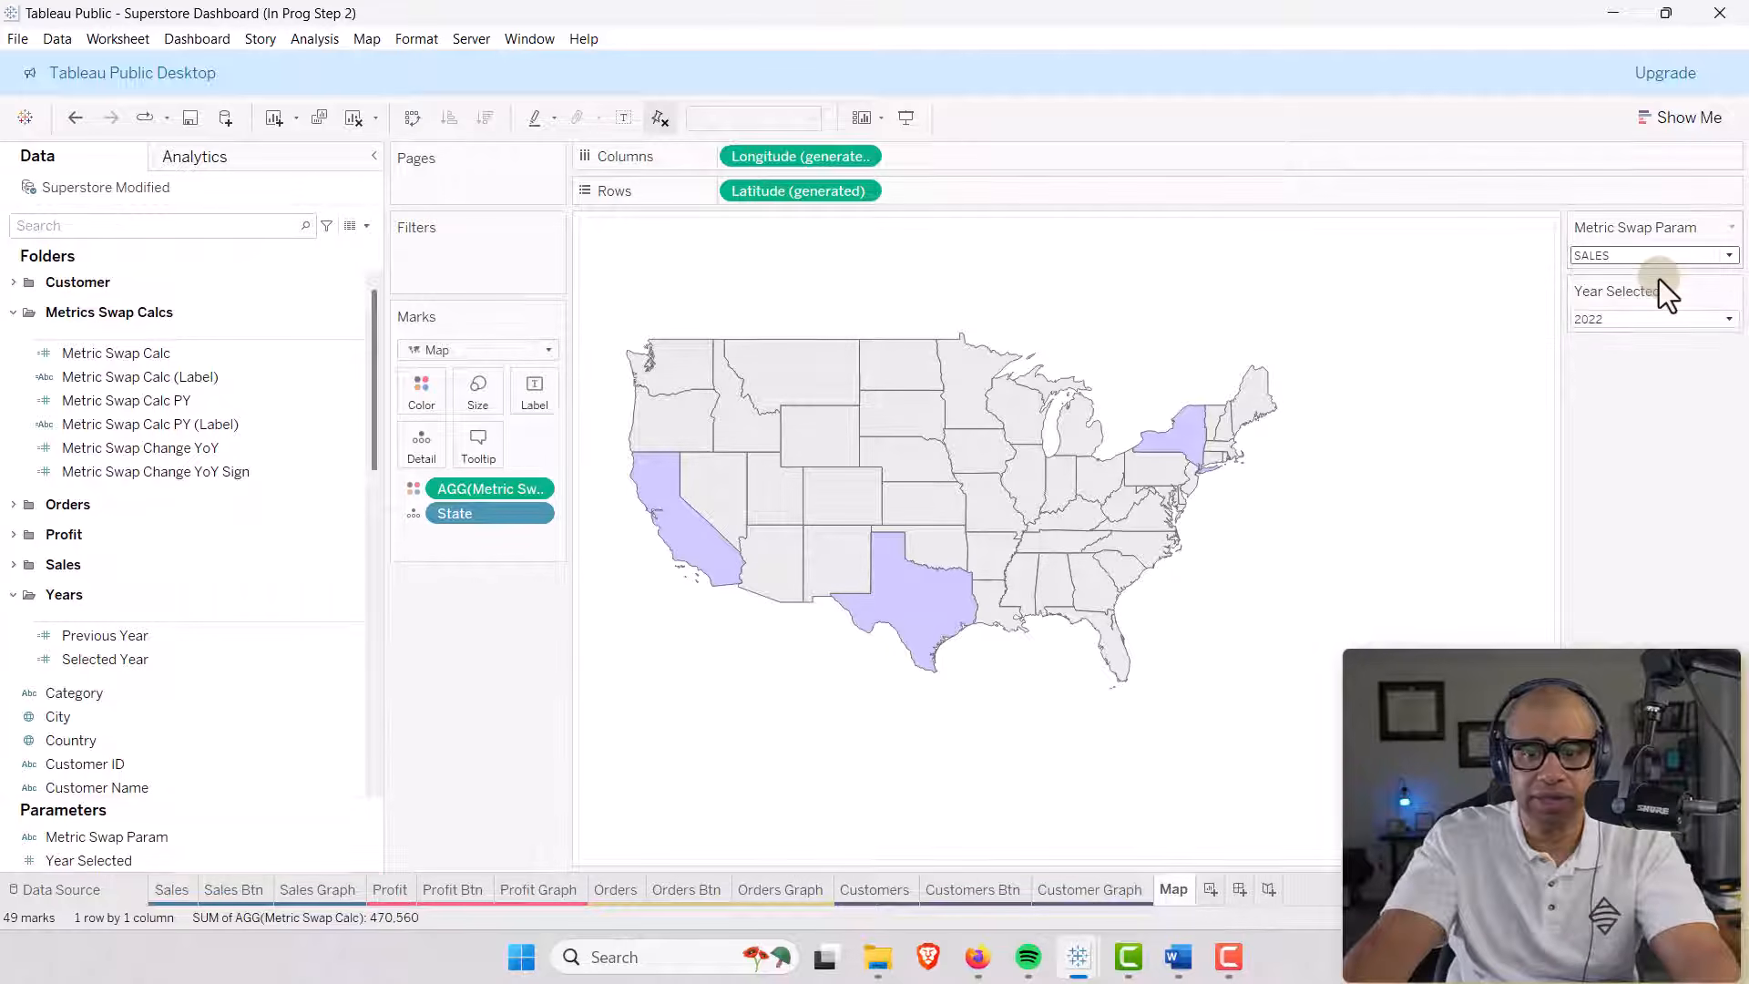
pyautogui.click(1688, 255)
pyautogui.click(1670, 291)
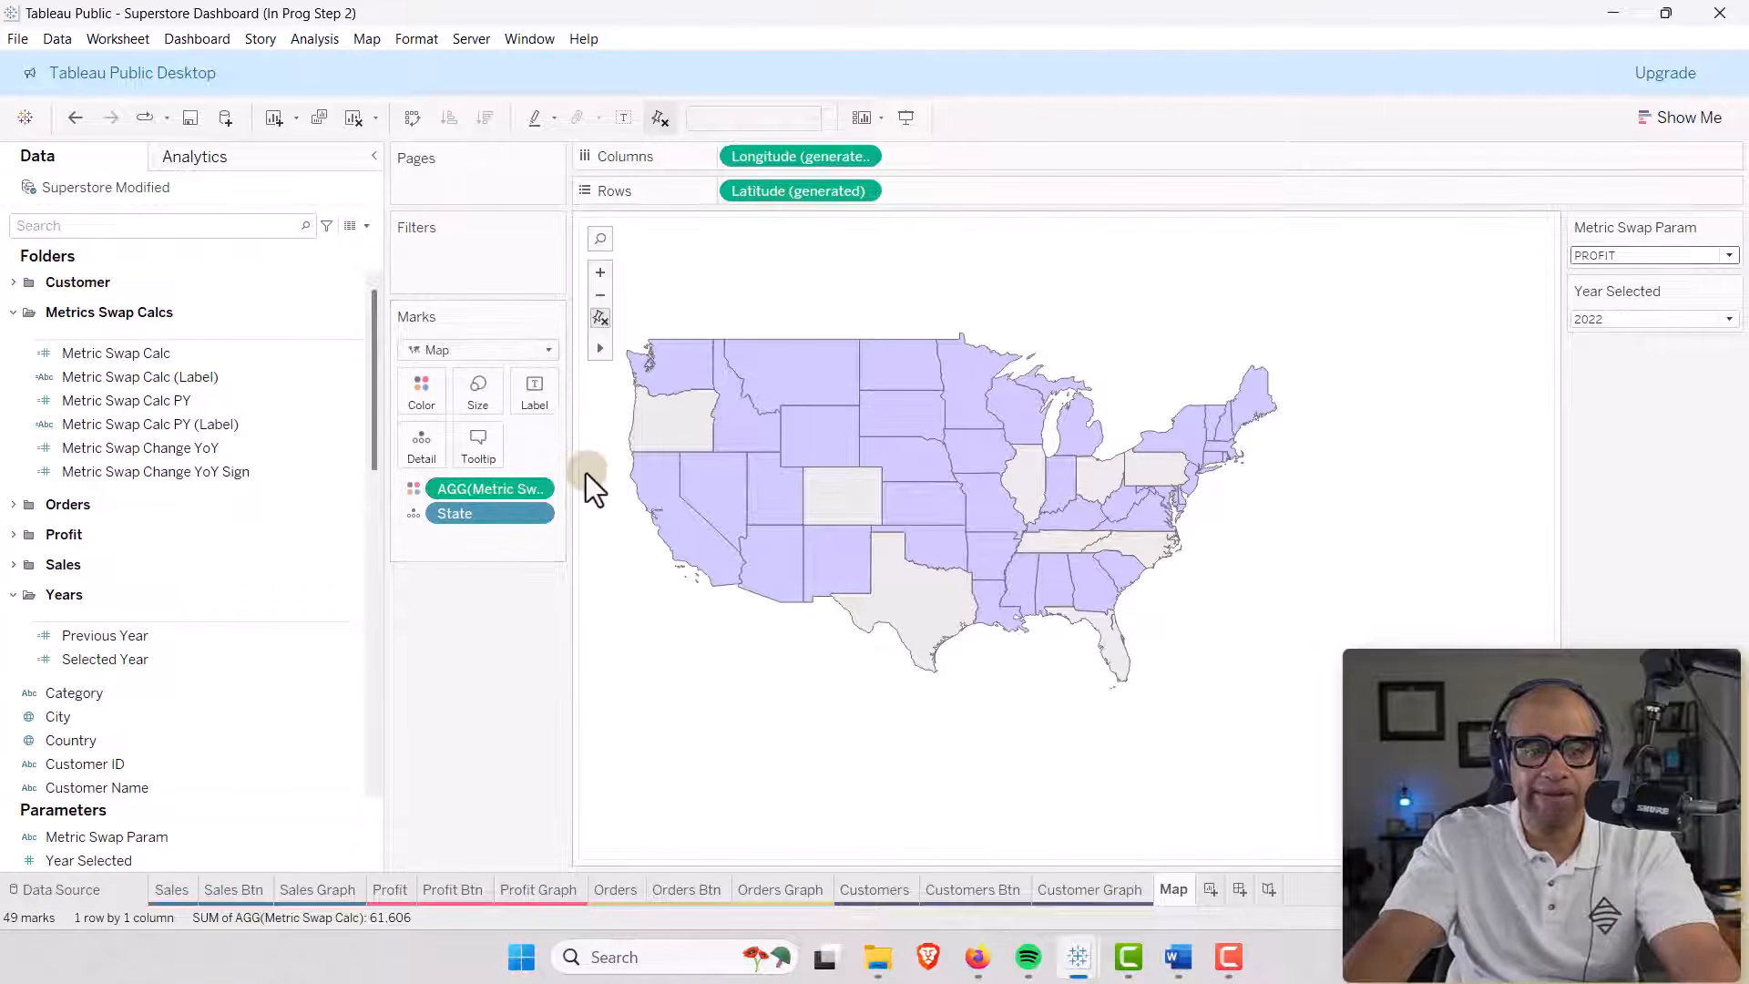
# Widen the Marks card and set the border color of the states to light purple #c5bdff.
pyautogui.moveTo(569, 472); pyautogui.dragTo(642, 470)
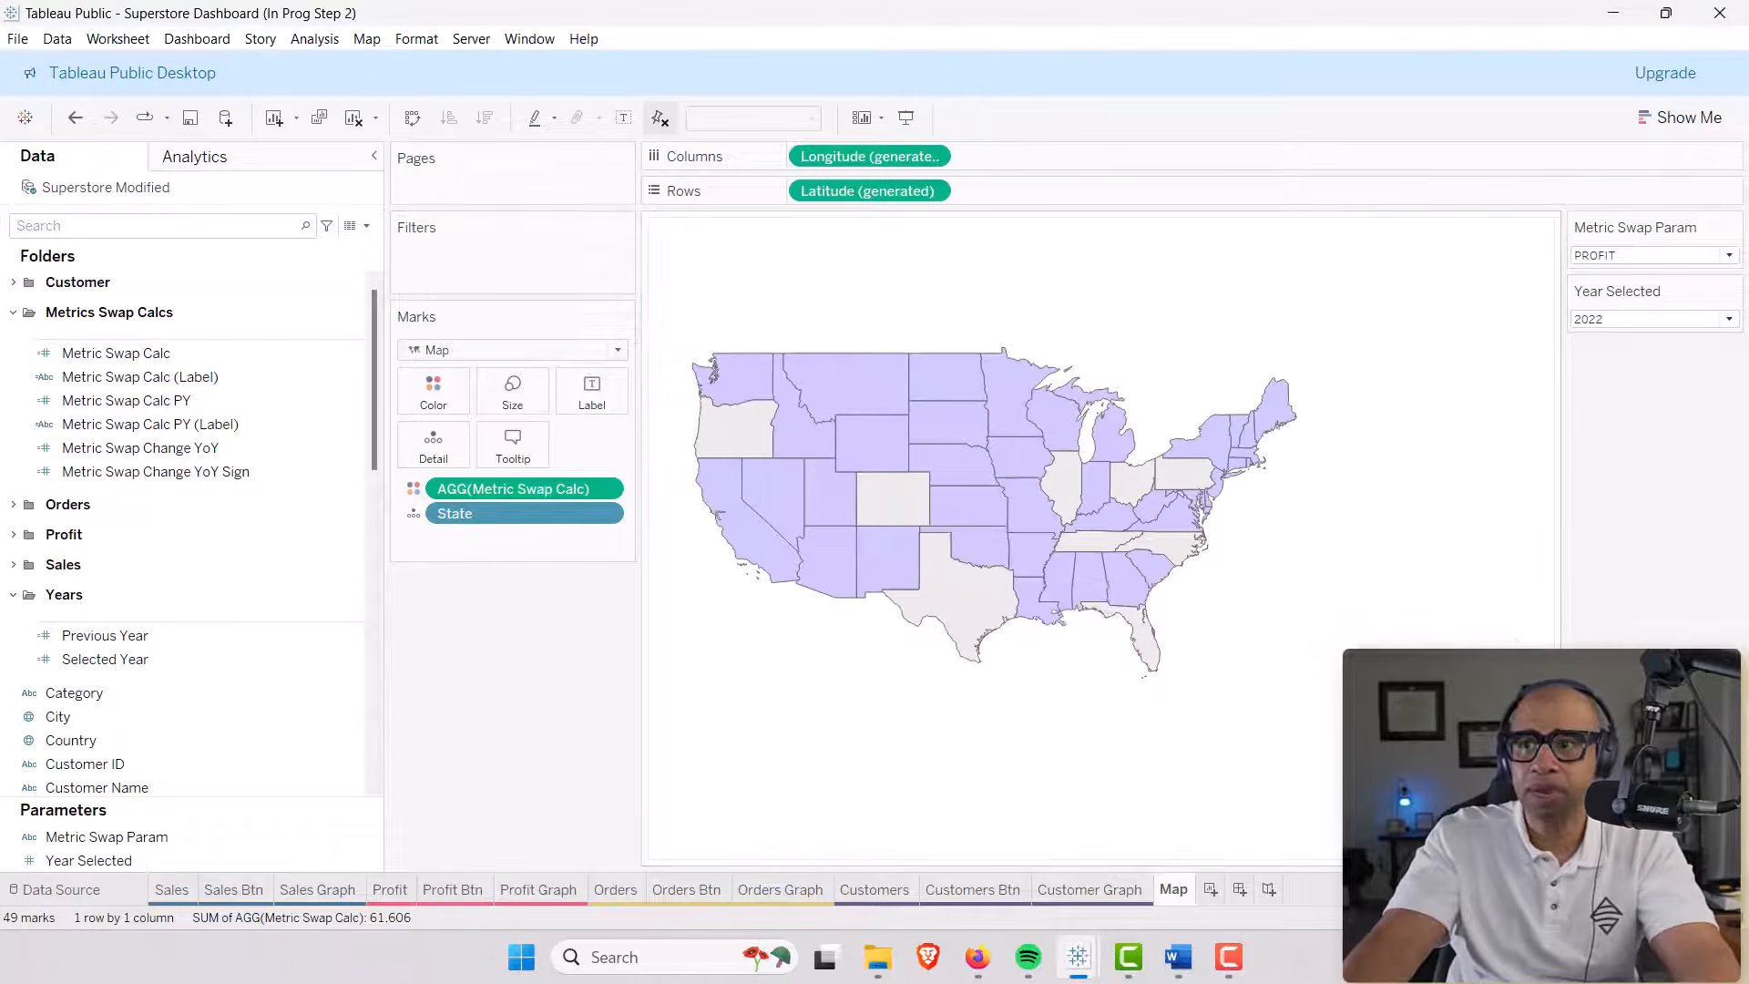
pyautogui.hotkey('alt', 'Tab')
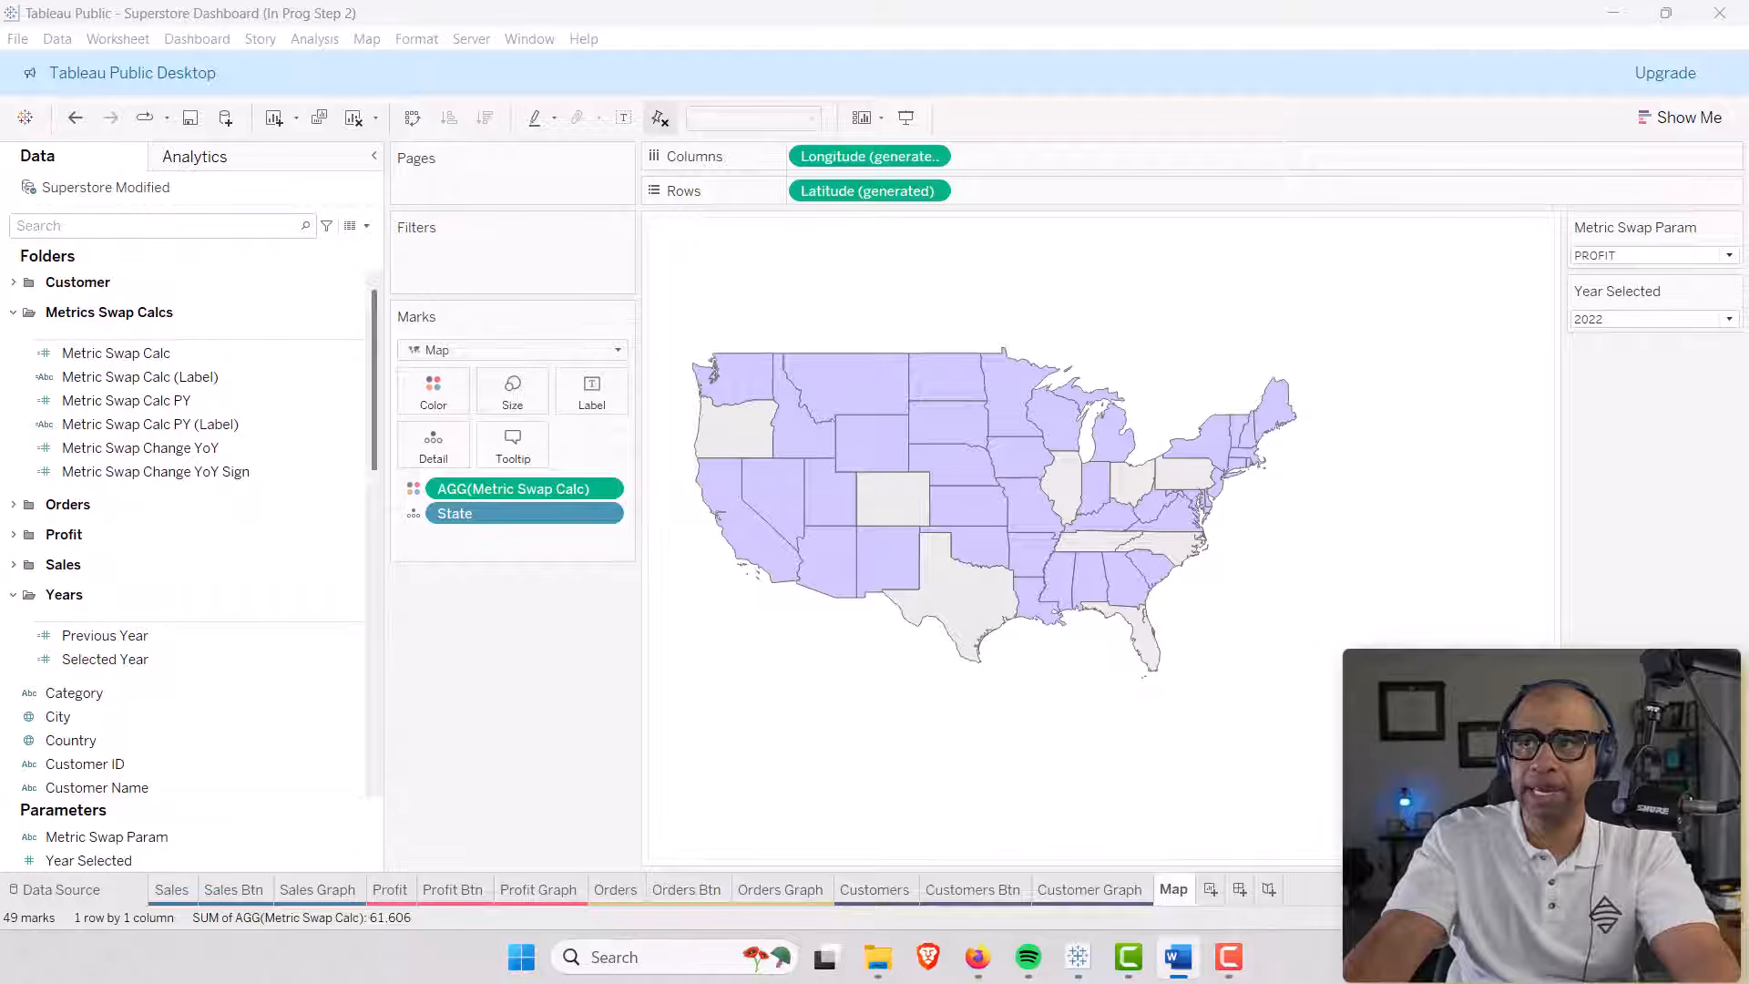
pyautogui.click(440, 402)
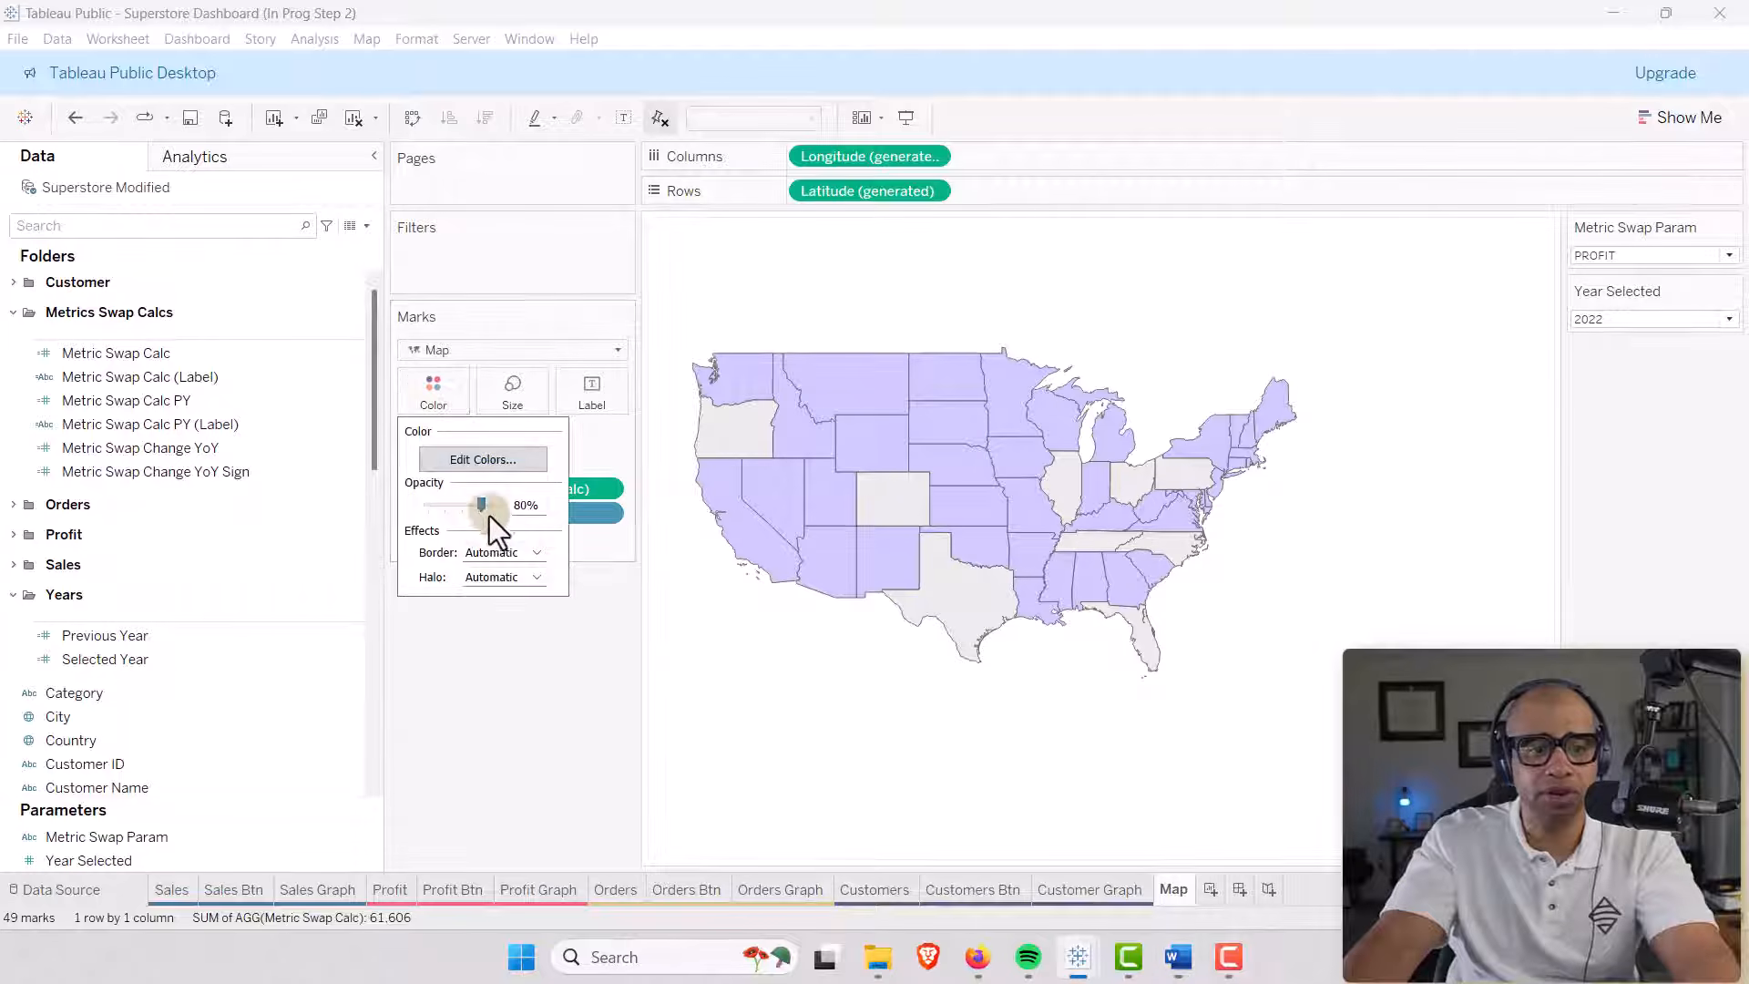
pyautogui.click(538, 552)
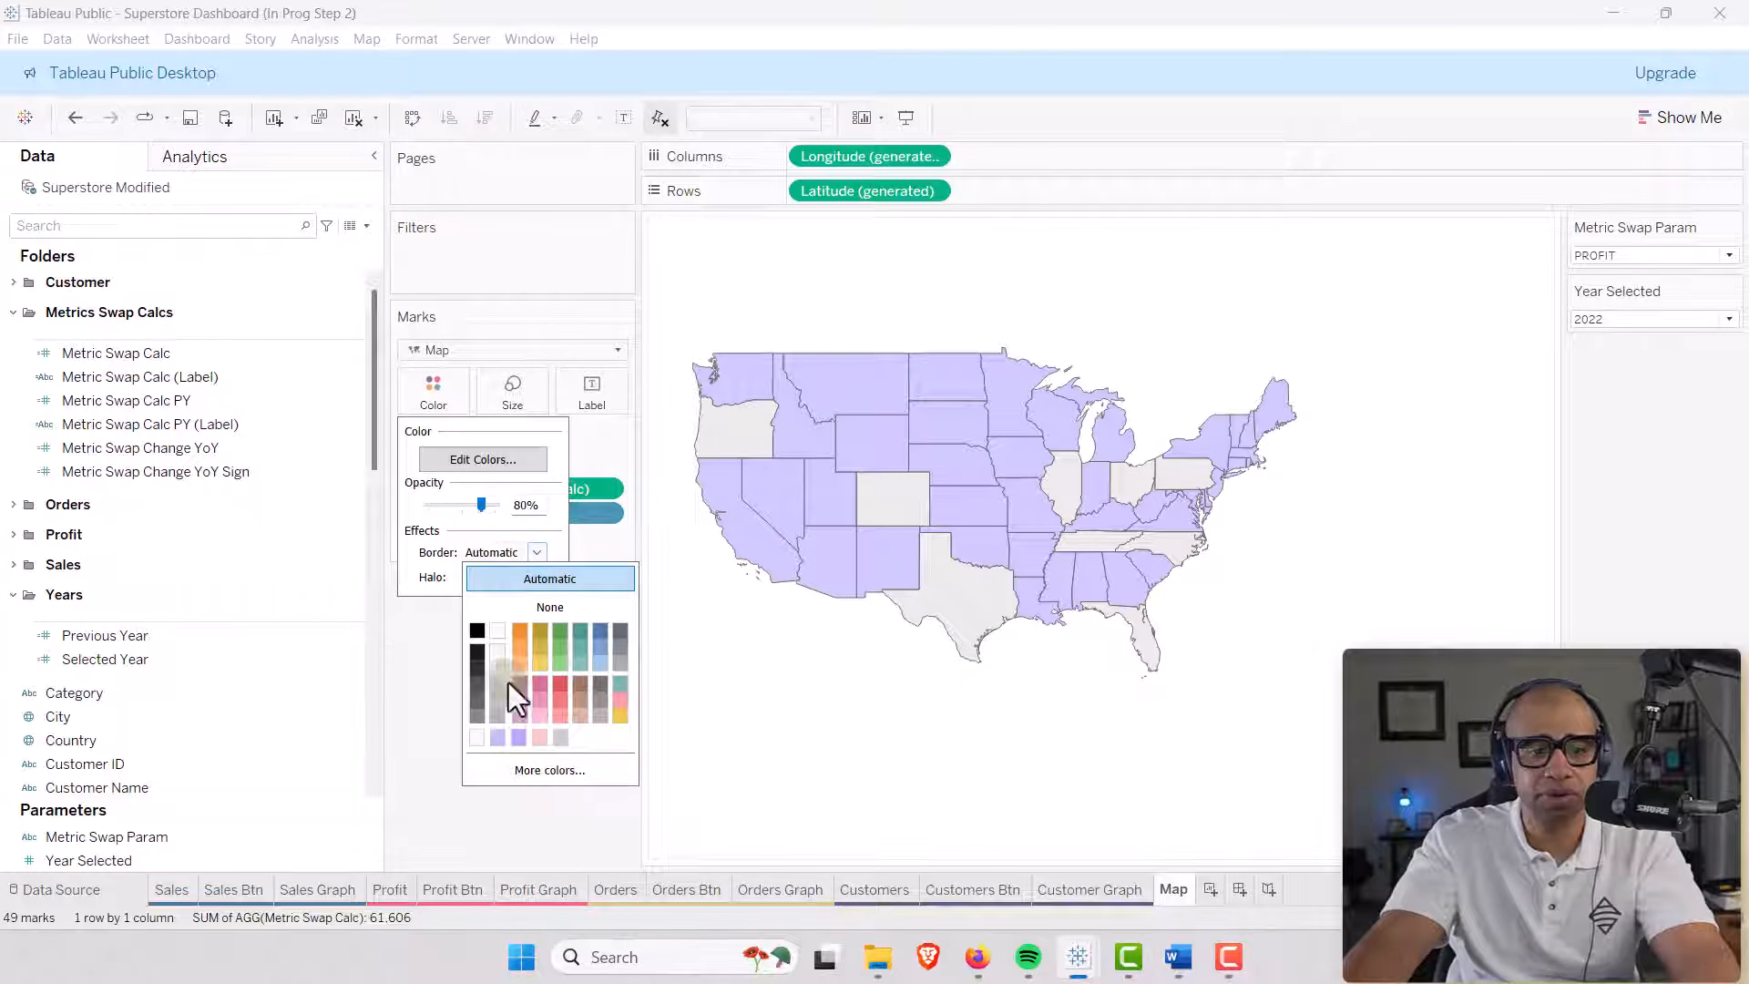
pyautogui.click(523, 769)
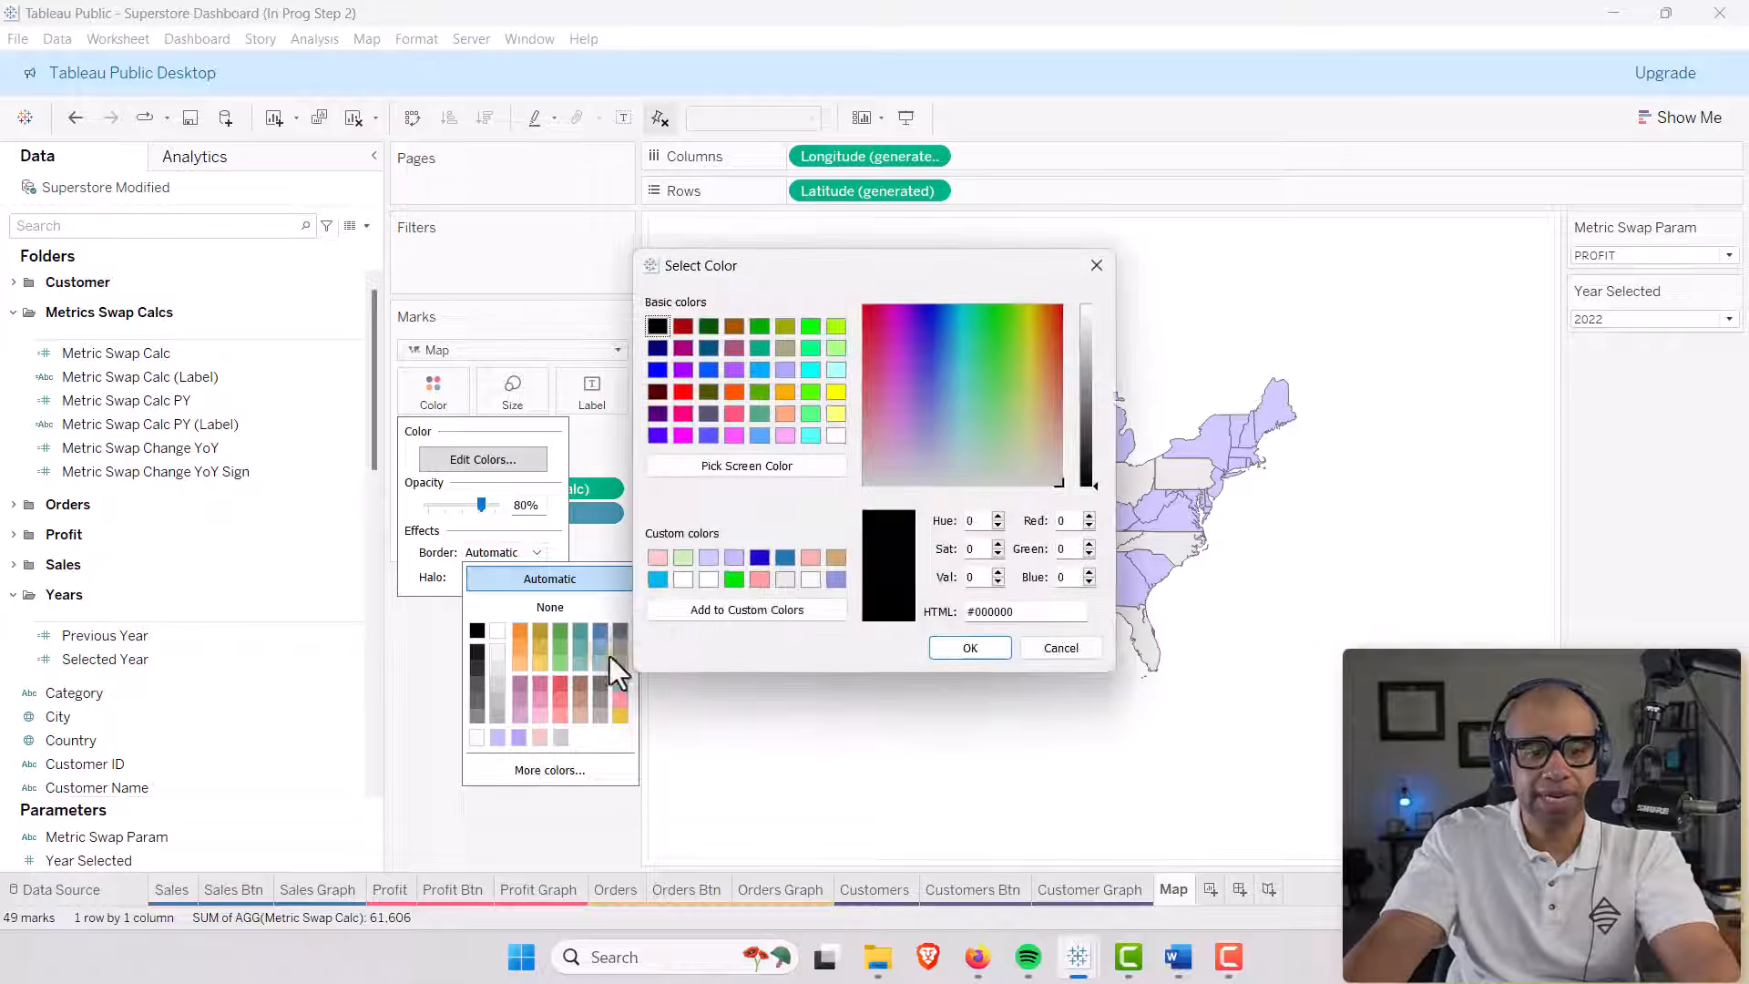
pyautogui.click(710, 557)
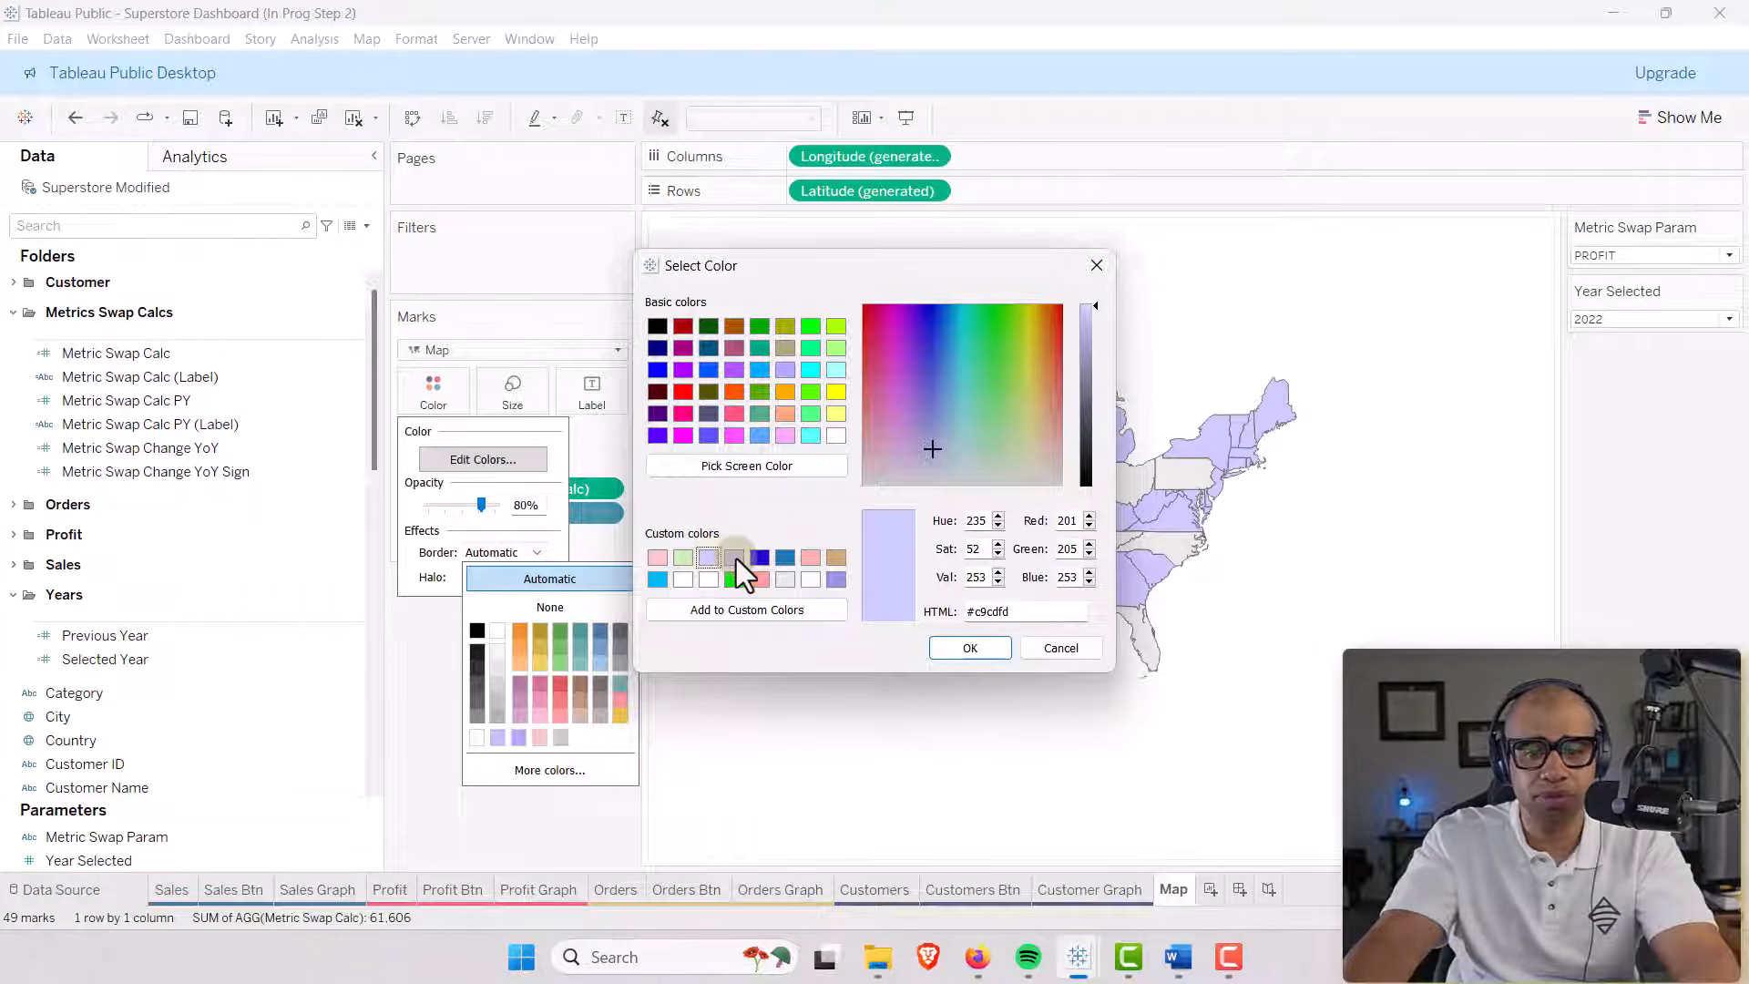
pyautogui.click(735, 558)
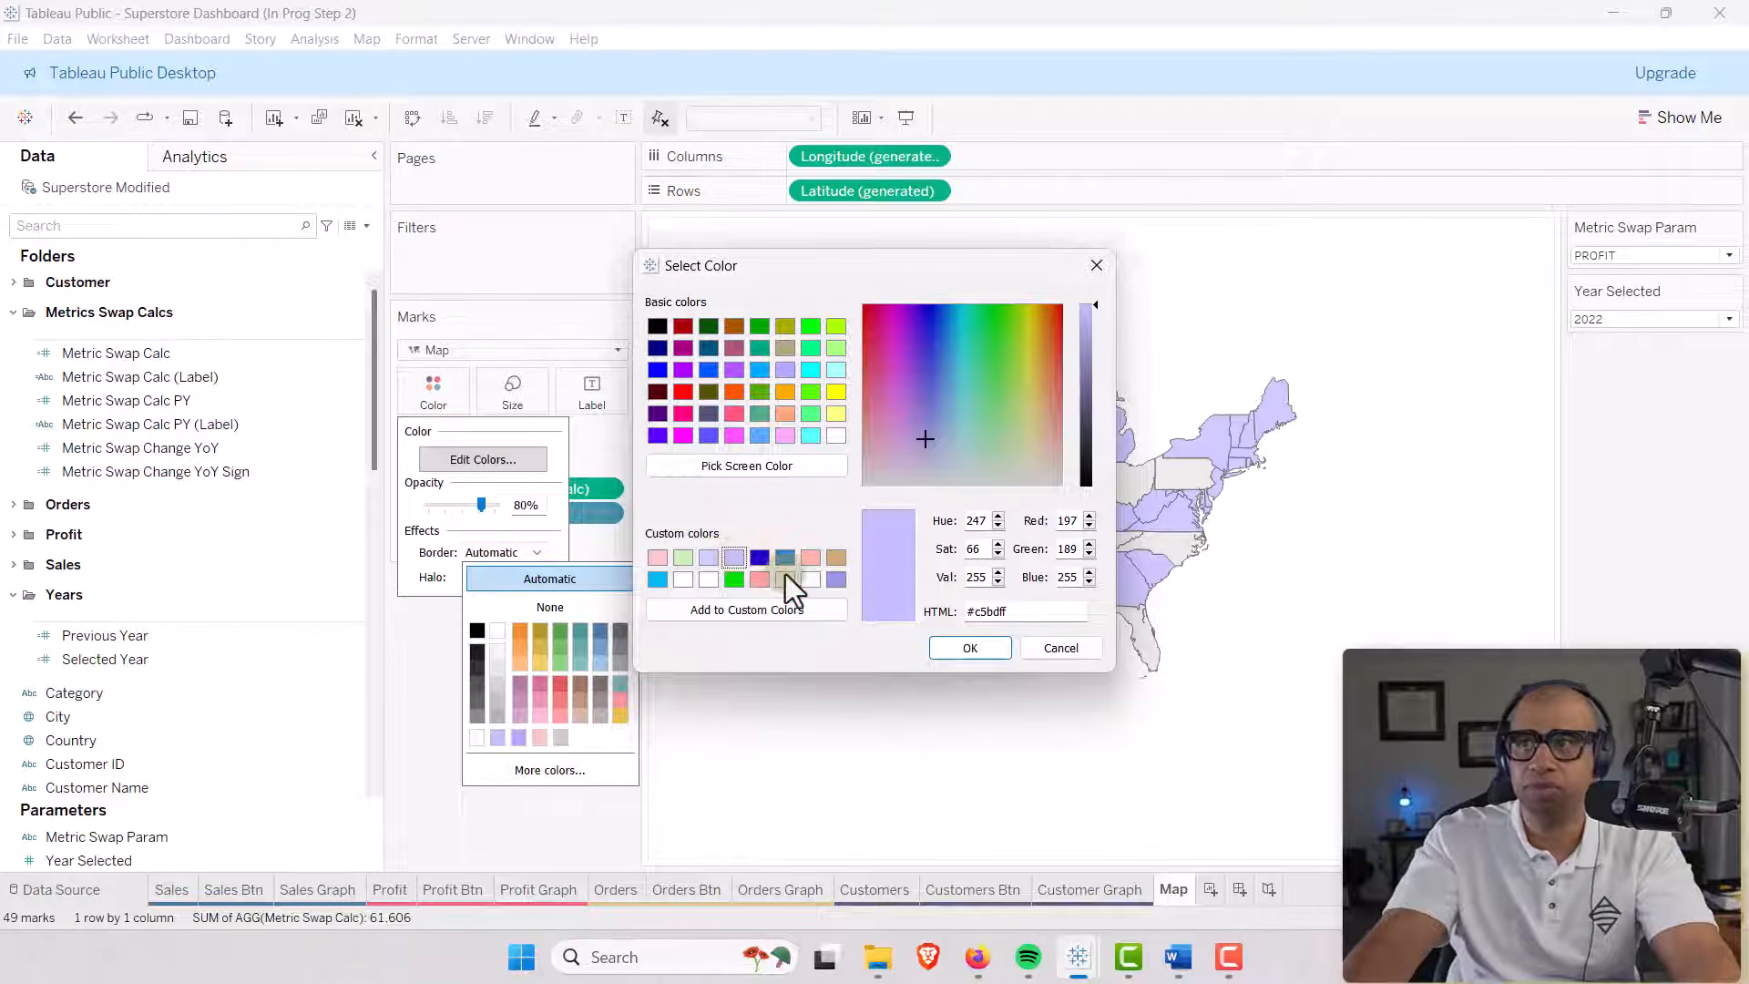
pyautogui.click(967, 648)
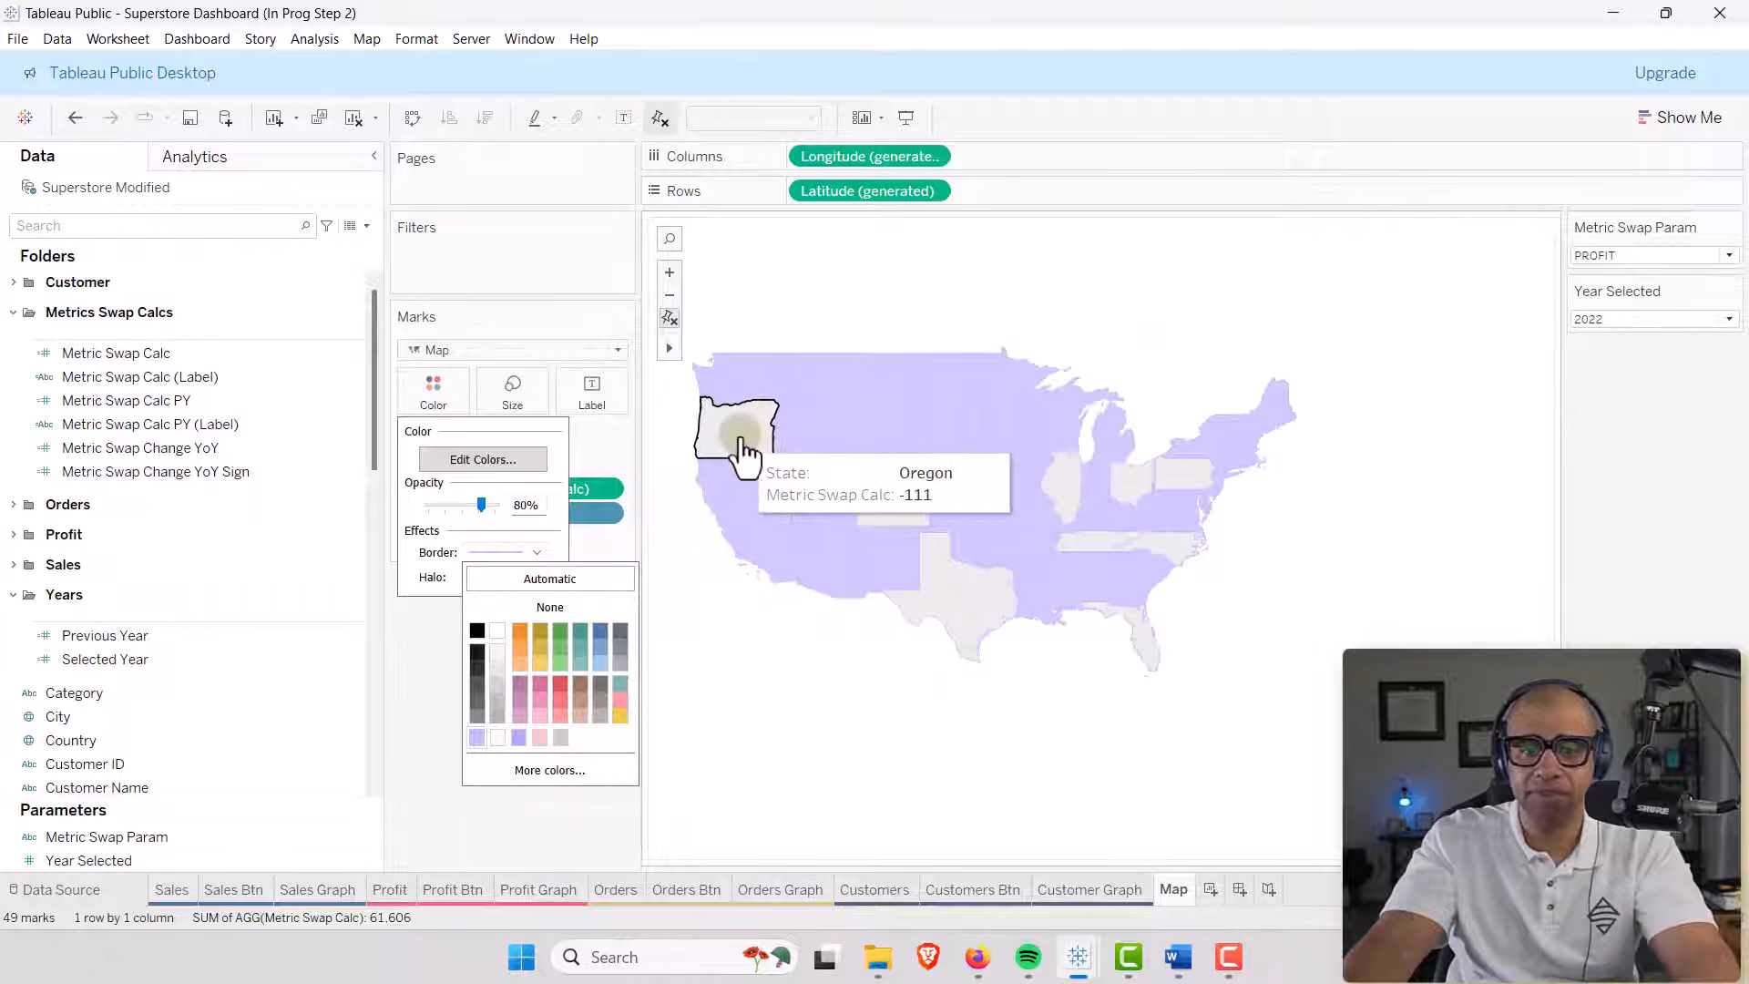
# Duplicate the Latitude (generated) field on Rows to create a second copy of the map.
pyautogui.hotkey('alt', 'Tab')
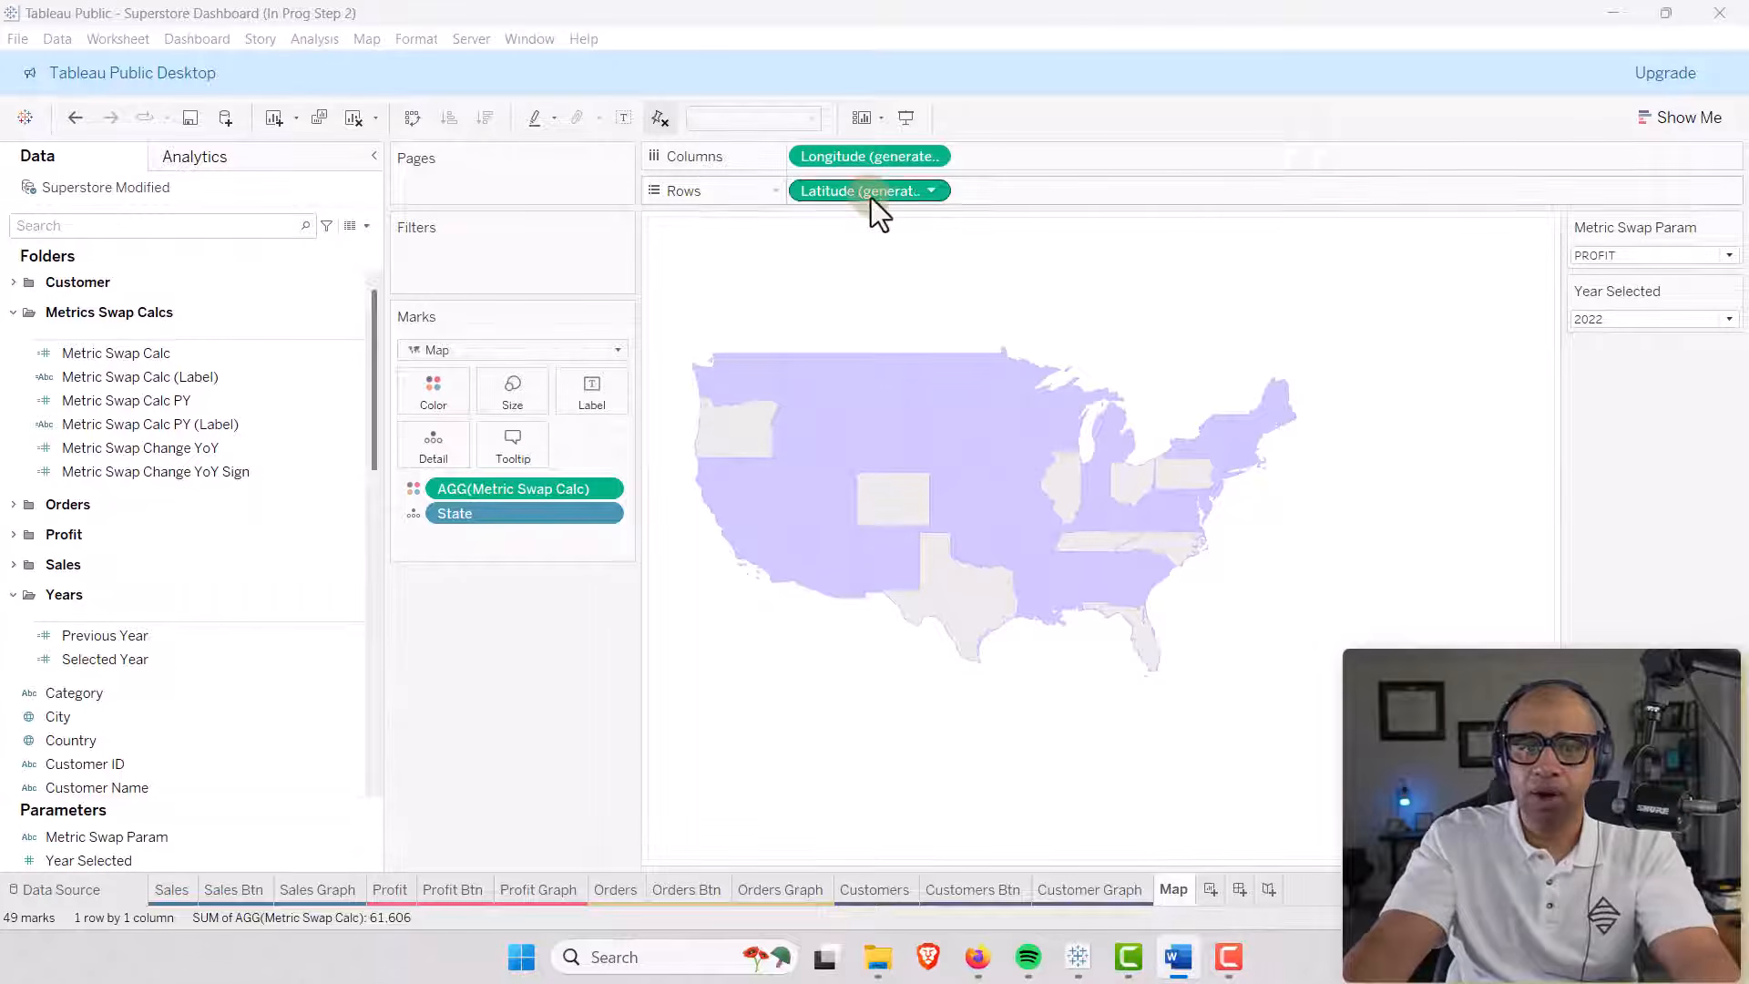
pyautogui.moveTo(865, 194); pyautogui.dragTo(1035, 193)
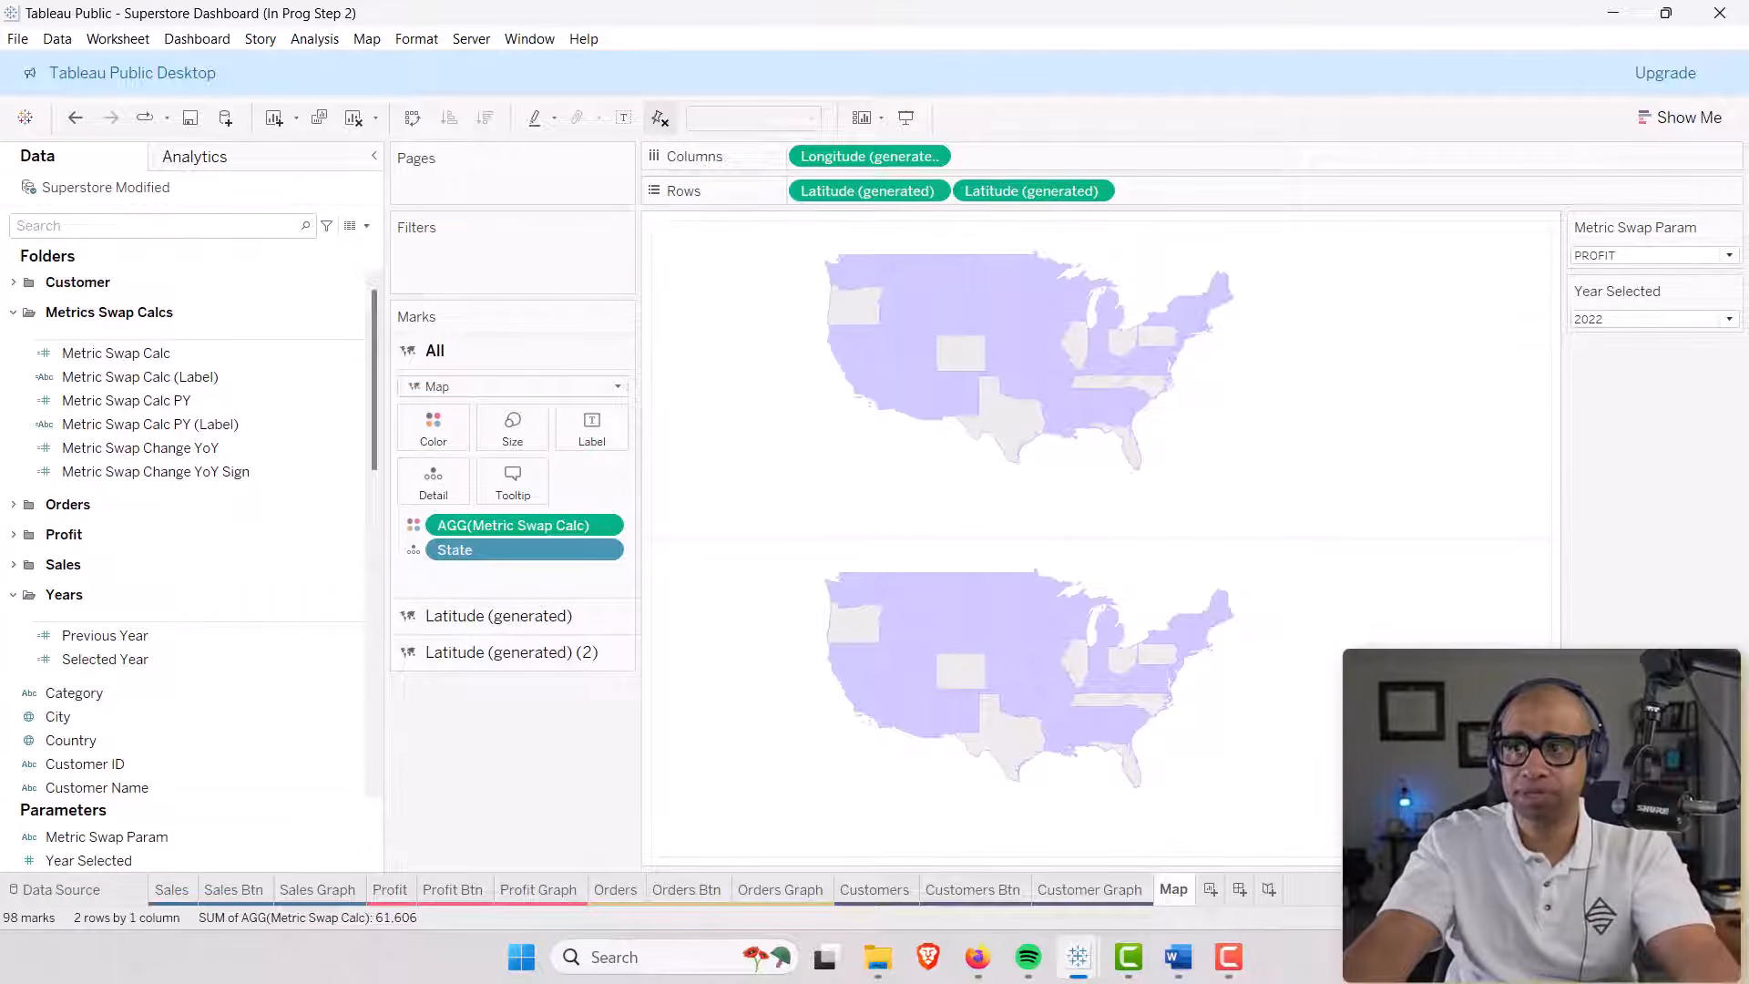
# Change the second Latitude layer's mark type to Circle and size the circles by Metric Swap Calc.
pyautogui.hotkey('alt', 'Tab')
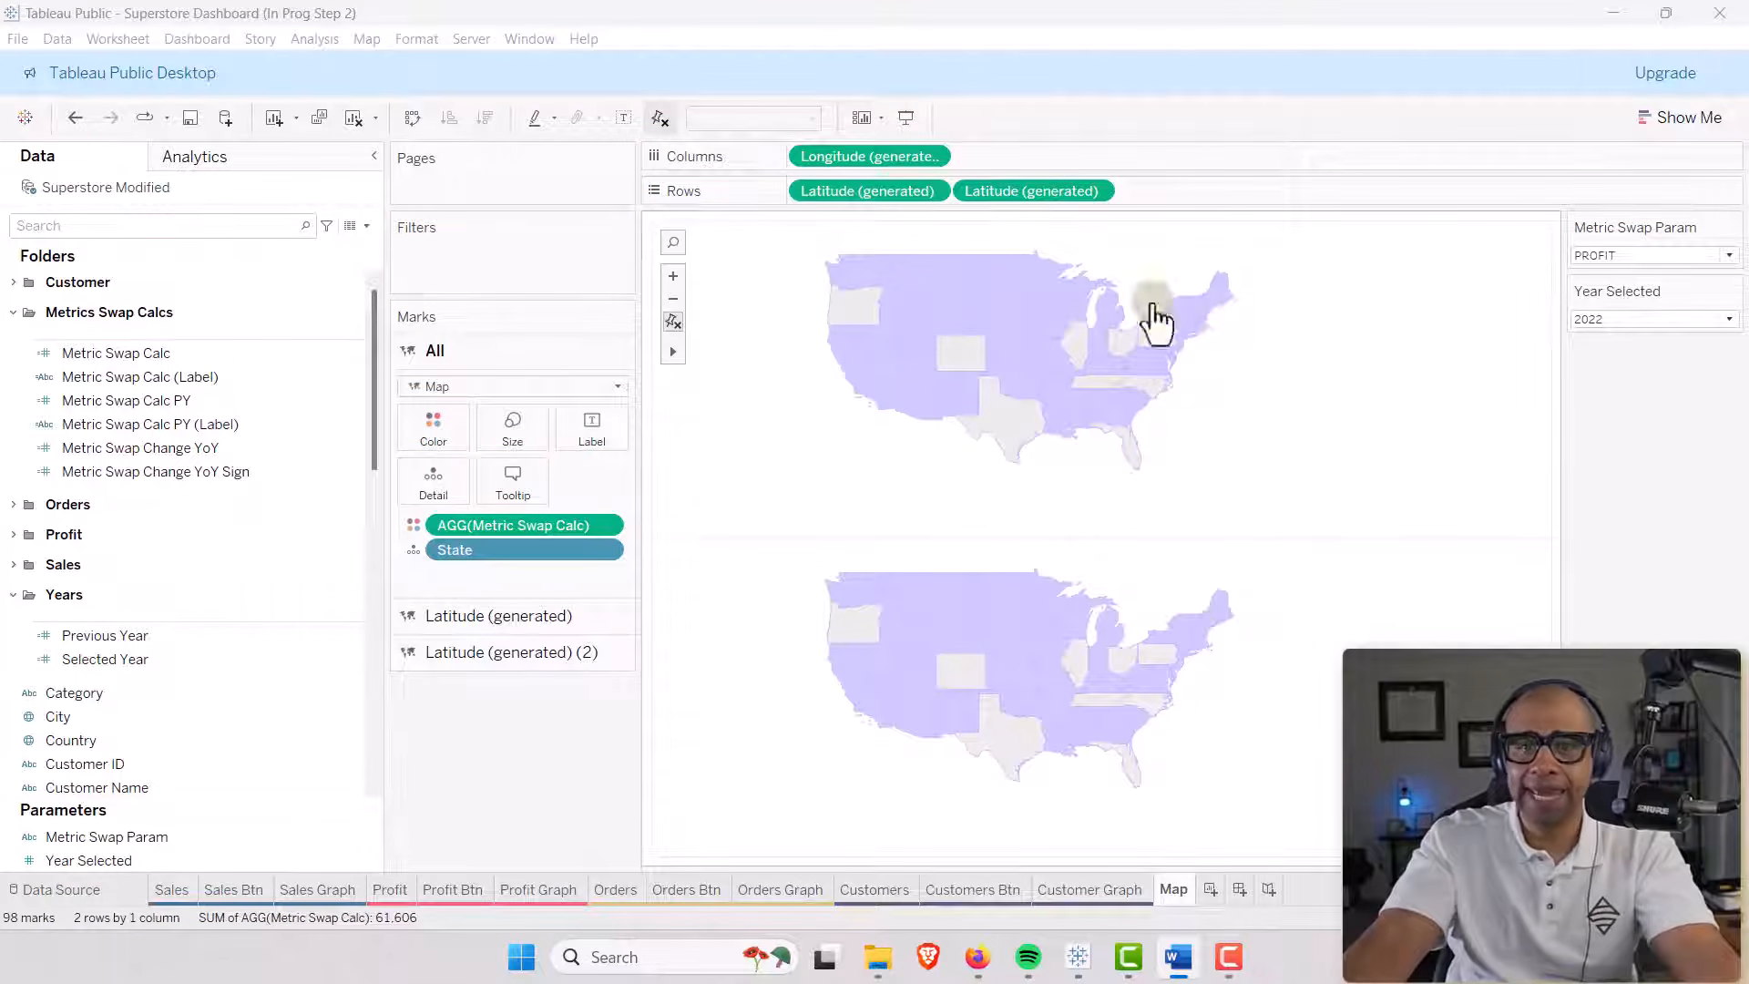
pyautogui.click(538, 663)
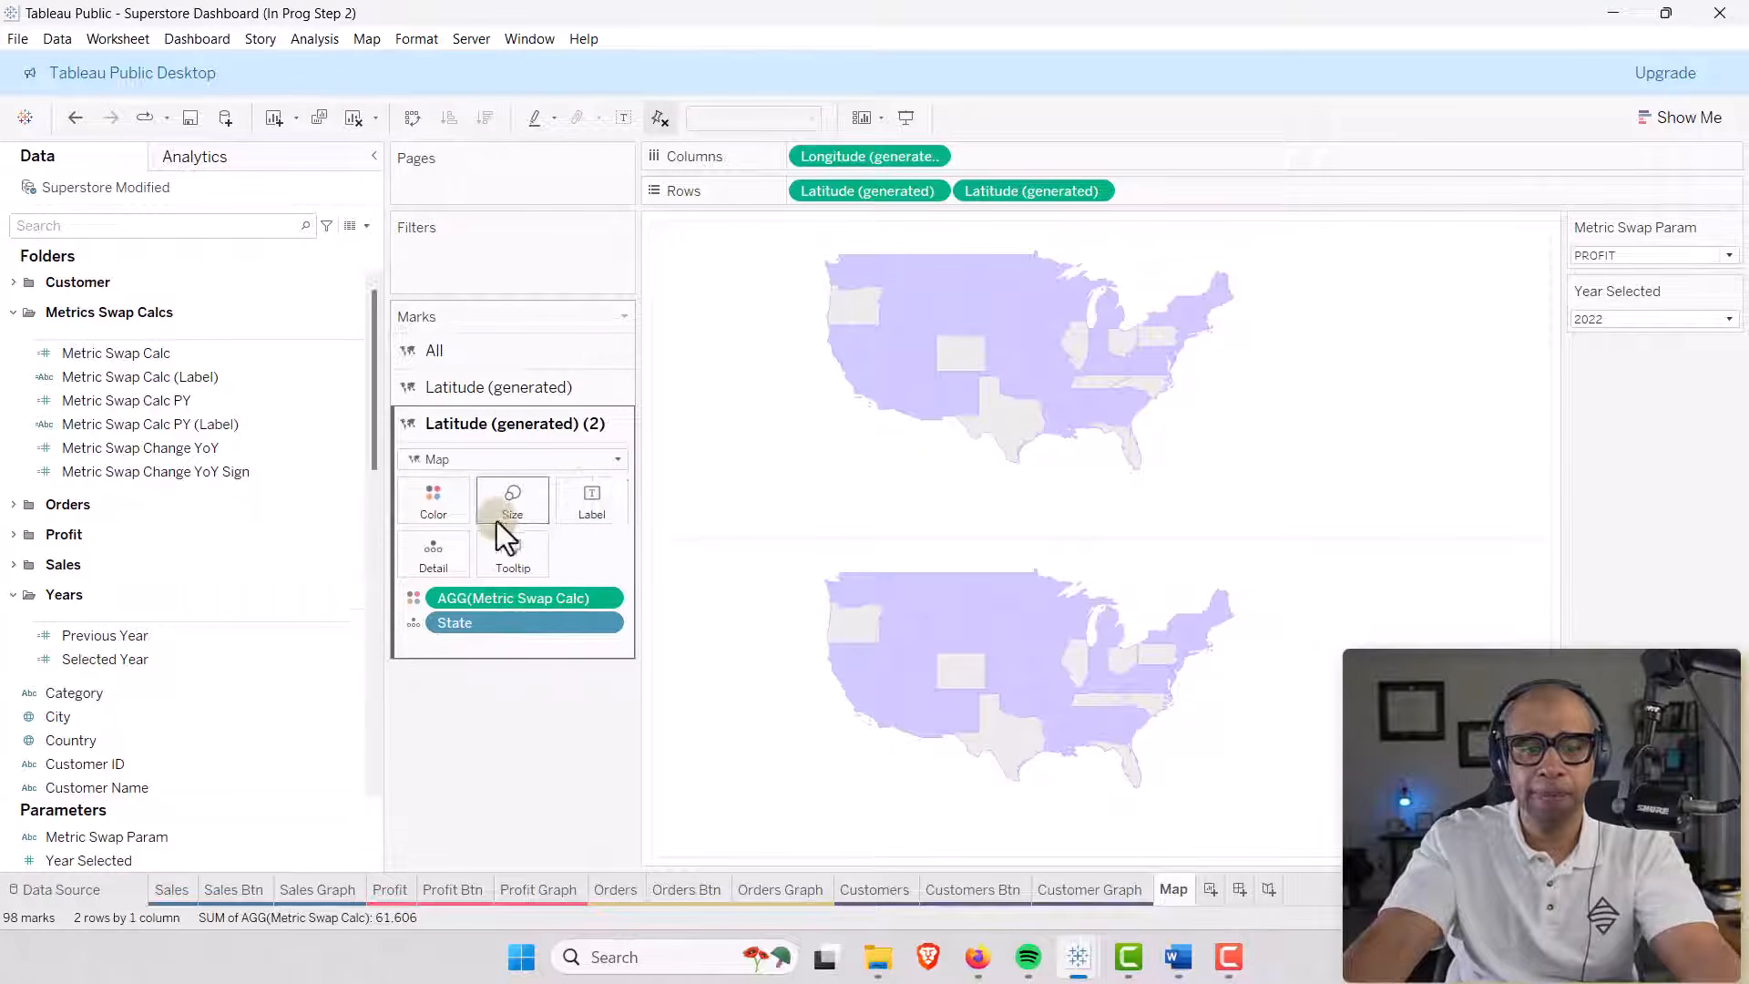
pyautogui.click(616, 458)
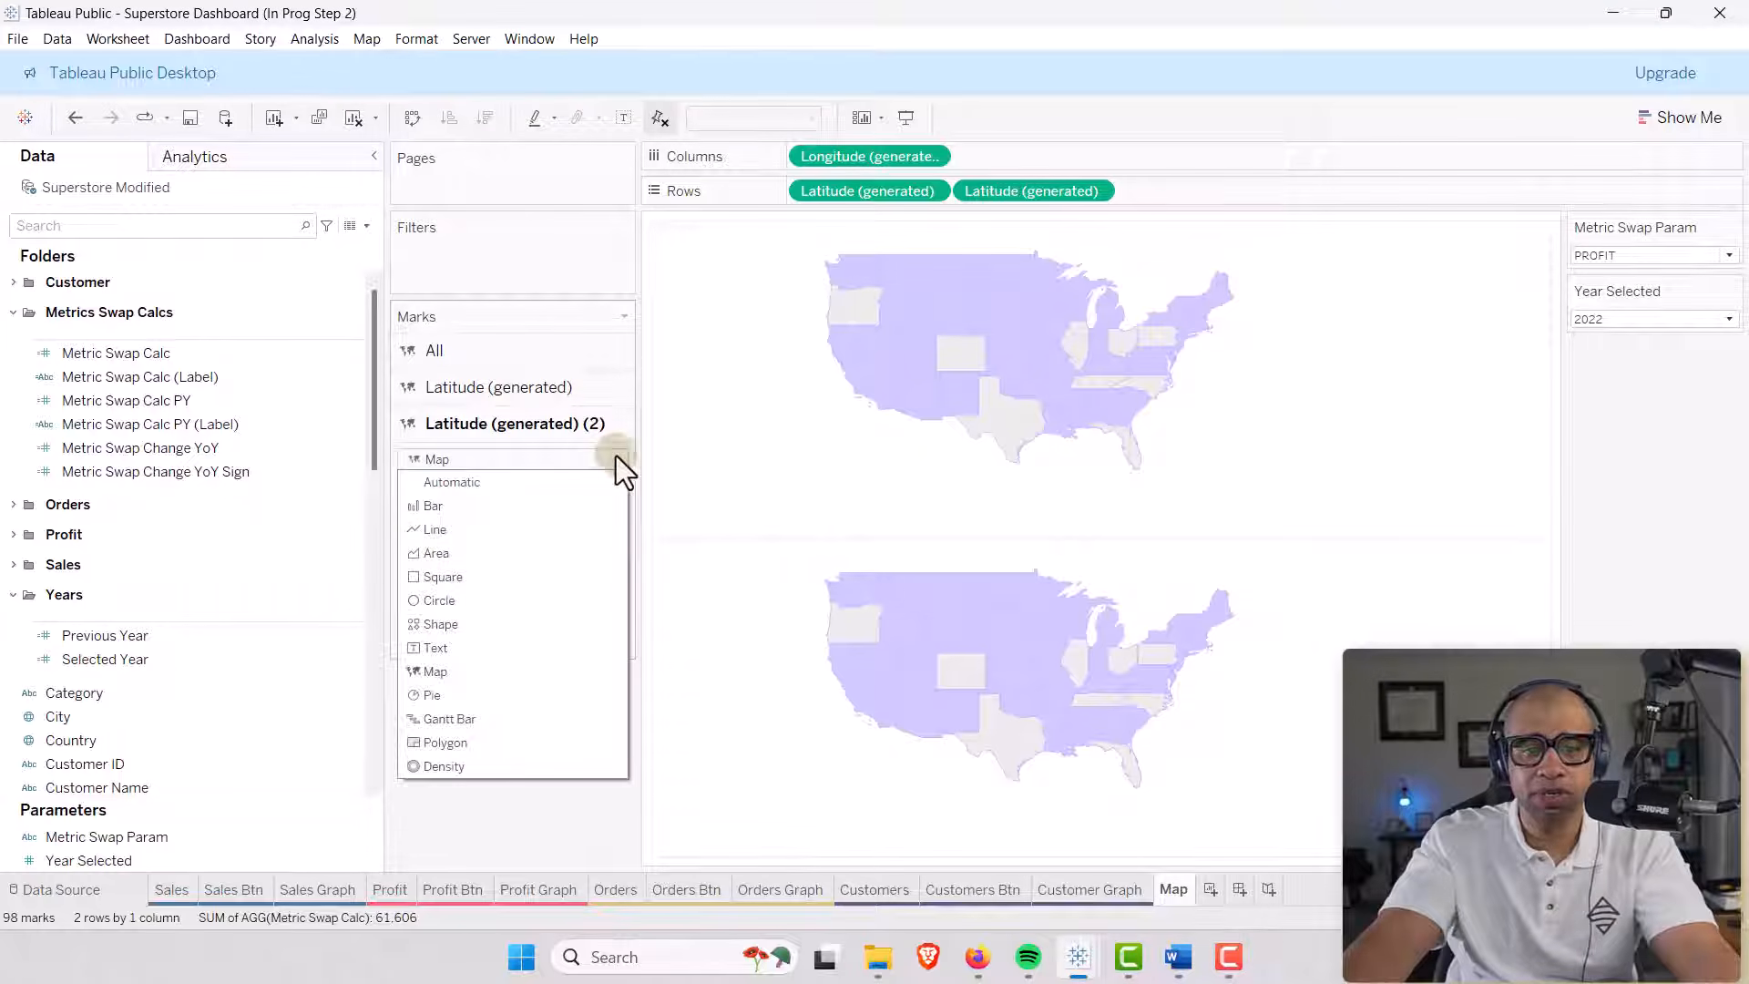
pyautogui.click(441, 603)
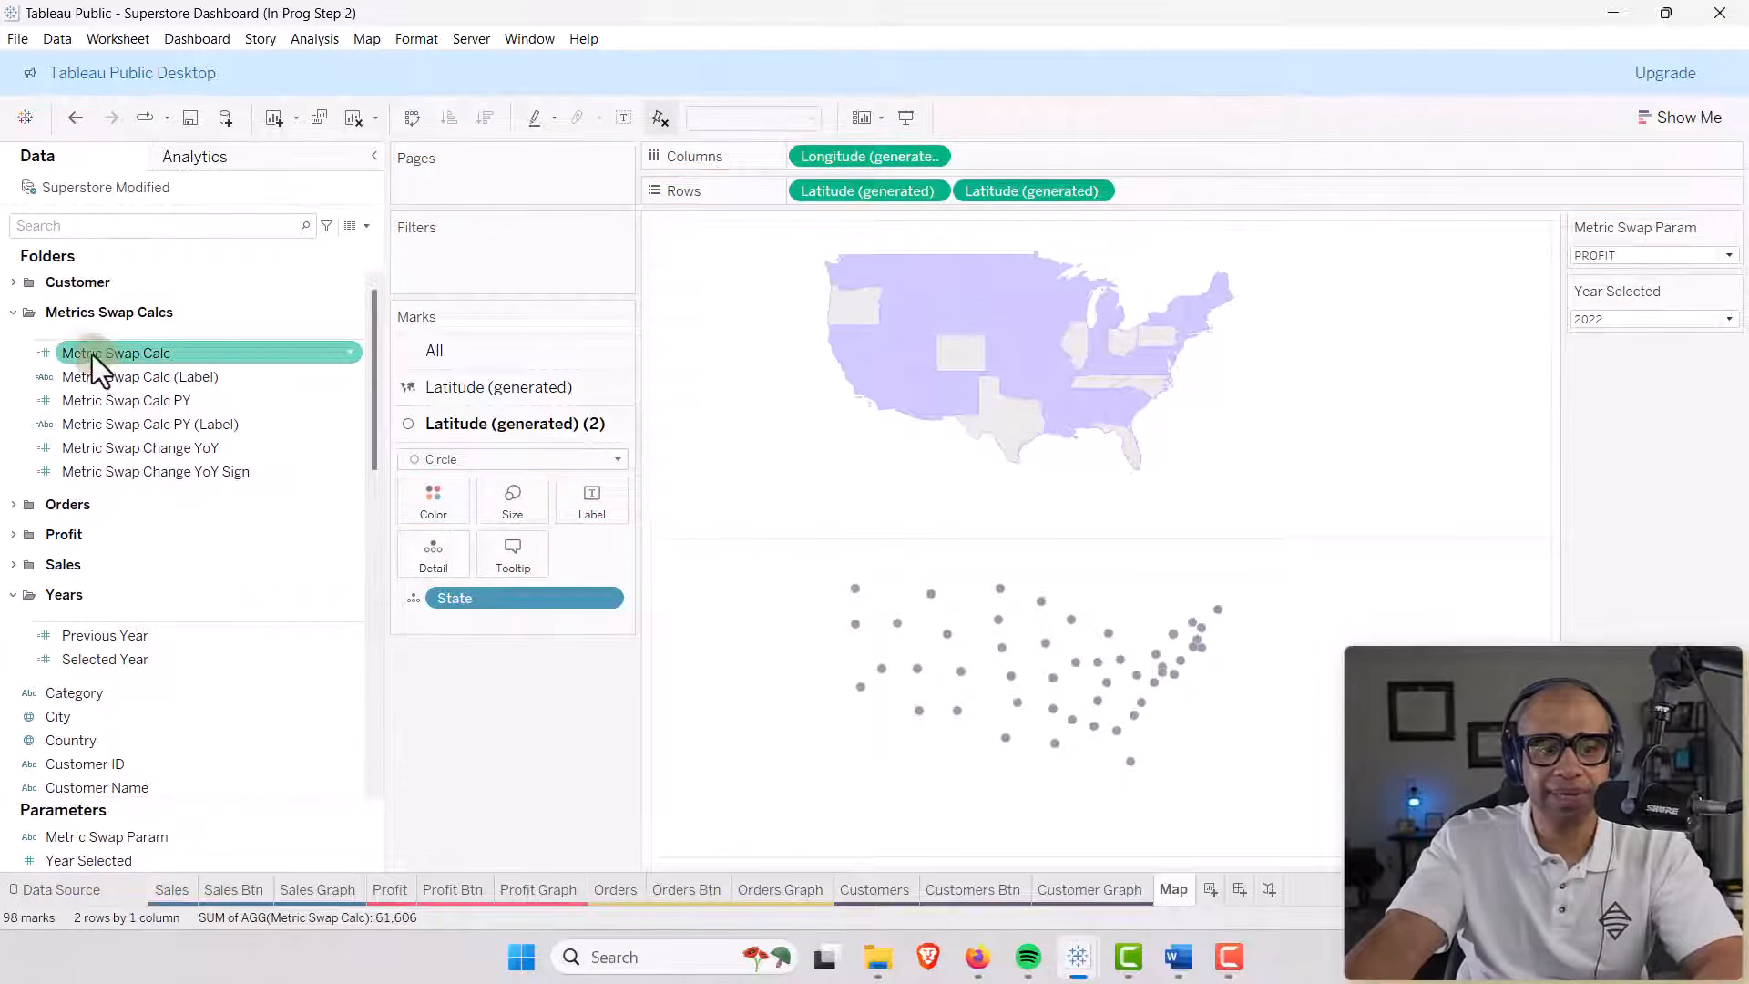
pyautogui.moveTo(91, 353); pyautogui.dragTo(505, 513)
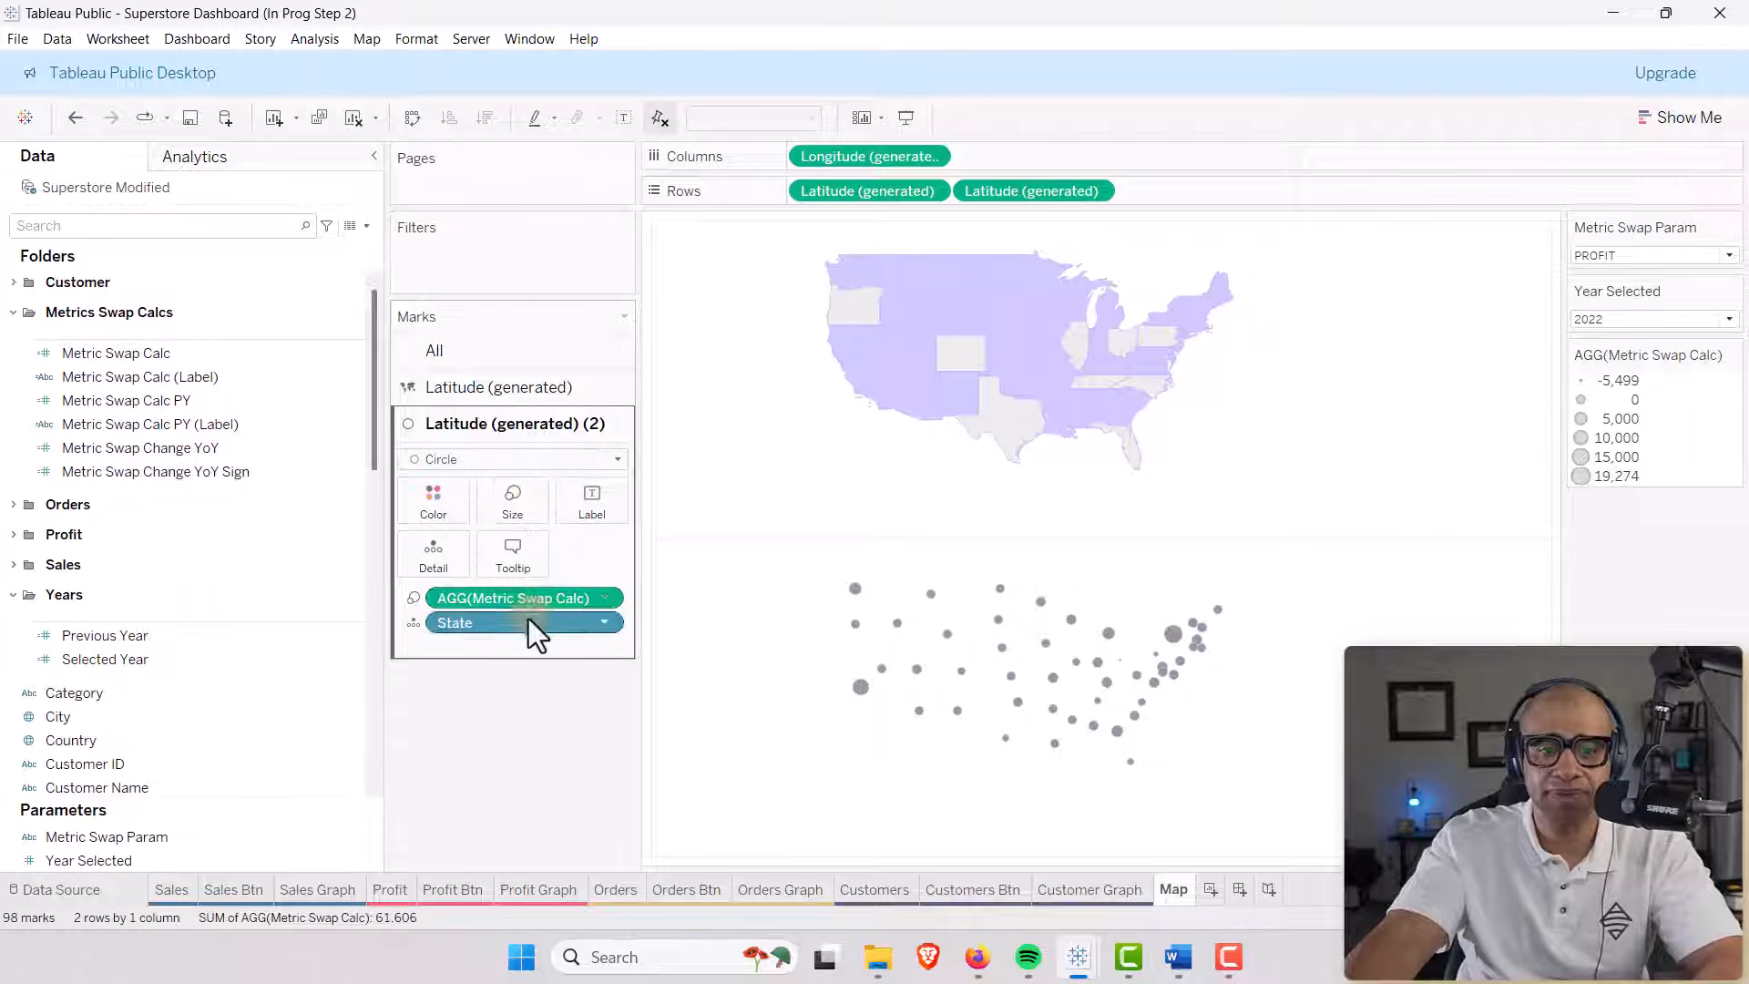
# Set the fill color of the circles on the second Latitude layer to the custom purple #b6a5fd.
pyautogui.click(423, 511)
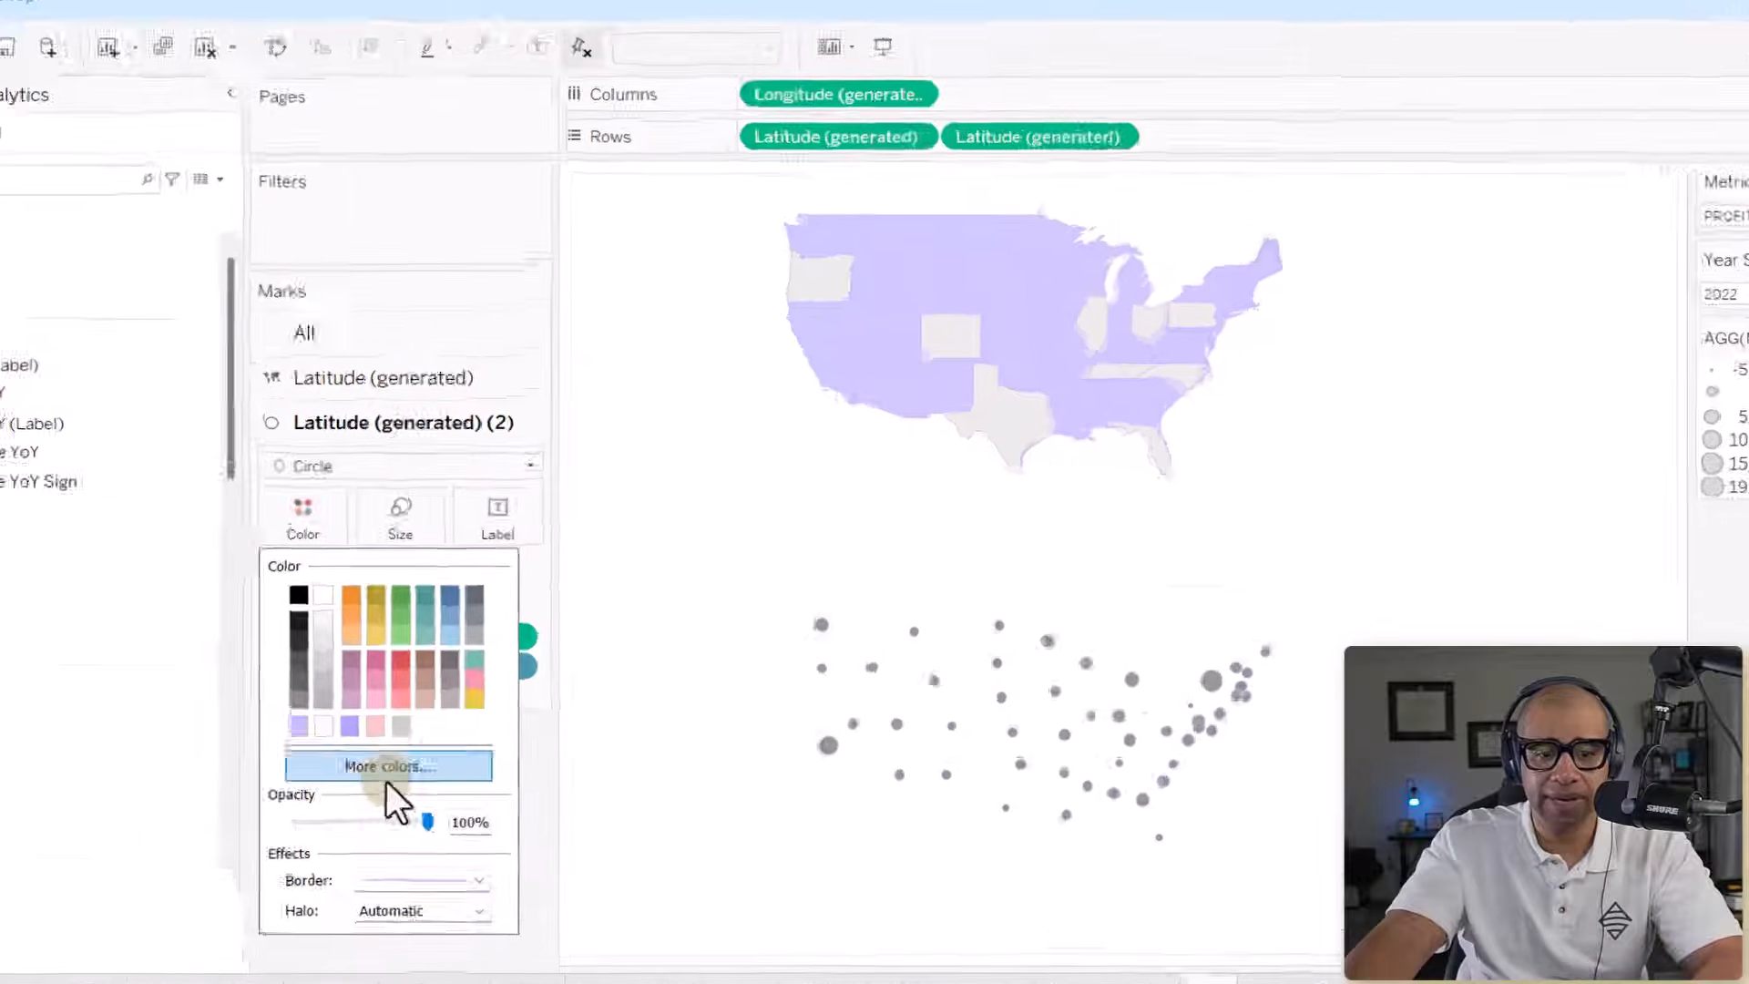
pyautogui.click(502, 704)
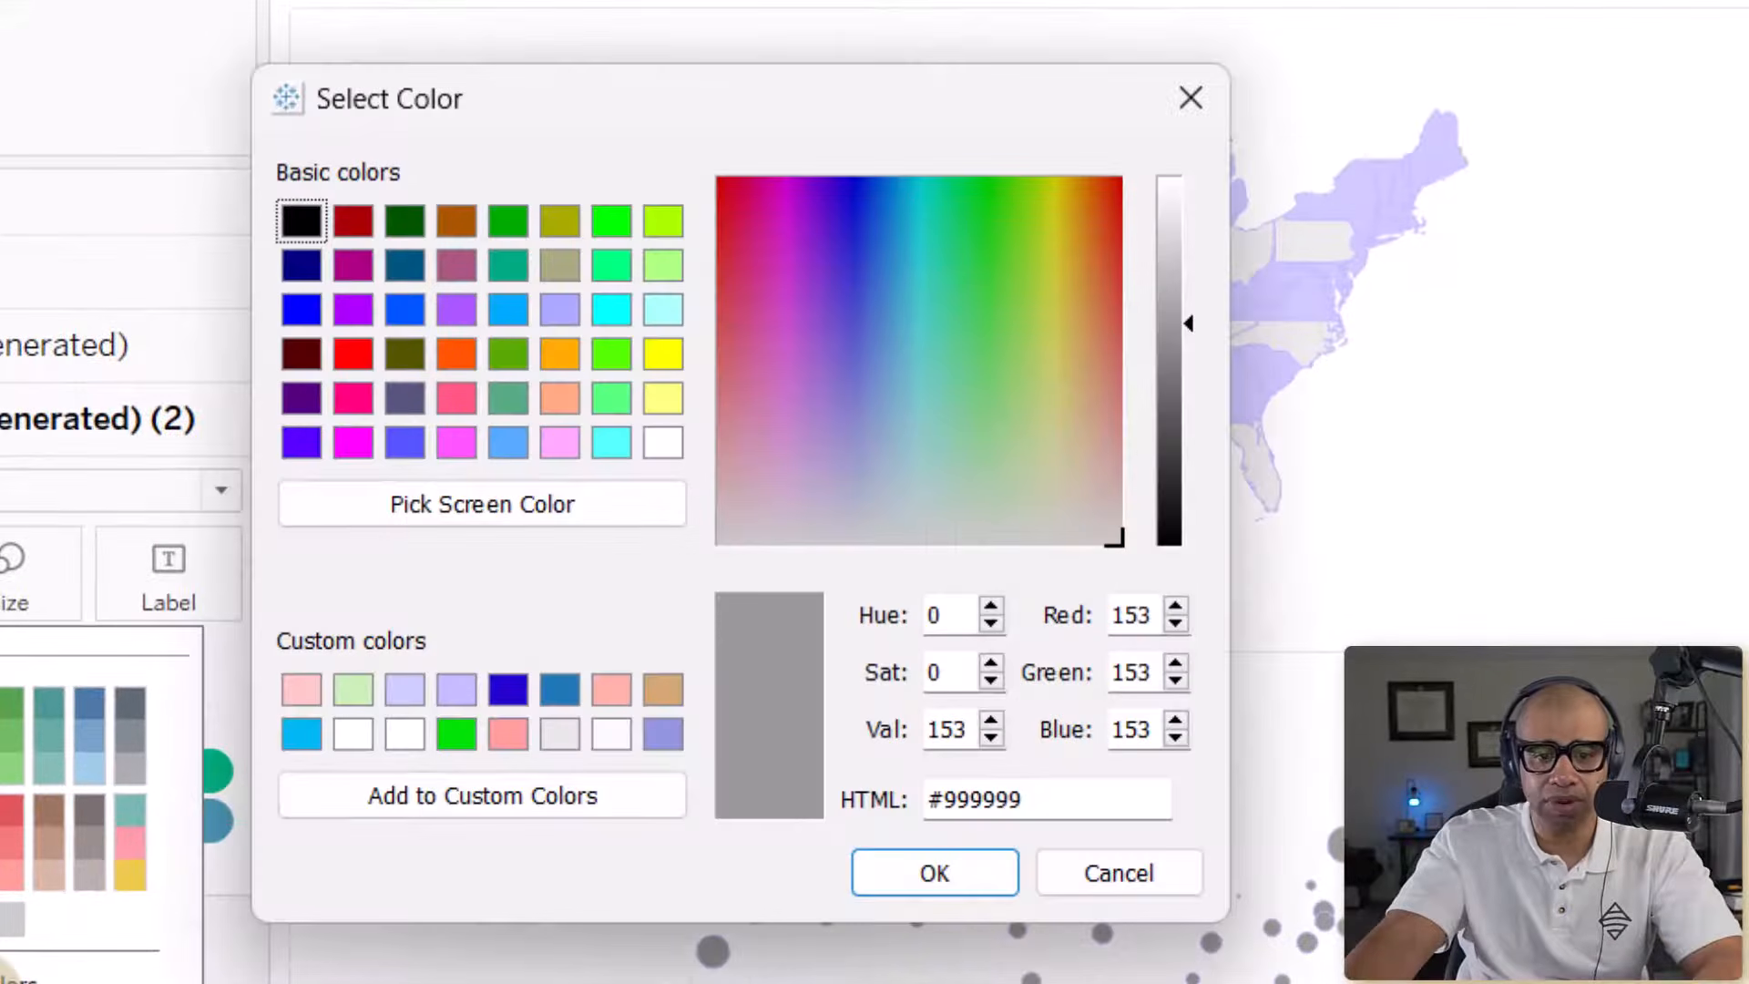
pyautogui.moveTo(1070, 808); pyautogui.dragTo(859, 808)
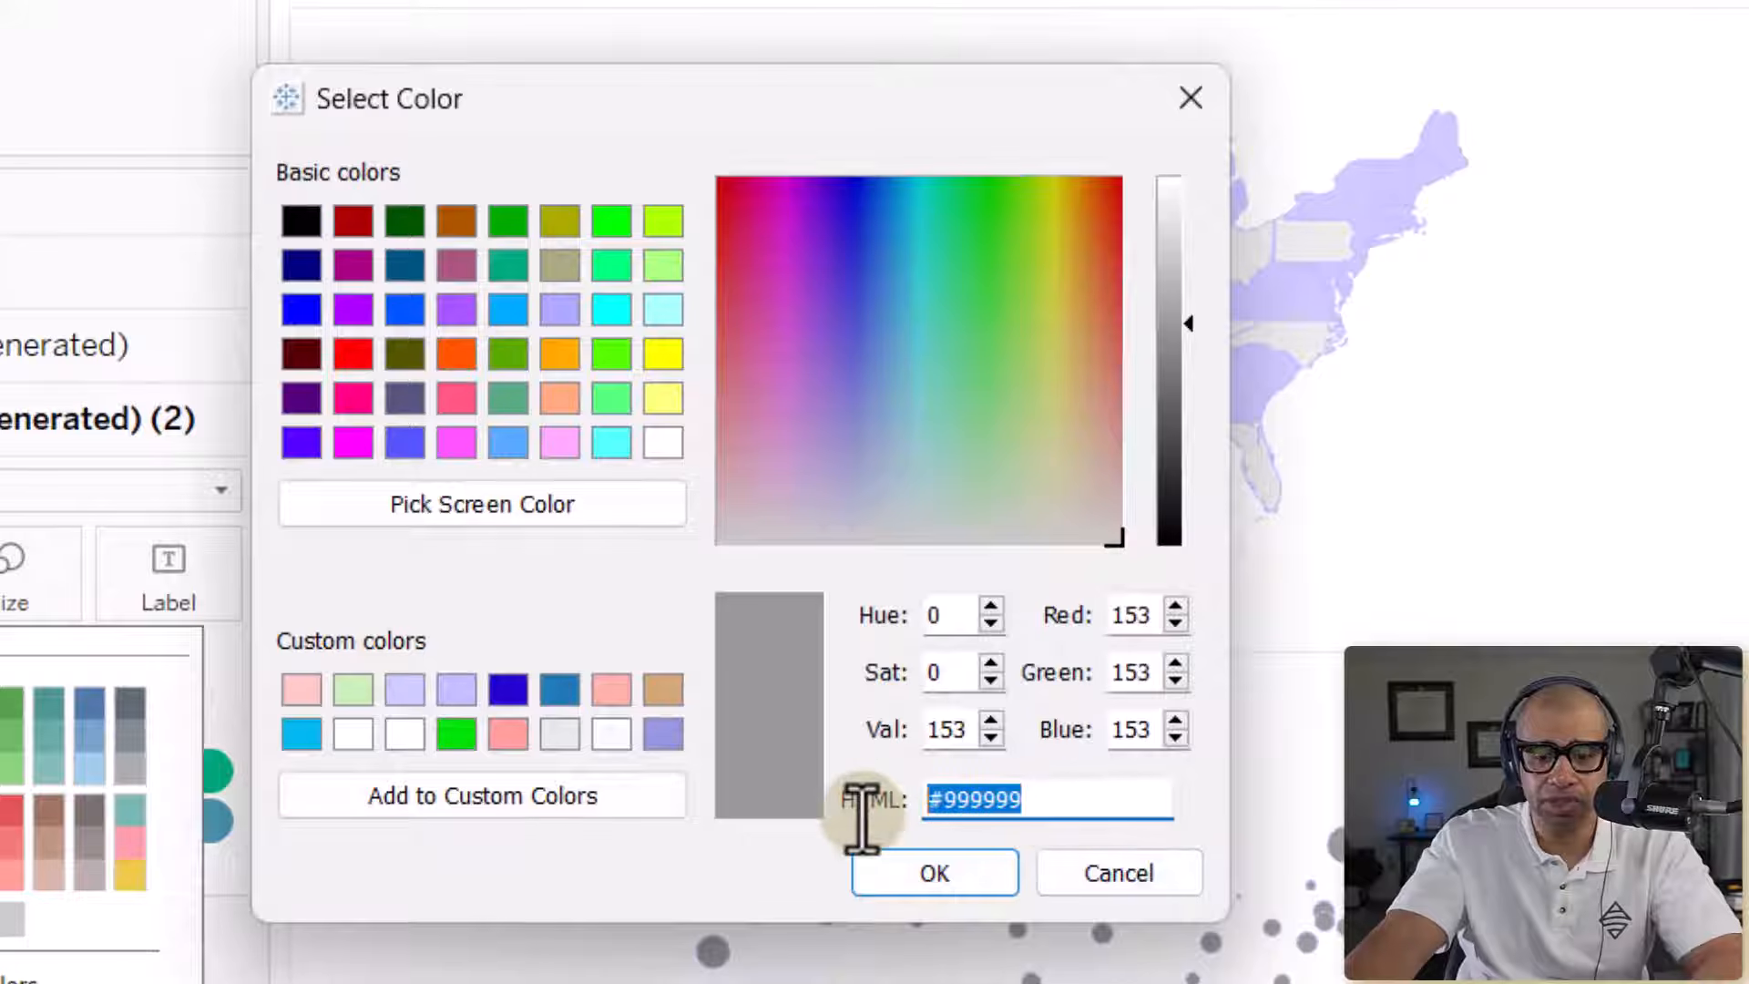
pyautogui.hotkey('alt', 'Tab')
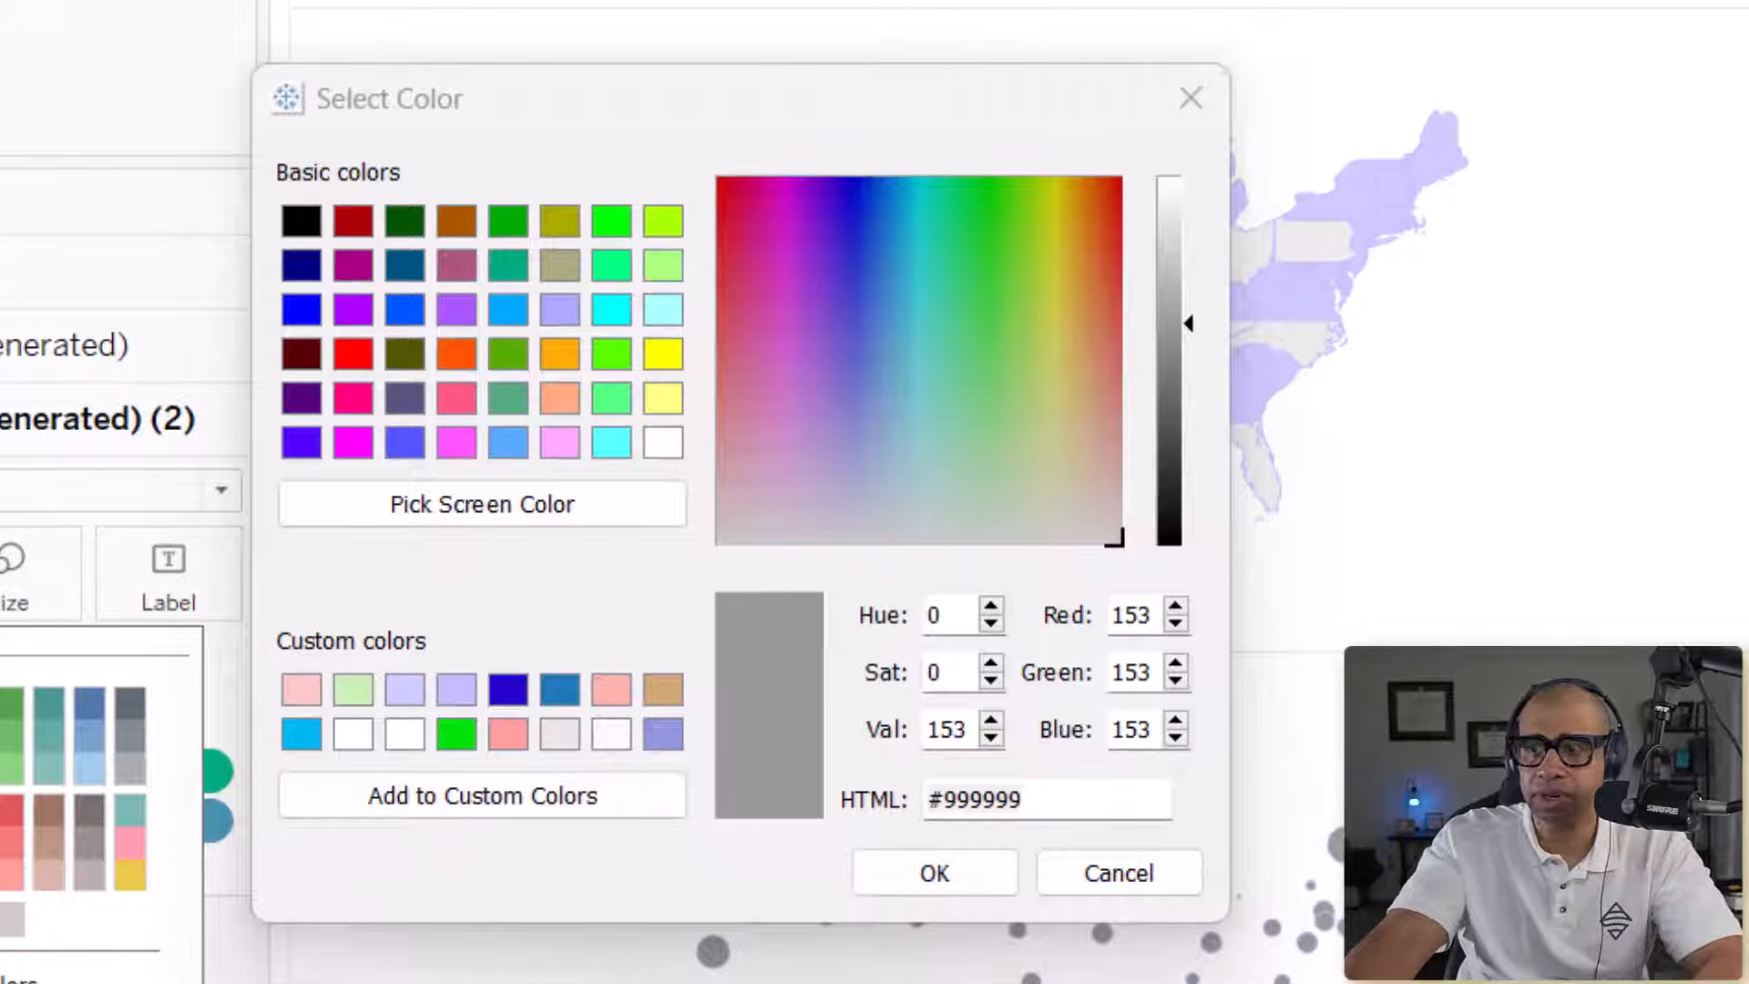
pyautogui.click(1082, 793)
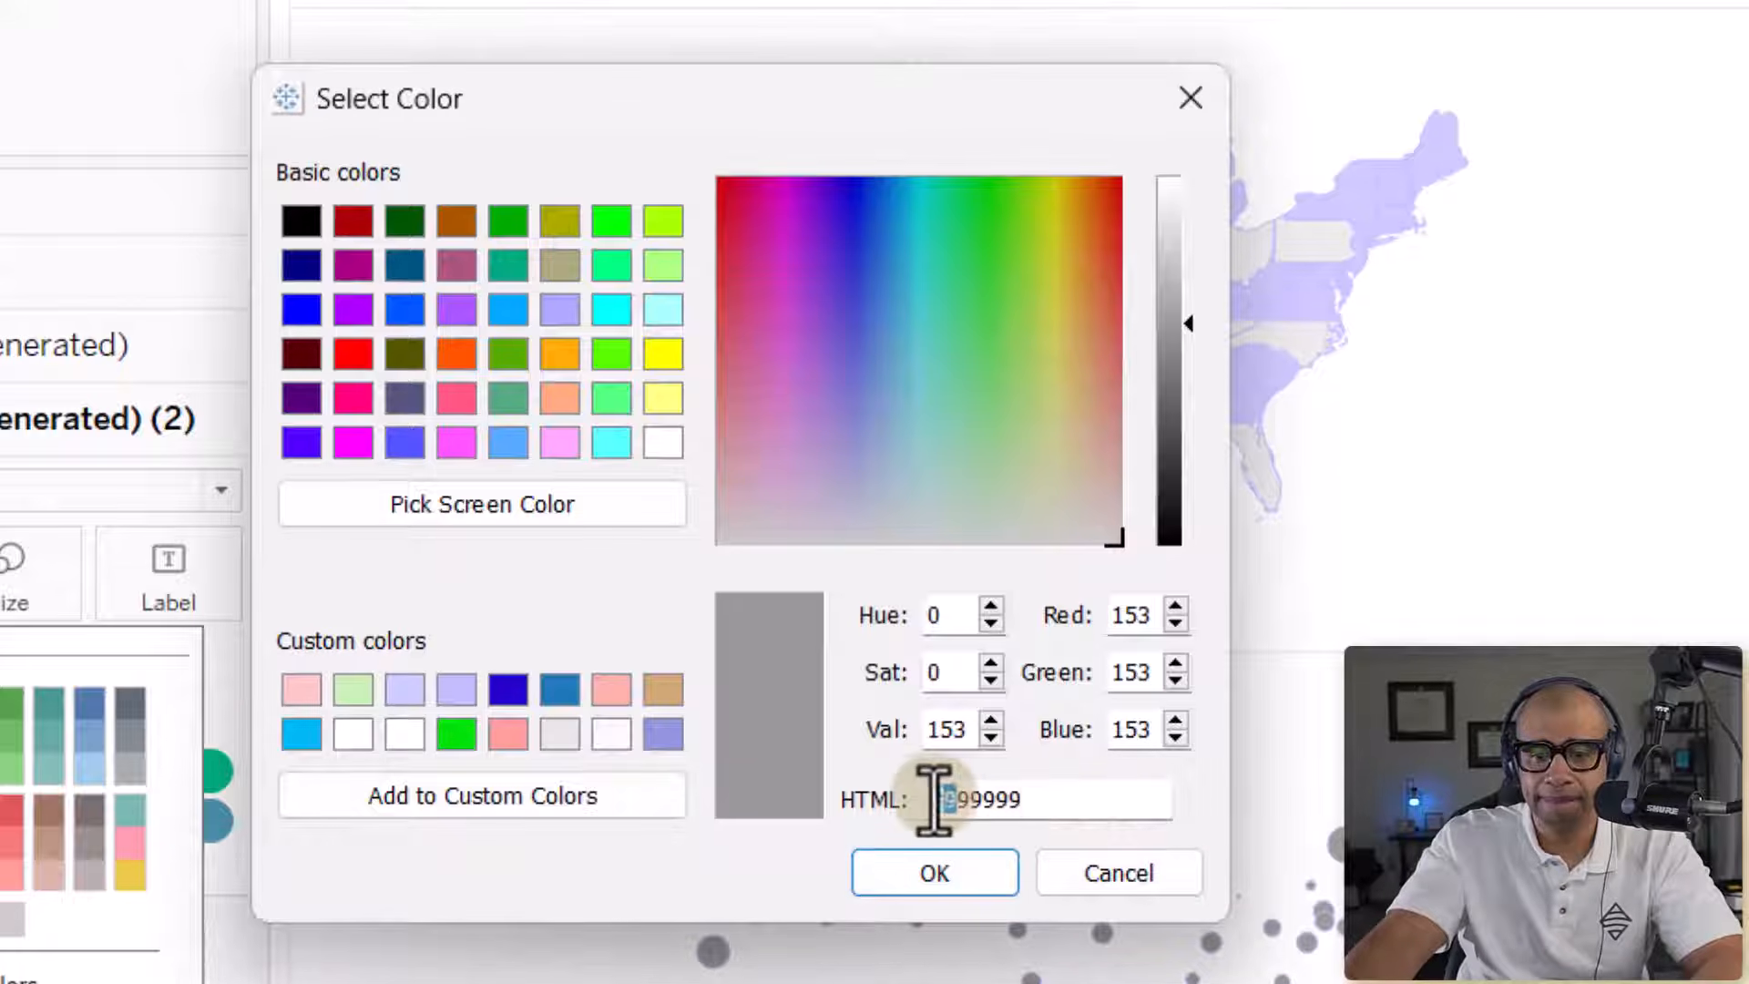
pyautogui.moveTo(931, 801); pyautogui.dragTo(1054, 801)
pyautogui.click(1054, 800)
pyautogui.press('BackSpace')
pyautogui.press('BackSpace')
pyautogui.press('BackSpace')
pyautogui.press('BackSpace')
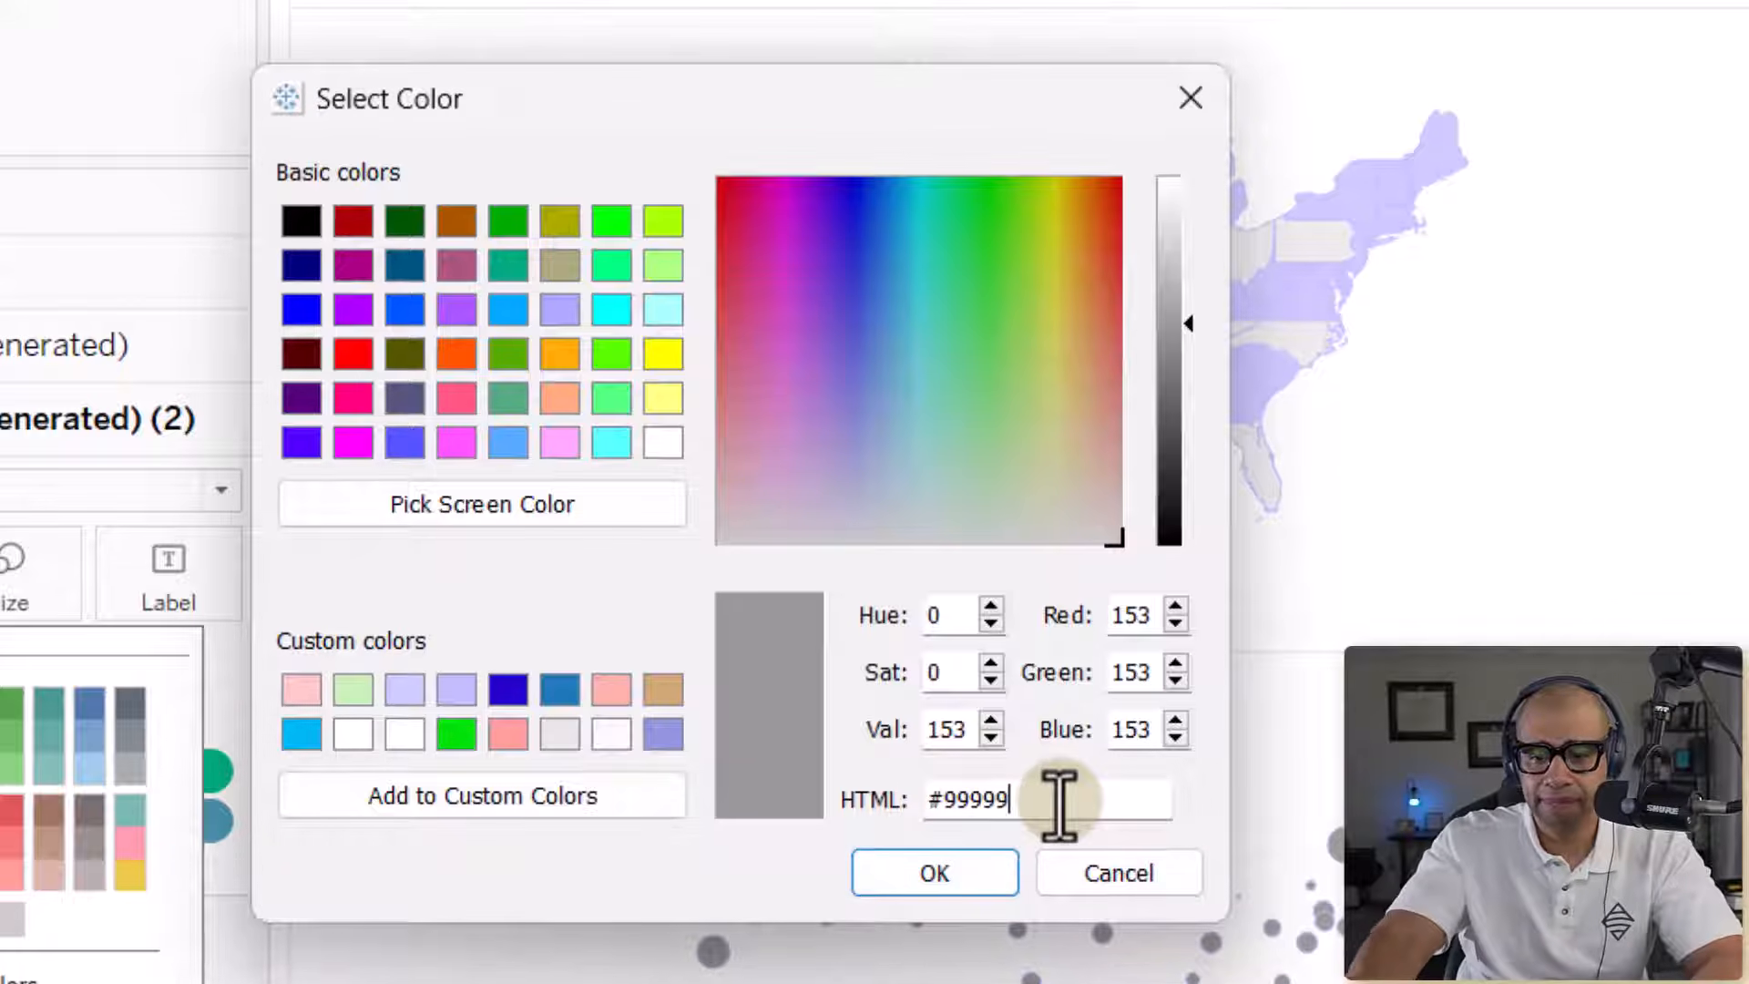
pyautogui.press('BackSpace')
pyautogui.press('BackSpace')
pyautogui.press('BackSpace')
pyautogui.write('#b6a5fd')
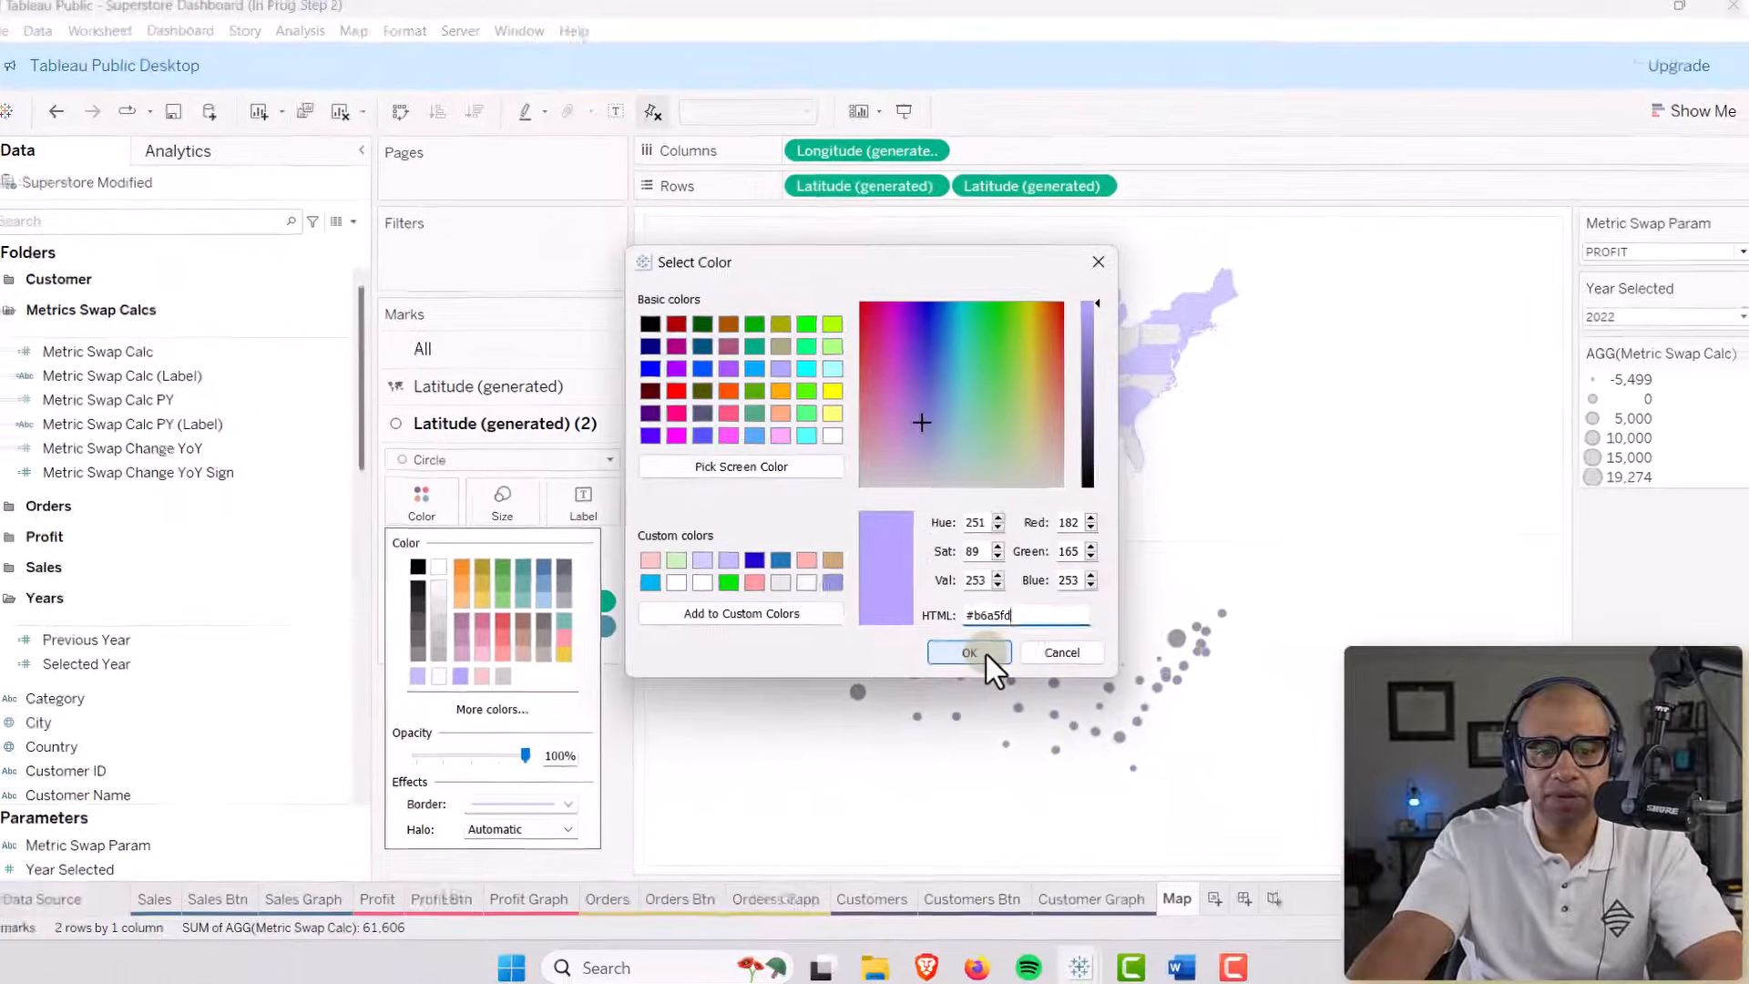
pyautogui.click(987, 648)
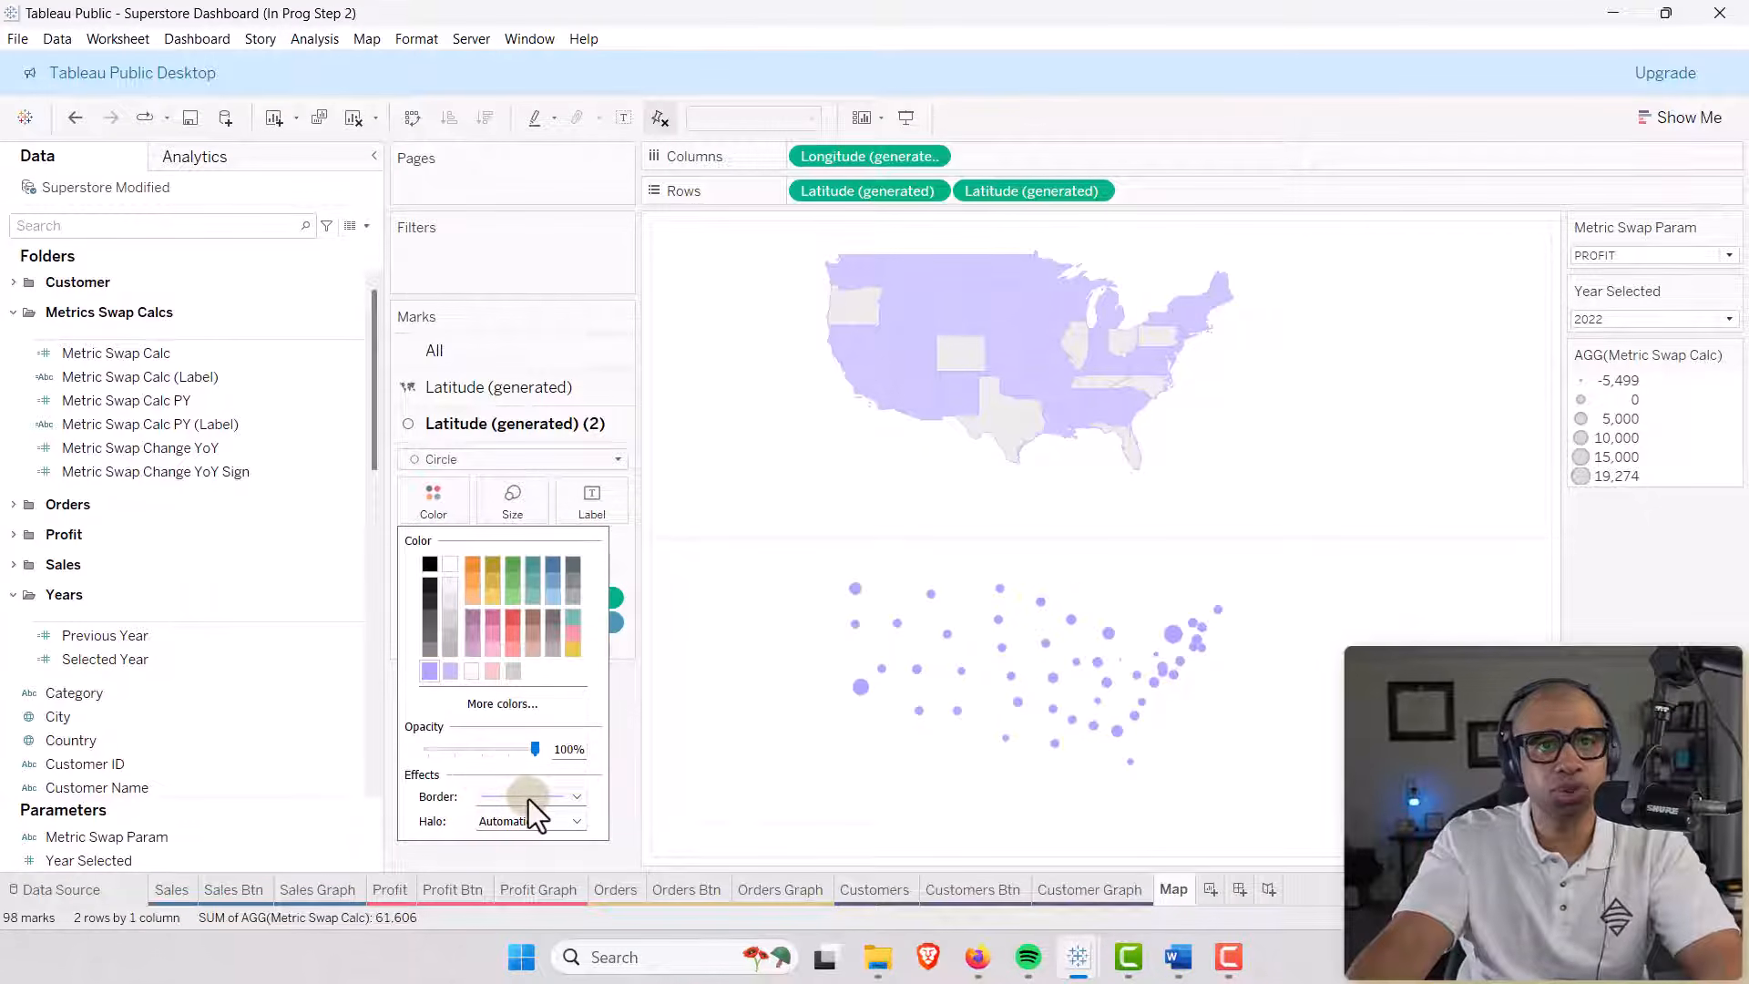
# Give the circles a white border and enlarge them to about the middle of the size range.
pyautogui.click(576, 798)
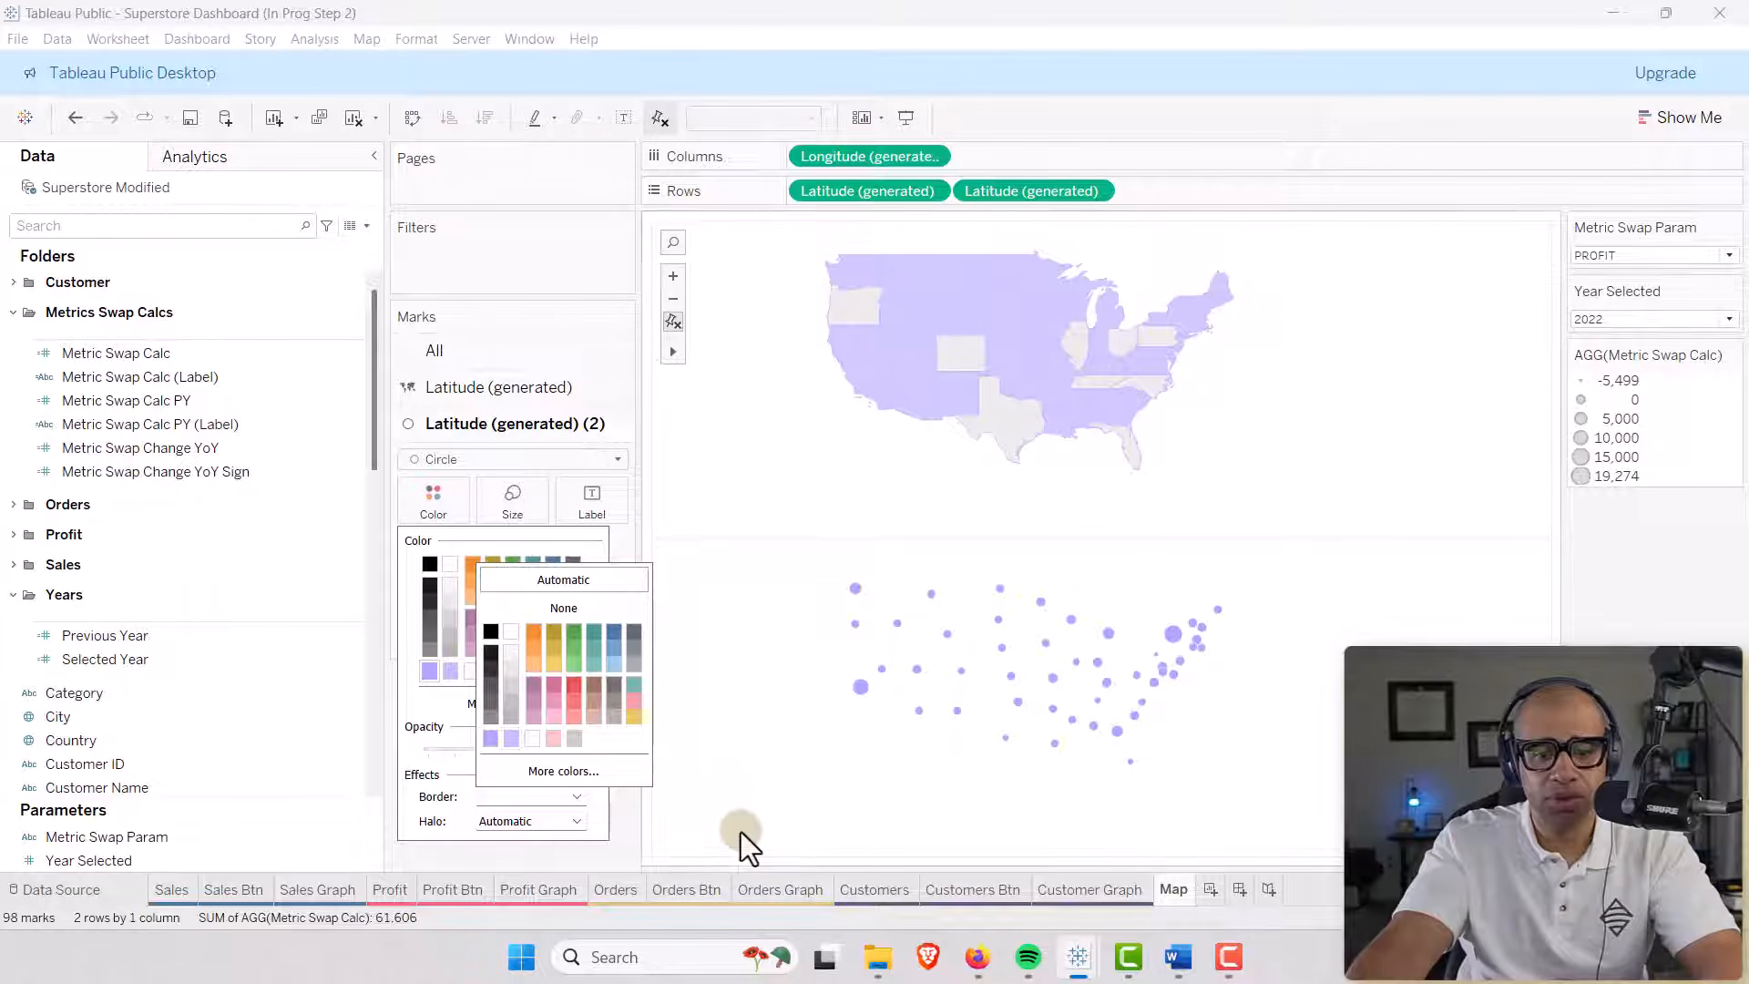
pyautogui.click(625, 822)
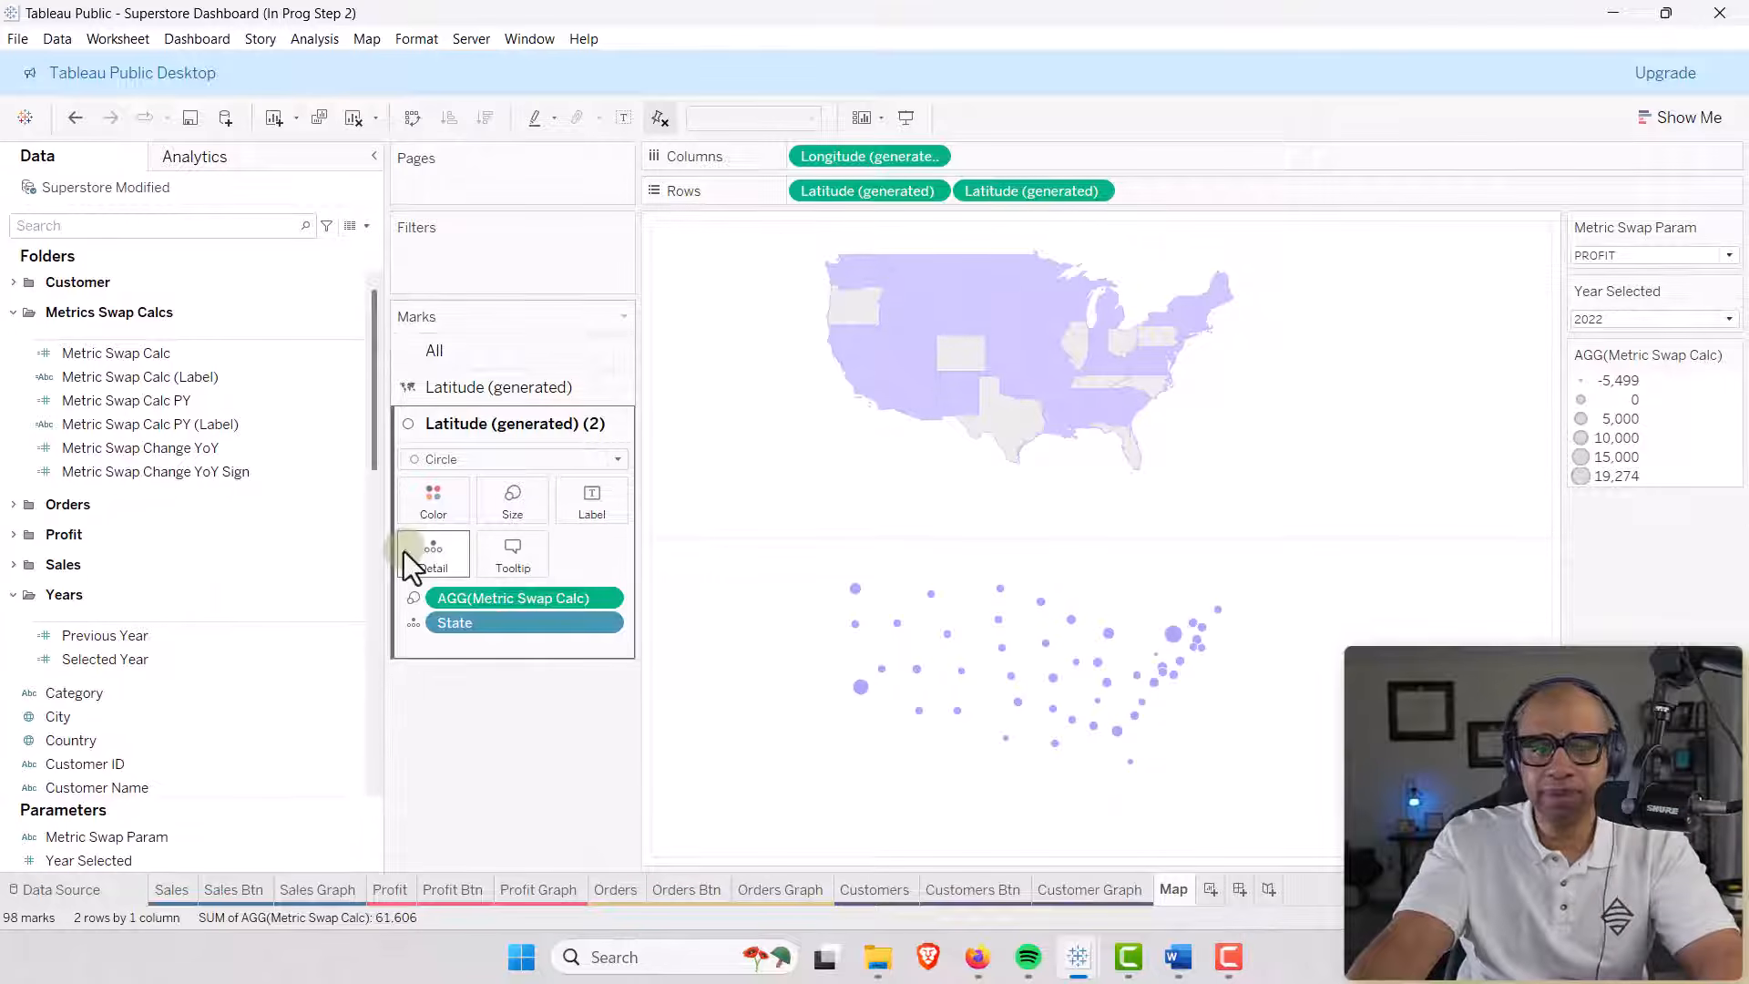
pyautogui.click(513, 510)
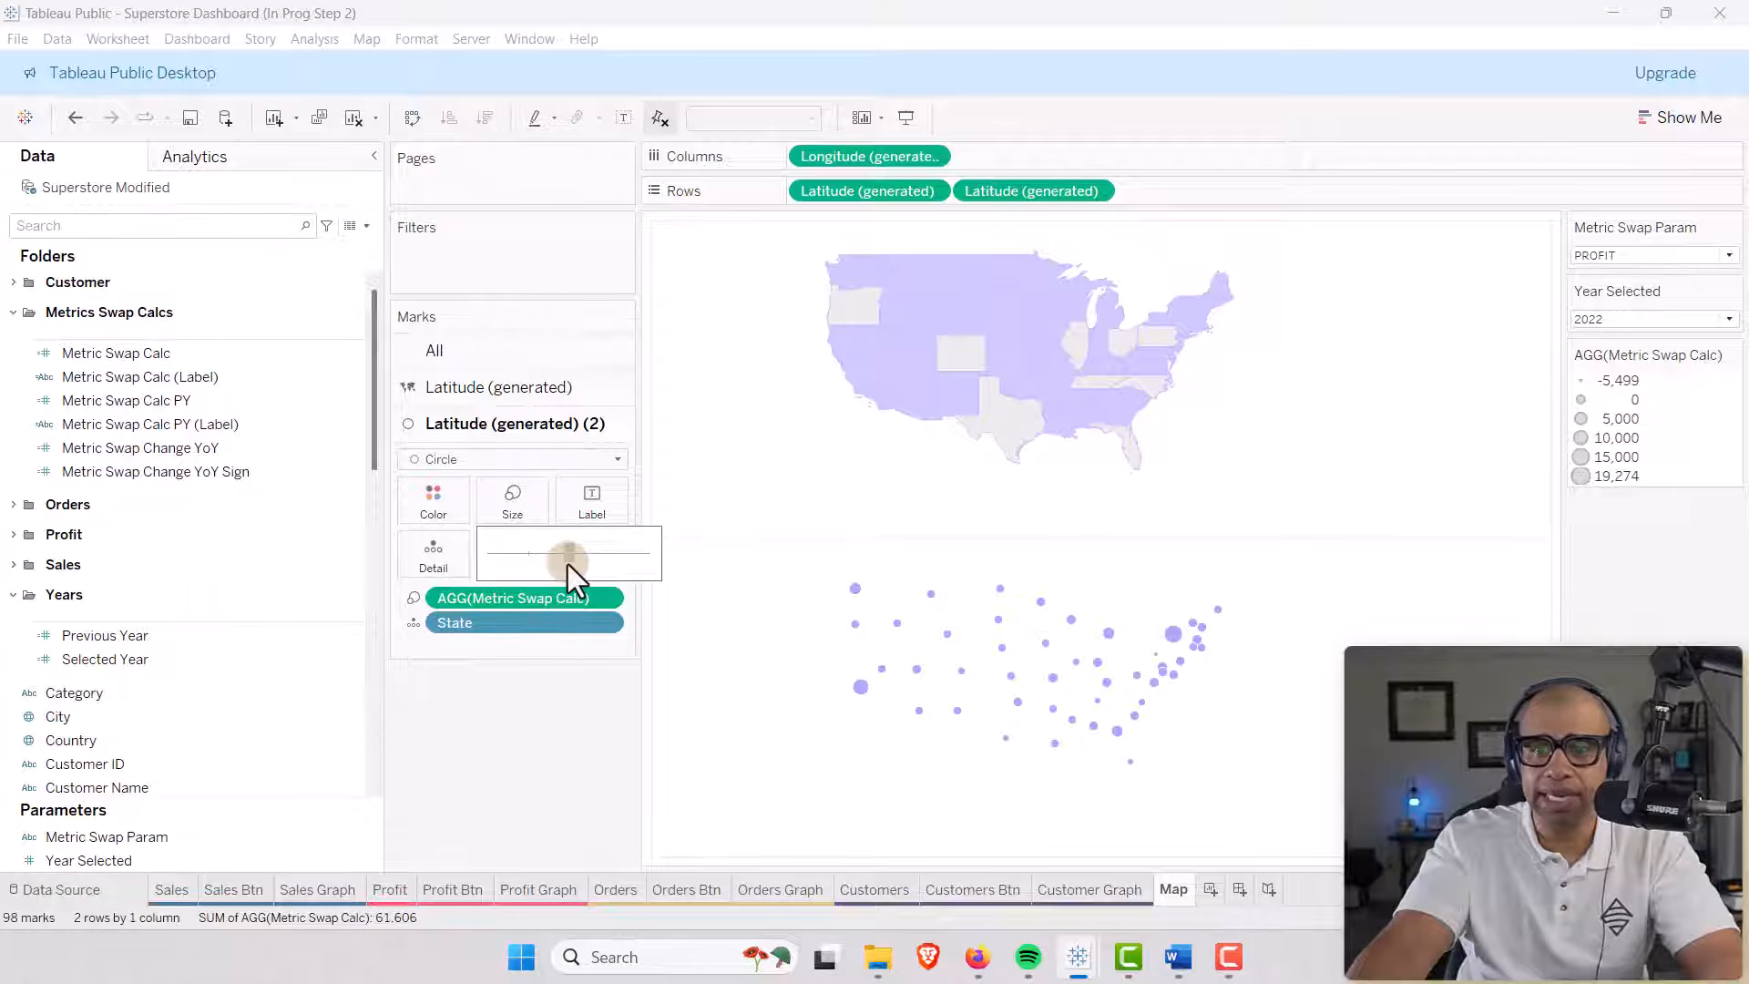
pyautogui.moveTo(566, 565); pyautogui.dragTo(567, 565)
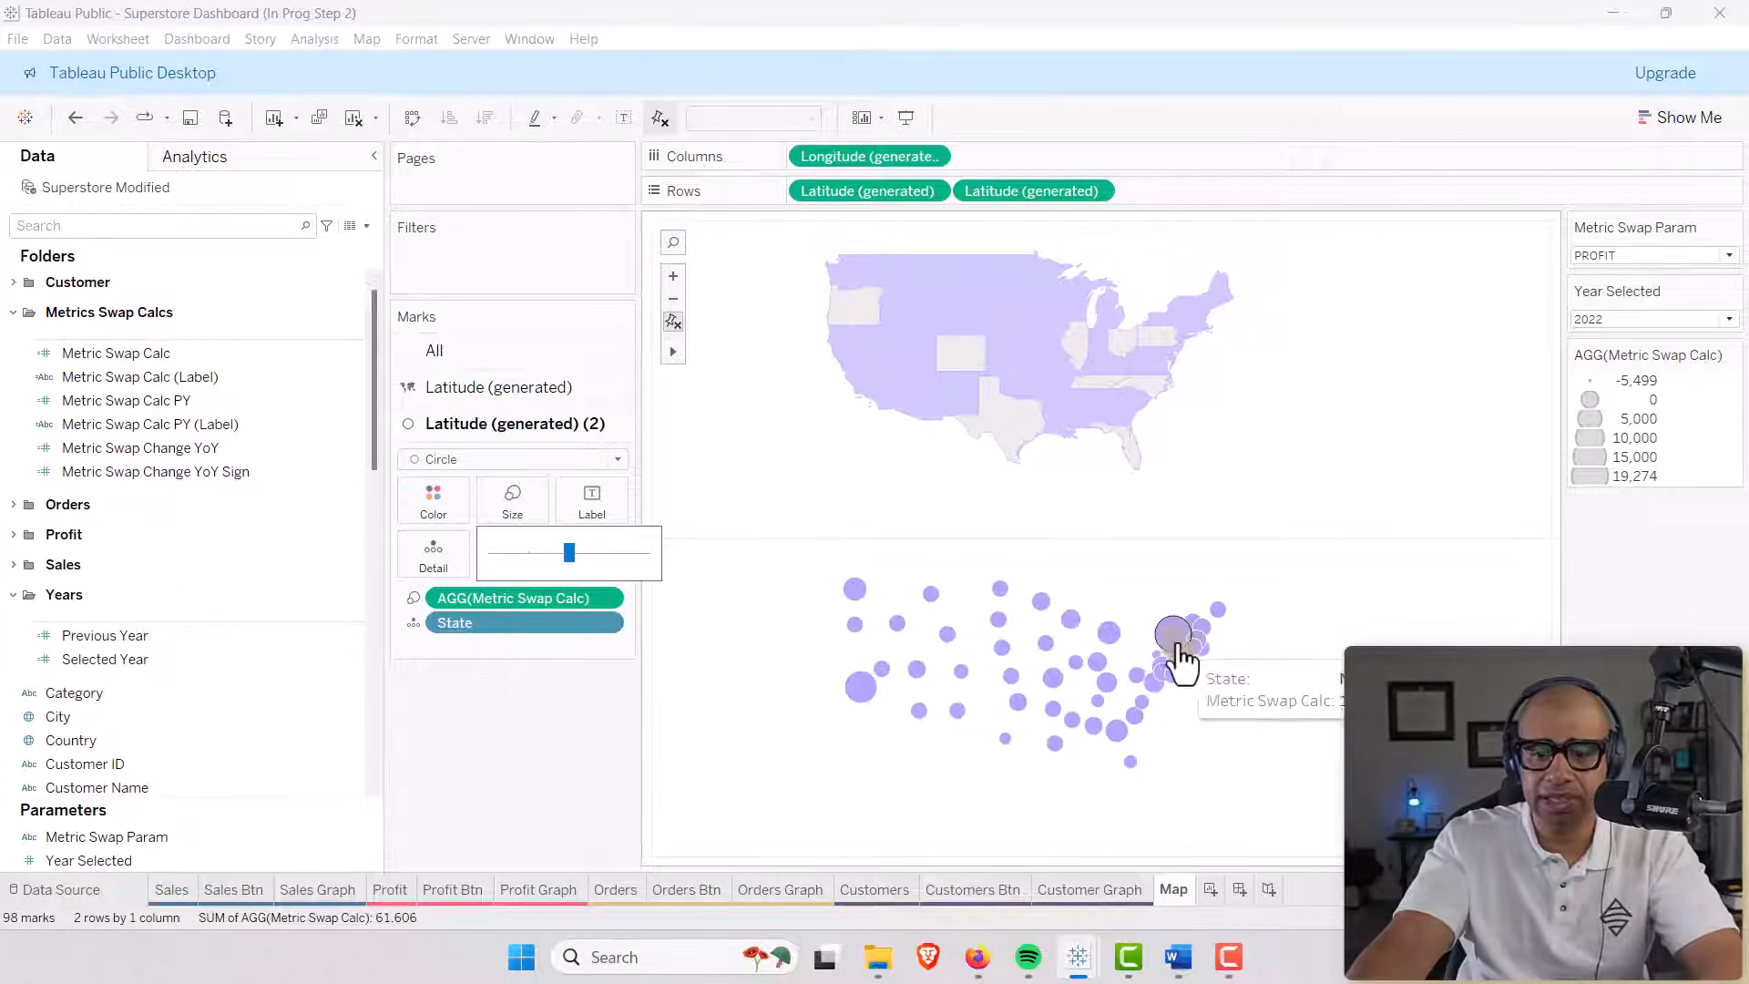
pyautogui.hotkey('alt', 'Tab')
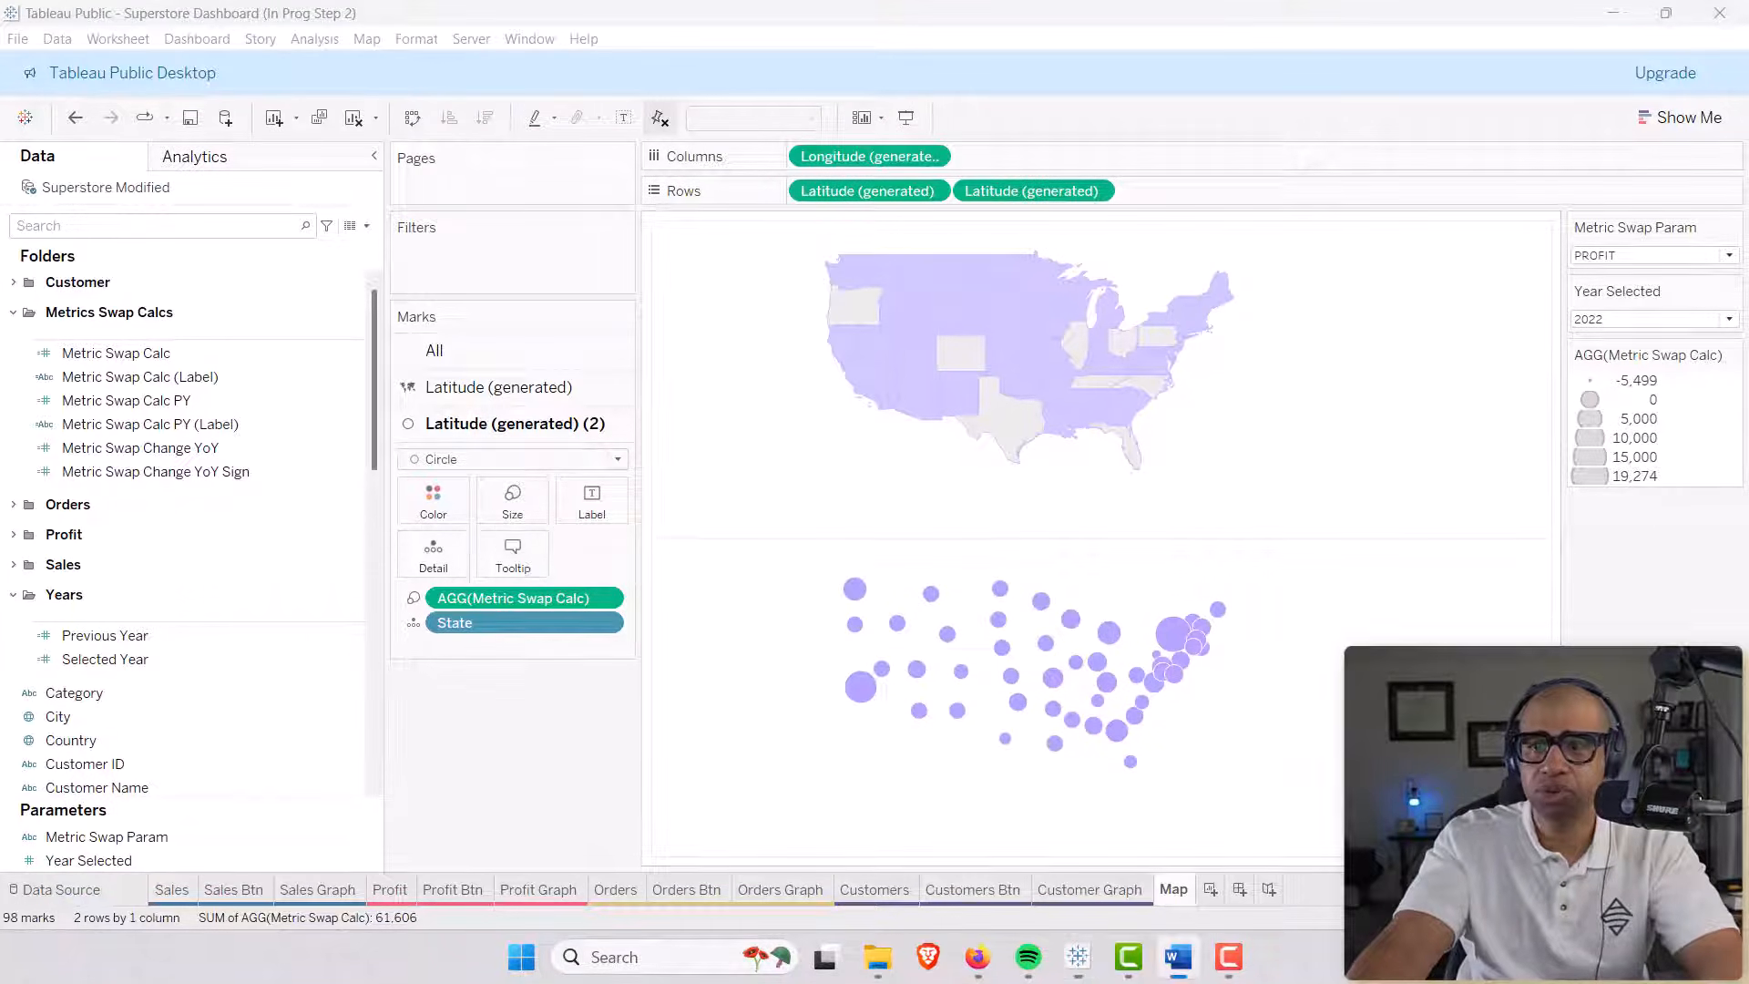
# Hide the Metric Swap Calc size legend and overlay the circles on the state map as a dual axis.
pyautogui.click(1731, 355)
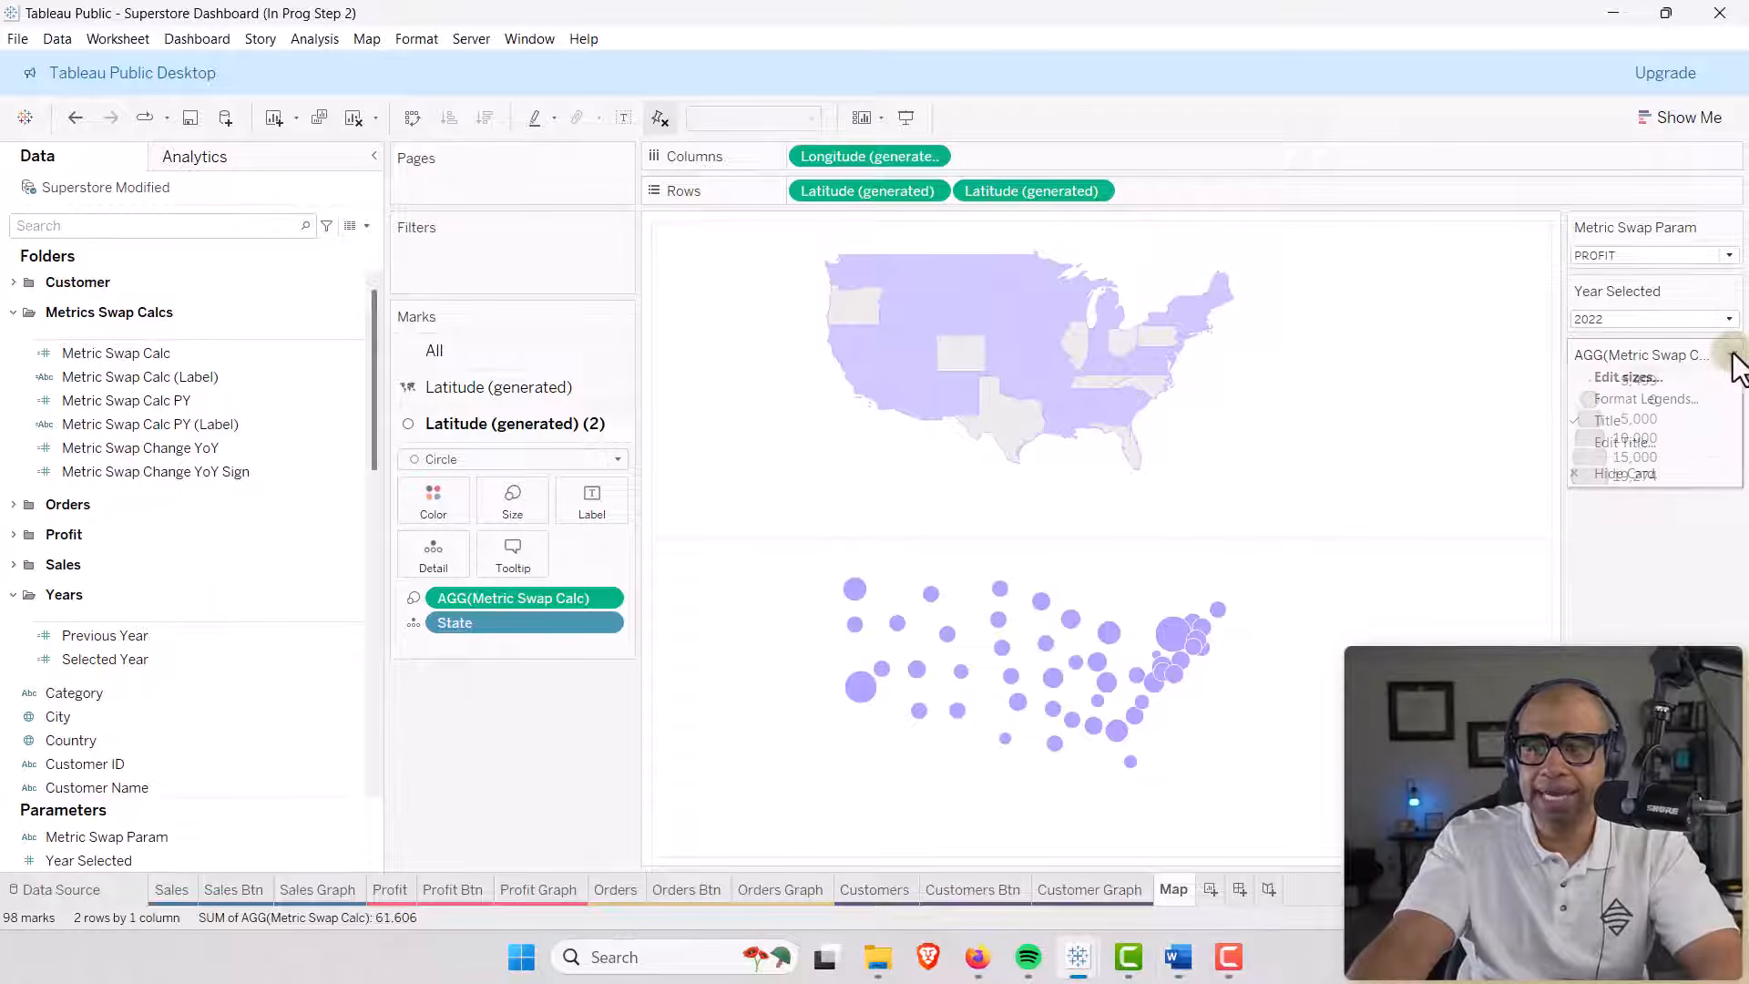
pyautogui.click(1640, 473)
pyautogui.hotkey('alt', 'Tab')
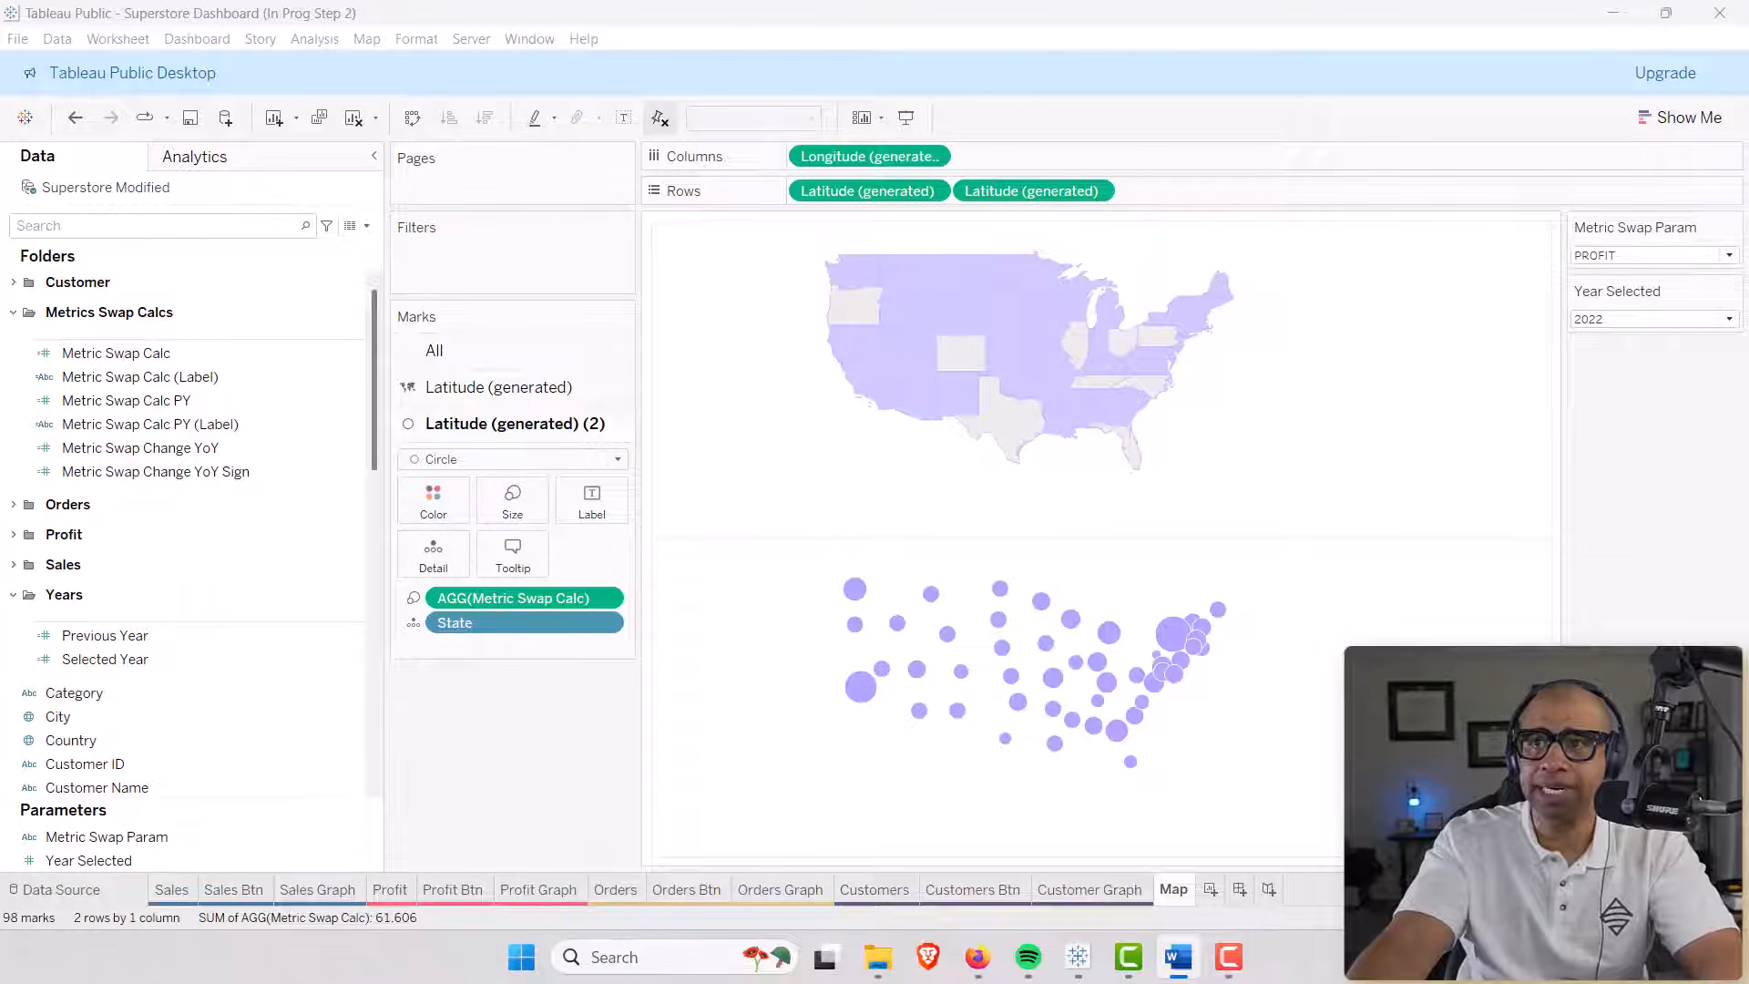
pyautogui.rightClick(991, 198)
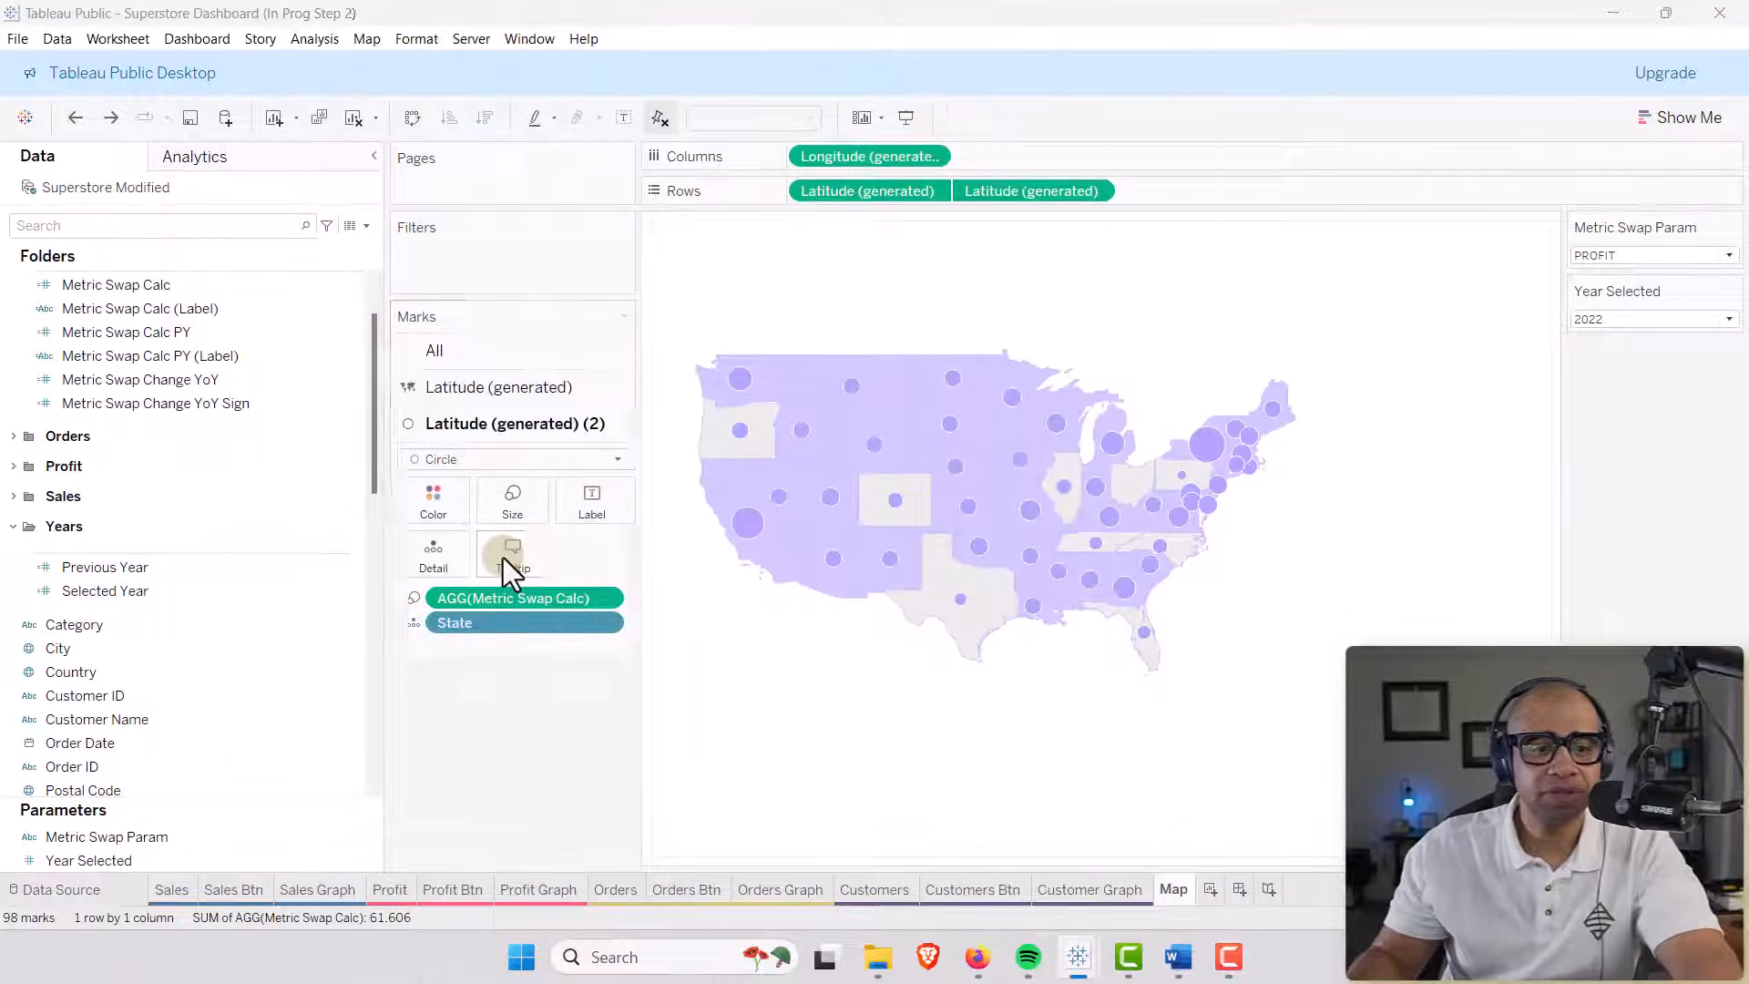
# Clear the circle layer's tooltip text and disable its command buttons and selection by category.
pyautogui.click(503, 558)
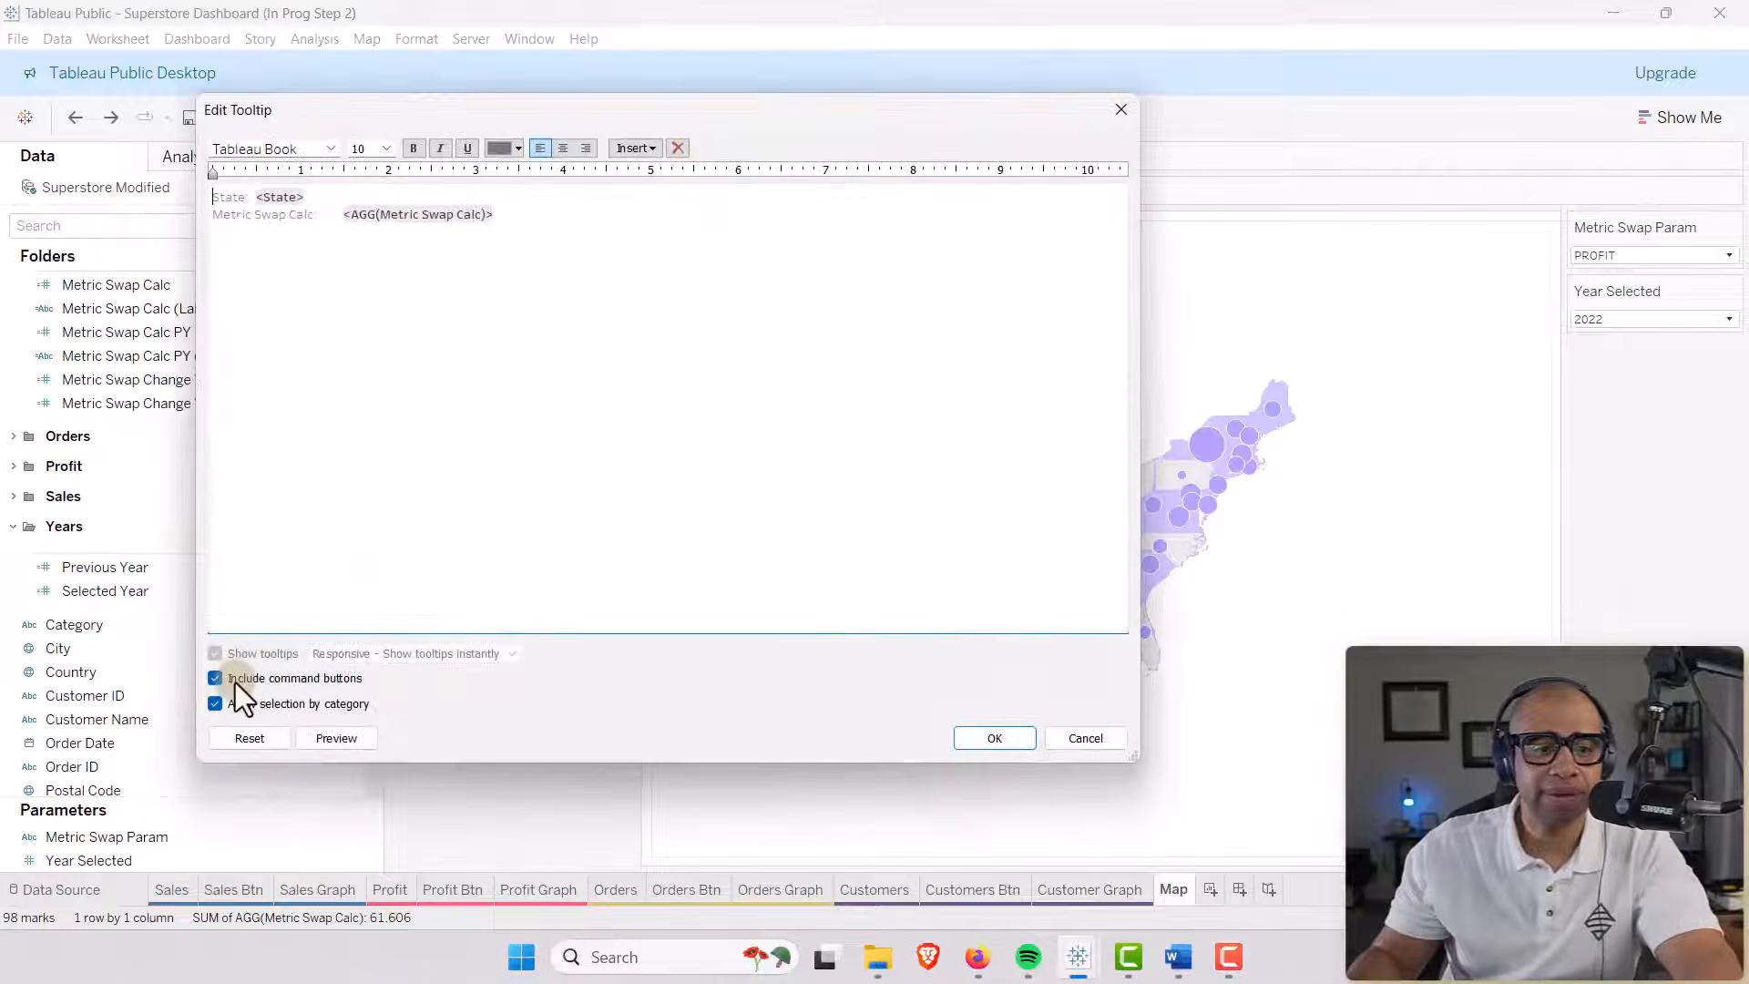
pyautogui.moveTo(571, 281); pyautogui.dragTo(195, 201)
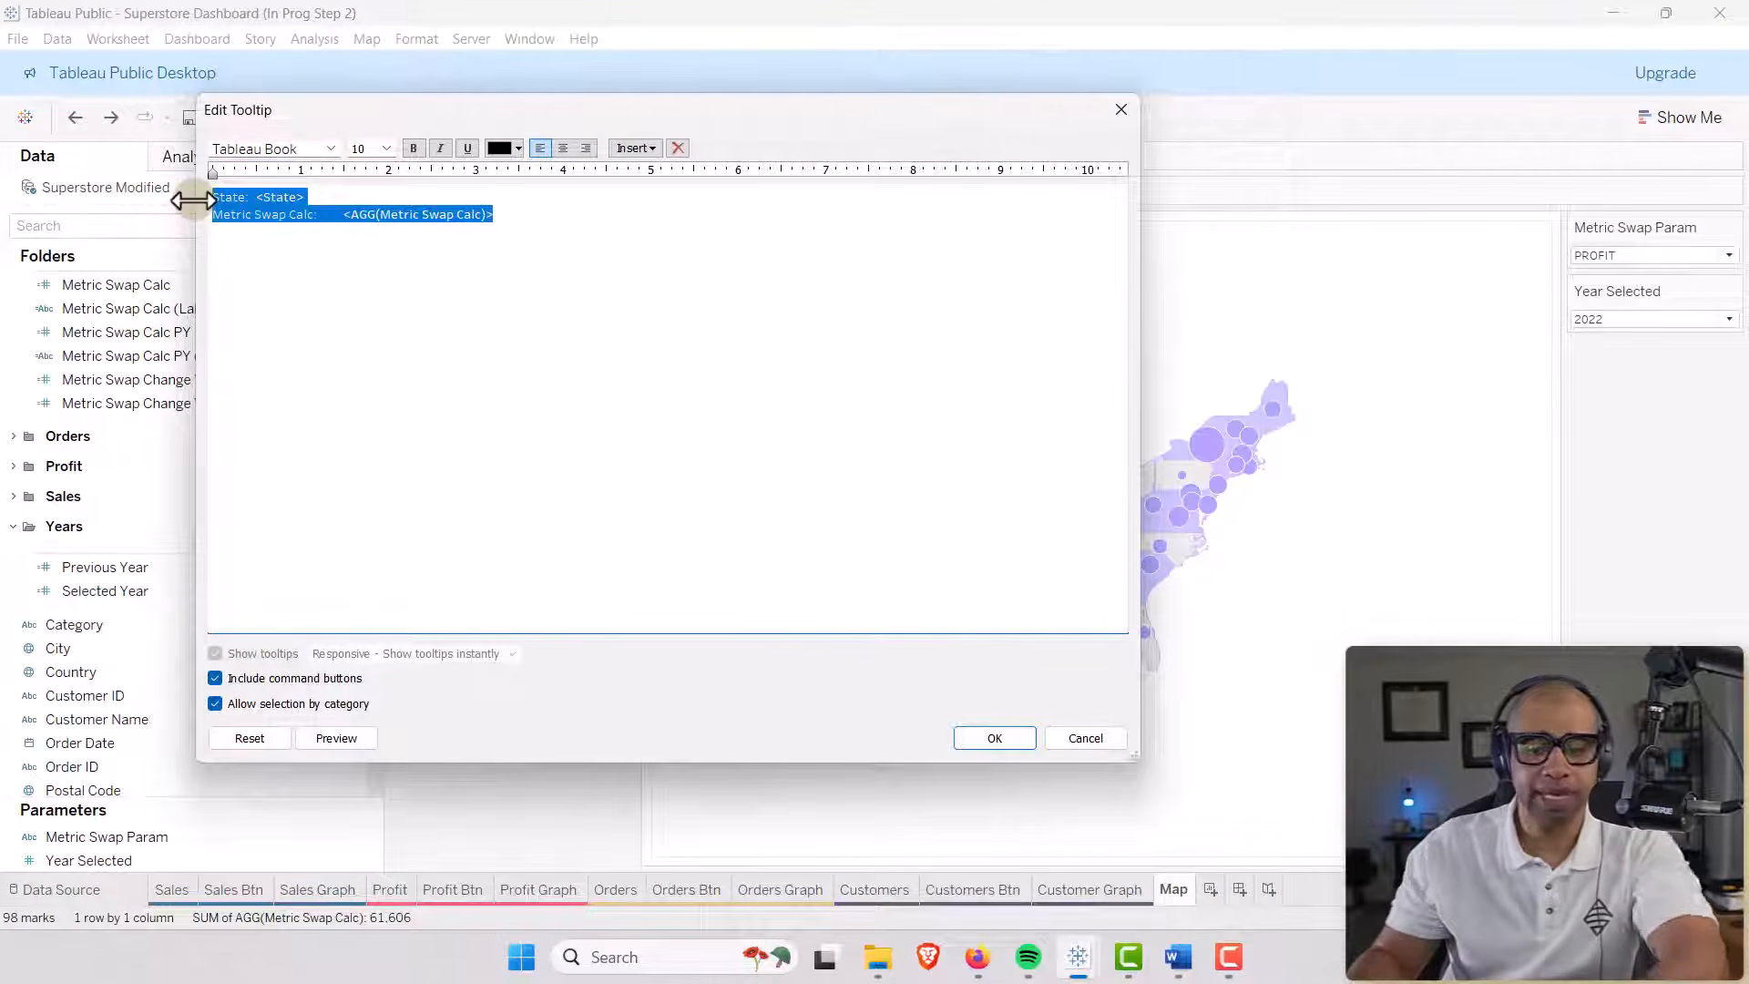
pyautogui.press('Delete')
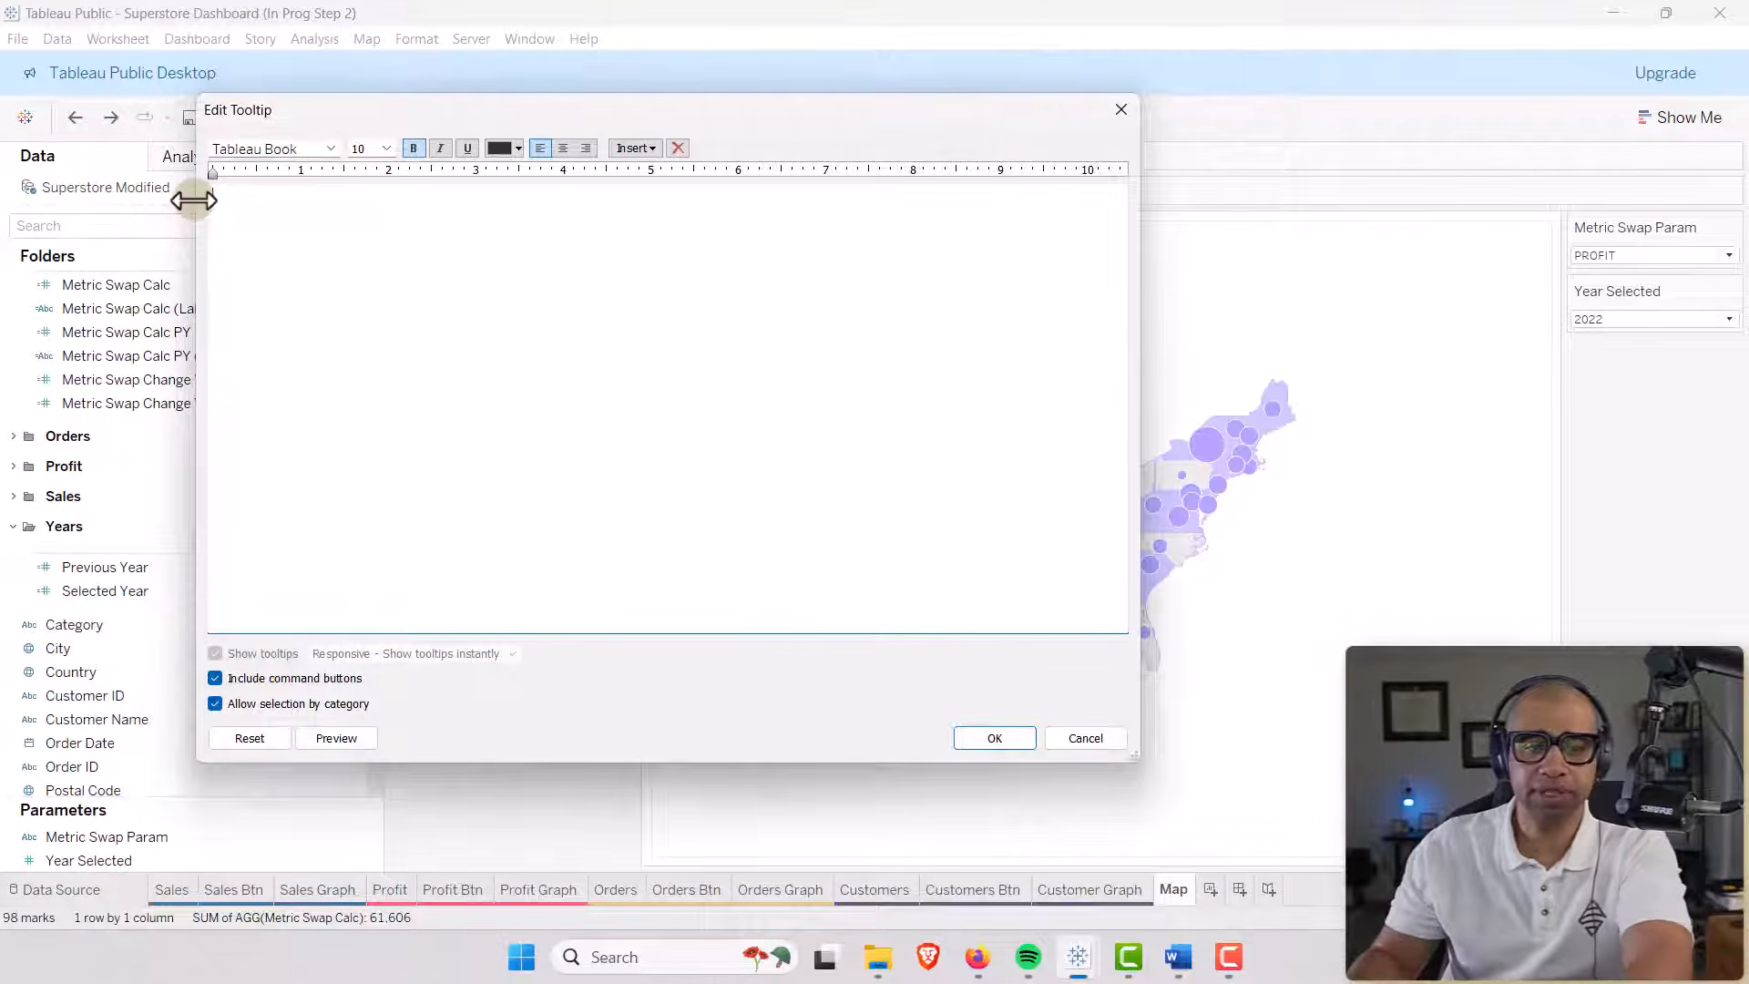
pyautogui.click(215, 679)
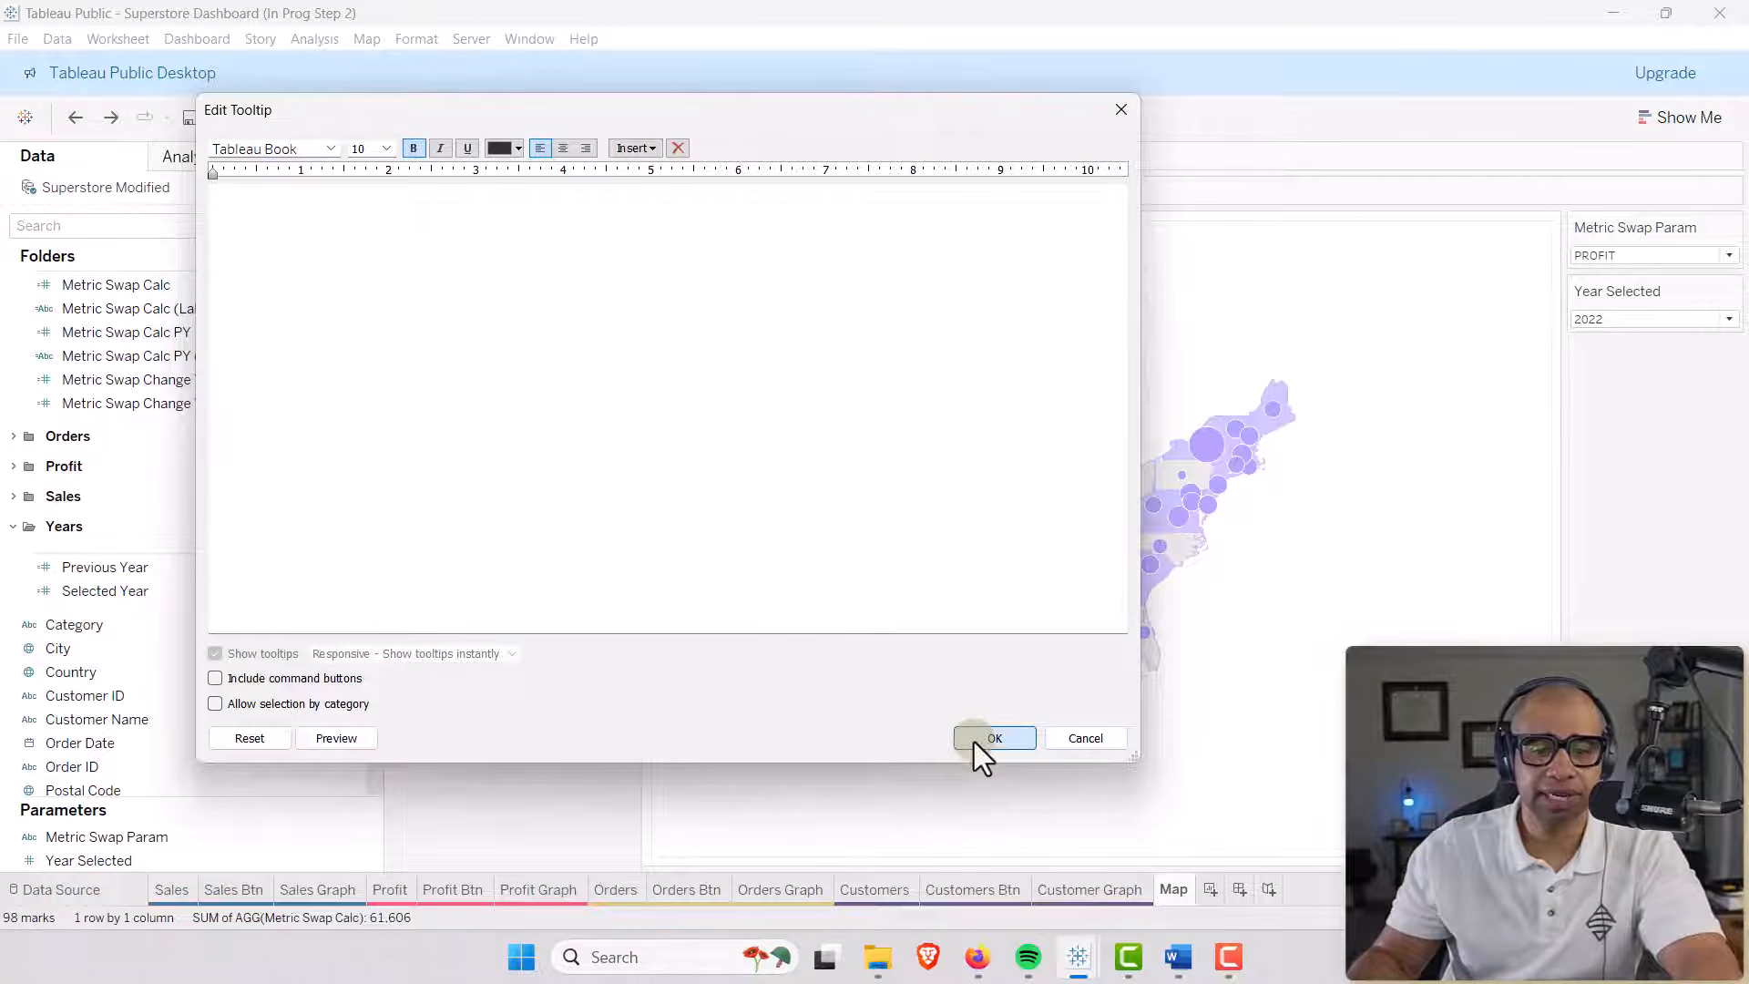
pyautogui.click(974, 740)
# Add Selected Year and Previous Year to Detail on the first Latitude layer.
pyautogui.click(474, 388)
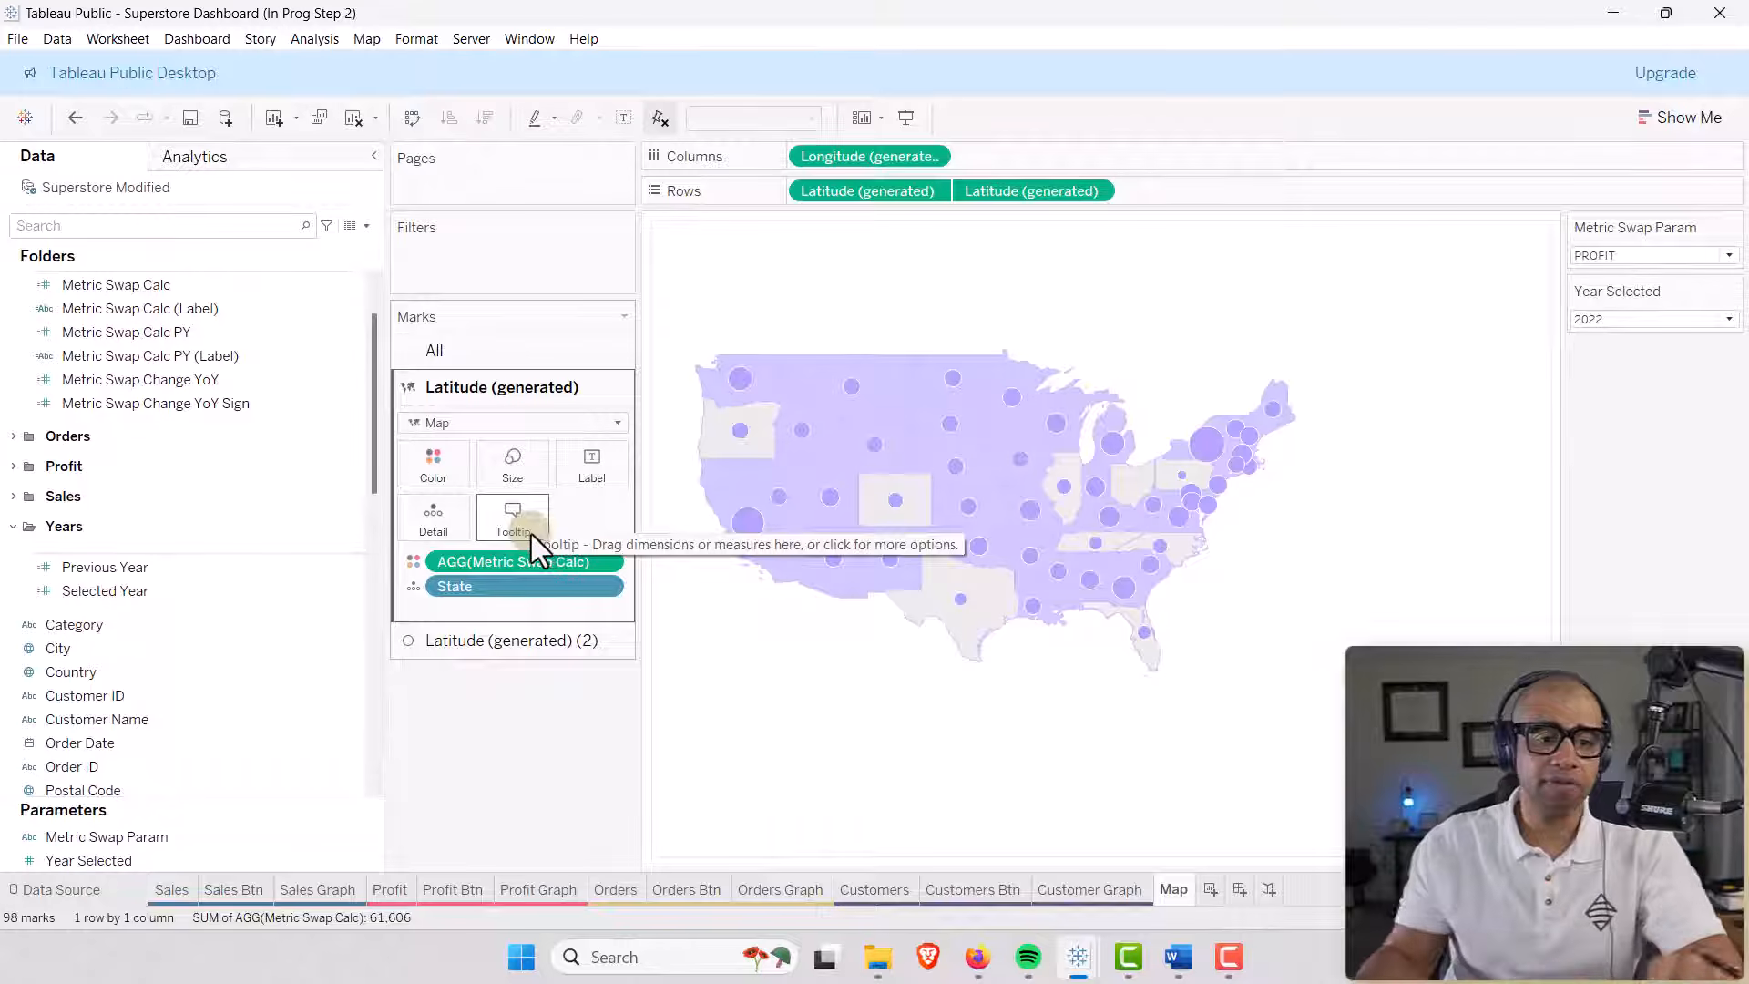
pyautogui.scroll(1, 375, 440)
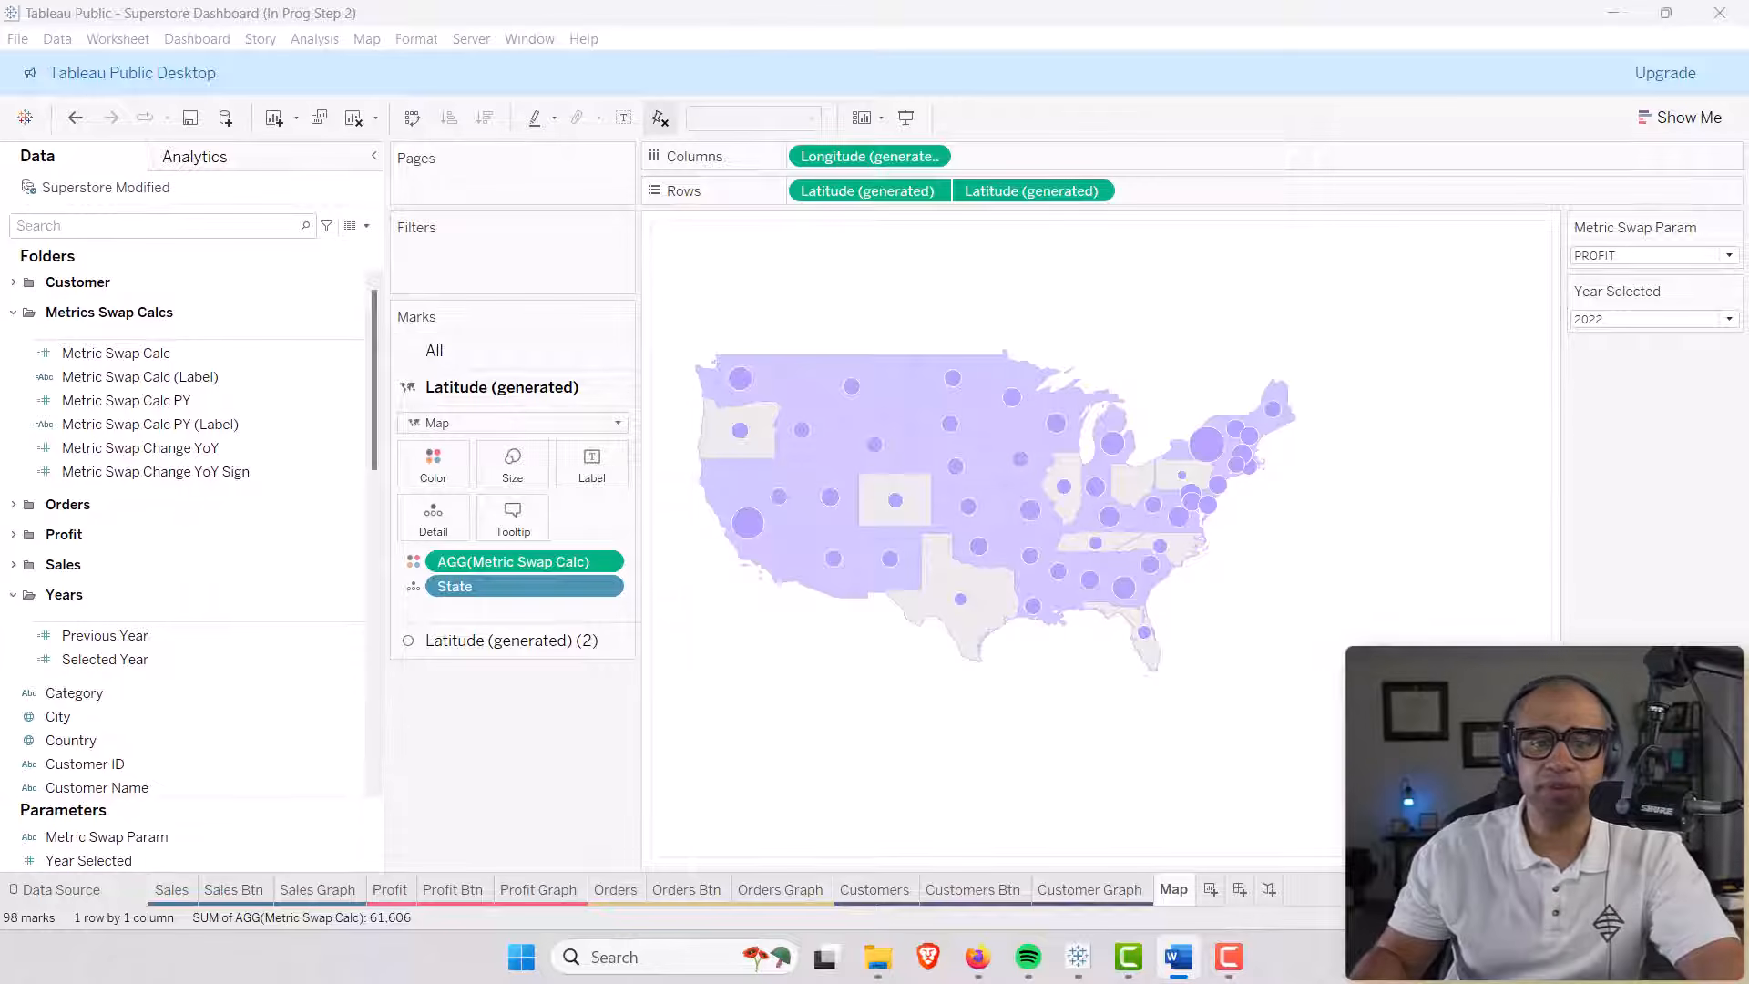
pyautogui.click(888, 672)
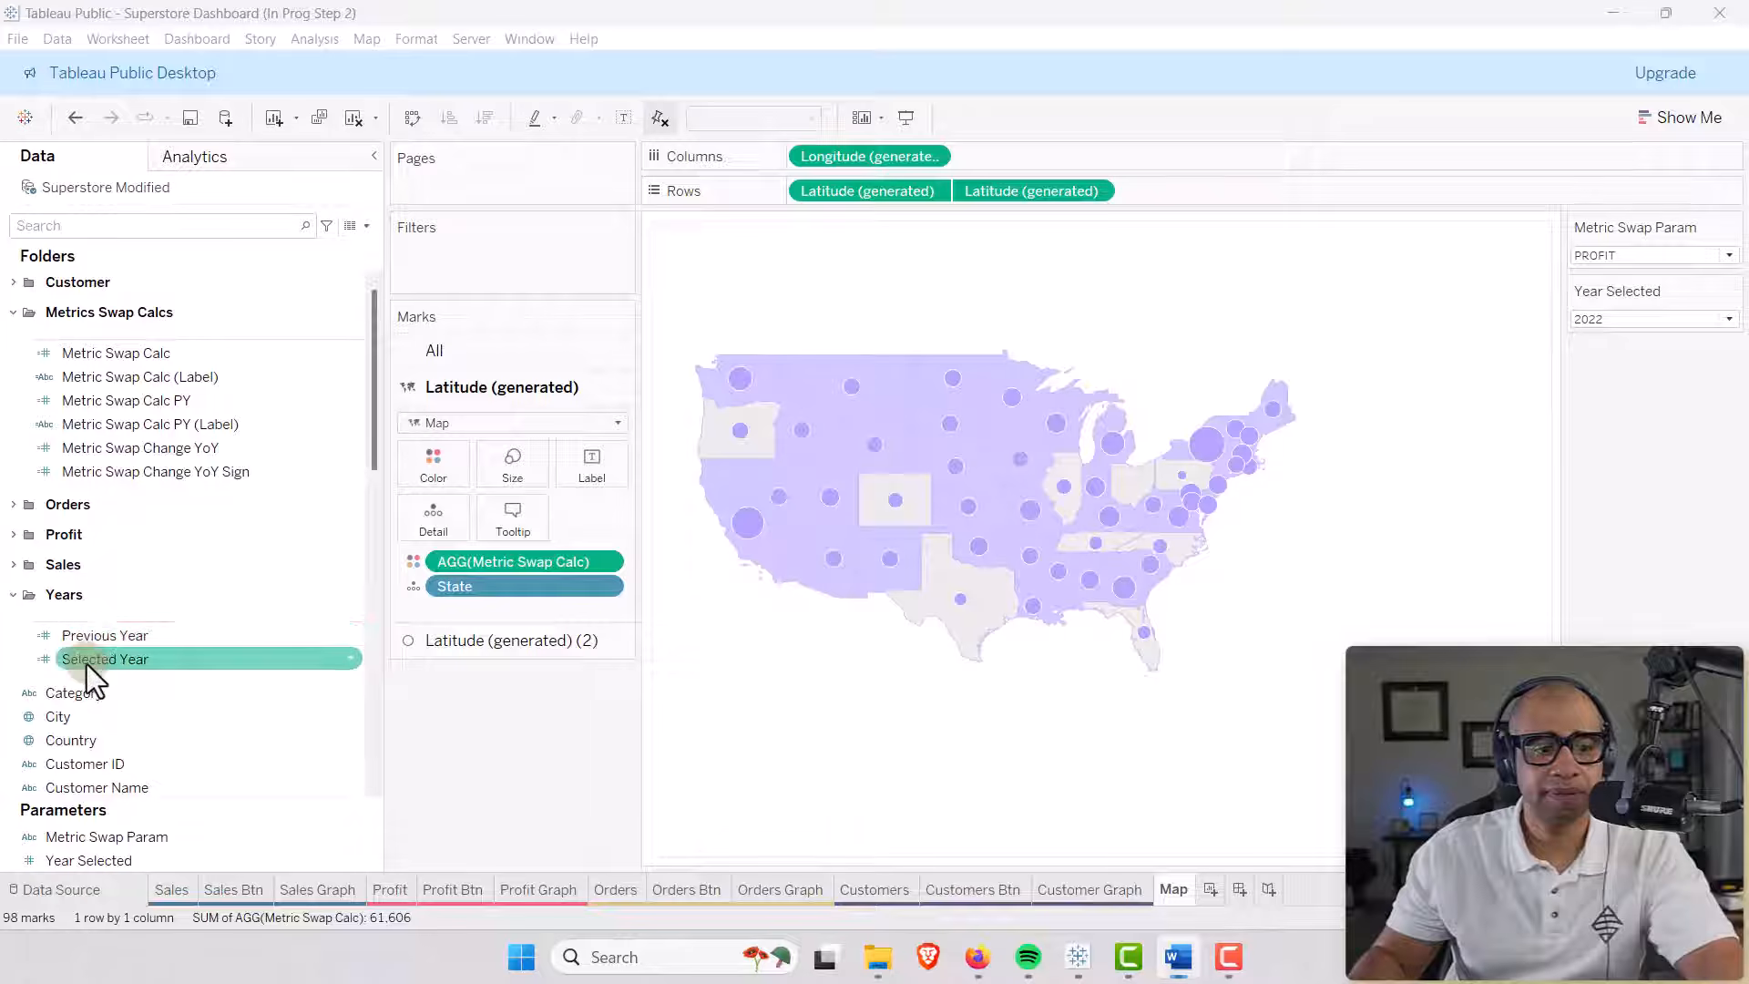
pyautogui.moveTo(86, 662); pyautogui.dragTo(430, 528)
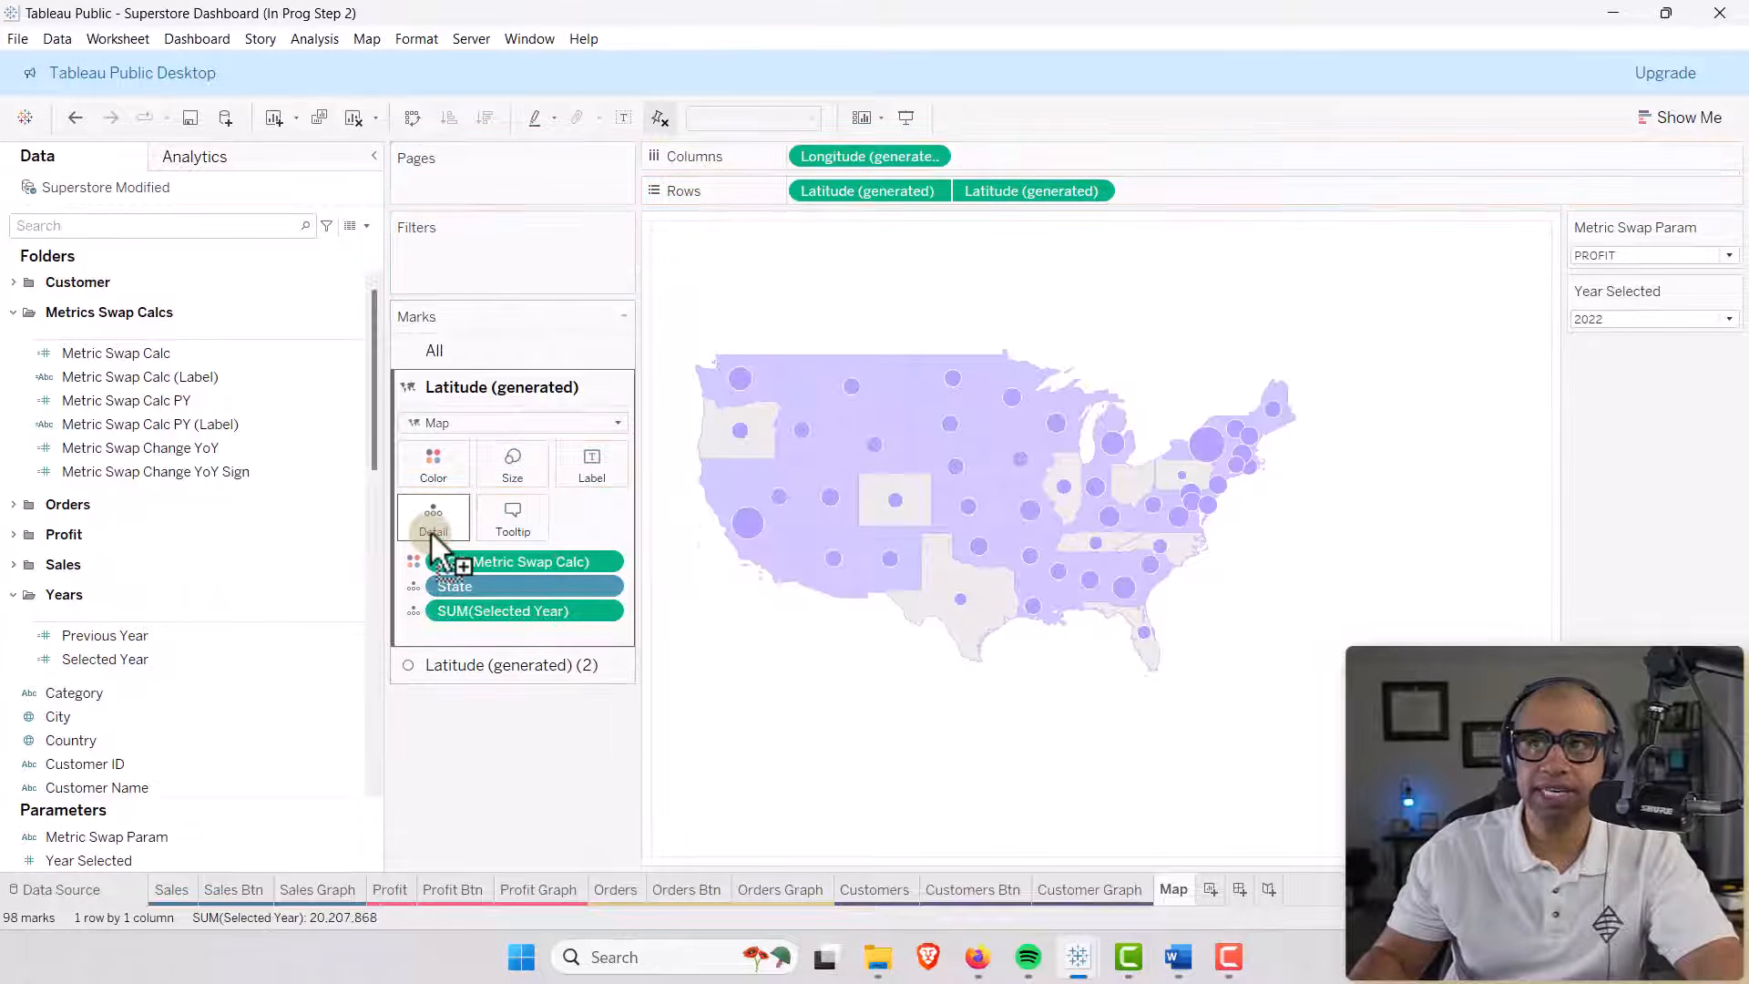
pyautogui.moveTo(91, 635); pyautogui.dragTo(432, 526)
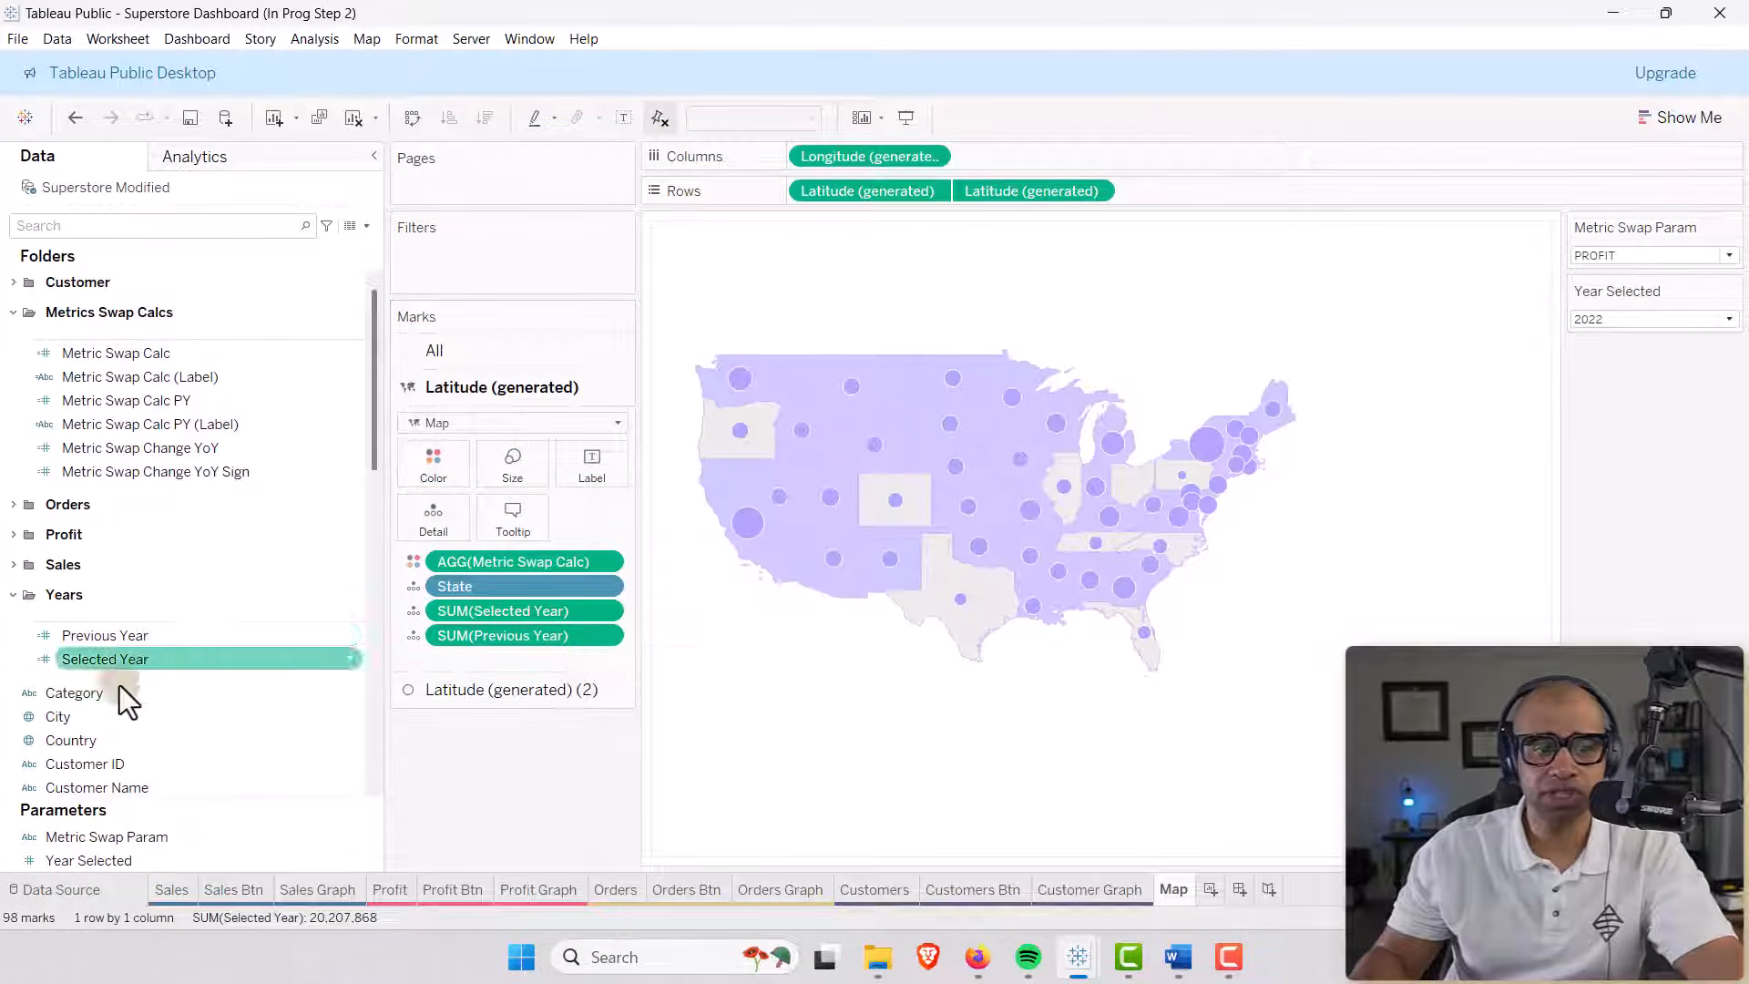
# Add the State field to the Tooltip of the first Latitude layer.
pyautogui.scroll(-8, 119, 687)
pyautogui.scroll(-2, 113, 689)
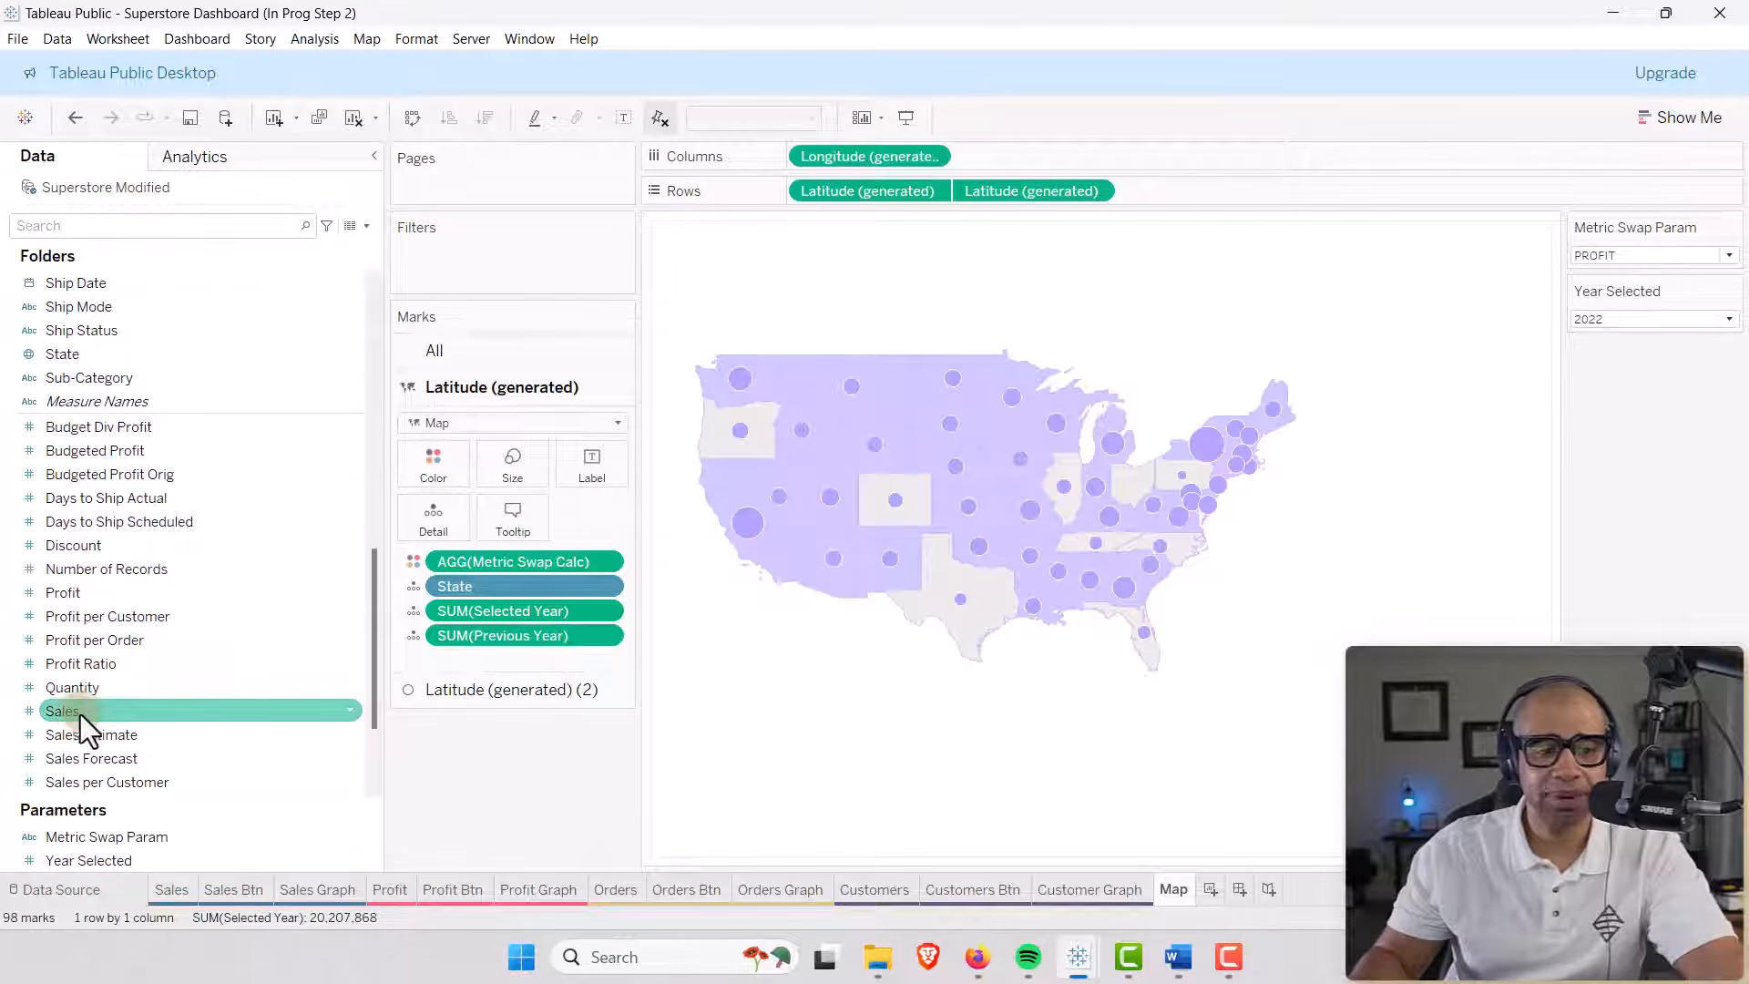
pyautogui.scroll(-2, 75, 740)
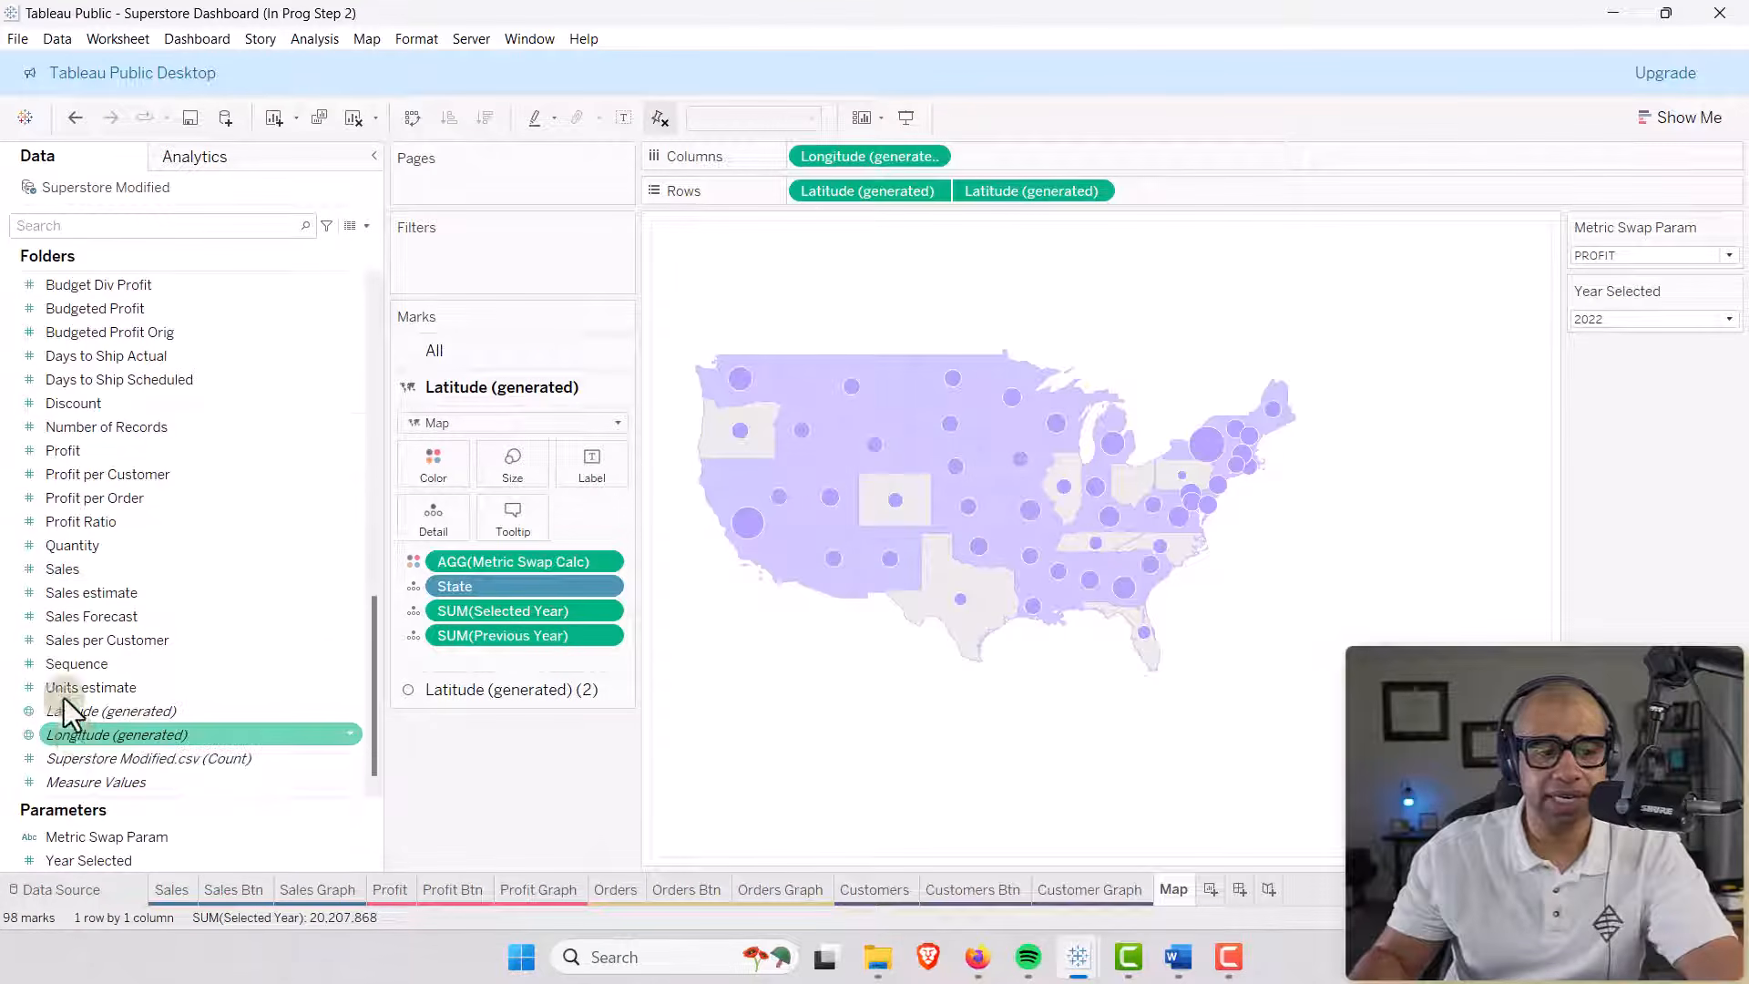
pyautogui.scroll(7, 64, 674)
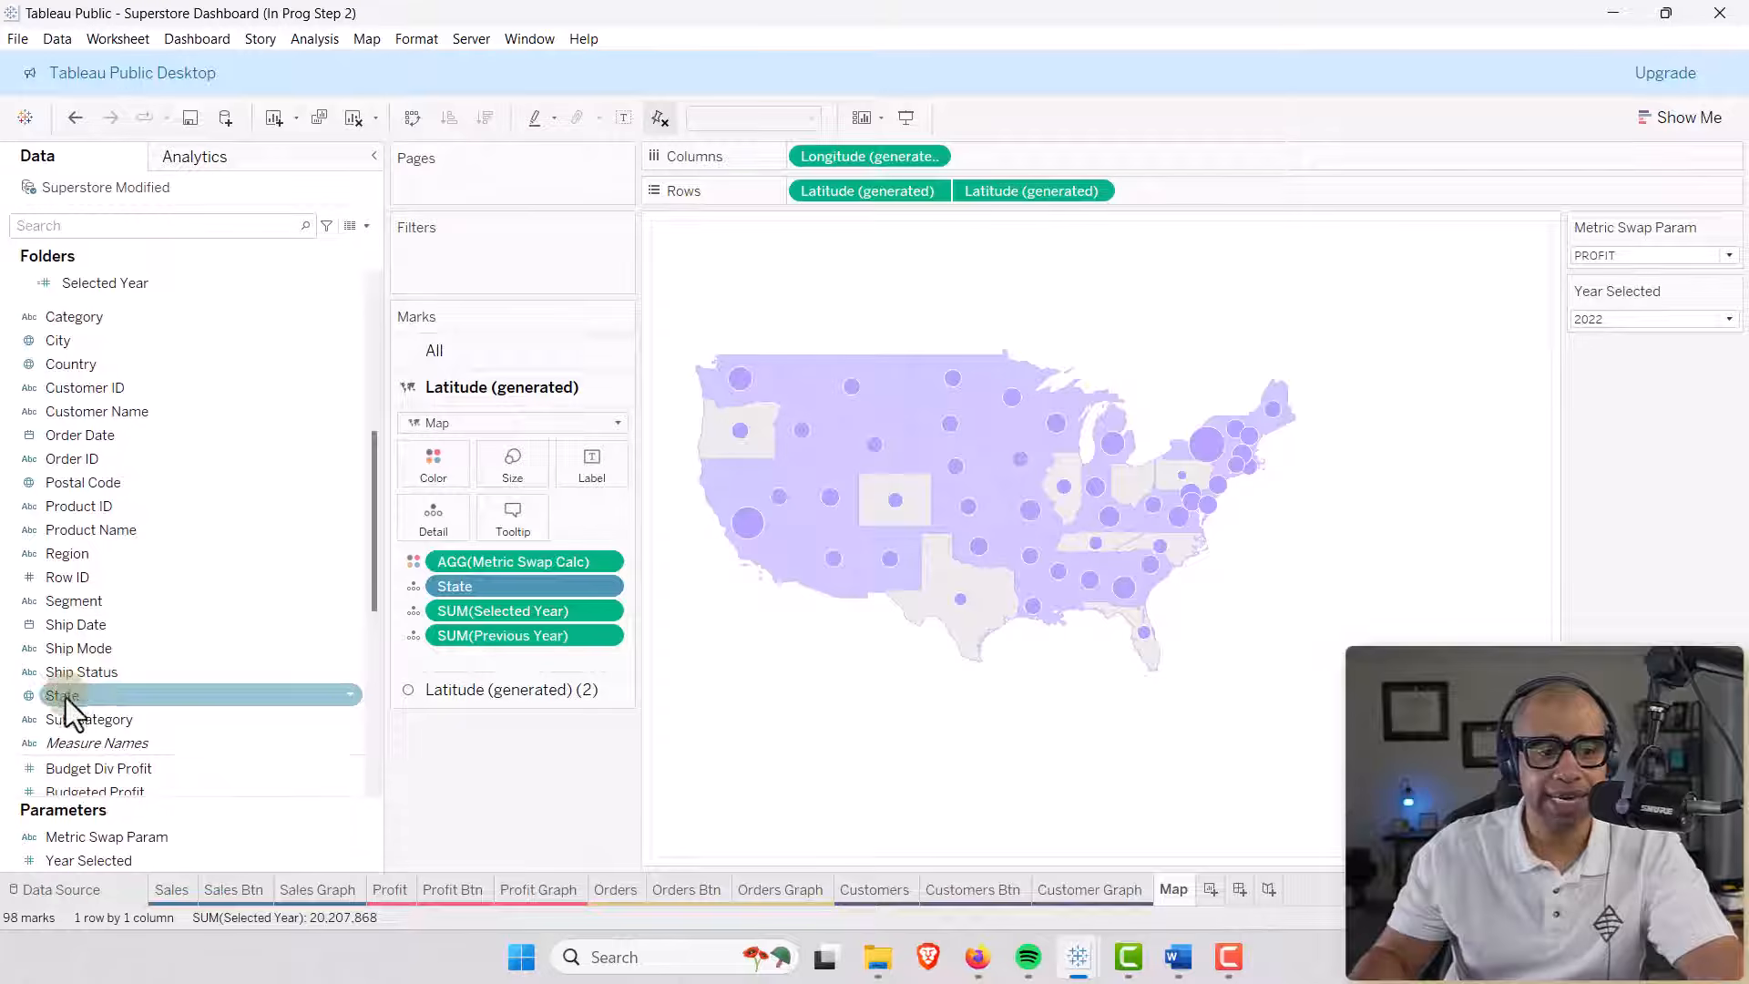
pyautogui.moveTo(63, 695); pyautogui.dragTo(508, 522)
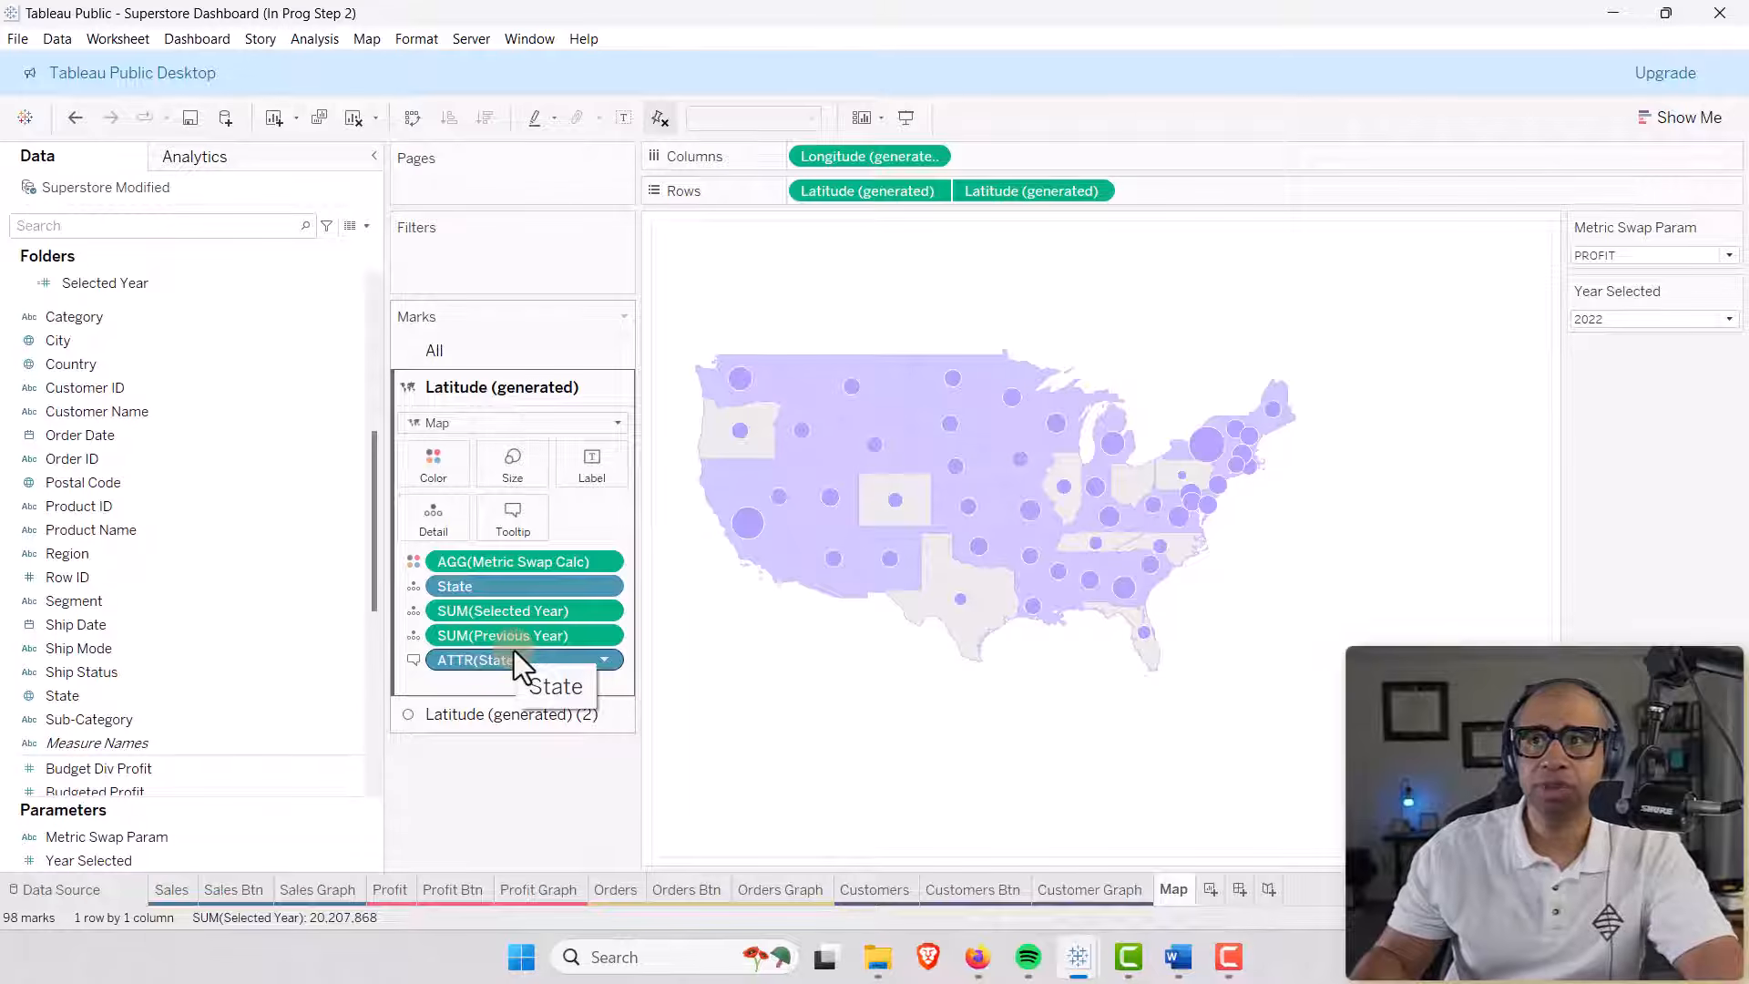
pyautogui.scroll(5, 151, 324)
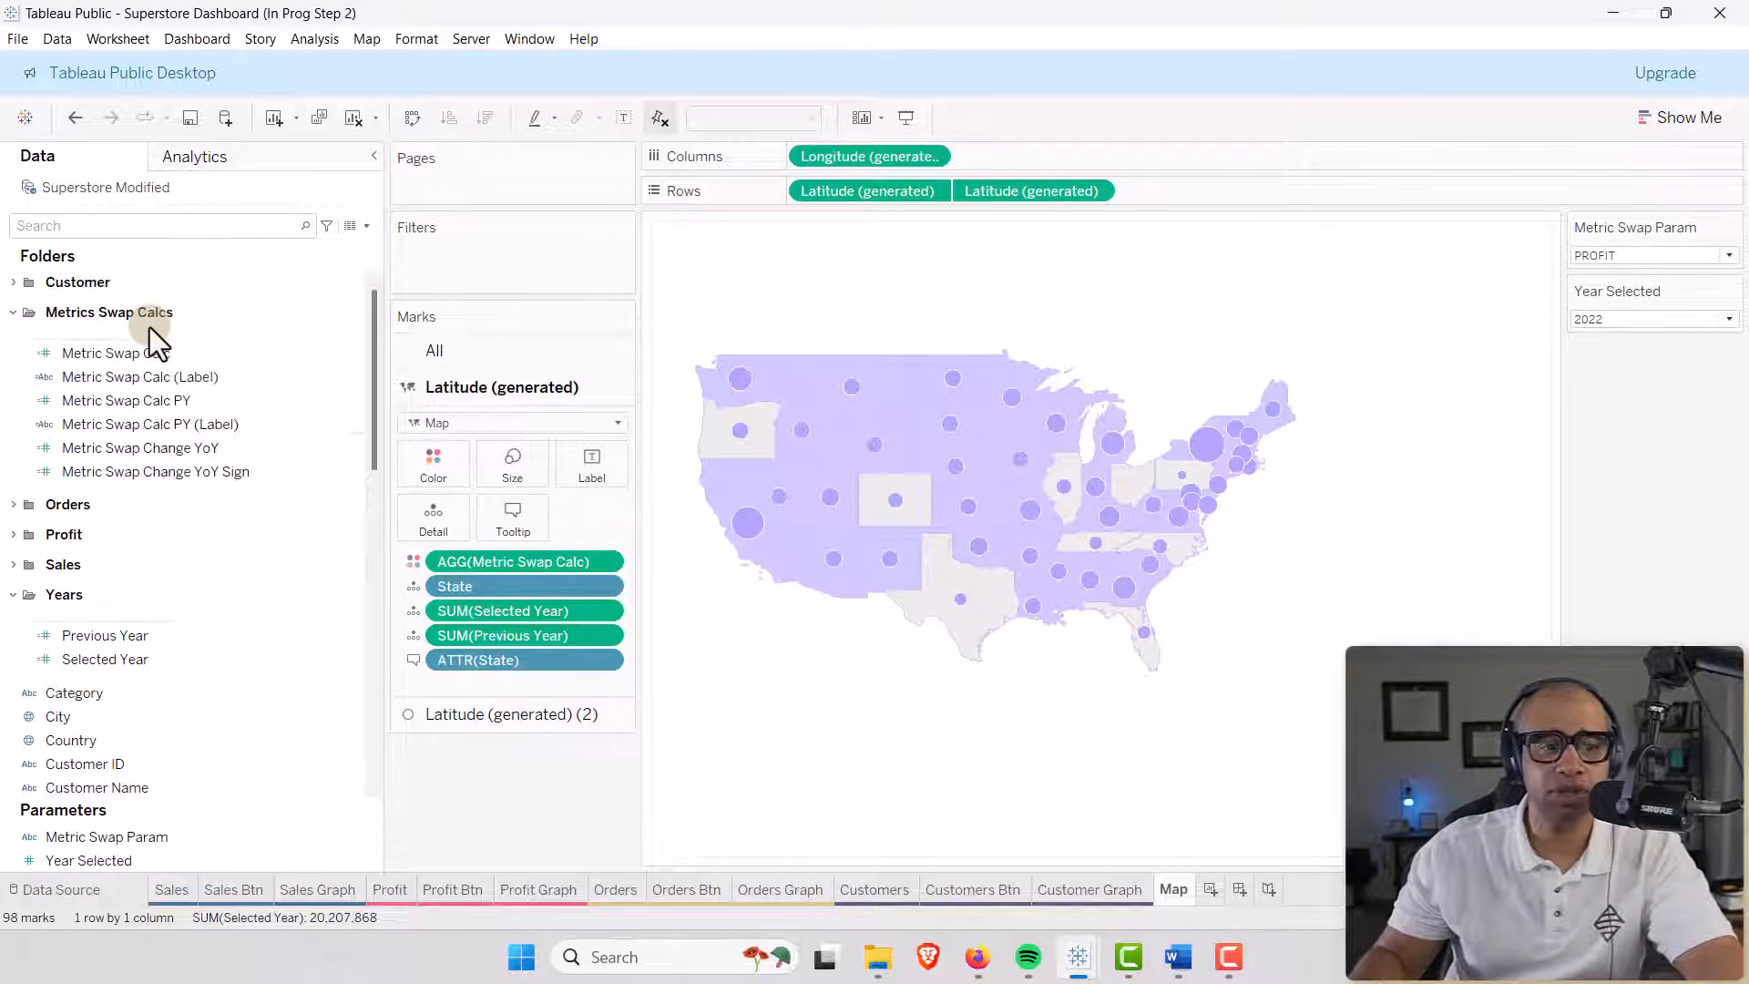
# Add Metric Swap Calc (Label), Metric Swap Calc PY (Label), Metric Swap Change YoY and Metric Swap Change YoY Sign to the first Latitude layer's Tooltip.
pyautogui.moveTo(117, 375); pyautogui.dragTo(519, 517)
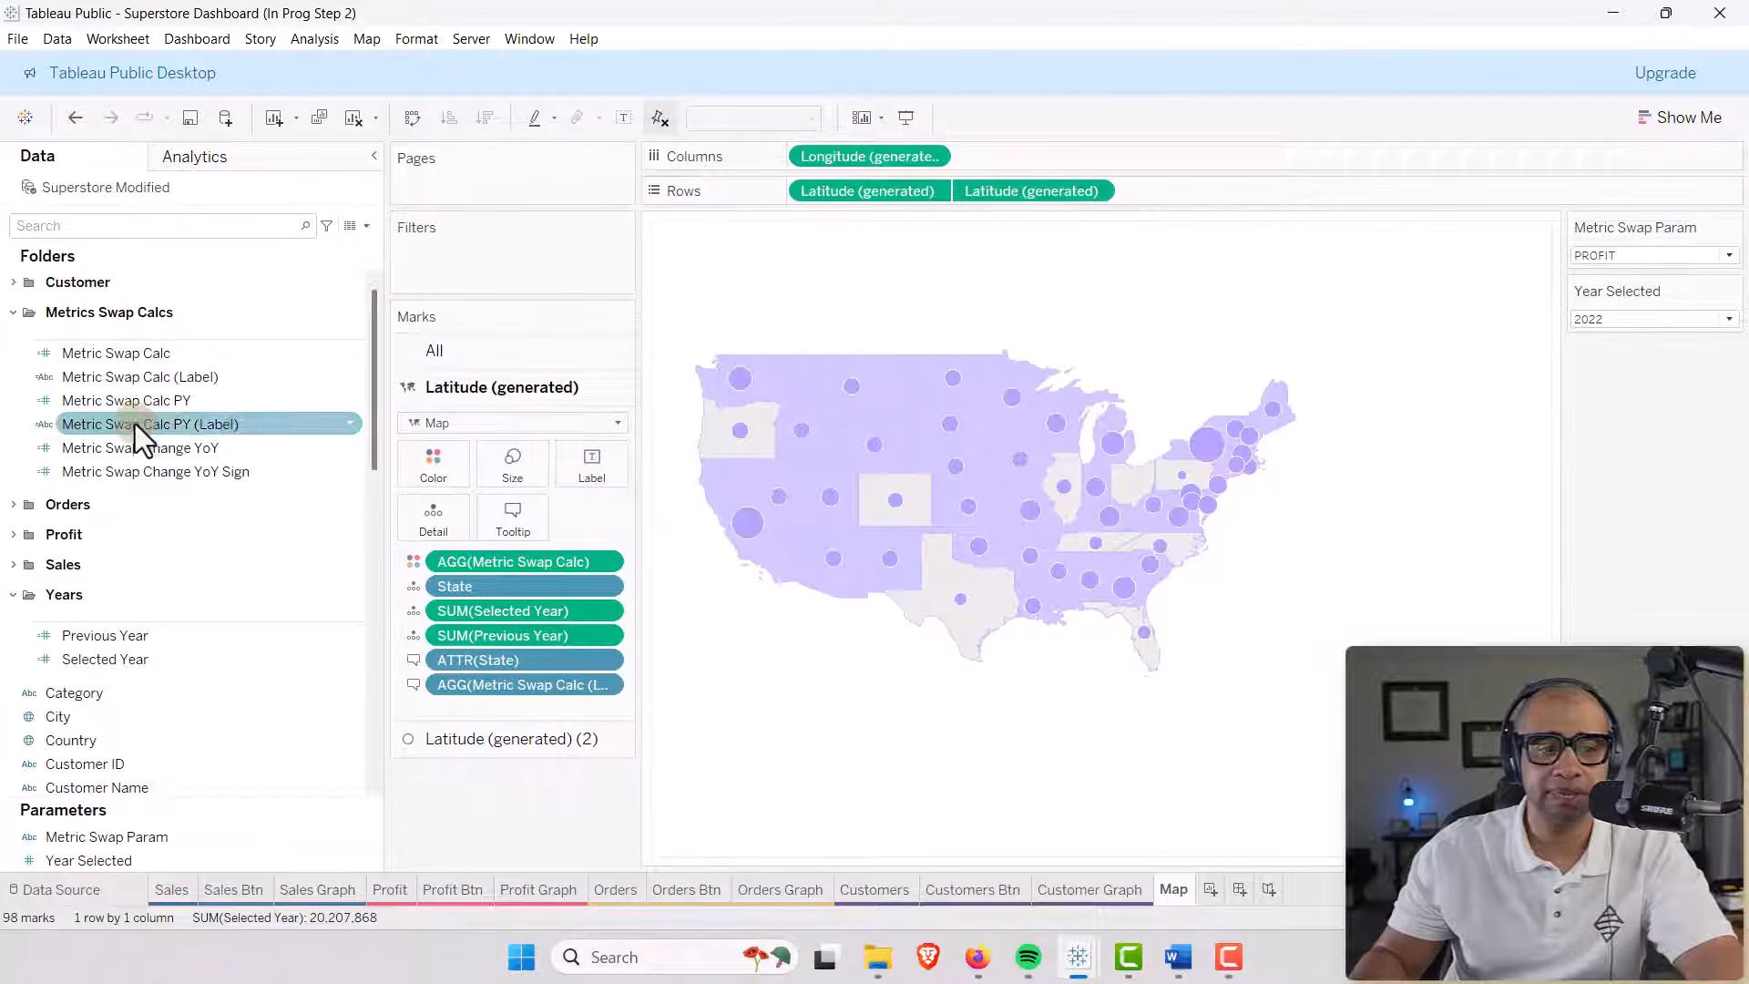
pyautogui.moveTo(135, 423); pyautogui.dragTo(526, 530)
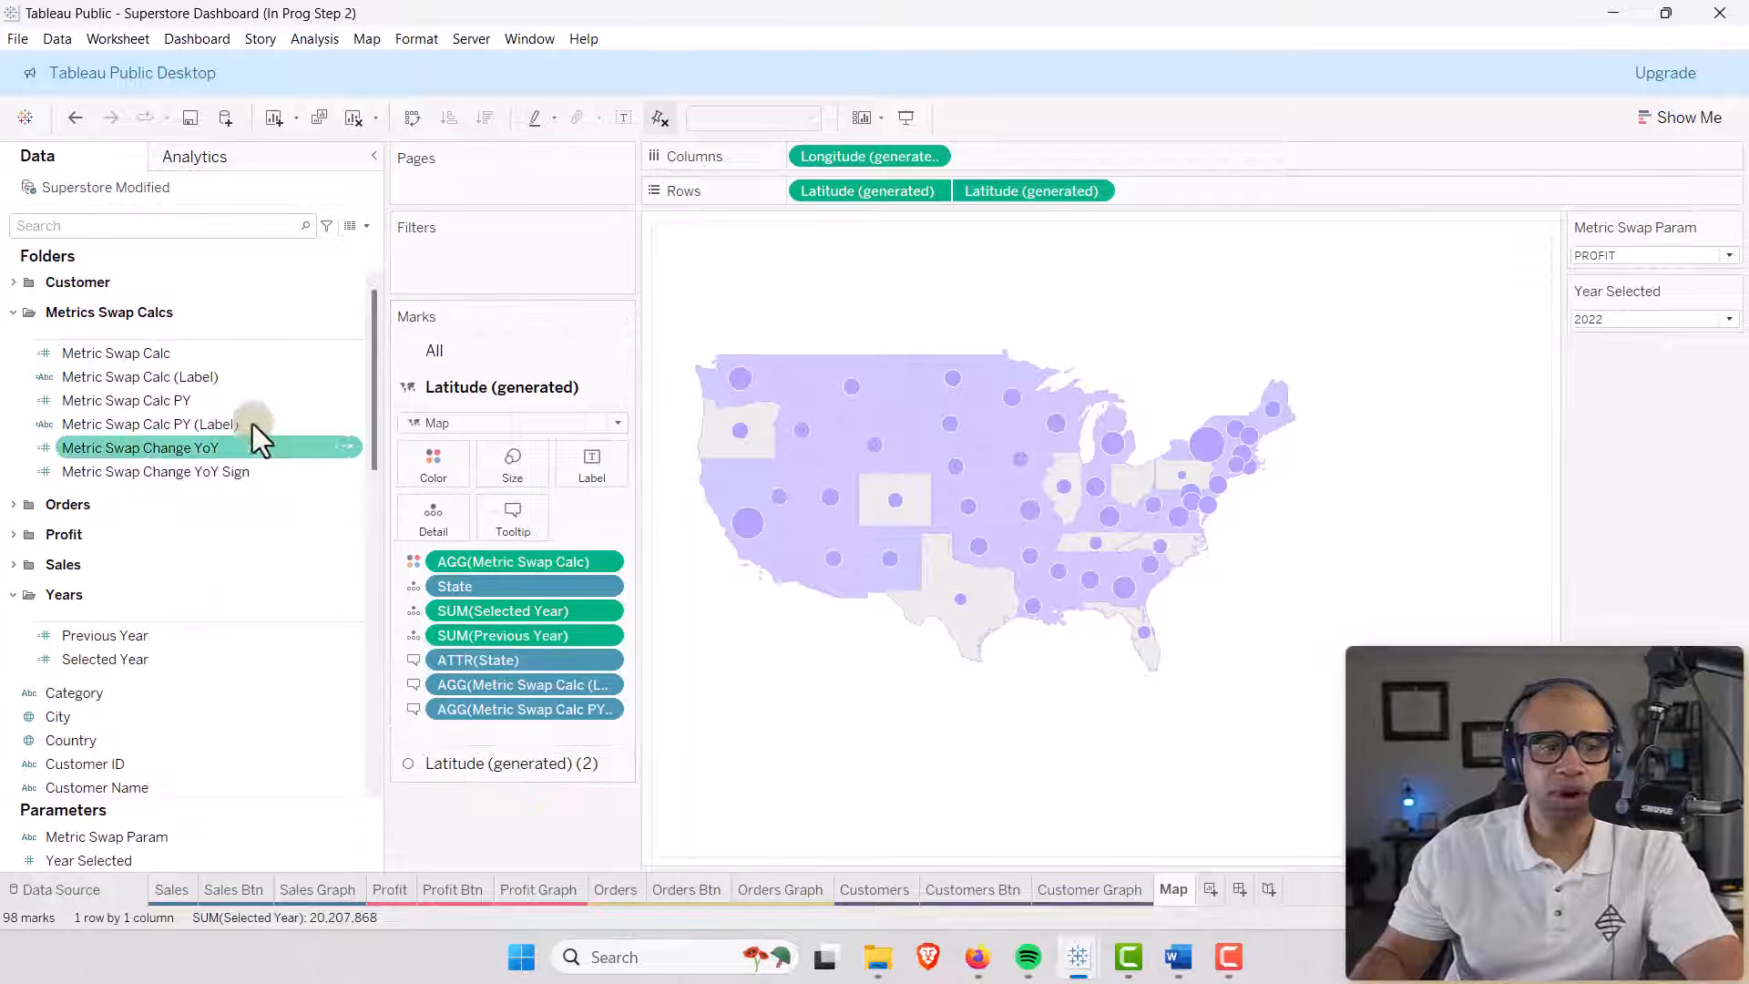
pyautogui.moveTo(135, 452); pyautogui.dragTo(523, 521)
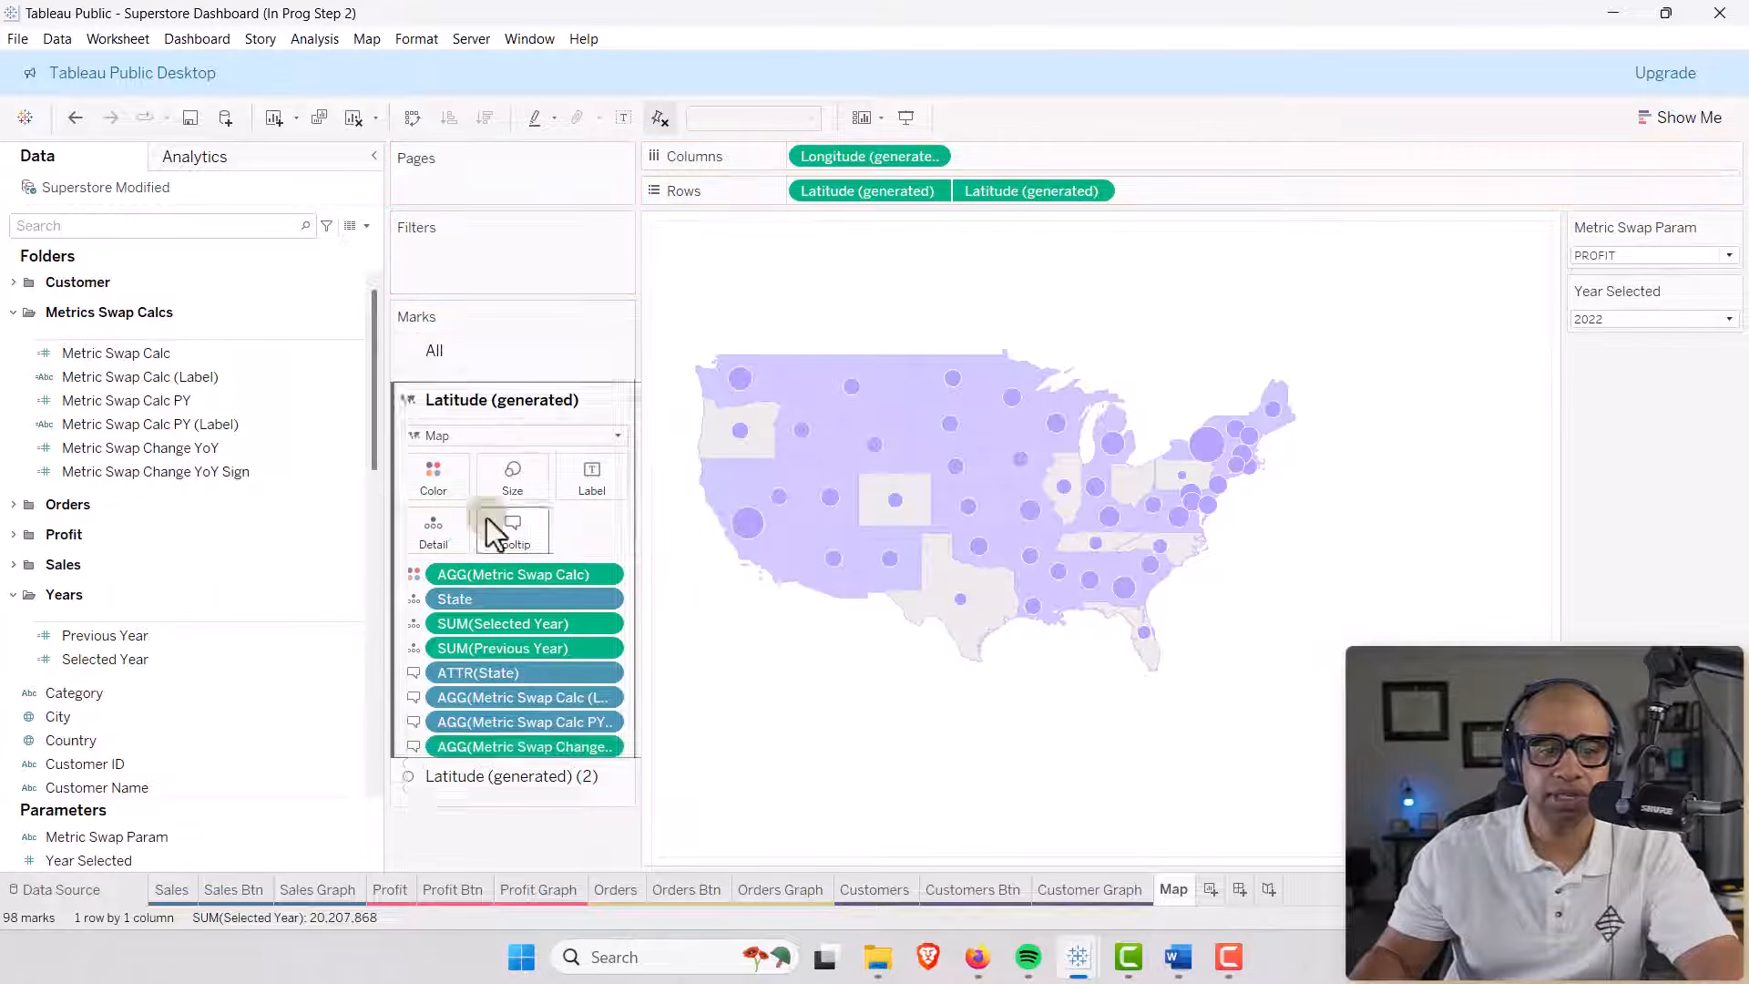
pyautogui.moveTo(189, 474); pyautogui.dragTo(527, 527)
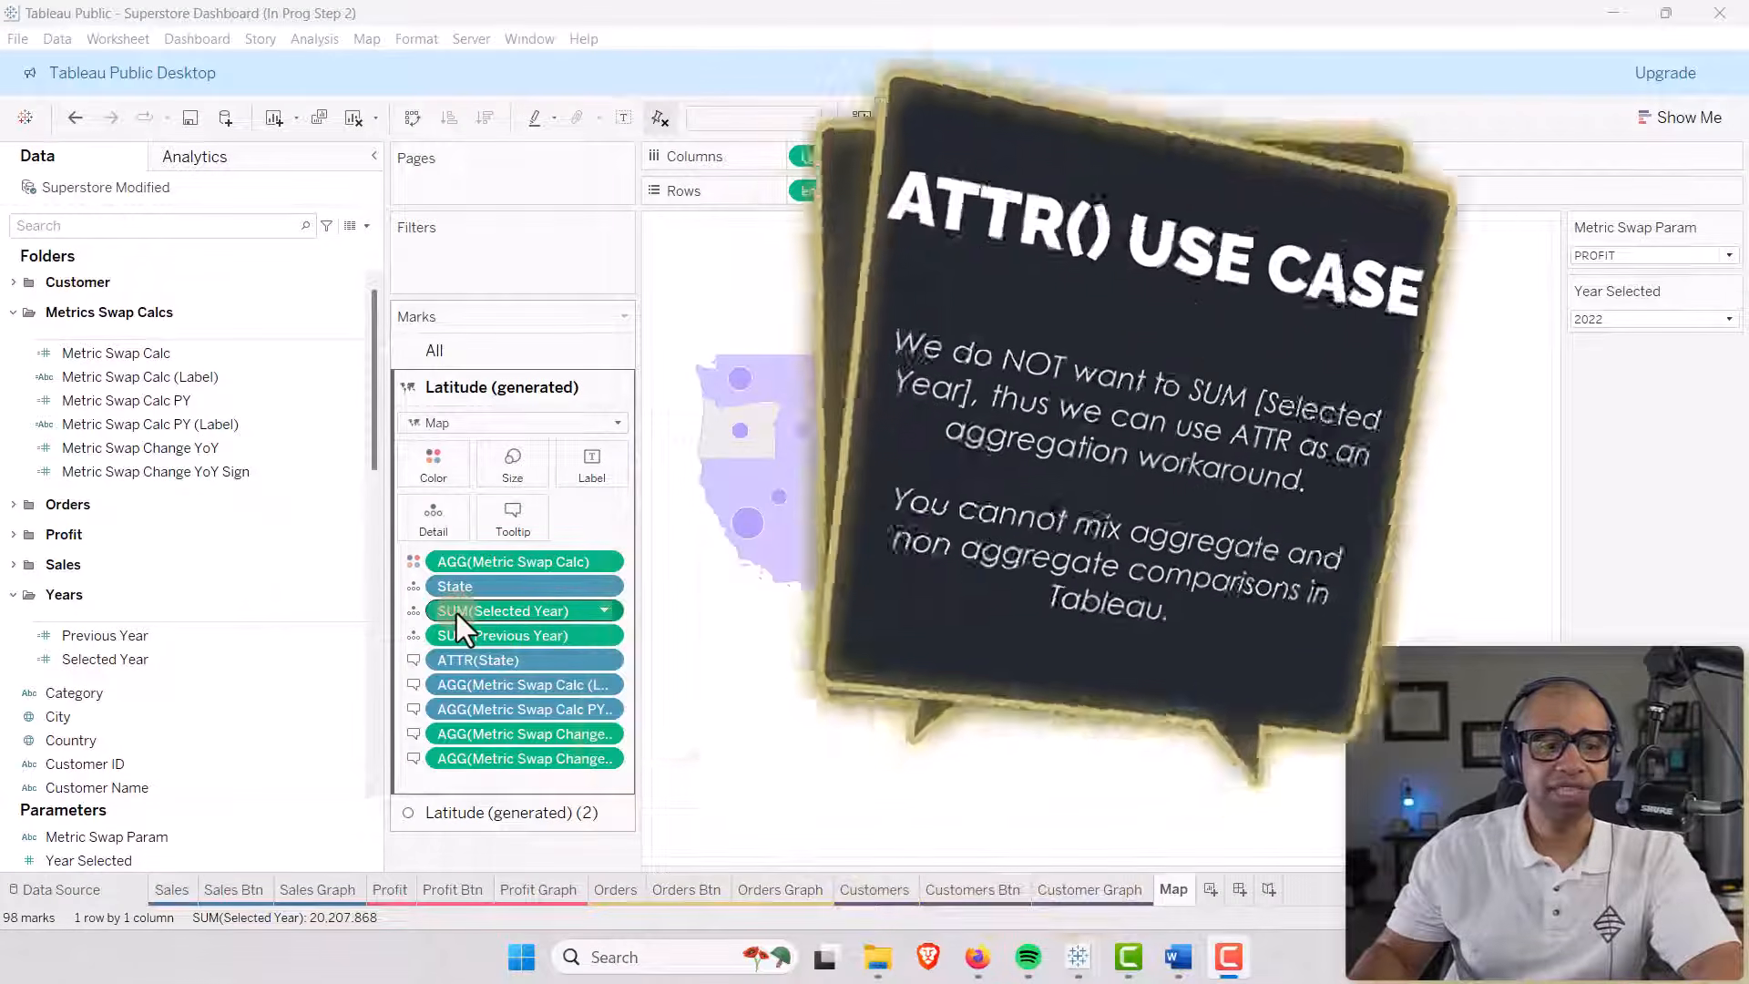
# Change the Selected Year field's aggregation from SUM to ATTR on the first Latitude layer.
pyautogui.doubleClick(444, 611)
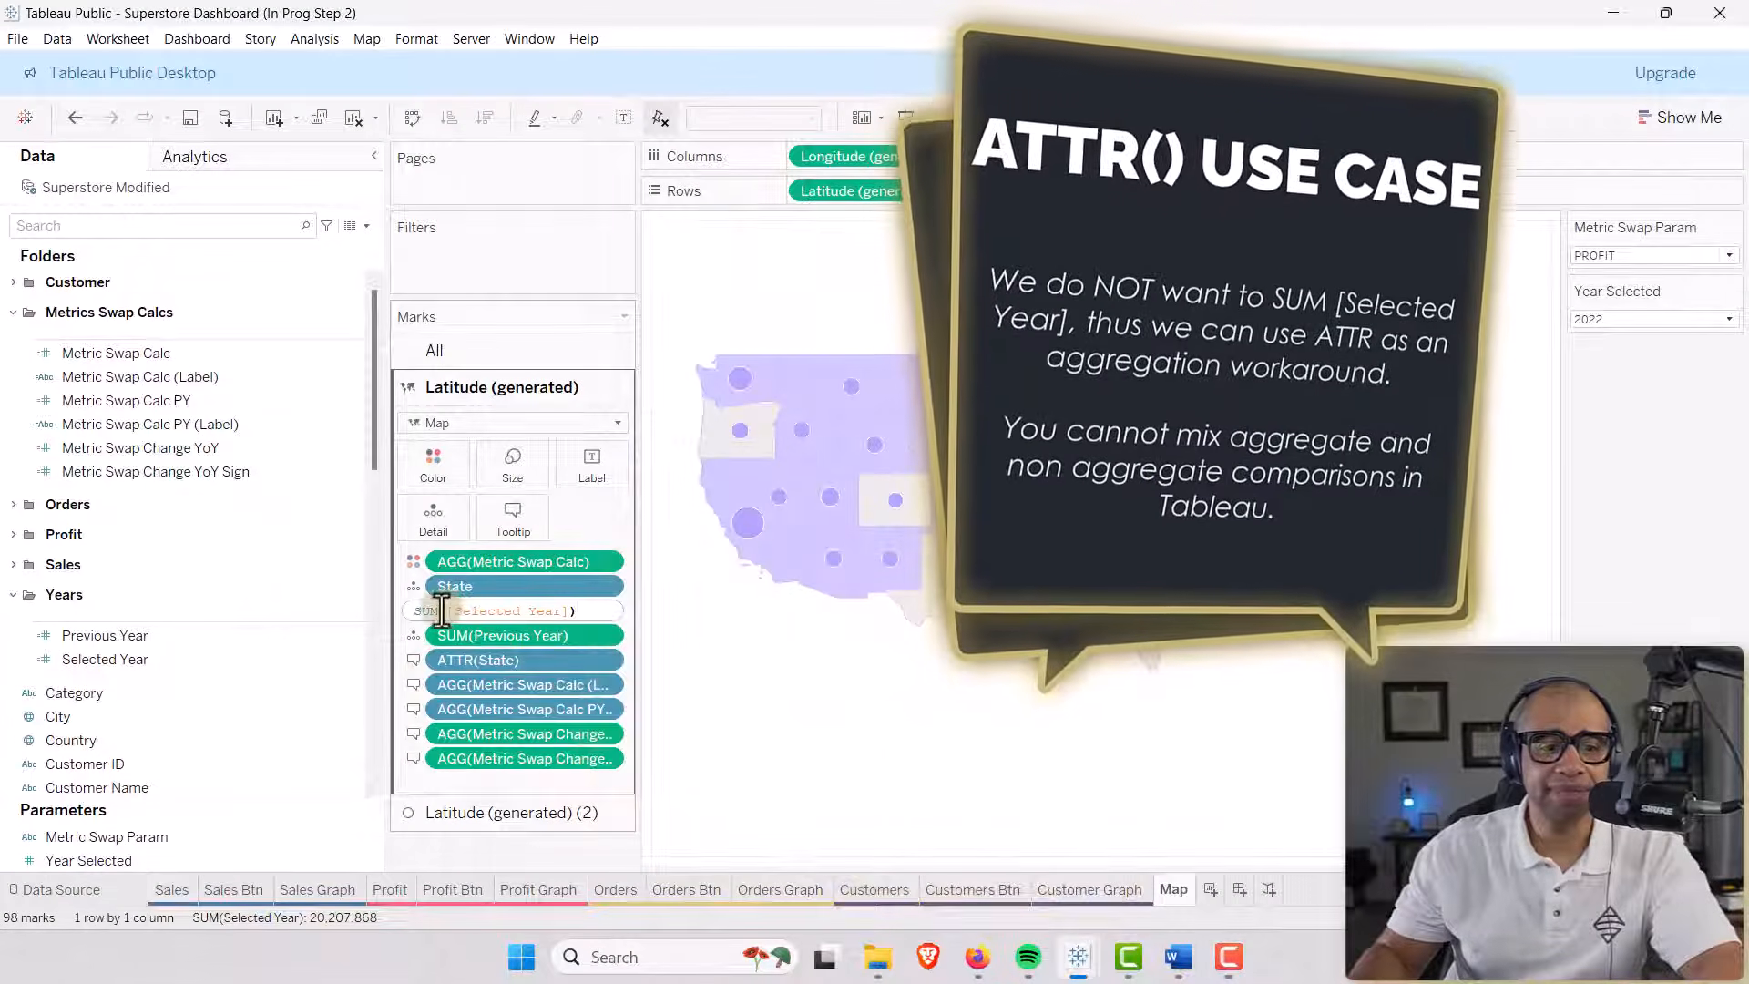
pyautogui.click(442, 611)
pyautogui.press('BackSpace')
pyautogui.press('BackSpace')
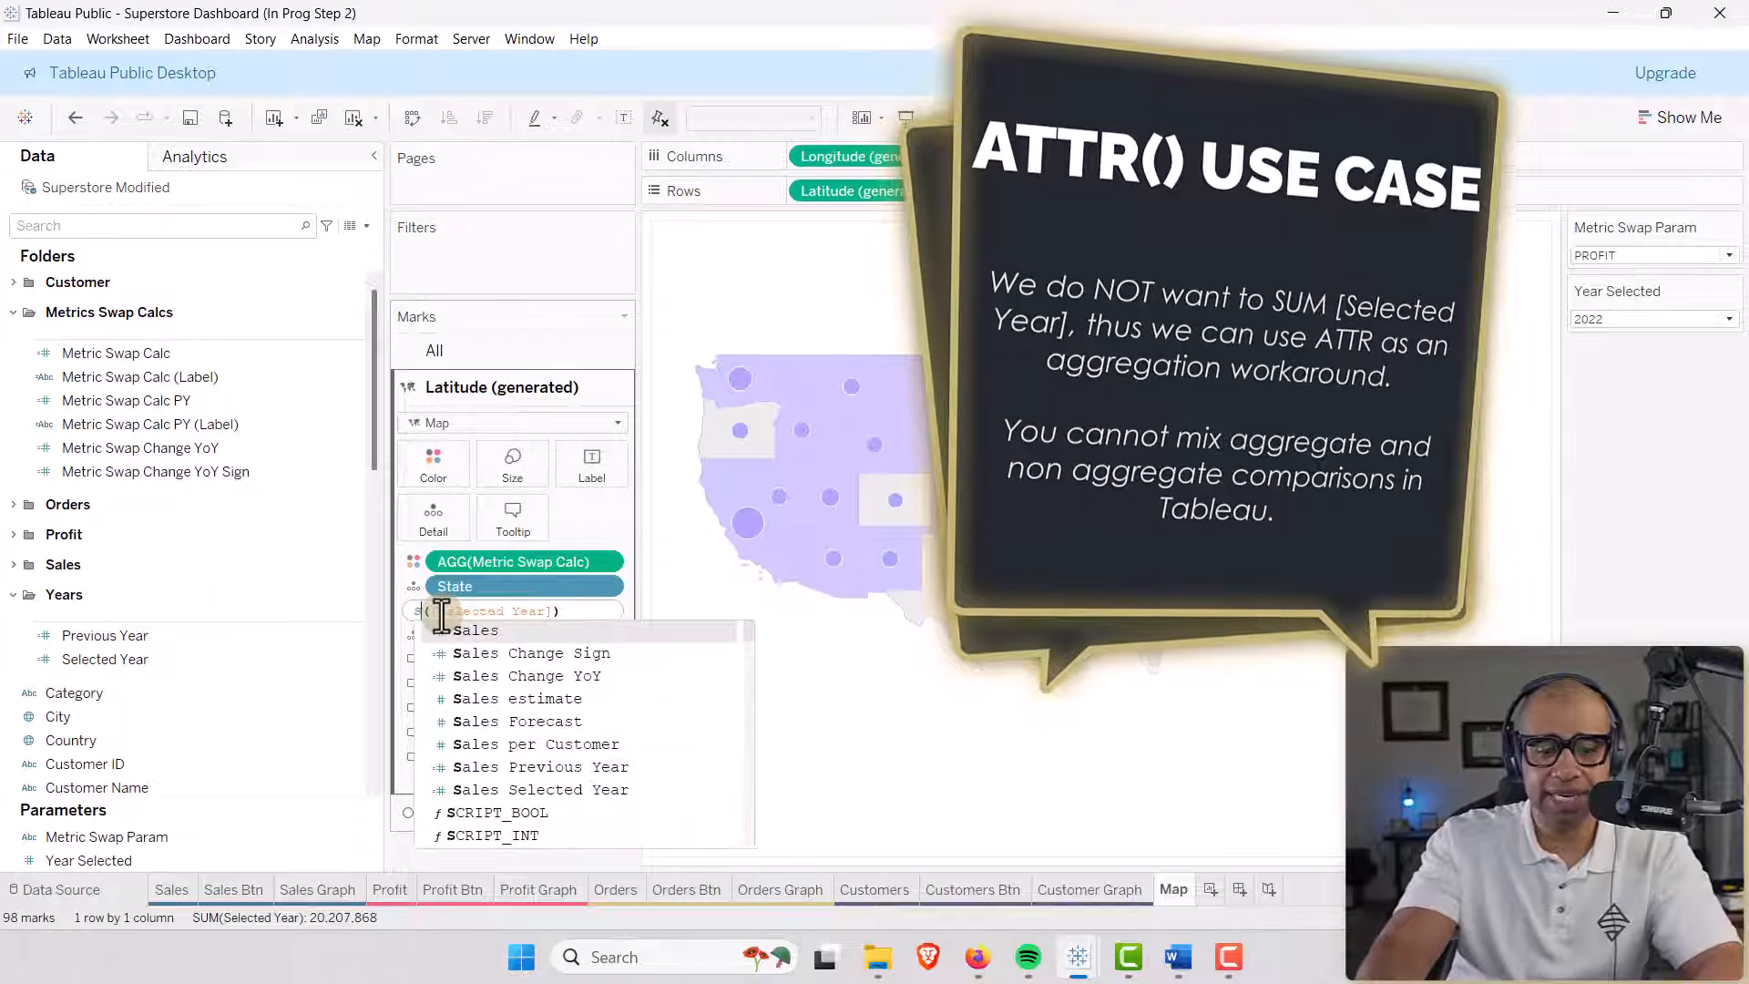
pyautogui.press('BackSpace')
pyautogui.write('ATT')
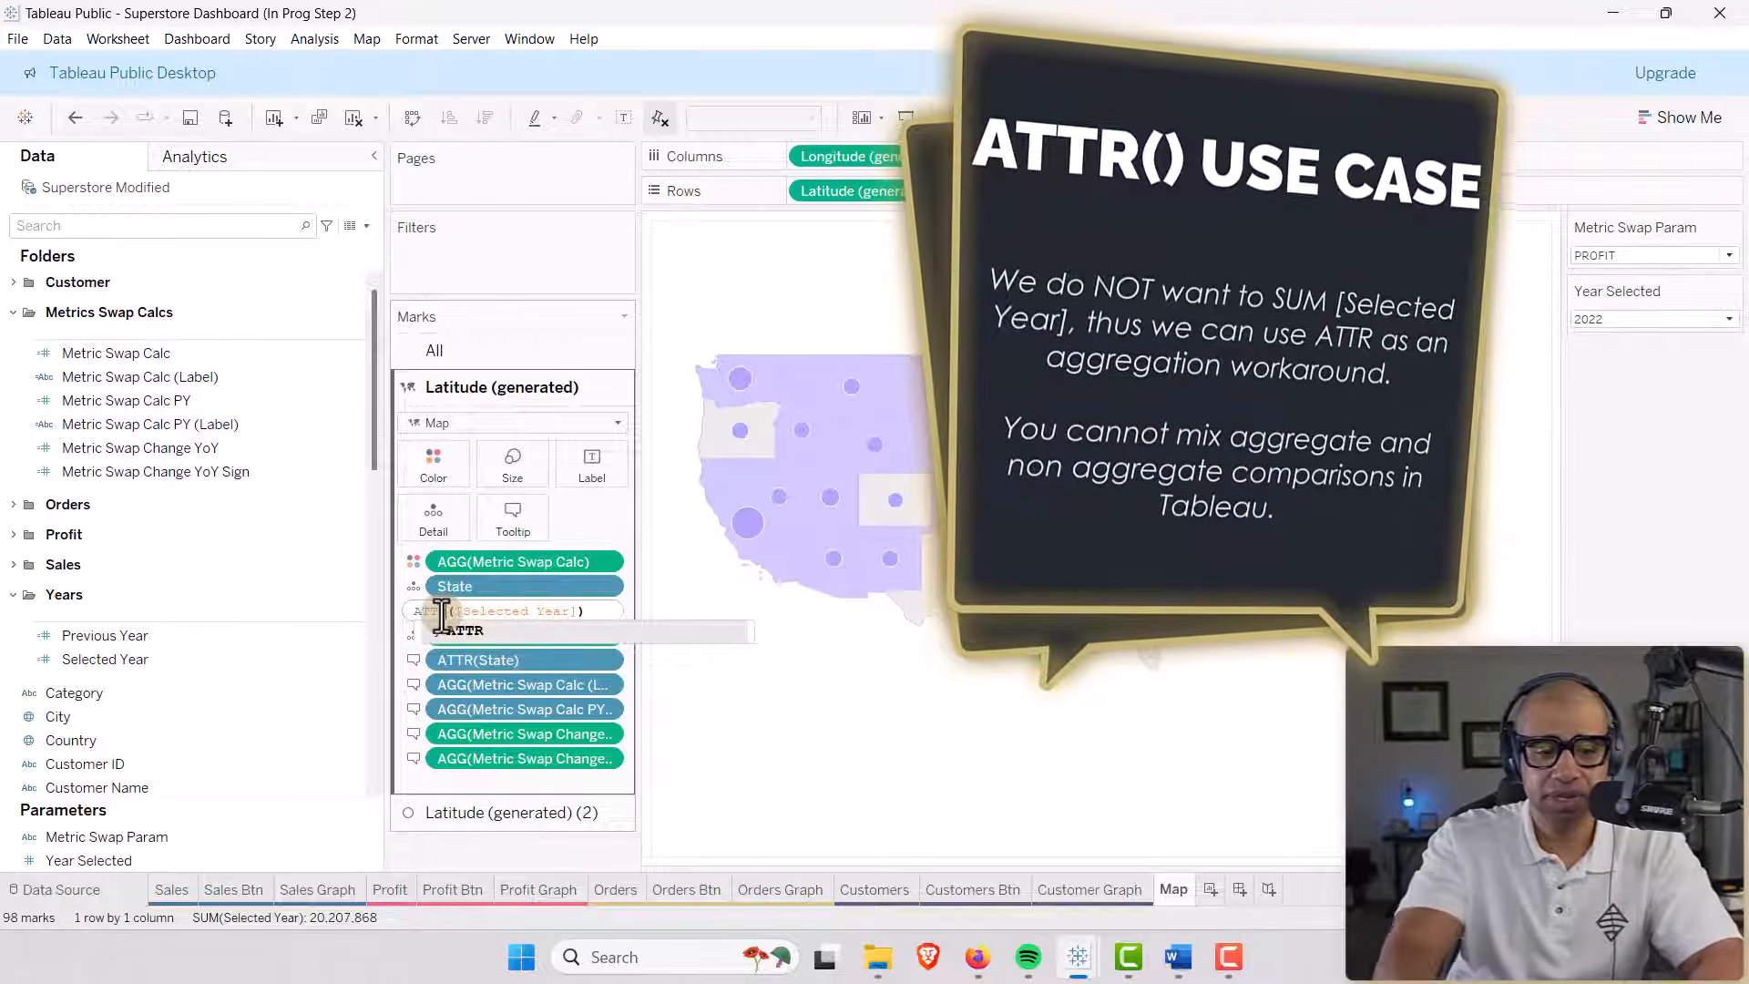
pyautogui.write('R')
pyautogui.press('Return')
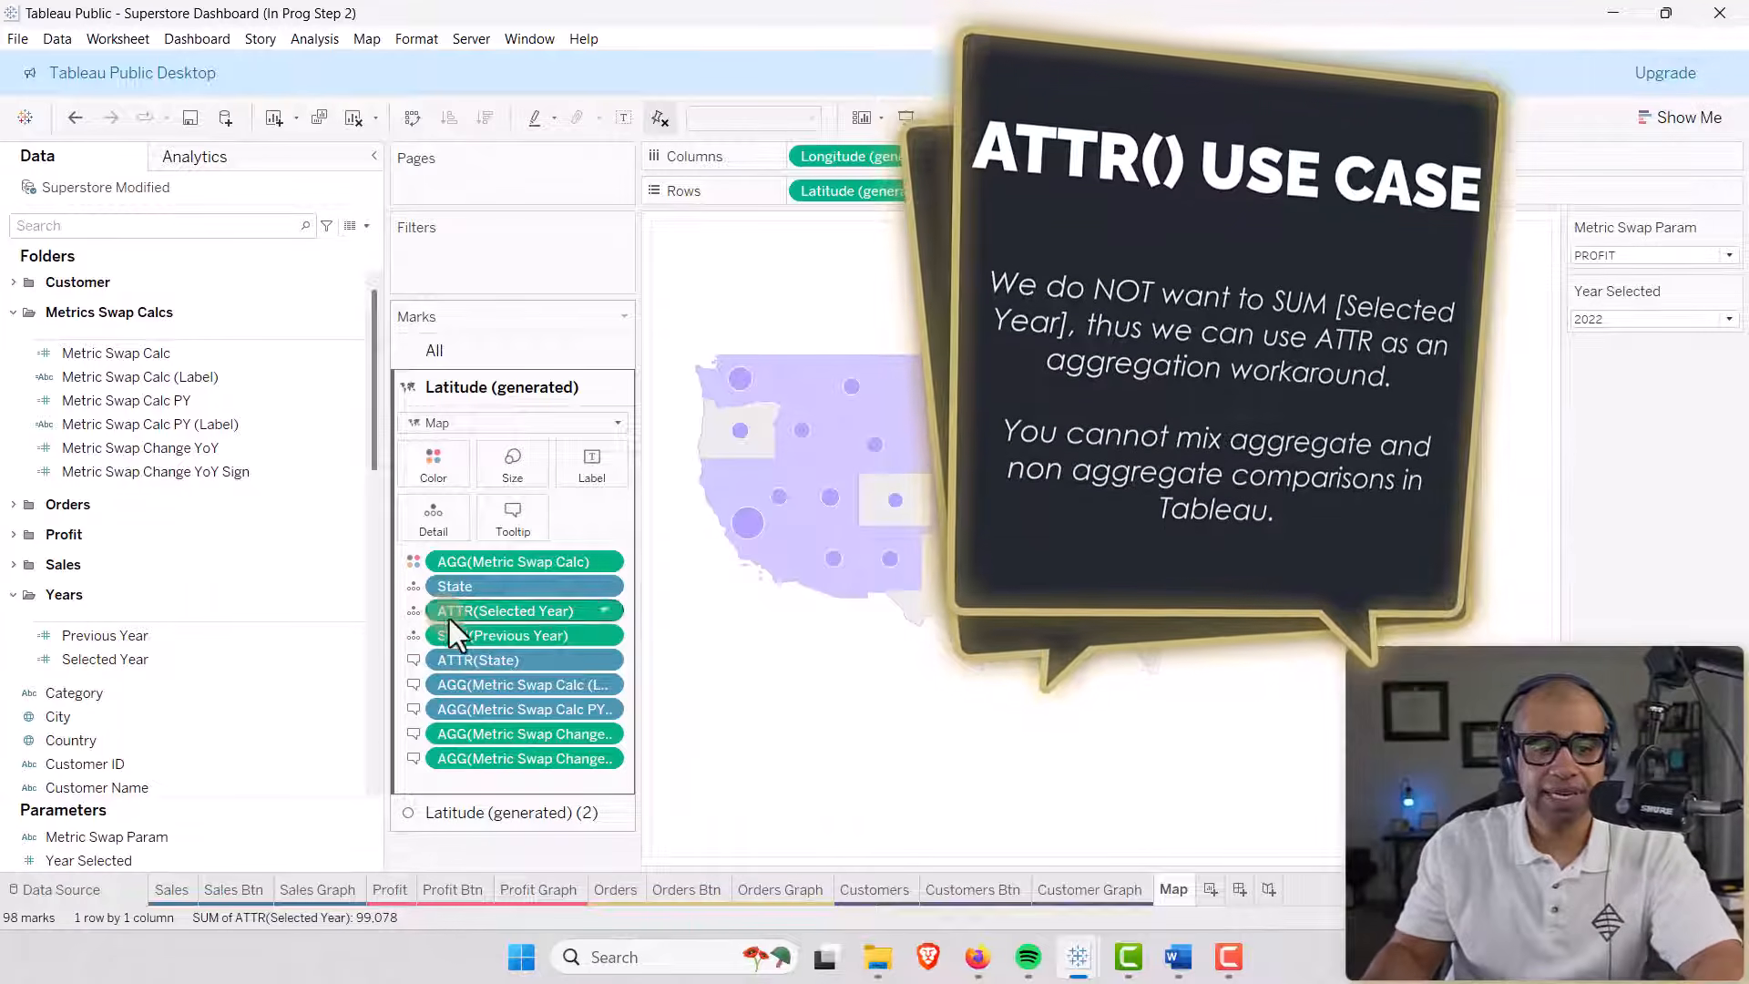
# Change the Previous Year field's aggregation from SUM to ATTR on the first Latitude layer.
pyautogui.doubleClick(466, 636)
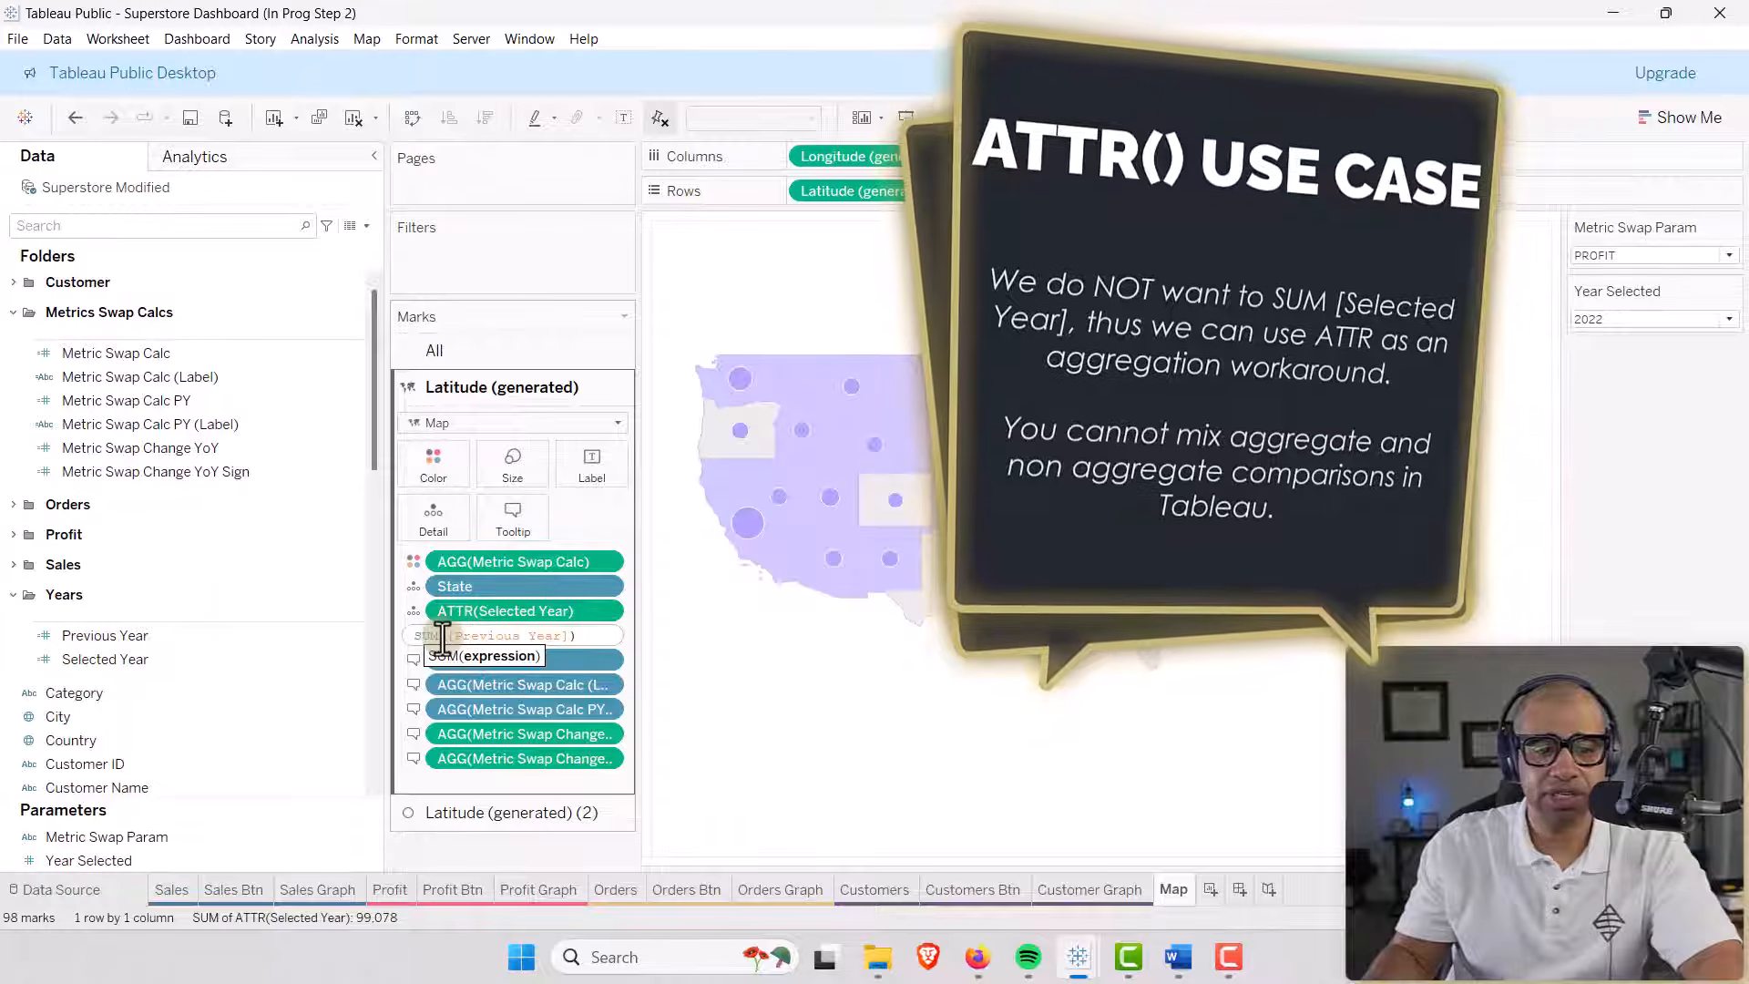
pyautogui.press('BackSpace')
pyautogui.press('BackSpace')
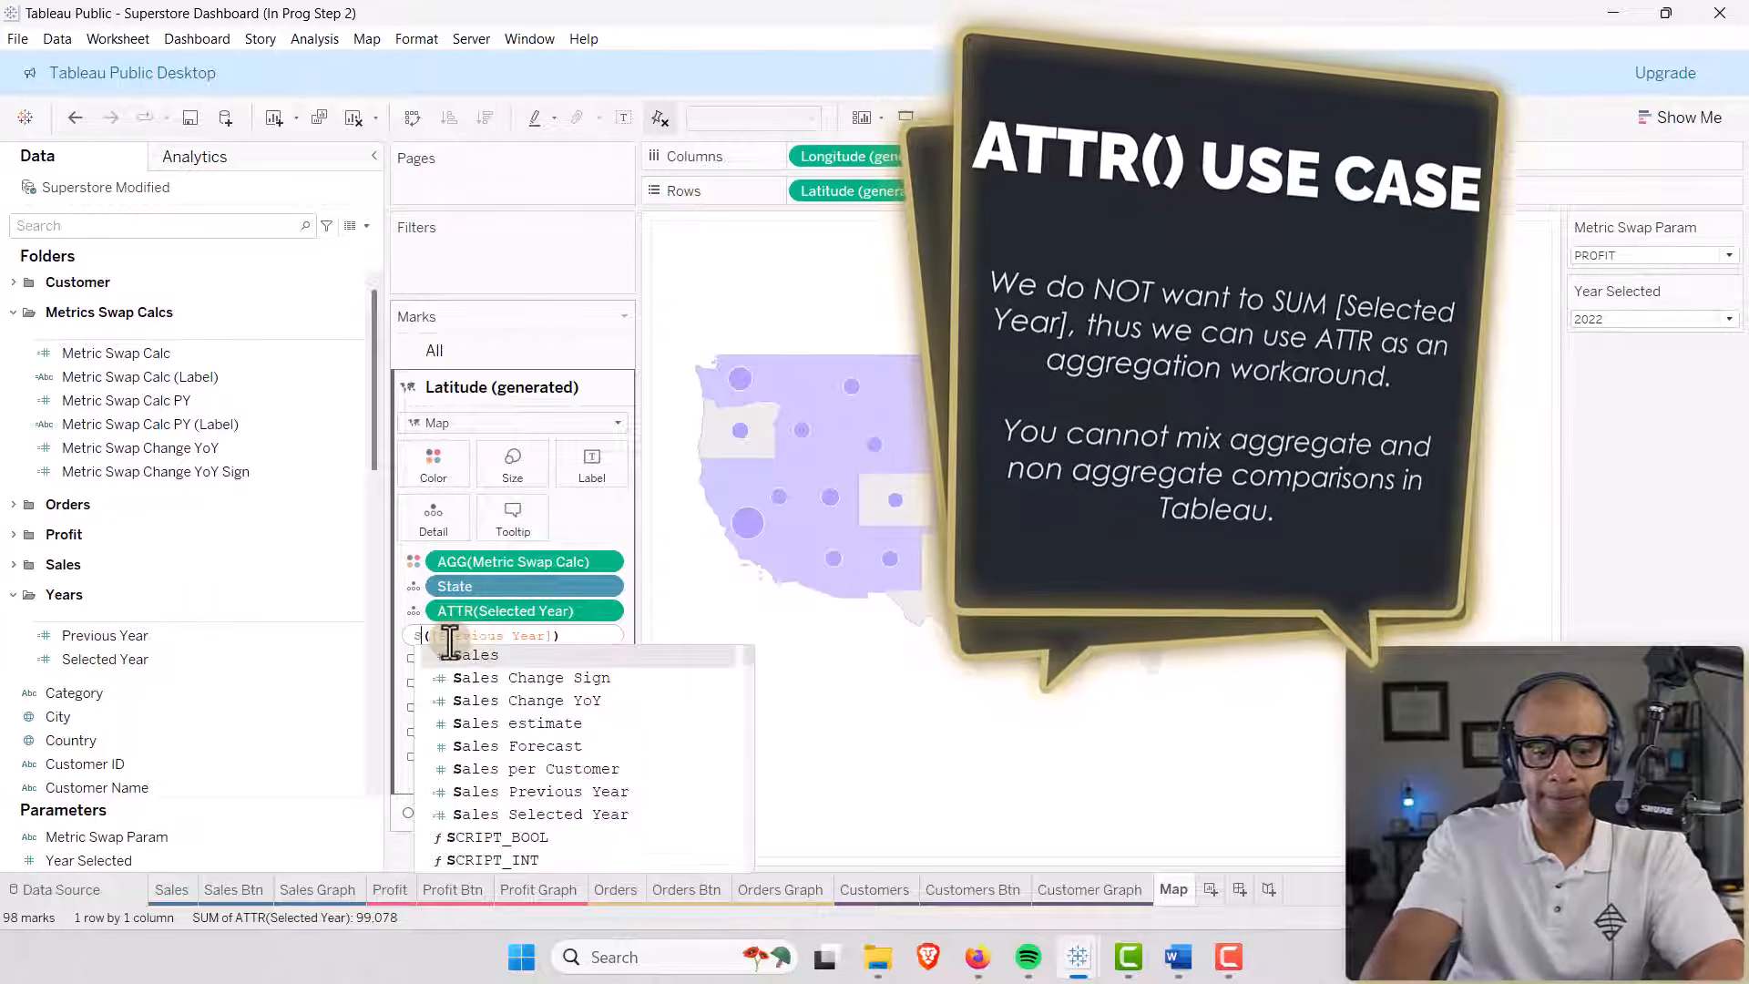
pyautogui.press('BackSpace')
pyautogui.write('ATTR')
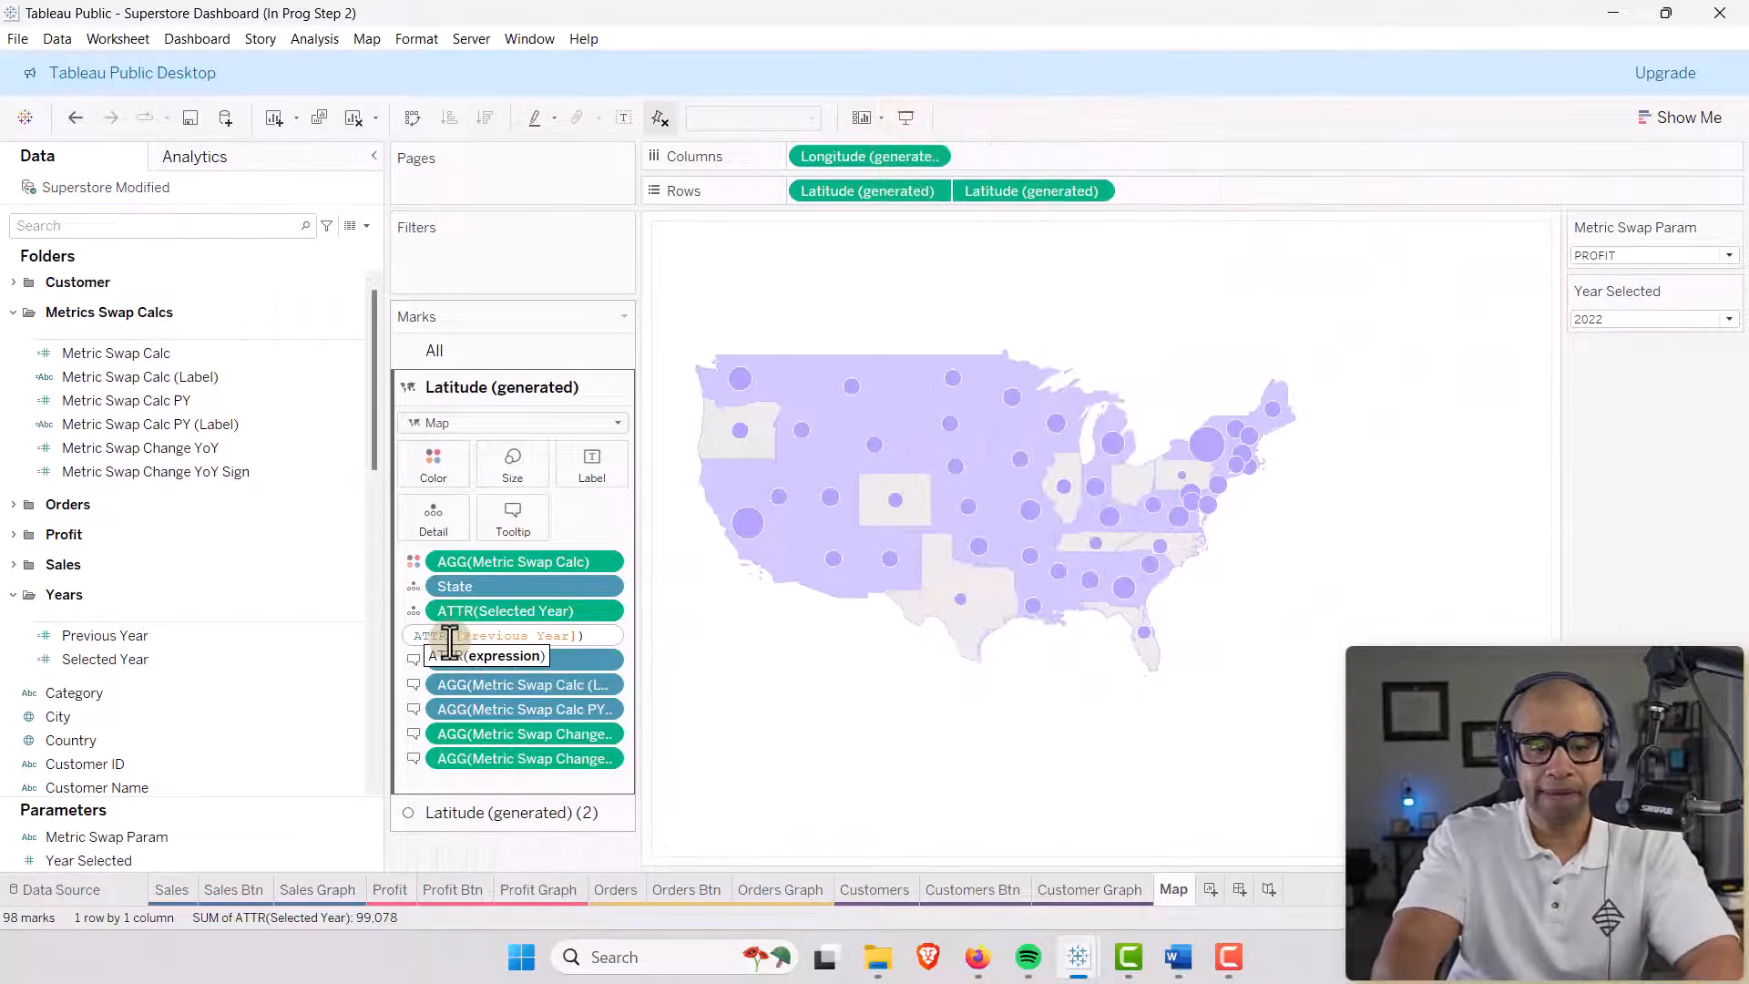
pyautogui.press('Return')
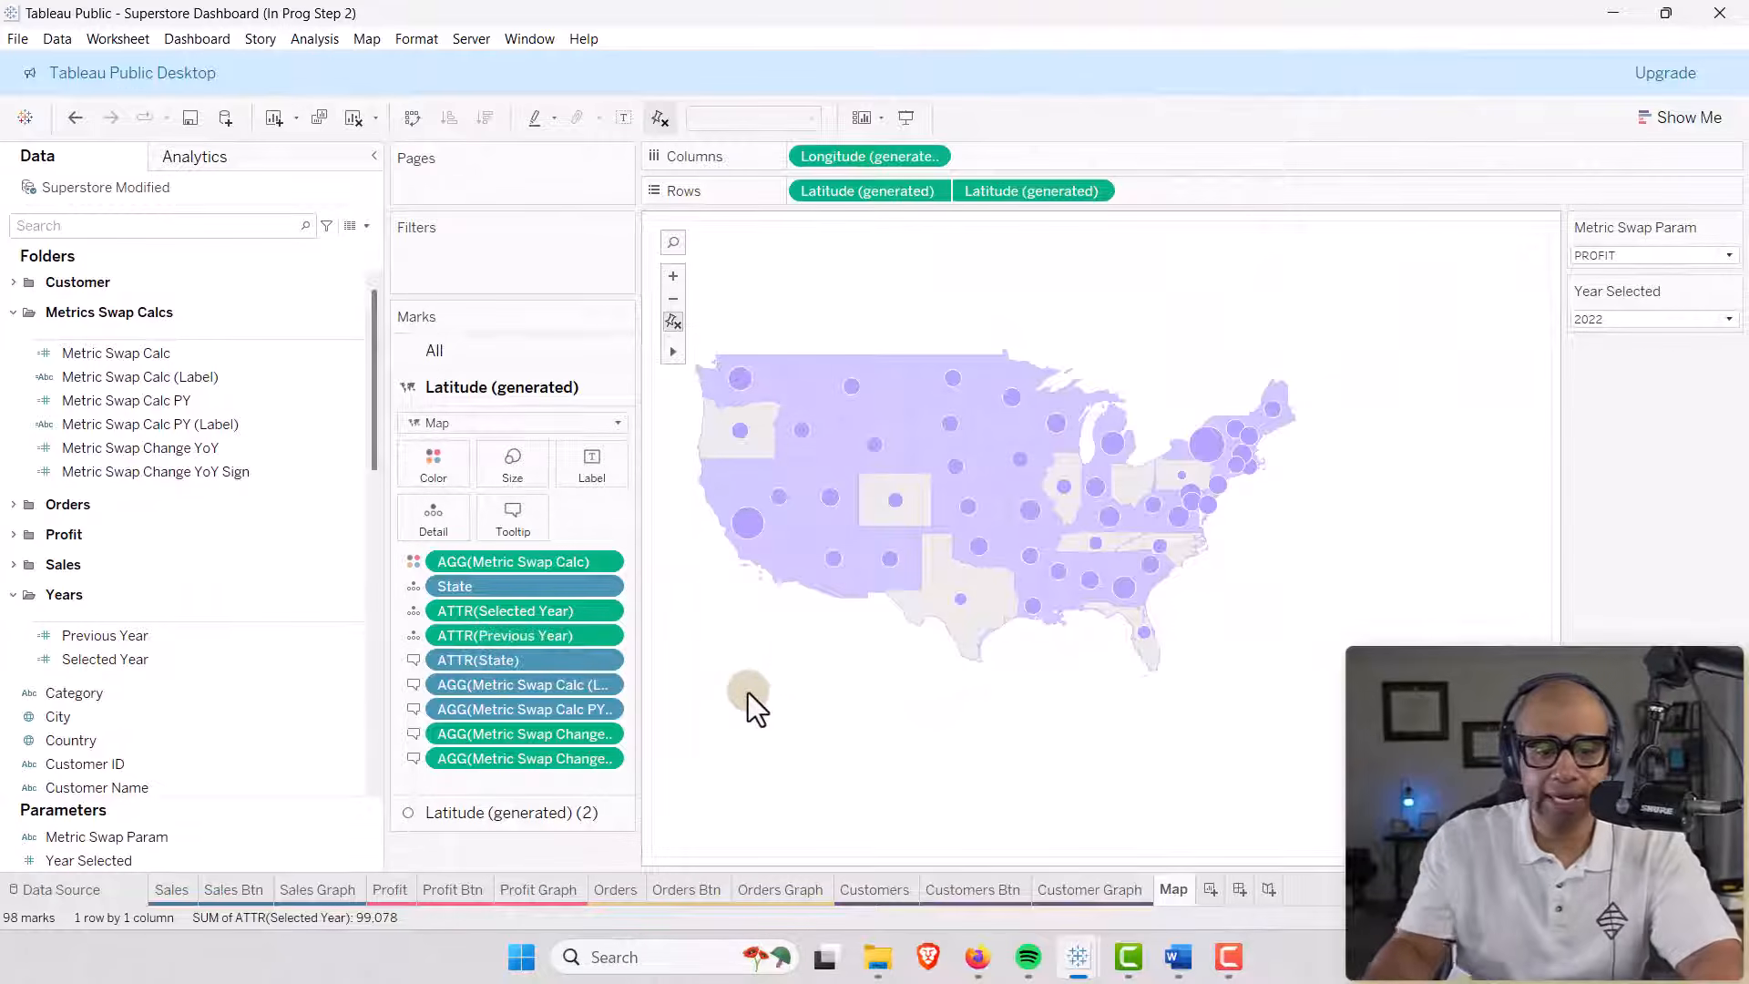
# Replace the state layer's tooltip with ATTR(State) | YoY Sign and YoY, plus "Year" lines pairing Selected and Previous Year with their metric labels, and preview it.
pyautogui.click(503, 516)
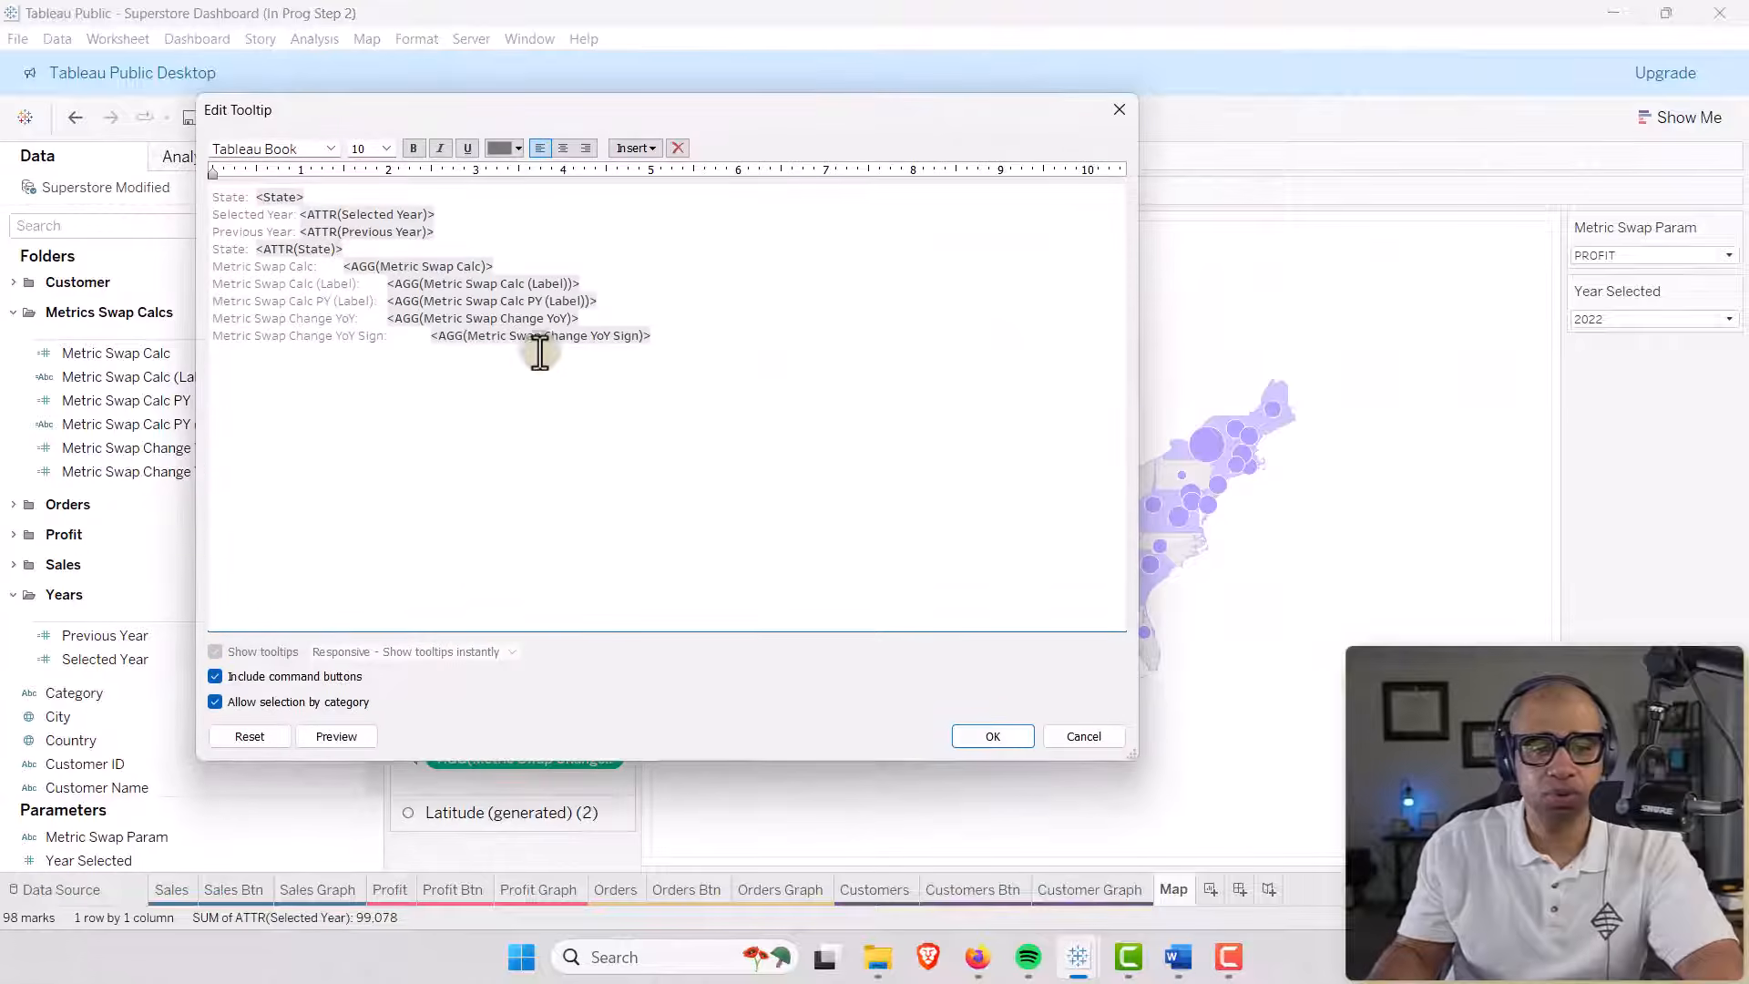
pyautogui.click(1064, 735)
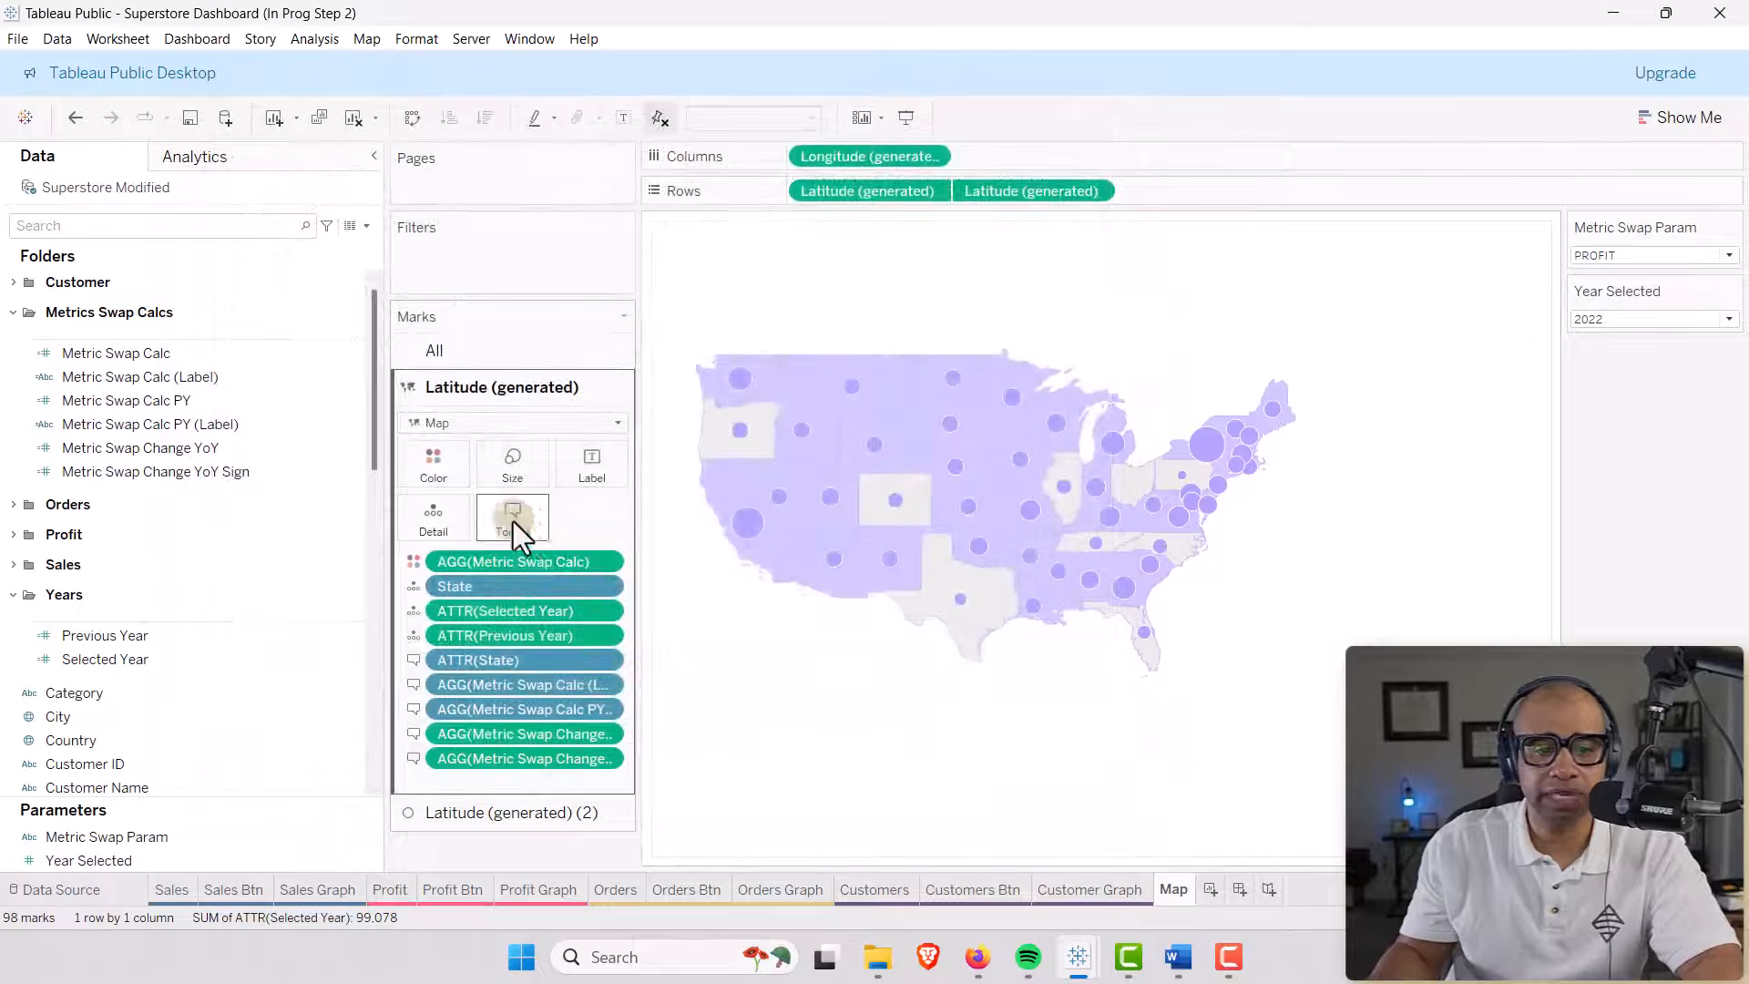
pyautogui.click(515, 521)
pyautogui.moveTo(671, 340); pyautogui.dragTo(48, 168)
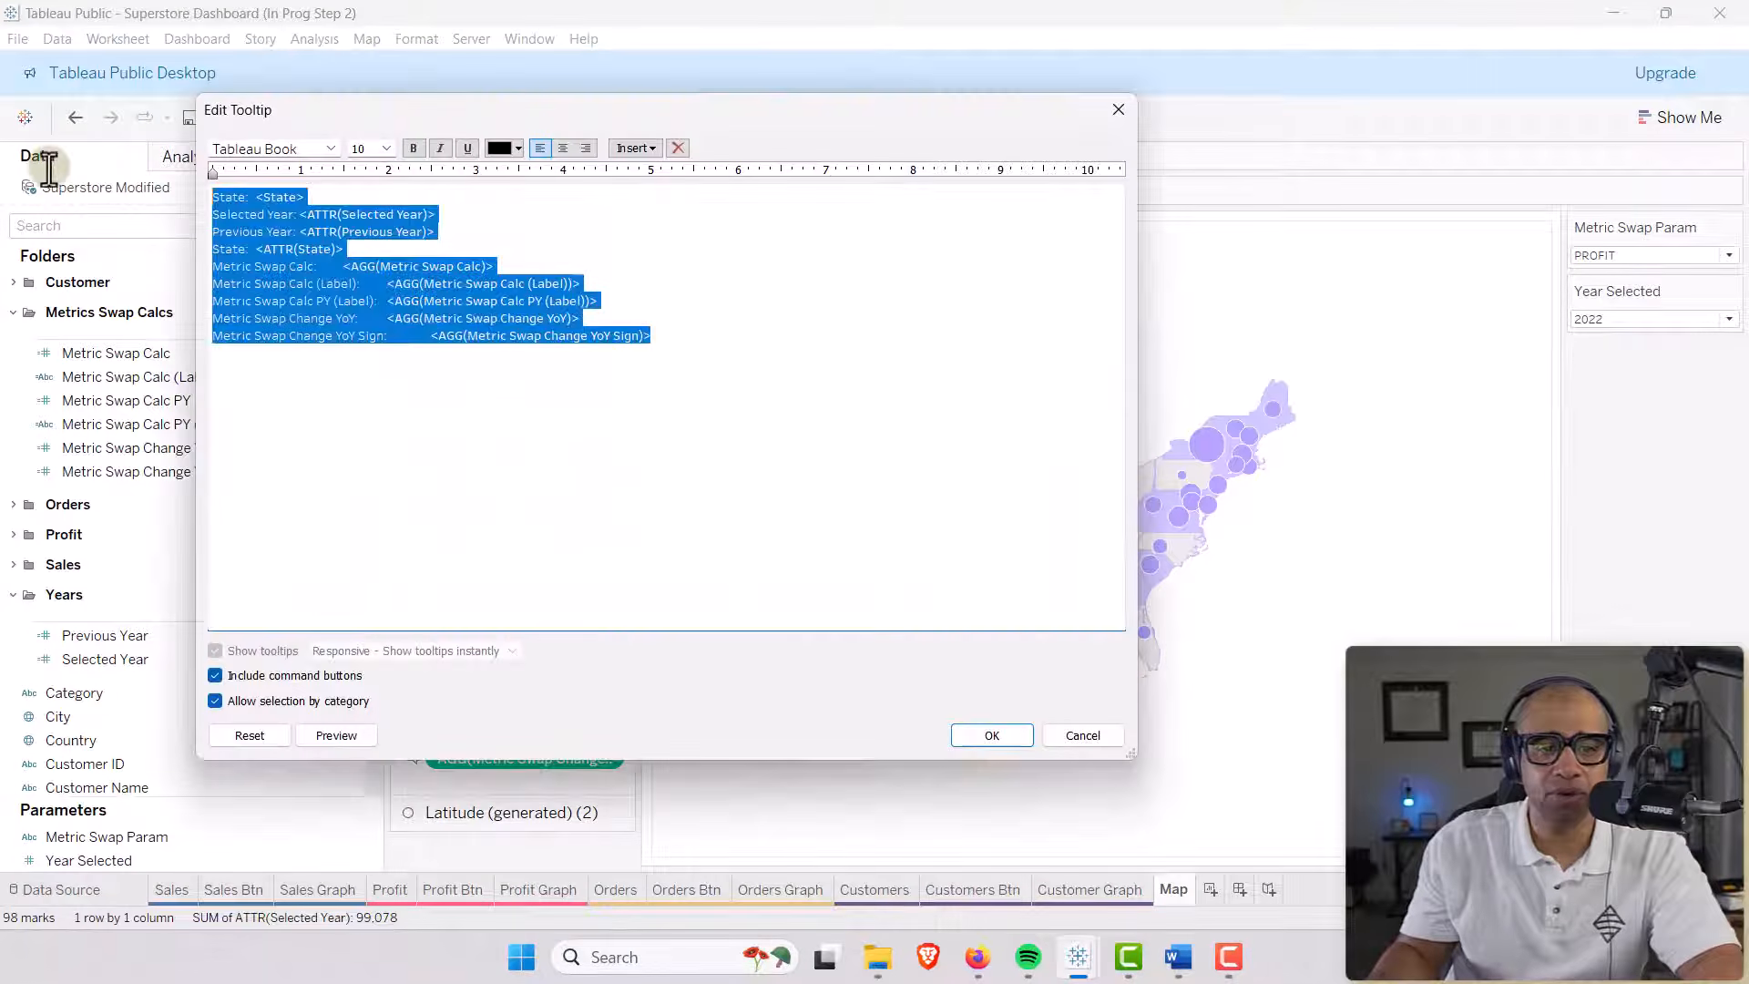
pyautogui.press('Delete')
pyautogui.write('<ATTR(State)> | <AGG(Metric Swap Change YoY Sign)><AGG(Metric Swap Change YoY)>  Year <ATTR(Selected Year)>: <AGG(Metric Swap Calc (Label))> Year <ATTR(Previous Year)>: <AGG(Metric Swap Calc PY (Label))>')
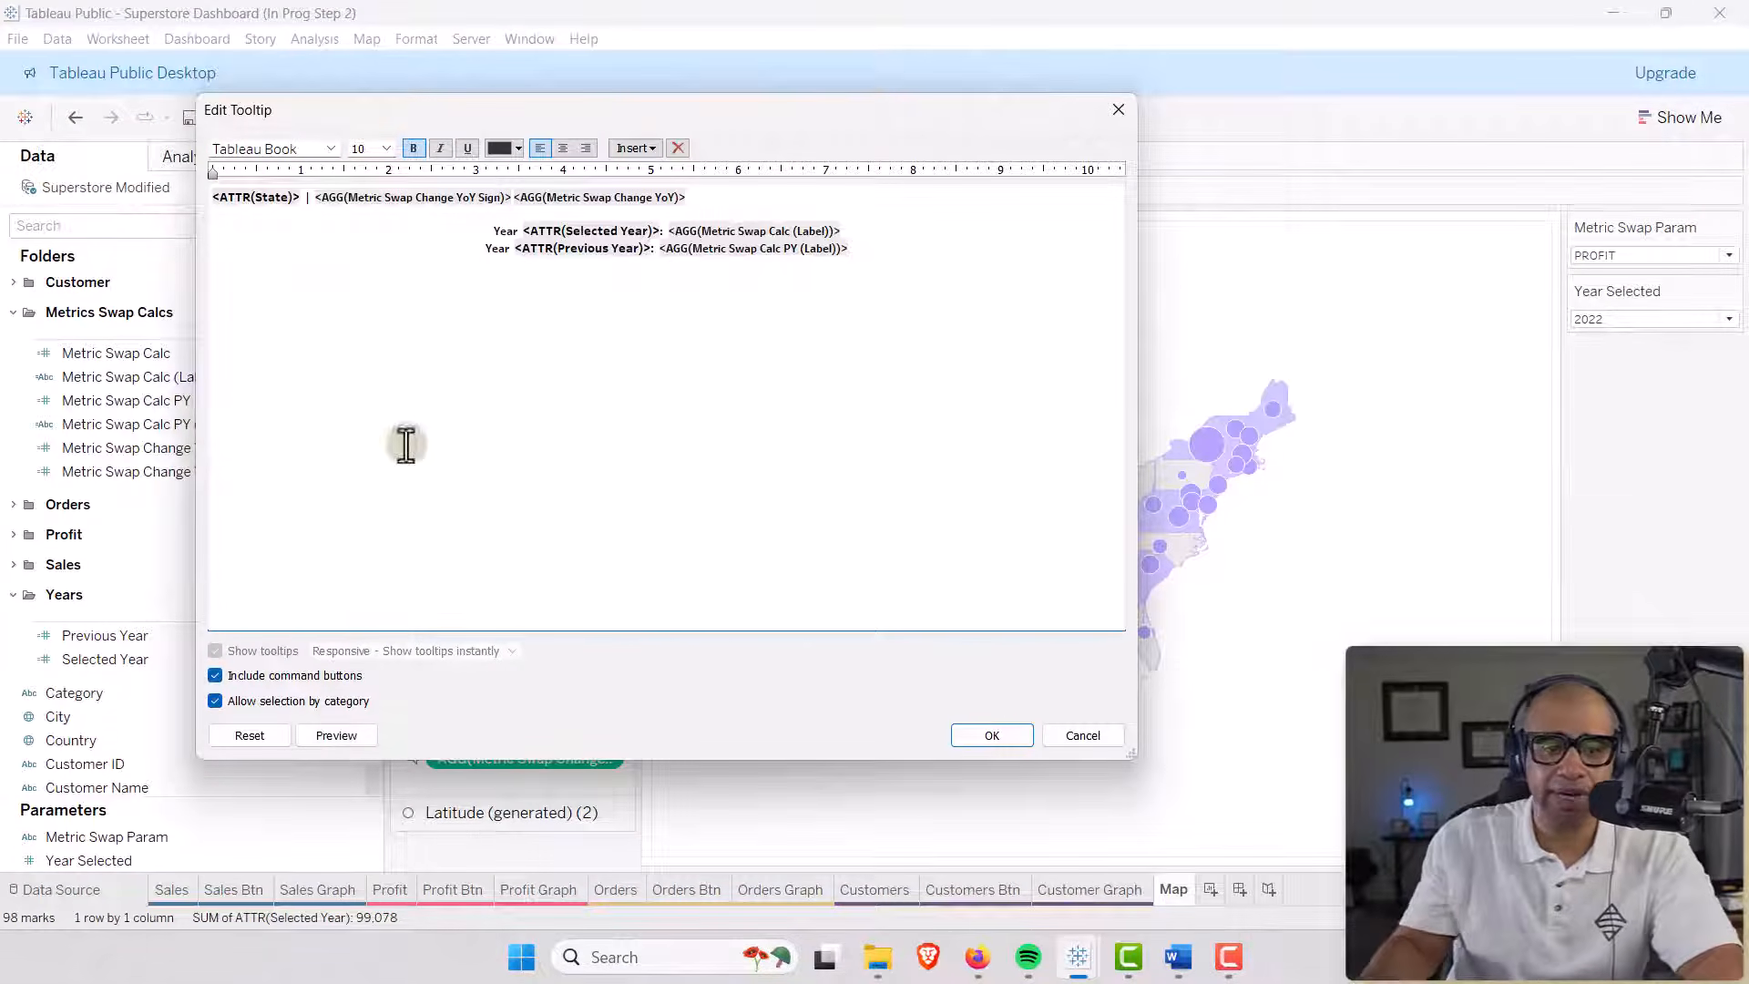
pyautogui.click(343, 734)
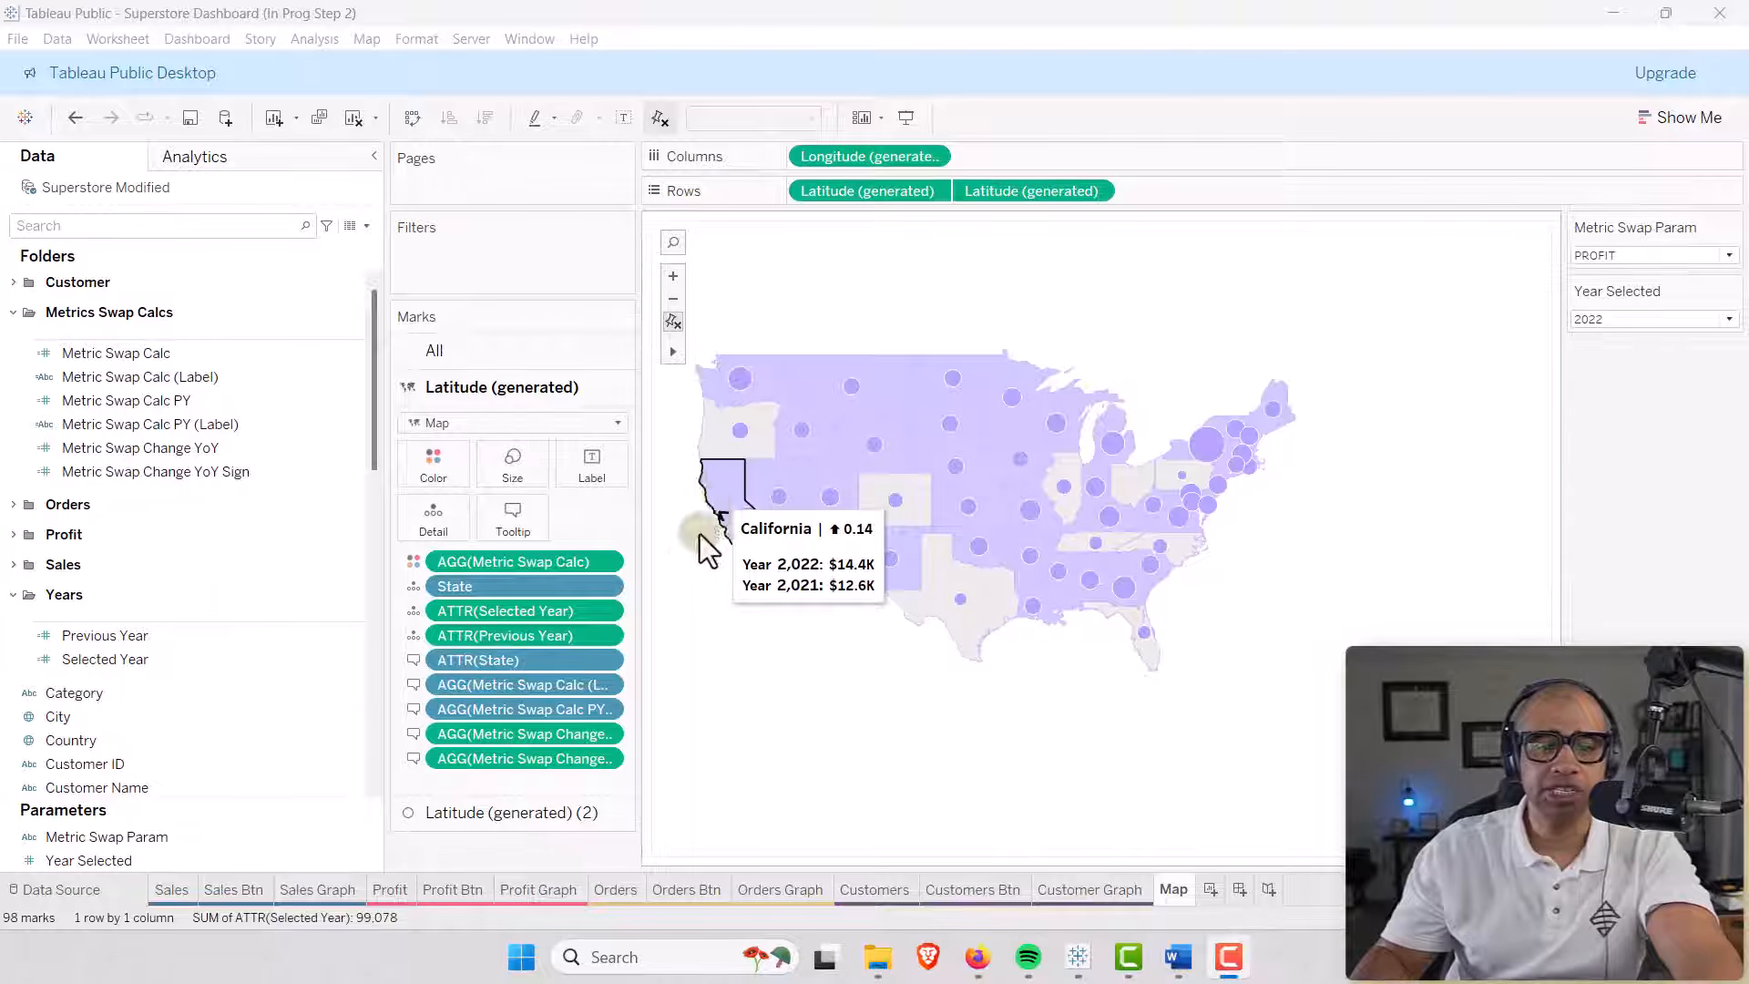
# Format the pane numbers of Metric Swap Change YoY as a percentage with one decimal place.
pyautogui.moveTo(637, 574); pyautogui.dragTo(711, 576)
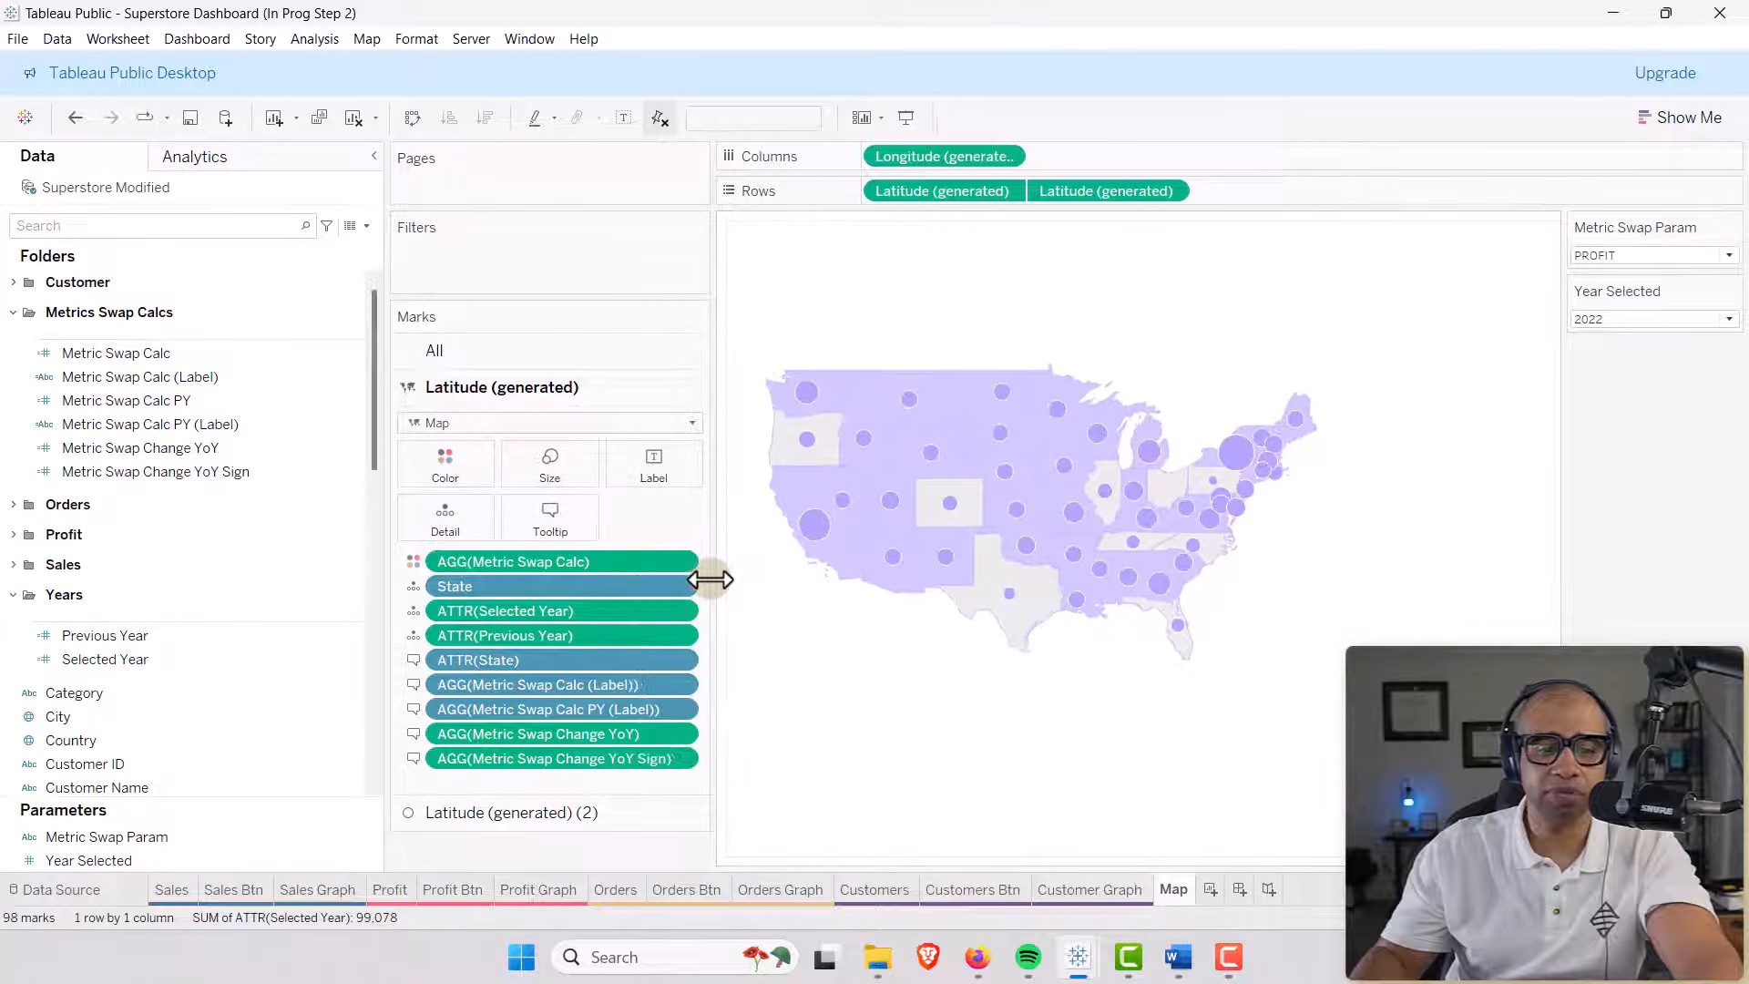
pyautogui.rightClick(625, 735)
pyautogui.click(683, 559)
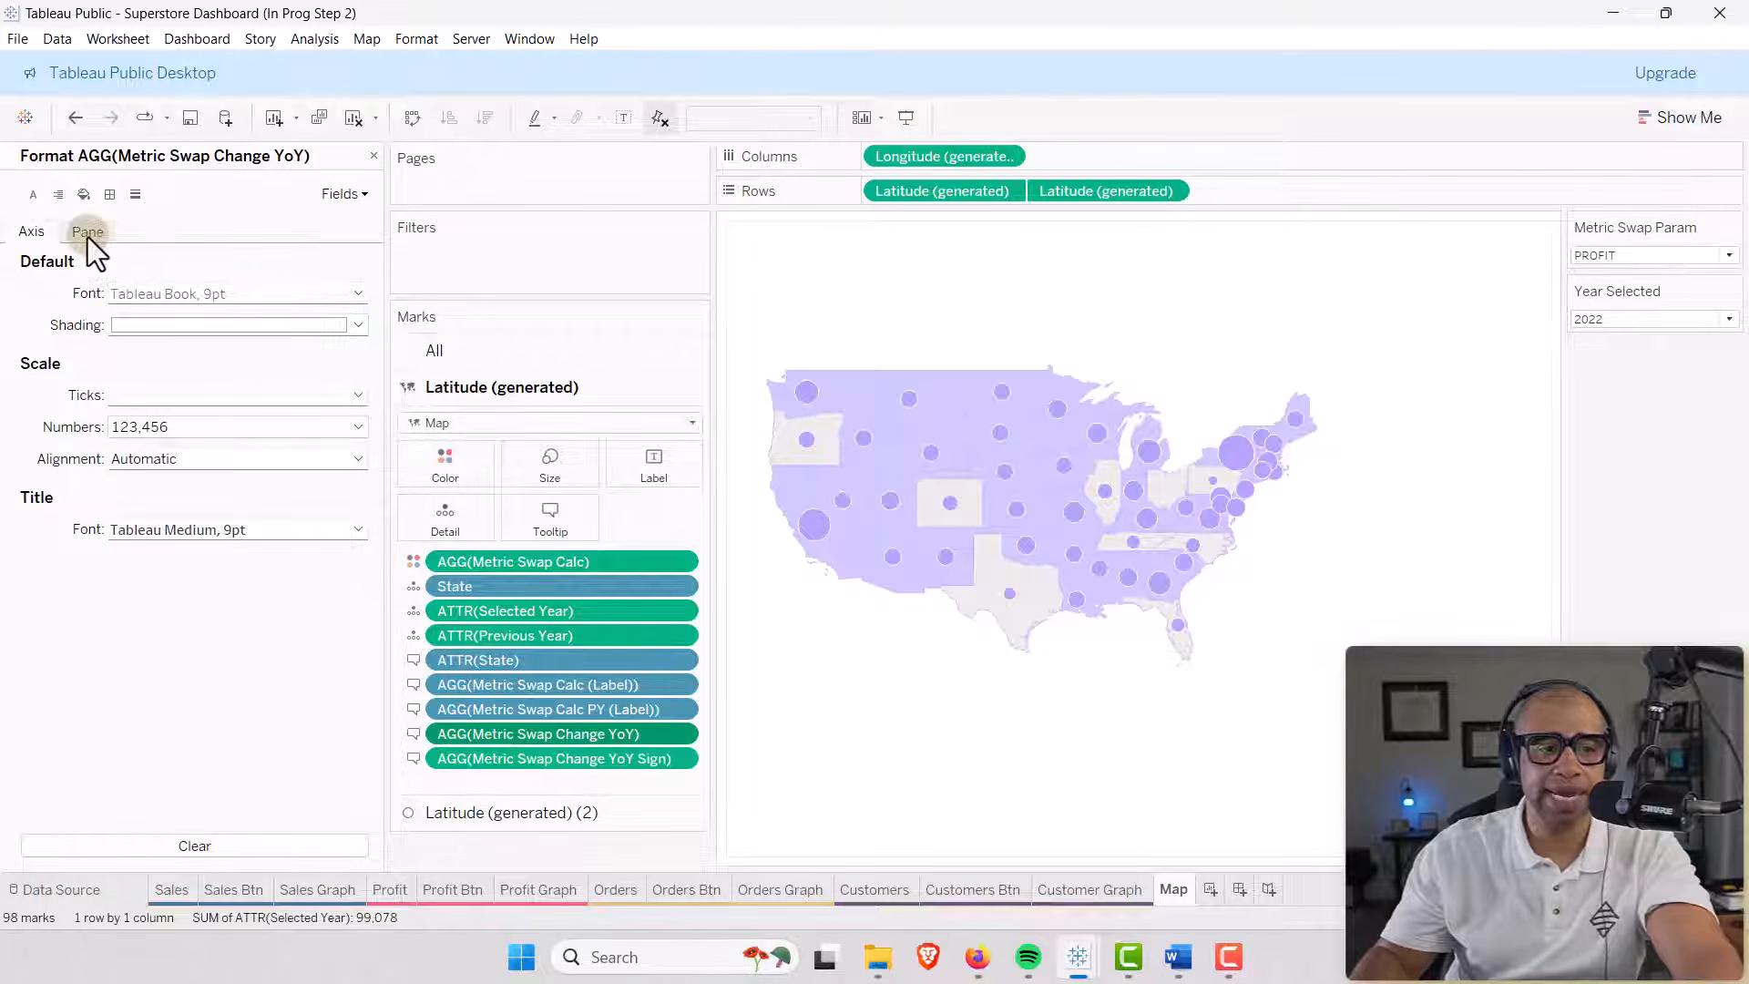
pyautogui.click(88, 232)
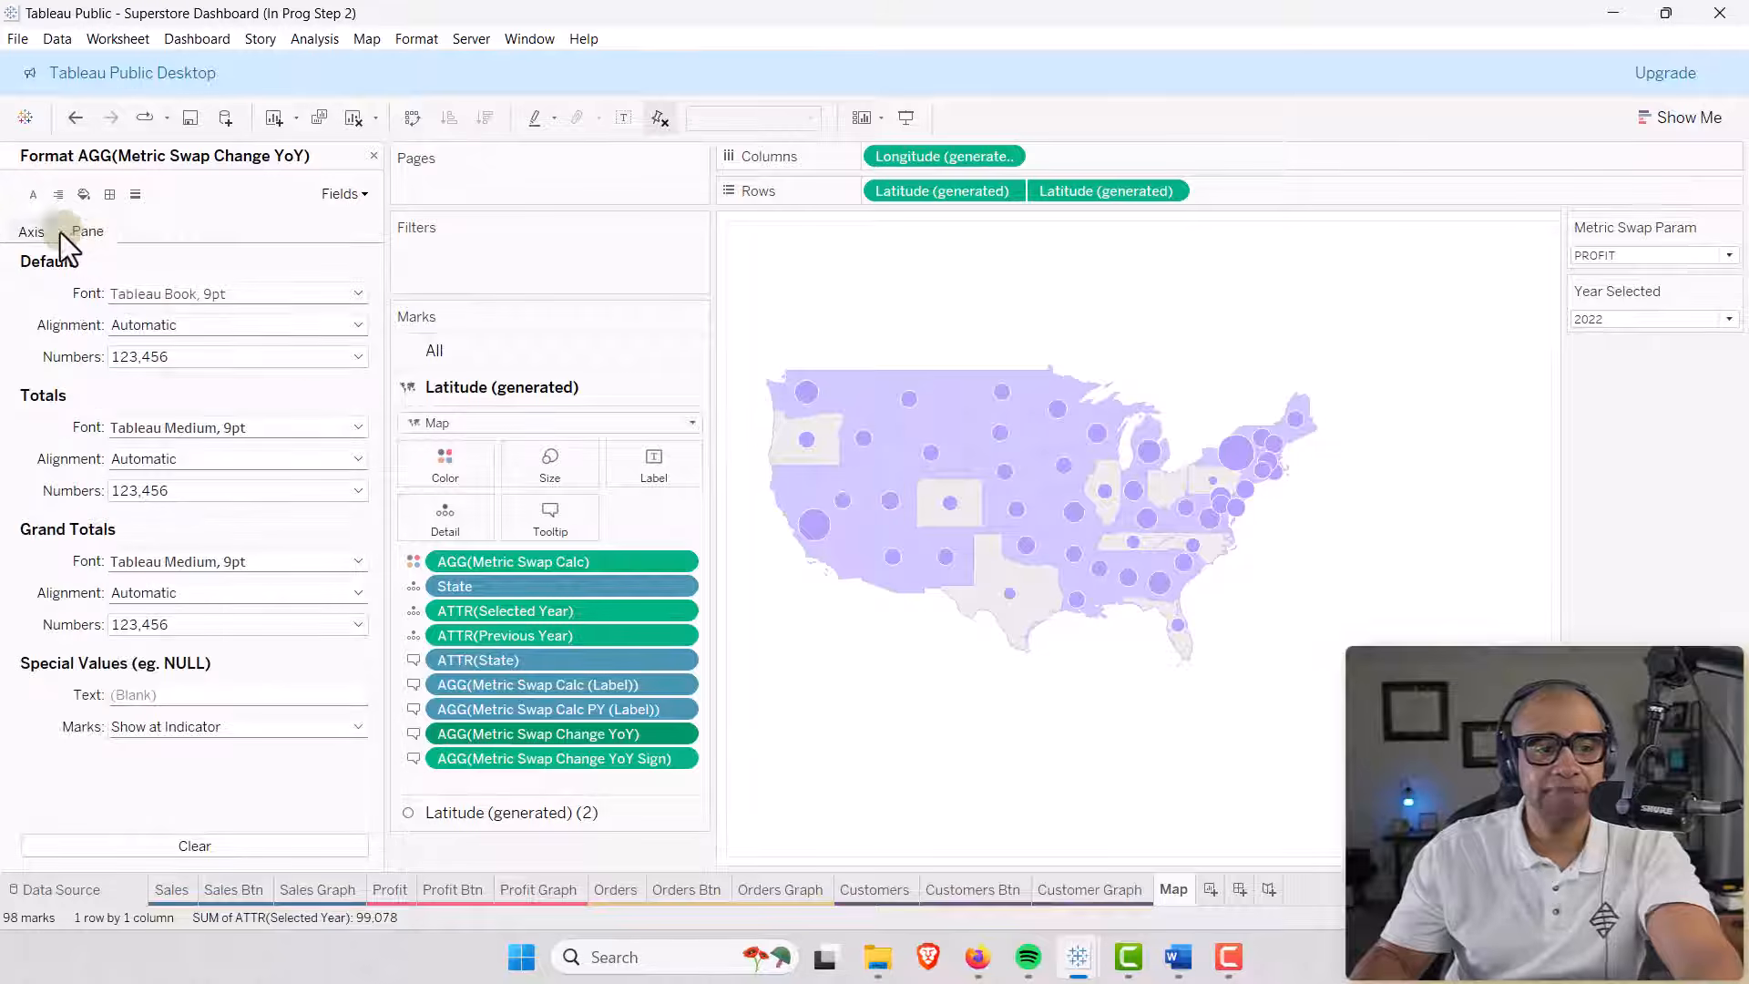
pyautogui.click(359, 363)
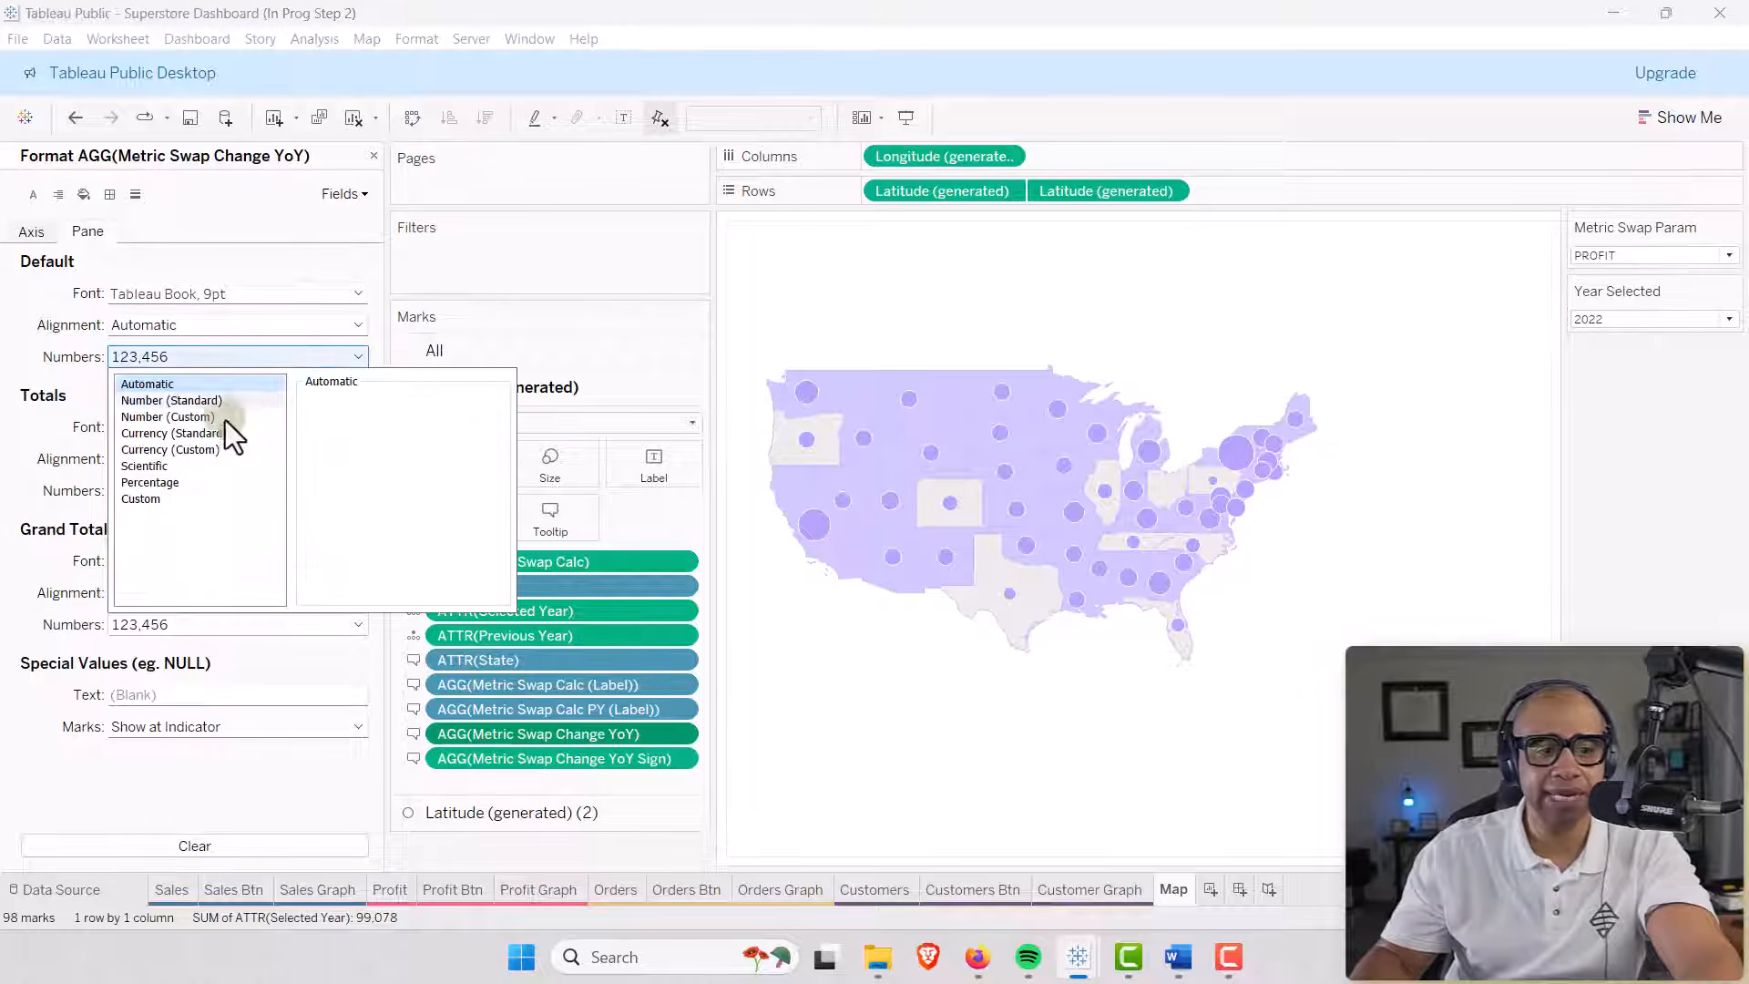
pyautogui.click(184, 479)
pyautogui.click(354, 428)
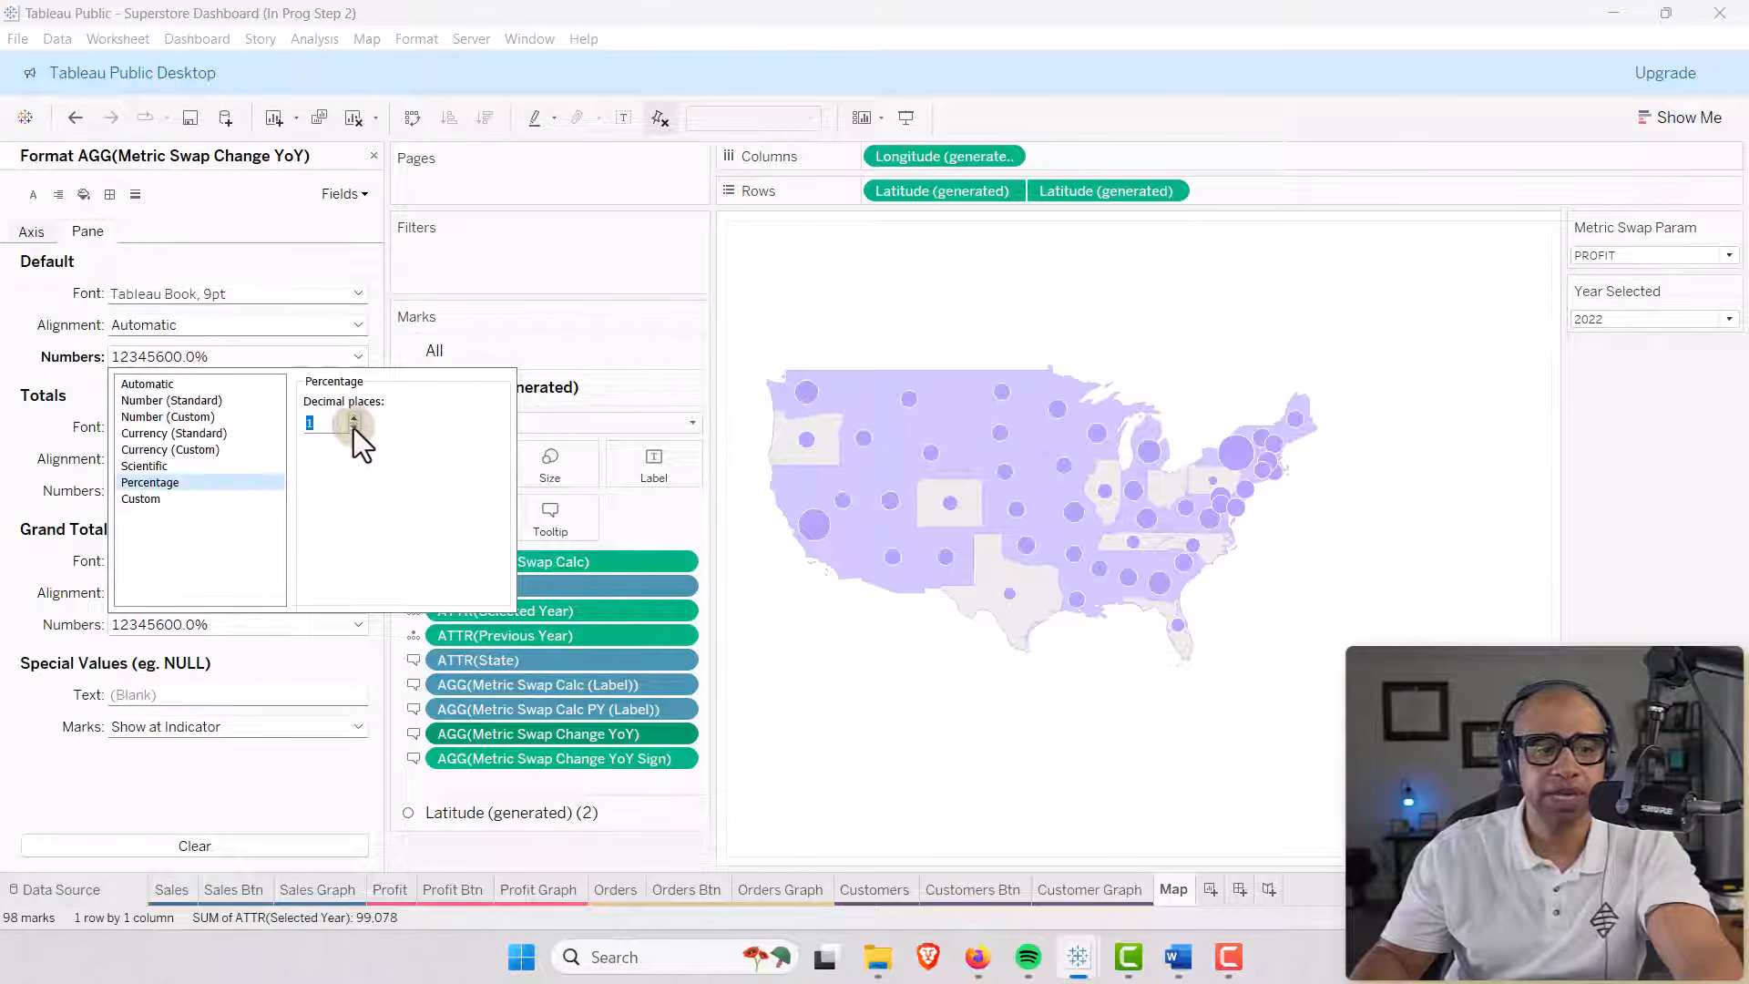
pyautogui.click(777, 647)
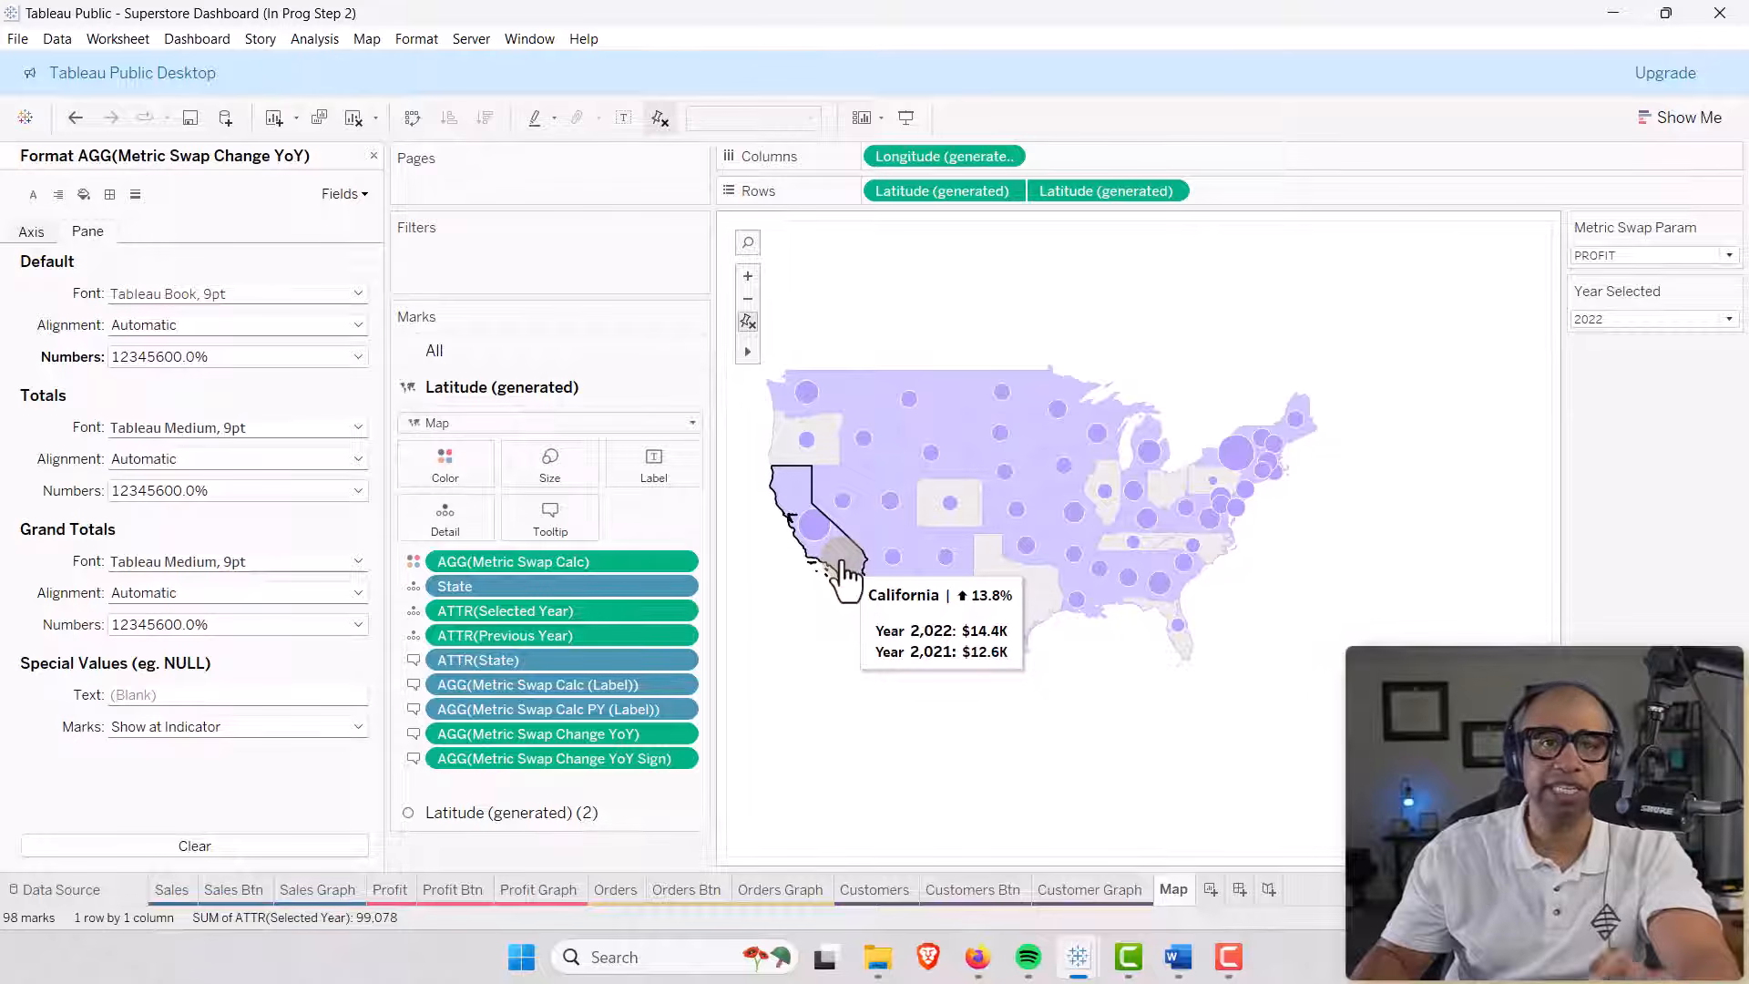
# Format Selected Year's pane numbers as Number (Custom) with 0 decimal places and no thousands separators, and check a state's tooltip.
pyautogui.rightClick(569, 609)
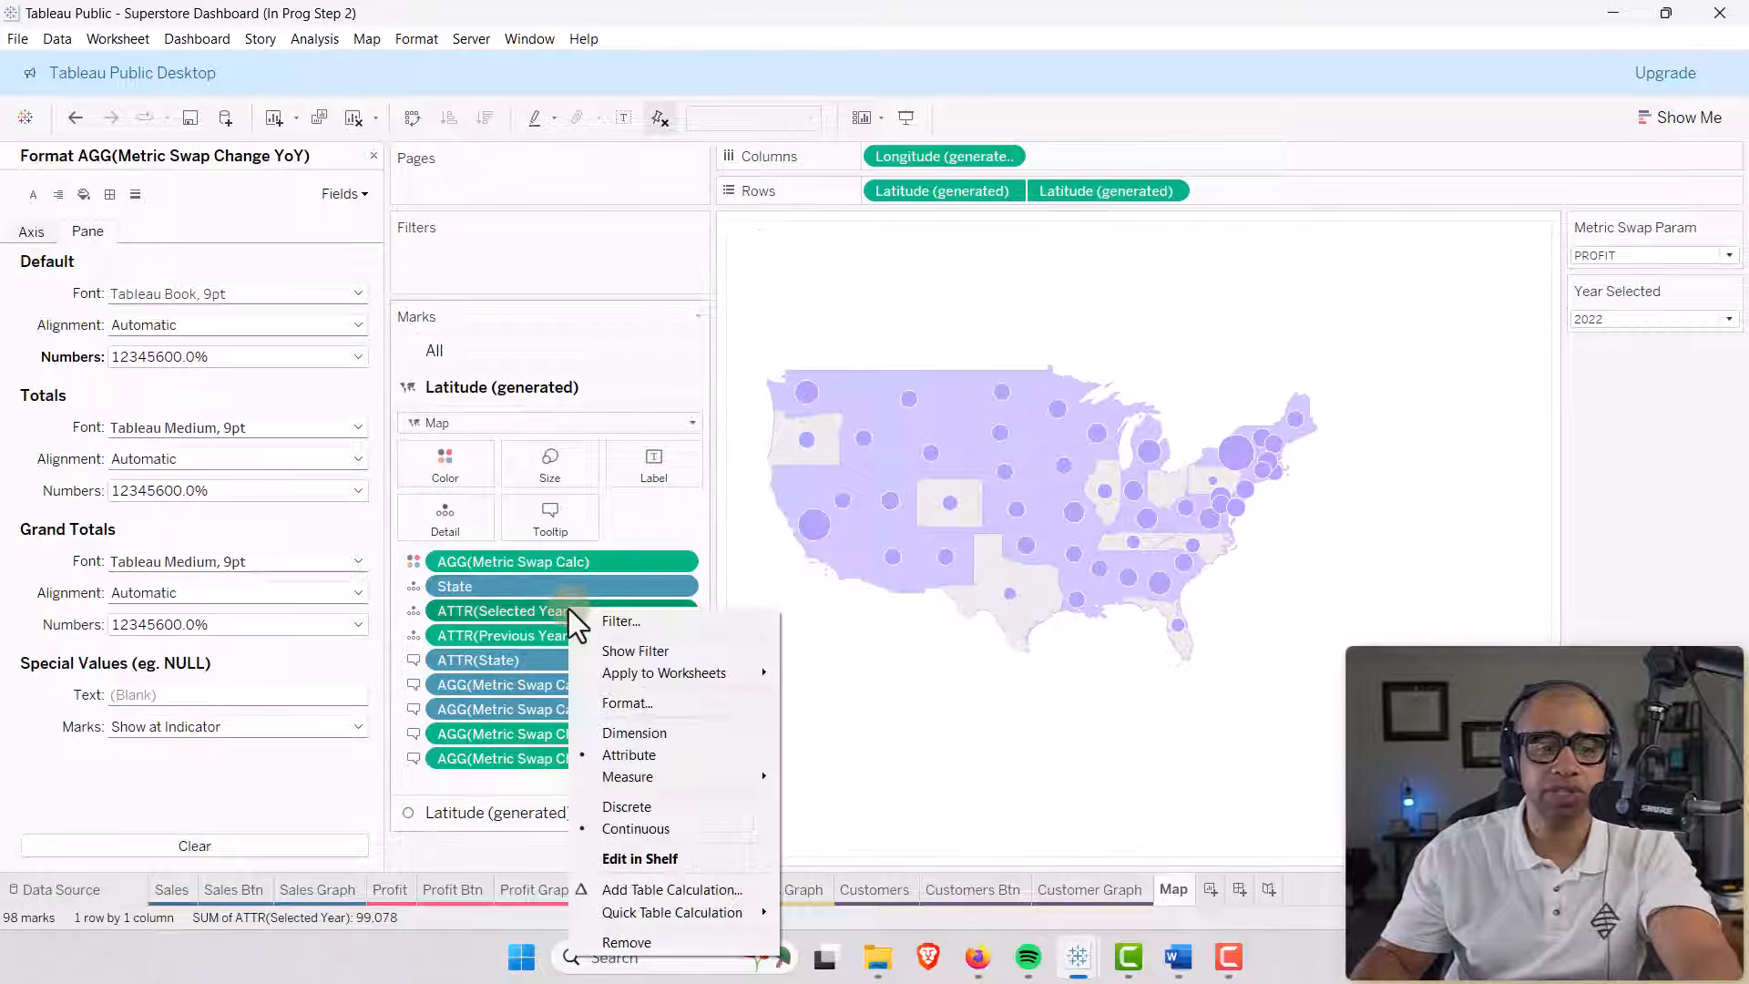
pyautogui.click(634, 703)
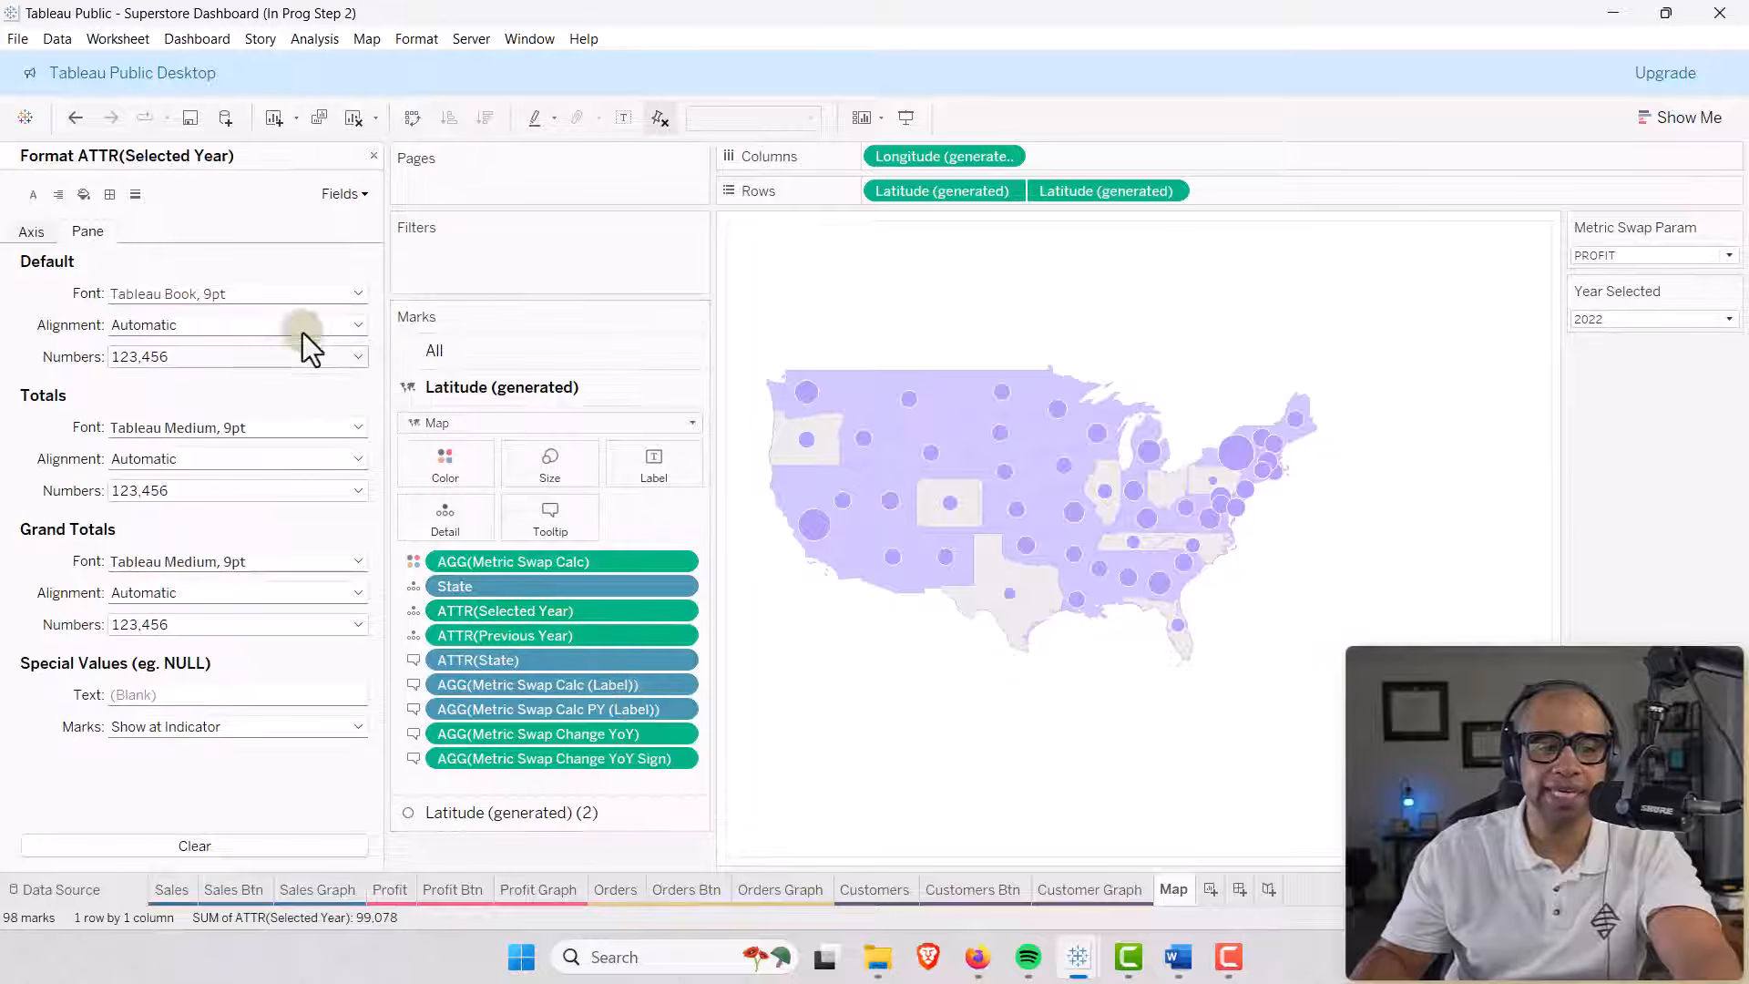
pyautogui.click(357, 357)
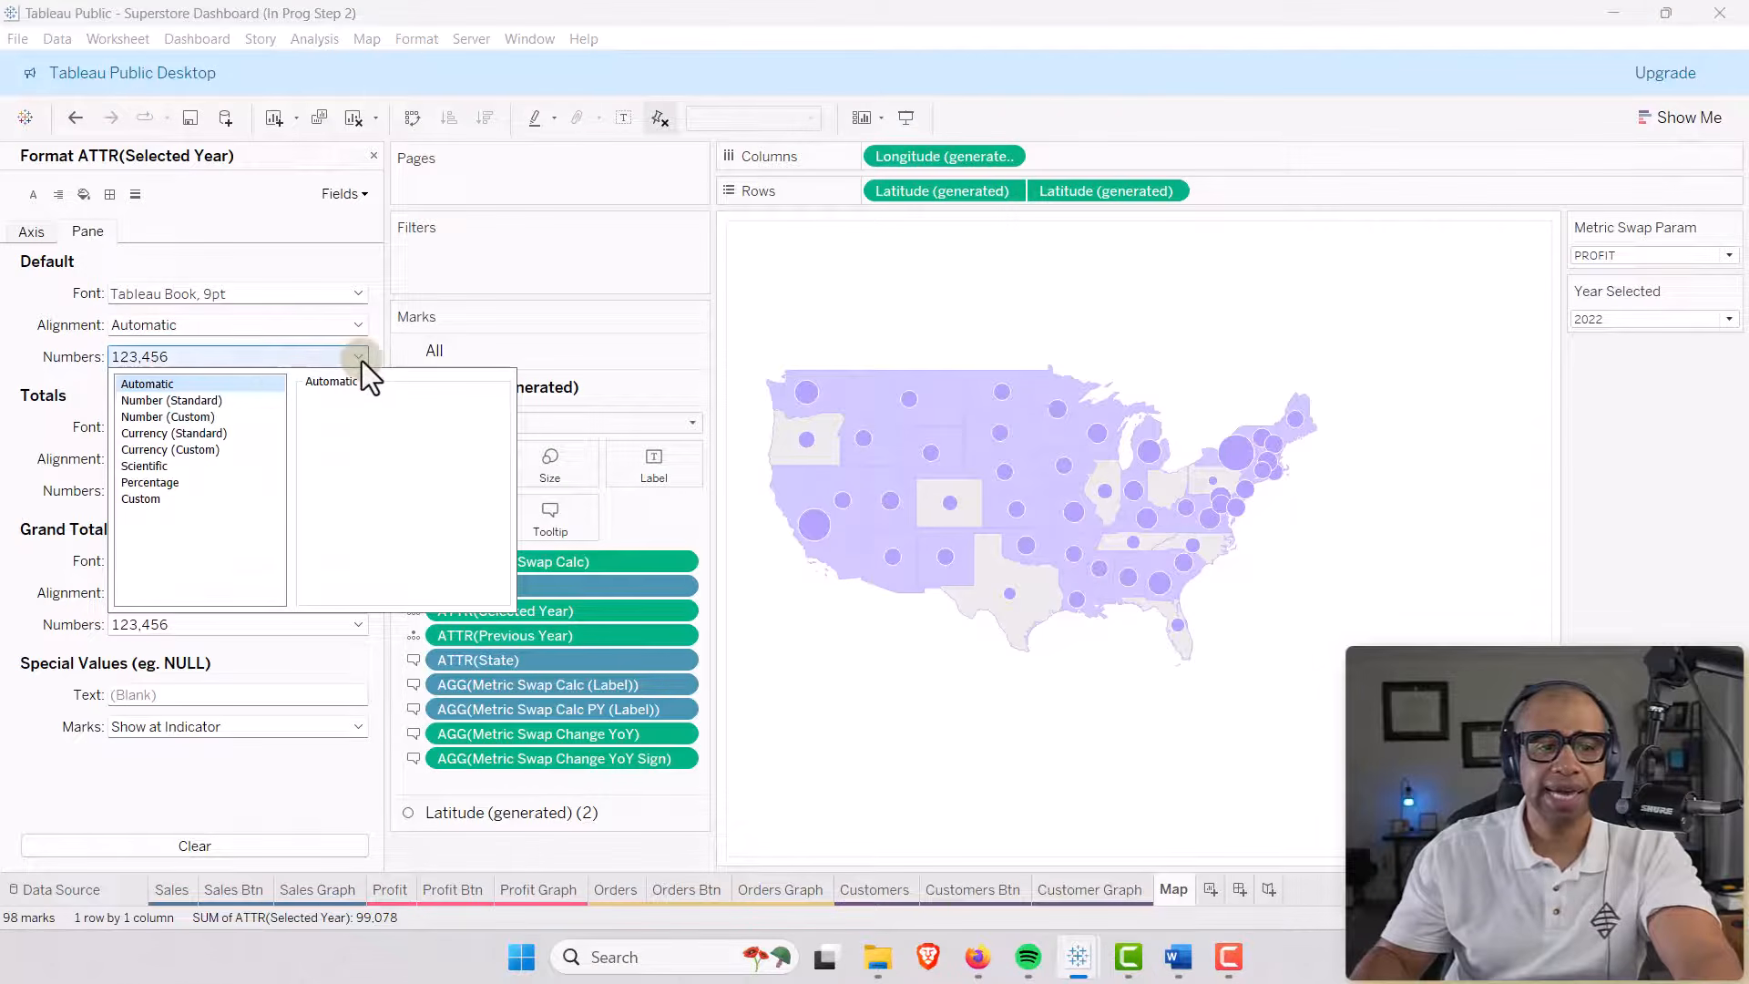
pyautogui.click(218, 418)
pyautogui.click(353, 428)
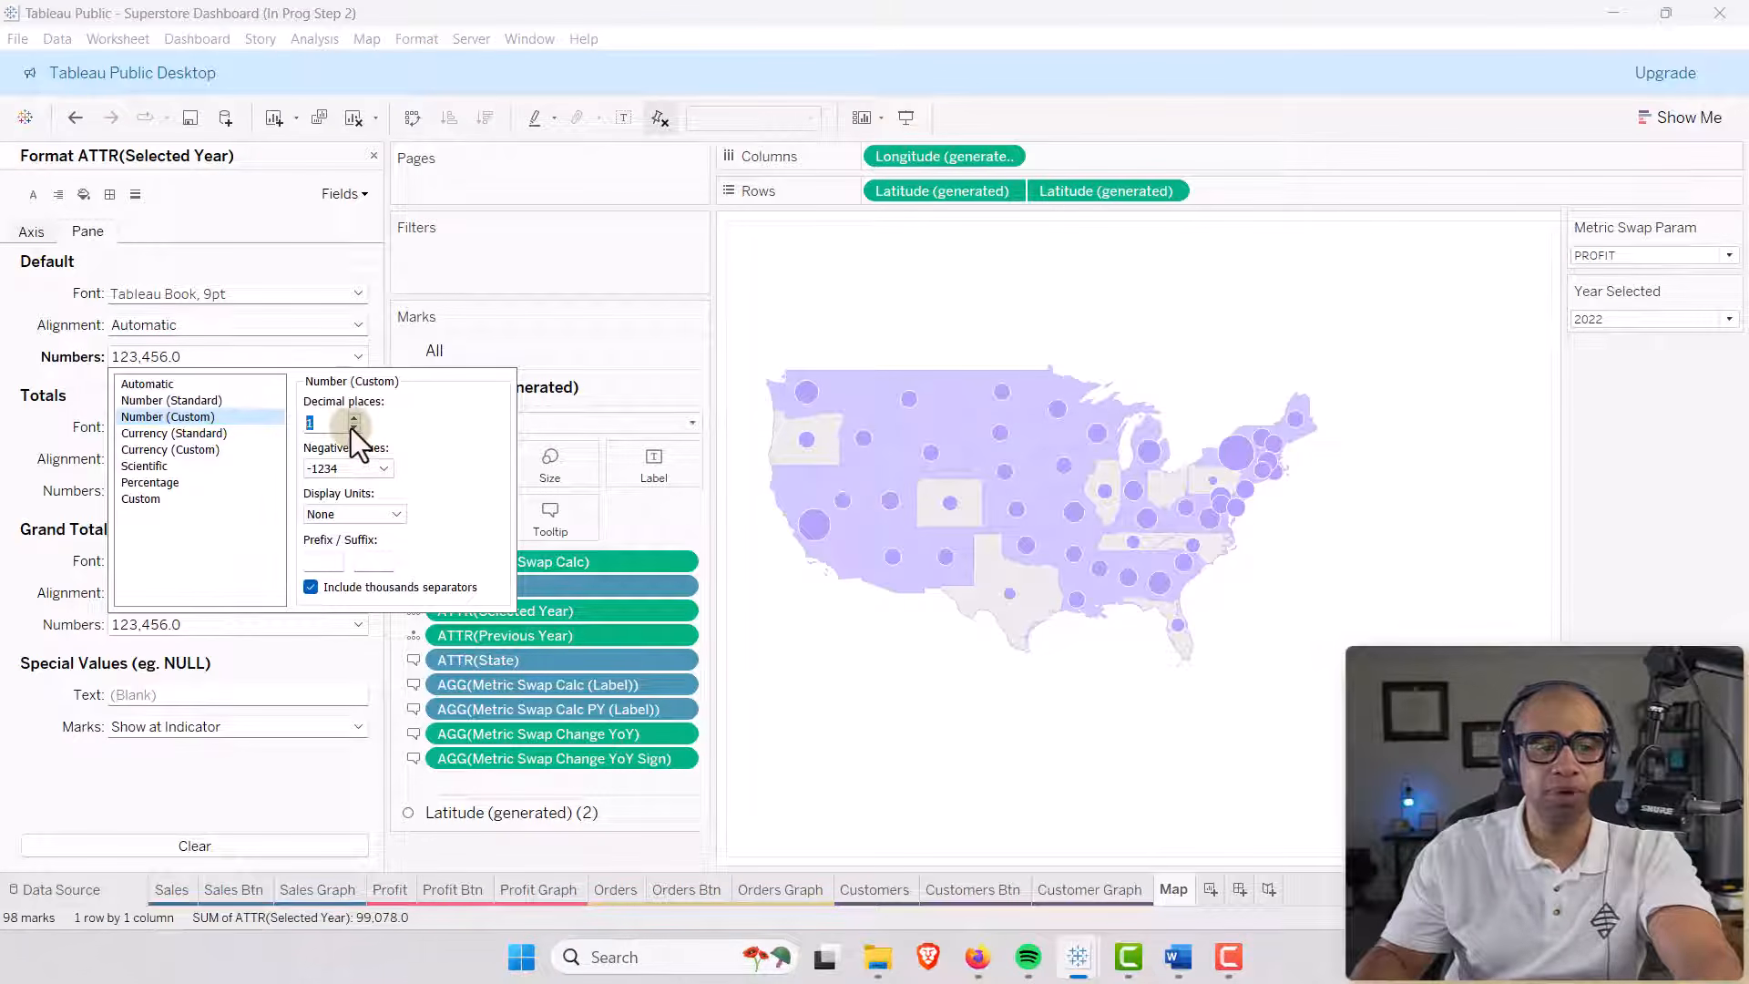
pyautogui.click(353, 429)
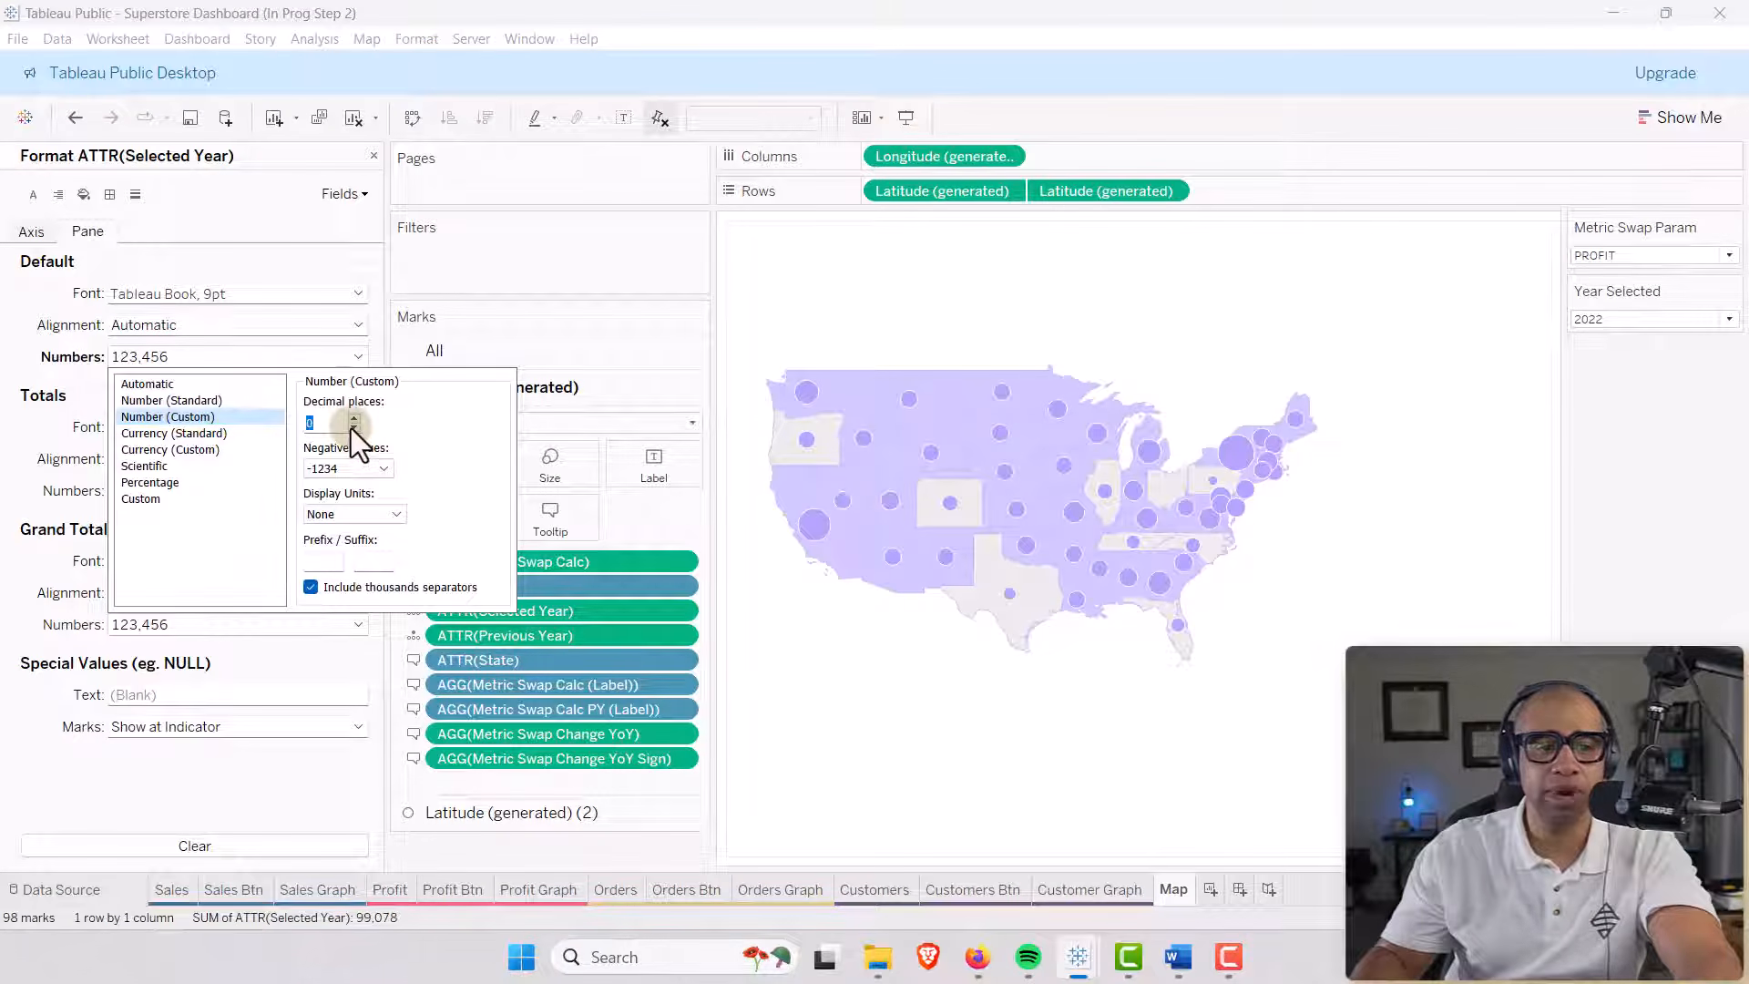
pyautogui.click(310, 586)
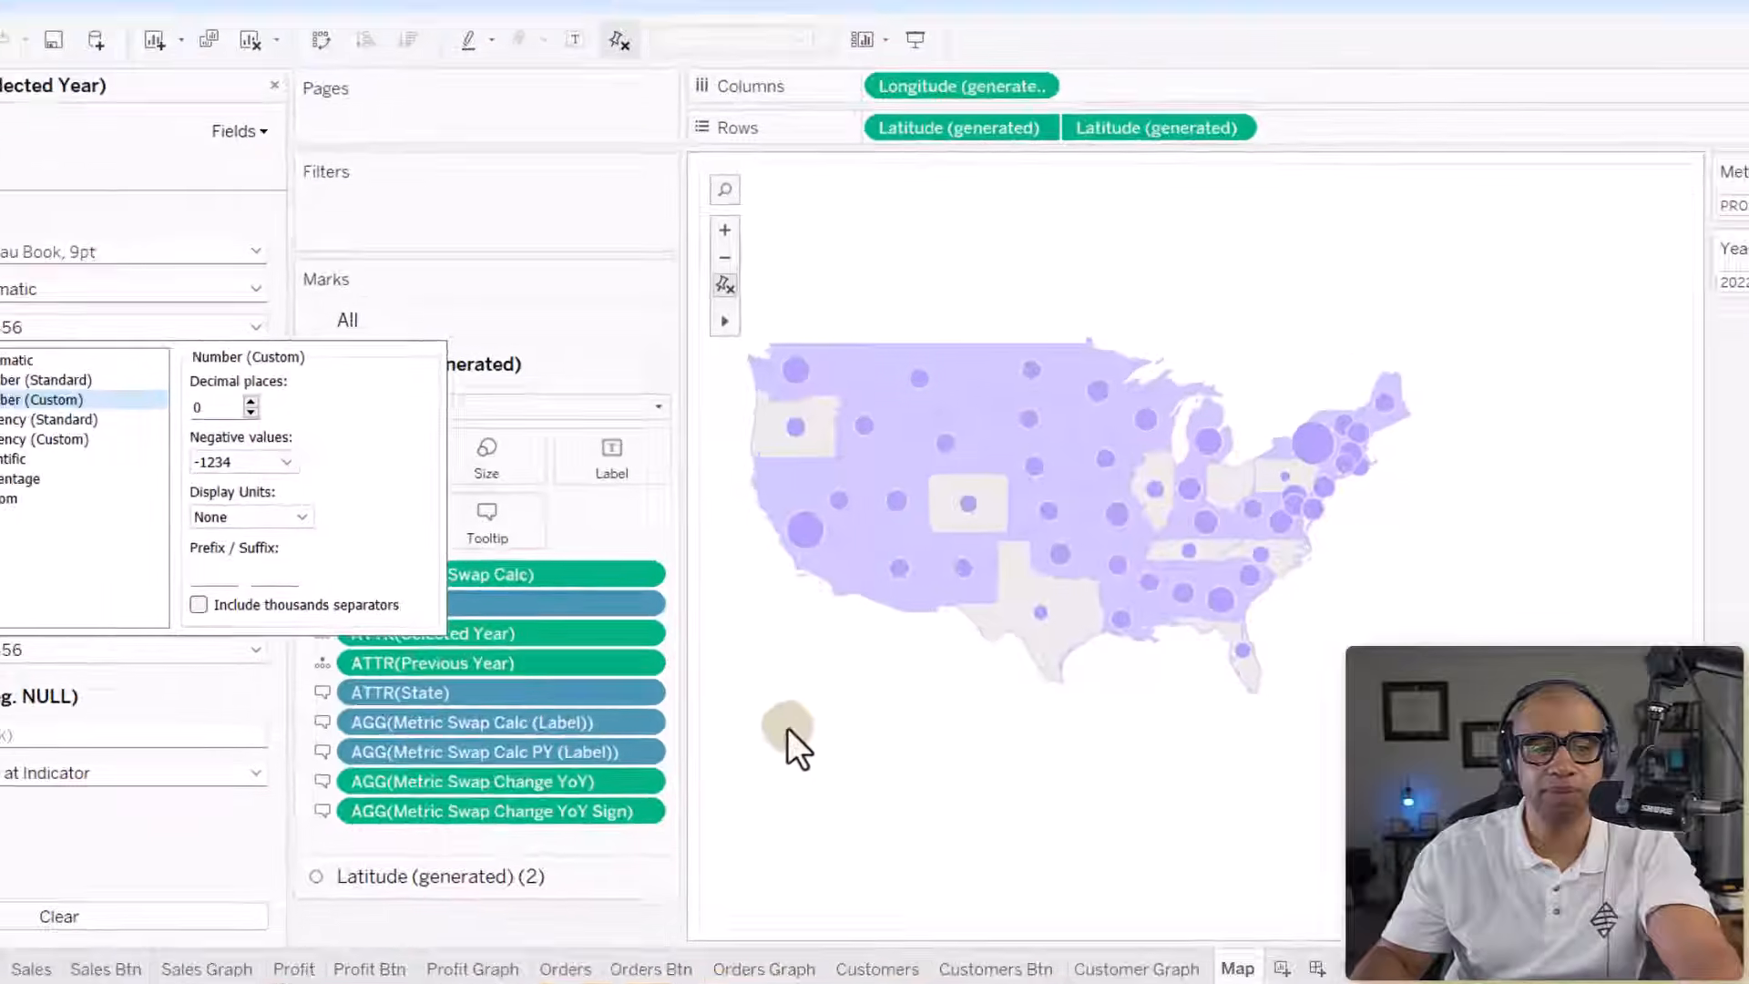
pyautogui.click(788, 727)
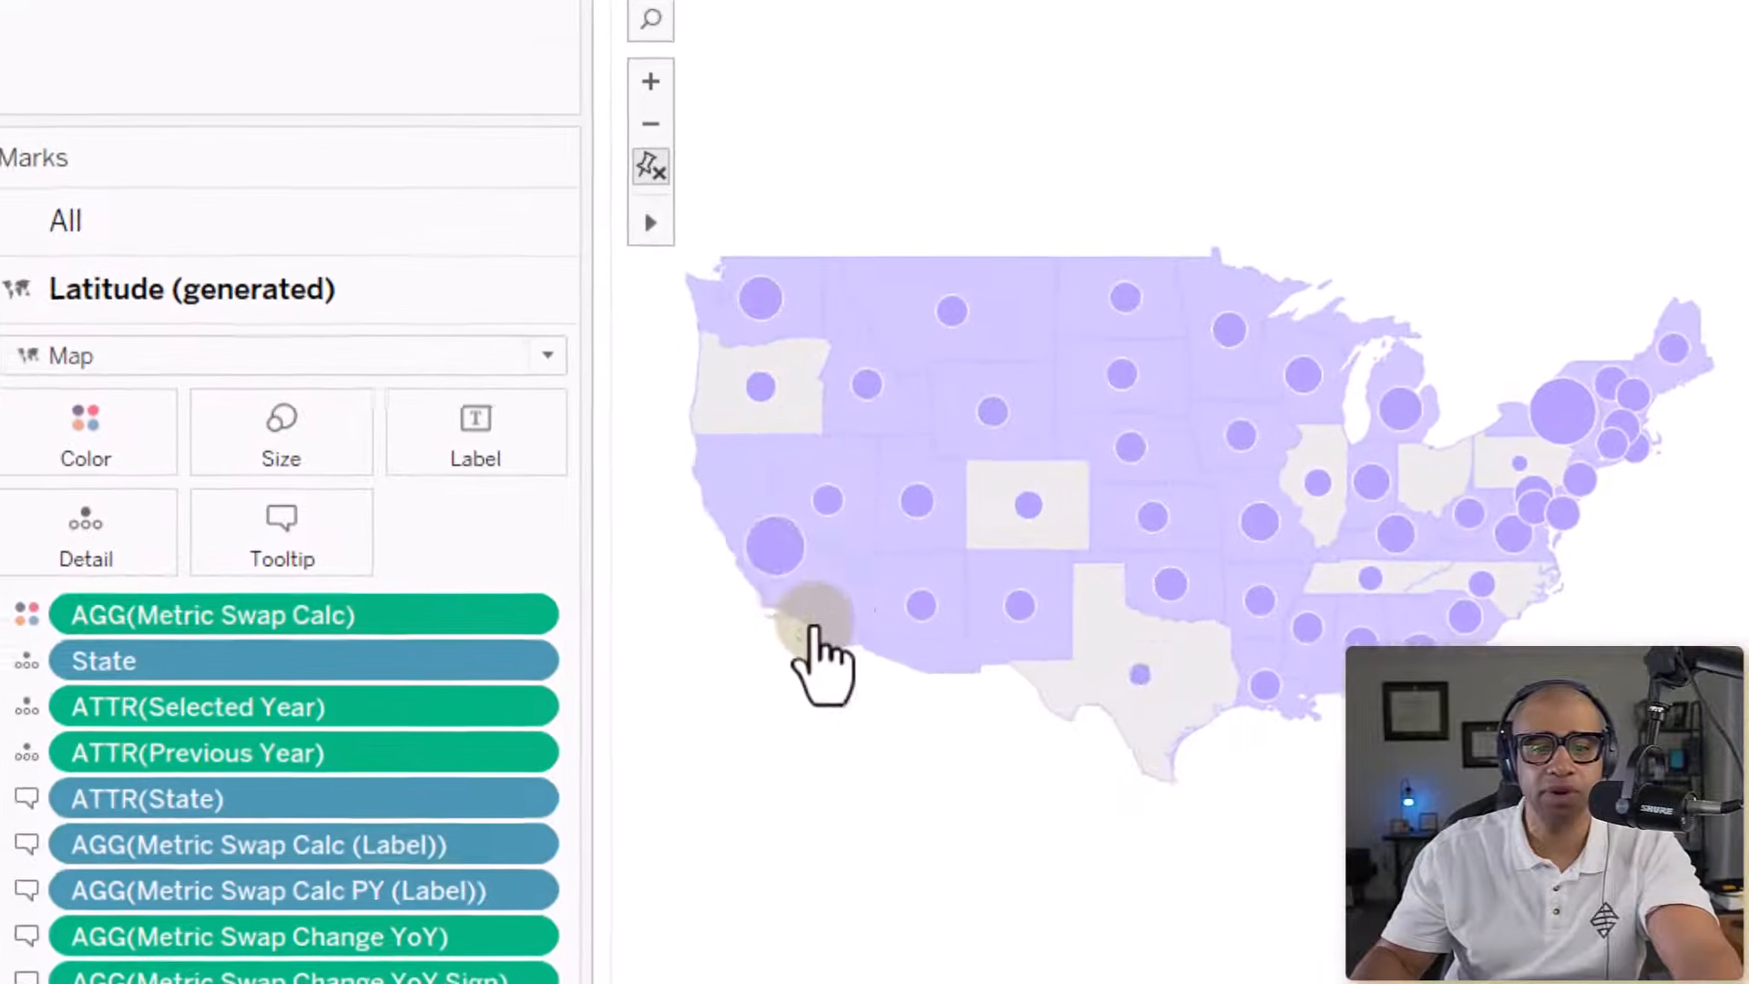
pyautogui.moveTo(841, 572)
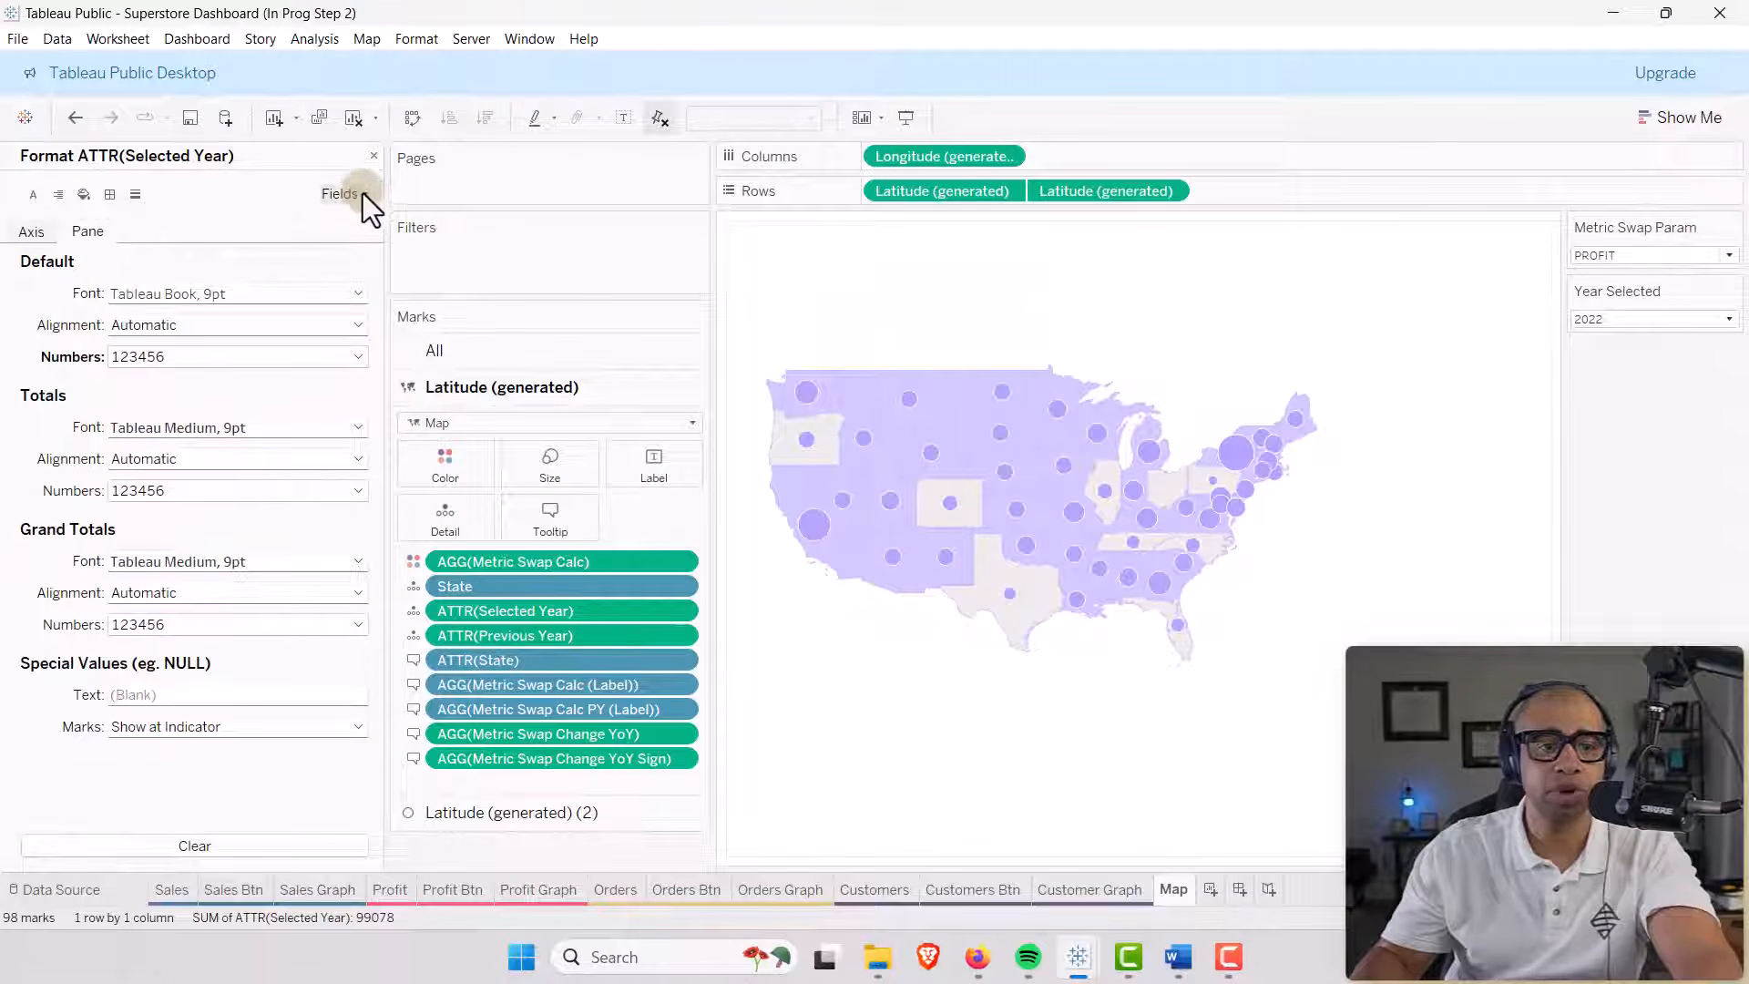
# Format Previous Year's pane numbers as Number (Custom) with 0 decimal places and no thousands separators.
pyautogui.click(363, 194)
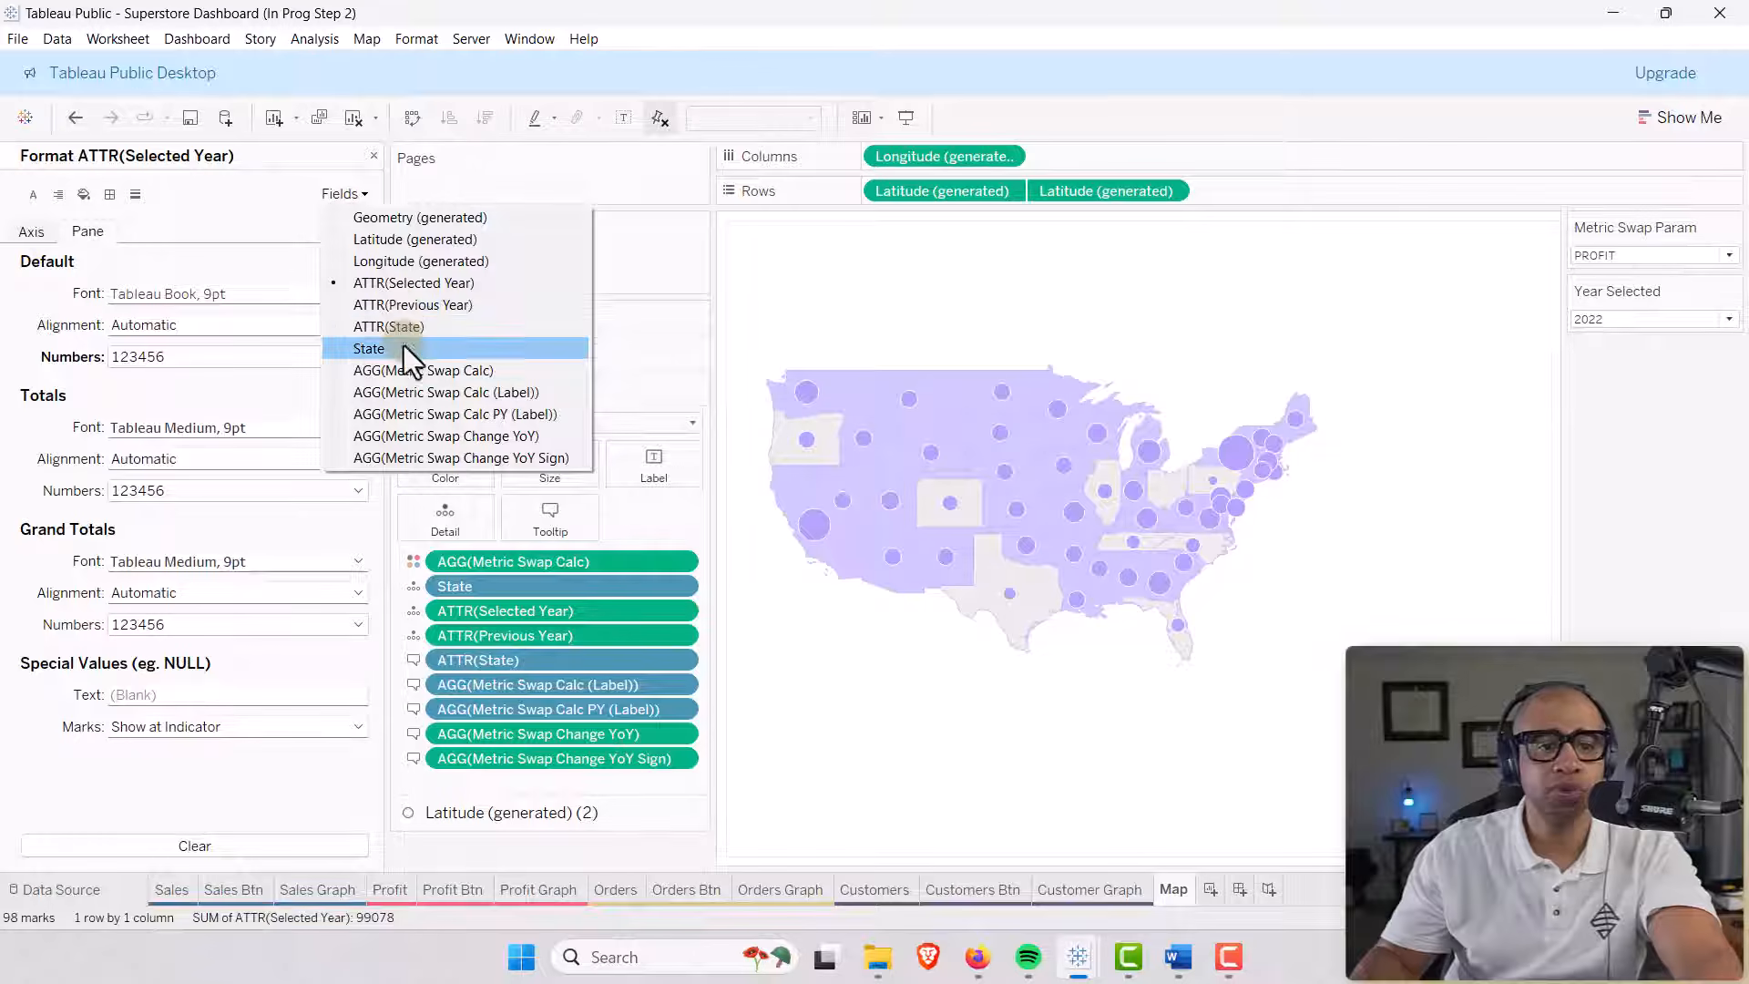
pyautogui.click(396, 304)
pyautogui.click(358, 357)
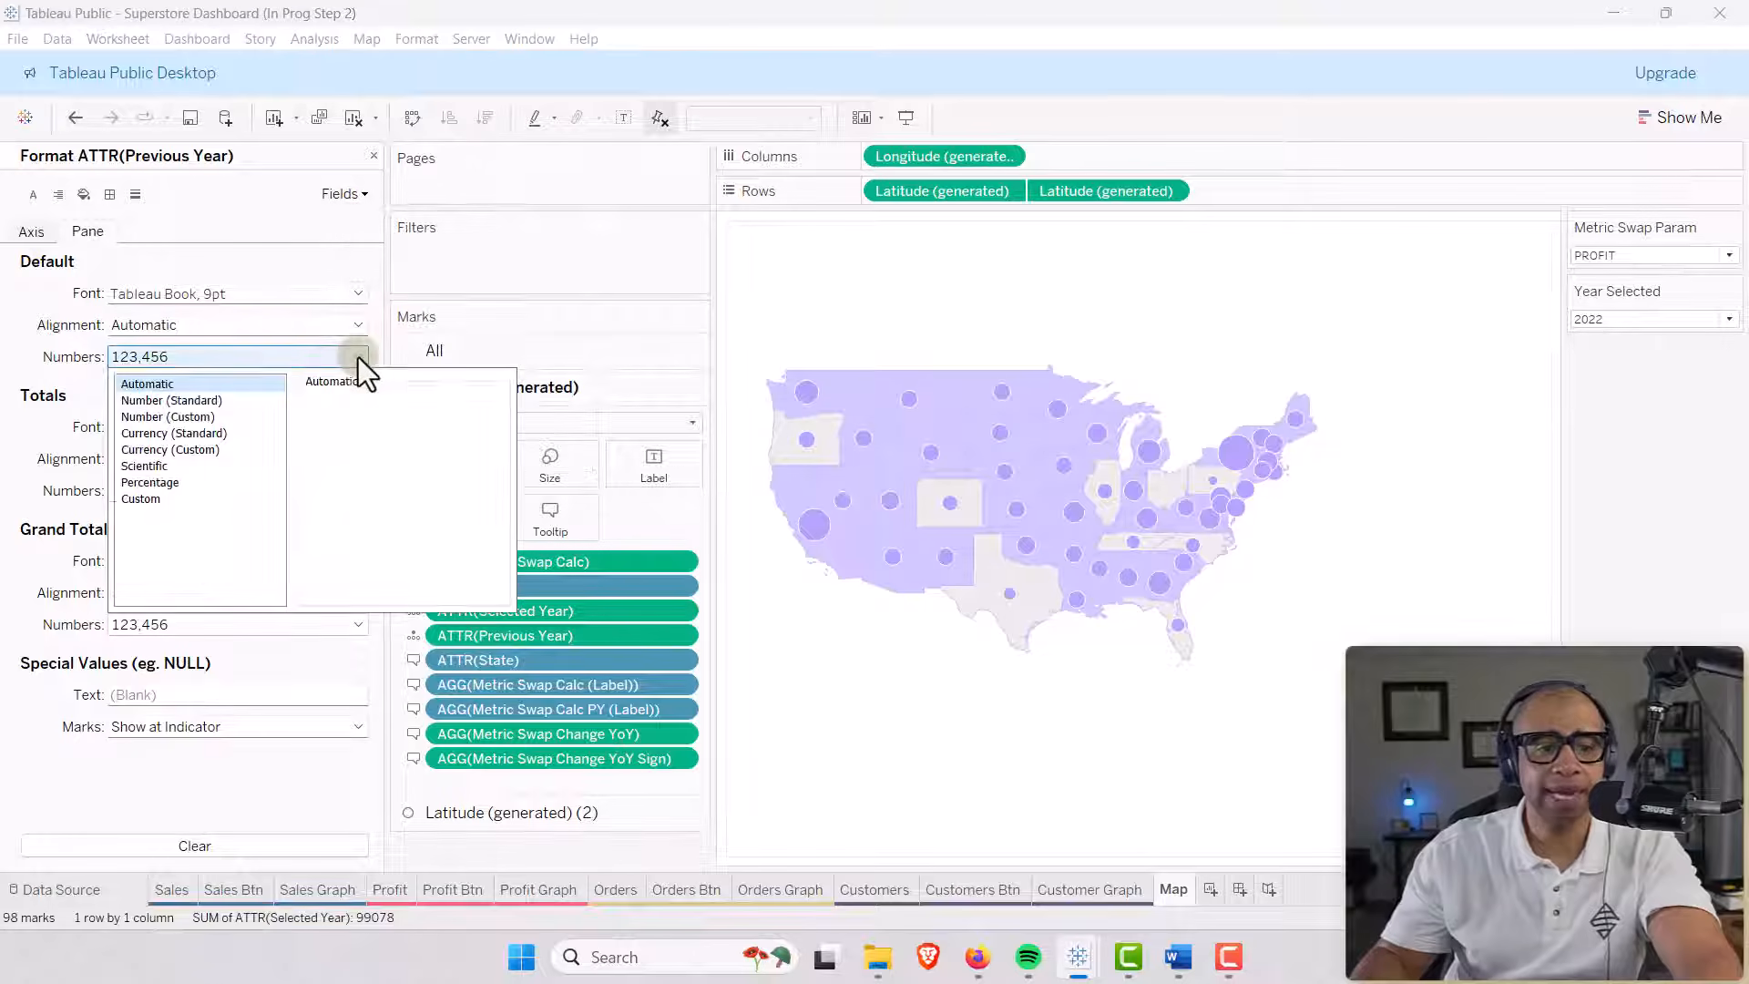
pyautogui.click(172, 418)
pyautogui.click(353, 428)
pyautogui.click(354, 428)
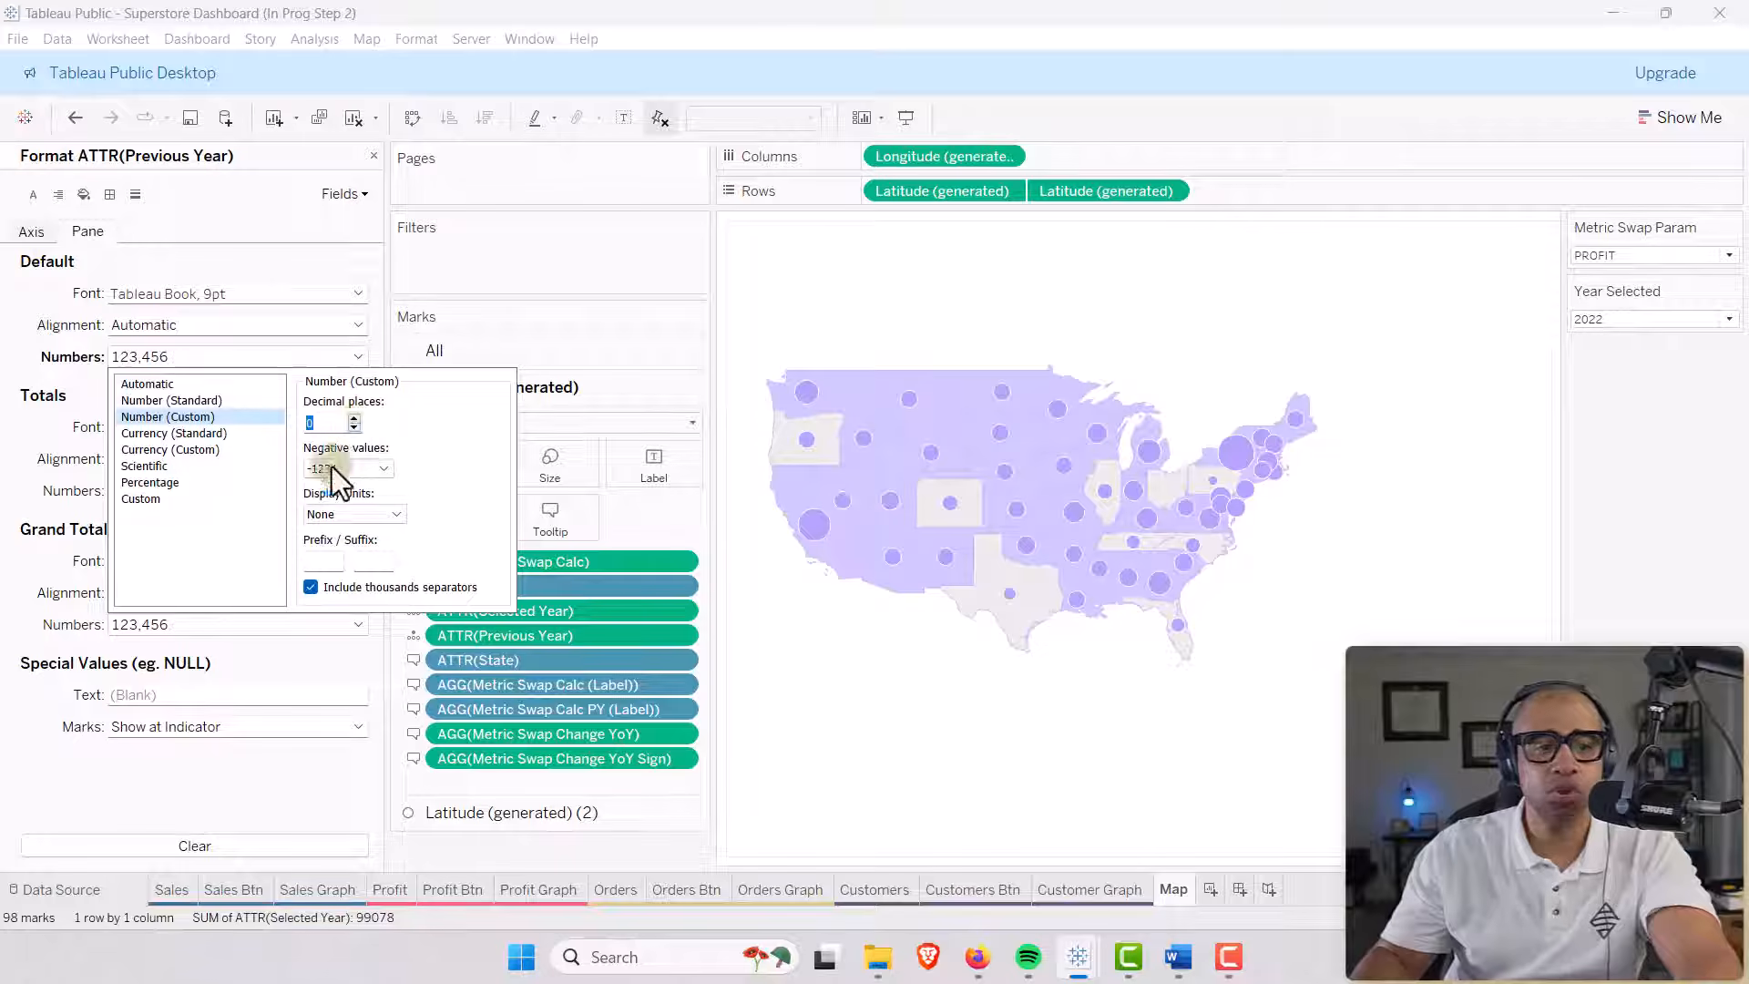
pyautogui.click(310, 587)
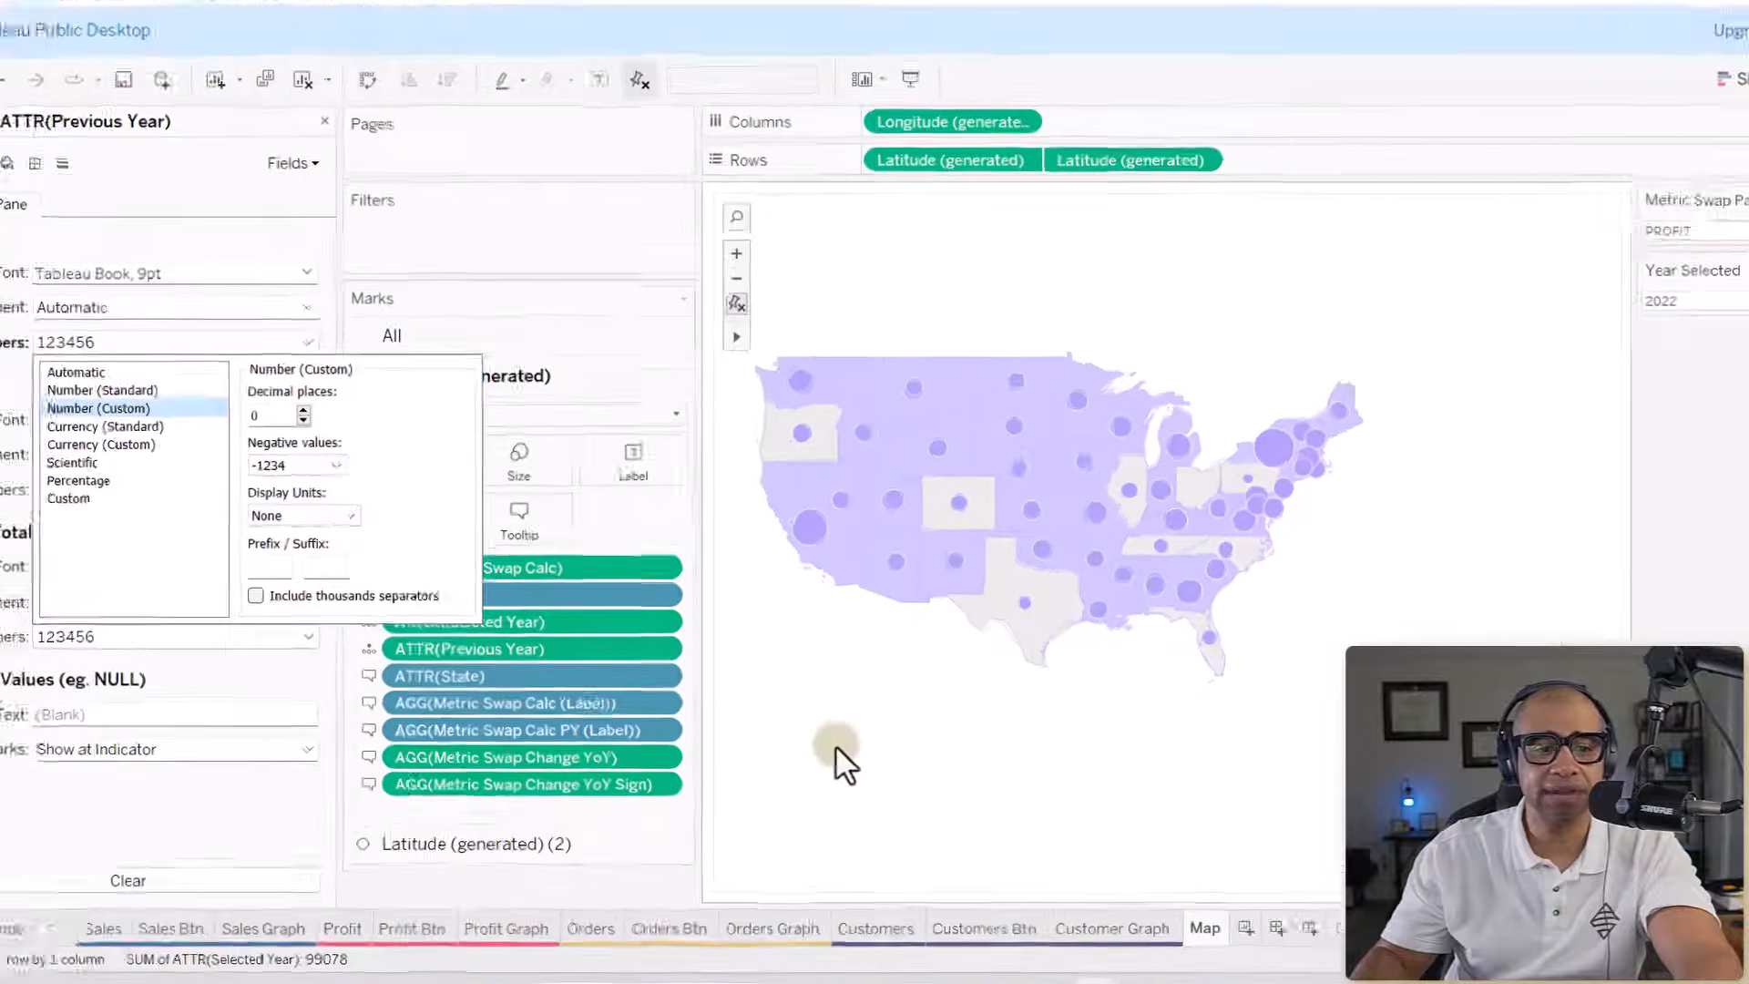
# Close the number format settings and turn off tooltips for the circle layer, Latitude (generated) (2).
pyautogui.click(833, 726)
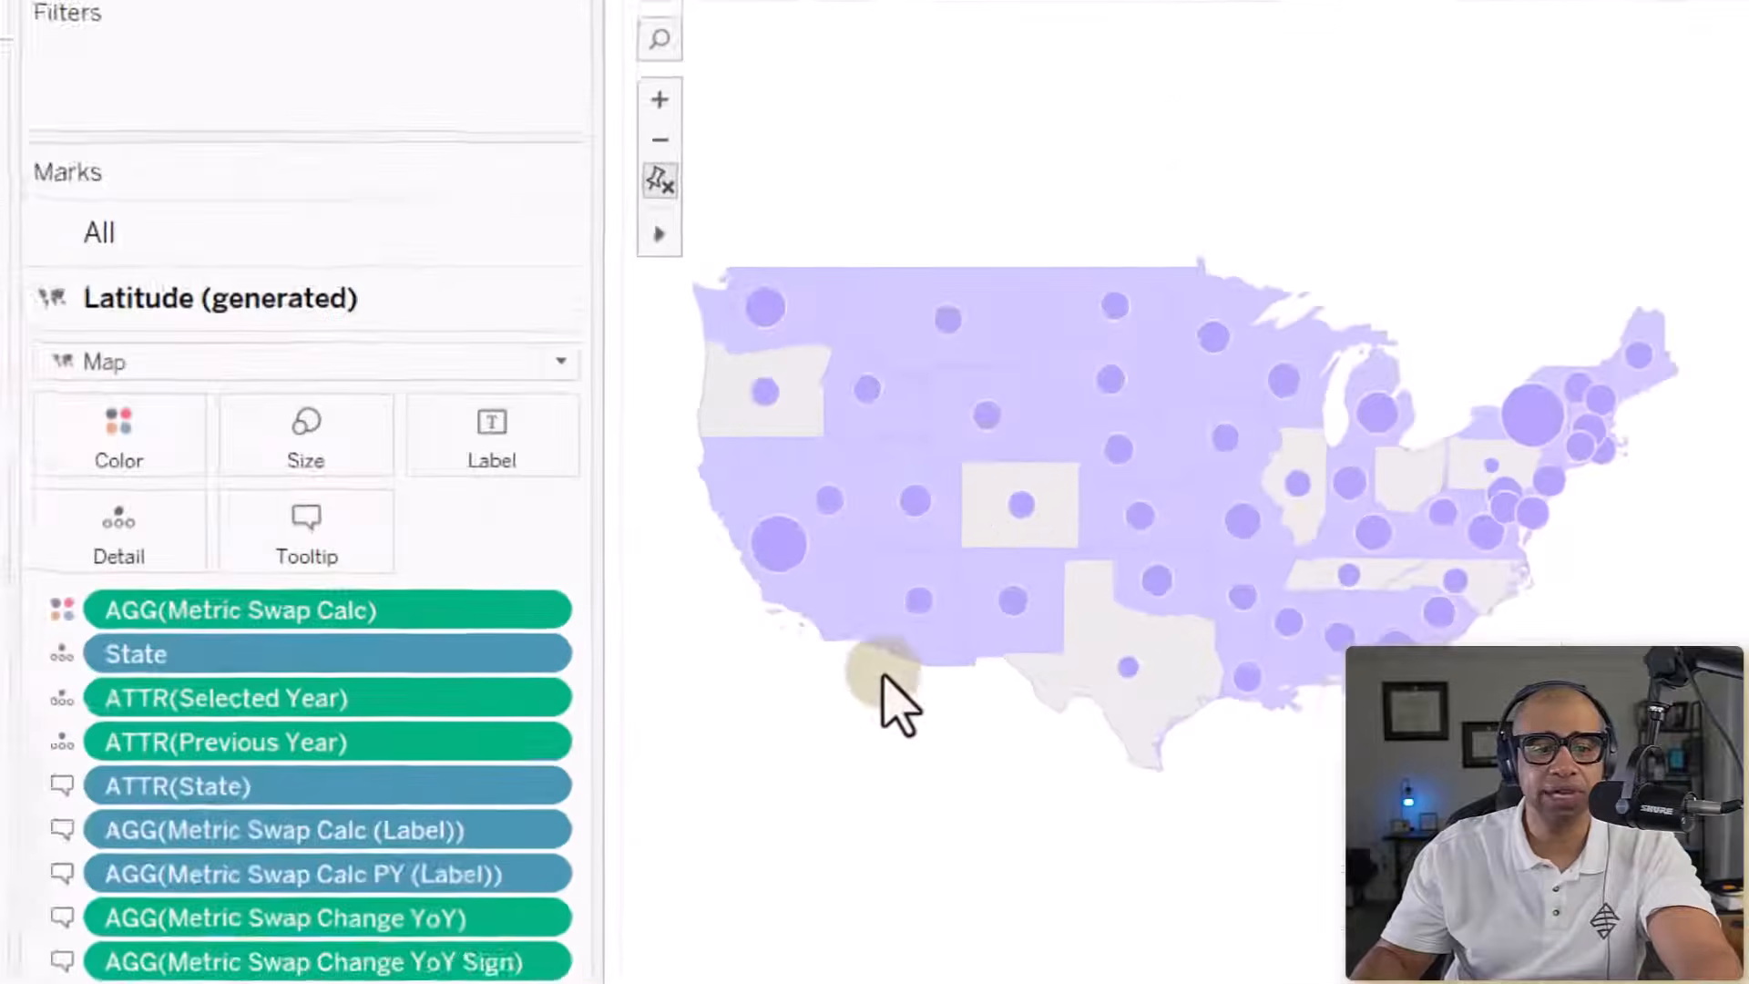
pyautogui.moveTo(874, 564)
pyautogui.moveTo(862, 608)
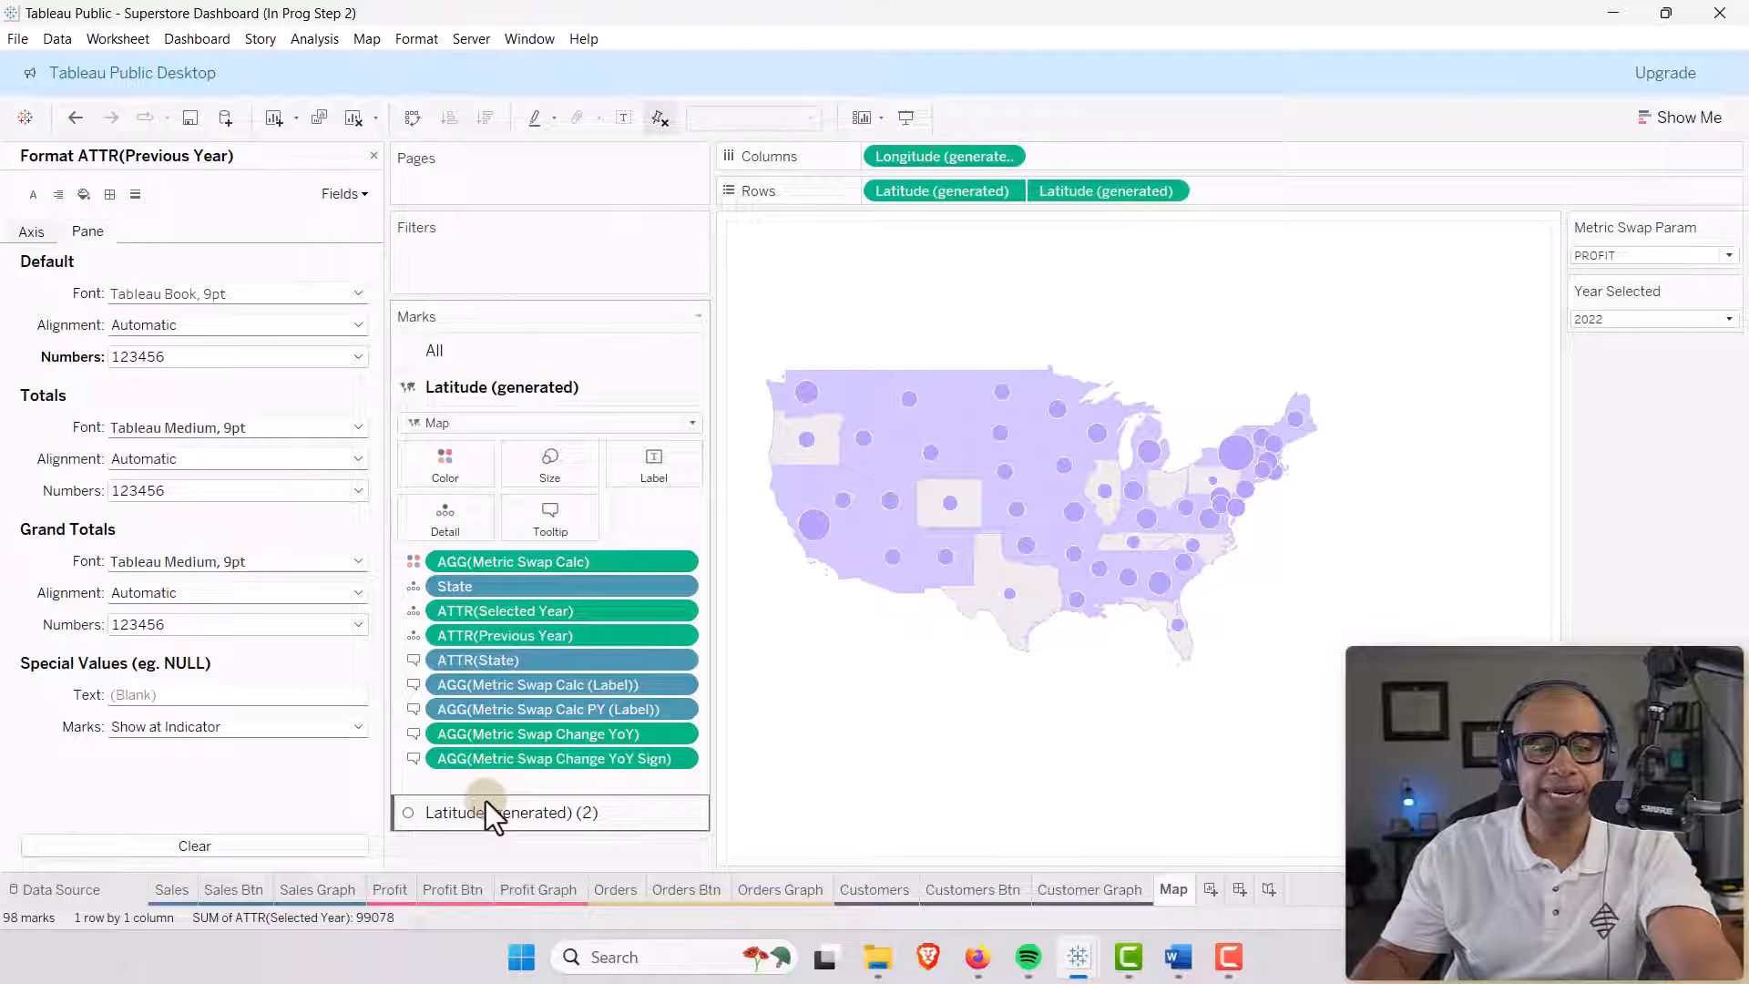
pyautogui.click(484, 801)
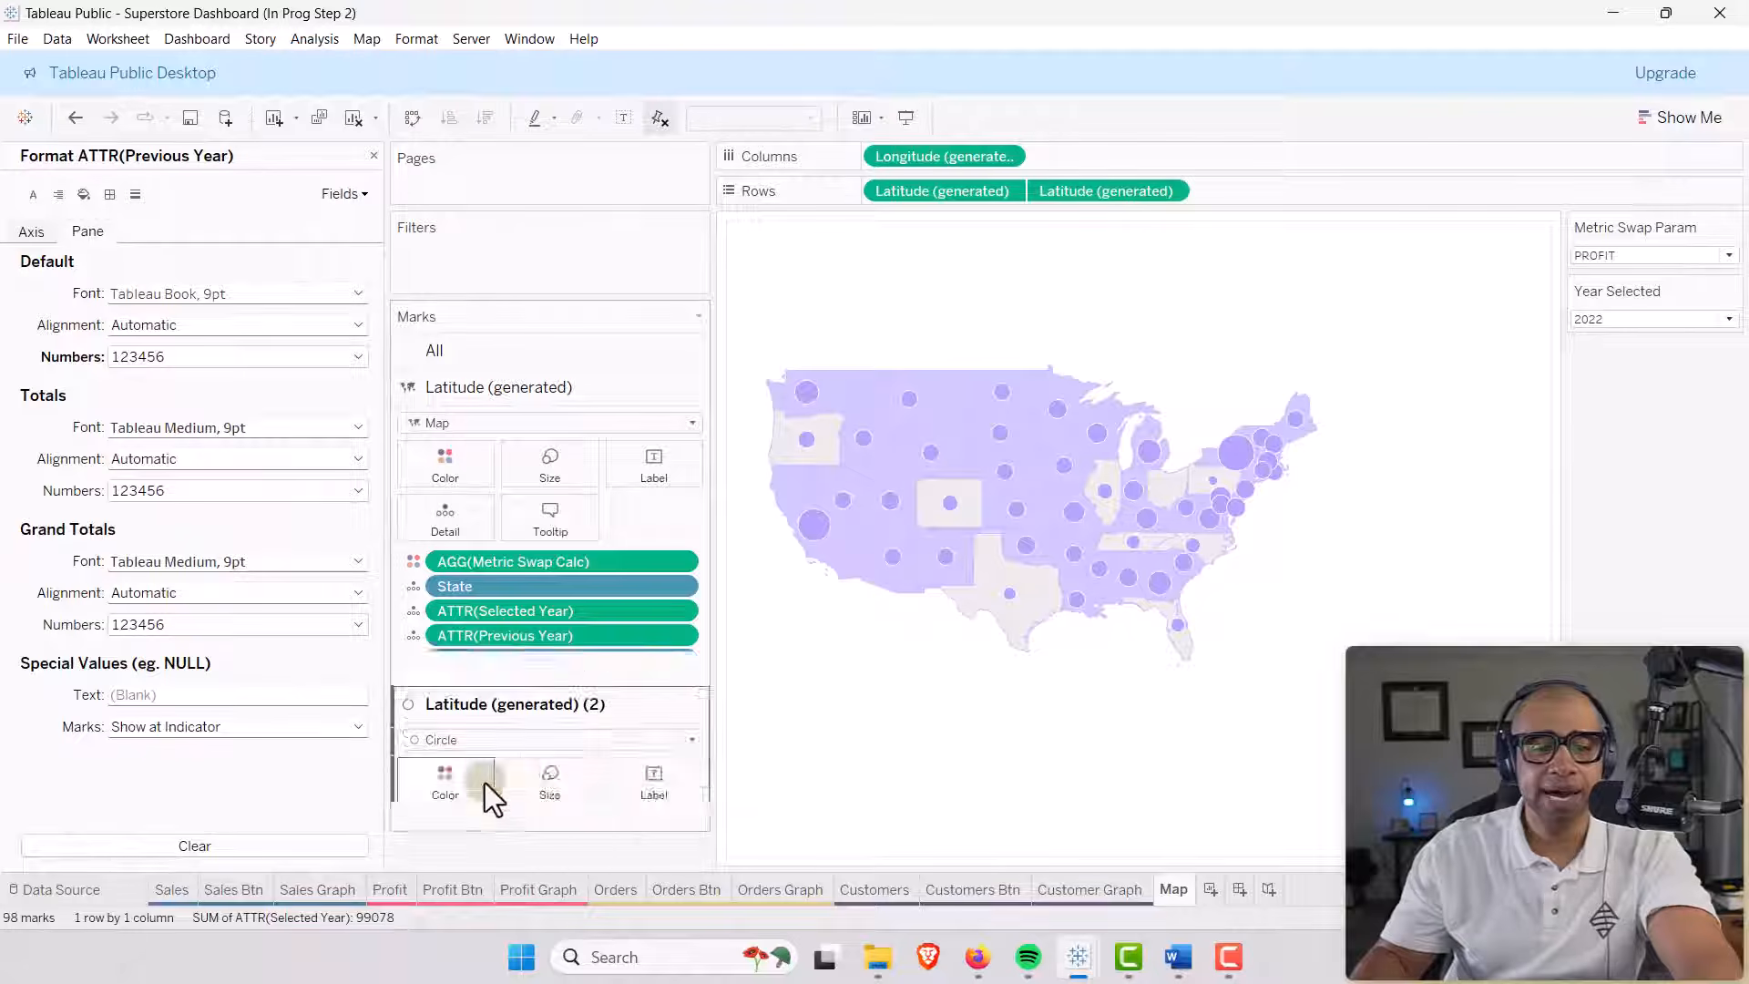
pyautogui.click(555, 561)
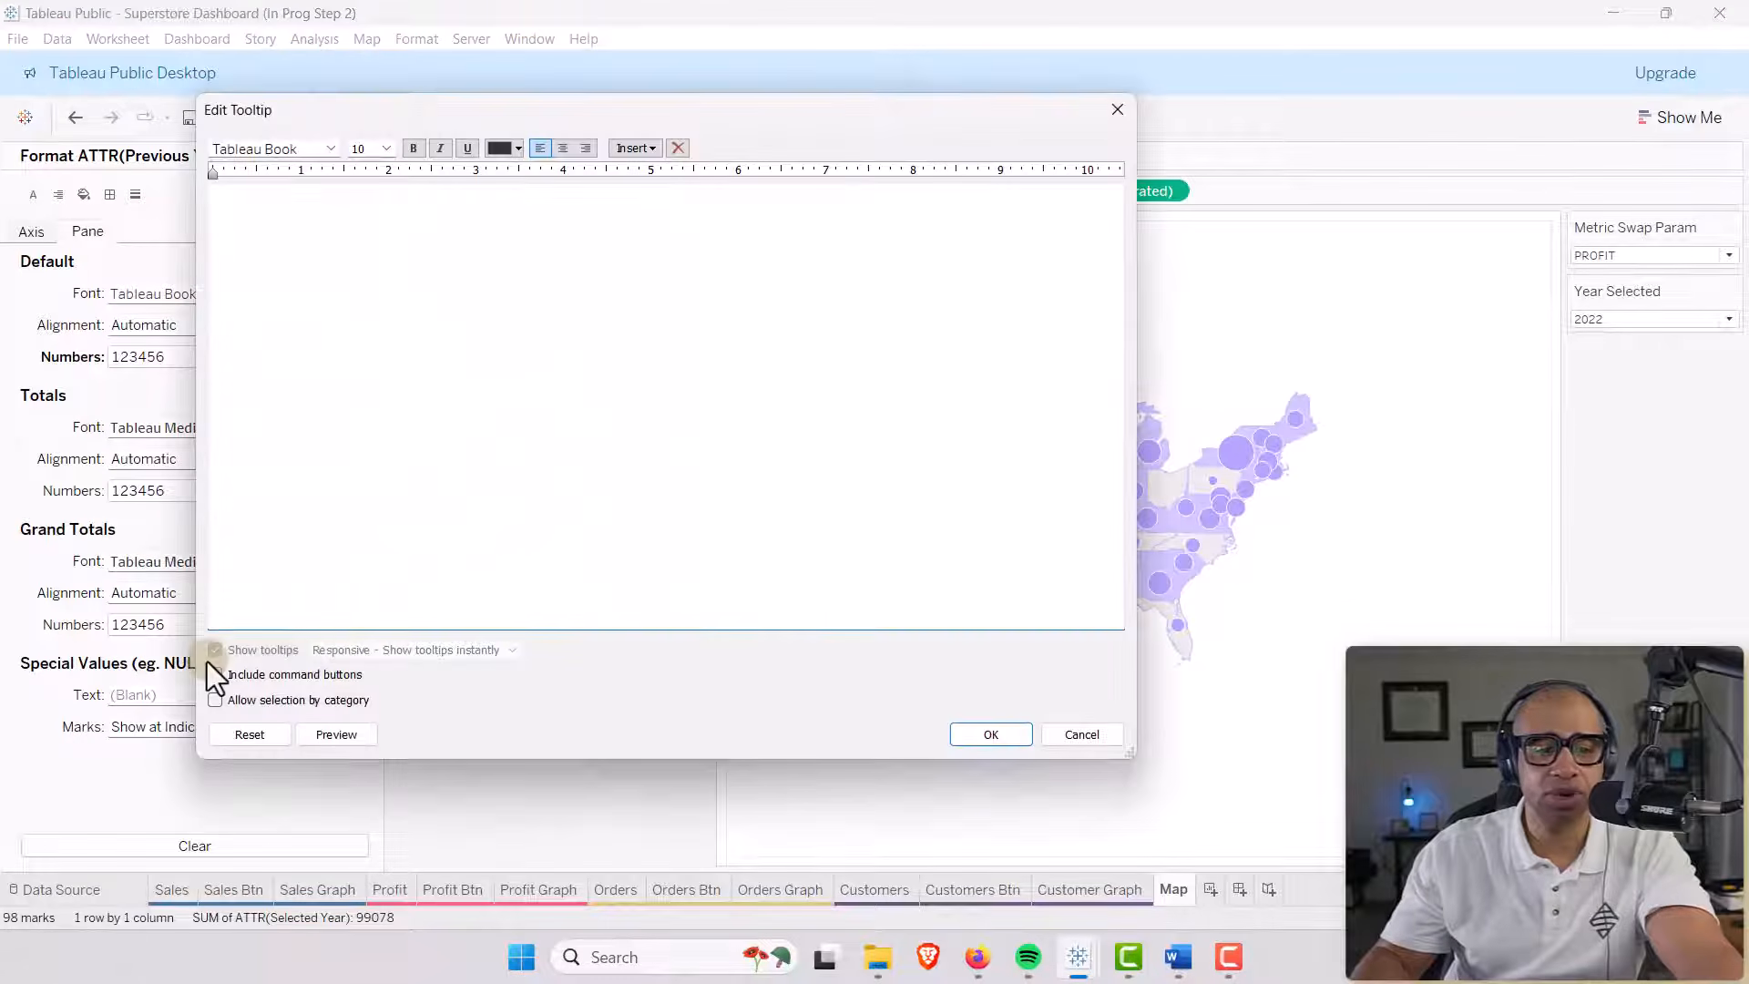
pyautogui.click(991, 734)
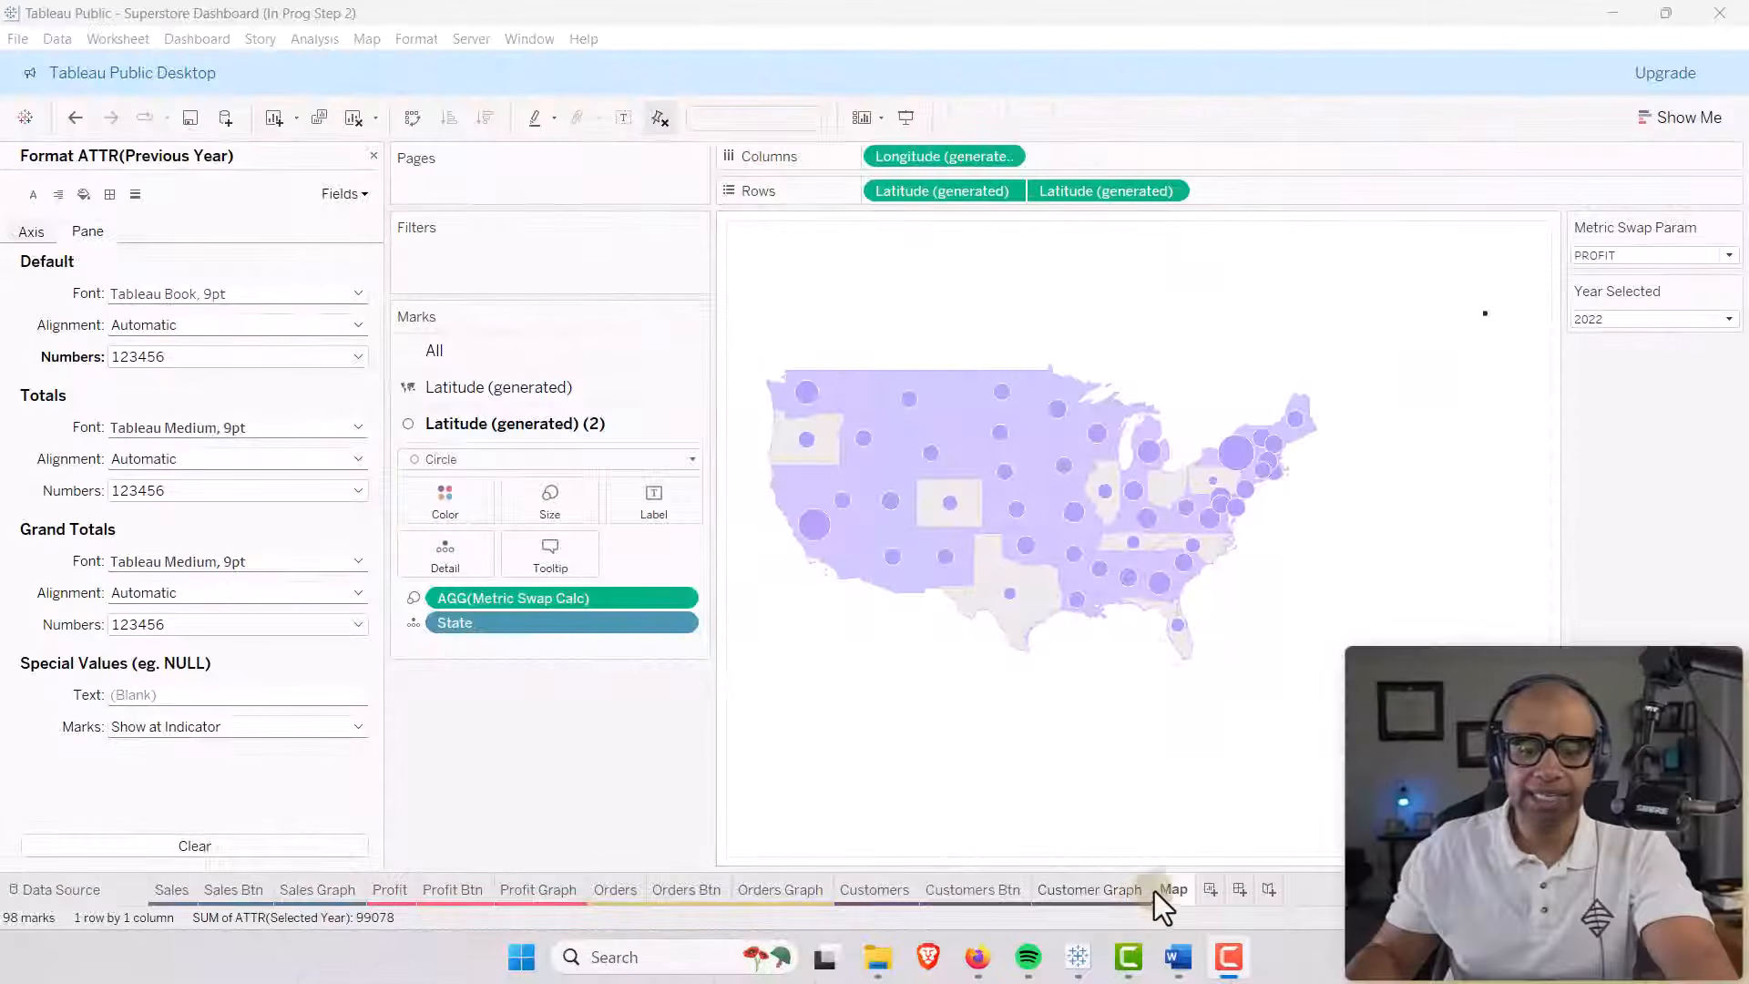
# Assign a tab color to the Map worksheet.
pyautogui.click(1168, 889)
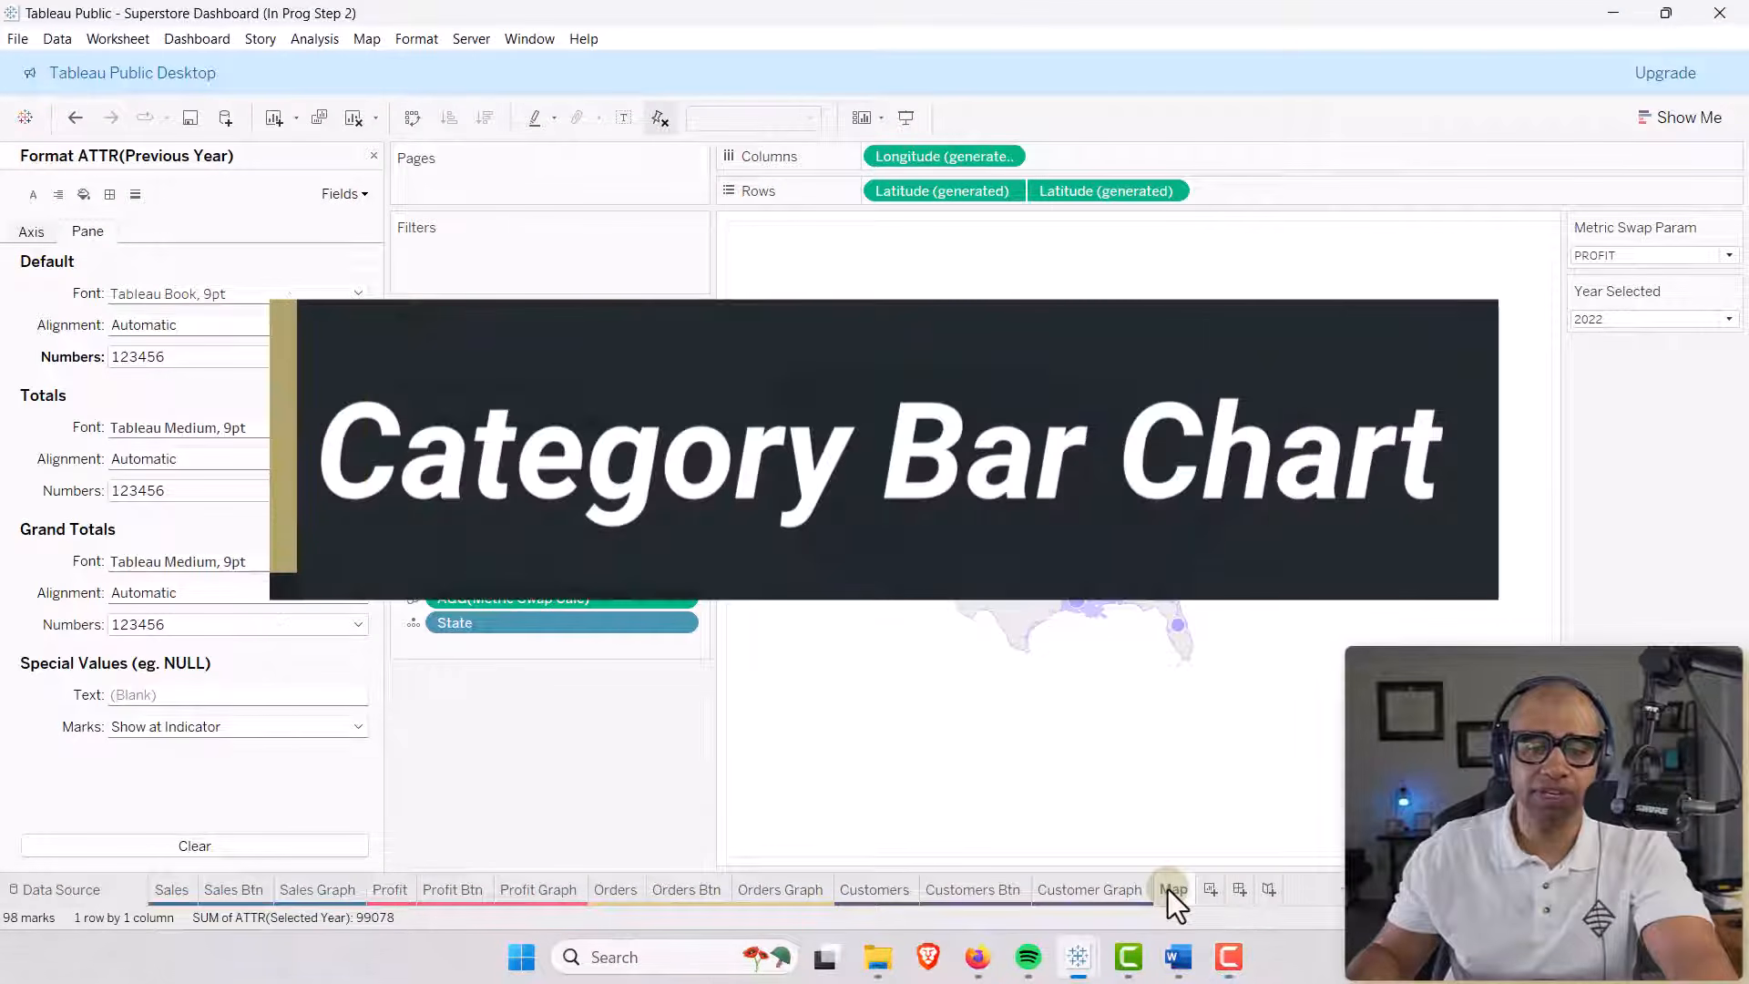
pyautogui.rightClick(1168, 889)
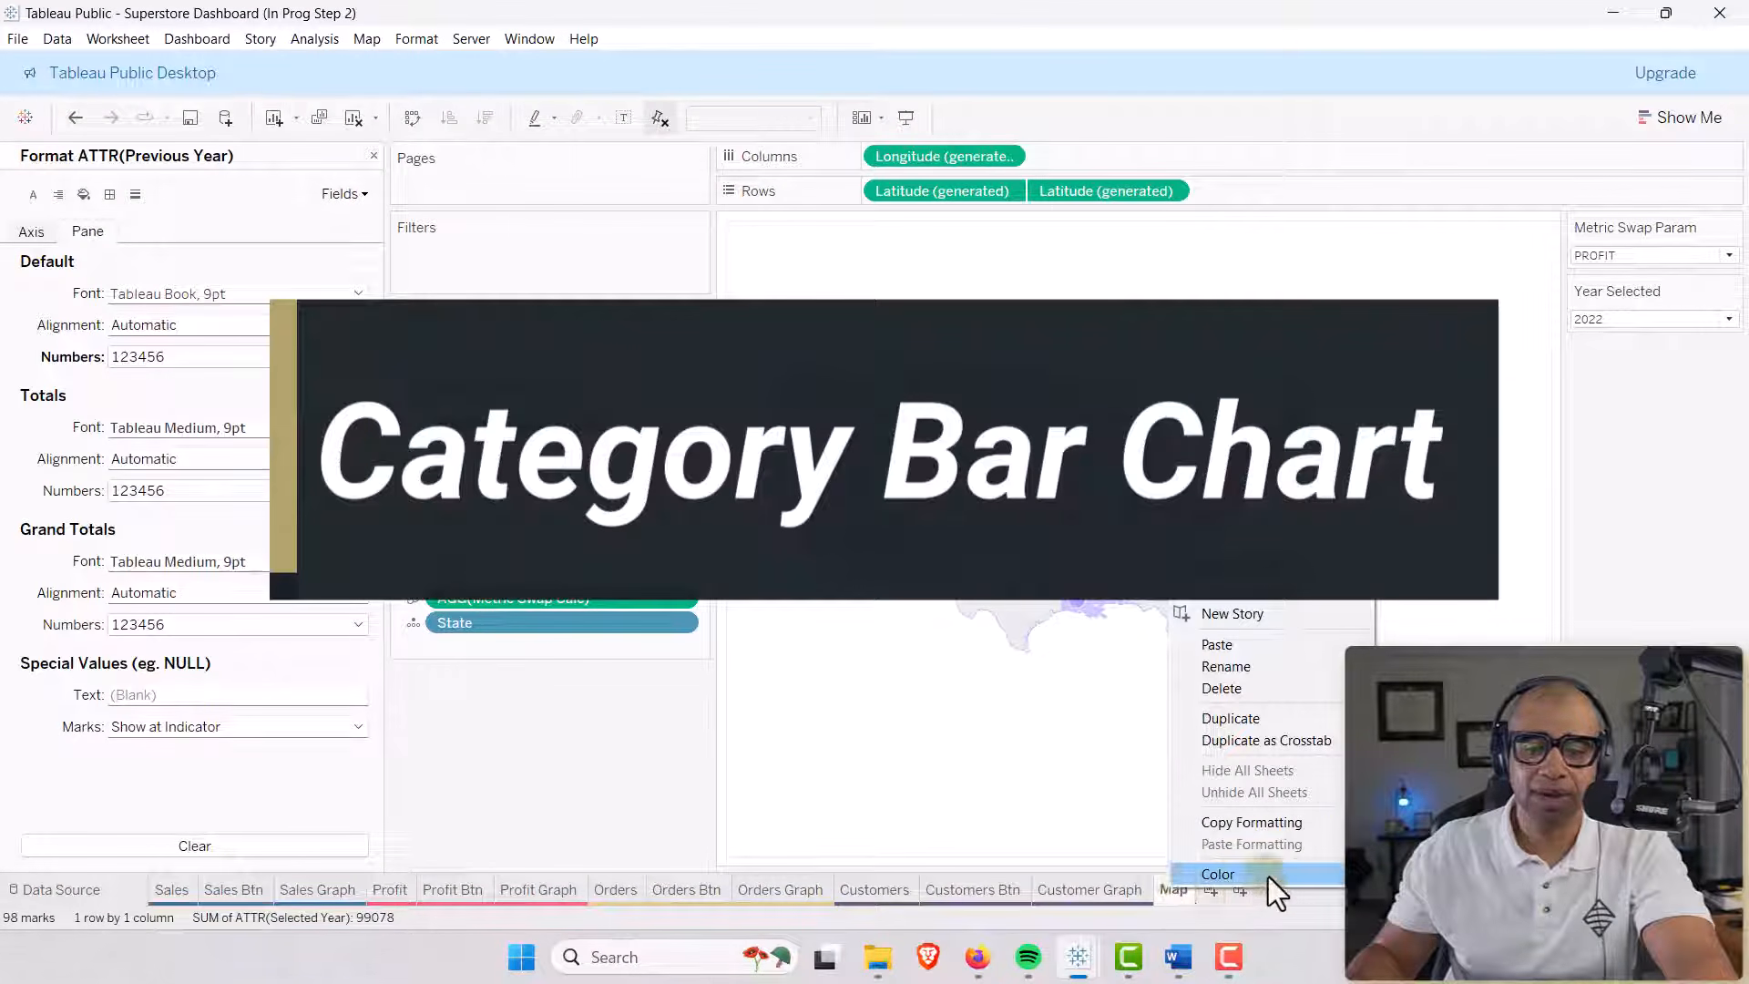
pyautogui.press('Escape')
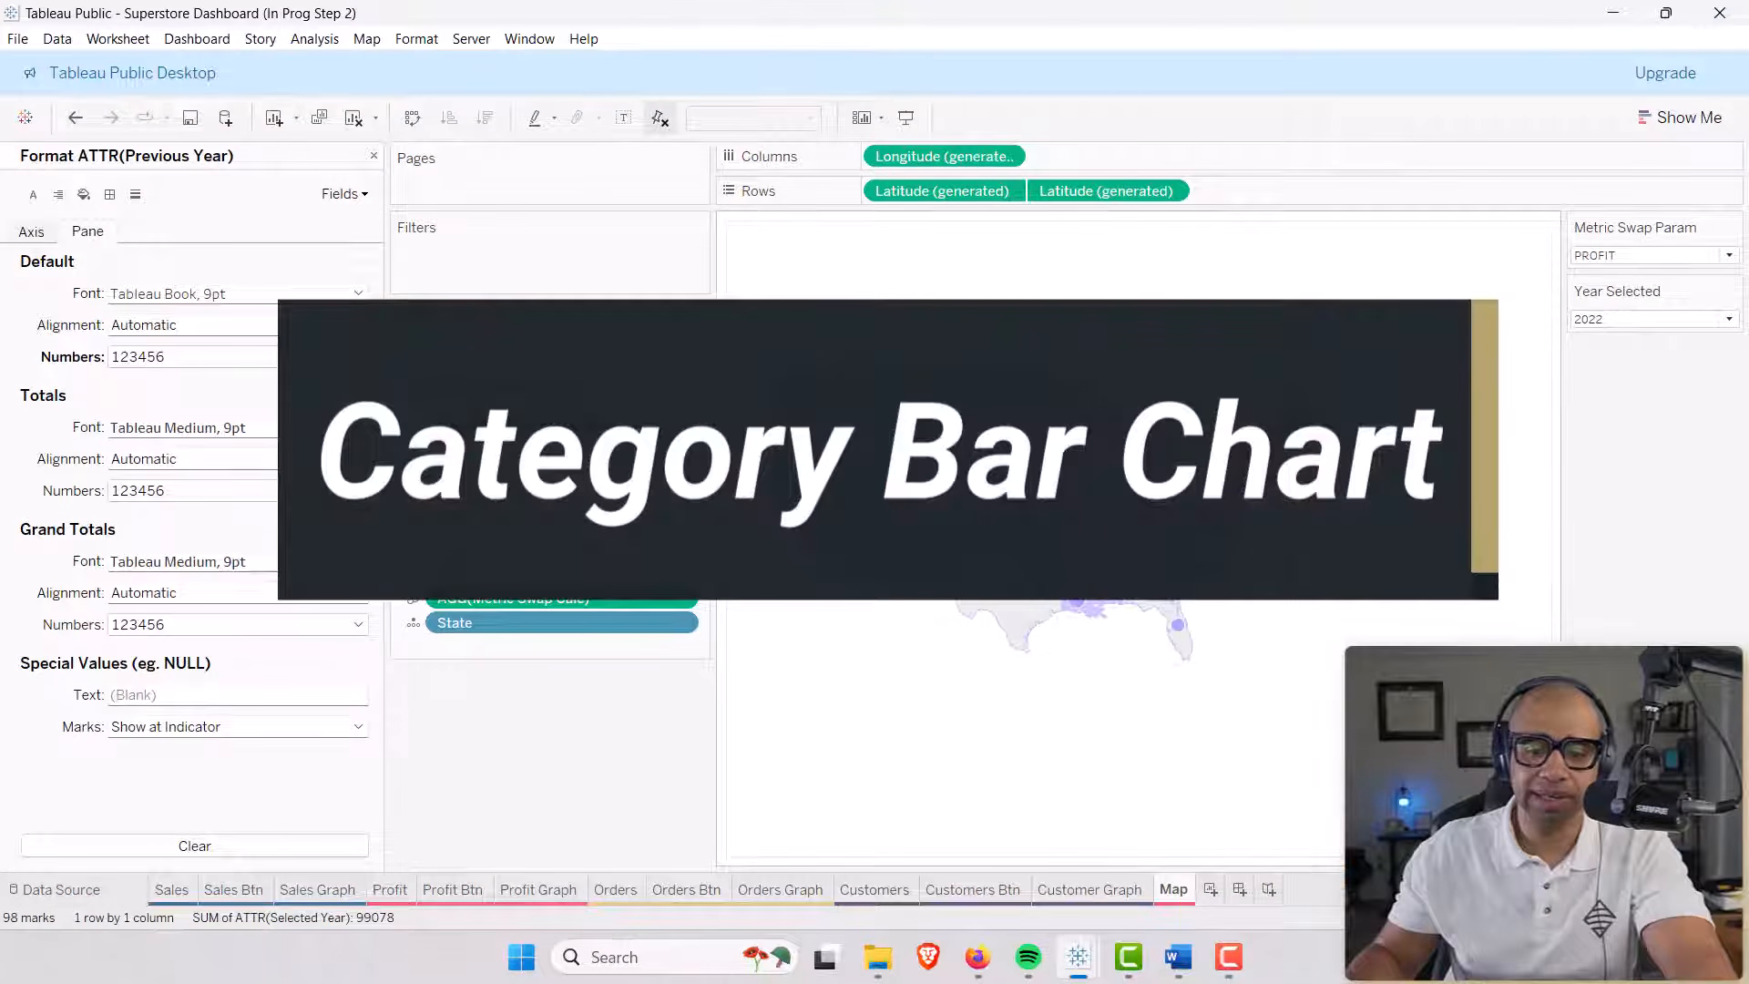
# Add a new worksheet named Category Bar and hide its title.
pyautogui.click(1211, 890)
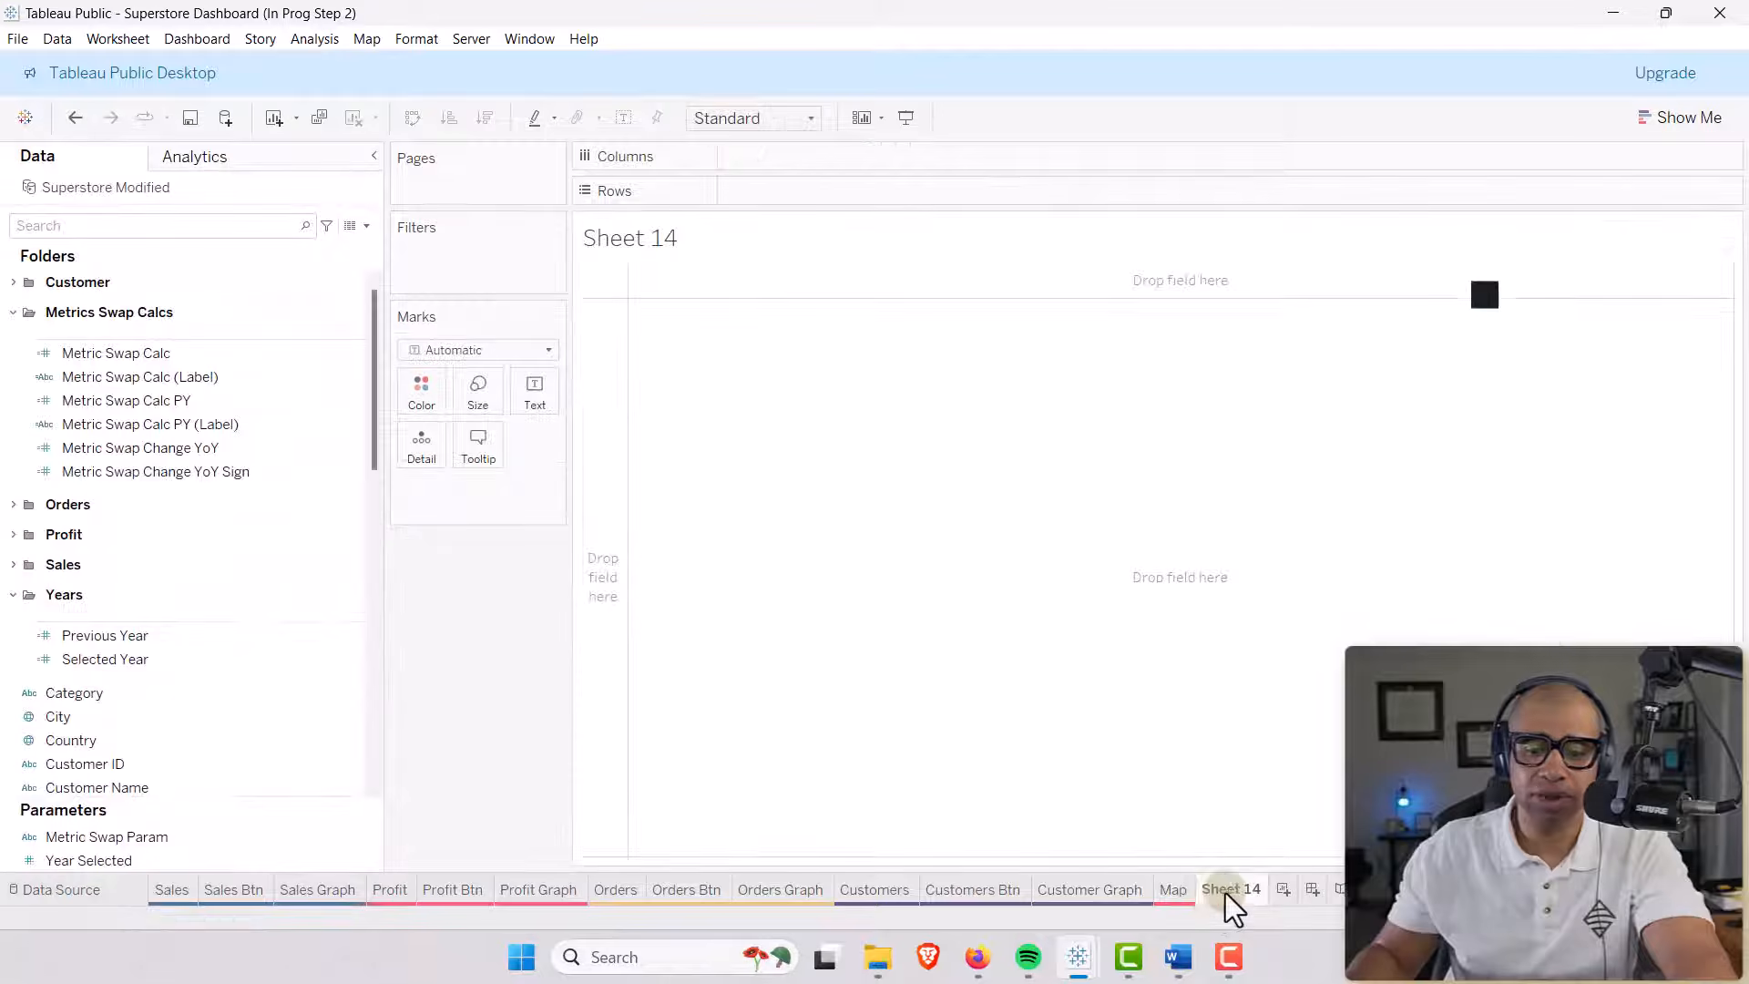
pyautogui.doubleClick(1226, 892)
pyautogui.write('Categ')
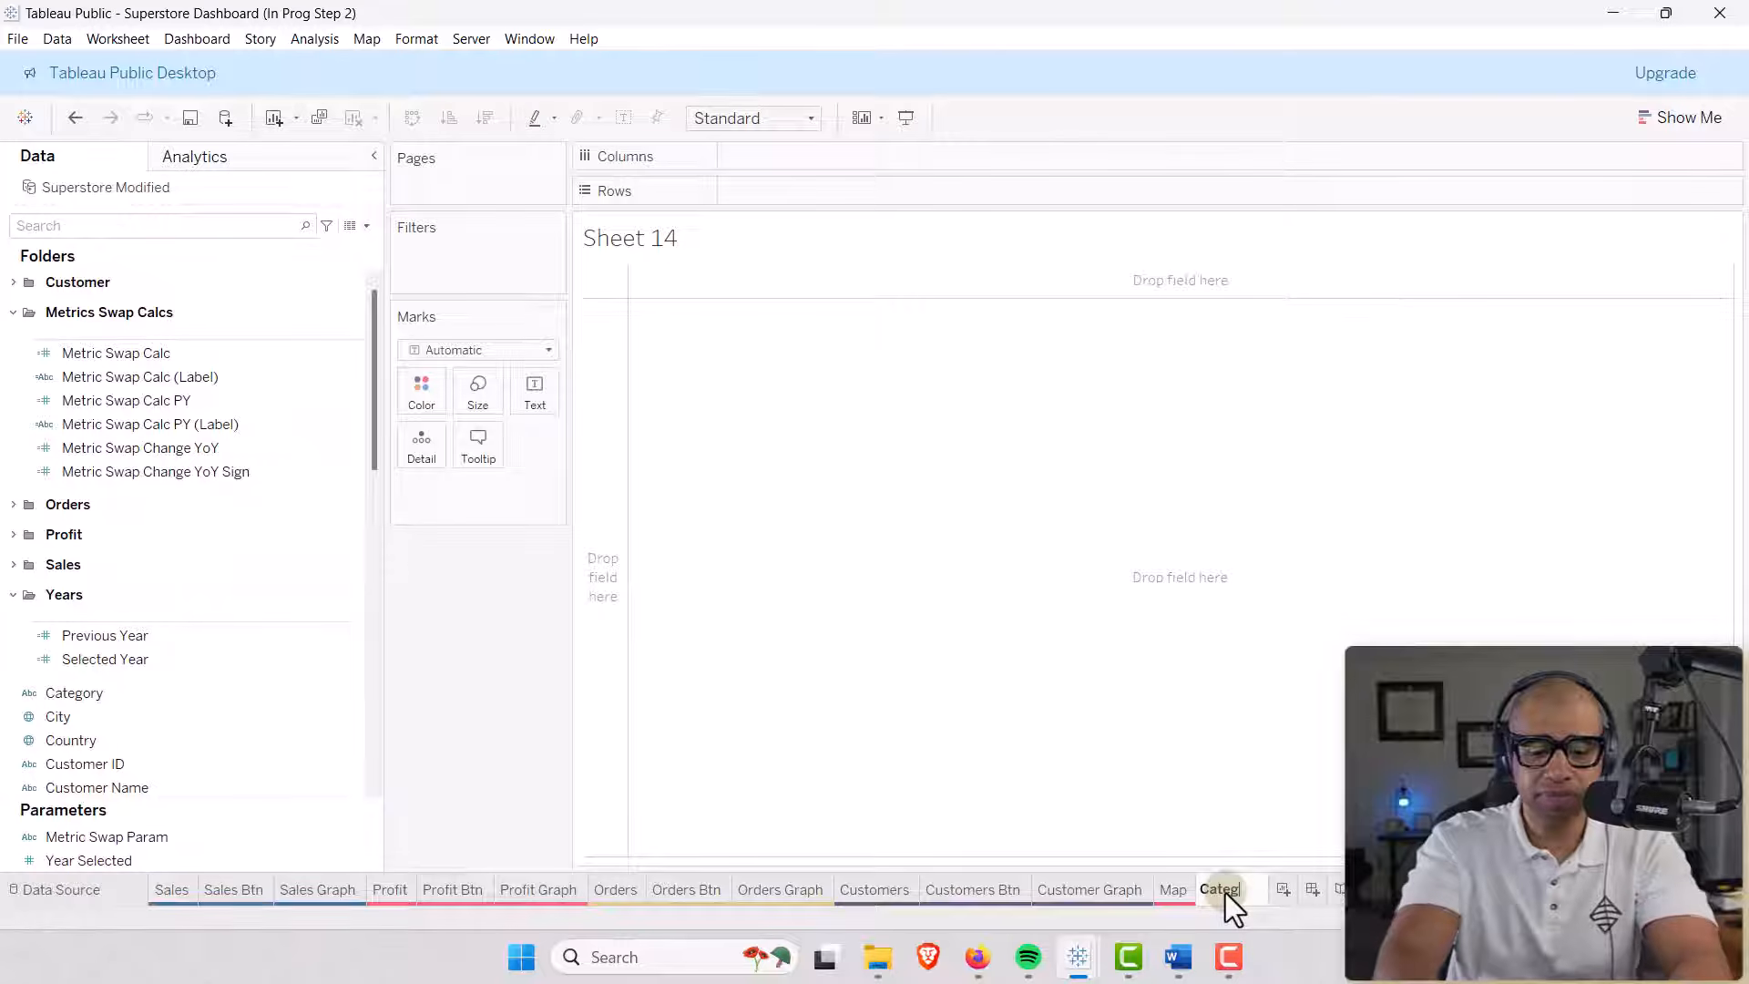
pyautogui.write('ory Bar')
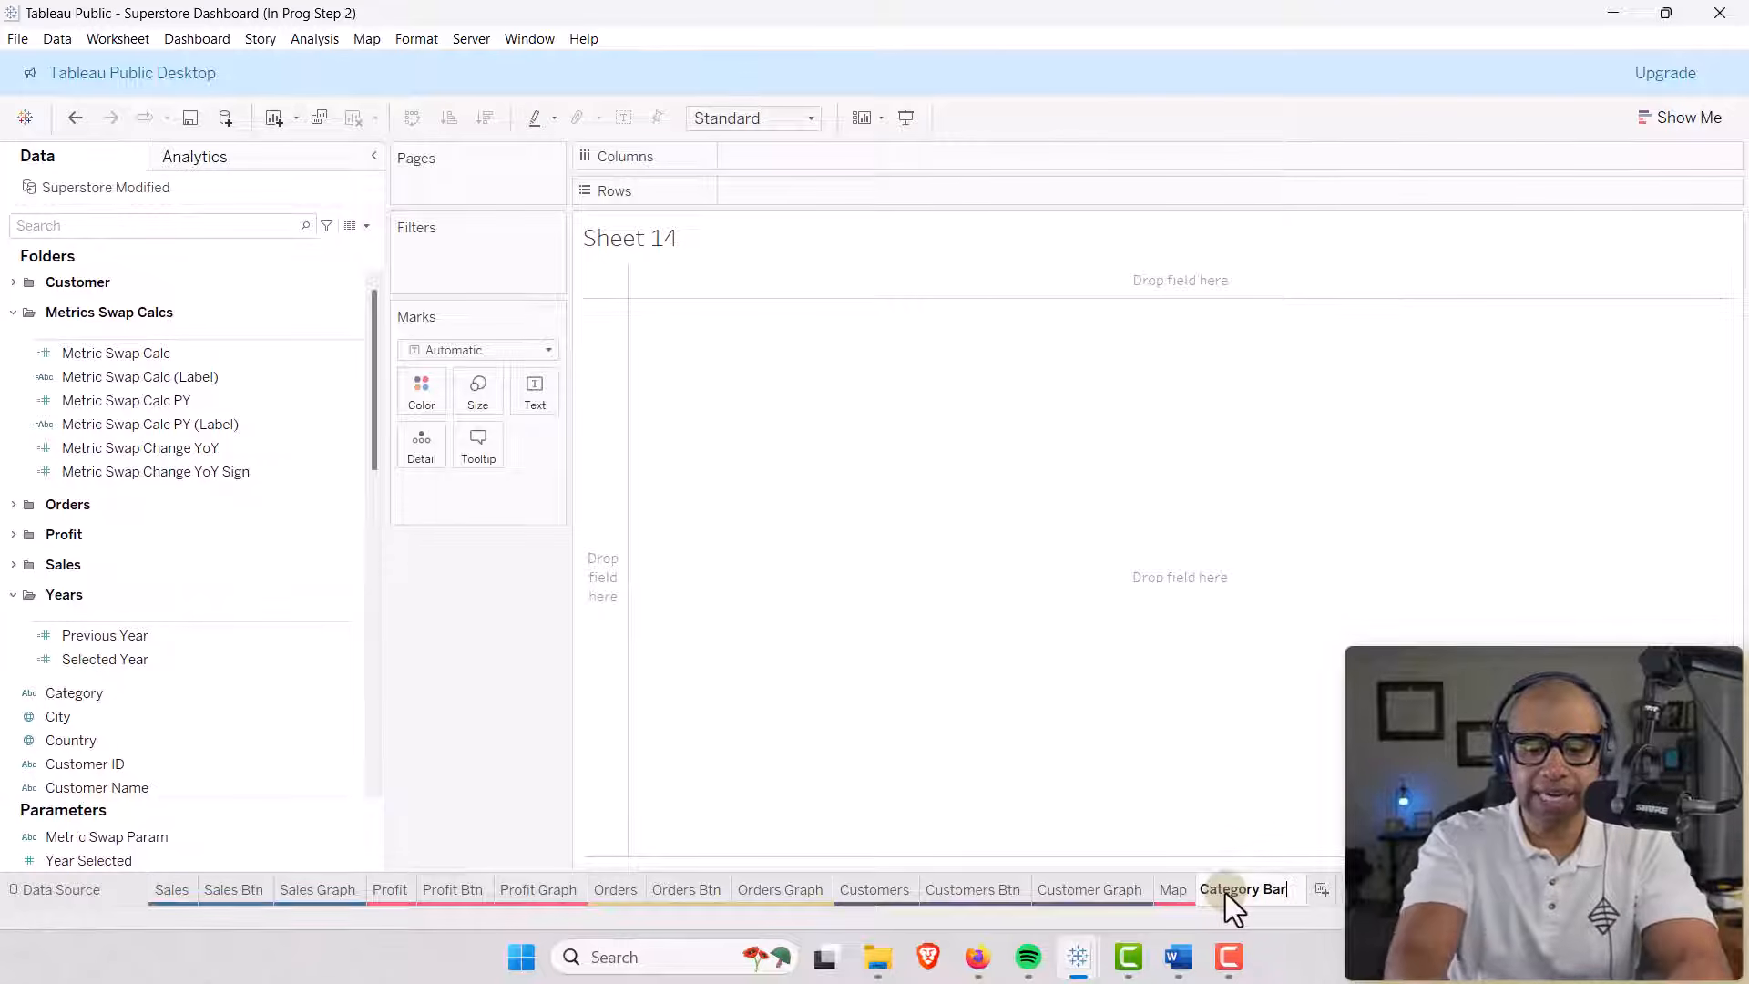
pyautogui.press('Return')
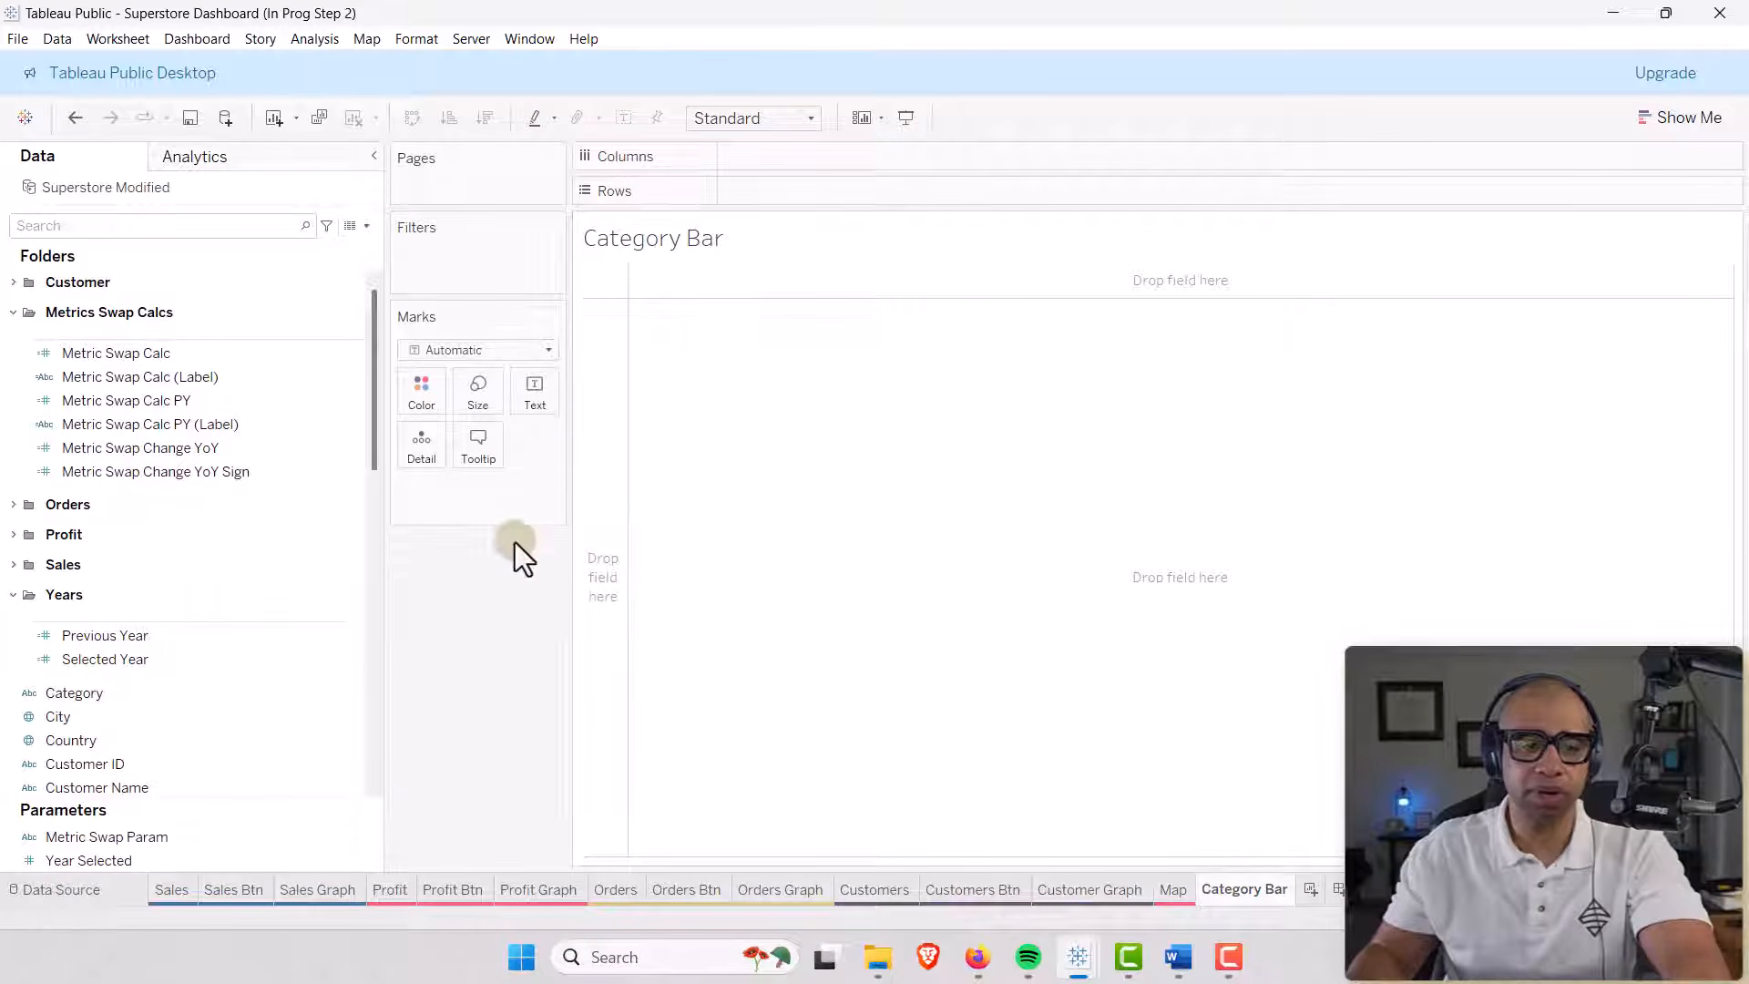
pyautogui.rightClick(672, 250)
pyautogui.click(696, 304)
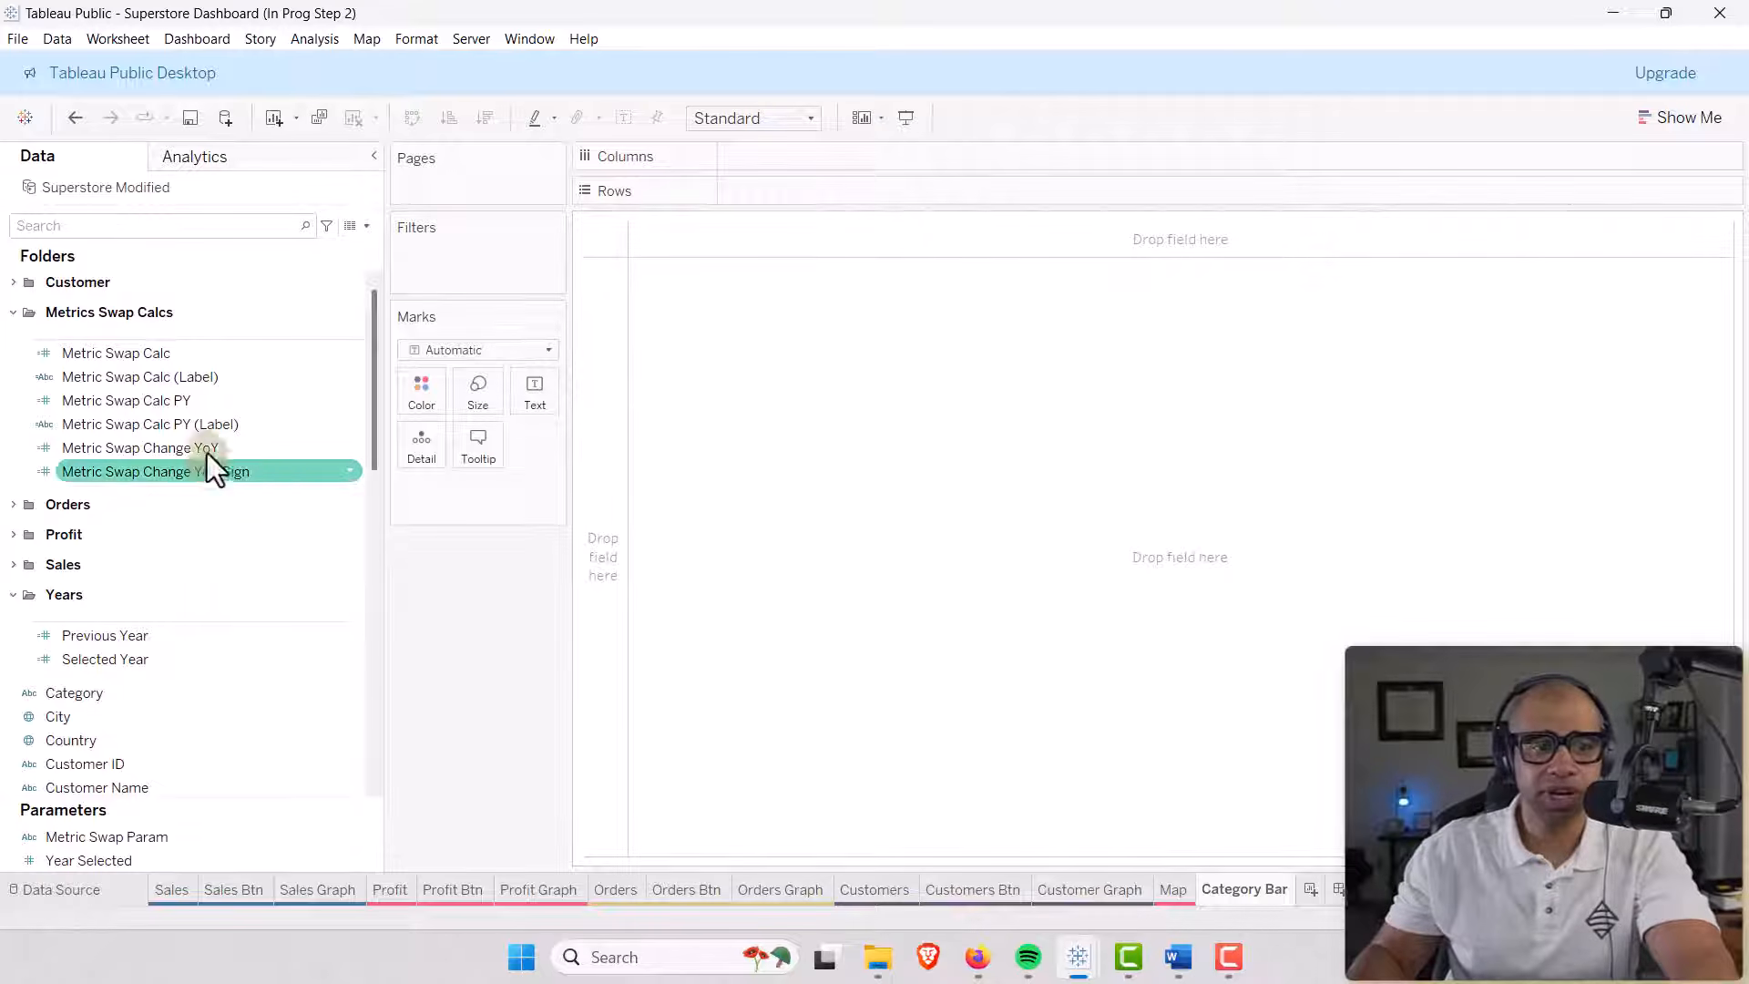
# Place Metric Swap Calc and Metric Swap Calc PY on Columns and Category on Rows.
pyautogui.moveTo(94, 352); pyautogui.dragTo(762, 161)
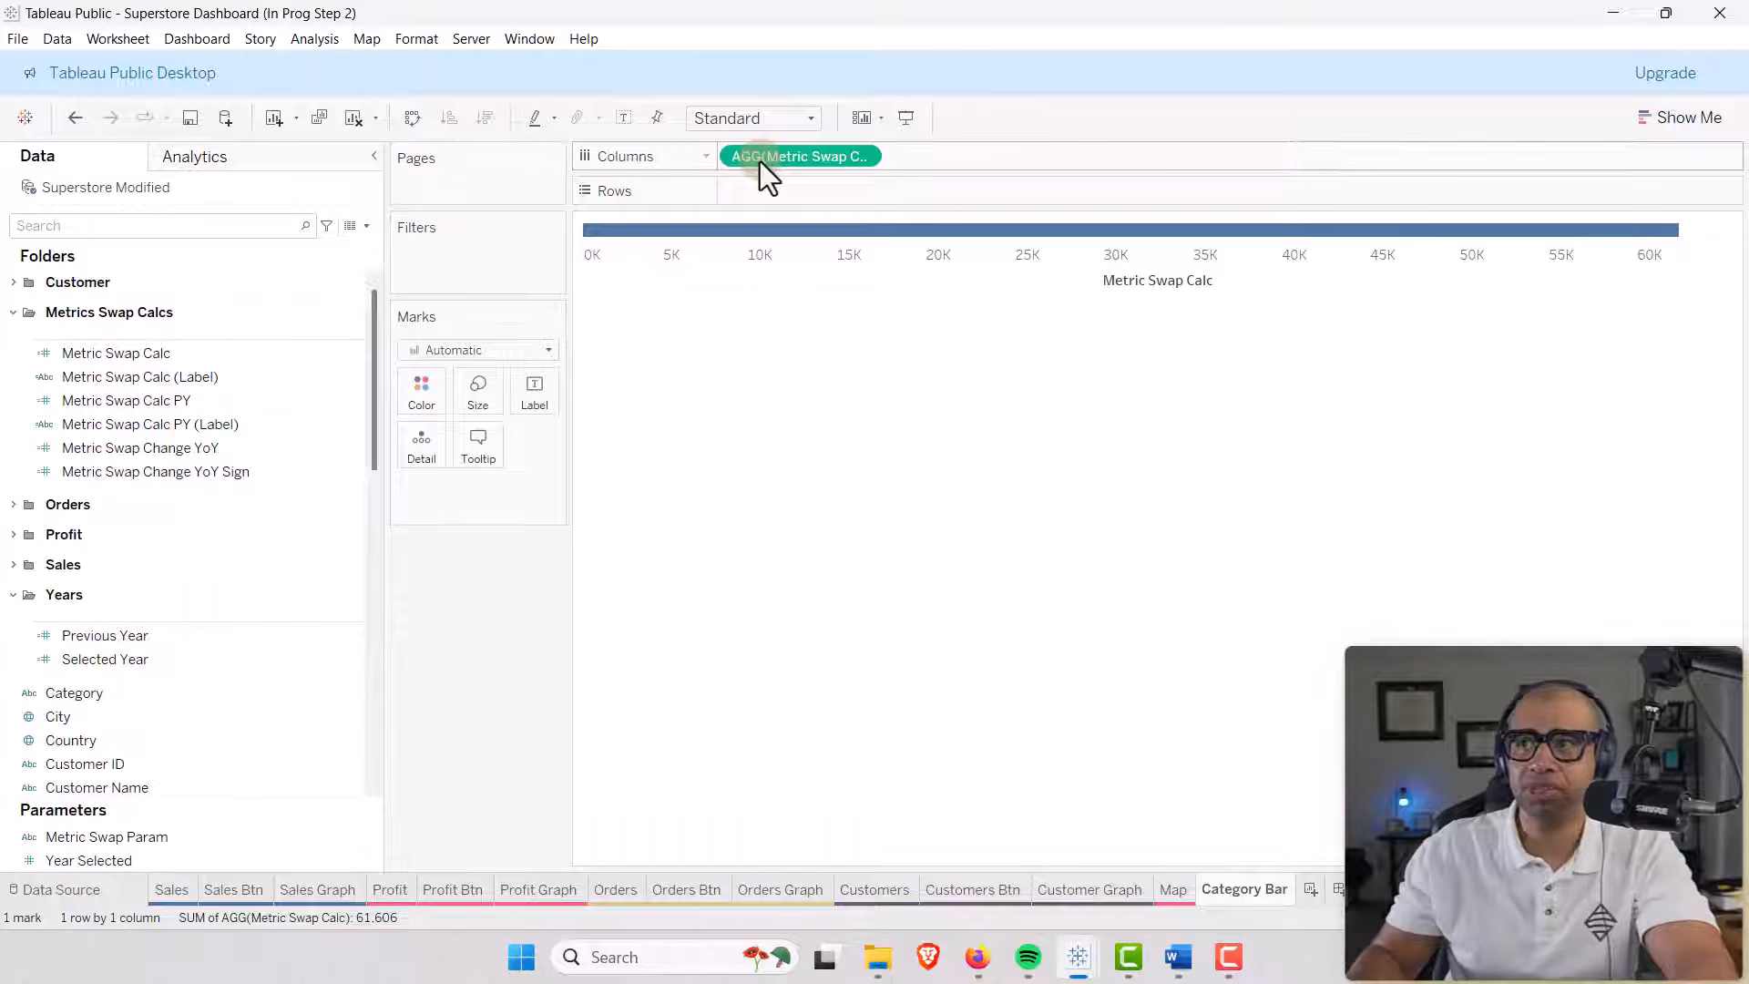
pyautogui.click(178, 403)
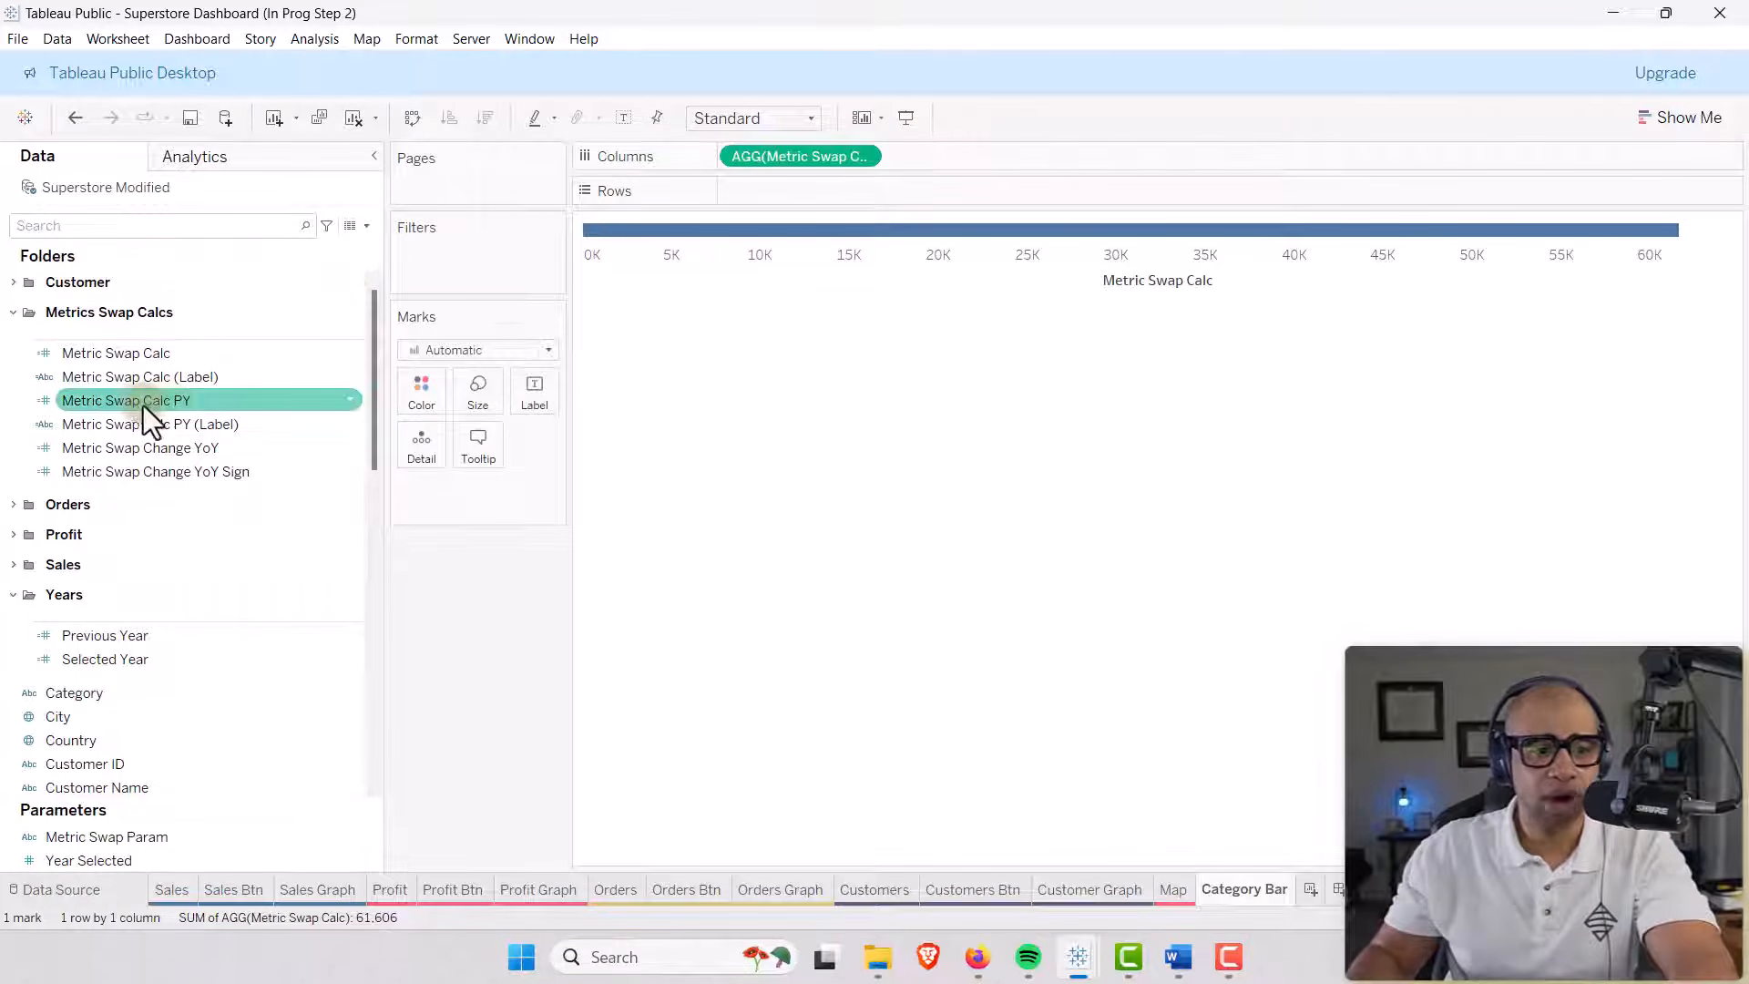
pyautogui.moveTo(144, 406); pyautogui.dragTo(976, 160)
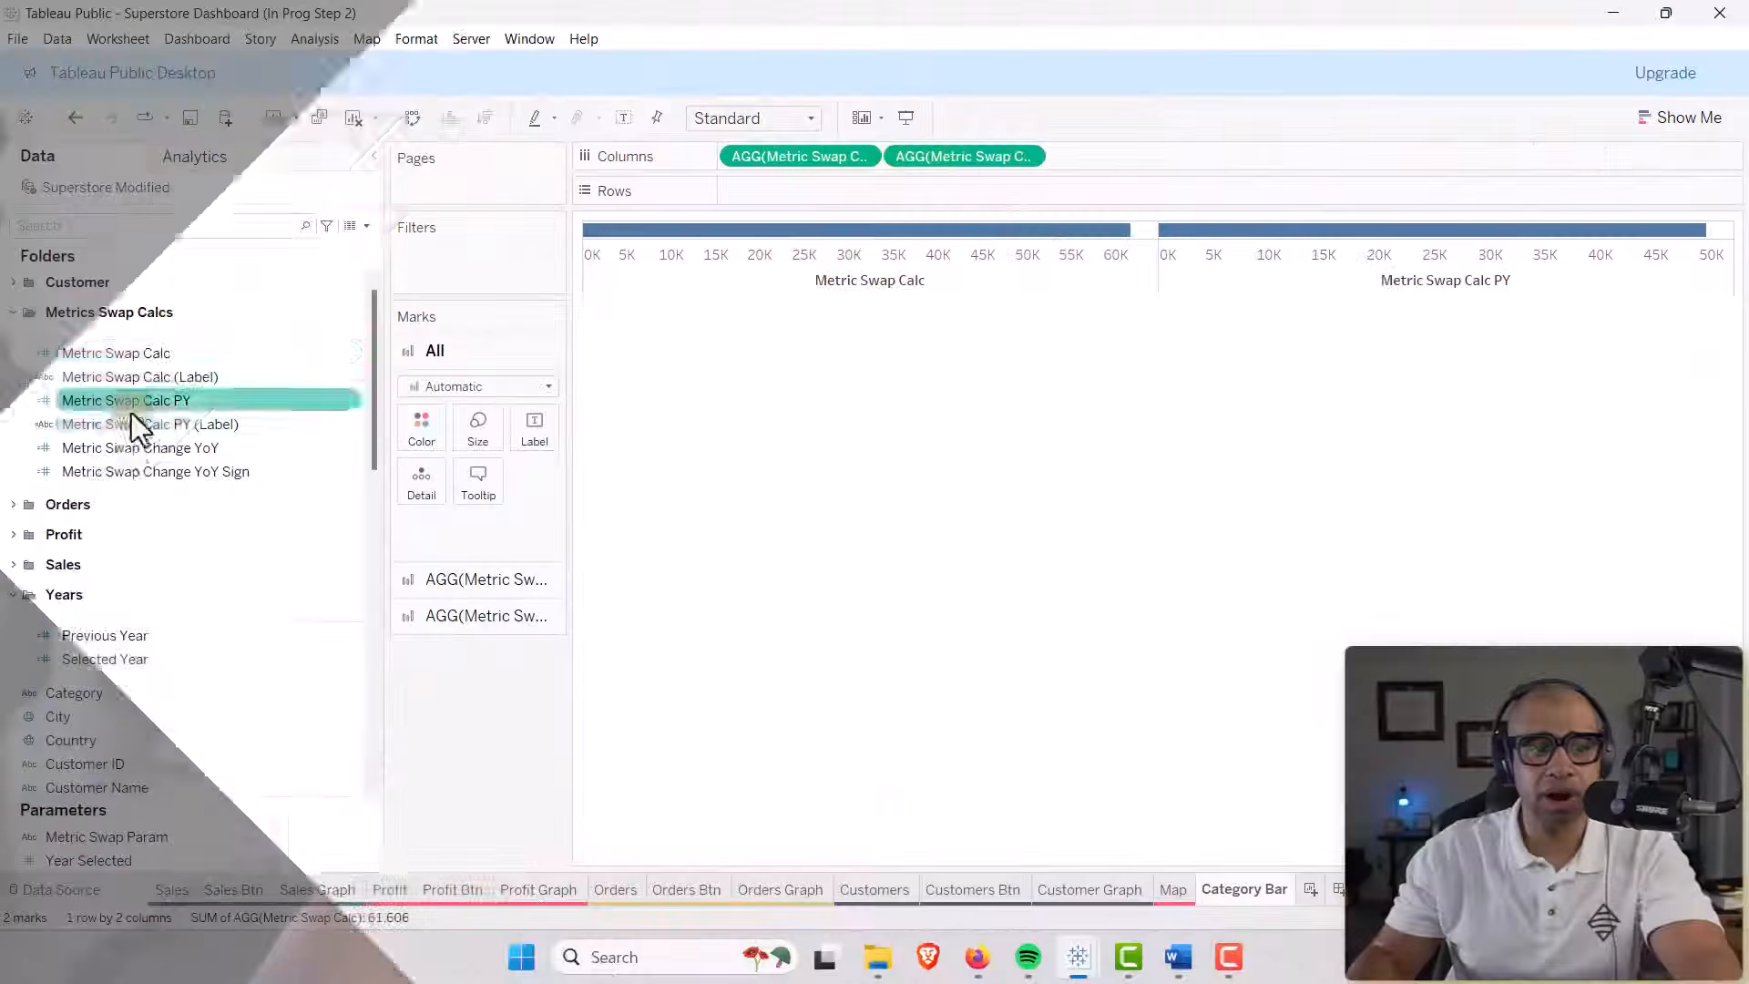
pyautogui.scroll(-5, 127, 456)
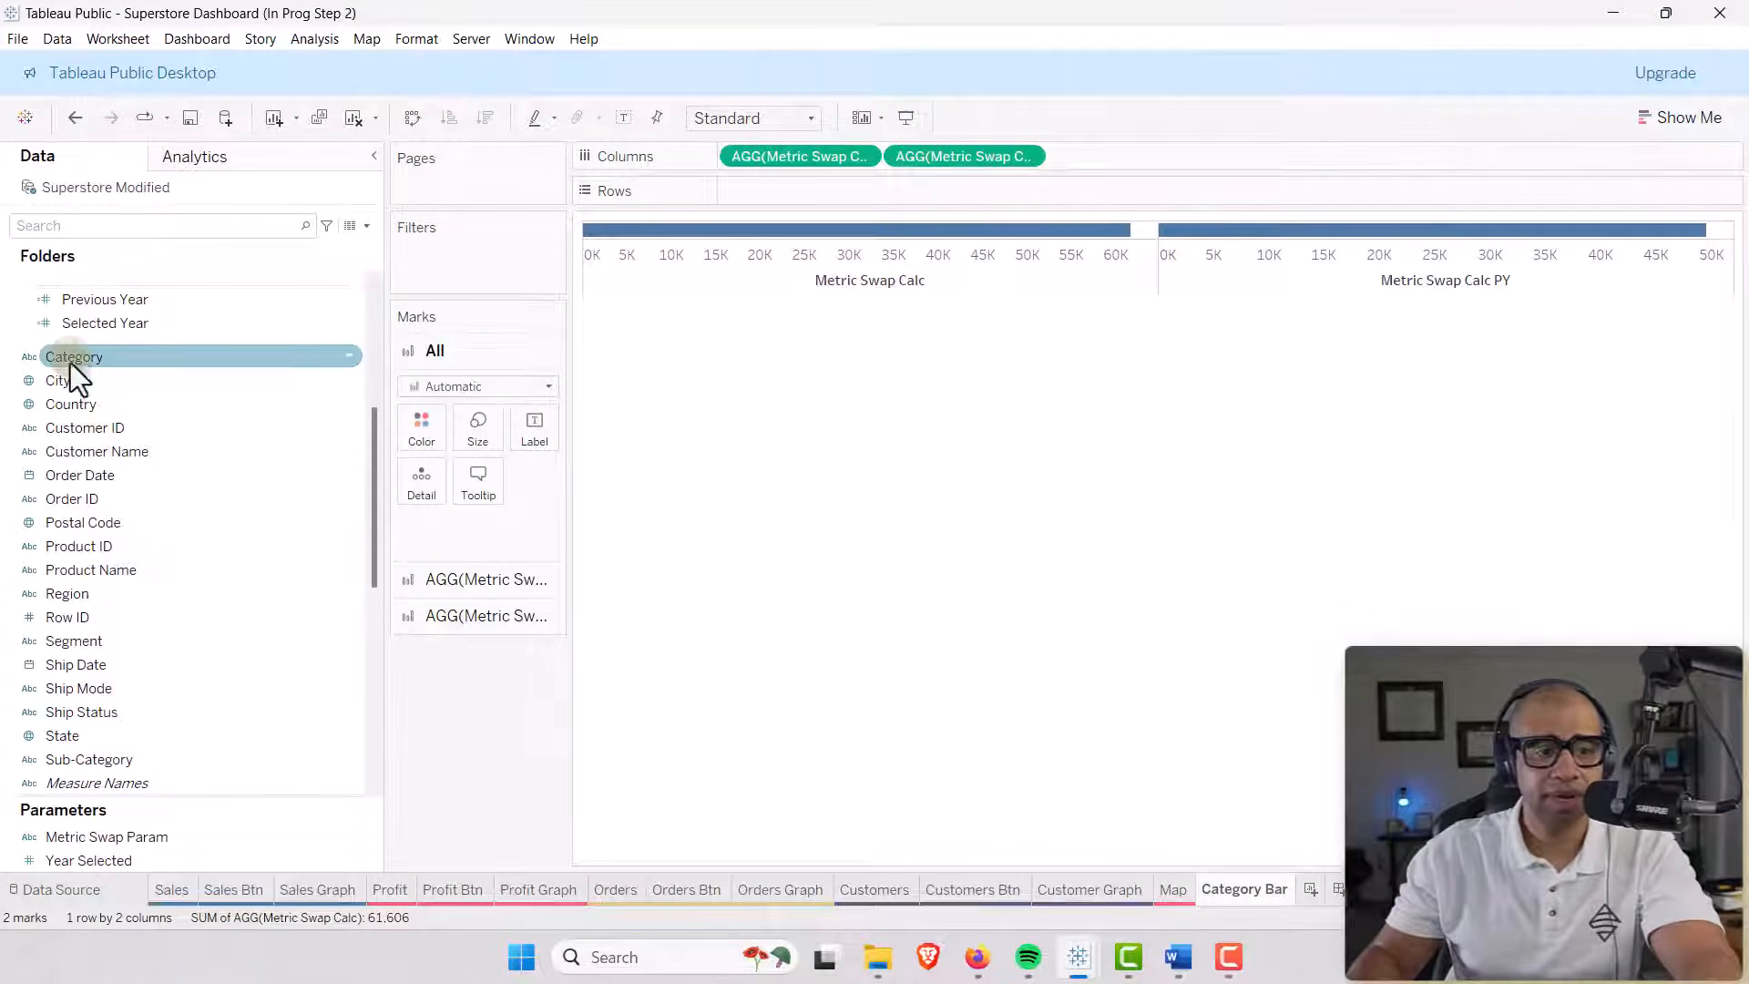
pyautogui.moveTo(71, 361); pyautogui.dragTo(761, 195)
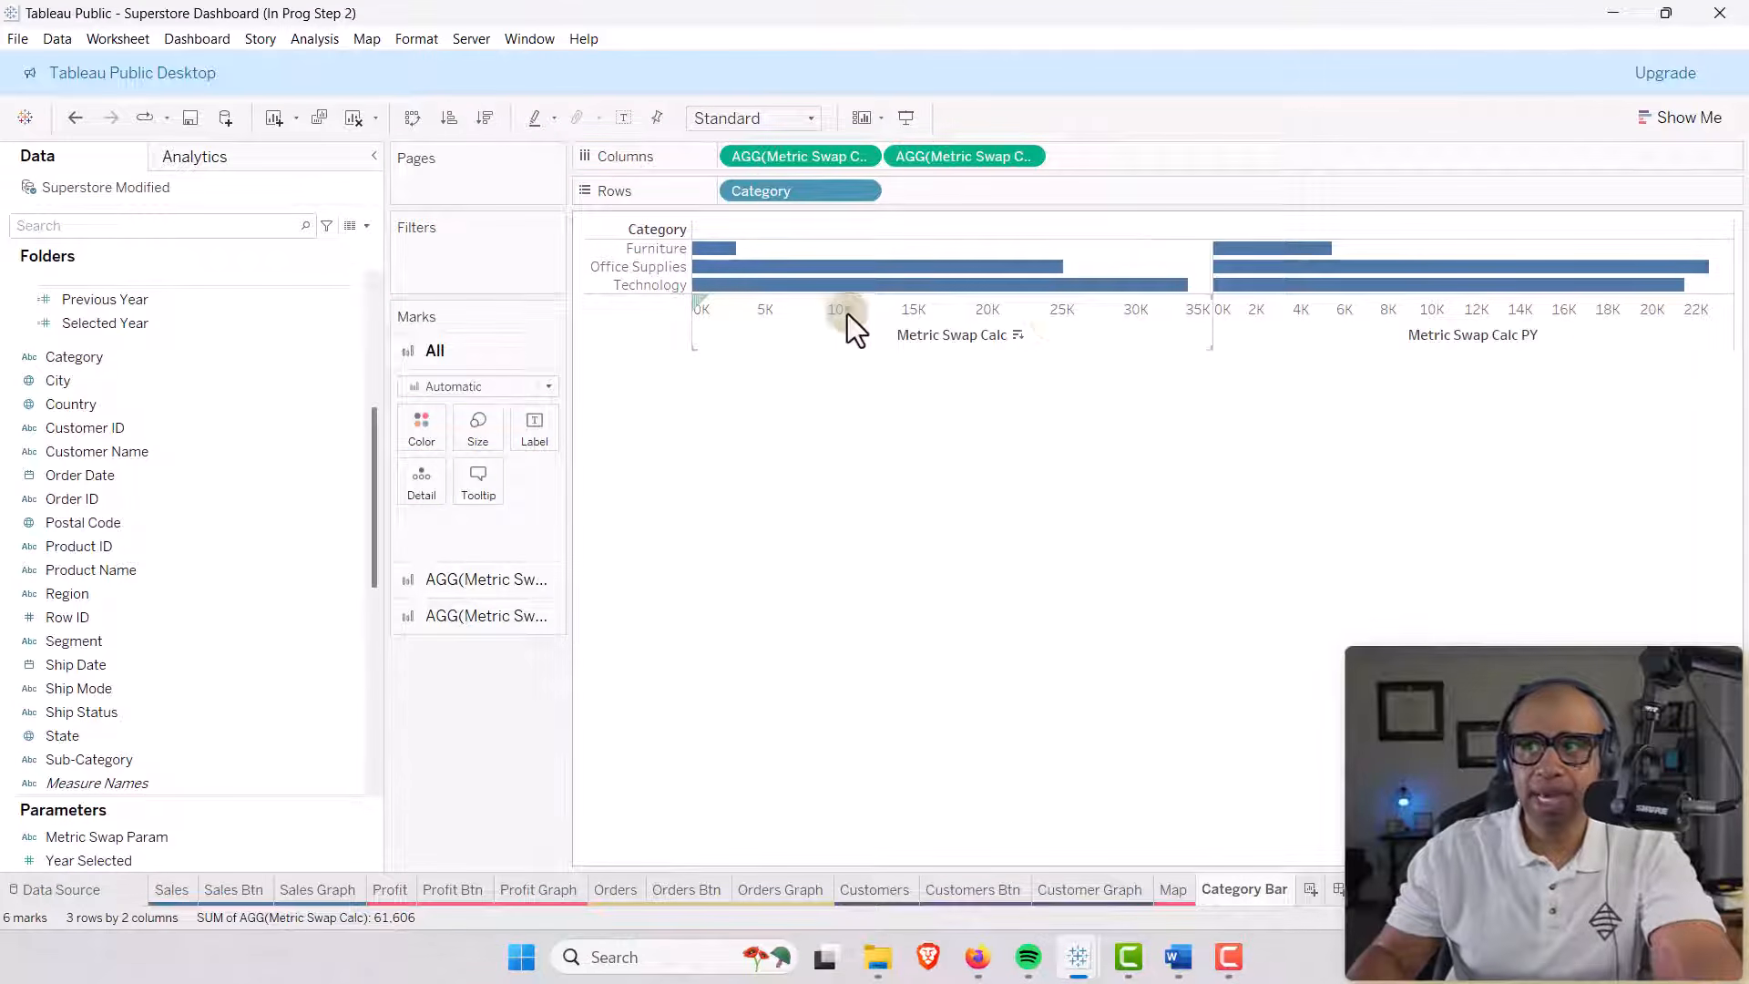
# Add Metric Swap Change YoY to Rows after Category and make it discrete.
pyautogui.scroll(3, 347, 330)
pyautogui.click(348, 331)
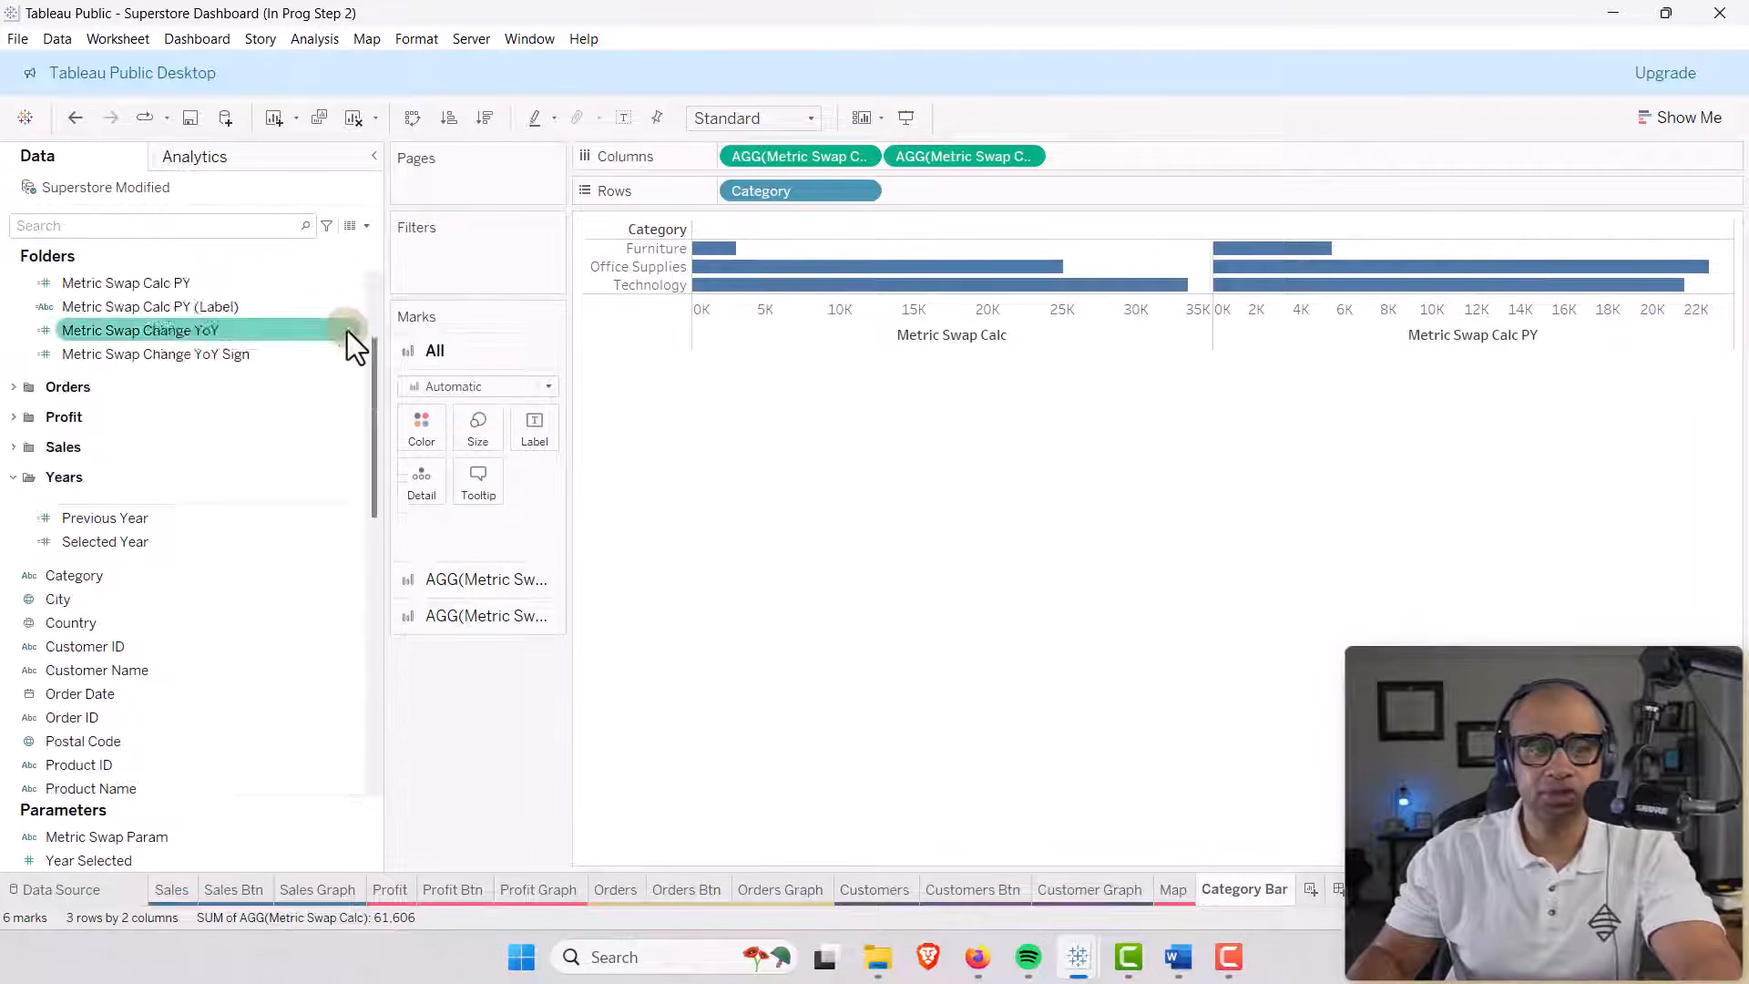
pyautogui.scroll(2, 347, 331)
pyautogui.moveTo(162, 445); pyautogui.dragTo(1002, 189)
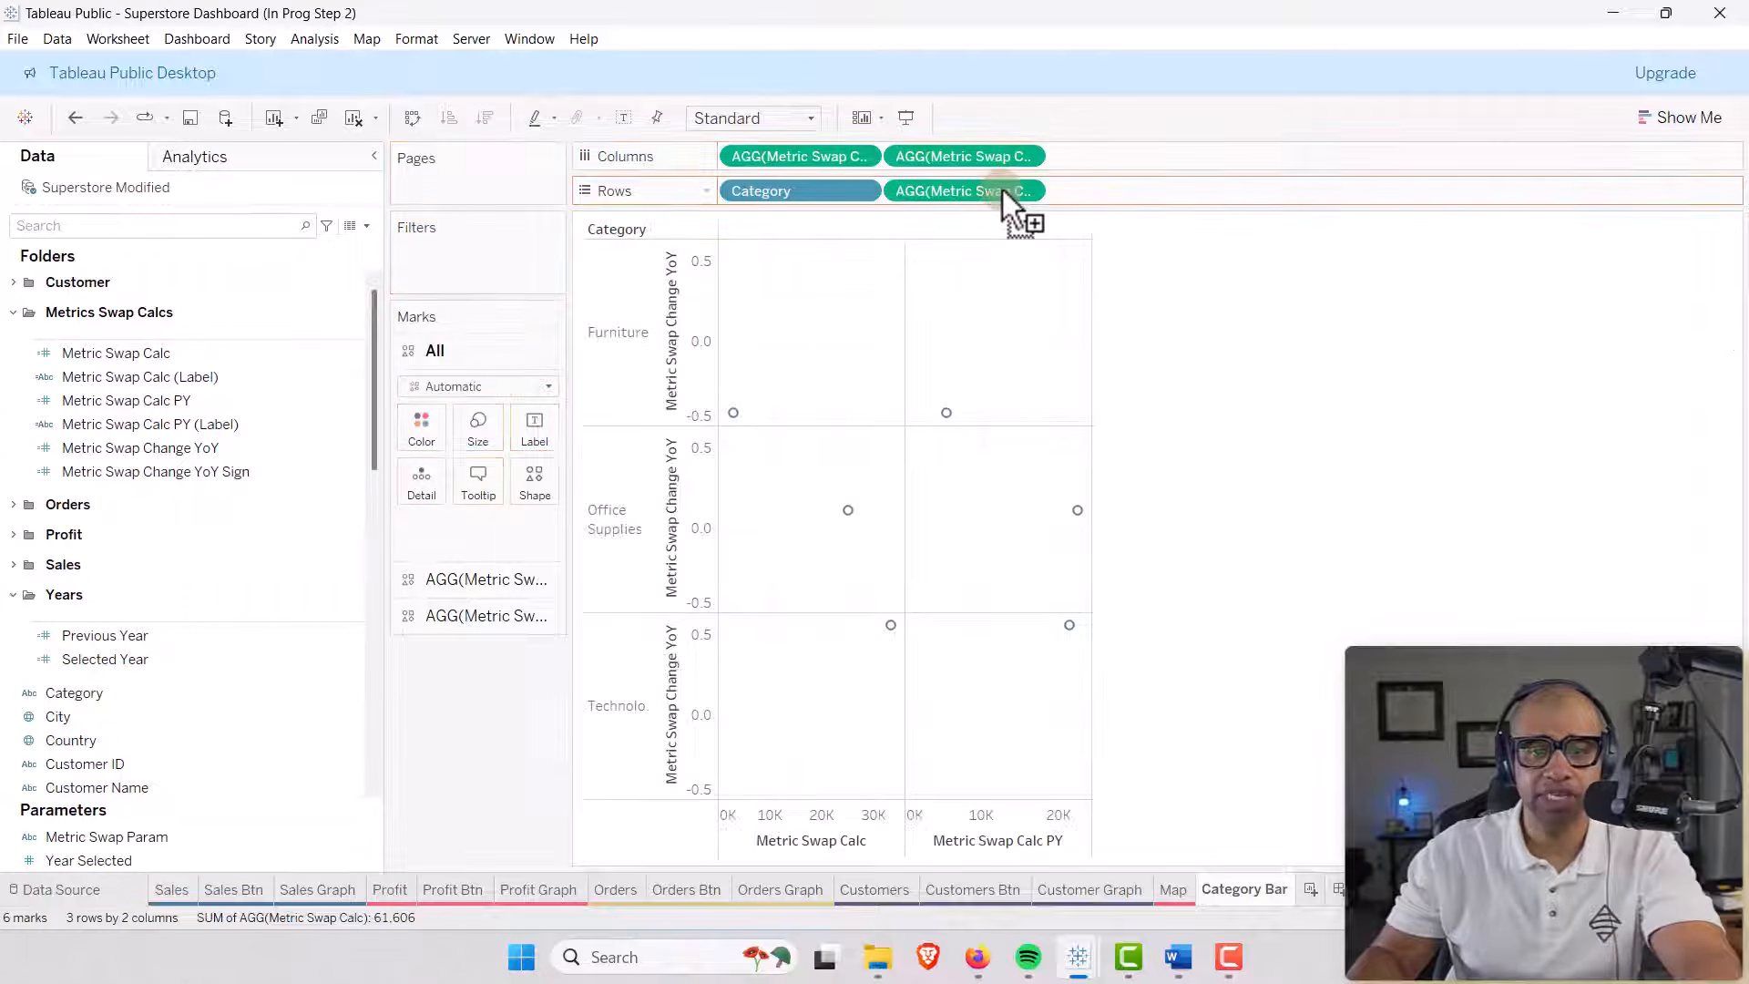
pyautogui.click(1026, 193)
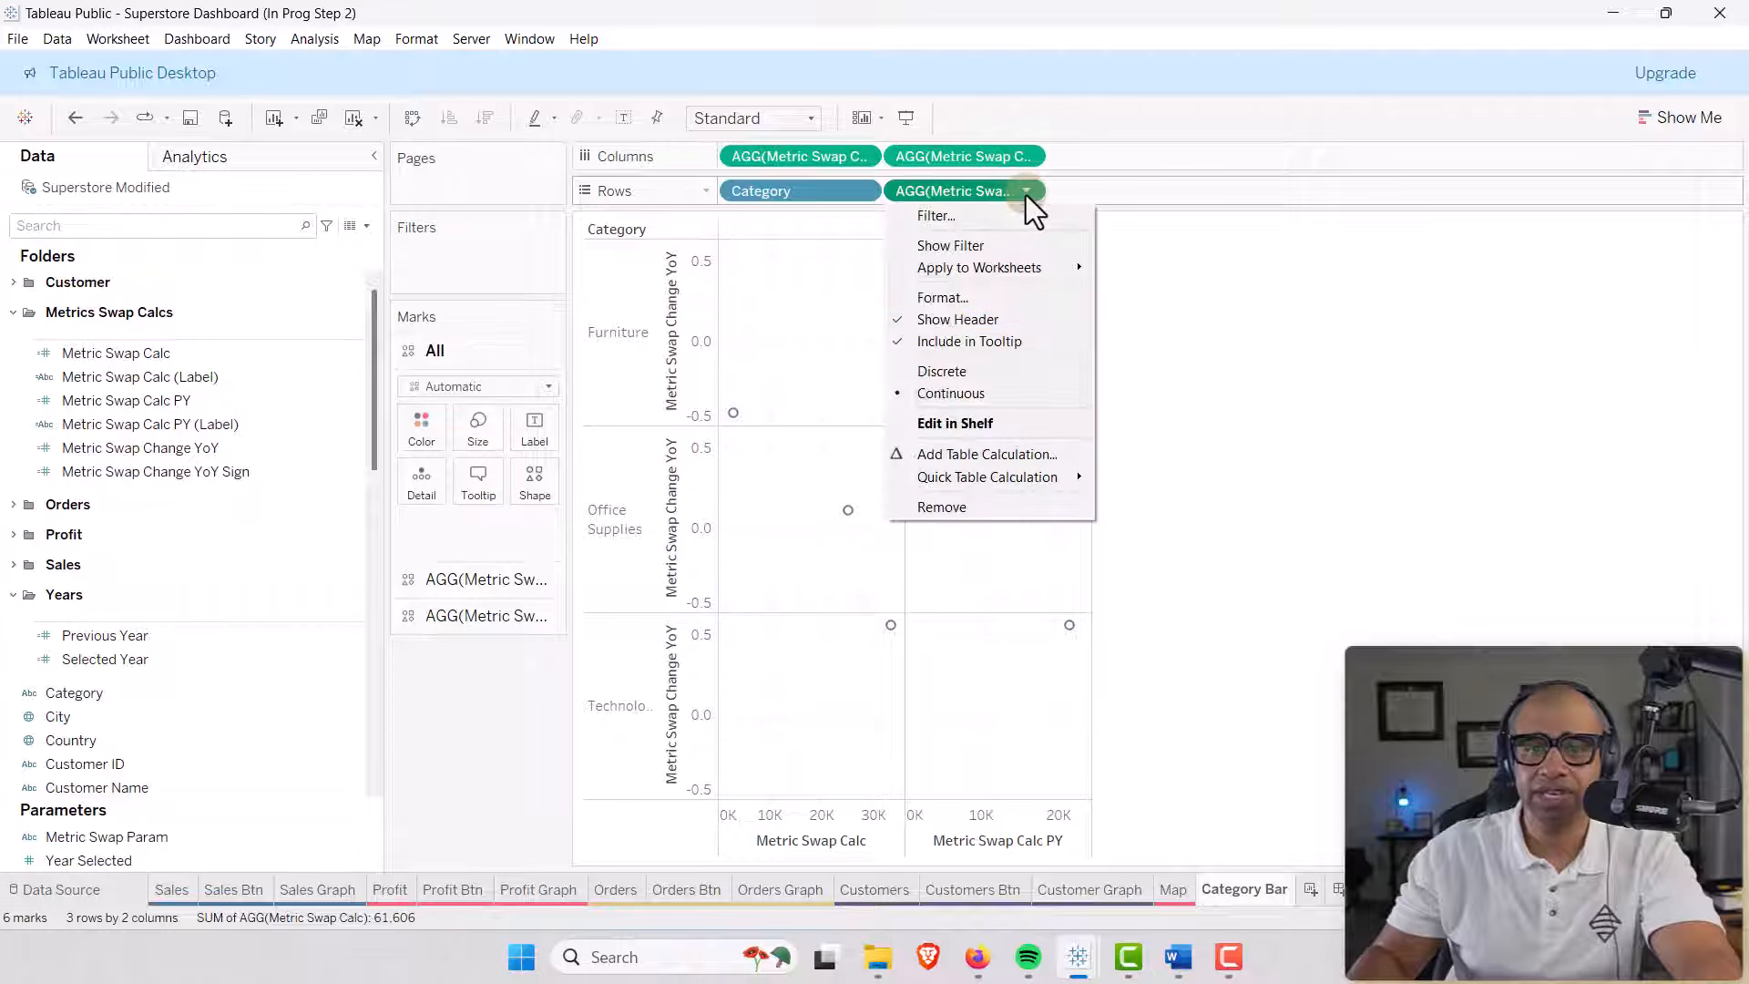
pyautogui.click(940, 373)
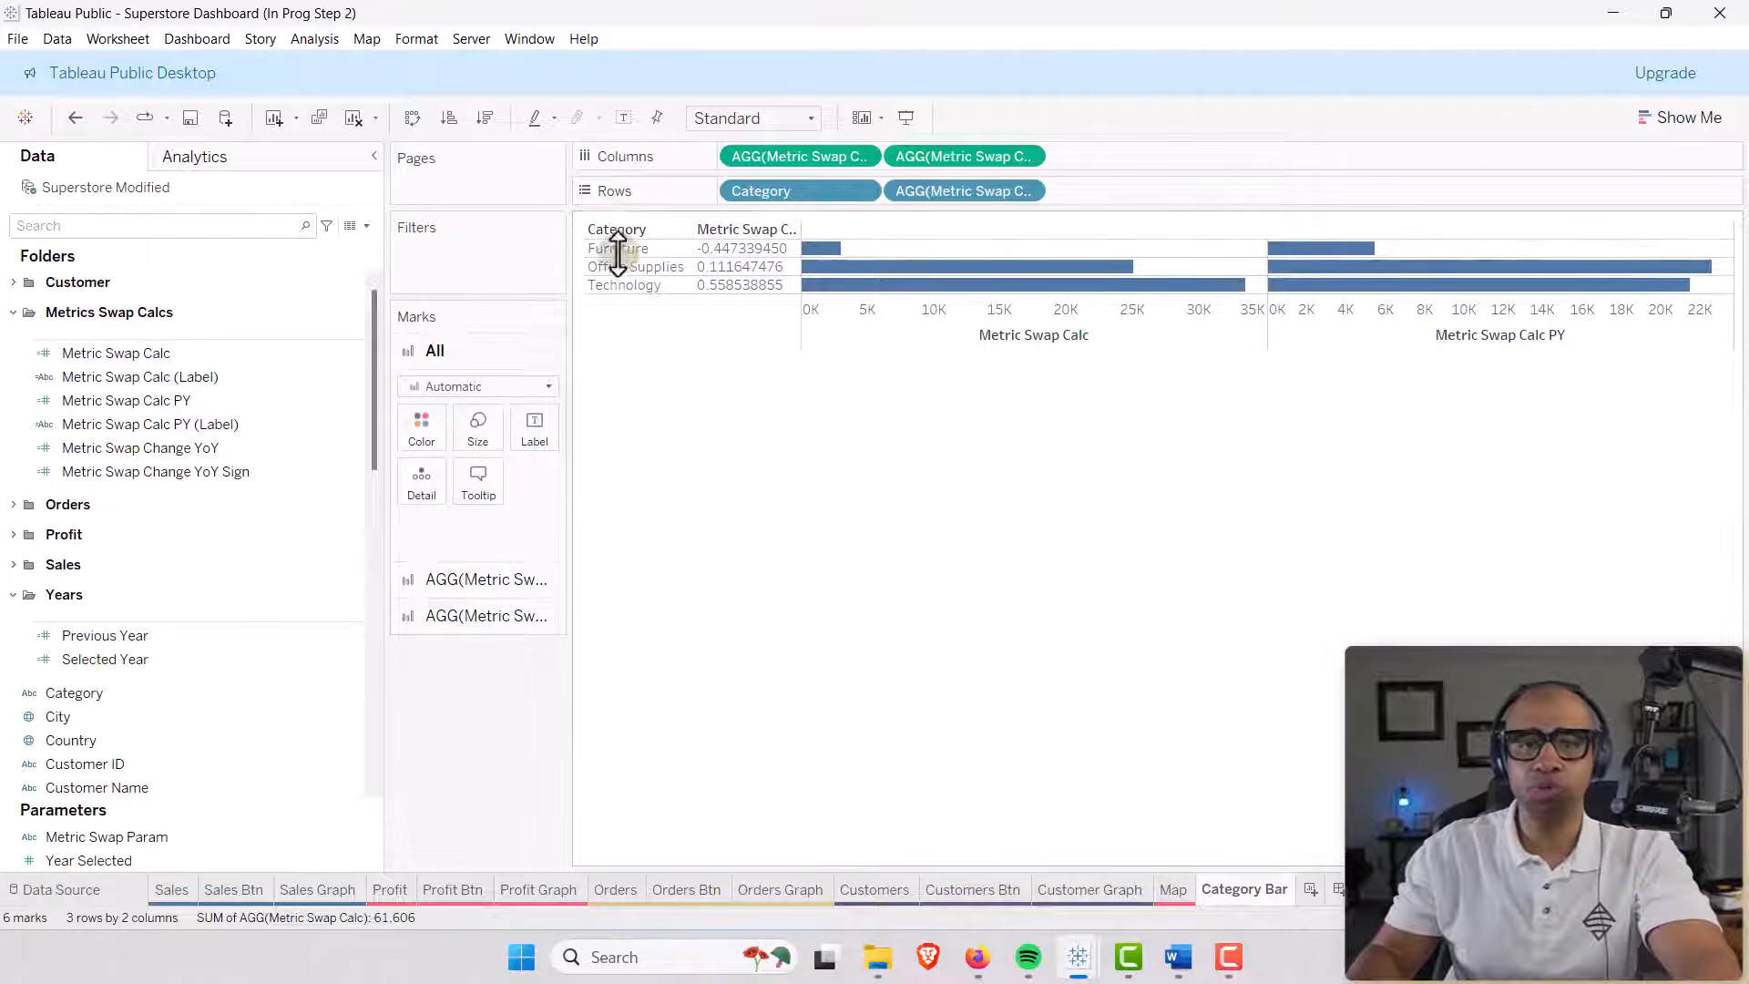
# Set the category chart's fit to Entire View.
pyautogui.click(468, 428)
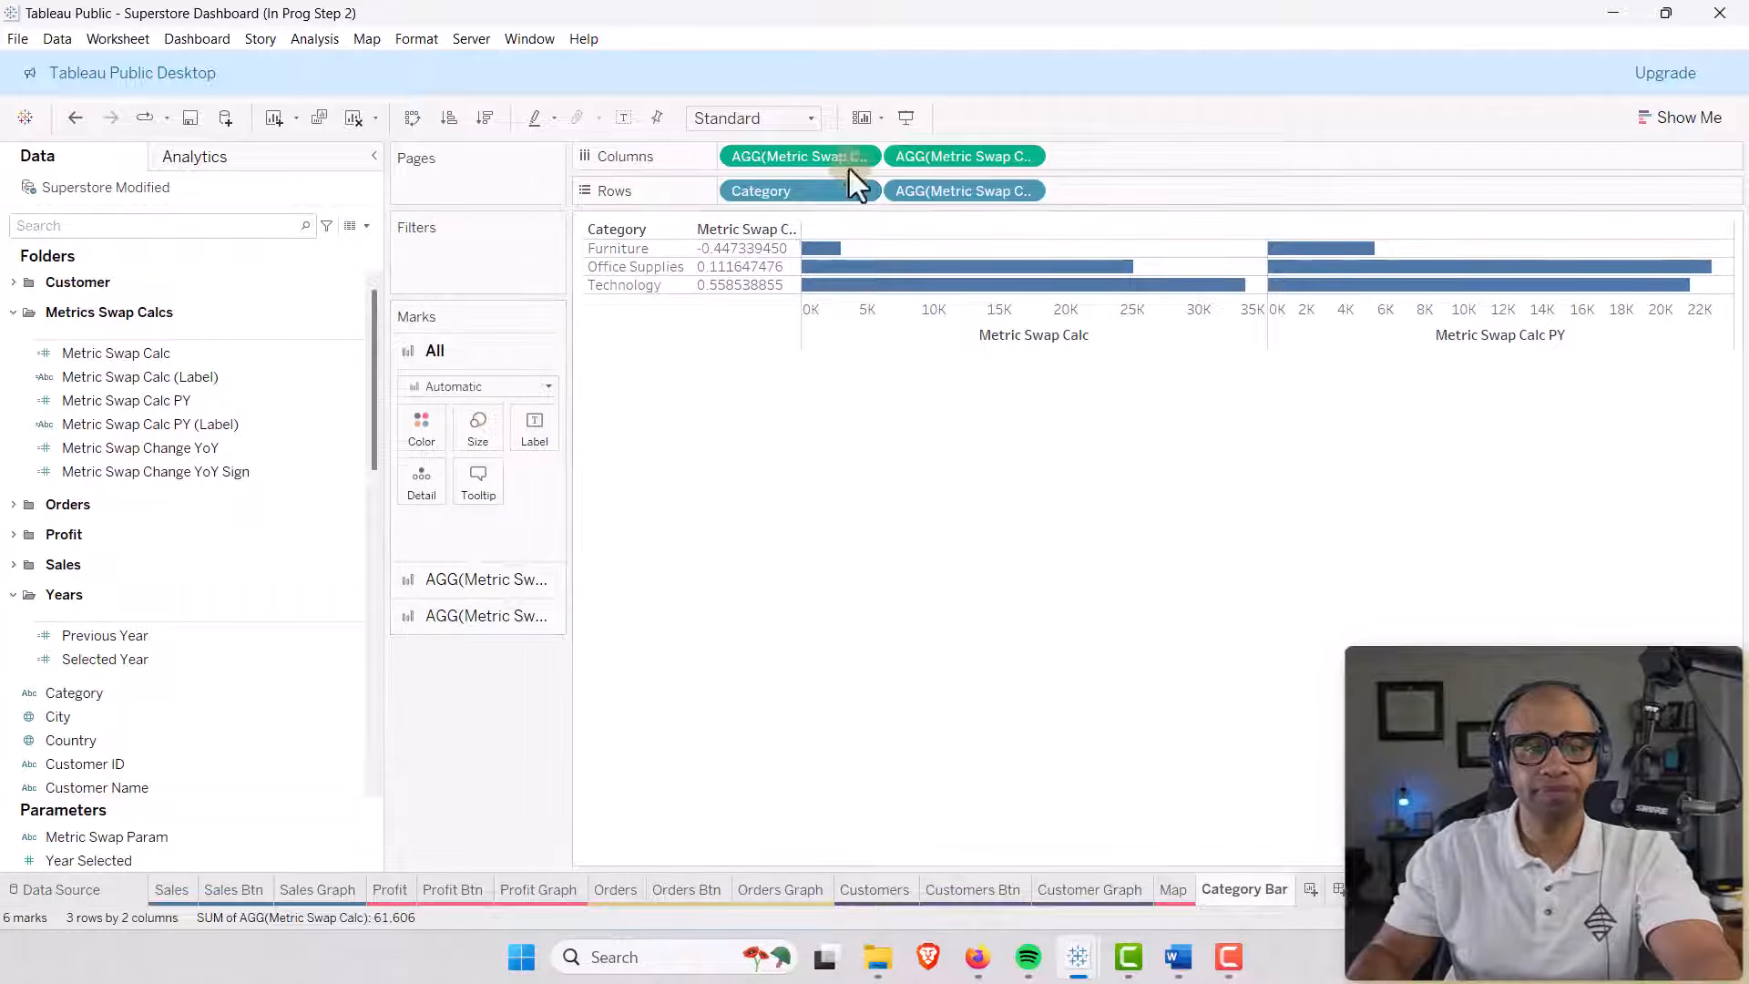
pyautogui.click(810, 118)
pyautogui.click(742, 199)
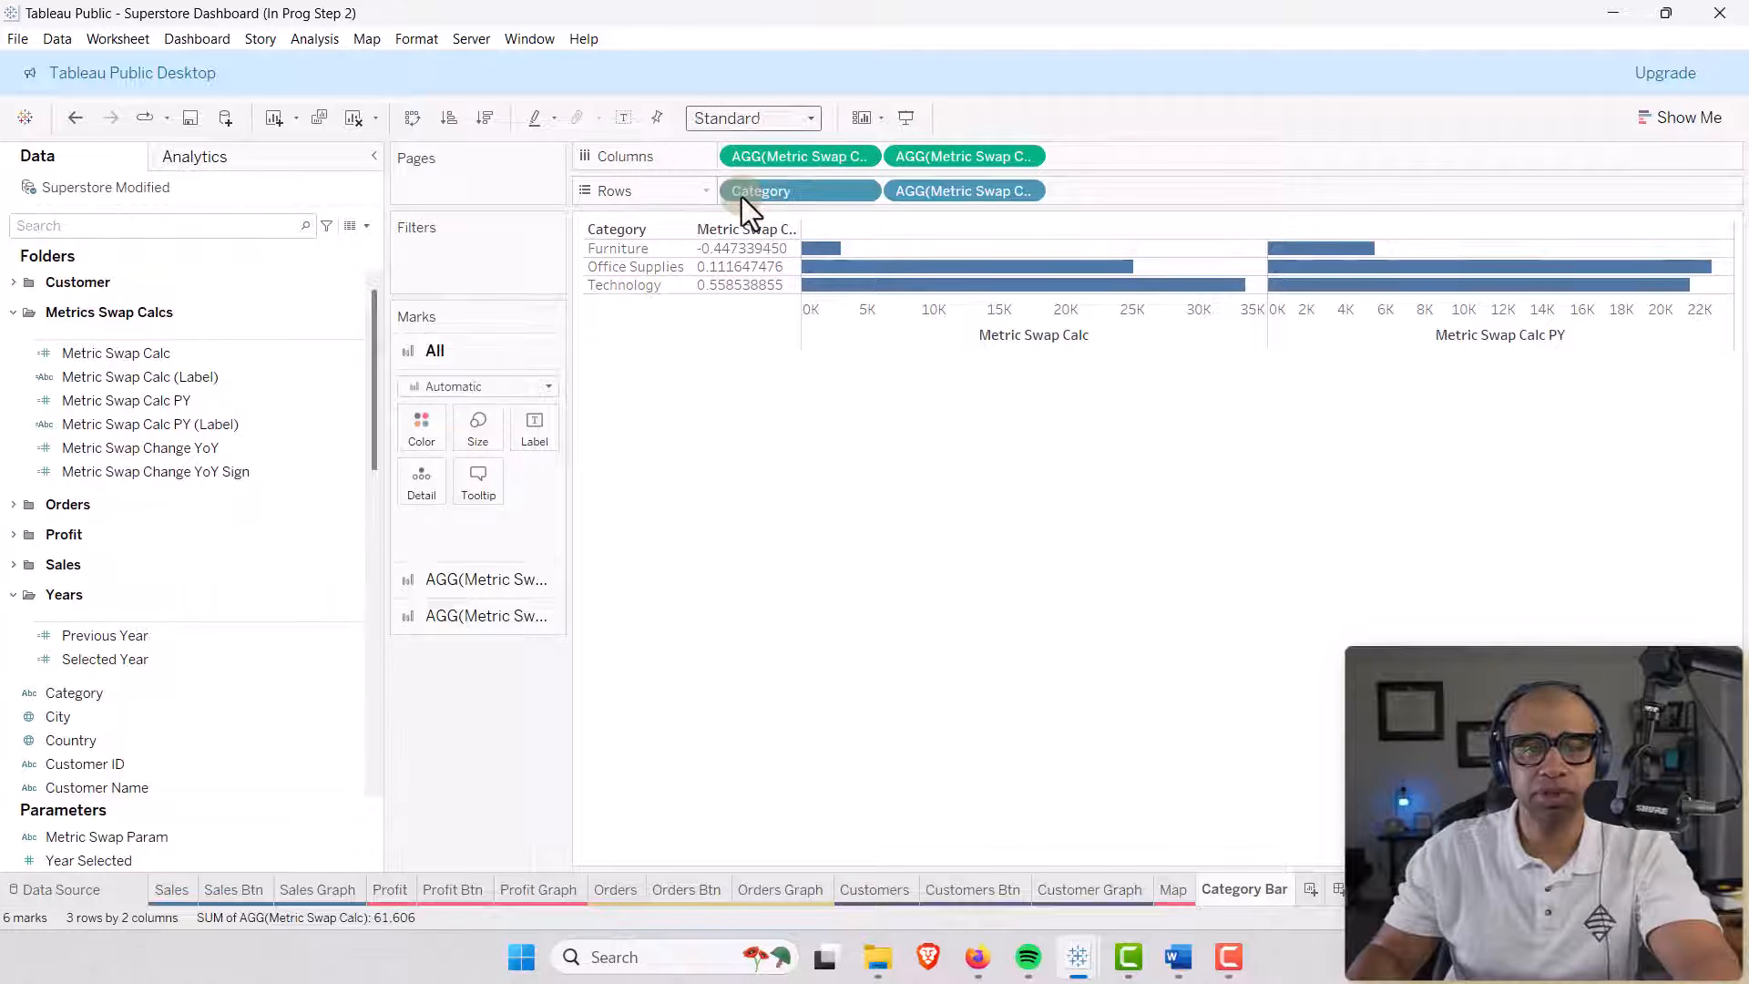
pyautogui.click(265, 460)
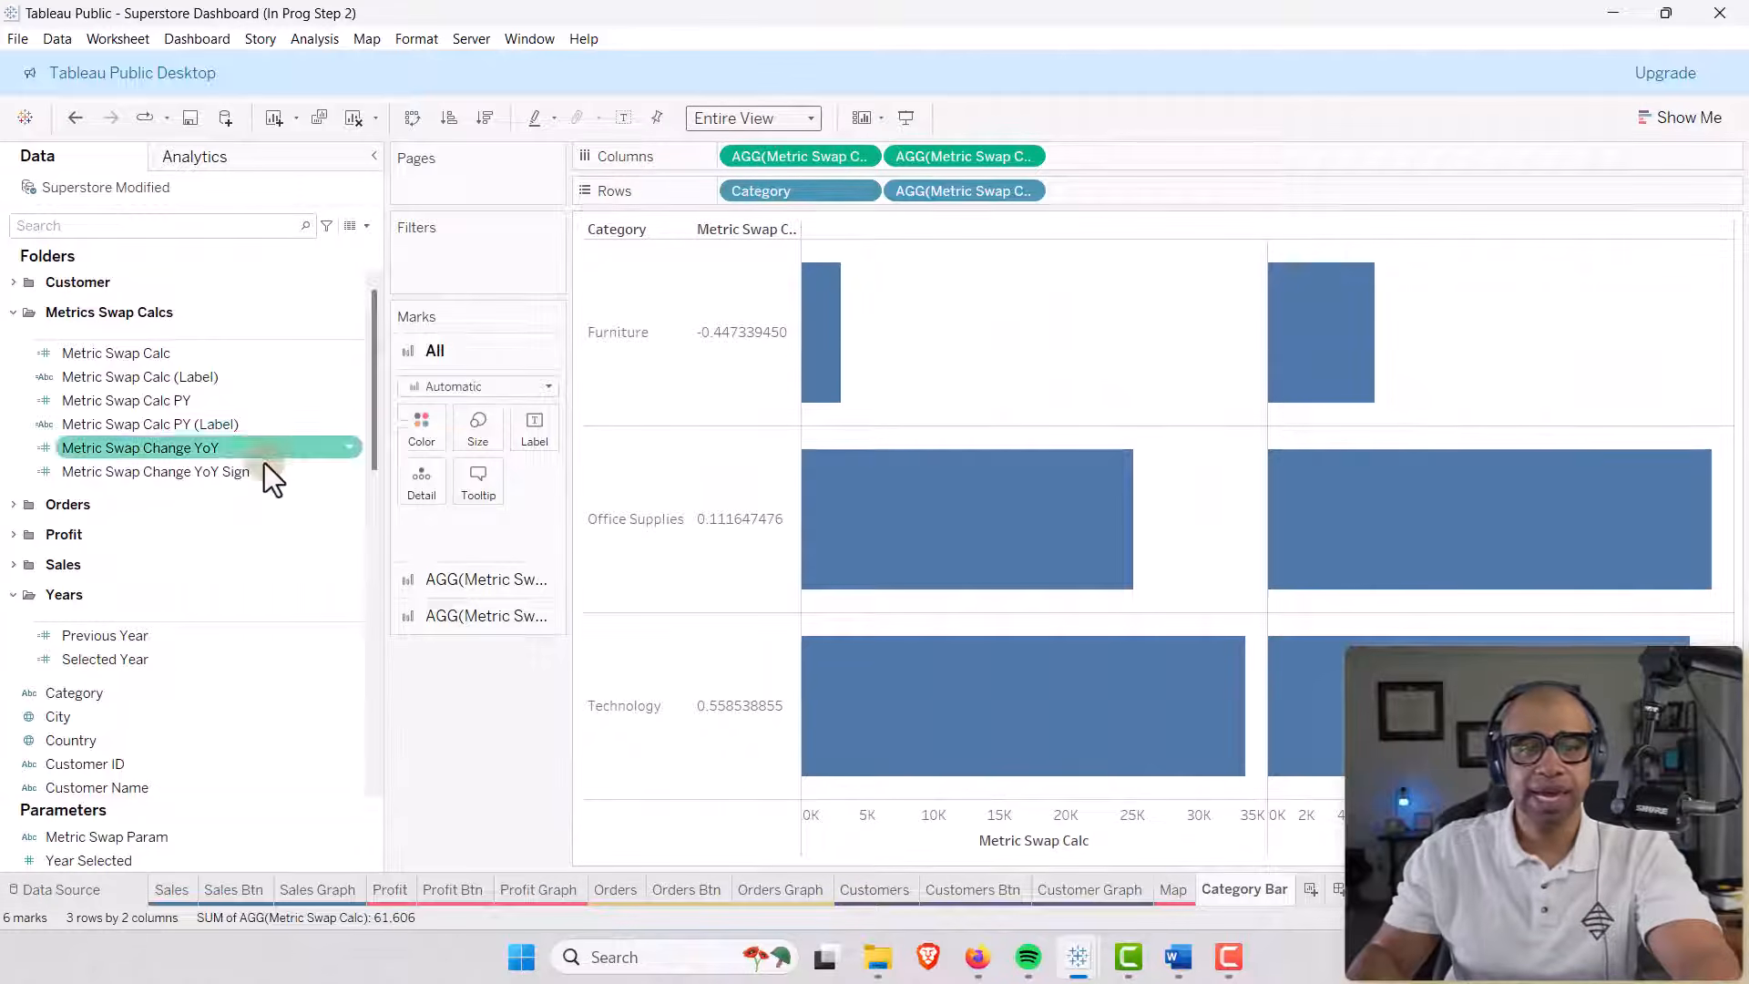
# Set the mark type to Bar for Metric Swap Calc and to Gantt Bar for Metric Swap Calc PY.
pyautogui.click(446, 582)
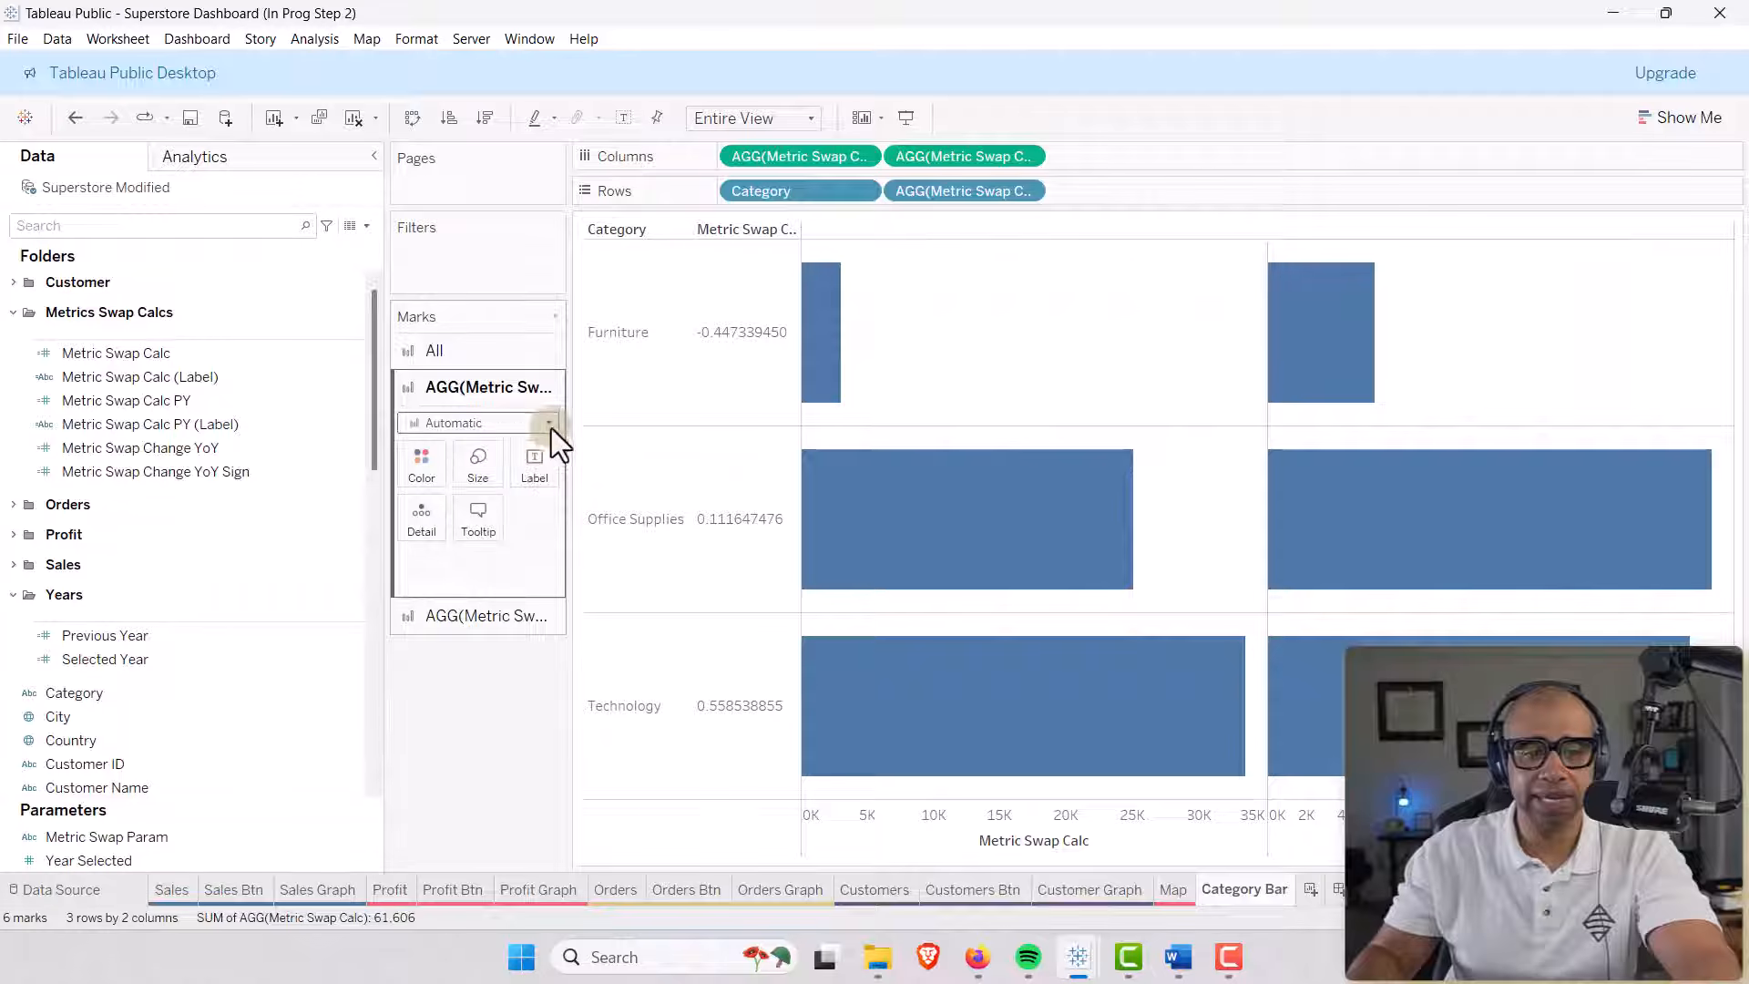
pyautogui.click(549, 424)
pyautogui.click(456, 470)
pyautogui.click(462, 618)
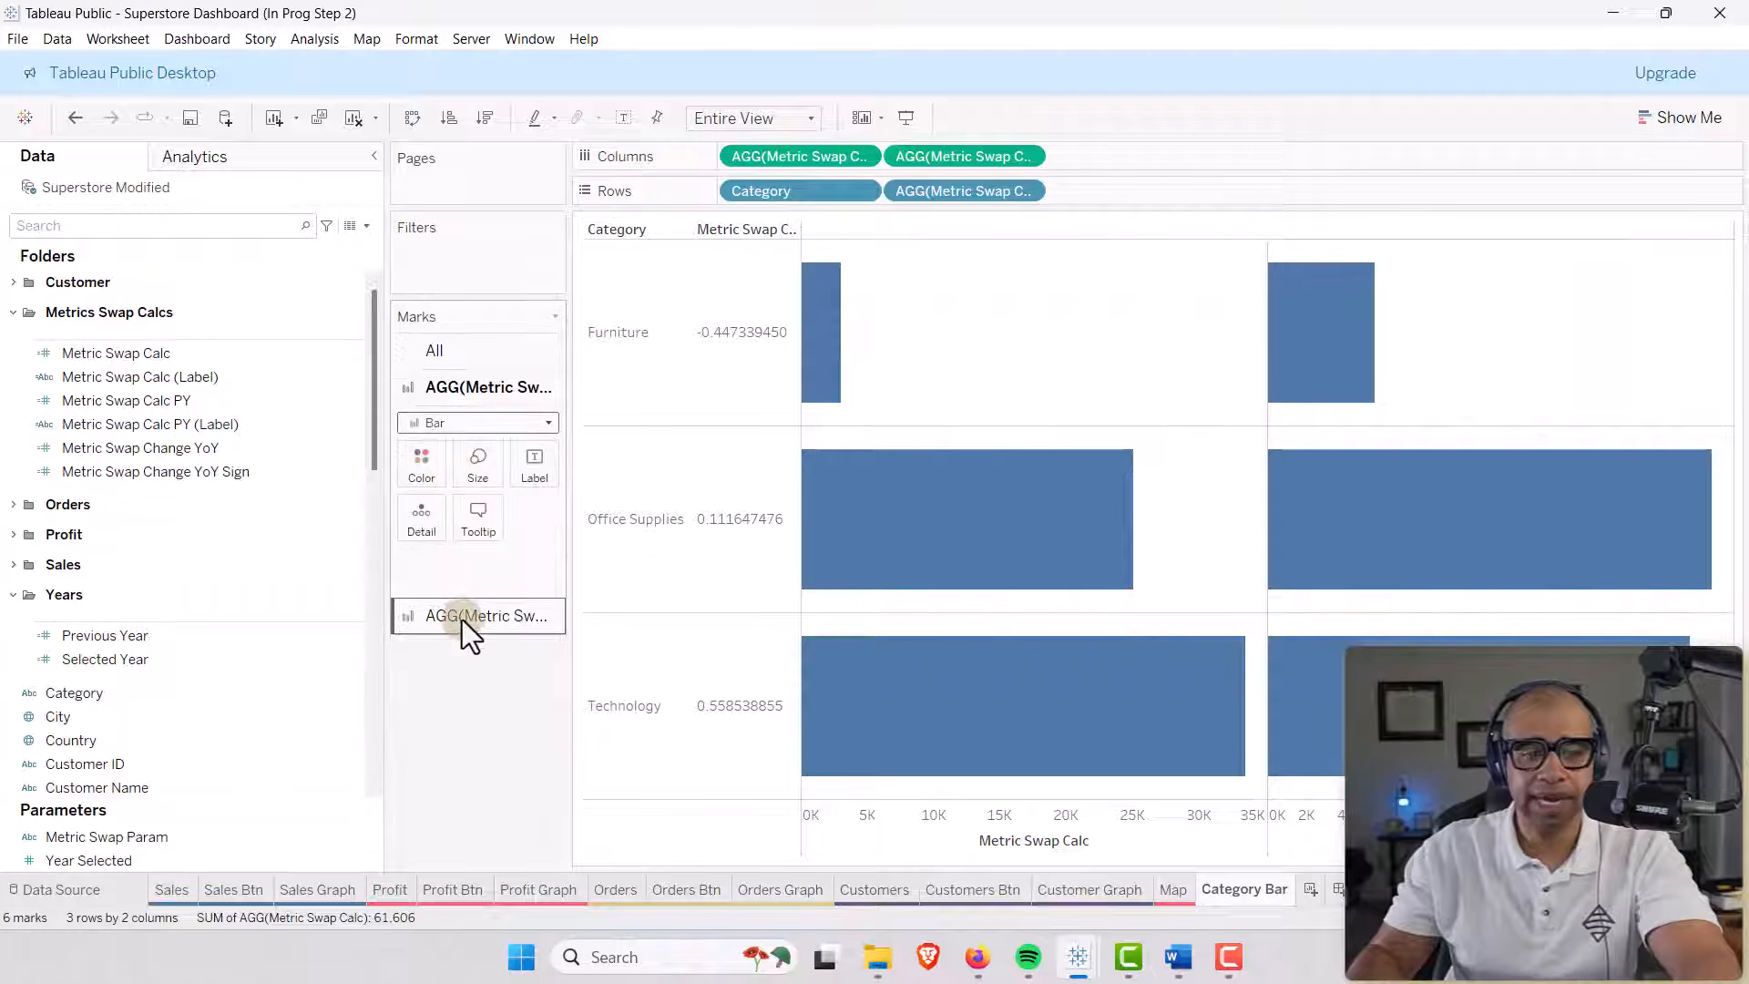
pyautogui.click(549, 459)
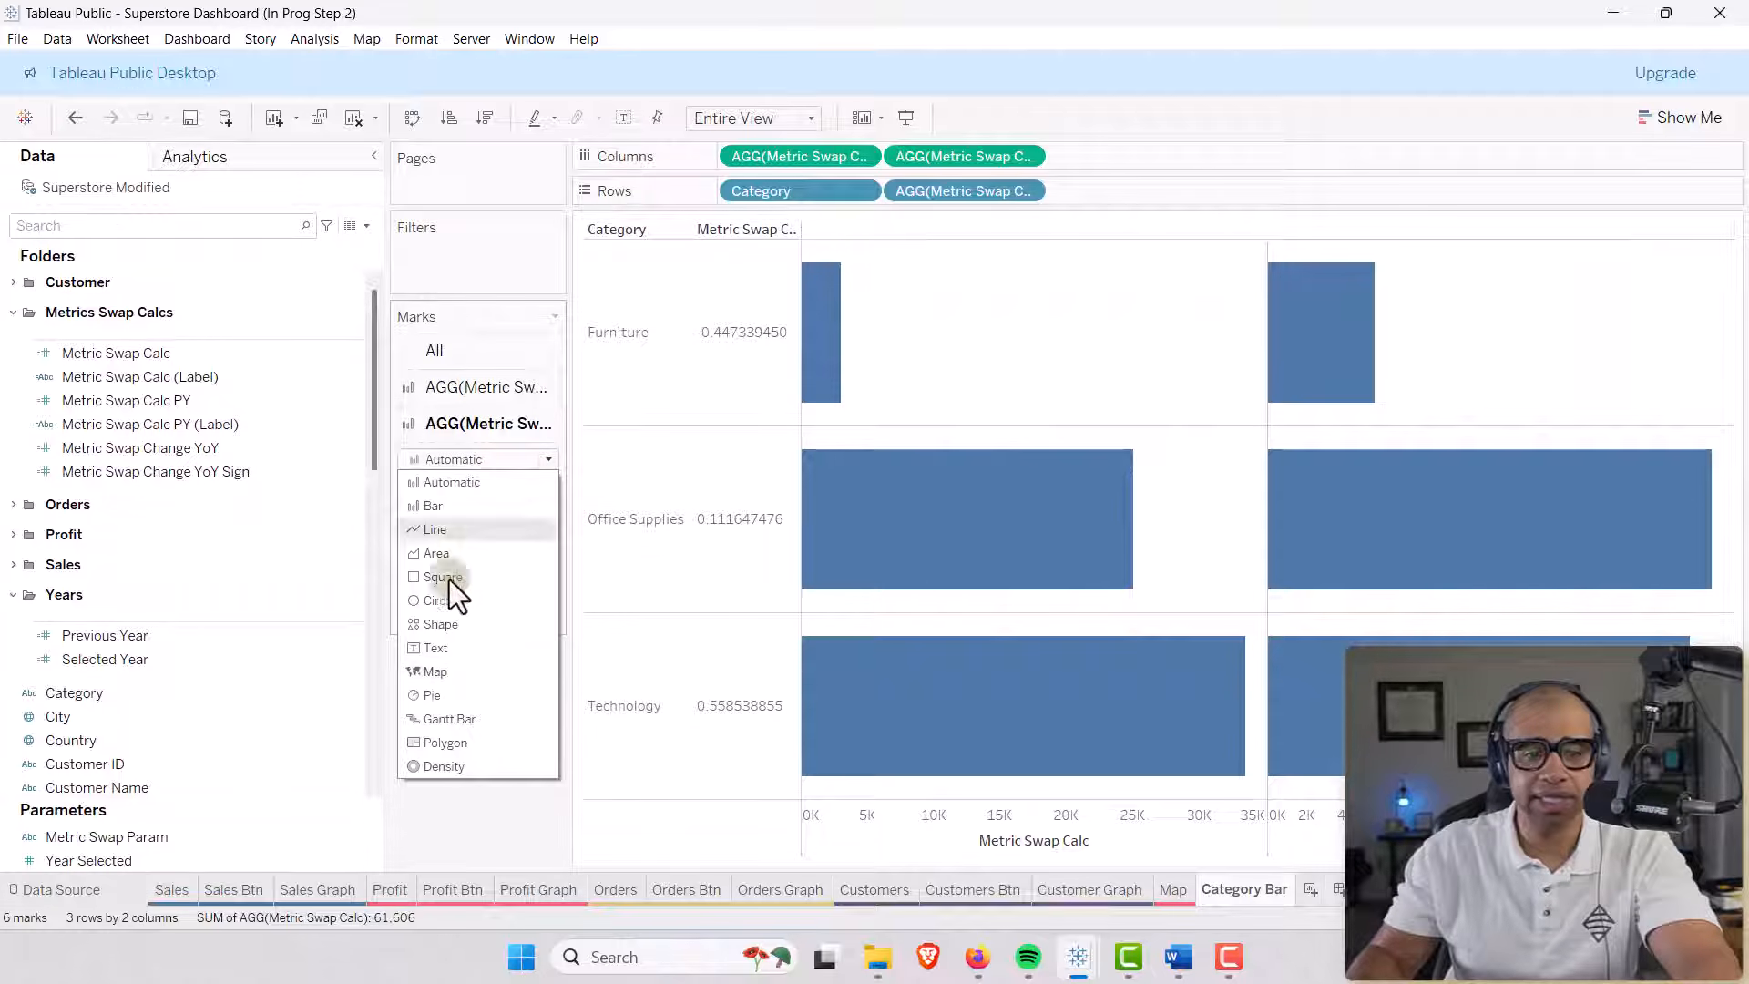
pyautogui.click(450, 719)
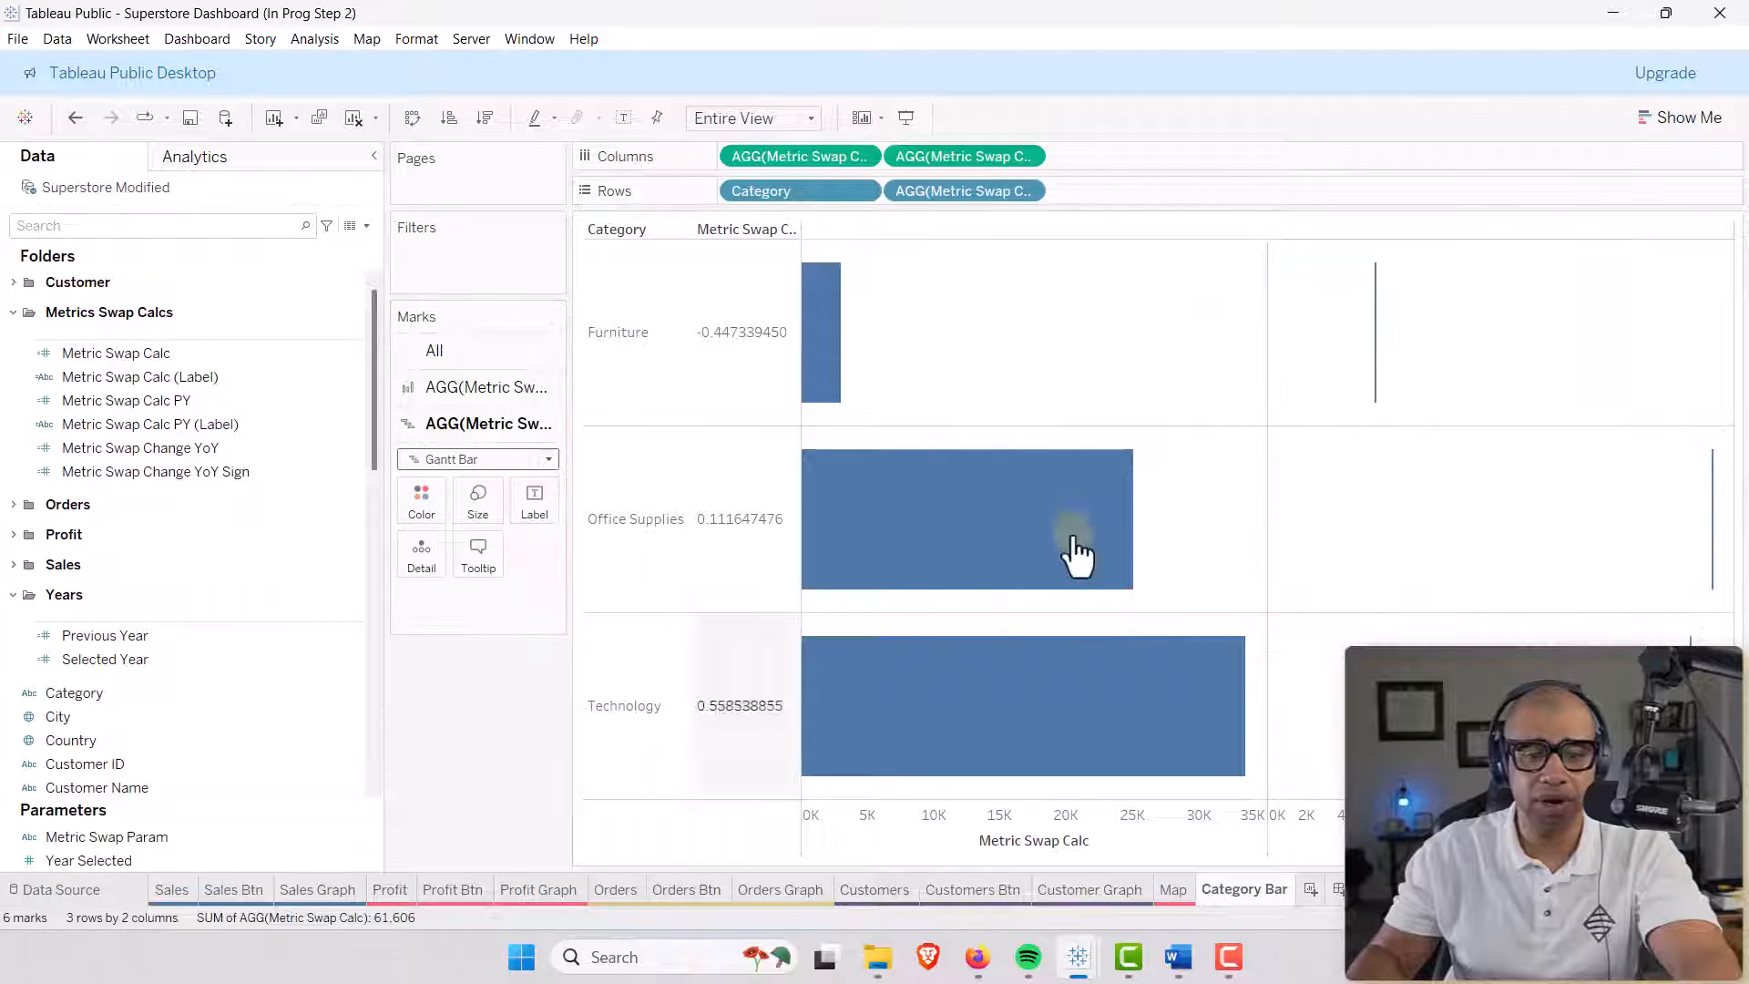
# Combine Metric Swap Calc and Metric Swap Calc PY into a dual axis and synchronize the axes.
pyautogui.click(466, 395)
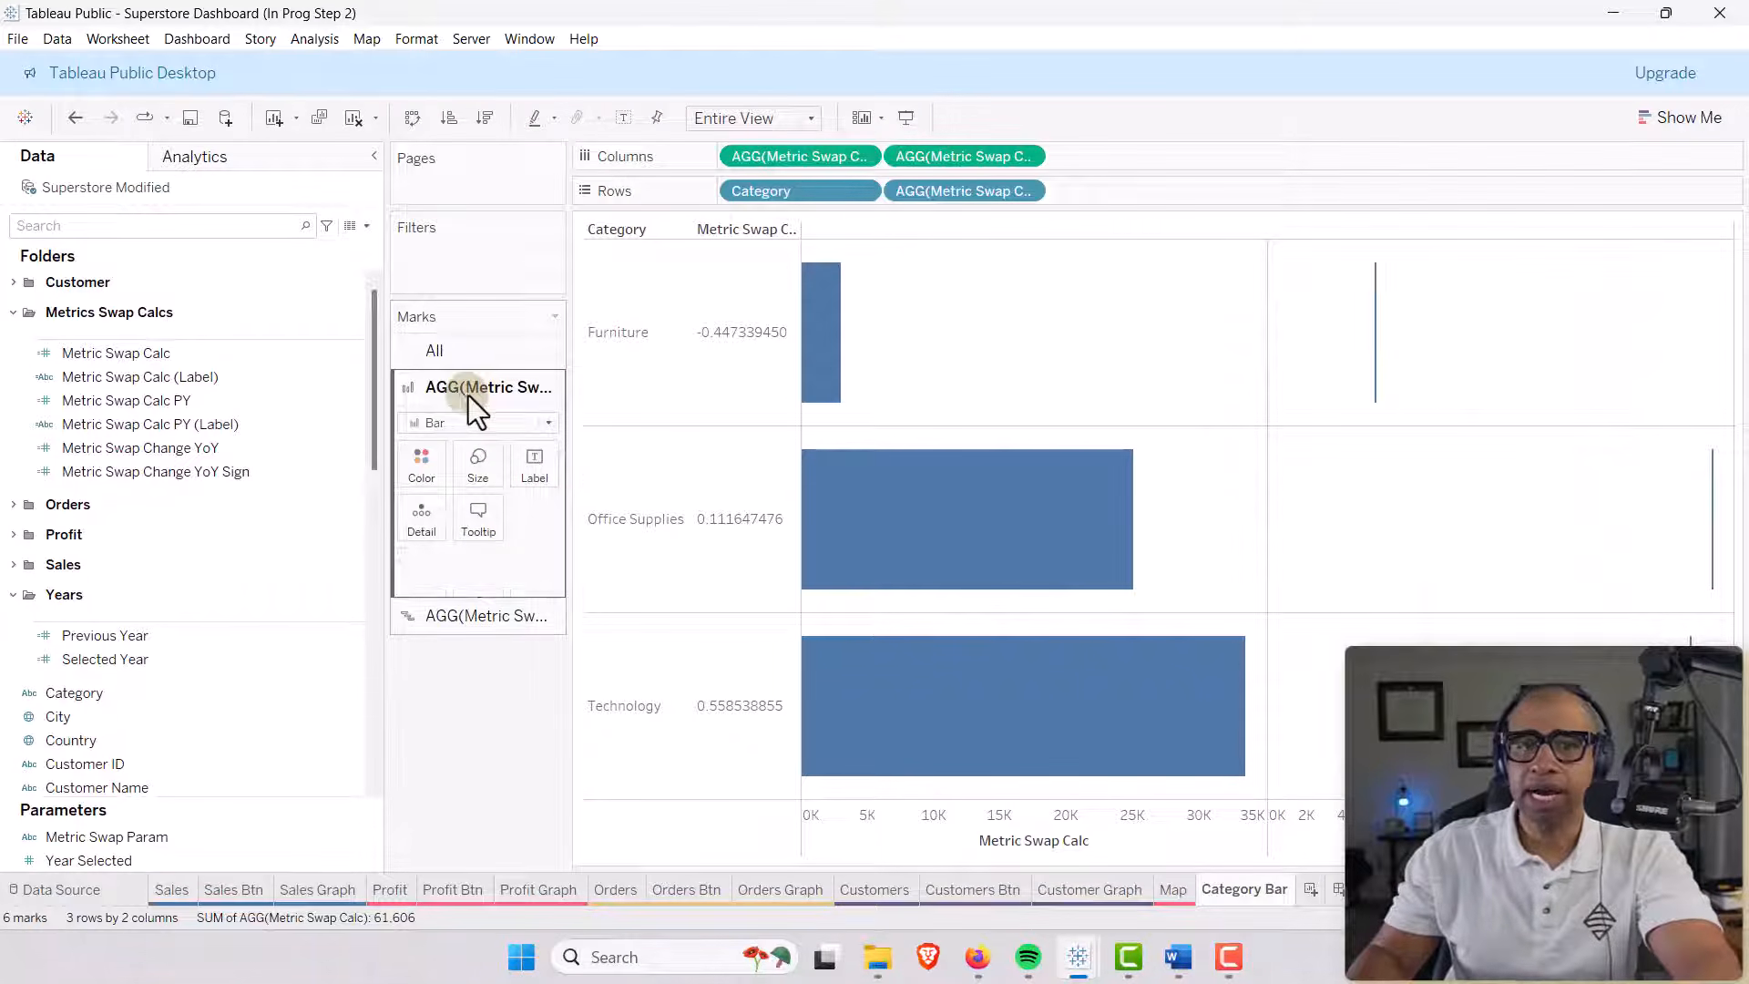
pyautogui.rightClick(805, 157)
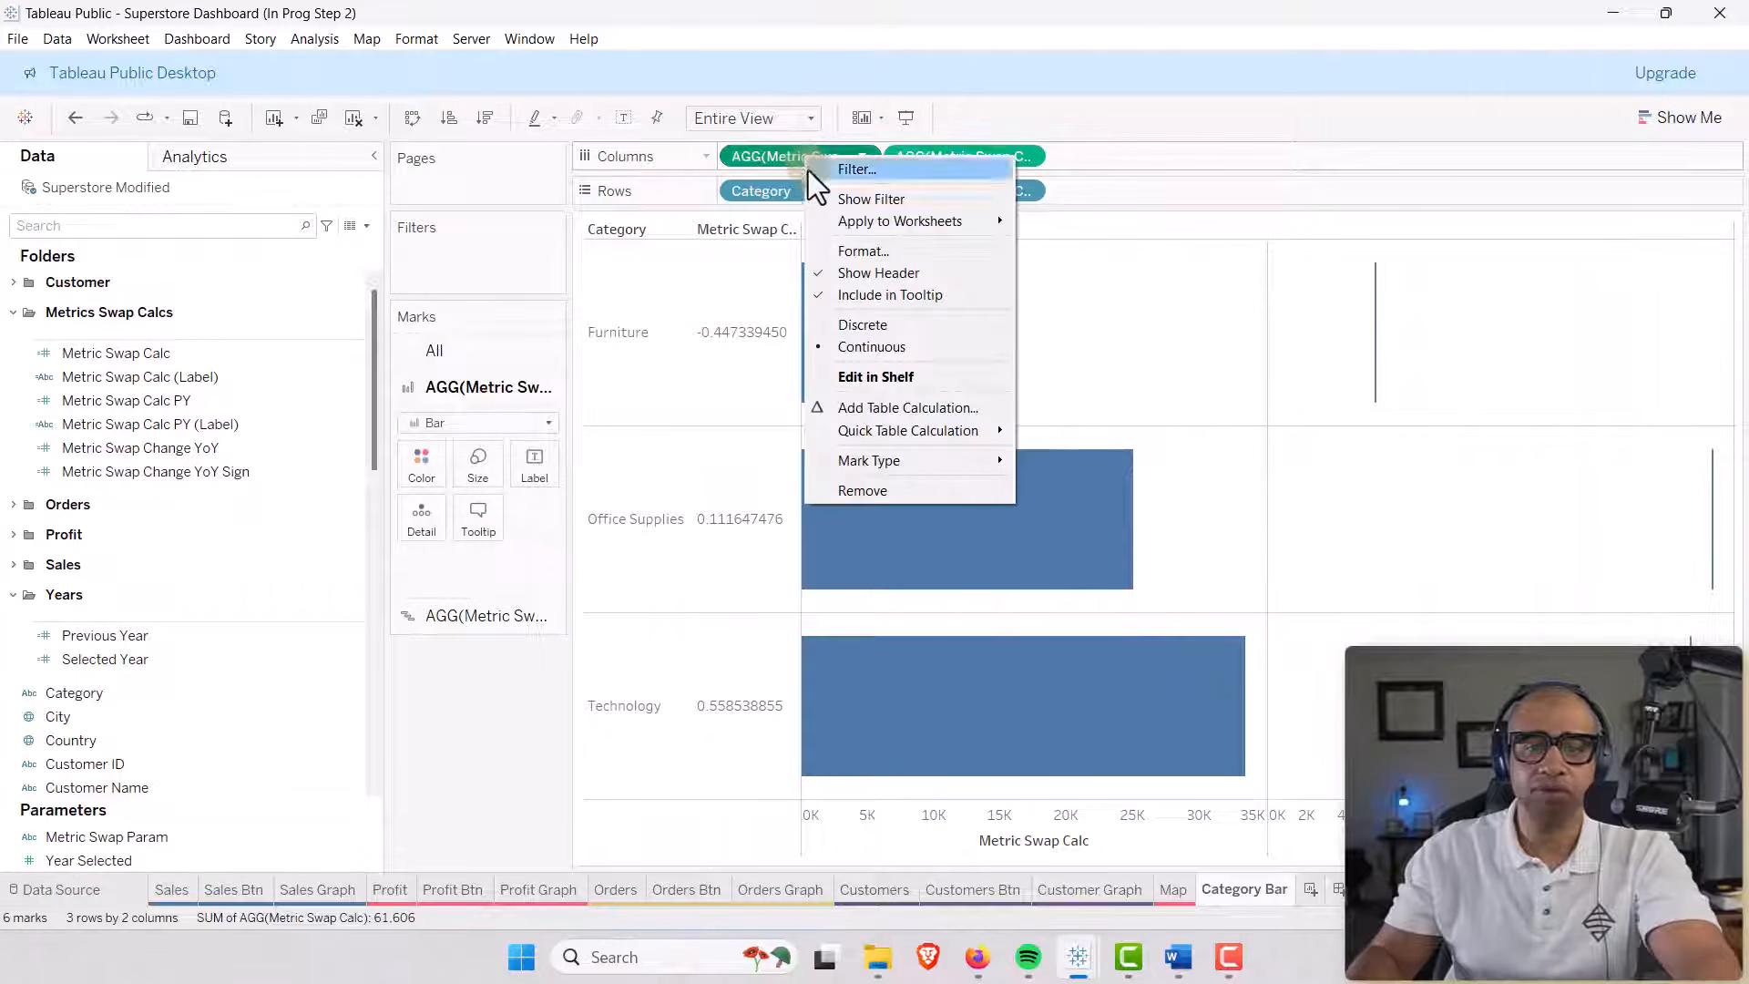
pyautogui.rightClick(942, 151)
pyautogui.rightClick(940, 153)
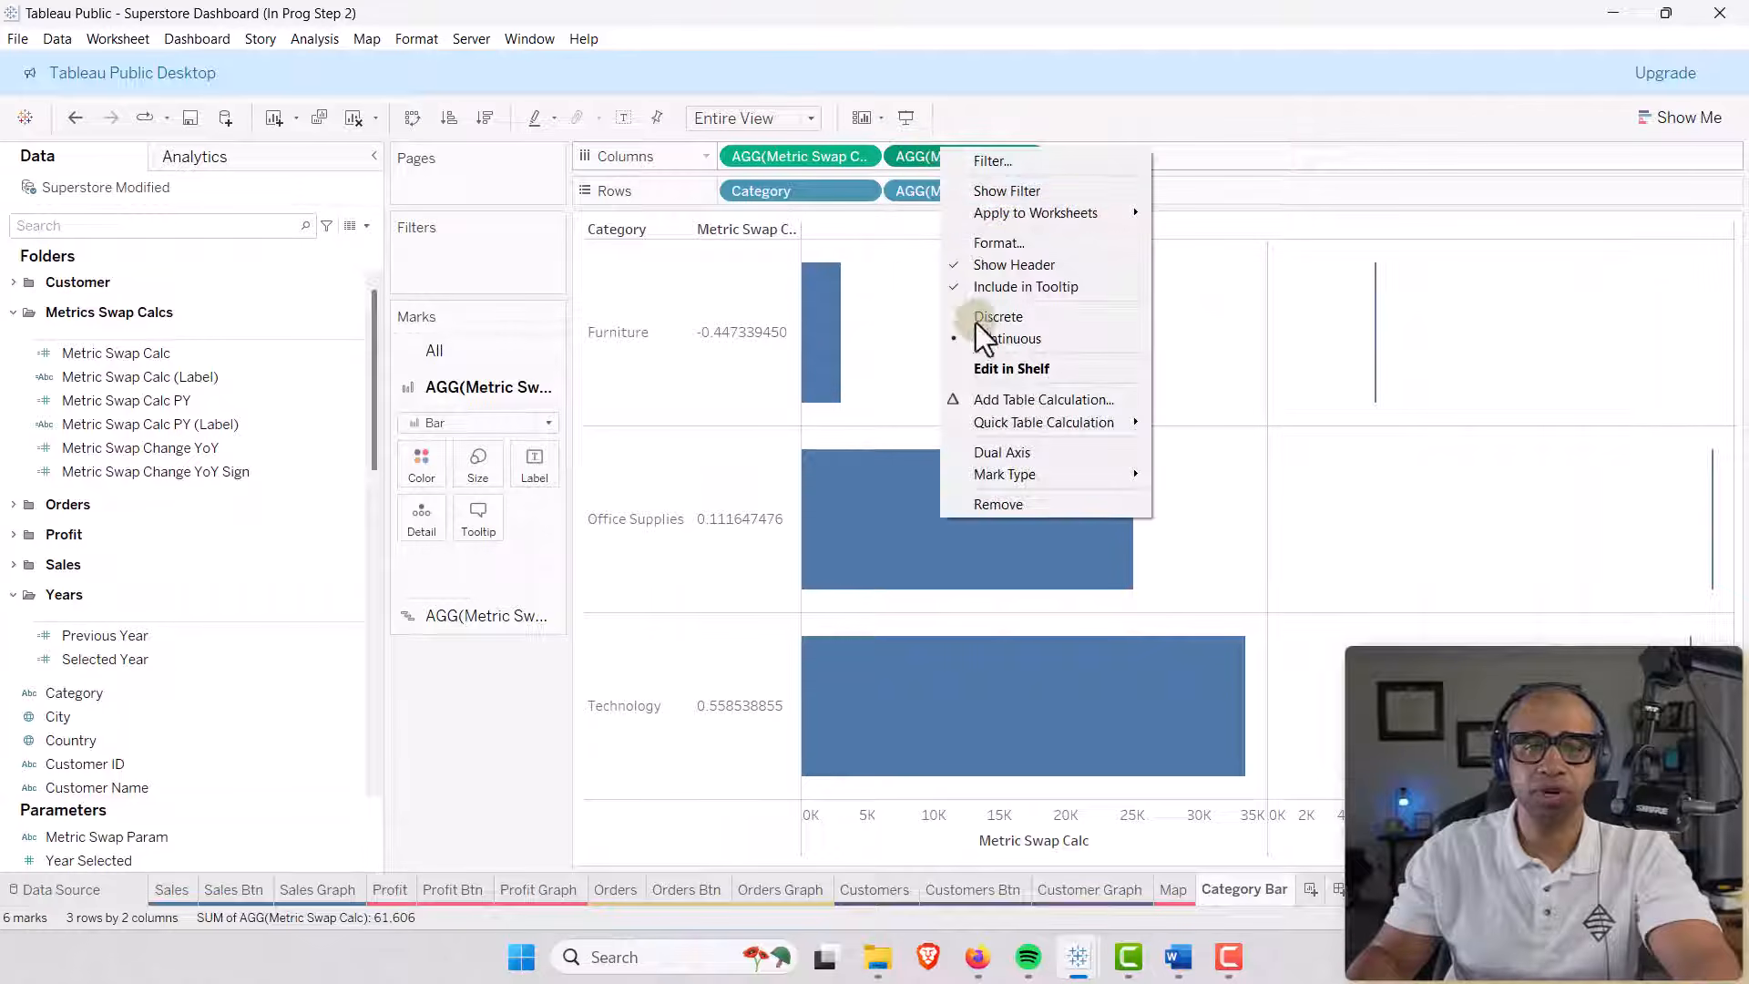
pyautogui.click(993, 452)
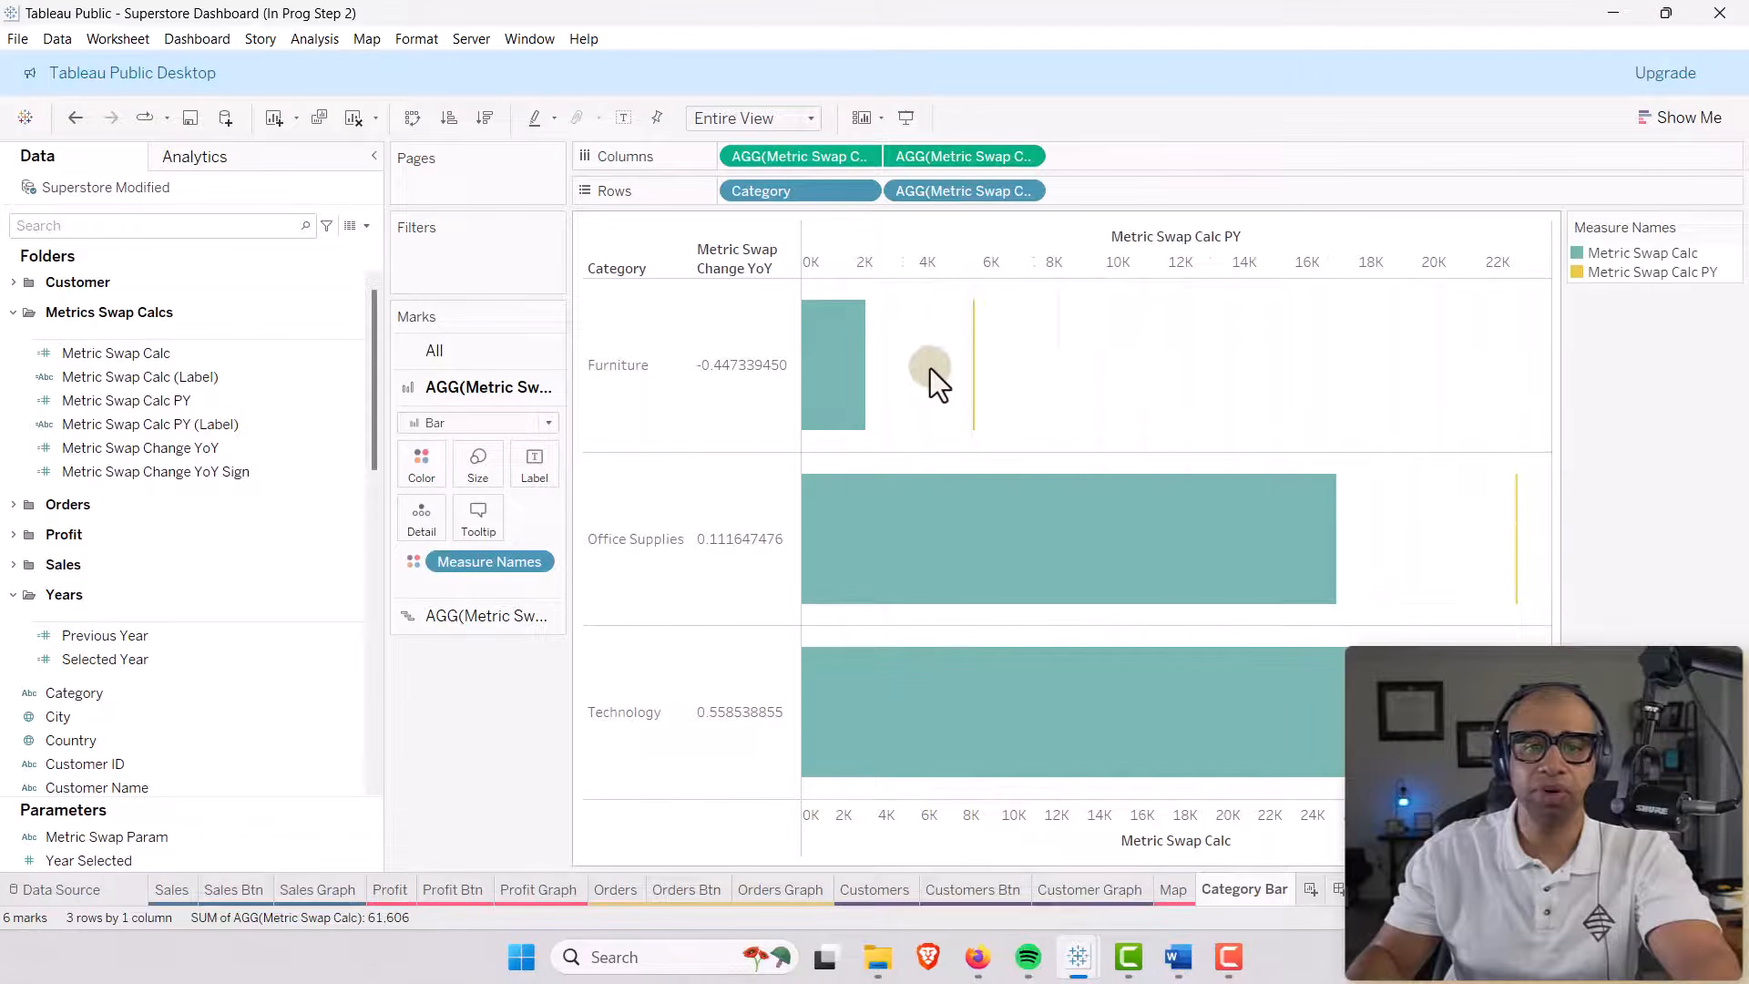
pyautogui.rightClick(946, 264)
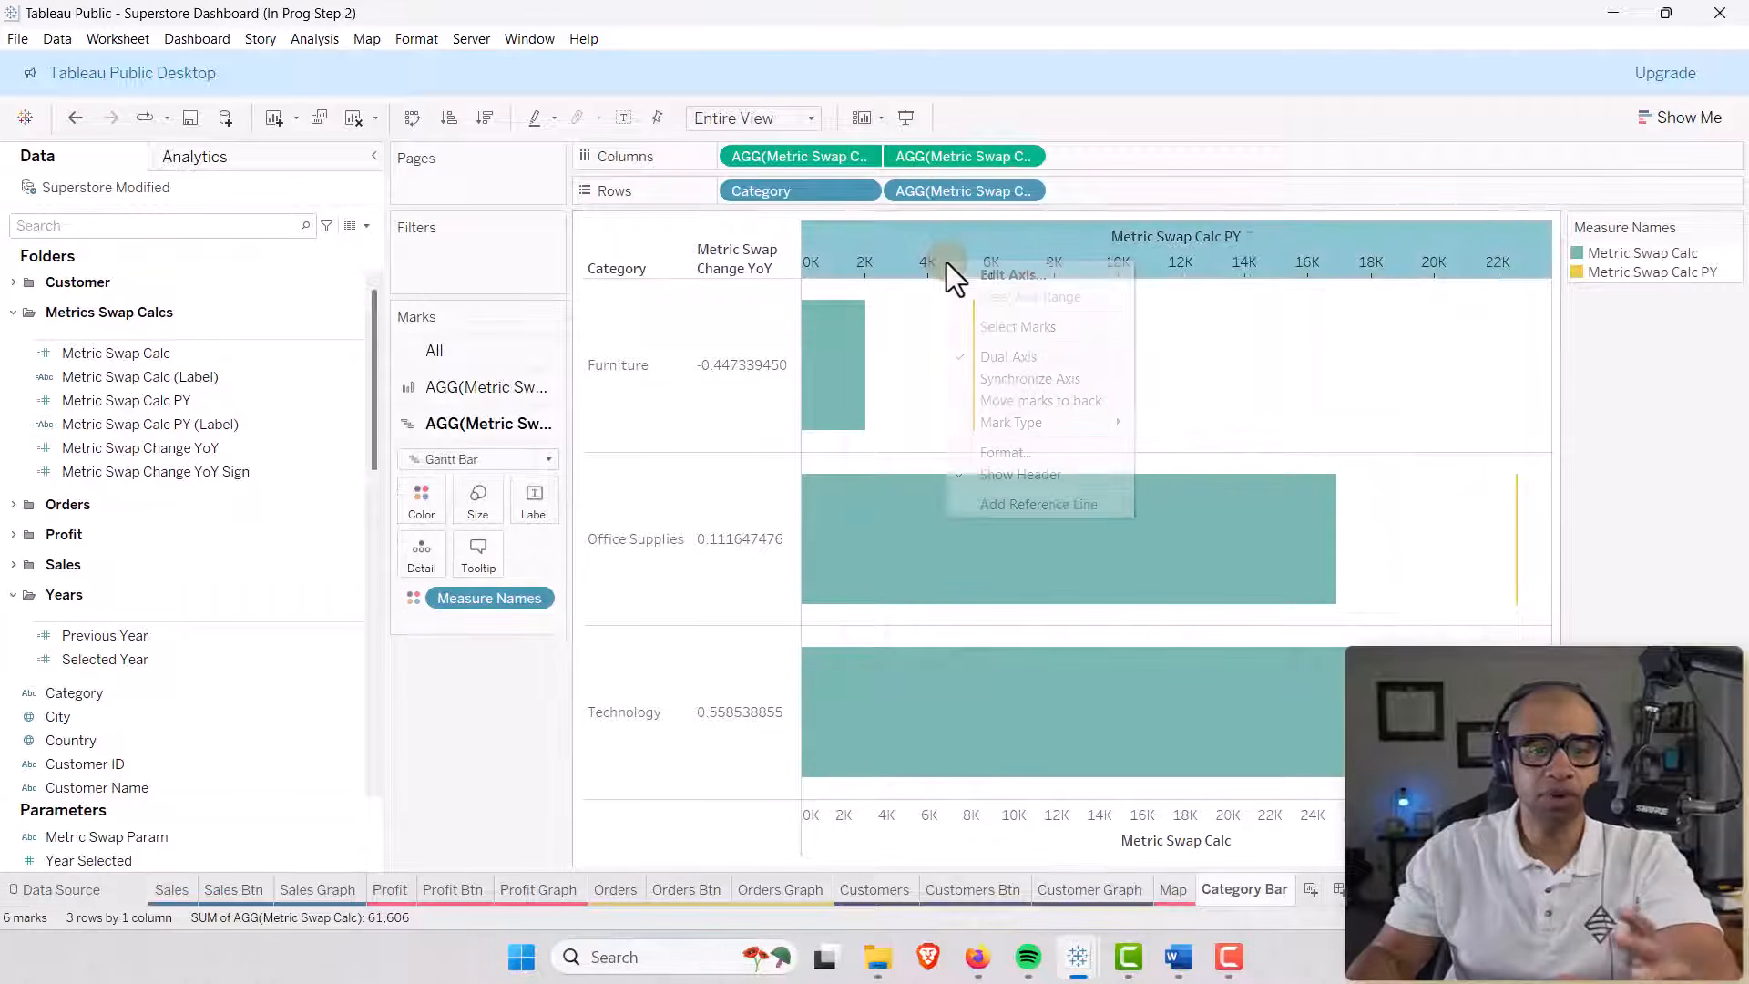
pyautogui.click(992, 381)
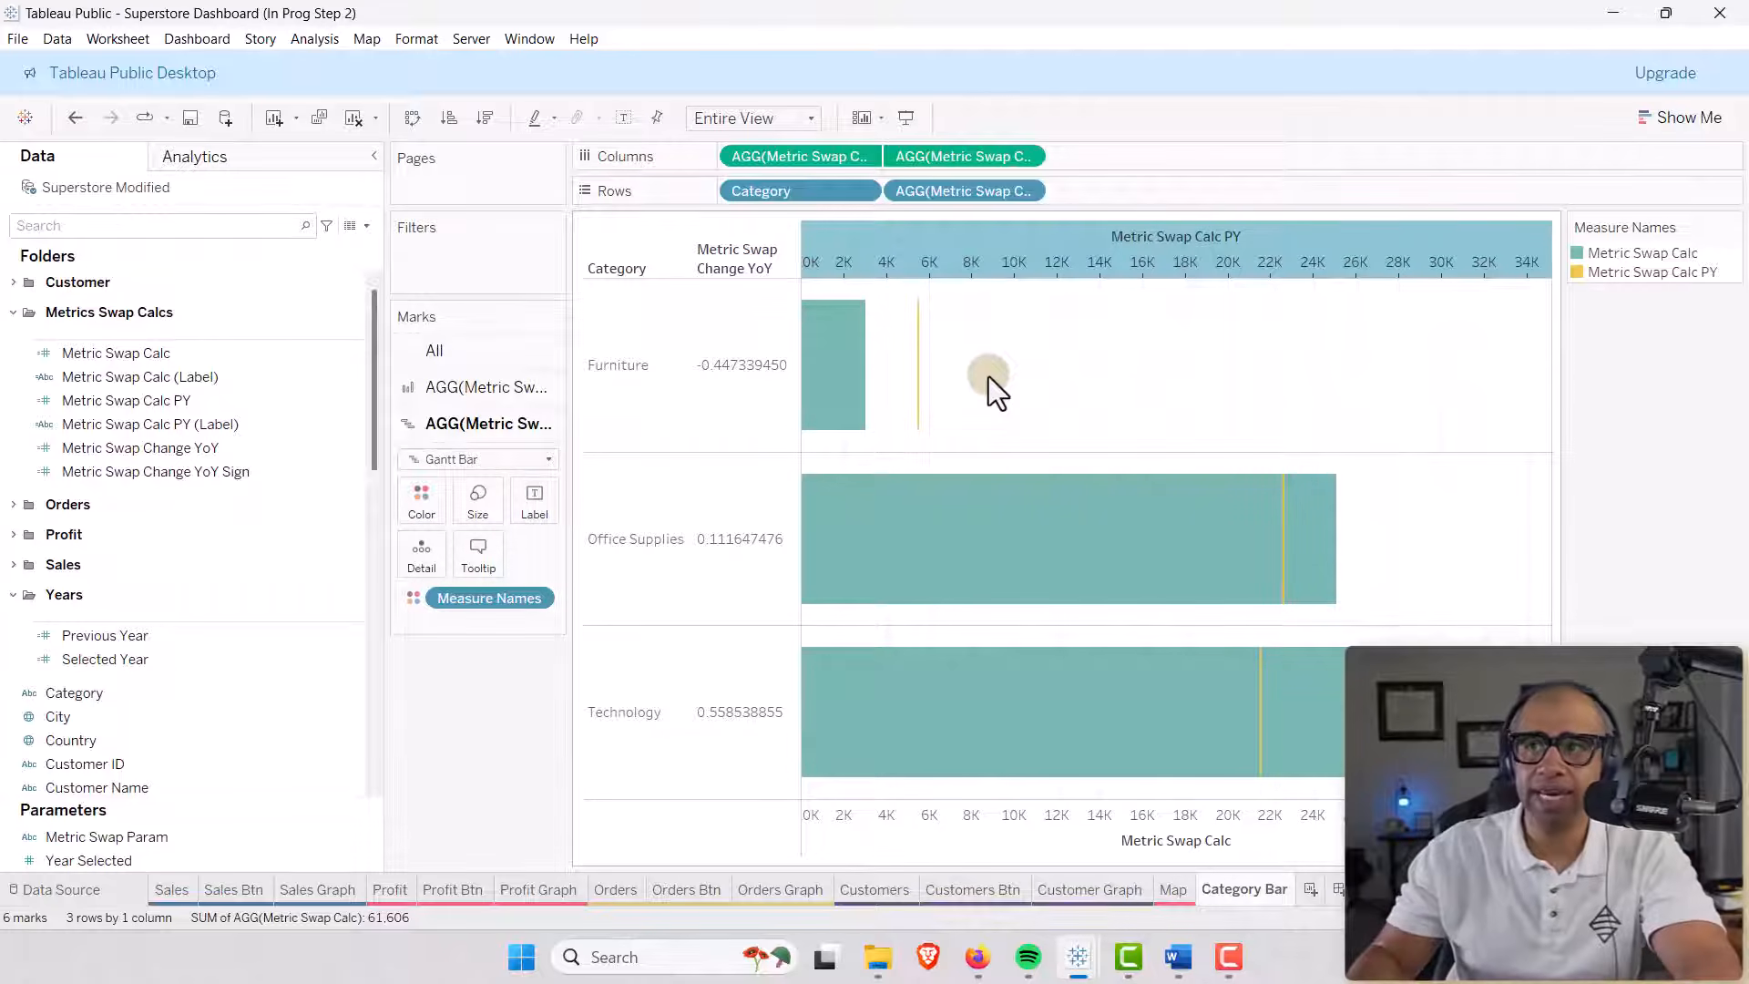
# Hide the headers of the Metric Swap Calc PY and Metric Swap Calc axes and the field labels for rows.
pyautogui.rightClick(907, 262)
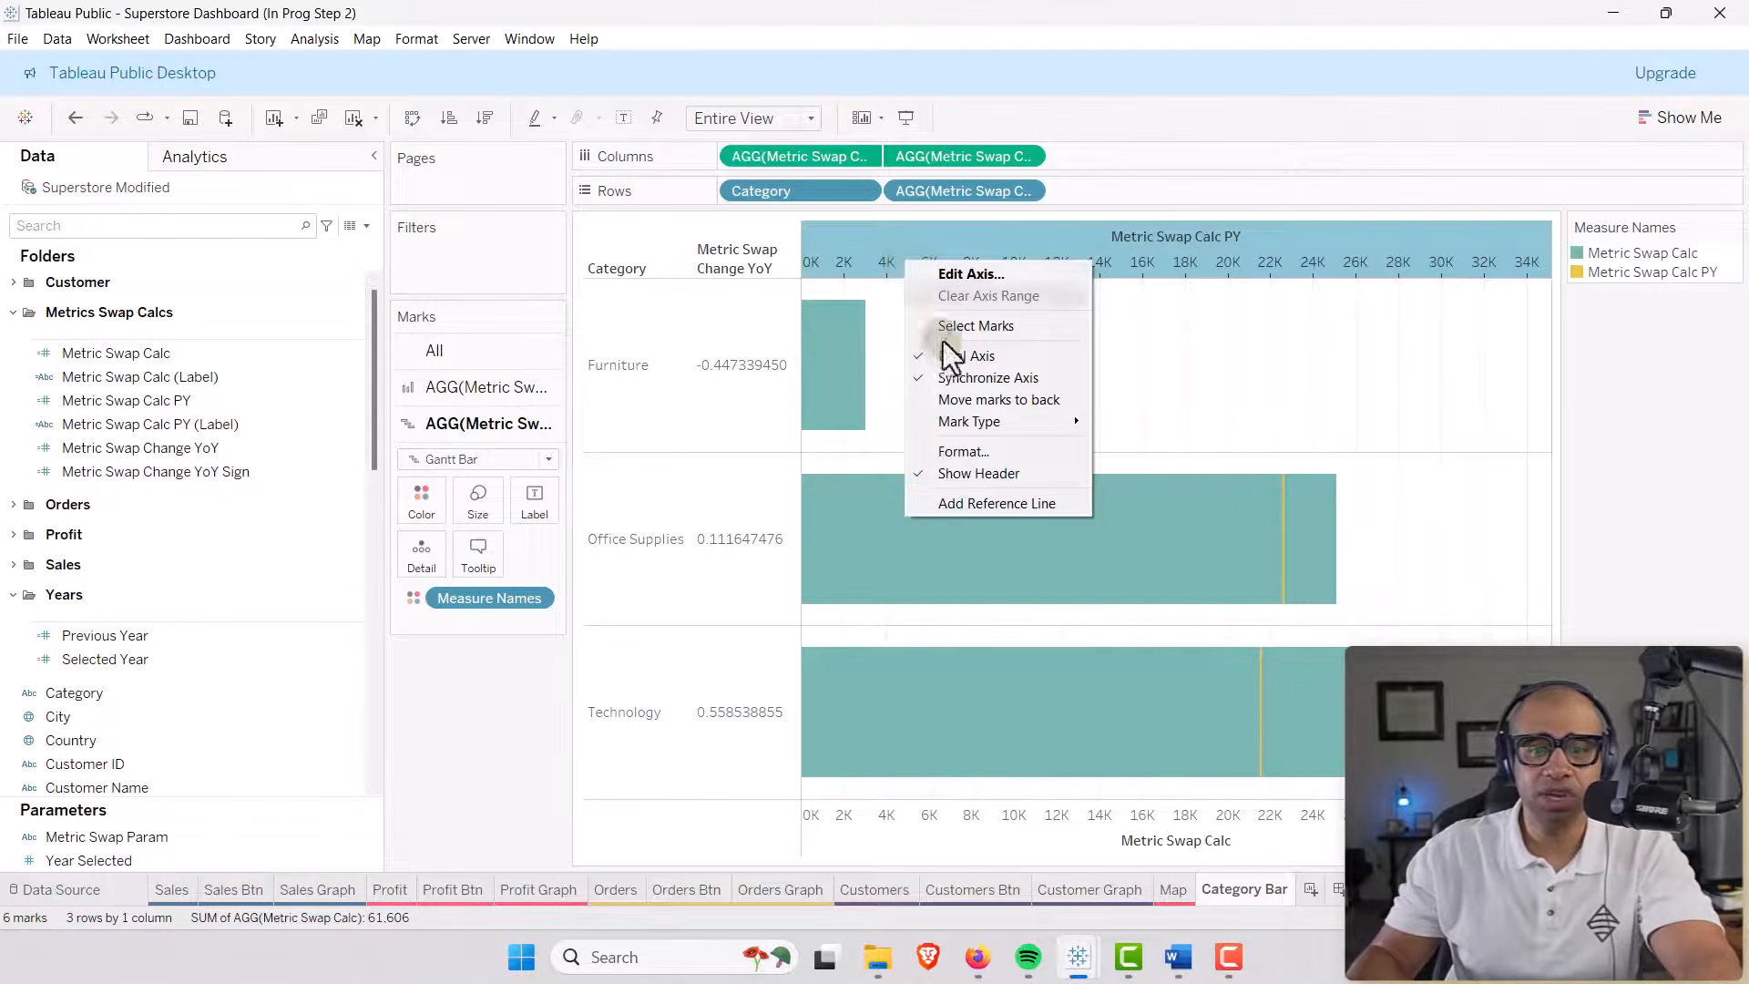
pyautogui.click(964, 471)
pyautogui.rightClick(894, 816)
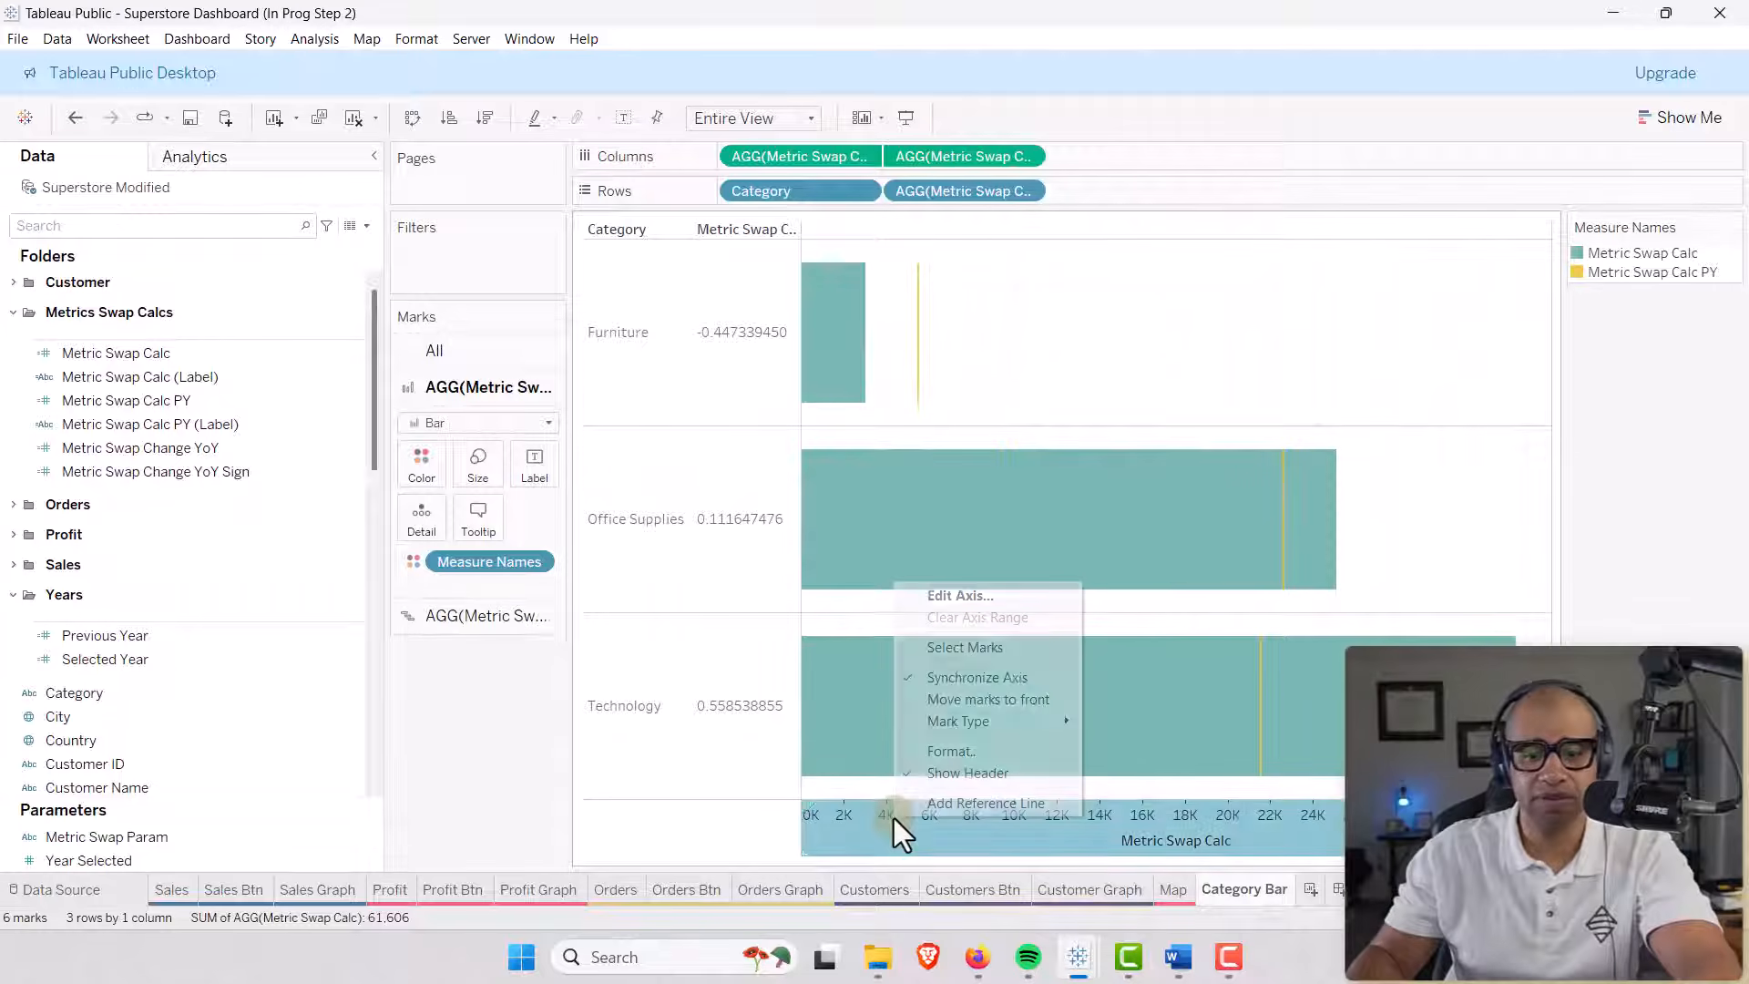
pyautogui.click(956, 774)
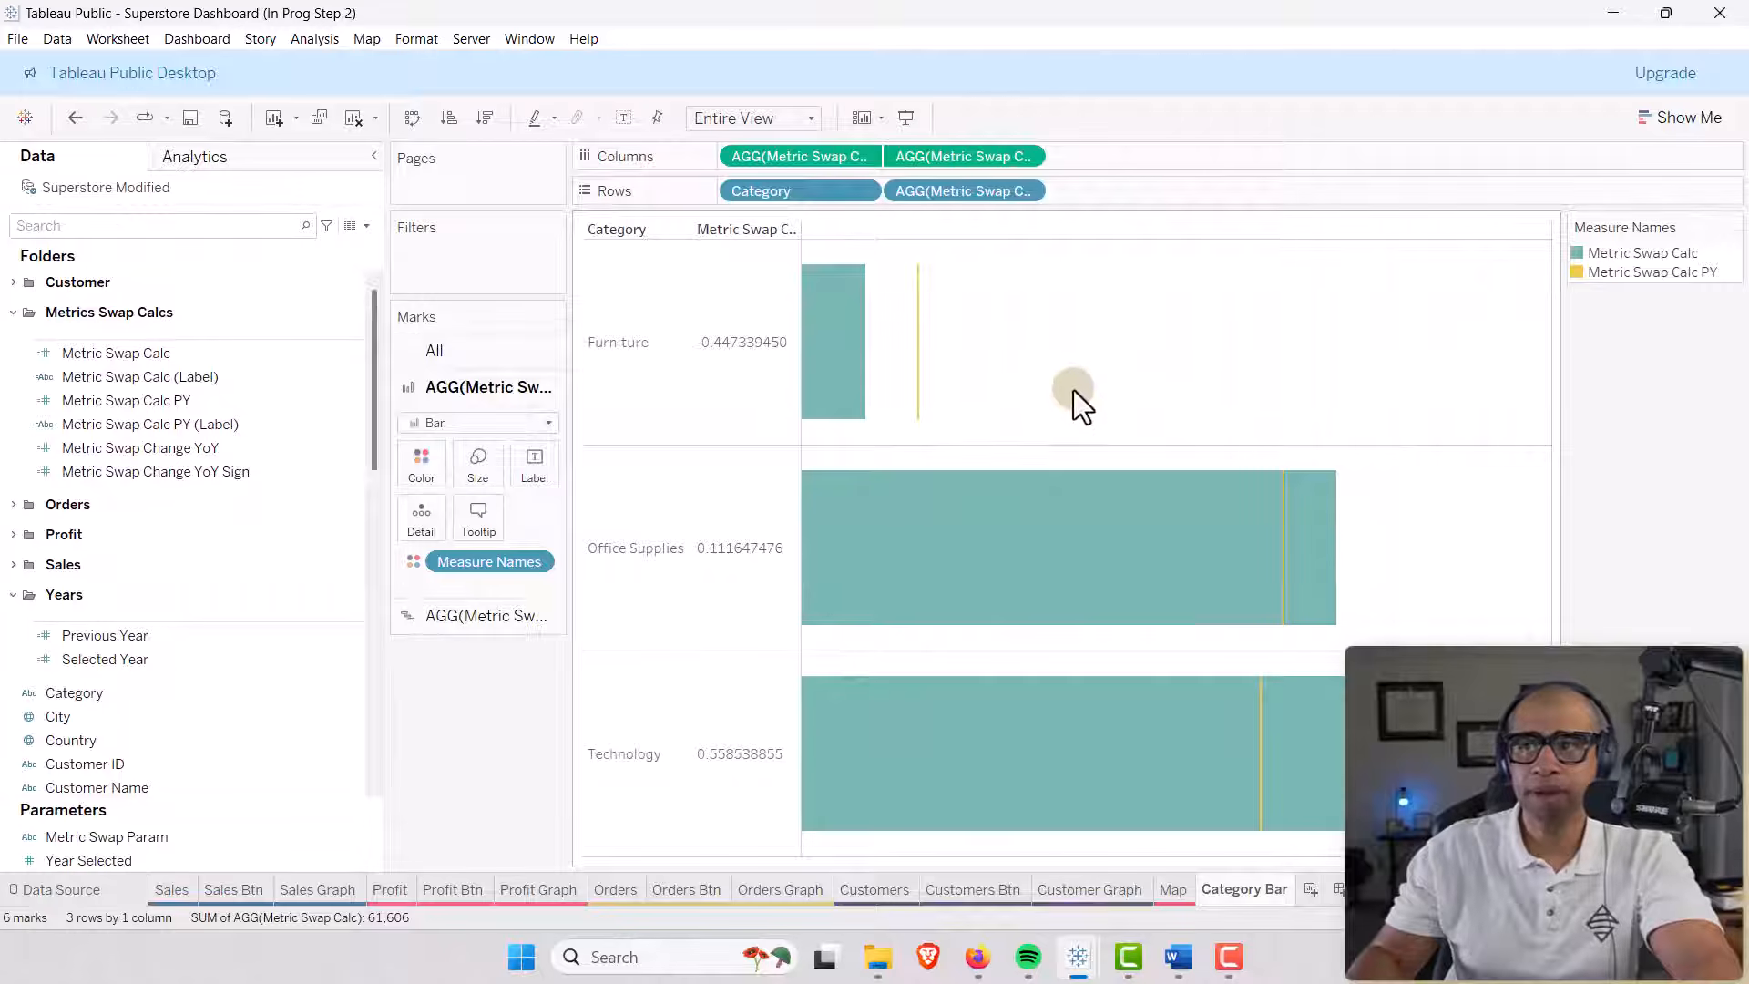
pyautogui.rightClick(609, 228)
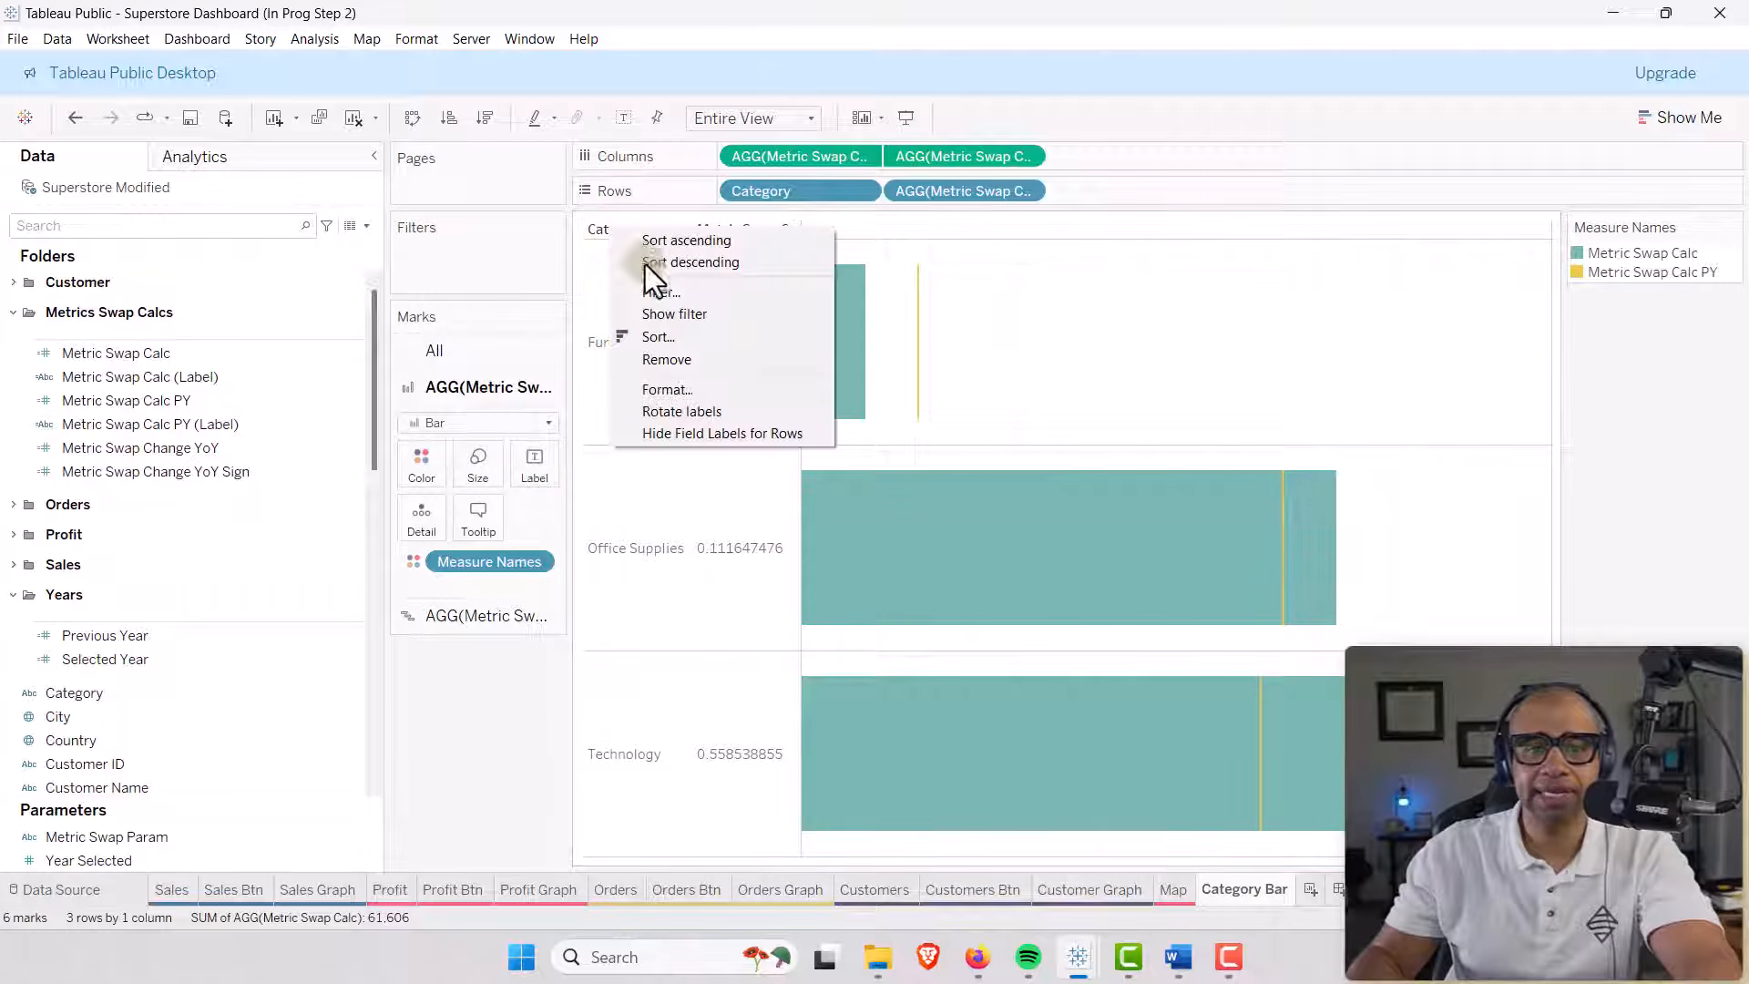
pyautogui.click(703, 432)
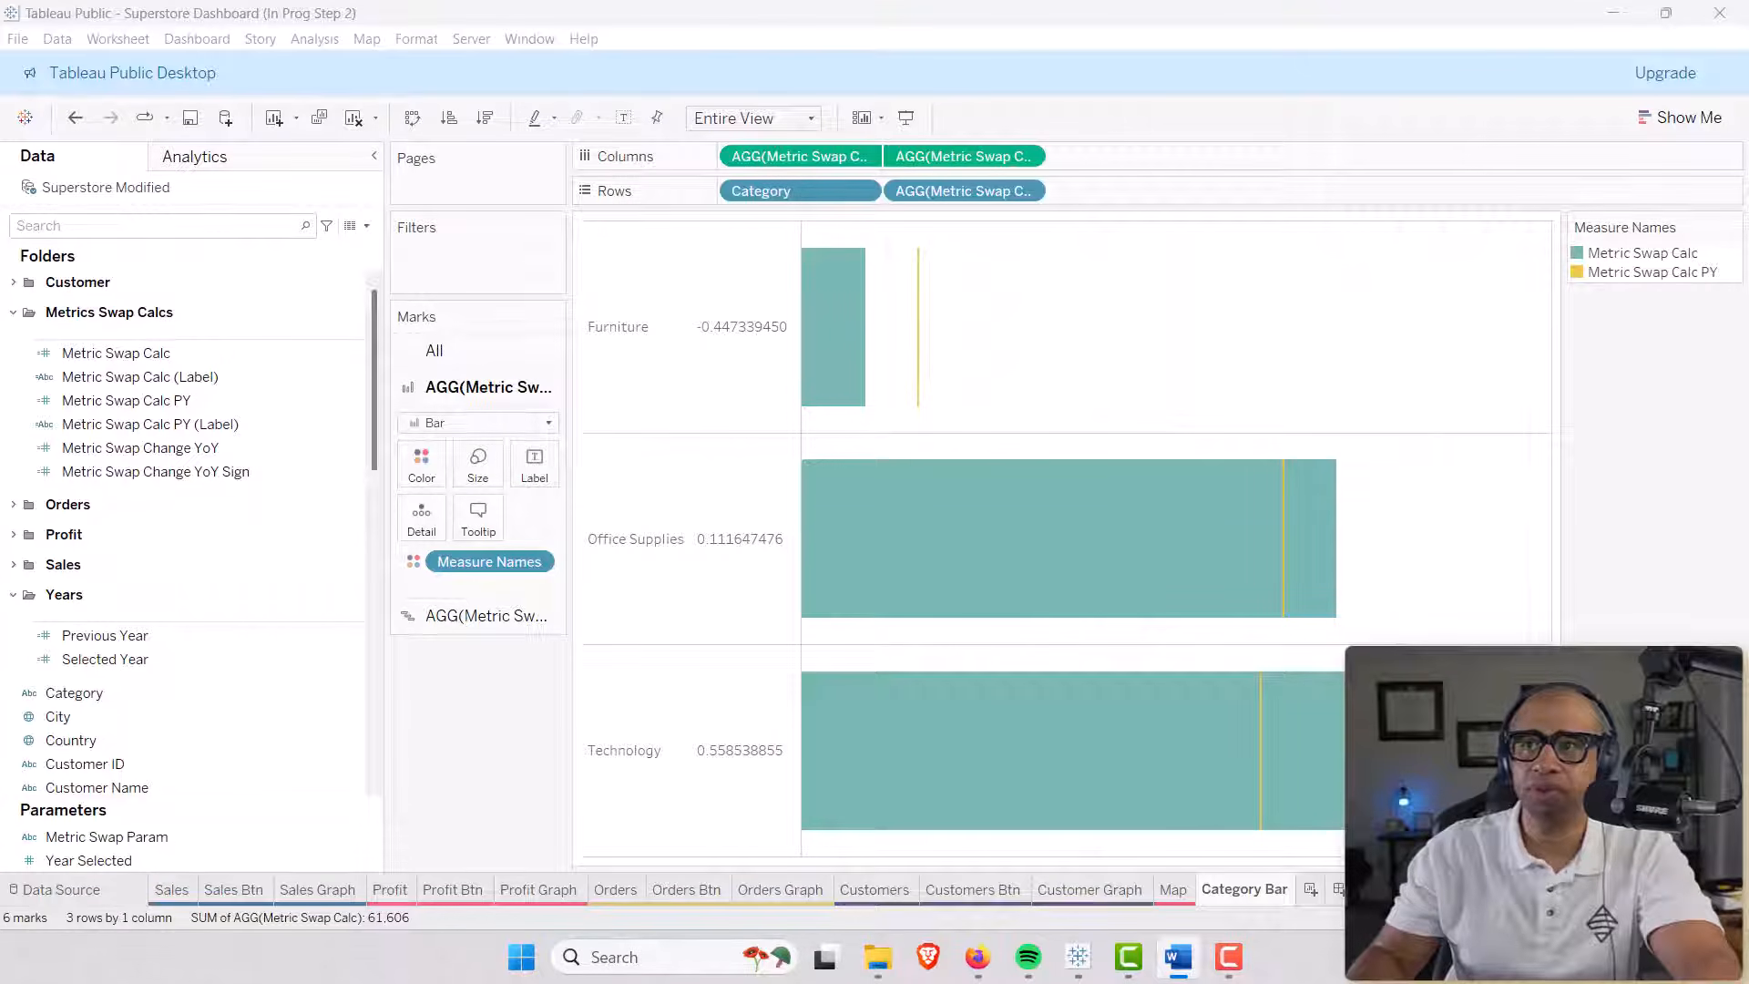
# Format the chart's borders with the row divider and column divider panes set to None.
pyautogui.click(1073, 308)
pyautogui.rightClick(1073, 308)
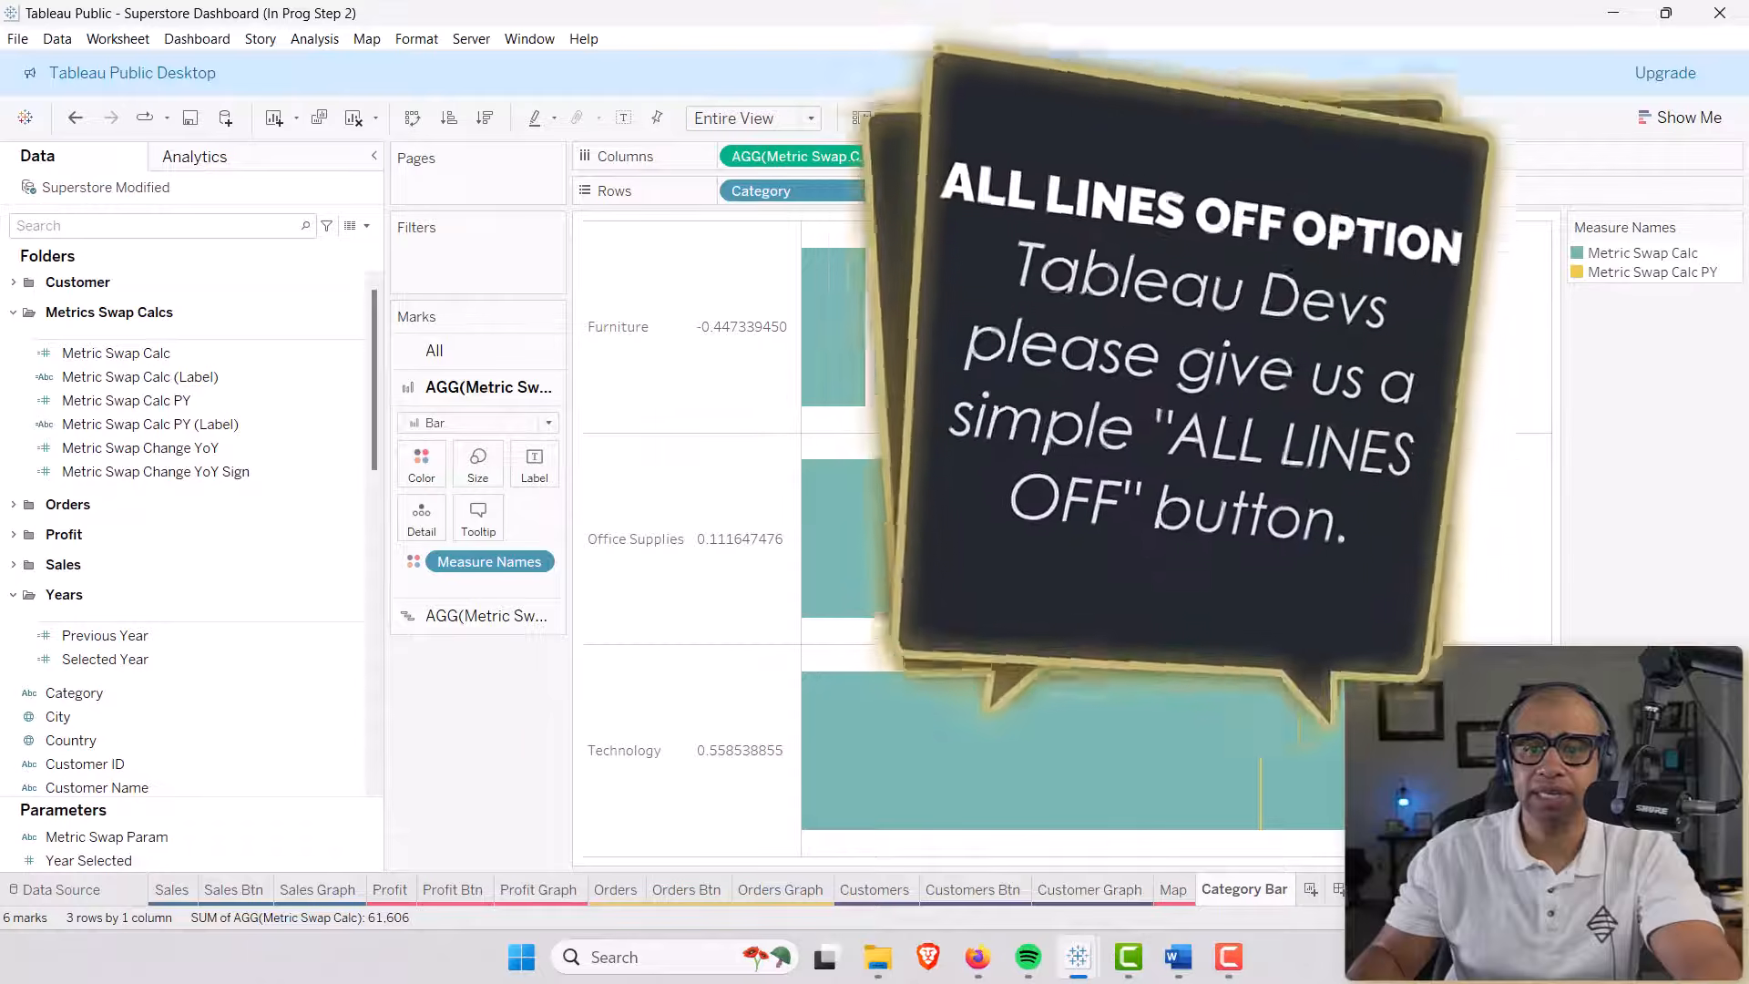
pyautogui.click(1107, 376)
pyautogui.click(109, 194)
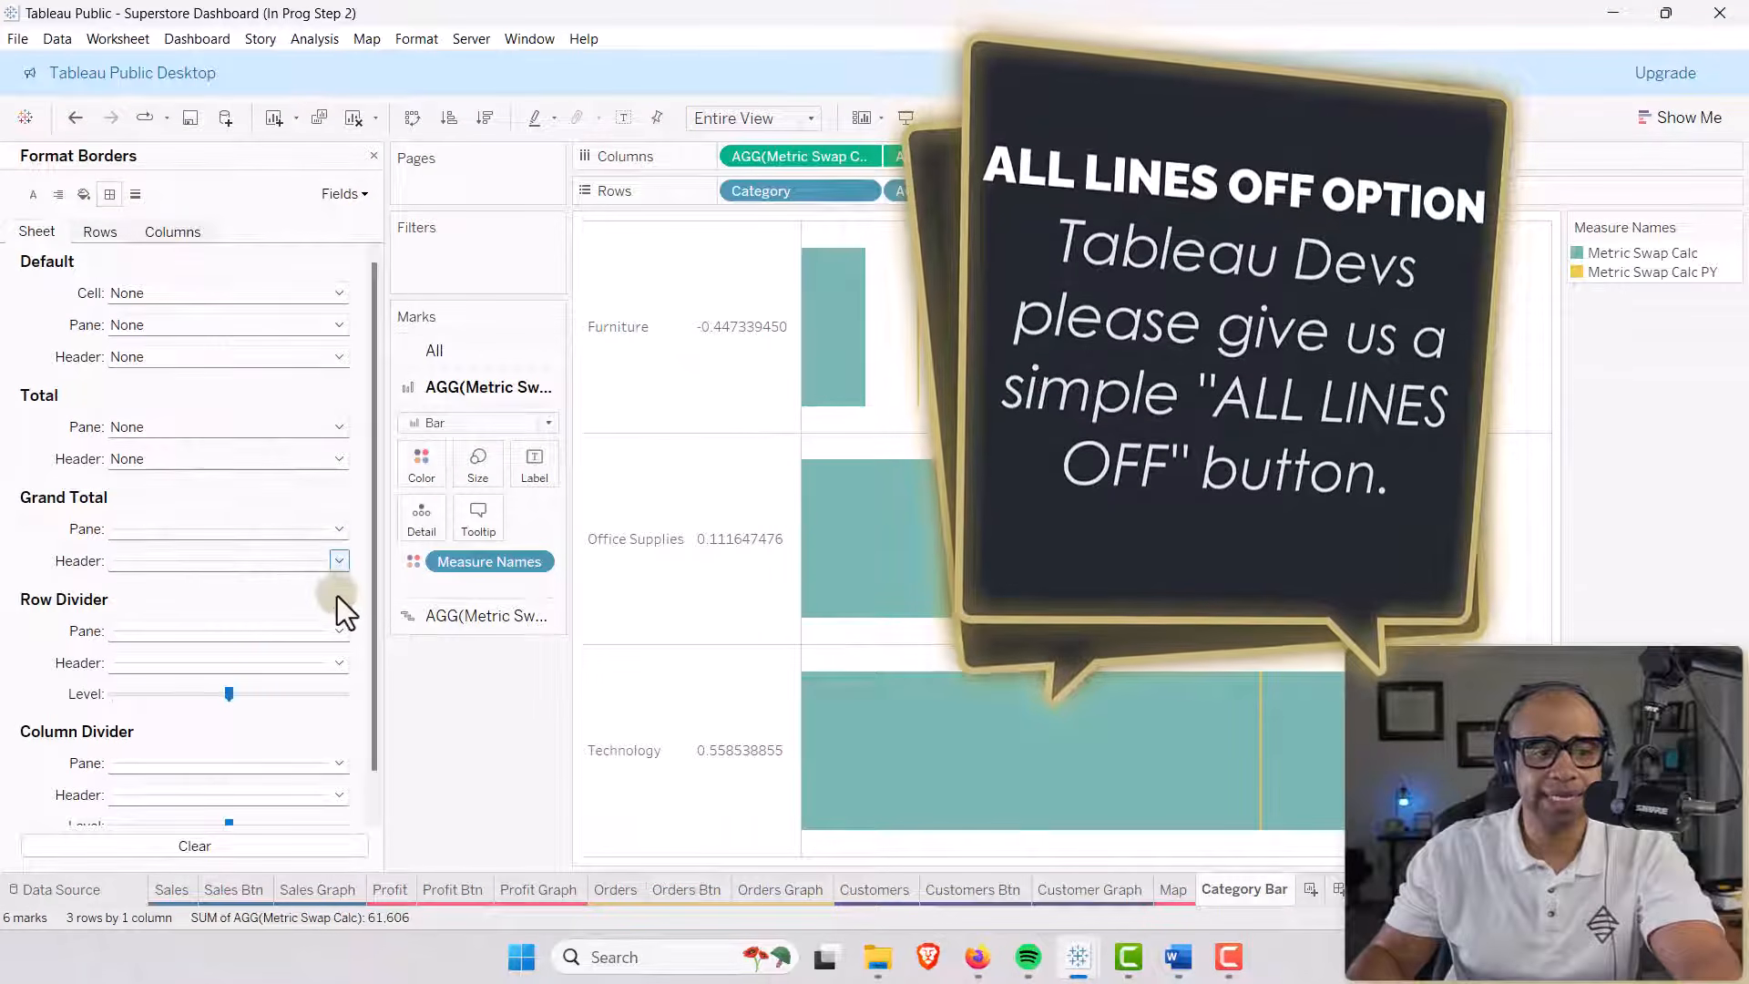
pyautogui.click(342, 632)
pyautogui.click(182, 342)
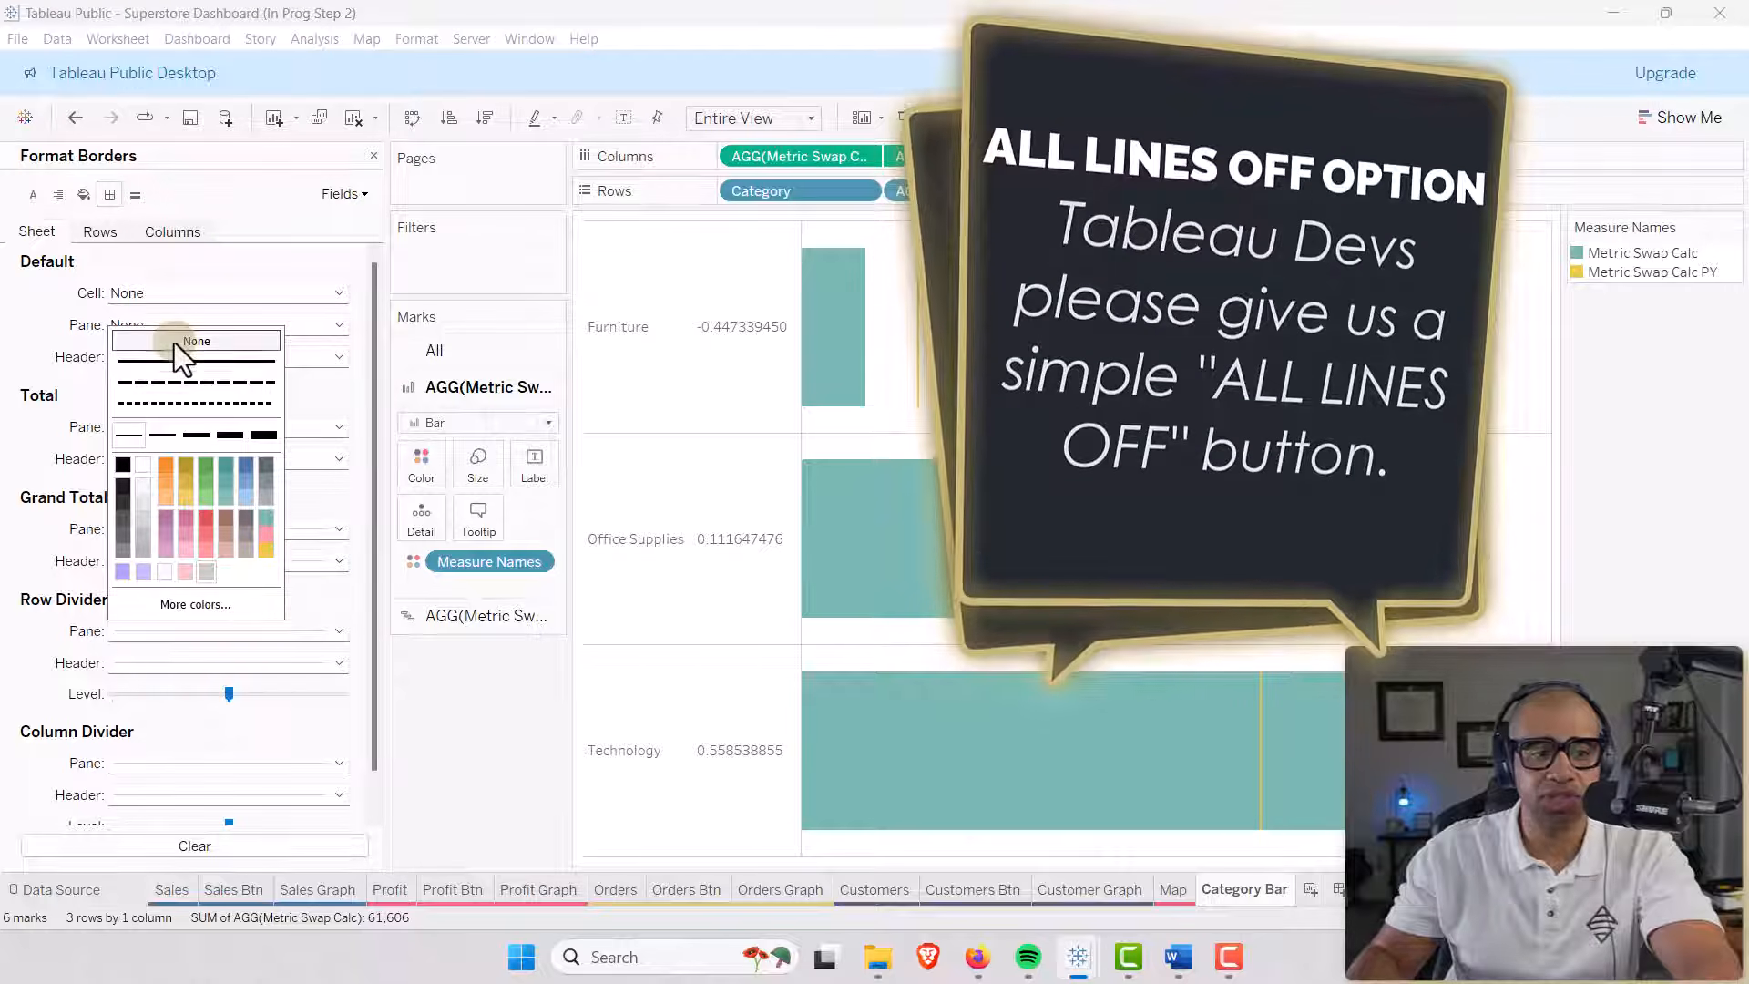
pyautogui.click(340, 764)
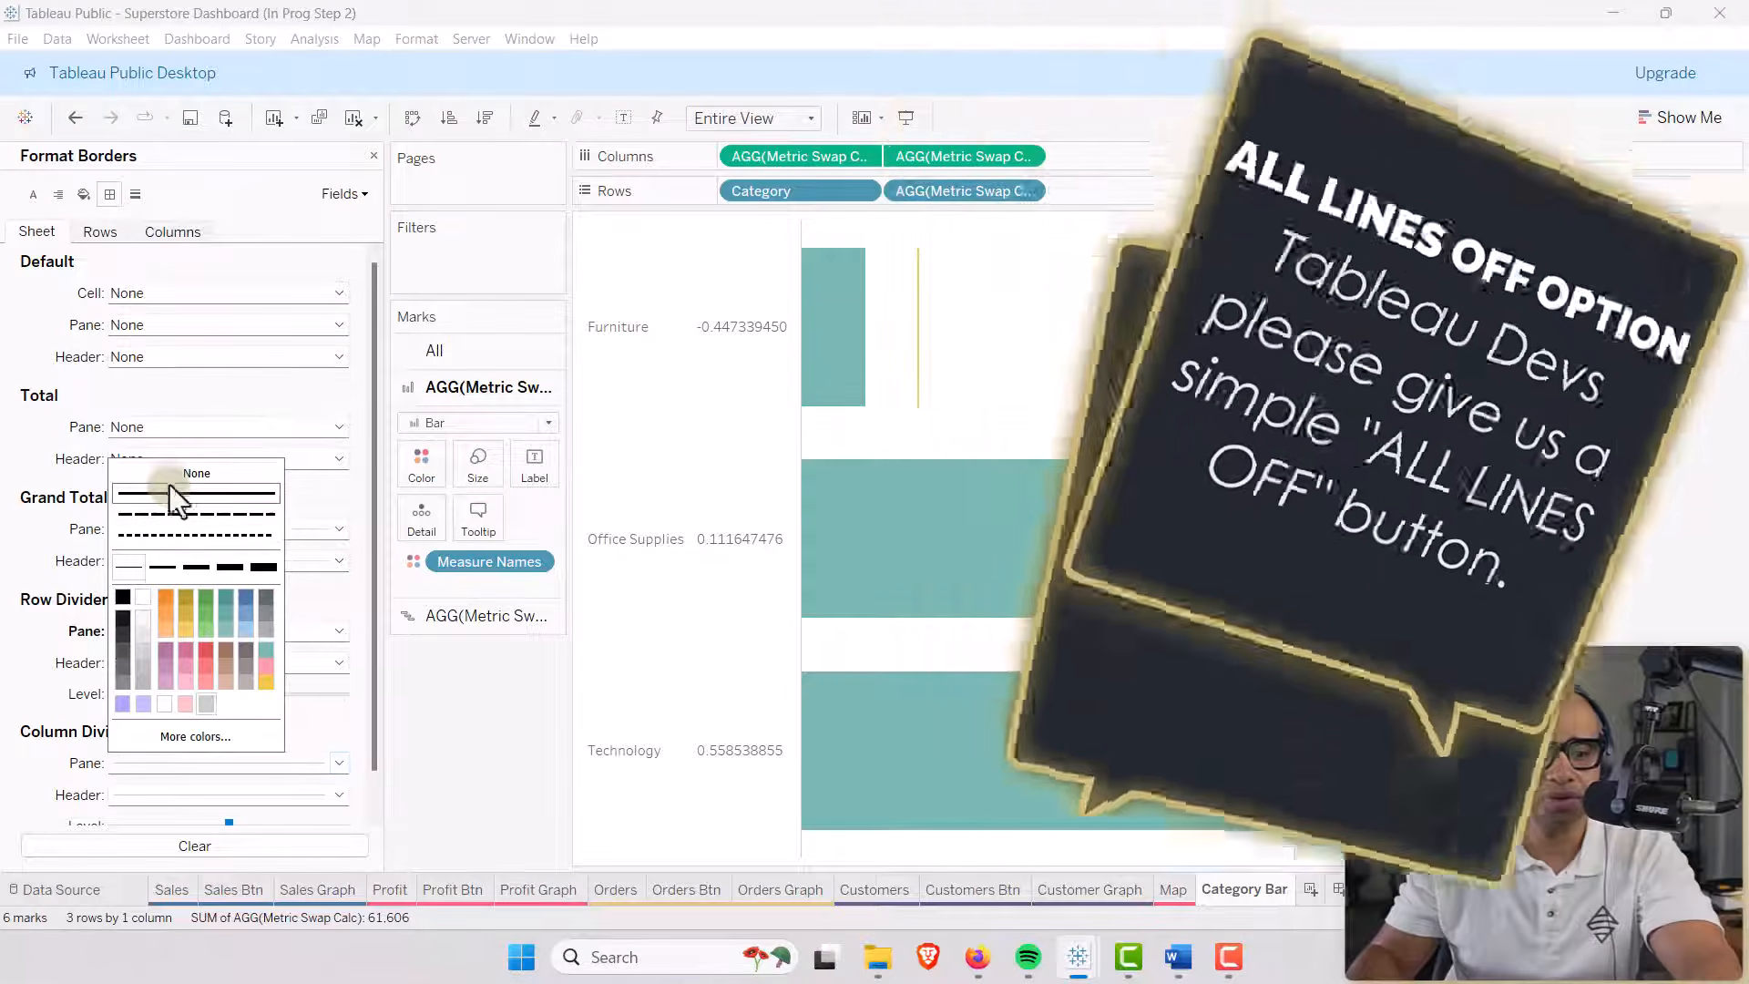
pyautogui.click(113, 230)
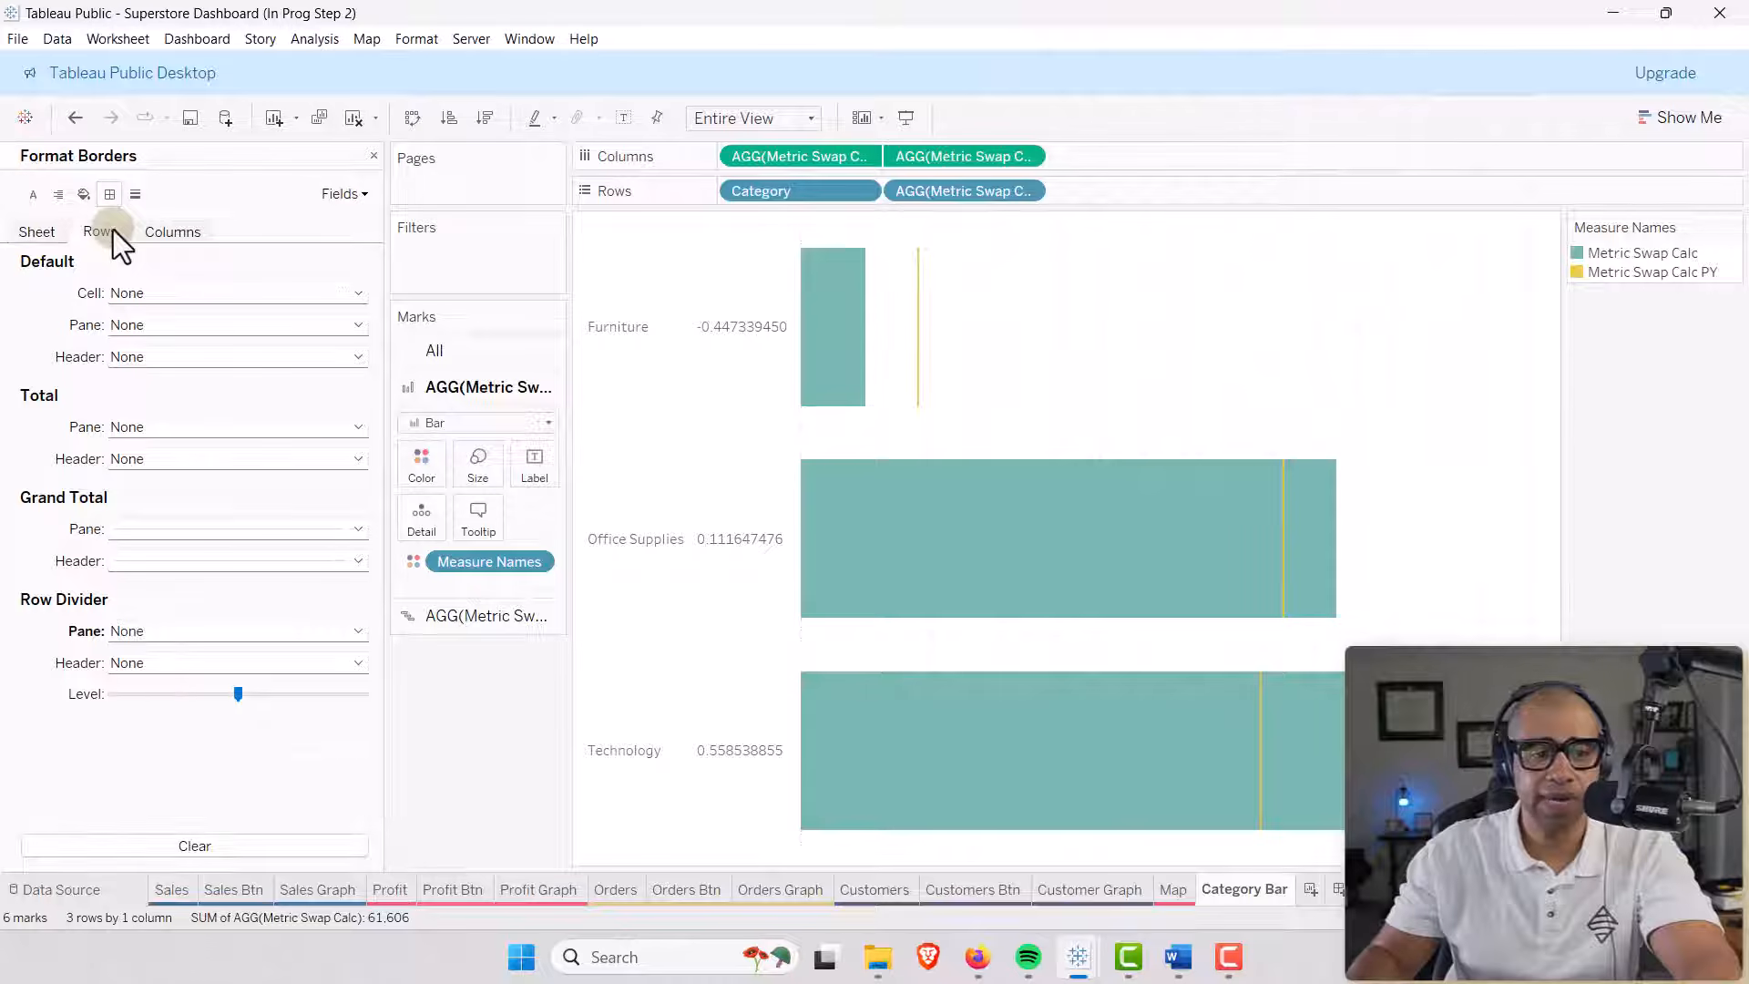
pyautogui.click(153, 241)
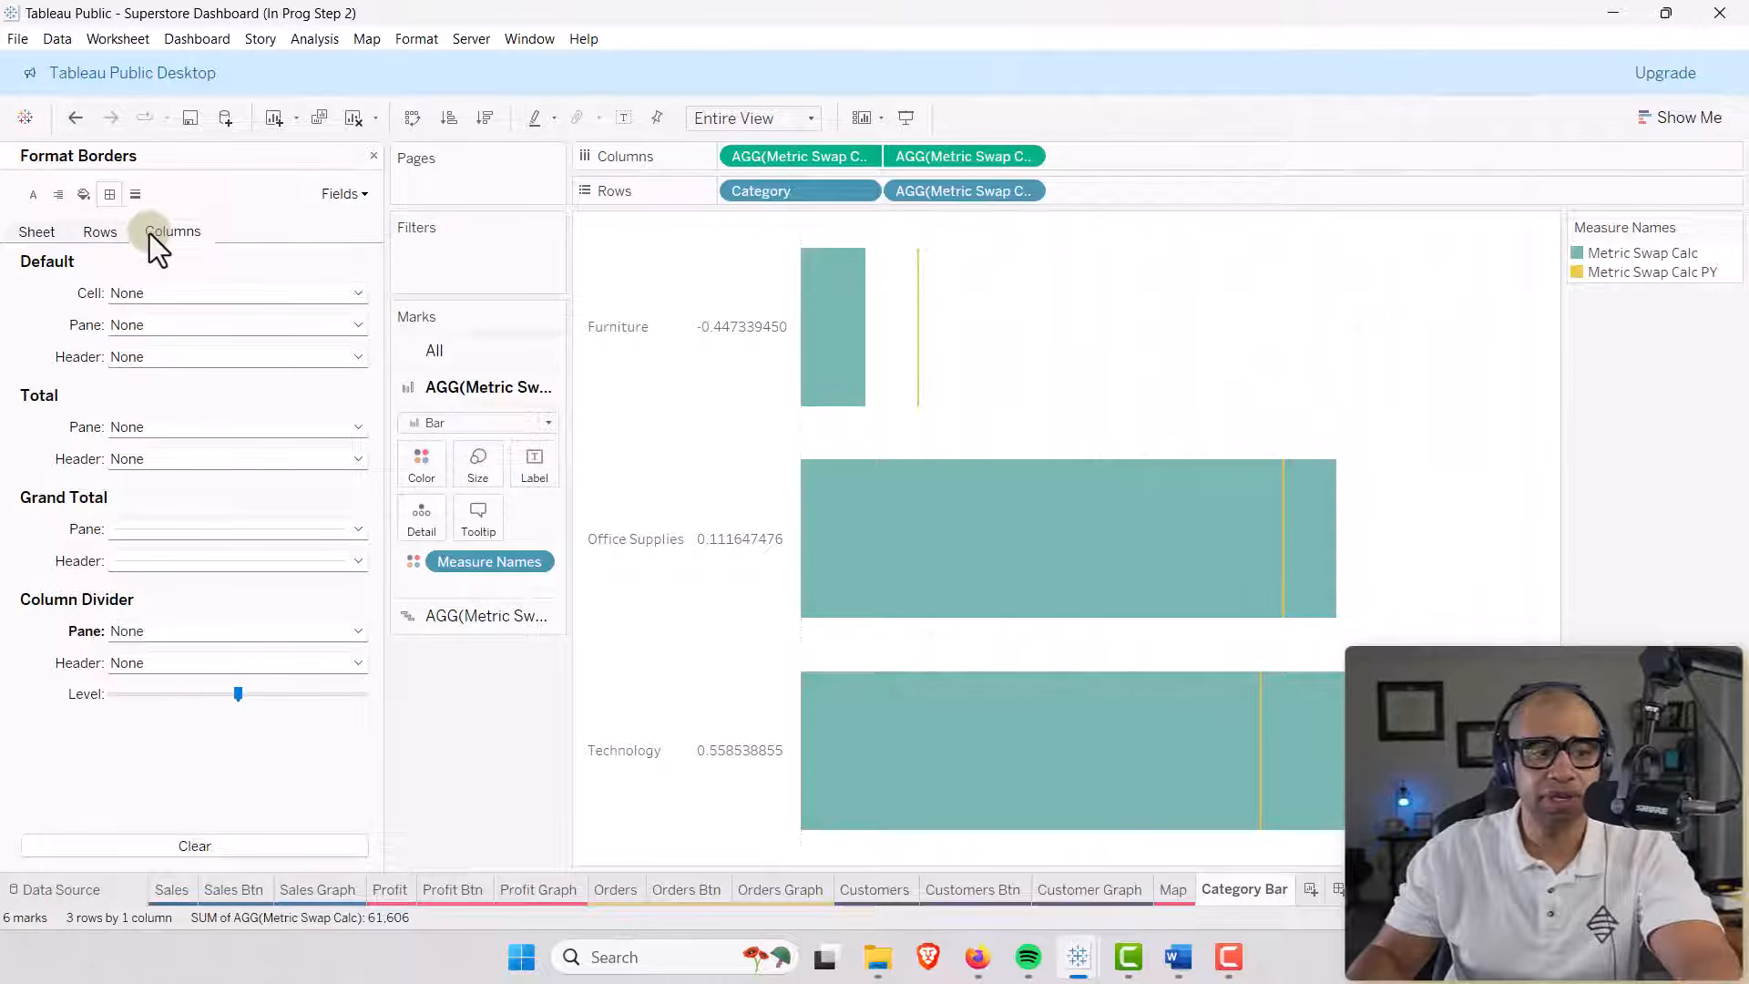
# Format the sheet's zero lines as a thin black dashed line.
pyautogui.click(135, 195)
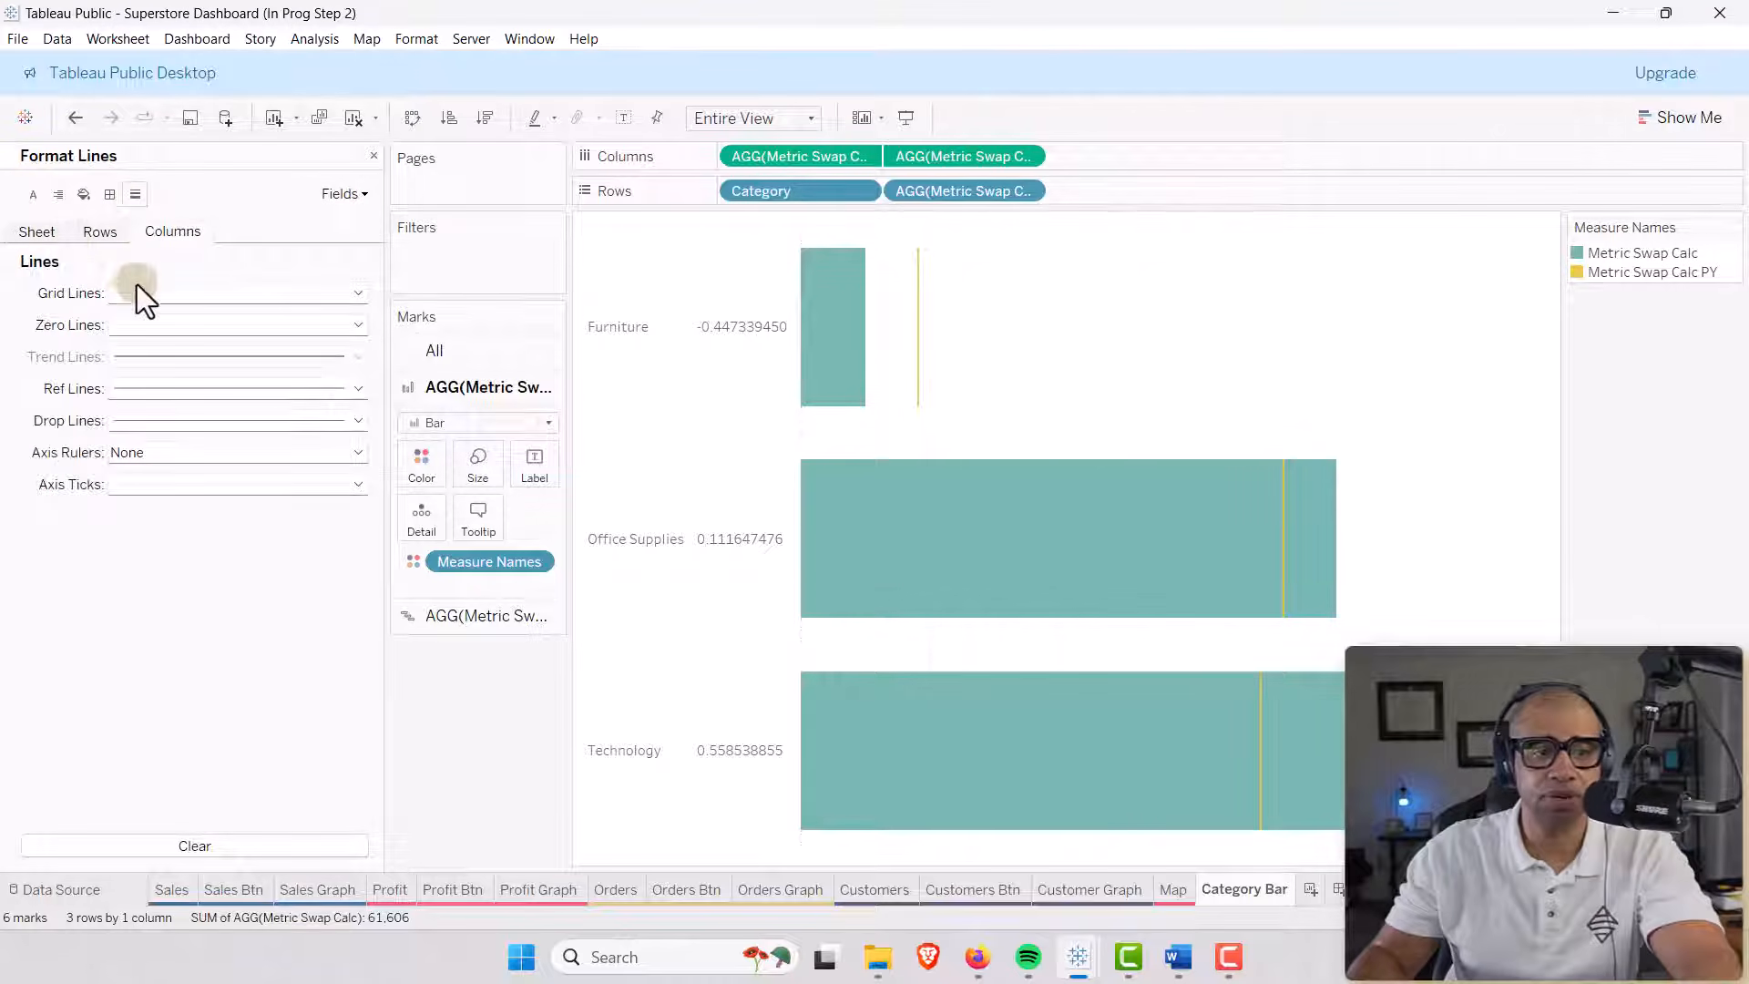
pyautogui.click(59, 239)
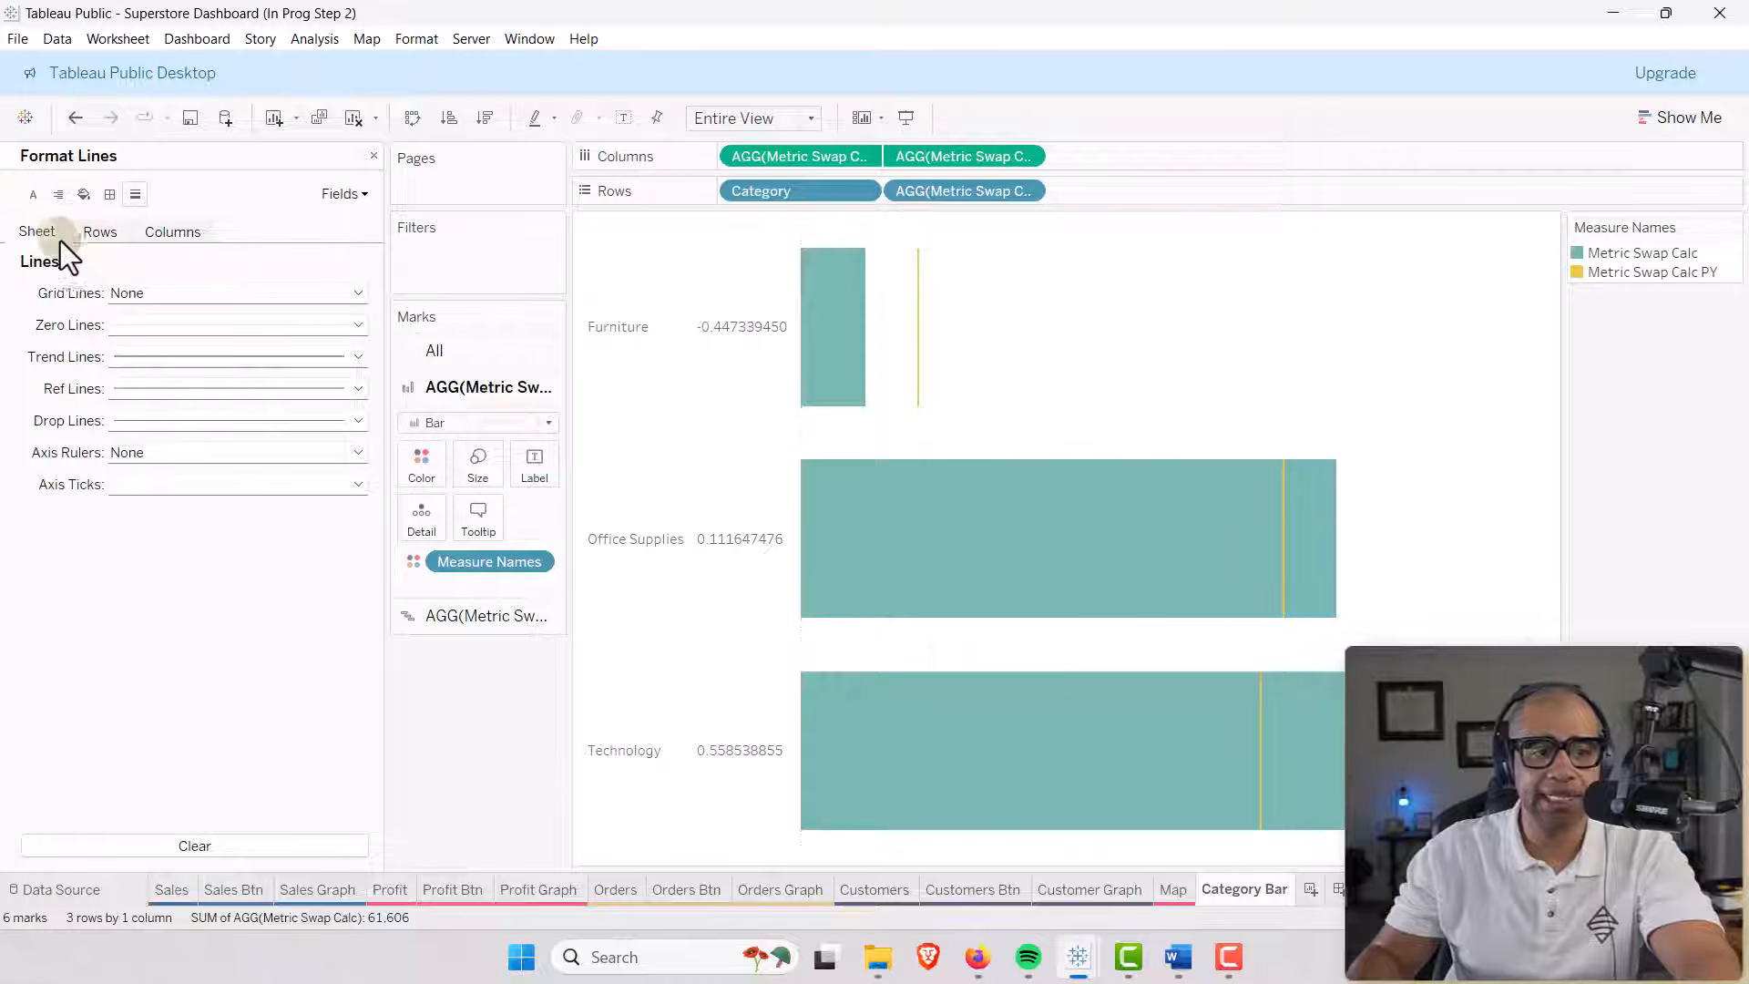
pyautogui.click(358, 325)
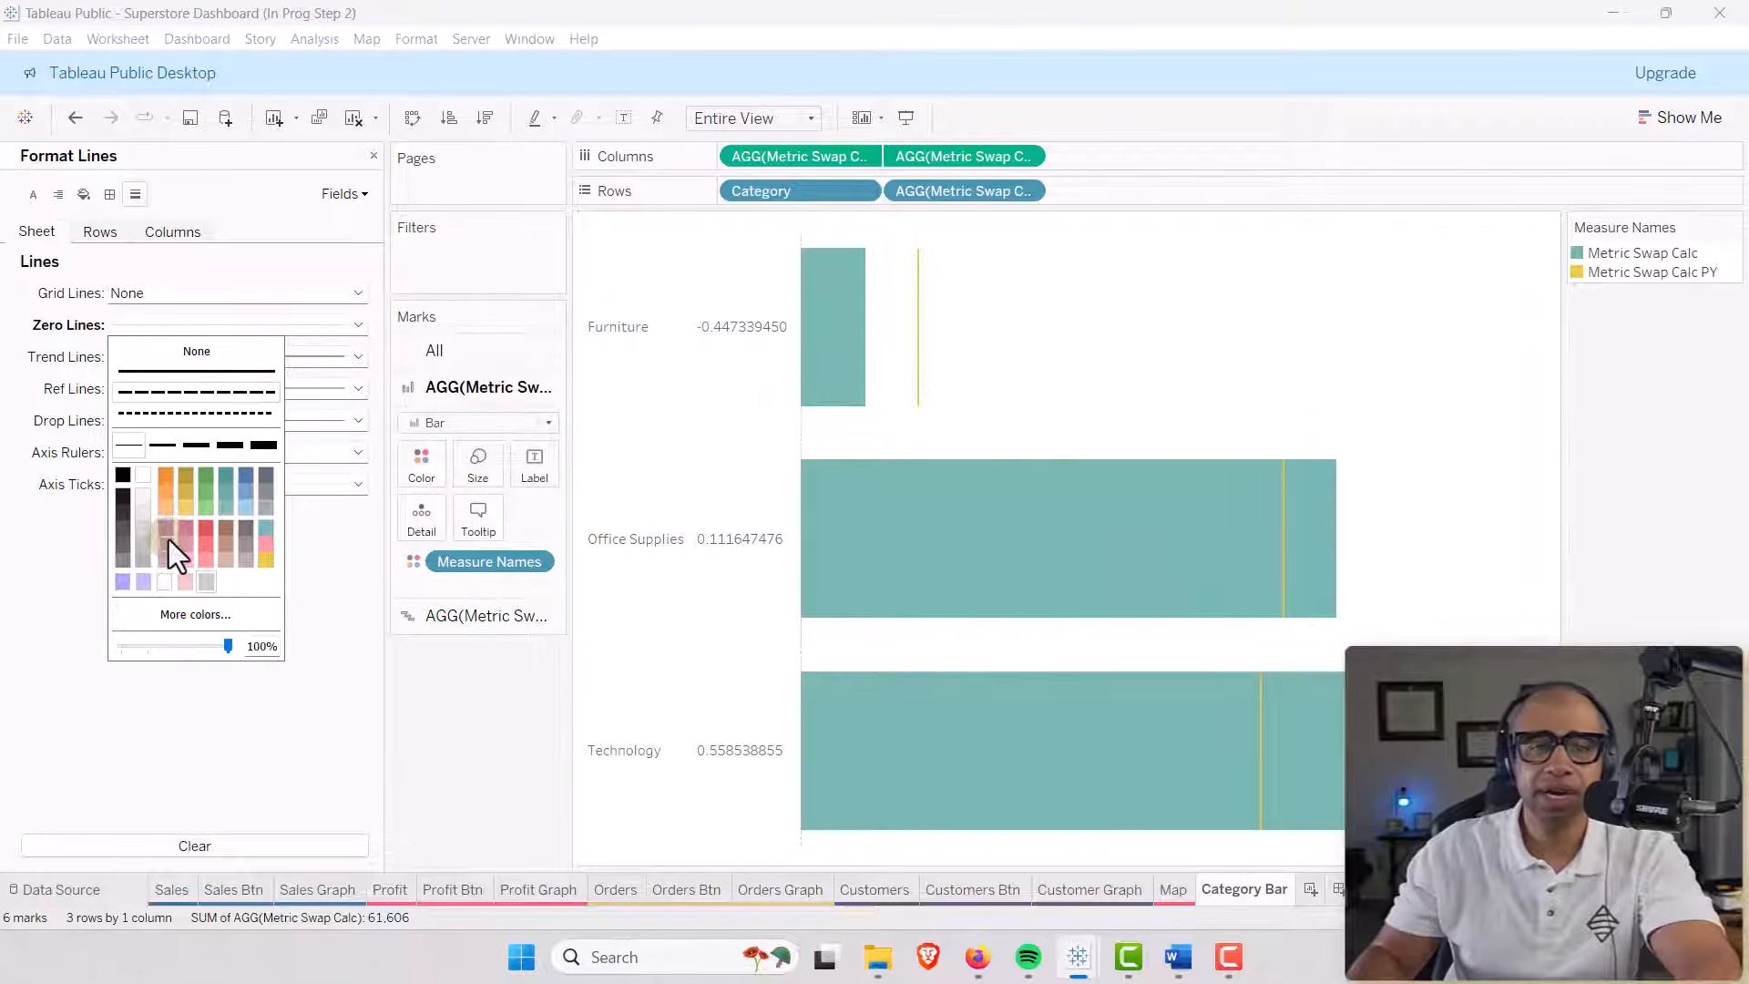
pyautogui.click(124, 484)
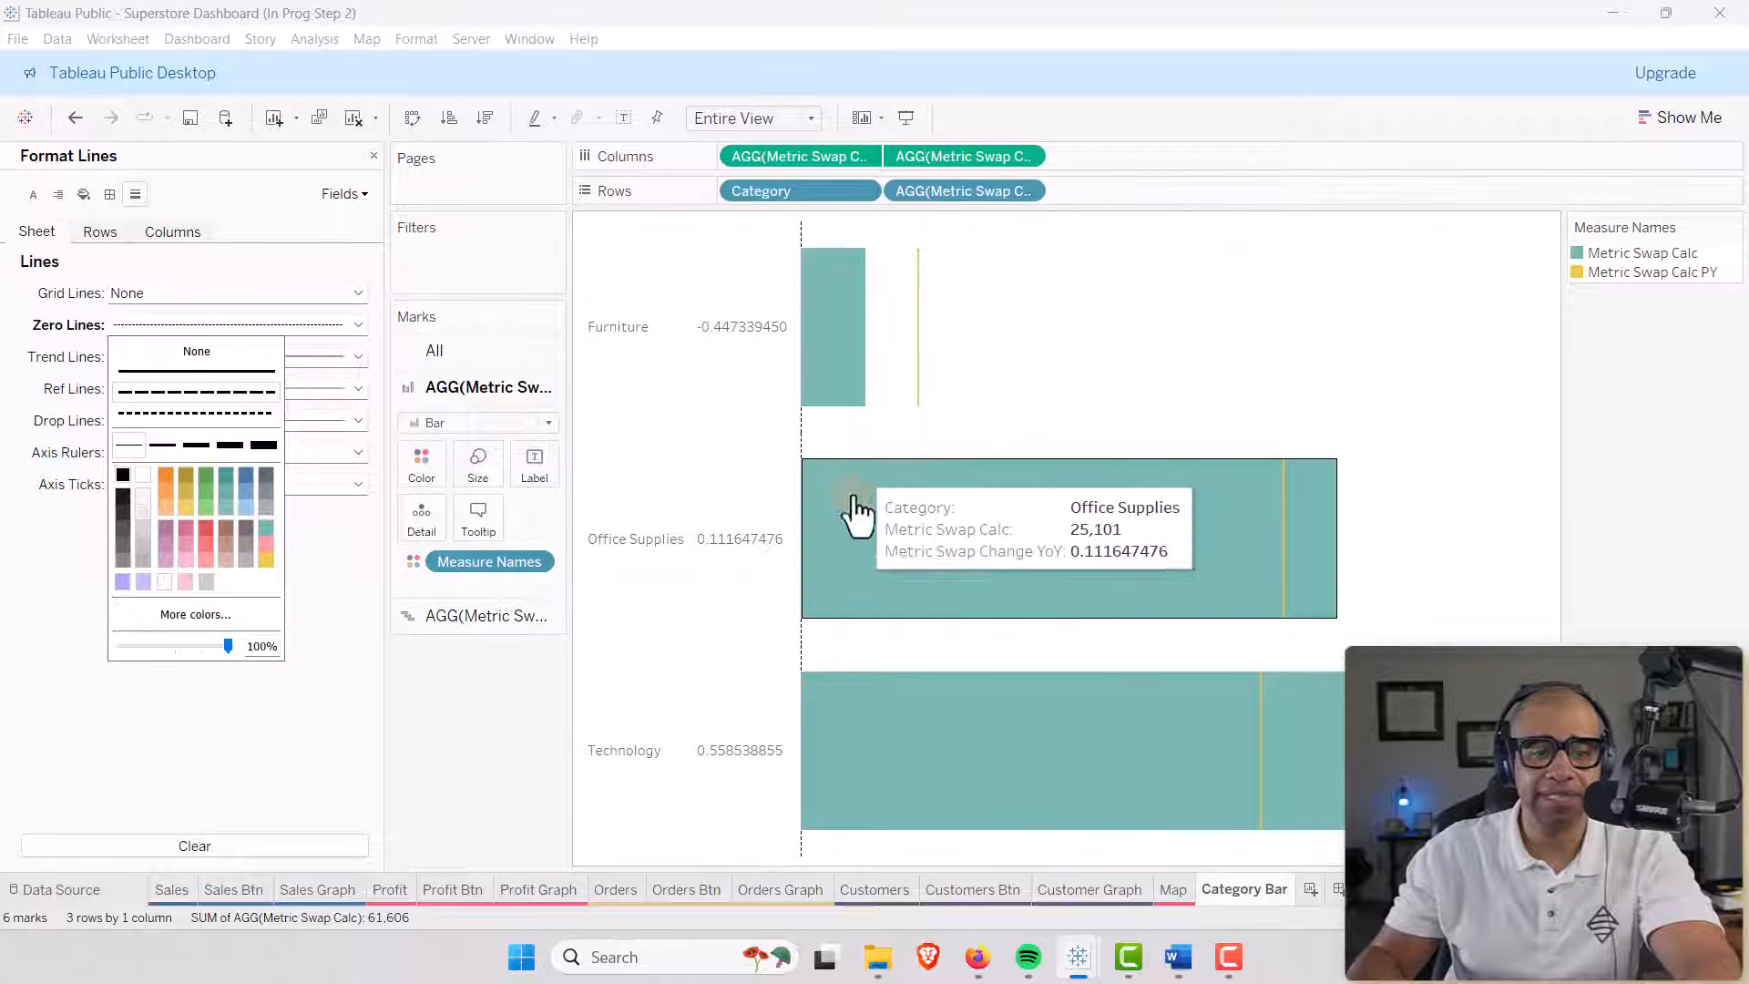
pyautogui.click(483, 724)
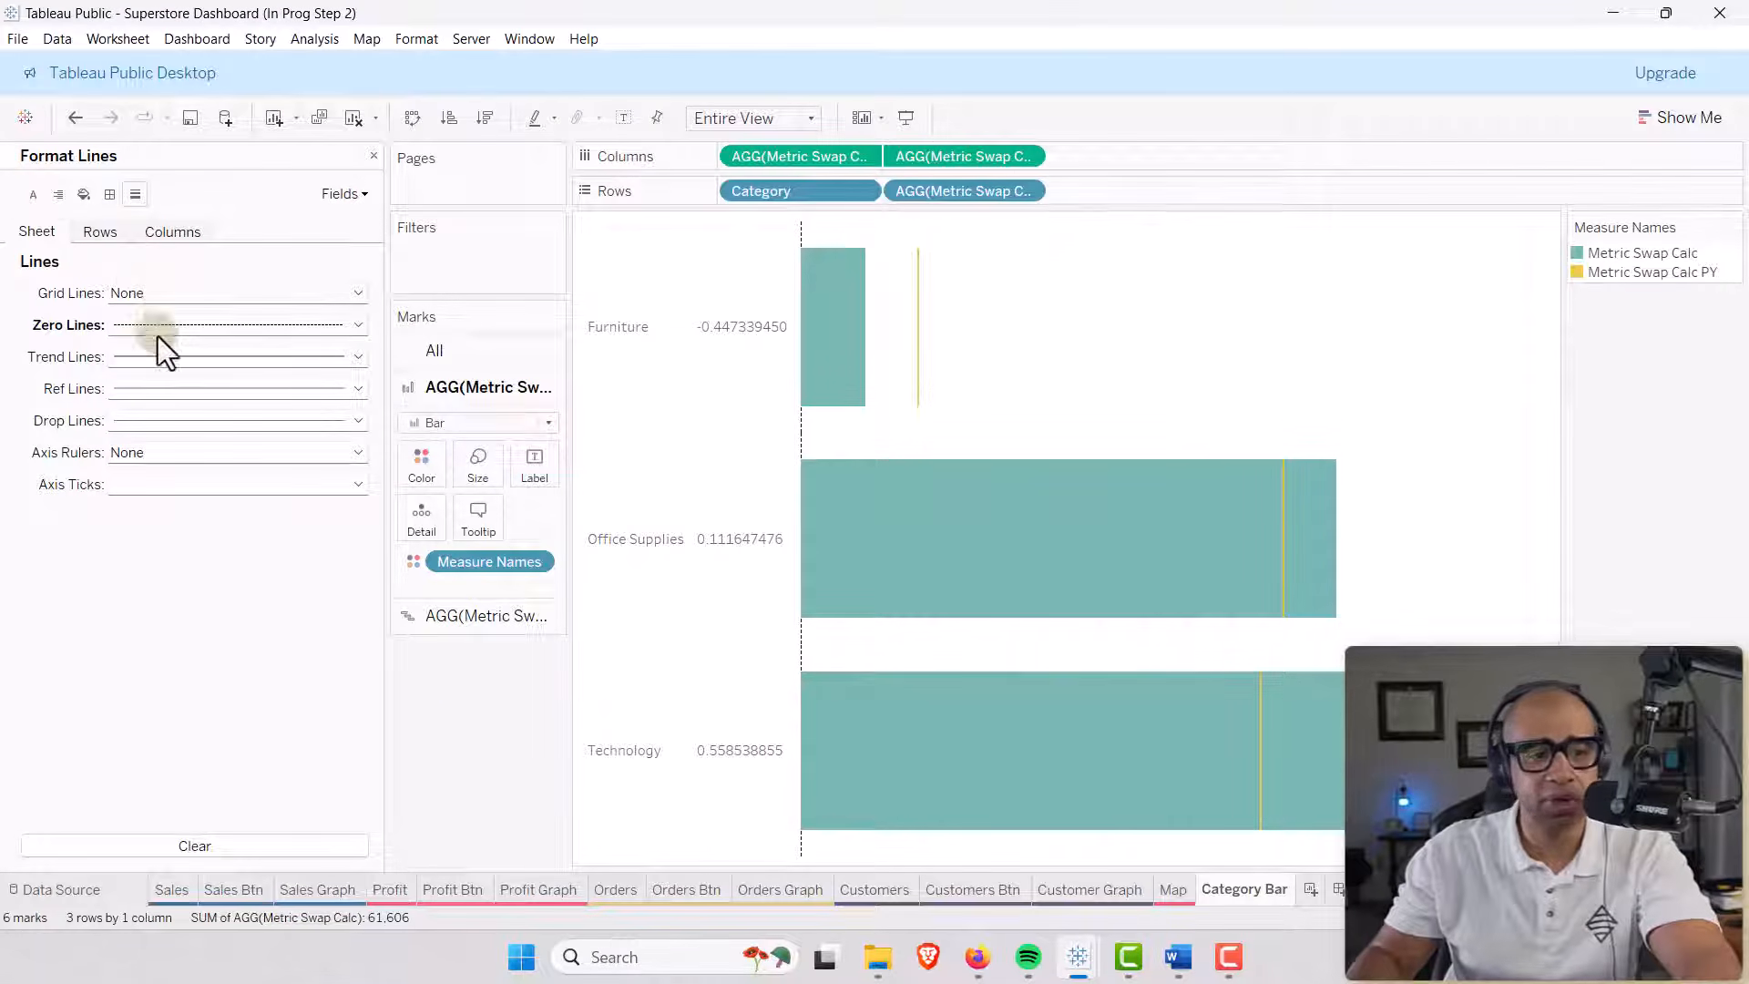
# Set the zero lines for rows and the grid lines for columns to None.
pyautogui.click(108, 239)
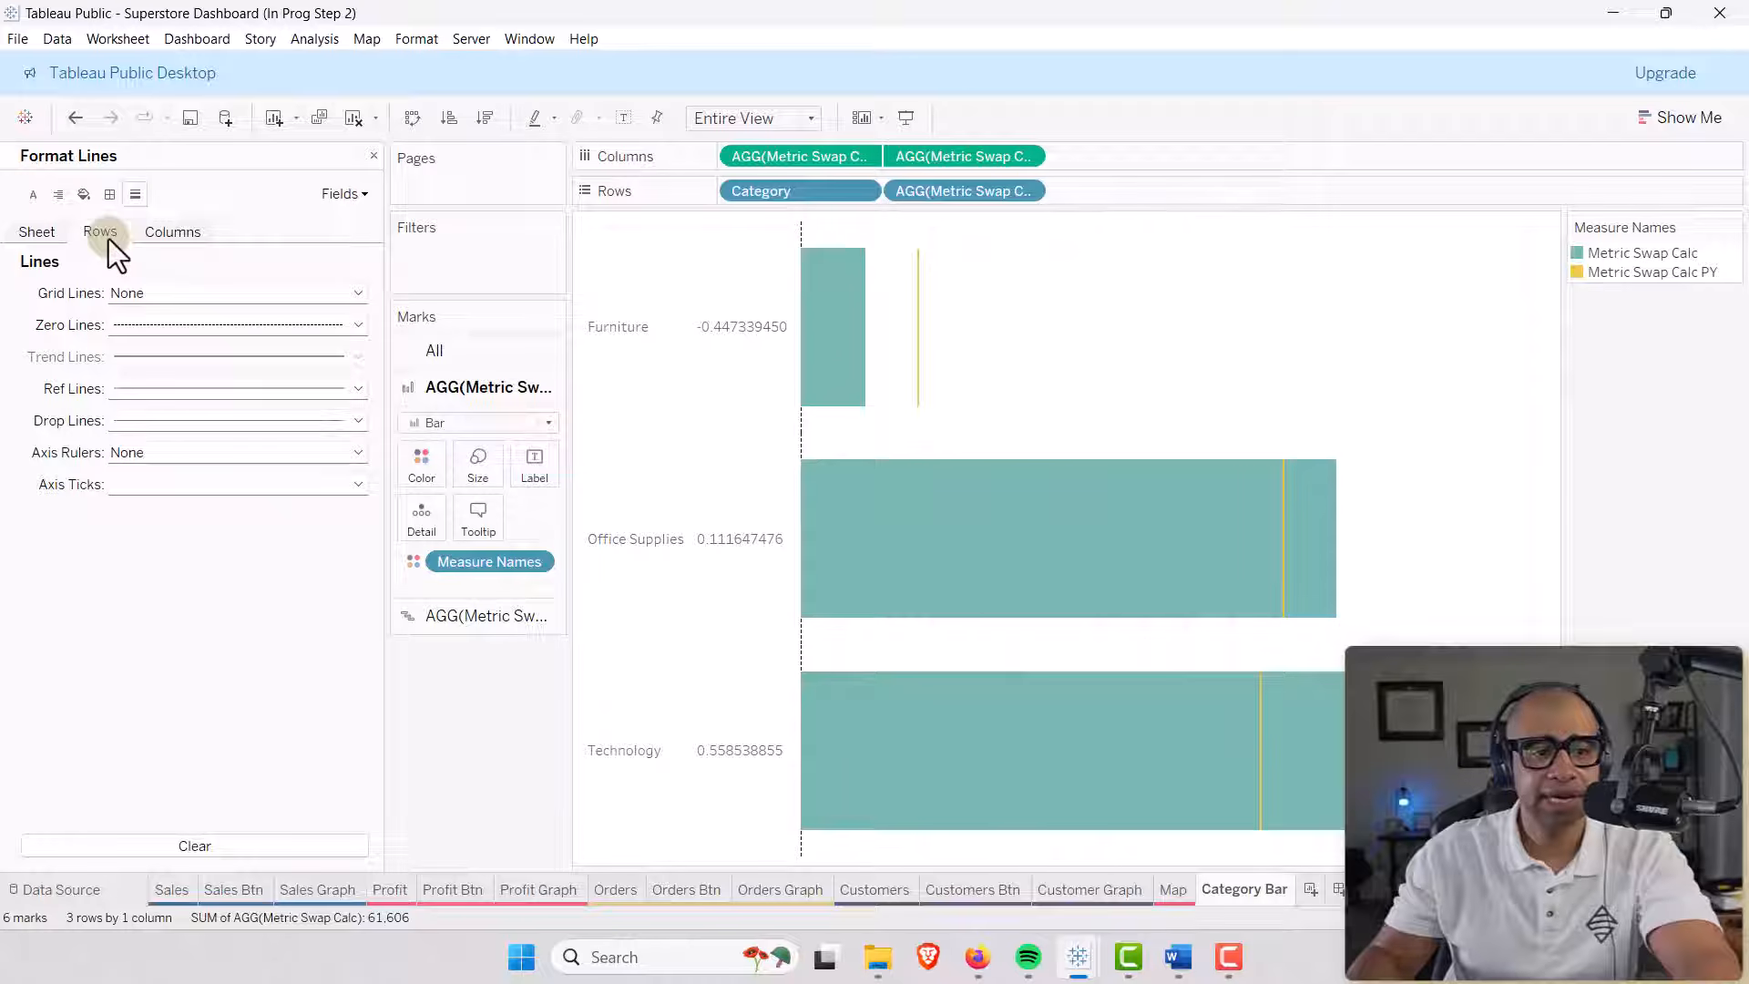
pyautogui.click(356, 327)
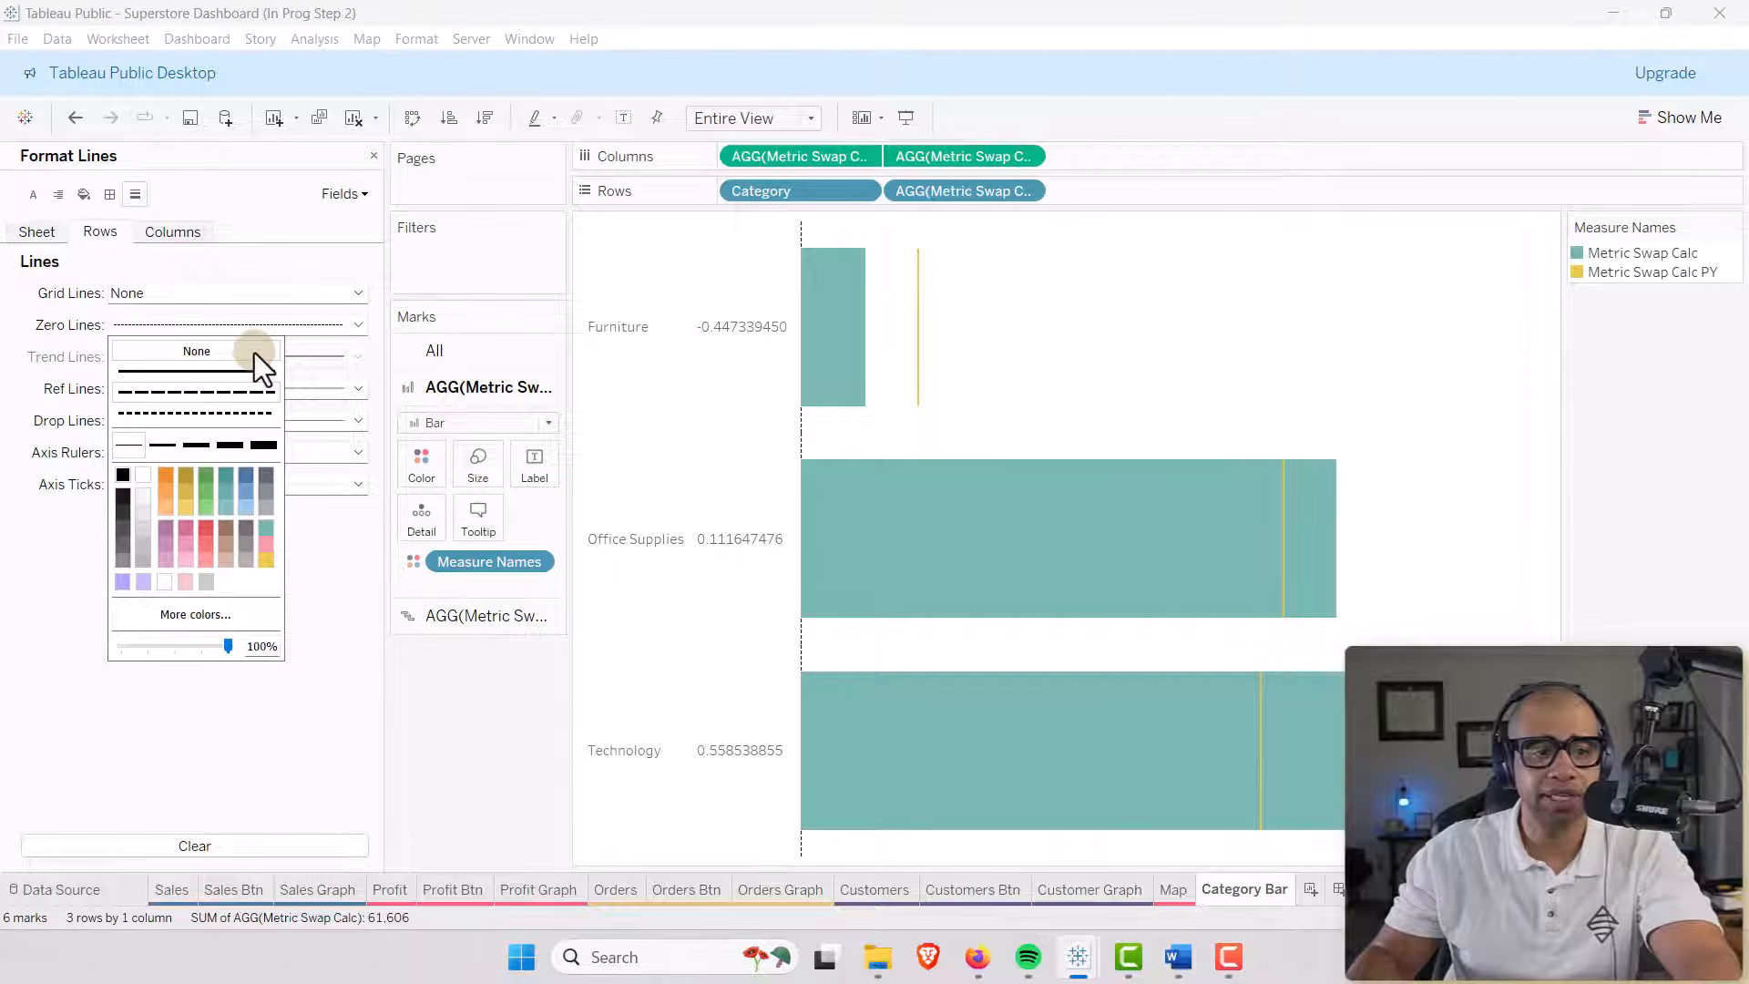
pyautogui.click(254, 353)
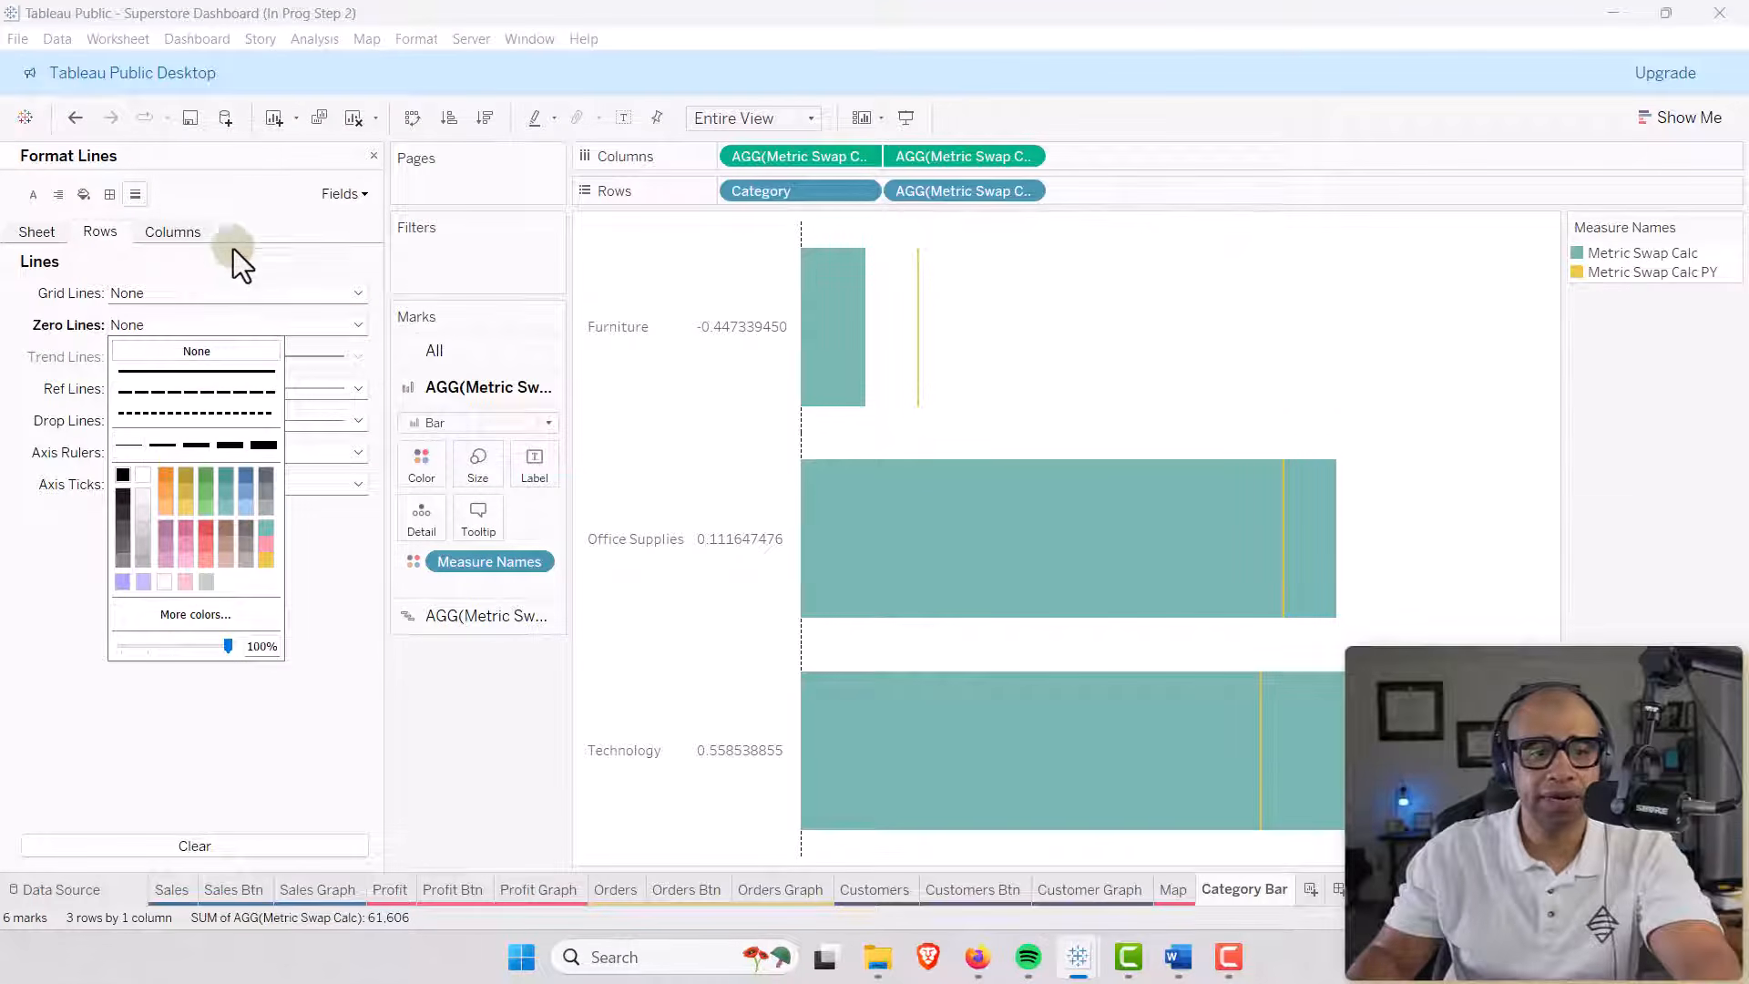
pyautogui.click(173, 233)
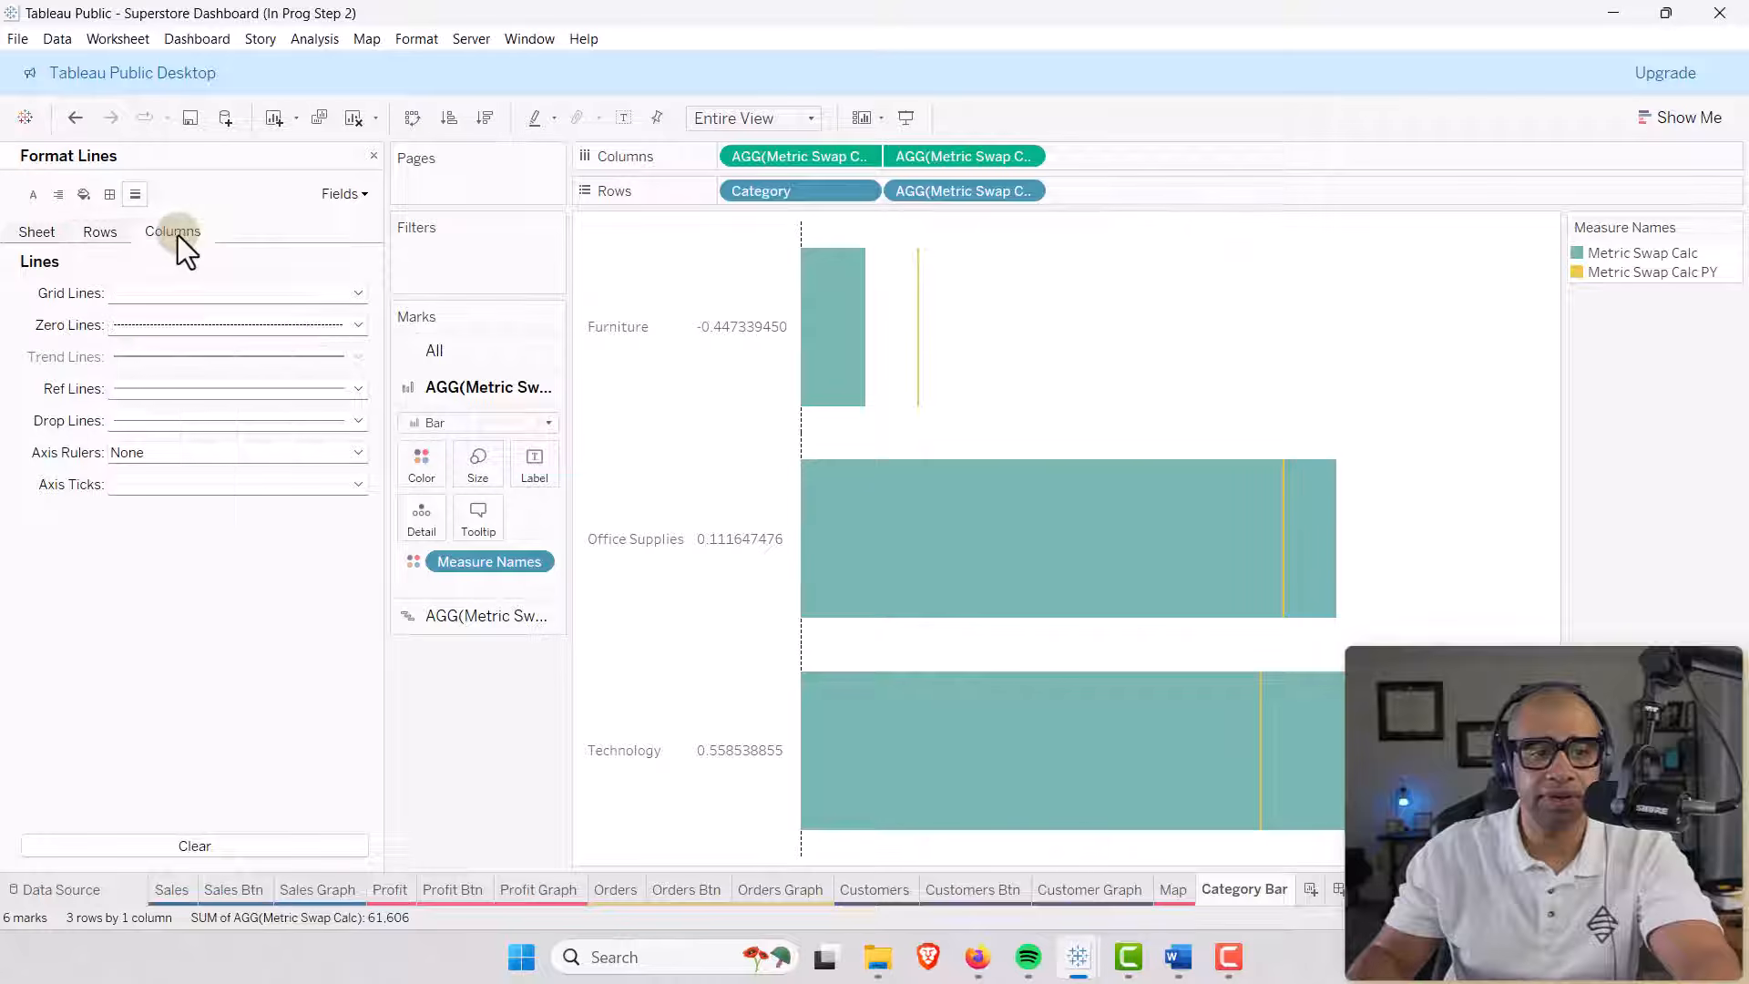
pyautogui.click(357, 295)
pyautogui.click(266, 319)
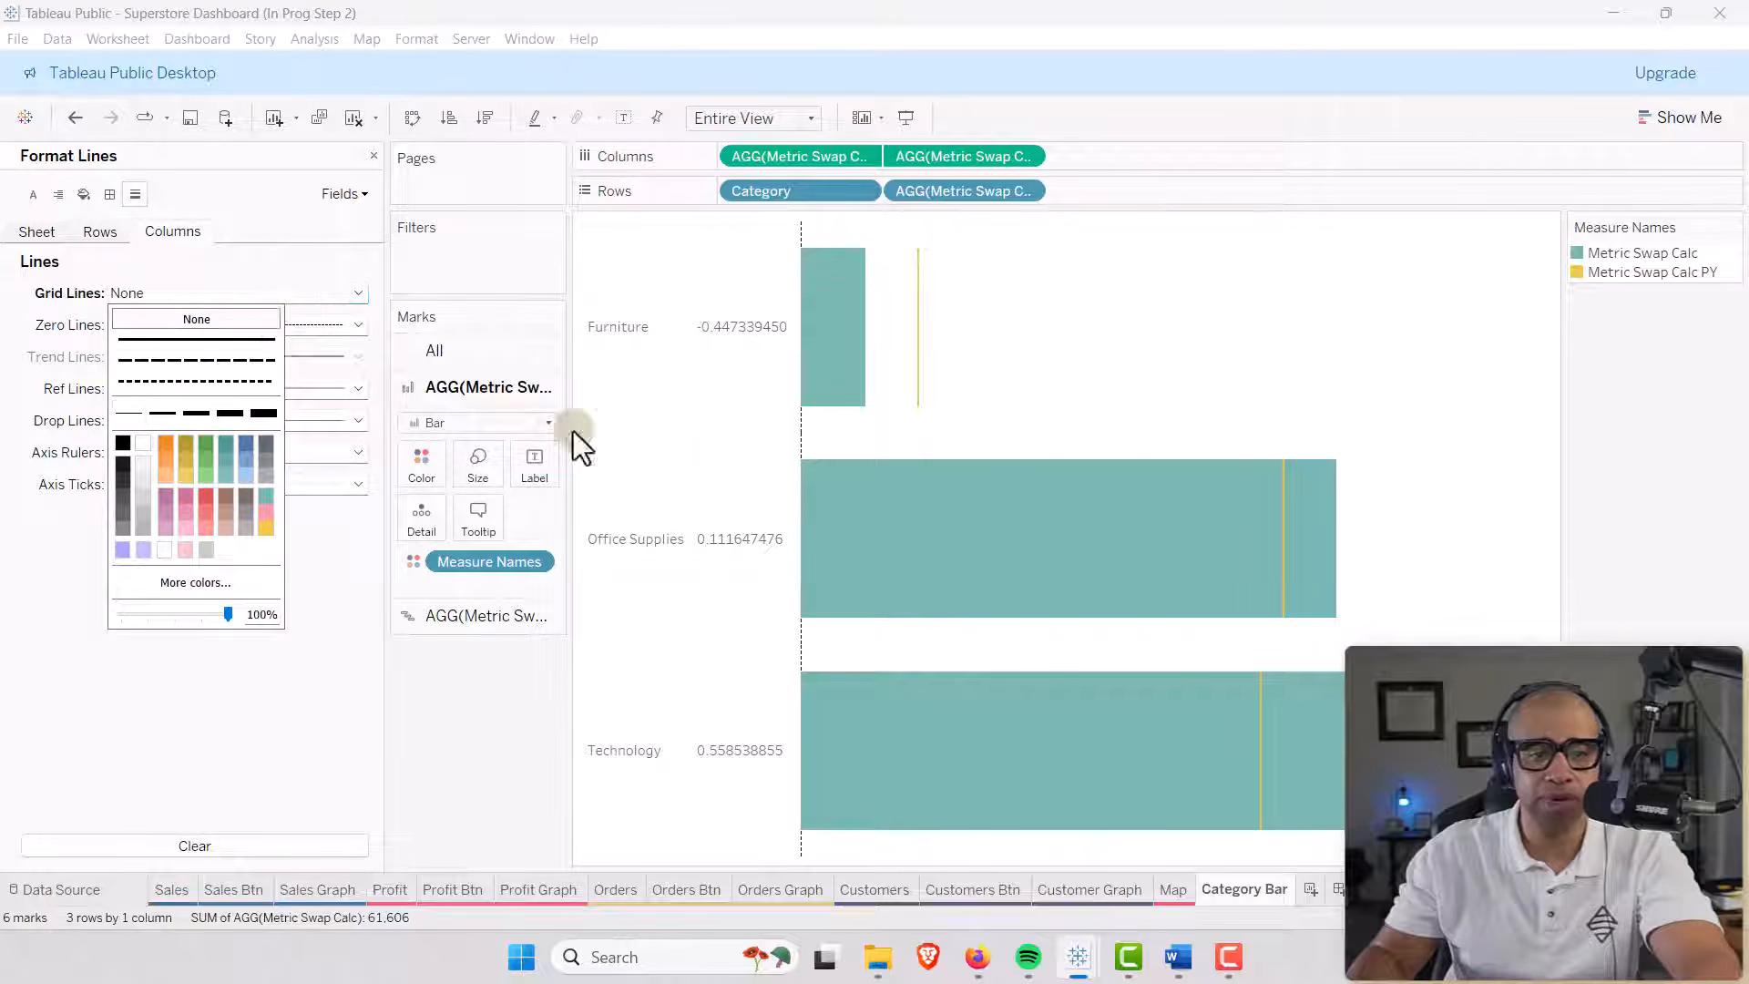
pyautogui.click(521, 767)
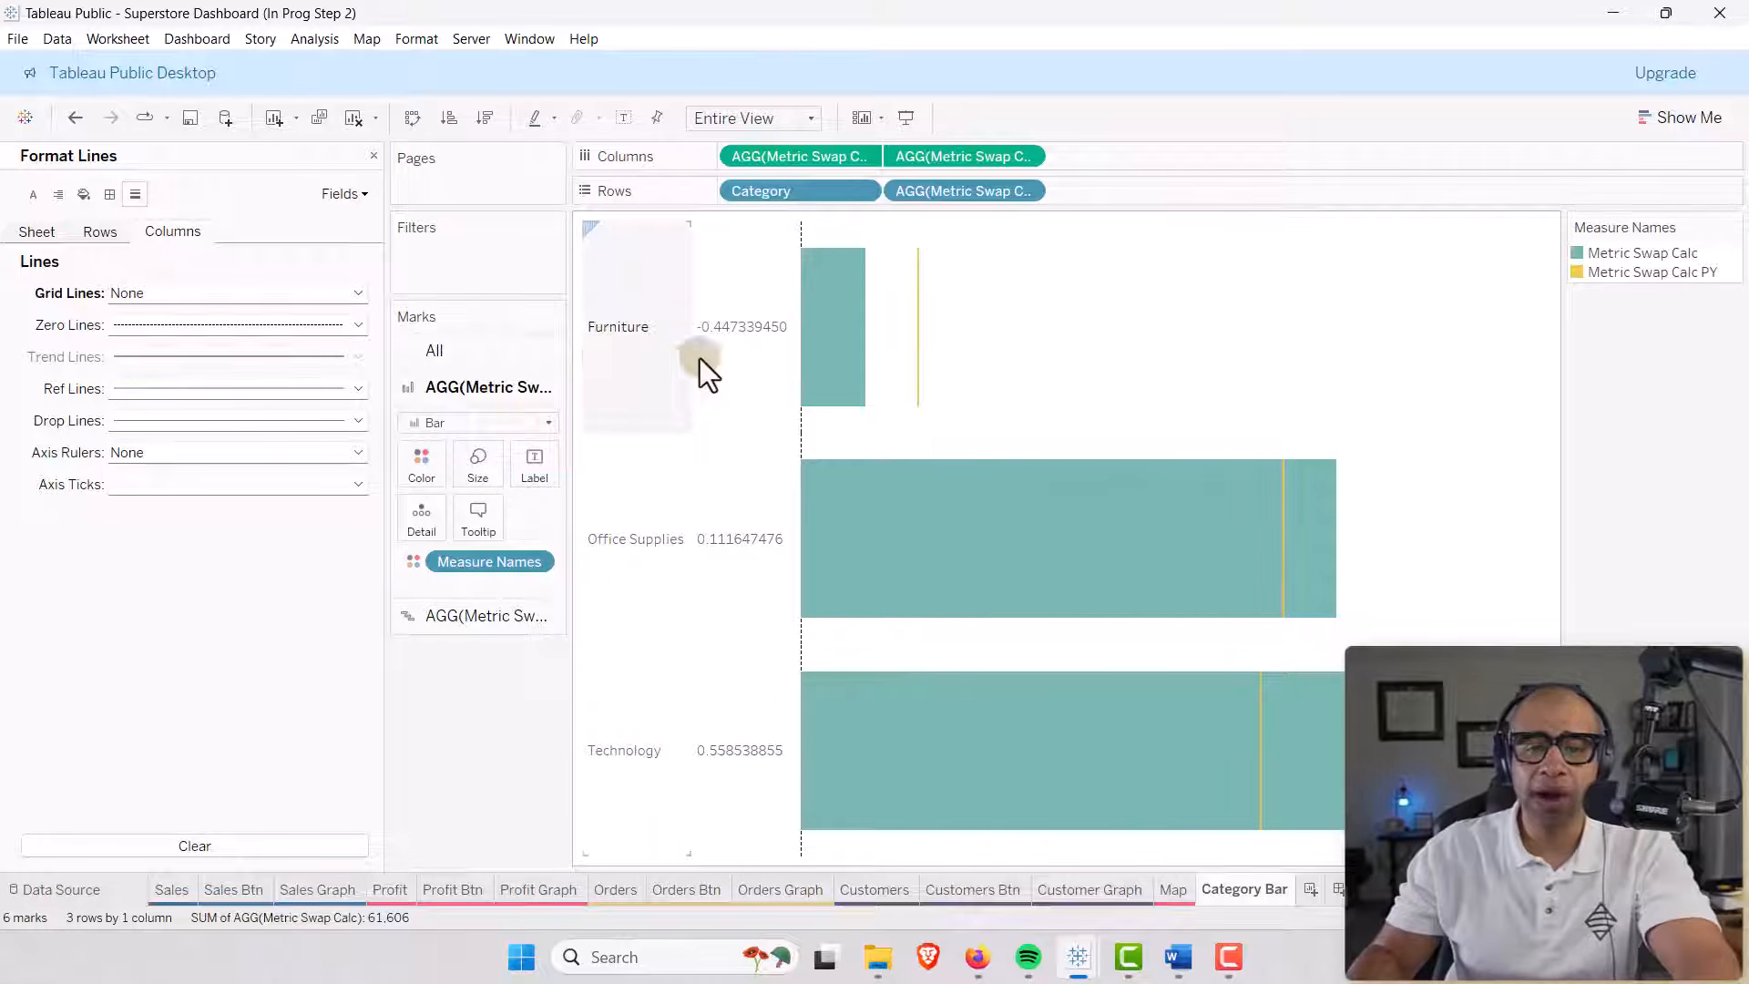
# Widen the Marks card and replace Measure Names with Metric Swap Change YoY as the color of the Metric Swap Calc bars.
pyautogui.hotkey('alt', 'Tab')
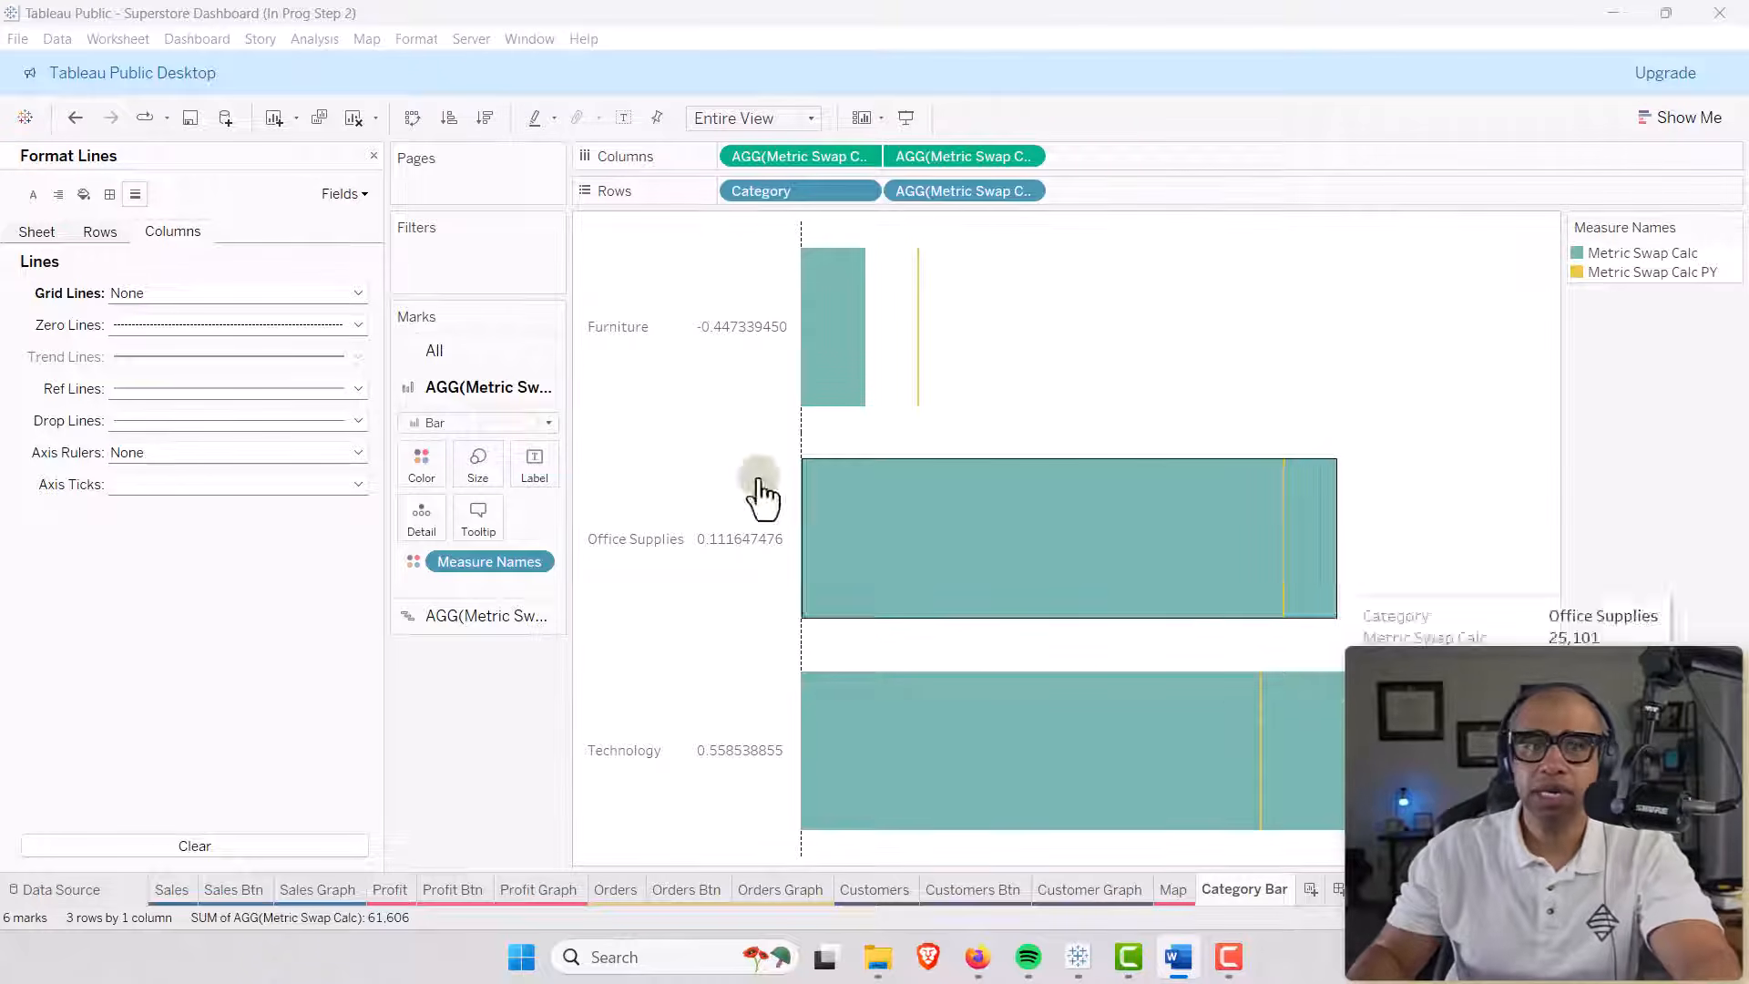
pyautogui.moveTo(572, 418); pyautogui.dragTo(675, 437)
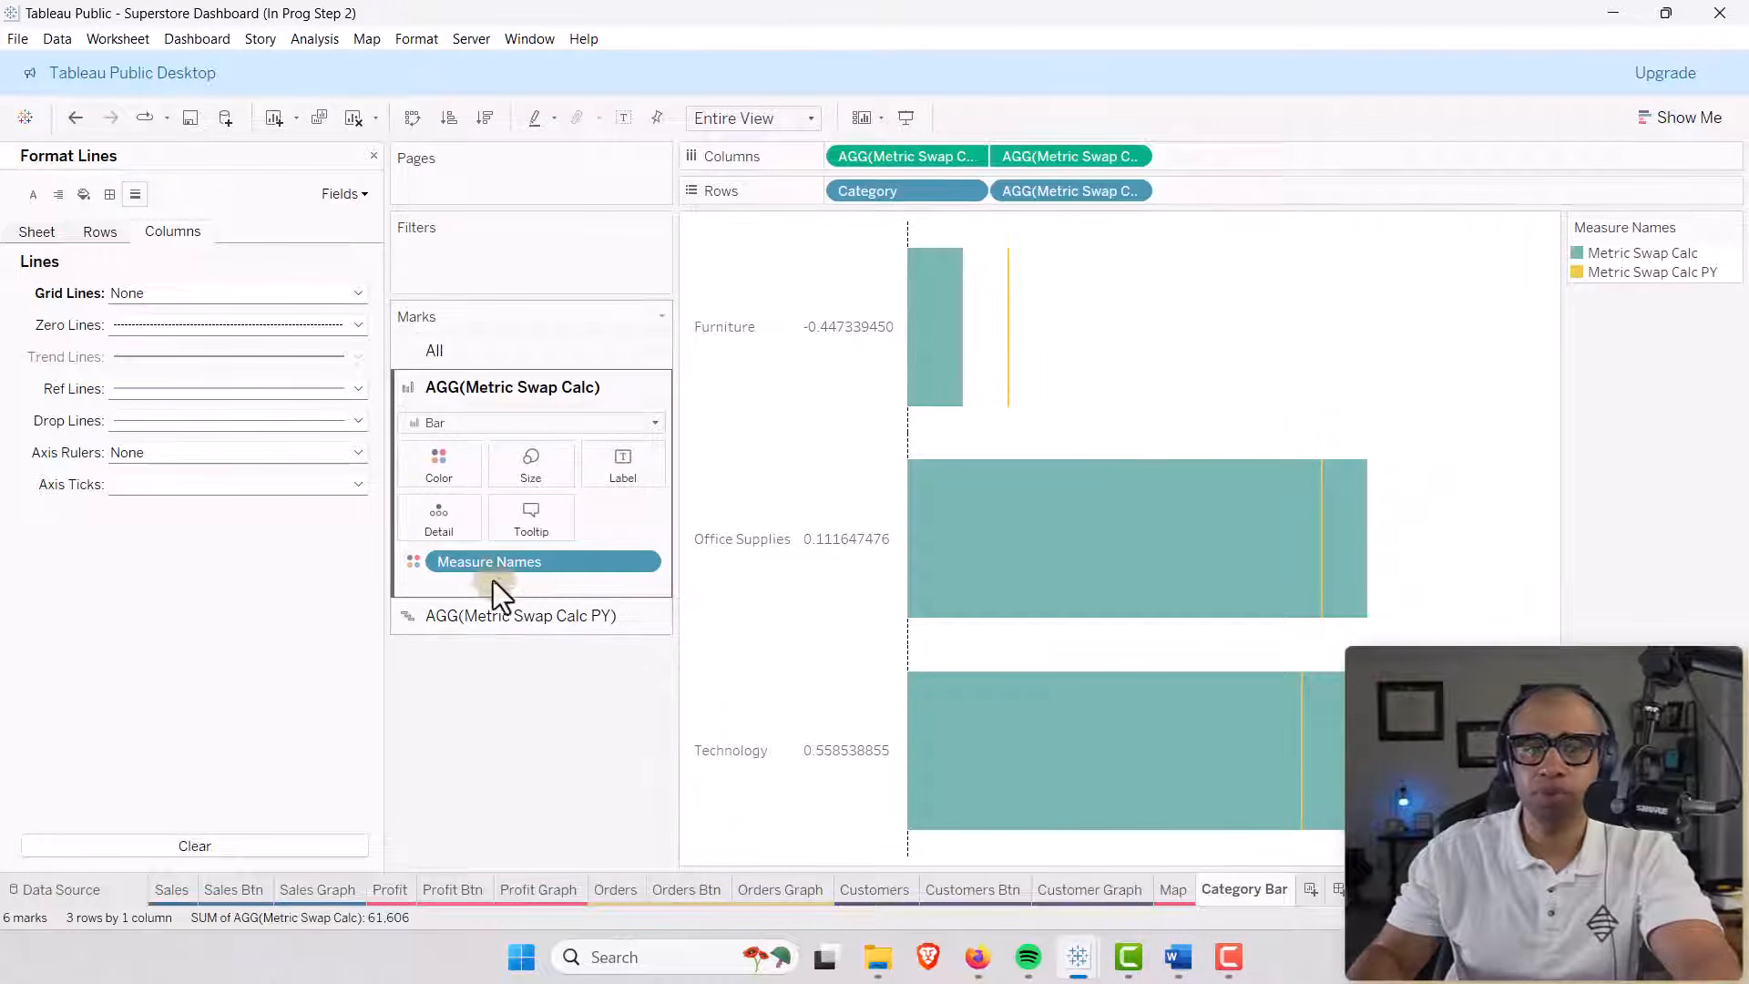
pyautogui.moveTo(467, 561); pyautogui.dragTo(483, 731)
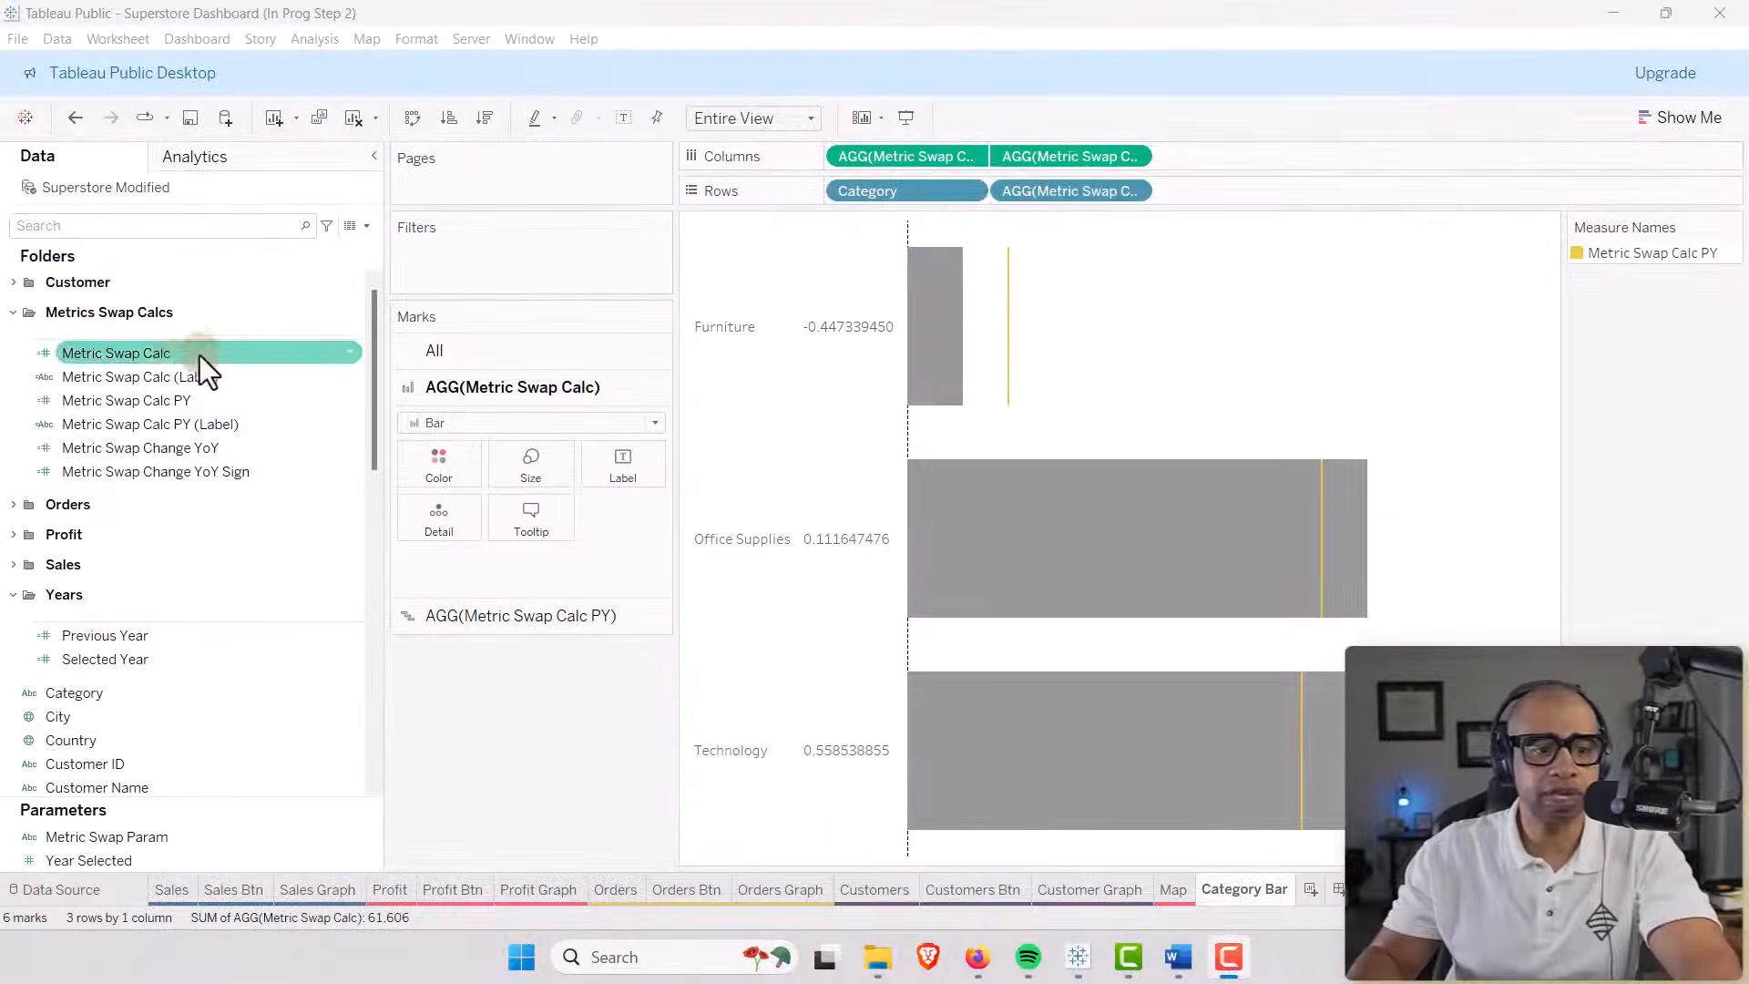
pyautogui.click(139, 374)
pyautogui.click(128, 447)
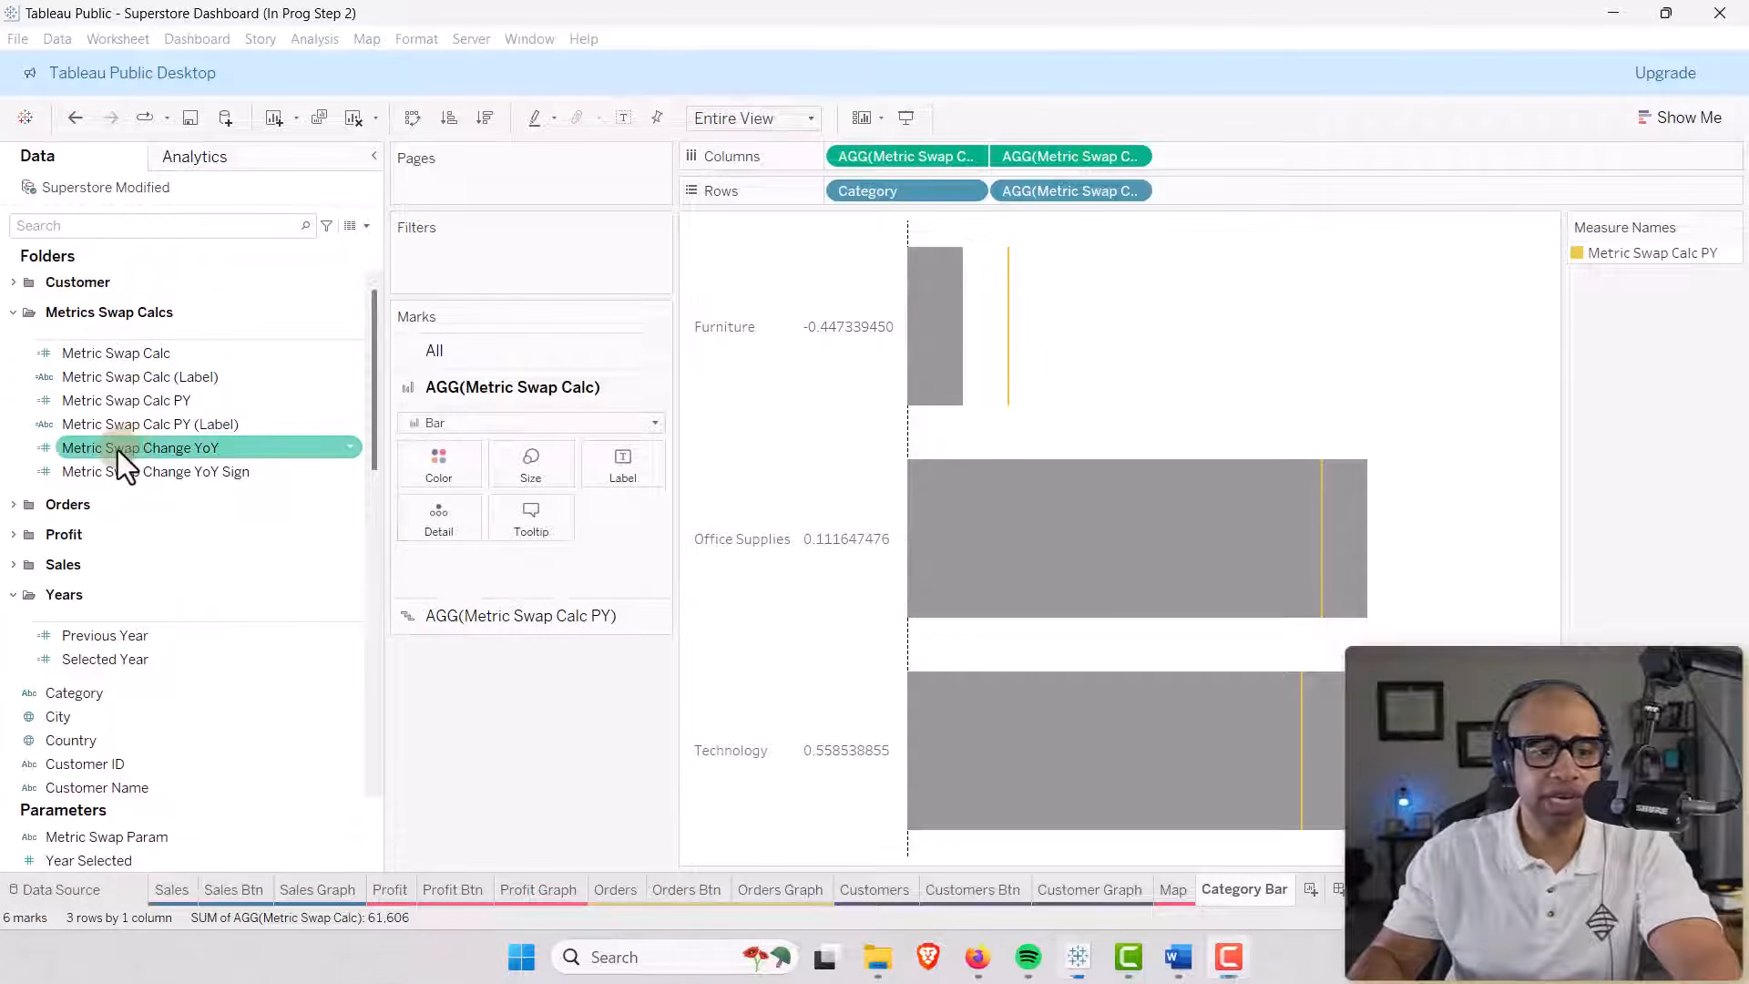
pyautogui.moveTo(118, 450); pyautogui.dragTo(454, 468)
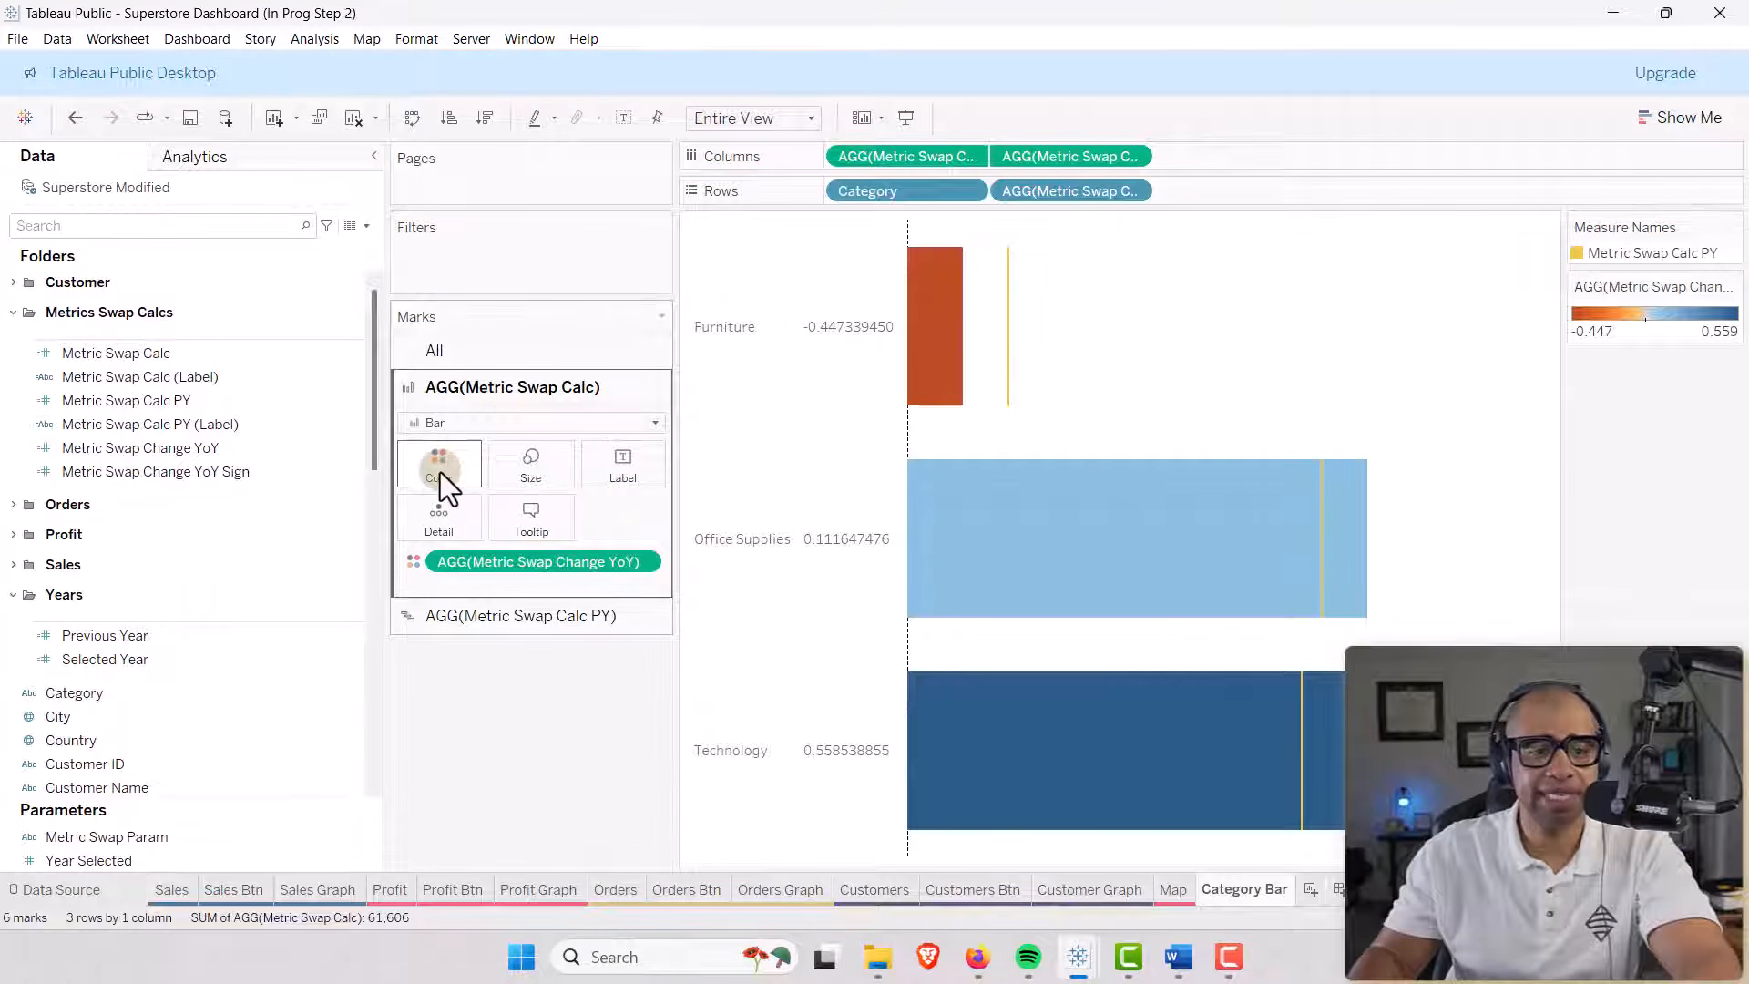
# Edit the Metric Swap Change YoY colors to use the Custom Diverging palette with stepped color in 2 steps.
pyautogui.click(440, 472)
pyautogui.click(460, 533)
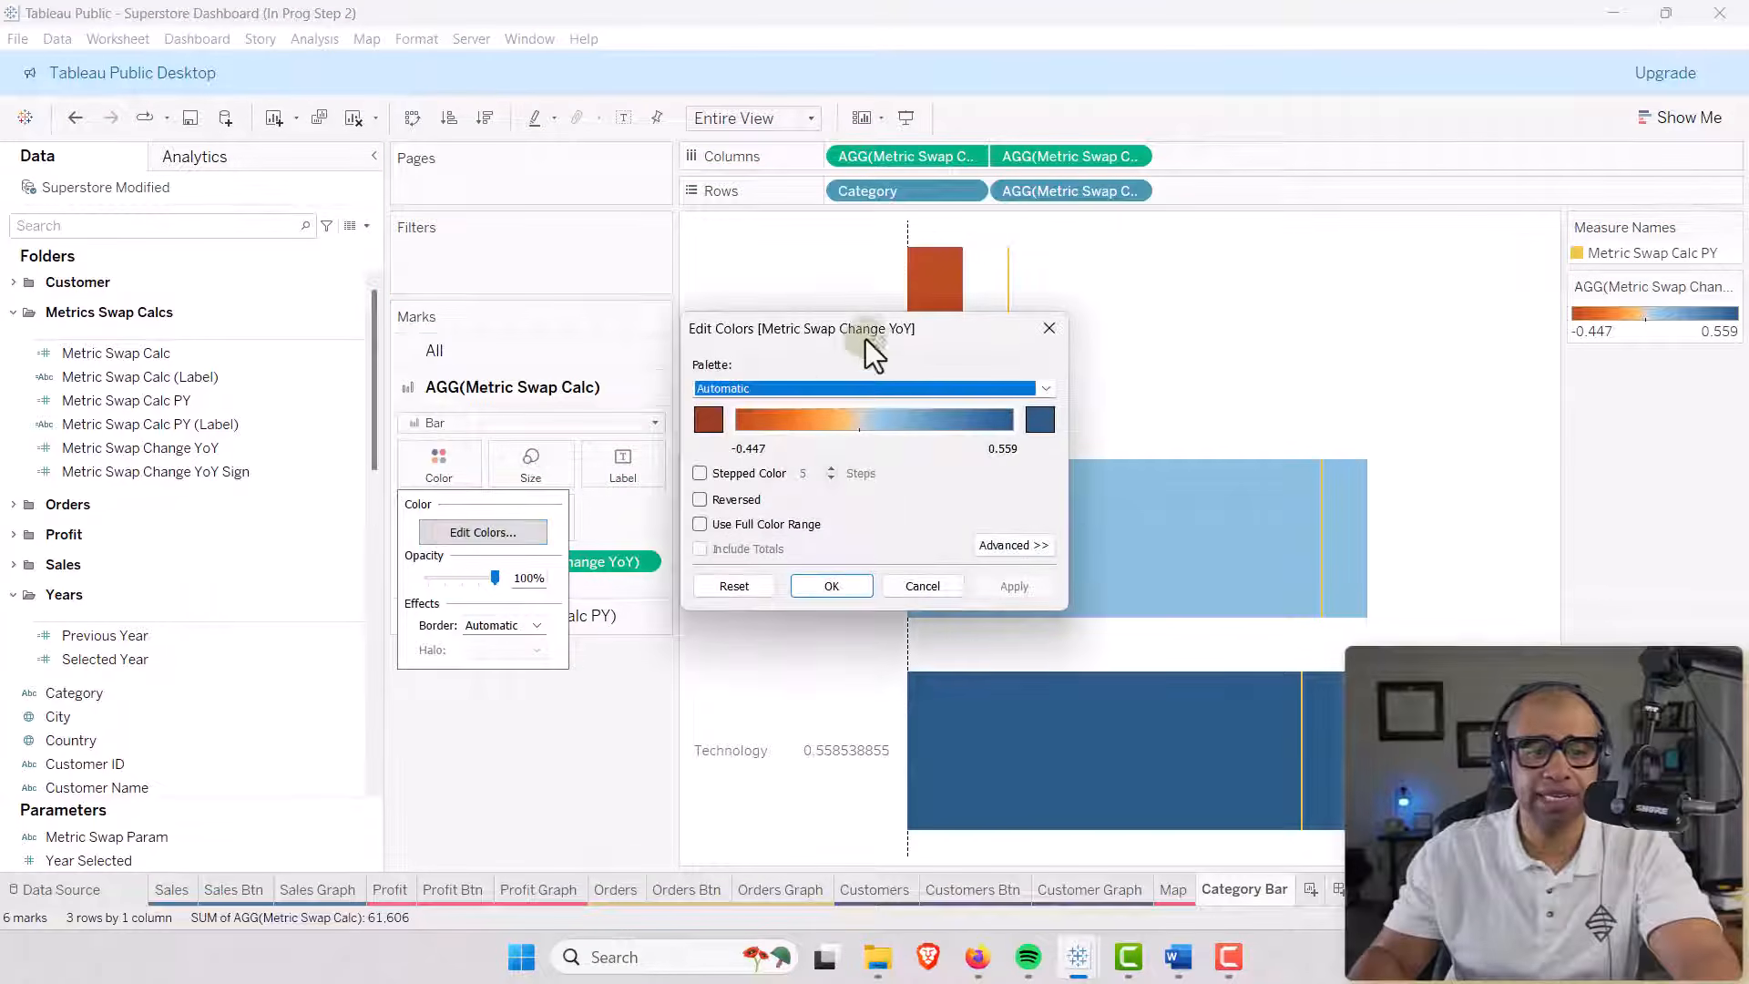
pyautogui.moveTo(834, 330); pyautogui.dragTo(483, 279)
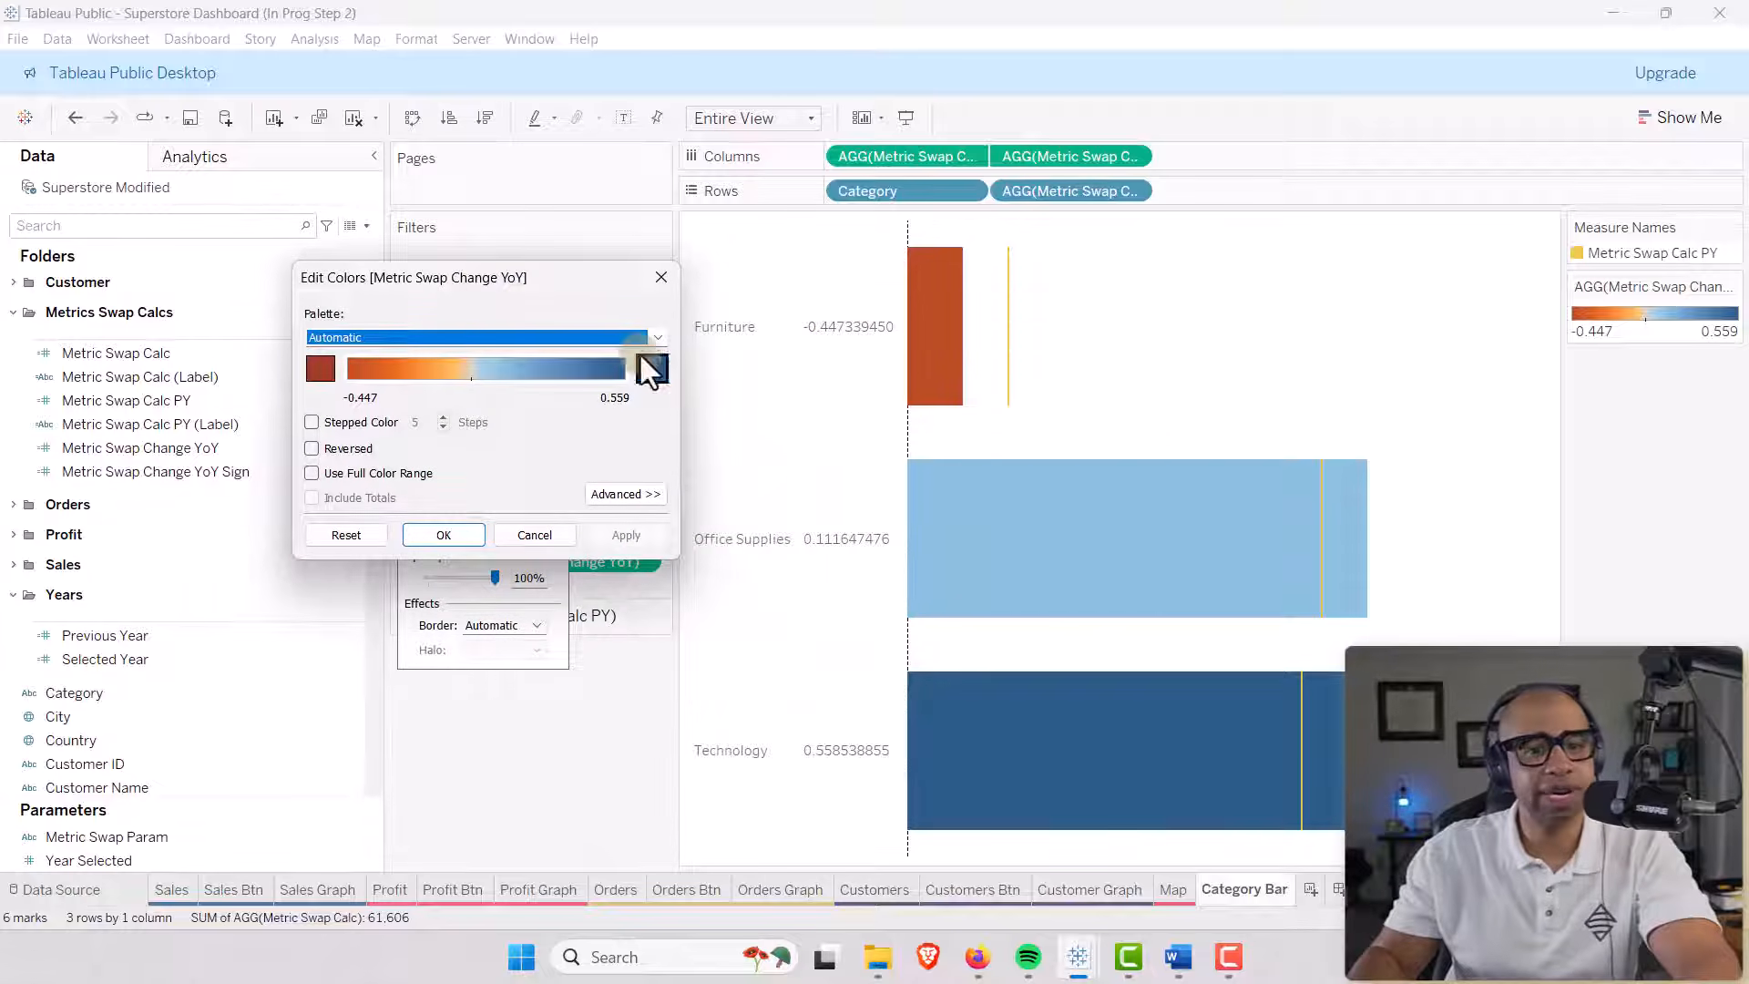
pyautogui.click(657, 339)
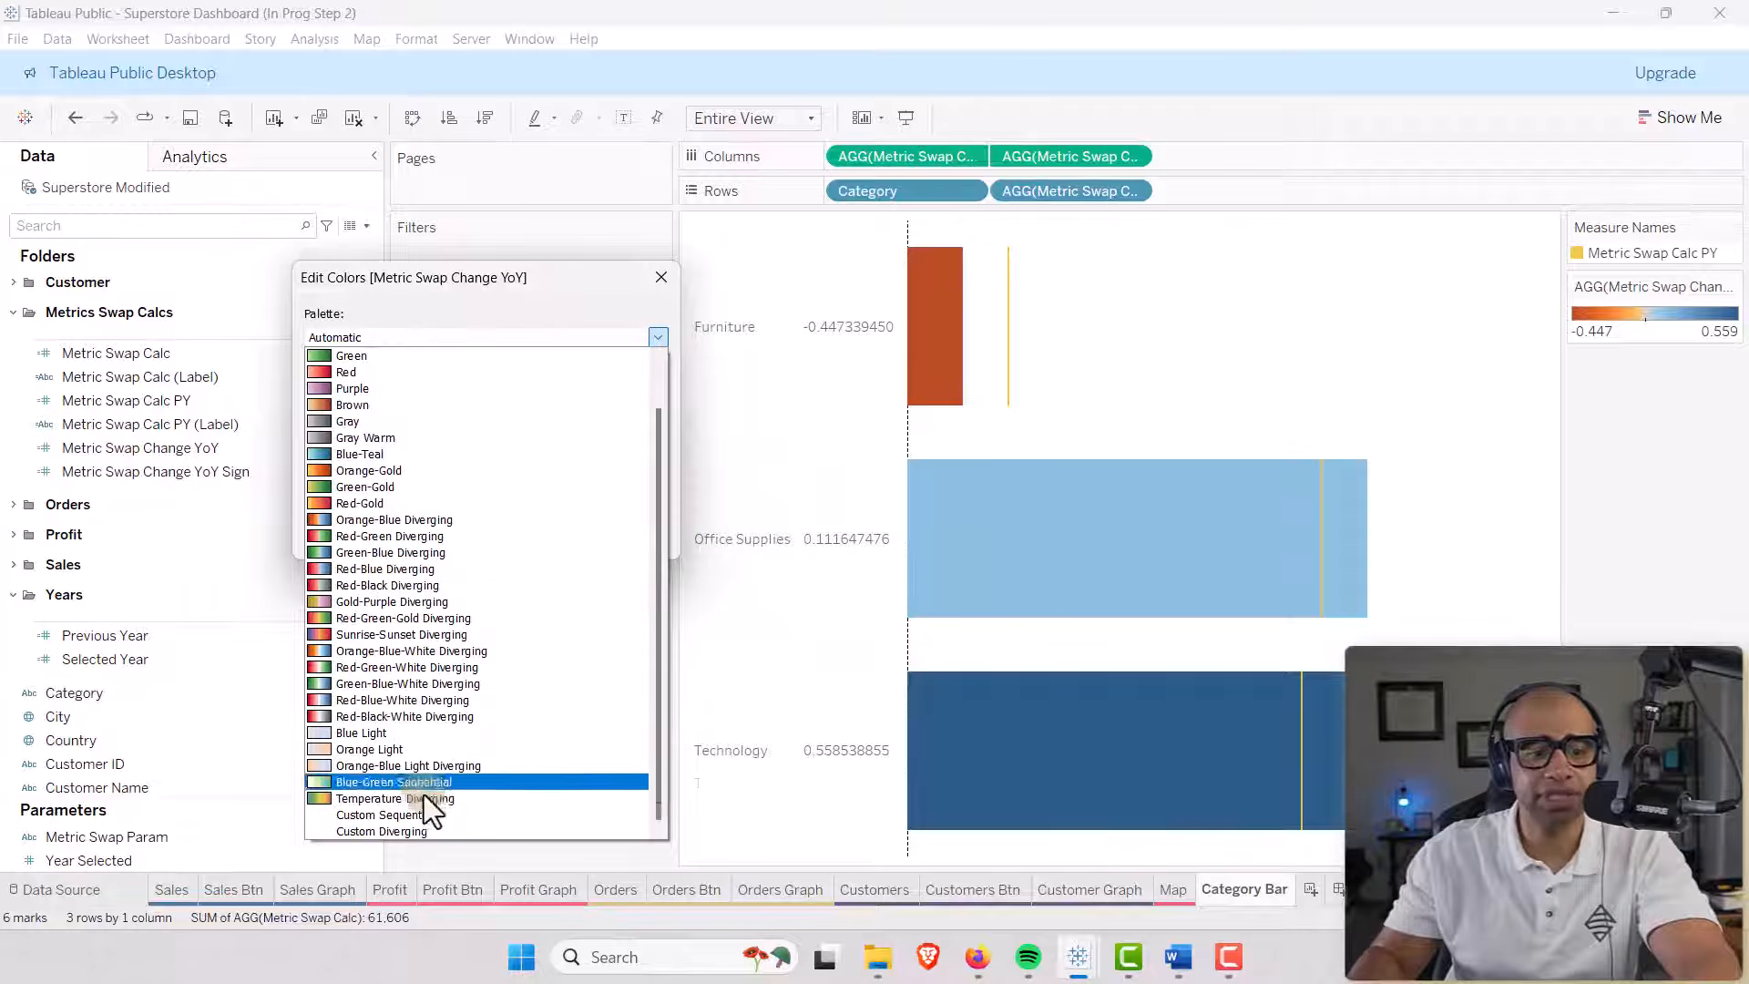
pyautogui.click(407, 831)
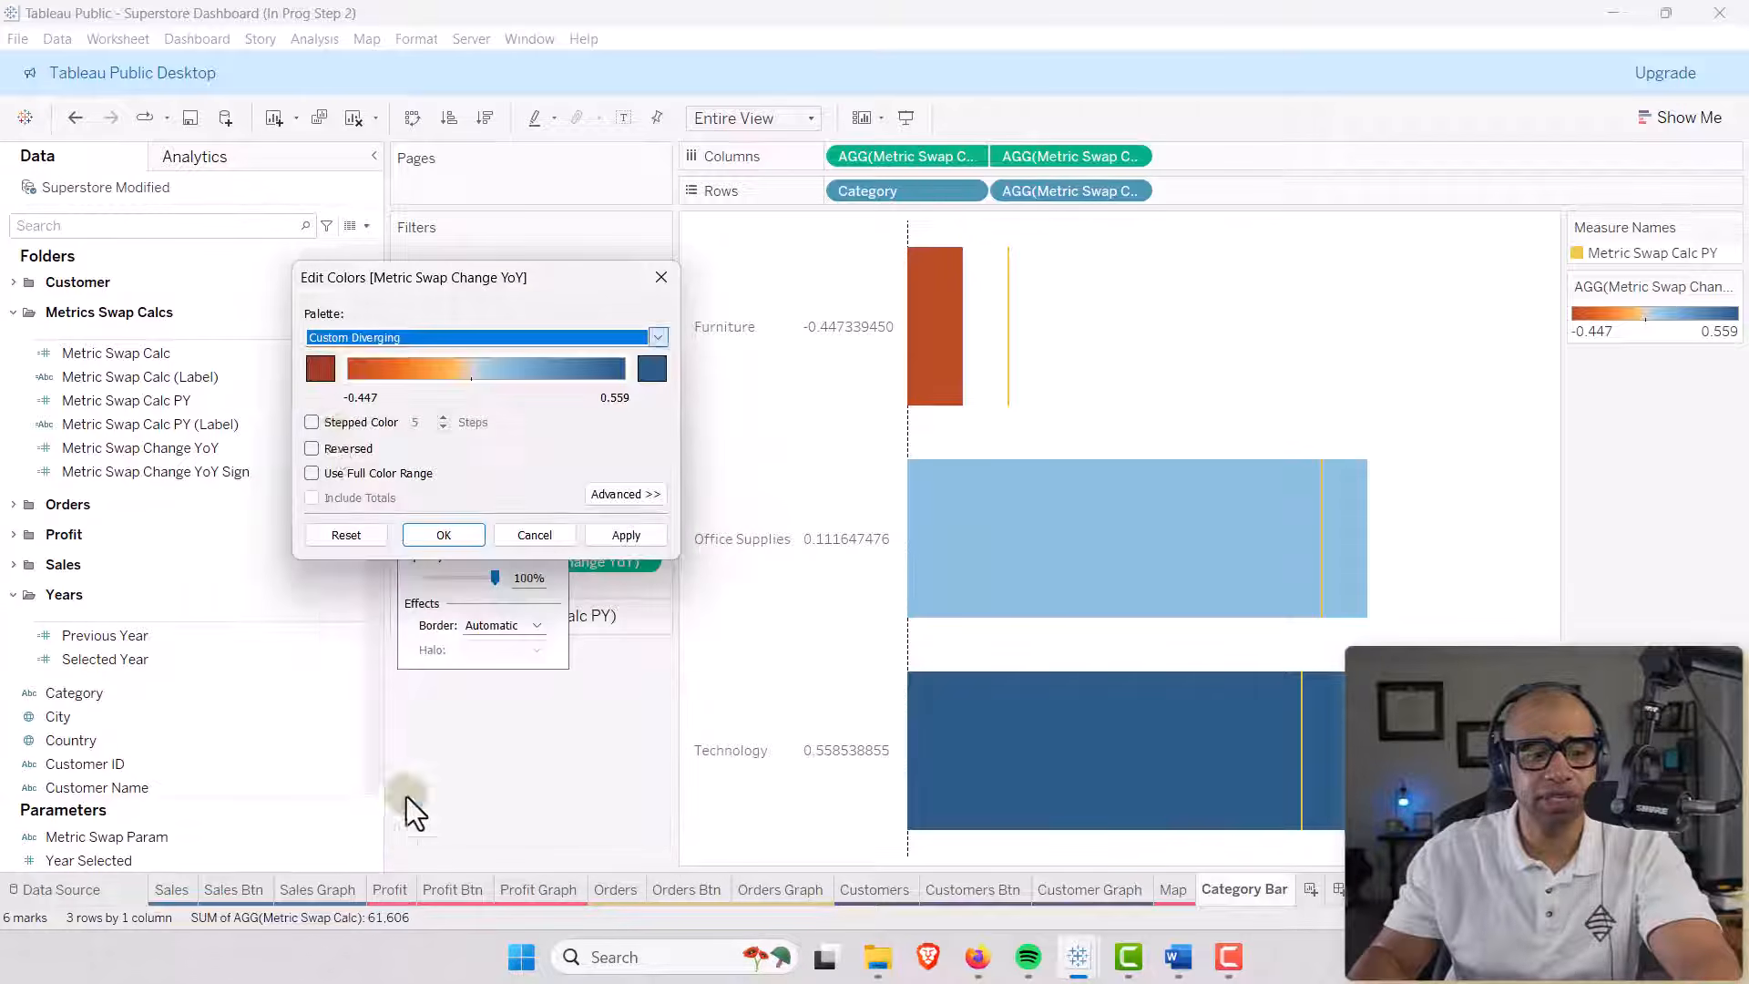
pyautogui.click(311, 423)
pyautogui.click(442, 427)
pyautogui.click(444, 427)
pyautogui.click(443, 427)
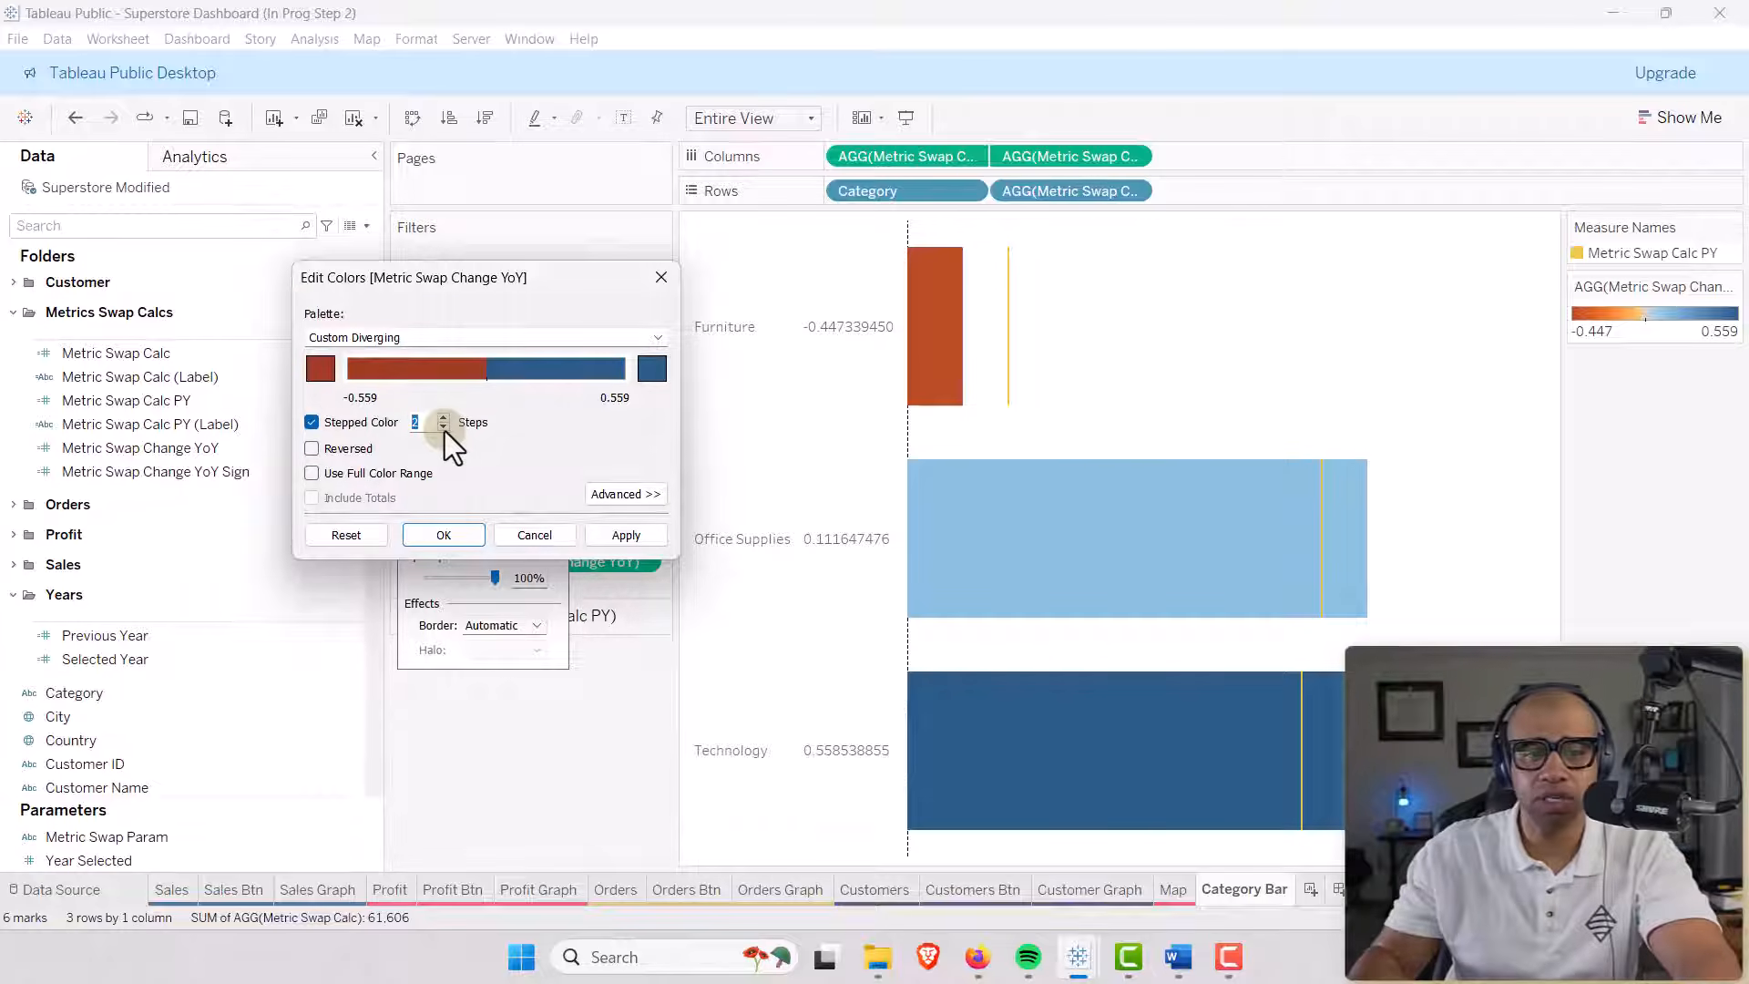
# Centre the stepped Metric Swap Change YoY palette at 0 and set its negative end colour to light pink #fcc7c5.
pyautogui.click(602, 504)
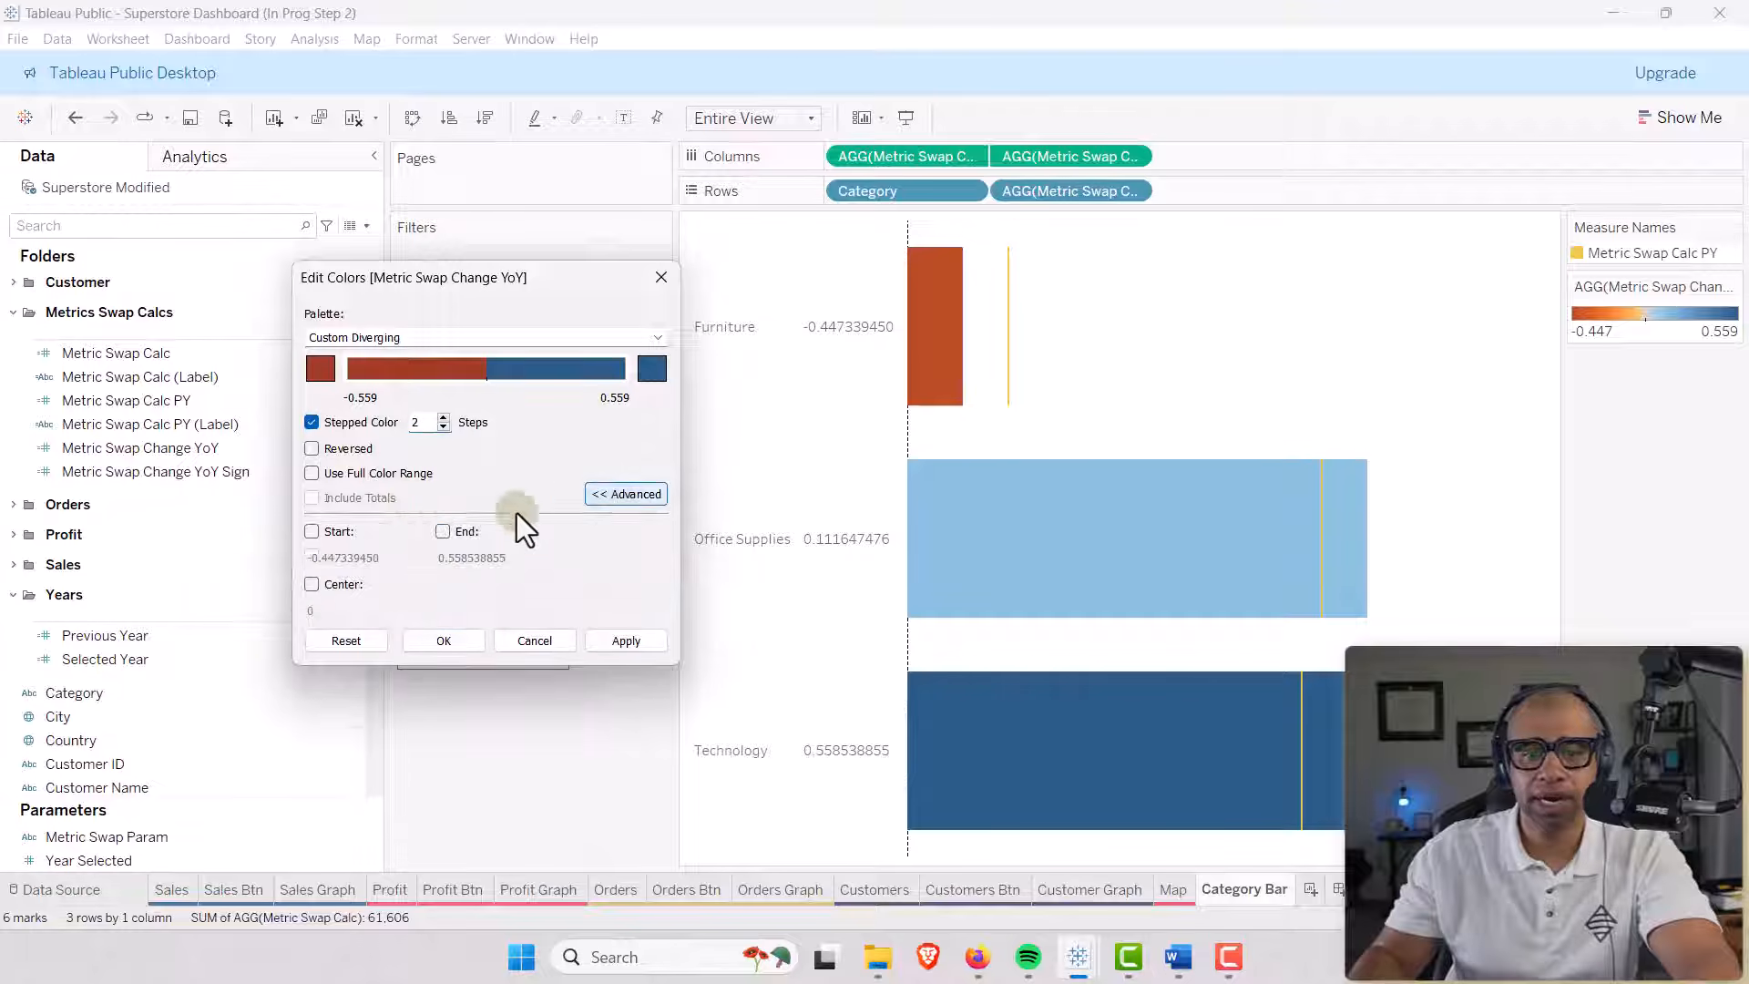
pyautogui.click(311, 584)
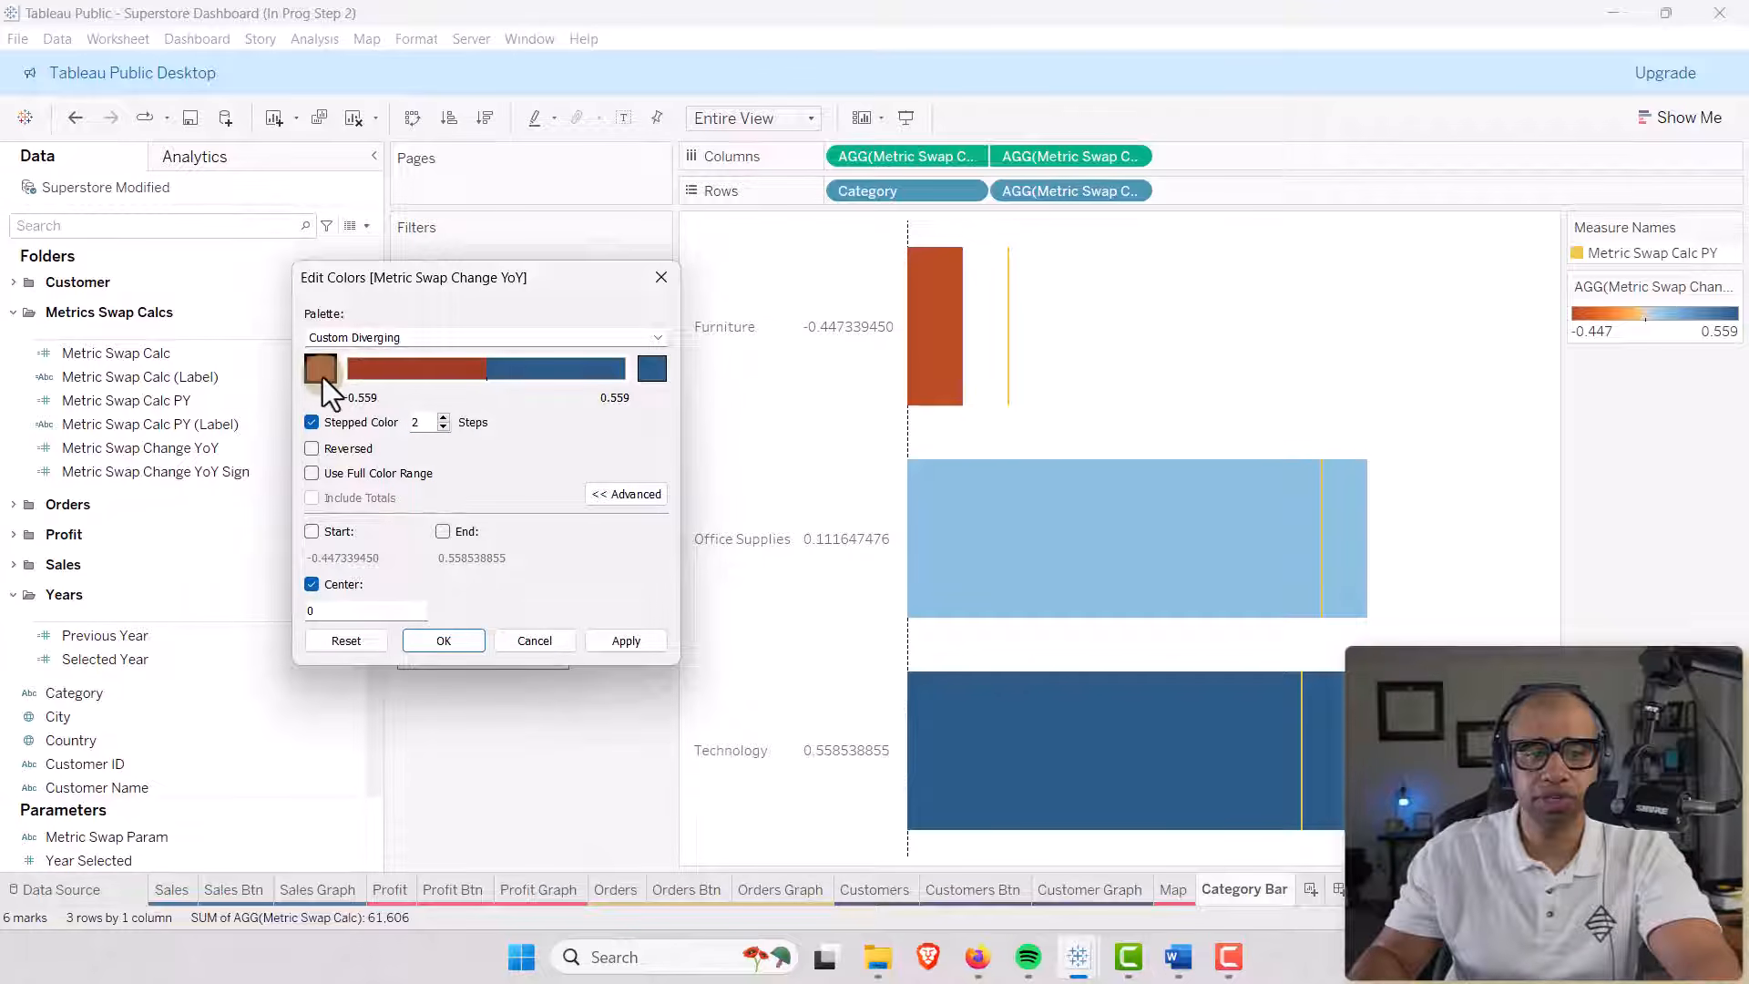
pyautogui.click(321, 370)
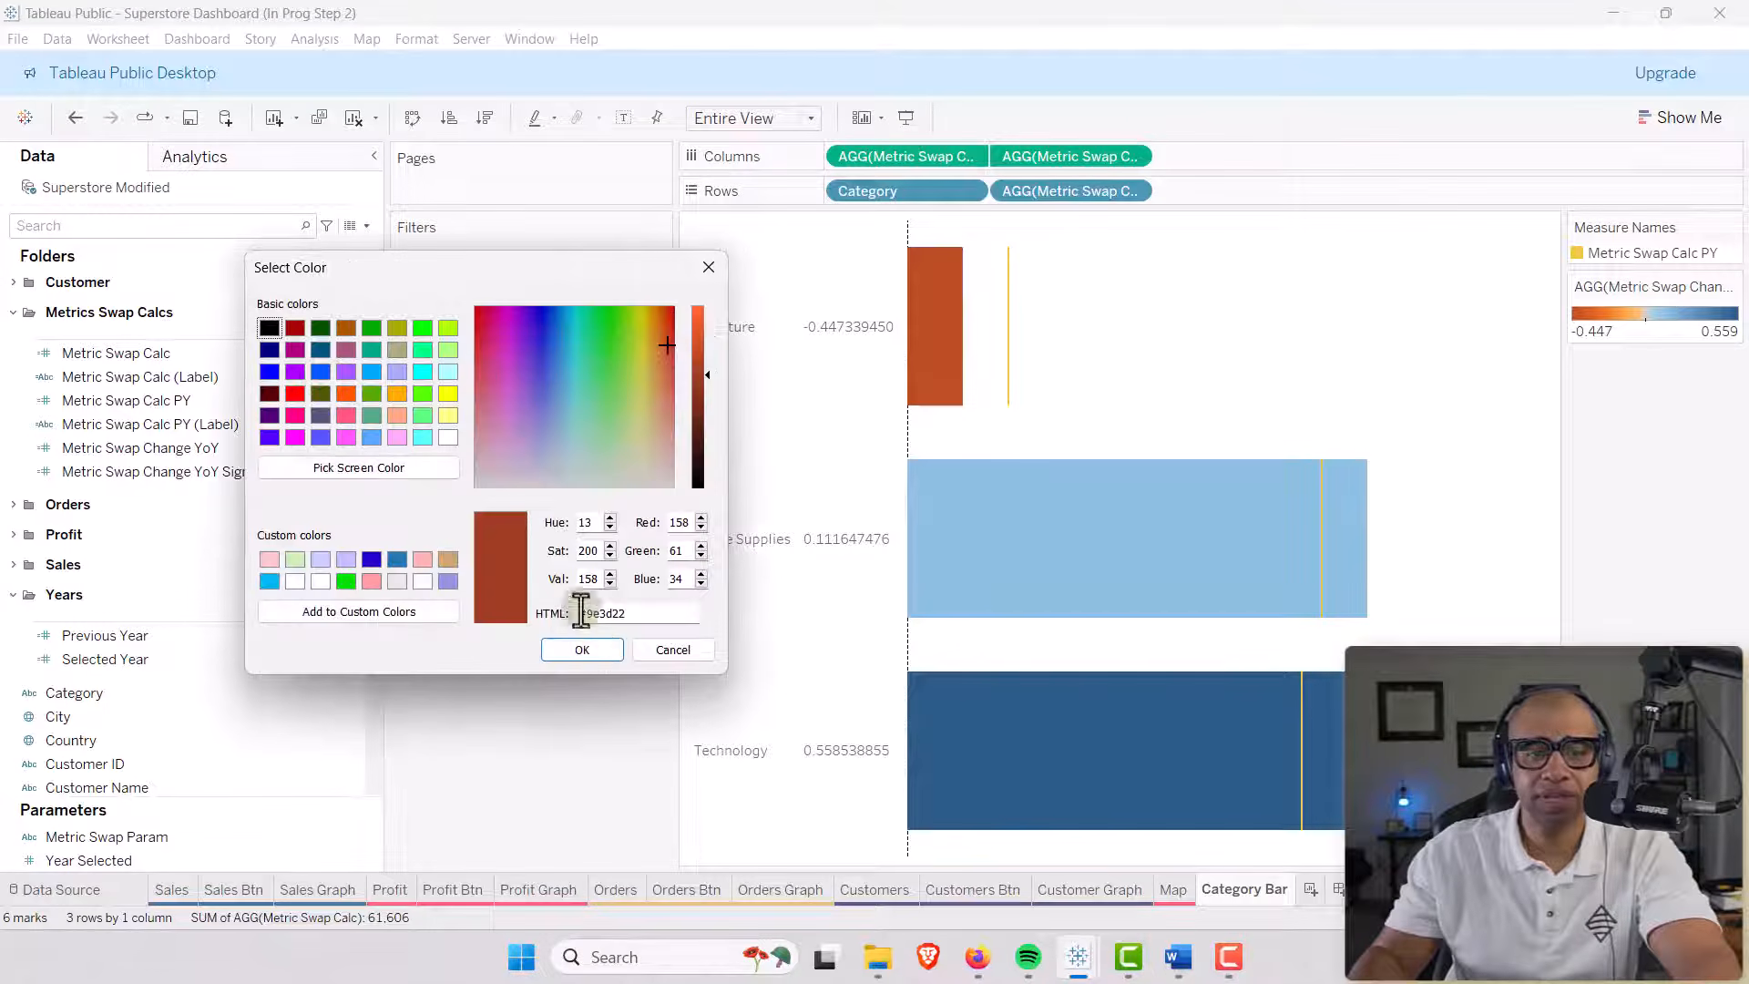
pyautogui.click(270, 559)
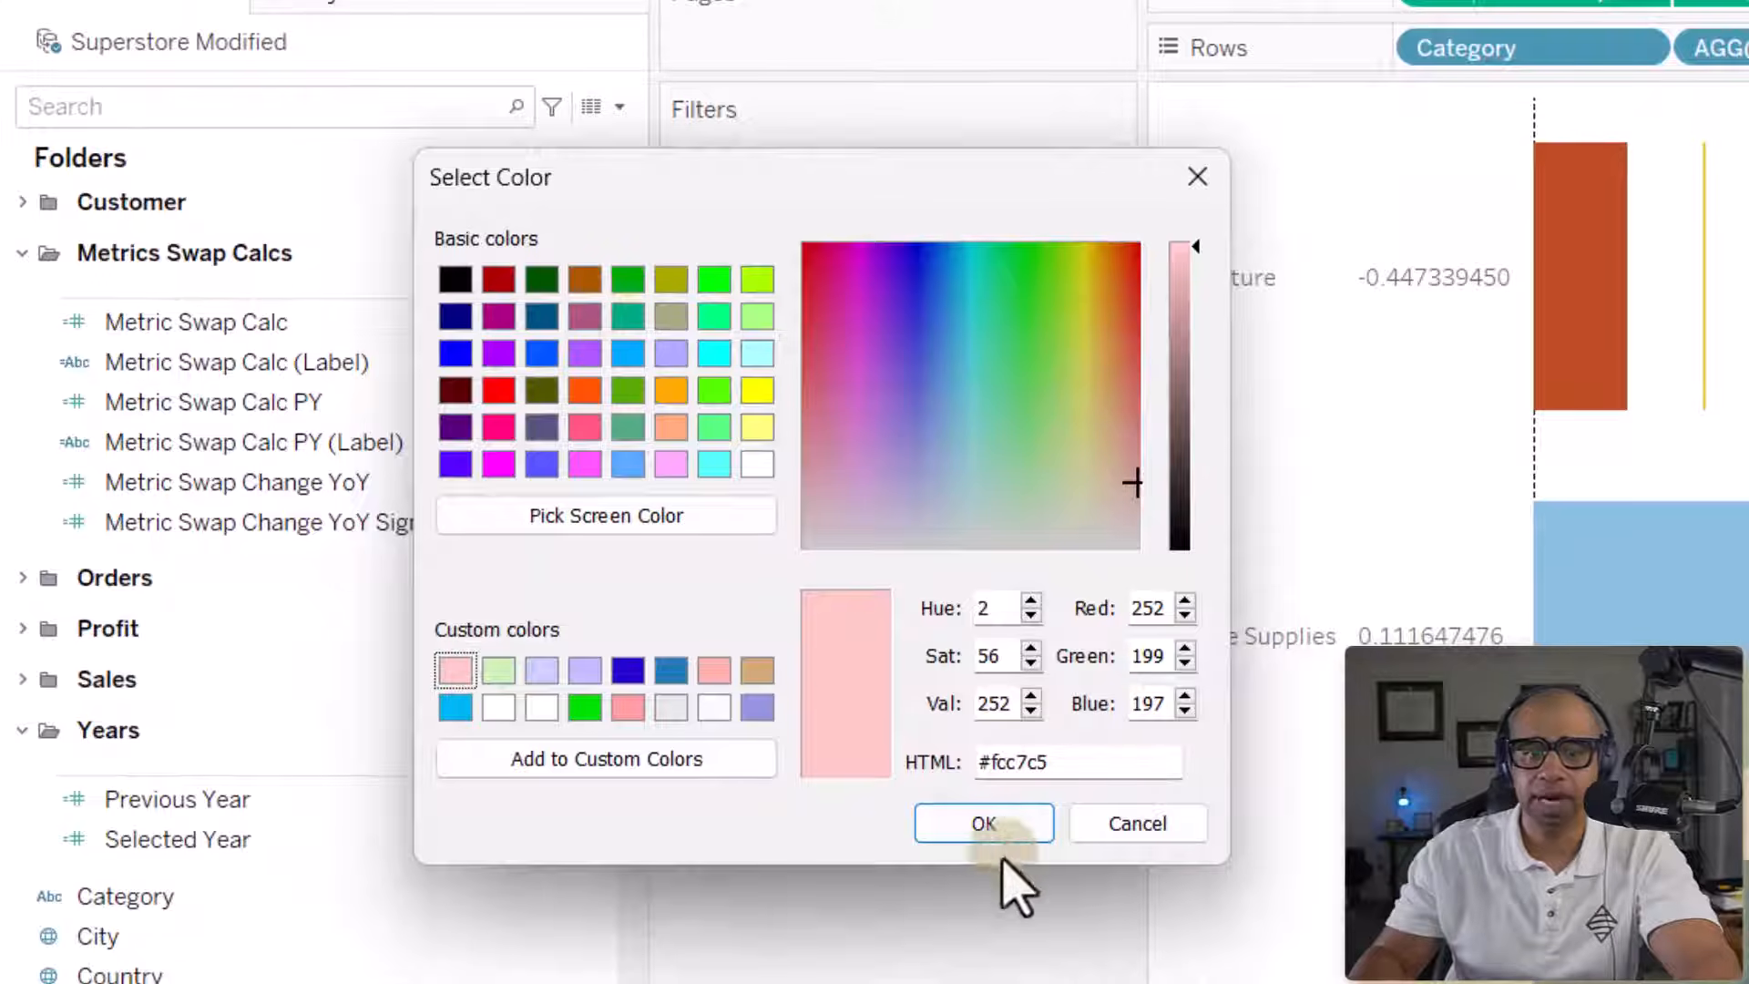
pyautogui.click(983, 825)
# Set the palette's positive end colour to light lavender #c9cdfd and accept the colour changes.
pyautogui.click(1099, 364)
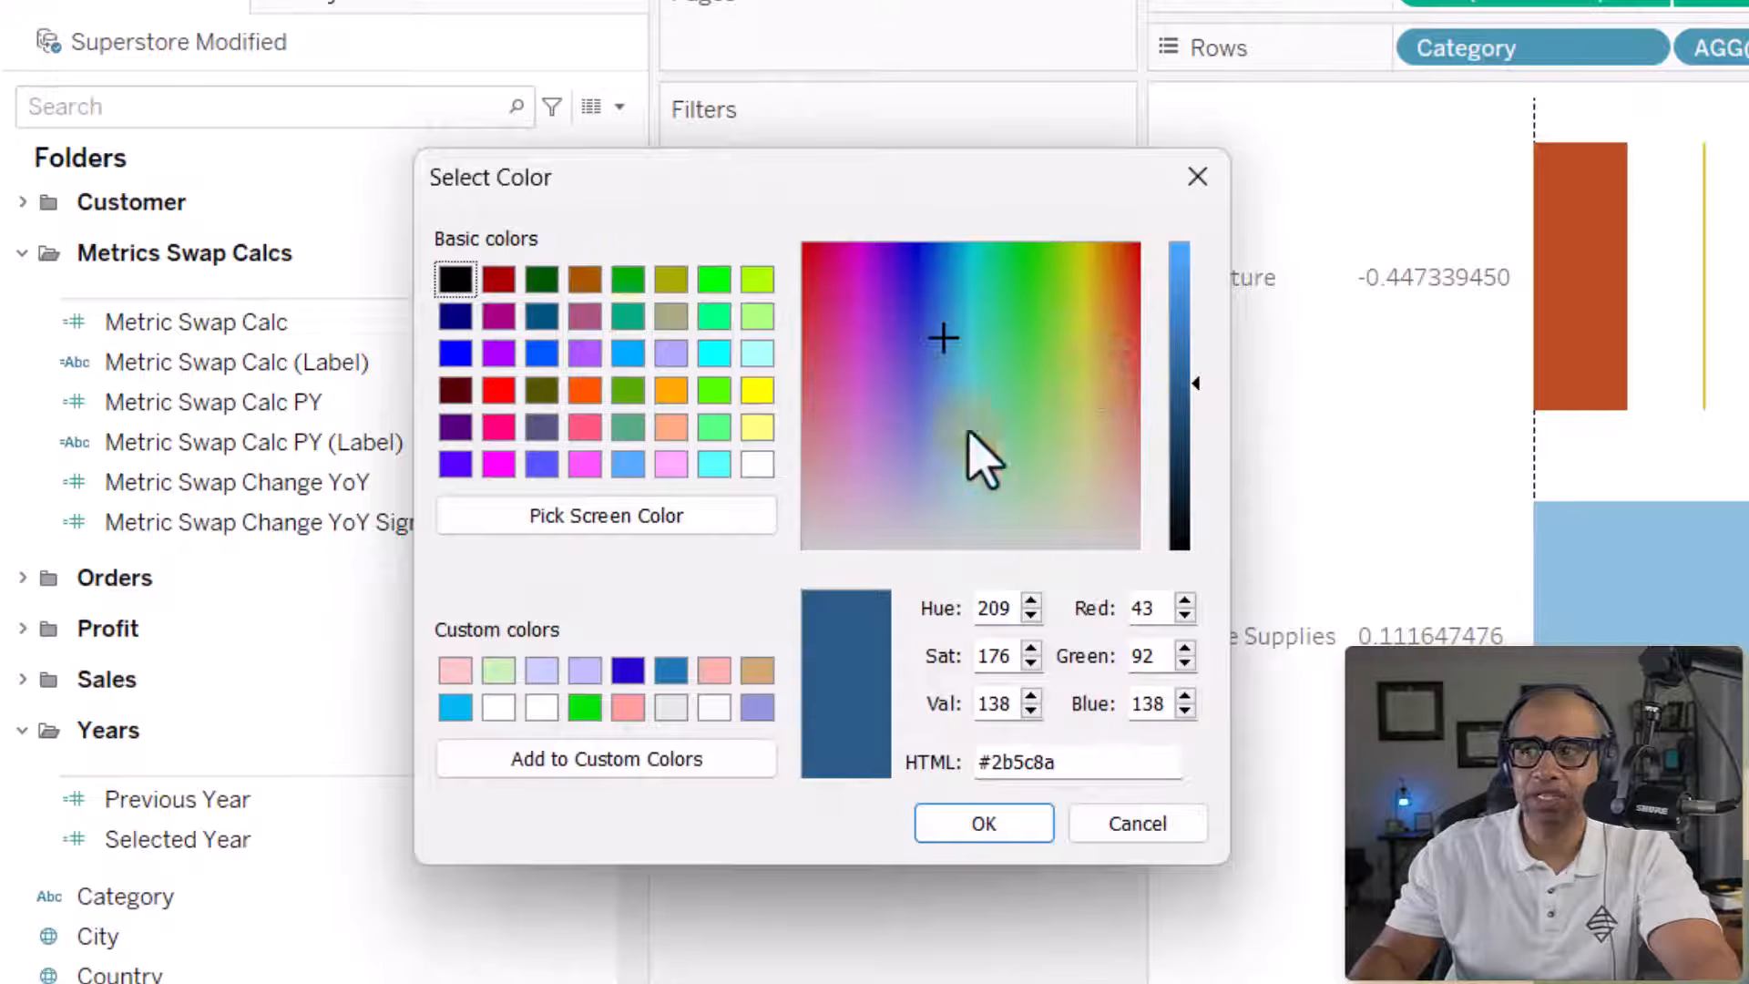
pyautogui.click(545, 676)
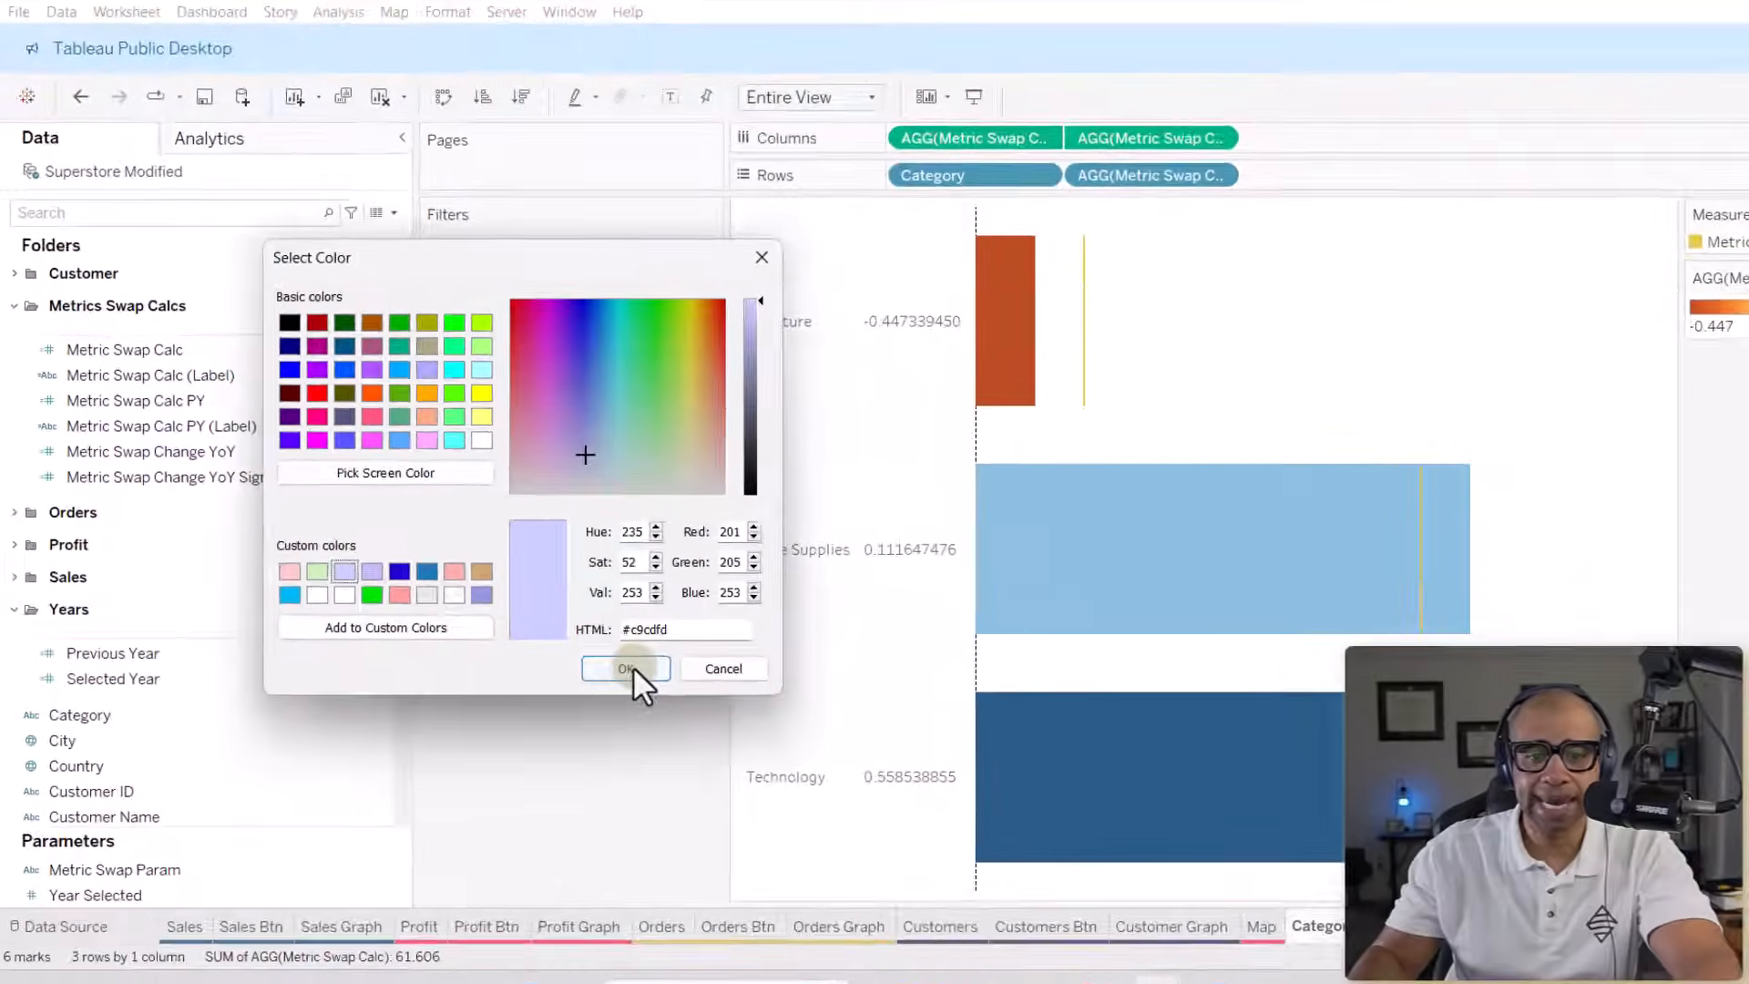
pyautogui.click(984, 824)
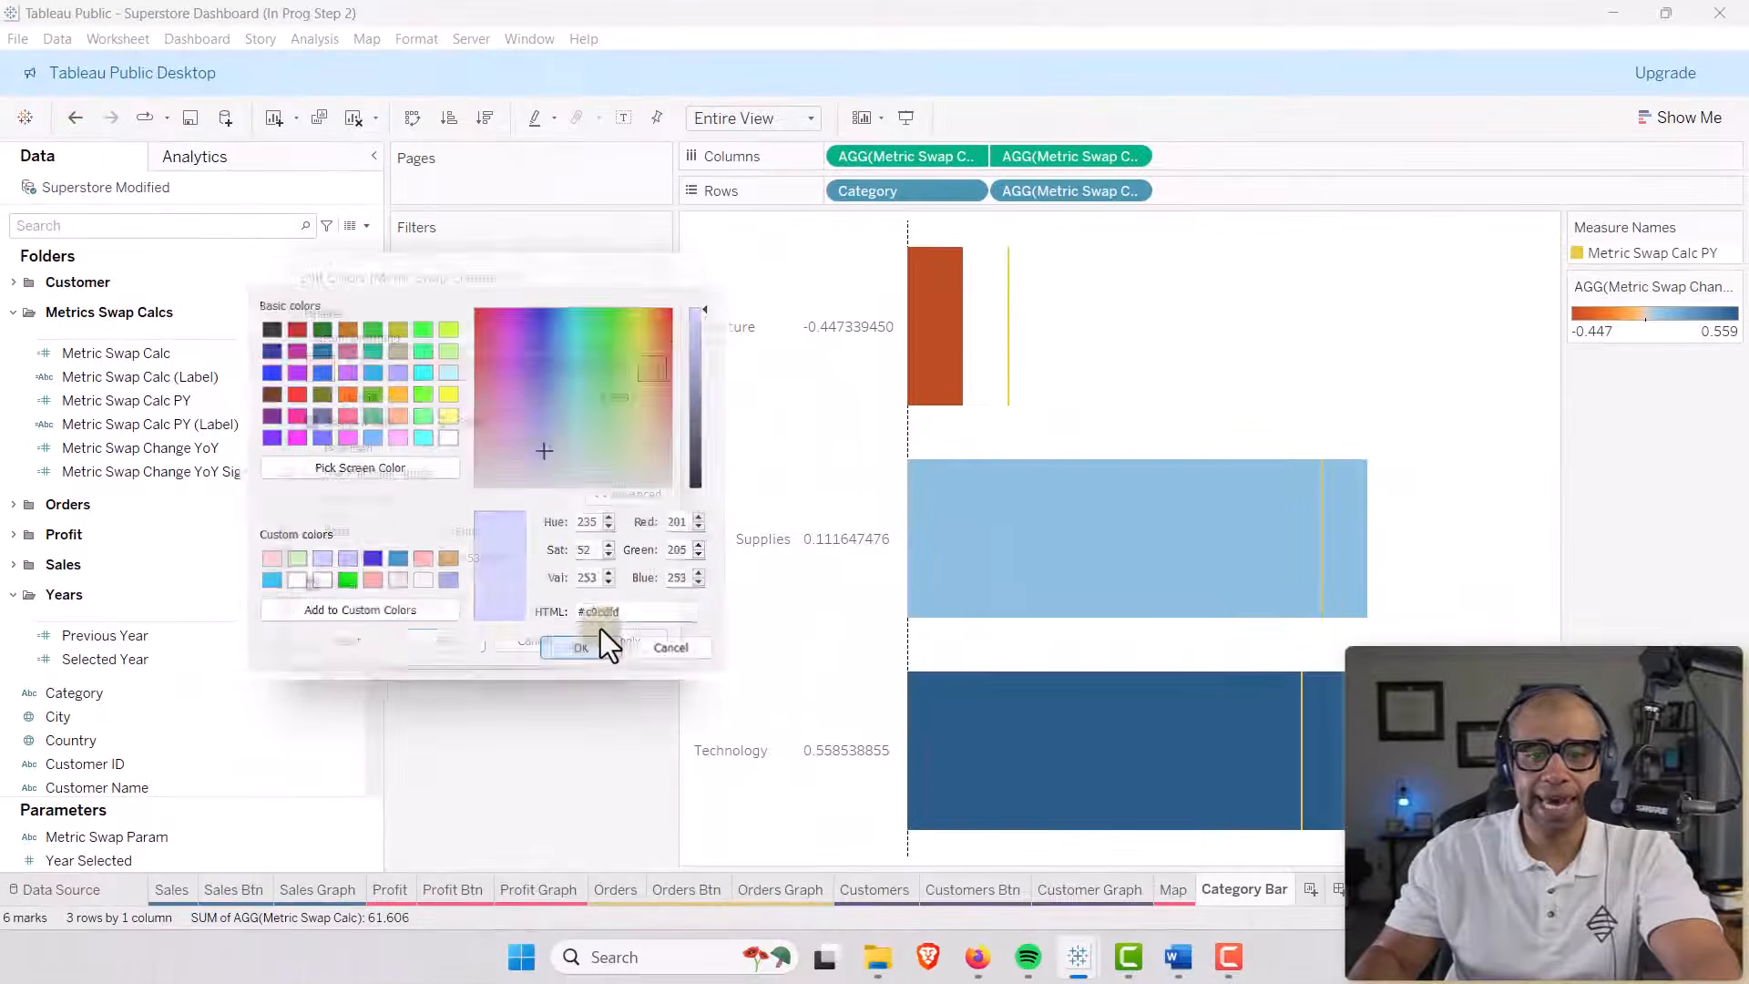
pyautogui.click(465, 643)
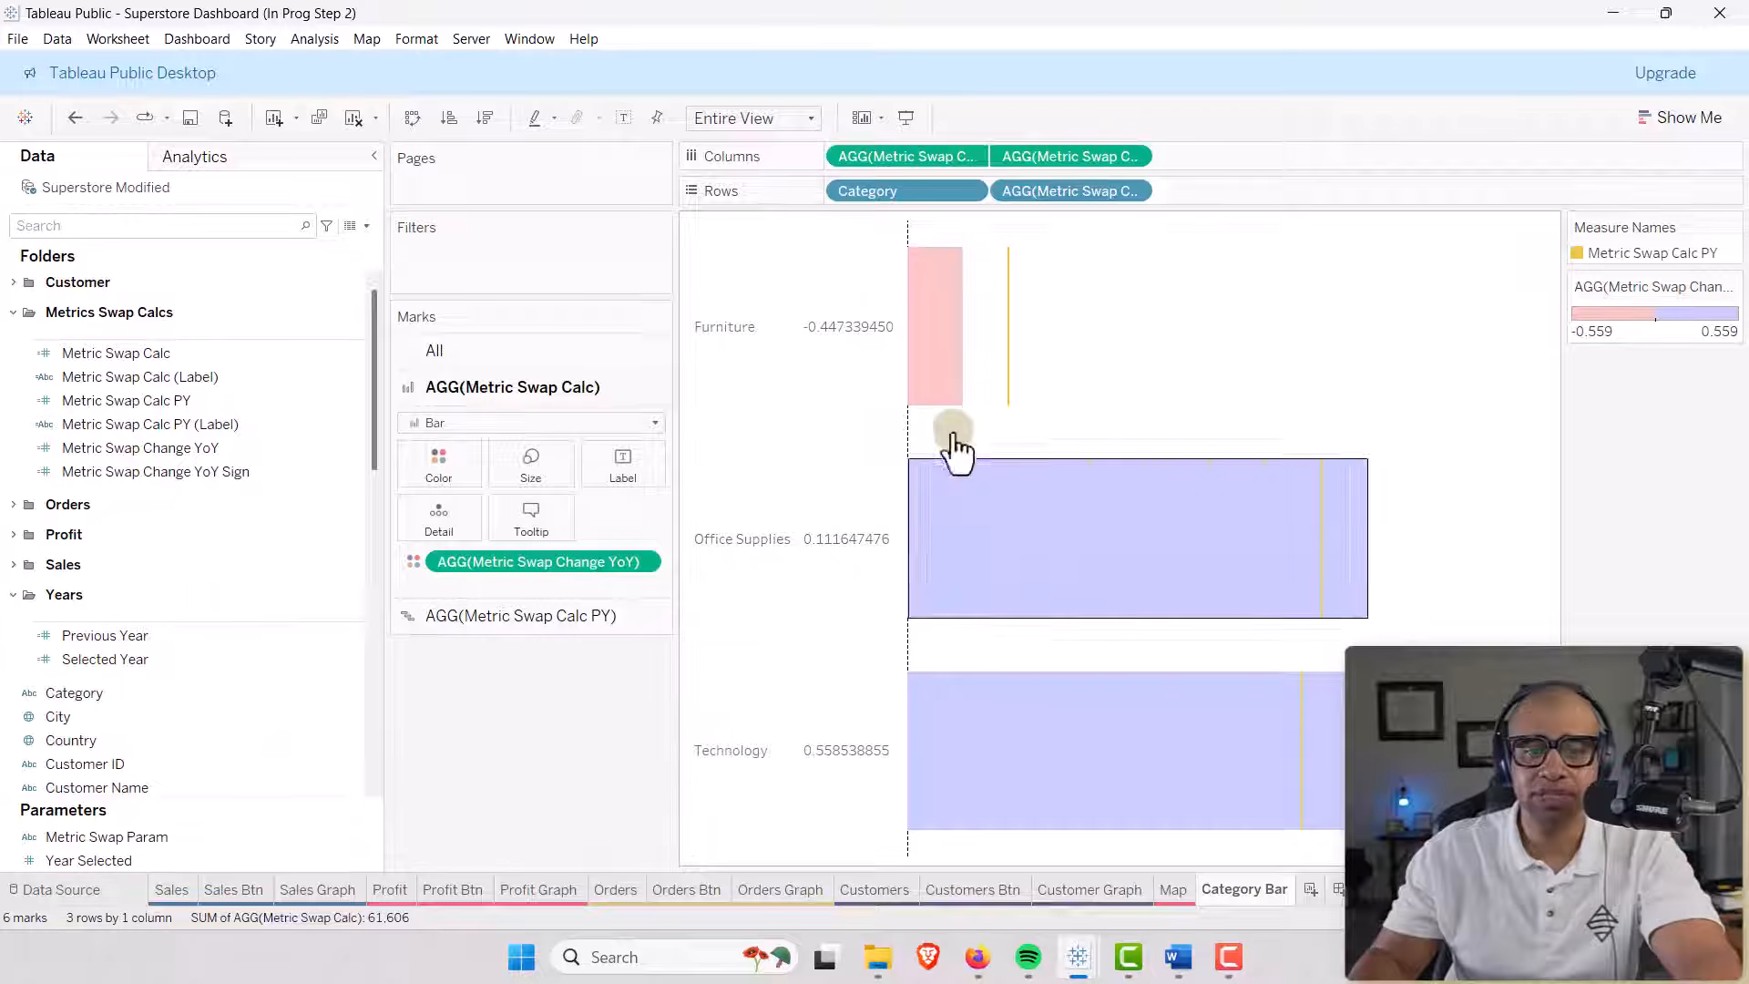
pyautogui.hotkey('alt', 'Tab')
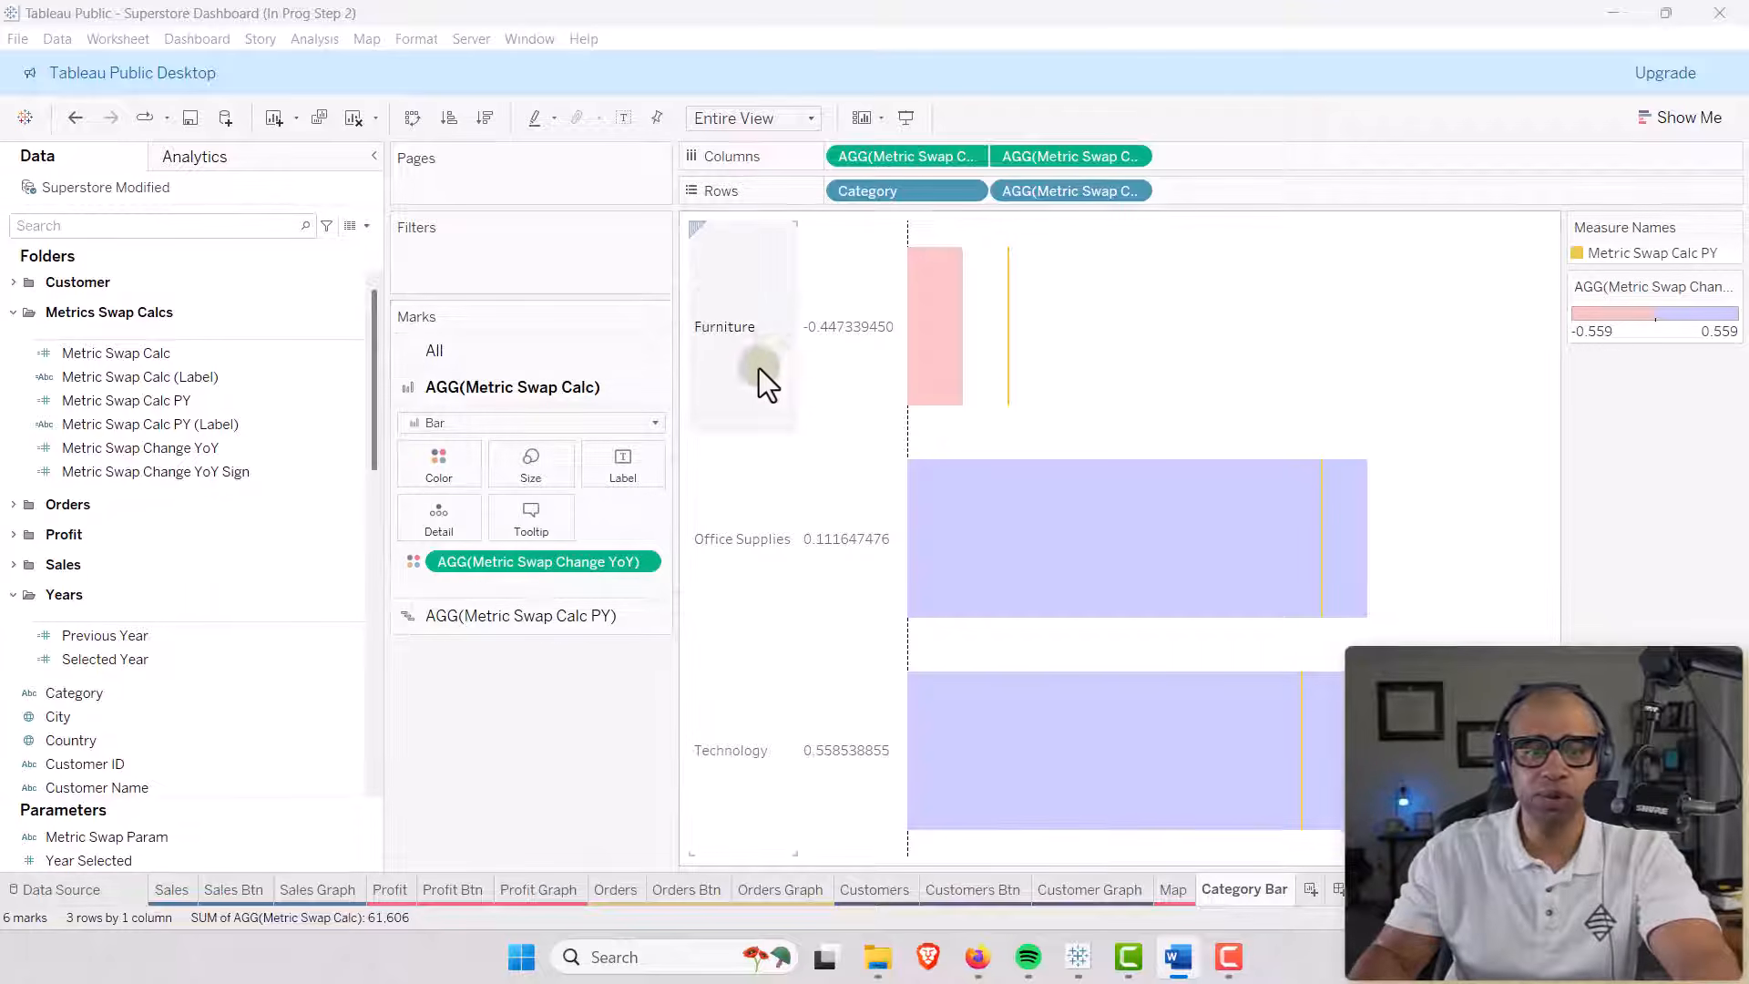
pyautogui.click(527, 519)
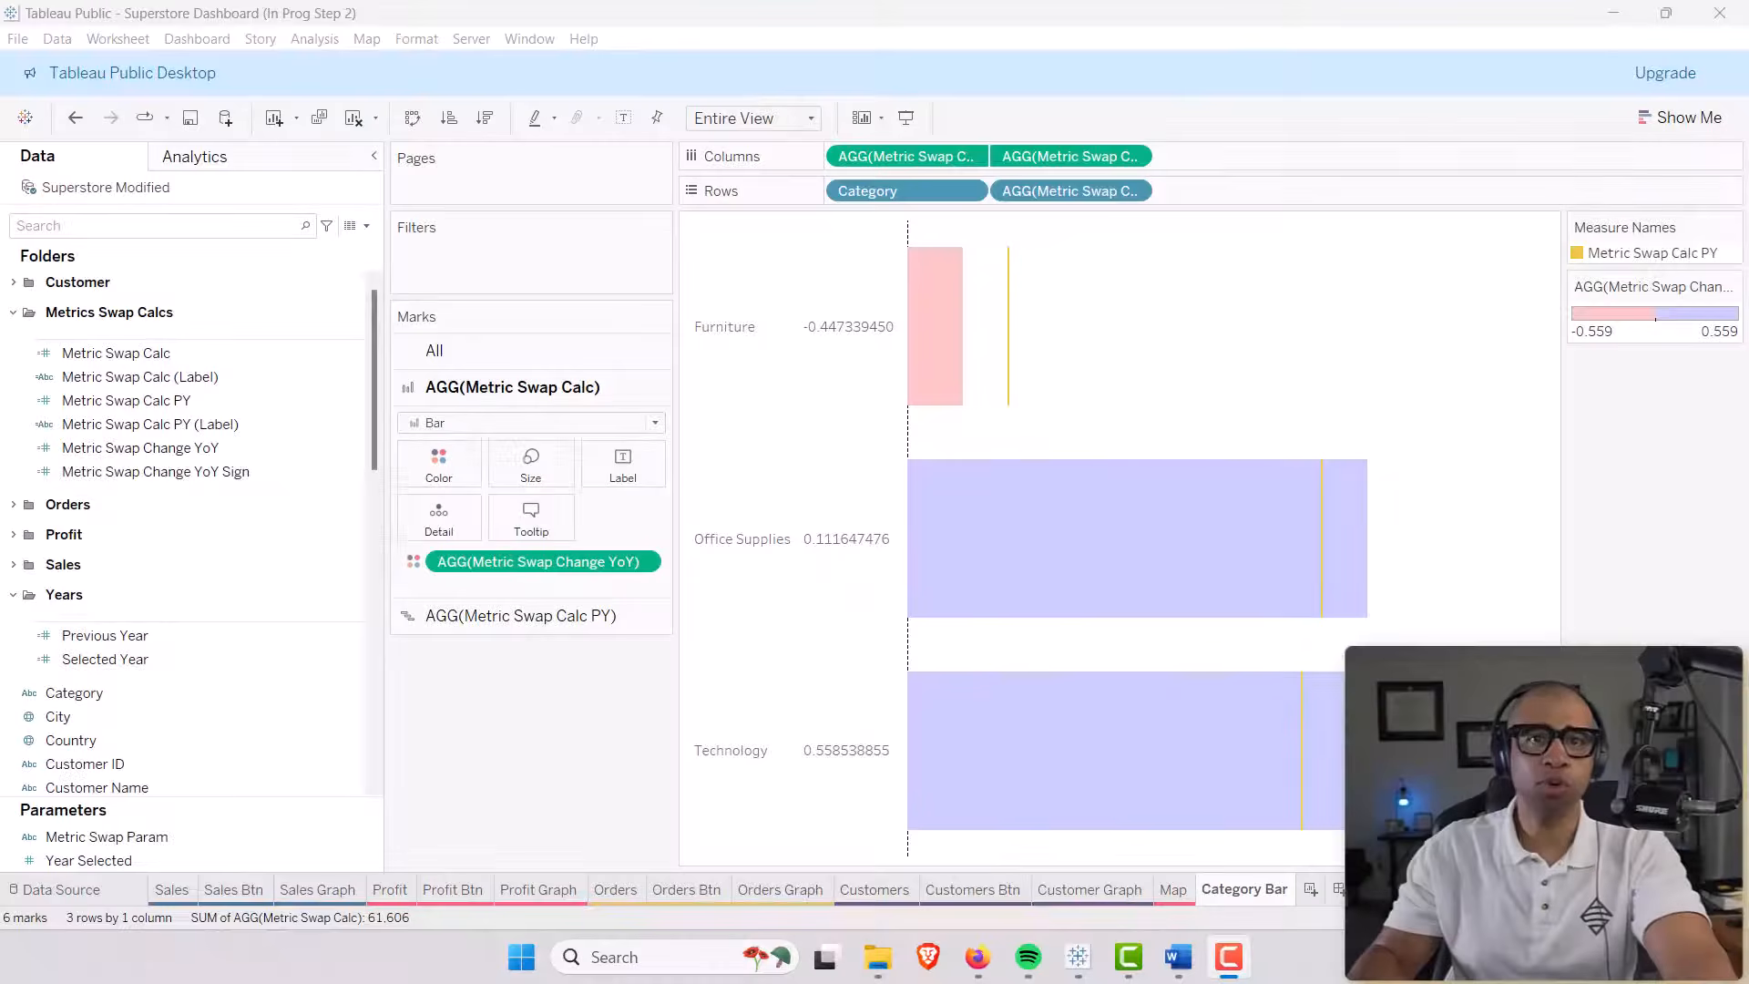
pyautogui.click(594, 275)
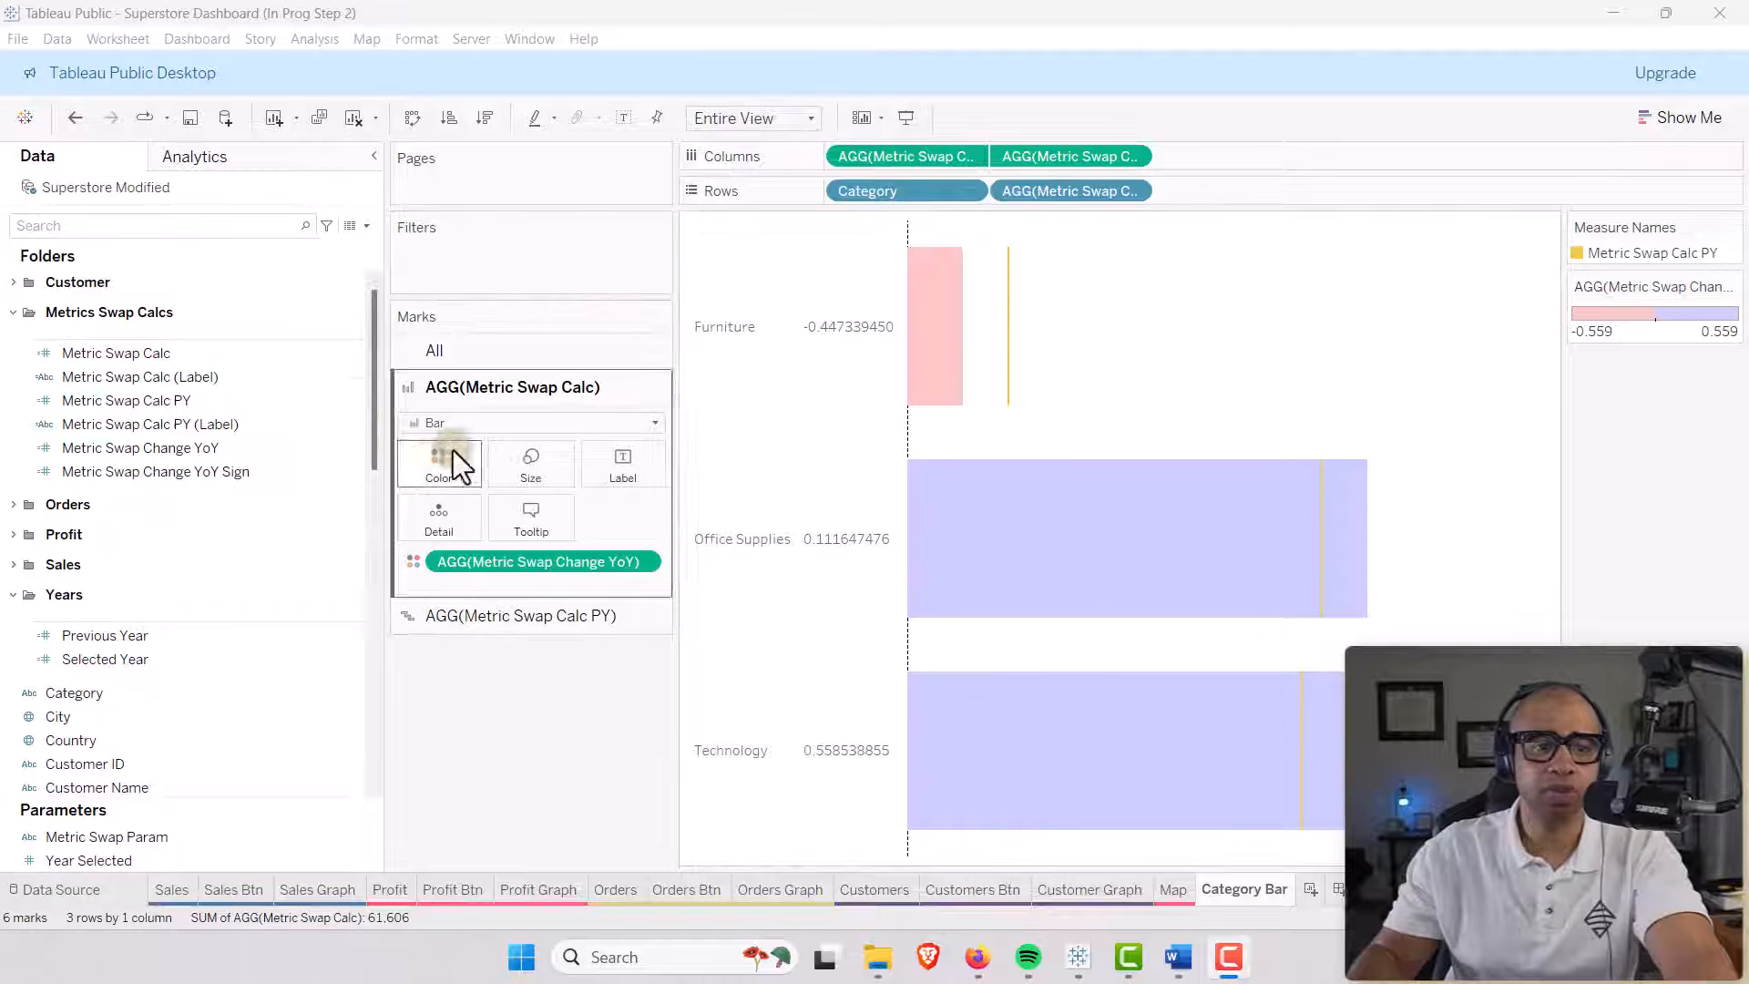
# Format the Category row headers with an 8 pt font.
pyautogui.rightClick(723, 343)
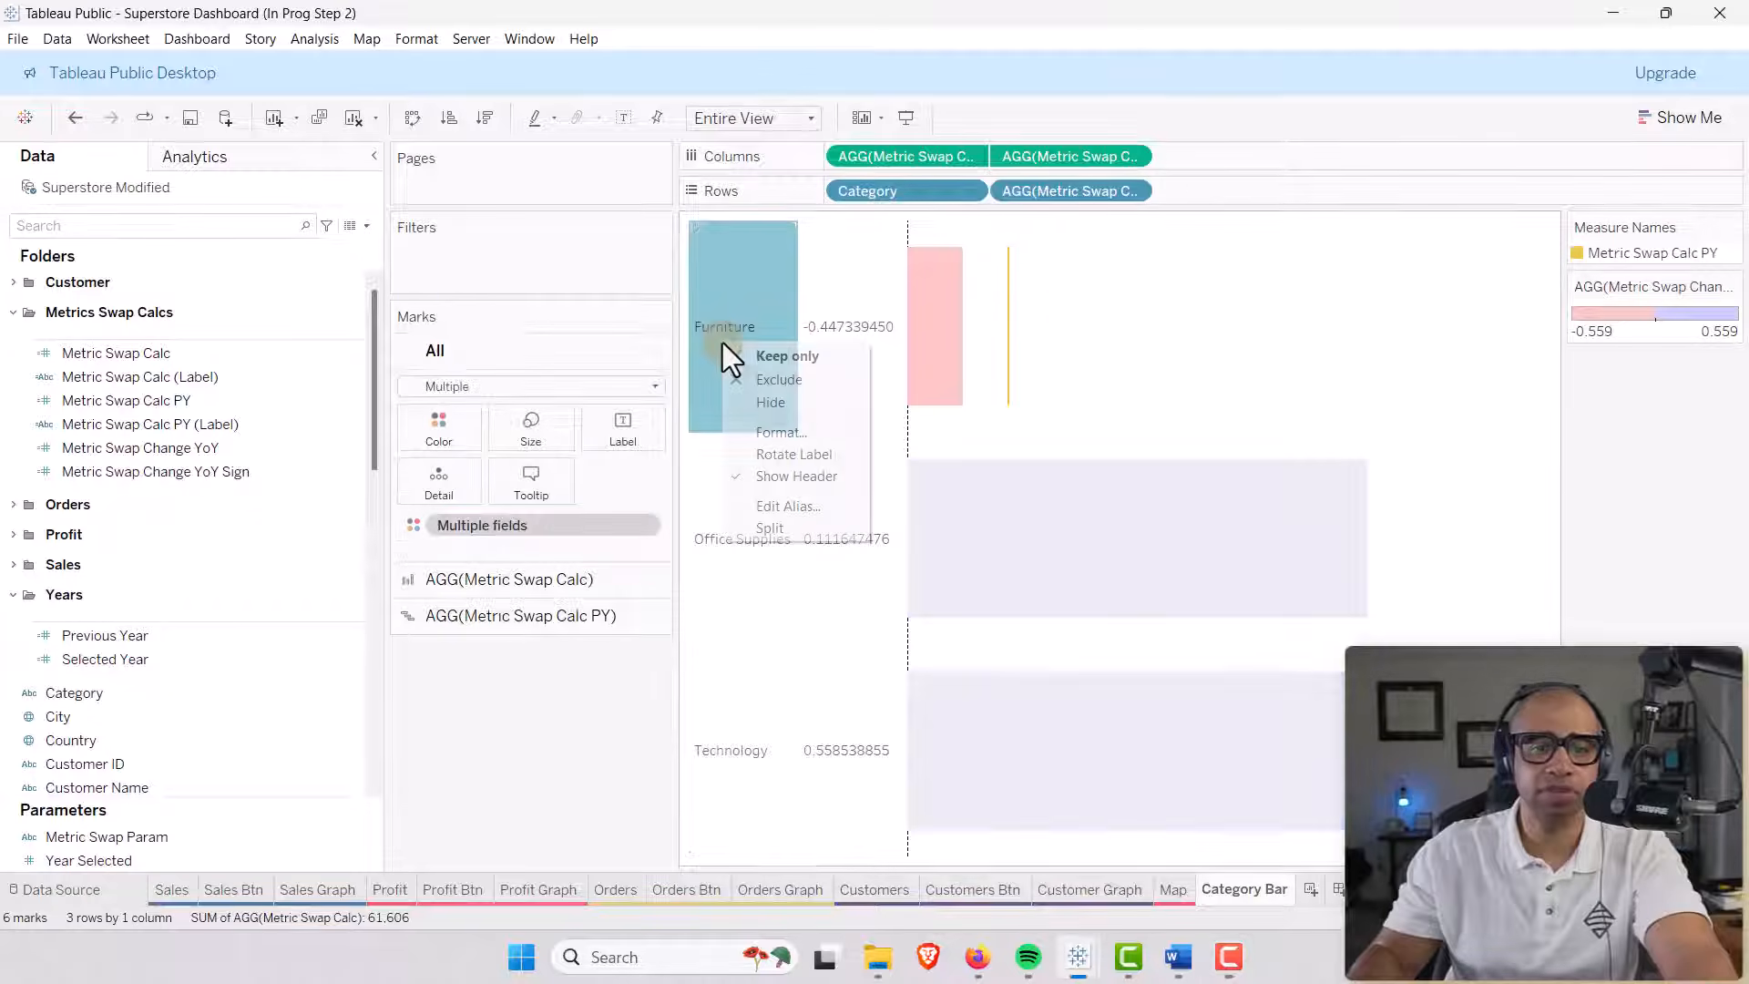
pyautogui.click(762, 439)
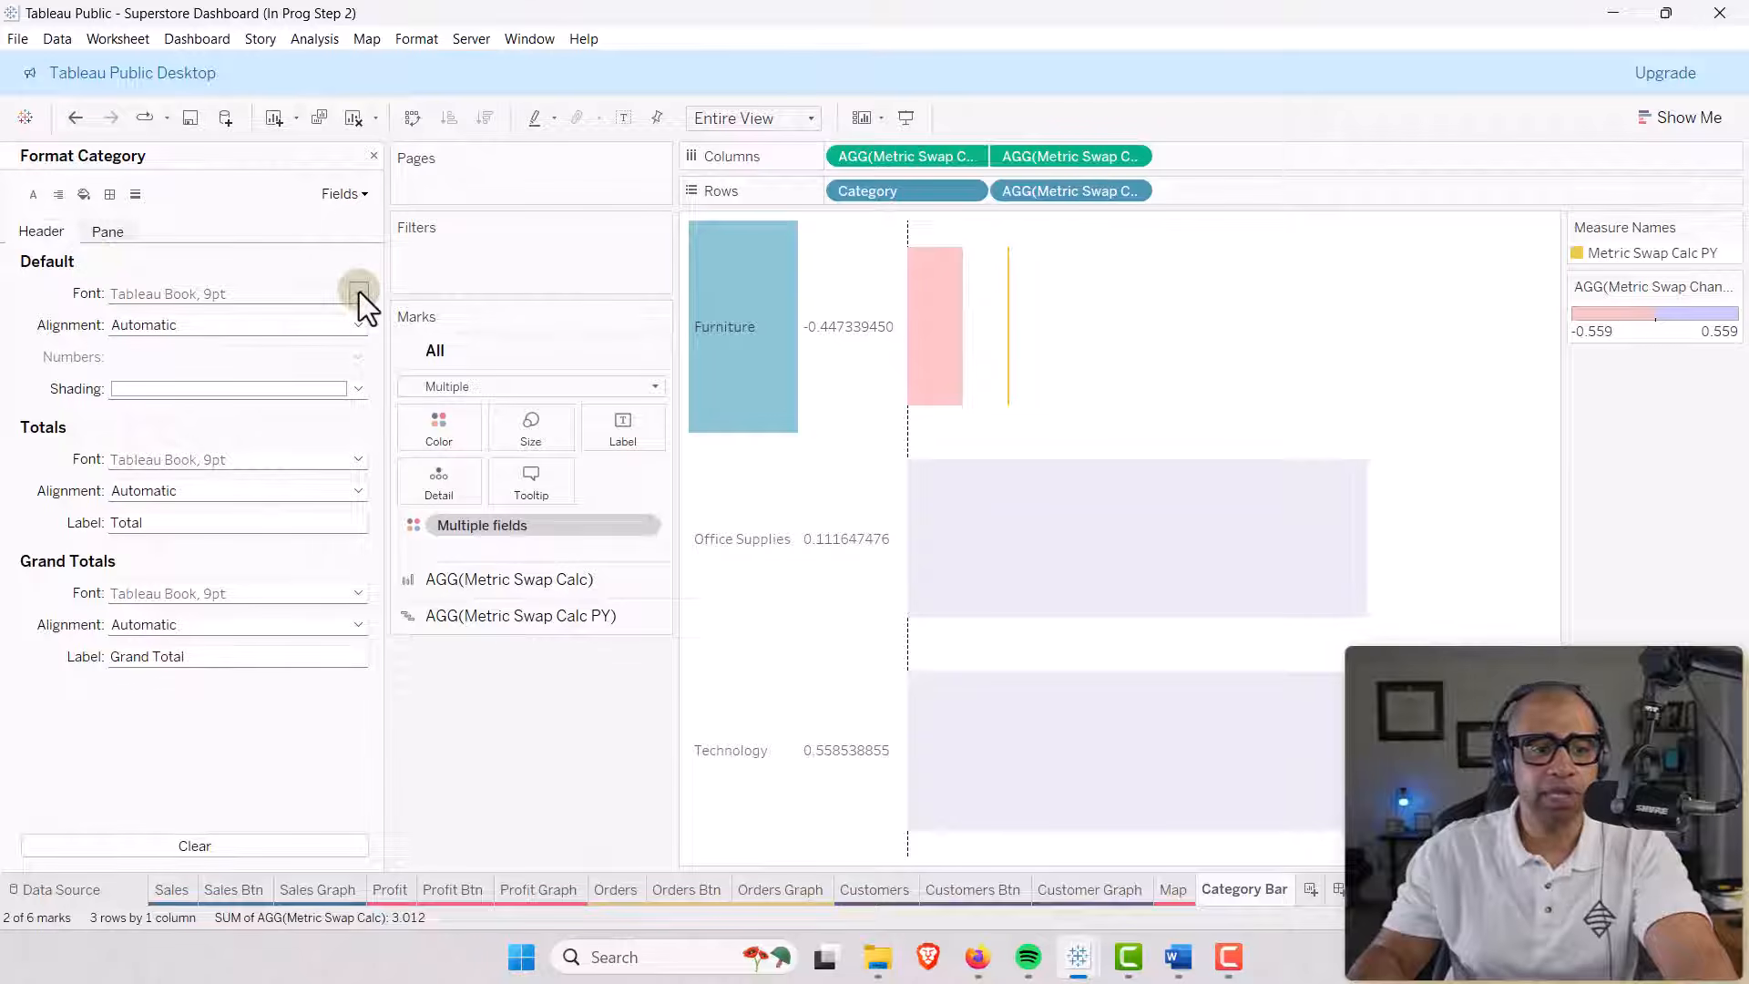
pyautogui.click(359, 293)
pyautogui.click(135, 375)
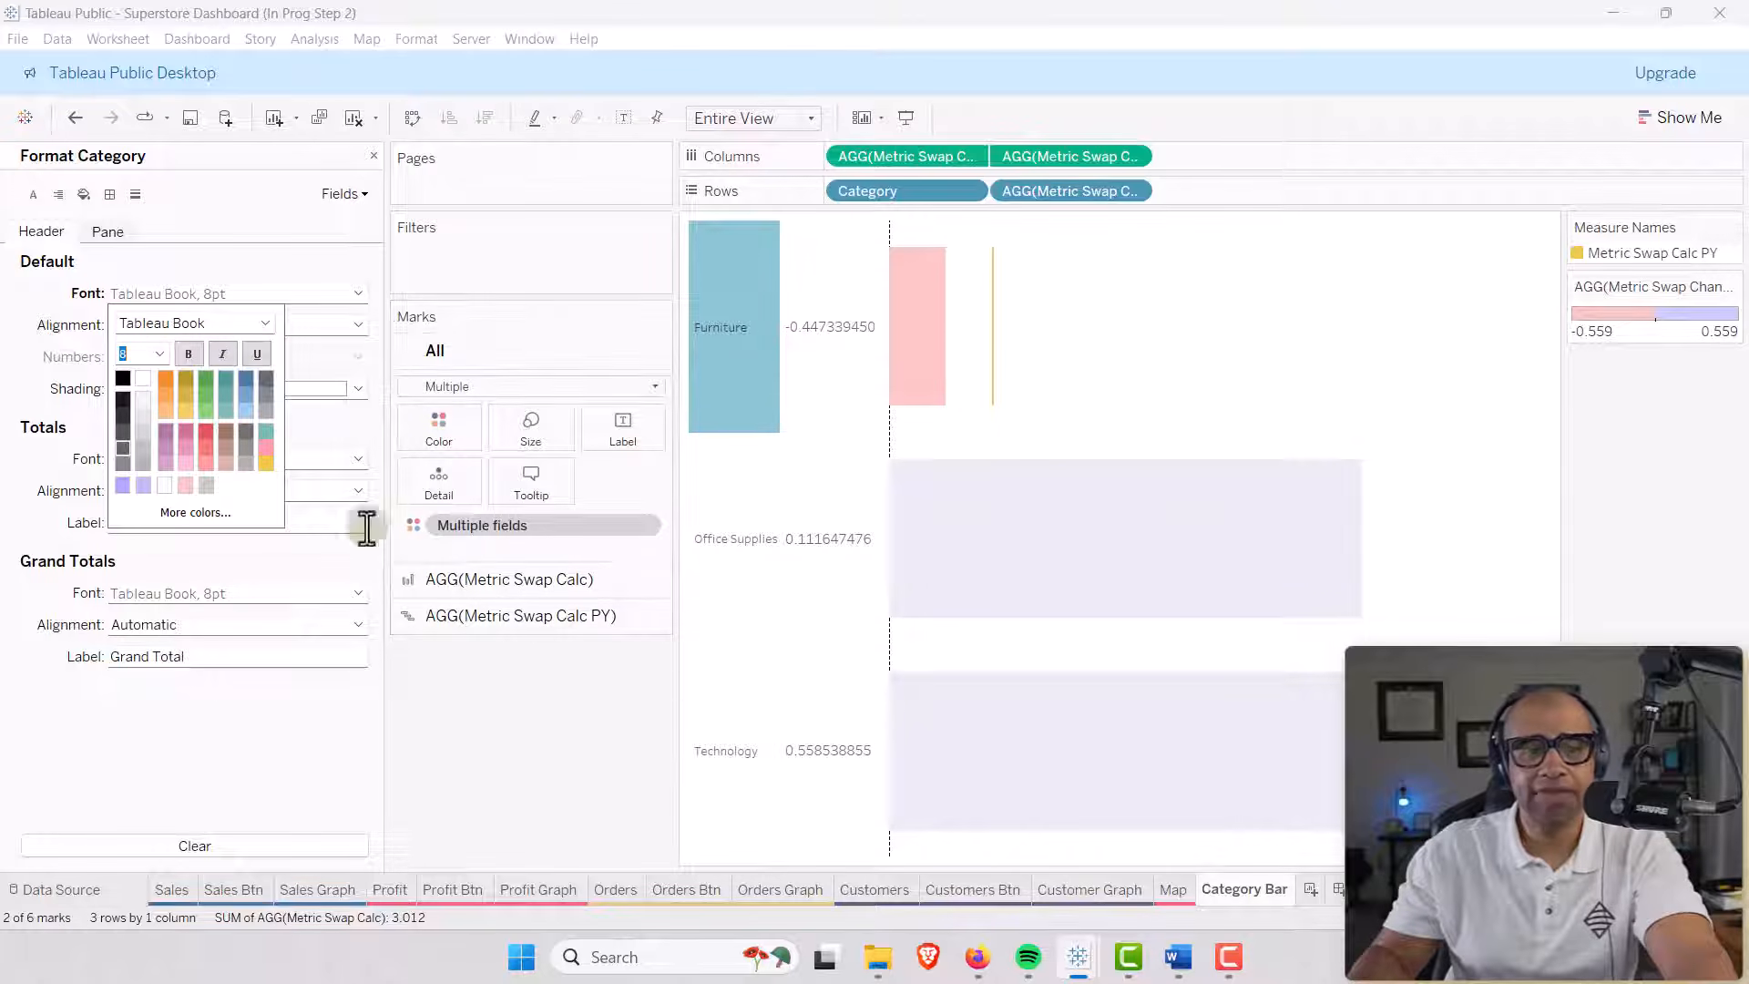
# Format the Metric Swap Change YoY row header numbers as percentages with 1 decimal place.
pyautogui.rightClick(838, 539)
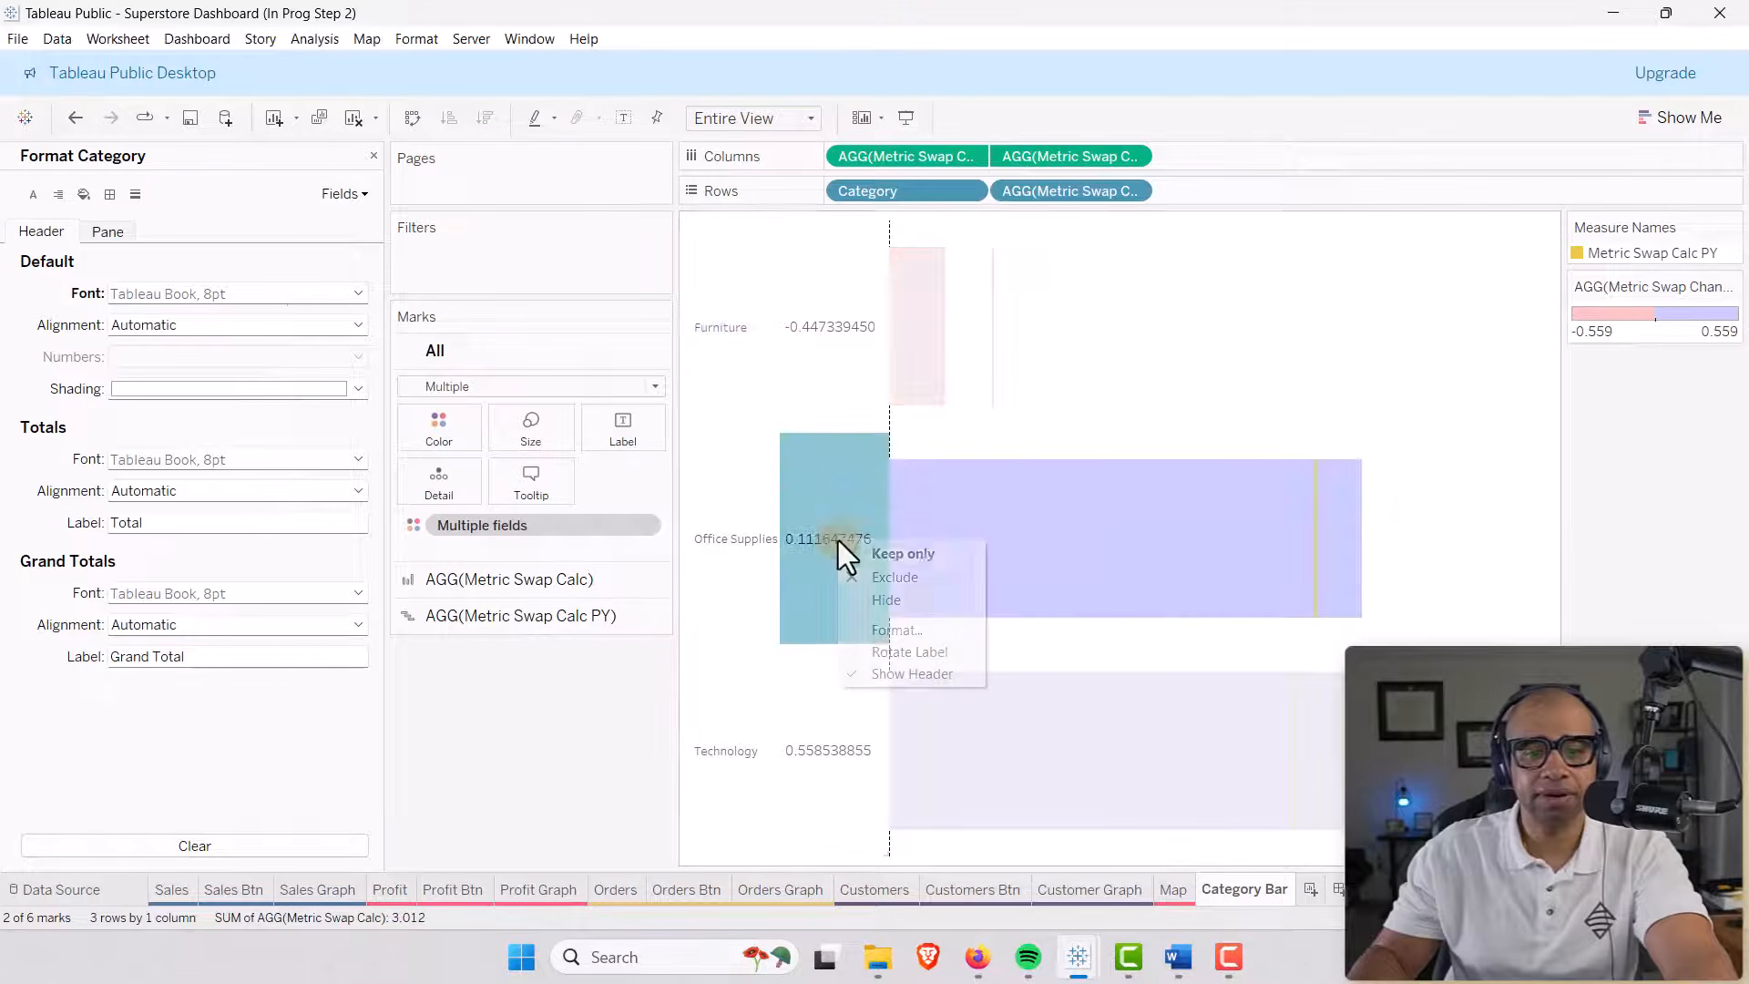
pyautogui.click(861, 625)
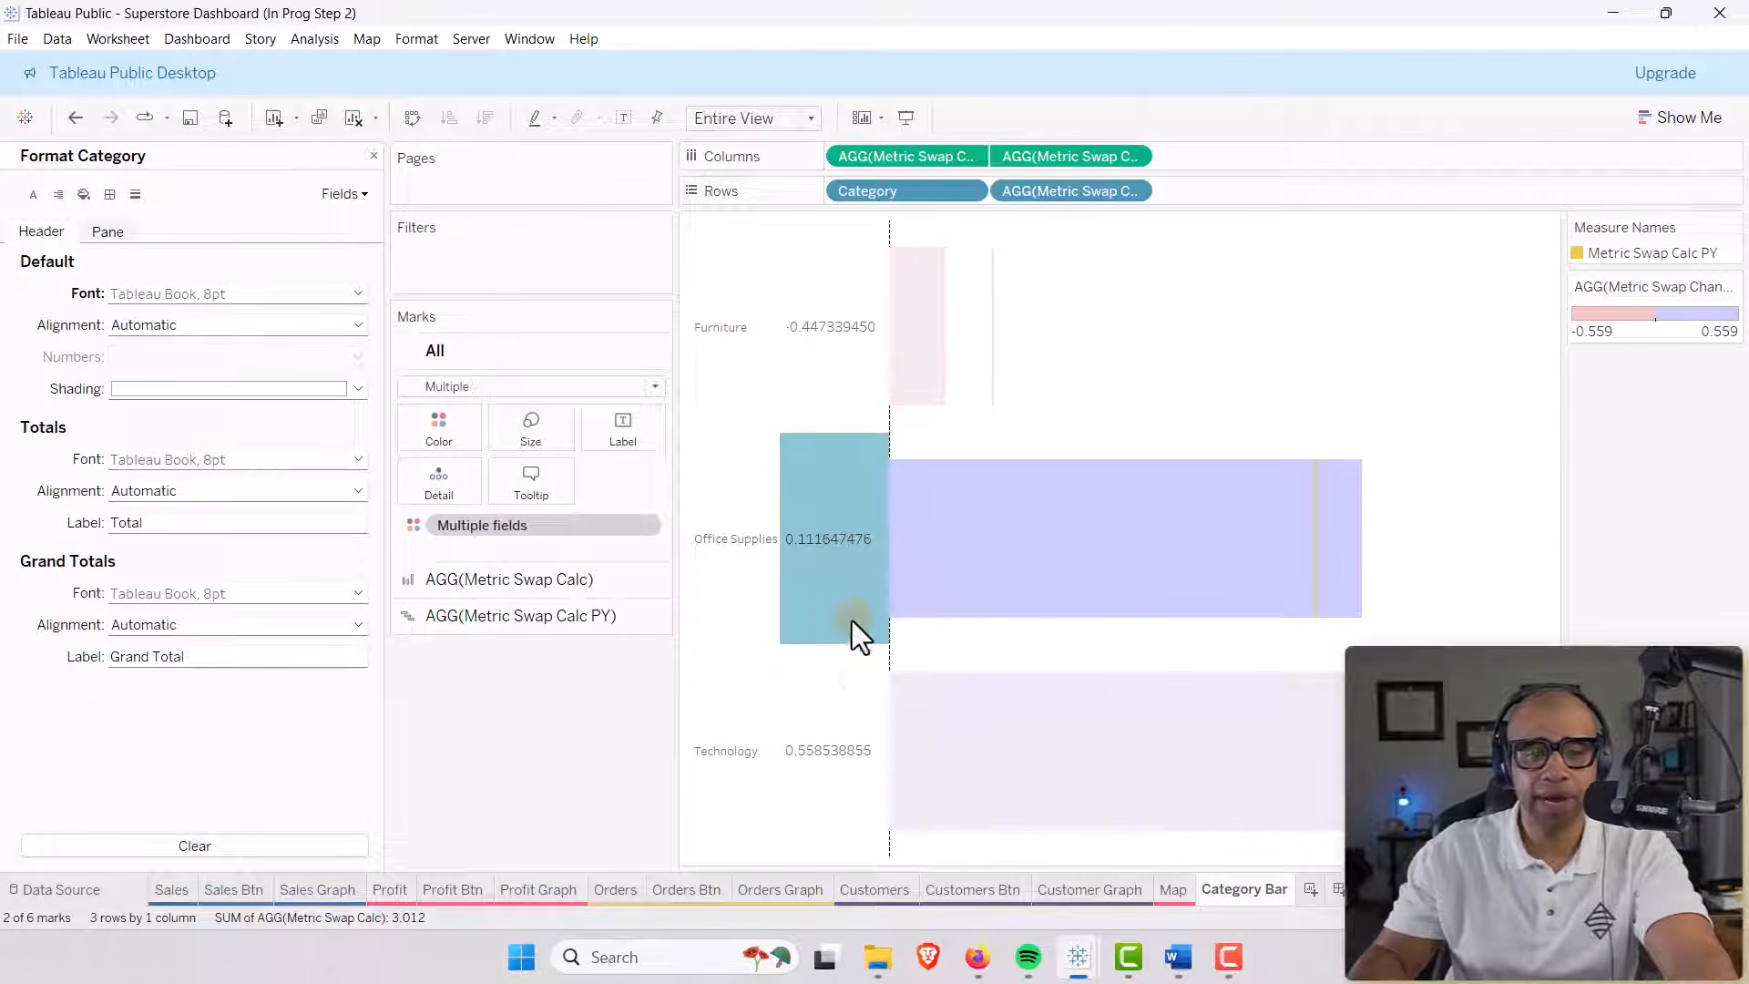
pyautogui.click(355, 357)
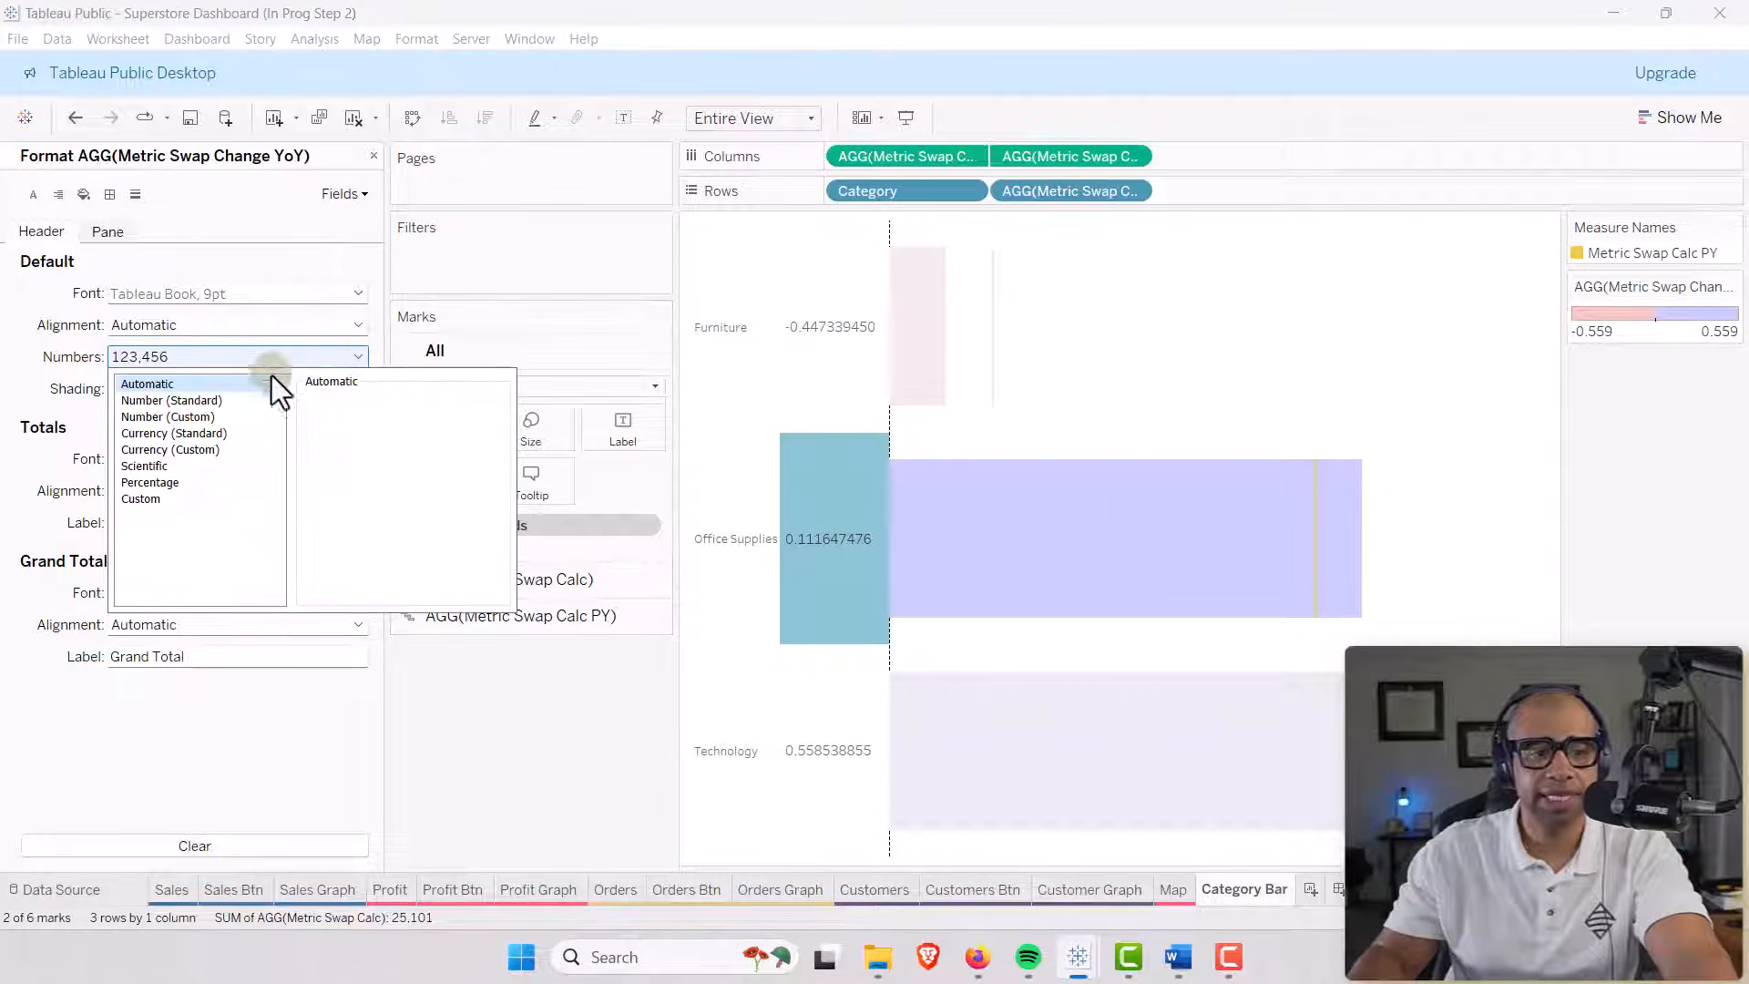
pyautogui.click(157, 482)
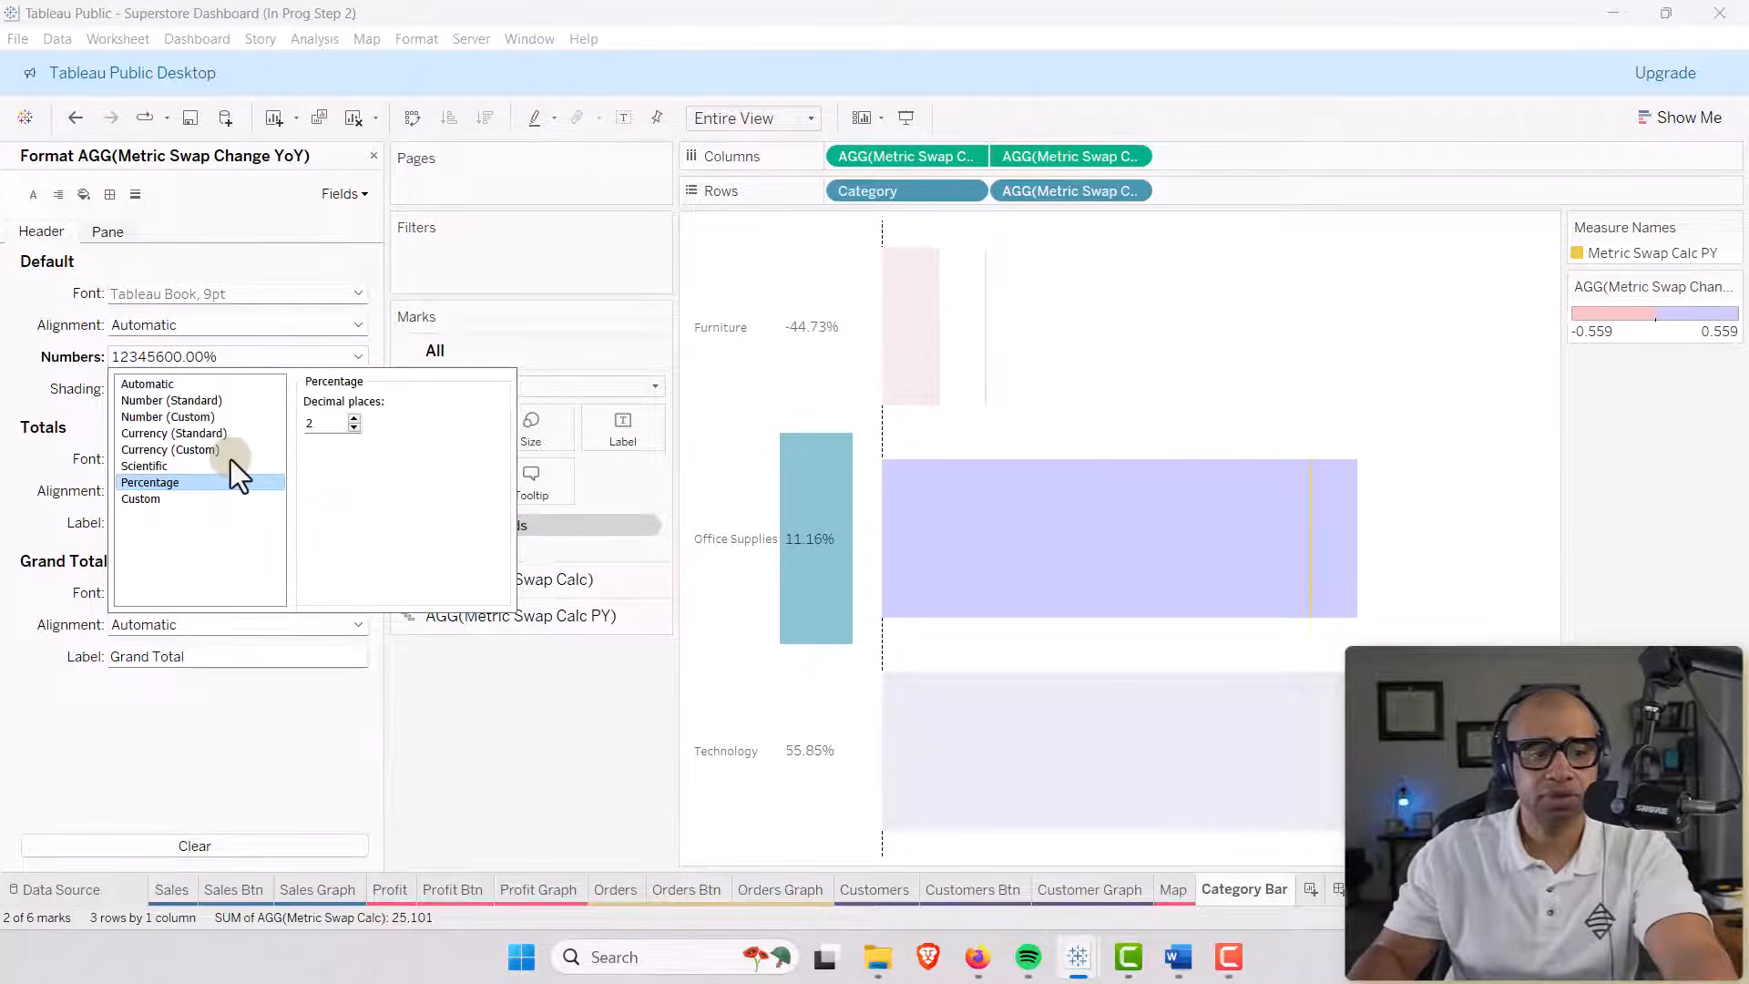
pyautogui.click(354, 429)
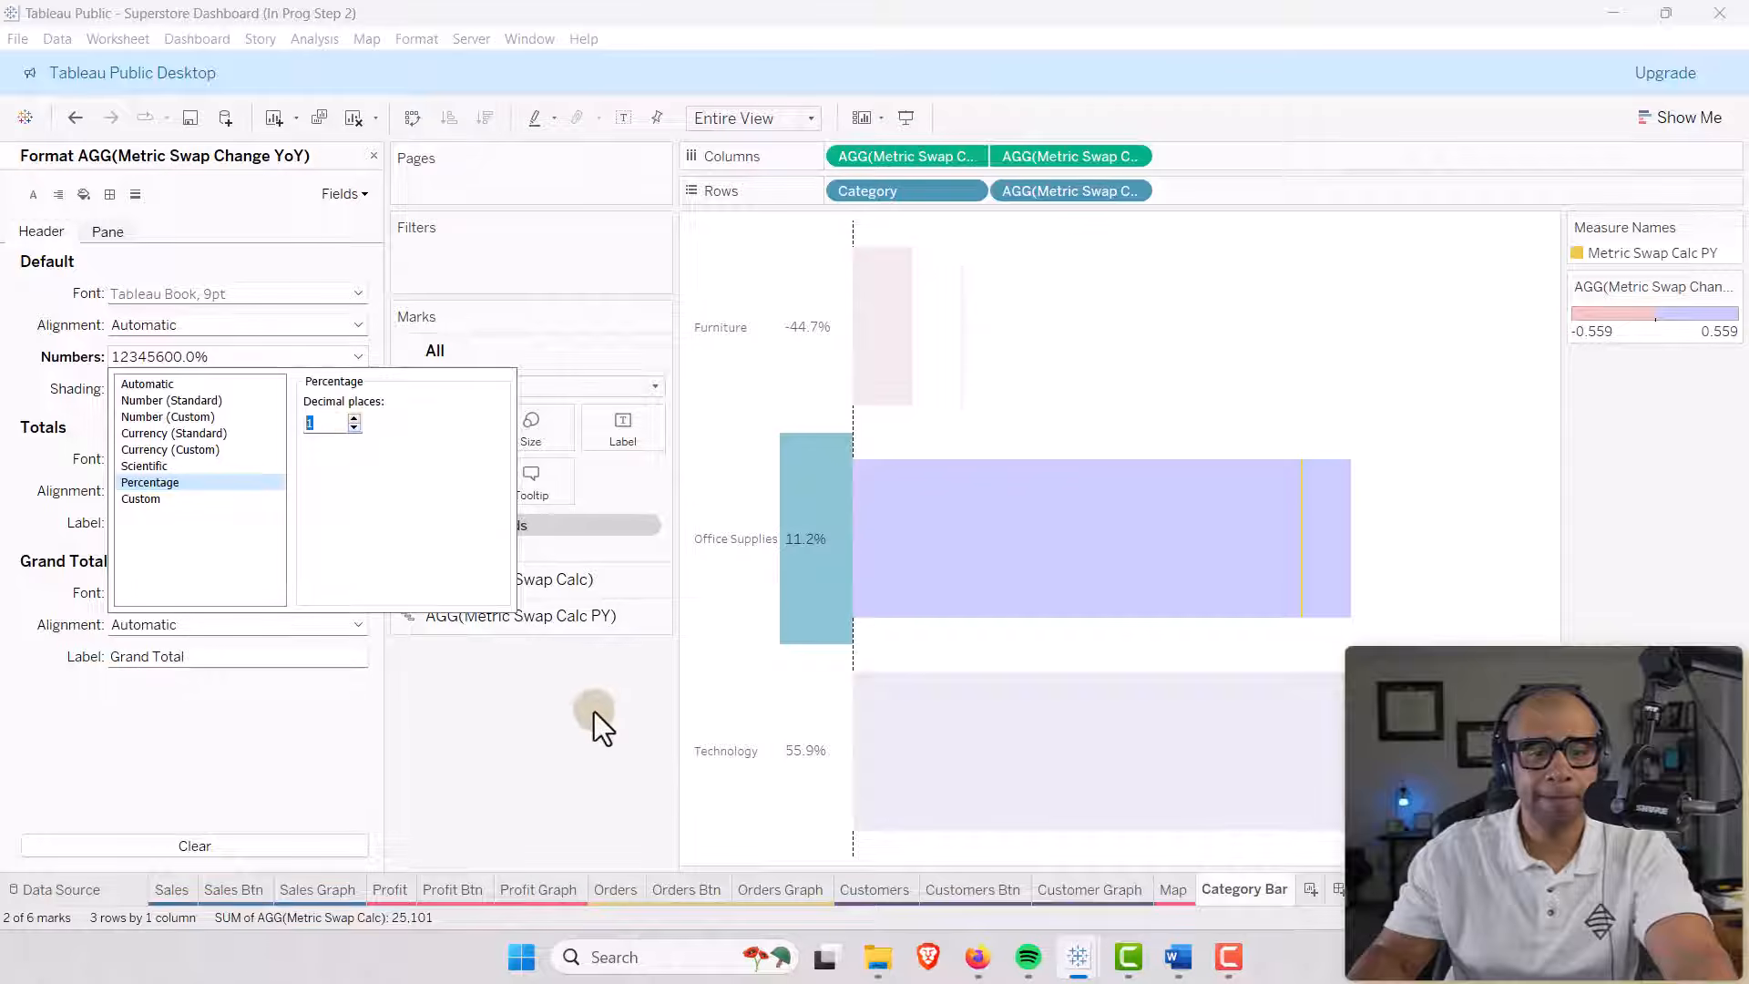
pyautogui.click(511, 756)
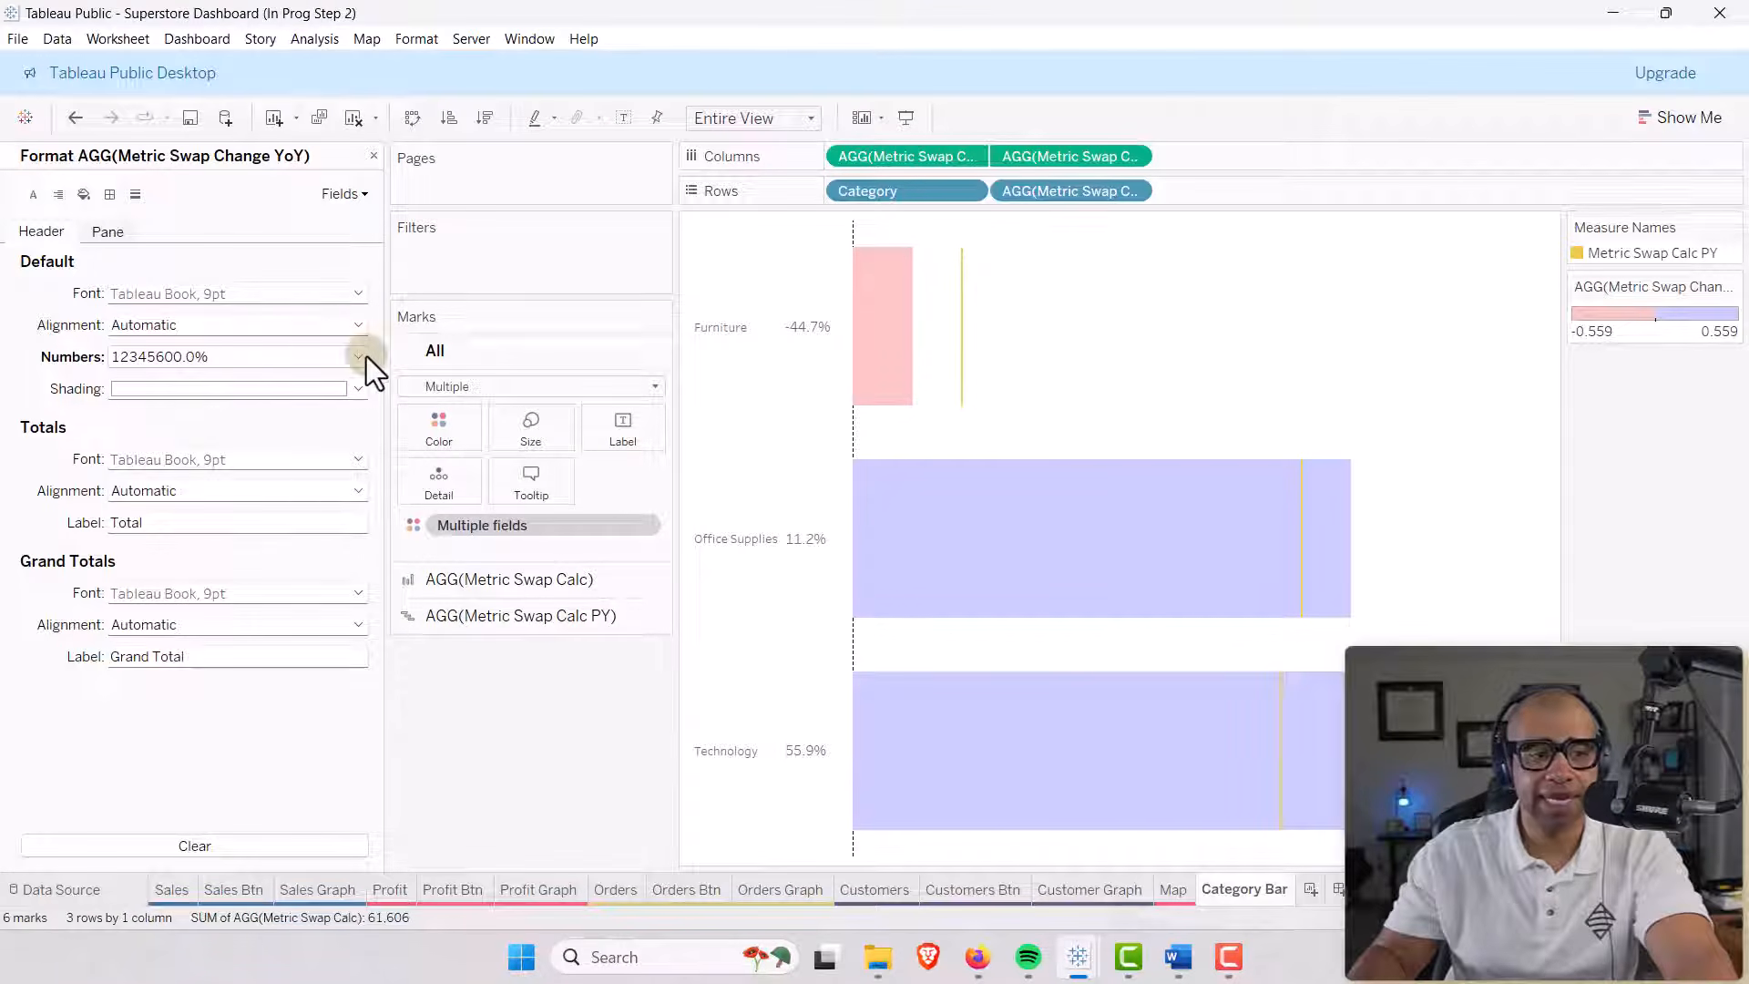
# Set the Metric Swap Change YoY row header font size to 8 pt.
pyautogui.click(355, 293)
pyautogui.click(160, 354)
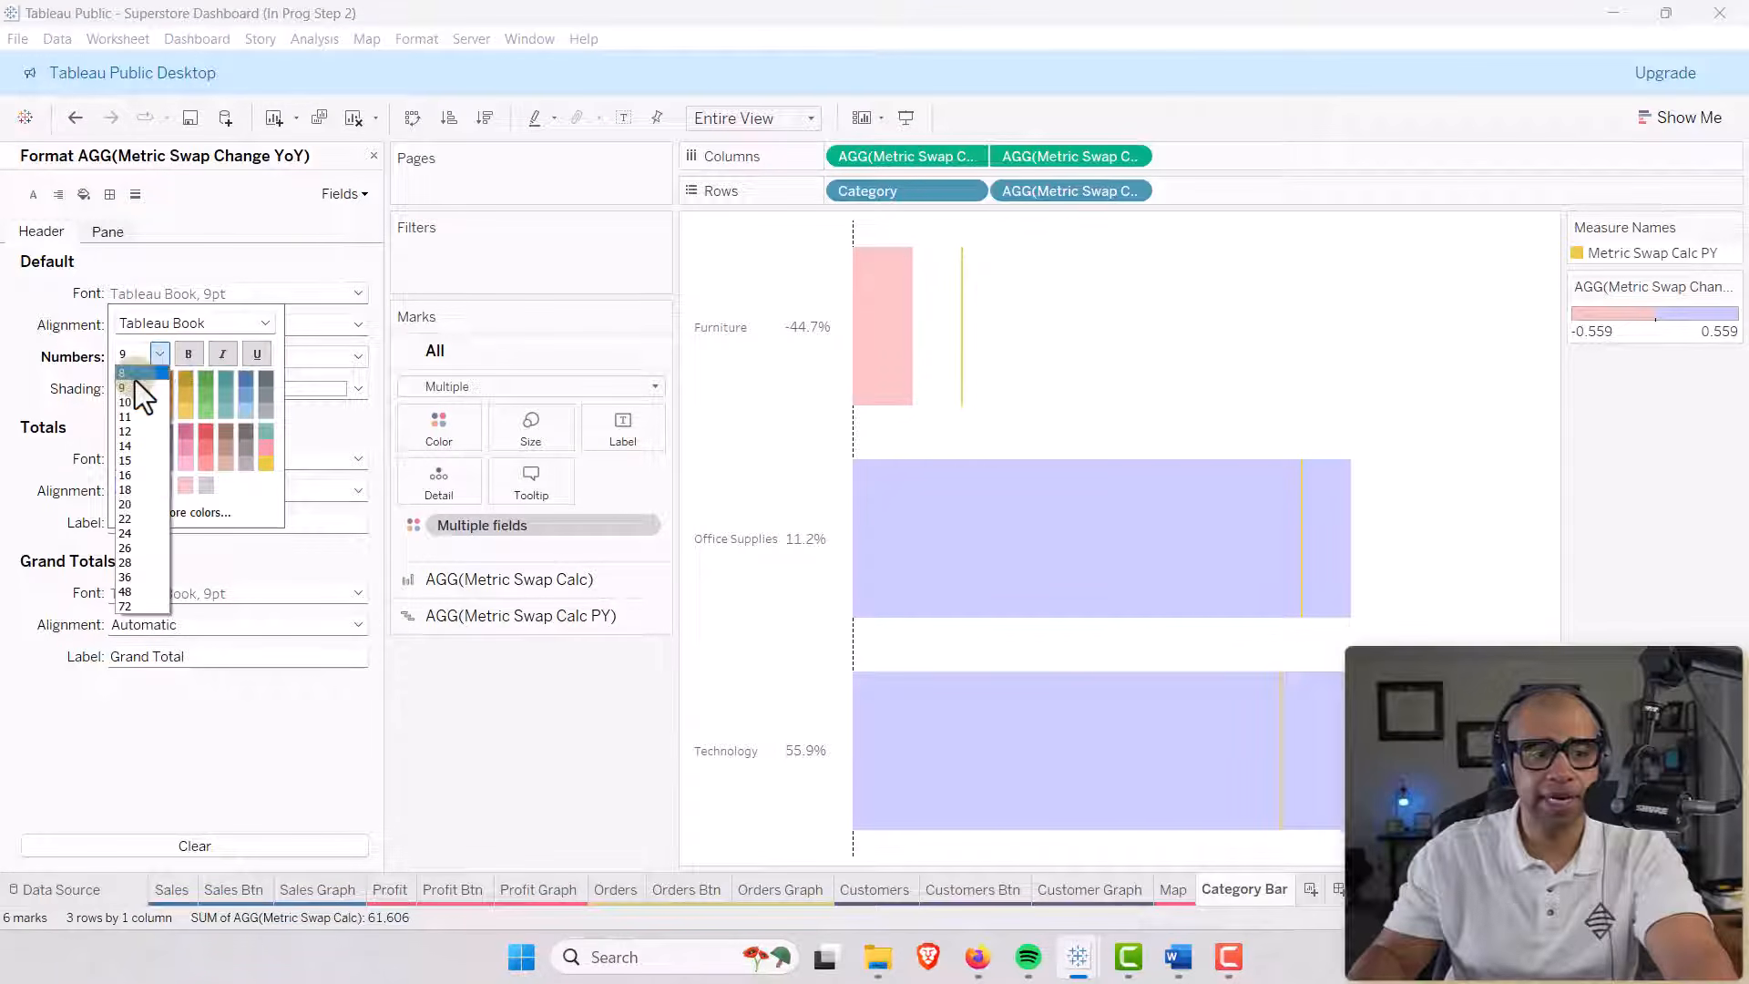
pyautogui.click(134, 380)
pyautogui.click(549, 715)
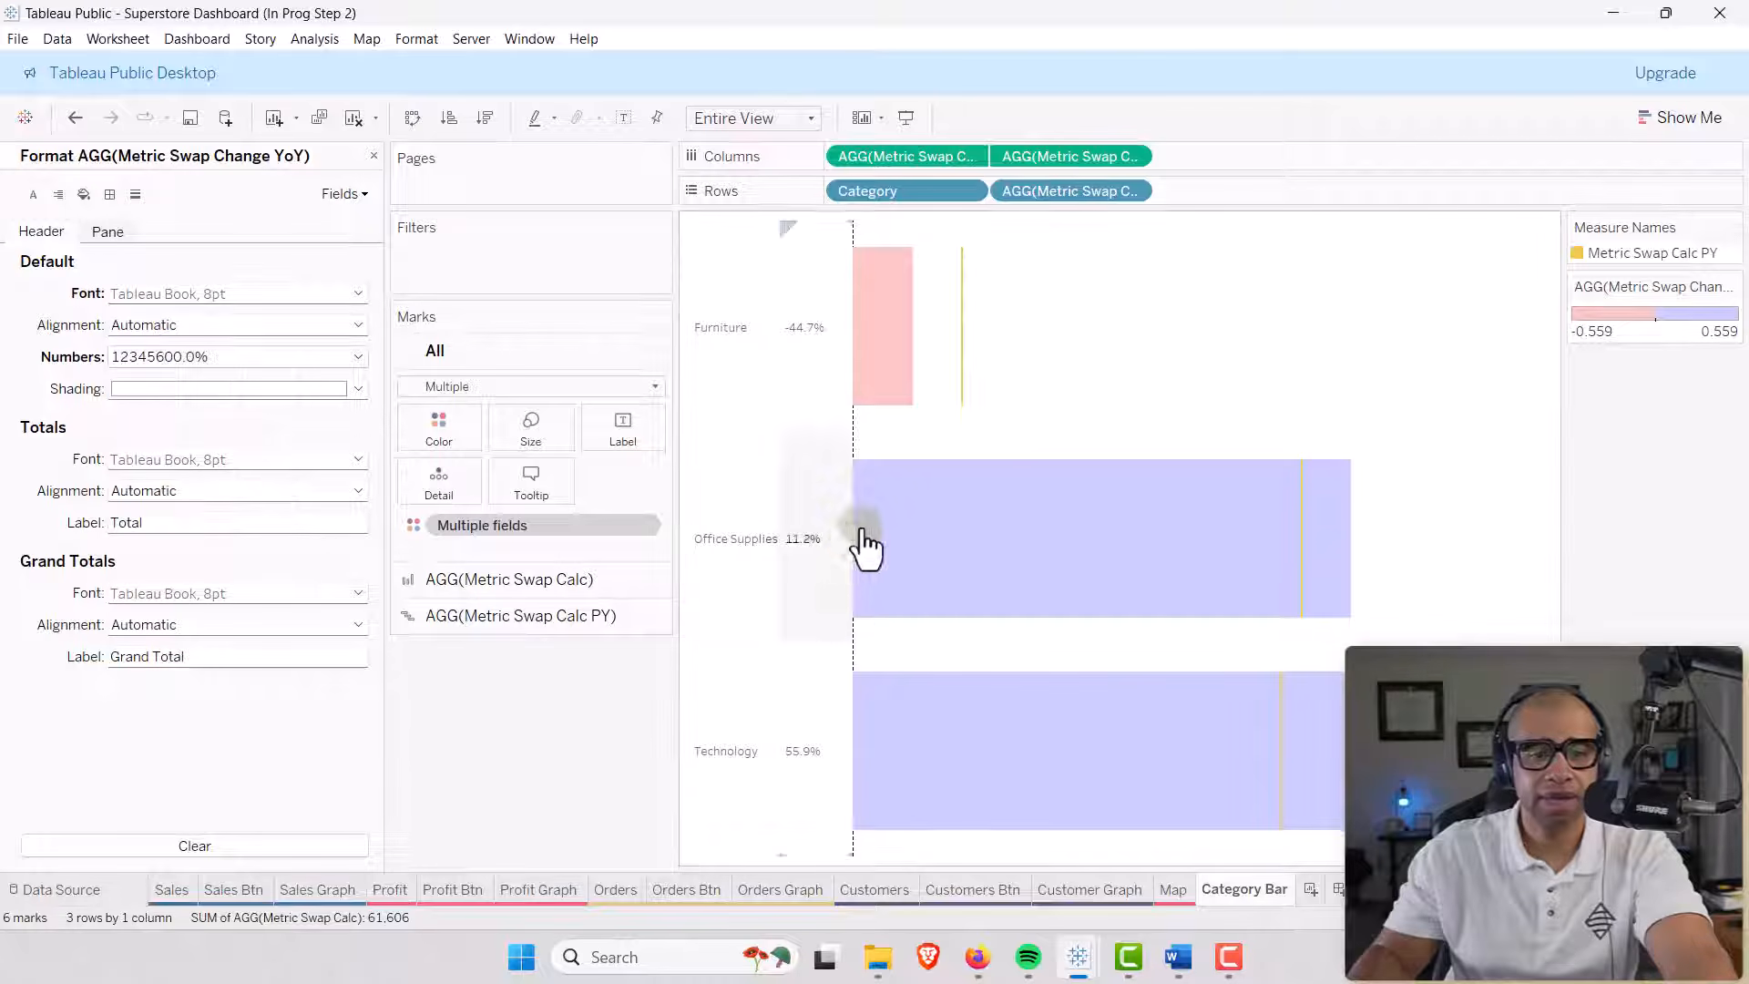
# Narrow the YoY change and Category header columns beside the bars, and close the formatting options.
pyautogui.moveTo(851, 524); pyautogui.dragTo(826, 523)
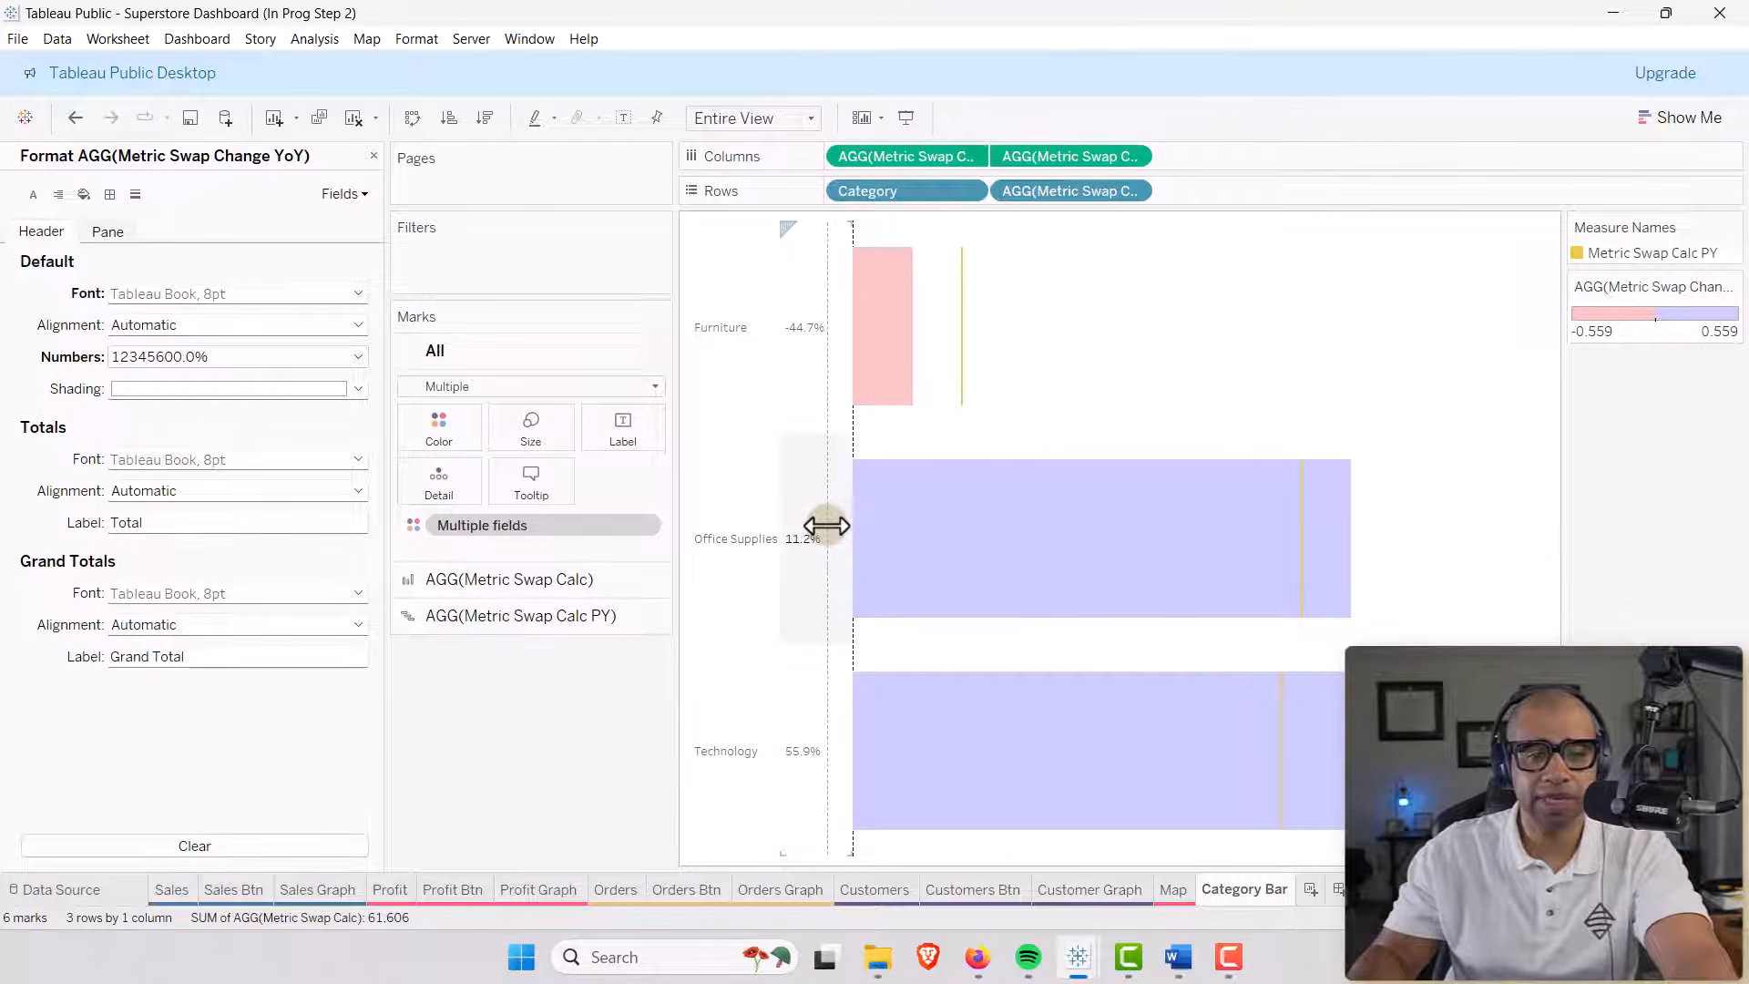
pyautogui.moveTo(778, 454); pyautogui.dragTo(750, 465)
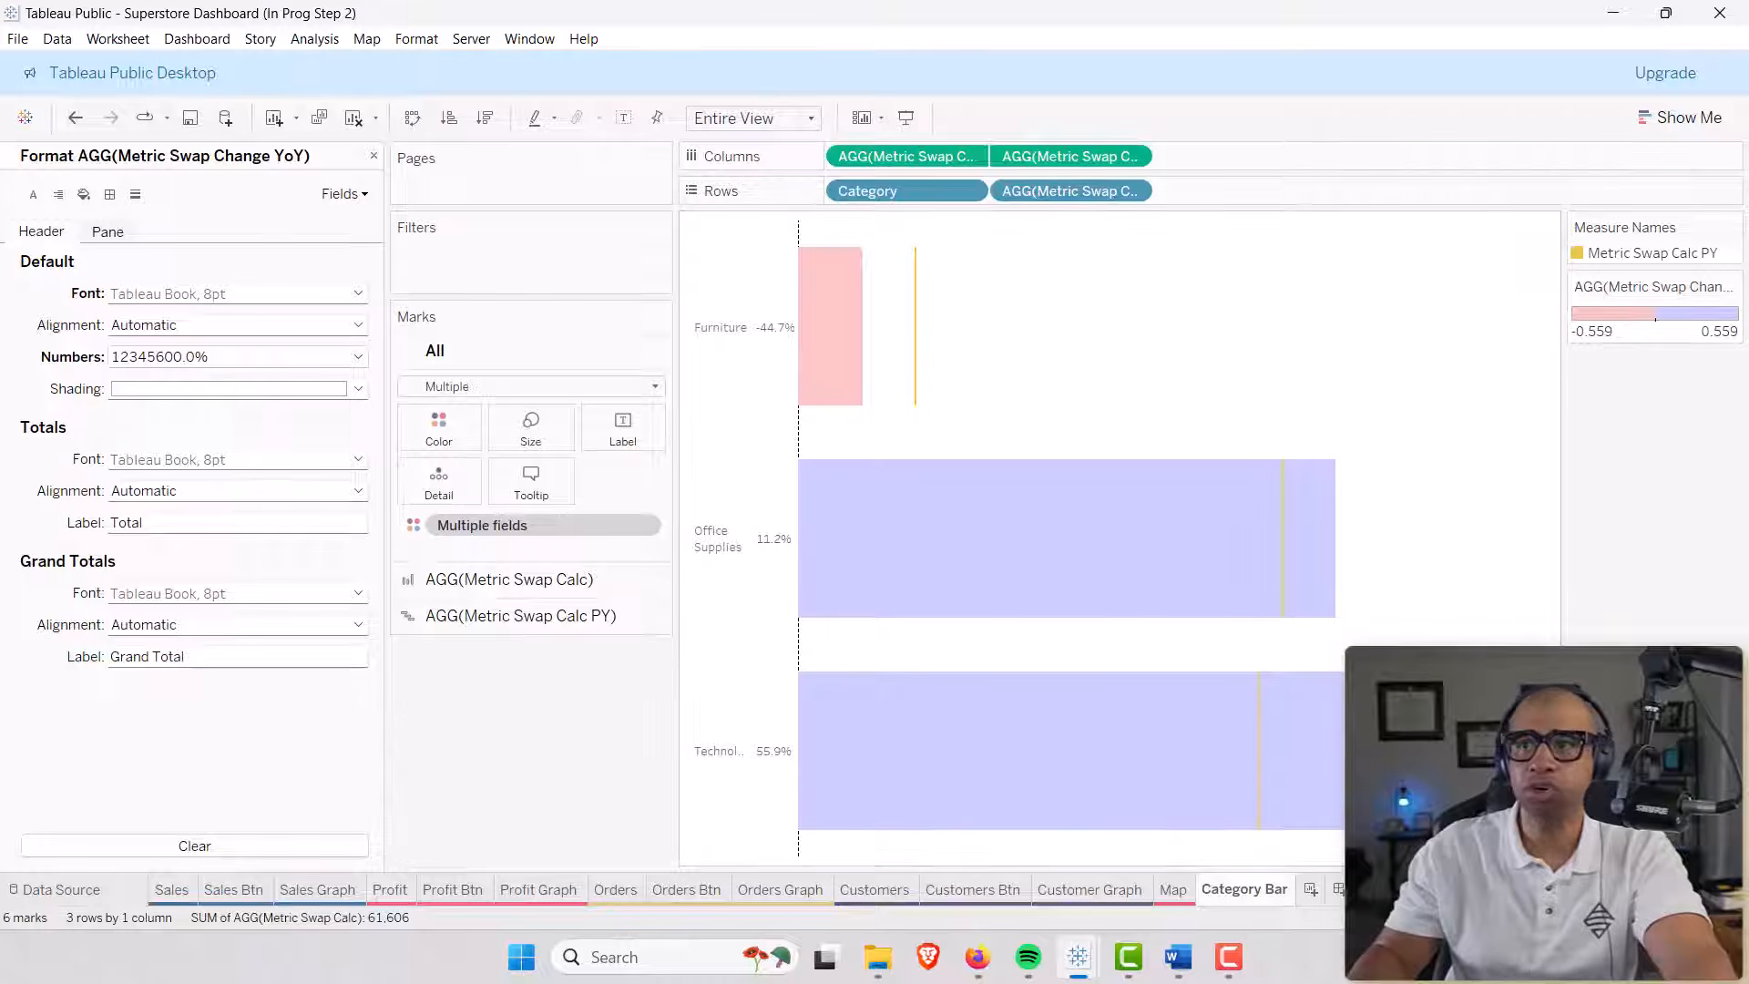
pyautogui.hotkey('alt', 'Tab')
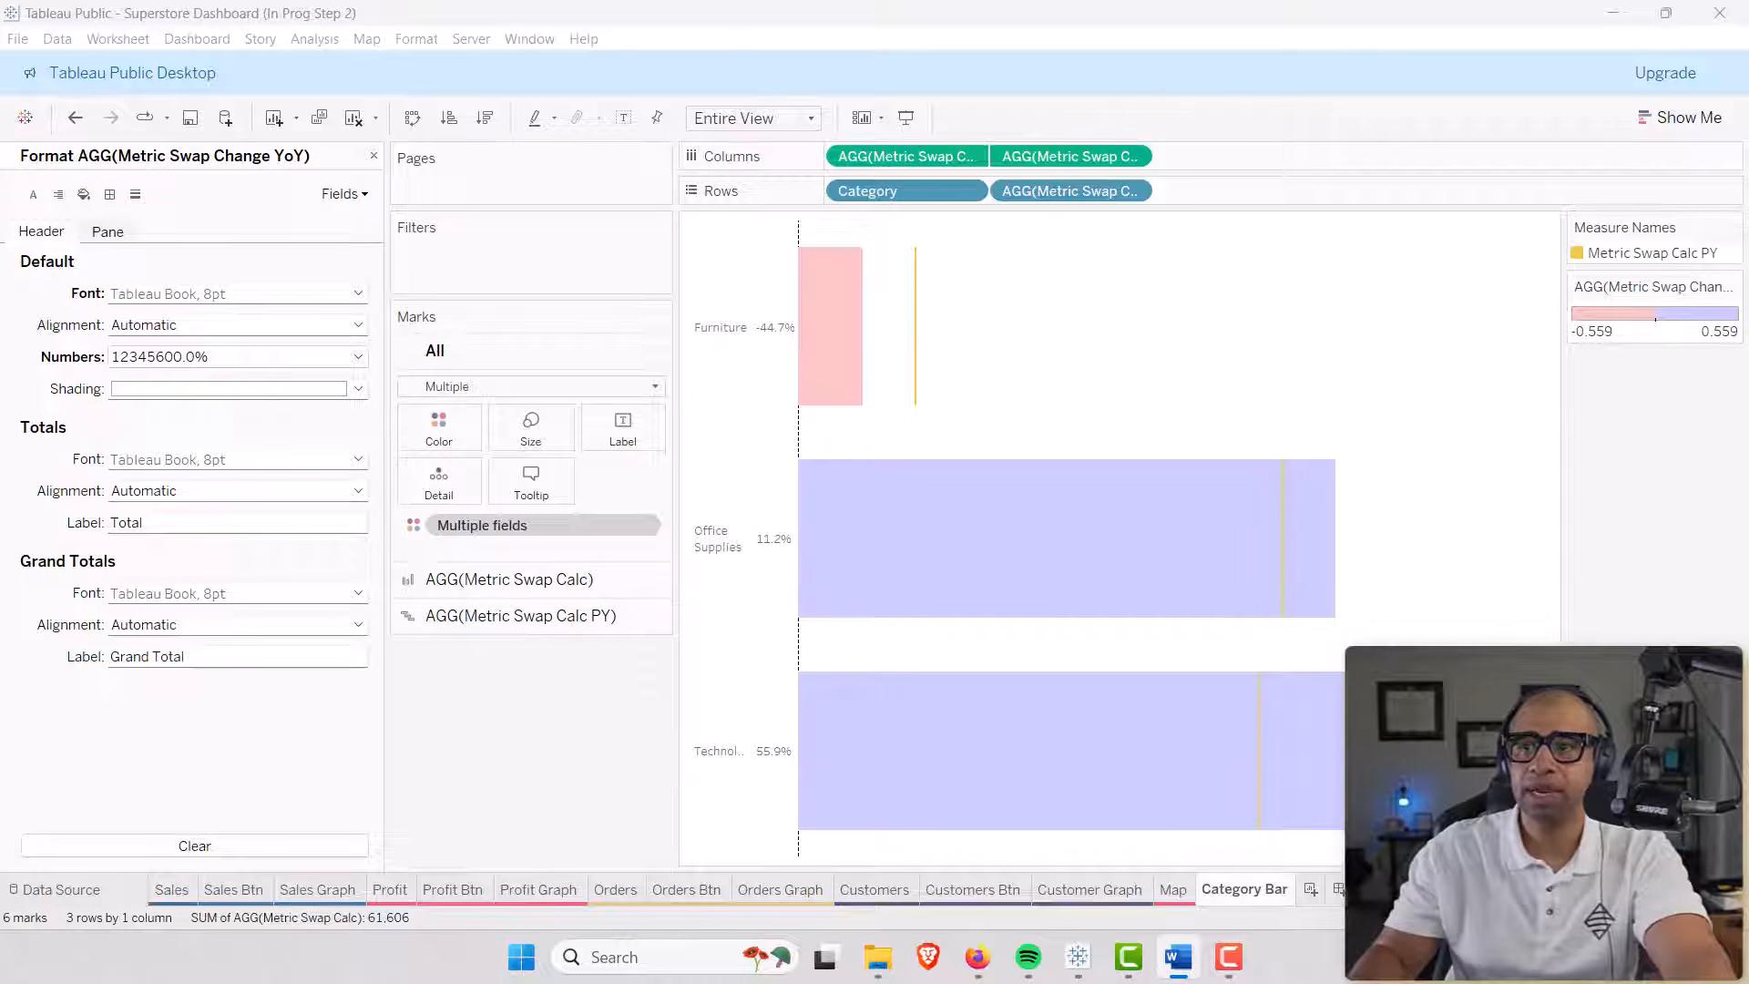
pyautogui.click(374, 156)
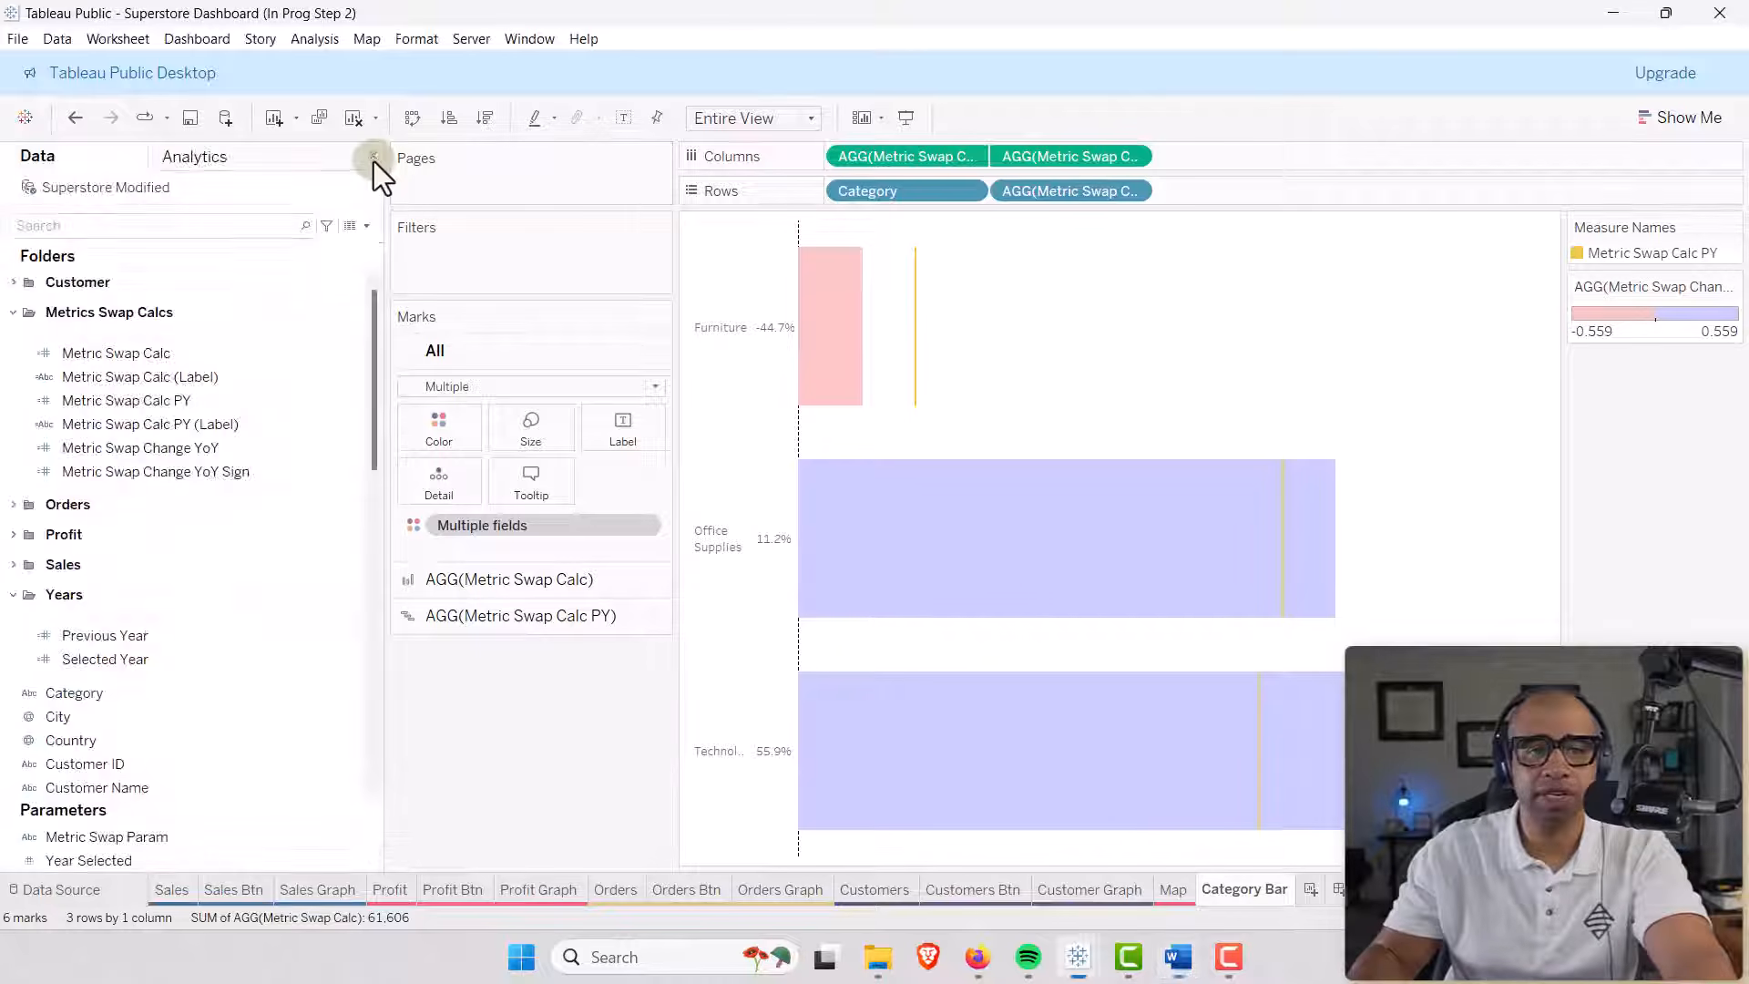
# Add Metric Swap Change YoY and Metric Swap Change YoY Sign to the tooltip of the Metric Swap Calc bars.
pyautogui.click(483, 581)
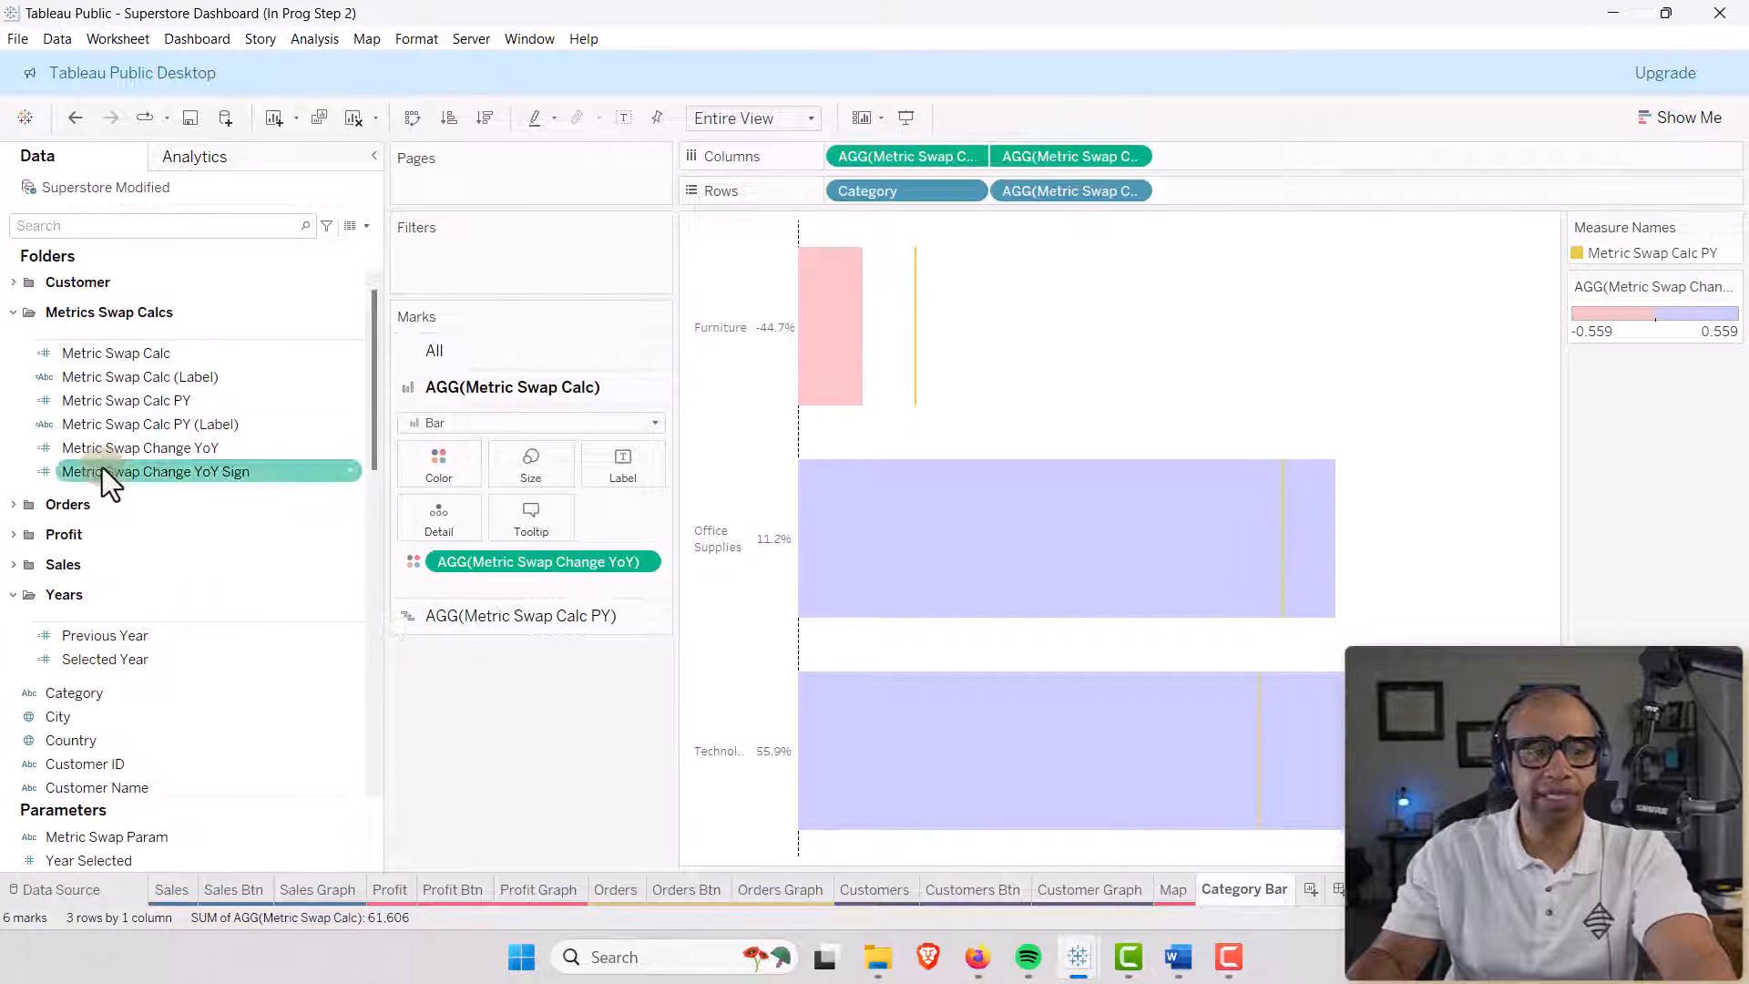
pyautogui.moveTo(123, 454); pyautogui.dragTo(532, 521)
pyautogui.moveTo(222, 475); pyautogui.dragTo(527, 522)
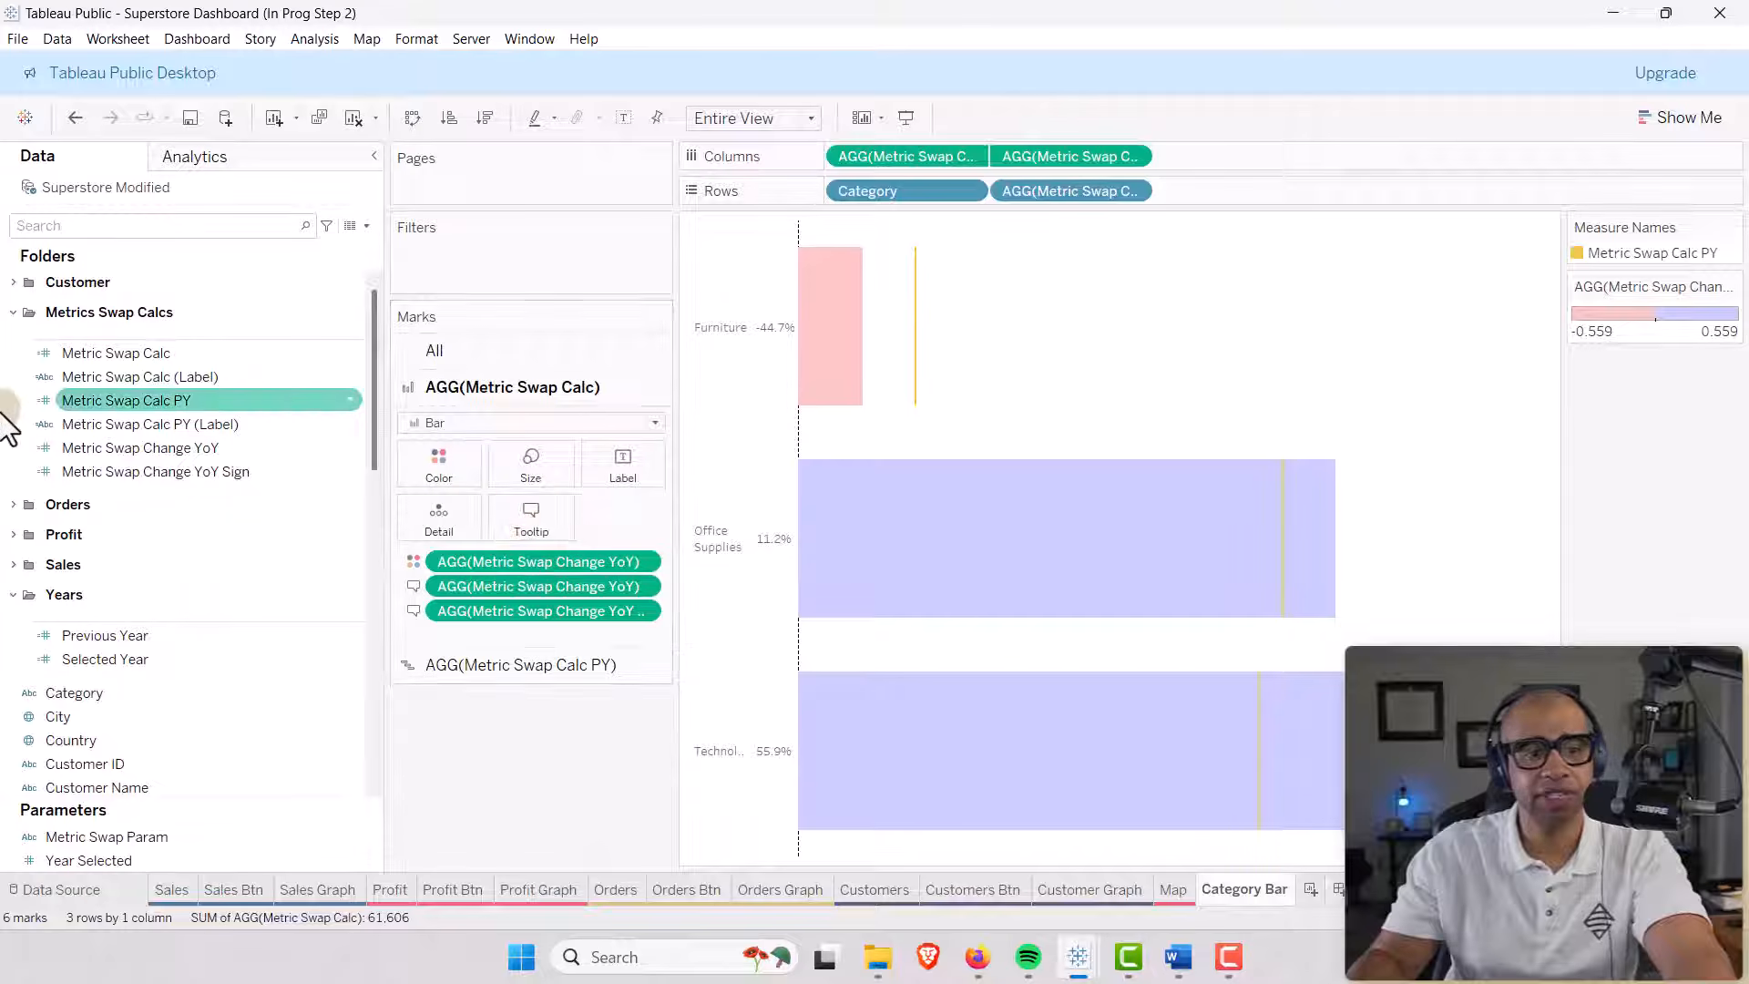
# Add Selected Year to the bars' tooltip and change its aggregation from SUM to ATTR.
pyautogui.moveTo(103, 660); pyautogui.dragTo(510, 528)
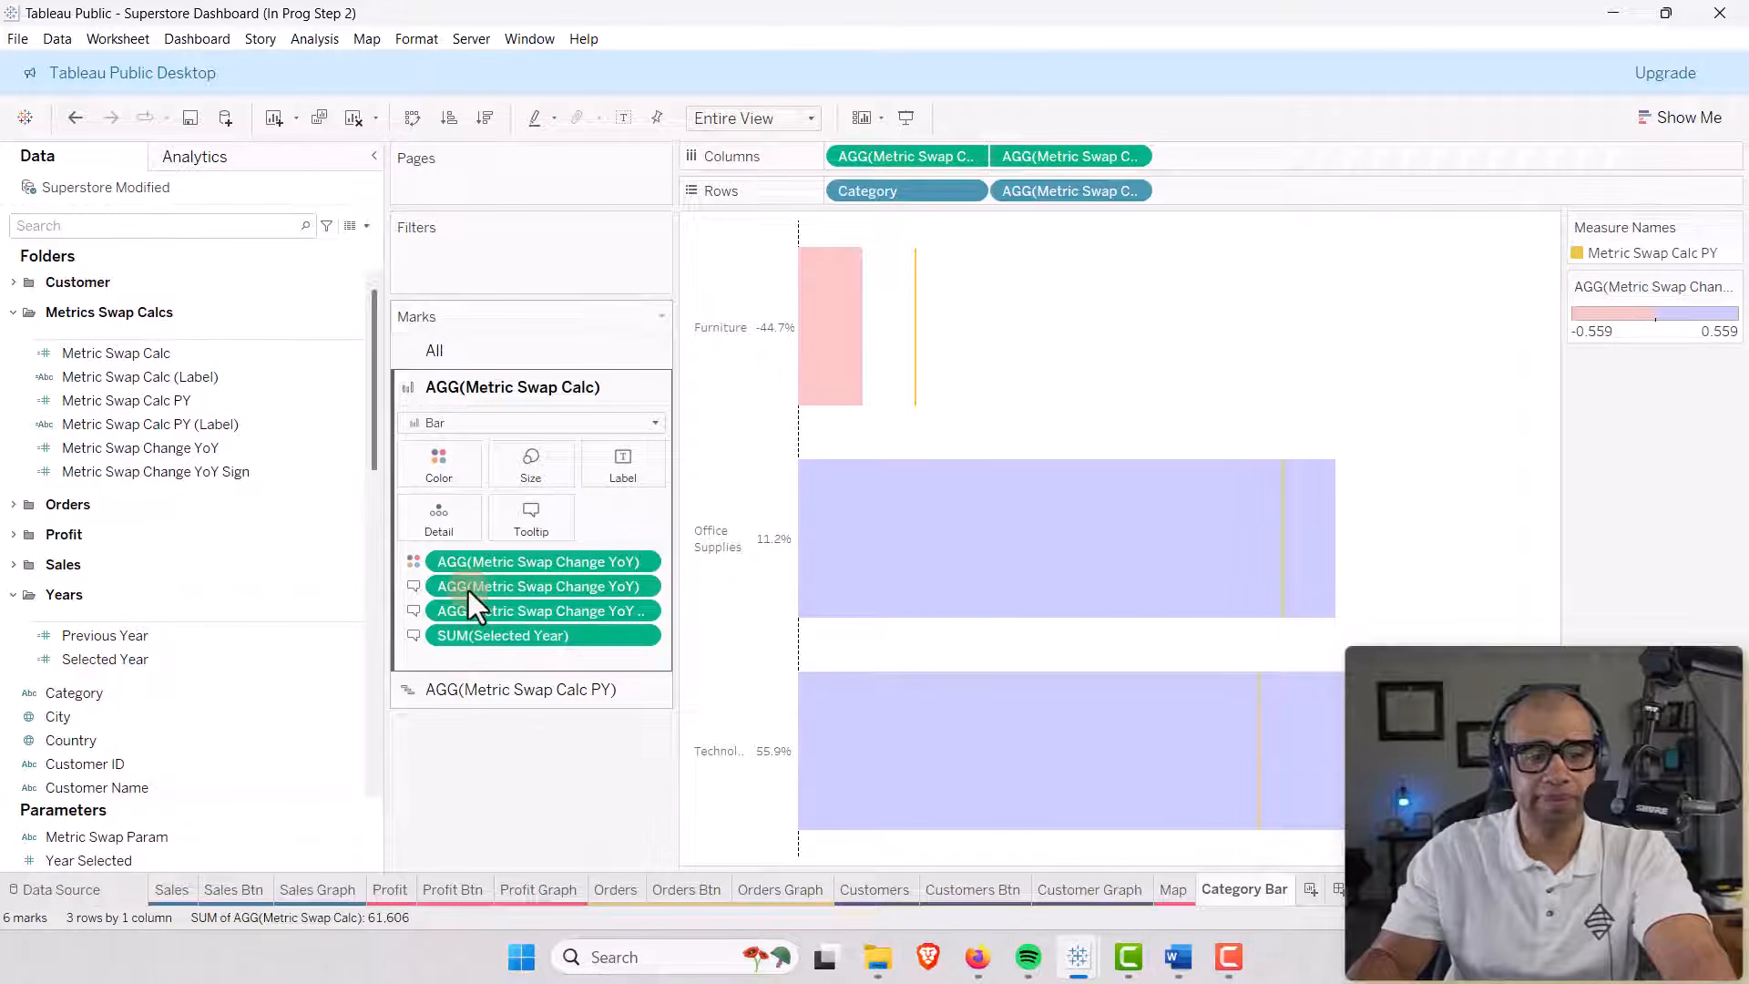
pyautogui.doubleClick(454, 637)
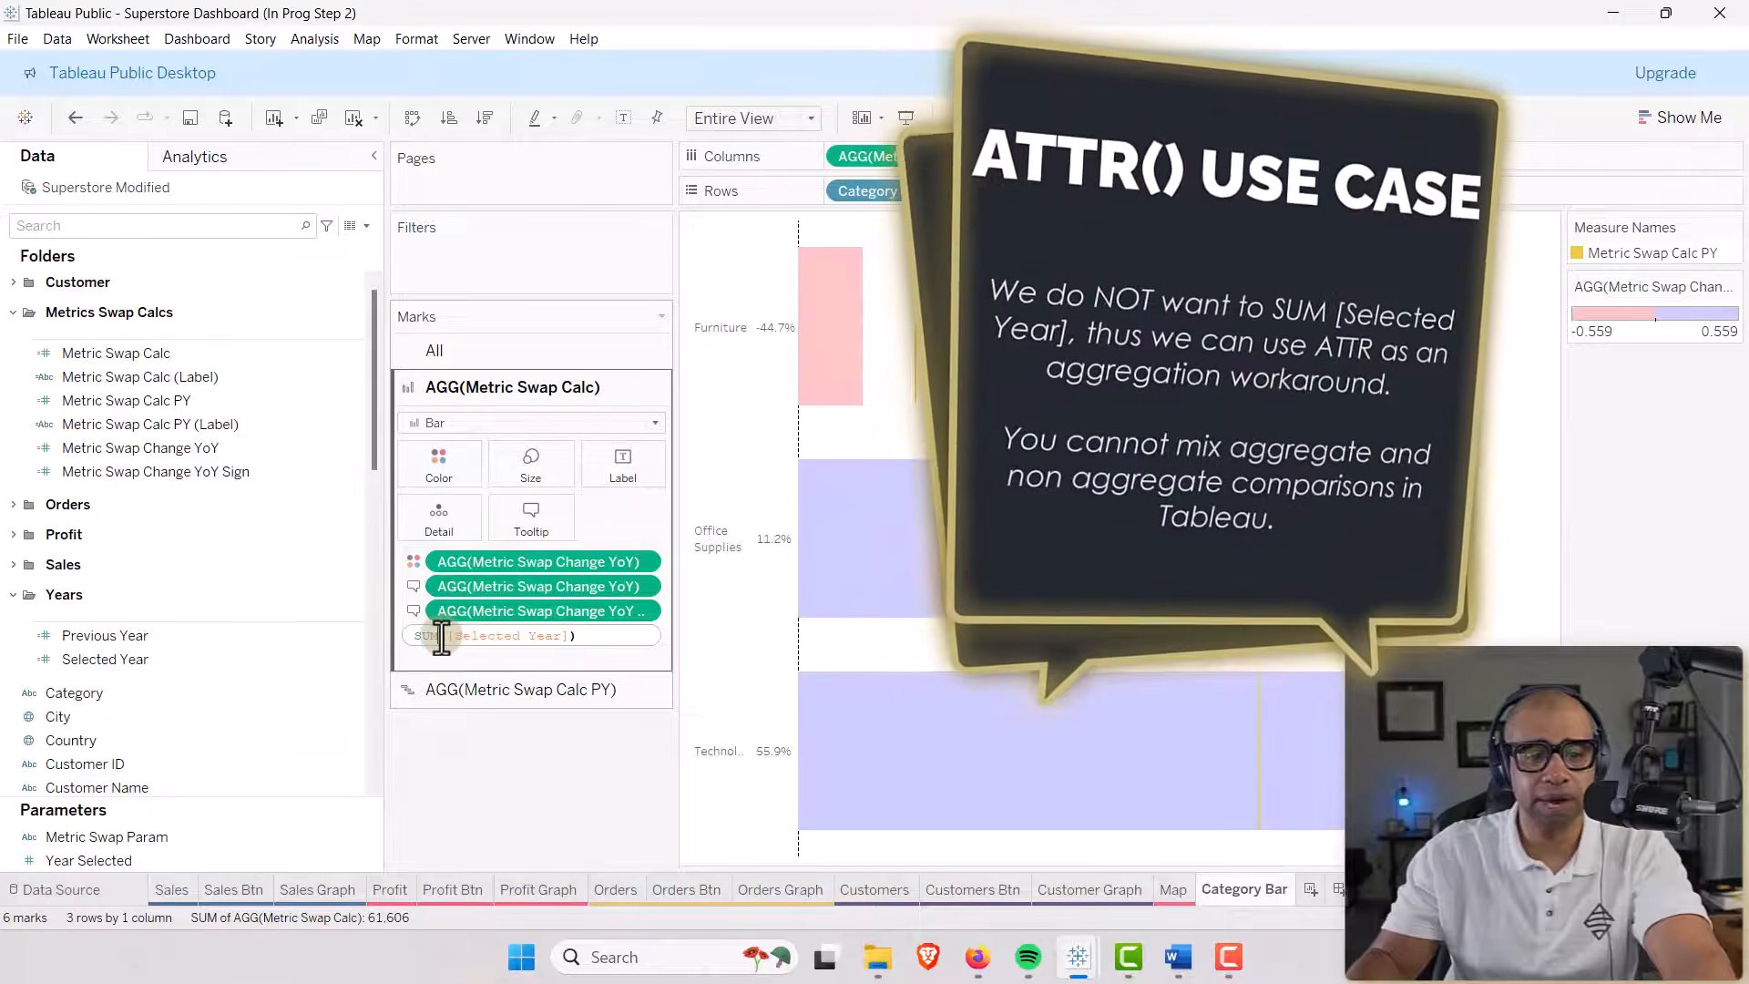
pyautogui.click(440, 637)
pyautogui.press('BackSpace')
pyautogui.press('BackSpace')
pyautogui.press('BackSpace')
pyautogui.write('ATT')
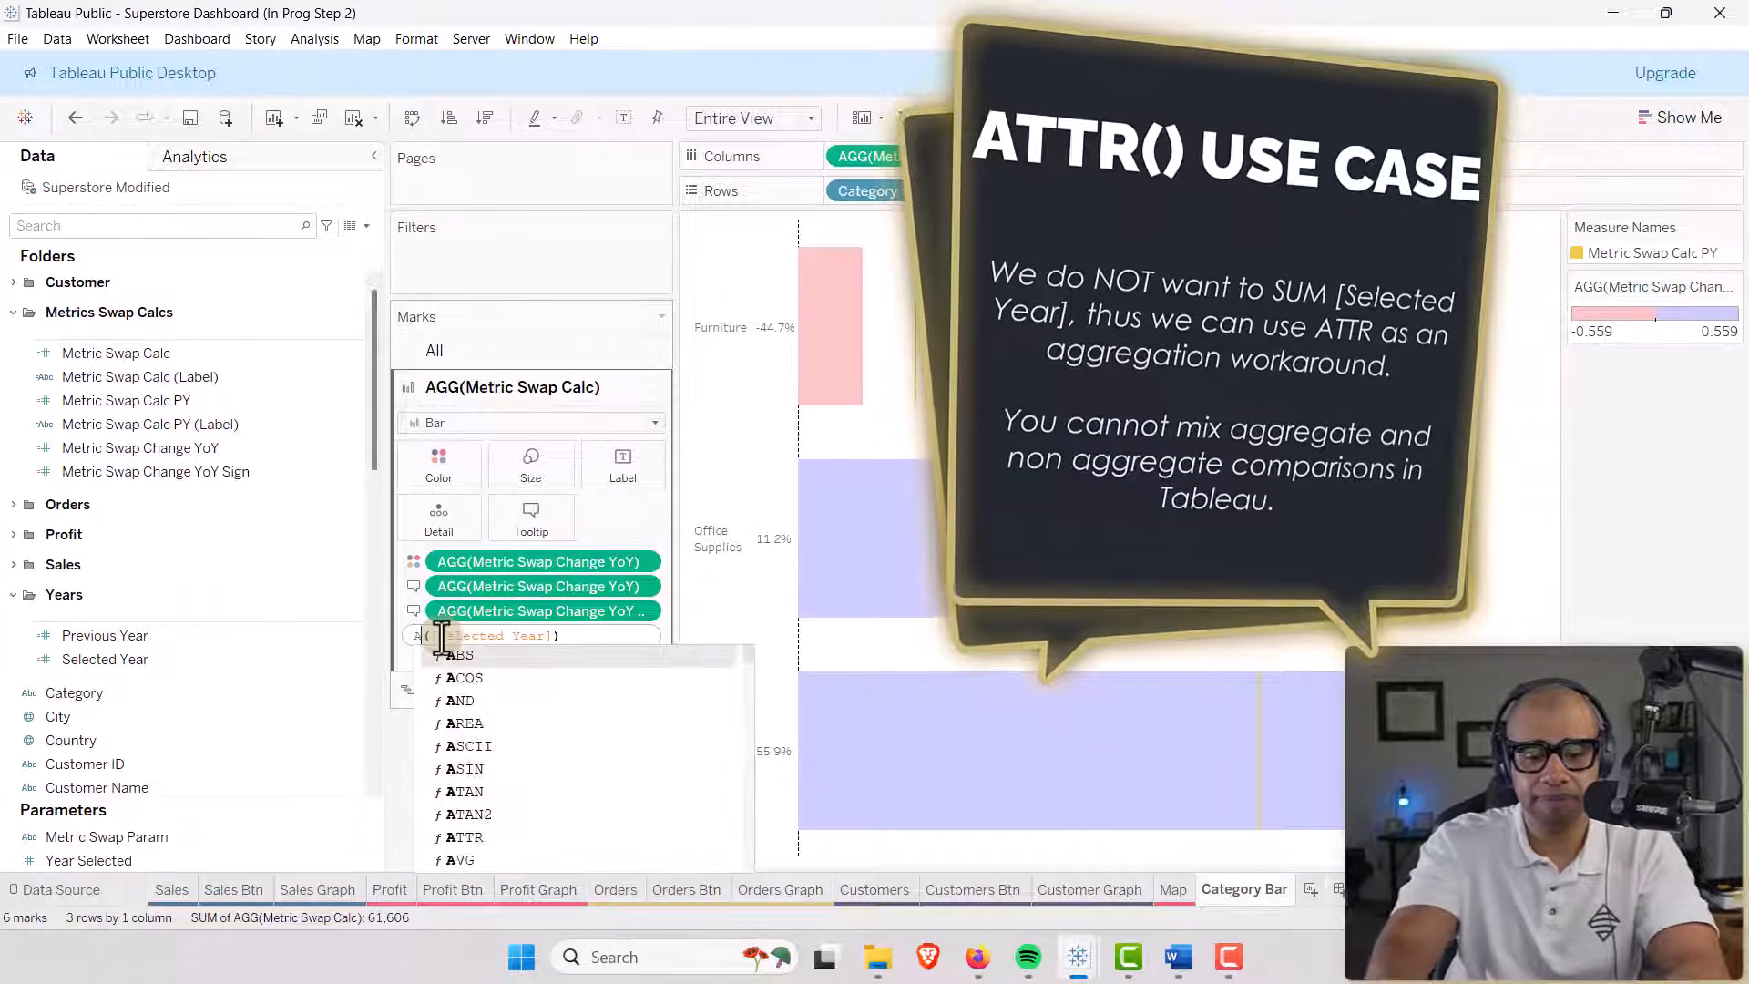
pyautogui.press('Return')
pyautogui.press('Return')
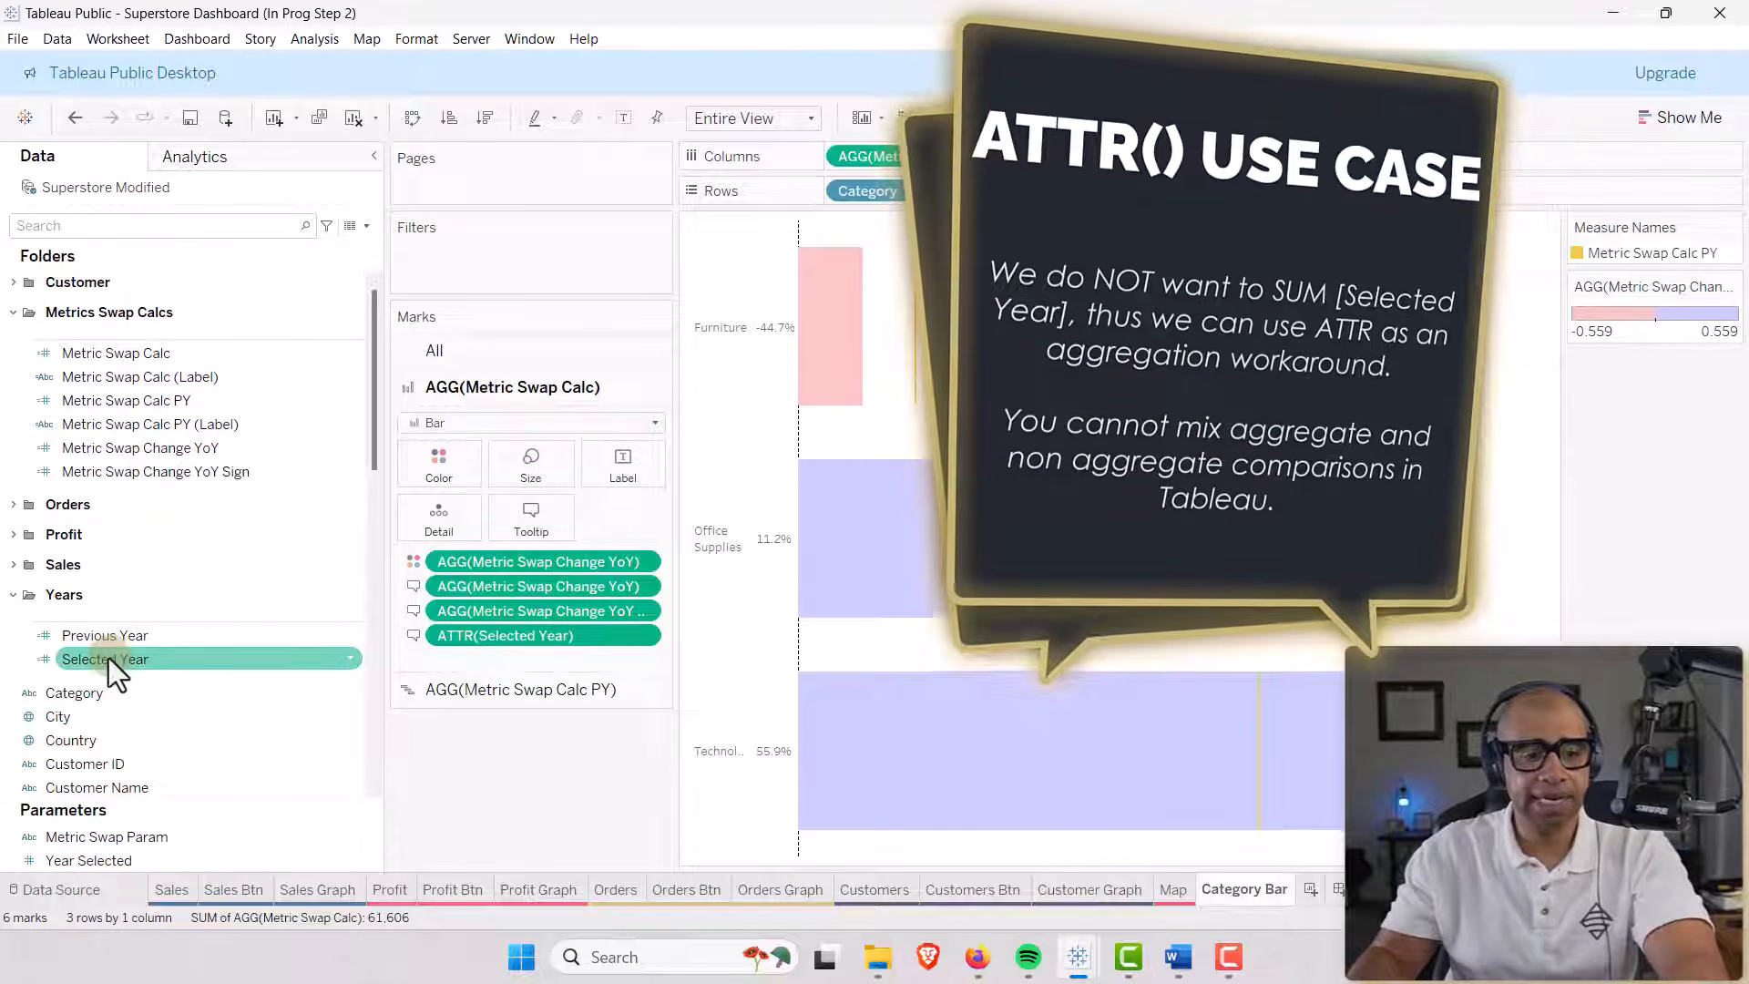
# Add Previous Year to the bars' tooltip and change its aggregation from SUM to ATTR.
pyautogui.moveTo(107, 636); pyautogui.dragTo(510, 533)
pyautogui.doubleClick(466, 660)
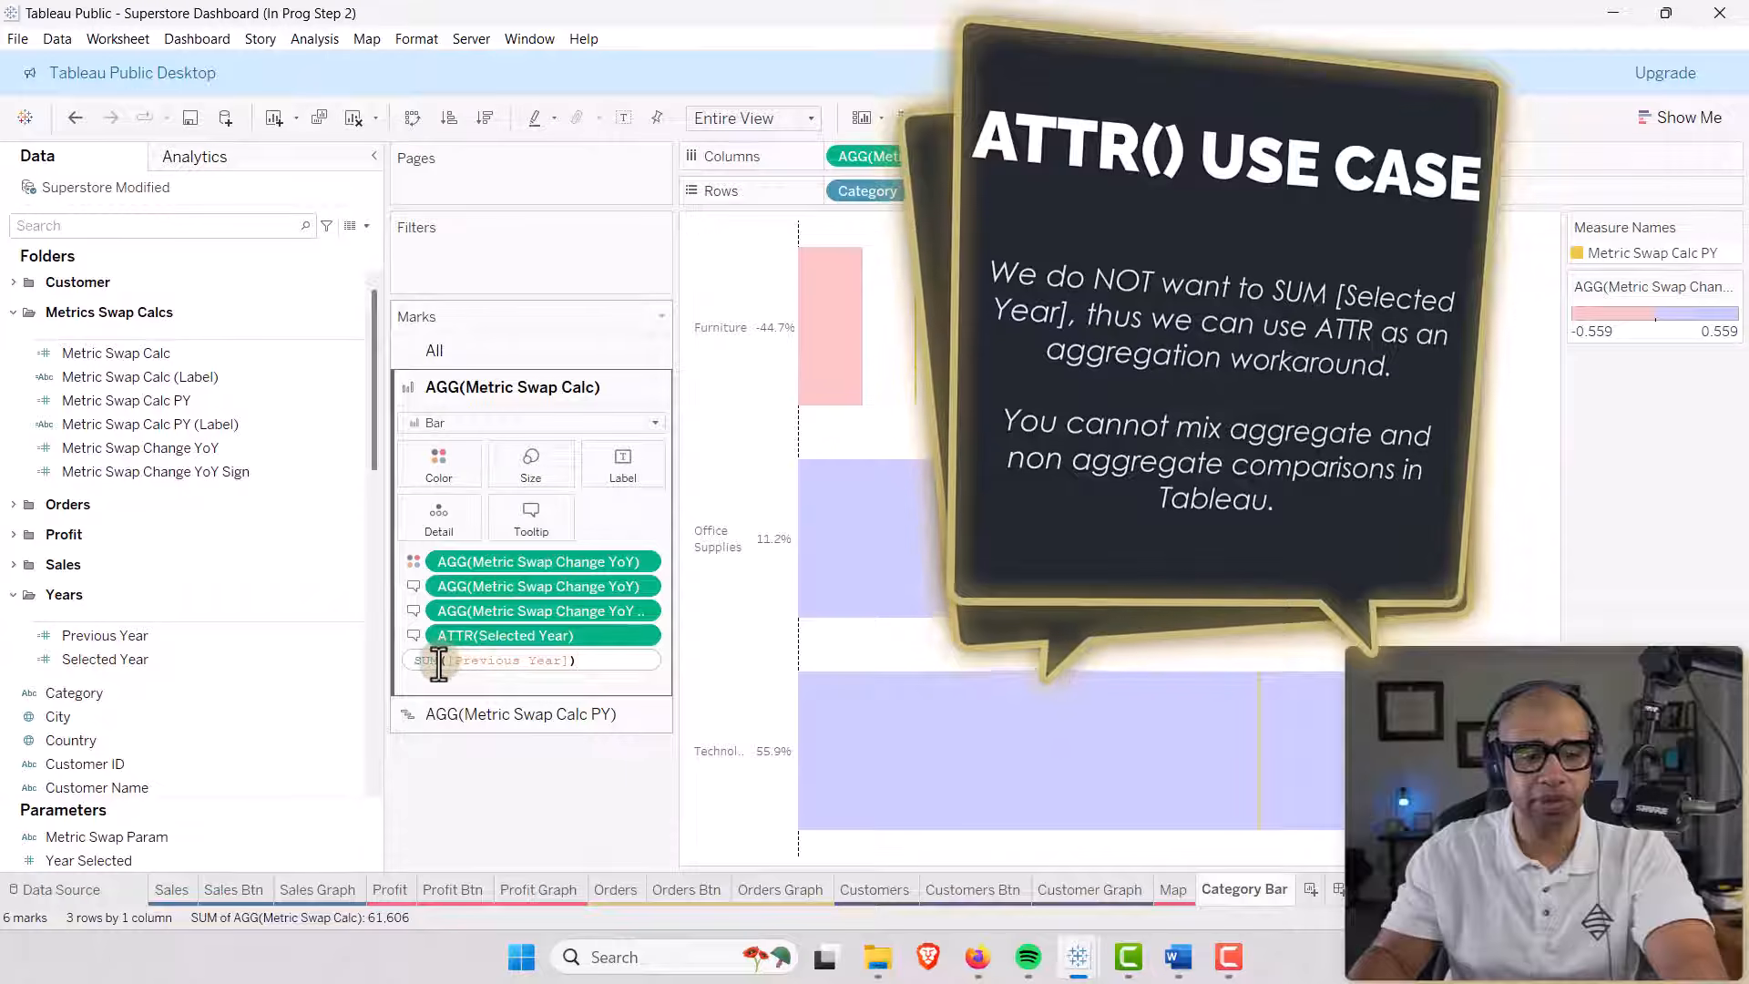
pyautogui.write('AT')
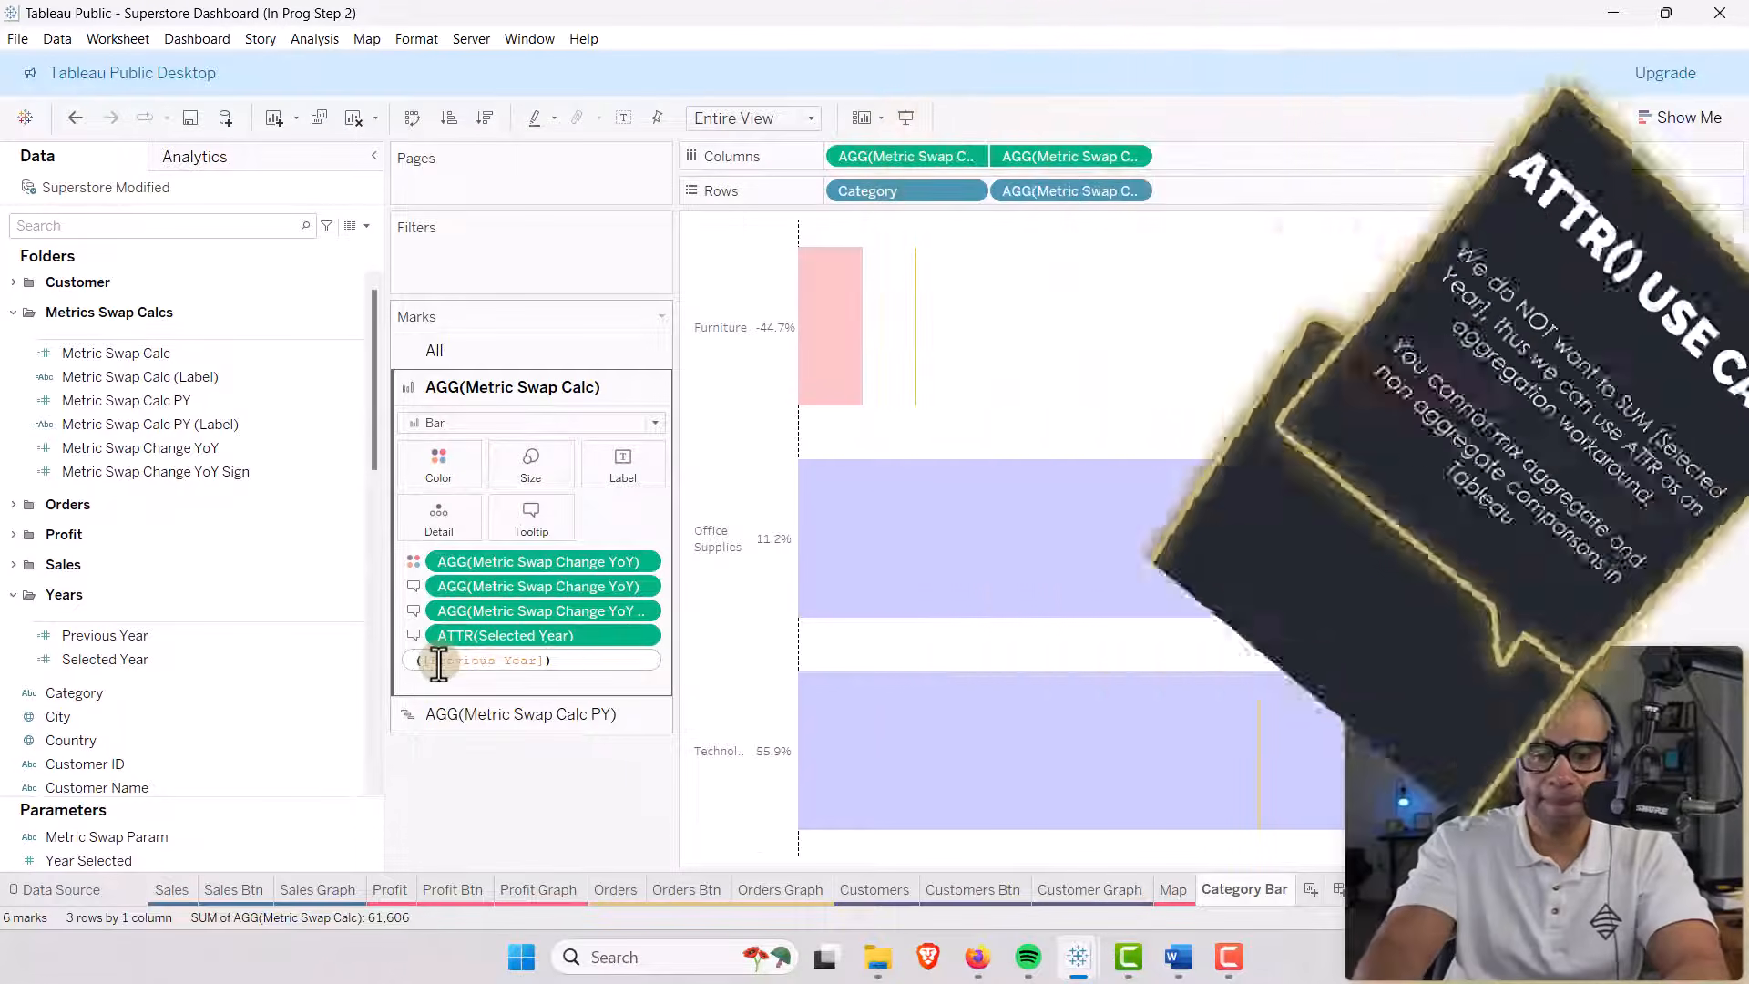
pyautogui.write('TR')
pyautogui.press('Return')
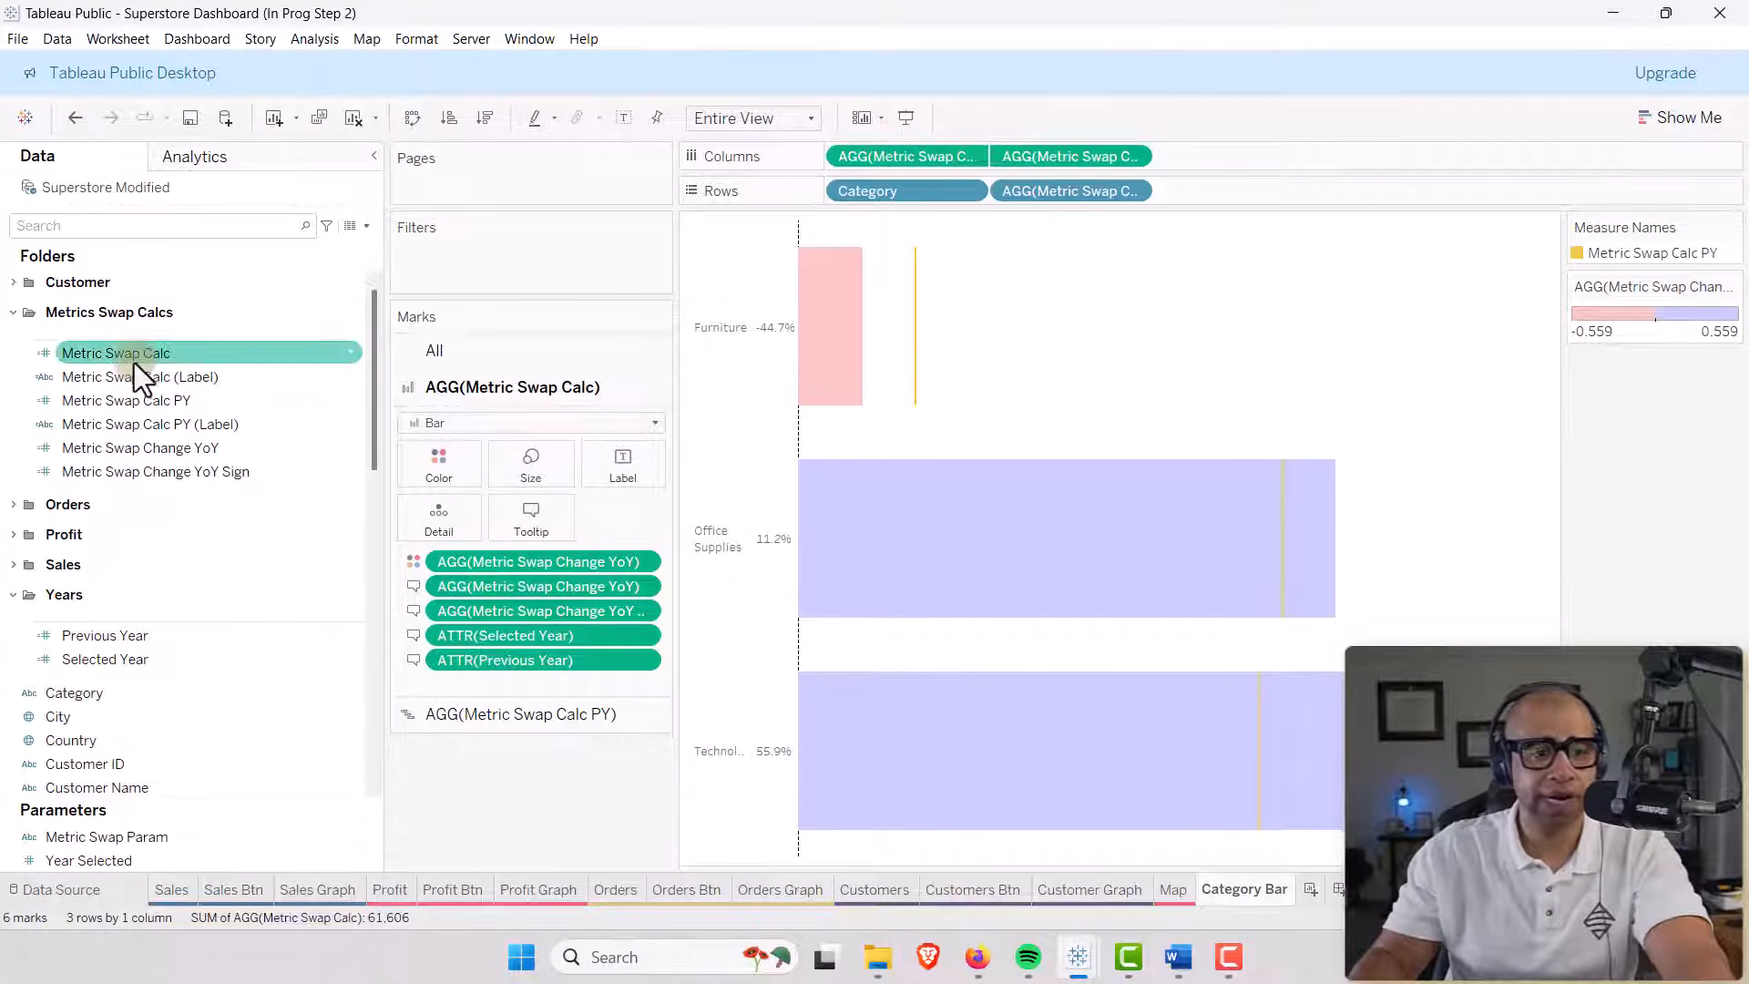
# Add Metric Swap Calc (Label) and Metric Swap Calc PY (Label) to the tooltip of the Metric Swap Calc bars.
pyautogui.moveTo(129, 375); pyautogui.dragTo(537, 516)
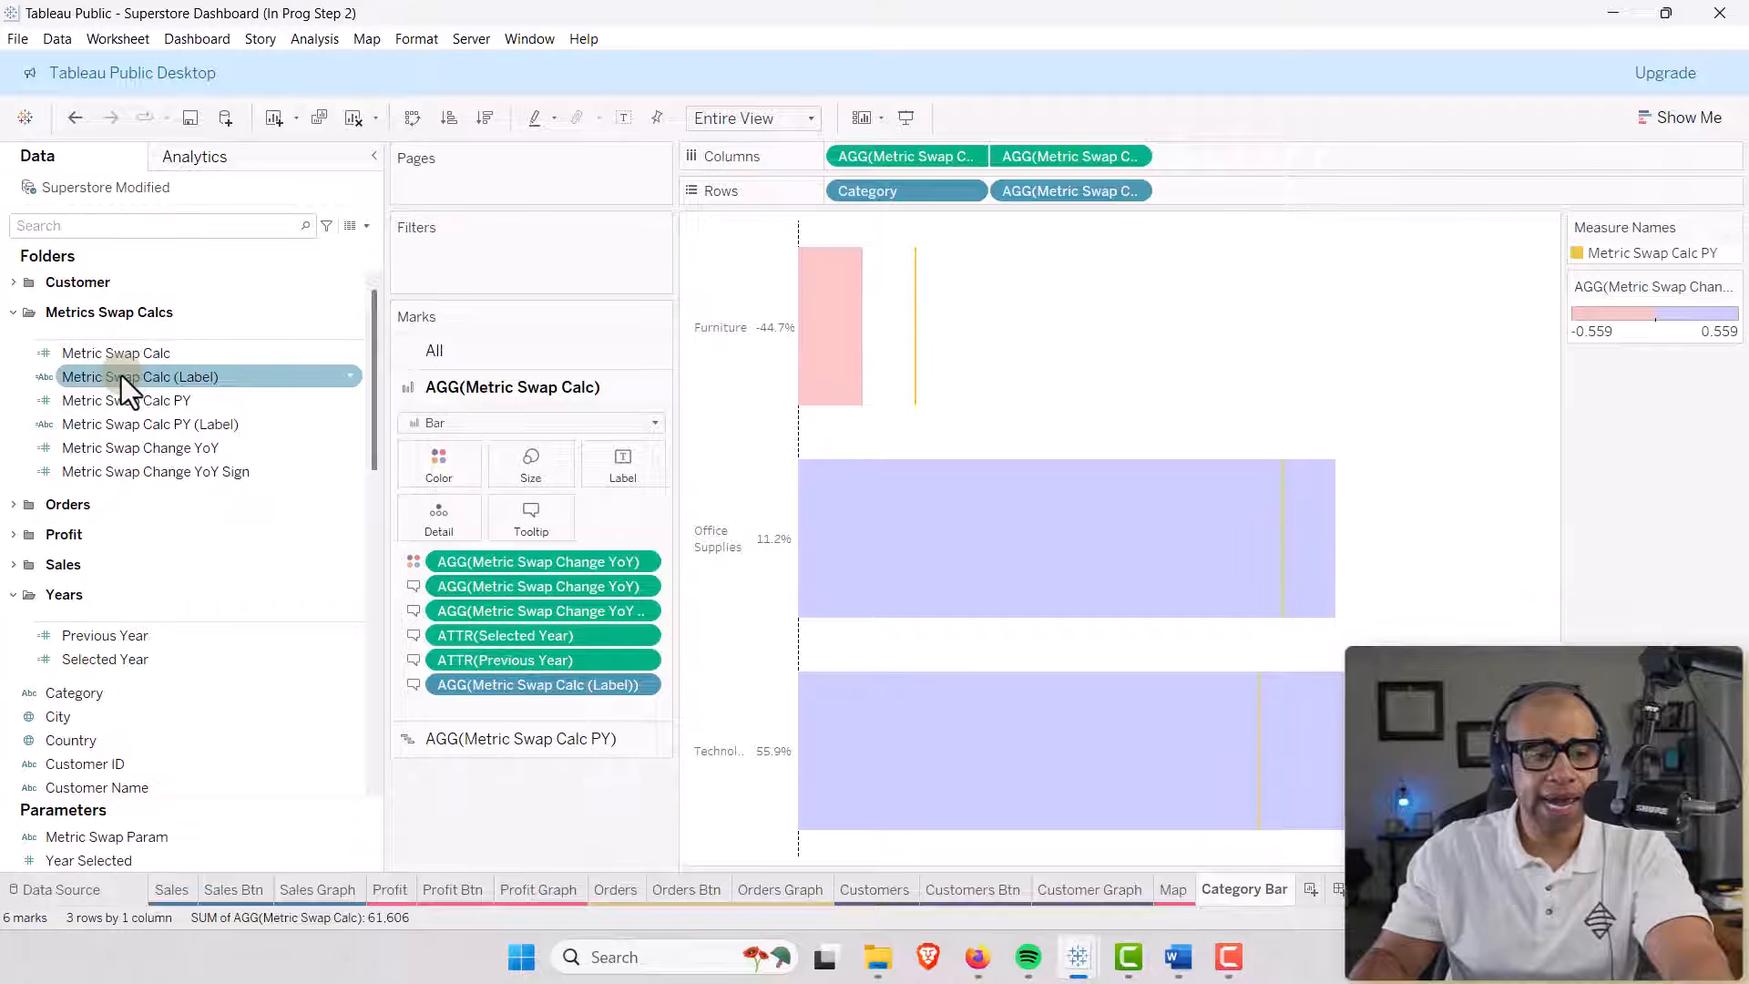
pyautogui.moveTo(128, 425); pyautogui.dragTo(534, 523)
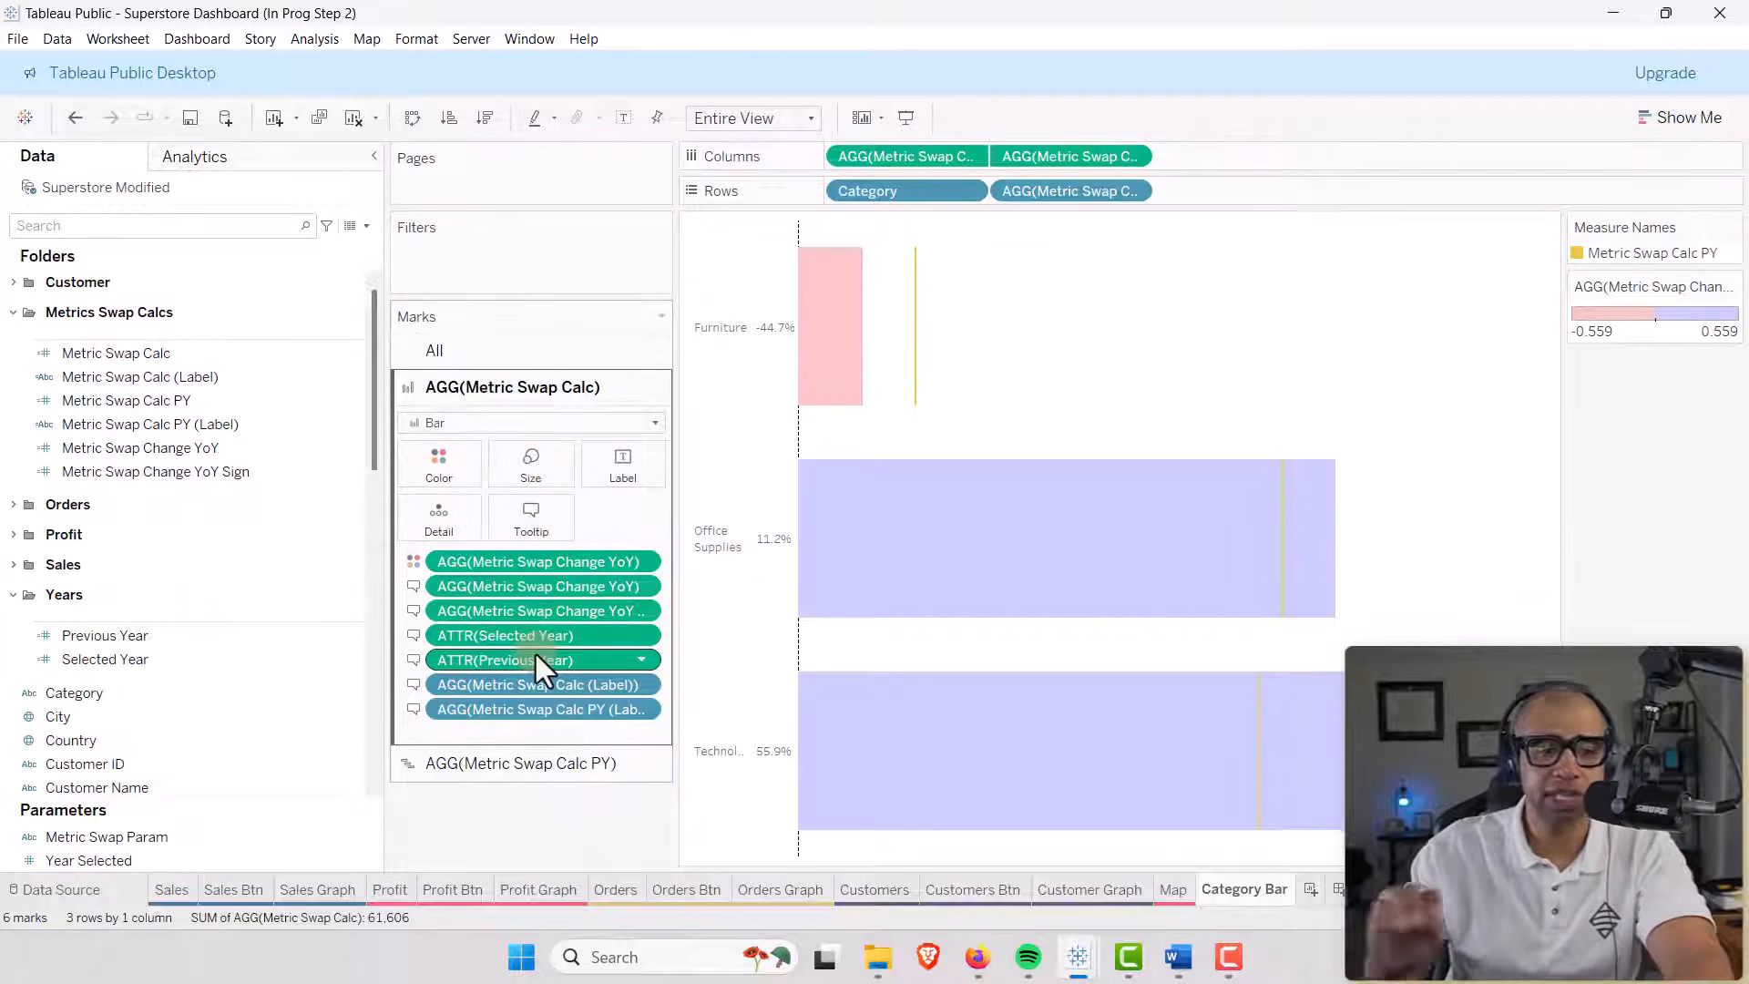
# Replace the bars' tooltip text with a Change YoY line of sign and value plus Year lines pairing Selected and Previous Year with their labels; preview it.
pyautogui.click(528, 515)
pyautogui.moveTo(652, 339); pyautogui.dragTo(200, 198)
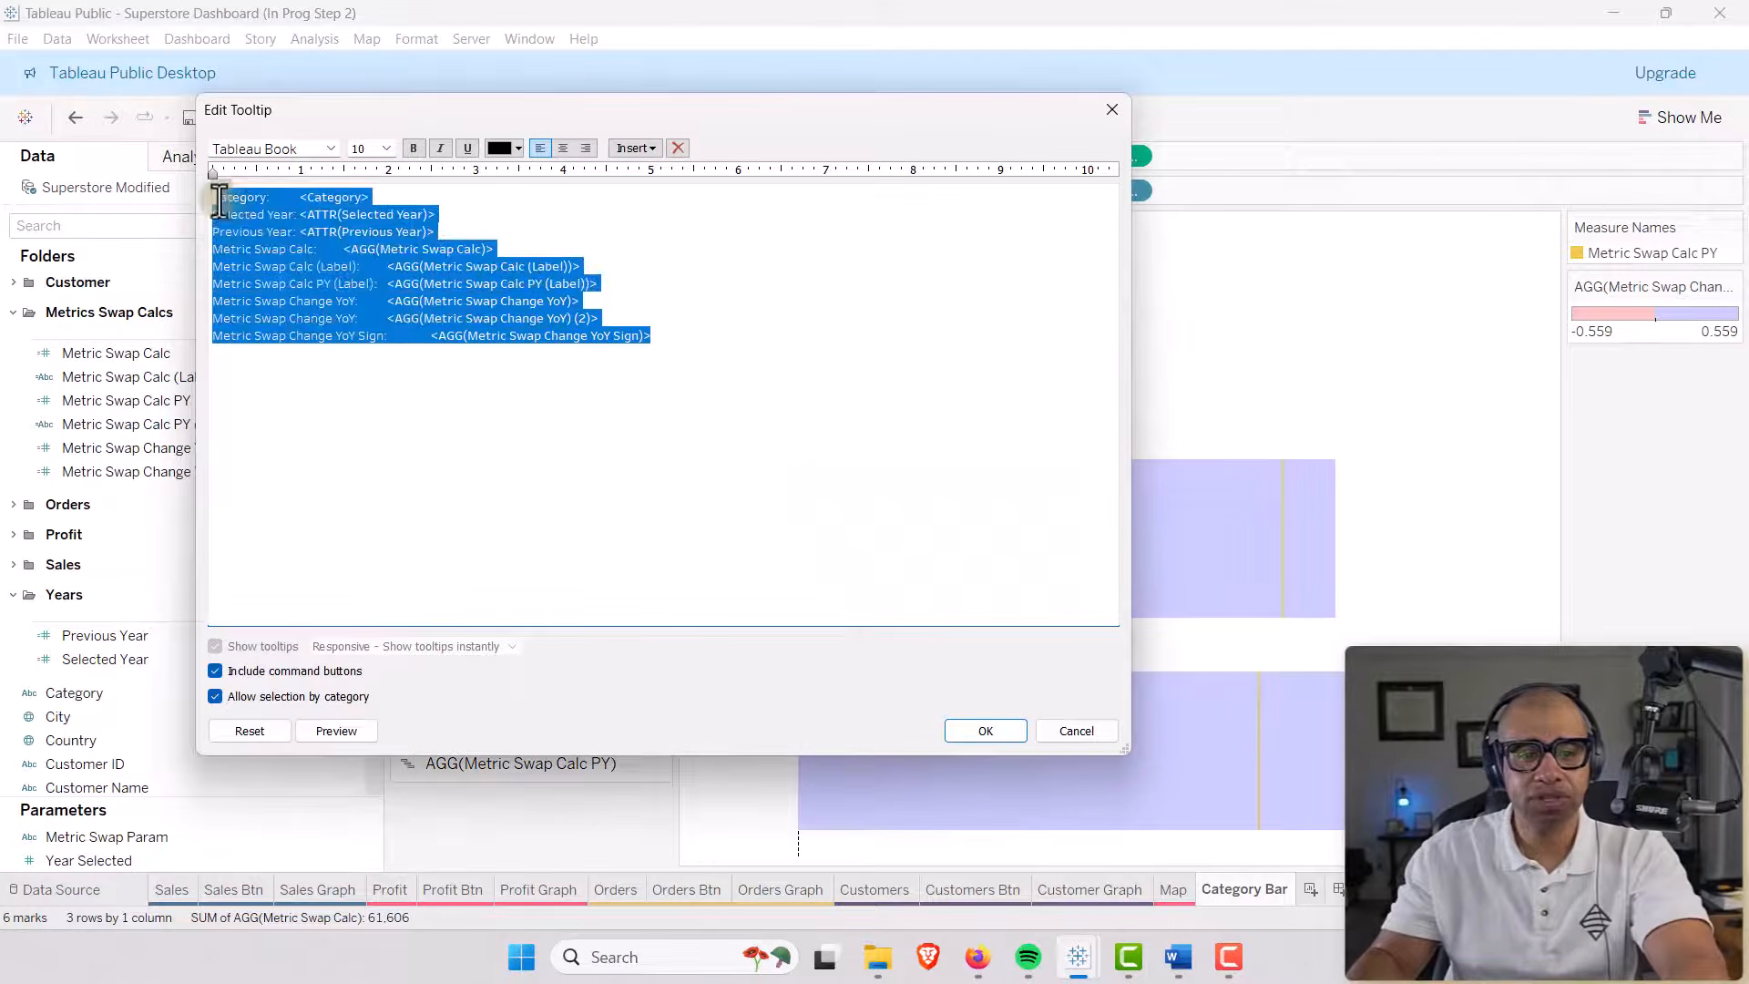
pyautogui.press('Delete')
pyautogui.write('Change YoY: <AGG(Metric Swap Change YoY Sign)> <AGG(Metric Swap Change YoY)>  Year <ATTR(Selected Year)>  <AGG(Metric Swap Calc (Label))> Year <ATTR(Previous Year)>:  <AGG(Metric Swap Calc PY (Label))>')
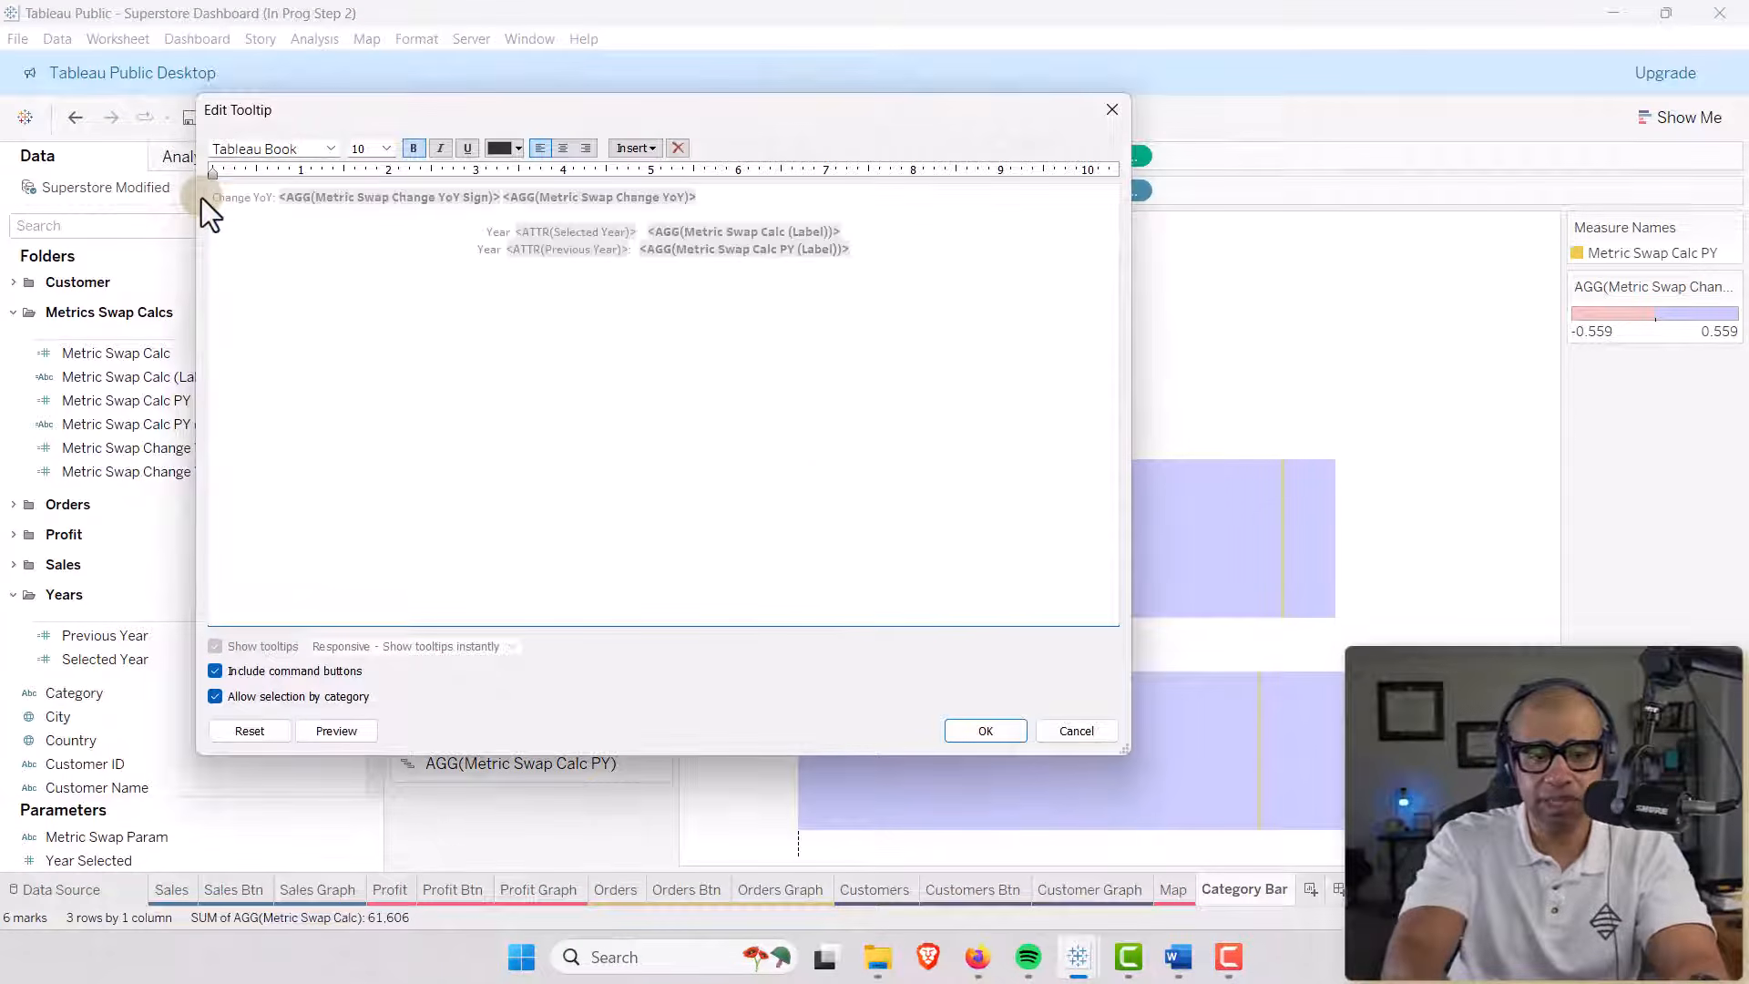
pyautogui.click(337, 728)
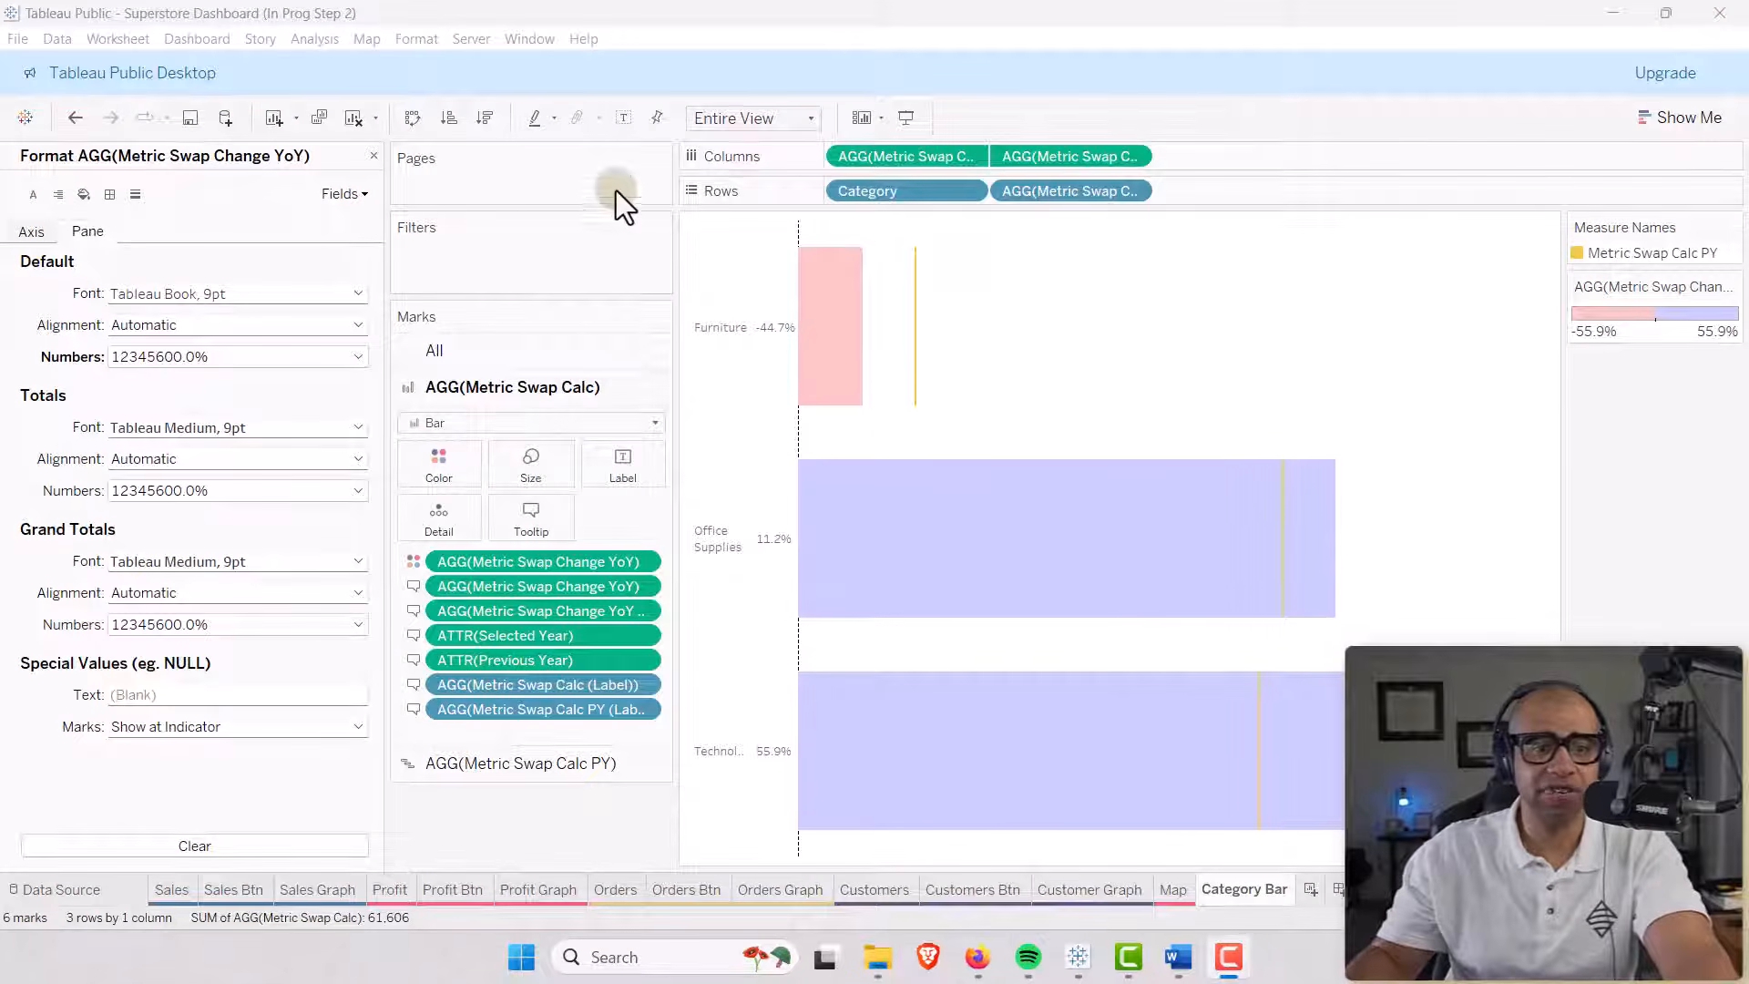
pyautogui.moveTo(819, 351)
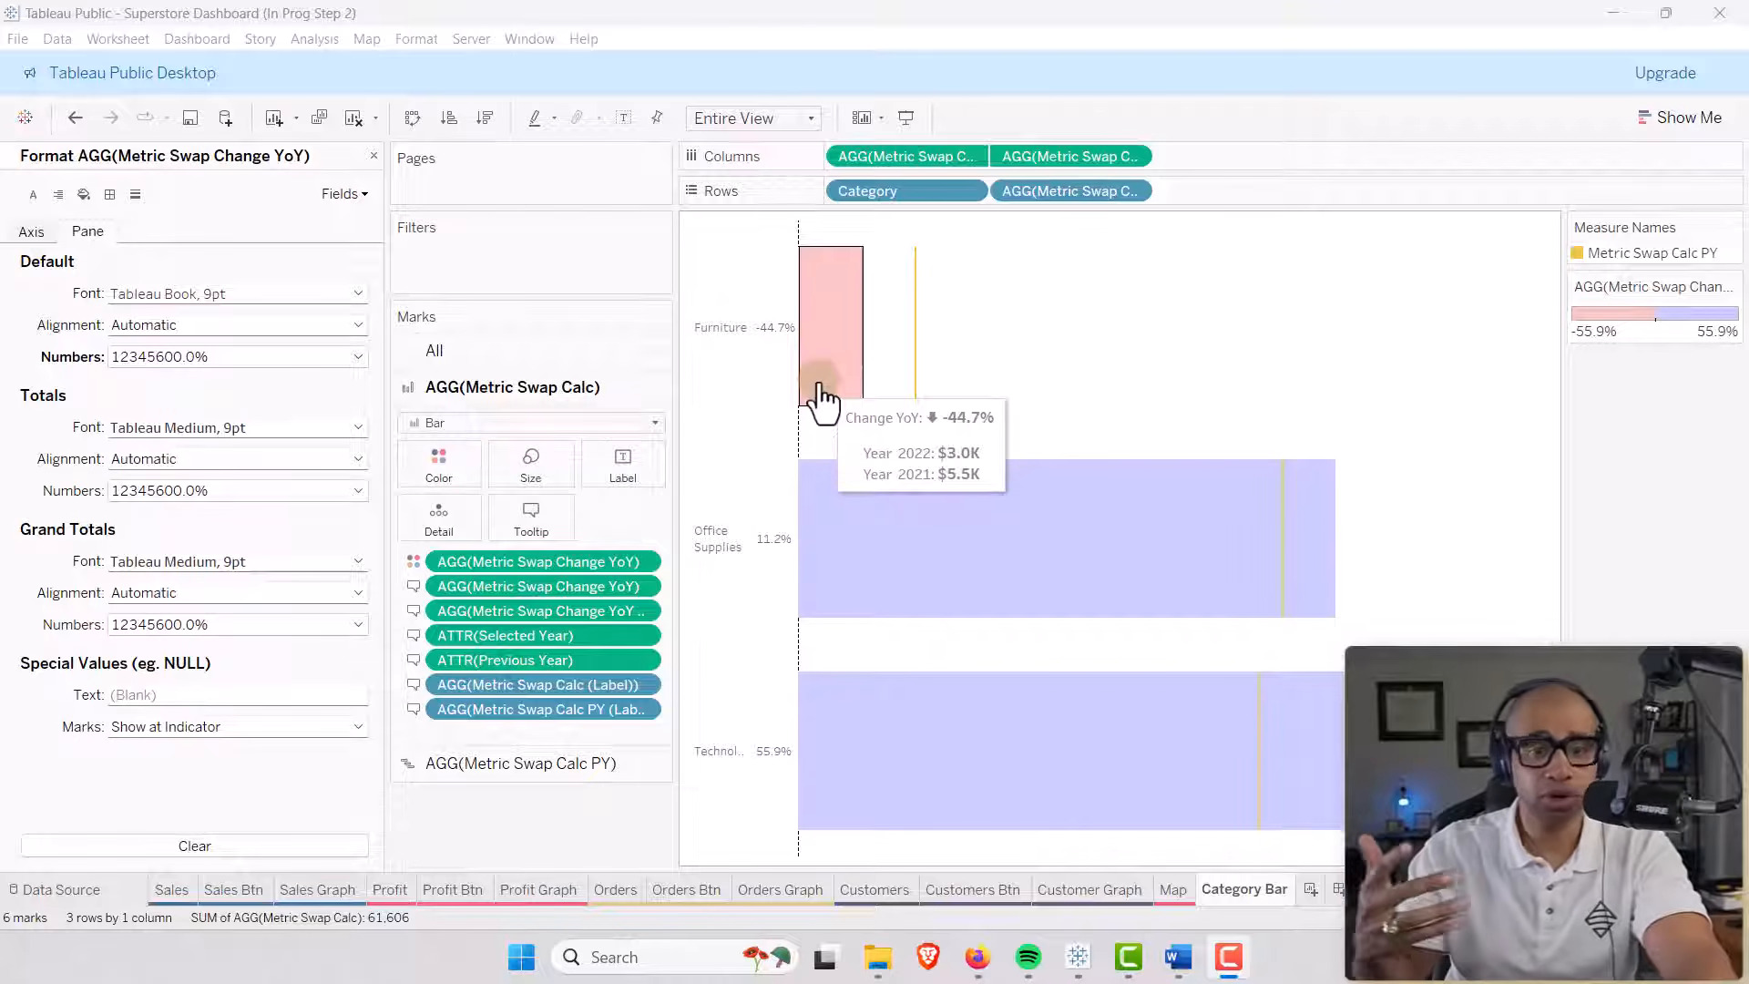
# Change the colour of the Metric Swap Calc PY Gantt marks to black.
pyautogui.click(474, 762)
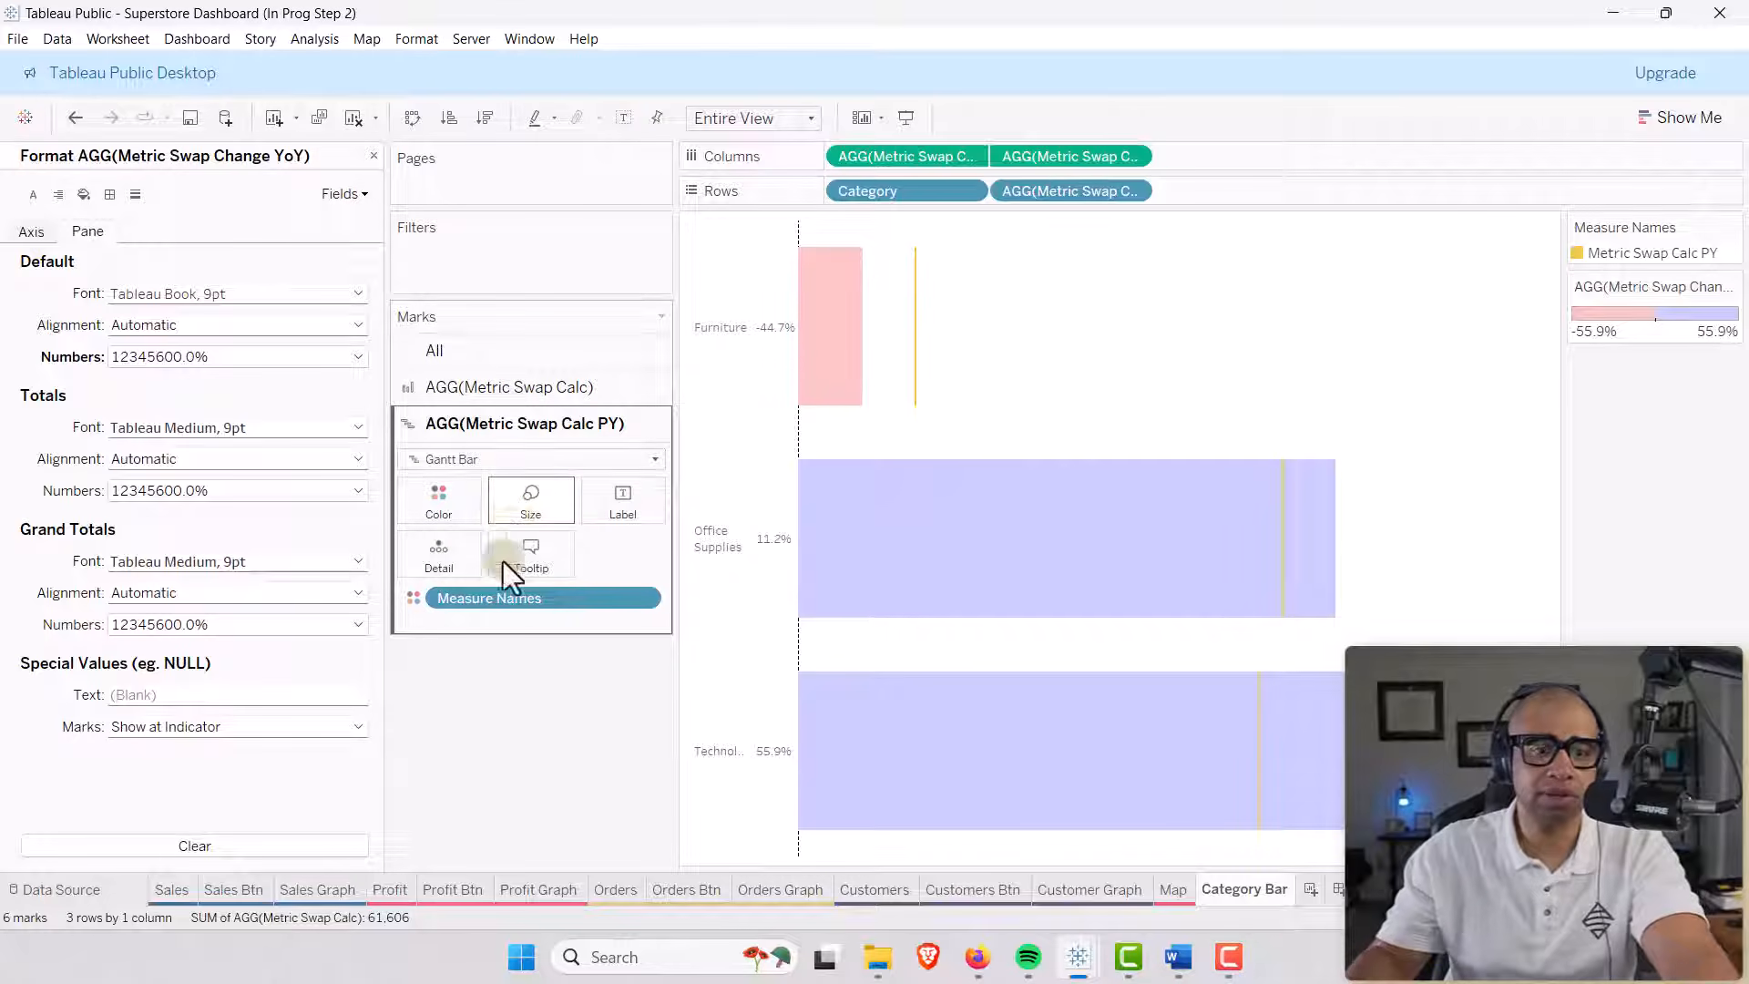
pyautogui.click(456, 503)
pyautogui.click(465, 567)
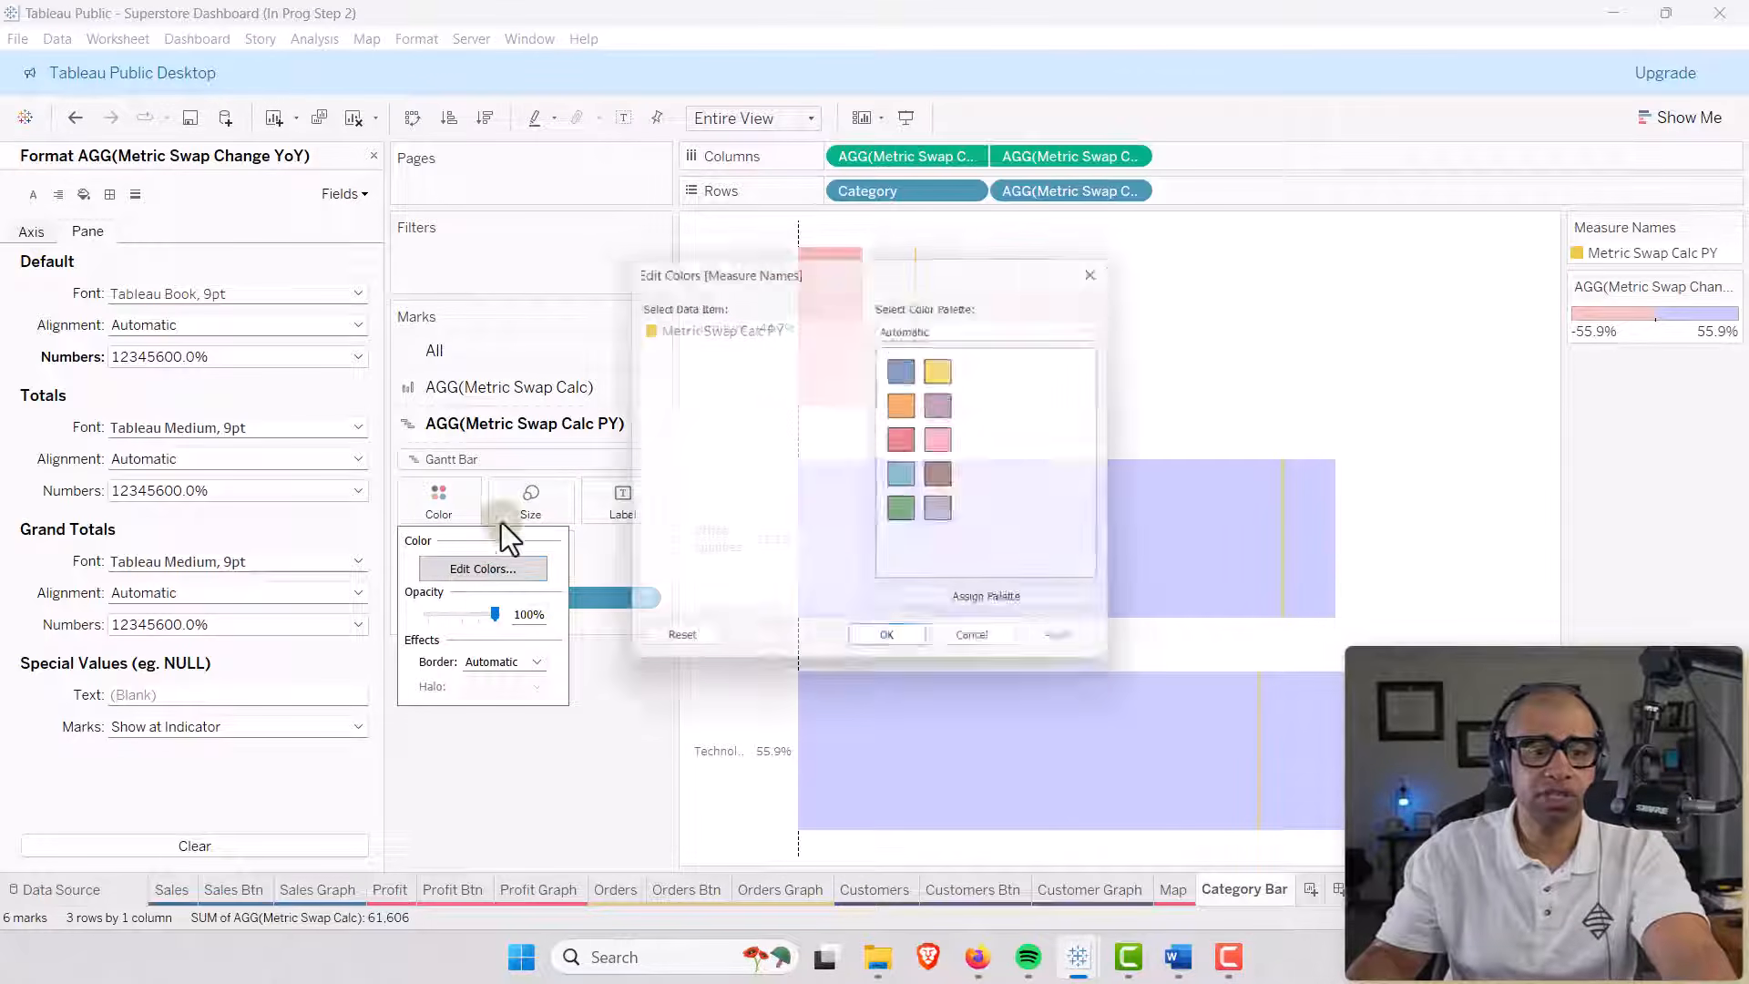
pyautogui.doubleClick(643, 326)
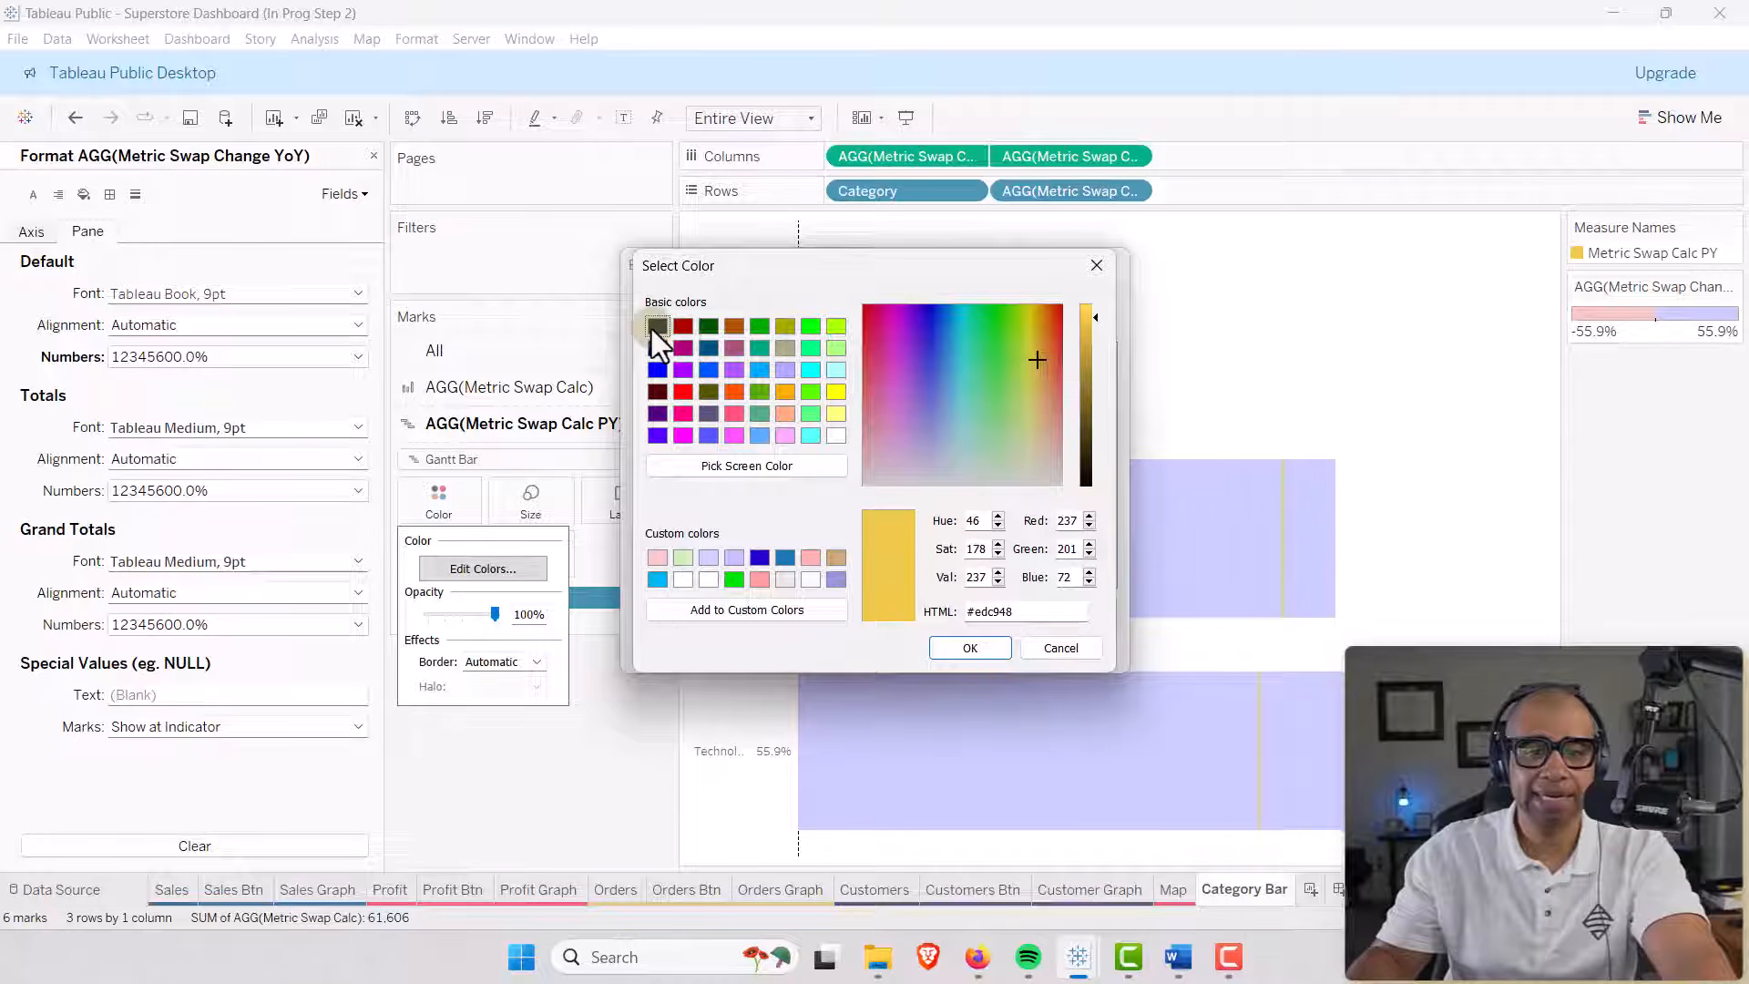
pyautogui.click(654, 328)
pyautogui.click(967, 648)
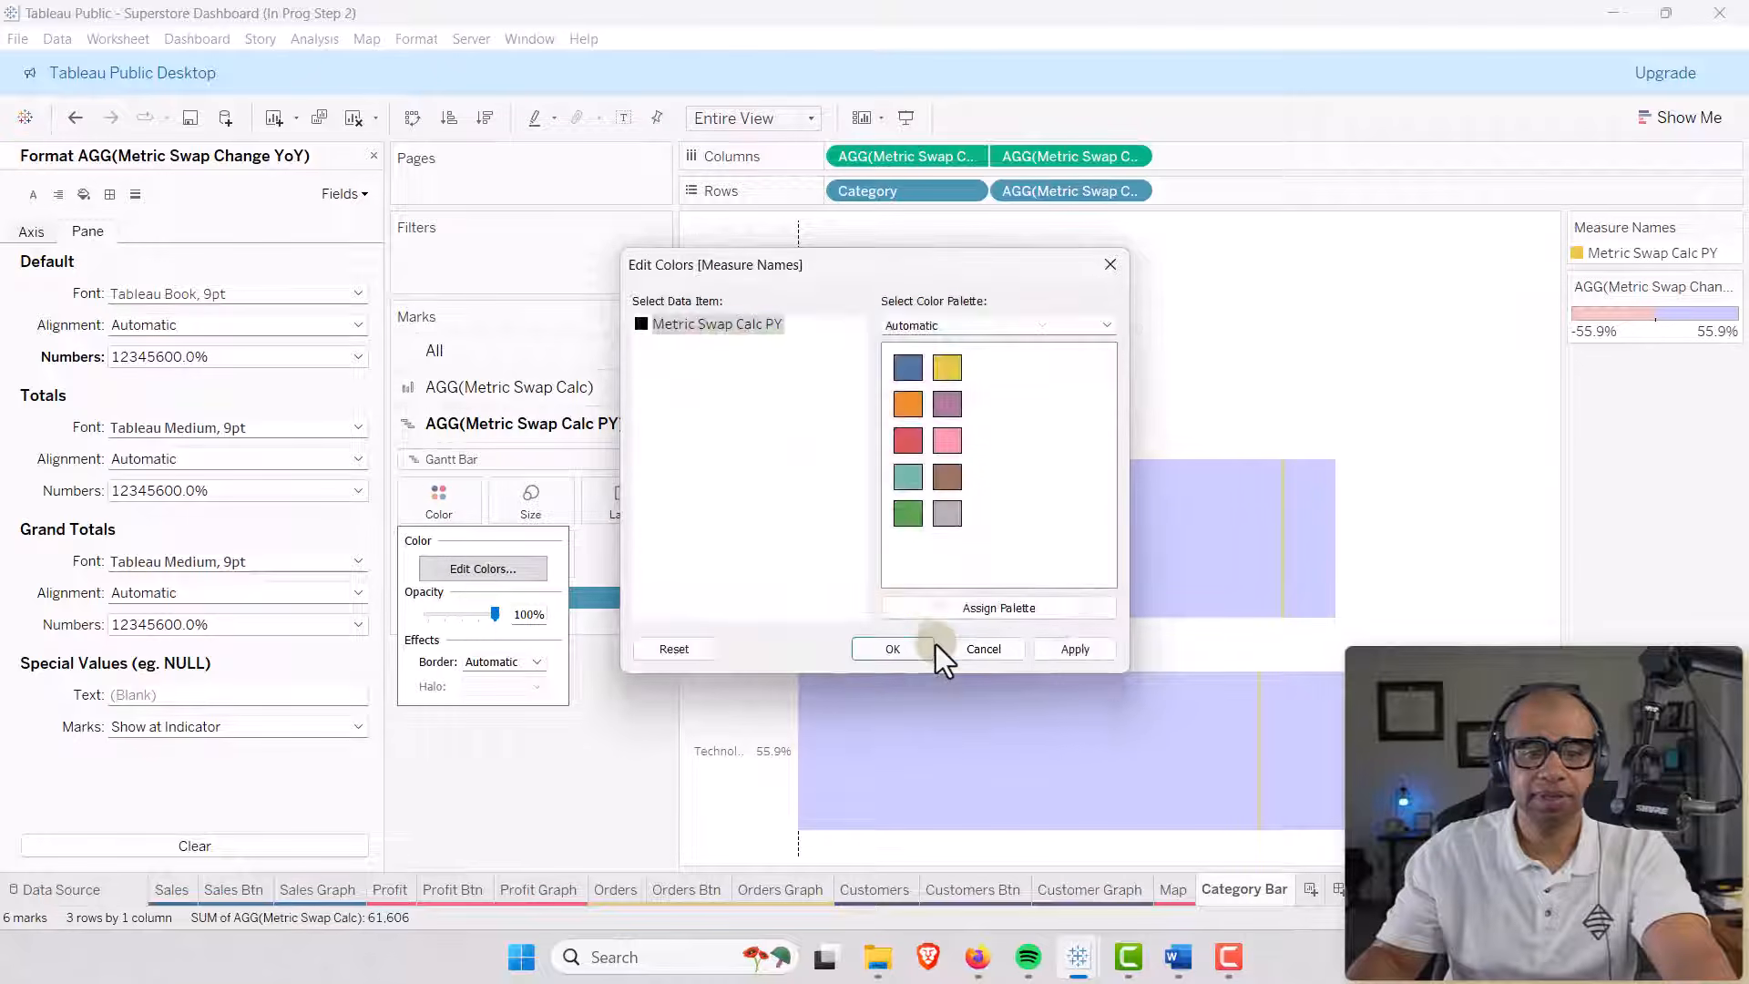
pyautogui.click(920, 652)
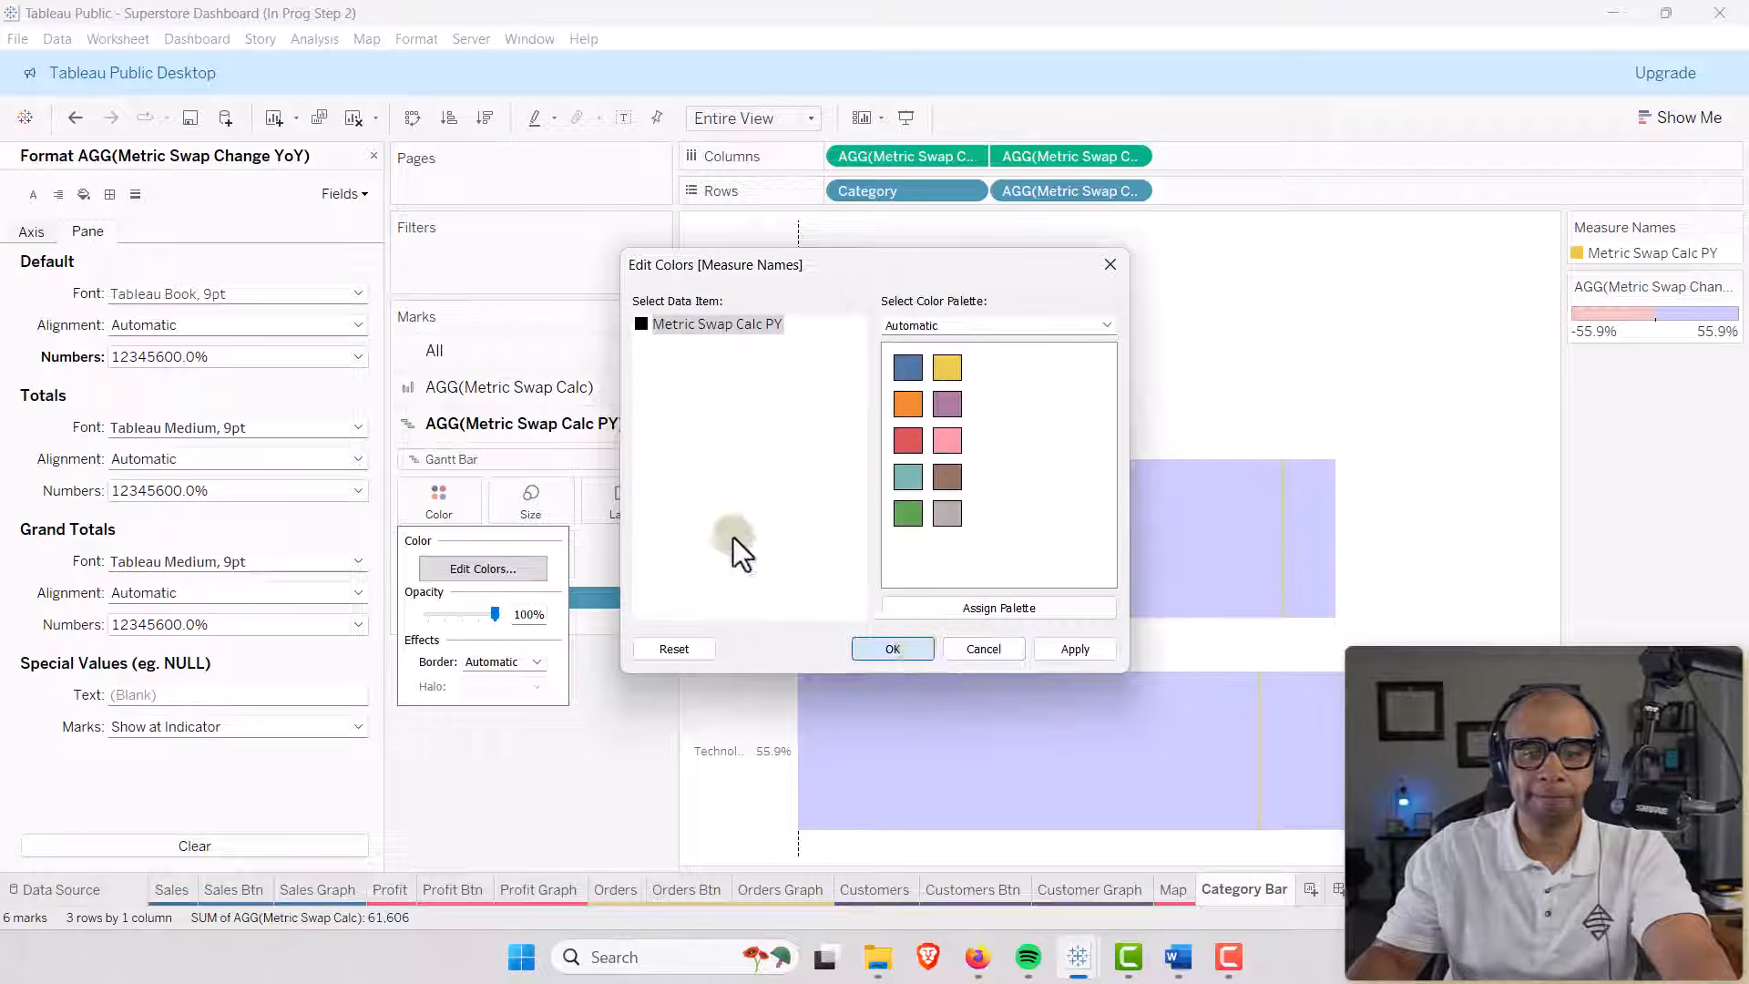
# Reduce the size of the Metric Swap Calc bars to make them thinner.
pyautogui.click(495, 388)
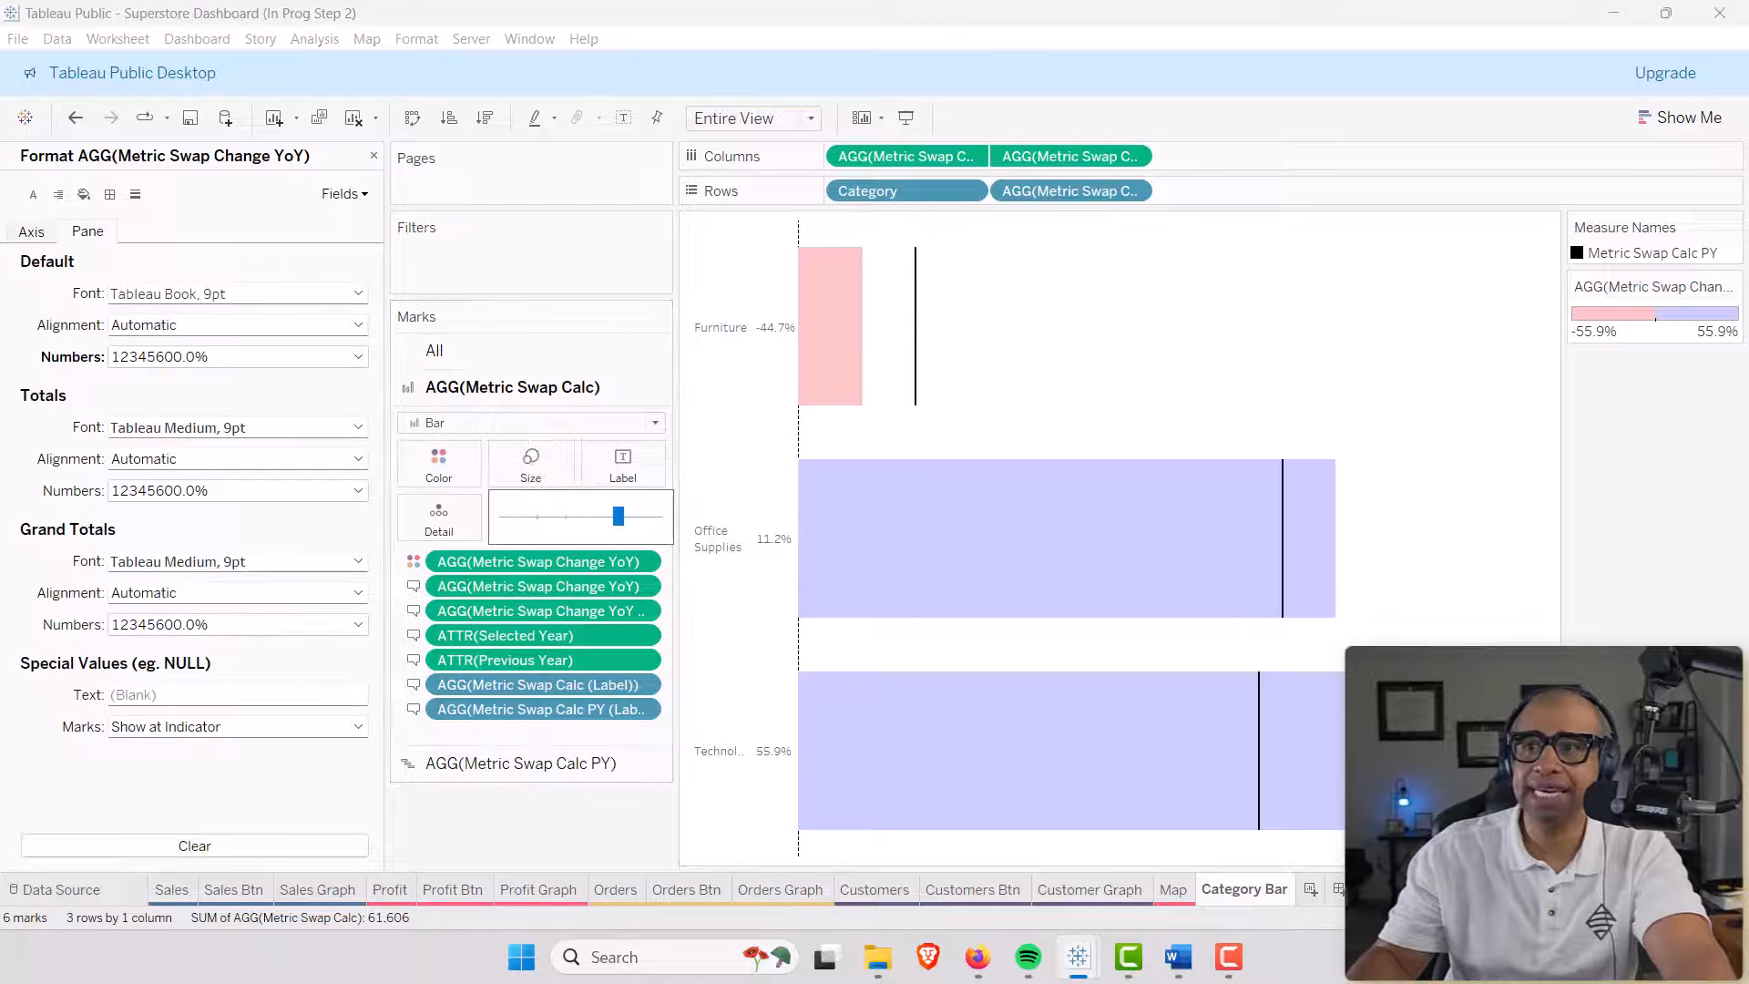
pyautogui.hotkey('alt', 'Tab')
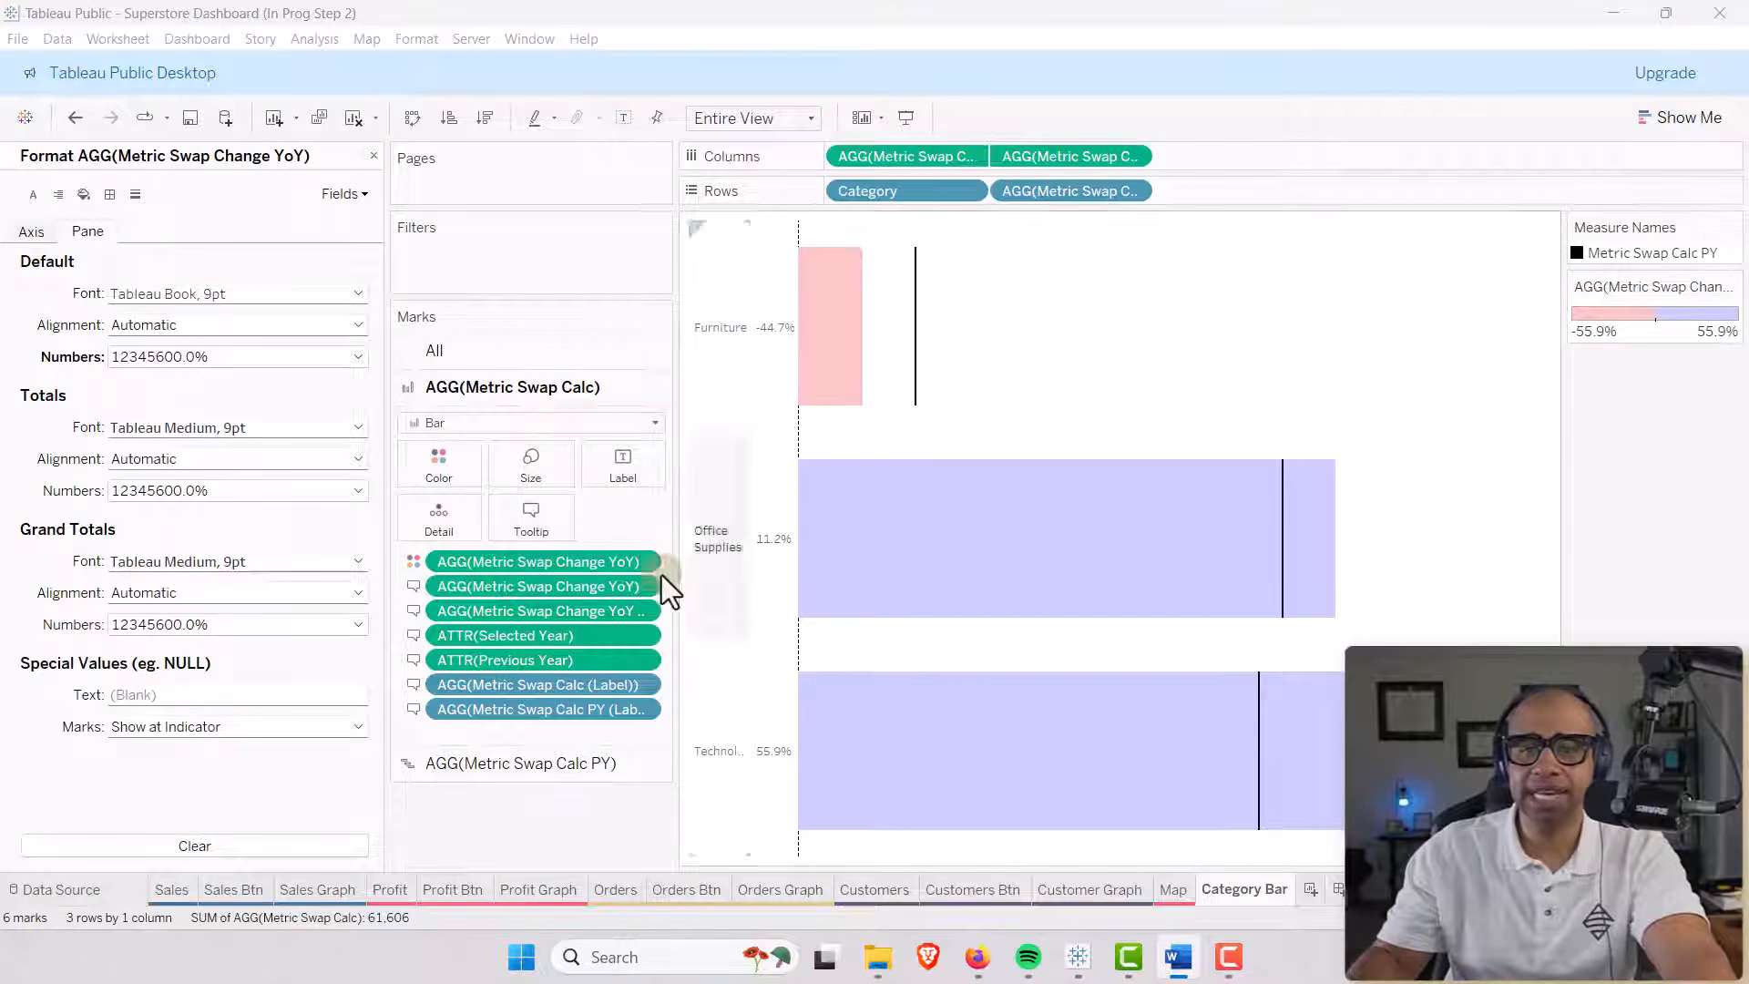
pyautogui.click(532, 473)
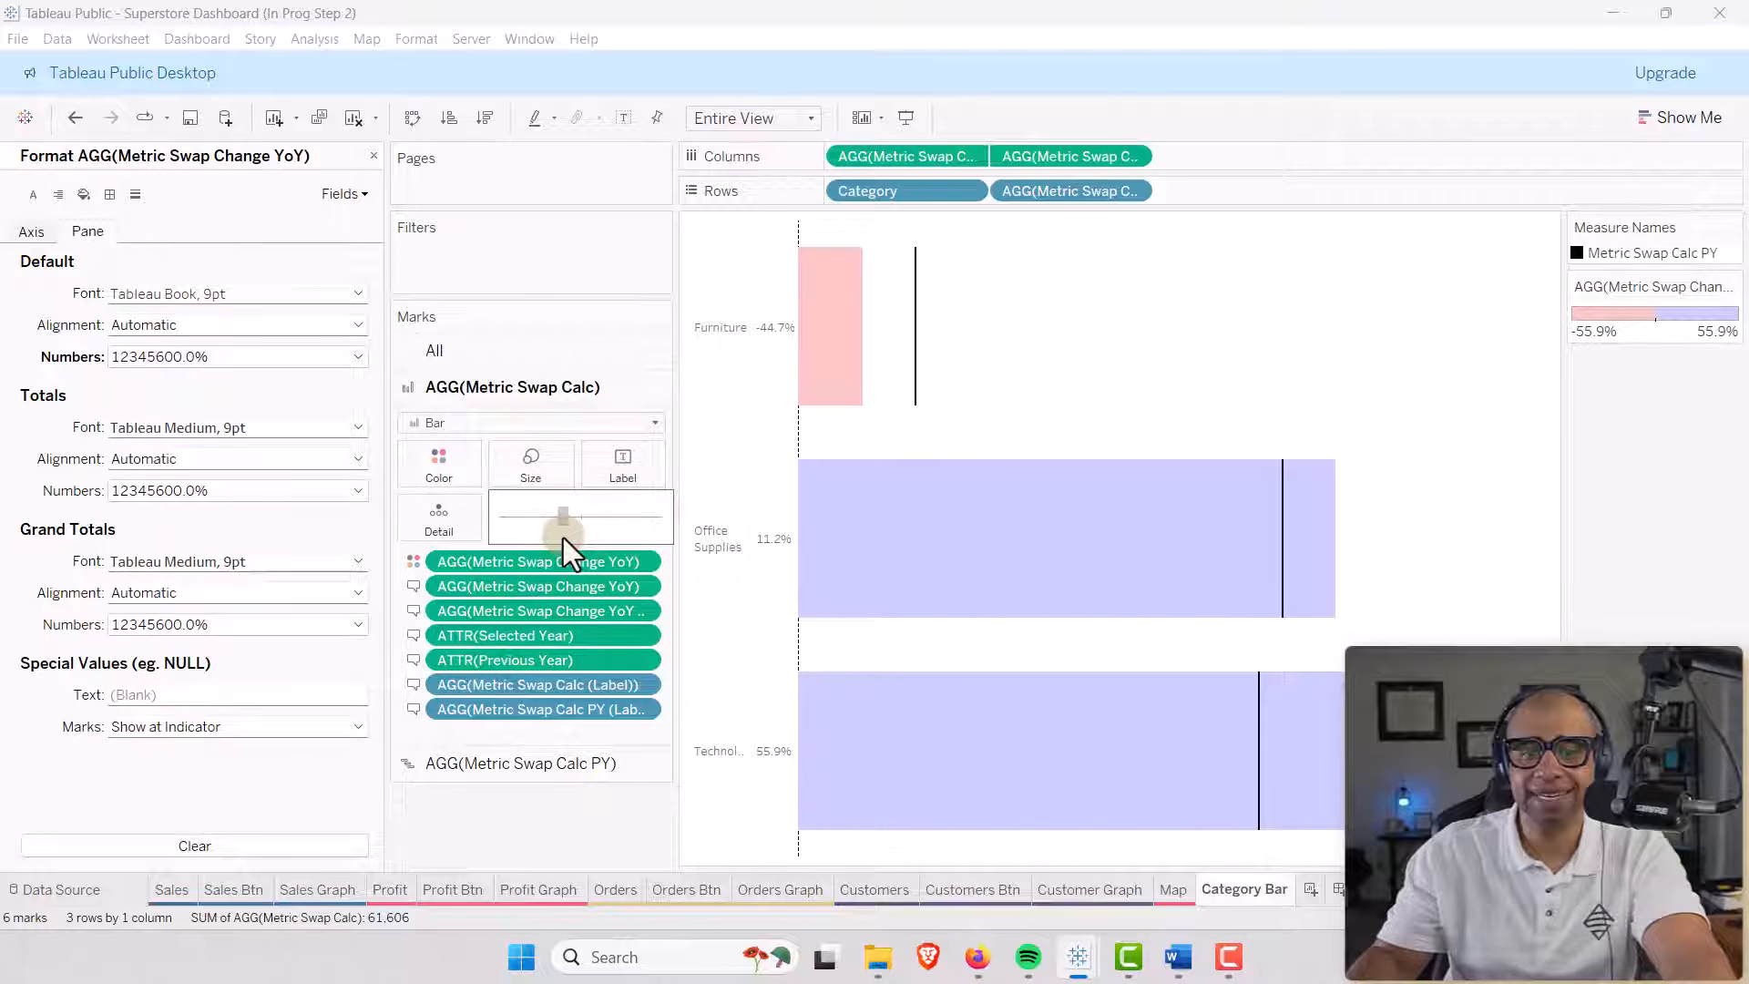
pyautogui.moveTo(563, 538); pyautogui.dragTo(563, 537)
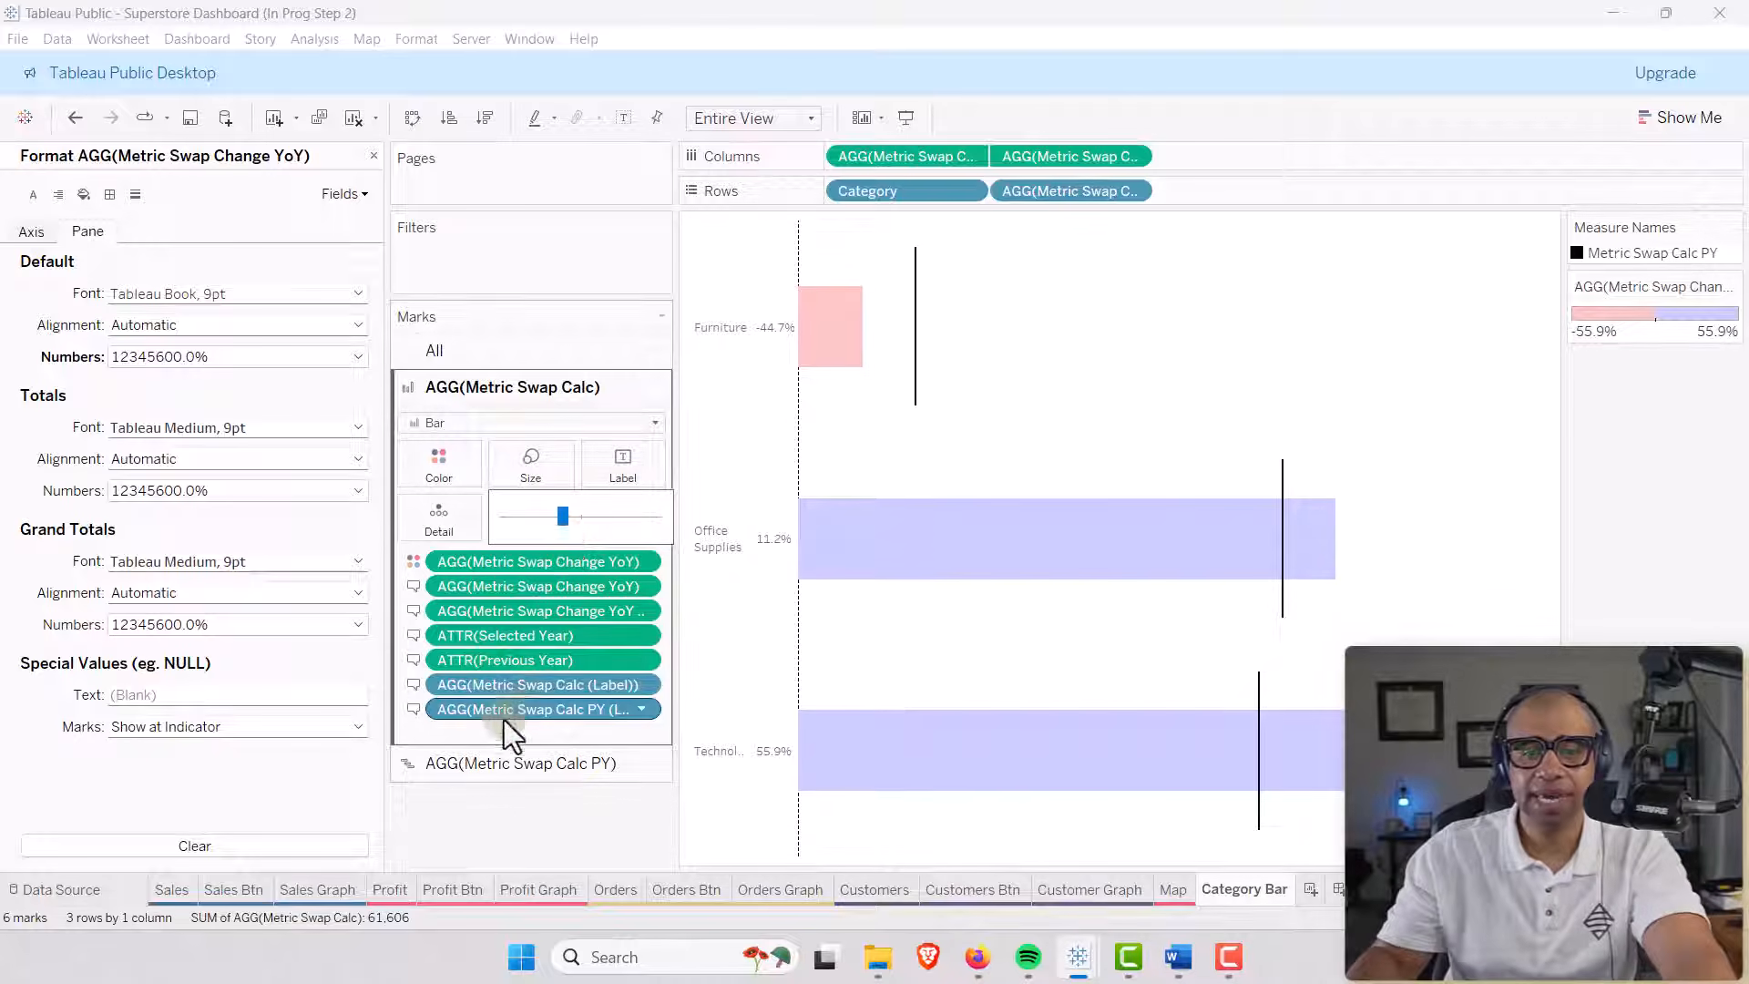
# Reduce the size of the Metric Swap Calc PY Gantt marks to match the height of the bars.
pyautogui.click(484, 768)
pyautogui.click(528, 511)
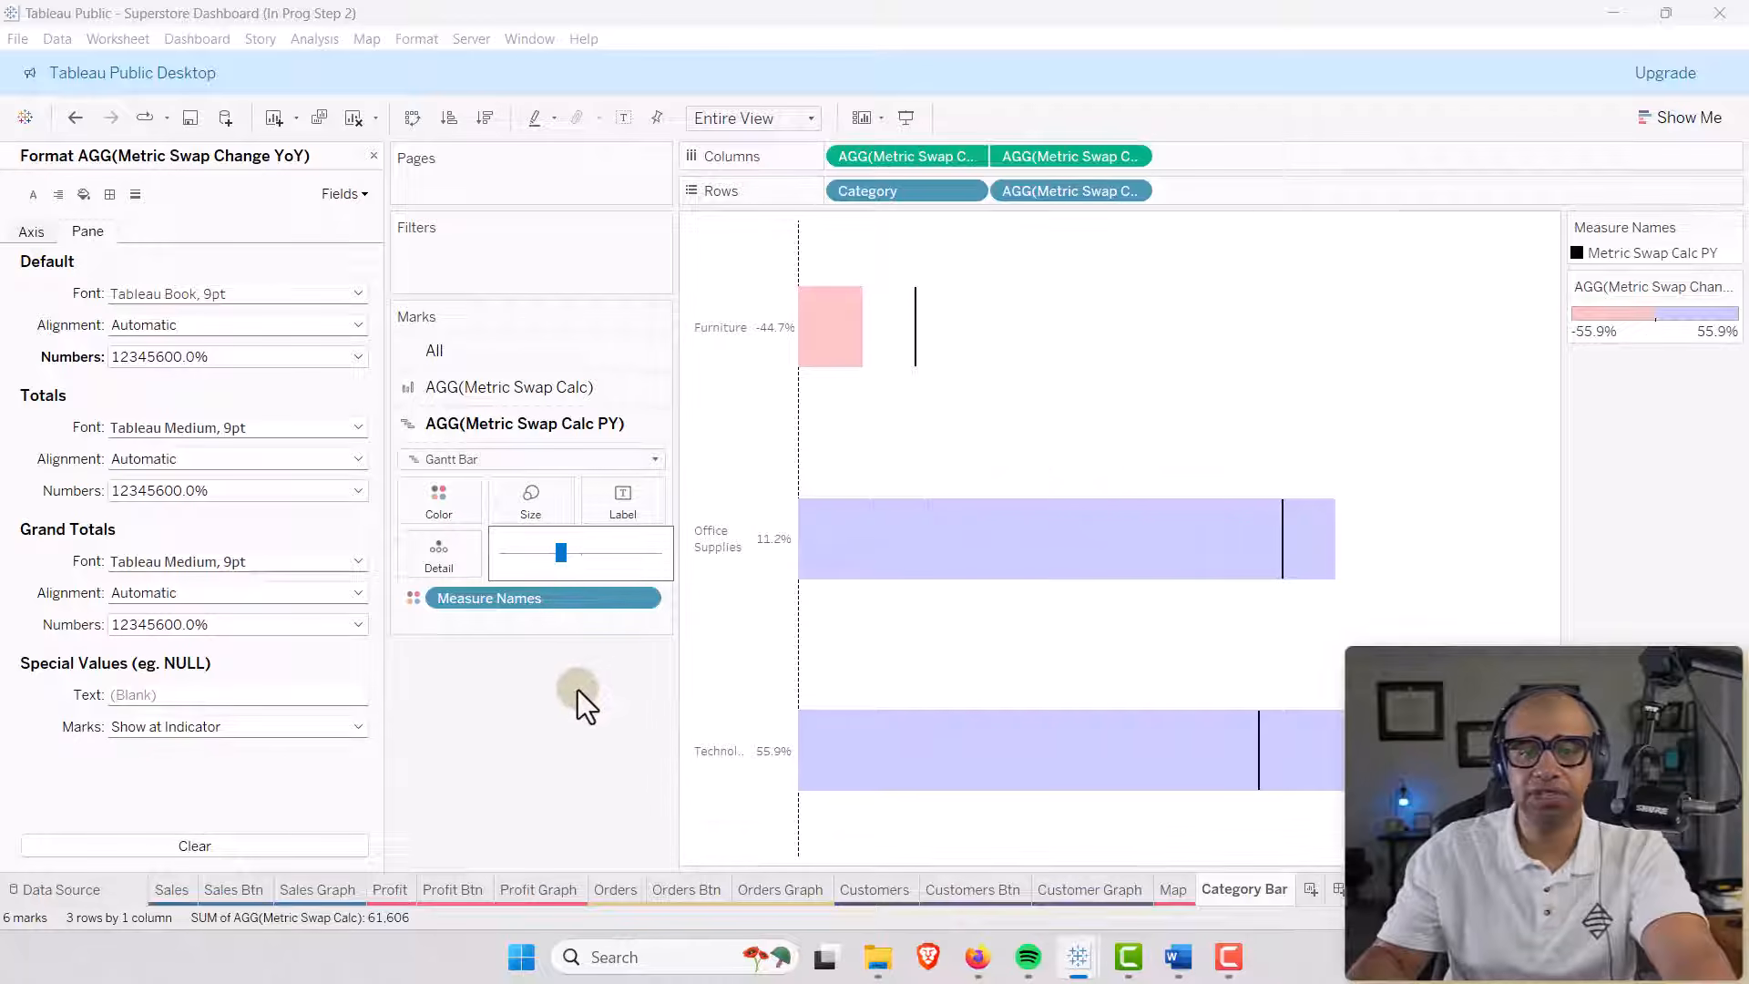
pyautogui.click(565, 714)
# Widen the Category header column slightly so the full word Technology fits, and clear the mark selection.
pyautogui.click(757, 636)
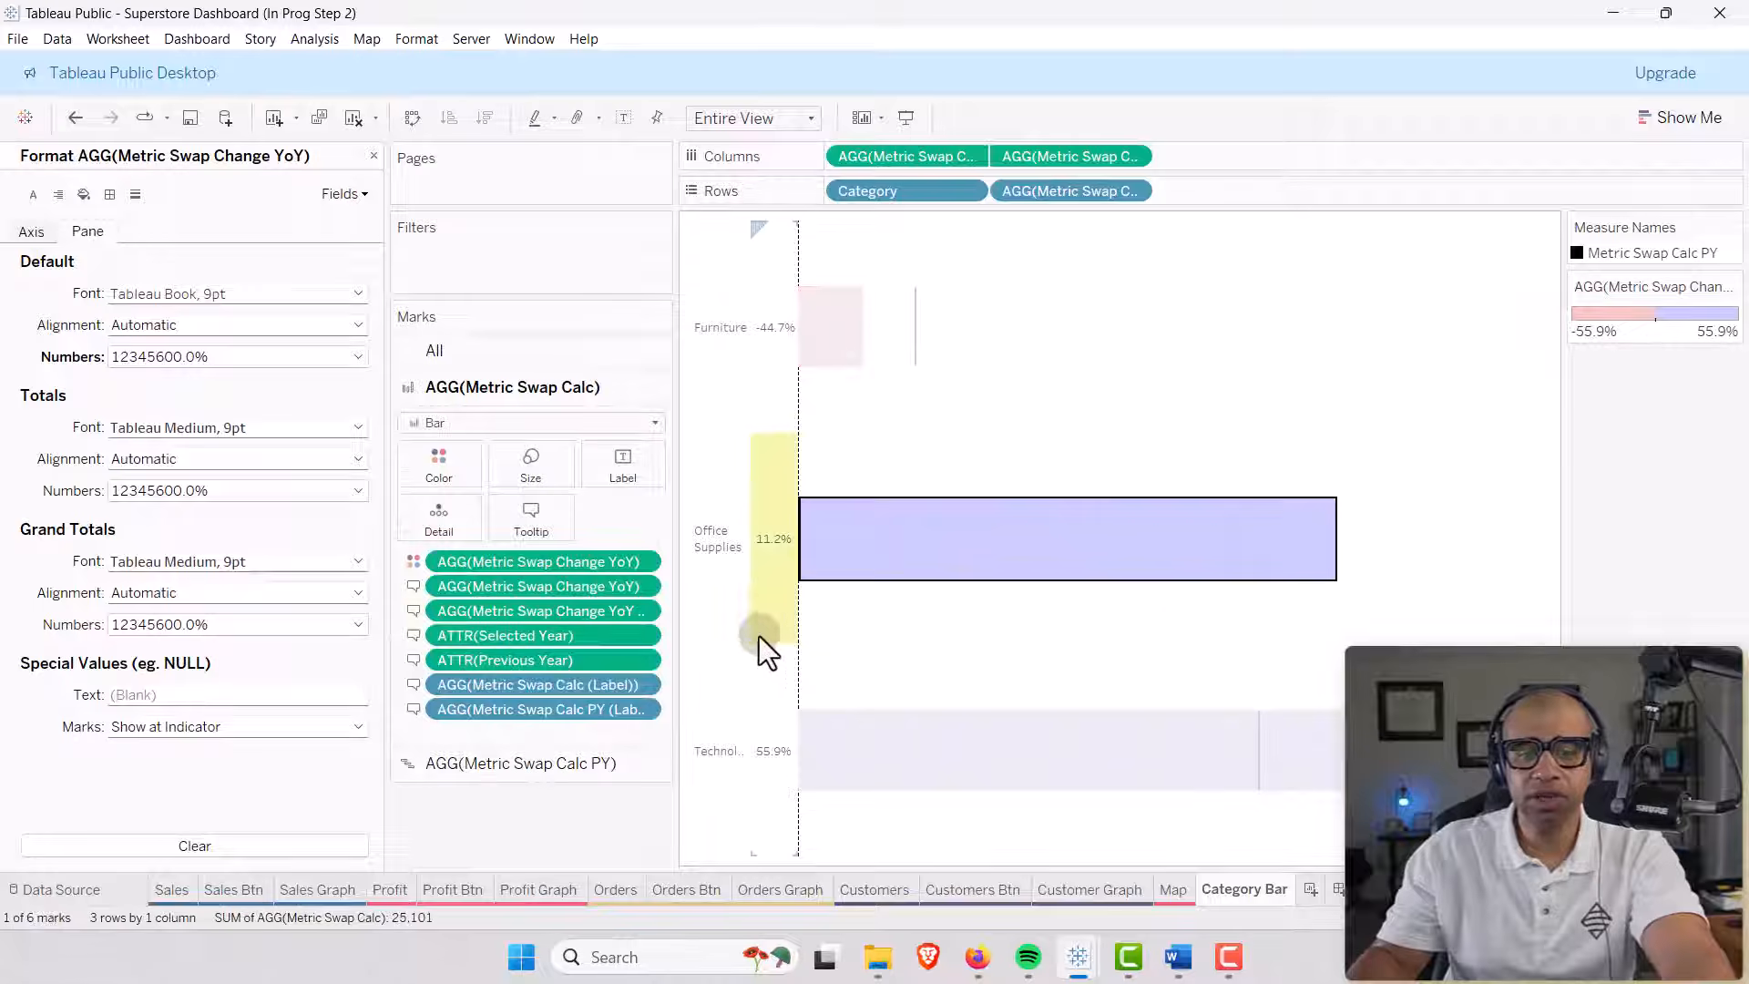
pyautogui.moveTo(749, 634); pyautogui.dragTo(759, 634)
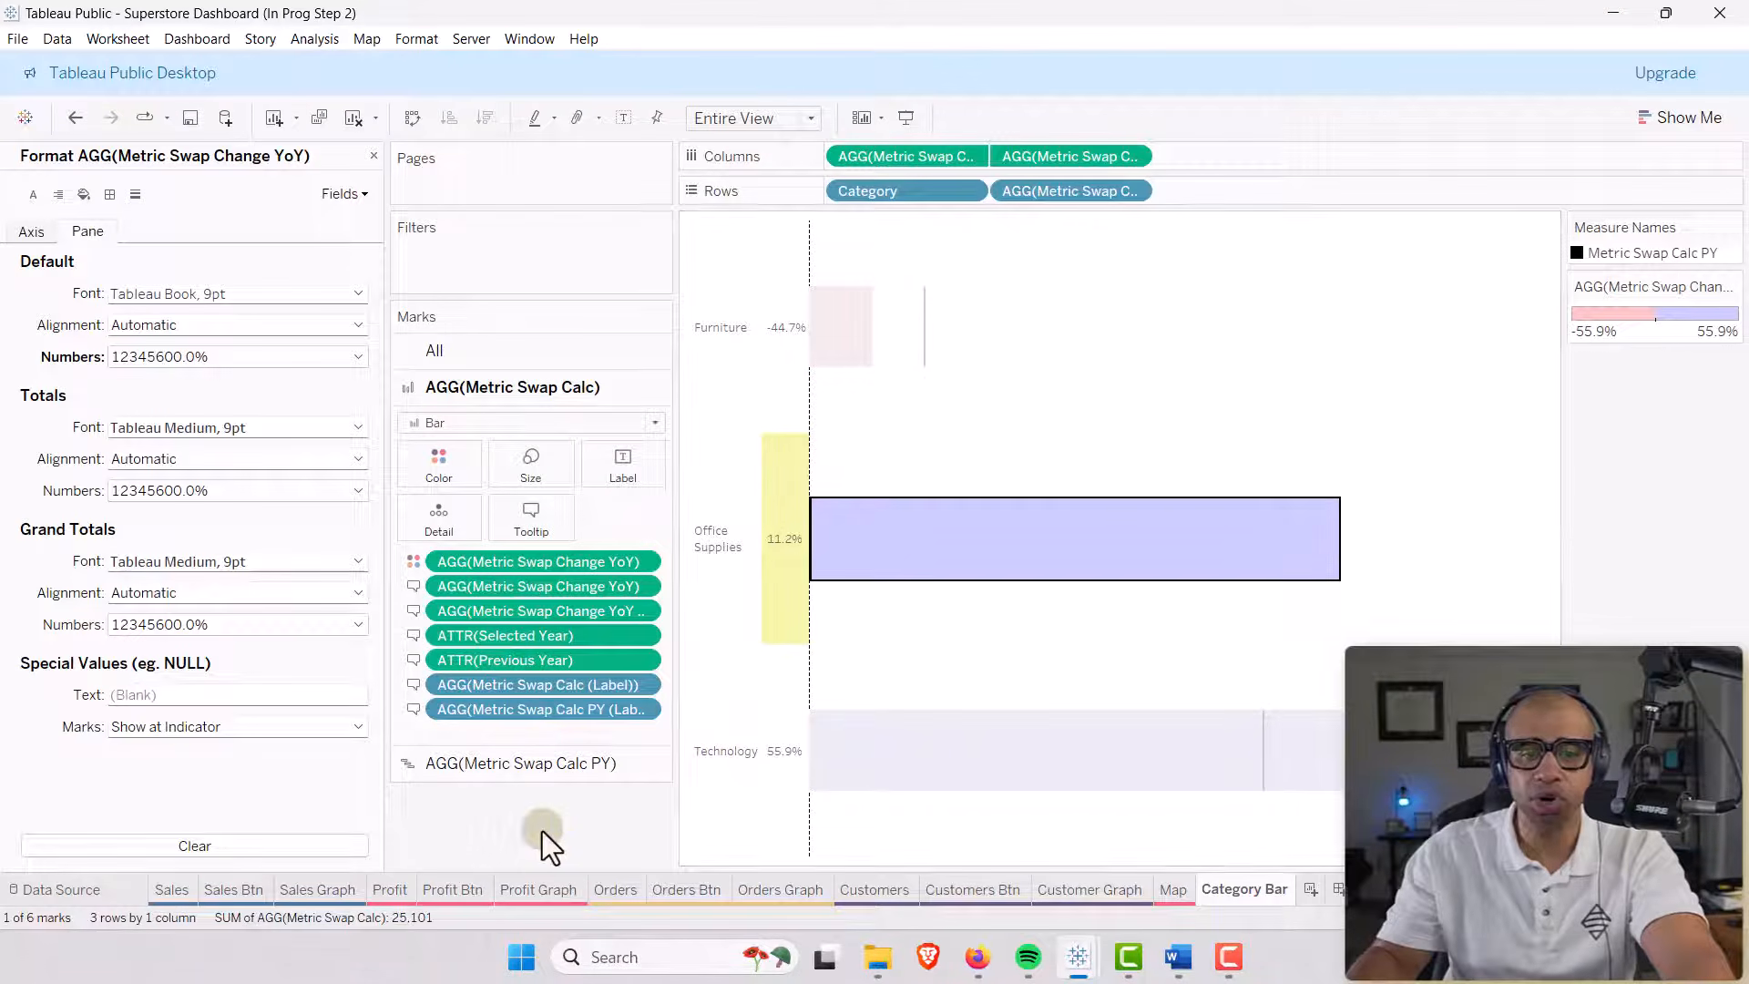
pyautogui.click(576, 829)
pyautogui.hotkey('alt', 'Tab')
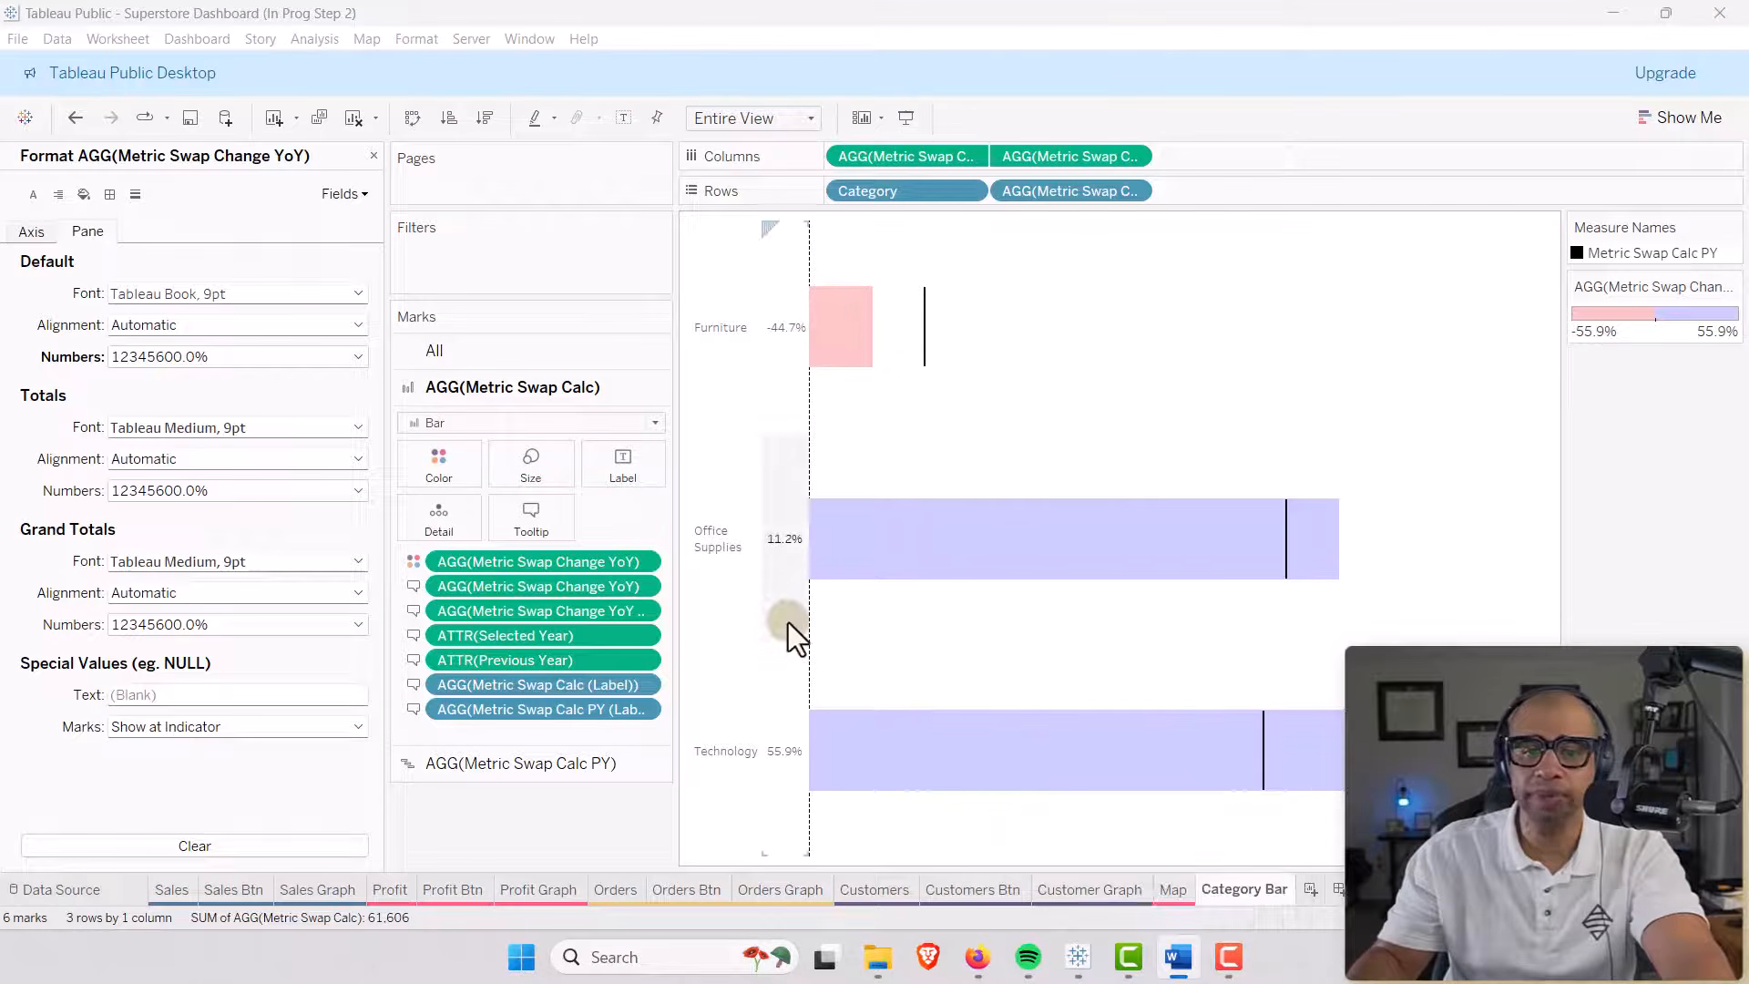
pyautogui.click(811, 430)
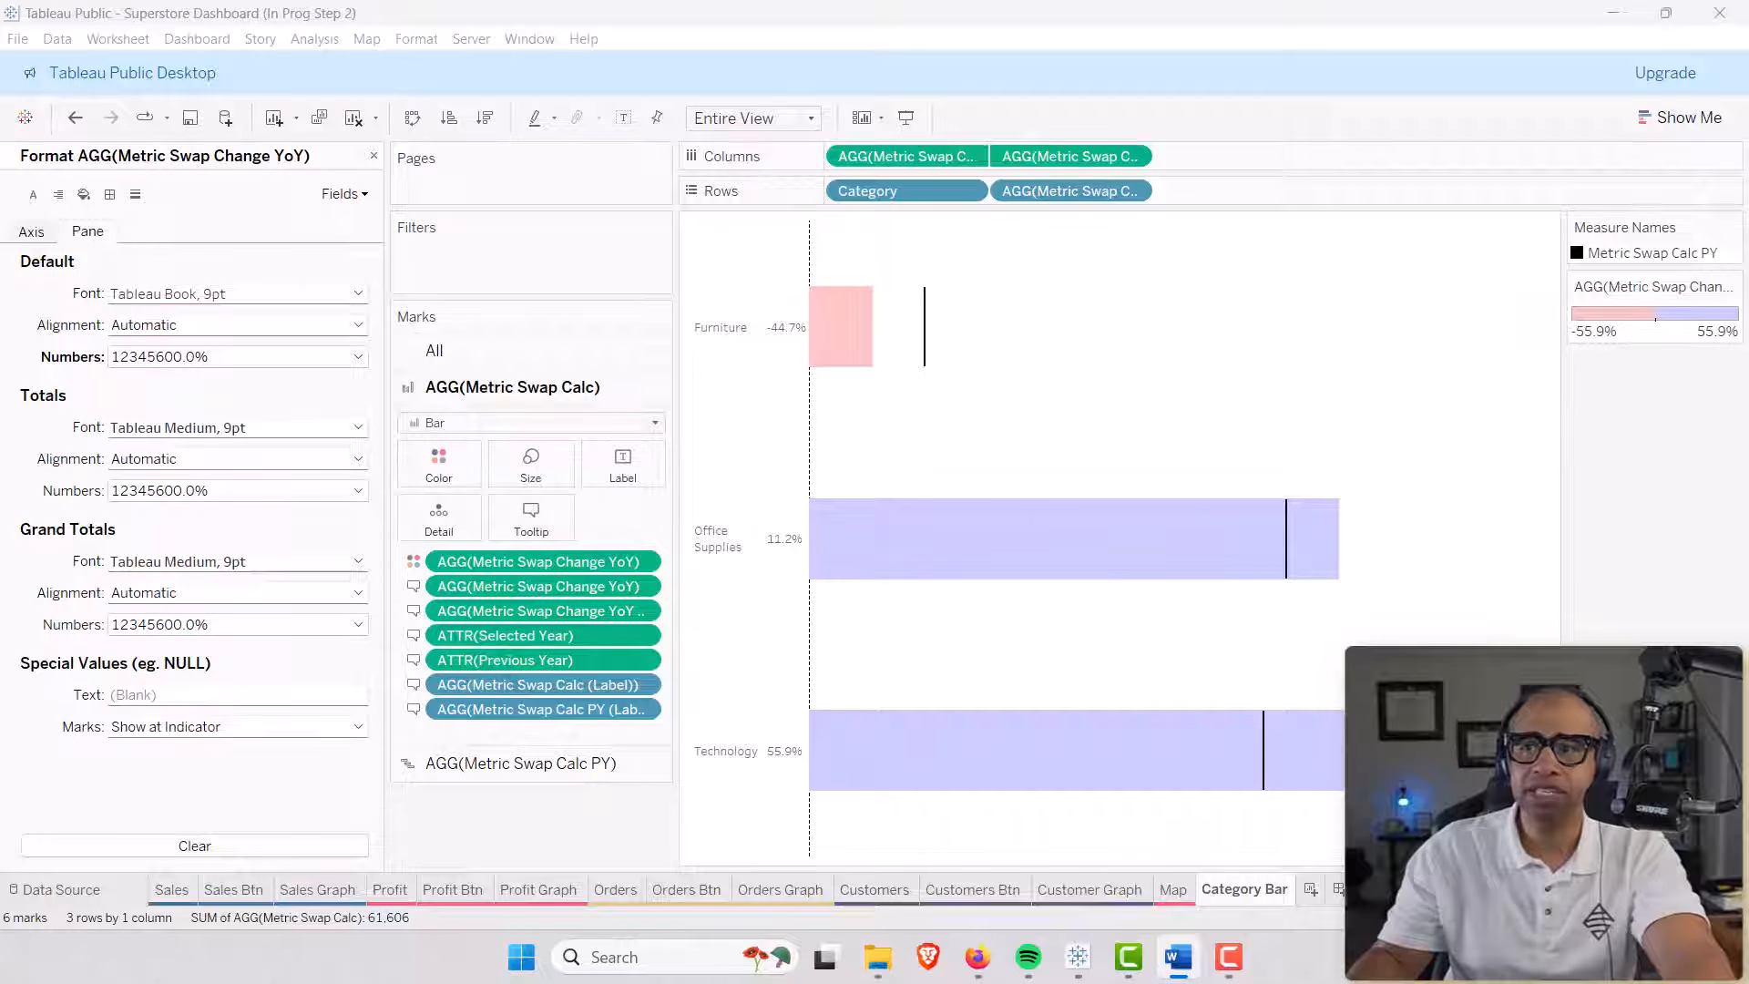
# Sort Category by the field Metric Swap Calc in descending order.
pyautogui.rightClick(872, 191)
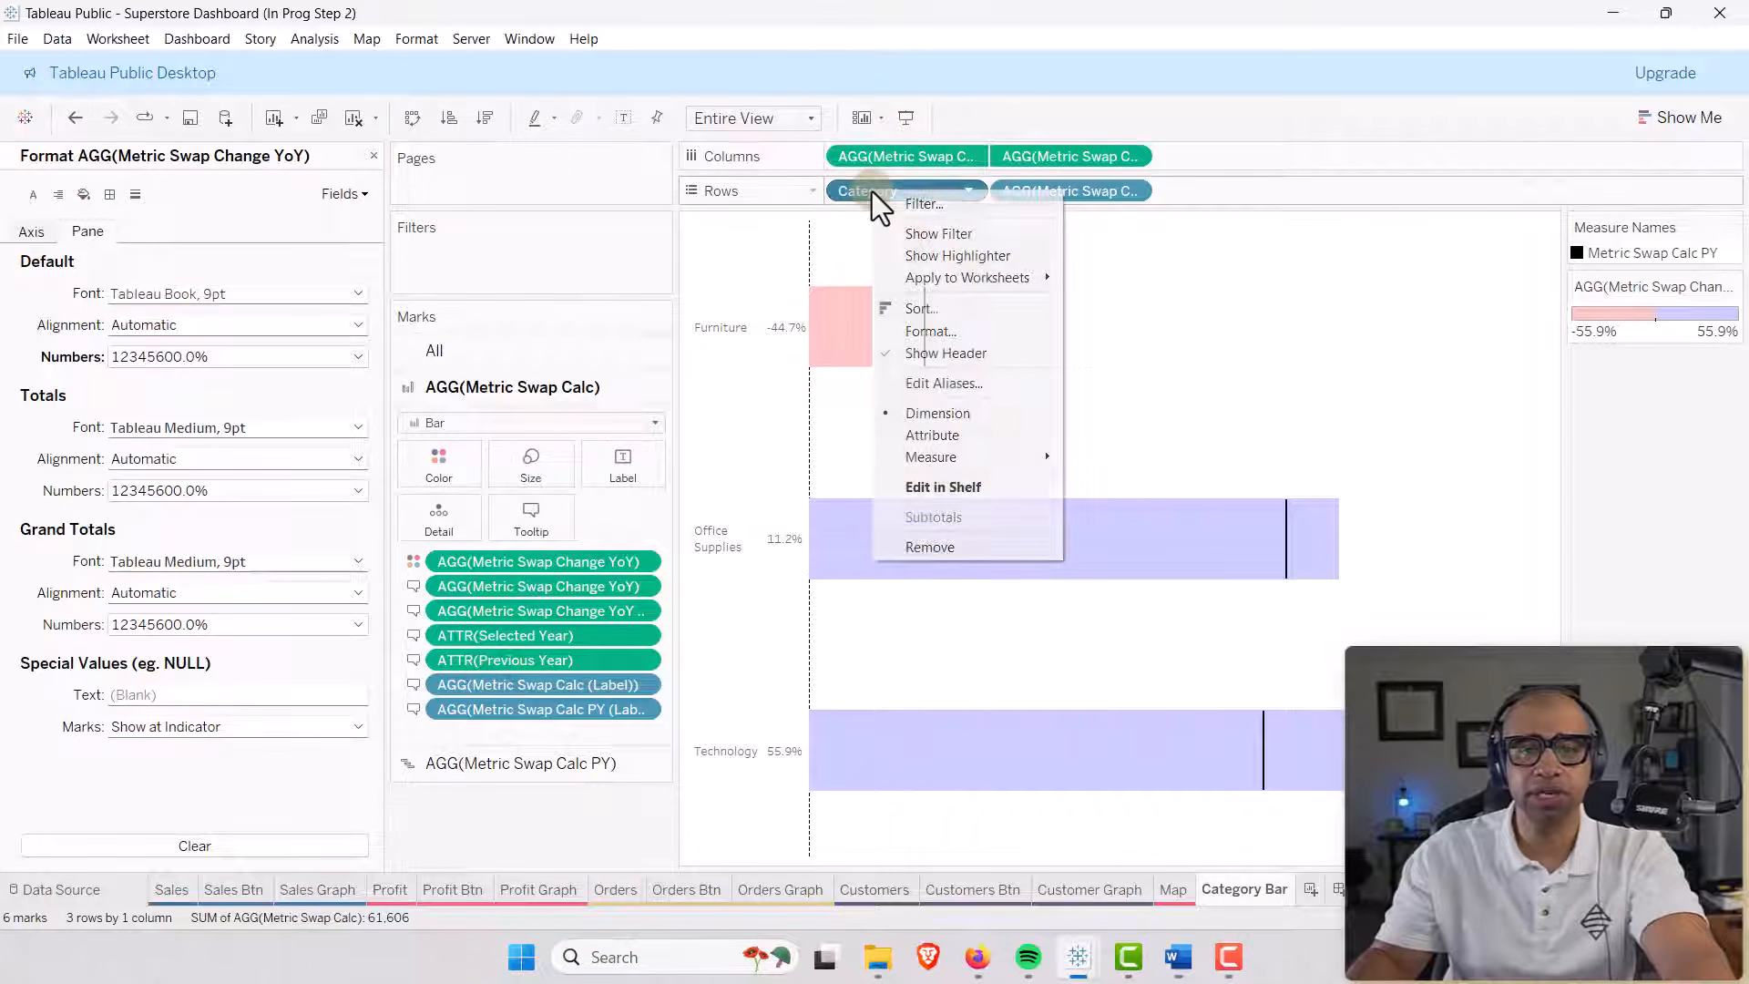
pyautogui.click(920, 313)
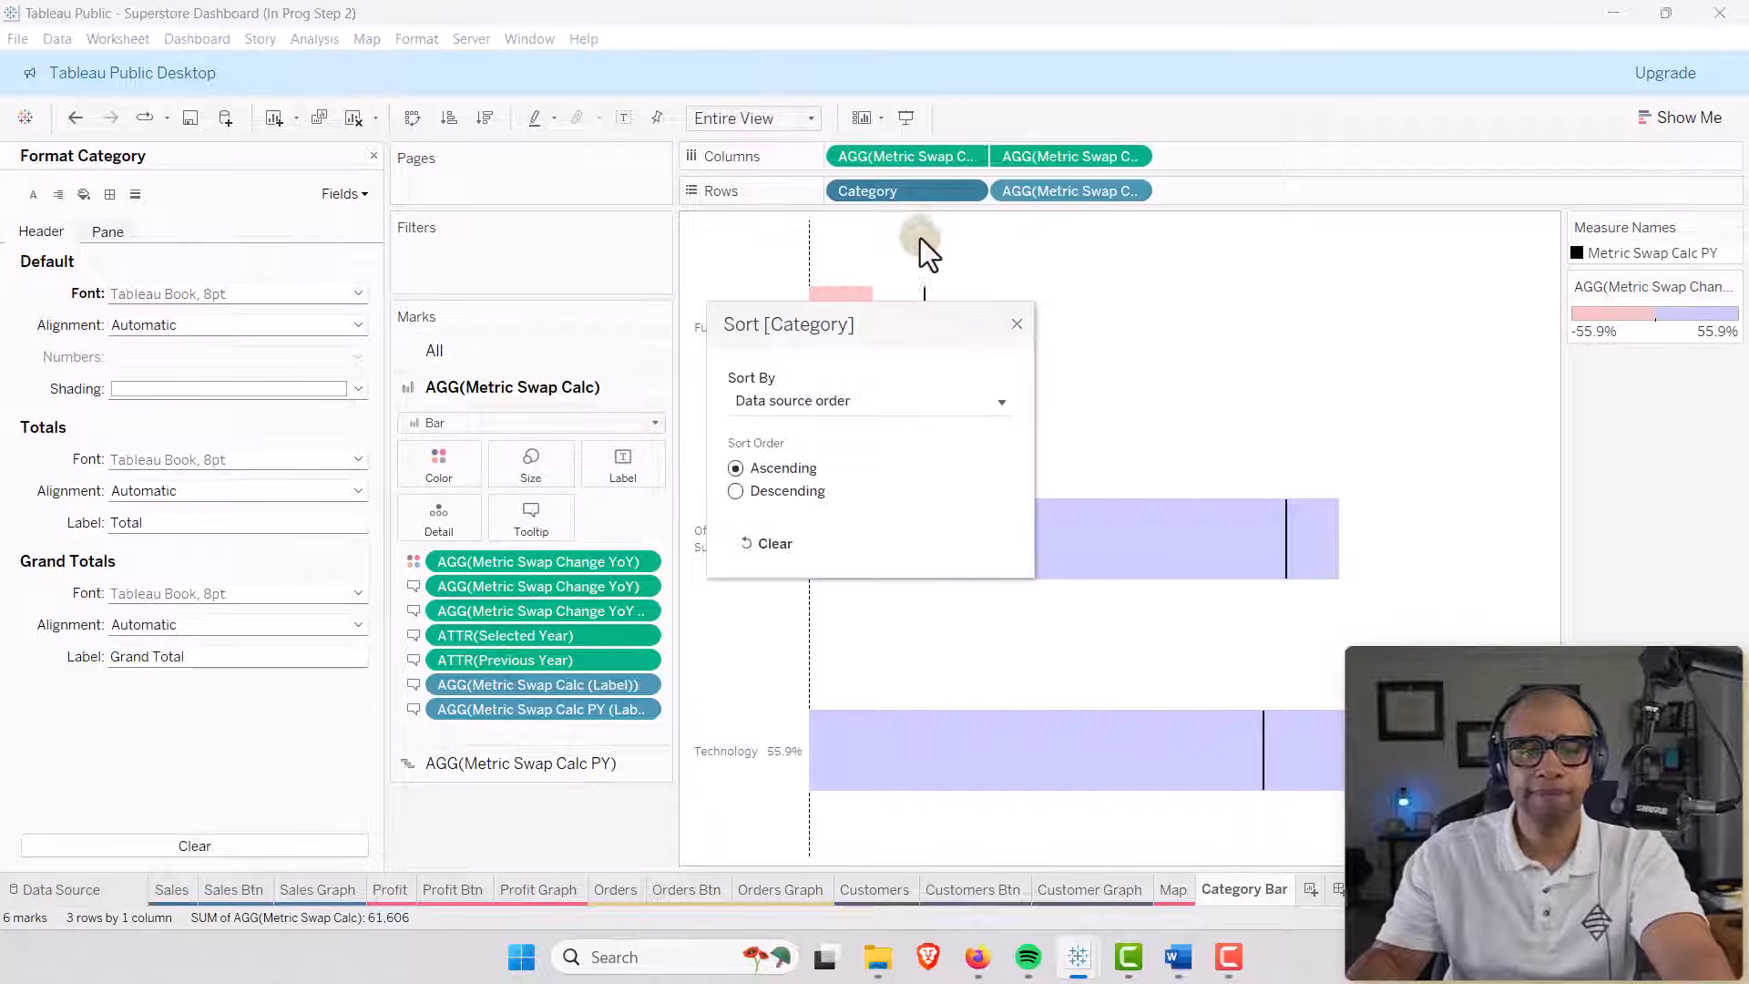
pyautogui.click(850, 408)
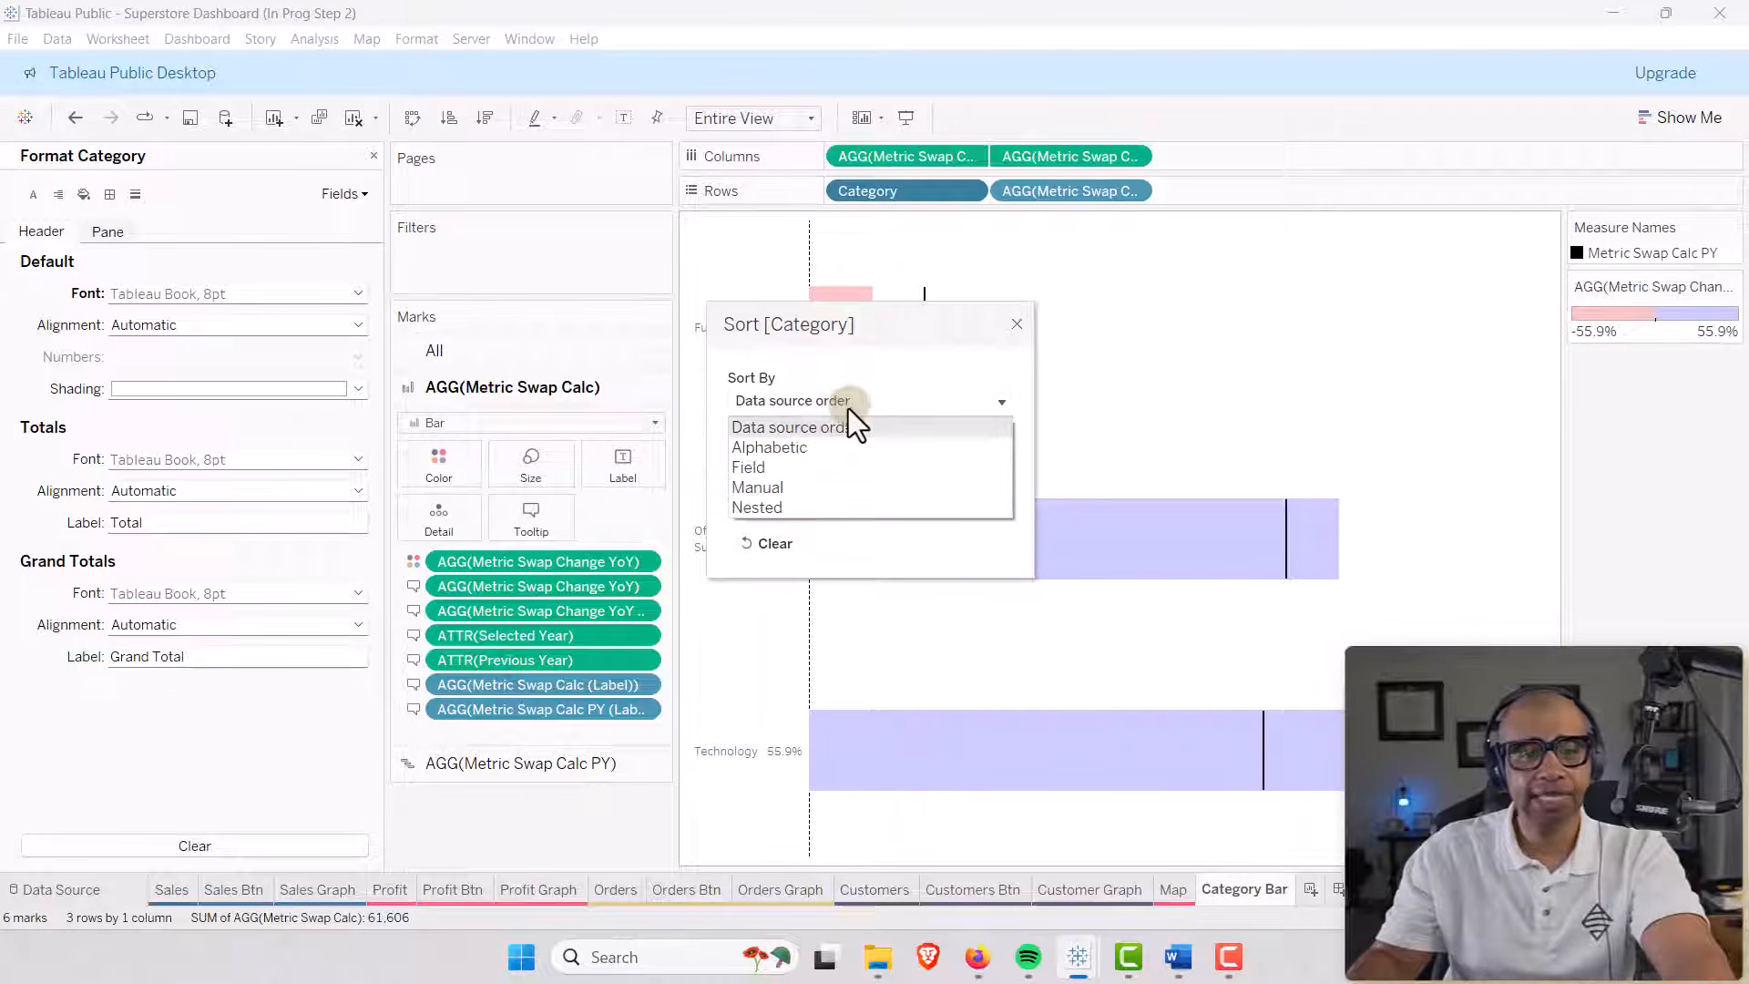
pyautogui.click(785, 467)
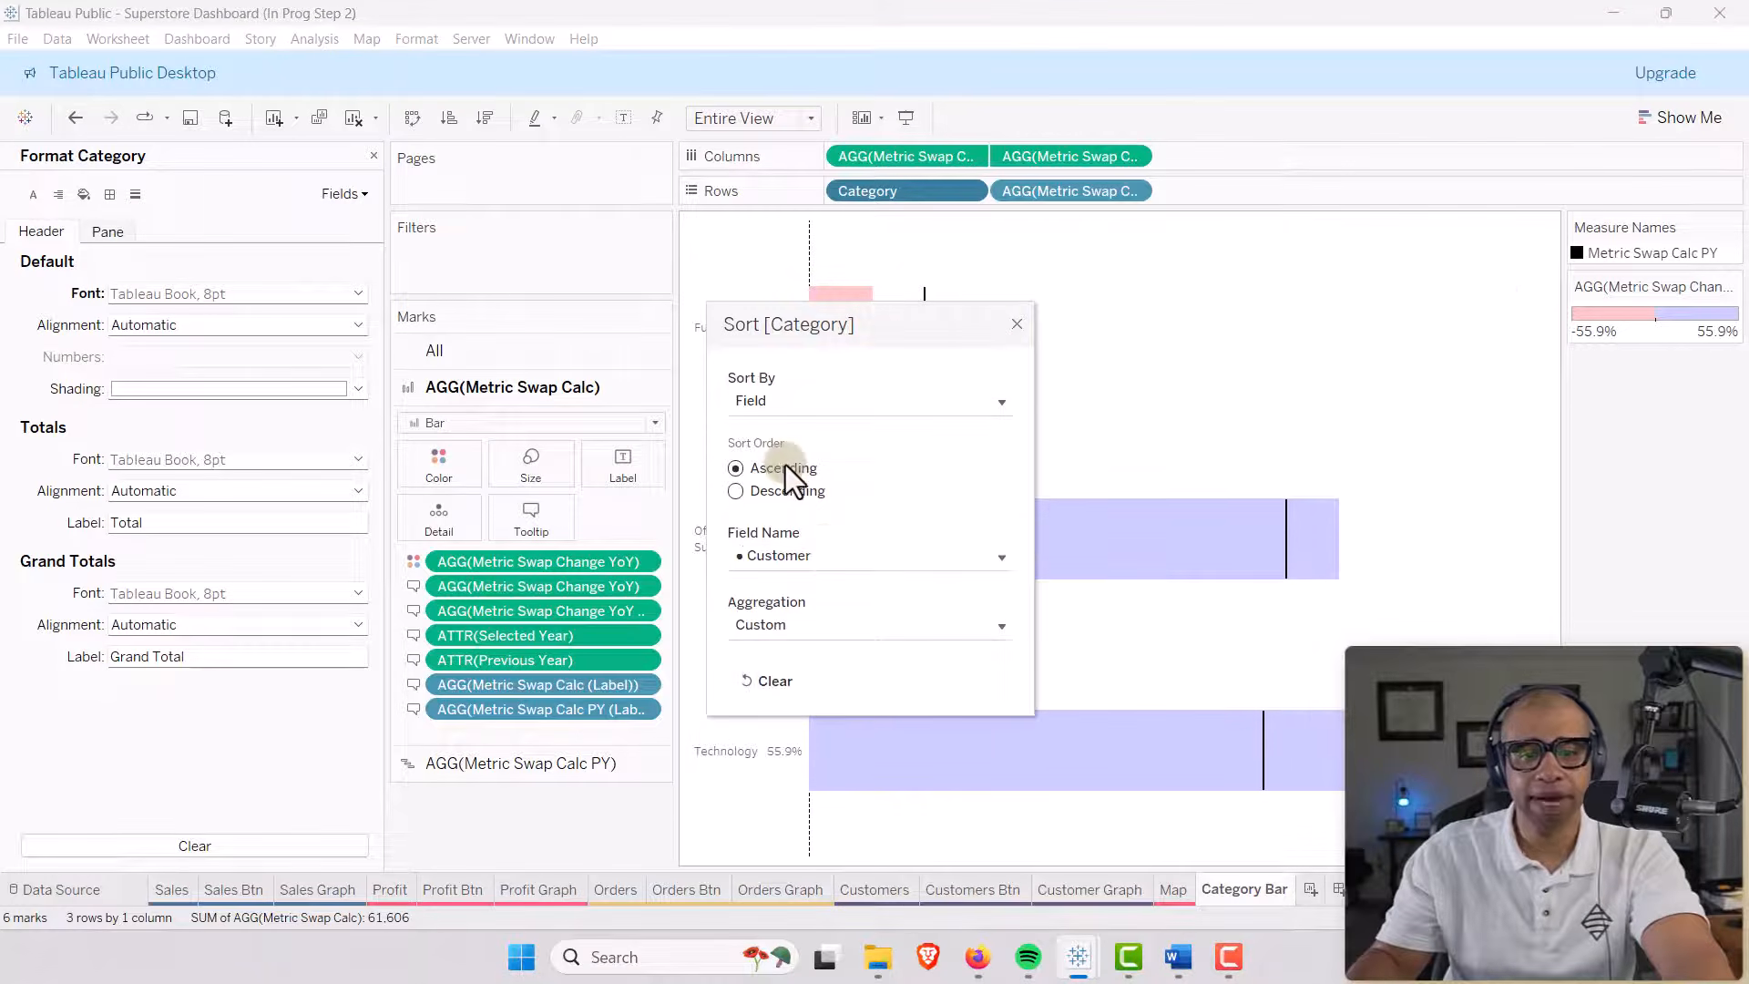
pyautogui.click(834, 566)
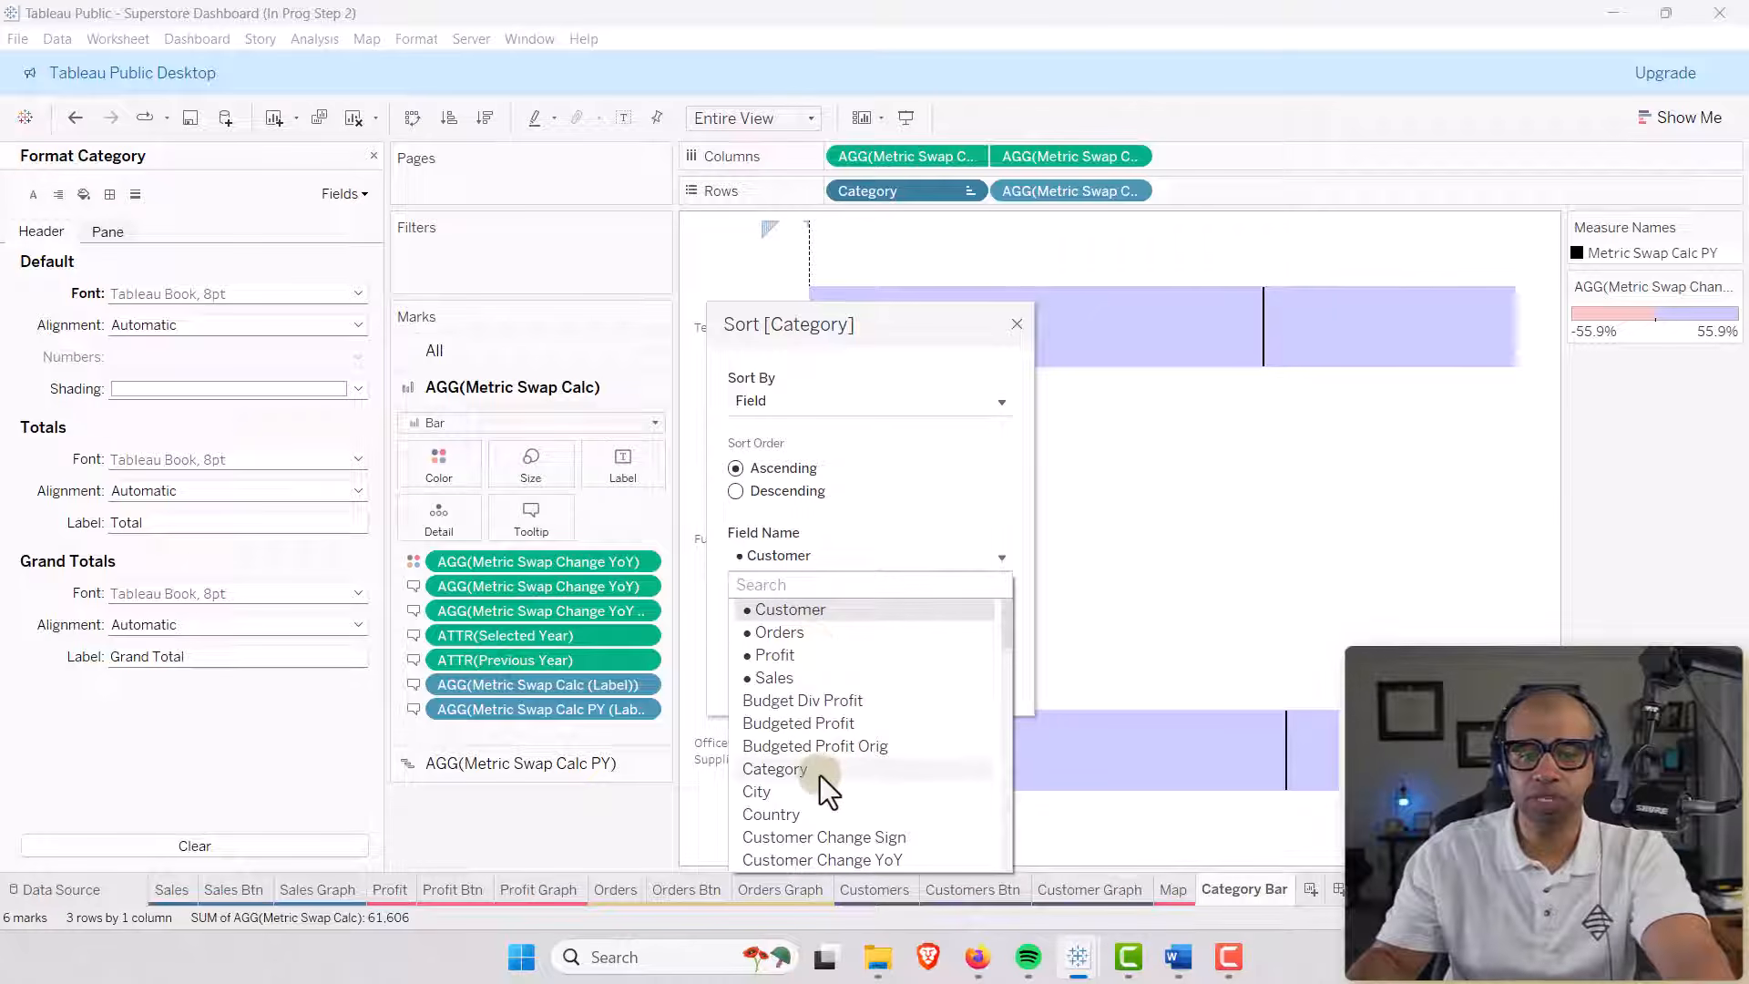
pyautogui.scroll(-3, 819, 773)
pyautogui.click(796, 701)
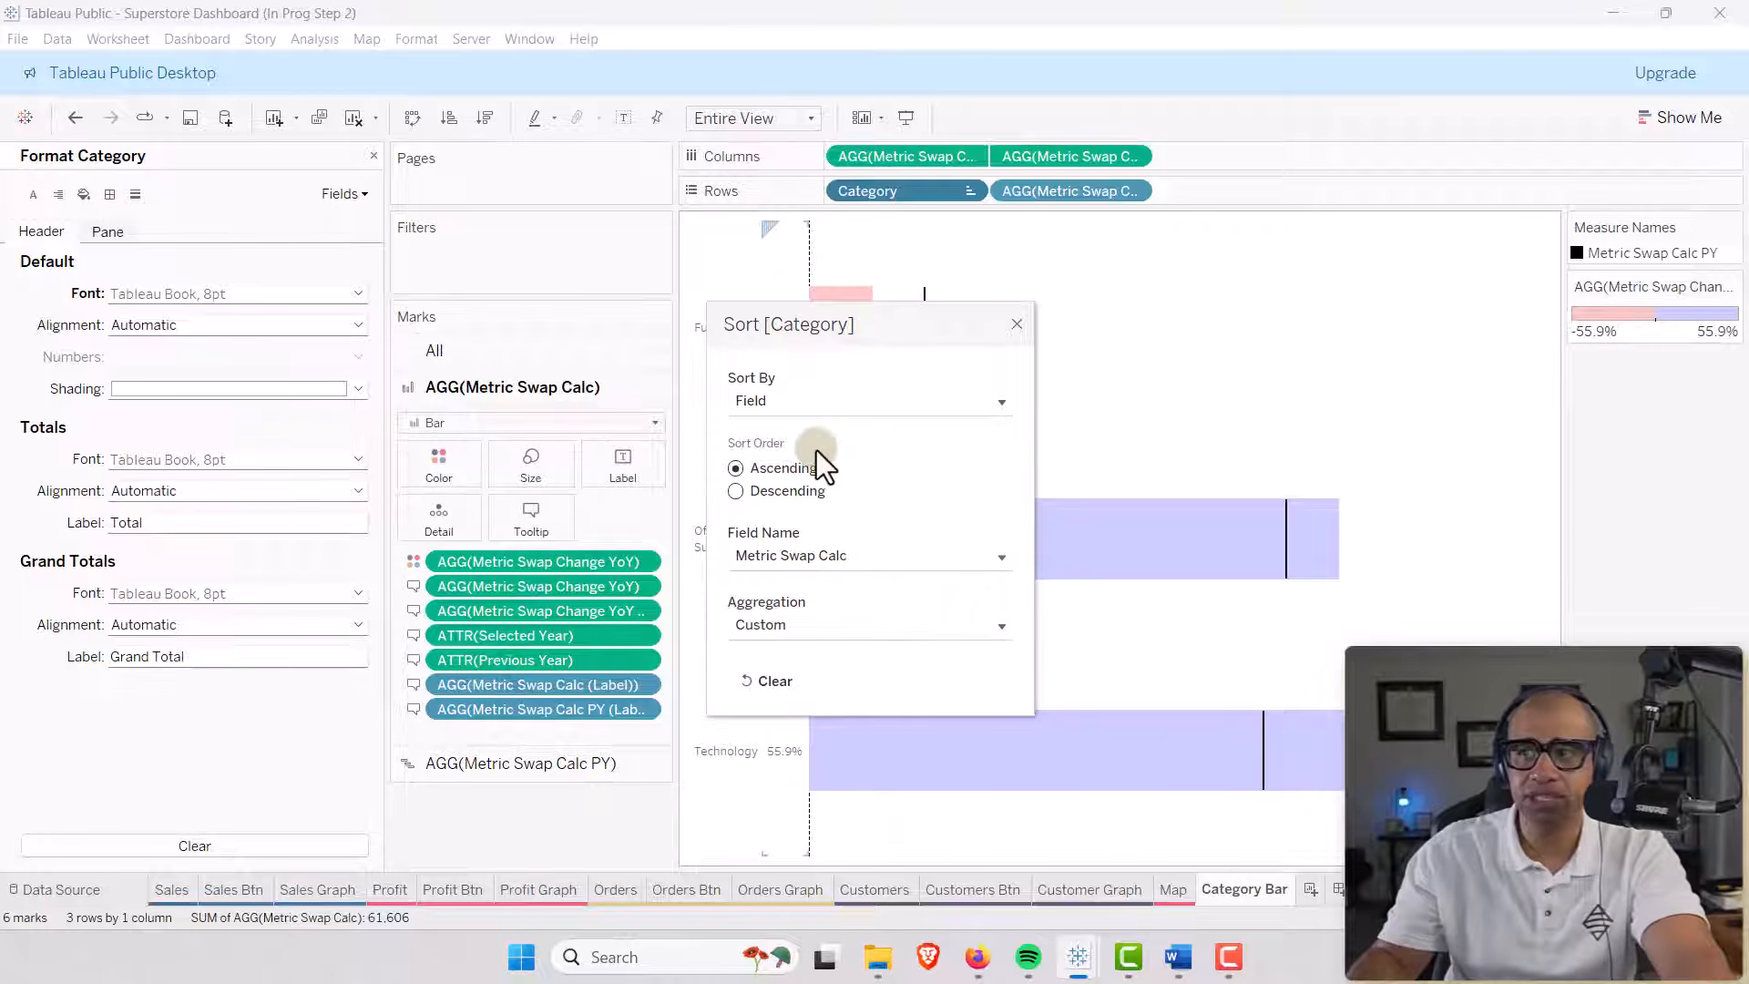
pyautogui.click(736, 491)
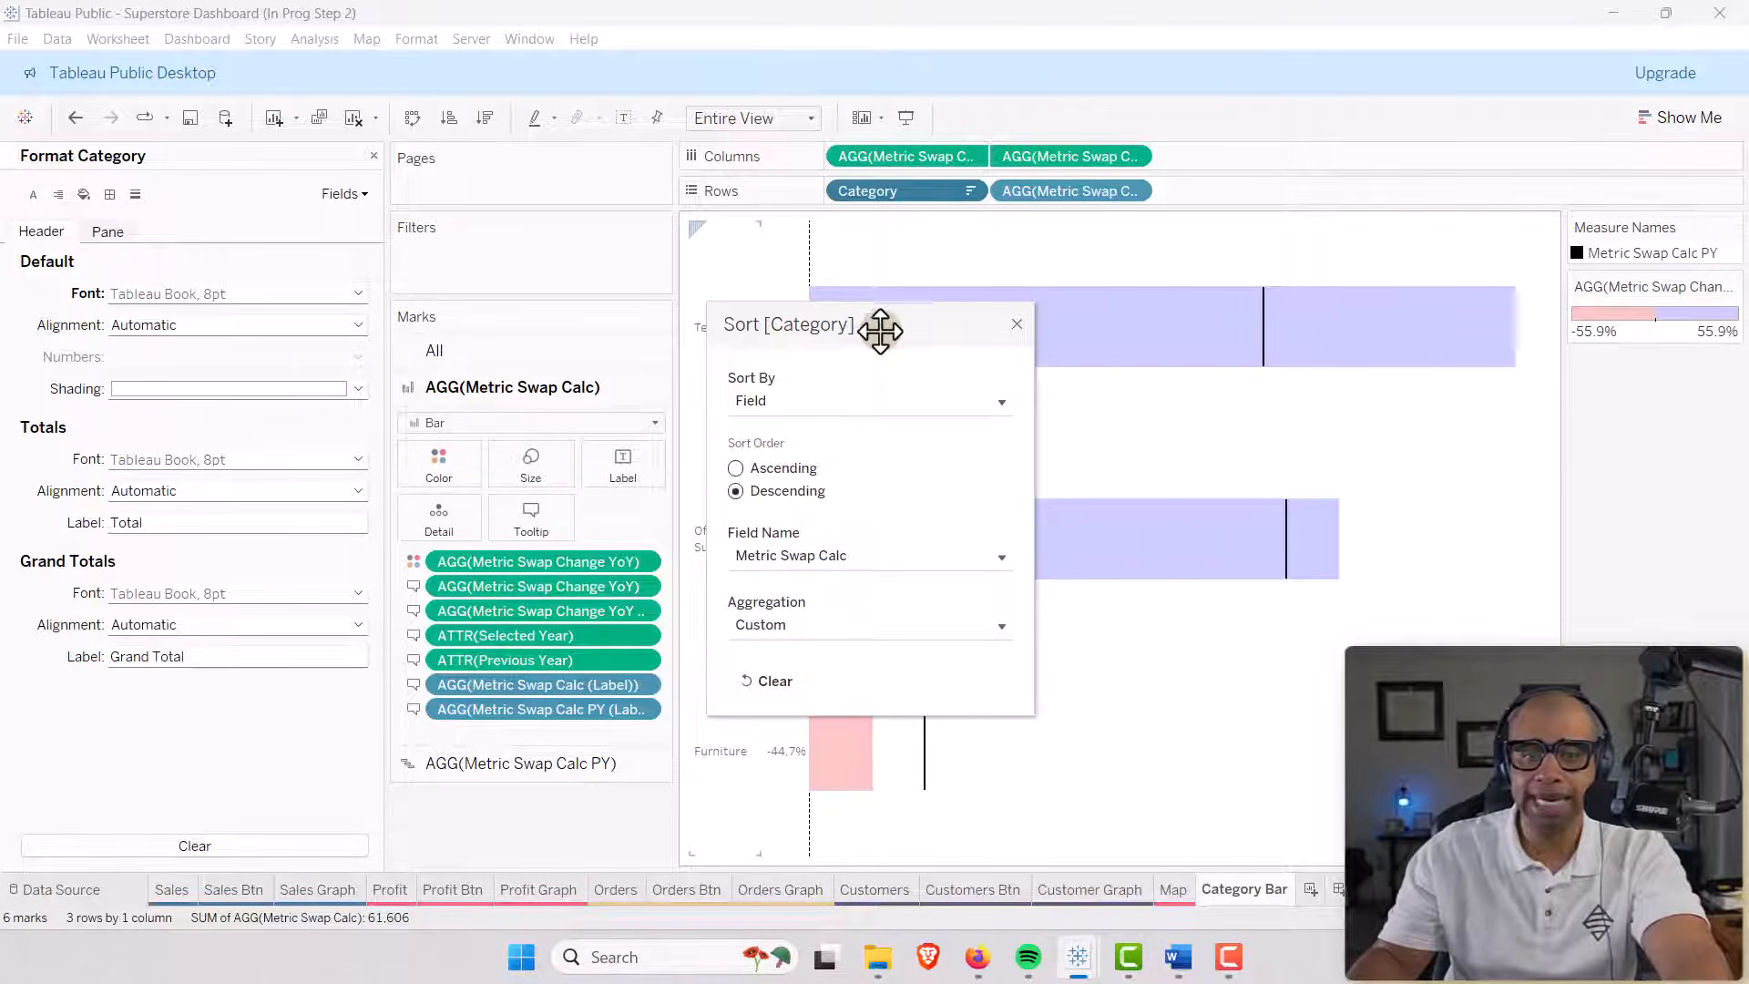
pyautogui.moveTo(880, 330); pyautogui.dragTo(515, 321)
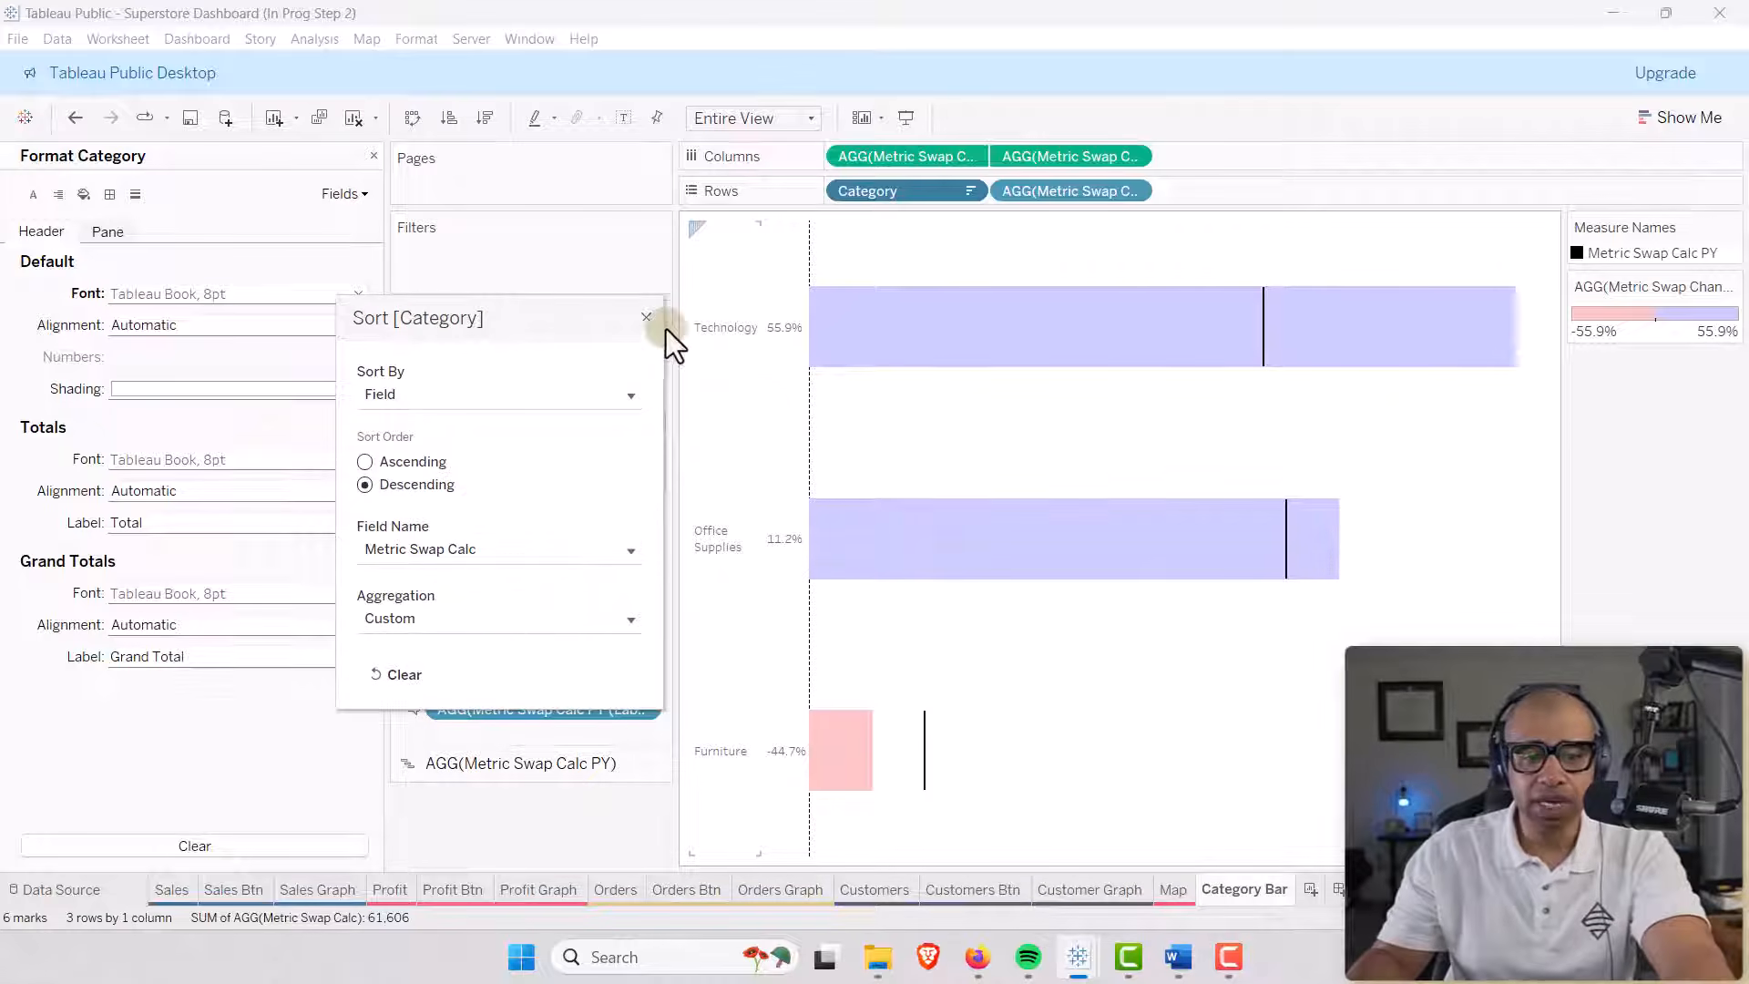
pyautogui.click(645, 319)
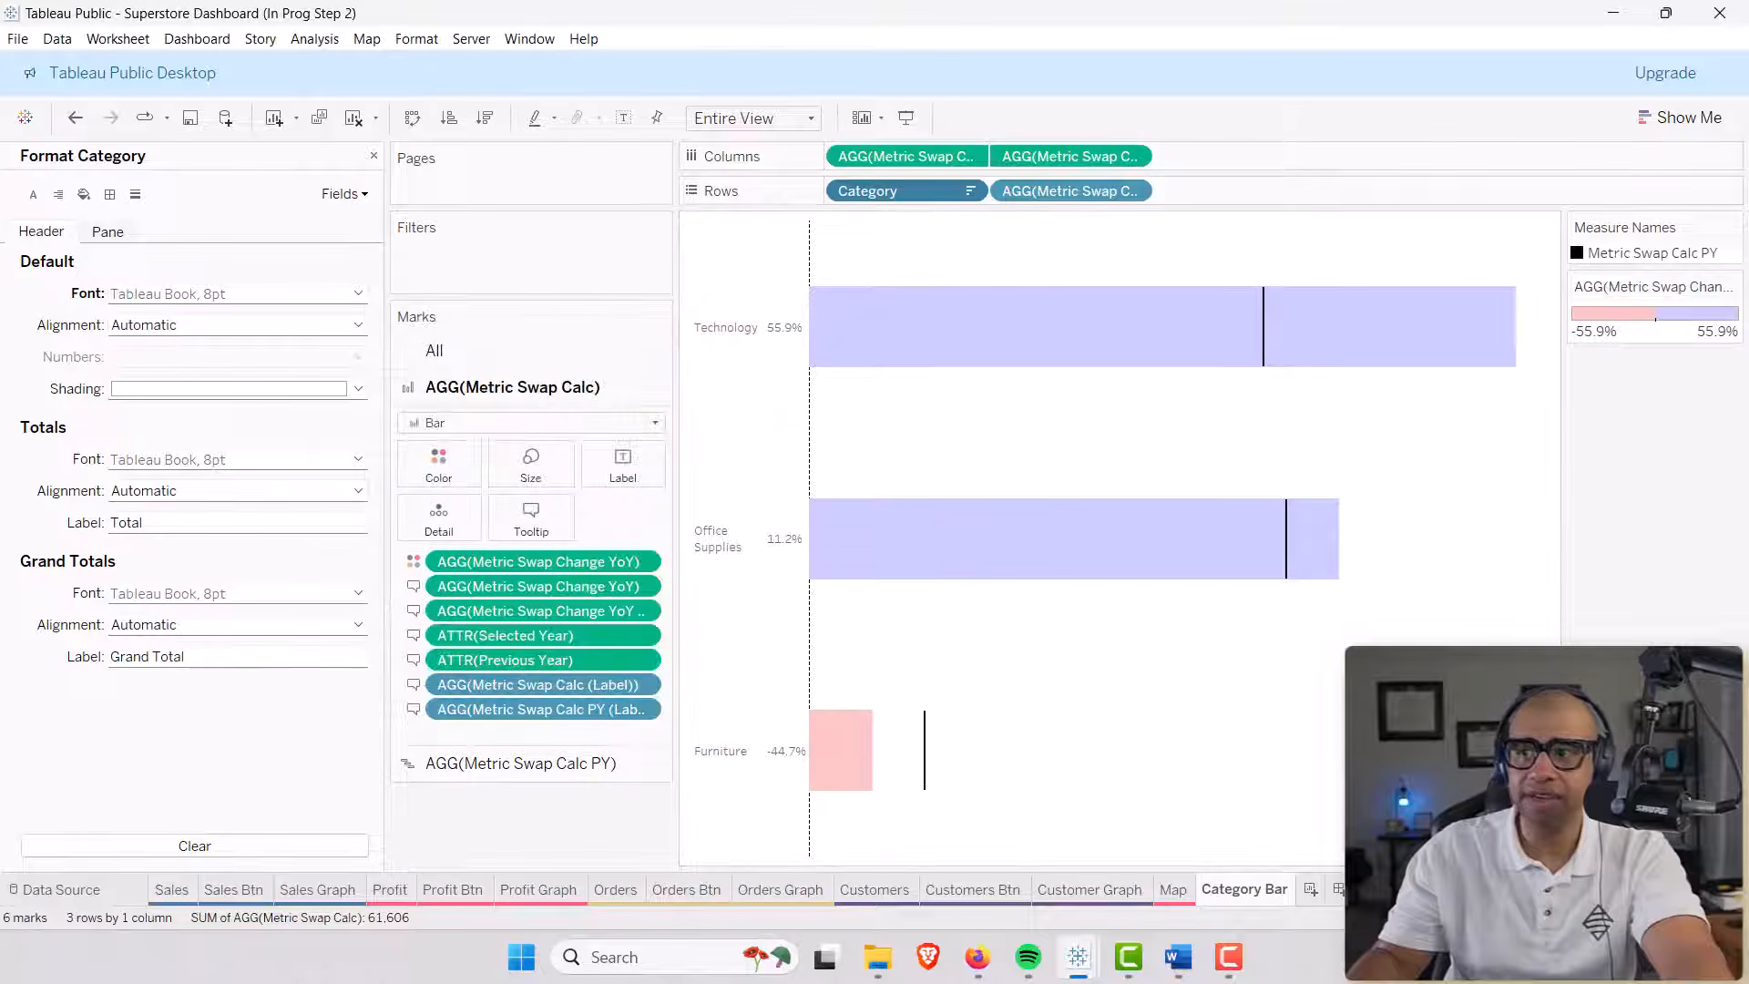
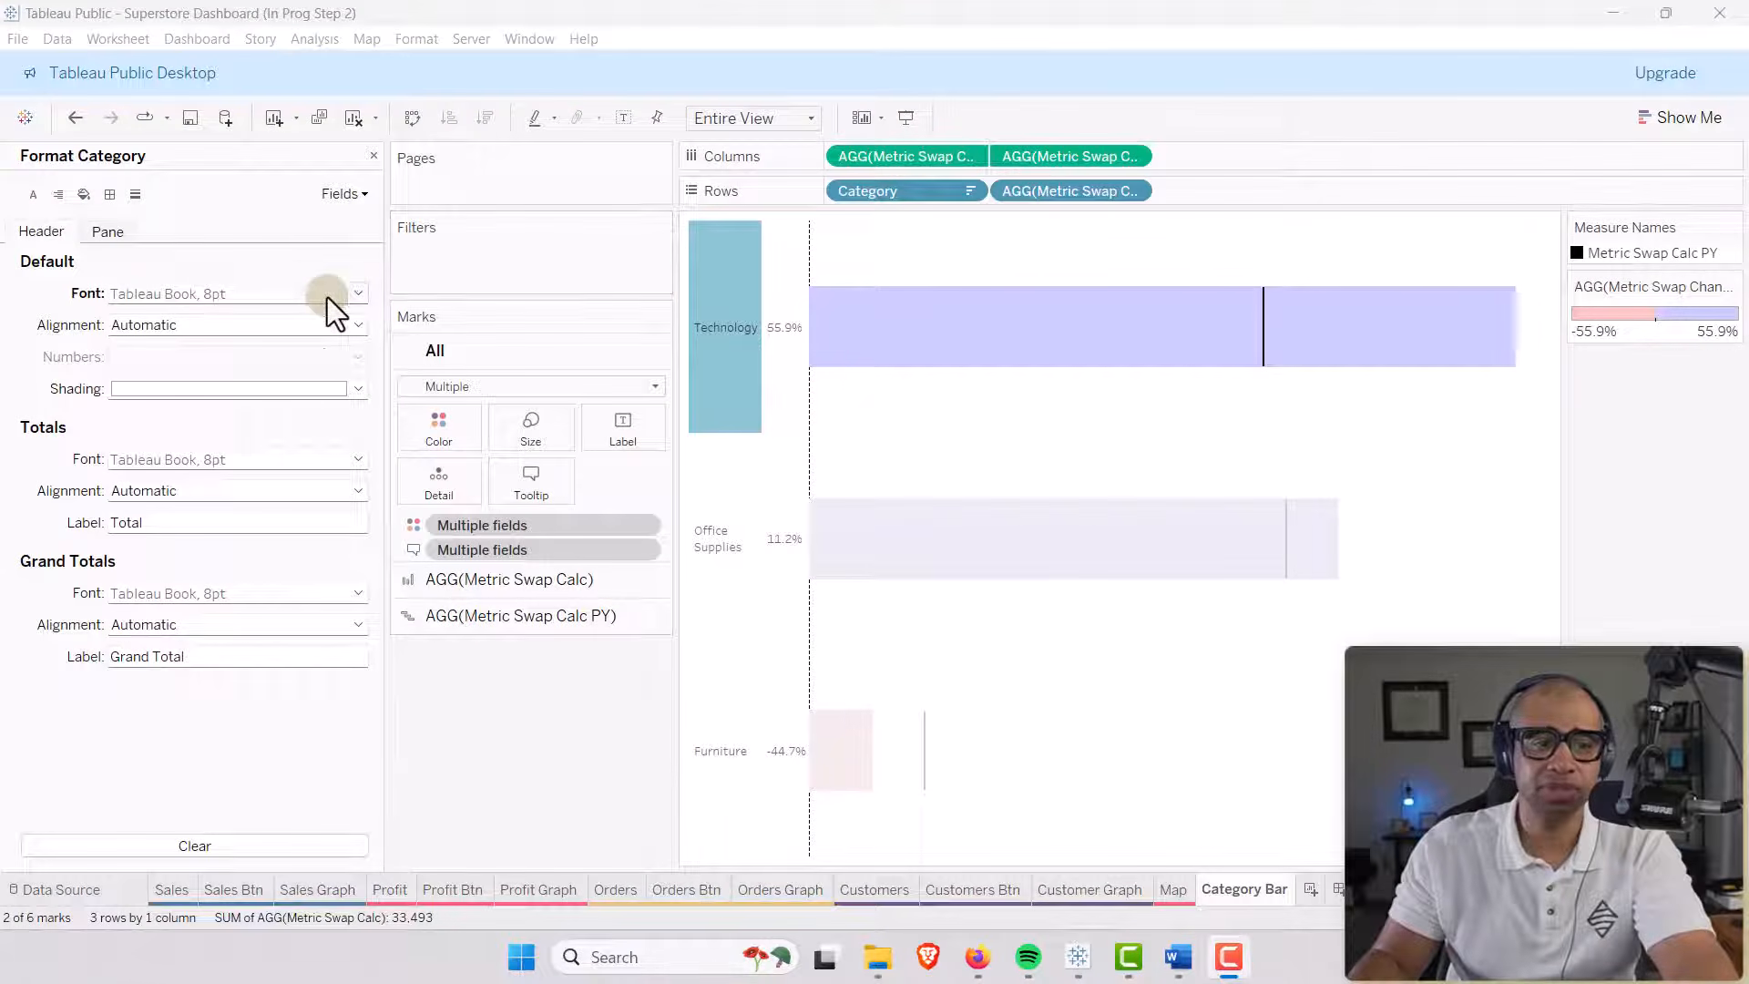
# Set the header font colour of both Category and Metric Swap Change YoY to black.
pyautogui.click(355, 292)
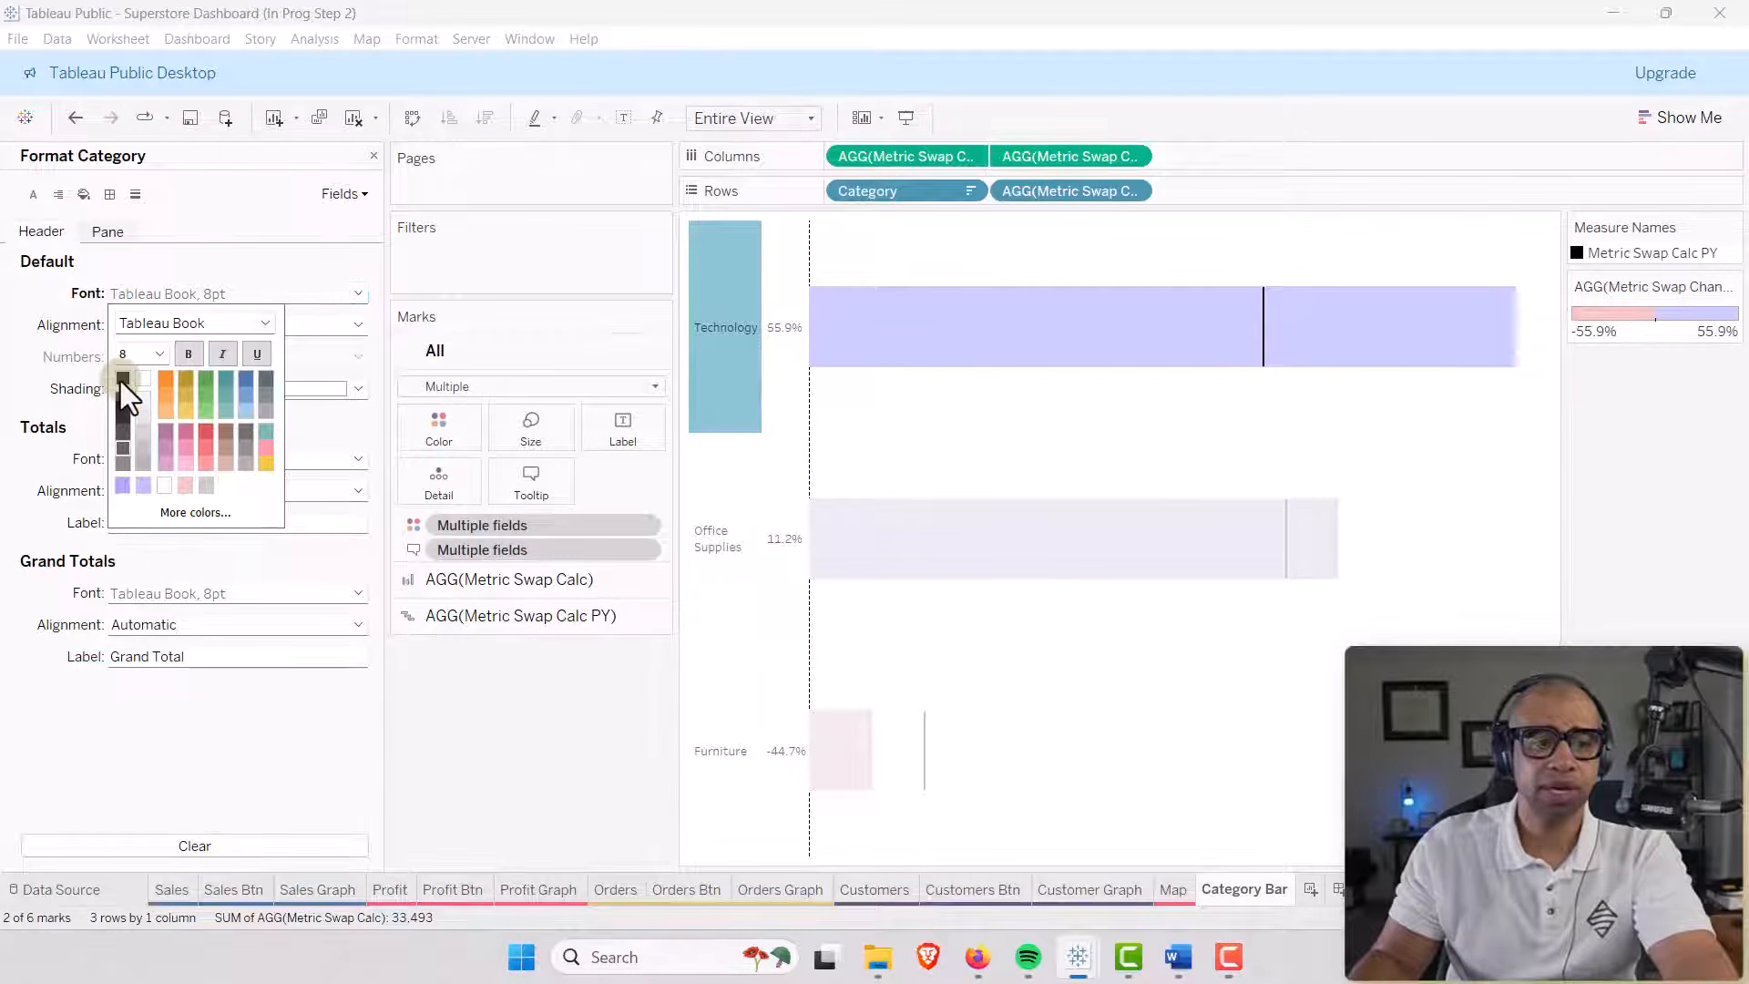
pyautogui.click(771, 345)
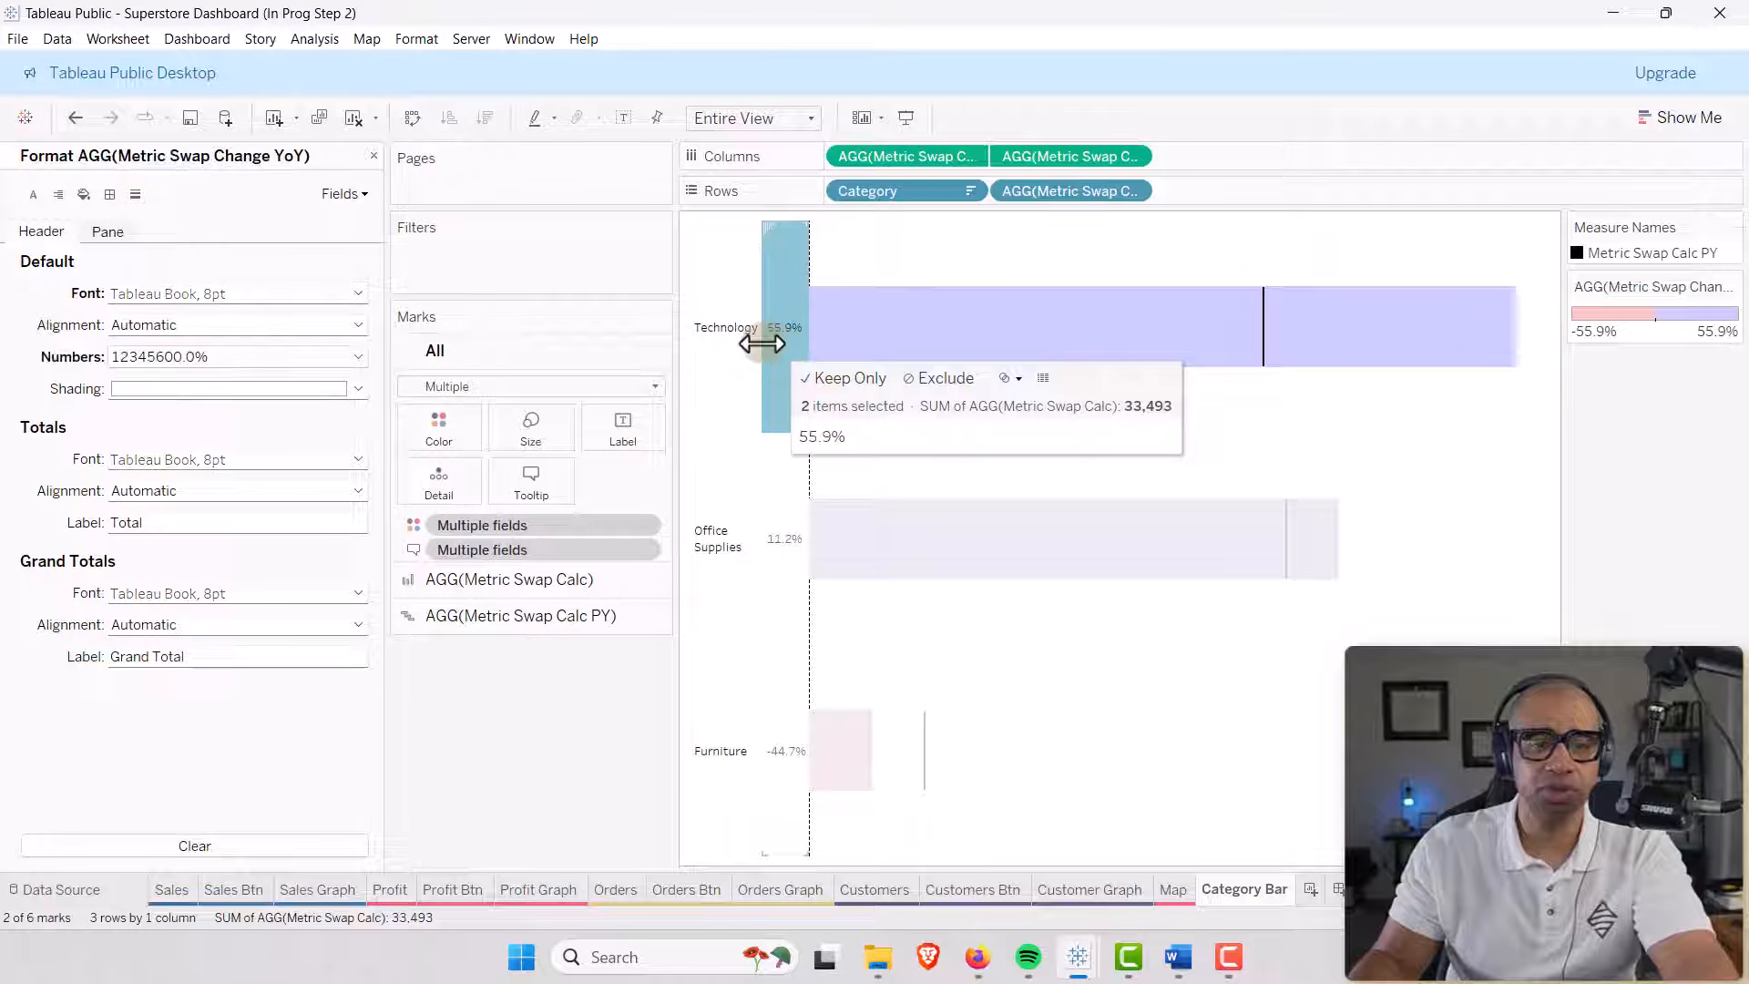
pyautogui.rightClick(778, 347)
pyautogui.click(810, 429)
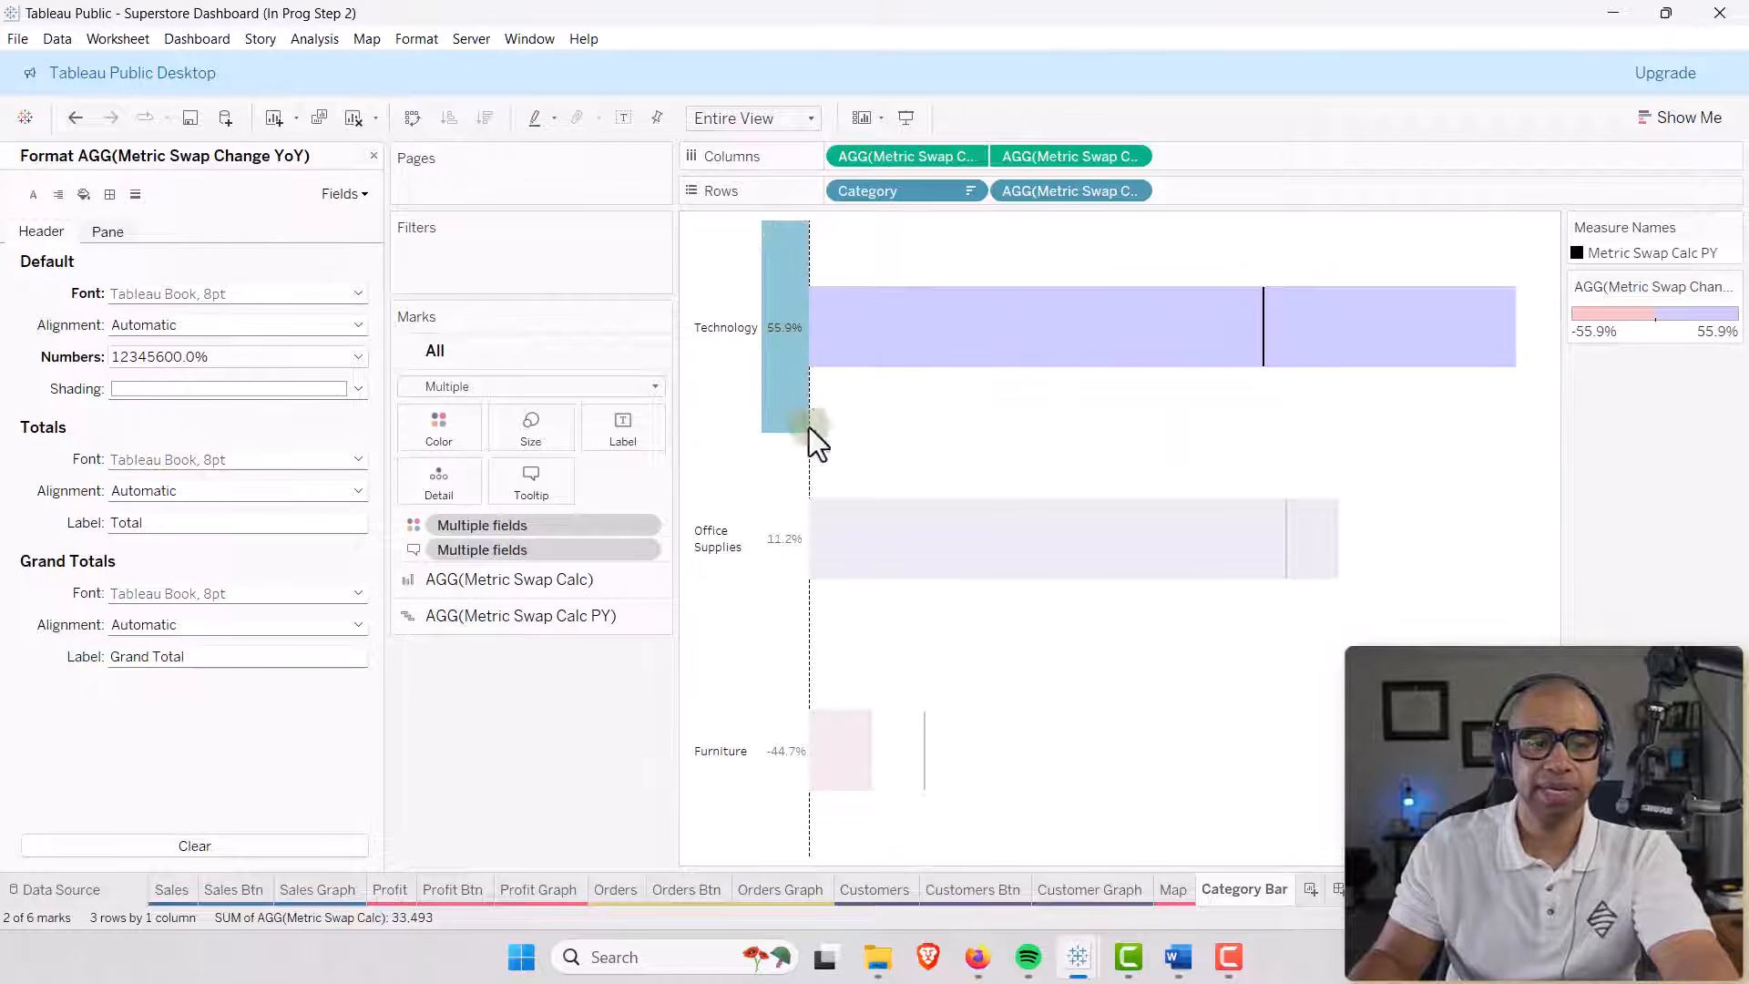
pyautogui.click(357, 293)
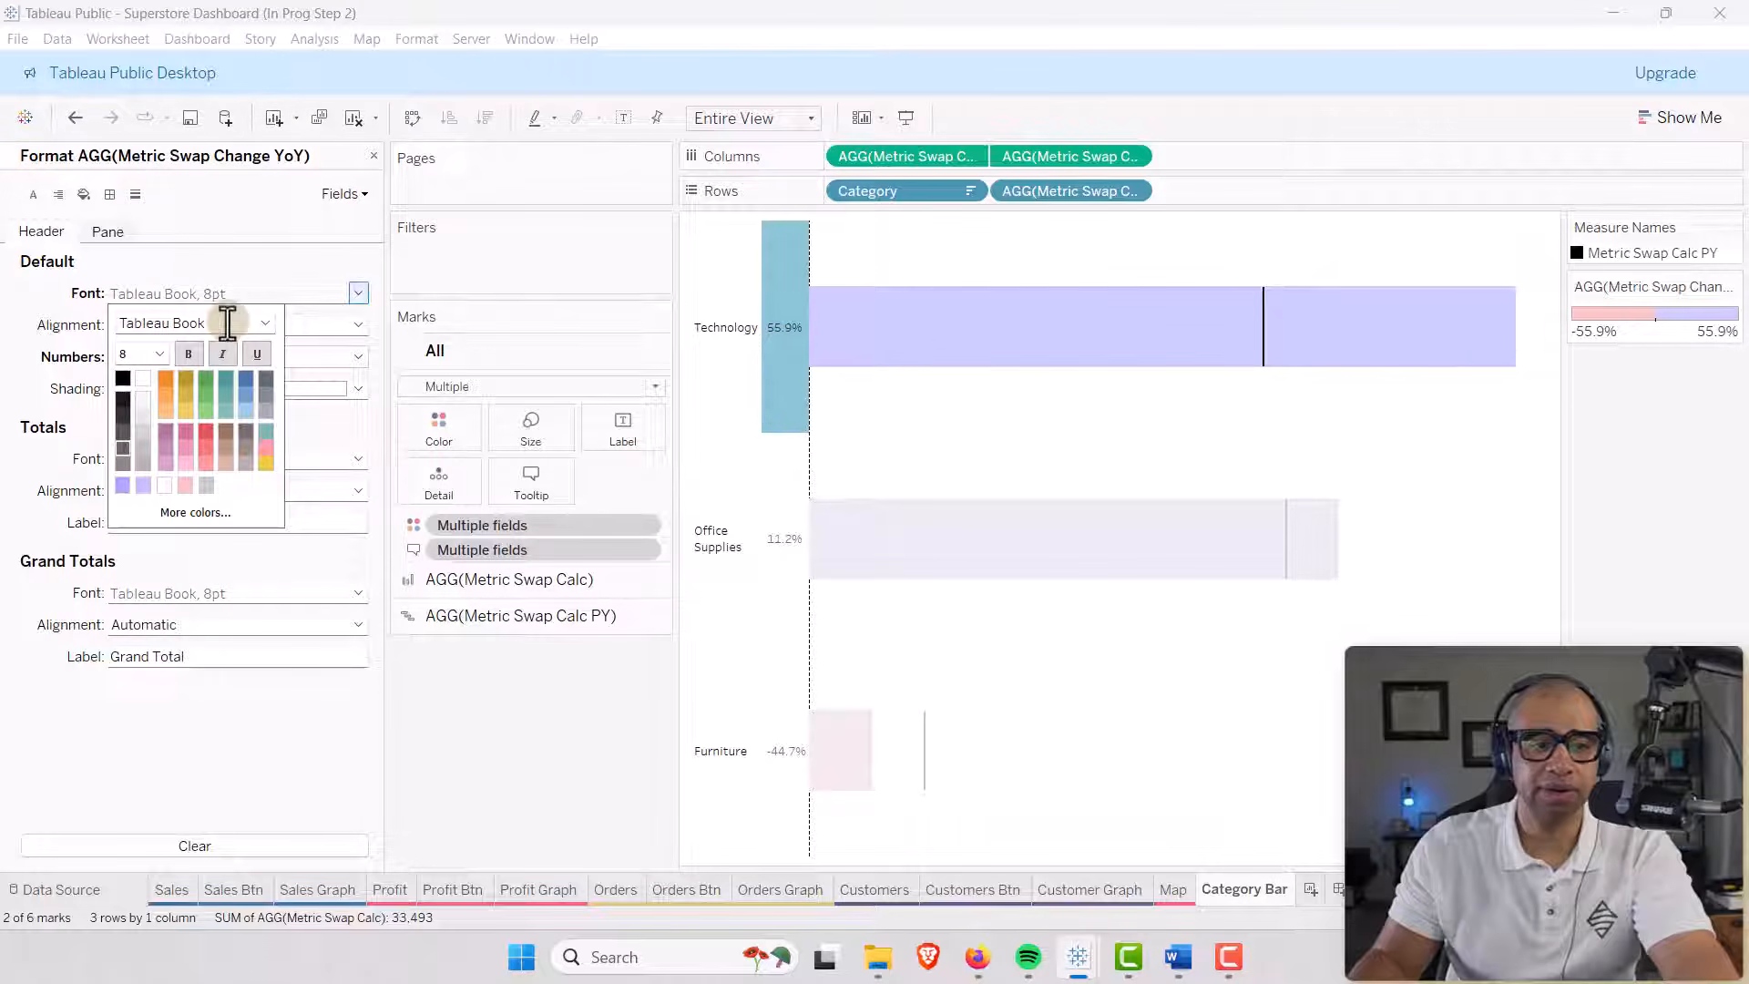
pyautogui.click(124, 379)
pyautogui.click(729, 625)
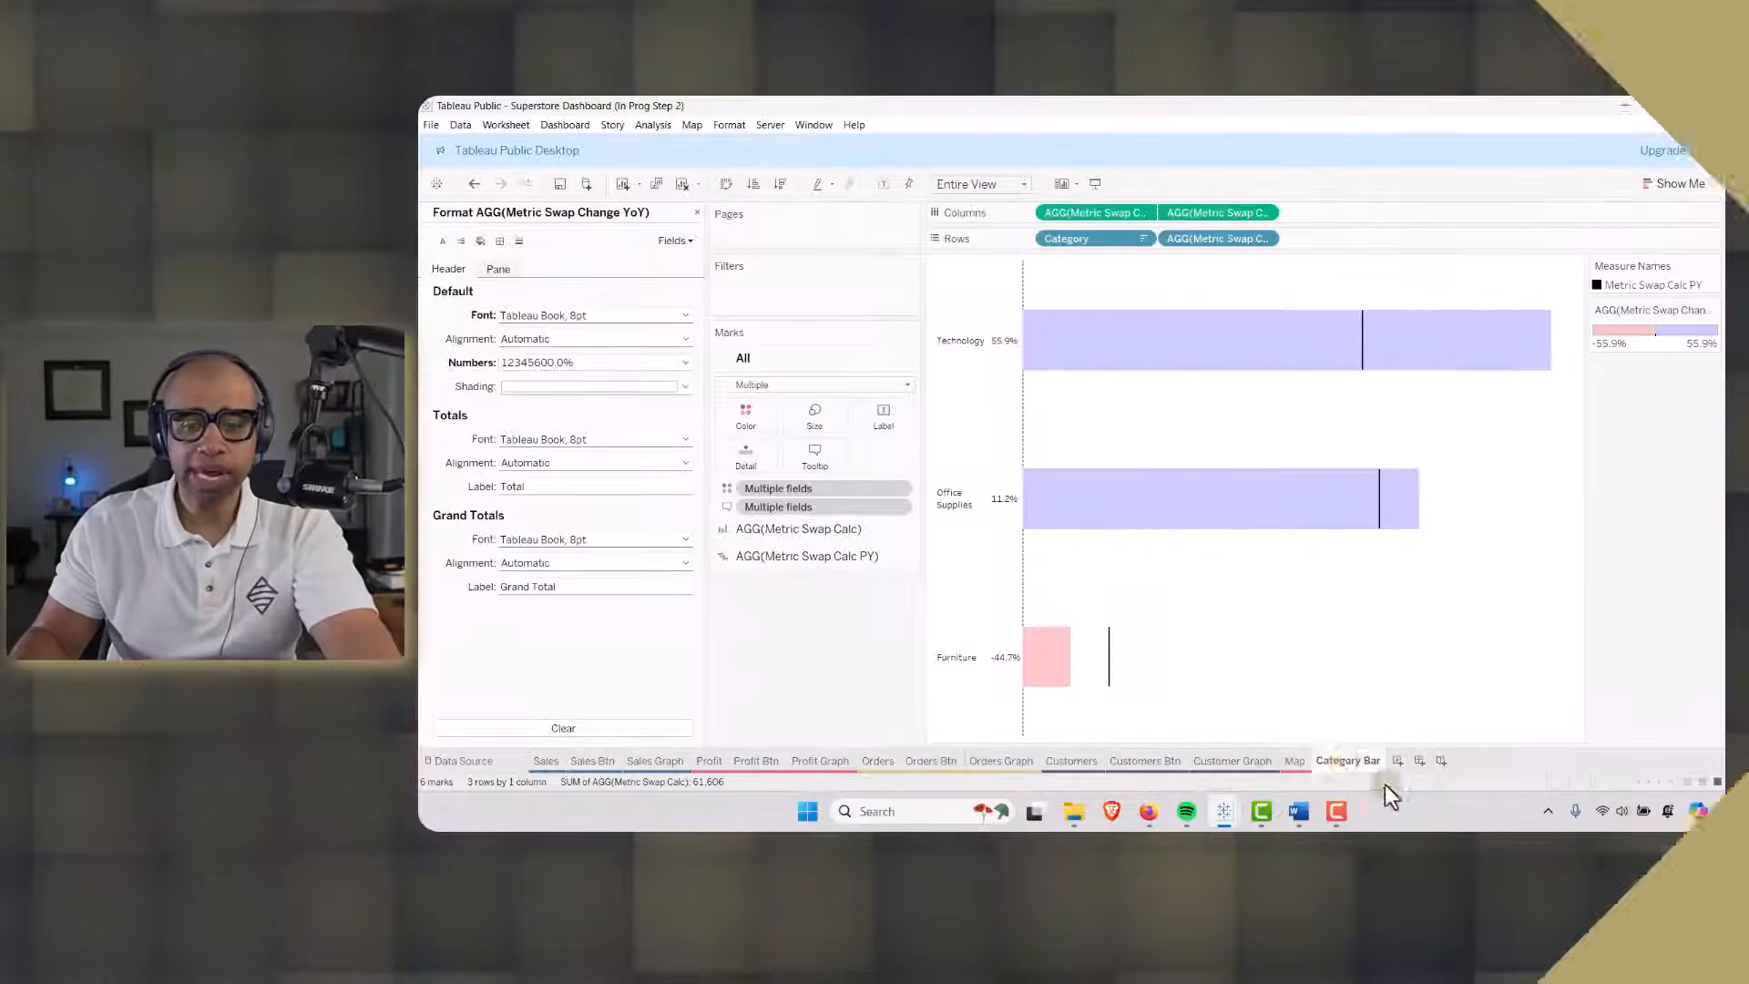
# Duplicate the Category Bar sheet and rename the copy as Segment Bar.
pyautogui.rightClick(1345, 761)
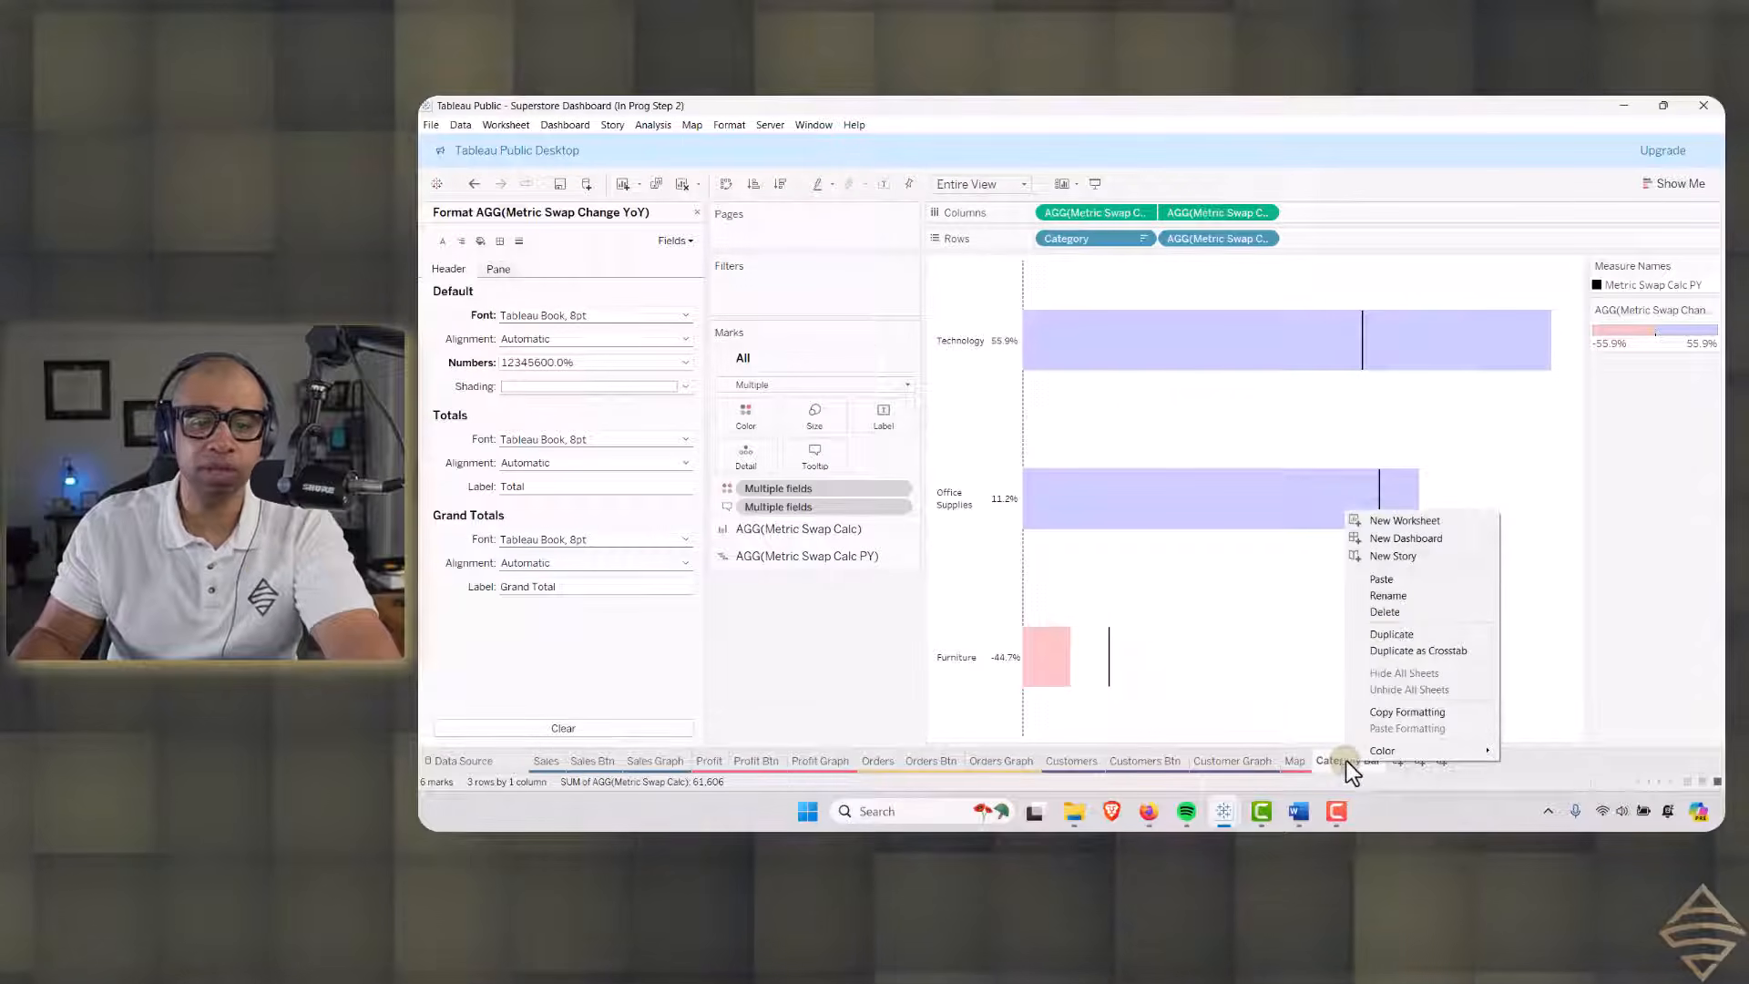
pyautogui.click(1388, 633)
pyautogui.doubleClick(1429, 763)
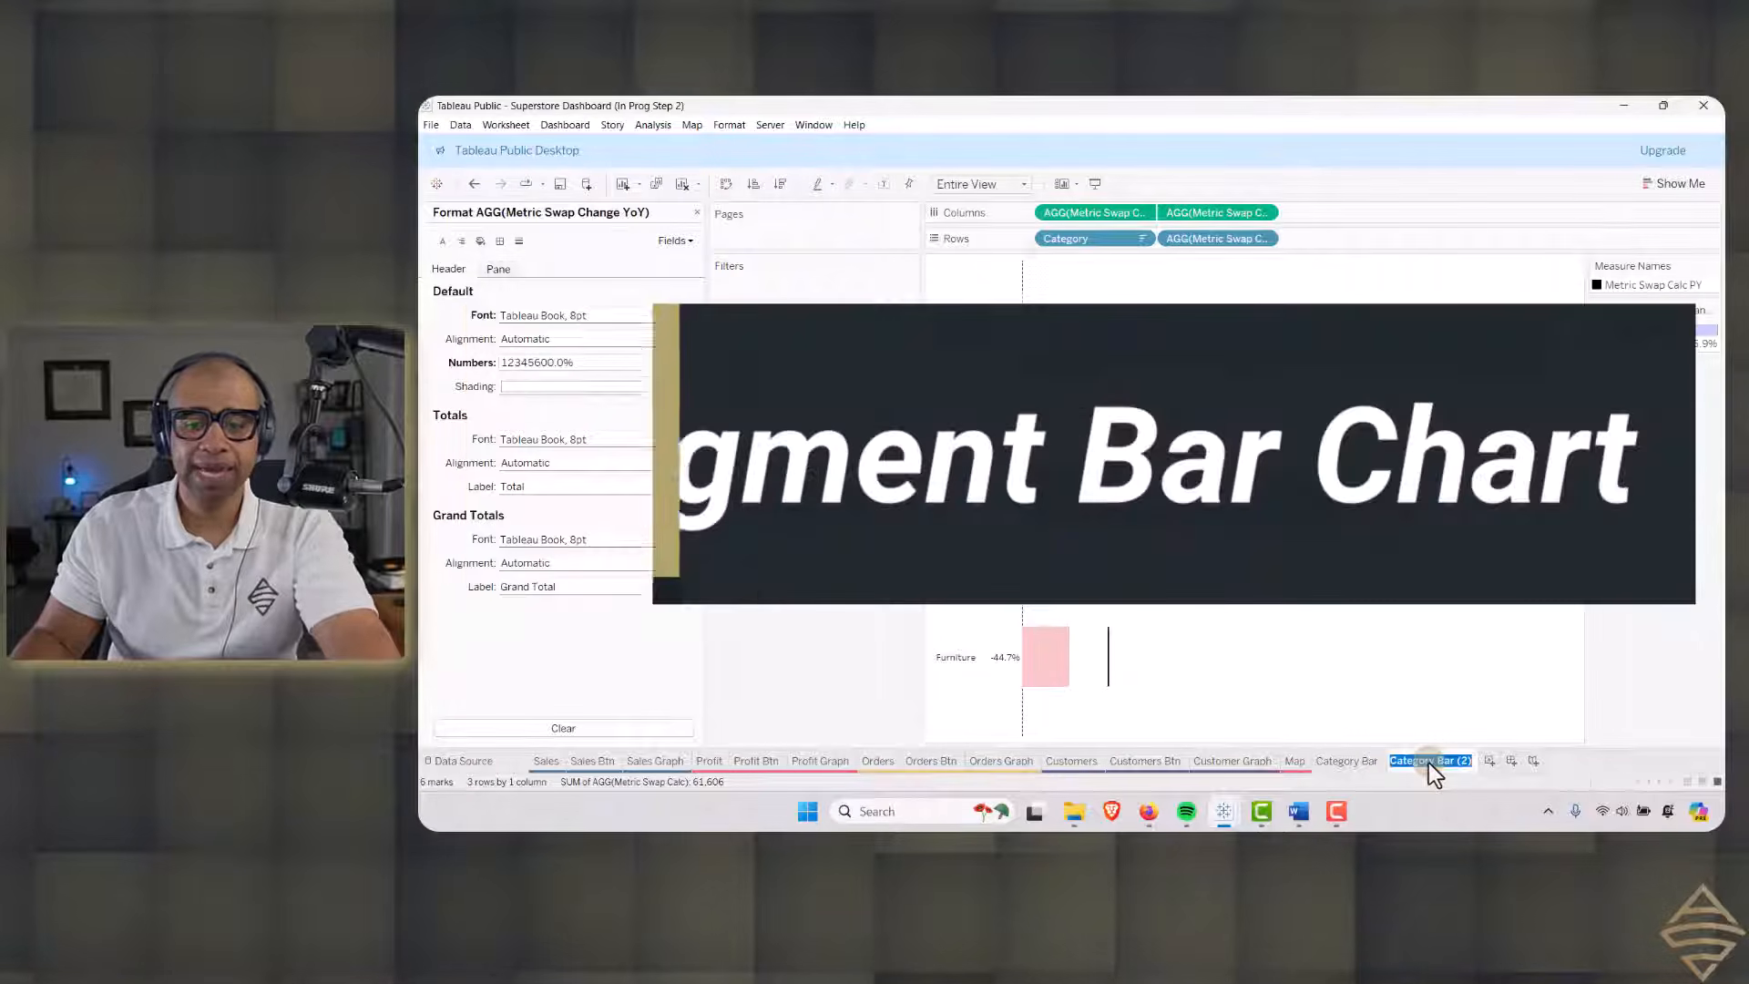
pyautogui.write('Seg')
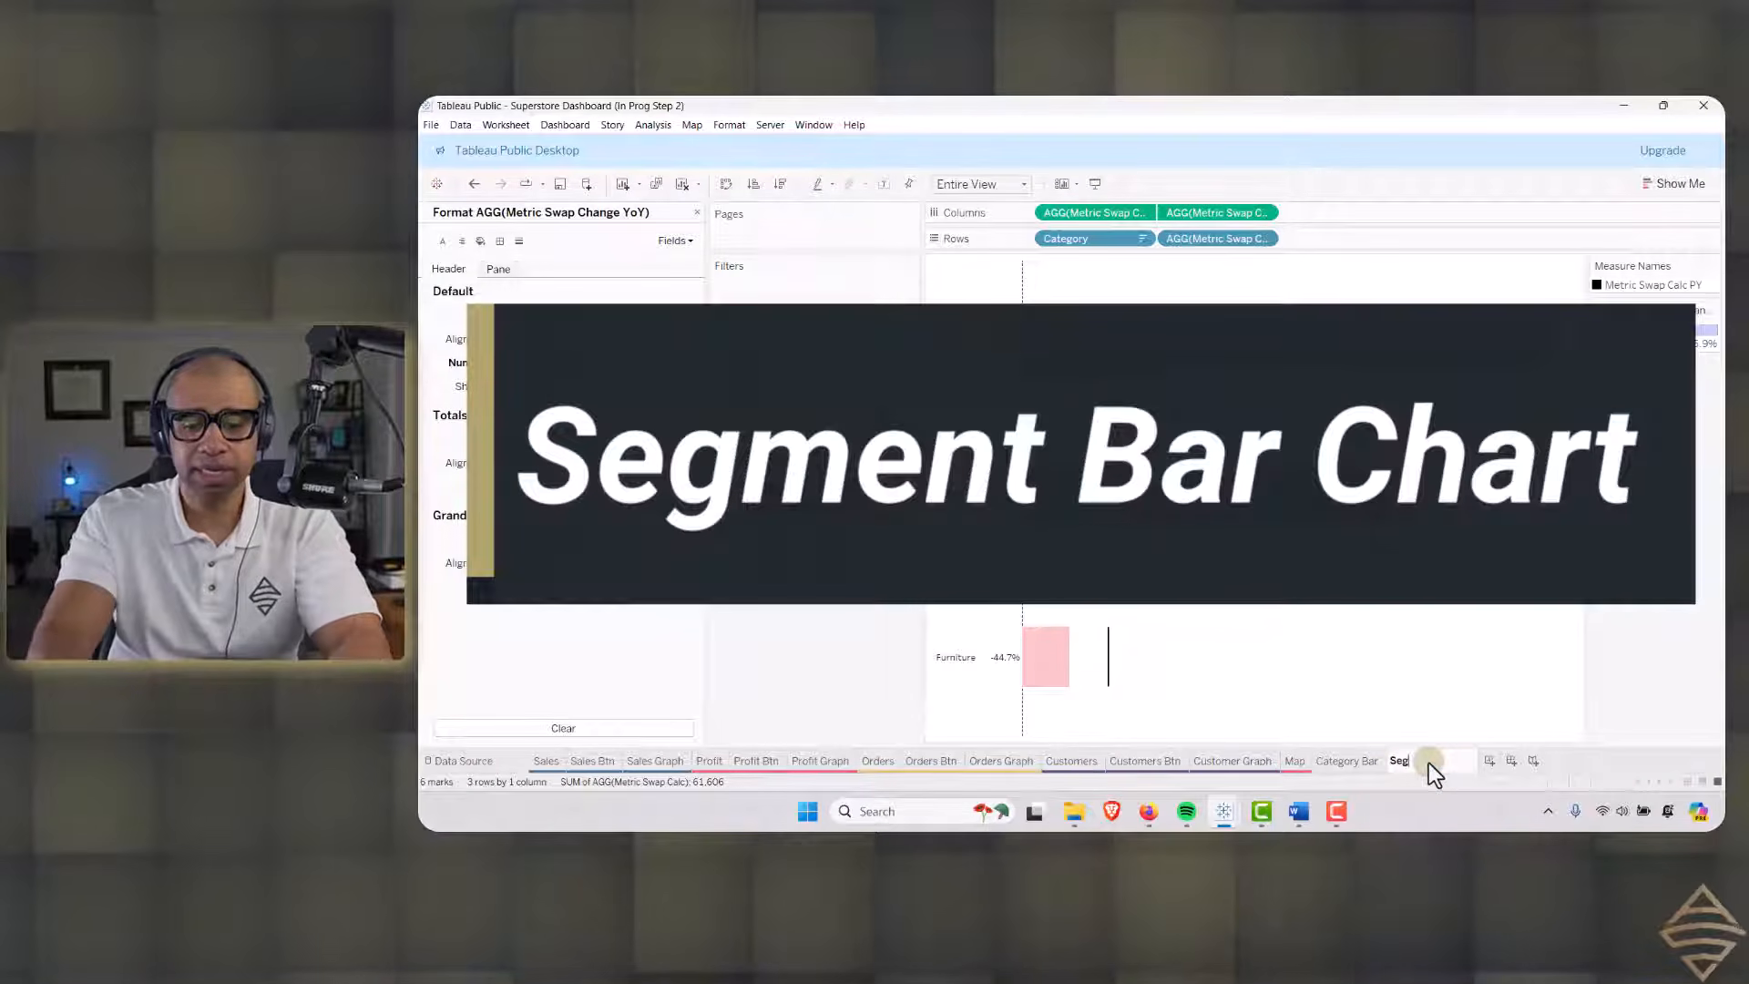
pyautogui.write('ment Bar')
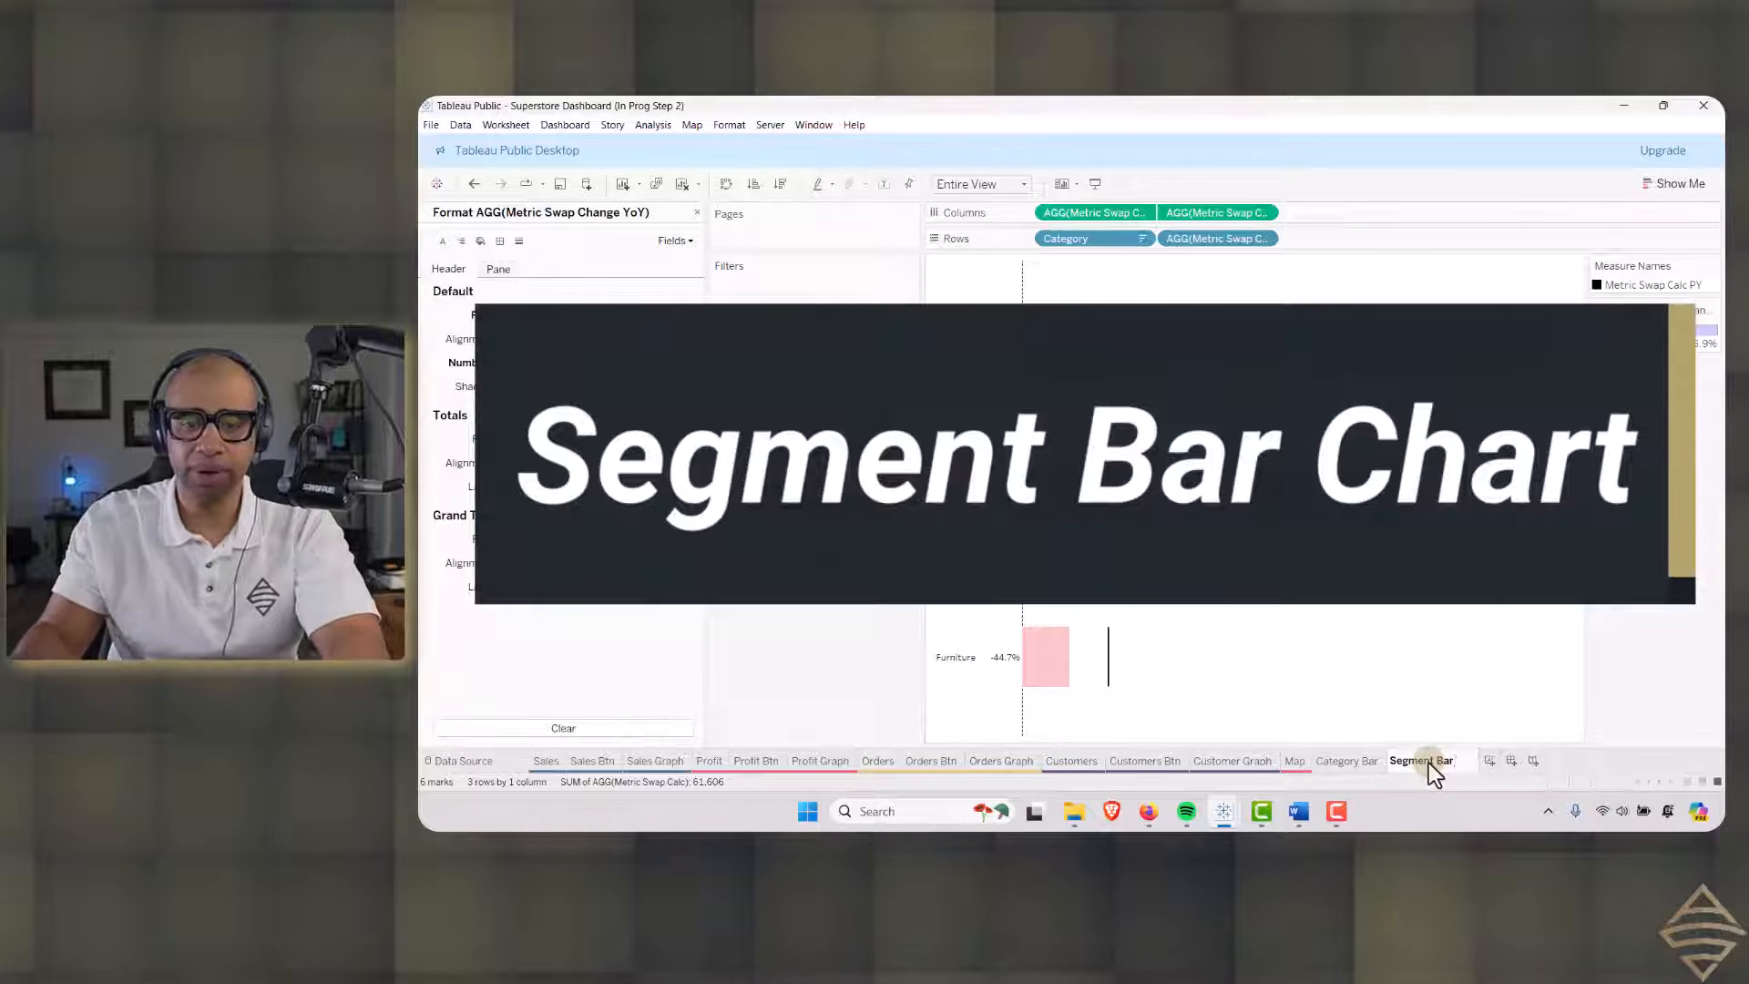
pyautogui.press('Return')
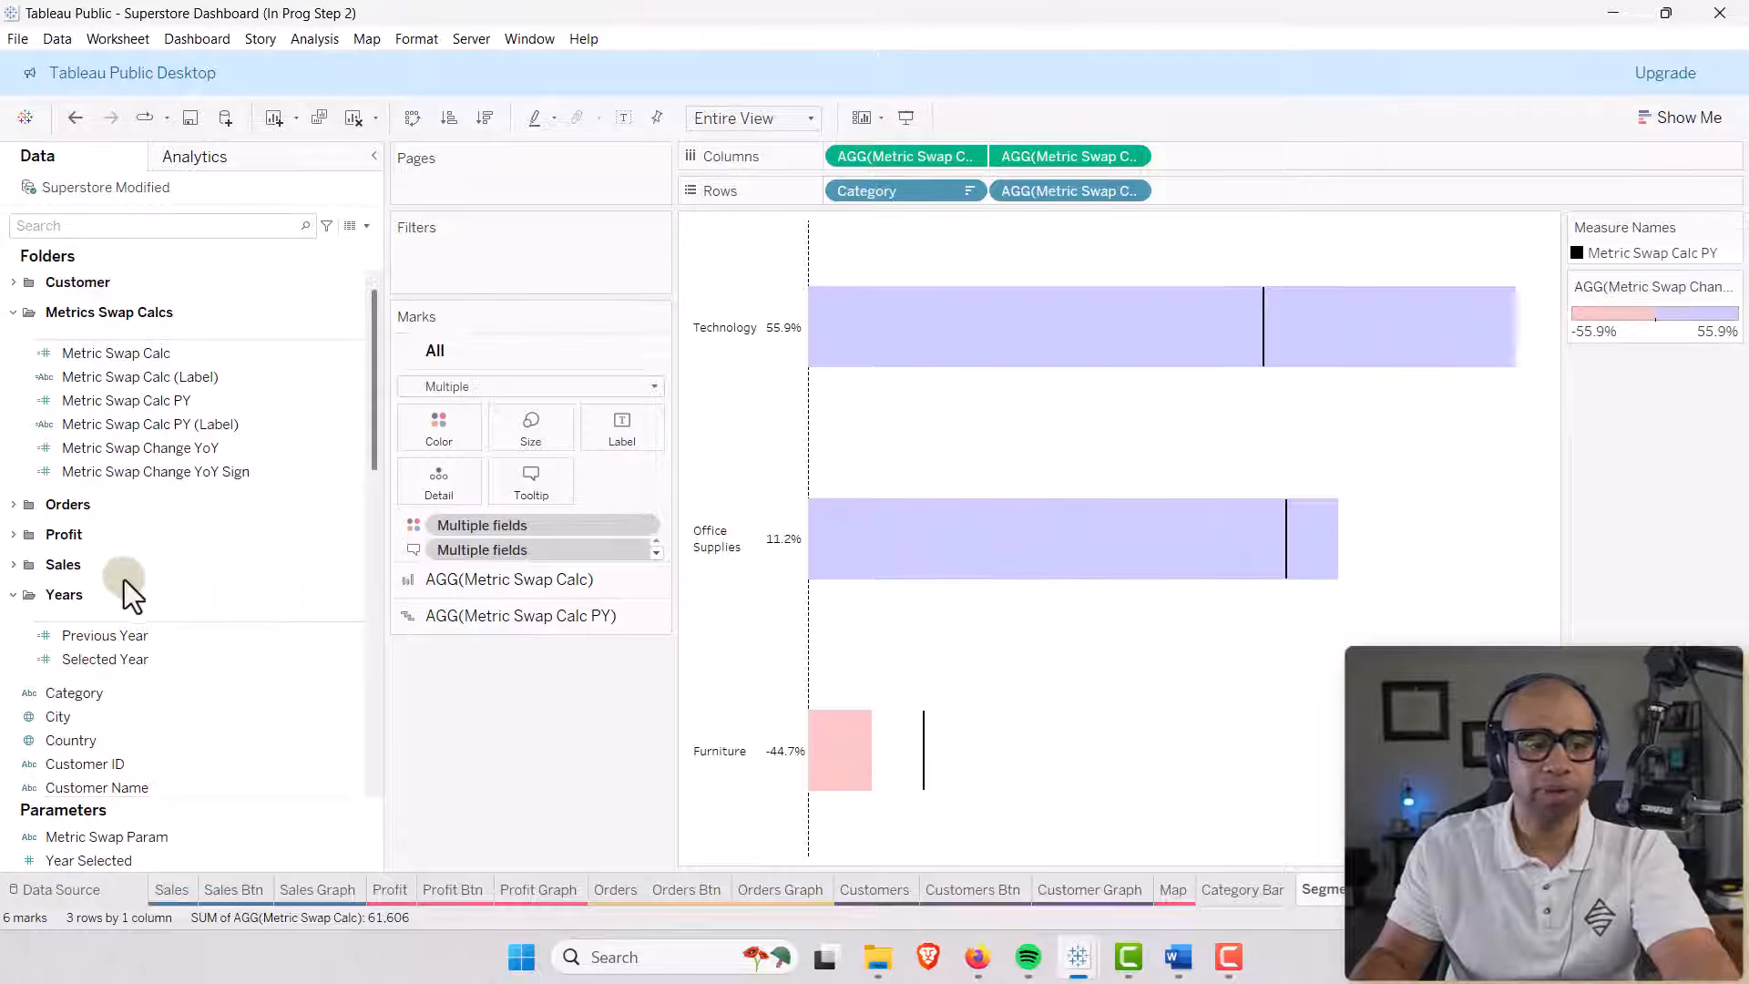
# Add Segment as the first field on Rows and remove Category from the view.
pyautogui.scroll(-5, 124, 586)
pyautogui.moveTo(83, 610); pyautogui.dragTo(833, 197)
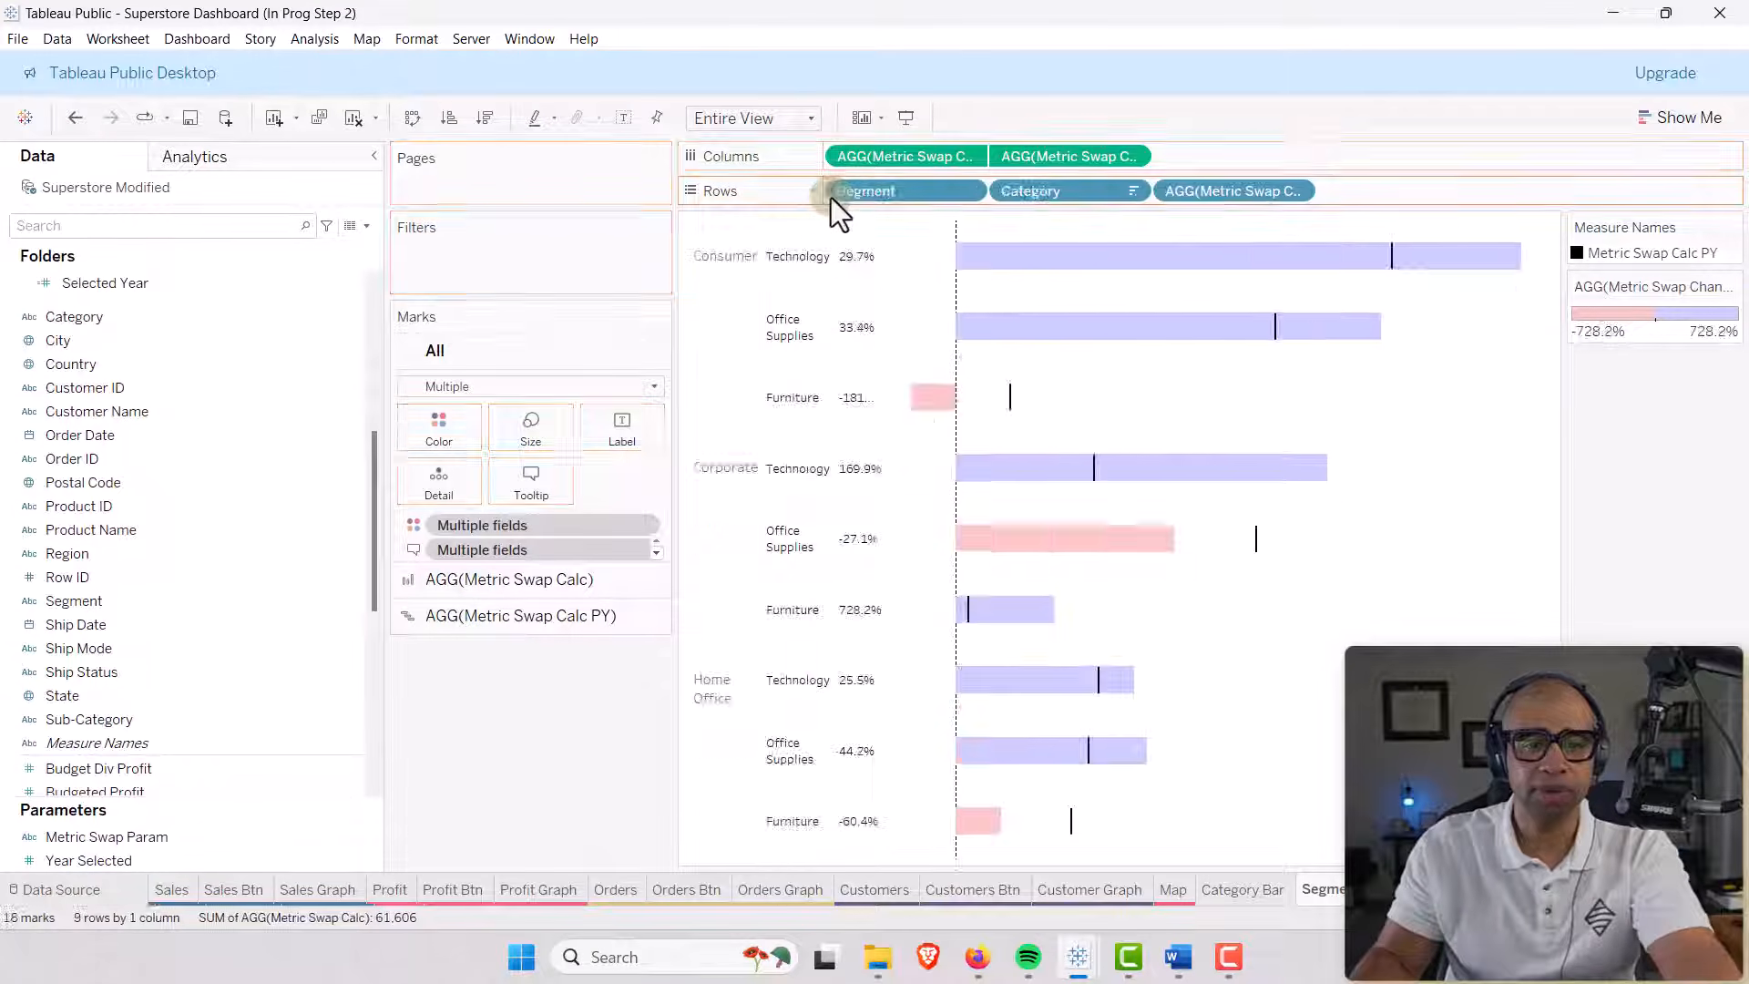
pyautogui.moveTo(1026, 193); pyautogui.dragTo(511, 730)
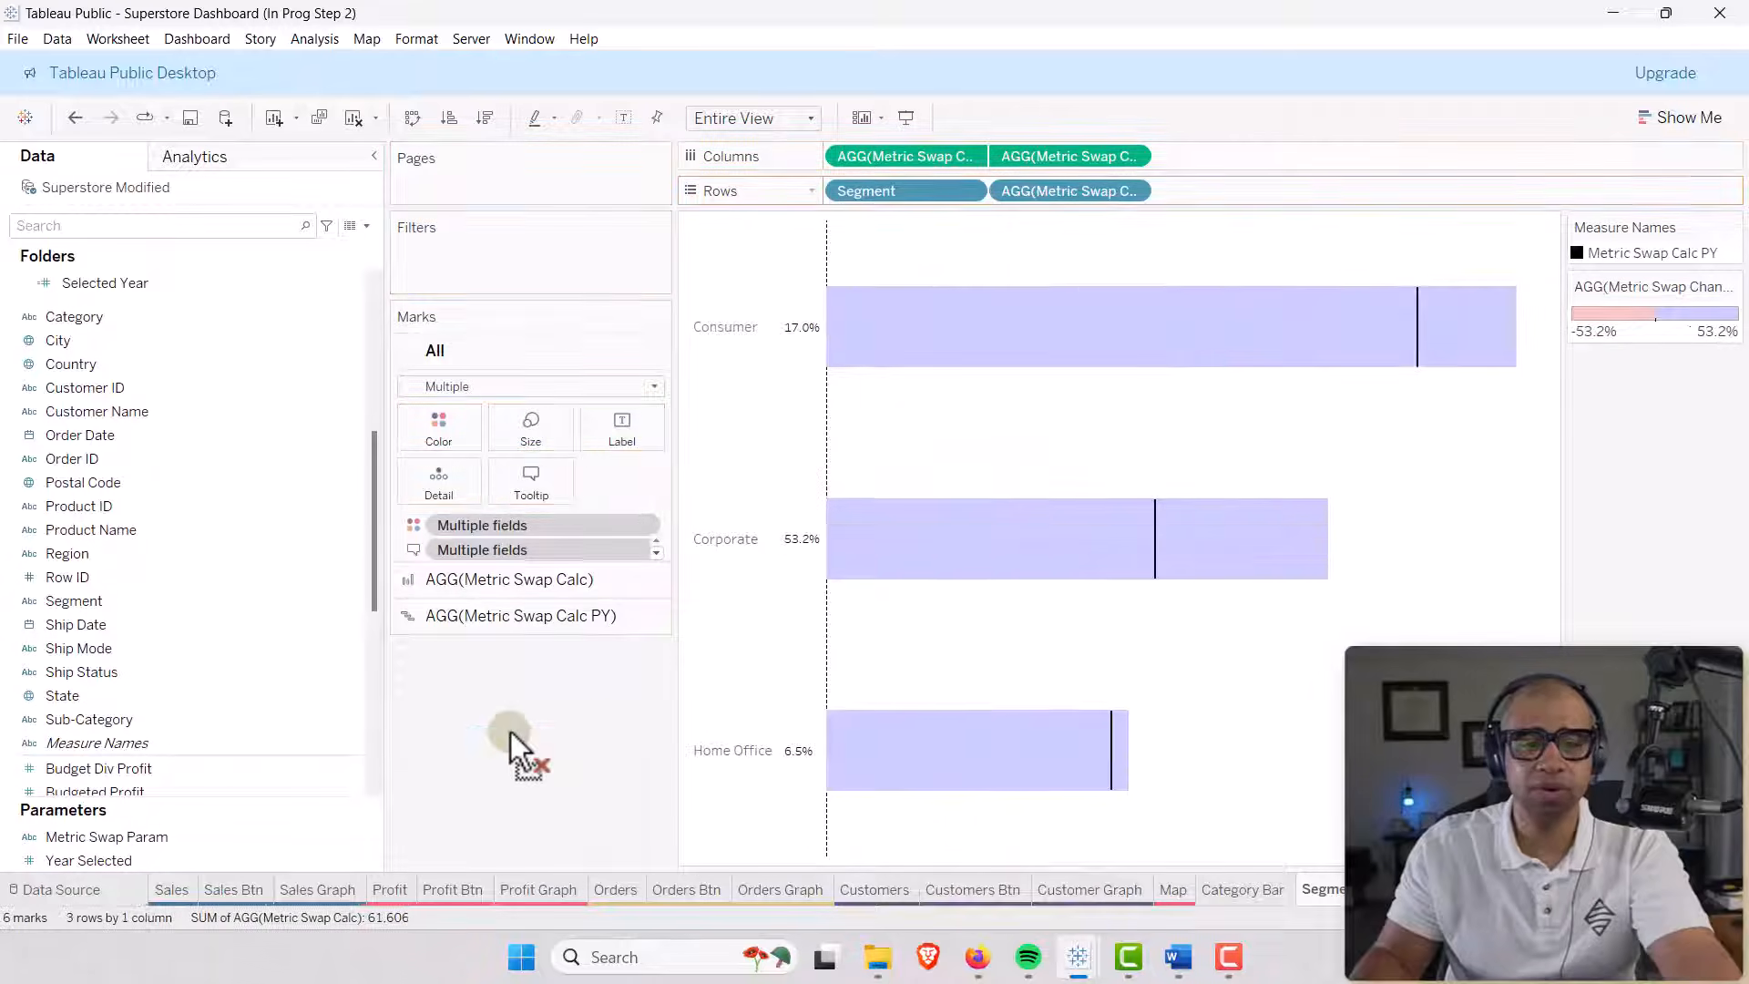
# Set the Segment header font to black at 8 pt and clear the header selection.
pyautogui.click(716, 324)
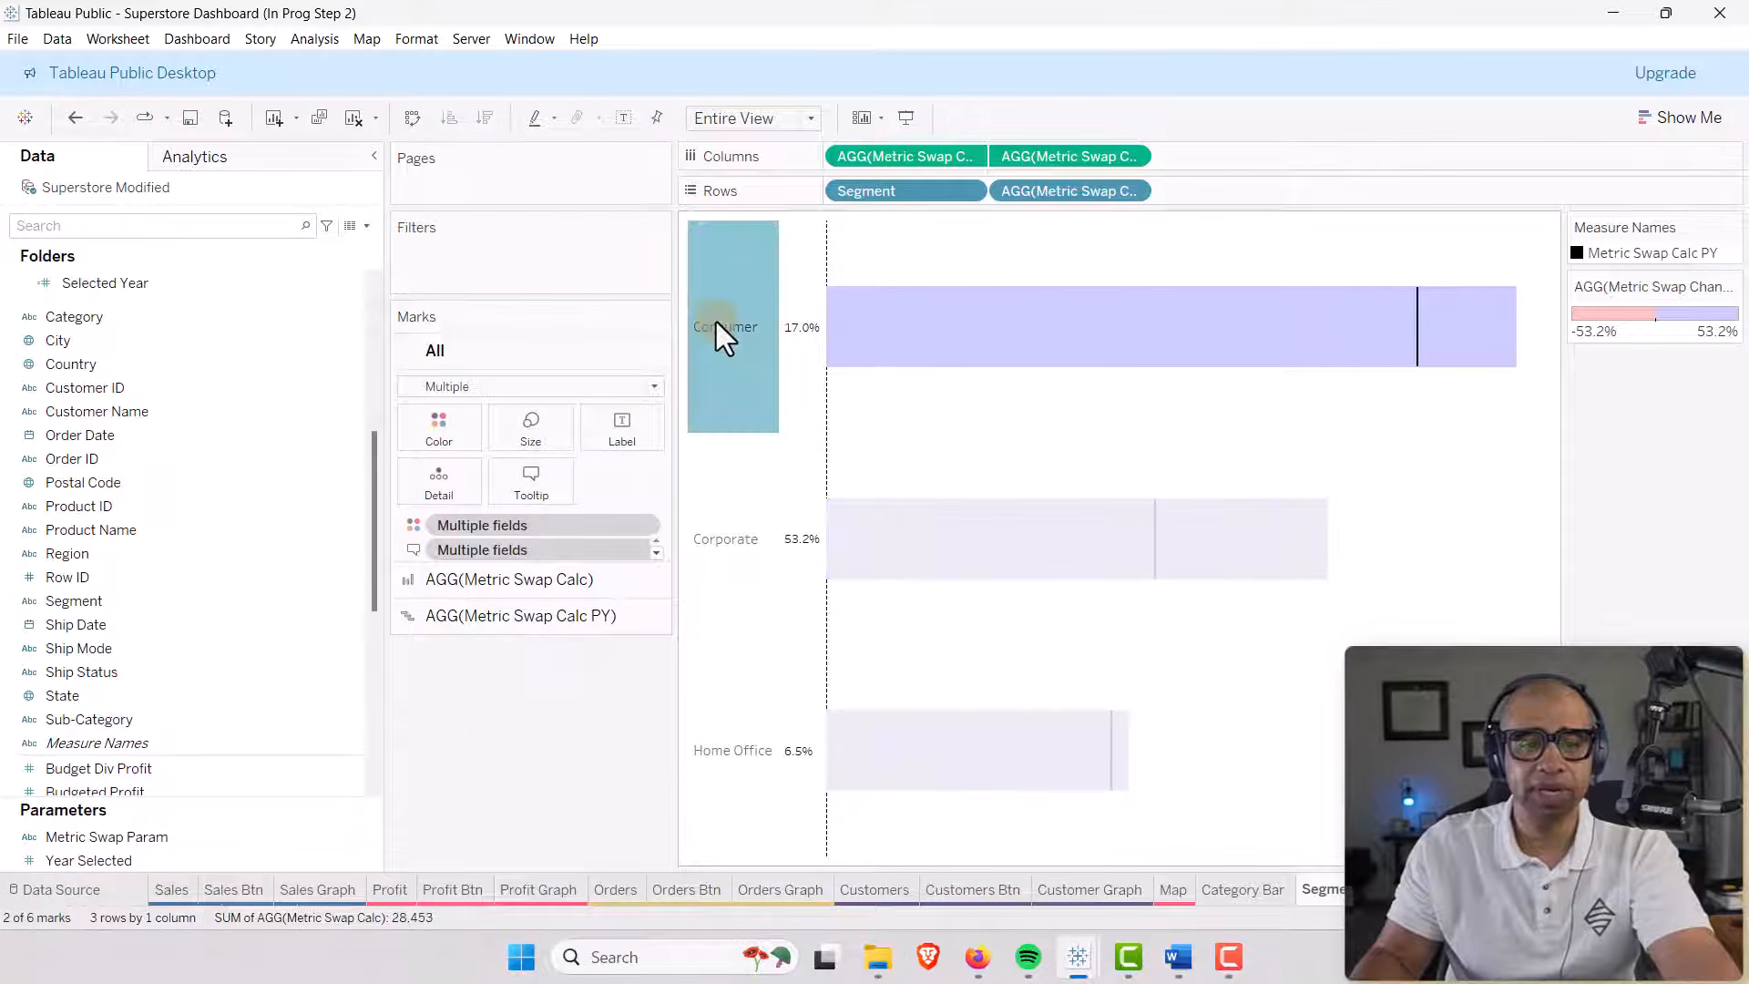
pyautogui.rightClick(717, 326)
pyautogui.click(770, 412)
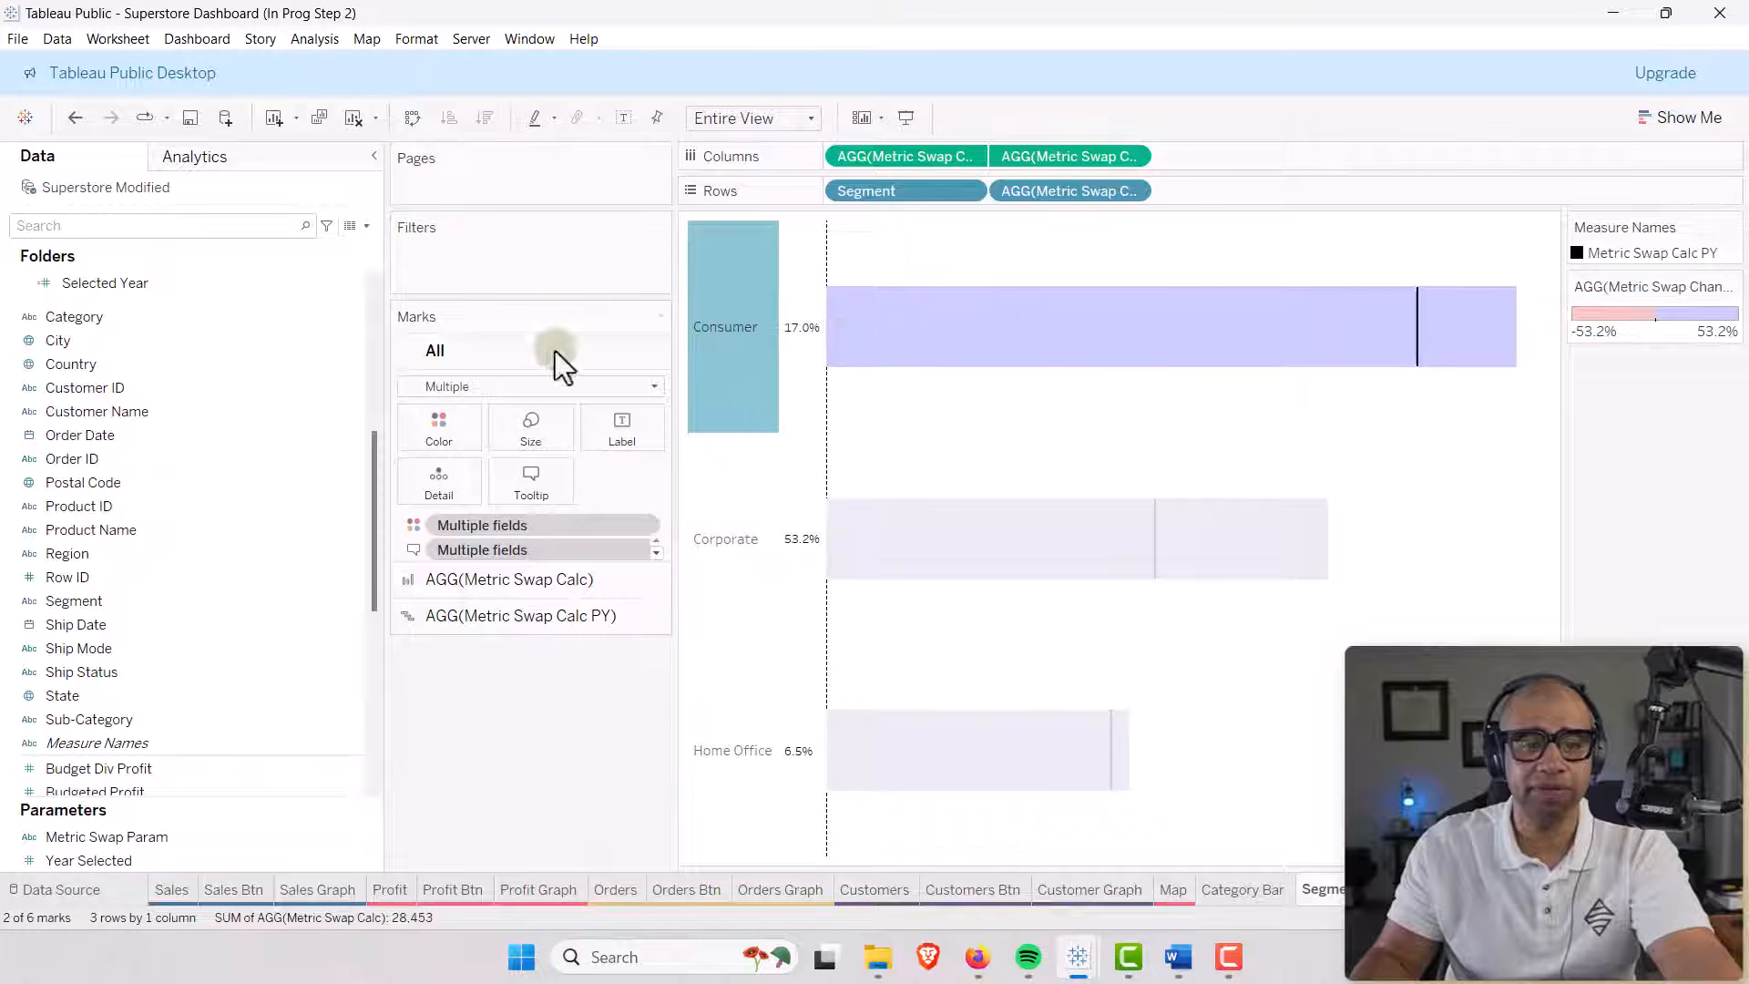
pyautogui.click(356, 292)
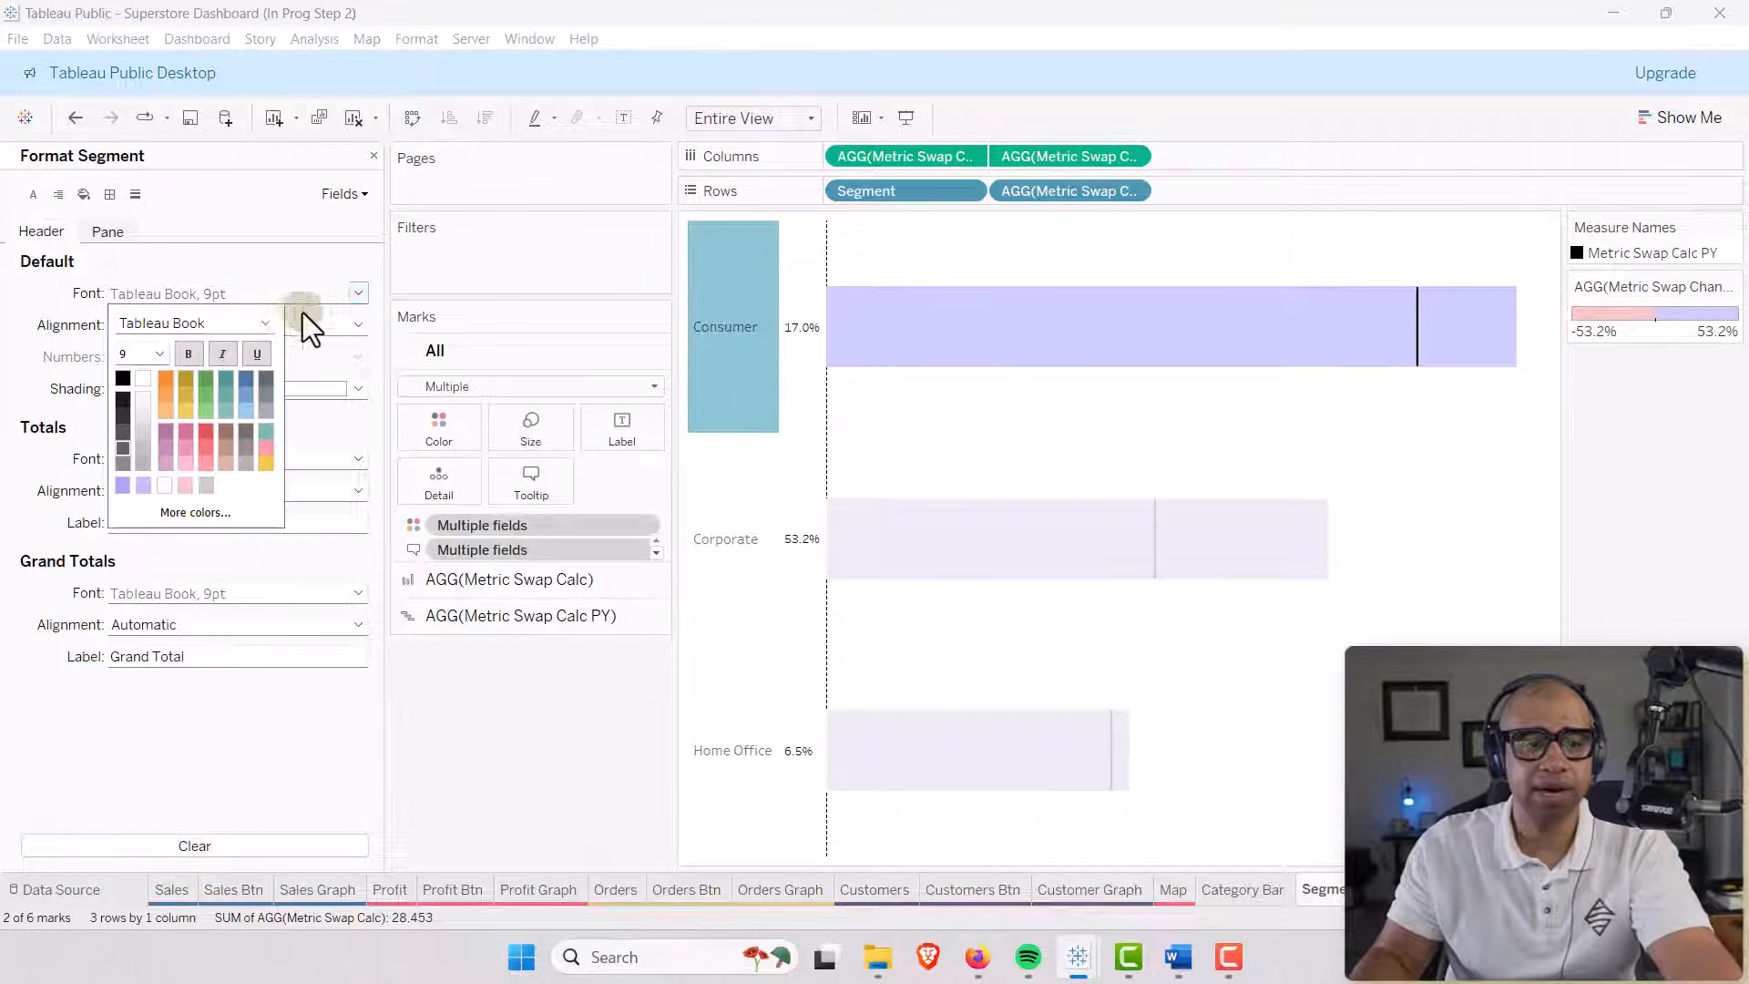
pyautogui.click(124, 377)
pyautogui.click(158, 354)
pyautogui.click(140, 374)
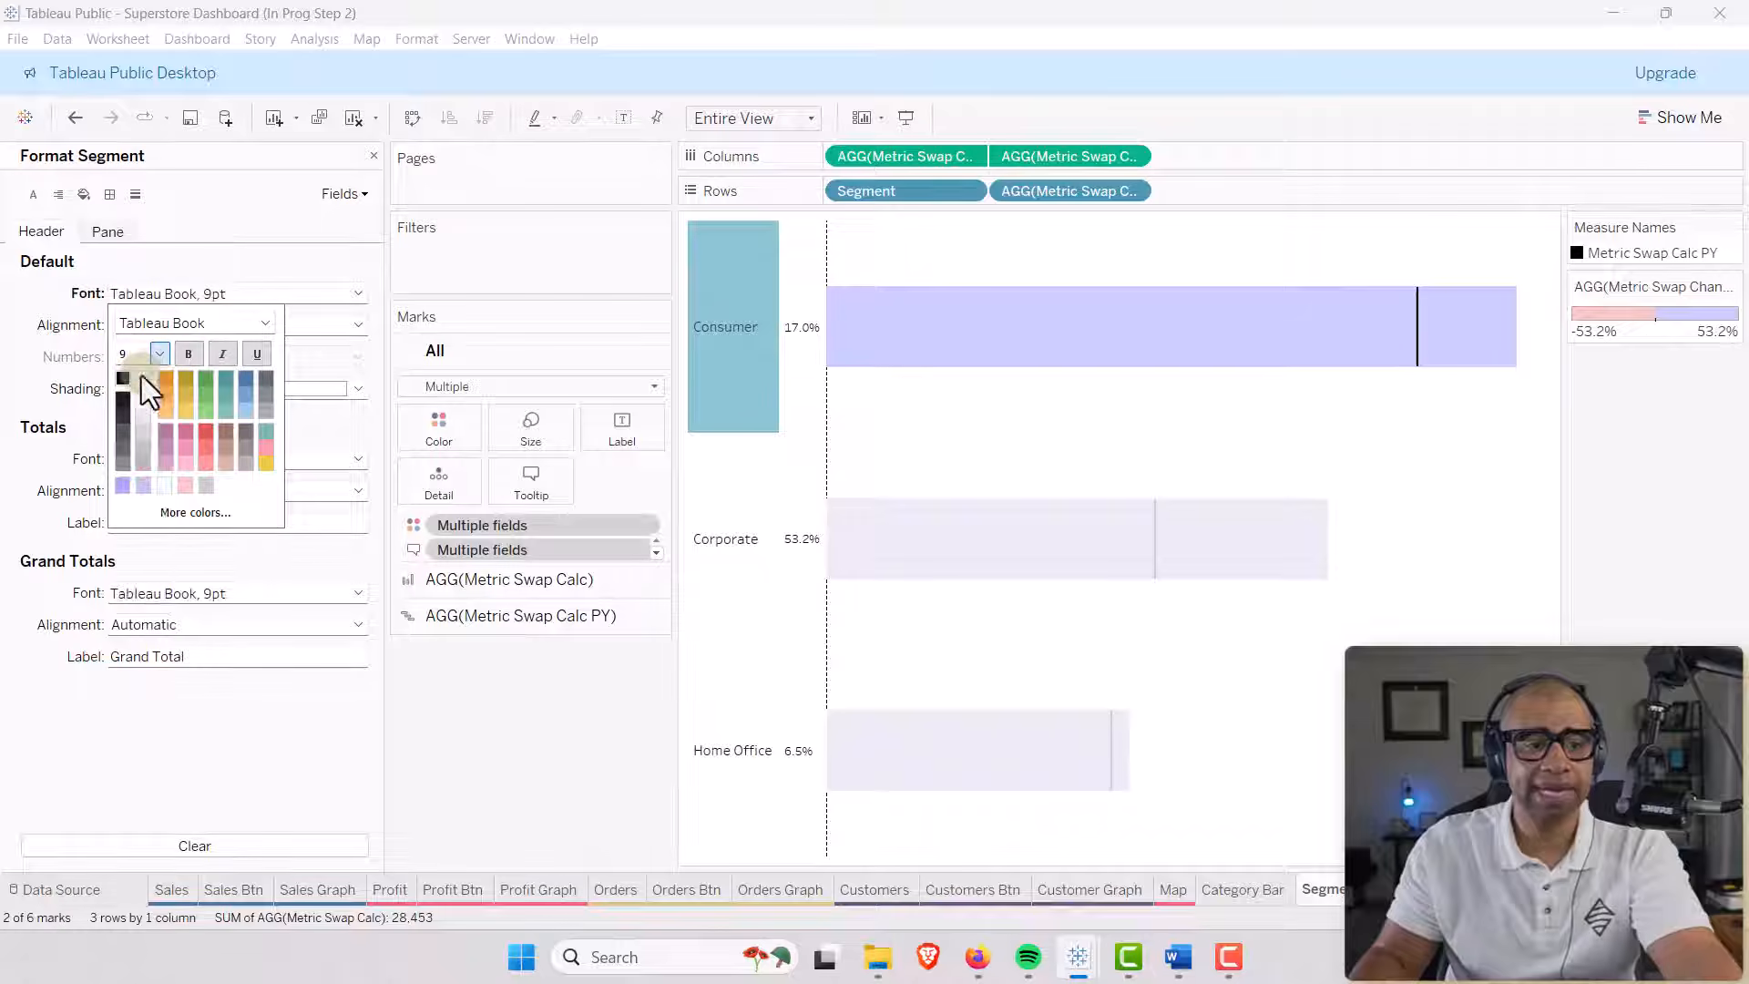
pyautogui.click(570, 719)
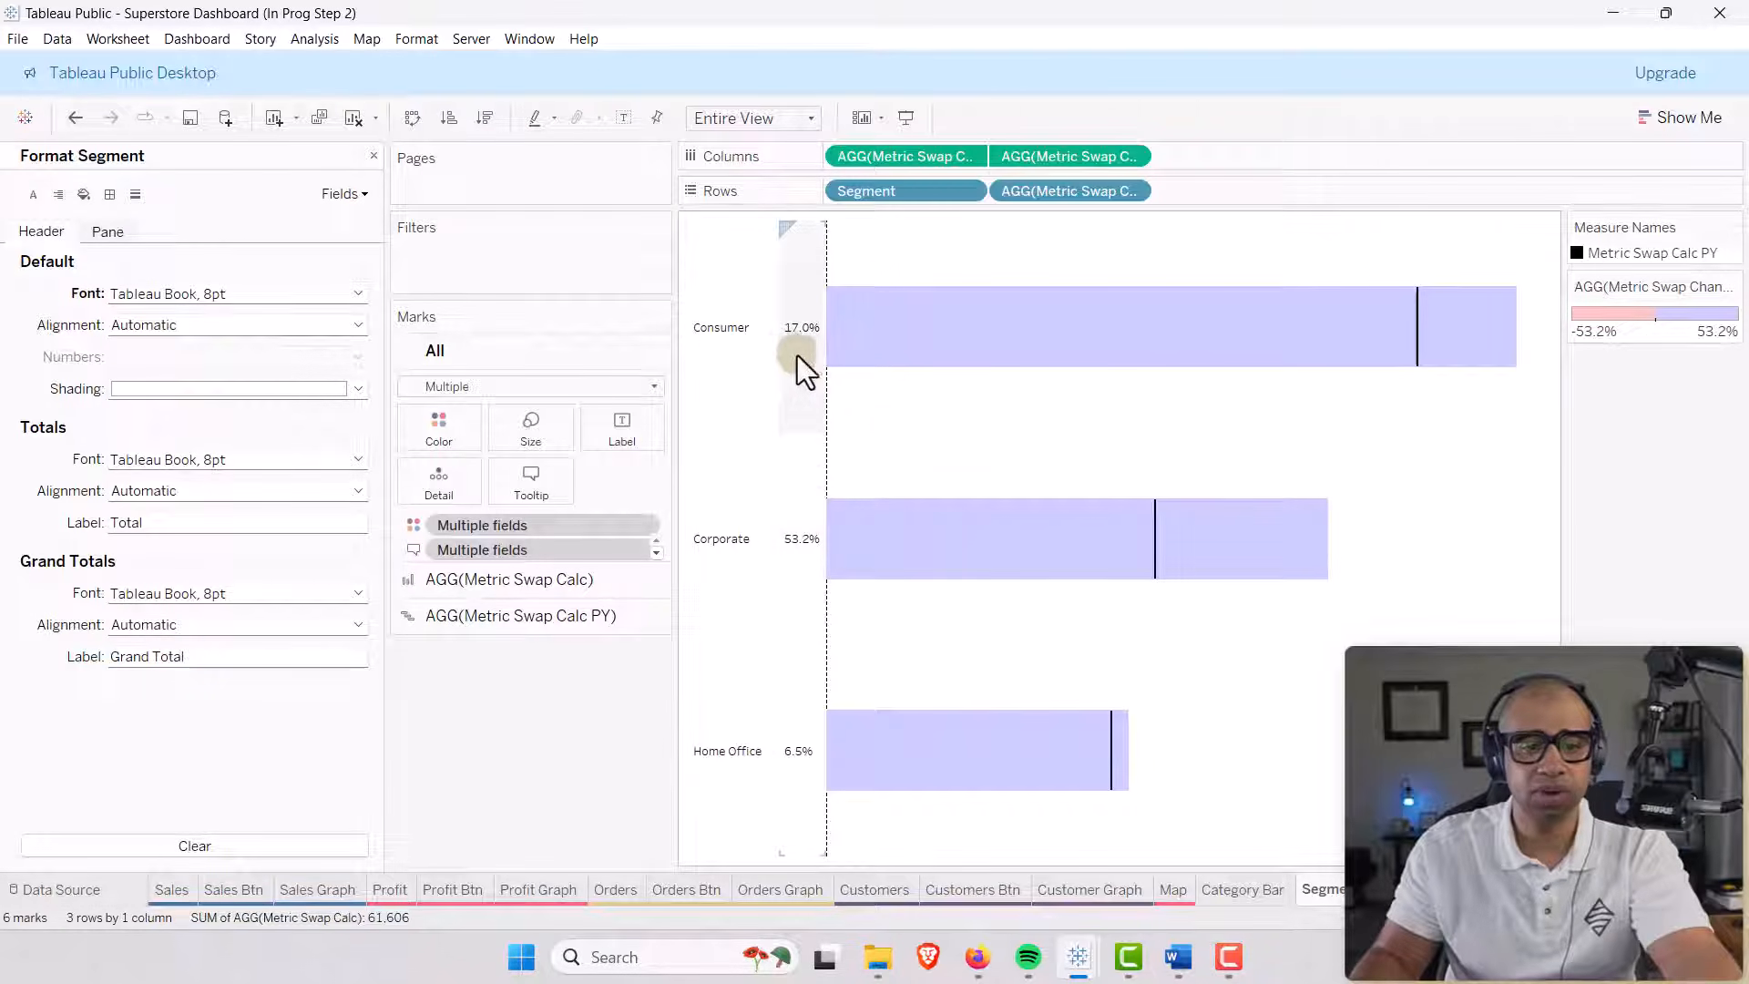
# Examine the Consumer bar's tooltip and the fields used on the Metric Swap Calc marks.
pyautogui.moveTo(1203, 327)
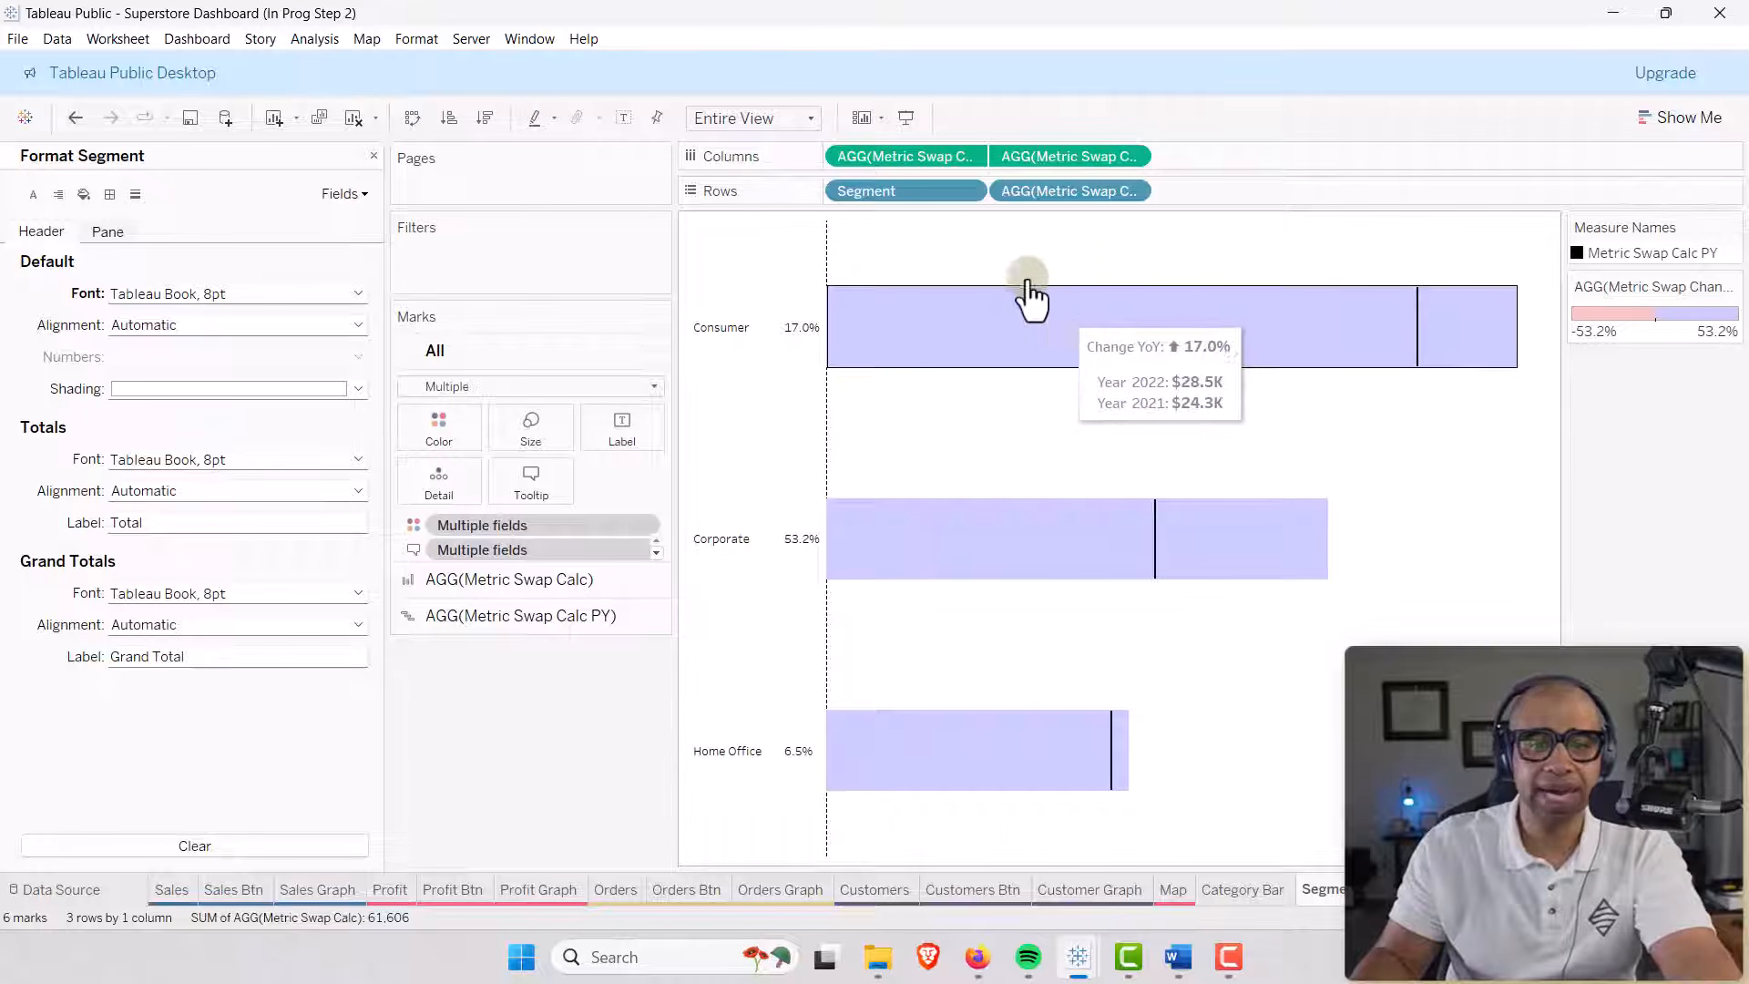
pyautogui.click(514, 577)
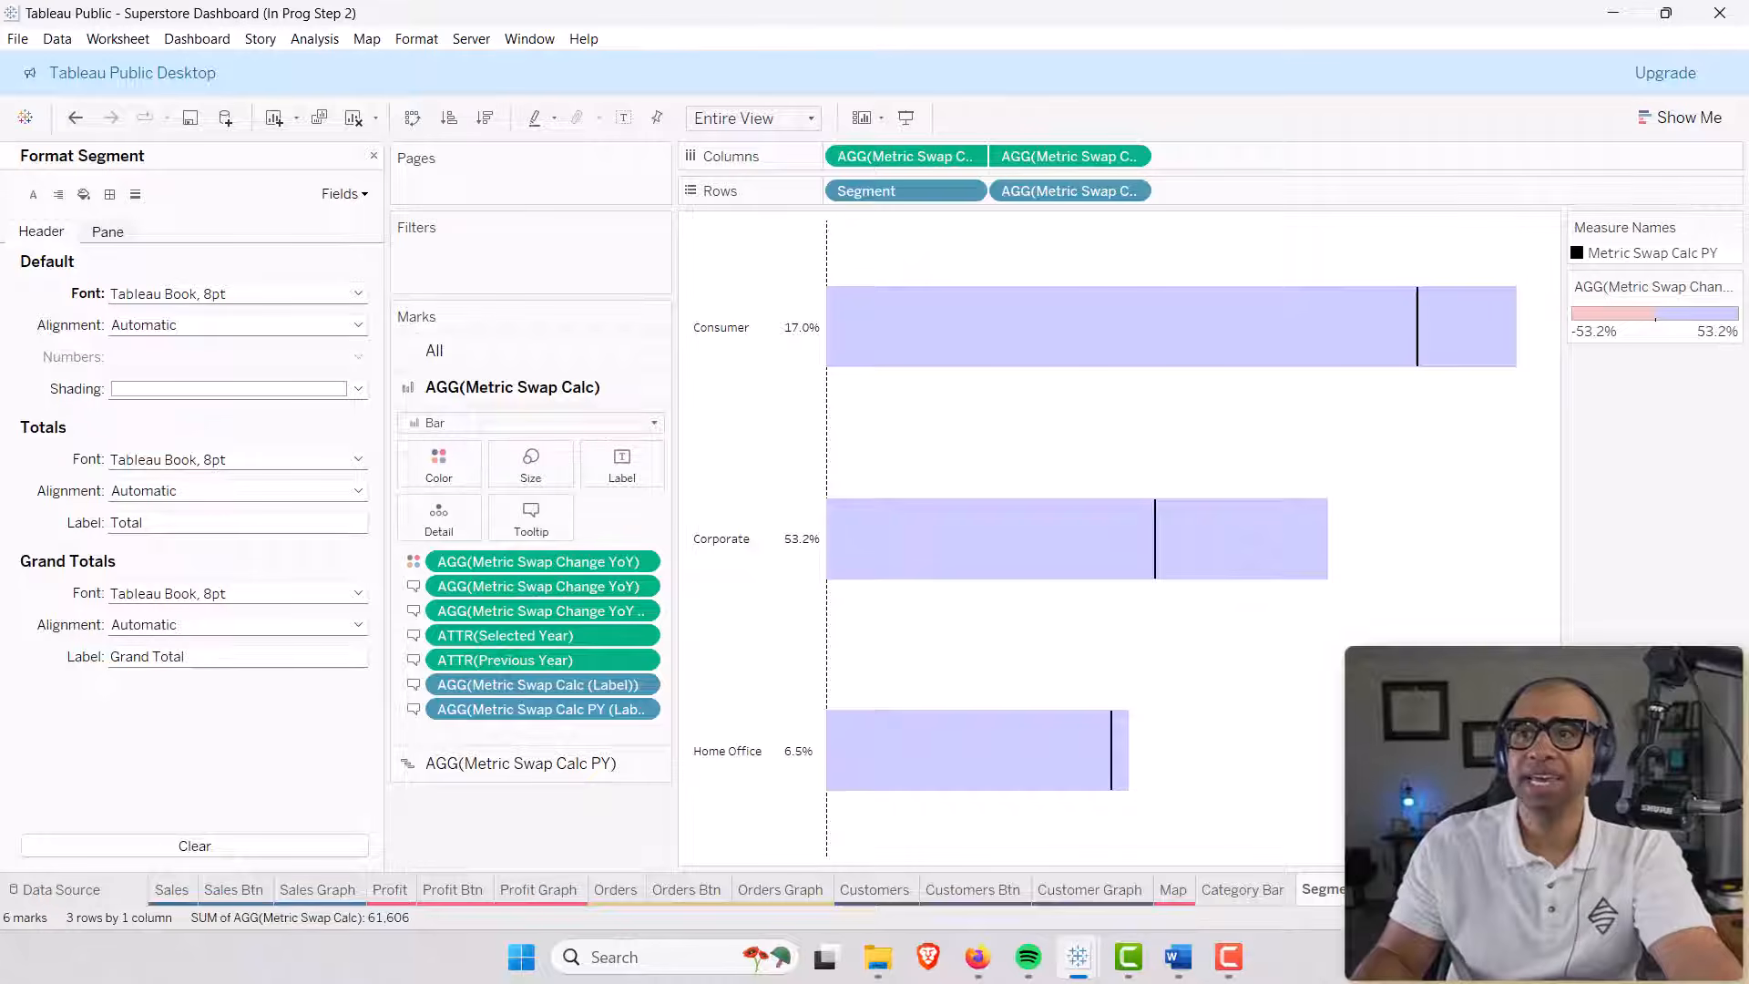
pyautogui.moveTo(952, 410)
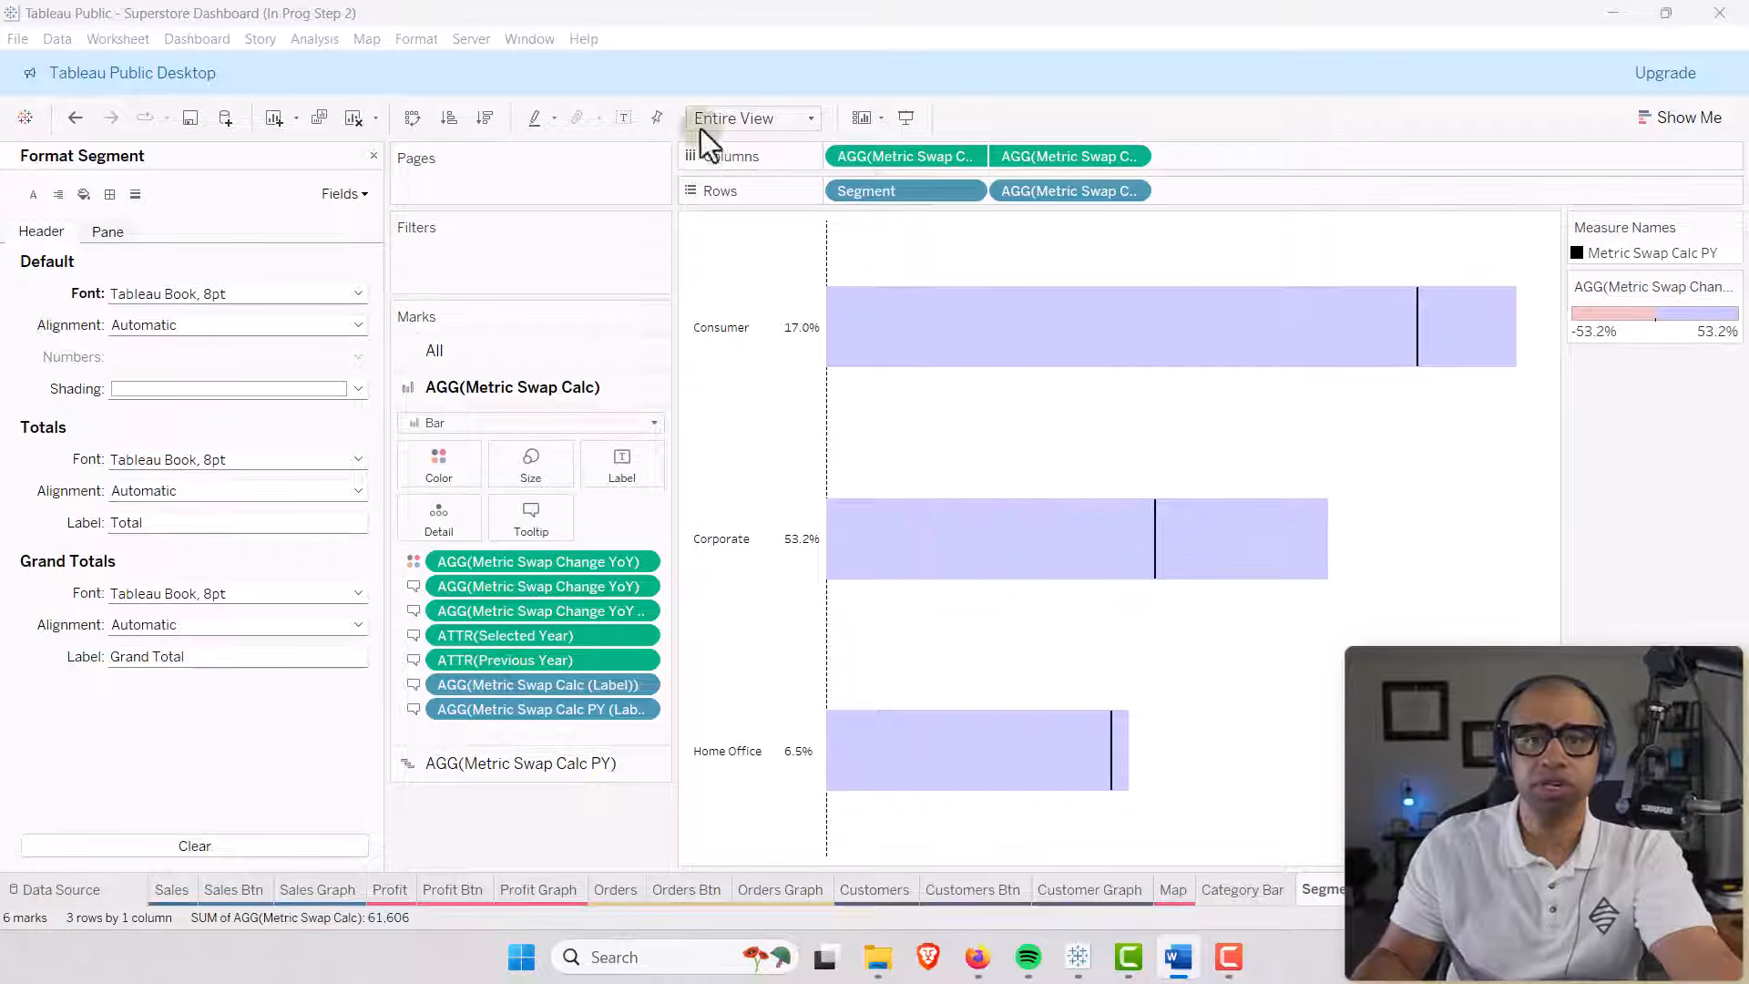
# Sort Segment by the field Metric Swap Calc in descending order.
pyautogui.rightClick(899, 196)
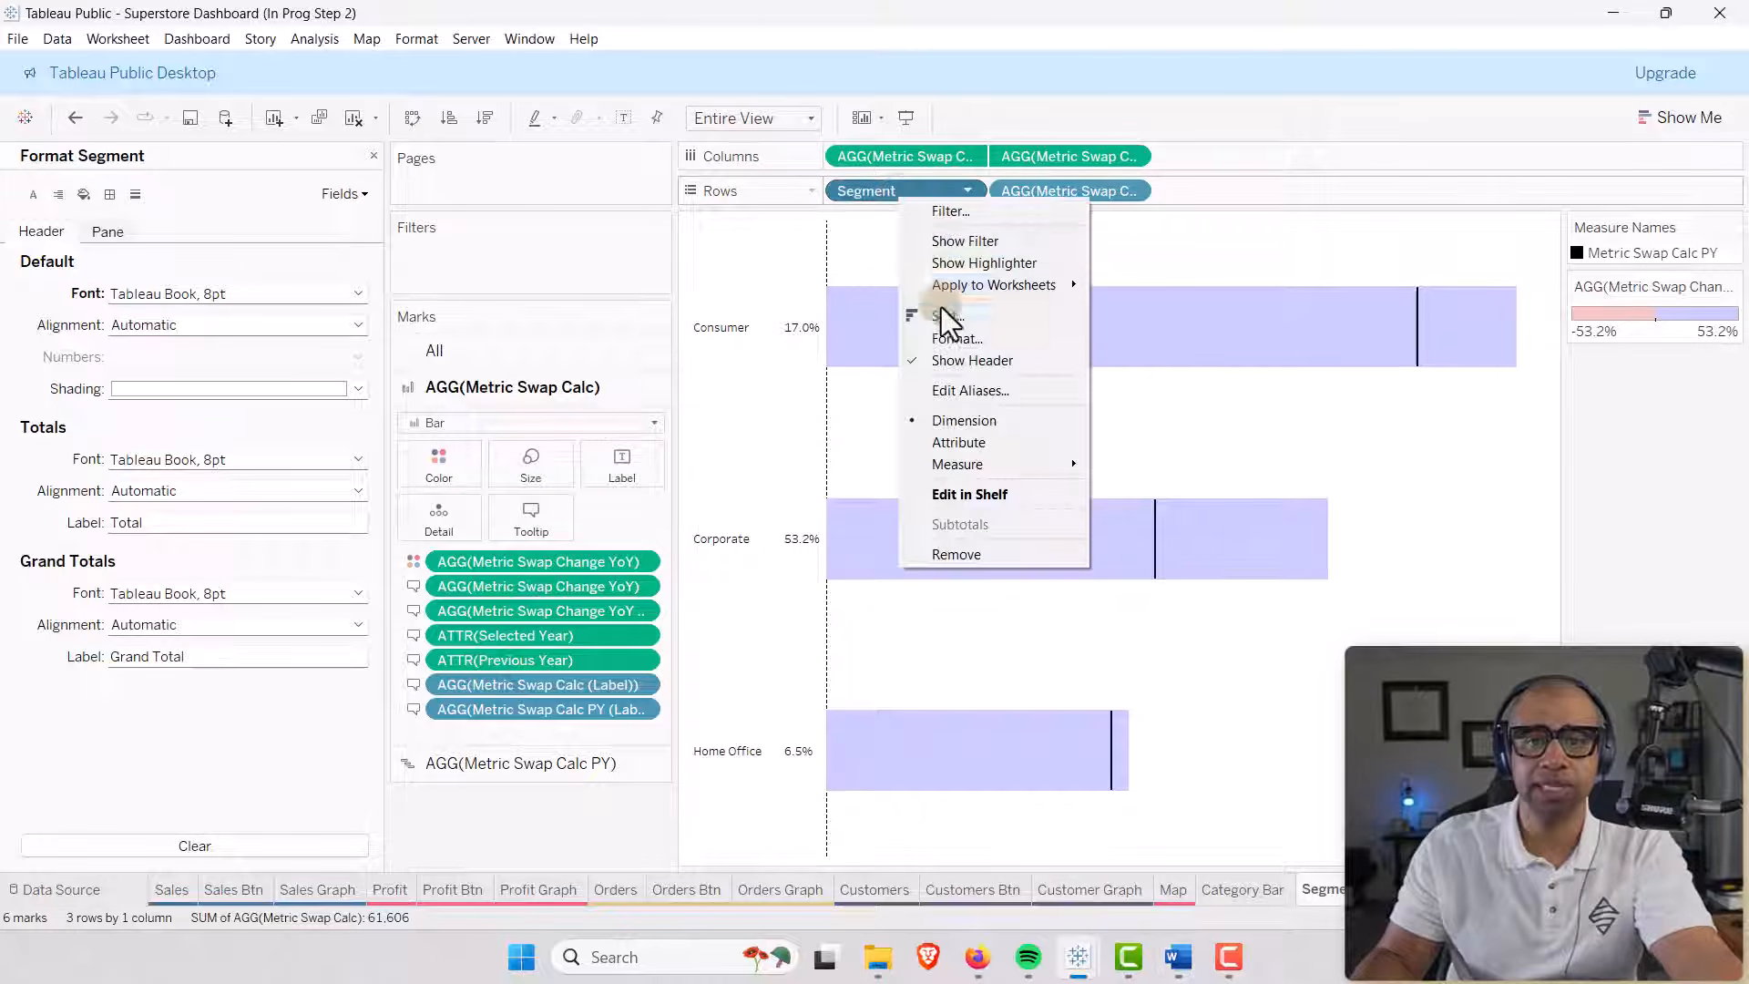
pyautogui.click(911, 305)
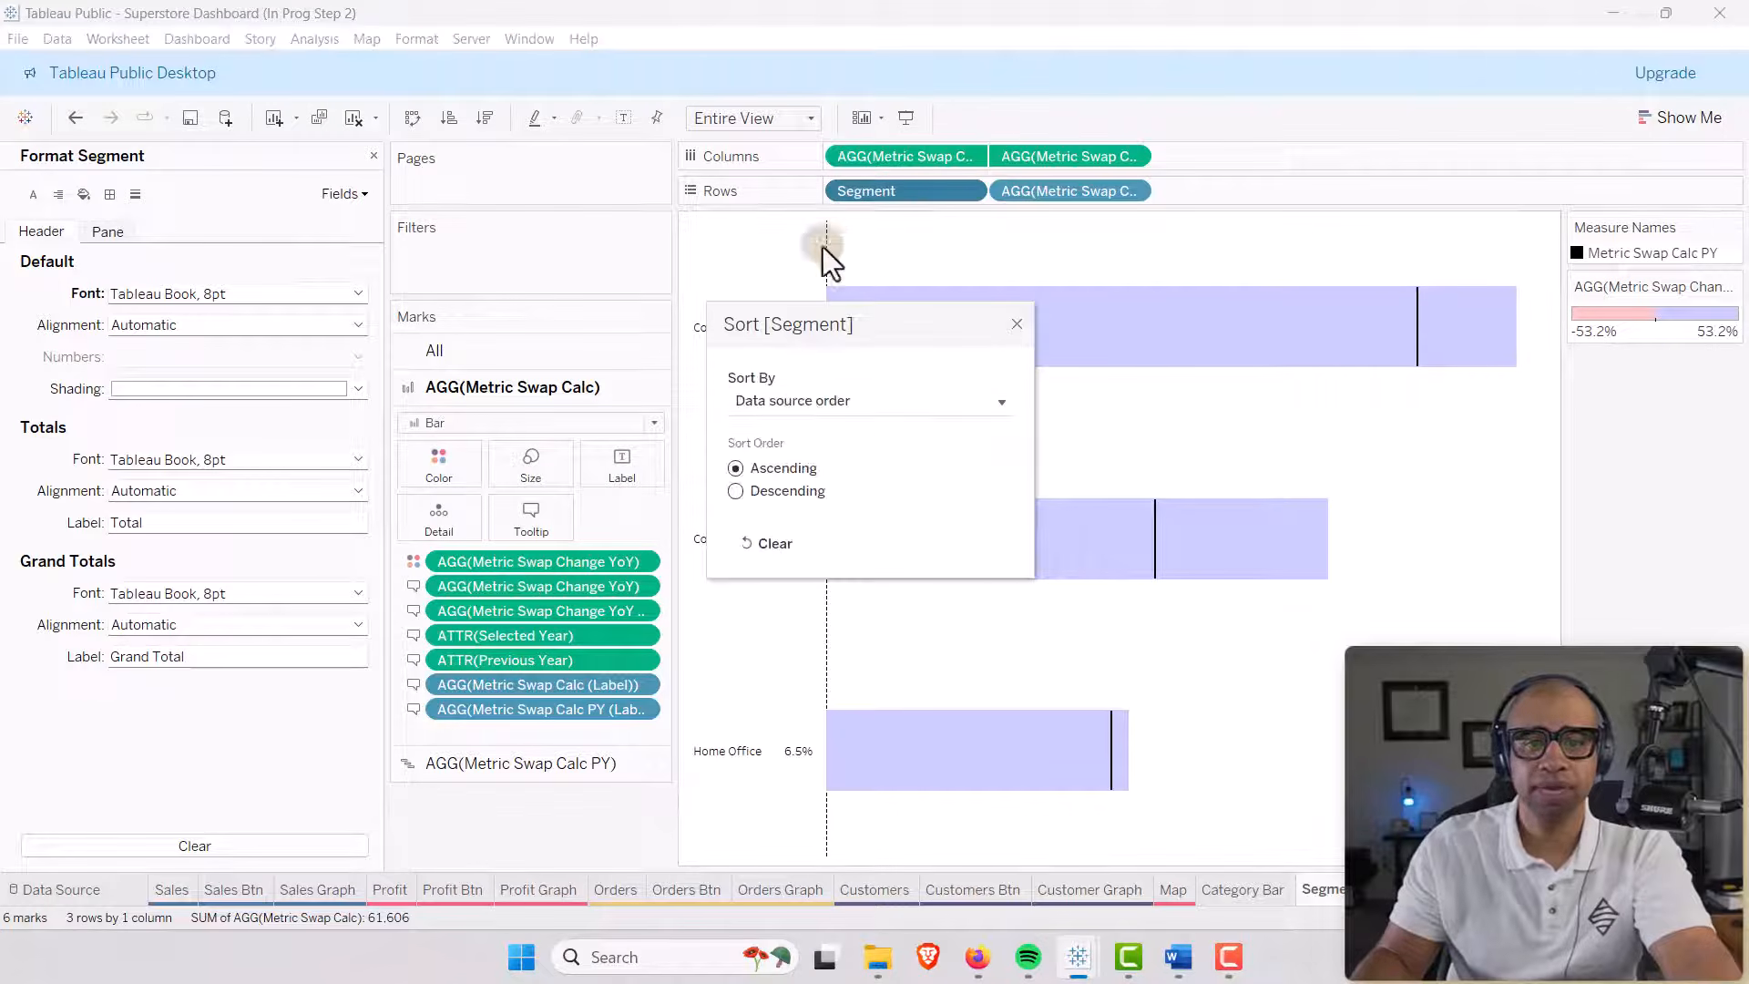
pyautogui.click(808, 402)
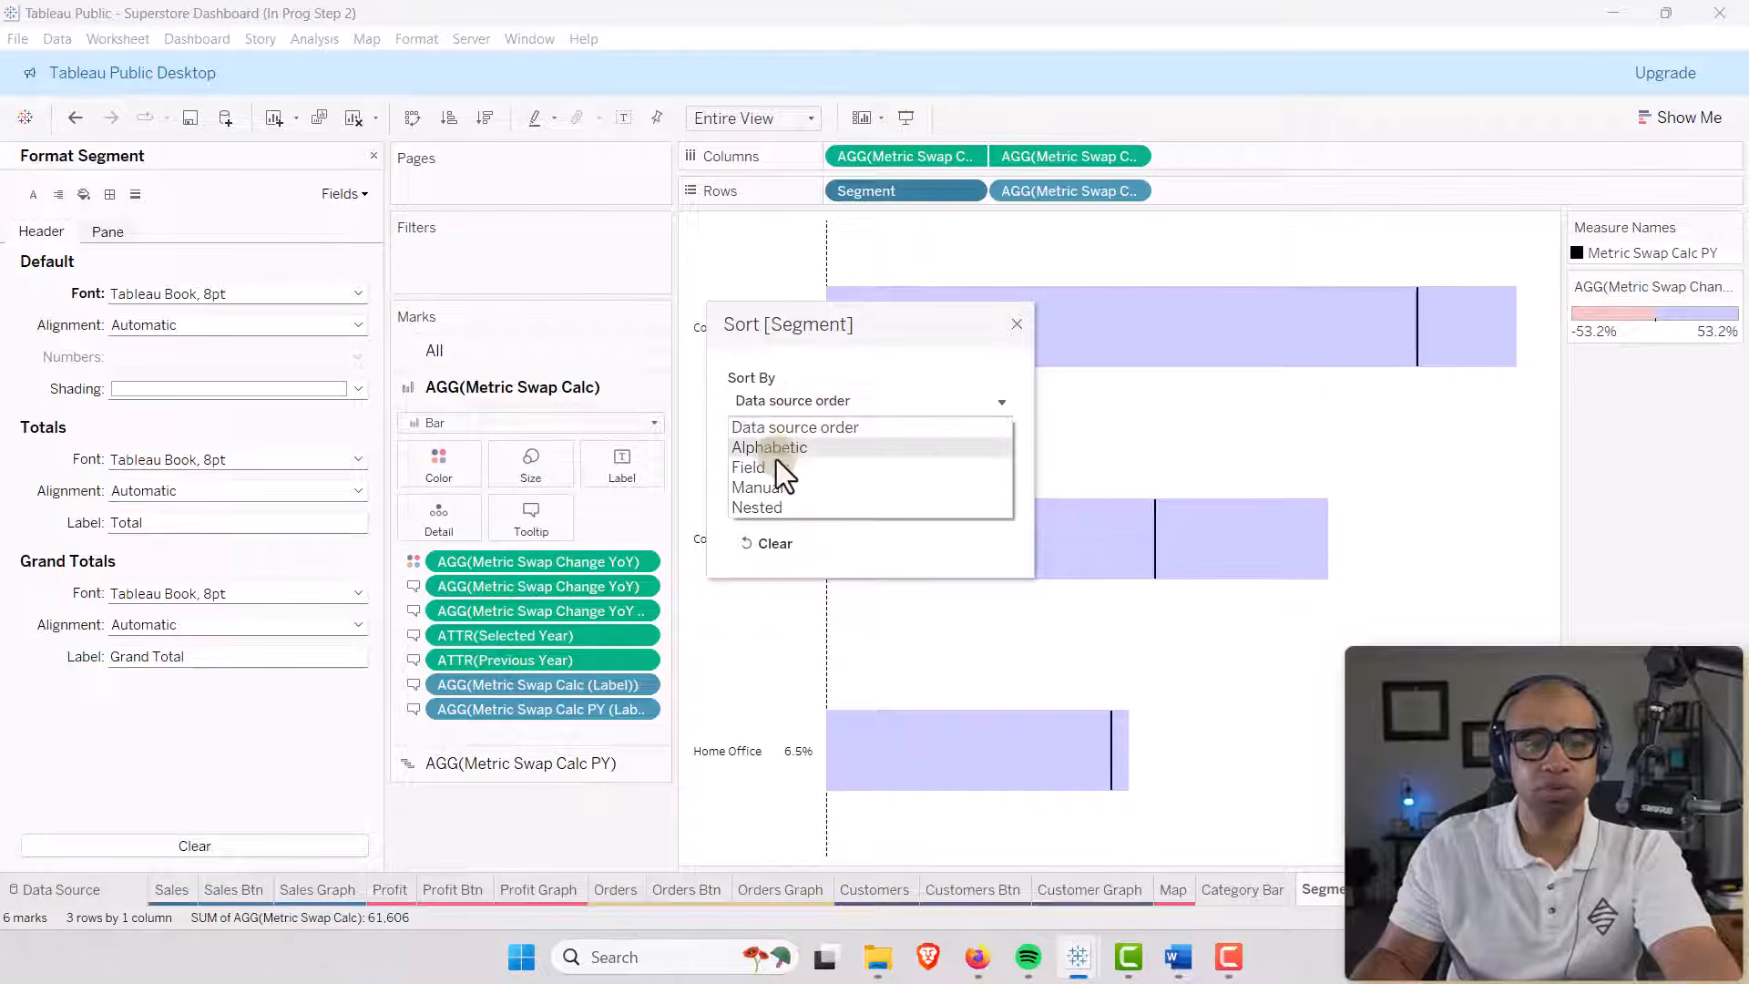
pyautogui.click(760, 466)
pyautogui.click(735, 492)
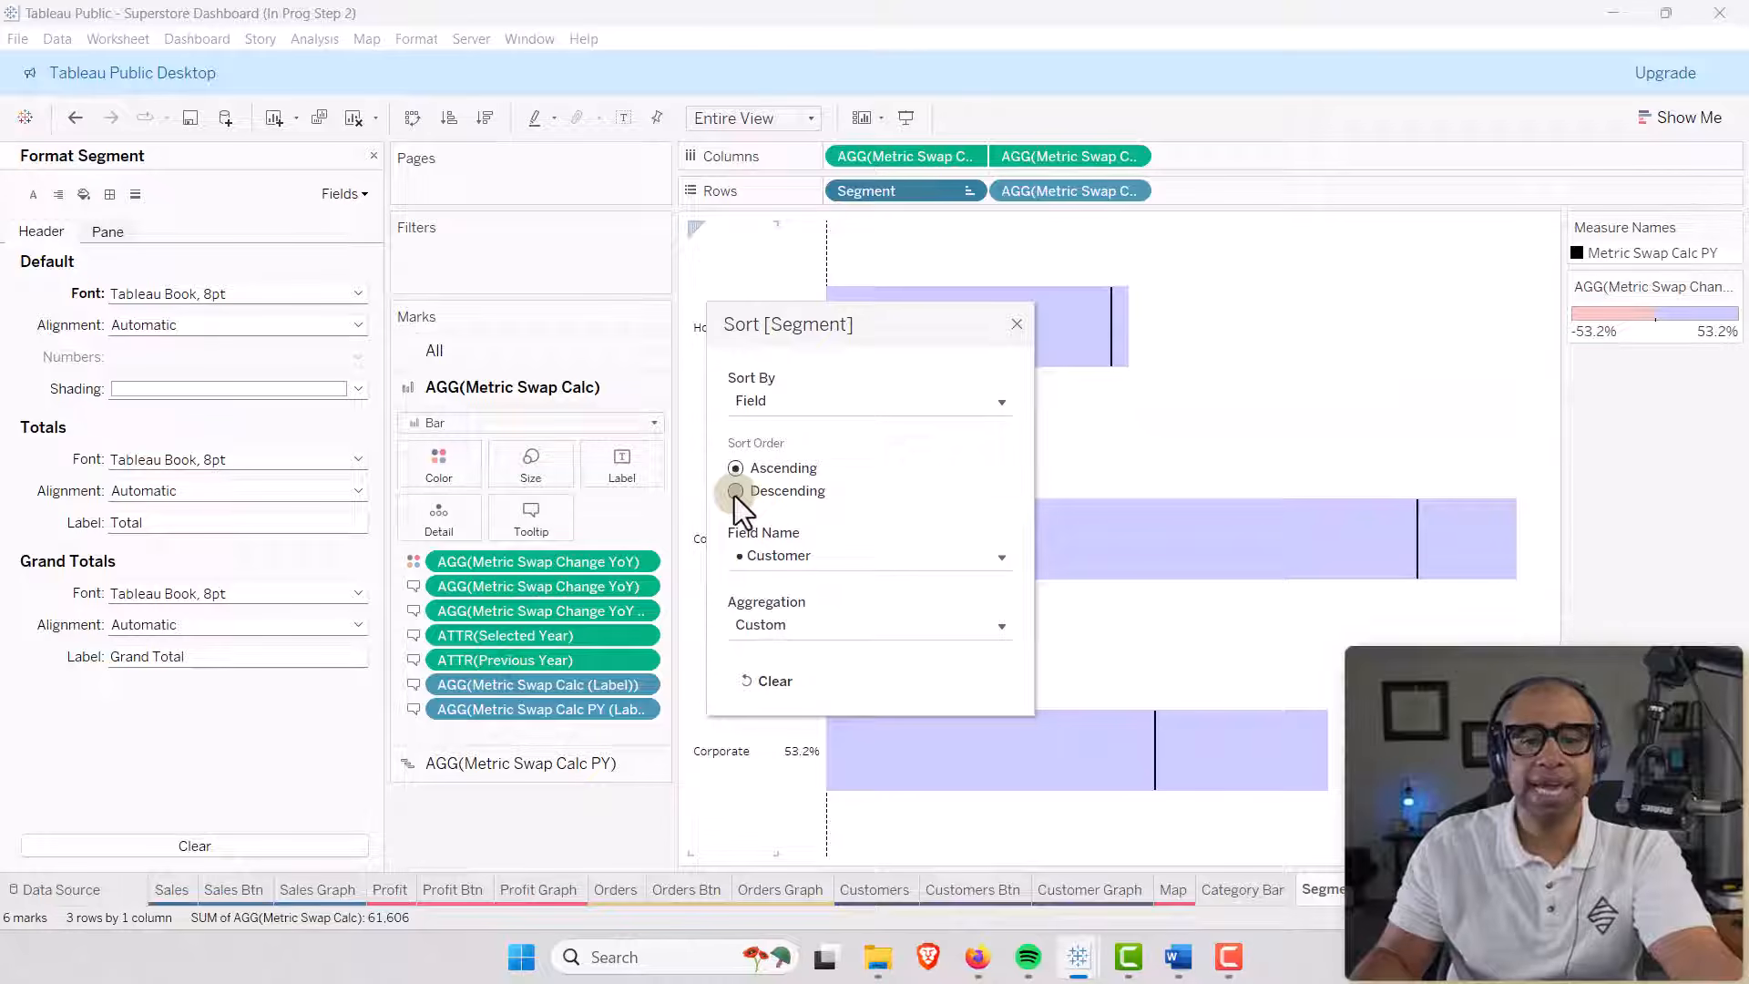
pyautogui.click(768, 554)
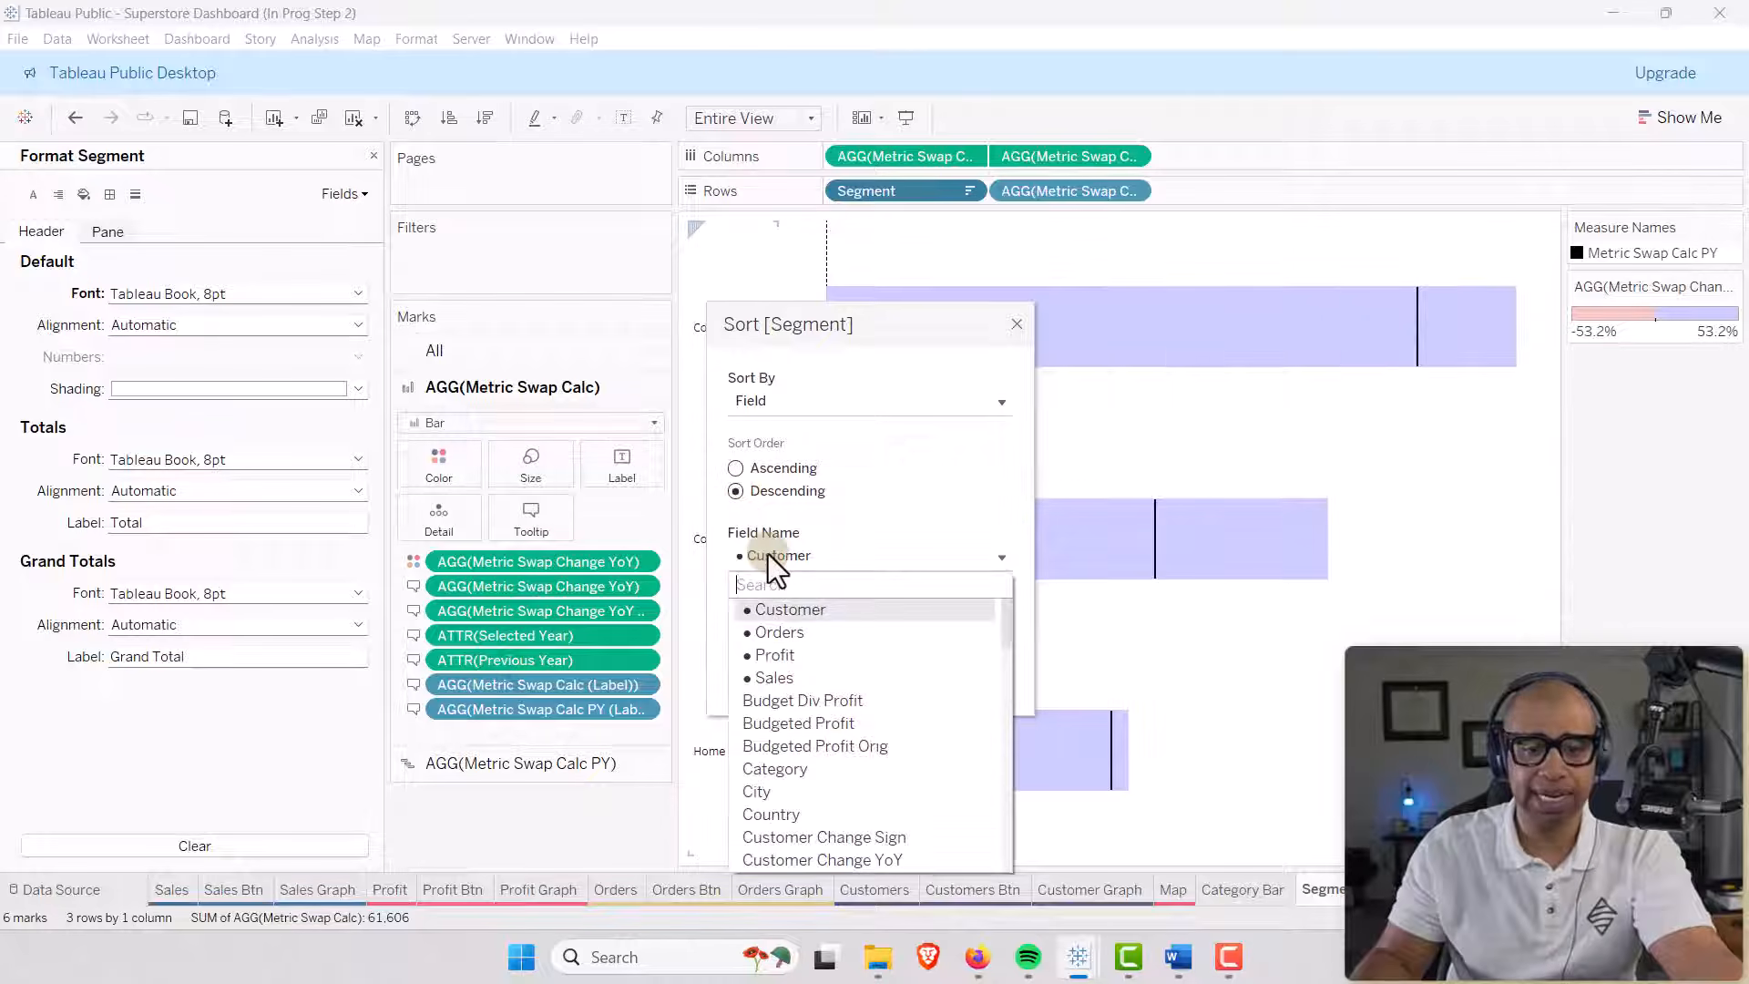
pyautogui.scroll(-6, 787, 665)
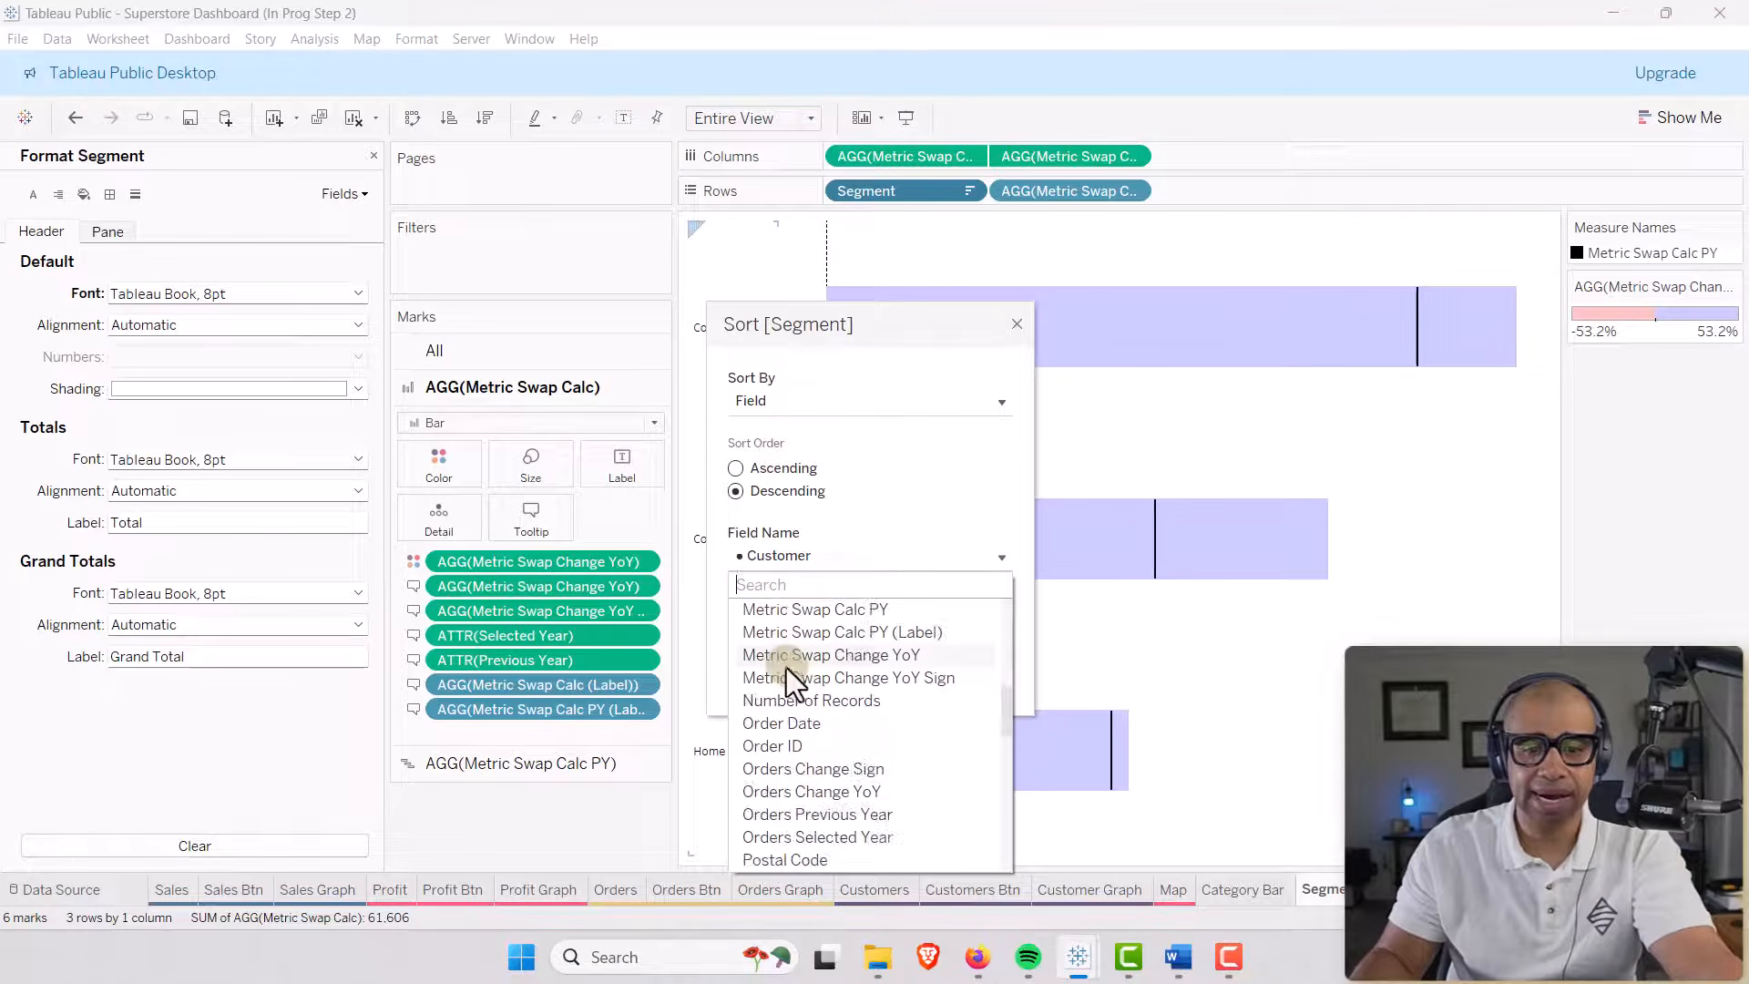
pyautogui.click(773, 633)
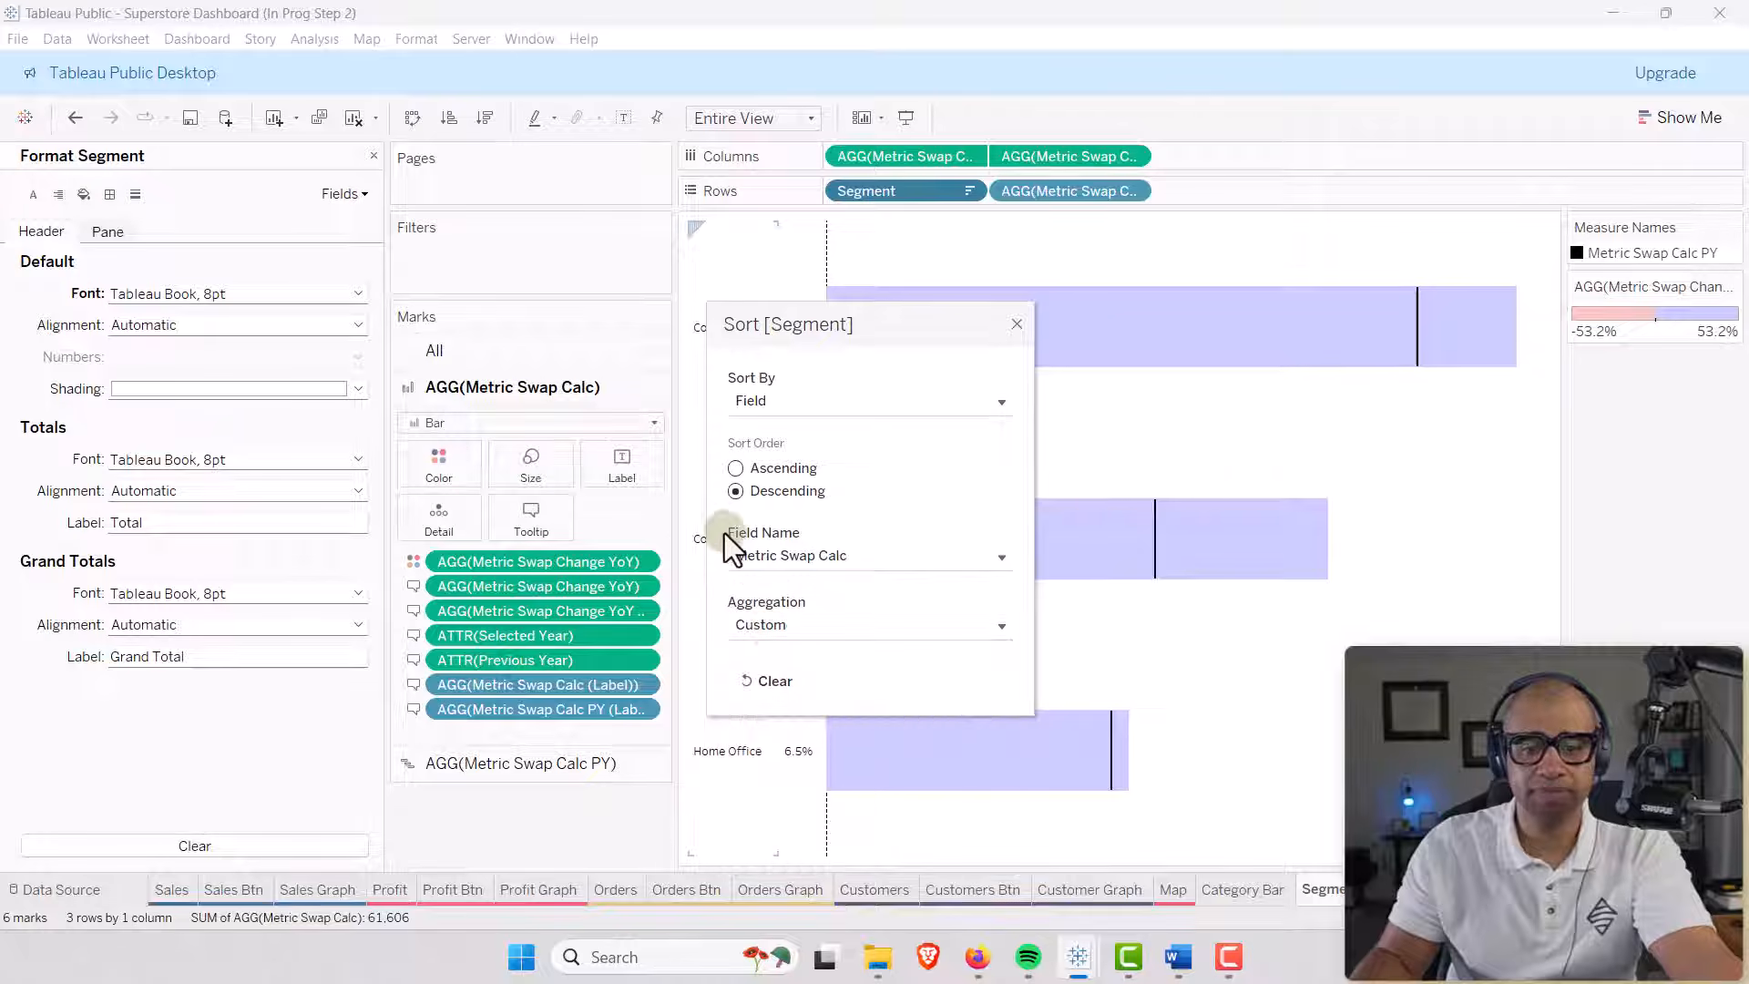
pyautogui.click(1015, 325)
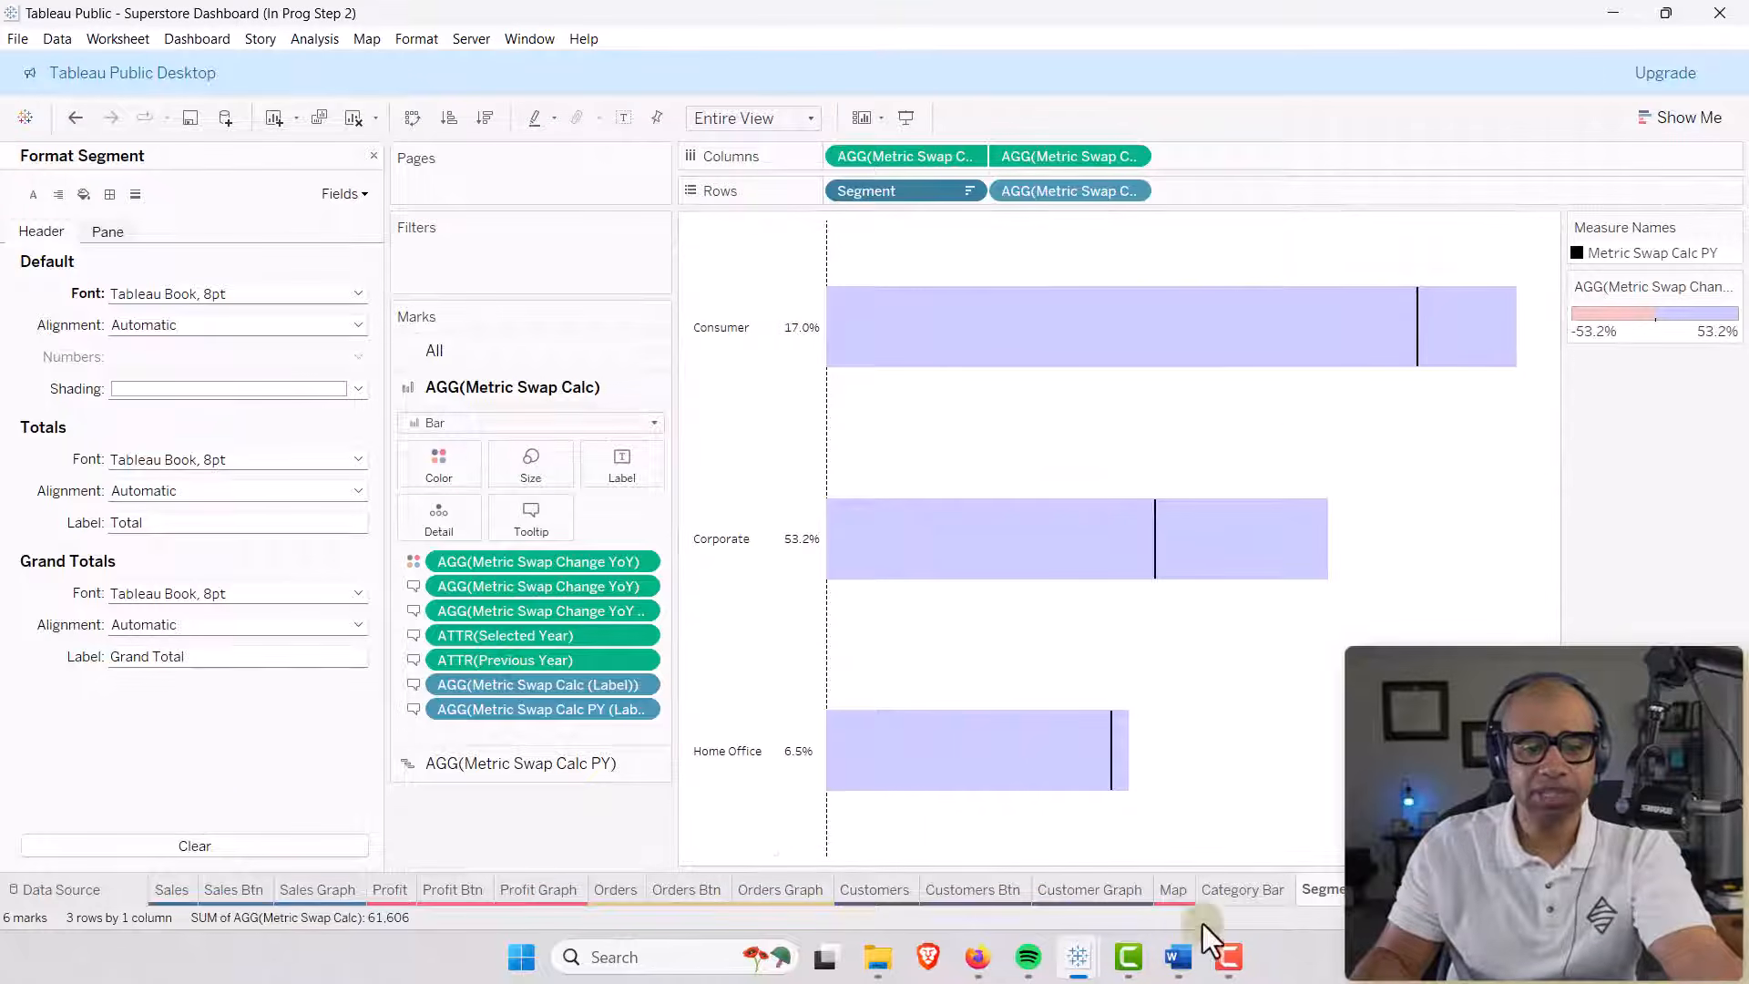
# Show the Metric Swap Param parameter control on the Segment Bar sheet.
pyautogui.click(371, 156)
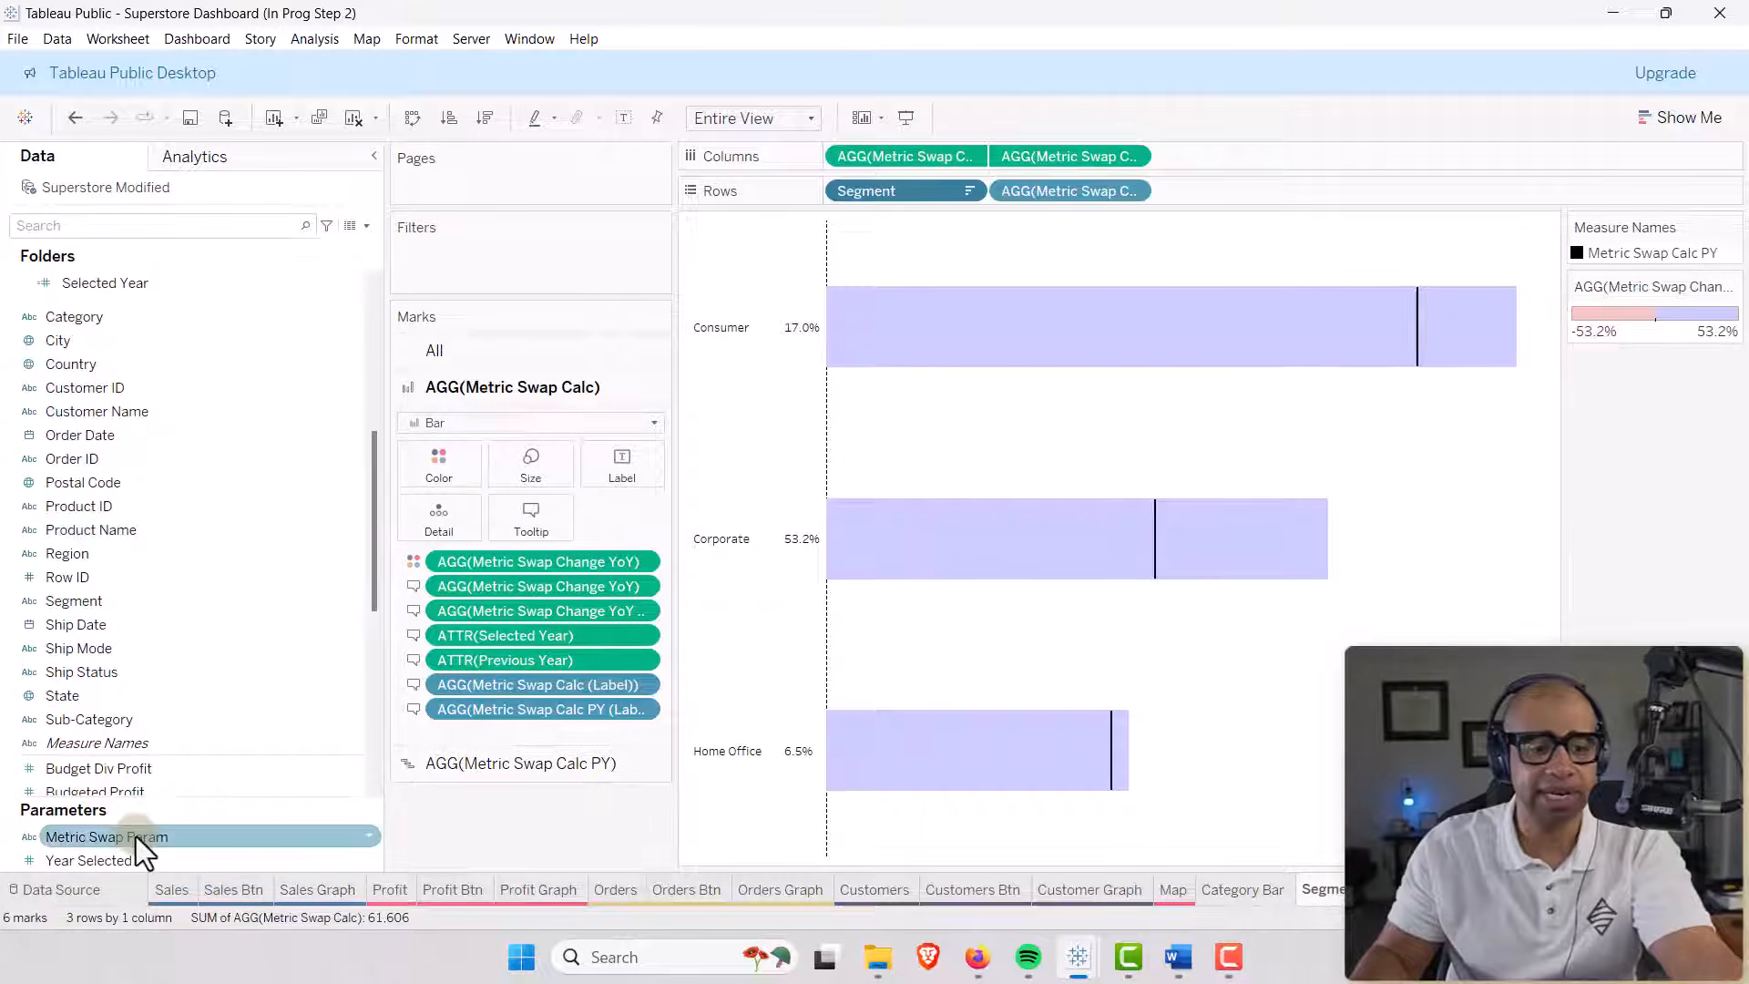
pyautogui.rightClick(107, 841)
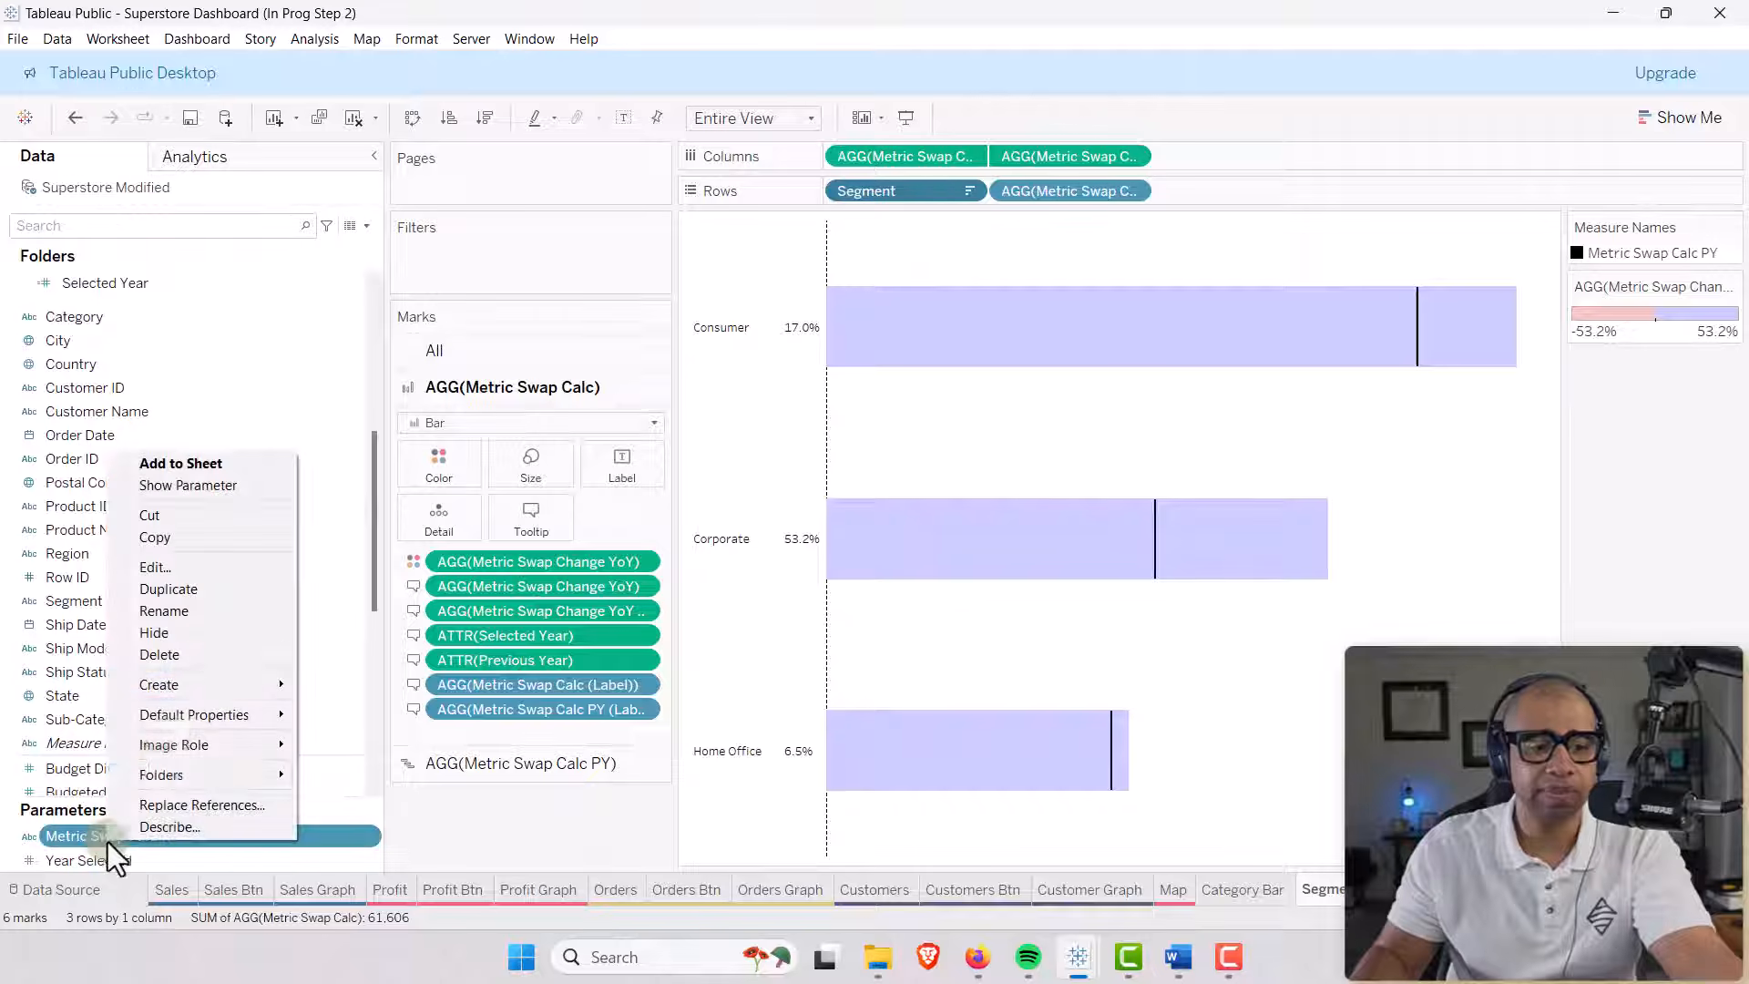
pyautogui.click(238, 488)
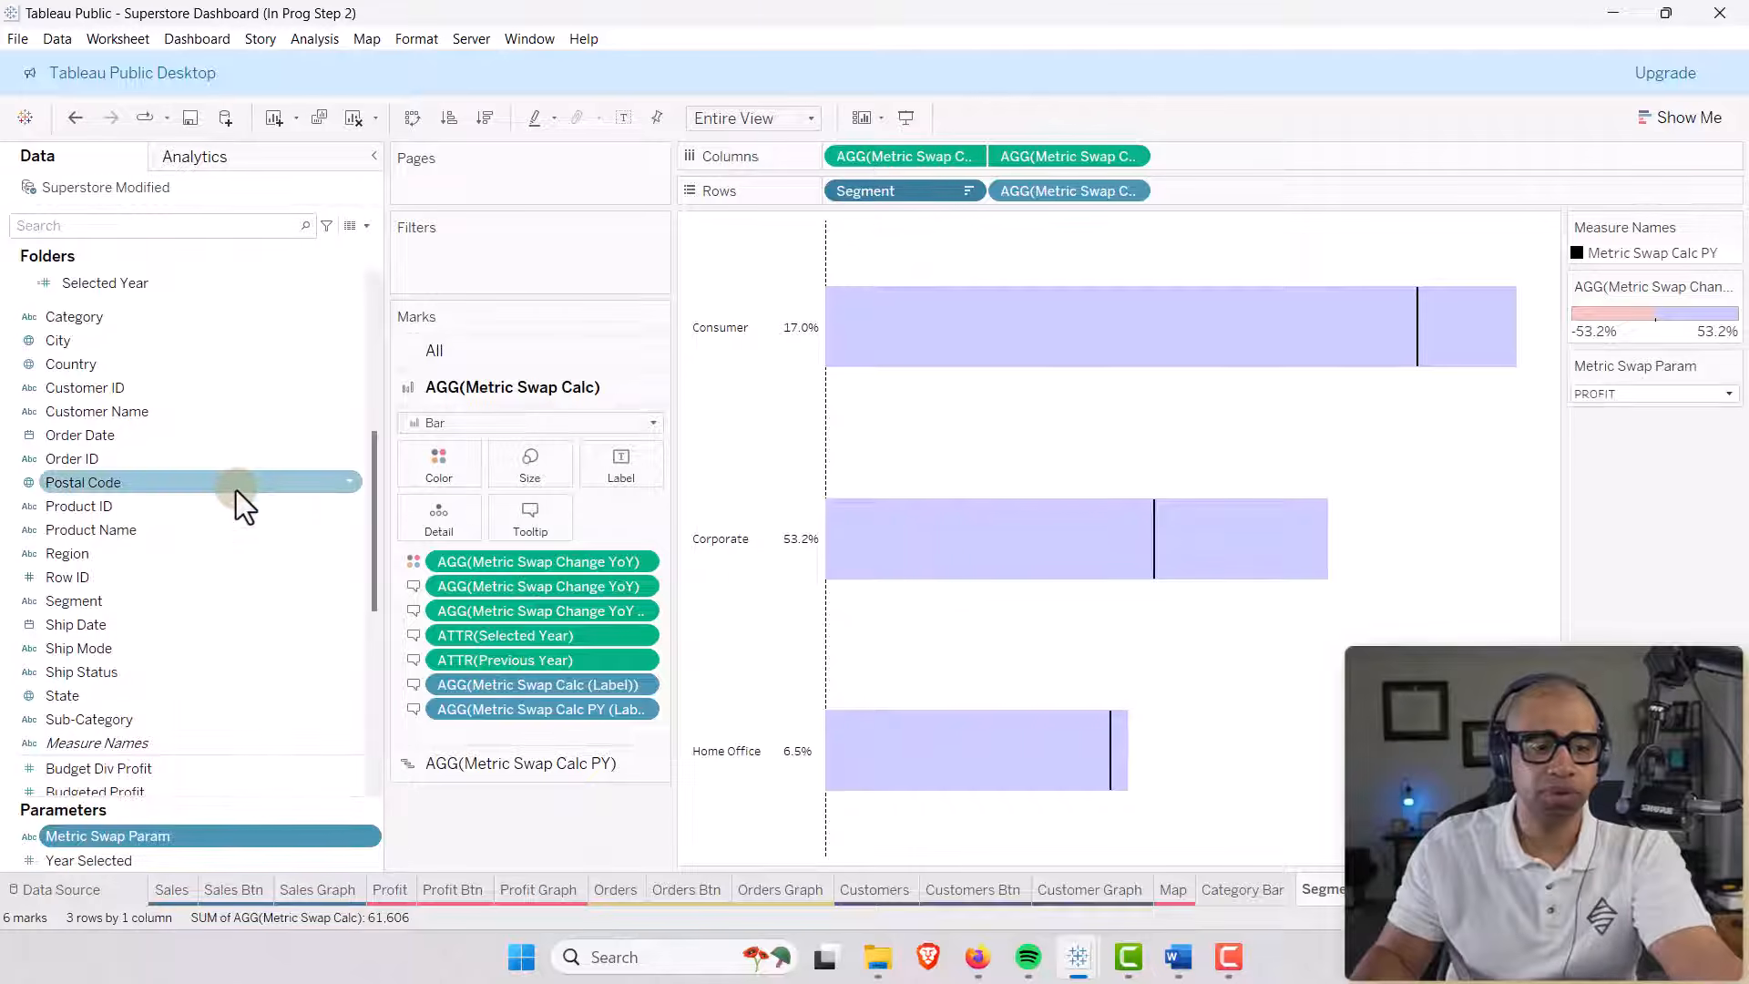
# Test the segment chart by switching Metric Swap Param to SALES, back to PROFIT, and finally to ORDERS.
pyautogui.click(1727, 393)
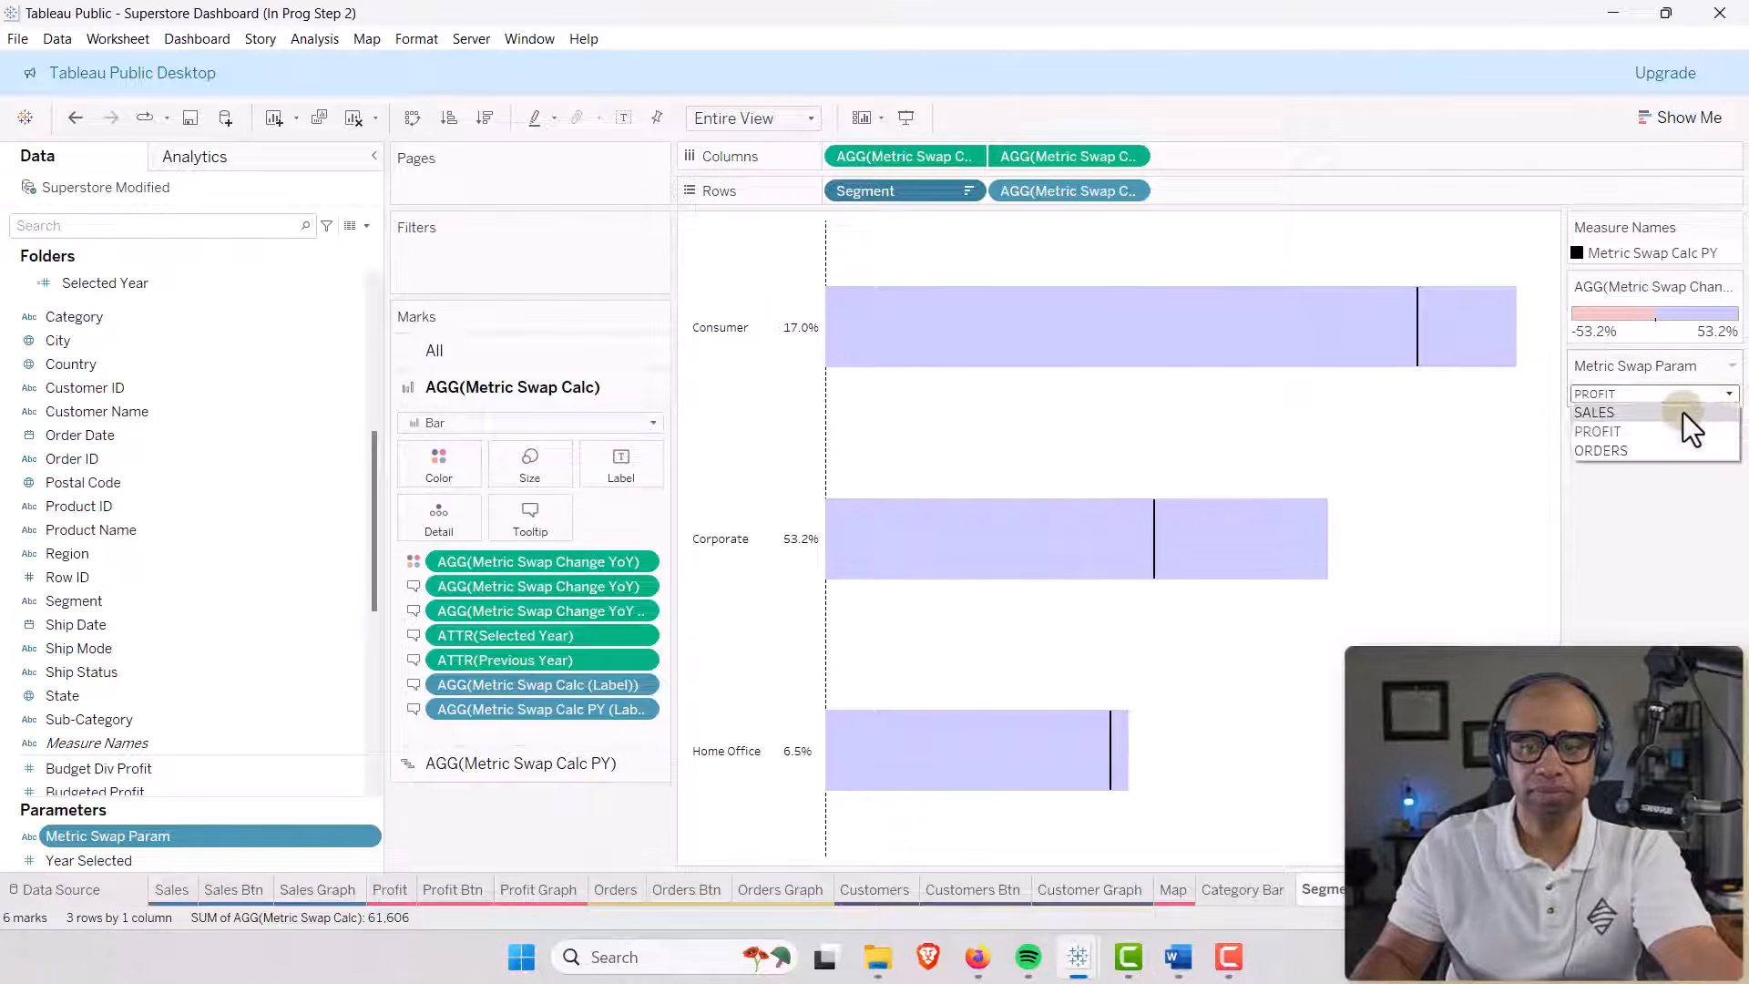
pyautogui.click(1681, 411)
pyautogui.click(1721, 399)
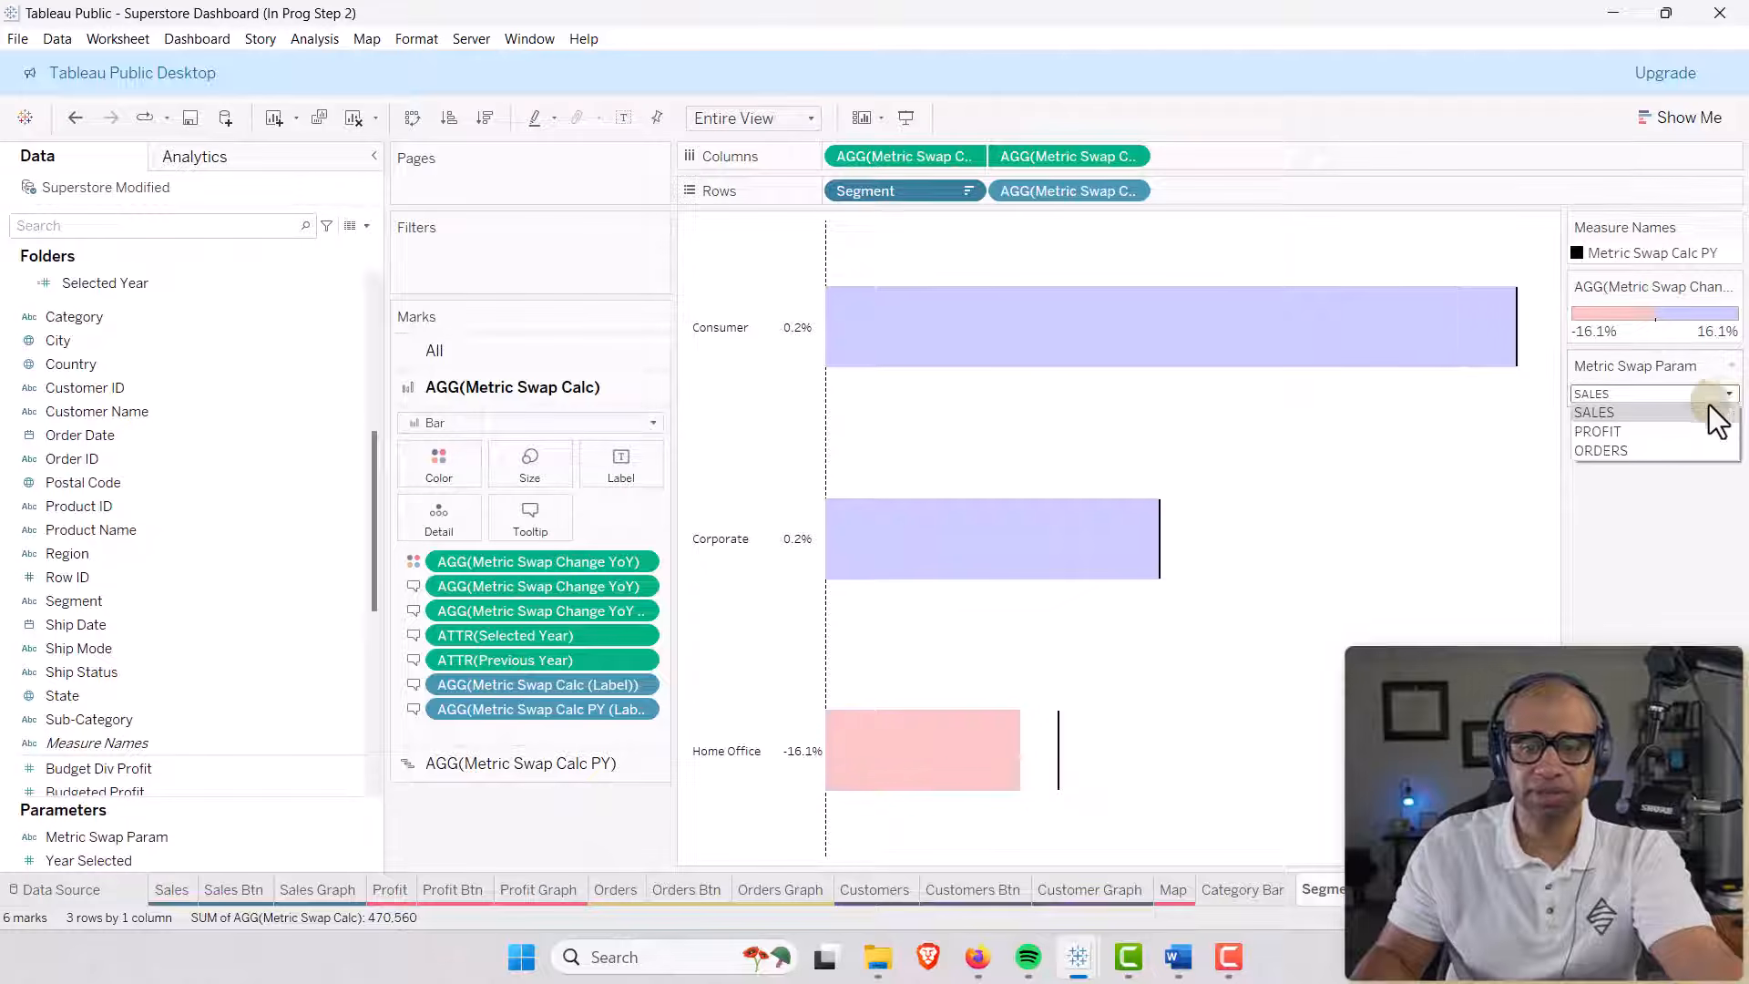
pyautogui.click(1696, 430)
pyautogui.click(1725, 396)
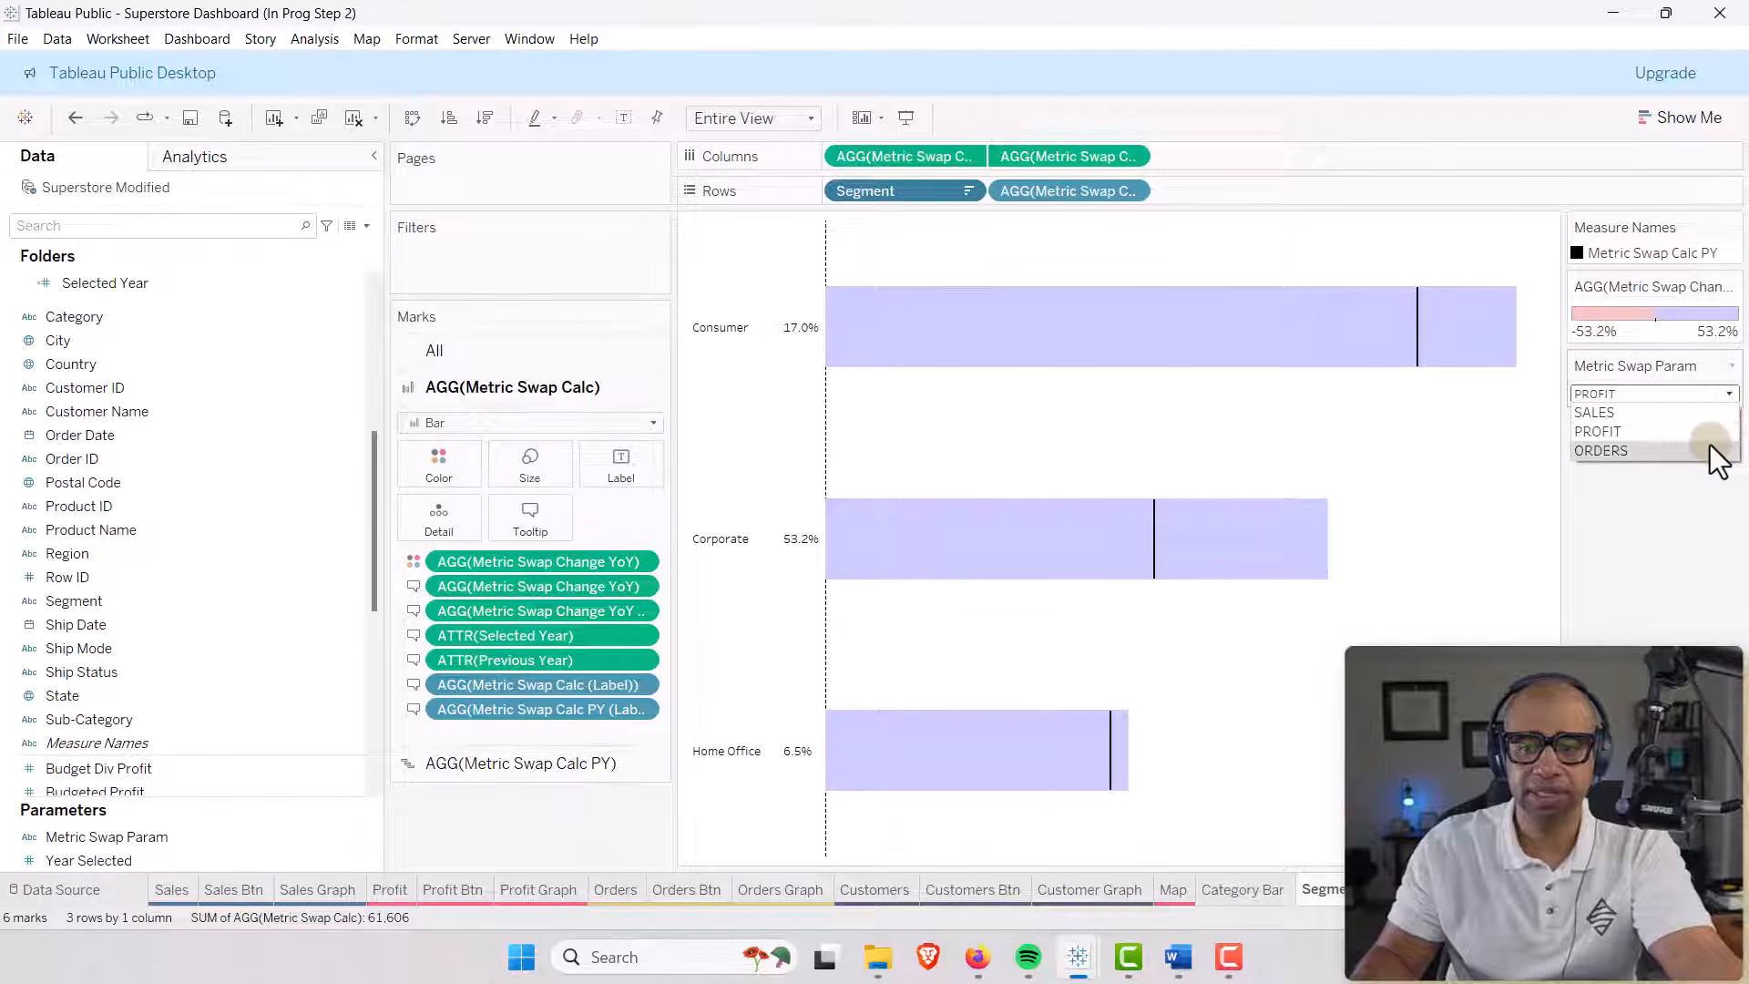
pyautogui.click(1706, 453)
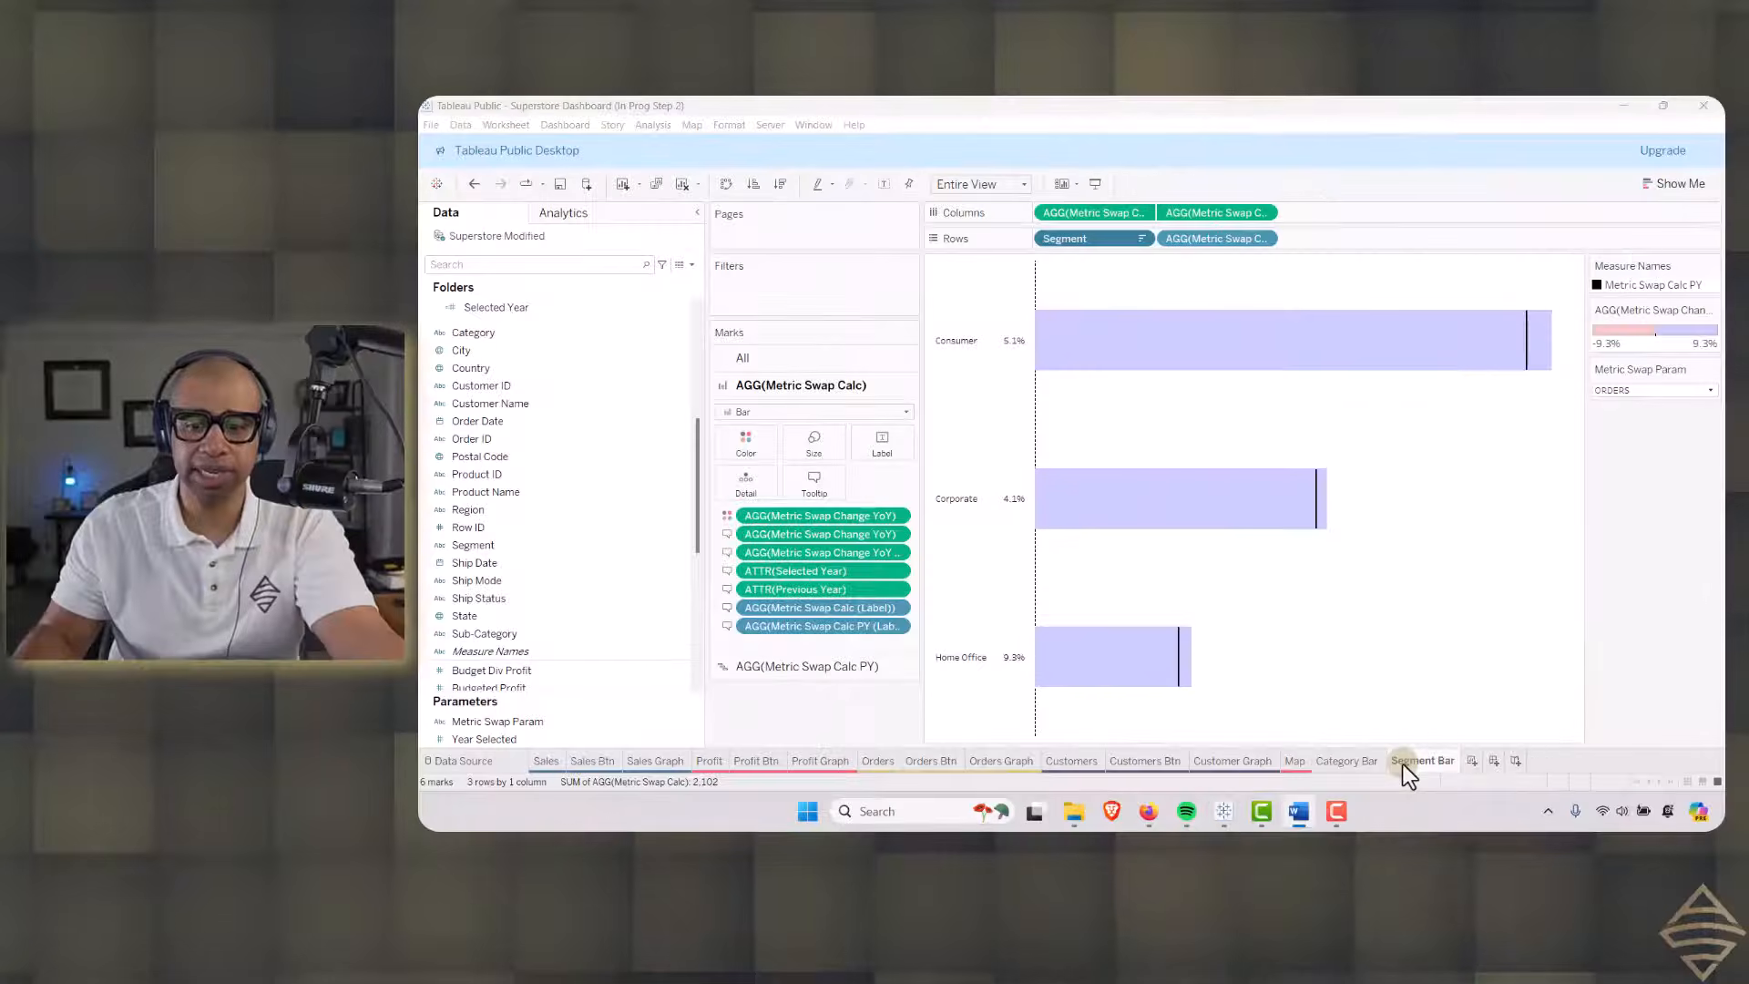
# Duplicate the Segment Bar sheet and rename the copy as Ship Bar.
pyautogui.rightClick(1402, 761)
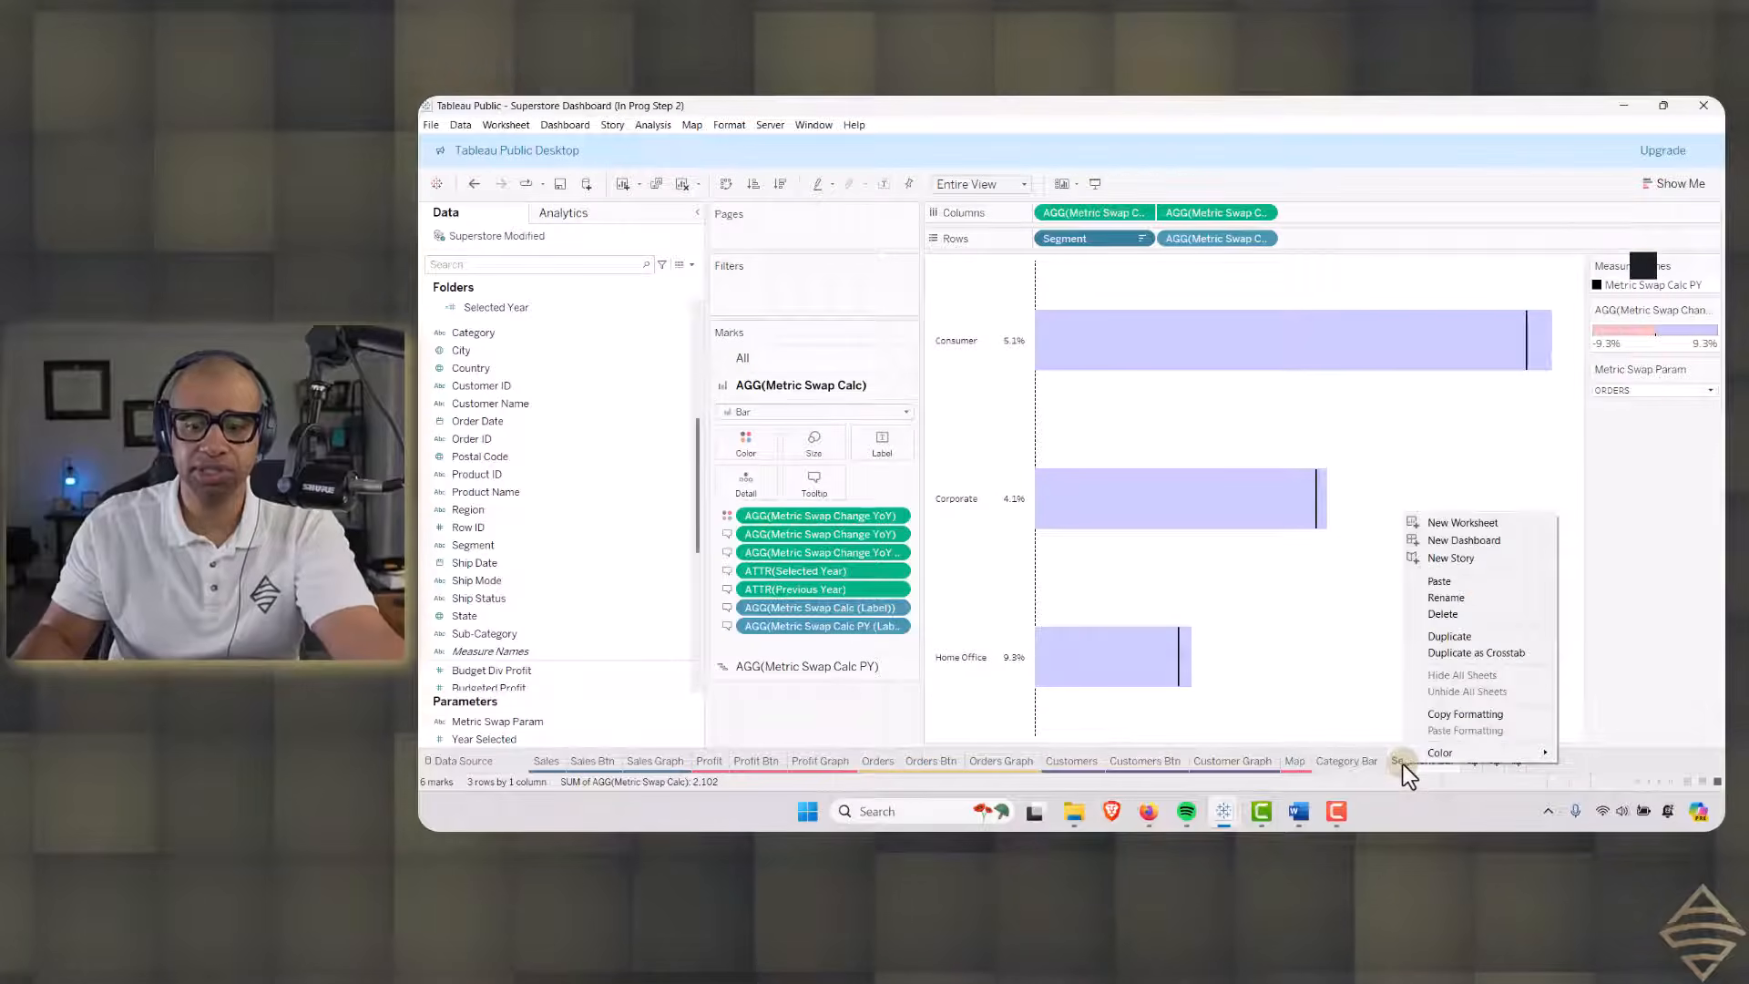
pyautogui.click(1445, 638)
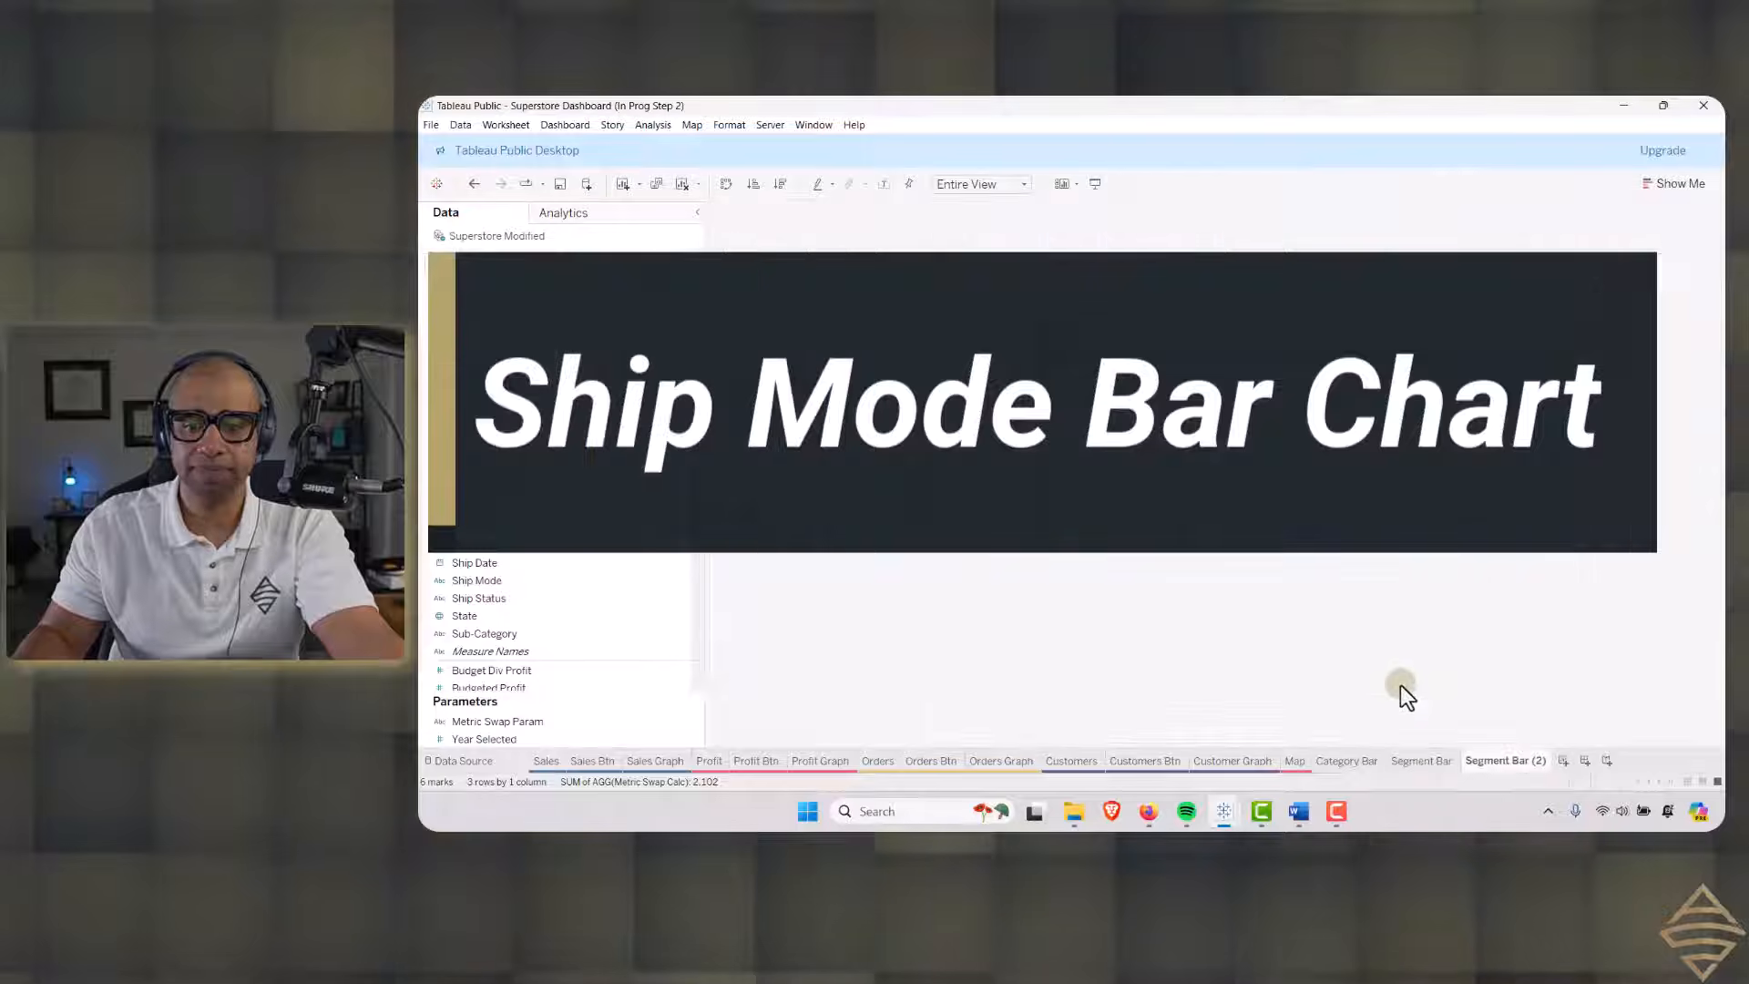
pyautogui.doubleClick(1488, 762)
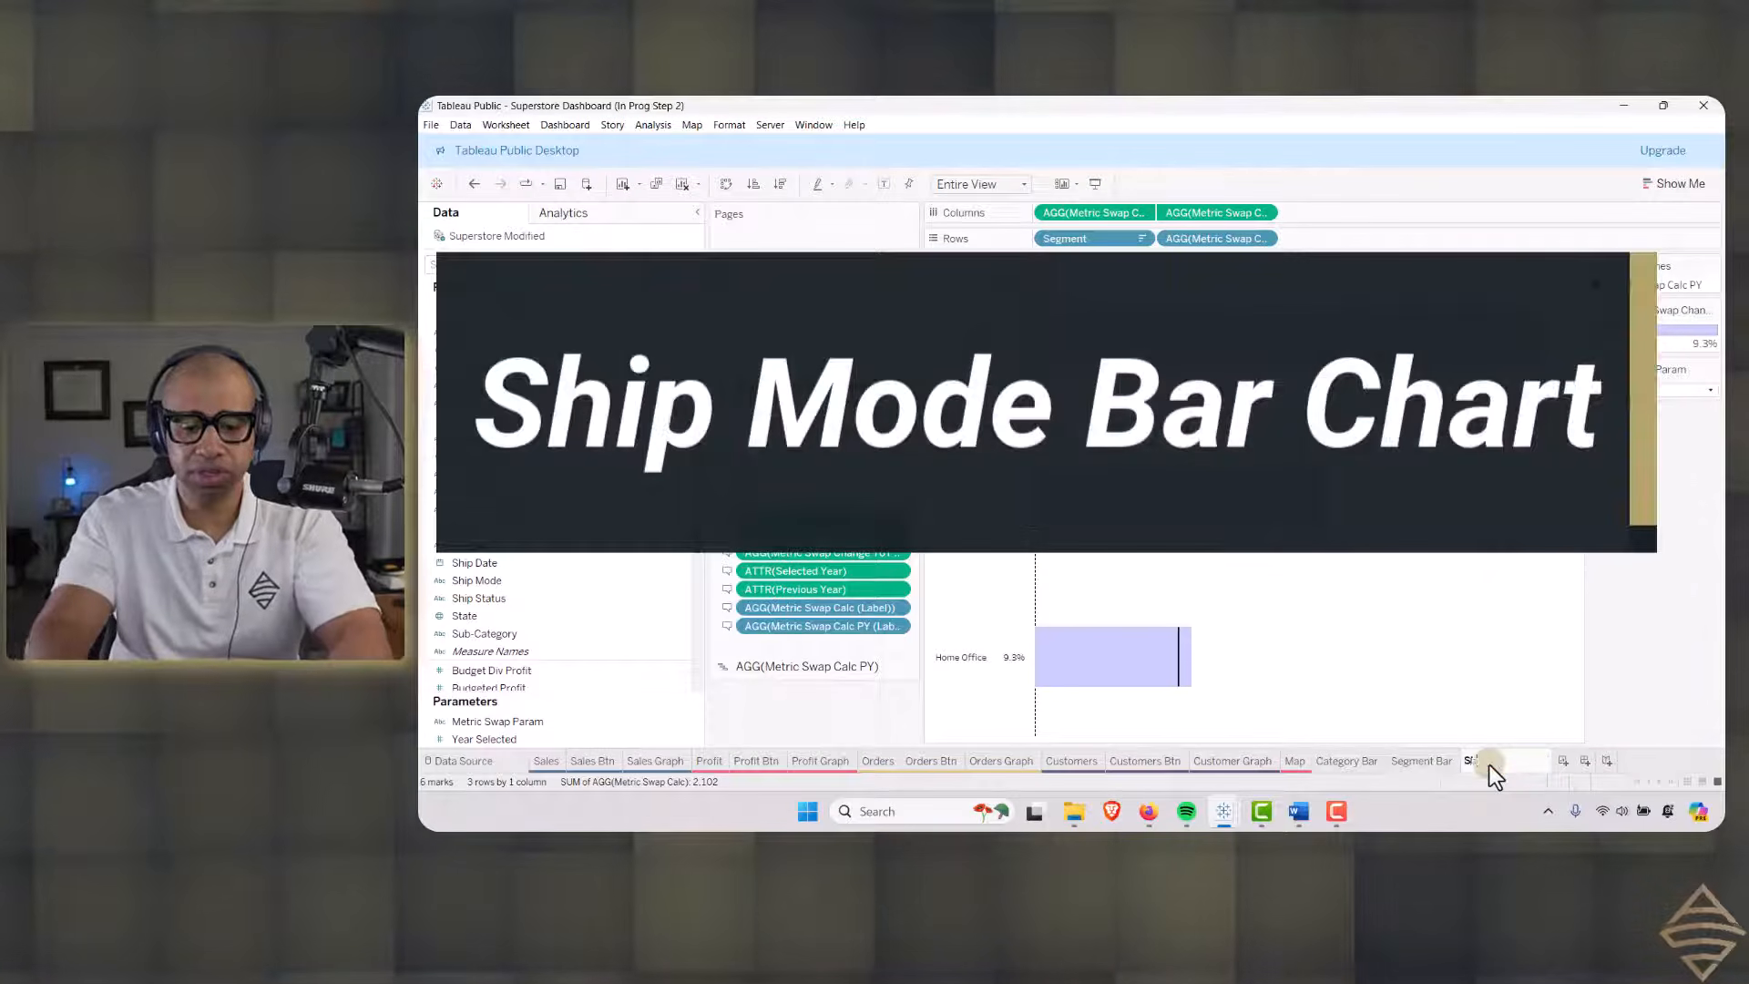
pyautogui.write('Ship Bar')
pyautogui.press('Return')
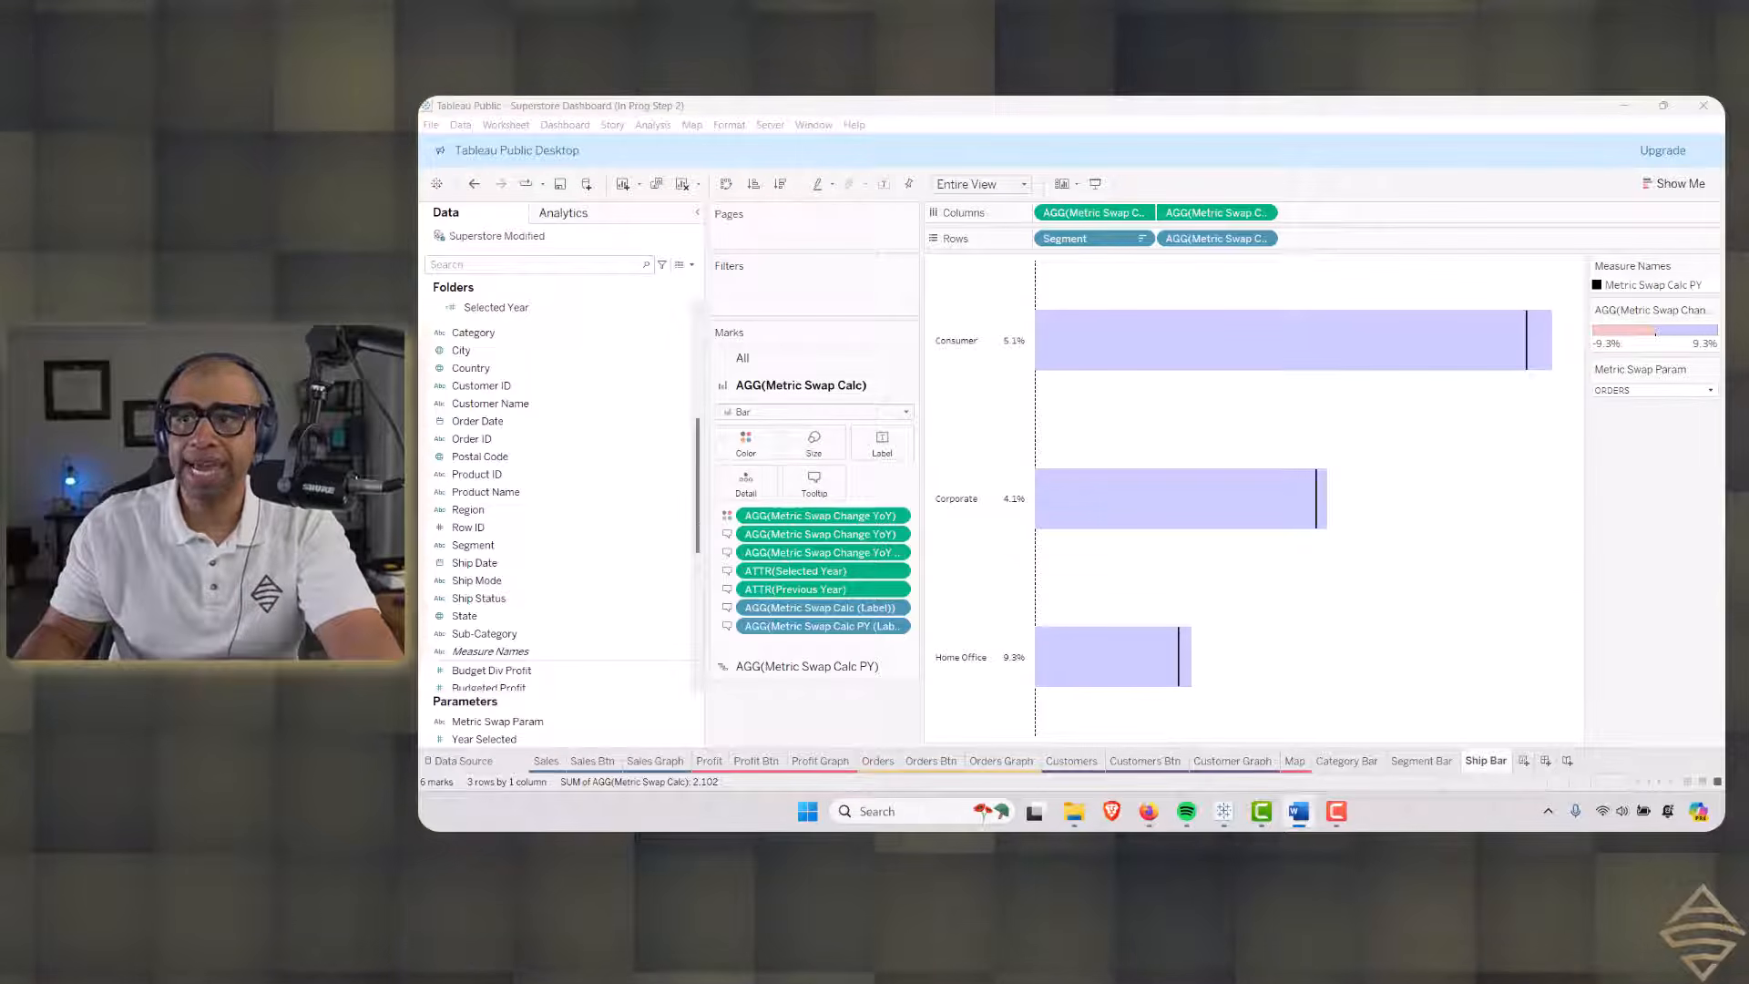
# Replace Segment with Ship Mode on the Rows of the Ship Bar sheet.
pyautogui.click(479, 580)
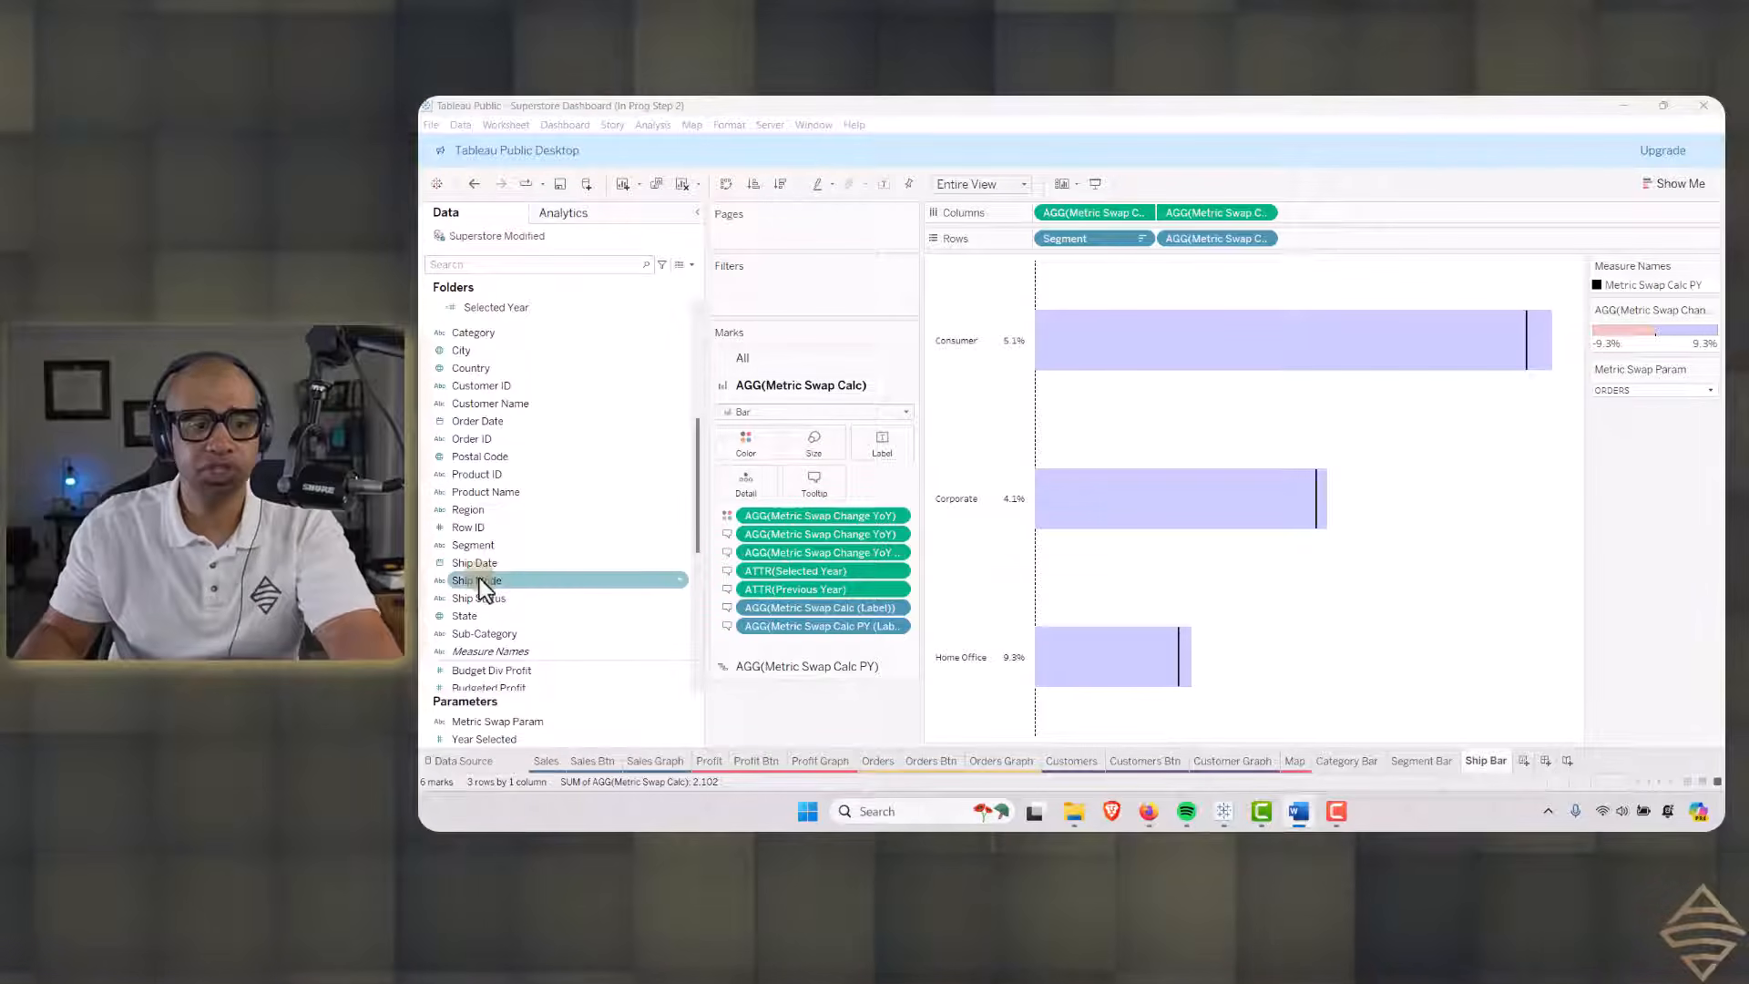
pyautogui.moveTo(476, 579); pyautogui.dragTo(1034, 242)
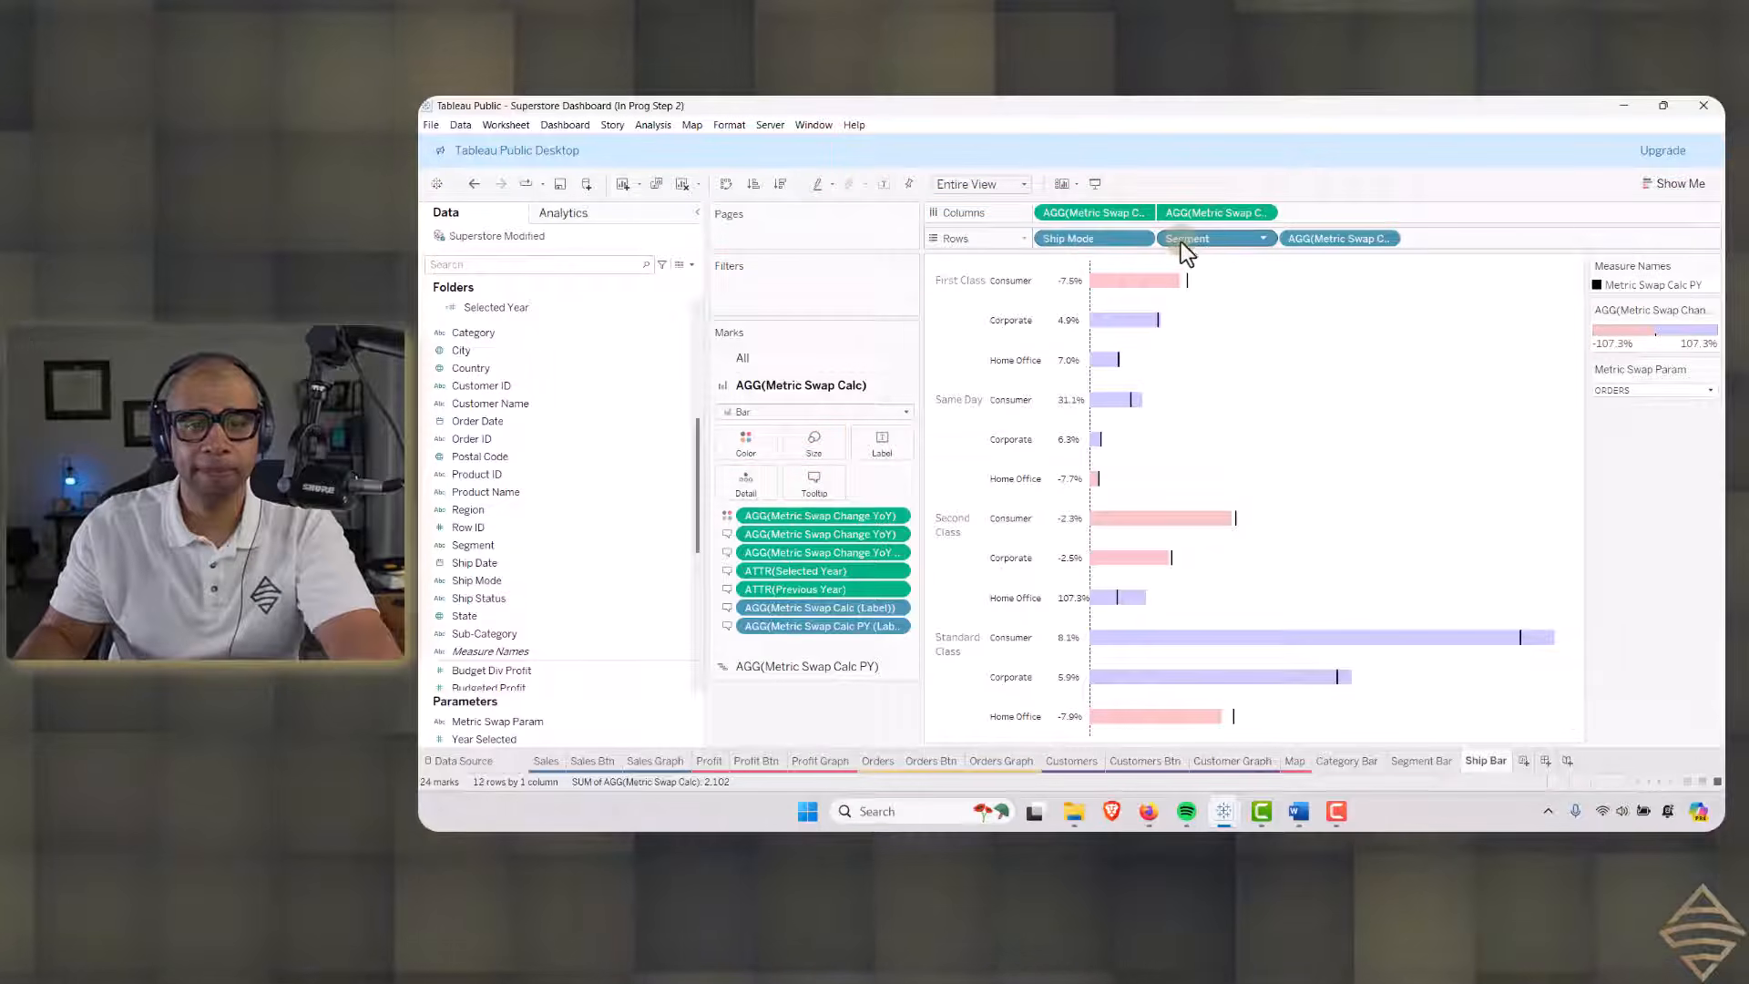
pyautogui.moveTo(1180, 240); pyautogui.dragTo(755, 660)
pyautogui.moveTo(451, 755); pyautogui.dragTo(463, 822)
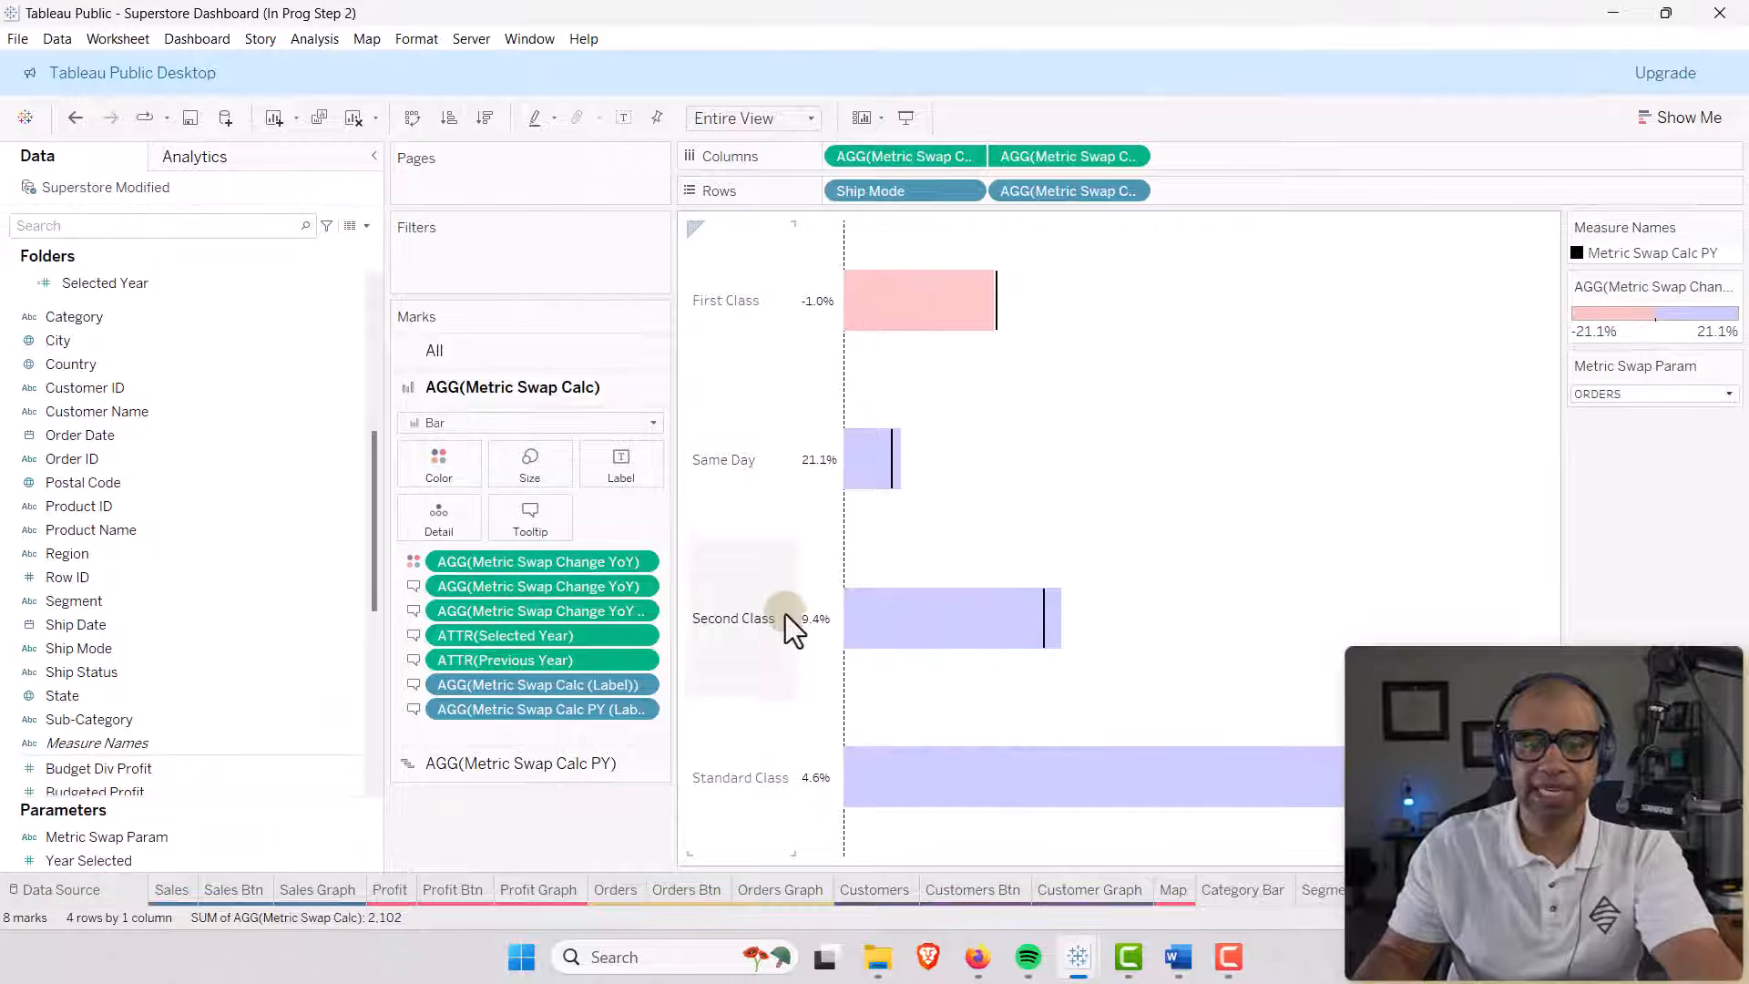
pyautogui.click(781, 733)
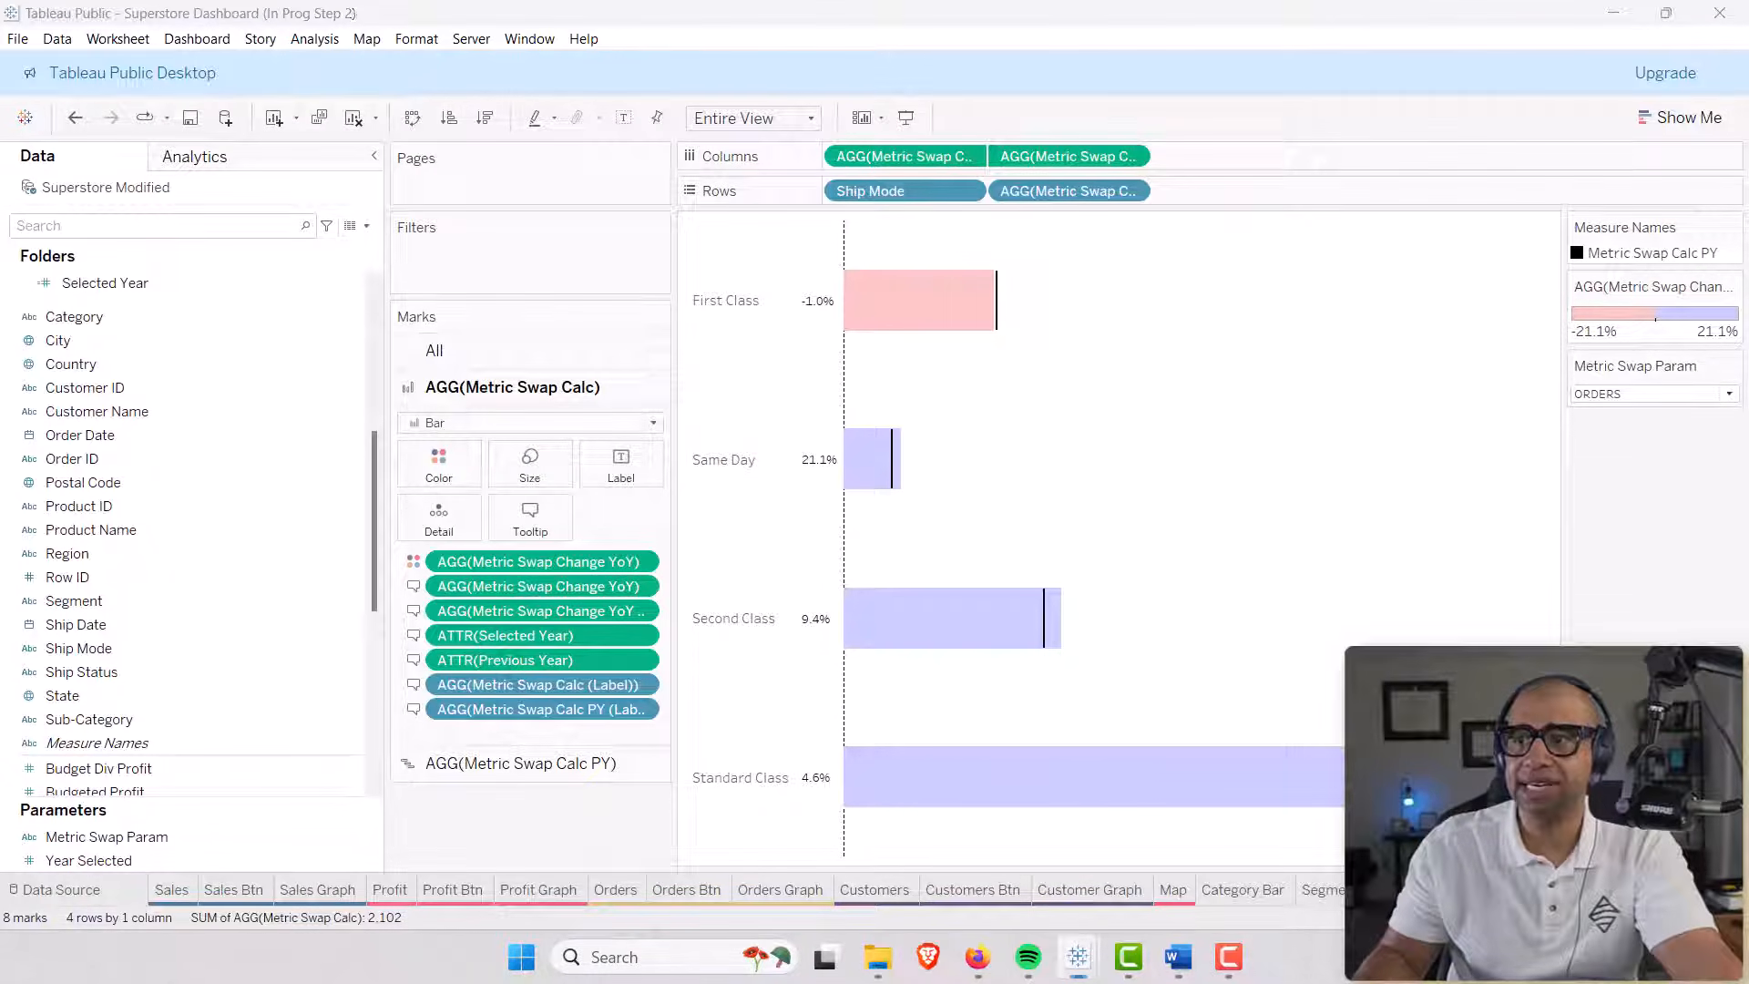
pyautogui.hotkey('alt', 'Tab')
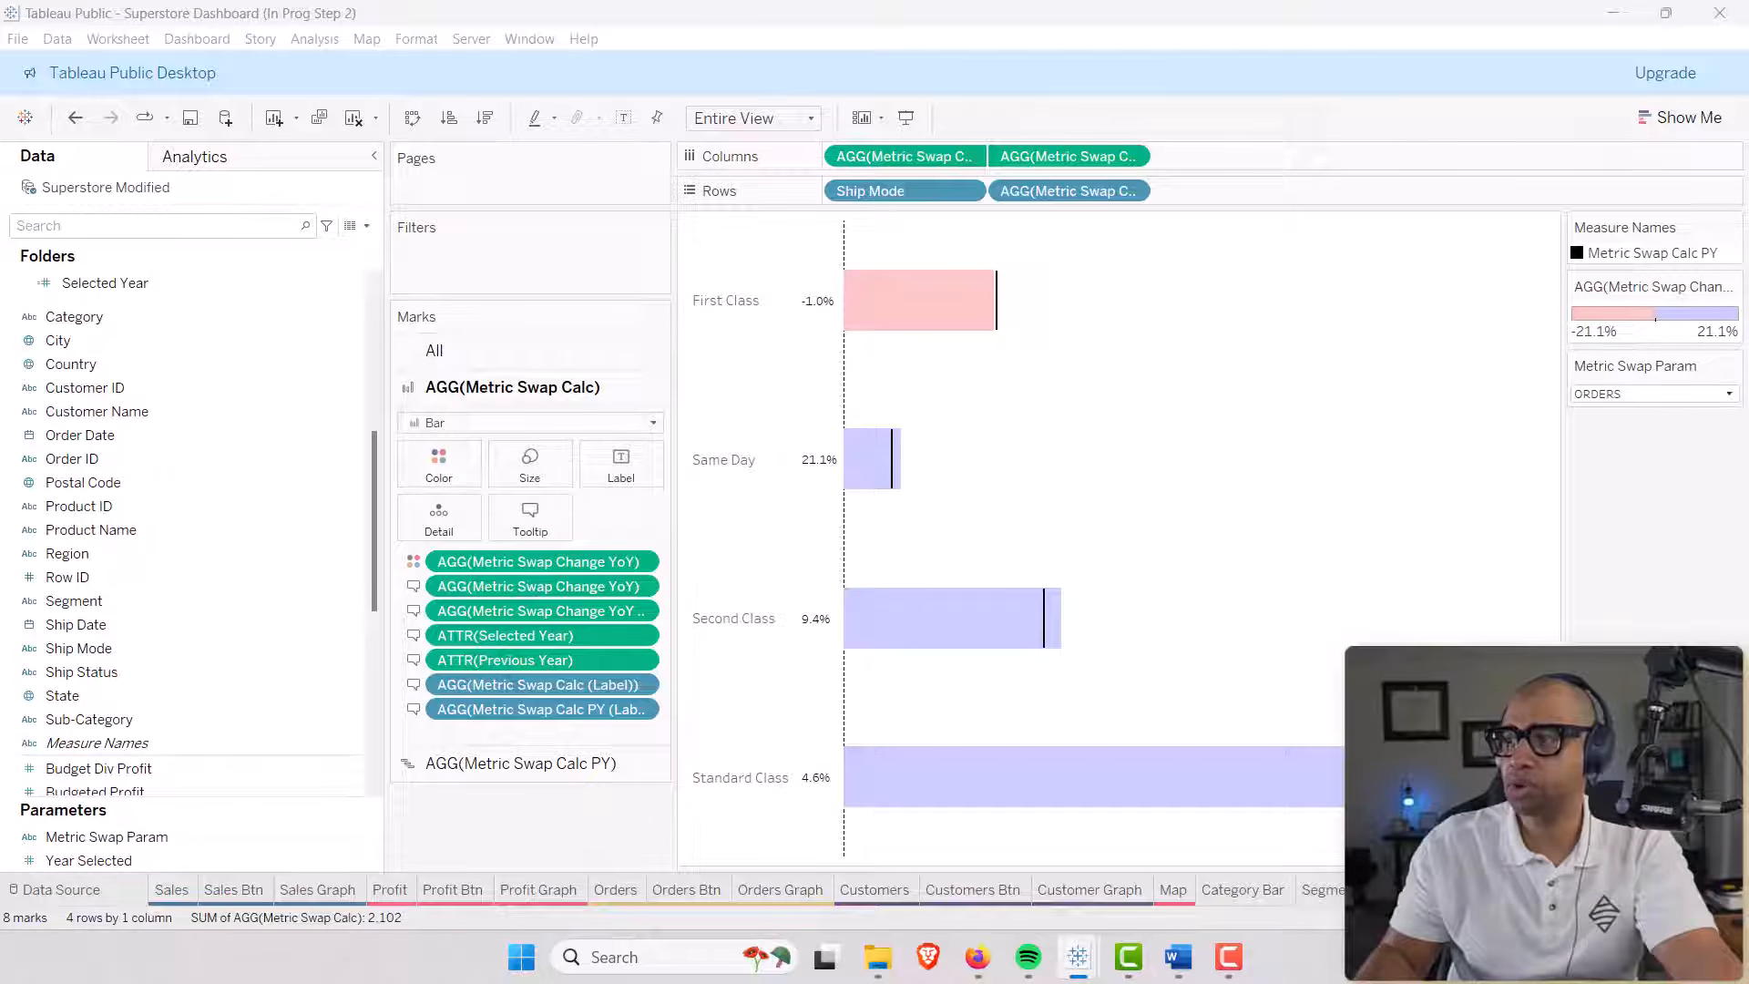
# Format the Ship Mode header labels with a black 8 pt font.
pyautogui.click(798, 267)
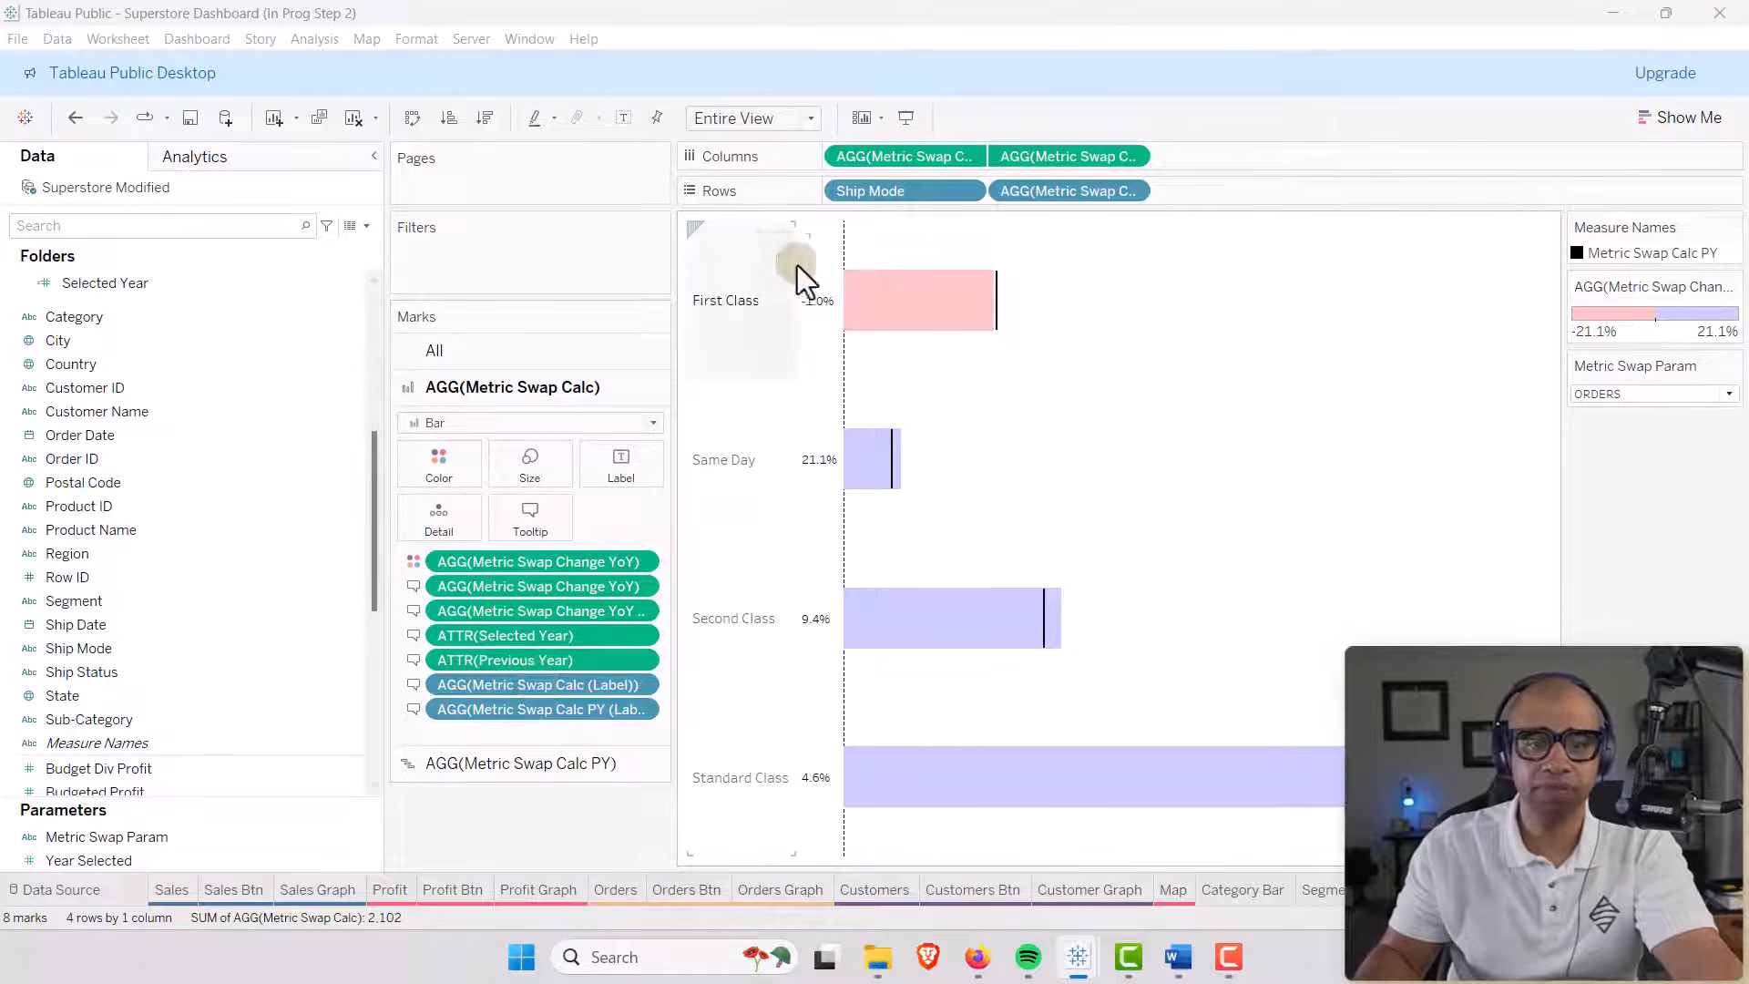
pyautogui.rightClick(729, 308)
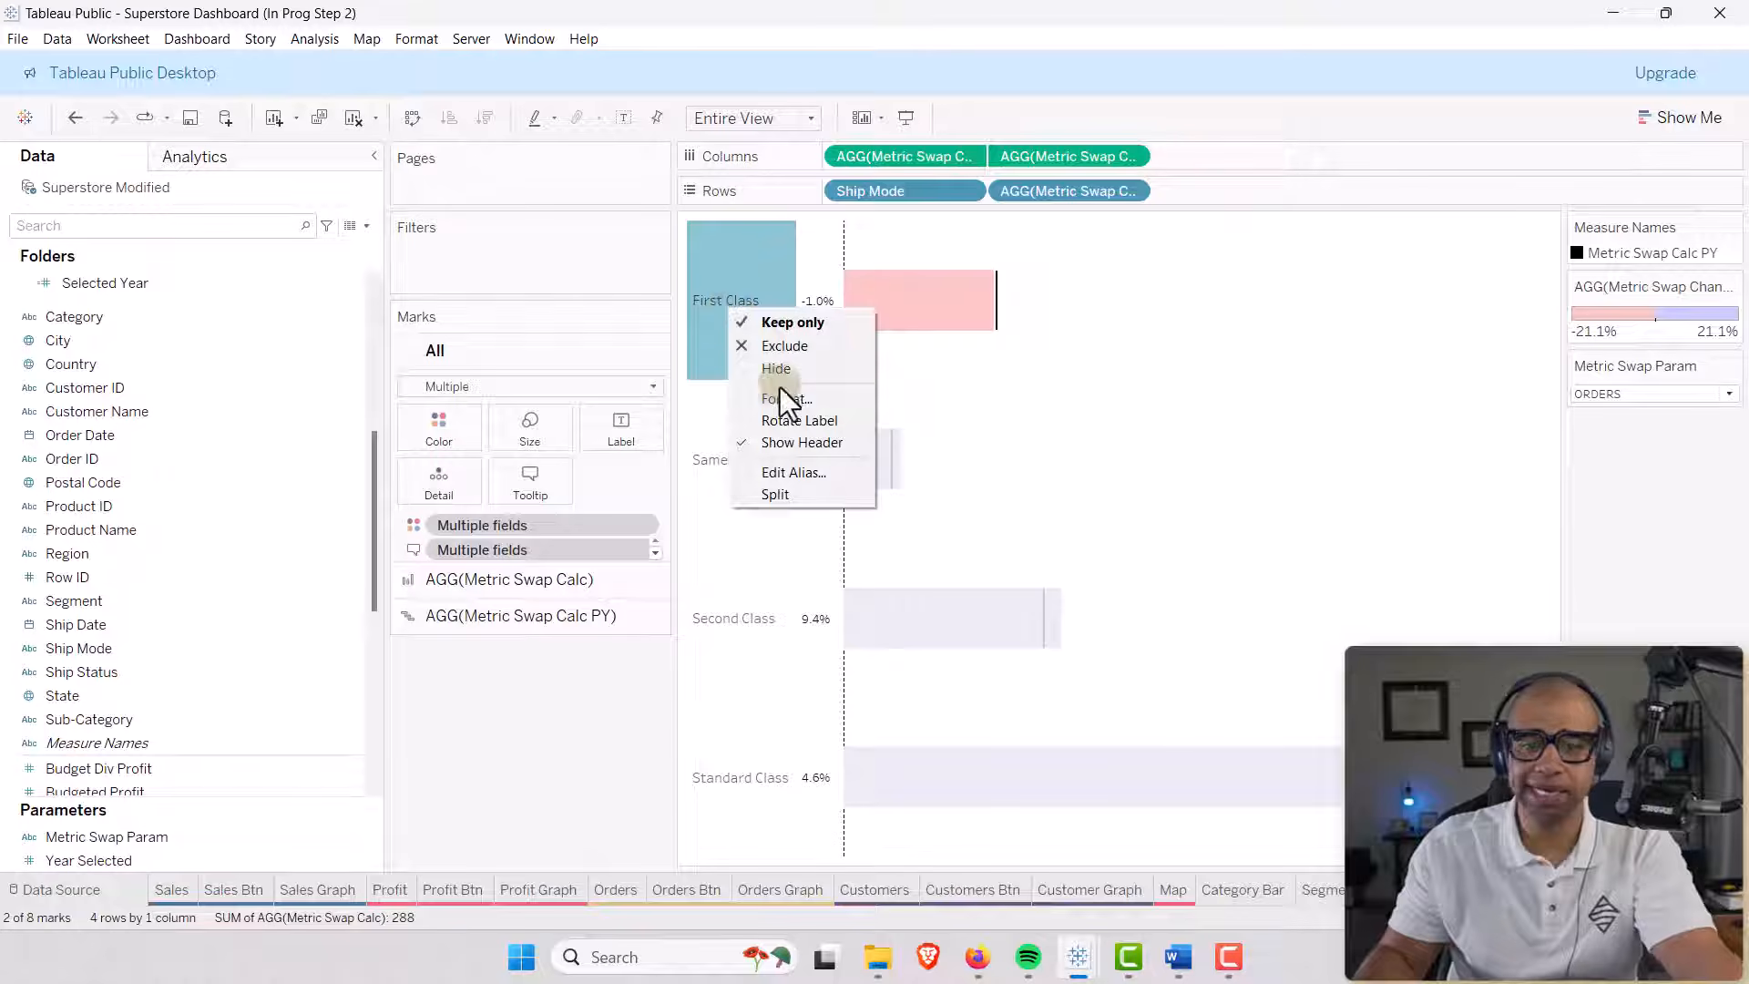
pyautogui.click(776, 401)
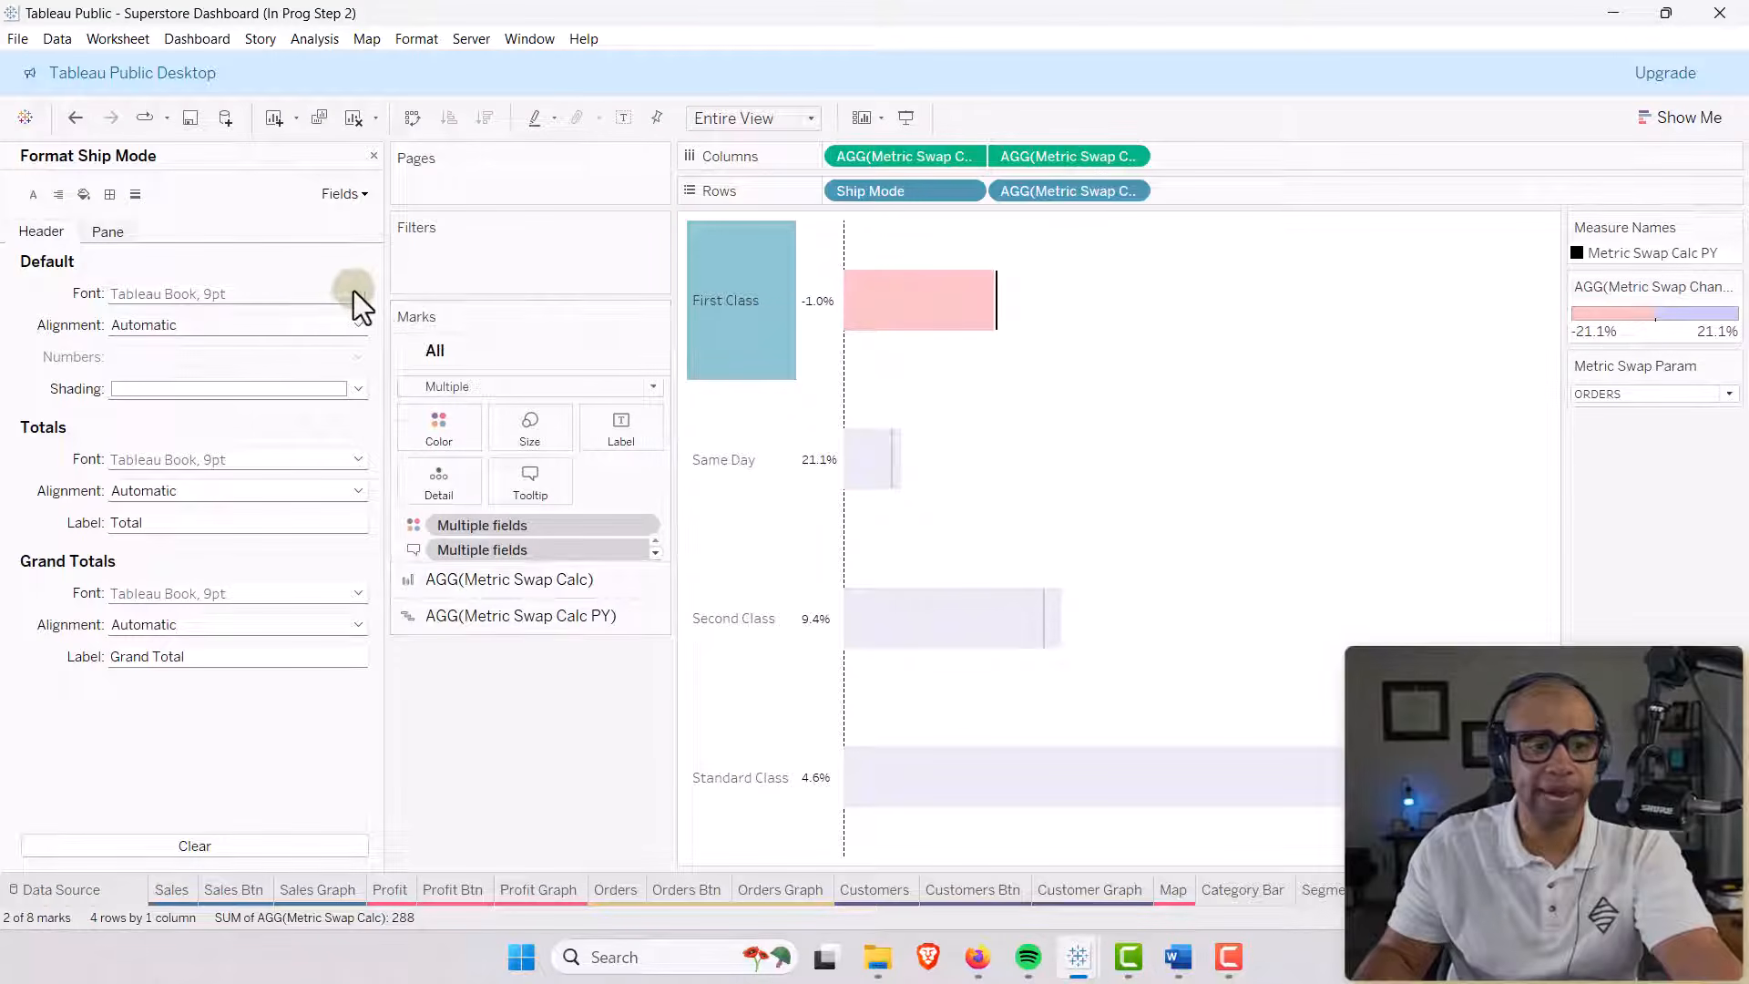
pyautogui.click(357, 292)
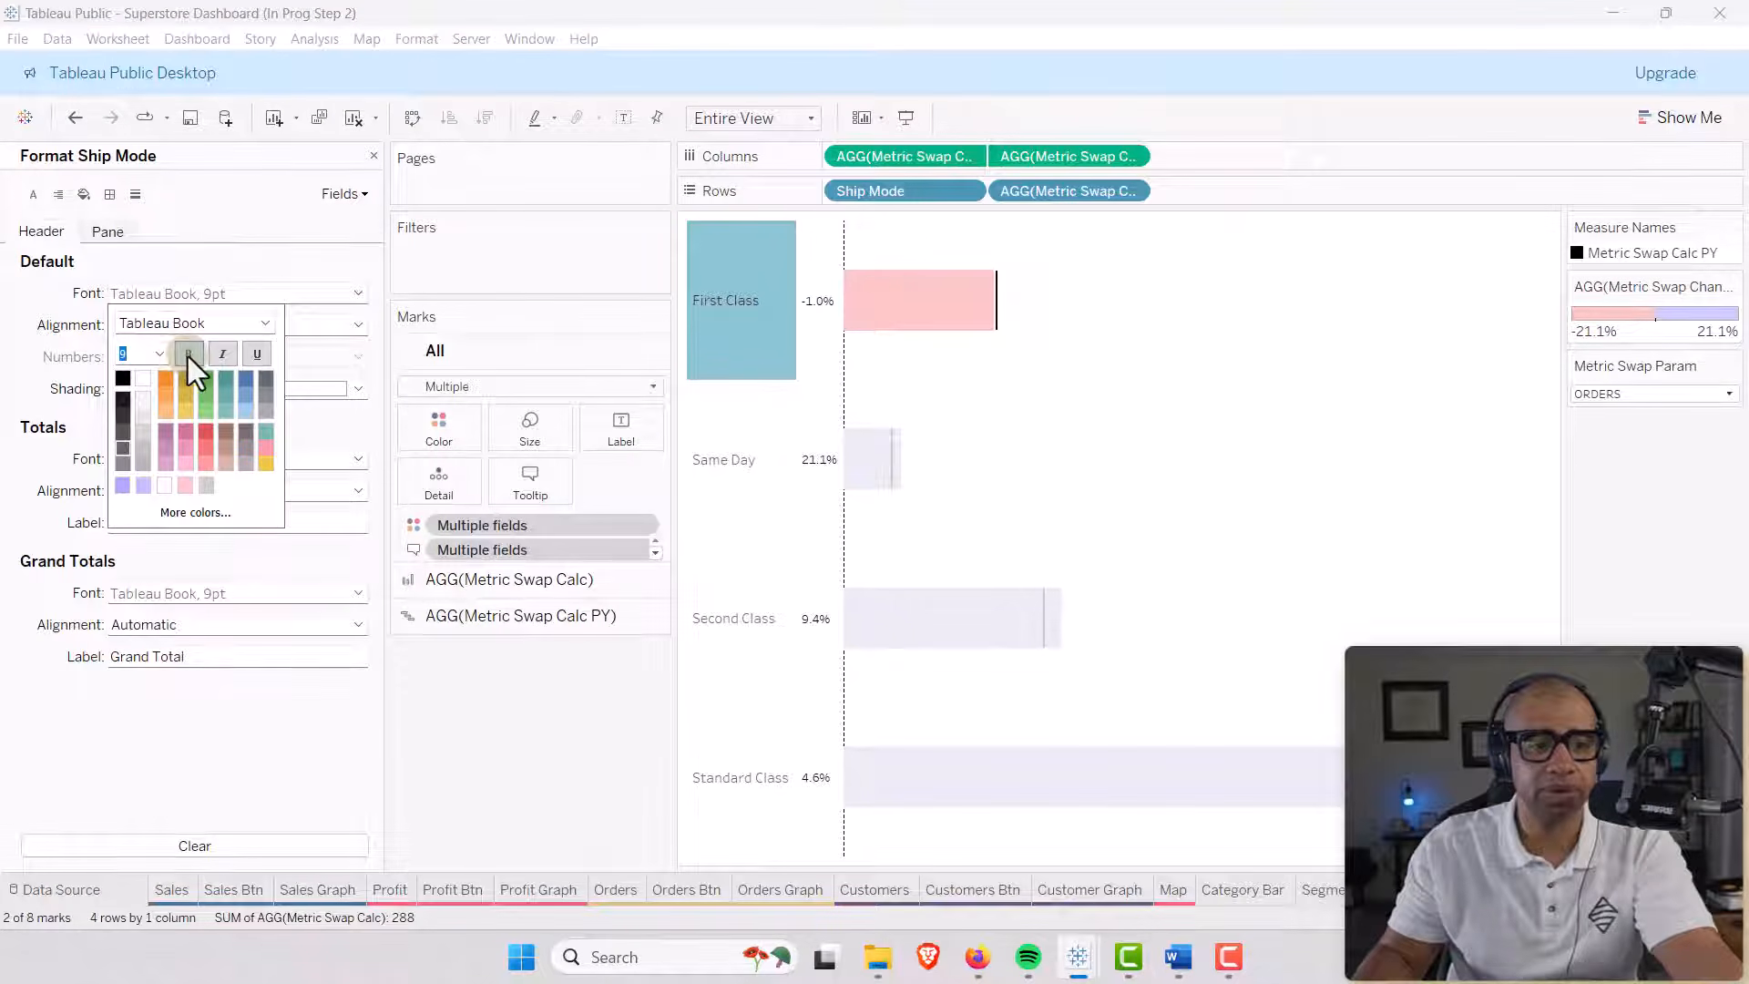
pyautogui.click(123, 378)
pyautogui.click(158, 357)
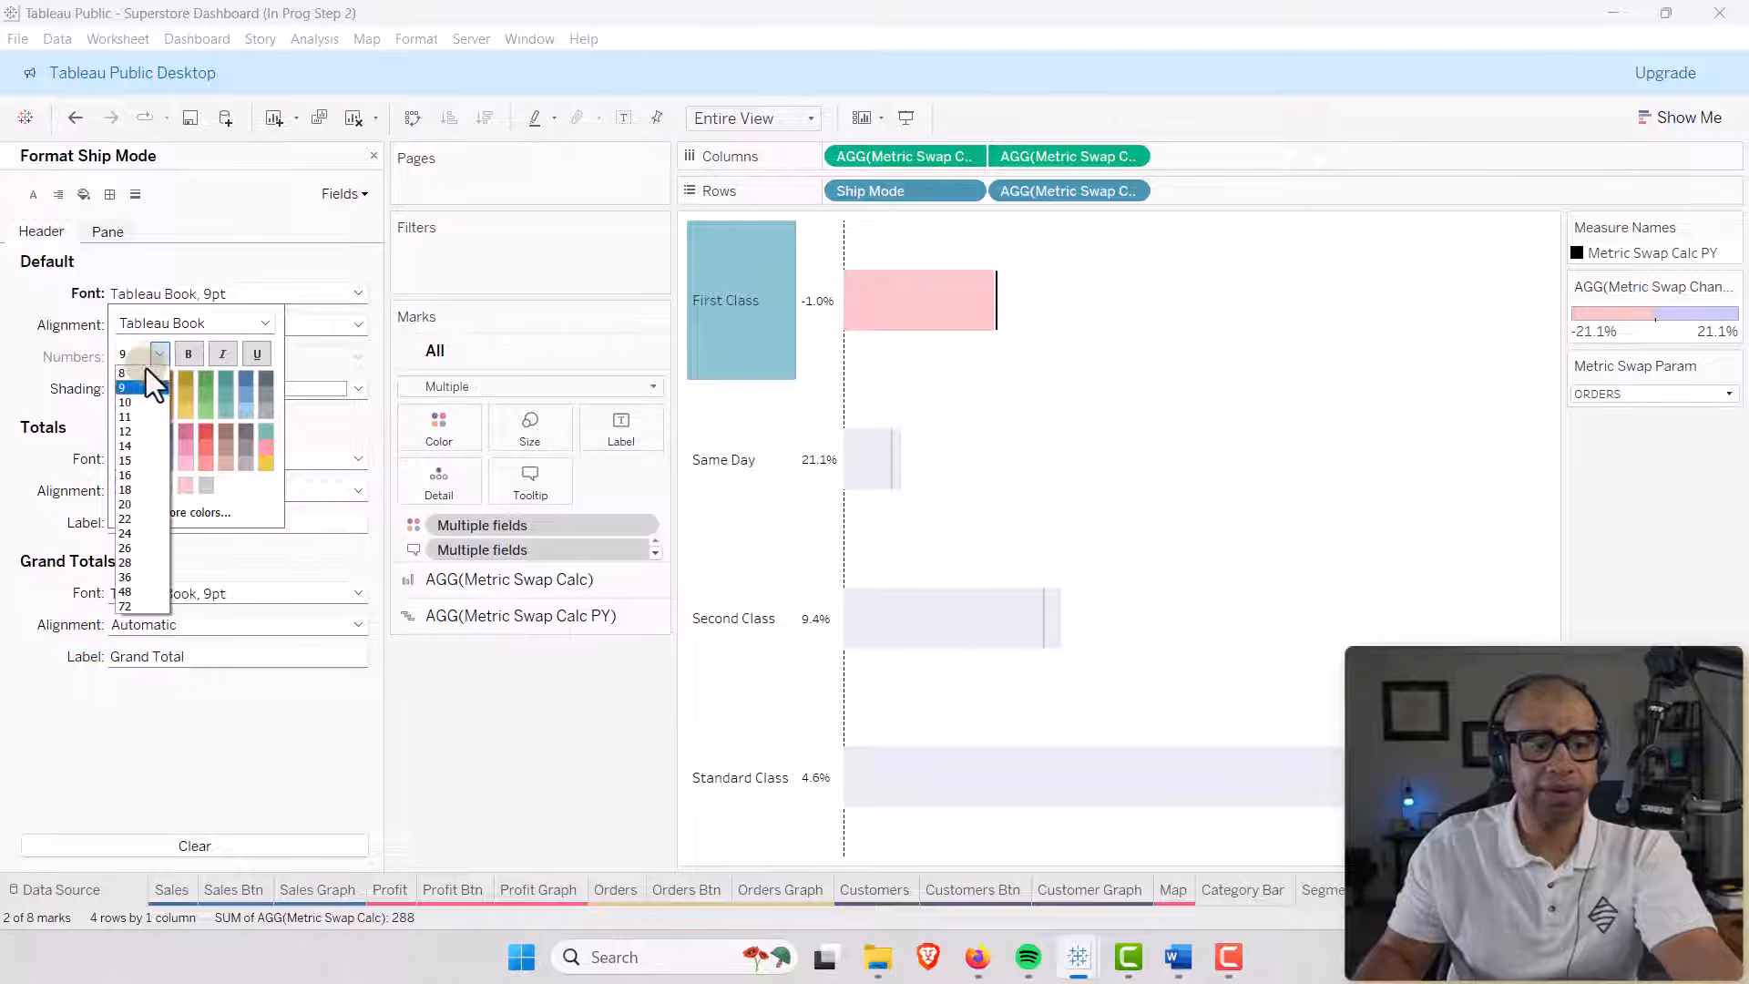
pyautogui.click(146, 368)
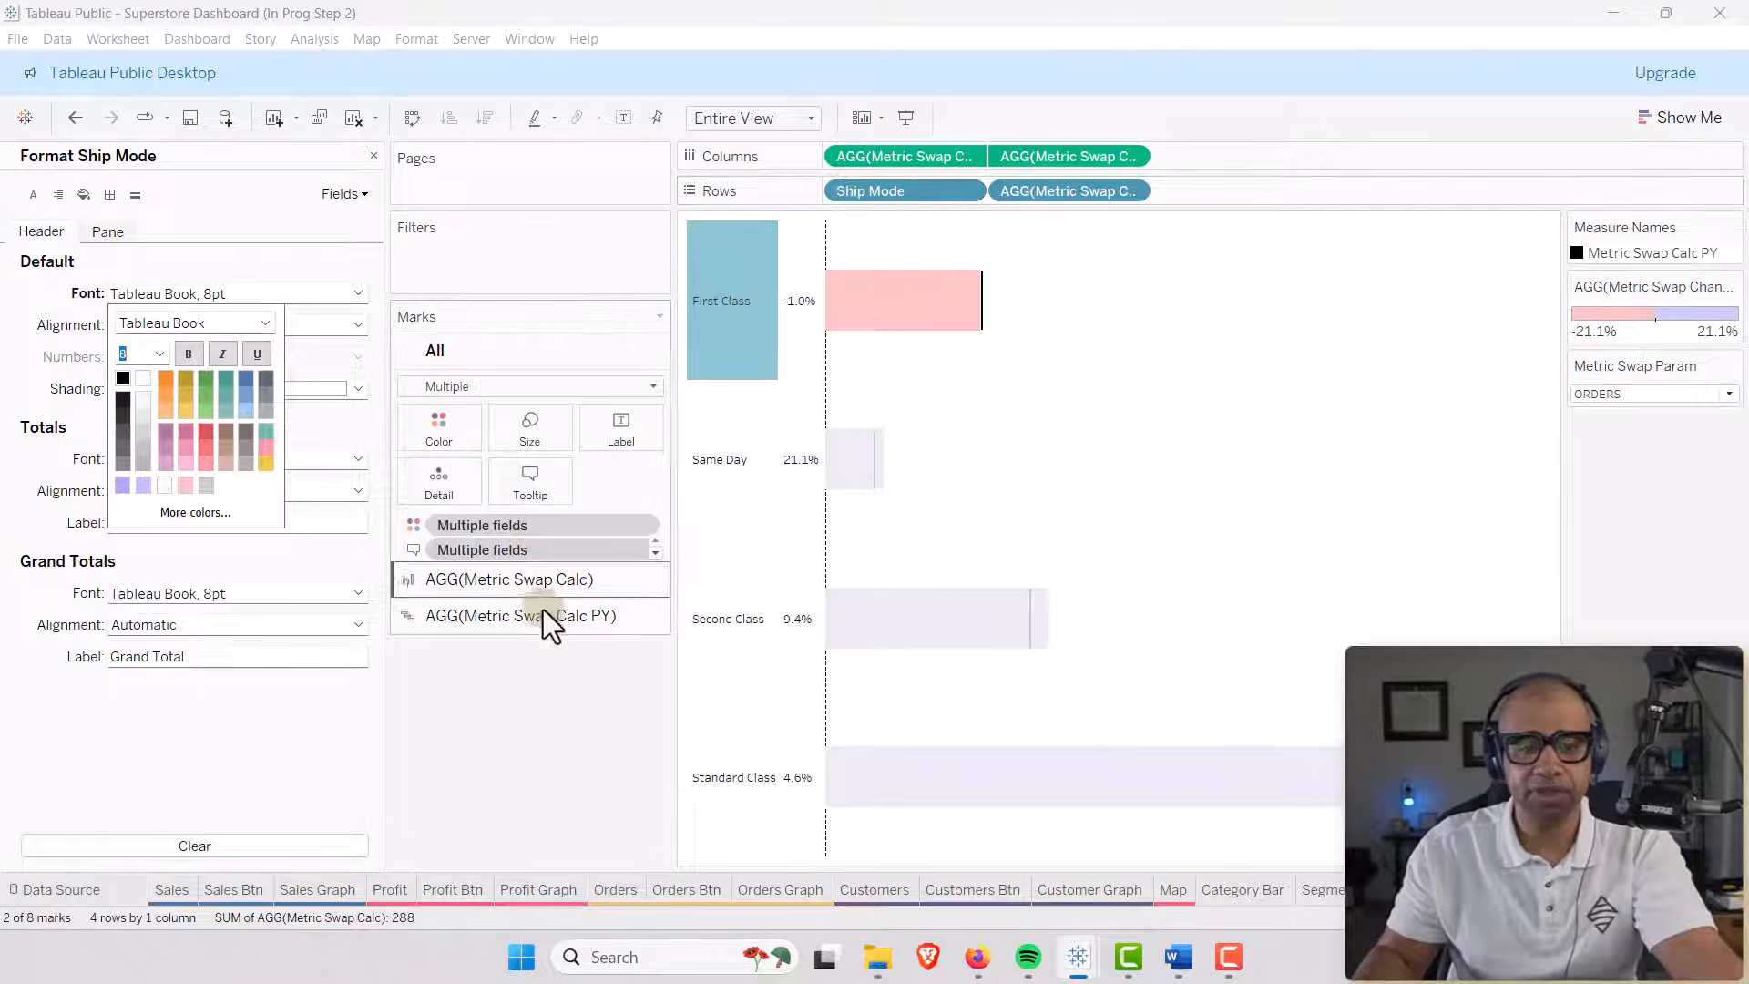
# Sort Ship Mode by the field Metric Swap Calc in descending order.
pyautogui.rightClick(854, 185)
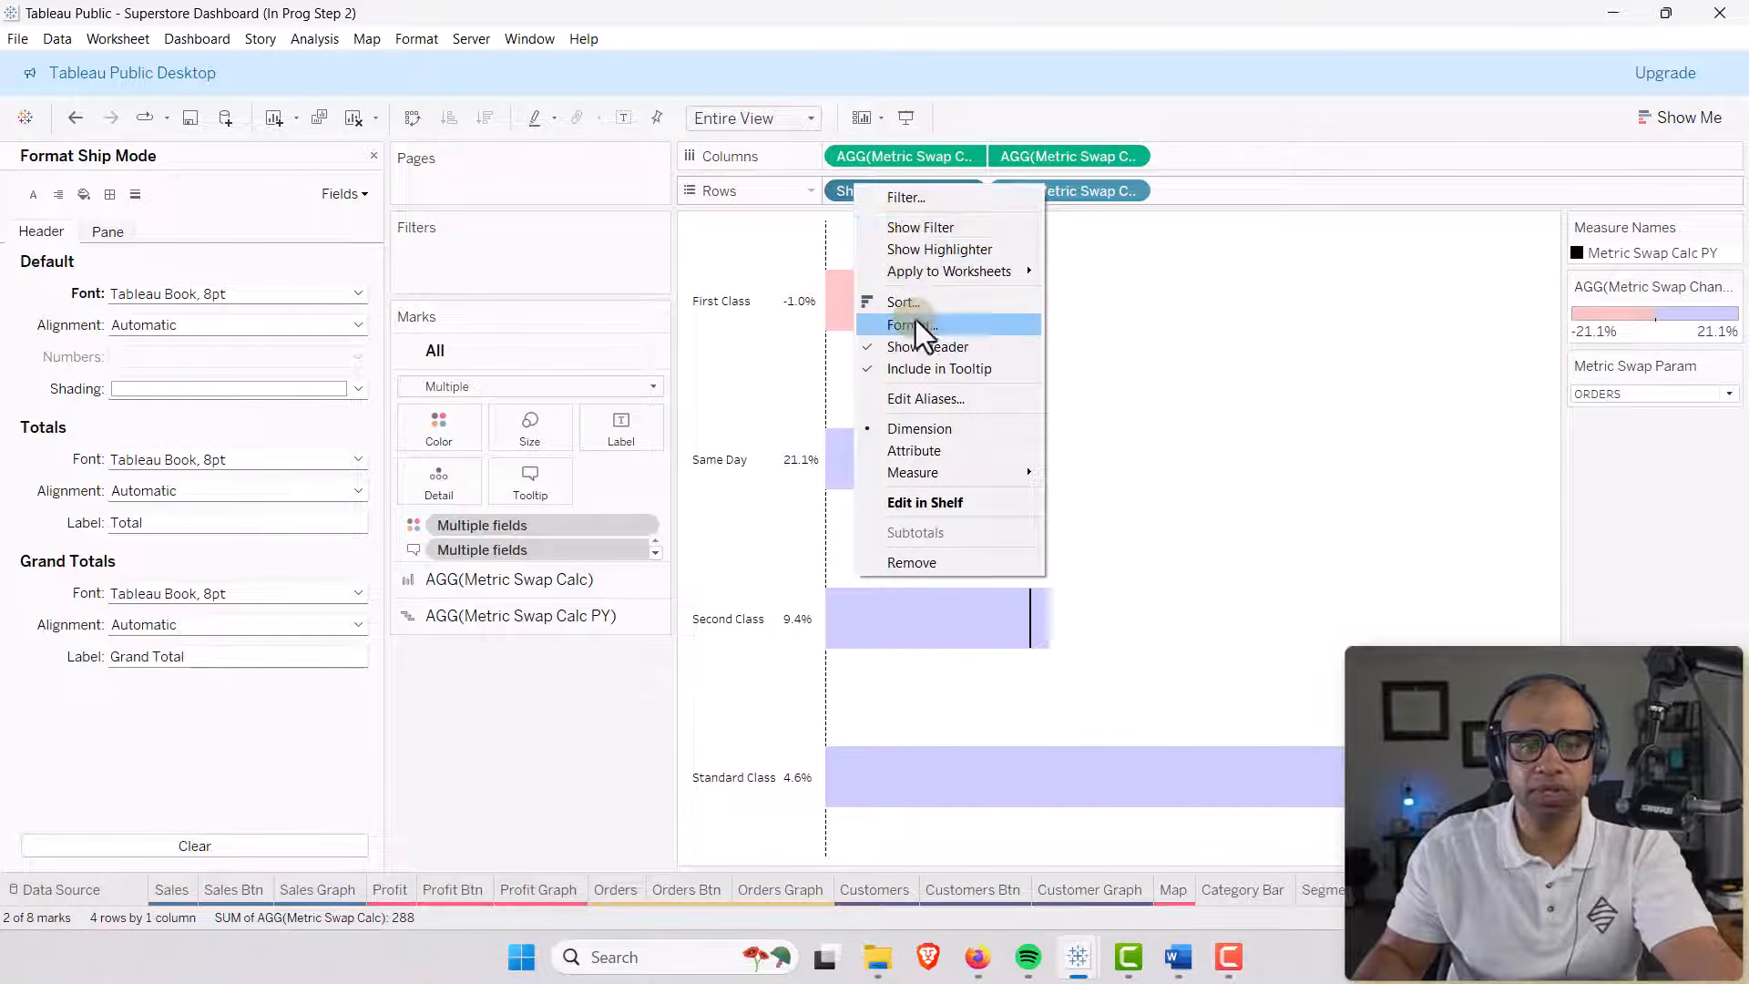
pyautogui.click(902, 302)
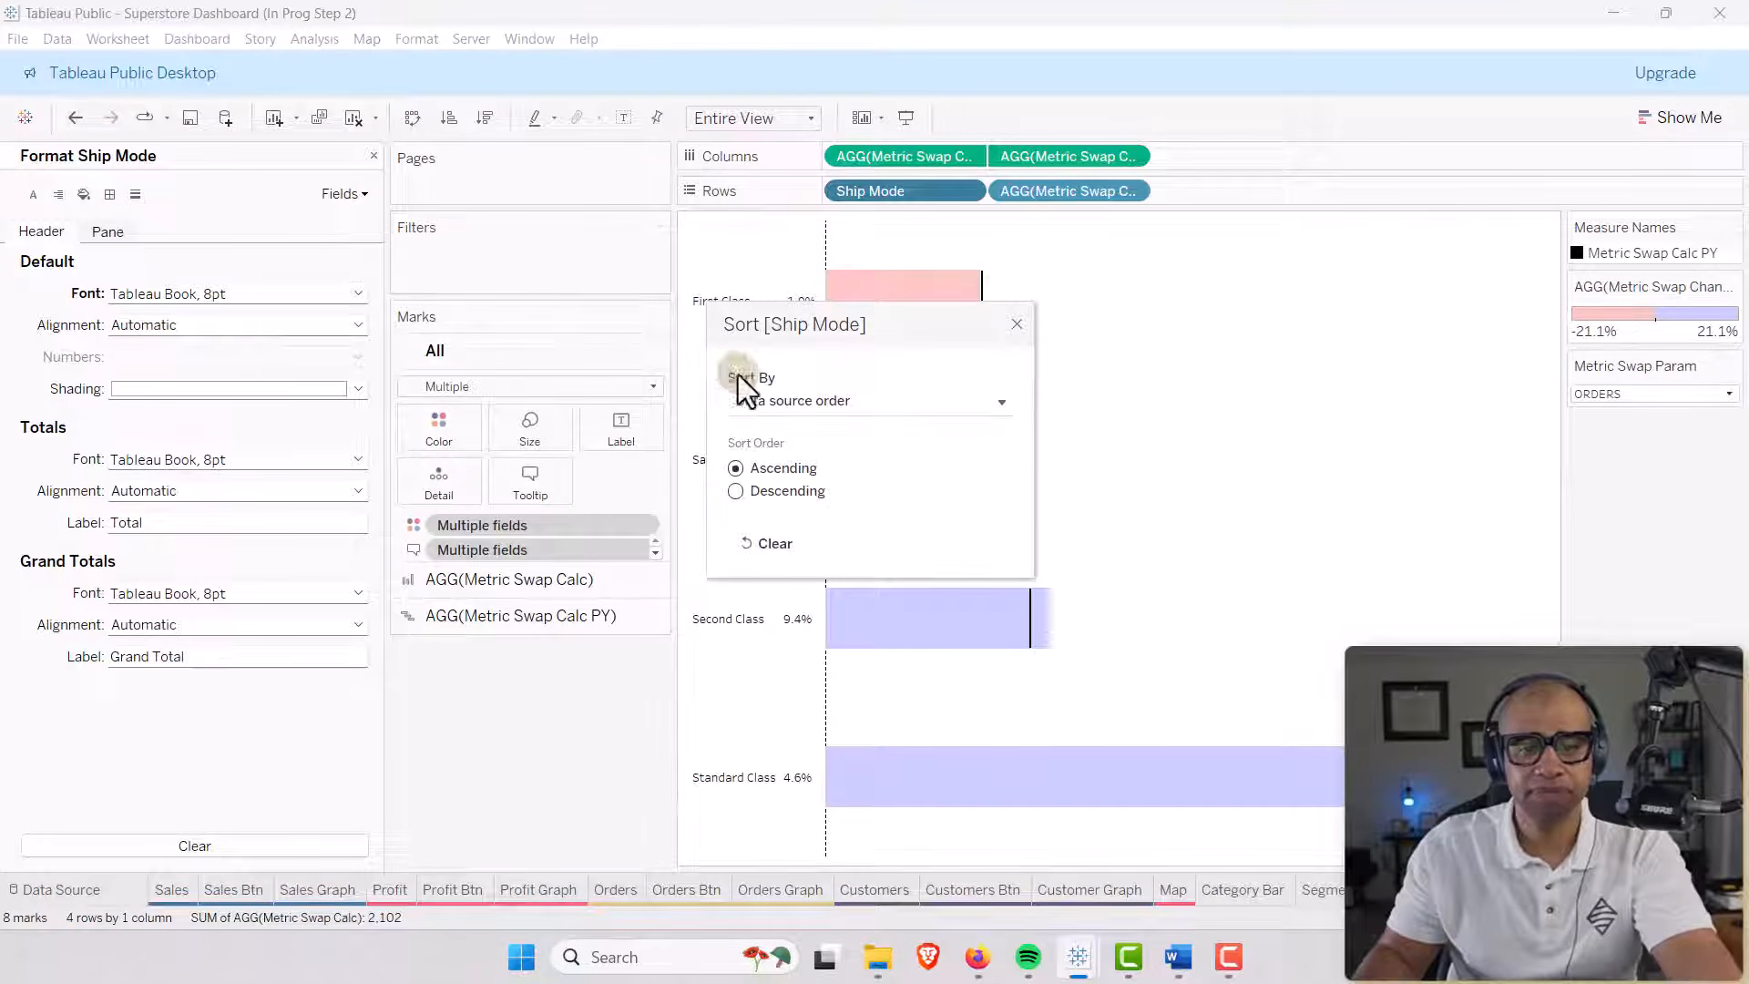
pyautogui.click(779, 401)
pyautogui.click(774, 472)
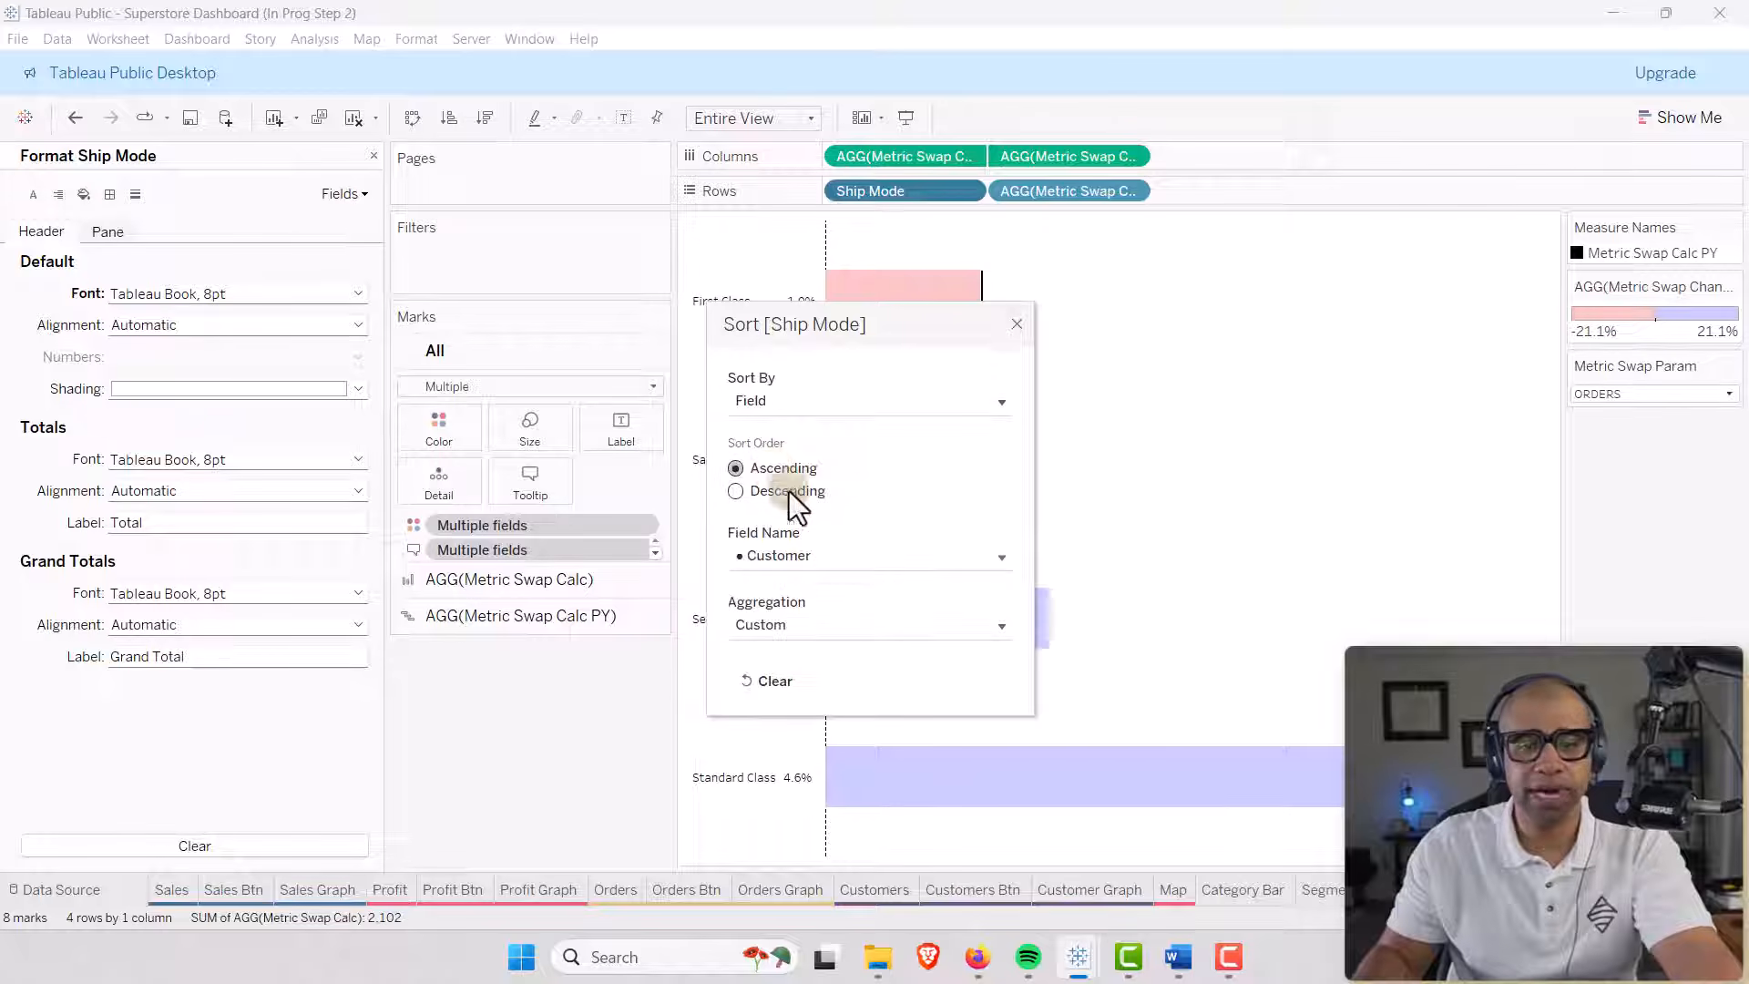
pyautogui.click(738, 492)
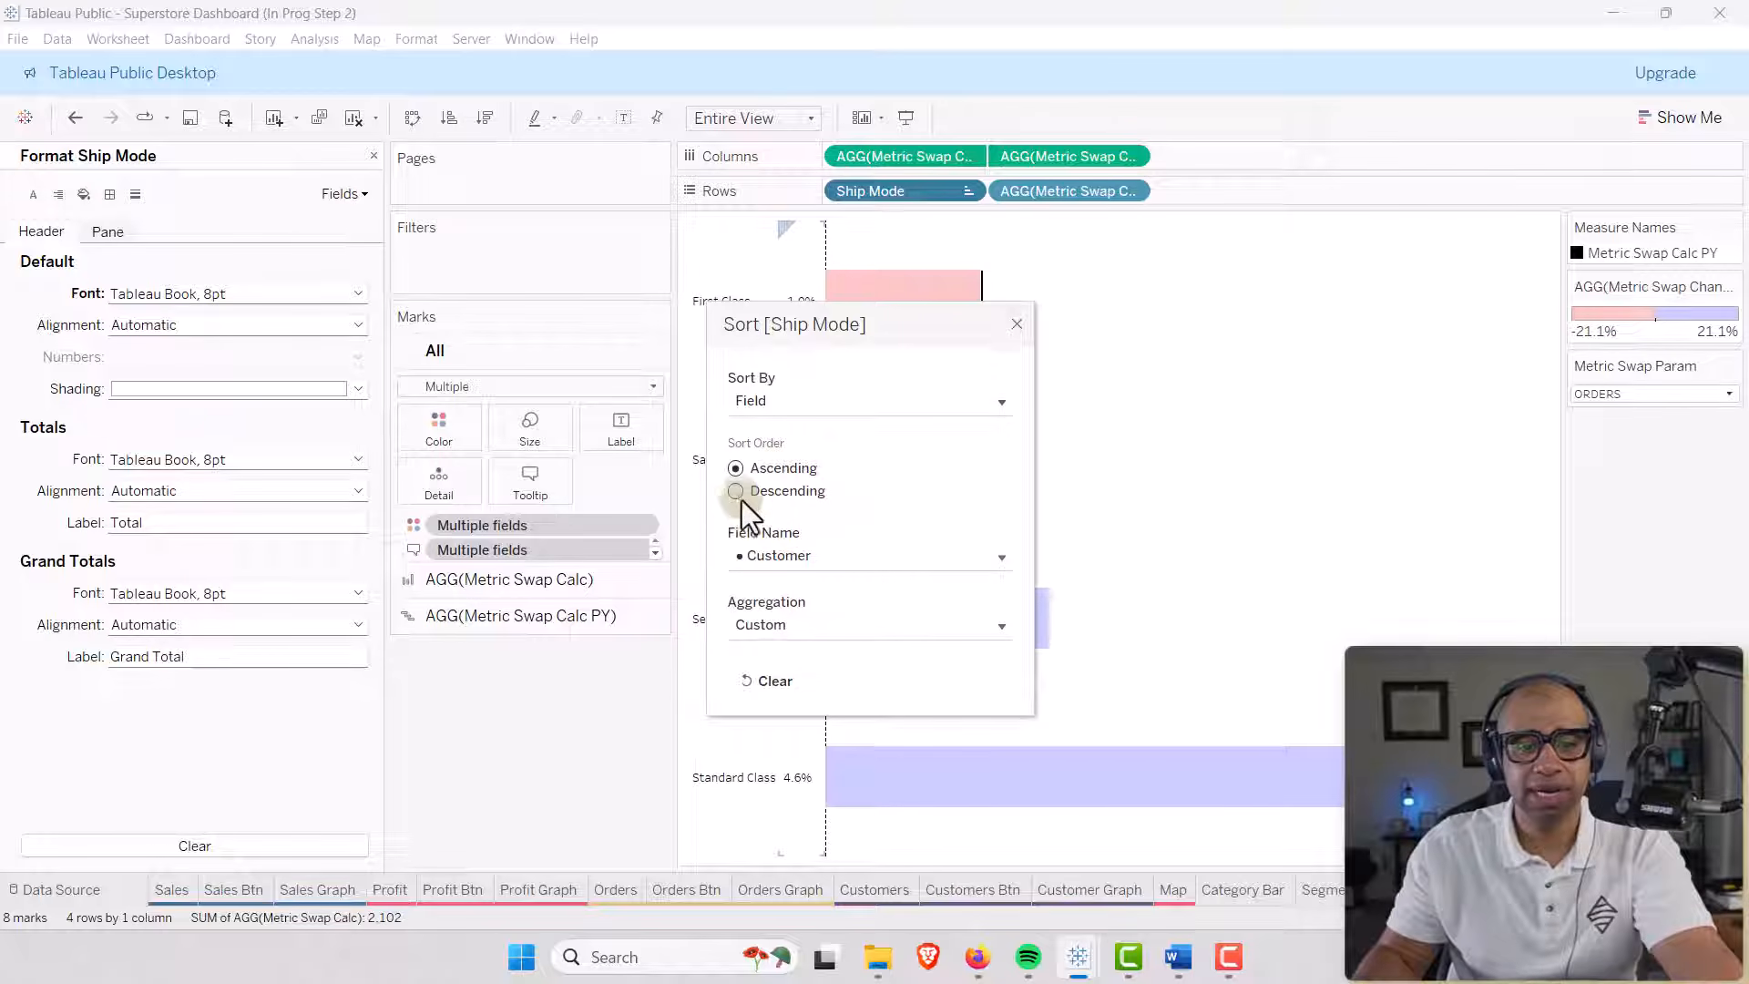
pyautogui.click(784, 557)
pyautogui.scroll(-3, 820, 674)
pyautogui.scroll(-2, 827, 681)
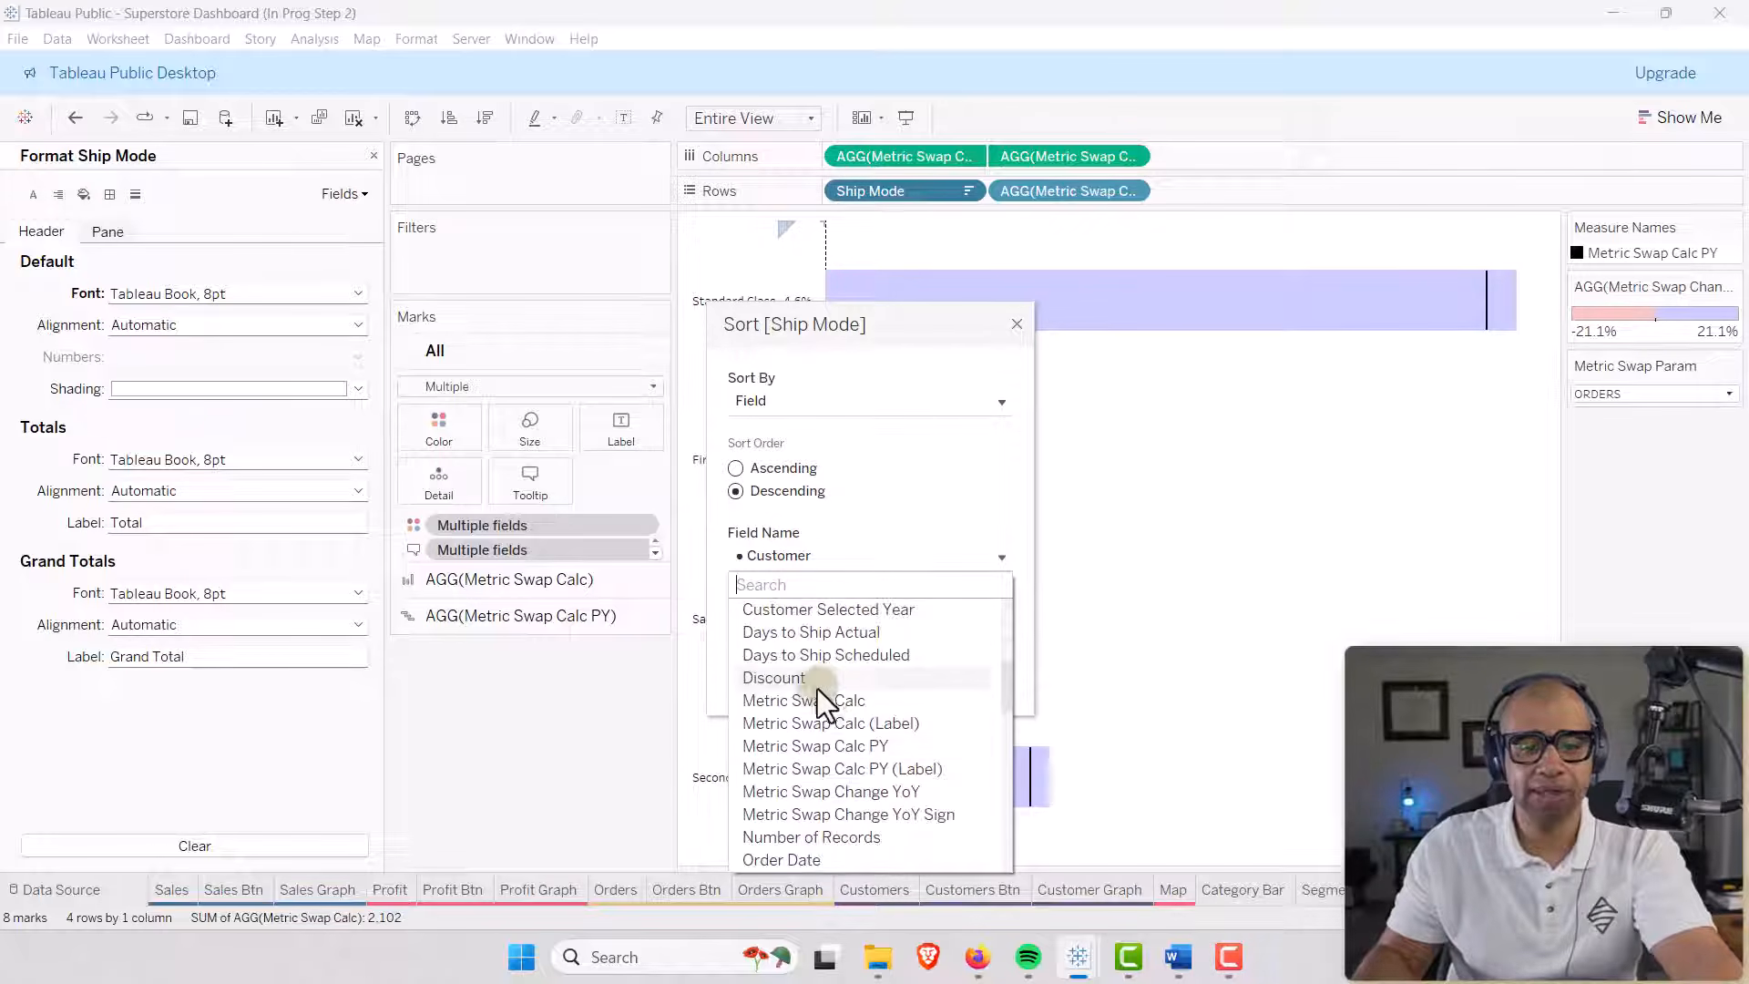
pyautogui.click(789, 702)
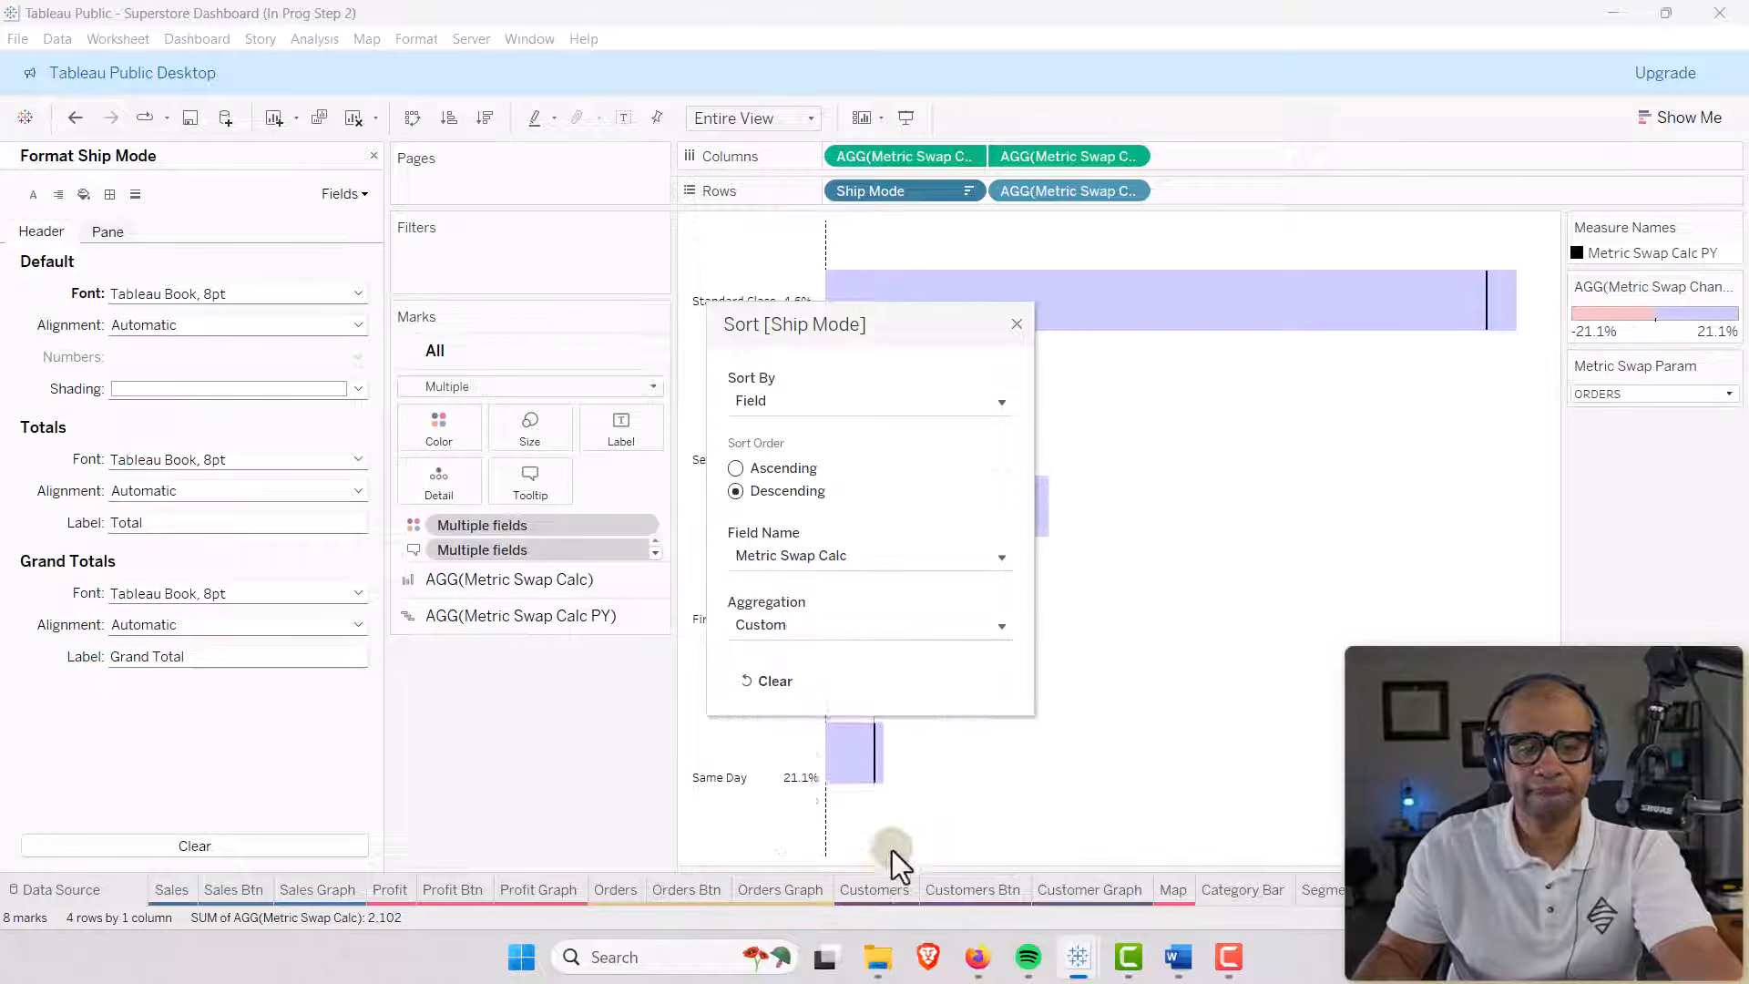
pyautogui.click(1020, 325)
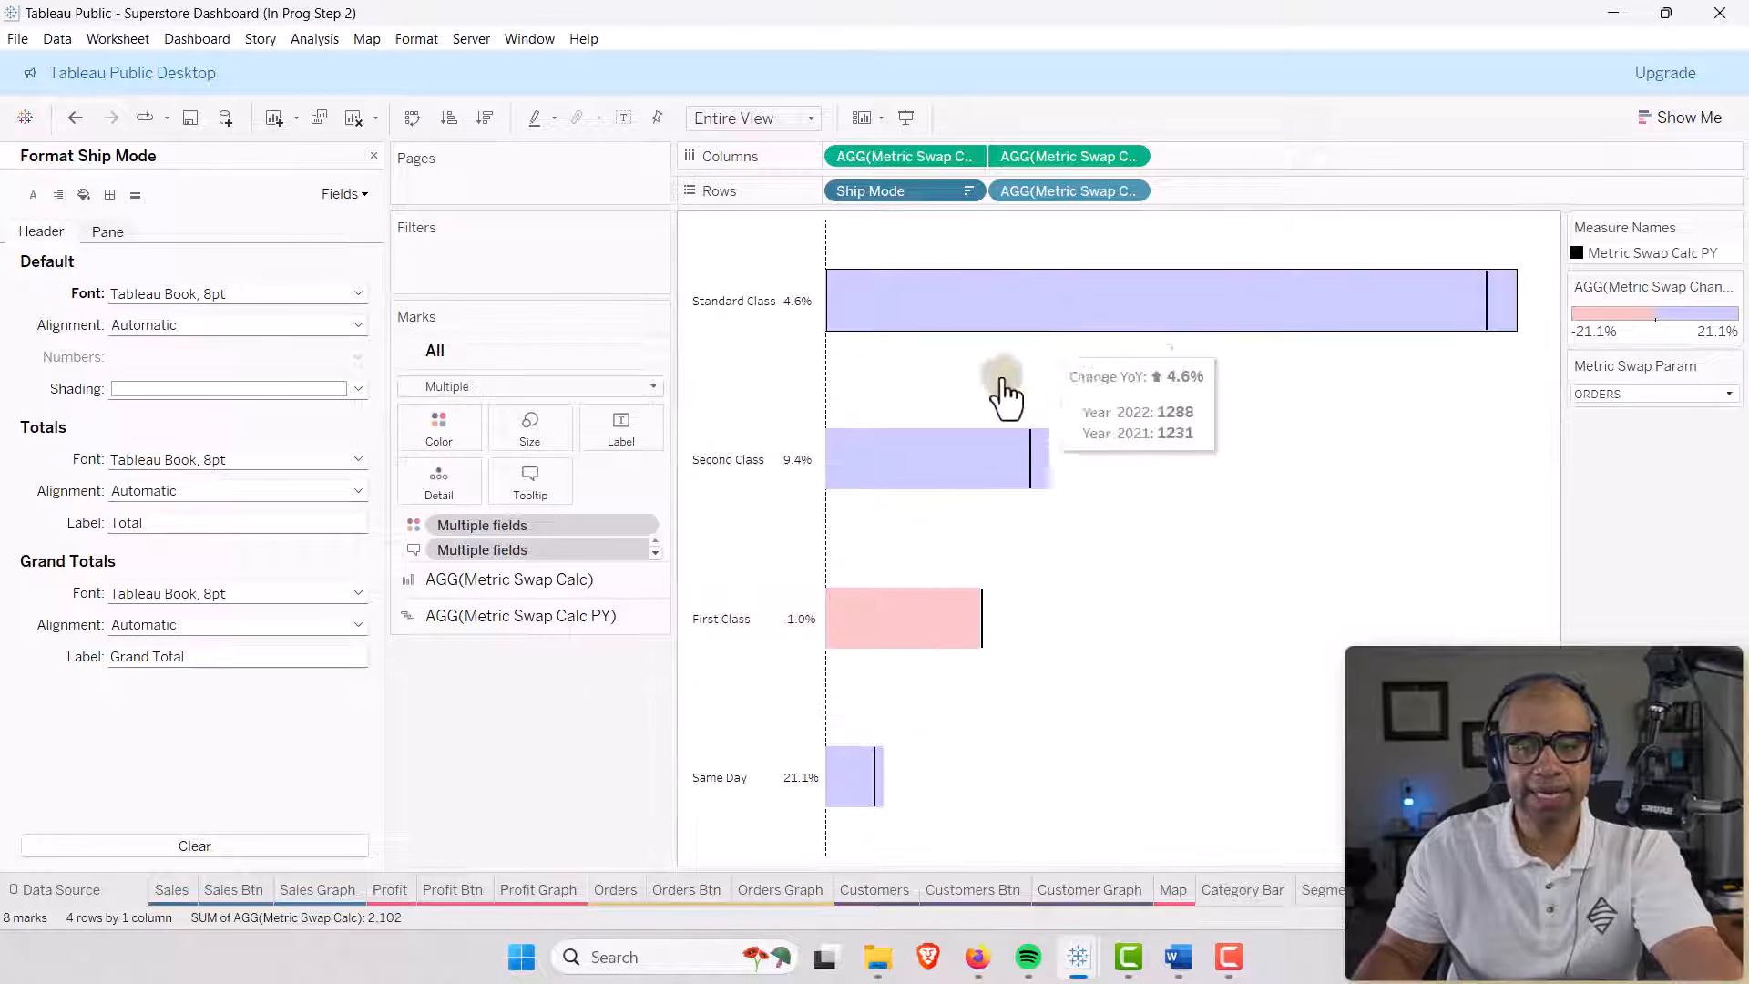
# Test the ship mode chart by switching Metric Swap Param to SALES, PROFIT and back to ORDERS, and close the formatting pane.
pyautogui.click(1681, 395)
pyautogui.click(1634, 415)
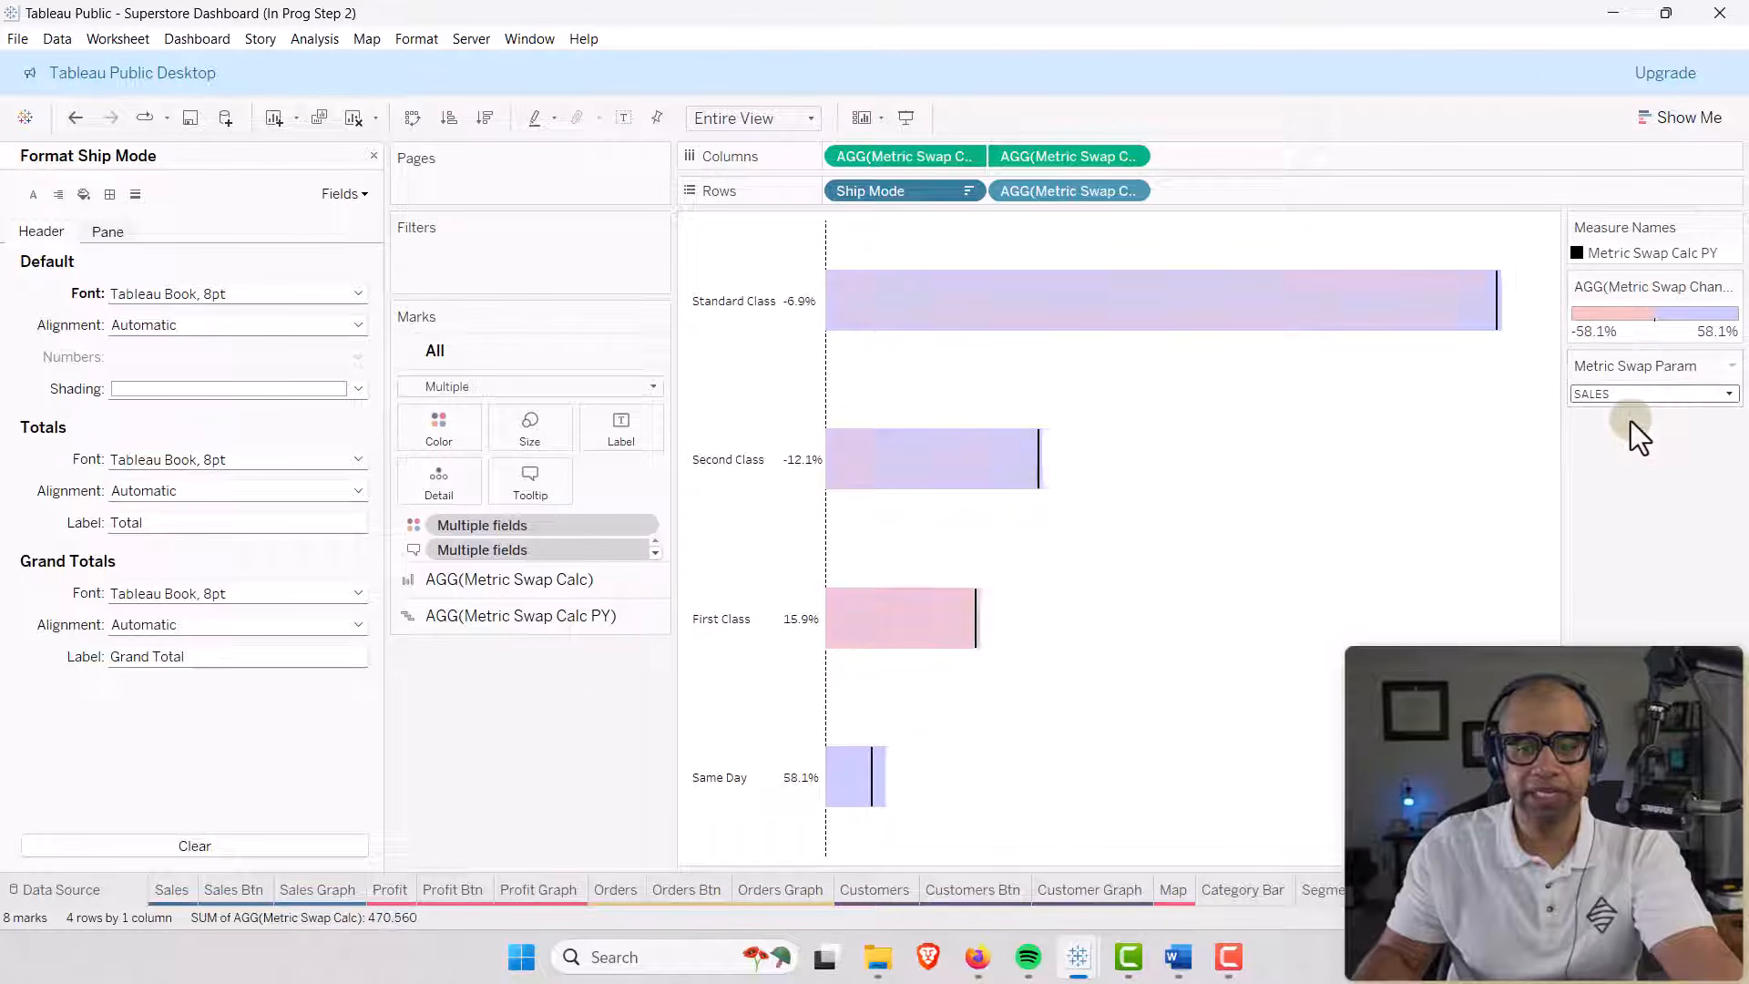
pyautogui.click(1633, 394)
pyautogui.click(1629, 430)
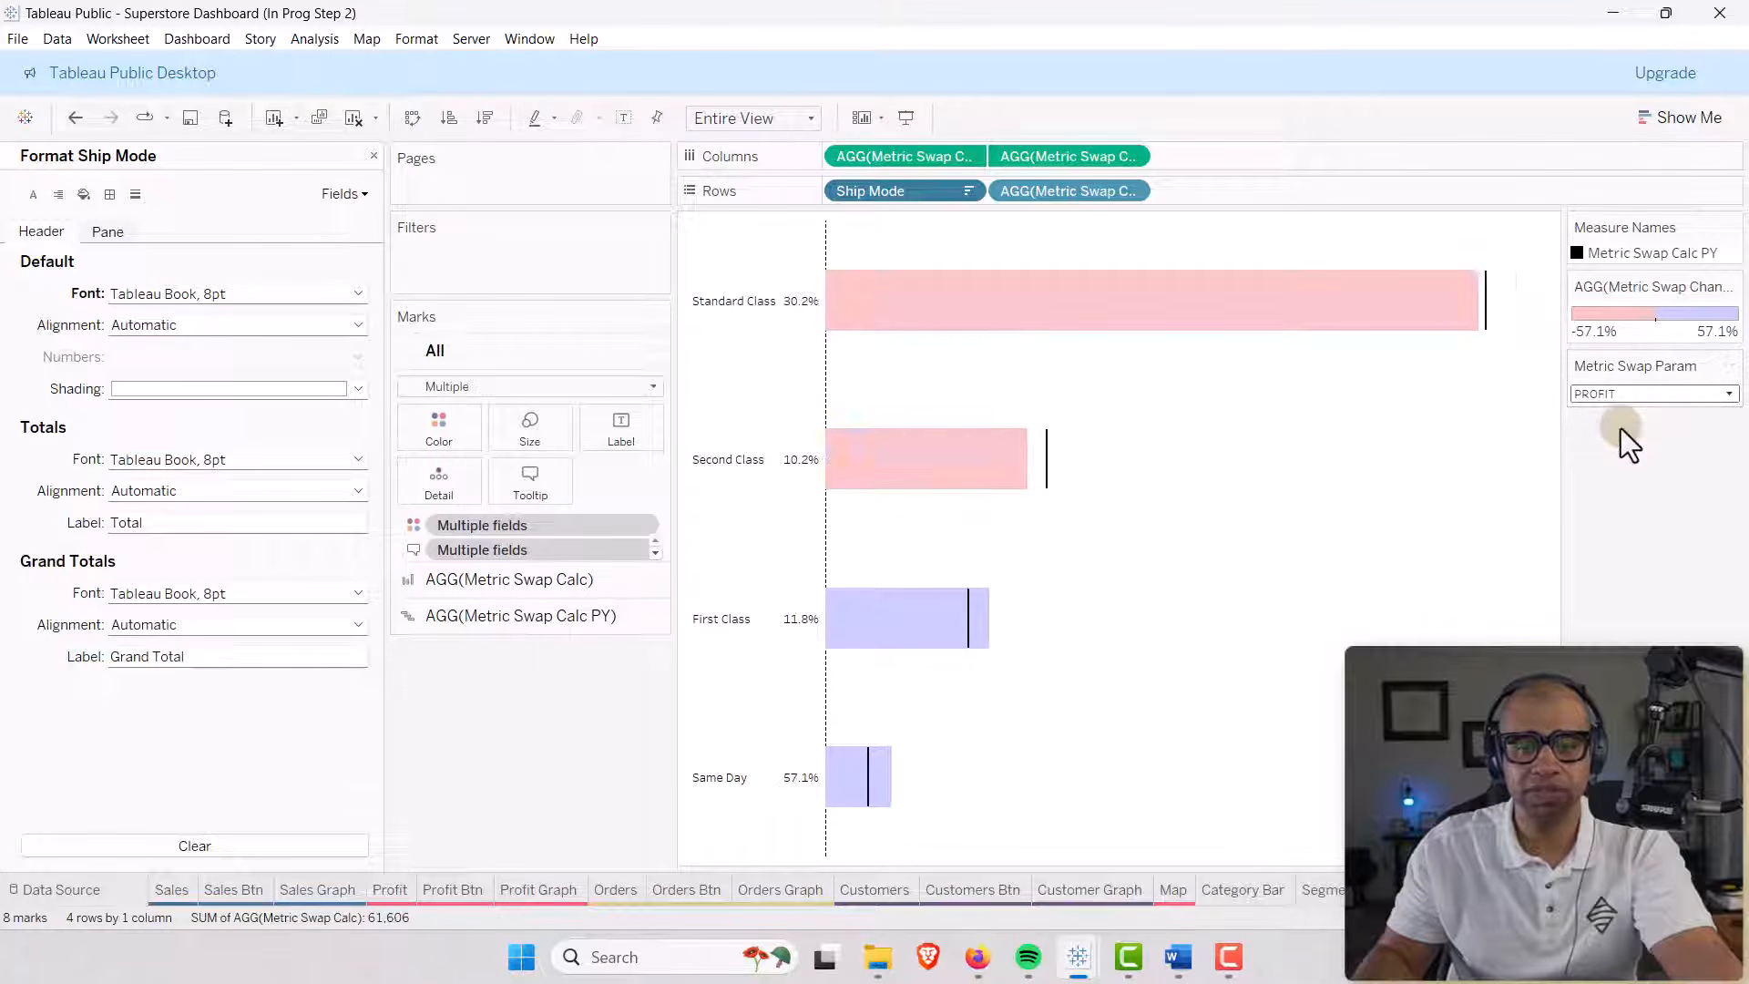
pyautogui.click(1621, 397)
pyautogui.click(1623, 449)
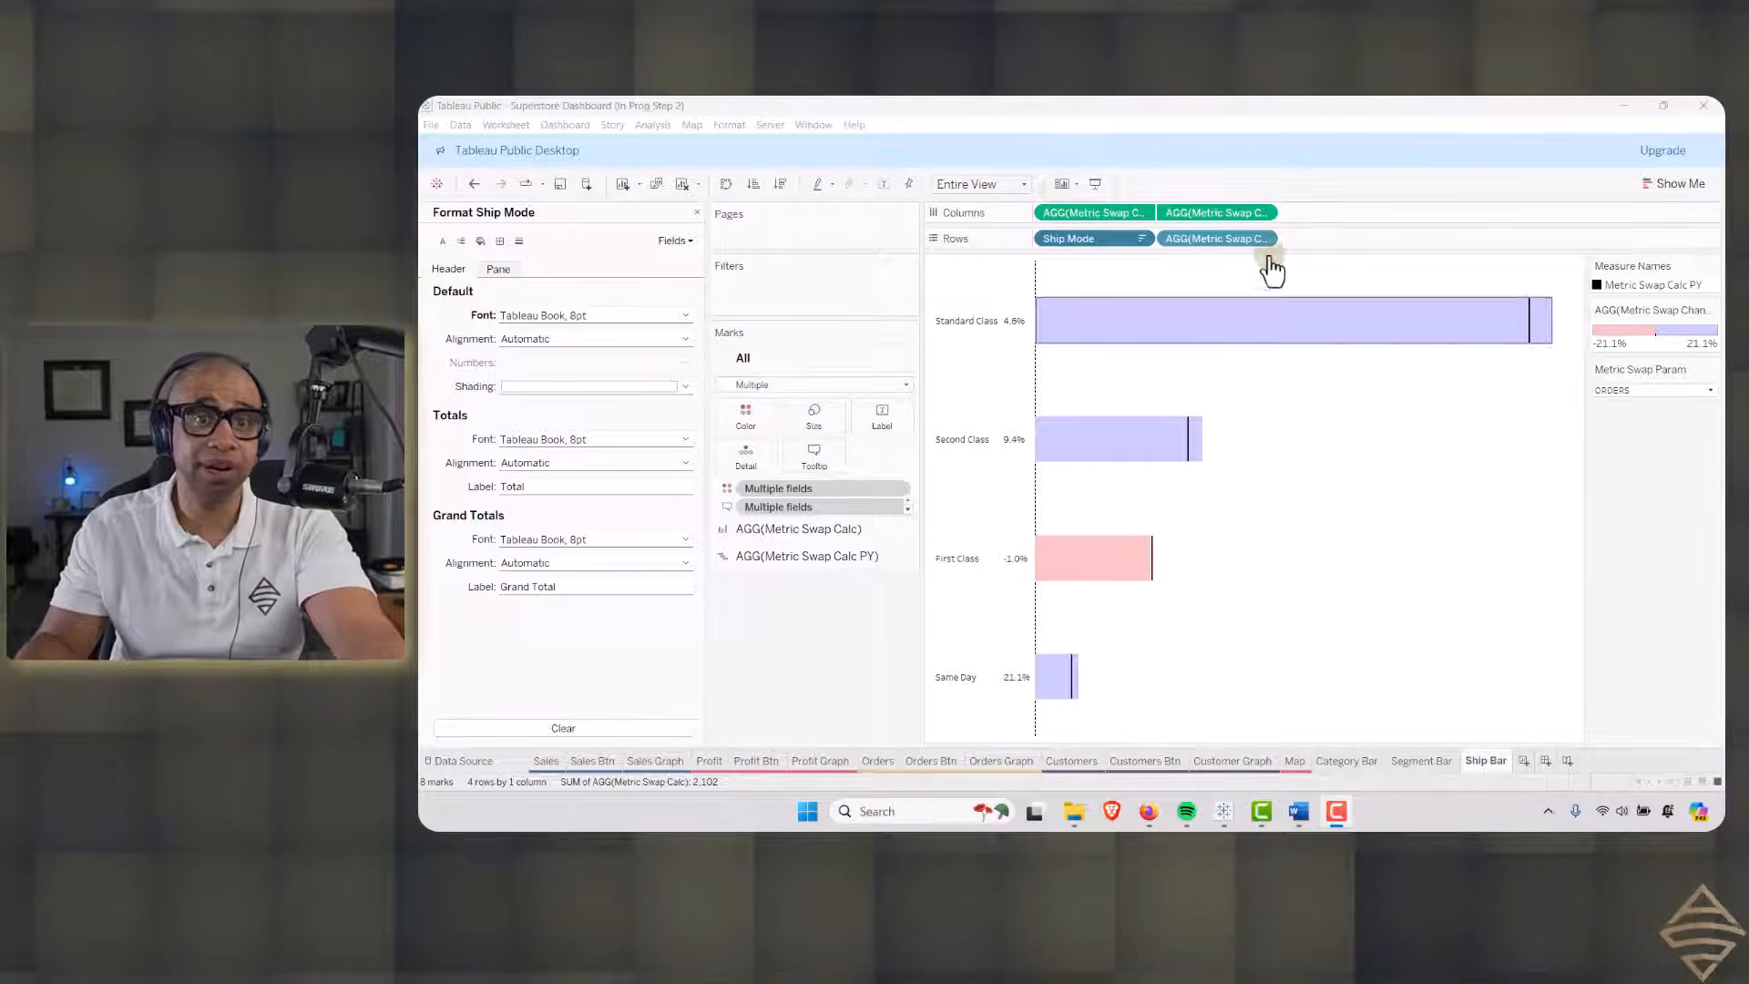
pyautogui.click(697, 211)
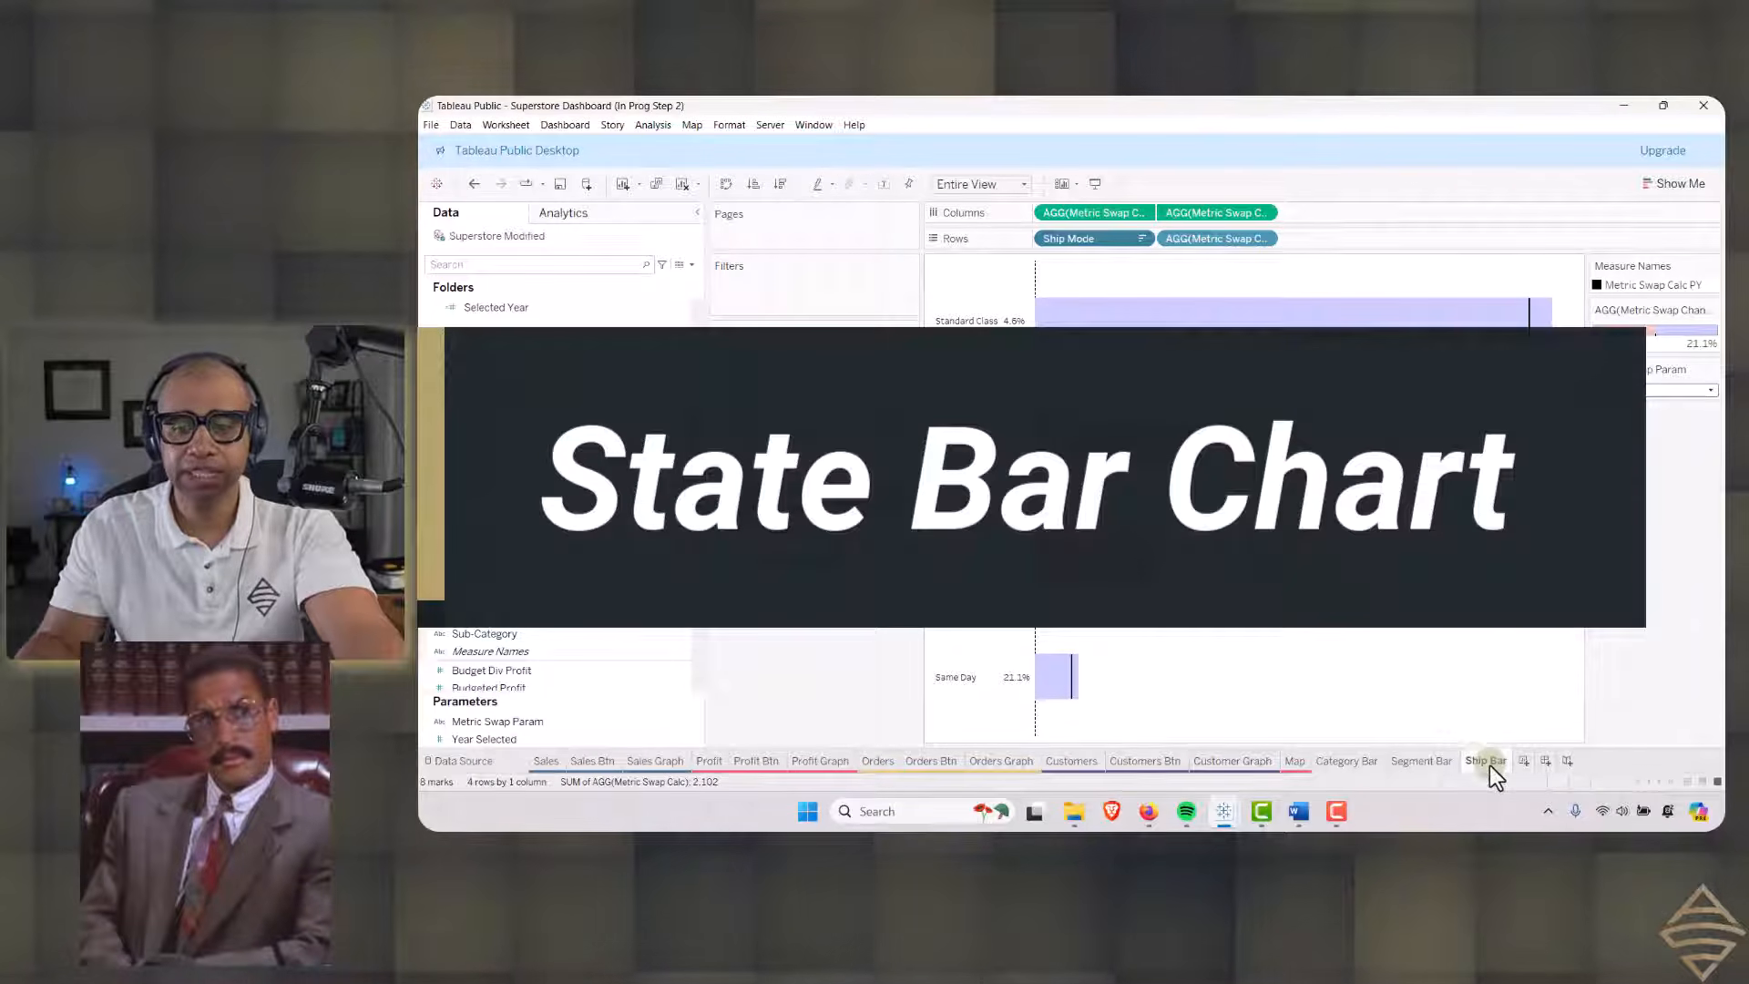
# Duplicate the Ship Bar sheet and rename the copy as State Bar.
pyautogui.rightClick(1489, 763)
pyautogui.click(1538, 639)
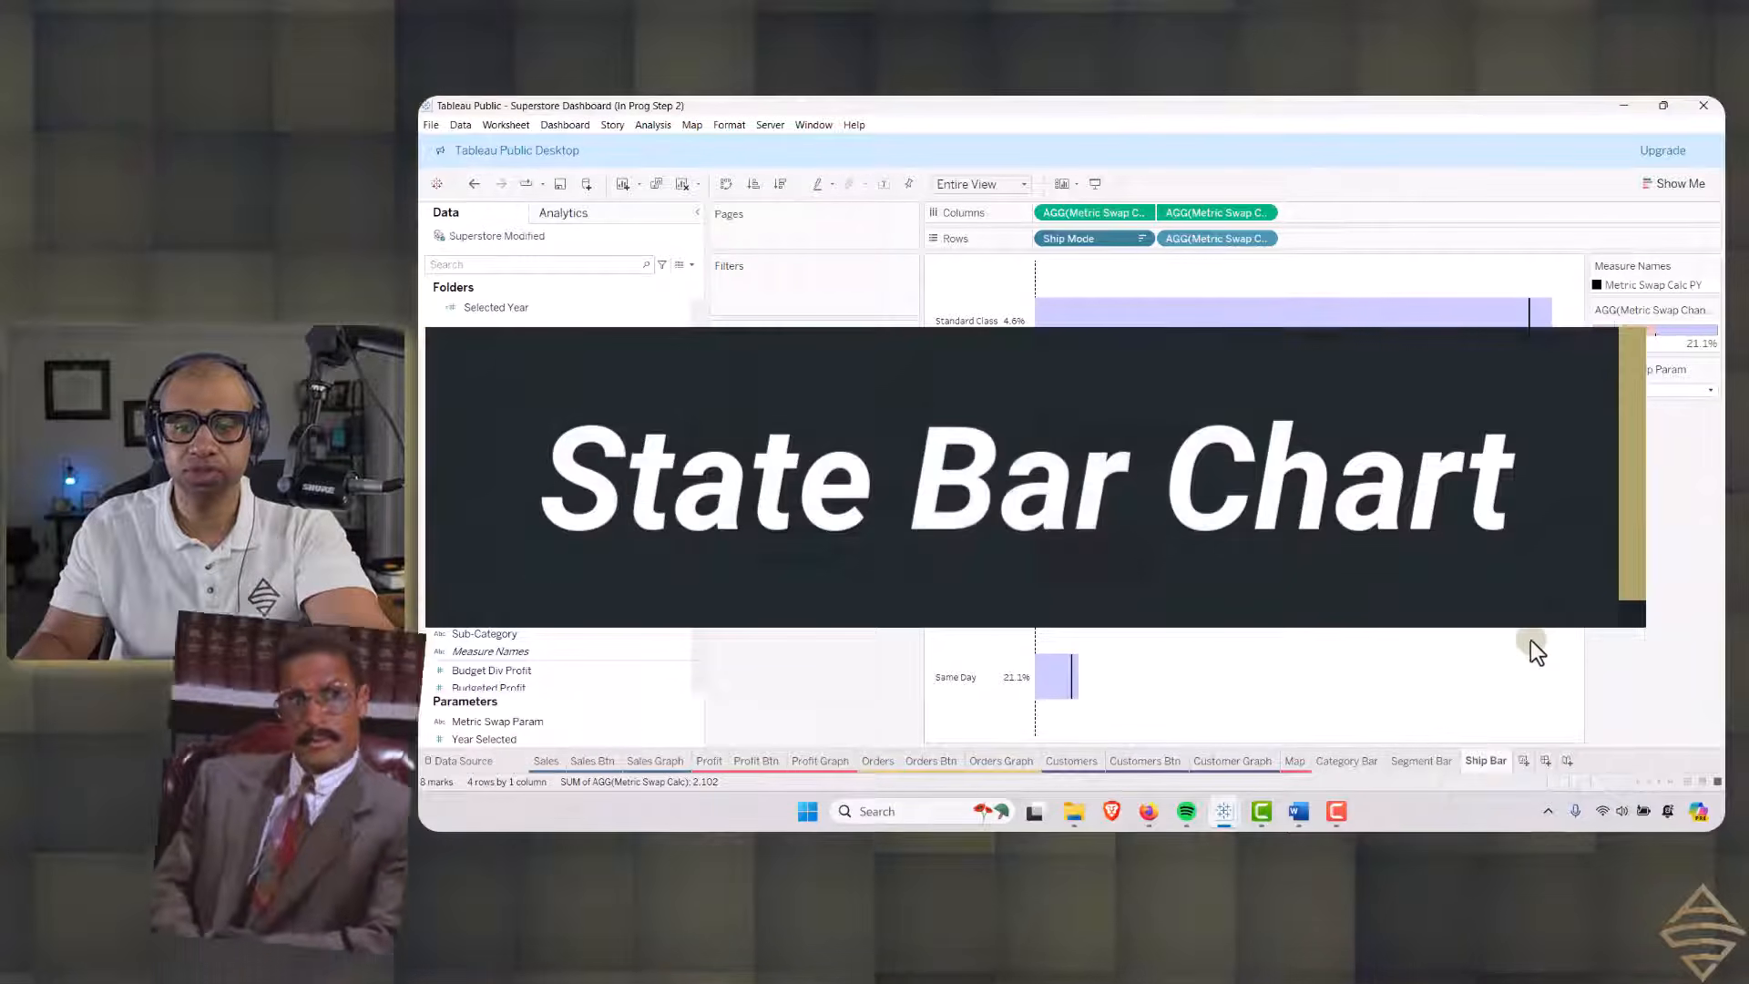
pyautogui.doubleClick(1556, 758)
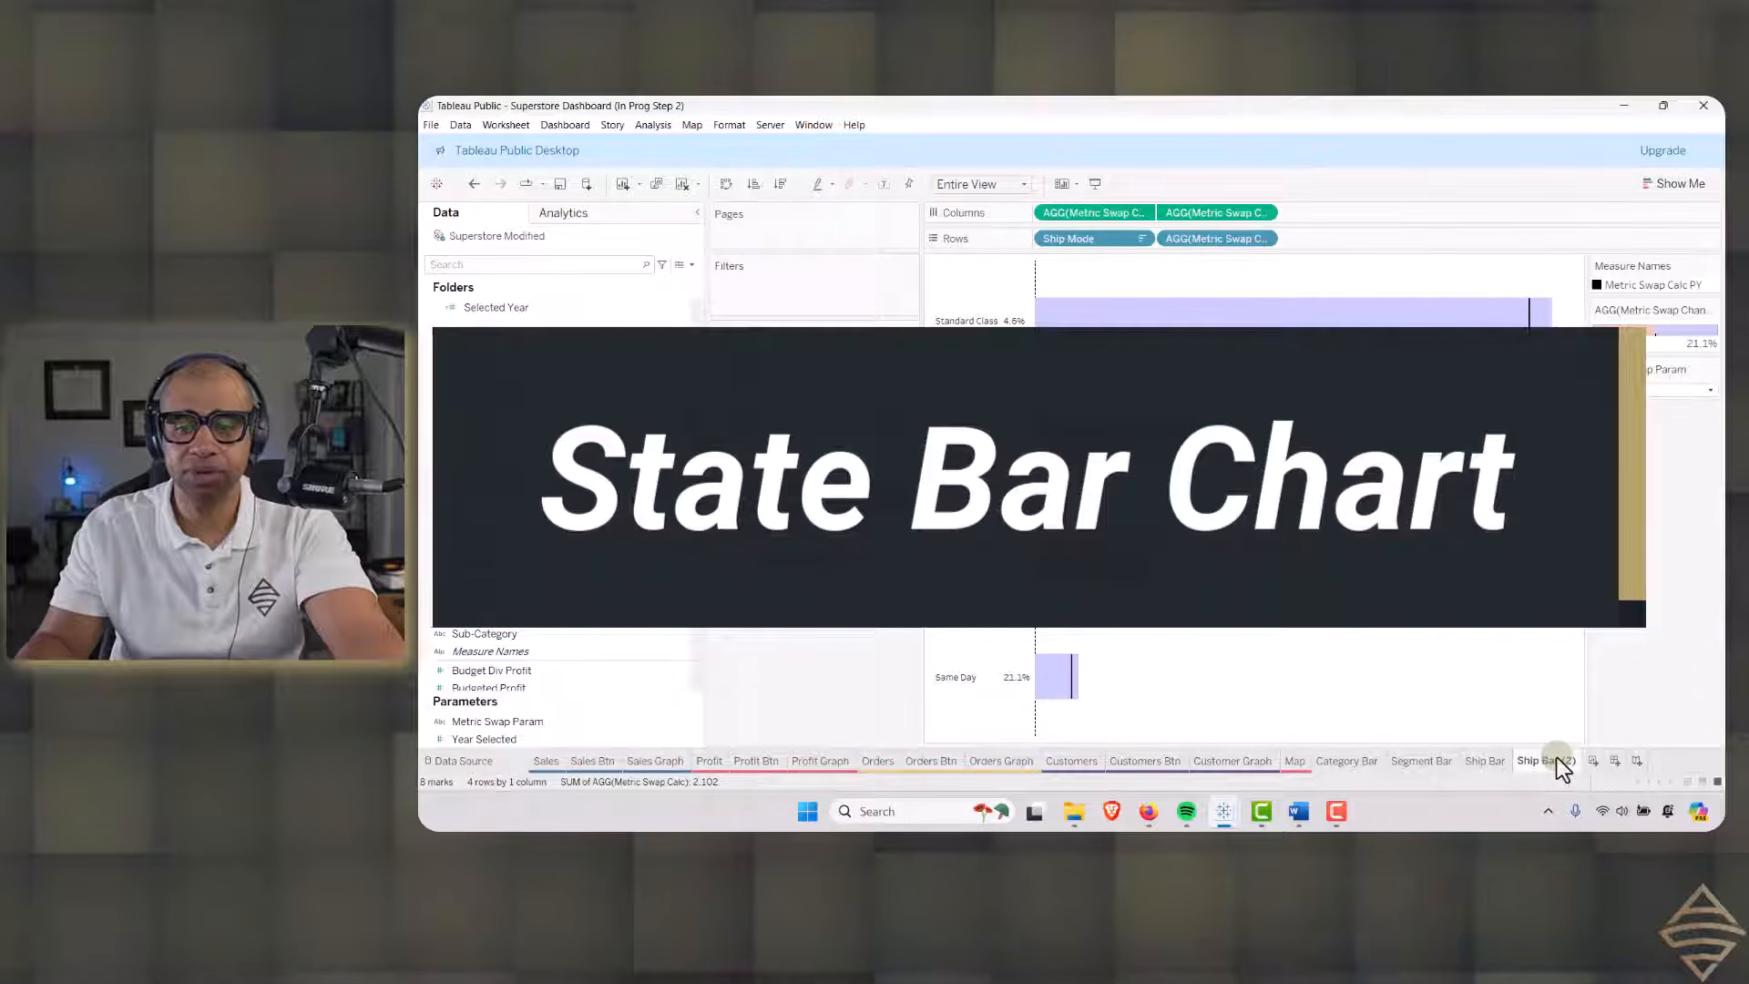
pyautogui.write('State Bar')
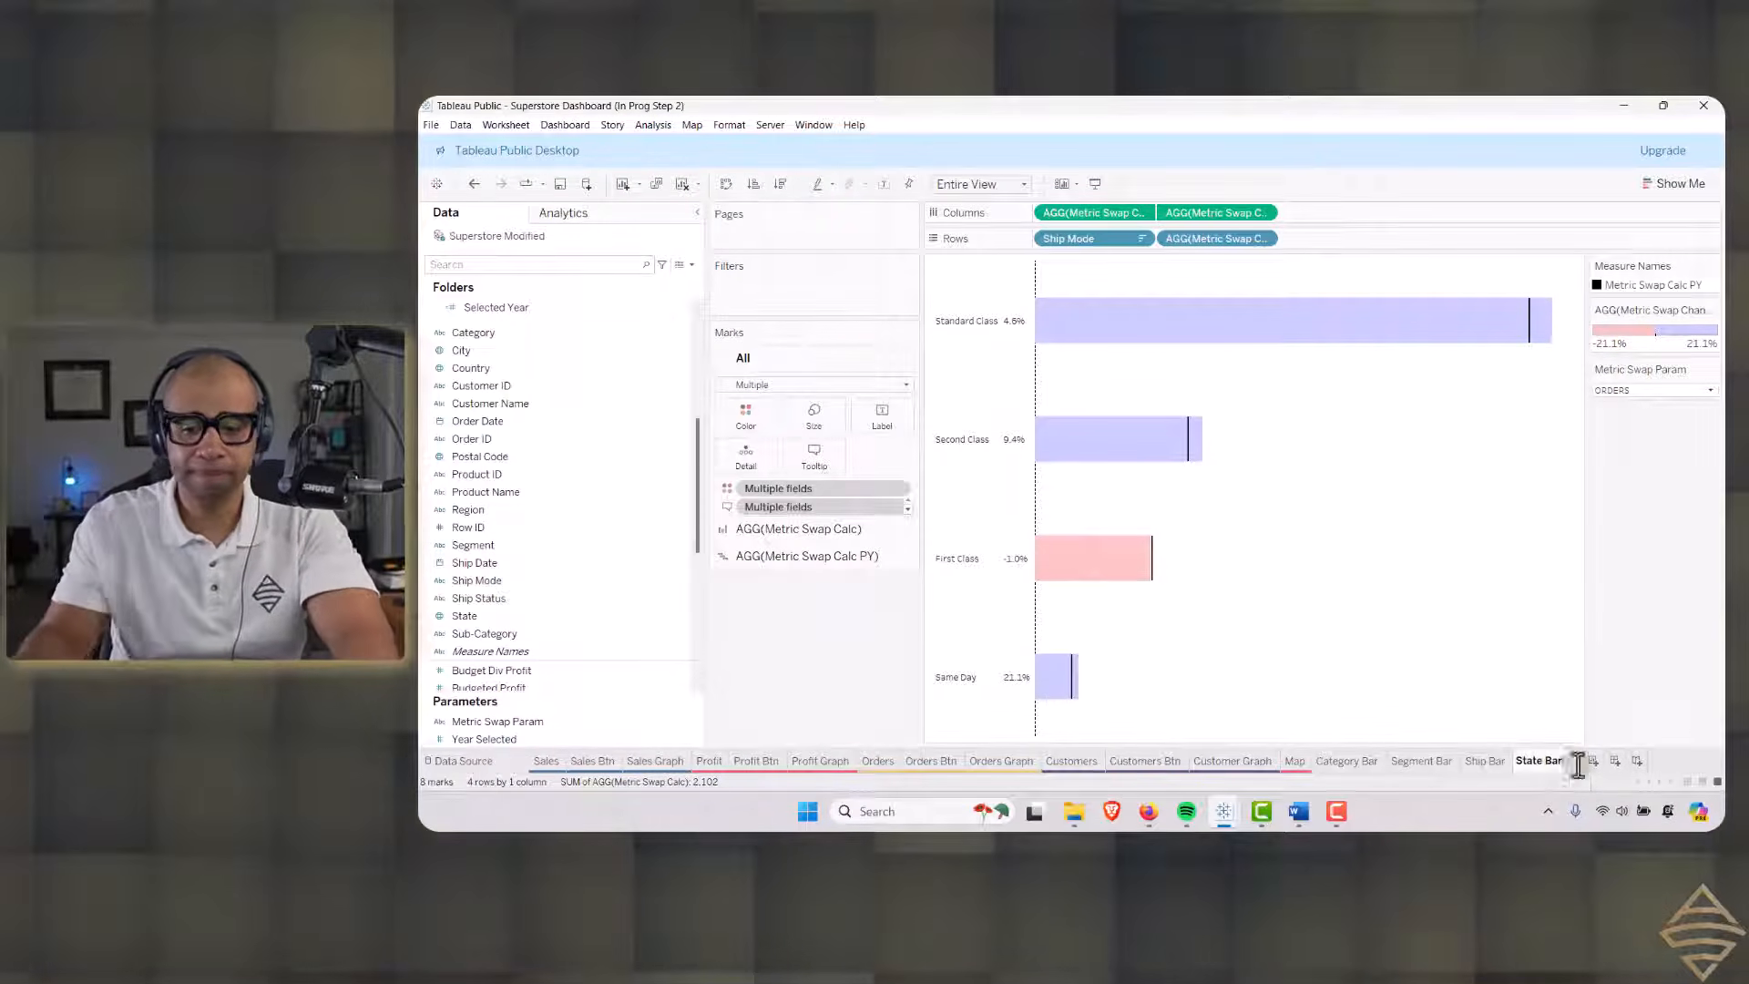
pyautogui.press('Return')
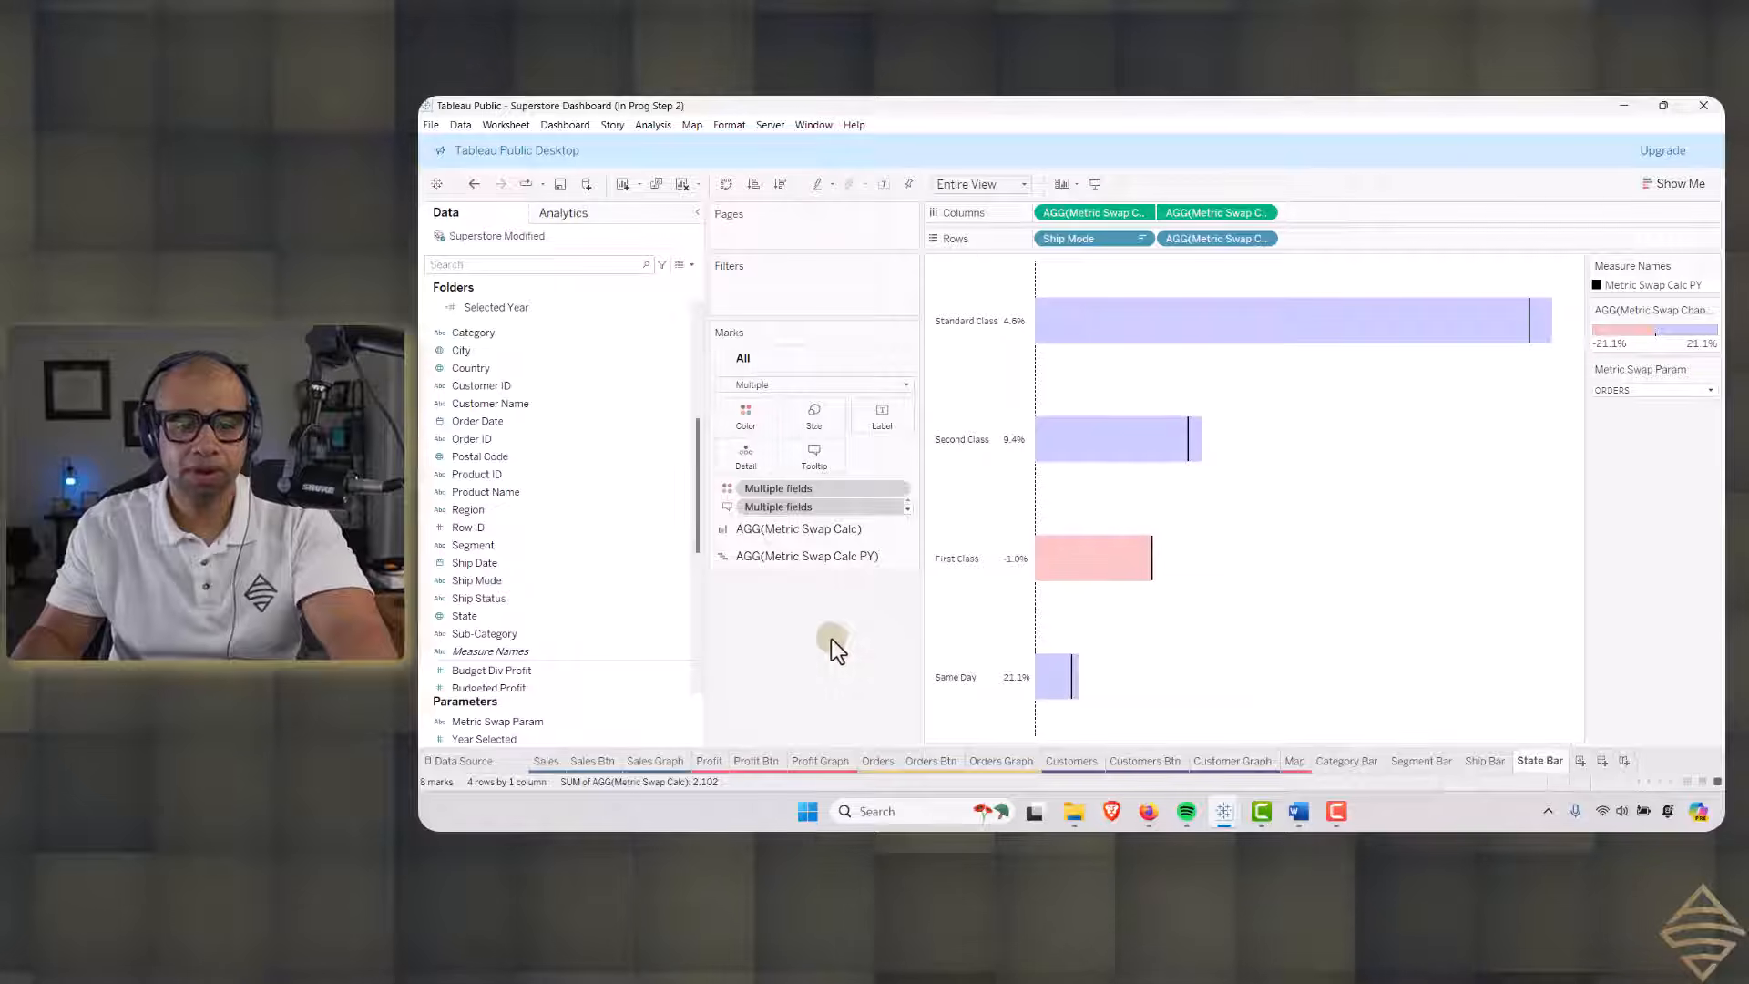
# Replace Ship Mode with State on the Rows of the State Bar sheet.
pyautogui.click(492, 403)
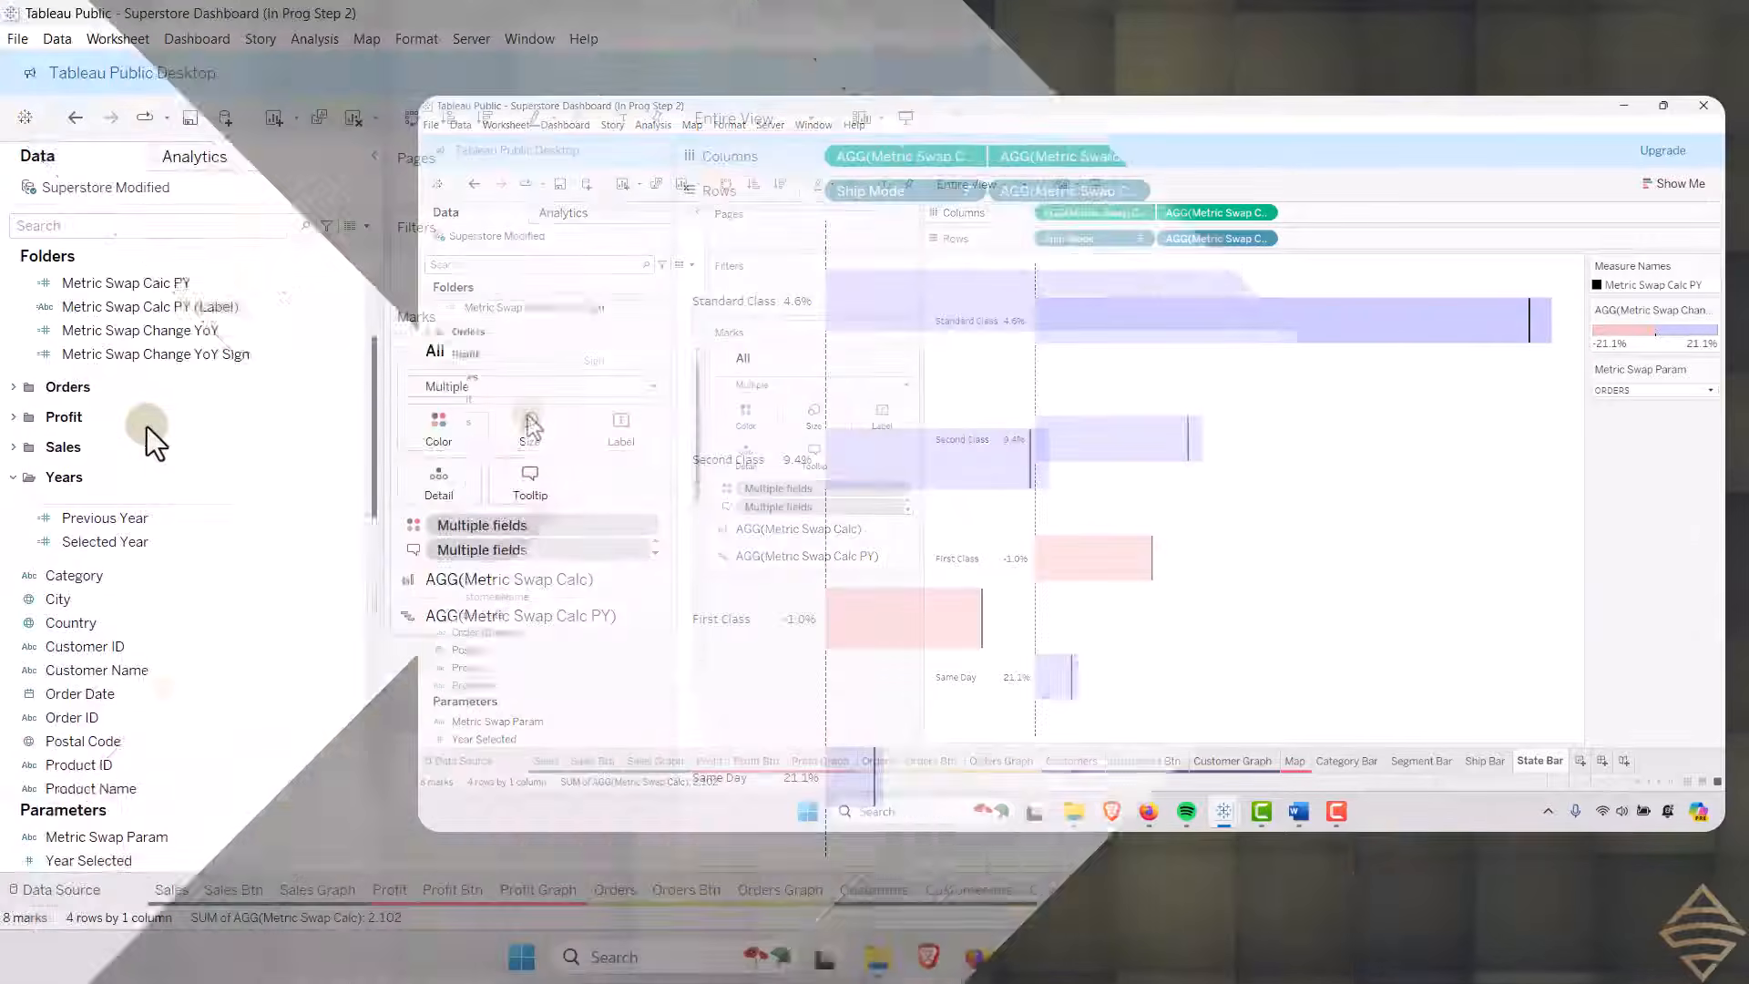
pyautogui.scroll(-4, 145, 428)
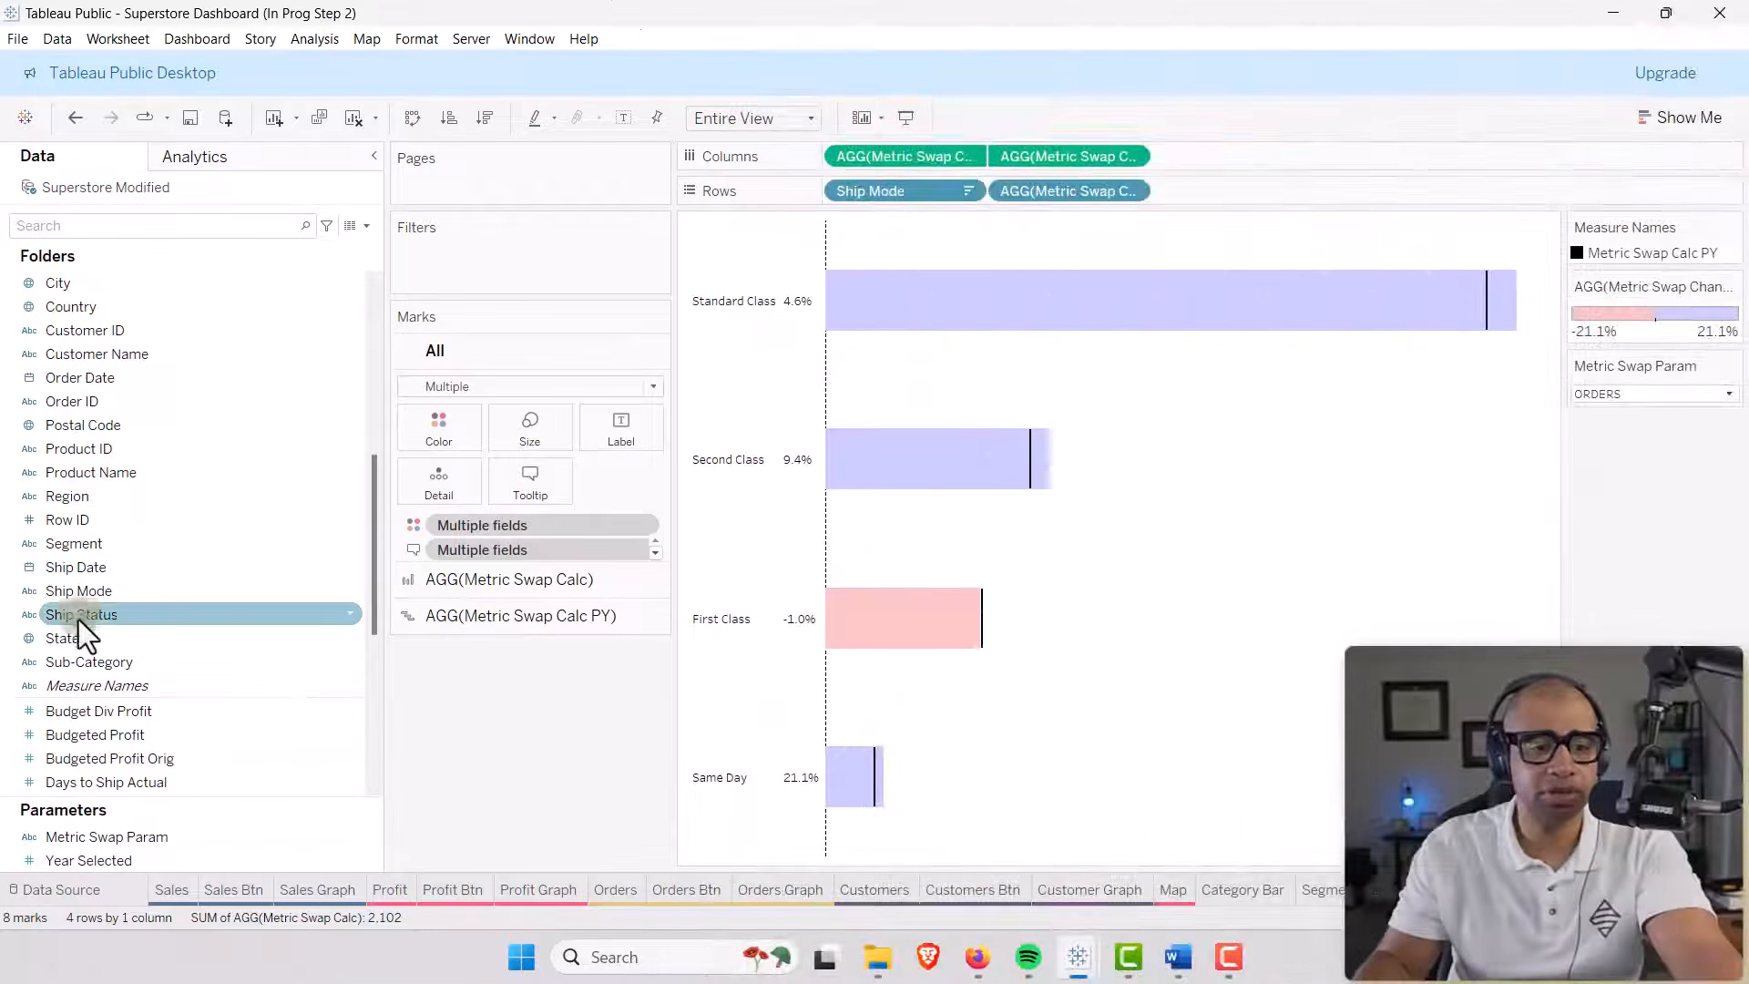
pyautogui.moveTo(78, 631); pyautogui.dragTo(849, 197)
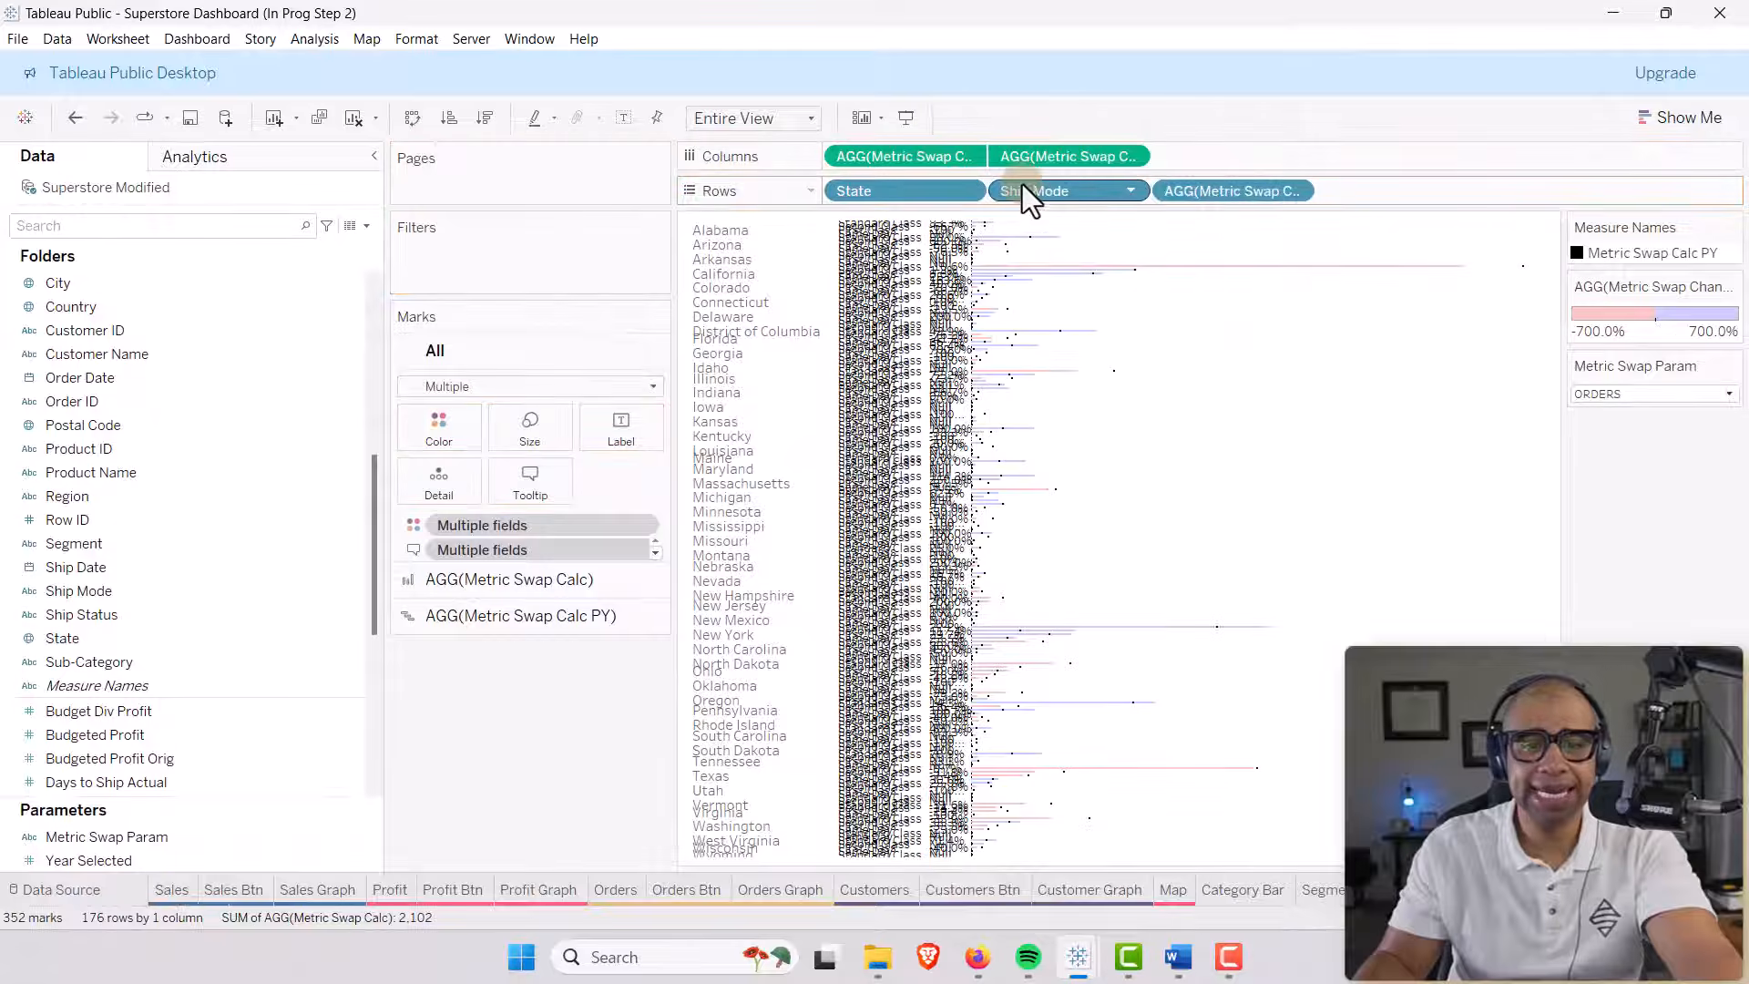
pyautogui.moveTo(1029, 193); pyautogui.dragTo(499, 779)
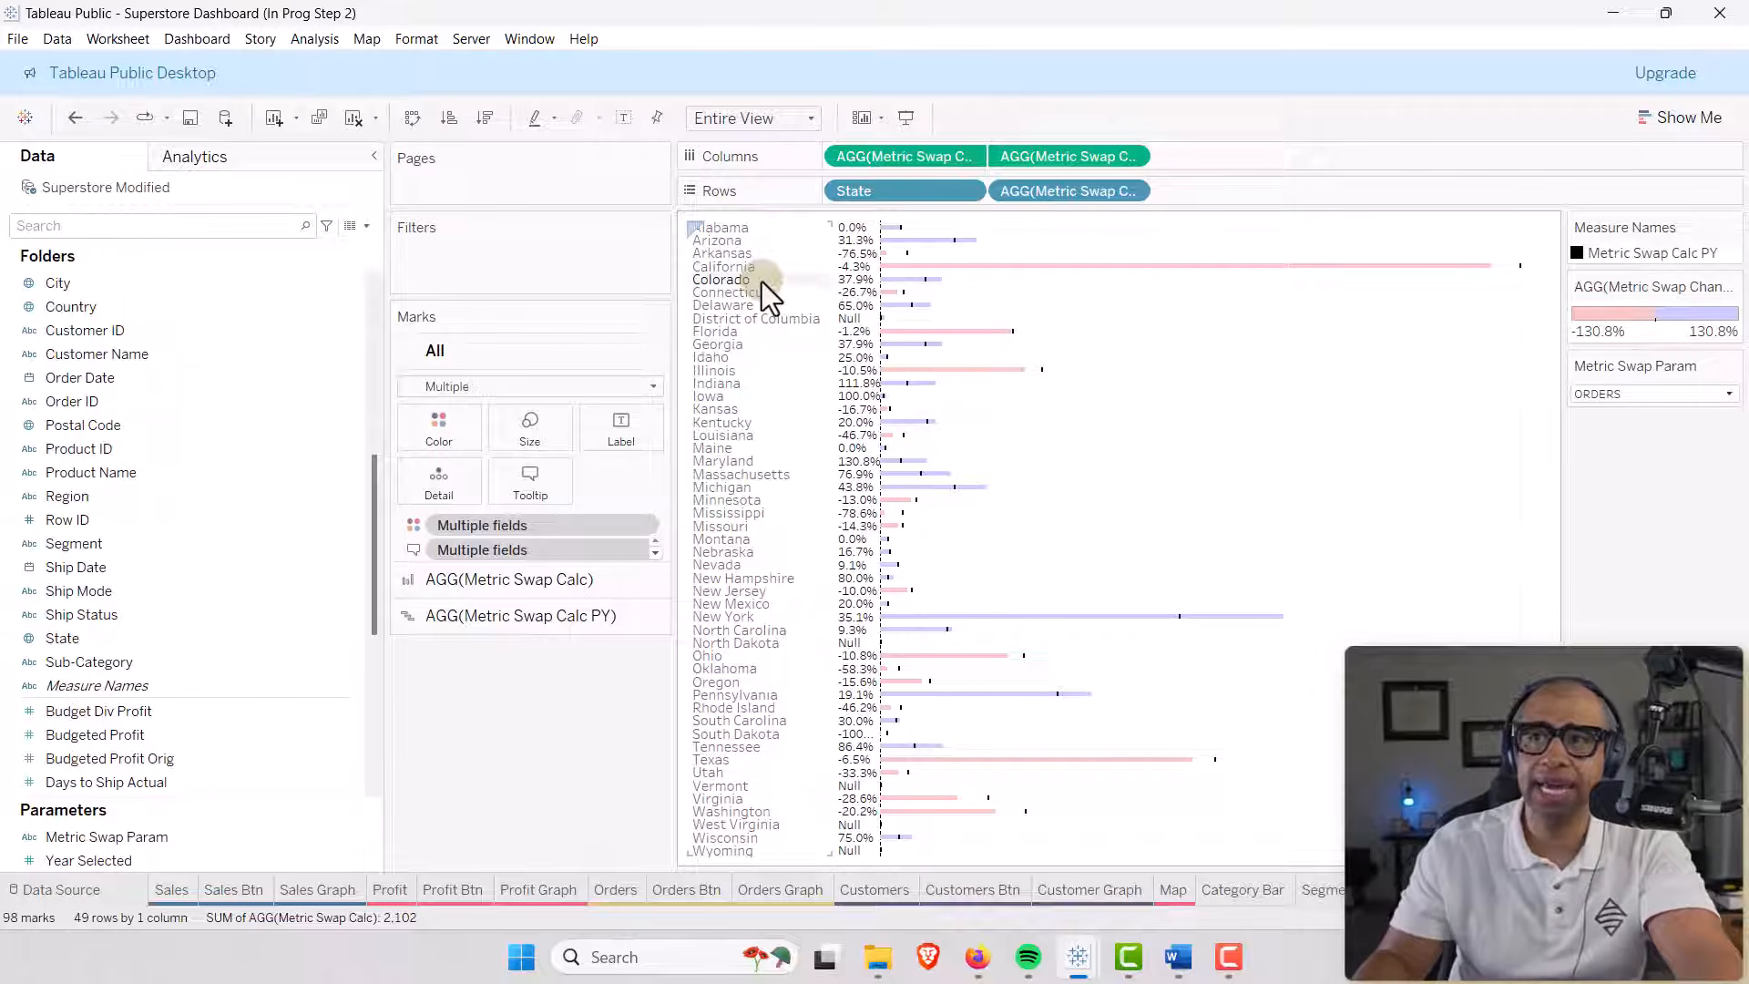
# Filter State to the top 10 by the field Metric Swap Calc with Custom aggregation.
pyautogui.rightClick(871, 194)
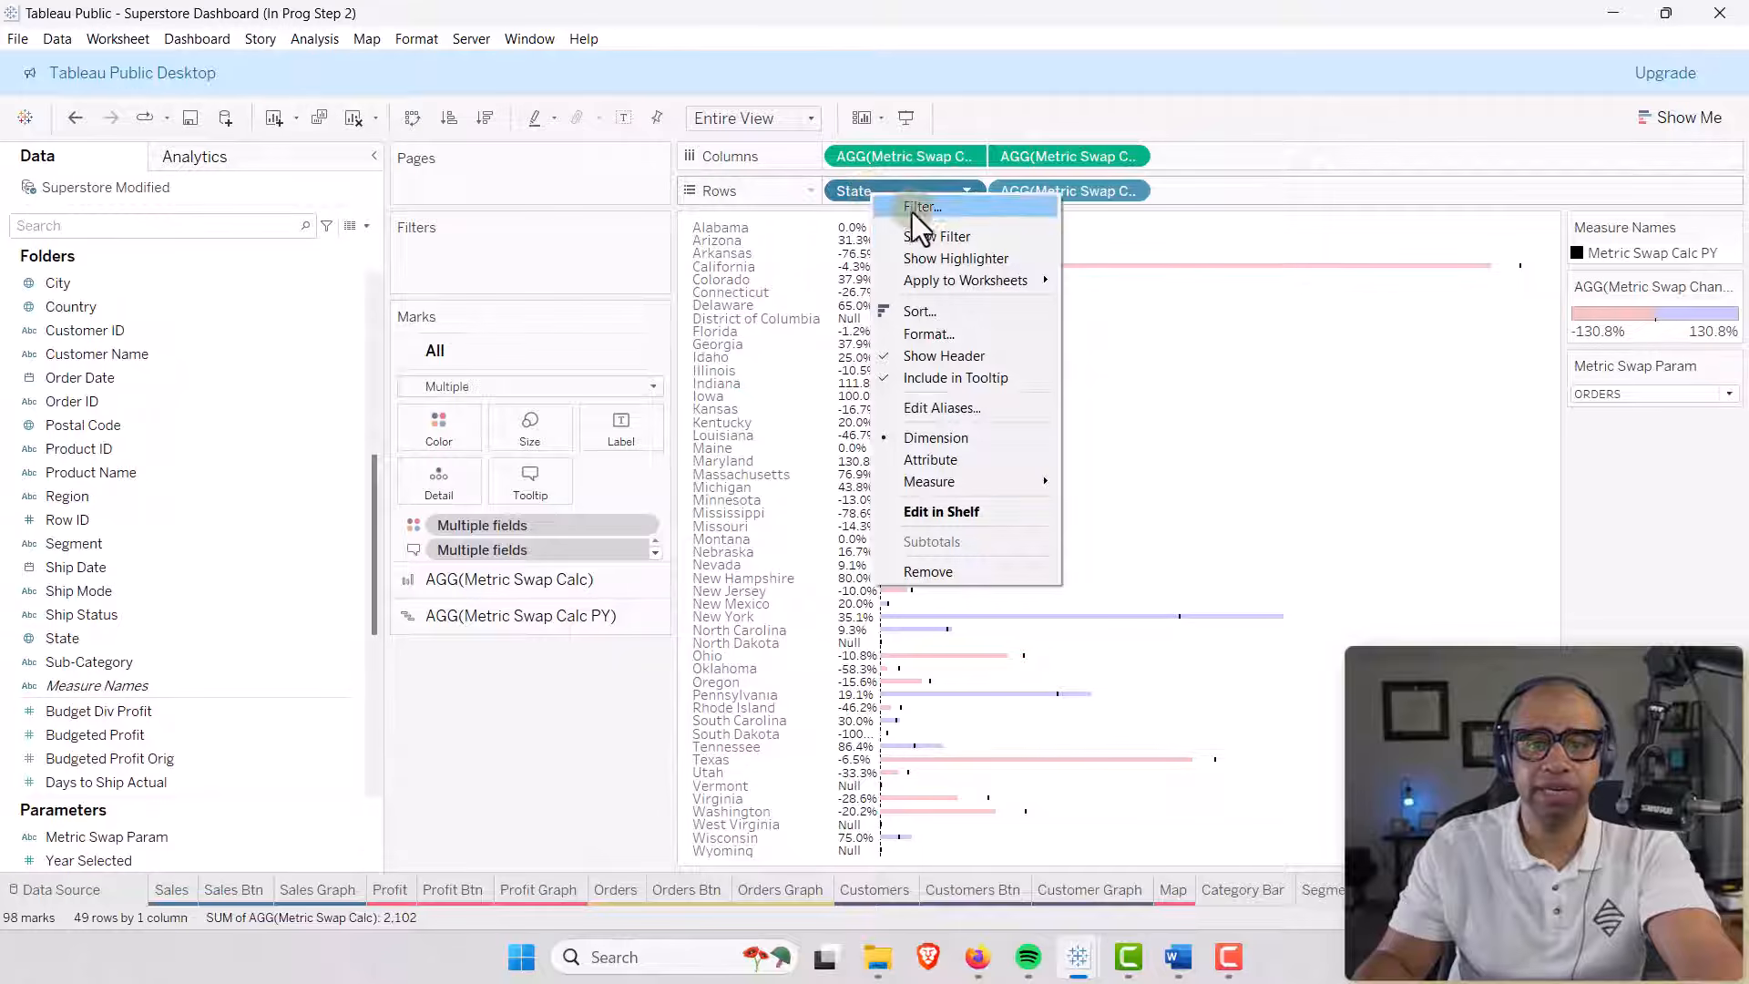
pyautogui.click(911, 209)
pyautogui.moveTo(753, 166); pyautogui.dragTo(479, 160)
pyautogui.click(626, 199)
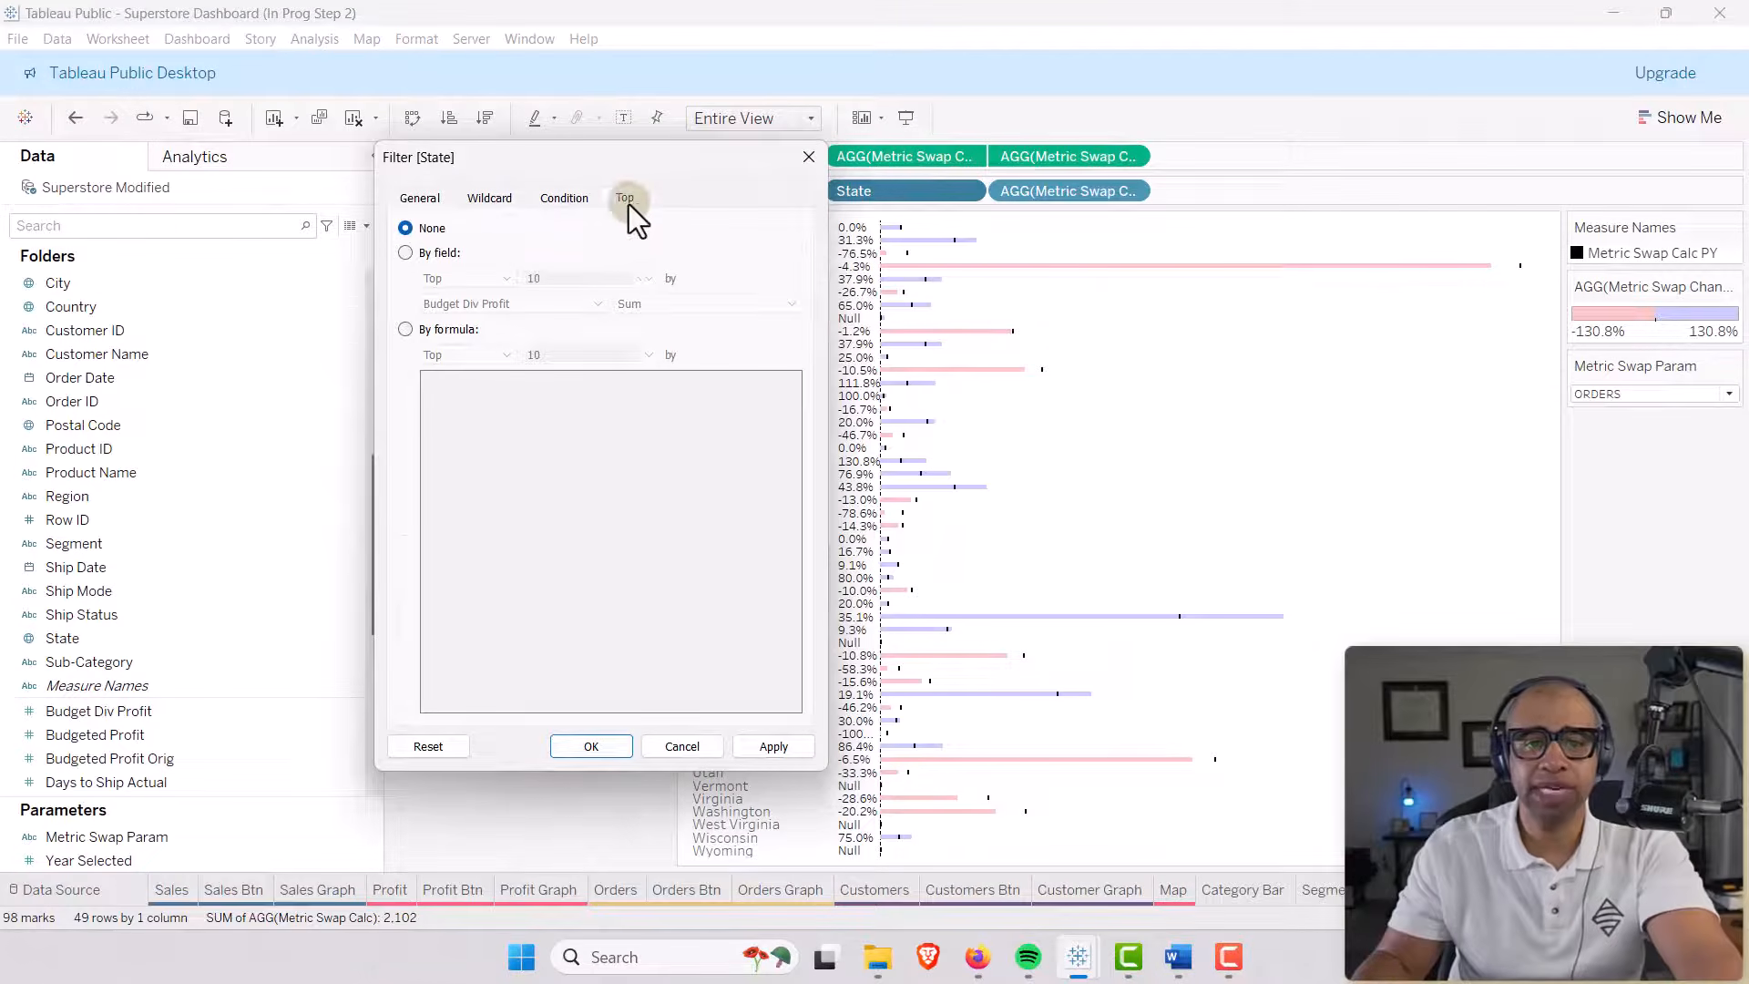
pyautogui.click(405, 255)
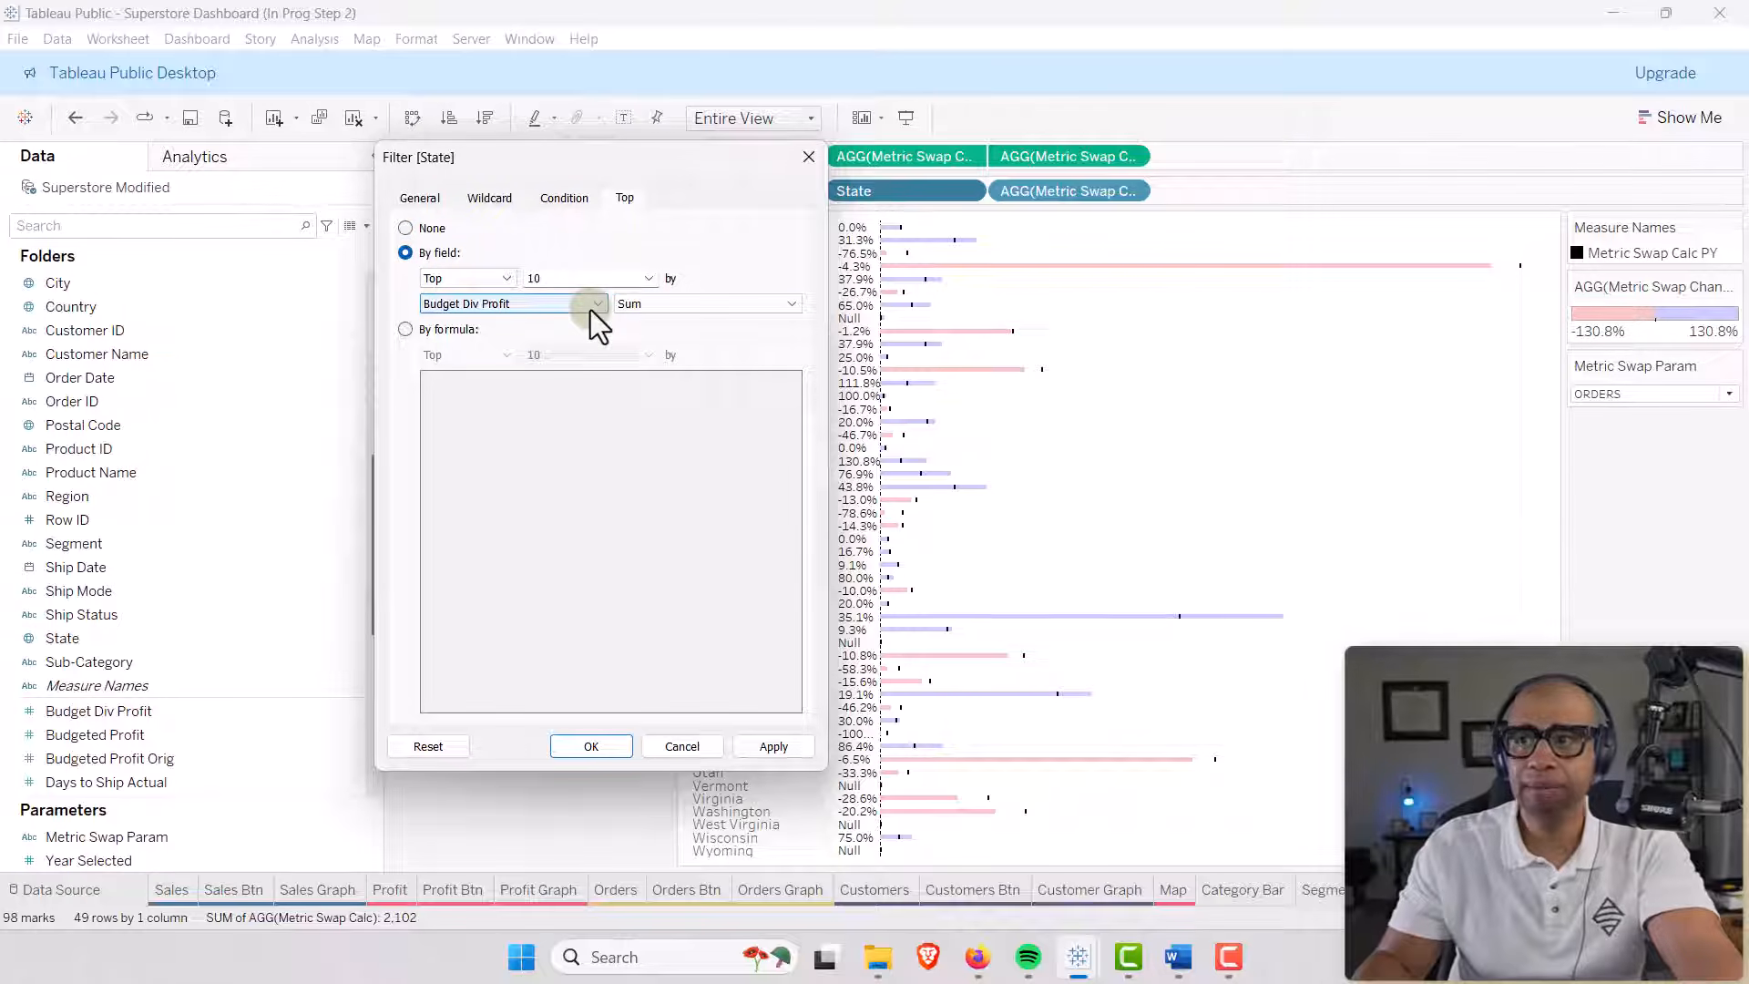
pyautogui.click(595, 306)
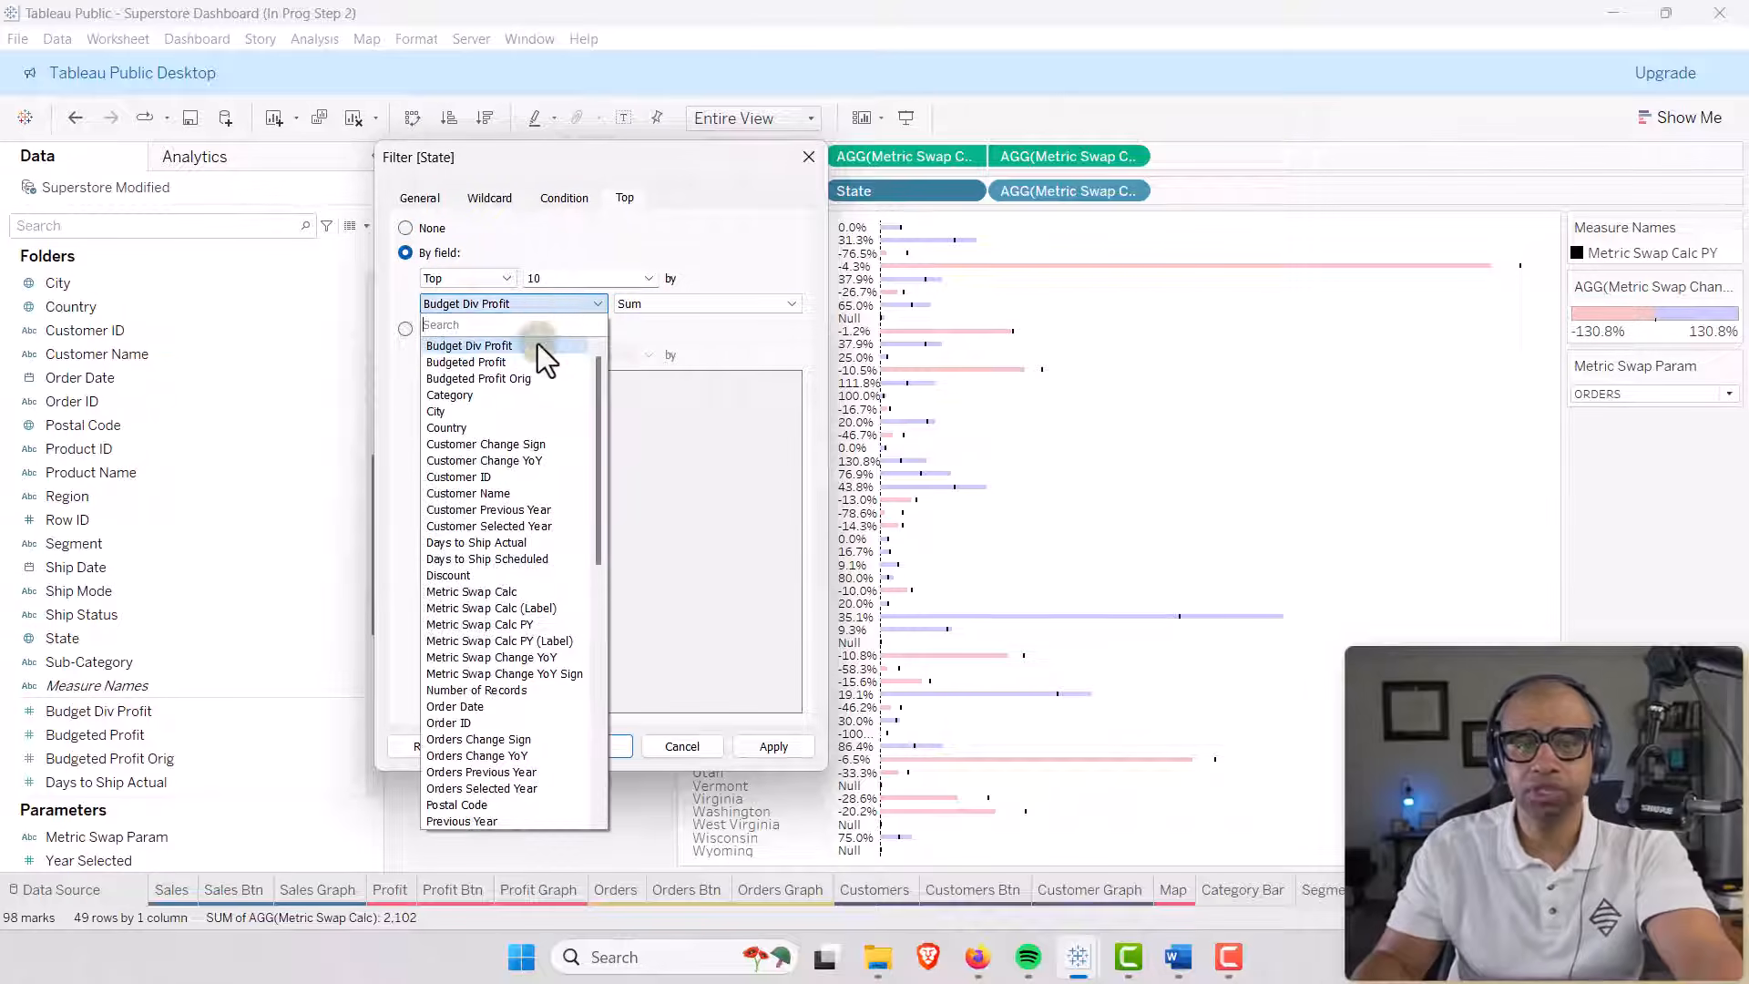
pyautogui.click(500, 592)
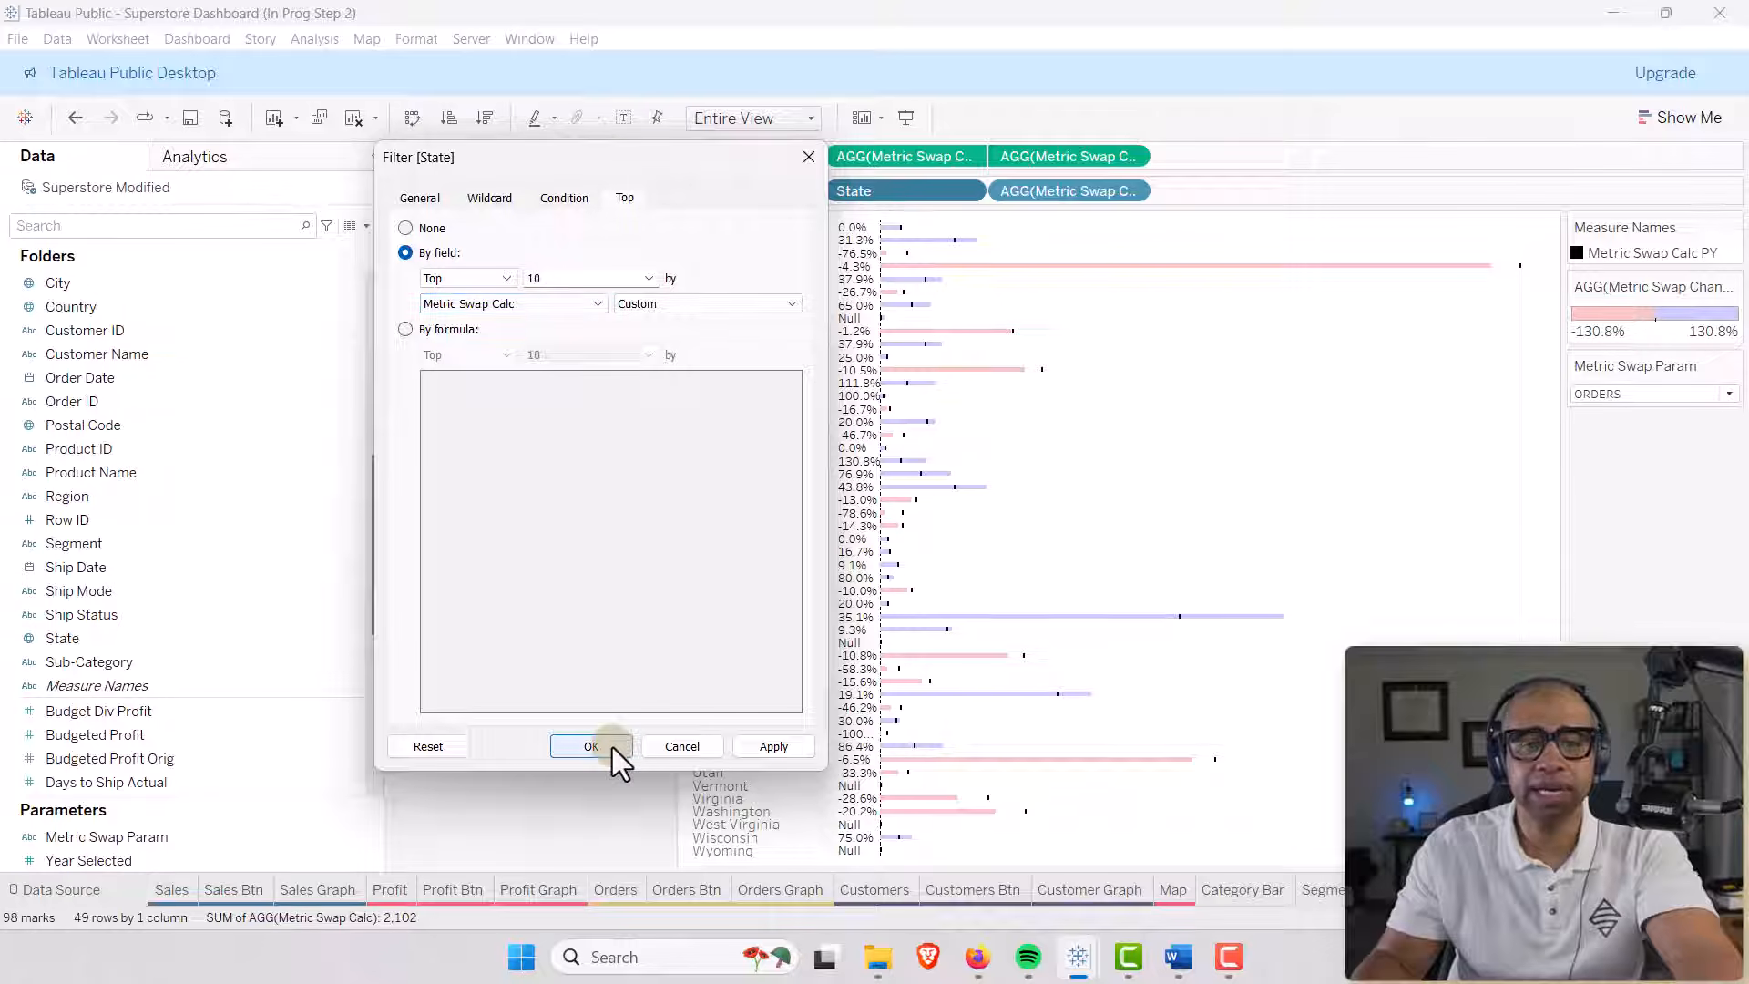
pyautogui.click(792, 305)
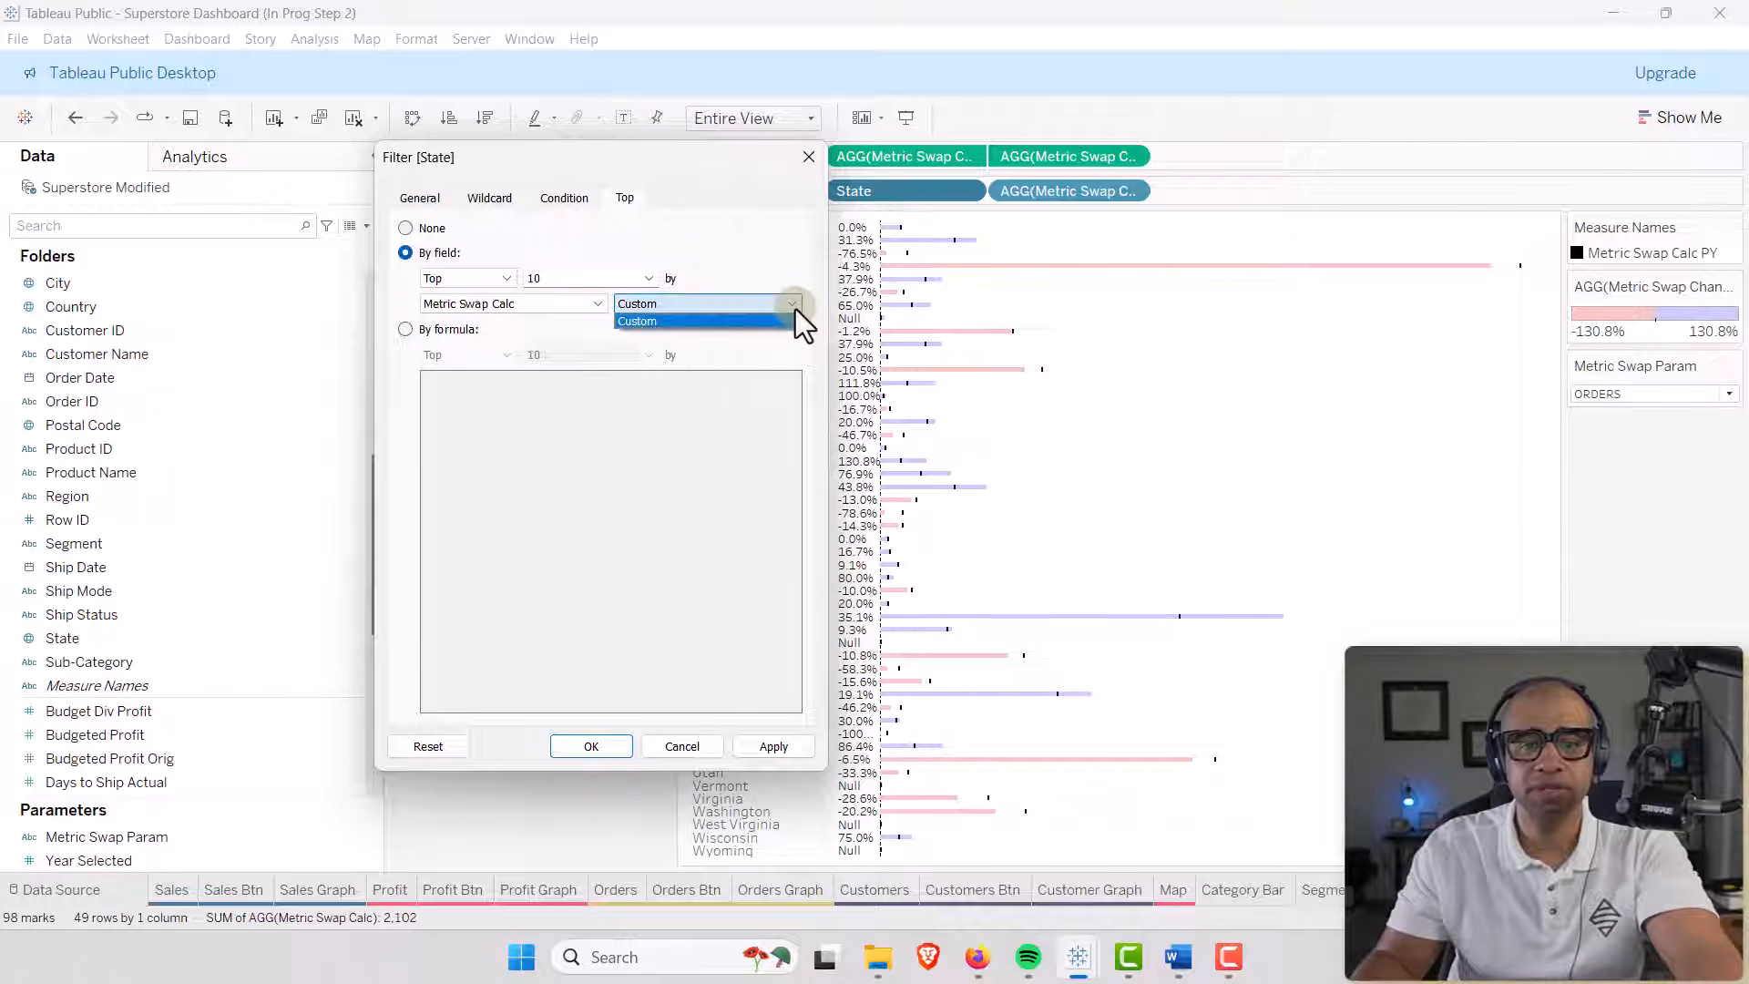
pyautogui.click(792, 305)
pyautogui.click(592, 747)
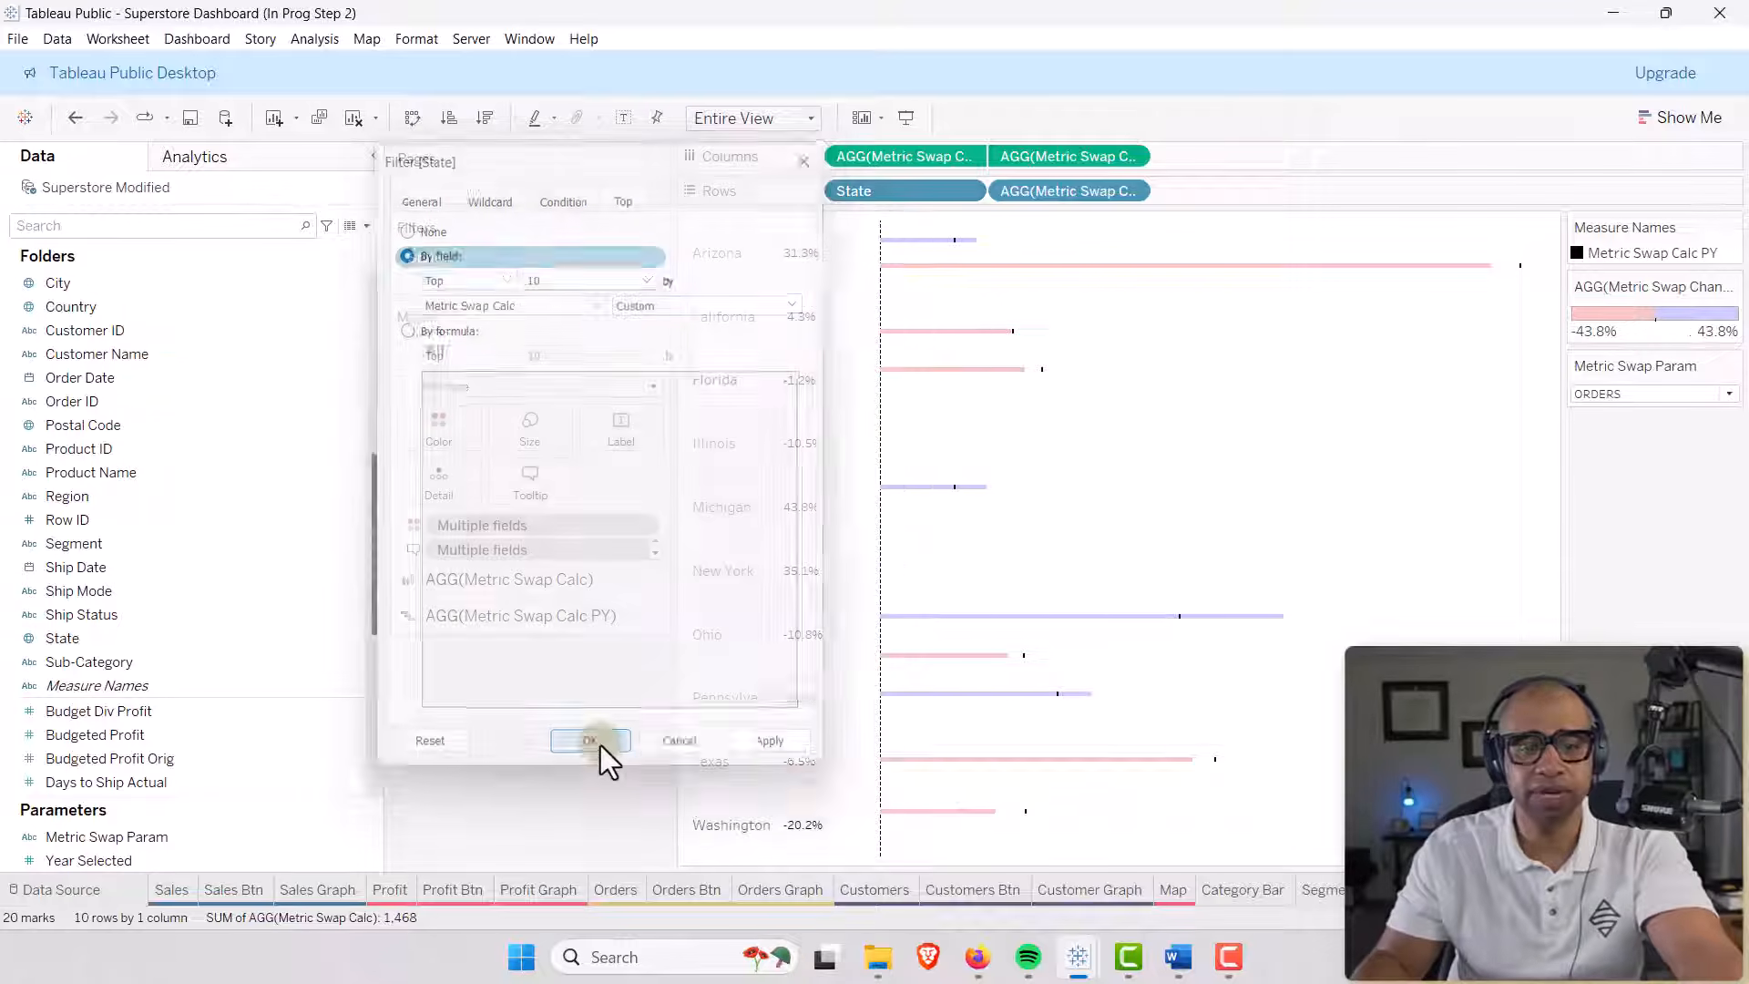
# Set the State header font size to 8 pt.
pyautogui.moveTo(853, 272)
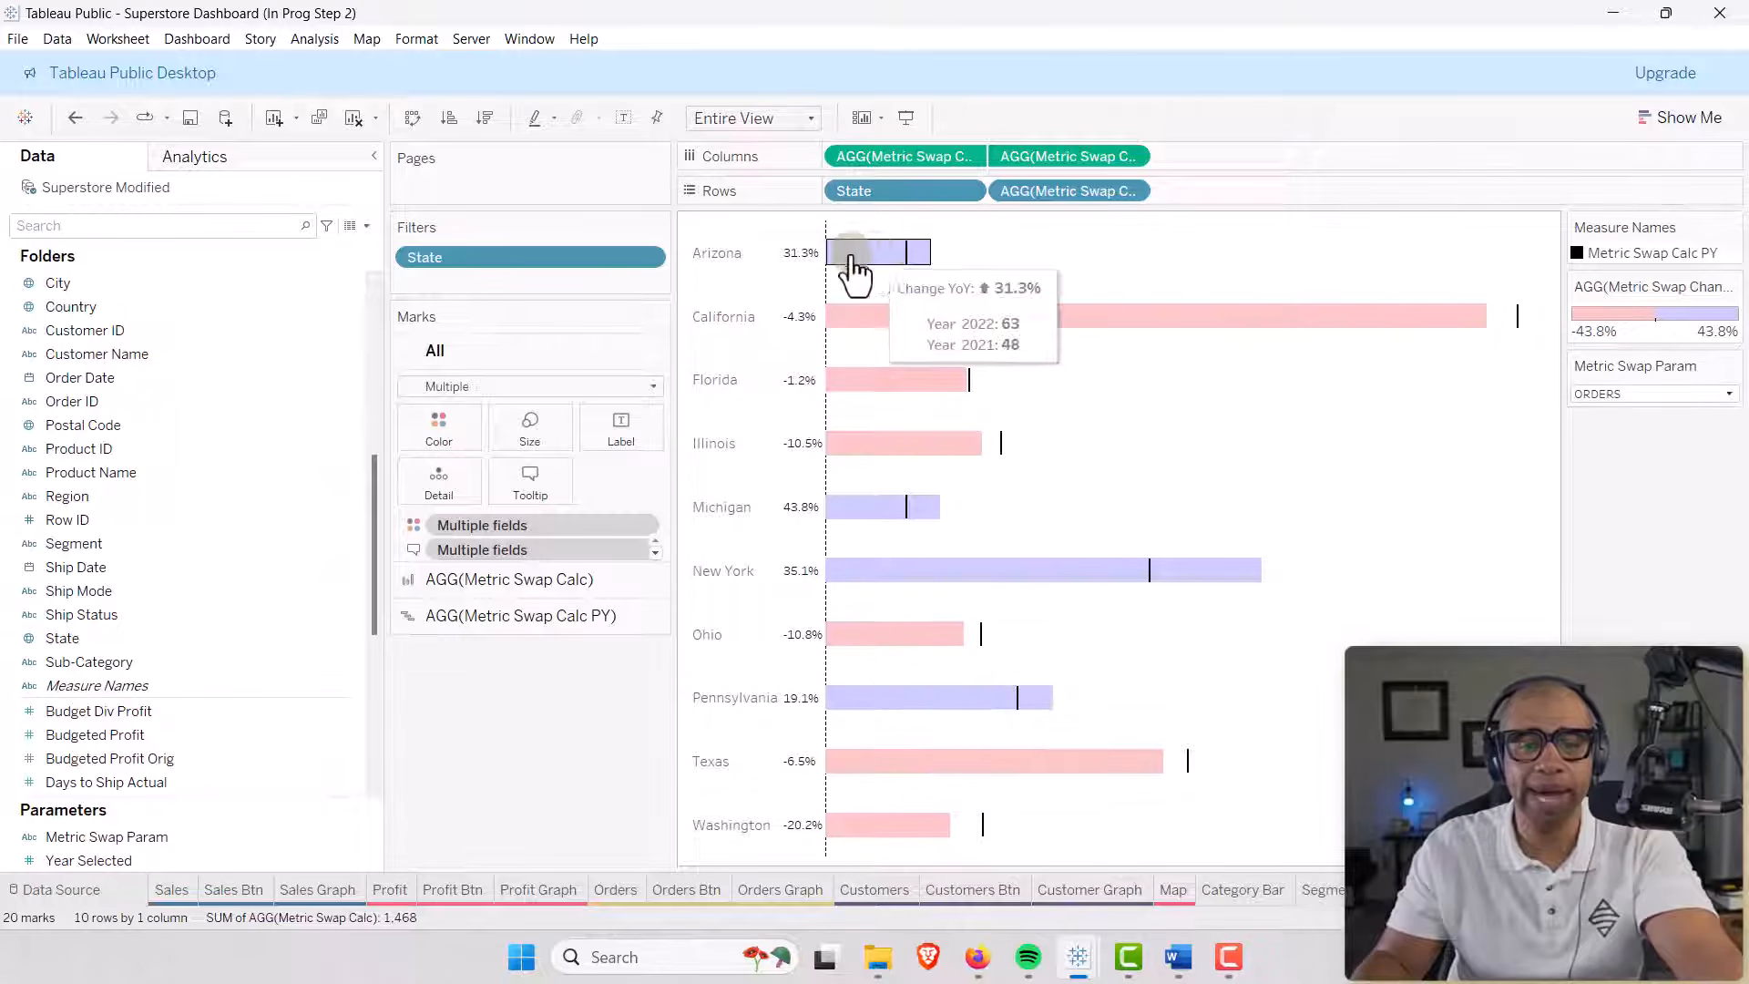
pyautogui.rightClick(730, 250)
pyautogui.click(766, 337)
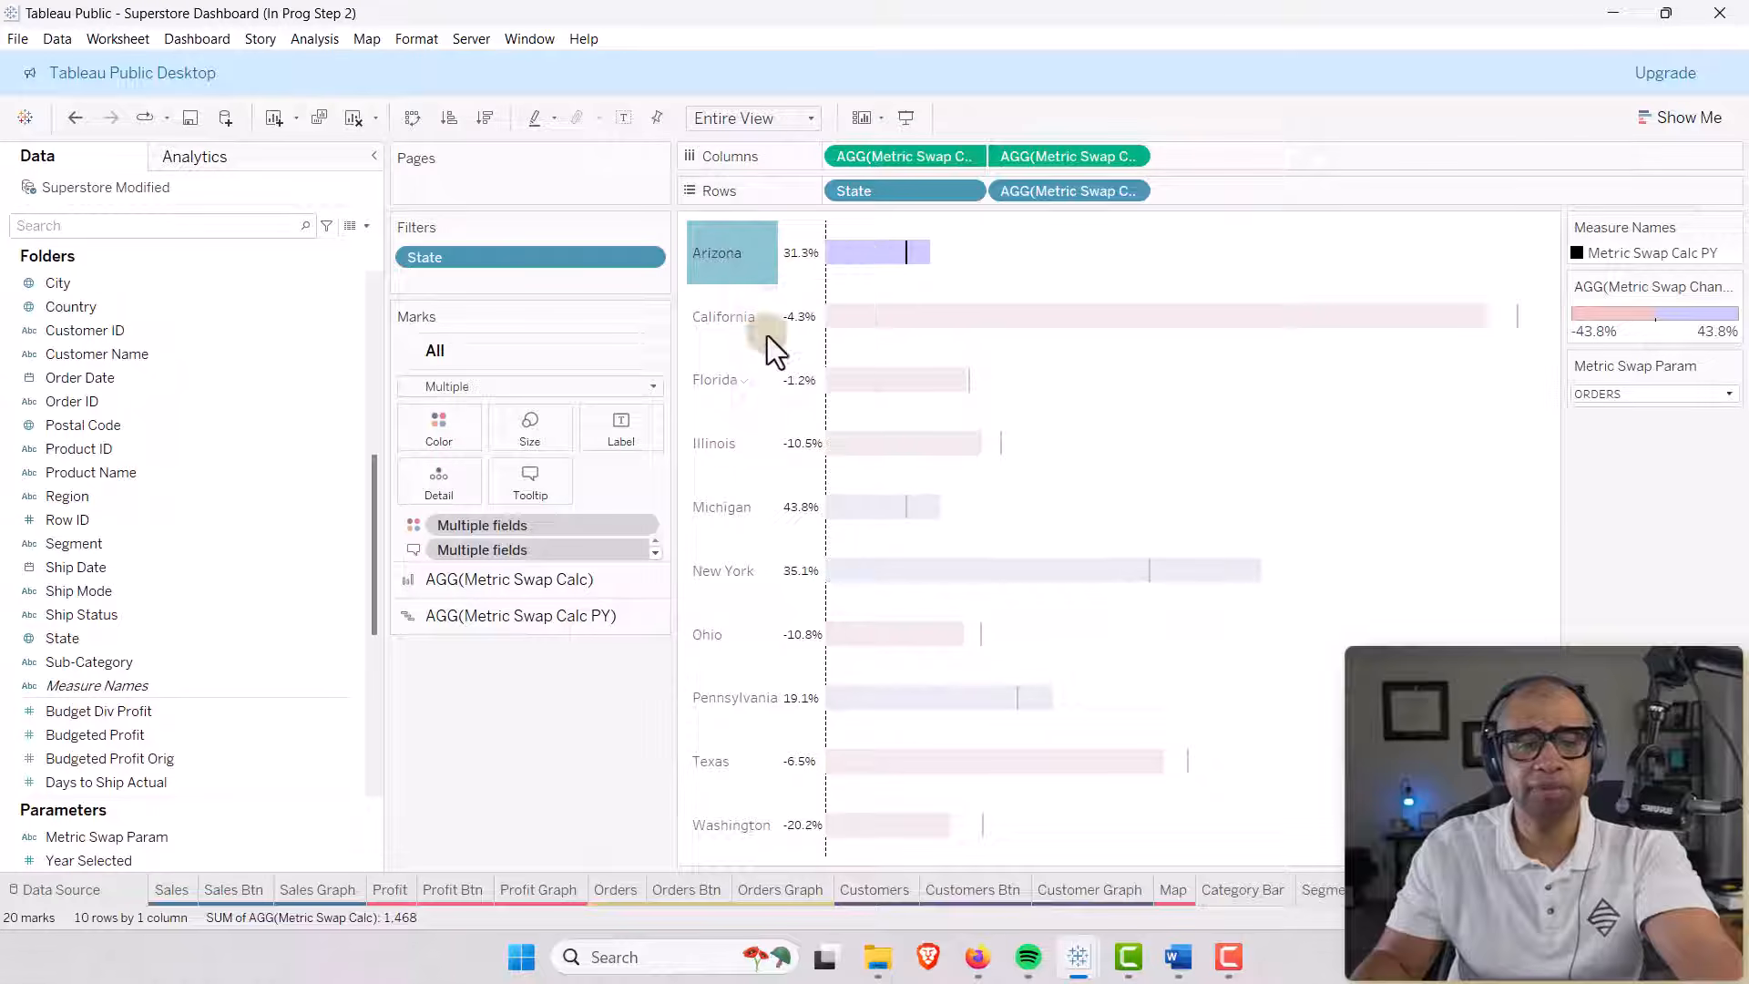
pyautogui.click(359, 293)
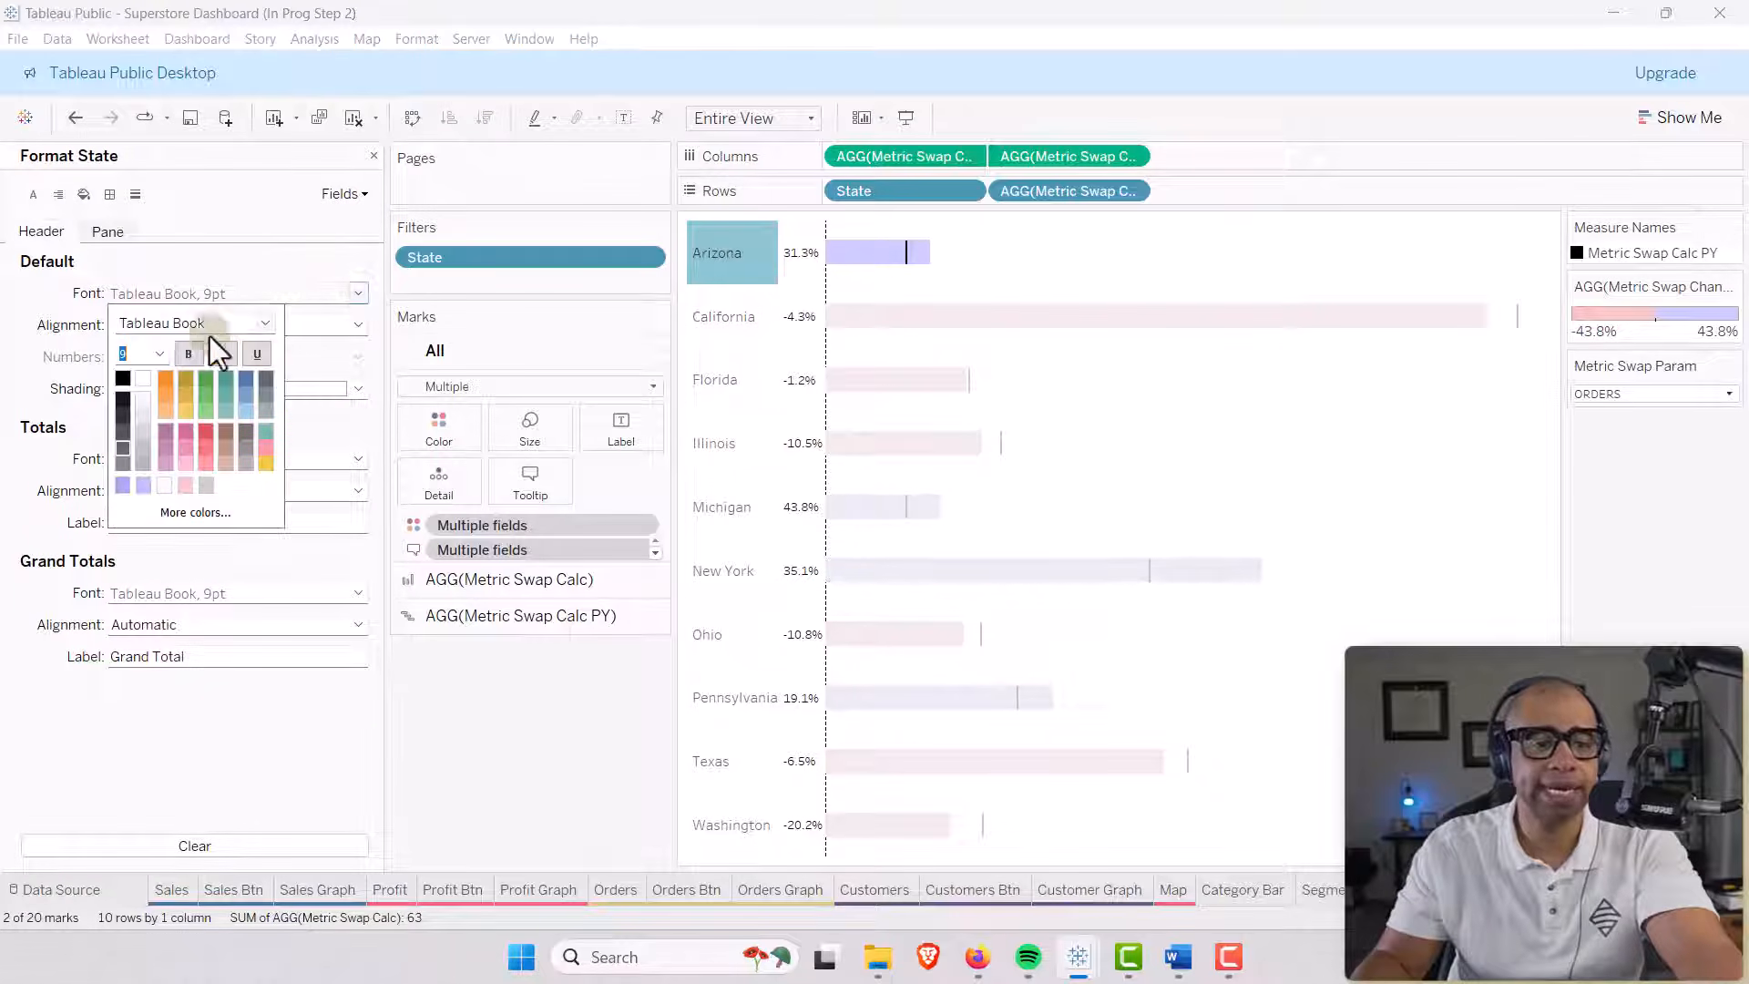
pyautogui.click(161, 354)
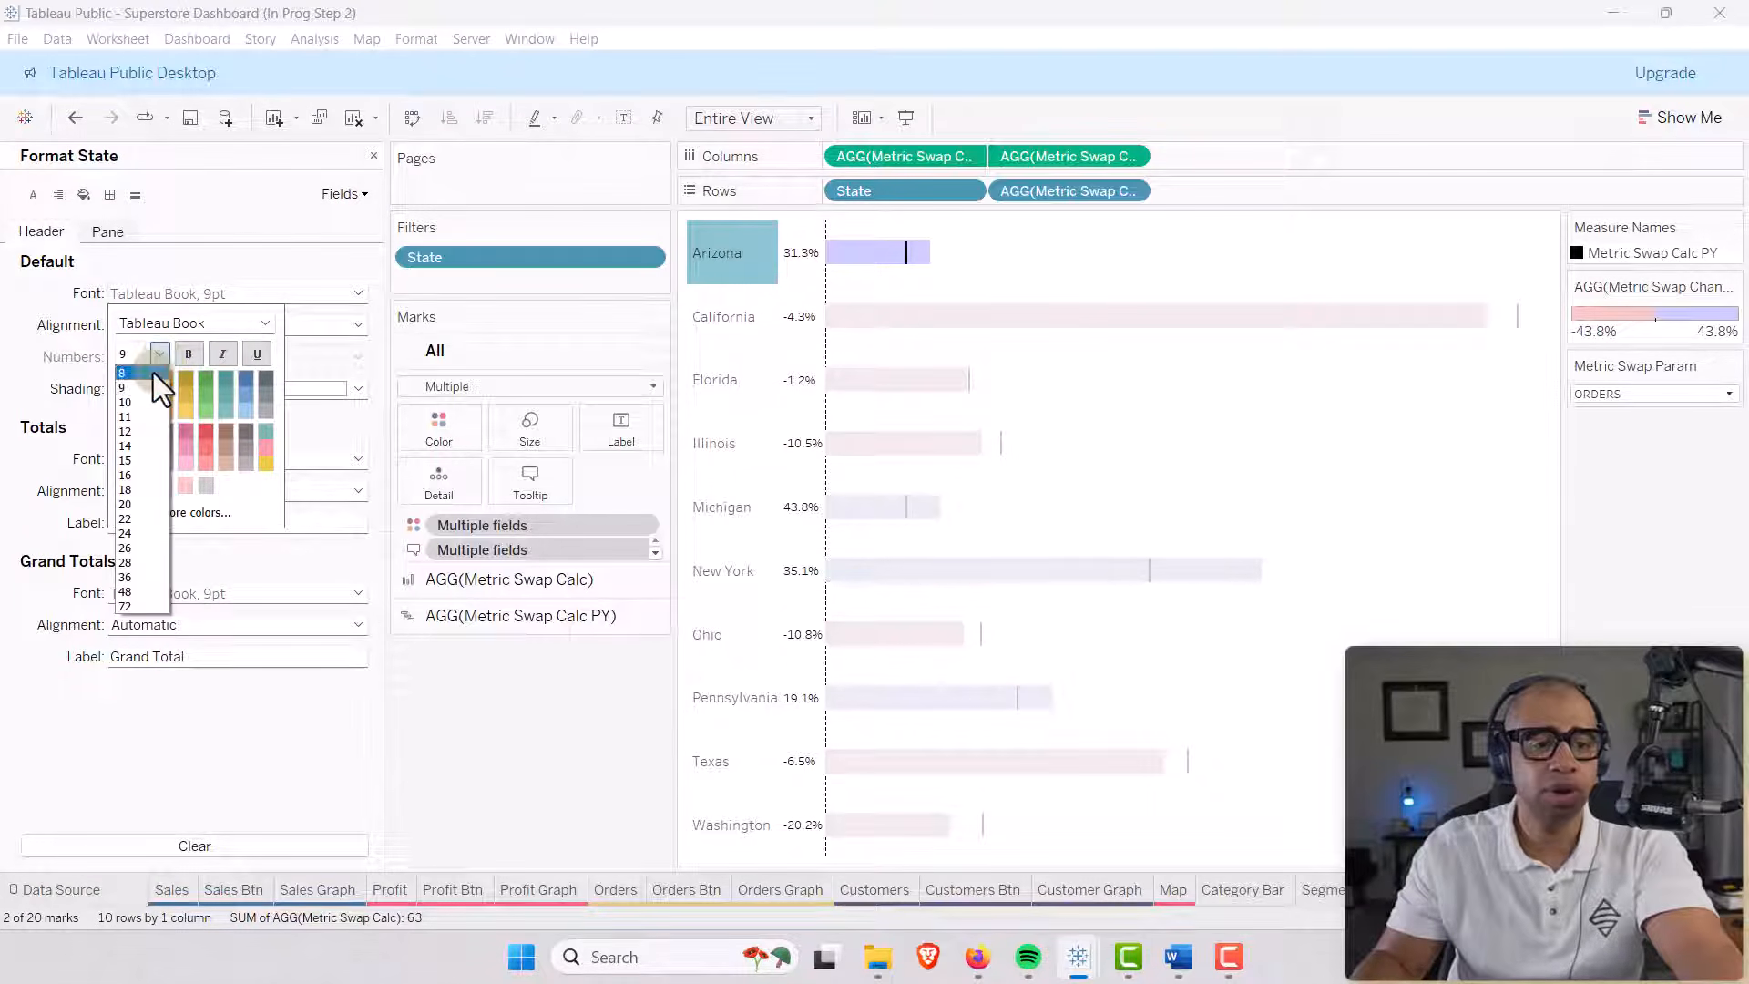
pyautogui.click(136, 383)
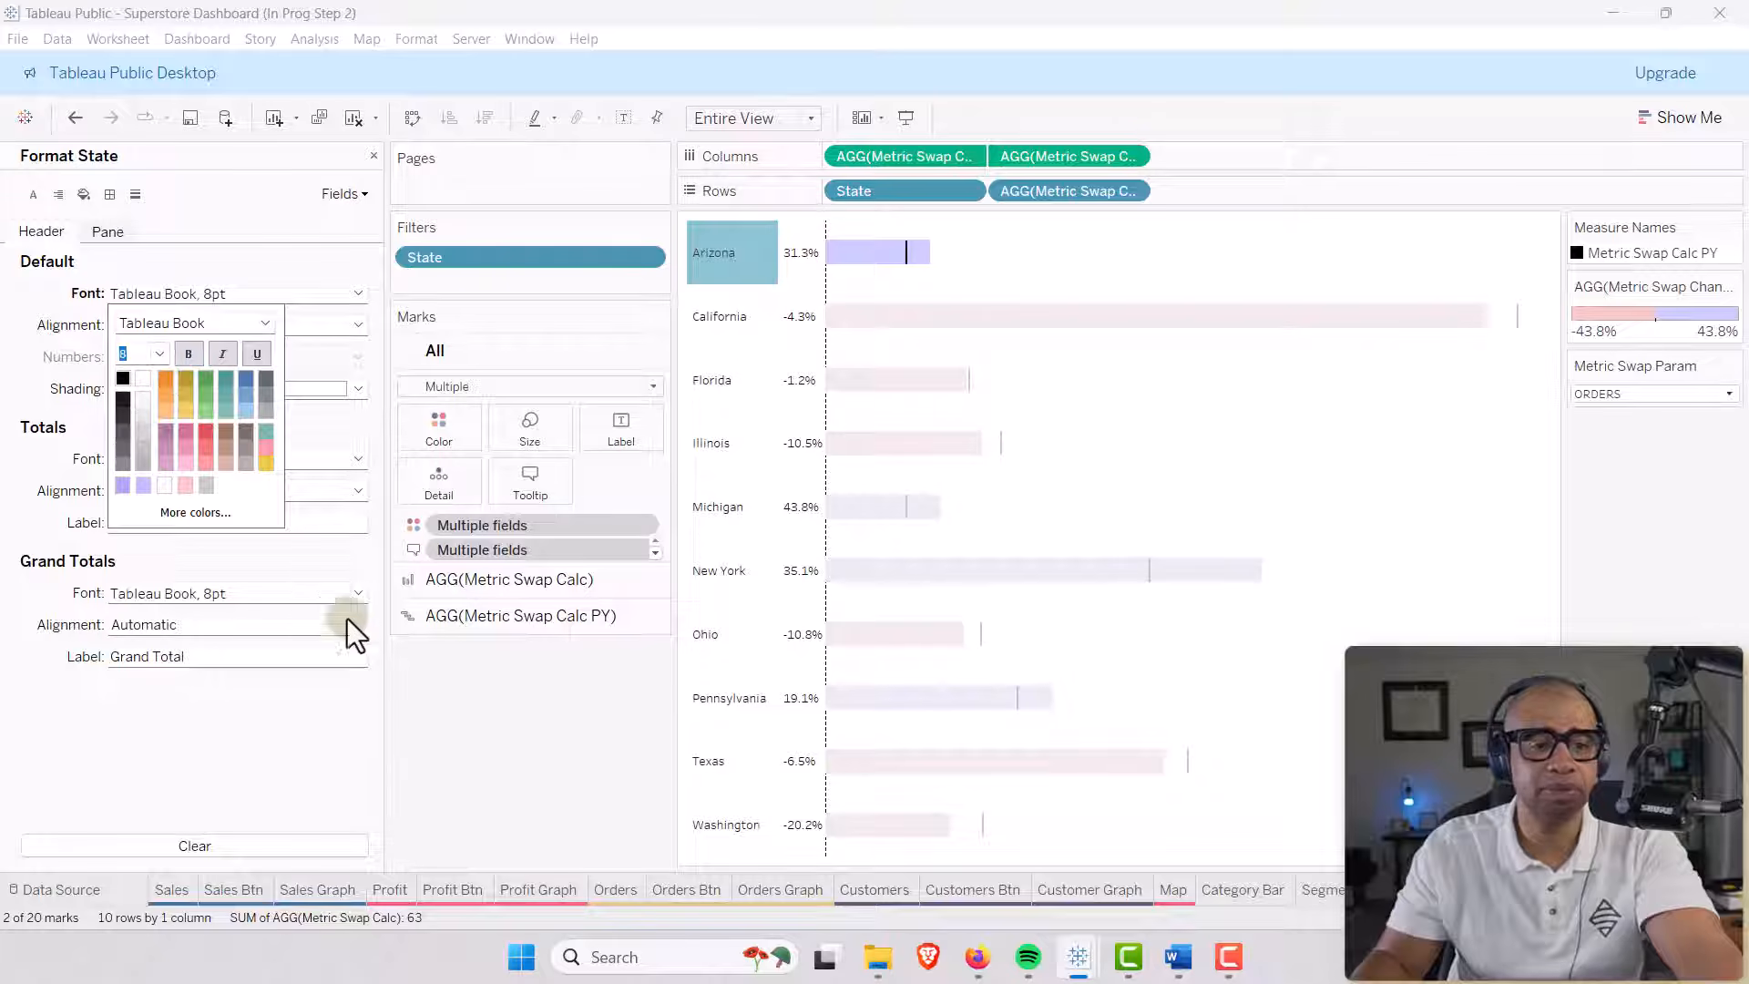
pyautogui.click(708, 309)
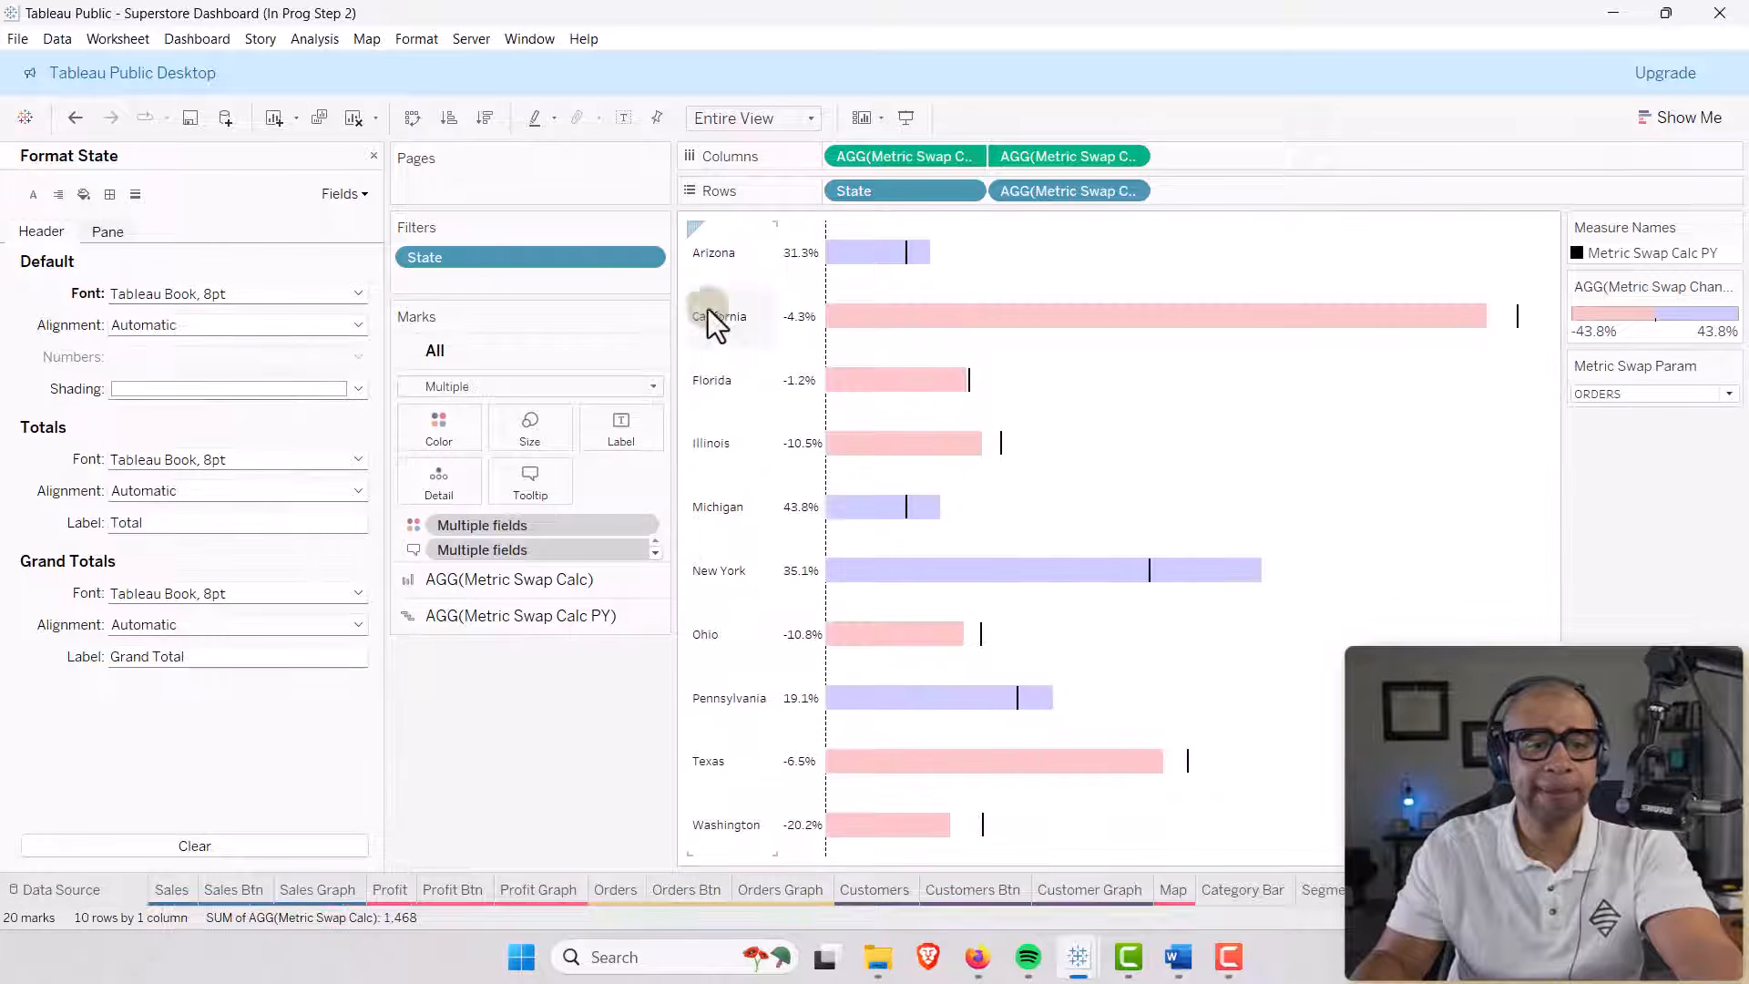
# Sort State by the field Metric Swap Calc in descending order.
pyautogui.rightClick(900, 195)
pyautogui.click(947, 313)
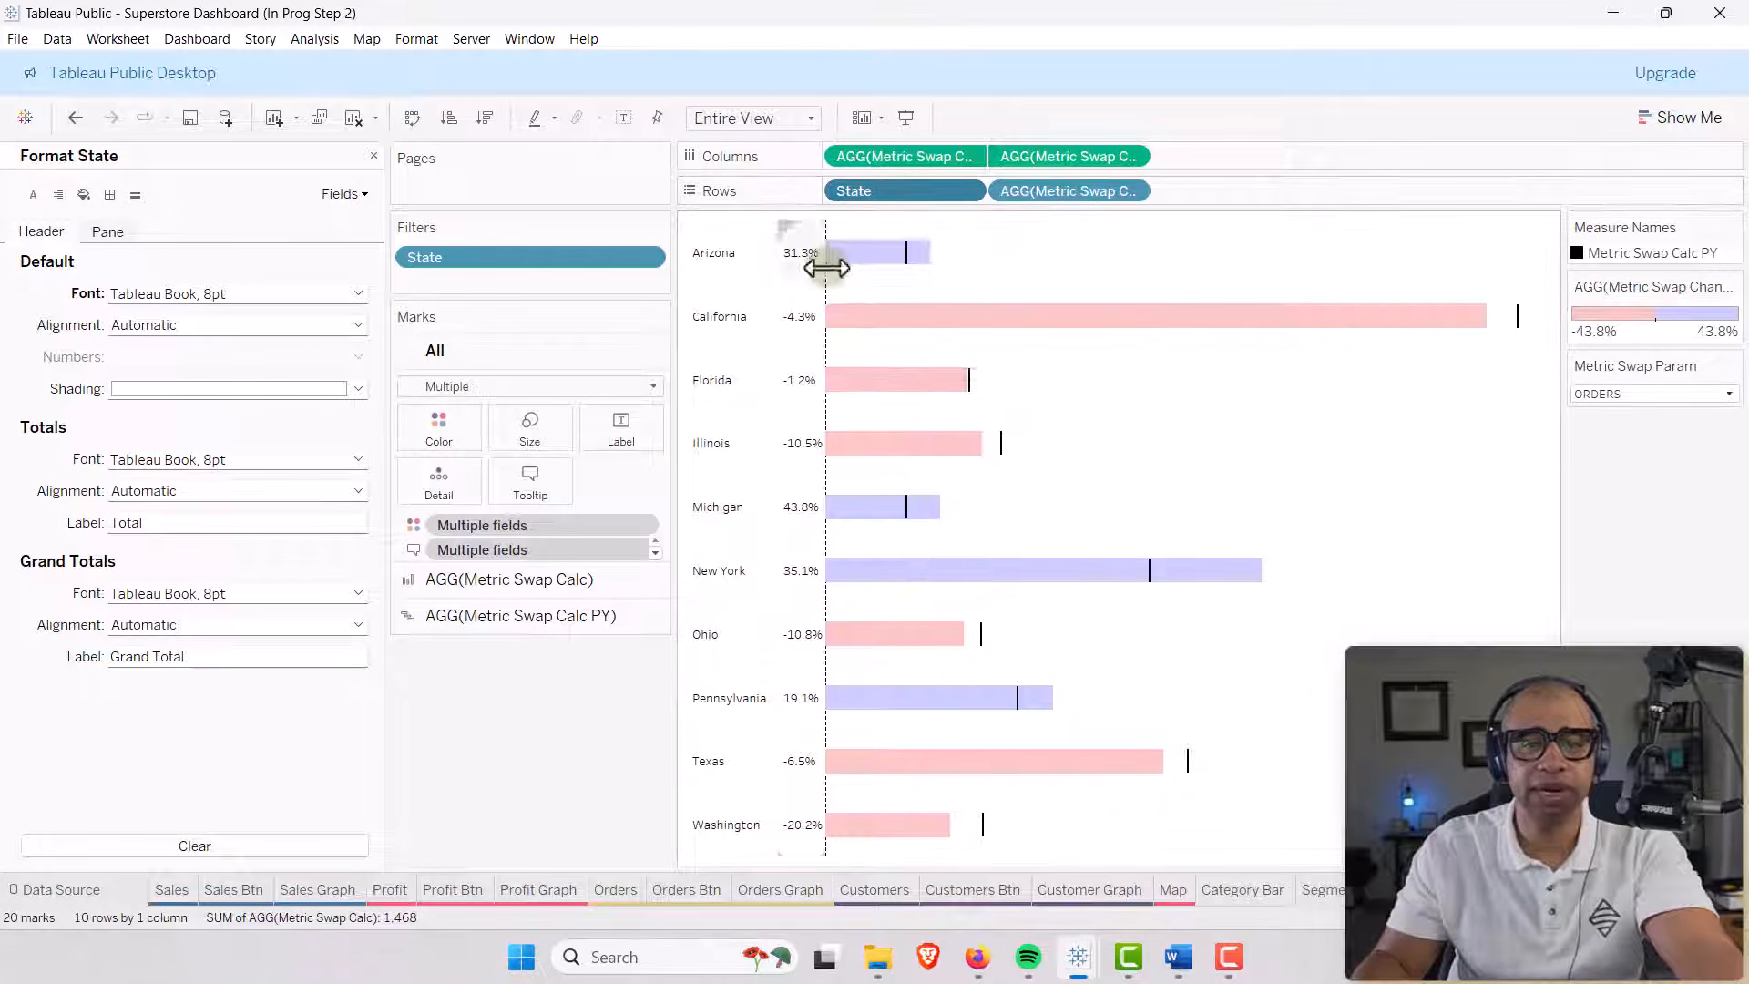
pyautogui.click(798, 406)
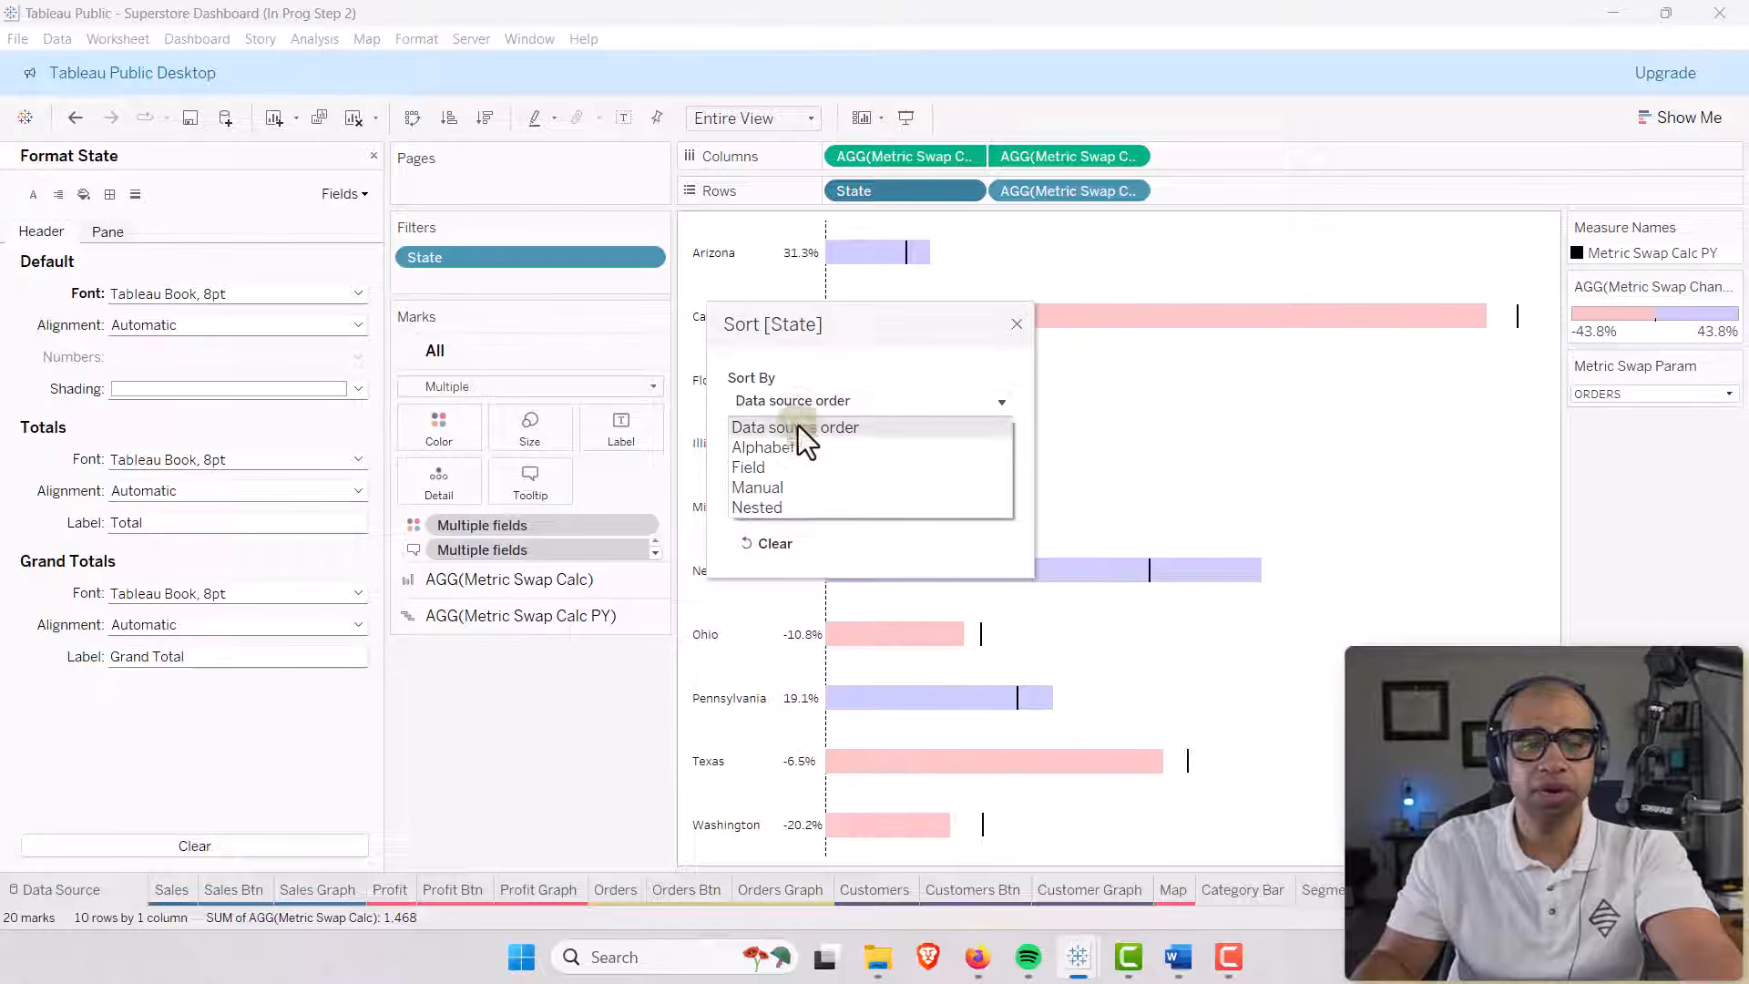
pyautogui.click(768, 468)
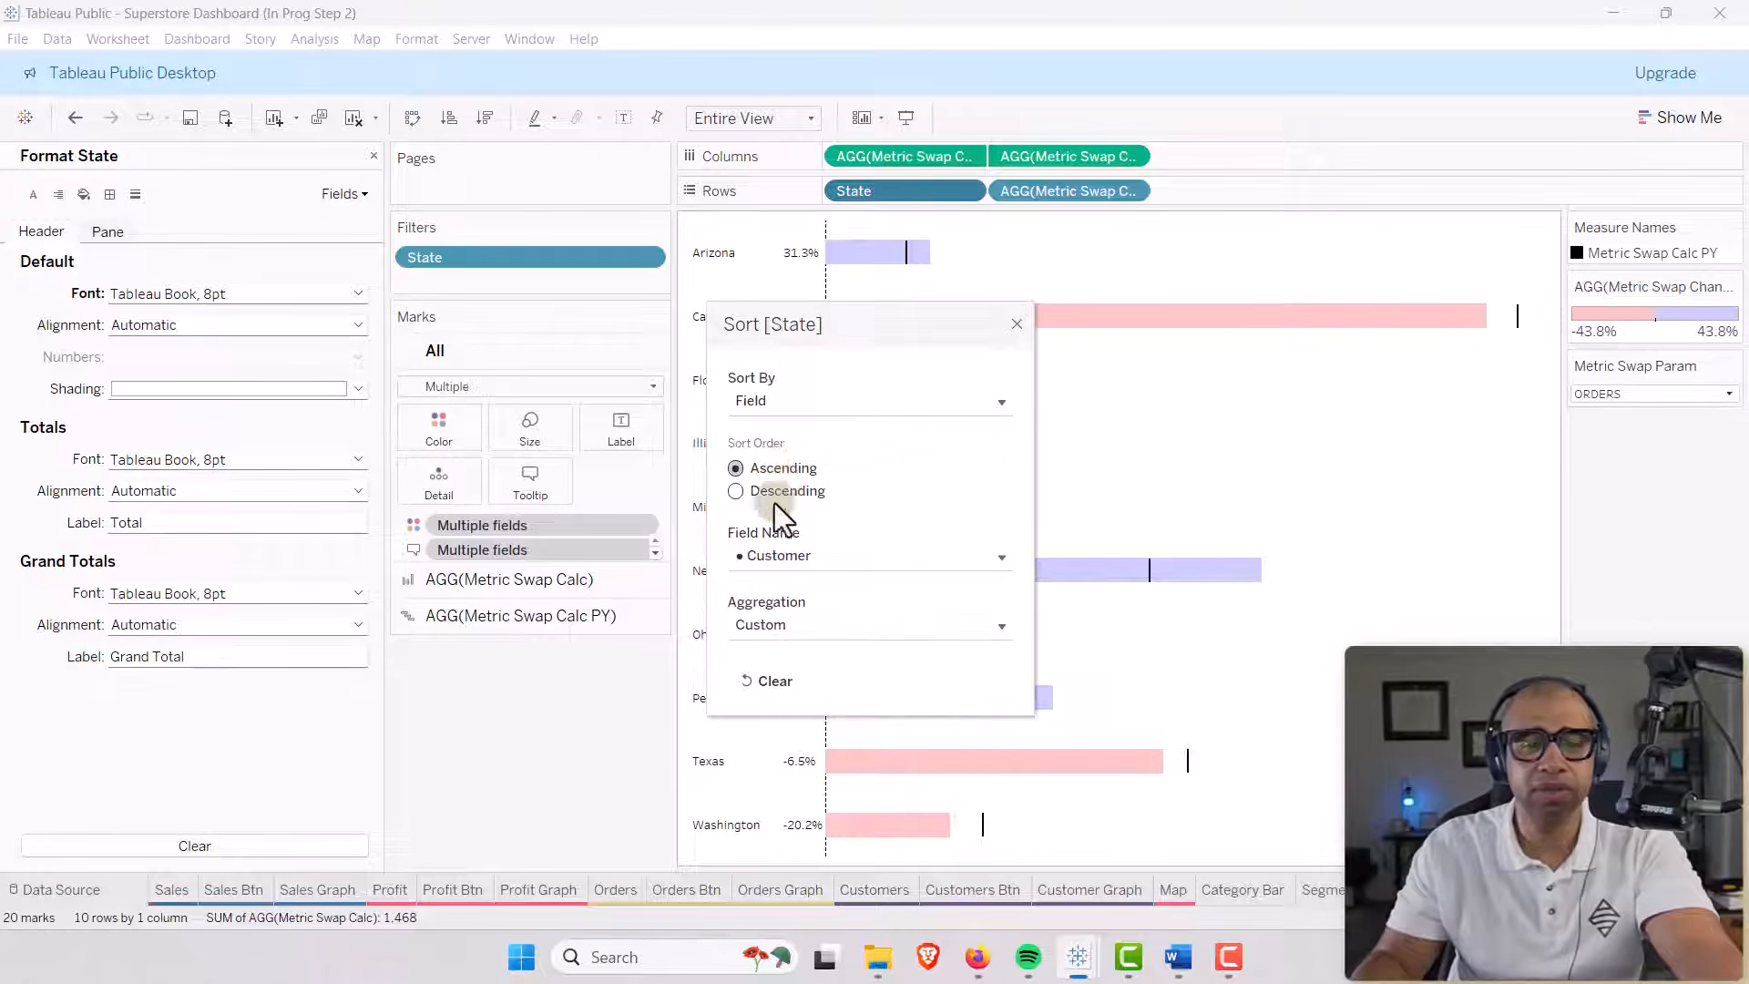
pyautogui.click(752, 557)
pyautogui.scroll(-4, 798, 715)
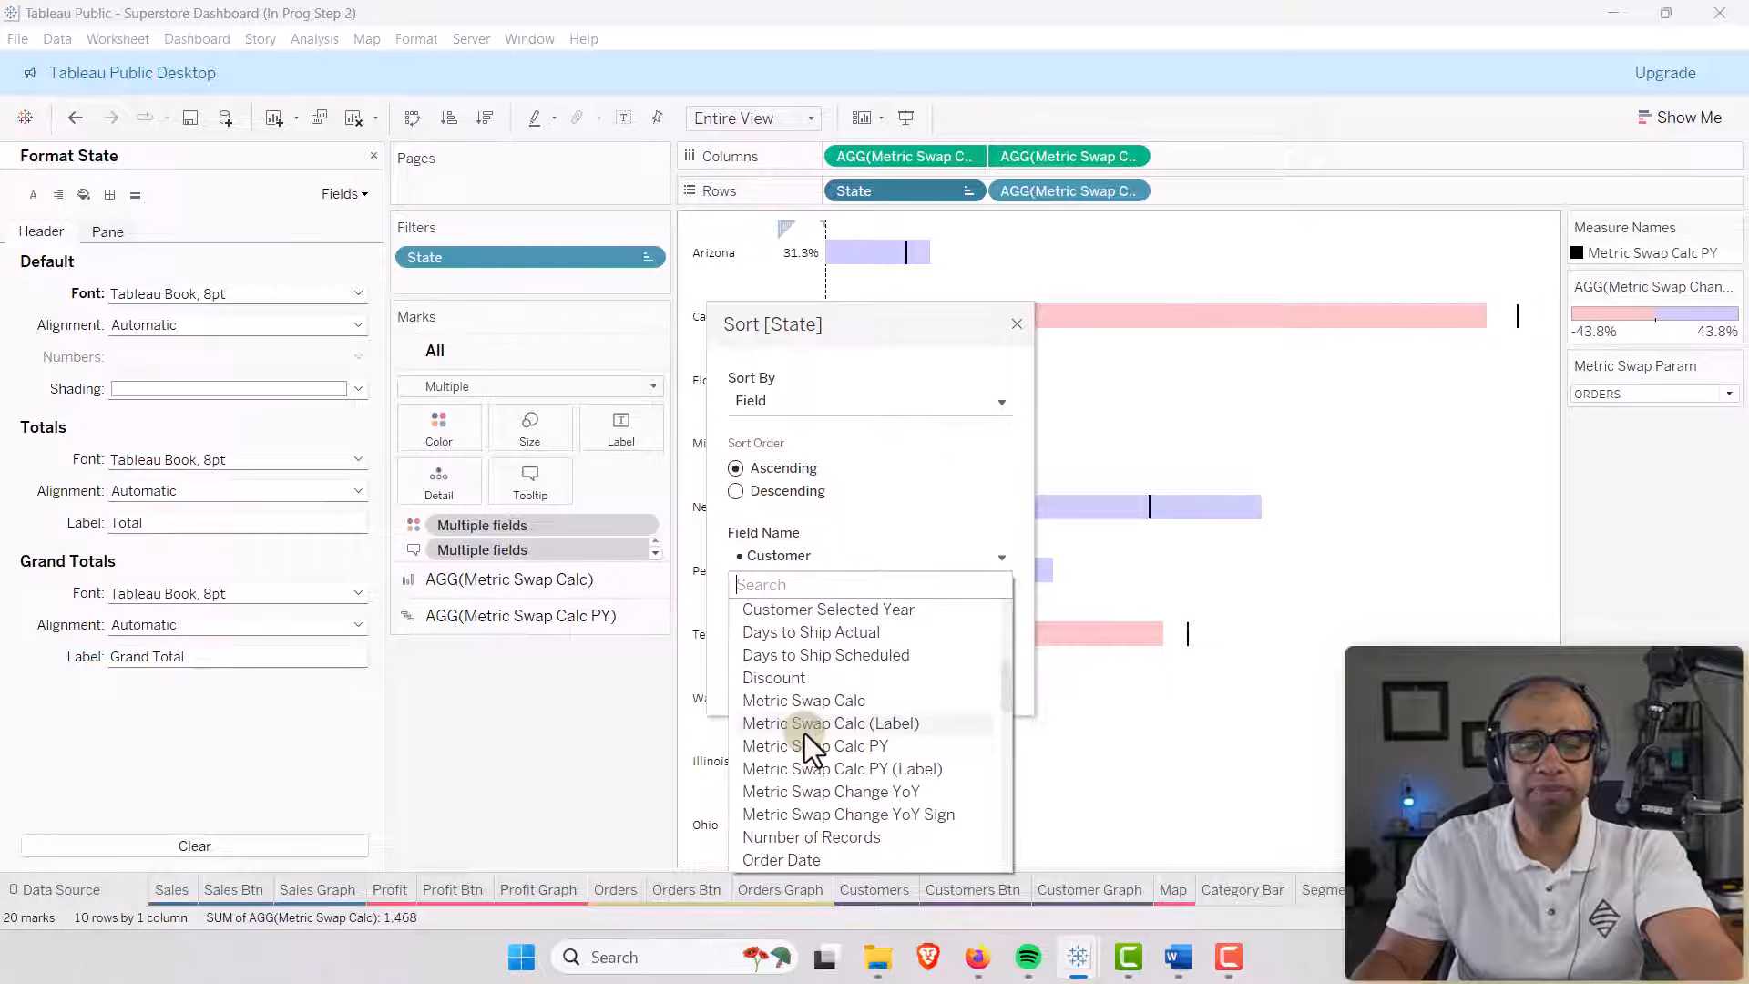
pyautogui.click(776, 699)
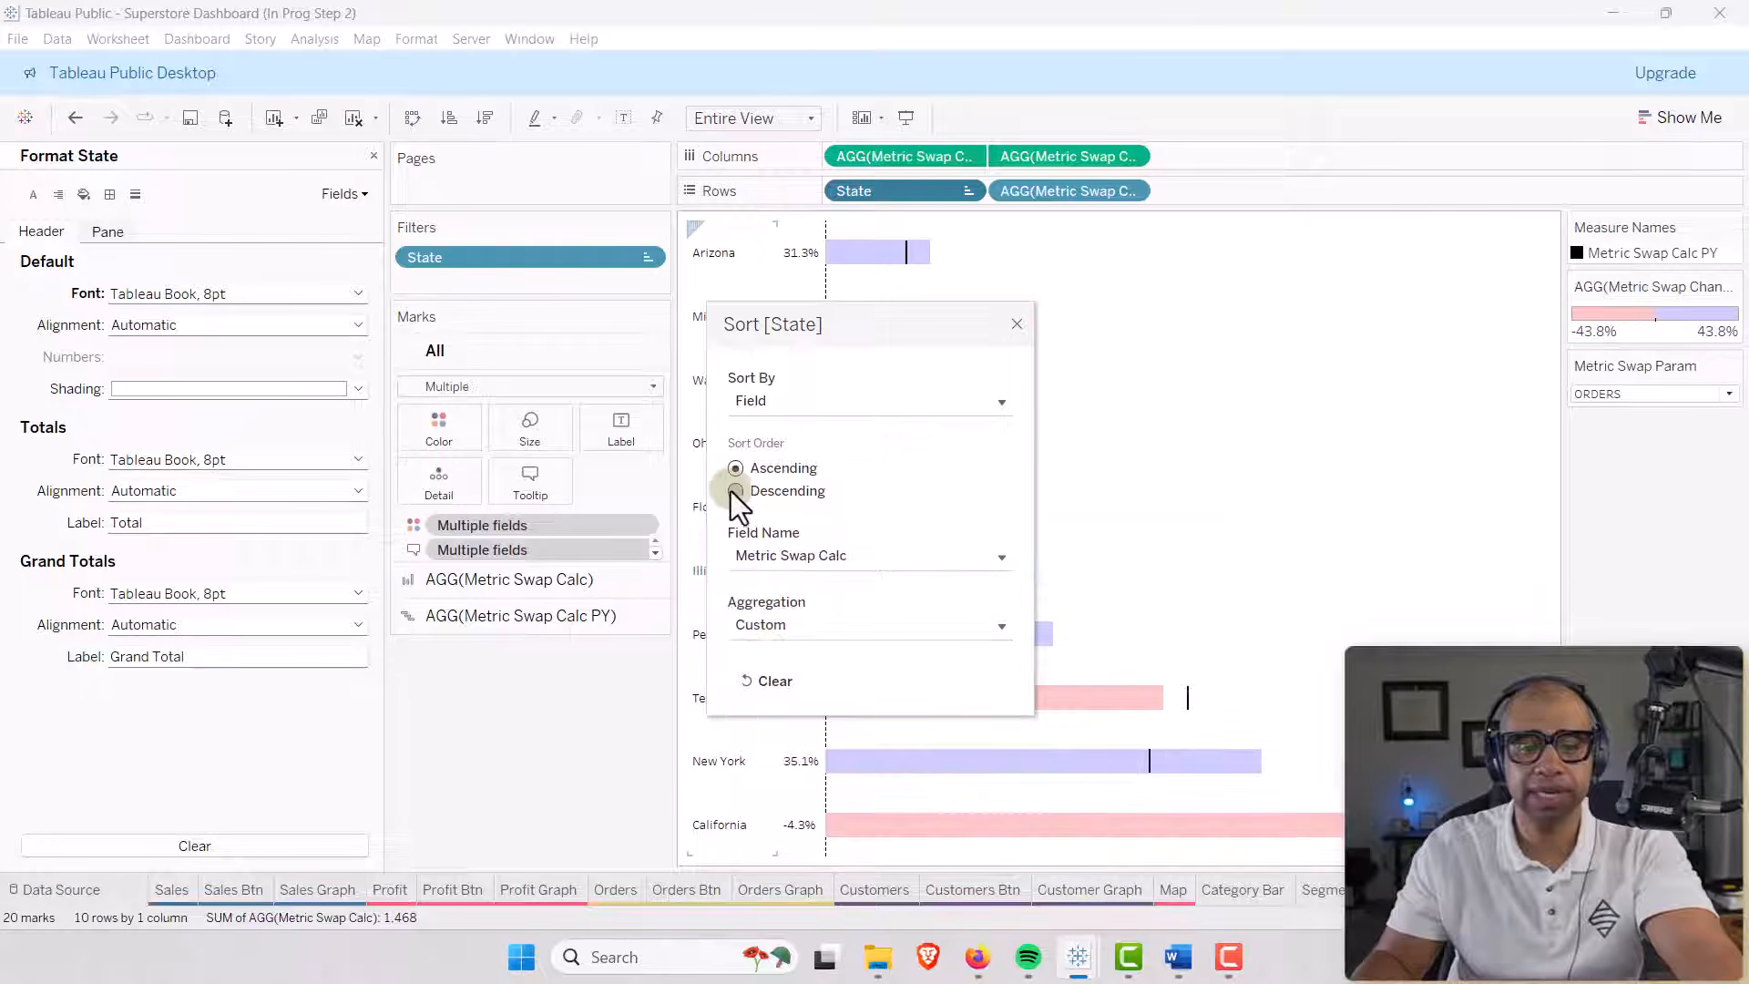
pyautogui.click(735, 492)
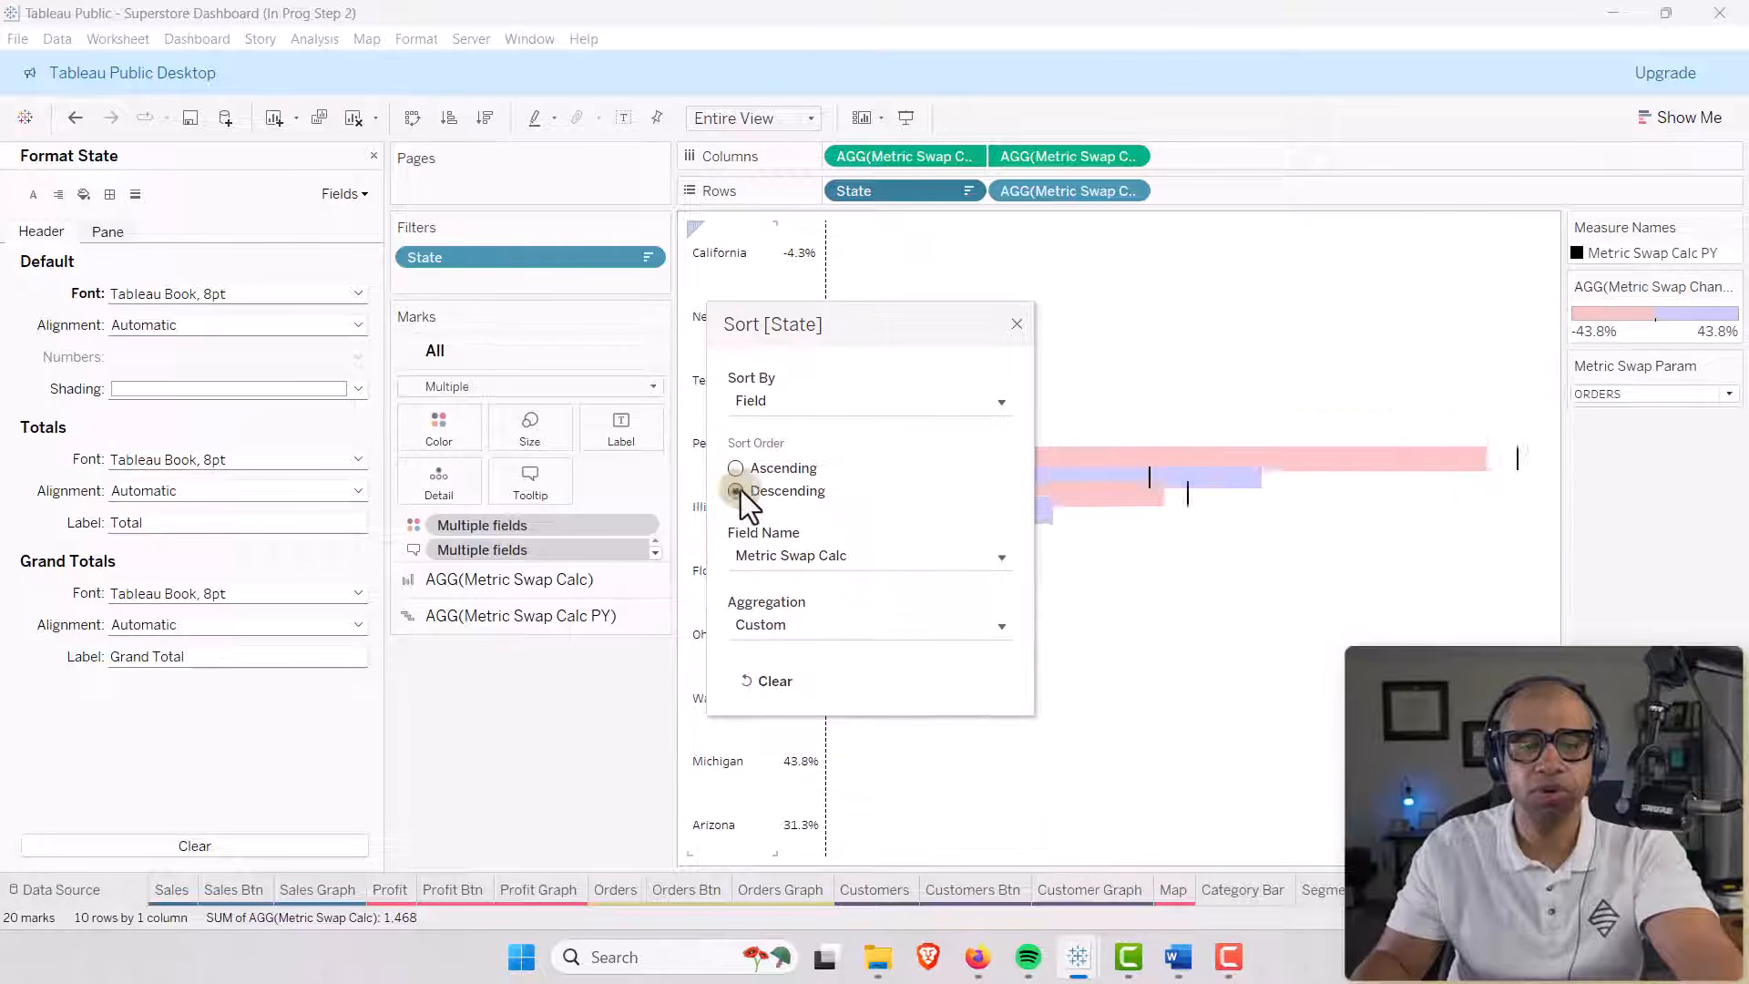
pyautogui.click(1014, 325)
# Test the state chart by switching Metric Swap Param to SALES and back to ORDERS.
pyautogui.click(1716, 394)
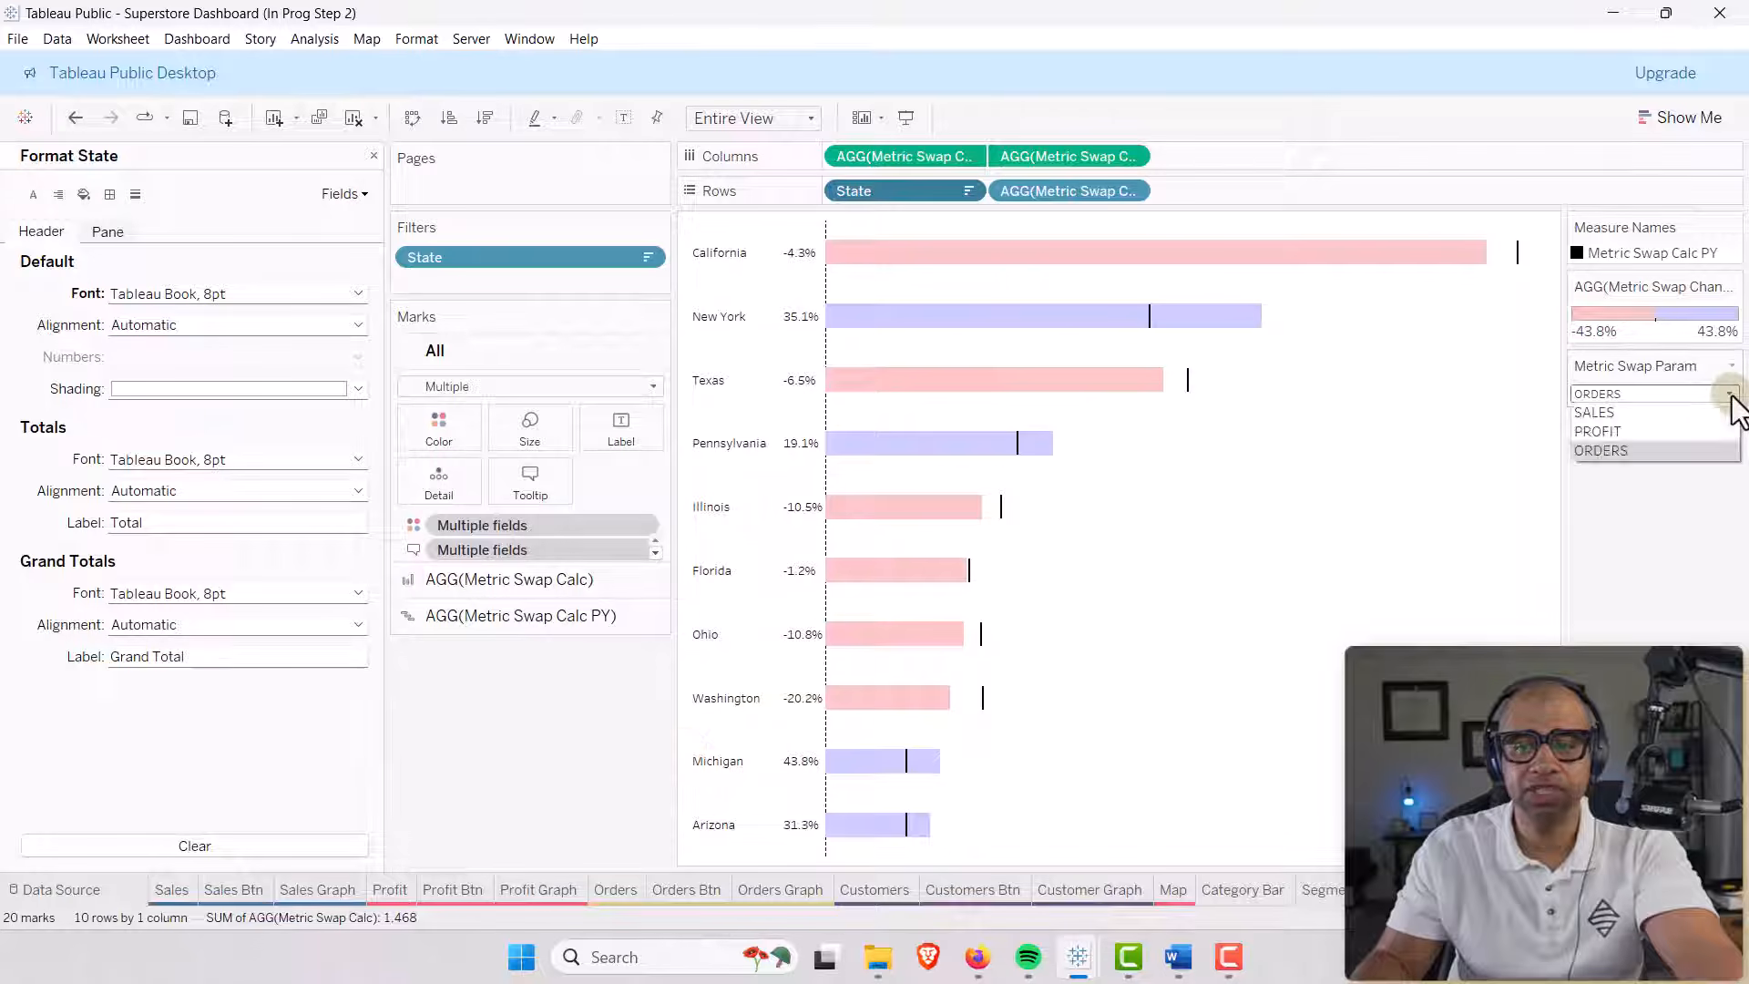
pyautogui.click(1703, 412)
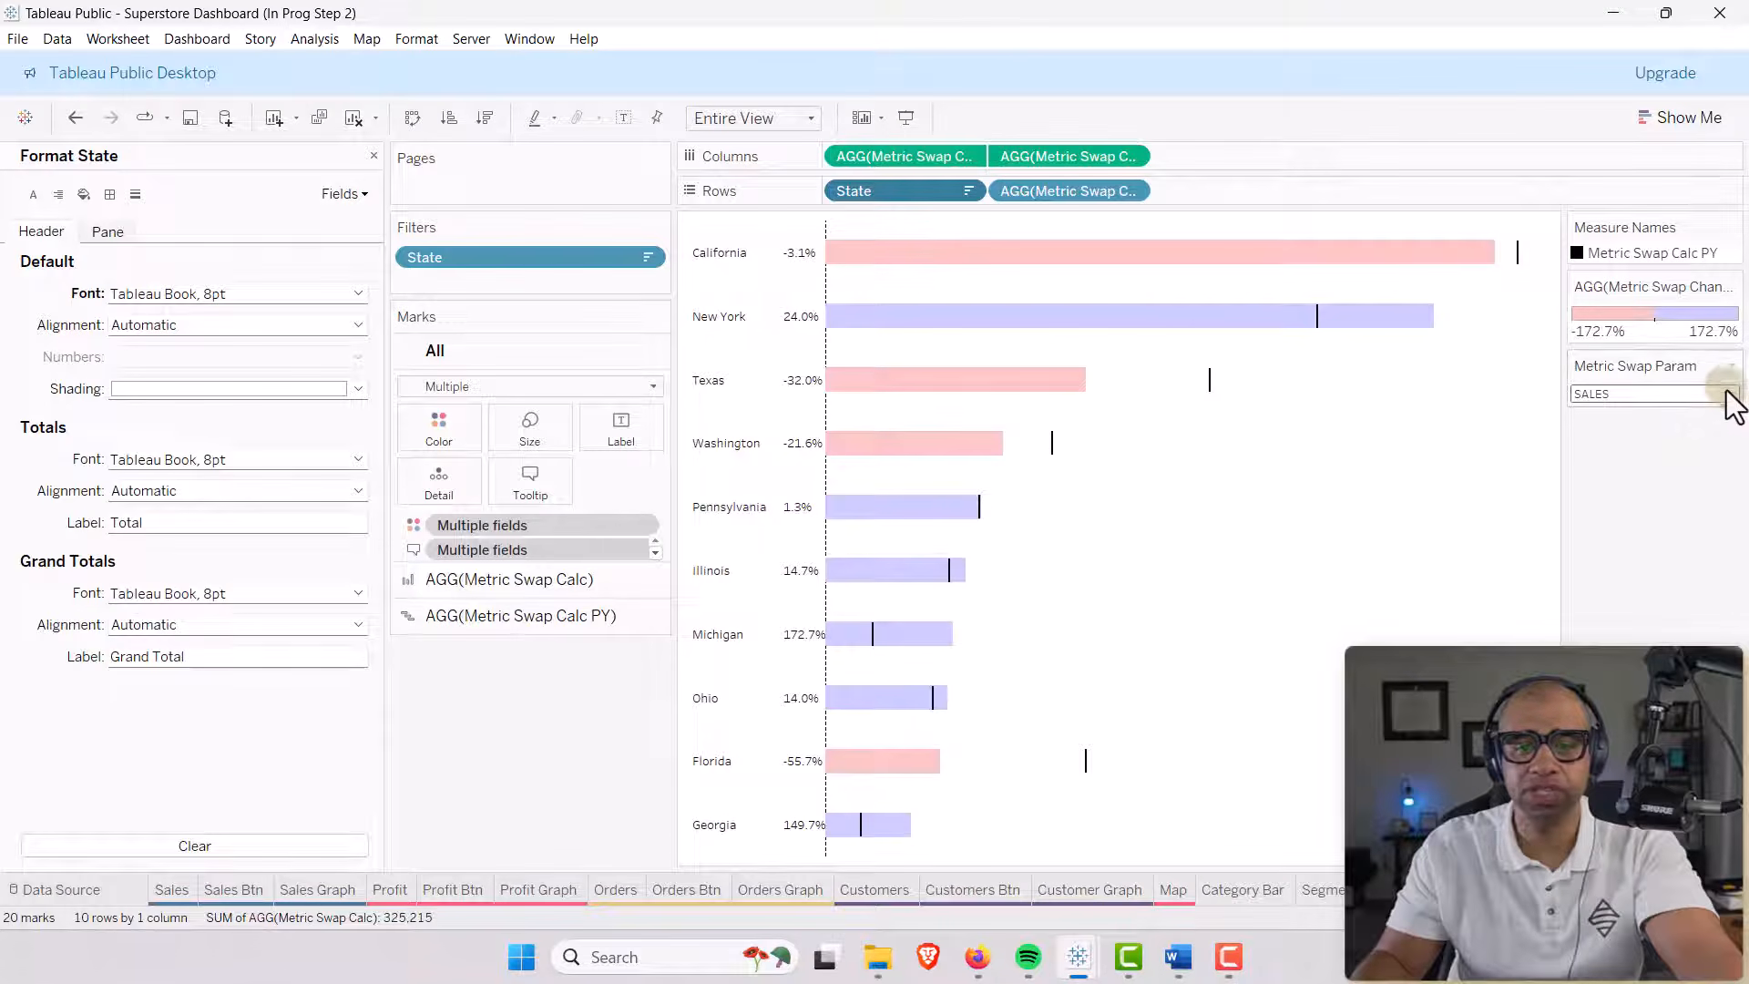
pyautogui.moveTo(888, 783)
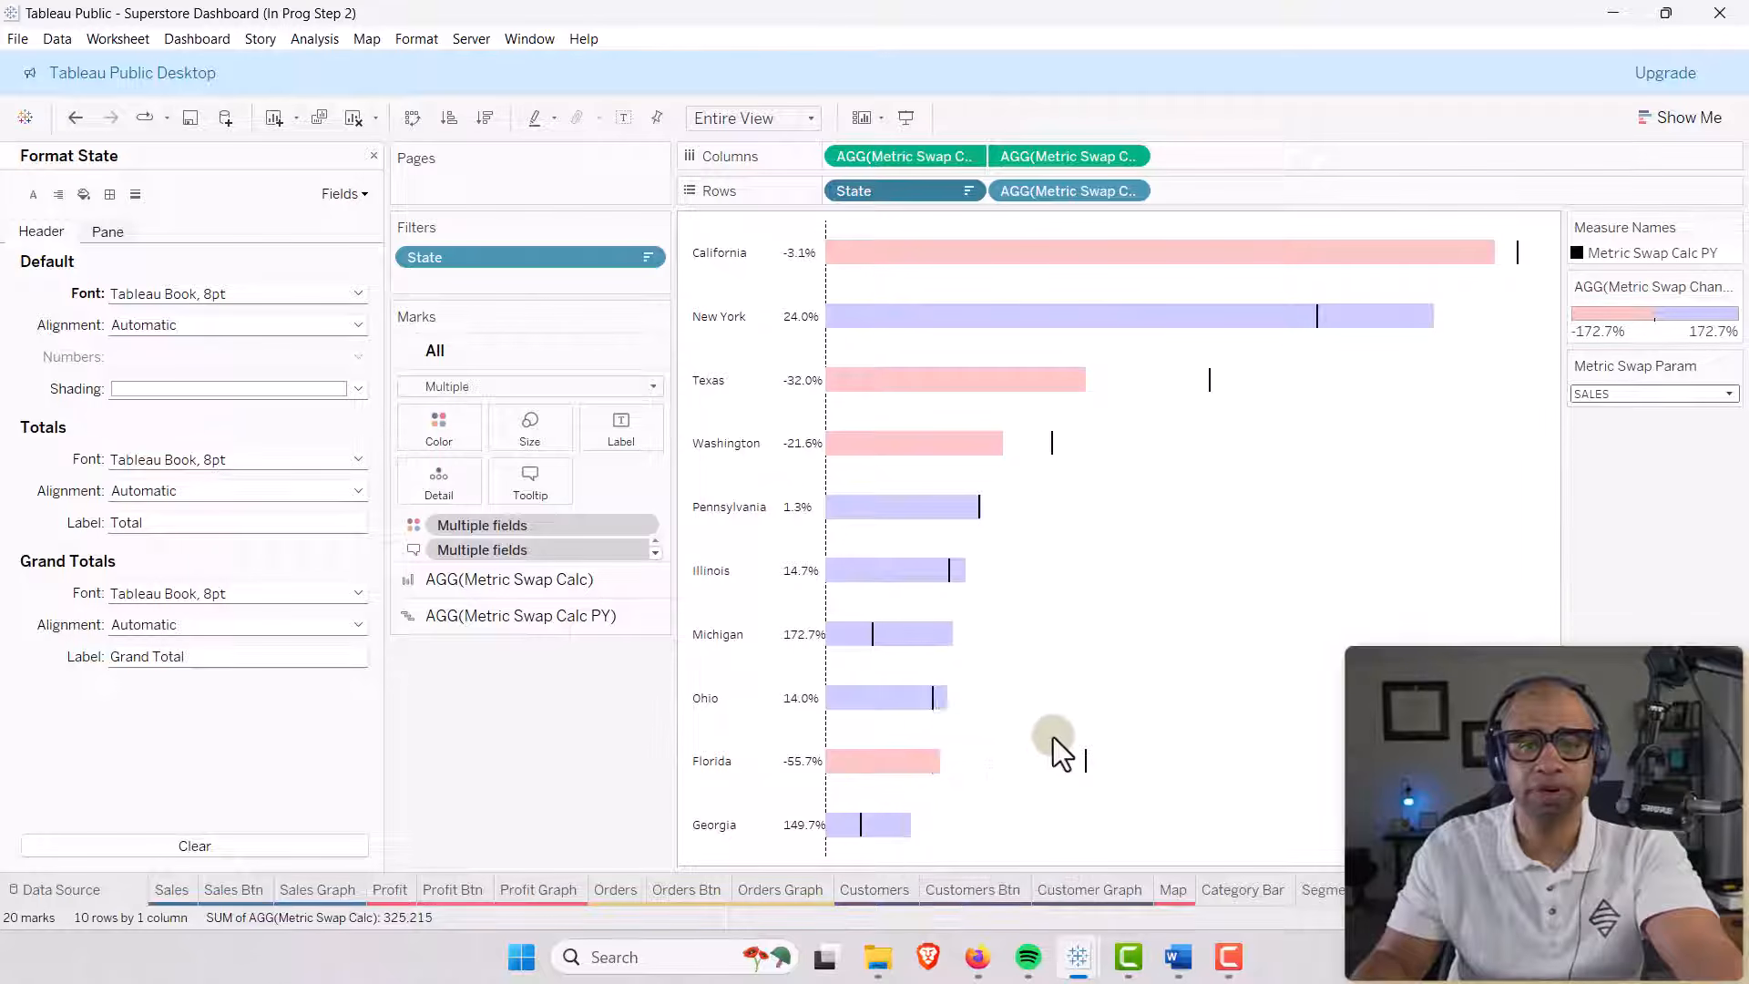
pyautogui.click(1716, 395)
pyautogui.click(1637, 451)
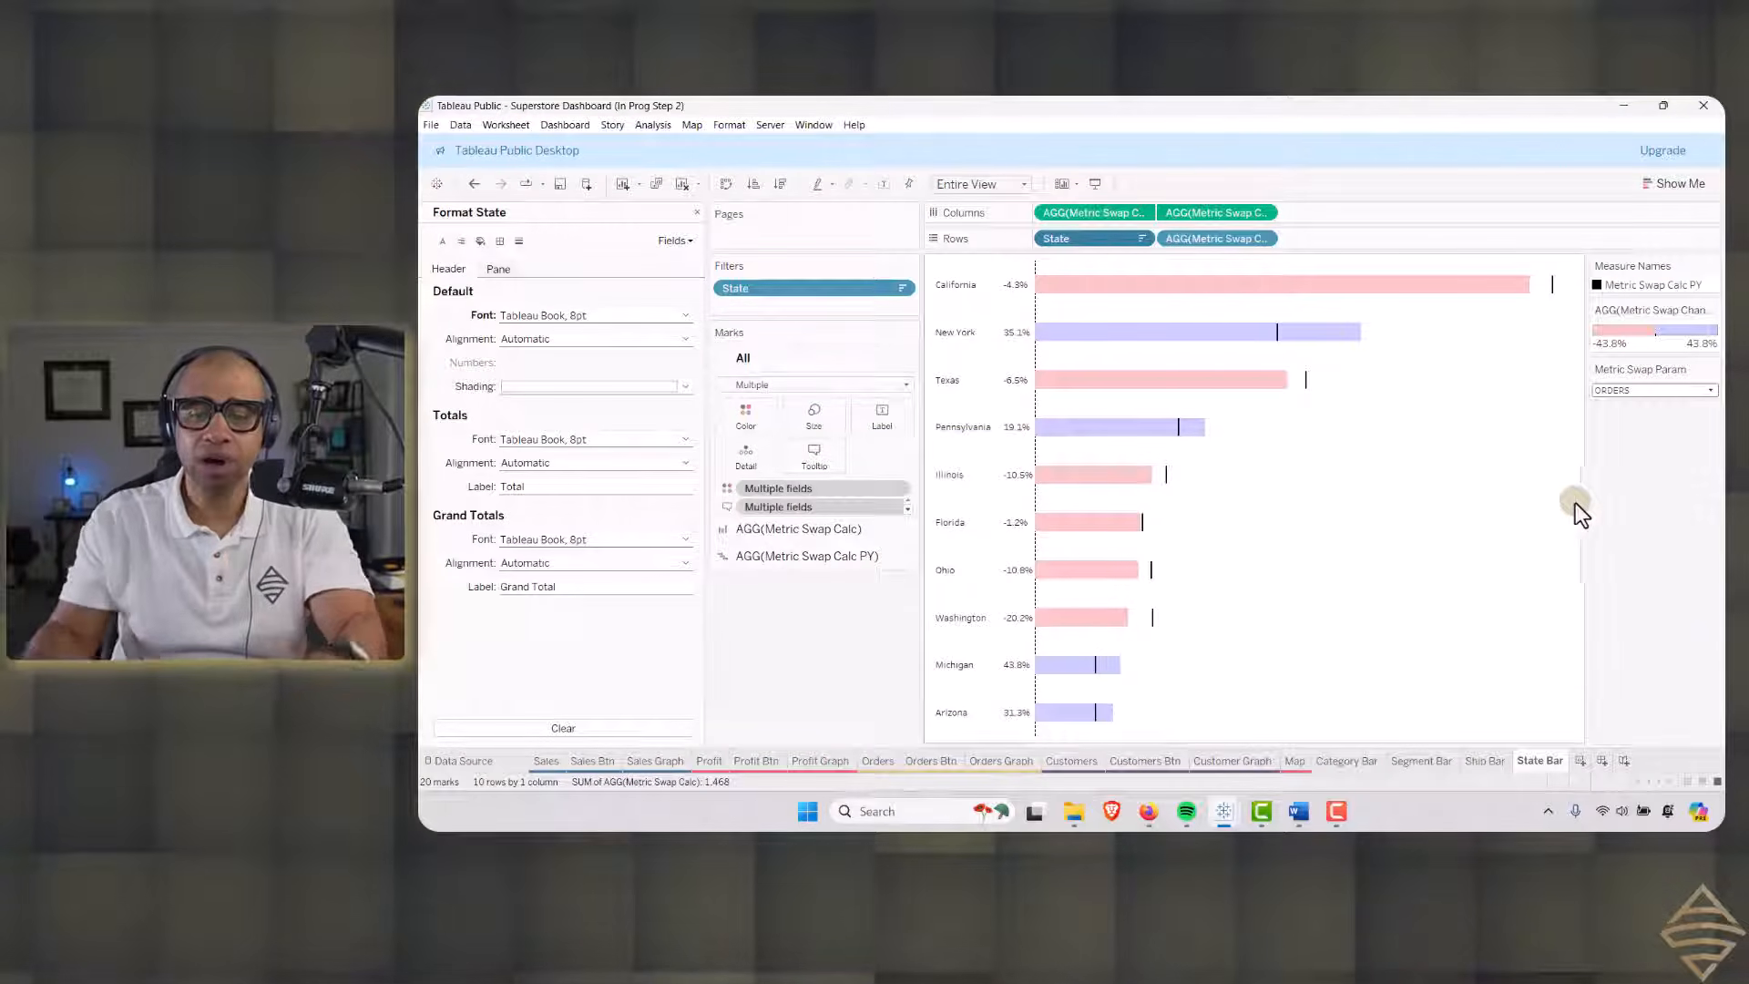
# Colour the Category Bar sheet tab green.
pyautogui.click(1348, 761)
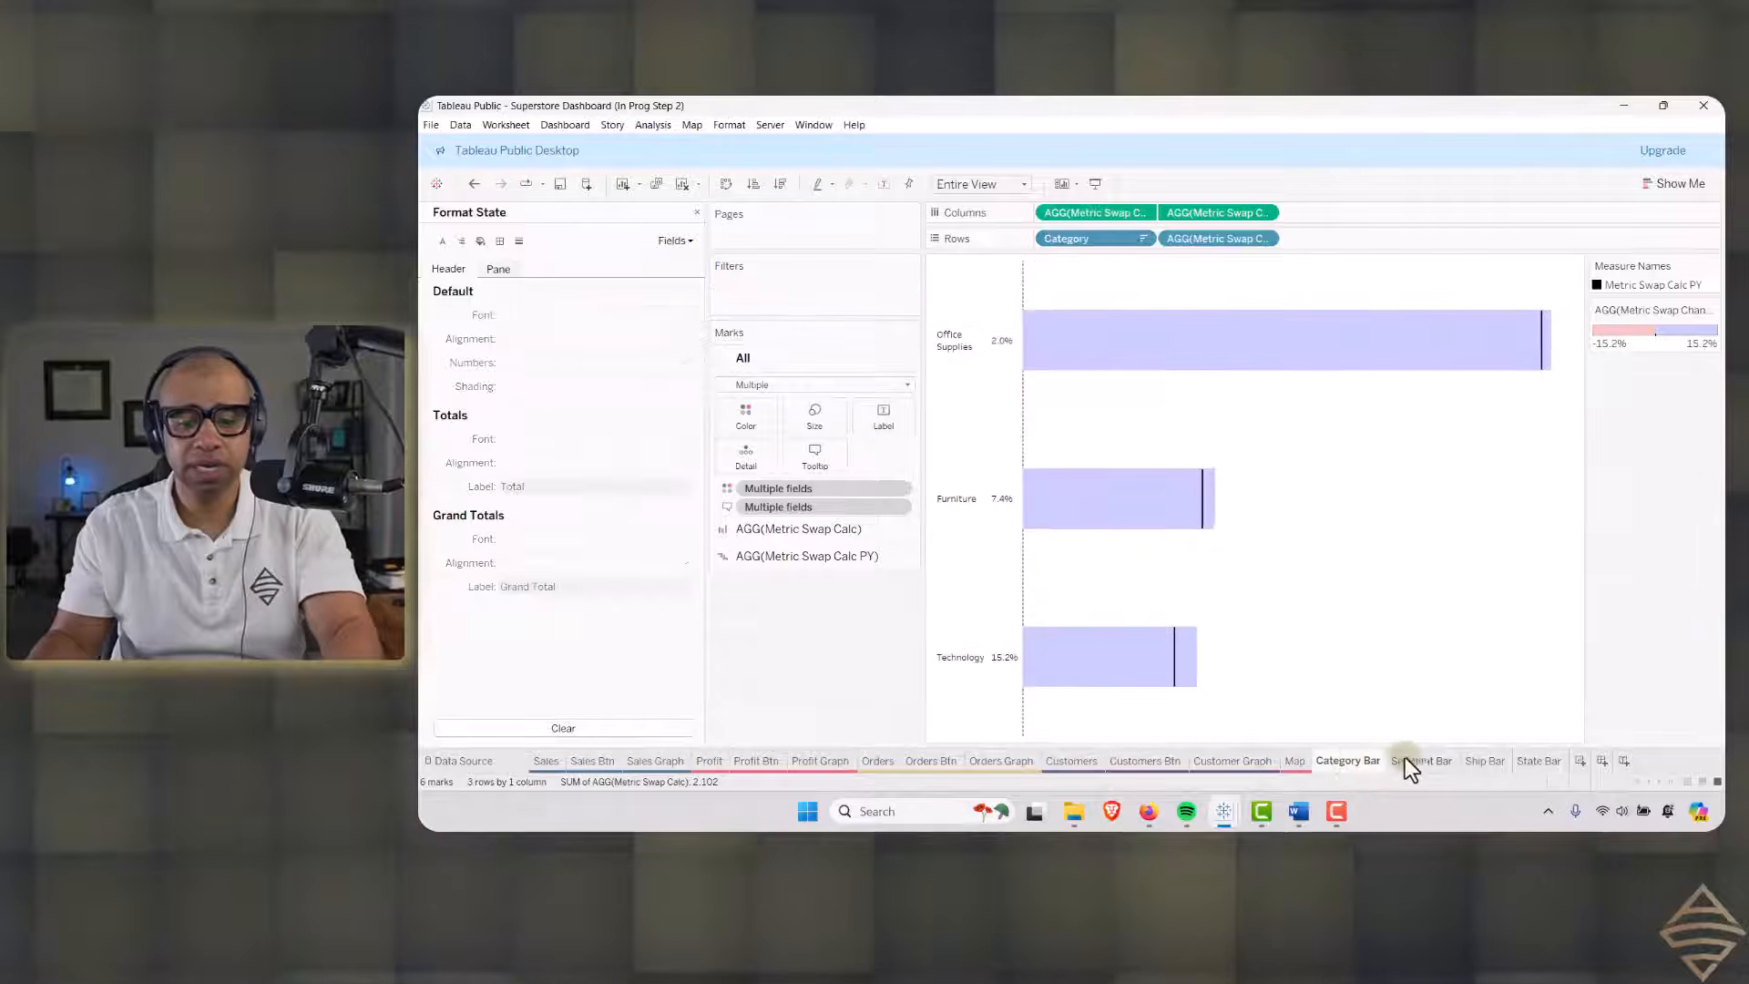
pyautogui.click(1524, 760)
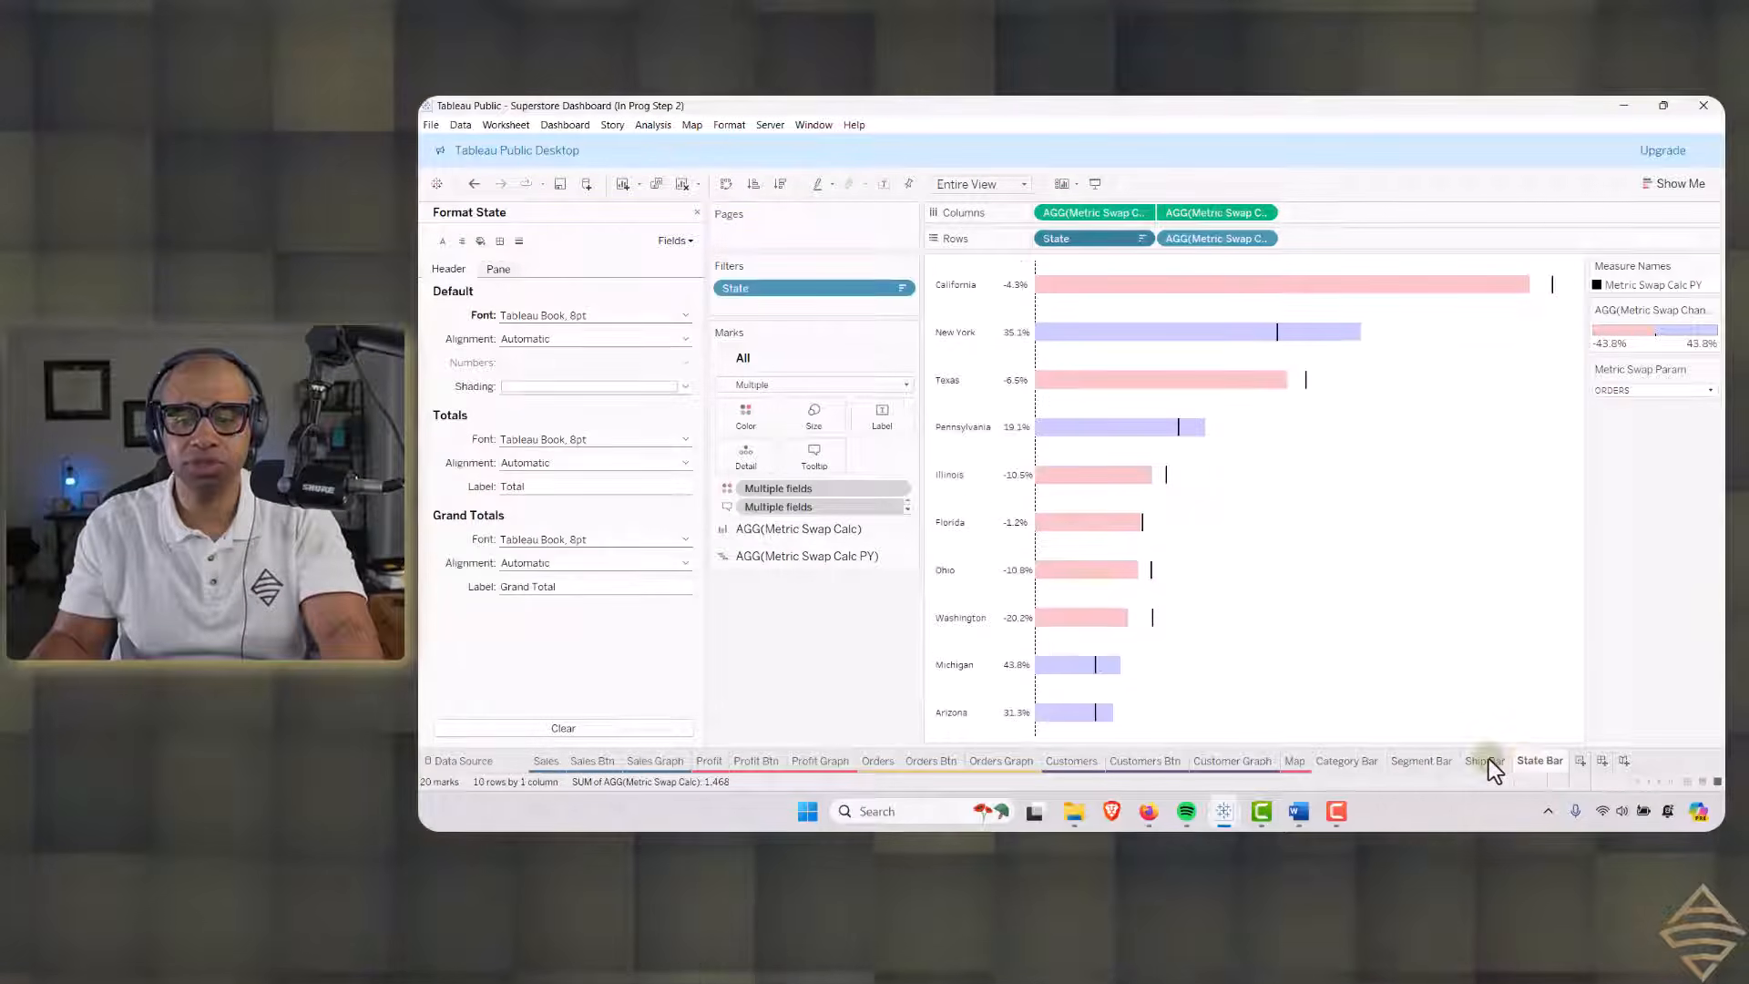
pyautogui.click(1362, 762)
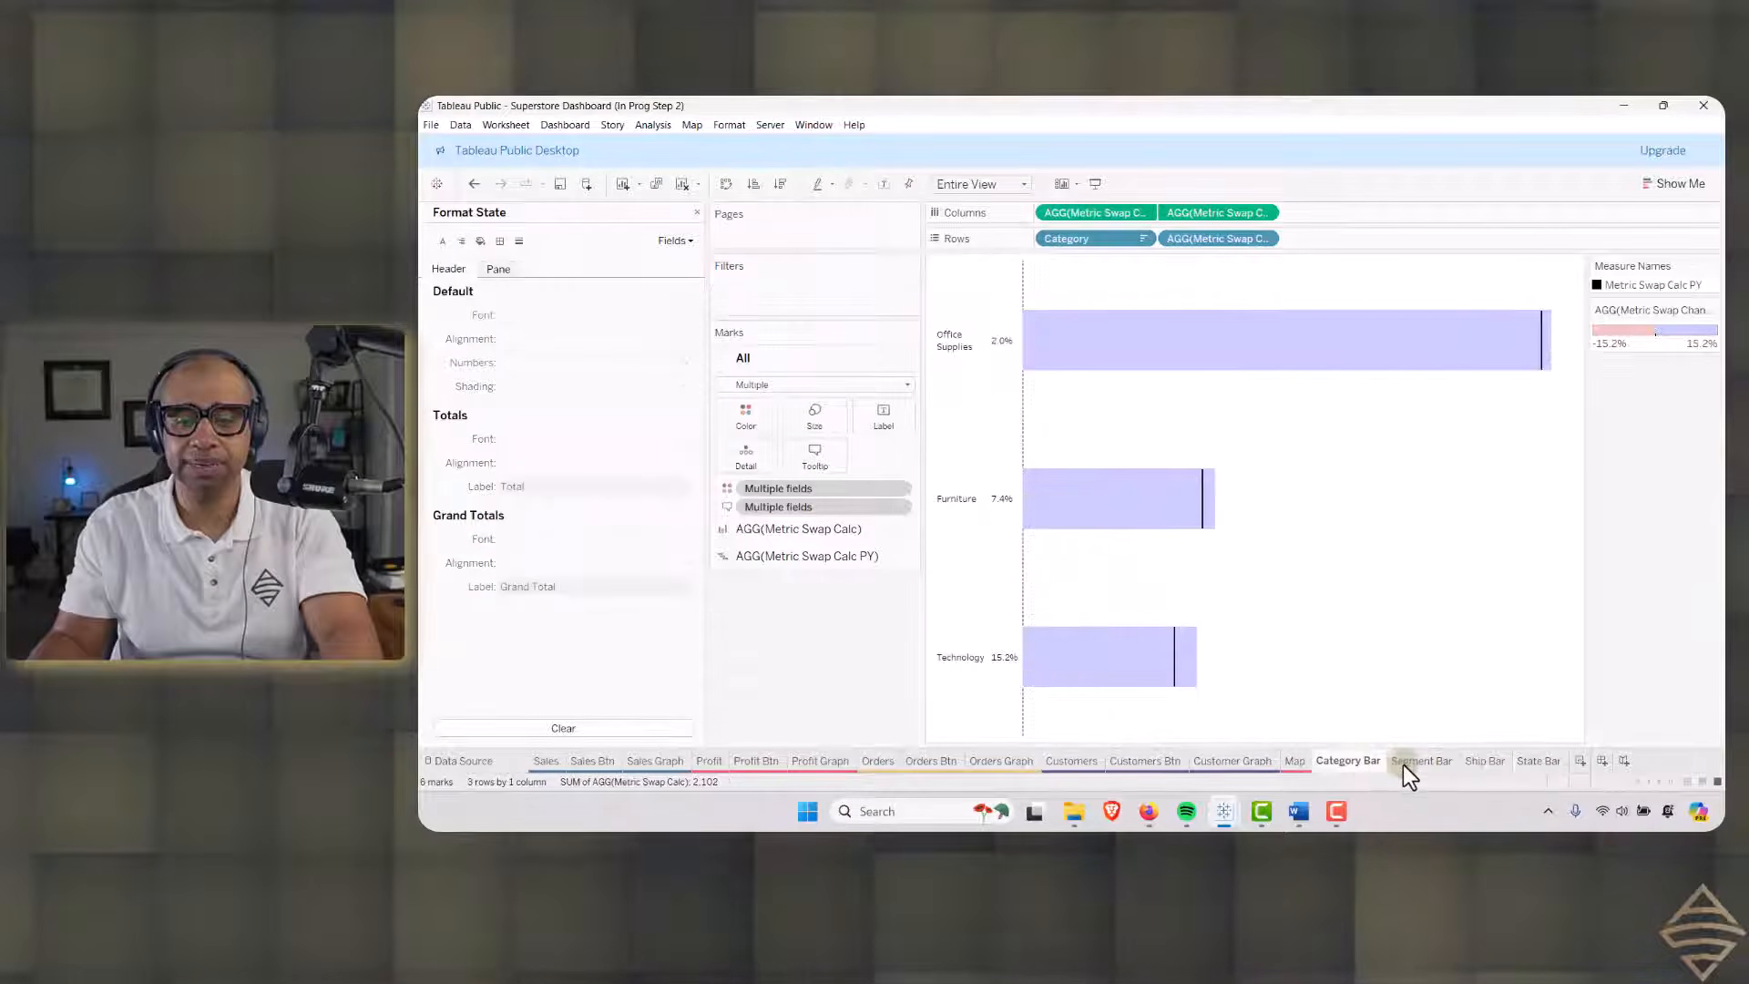
pyautogui.rightClick(1376, 765)
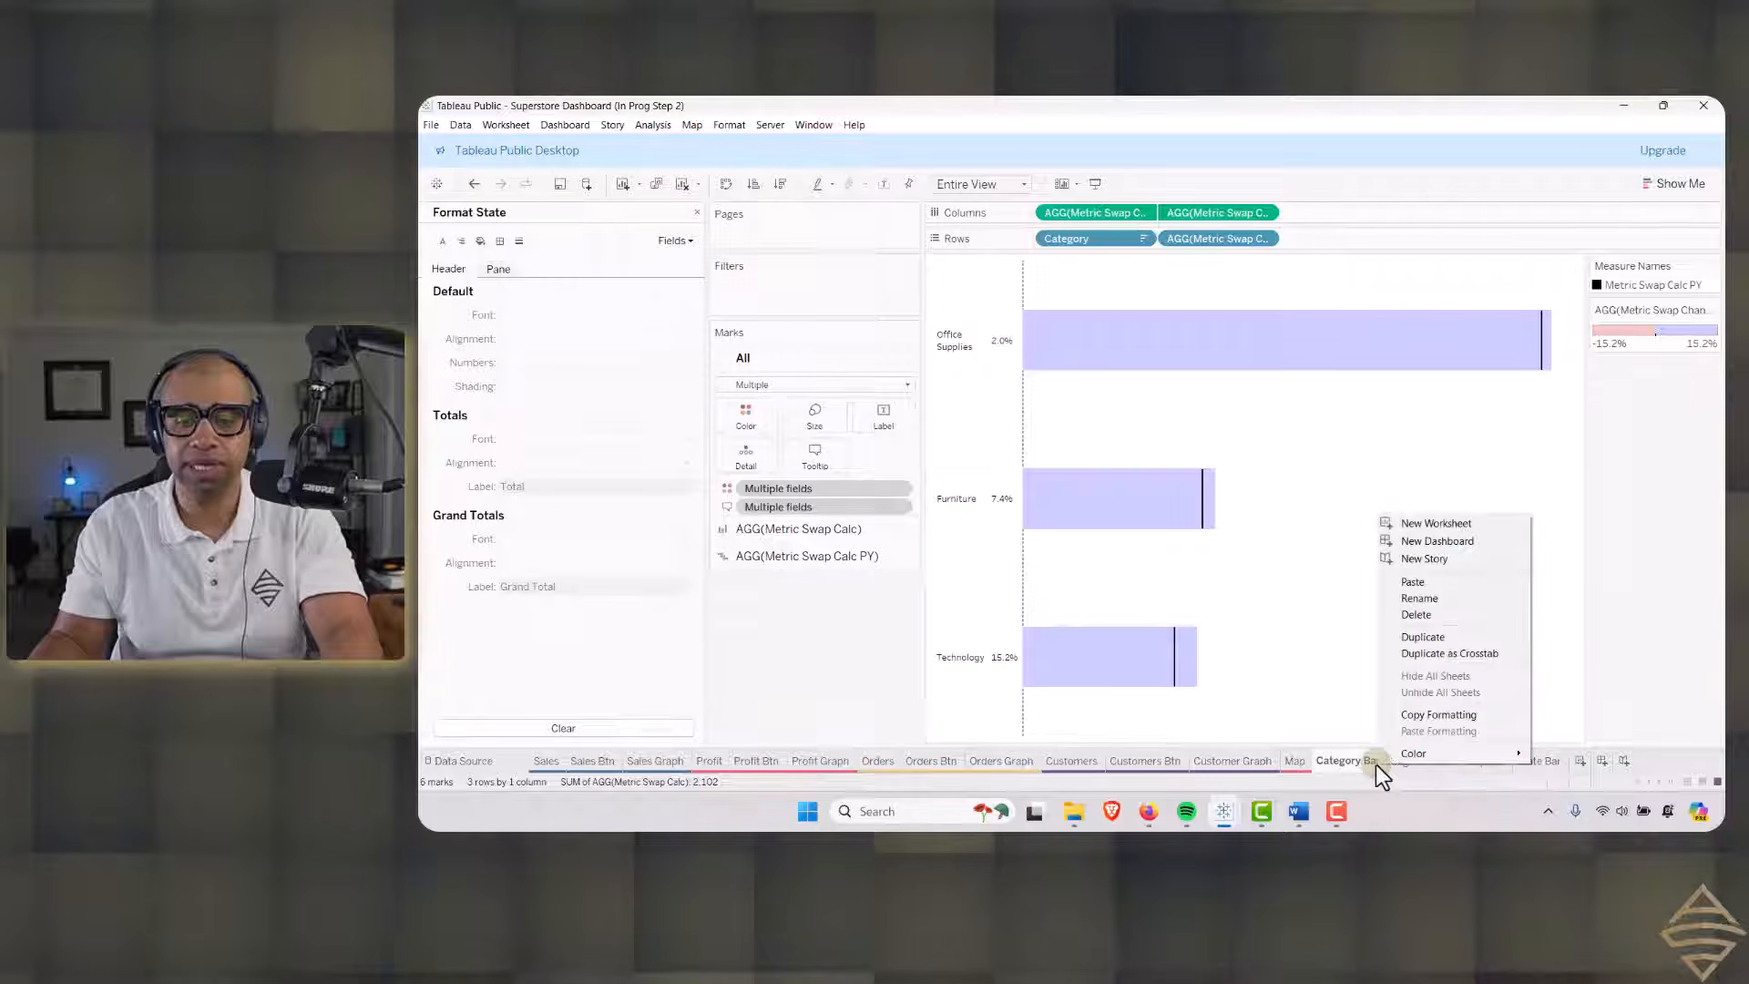
pyautogui.moveTo(1451, 752)
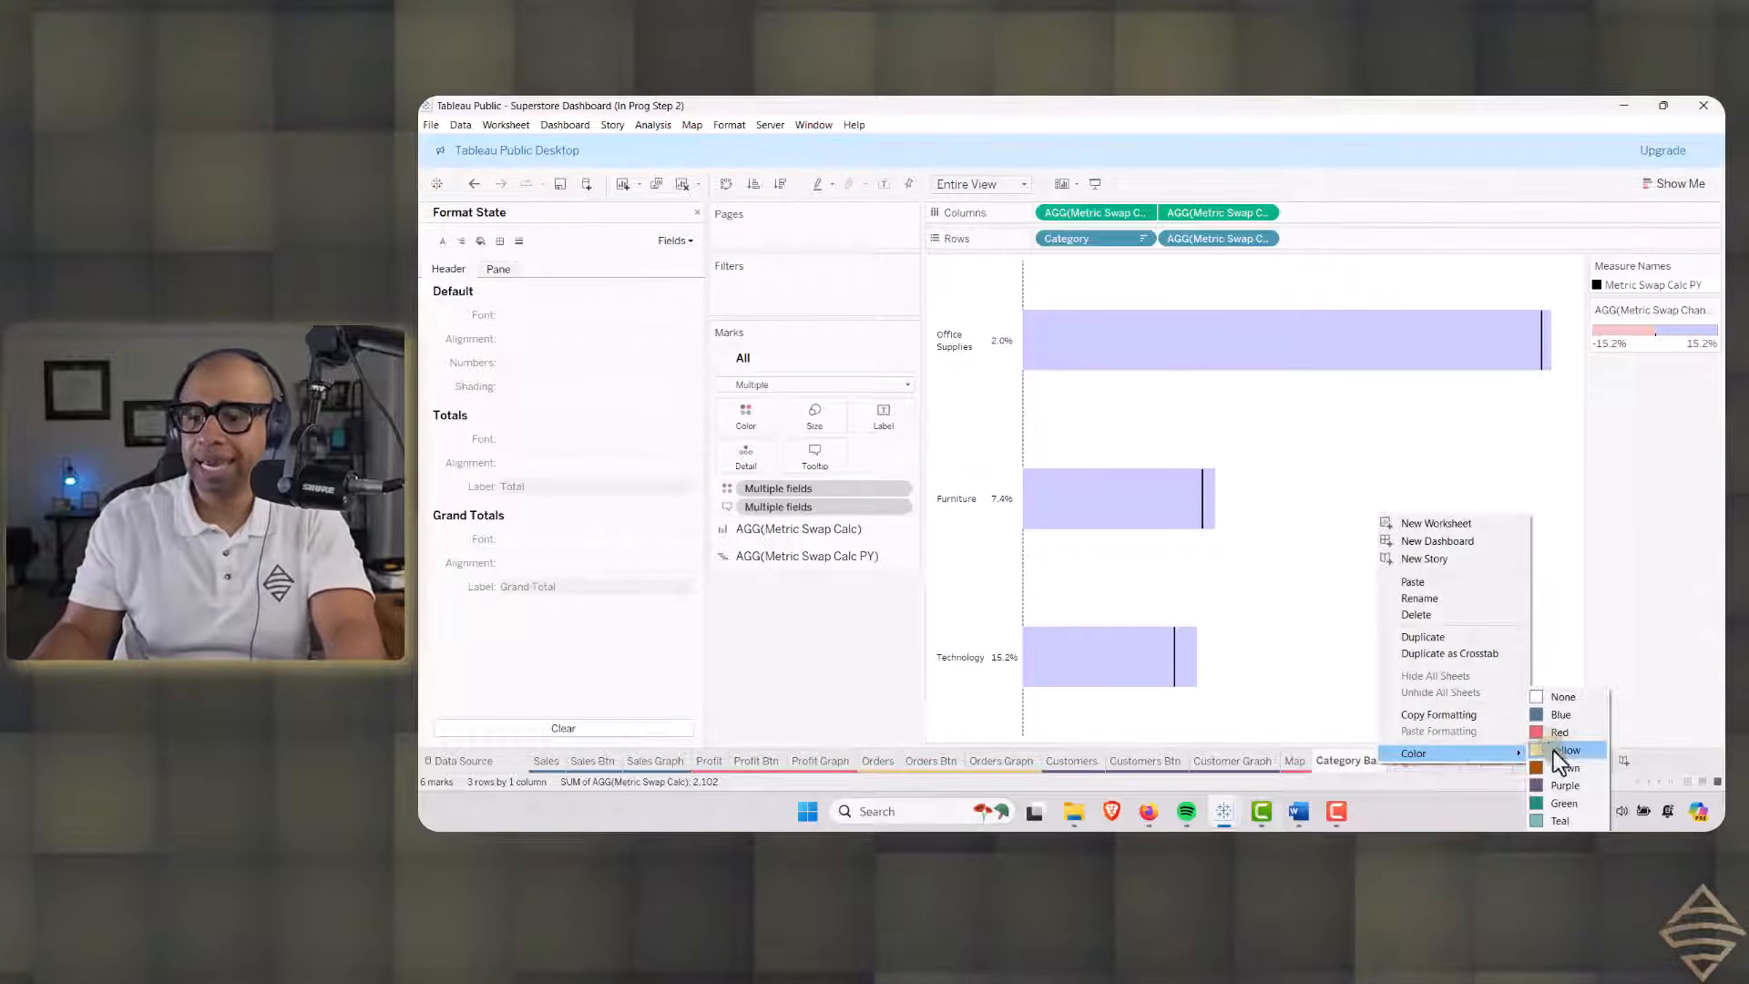
pyautogui.click(1564, 805)
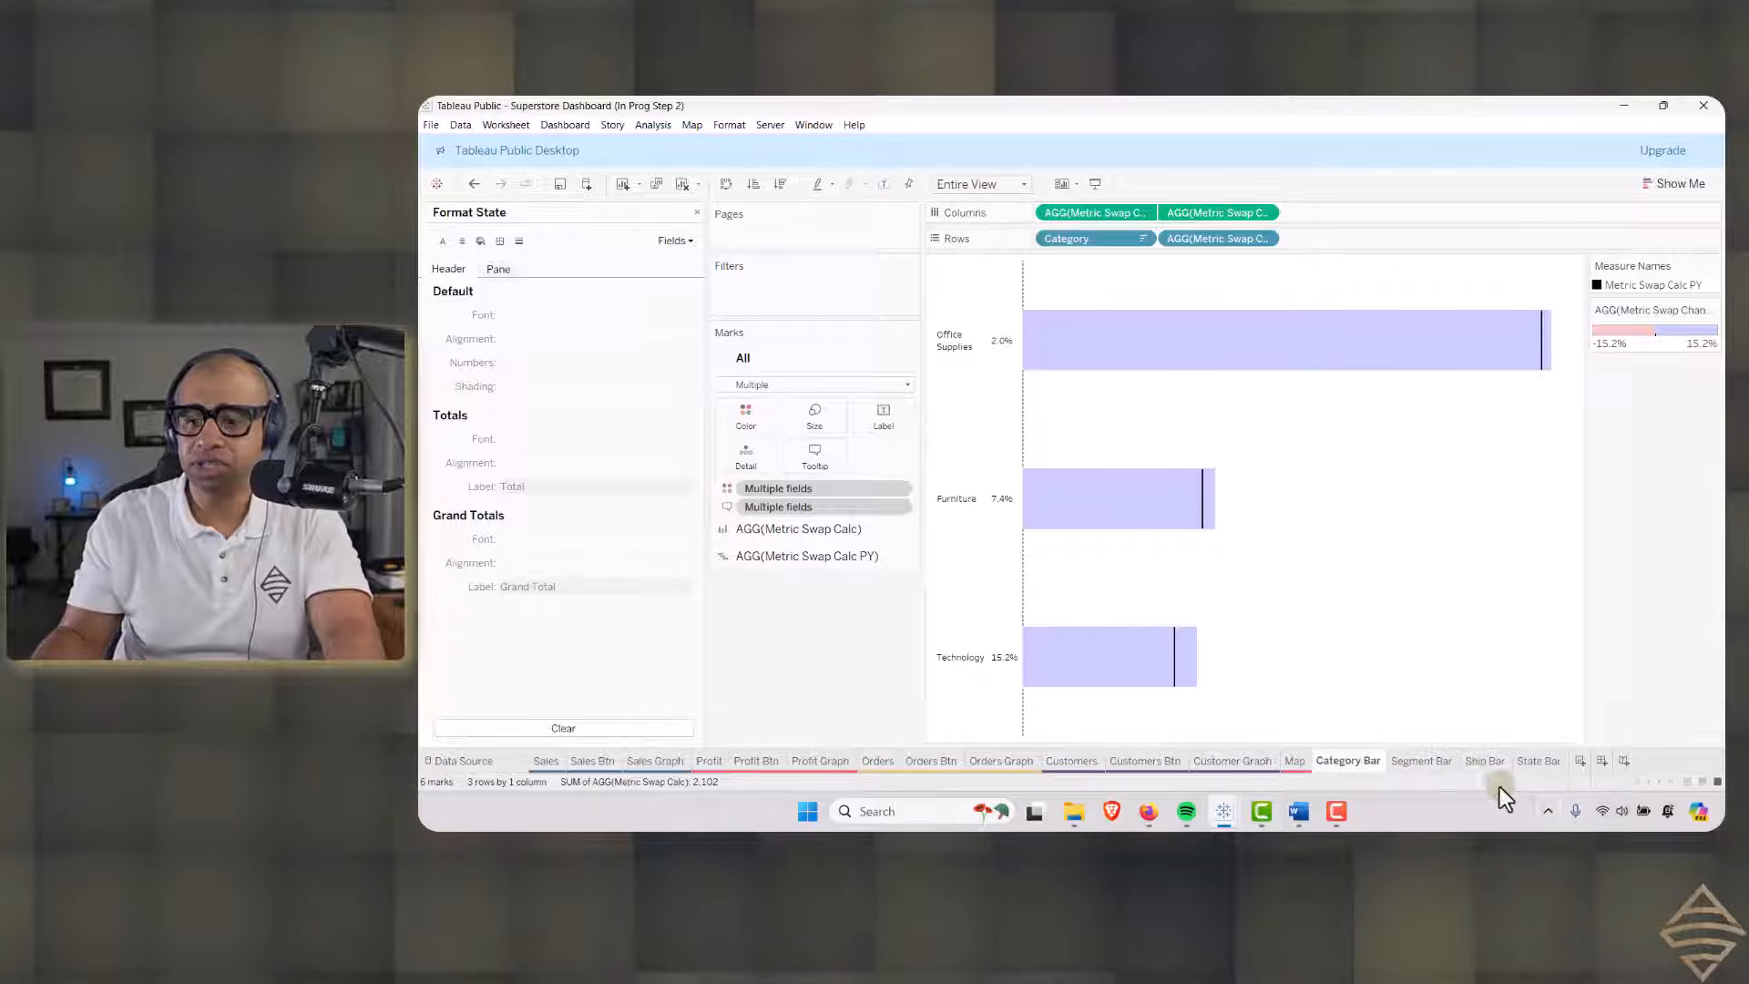
# Give the Segment Bar and Ship Bar sheet tabs the same green colour.
pyautogui.click(1432, 760)
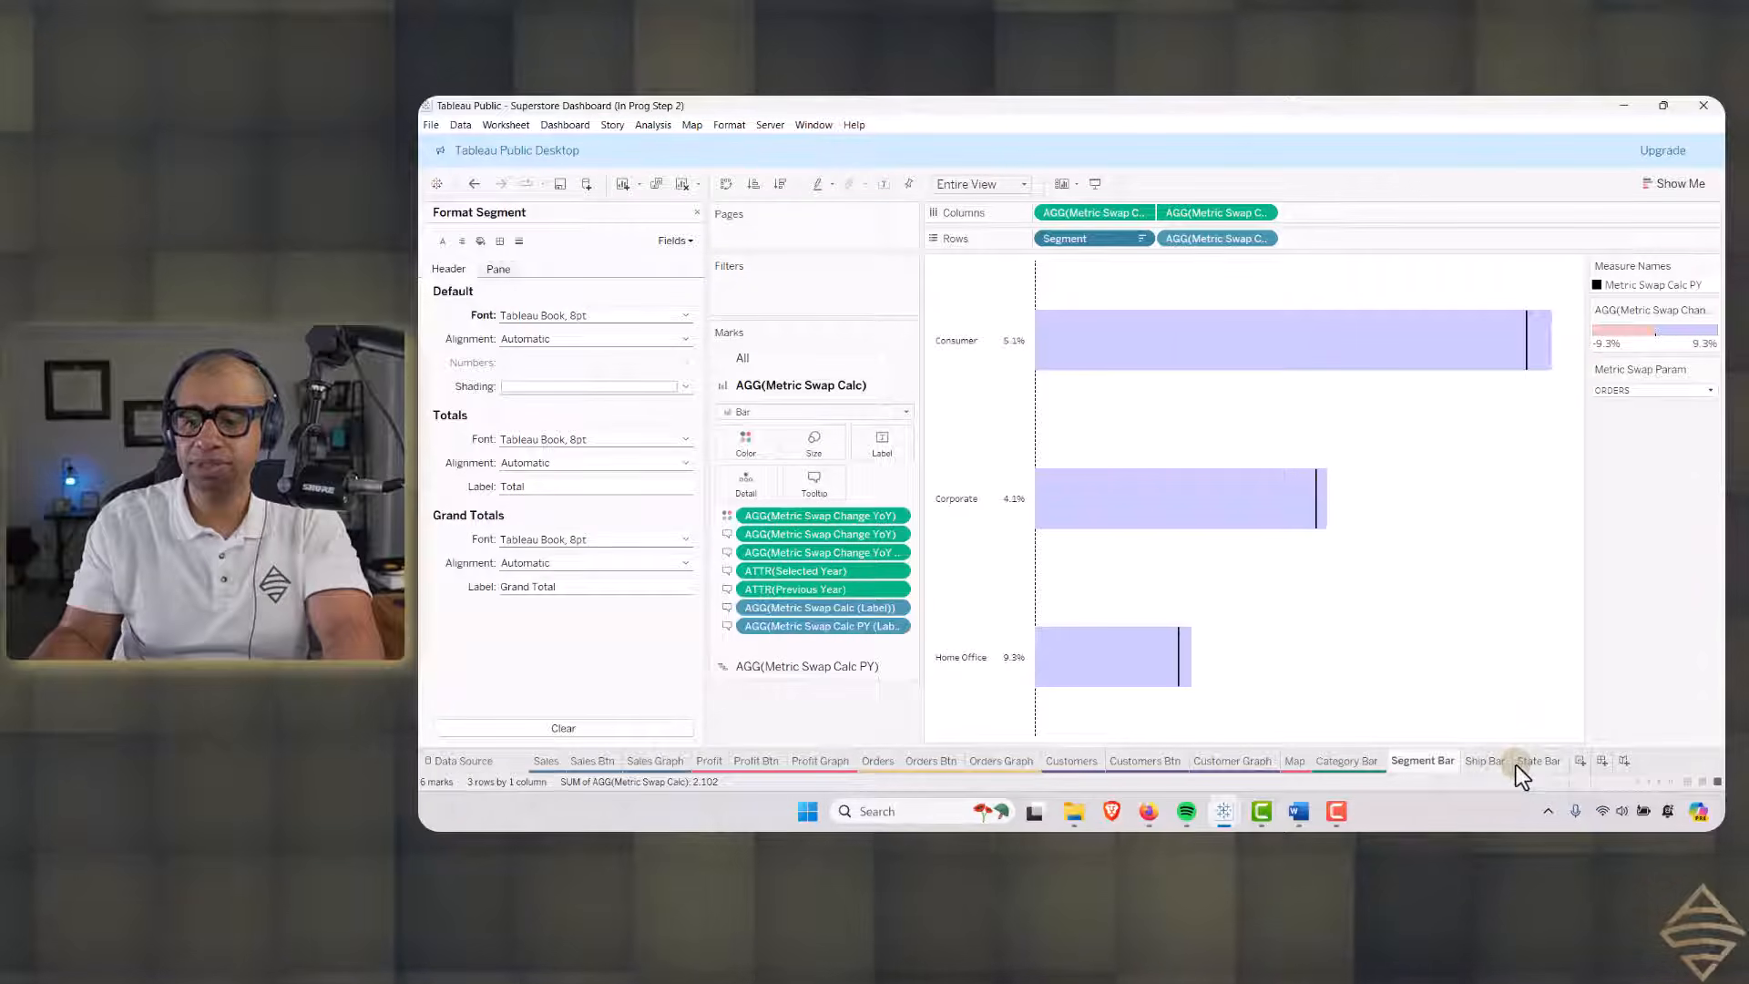
pyautogui.rightClick(1424, 763)
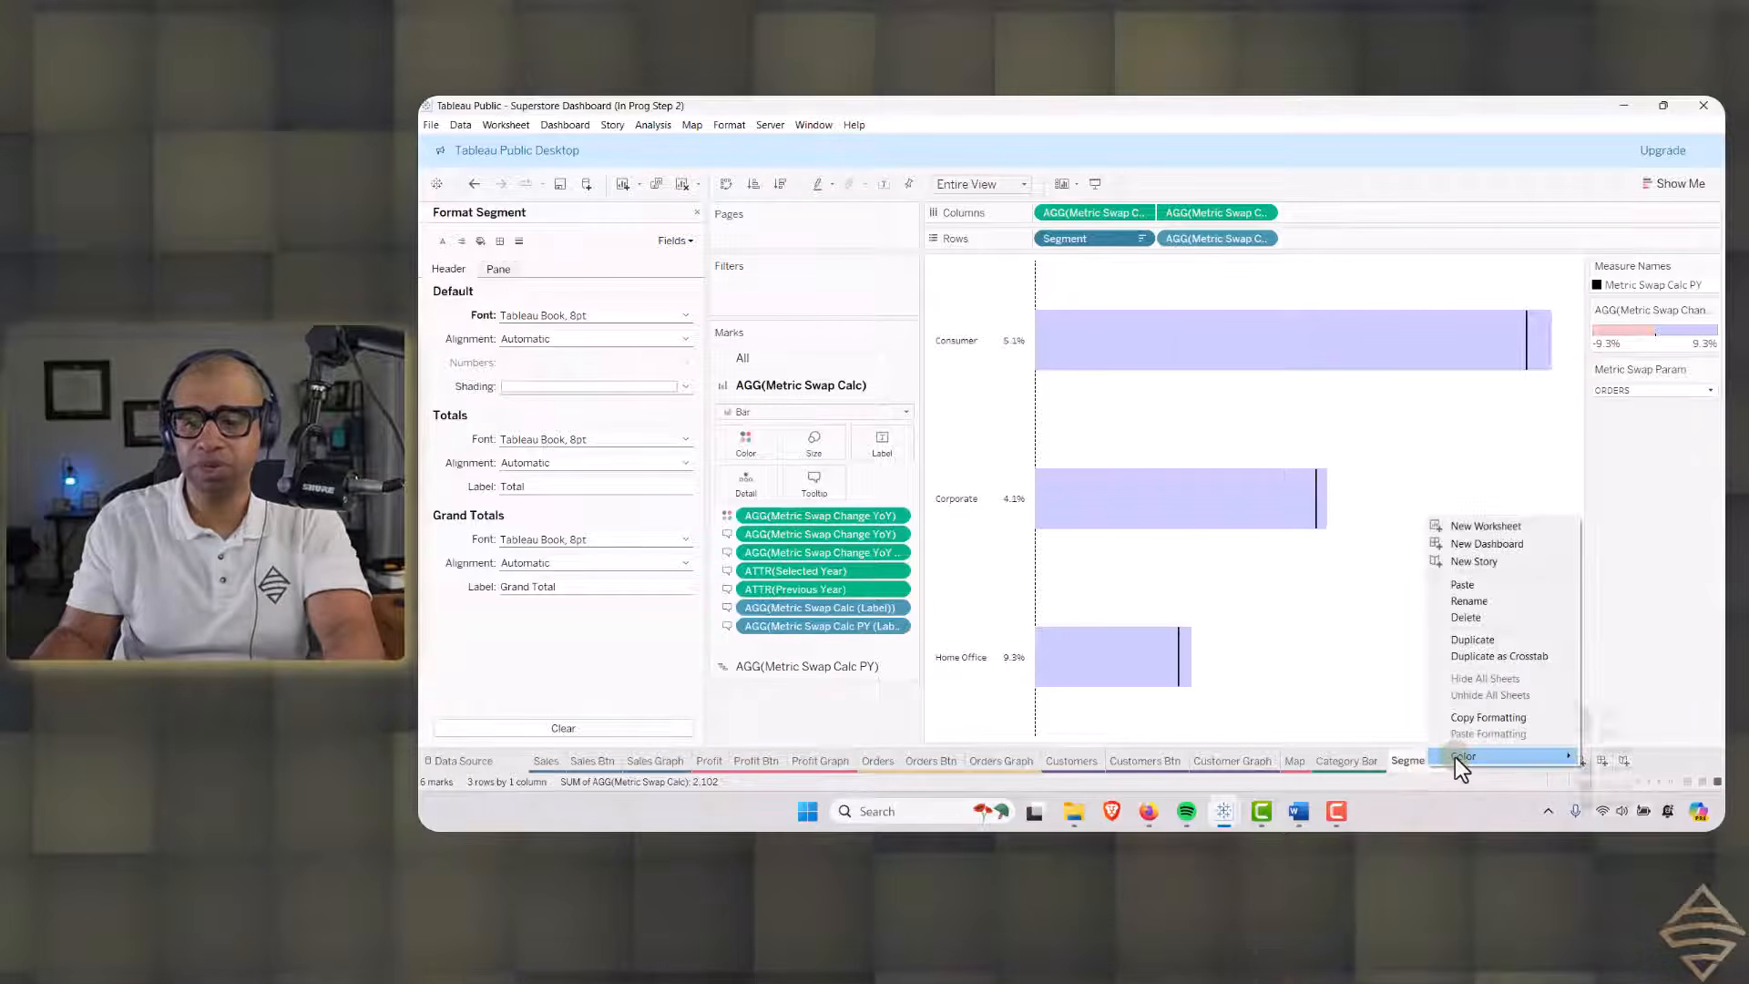
pyautogui.moveTo(1455, 757)
pyautogui.click(1587, 798)
pyautogui.click(1489, 763)
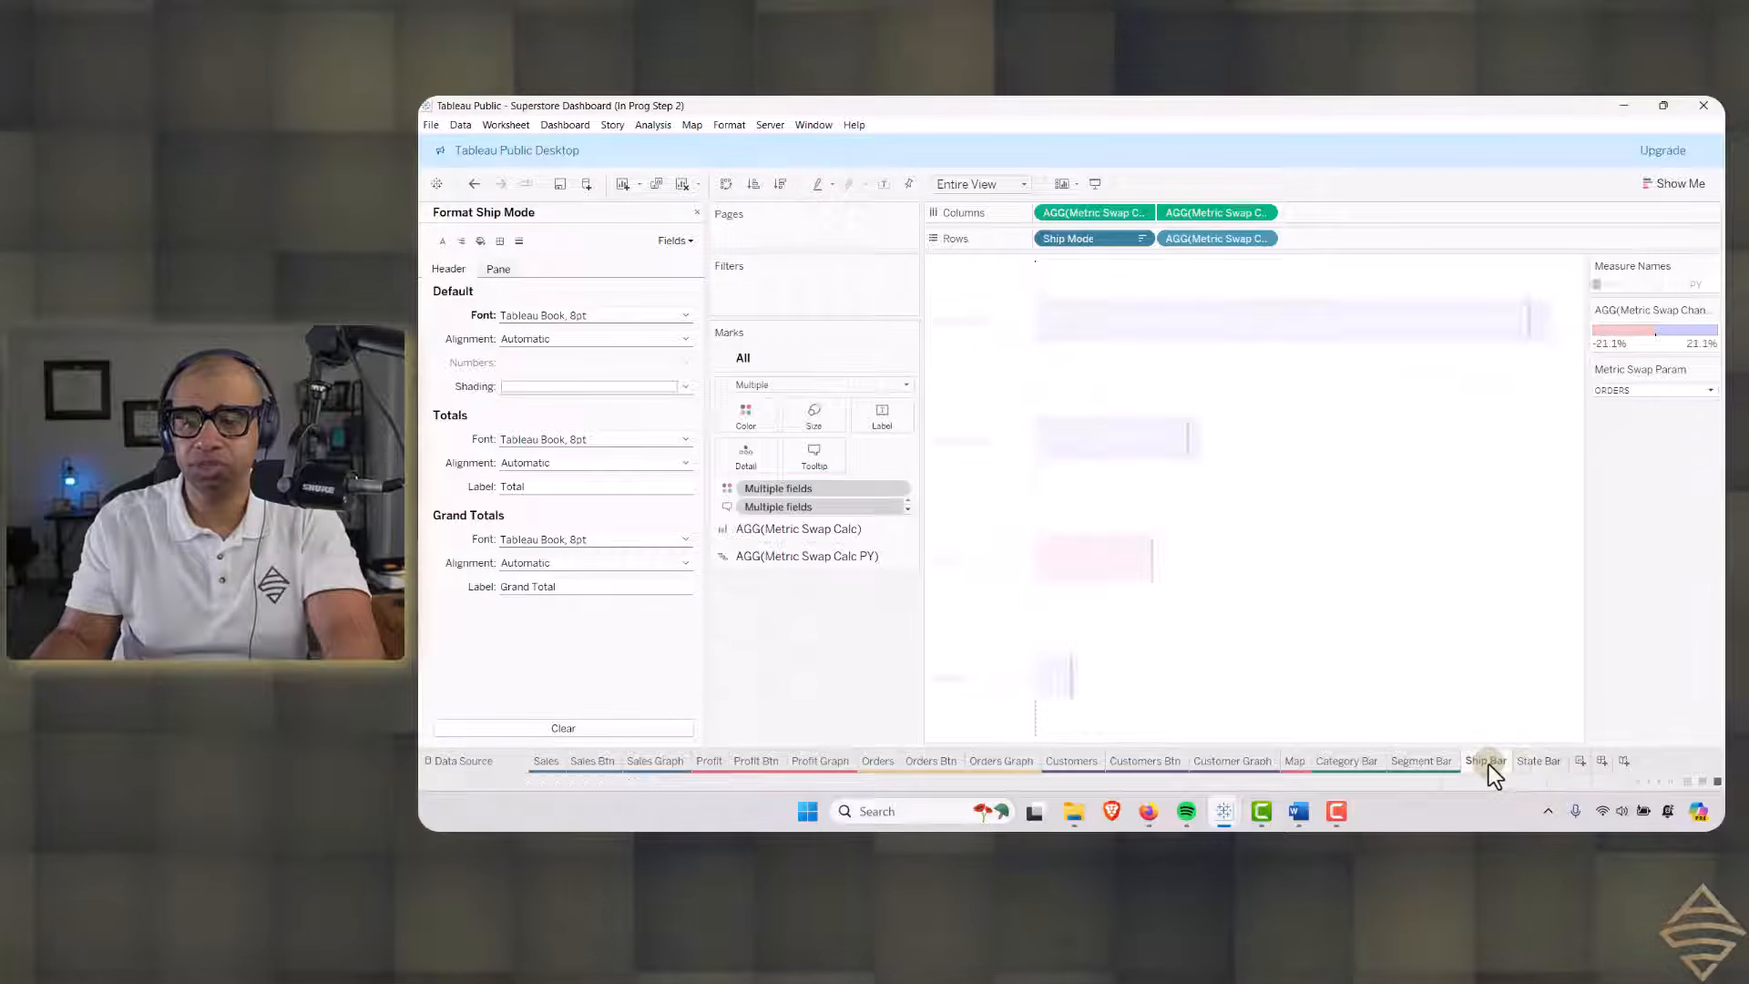
pyautogui.rightClick(1489, 763)
pyautogui.moveTo(1504, 756)
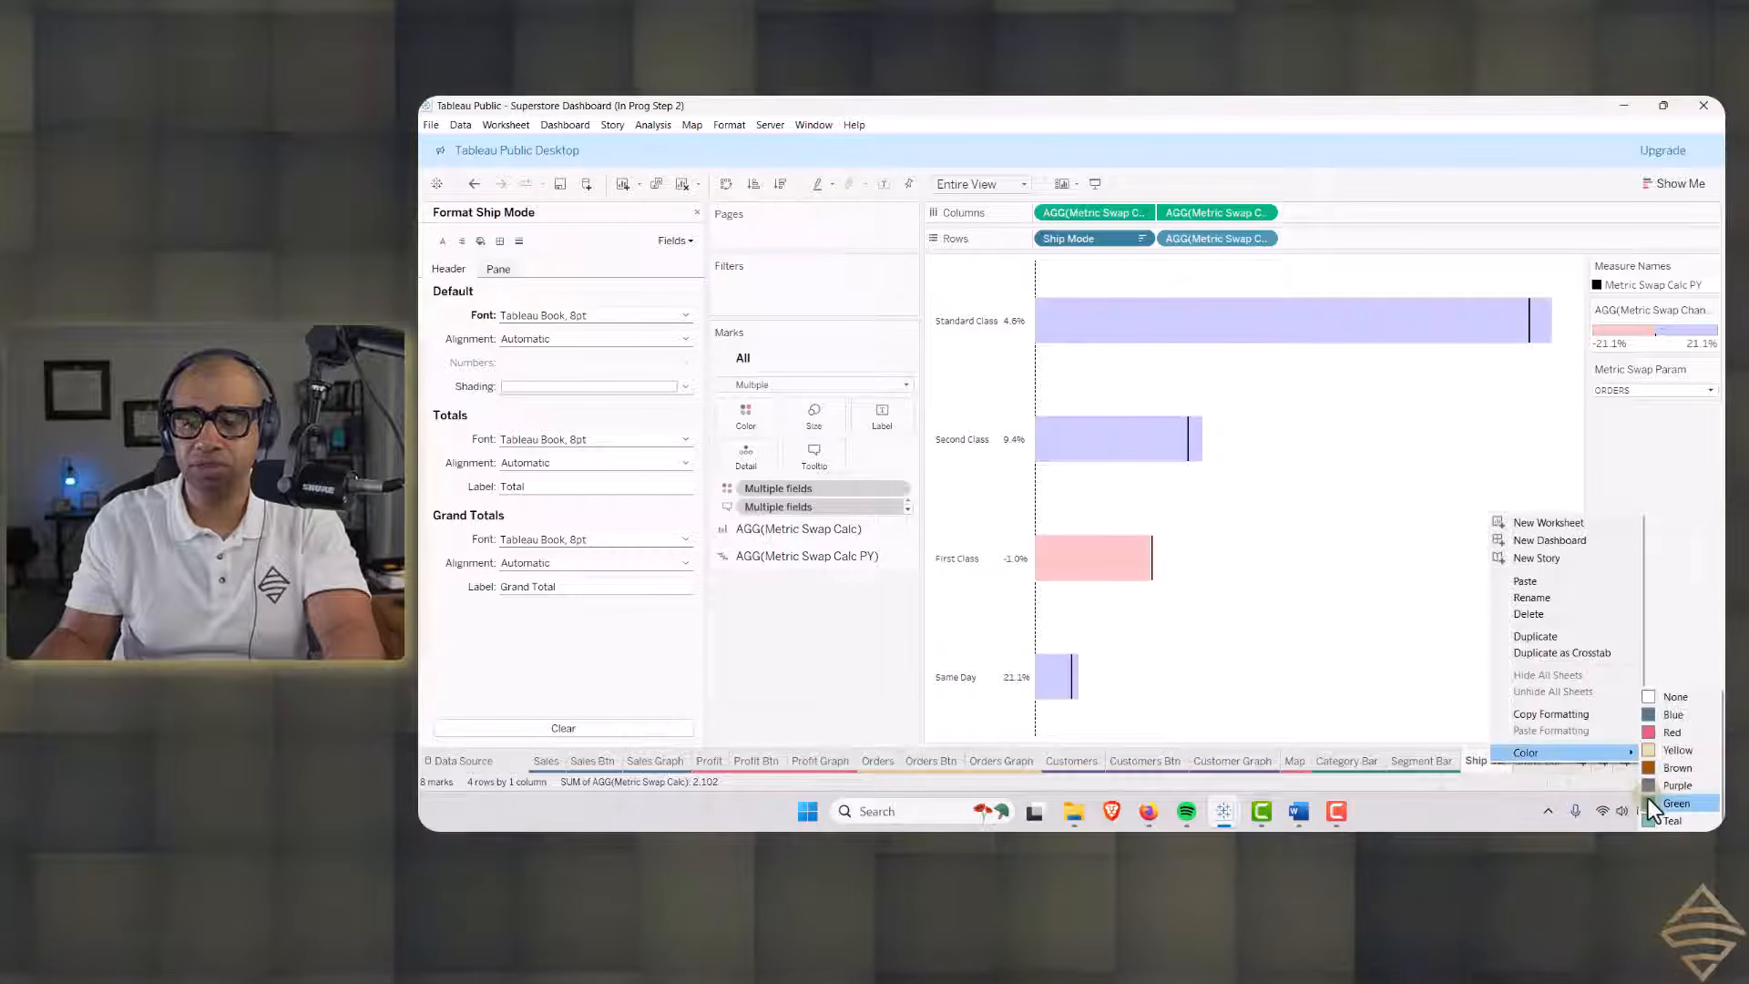
pyautogui.click(1649, 800)
# Colour the State Bar sheet tab green to match the other bar sheets.
pyautogui.click(1545, 762)
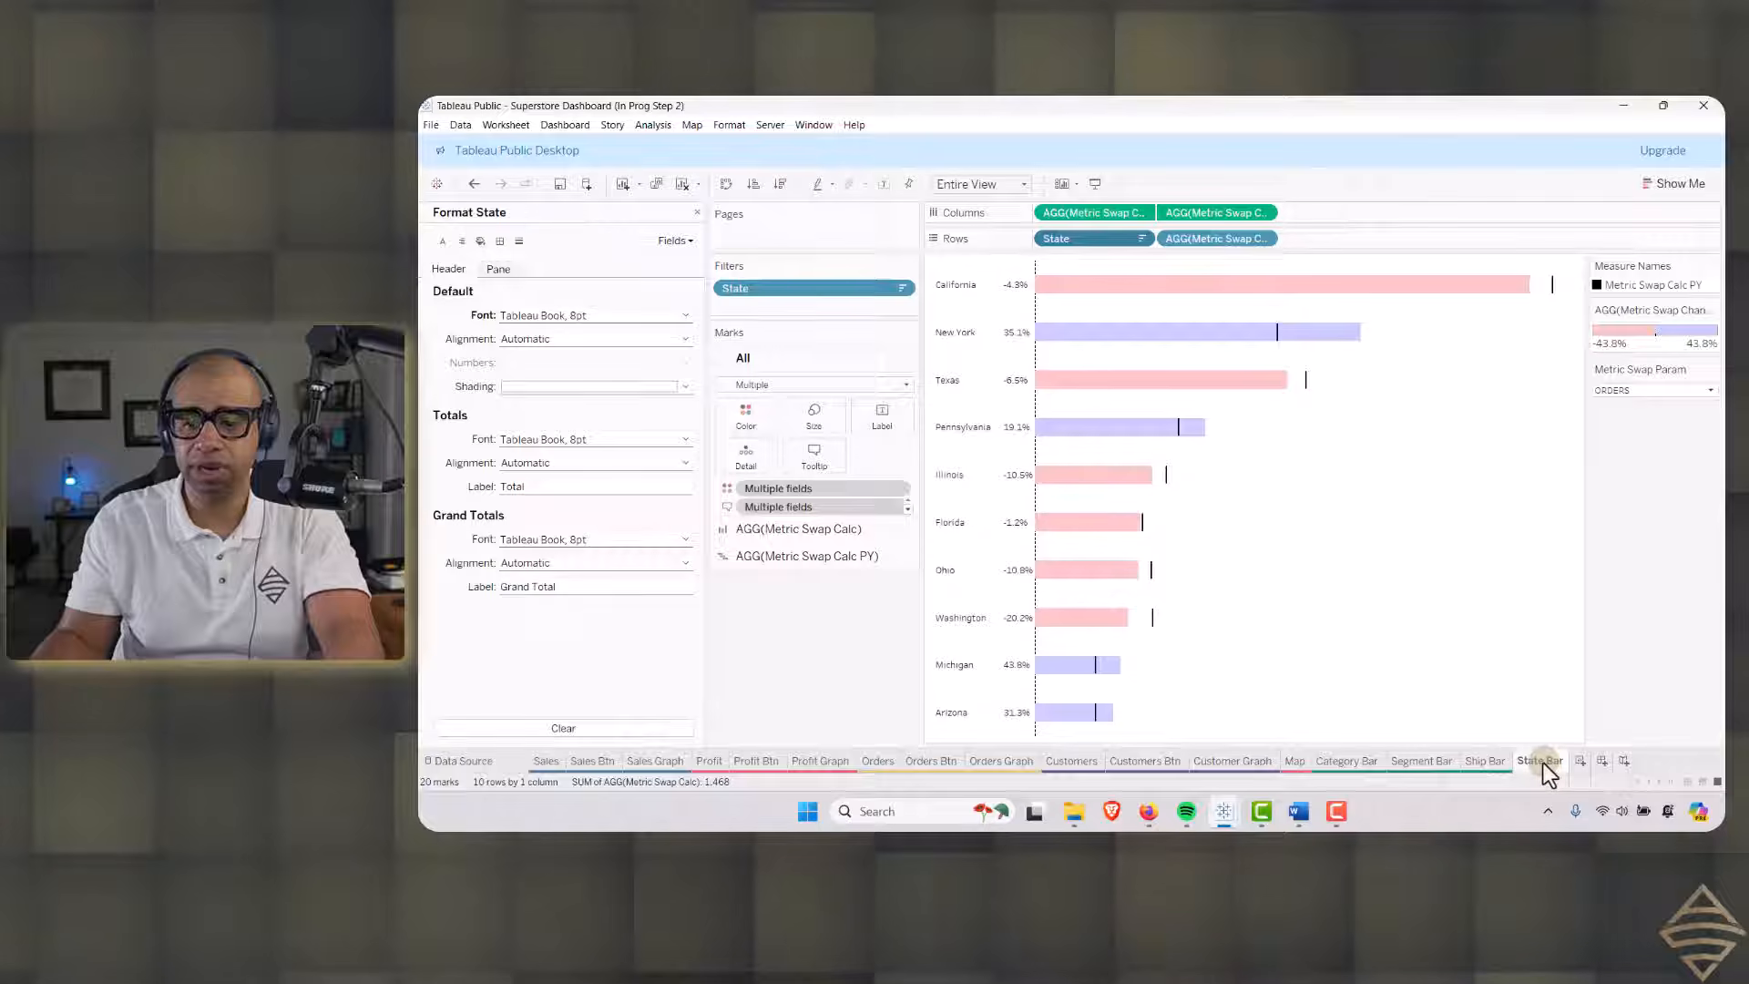
pyautogui.rightClick(1548, 762)
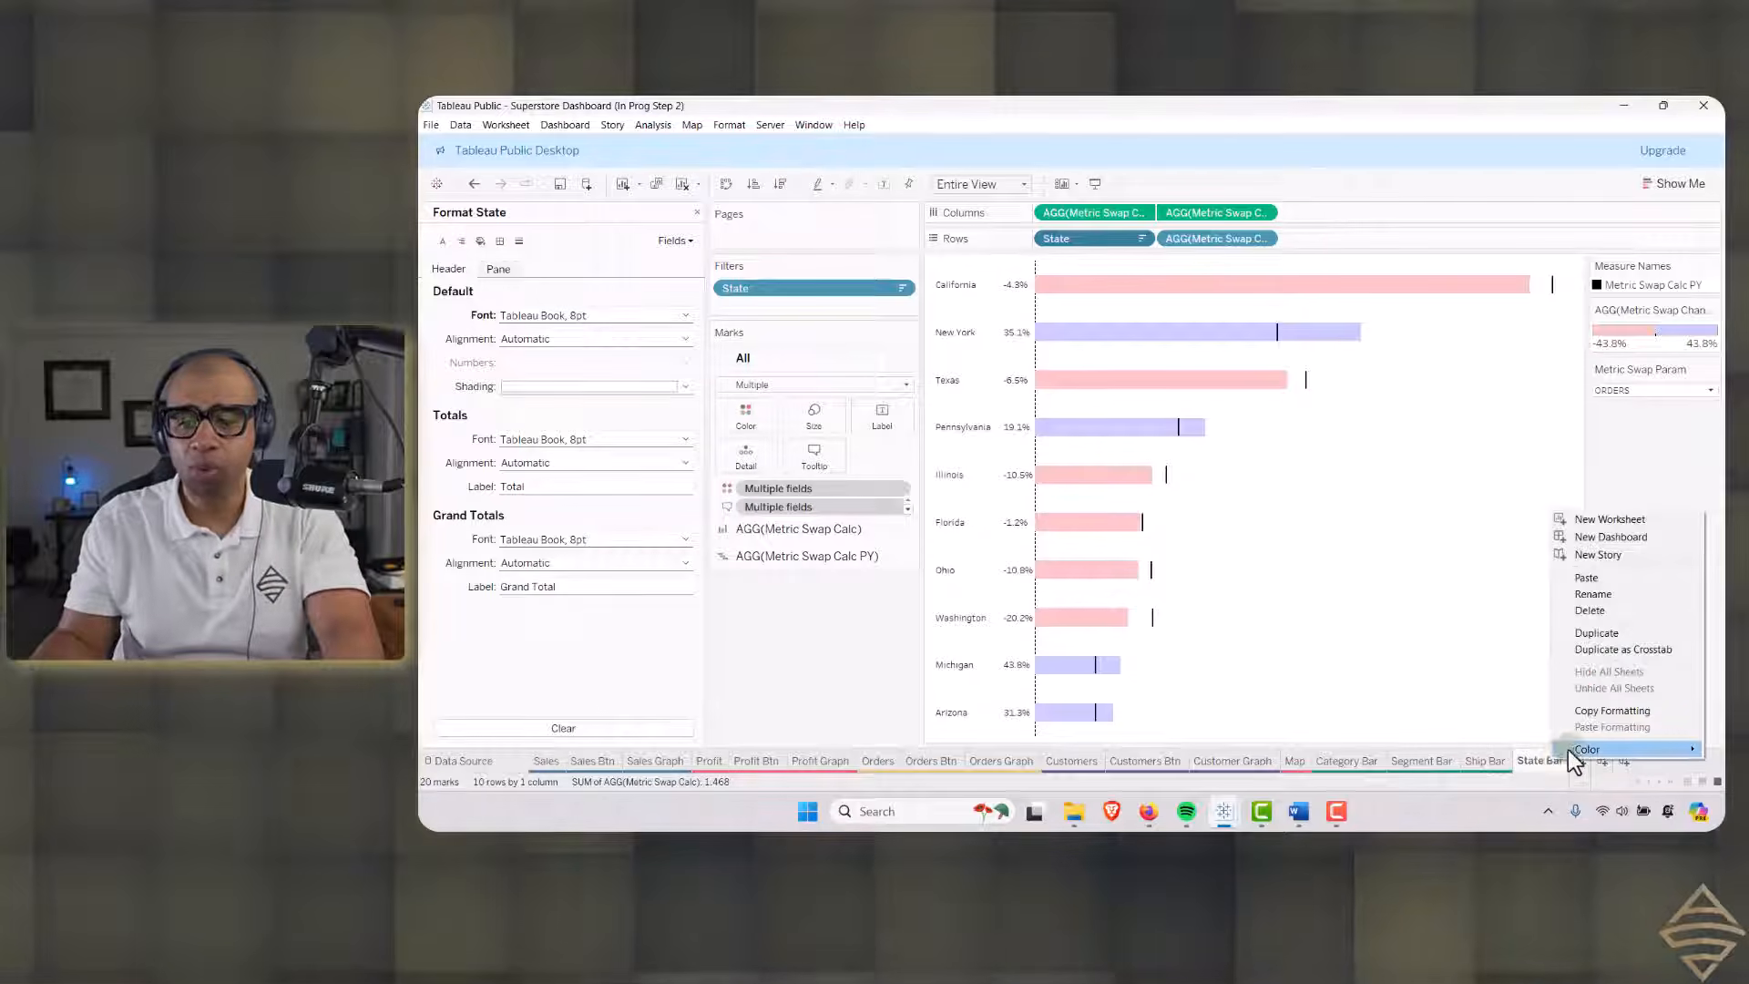
pyautogui.moveTo(1573, 762)
pyautogui.click(1522, 800)
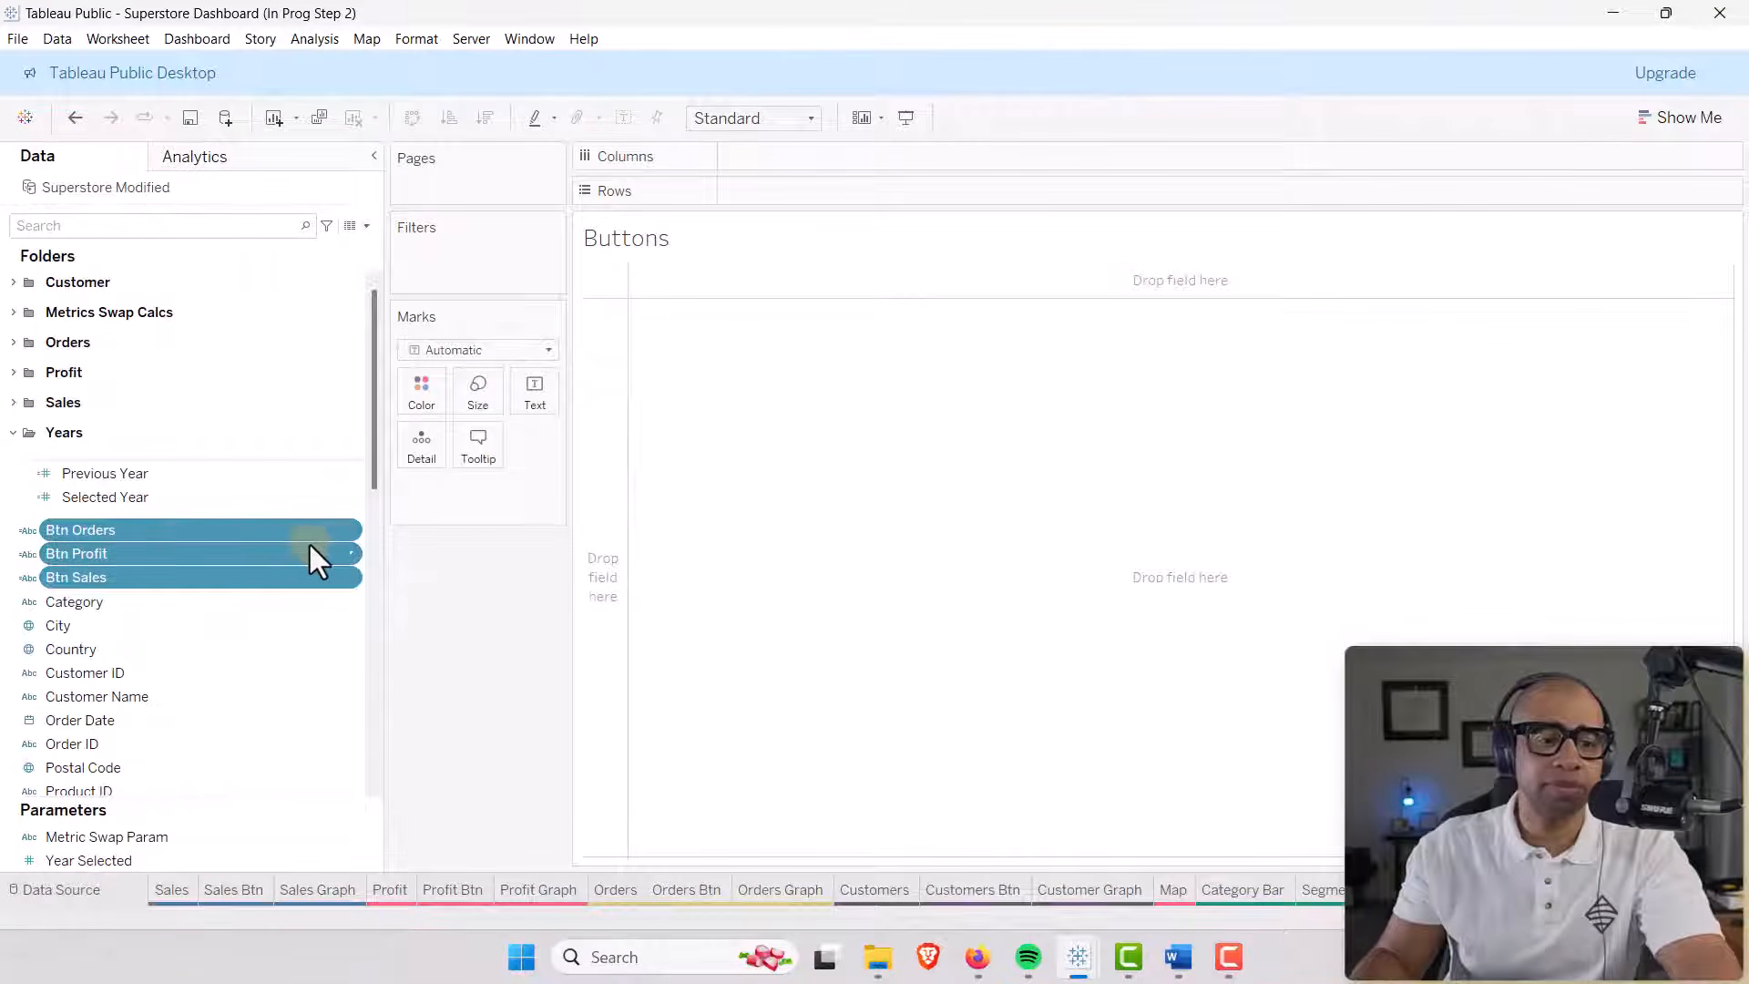
# Group the selected Btn Orders, Btn Profit and Btn Sales fields into a new folder named Buttons.
pyautogui.click(350, 532)
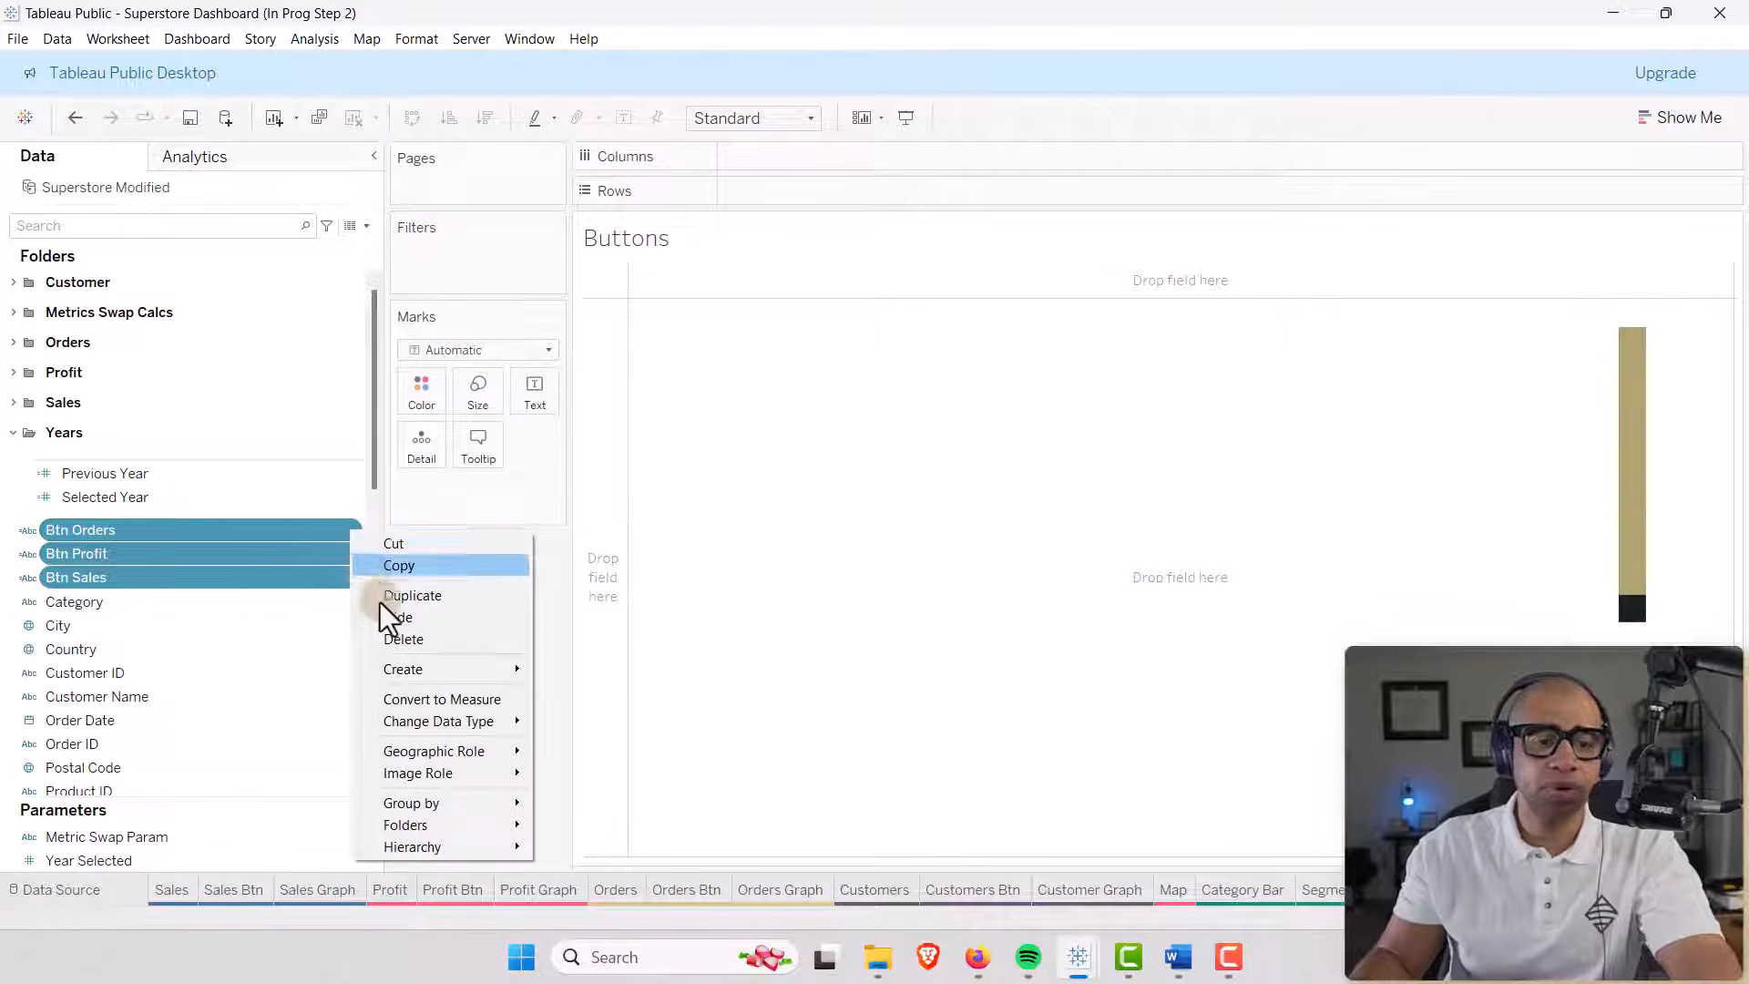
pyautogui.moveTo(441, 827)
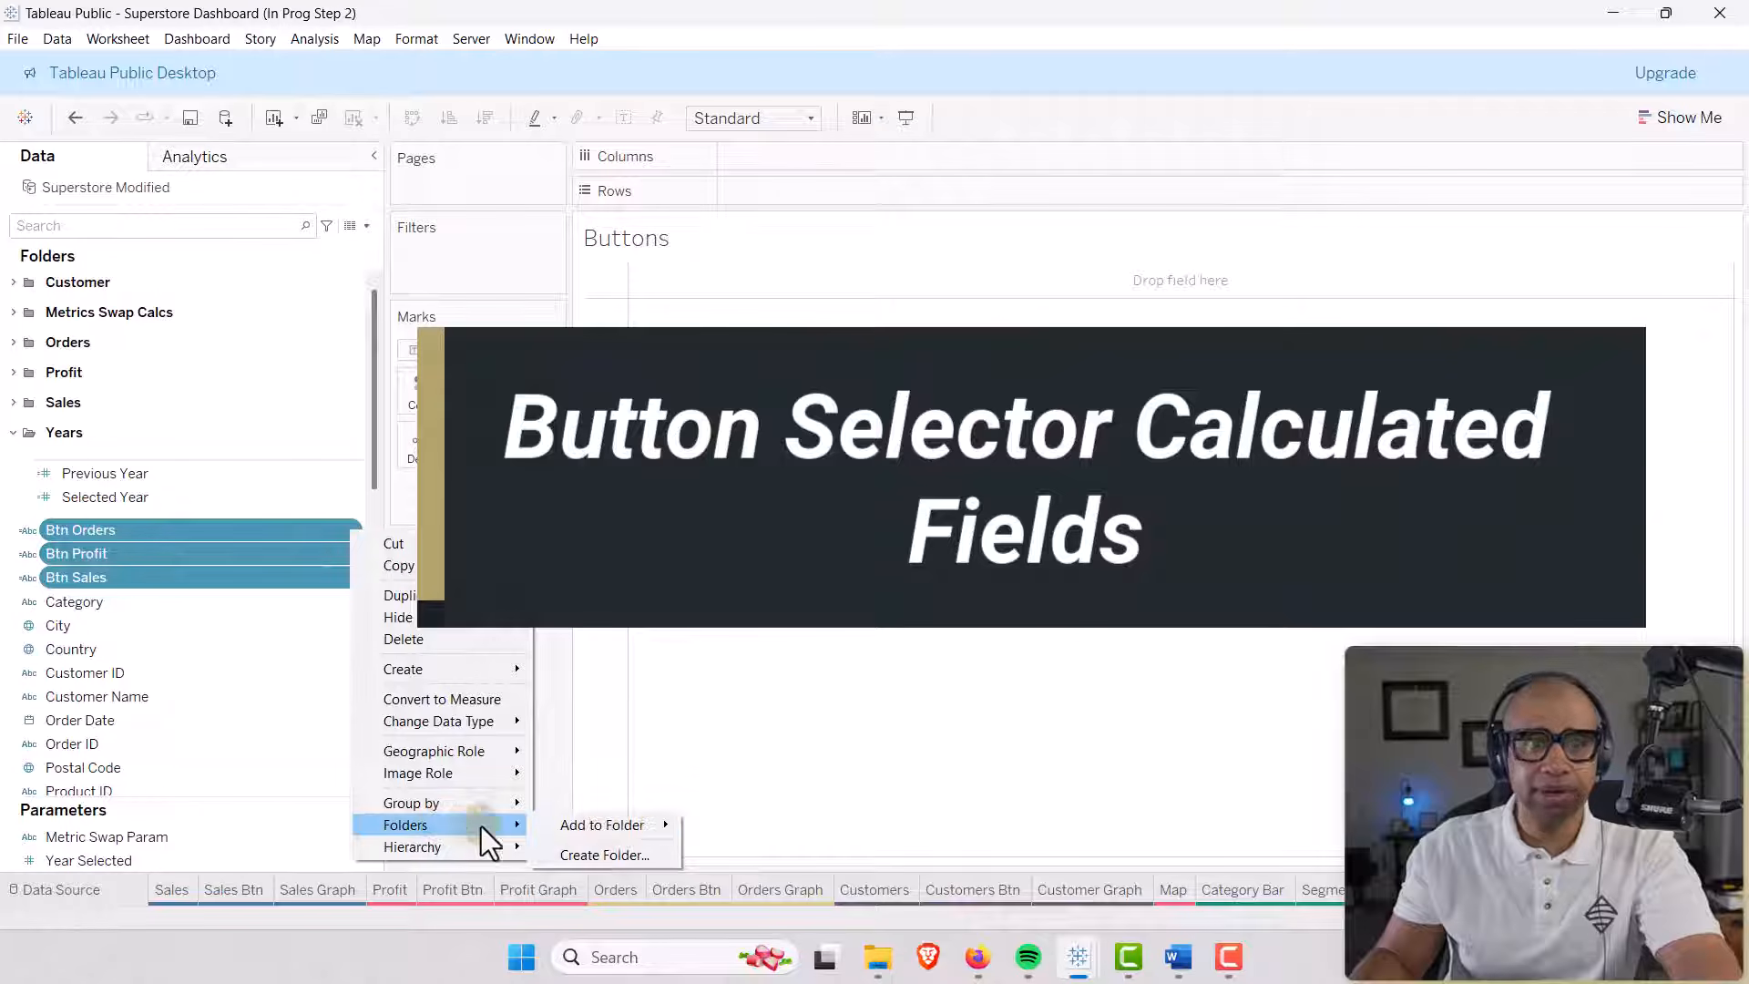
pyautogui.click(598, 856)
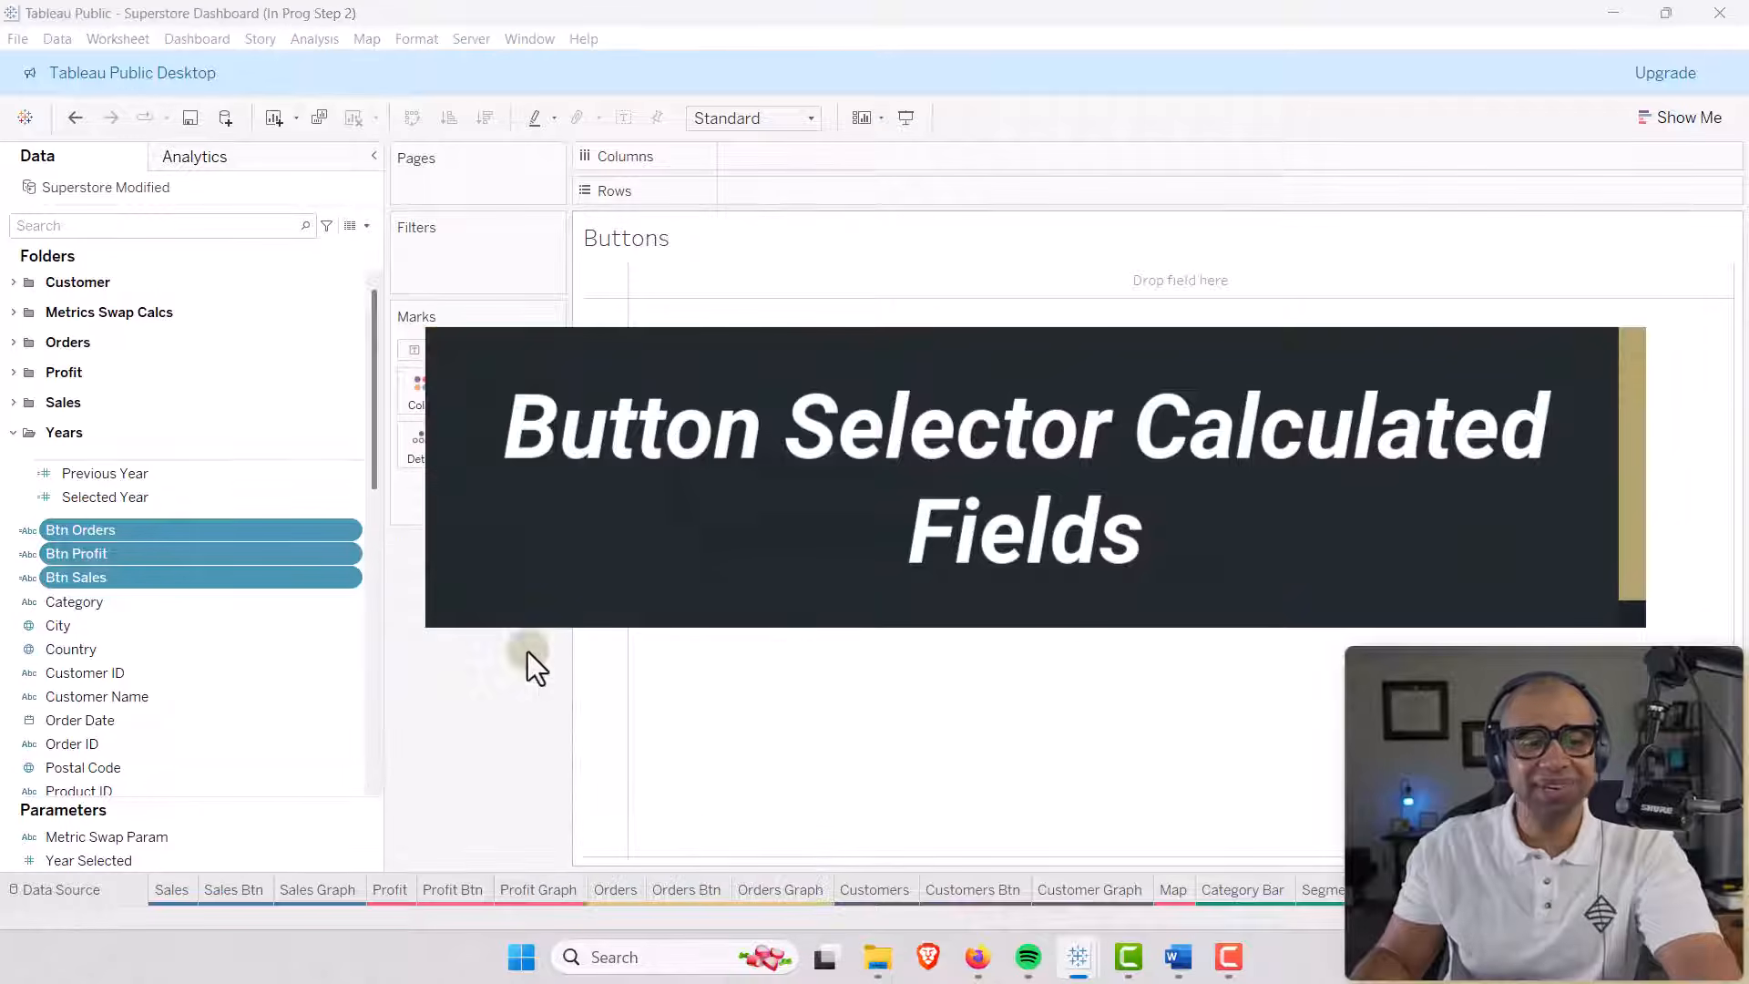
pyautogui.write('Butt')
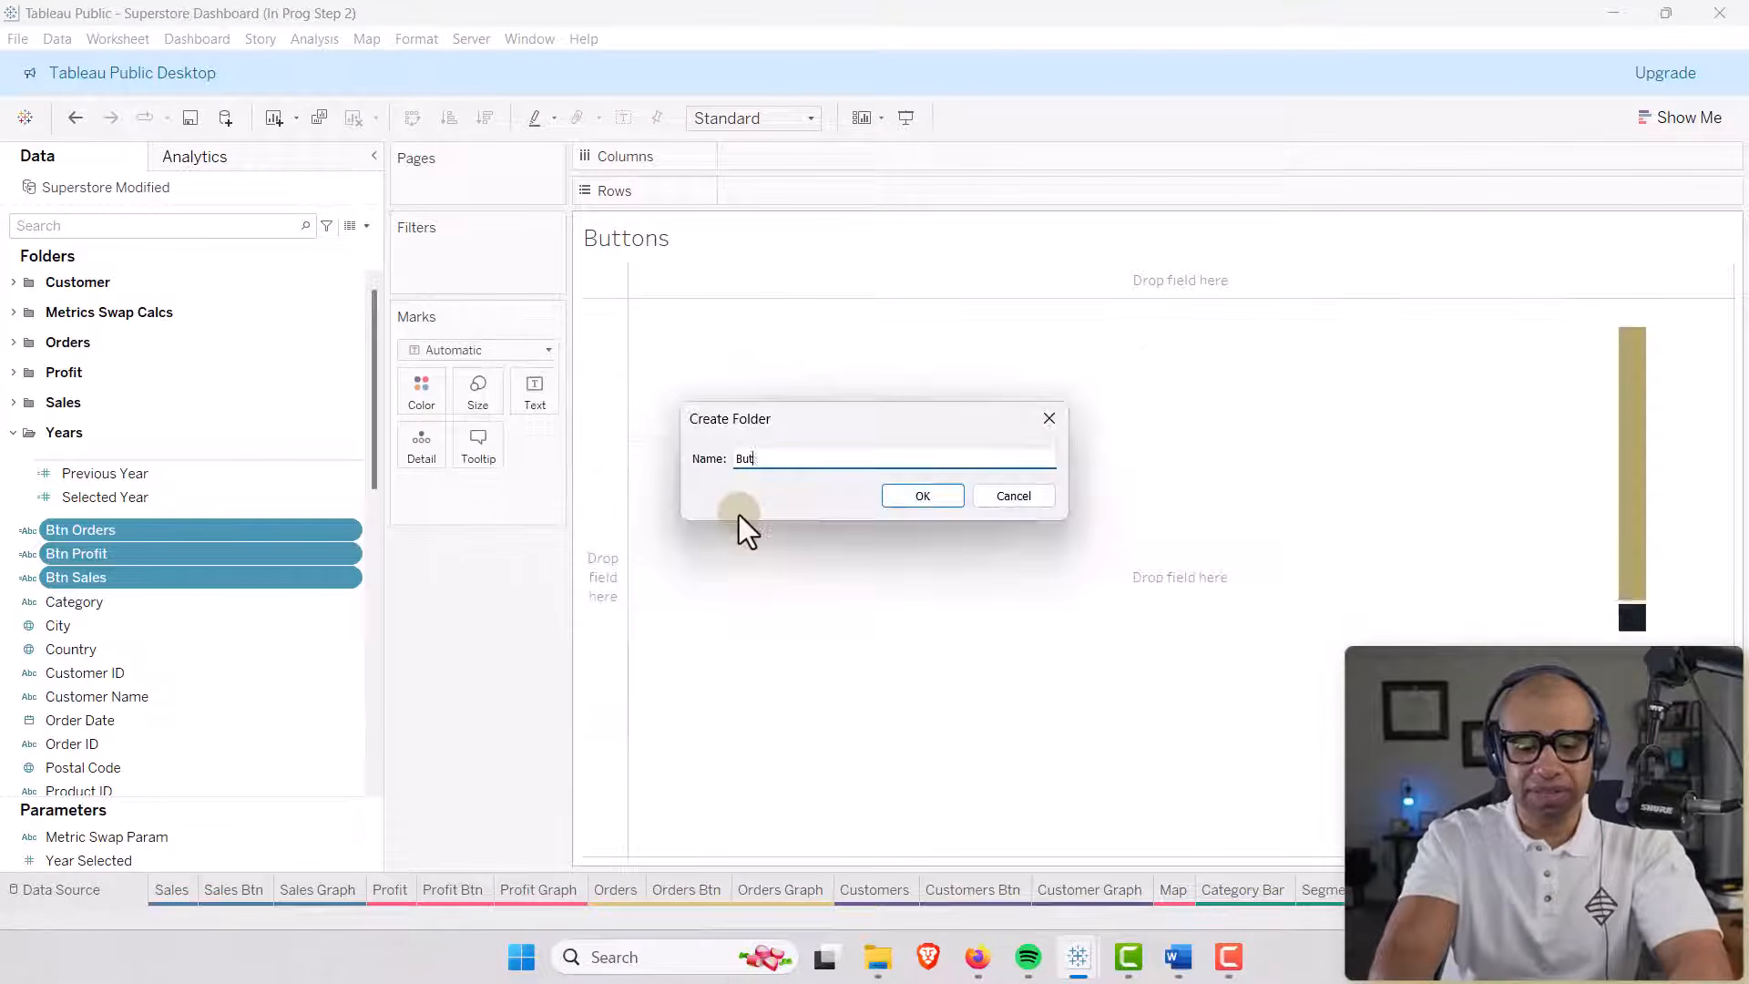
pyautogui.write('ons')
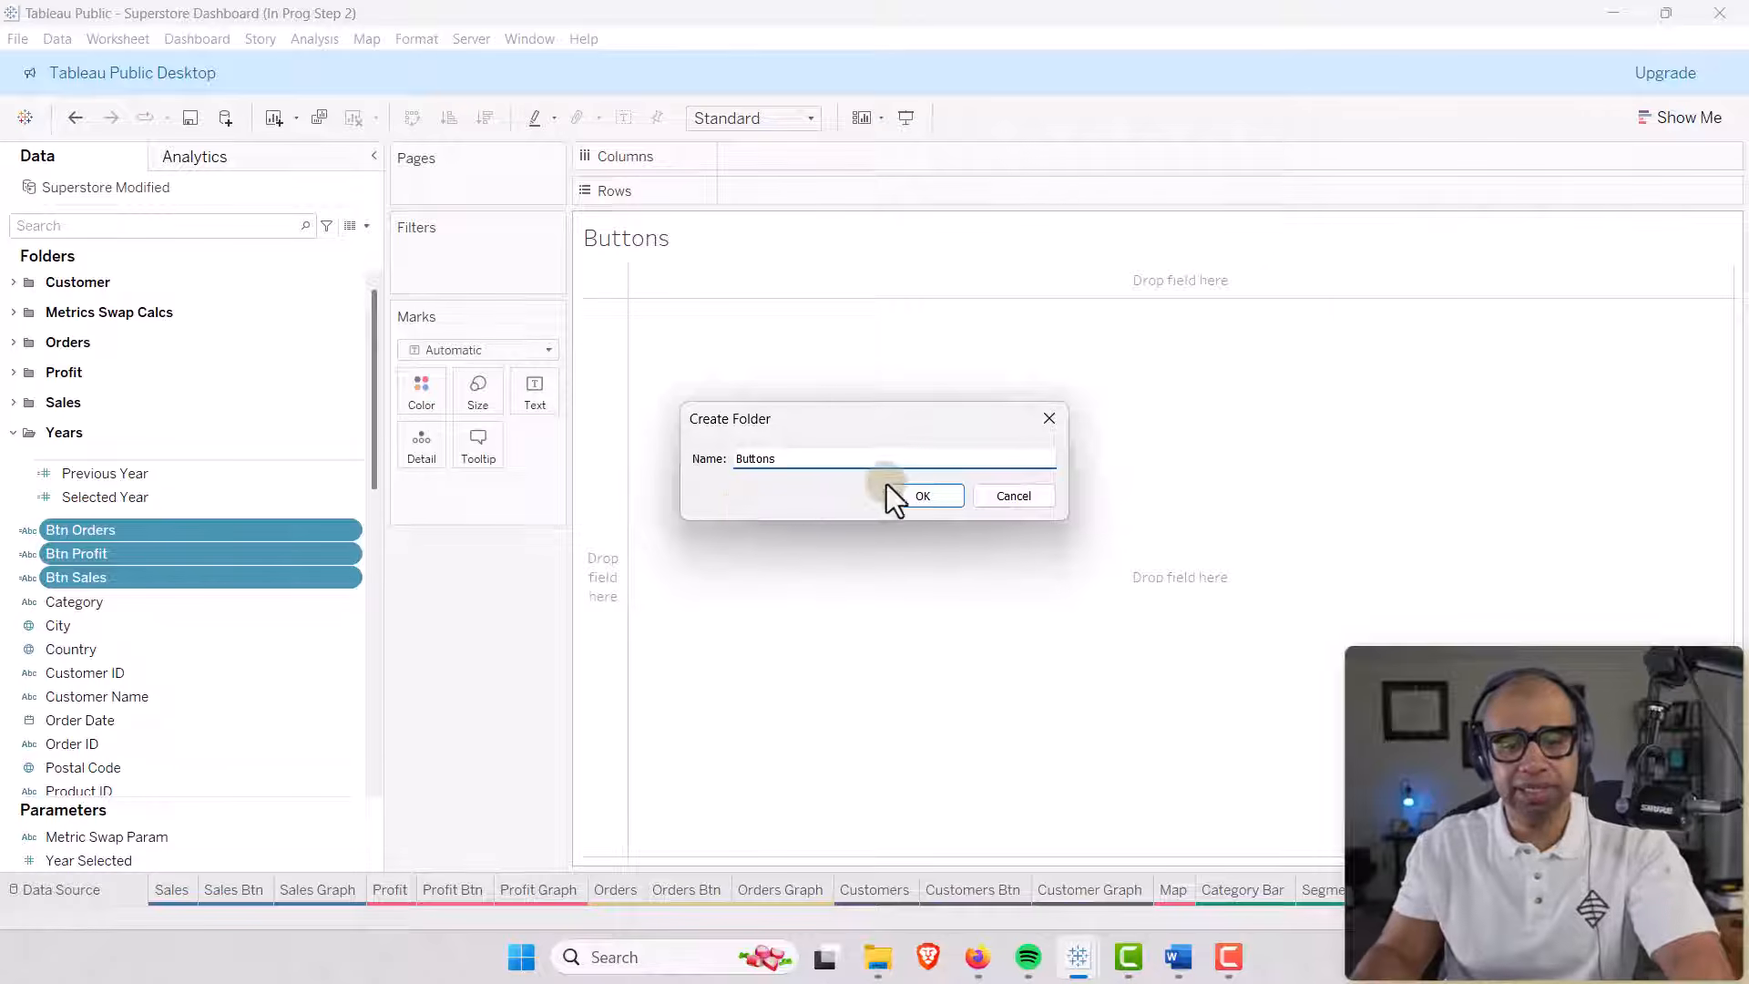
pyautogui.click(915, 489)
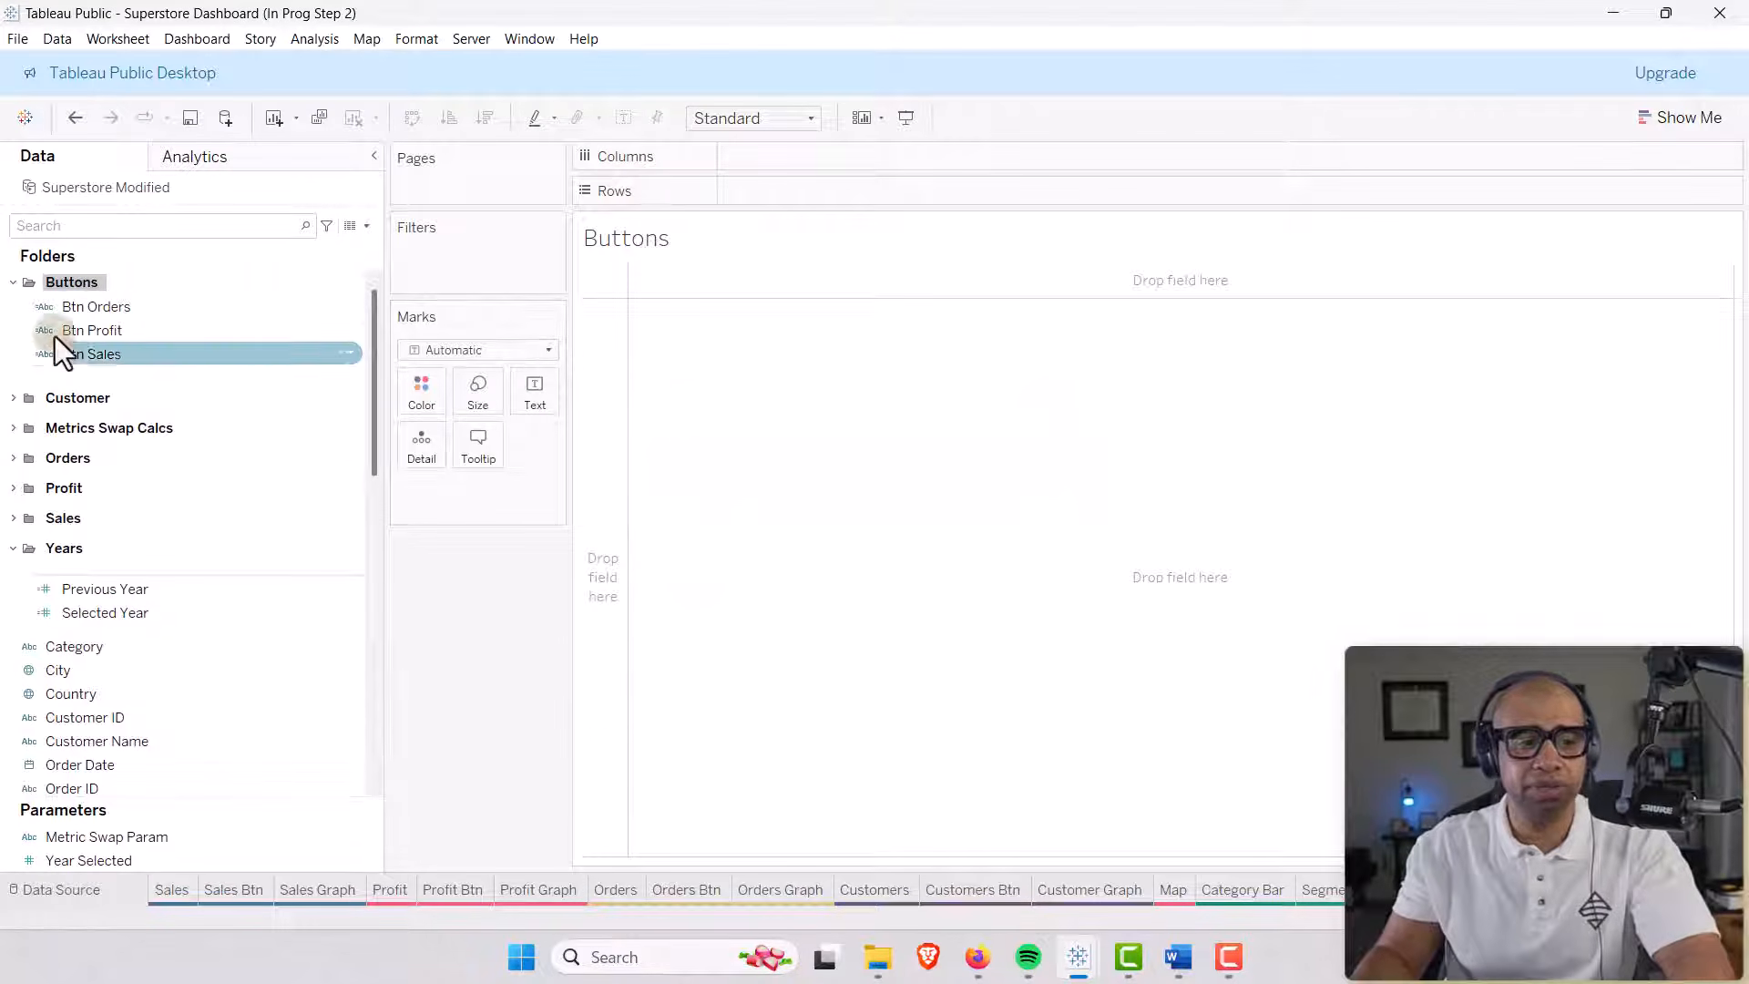
# Review the calculation formulas of Btn Orders, Btn Profit and Btn Sales in turn without changing them.
pyautogui.click(101, 303)
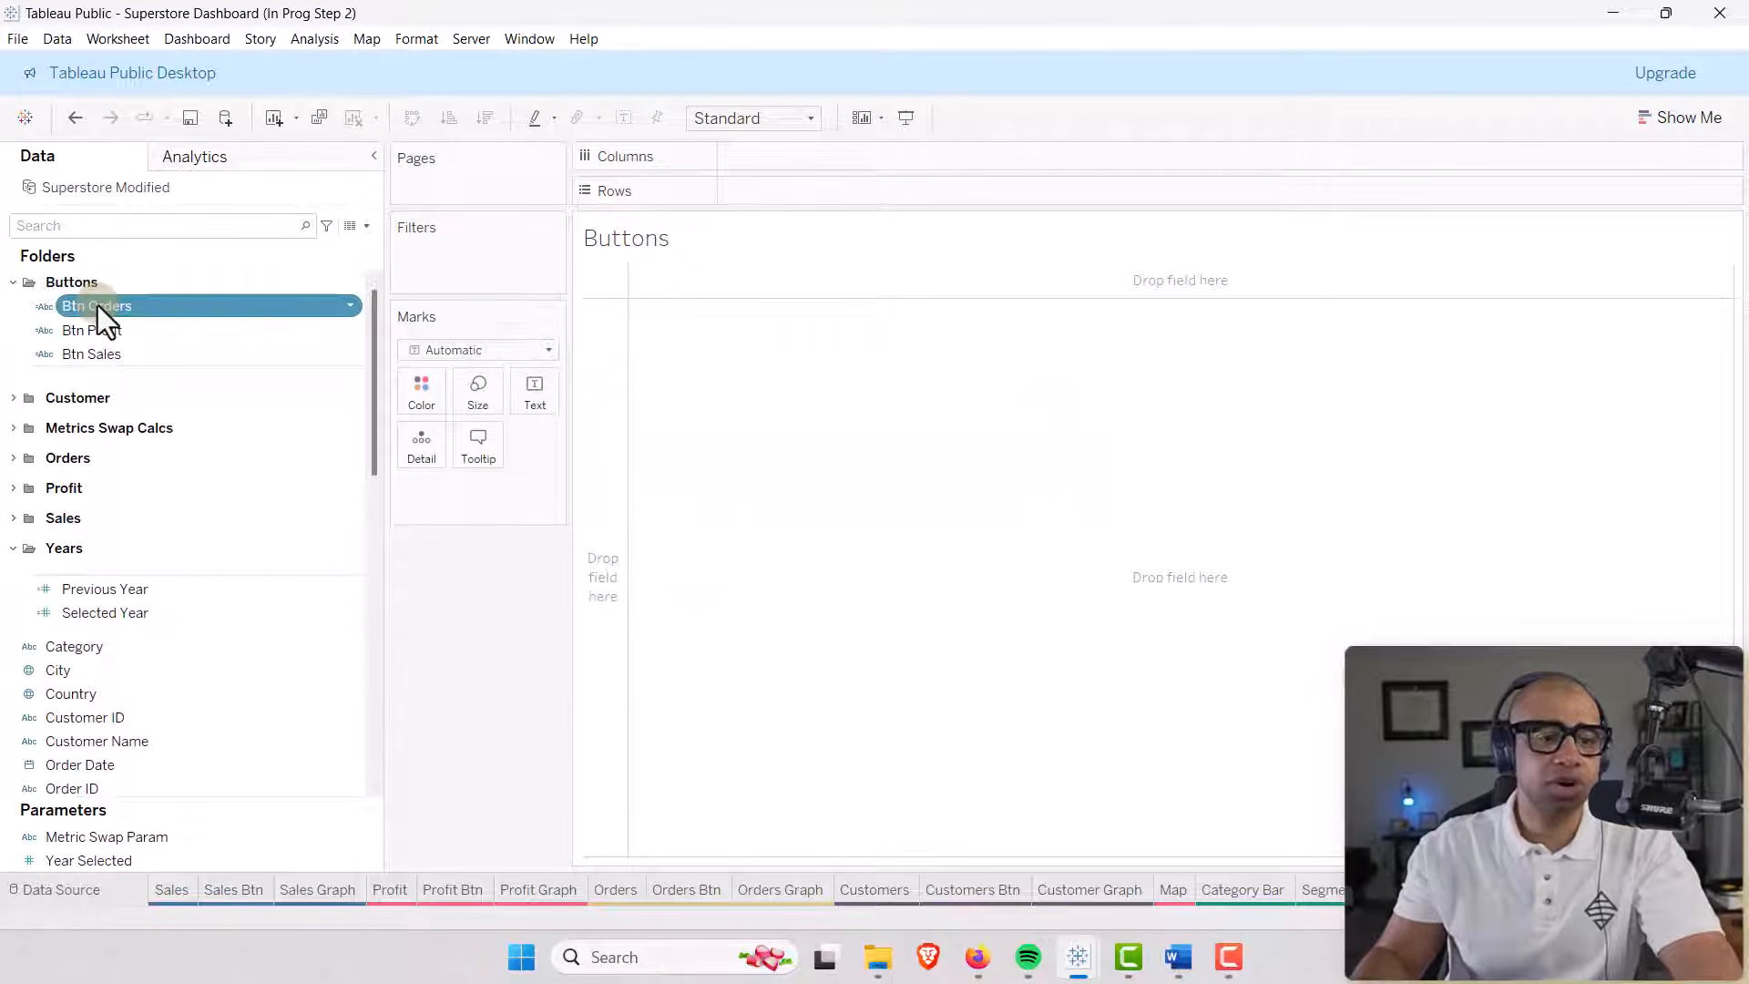
pyautogui.rightClick(97, 304)
pyautogui.click(164, 404)
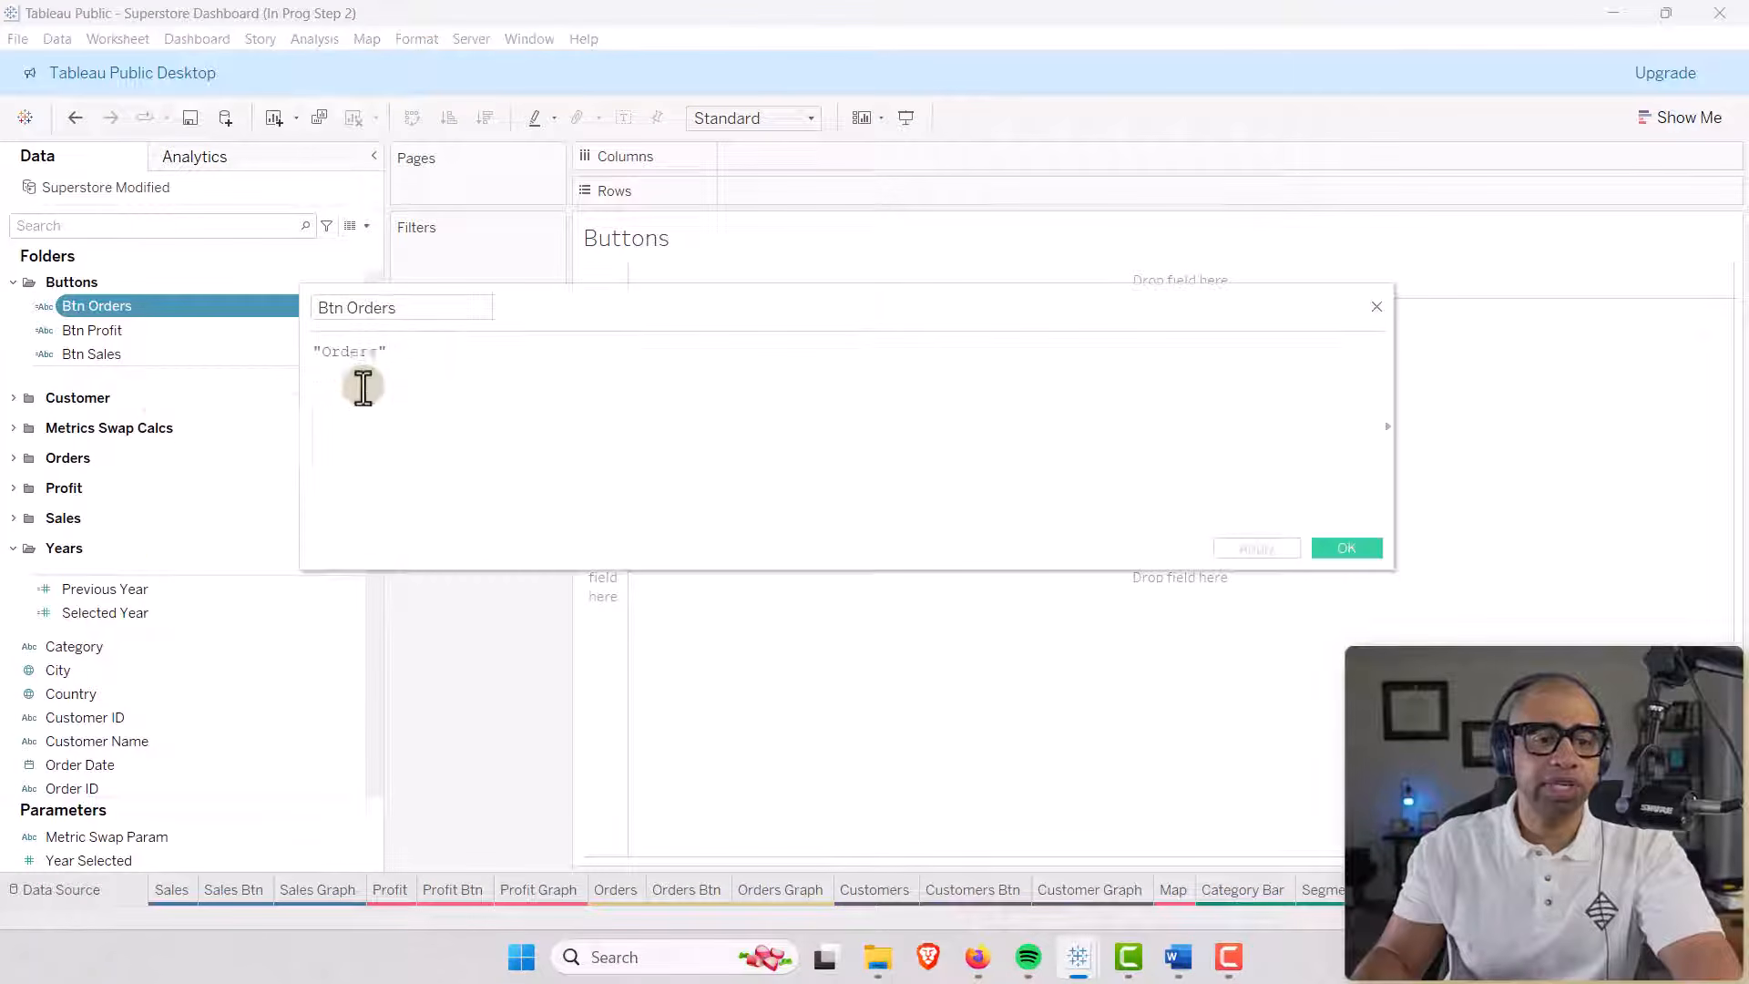
pyautogui.click(1348, 548)
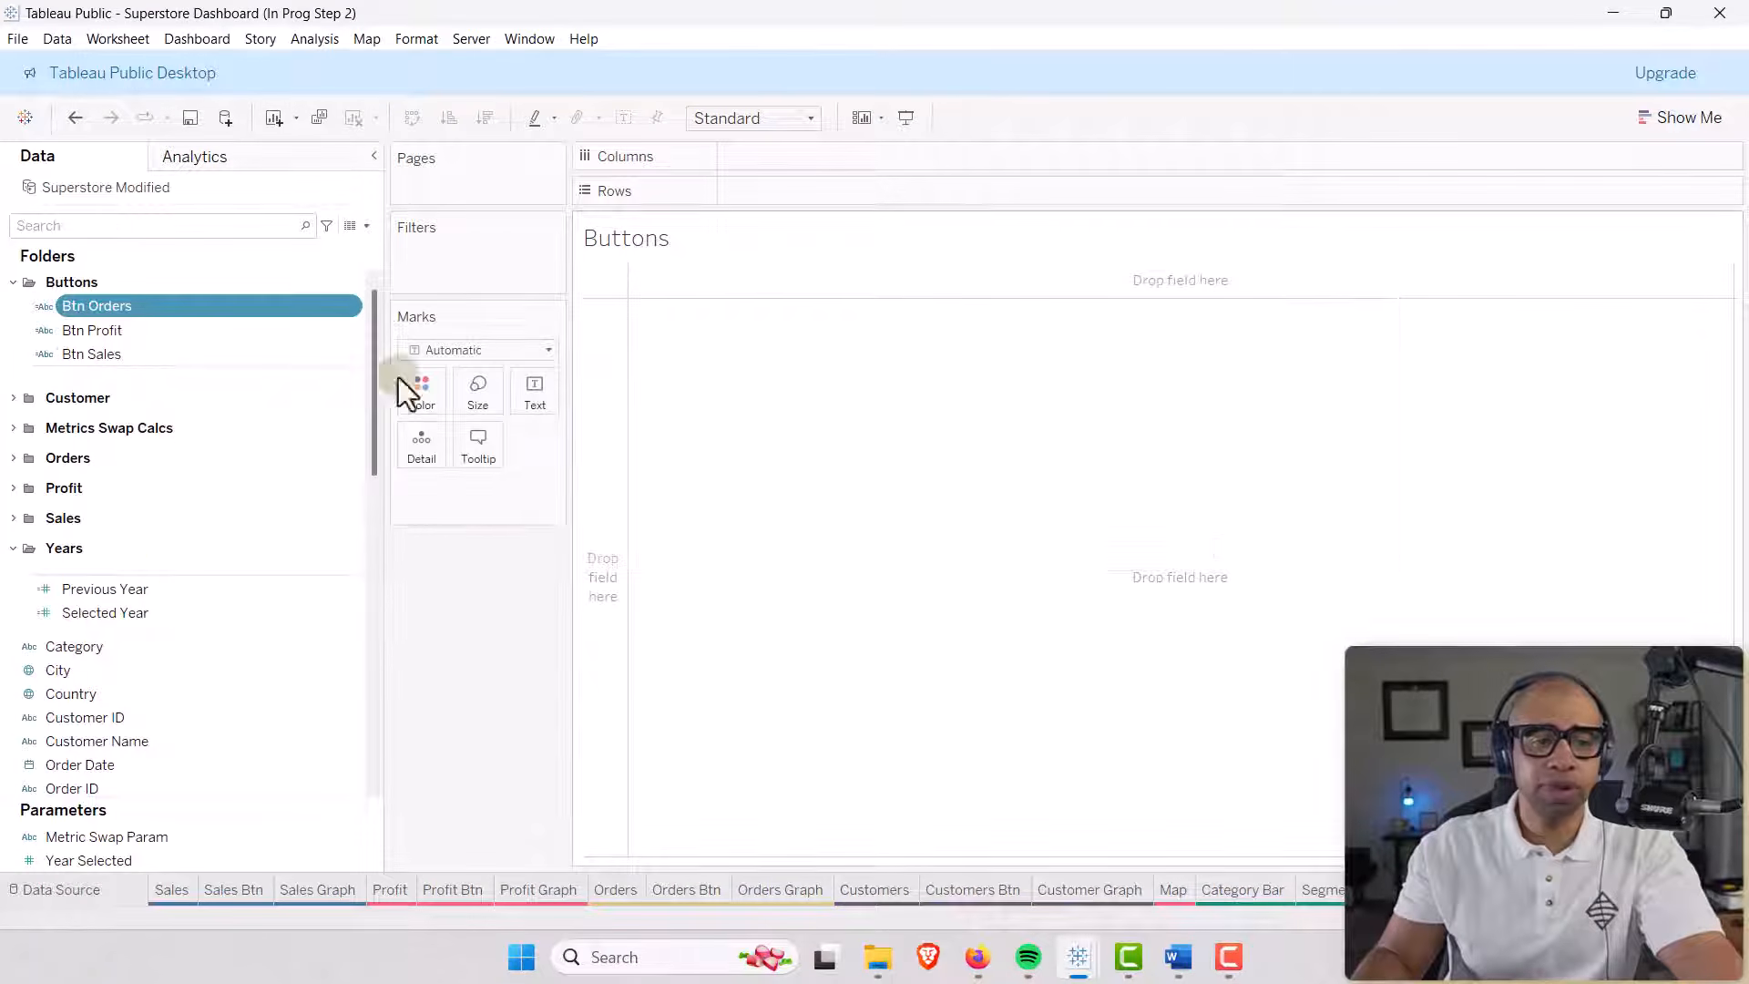
pyautogui.click(181, 331)
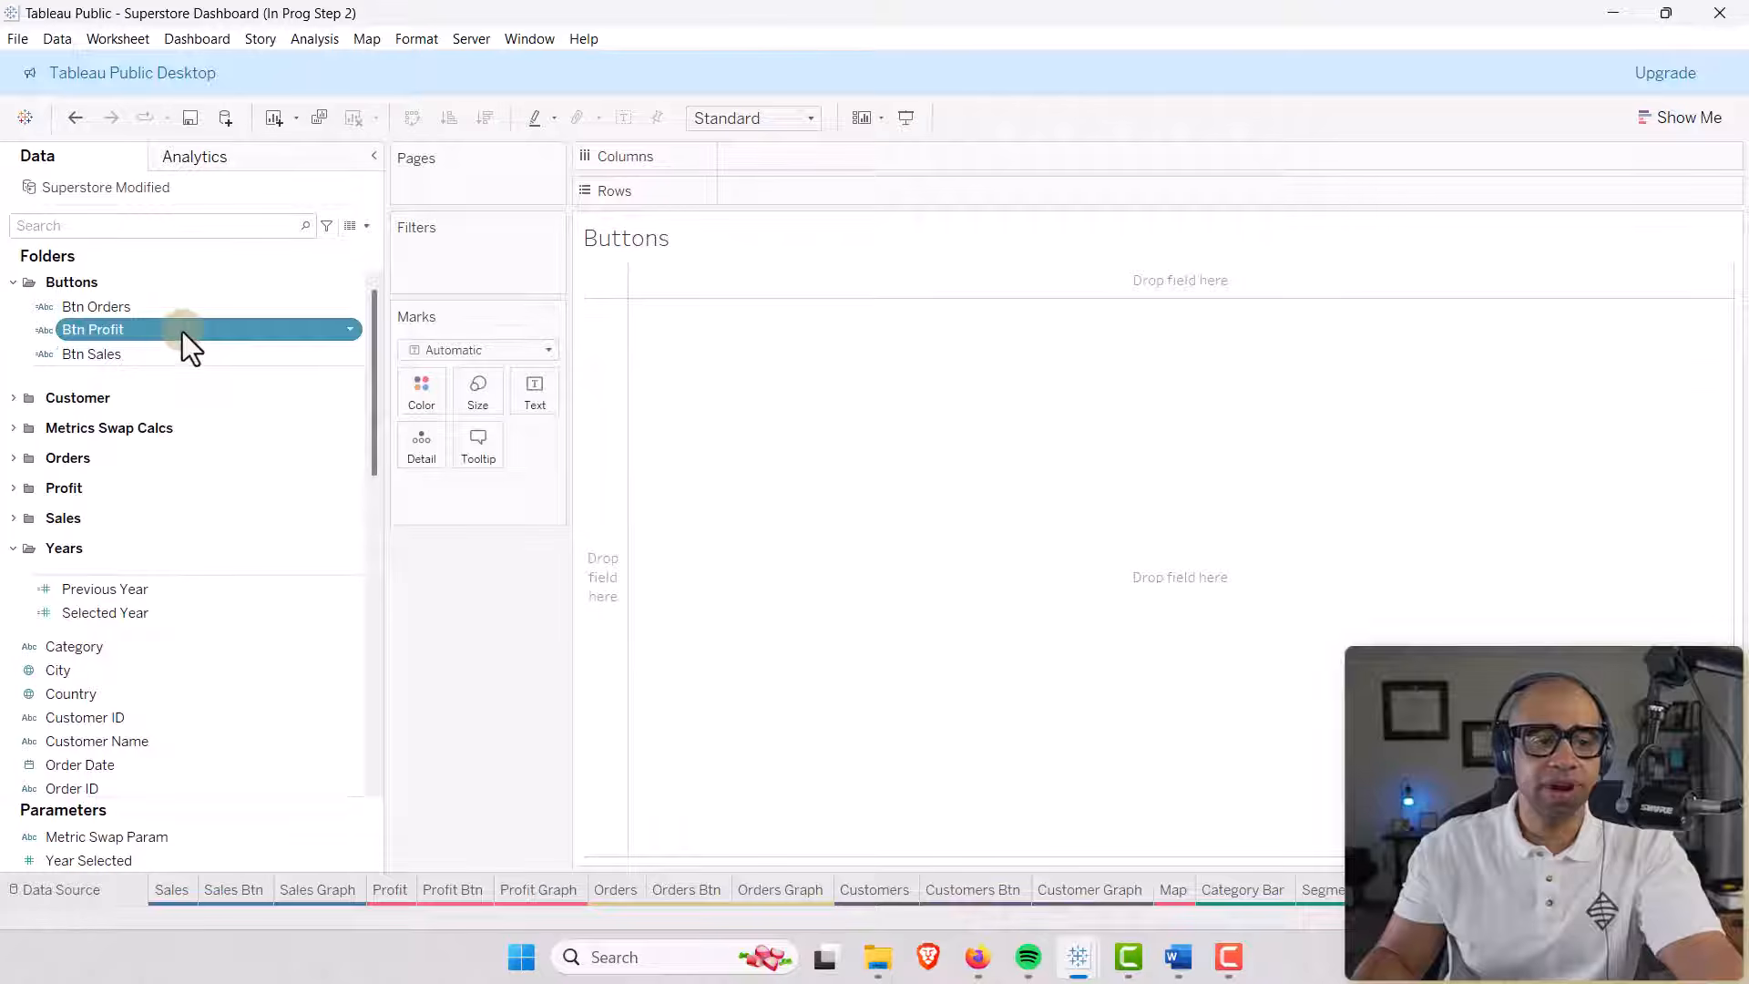
pyautogui.rightClick(106, 332)
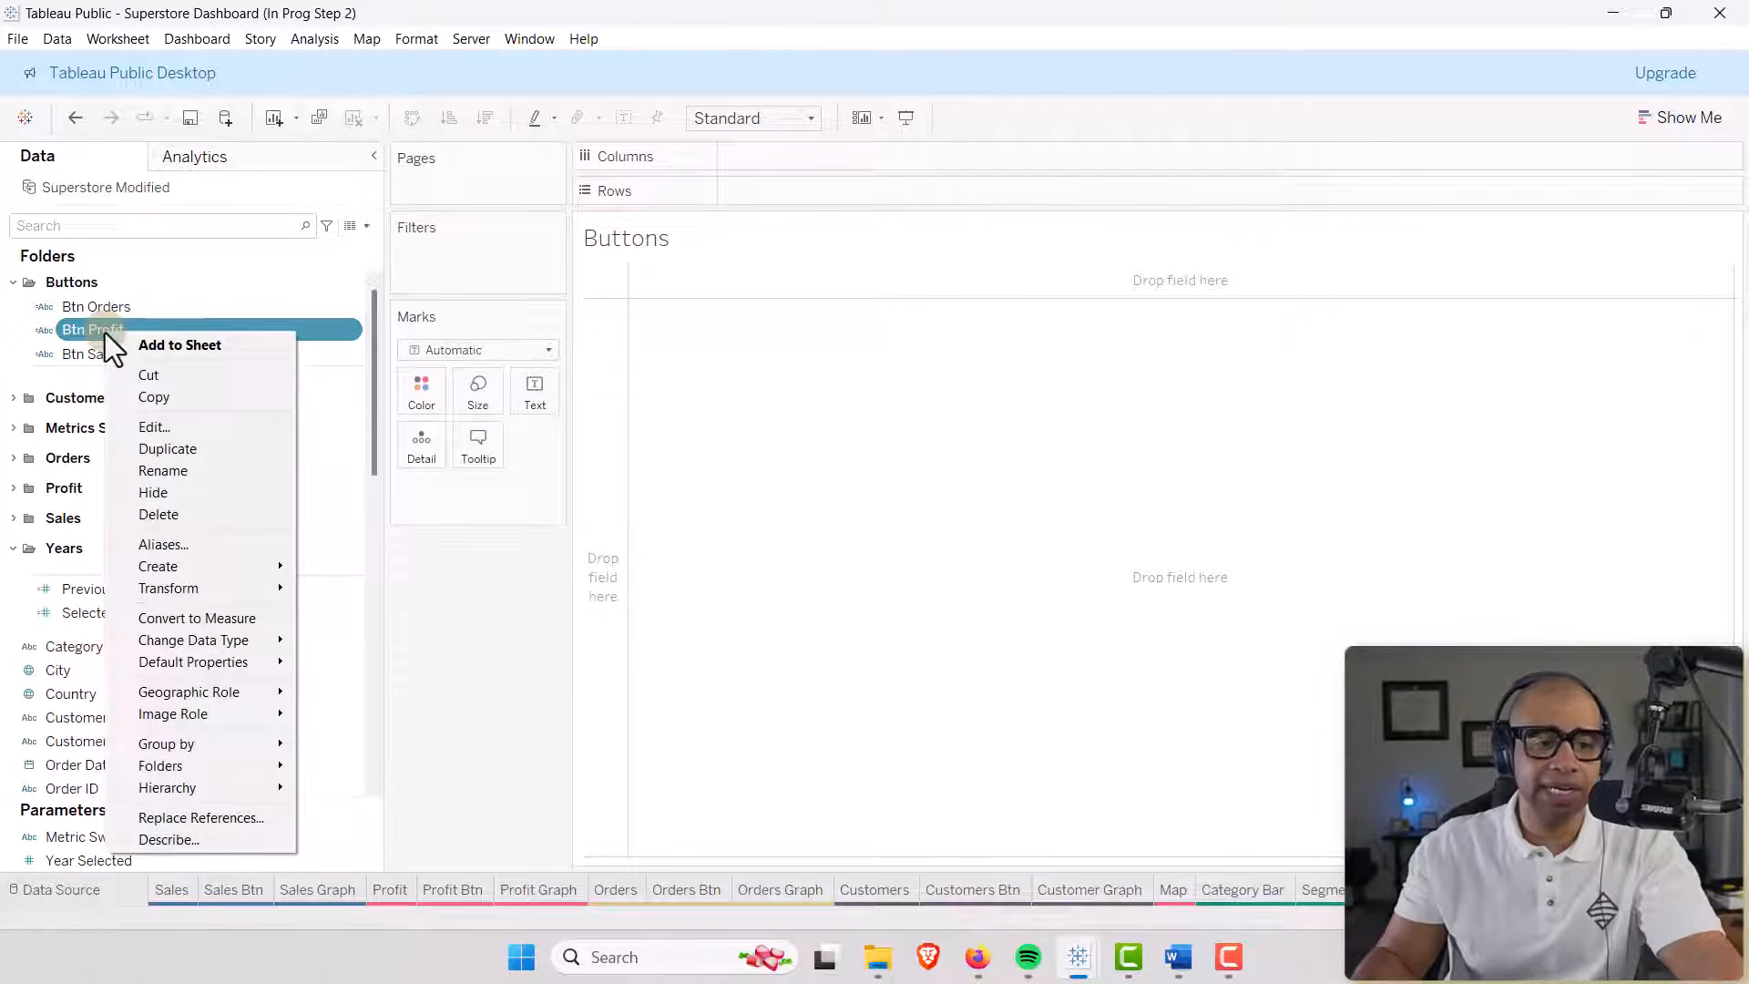
pyautogui.click(160, 424)
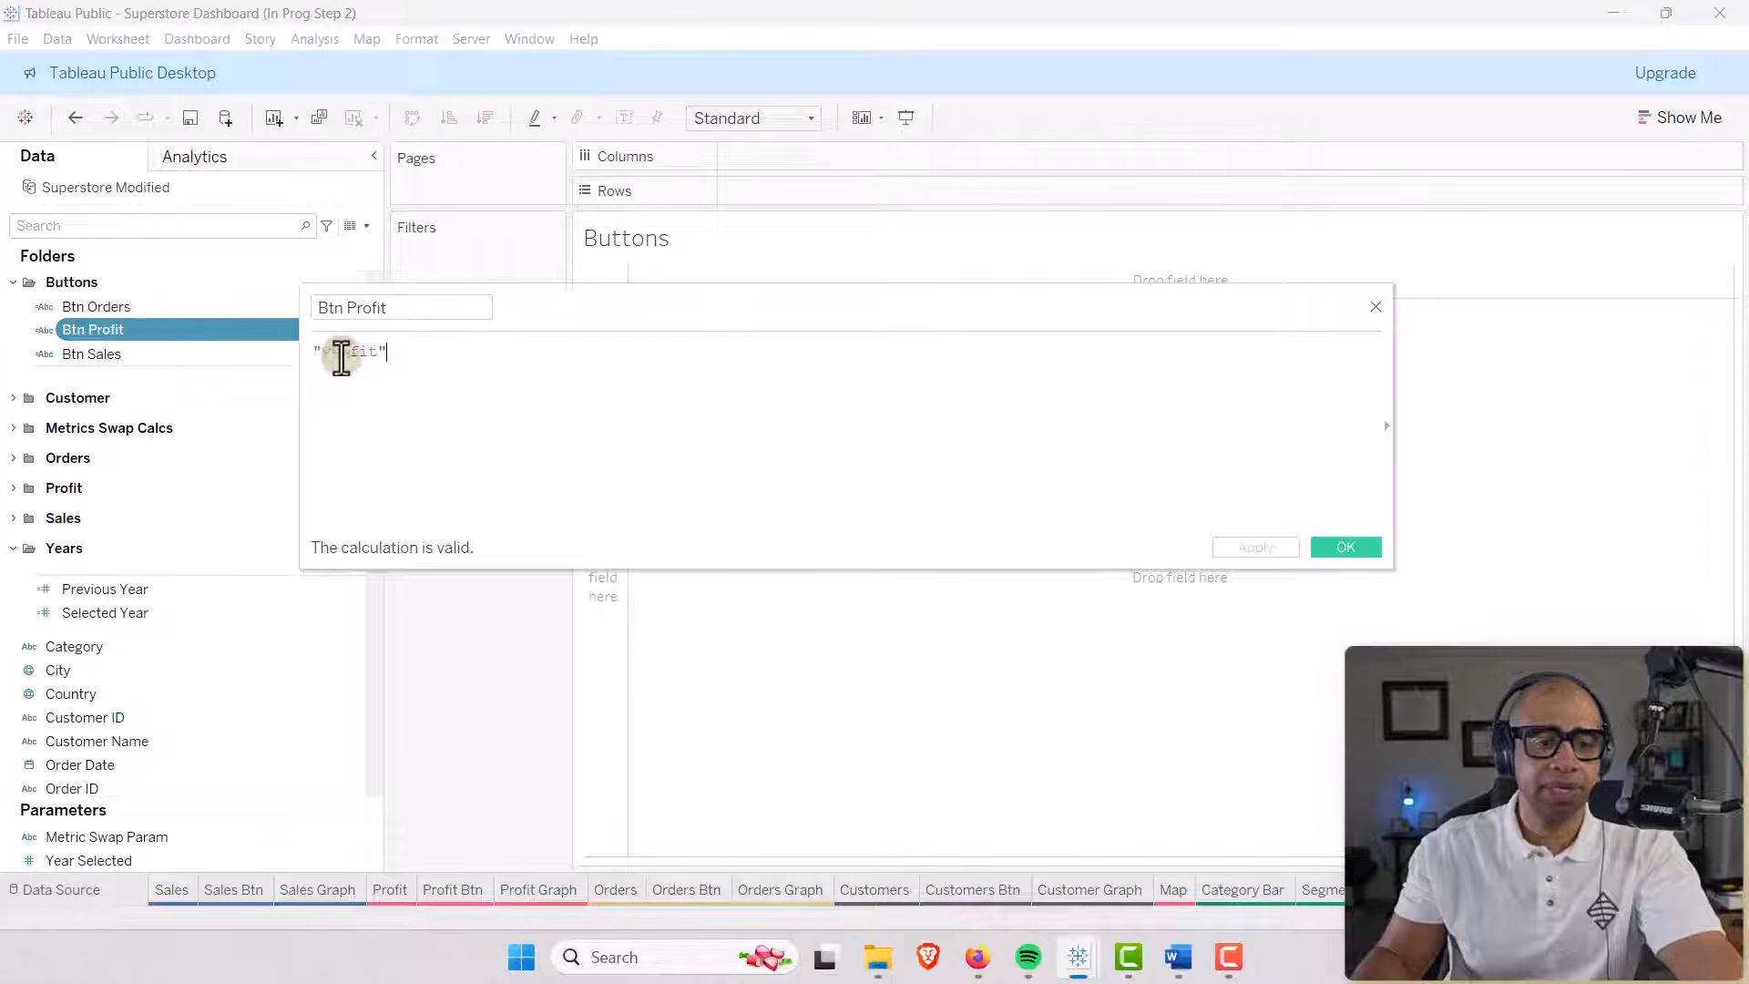
pyautogui.click(1325, 546)
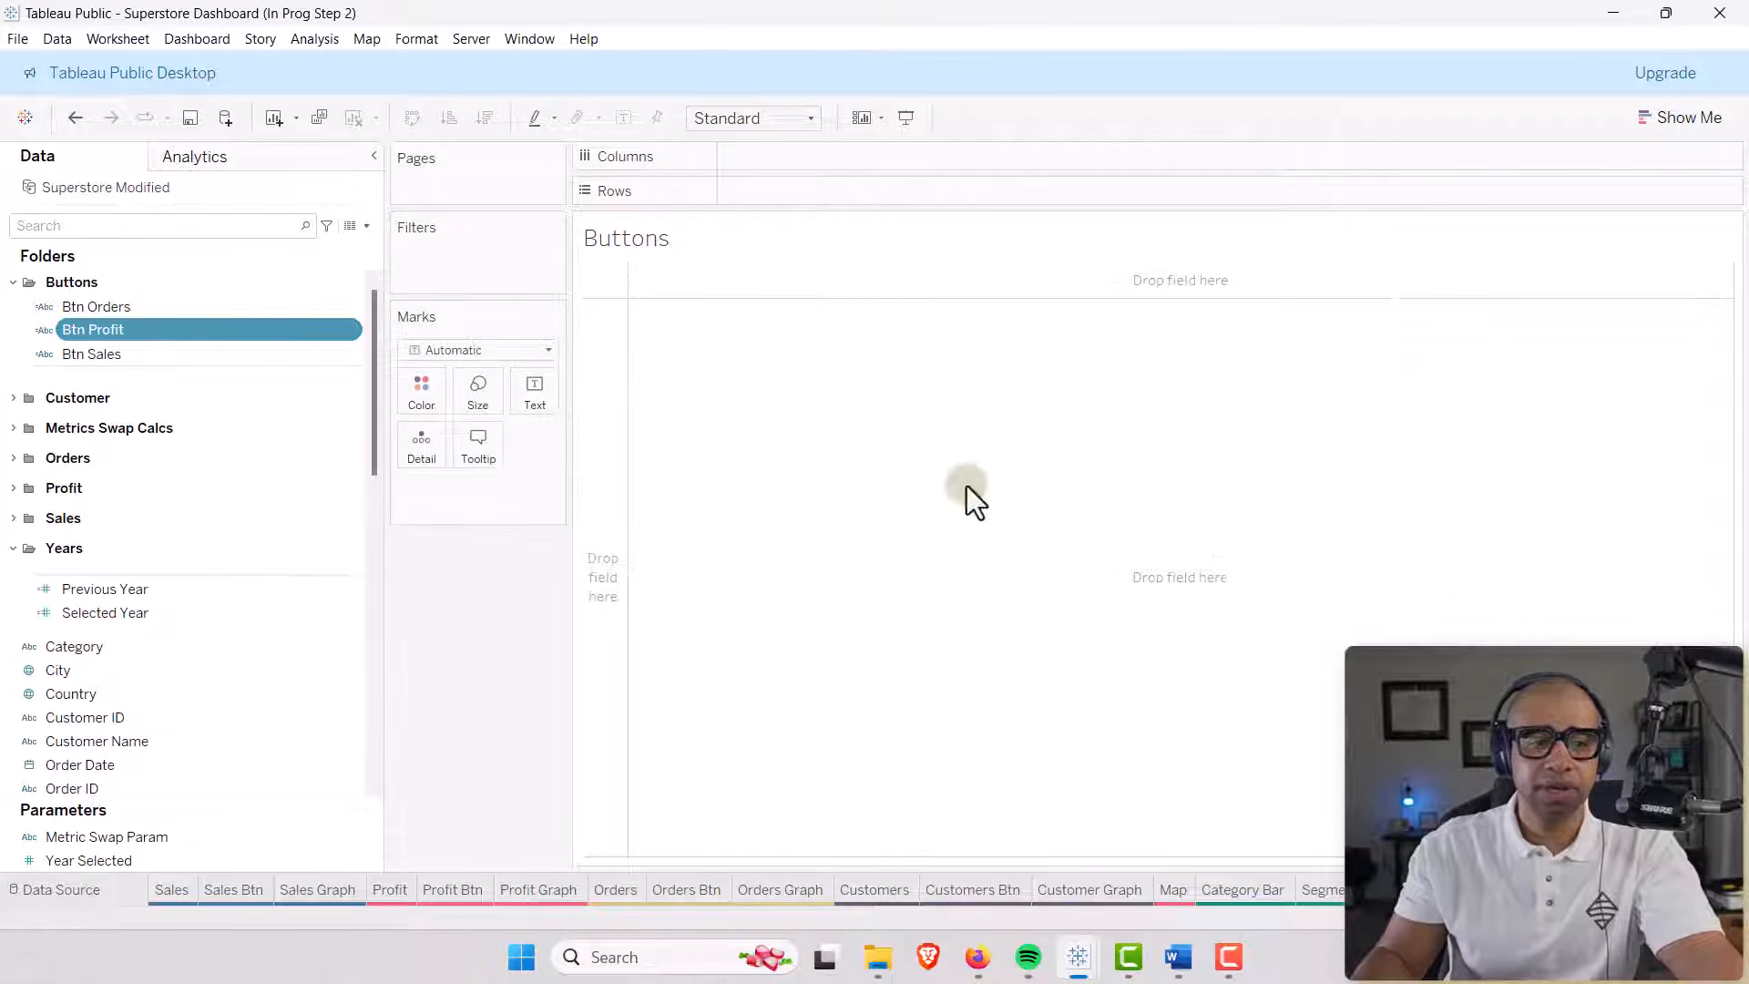
pyautogui.click(100, 348)
pyautogui.rightClick(104, 352)
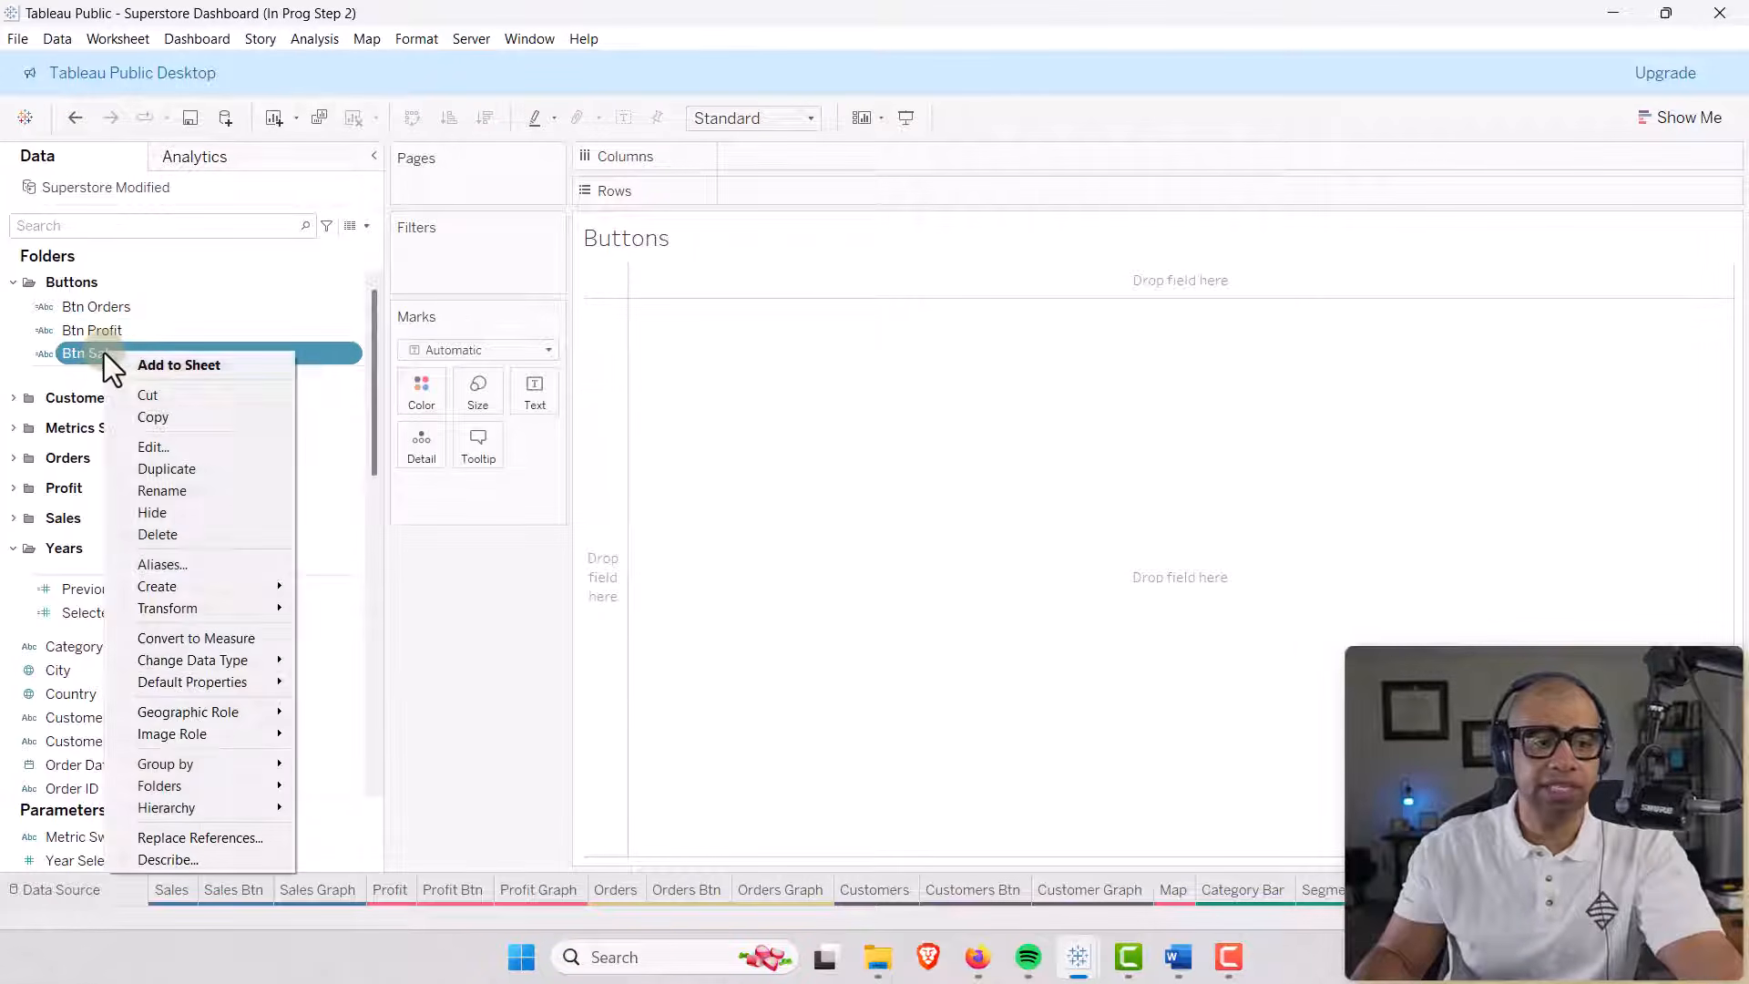
pyautogui.click(155, 447)
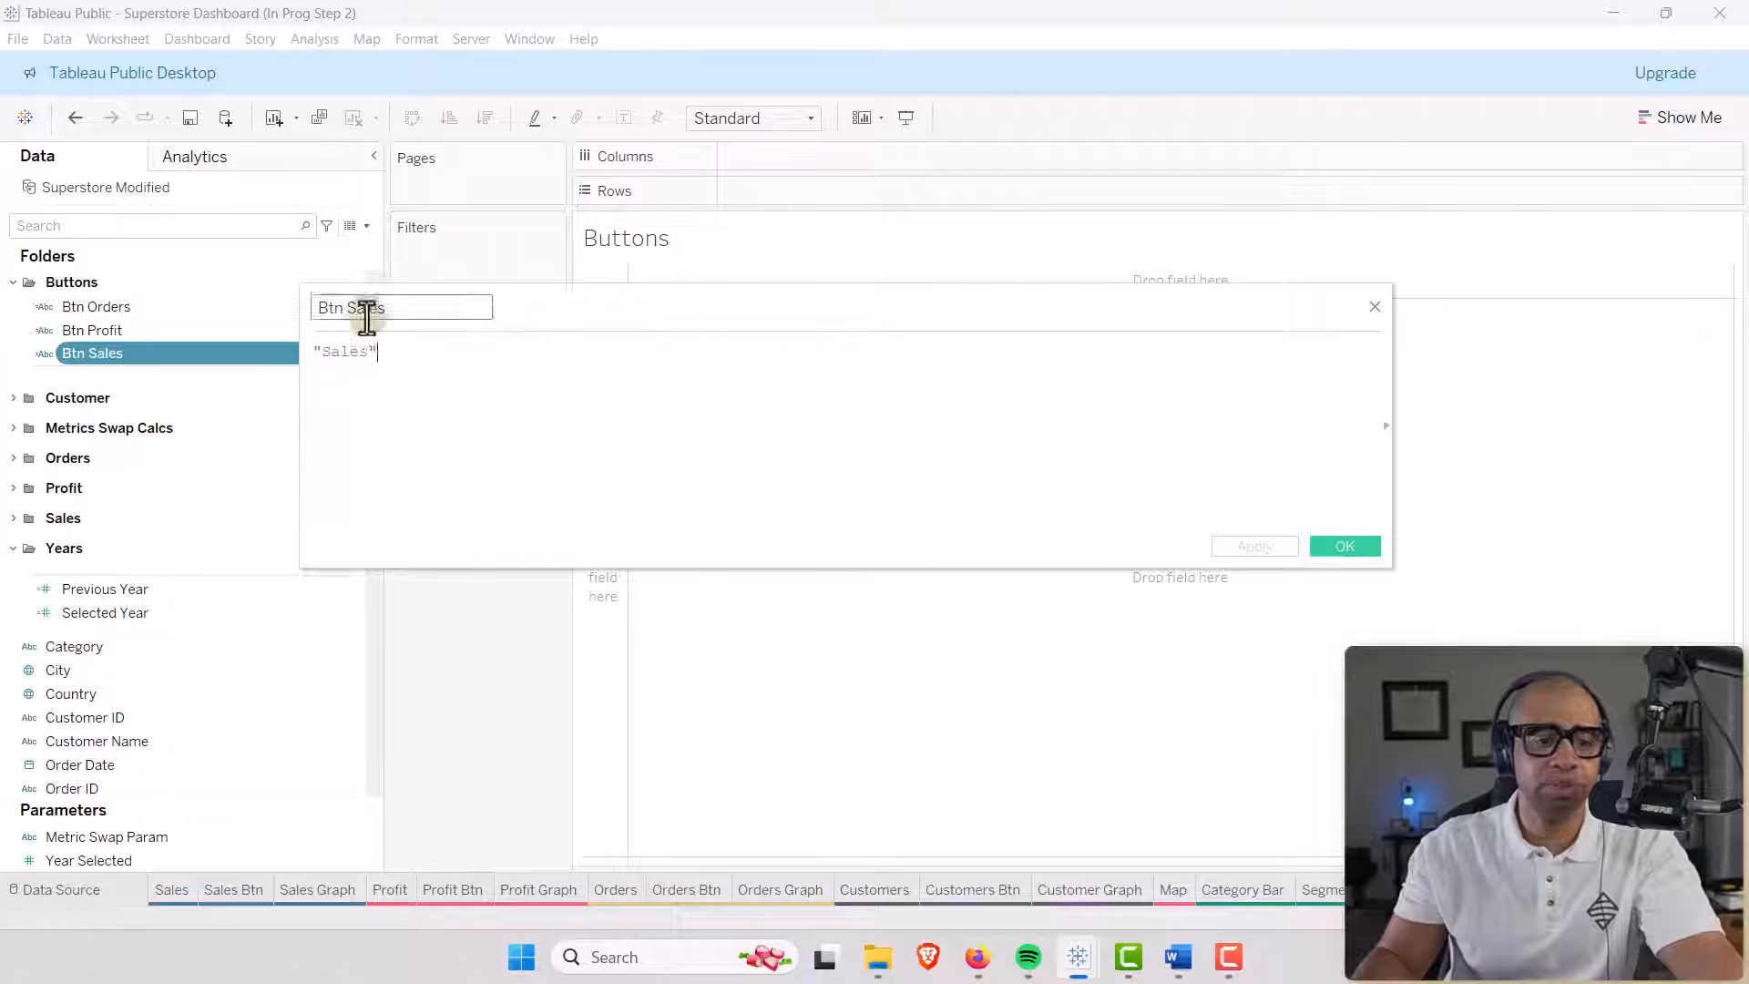
pyautogui.click(1349, 540)
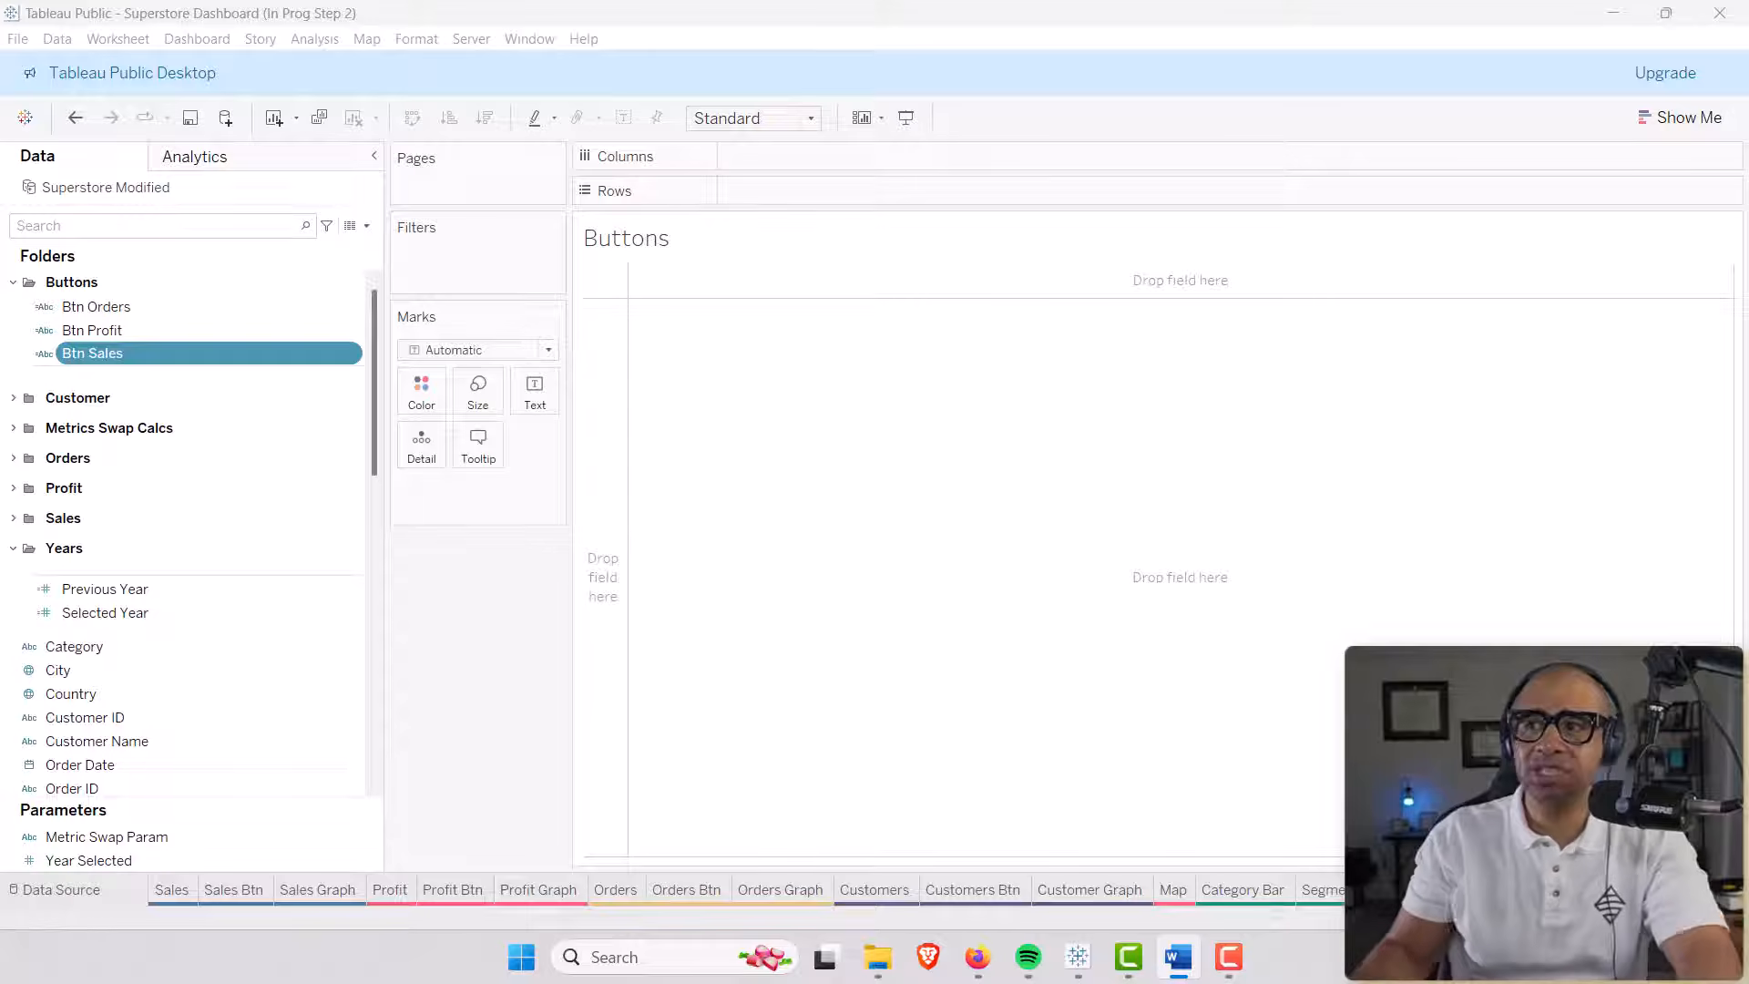
# Add three separate SUM(0) calculations side by side to the columns of the Buttons sheet.
pyautogui.doubleClick(747, 161)
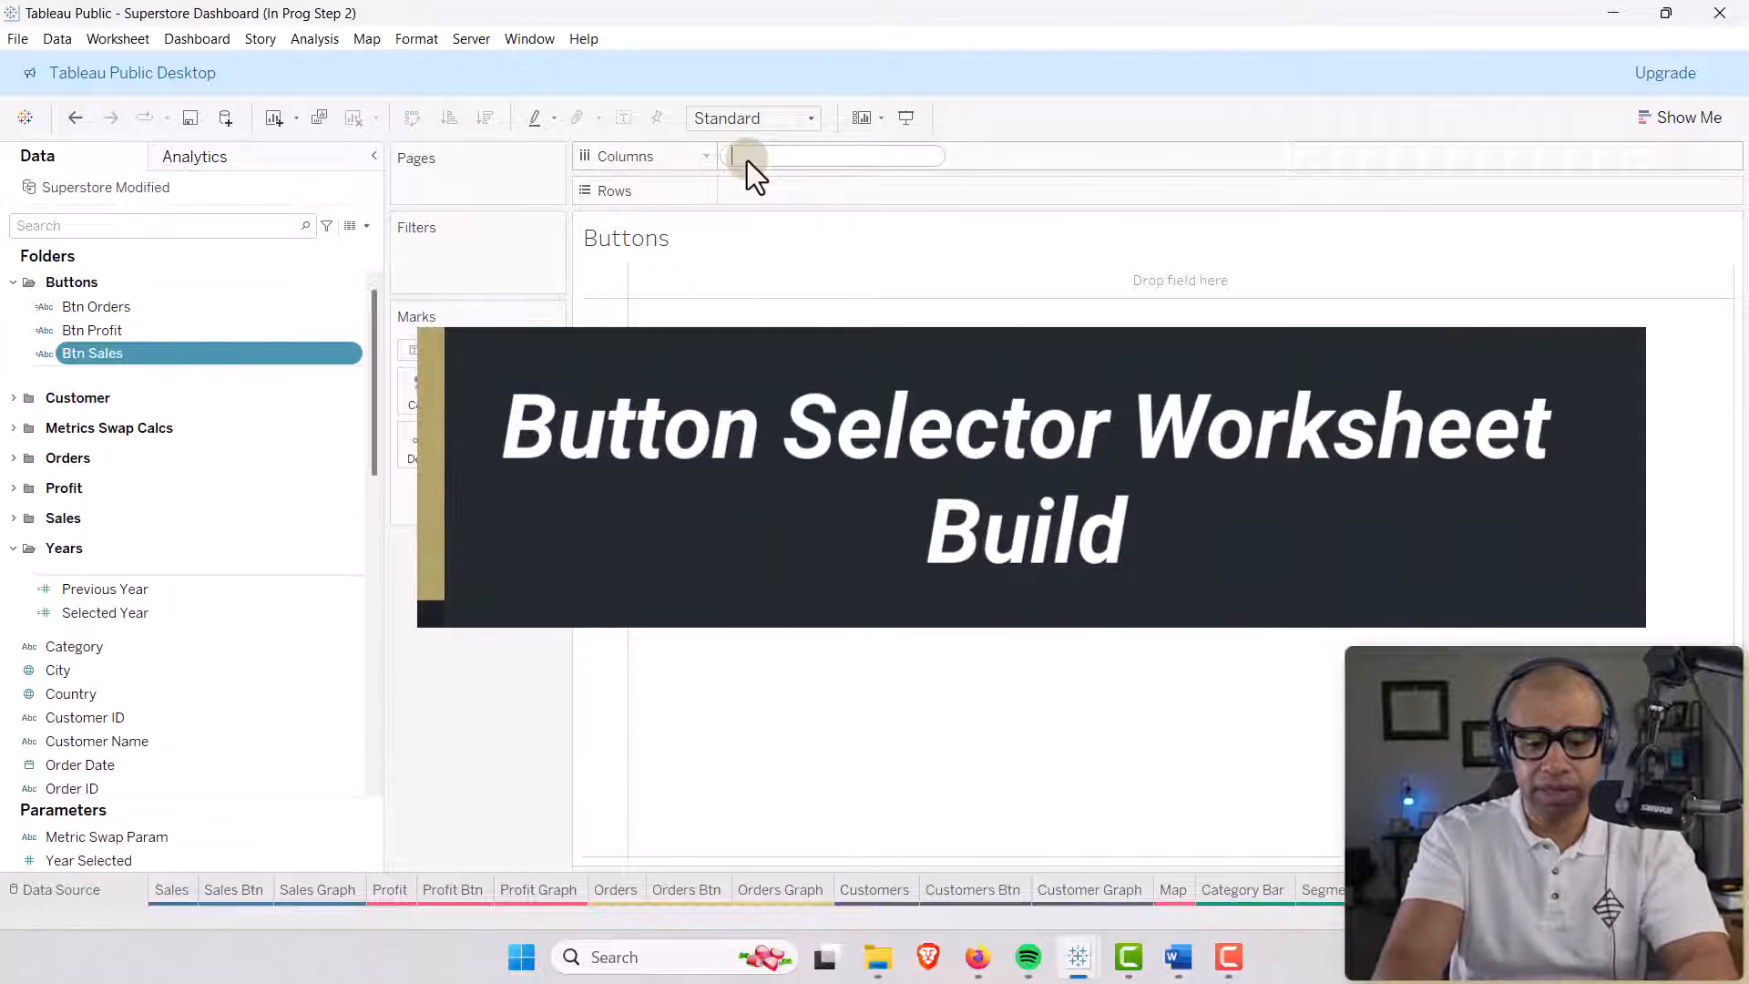
pyautogui.write('SUM(0)')
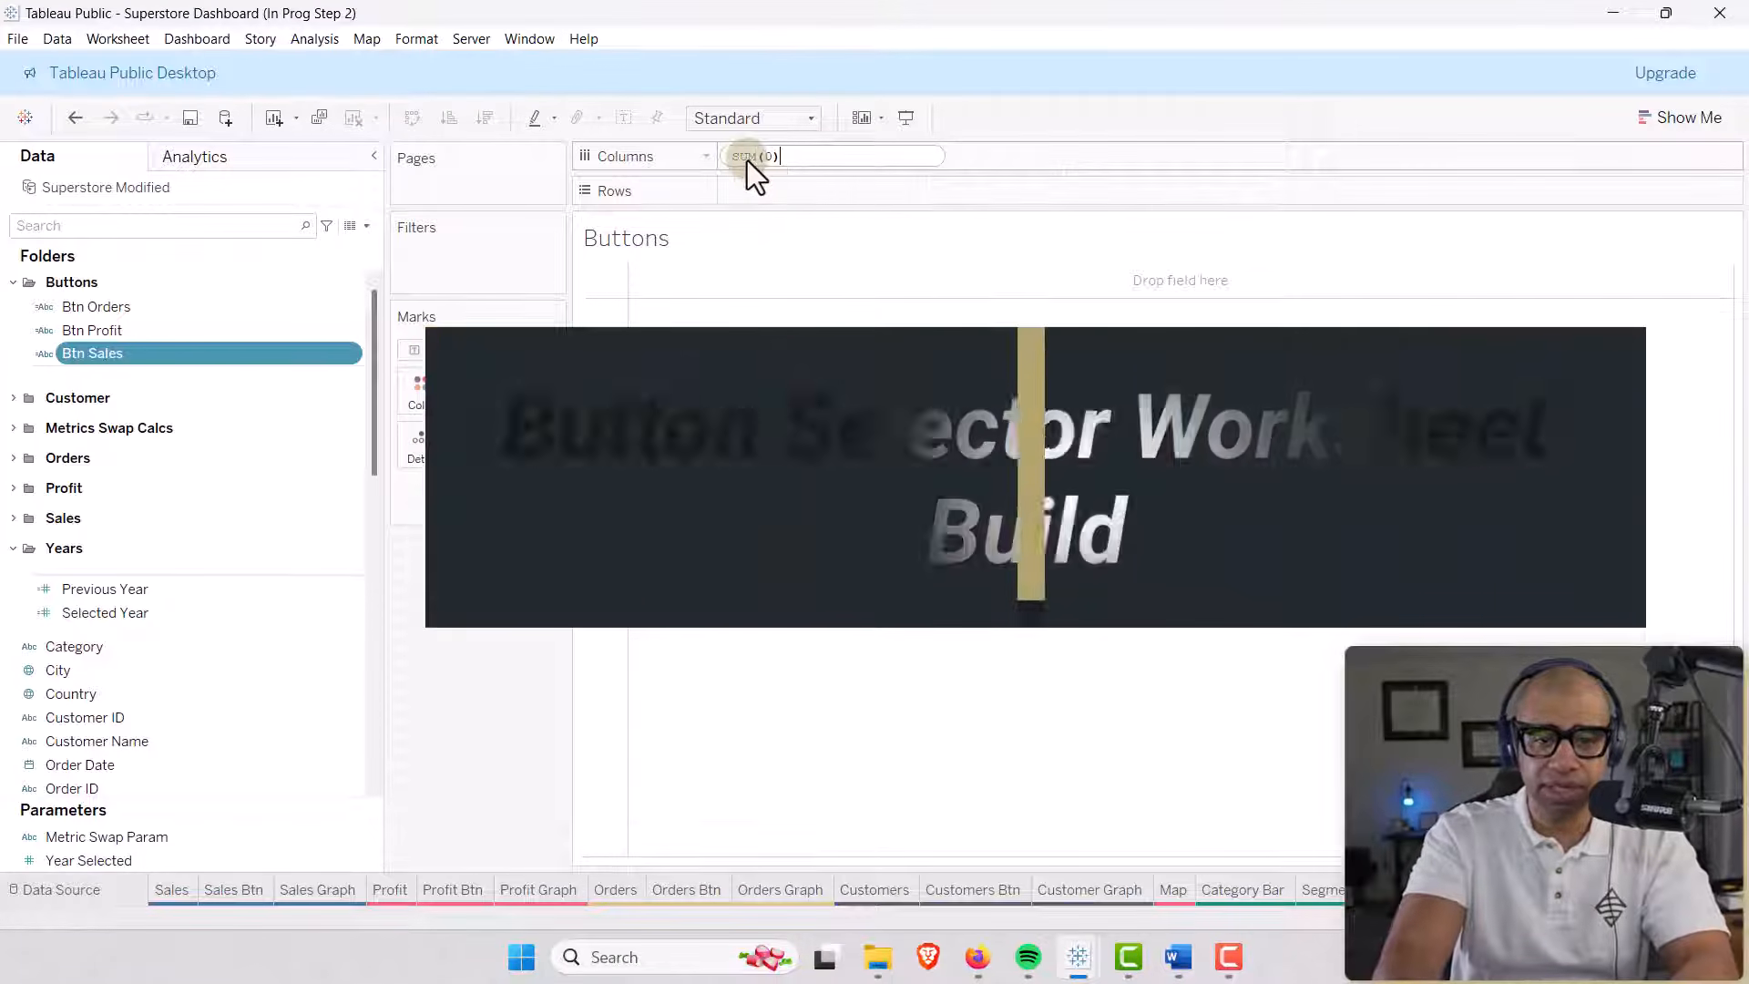
pyautogui.press('Return')
pyautogui.doubleClick(925, 160)
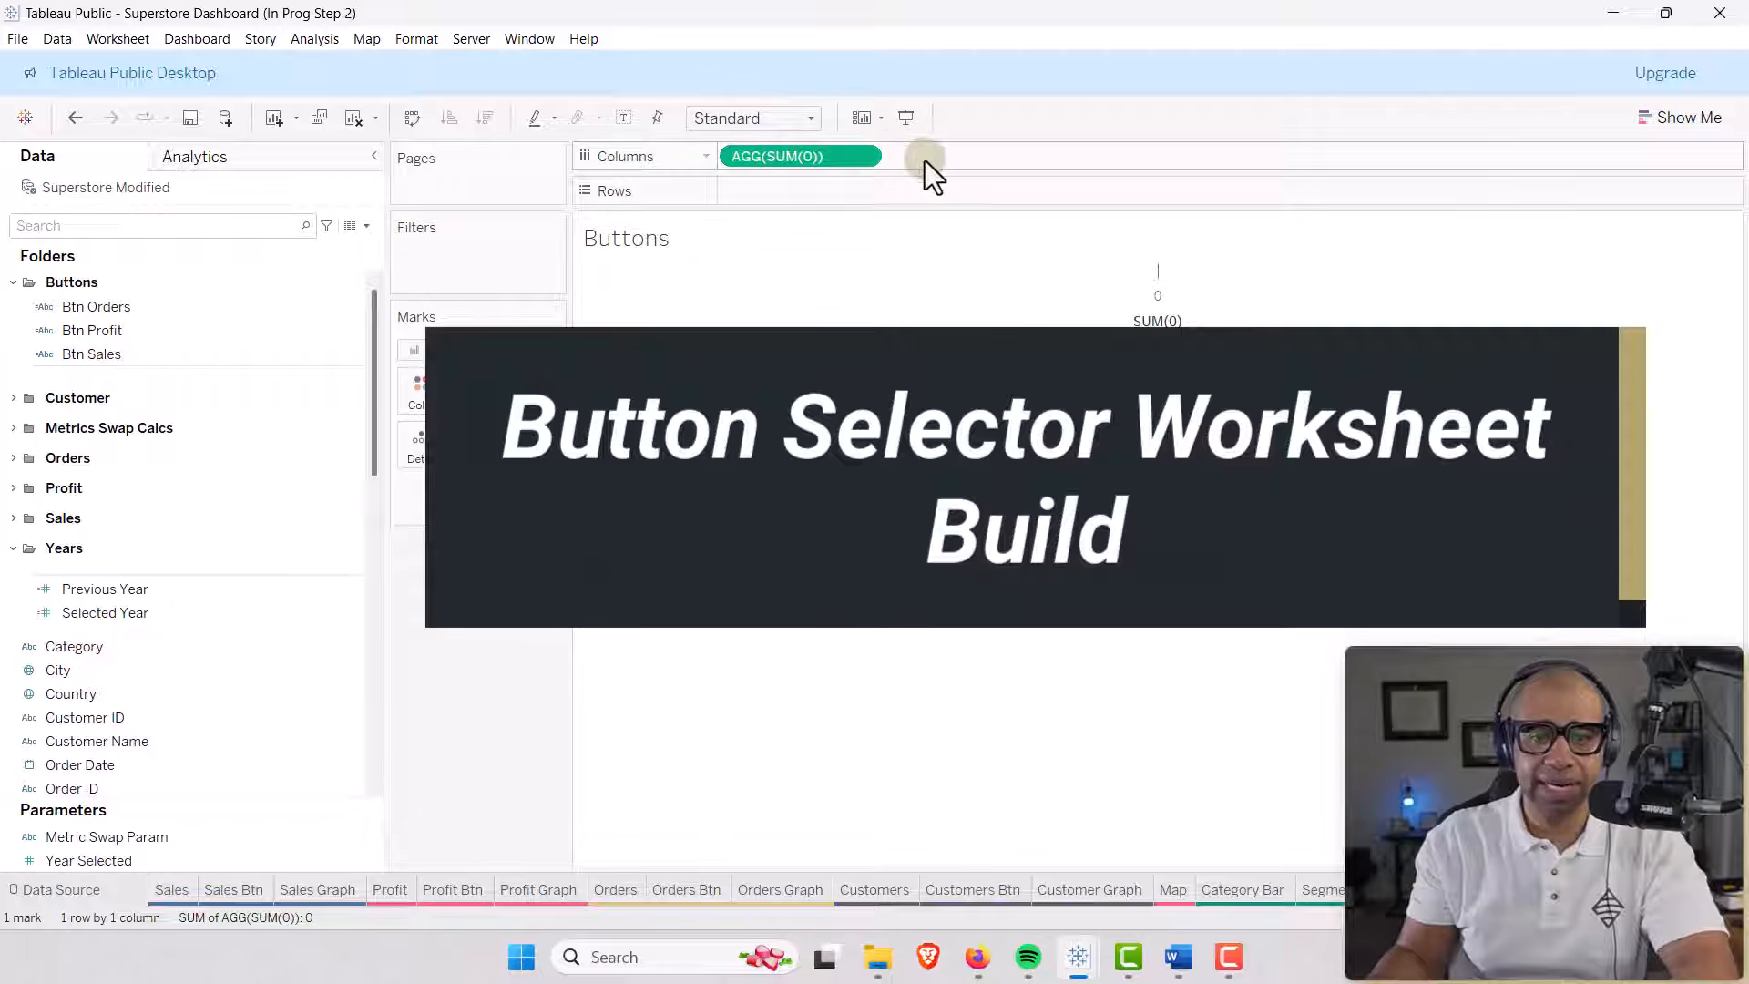
pyautogui.write('SUM(')
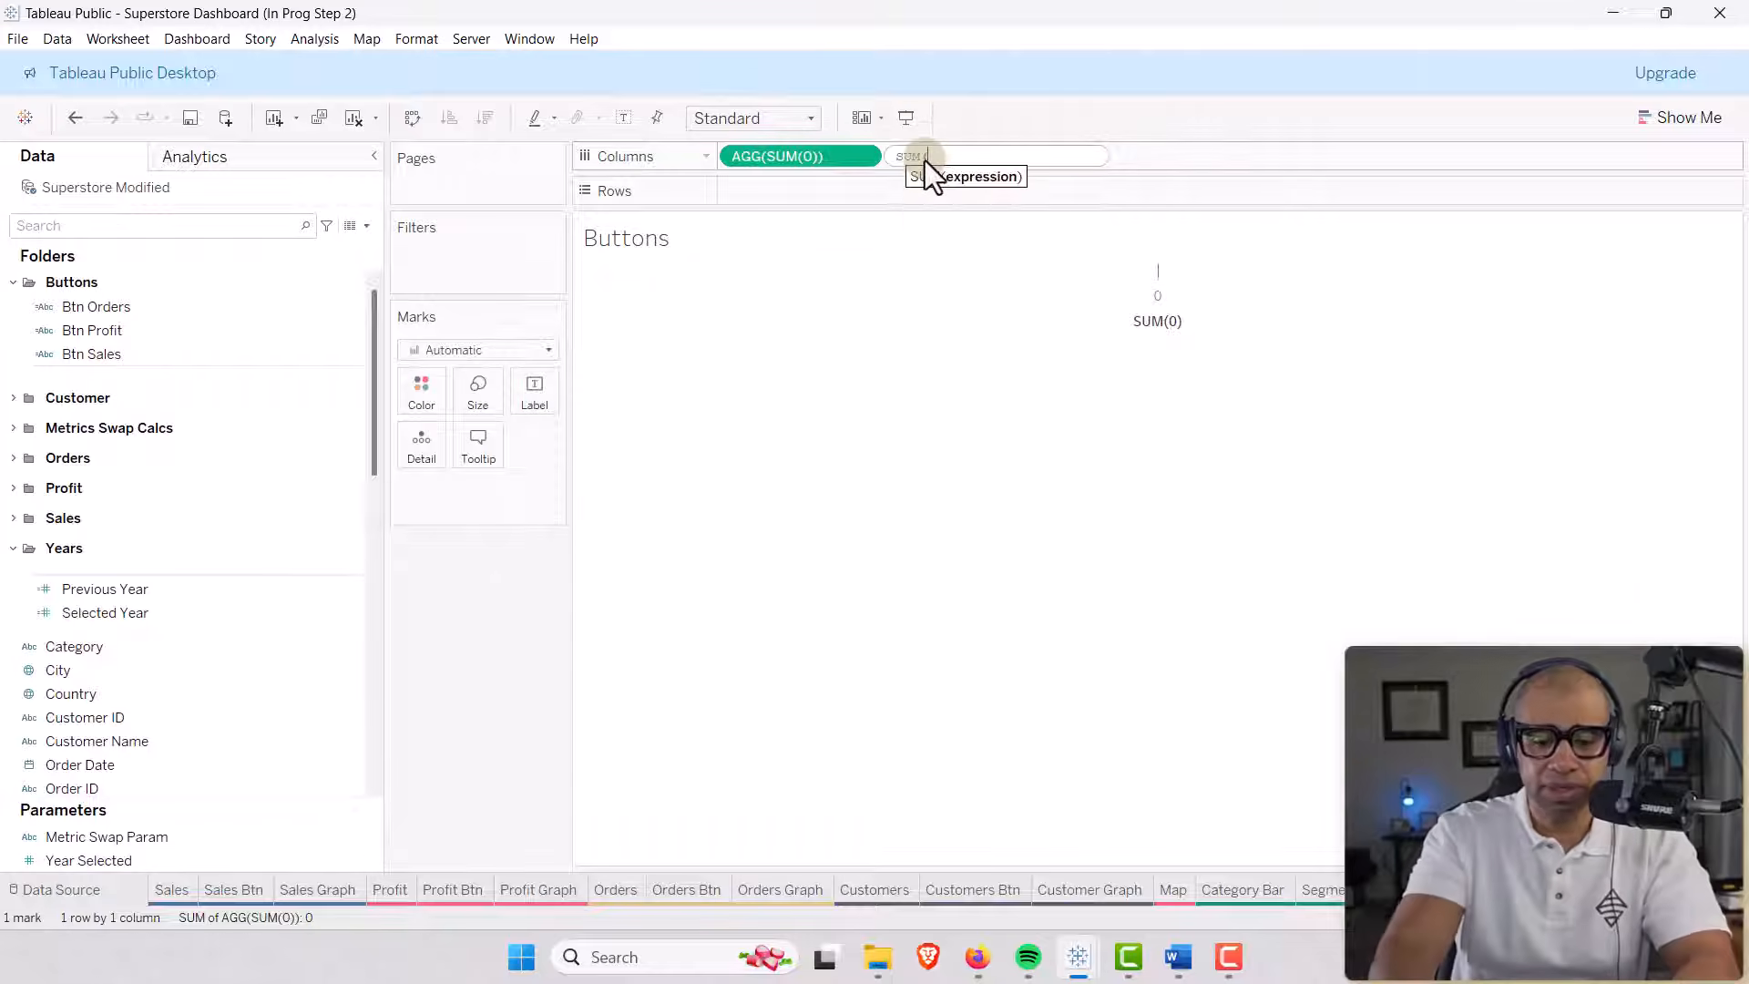
pyautogui.write('0)')
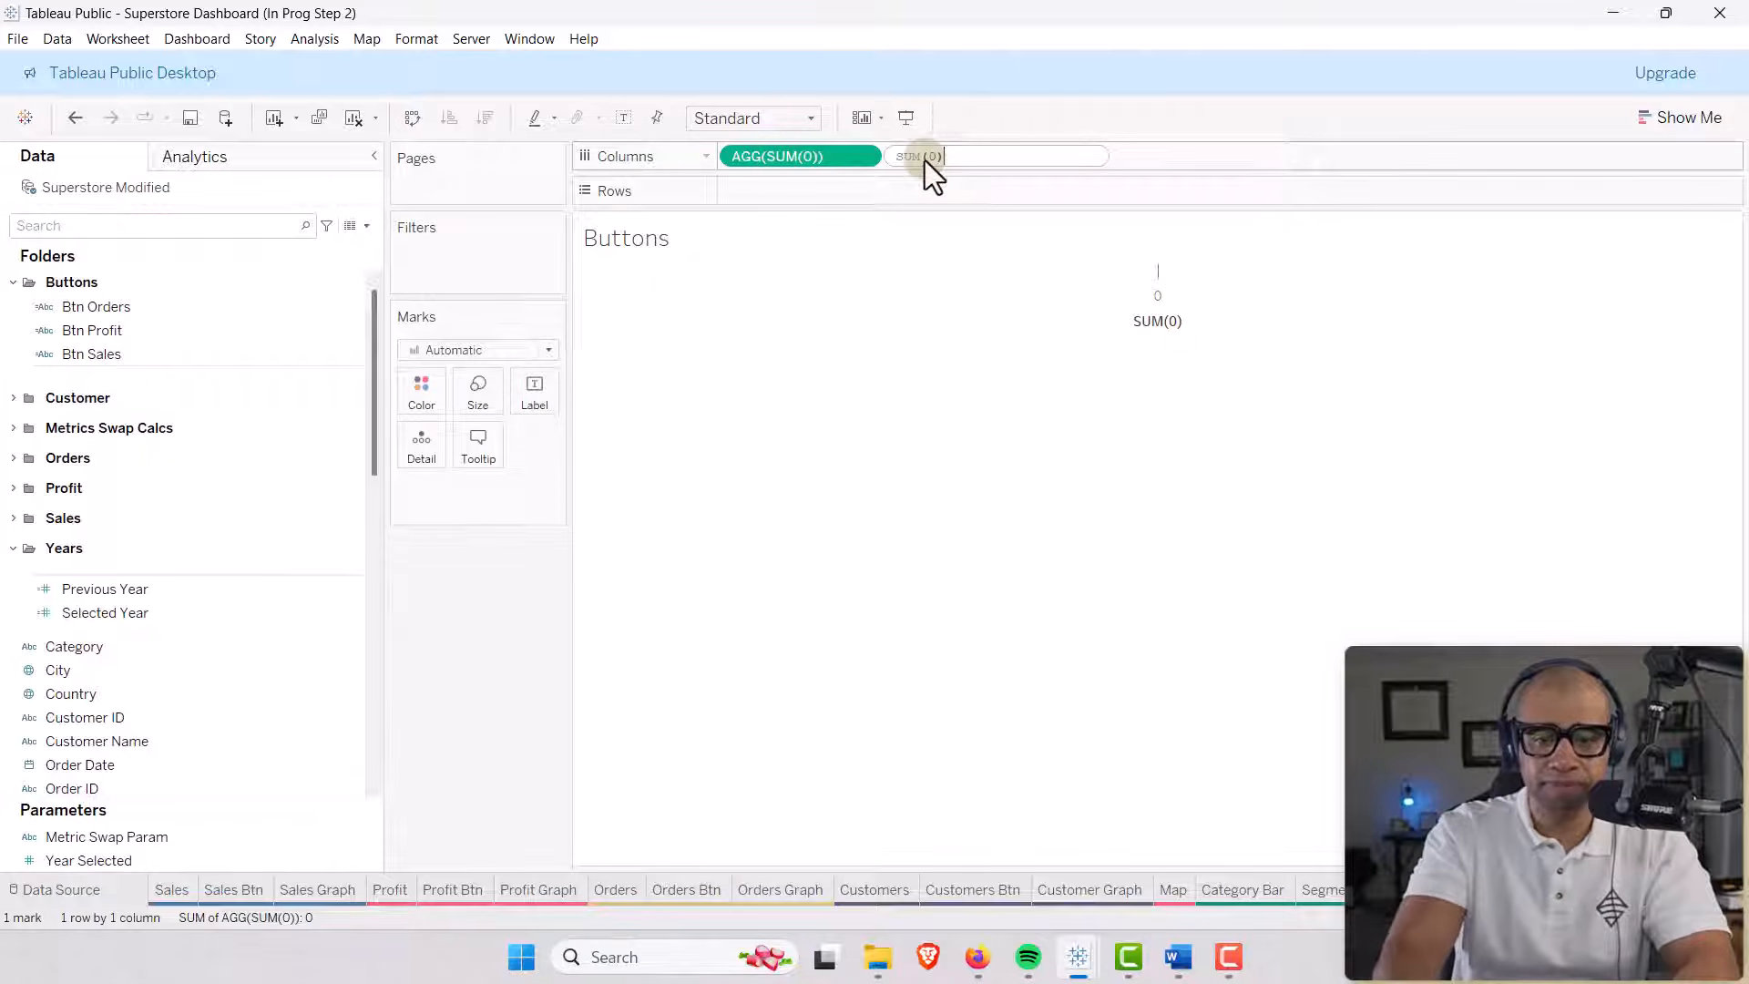
pyautogui.press('Return')
pyautogui.doubleClick(1087, 160)
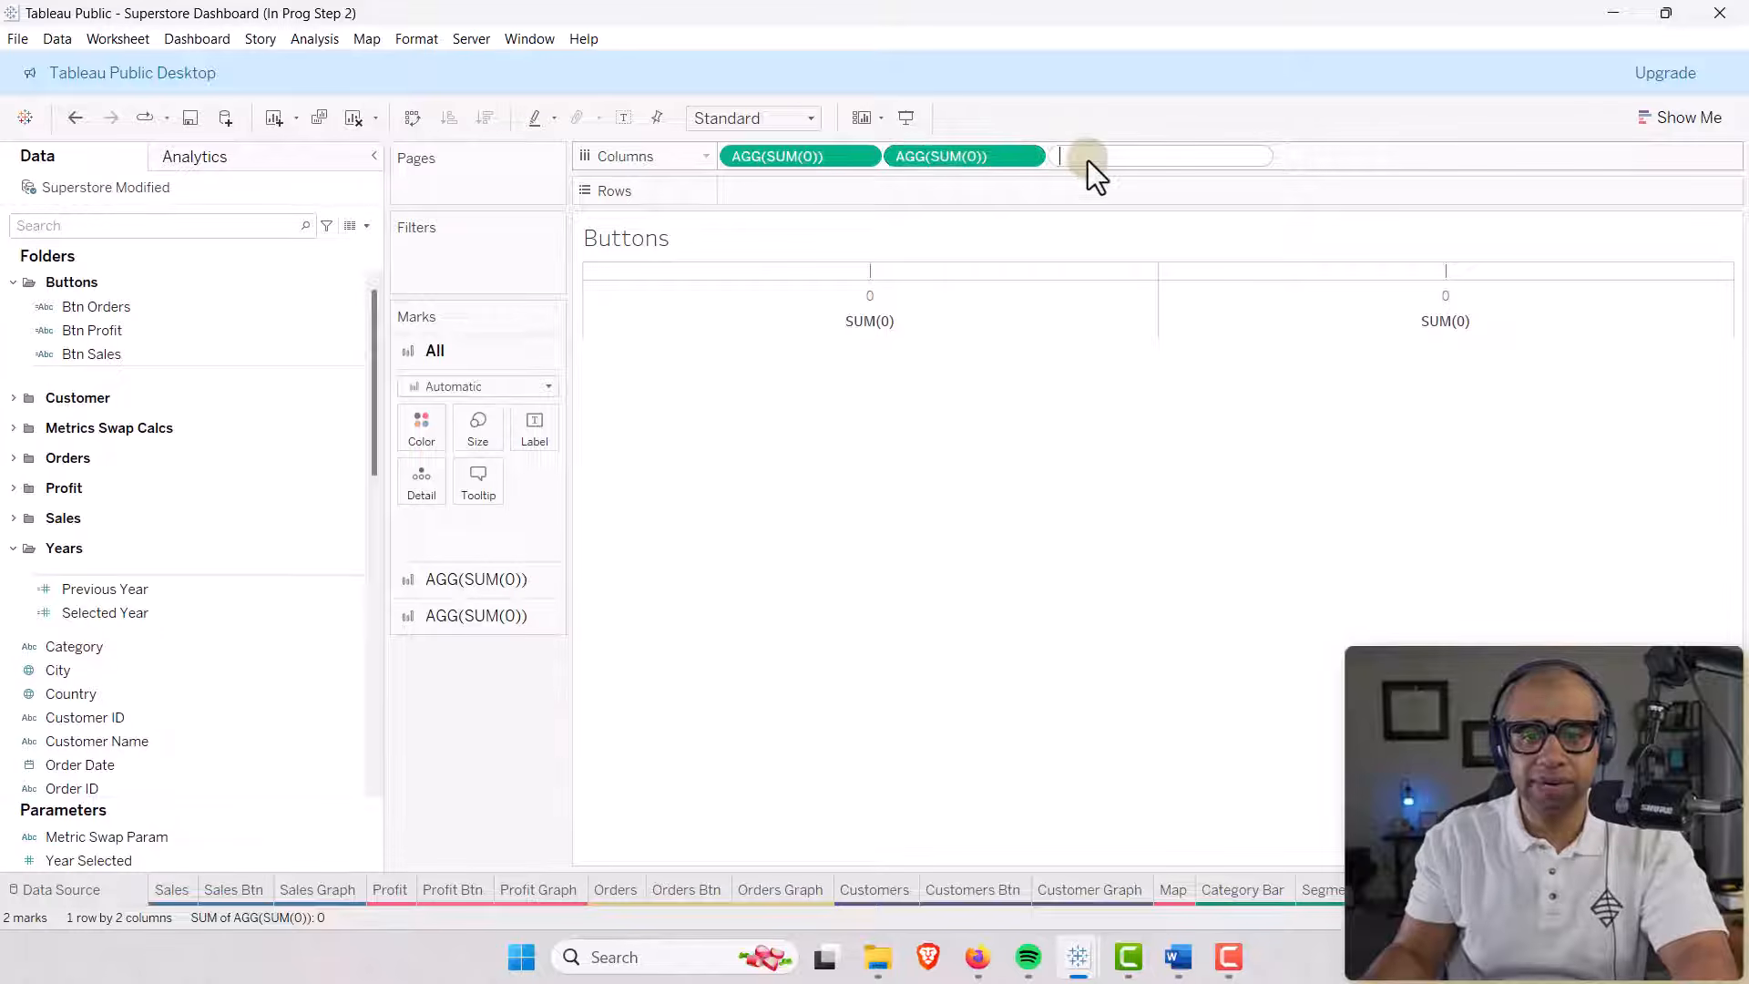
pyautogui.write('SUM')
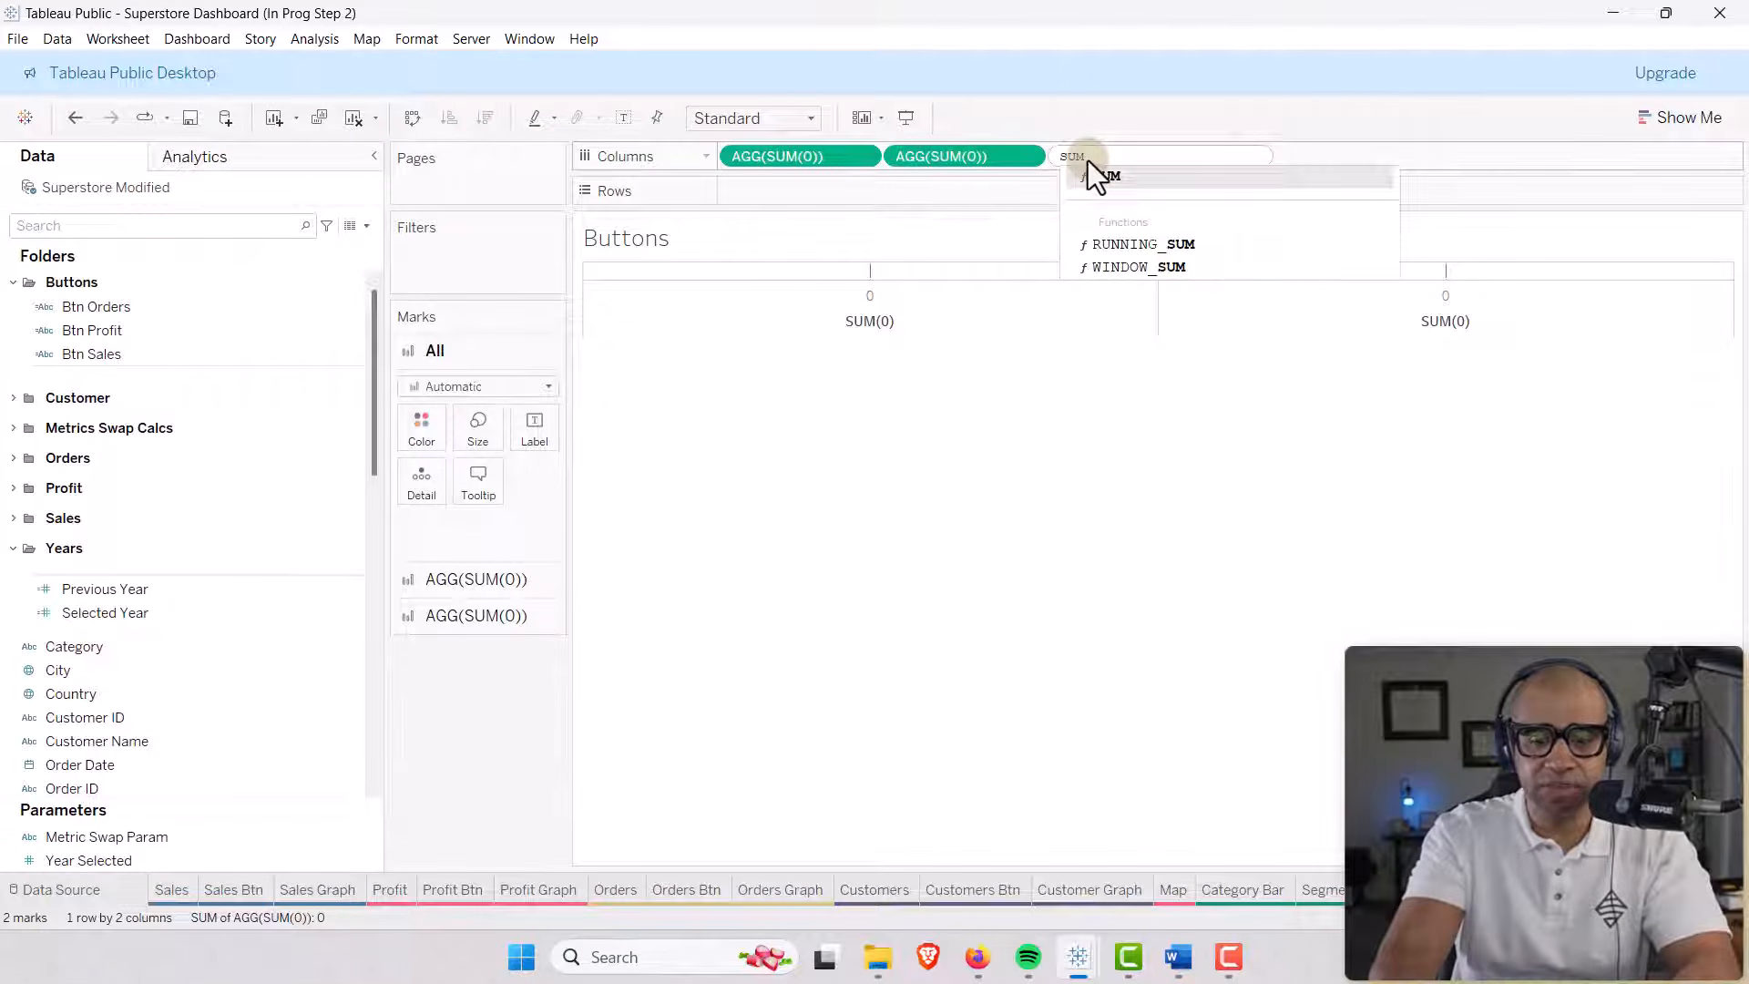
pyautogui.write('(0)')
pyautogui.press('Return')
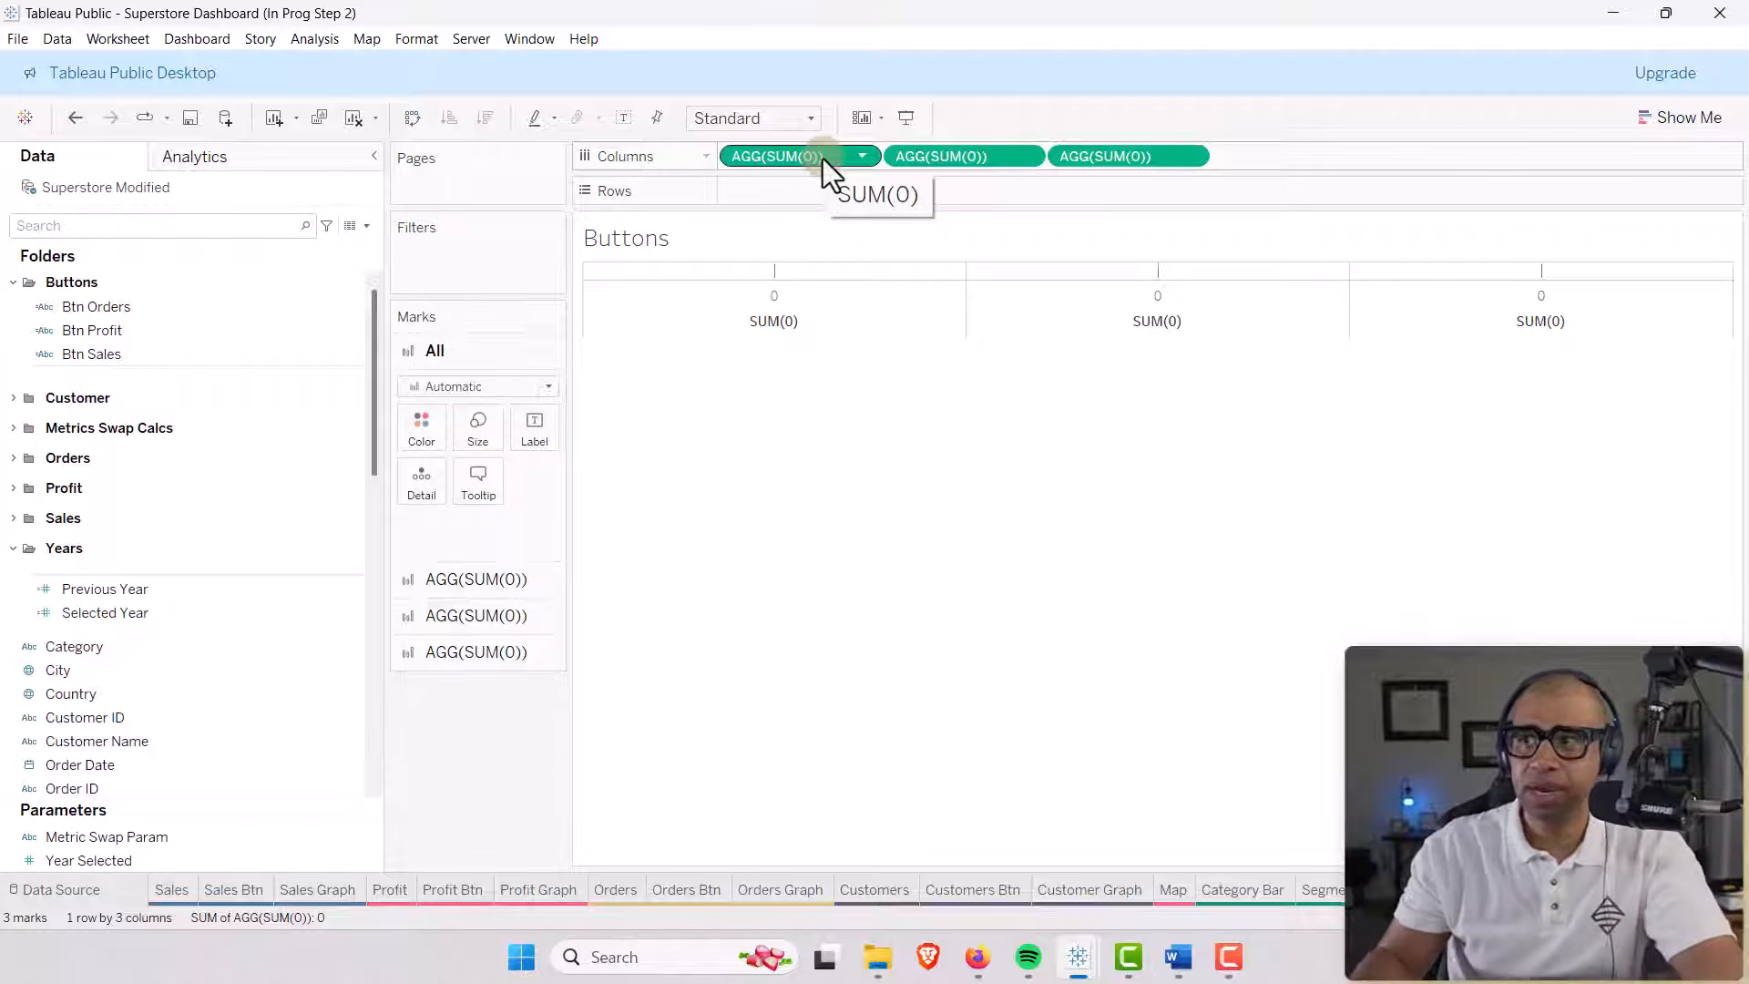
# Hide the title of the Buttons sheet and the axis headers of the SUM(0) columns.
pyautogui.rightClick(609, 250)
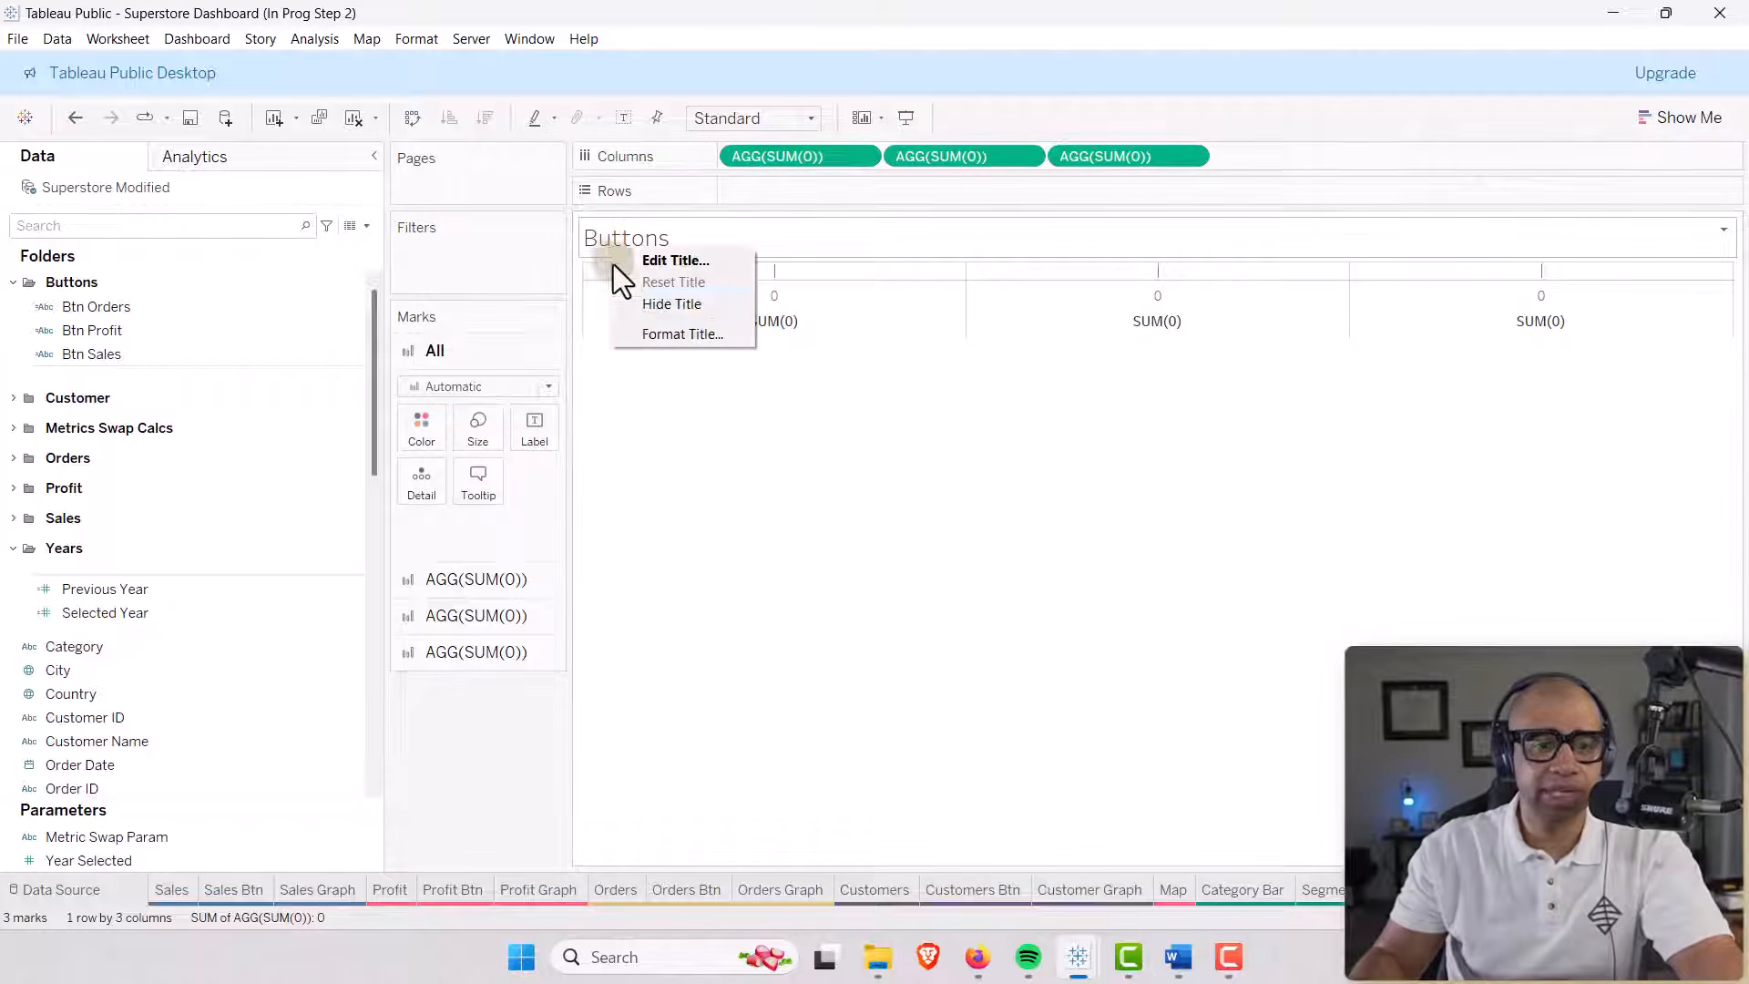
pyautogui.click(626, 303)
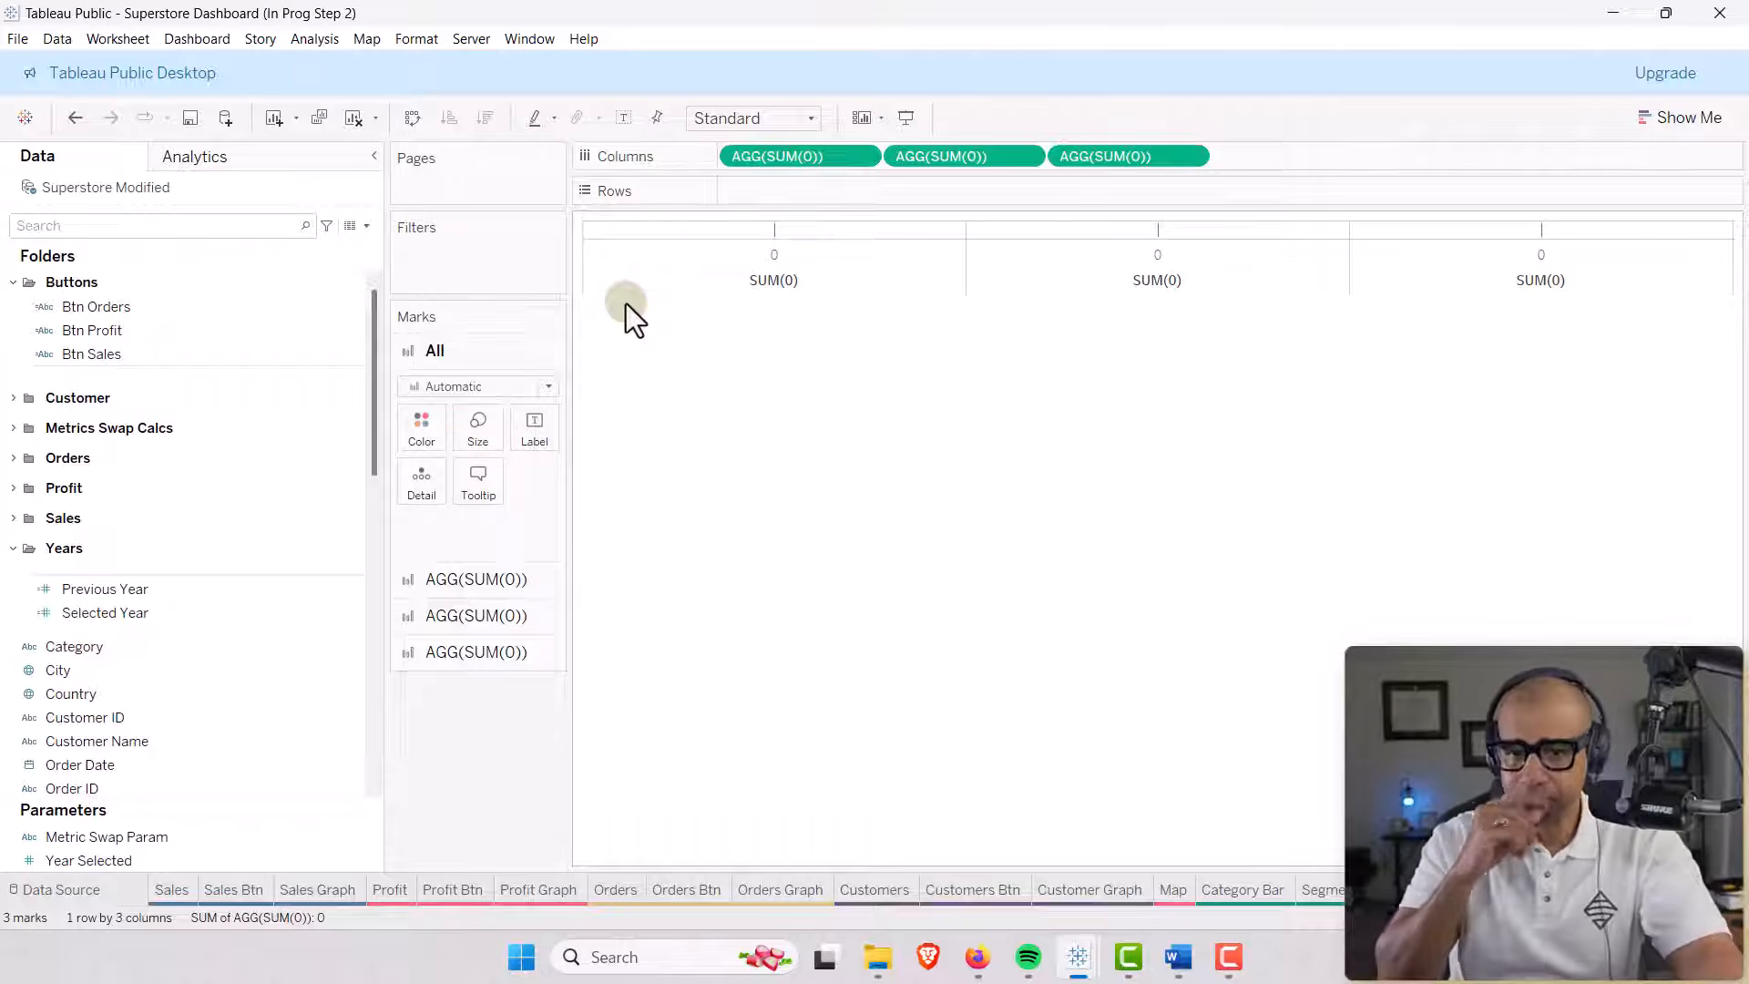
pyautogui.rightClick(660, 260)
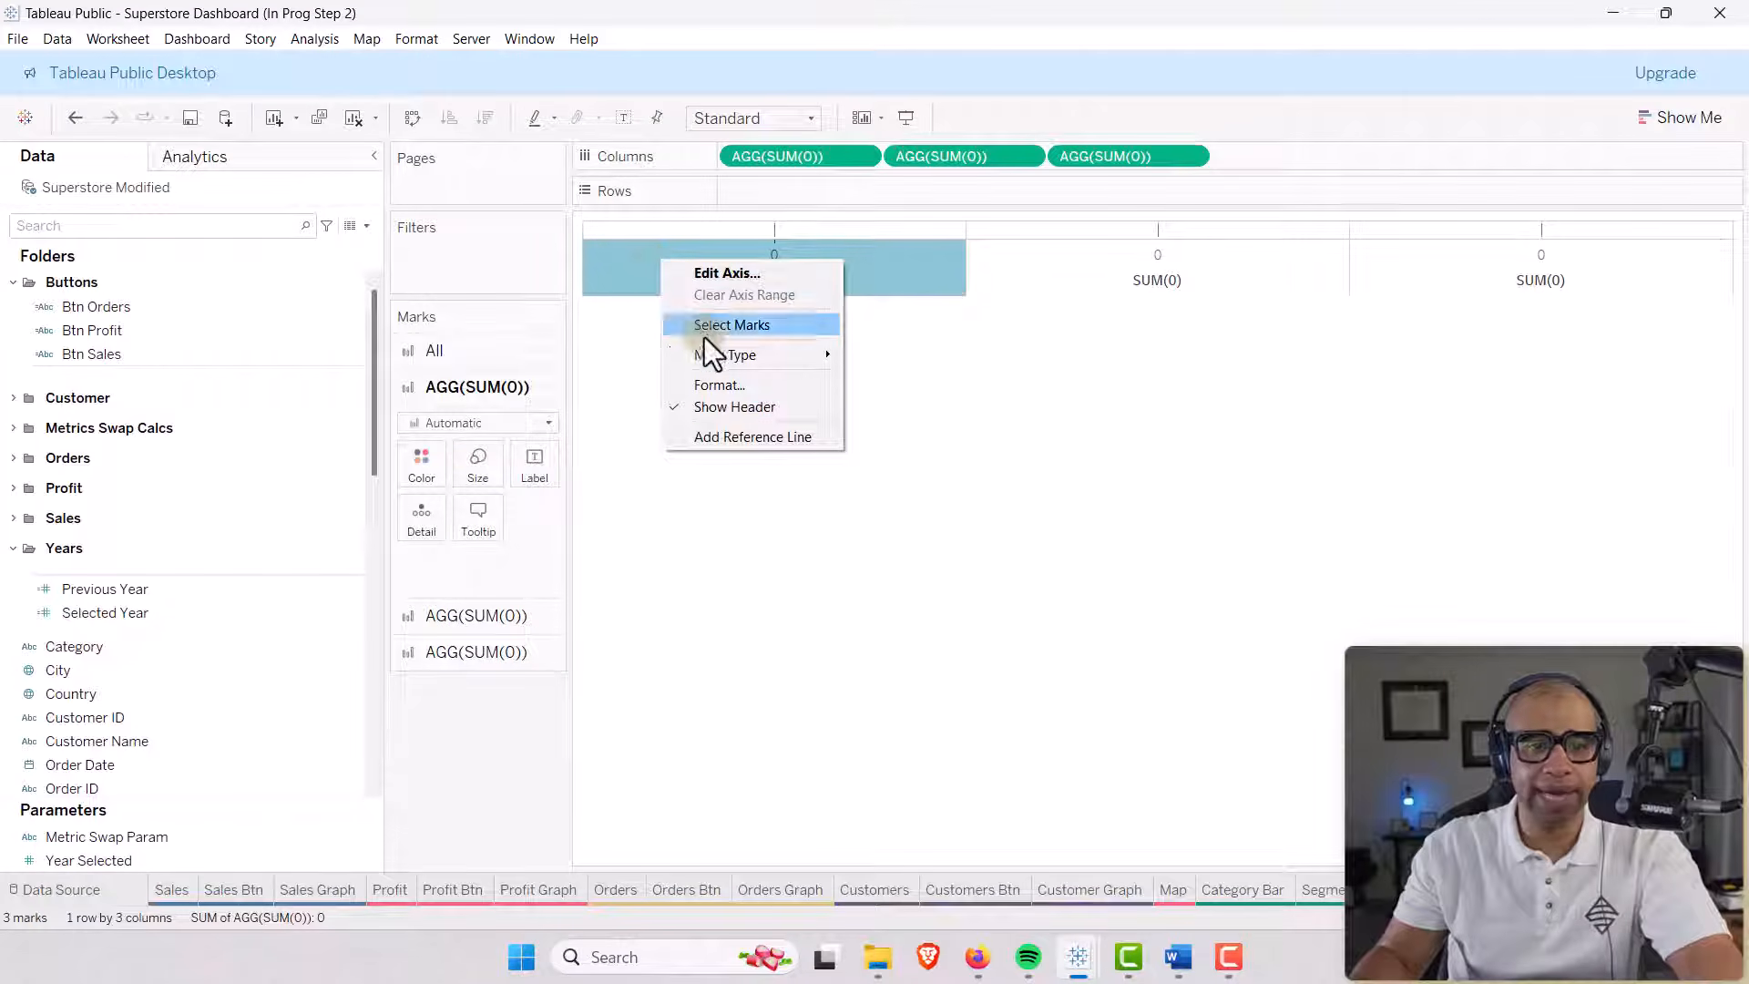
pyautogui.click(720, 406)
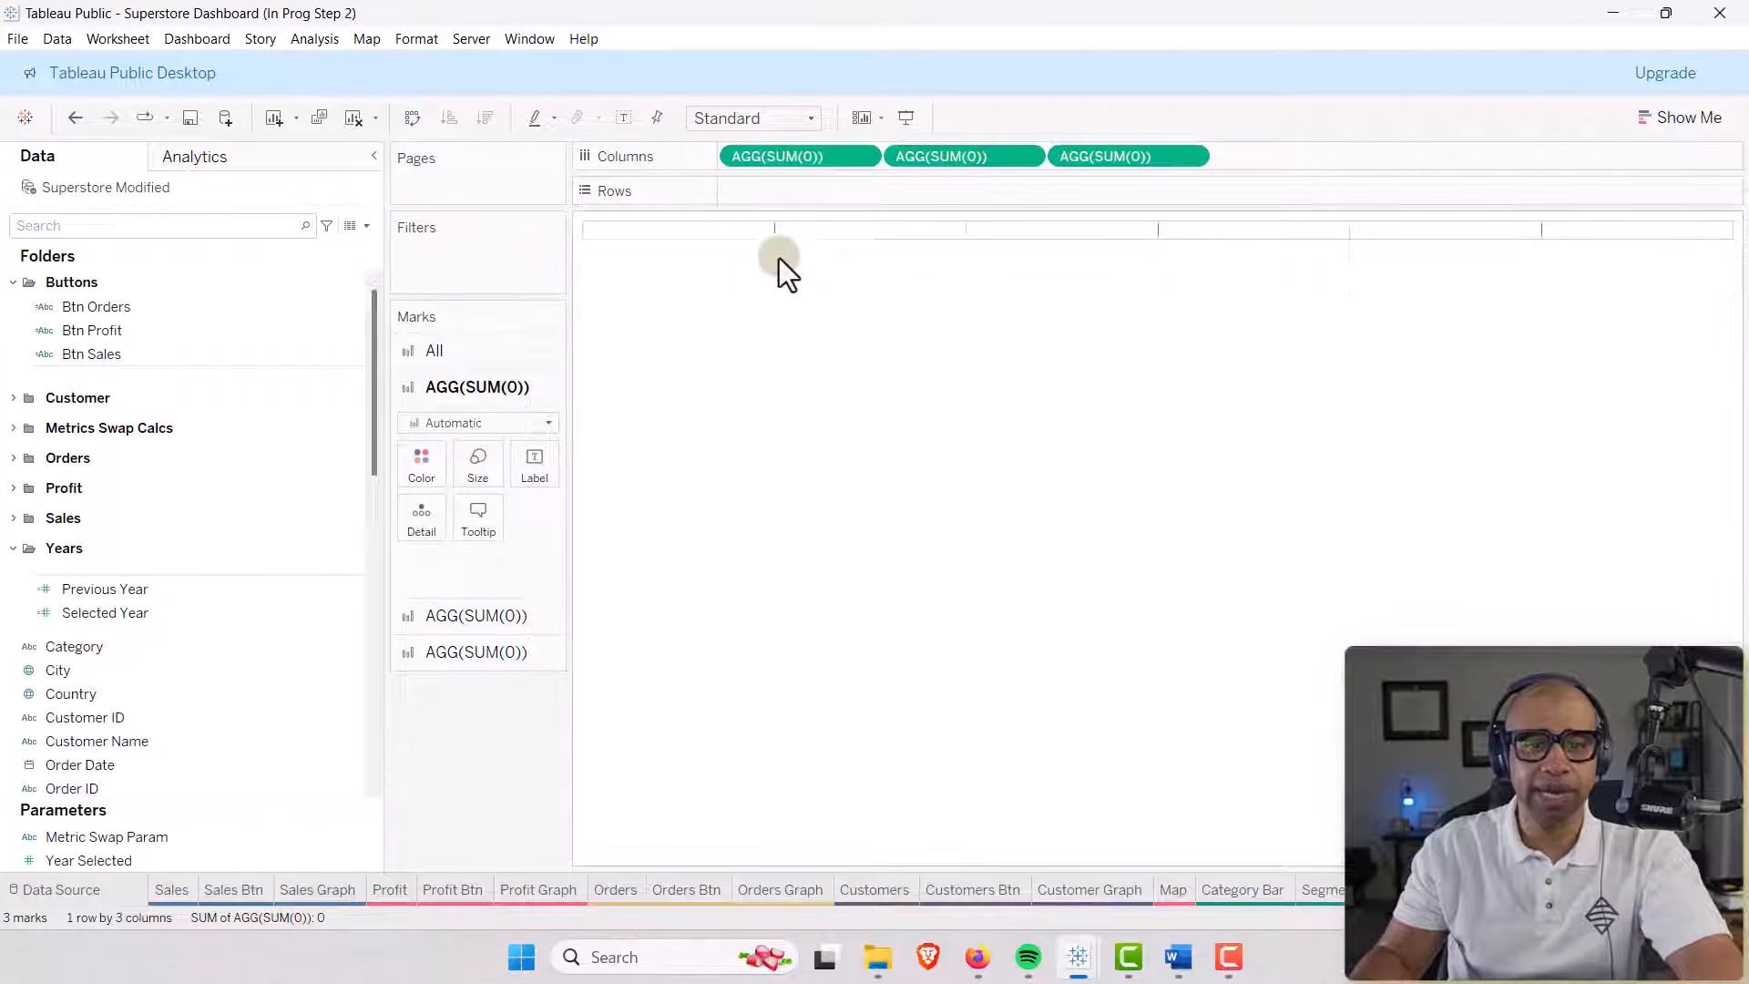
# Set the sheet-level row divider borders of the Buttons sheet to None.
pyautogui.rightClick(654, 238)
pyautogui.click(713, 305)
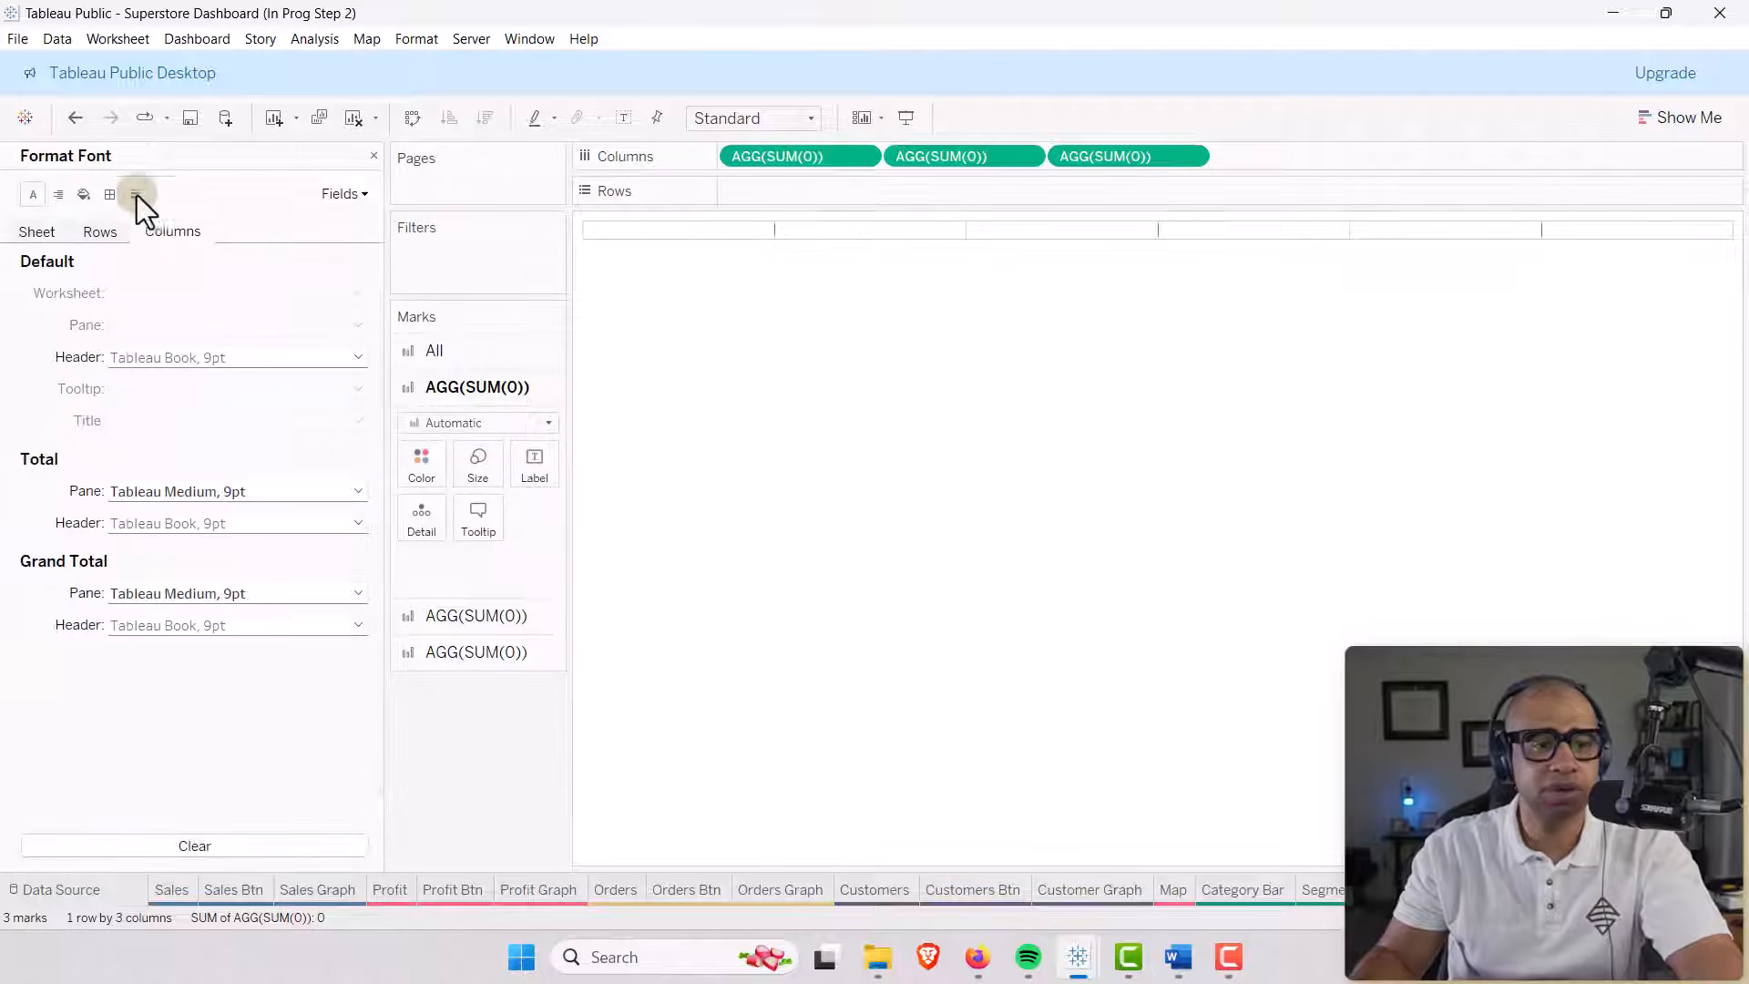
pyautogui.click(110, 195)
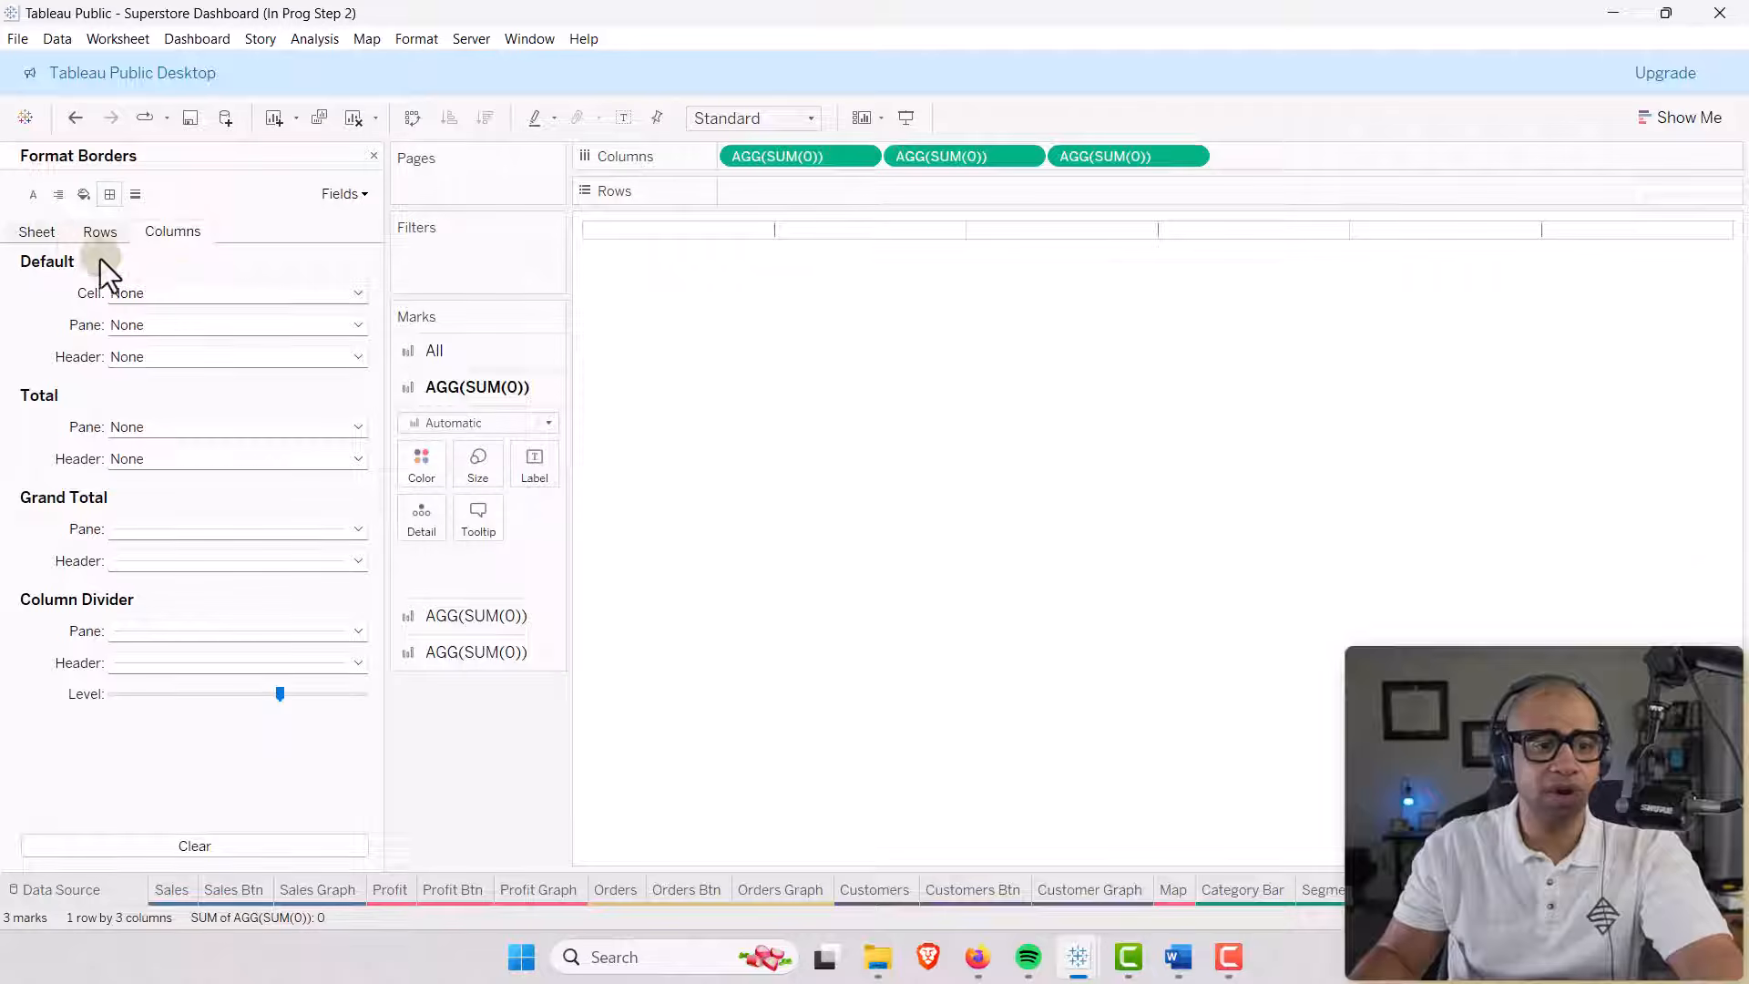
pyautogui.click(42, 238)
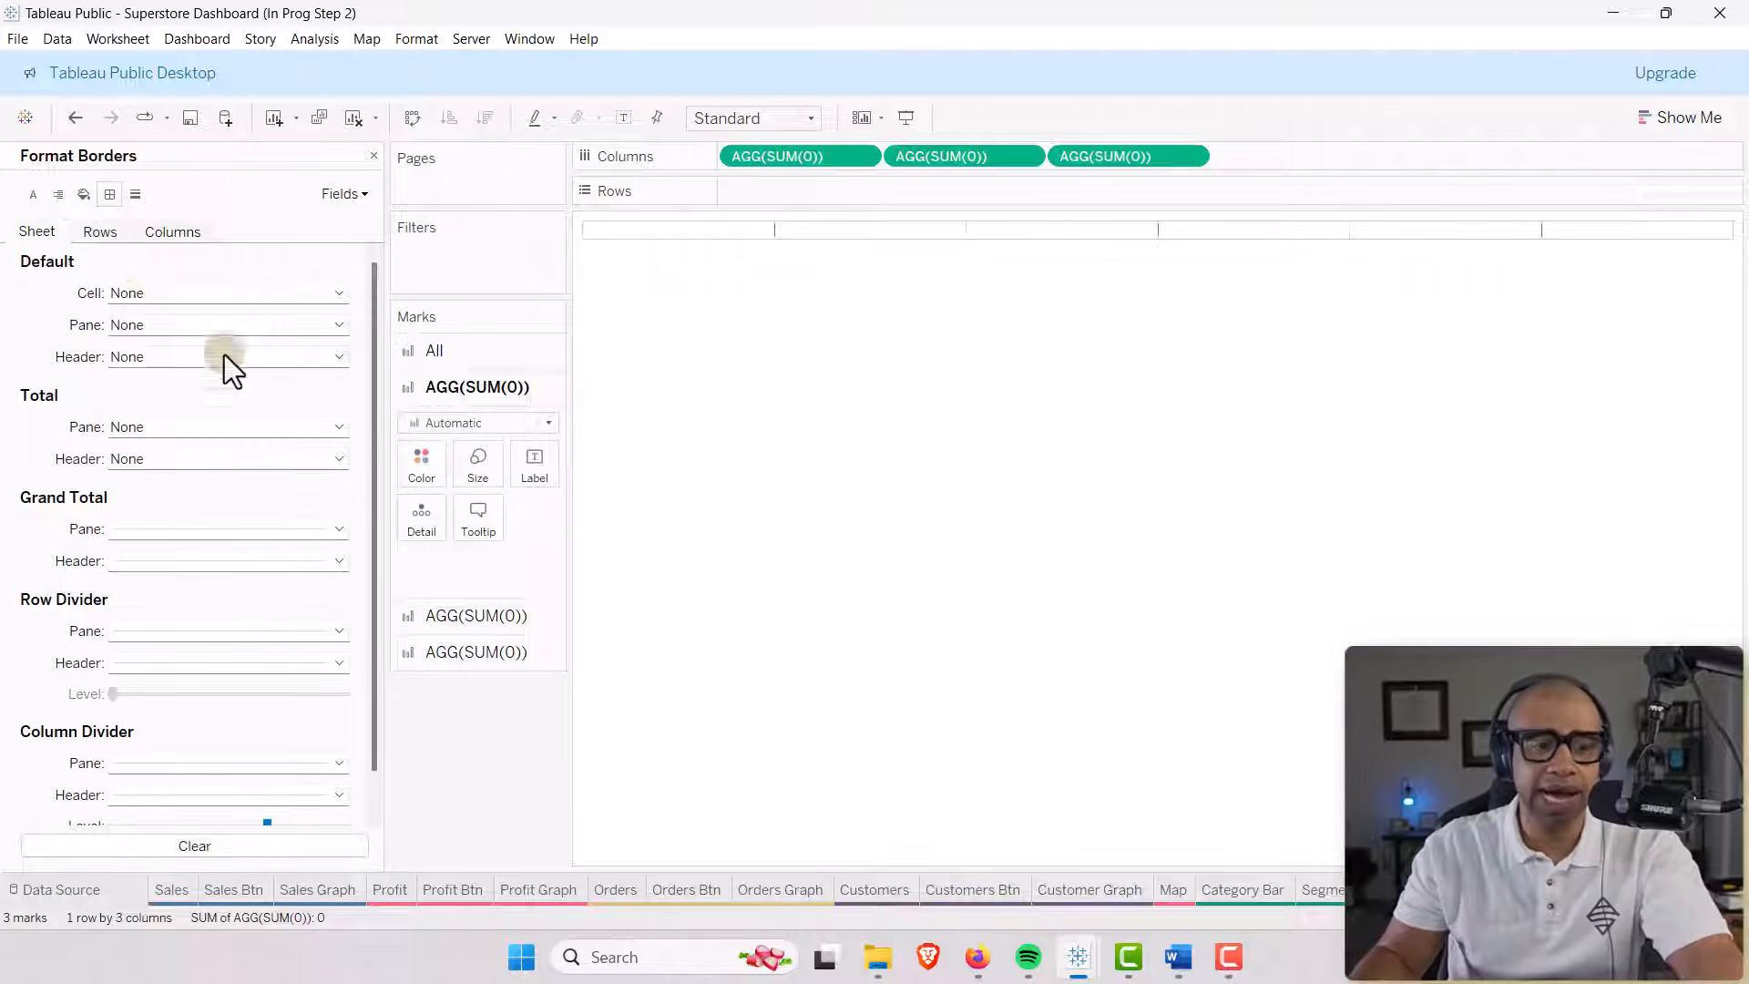
pyautogui.click(325, 630)
pyautogui.click(200, 424)
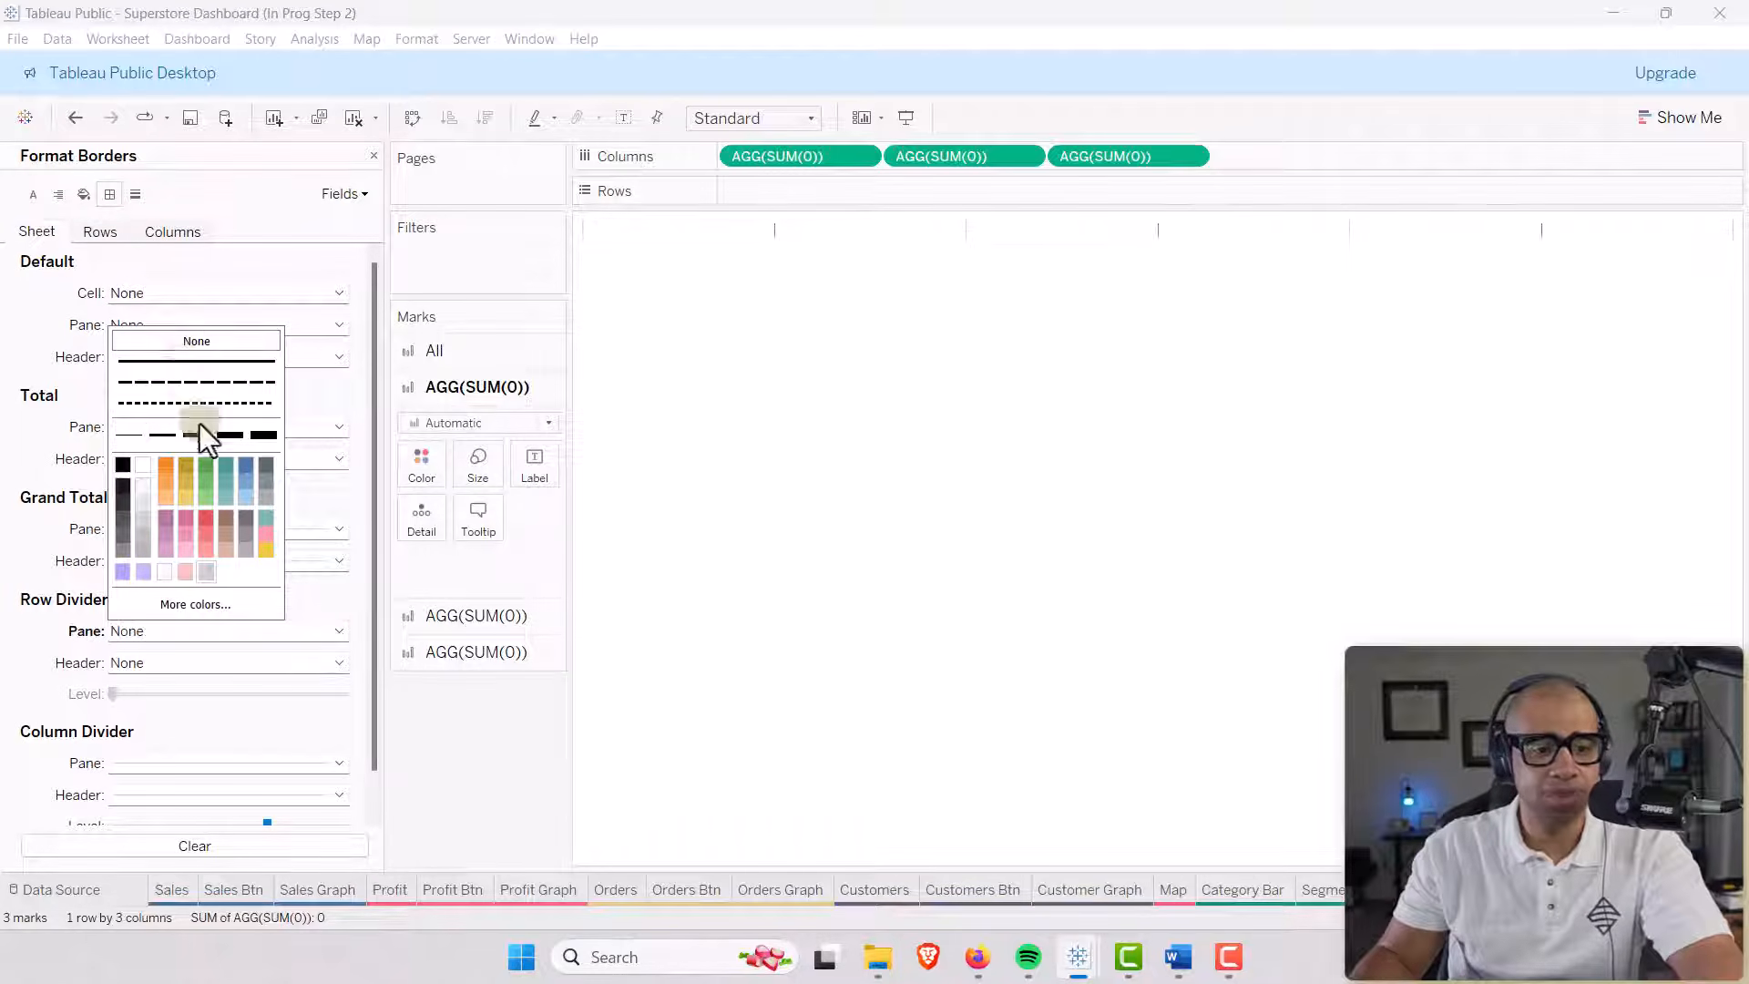
# Set the sheet-level column divider pane border to None and check the row and column border settings.
pyautogui.click(341, 763)
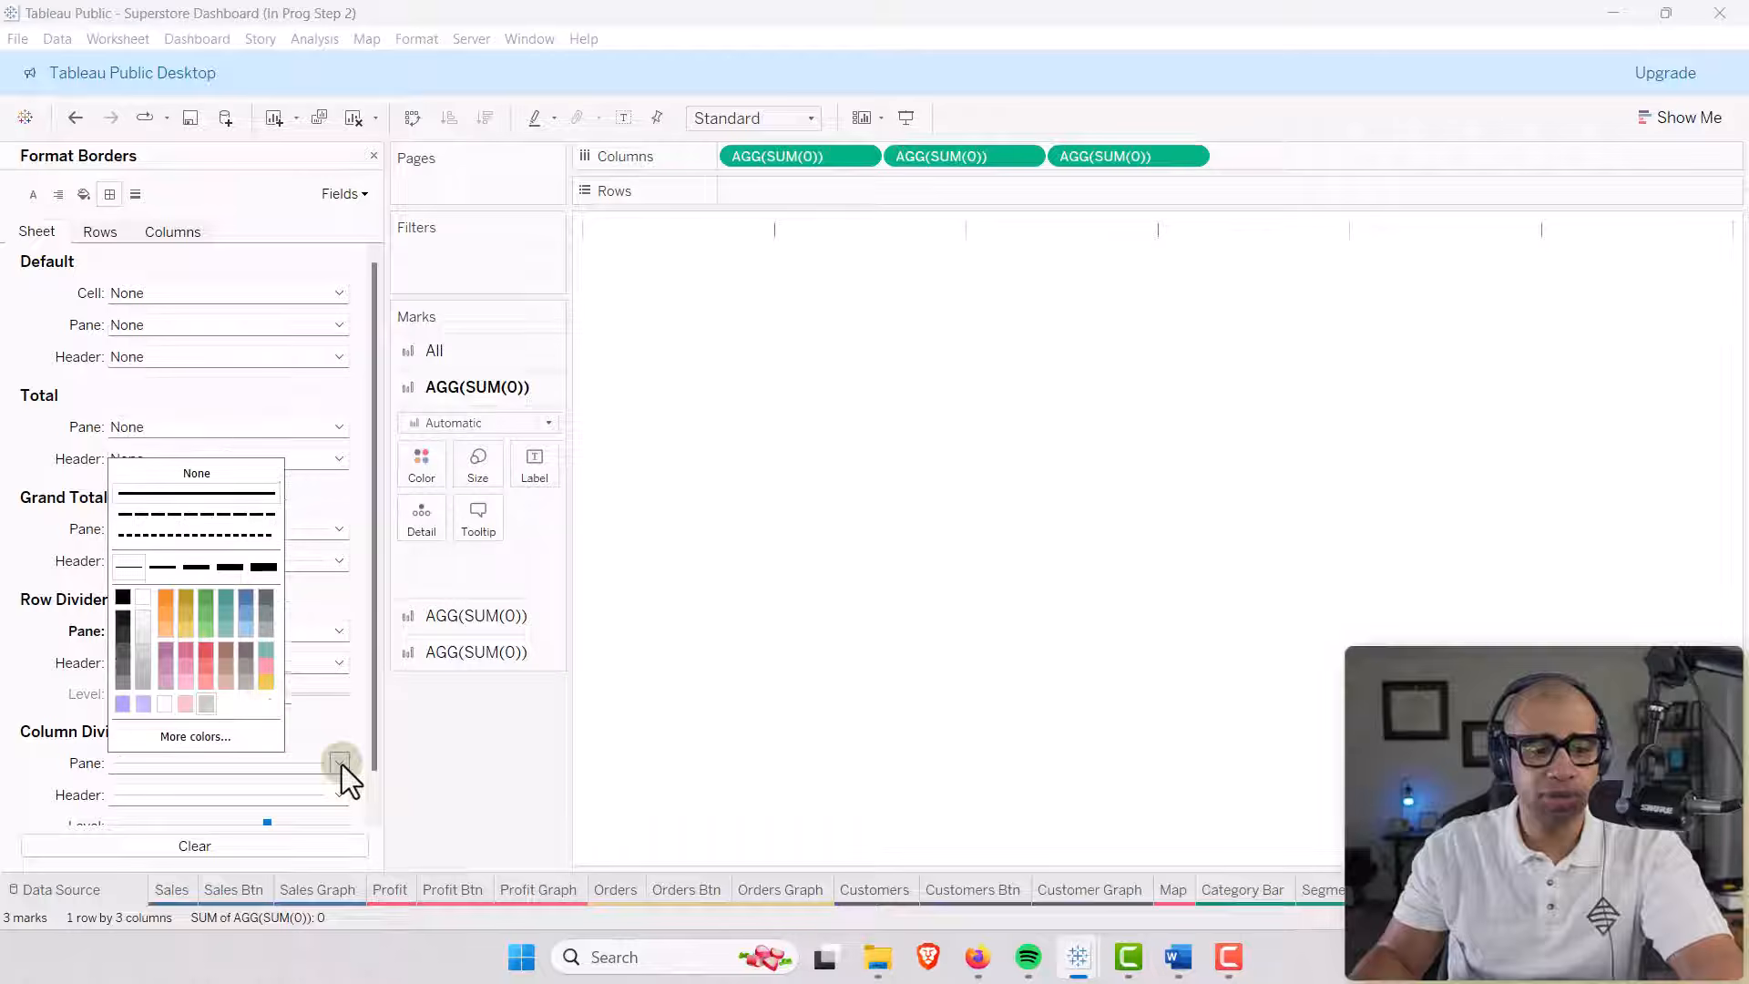
pyautogui.click(173, 473)
pyautogui.click(111, 235)
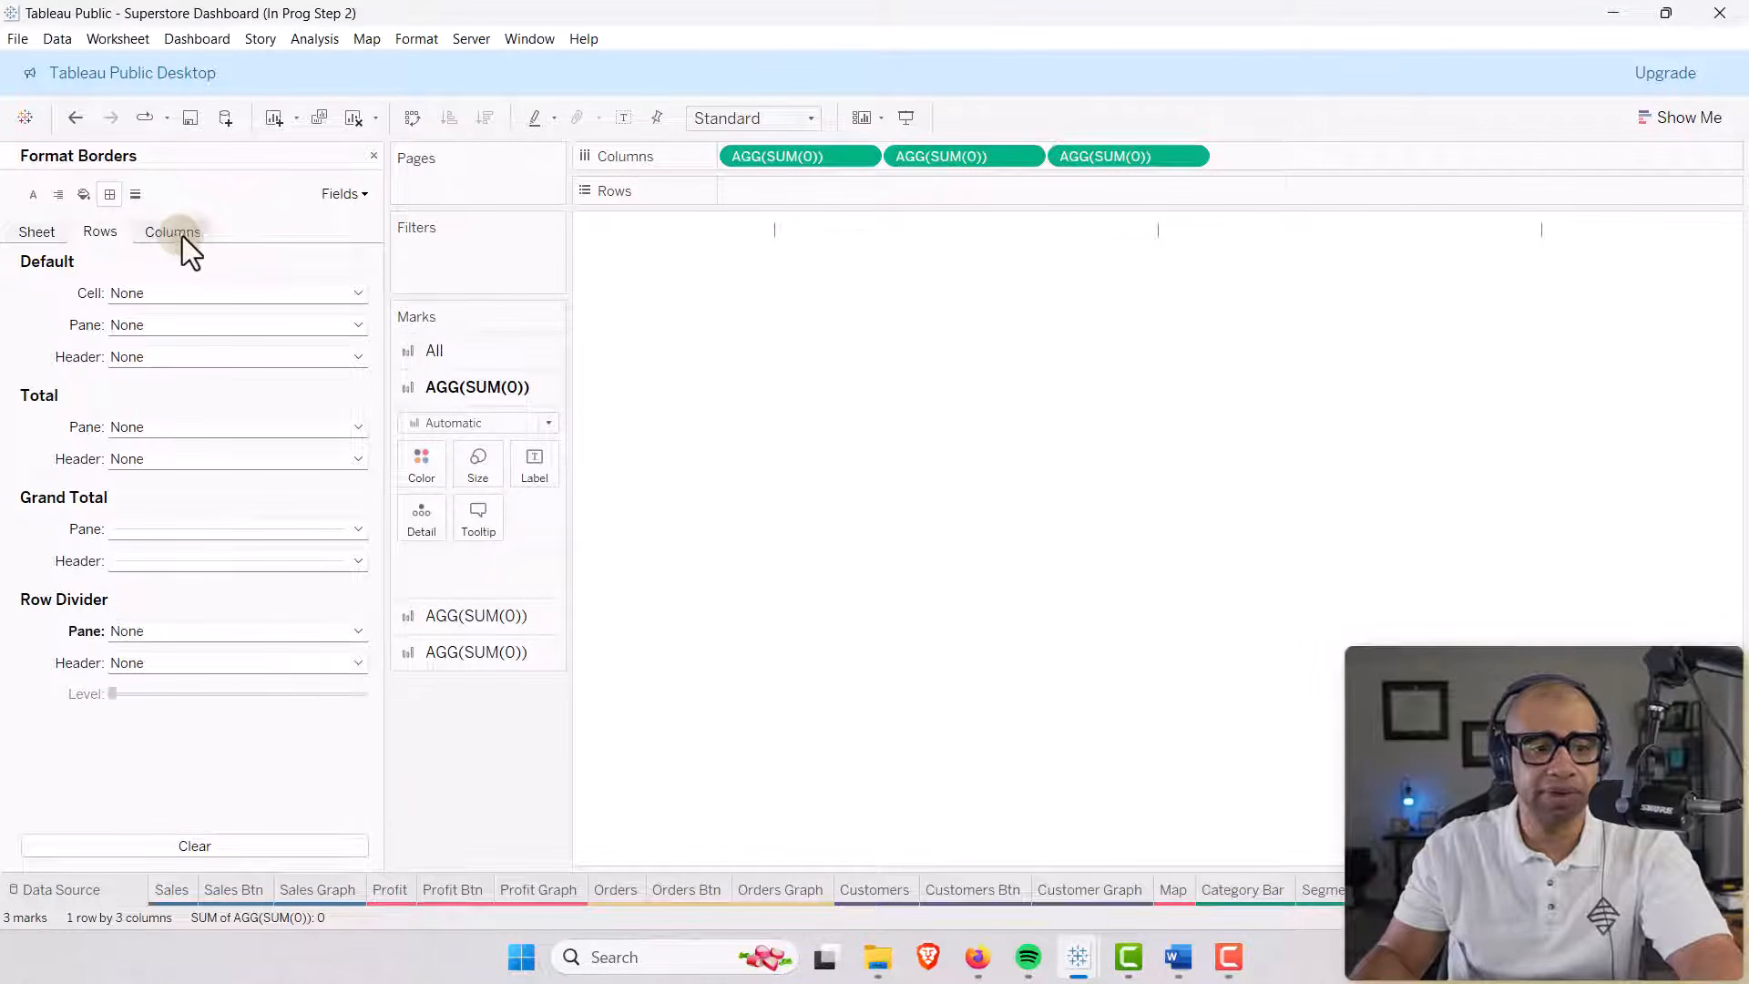
pyautogui.click(179, 237)
pyautogui.click(119, 241)
pyautogui.click(166, 241)
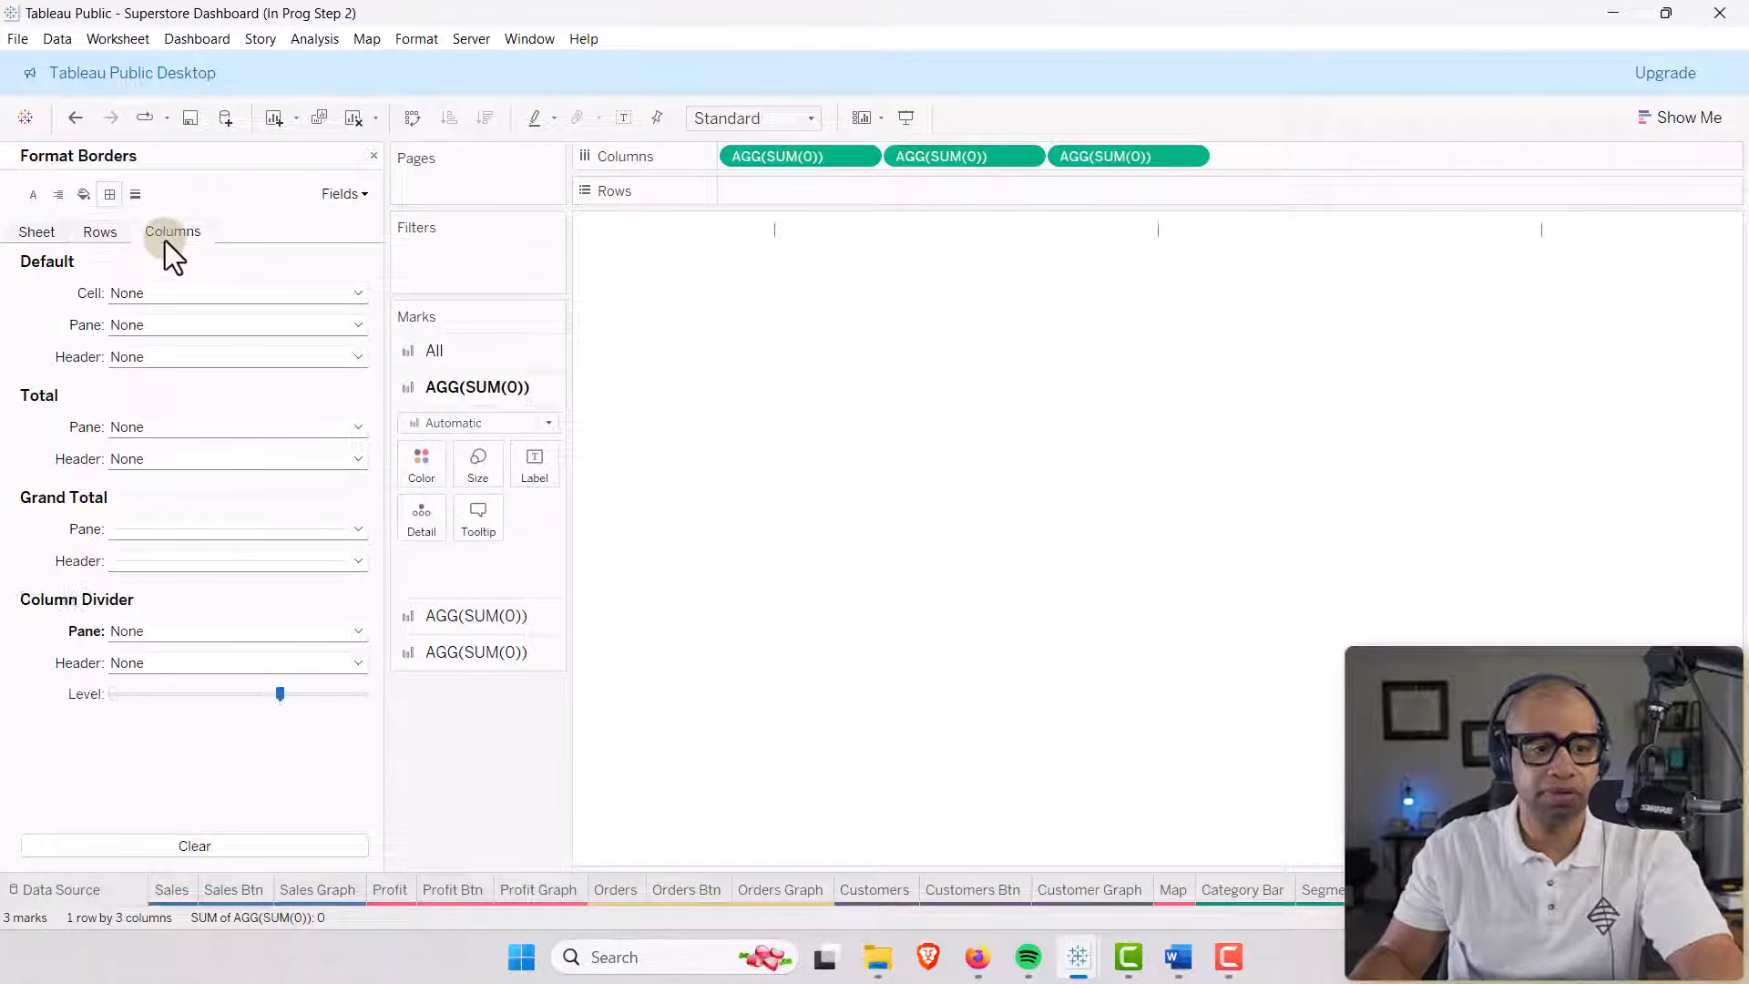
# Set the column grid lines and the sheet-level zero lines of the Buttons sheet to None, then close the formatting pane.
pyautogui.click(135, 194)
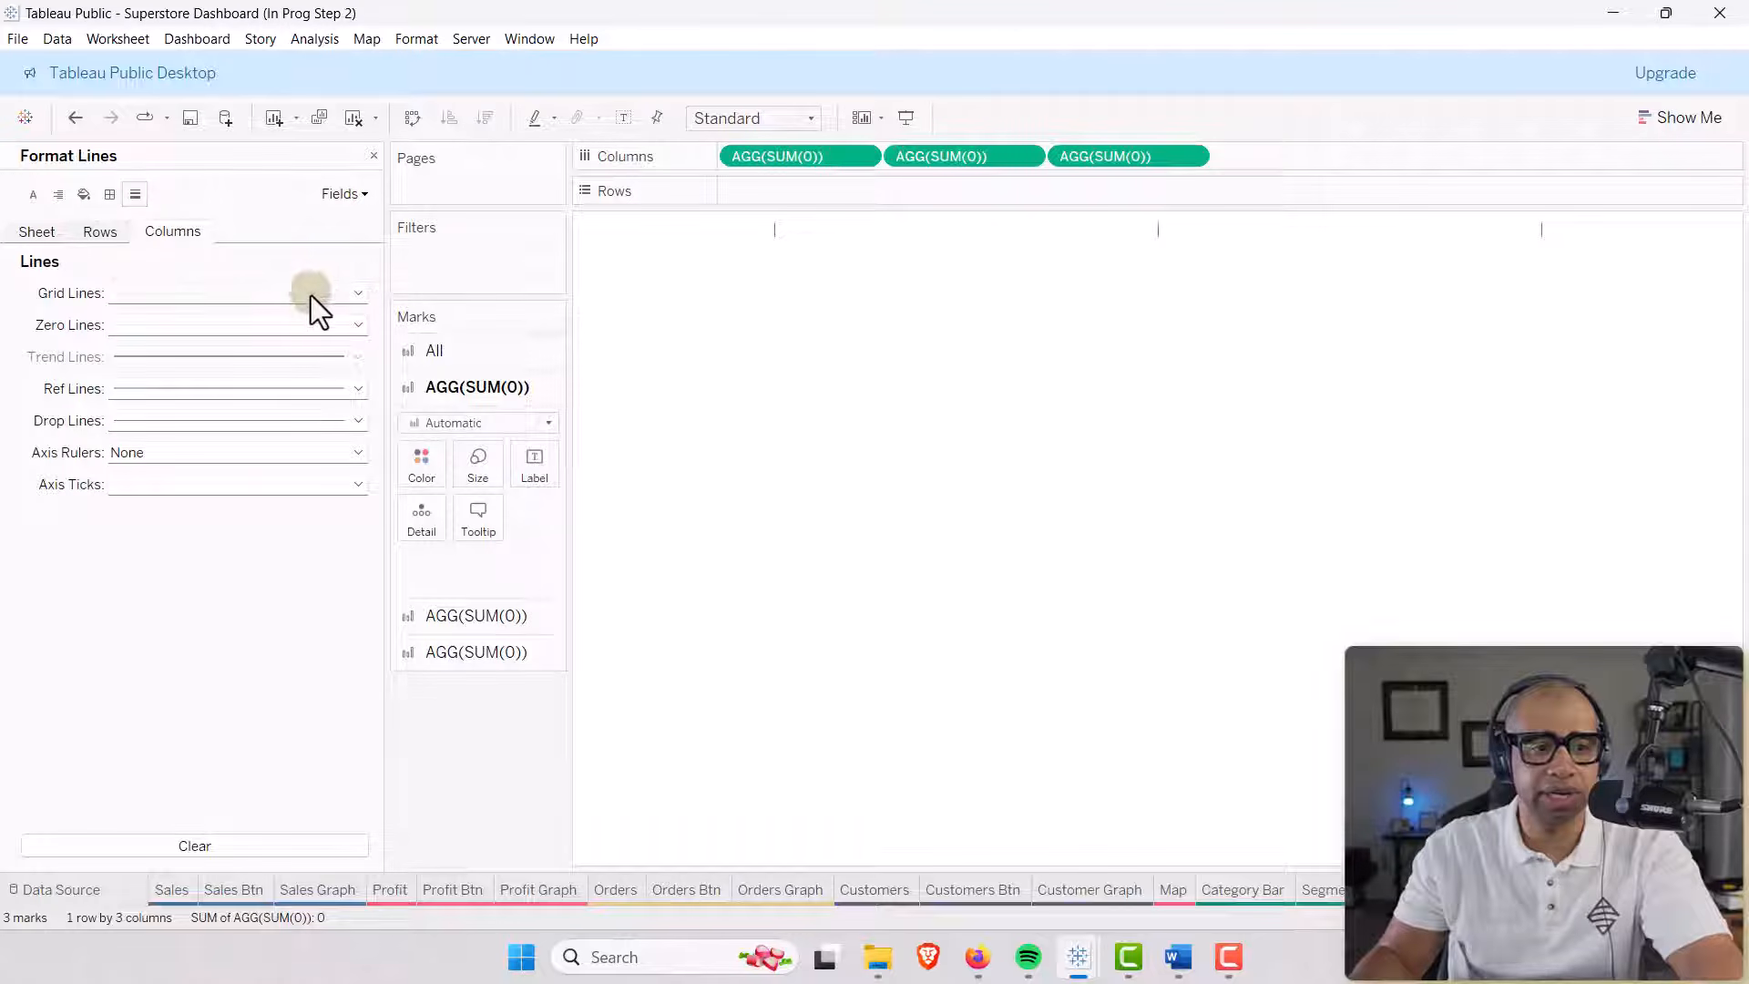
pyautogui.click(358, 293)
pyautogui.click(228, 320)
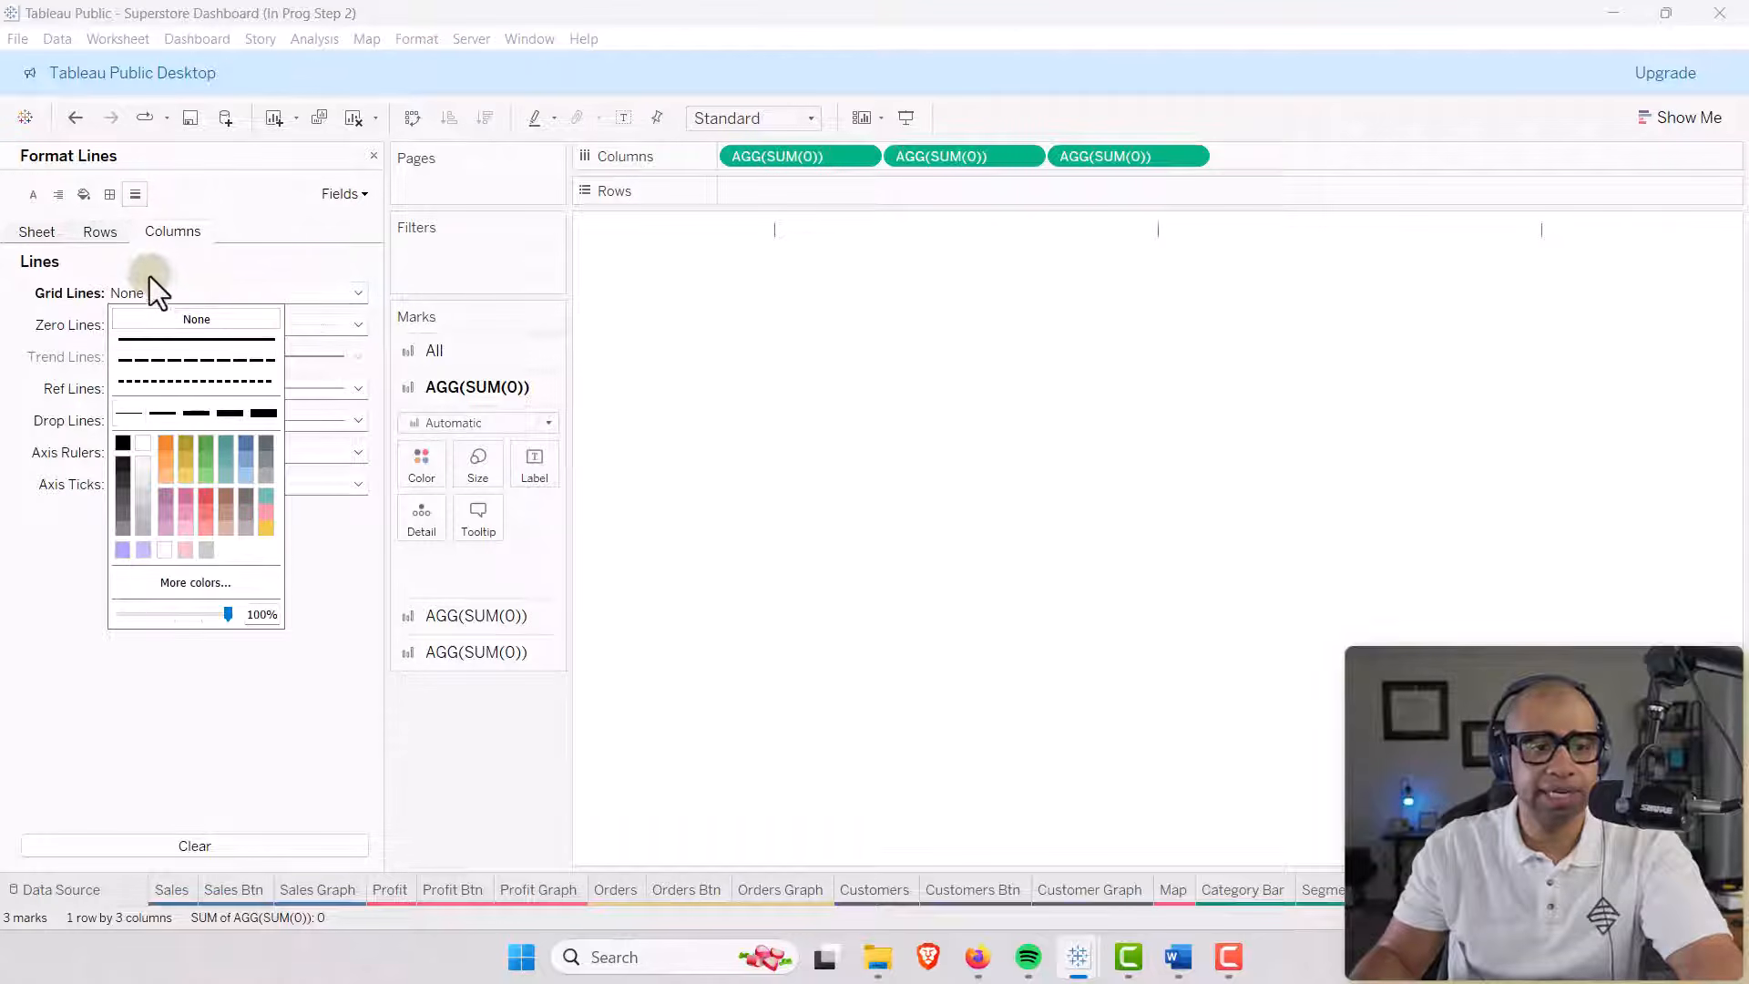
pyautogui.click(41, 233)
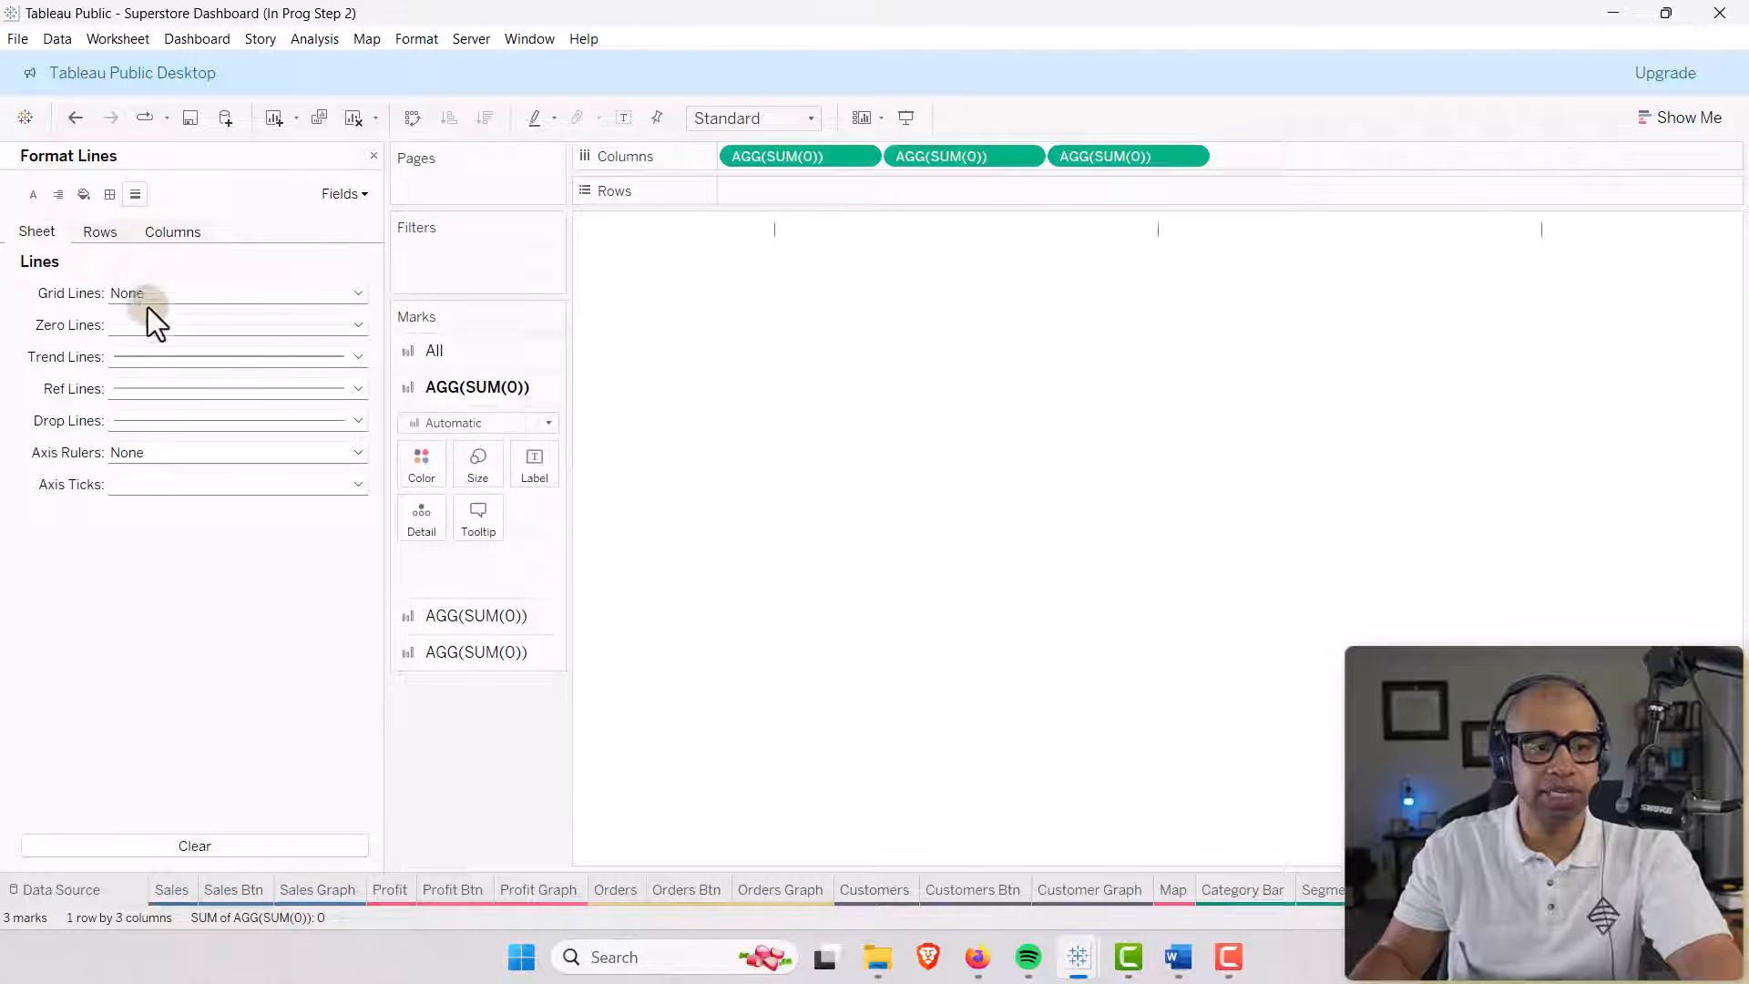
pyautogui.click(193, 326)
pyautogui.click(191, 351)
pyautogui.click(101, 234)
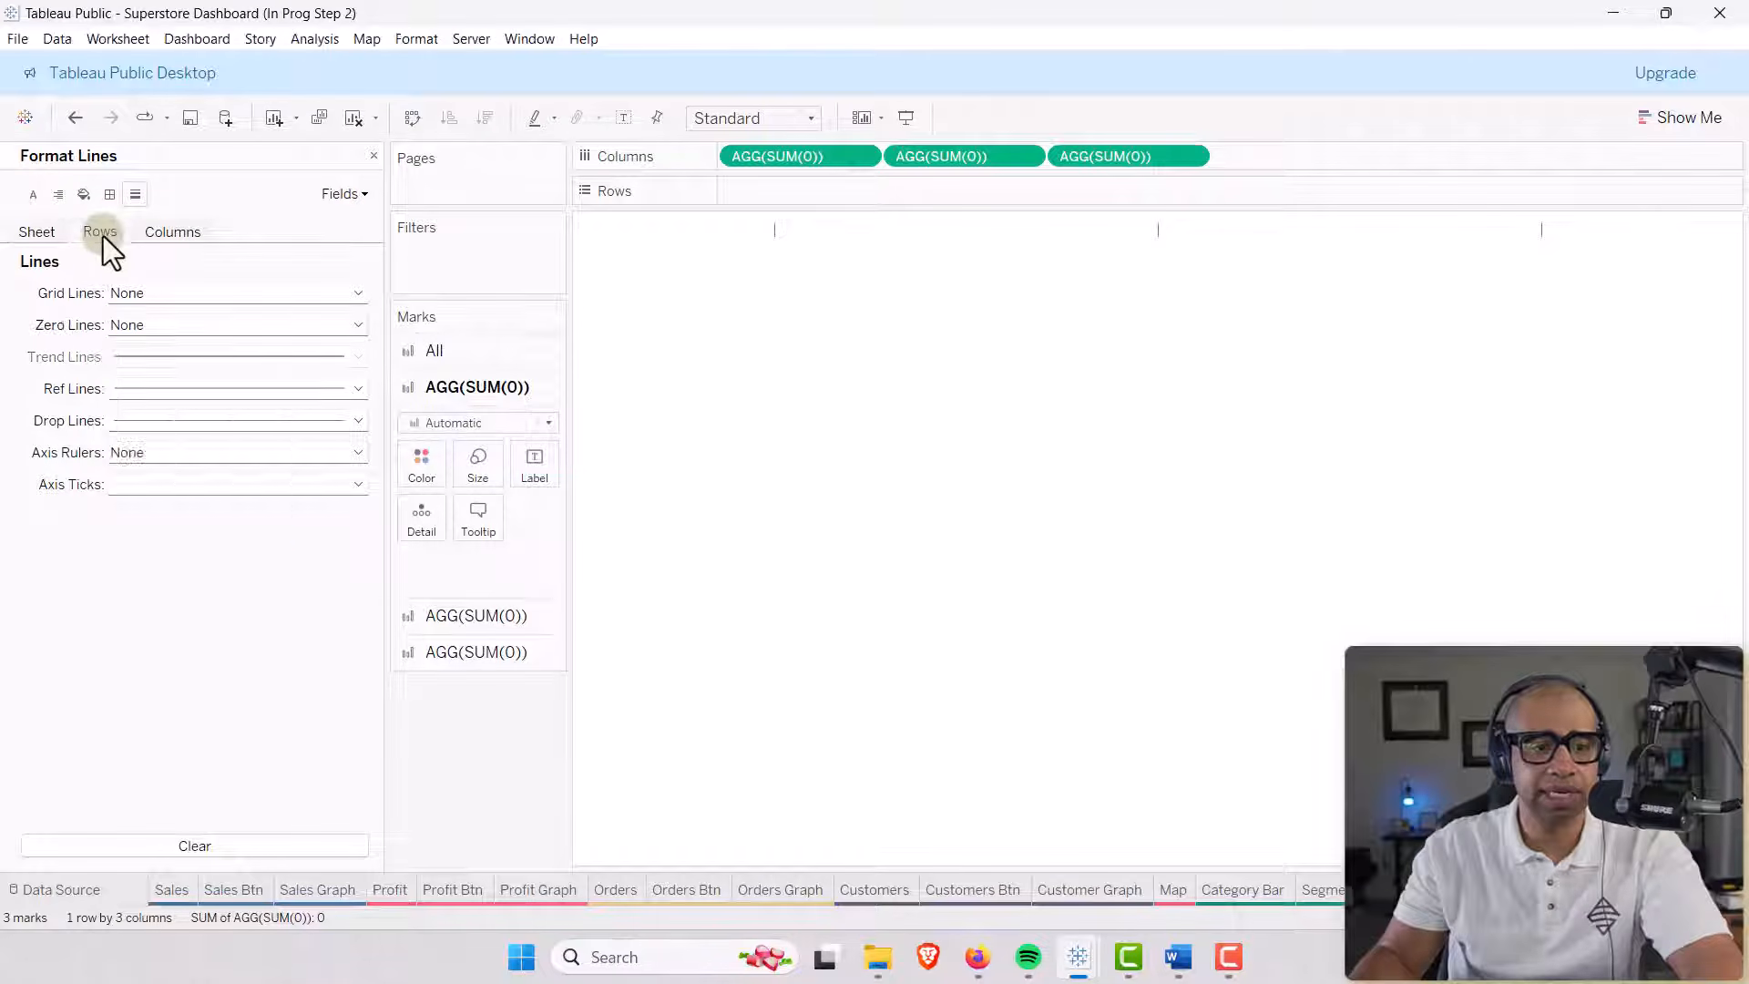
pyautogui.click(173, 234)
pyautogui.click(1042, 429)
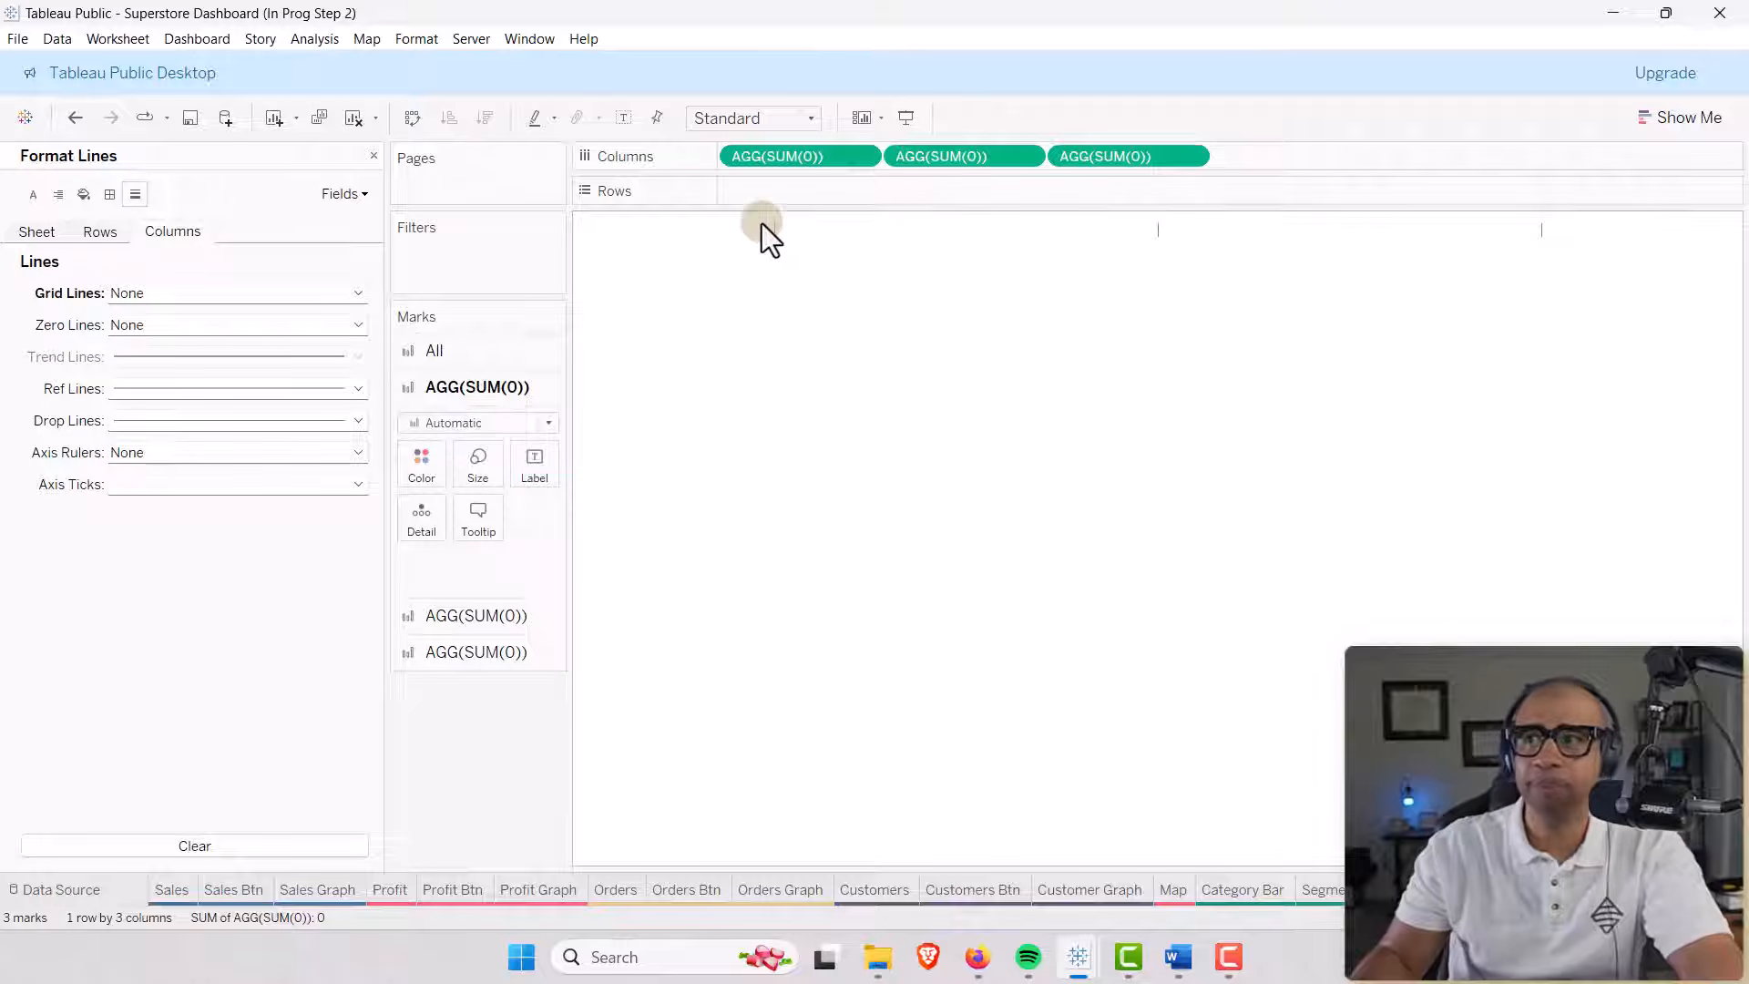
pyautogui.hotkey('alt', 'Tab')
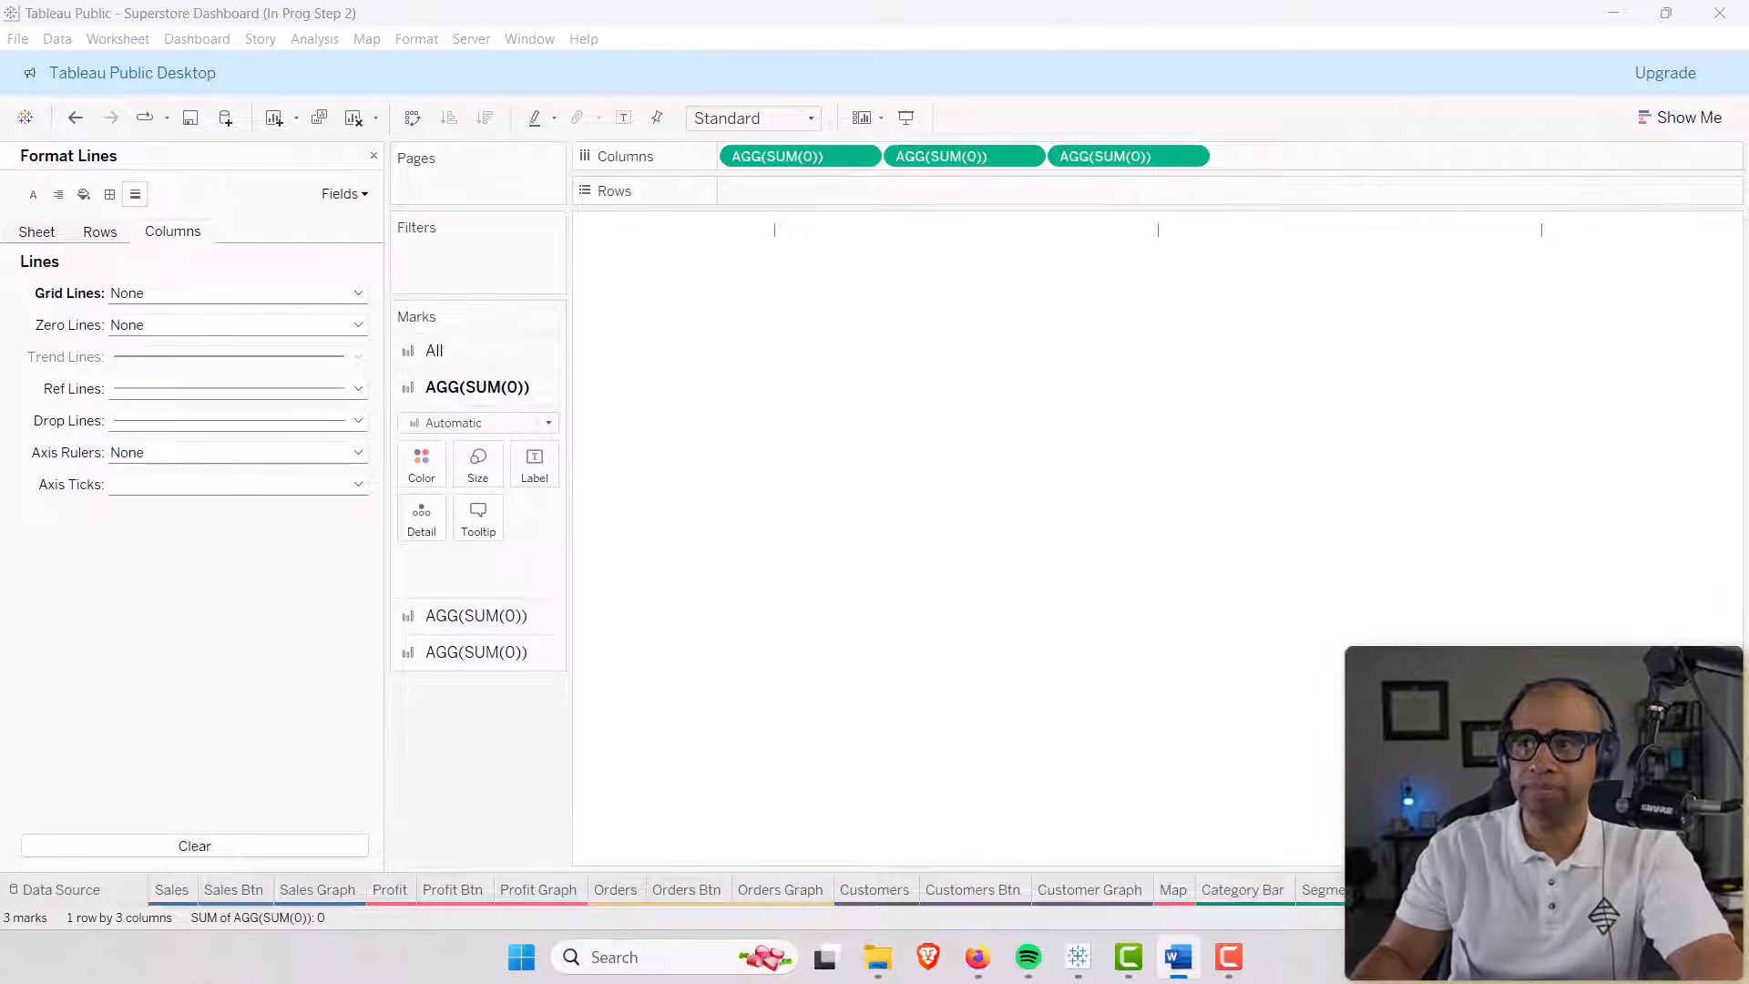
pyautogui.click(714, 632)
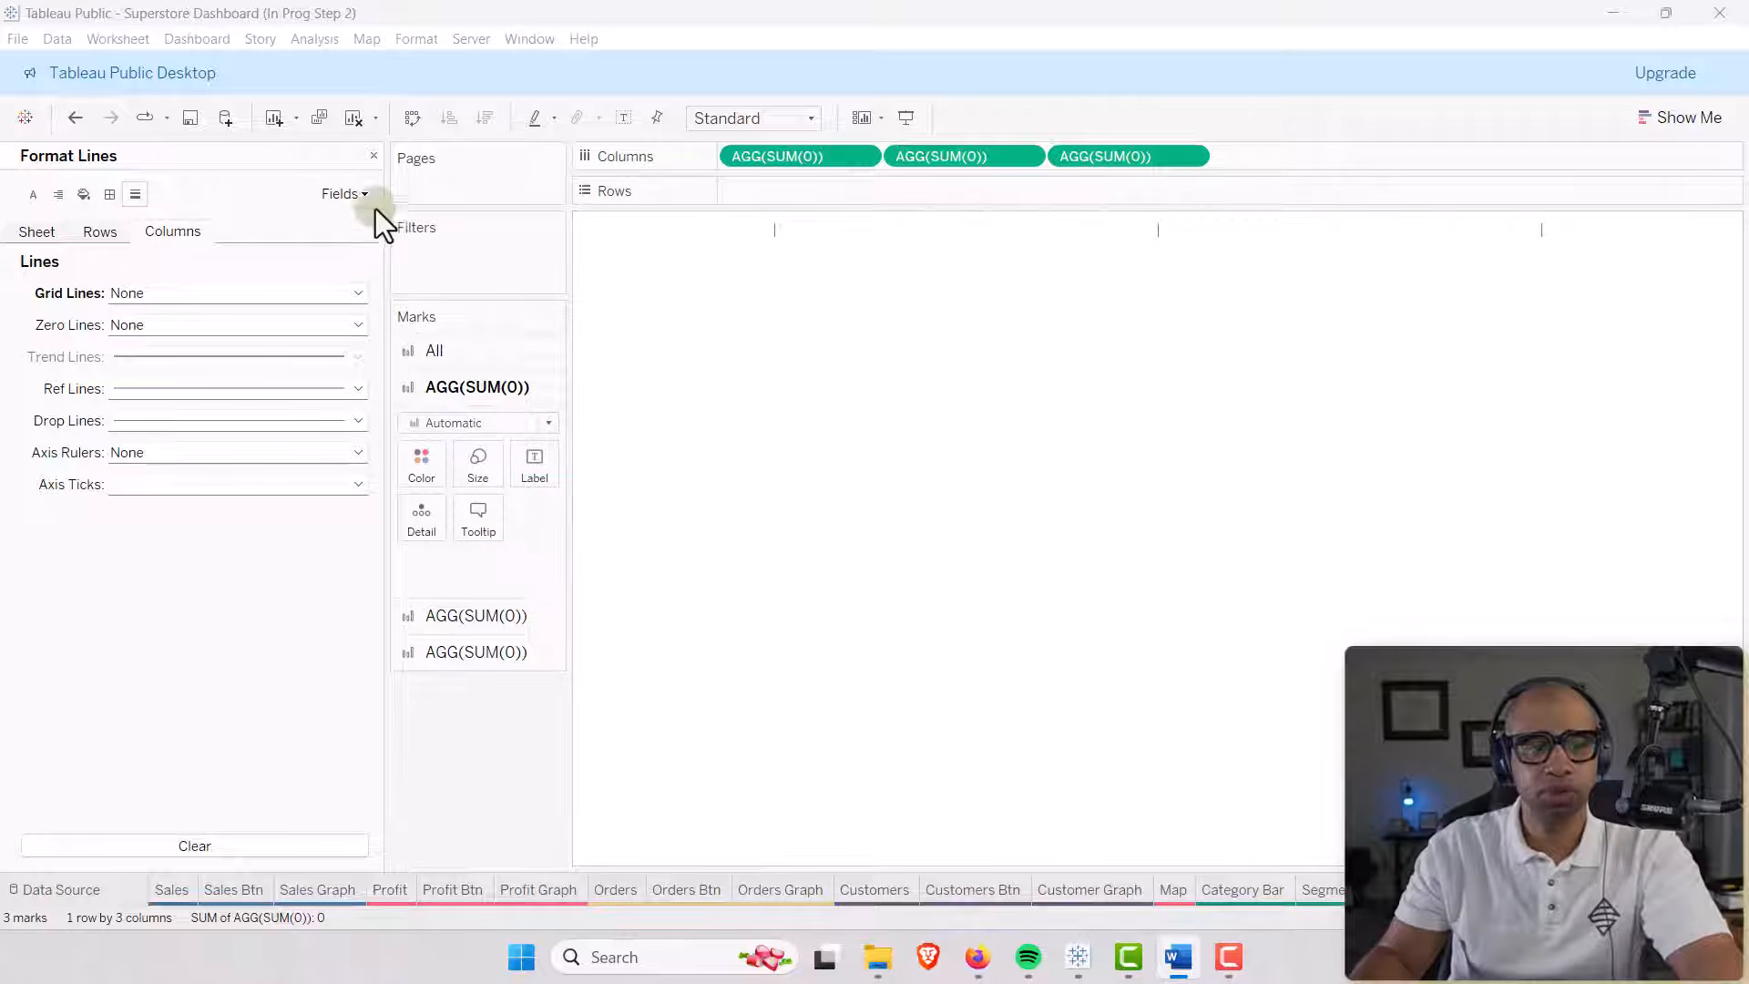
pyautogui.click(375, 157)
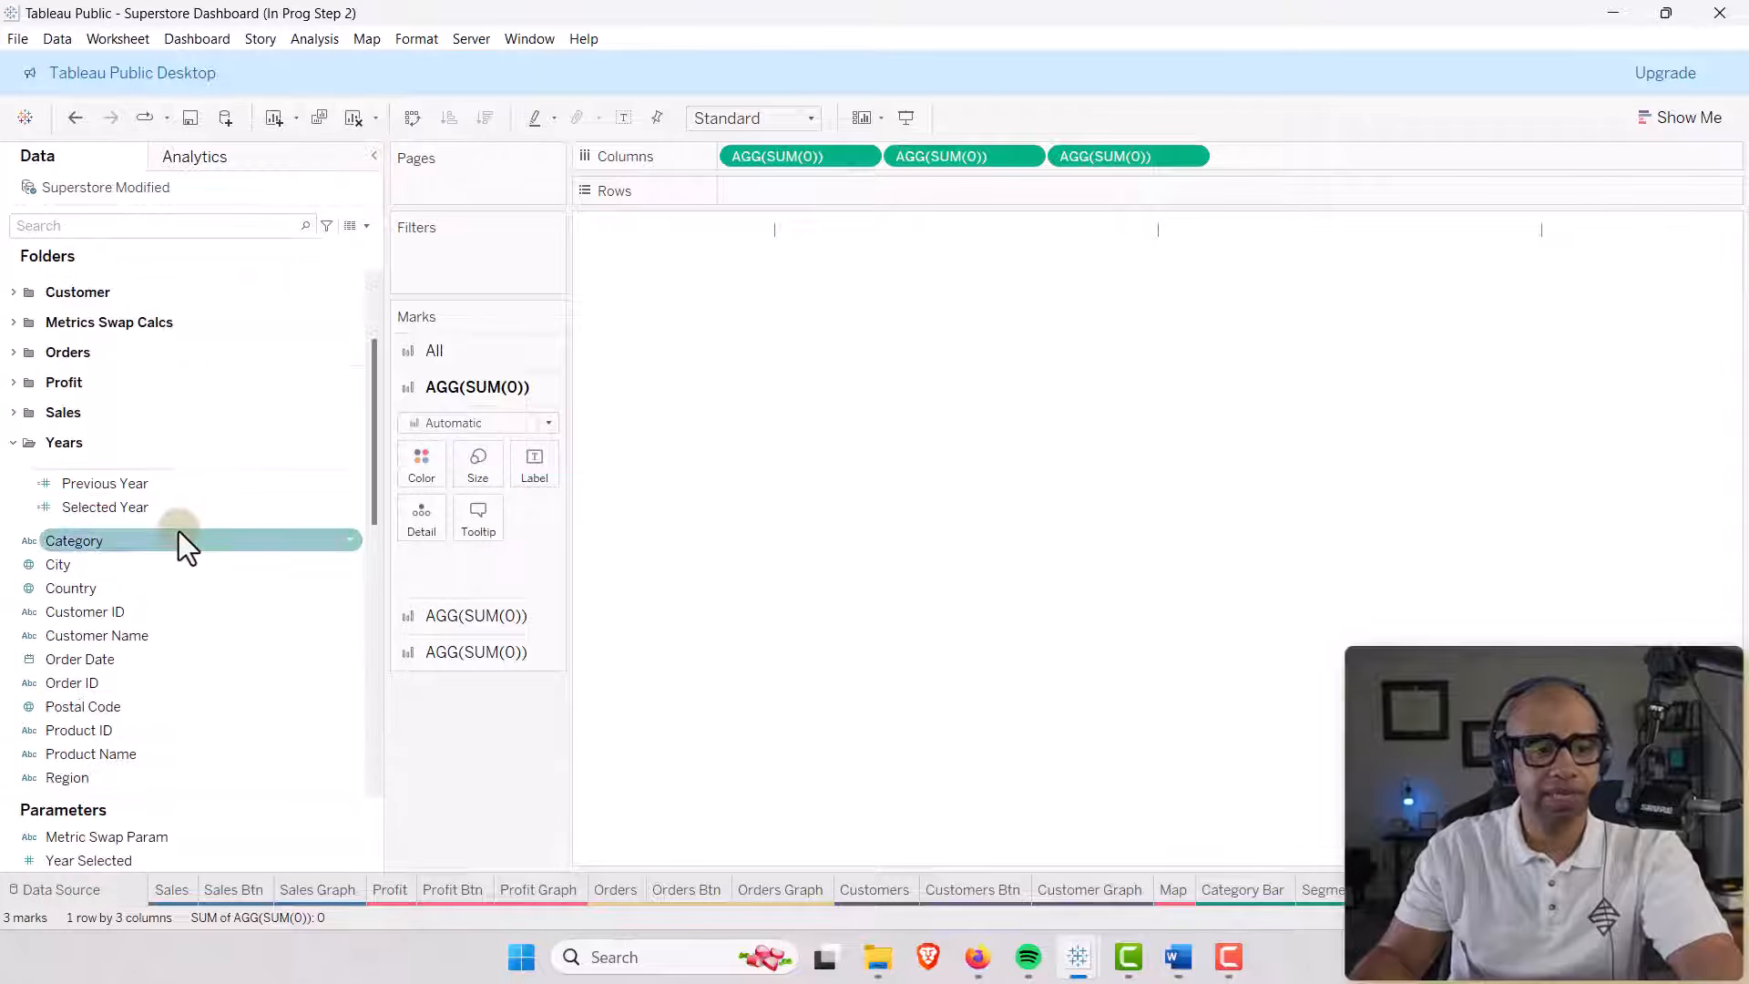
# Colour the marks of the first AGG(SUM(0)) by the Metric Swap Param parameter.
pyautogui.click(13, 282)
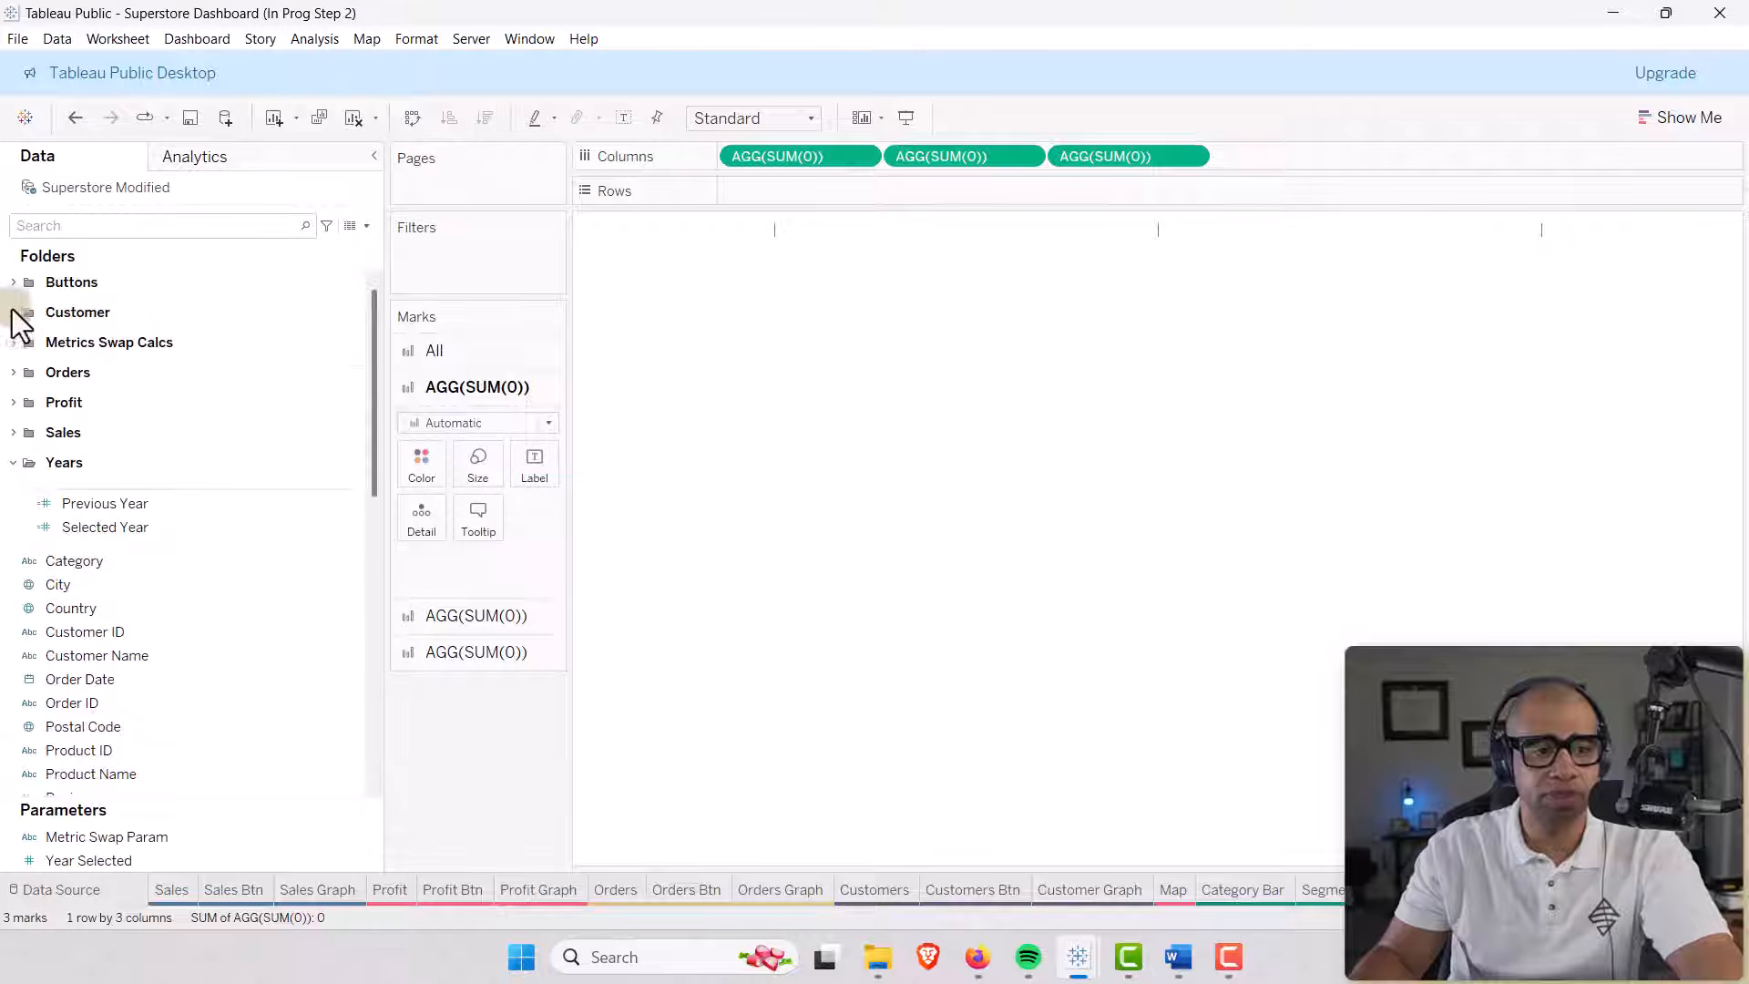
pyautogui.click(12, 342)
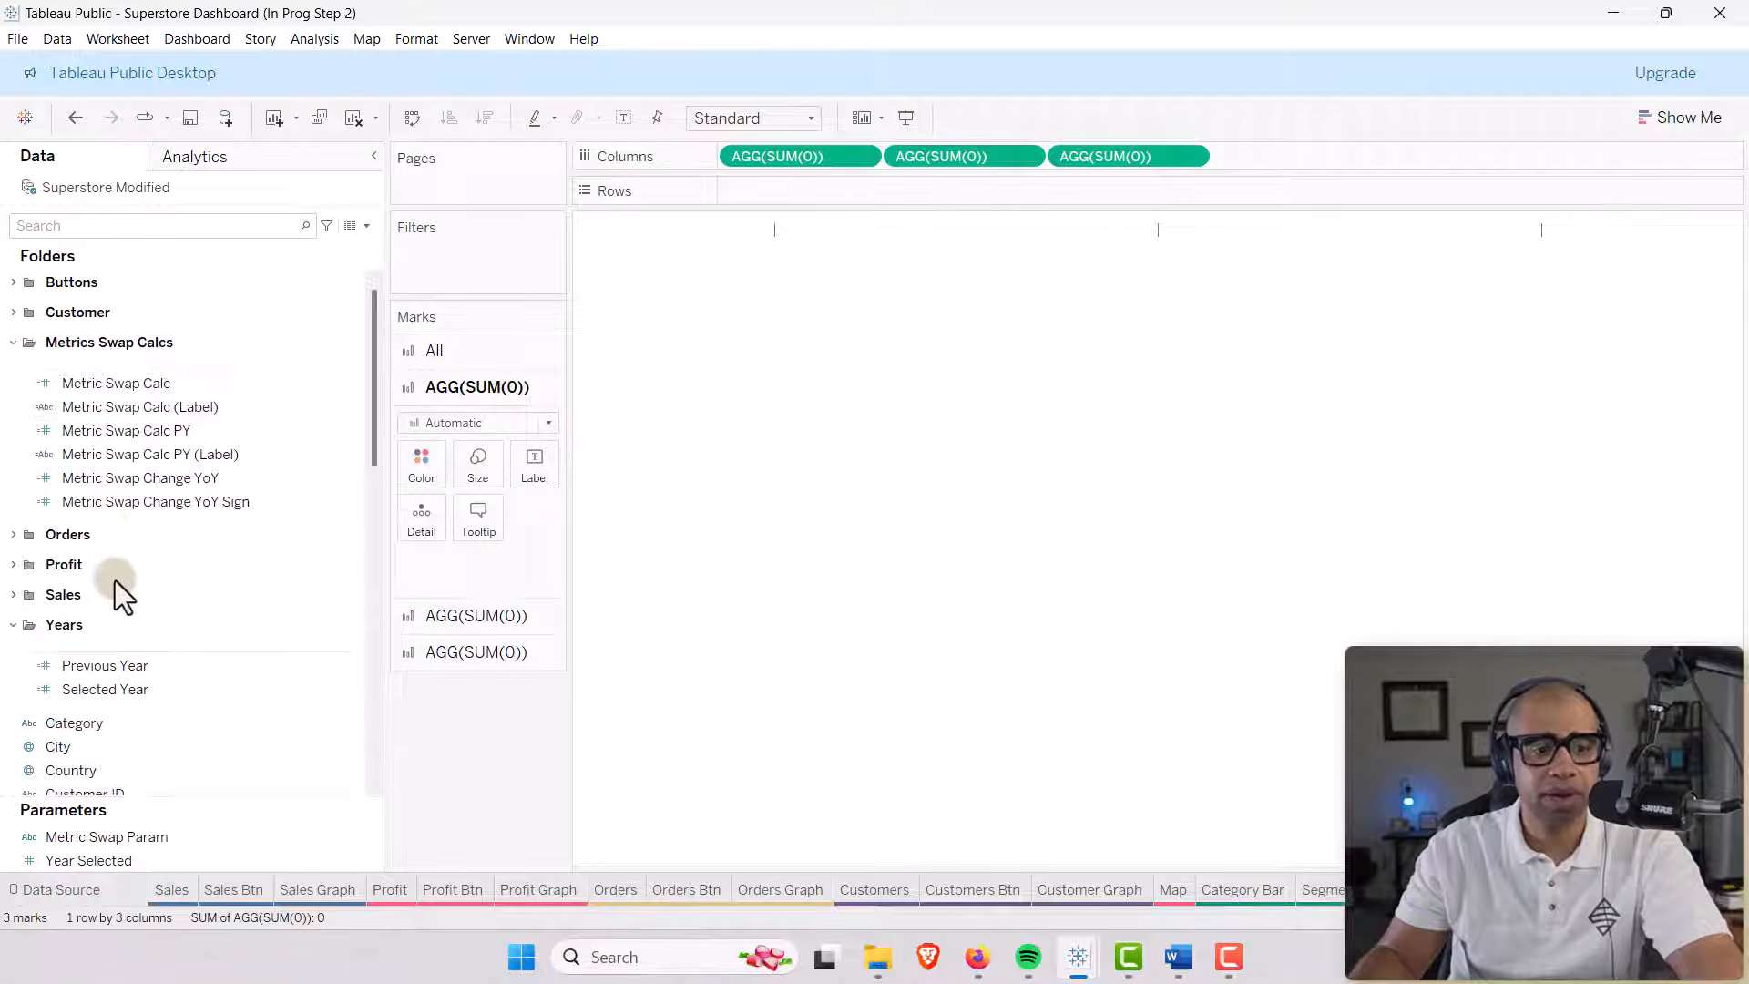
pyautogui.scroll(-5, 117, 594)
pyautogui.click(137, 628)
pyautogui.scroll(-5, 132, 683)
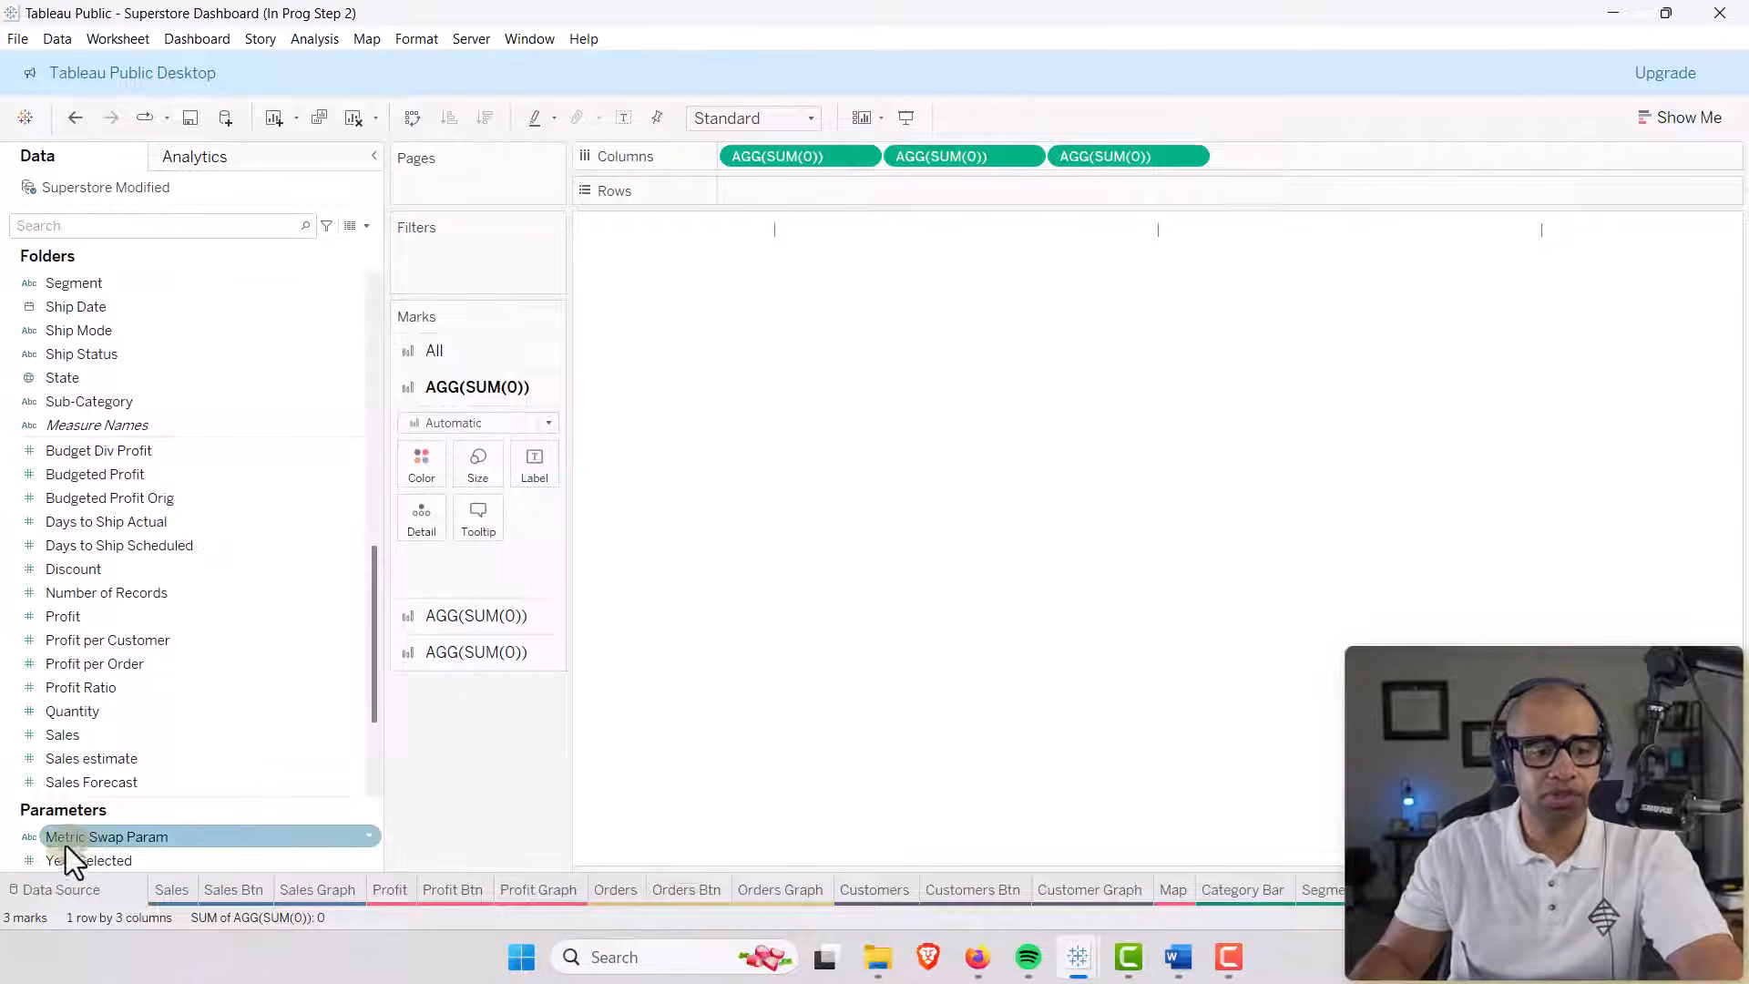
pyautogui.moveTo(66, 846); pyautogui.dragTo(417, 470)
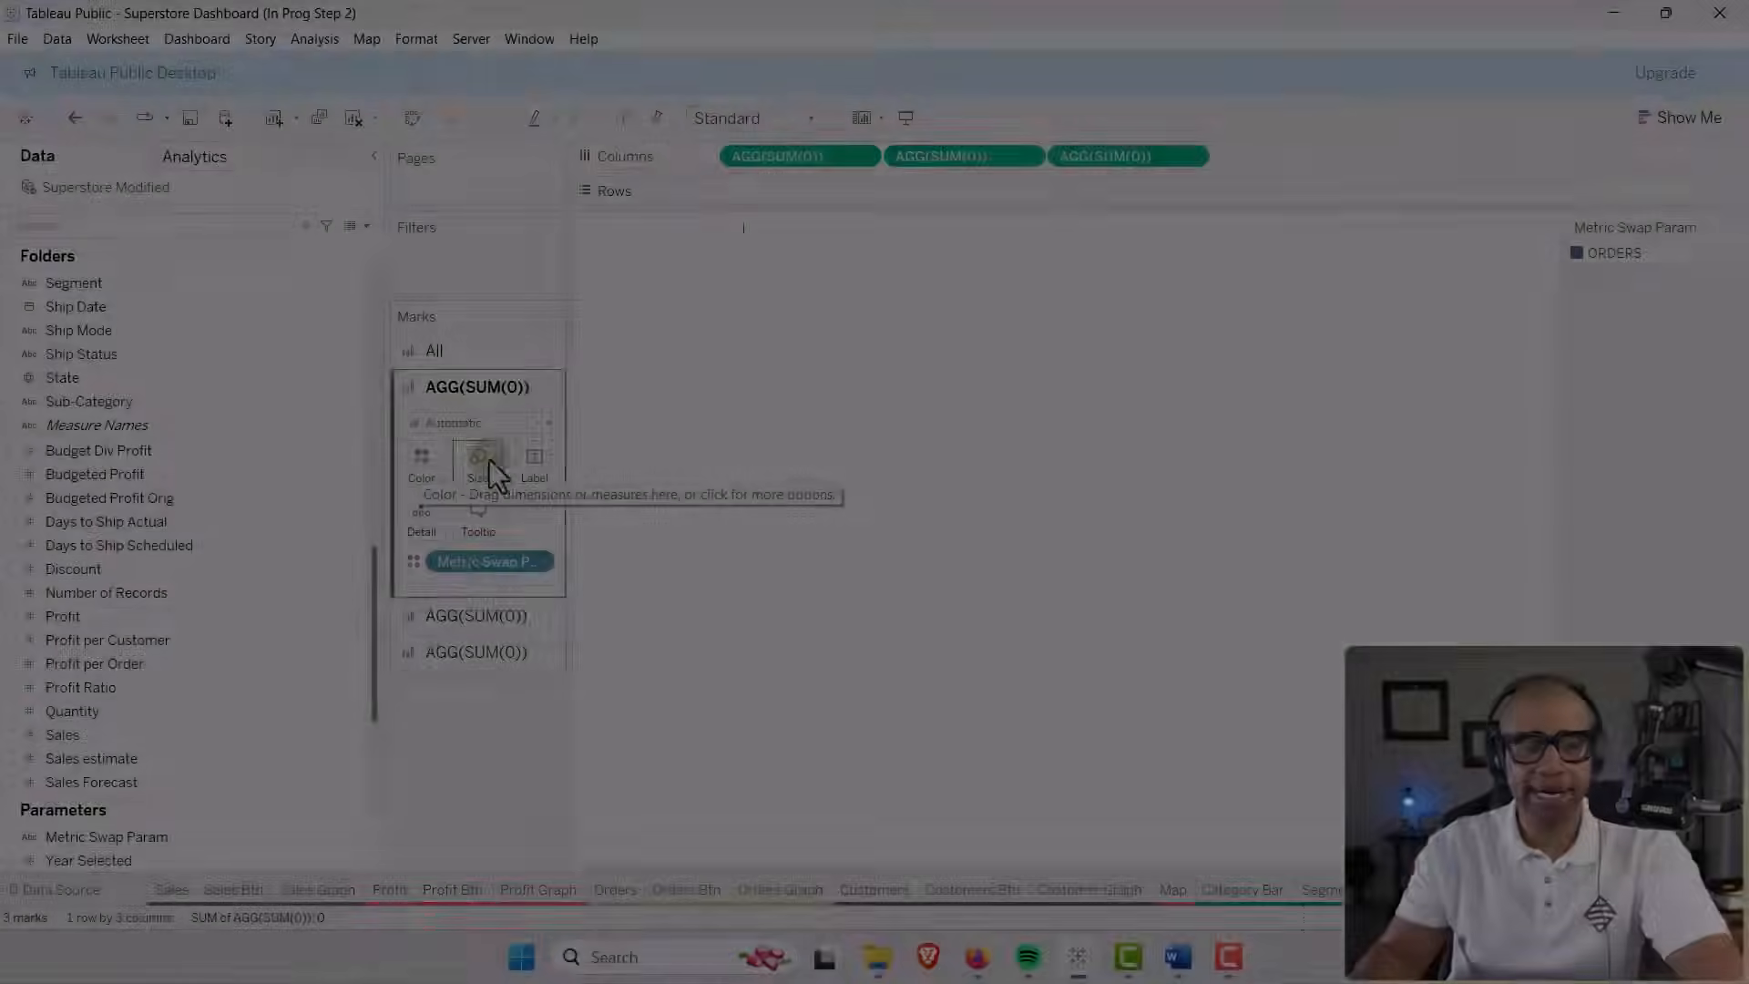
# Show the Metric Swap Param control on the sheet and set the parameter to SALES.
pyautogui.click(138, 838)
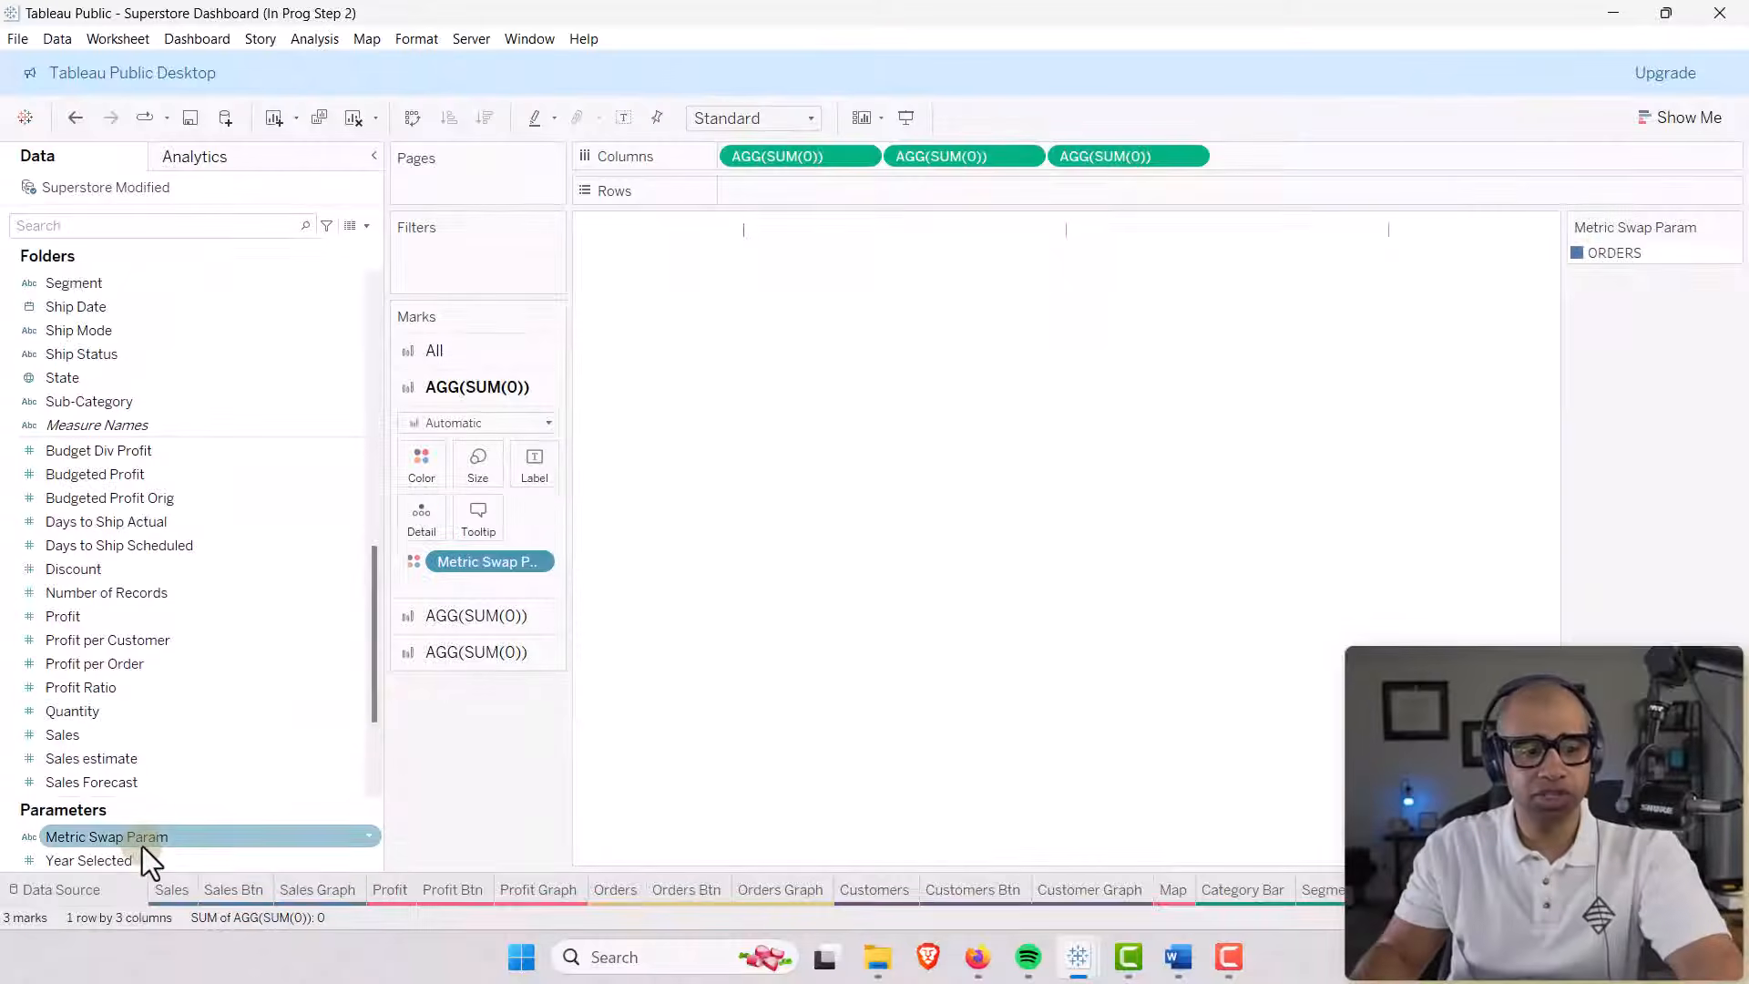
pyautogui.rightClick(135, 840)
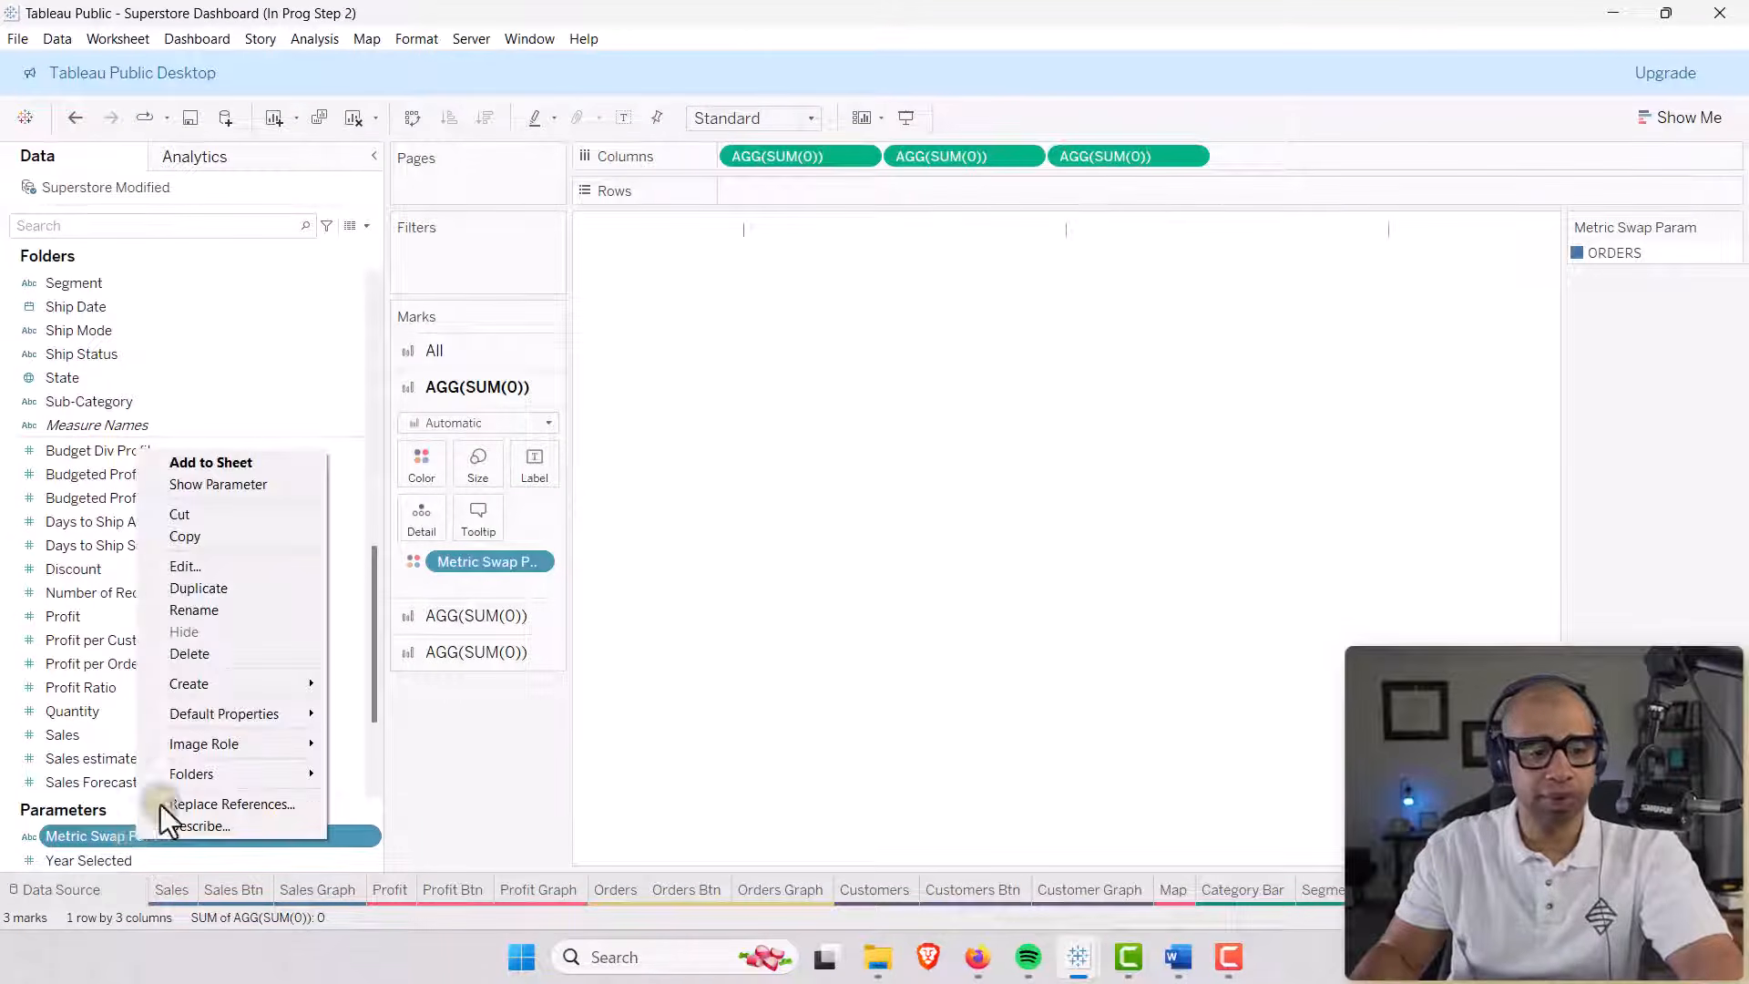
pyautogui.click(183, 489)
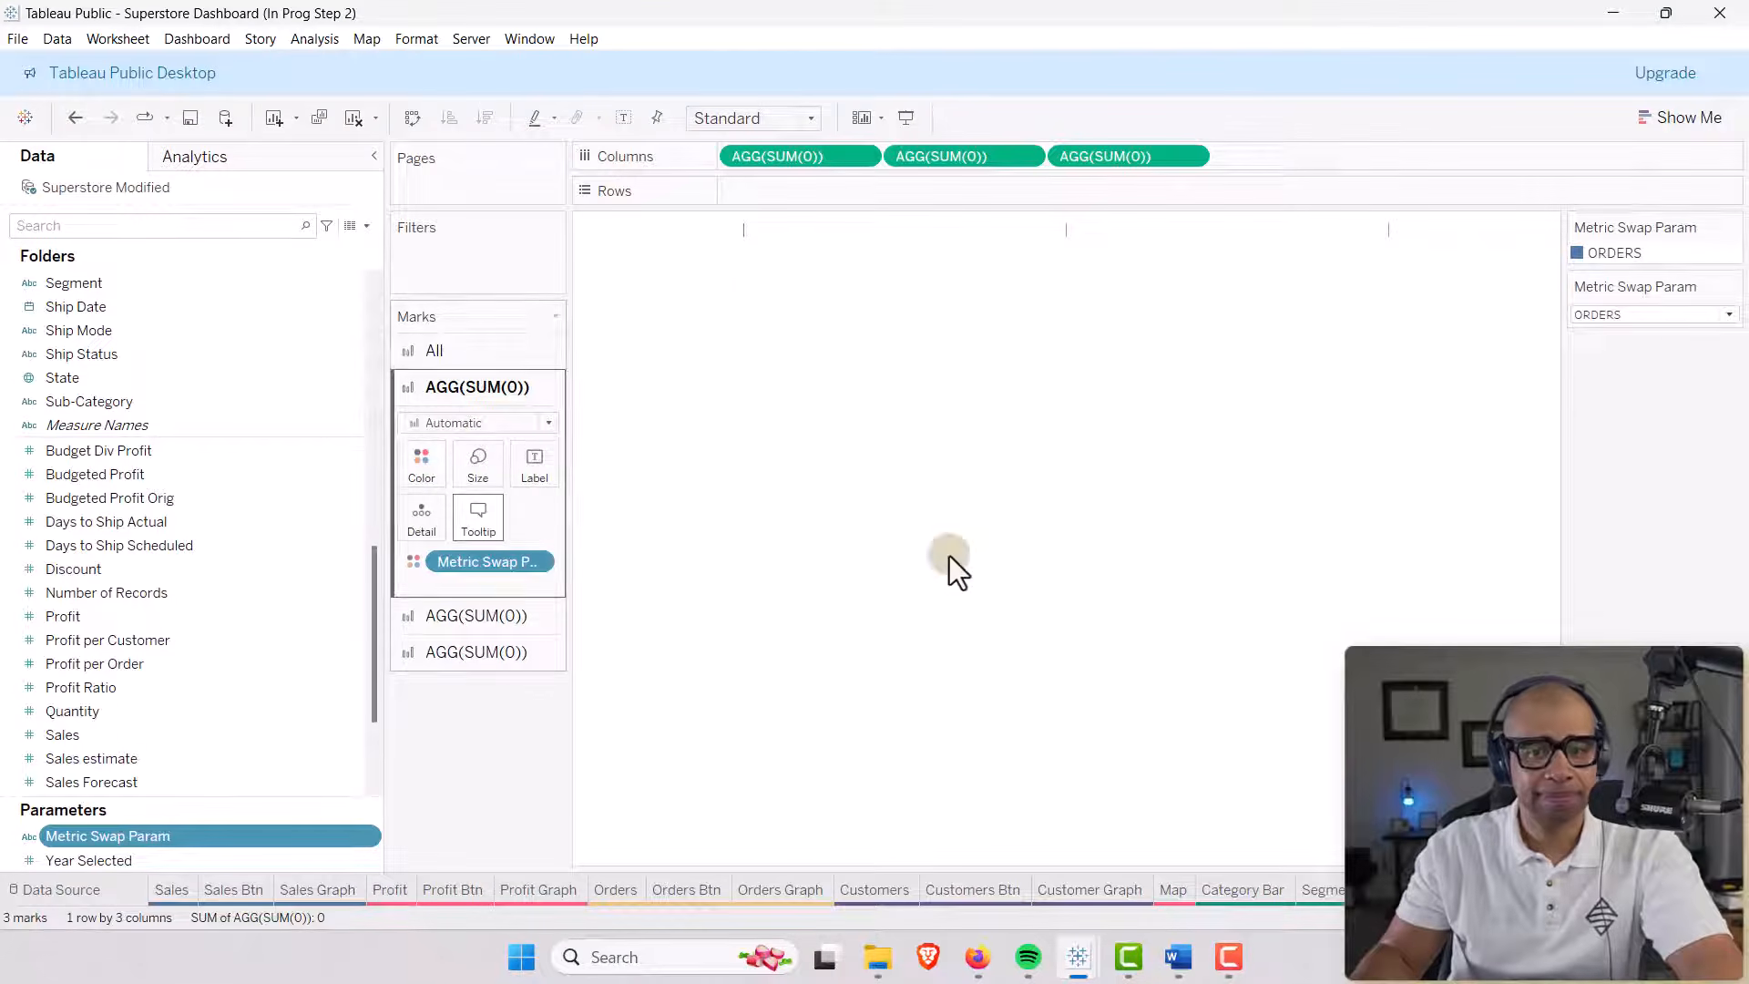
pyautogui.click(1728, 314)
pyautogui.click(1714, 339)
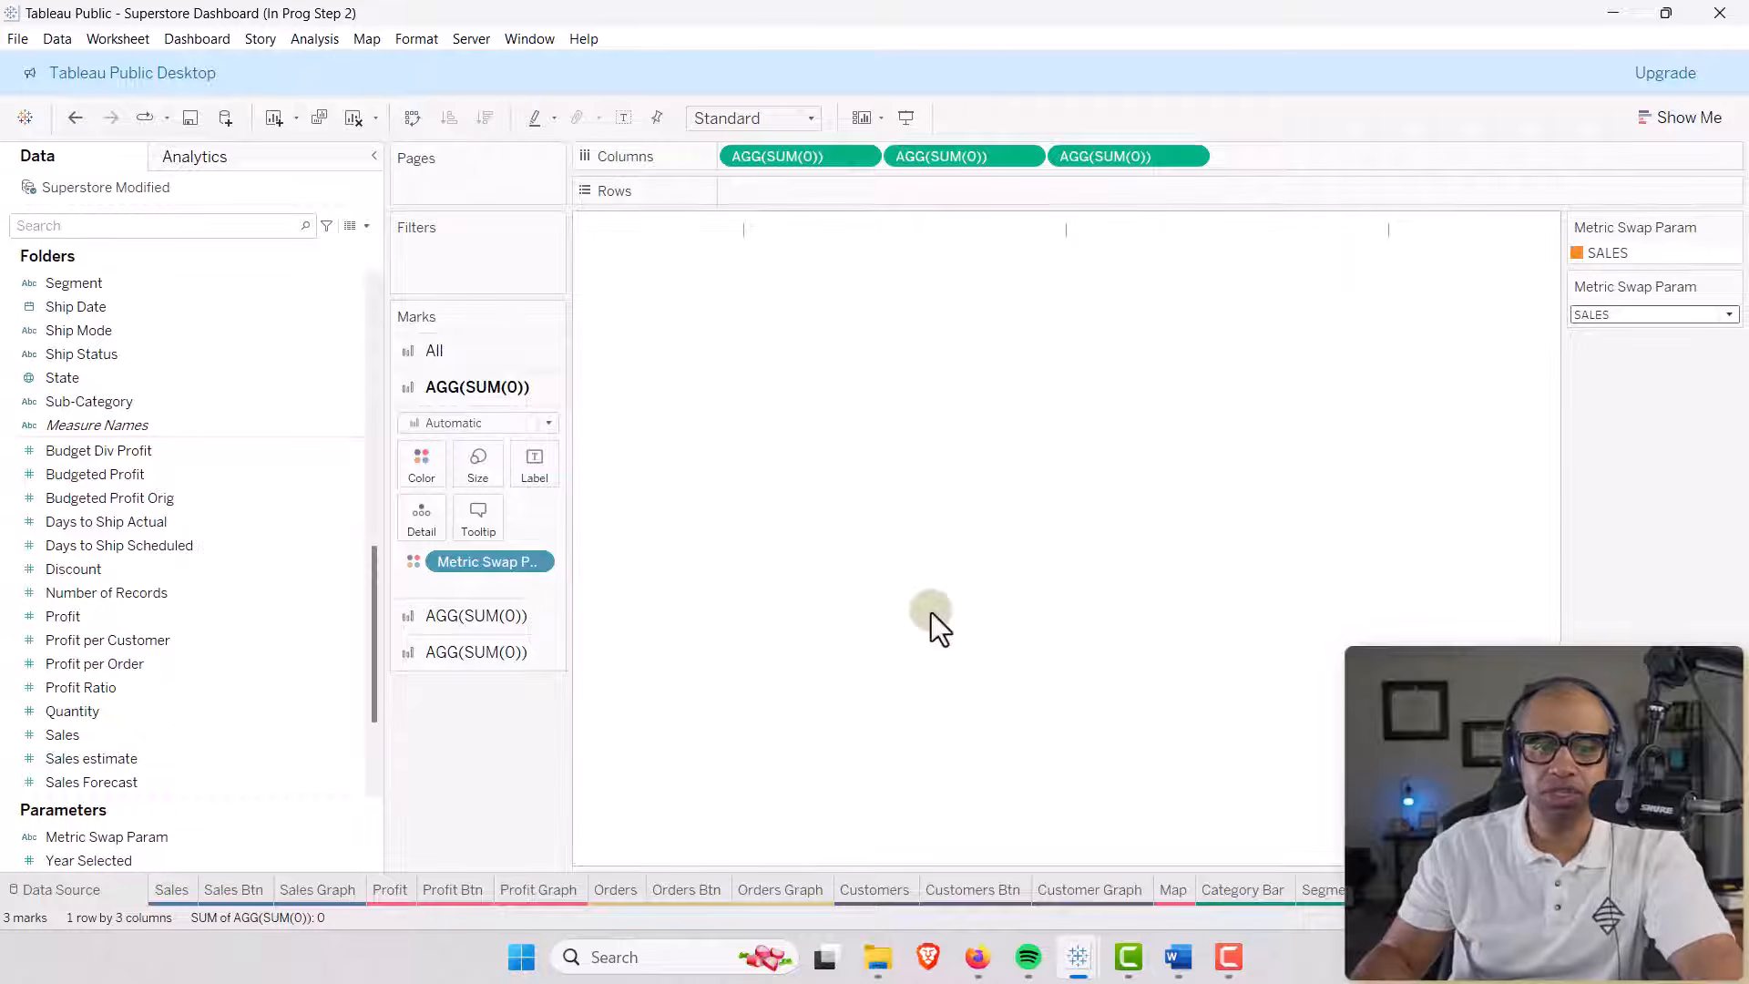
# Widen the marks area and add Btn Sales as the label of the first AGG(SUM(0)) marks.
pyautogui.moveTo(570, 537); pyautogui.dragTo(623, 535)
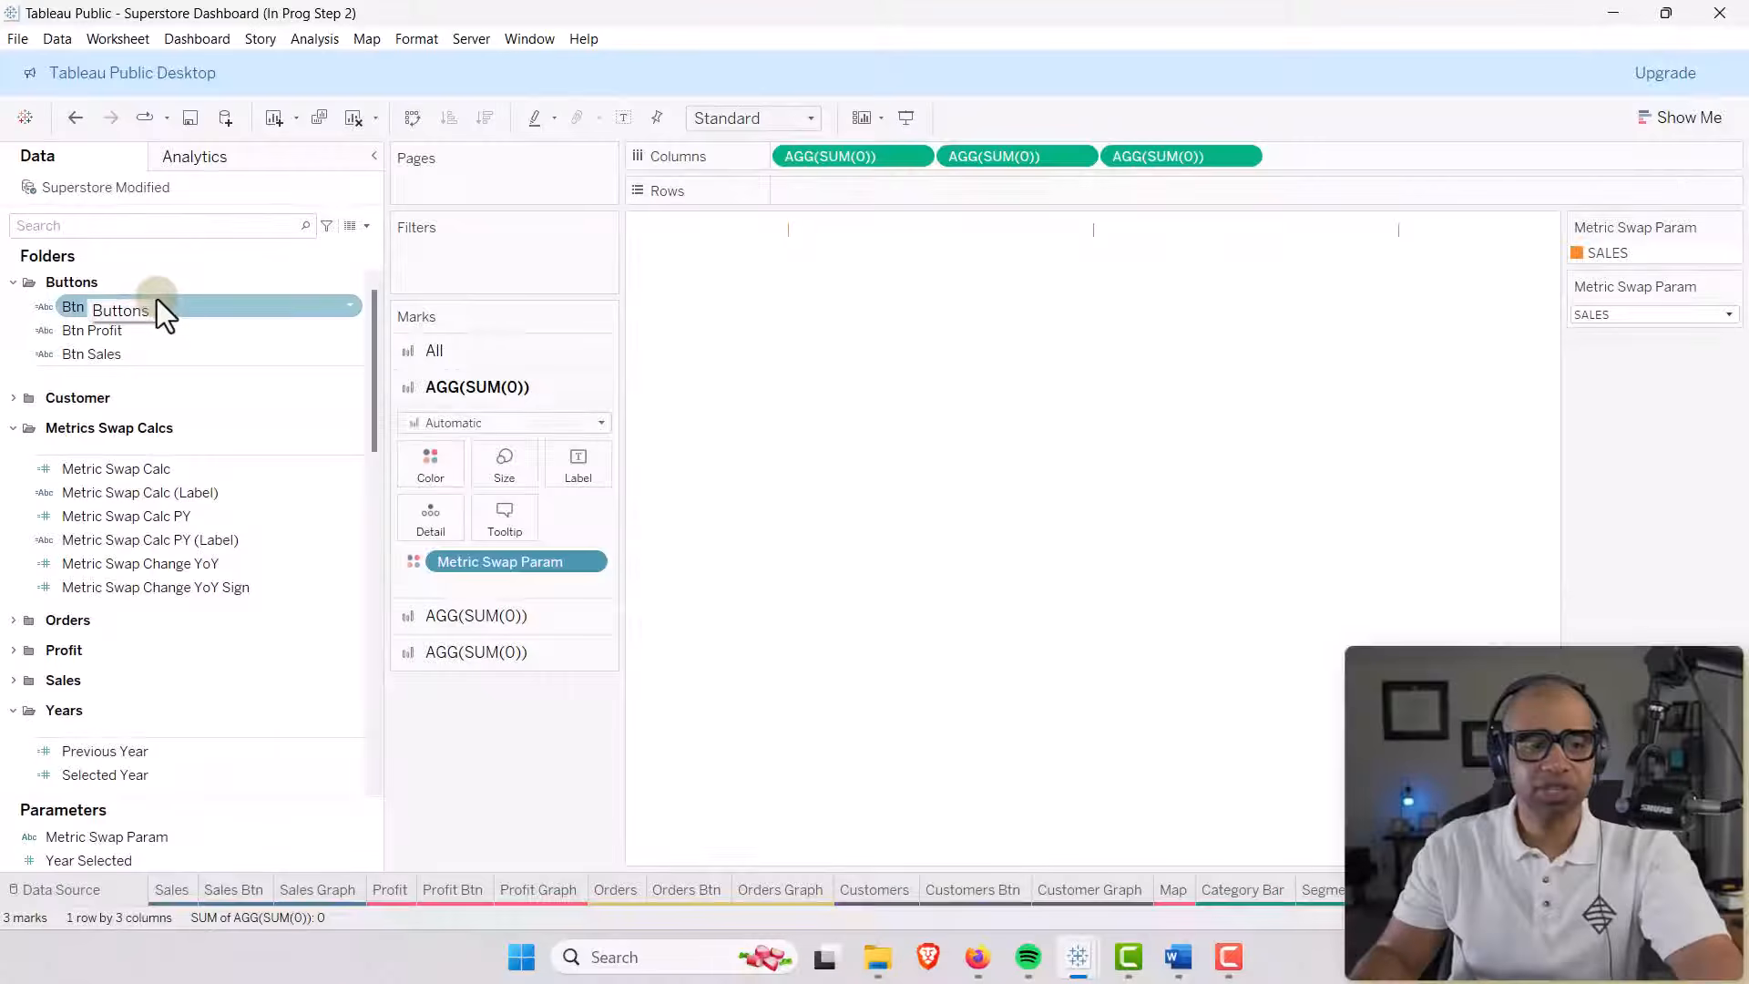
pyautogui.click(143, 357)
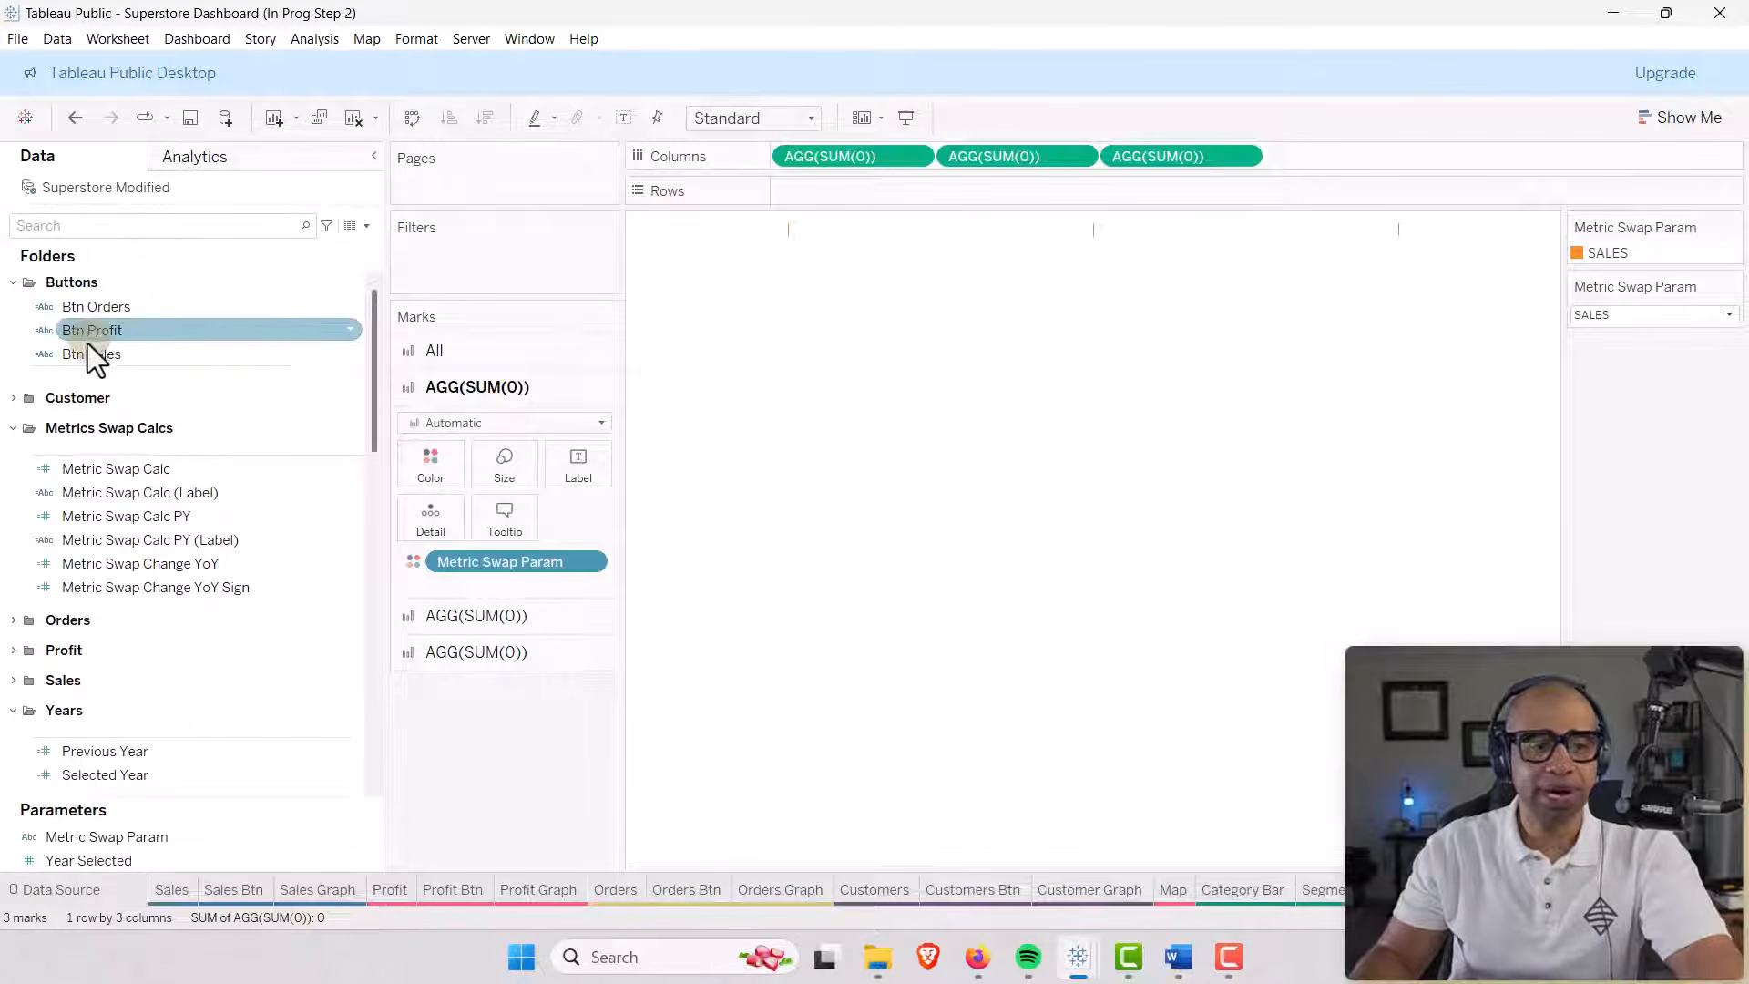
pyautogui.moveTo(80, 352); pyautogui.dragTo(568, 470)
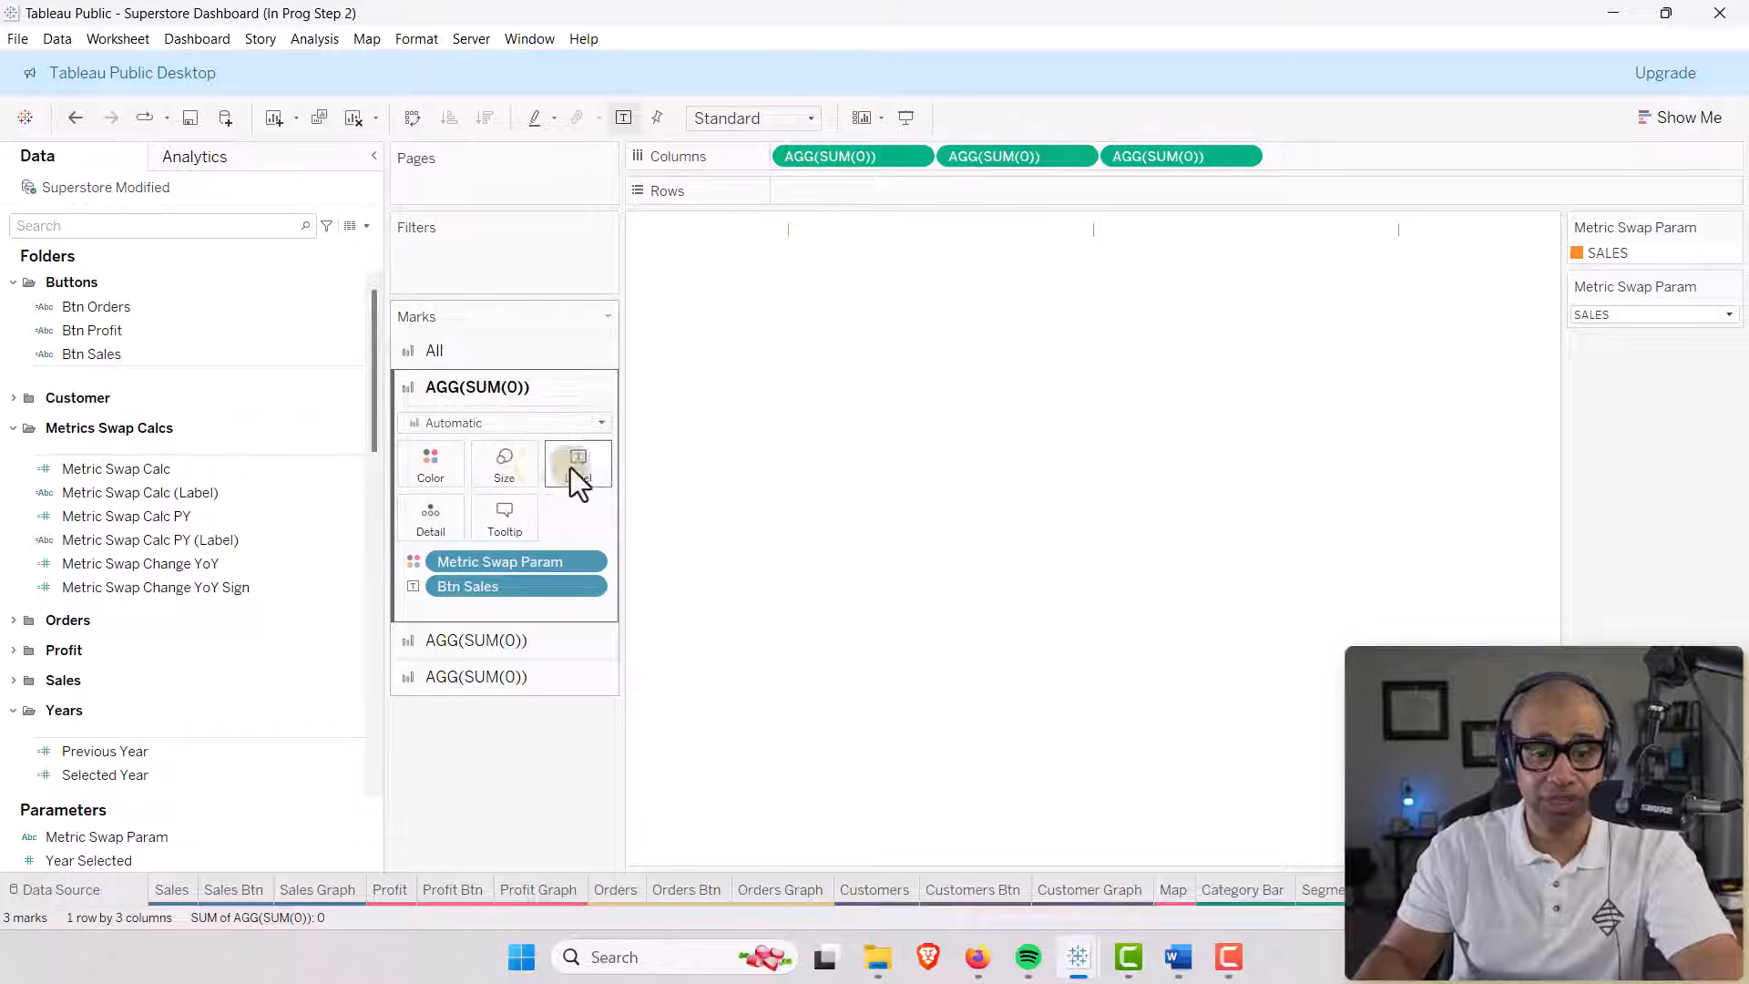
# Change the first AGG(SUM(0)) mark type to Square and fit the sheet to Entire View.
pyautogui.click(567, 425)
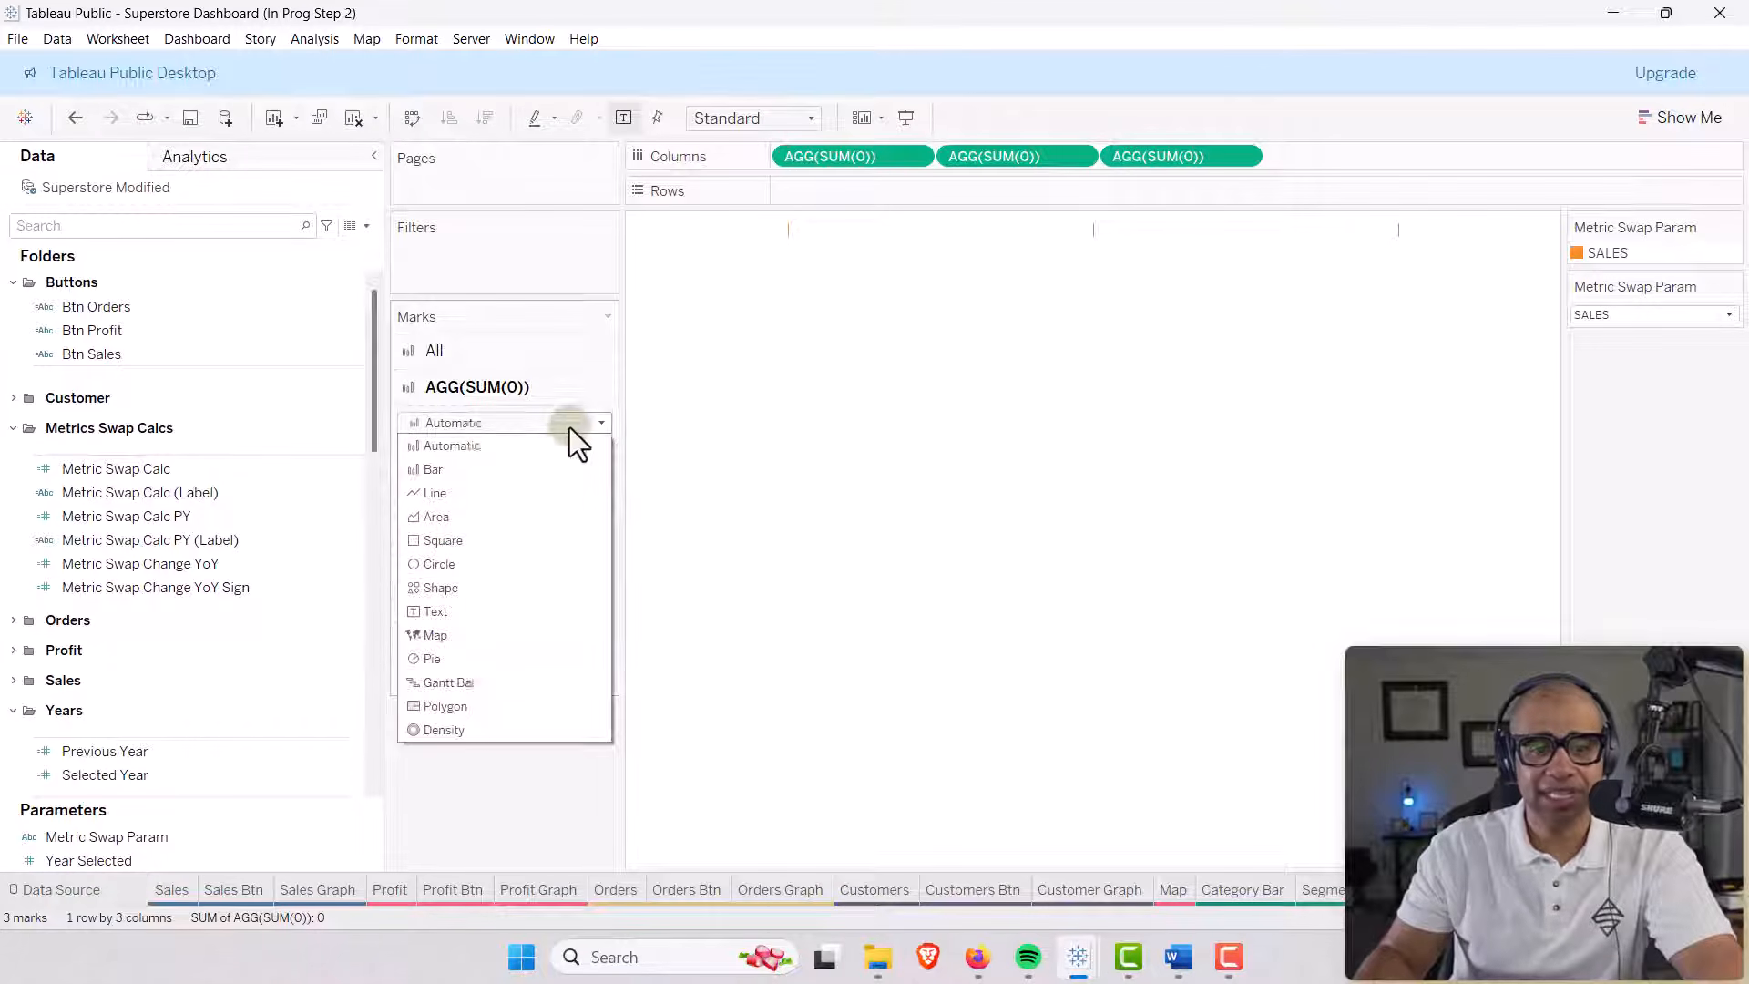
pyautogui.click(453, 540)
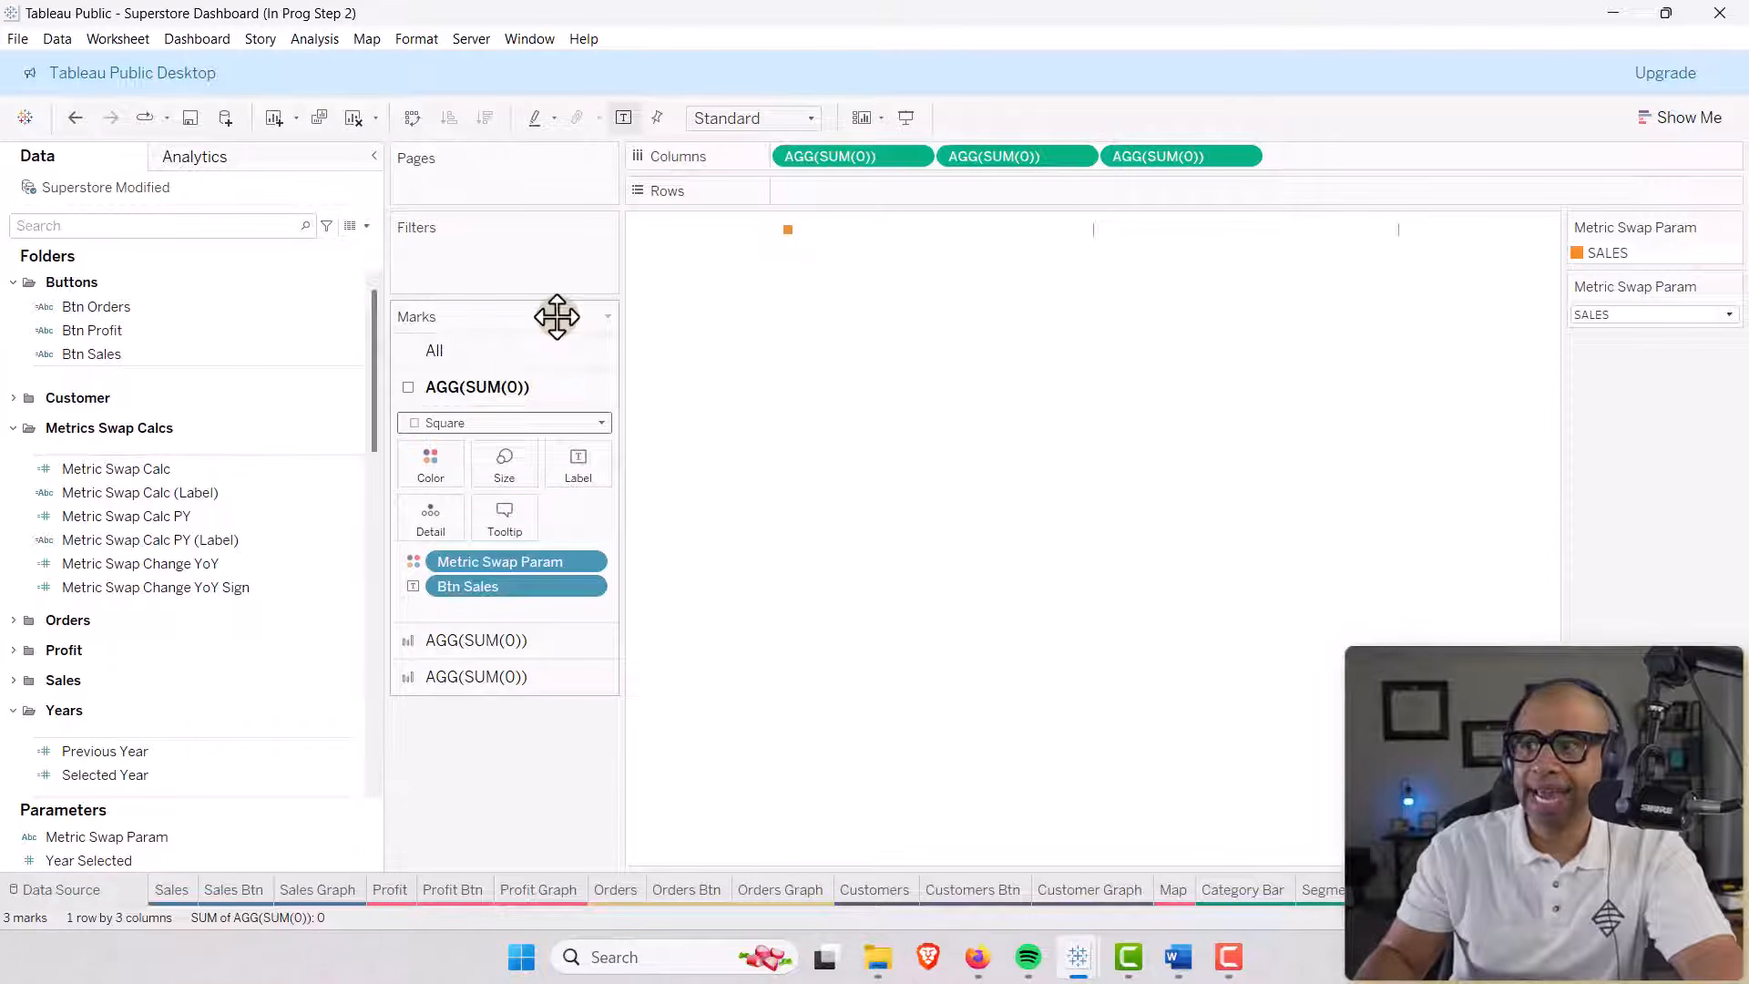
pyautogui.click(809, 119)
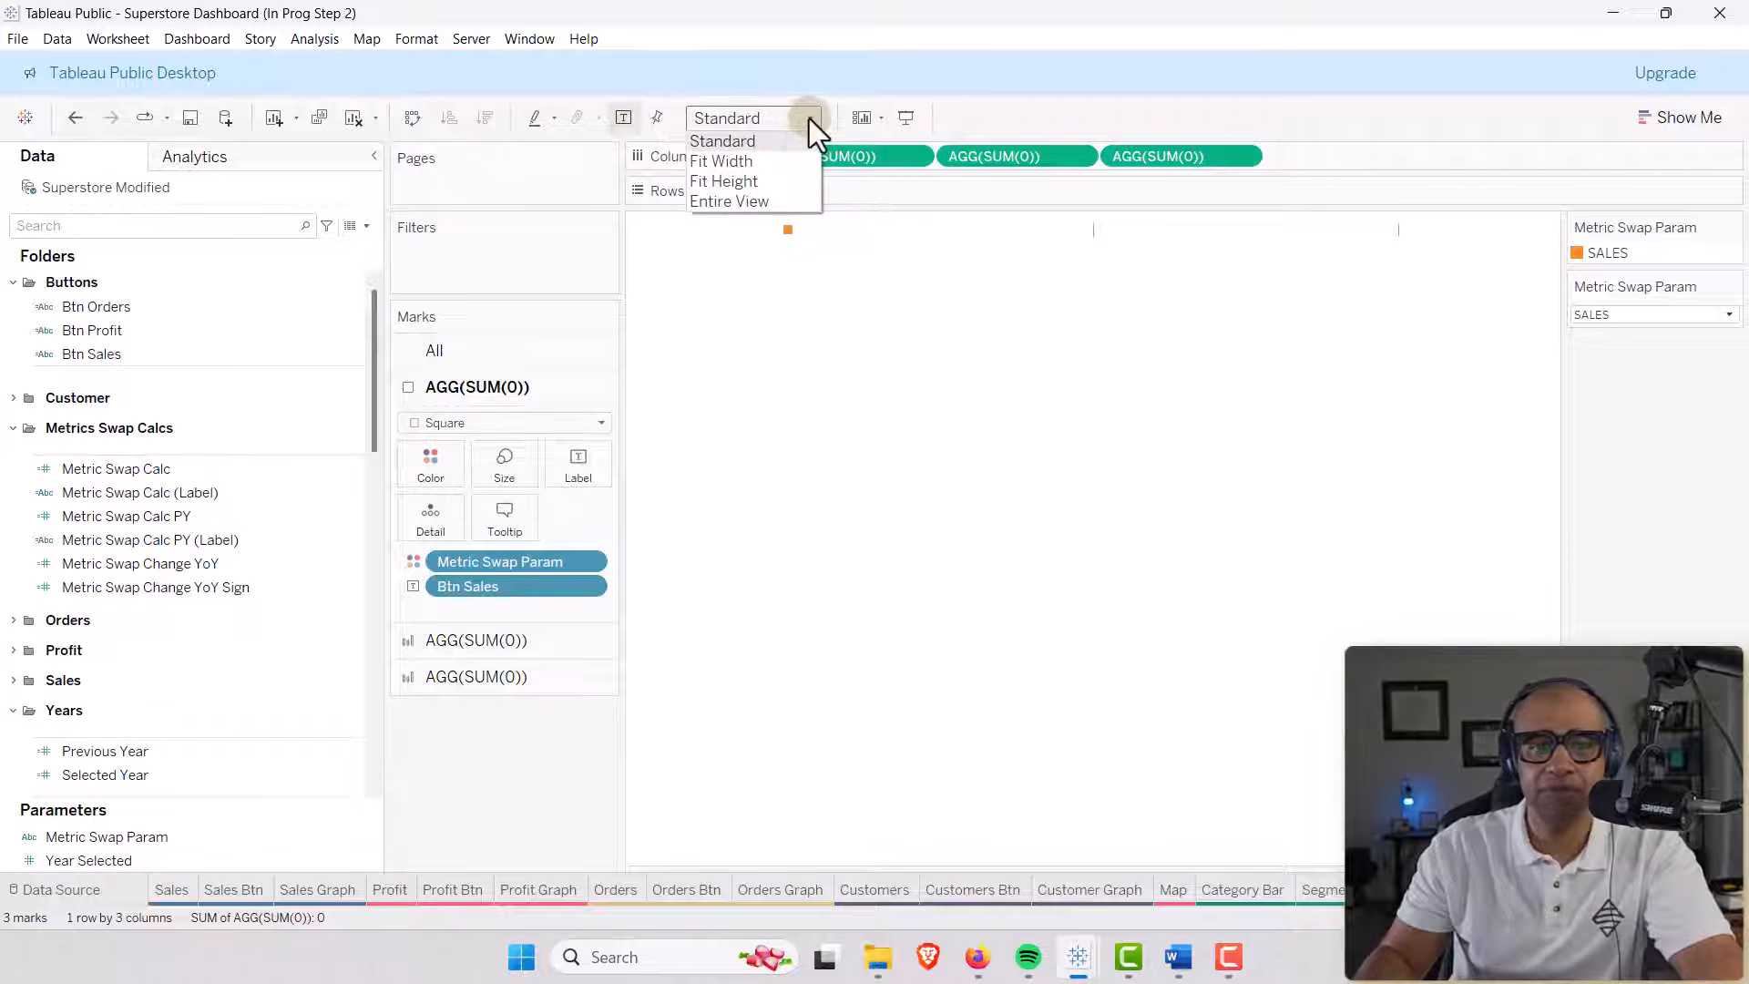
pyautogui.click(740, 200)
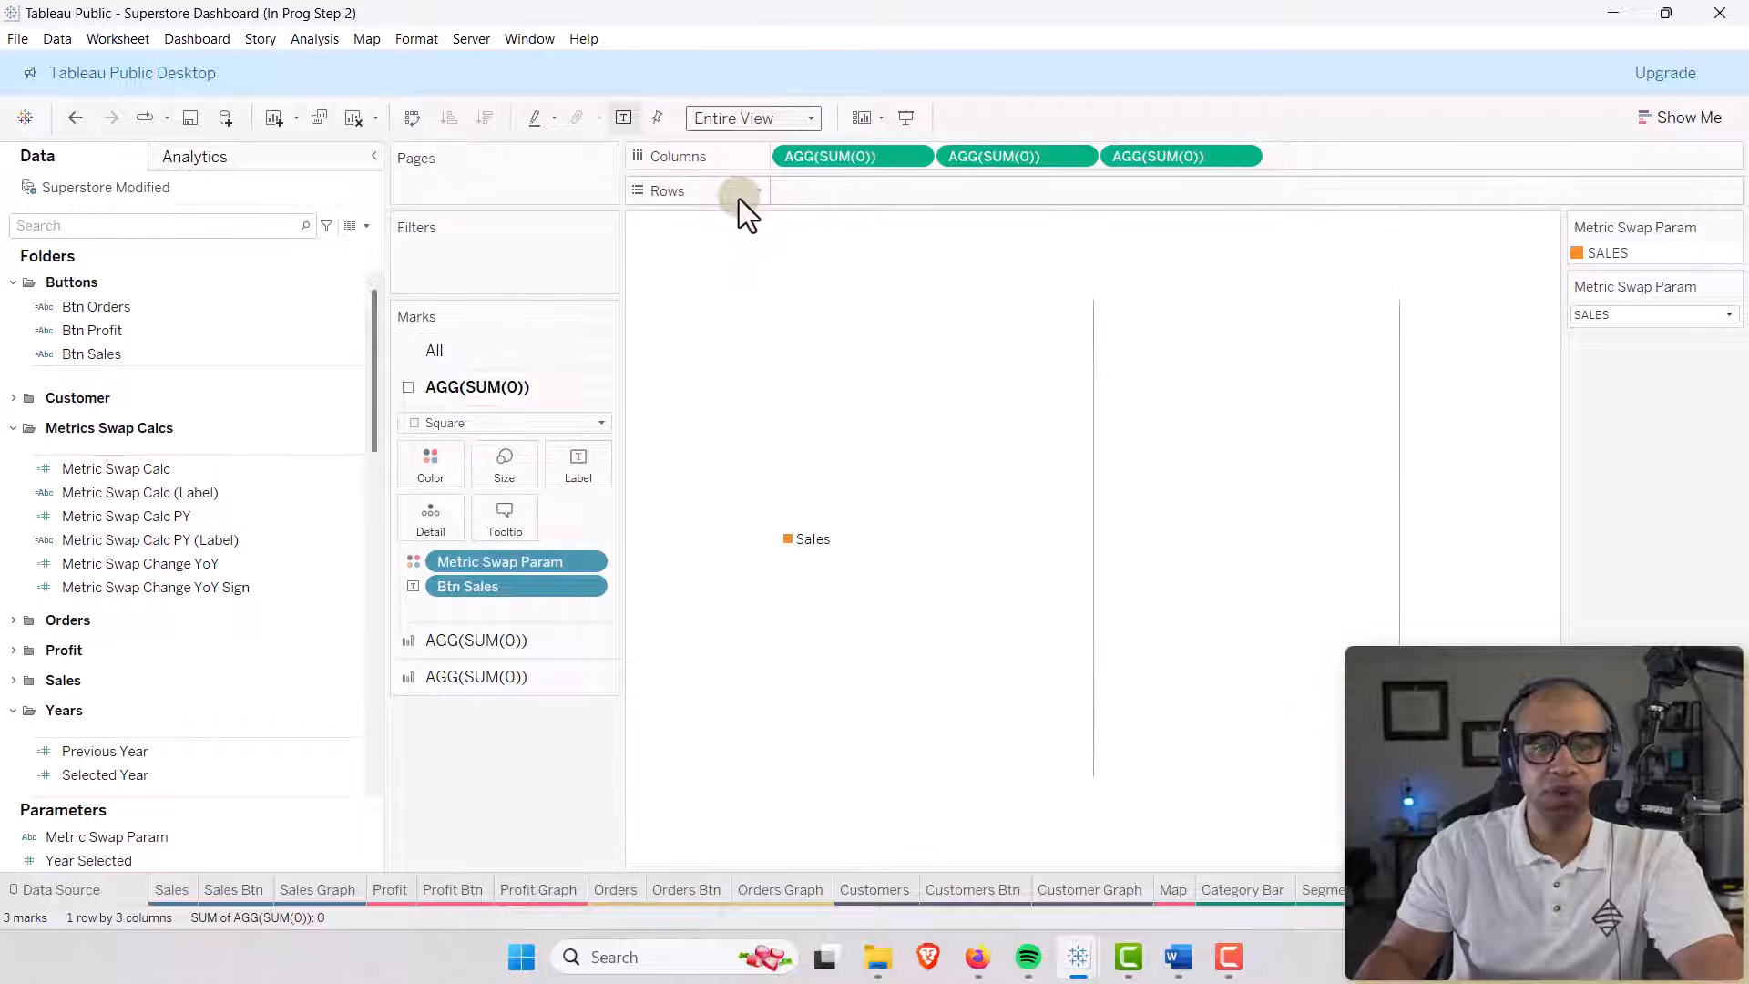
# Enlarge the first AGG(SUM(0)) square mark to nearly the maximum size.
pyautogui.moveTo(795, 551)
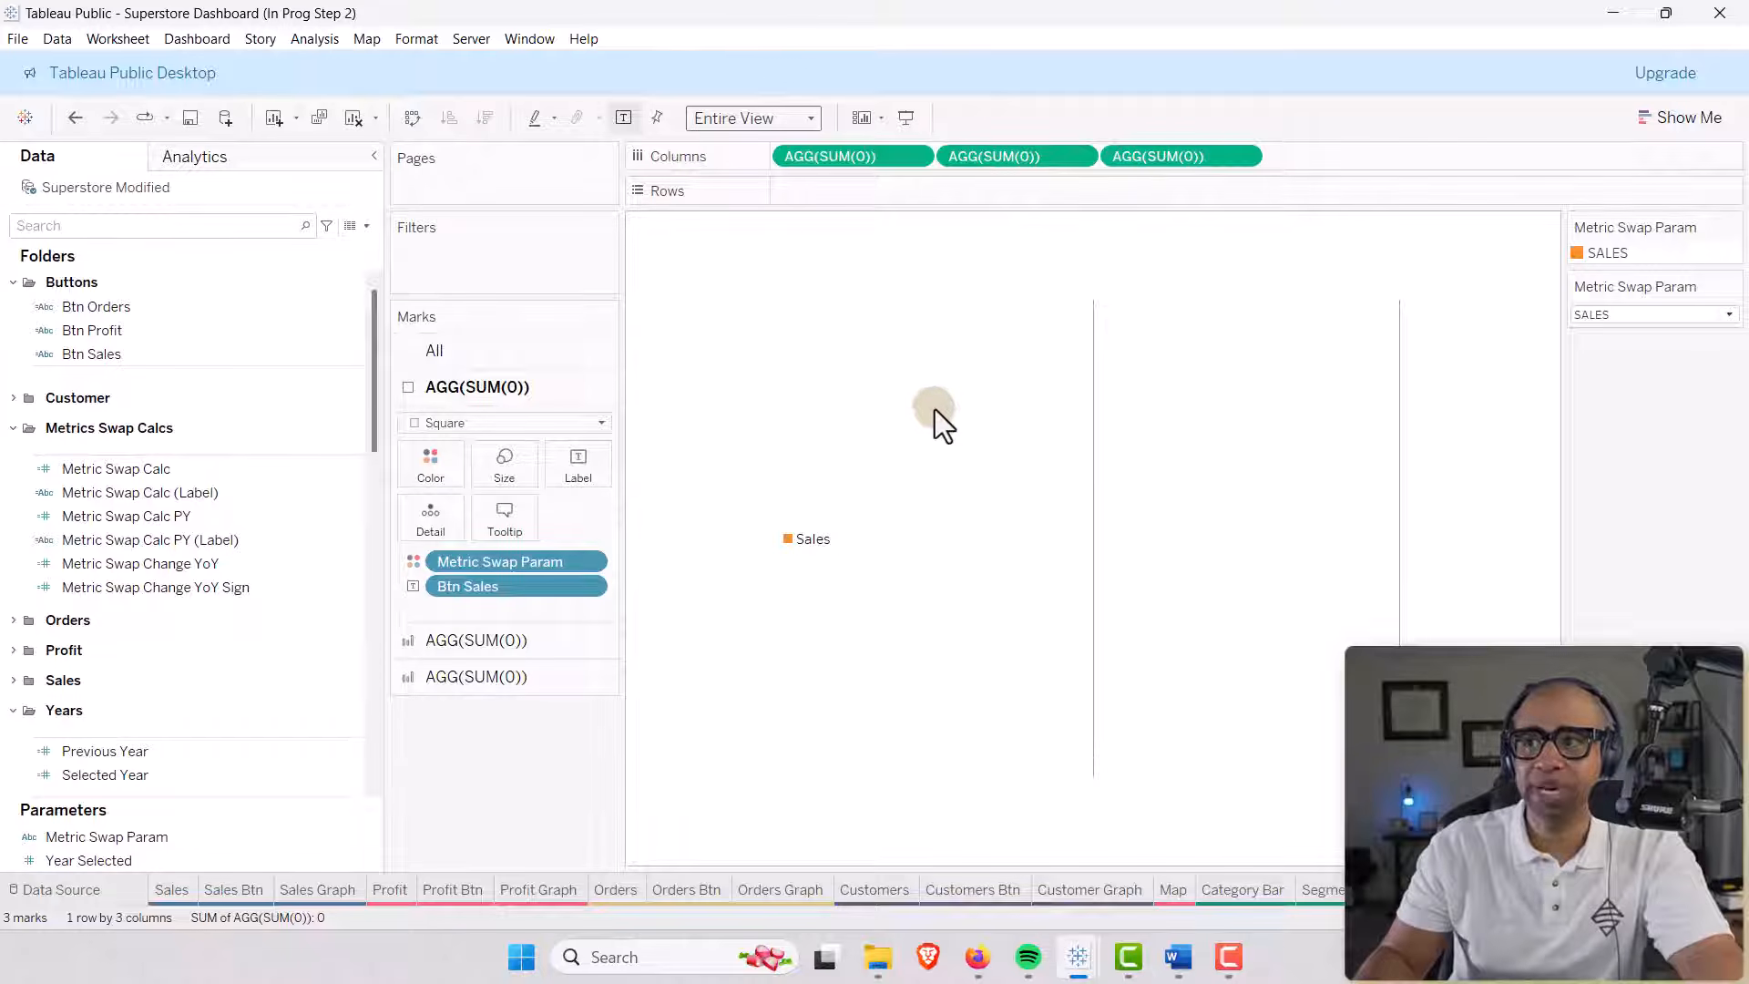
pyautogui.click(547, 503)
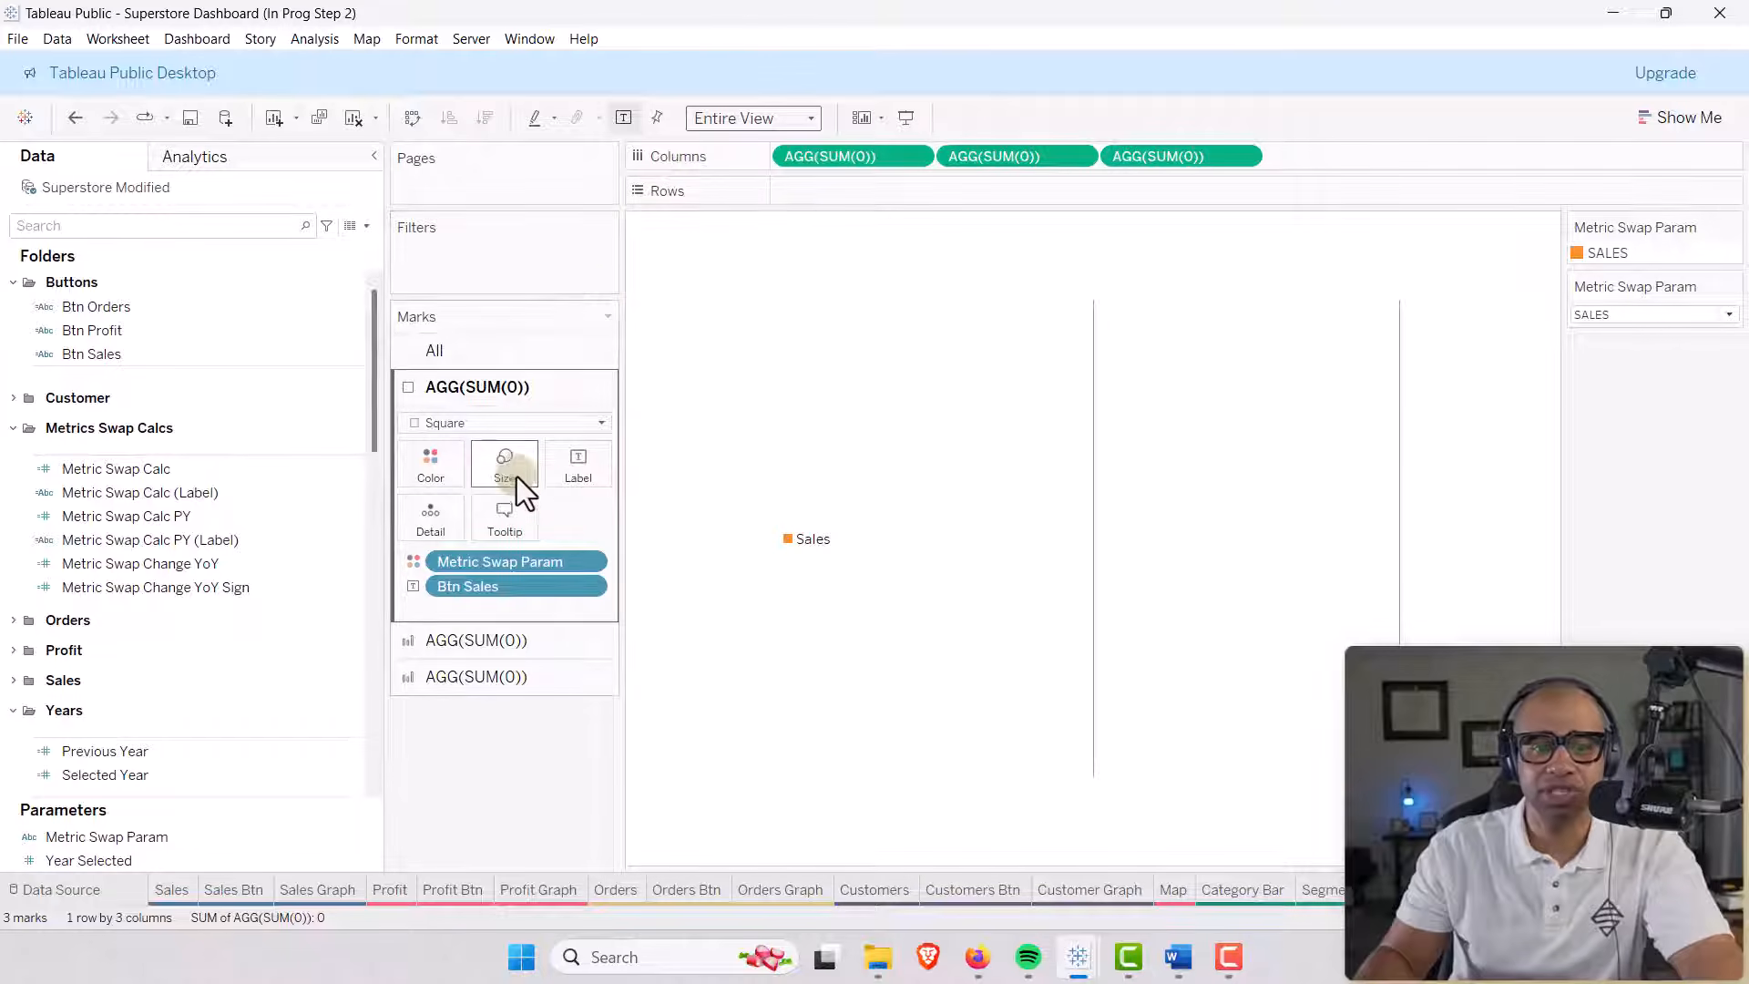
pyautogui.click(516, 477)
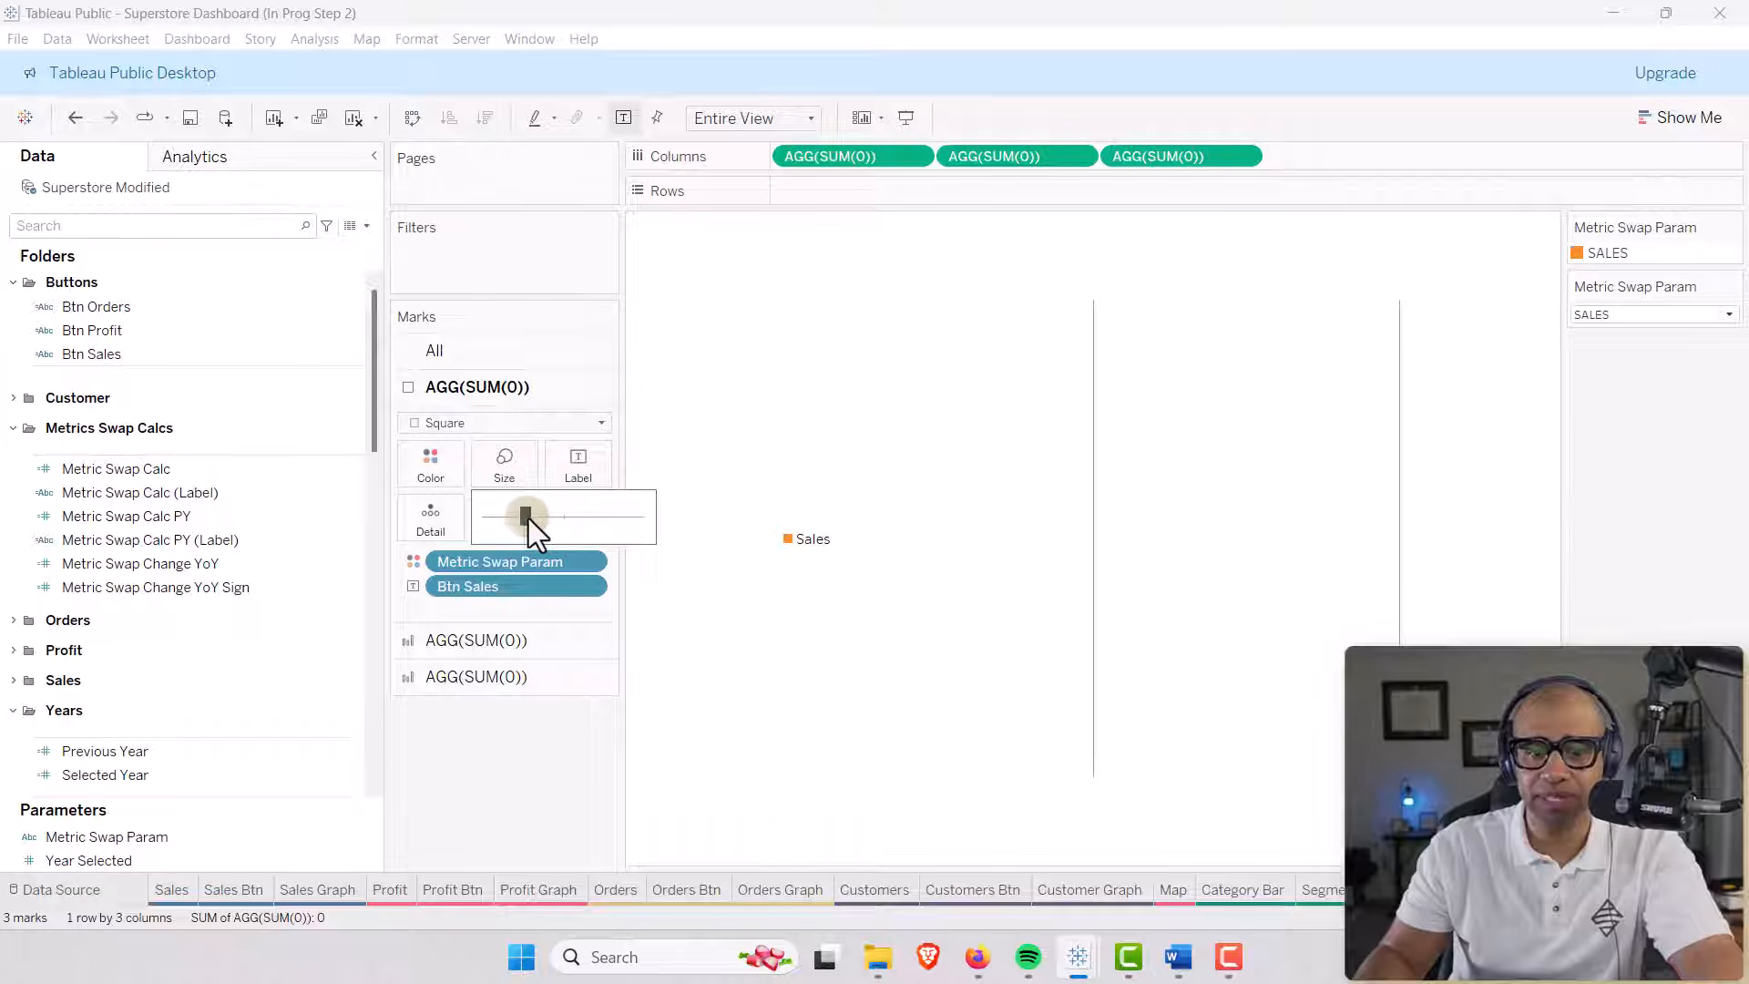
pyautogui.moveTo(632, 521); pyautogui.dragTo(631, 522)
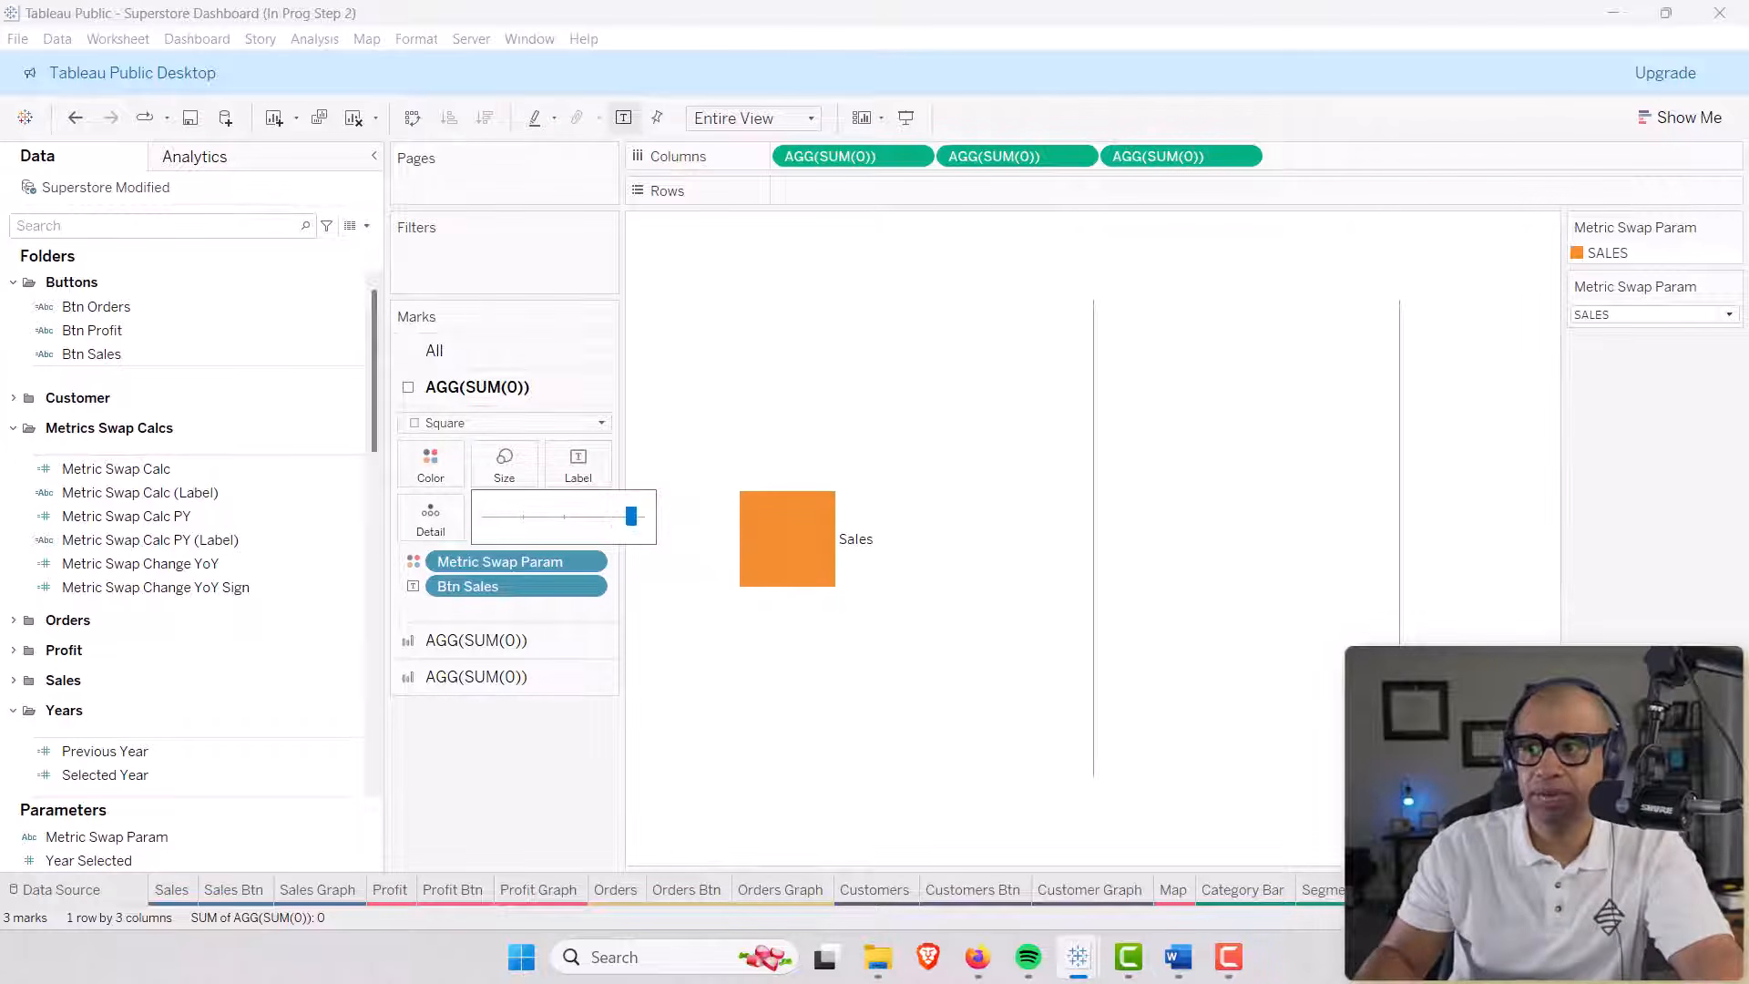
pyautogui.hotkey('alt', 'Tab')
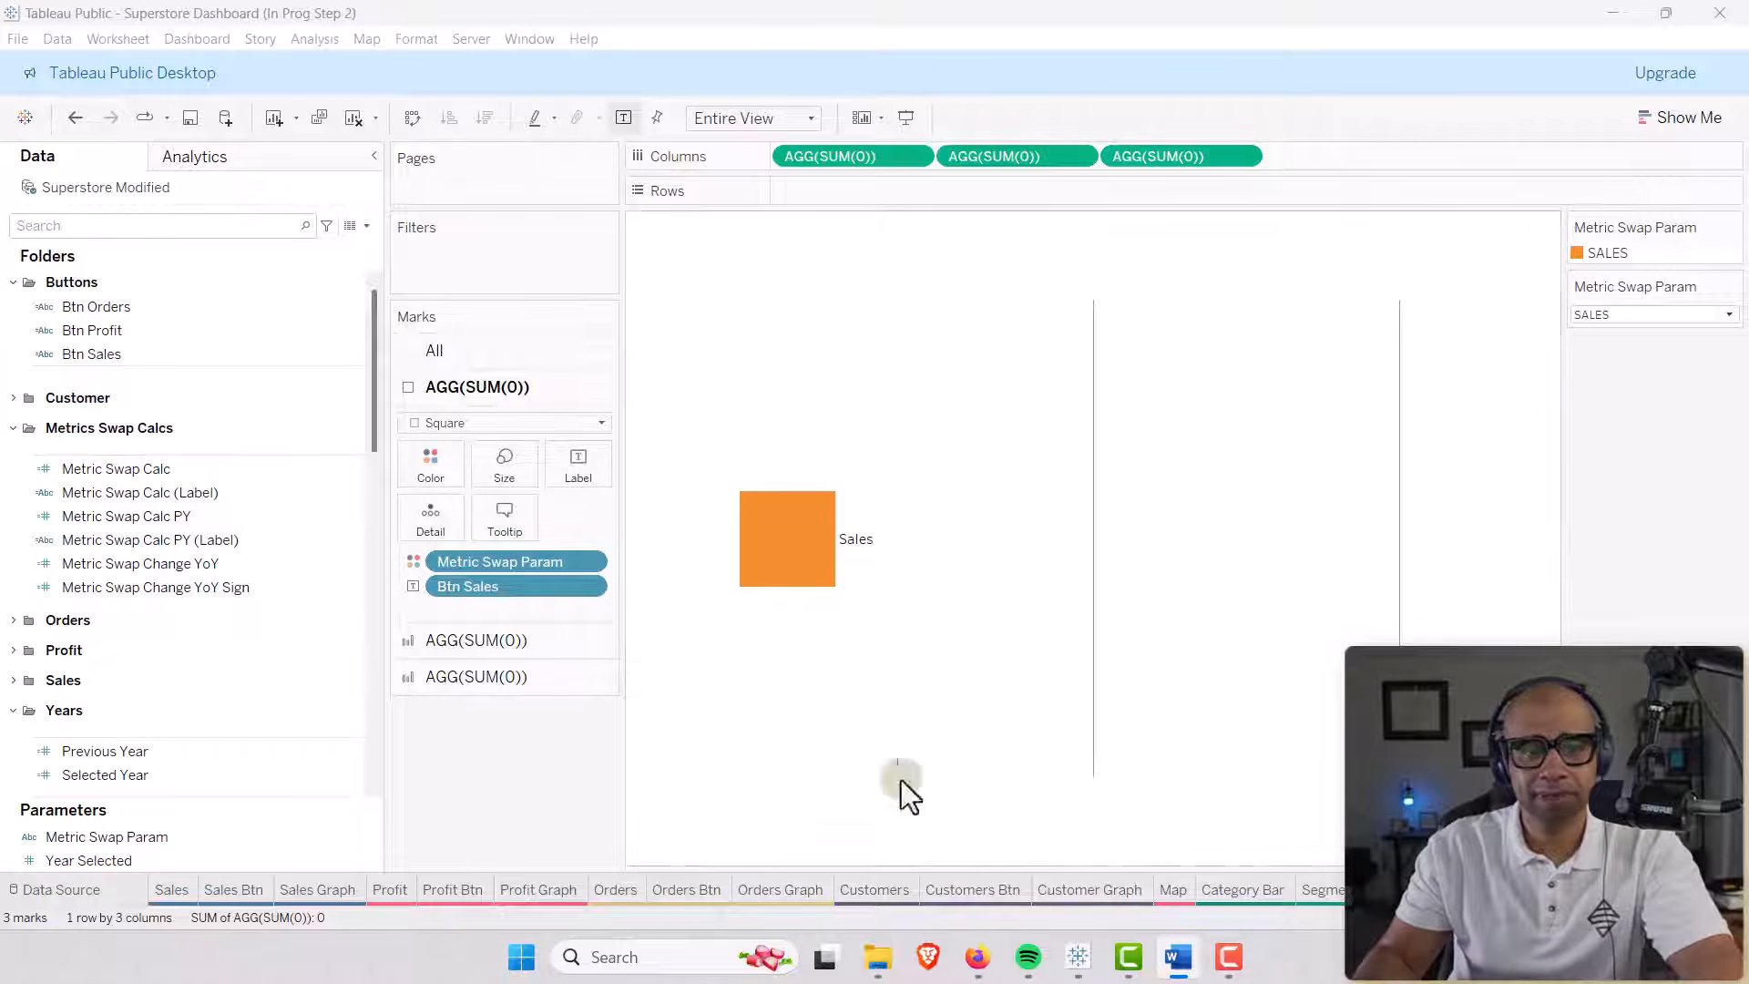
# Replace the label text of the first AGG(SUM(0)) marks with SALES.
pyautogui.click(570, 466)
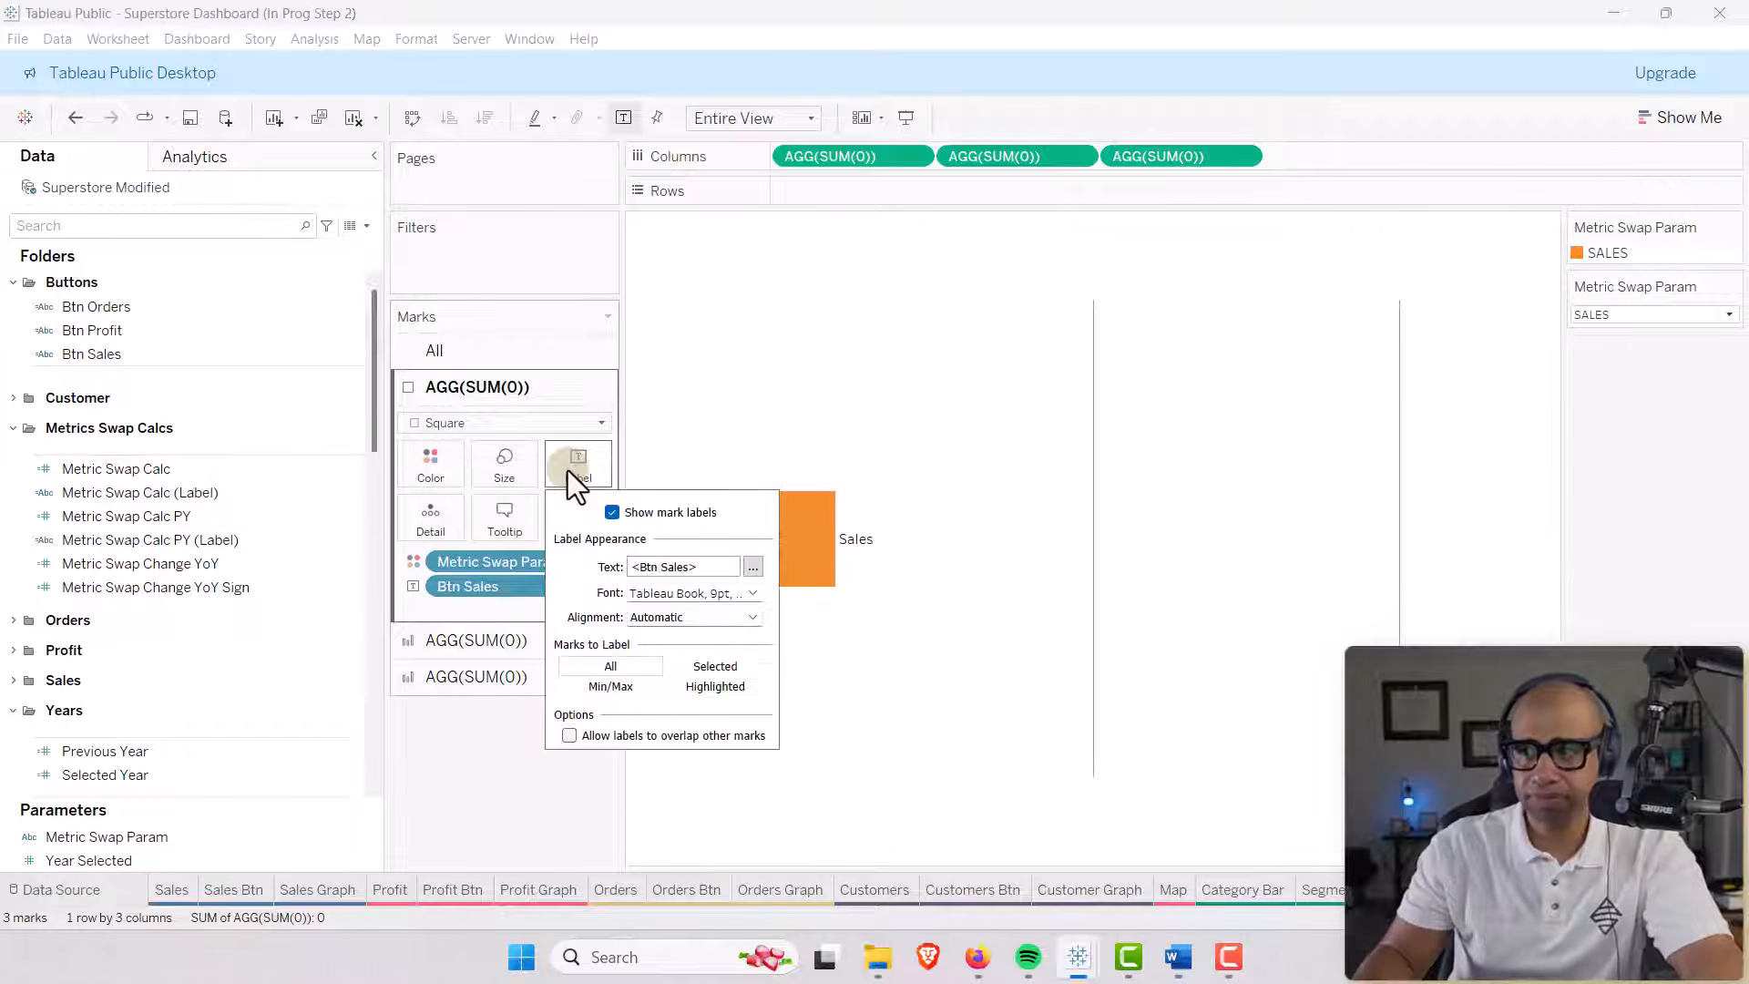
pyautogui.click(752, 567)
pyautogui.moveTo(860, 335); pyautogui.dragTo(759, 339)
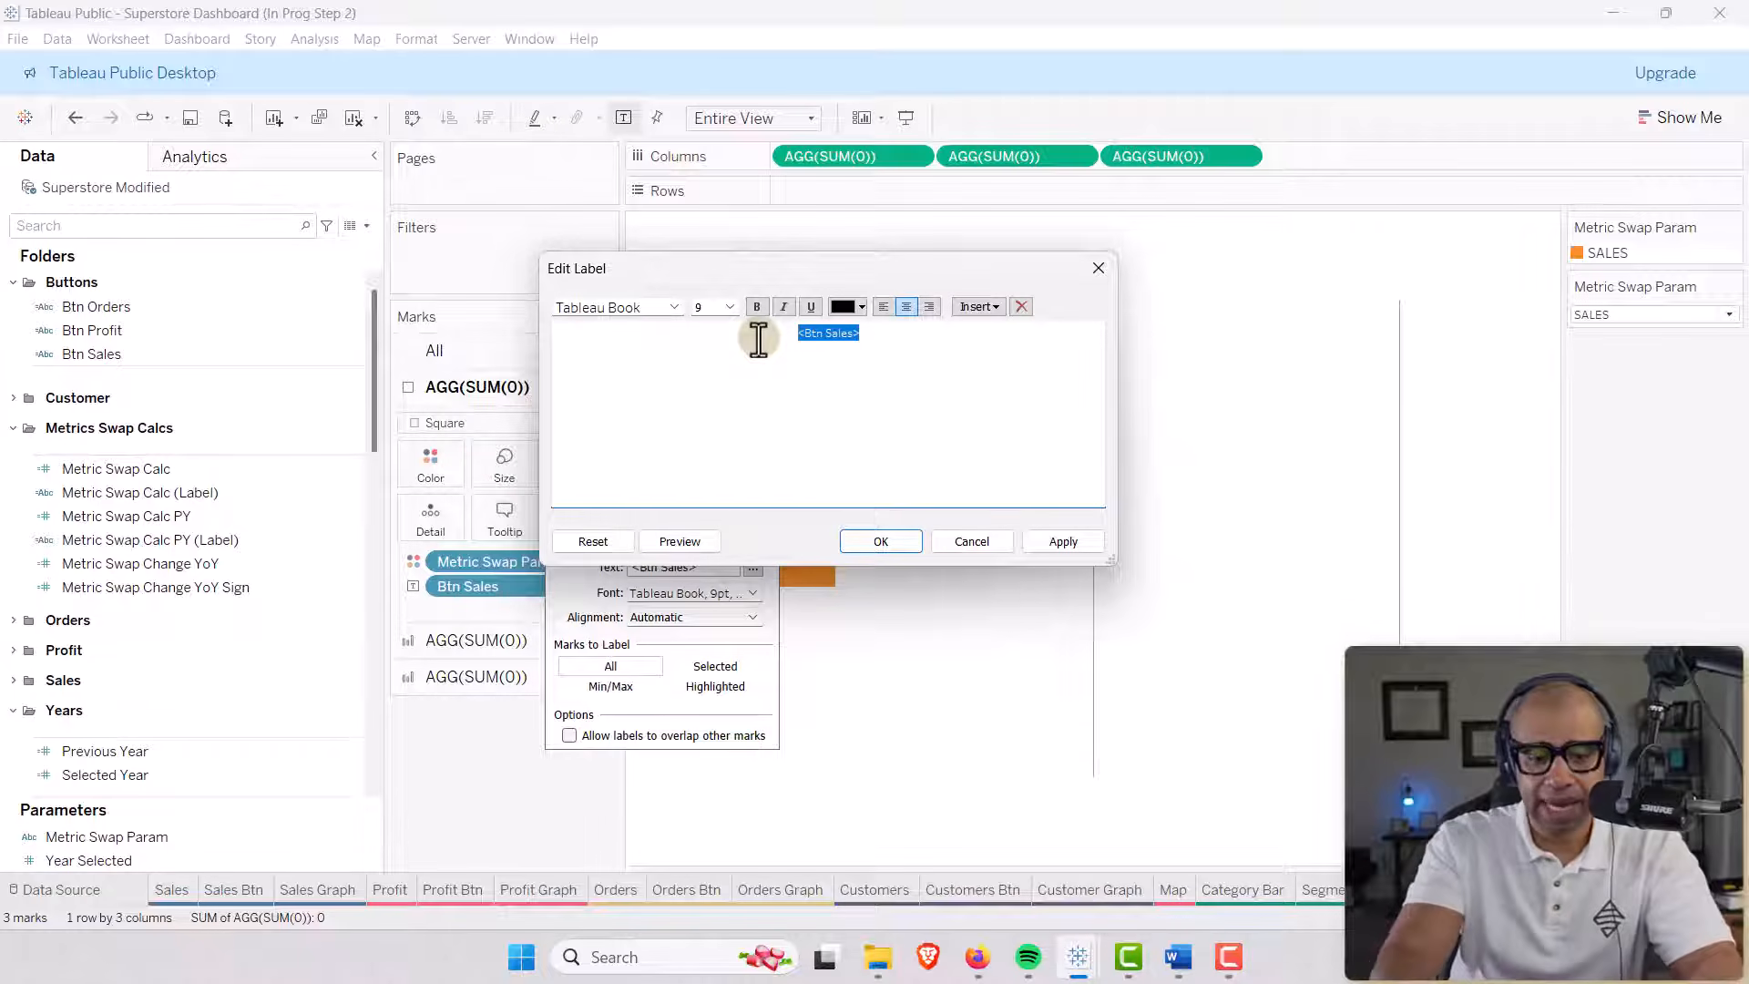
pyautogui.write('SALES')
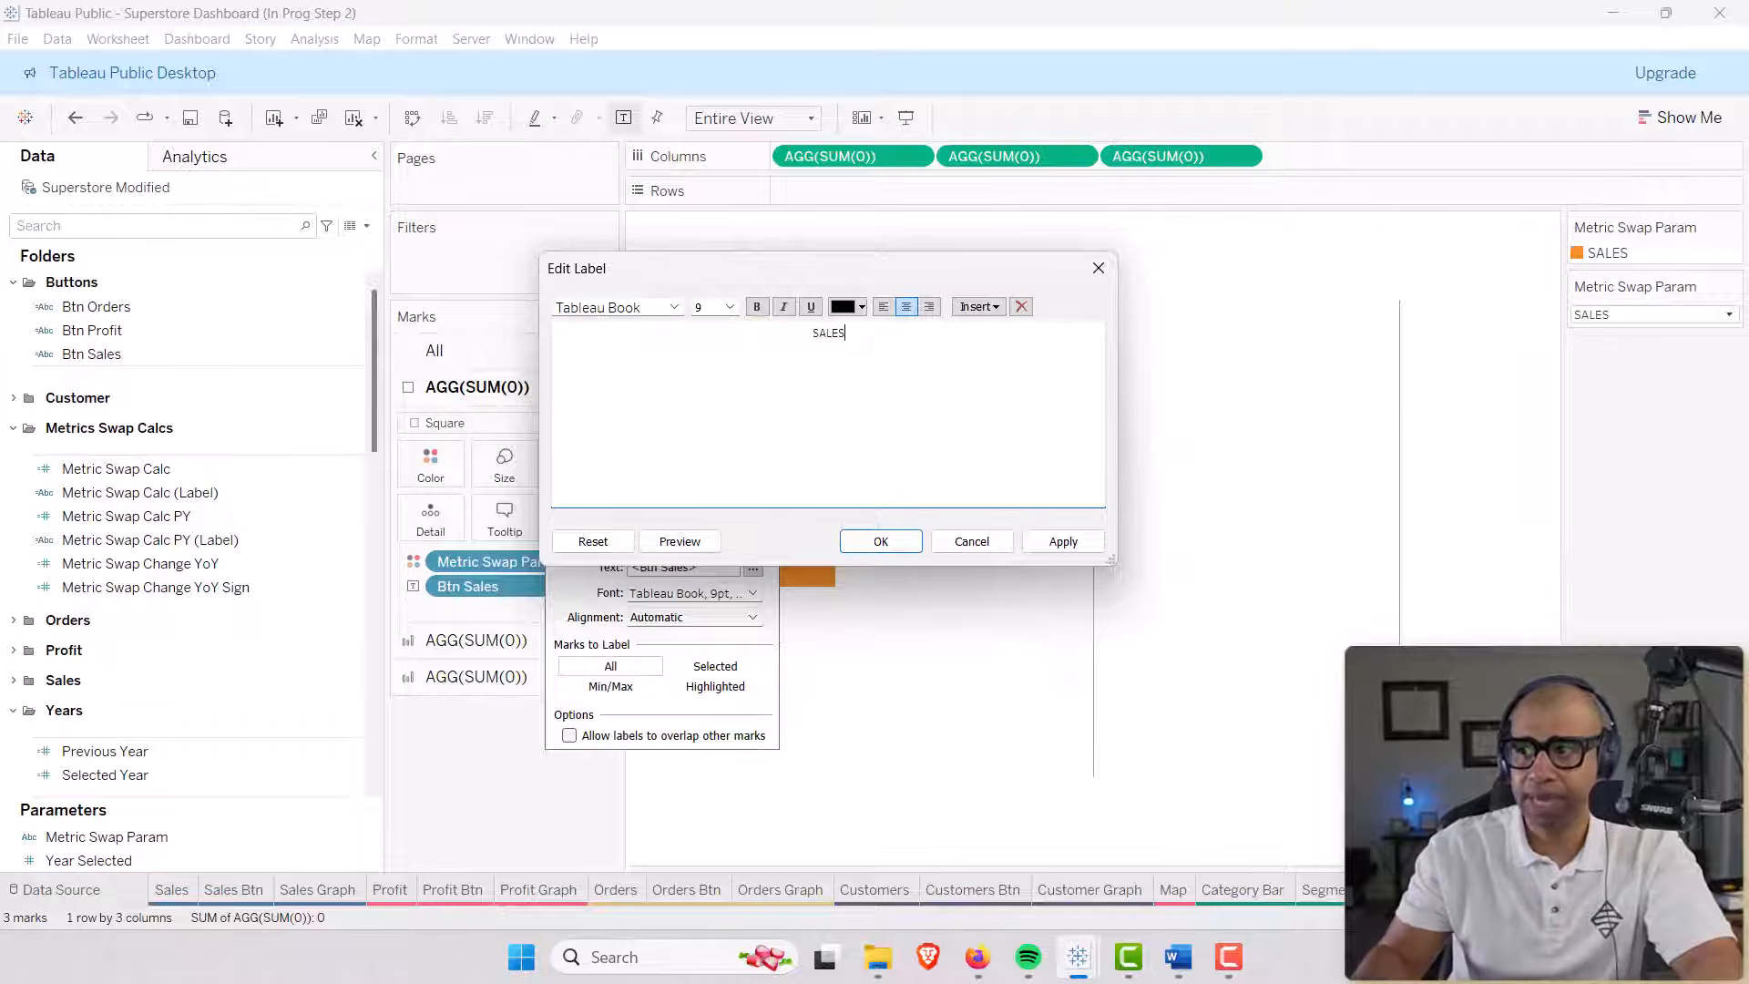
pyautogui.hotkey('alt', 'Tab')
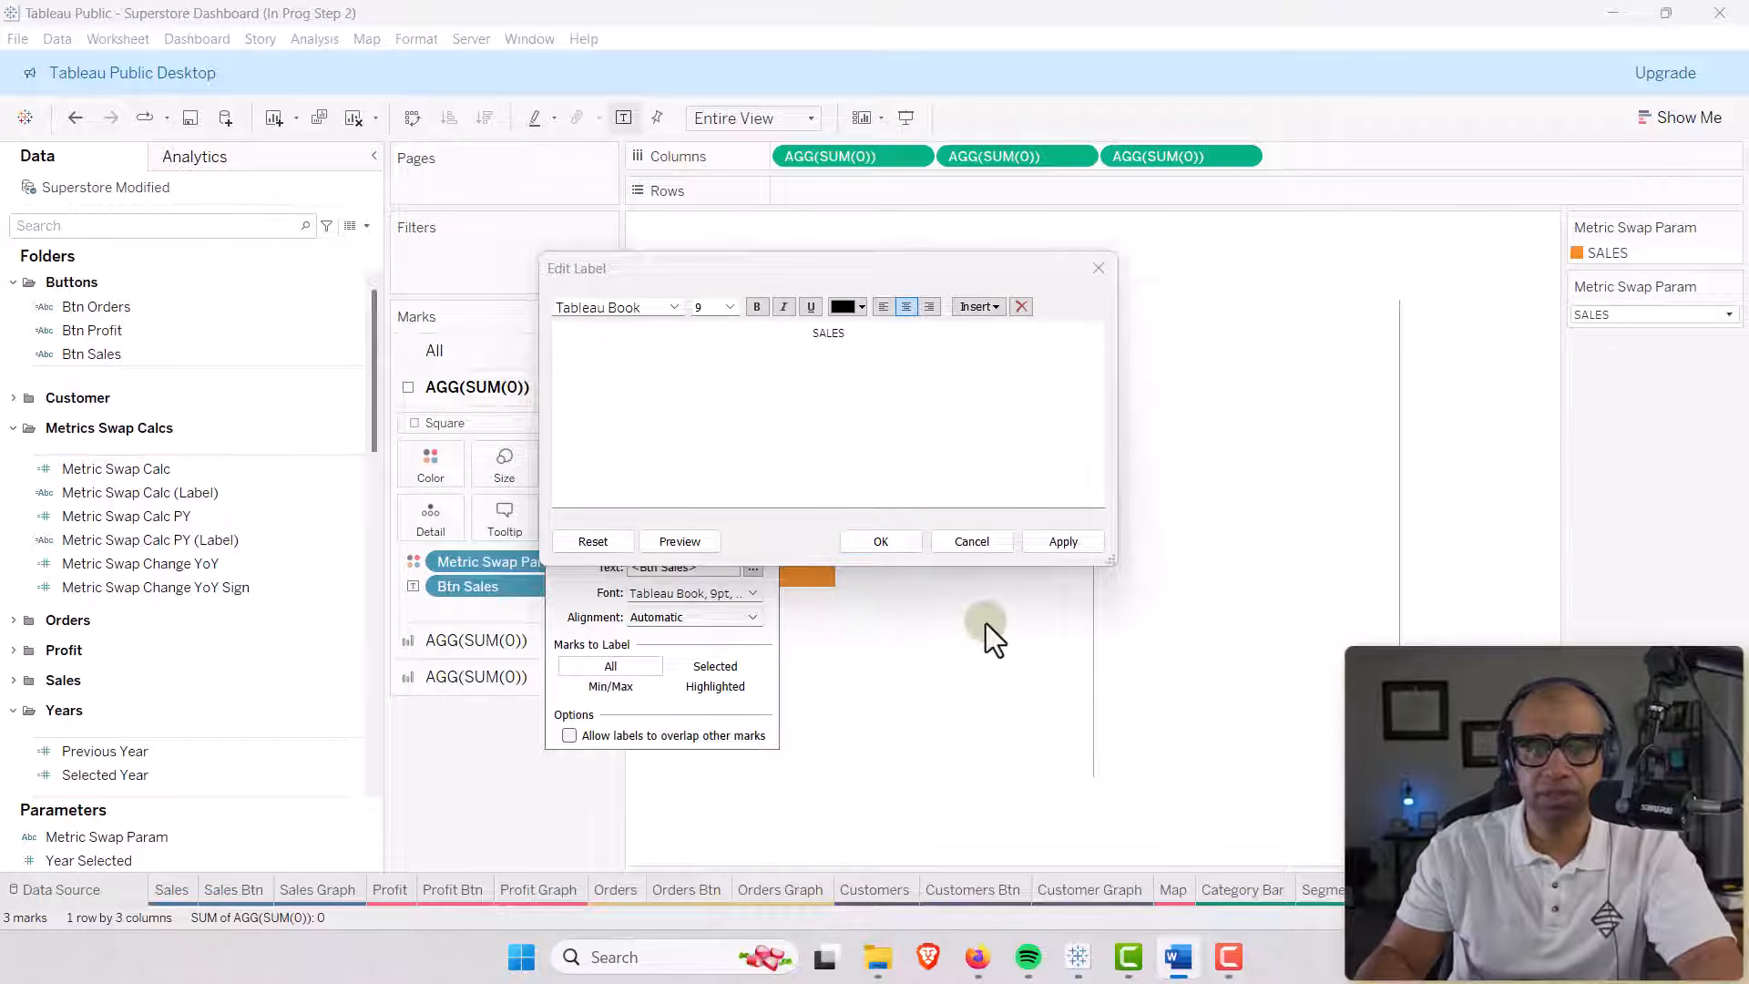
pyautogui.moveTo(870, 337); pyautogui.dragTo(781, 331)
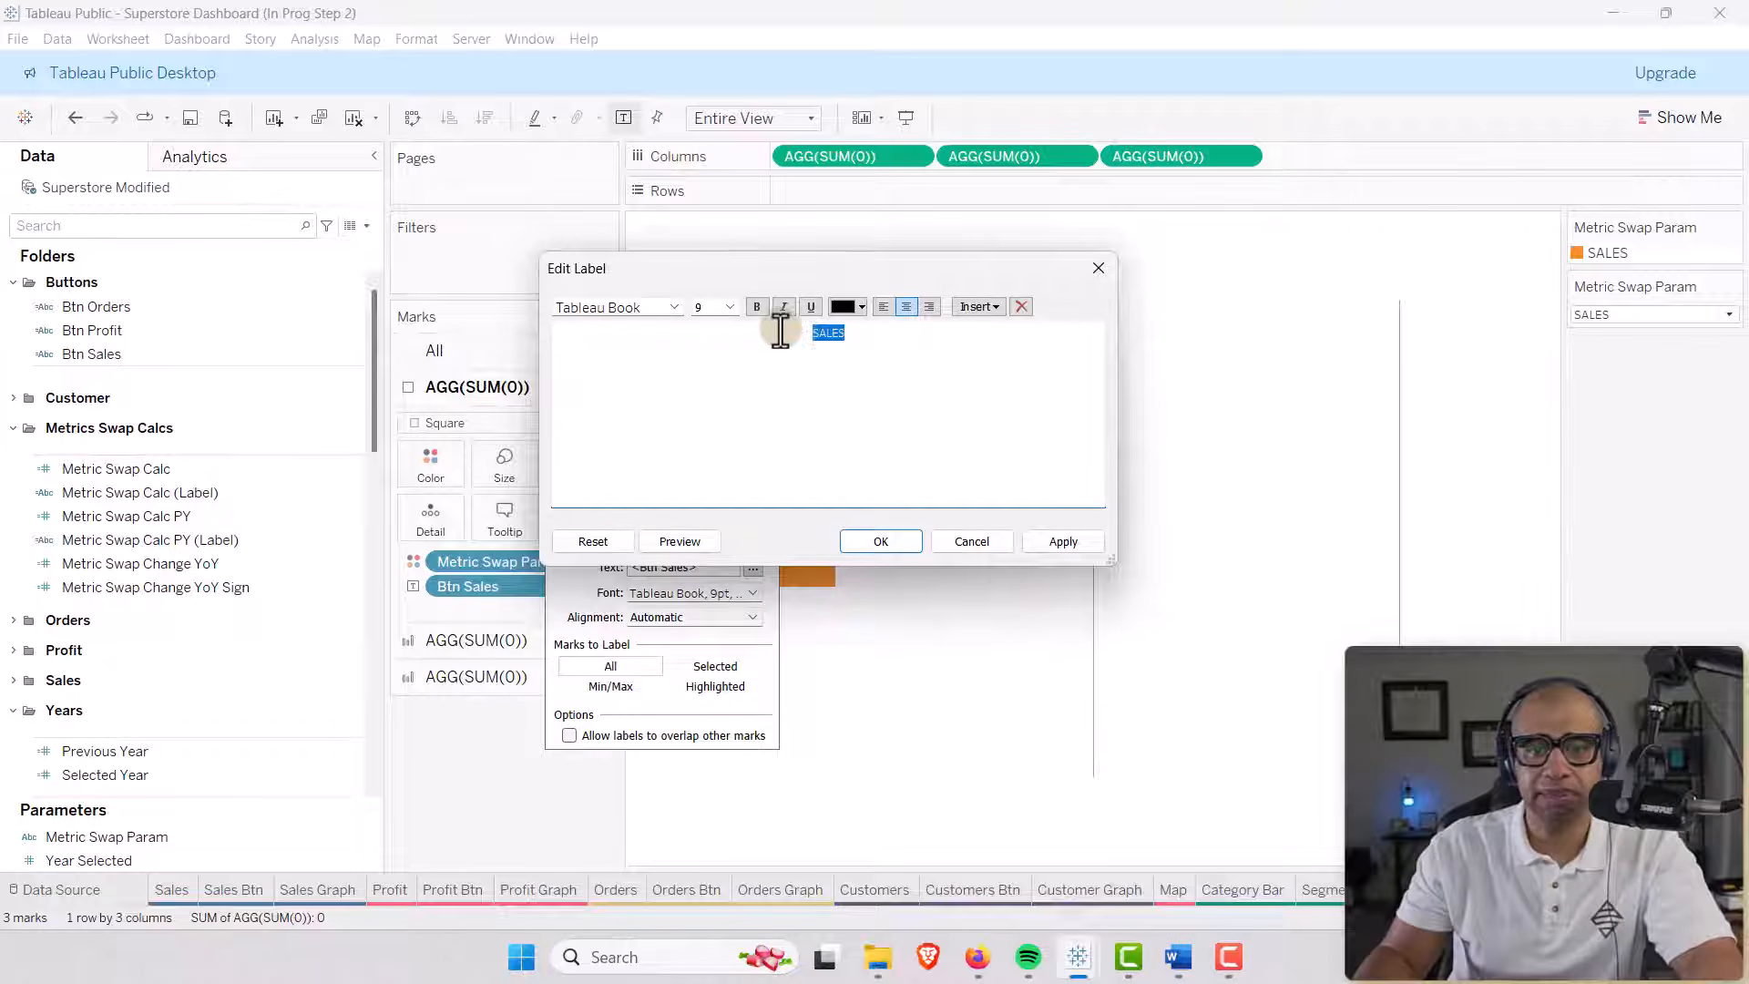
pyautogui.click(884, 543)
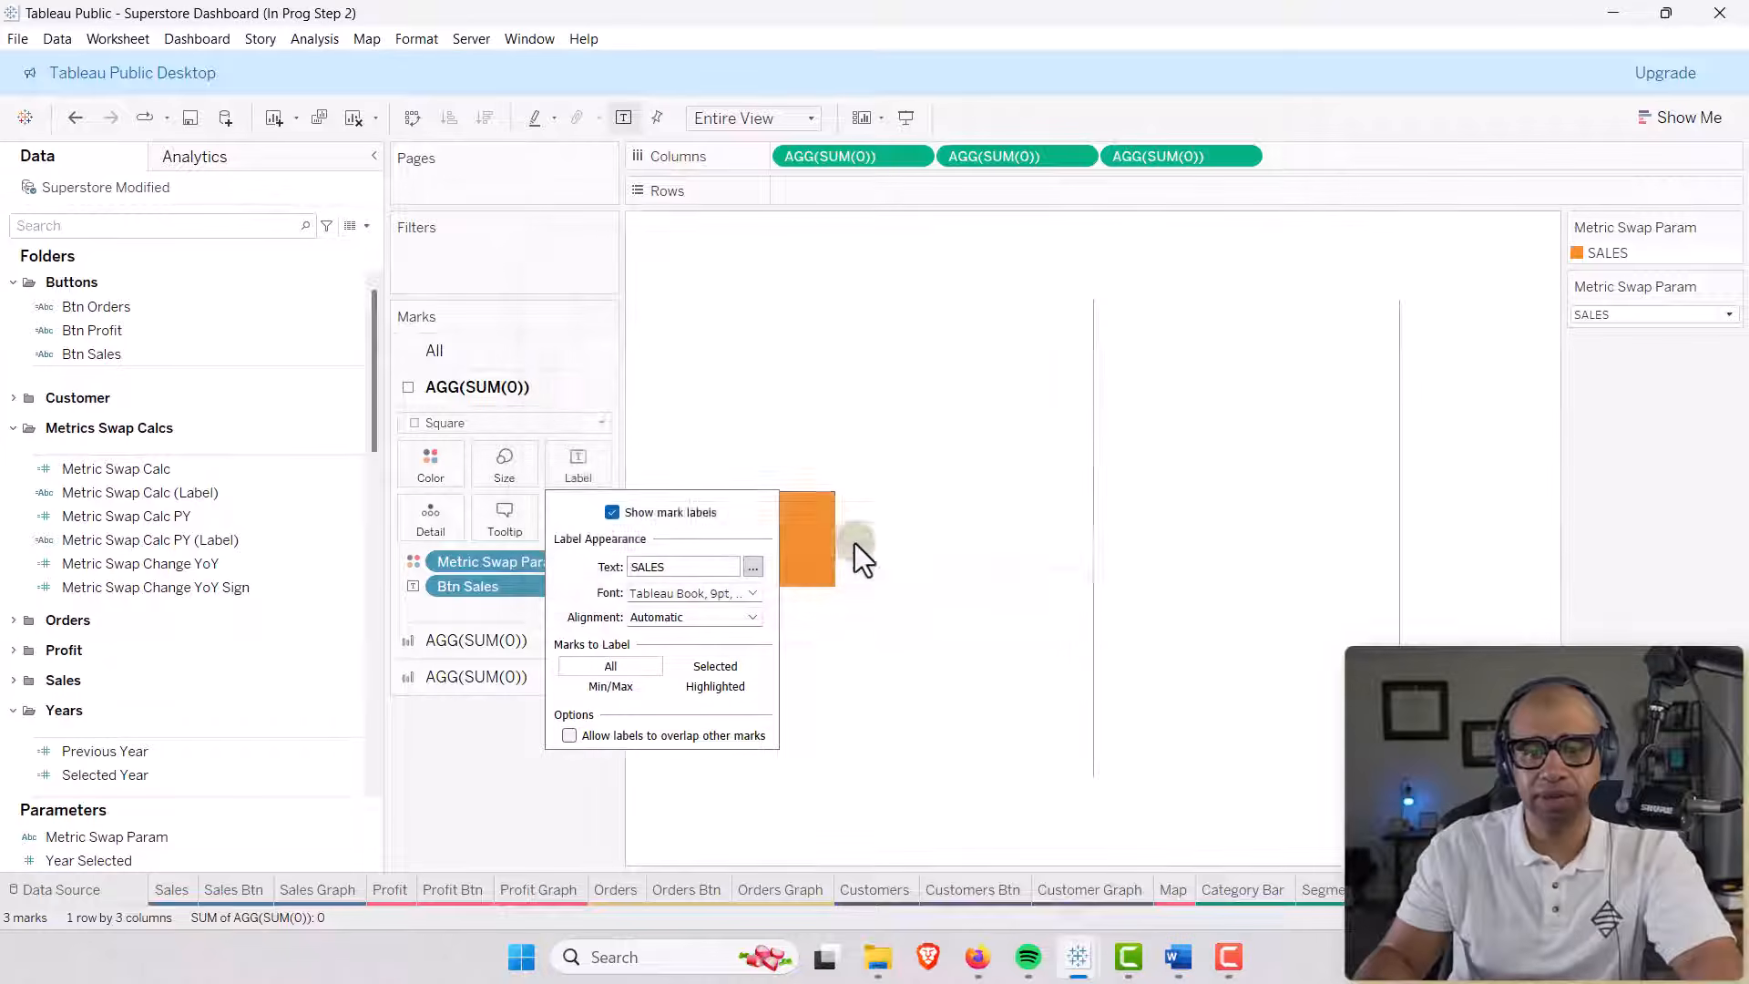
# Align the SALES label to middle center within its square mark.
pyautogui.click(754, 620)
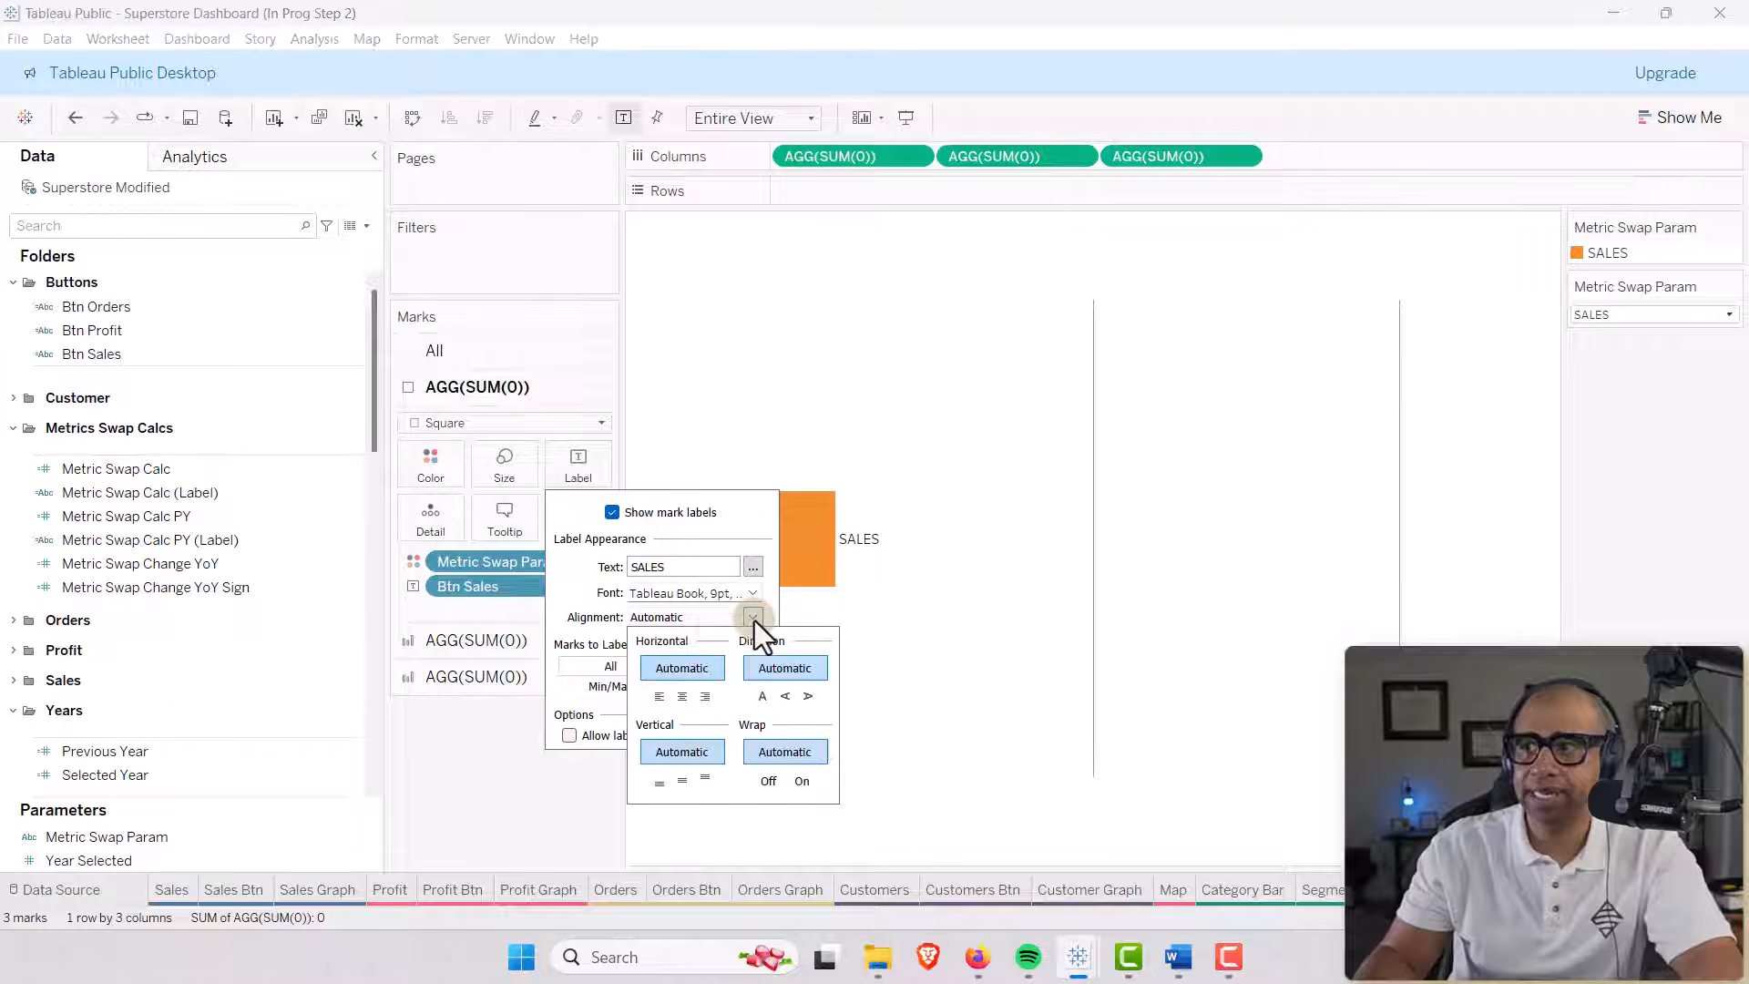
pyautogui.click(682, 696)
pyautogui.click(683, 782)
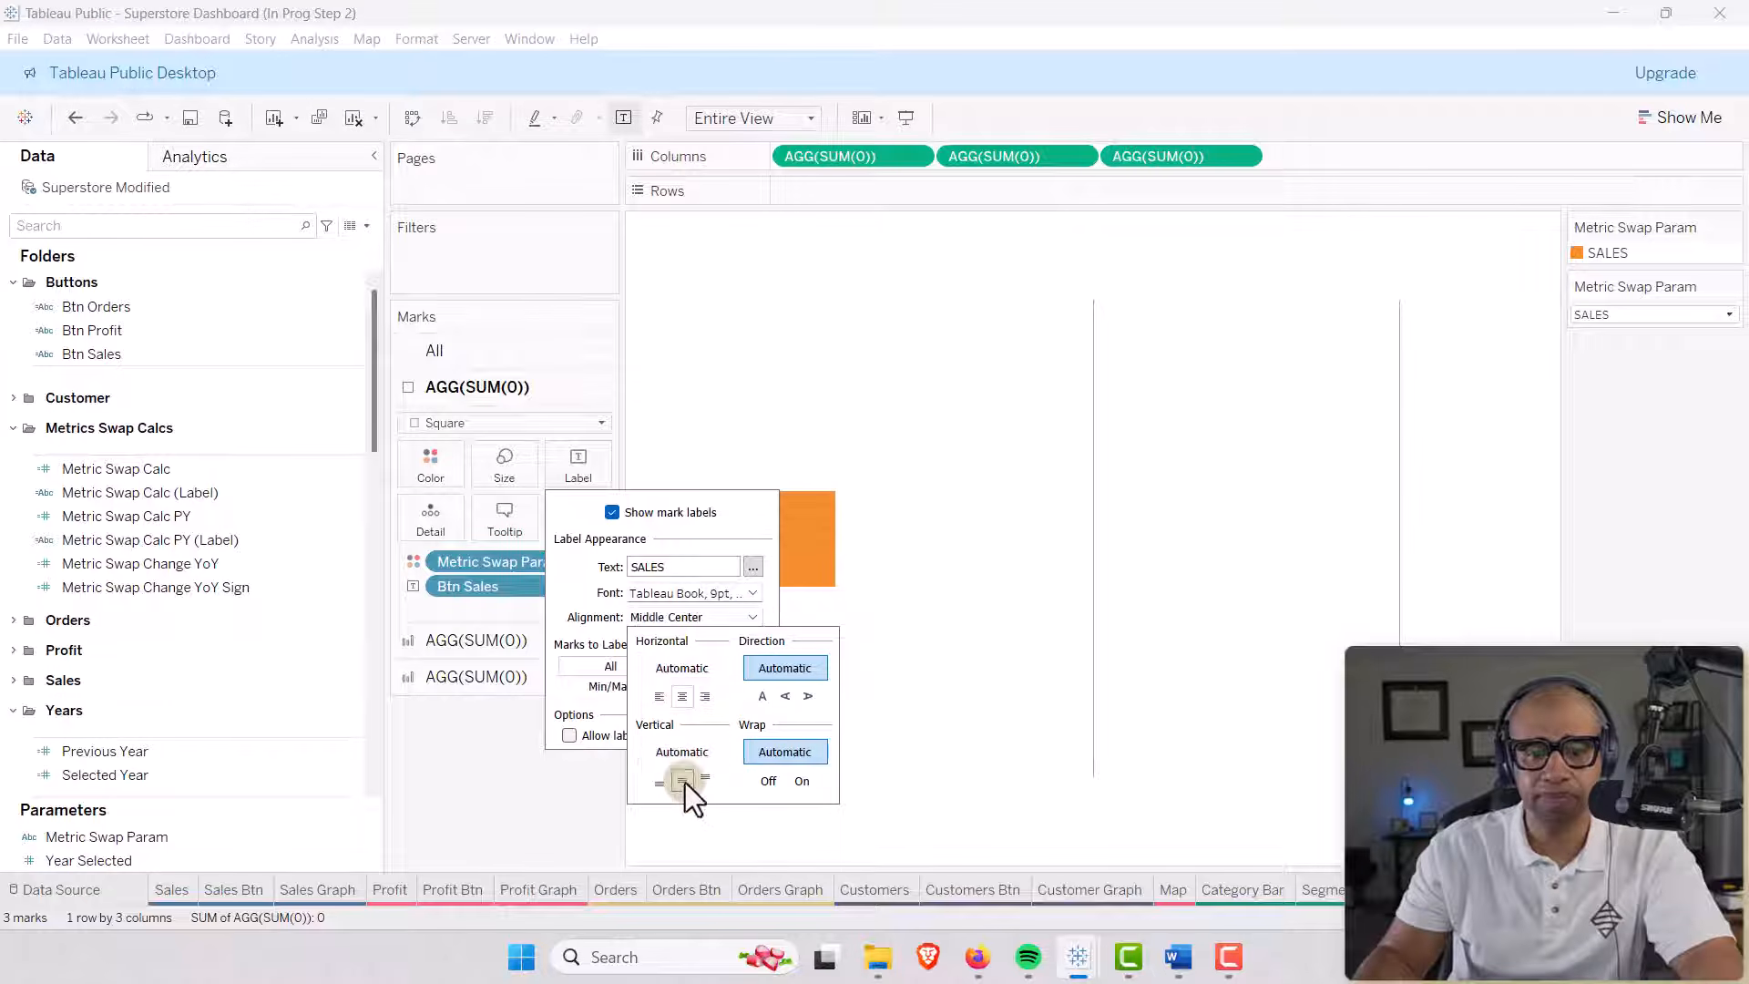
pyautogui.click(505, 800)
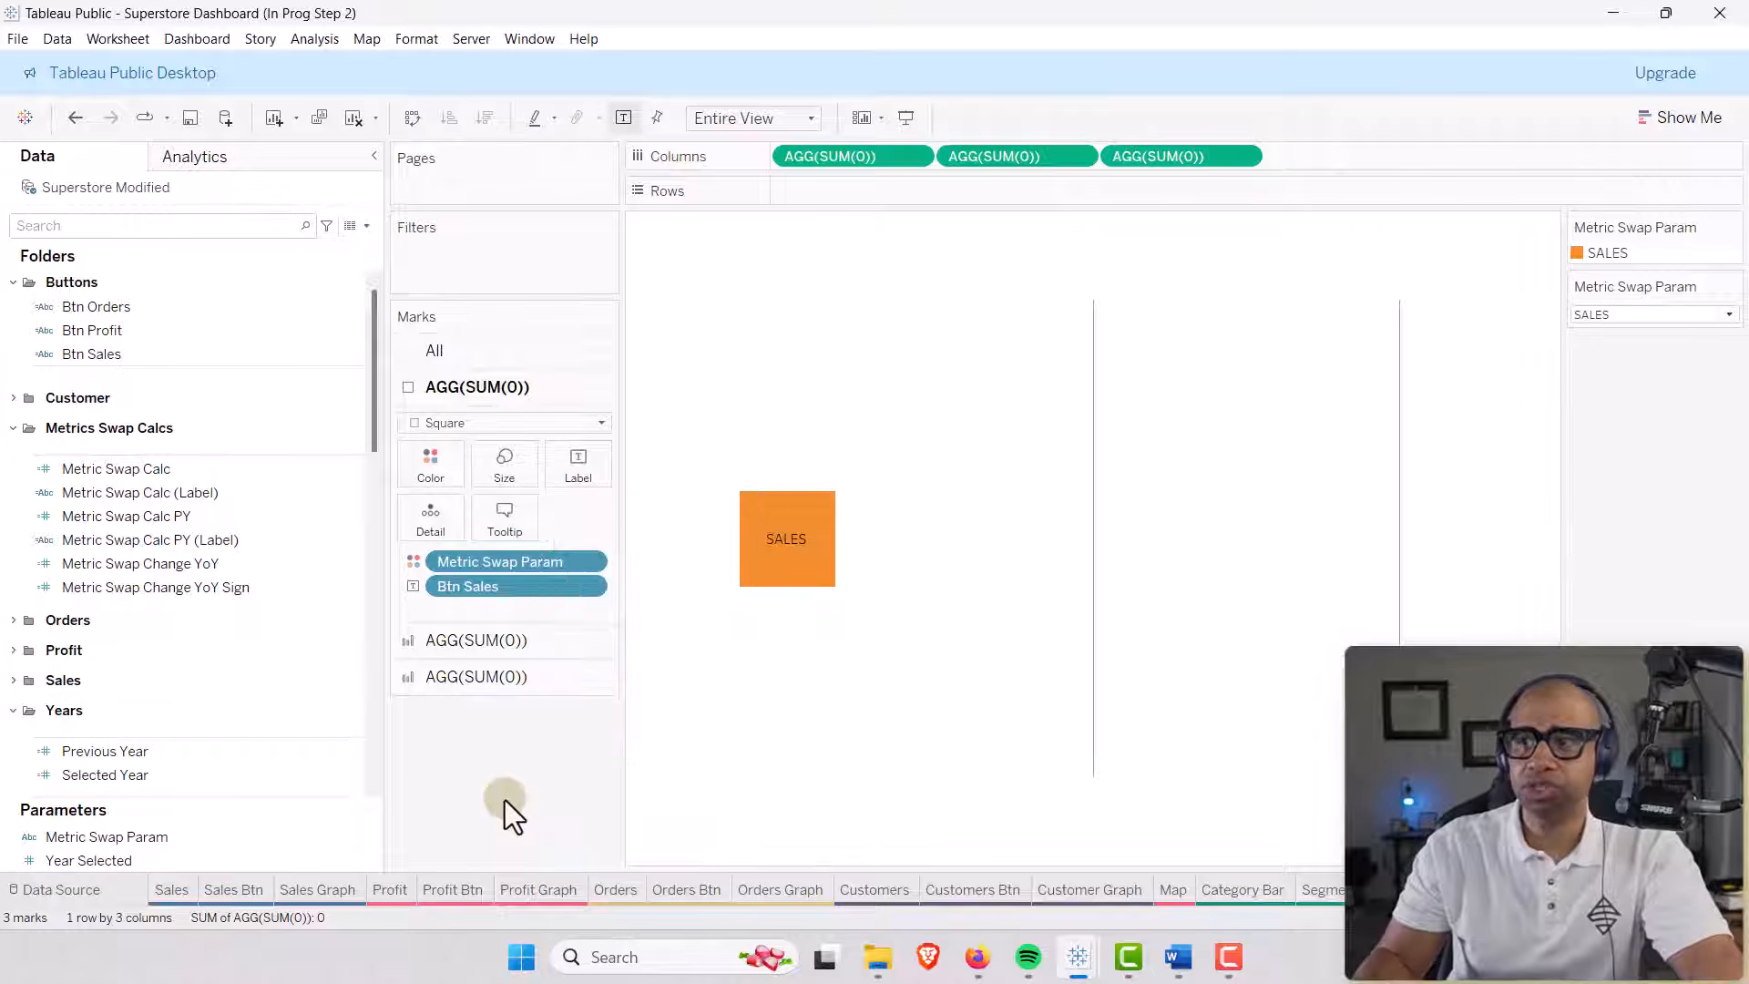
# Edit the colour field of the first AGG(SUM(0)) marks to read [Metric Swap Param] = [Btn Sales].
pyautogui.doubleClick(496, 563)
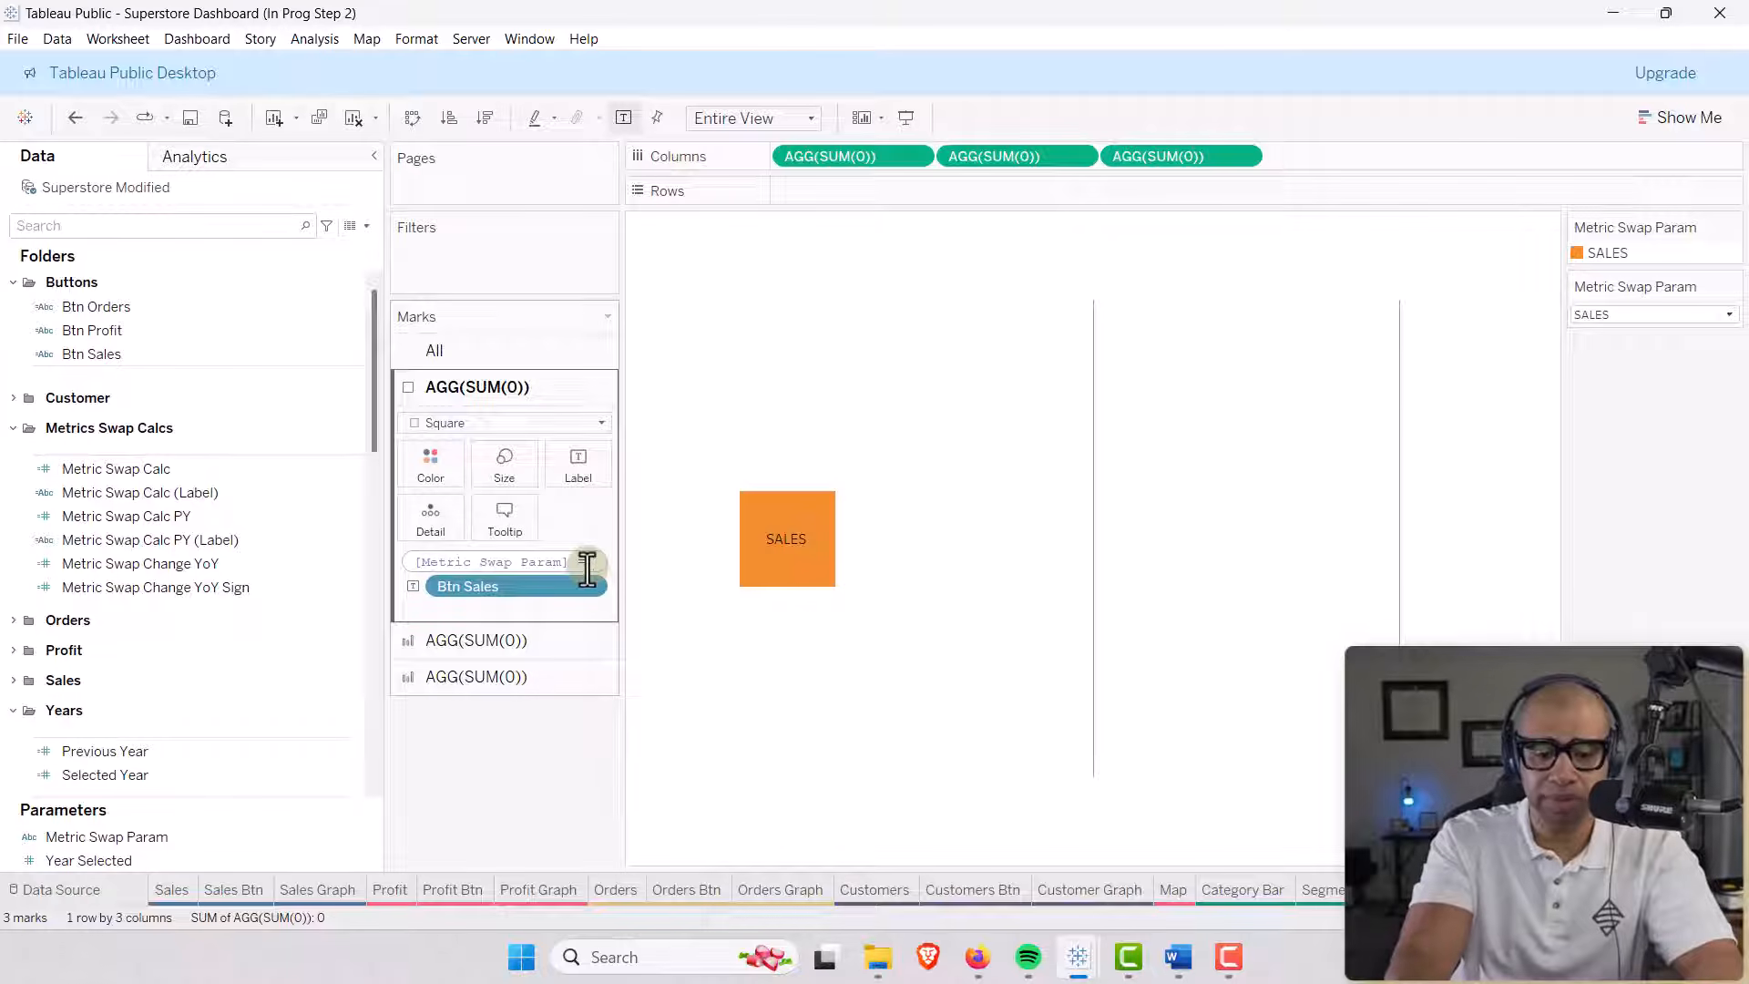
pyautogui.write('= bt')
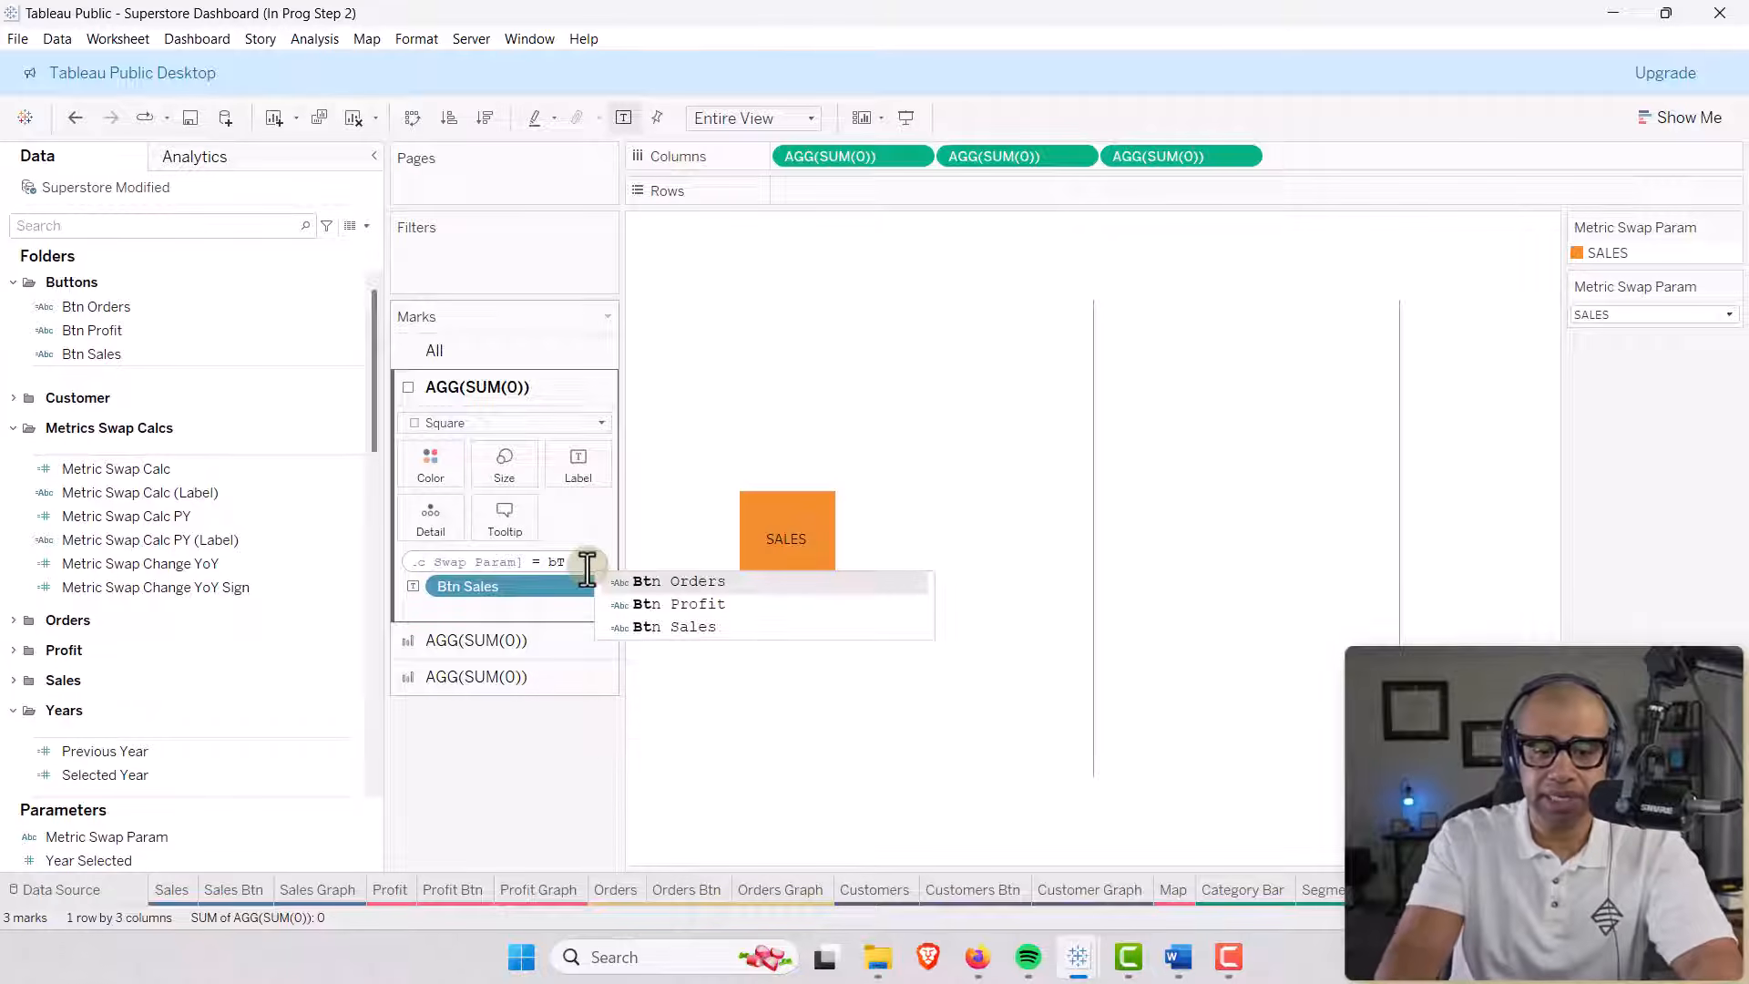
pyautogui.press('Down')
pyautogui.press('Down')
pyautogui.press('Return')
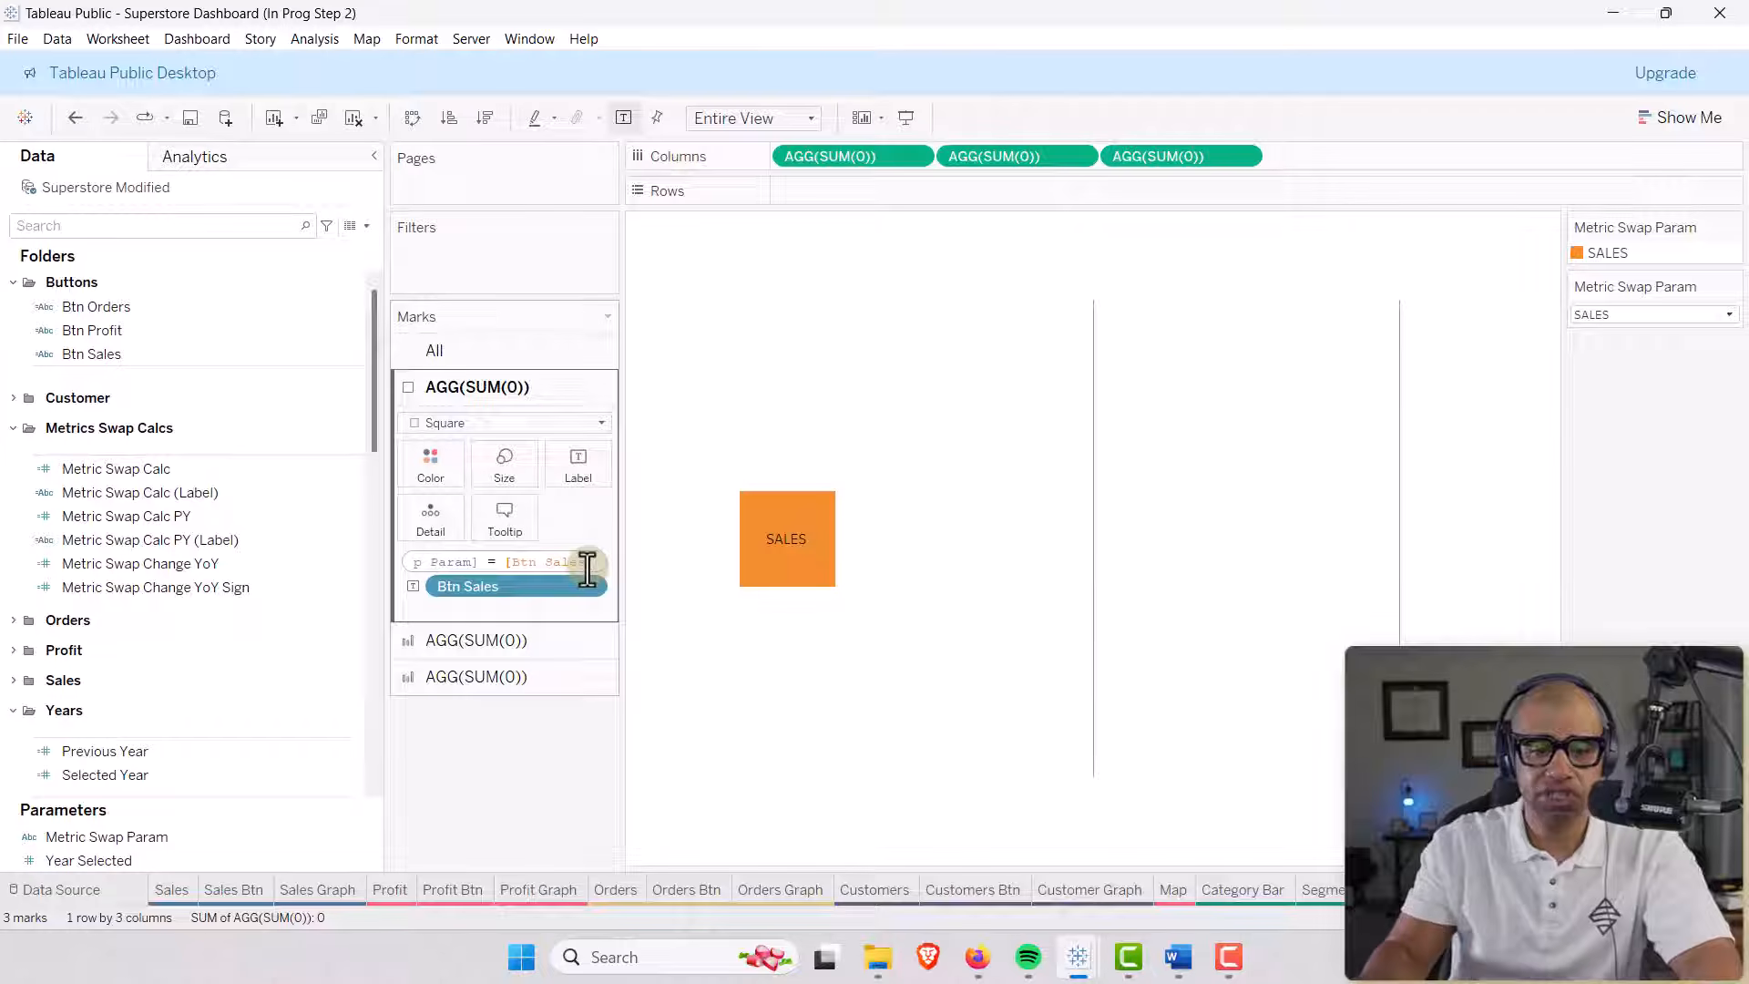
pyautogui.press('Return')
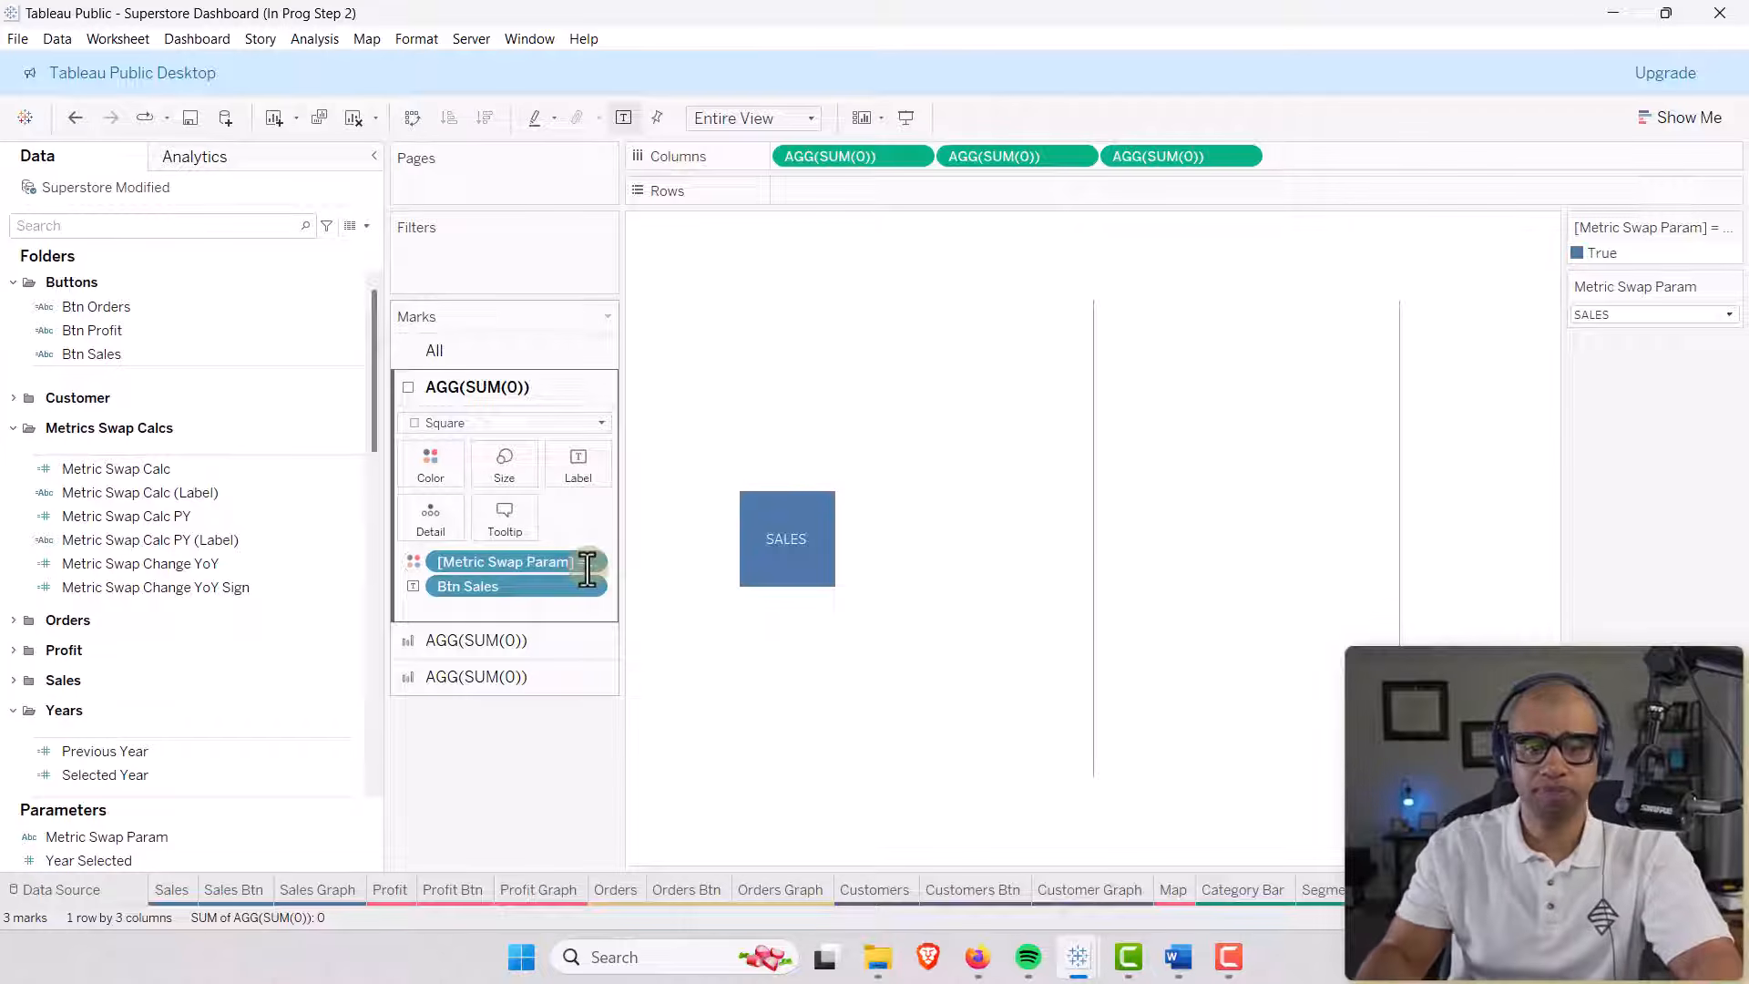
pyautogui.hotkey('alt', 'Tab')
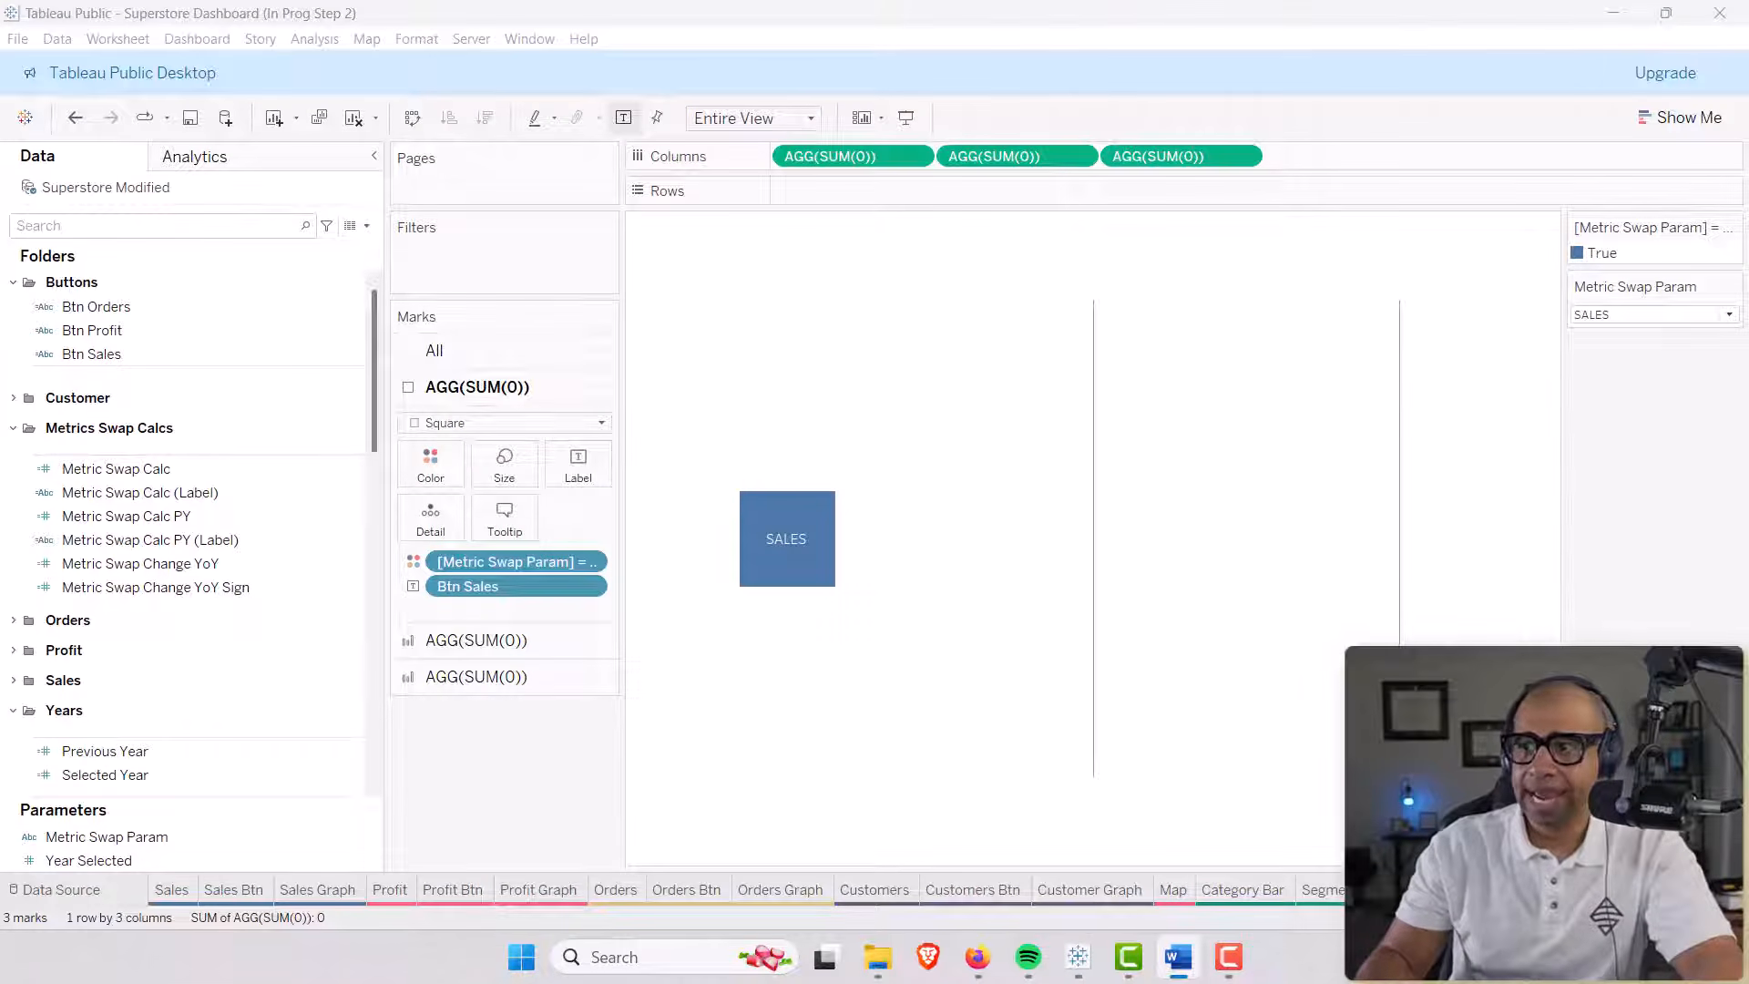
# Clear all tooltip text of the first AGG(SUM(0)) marks and exclude its command buttons.
pyautogui.click(501, 527)
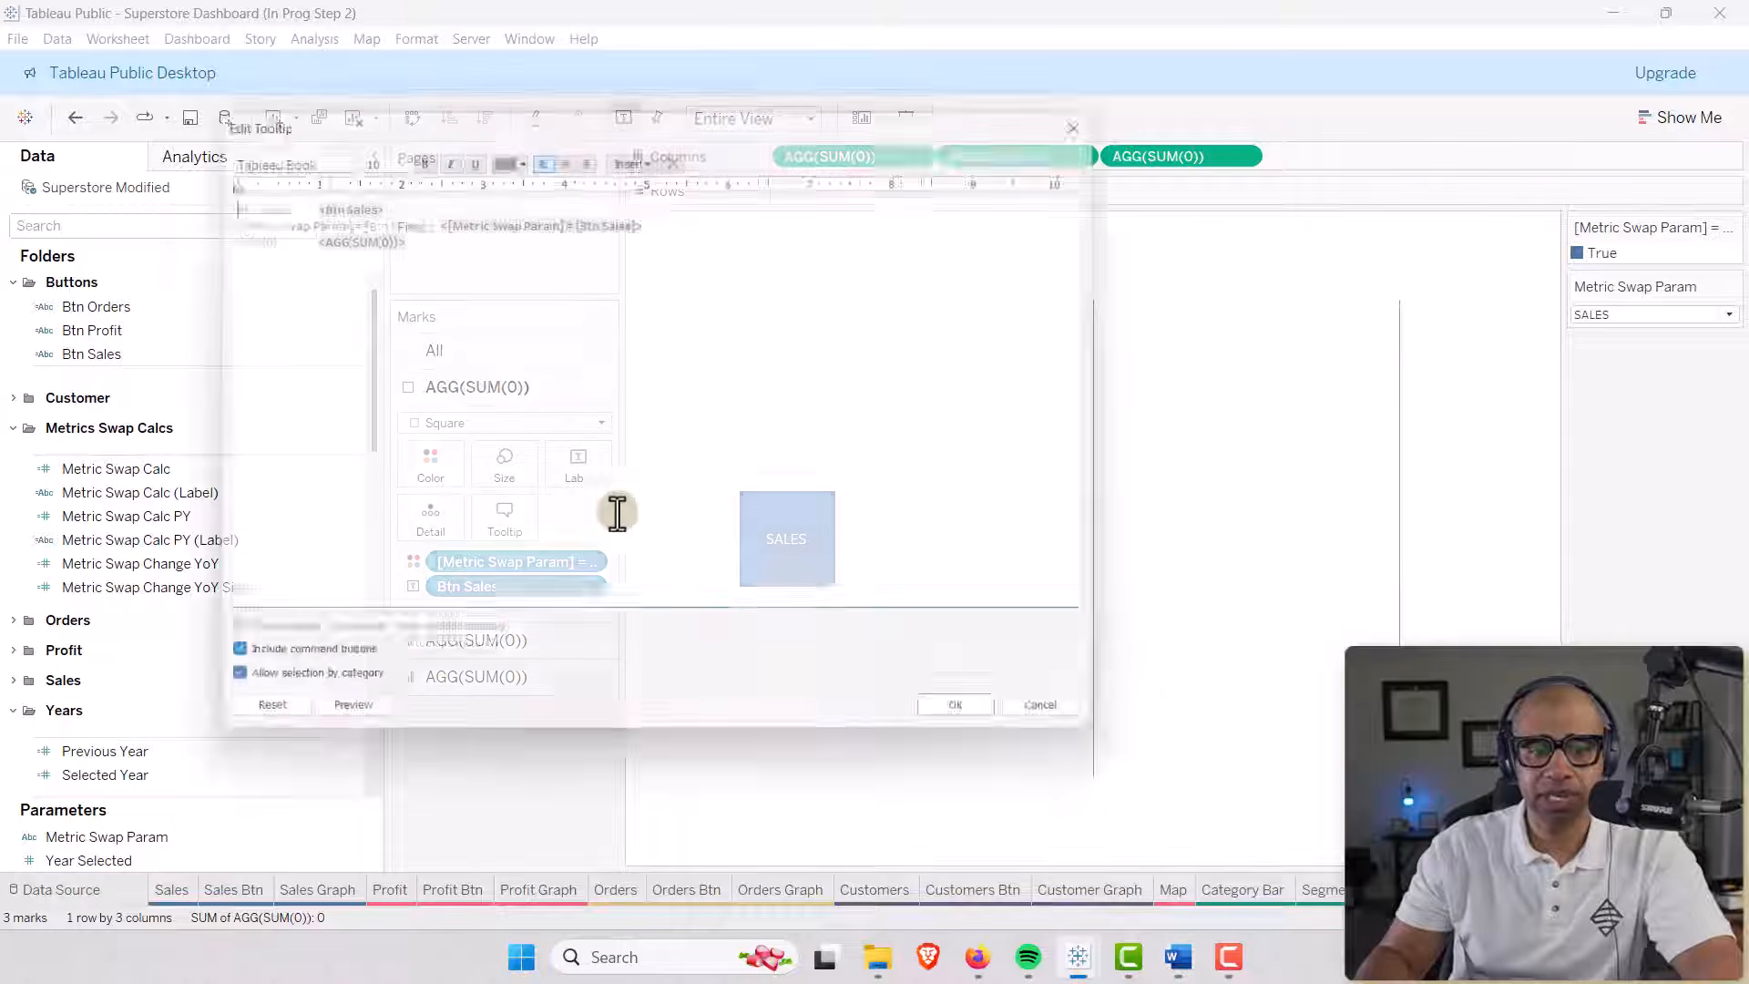
pyautogui.moveTo(429, 262); pyautogui.dragTo(222, 192)
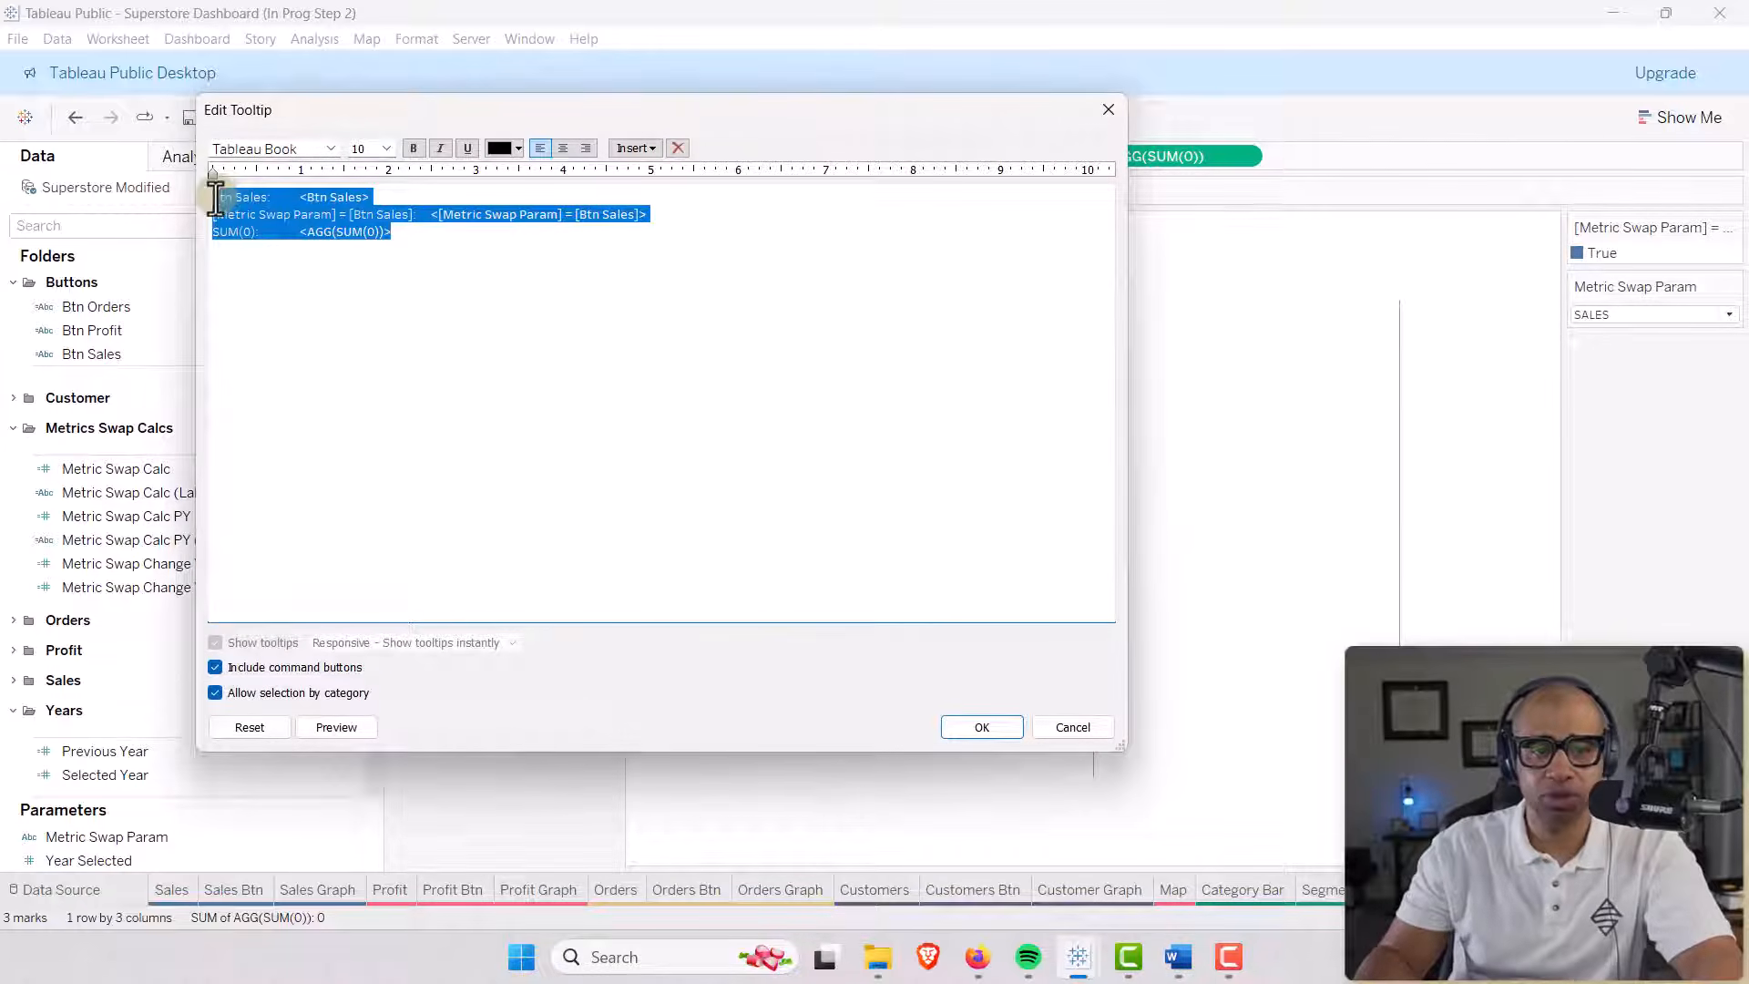
pyautogui.press('Delete')
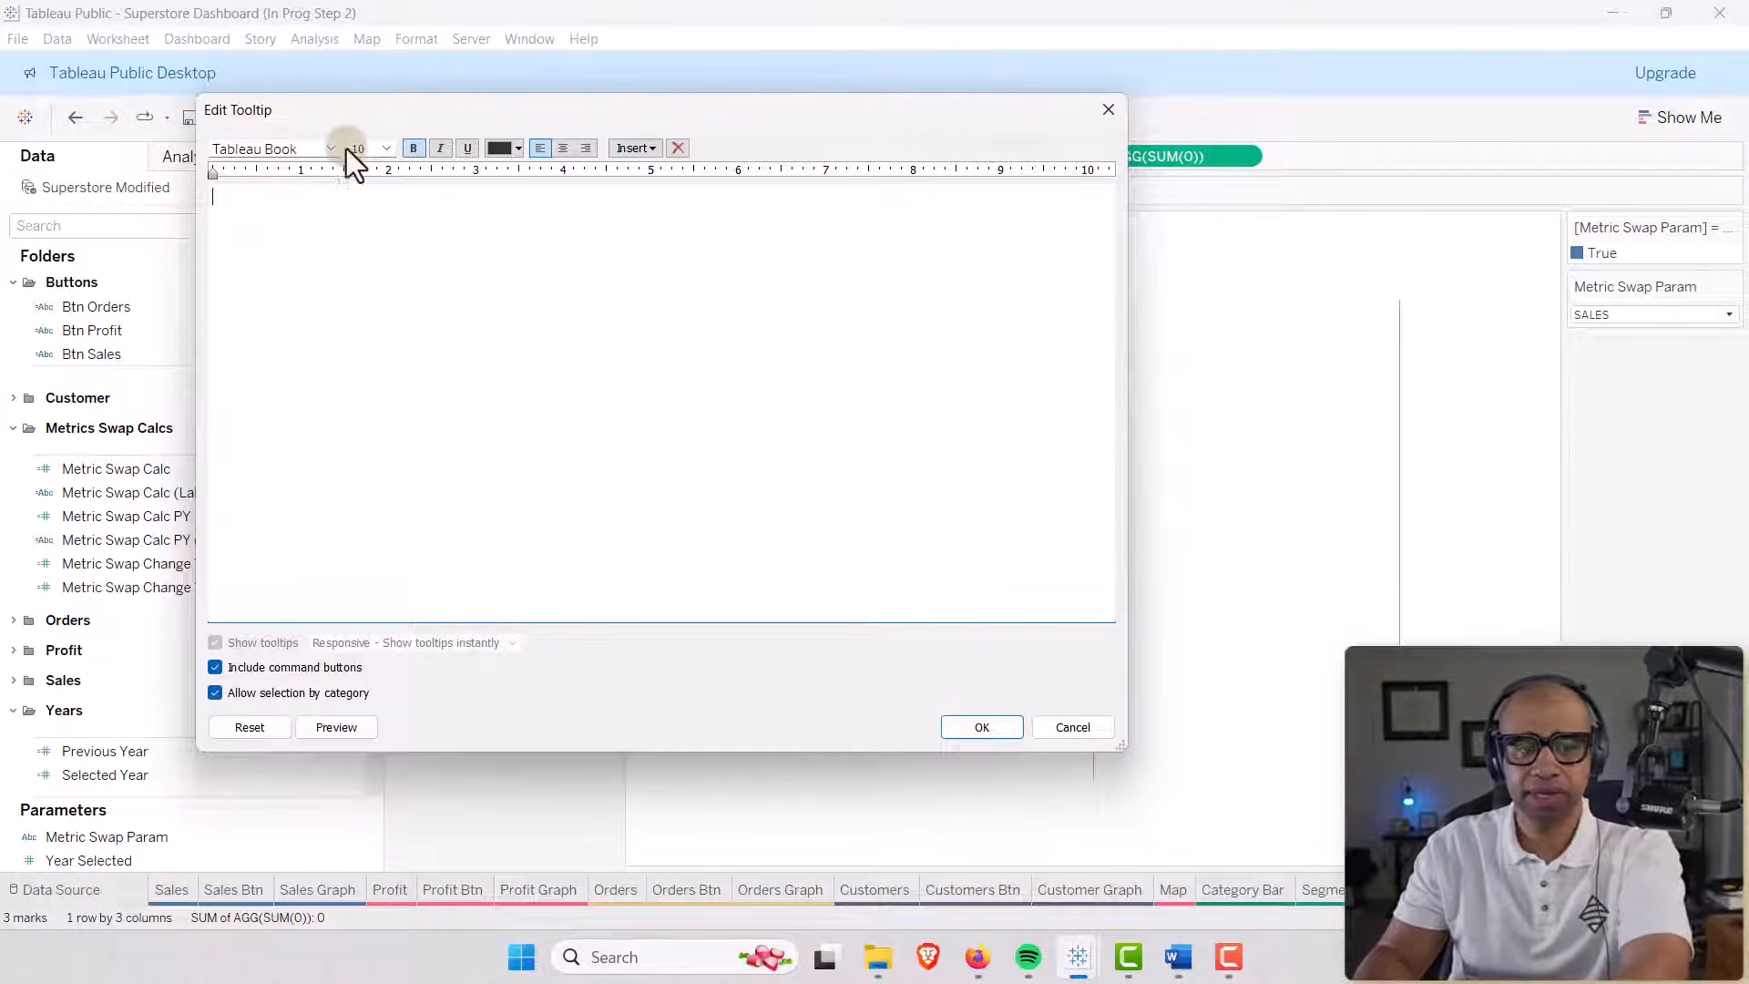
pyautogui.click(208, 671)
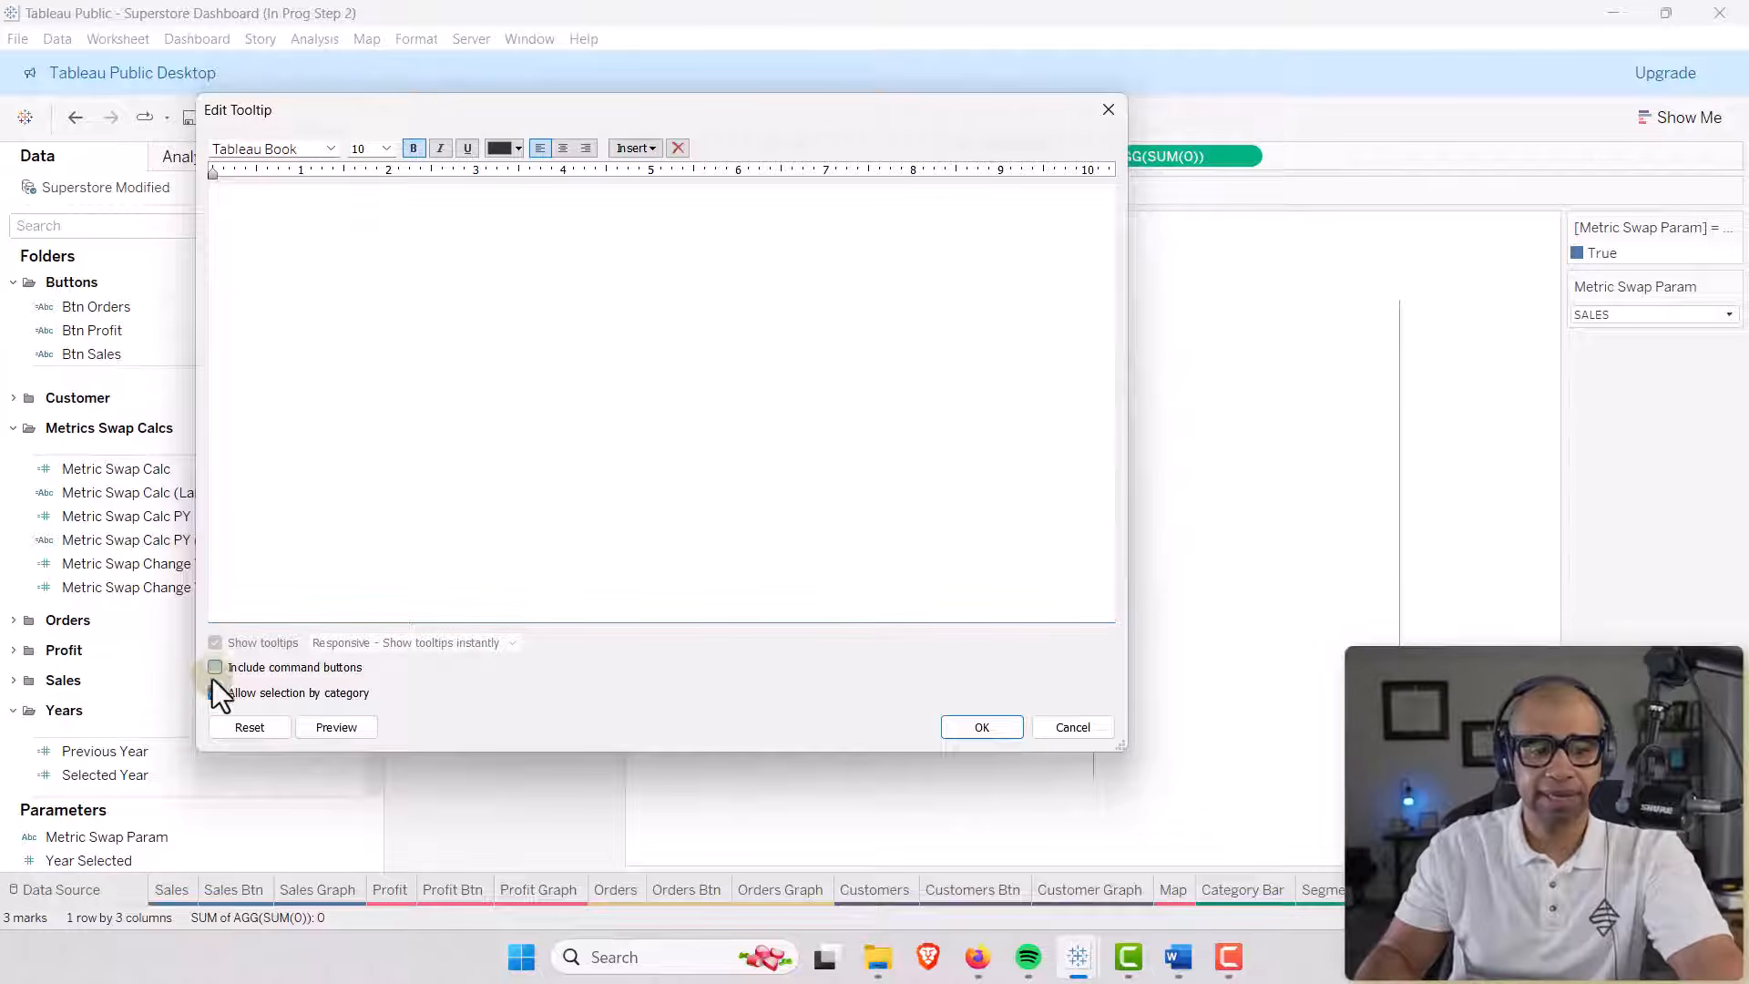
pyautogui.click(965, 729)
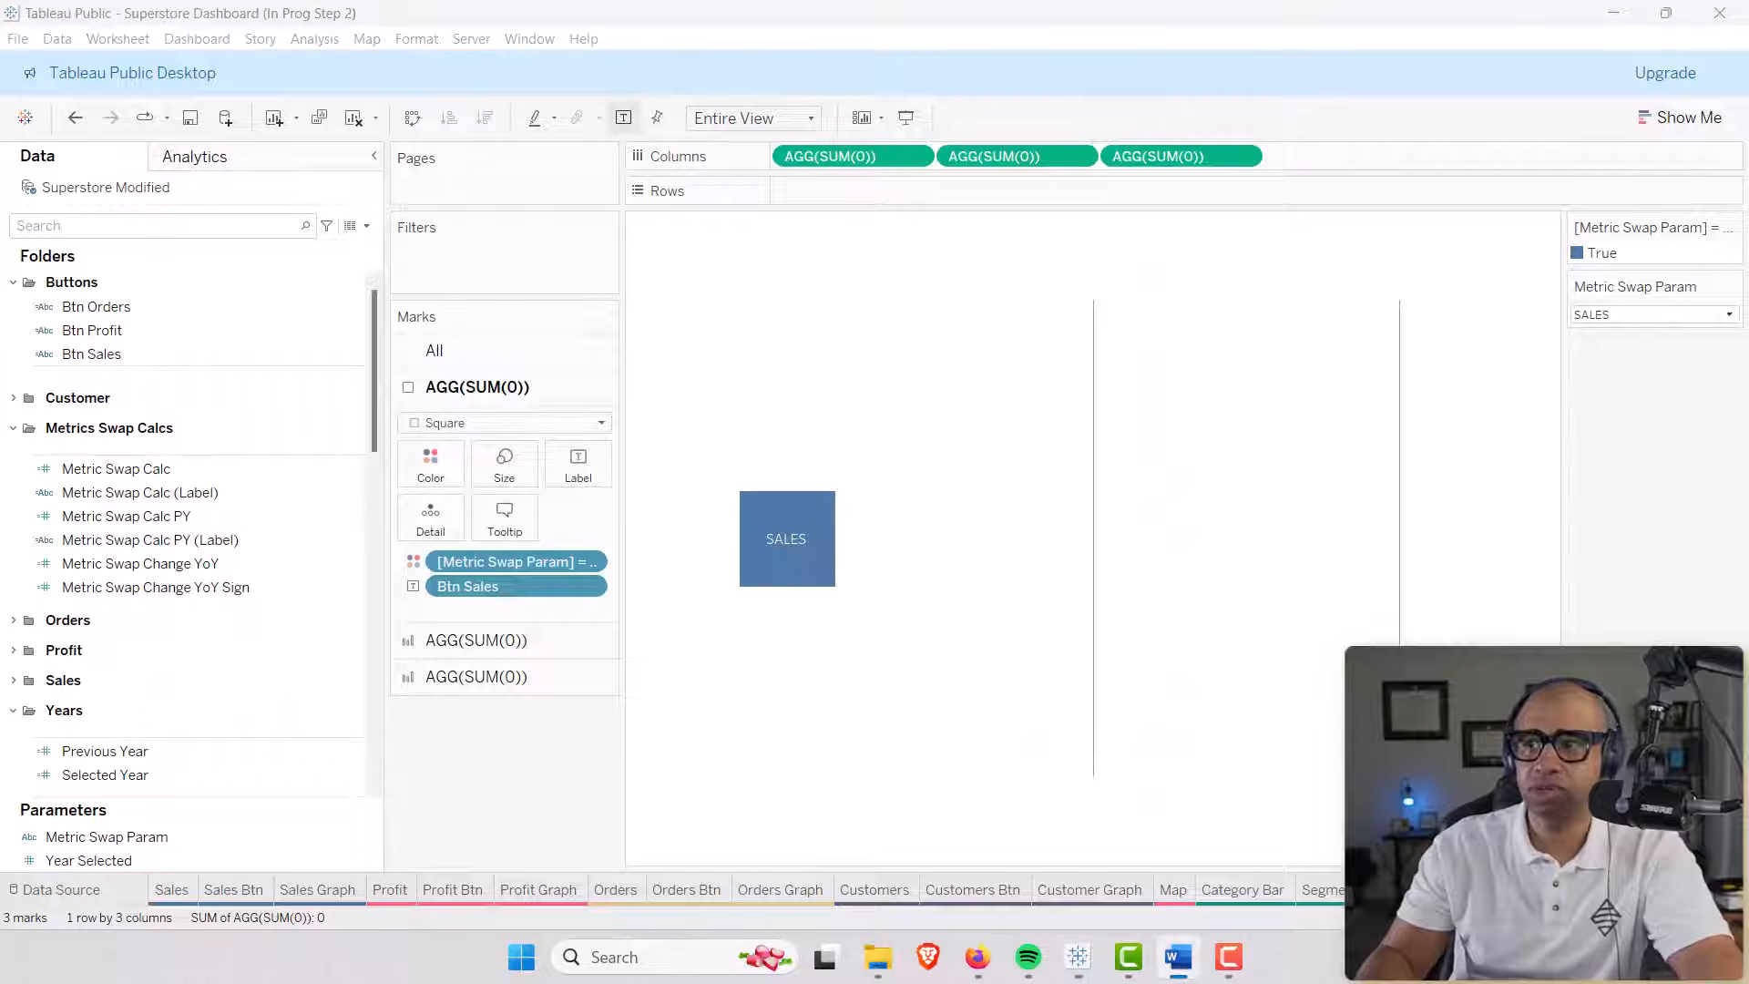
# Turn off Show tooltips for the whole worksheet.
pyautogui.click(11, 13)
pyautogui.click(156, 12)
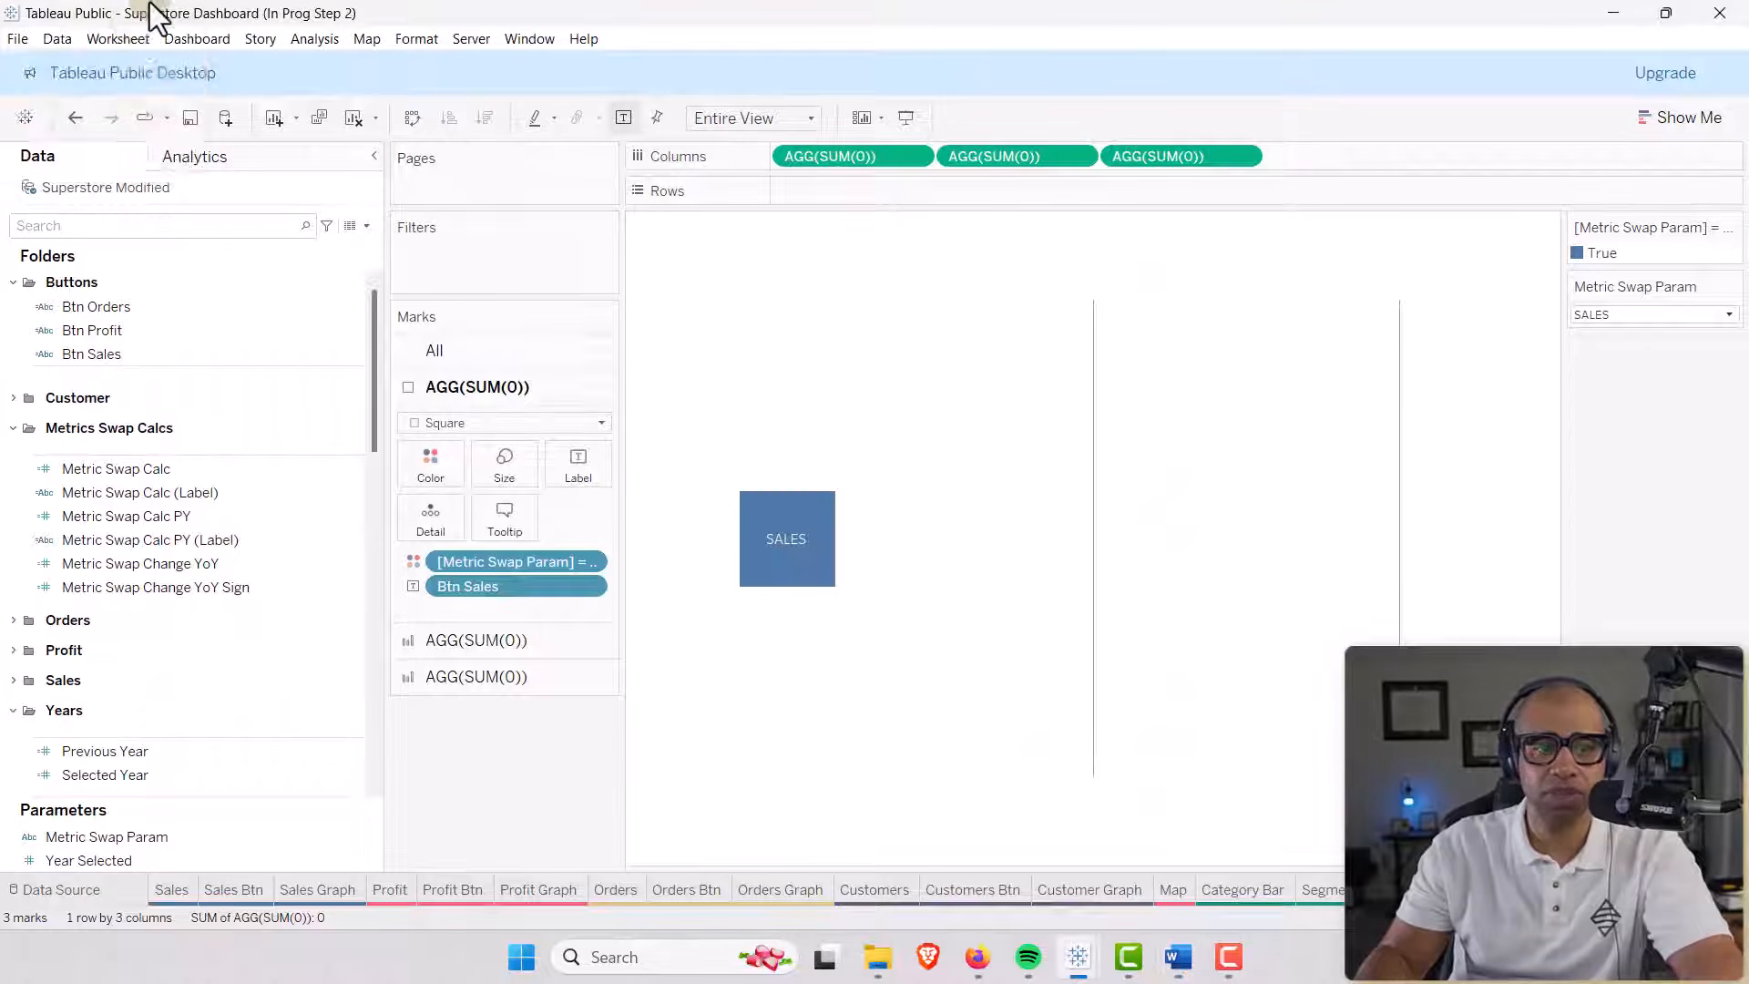
pyautogui.click(119, 38)
pyautogui.click(153, 193)
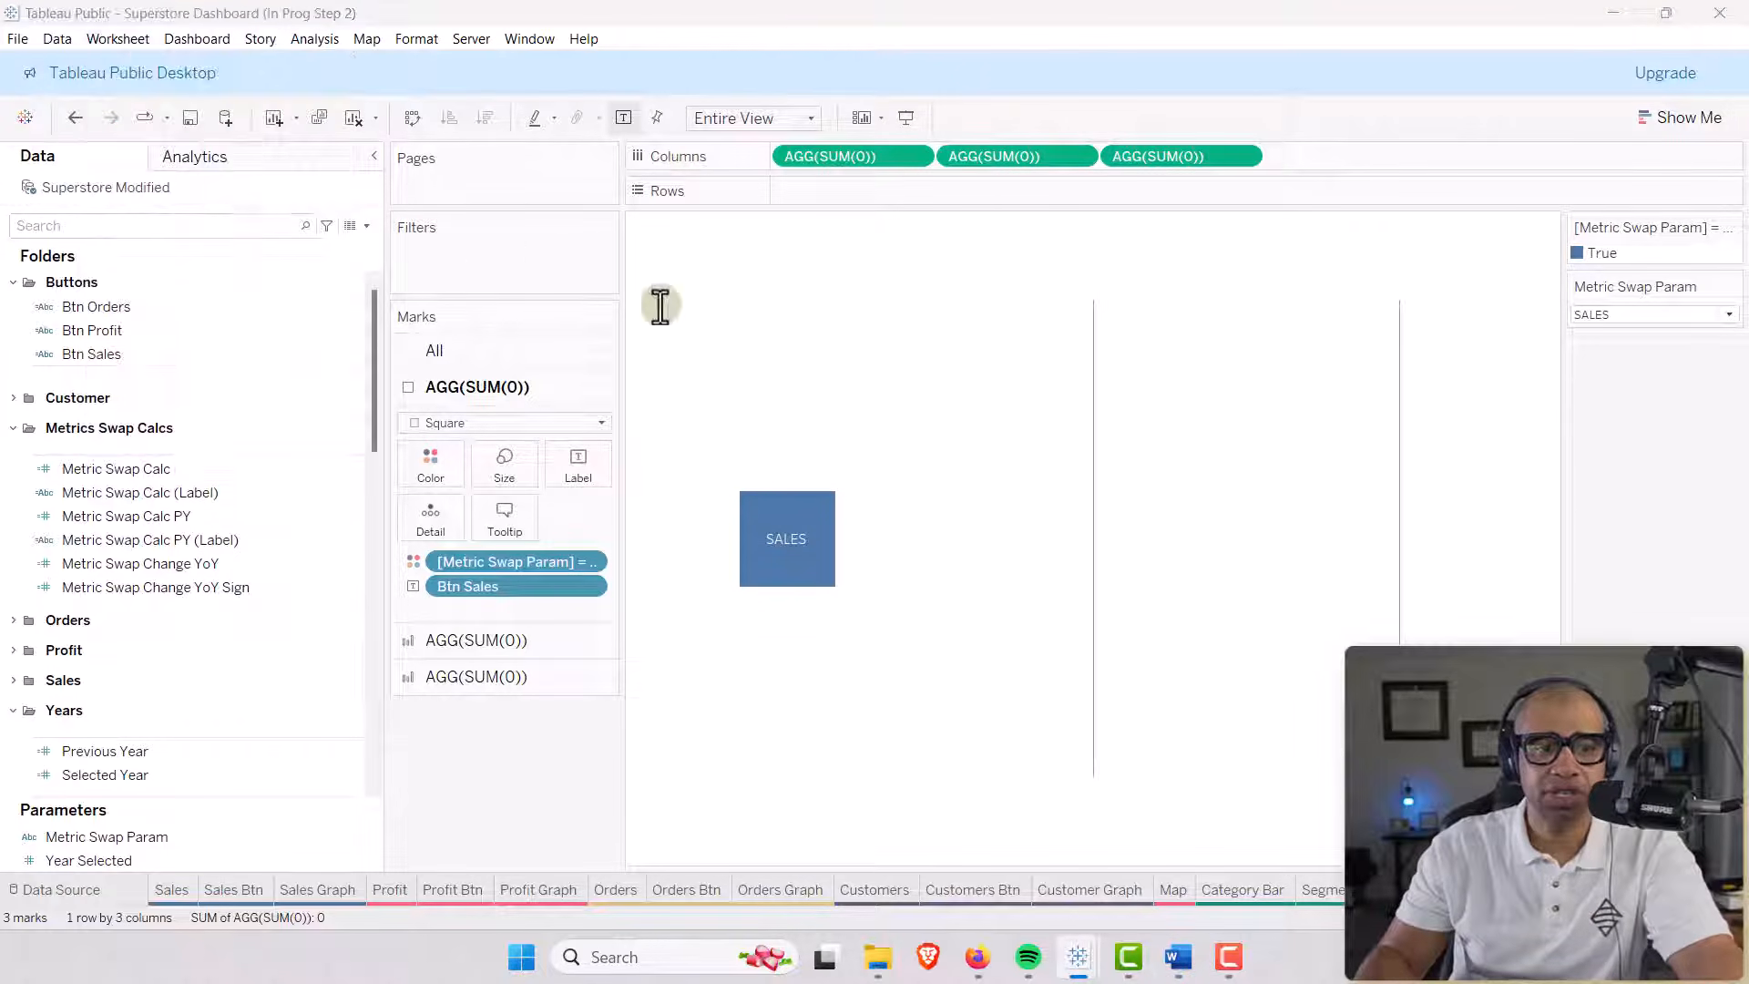
pyautogui.click(216, 642)
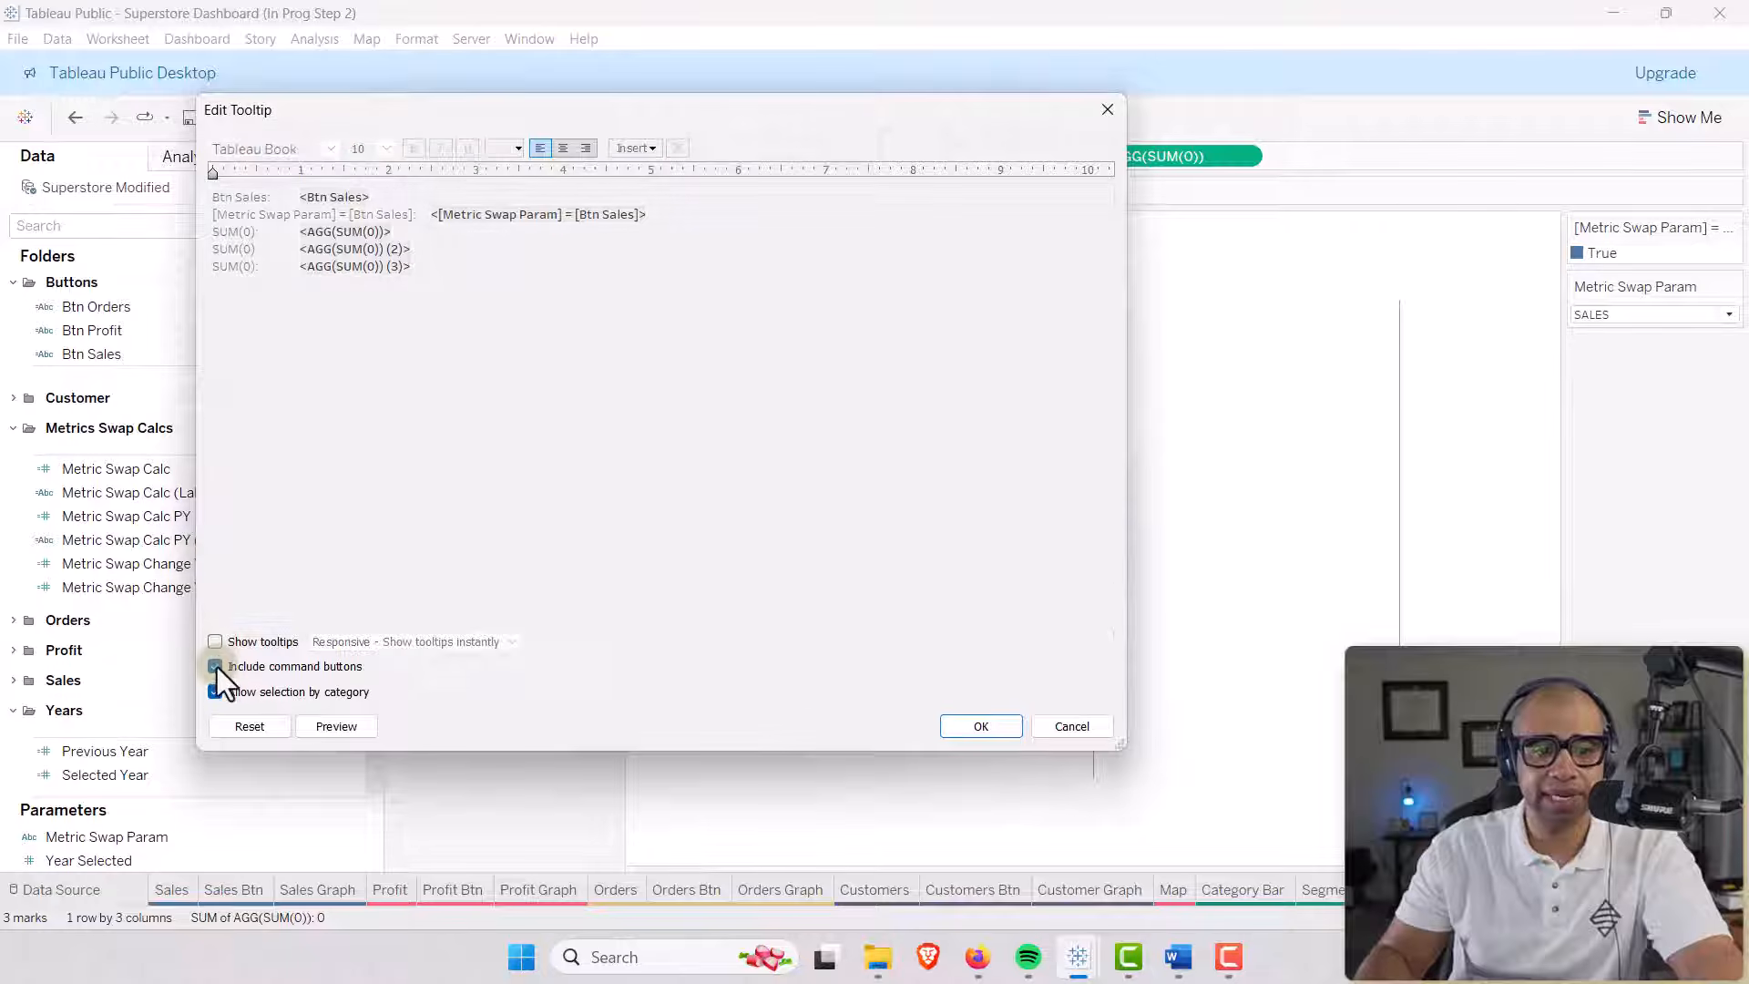
pyautogui.click(995, 734)
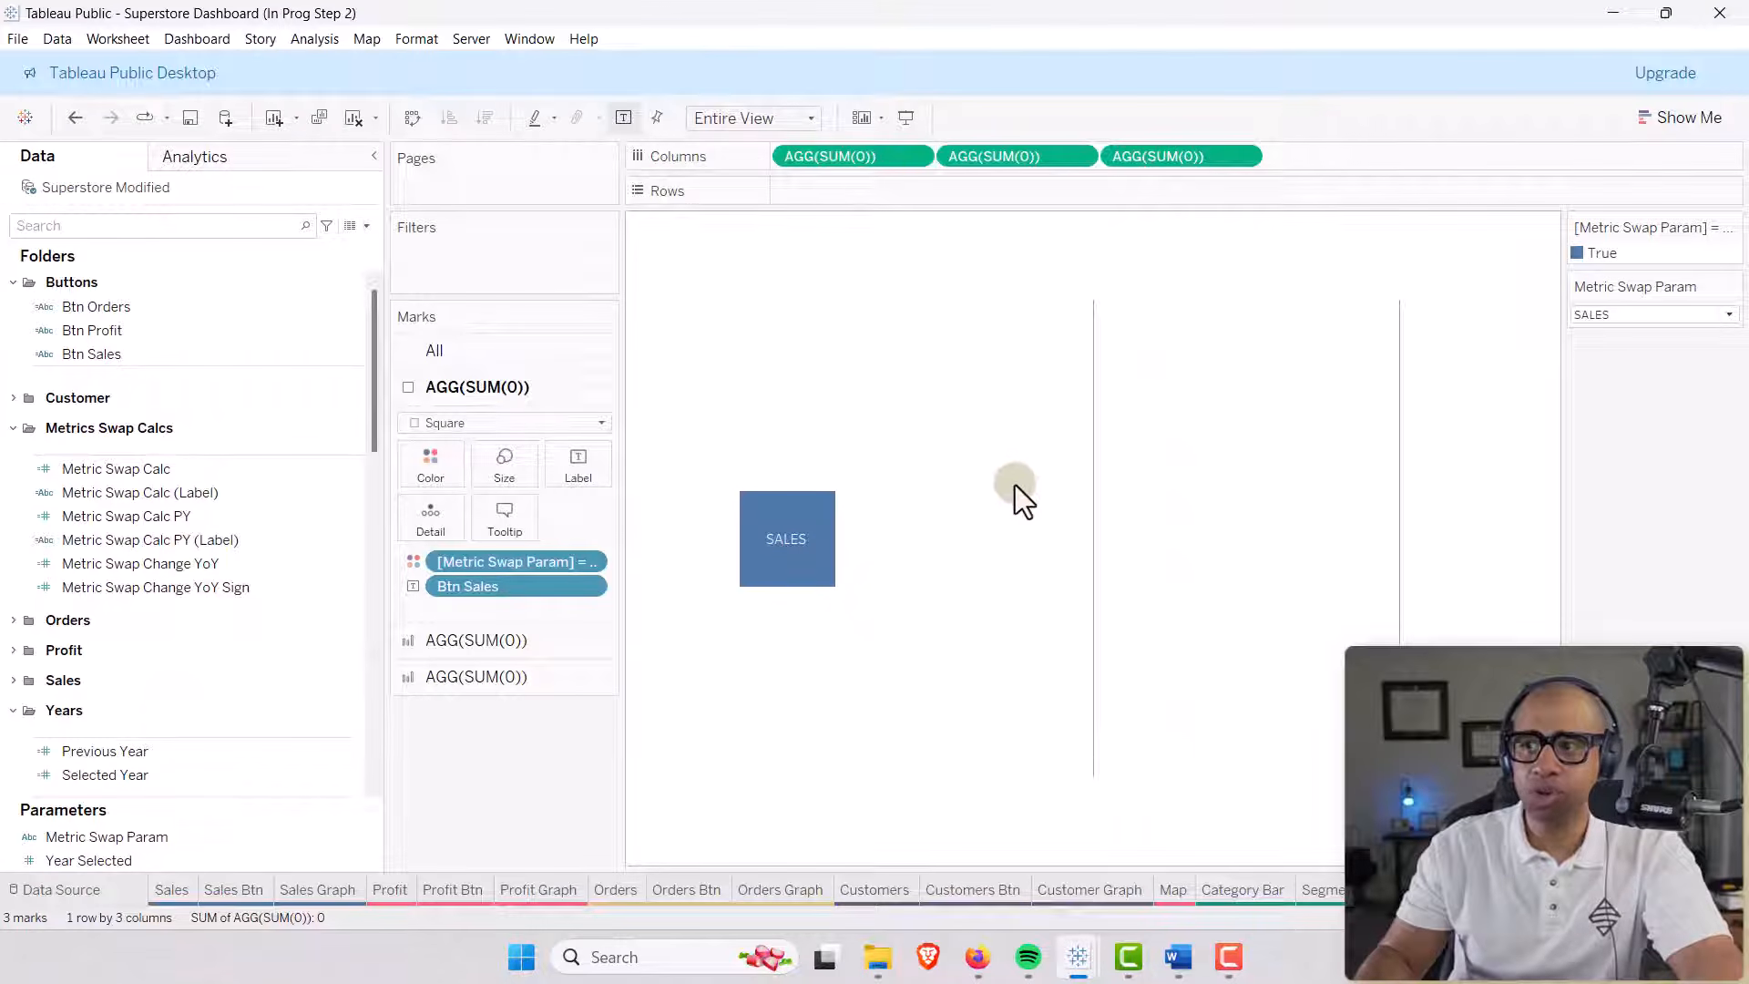
# Colour the second AGG(SUM(0)) marks by [Metric Swap Param] = [Btn Profit] and place their colour legend above the parameter control.
pyautogui.click(436, 646)
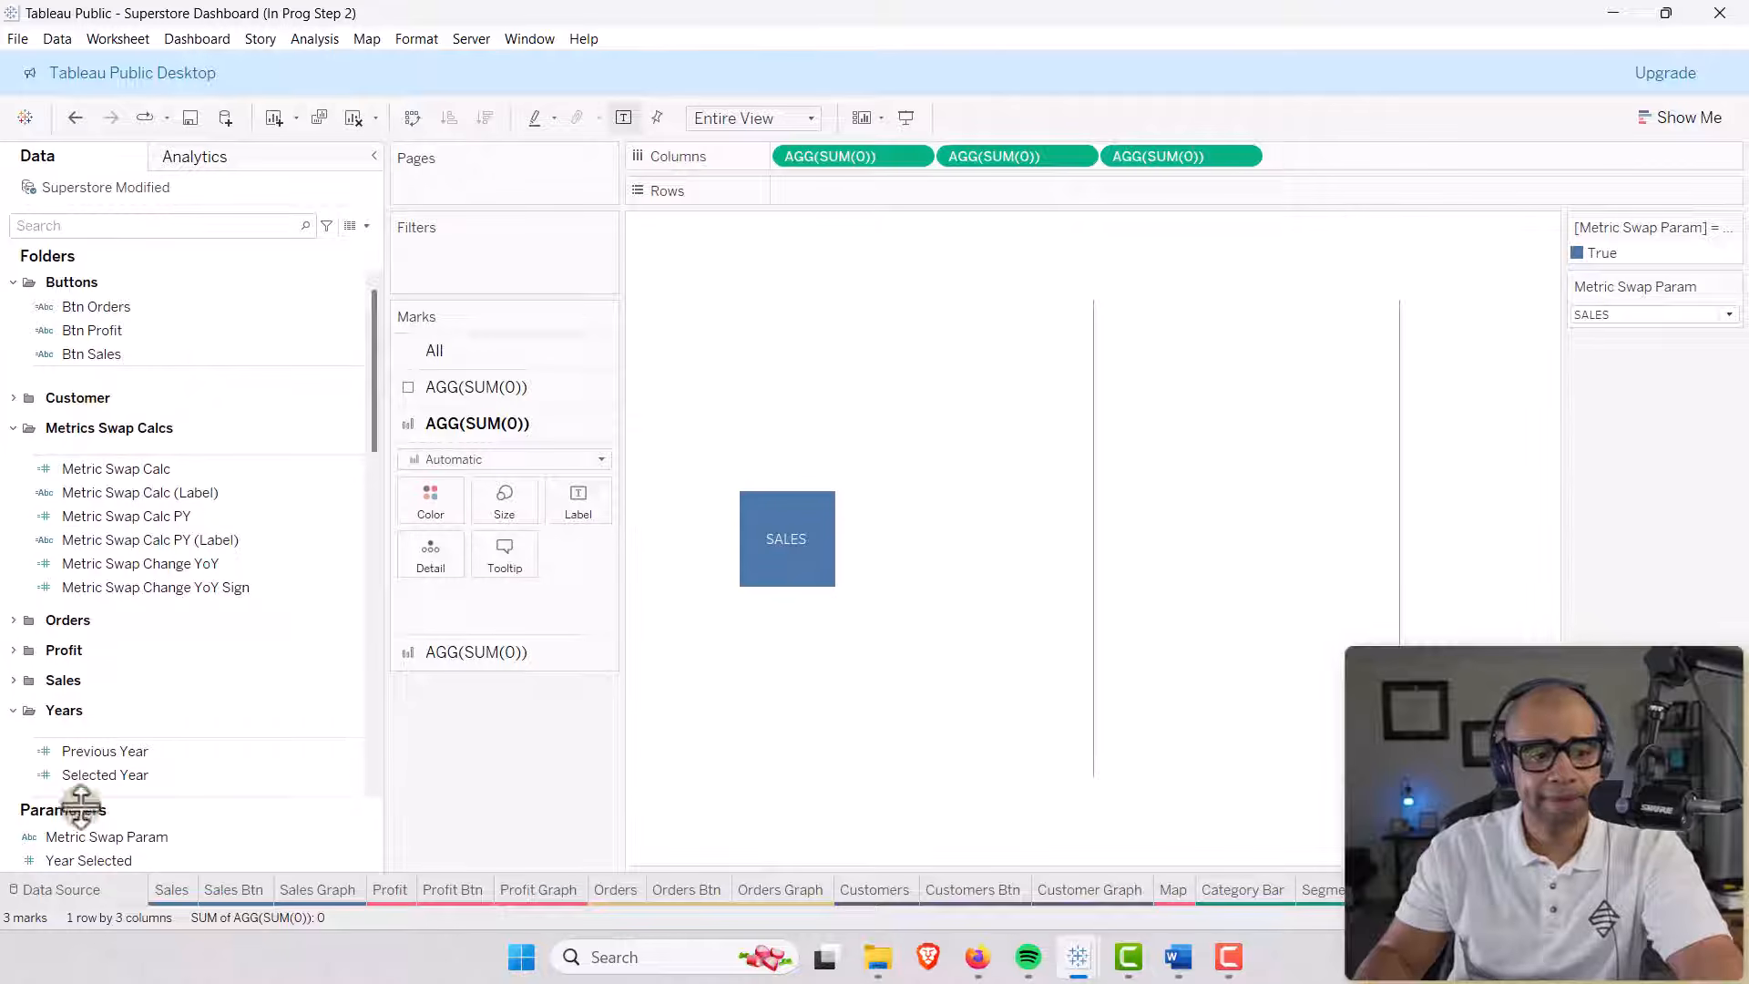
pyautogui.moveTo(69, 836); pyautogui.dragTo(428, 511)
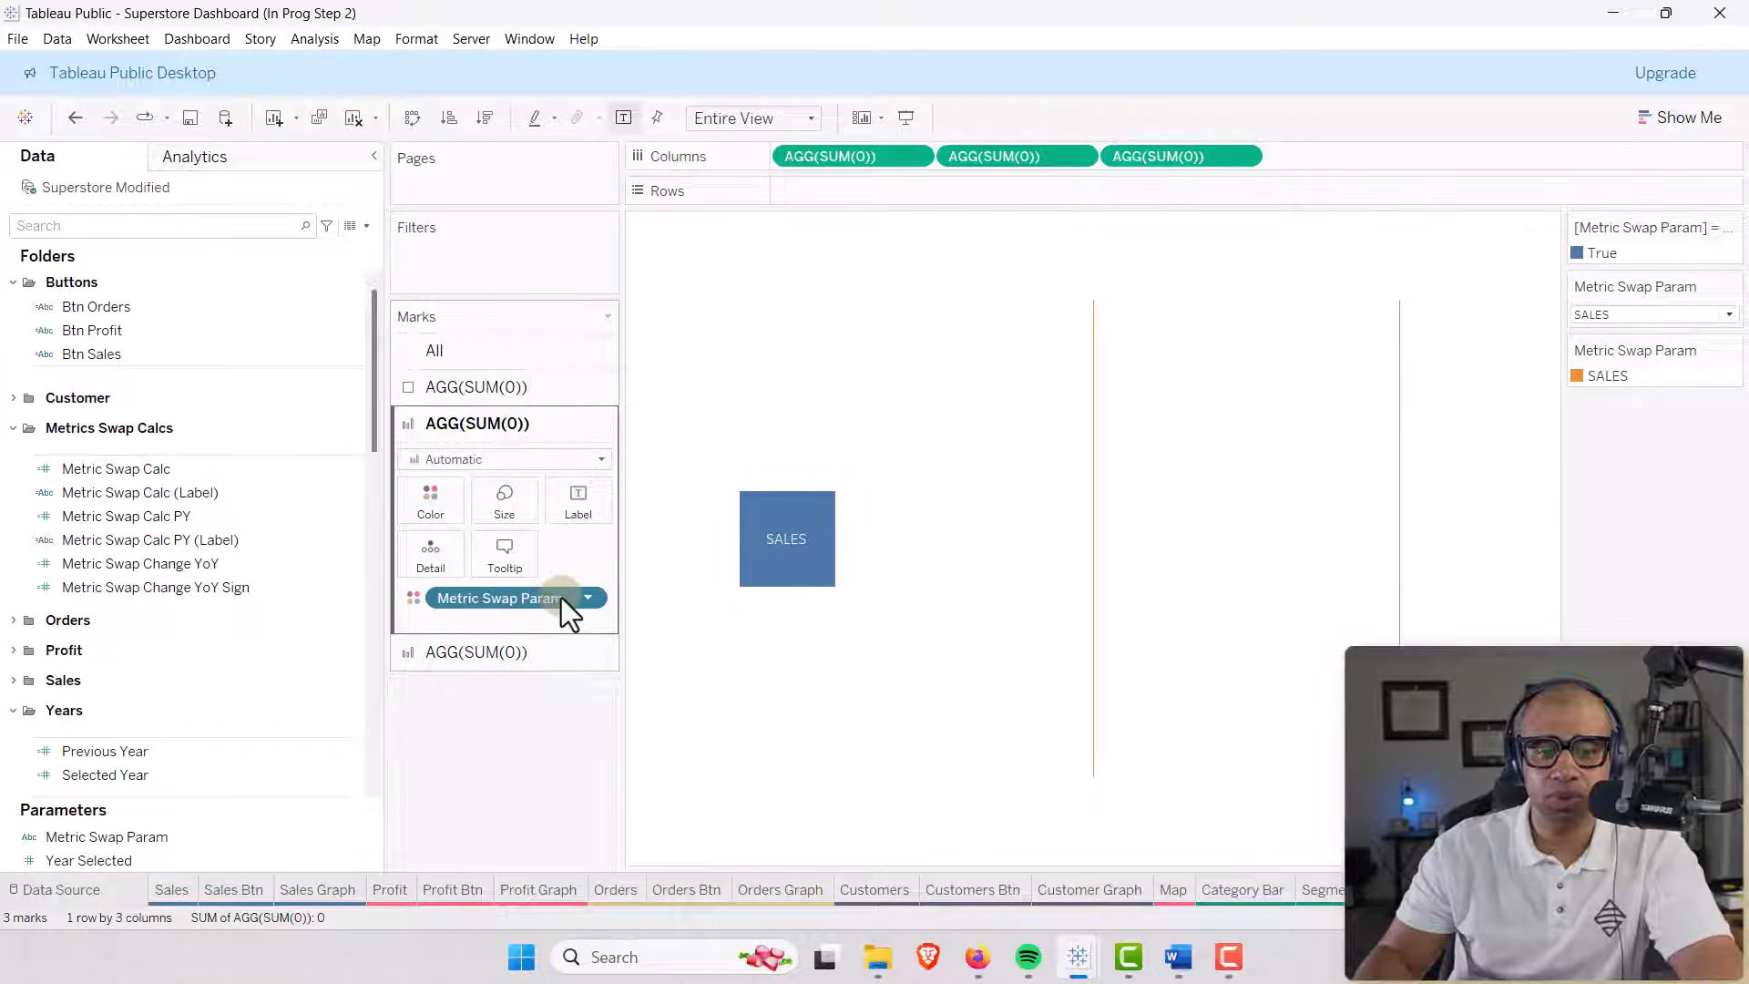
pyautogui.doubleClick(563, 599)
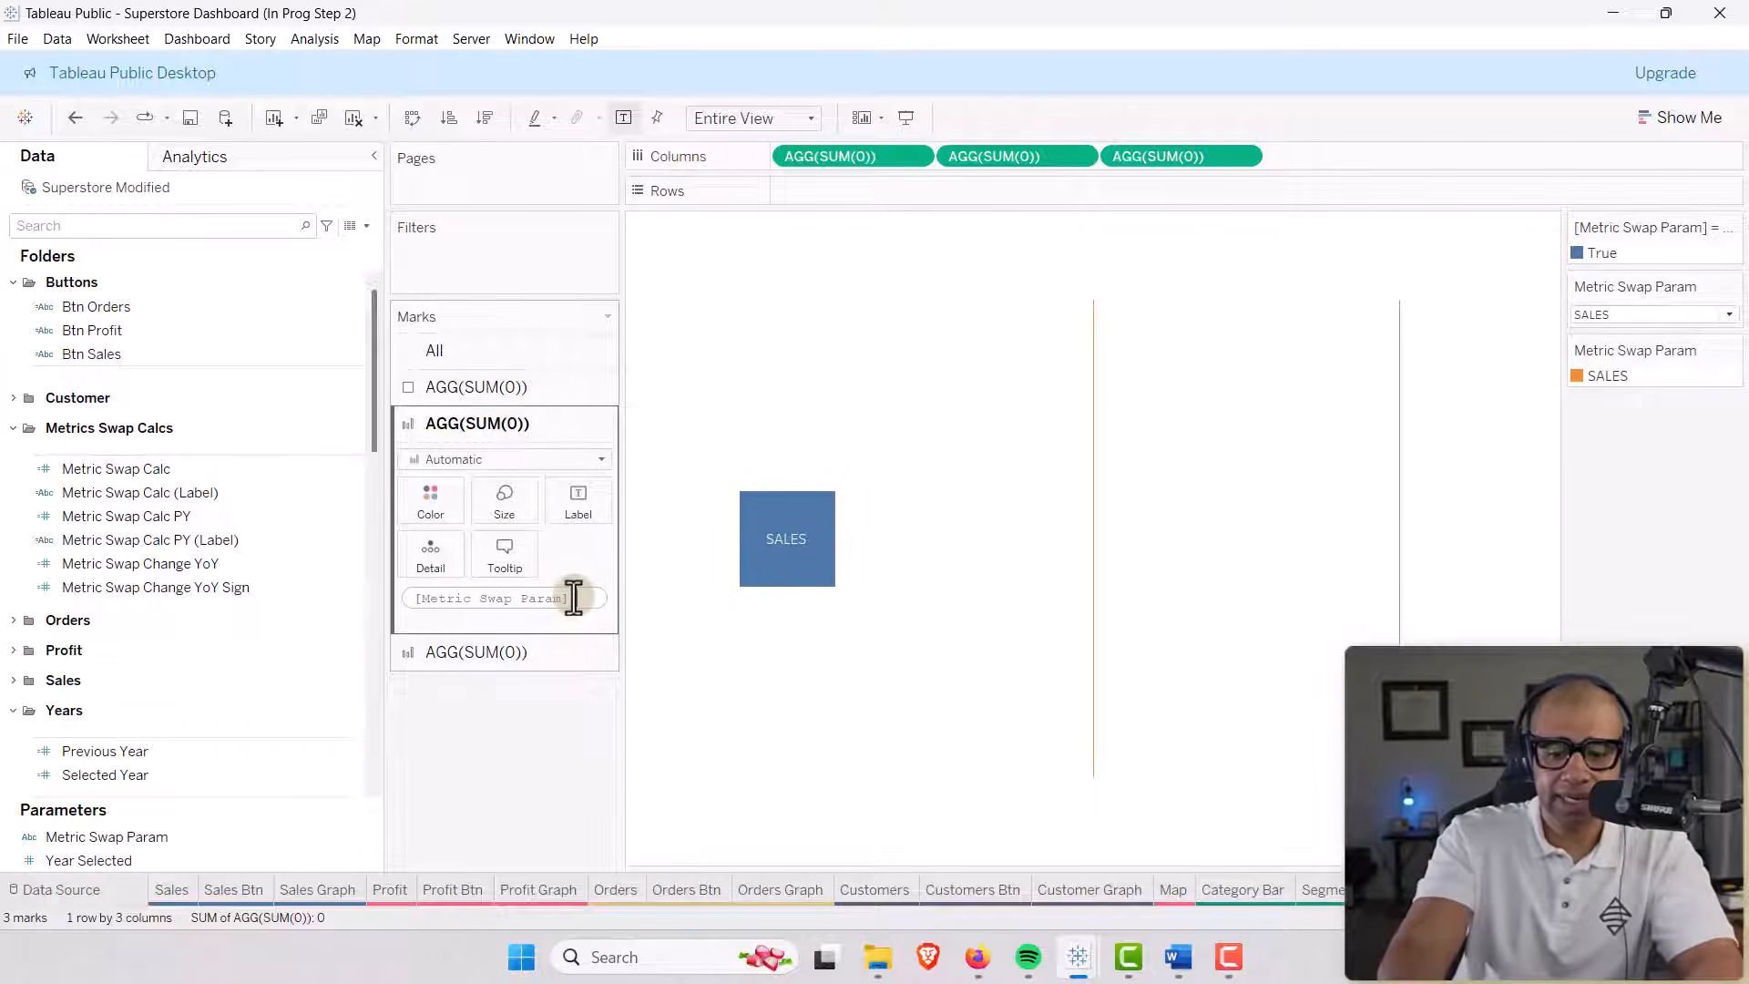
pyautogui.write('= bt')
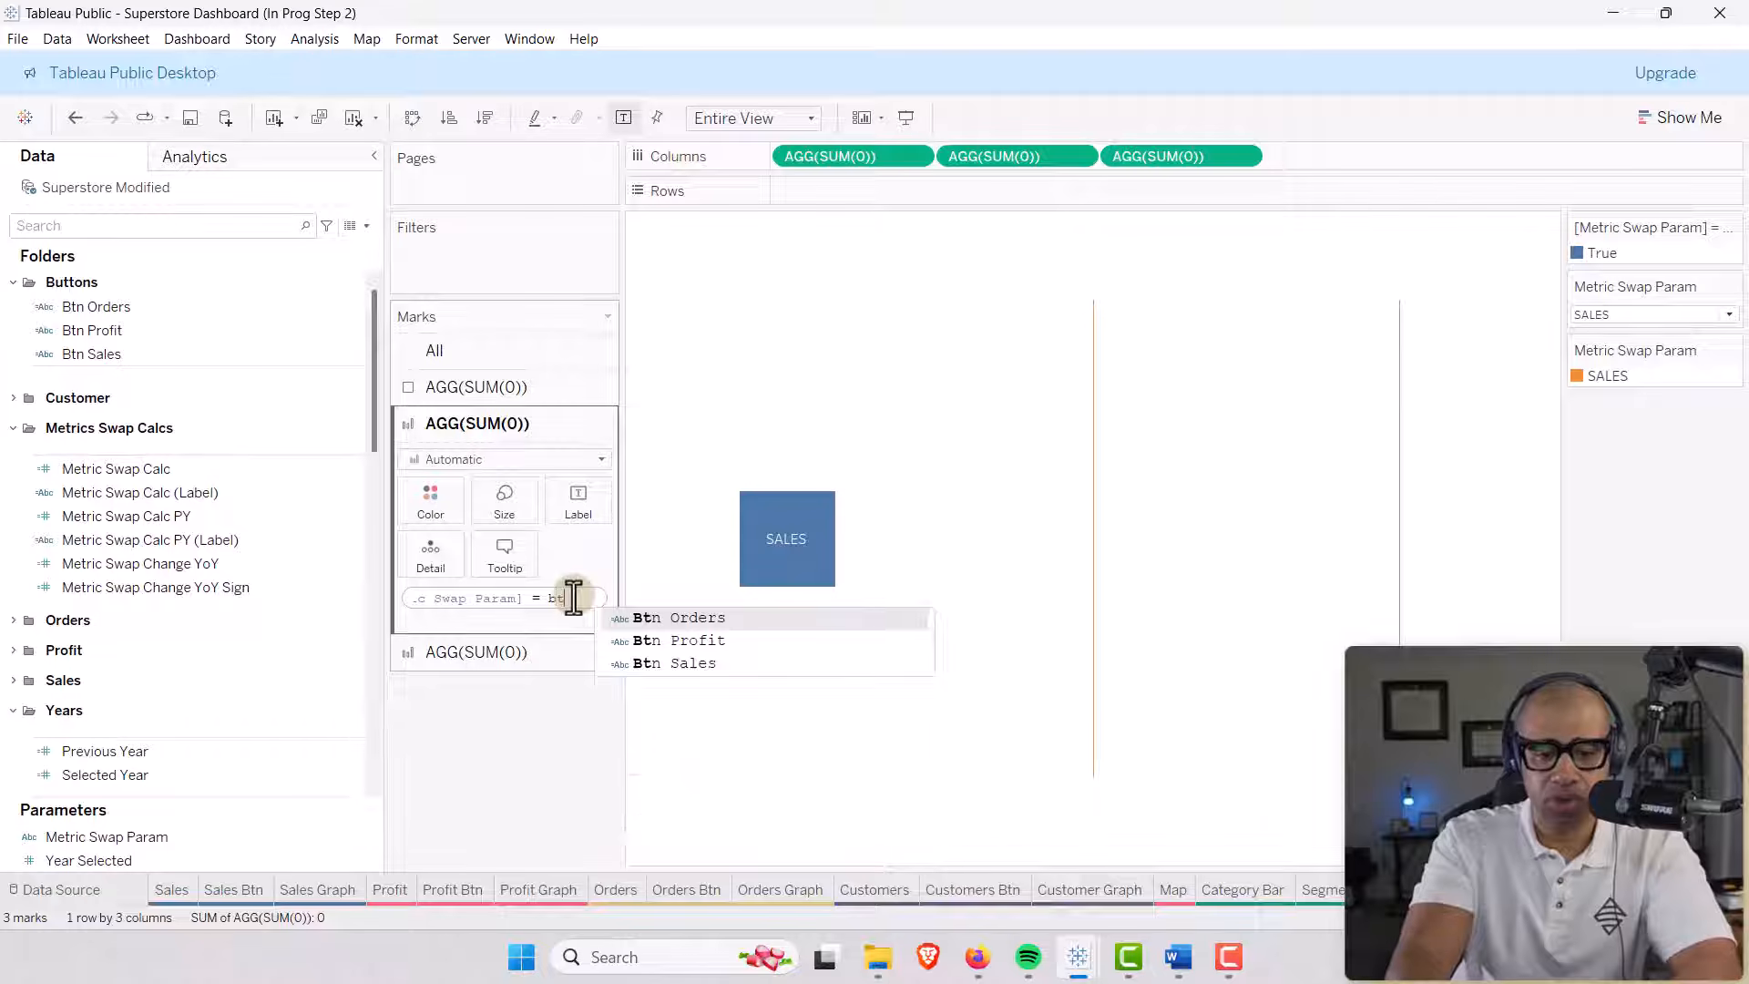
pyautogui.press('BackSpace')
pyautogui.press('BackSpace')
pyautogui.write('bTN')
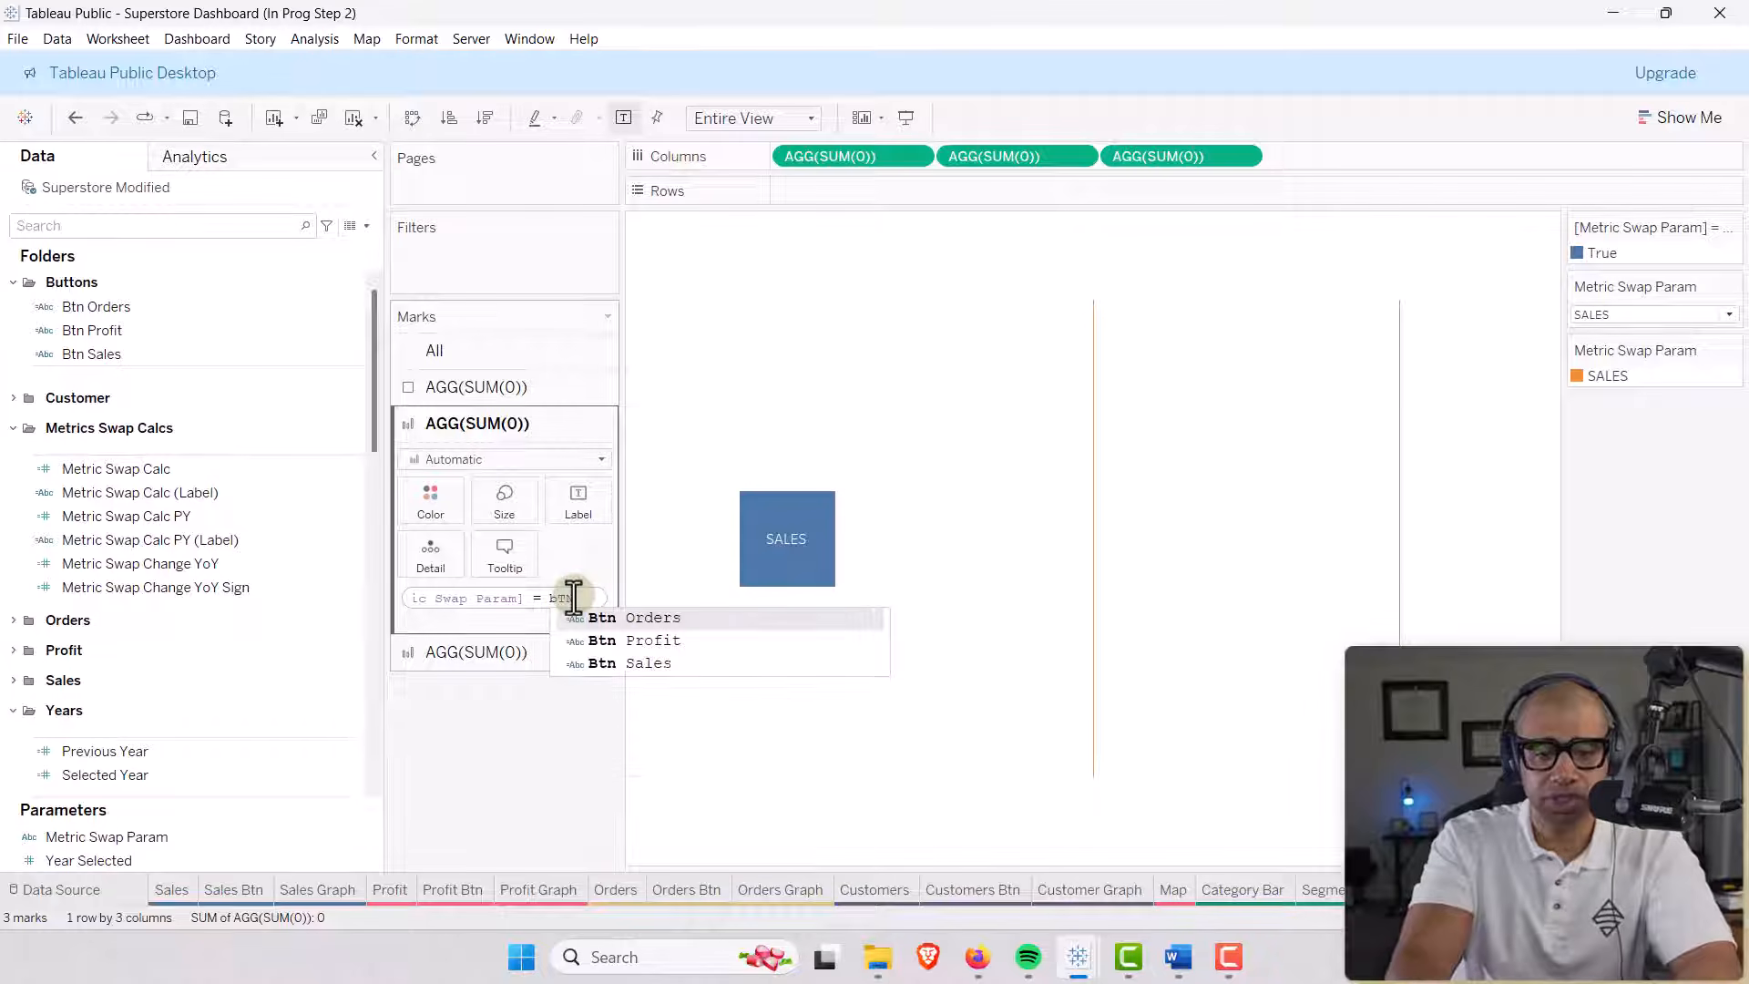
pyautogui.click(648, 643)
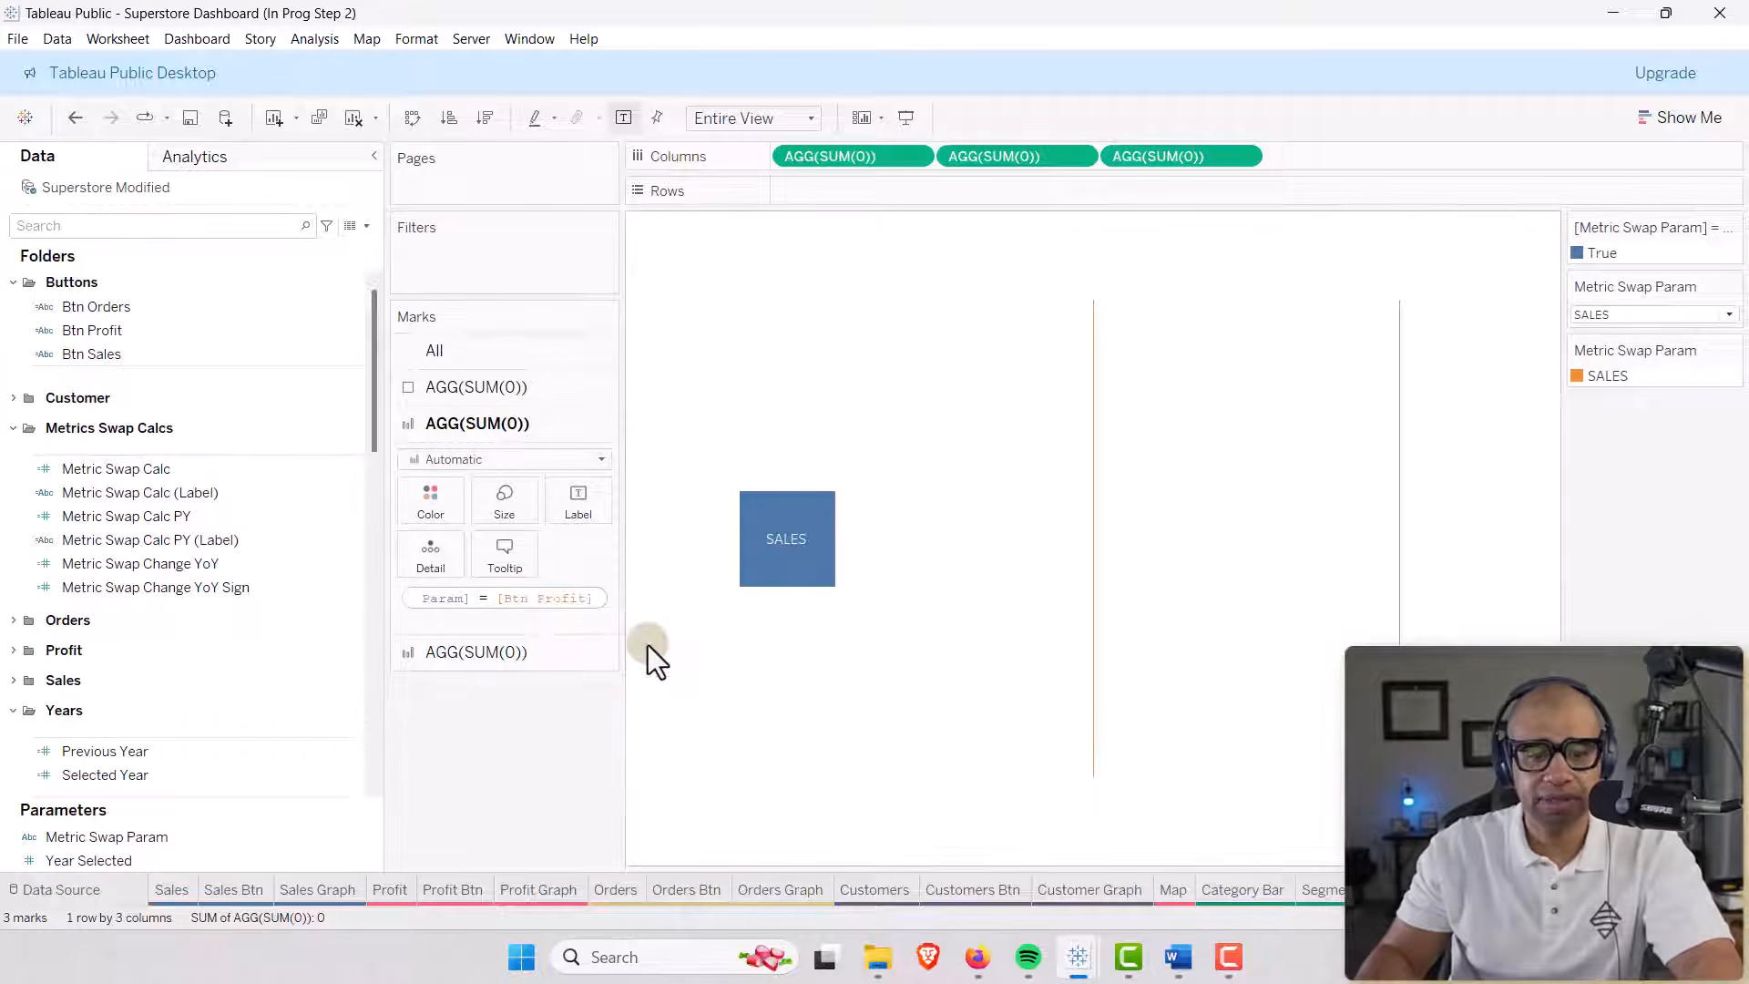
pyautogui.press('Return')
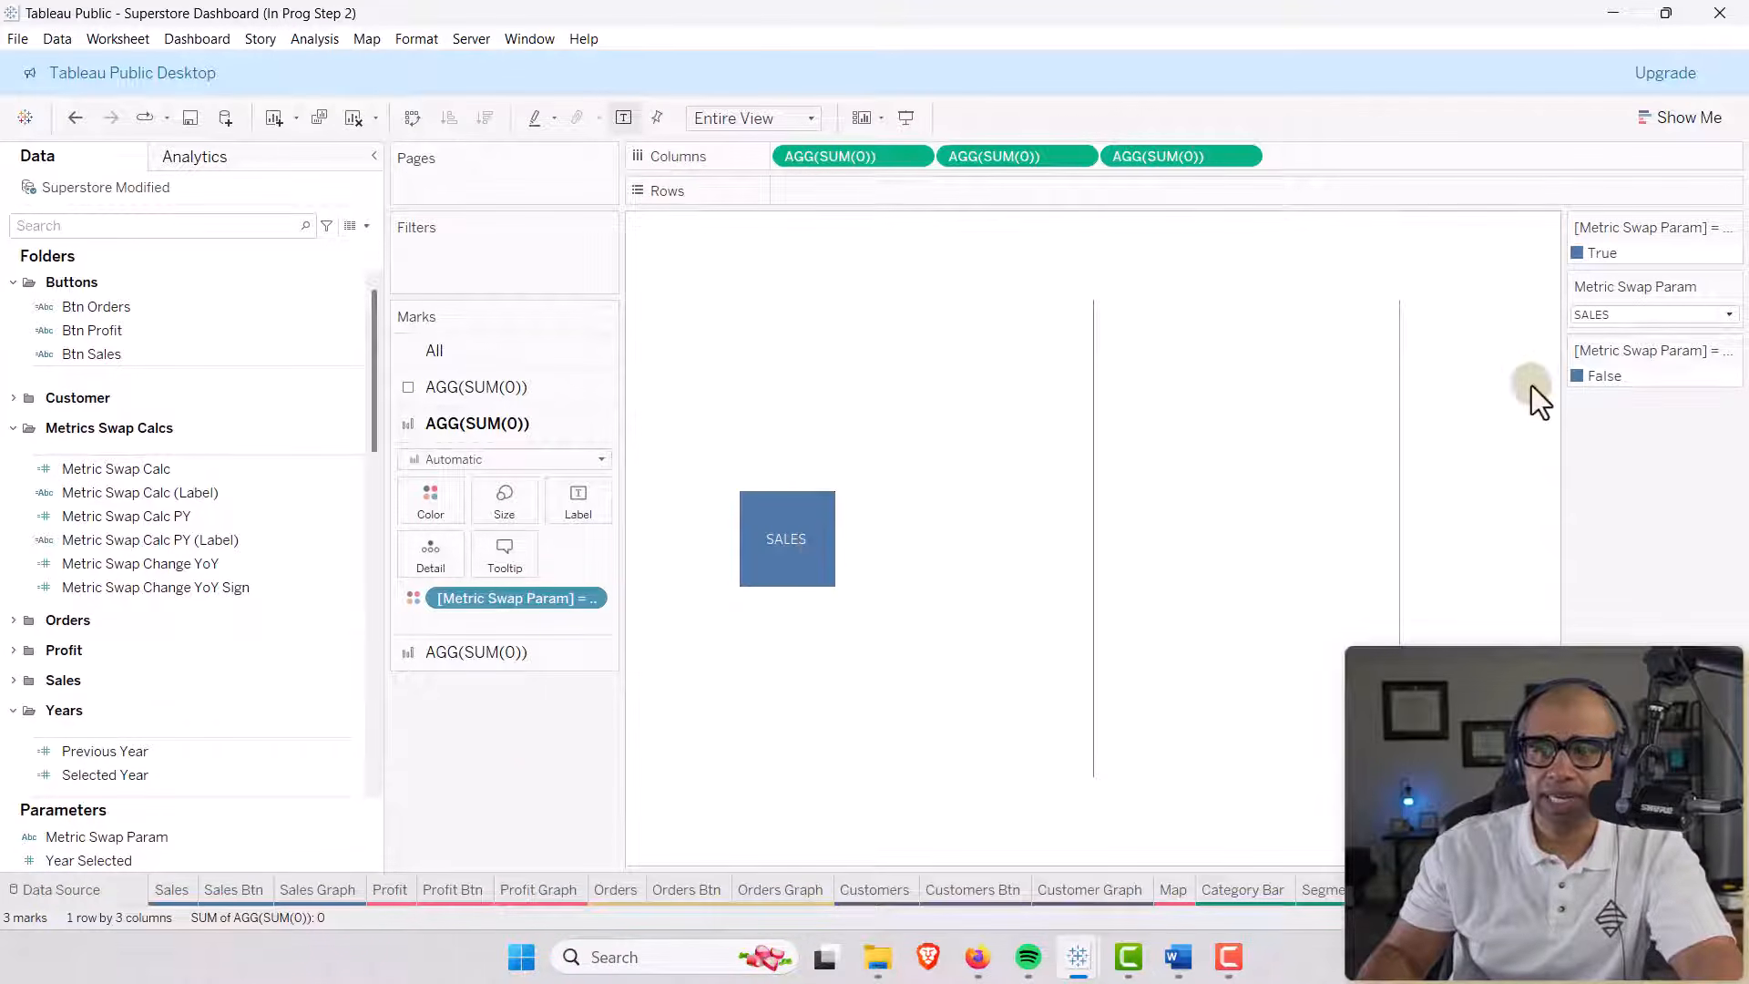
pyautogui.moveTo(1628, 297); pyautogui.dragTo(1629, 275)
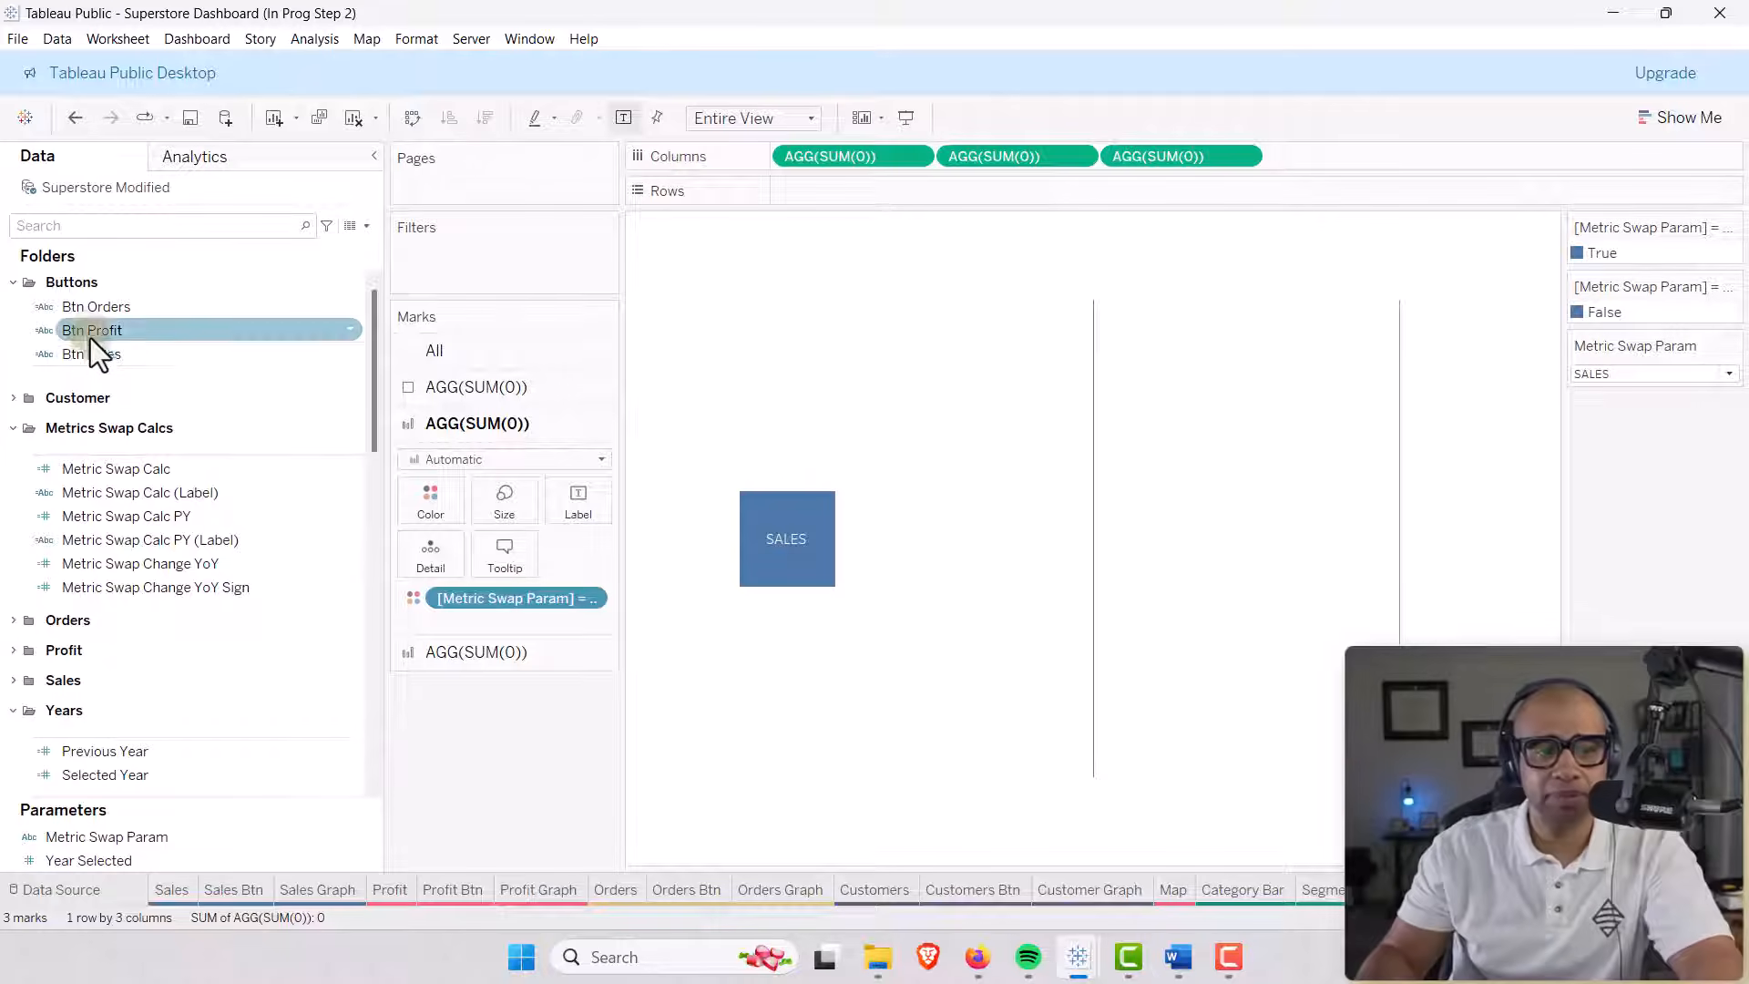
# Add Btn Profit as the label of the second AGG(SUM(0)) marks and change their mark type to Square.
pyautogui.moveTo(90, 334); pyautogui.dragTo(594, 512)
pyautogui.click(587, 511)
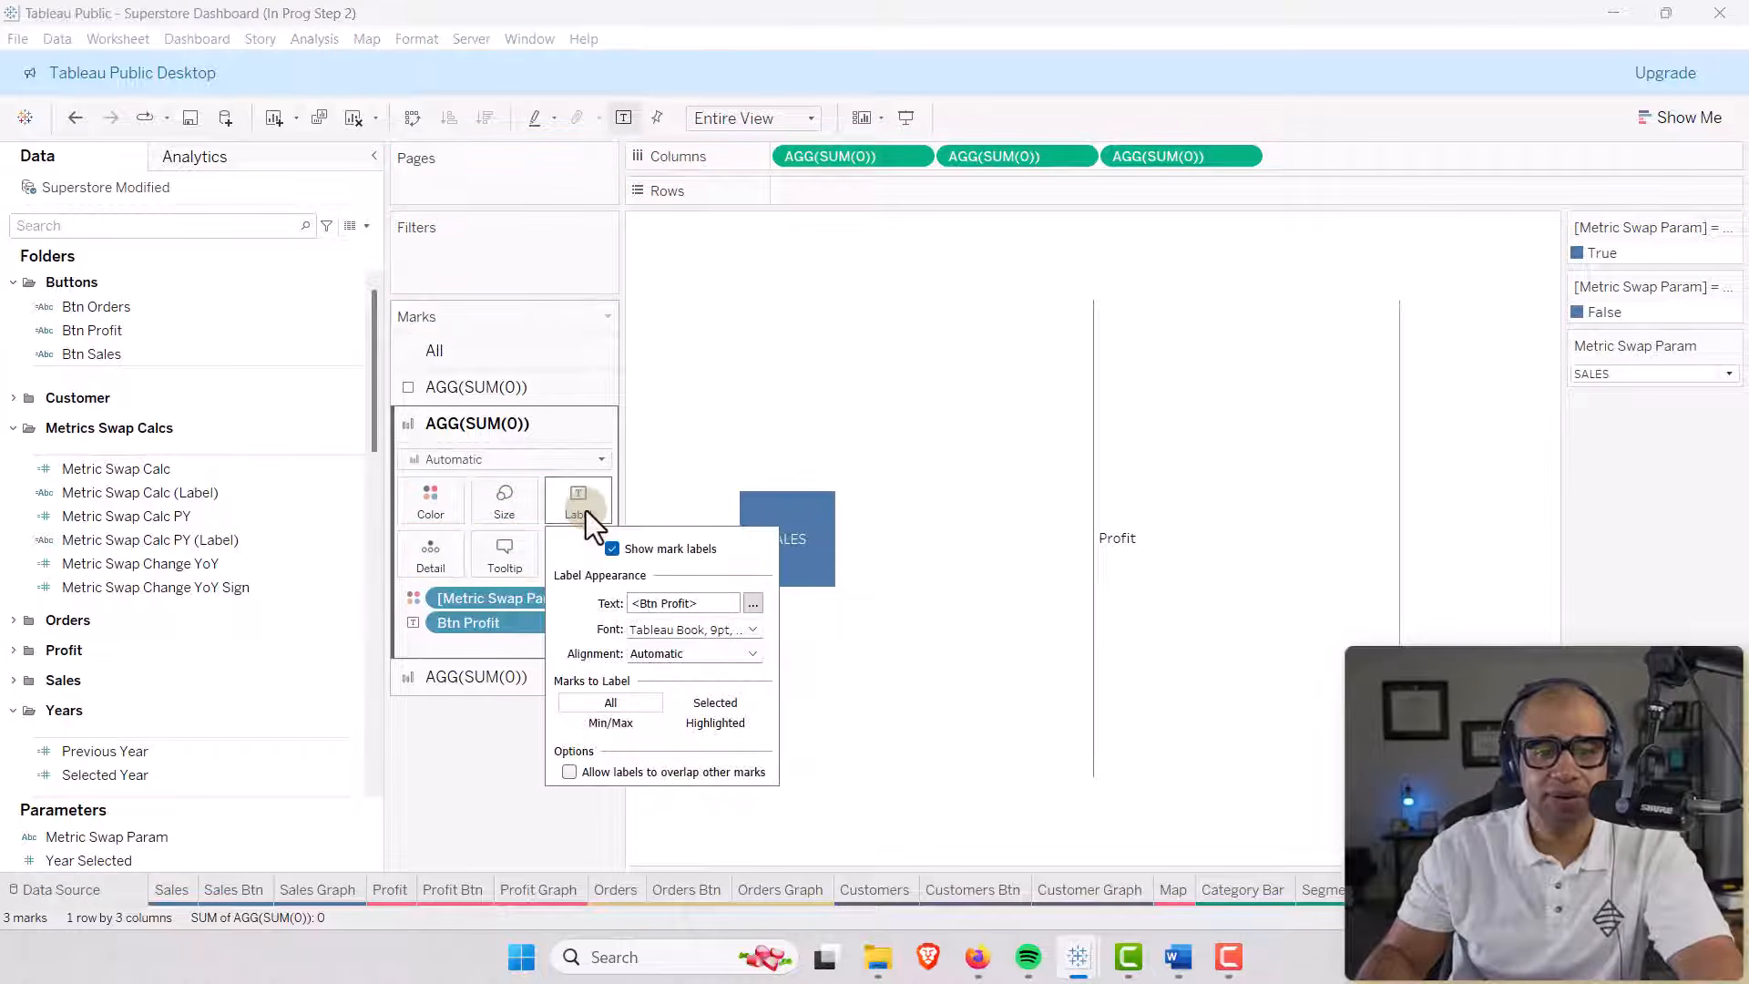
pyautogui.click(594, 461)
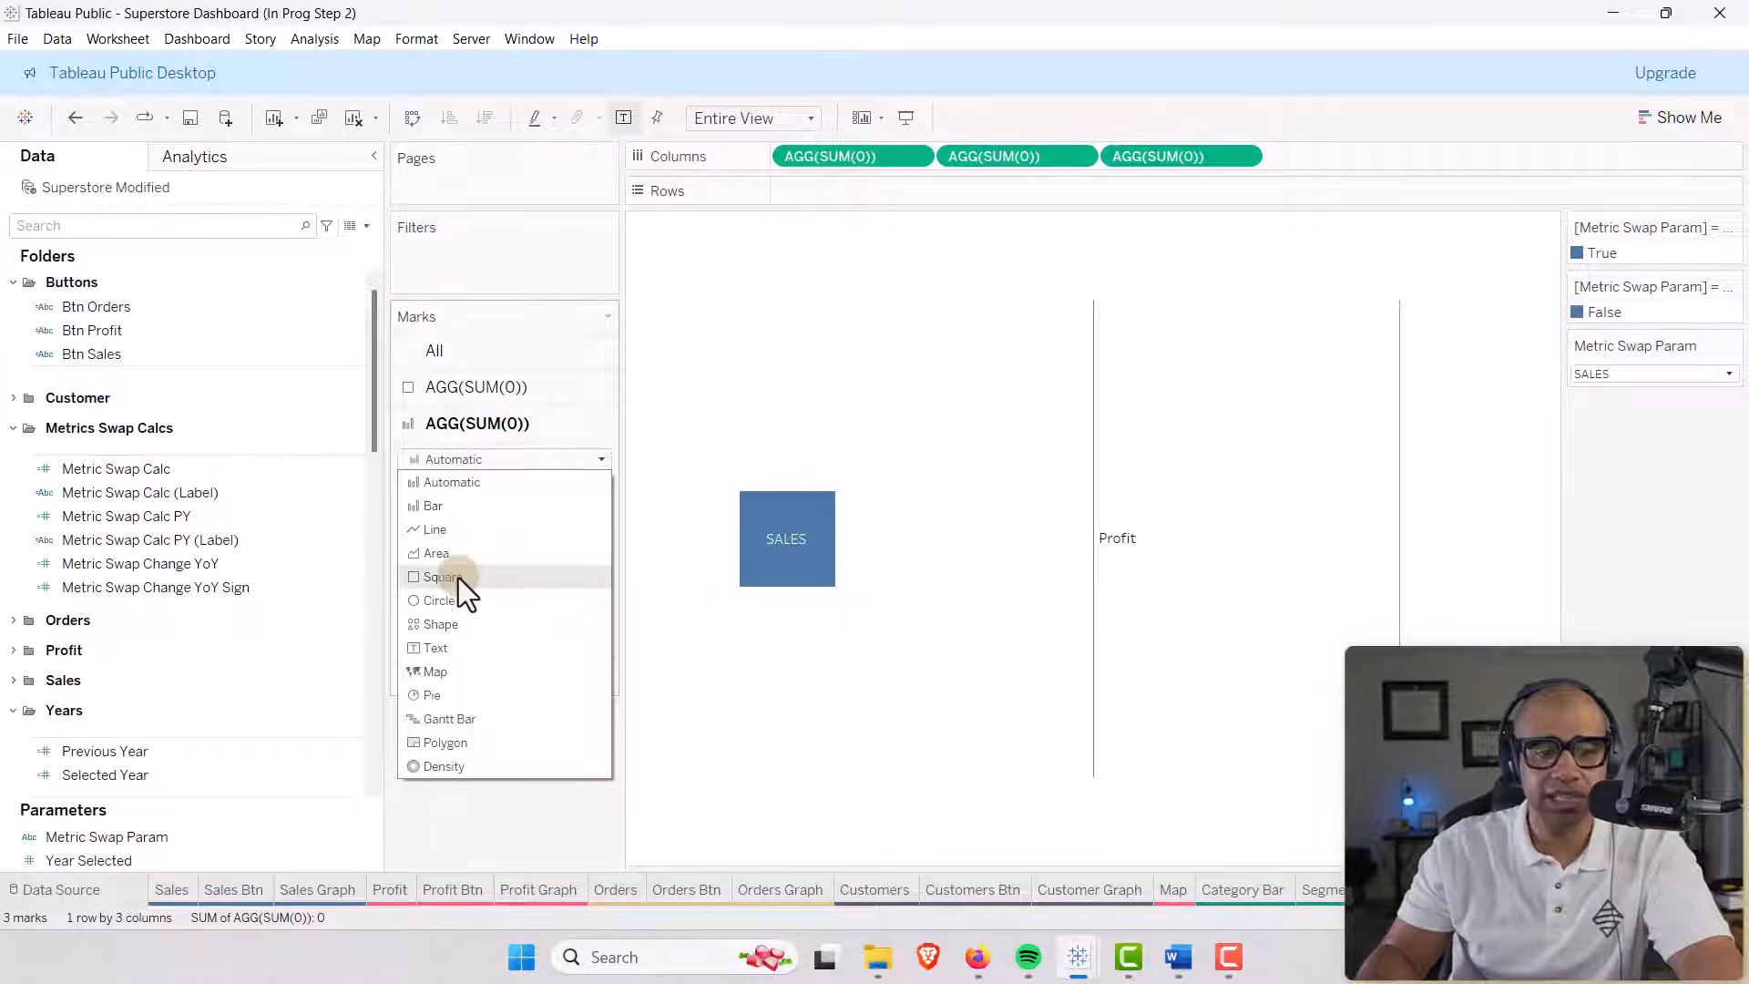
pyautogui.click(457, 577)
# Enlarge the second AGG(SUM(0)) square mark to nearly the maximum size.
pyautogui.click(506, 503)
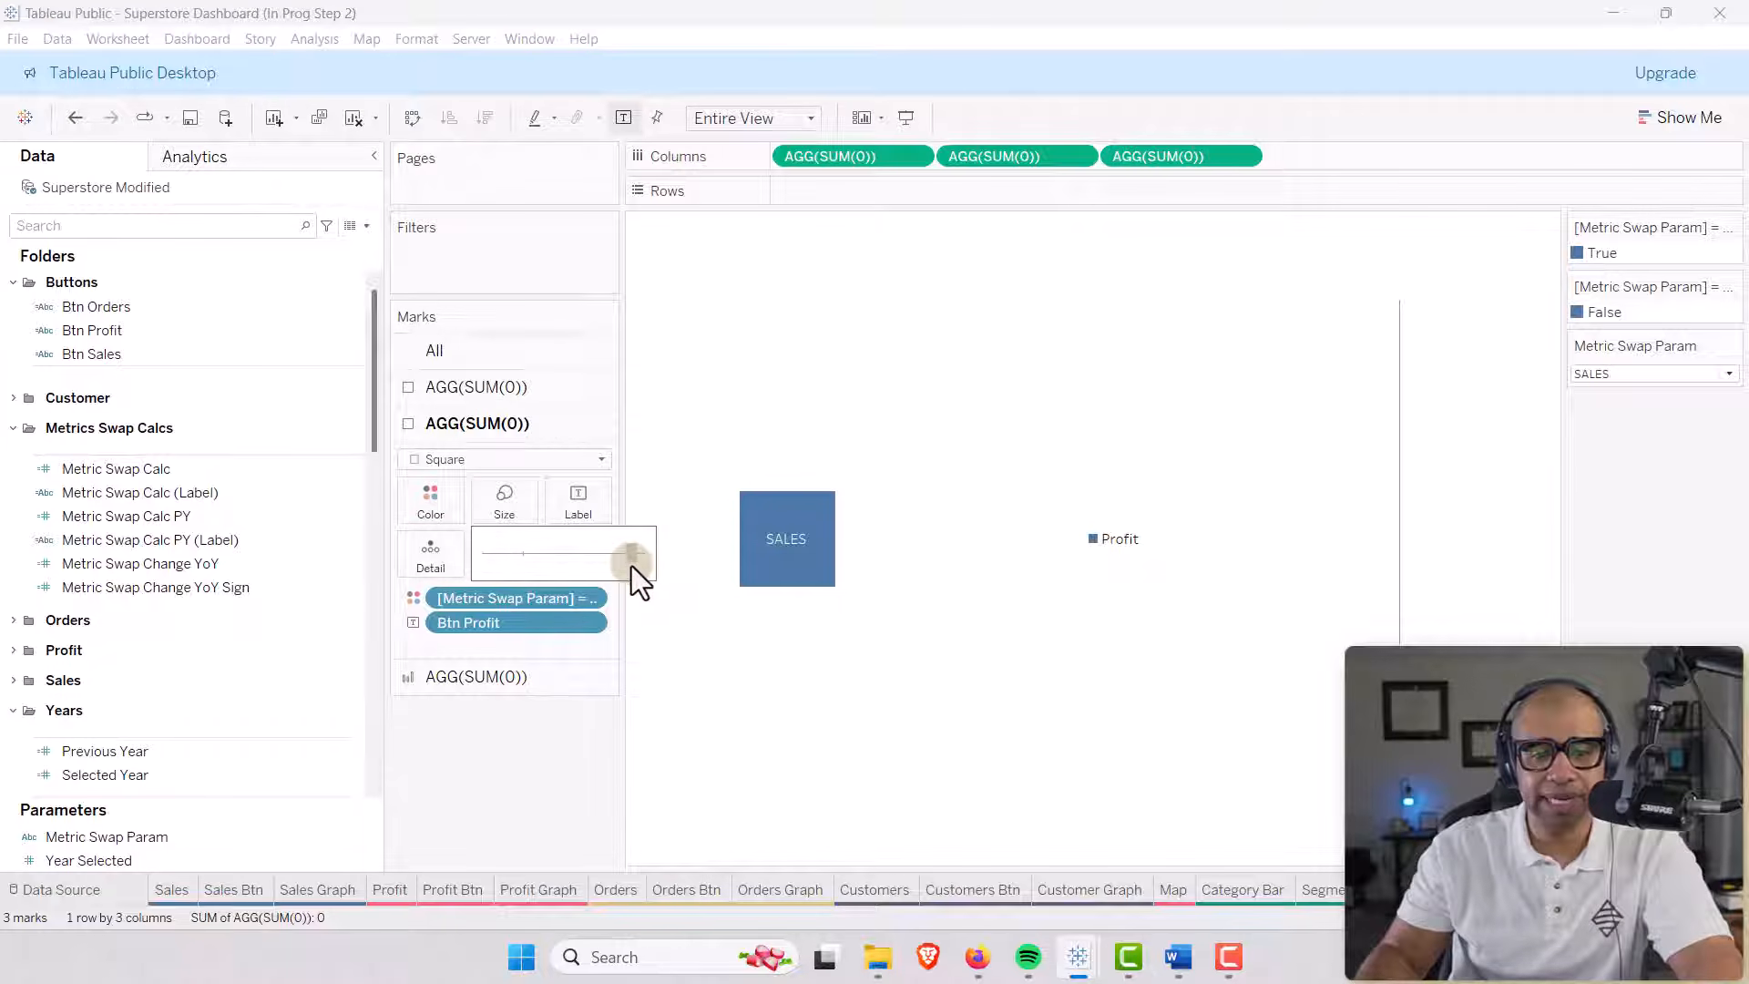
pyautogui.click(631, 565)
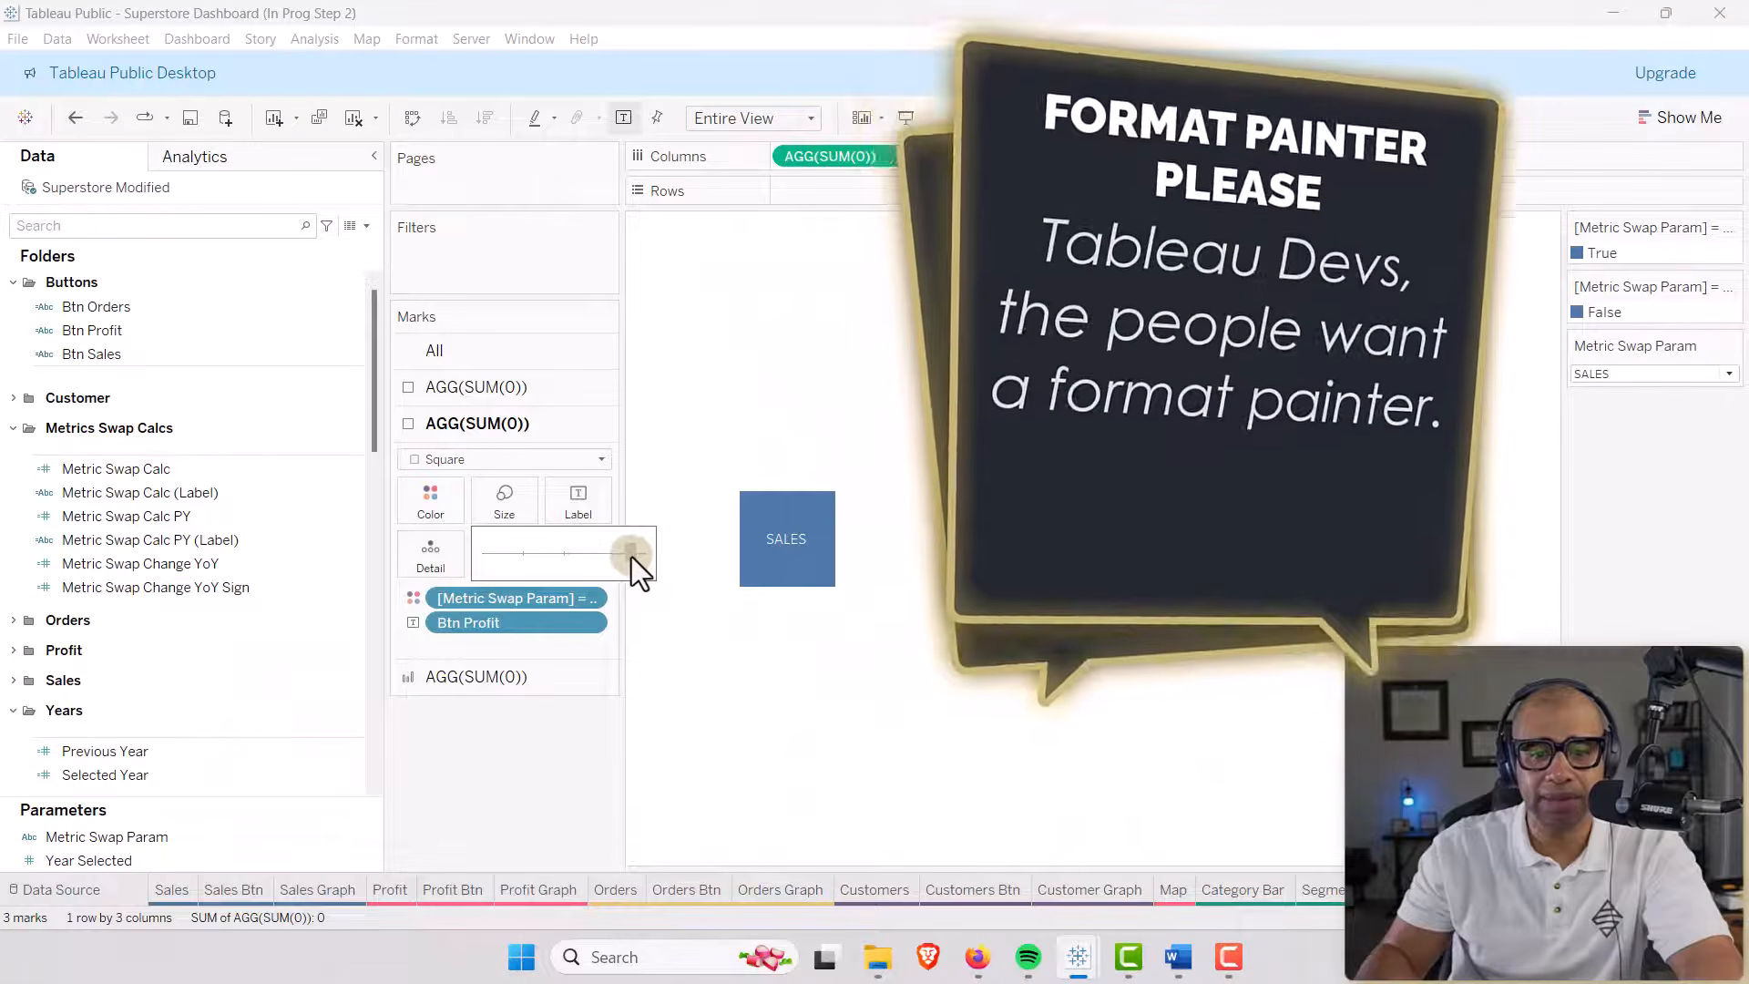
# Fine-tune the size of the second AGG(SUM(0)) square and replace its label text with PROFIT.
pyautogui.moveTo(631, 555); pyautogui.dragTo(631, 558)
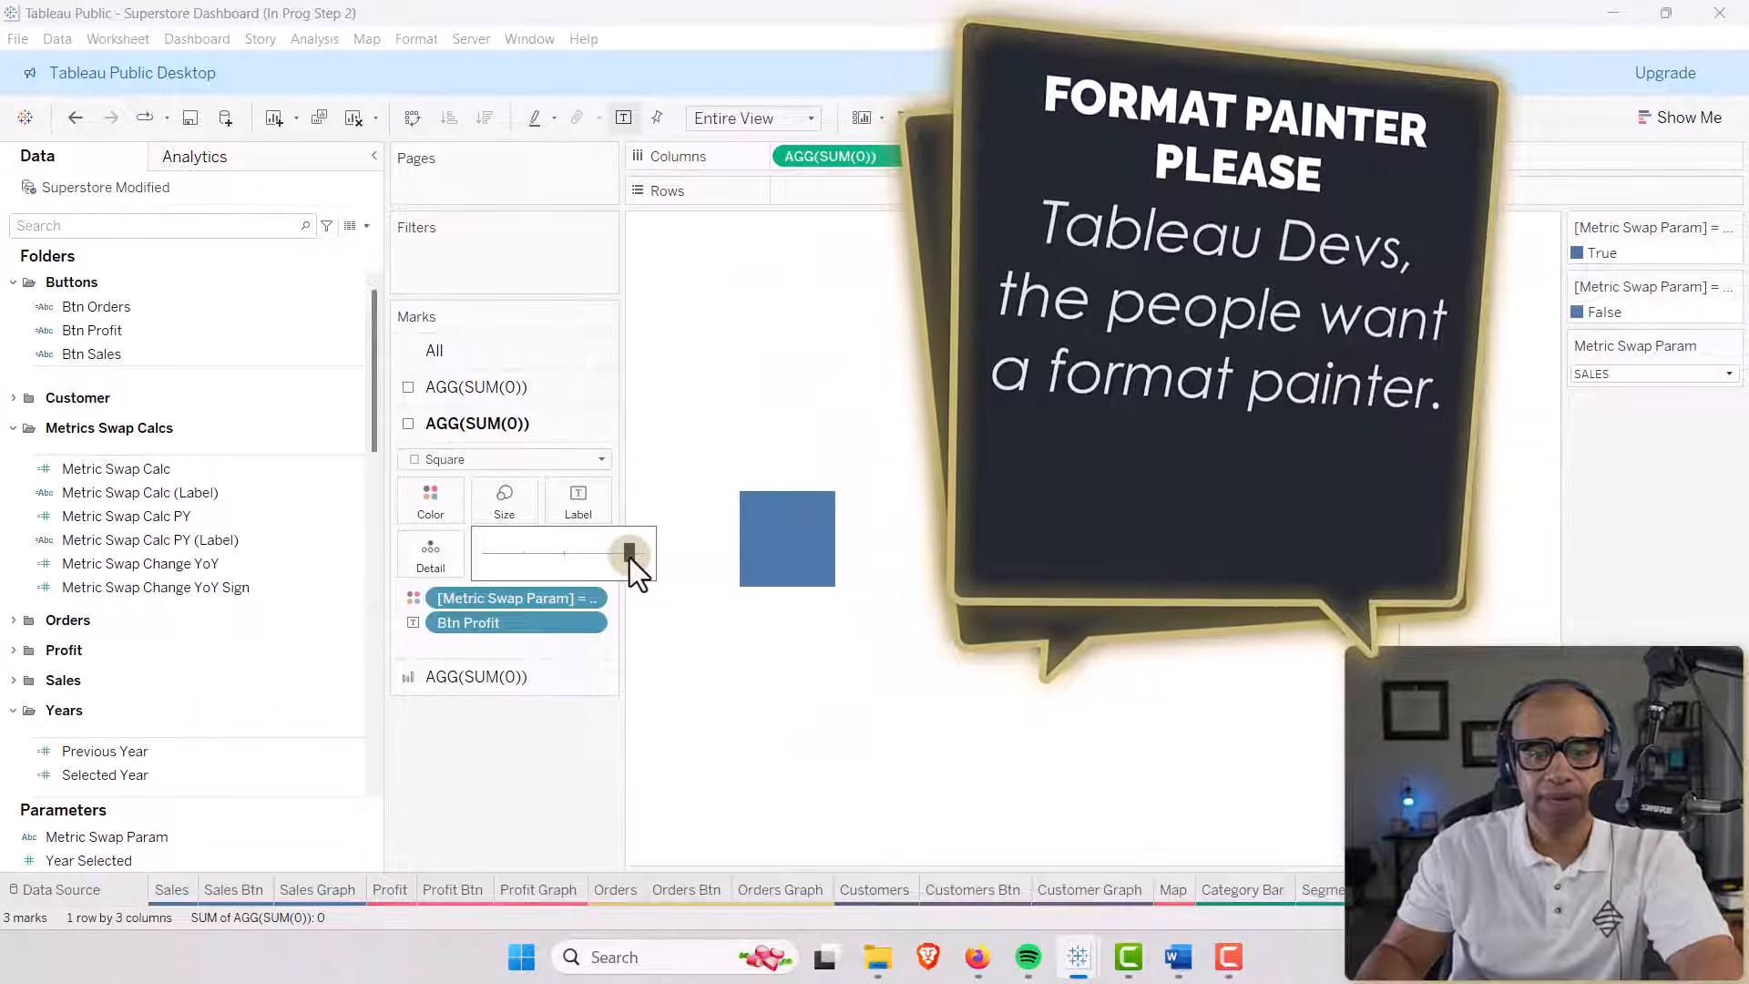
pyautogui.click(583, 507)
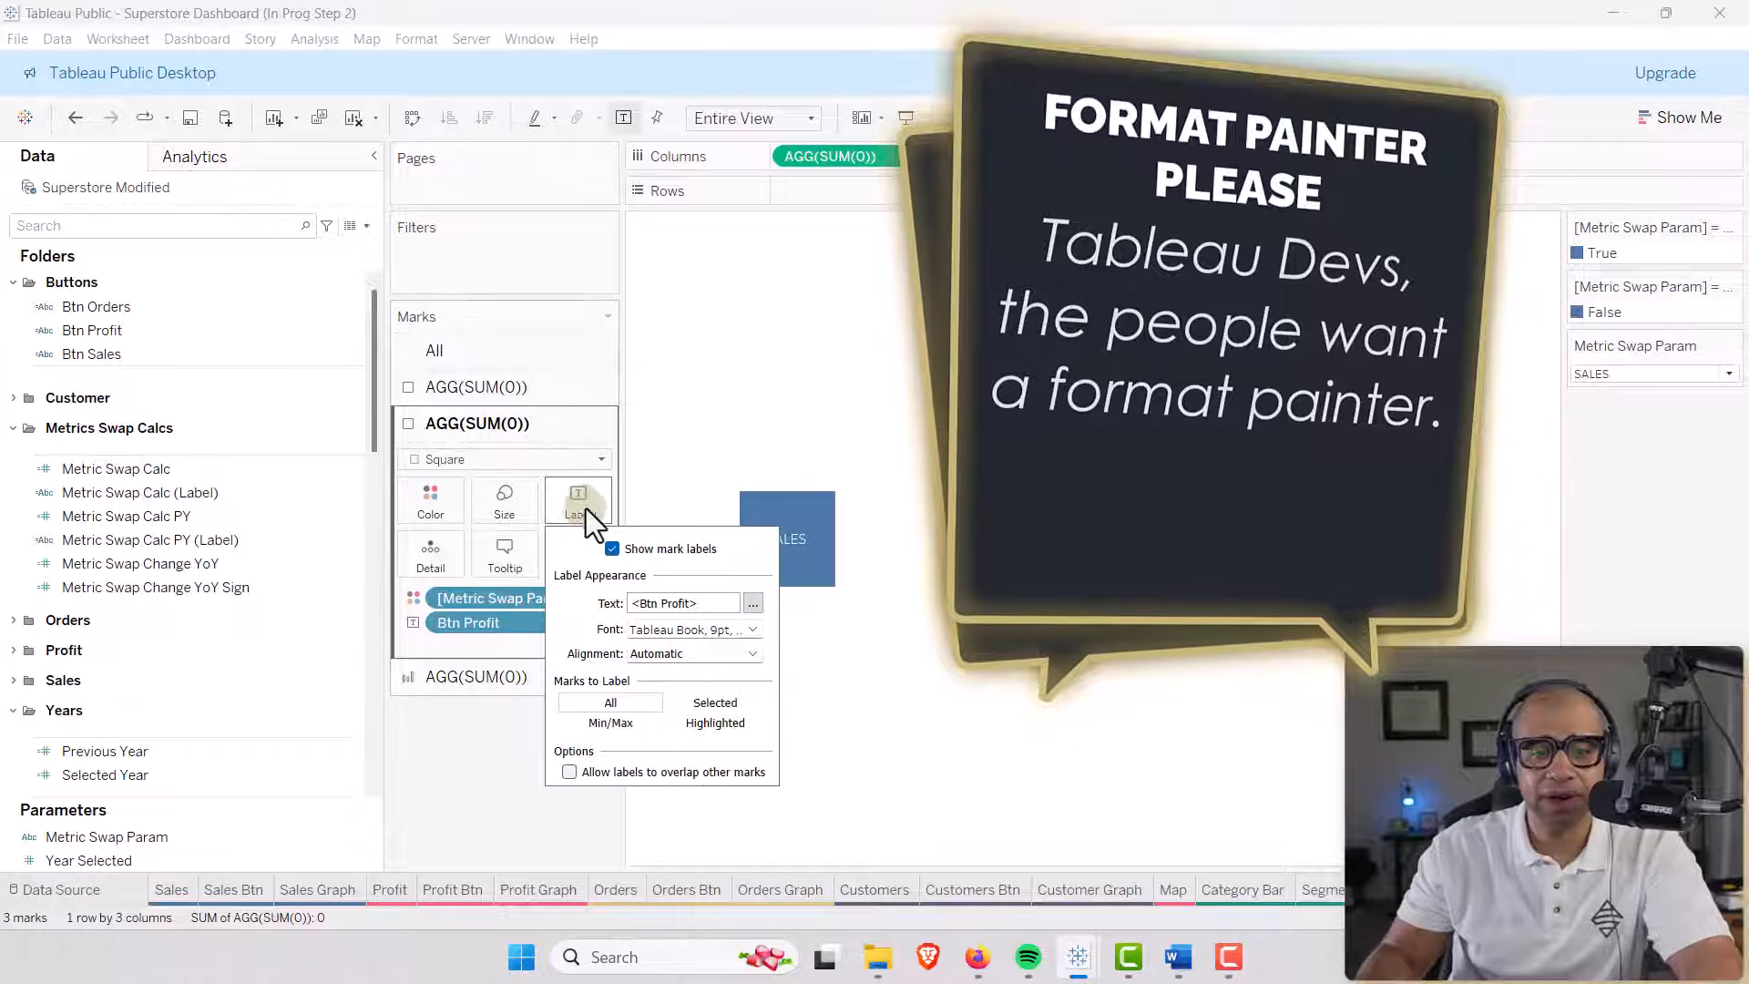
pyautogui.click(752, 604)
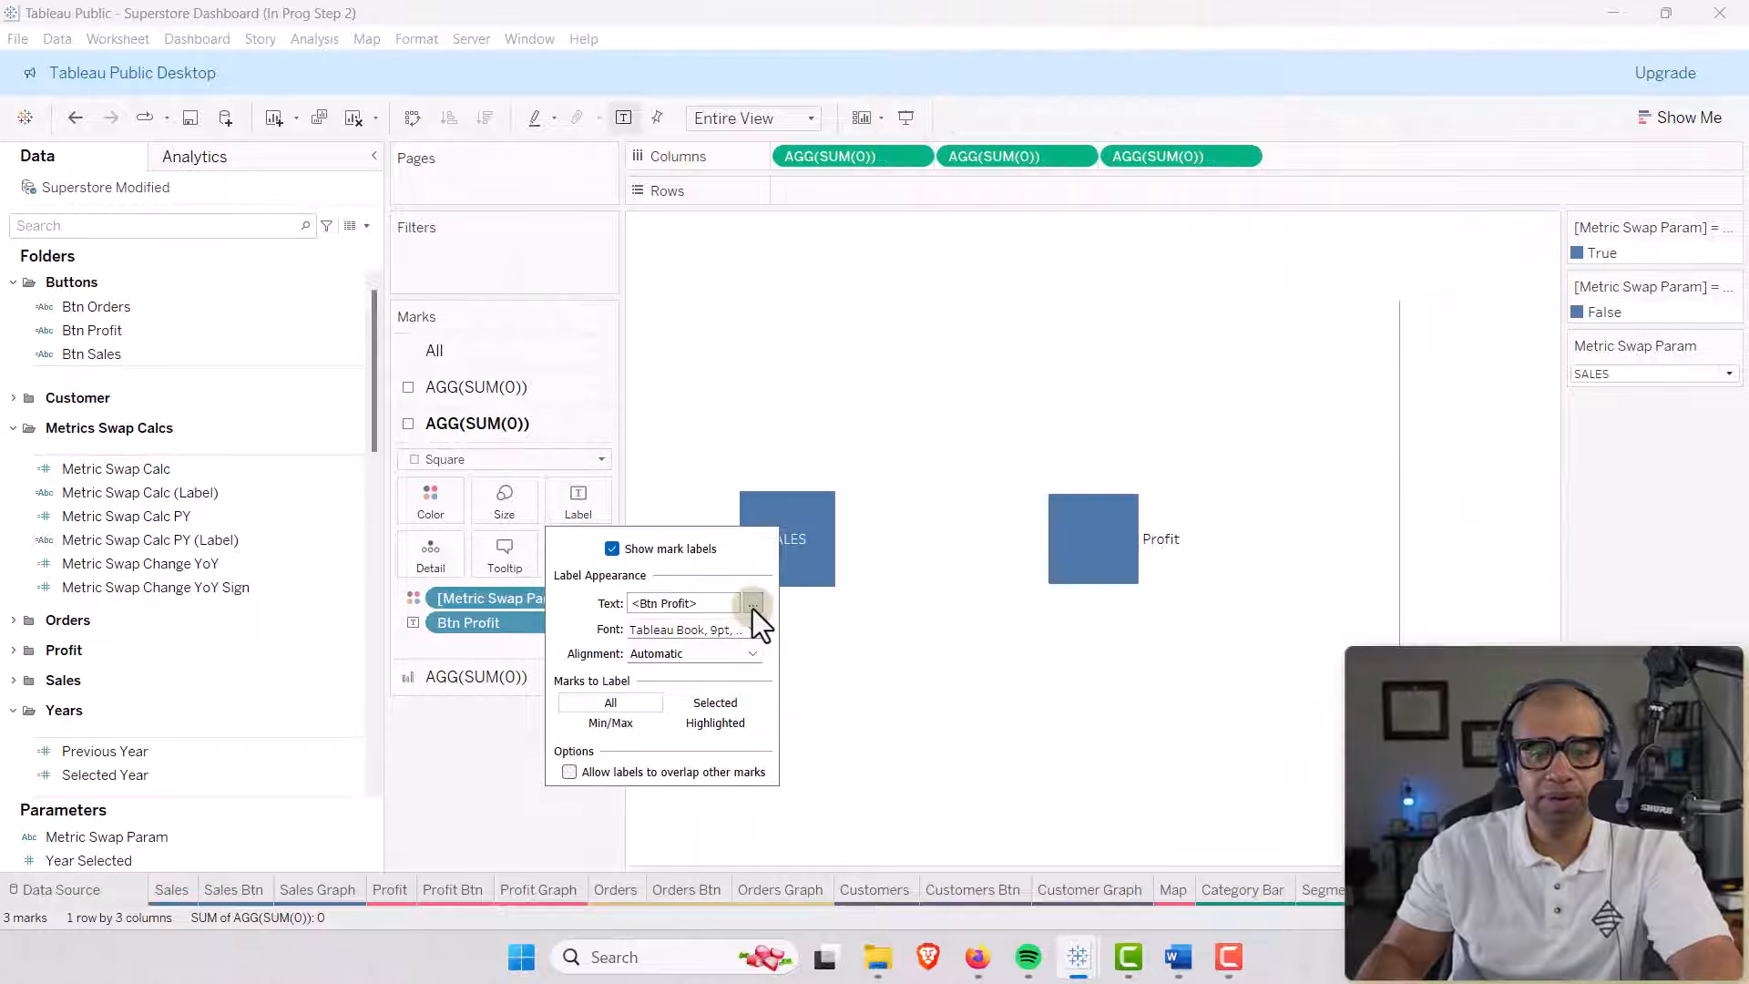
pyautogui.moveTo(874, 335); pyautogui.dragTo(742, 330)
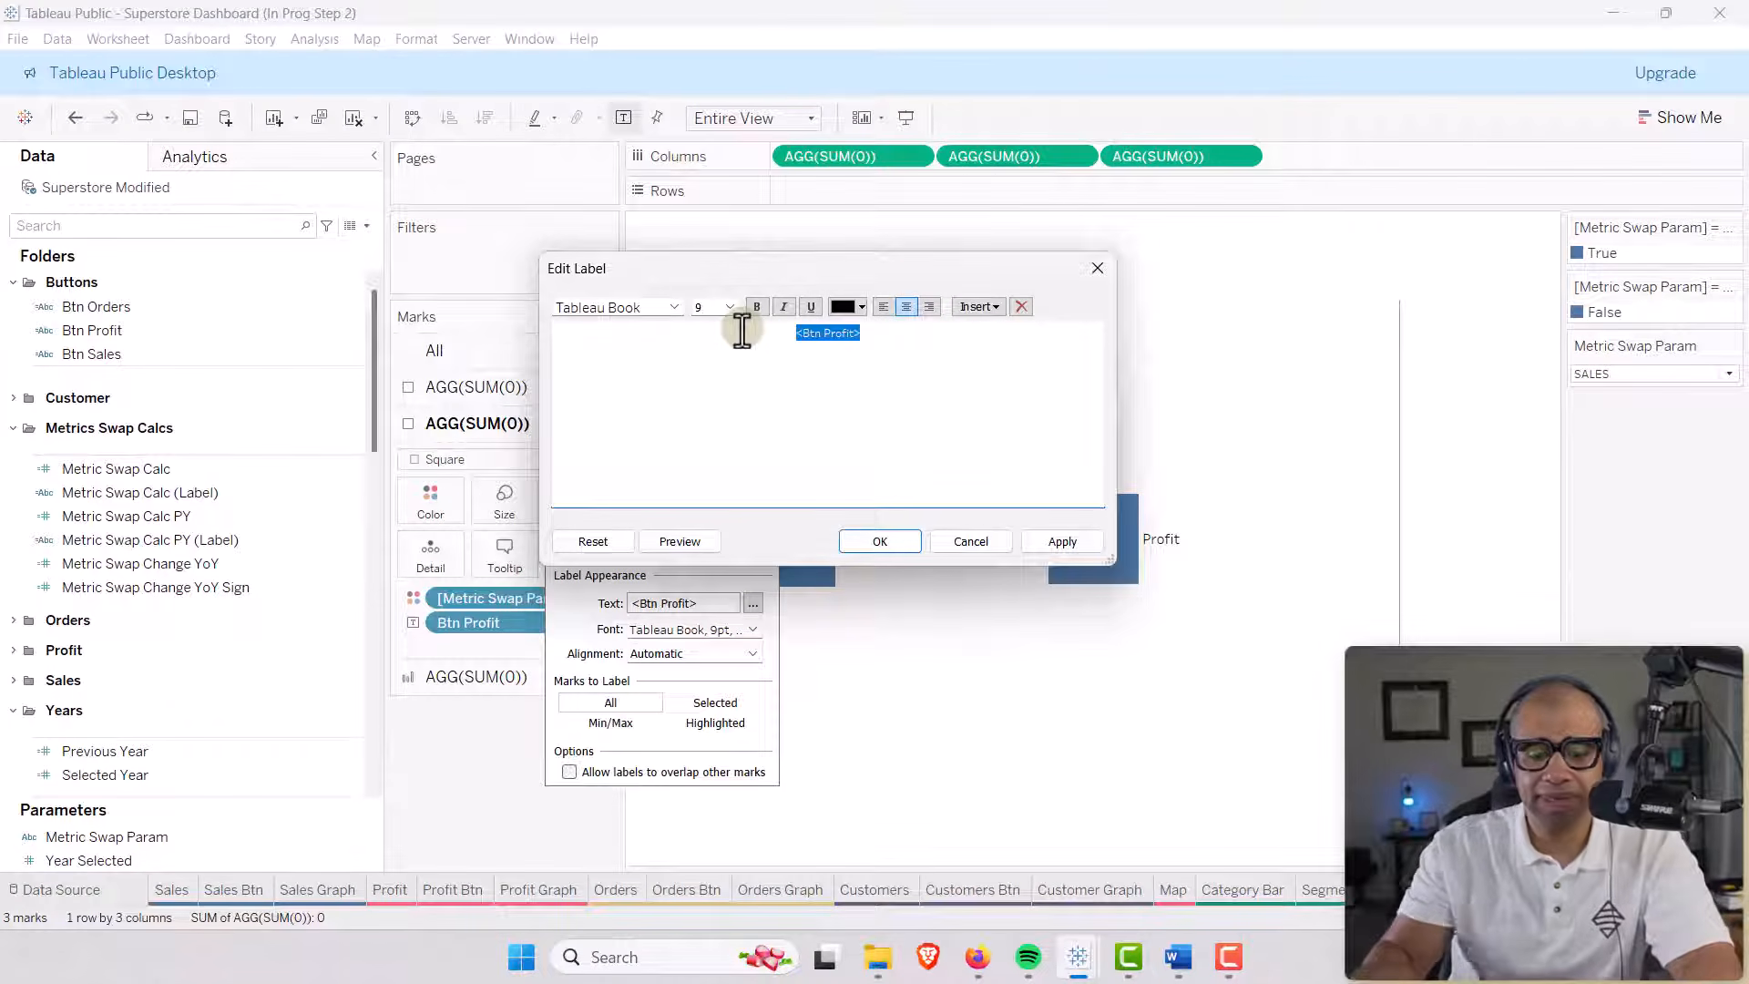
pyautogui.write('"prfoit')
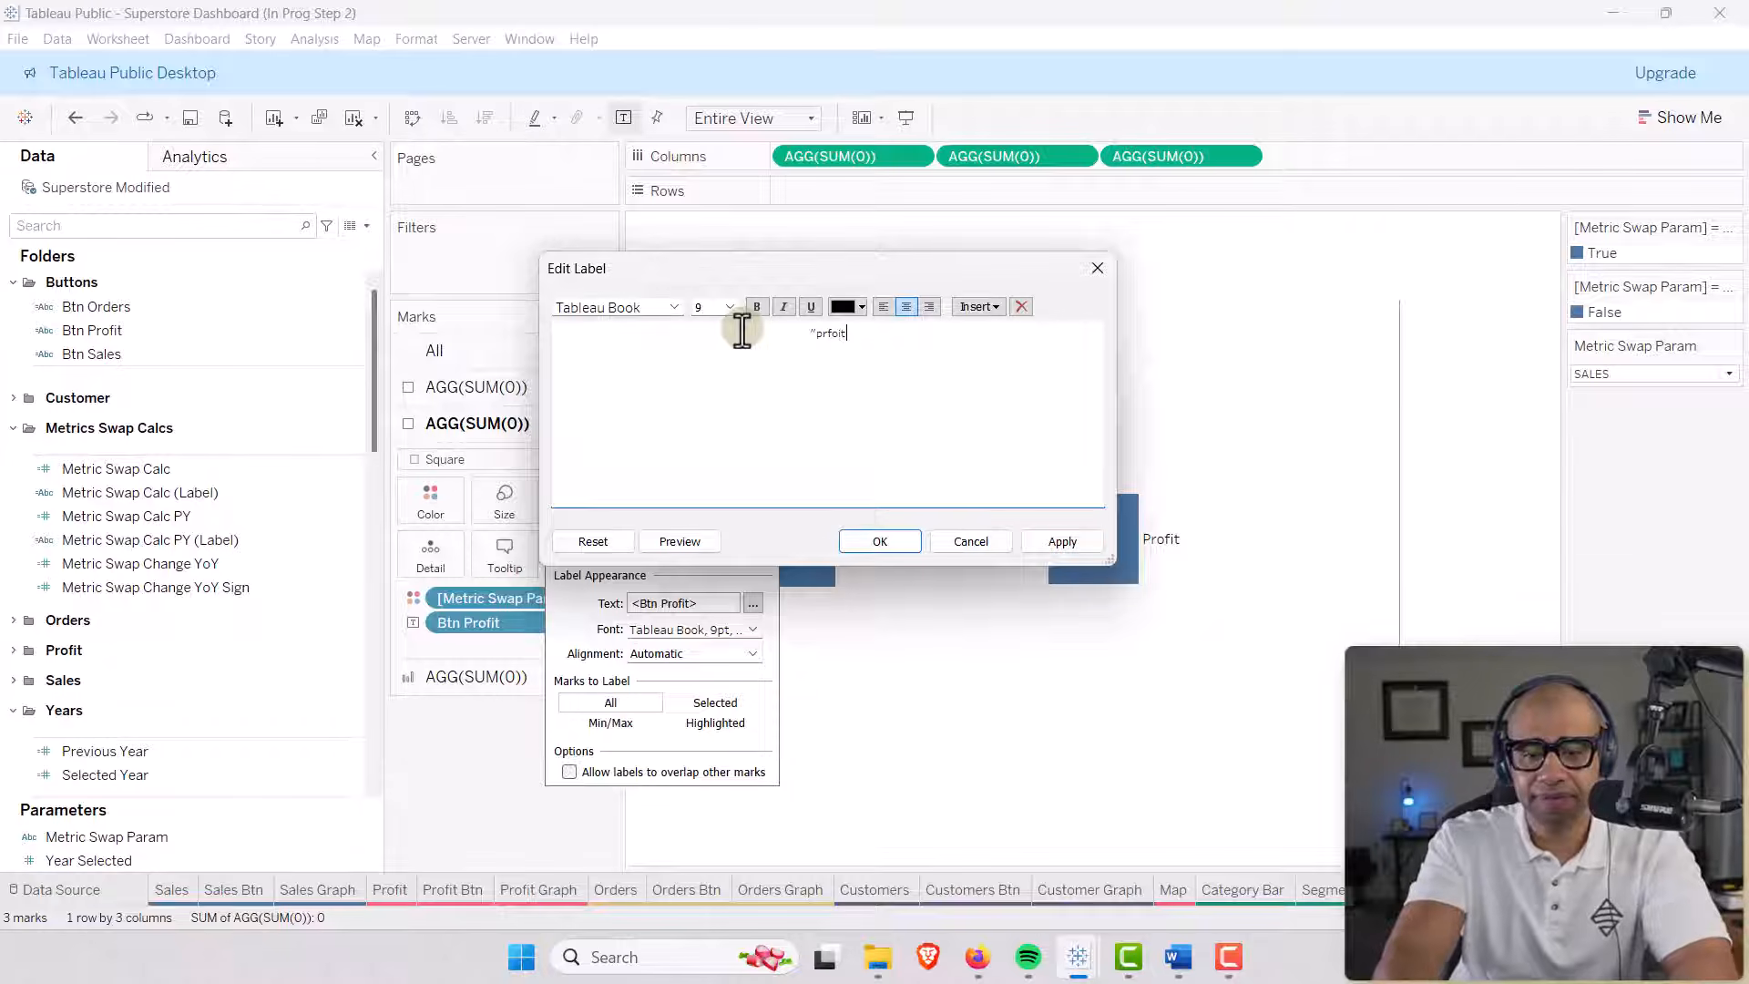
pyautogui.press('BackSpace')
pyautogui.press('BackSpace')
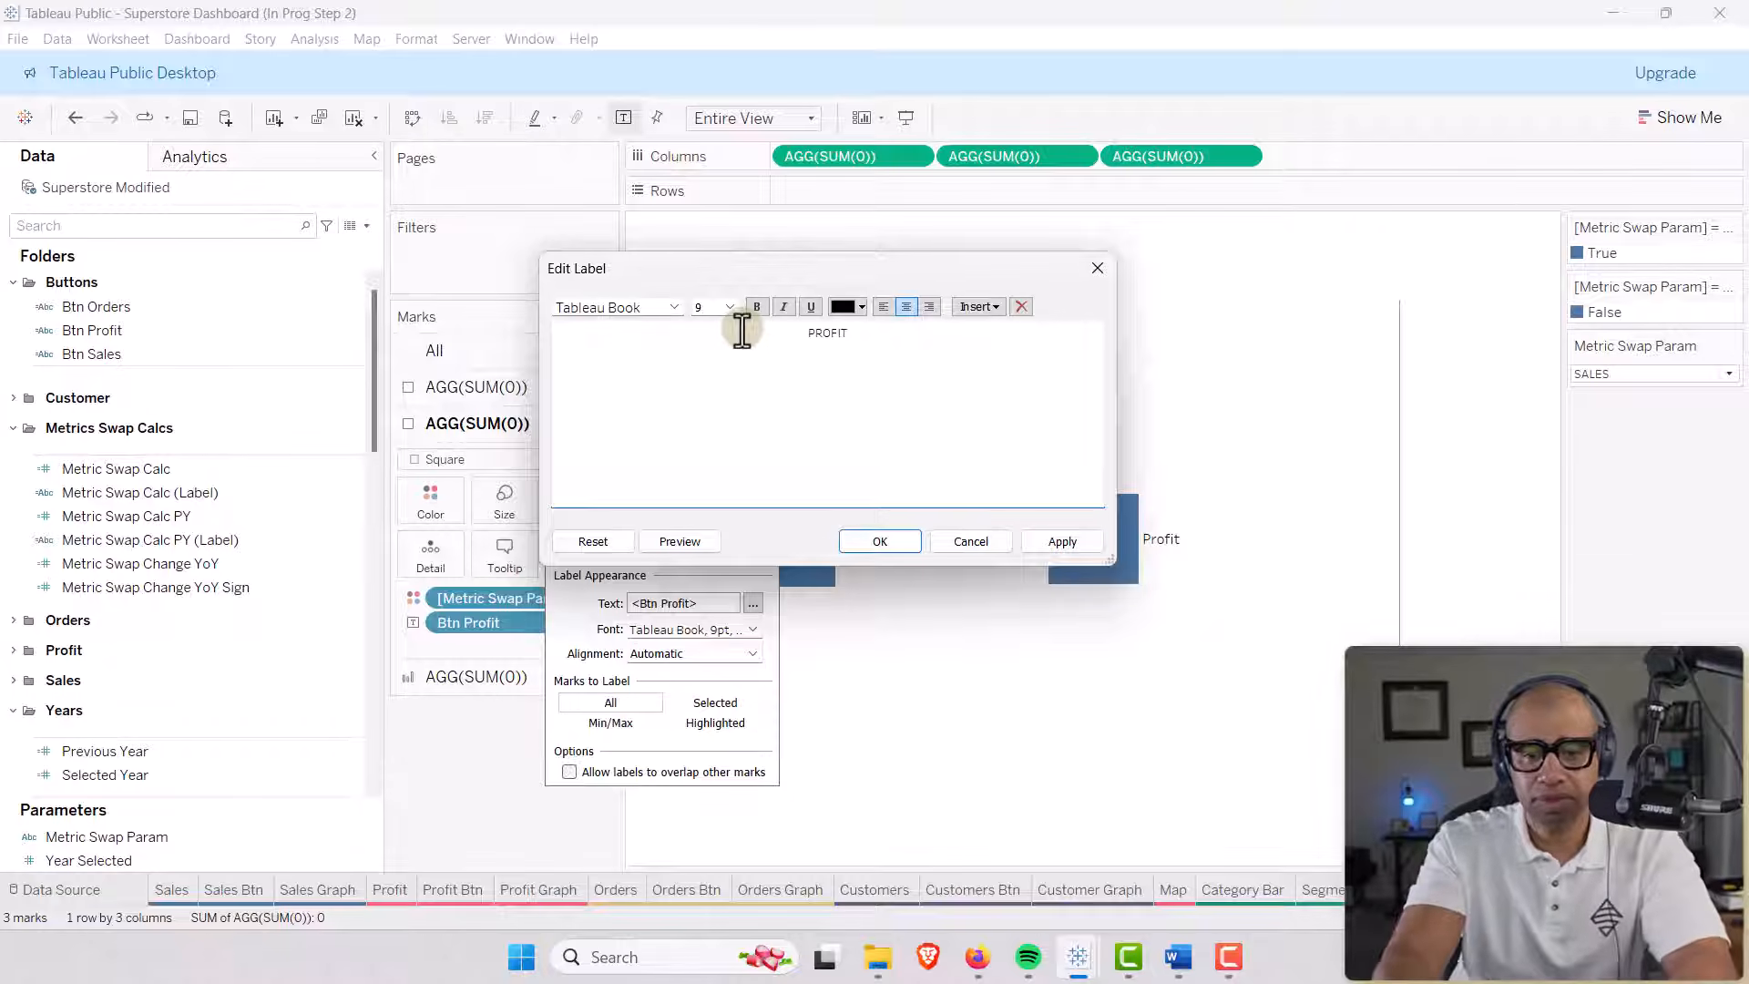
pyautogui.click(879, 542)
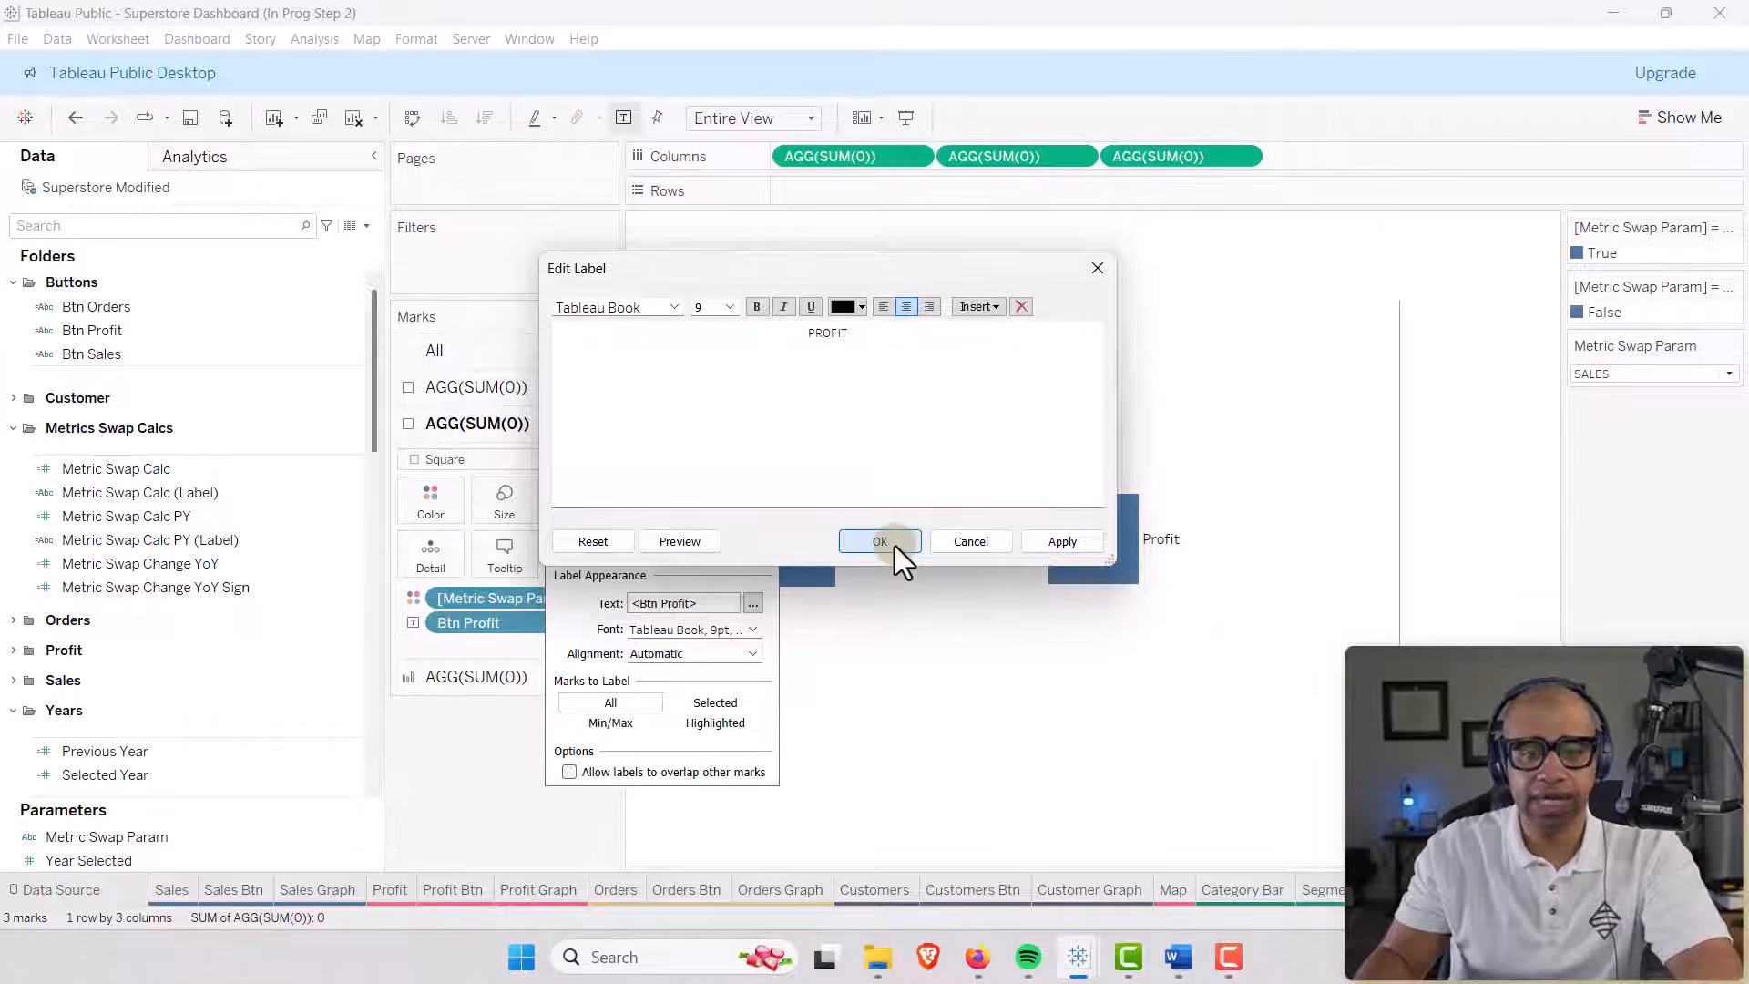
# Align the PROFIT label to the horizontal center and vertical middle of its square.
pyautogui.click(756, 632)
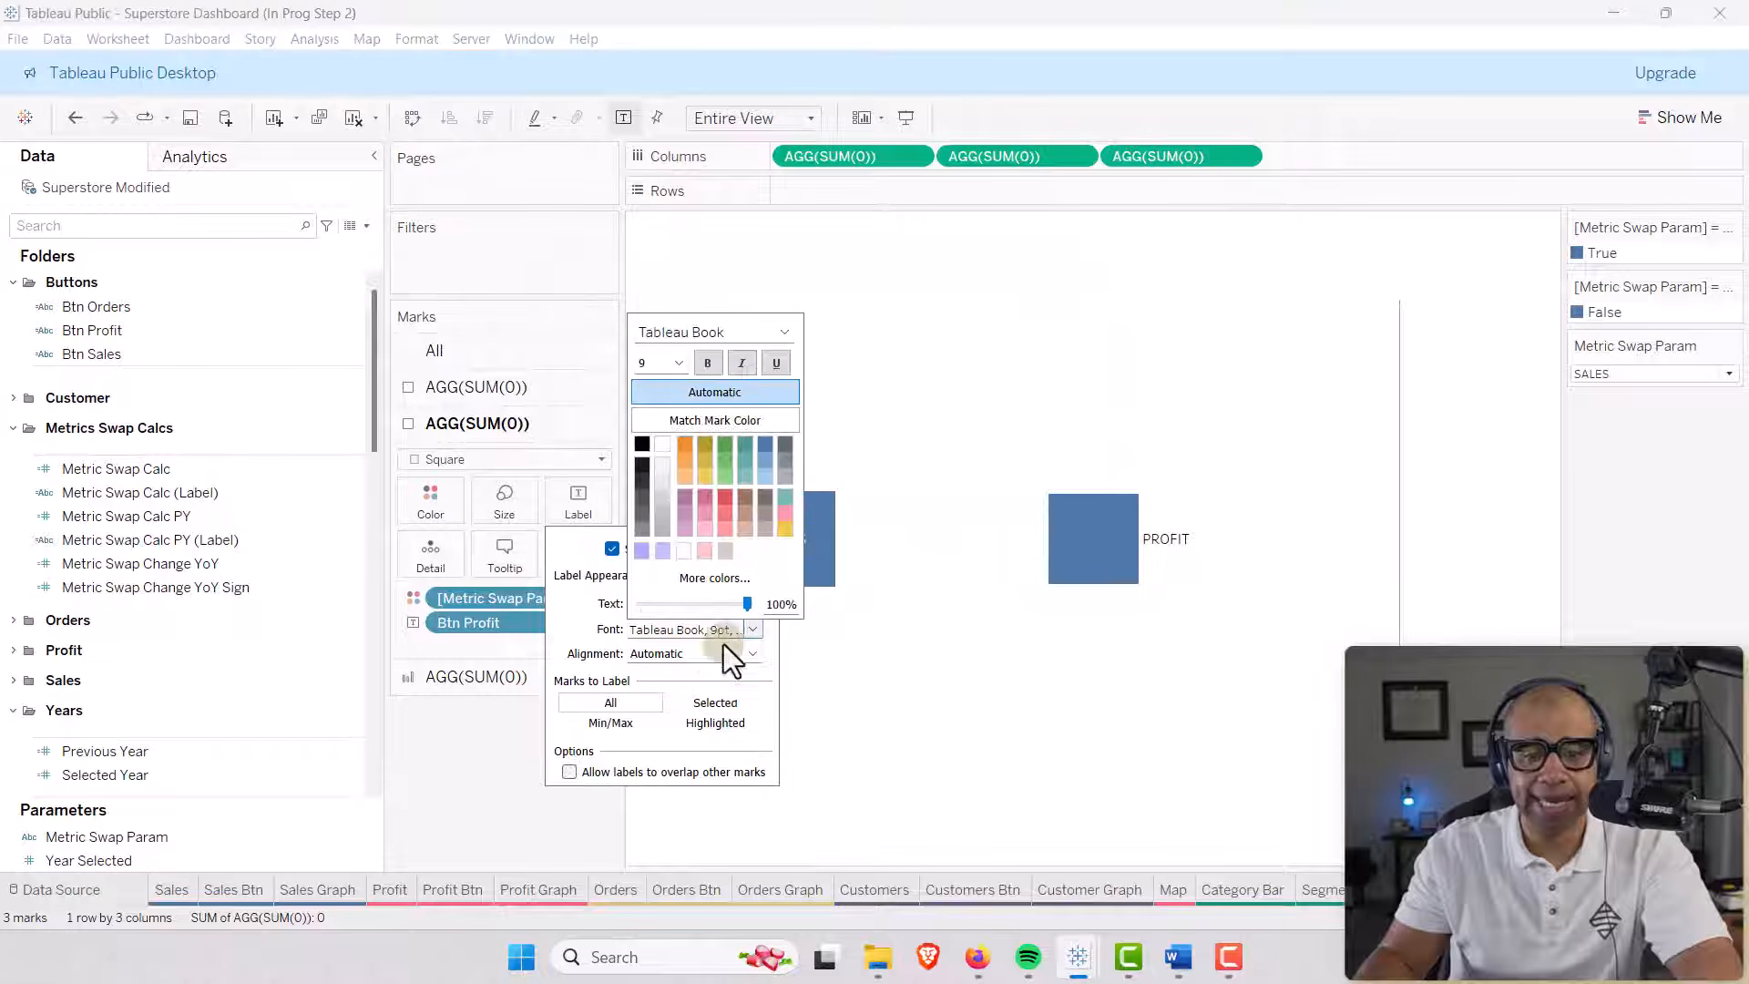
pyautogui.click(719, 655)
pyautogui.click(694, 732)
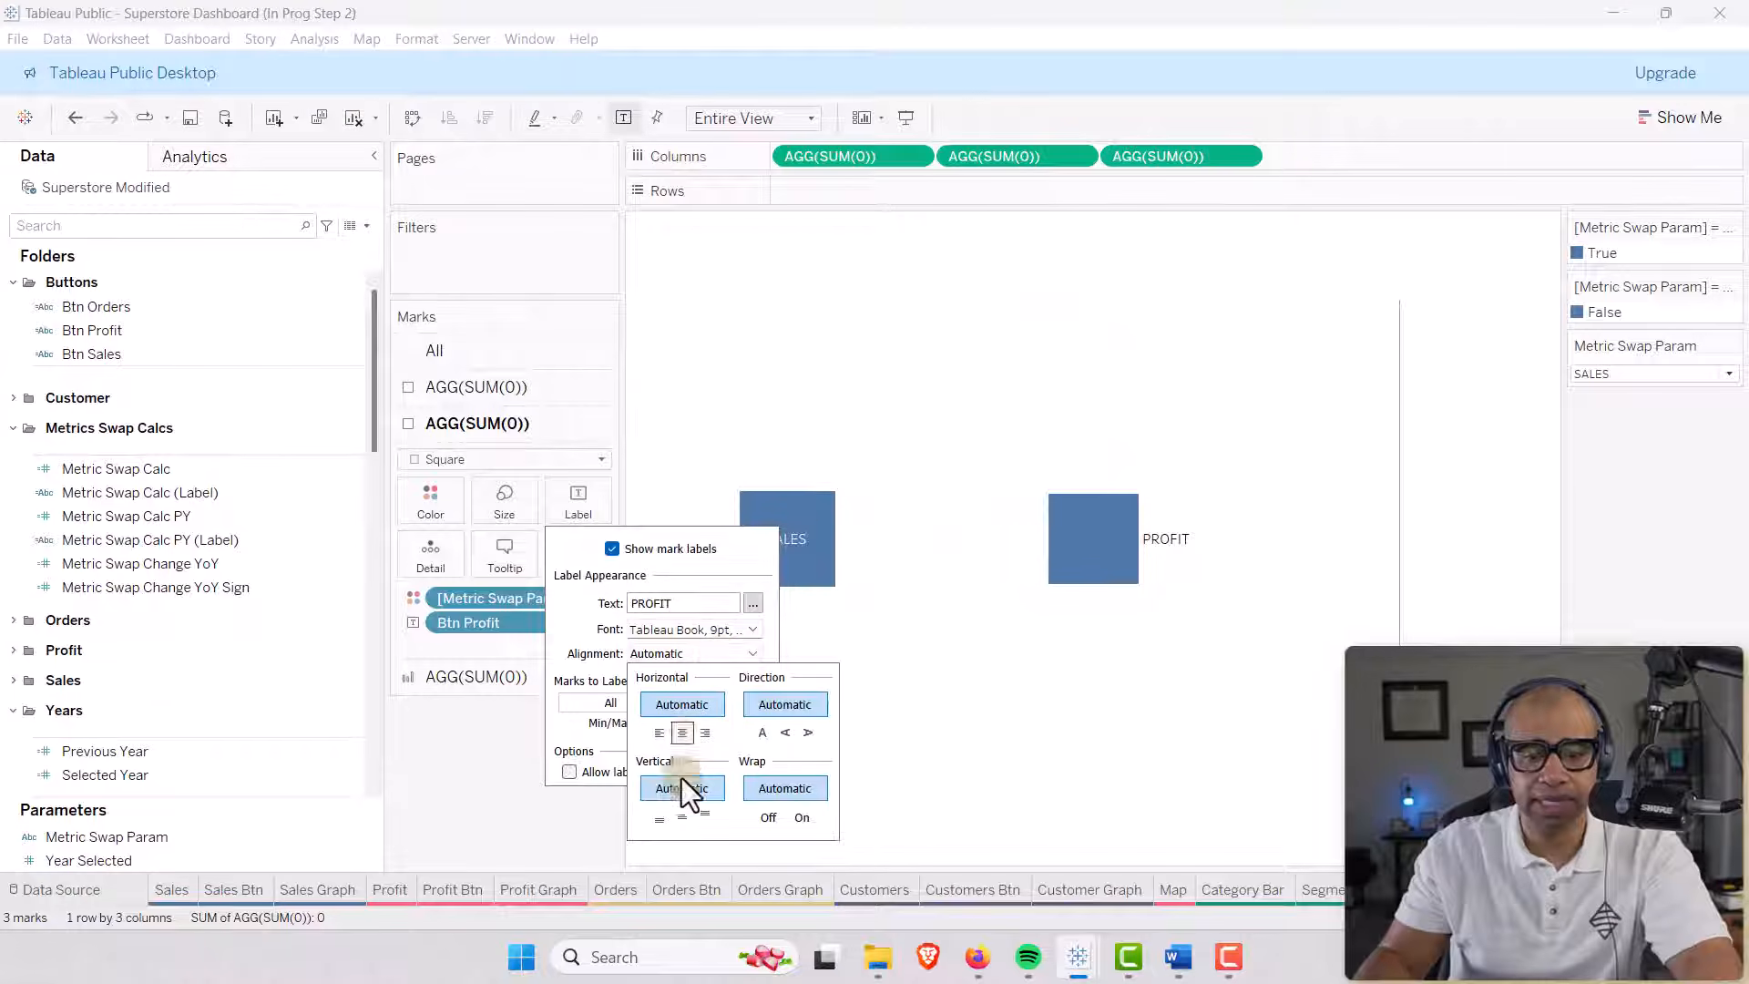
pyautogui.click(680, 818)
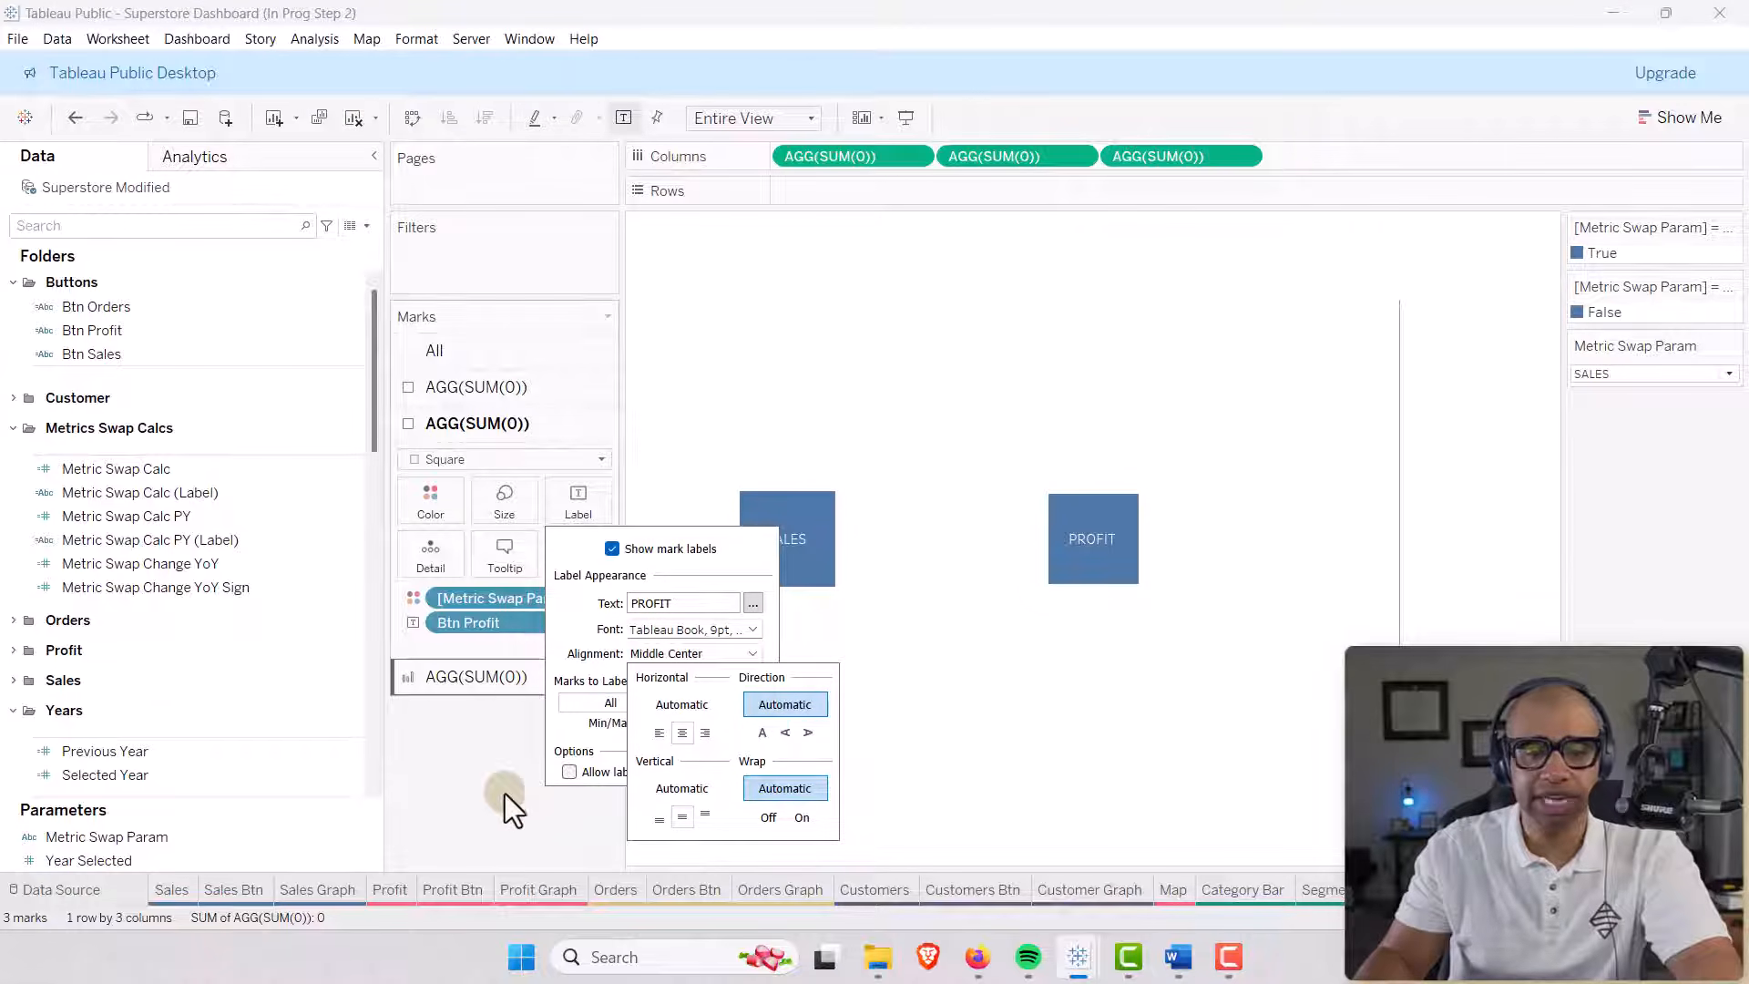
pyautogui.click(516, 711)
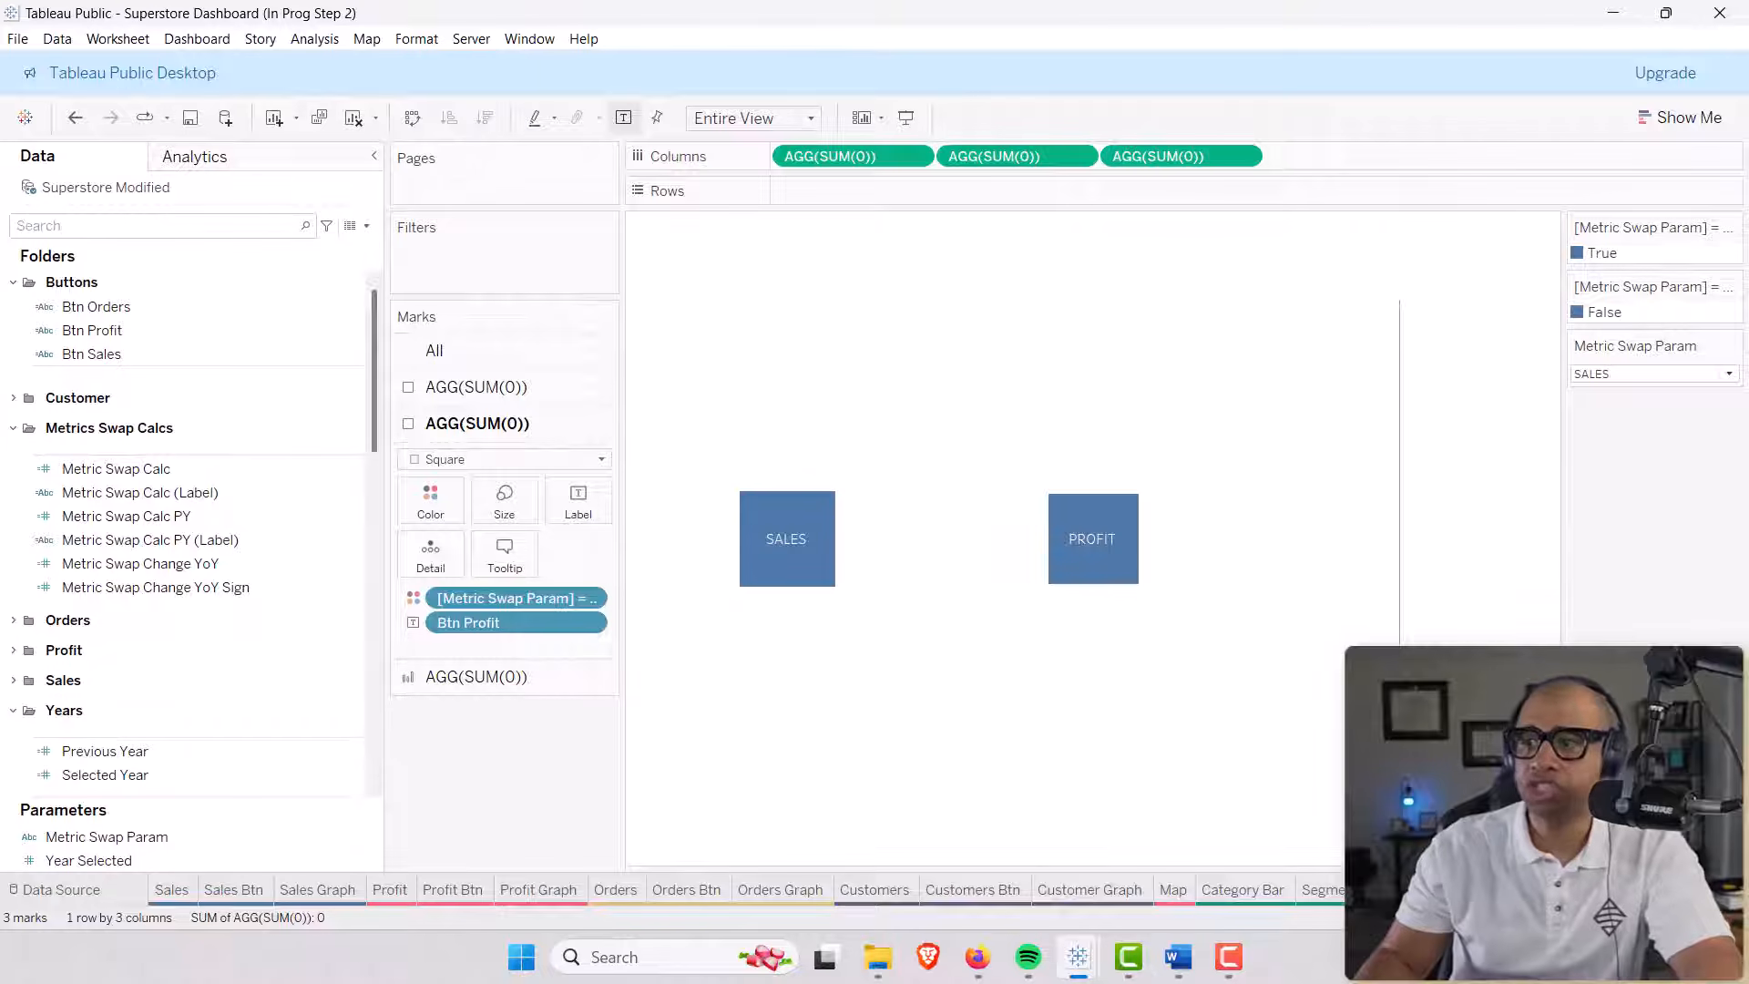
# Check the tooltip settings of the second AGG(SUM(0)) marks.
pyautogui.hotkey('alt', 'Tab')
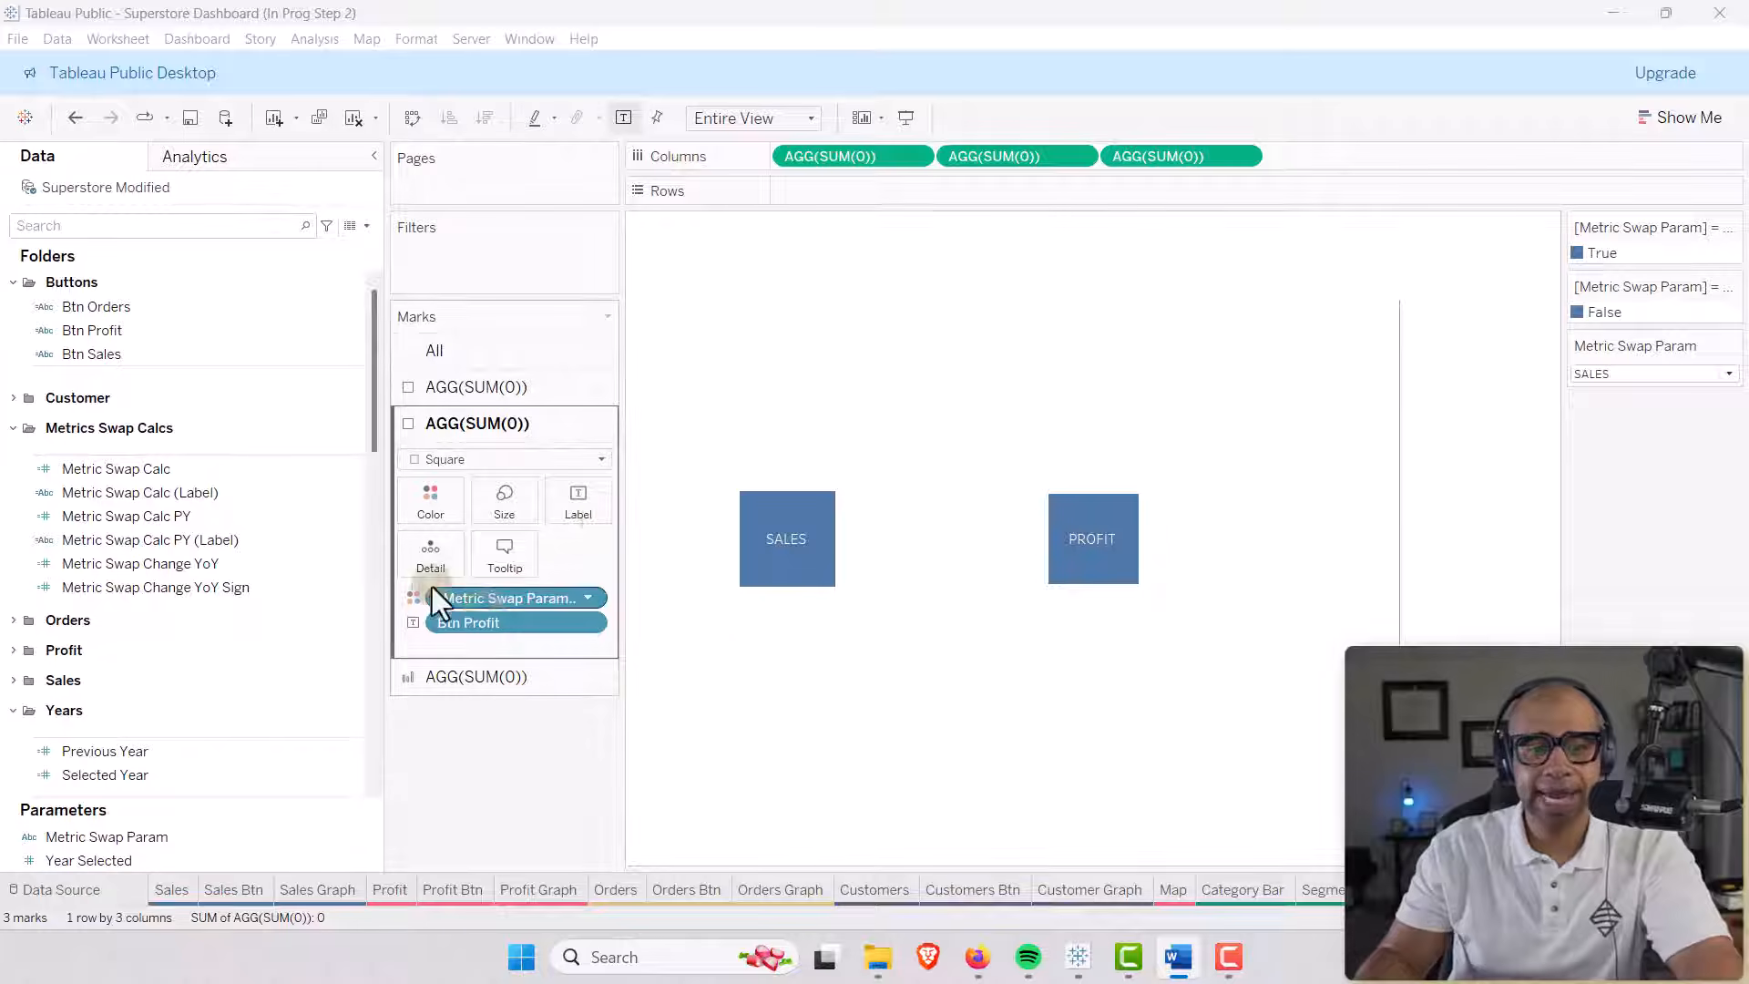
pyautogui.click(492, 562)
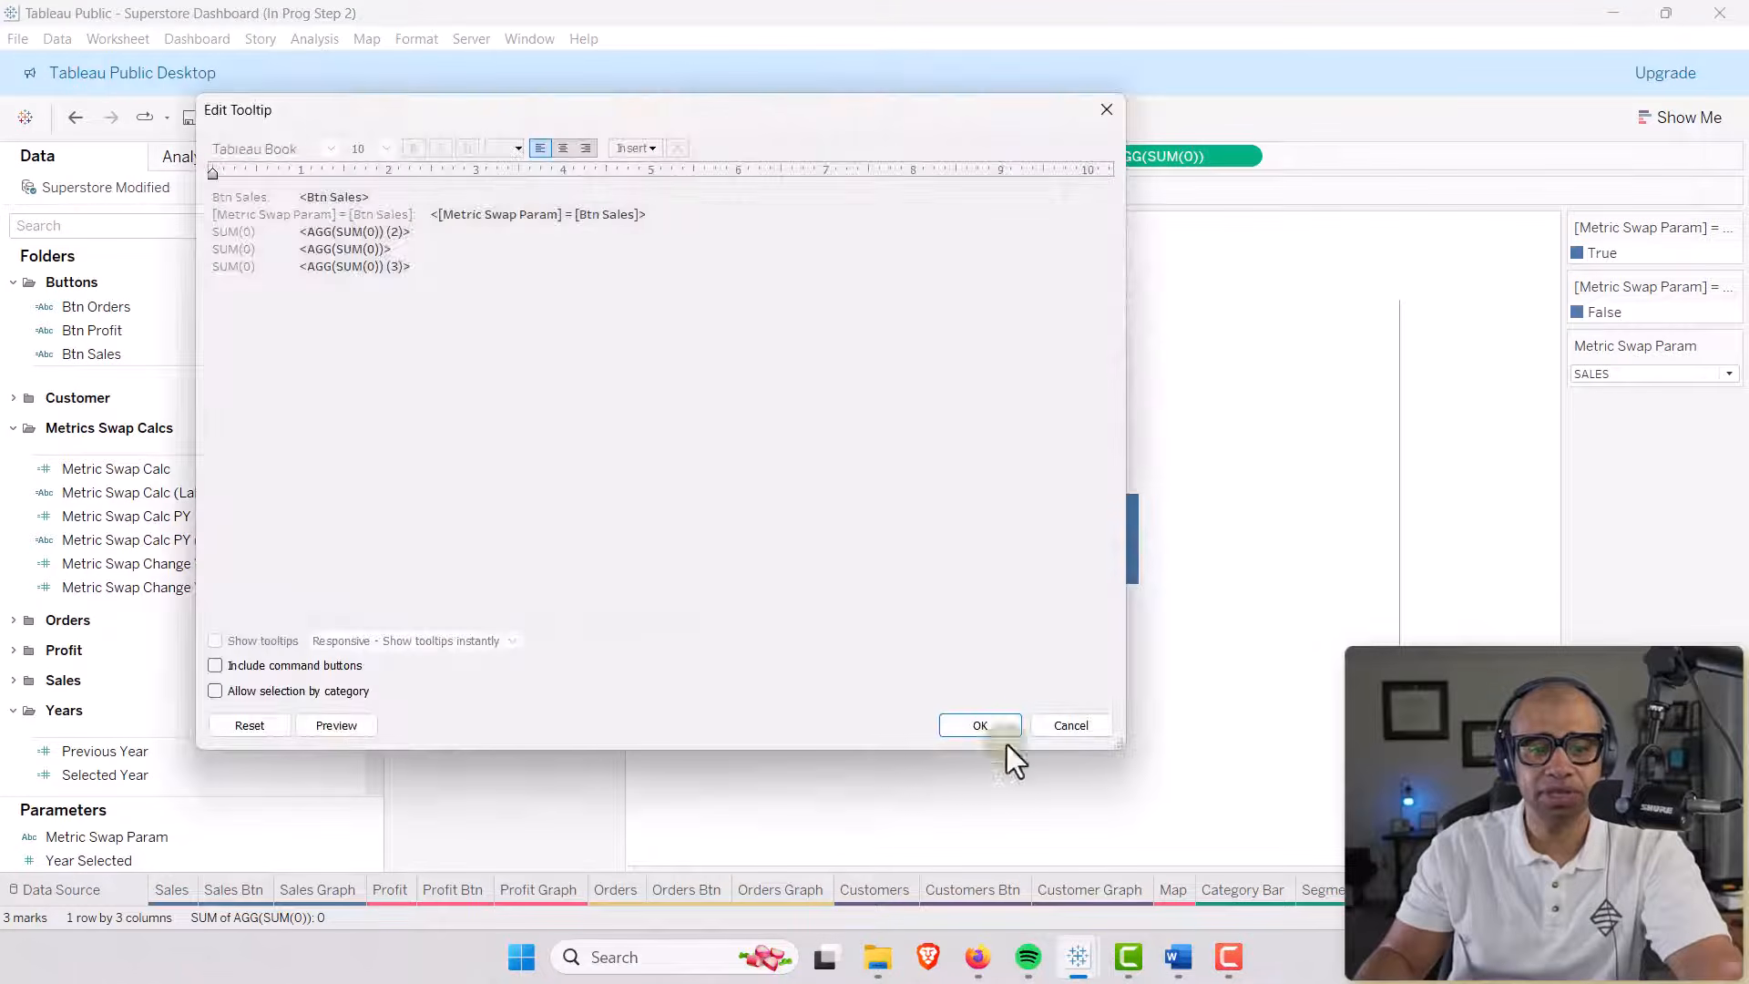
pyautogui.click(979, 724)
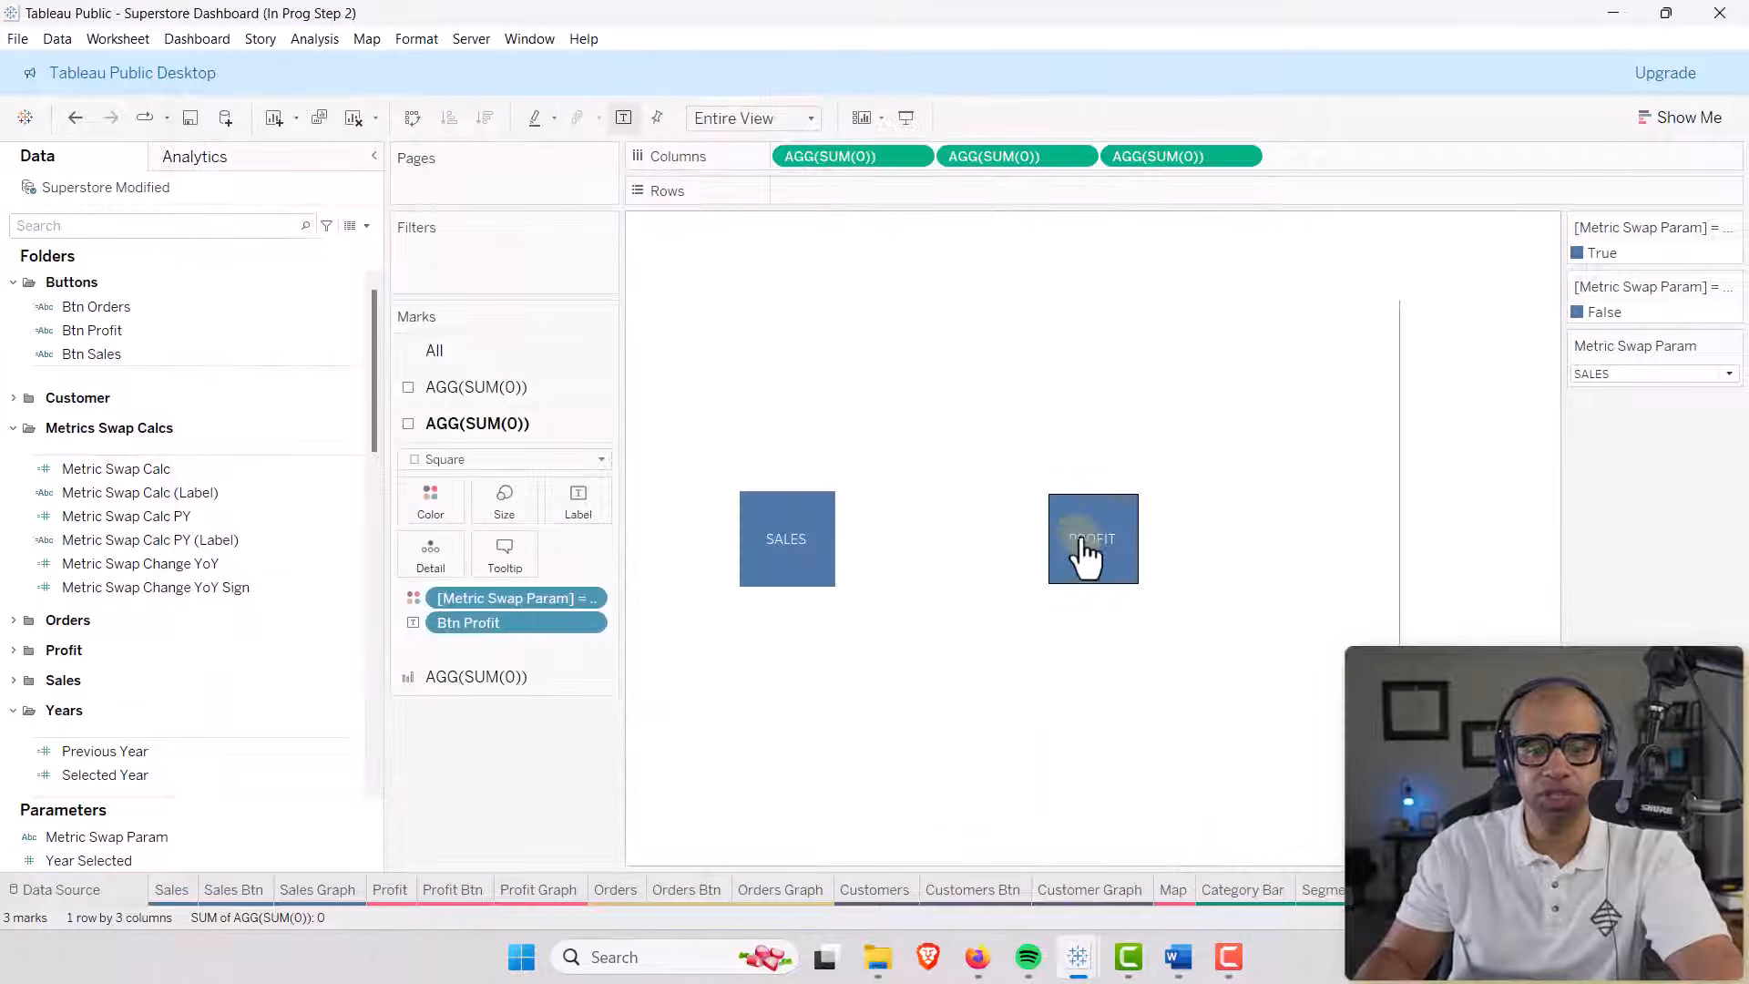
# Colour the third AGG(SUM(0)) marks by [Metric Swap Param] = [Btn Orders].
pyautogui.click(478, 678)
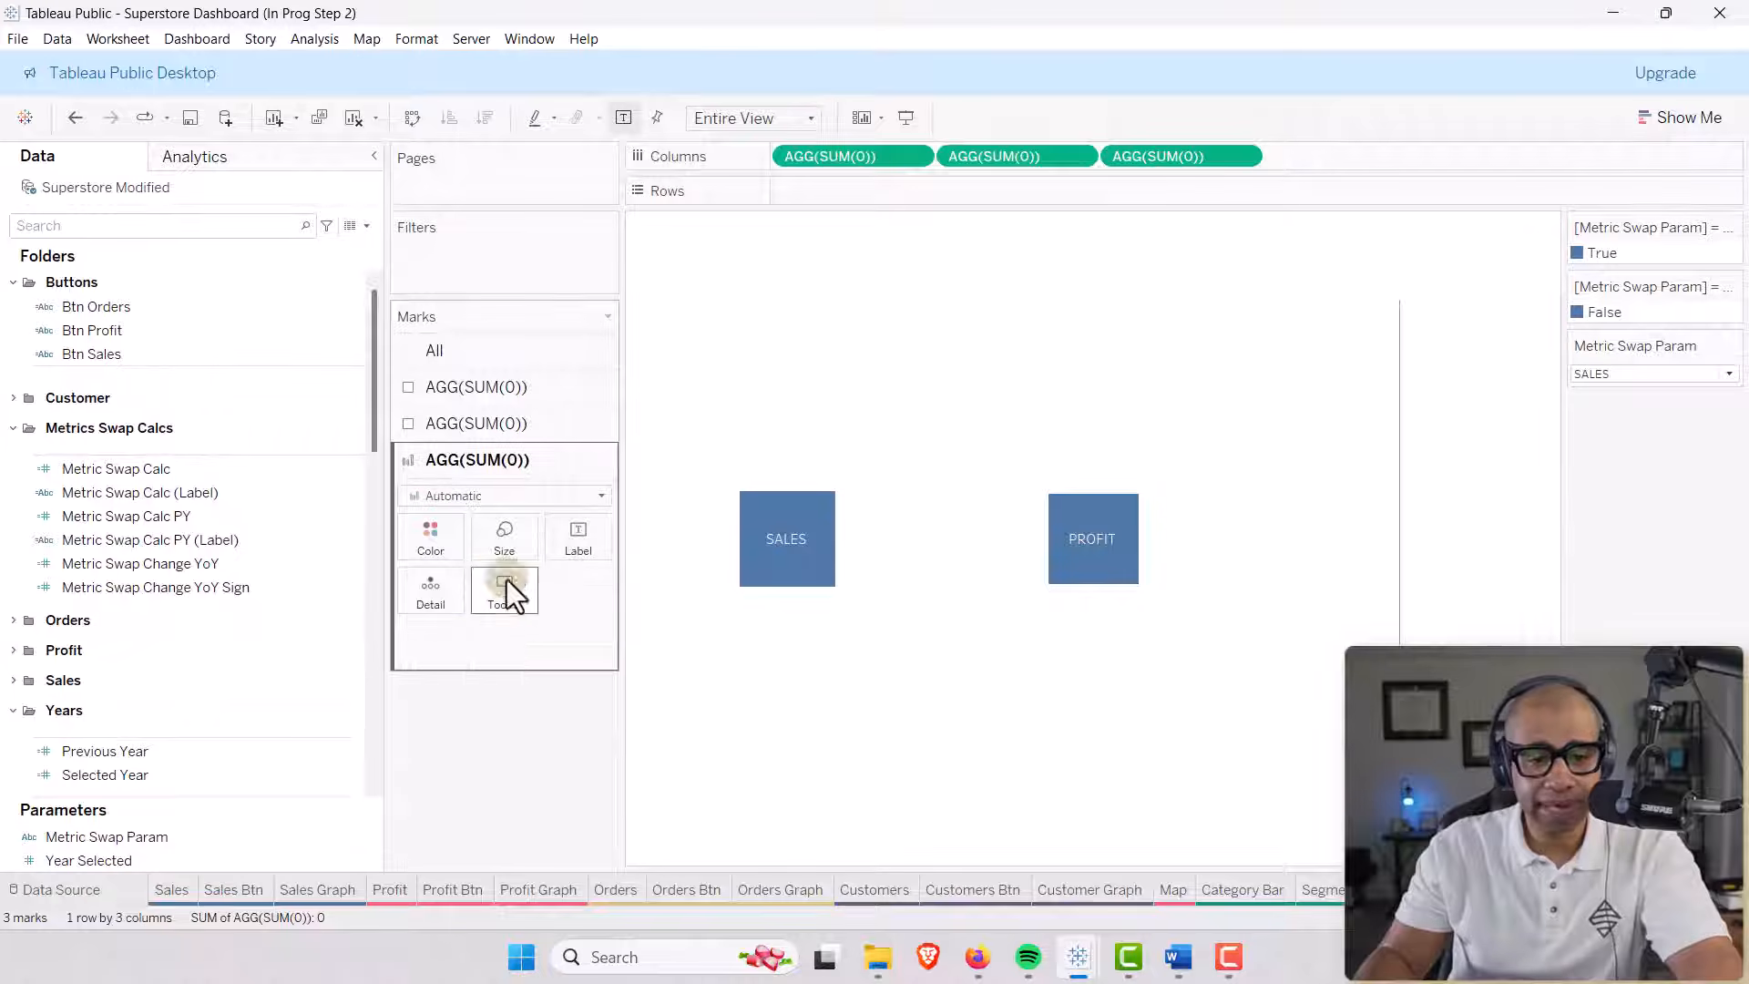
pyautogui.click(472, 428)
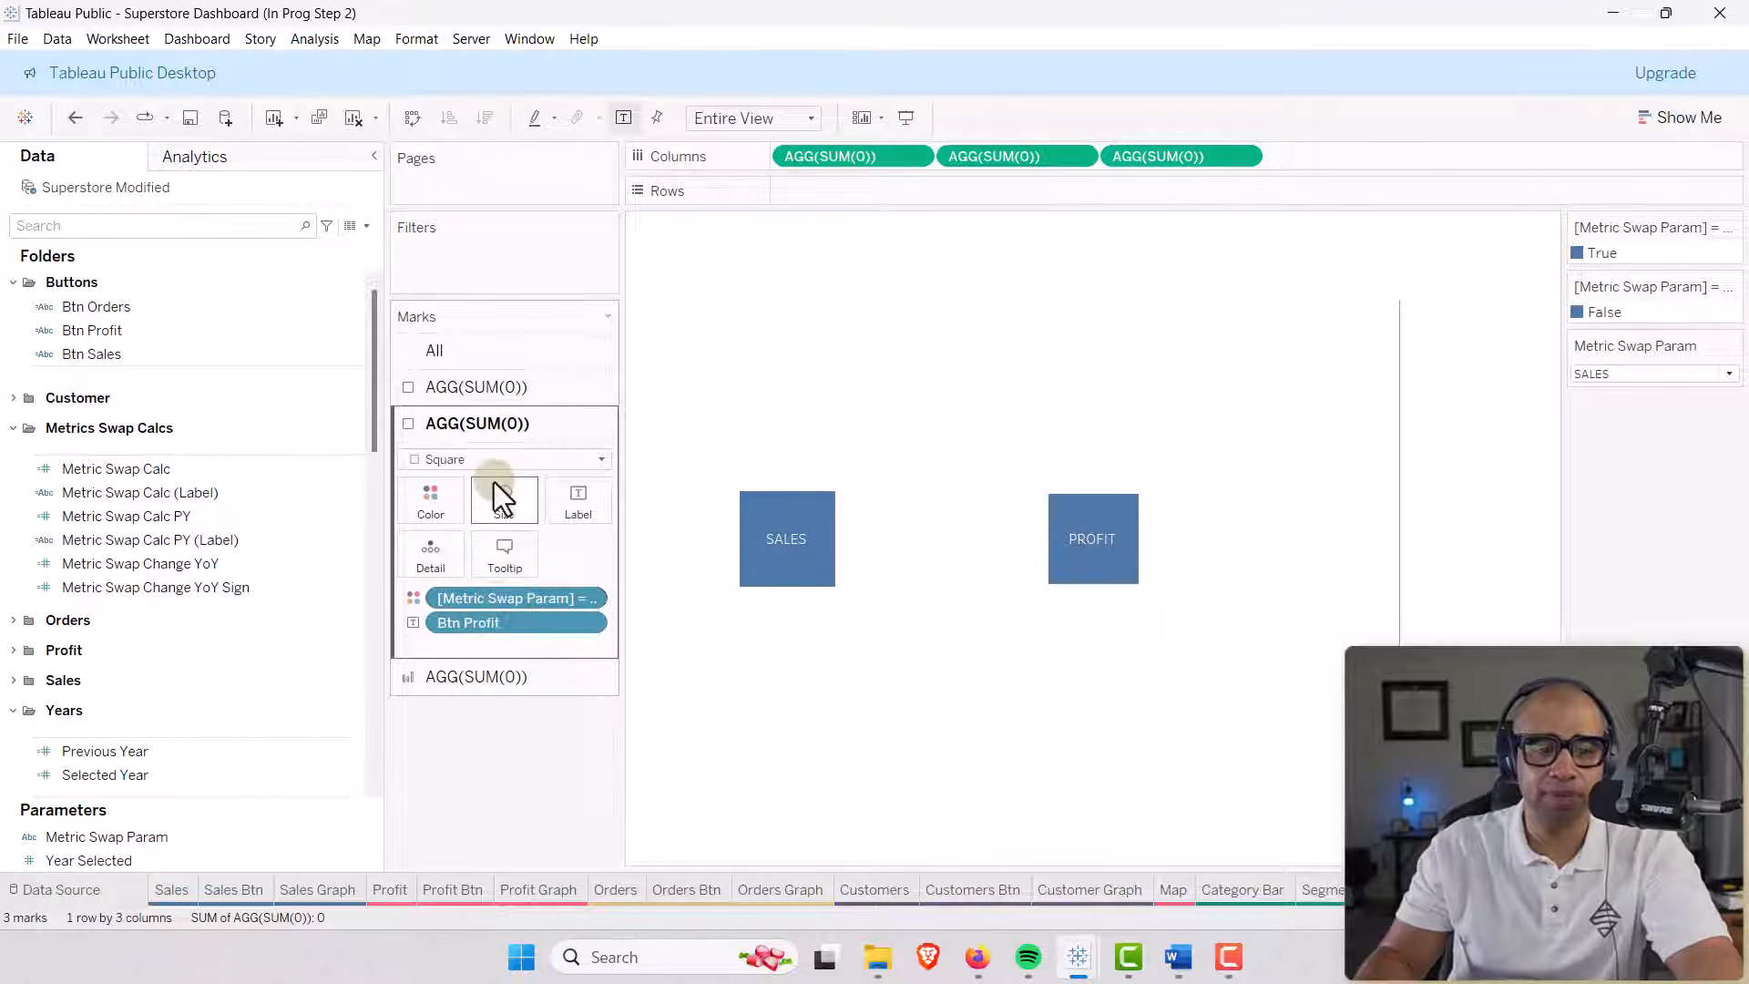
pyautogui.click(469, 685)
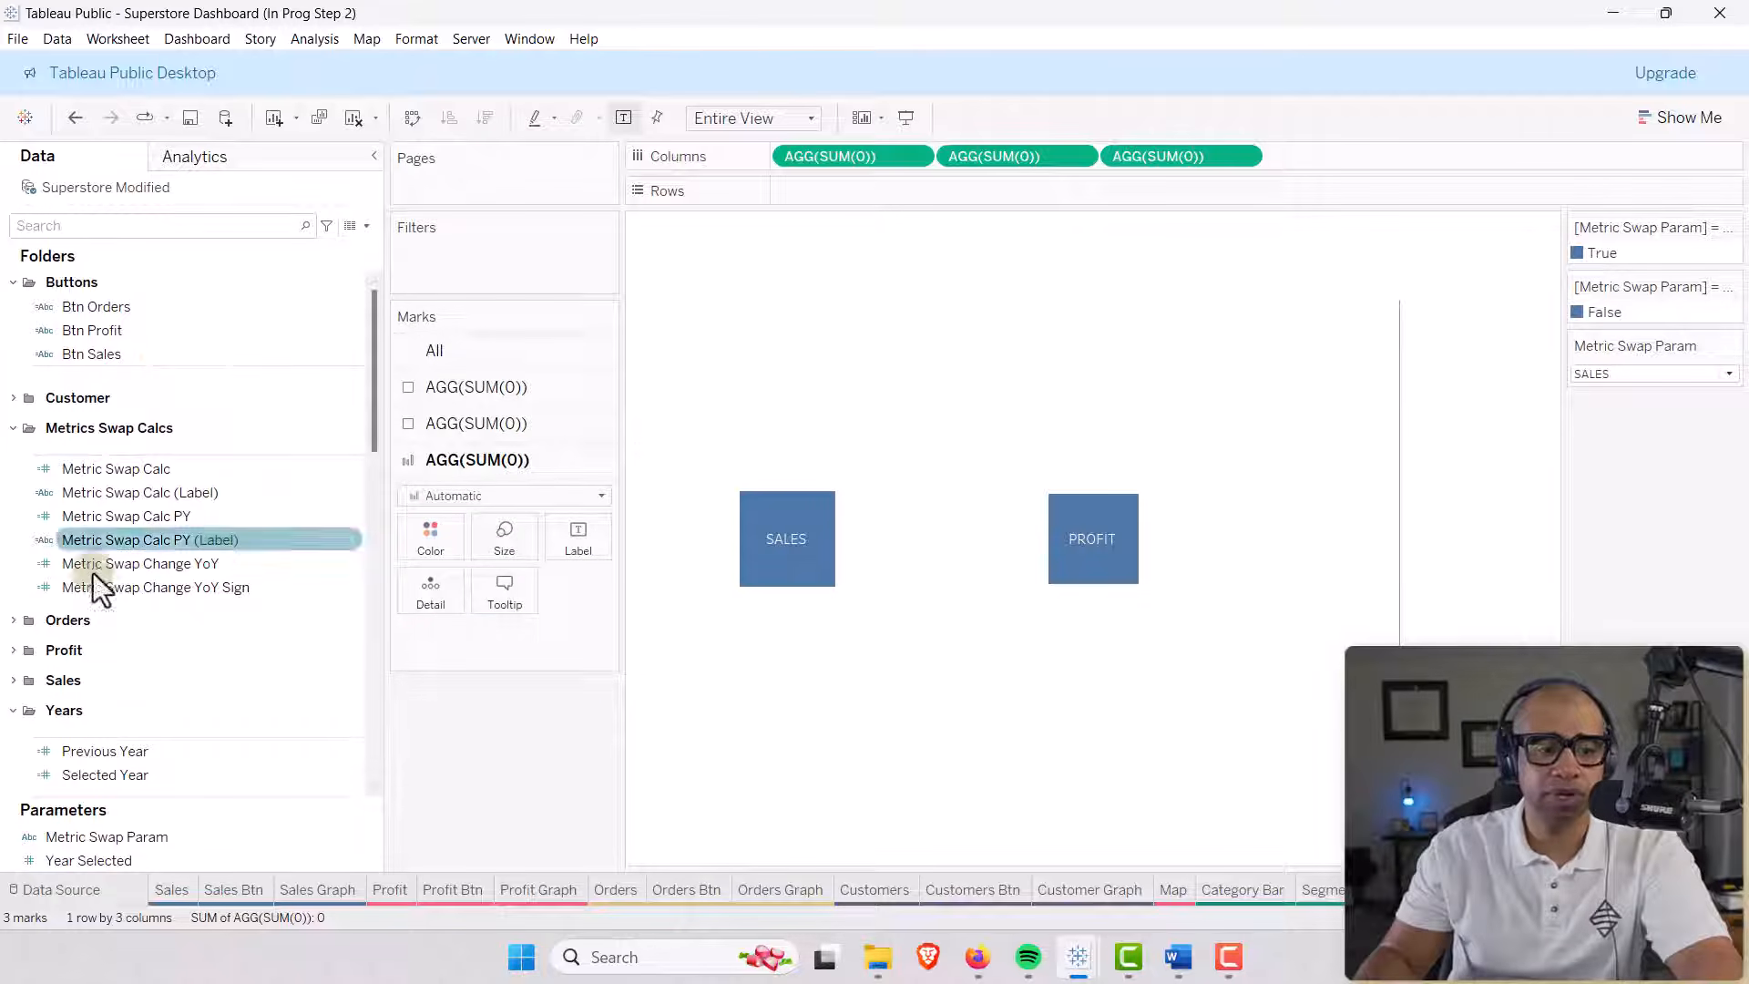
pyautogui.moveTo(71, 830); pyautogui.dragTo(421, 538)
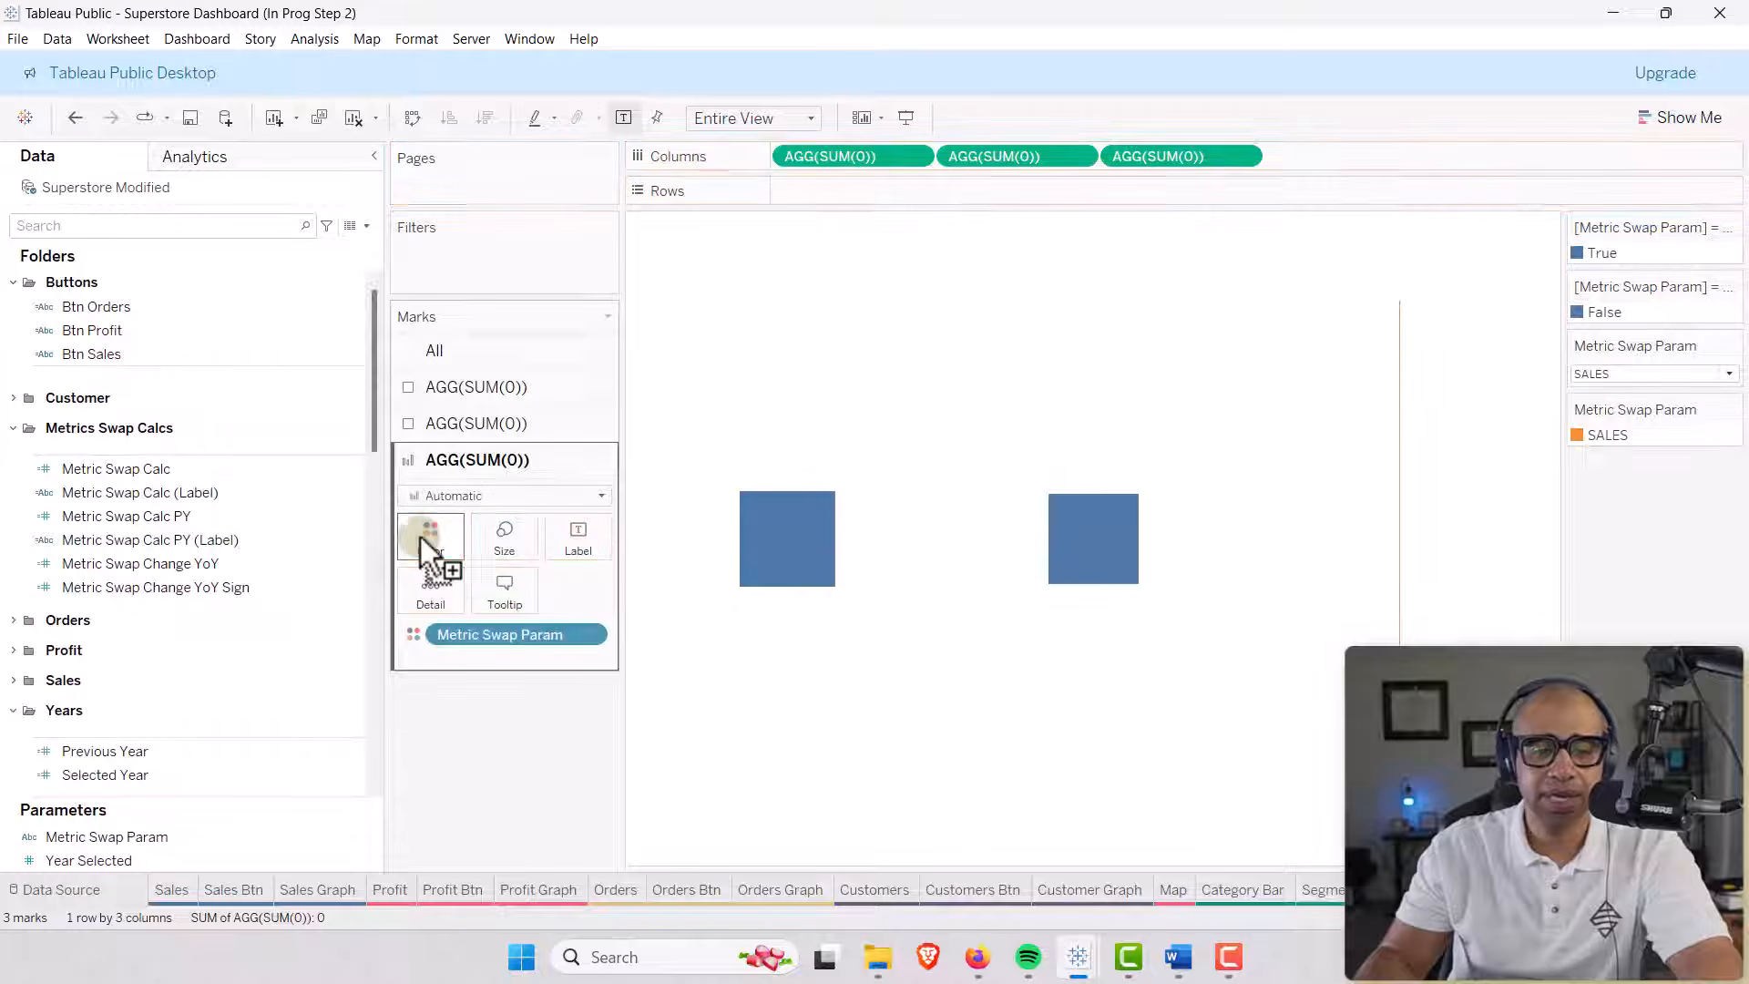
pyautogui.doubleClick(565, 636)
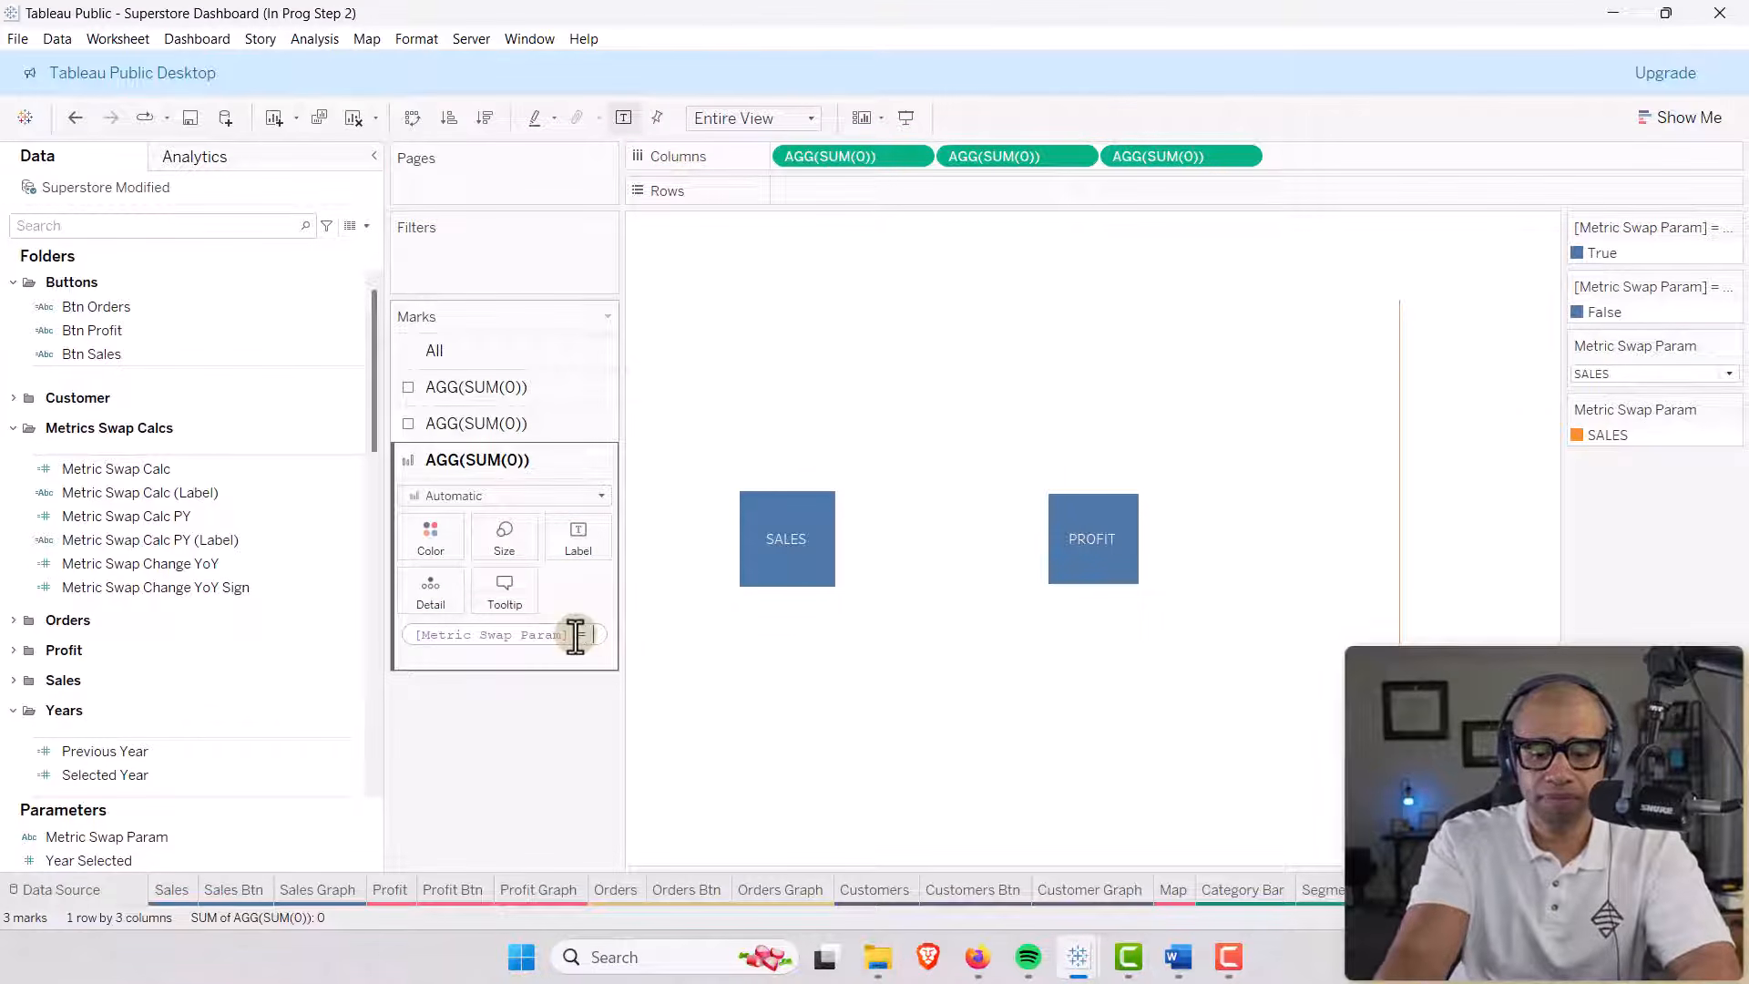
pyautogui.write('= Btn')
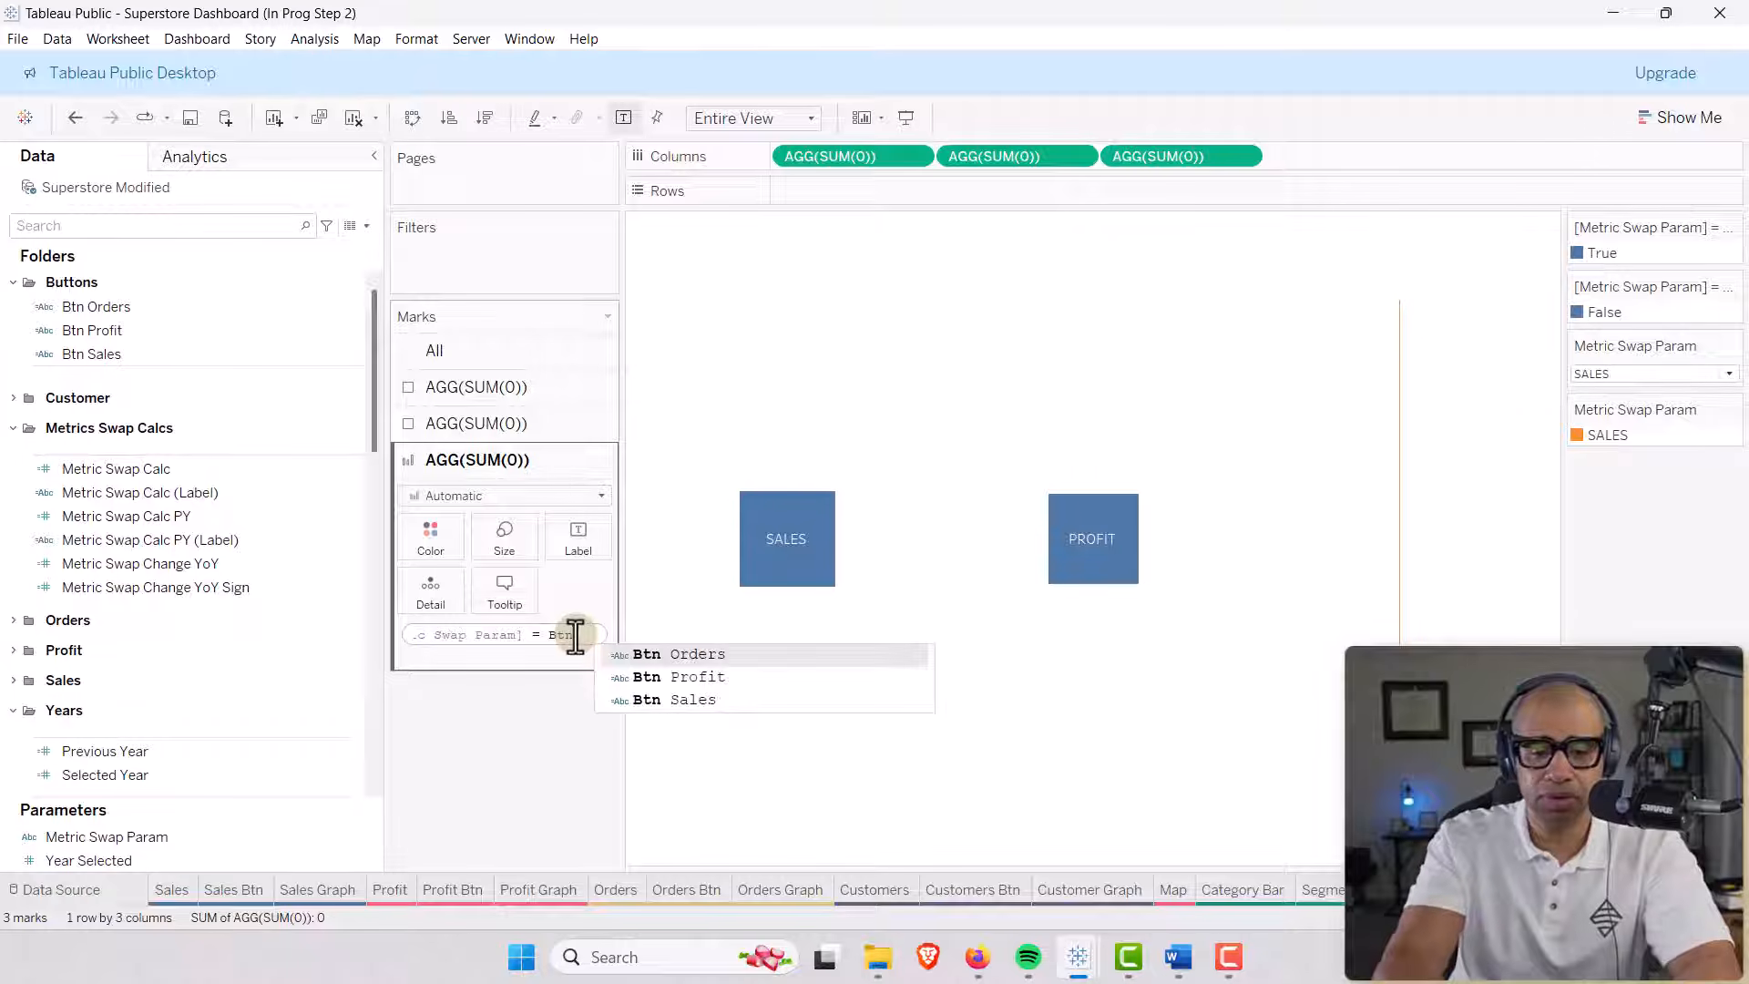
pyautogui.press('Return')
pyautogui.press('Return')
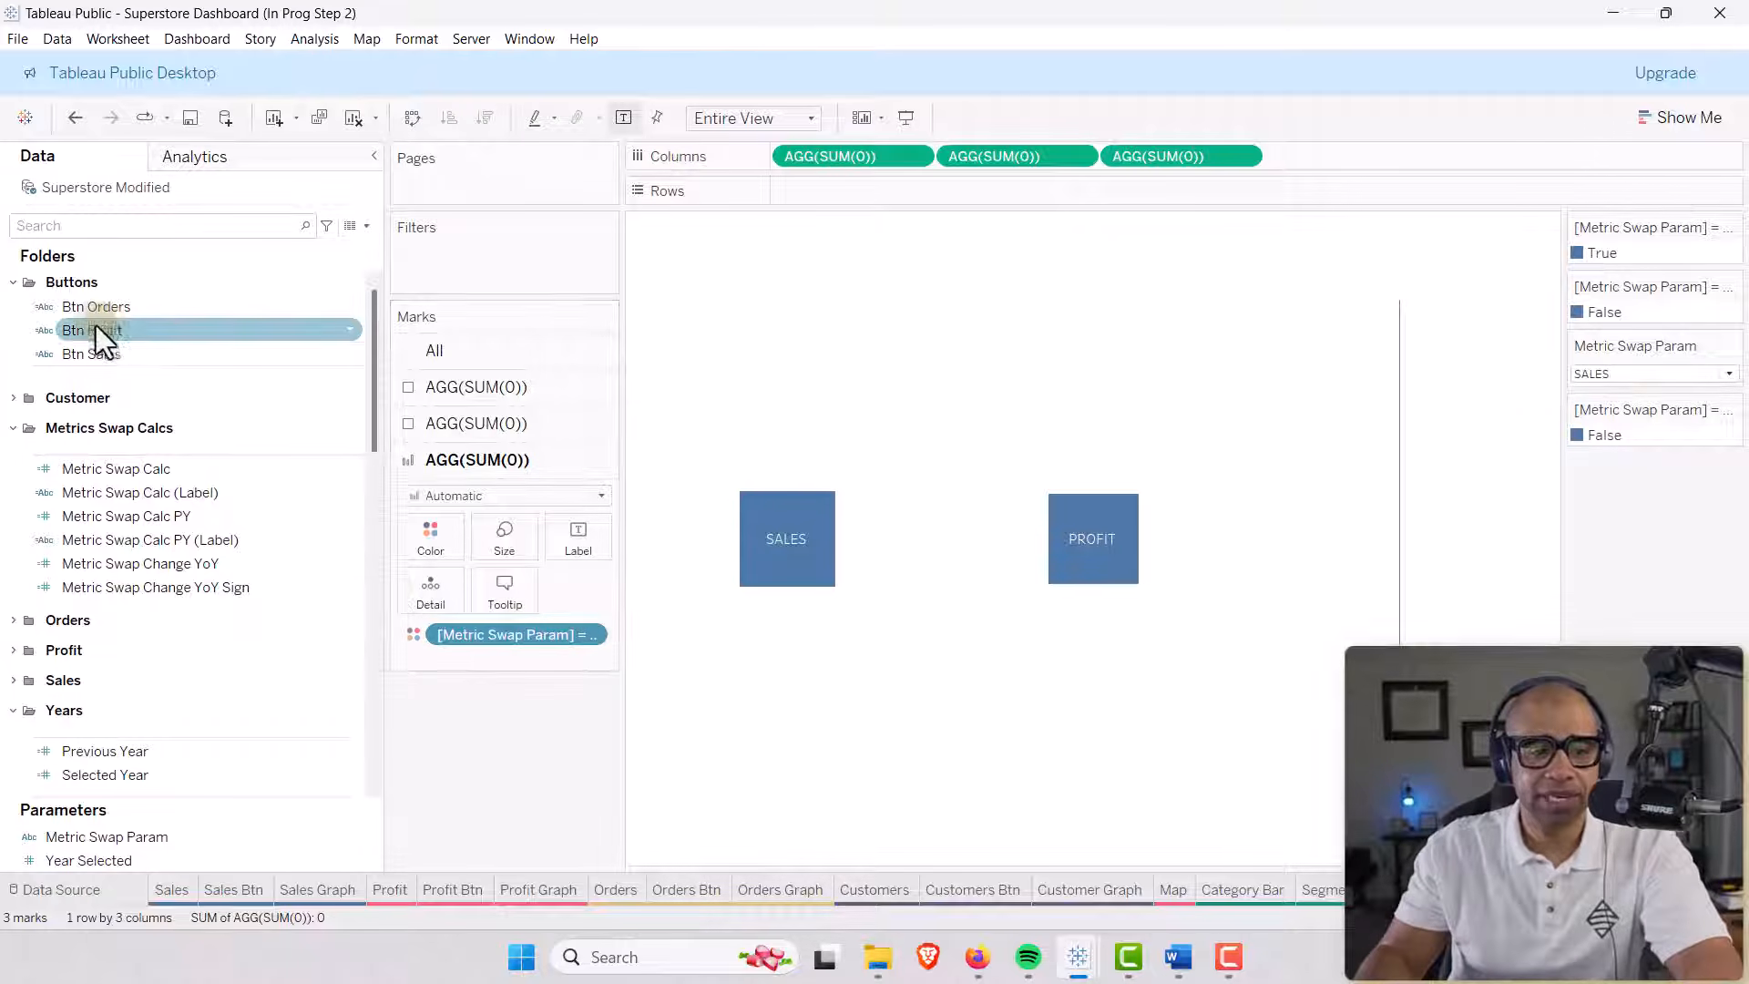
# Add Btn Orders as the label of the third AGG(SUM(0)) marks and replace the label text with ORDERS.
pyautogui.moveTo(85, 310); pyautogui.dragTo(574, 537)
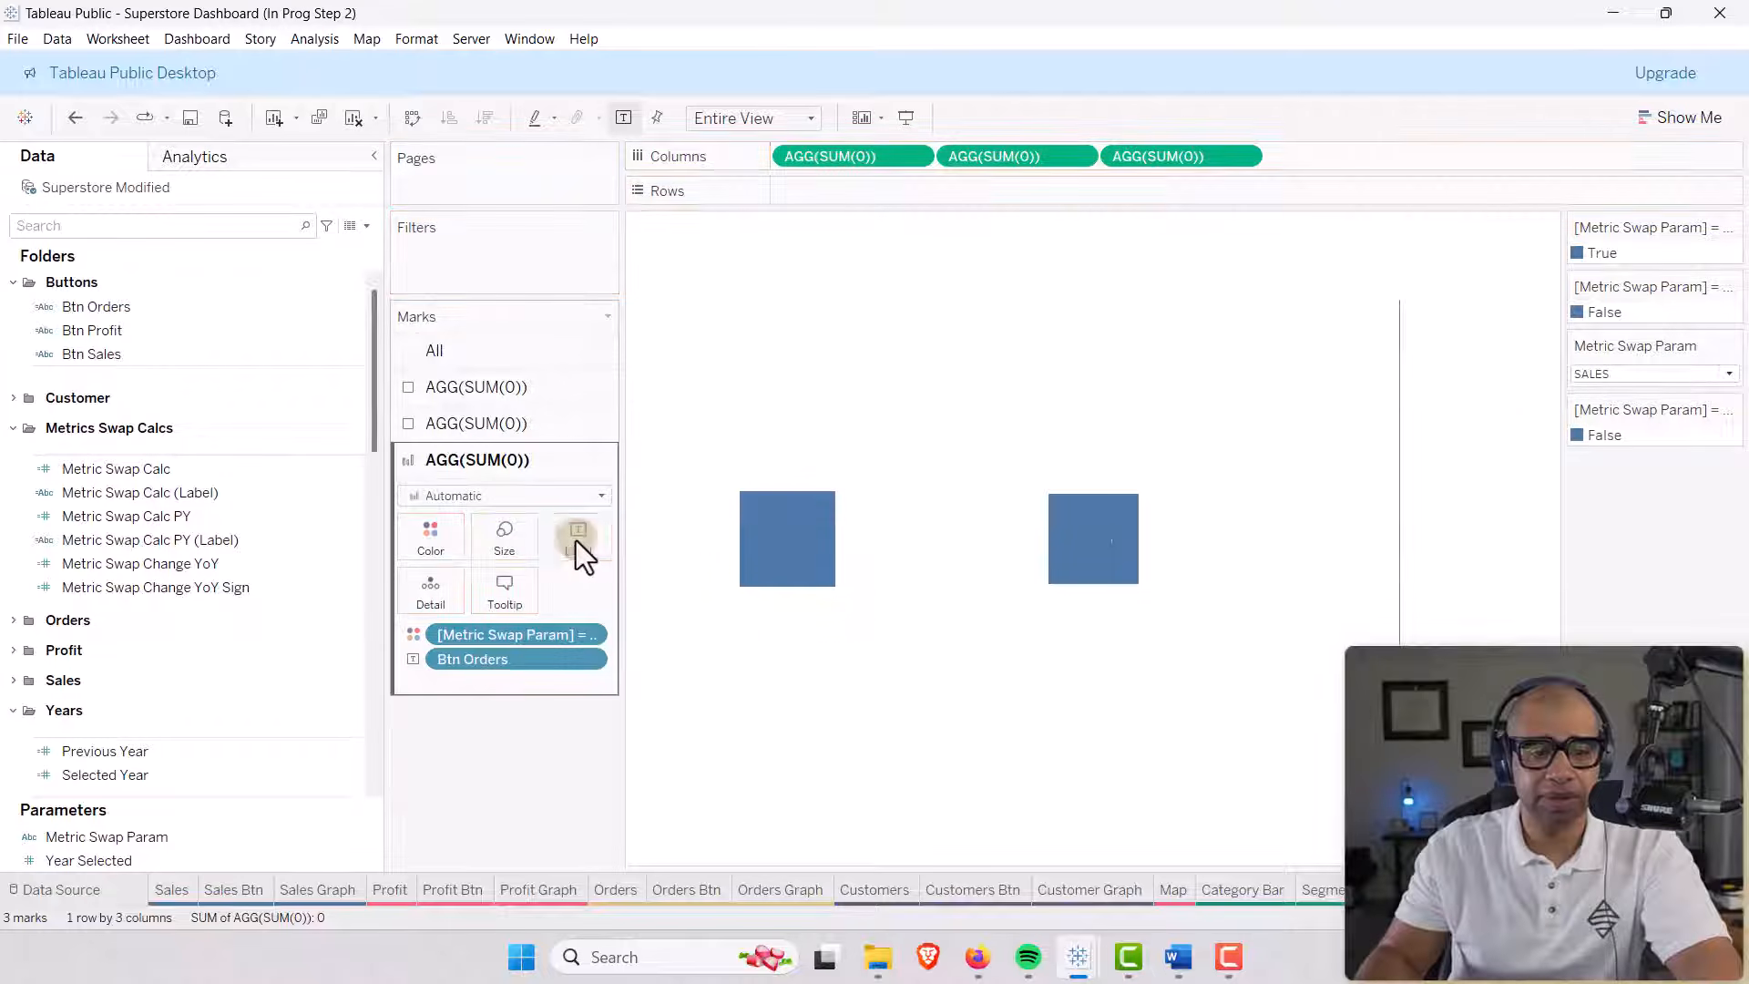
pyautogui.click(579, 543)
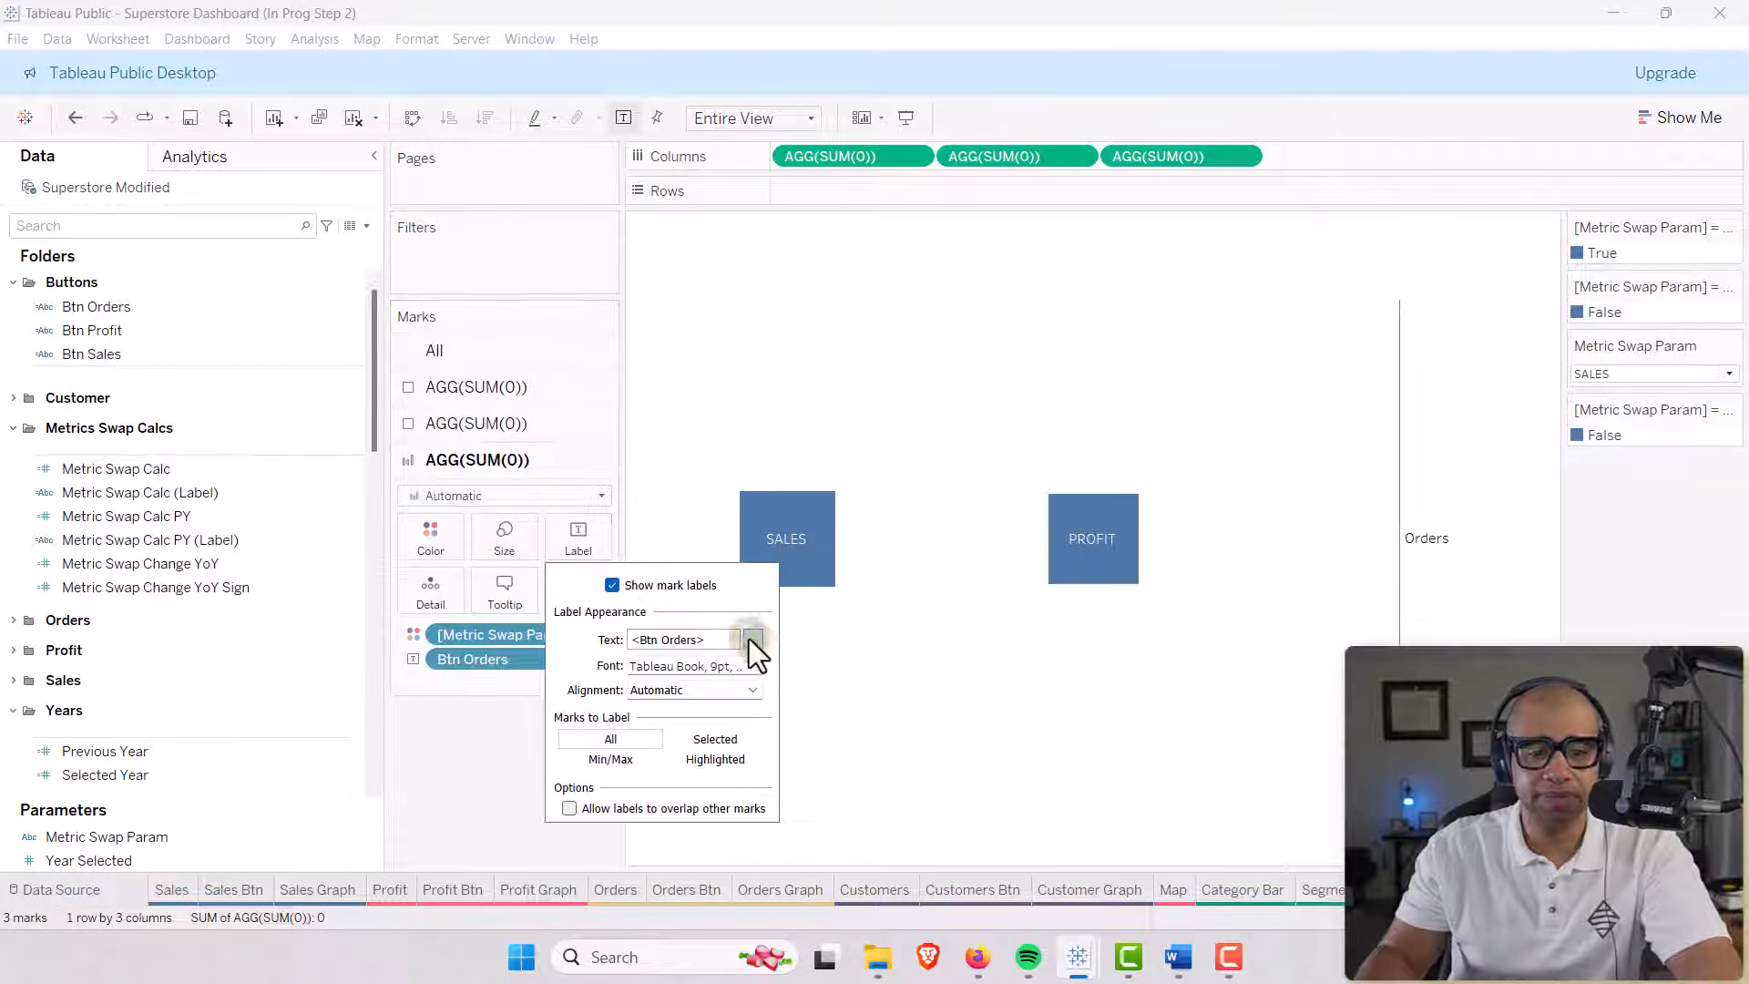
pyautogui.click(752, 640)
pyautogui.moveTo(913, 369); pyautogui.dragTo(781, 331)
pyautogui.write('"O')
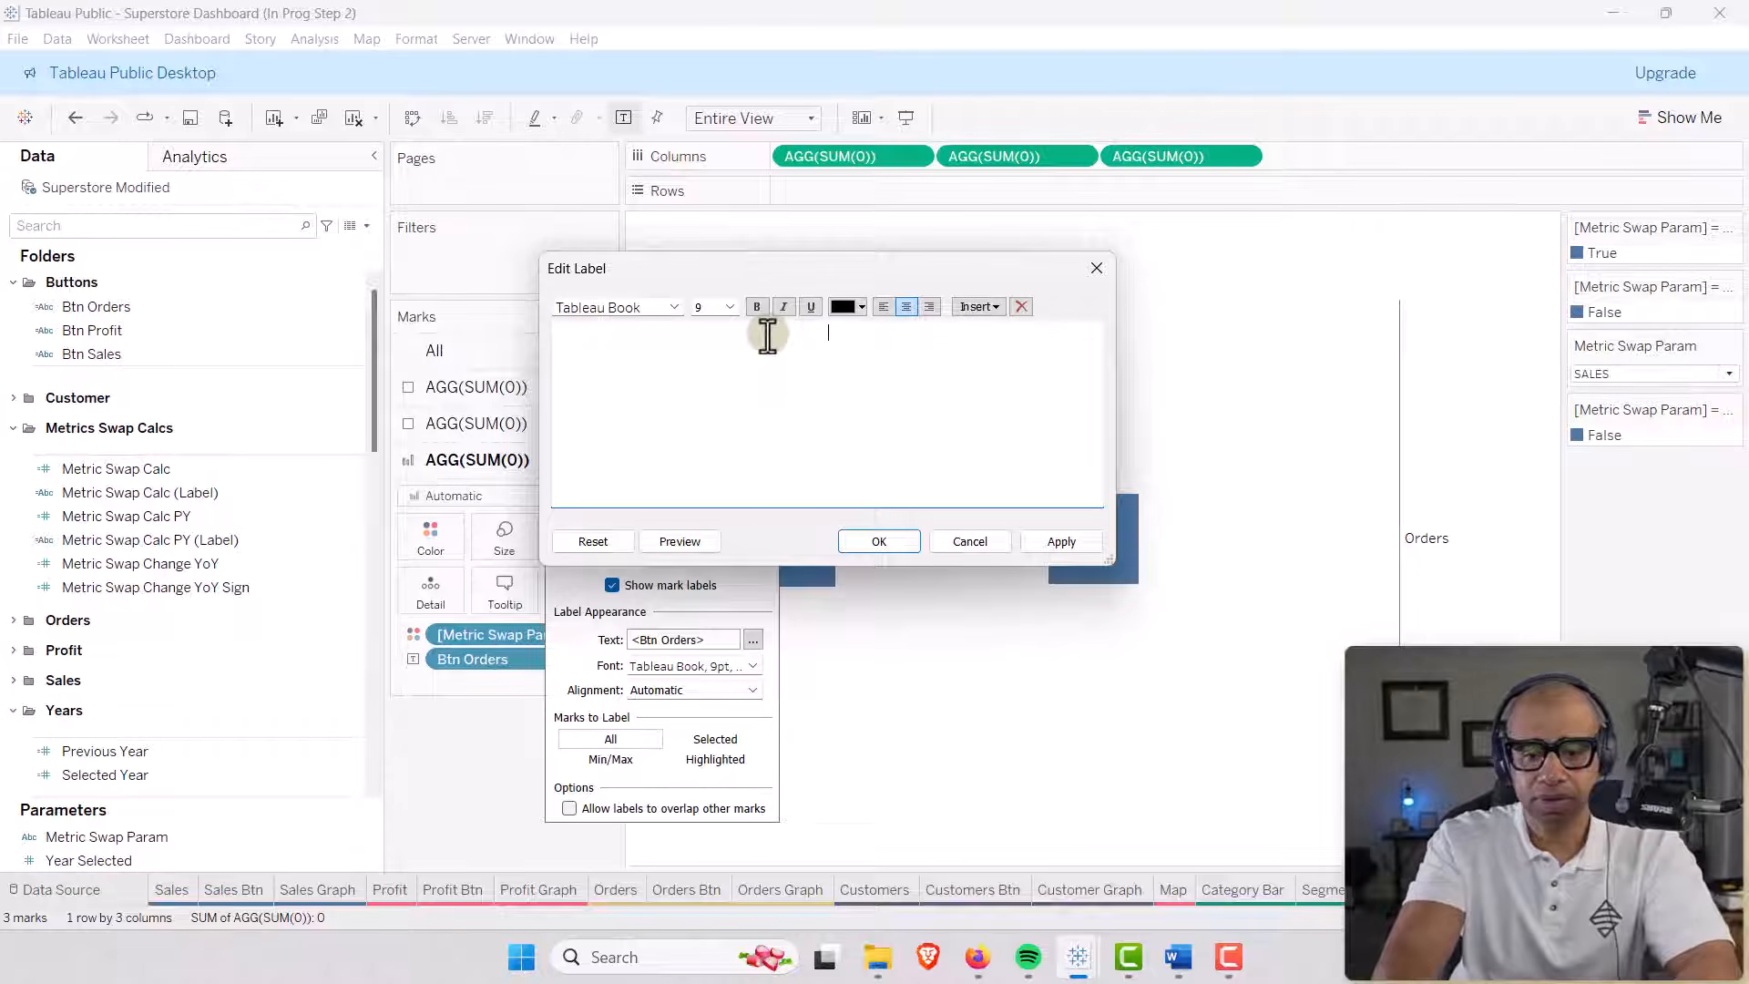
pyautogui.write('rder')
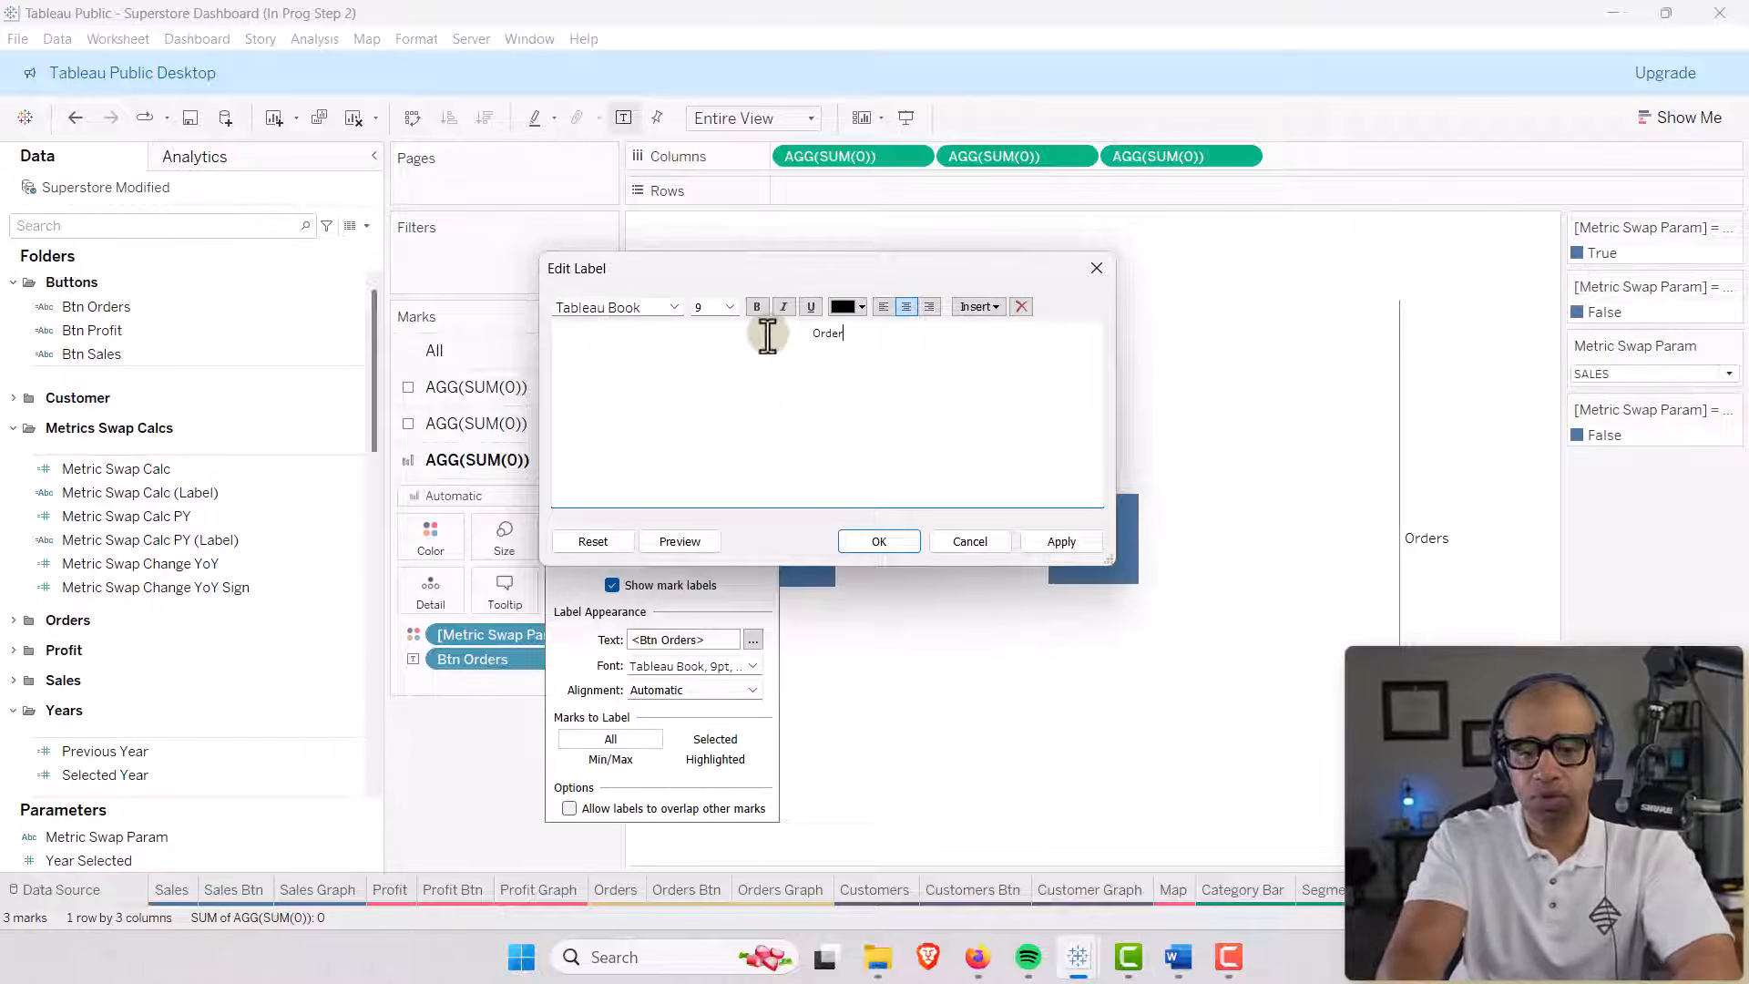
pyautogui.write('s')
pyautogui.moveTo(943, 271); pyautogui.dragTo(385, 395)
pyautogui.write('OR')
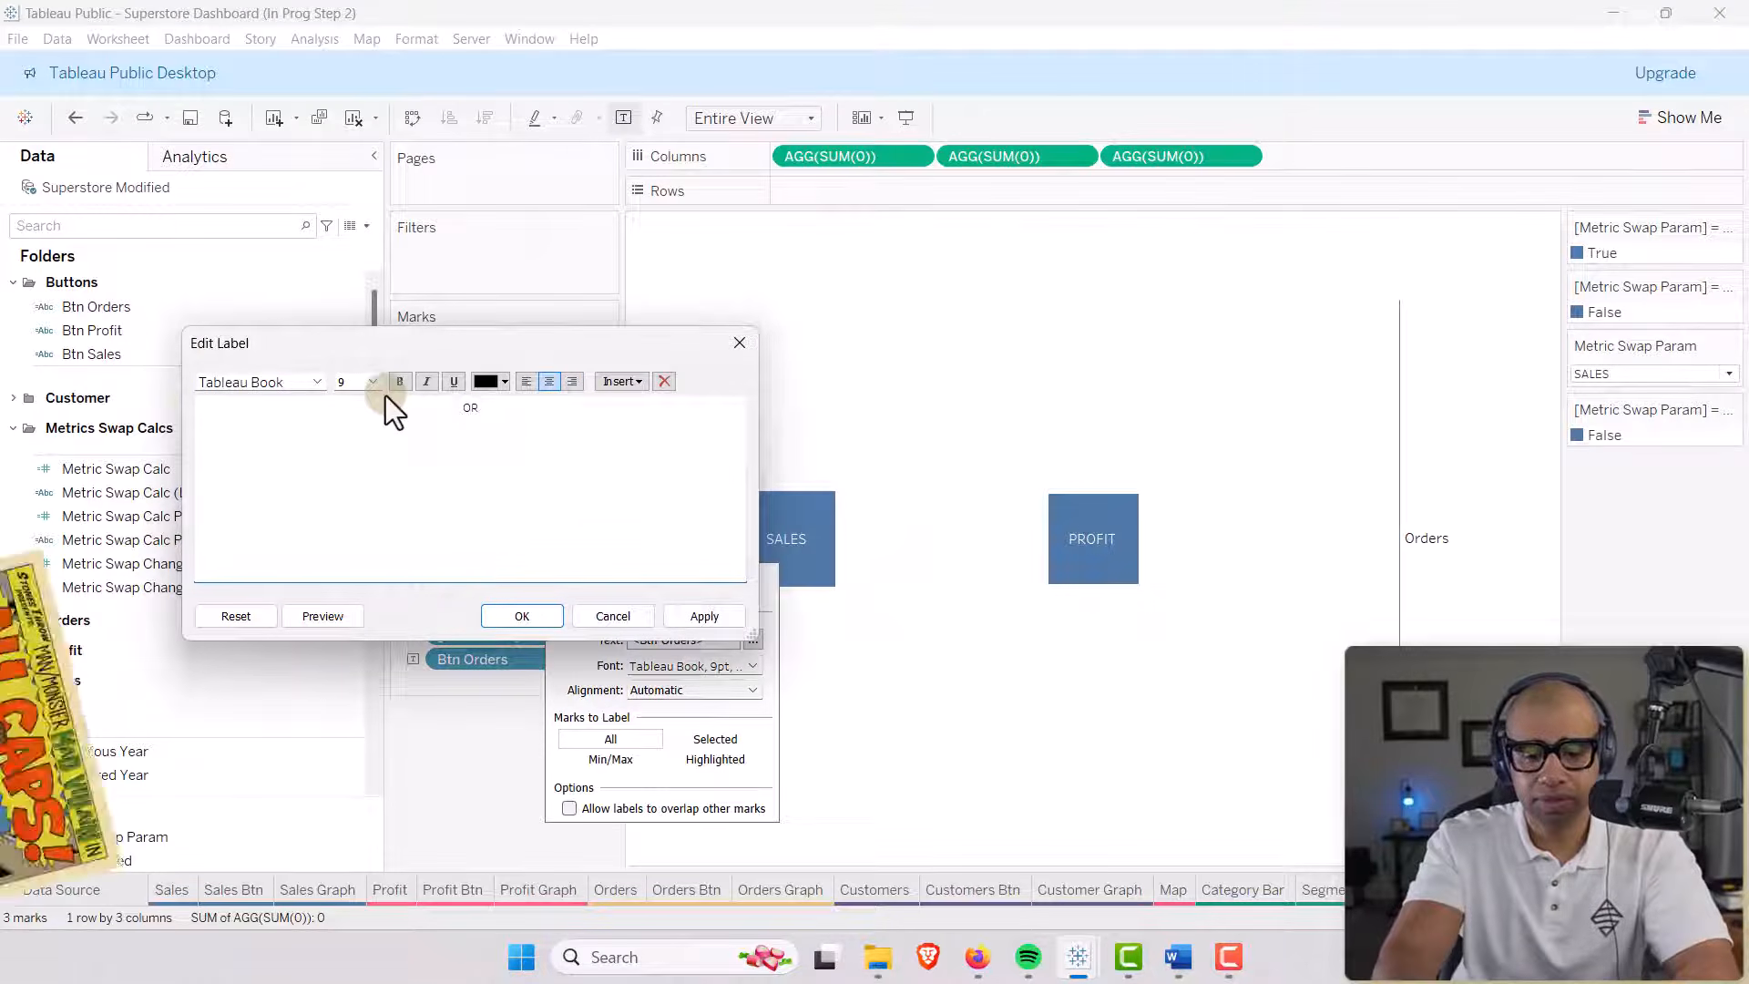
pyautogui.write('DERS')
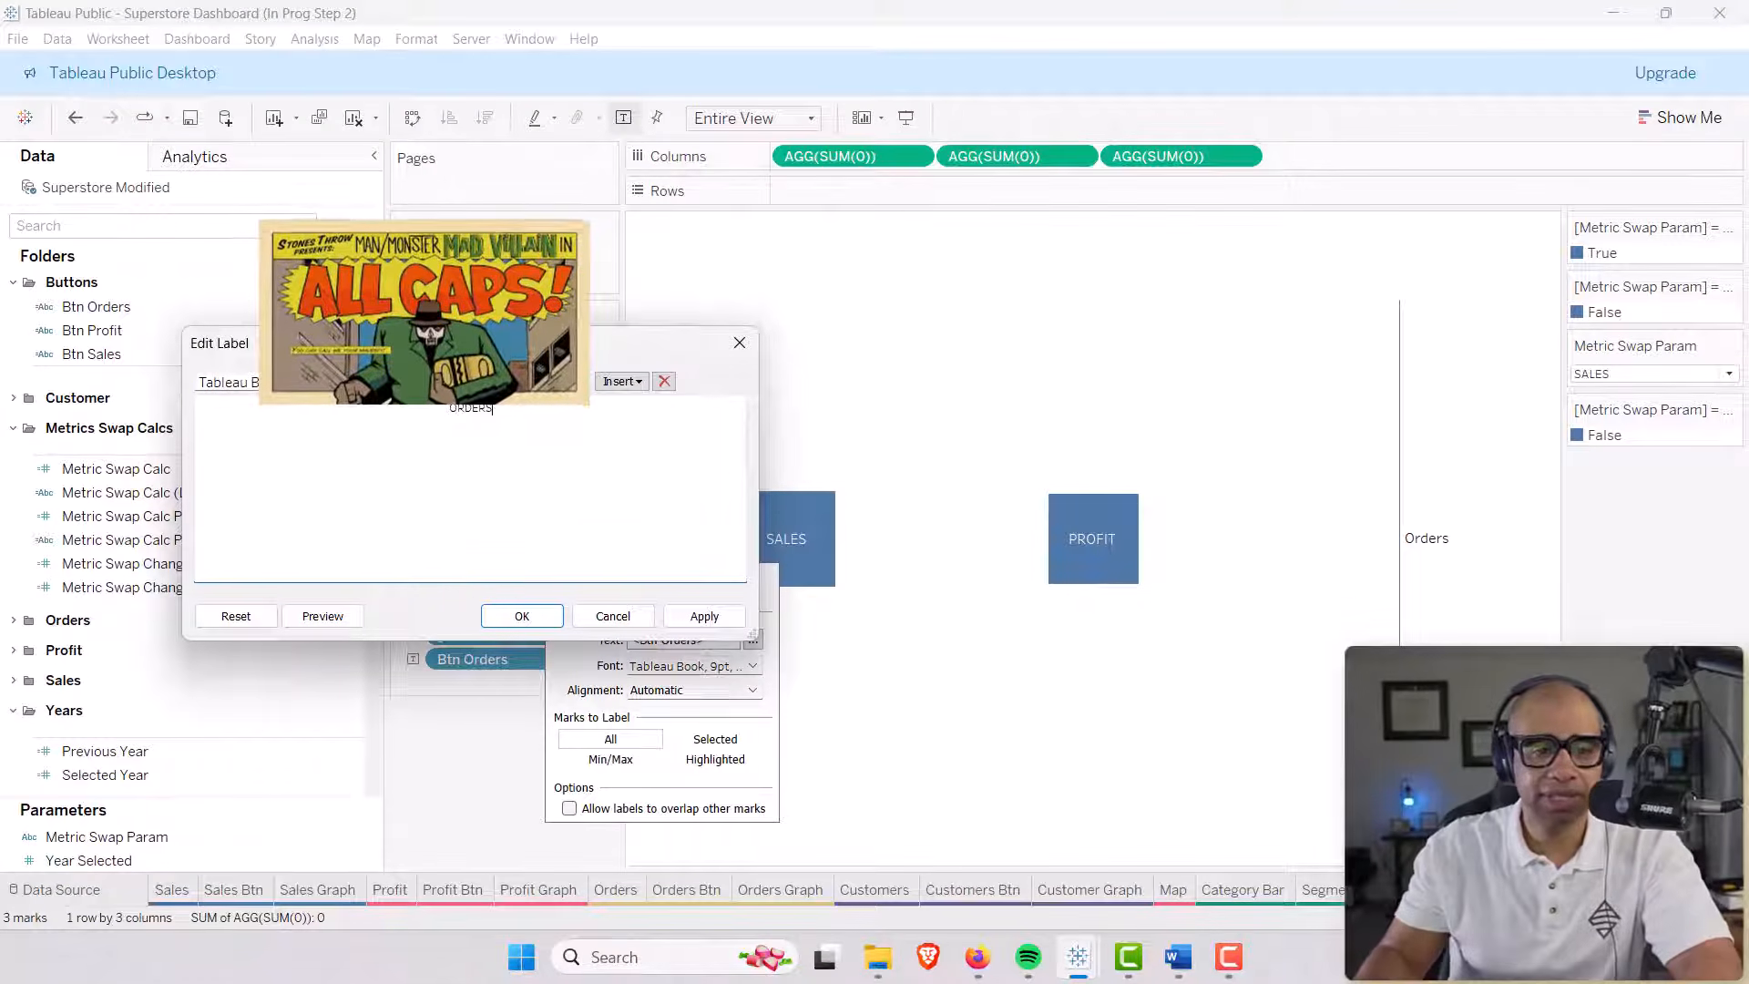
pyautogui.moveTo(437, 335); pyautogui.dragTo(384, 141)
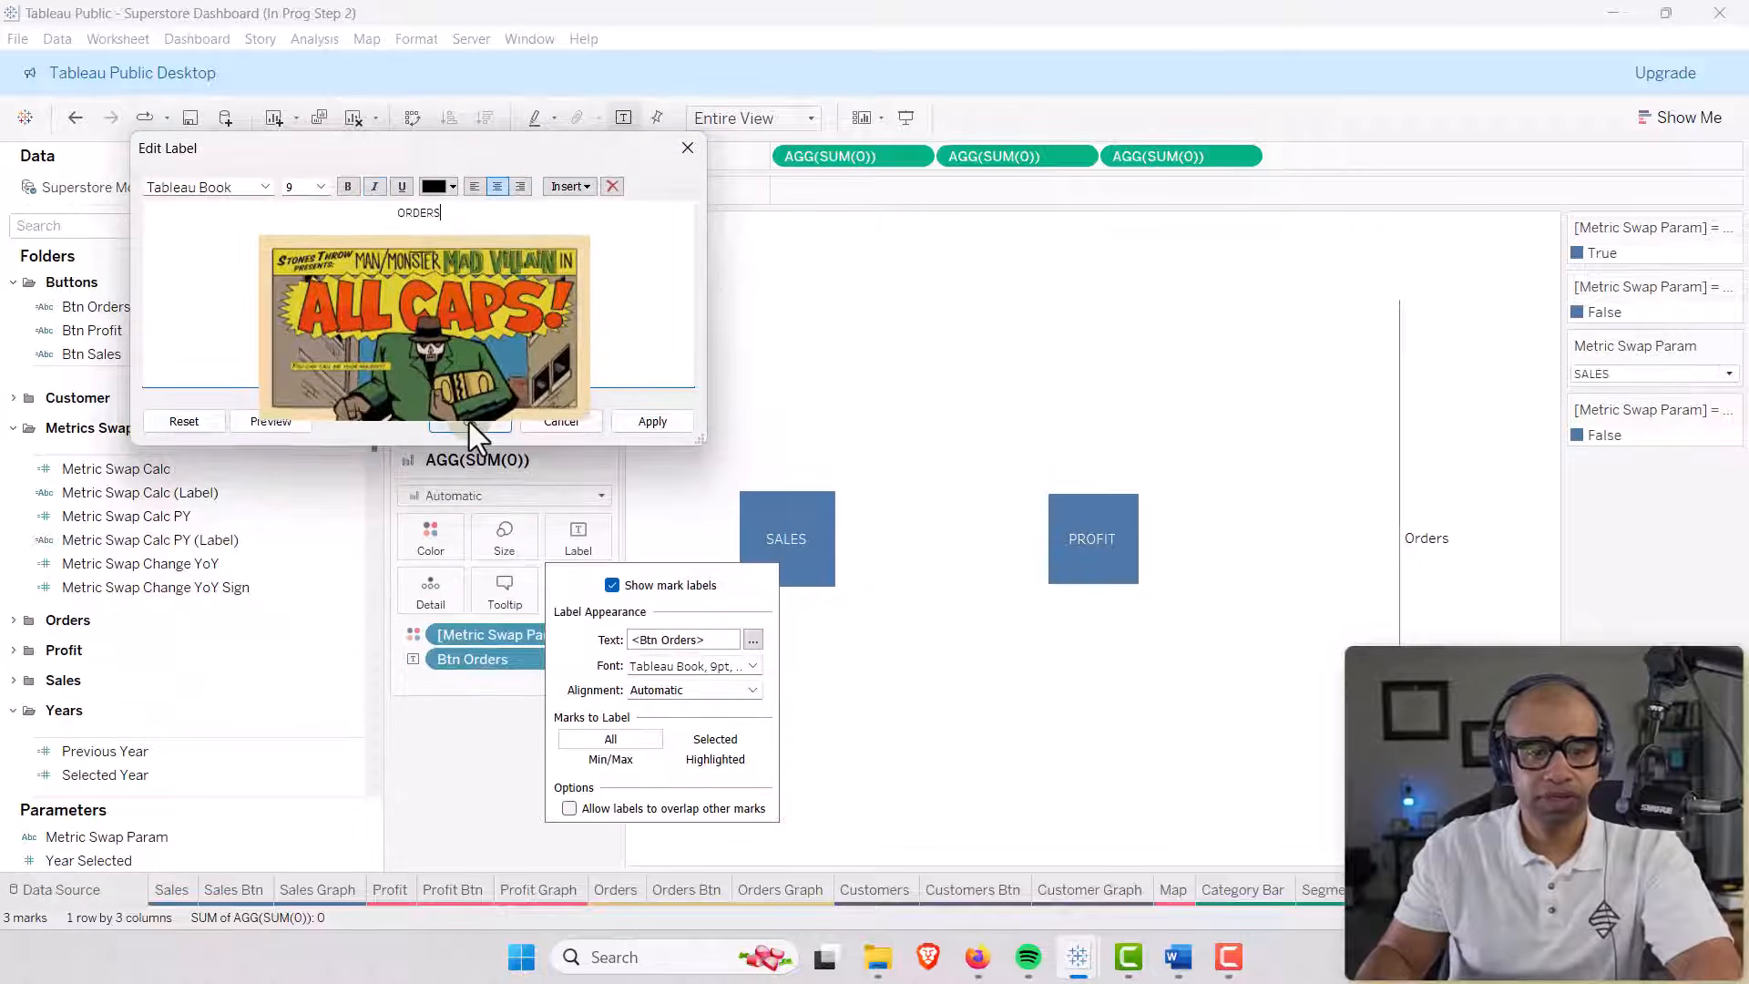
pyautogui.click(468, 423)
pyautogui.click(450, 765)
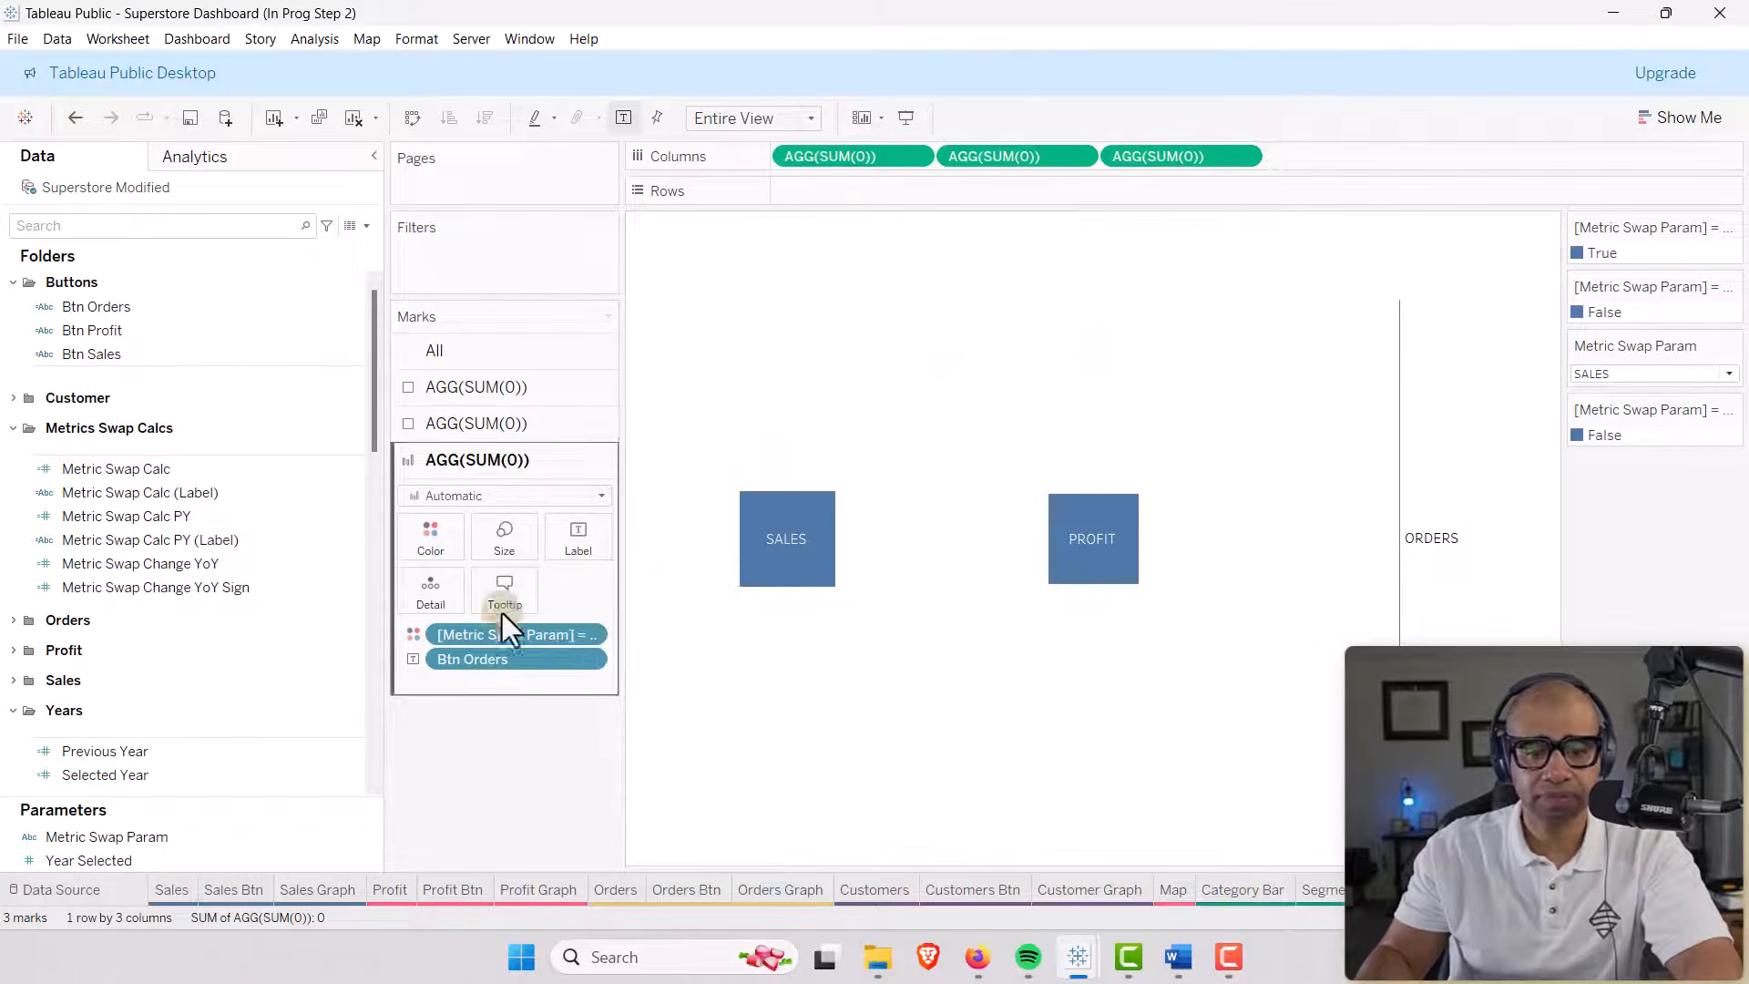
# Change the third AGG(SUM(0)) mark type to Square and enlarge it to nearly the maximum size.
pyautogui.click(601, 495)
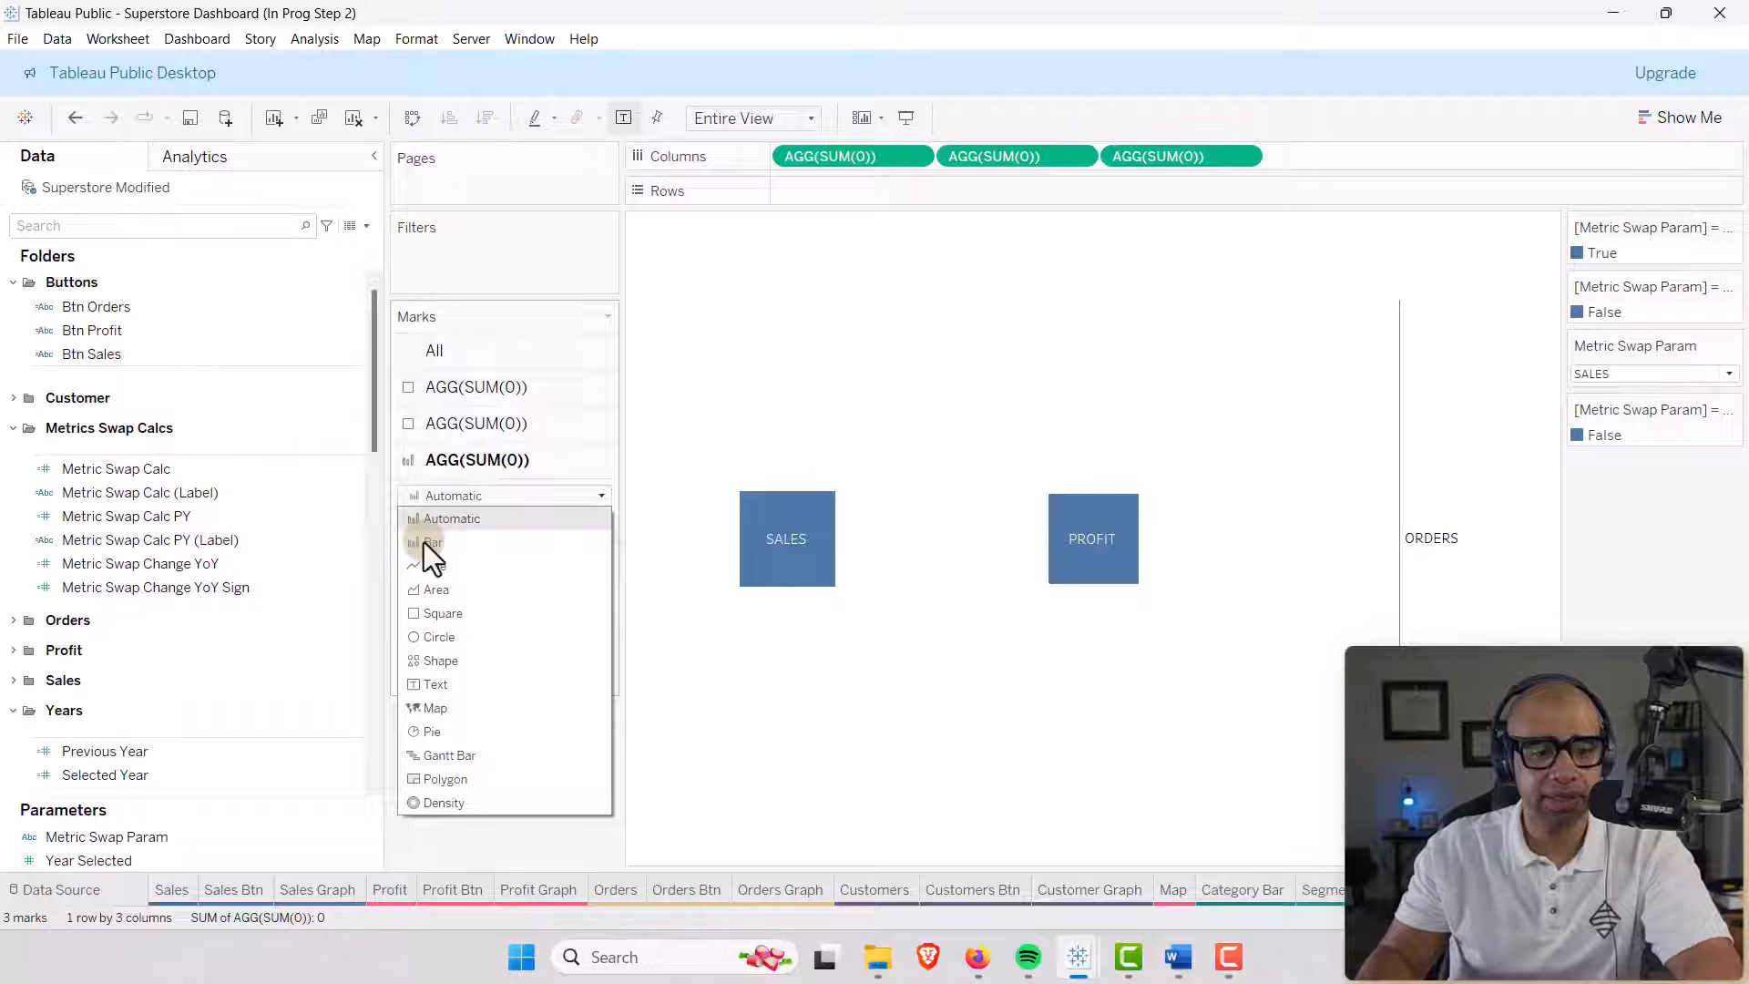
pyautogui.click(441, 615)
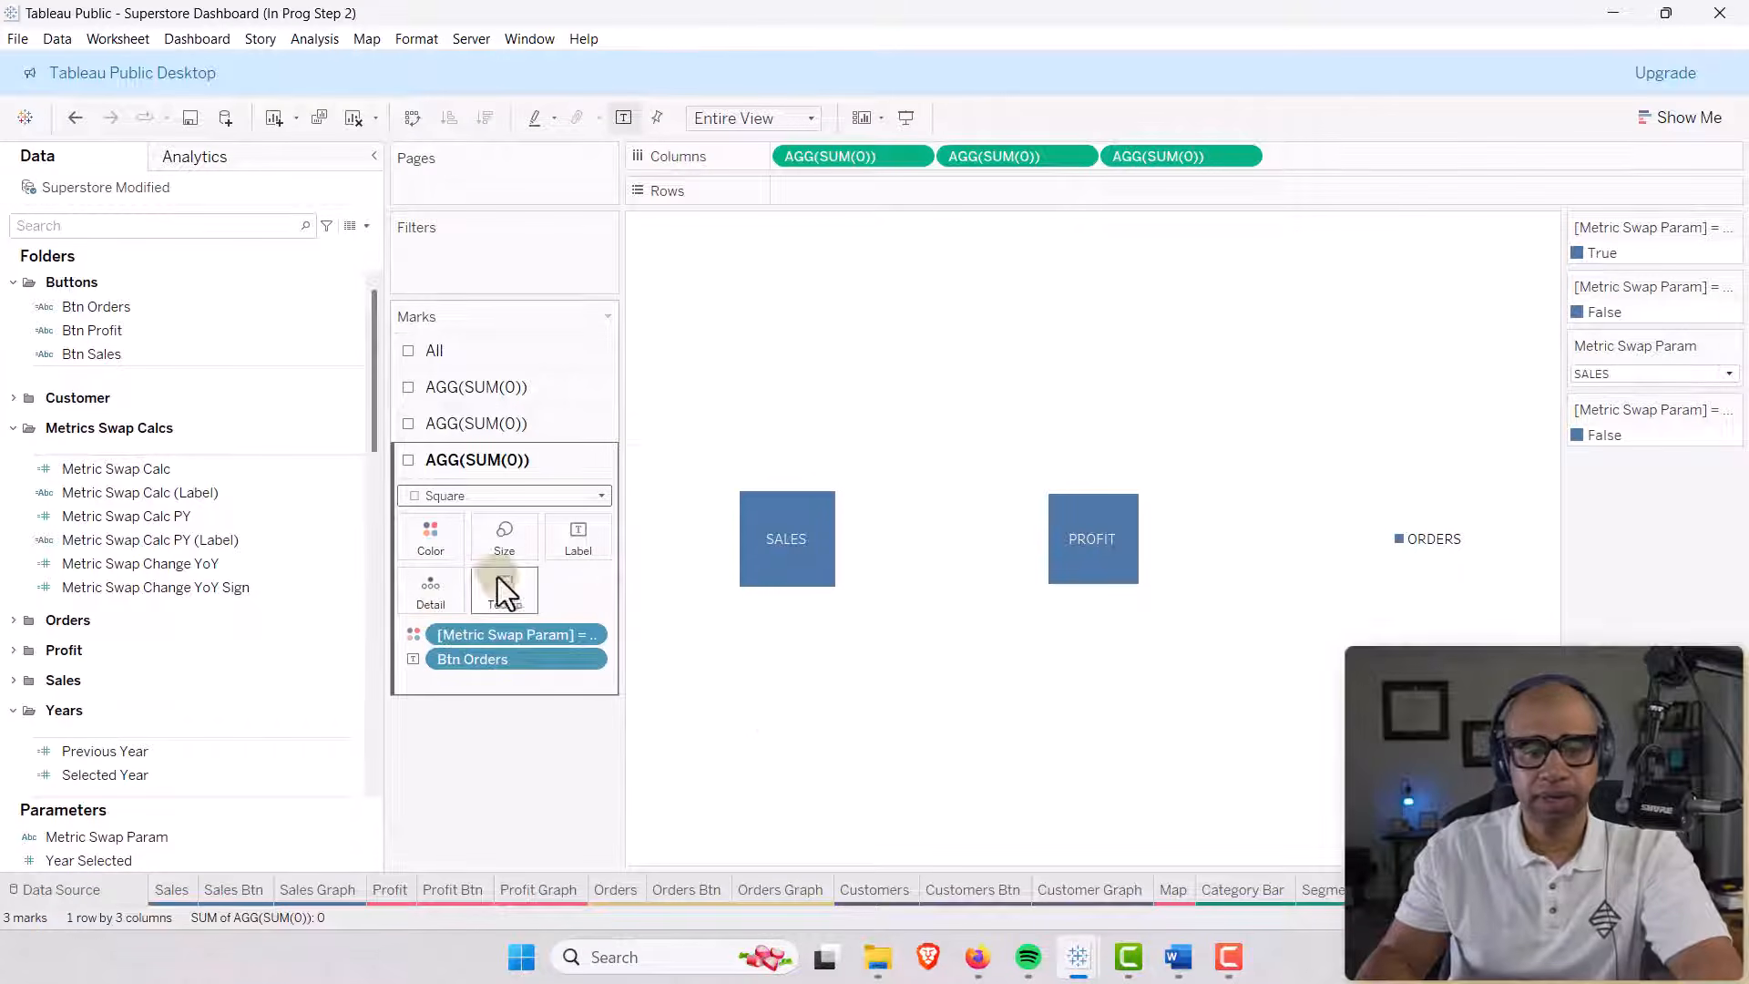
pyautogui.click(502, 542)
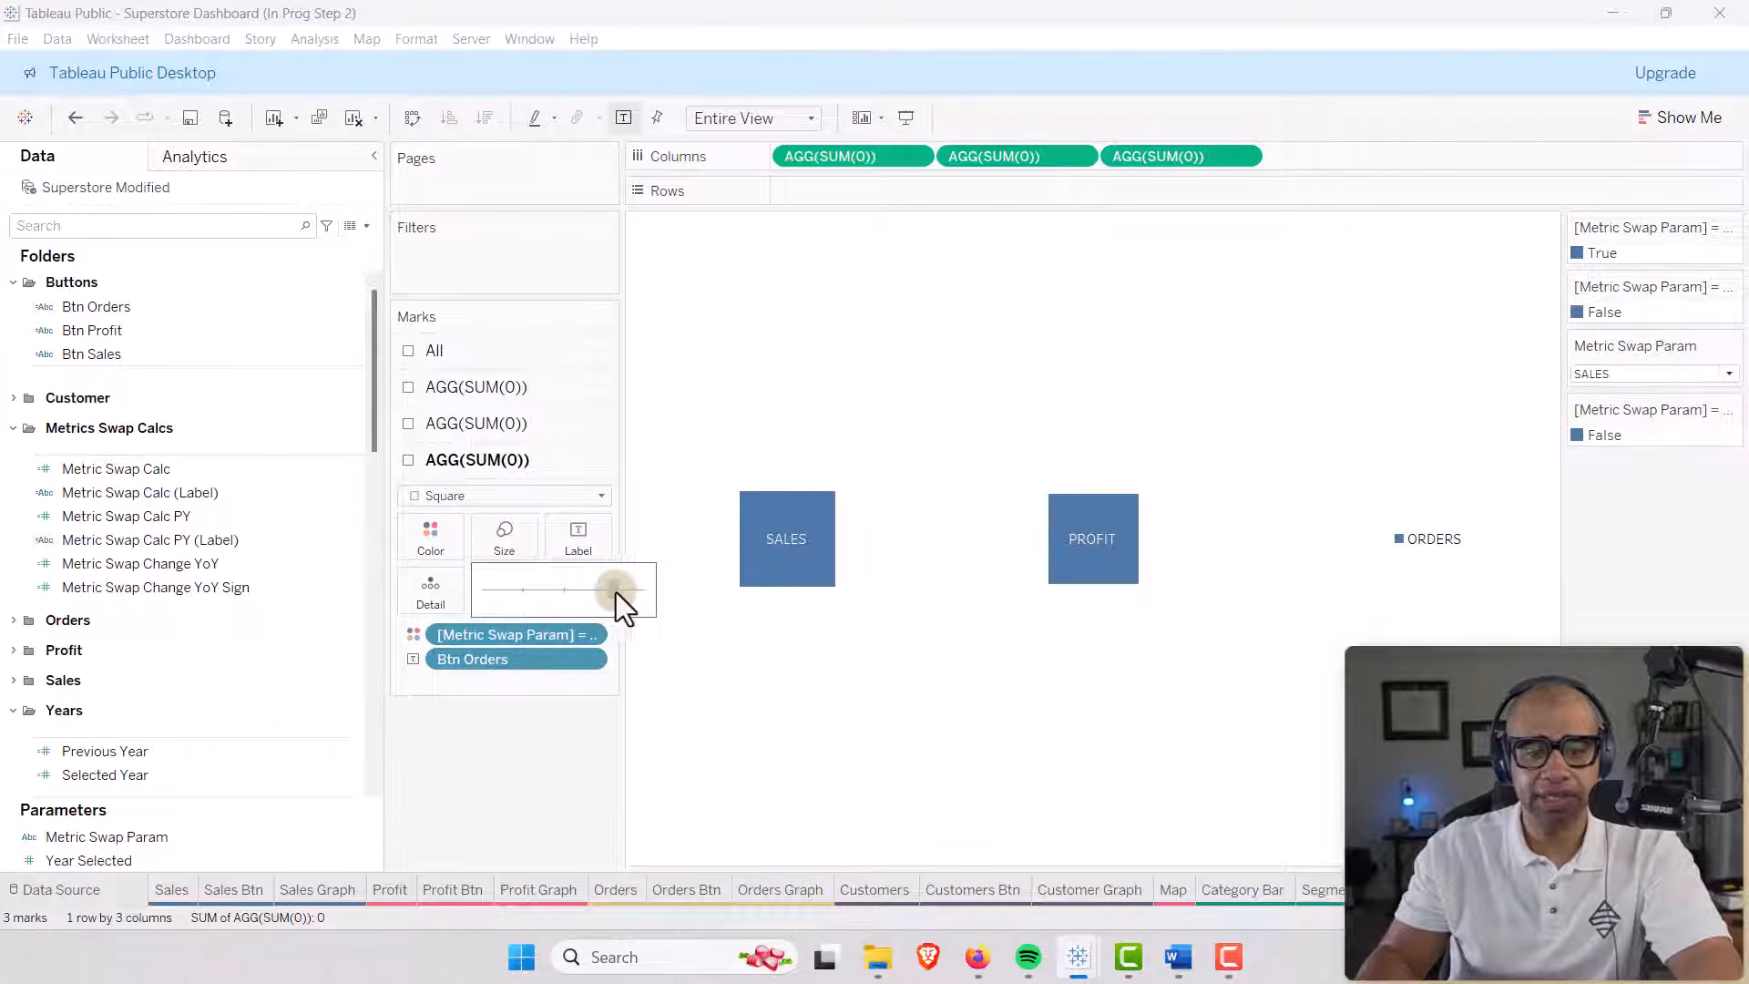
pyautogui.moveTo(633, 593); pyautogui.dragTo(632, 594)
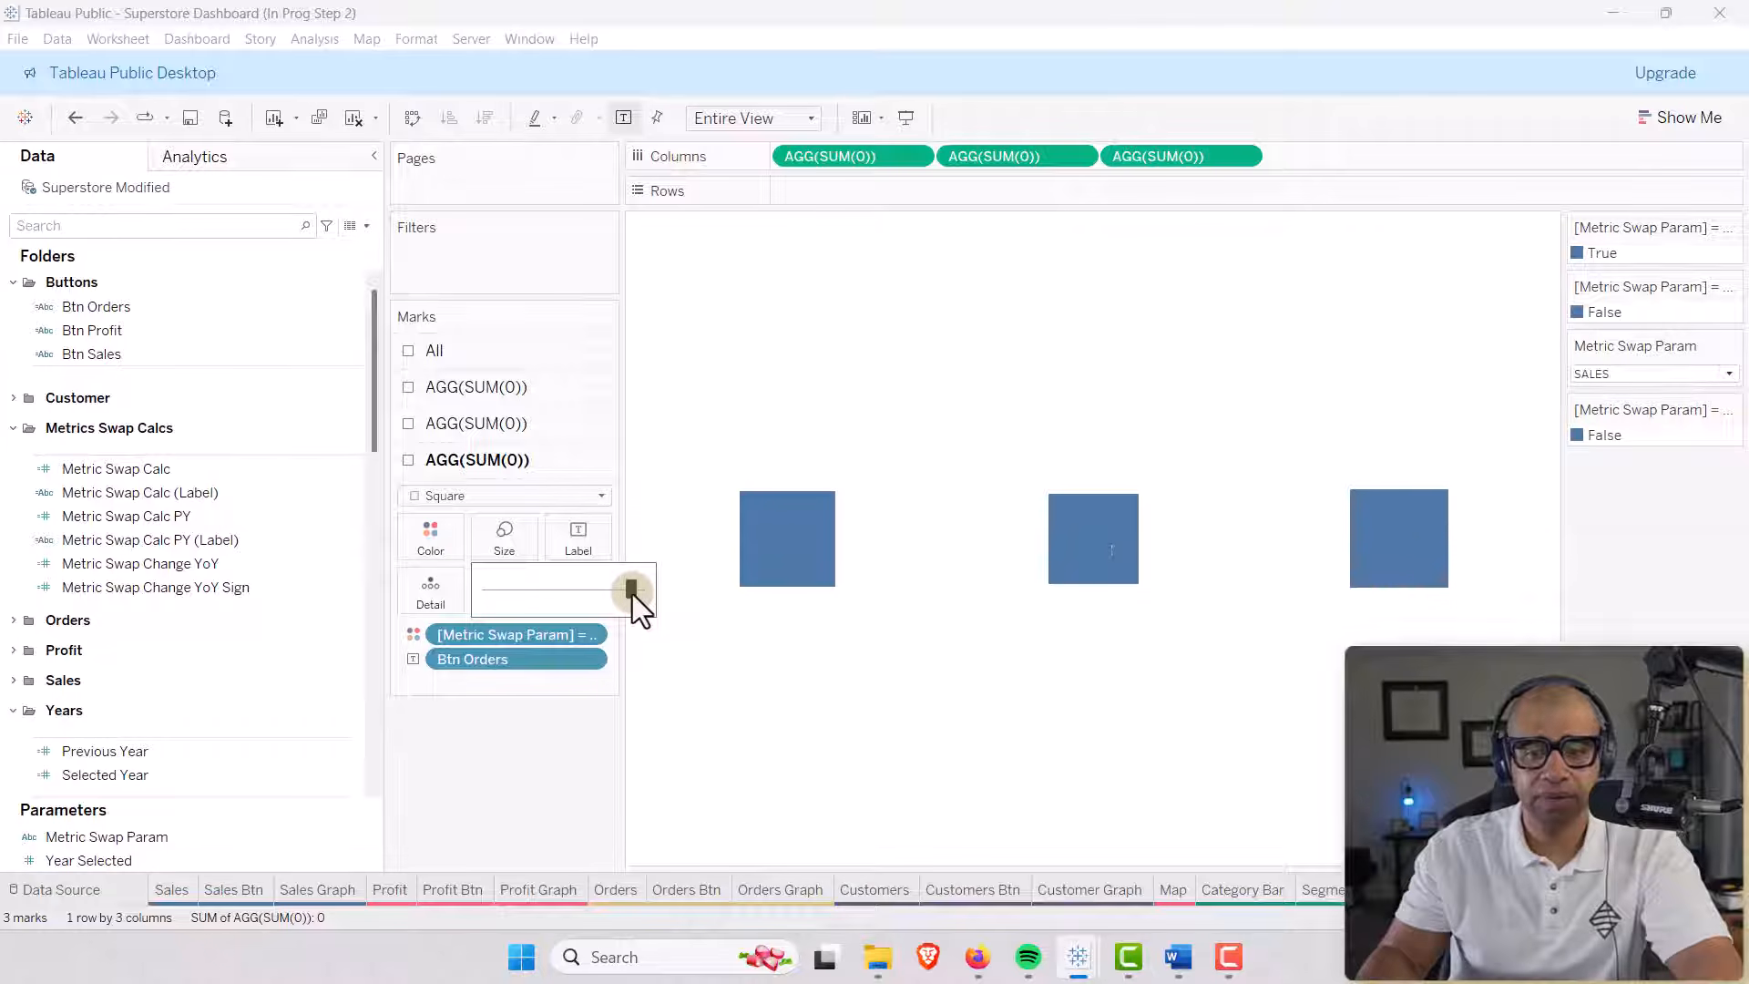
# Align the ORDERS label to the horizontal center and vertical middle of its square.
pyautogui.click(577, 539)
pyautogui.click(751, 689)
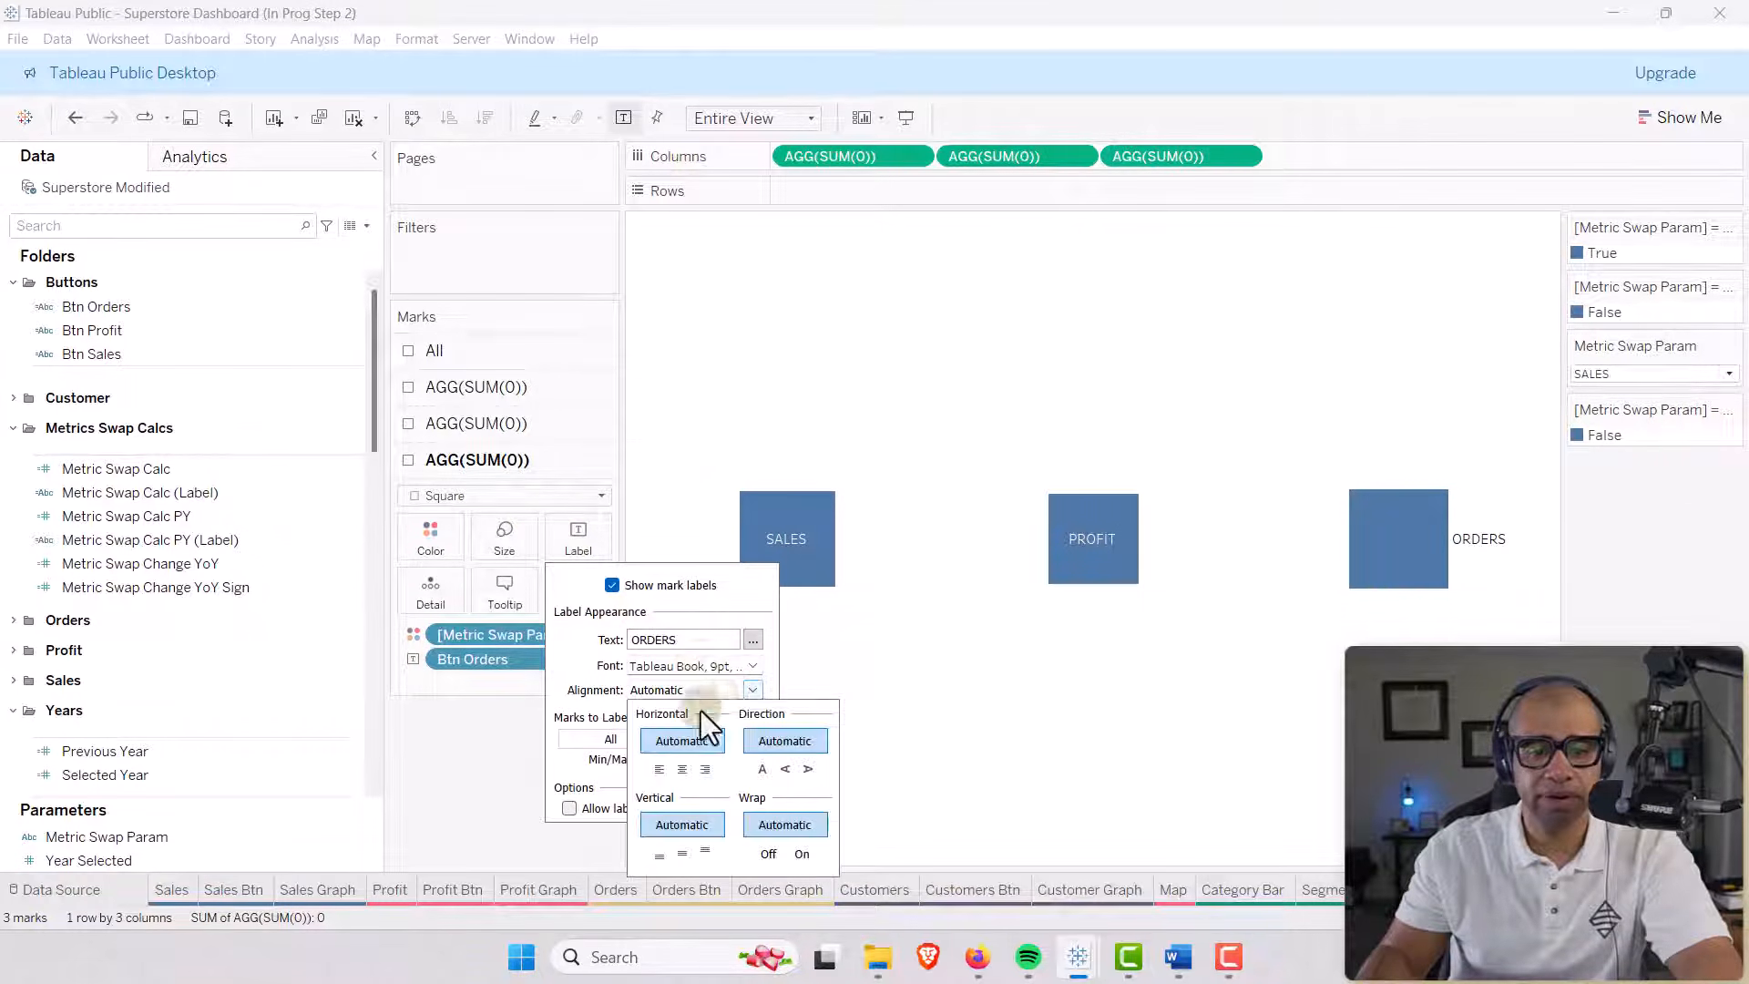
pyautogui.click(682, 770)
pyautogui.click(685, 854)
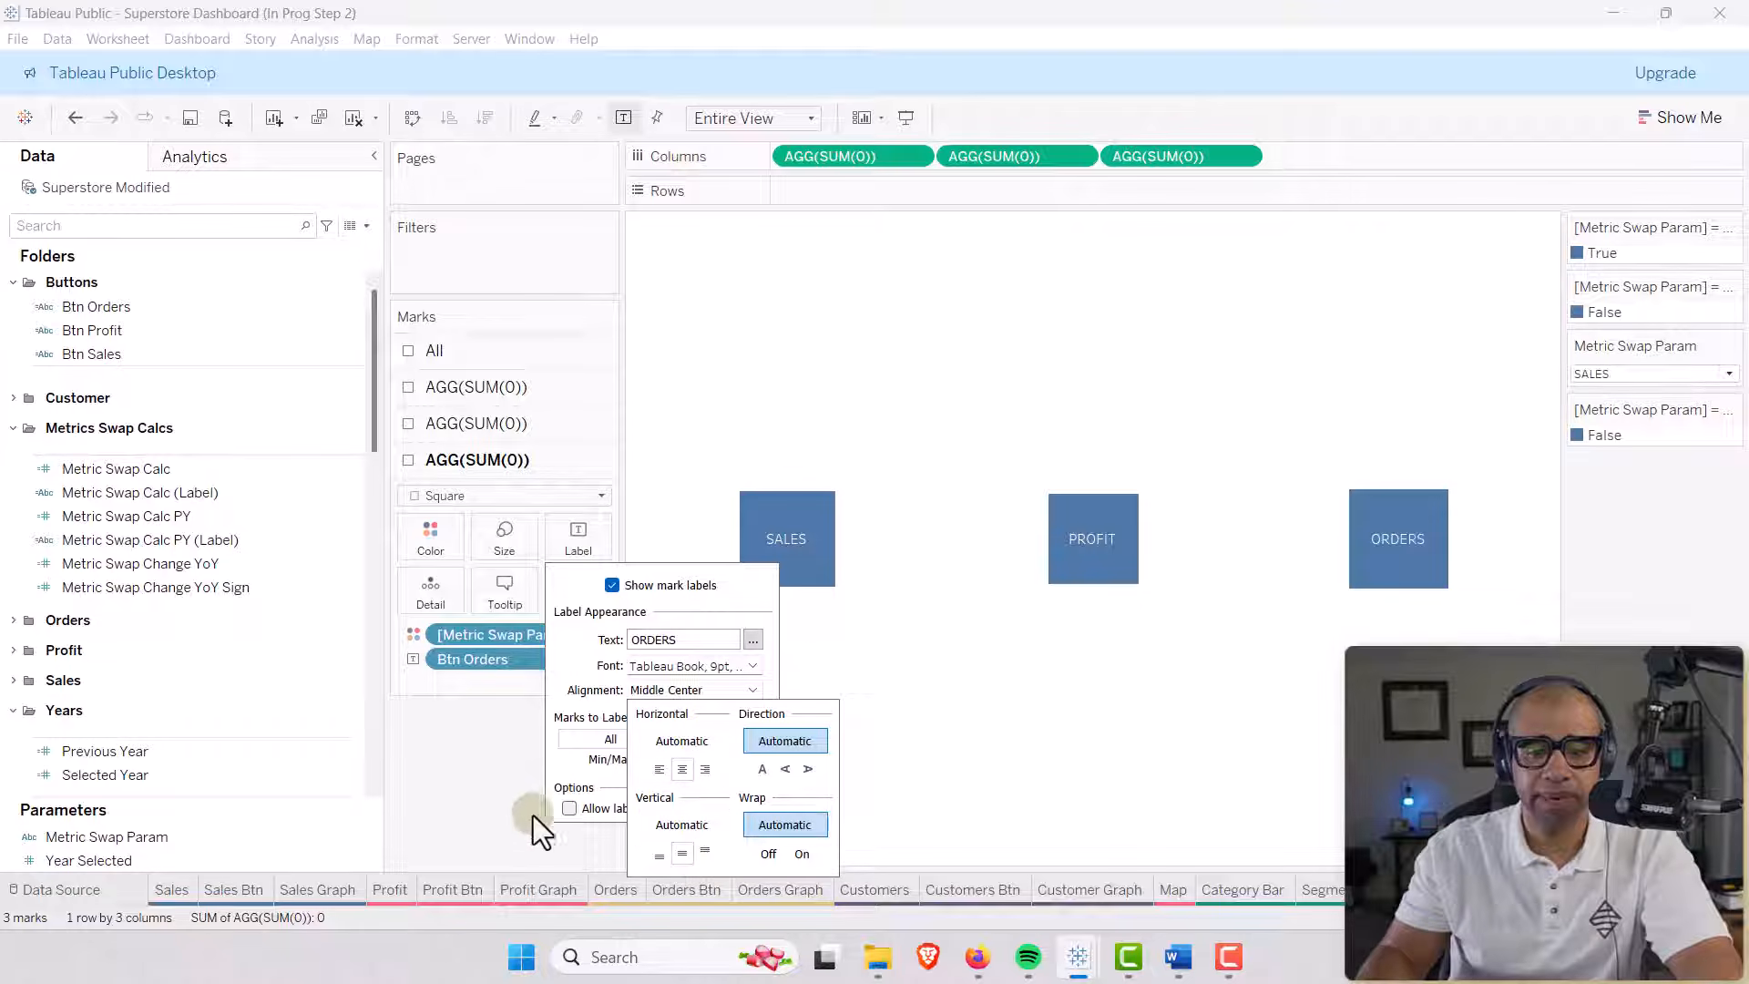
# Close the label settings and arrange the cards so Metric Swap Param sits below all three colour legends.
pyautogui.click(491, 780)
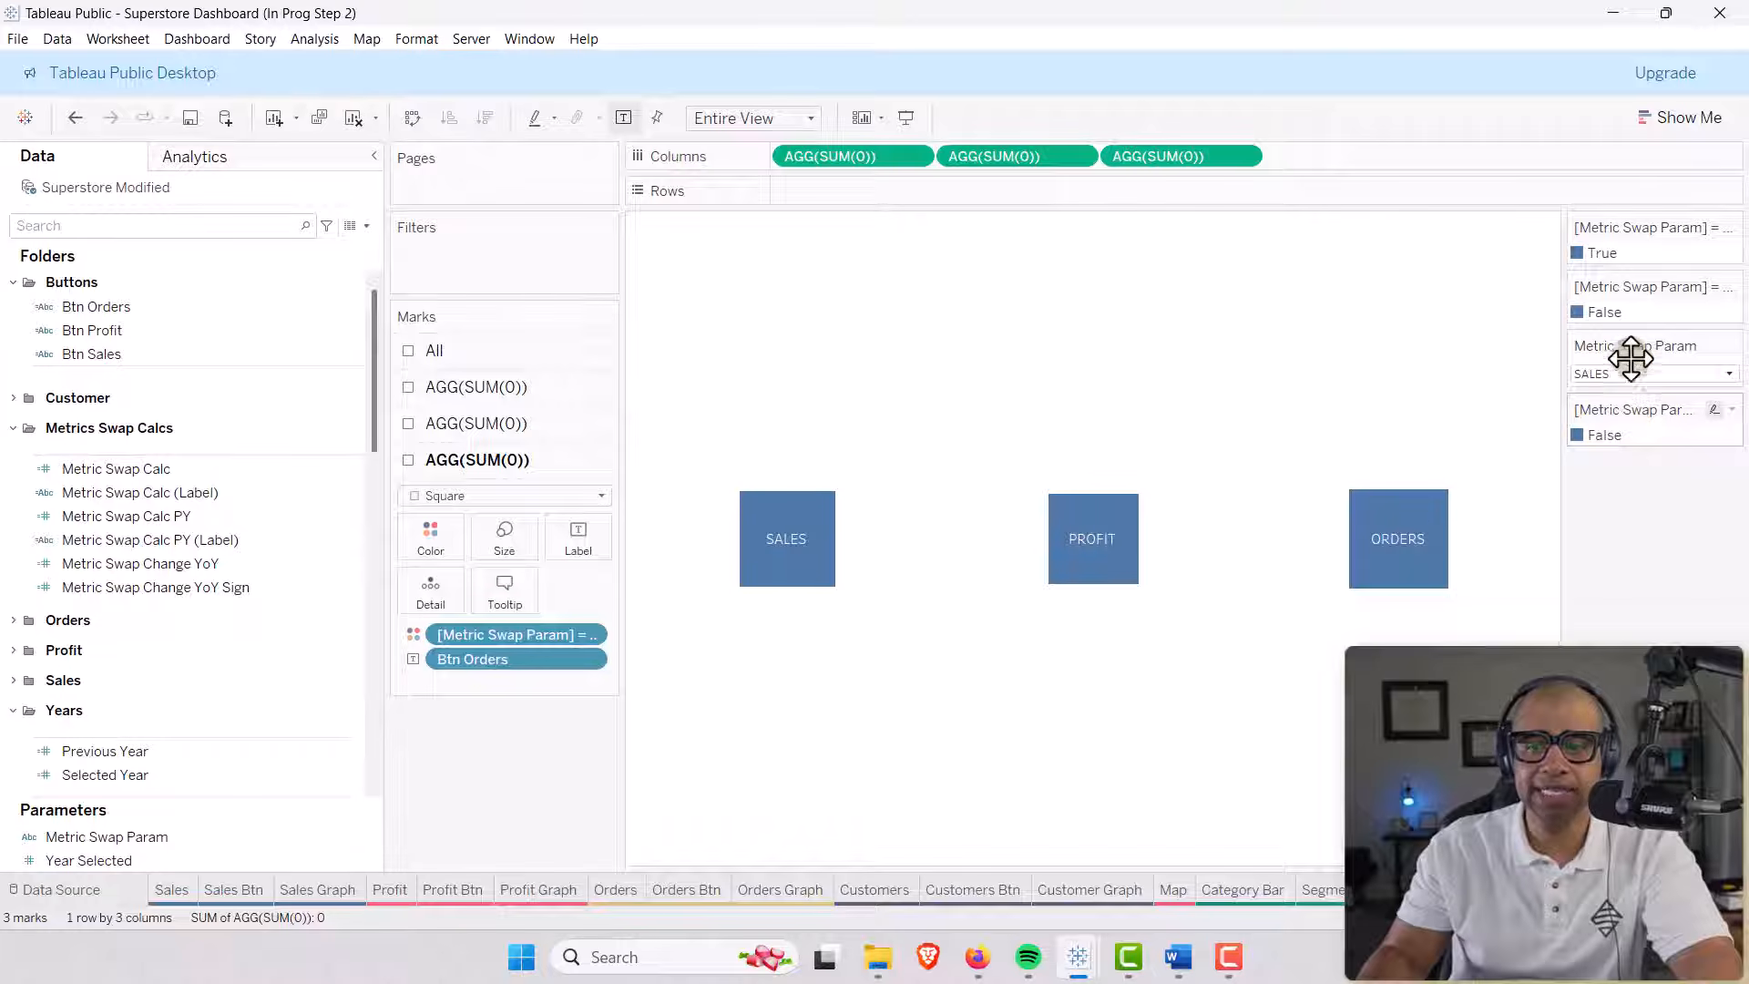
pyautogui.moveTo(1630, 358); pyautogui.dragTo(1631, 344)
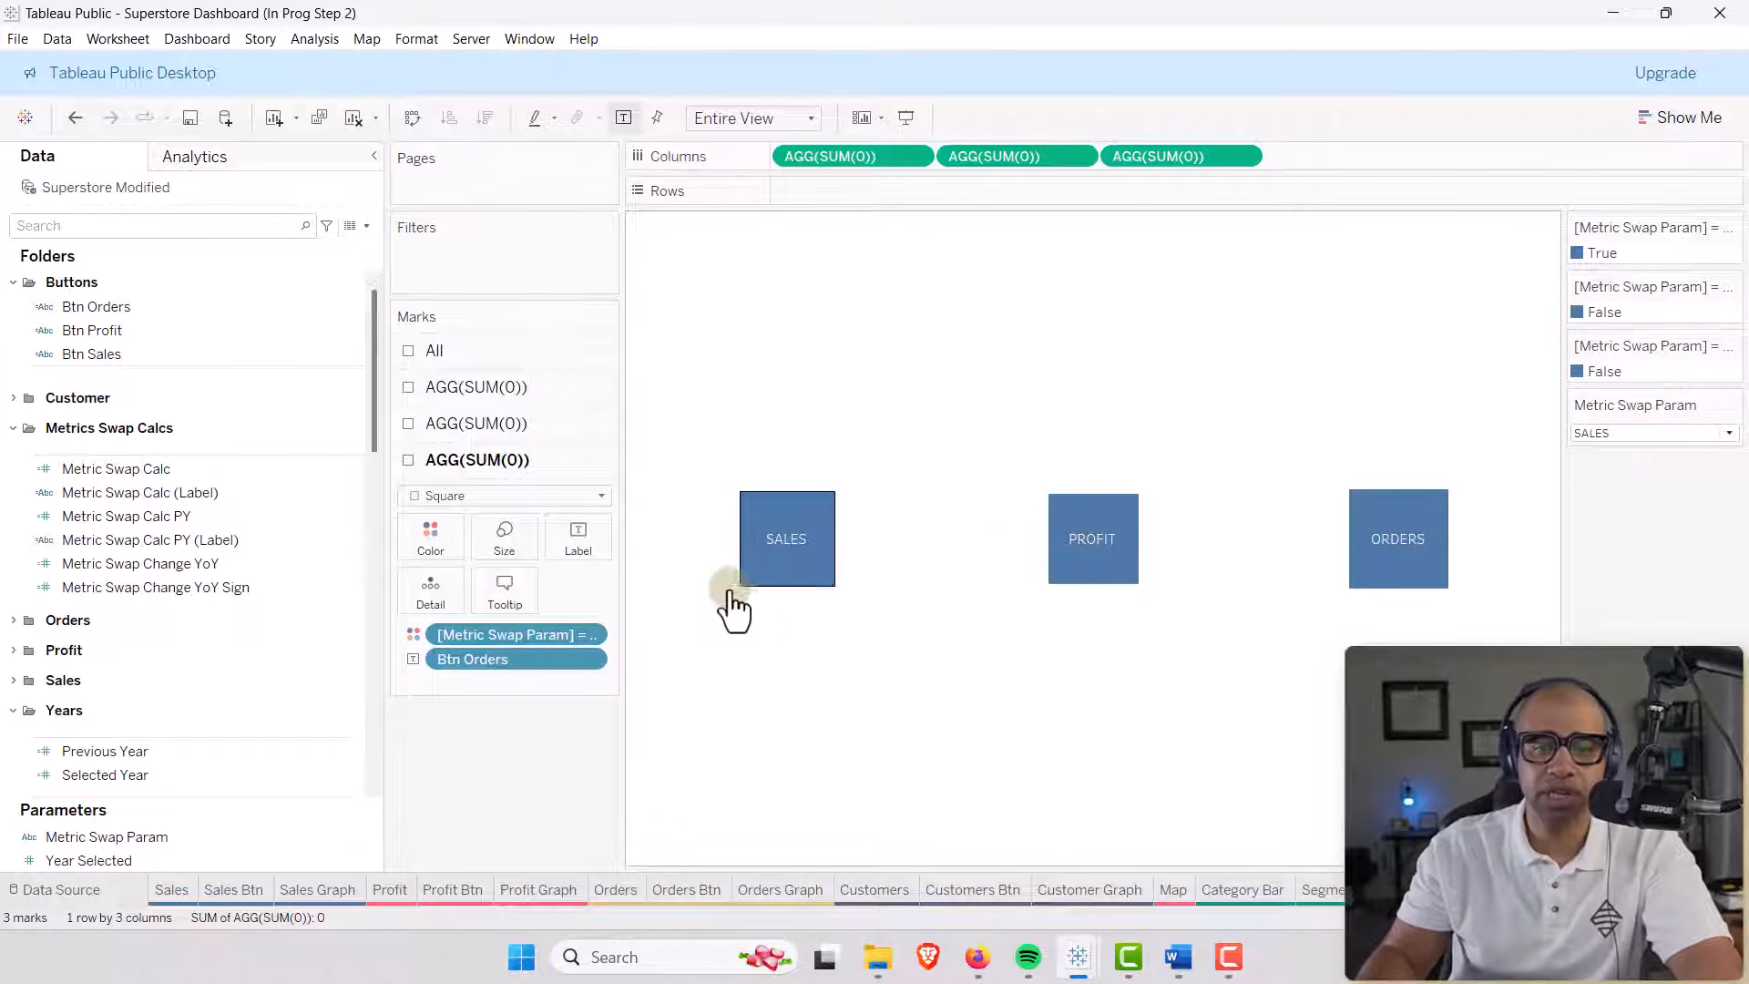
pyautogui.click(810, 572)
pyautogui.click(1071, 576)
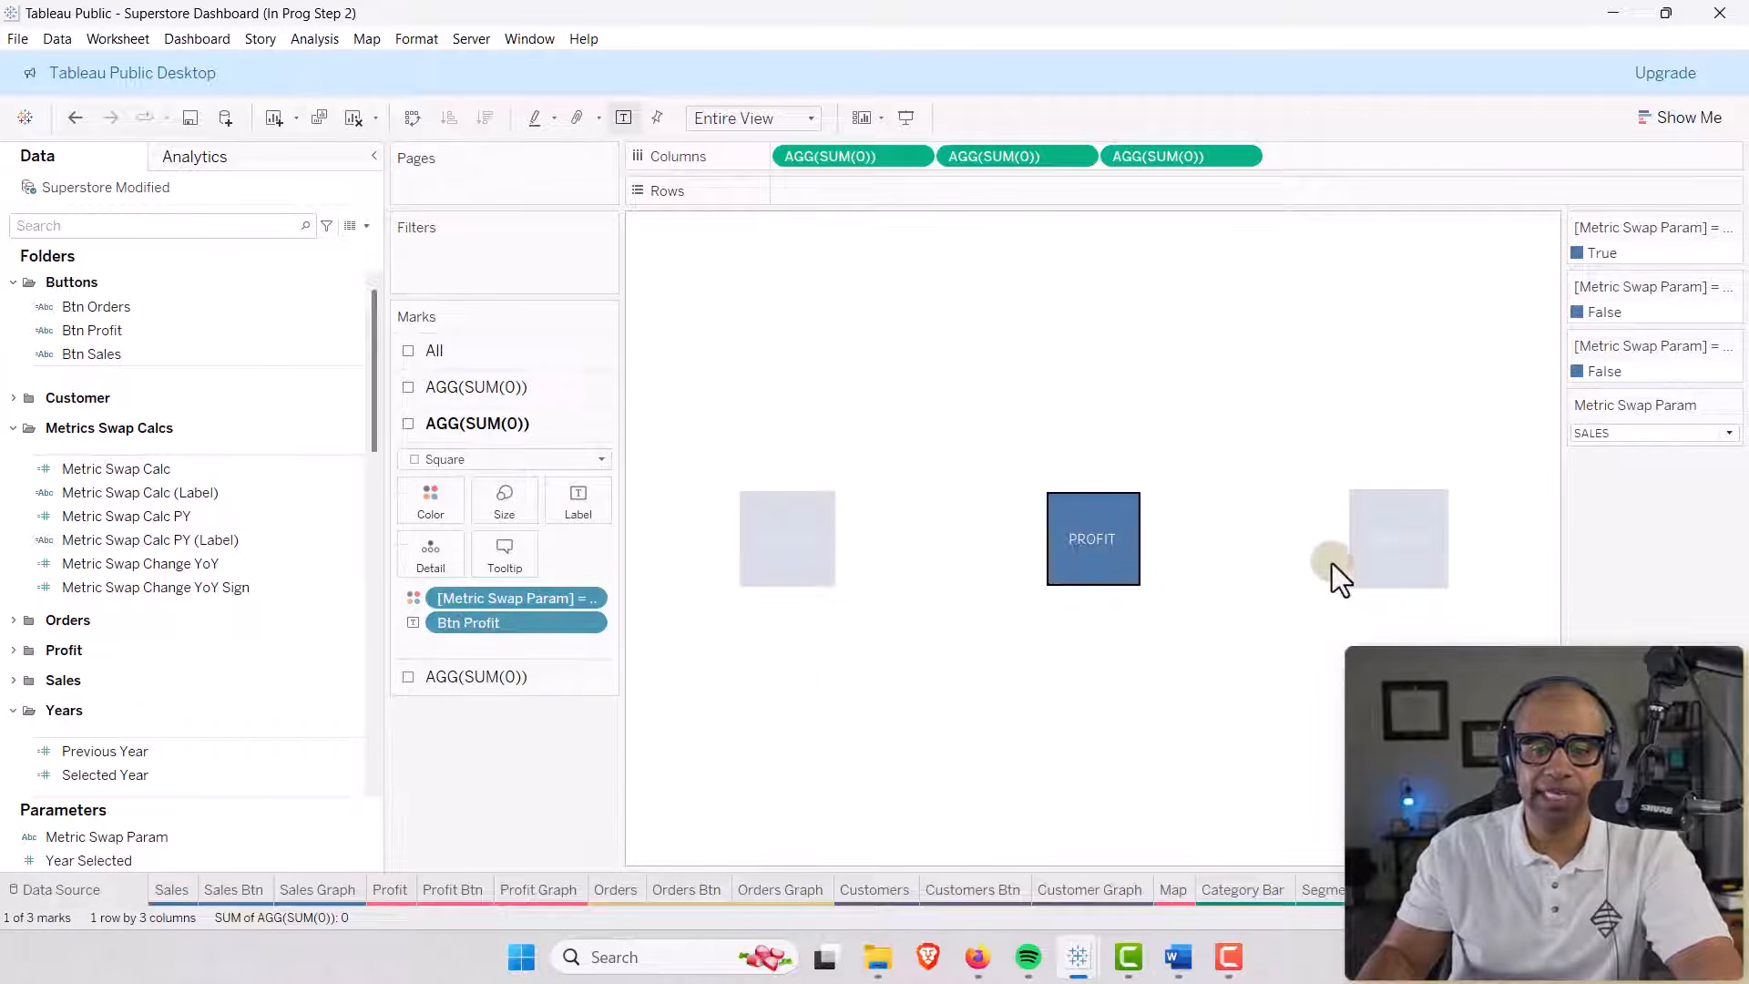
pyautogui.click(1395, 577)
pyautogui.click(1045, 567)
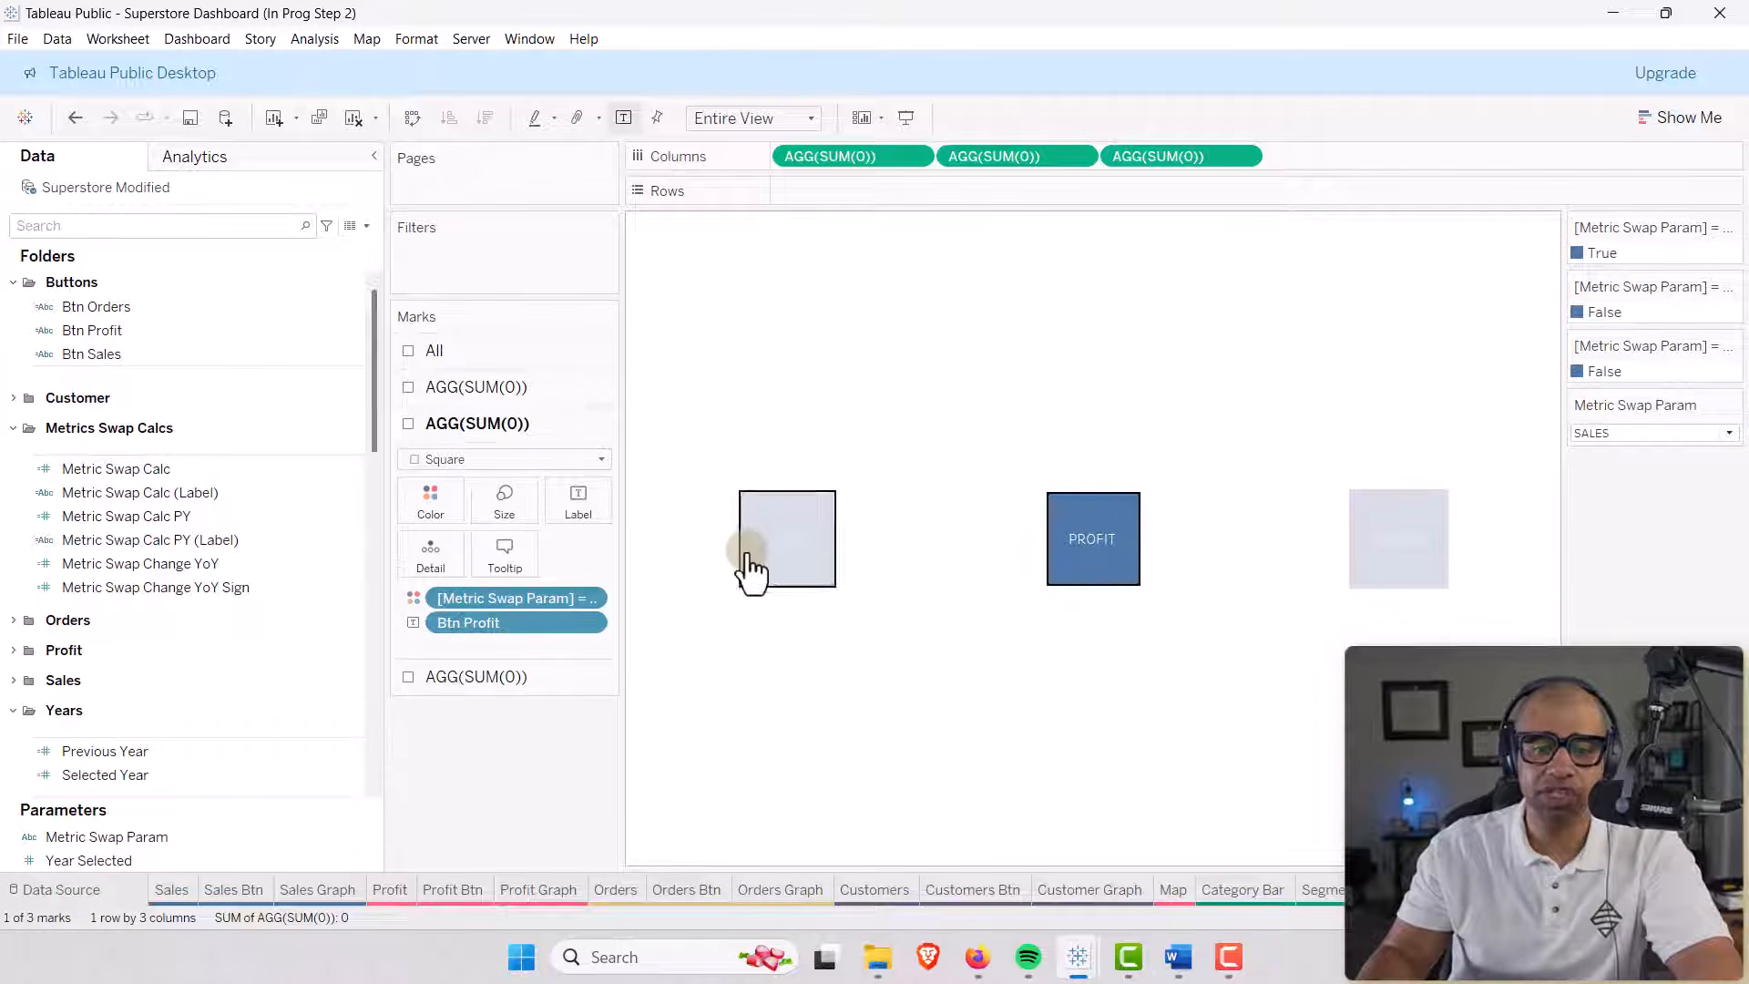
pyautogui.click(744, 565)
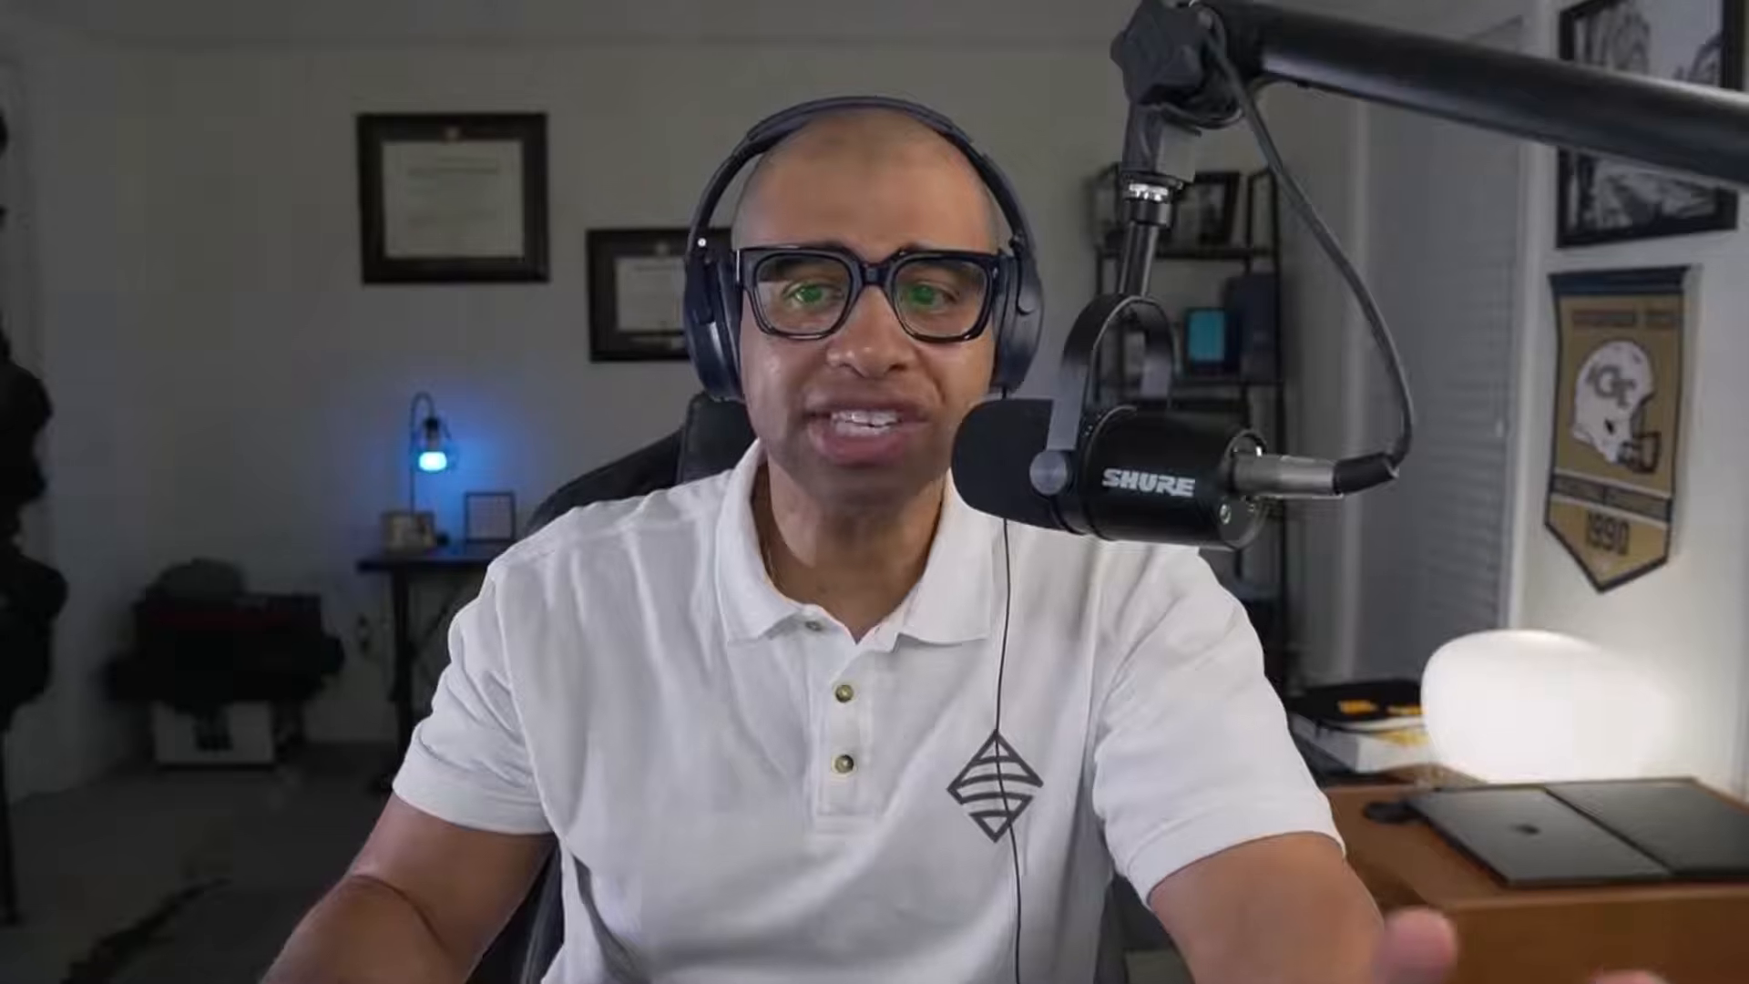
# Set the True colour of the [Metric Swap Param] = [Btn Sales] legend to #f8faff.
pyautogui.doubleClick(1576, 253)
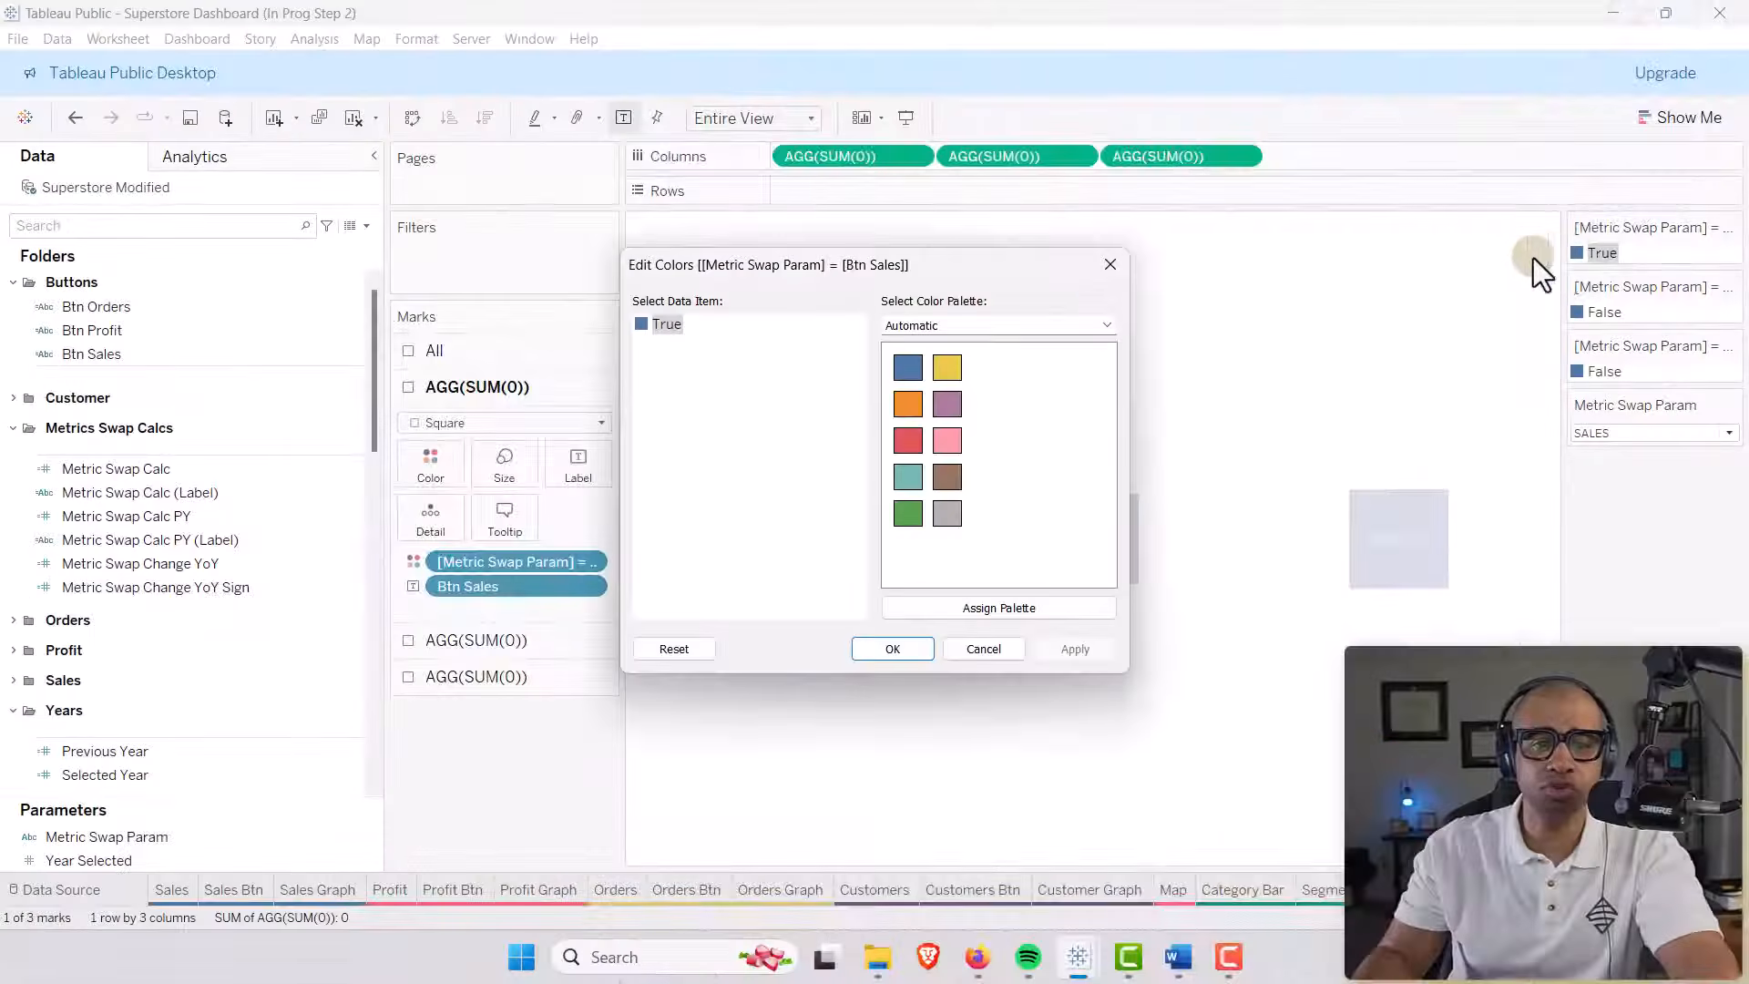
pyautogui.doubleClick(638, 326)
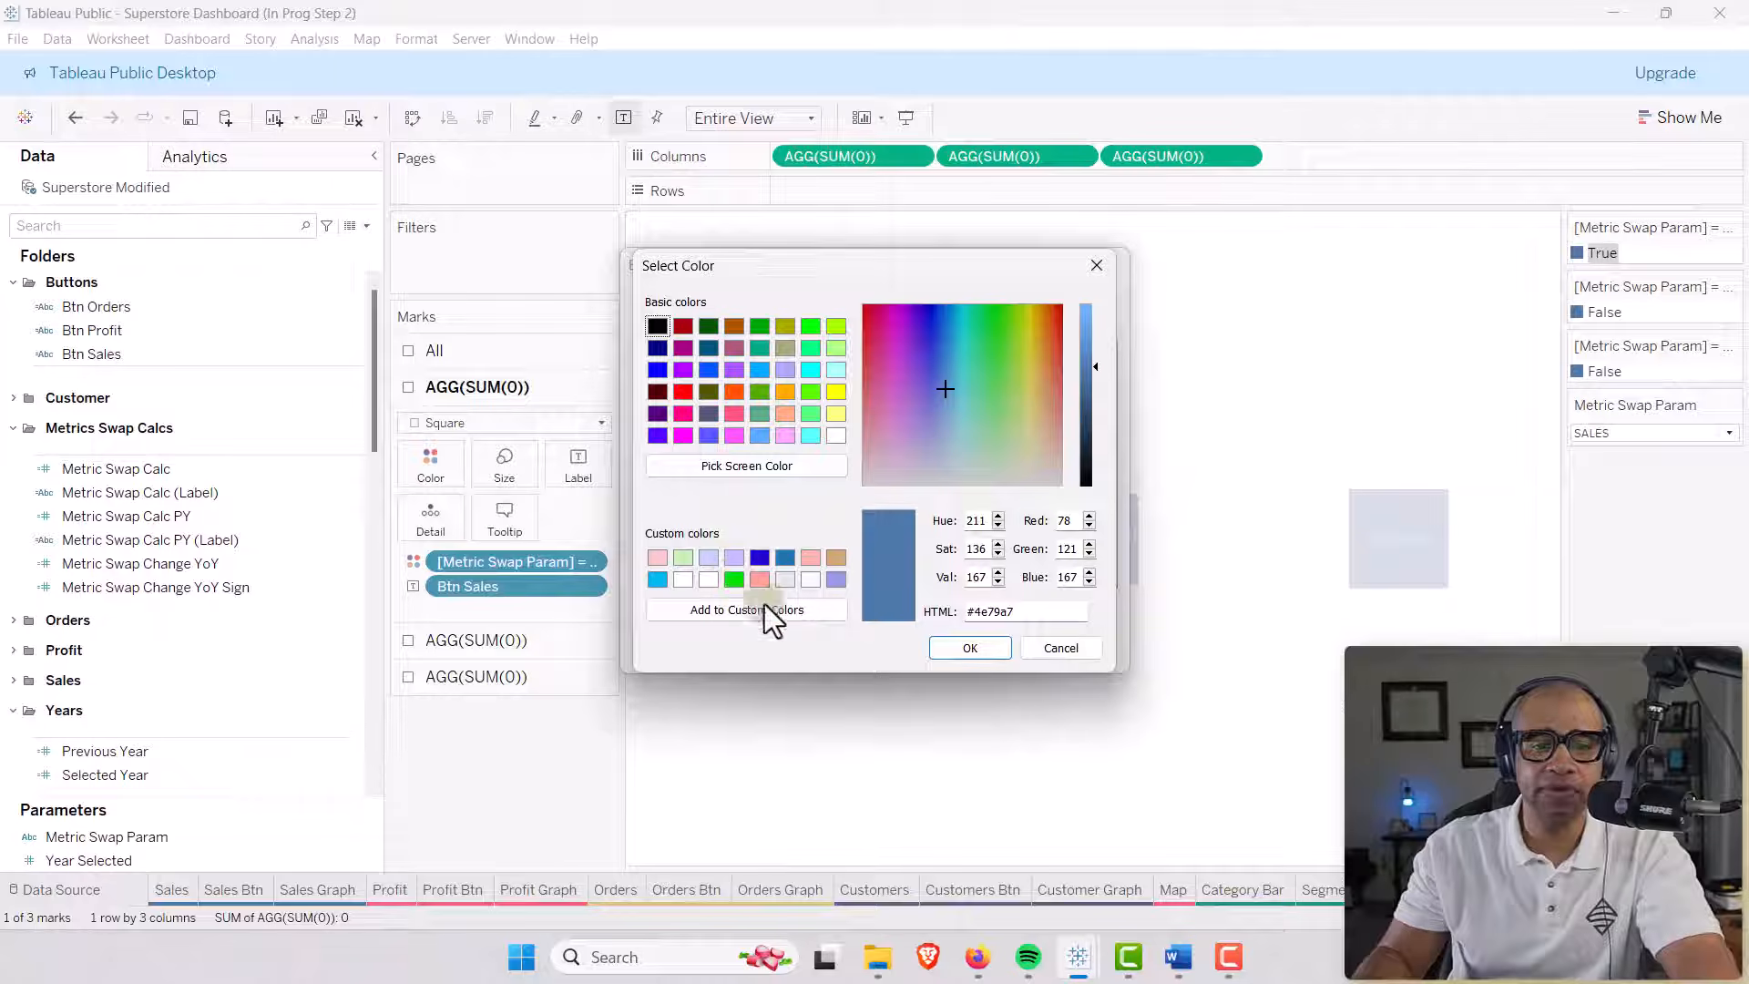
pyautogui.moveTo(1029, 611); pyautogui.dragTo(956, 613)
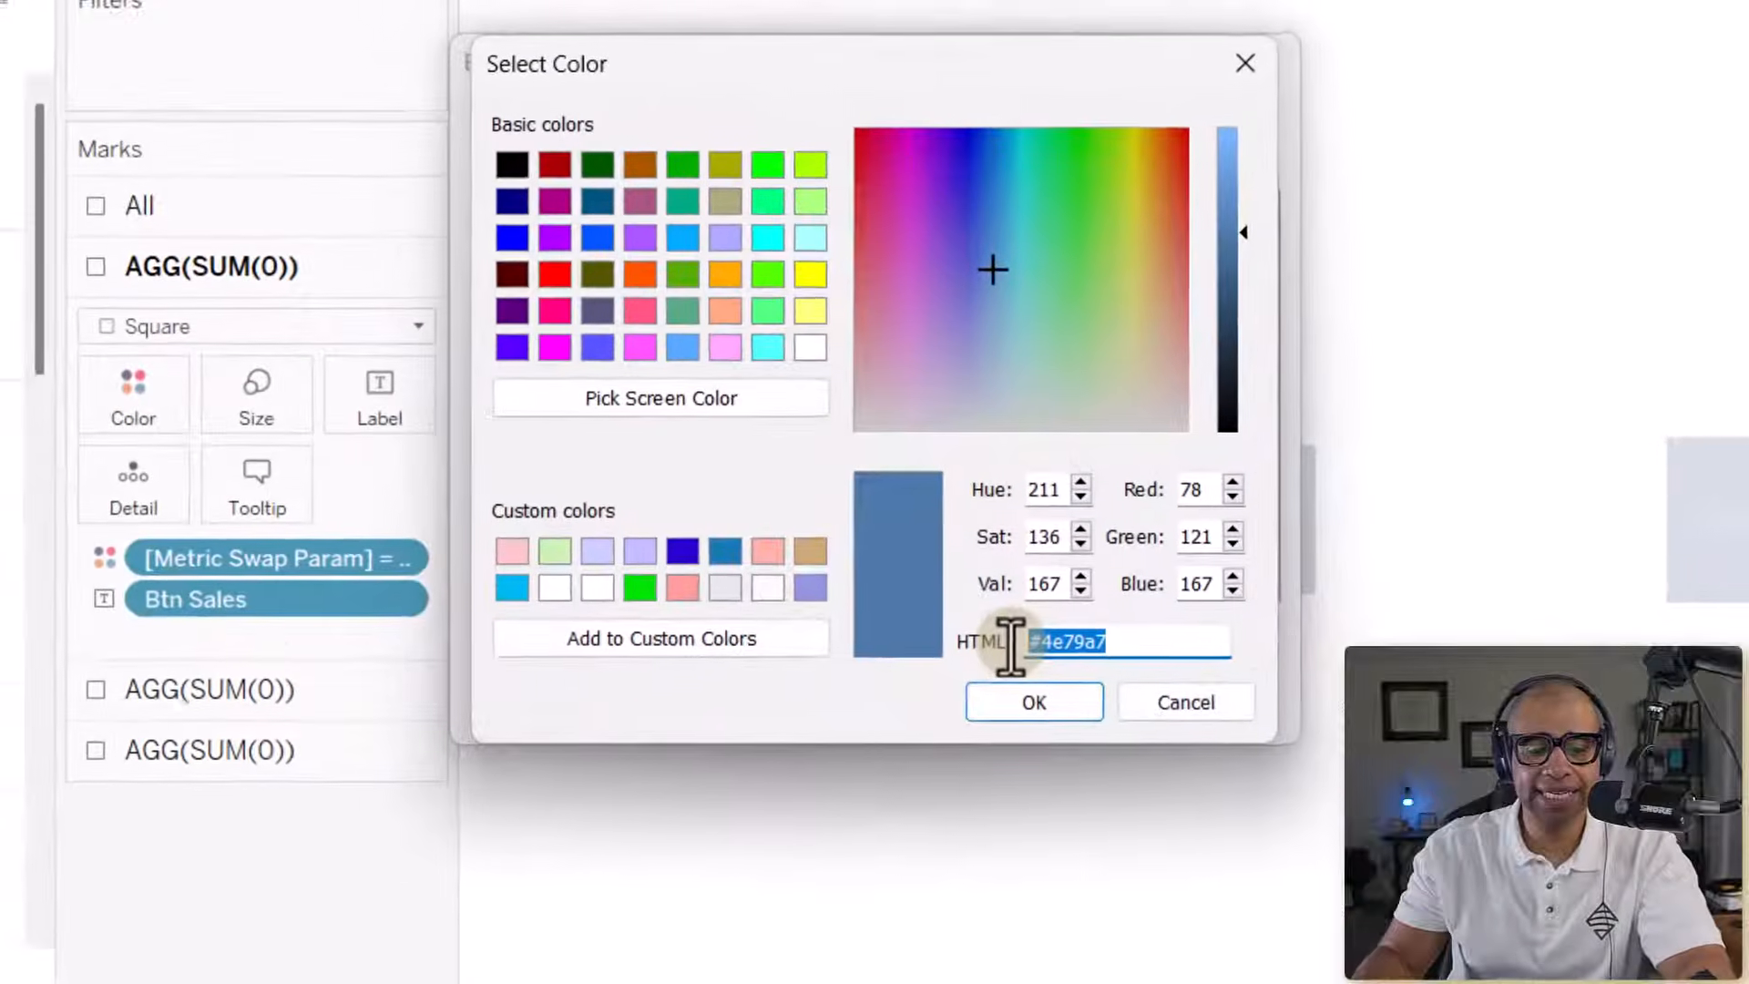
pyautogui.write('#f8faff')
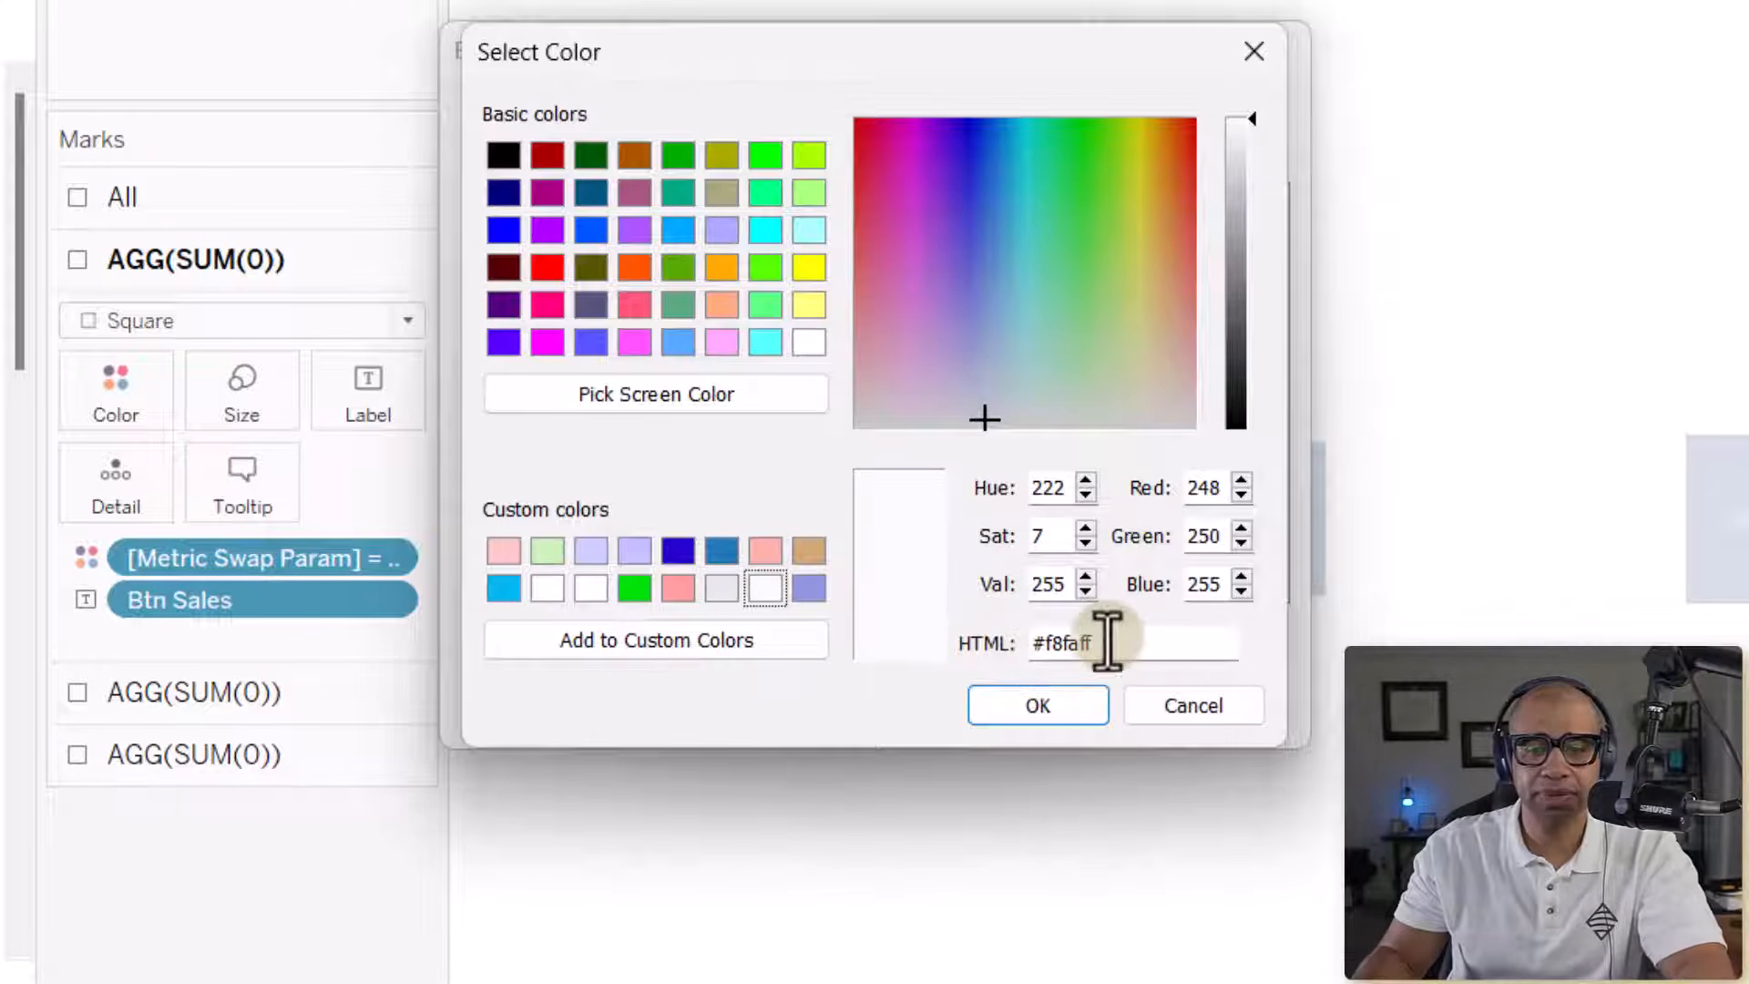
pyautogui.moveTo(1109, 637); pyautogui.dragTo(1011, 674)
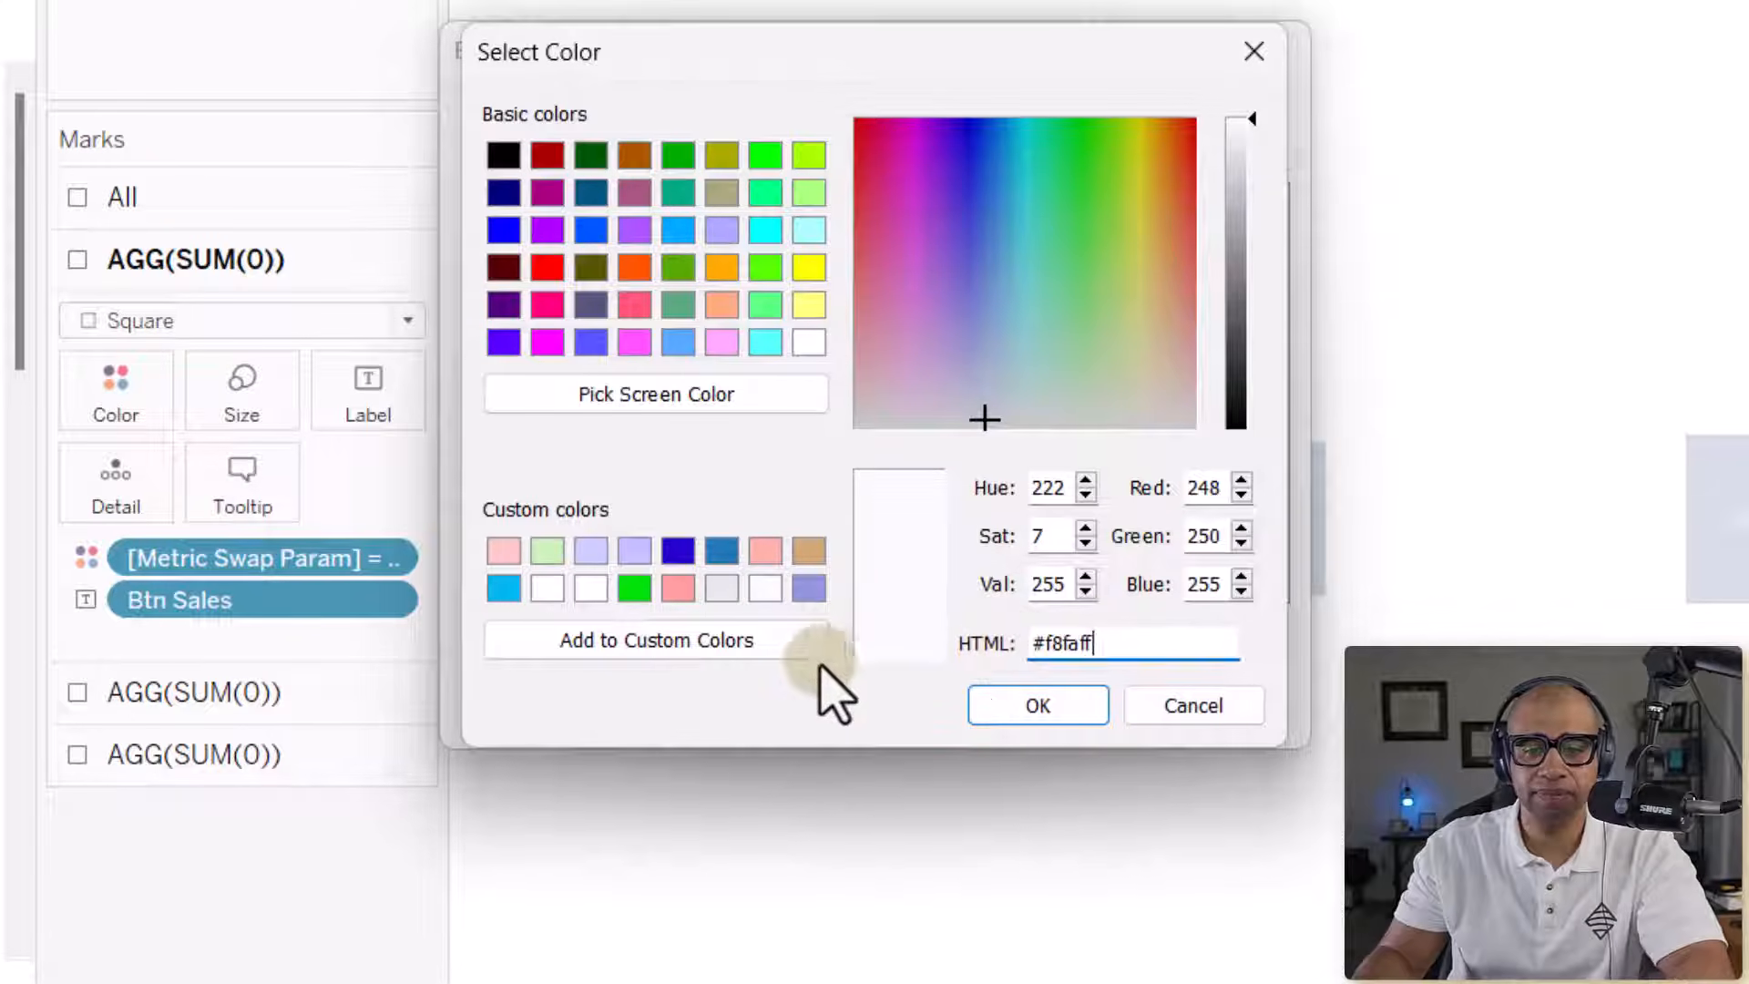
pyautogui.click(751, 640)
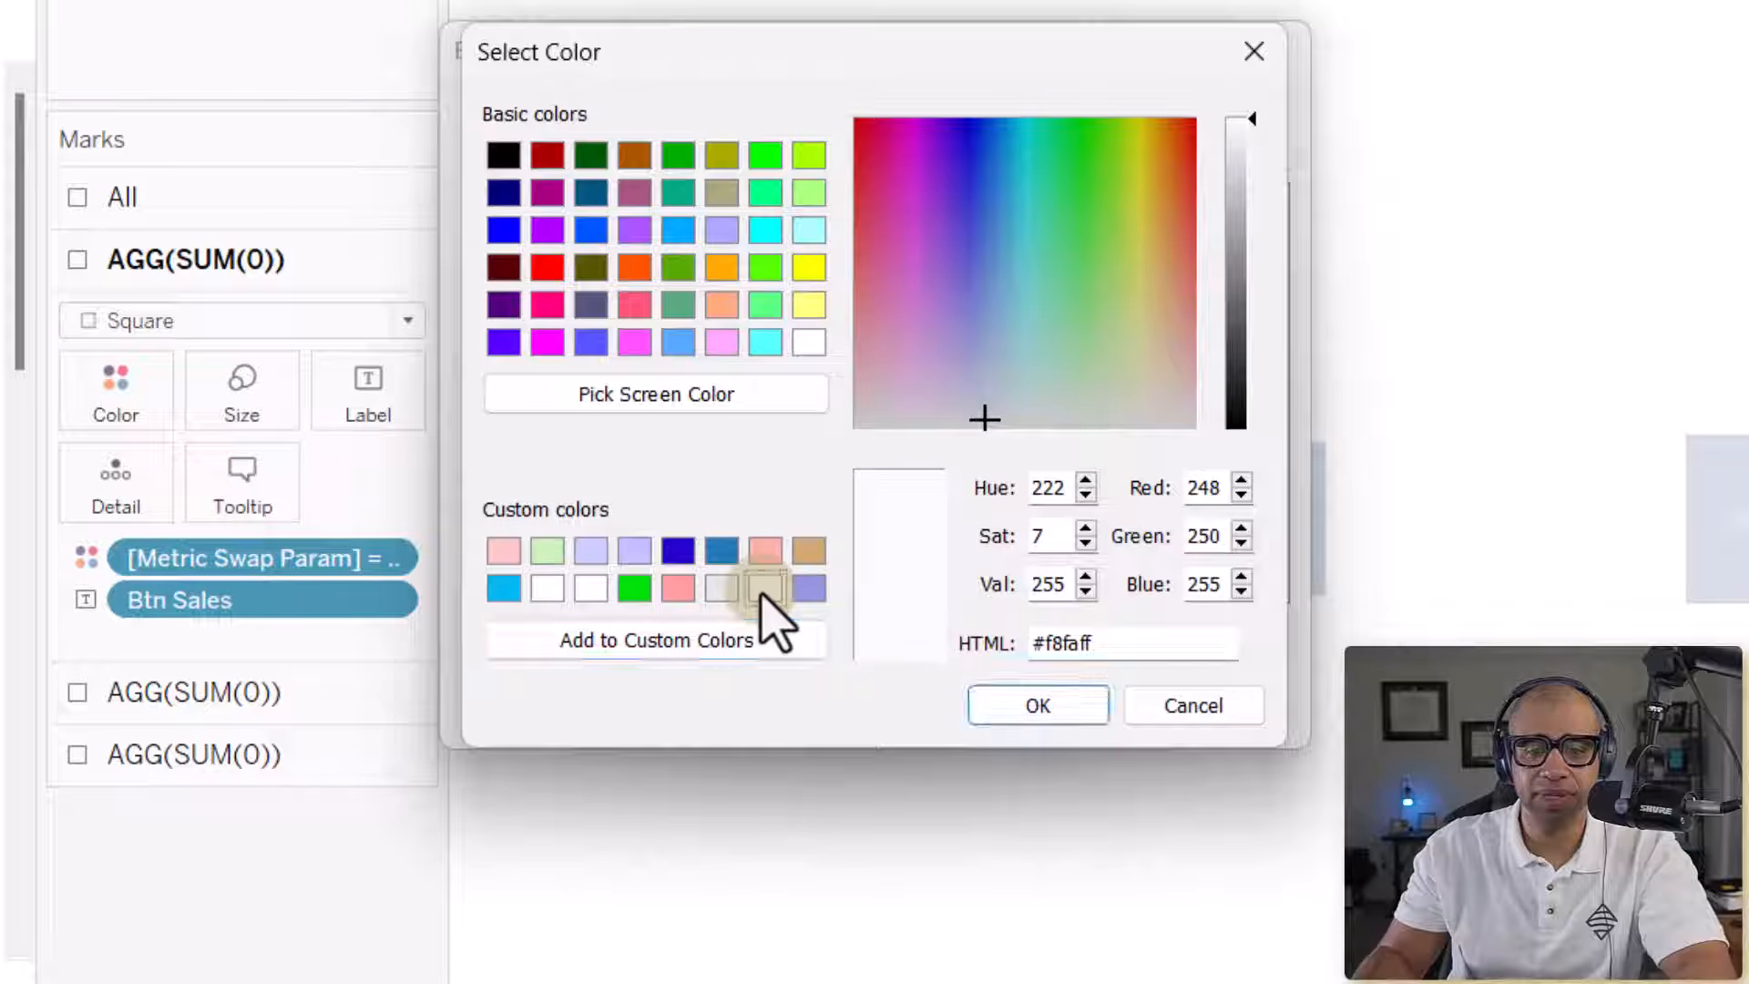
pyautogui.click(630, 590)
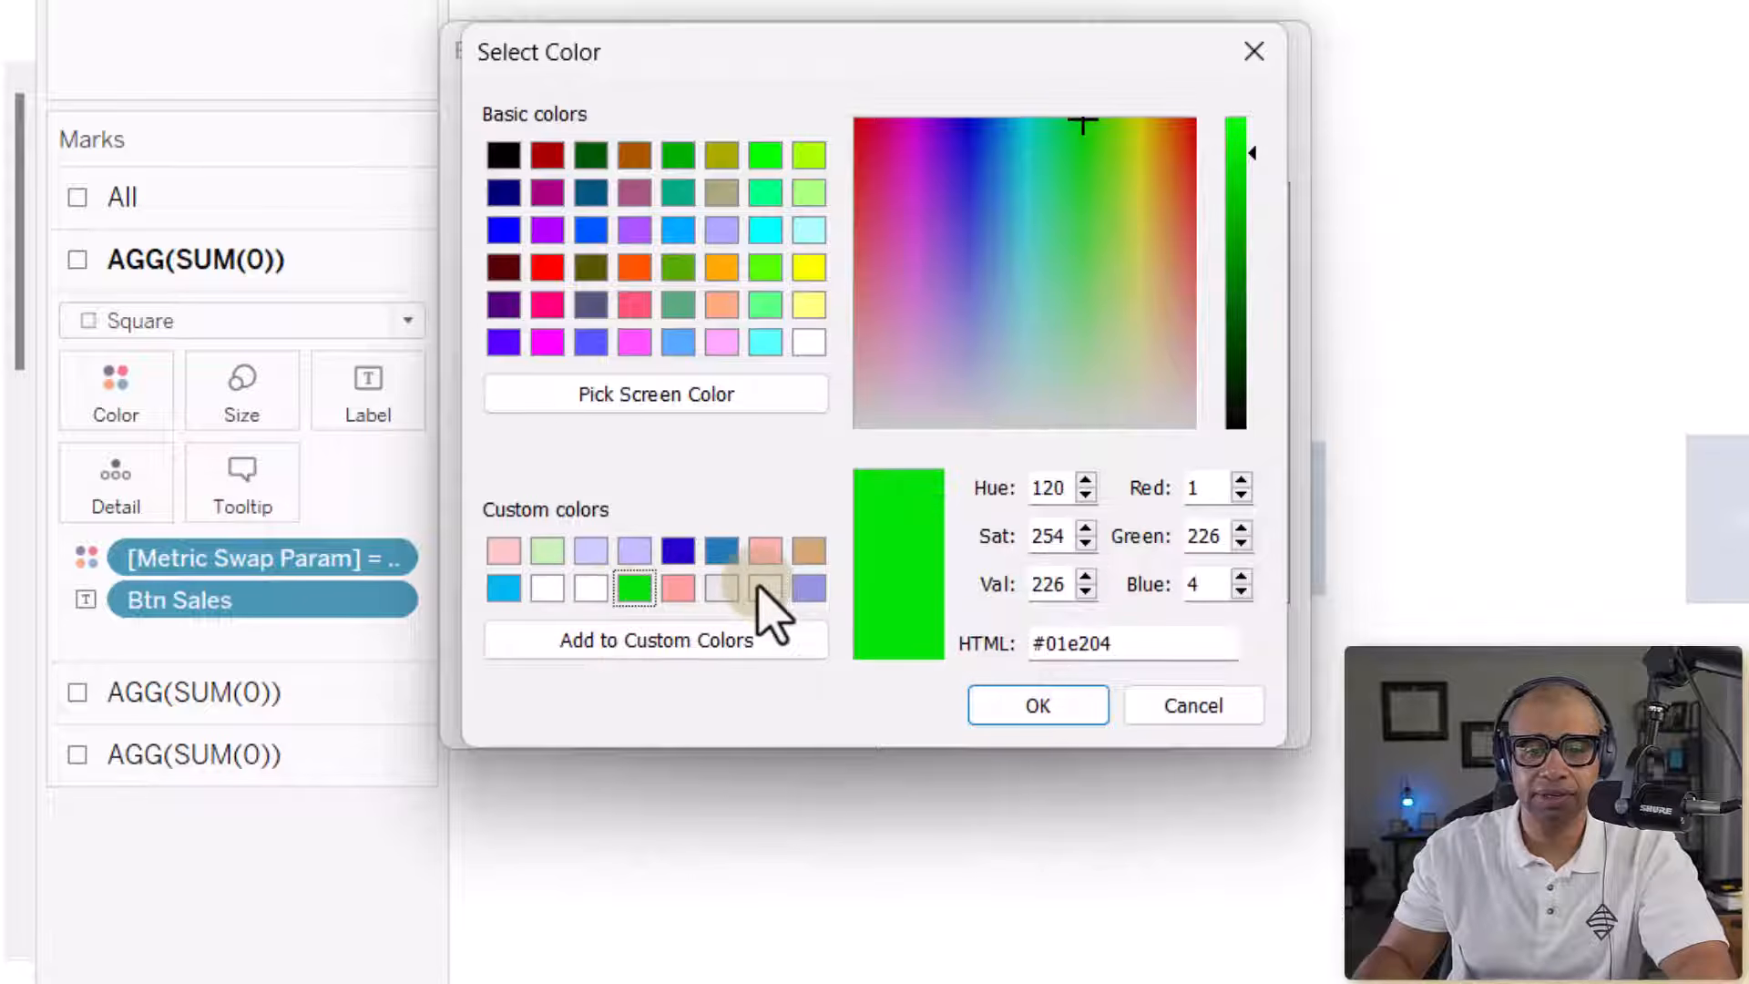
pyautogui.click(764, 590)
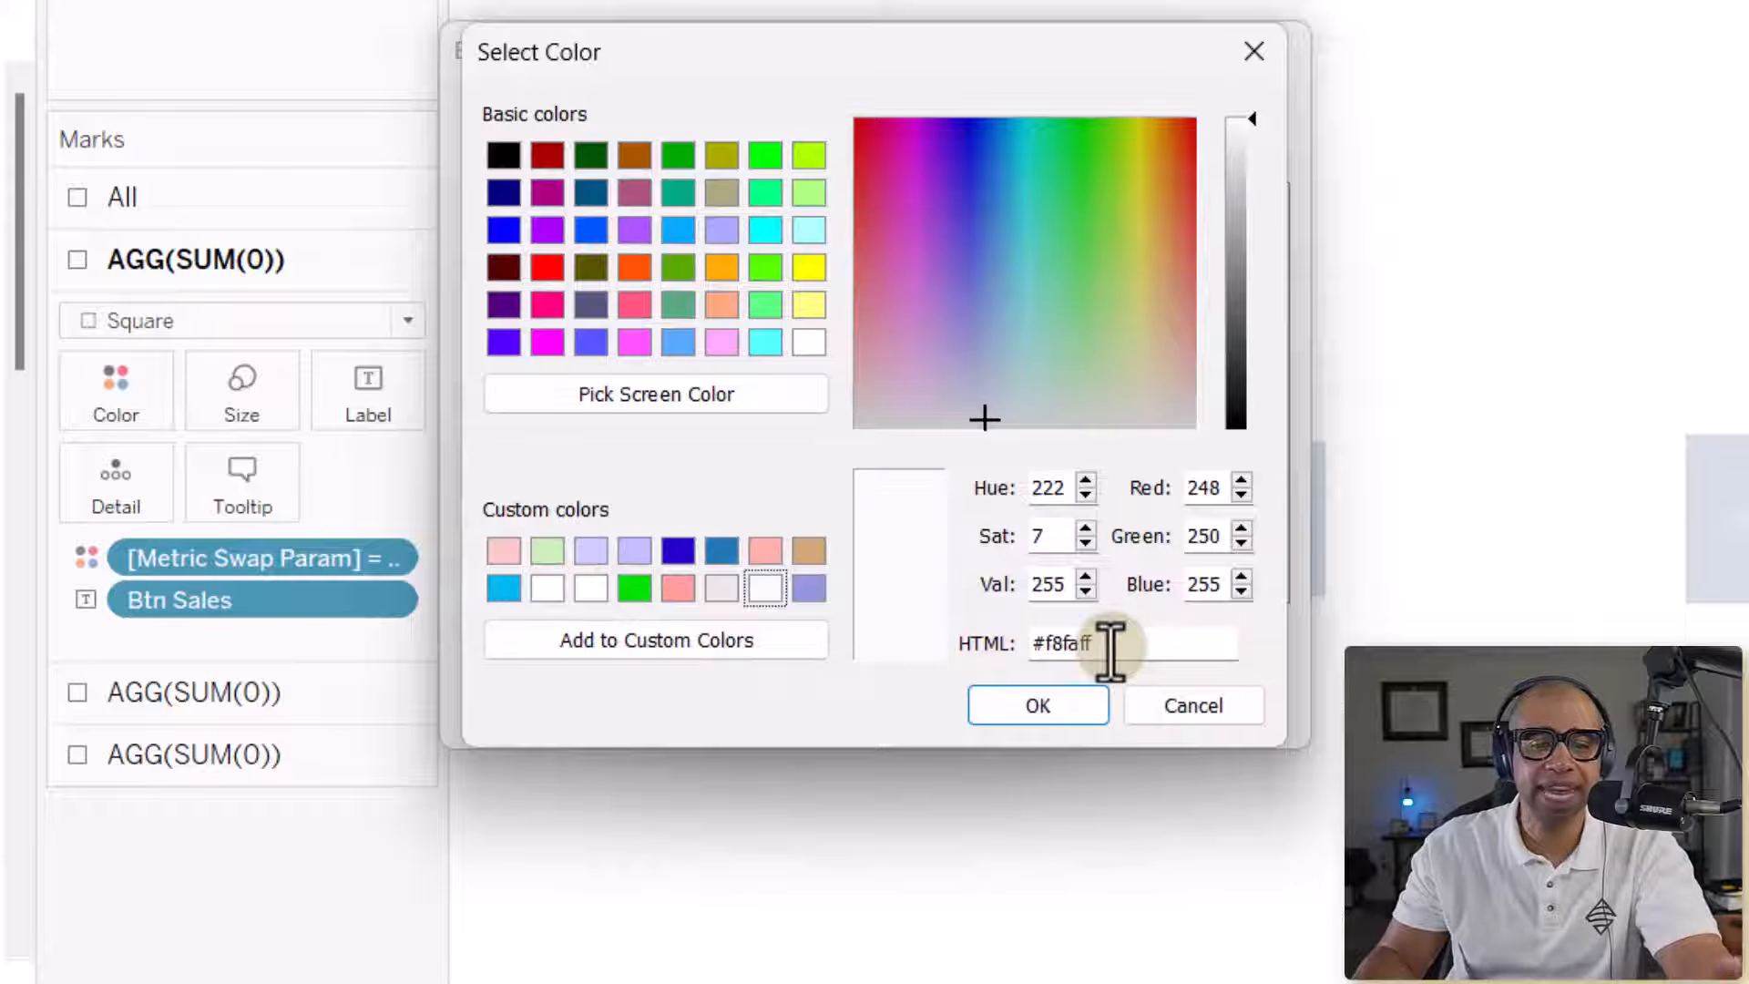
pyautogui.click(1035, 706)
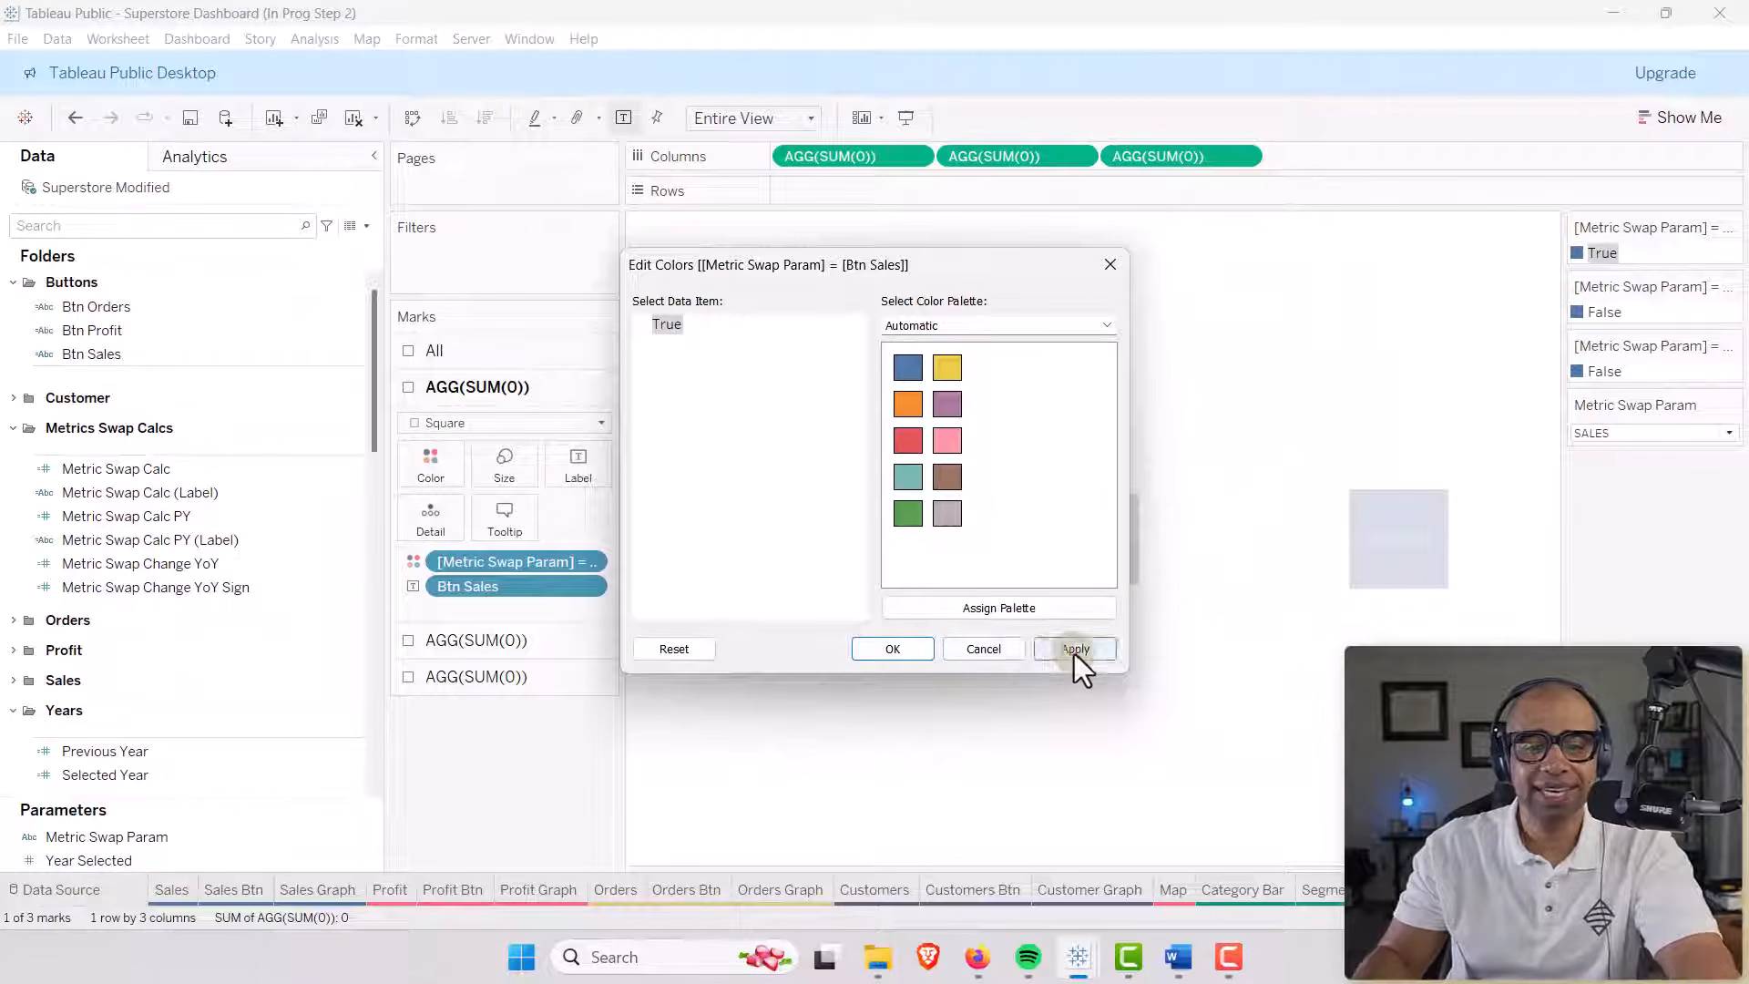
pyautogui.click(910, 652)
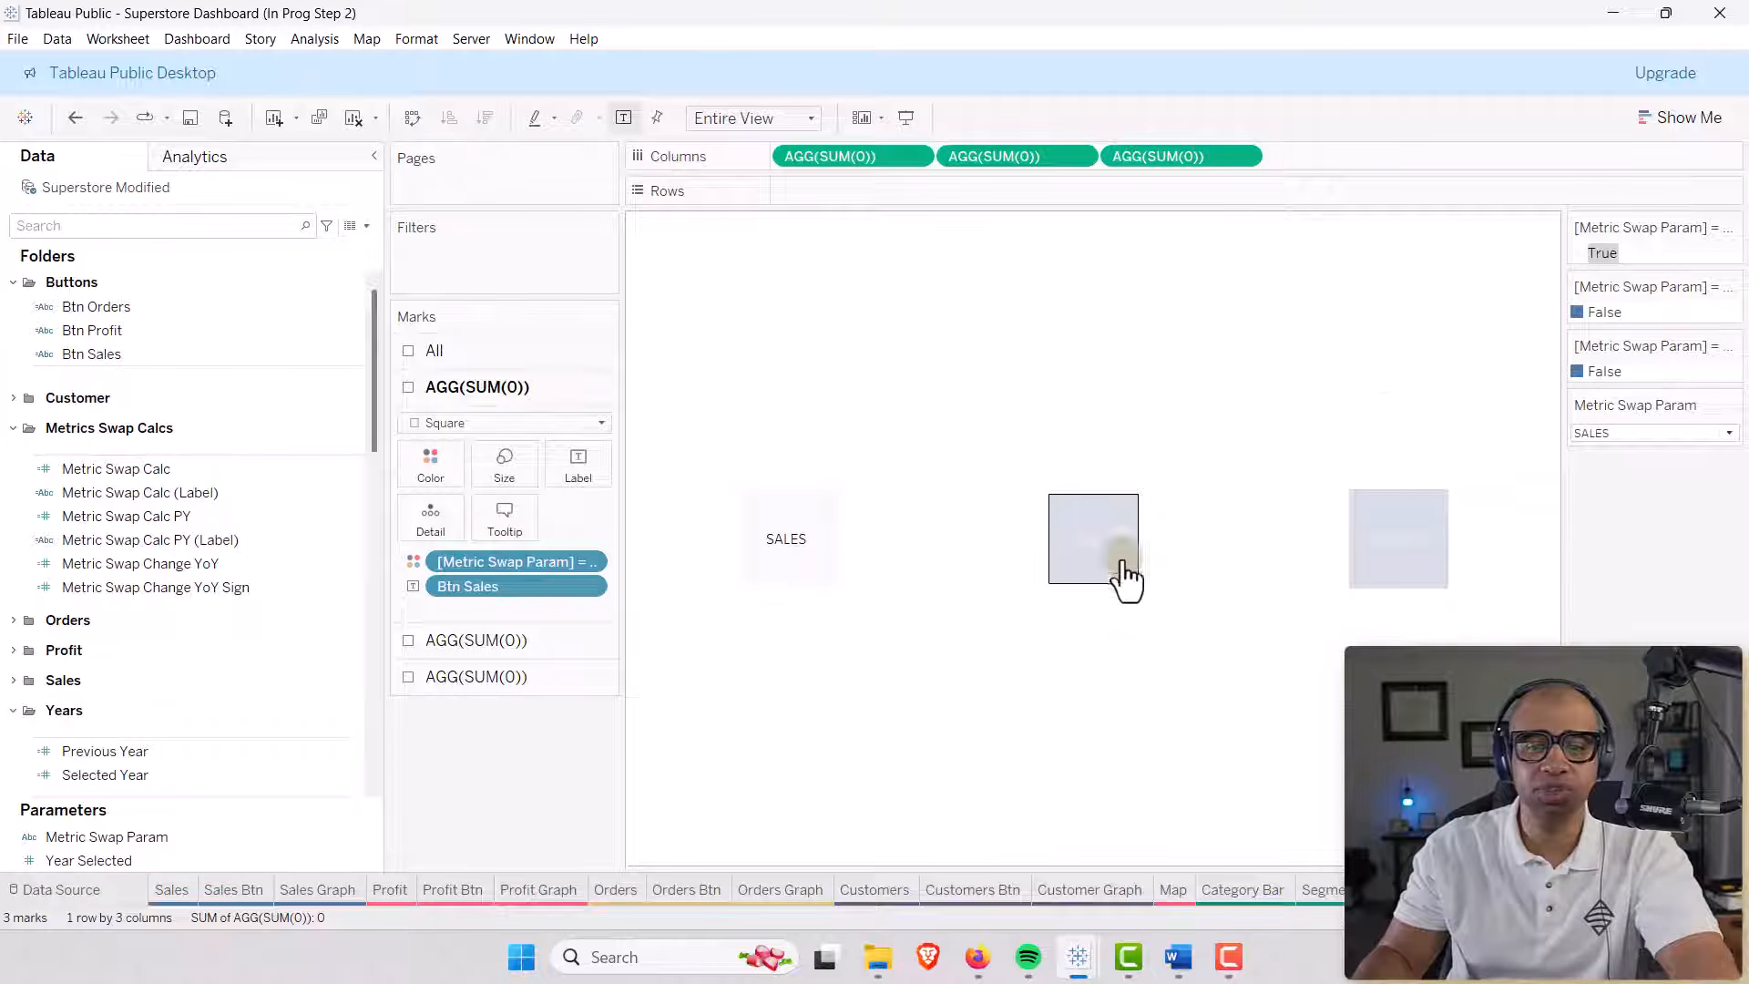
# Set the False colour of the [Metric Swap Param] = [Btn Profit] legend to the custom white.
pyautogui.doubleClick(1576, 314)
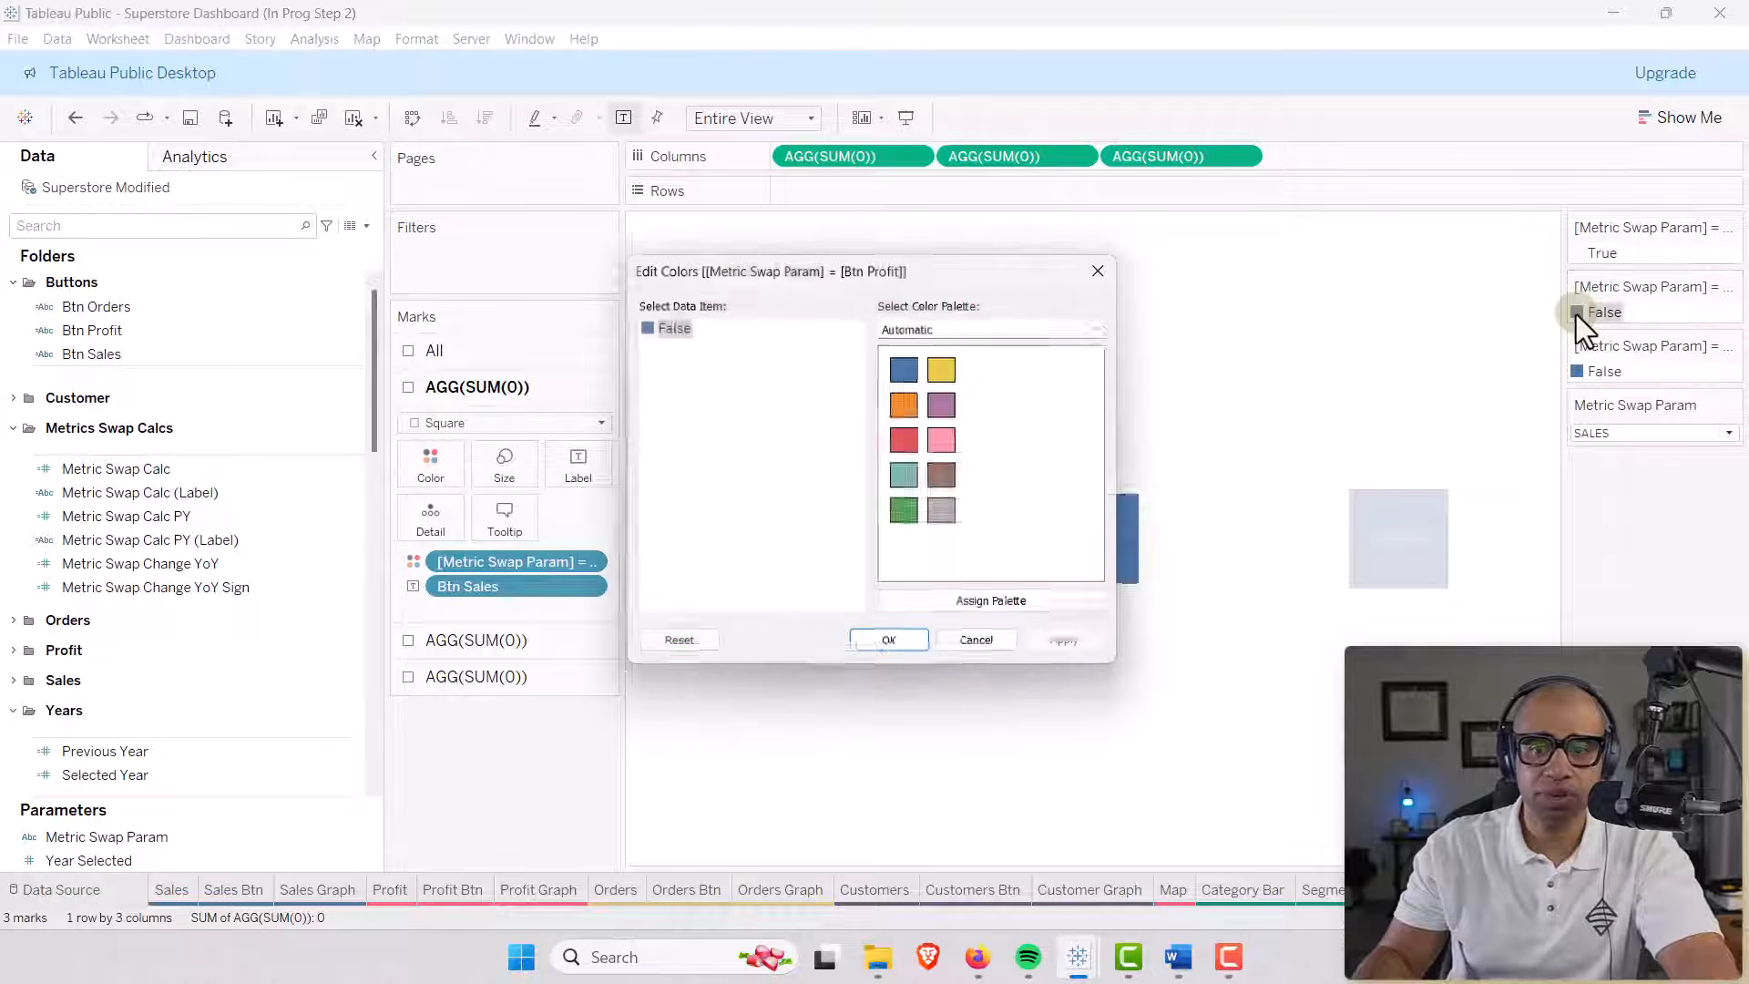
pyautogui.doubleClick(641, 324)
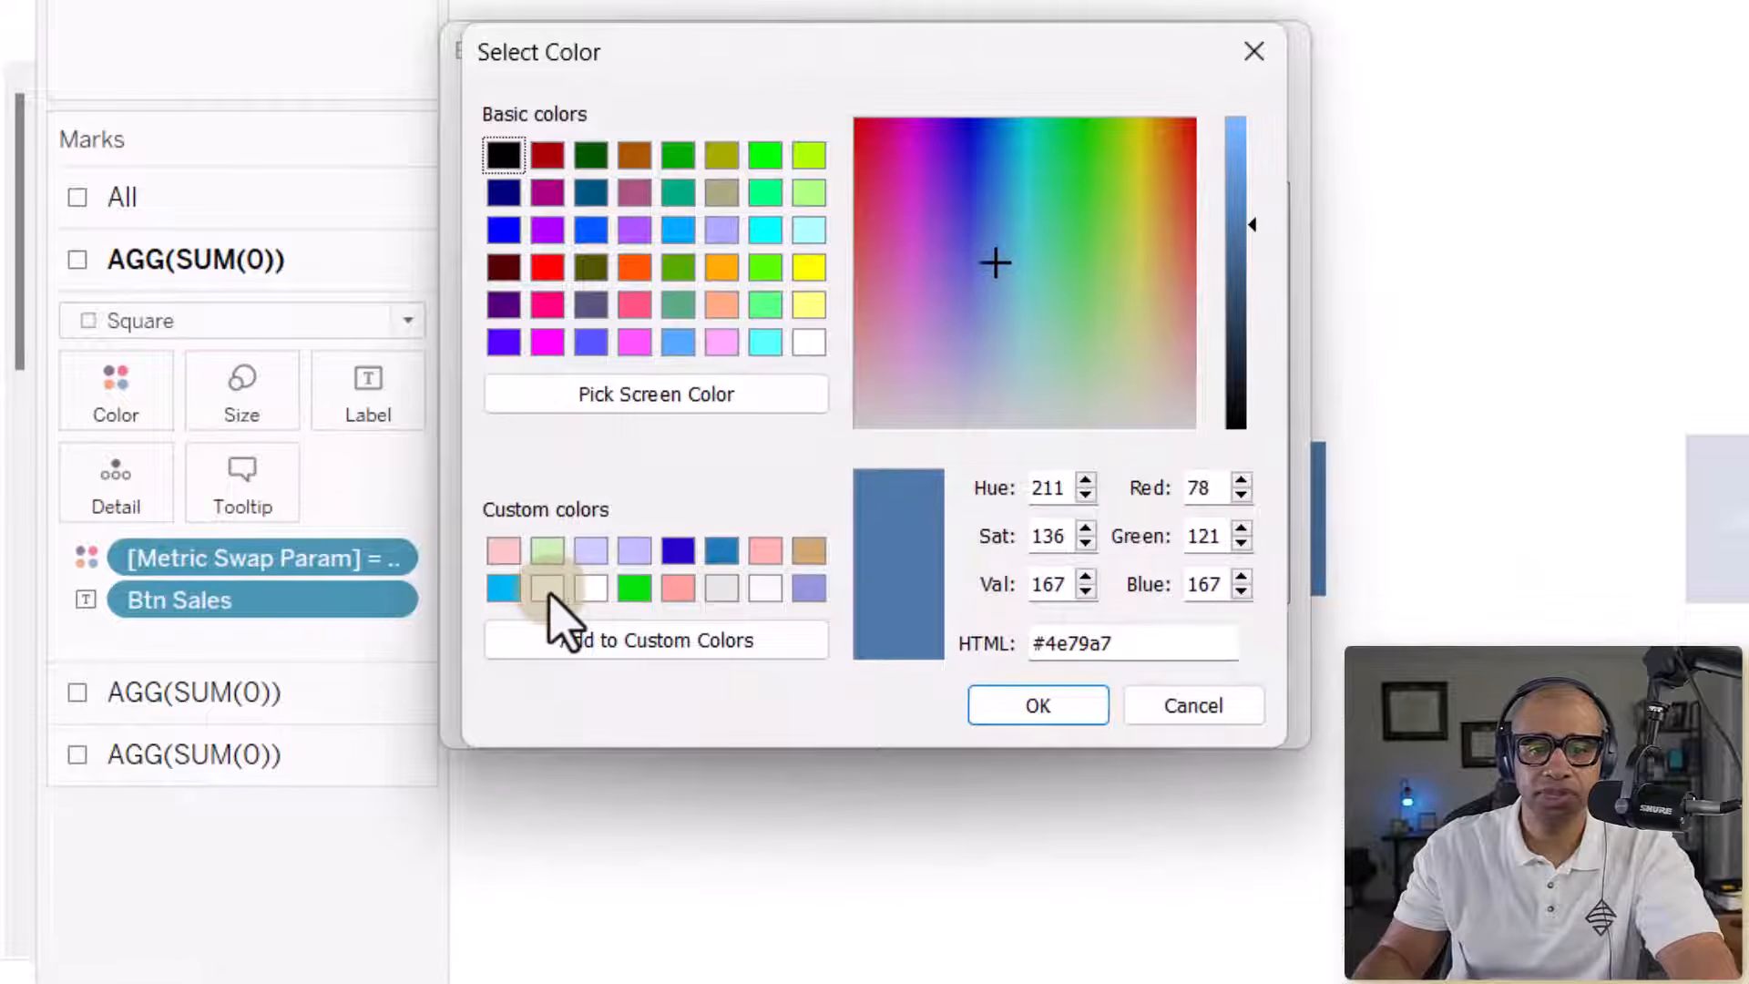
pyautogui.click(576, 587)
pyautogui.click(1027, 706)
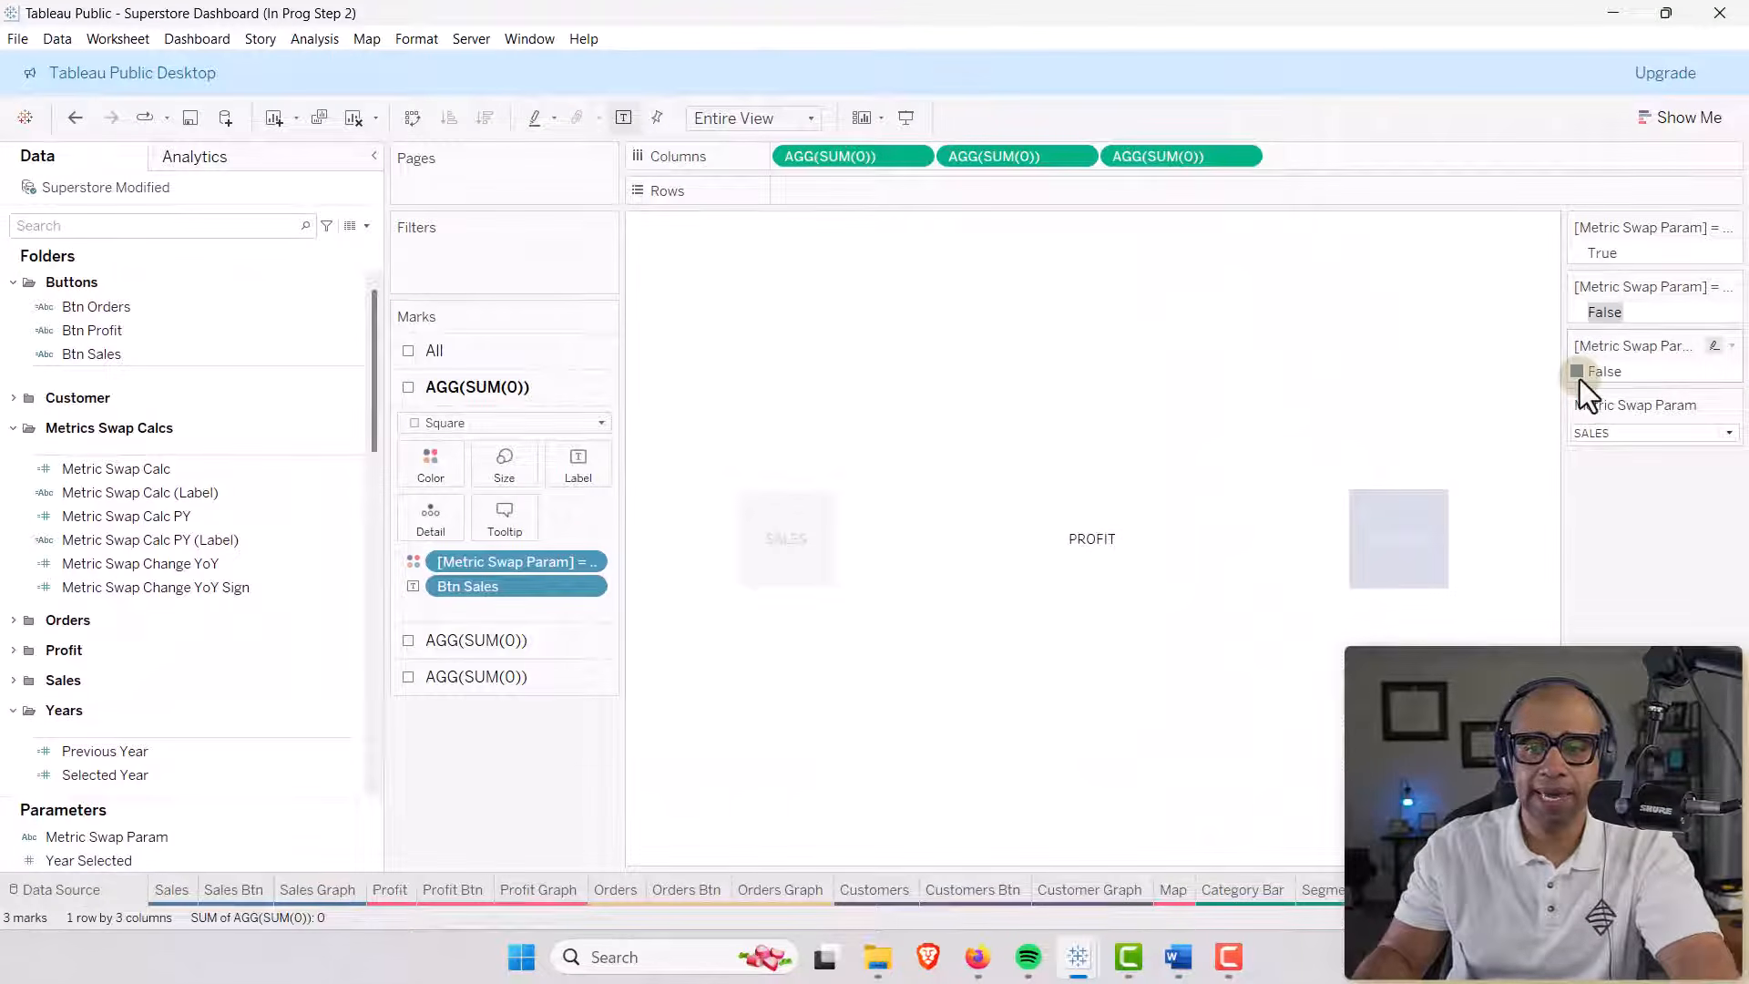
# Set the False colour of the [Metric Swap Param] = [Btn Orders] legend to the custom white.
pyautogui.doubleClick(1580, 373)
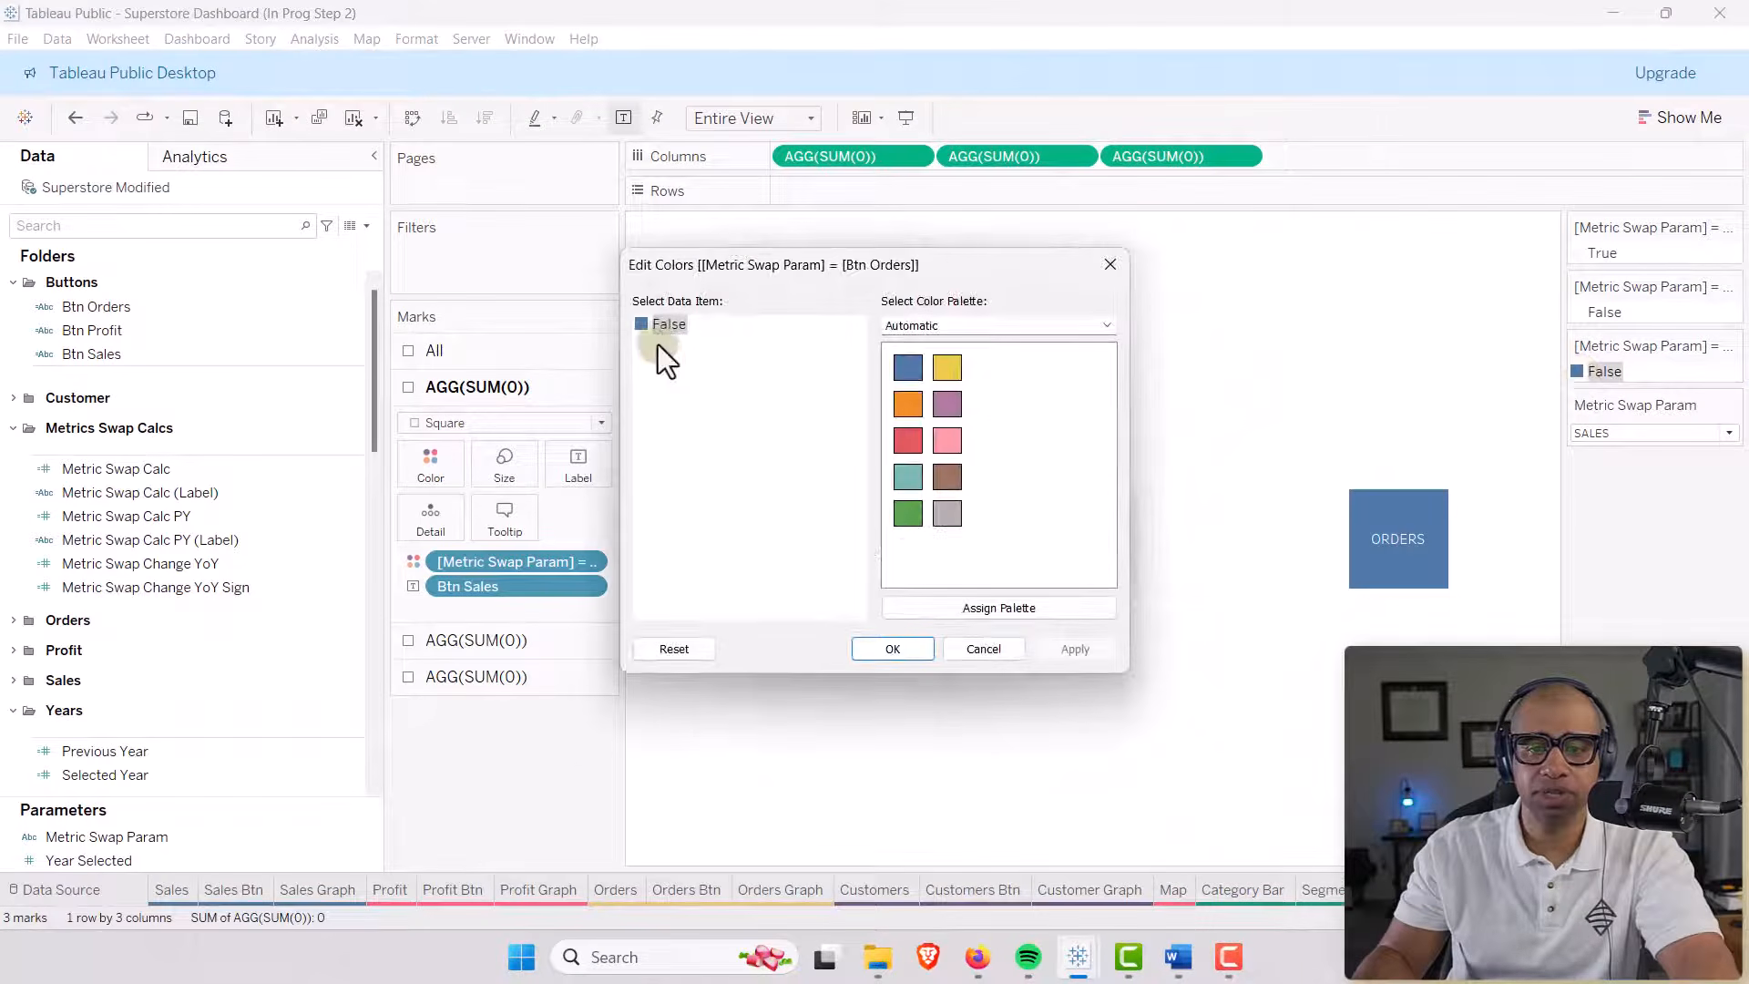
pyautogui.doubleClick(643, 324)
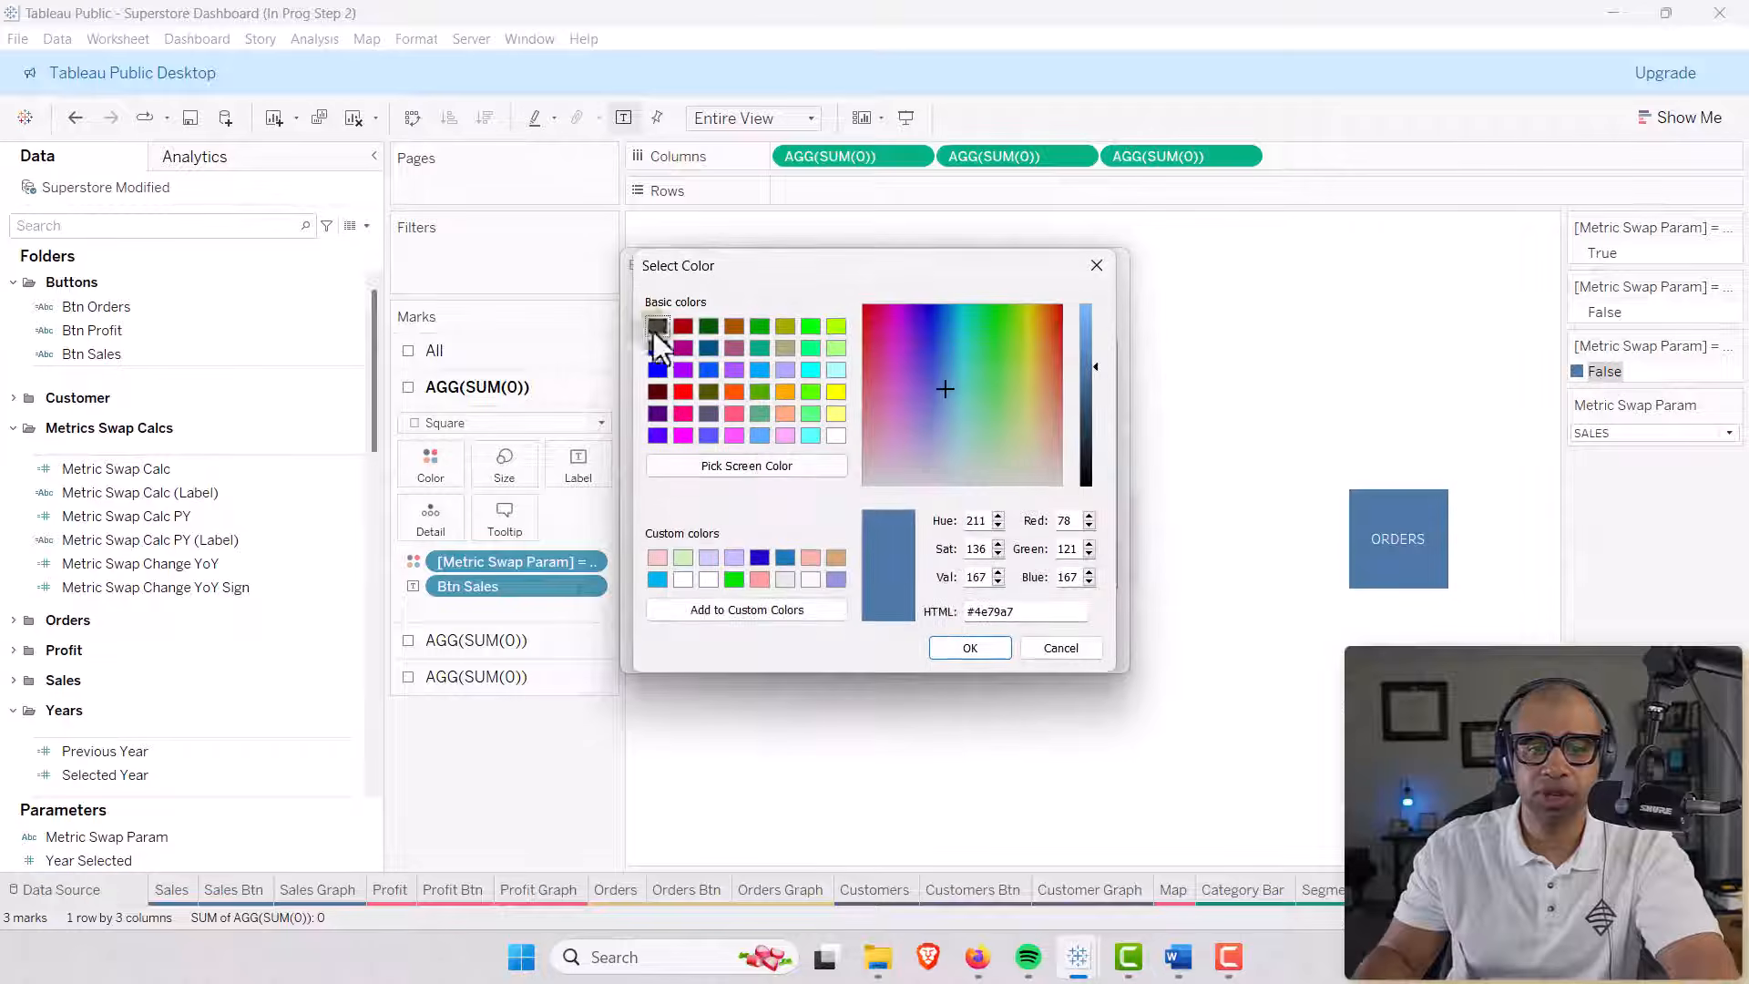
pyautogui.click(682, 579)
pyautogui.click(971, 648)
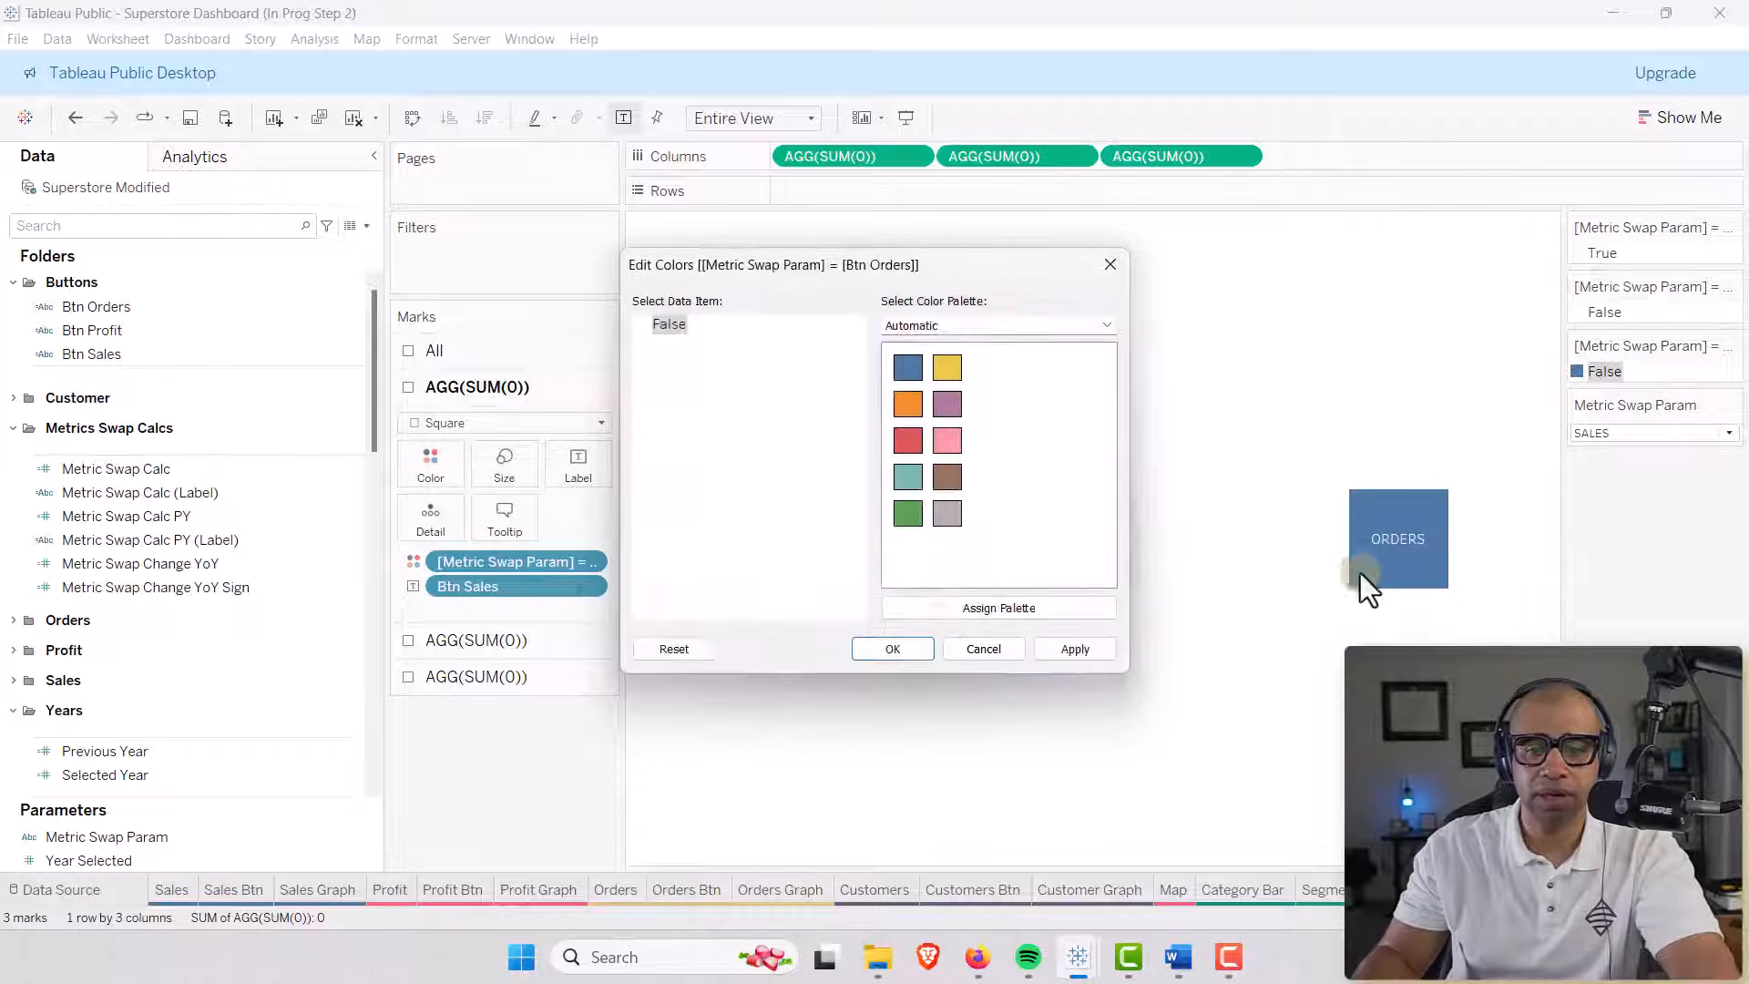
pyautogui.click(882, 649)
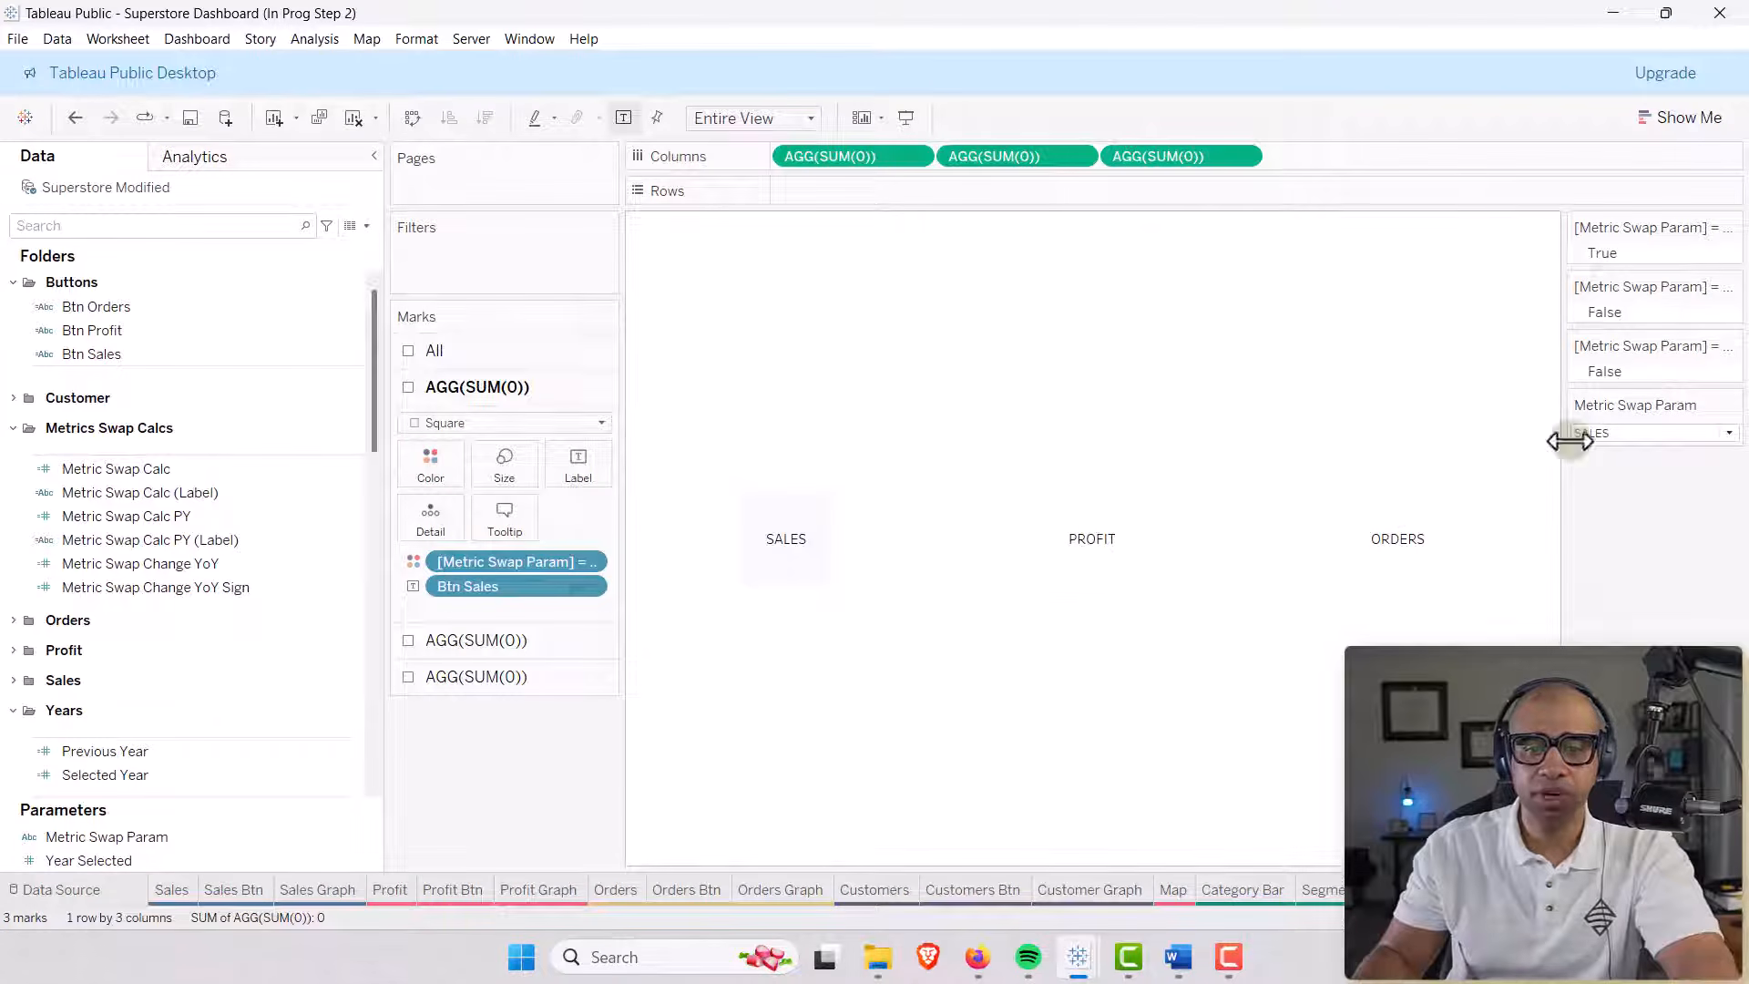
# Switch Metric Swap Param to PROFIT and widen the legend area to fit the full legend titles.
pyautogui.click(805, 530)
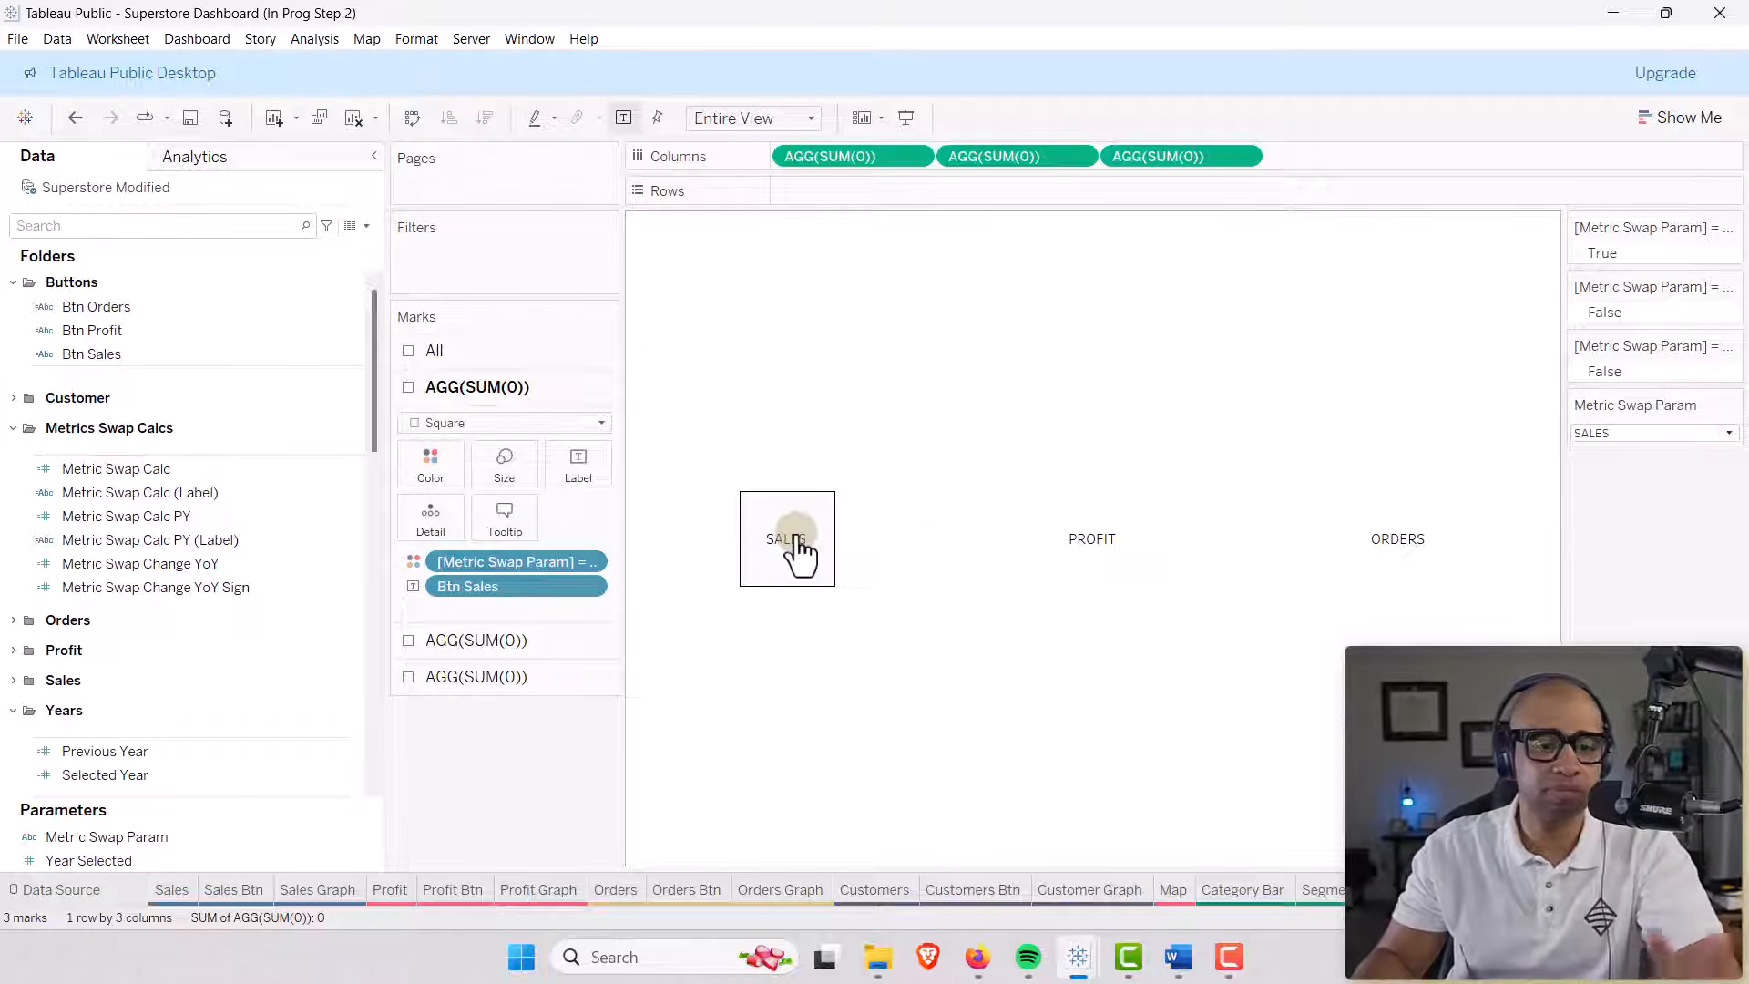
pyautogui.click(1043, 562)
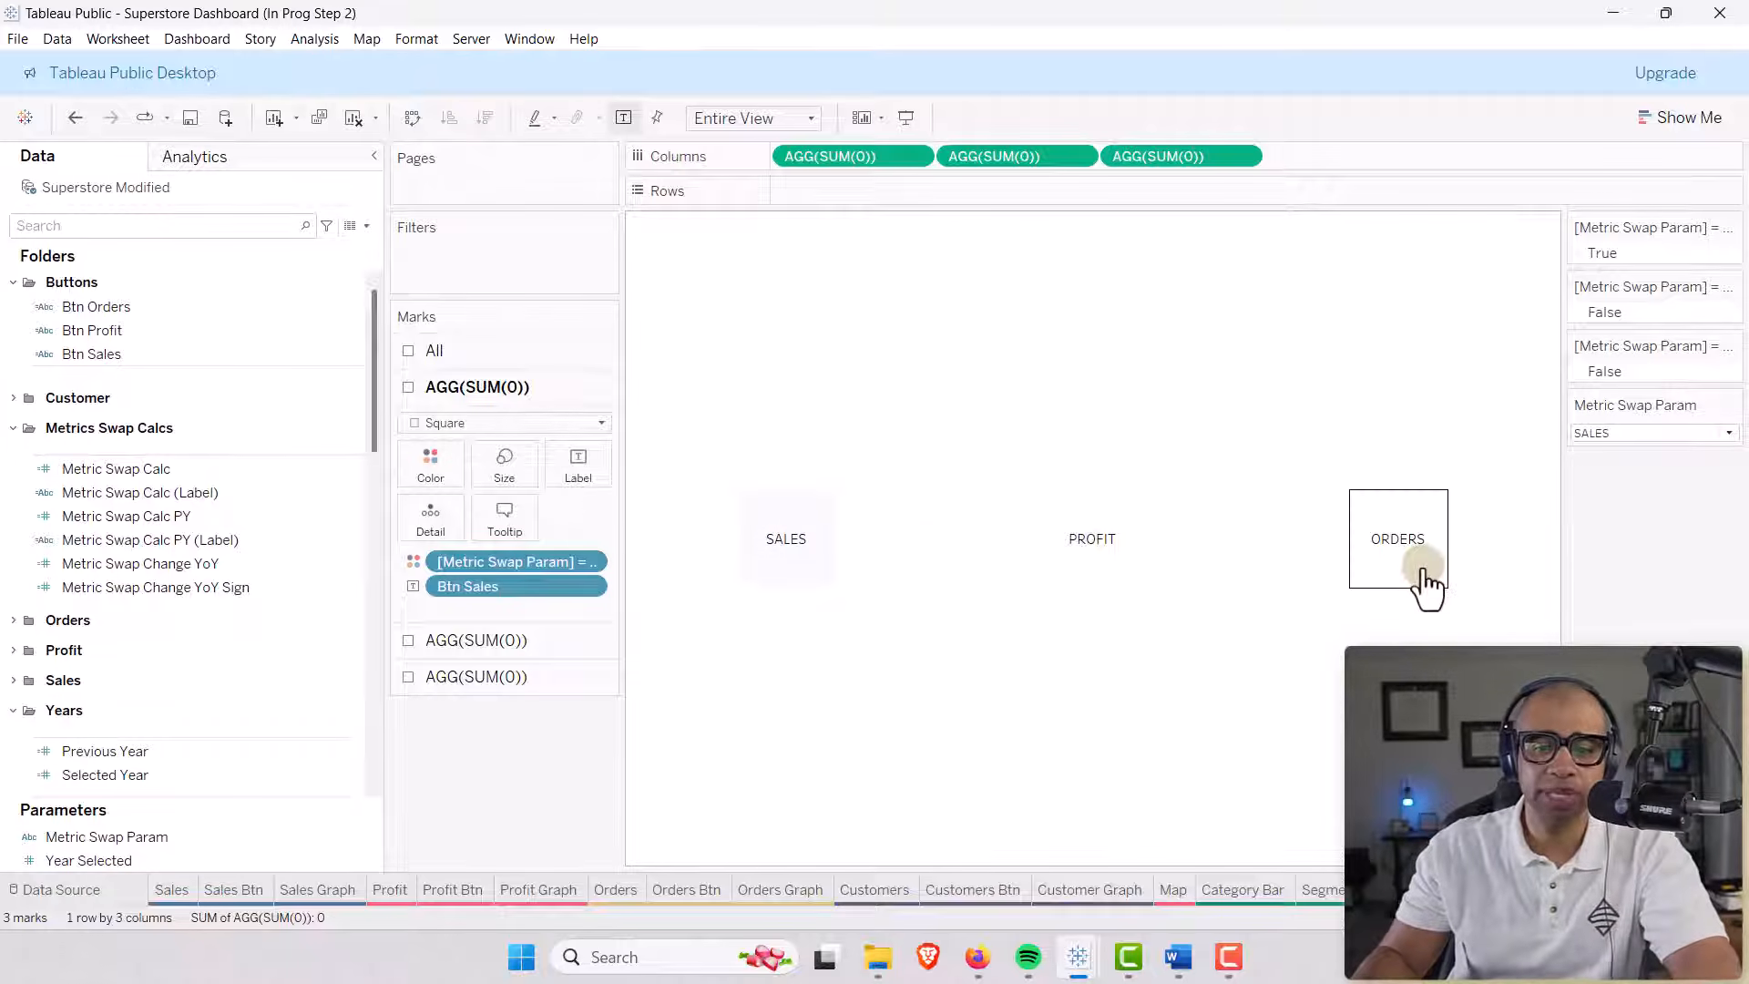
pyautogui.click(1728, 434)
pyautogui.click(1655, 472)
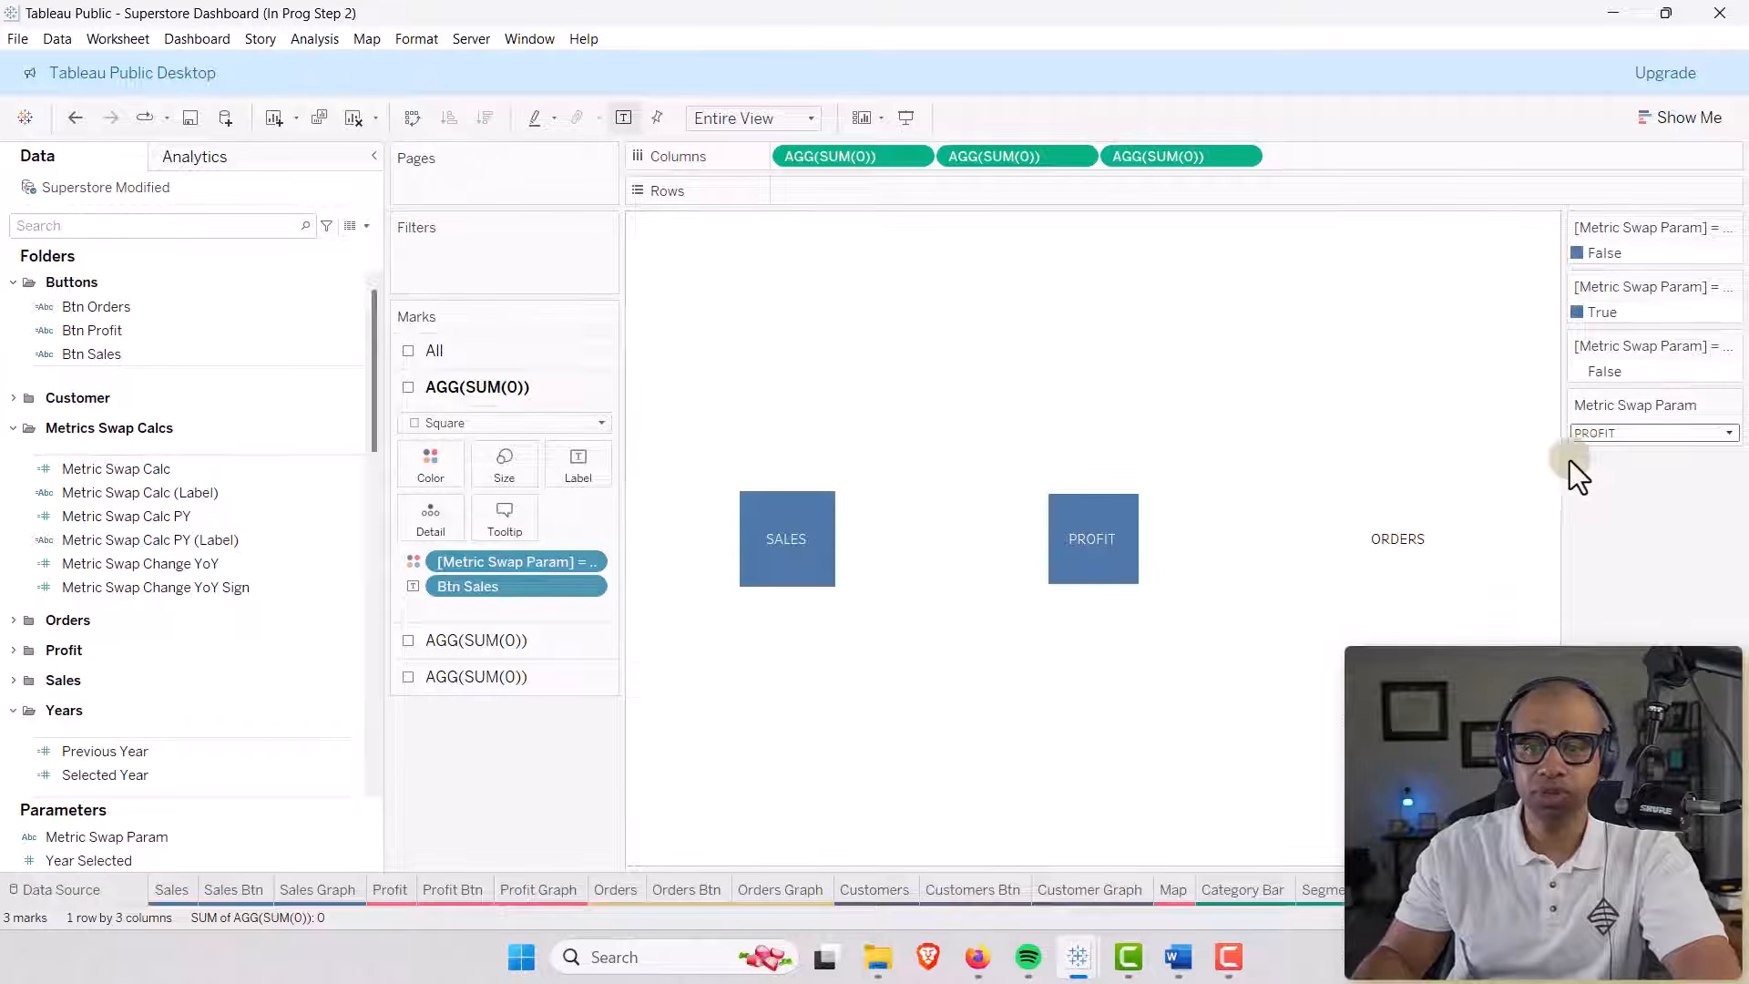
pyautogui.moveTo(1561, 310); pyautogui.dragTo(1488, 318)
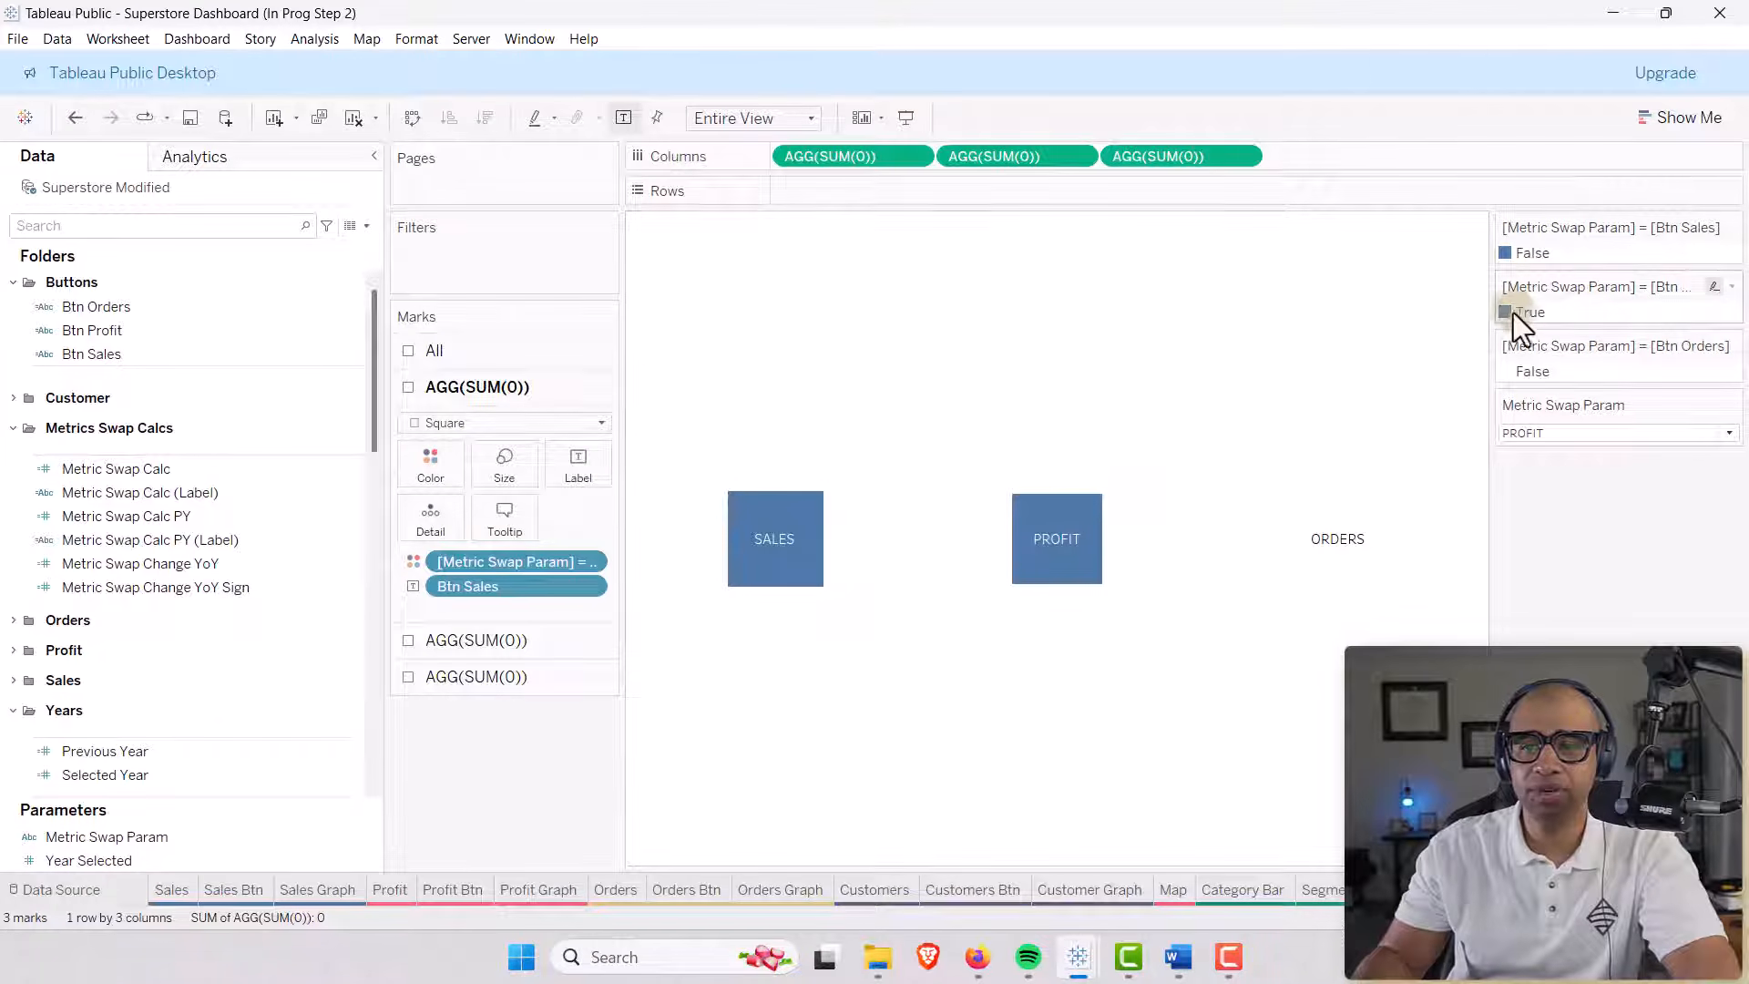
# Set the True colour of the [Metric Swap Param] = [Btn Profit] legend to the saved custom colour #f8faff.
pyautogui.doubleClick(1501, 313)
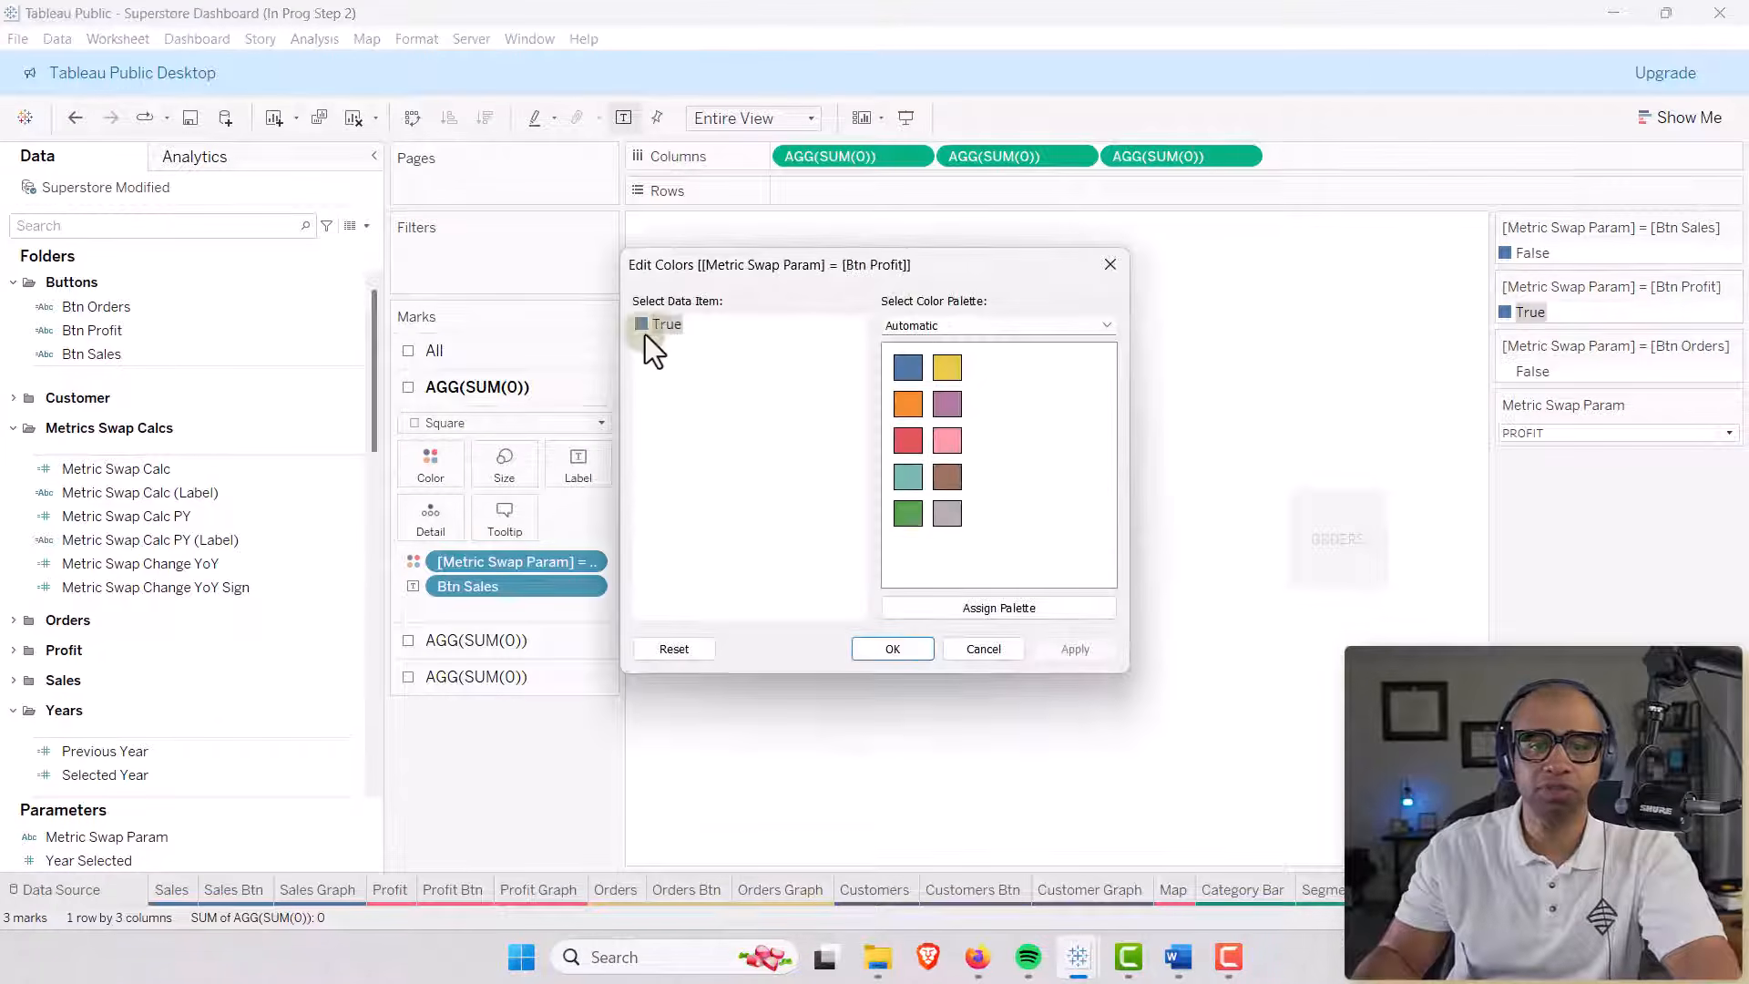
pyautogui.doubleClick(639, 324)
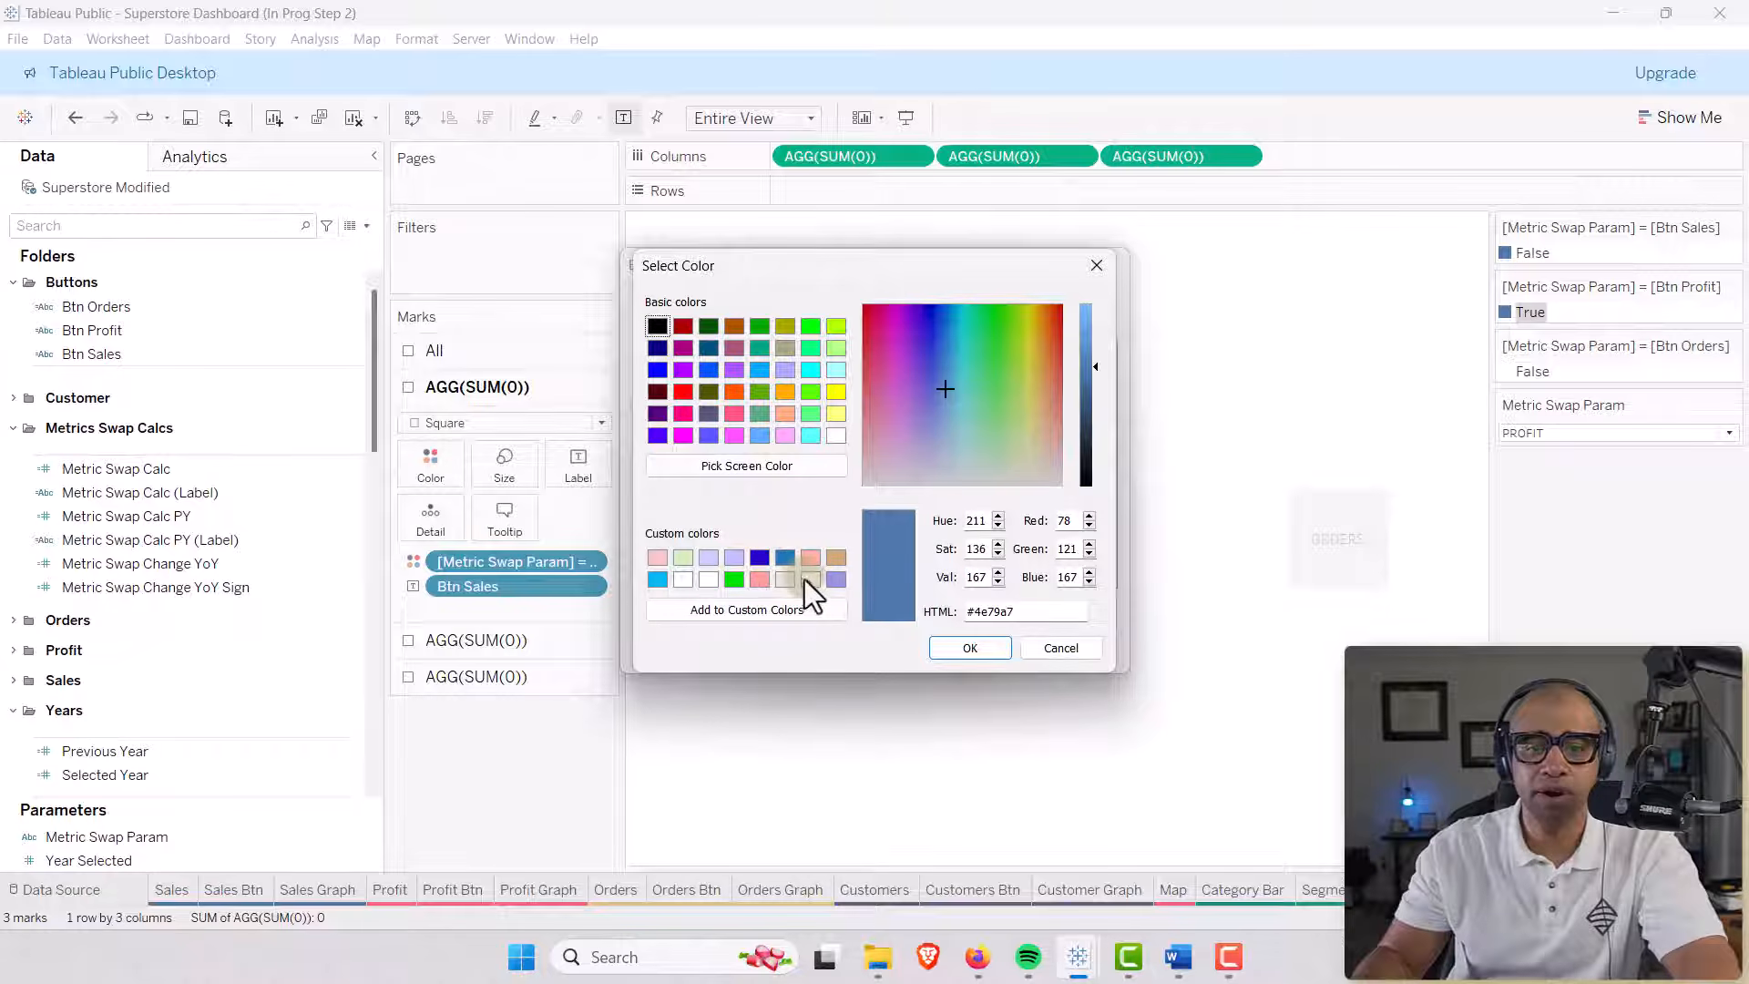
pyautogui.click(808, 580)
pyautogui.click(973, 649)
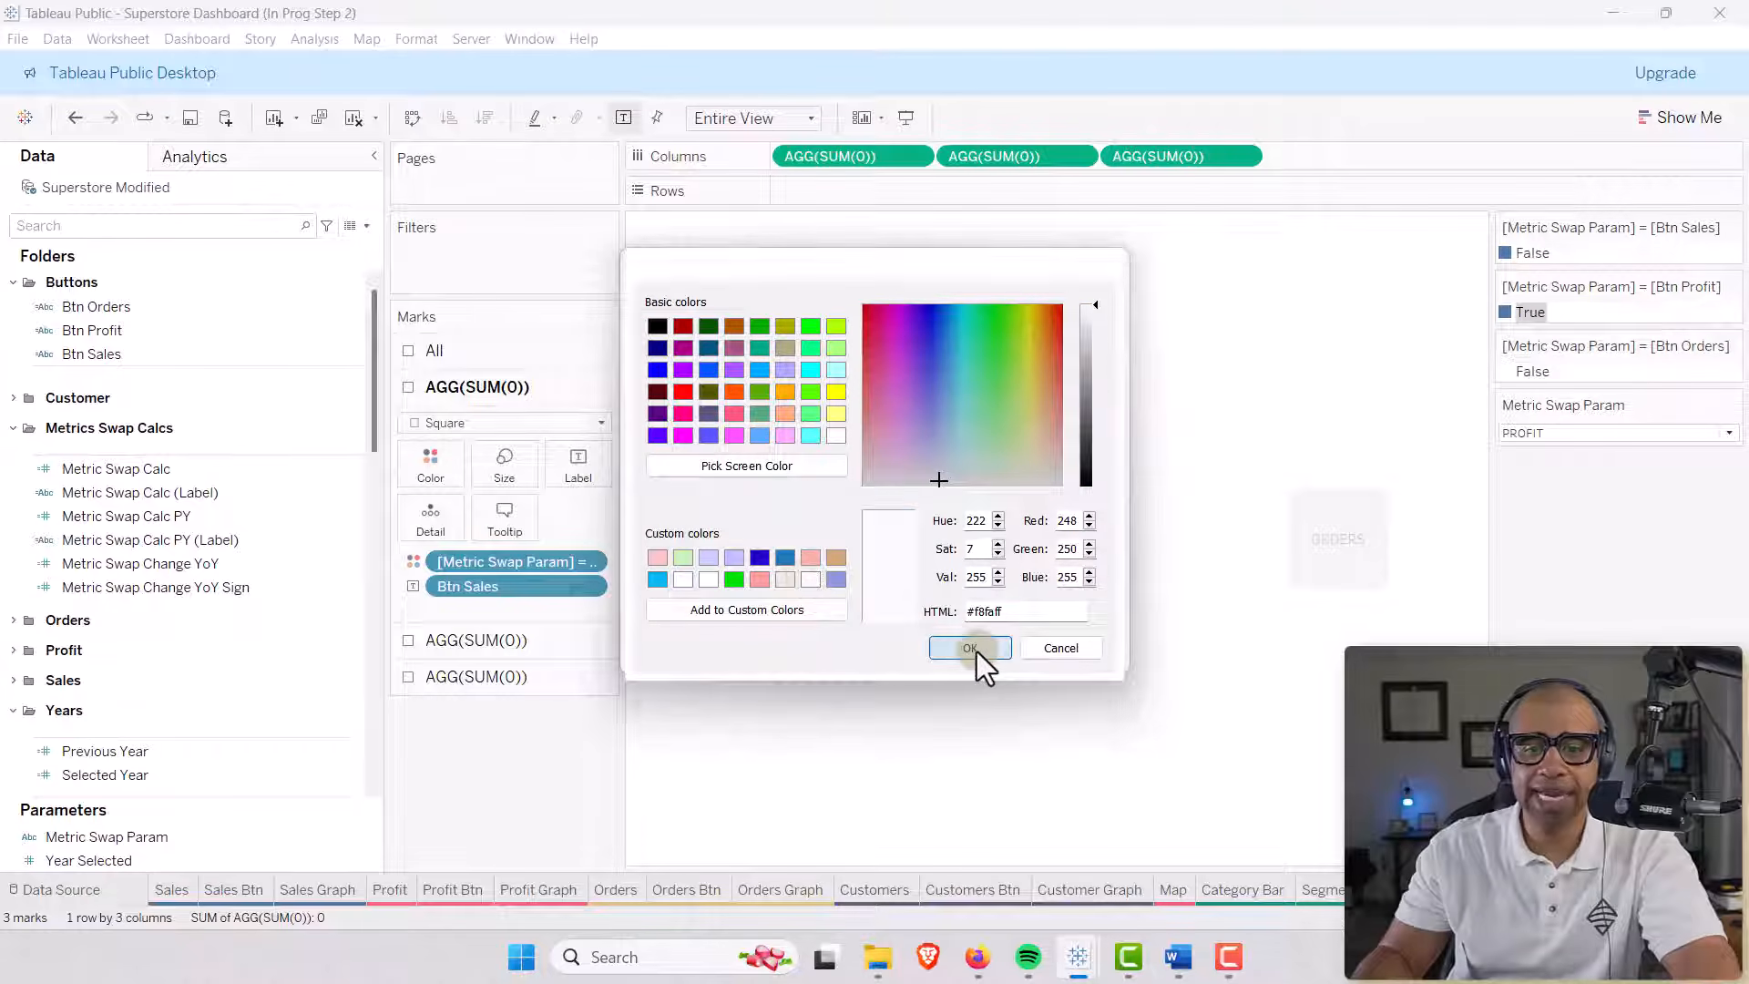
pyautogui.click(890, 649)
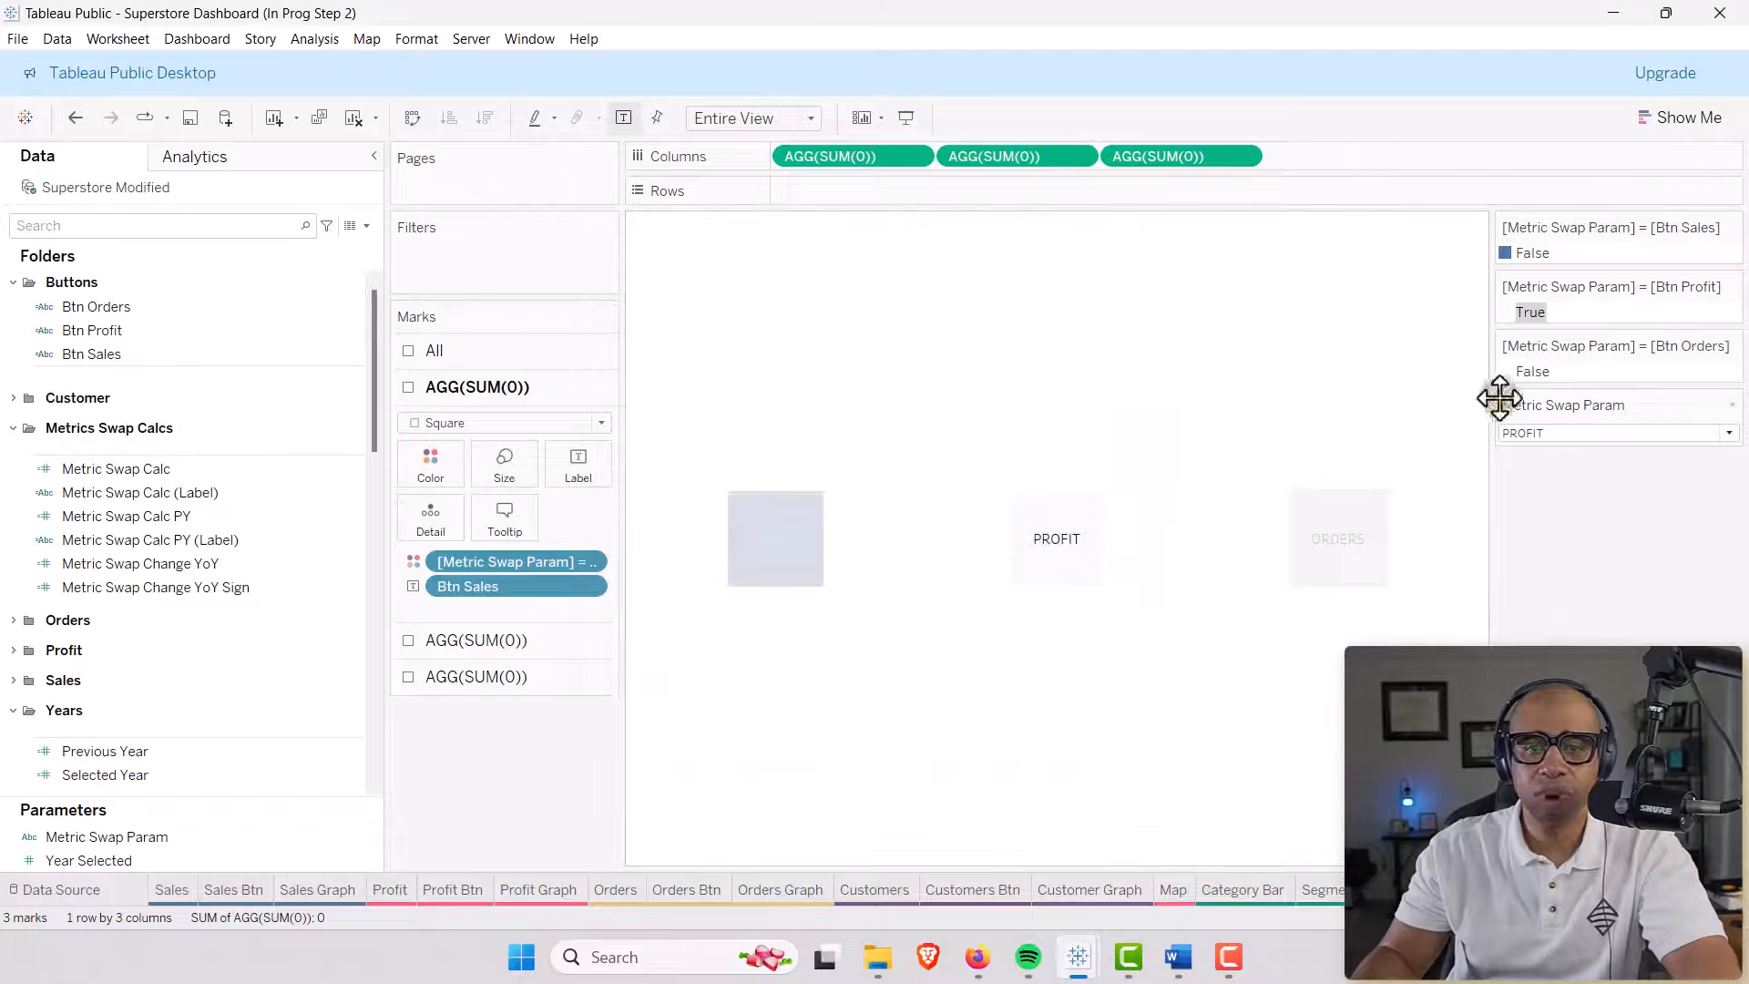
# Set the False colour of the [Metric Swap Param] = [Btn Sales] legend to the custom white.
pyautogui.doubleClick(1505, 252)
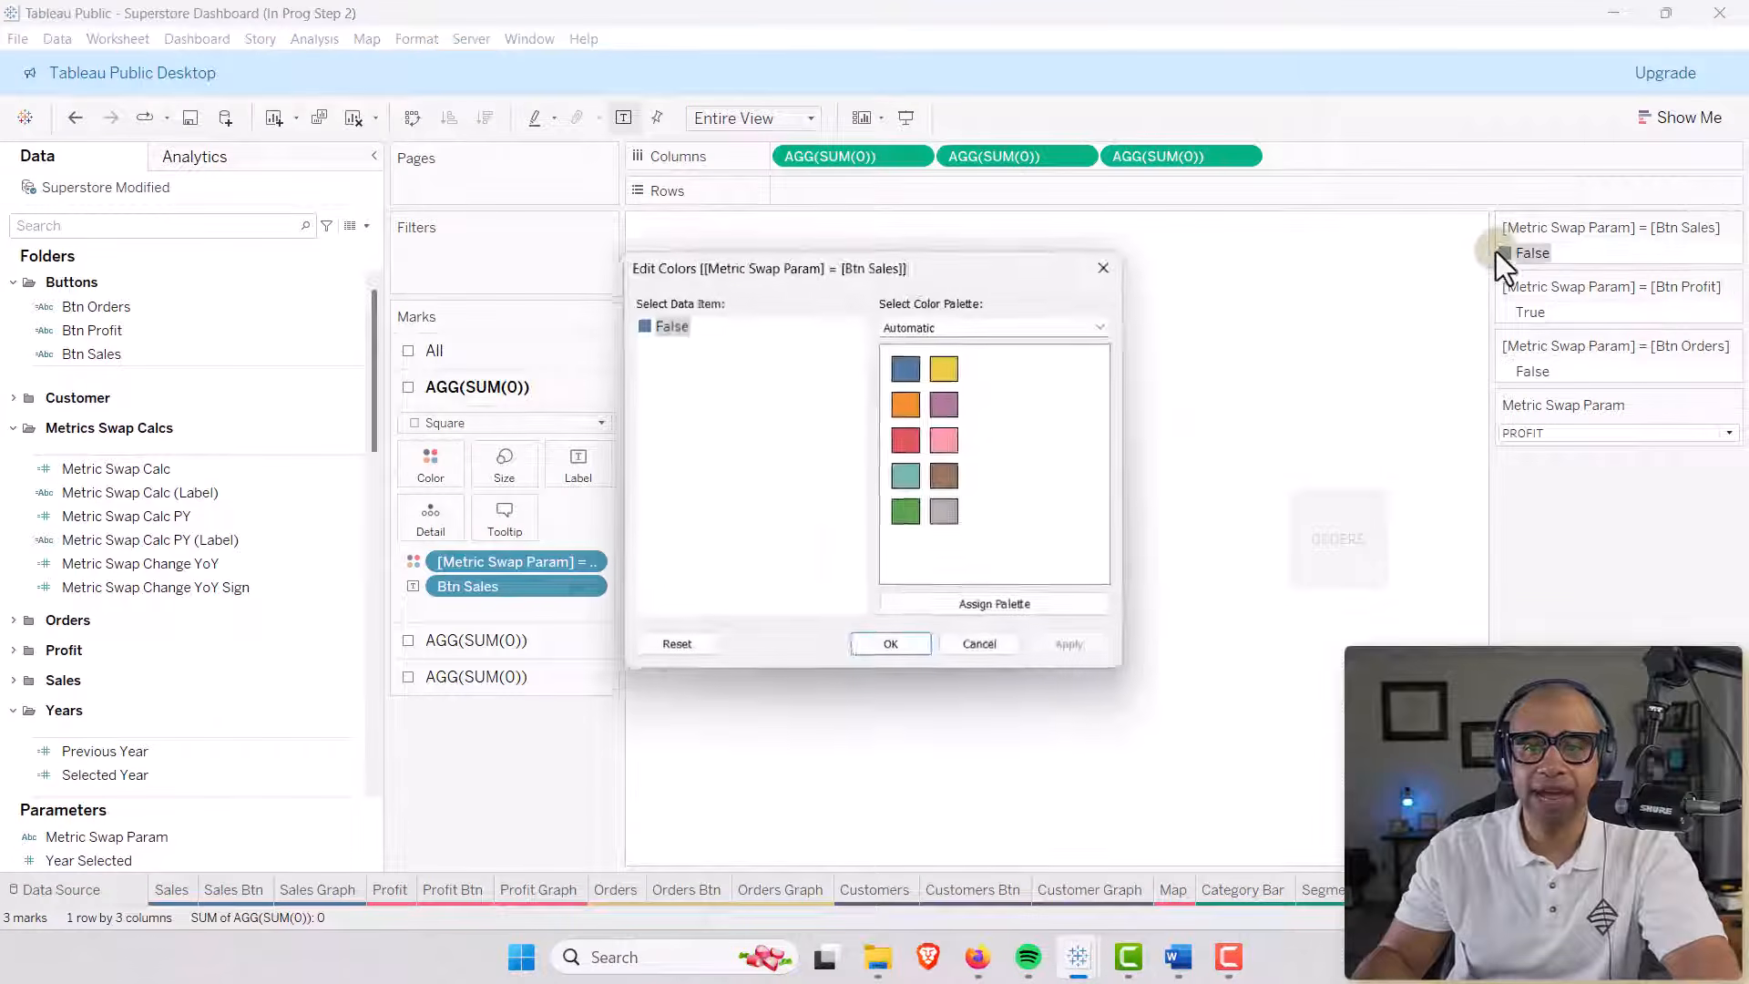
pyautogui.doubleClick(642, 325)
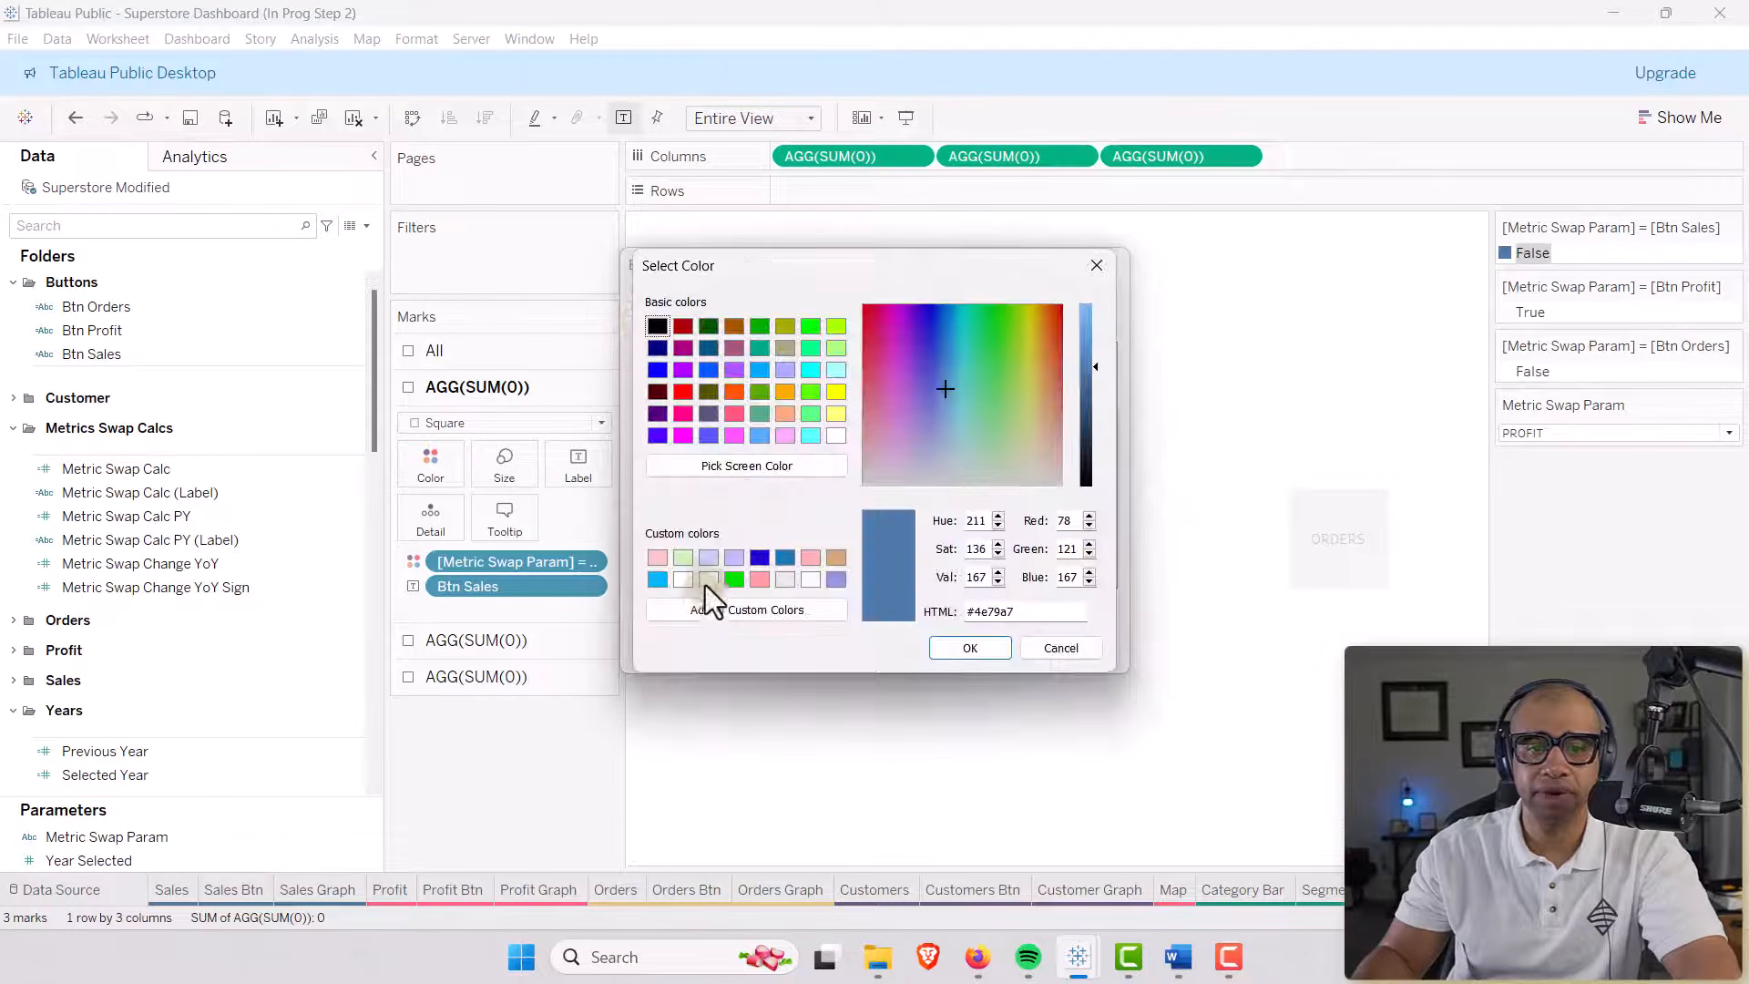
pyautogui.click(685, 585)
pyautogui.click(953, 645)
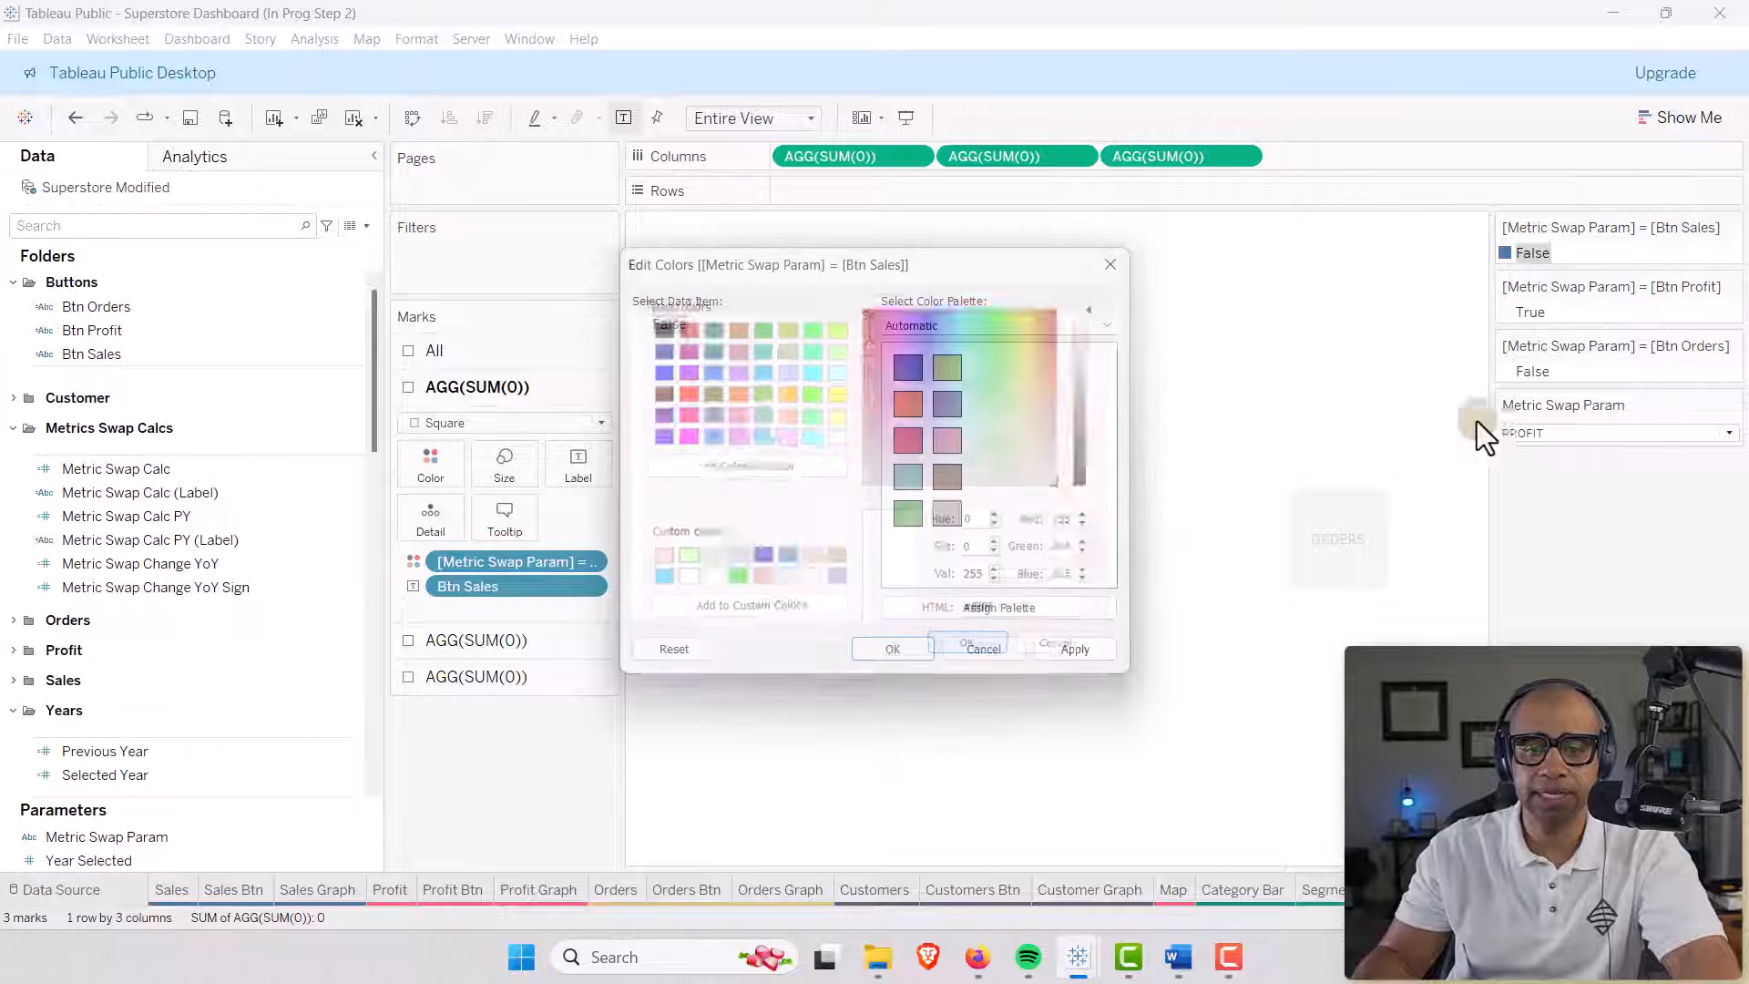
pyautogui.click(909, 648)
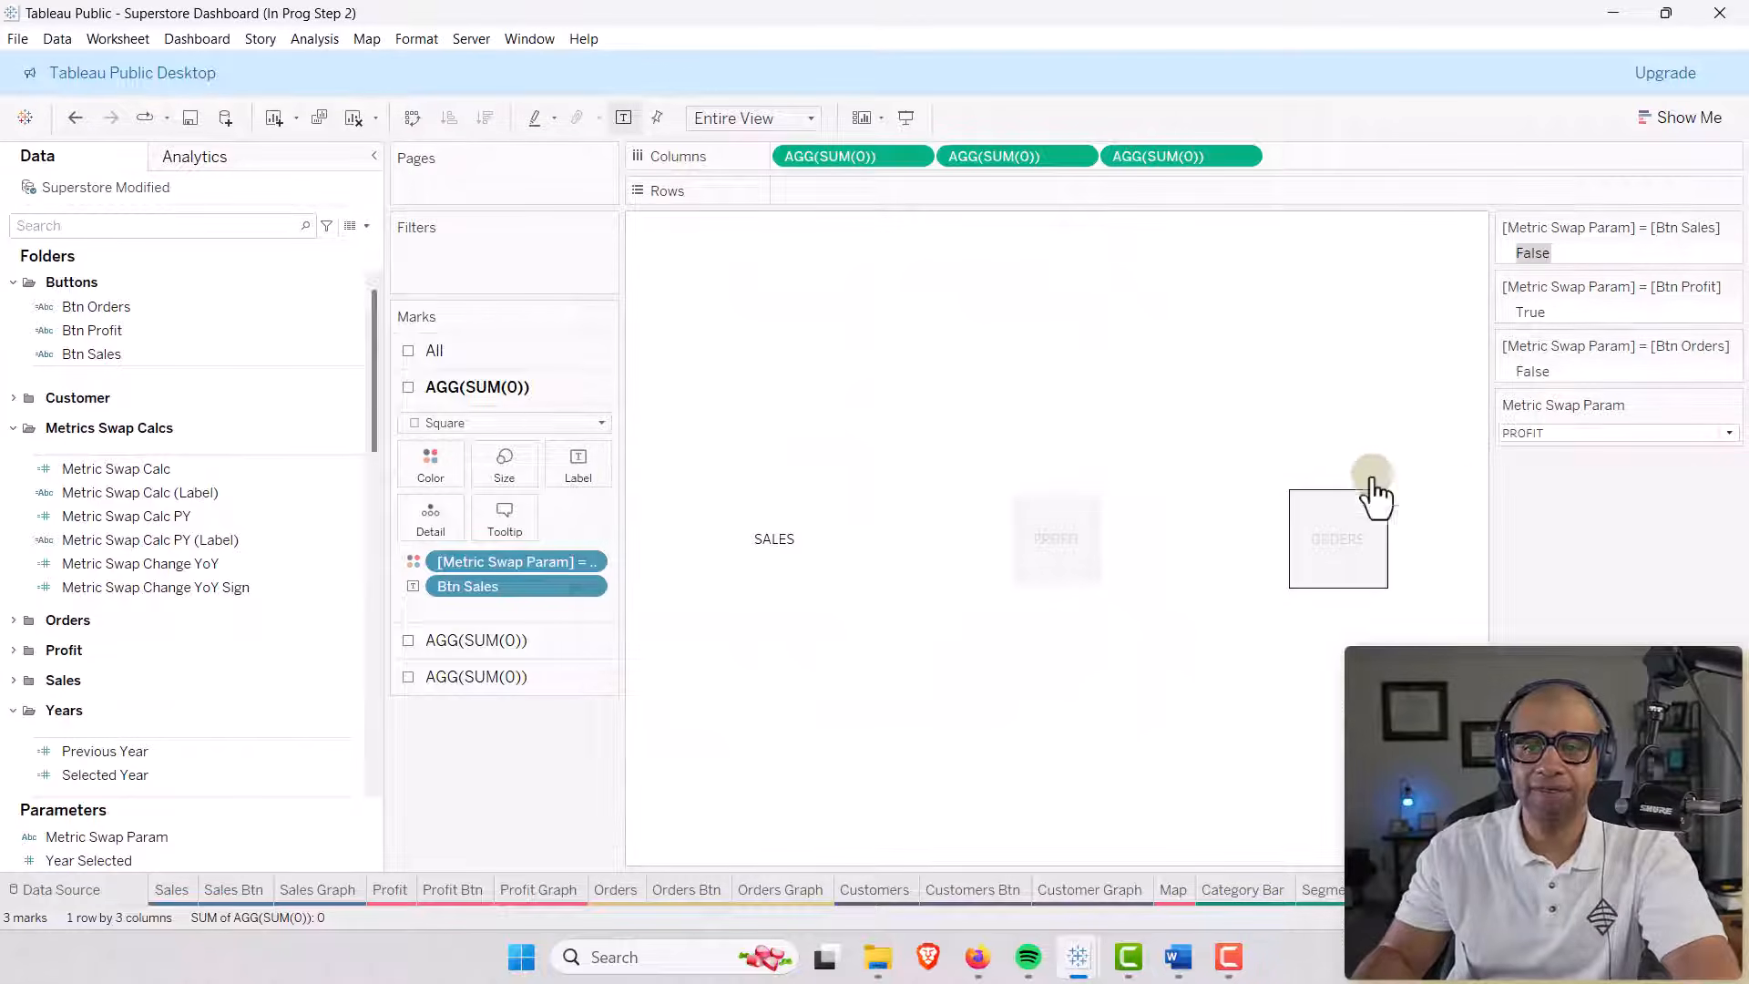
# Switch Metric Swap Param to SALES and back to PROFIT to check the highlighting of the matching buttons.
pyautogui.click(1632, 559)
pyautogui.click(1598, 430)
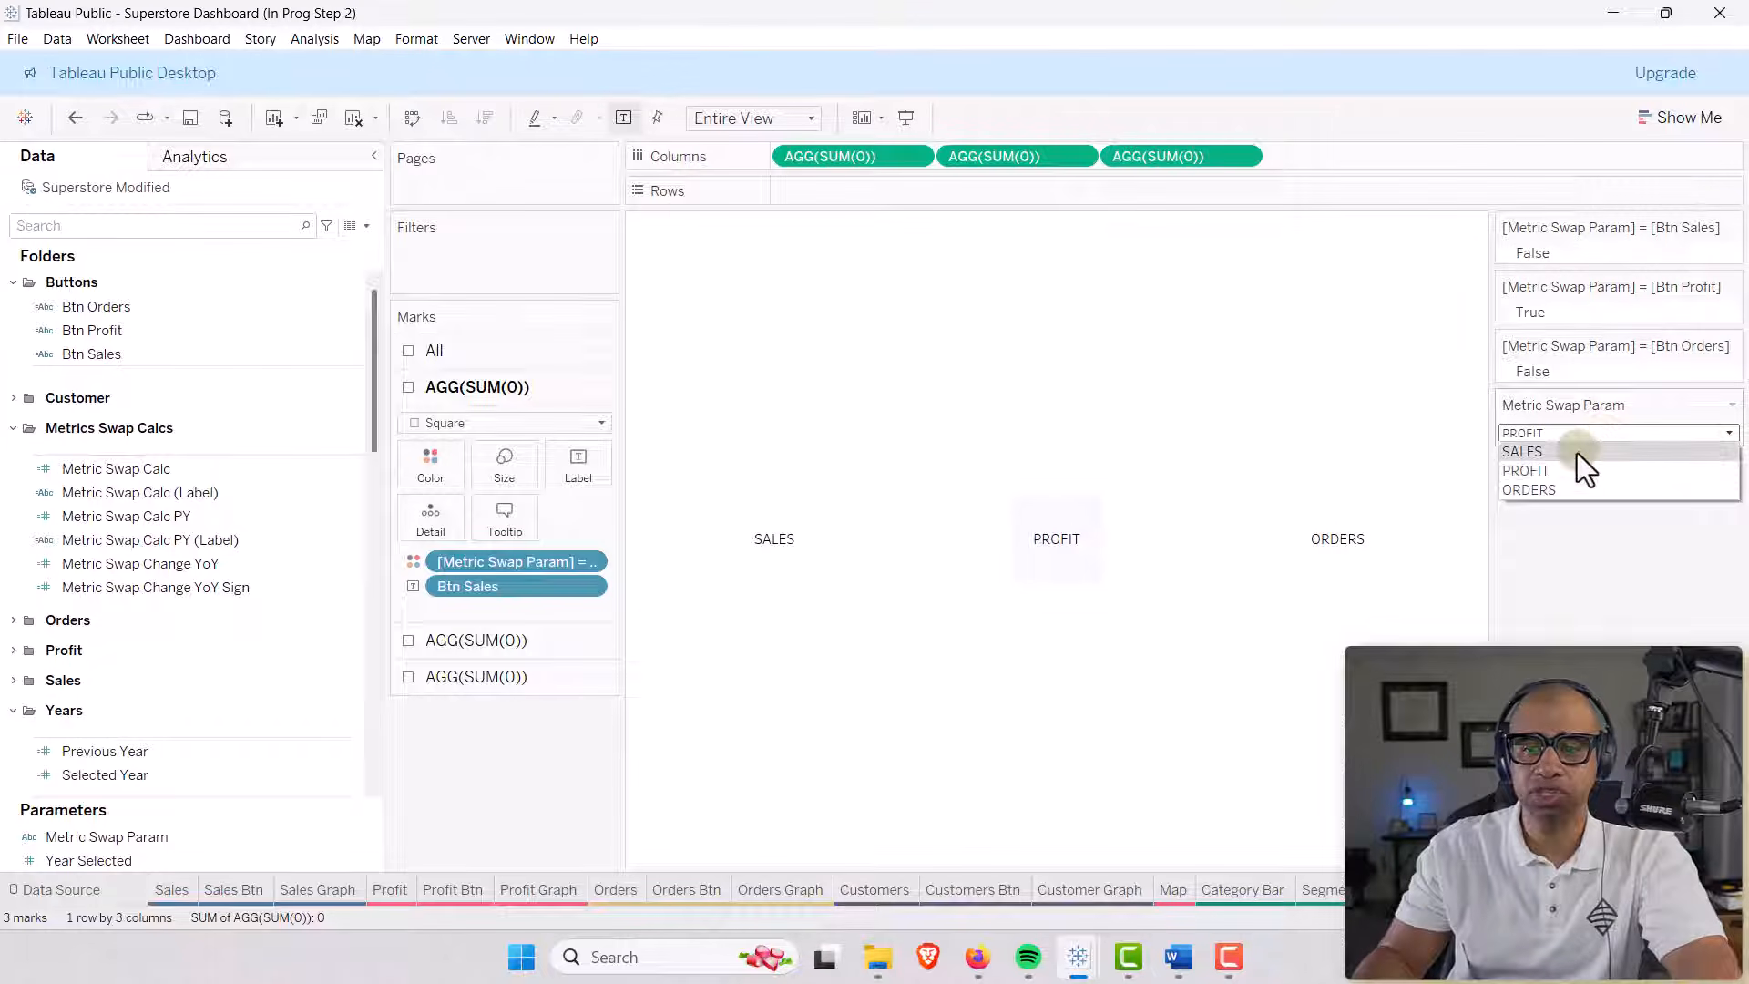
pyautogui.click(1576, 451)
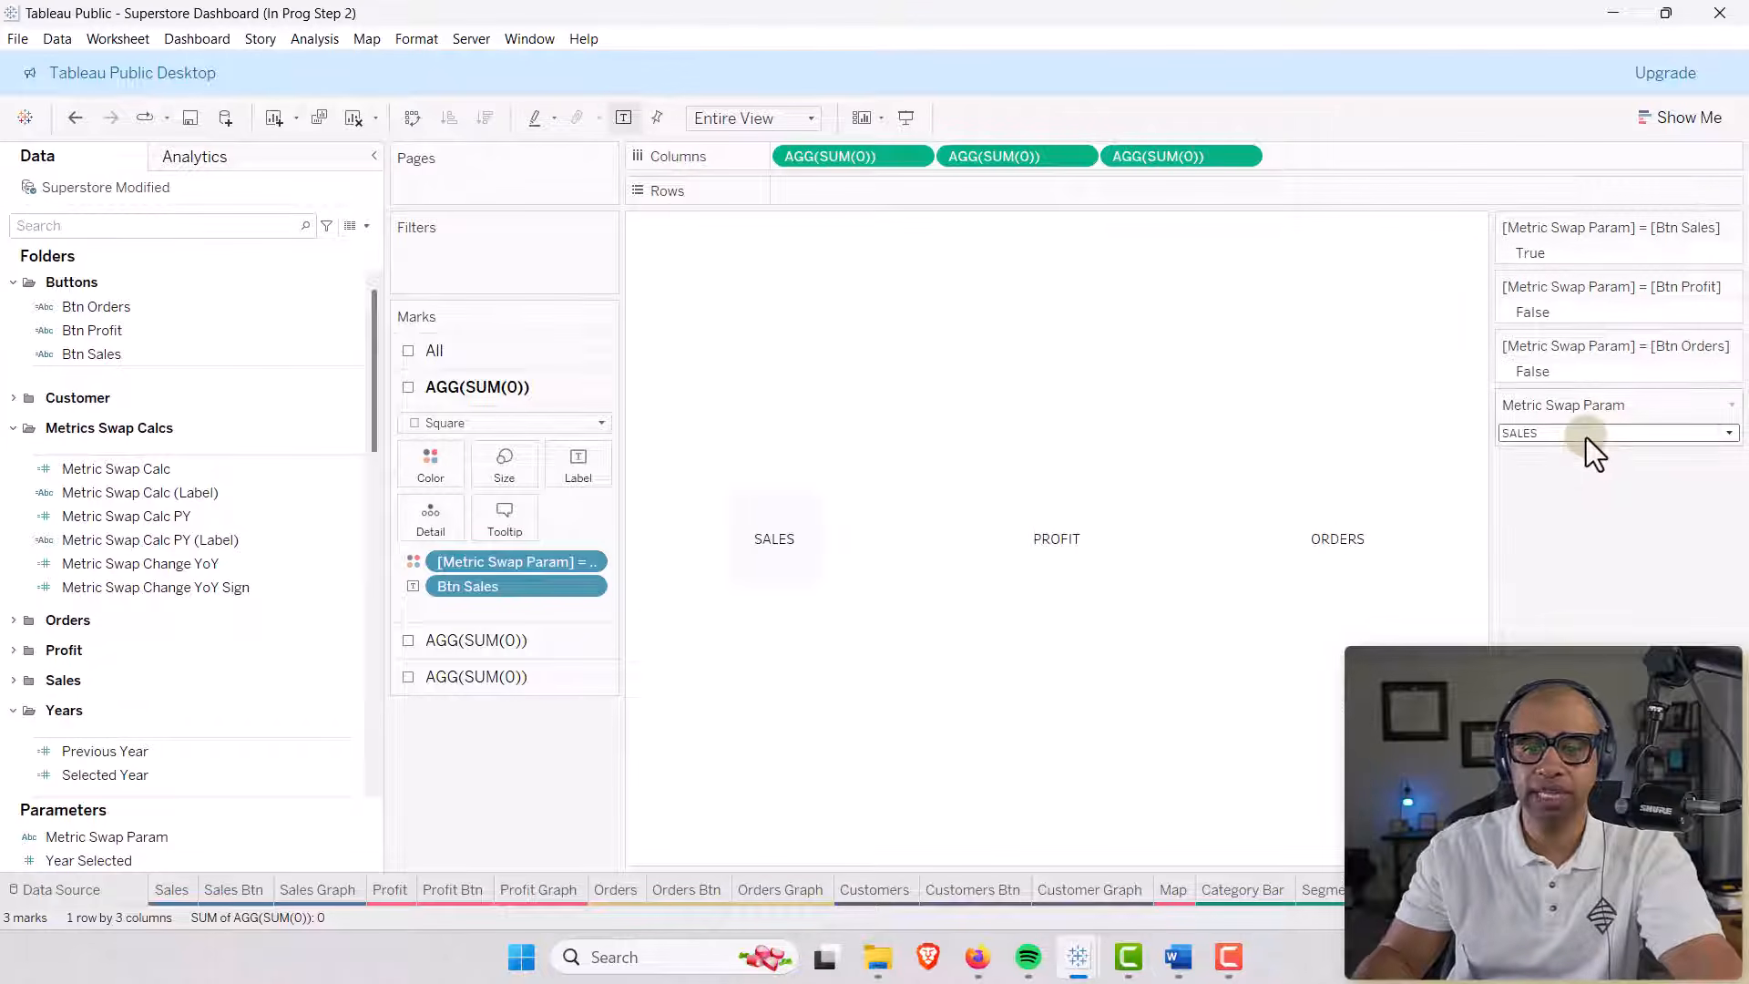
pyautogui.click(1587, 435)
pyautogui.click(1581, 470)
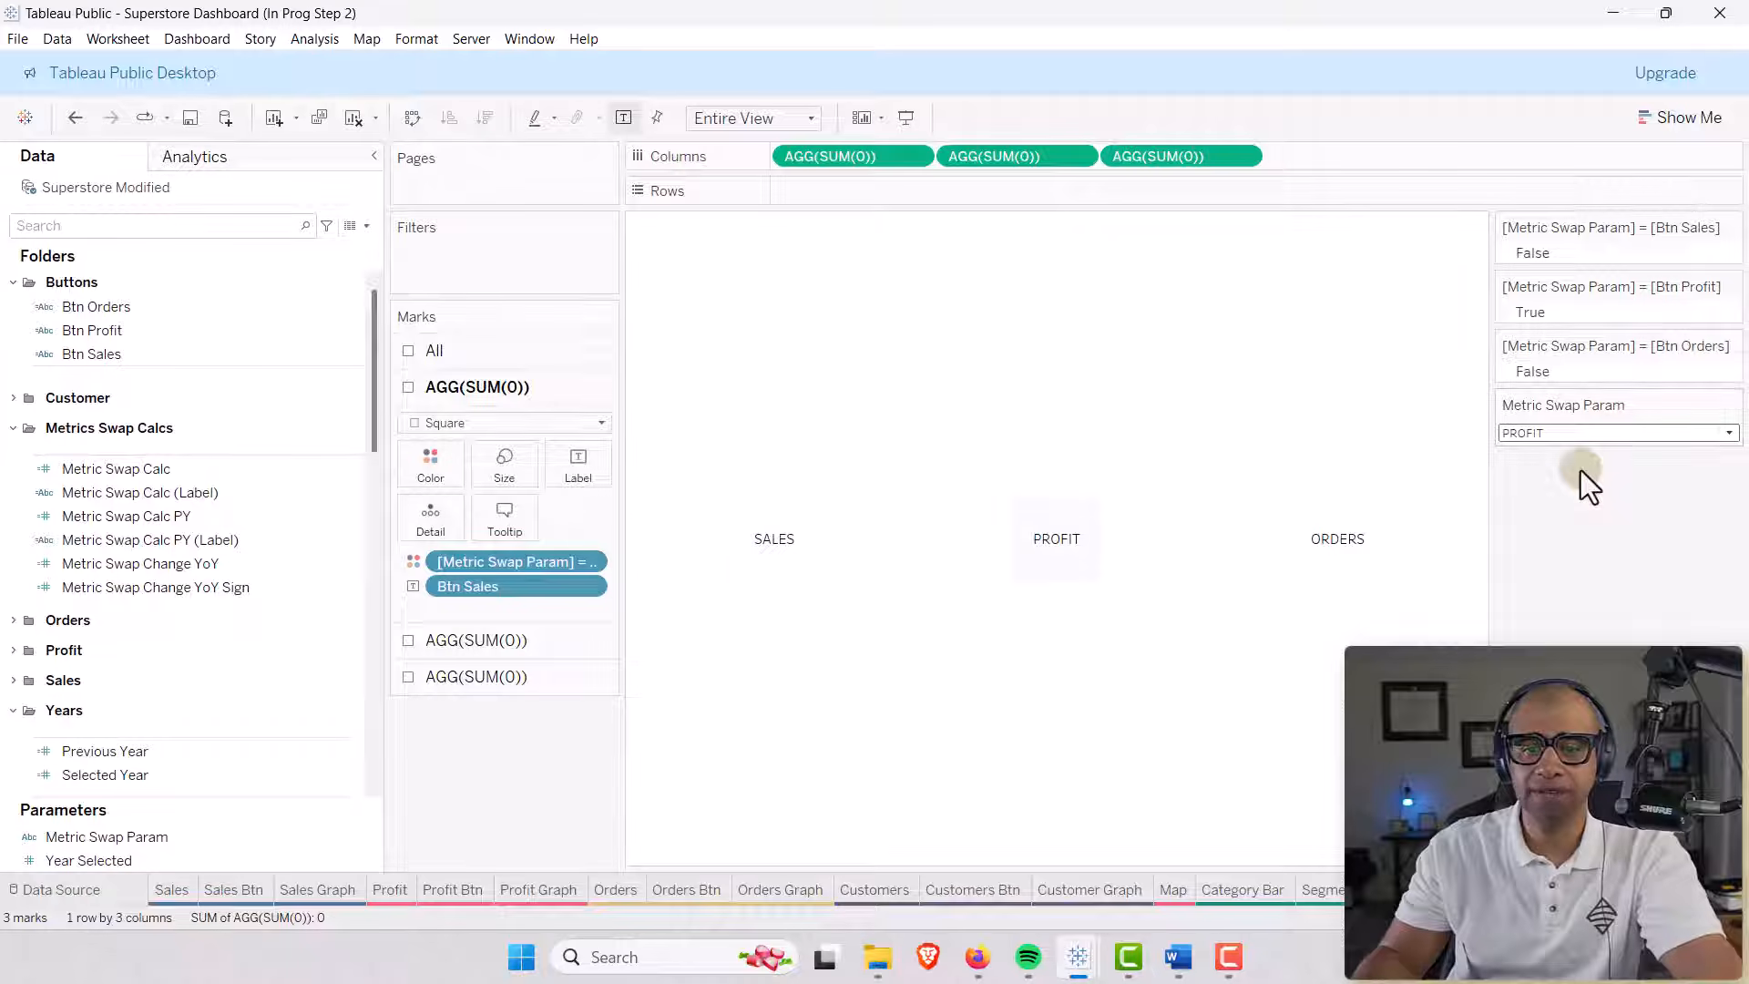
# Switch Metric Swap Param to ORDERS and set the True colour of the [Metric Swap Param] = [Btn Orders] legend to the saved custom #f8faff.
pyautogui.click(1519, 436)
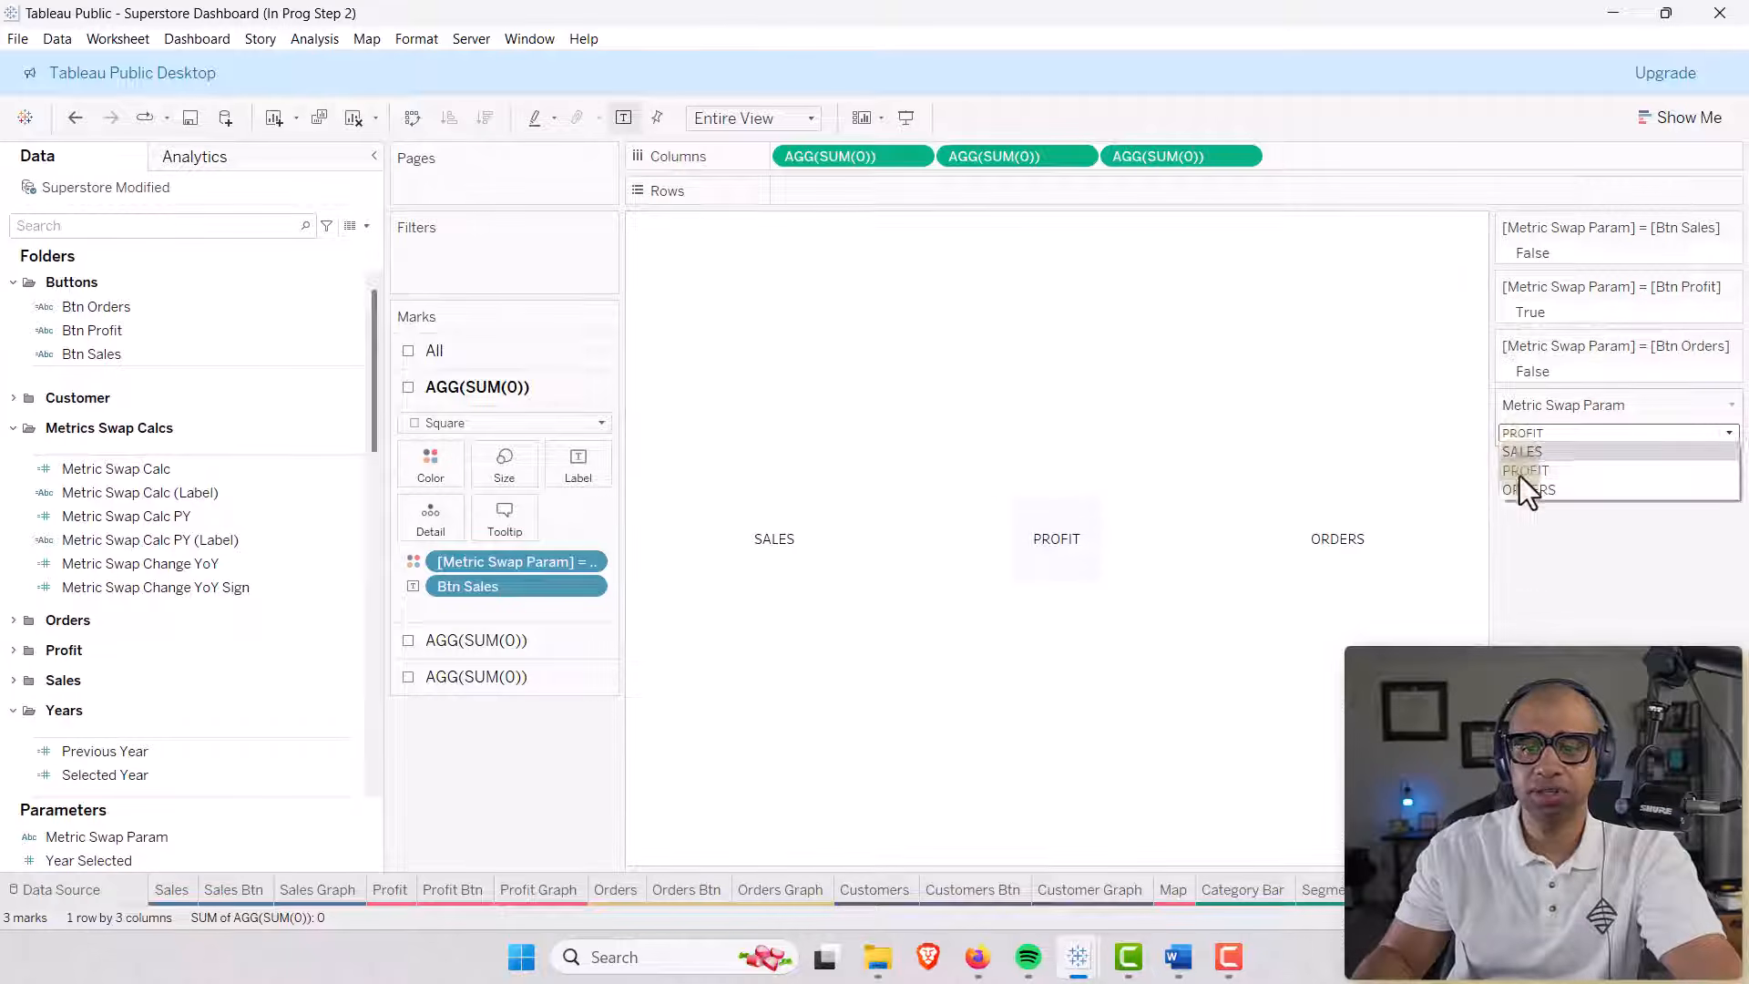
pyautogui.click(1516, 488)
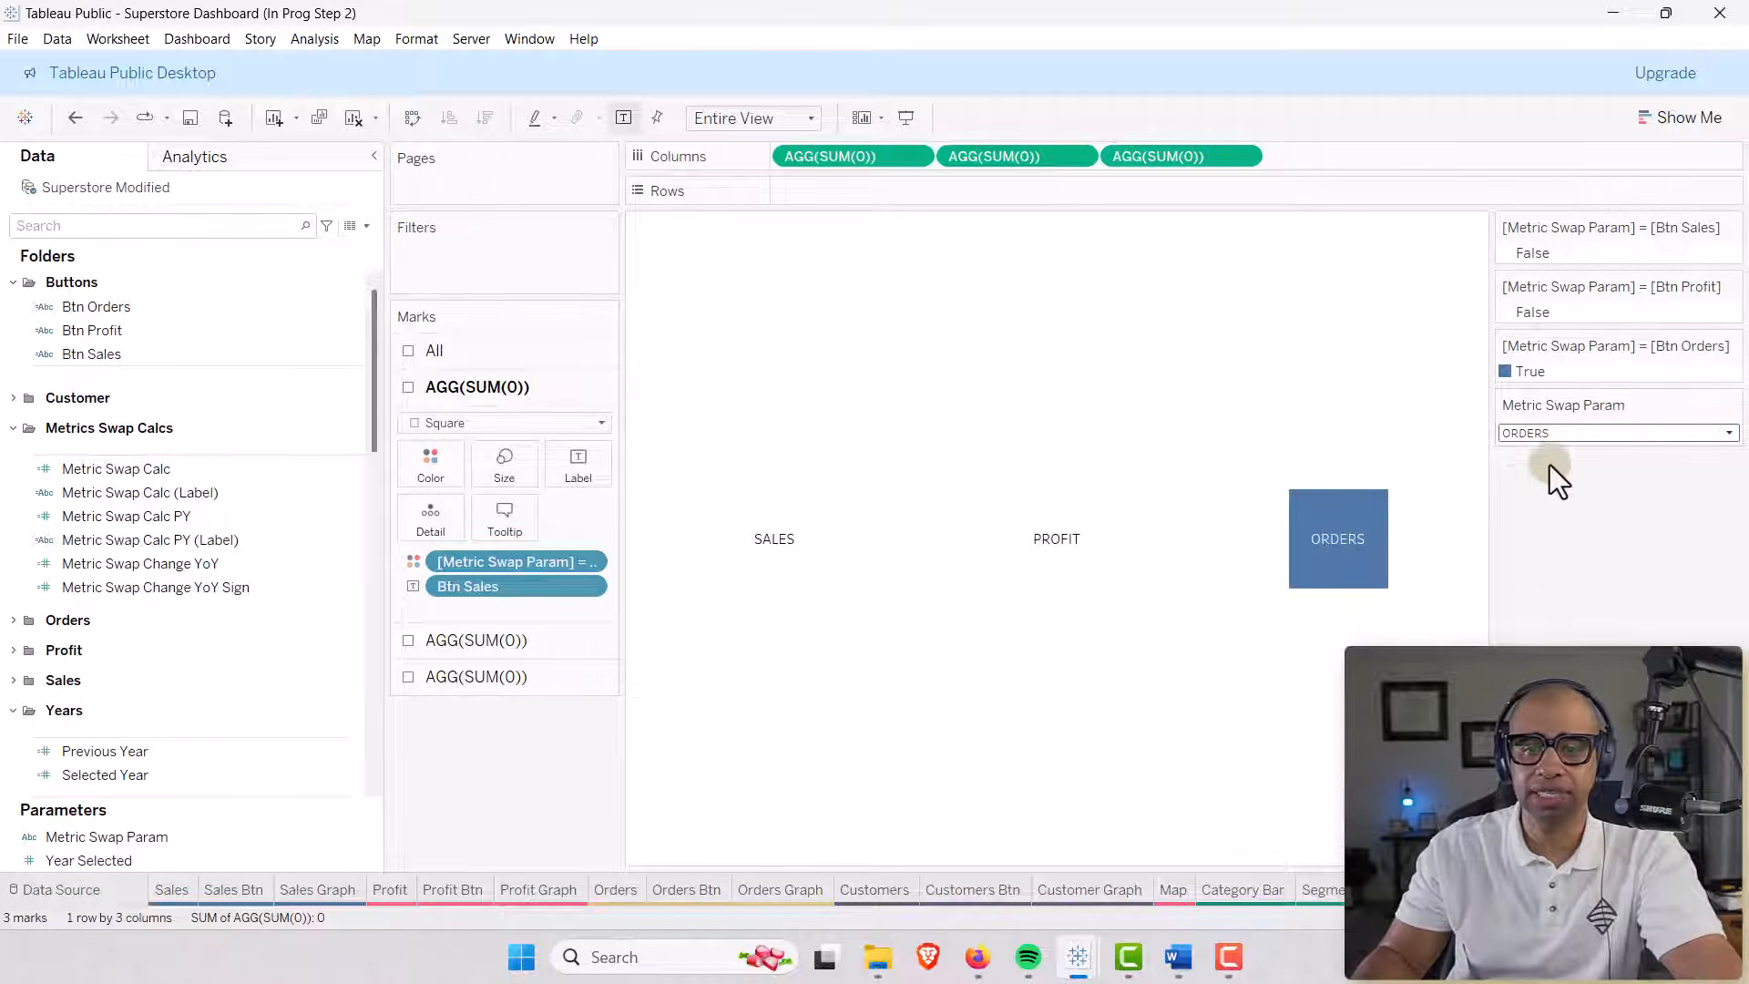
pyautogui.doubleClick(1507, 371)
pyautogui.click(981, 604)
pyautogui.click(658, 378)
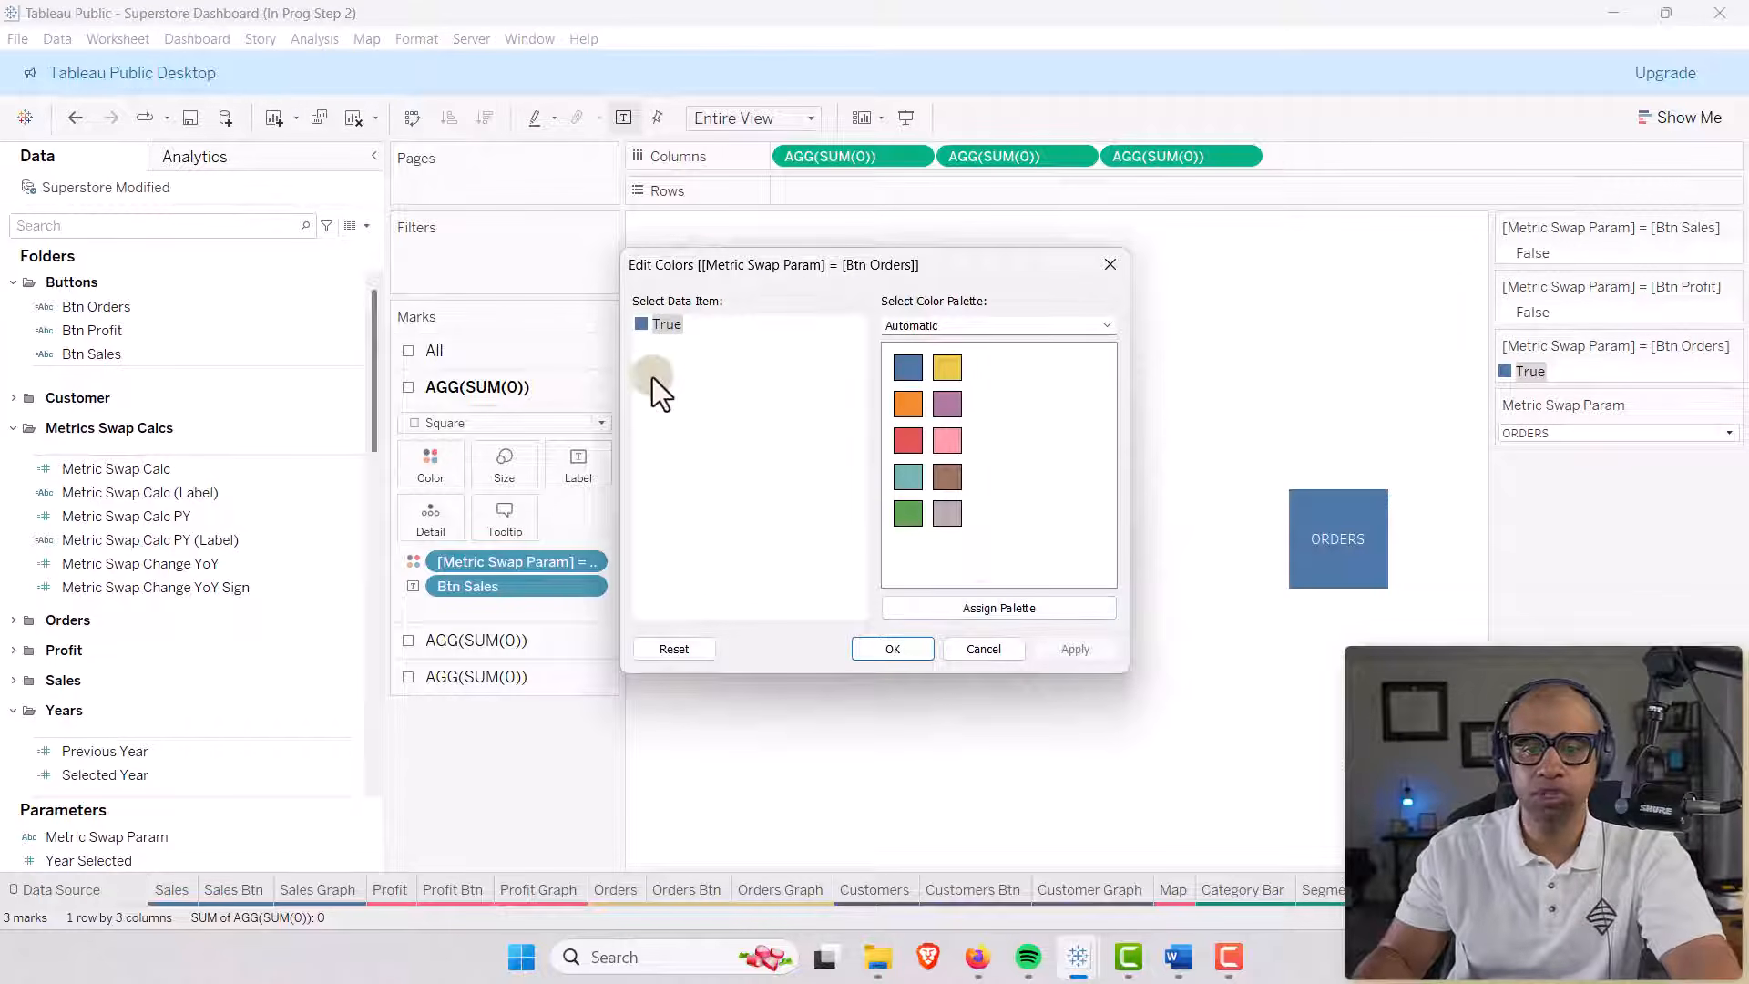
pyautogui.doubleClick(640, 326)
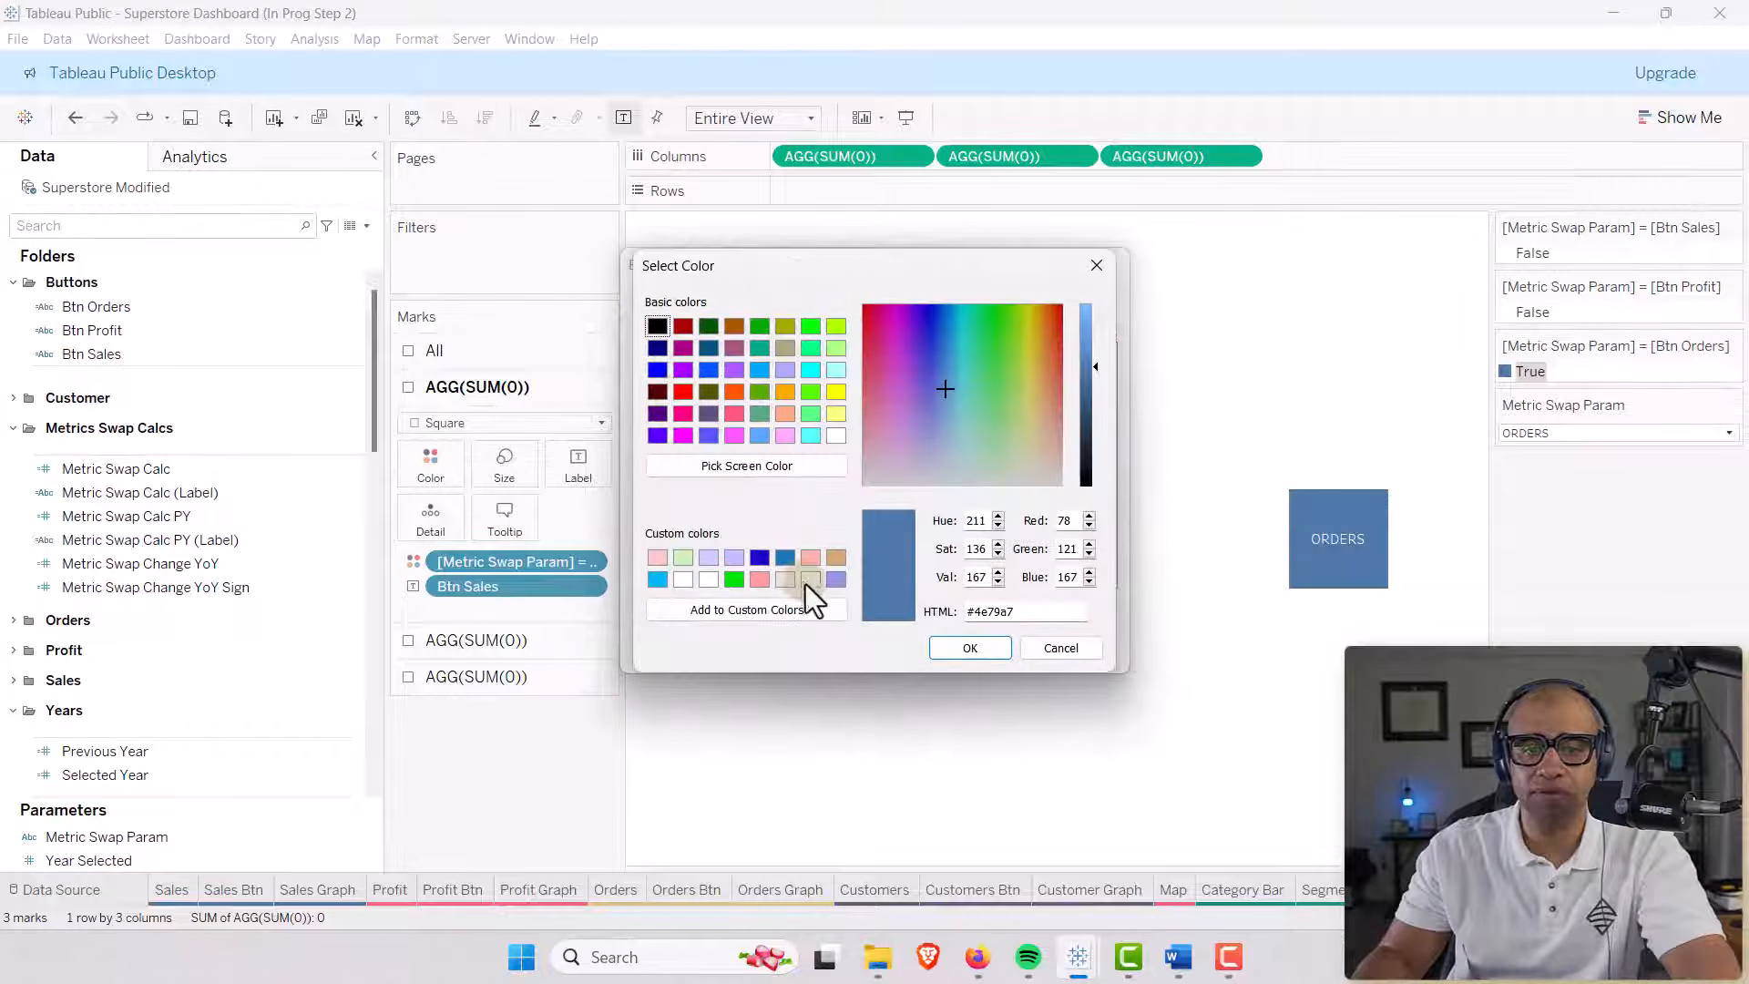
pyautogui.click(807, 581)
pyautogui.click(973, 649)
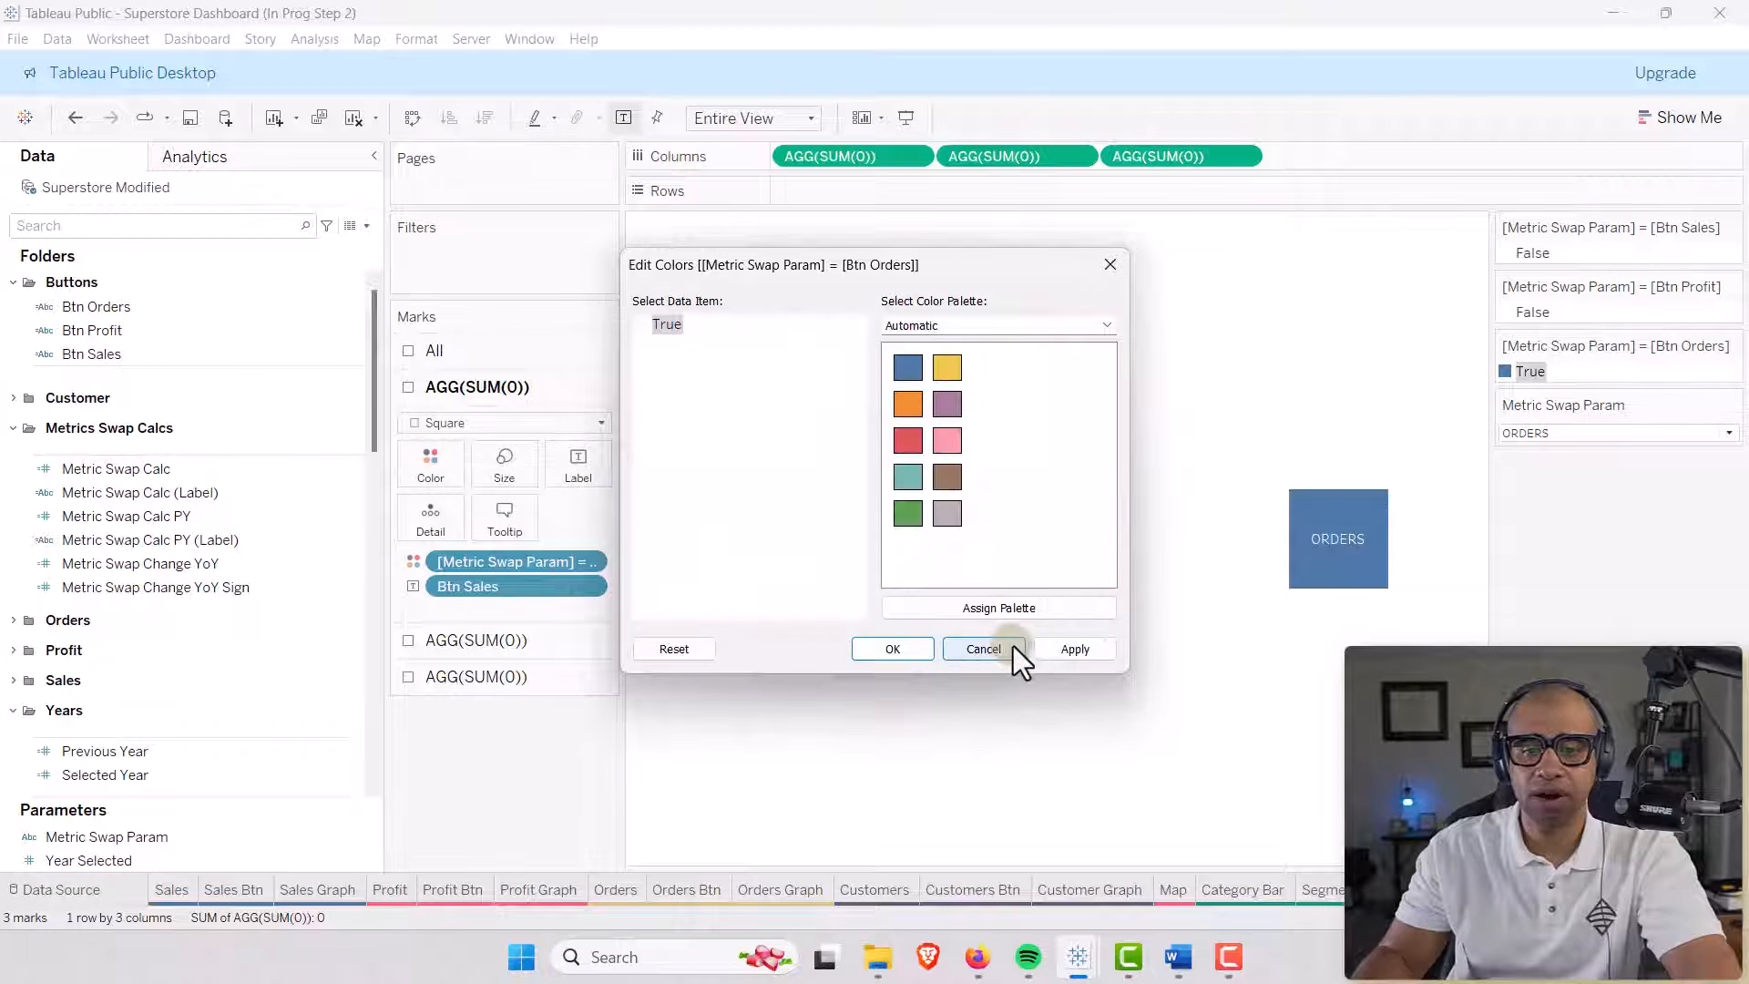
pyautogui.click(898, 649)
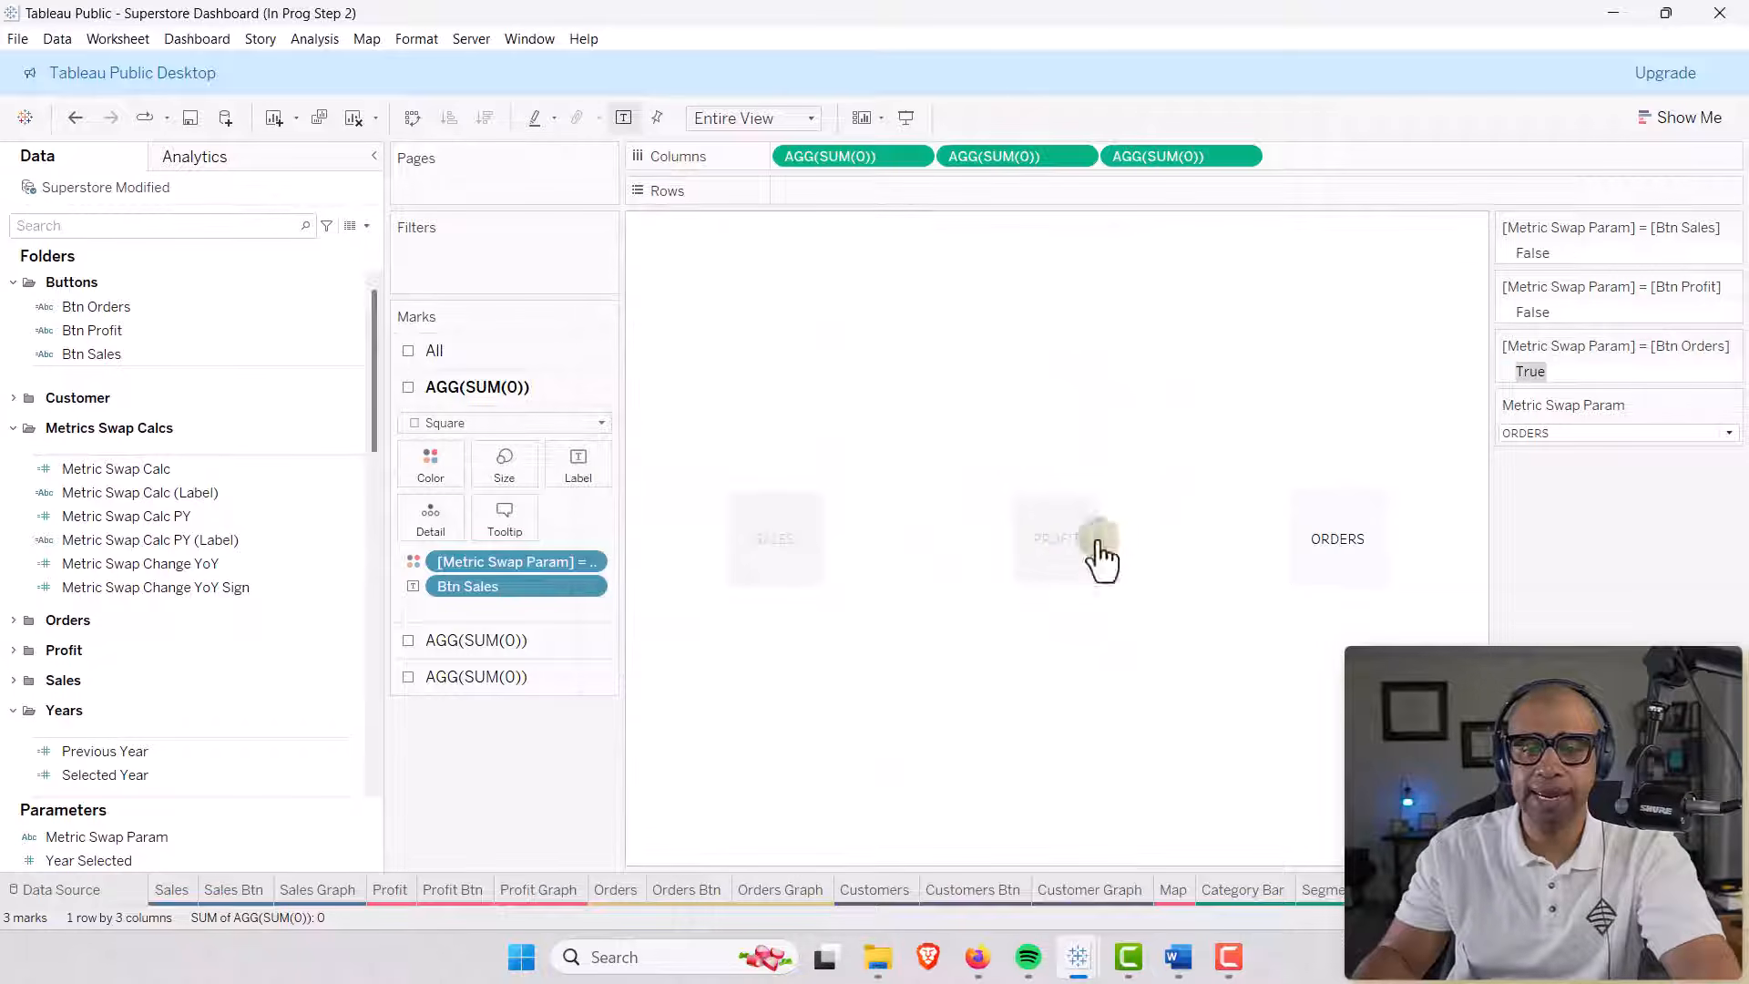
pyautogui.click(1588, 624)
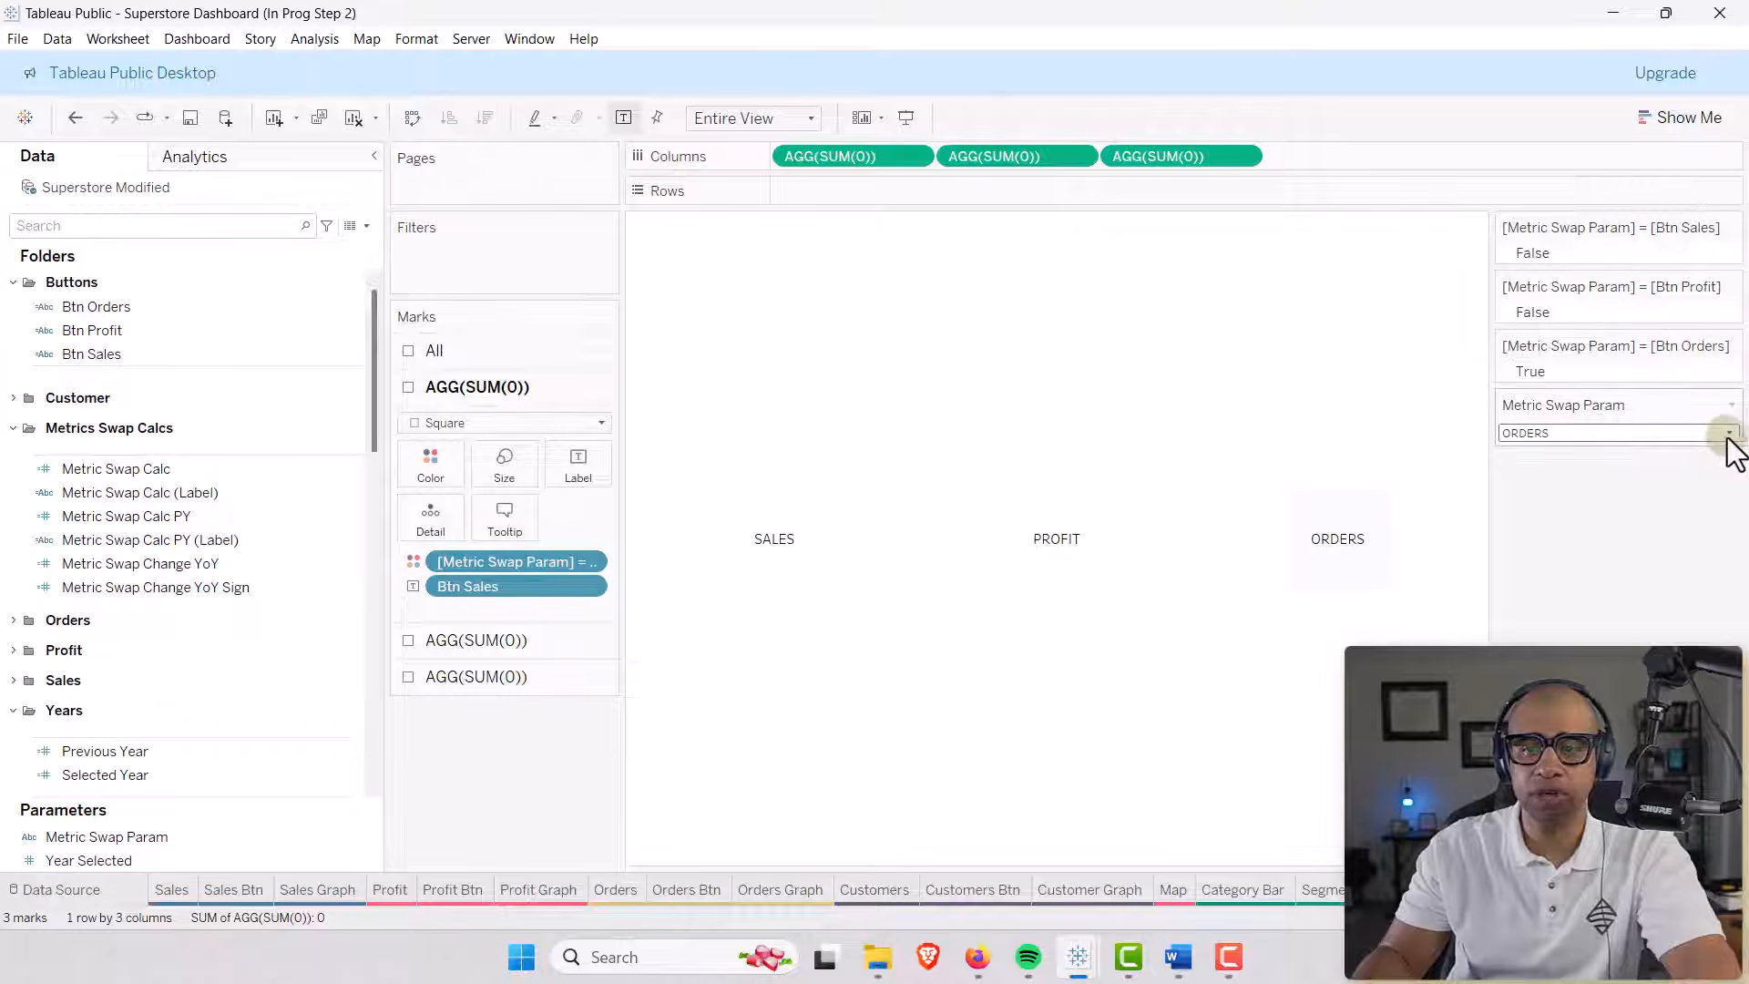
# Cycle Metric Swap Param through SALES, PROFIT and ORDERS to verify the colouring of all three buttons.
pyautogui.click(1729, 434)
pyautogui.click(1680, 452)
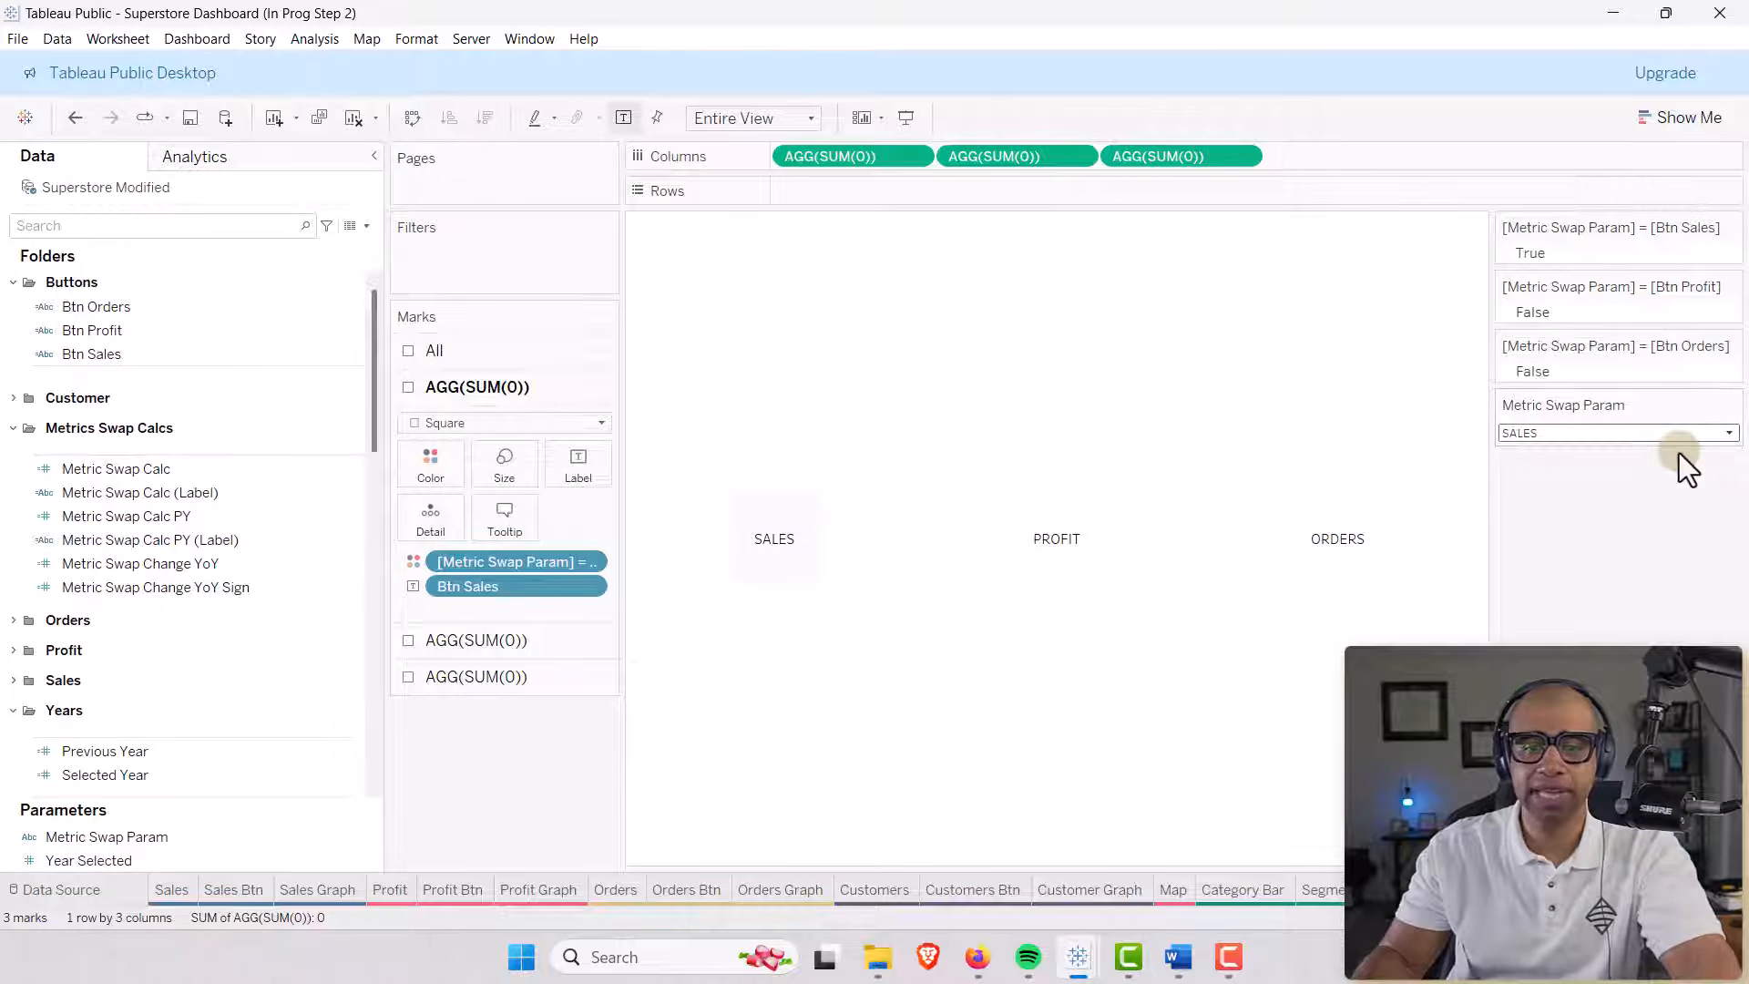
pyautogui.click(1728, 434)
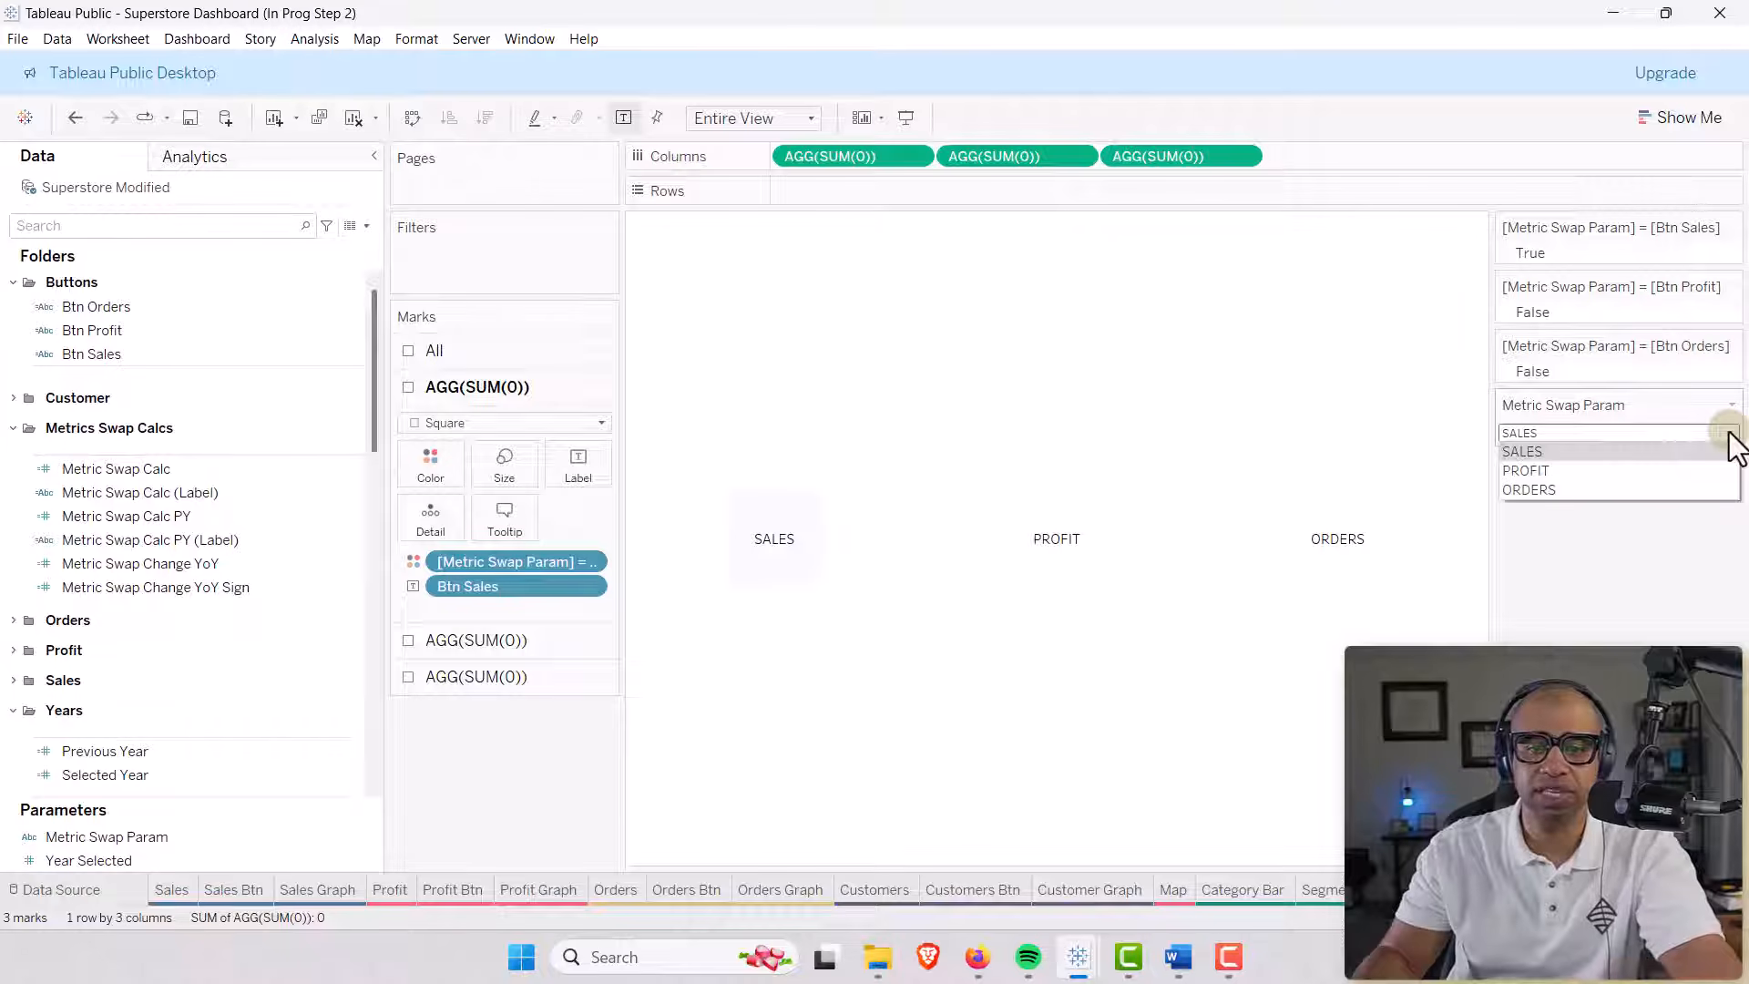
pyautogui.click(1640, 470)
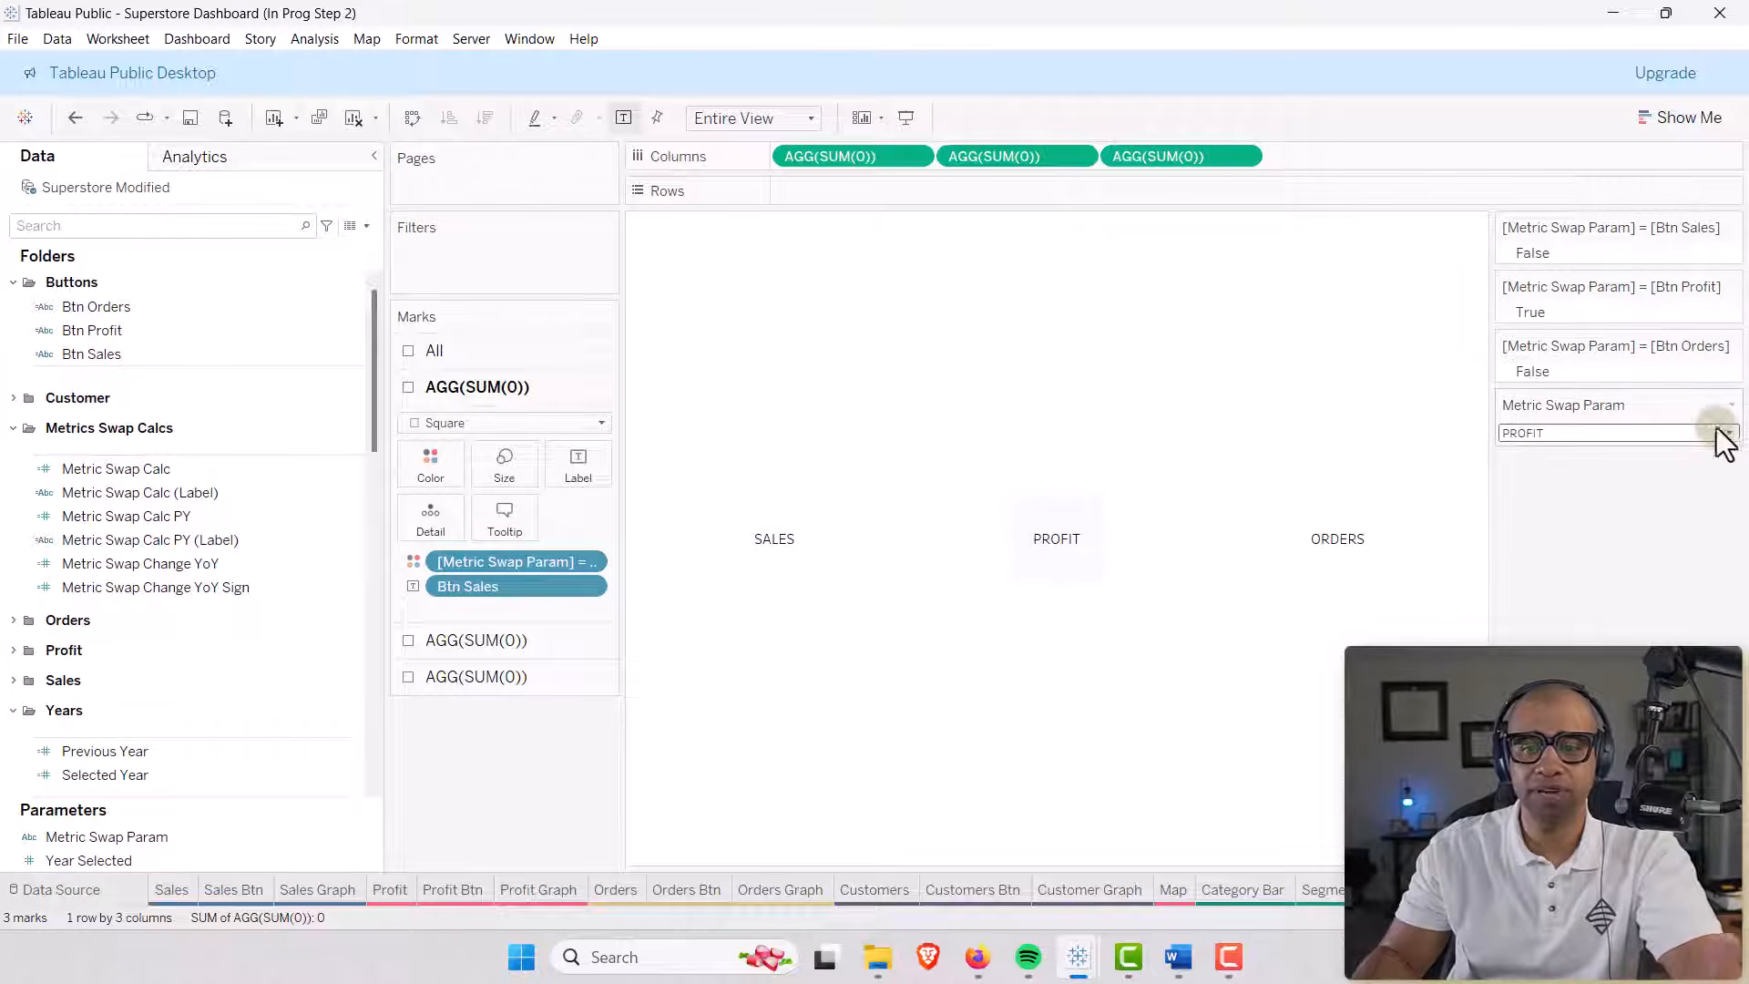
pyautogui.click(1727, 433)
pyautogui.click(1634, 488)
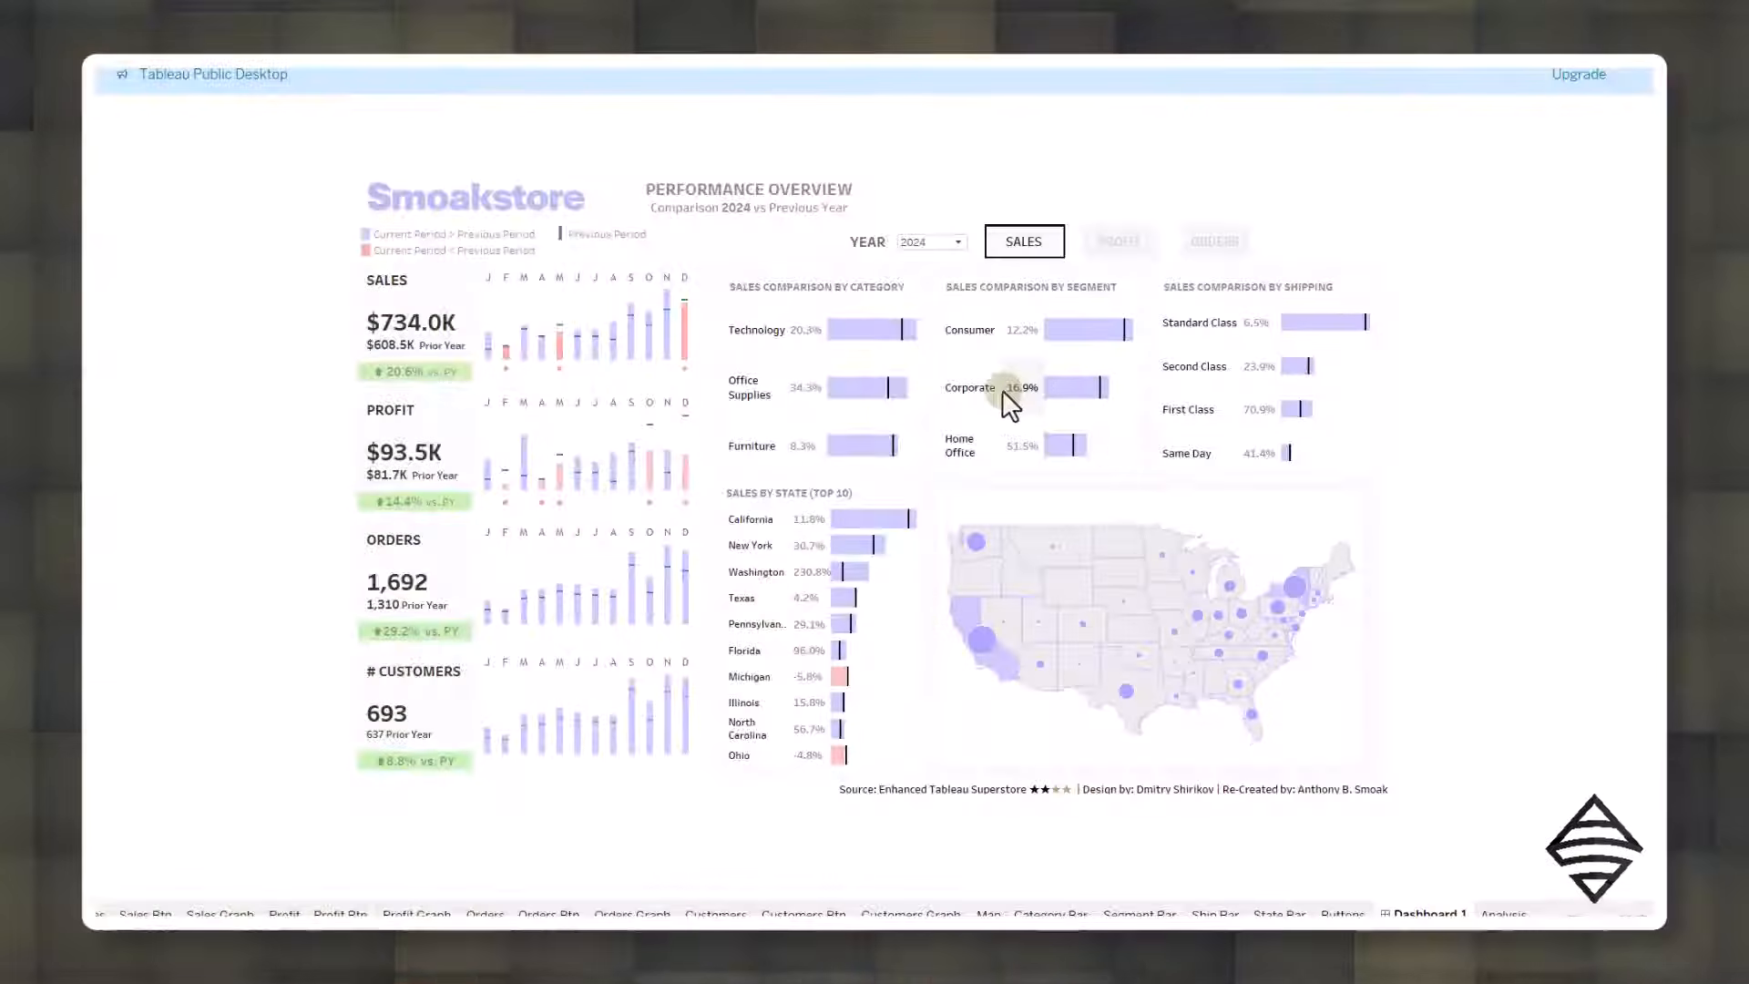
# Inspect the May bar's tooltip in the finished dashboard's Sales graph, and test its PROFIT and ORDERS buttons.
pyautogui.moveTo(859, 350)
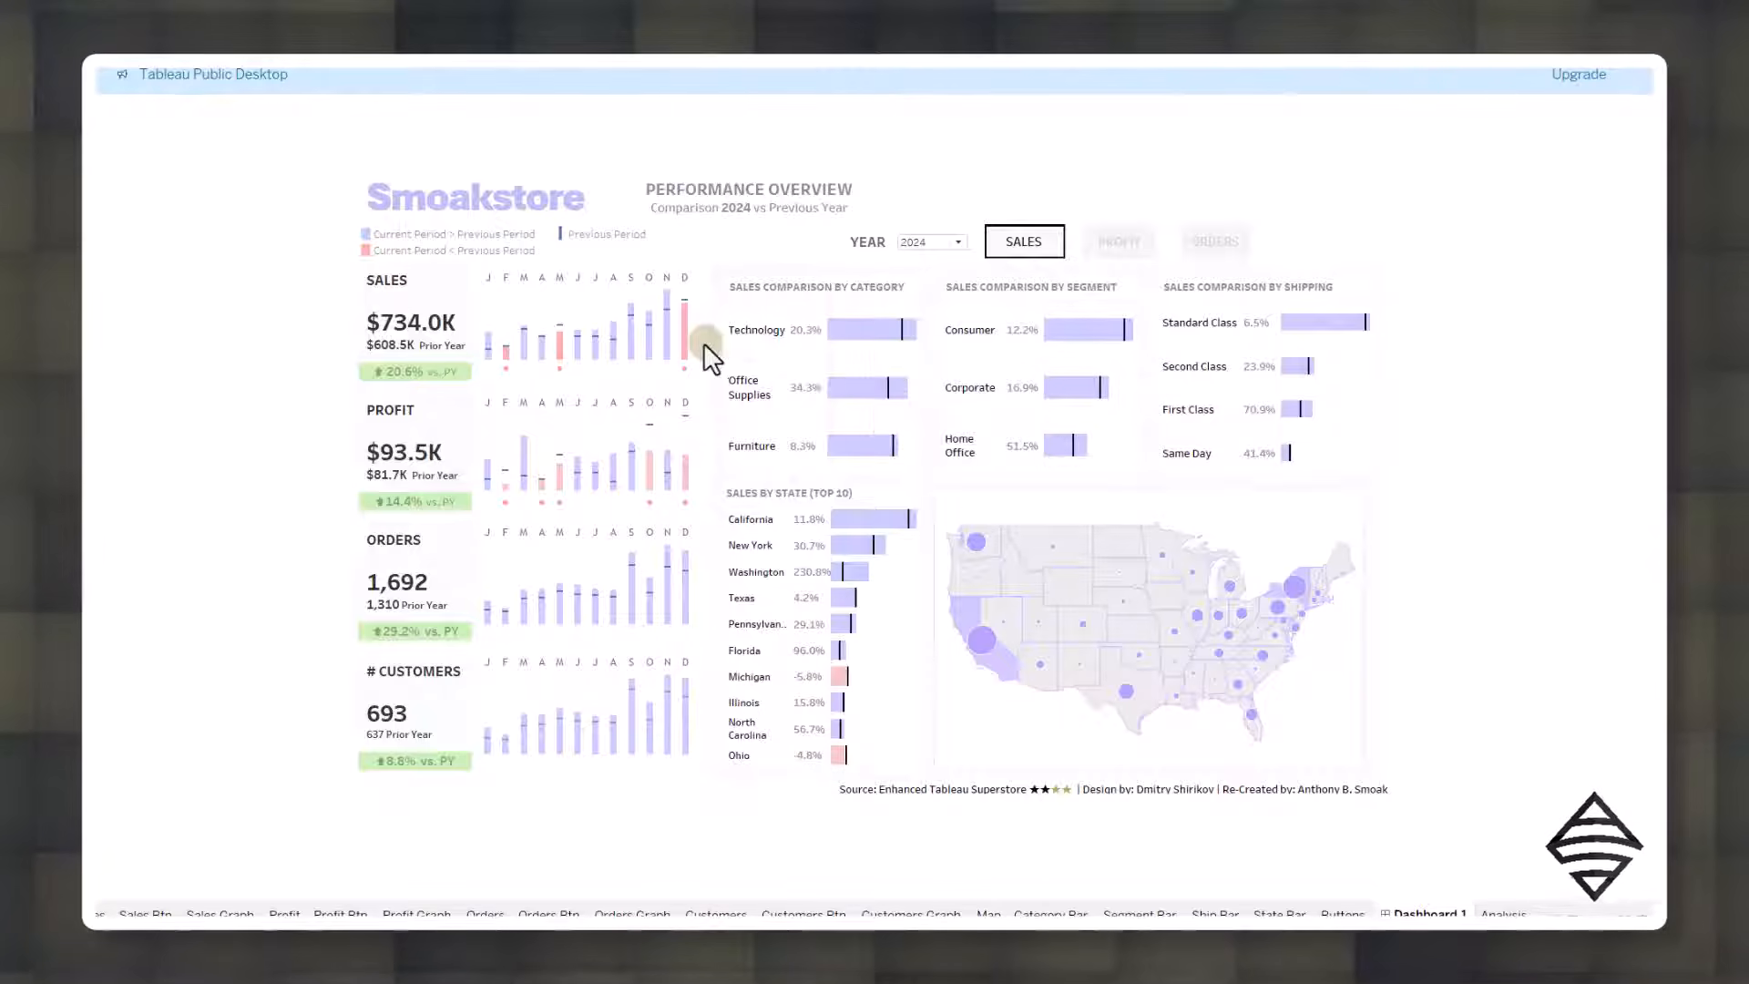
pyautogui.moveTo(592, 360)
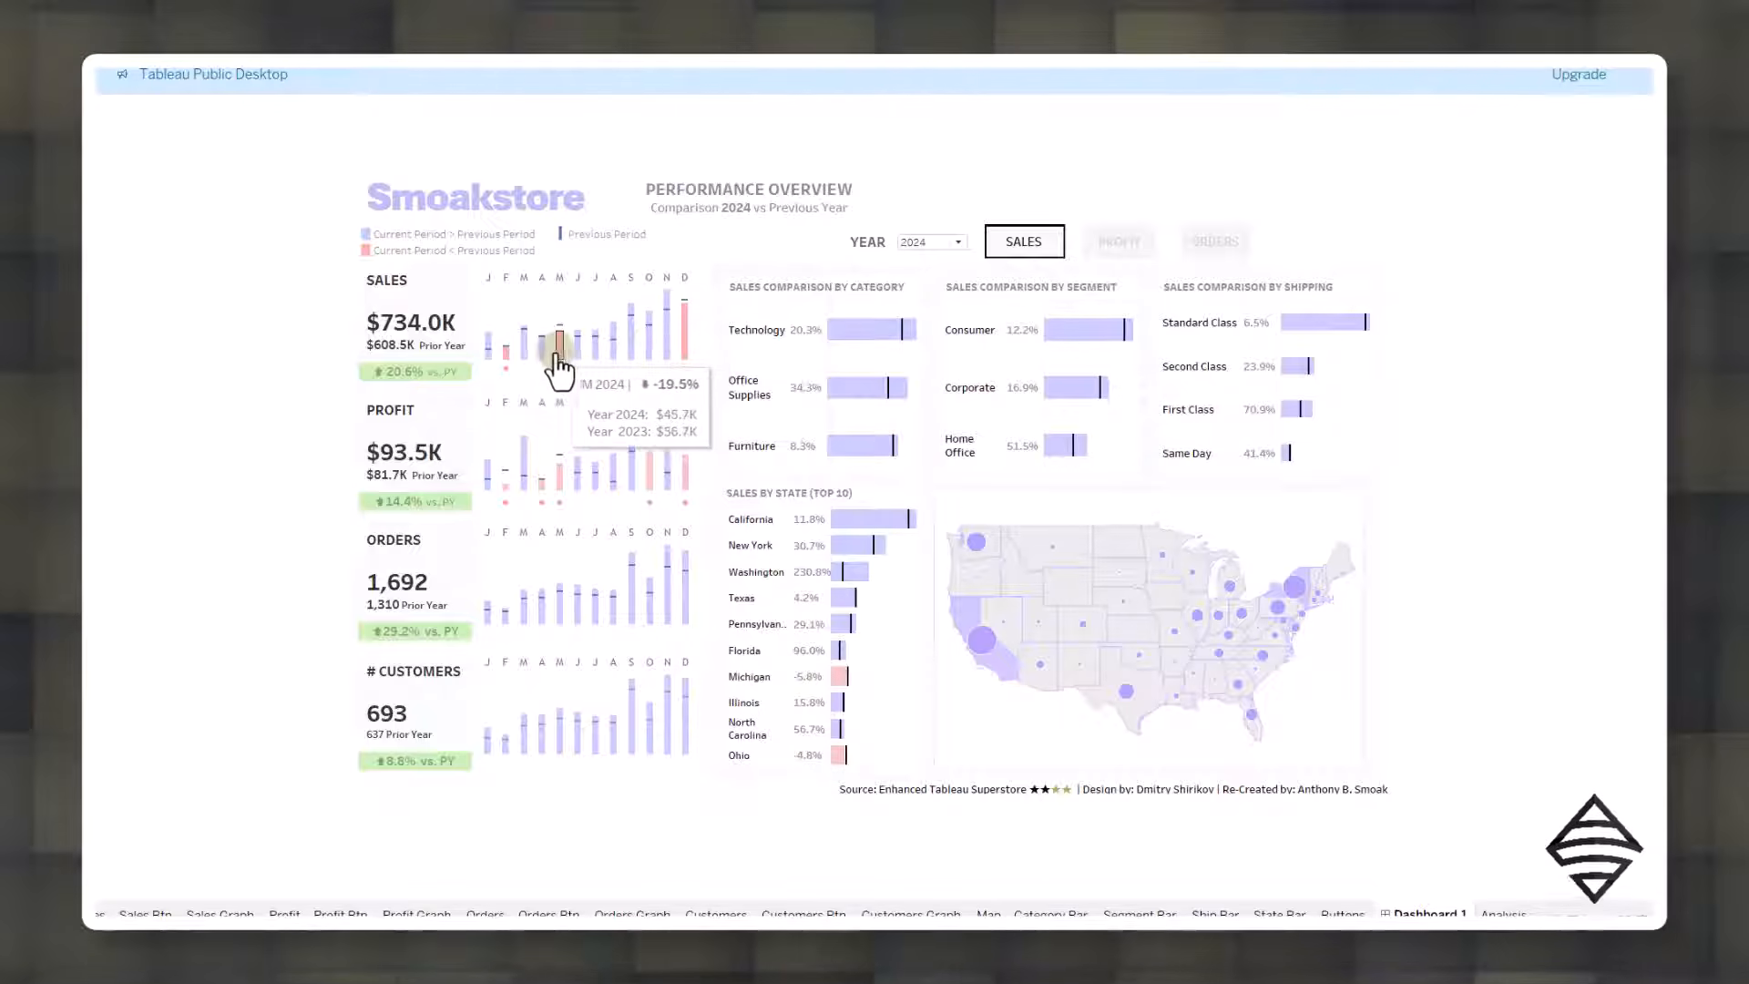
pyautogui.click(1104, 260)
pyautogui.click(1198, 255)
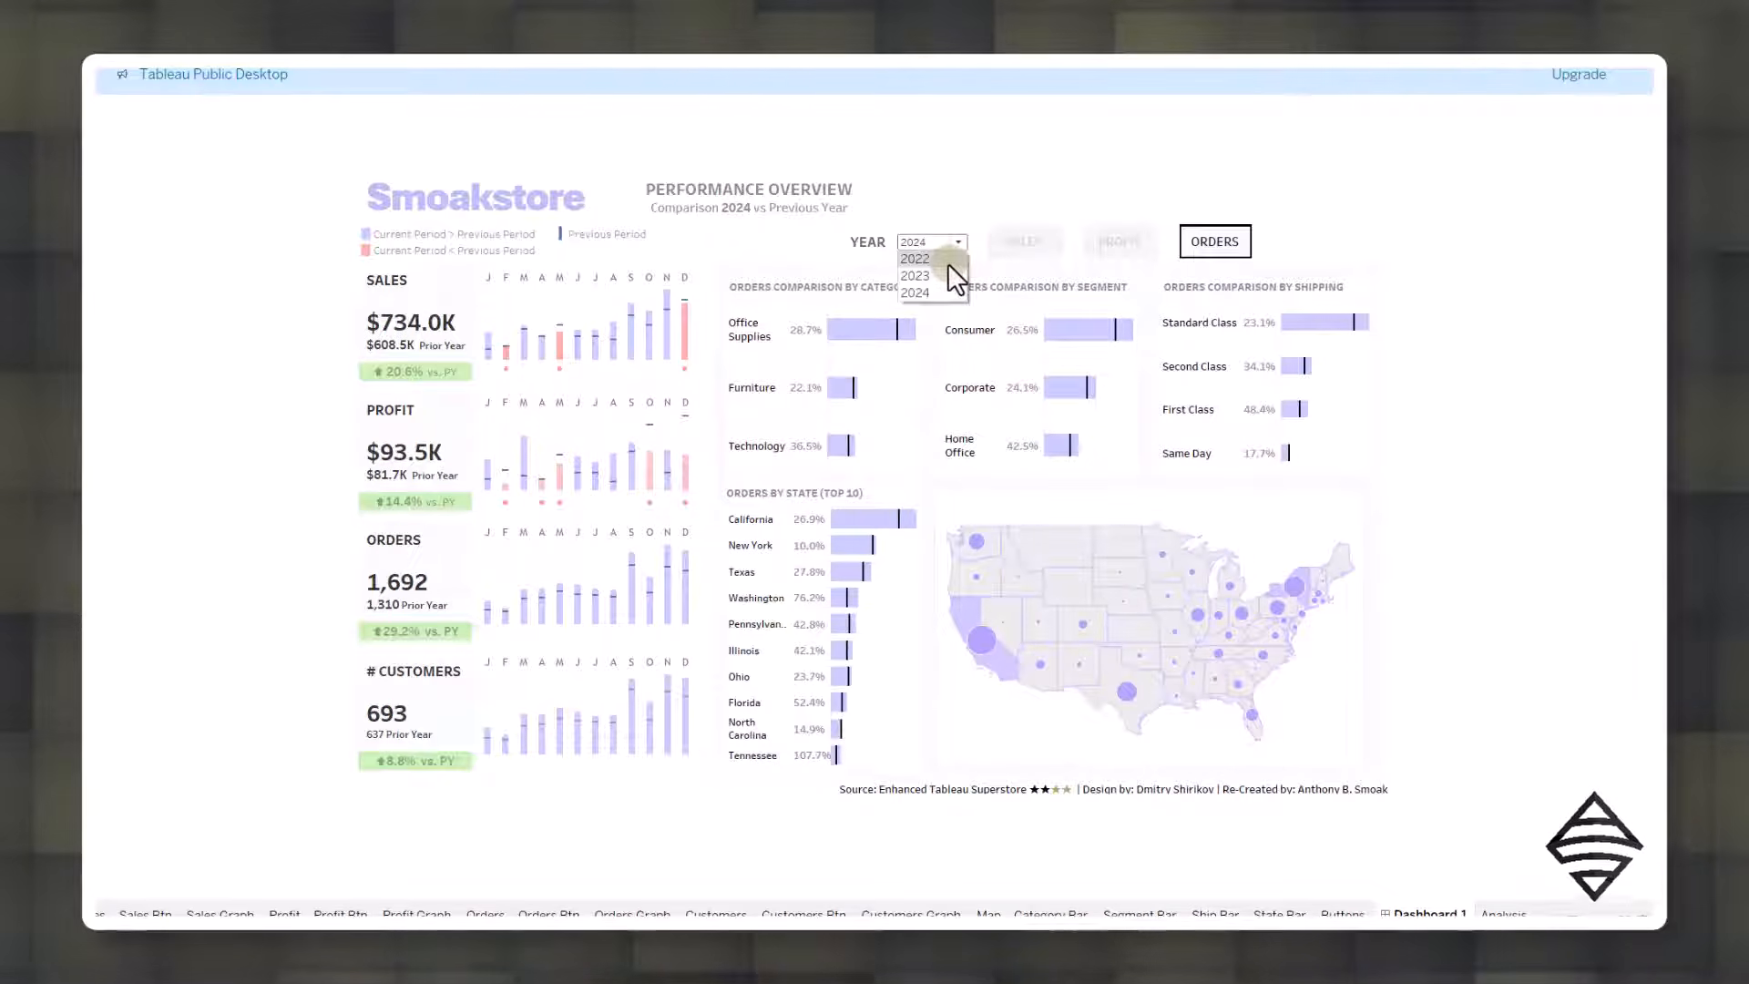
# Test the finished dashboard's YEAR selector with 2022 and 2023, together with the SALES and PROFIT buttons.
pyautogui.click(947, 261)
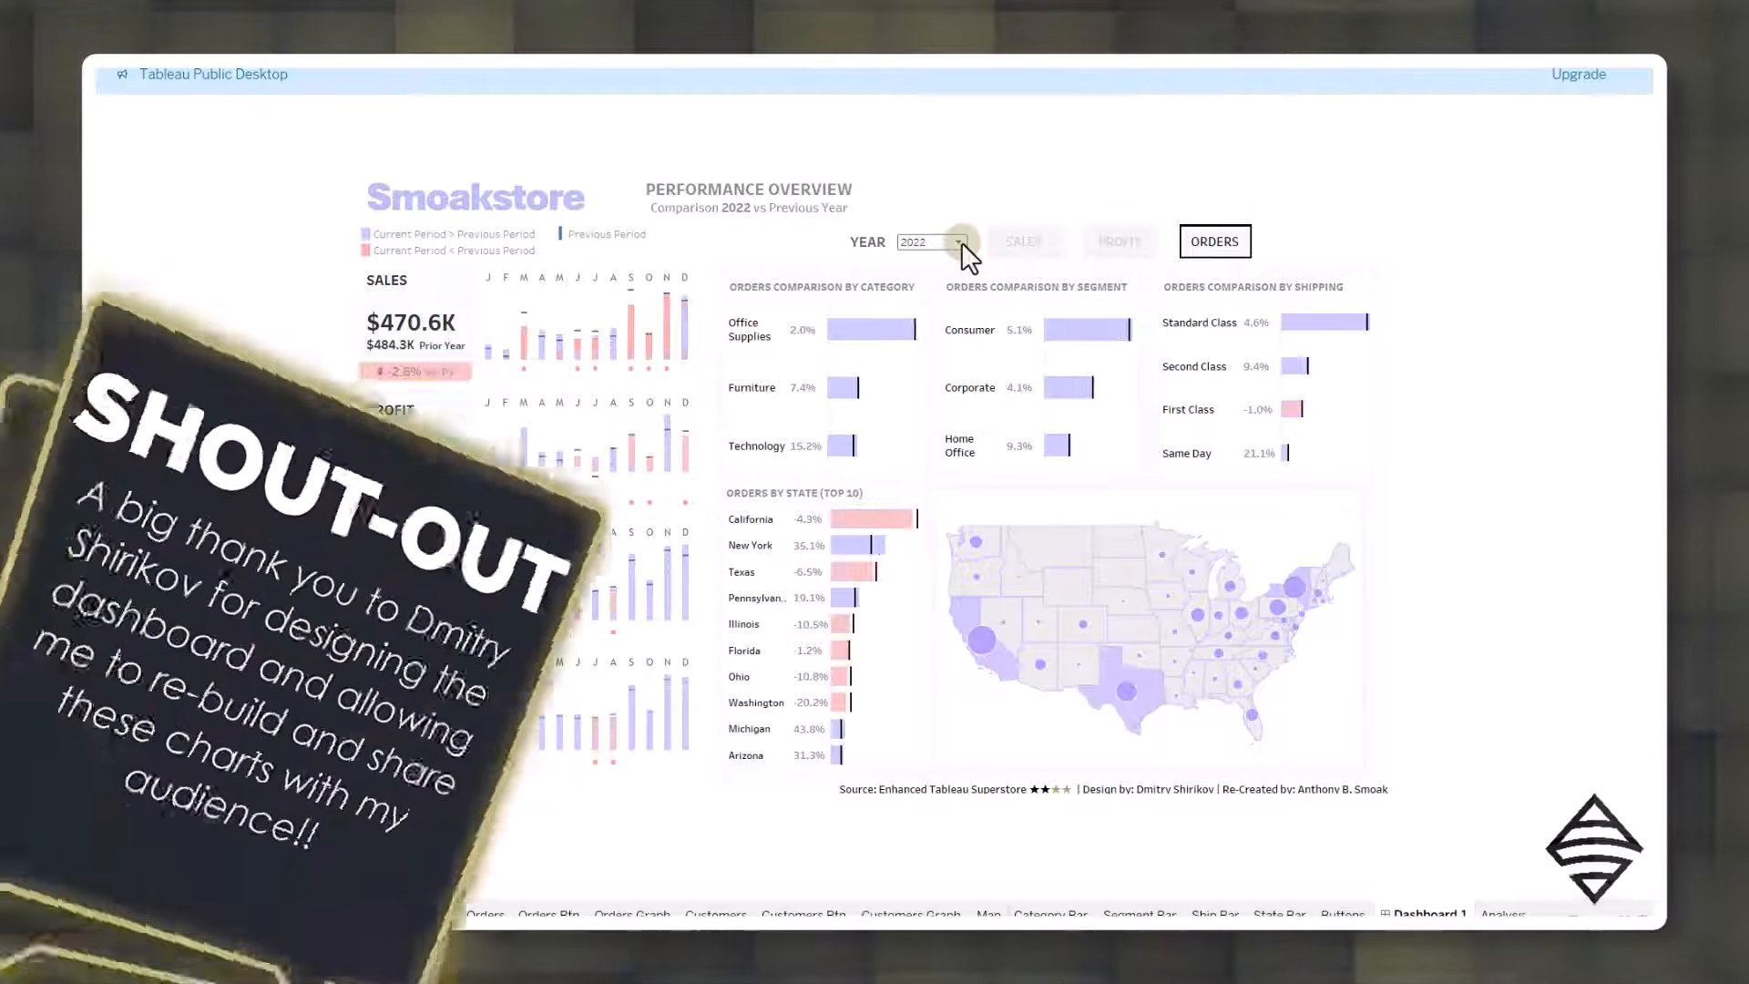
pyautogui.click(960, 243)
pyautogui.click(948, 269)
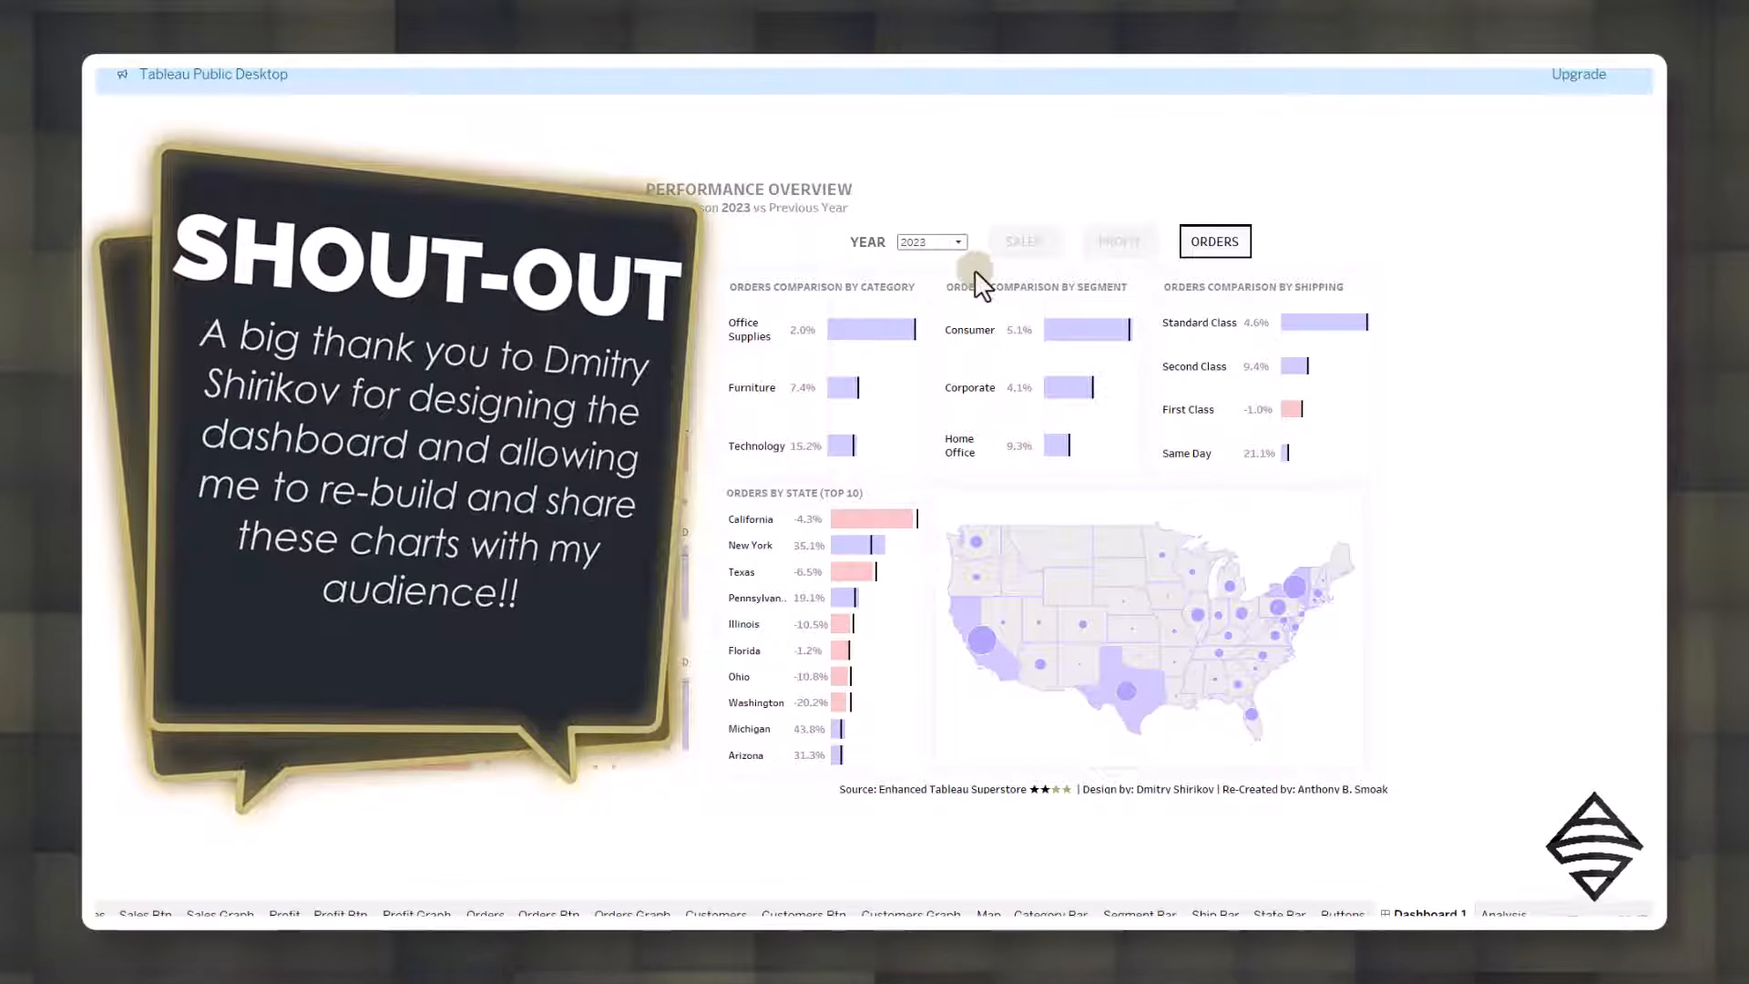
pyautogui.click(1024, 242)
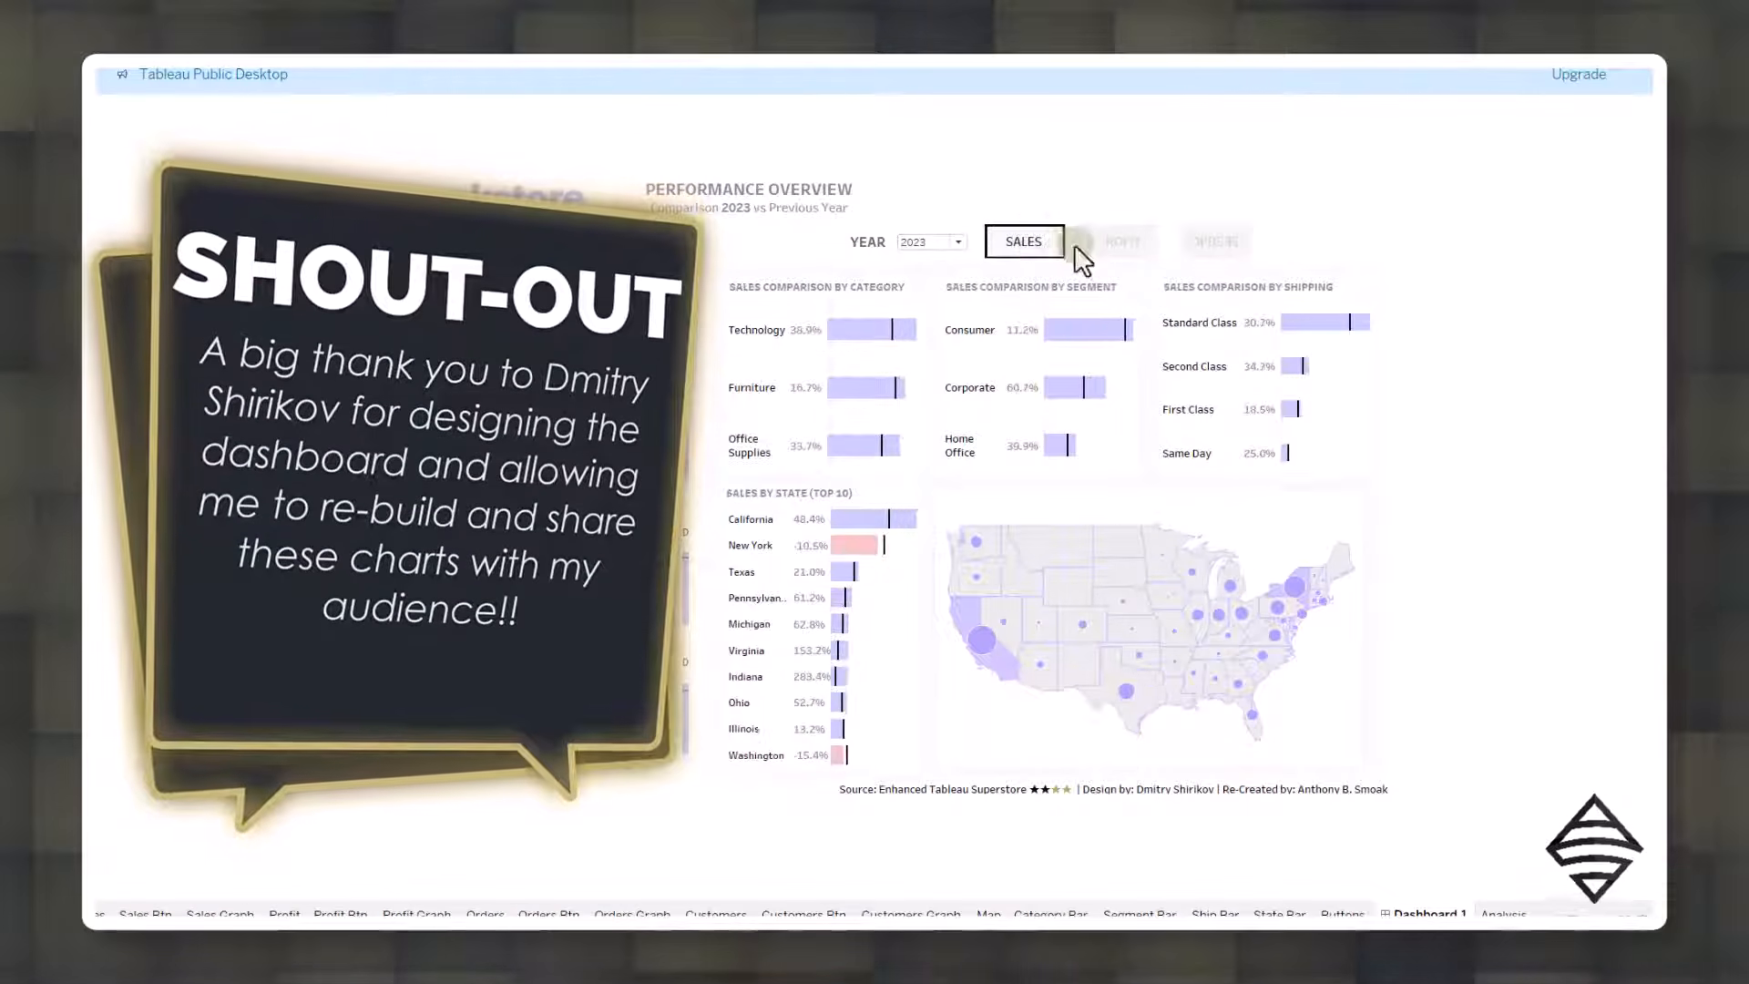
pyautogui.click(1119, 241)
pyautogui.click(959, 243)
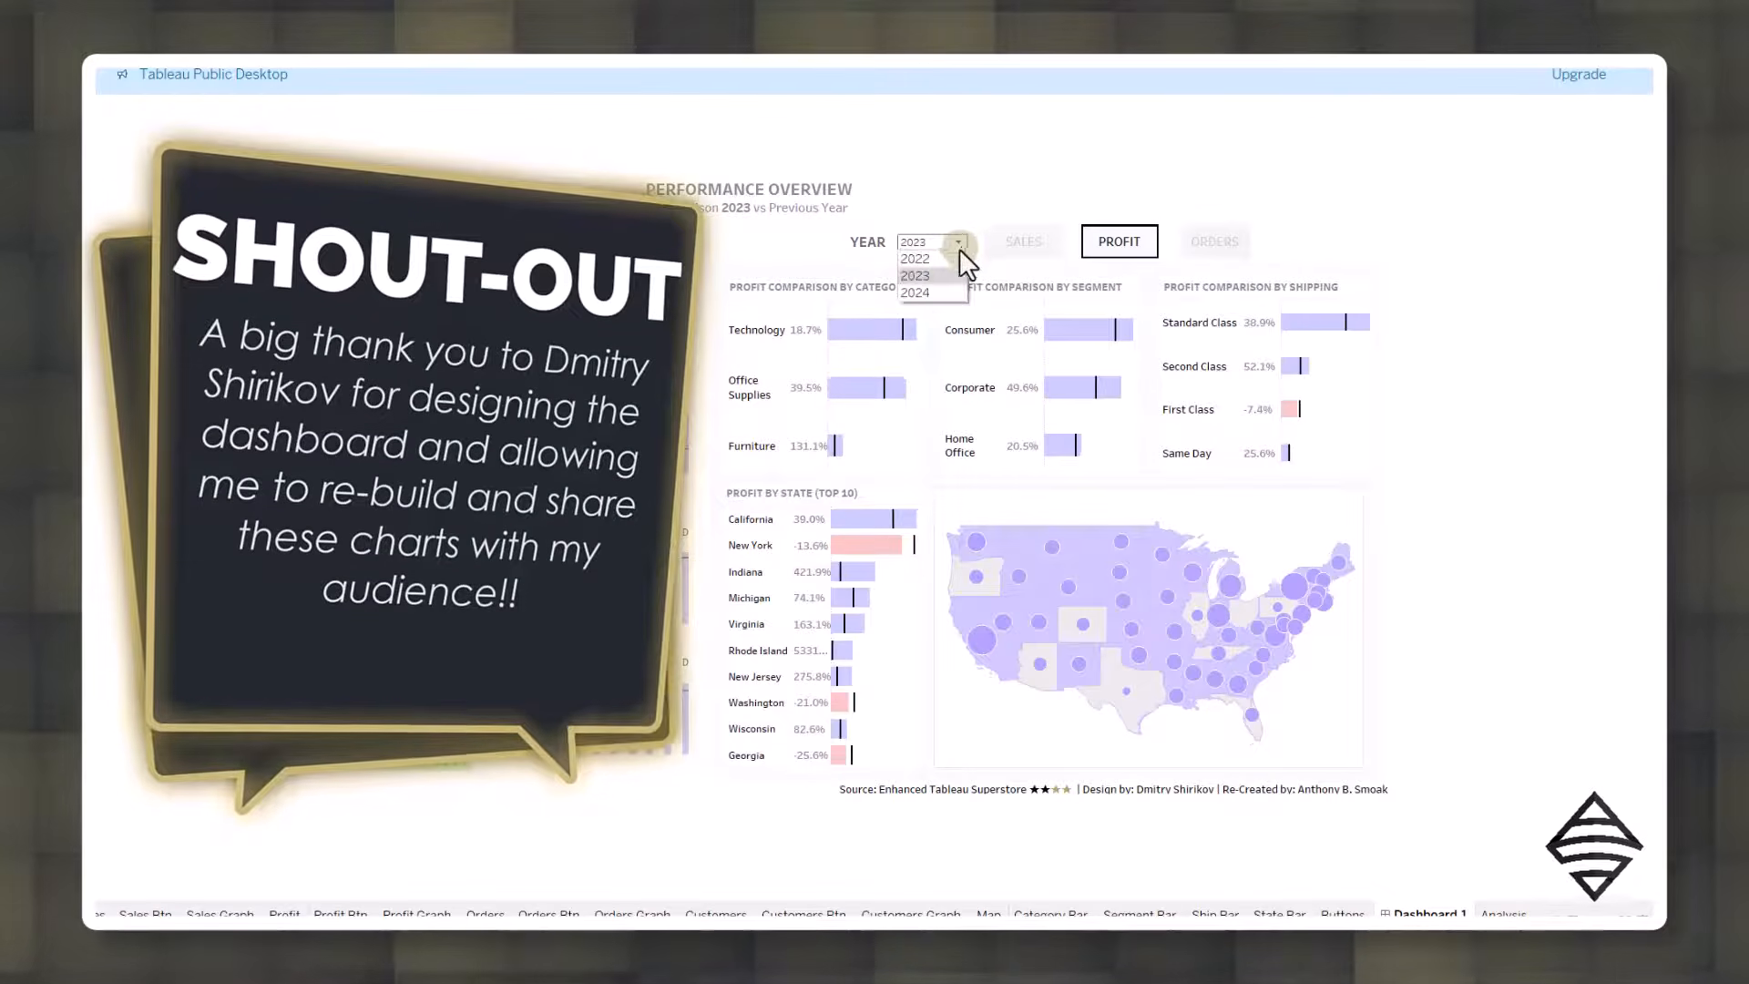
pyautogui.click(939, 286)
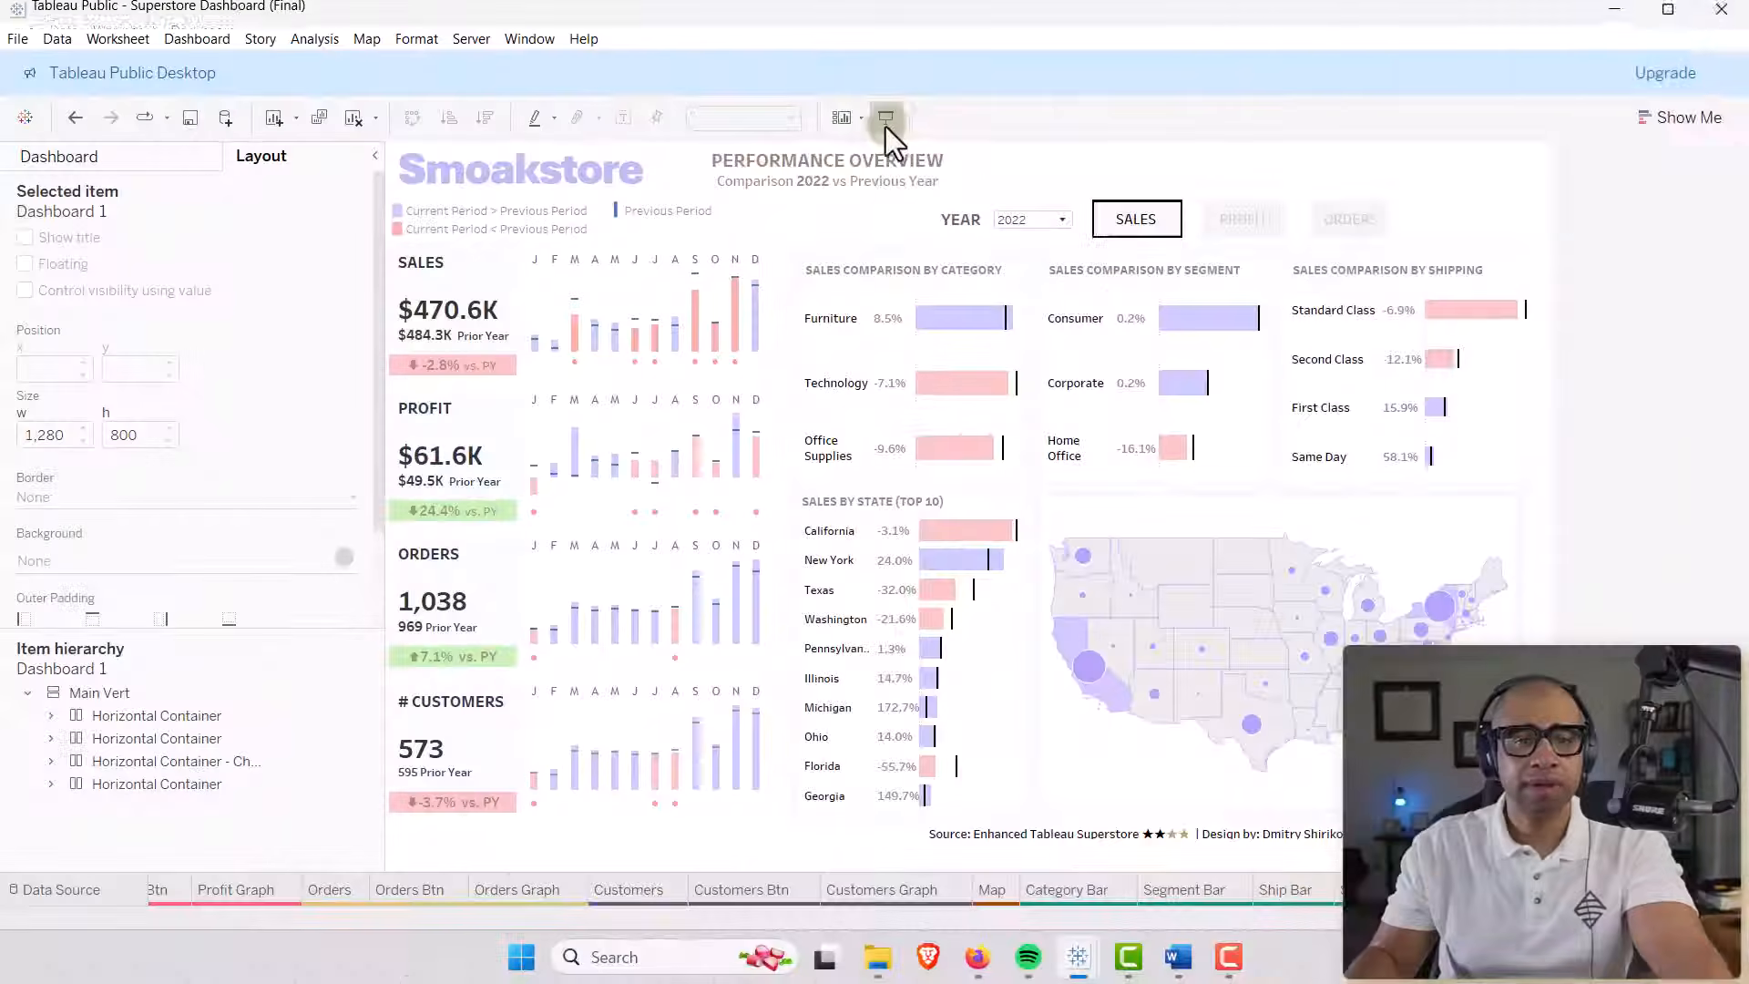
# Show the finished dashboard in presentation mode and try its PROFIT and ORDERS buttons and YEAR selector.
pyautogui.click(886, 120)
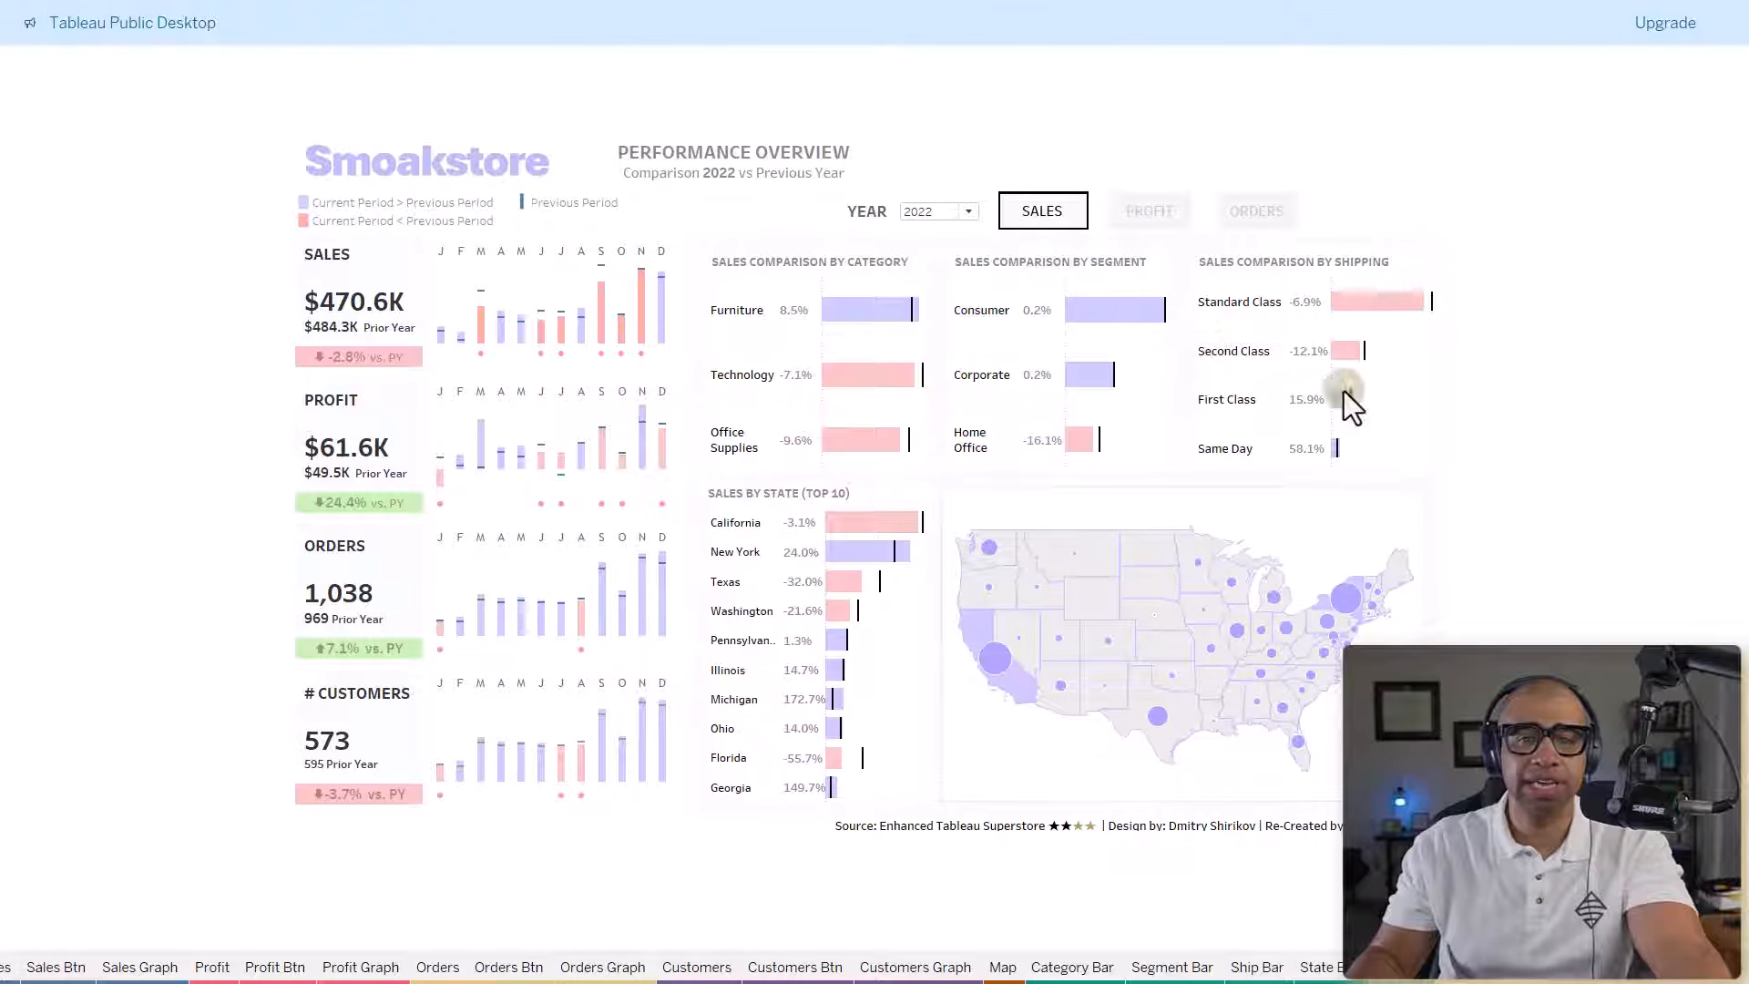
pyautogui.click(1135, 224)
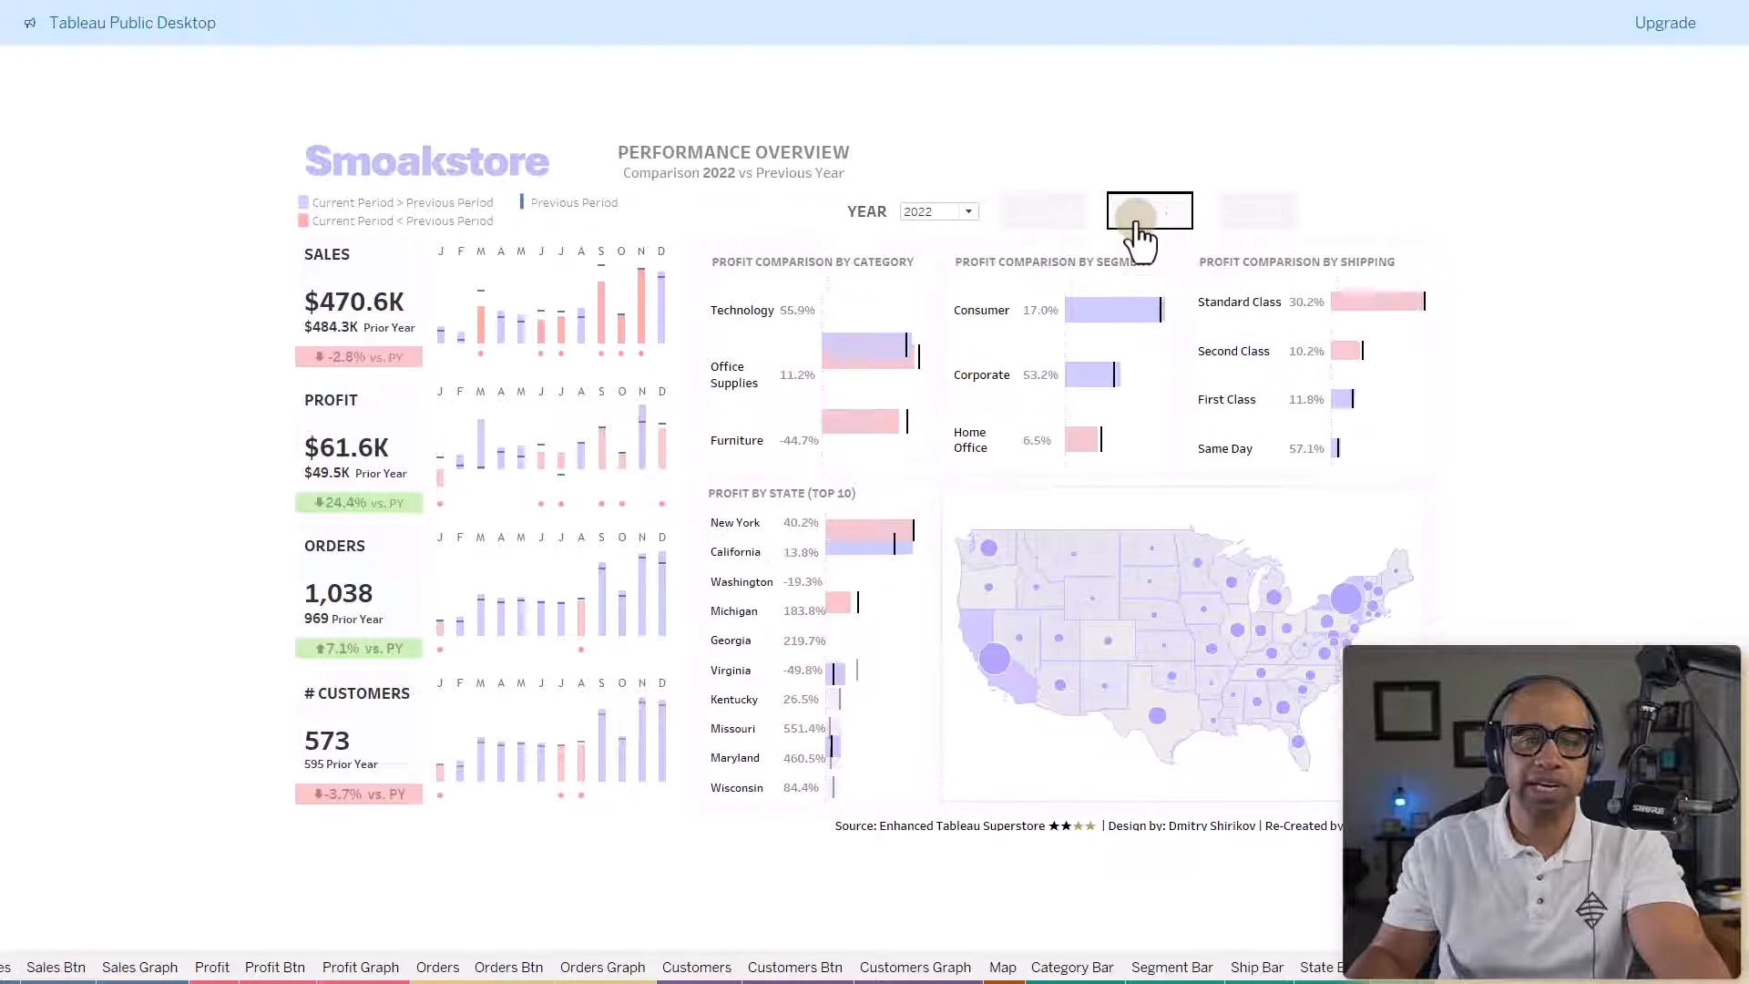
pyautogui.click(1249, 228)
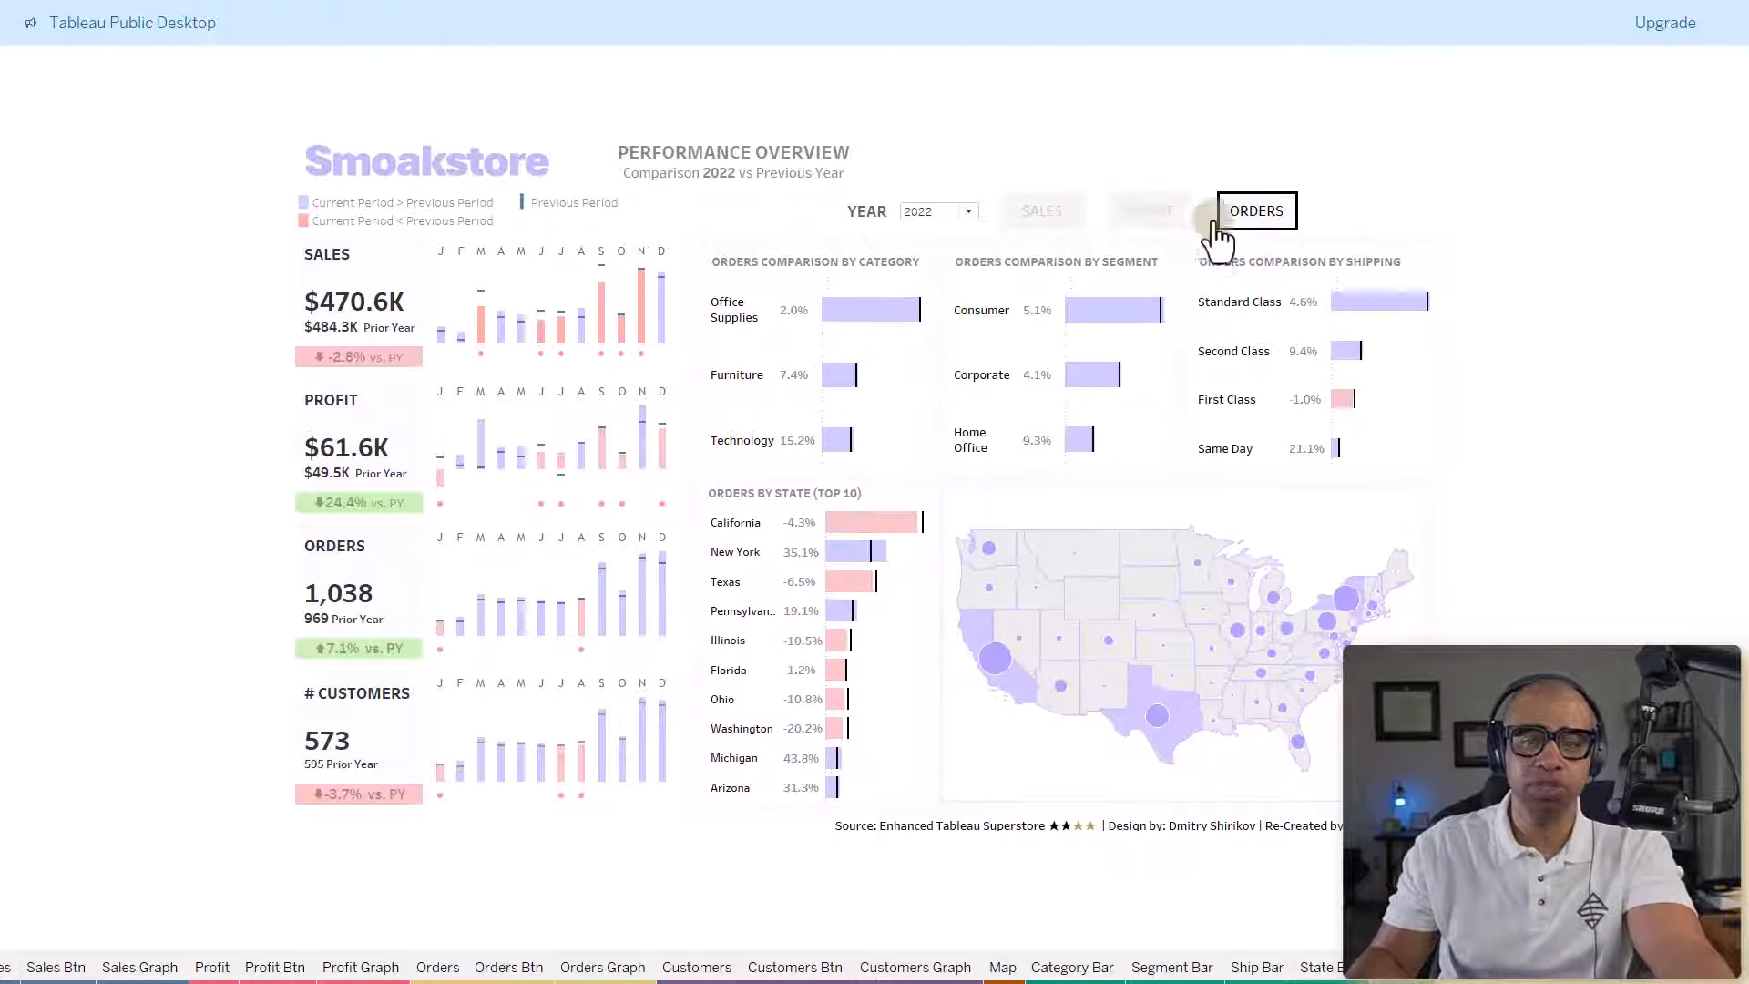
pyautogui.click(969, 213)
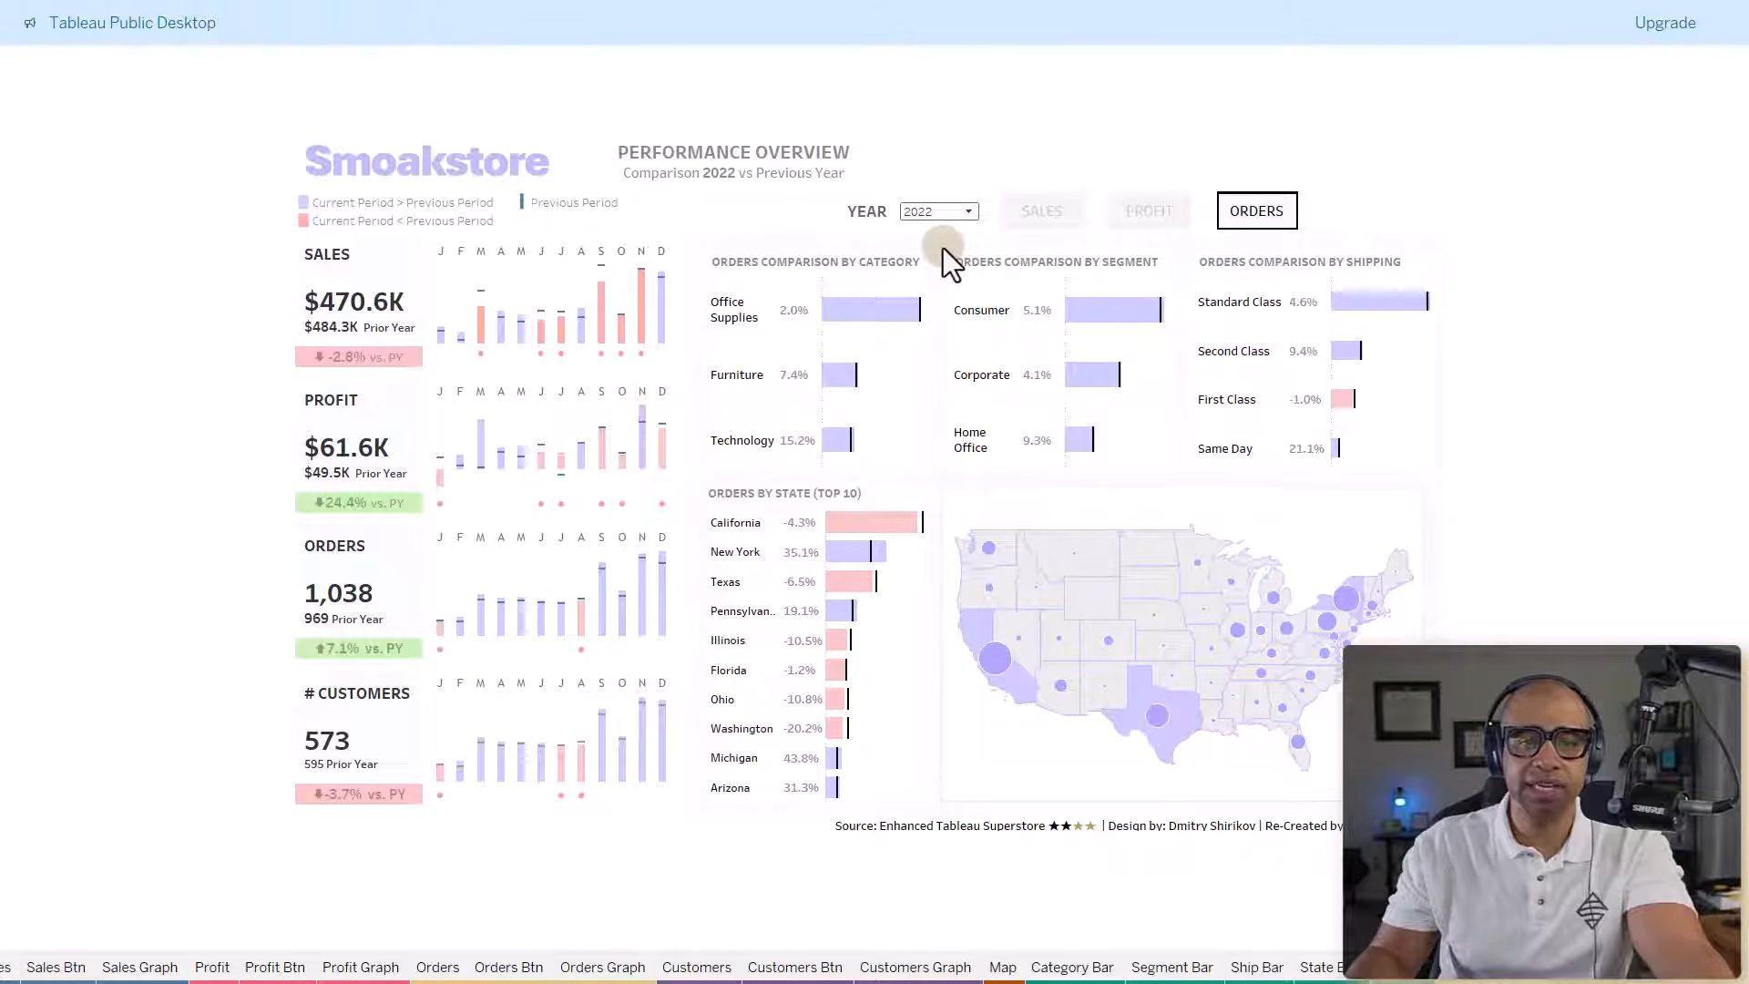
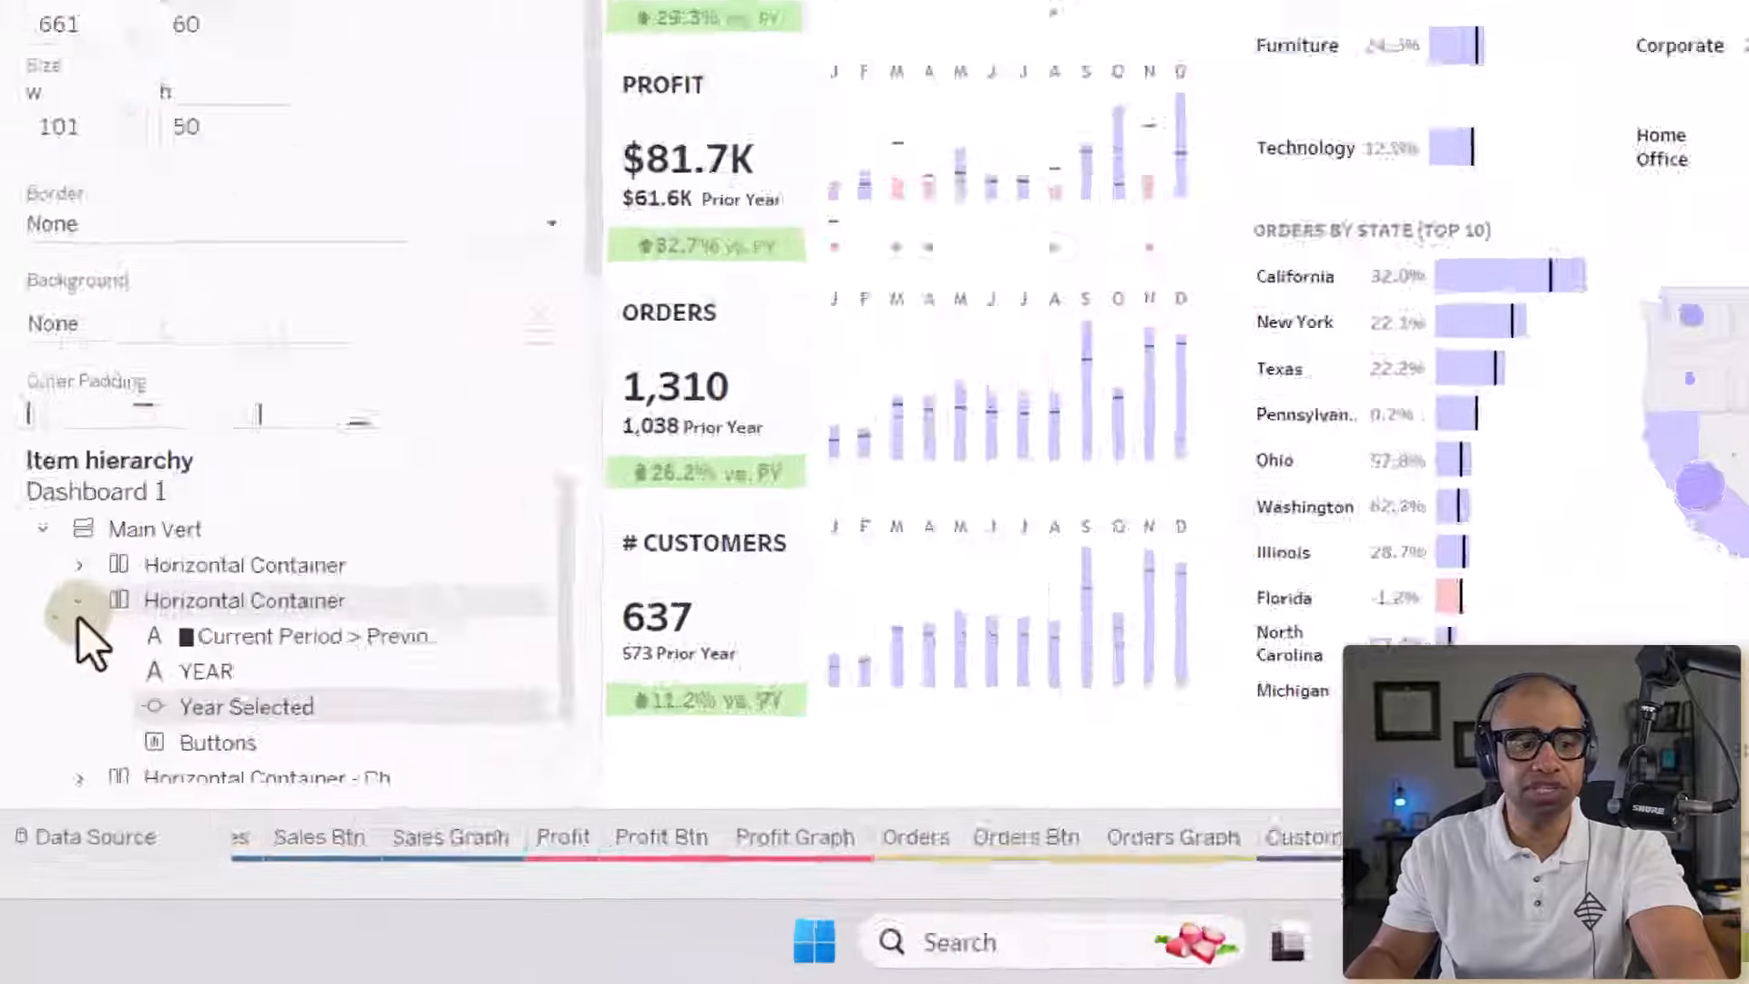
# Examine the contents of the first two horizontal containers under Main Vert in the item hierarchy, collapsing each one again.
pyautogui.click(51, 738)
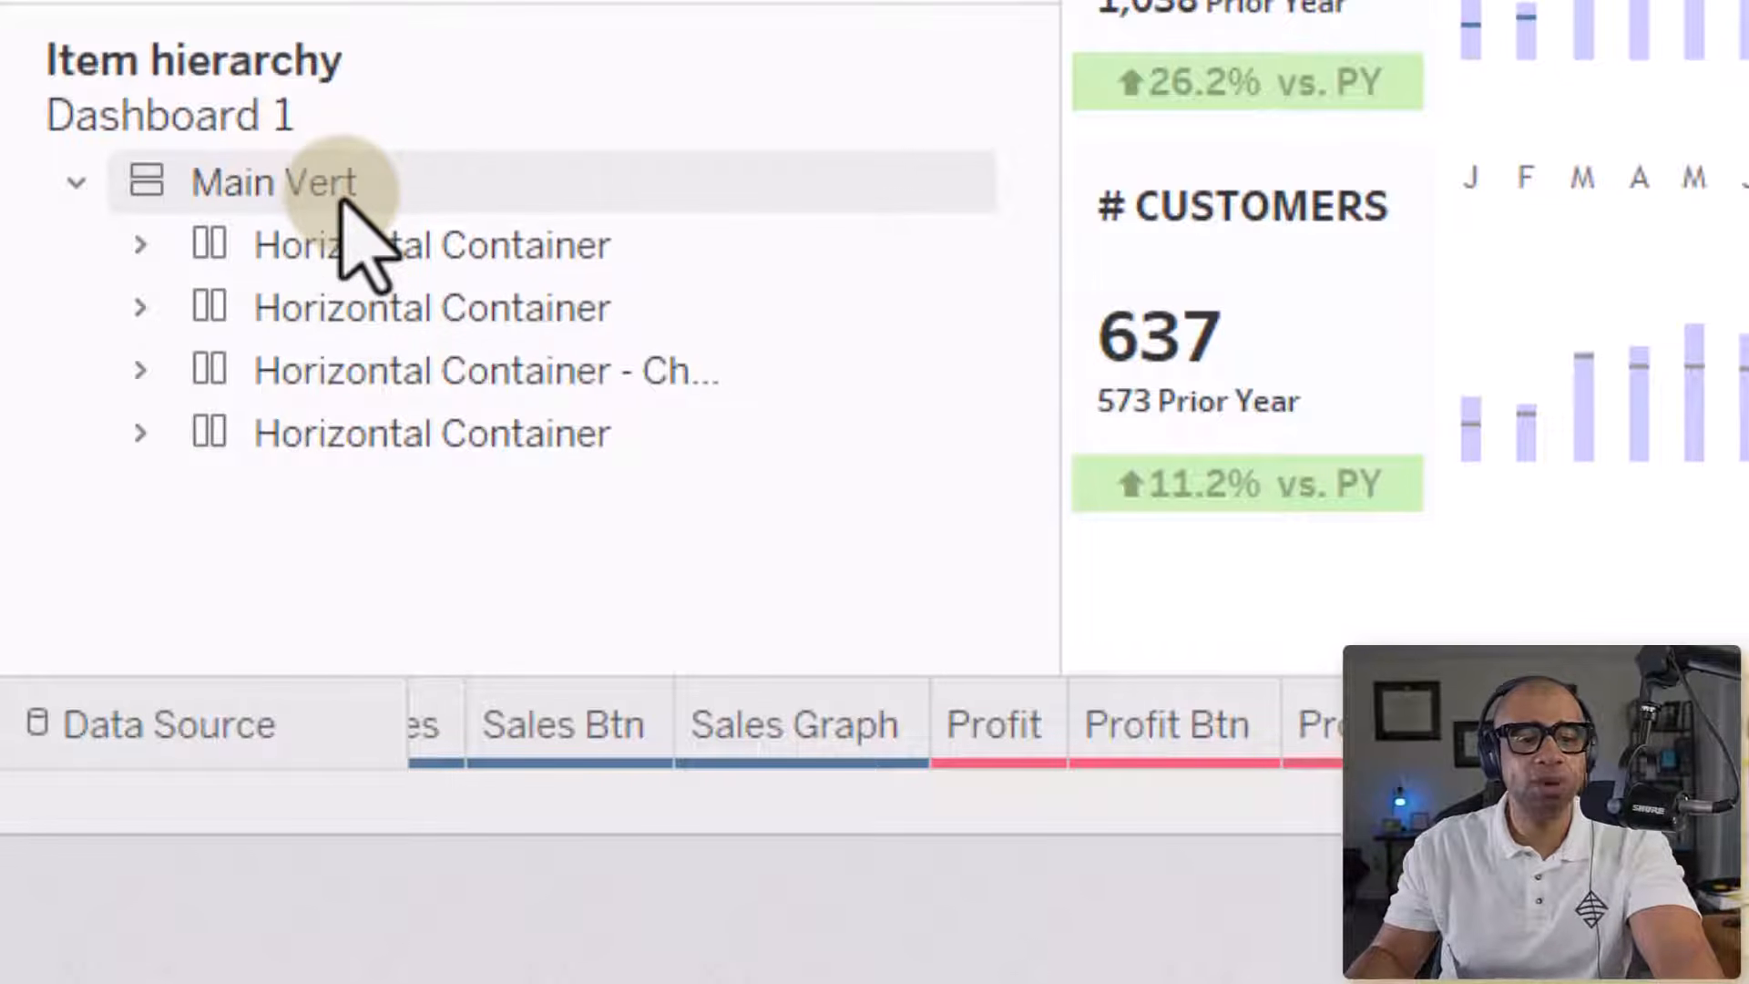
pyautogui.click(140, 244)
pyautogui.click(140, 244)
pyautogui.click(139, 307)
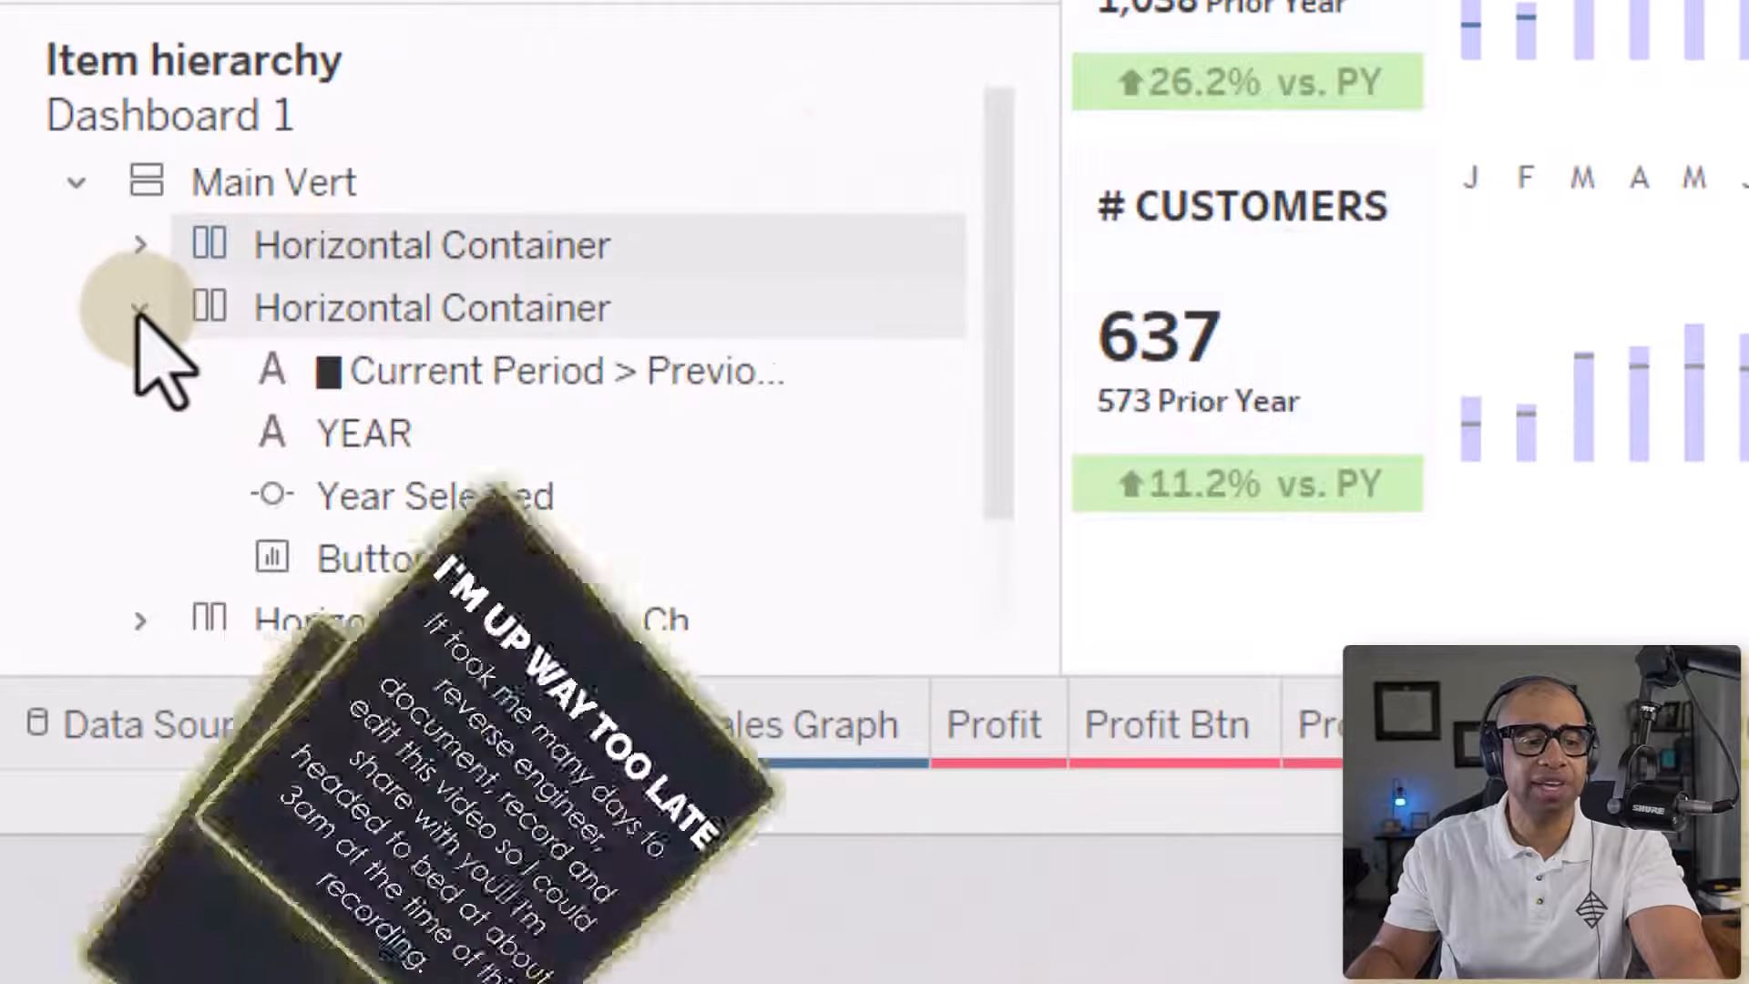
pyautogui.click(139, 307)
# Expand the charts' horizontal container through Vertical Container 1 and Horizontal Container 1.1 to Vertical Container 1.1.1 to examine the nesting.
pyautogui.click(139, 370)
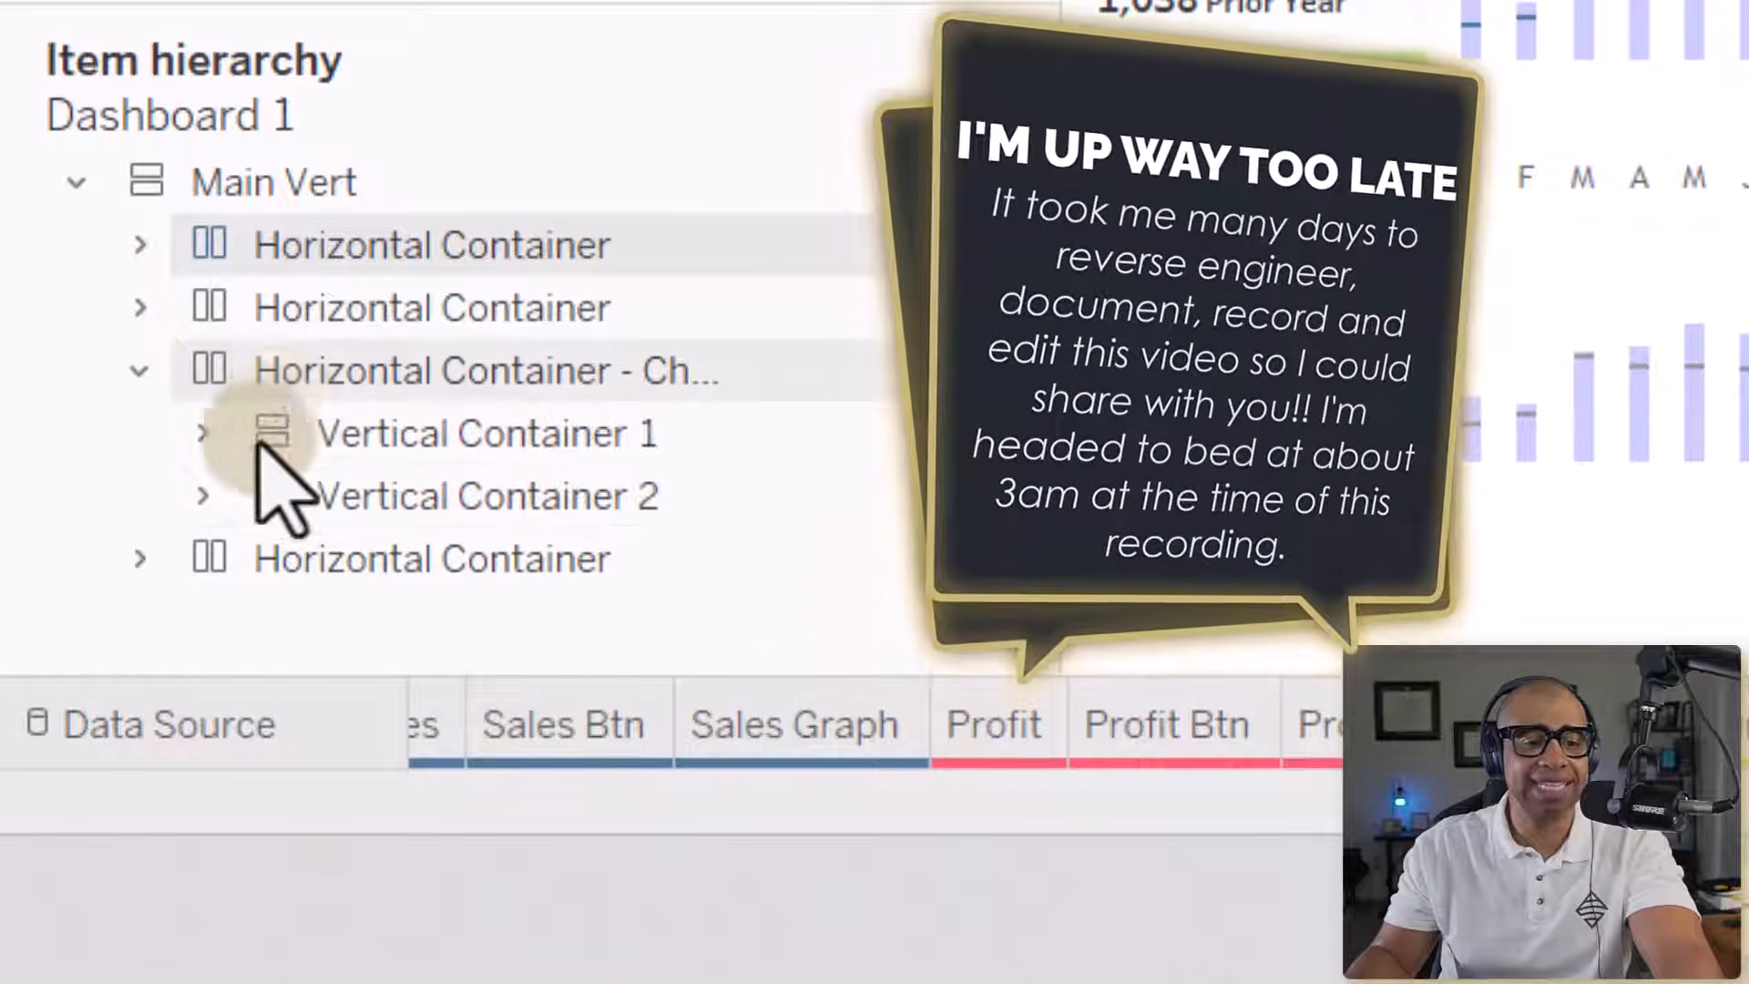
pyautogui.click(202, 435)
pyautogui.scroll(-3, 215, 463)
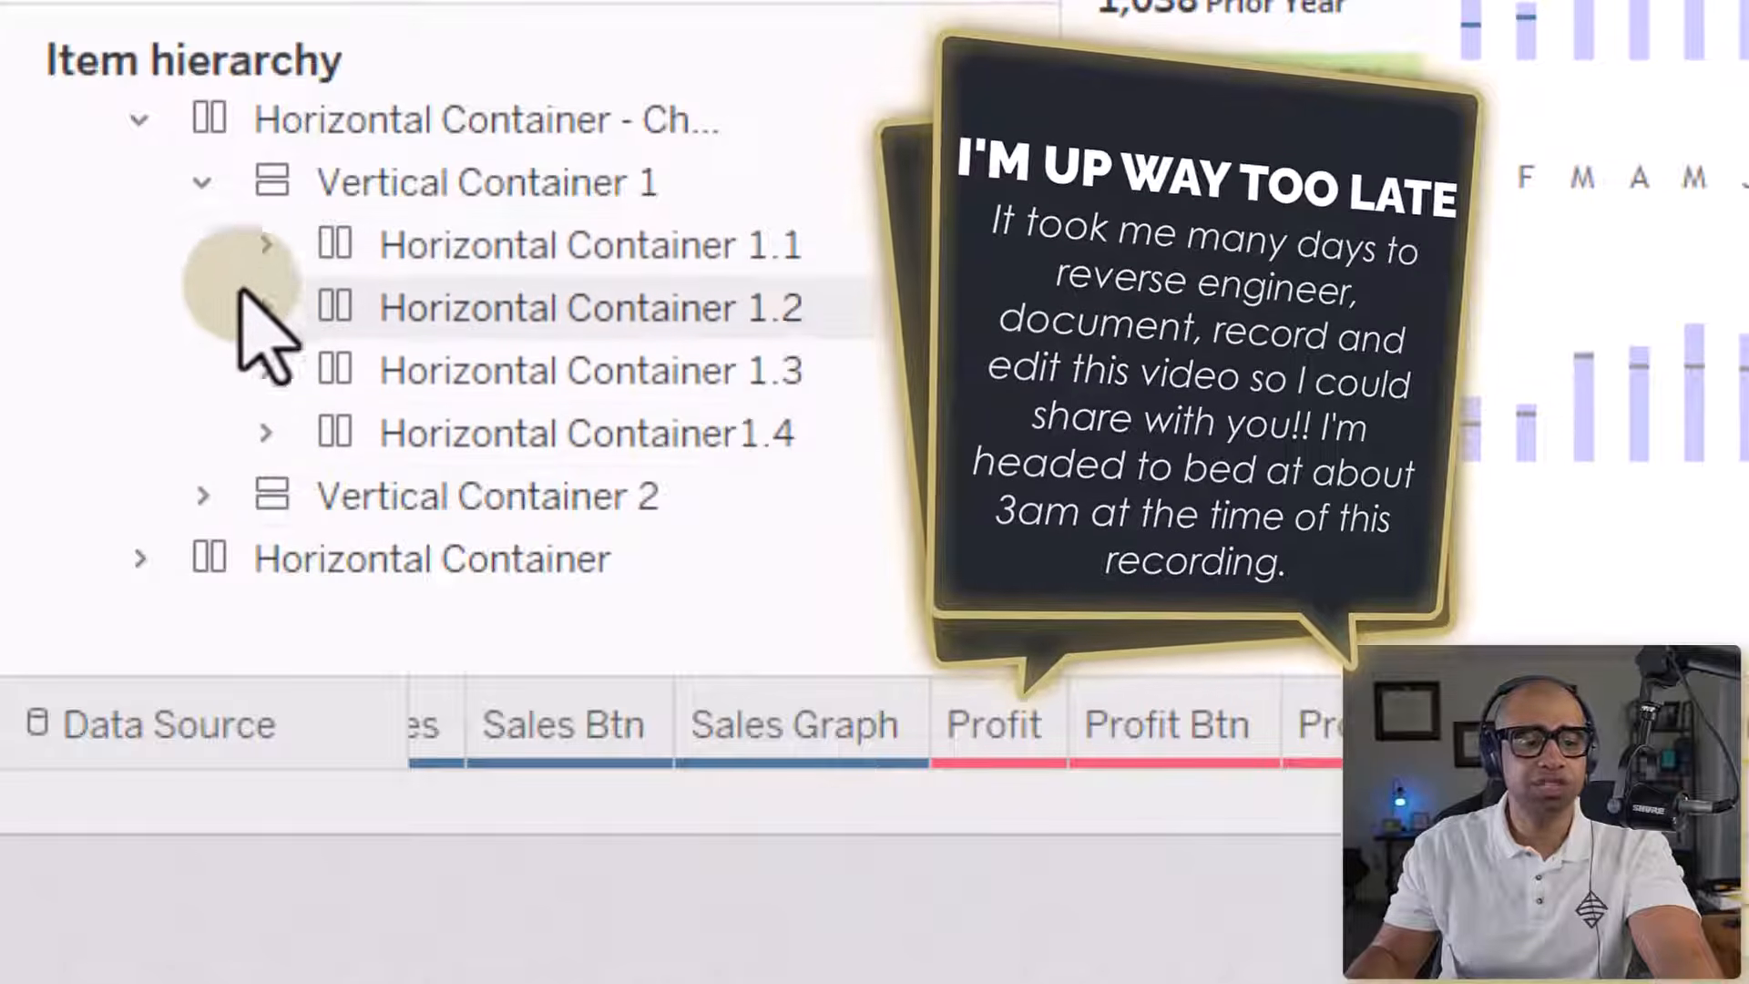
pyautogui.click(265, 244)
pyautogui.scroll(-2, 415, 382)
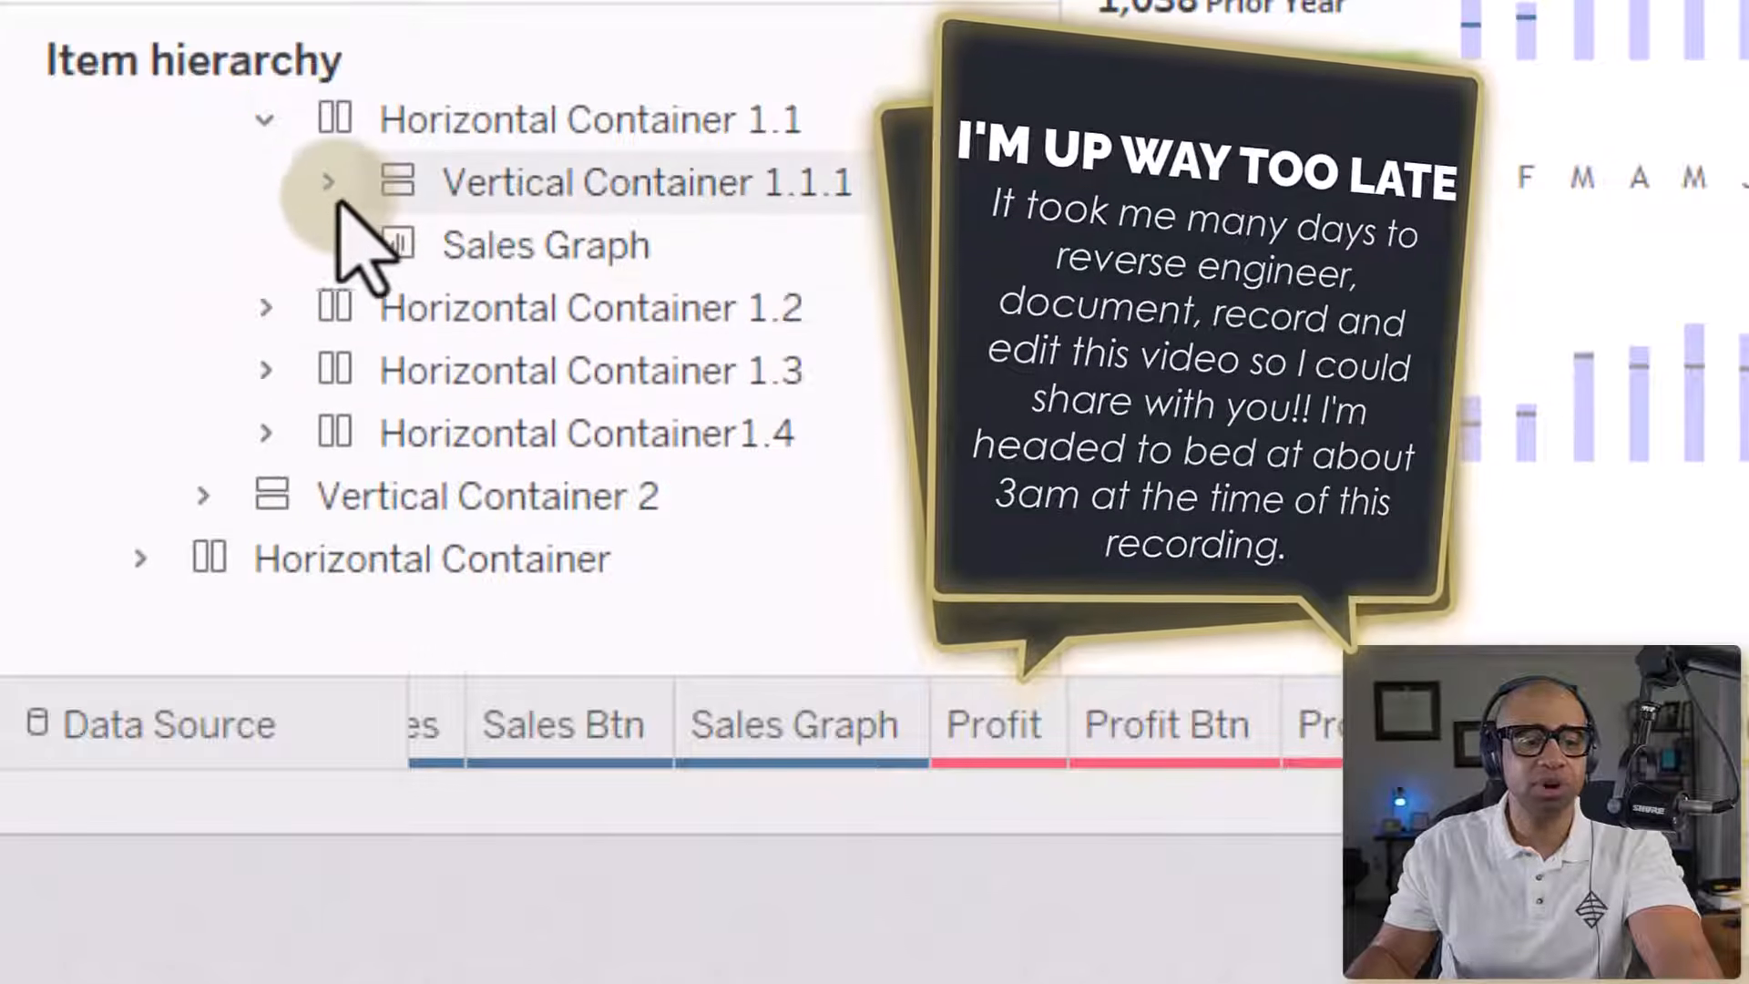
pyautogui.click(328, 182)
pyautogui.scroll(6, 805, 257)
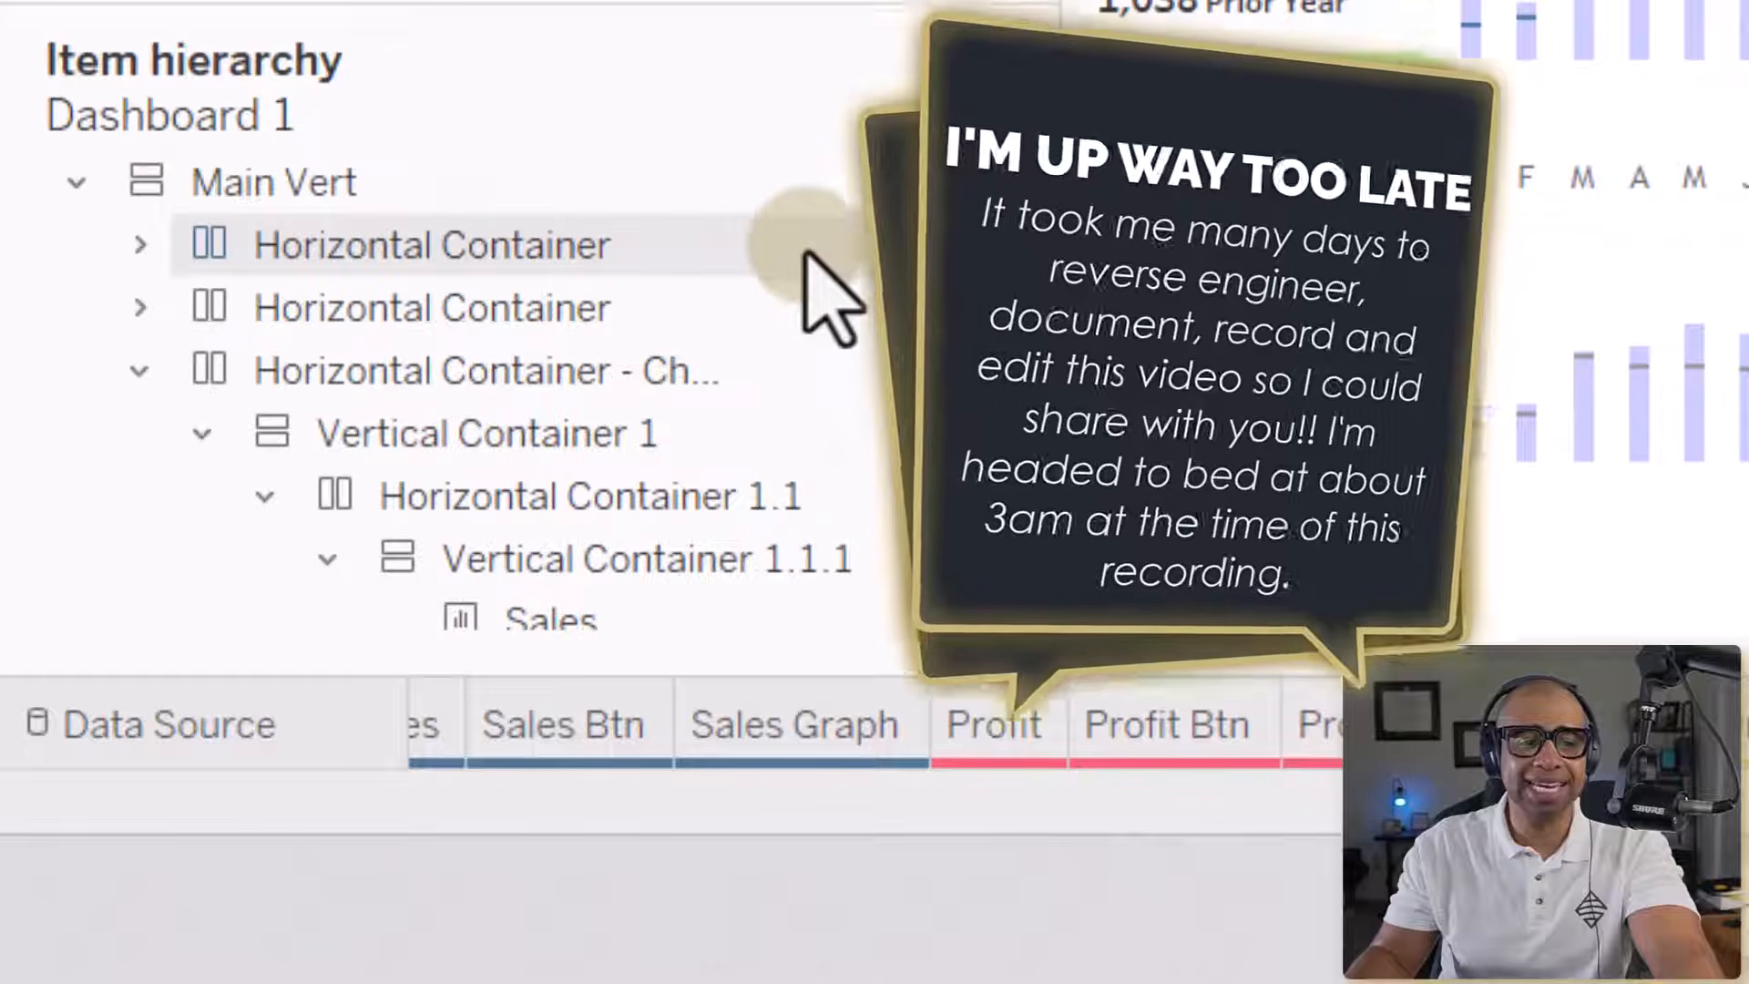